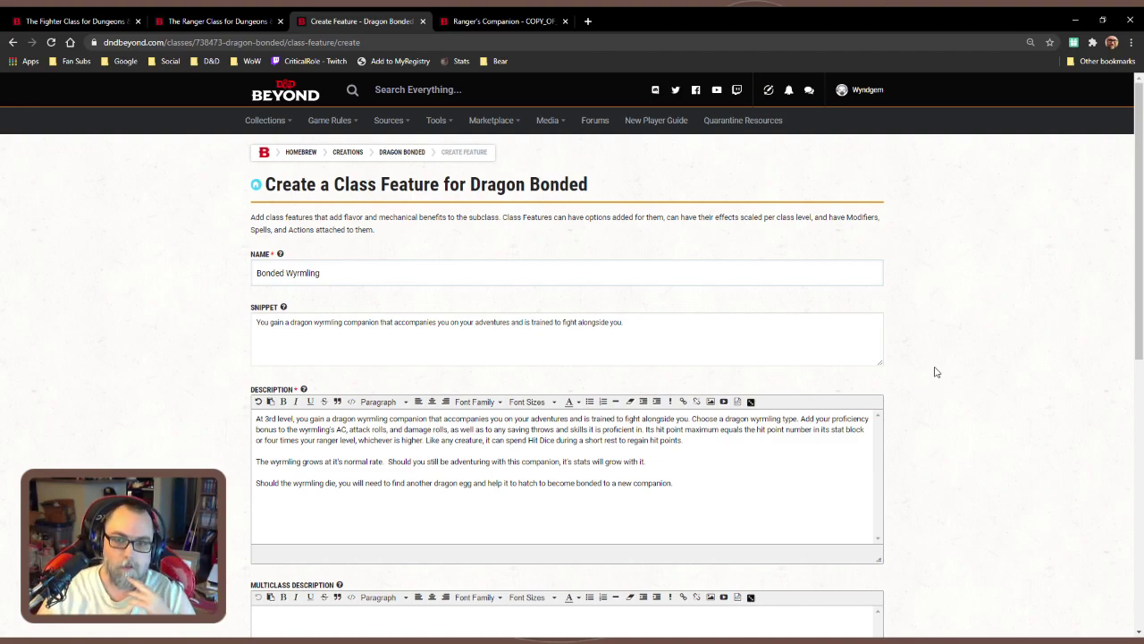
Set the Bonded Wyrmling feature's required class level to 3 and display order to 1, and create the class feature
scroll(938, 372, down, 6)
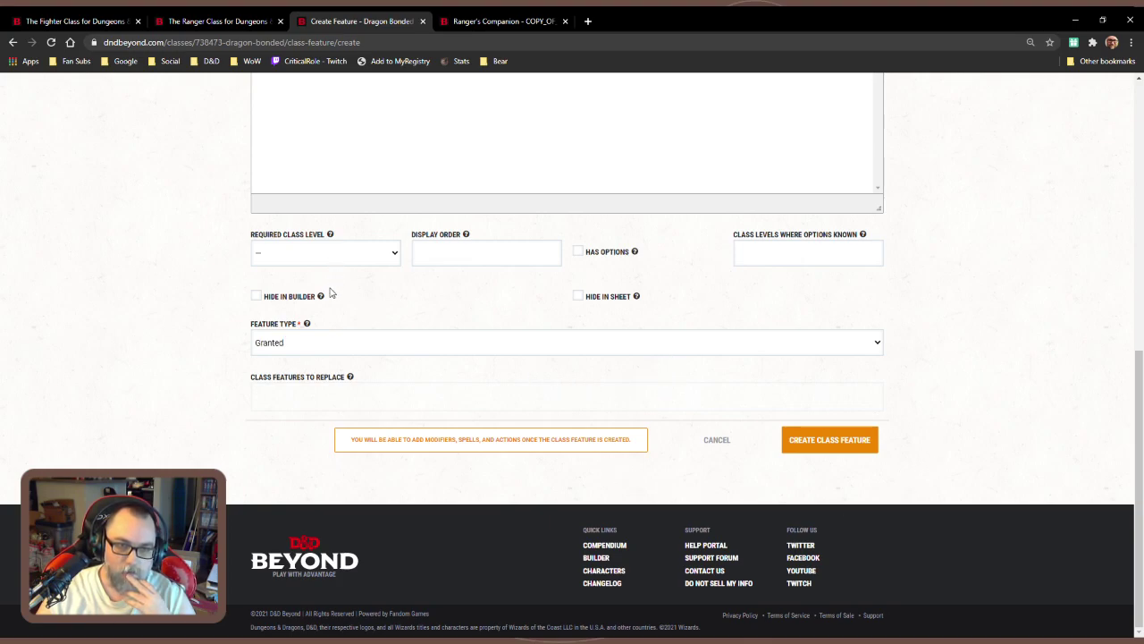
click(427, 266)
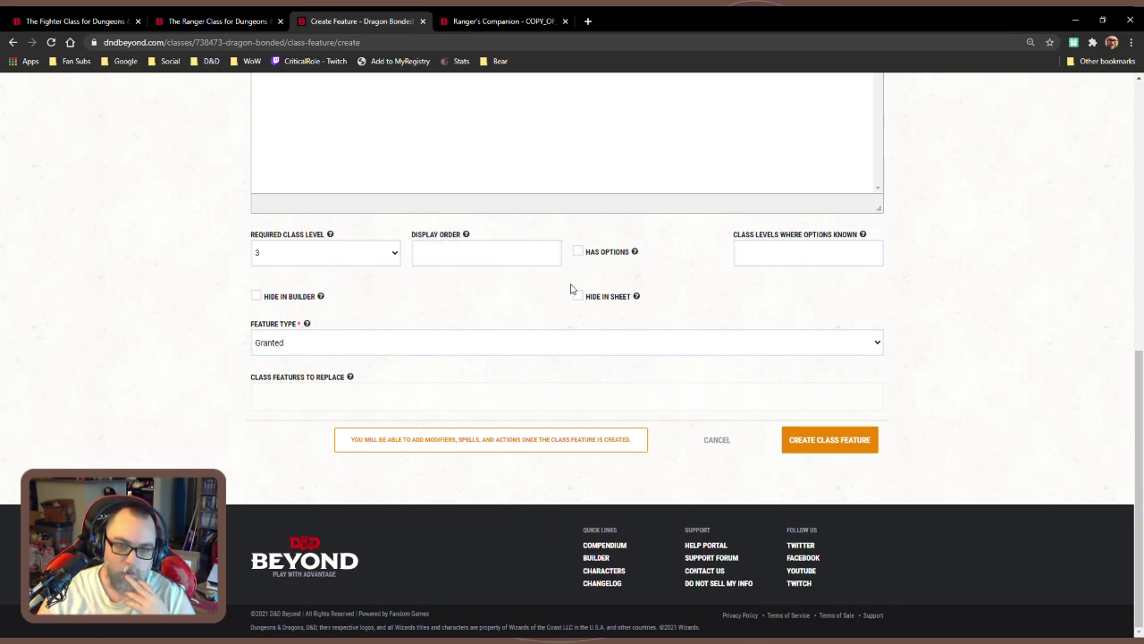
text(1)
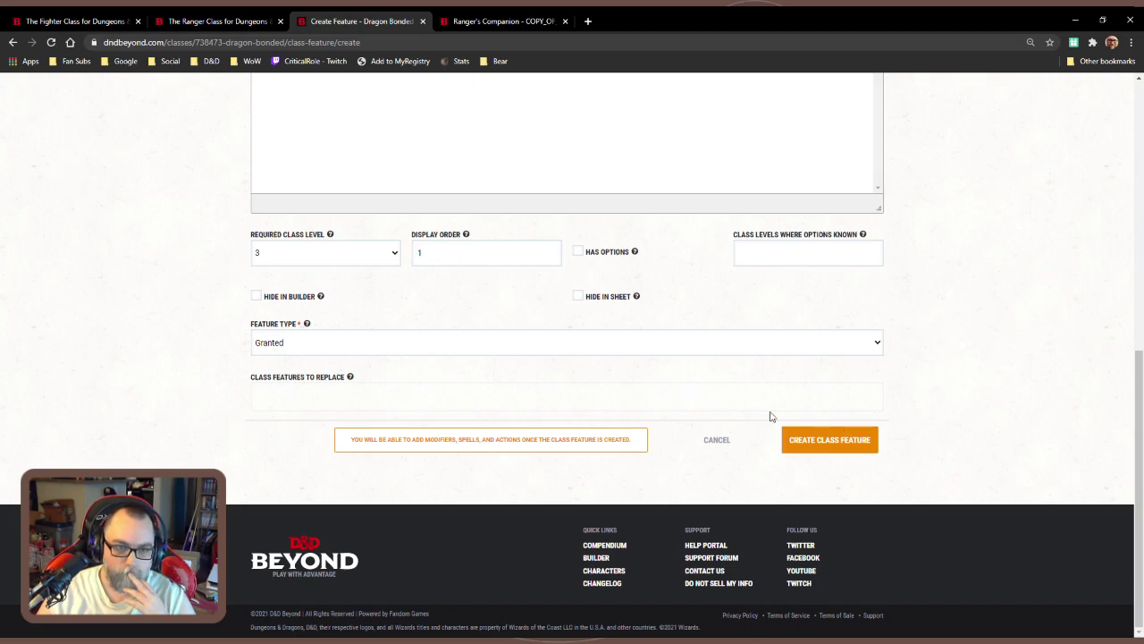
click(844, 449)
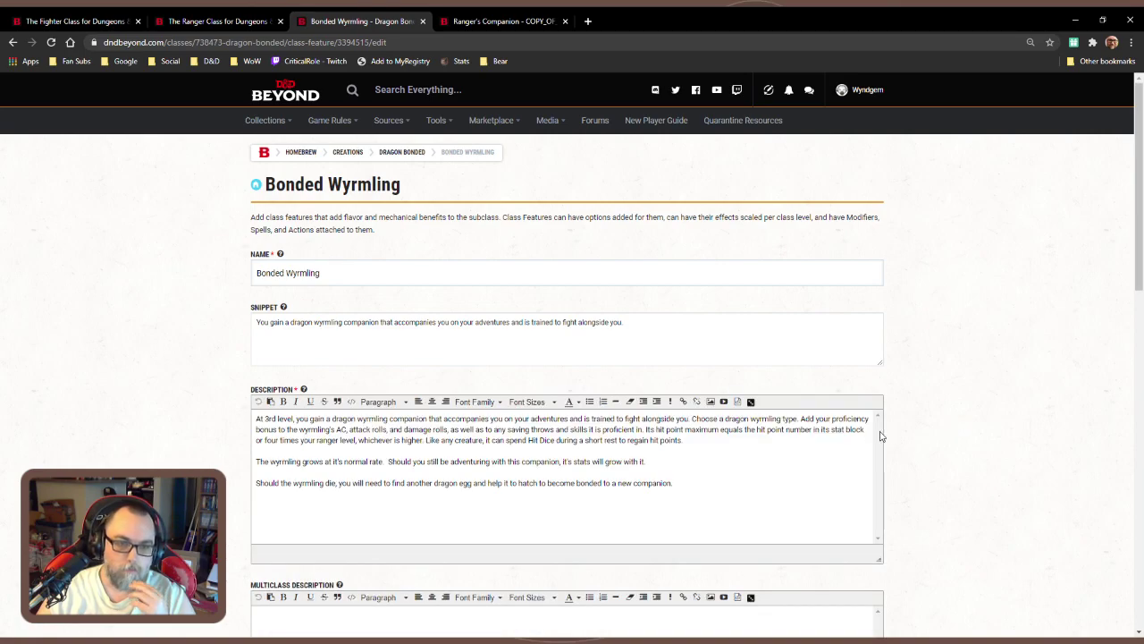
Start a new creature rule for the Bonded Wyrmling feature with the rule type Choose Monsters
scroll(880, 436, down, 15)
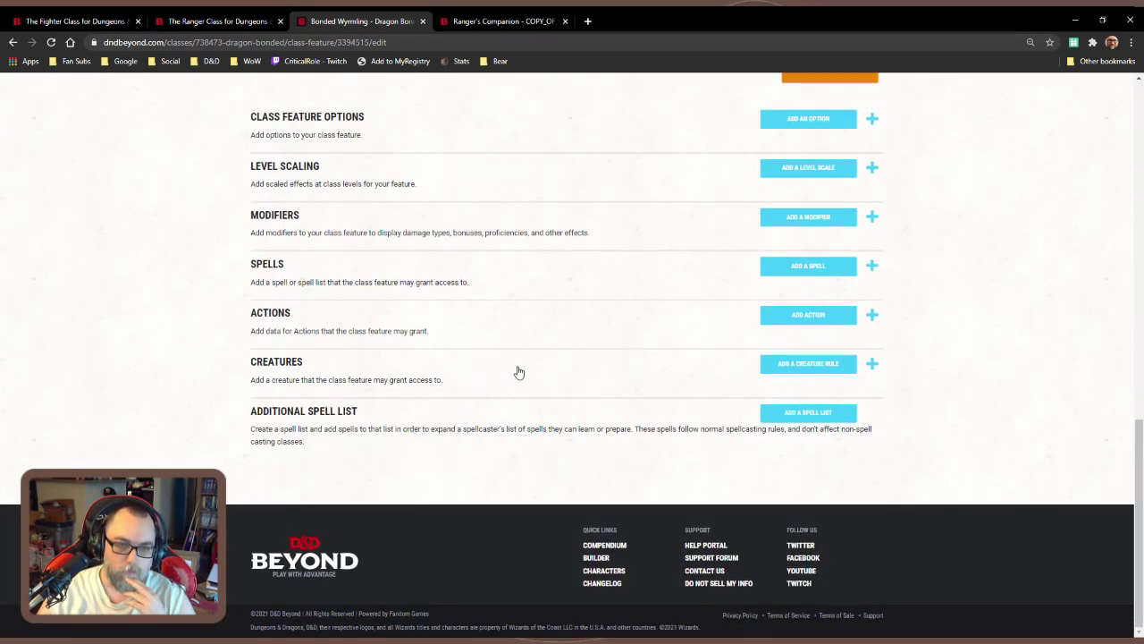
click(804, 368)
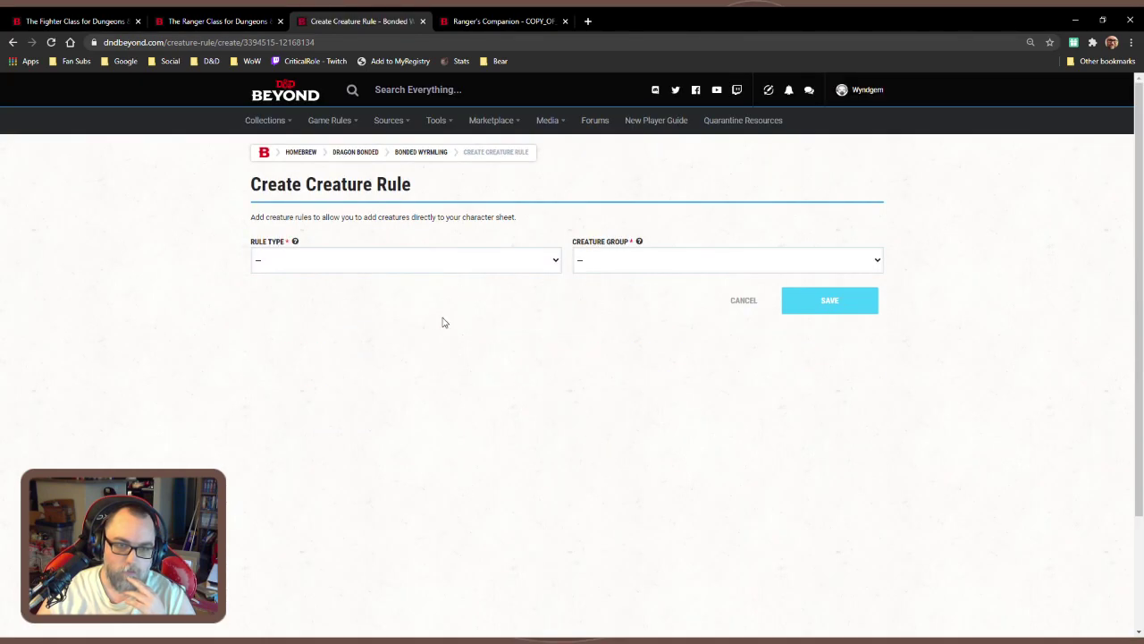
key(Down)
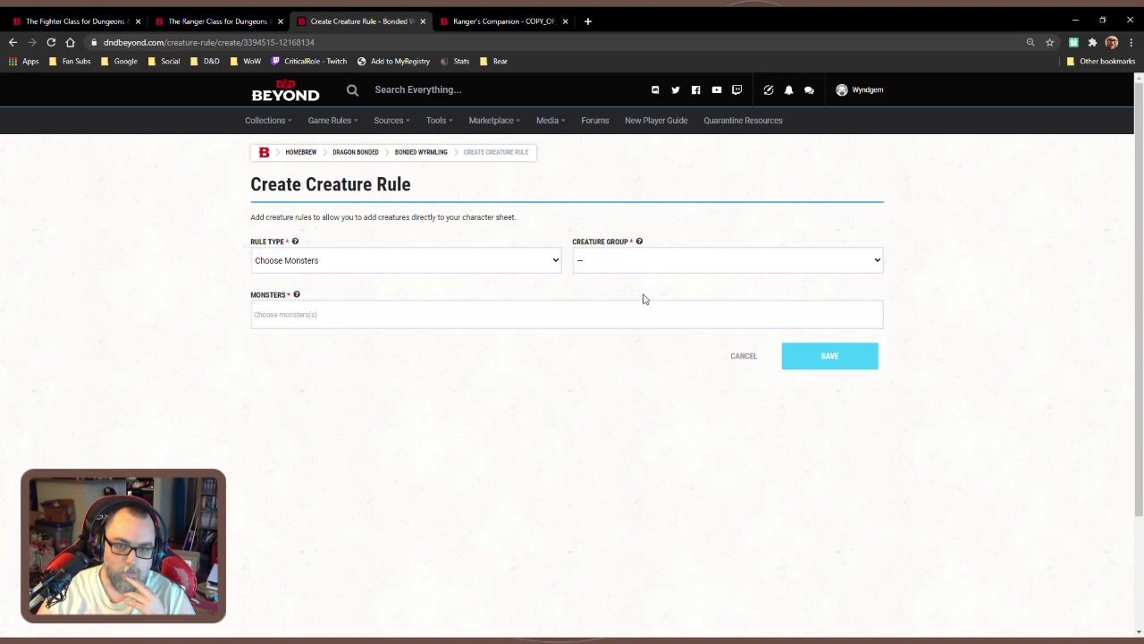
Add Black Dragon Wyrmling to the rule's monsters and set the creature group to Beast Companion
click(449, 316)
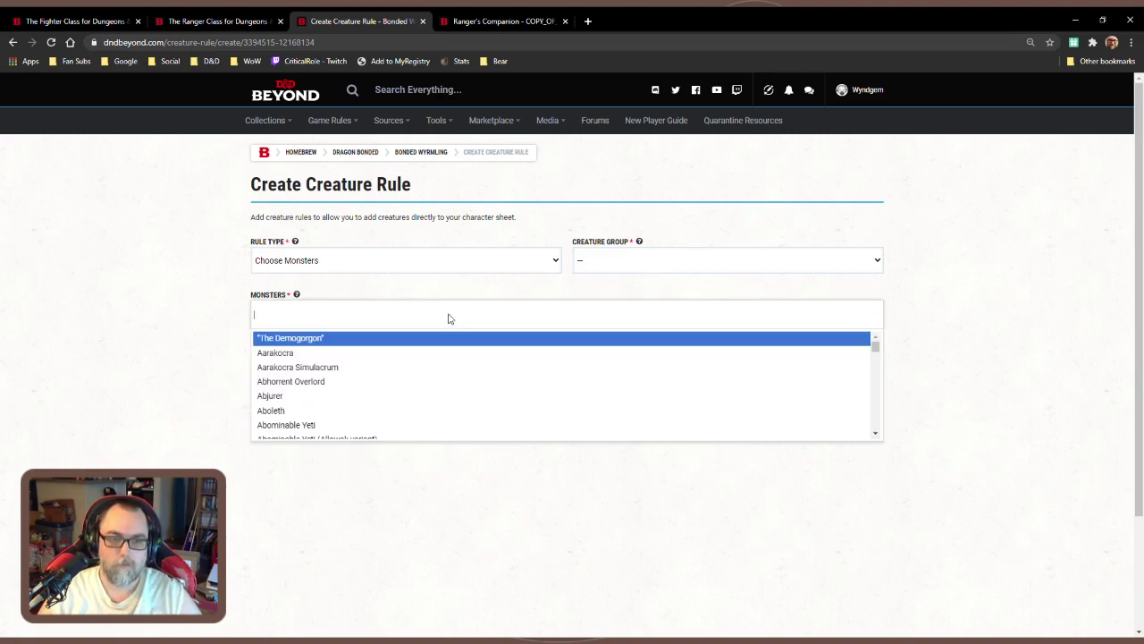
text(dra)
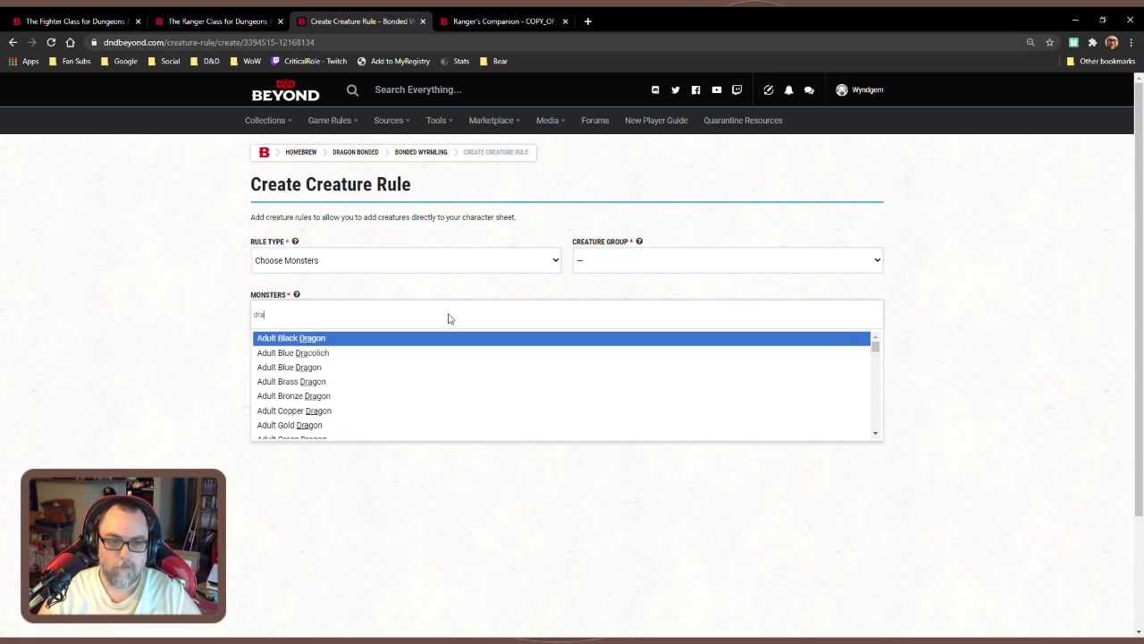
text(gon)
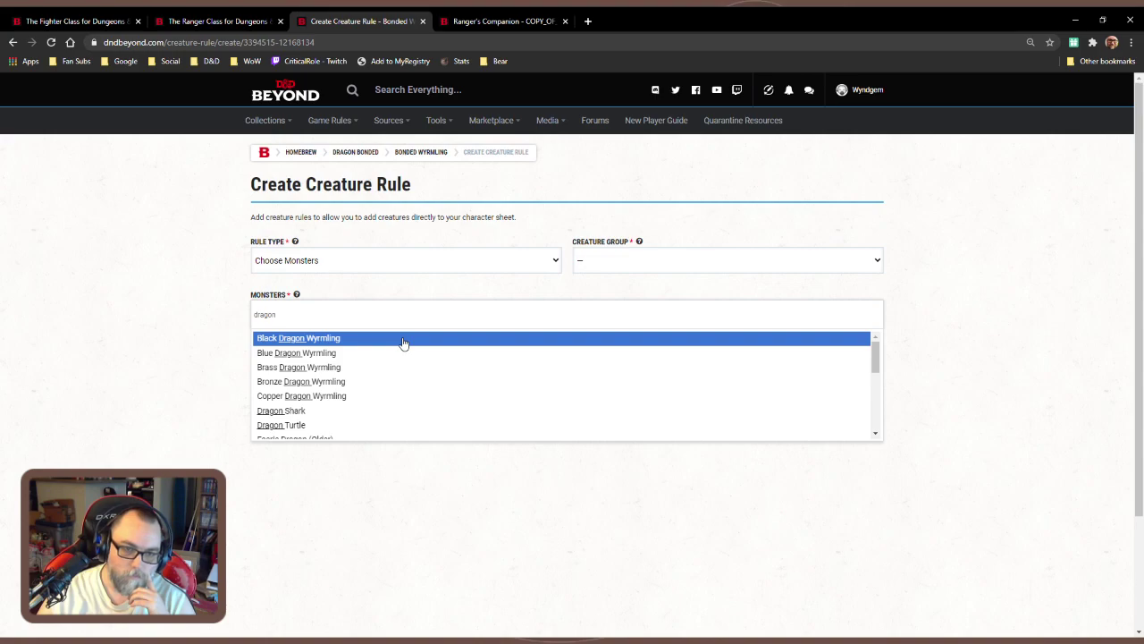
text(wyrmlin)
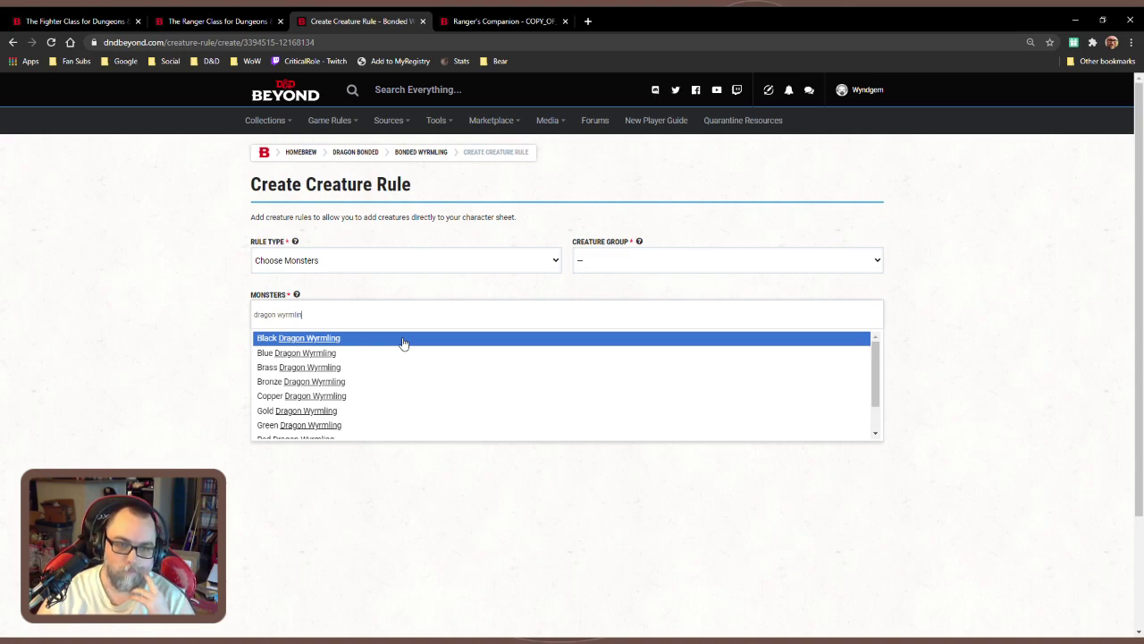
click(404, 341)
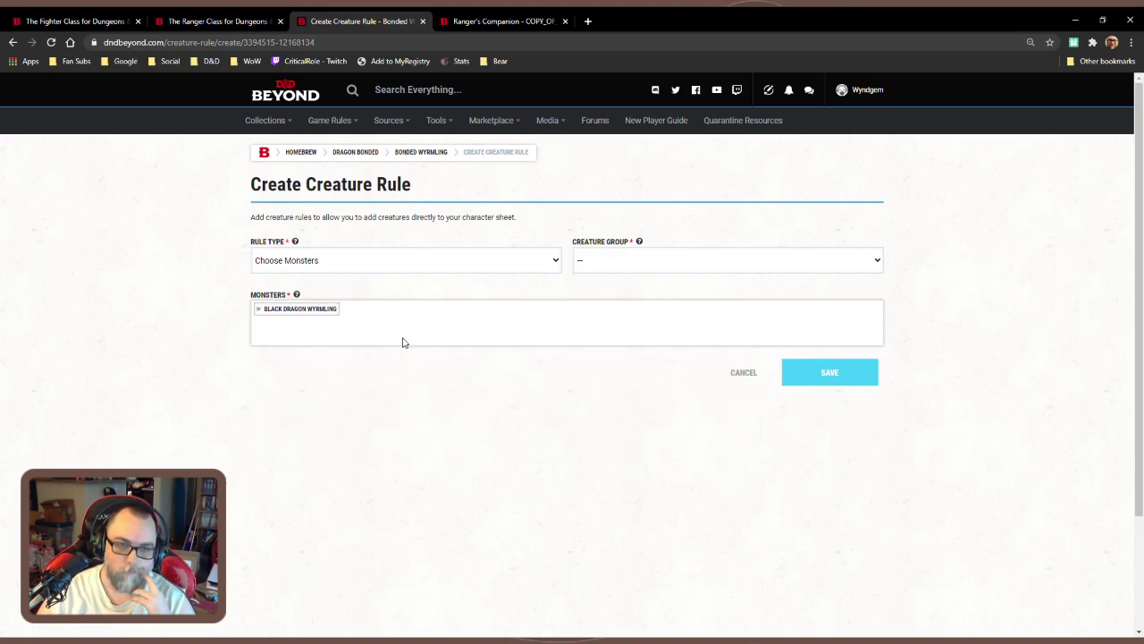
click(608, 264)
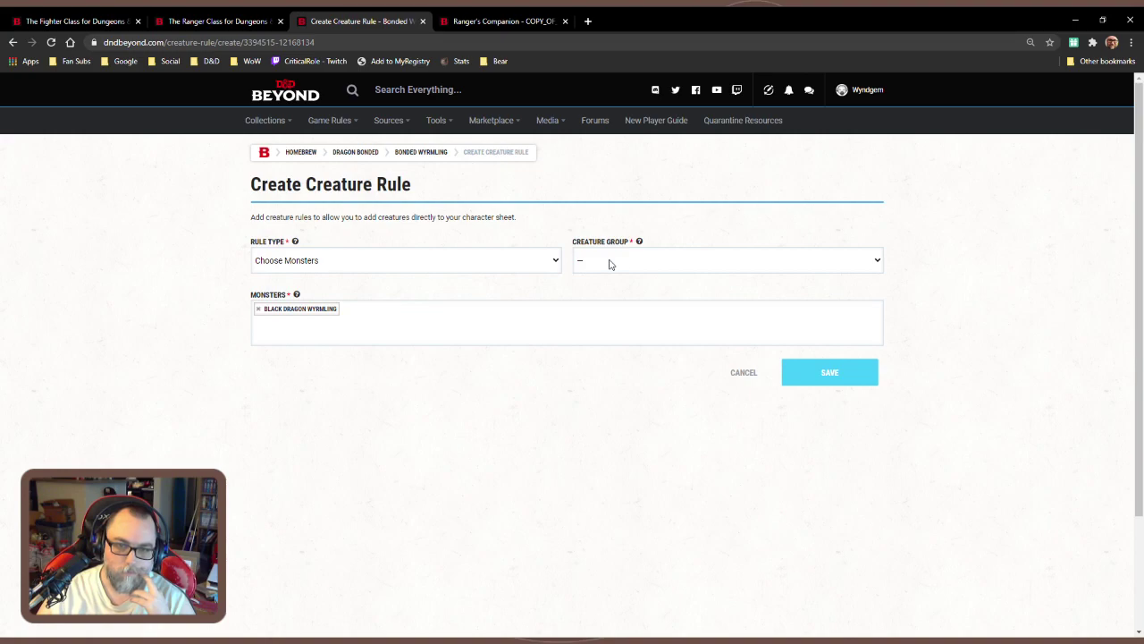
click(598, 317)
Add Brass Dragon Wyrmling and Blue Dragon Wyrmling to the creature rule's monsters
click(509, 329)
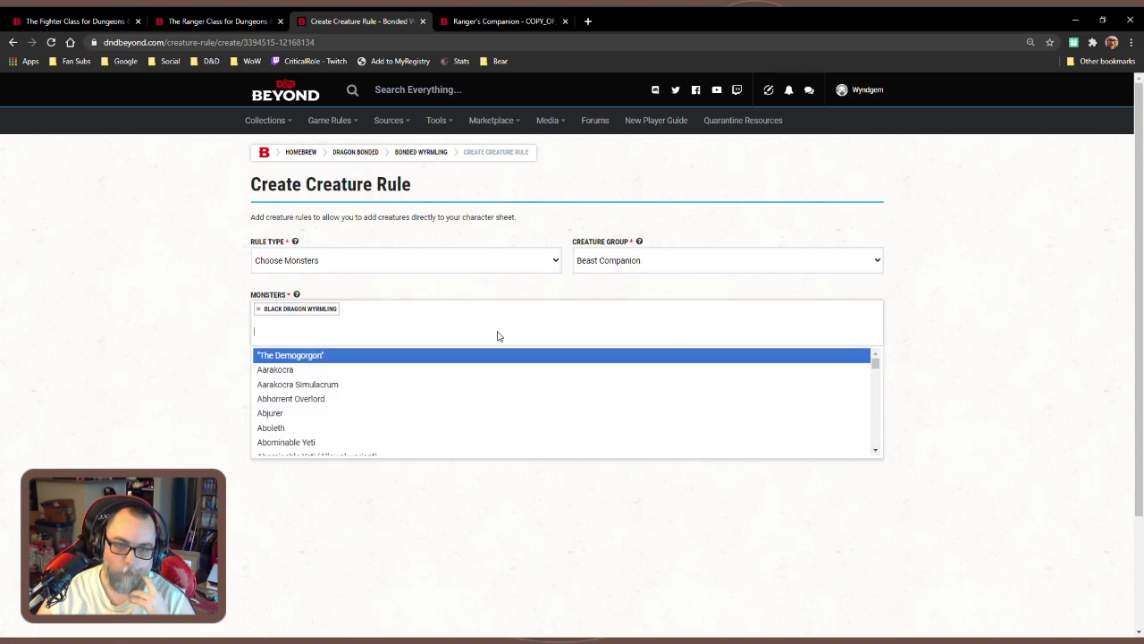
text(wyrm)
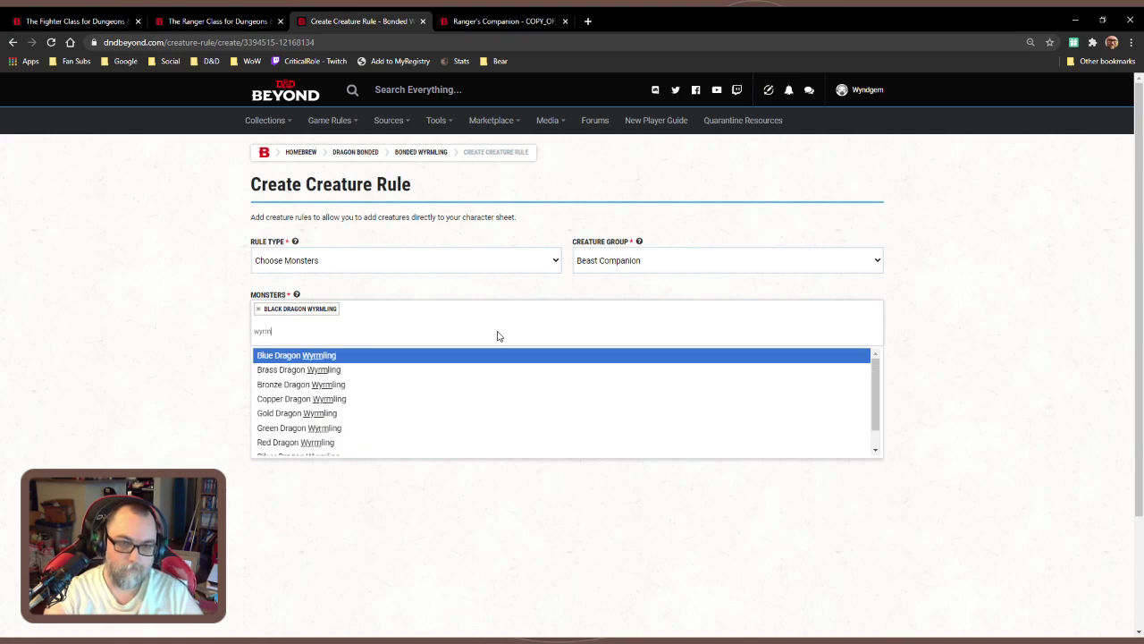
text(lin)
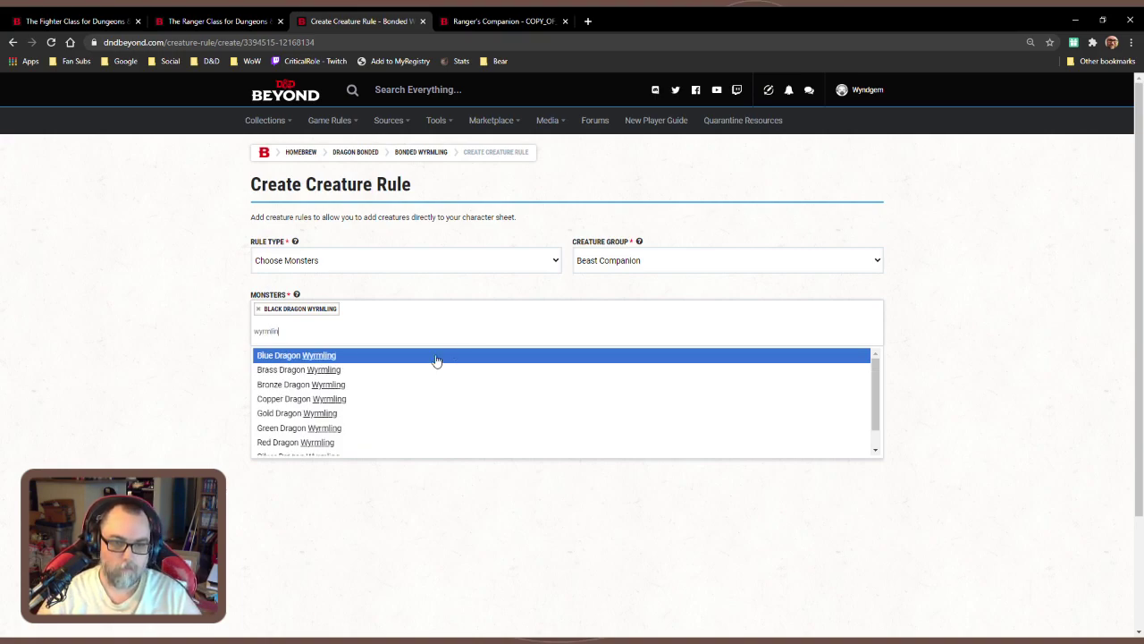
click(393, 370)
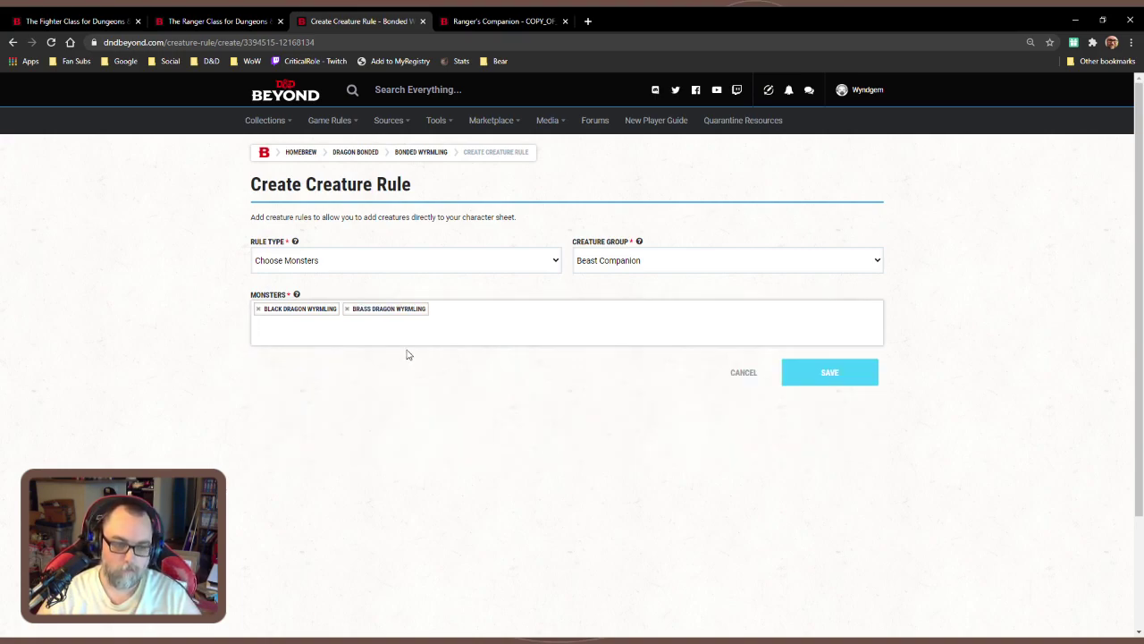
text(wyrmling)
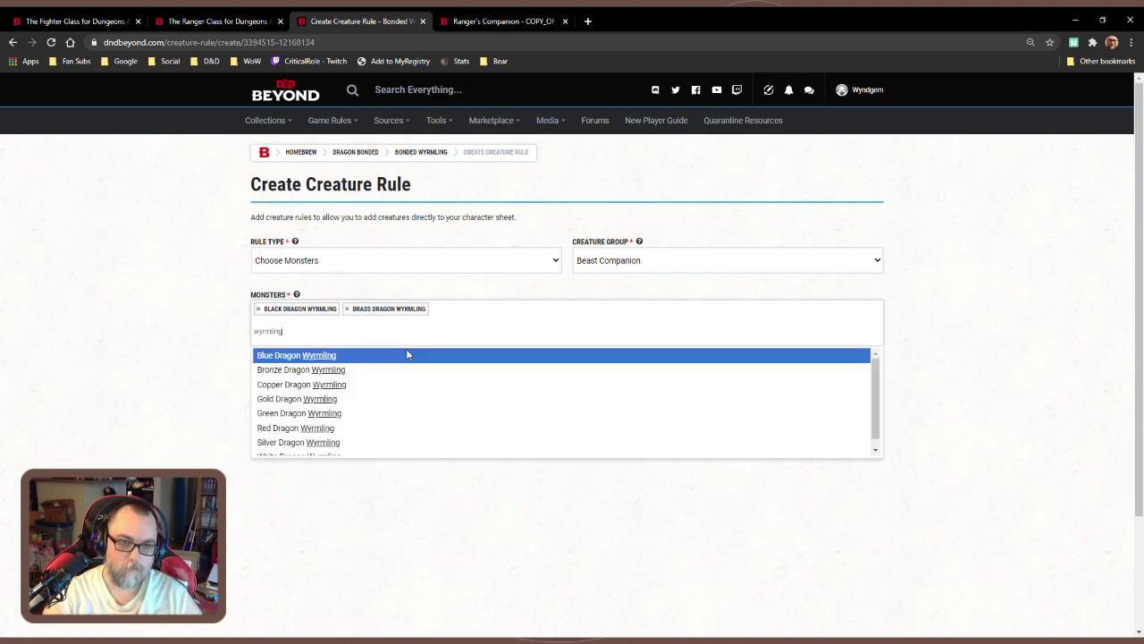
click(404, 355)
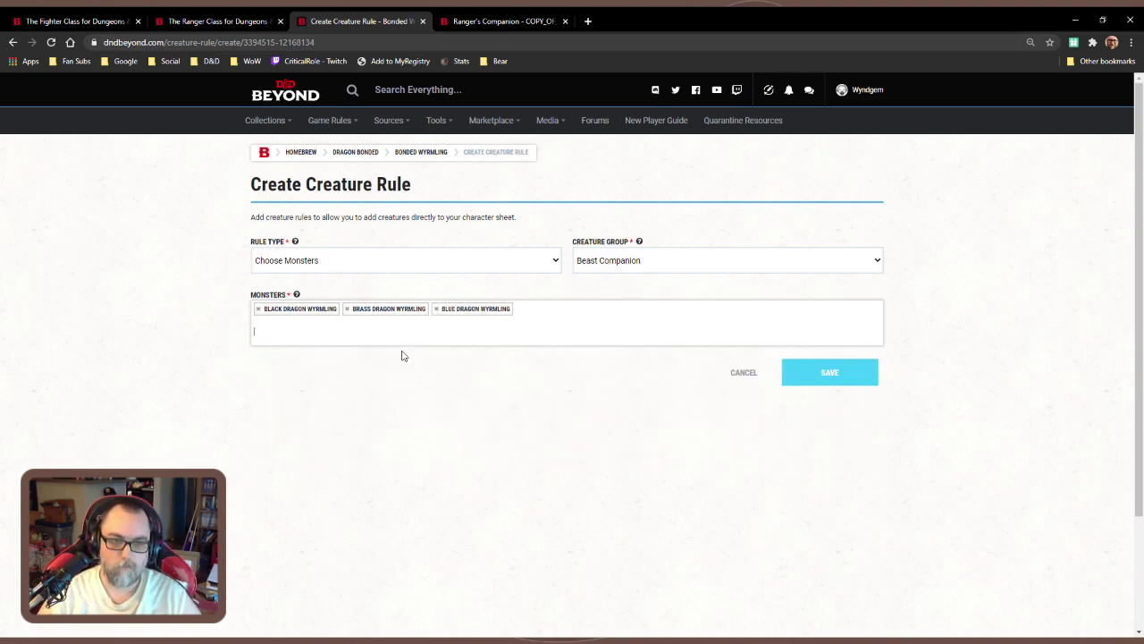
Add the Bronze, Copper and Gold Dragon Wyrmlings to the creature rule's monsters
text(wyrmling)
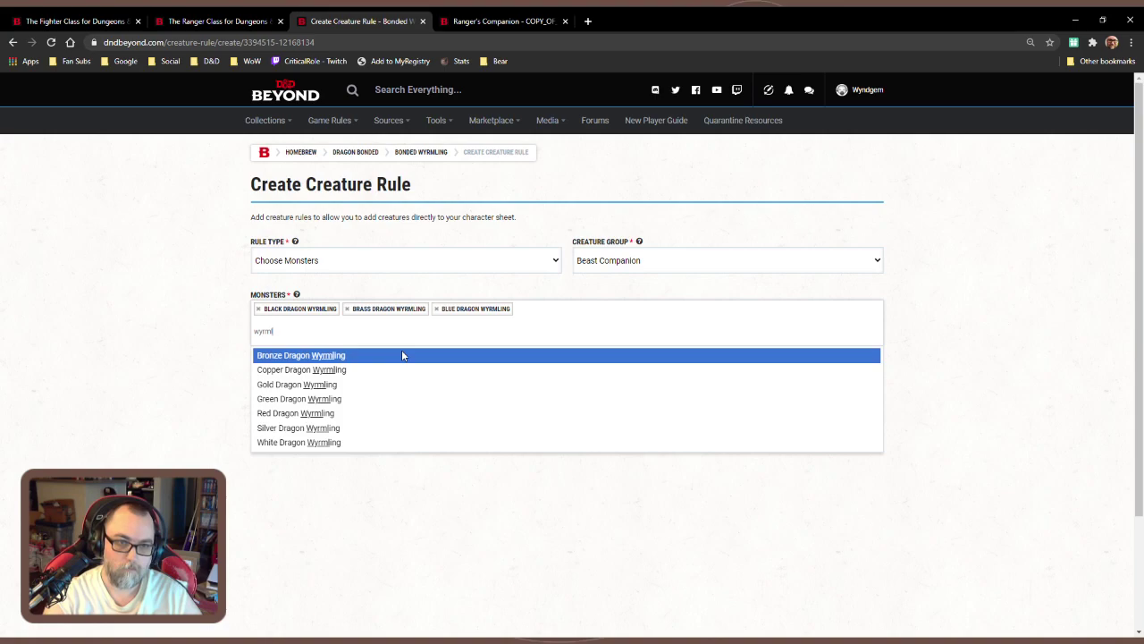
click(402, 355)
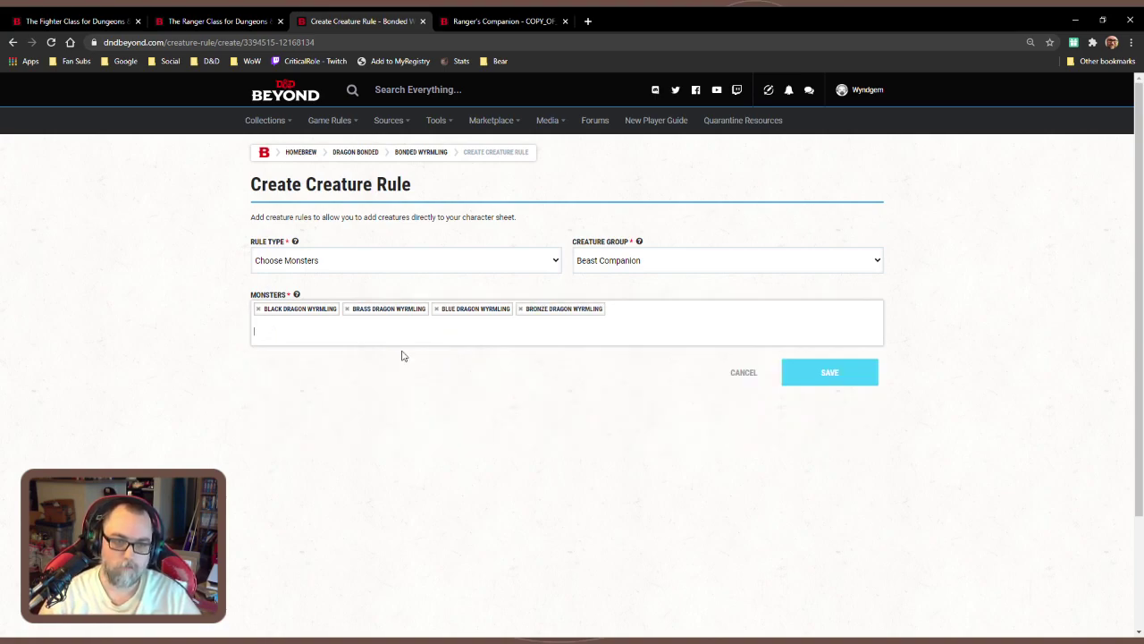
text(wyrmling)
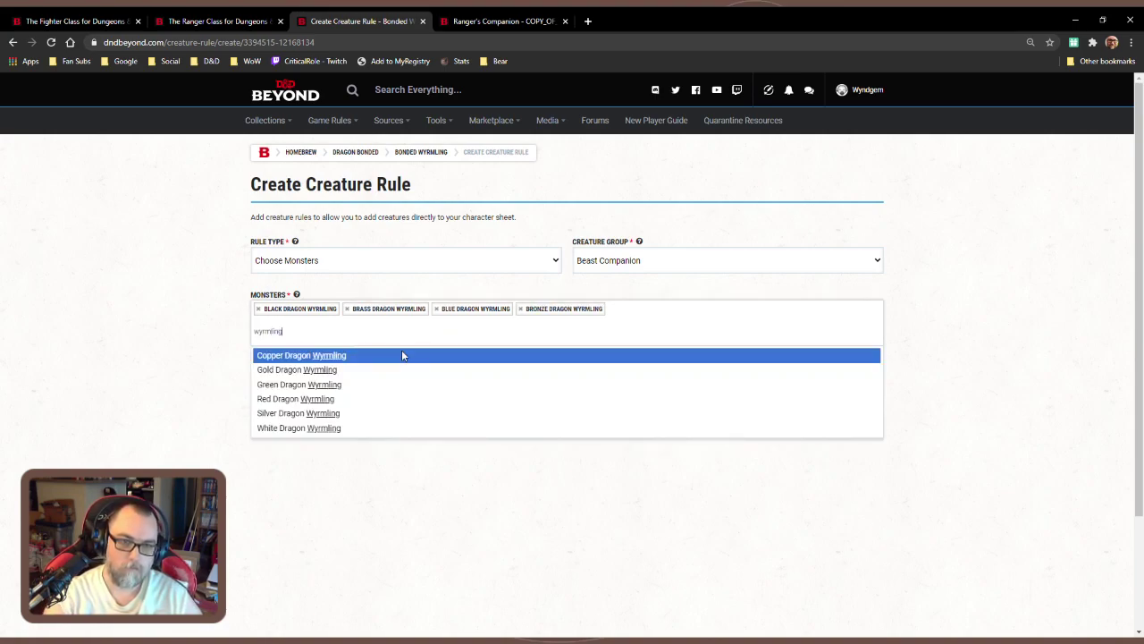
click(402, 356)
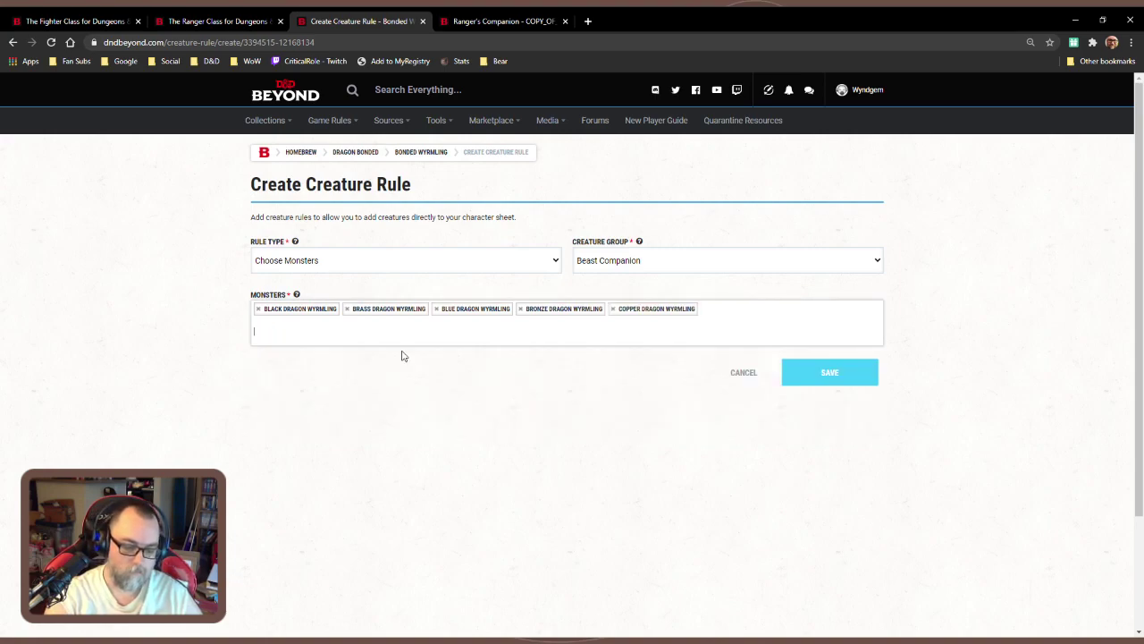
text(wyrmling)
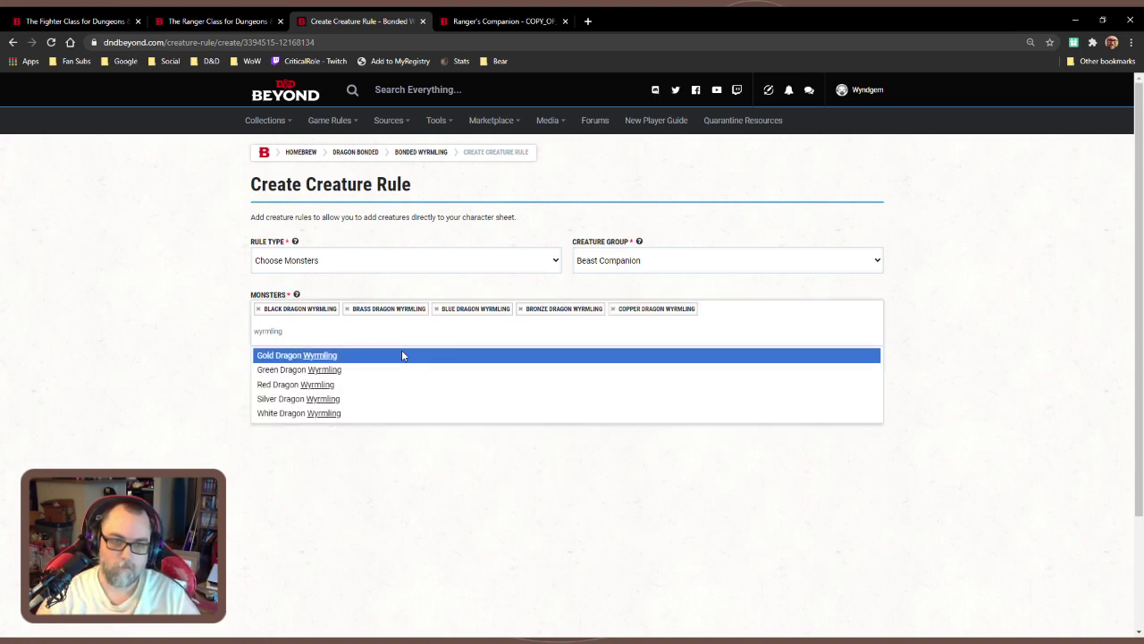
click(402, 356)
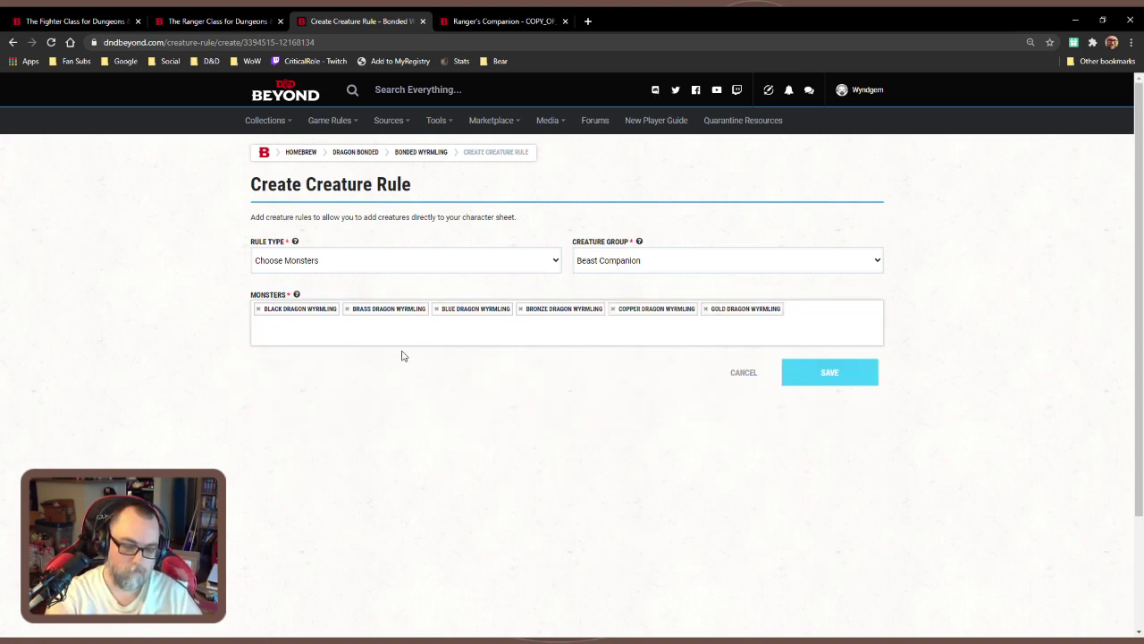
Add the Green, Red, Silver and White Dragon Wyrmlings to the rule's monsters and save the creature rule
text(wyrm)
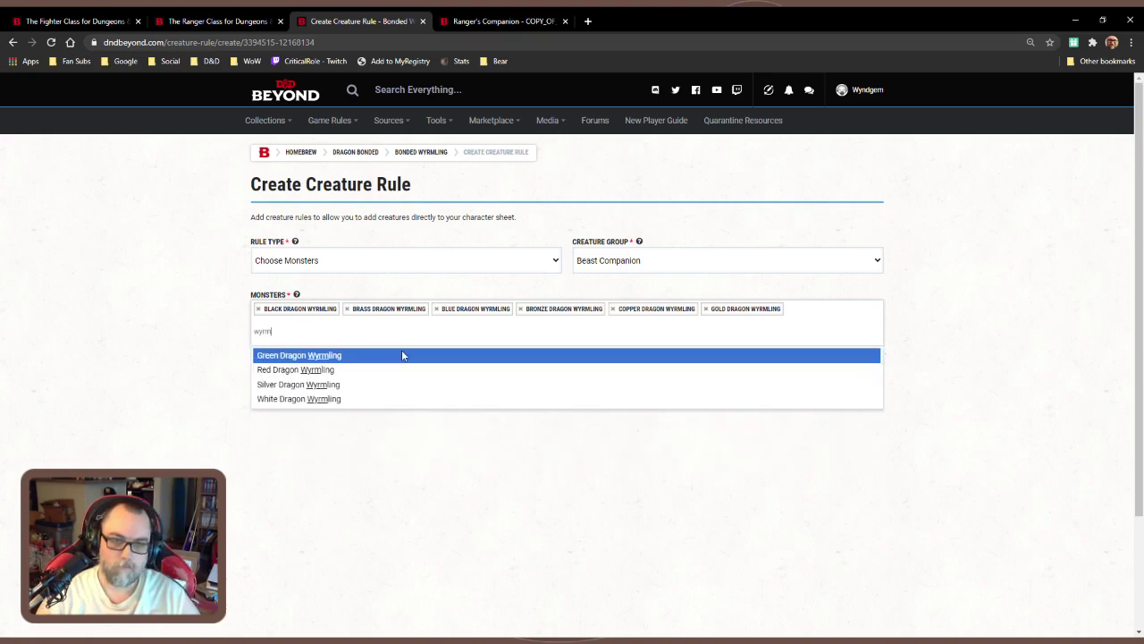
click(402, 355)
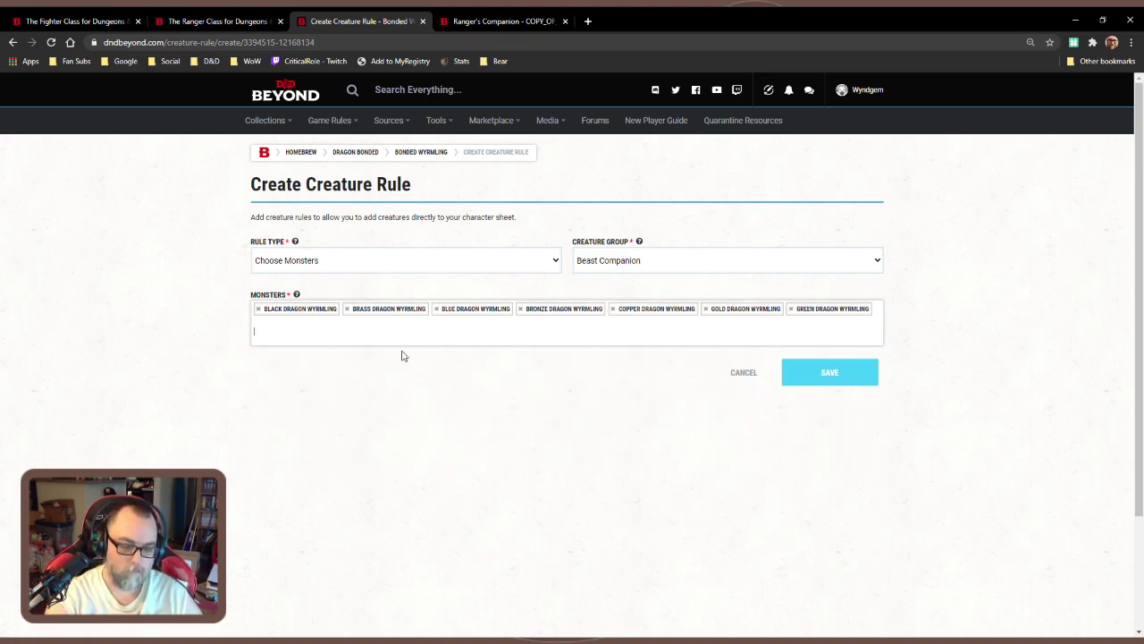
text(wyrm)
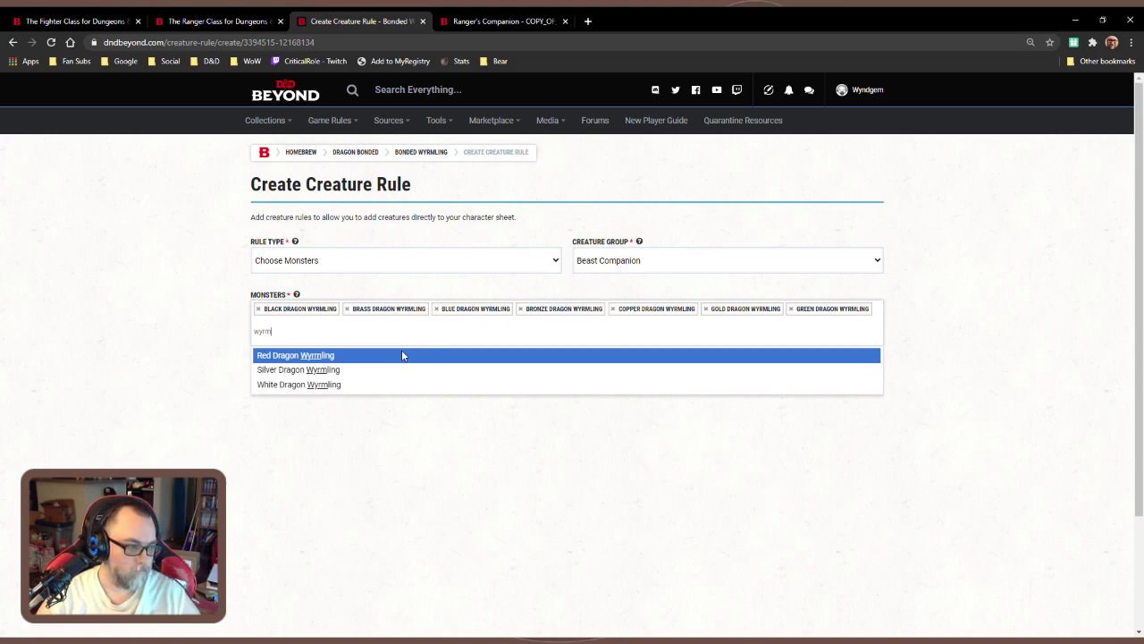
click(402, 355)
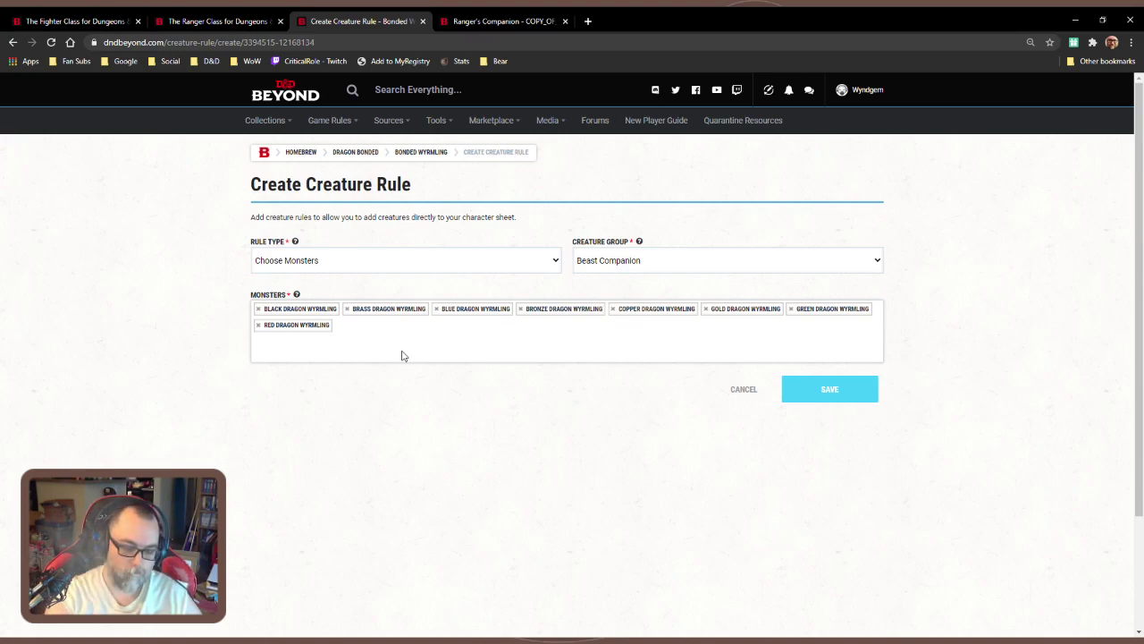
text(wyrm)
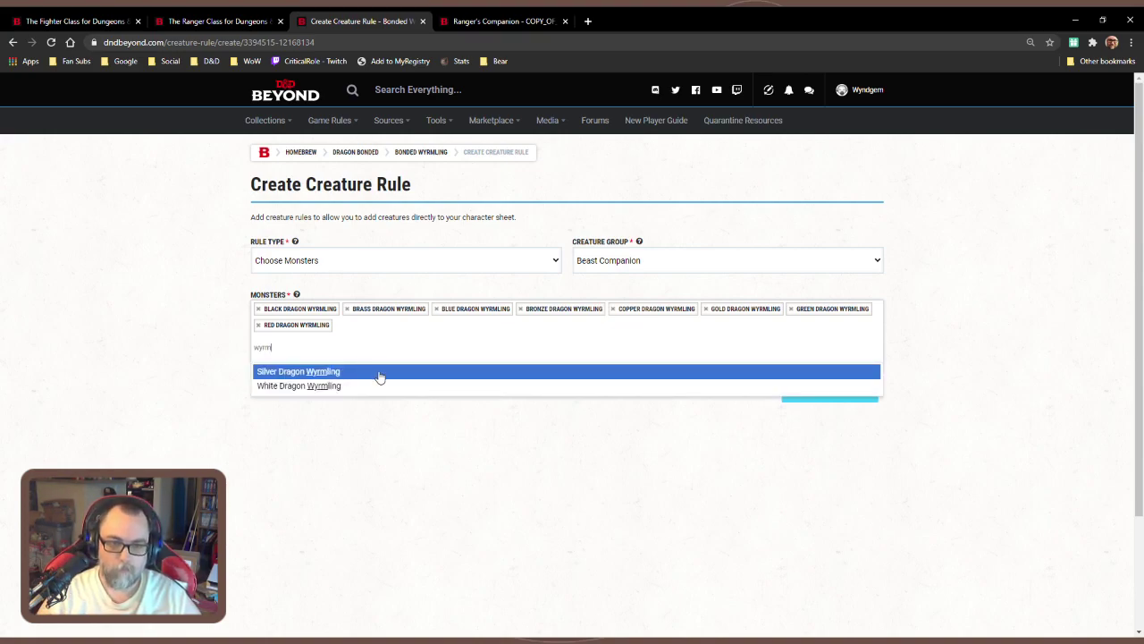
click(382, 369)
click(391, 352)
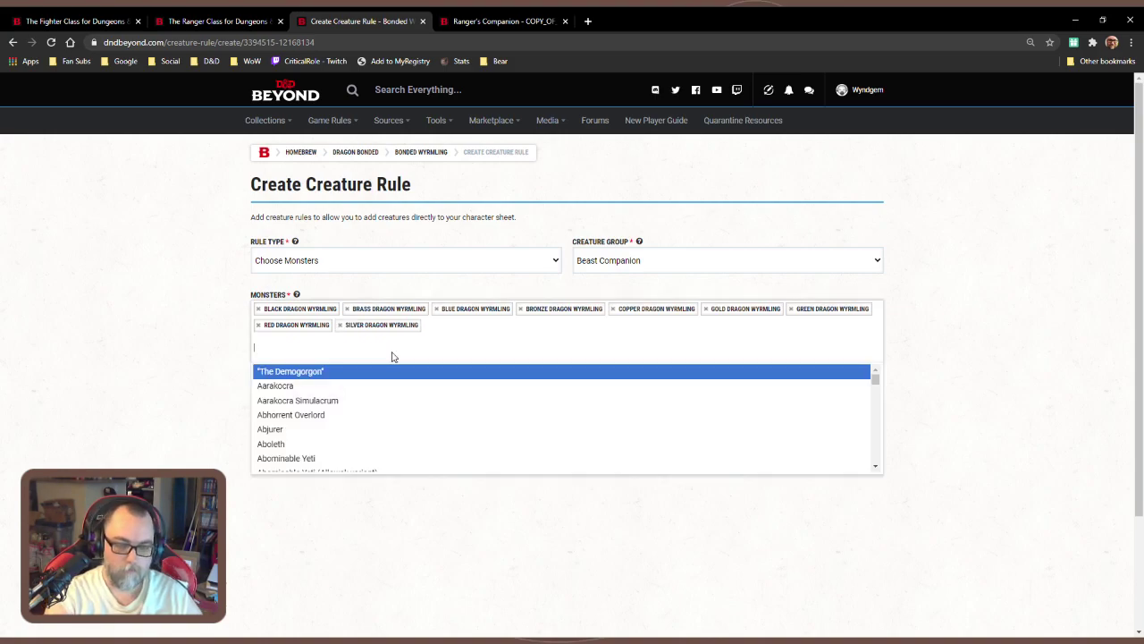
text(wyrm)
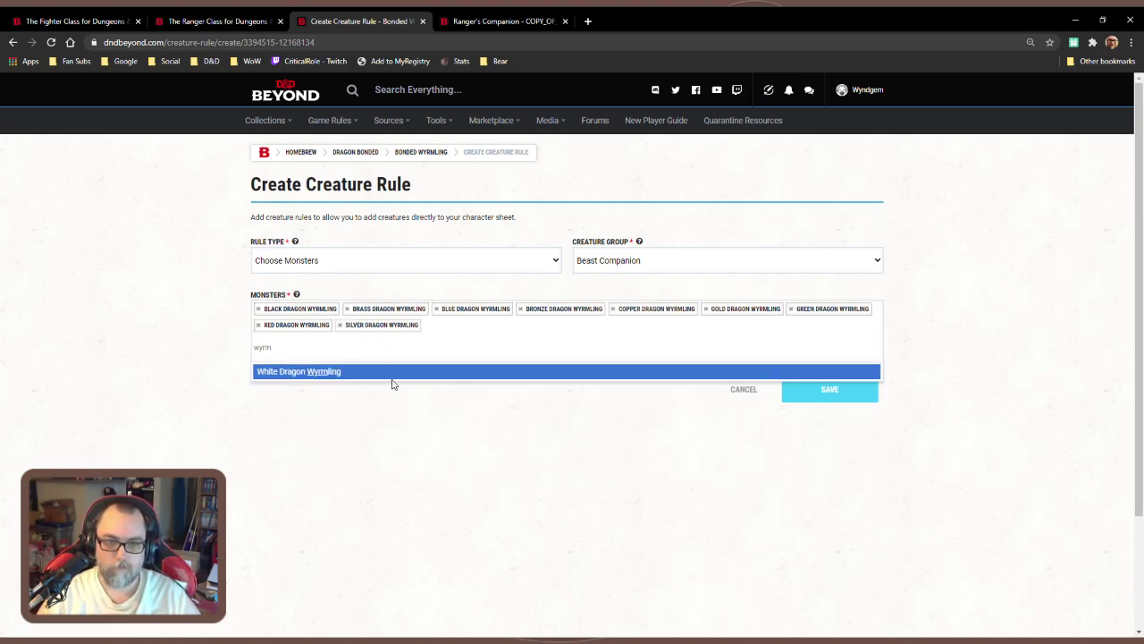
key(Return)
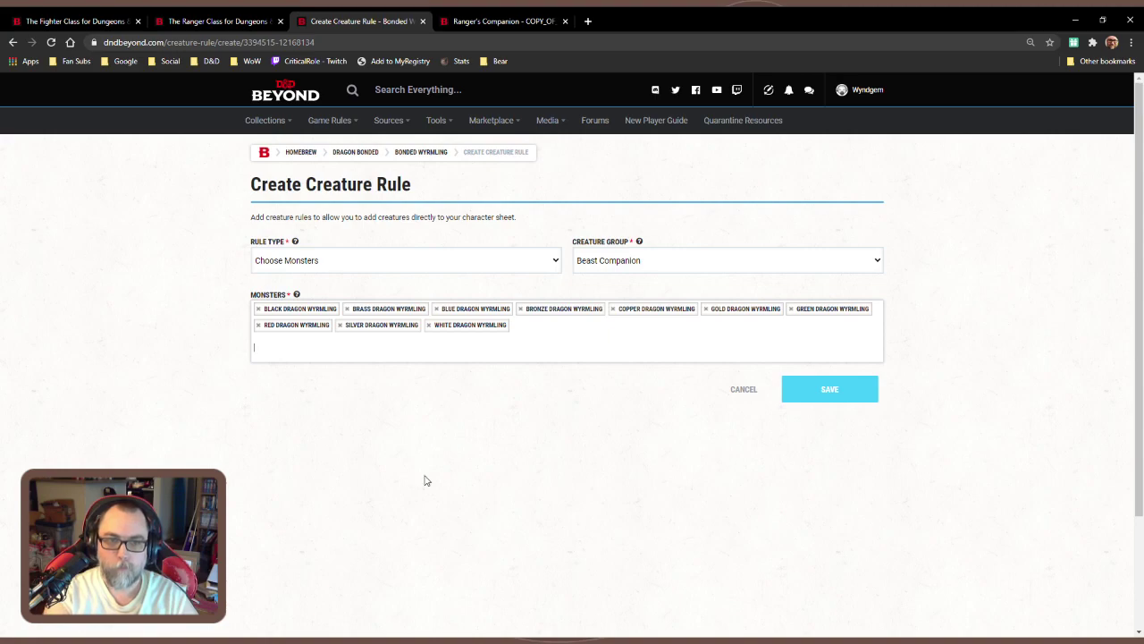
click(451, 259)
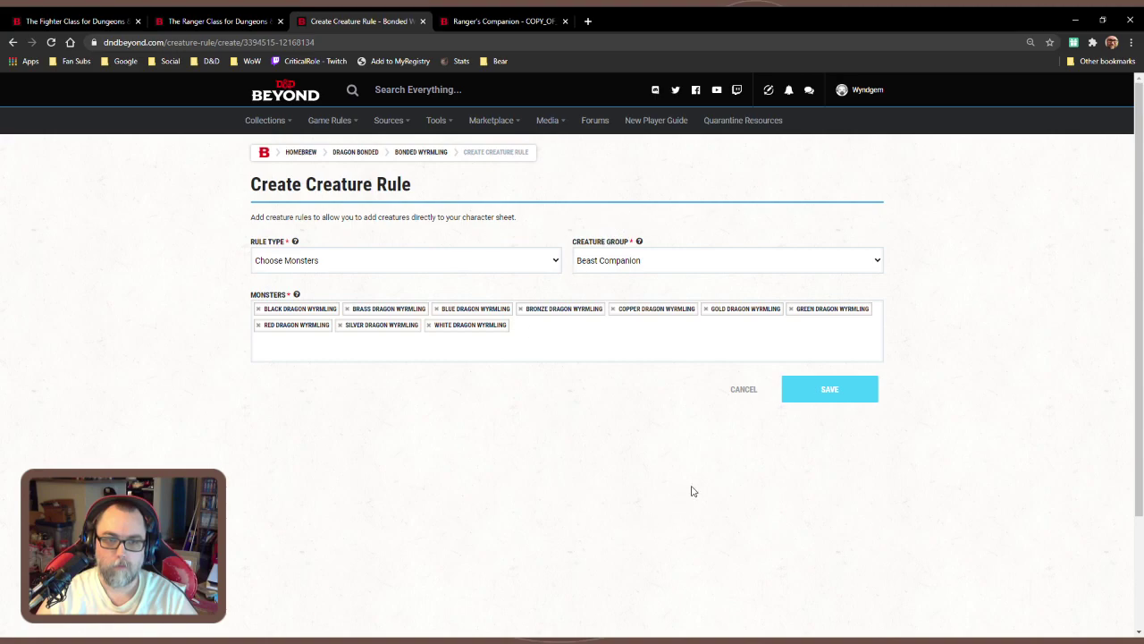
click(849, 393)
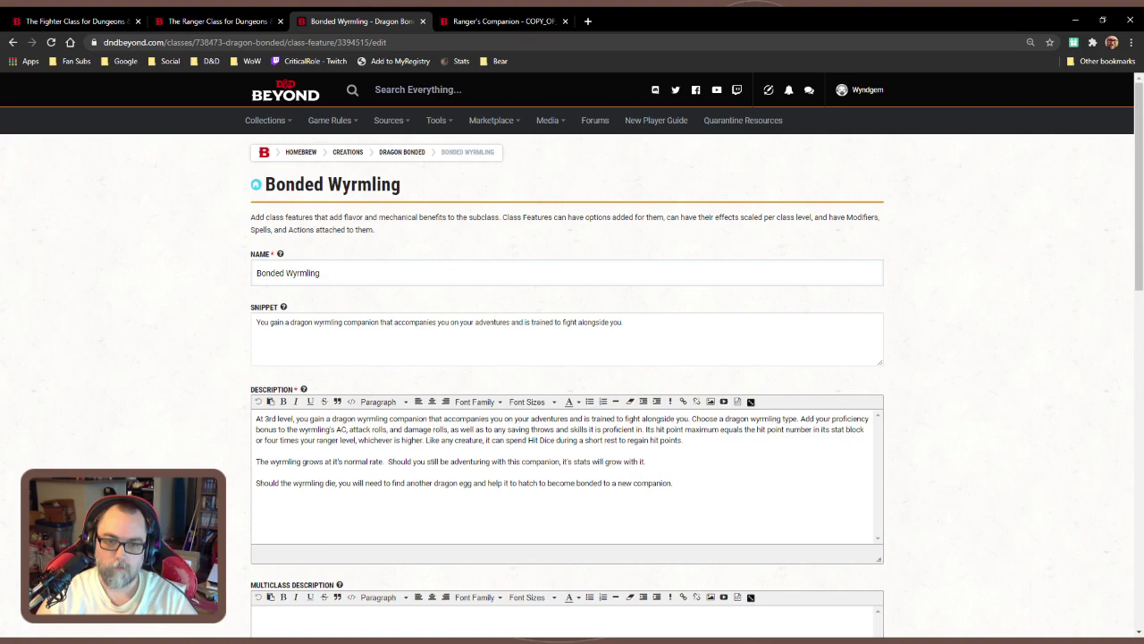
Inspect the Beast Companion creature rule of the copied Beast Master's Ranger's Companion feature, closing it without changes
scroll(932, 416, down, 4)
scroll(790, 539, down, 4)
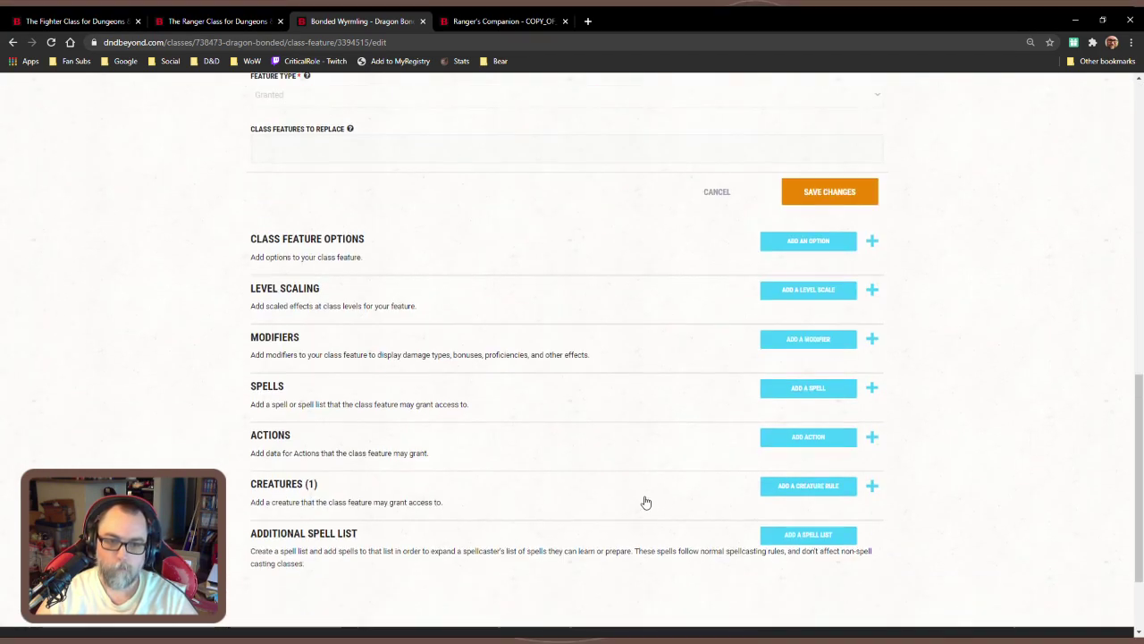
click(498, 27)
scroll(585, 388, down, 8)
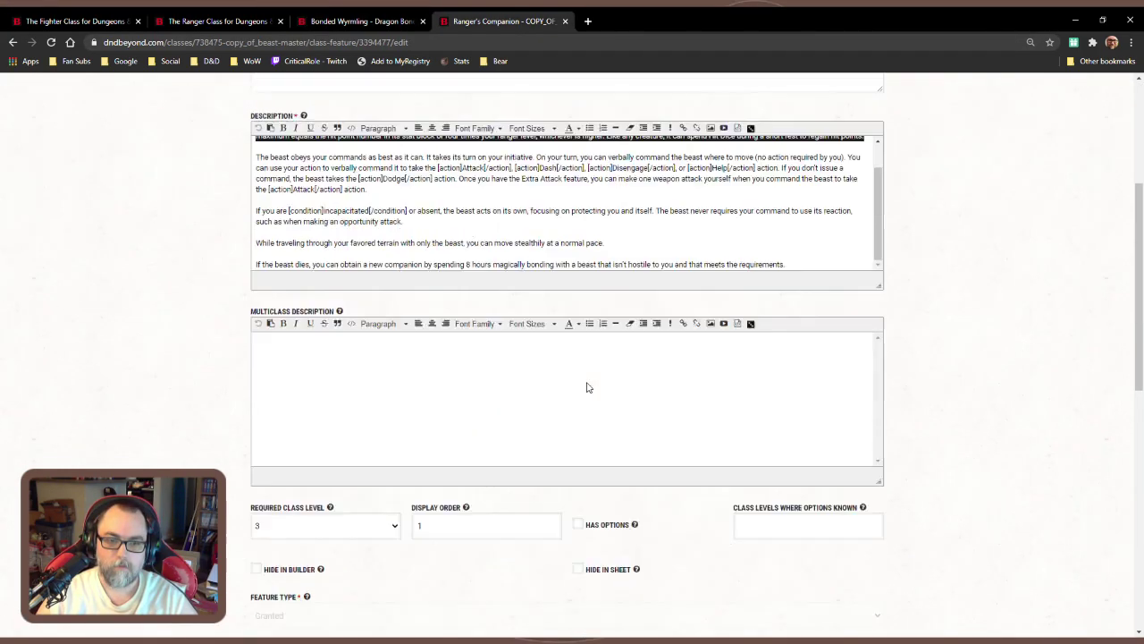
click(549, 381)
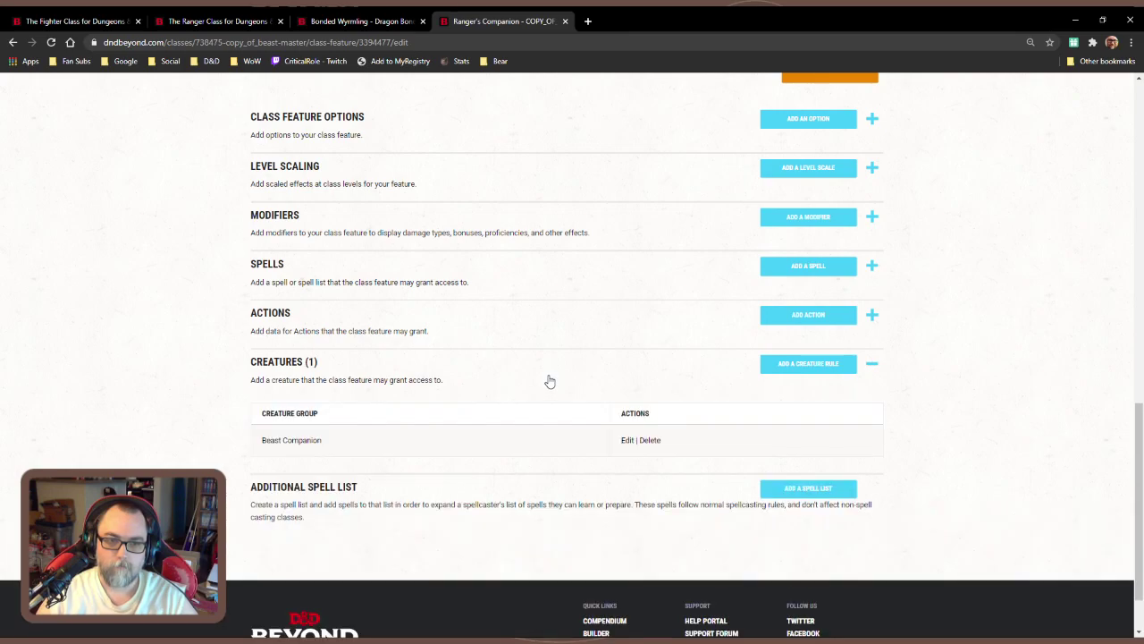
scroll(626, 441, up, 4)
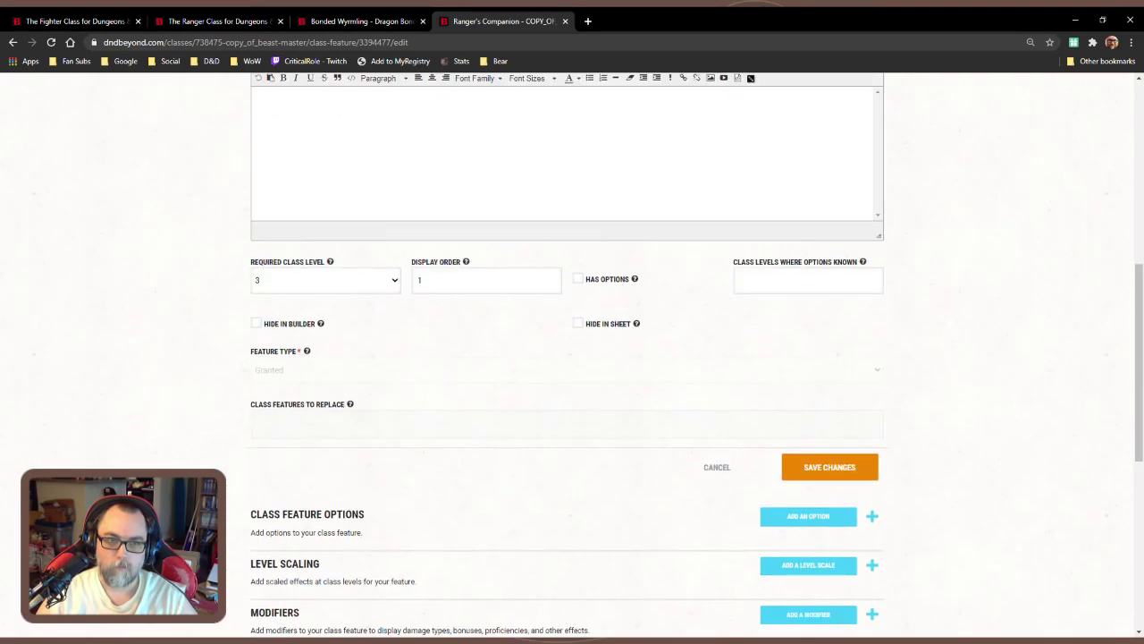
scroll(590, 418, up, 2)
scroll(587, 415, up, 1)
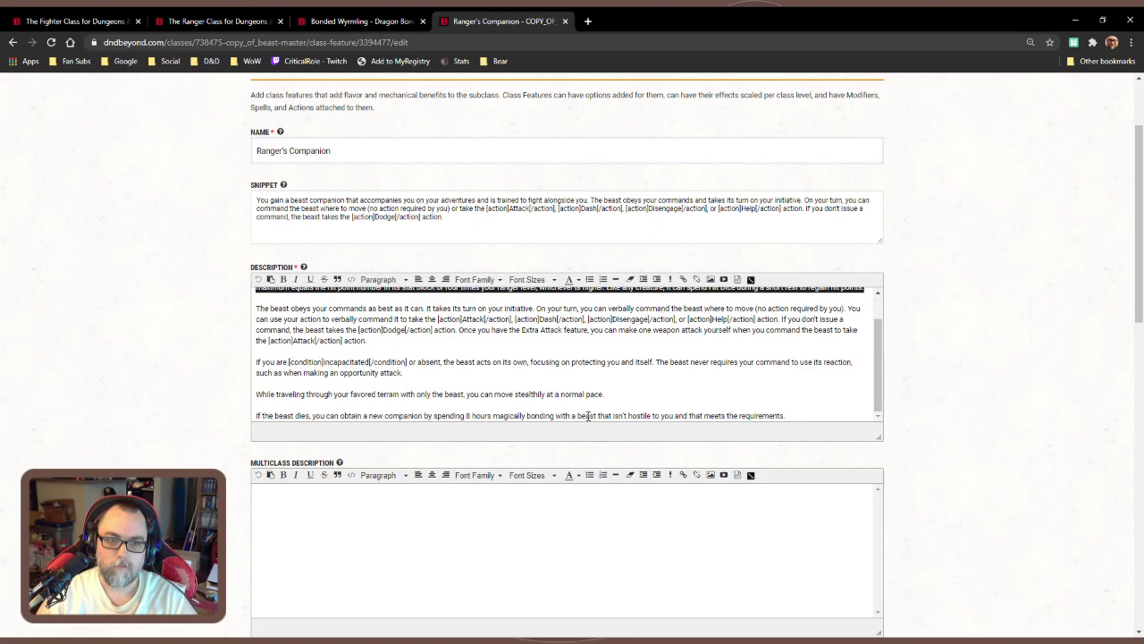
scroll(587, 554, down, 6)
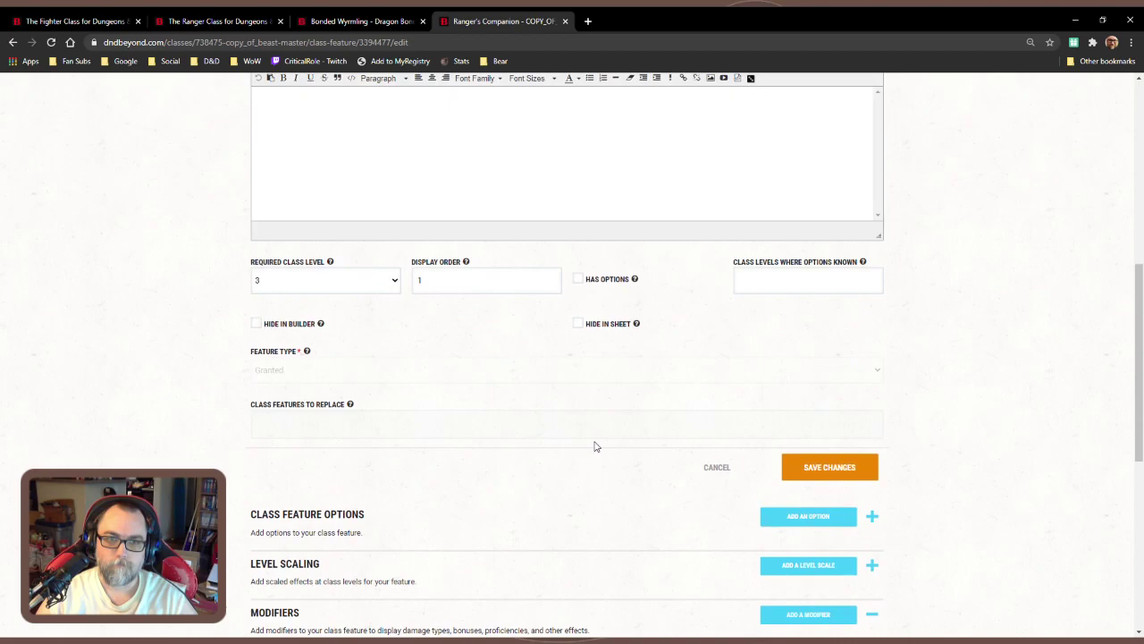
click(627, 364)
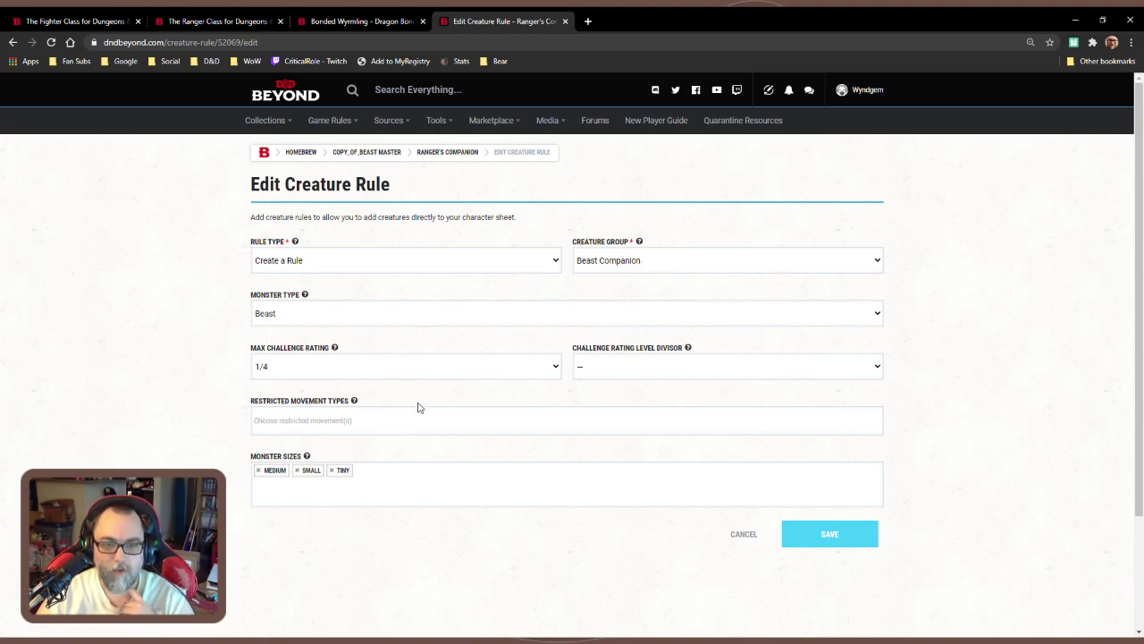
click(738, 535)
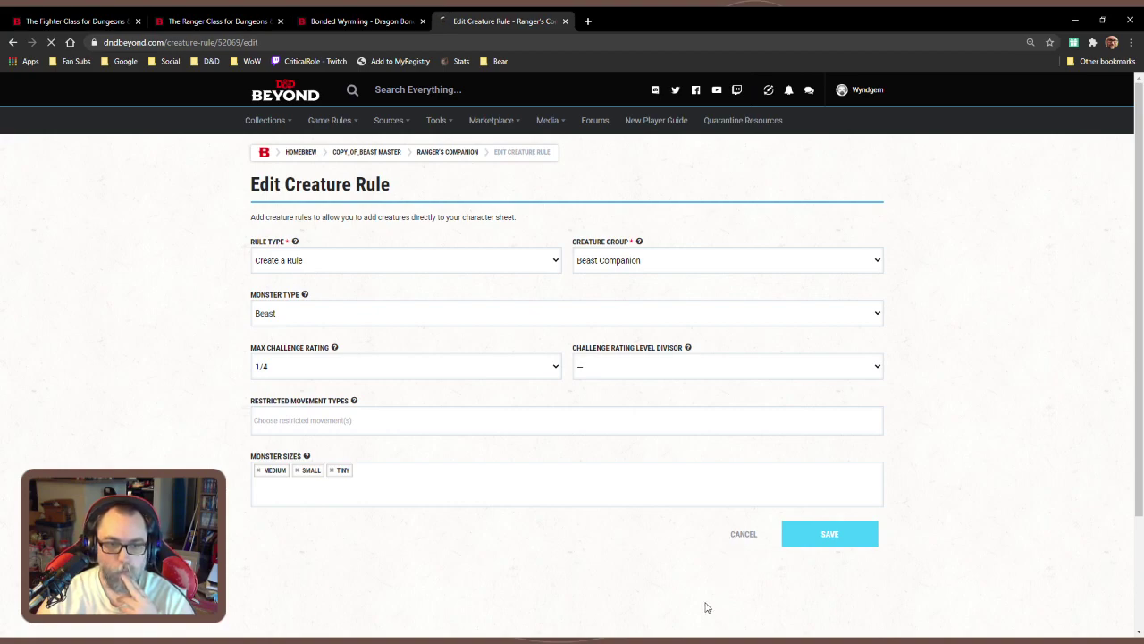
Review the Ranger's Companion feature's additional sections, its creature list and its description
scroll(621, 484, down, 2)
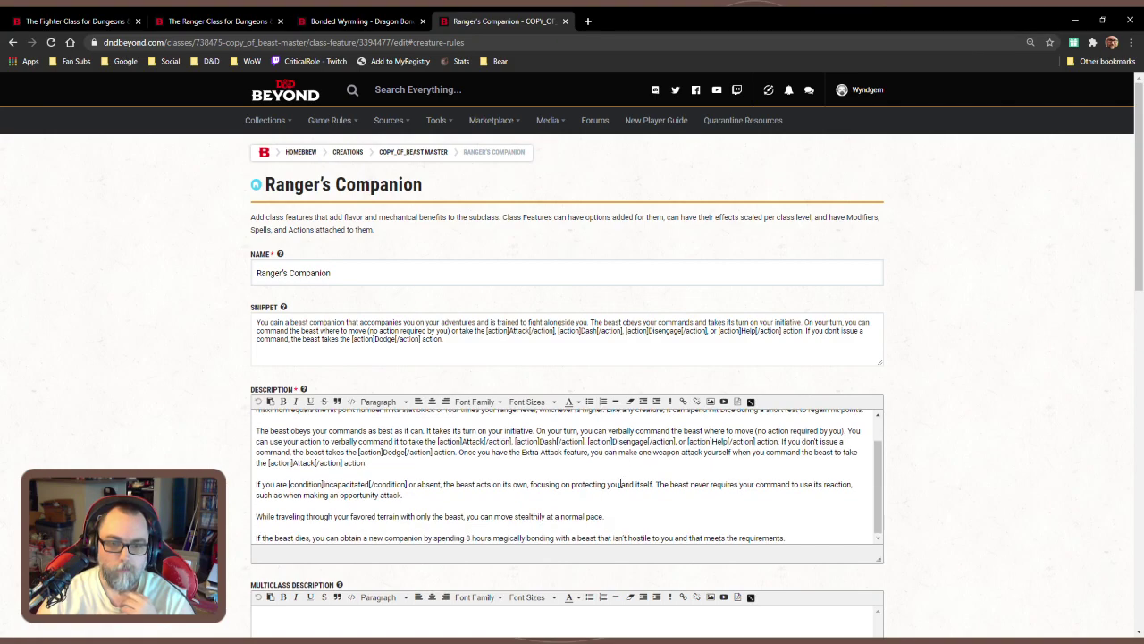
scroll(636, 539, down, 10)
scroll(562, 529, down, 5)
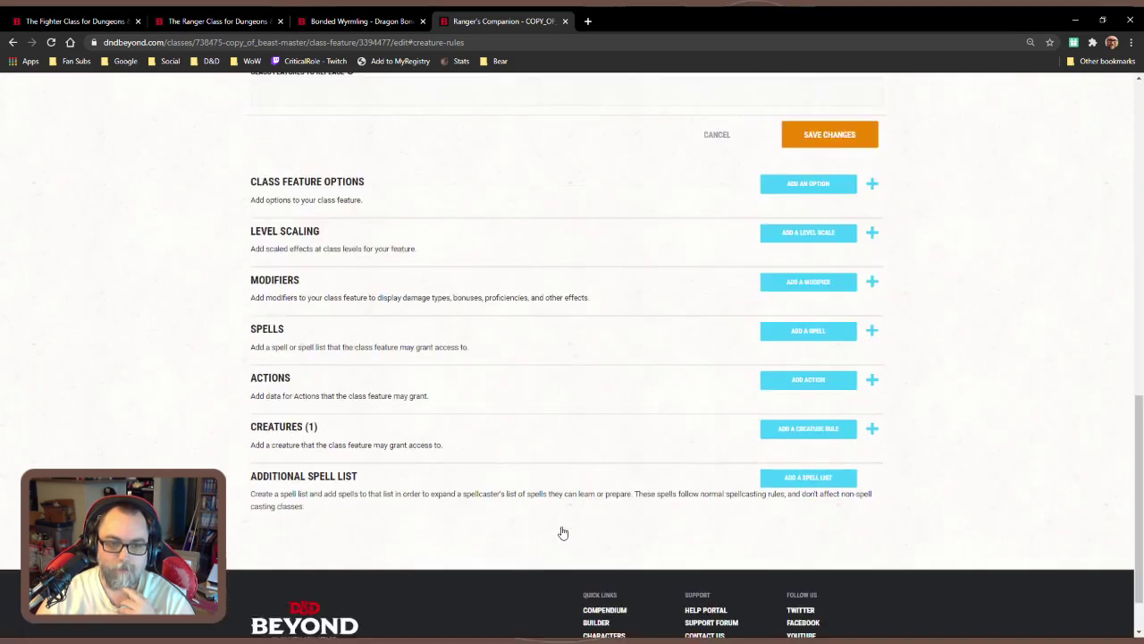
click(465, 377)
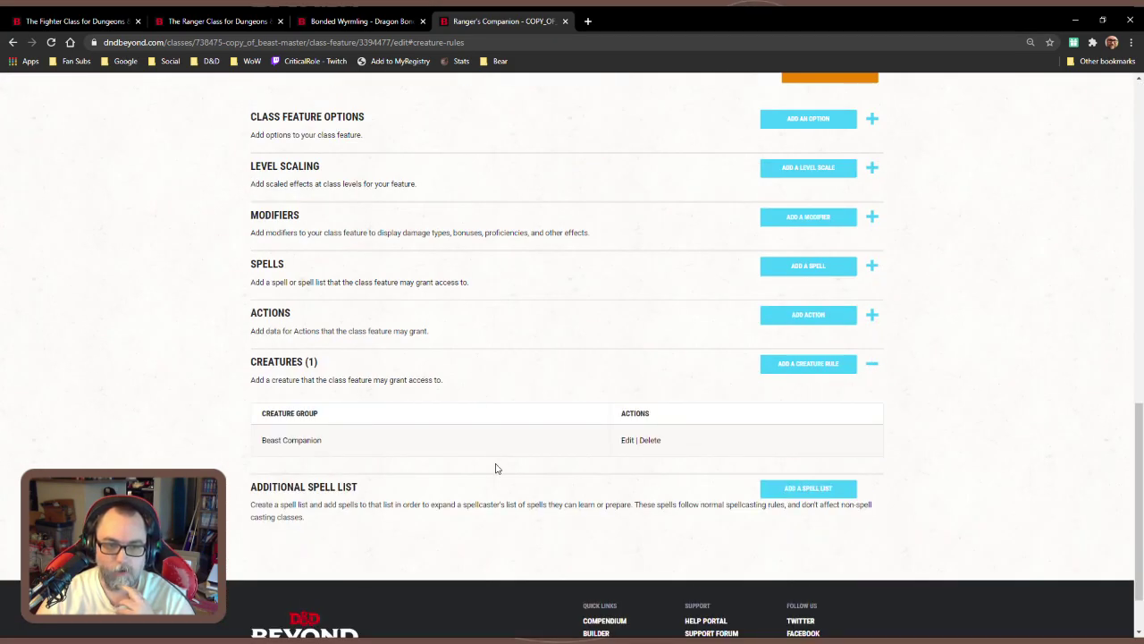
scroll(496, 467, up, 10)
scroll(497, 465, up, 2)
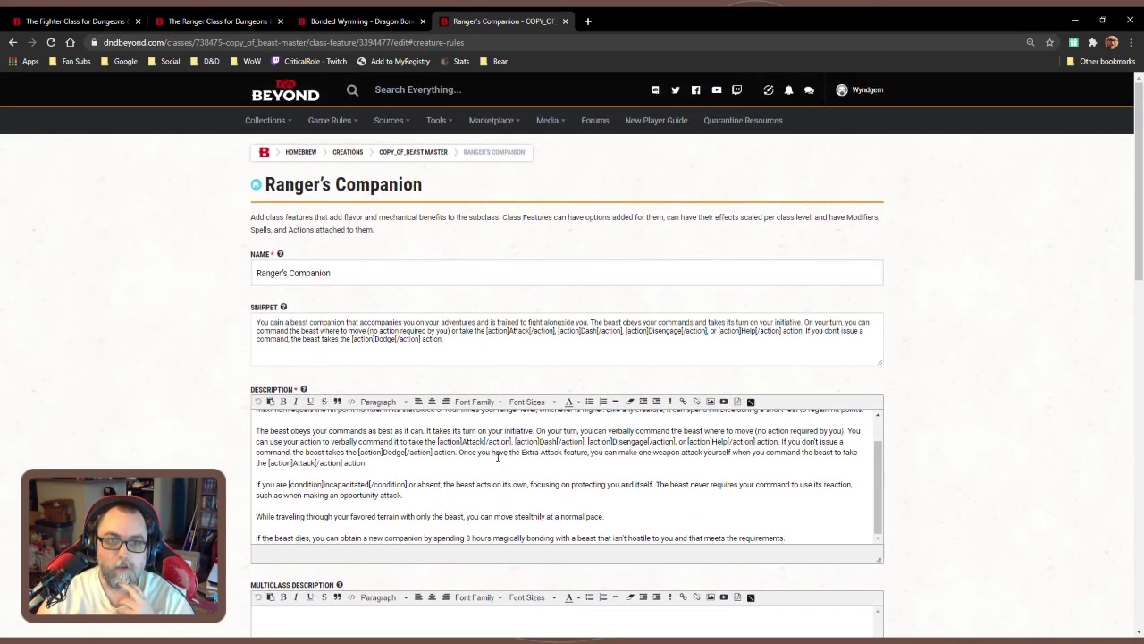
Check the Bonded Wyrmling feature's creature rule without saving it, and look over the feature's description and settings
key(ctrl+shift+Tab)
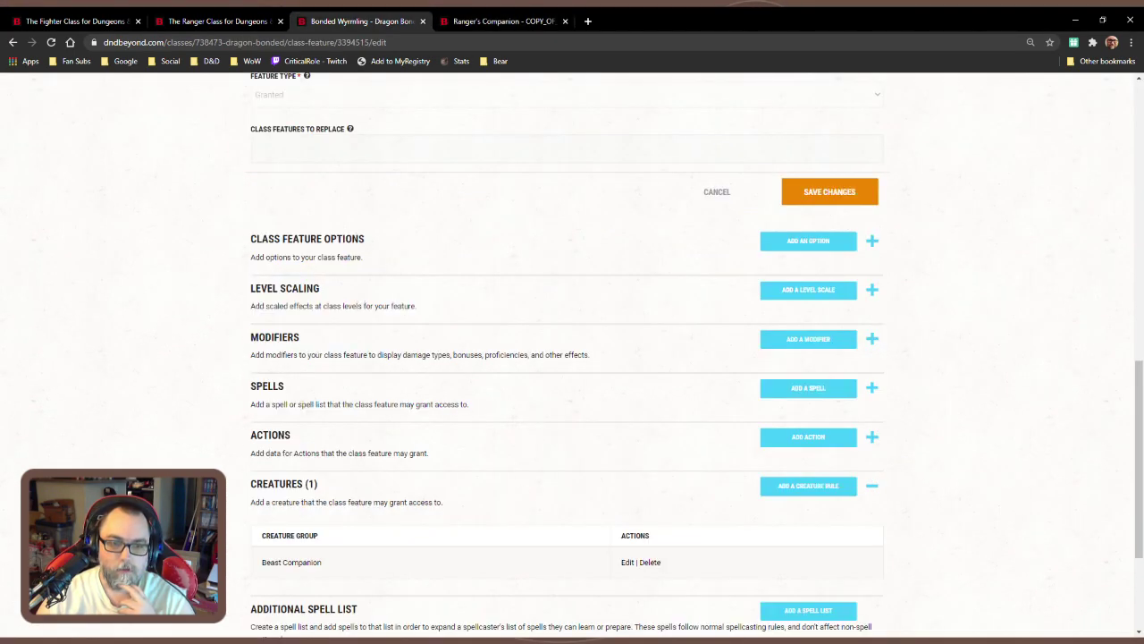
click(626, 563)
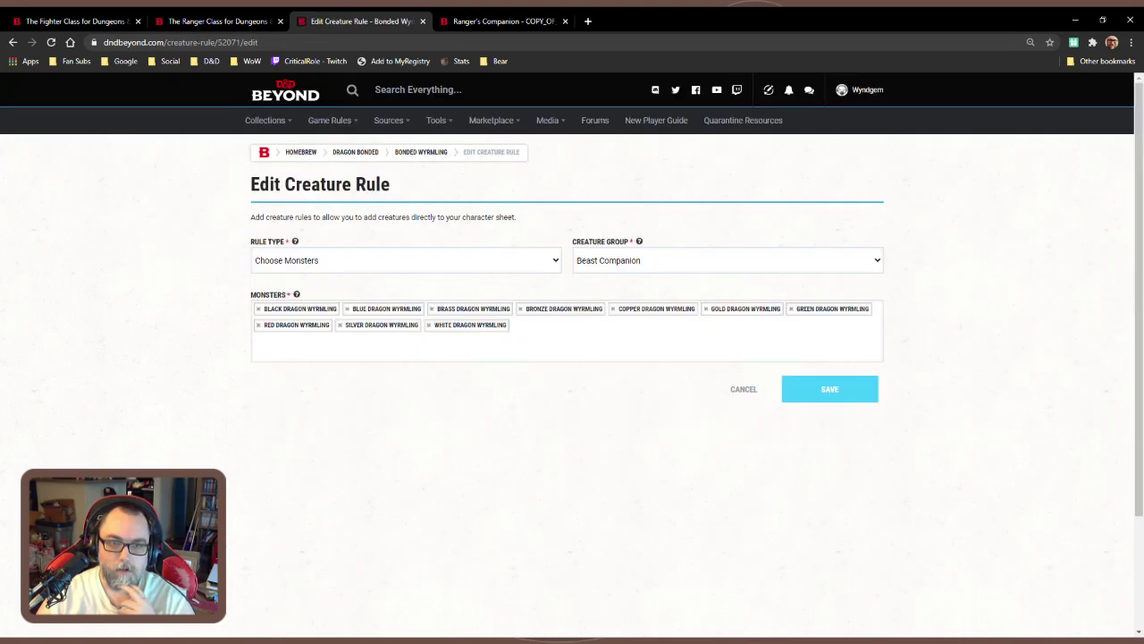
click(736, 388)
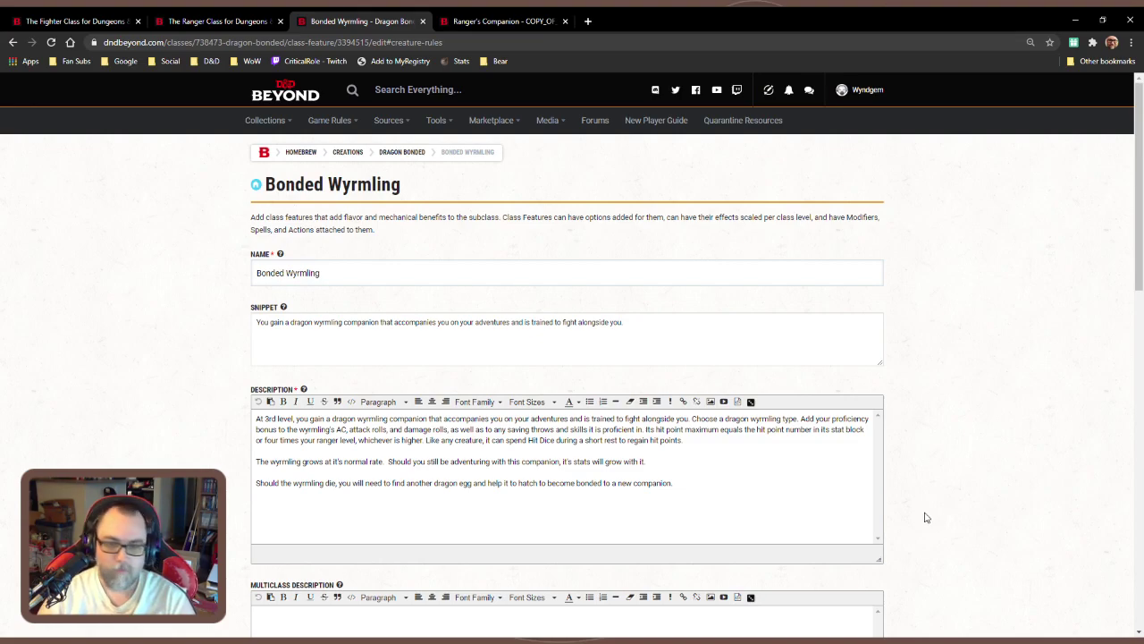
scroll(912, 452, down, 5)
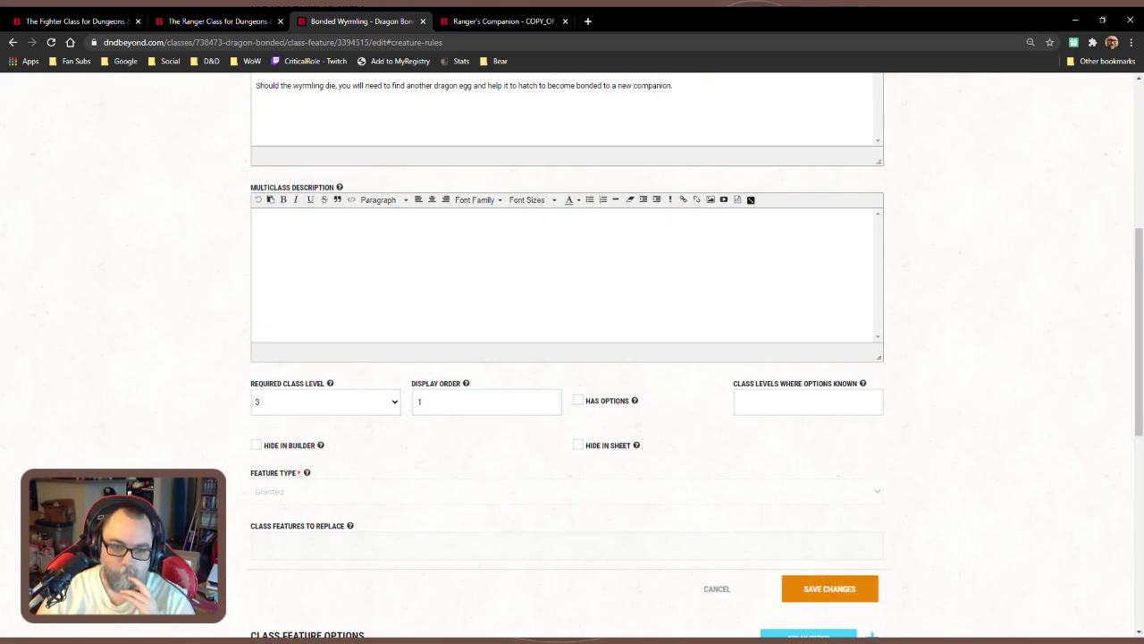
scroll(537, 480, down, 5)
scroll(536, 480, up, 2)
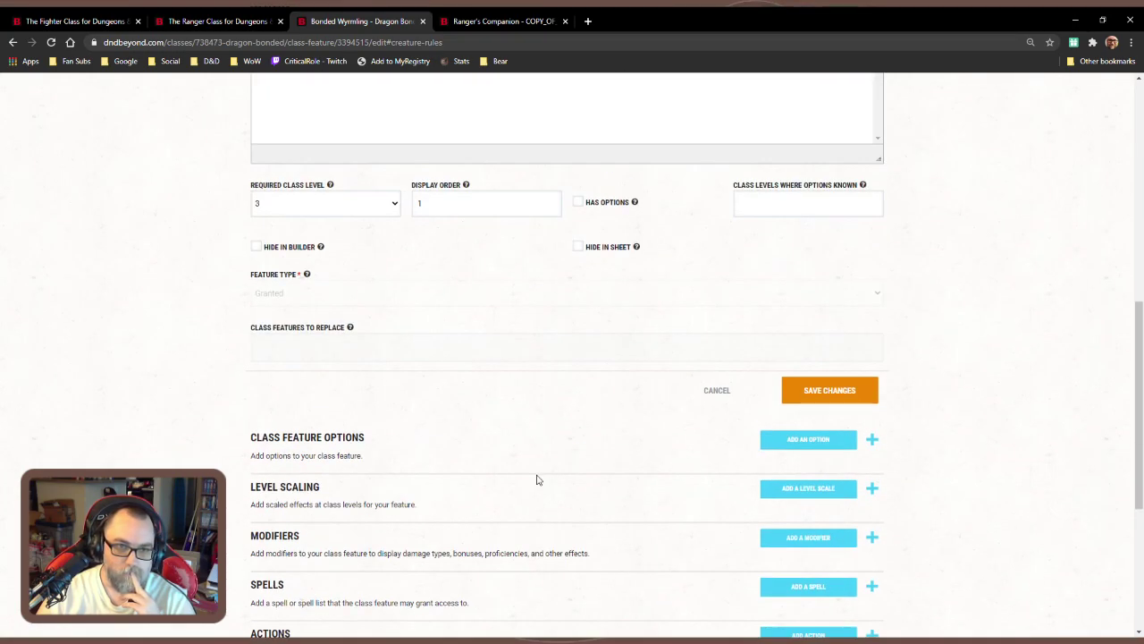
scroll(537, 480, up, 2)
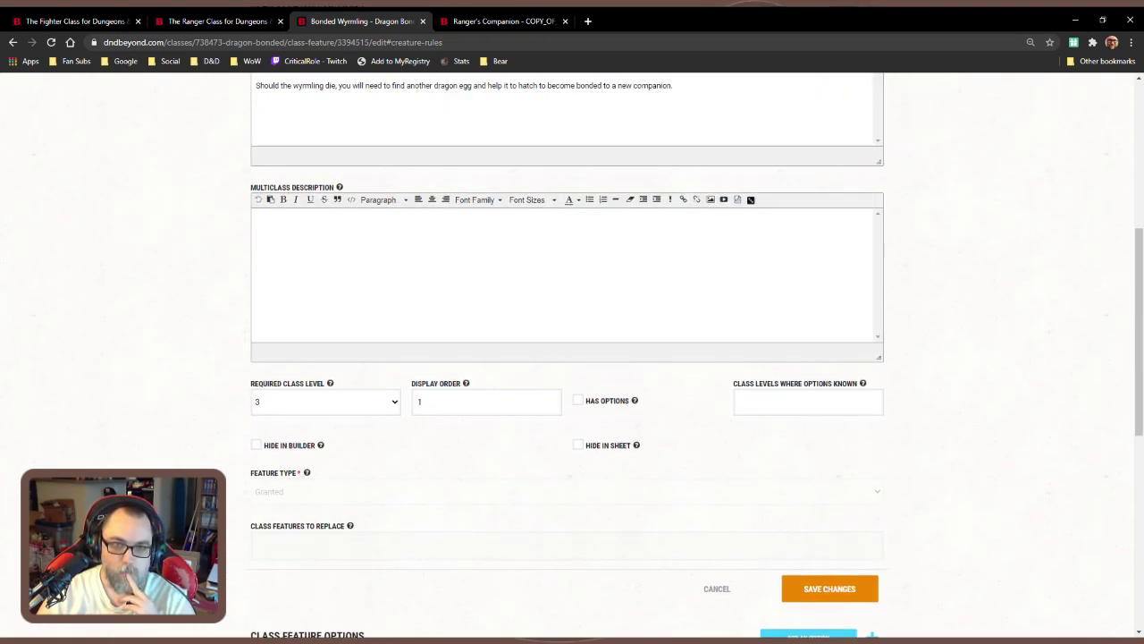
scroll(659, 512, up, 4)
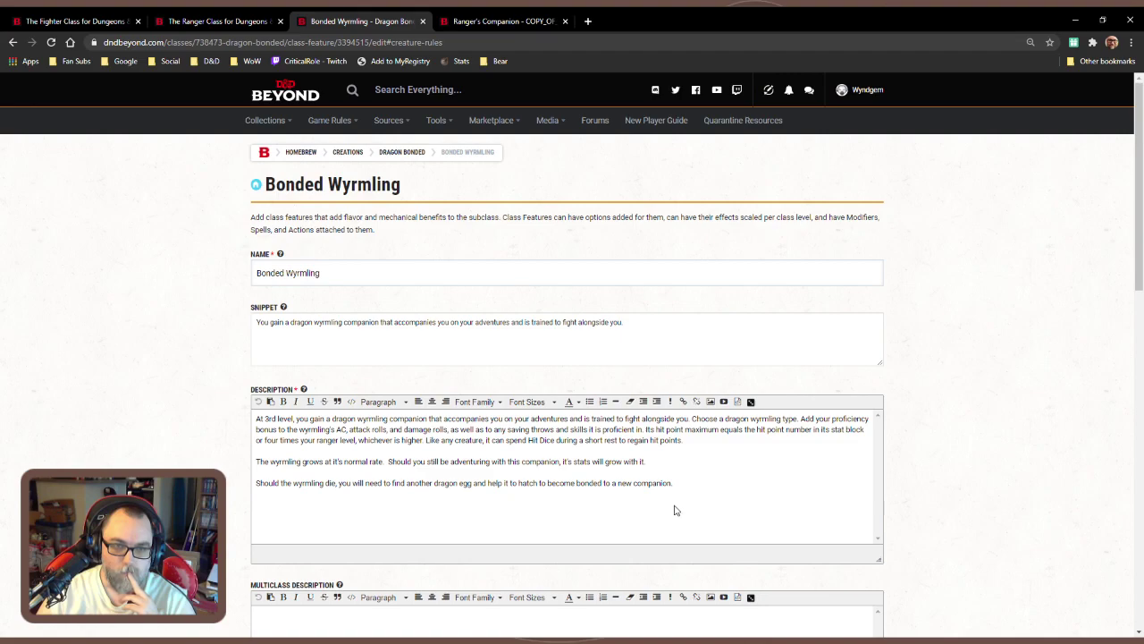
scroll(674, 510, down, 4)
scroll(675, 510, up, 4)
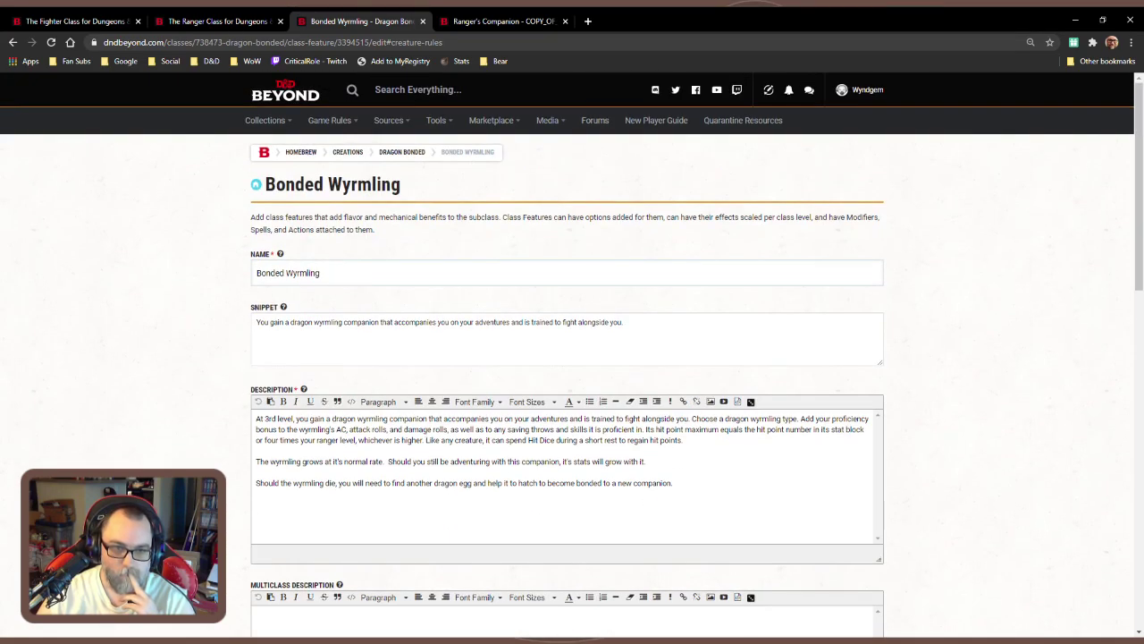
Rename the Bonded Wyrmling feature as Wyrmling Companion and save the changes
drag(284, 273, 252, 282)
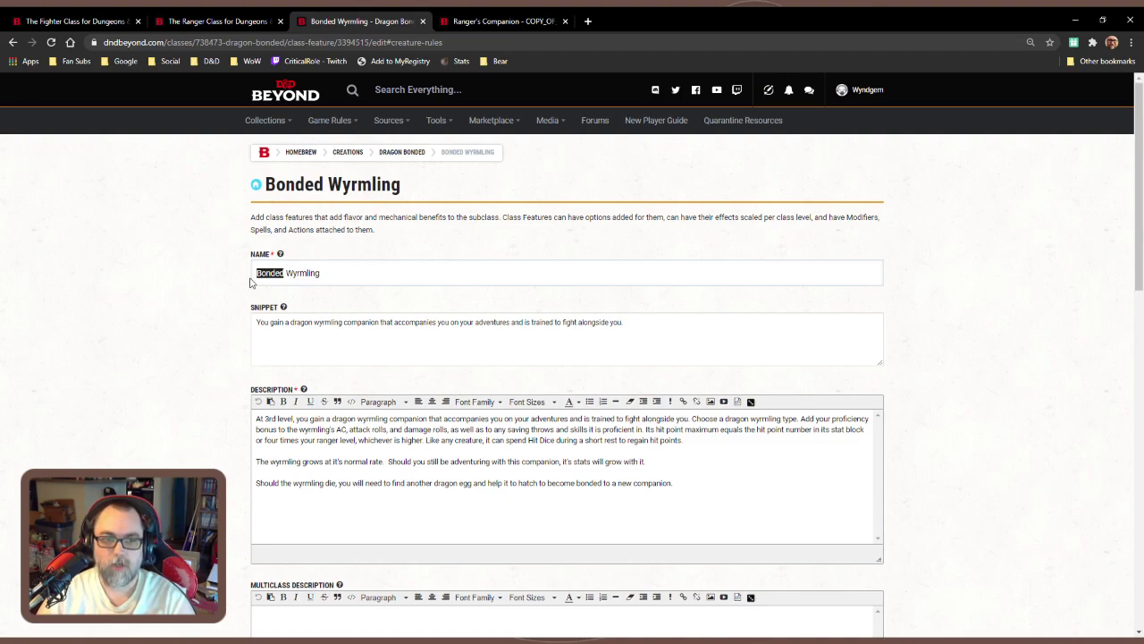
key(BackSpace)
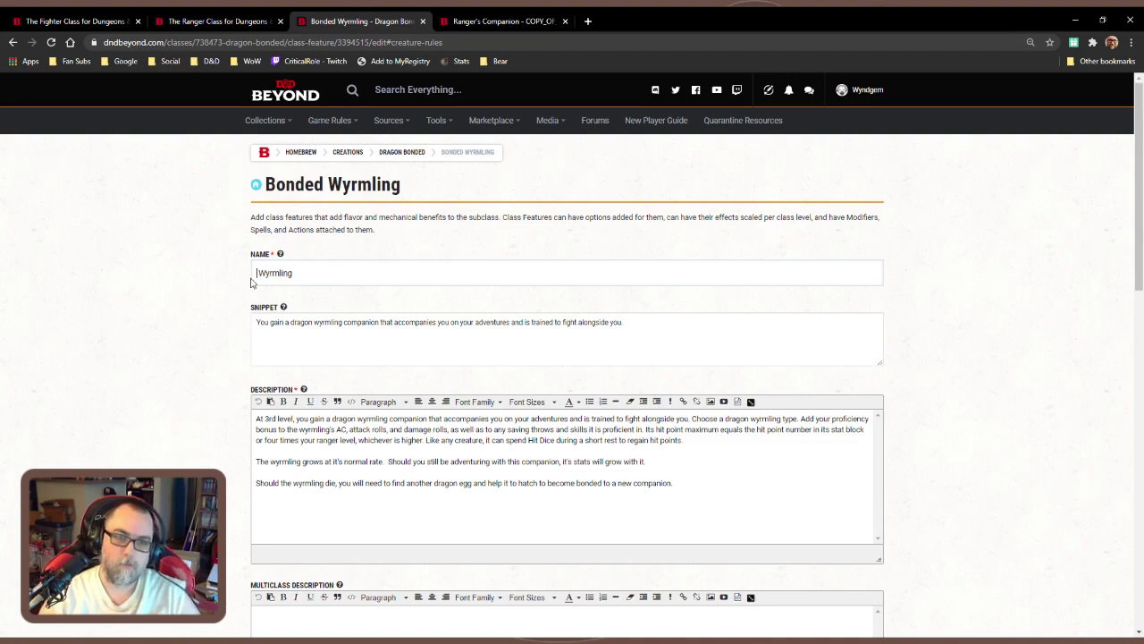
key(Delete)
key(End)
text(Companion)
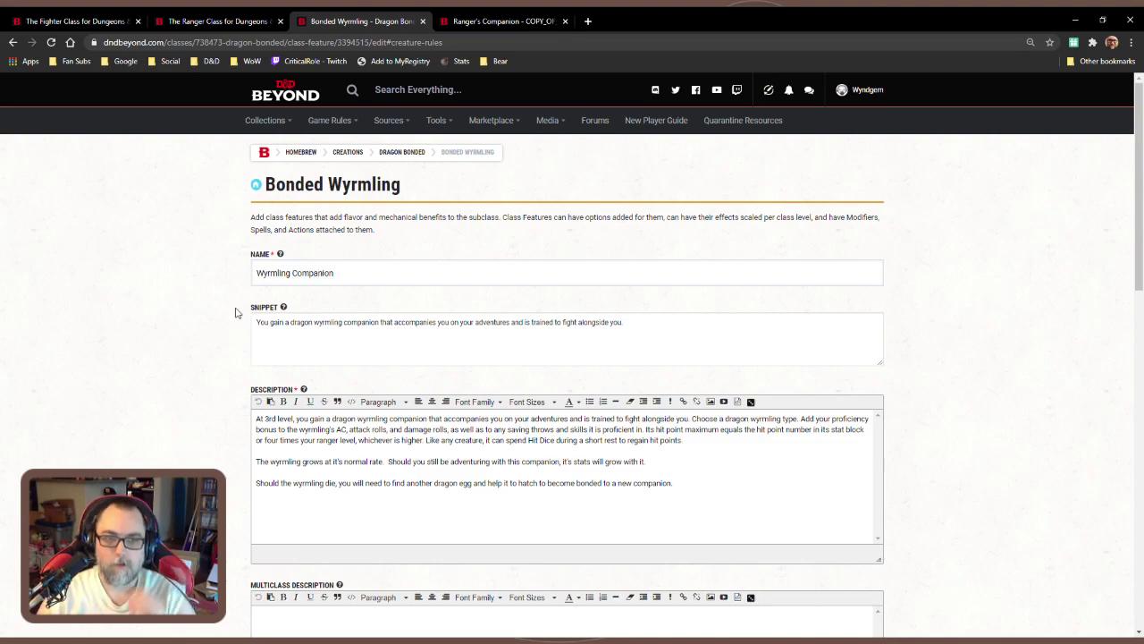
scroll(223, 340, down, 5)
scroll(831, 518, down, 2)
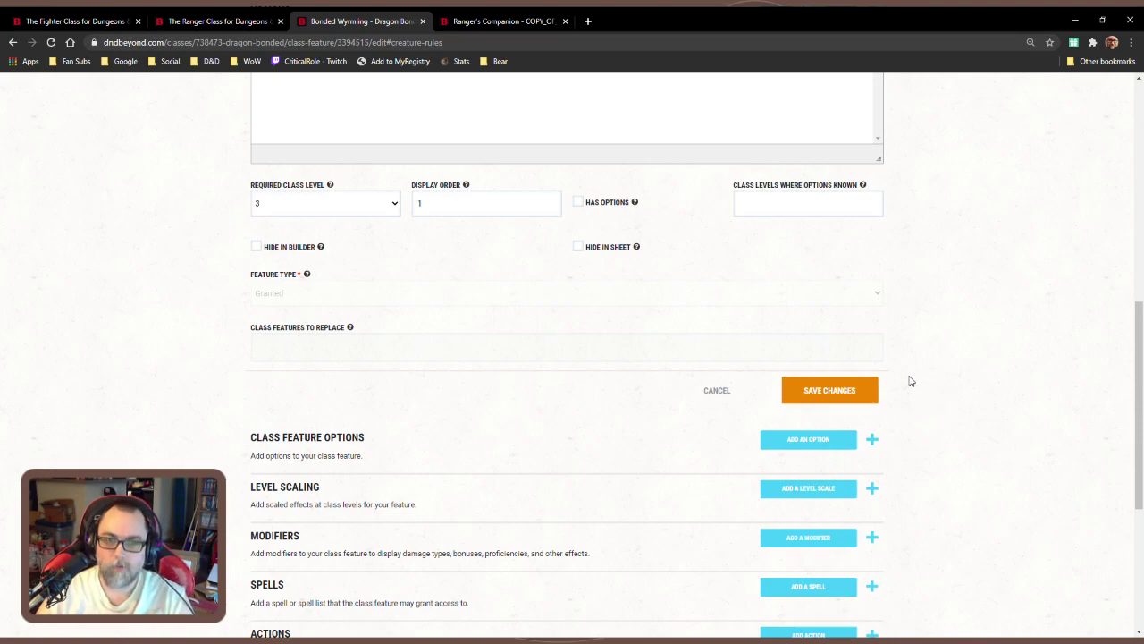
click(831, 391)
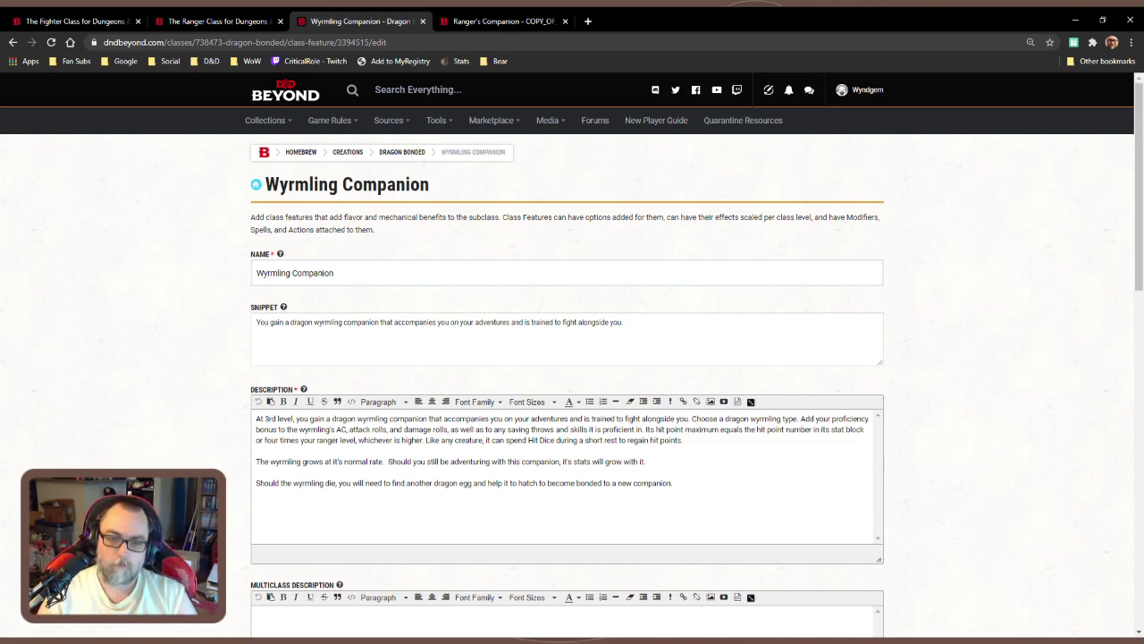
Return to the Dragon Bonded subclass page and glance at the Ranger's Companion feature for comparison
scroll(957, 296, down, 6)
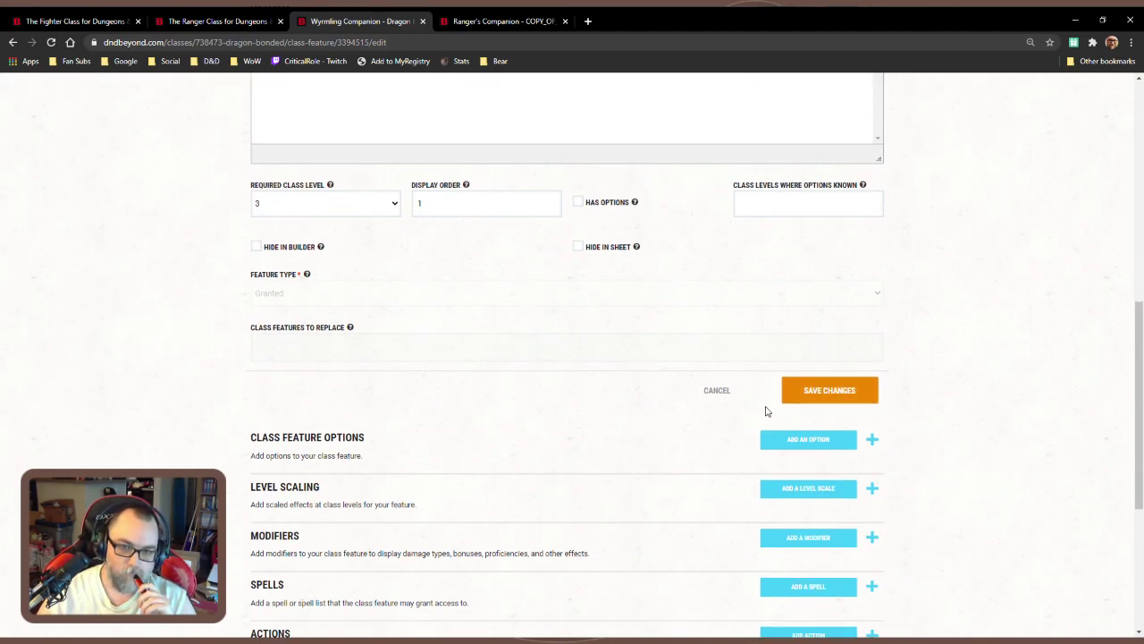
click(807, 408)
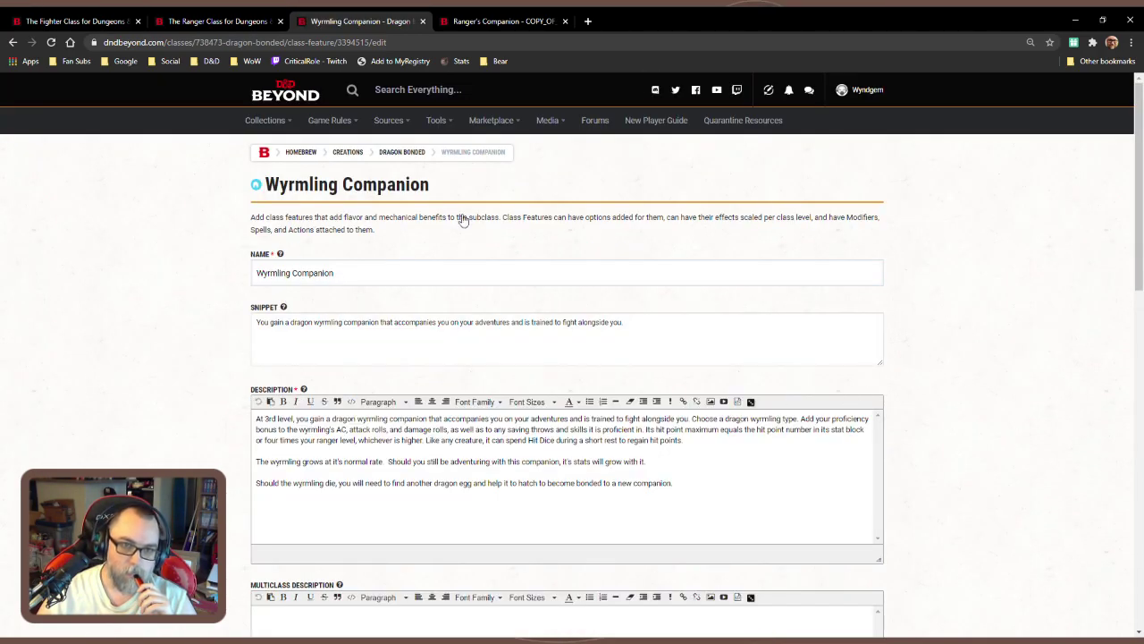
click(406, 153)
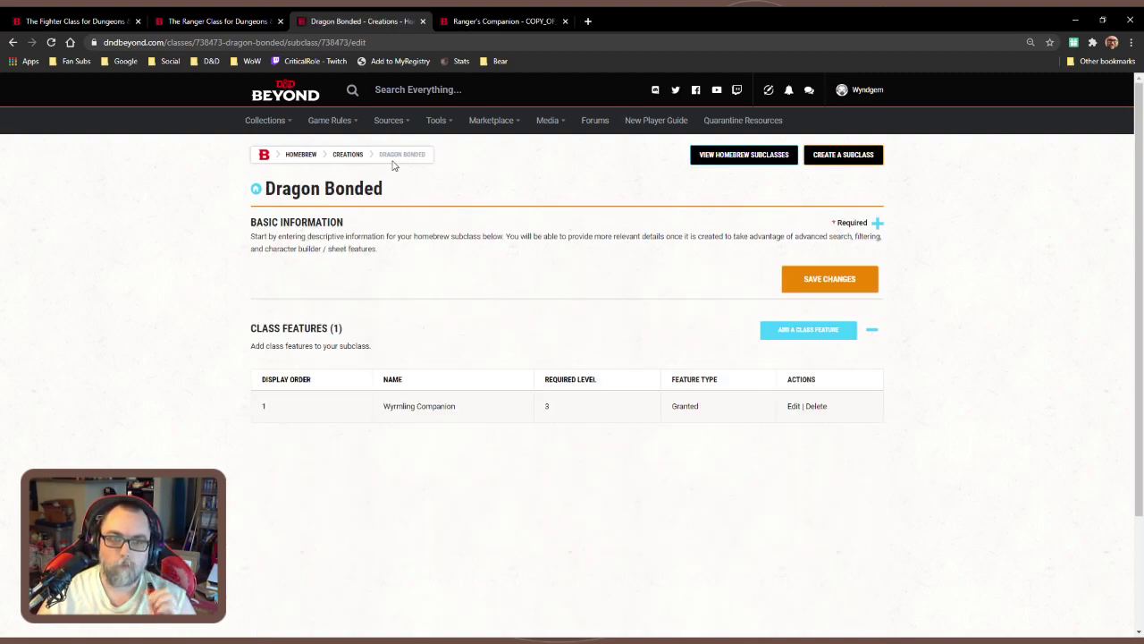
click(490, 25)
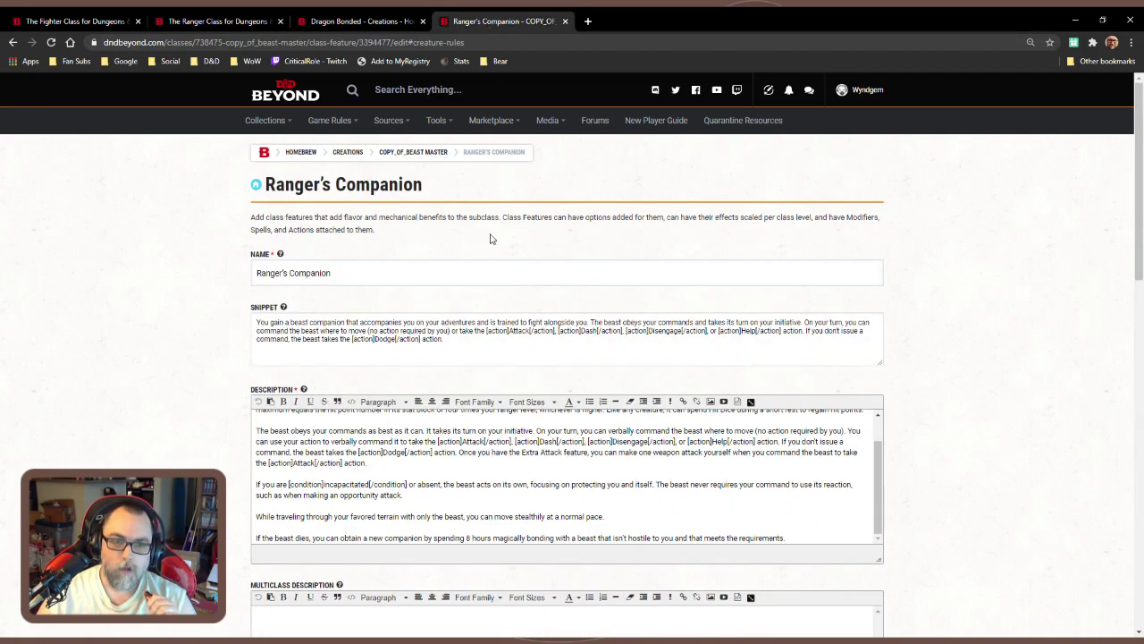
click(351, 20)
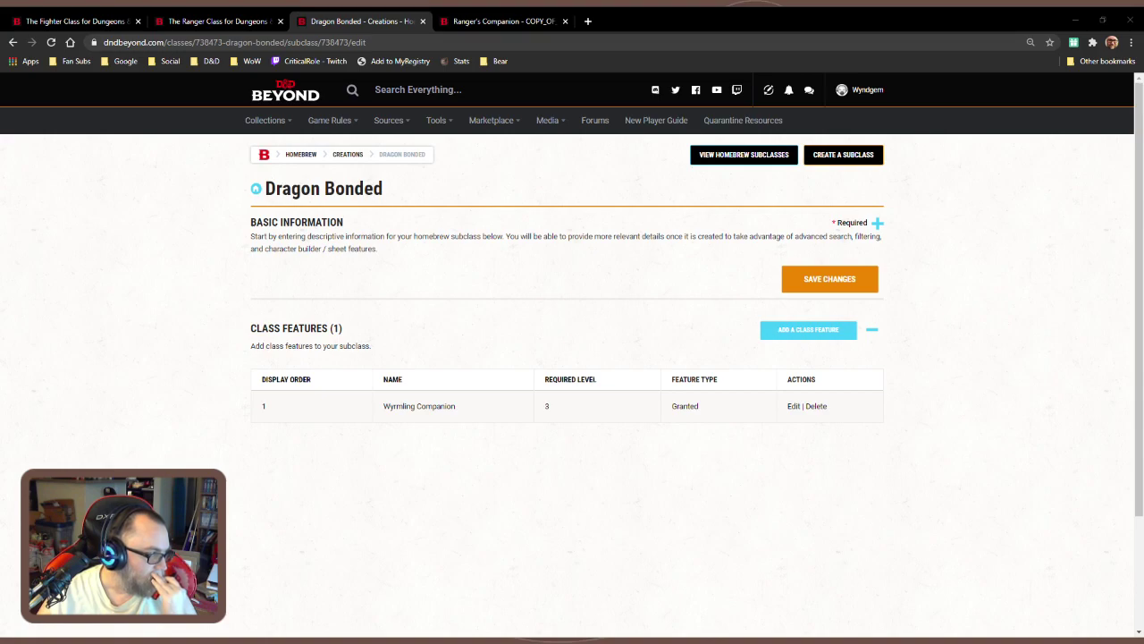
Read the Samurai, Rune Knight, Purple Dragon Knight and Psi Warrior archetypes on the Fighter class page
click(224, 21)
click(71, 21)
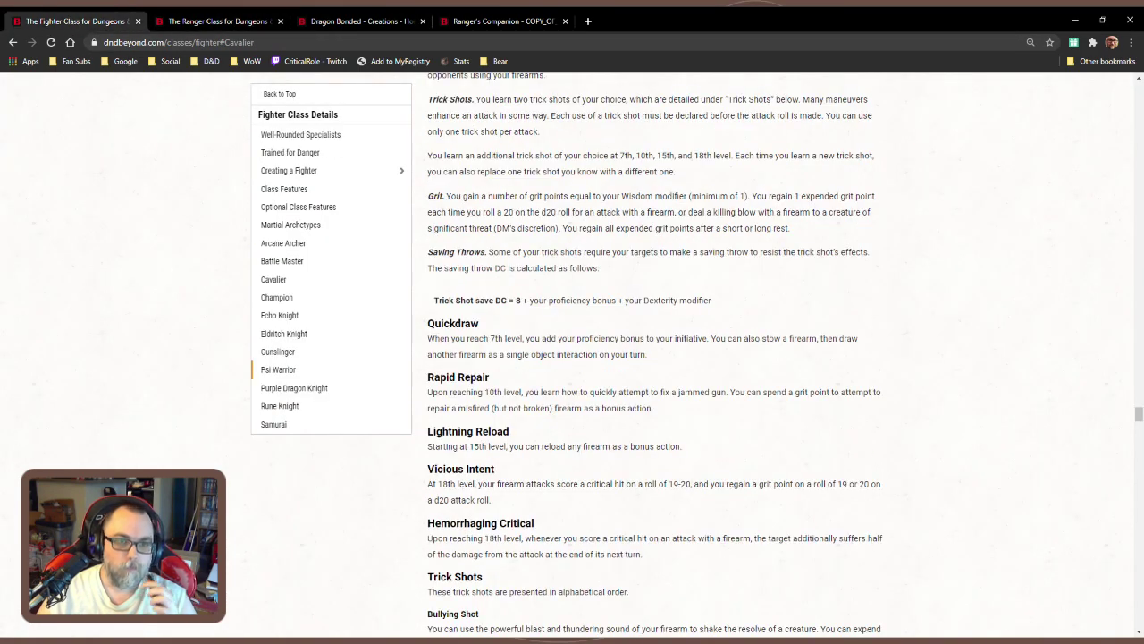
click(275, 425)
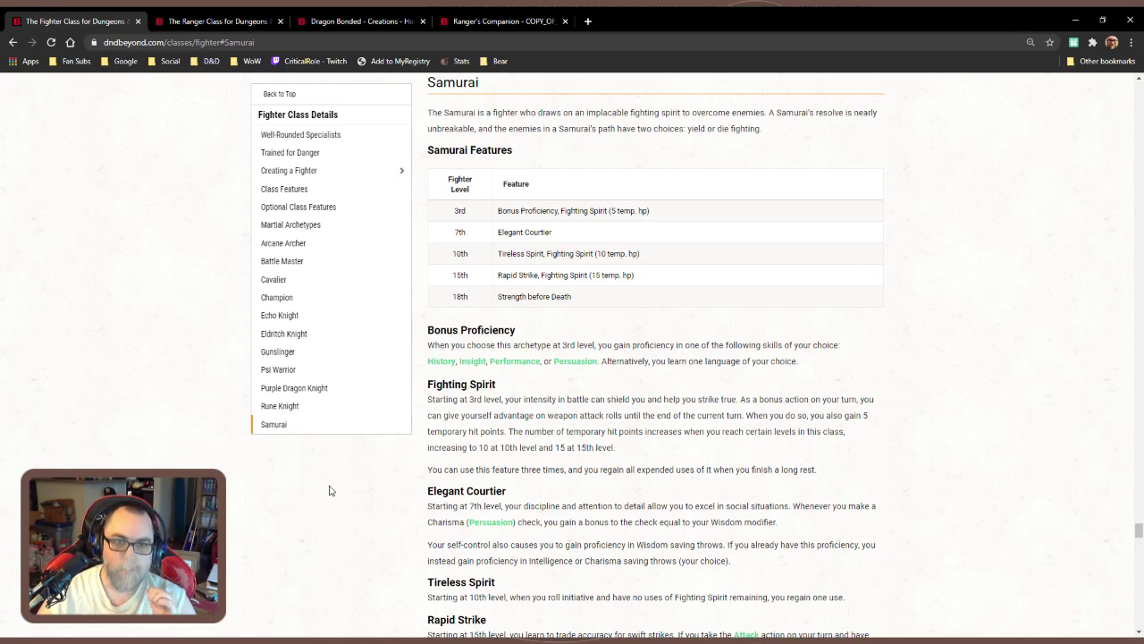
click(327, 413)
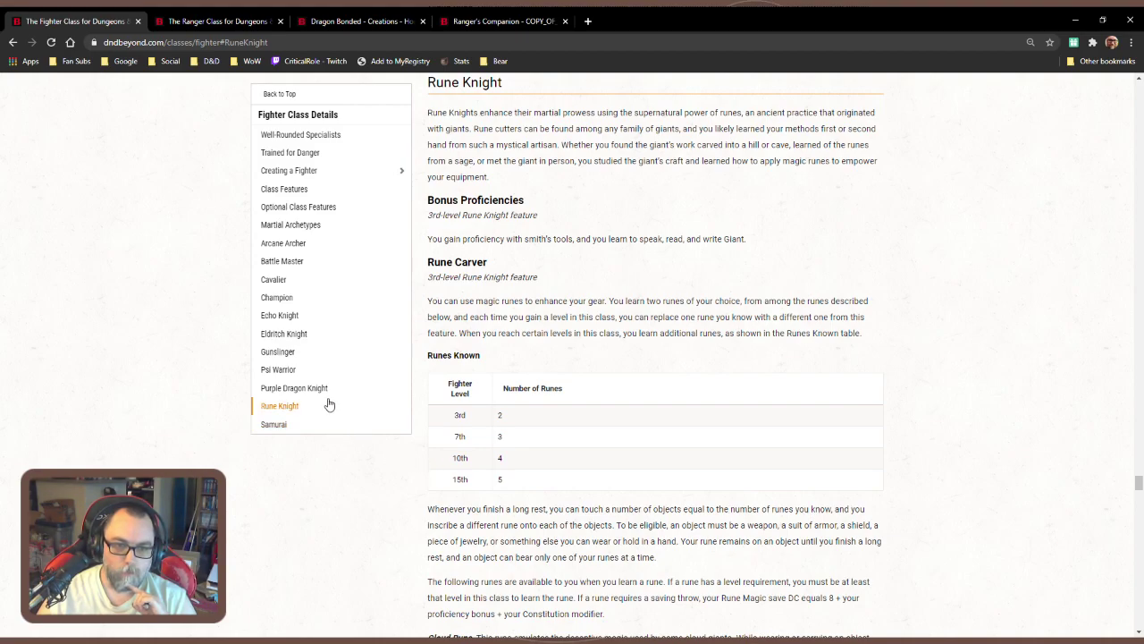
click(331, 390)
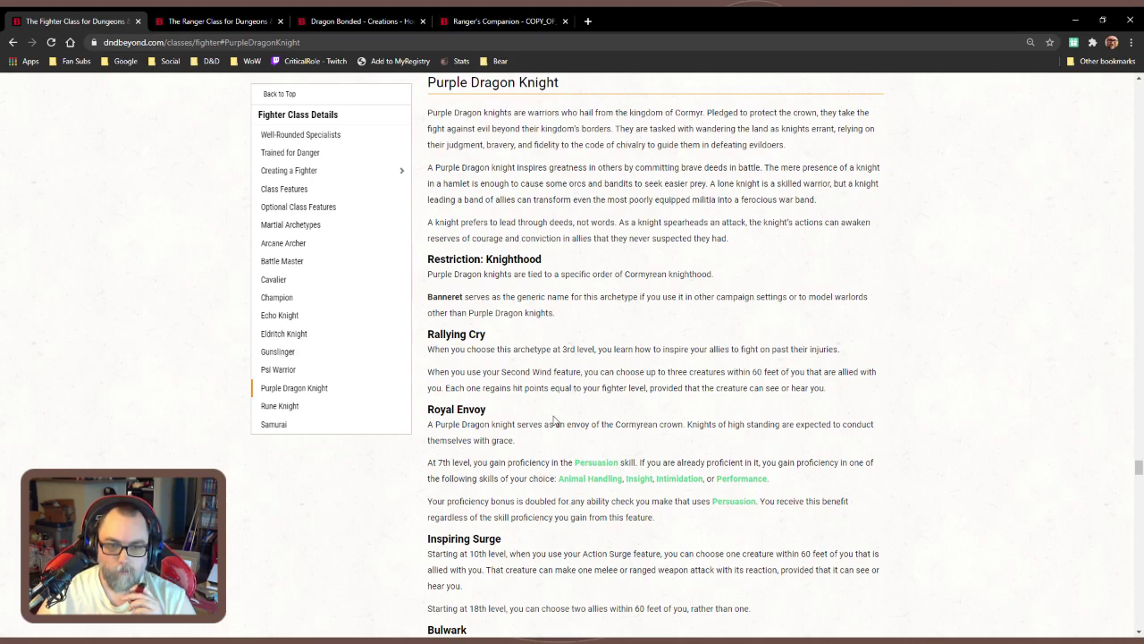
click(318, 375)
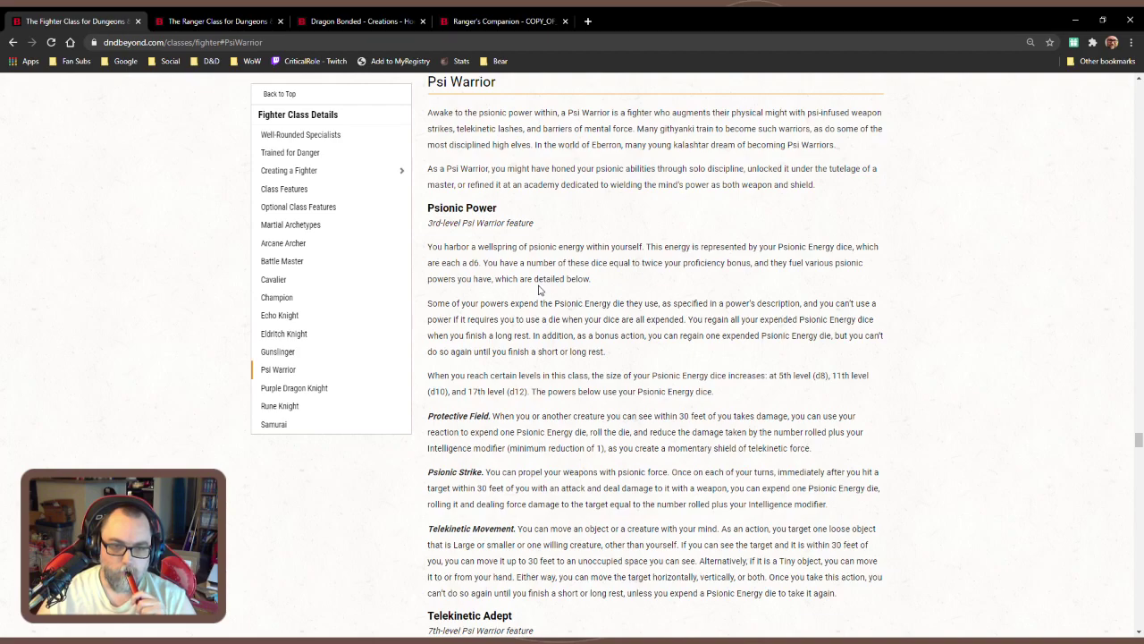
Read the Gunslinger and Eldritch Knight archetypes on the Fighter class page, including the spellcasting and Weapon Bond features
click(327, 352)
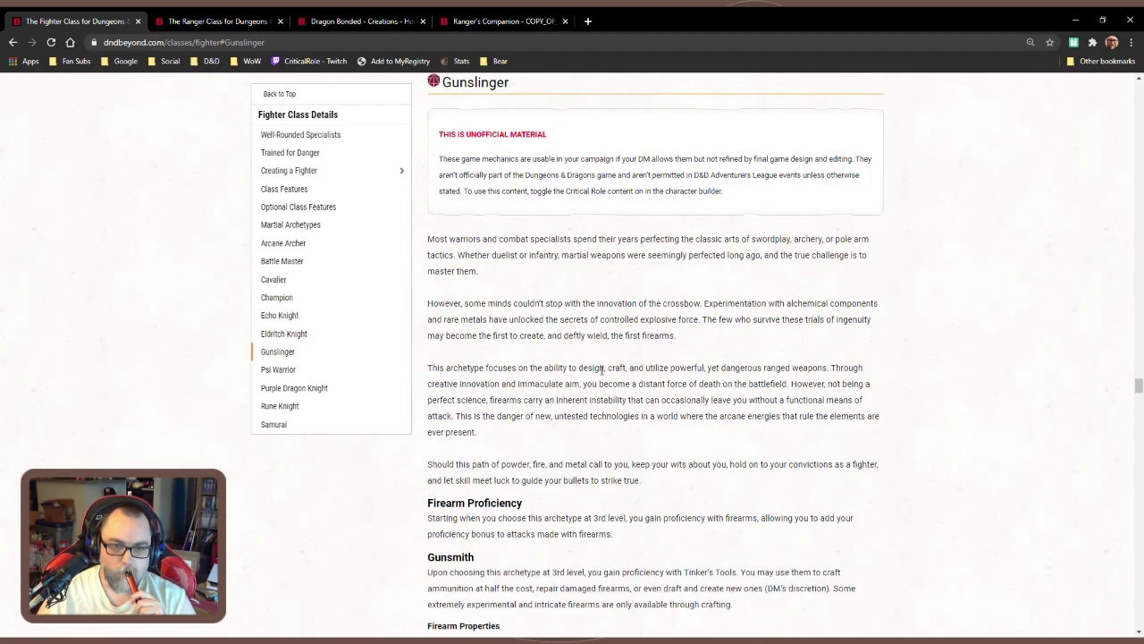
scroll(602, 369, down, 3)
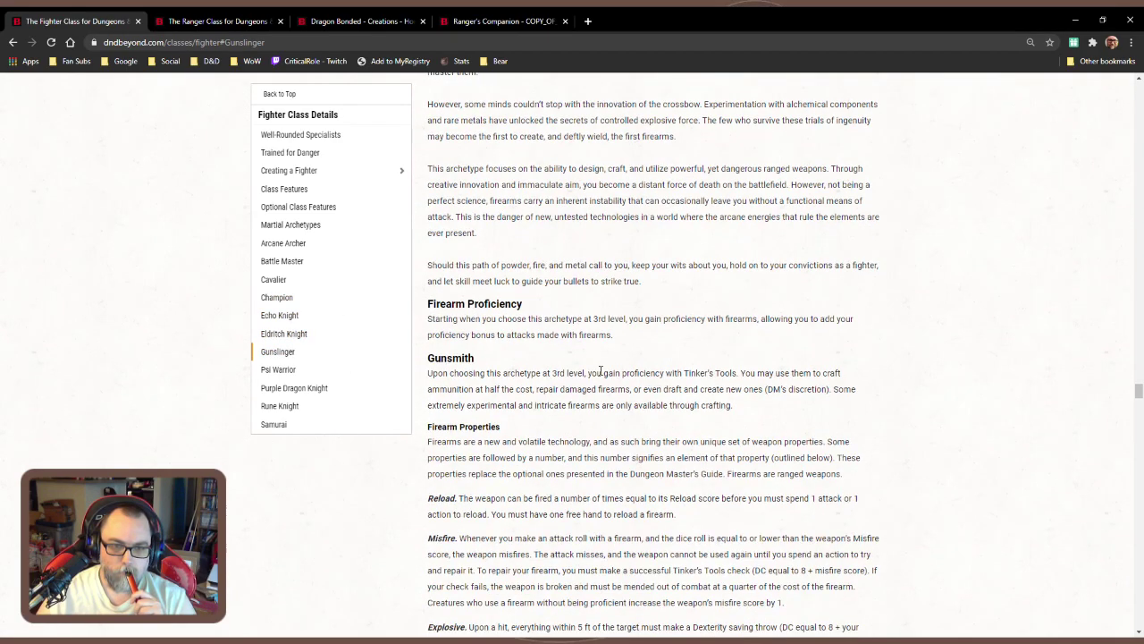
click(336, 342)
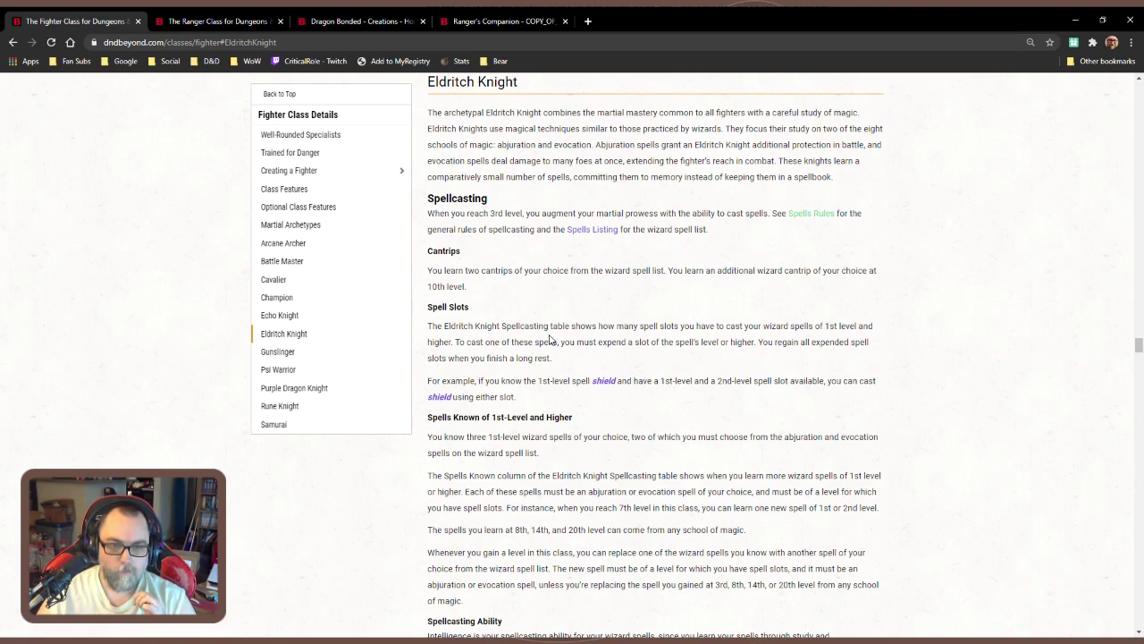
scroll(550, 338, down, 3)
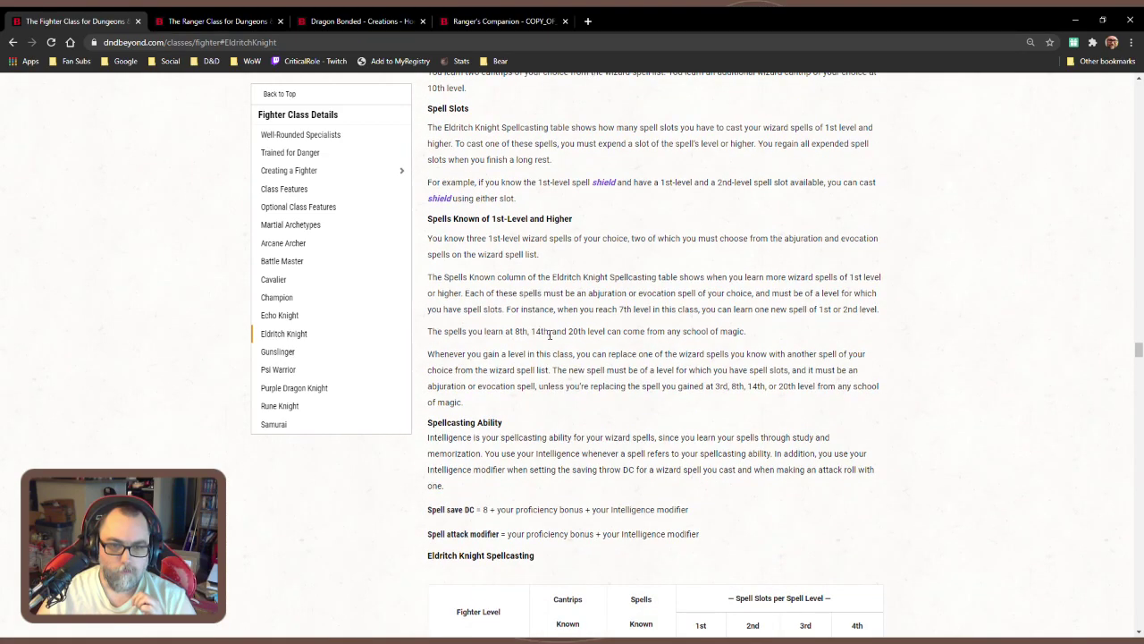
scroll(550, 335, down, 10)
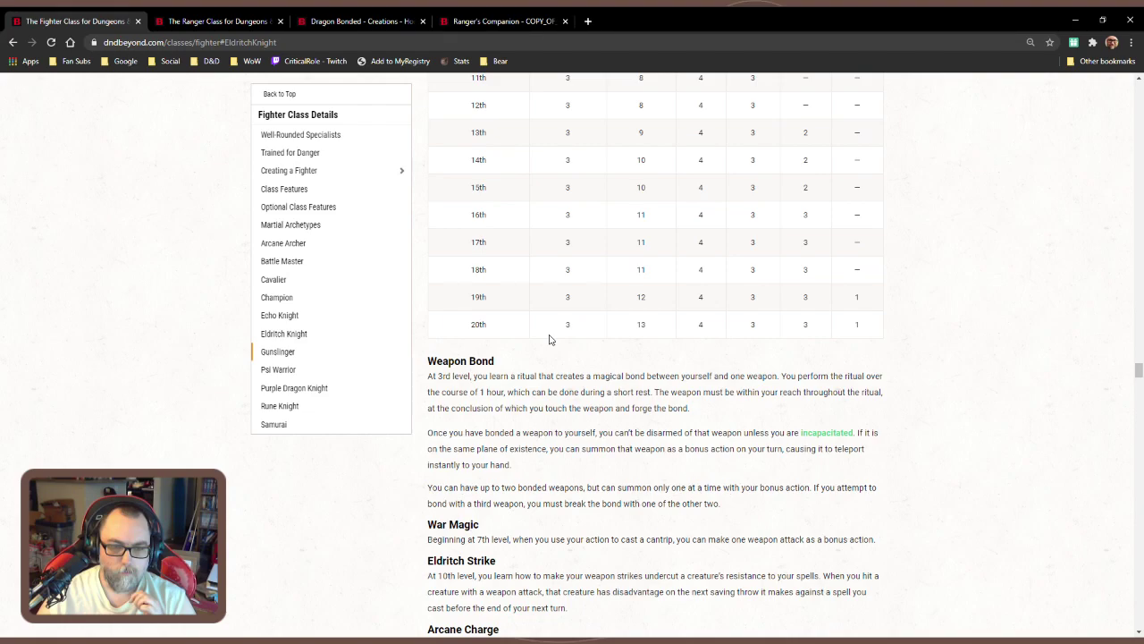
click(344, 335)
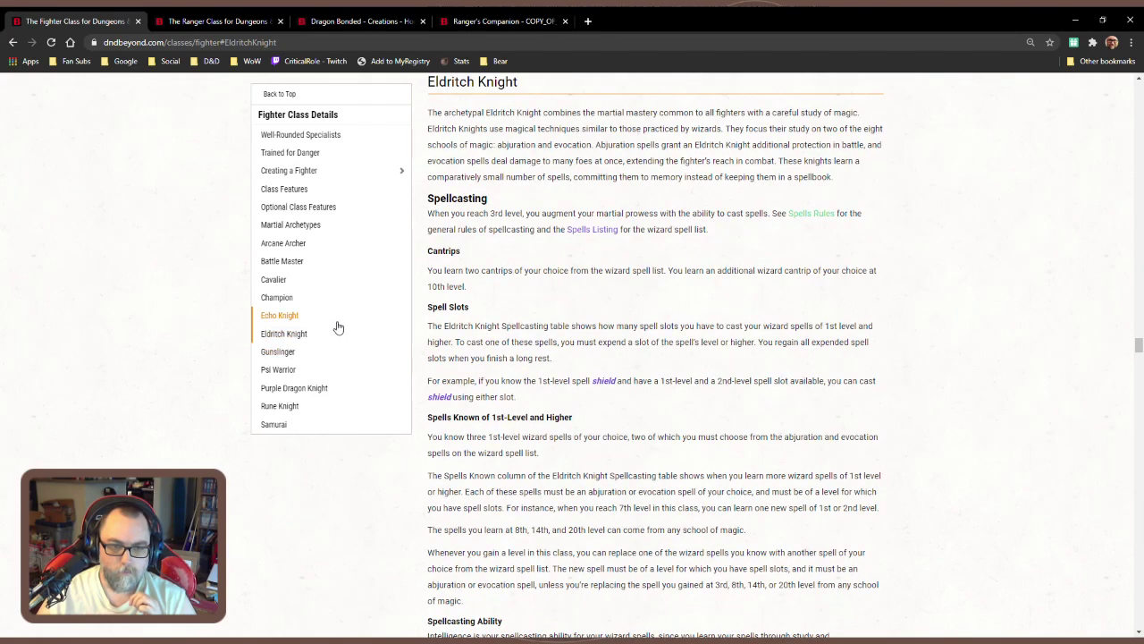
Review the Echo Knight, Champion, Cavalier, Battle Master and Arcane Archer archetypes on the Fighter class page
click(338, 324)
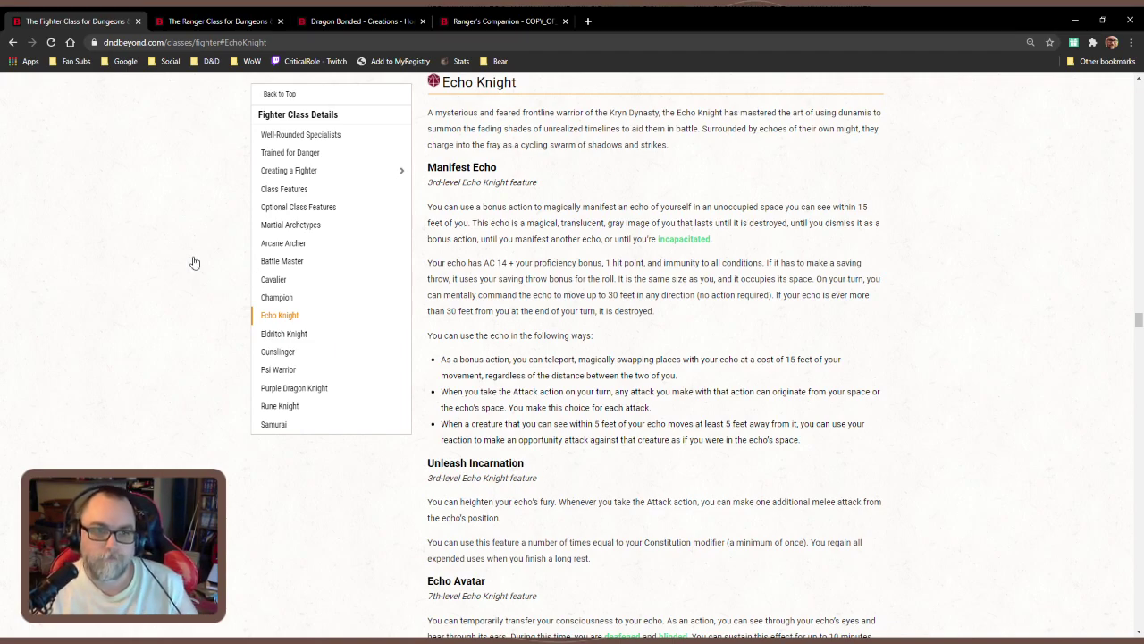
click(271, 297)
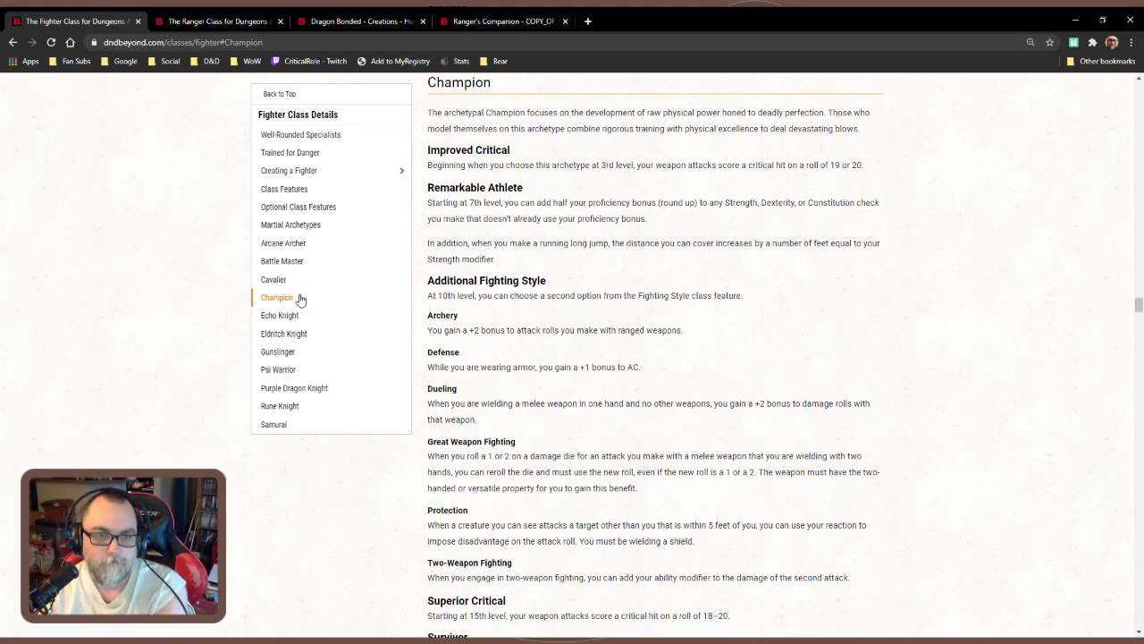
click(297, 284)
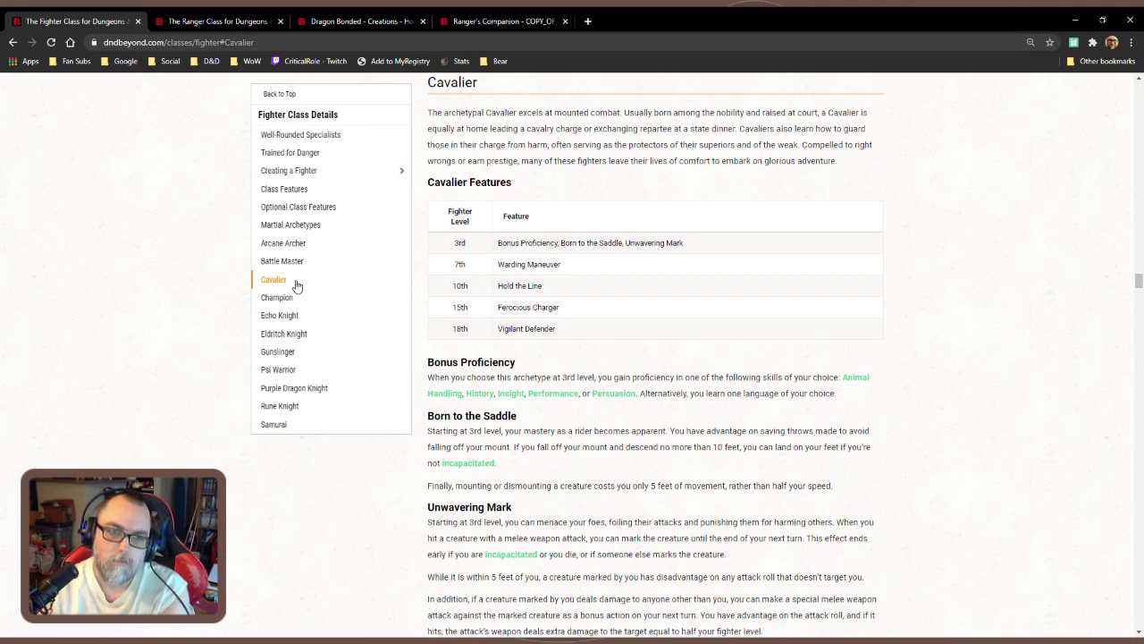
click(279, 261)
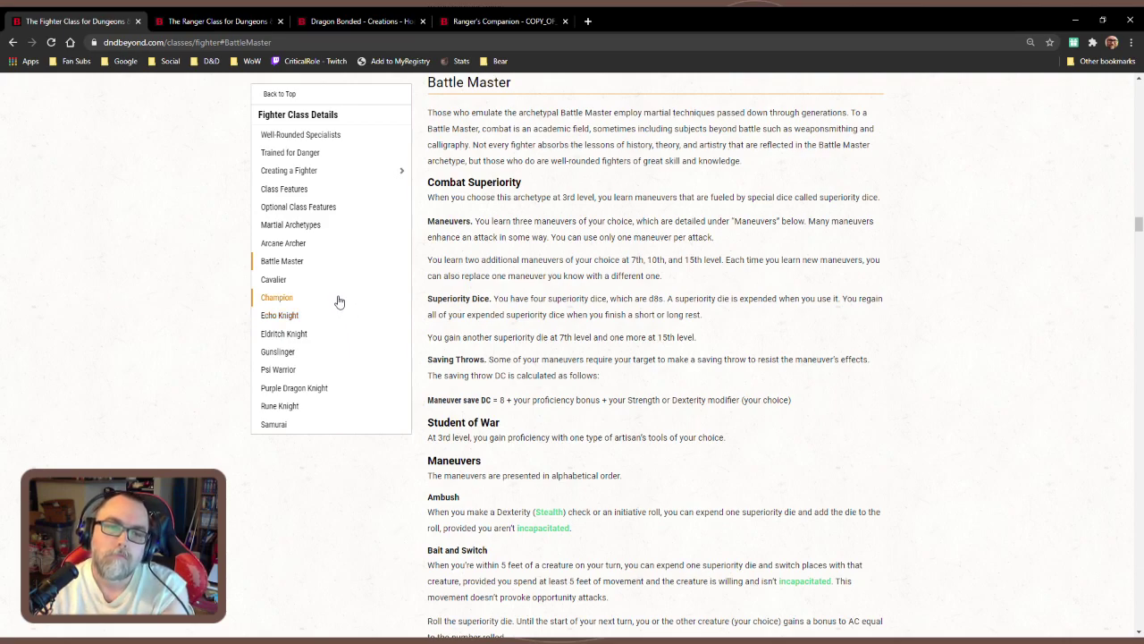
click(337, 253)
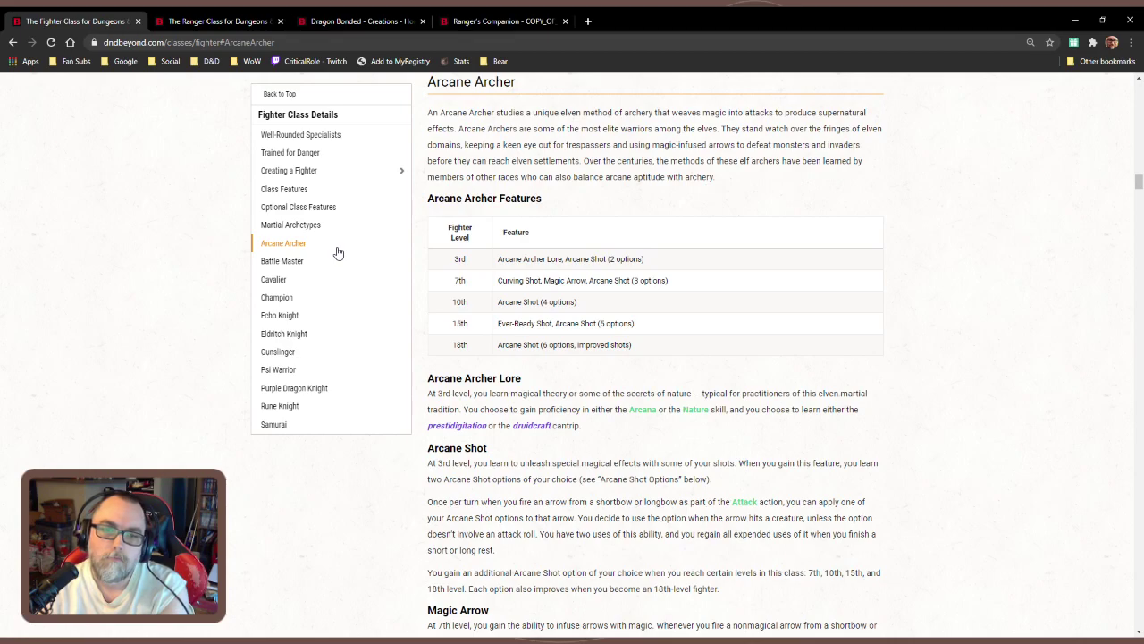
scroll(536, 304, down, 2)
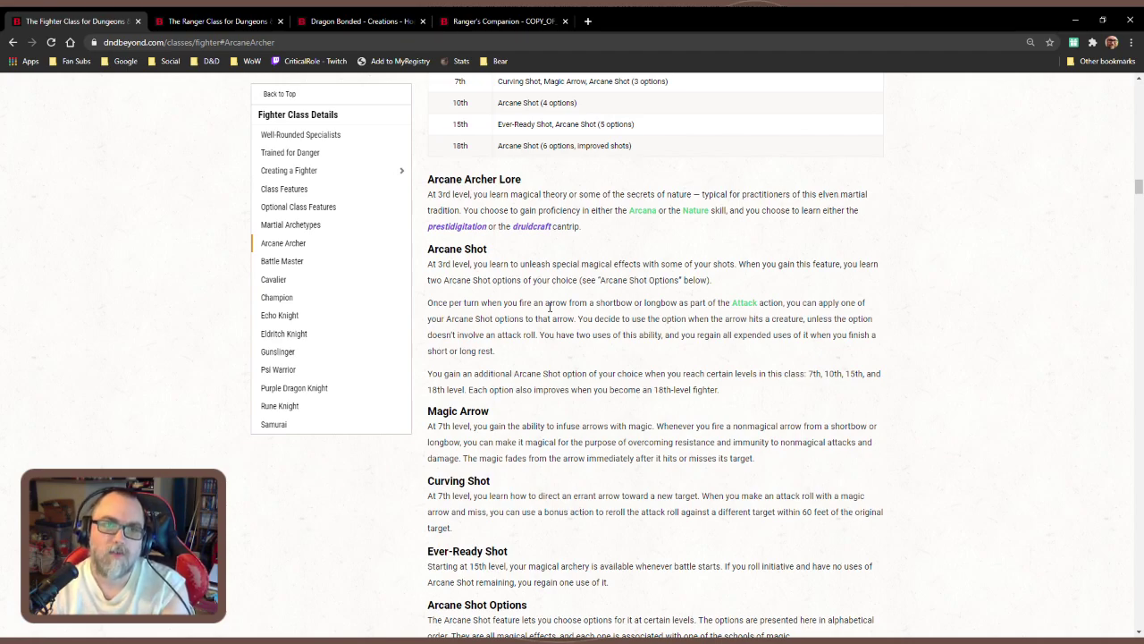
Switch to the Ranger class page and study the Beast Master's Ranger's Companion, Exceptional Training and higher-level features
click(214, 21)
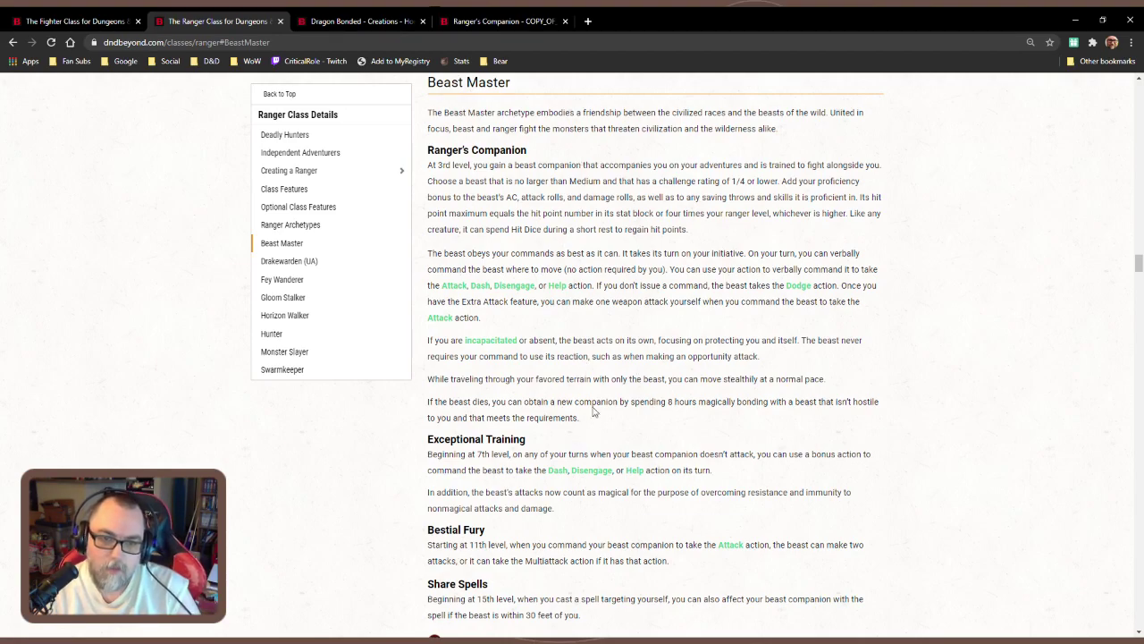
drag(593, 404, 532, 191)
click(613, 436)
scroll(644, 398, down, 2)
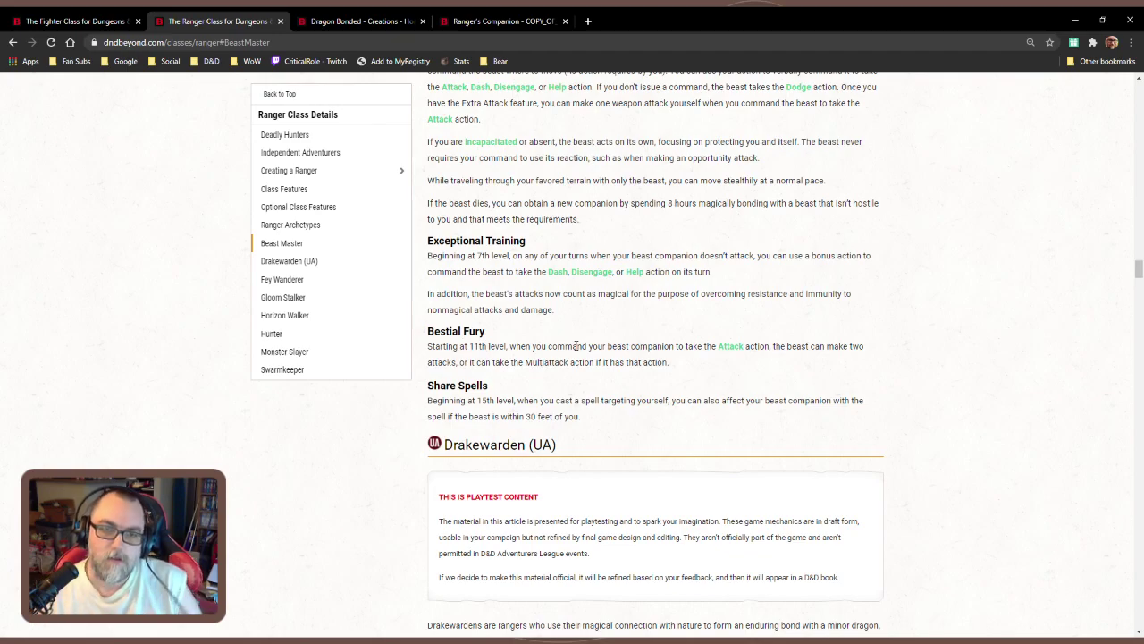
drag(559, 311, 502, 260)
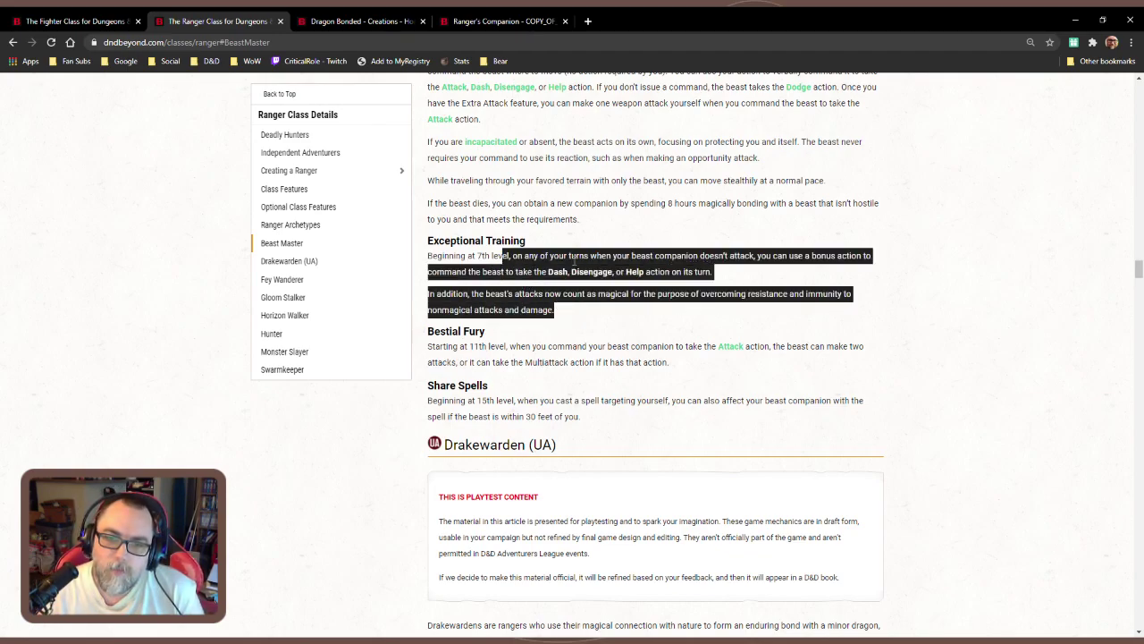
double_click(721, 256)
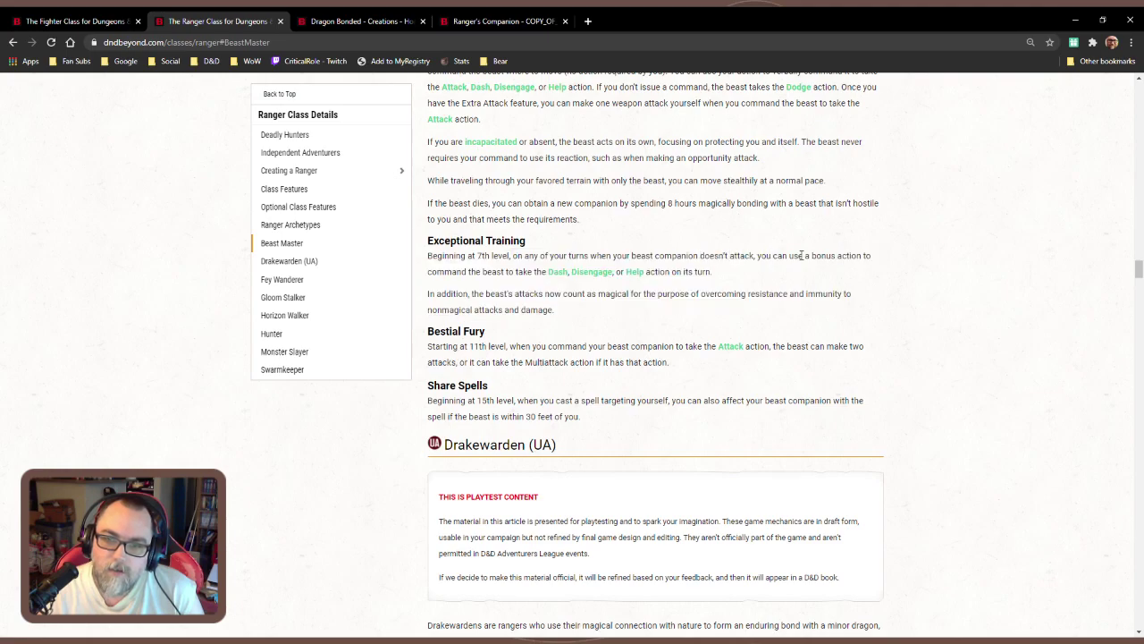
double_click(794, 257)
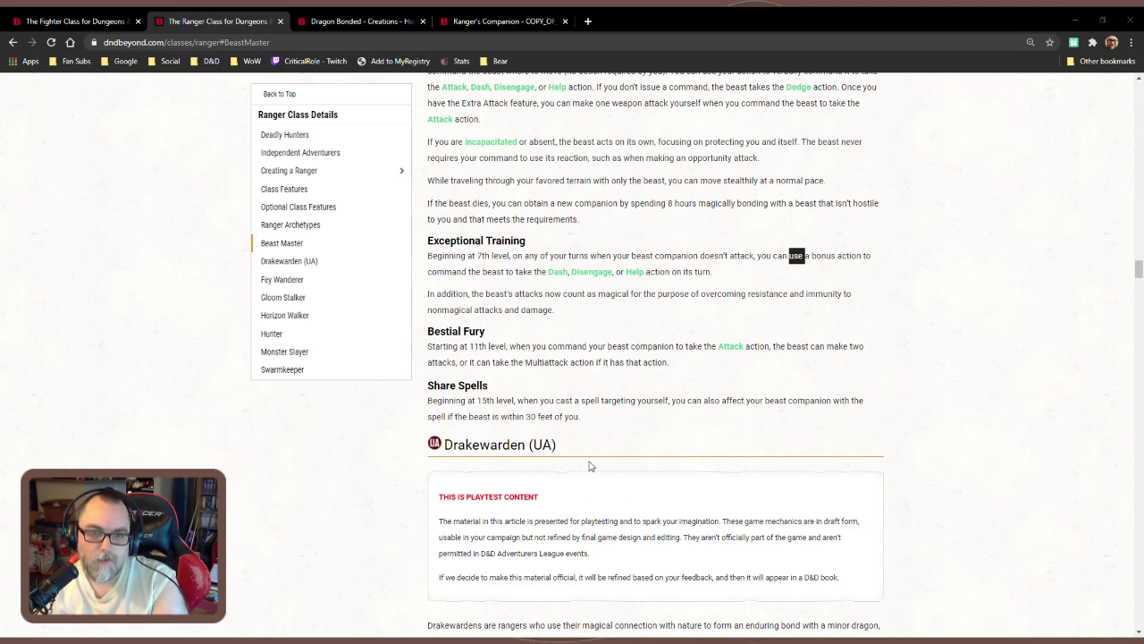
scroll(590, 465, up, 2)
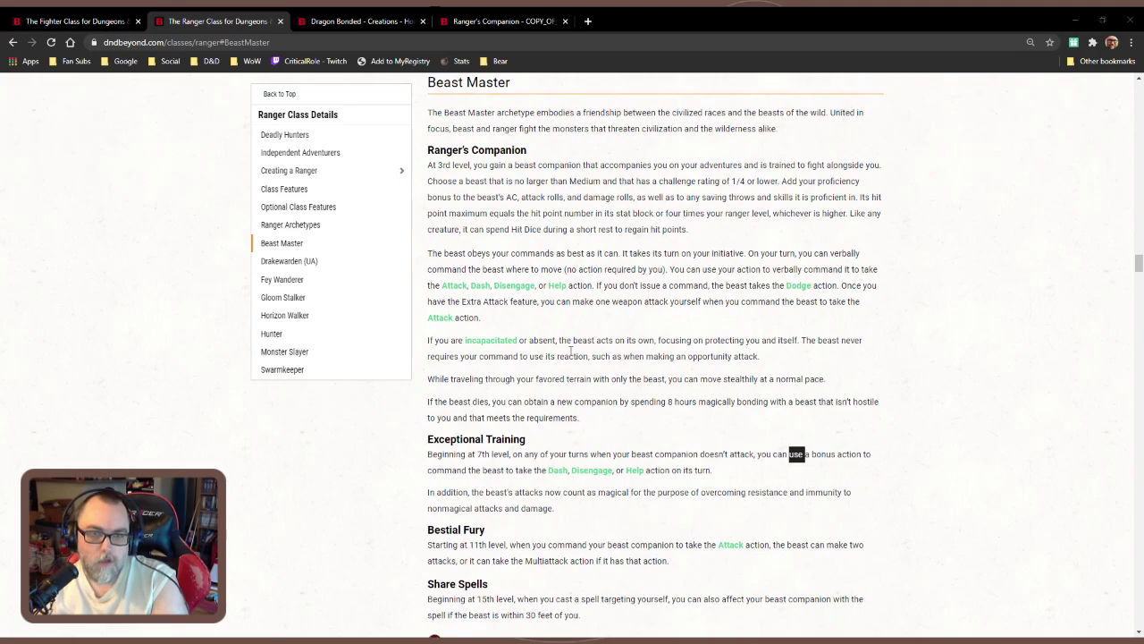
scroll(646, 359, down, 2)
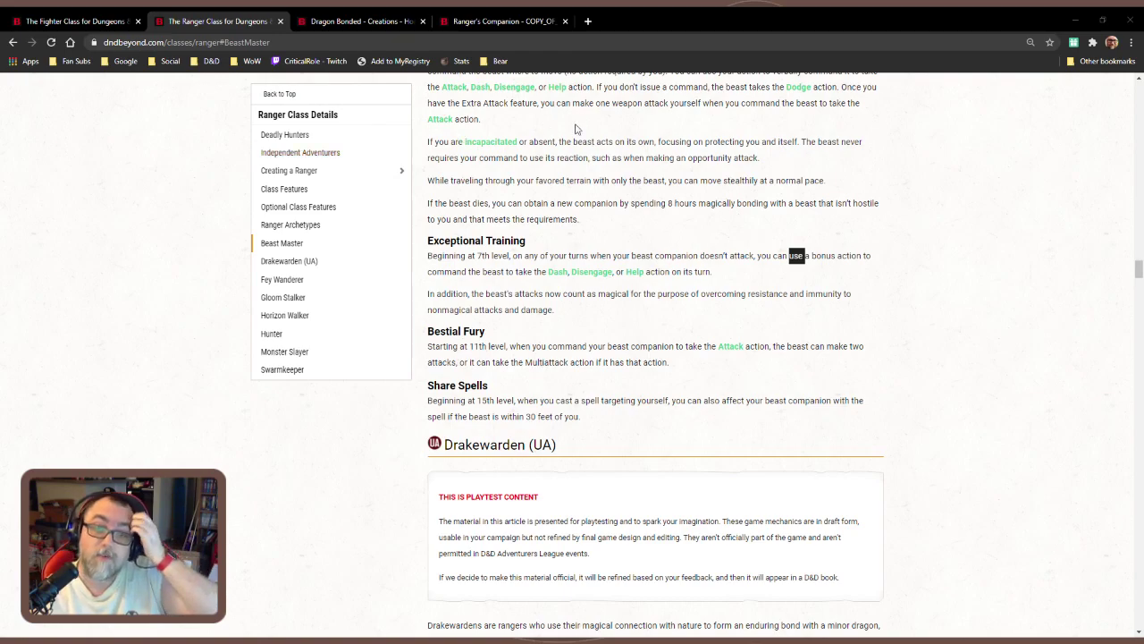
Read the Drakewarden (UA) archetype's origin table, Draconic Gift and Drake Companion feature with its stat block
scroll(646, 337, down, 4)
scroll(674, 387, down, 2)
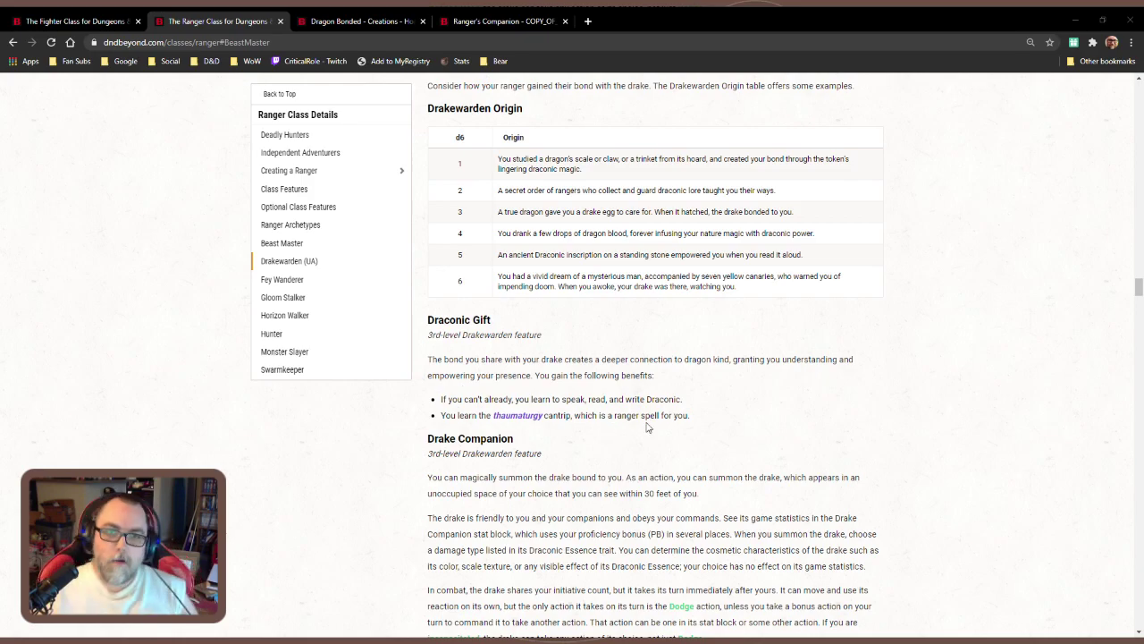
scroll(646, 427, up, 2)
scroll(650, 421, down, 2)
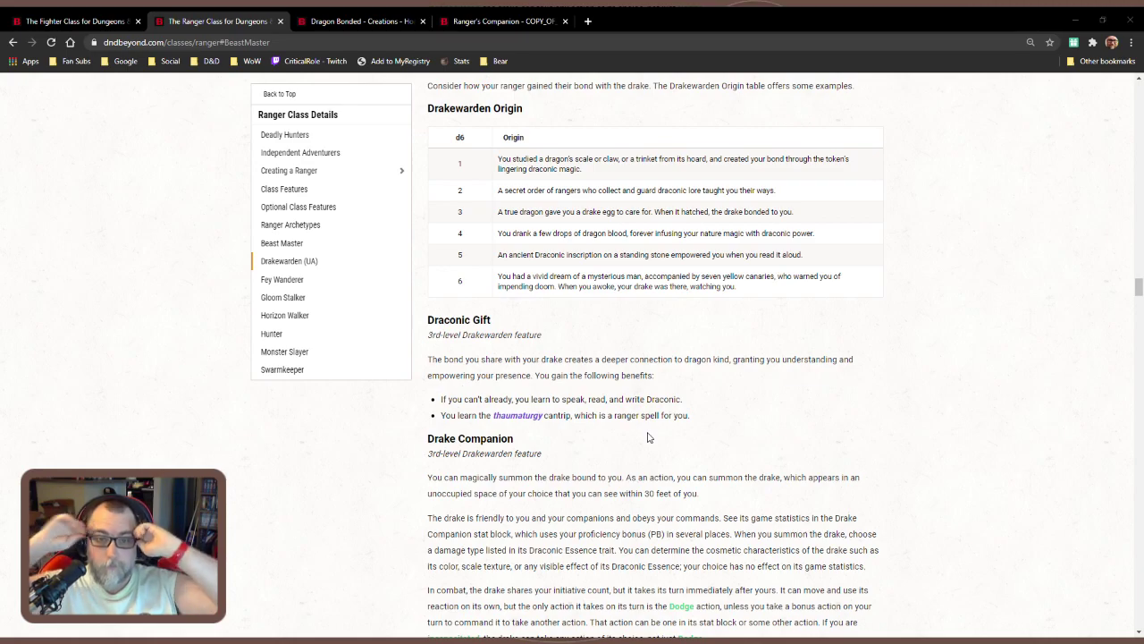
scroll(689, 300, down, 2)
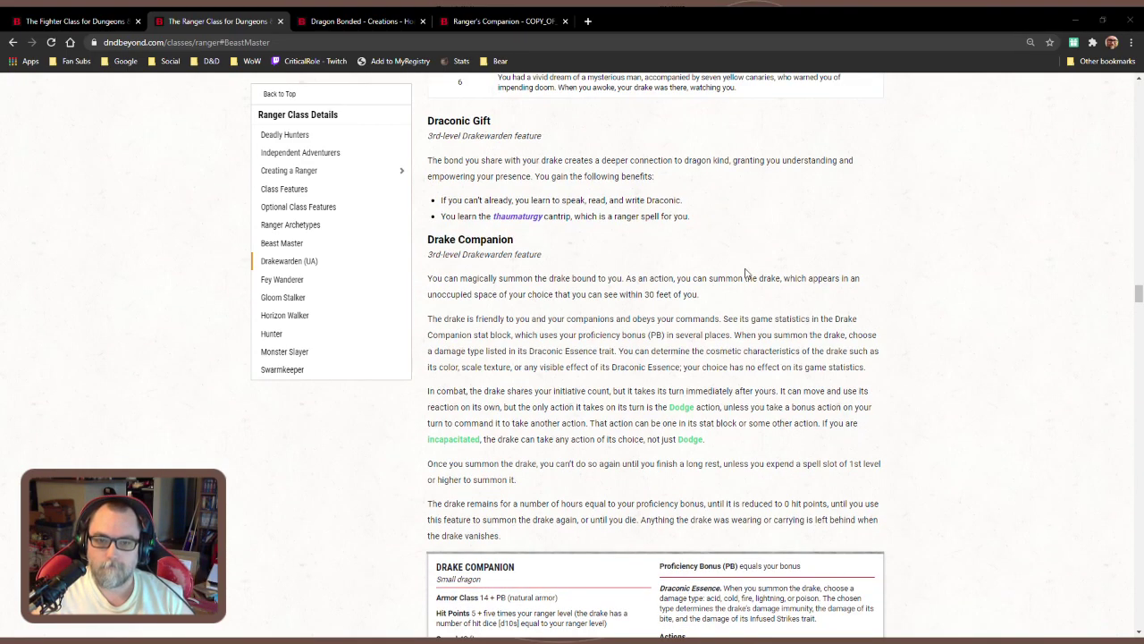
scroll(746, 271, down, 2)
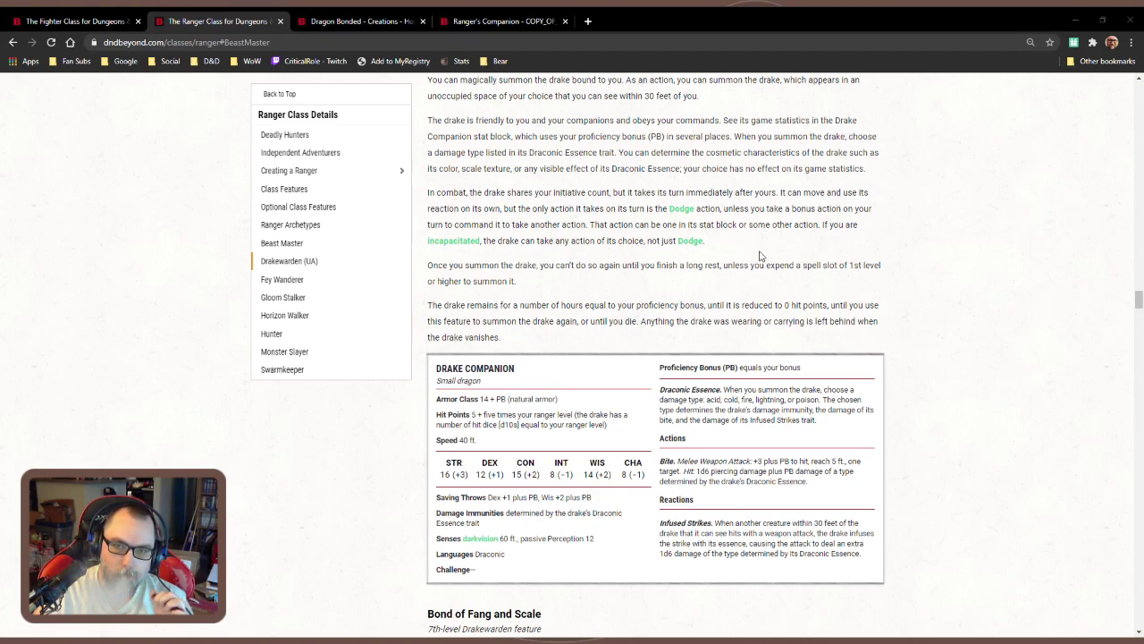
scroll(760, 256, down, 2)
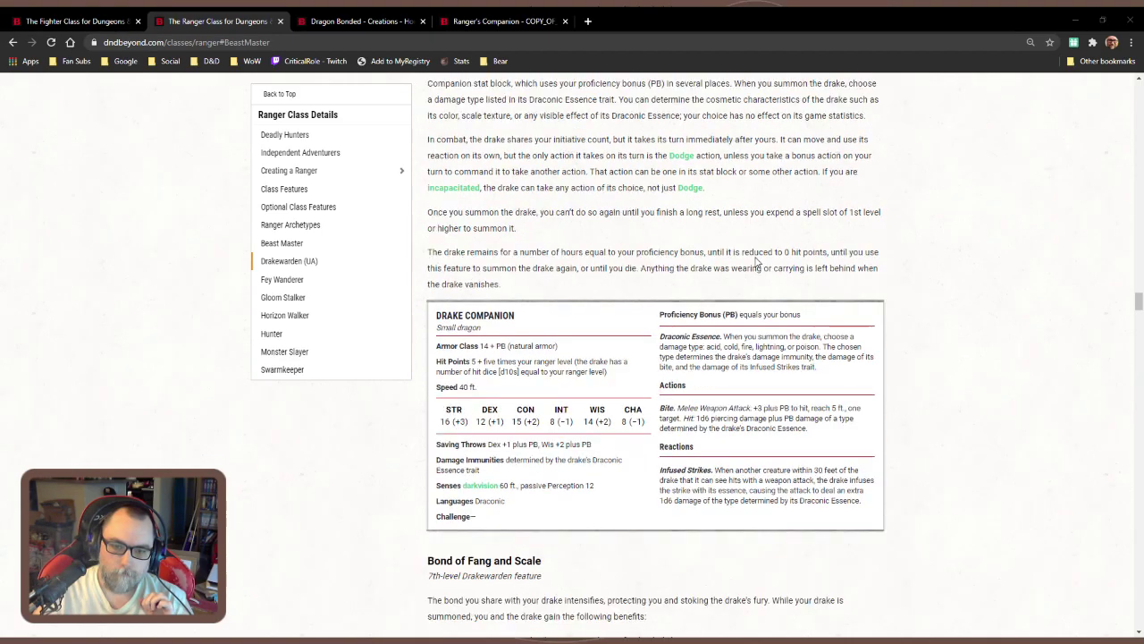
Examine the Drakewarden's Bond of Fang and Scale, Drake's Breath and Perfected Bond features against the Drake Companion stat block
scroll(756, 259, down, 2)
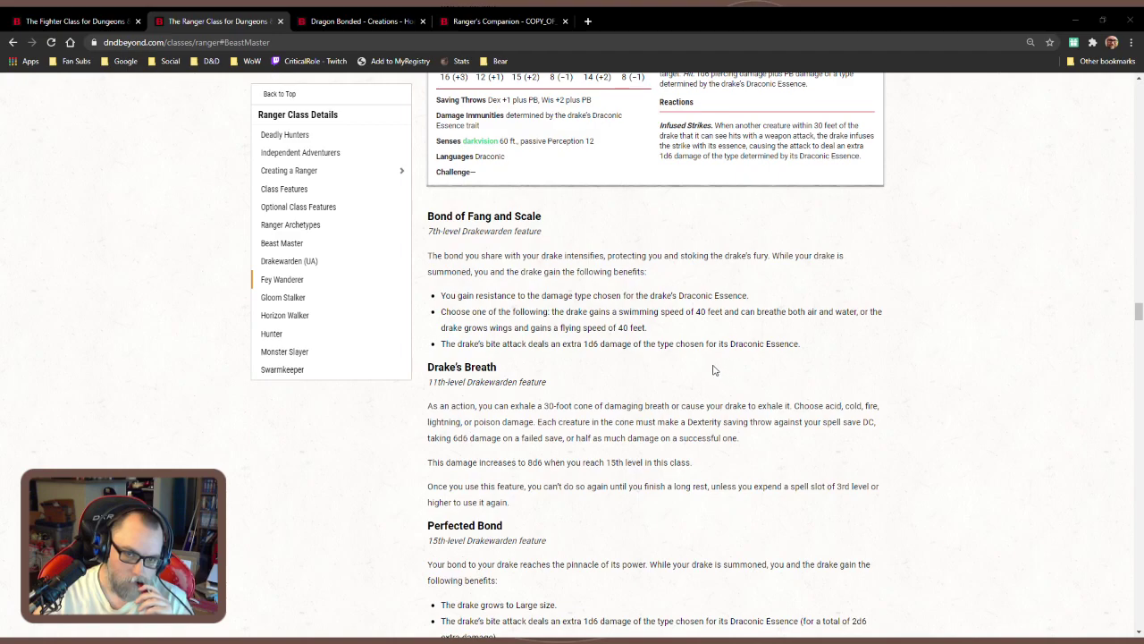
scroll(713, 370, up, 2)
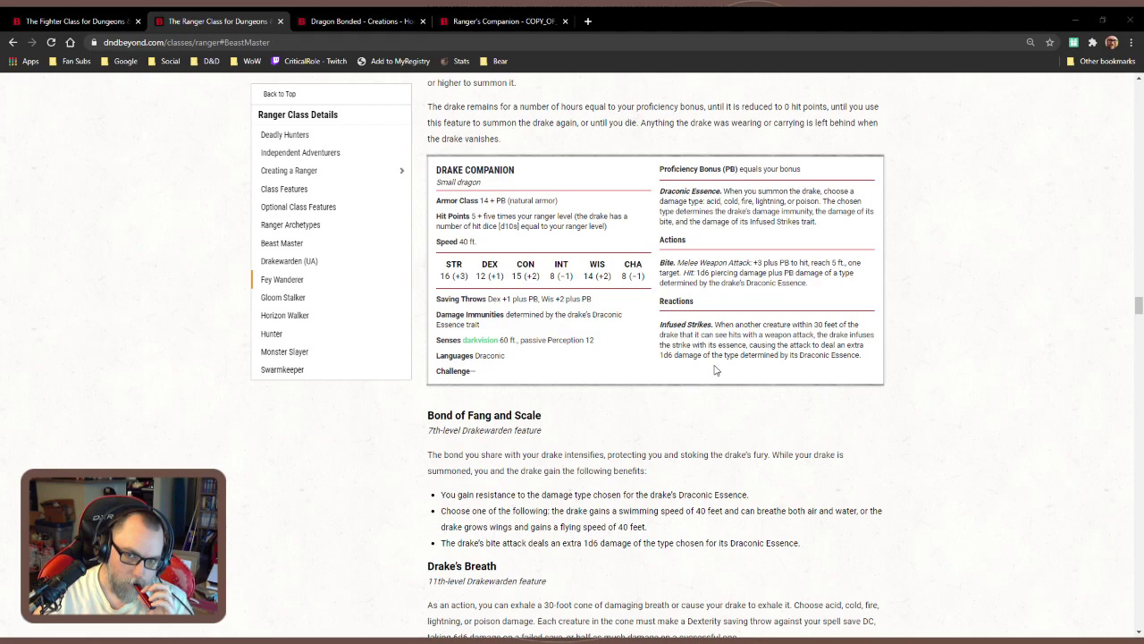
scroll(714, 370, down, 2)
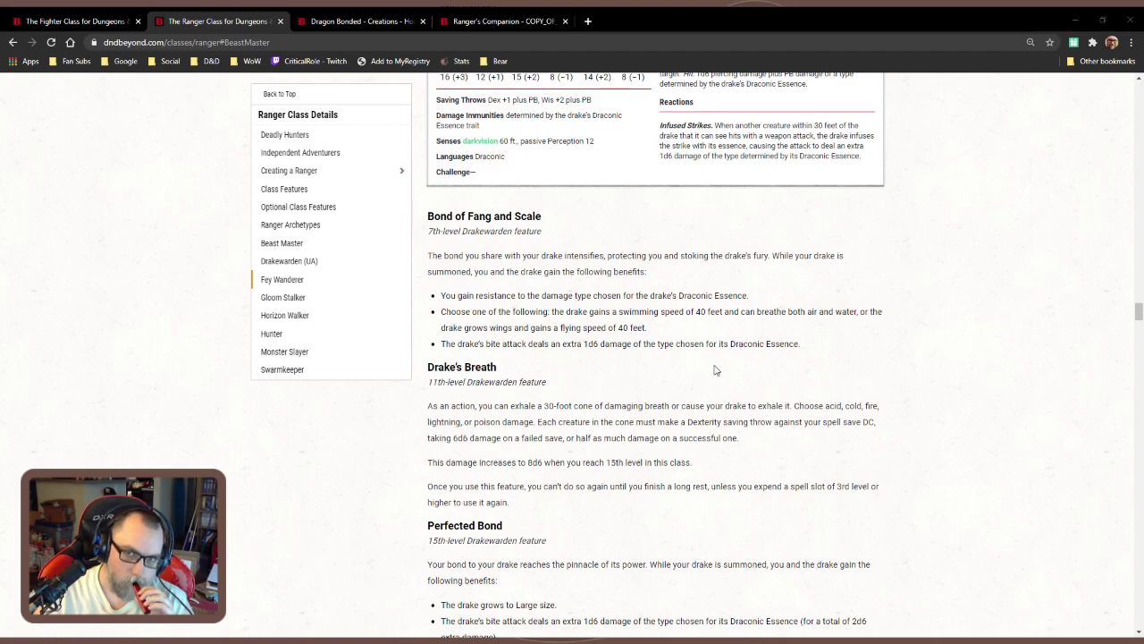
scroll(714, 370, up, 2)
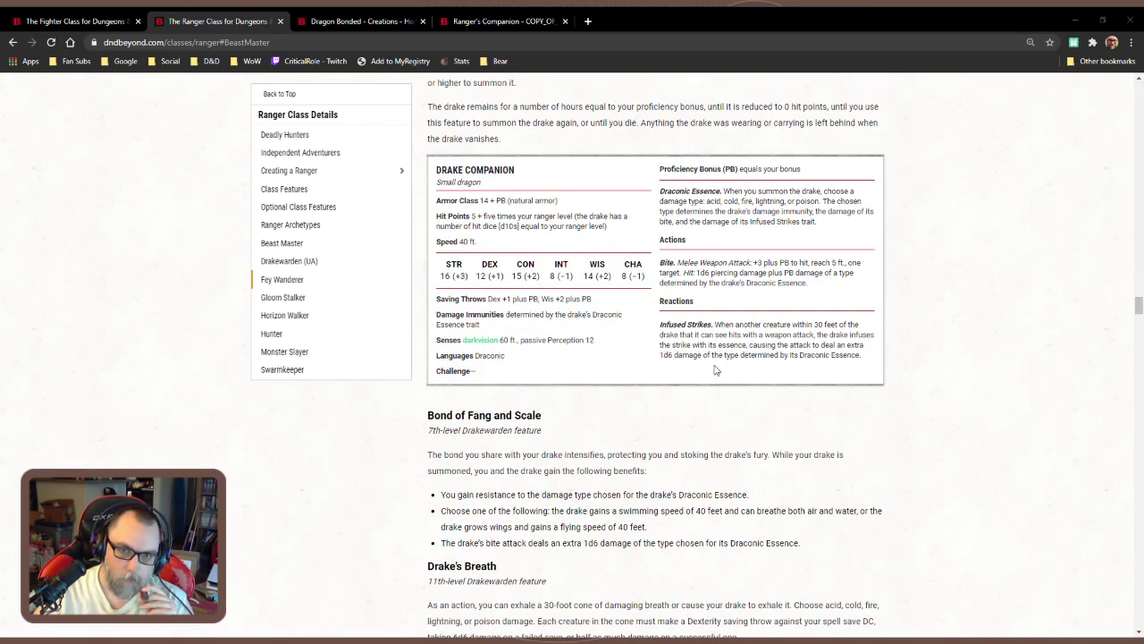
scroll(714, 371, down, 2)
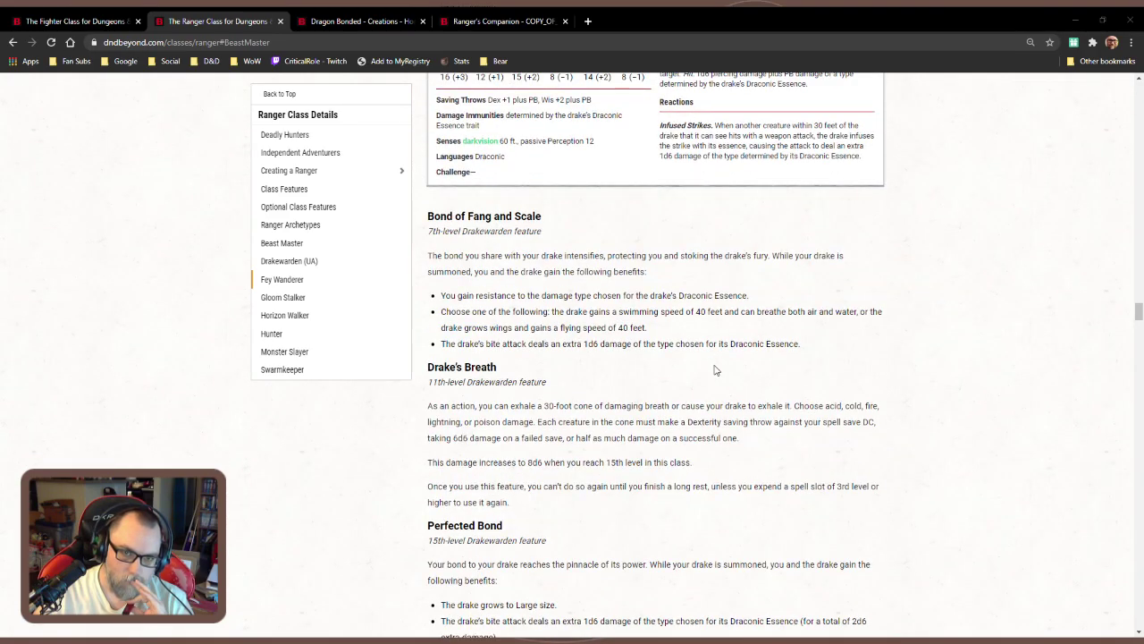
scroll(714, 370, down, 2)
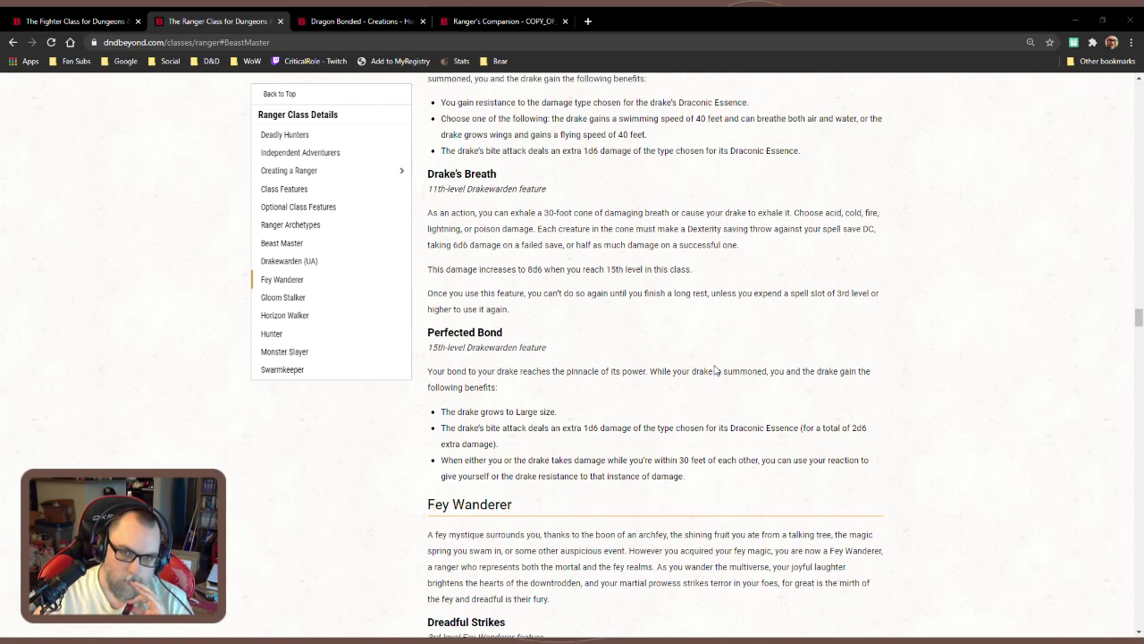
scroll(715, 370, up, 2)
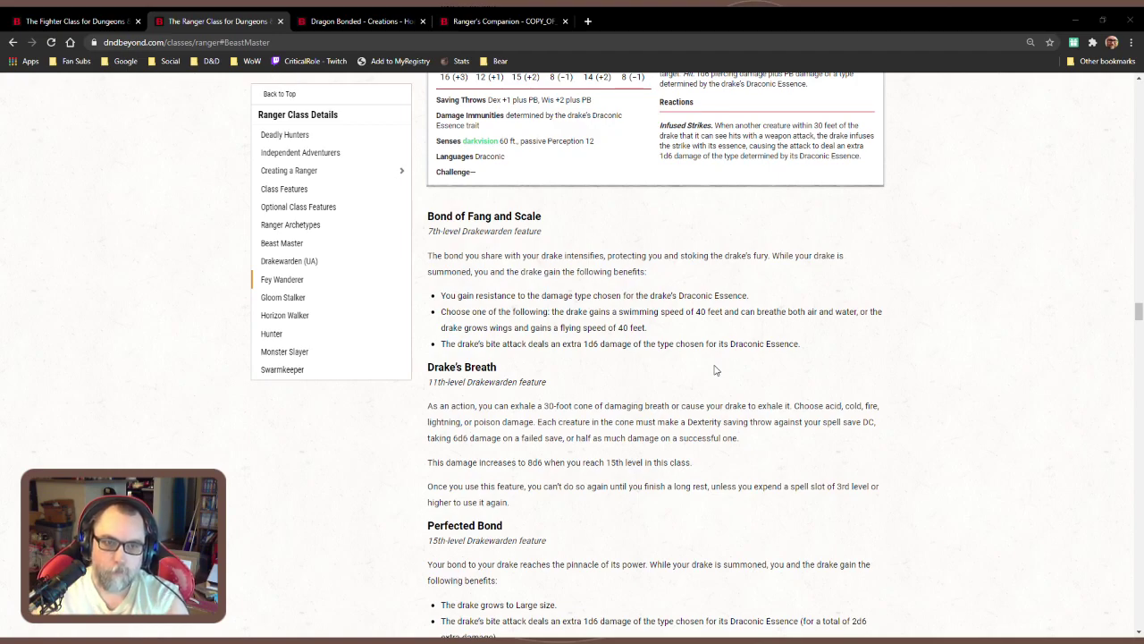
scroll(714, 369, up, 2)
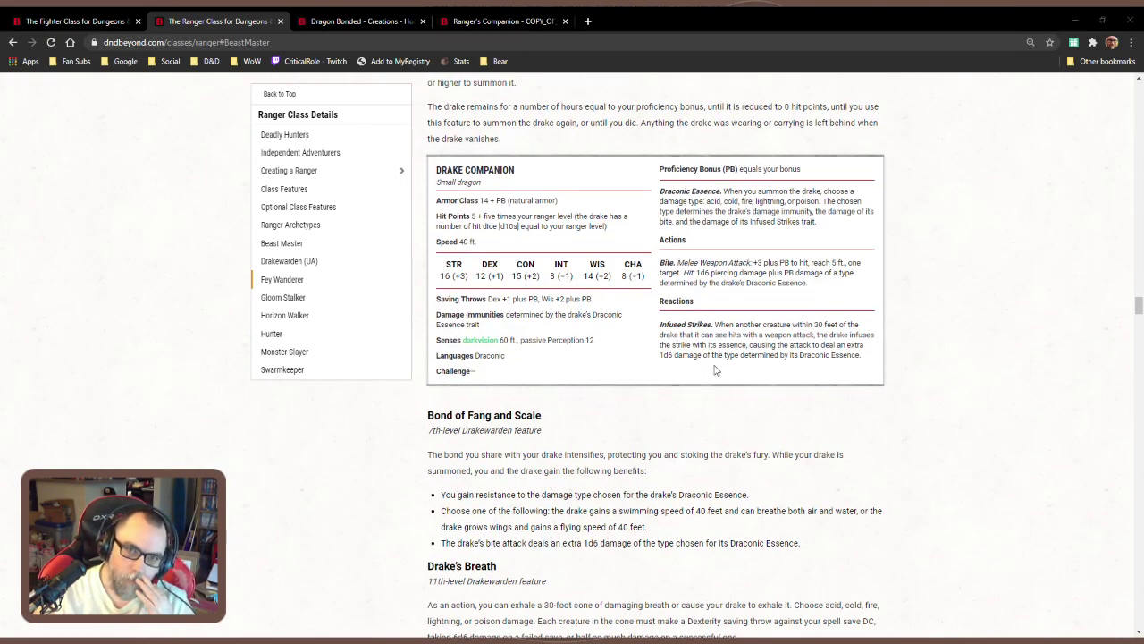
Go back over the Drake Companion rules and reread the Drakewarden introduction and origin table
scroll(714, 369, up, 2)
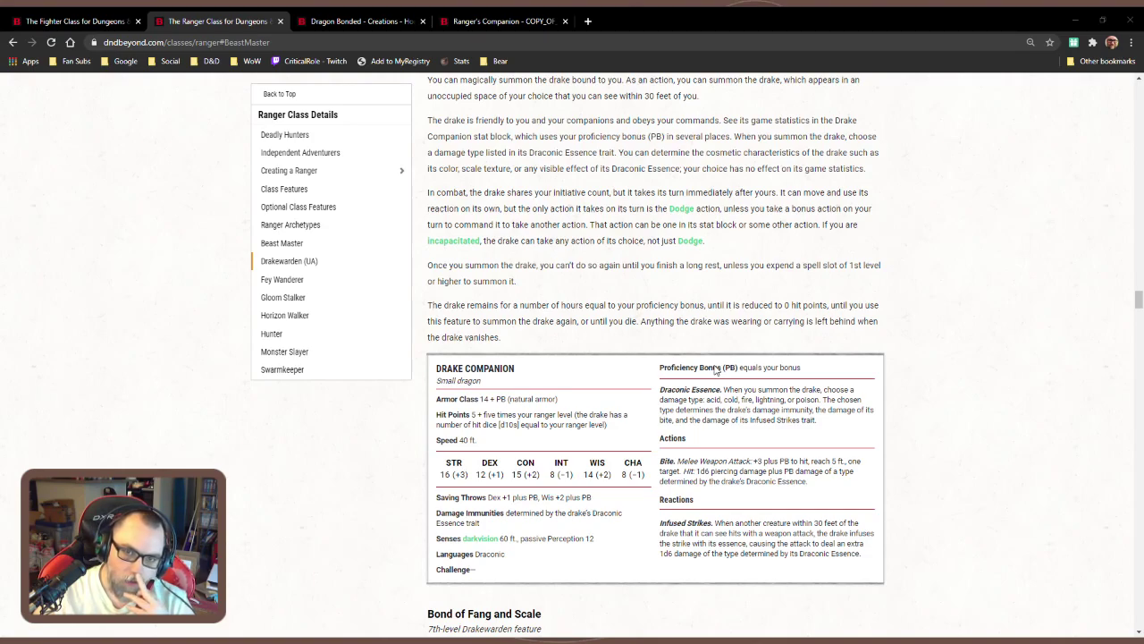
scroll(716, 370, up, 2)
scroll(715, 369, up, 6)
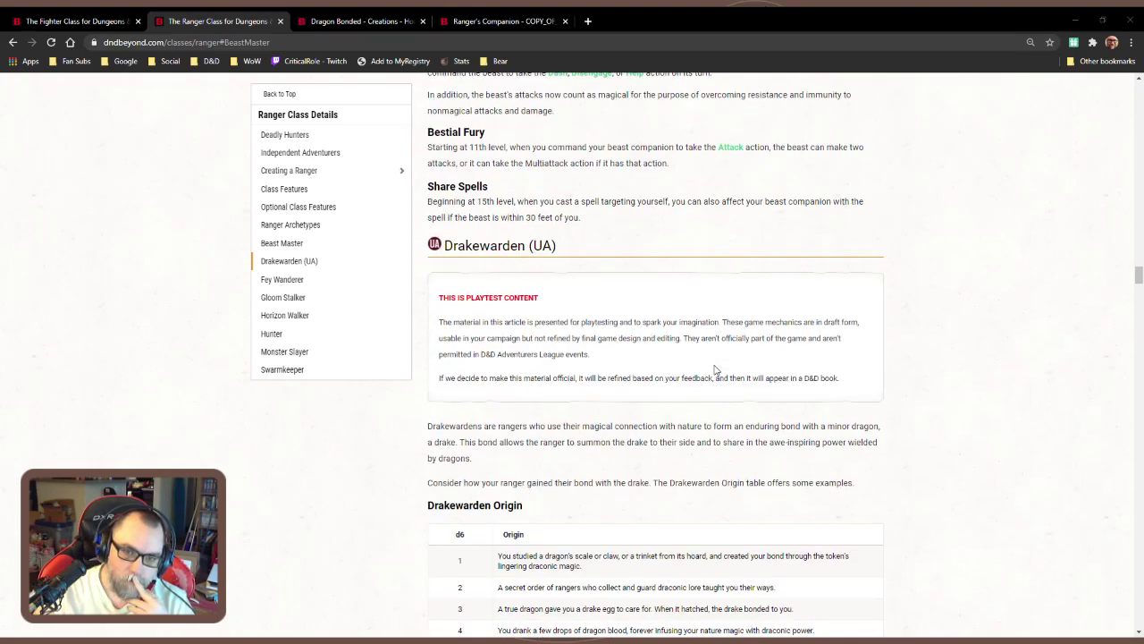
scroll(715, 369, down, 2)
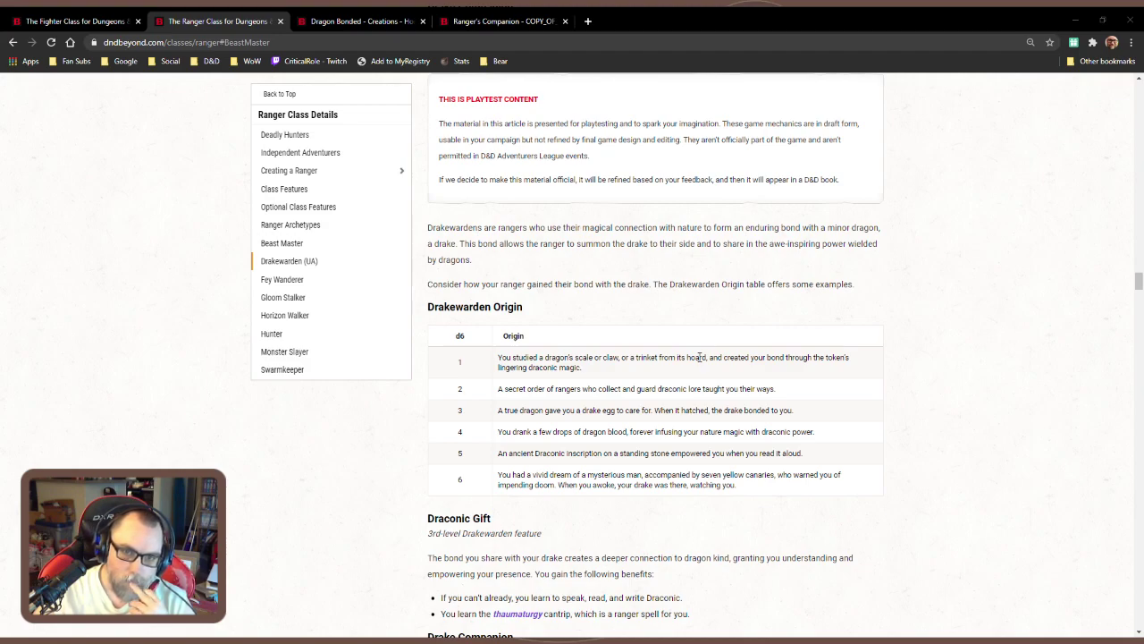
Reread the Drakewarden's features from Draconic Gift and the Drake Companion stat block through Drake's Breath and Perfected Bond
scroll(670, 376, down, 2)
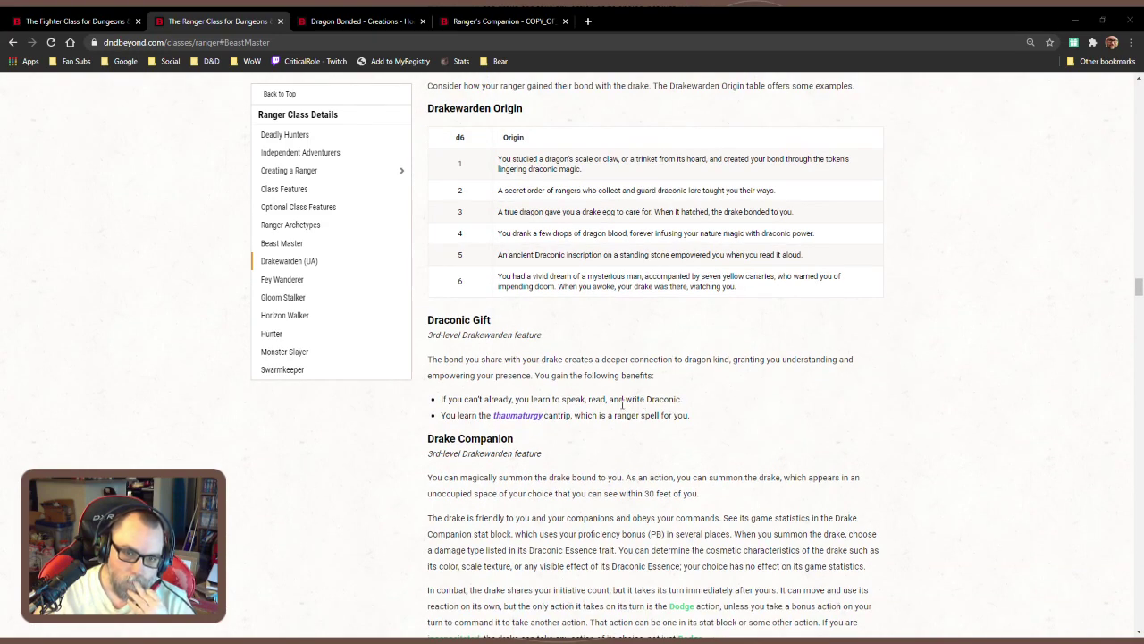
scroll(623, 404, down, 2)
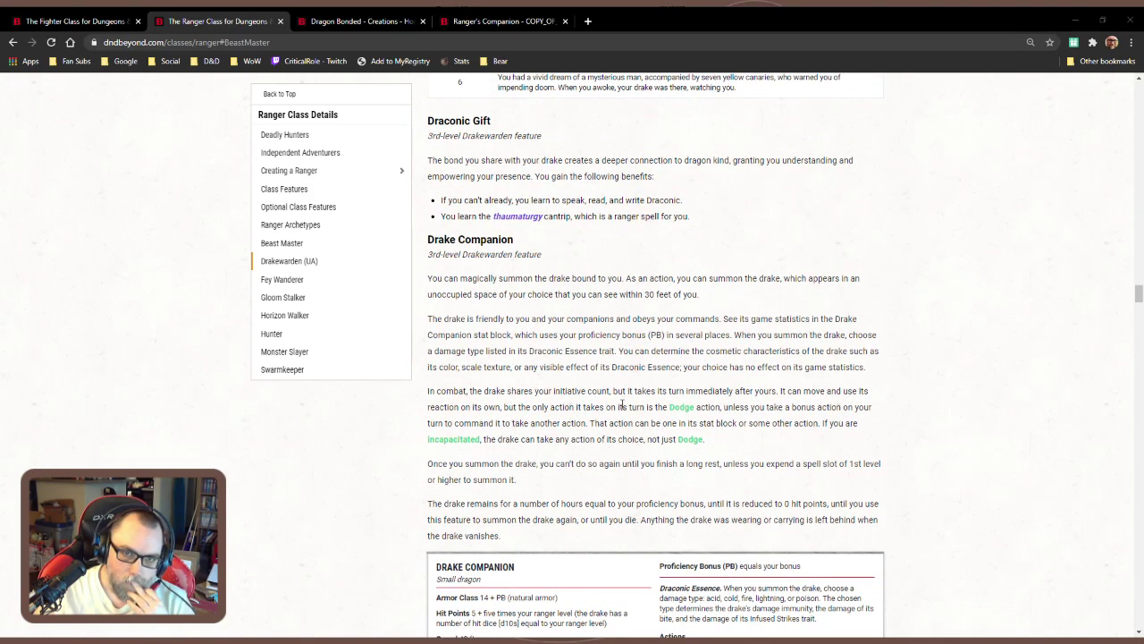
scroll(622, 404, down, 2)
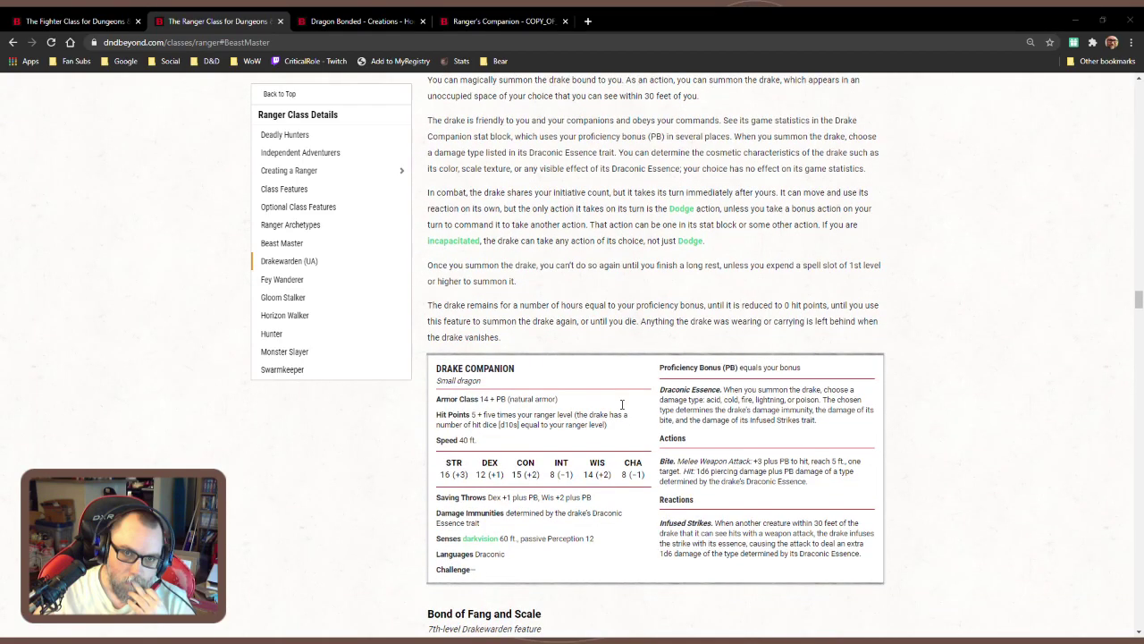
scroll(622, 404, down, 2)
scroll(622, 404, down, 4)
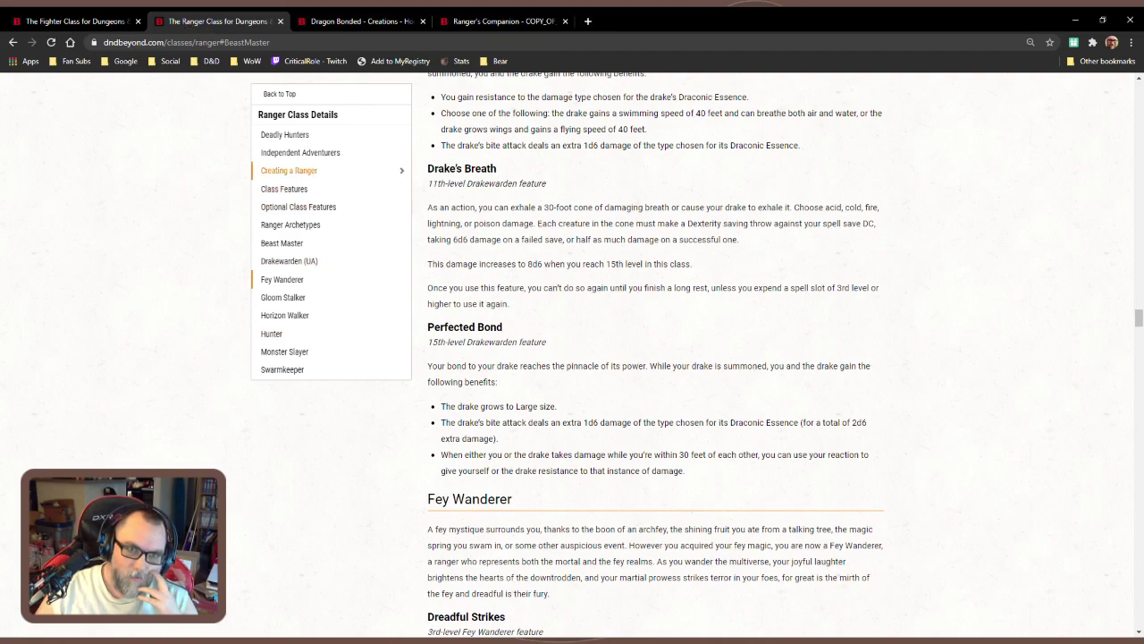
Open dndbeyond.com in a new browser tab and go to the Cleric class page
click(587, 20)
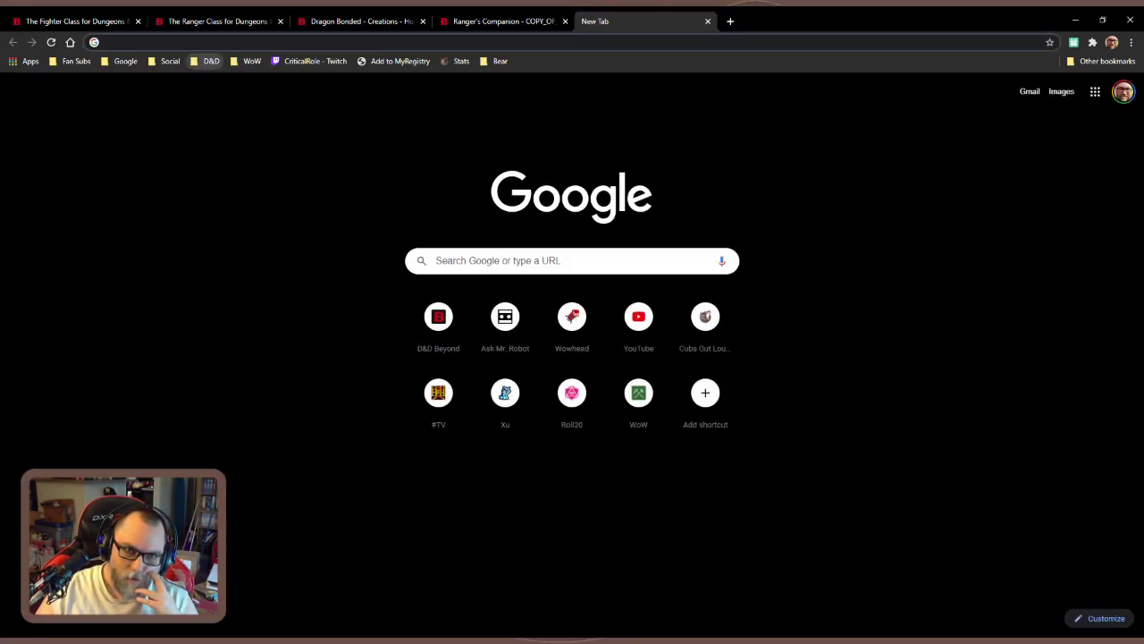
text(dndbeyond.com)
key(Return)
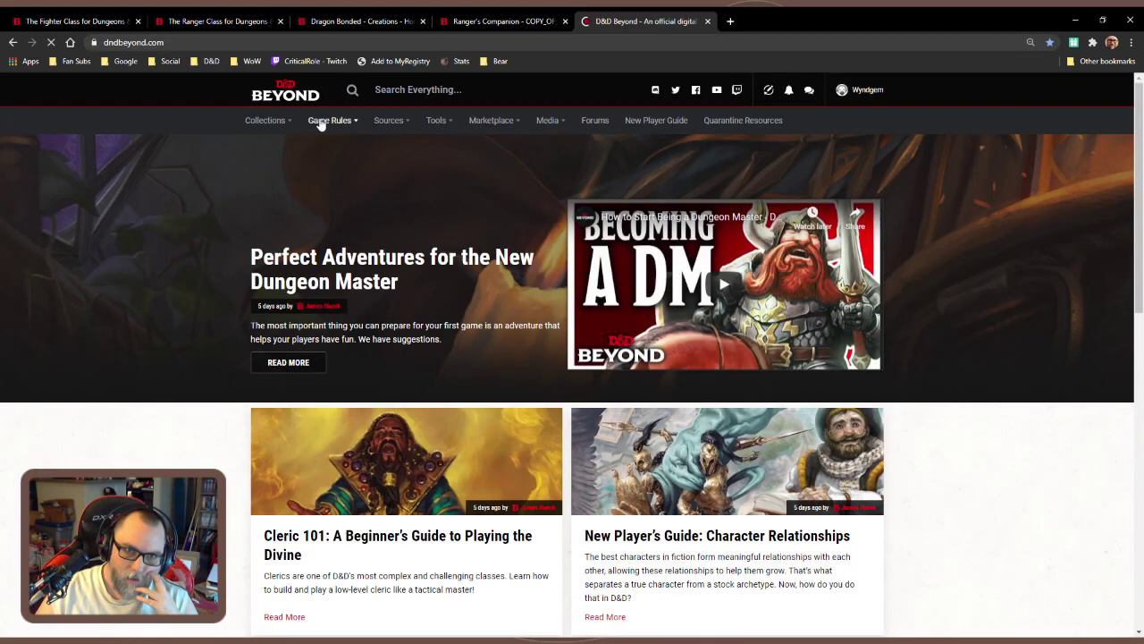
mouse_move(279, 131)
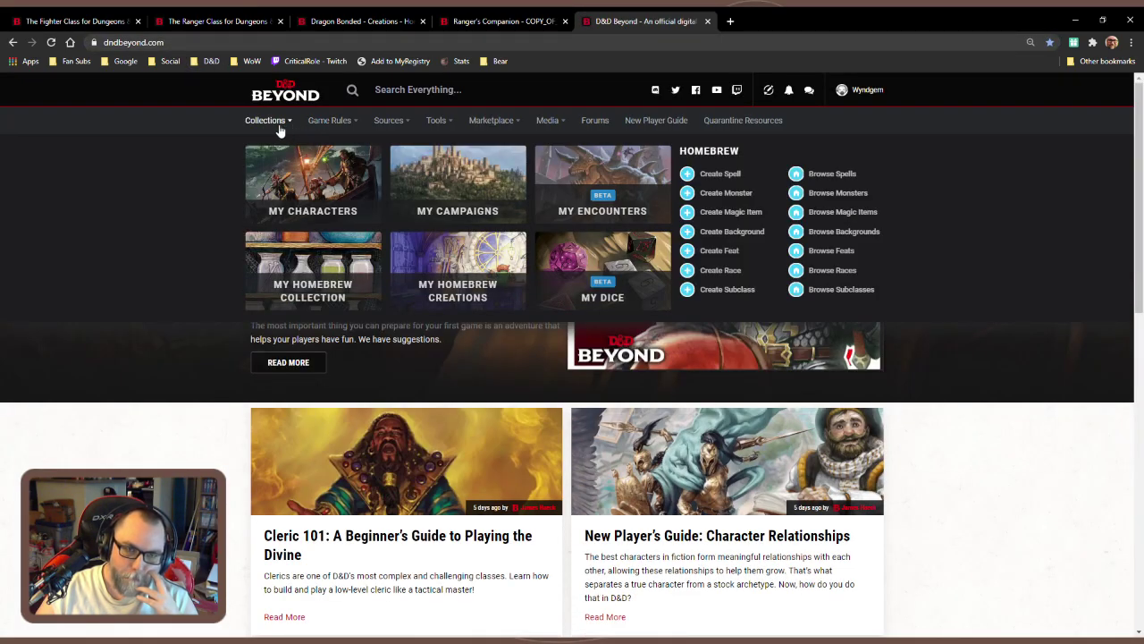
mouse_move(331, 121)
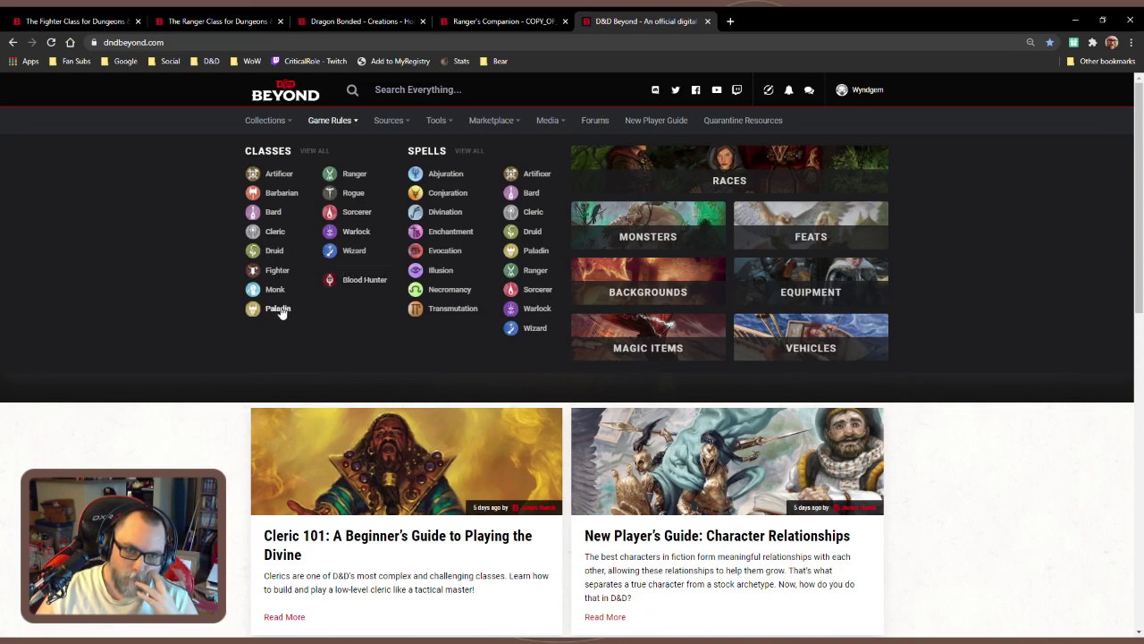
click(275, 232)
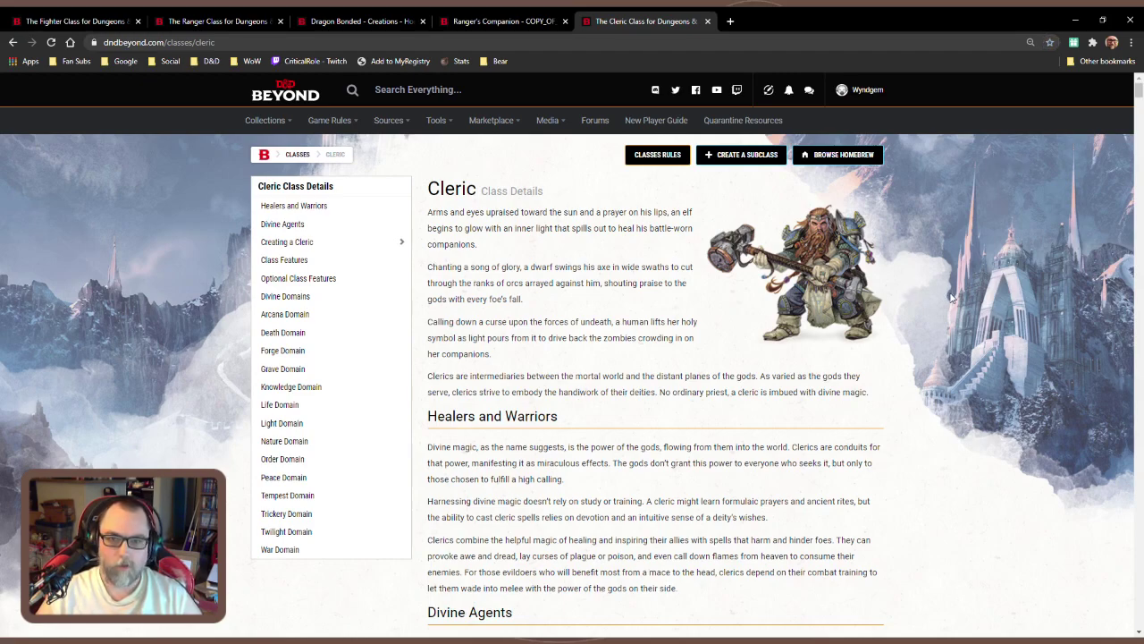
Search the Cleric page for "divine s" and study the Death Domain's Divine Strike wording and extra damage rules
key(ctrl+f)
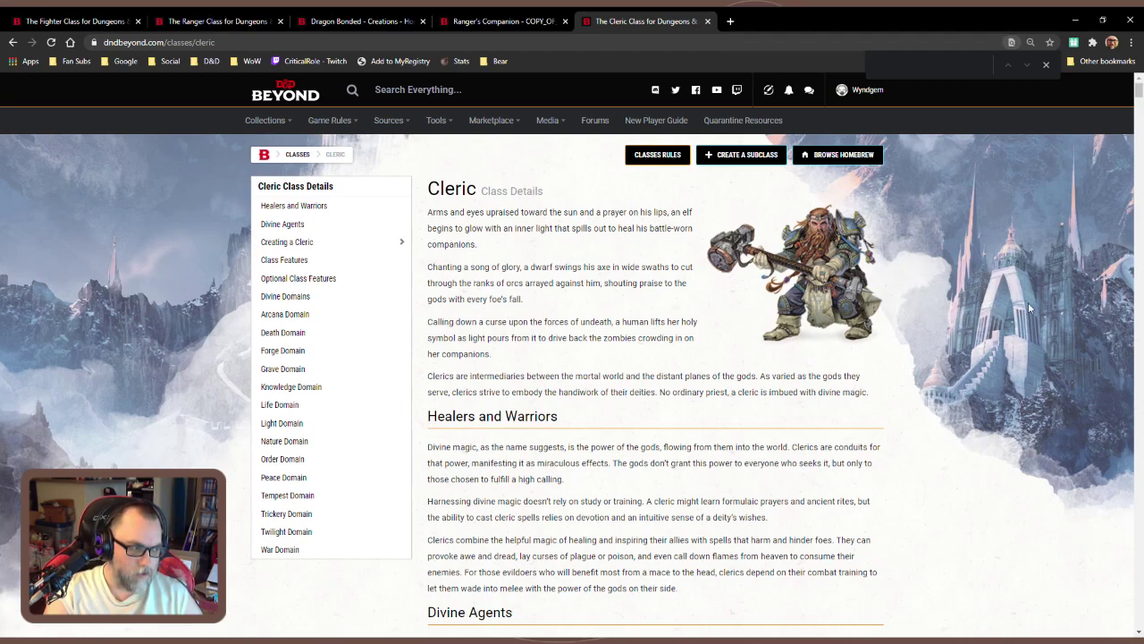
text(divine)
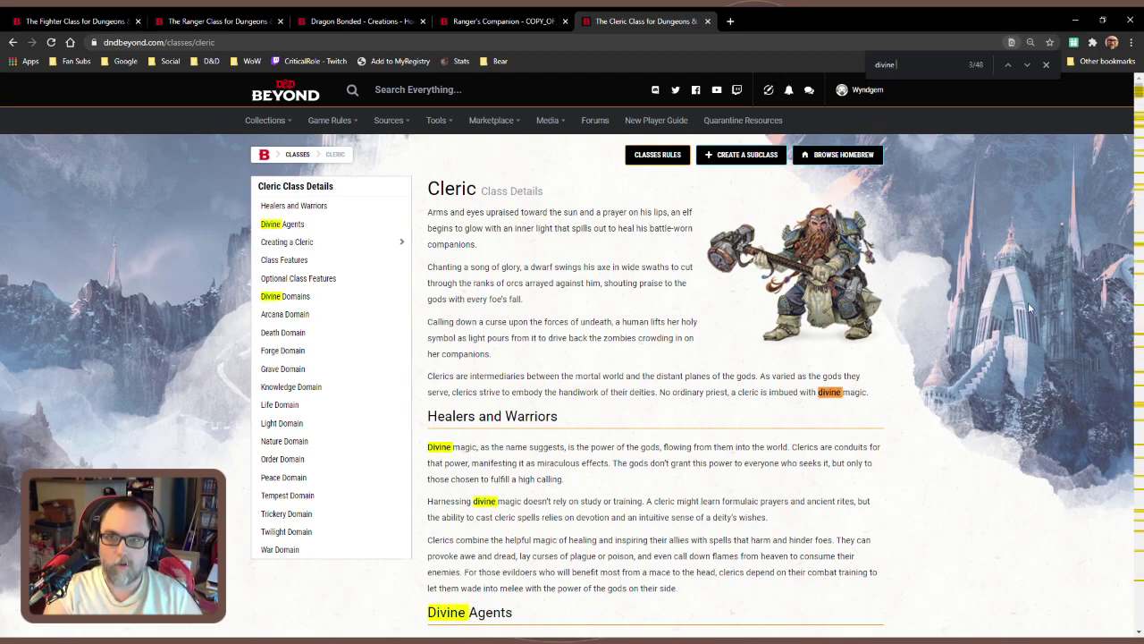
text( s)
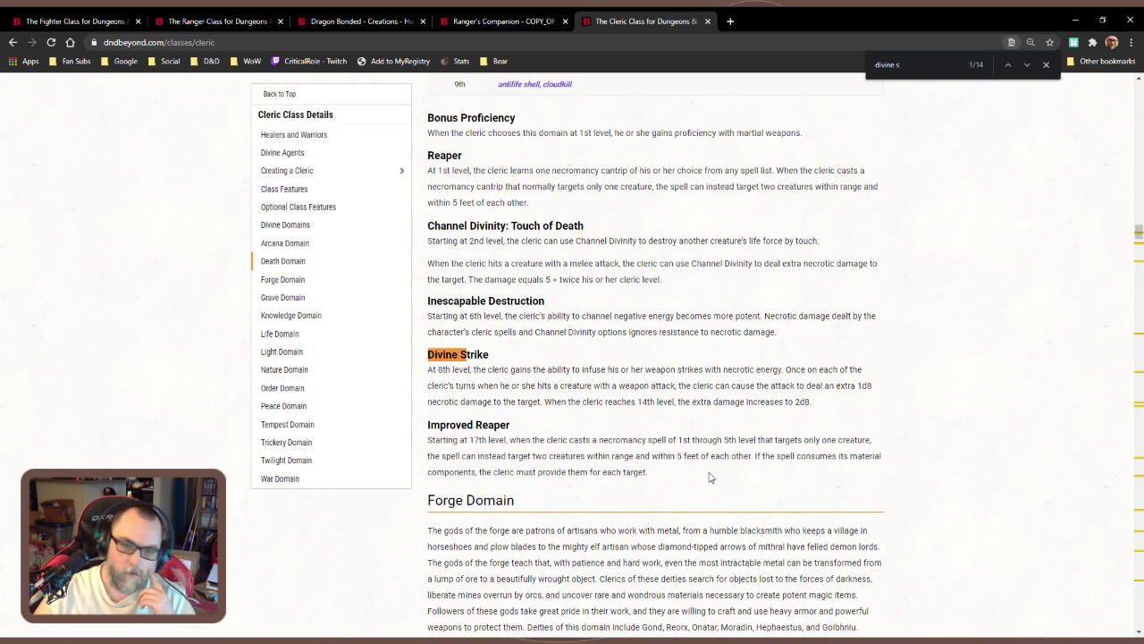
drag(492, 368, 632, 434)
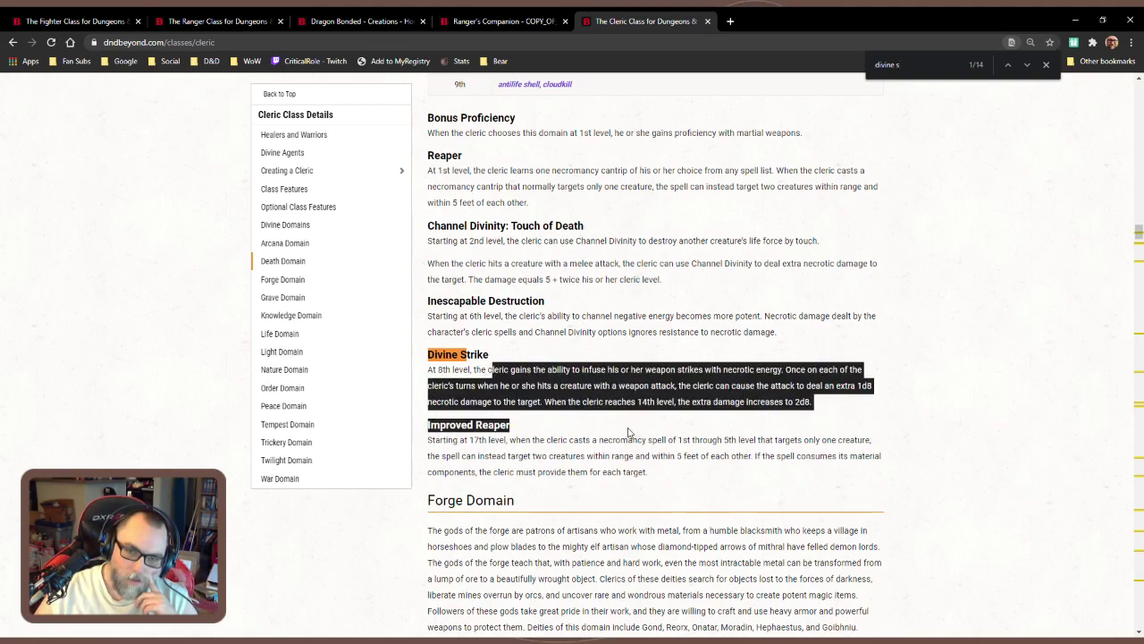
click(631, 433)
drag(583, 369, 838, 407)
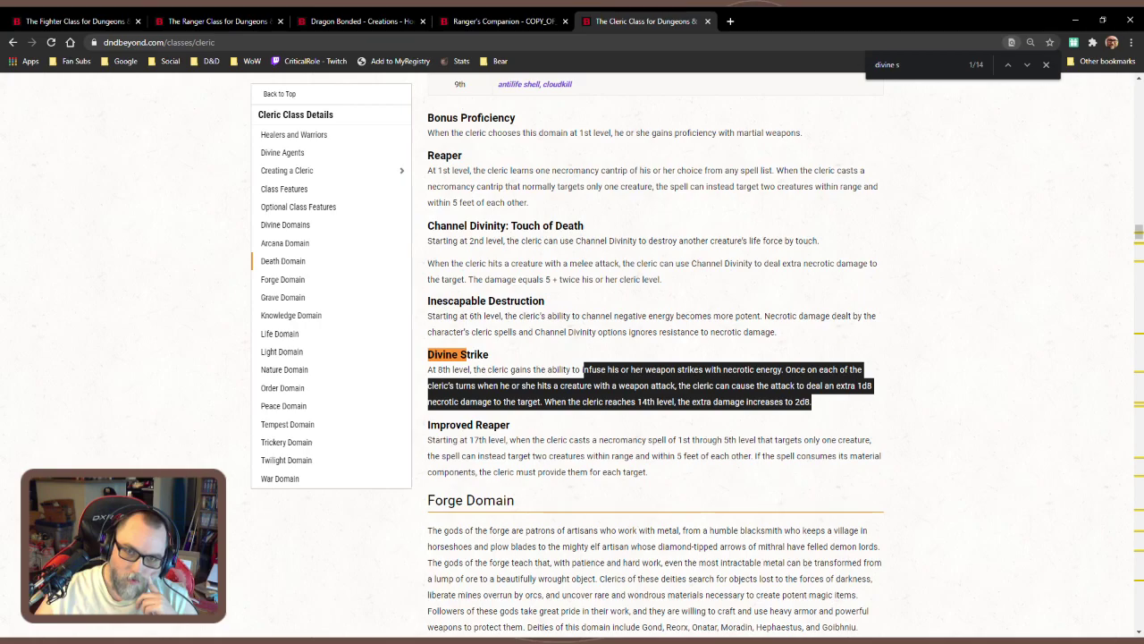
scroll(826, 429, up, 4)
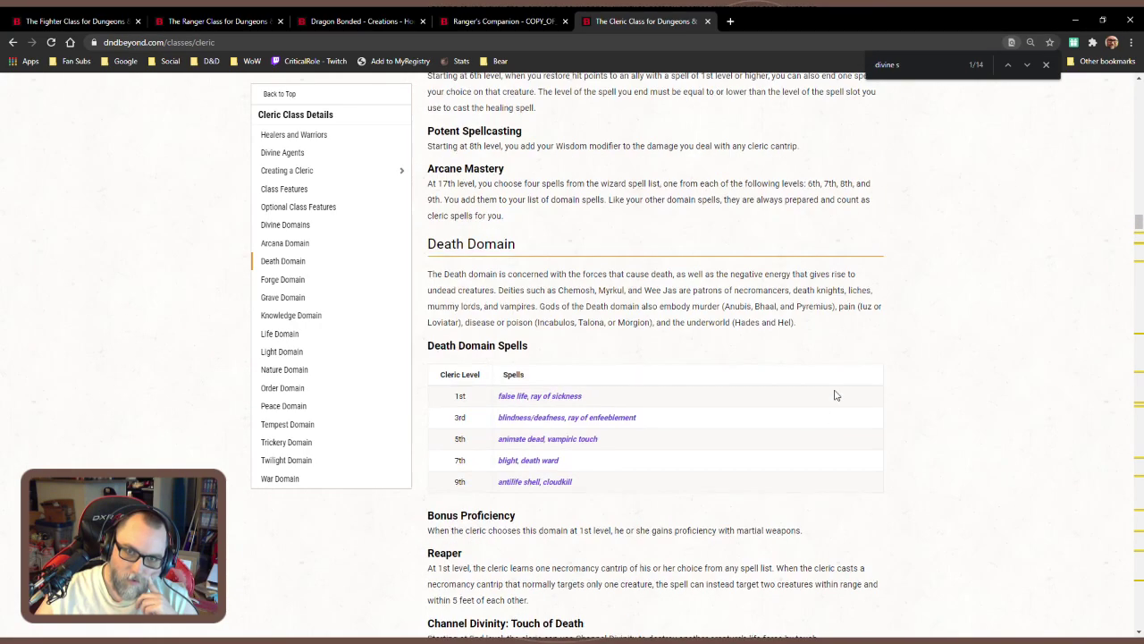
scroll(835, 393, down, 2)
scroll(835, 398, down, 2)
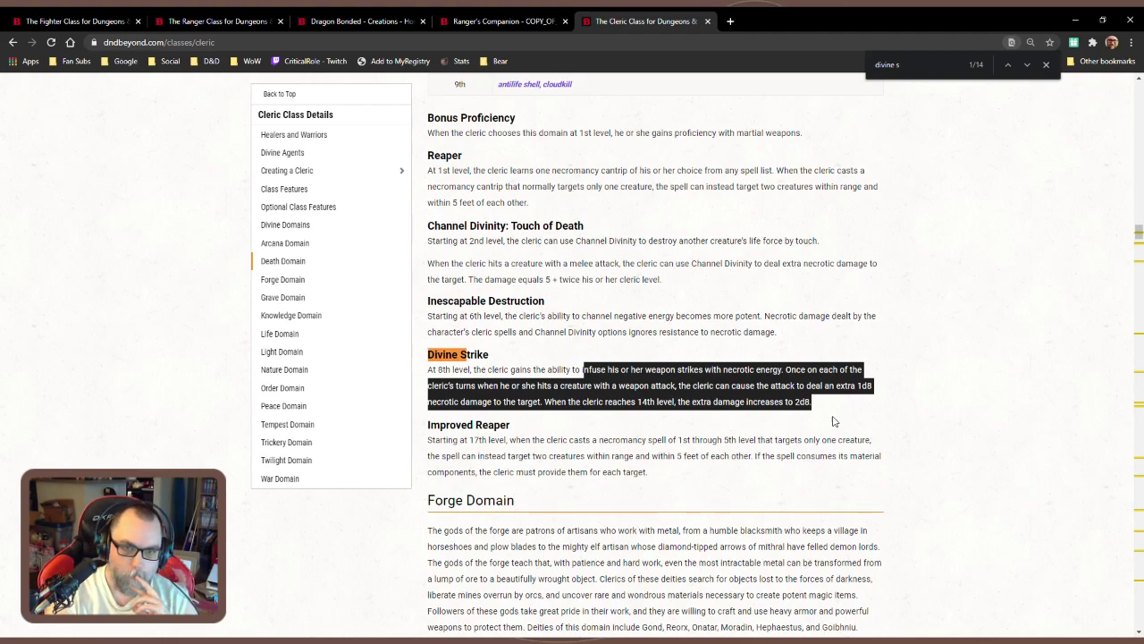
click(586, 395)
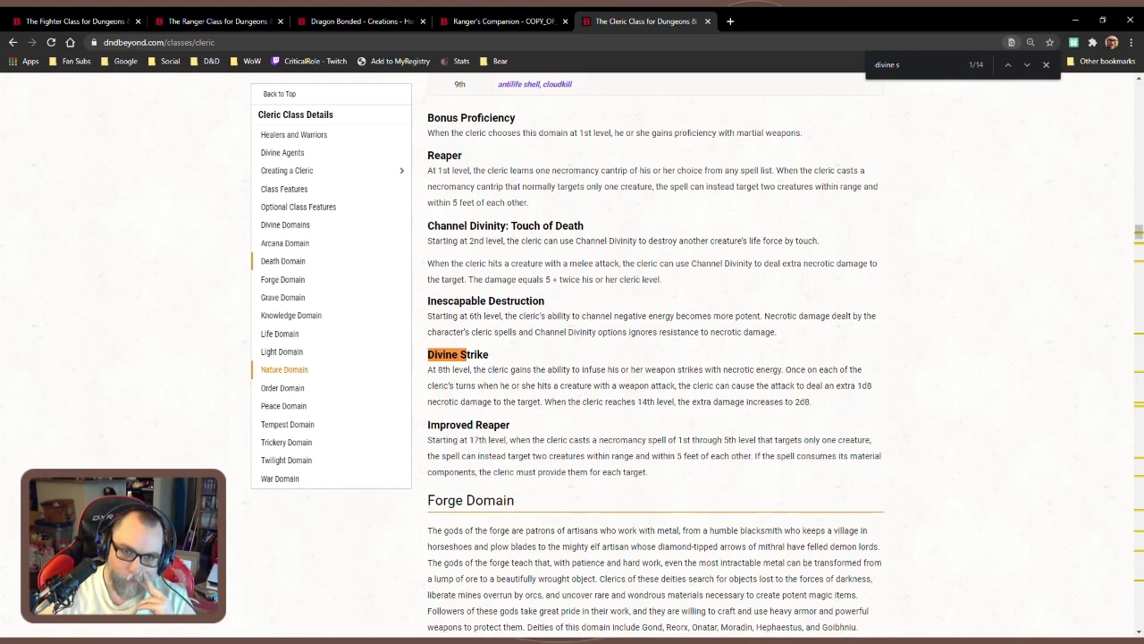
drag(500, 375, 700, 369)
click(846, 403)
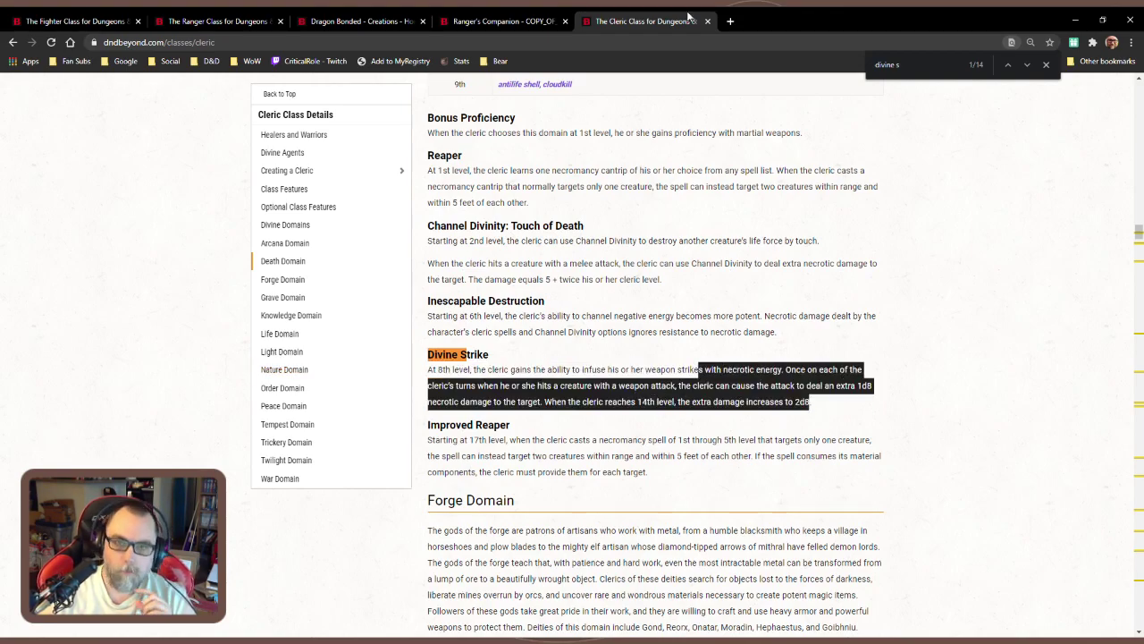
Return to the Dragon Bonded subclass and start a new class feature named Draconic Strike
click(346, 28)
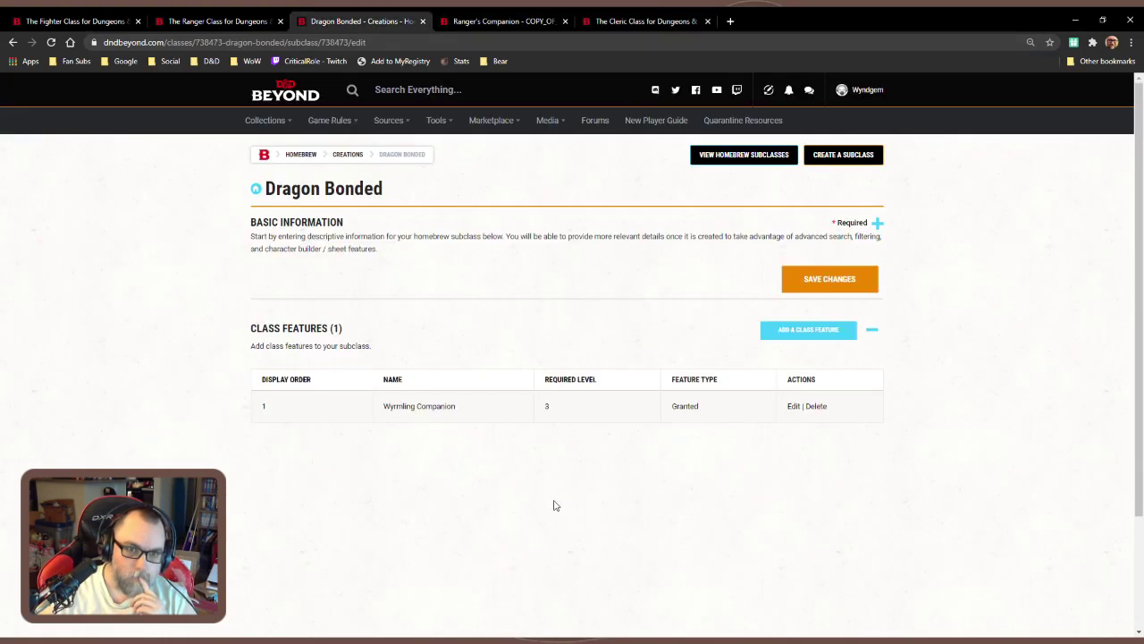
click(824, 350)
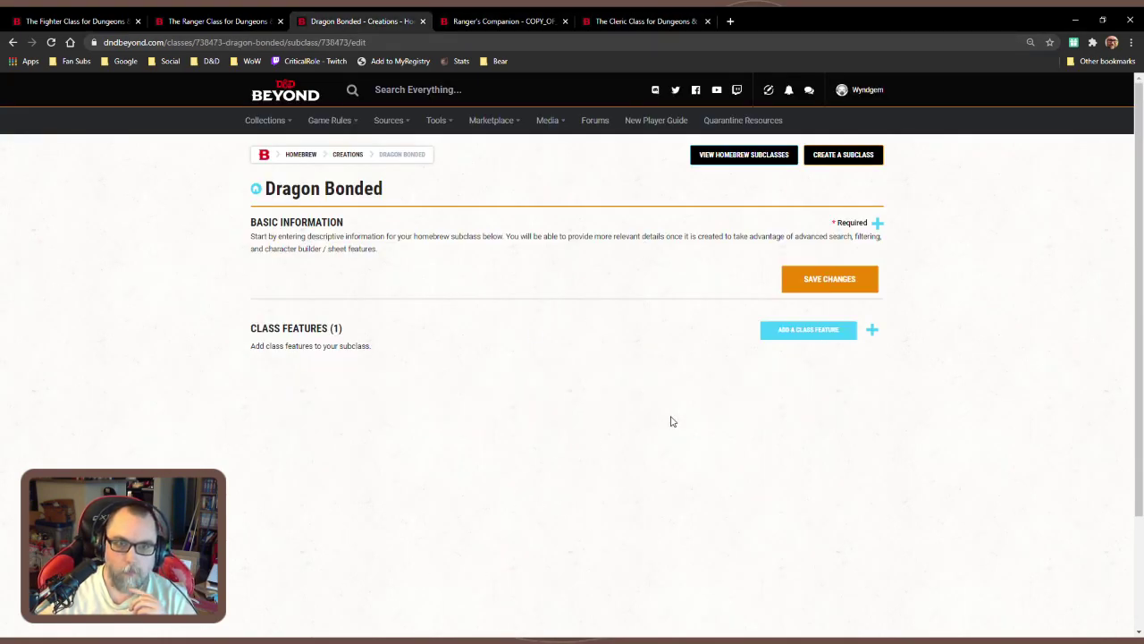
click(810, 335)
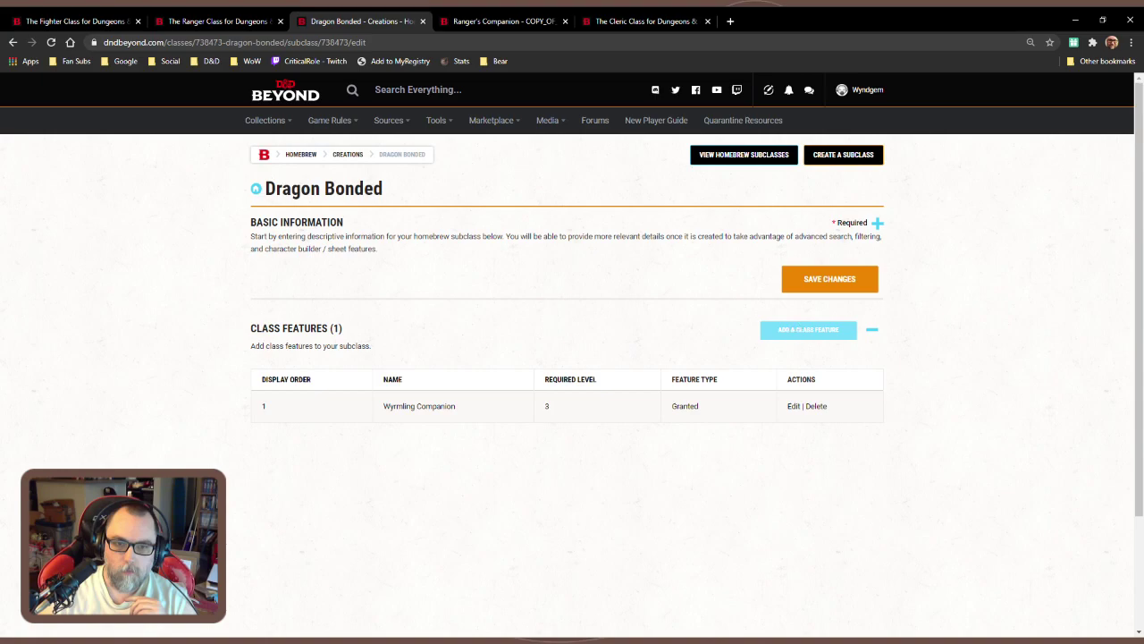
click(803, 331)
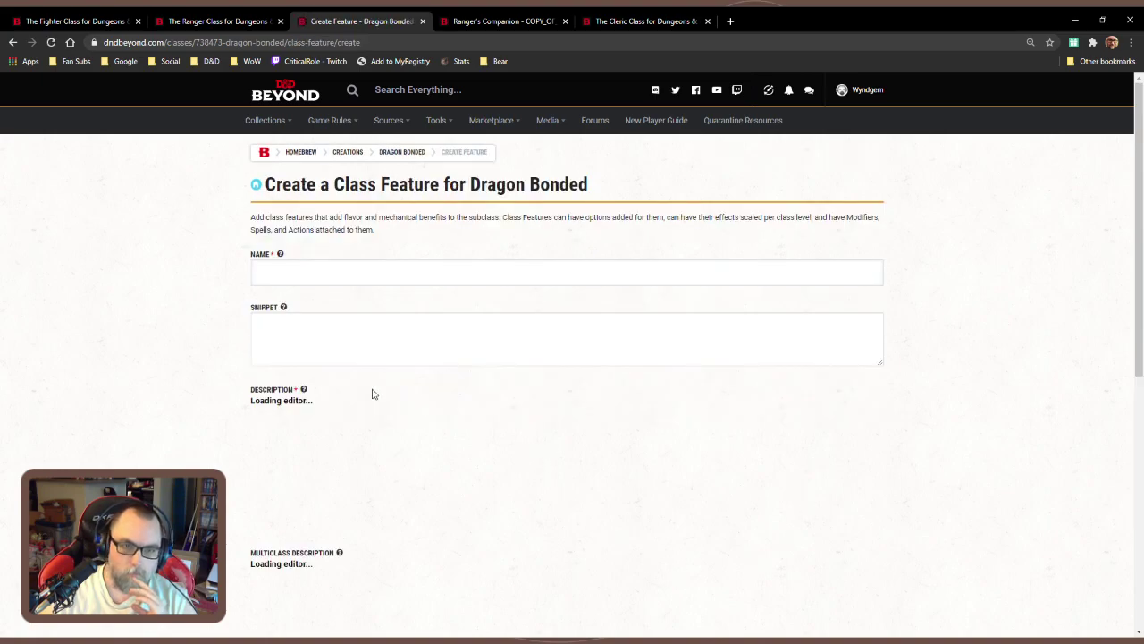
click(374, 280)
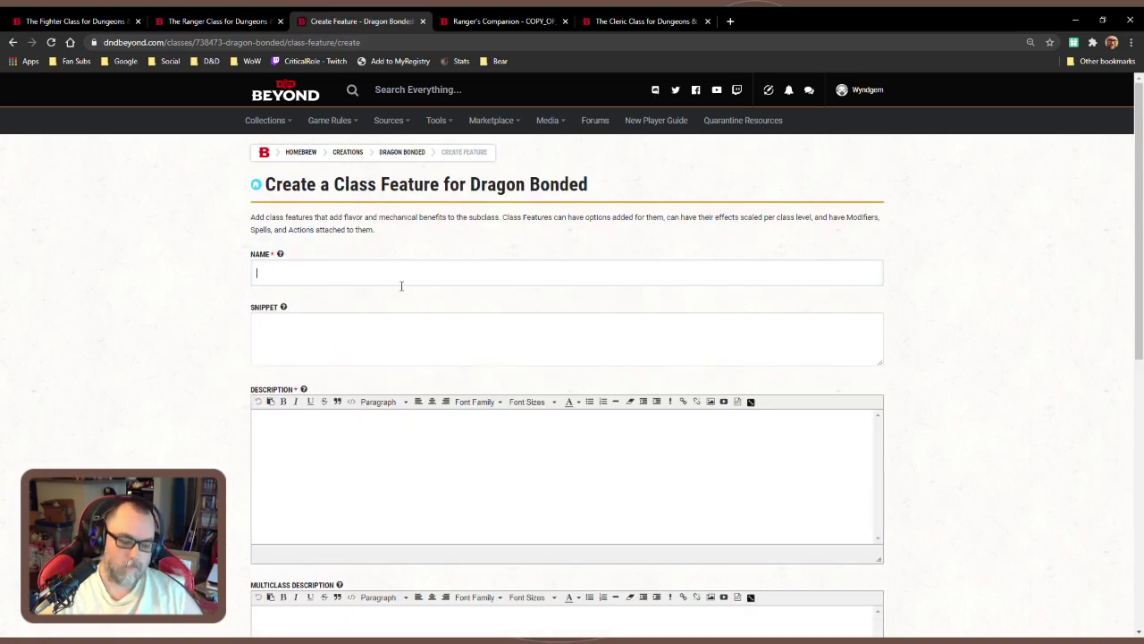
text(D)
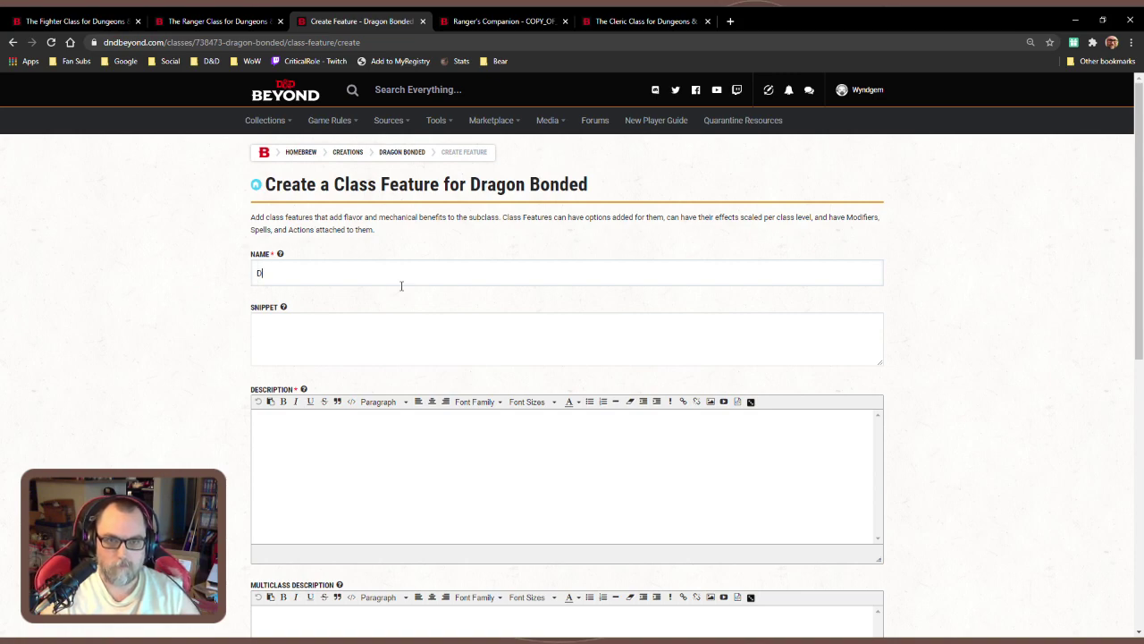
text(racon)
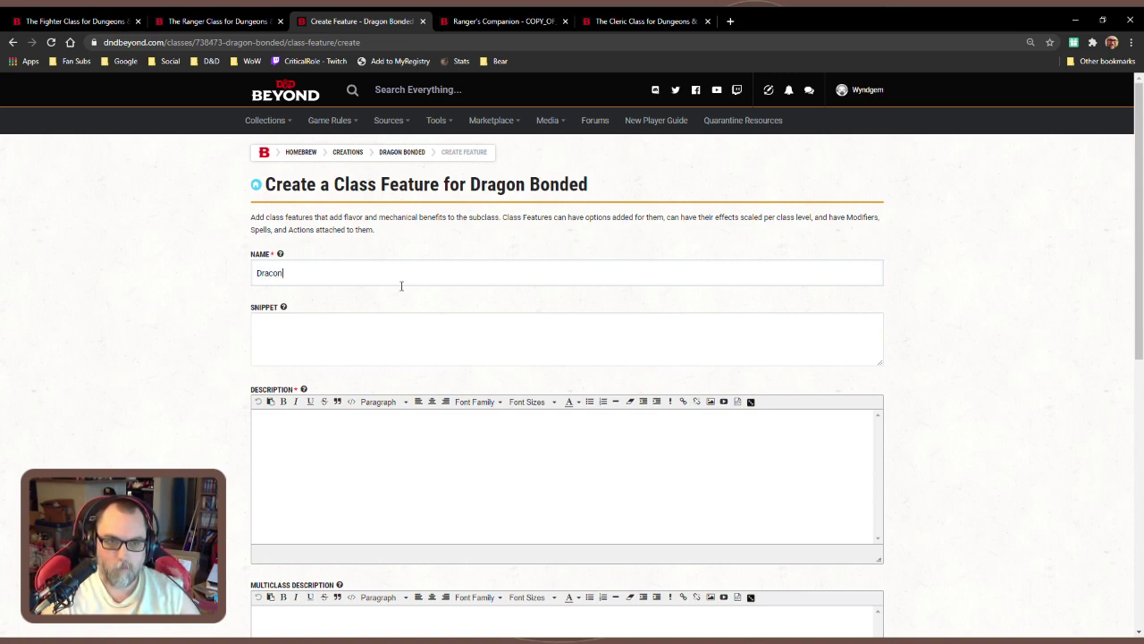
text(ic Strike)
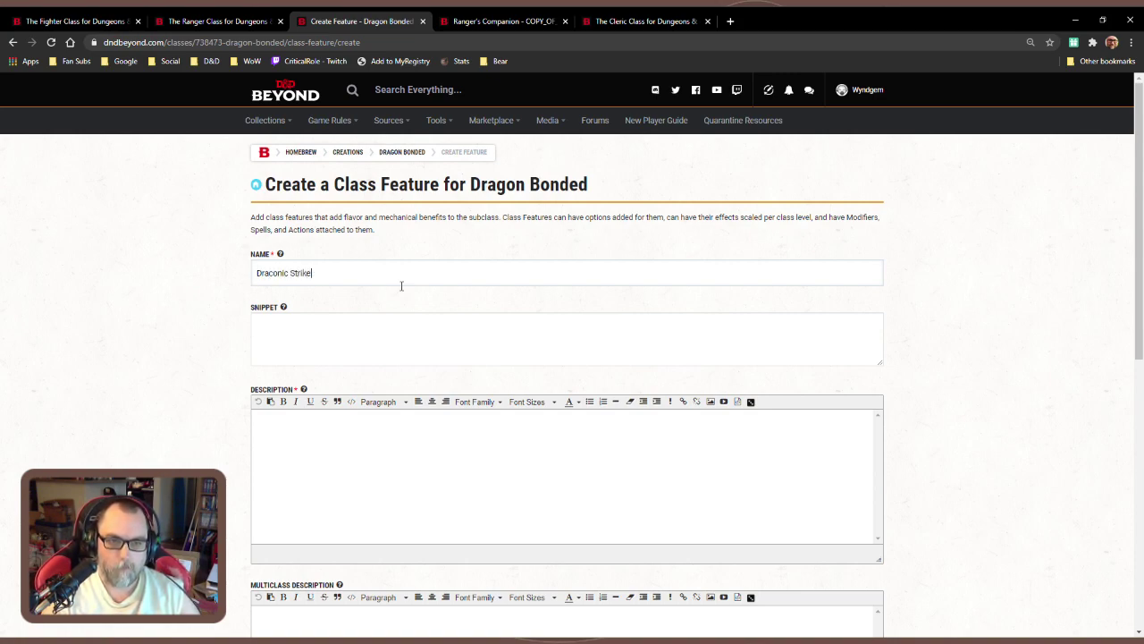
key(Tab)
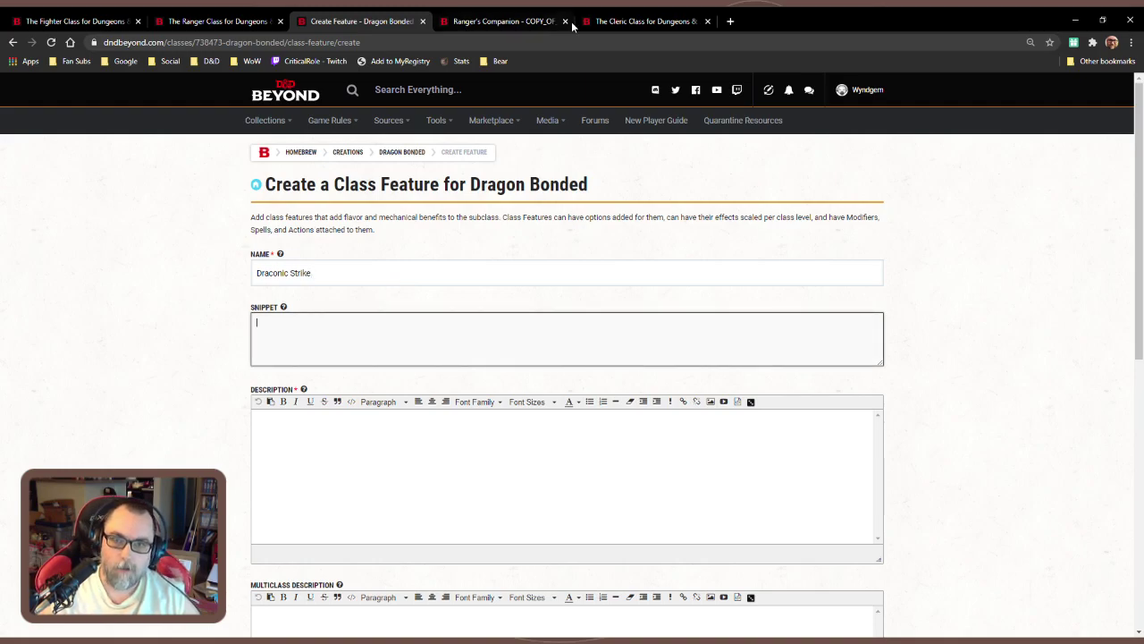
Search the Cleric page for "divine strike" and examine the Forge Domain's version of the feature
click(644, 20)
scroll(697, 302, up, 20)
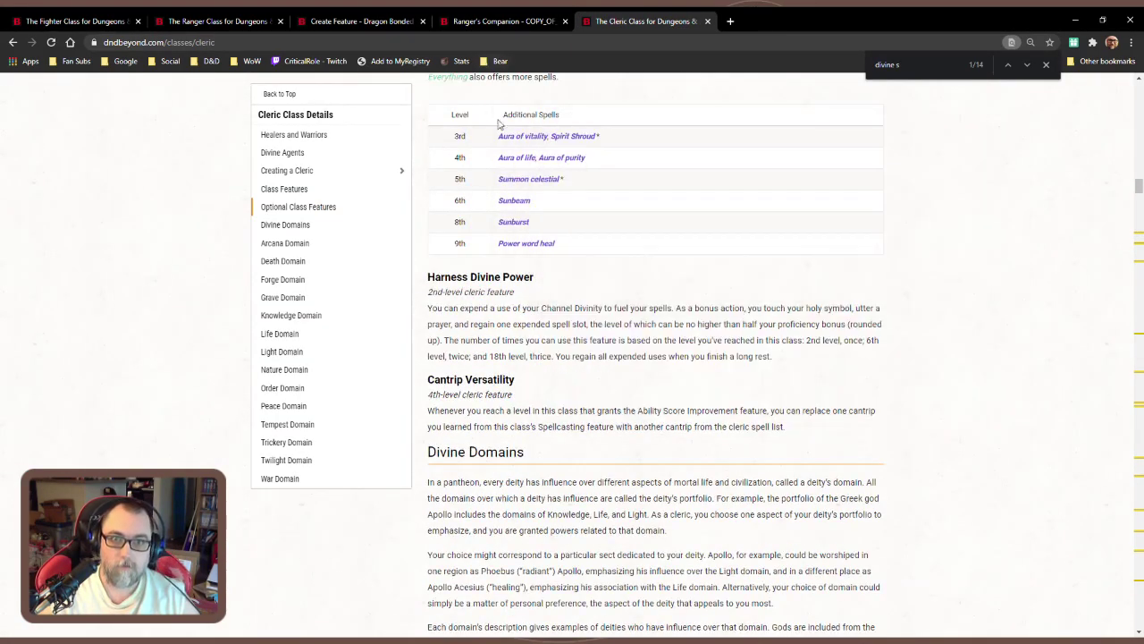
scroll(456, 197, up, 5)
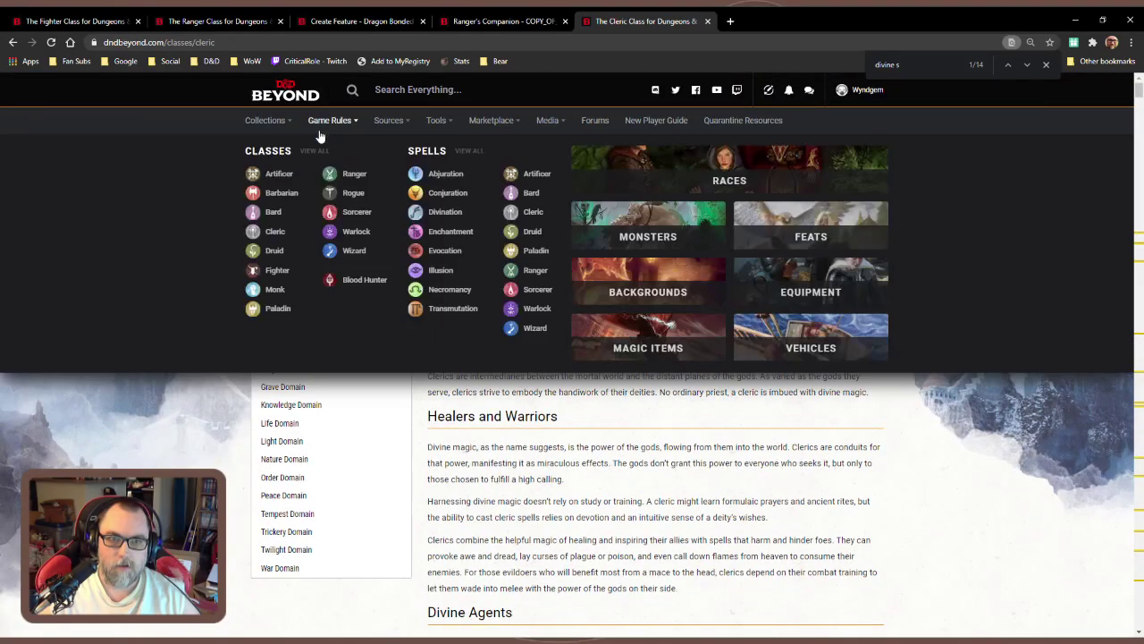
scroll(738, 502, down, 15)
scroll(739, 502, down, 20)
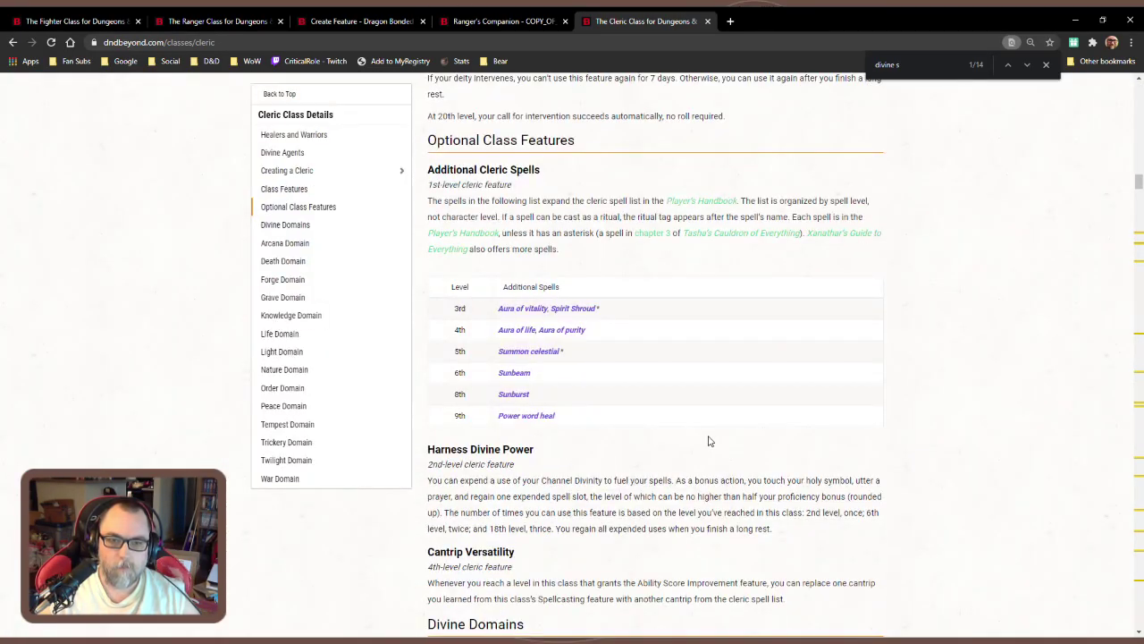
text(trike)
key(Return)
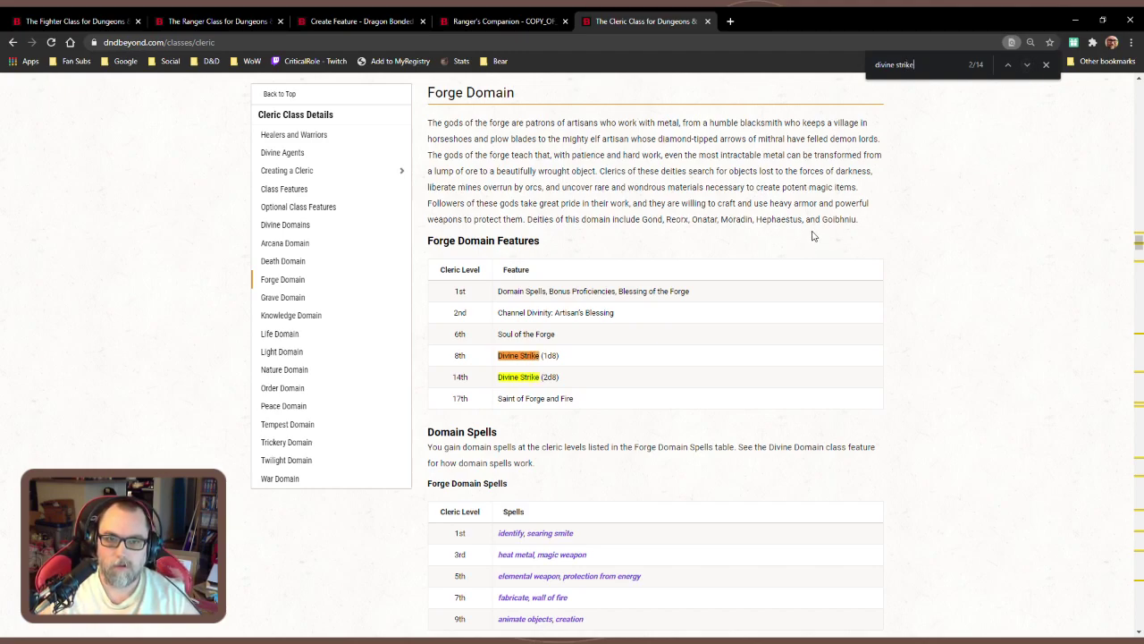
click(1027, 68)
click(1027, 68)
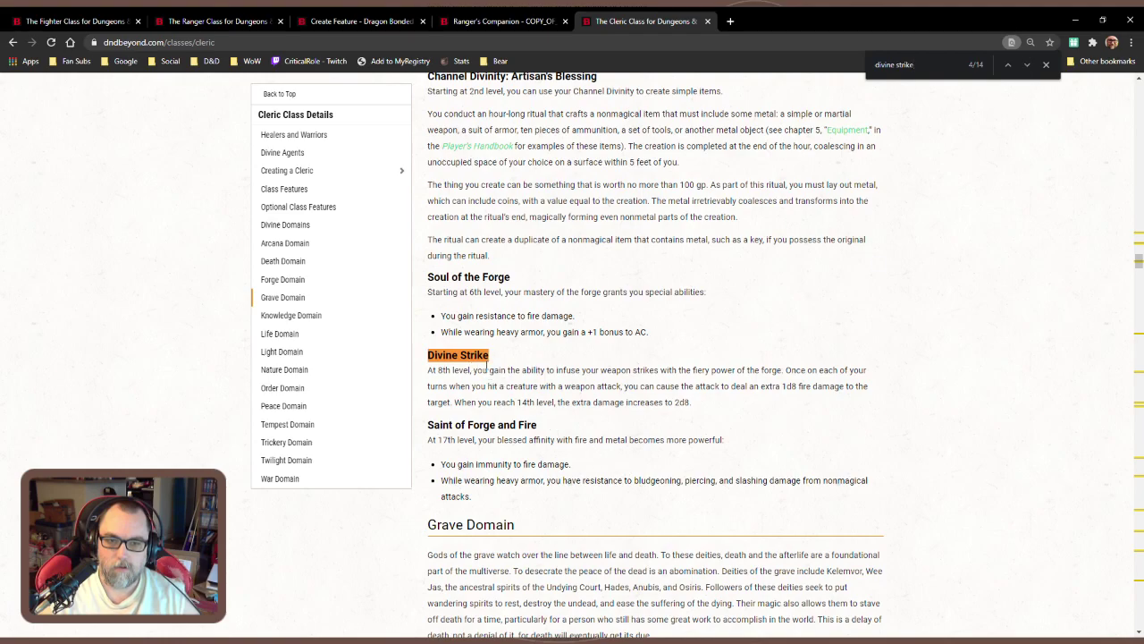
drag(444, 355, 532, 362)
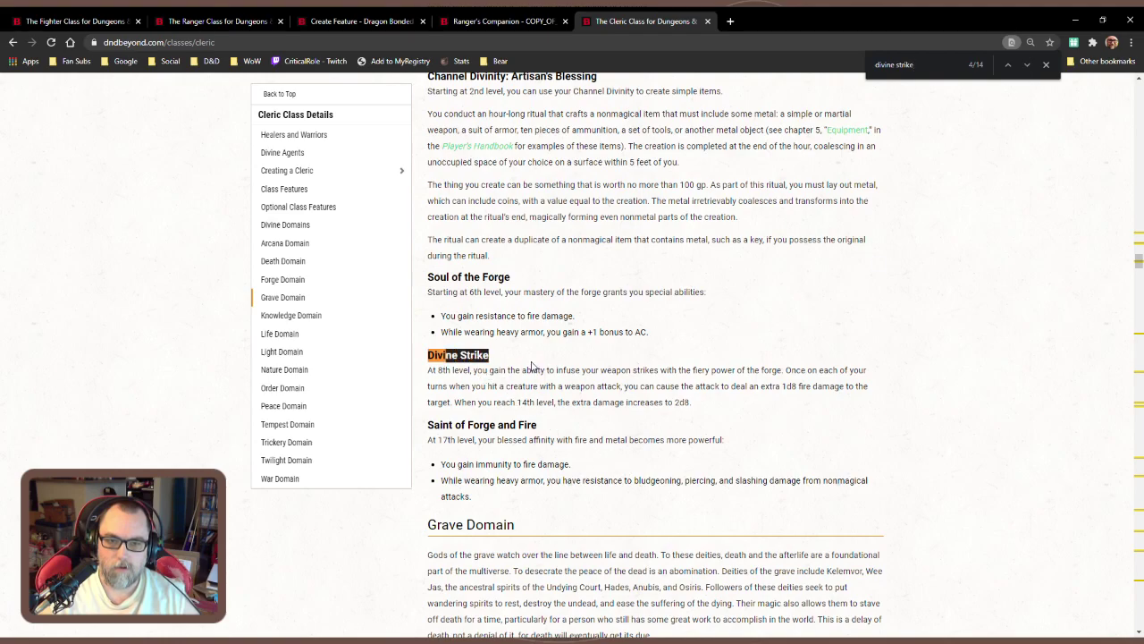
click(581, 391)
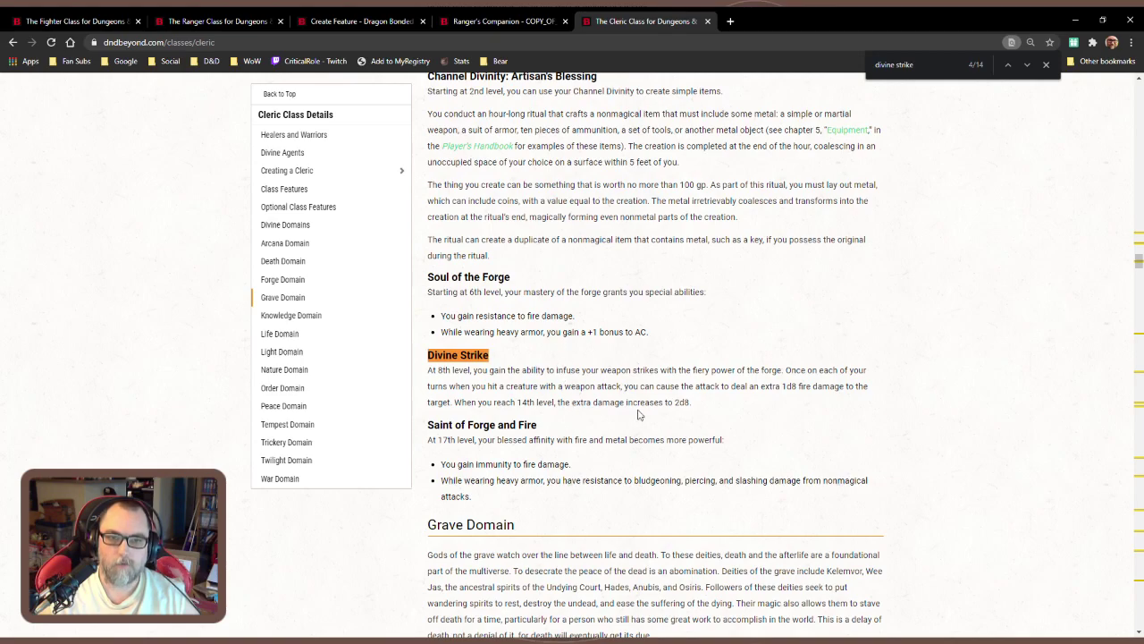
scroll(507, 248, up, 2)
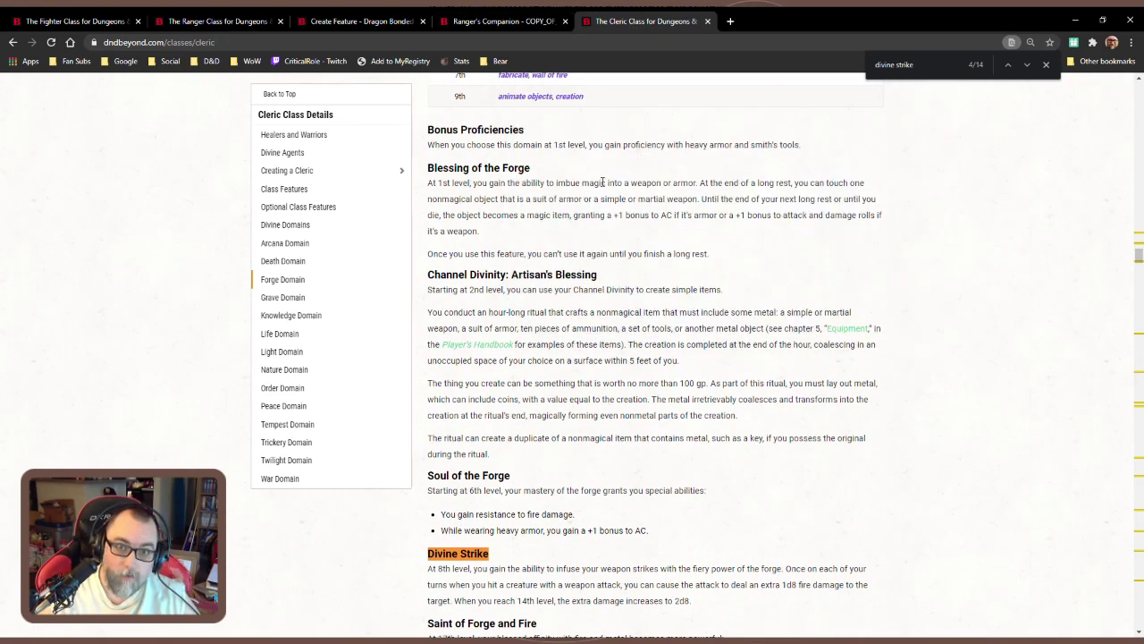
Create a new homebrew Cleric subclass using the Forge Domain as its template
scroll(340, 125, up, 5)
click(278, 94)
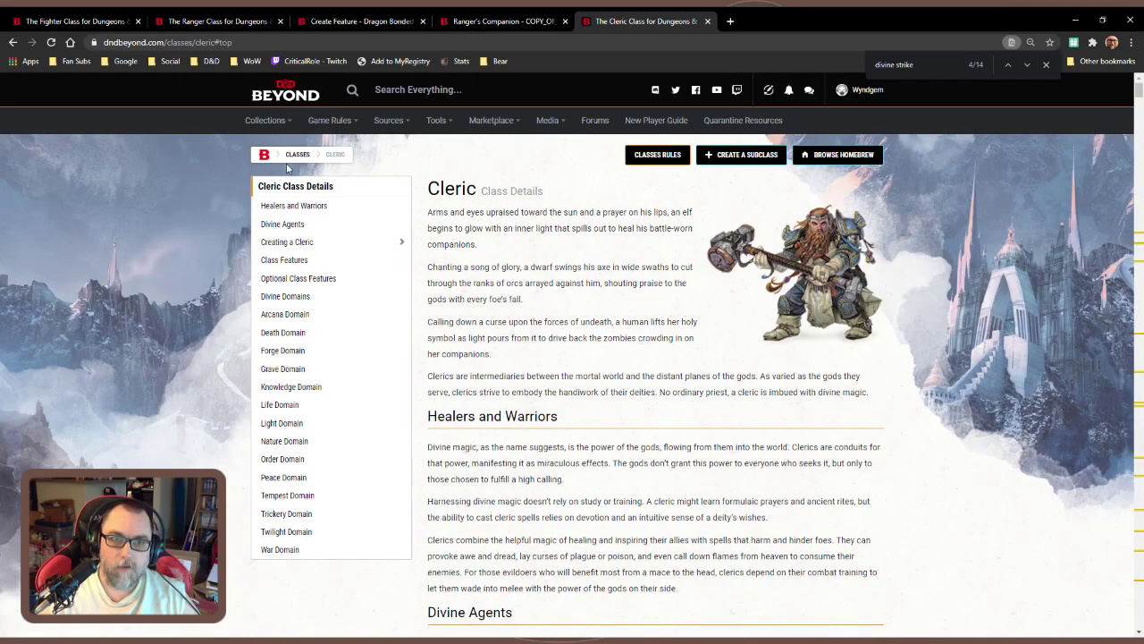
mouse_move(329, 132)
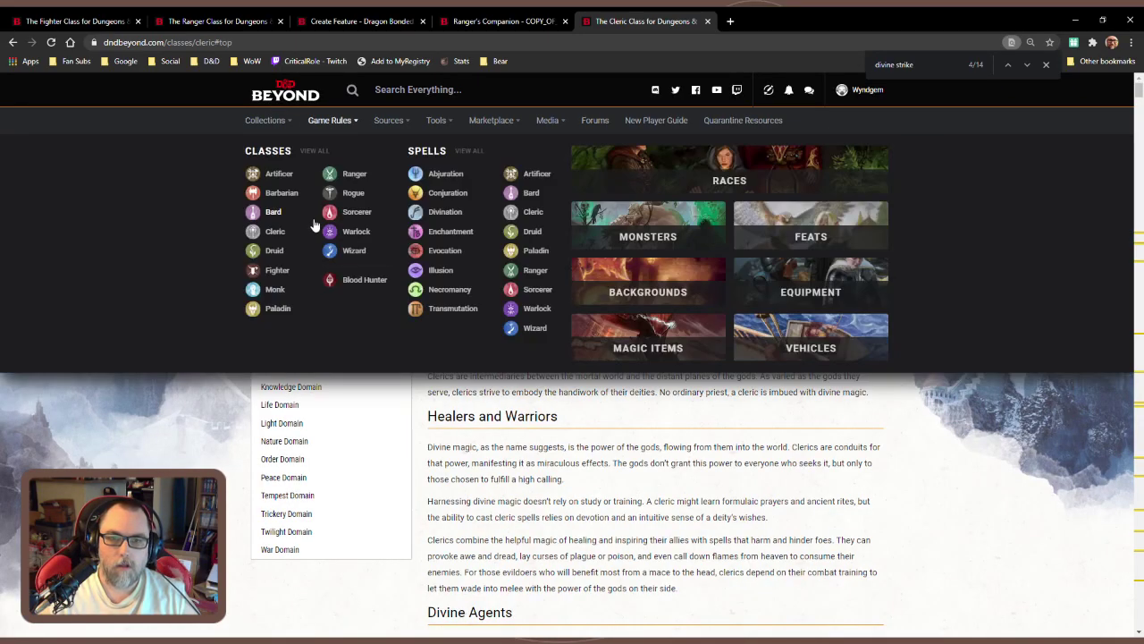
mouse_move(294, 128)
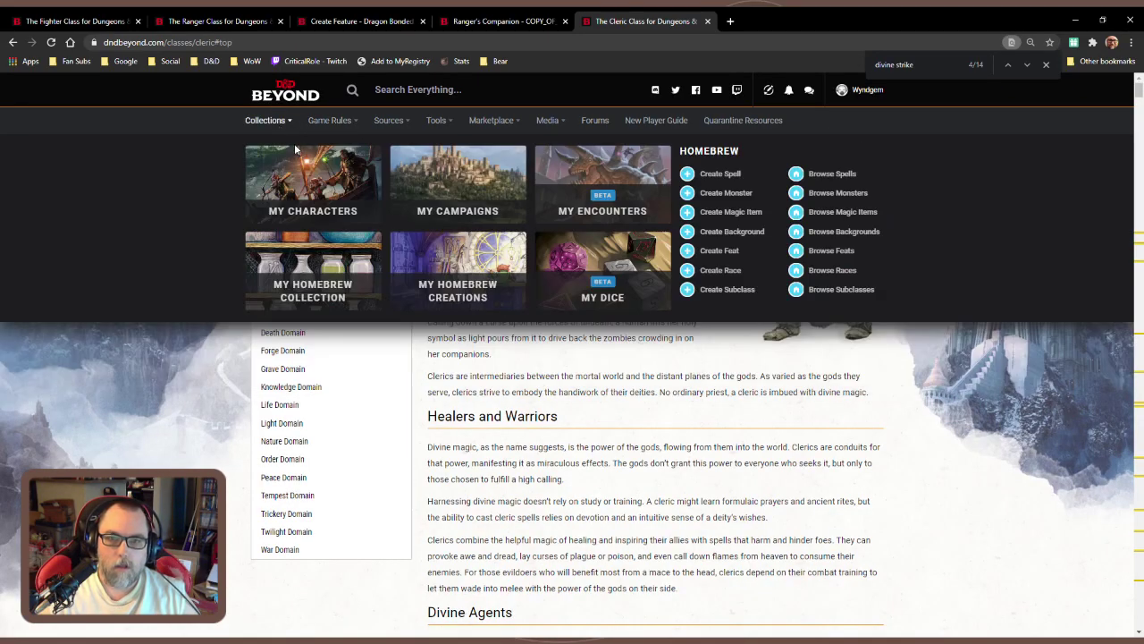
click(727, 289)
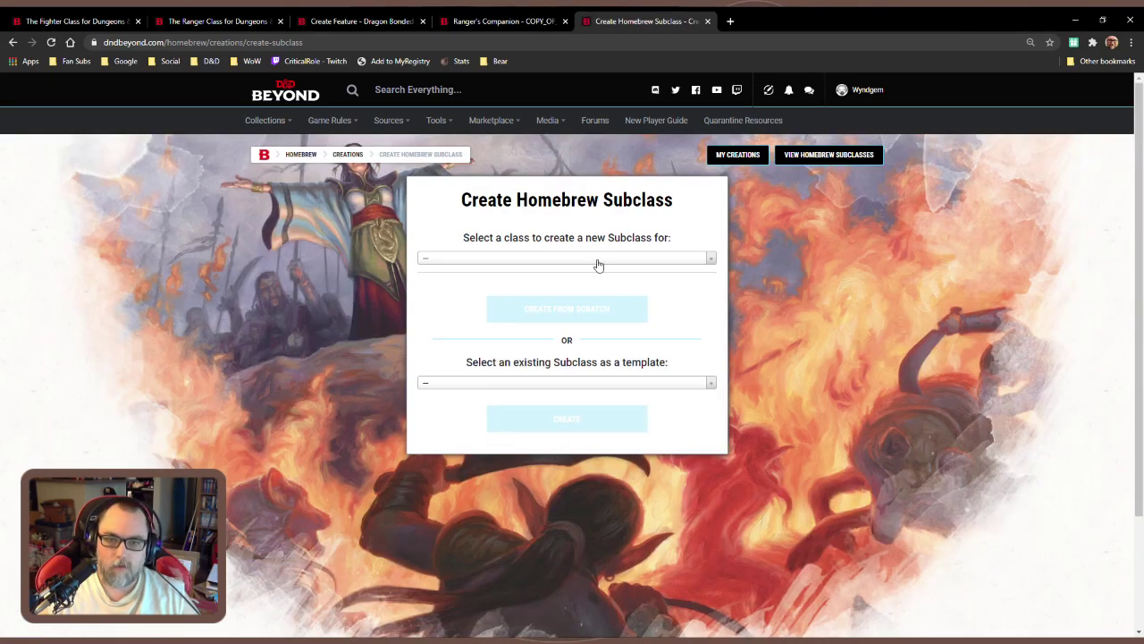
click(599, 264)
text(cleri)
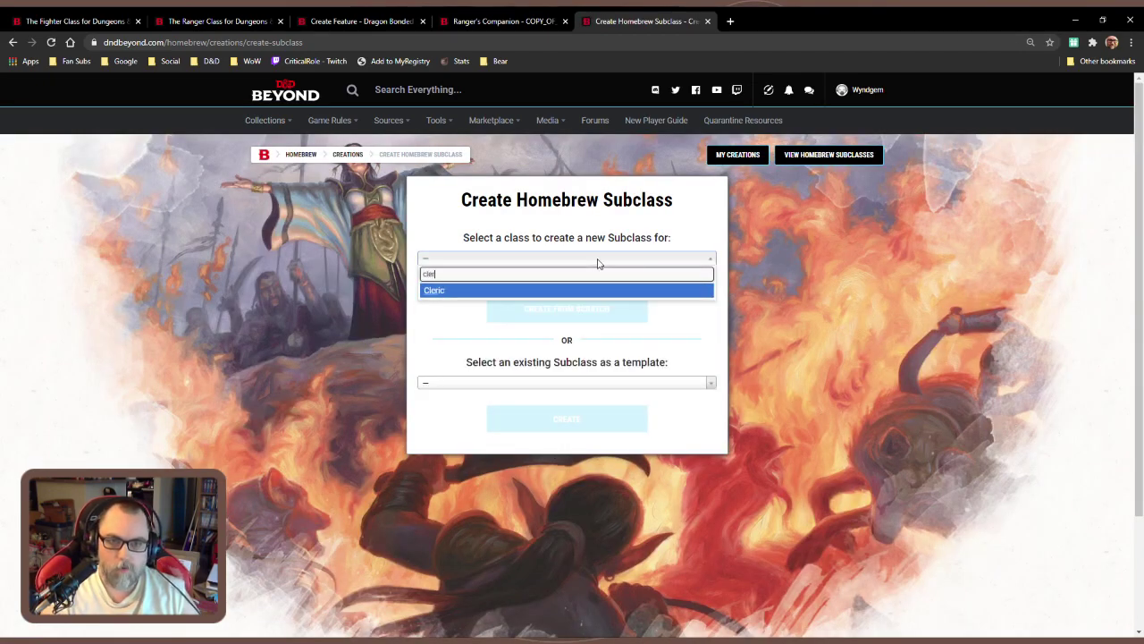
click(484, 293)
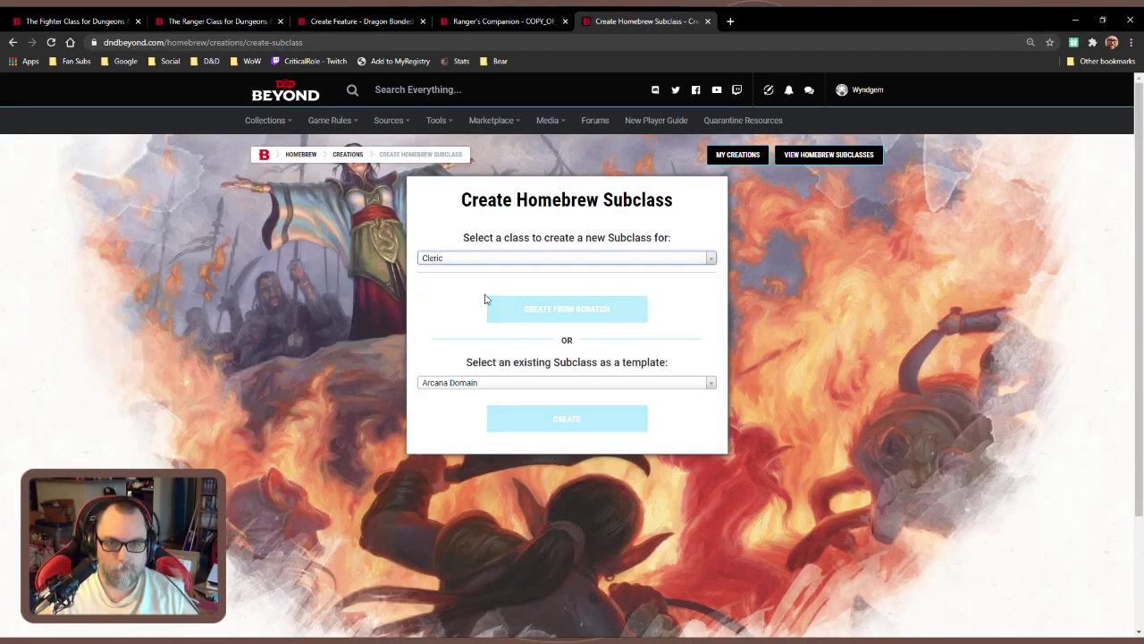
click(545, 384)
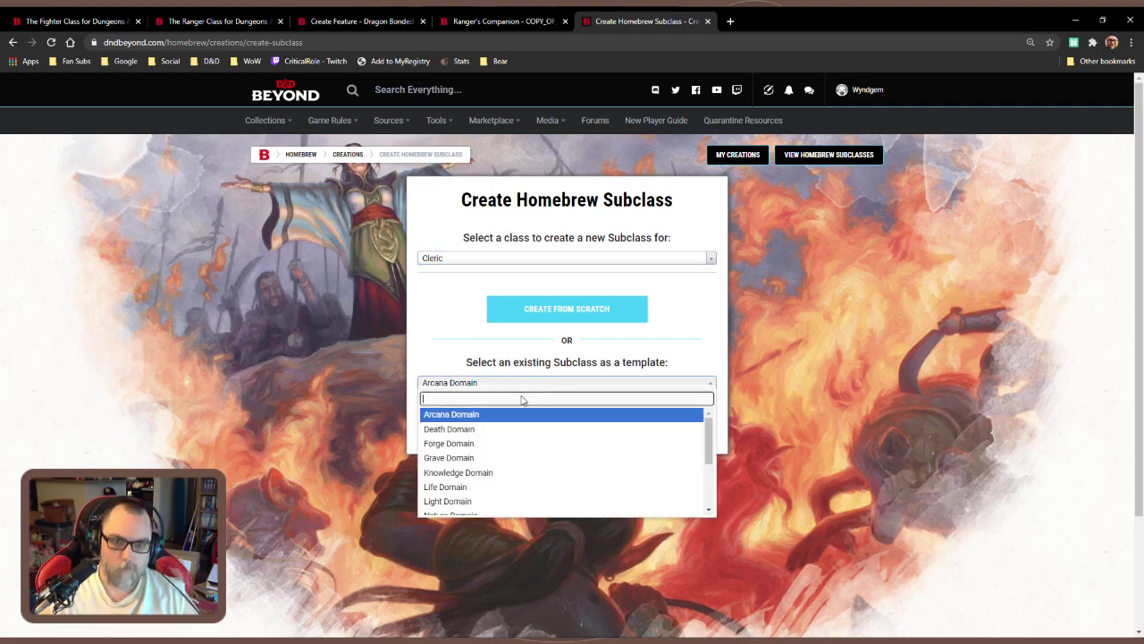
click(524, 443)
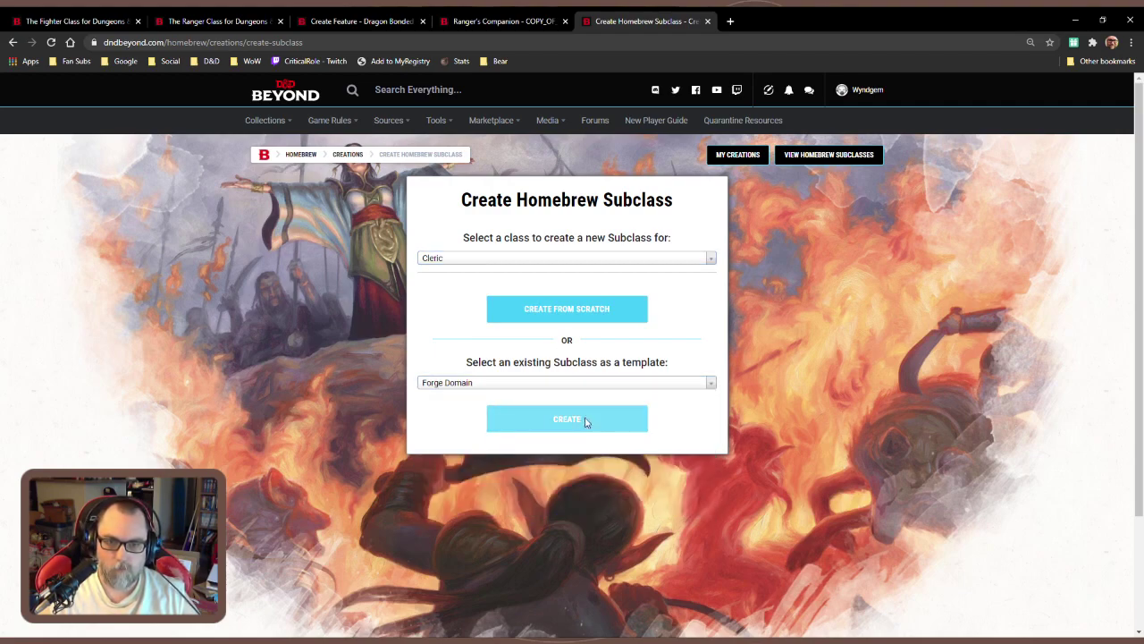
click(586, 418)
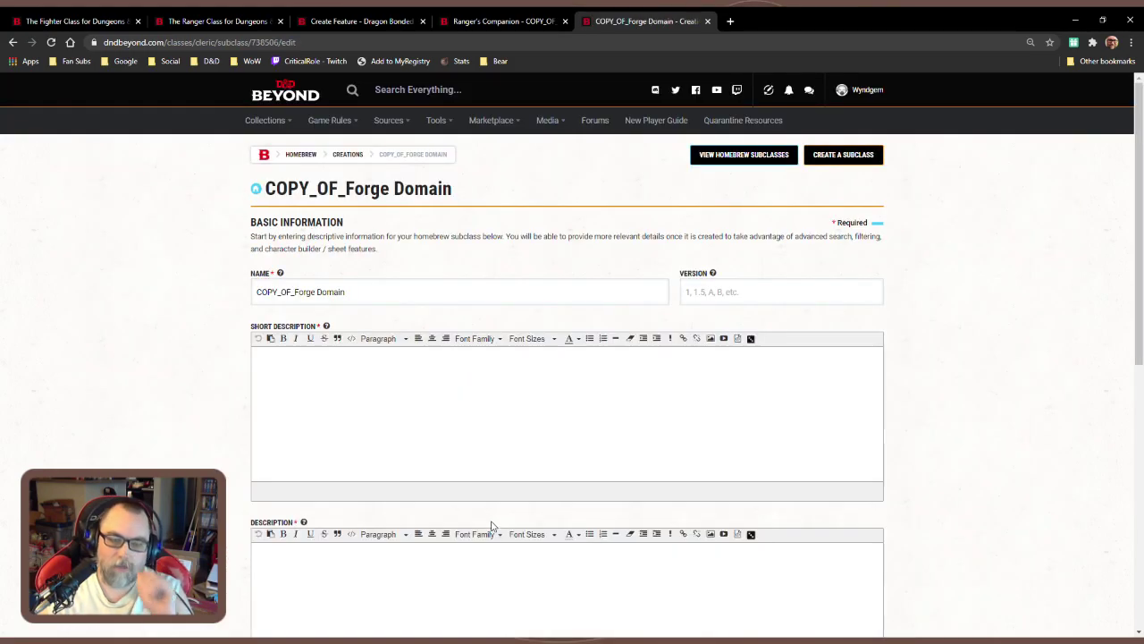
Expand the Forge Domain copy's class features and open Divine Strike for editing
scroll(510, 447, down, 10)
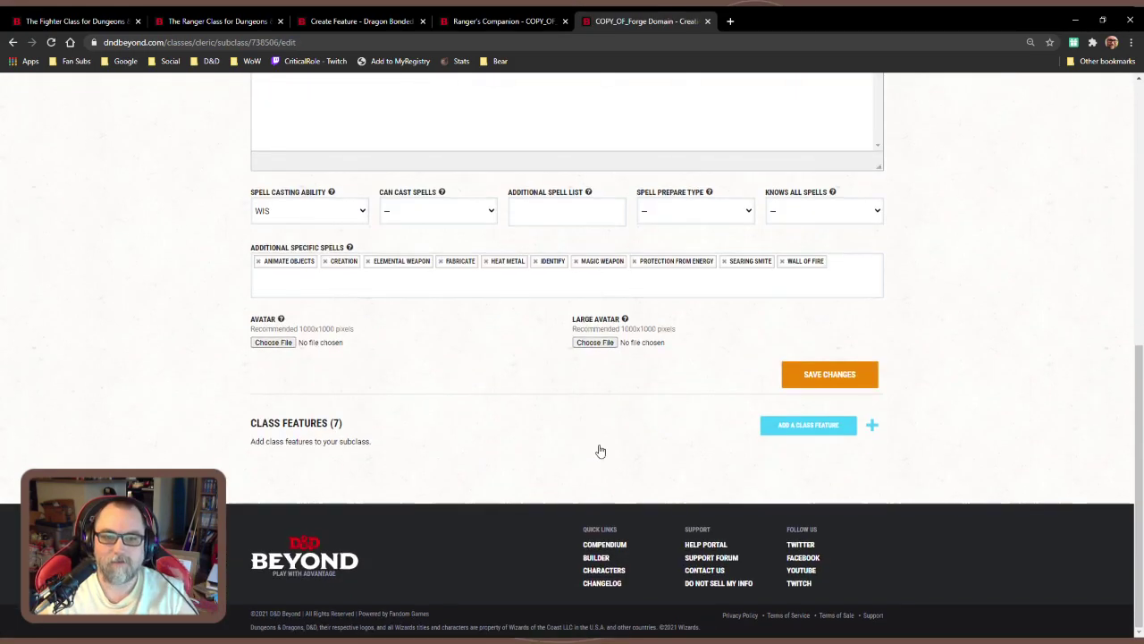
scroll(505, 478, down, 3)
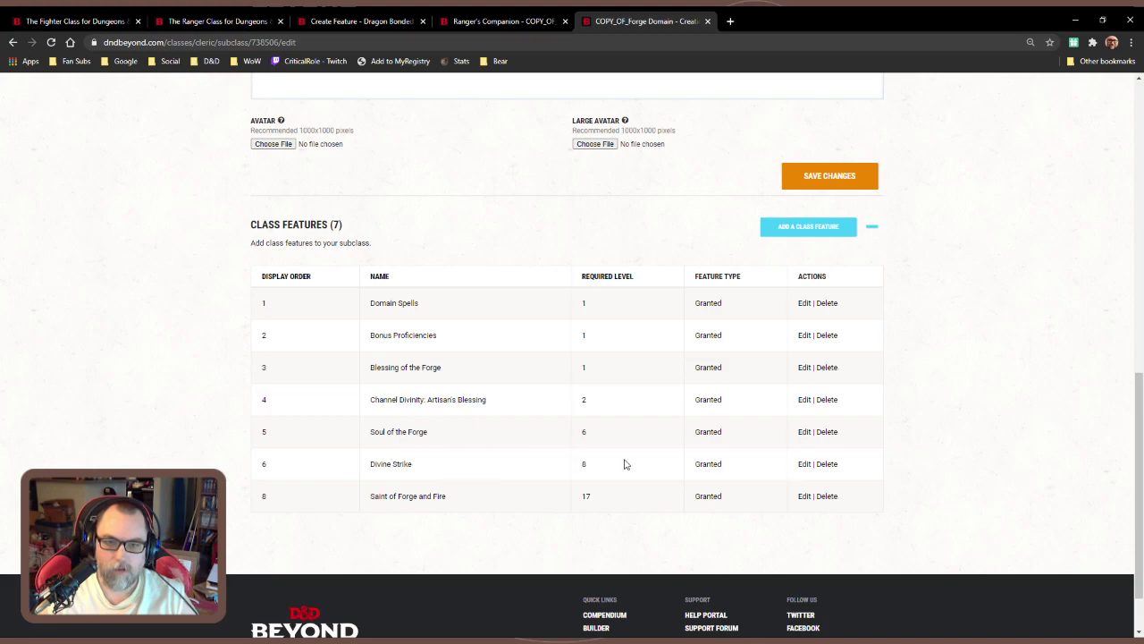
click(804, 465)
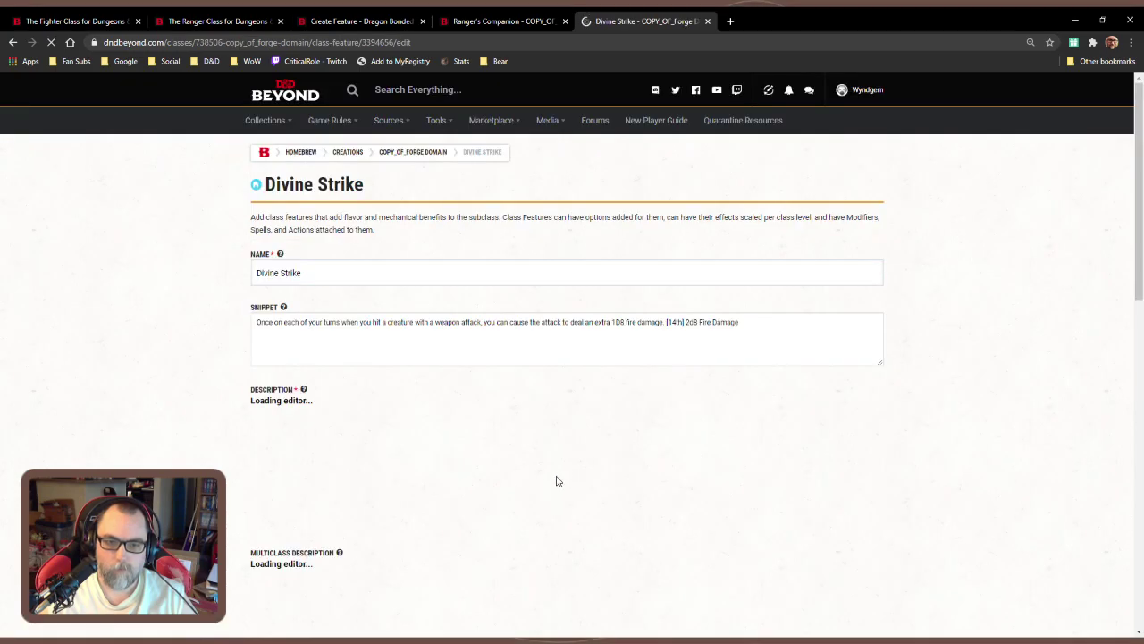
Copy the Divine Strike snippet into the snippet of Dragon Bonded's Draconic Strike feature
click(394, 344)
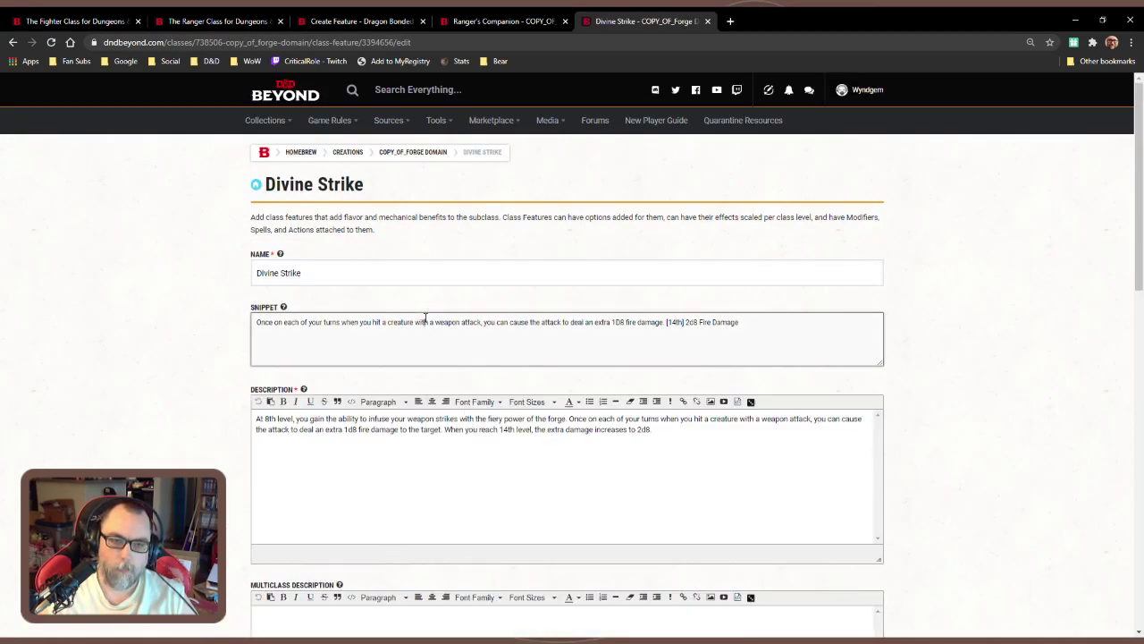
key(ctrl+a)
key(ctrl+c)
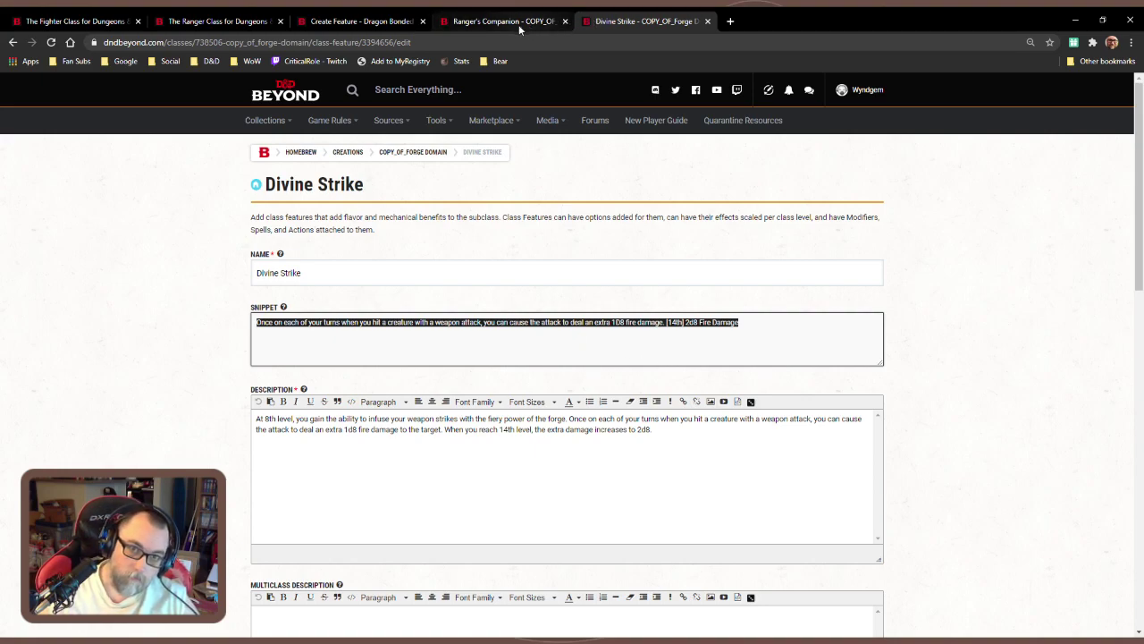
click(374, 27)
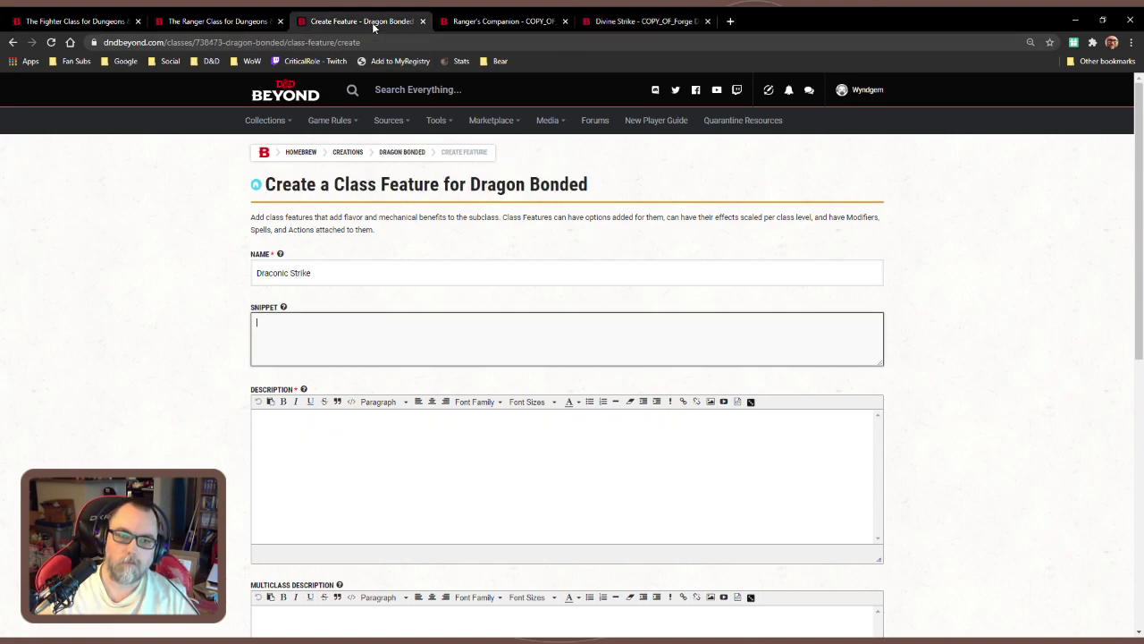
click(352, 332)
key(ctrl+v)
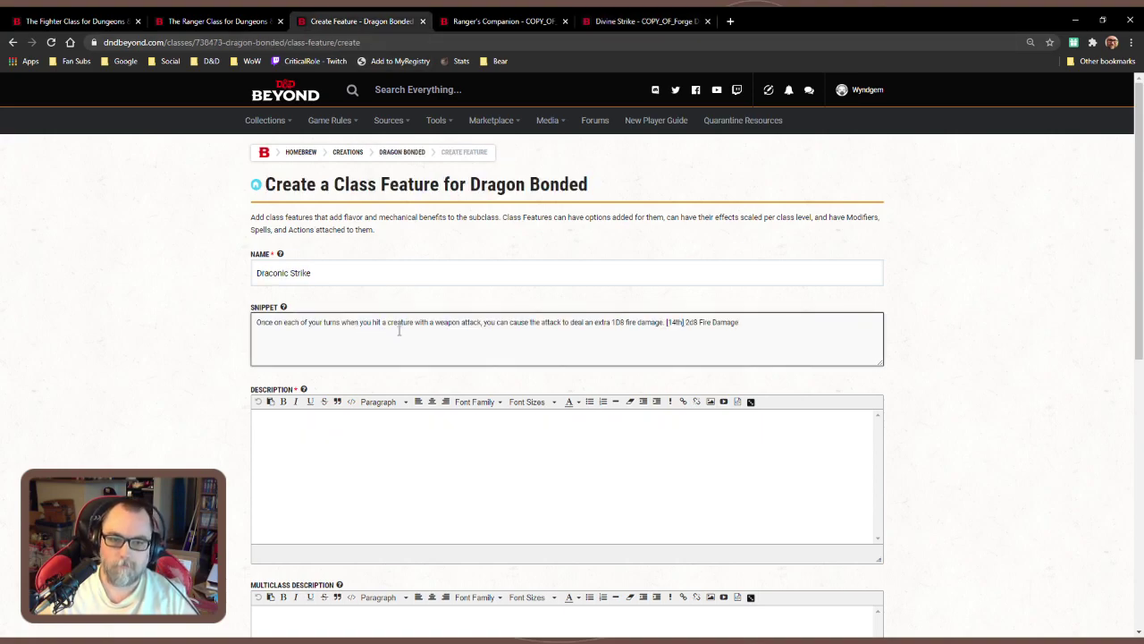
Reword the Draconic Strike snippet to "extra 1D8 damage of your wyrmling's type" and remove "Fire" from the 14th-level damage
double_click(630, 322)
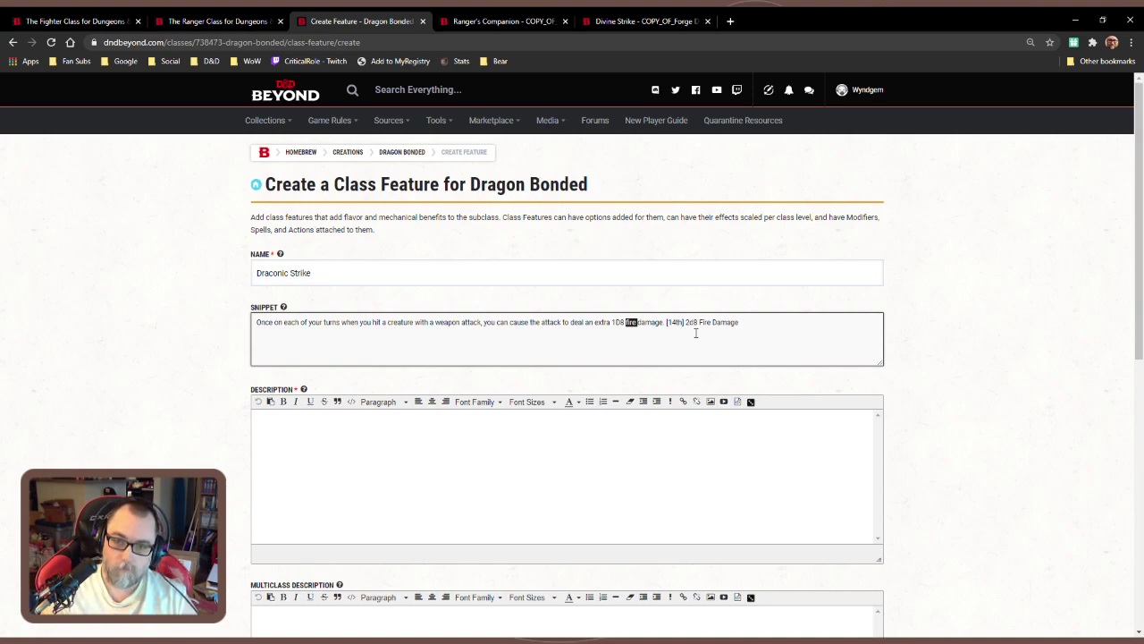
text(d)
key(BackSpace)
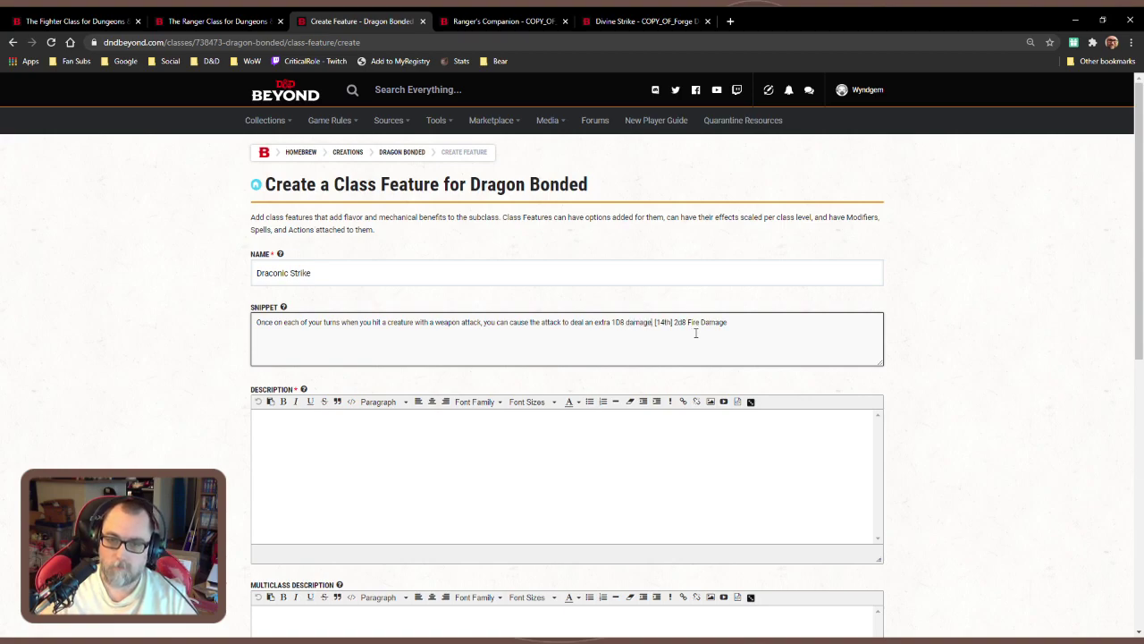
text(of your)
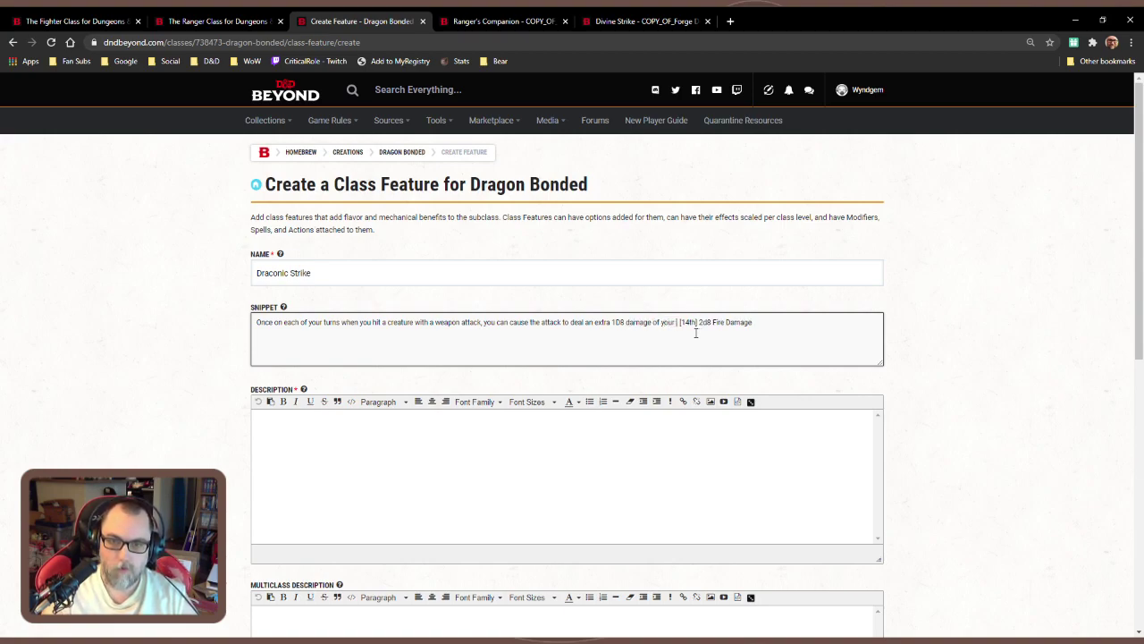
text( wyrmlin )
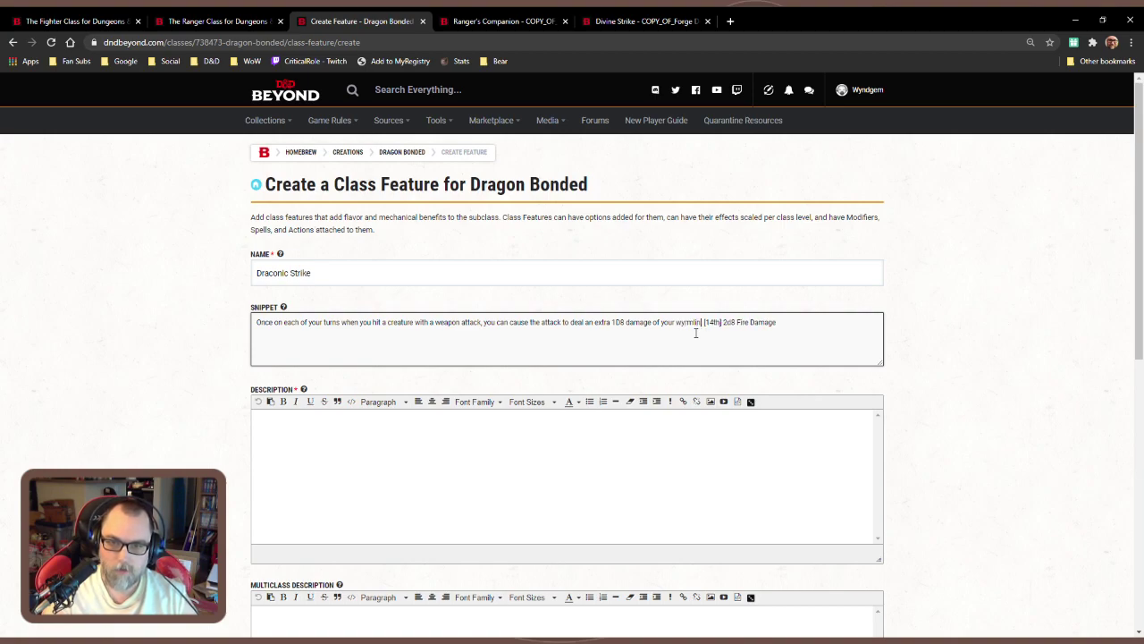
text(g)
text(.)
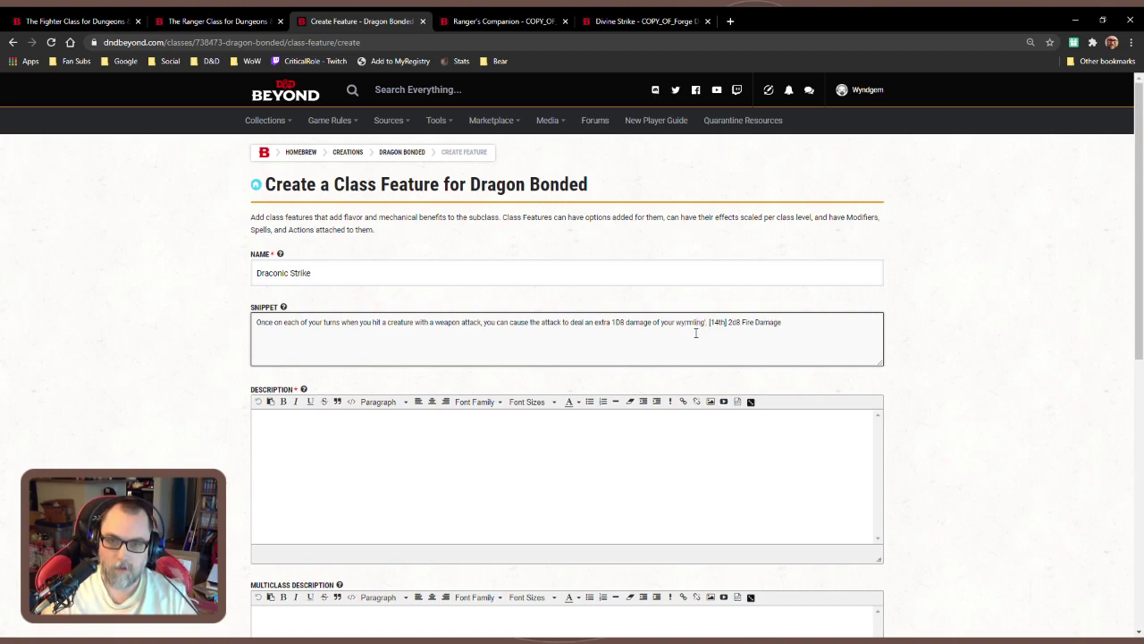
text(s type)
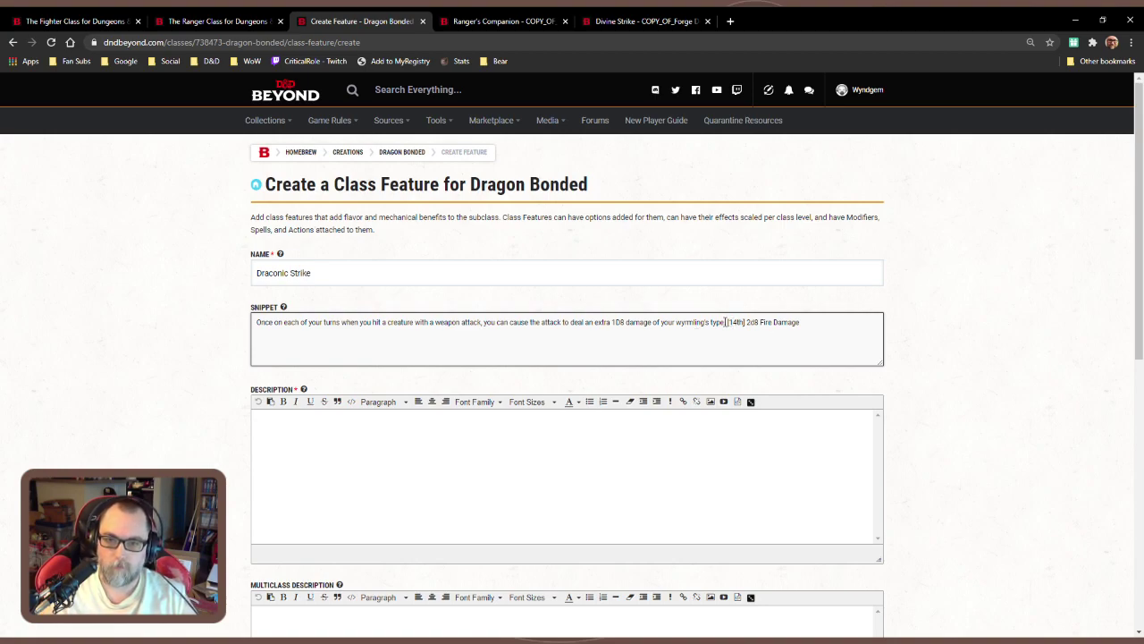
double_click(763, 322)
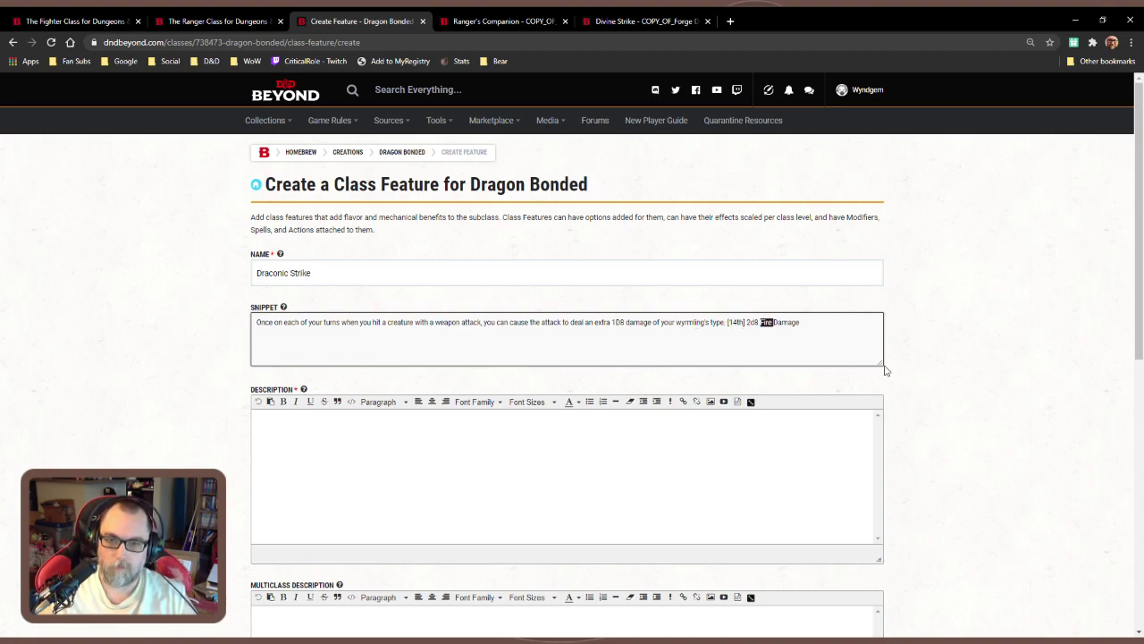
key(BackSpace)
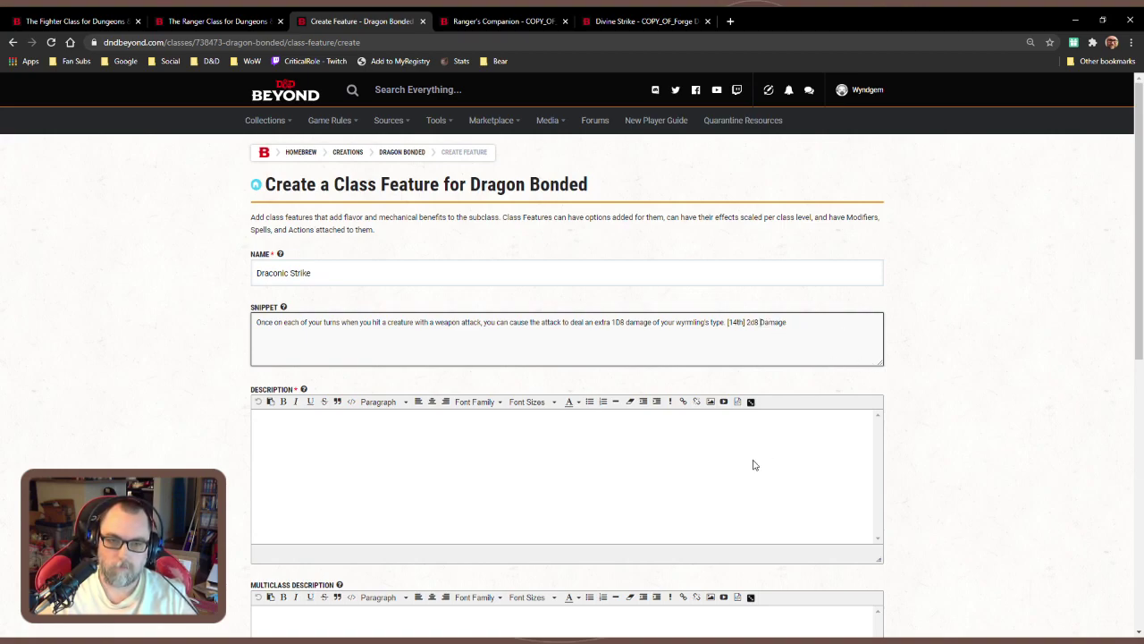
Select the entire description of the Forge Domain copy's Divine Strike feature
click(622, 466)
click(637, 21)
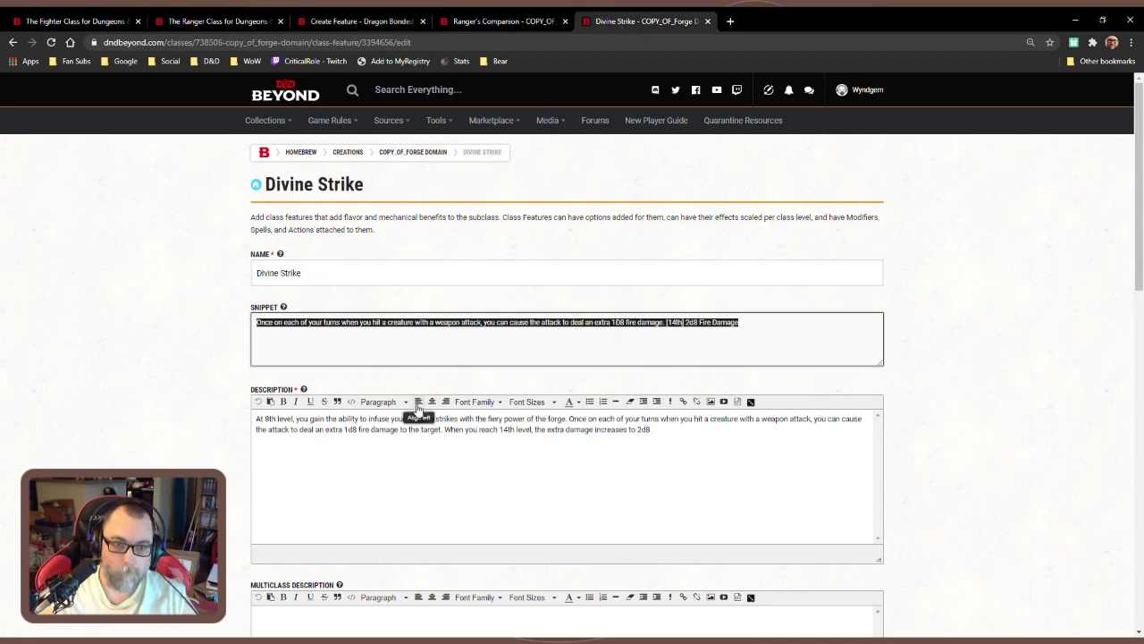
click(700, 418)
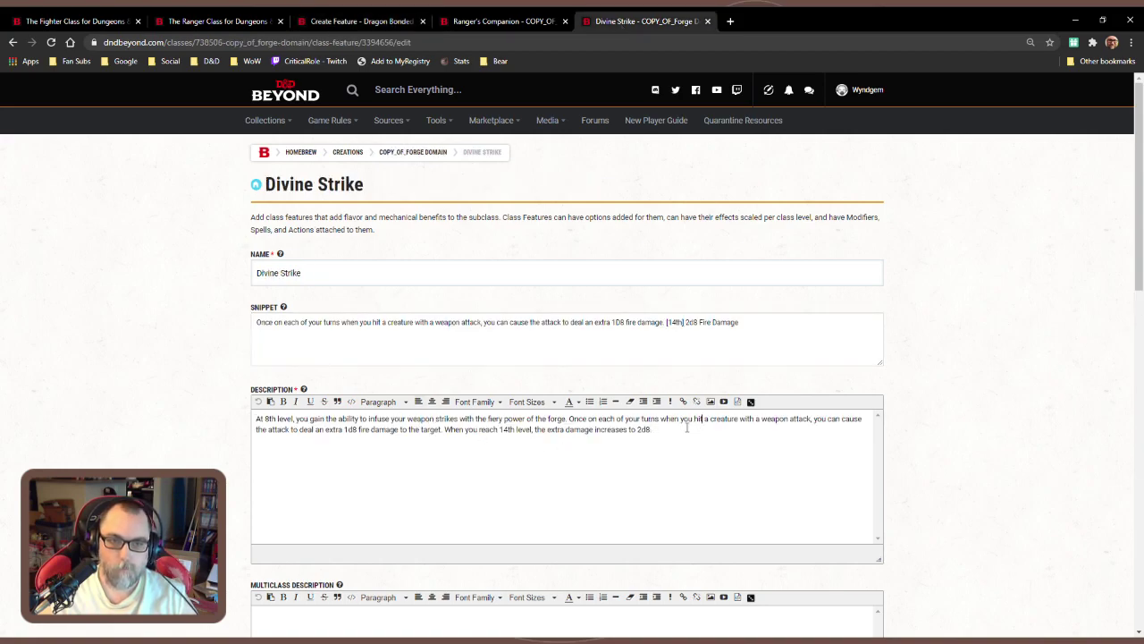
key(ctrl+a)
Check the Arcane Archer feature levels on the Fighter class page and return to the Draconic Strike feature
click(96, 24)
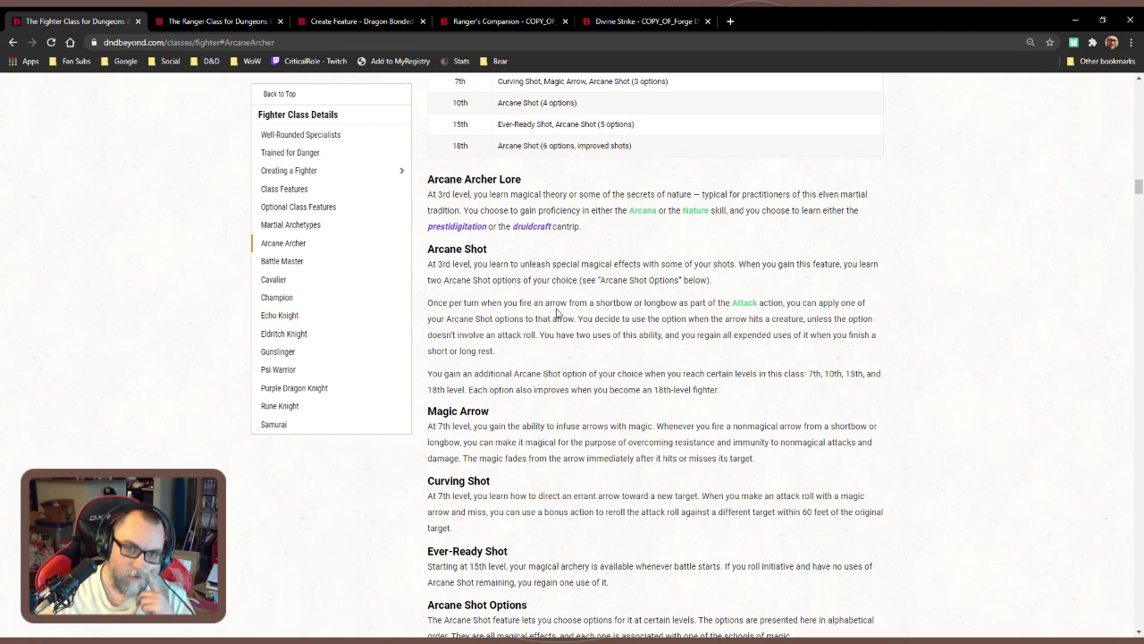
scroll(557, 309, up, 2)
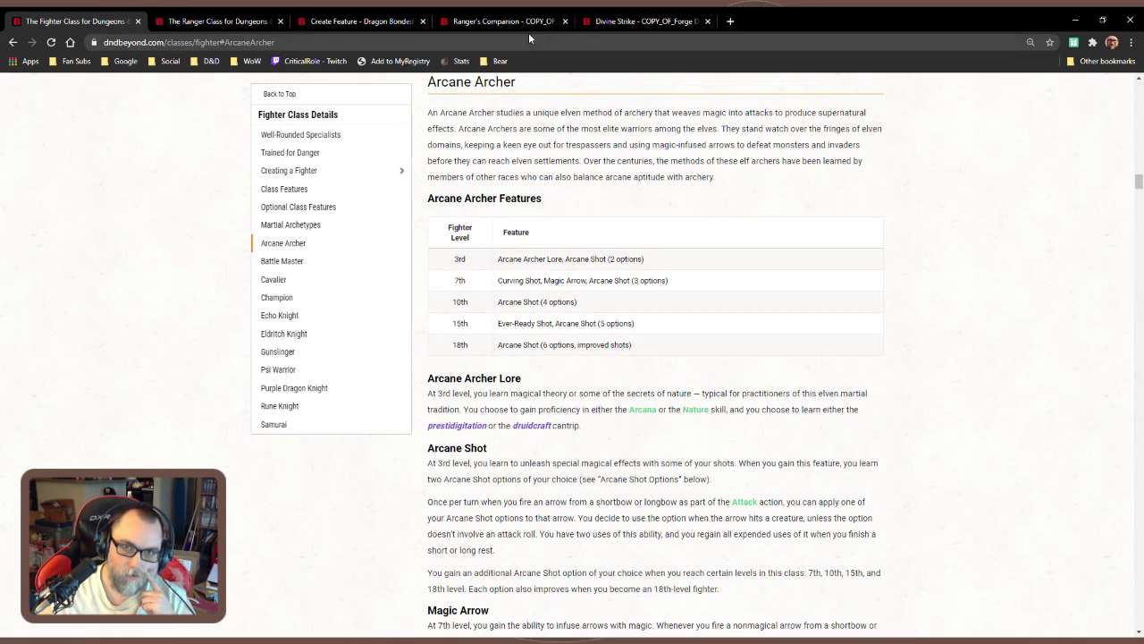
click(501, 21)
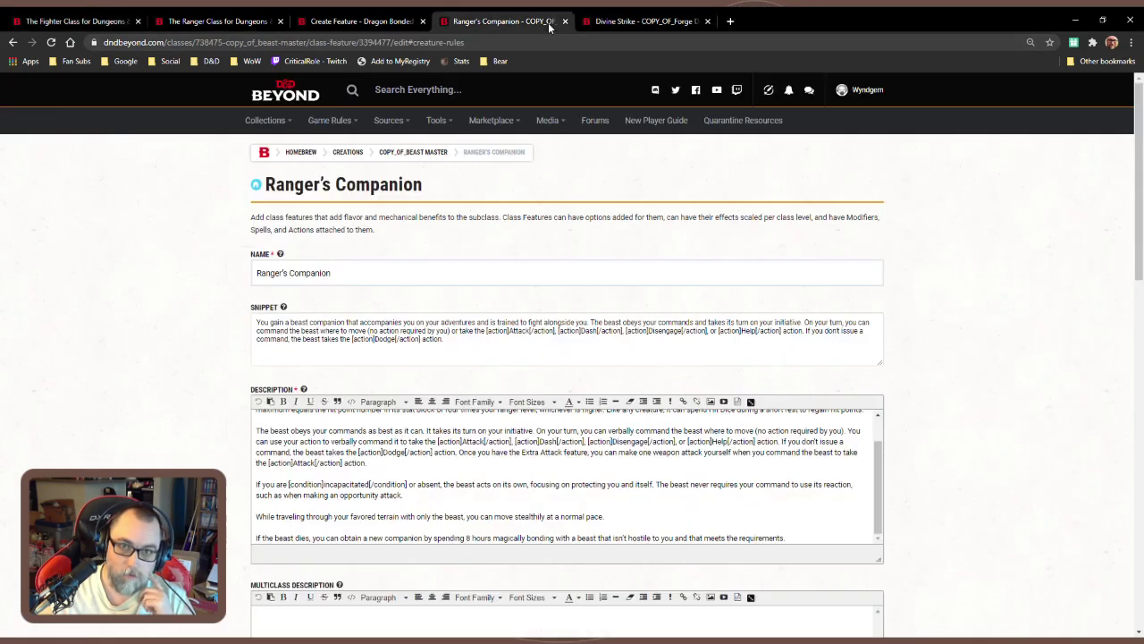
click(614, 24)
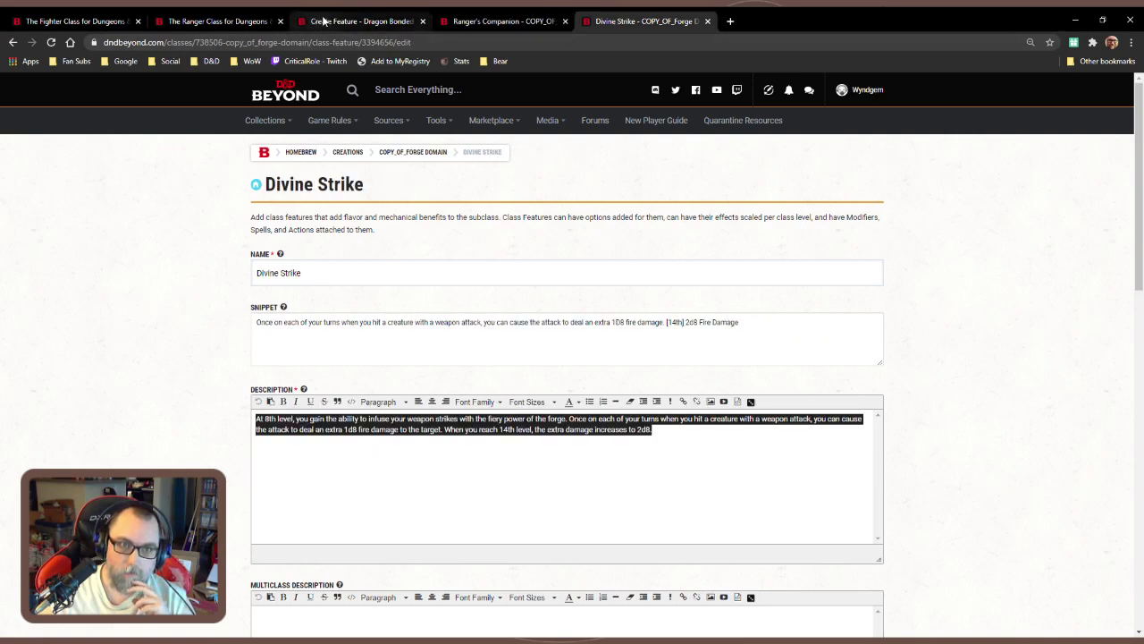
click(358, 20)
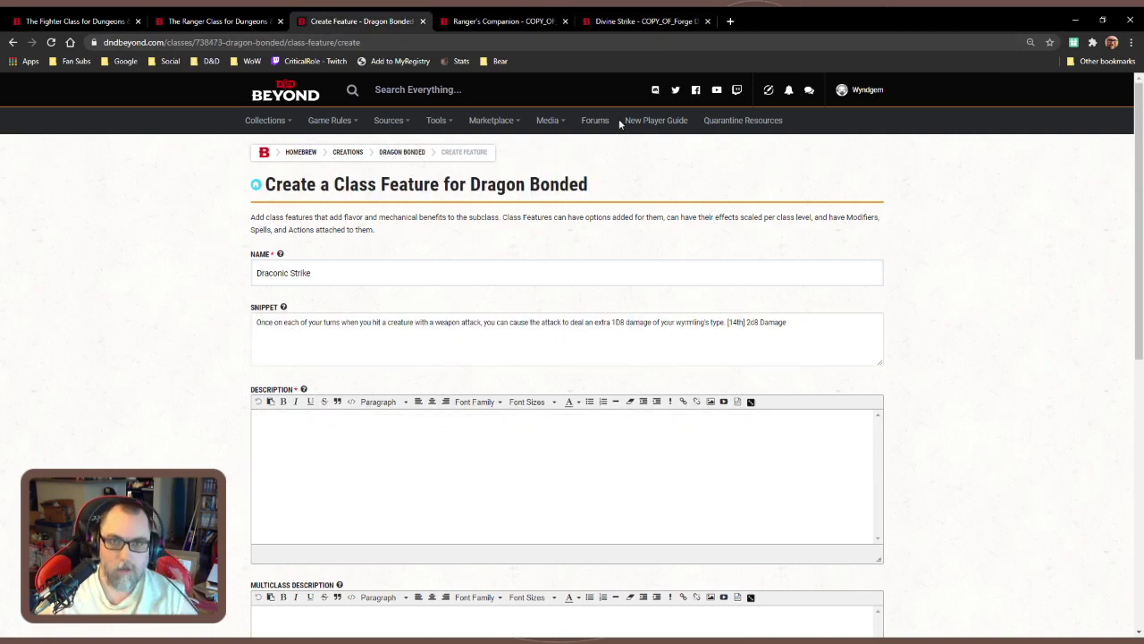
Copy the full Divine Strike description into the Draconic Strike description
click(617, 21)
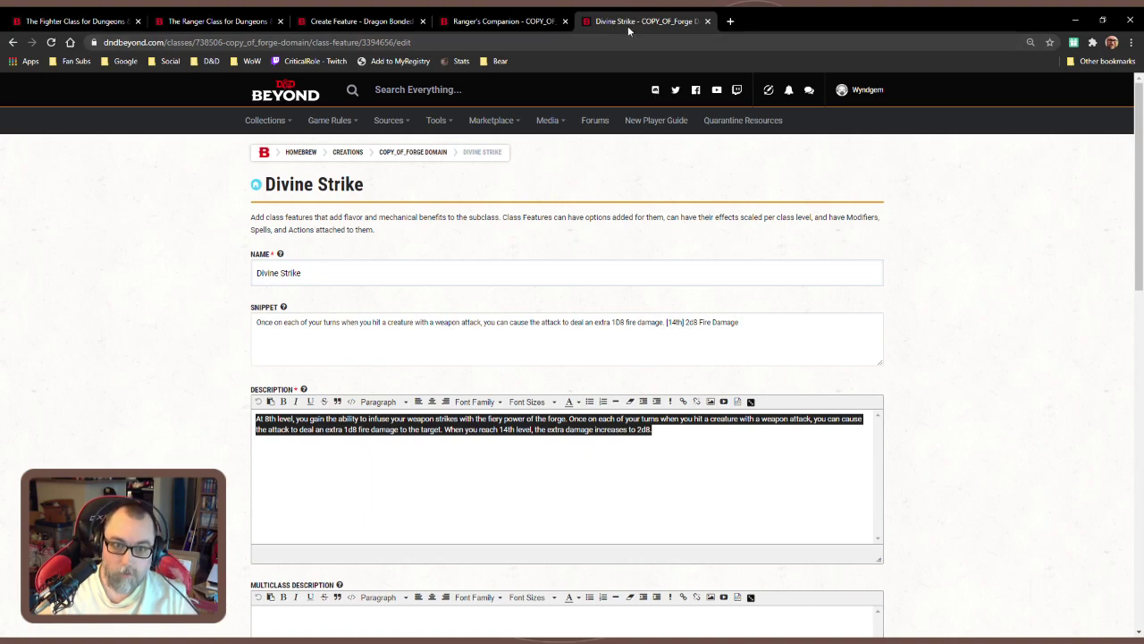
click(539, 477)
key(ctrl+a)
key(ctrl+c)
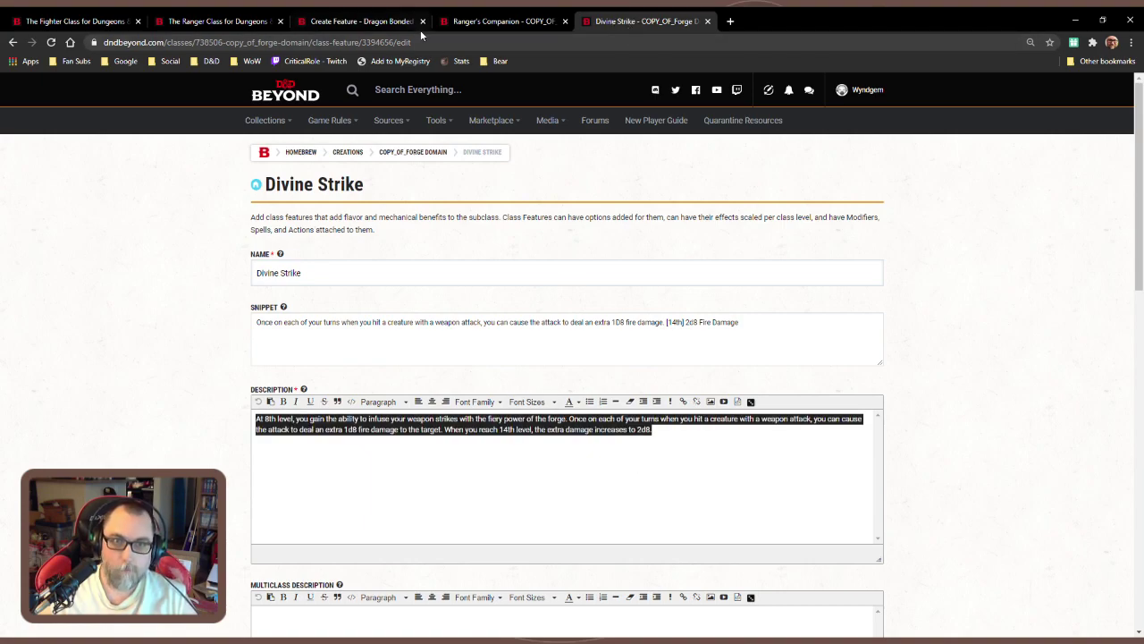
click(358, 21)
click(404, 445)
key(ctrl+v)
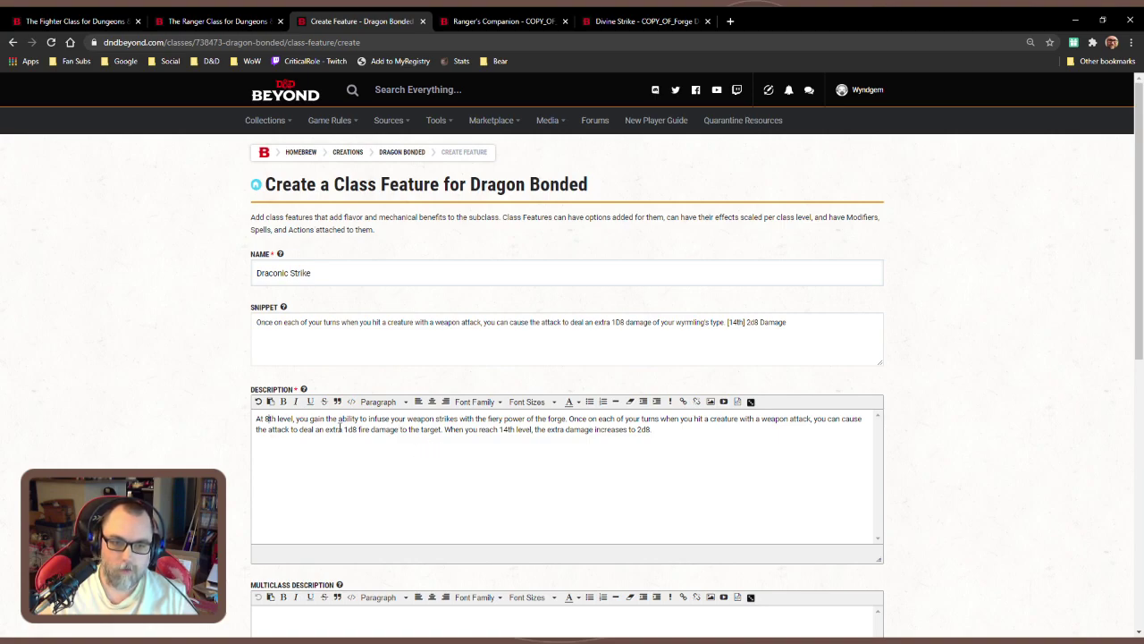
Change the starting level in the Draconic Strike description to 7th
key(ctrl+Home)
key(Right)
key(Right)
key(Right)
key(shift+Right)
text(7)
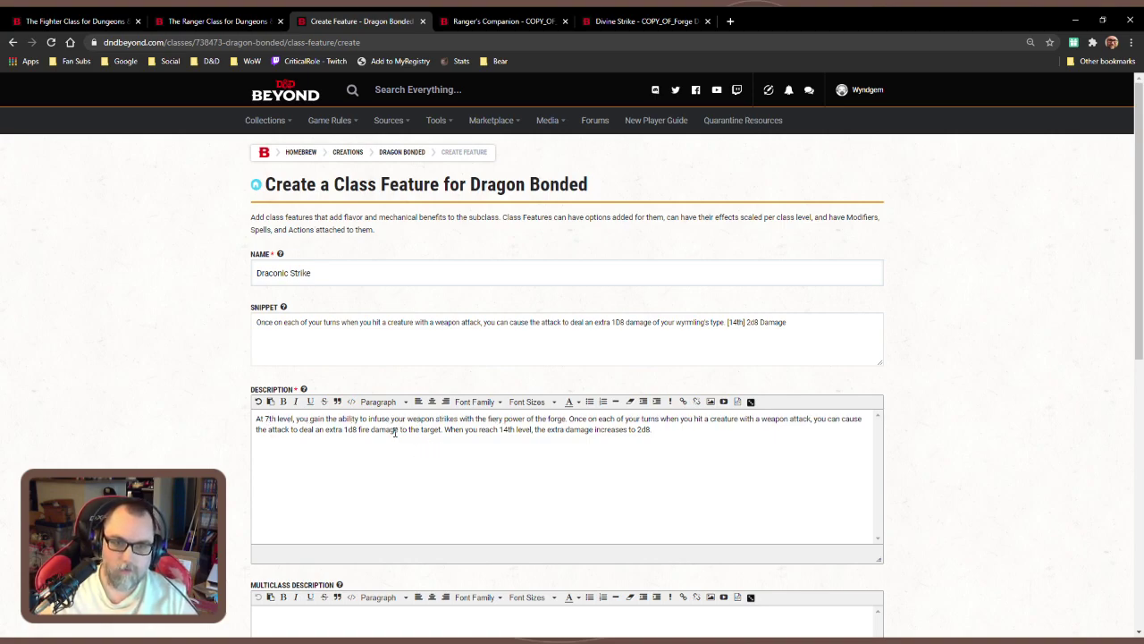
Replace "the fiery power of the forge" with "the power of your wyrmling" in the Draconic Strike description
click(475, 418)
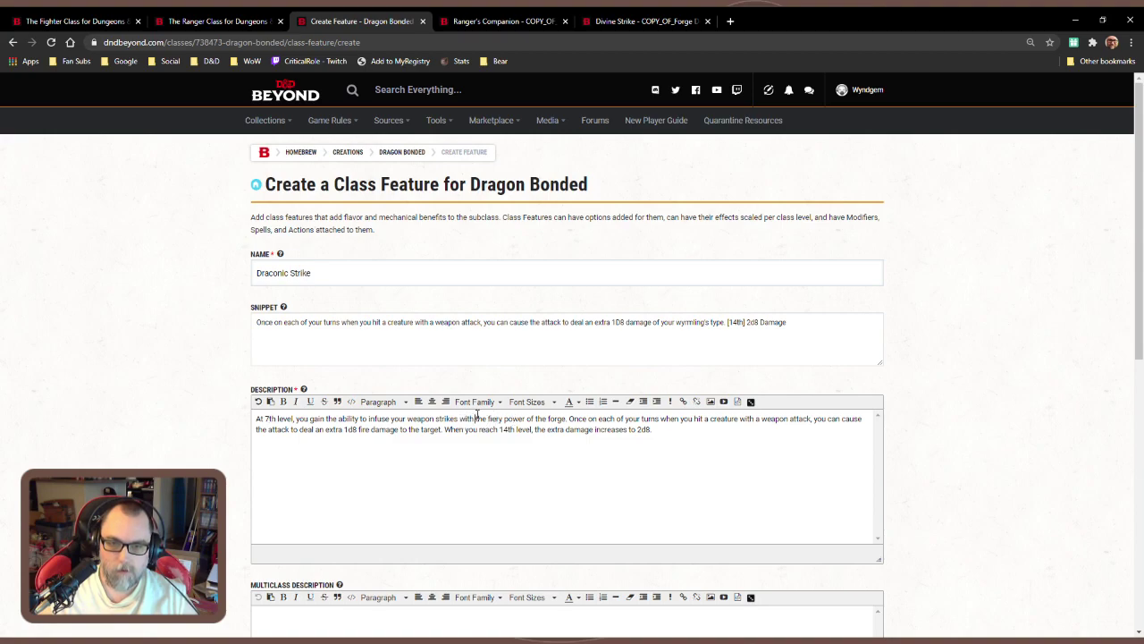
double_click(496, 419)
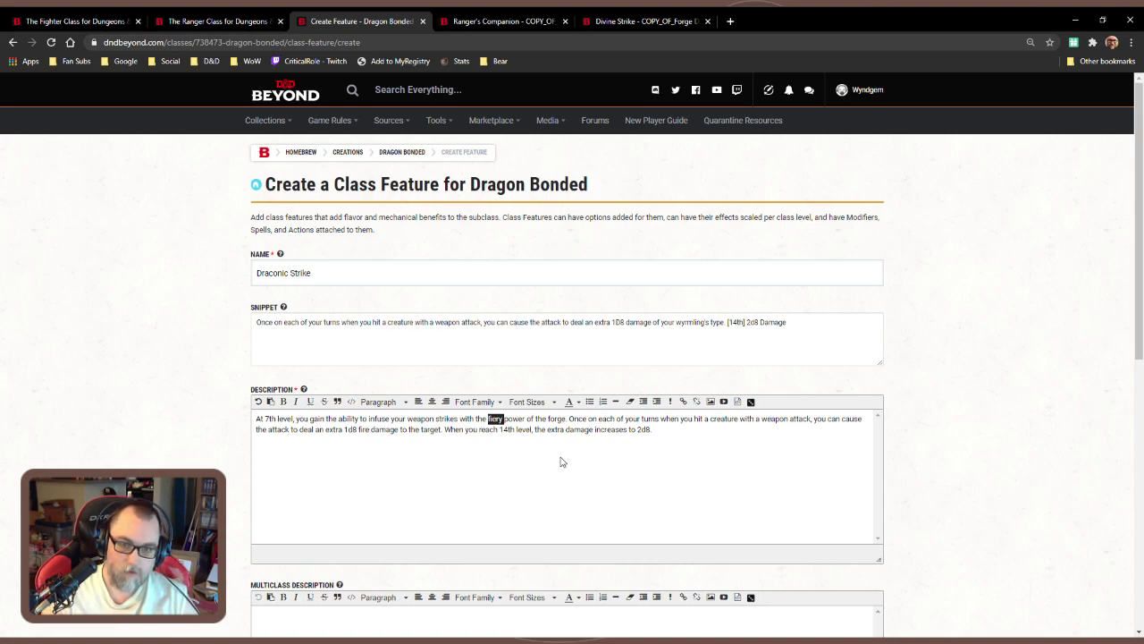
text(d)
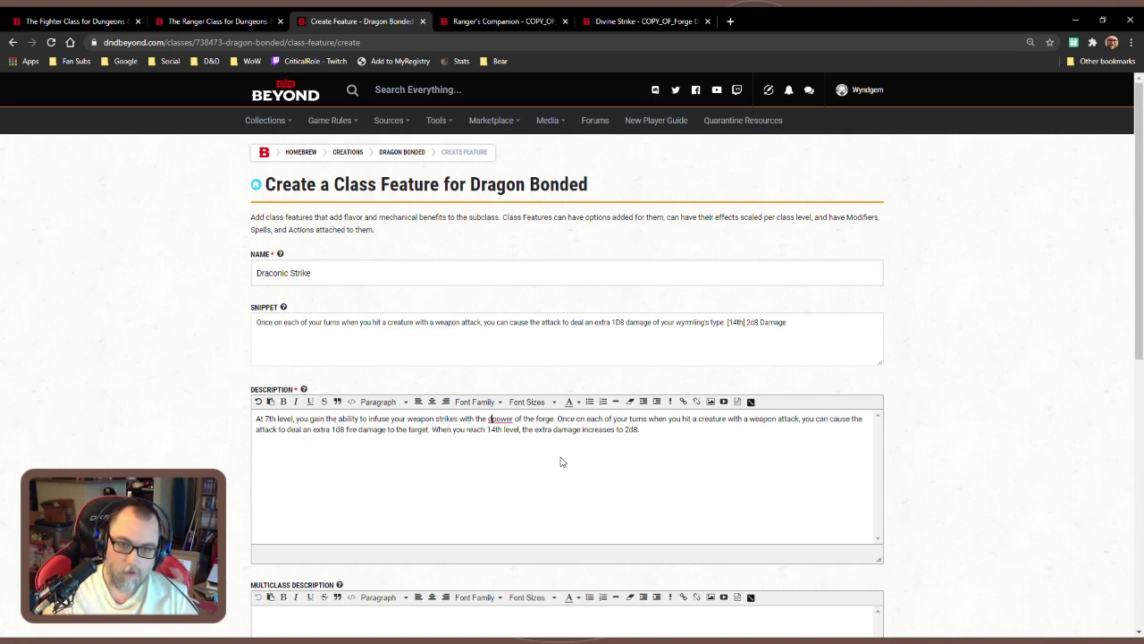
text(u)
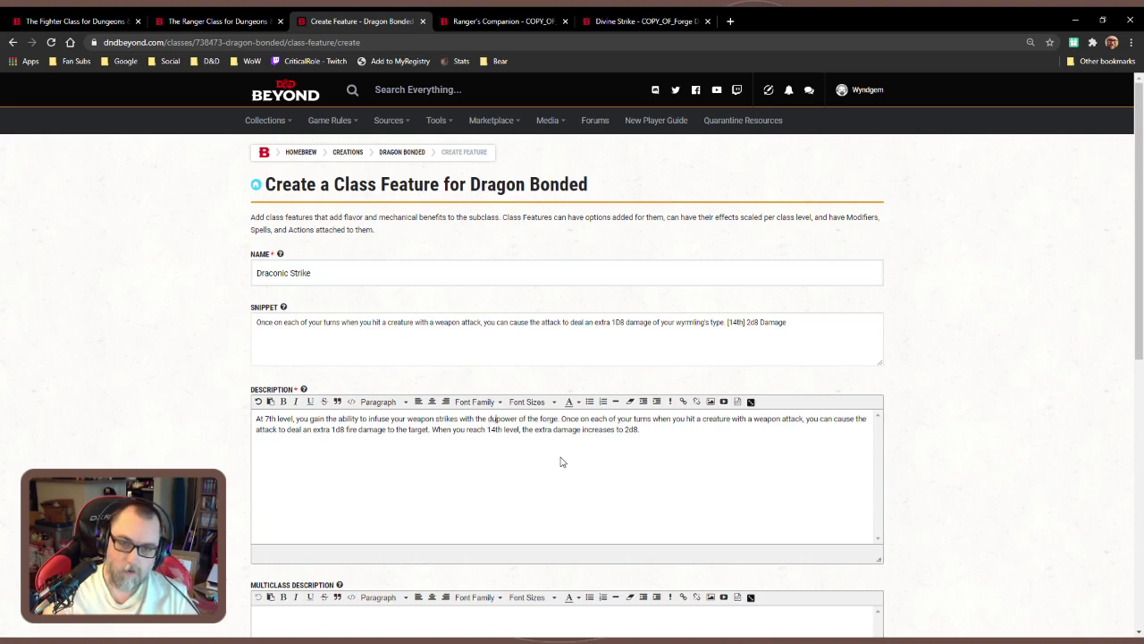
key(BackSpace)
key(BackSpace)
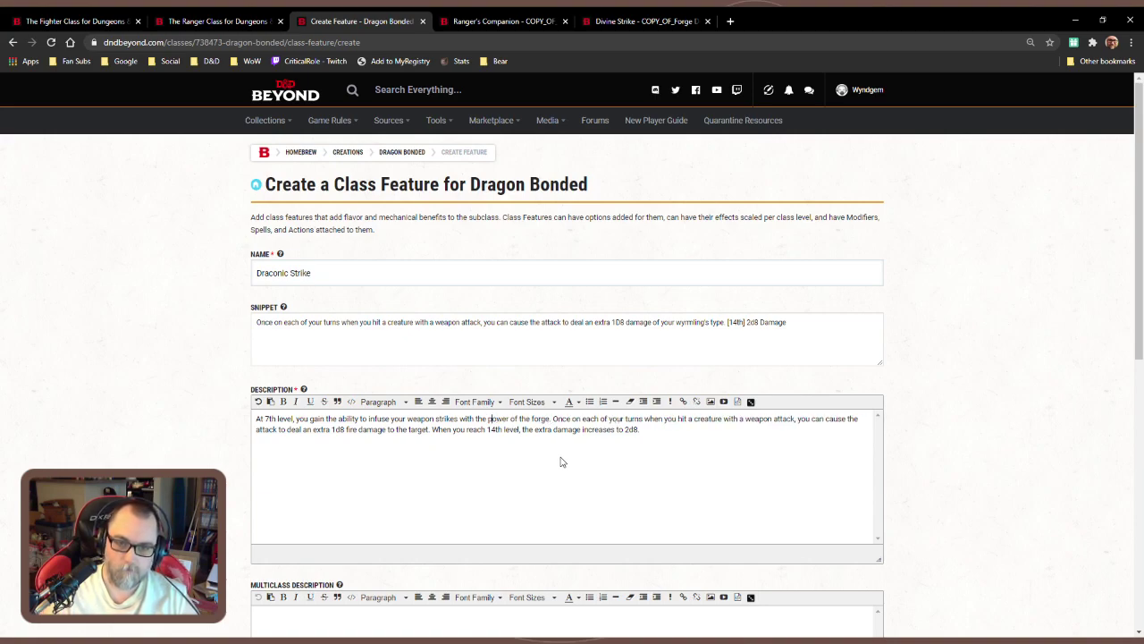
key(Delete)
key(Delete)
key(Delete)
key(Delete)
key(Delete)
key(Delete)
key(Delete)
key(Delete)
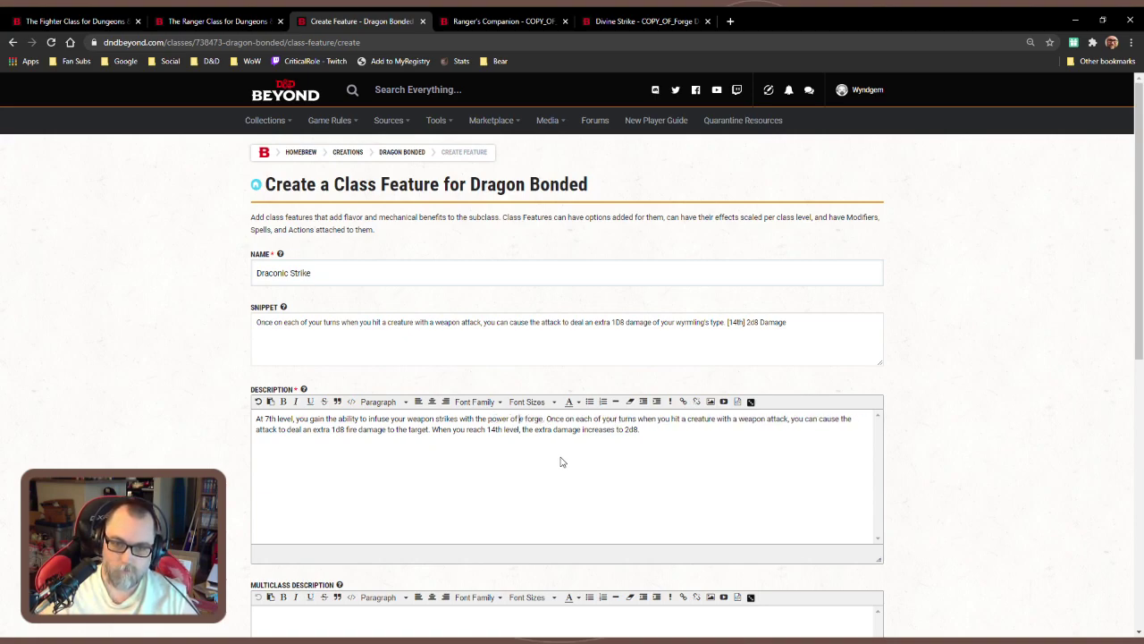
key(Delete)
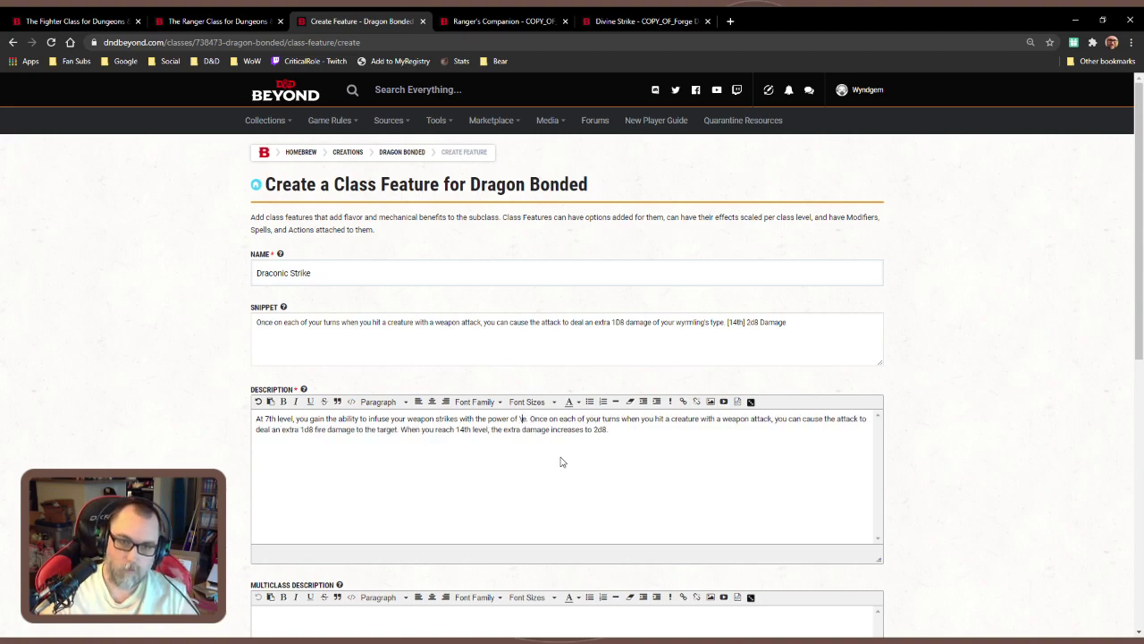
text(your wyrm)
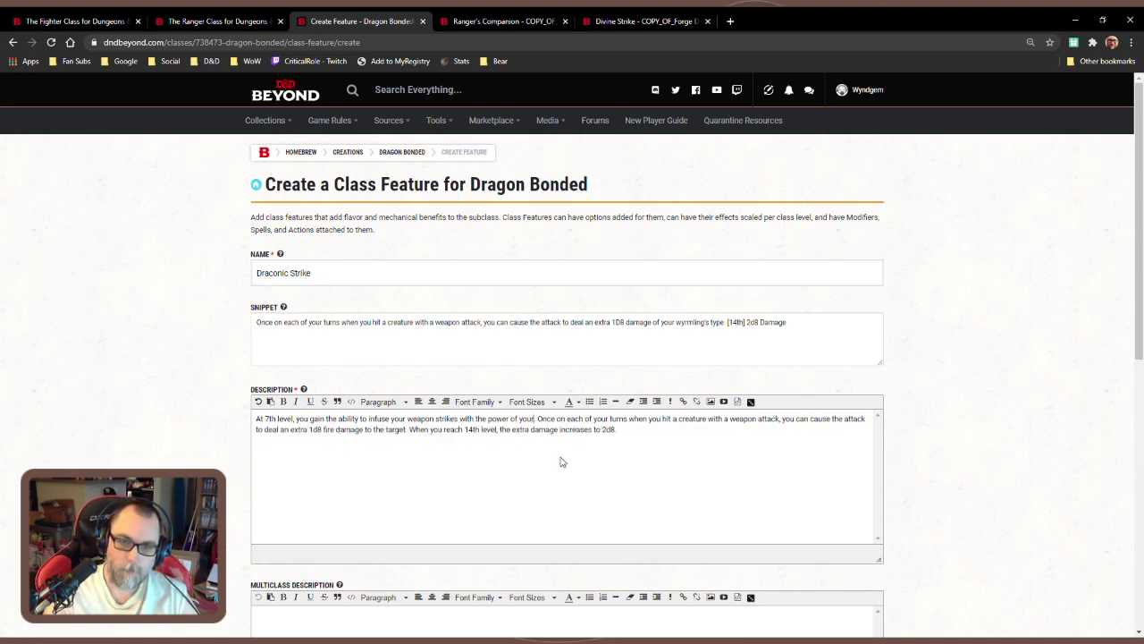
text(ling.)
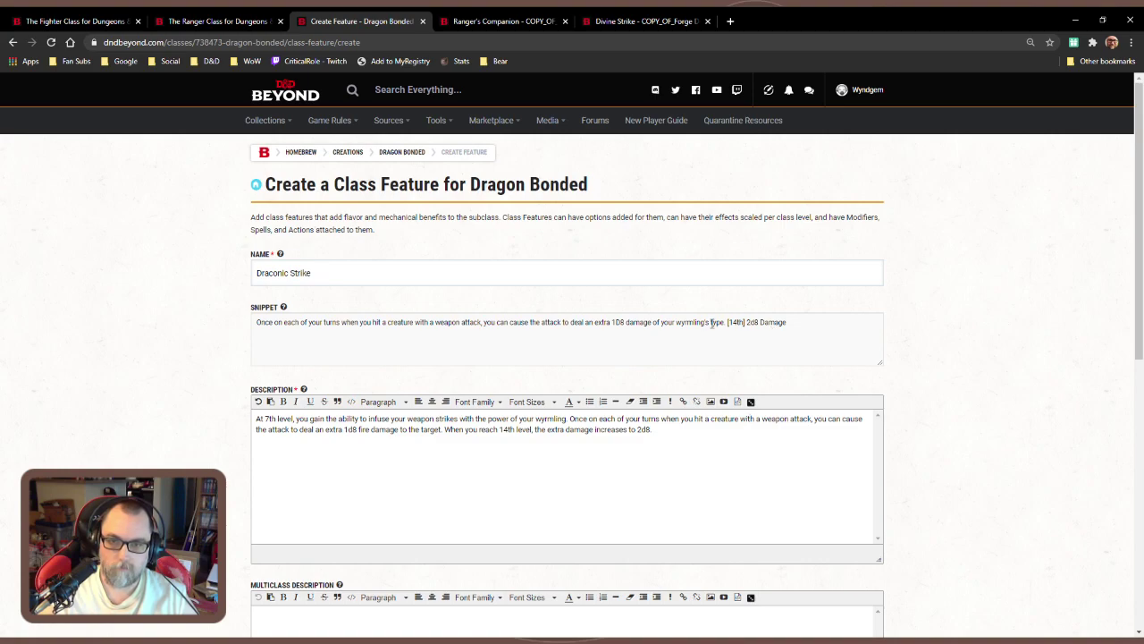
Replace "fire damage" in the description with "damage of your wyrmling's type", copied from the snippet
drag(723, 324, 626, 325)
key(ctrl+c)
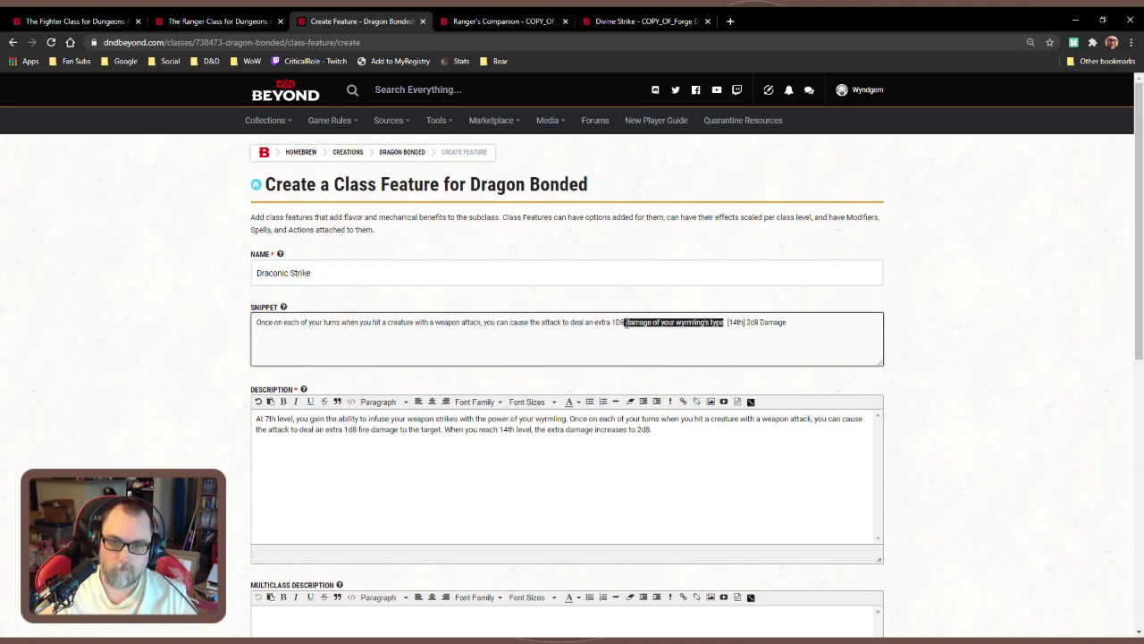
drag(359, 429, 398, 435)
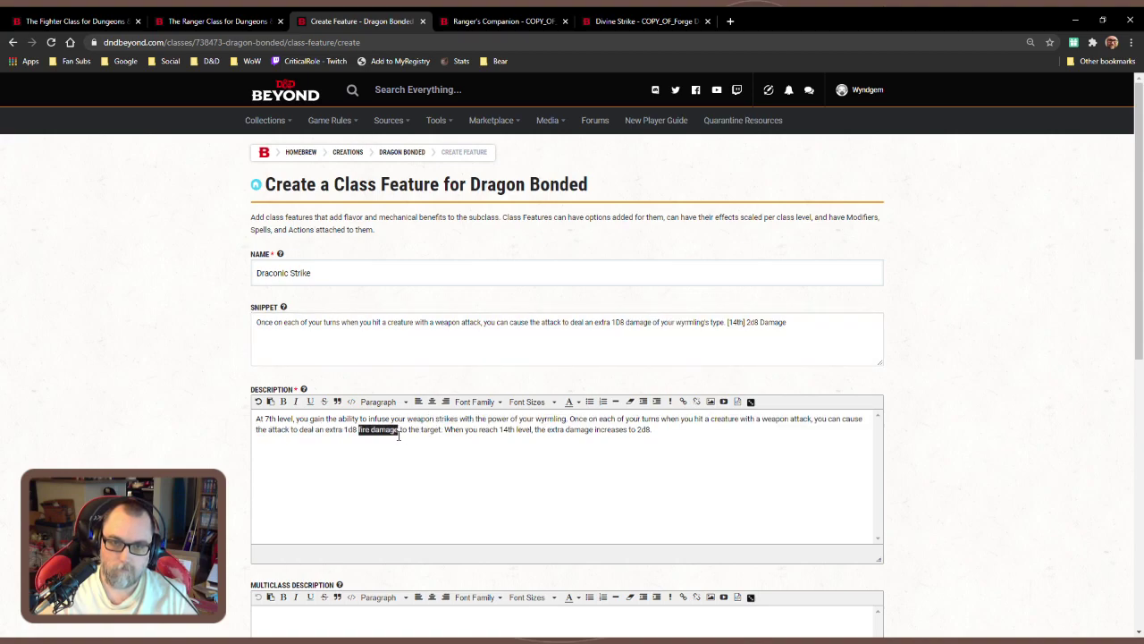
key(ctrl+v)
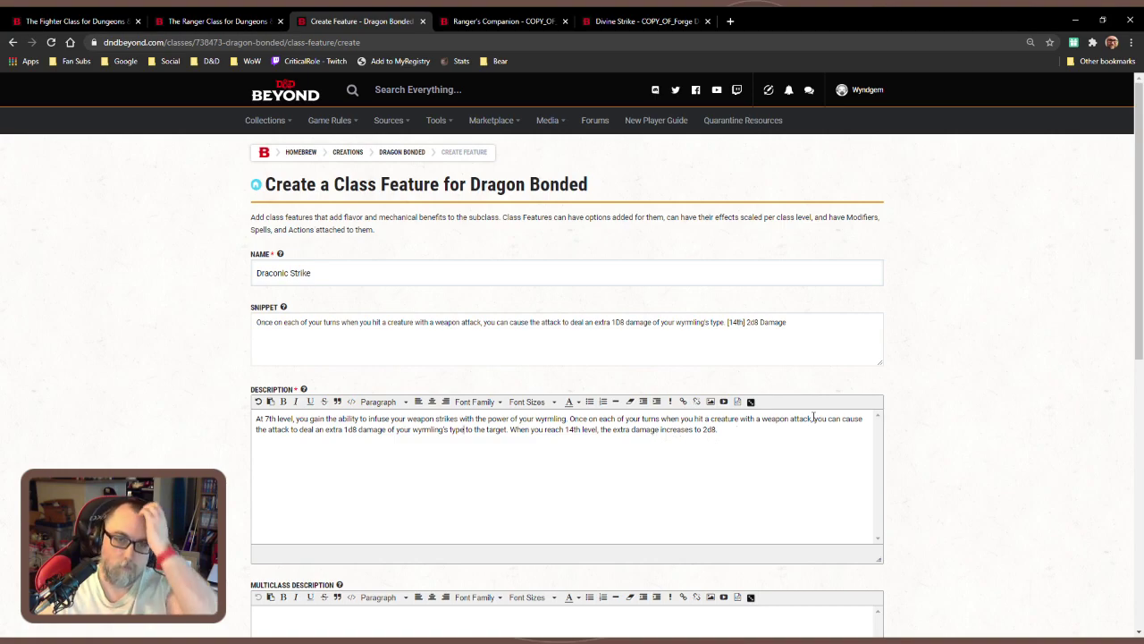
Set the feature's required class level to 7 and its display order to 2
scroll(927, 447, down, 5)
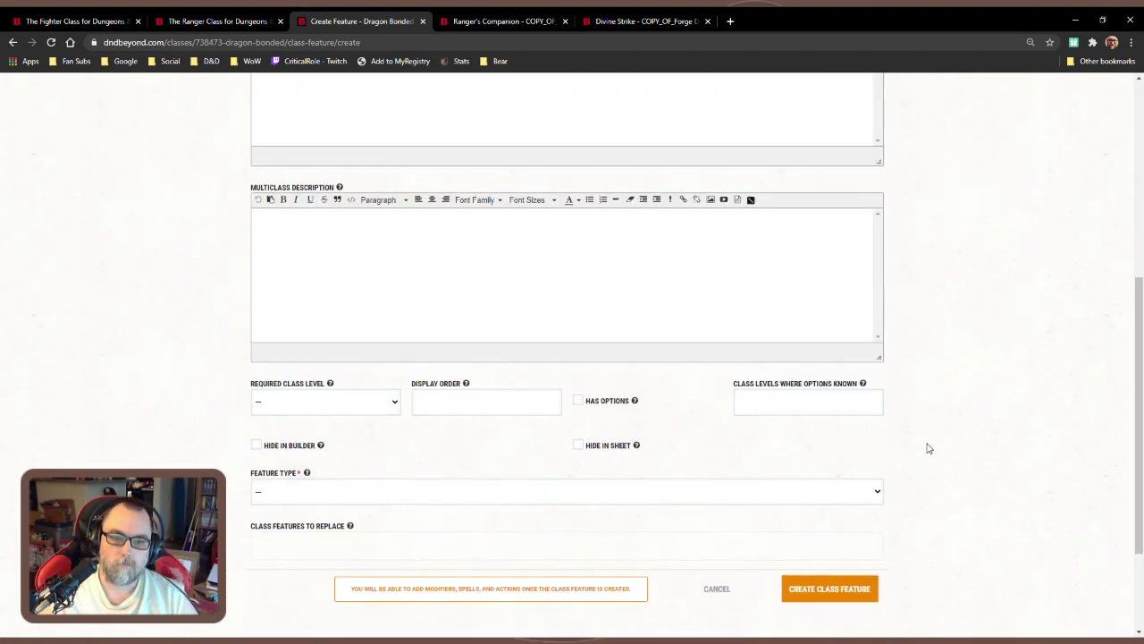
click(366, 412)
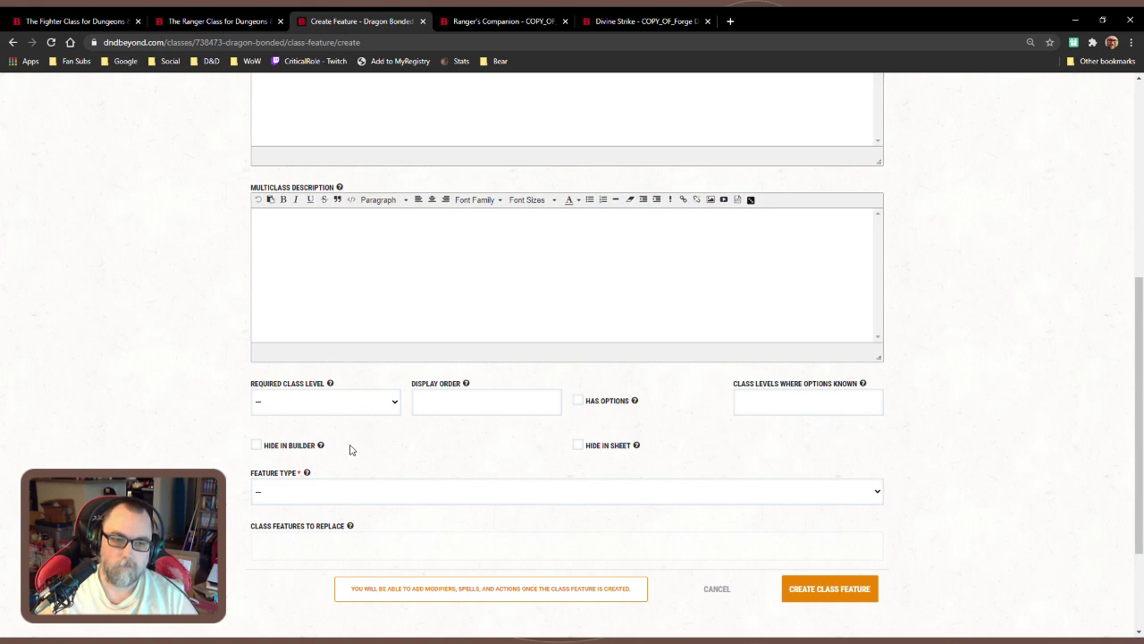
click(353, 449)
click(462, 411)
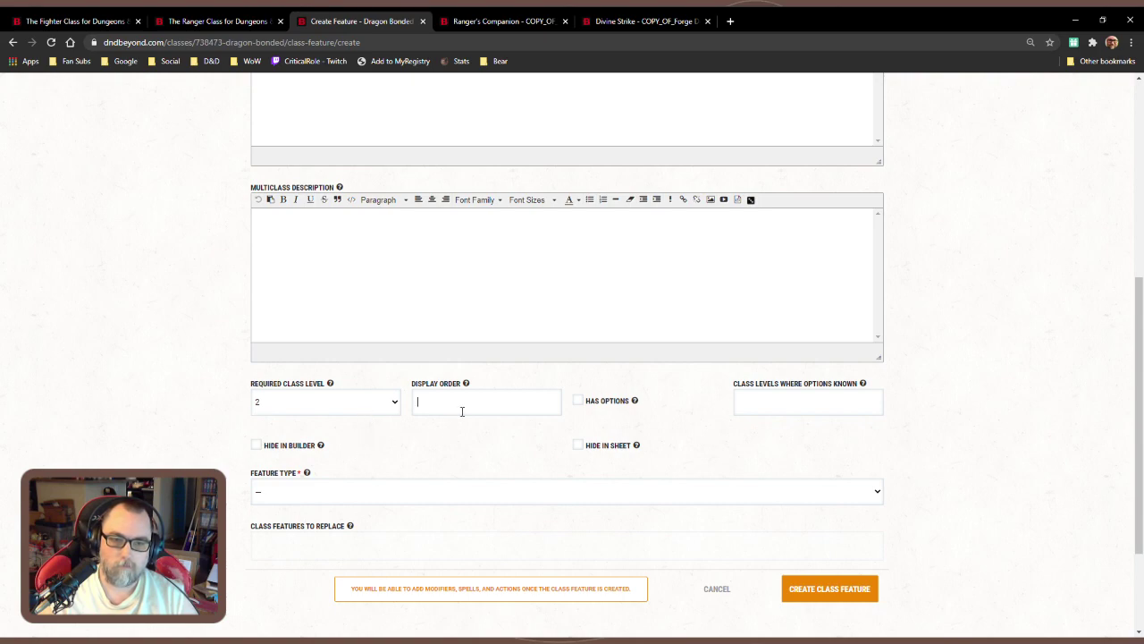
click(330, 411)
click(325, 500)
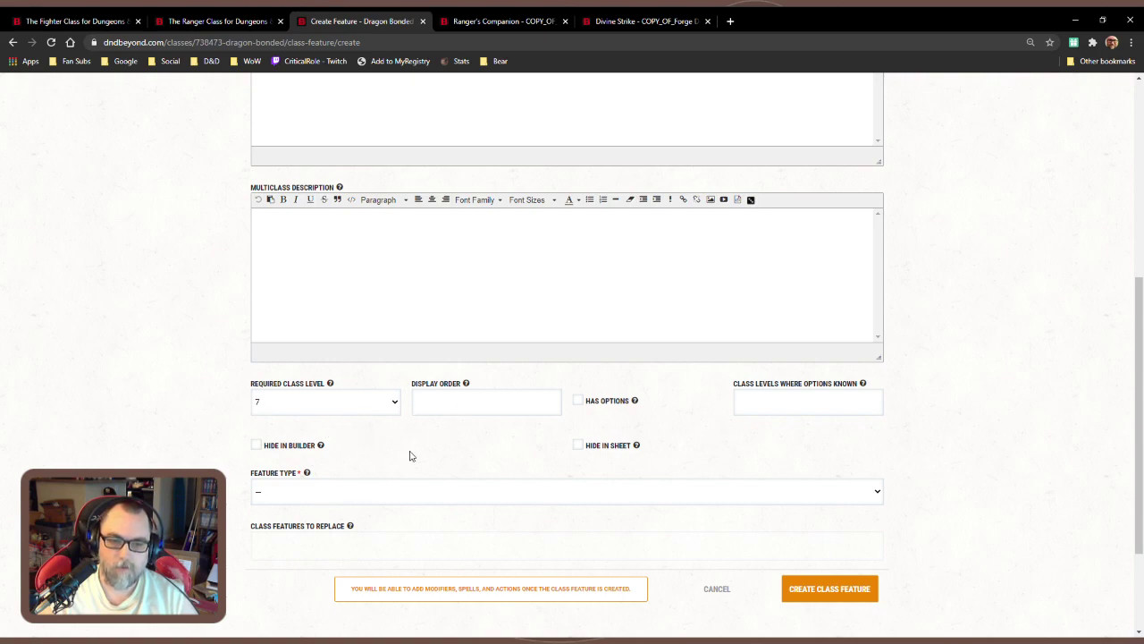
click(460, 405)
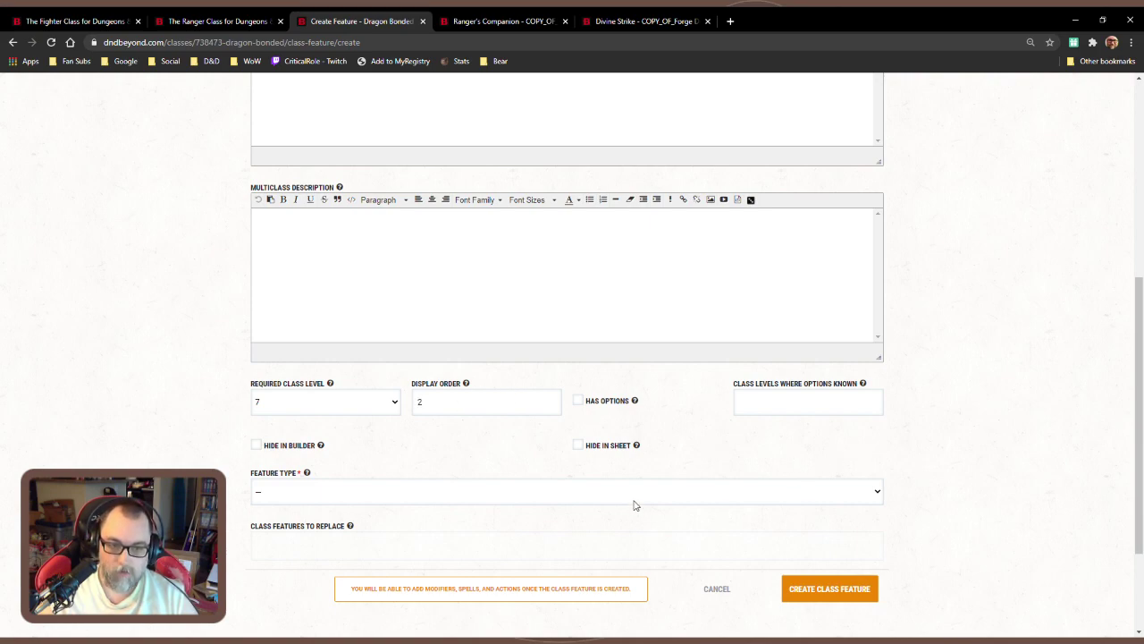
Choose the feature type and create the Draconic Strike class feature
click(605, 525)
scroll(755, 468, up, 15)
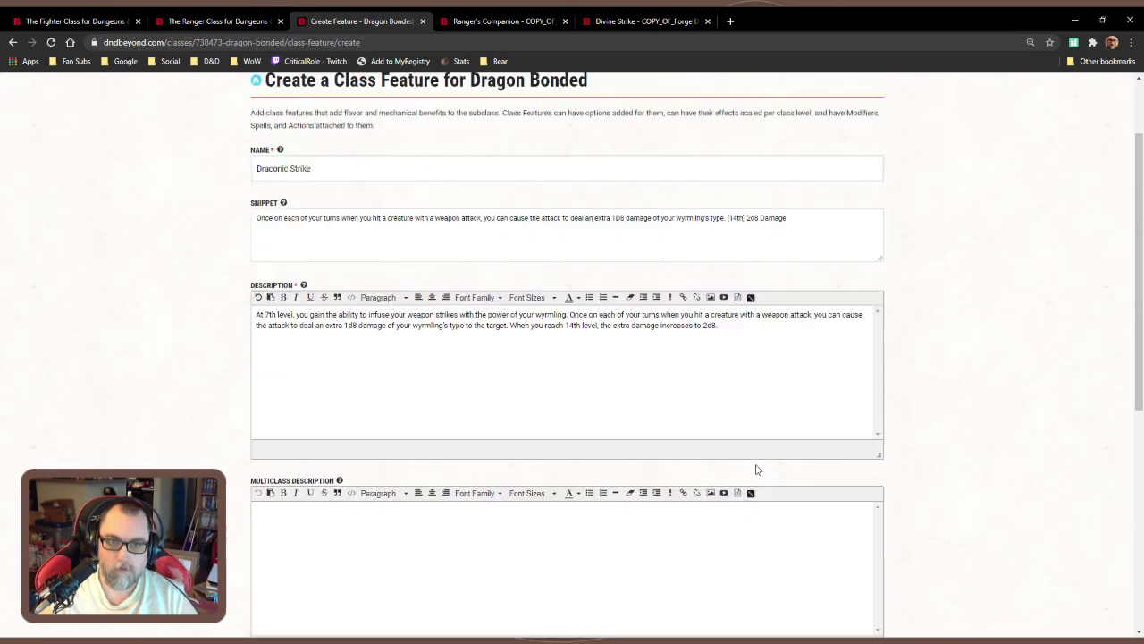
scroll(755, 468, down, 20)
click(833, 454)
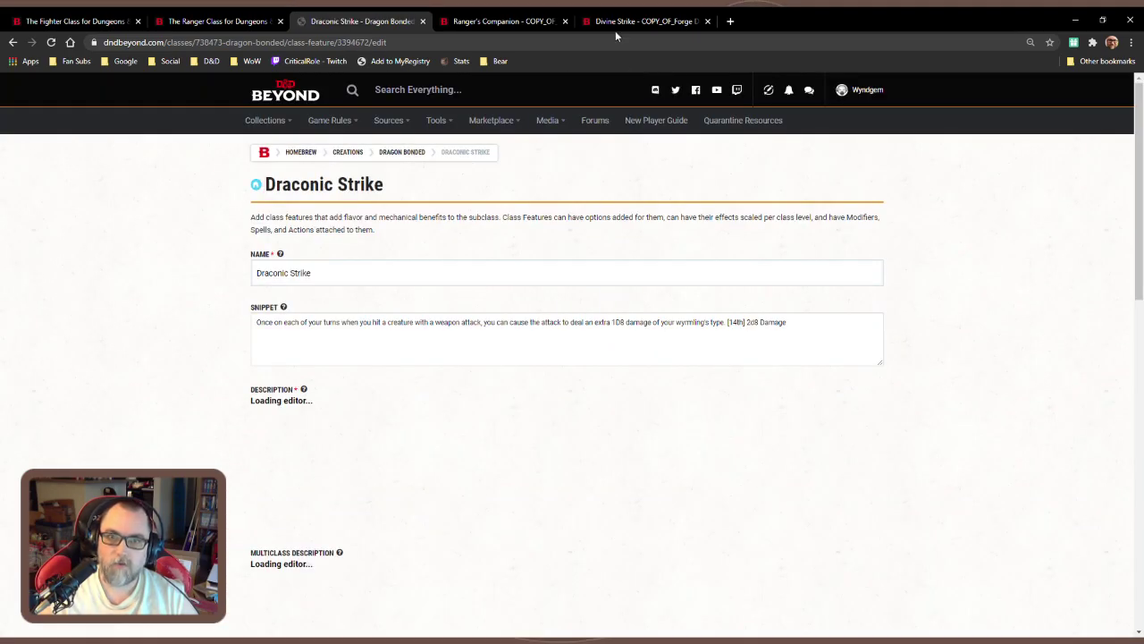
Open the action of the Forge Domain copy's Divine Strike feature for editing and examine its settings
click(615, 24)
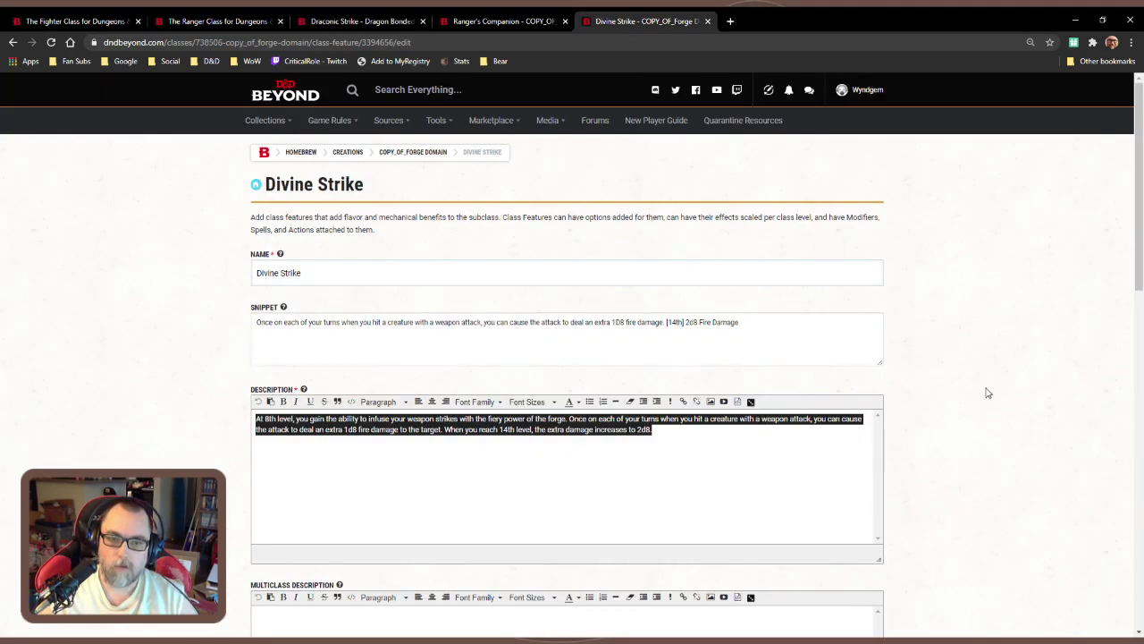
scroll(989, 393, down, 15)
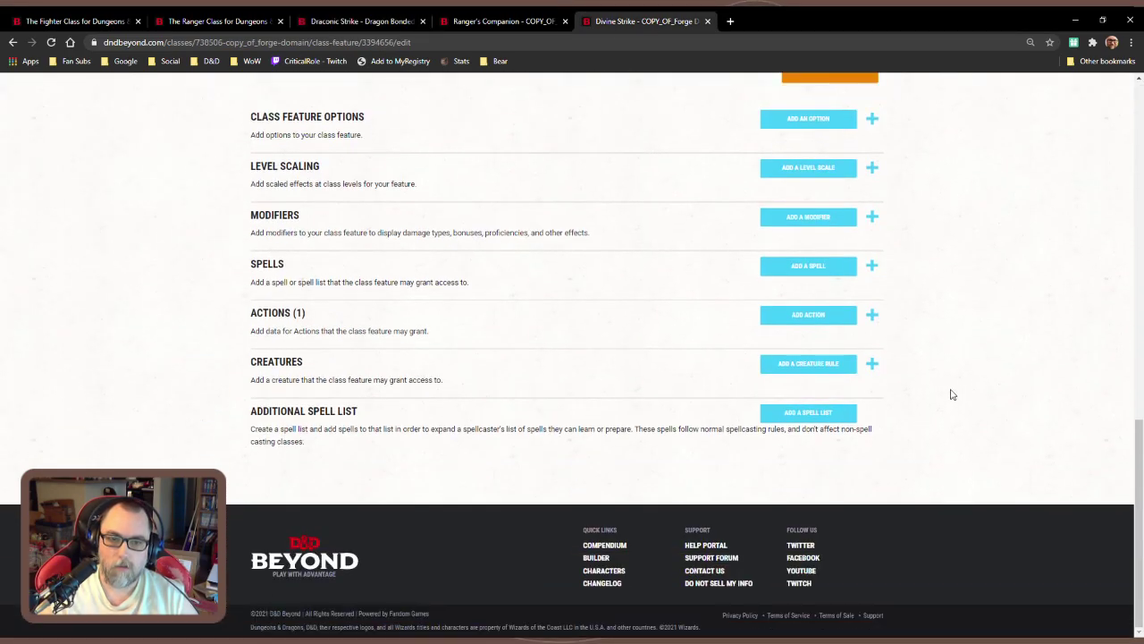
click(498, 327)
click(687, 391)
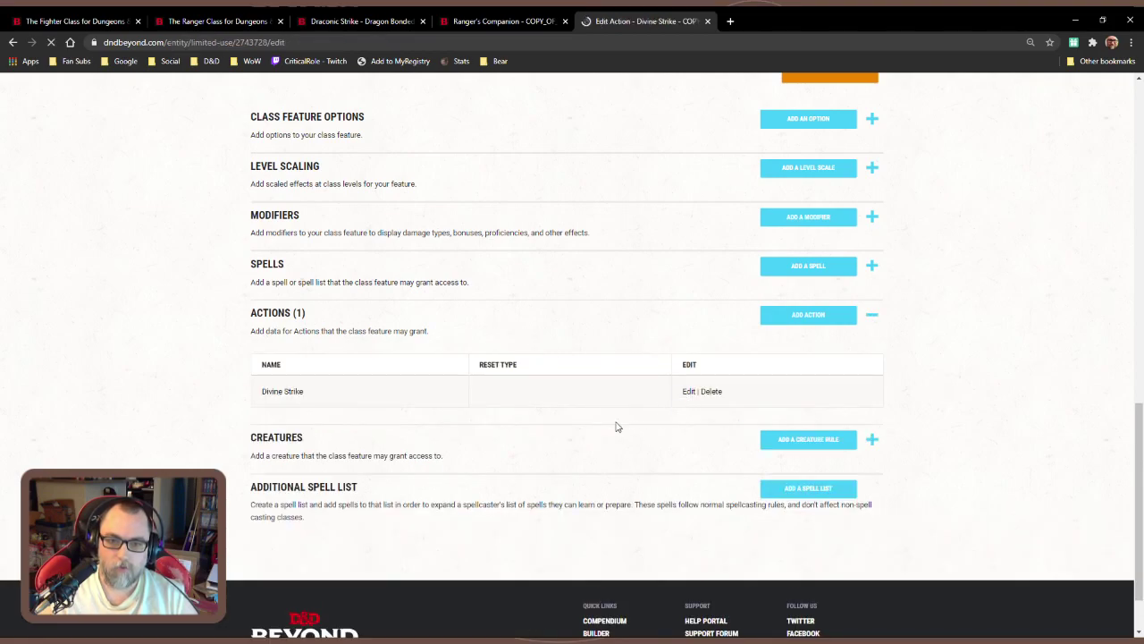
scroll(514, 361, down, 5)
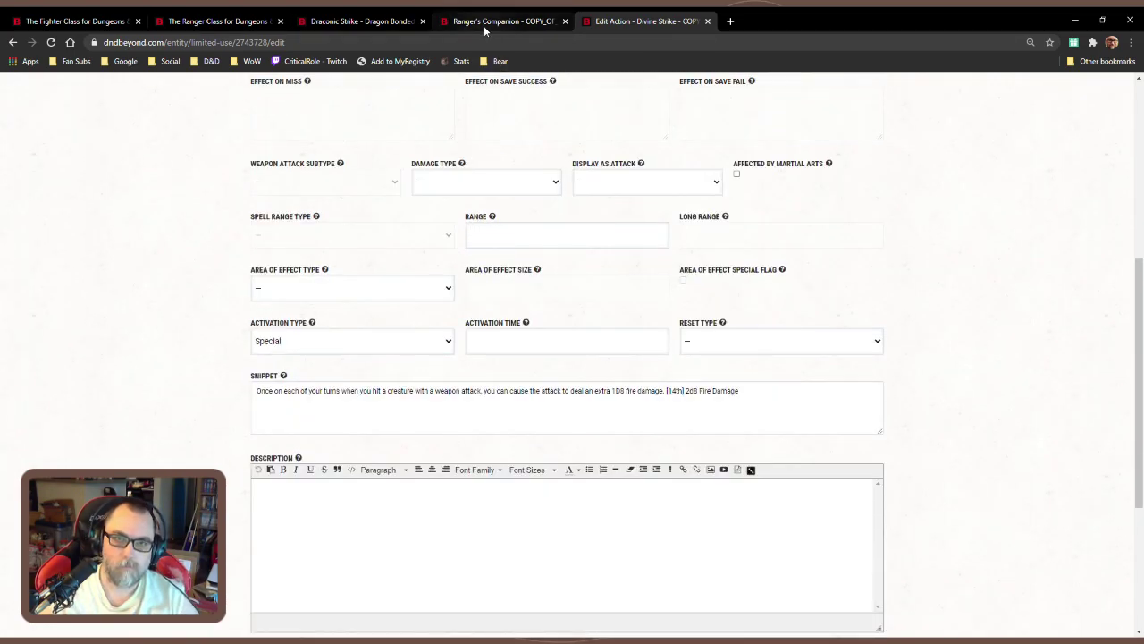
key(Home)
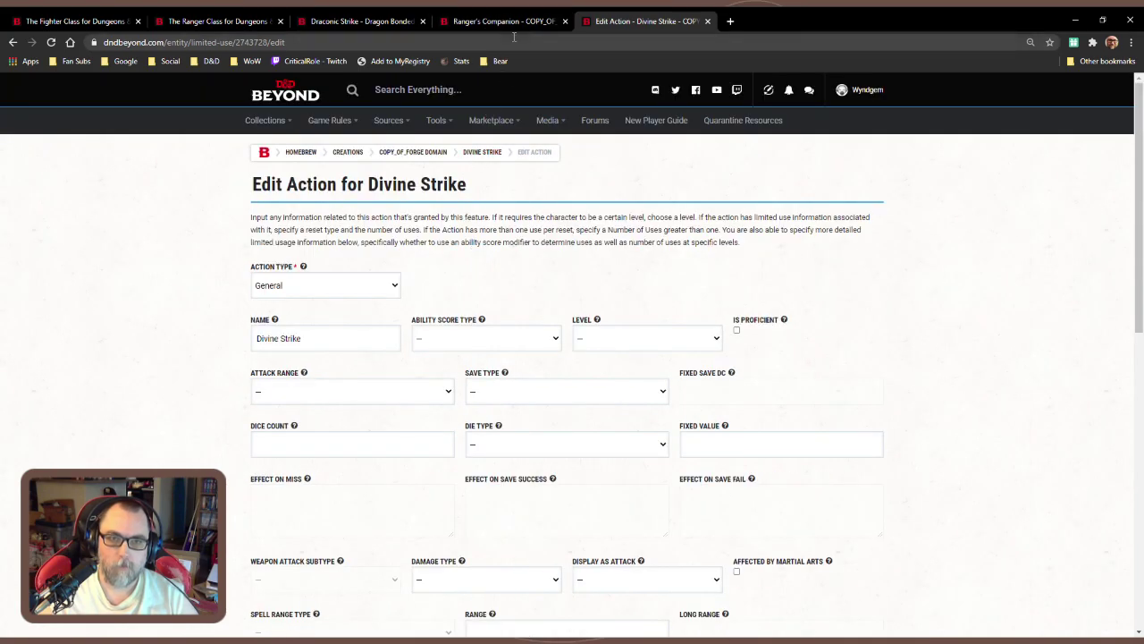
Copy the Draconic Strike feature's name and start adding a new action to that feature
click(513, 24)
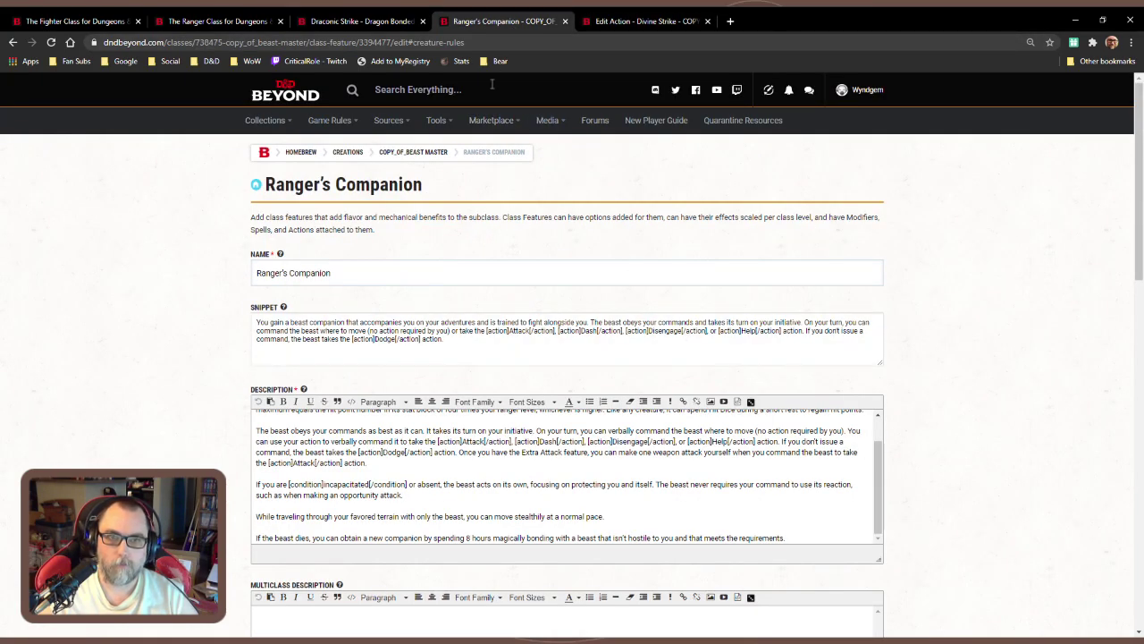
click(362, 21)
key(End)
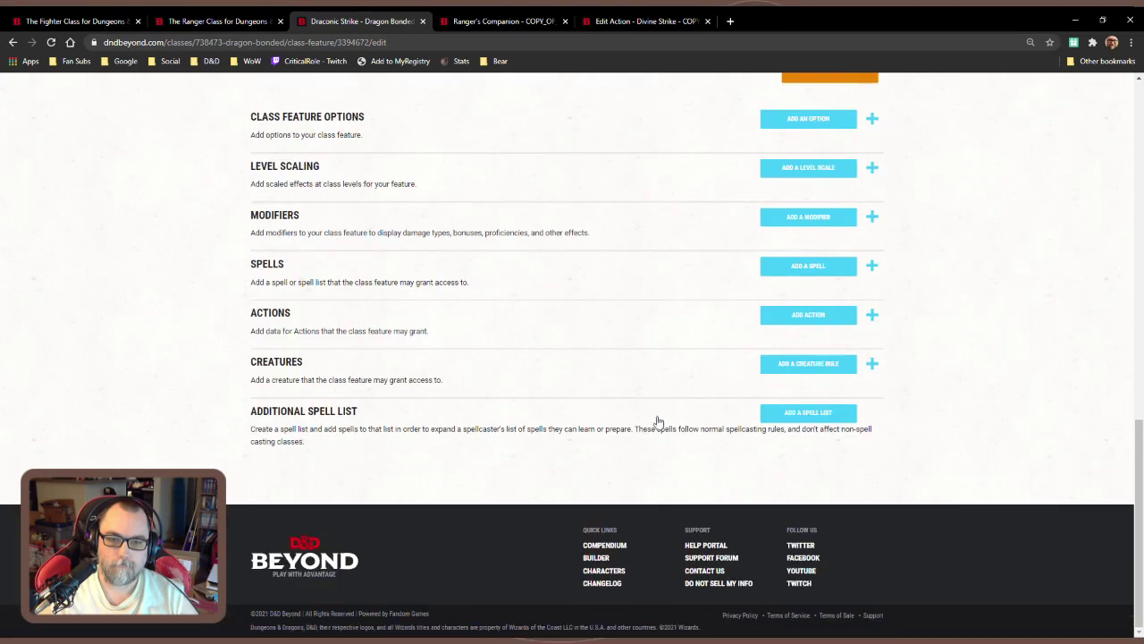
click(795, 312)
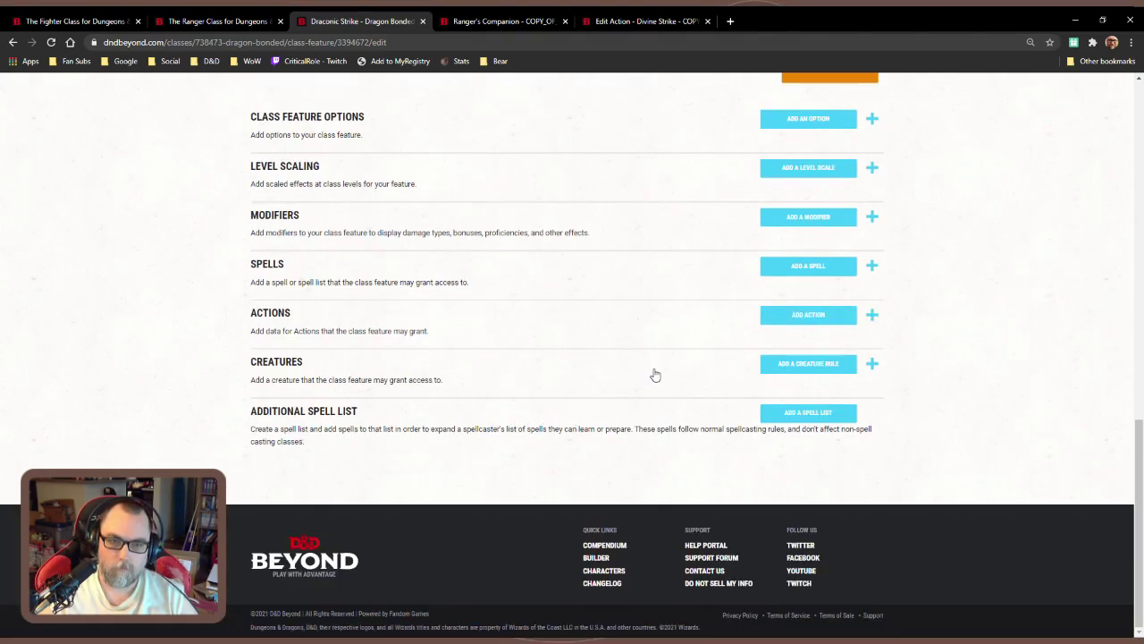
click(784, 313)
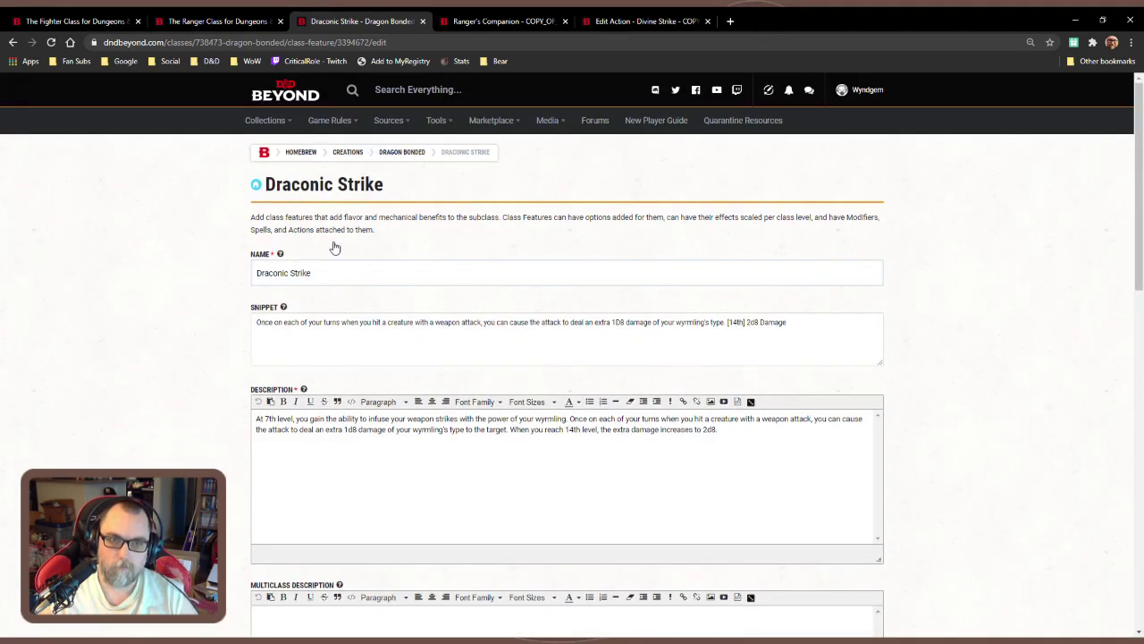
triple_click(309, 274)
key(ctrl+c)
scroll(411, 447, down, 15)
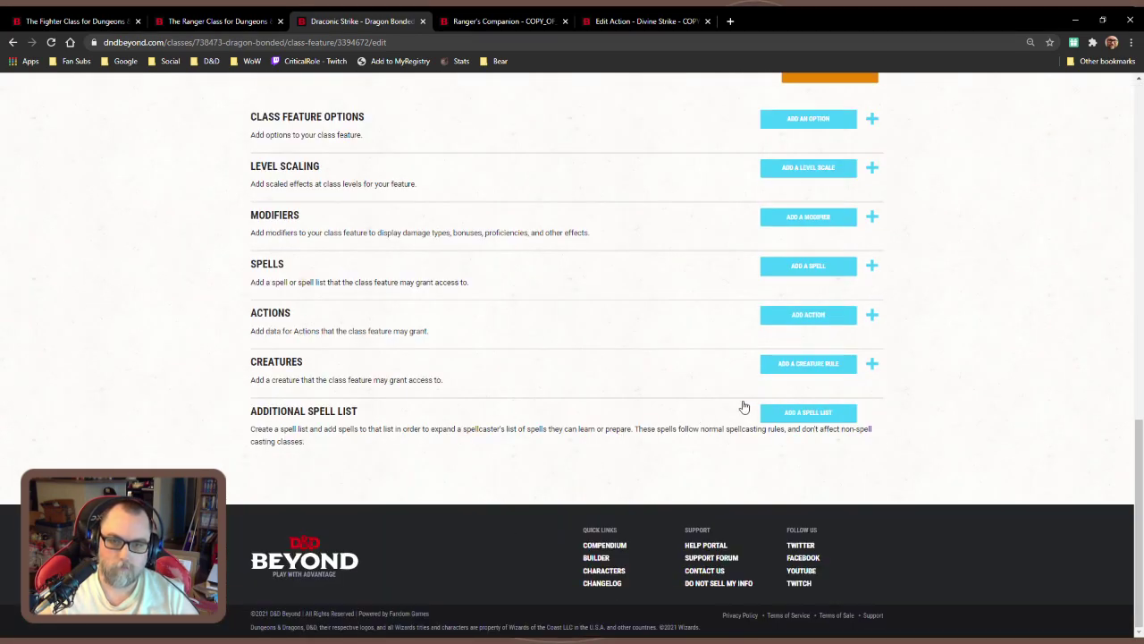
click(805, 318)
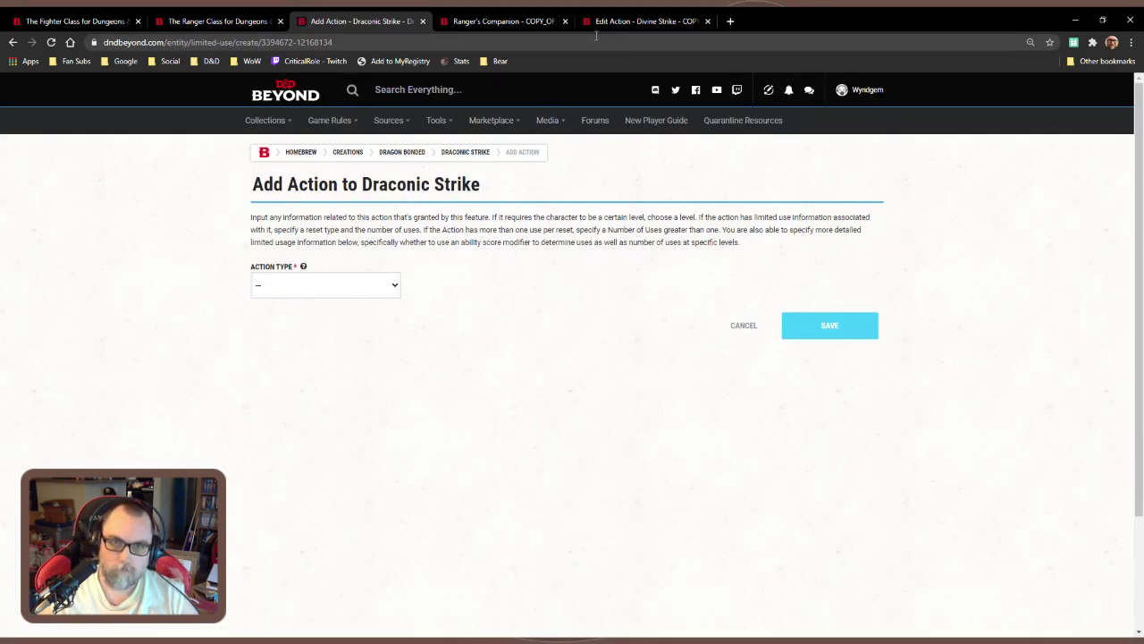
Set the new action's type to General, matching Divine Strike, and name it Draconic Strike
click(626, 21)
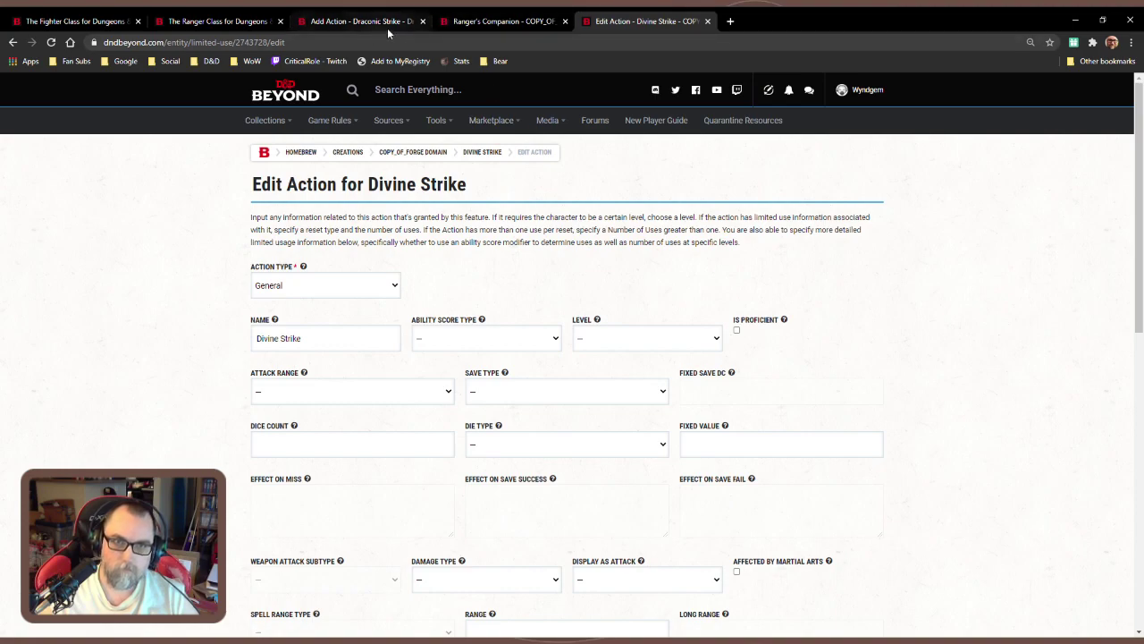
click(355, 21)
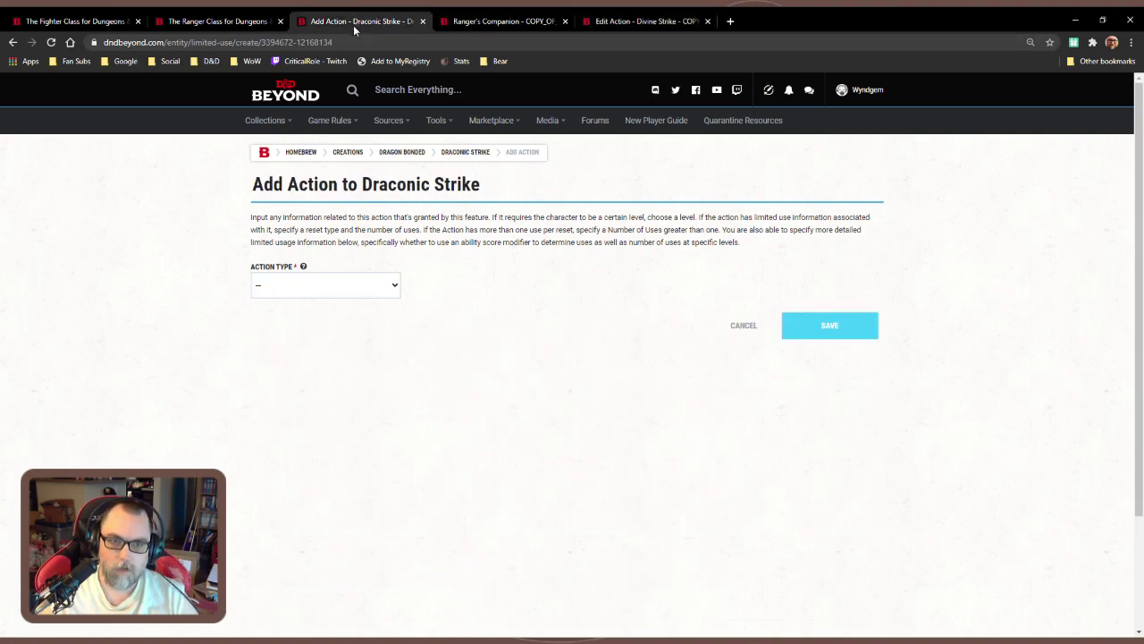
click(280, 316)
key(ctrl+v)
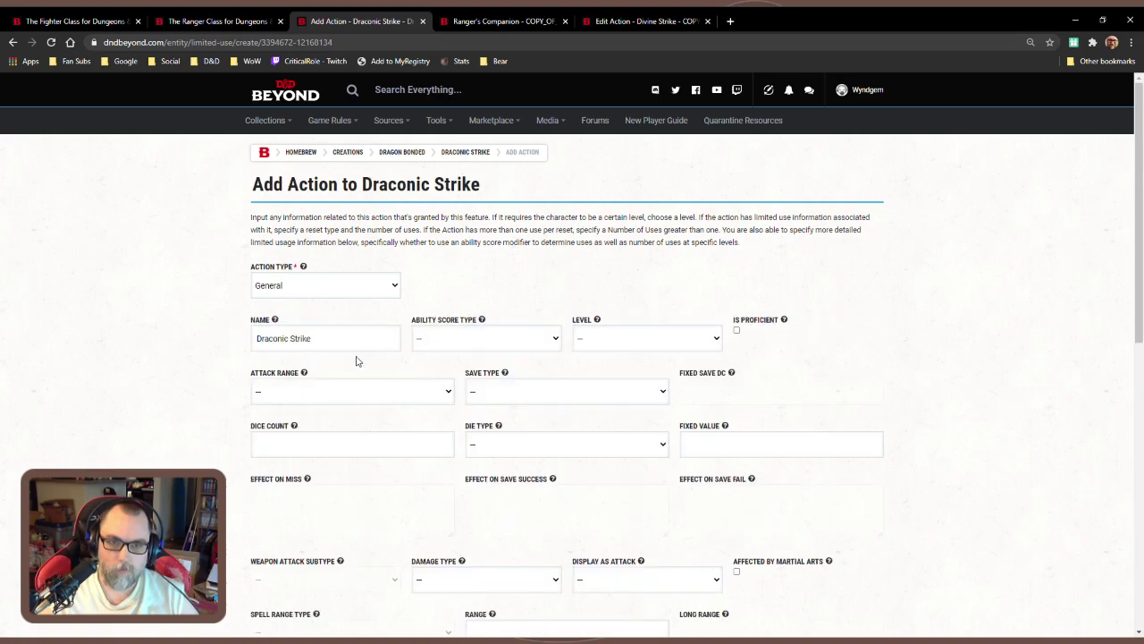
Set the new Draconic Strike action's activation type to Special, matching the Divine Strike action
click(643, 21)
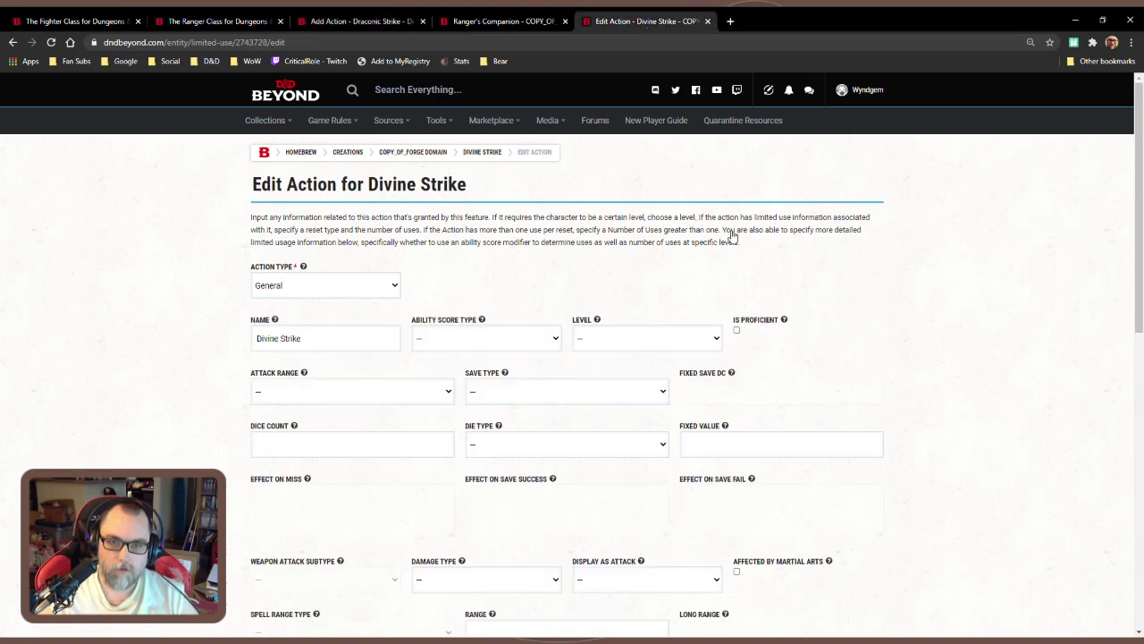
scroll(730, 255, down, 2)
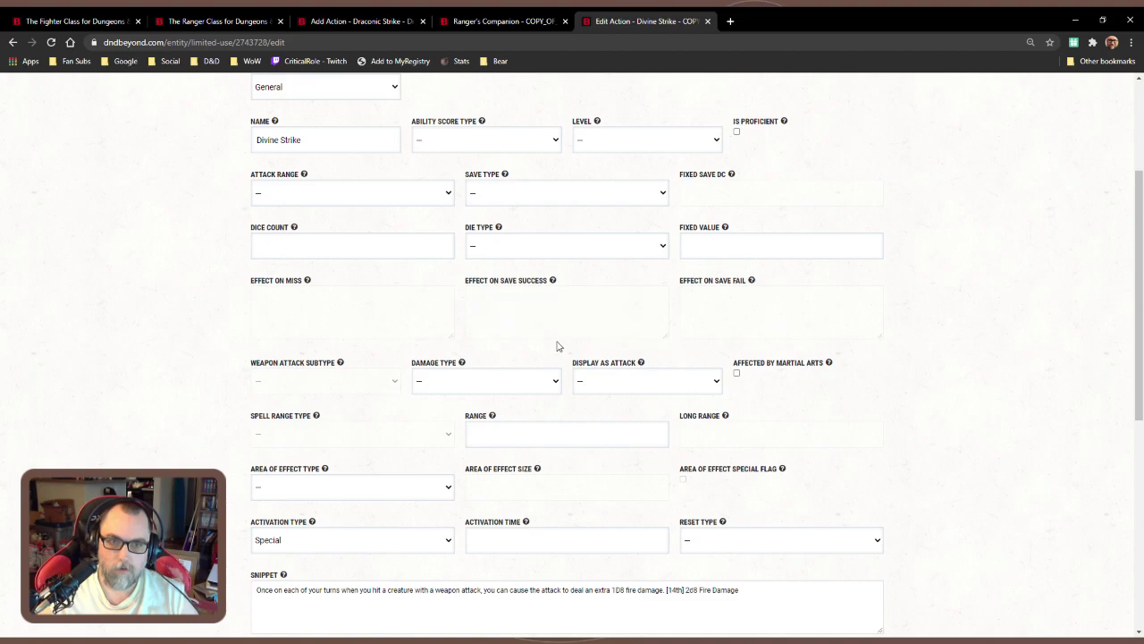
scroll(559, 423, down, 2)
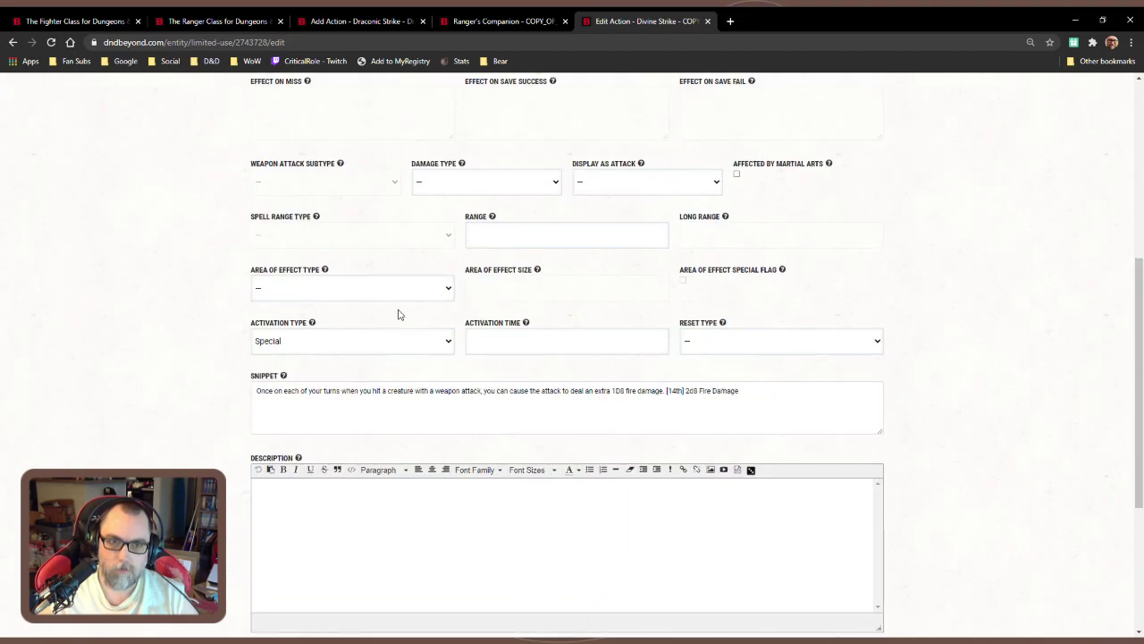
click(360, 22)
scroll(355, 396, down, 6)
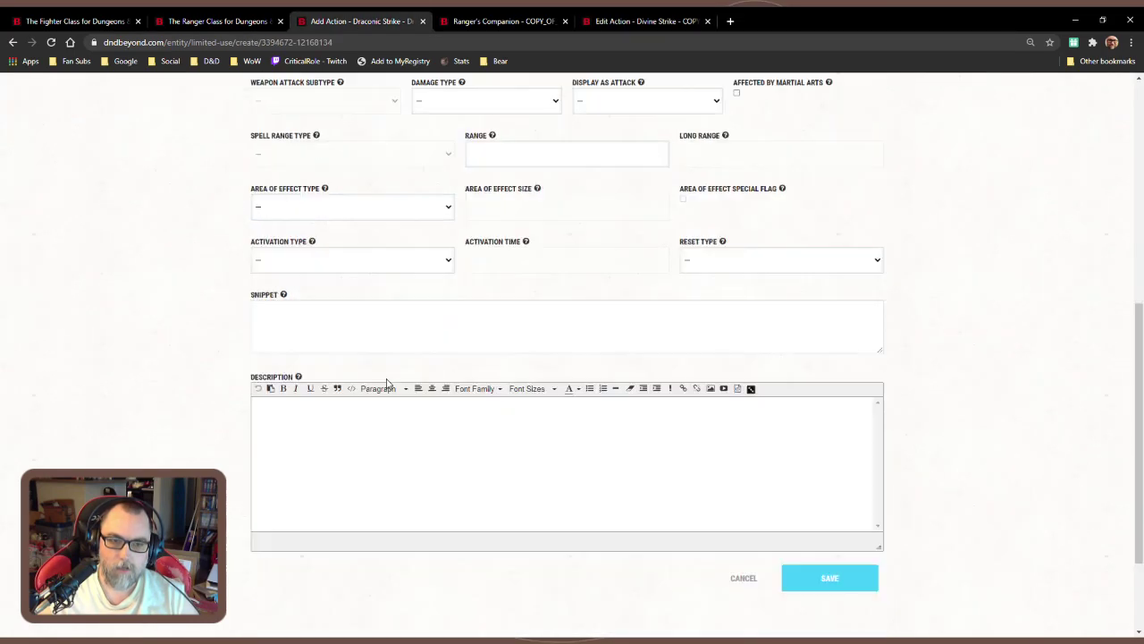
click(349, 143)
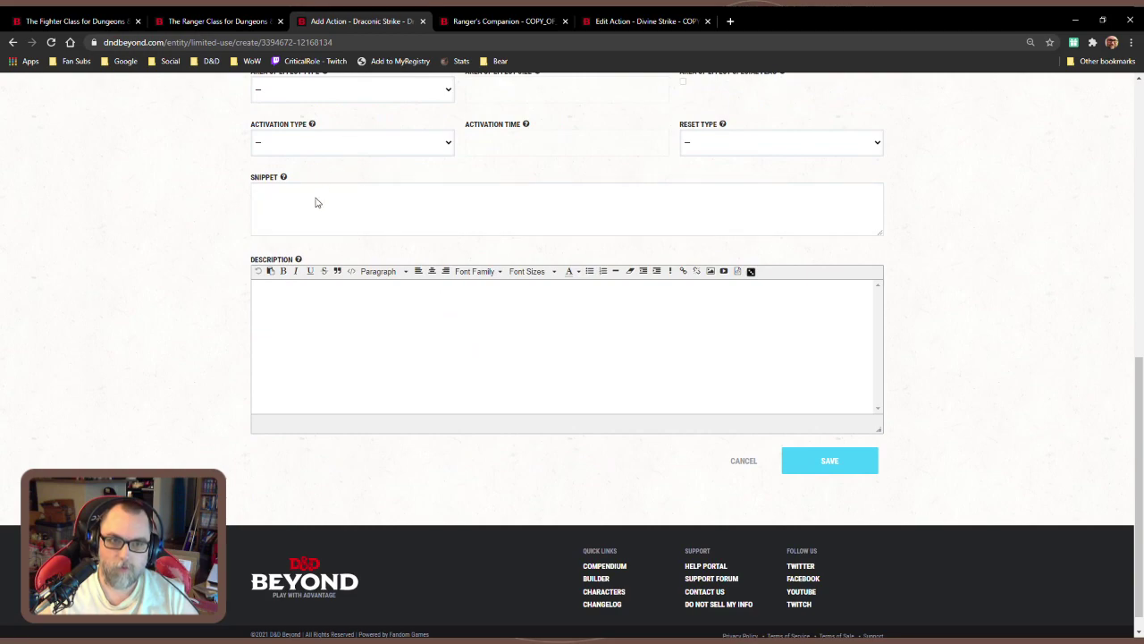
click(311, 243)
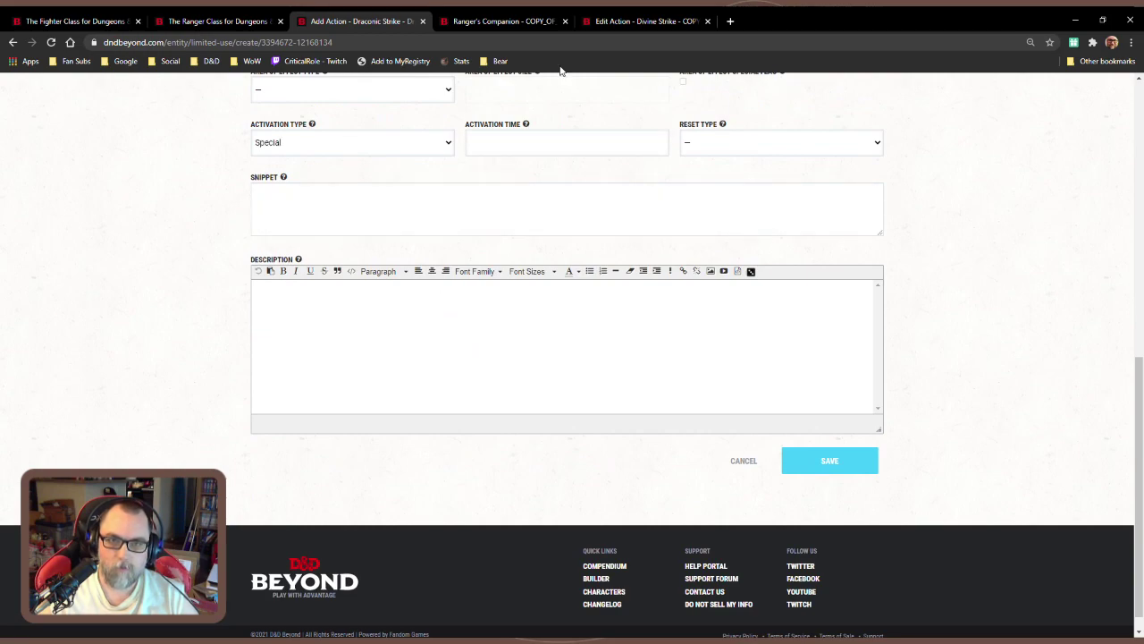
click(633, 22)
click(525, 397)
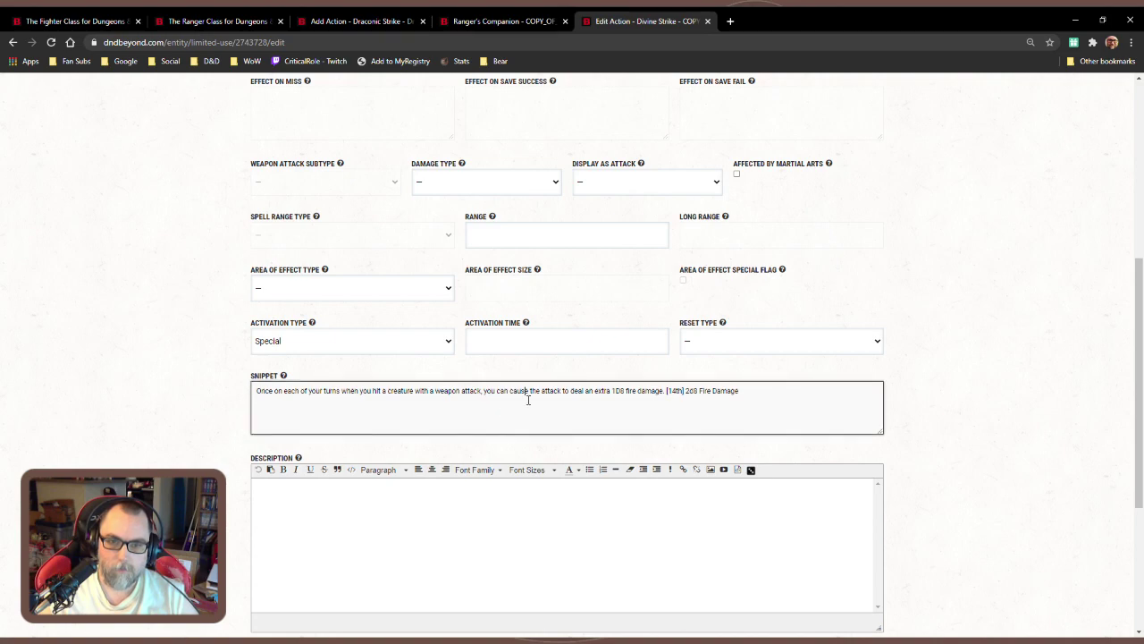
key(ctrl+a)
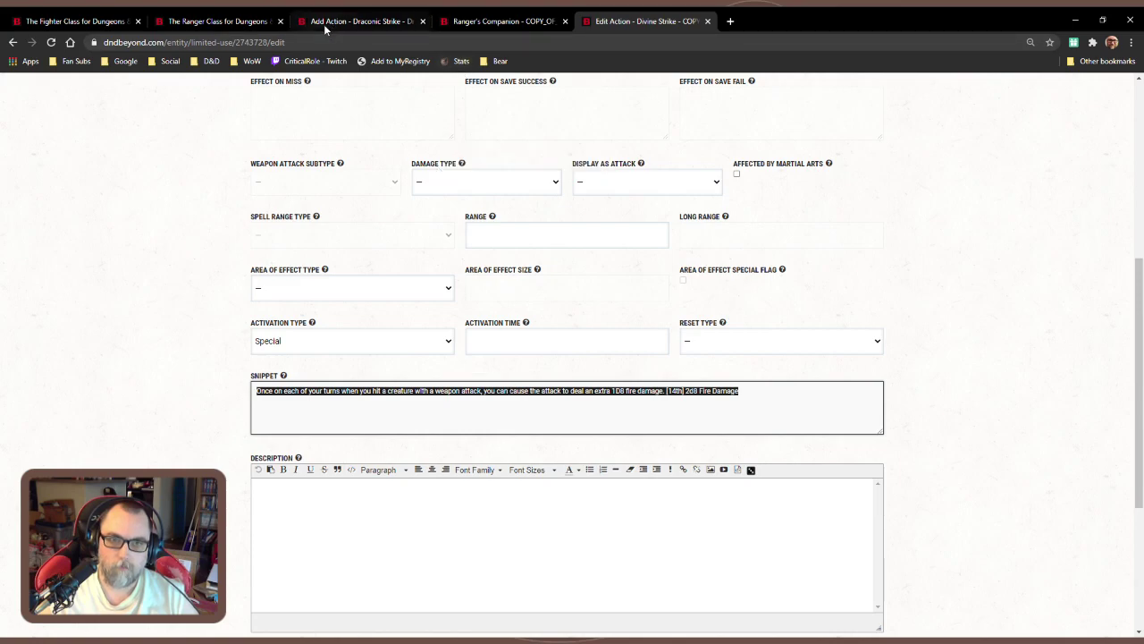
Open the Draconic Strike feature in a separate browser tab and copy its whole snippet text
click(358, 22)
scroll(341, 227, up, 15)
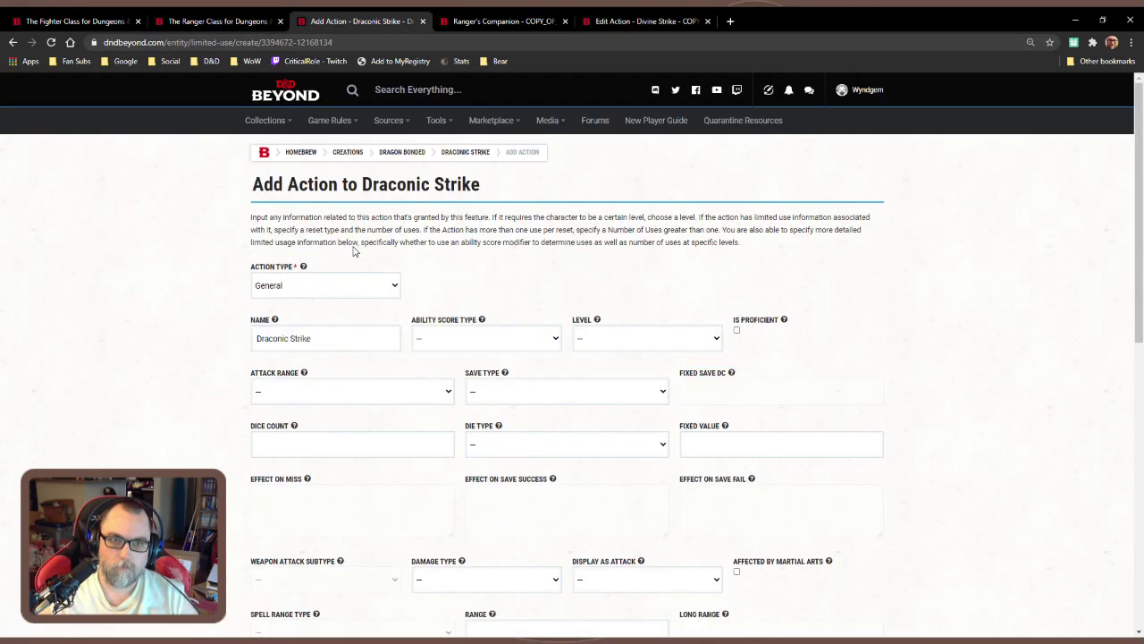
middle_click(472, 153)
click(509, 27)
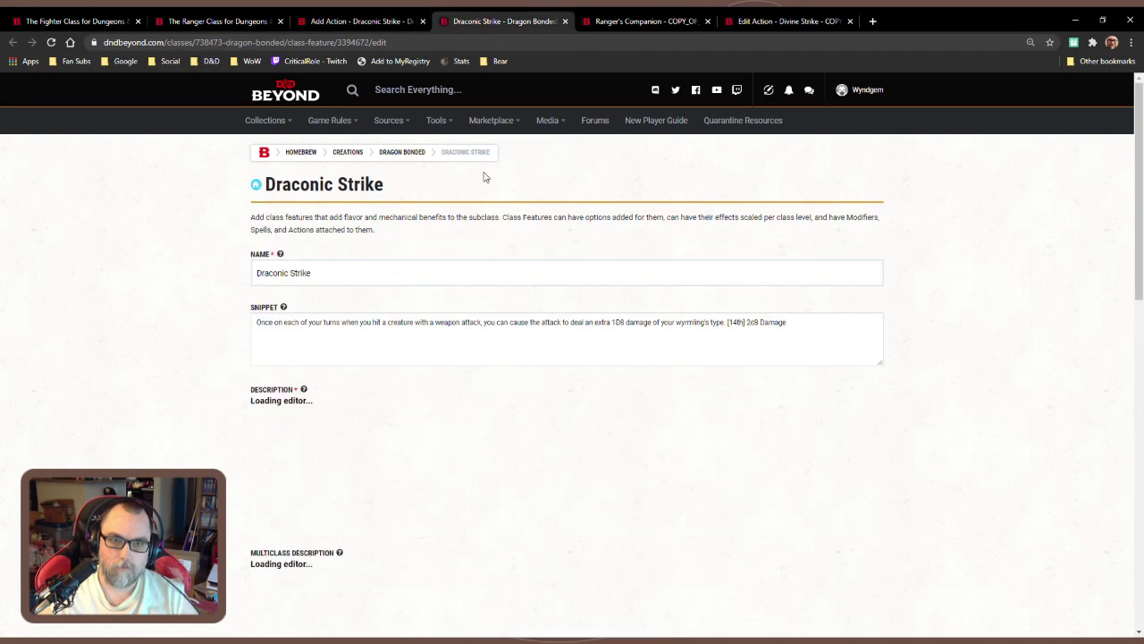
click(515, 323)
key(ctrl+a)
key(ctrl+c)
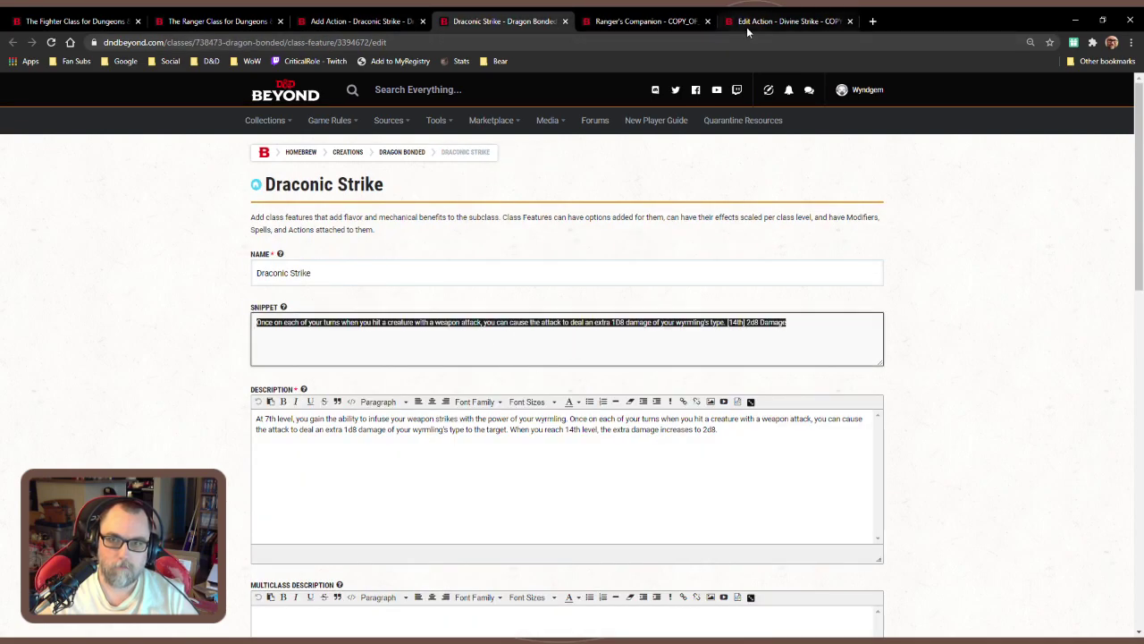
Paste the copied feature snippet as the snippet of the new Draconic Strike action
click(341, 25)
scroll(459, 365, down, 7)
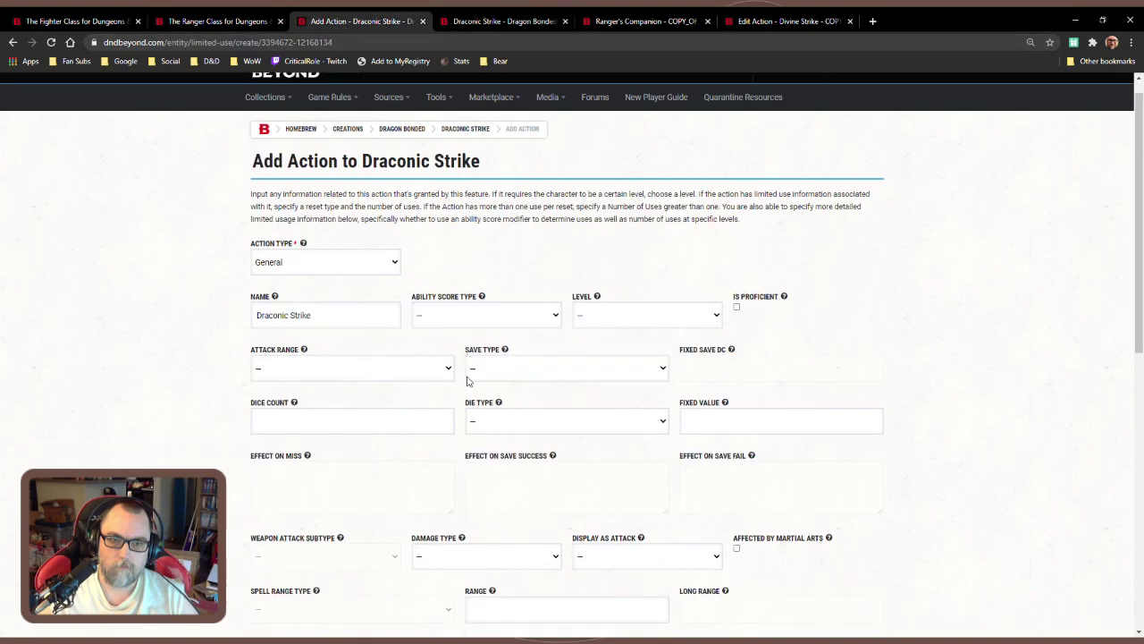
scroll(460, 364, up, 2)
click(395, 391)
key(ctrl+v)
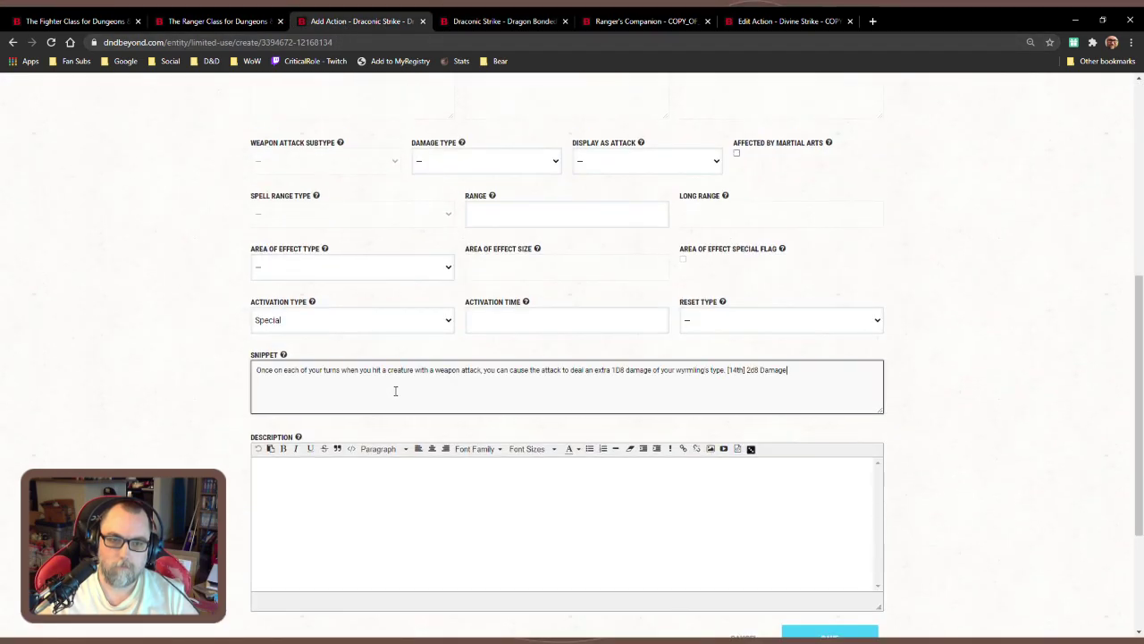
Check the Divine Strike action for level overrides and close the extra Draconic Strike feature page
click(758, 25)
scroll(744, 312, down, 3)
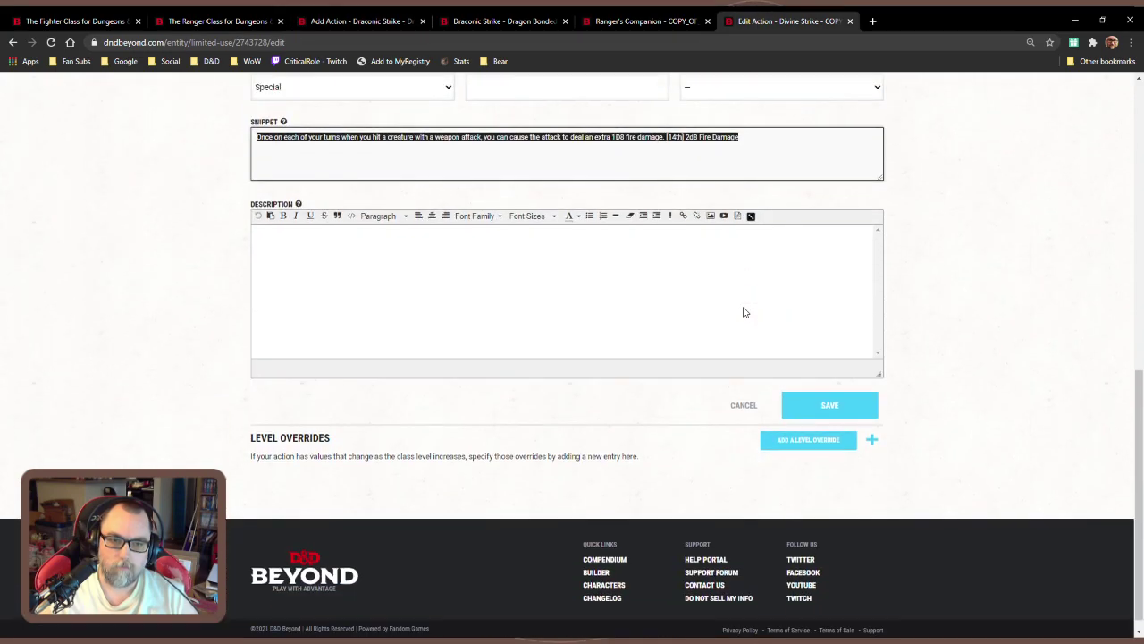
click(582, 442)
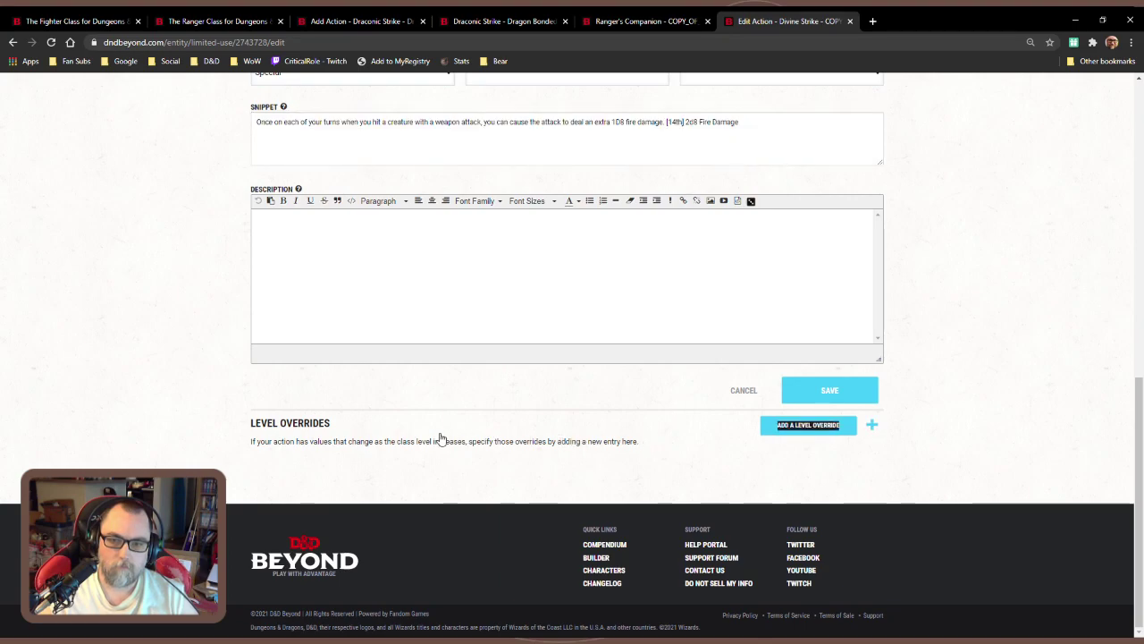
scroll(443, 436, up, 4)
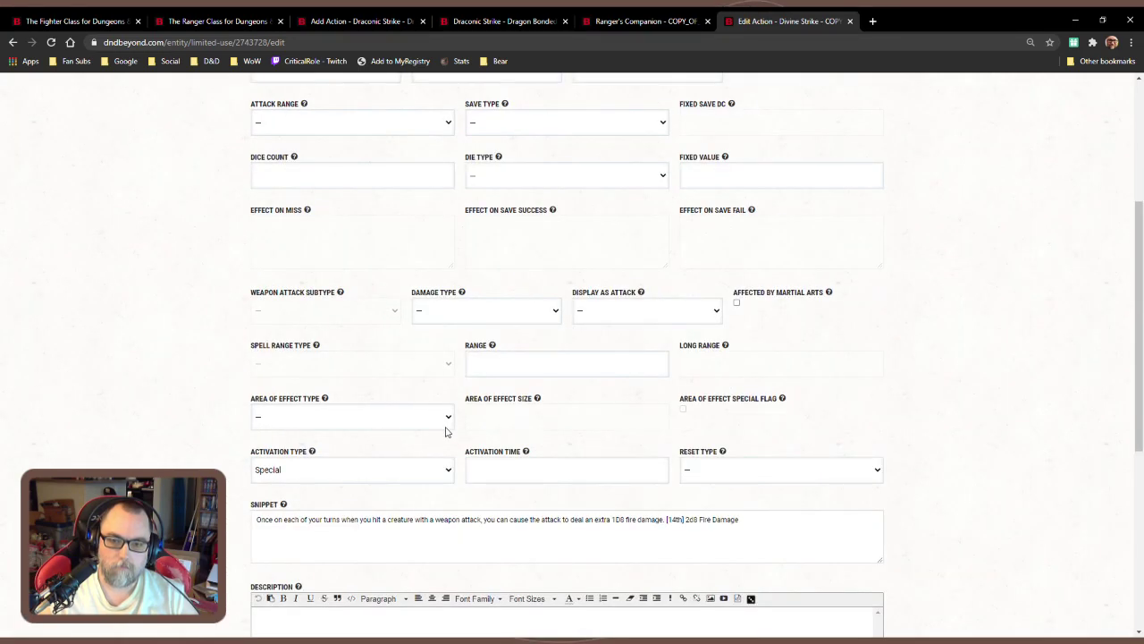
click(489, 23)
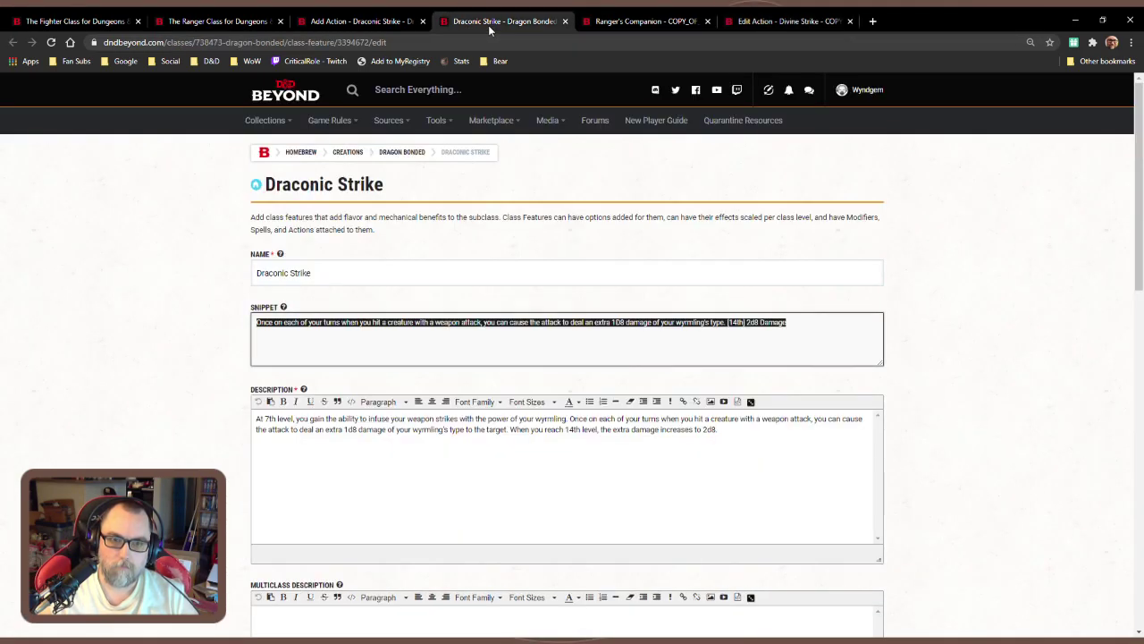
click(366, 20)
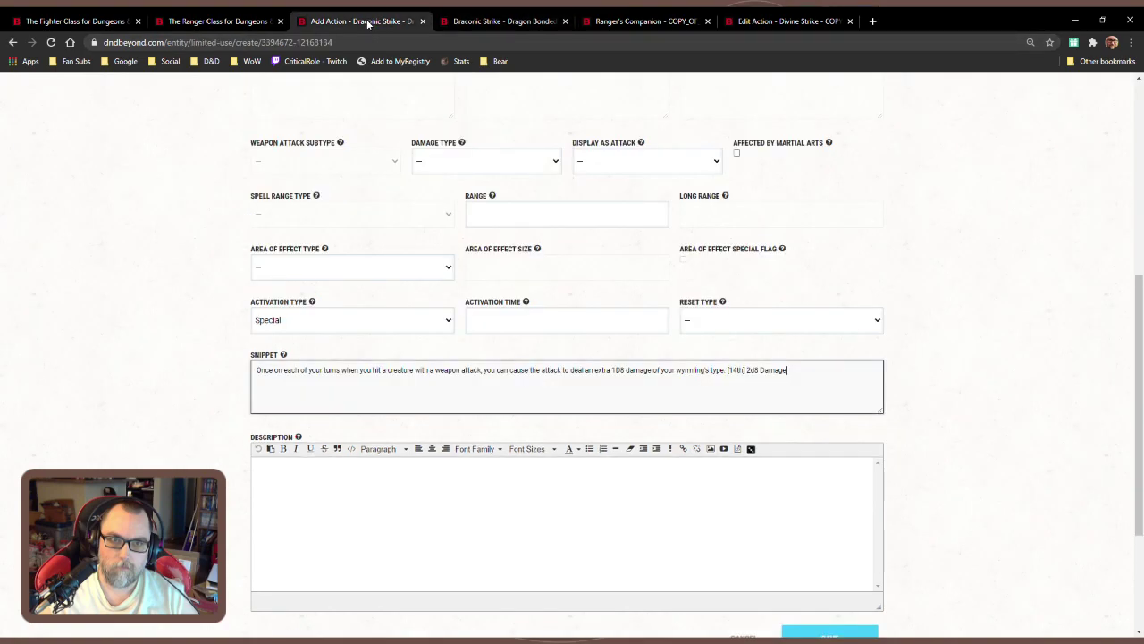
click(566, 21)
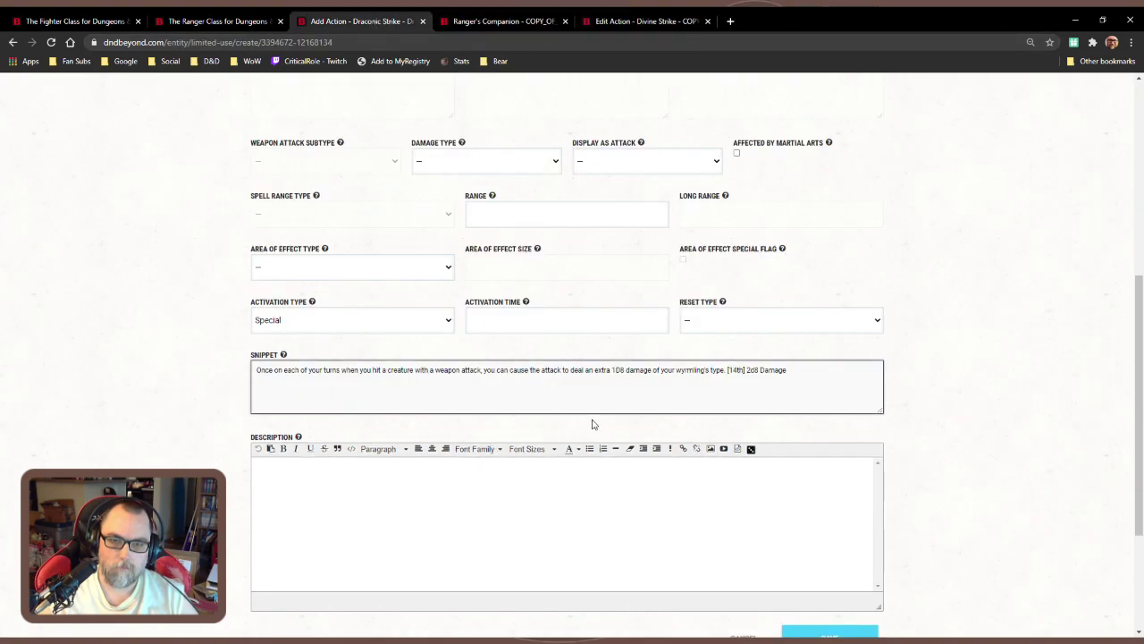
Compare the new Draconic Strike action with the Divine Strike action and save the new action
click(661, 20)
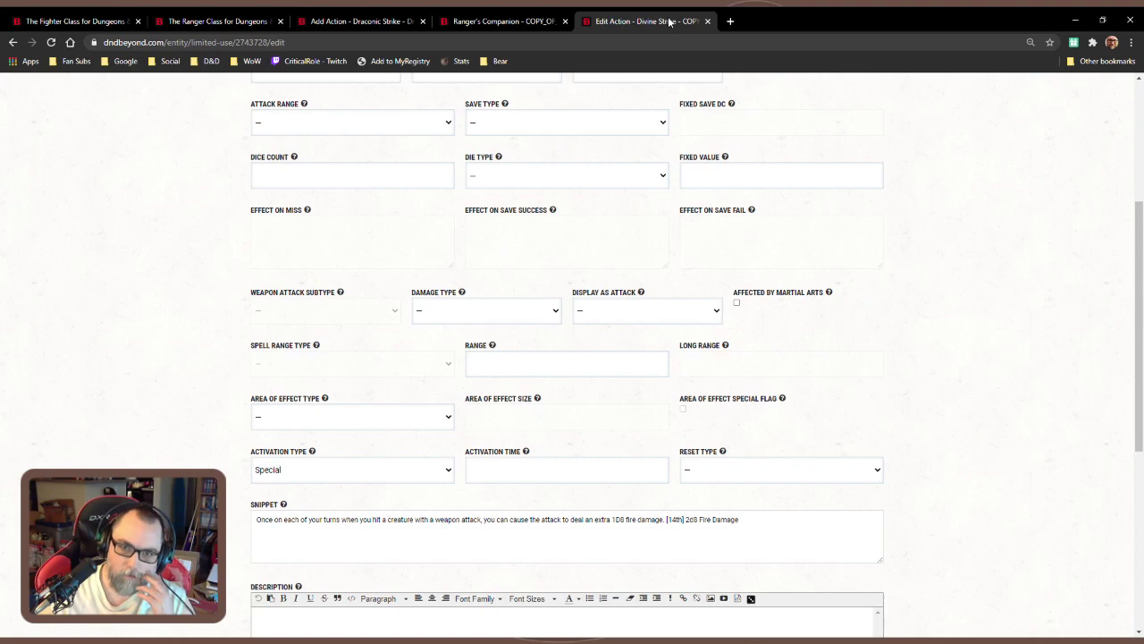
scroll(850, 377, down, 2)
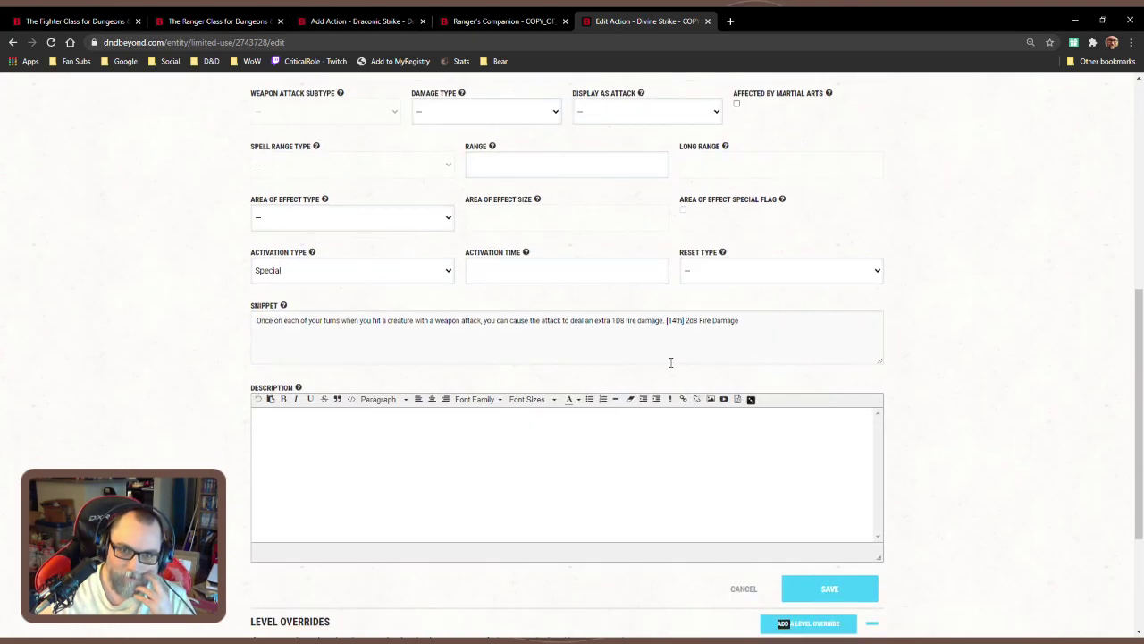
click(357, 20)
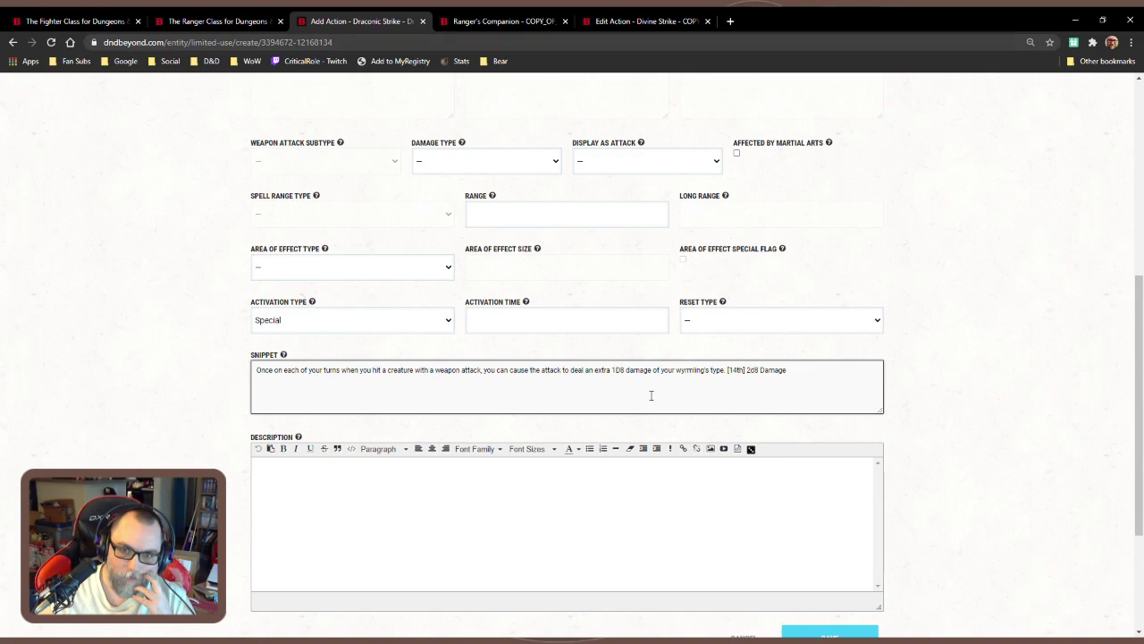
click(637, 21)
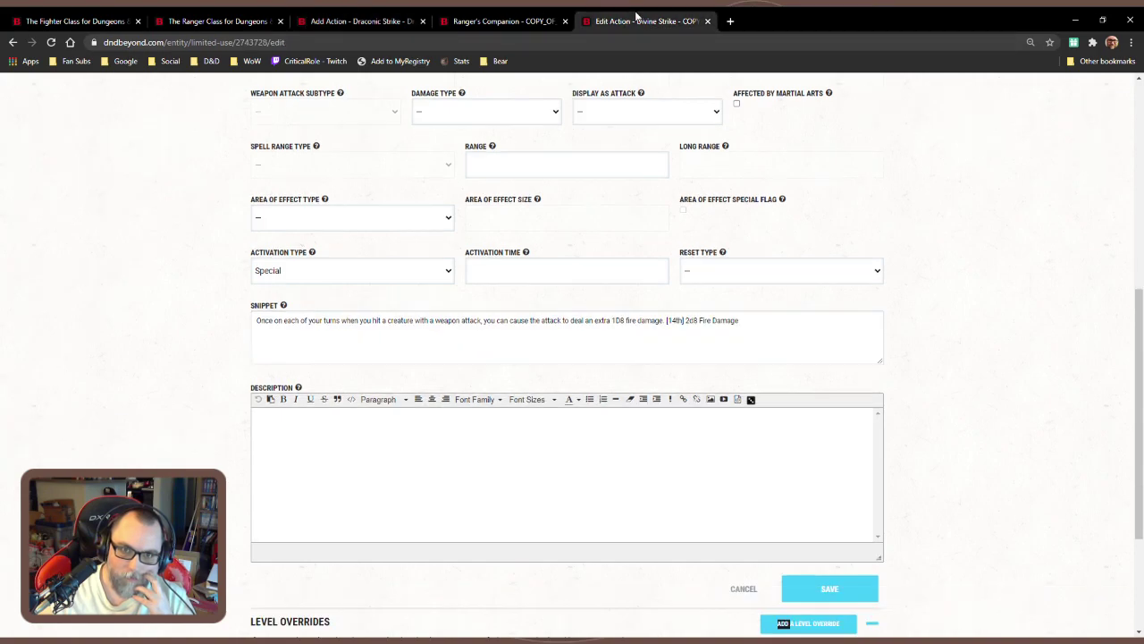
click(427, 27)
scroll(674, 472, down, 2)
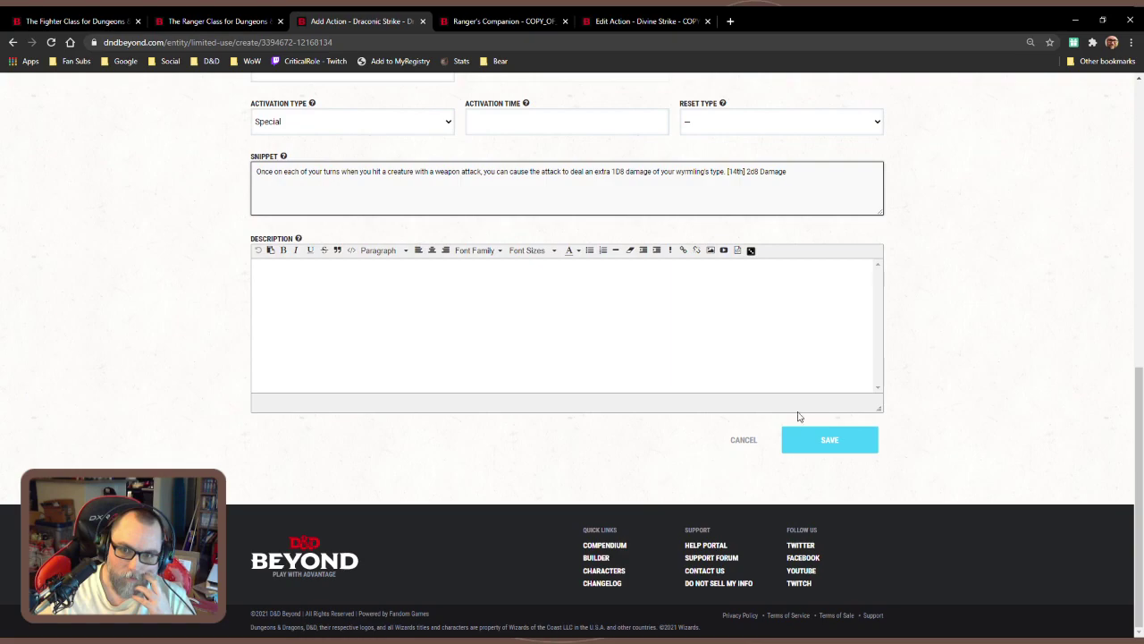
click(830, 440)
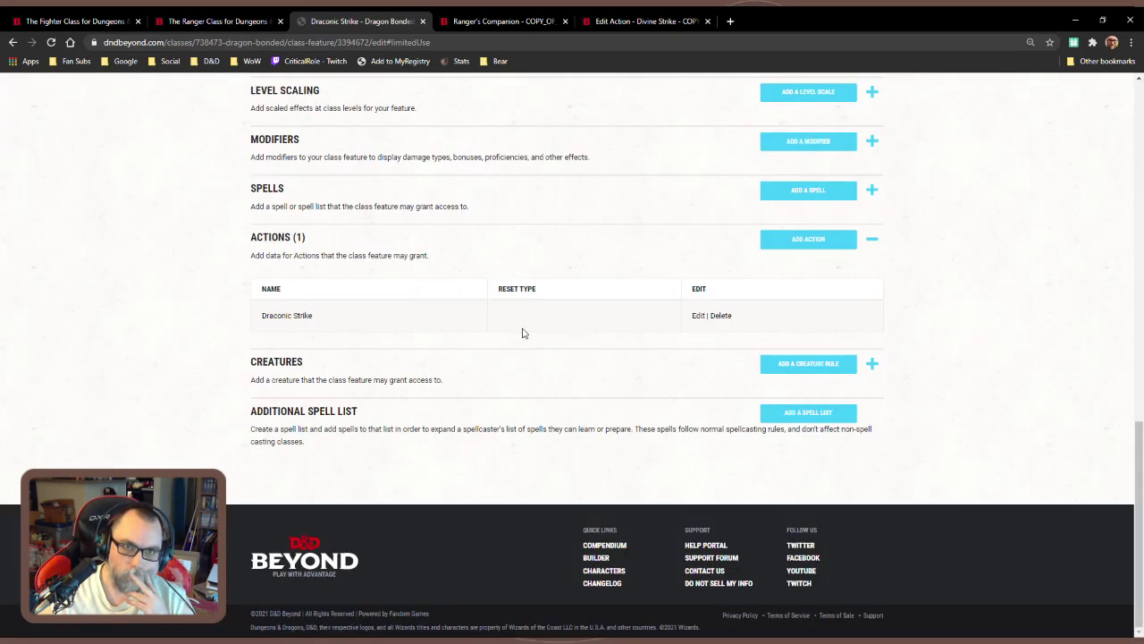
Leave the Divine Strike action without saving and examine the Divine Strike feature's settings, level scaling, modifiers and other sections
scroll(554, 426, up, 2)
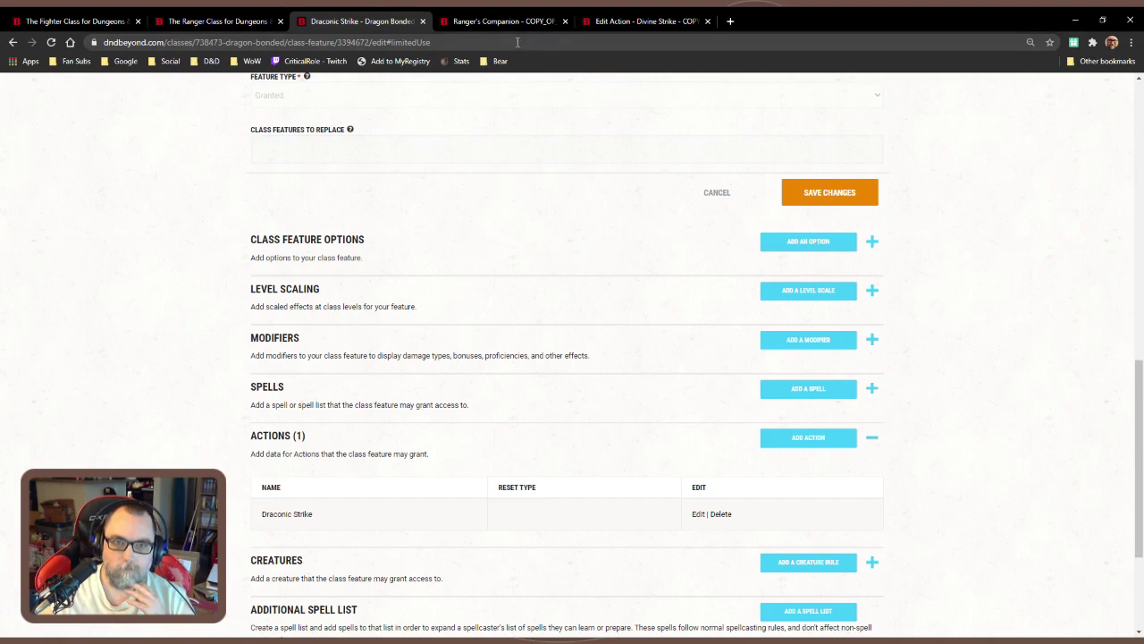
click(643, 21)
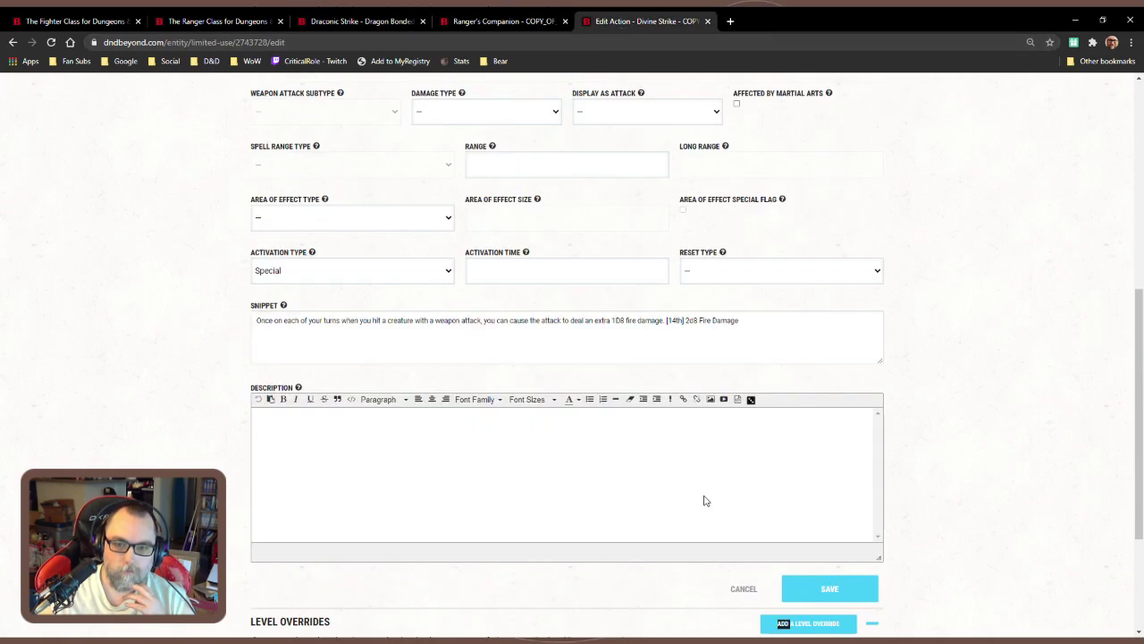
click(742, 589)
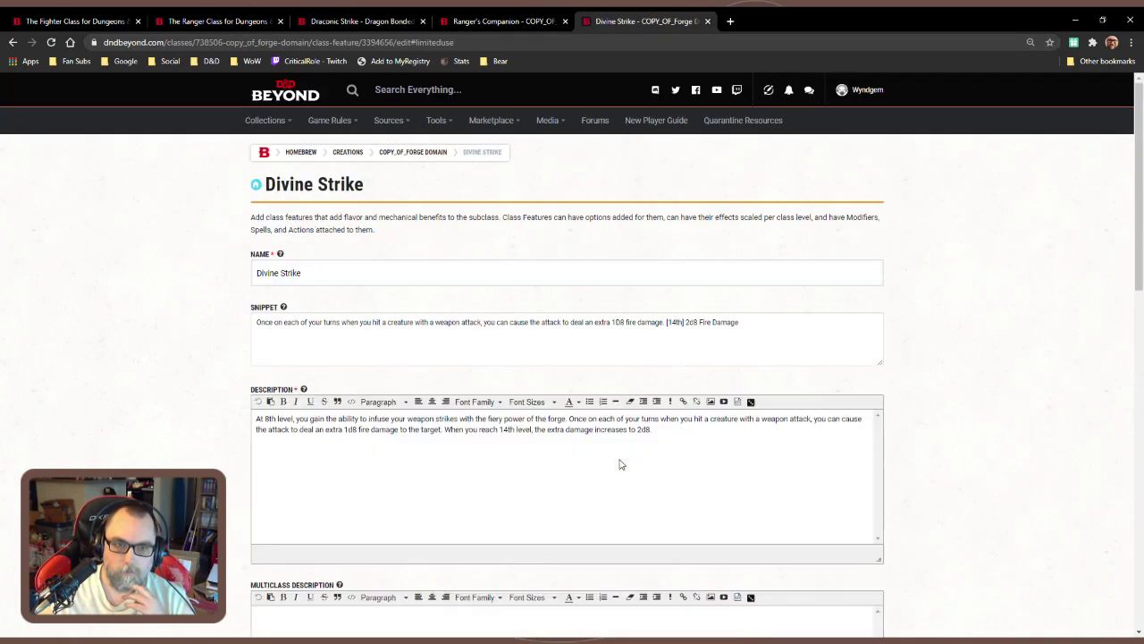
scroll(621, 464, down, 7)
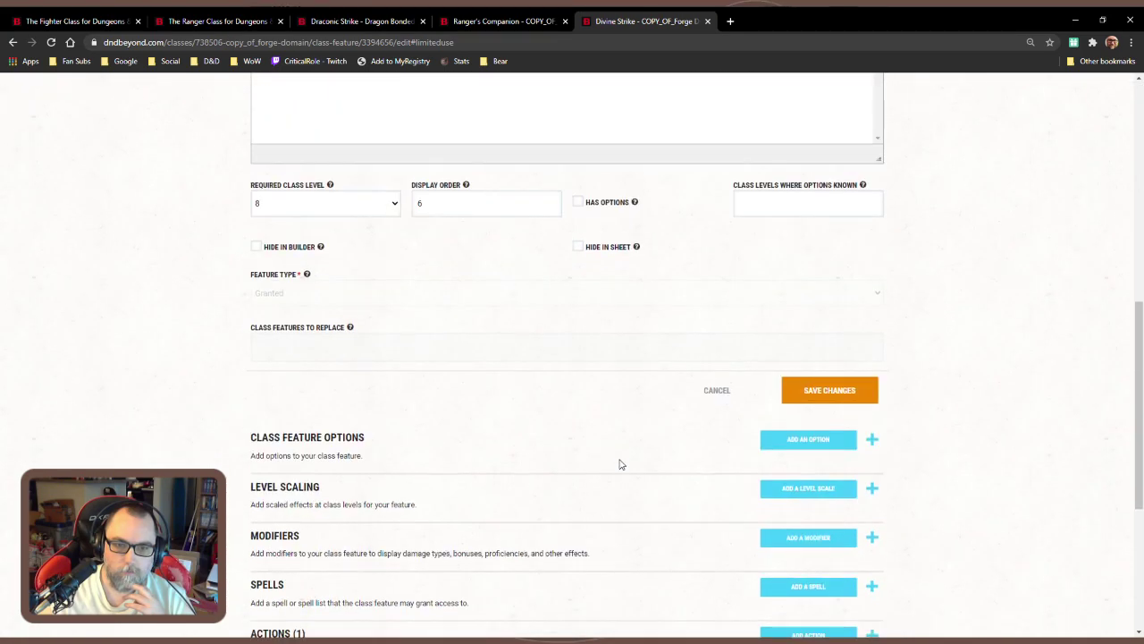
scroll(621, 464, down, 2)
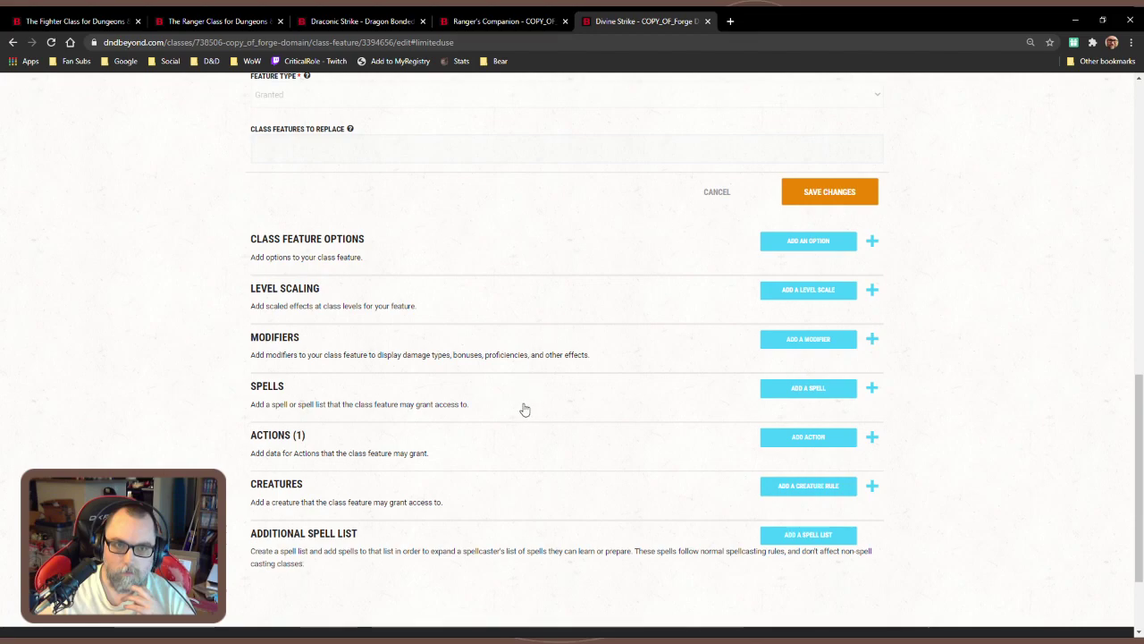
scroll(525, 410, up, 4)
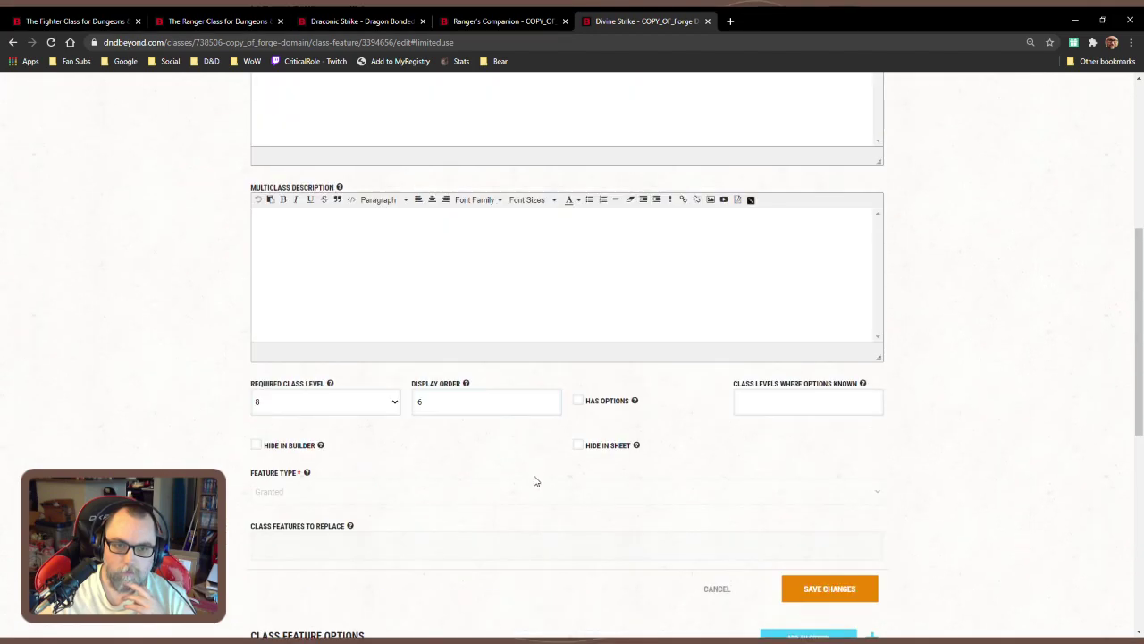
scroll(534, 481, down, 2)
Return to the Draconic Strike feature, review its settings and save its changes
key(ctrl+shift+Tab)
key(ctrl+shift+Tab)
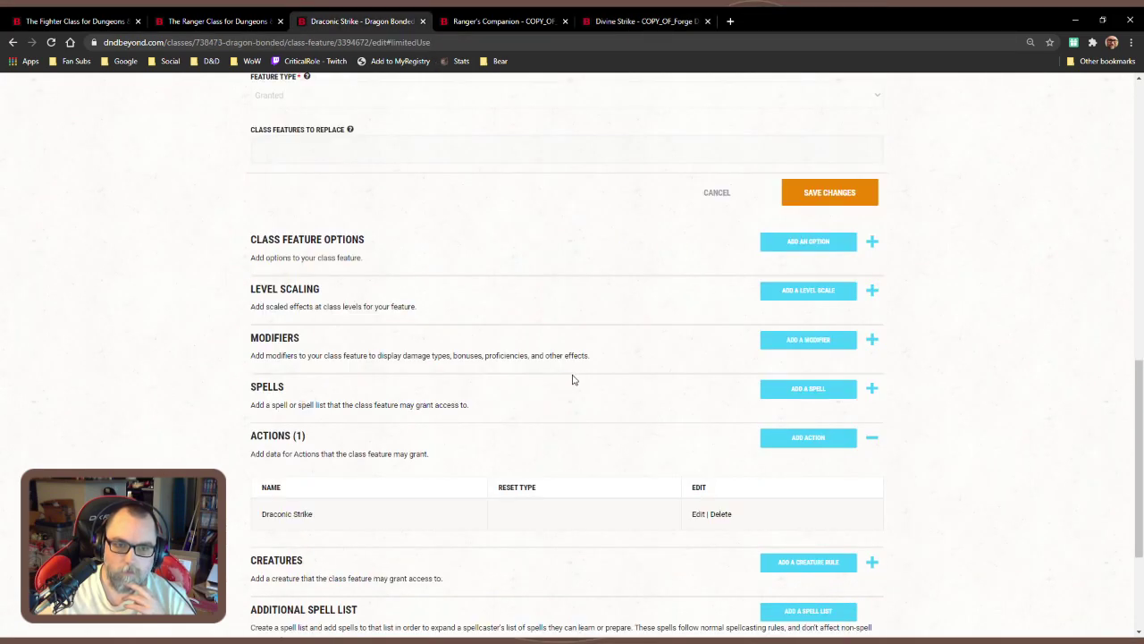
scroll(570, 387, down, 1)
scroll(820, 401, up, 3)
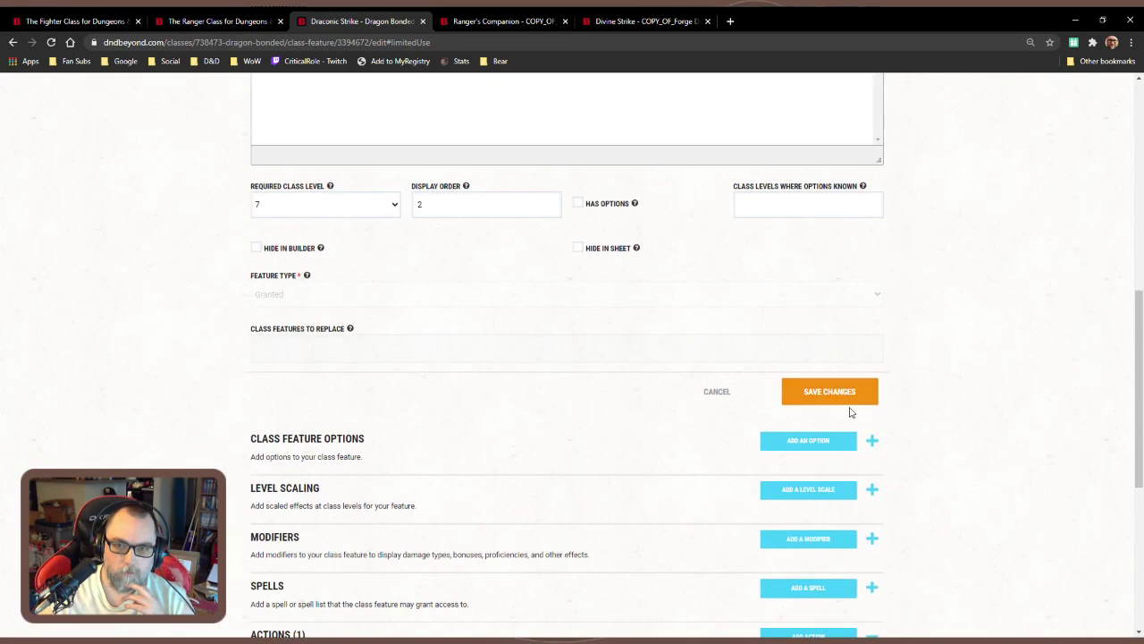
click(836, 394)
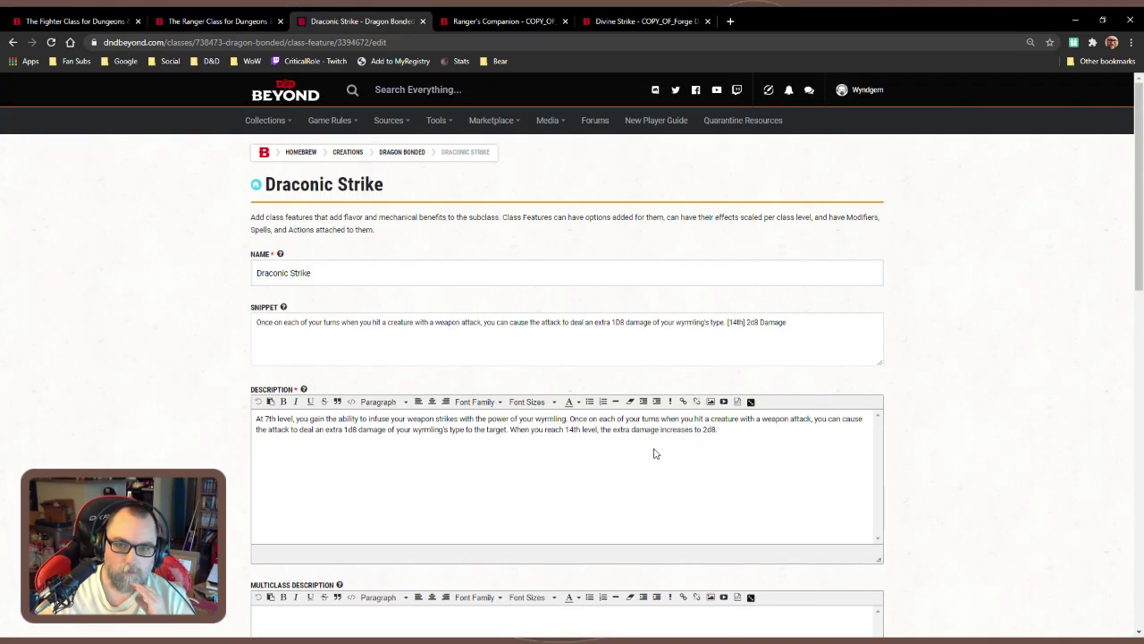
scroll(518, 313, down, 4)
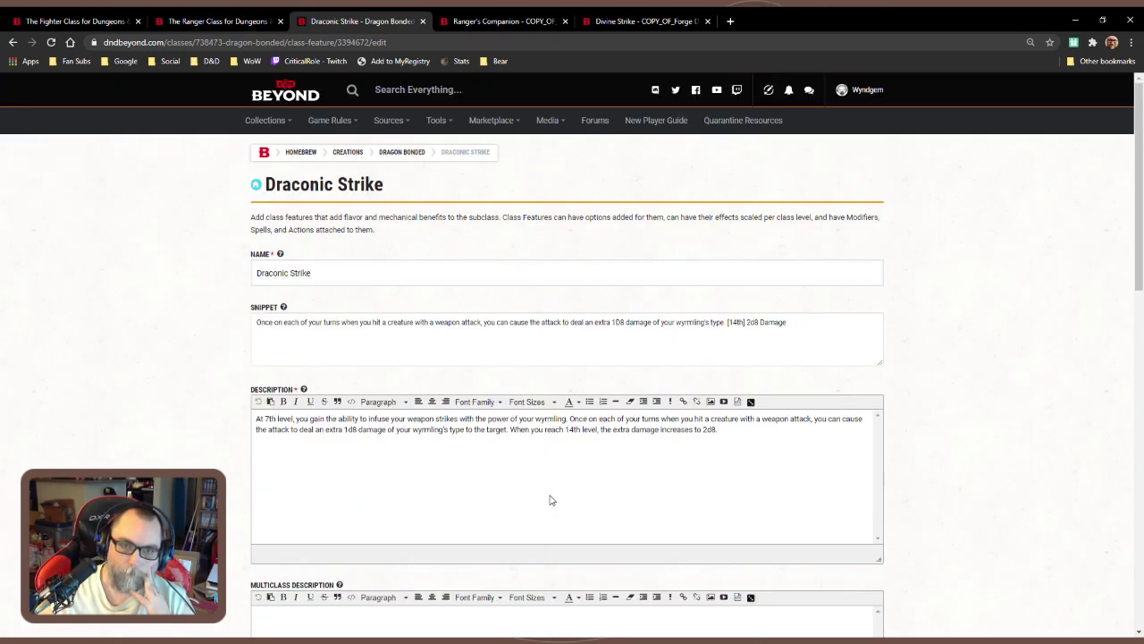
Look over the Draconic Strike feature's text and settings, and return to the Dragon Bonded subclass overview
scroll(549, 501, down, 6)
scroll(687, 411, up, 2)
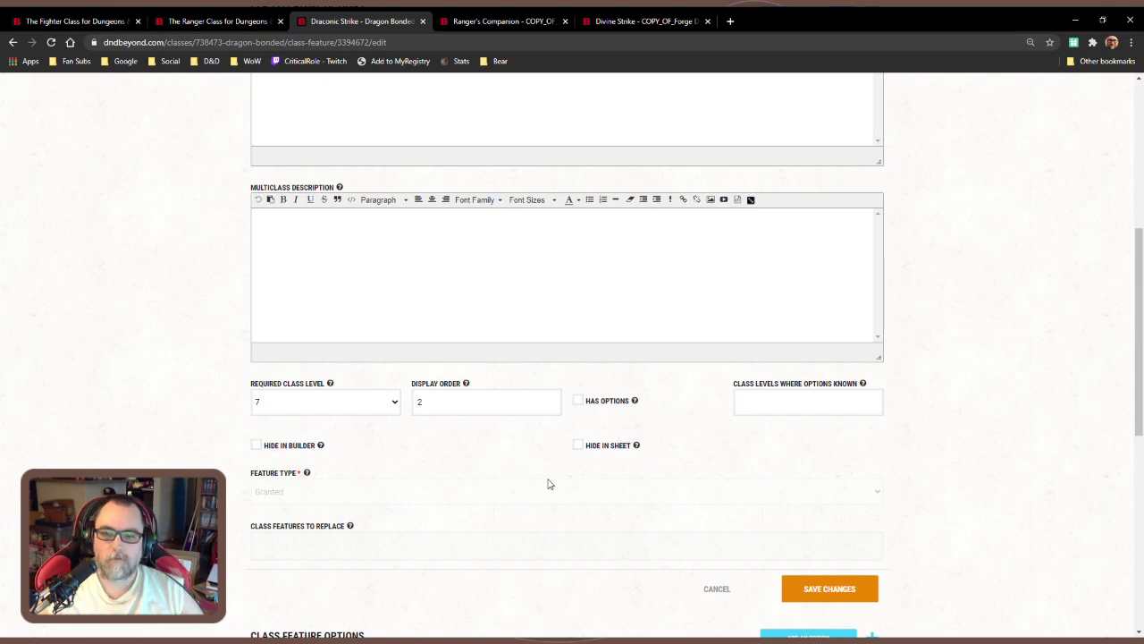
scroll(746, 519, up, 5)
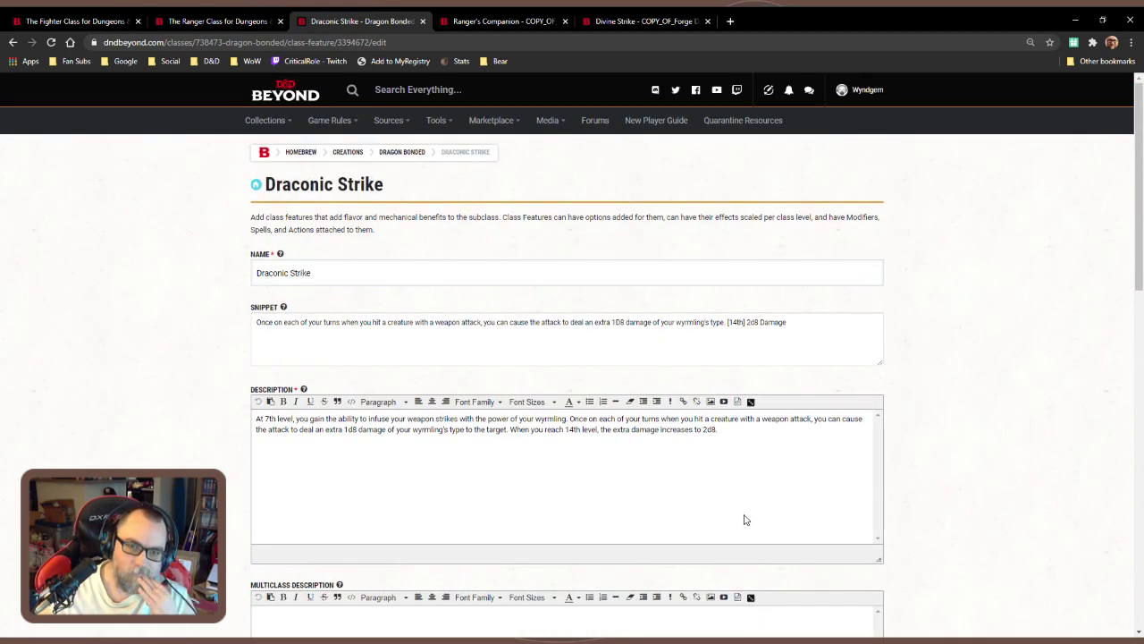
scroll(664, 493, down, 4)
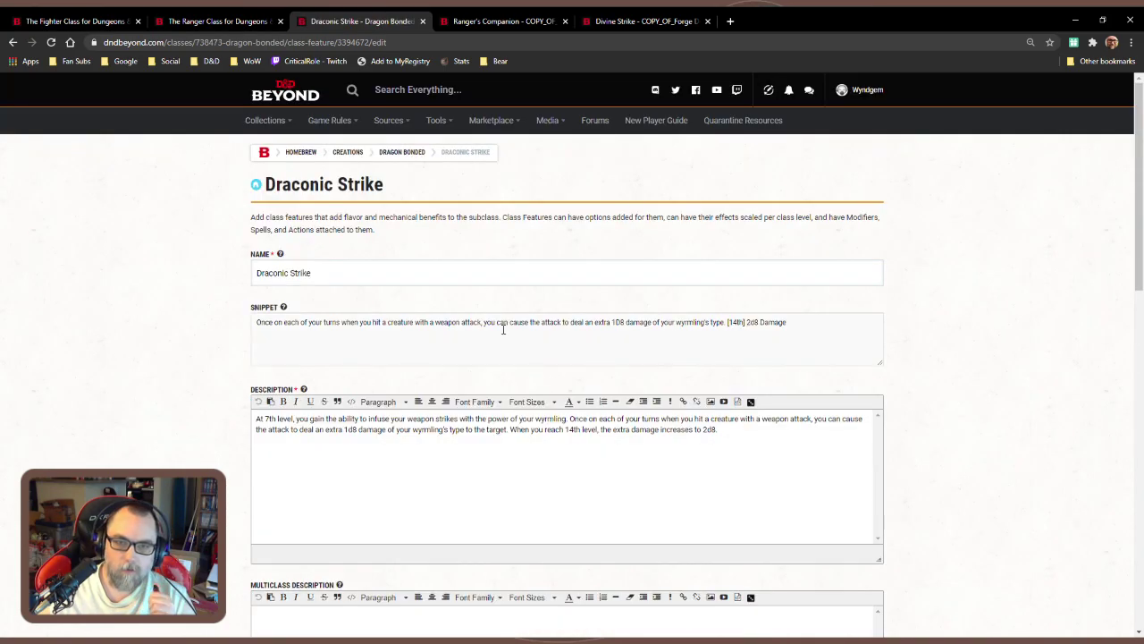
click(405, 153)
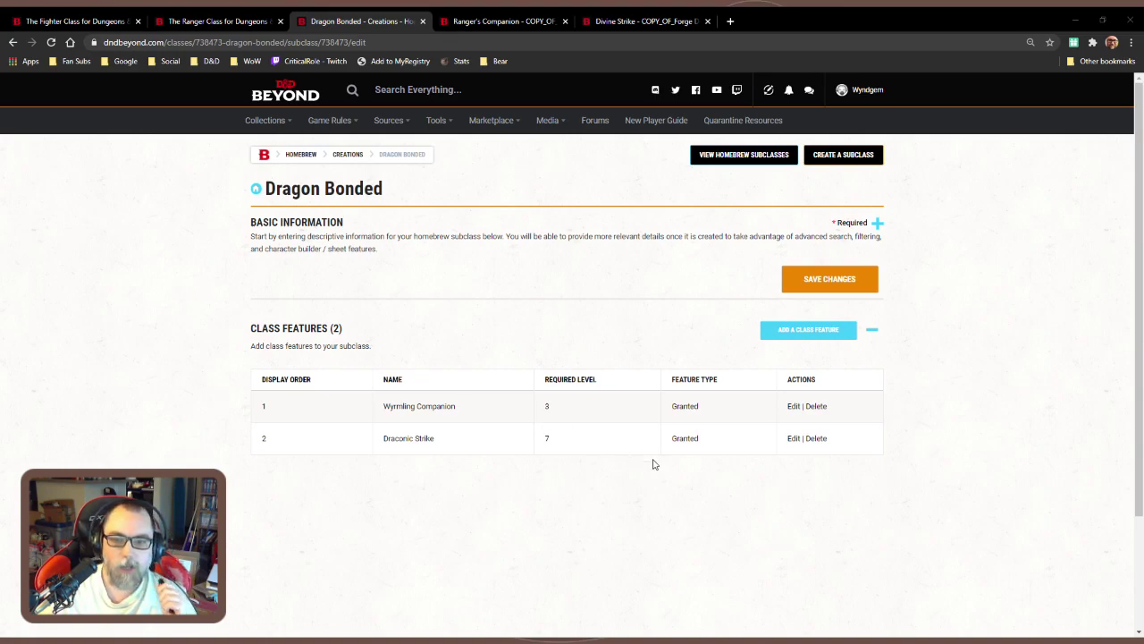
Reopen the Draconic Strike feature, set the 2d8 damage increase to 15th level in both snippet and description, and save
click(793, 437)
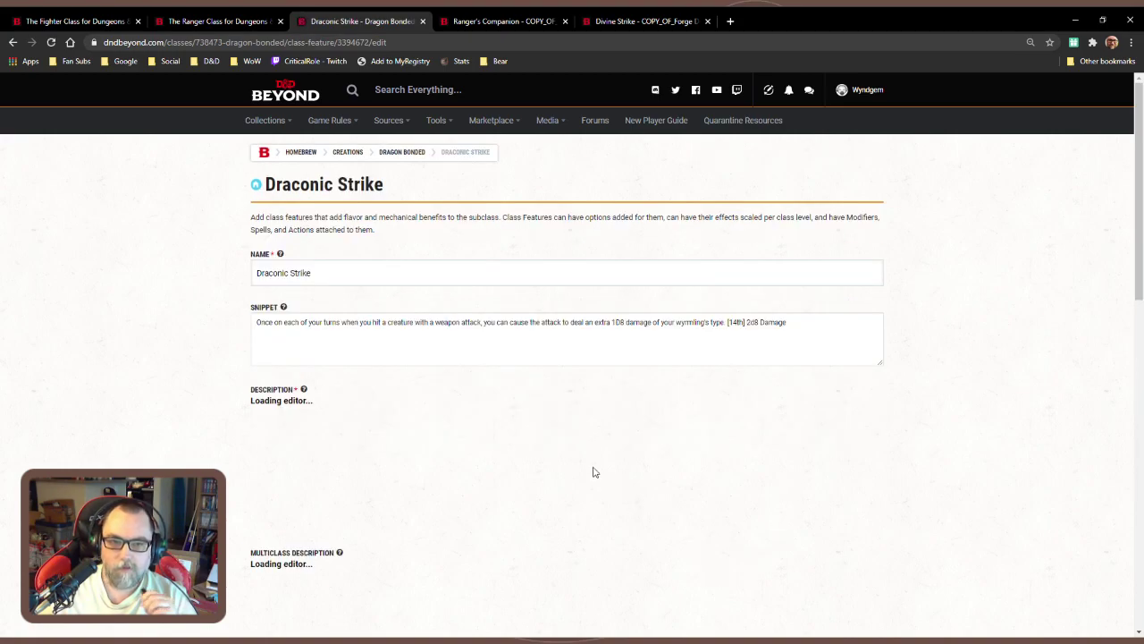
click(737, 322)
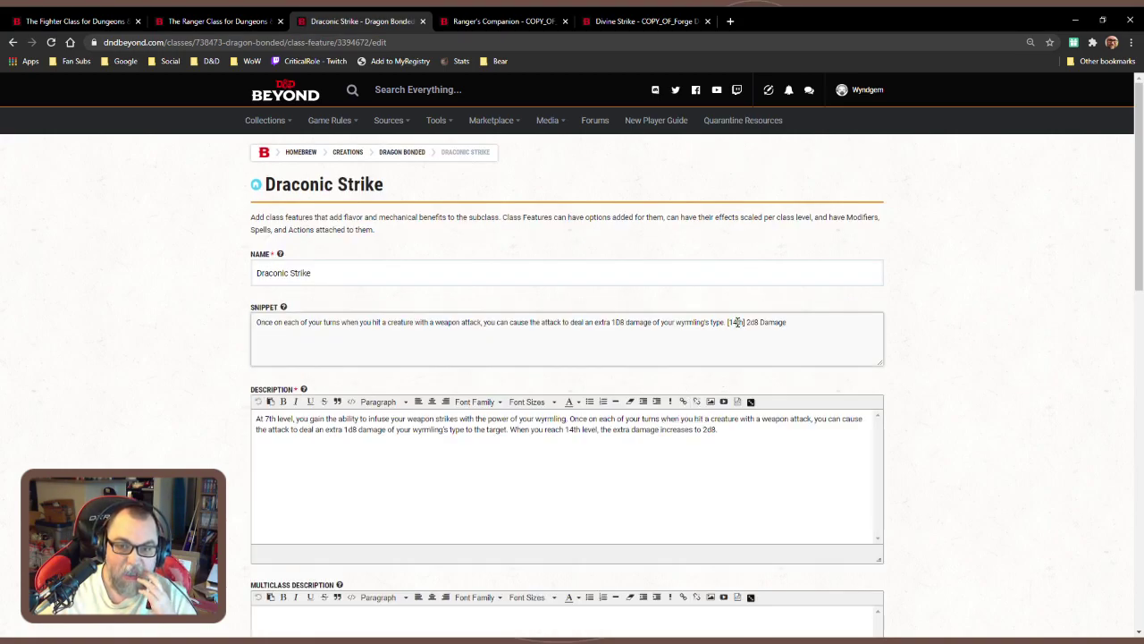
key(BackSpace)
text(5)
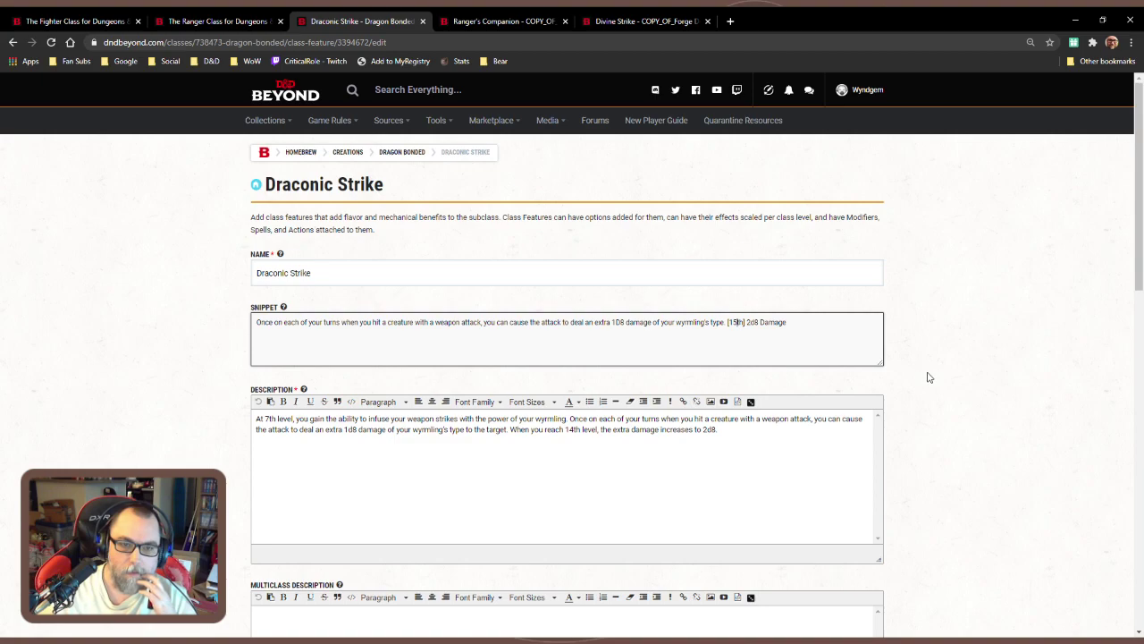
click(569, 429)
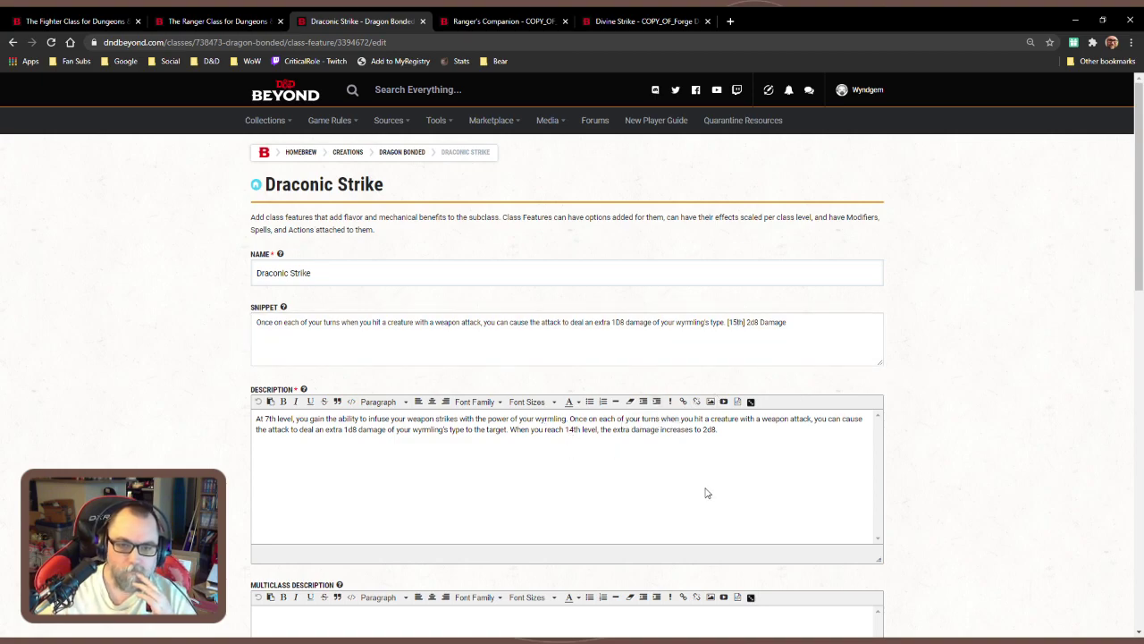
key(Delete)
text(5)
scroll(739, 471, down, 4)
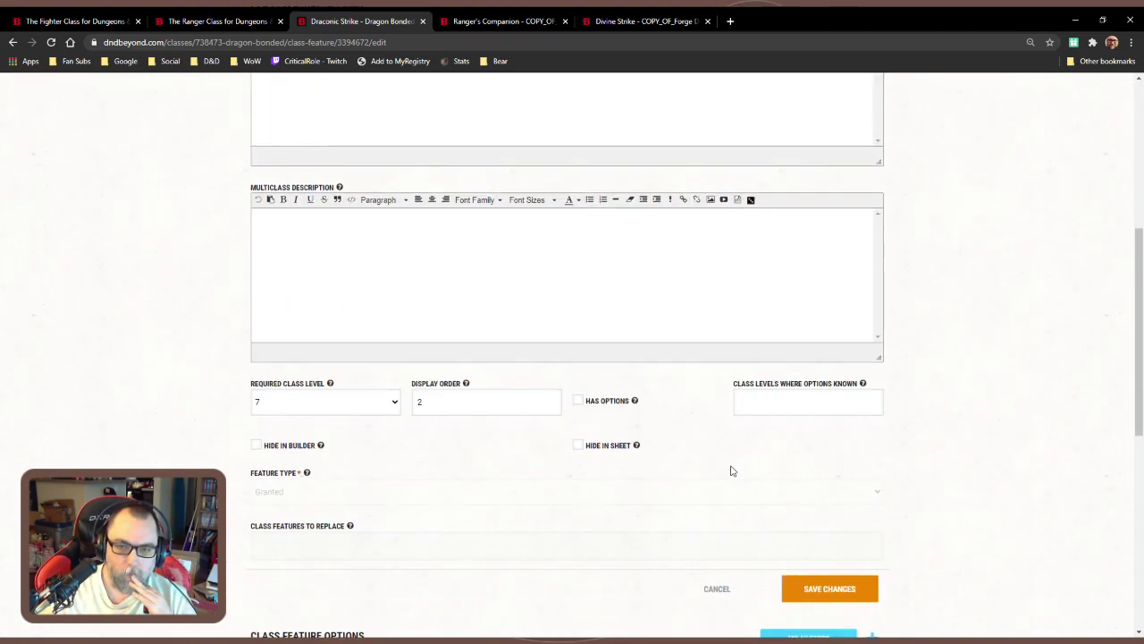
click(851, 590)
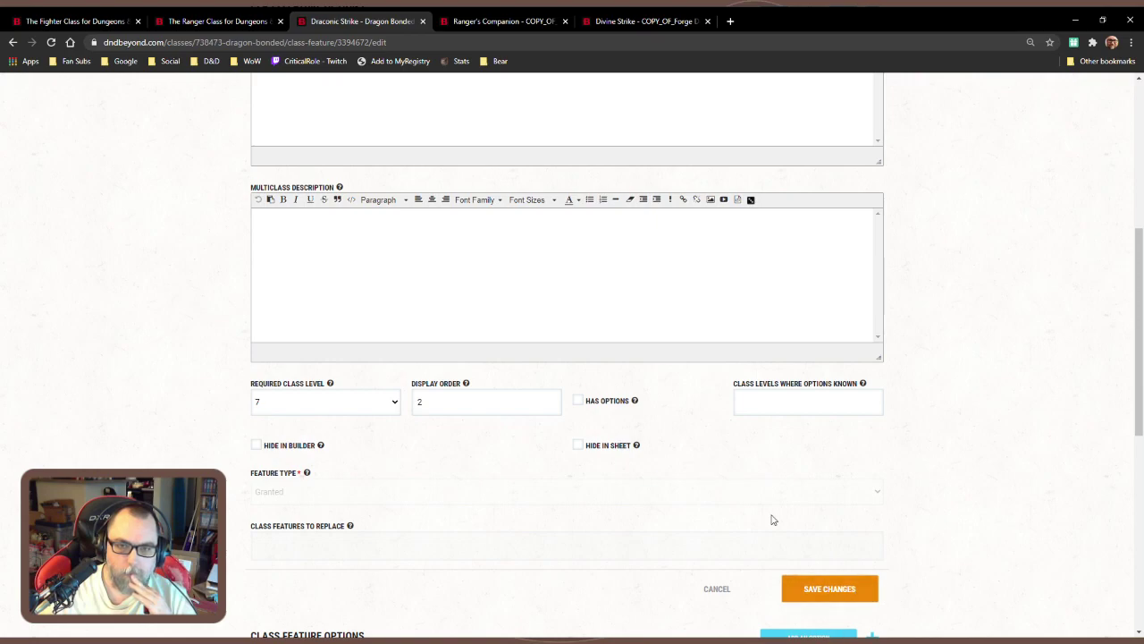
Open the feature's Draconic Strike action, set its snippet's 2d8 damage level to [15th], and save the action
scroll(672, 454, down, 2)
scroll(671, 454, down, 8)
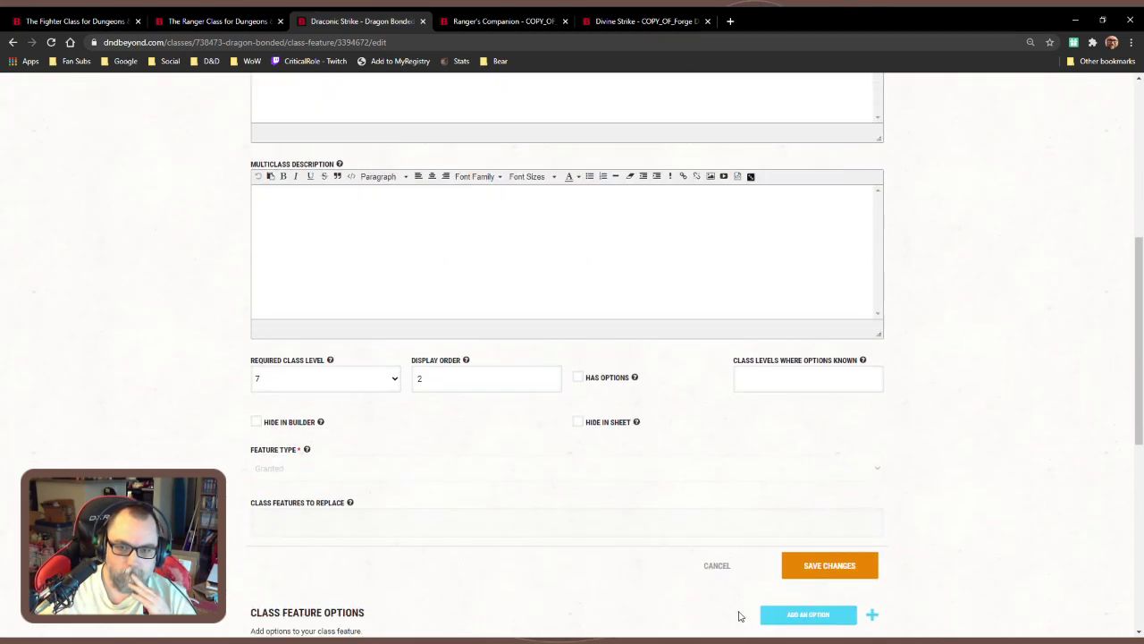
click(541, 342)
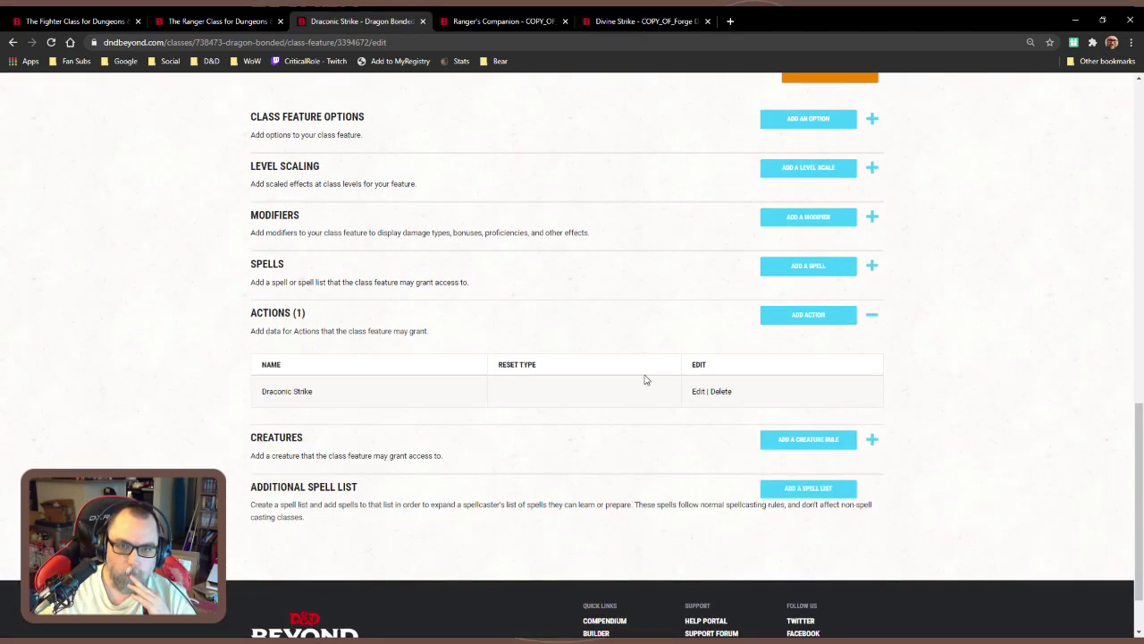
click(695, 393)
scroll(748, 462, down, 7)
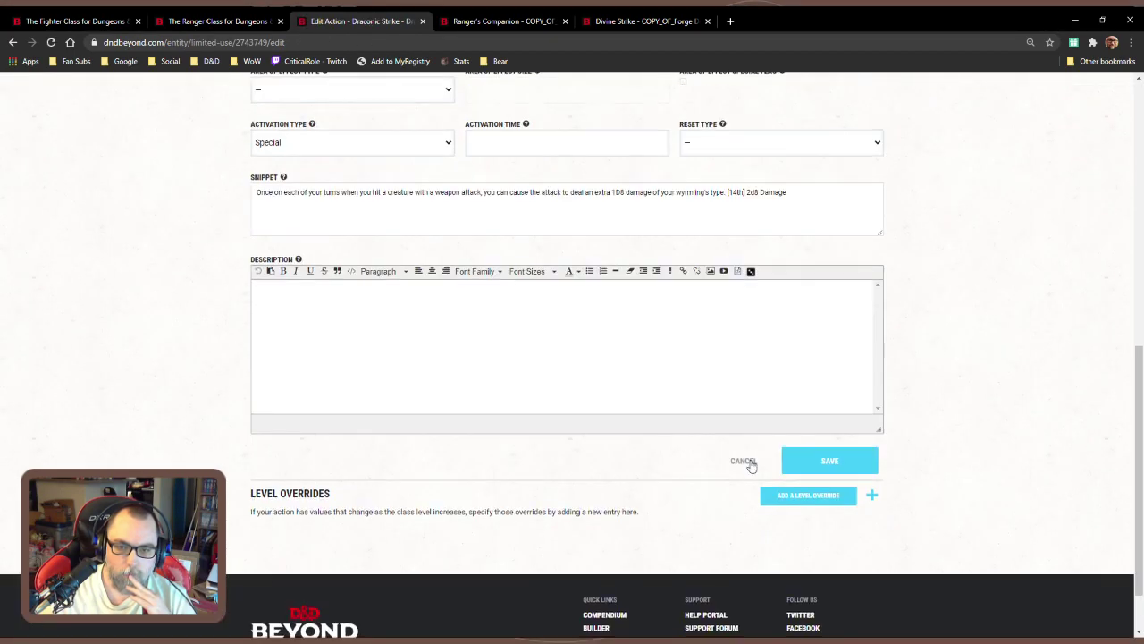
click(738, 192)
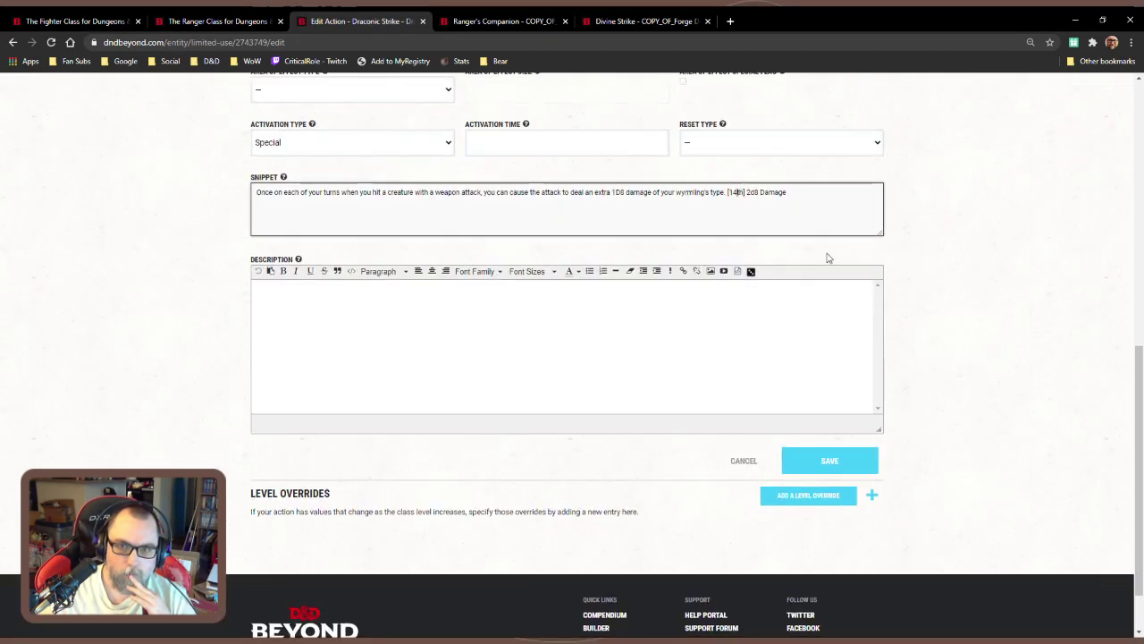
key(BackSpace)
text(15)
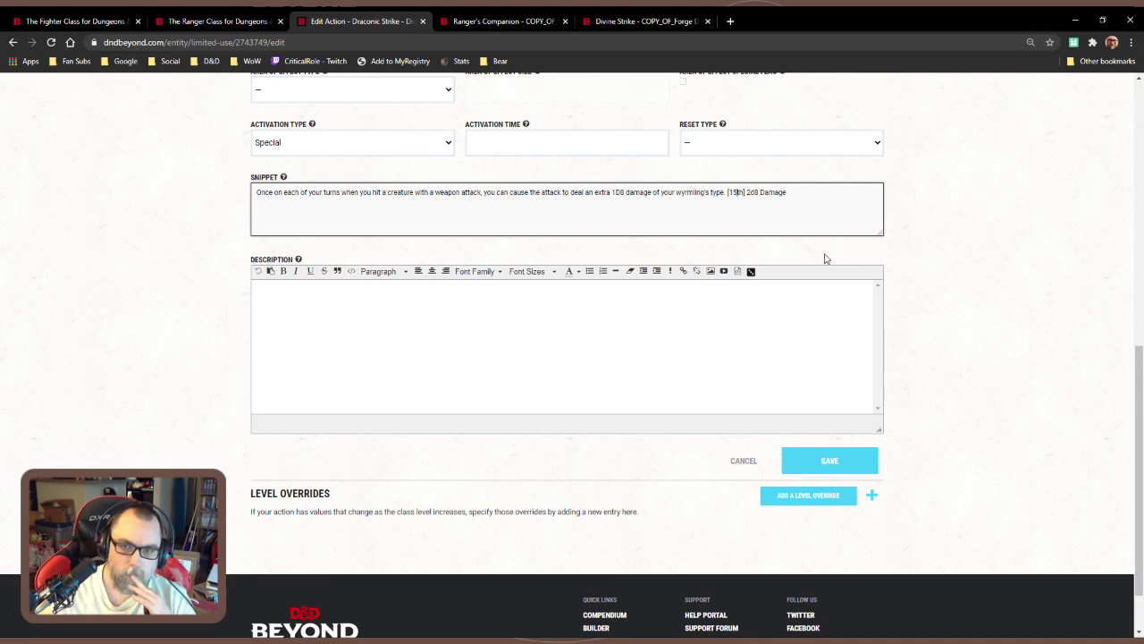
click(835, 465)
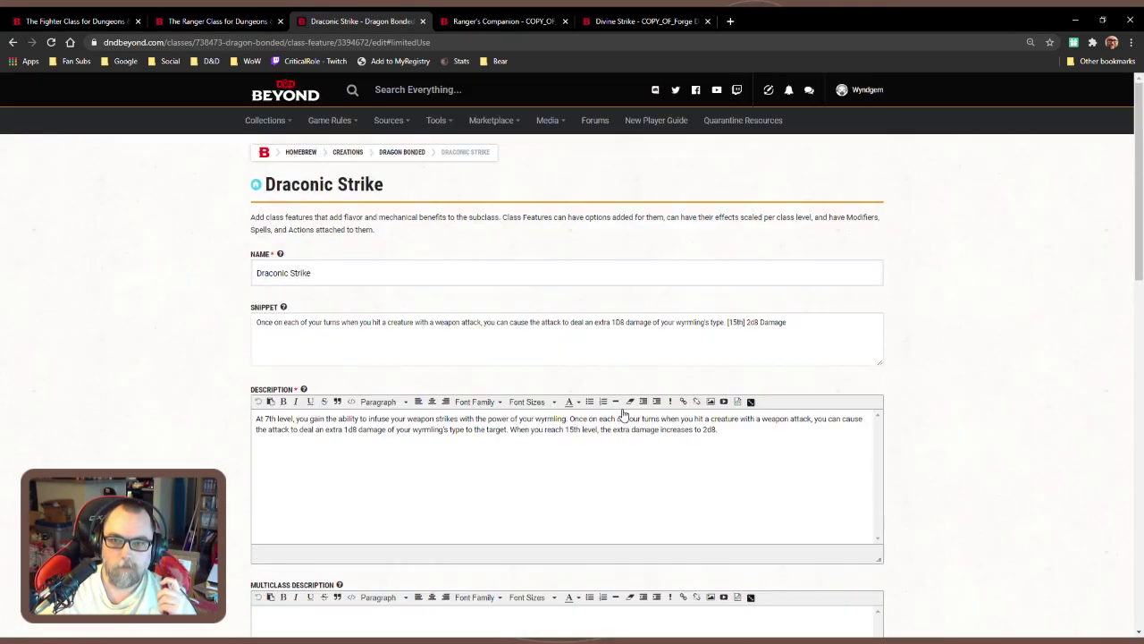
Save the Draconic Strike feature again, review it, and return to the Dragon Bonded subclass overview
scroll(680, 380, down, 15)
scroll(688, 384, up, 3)
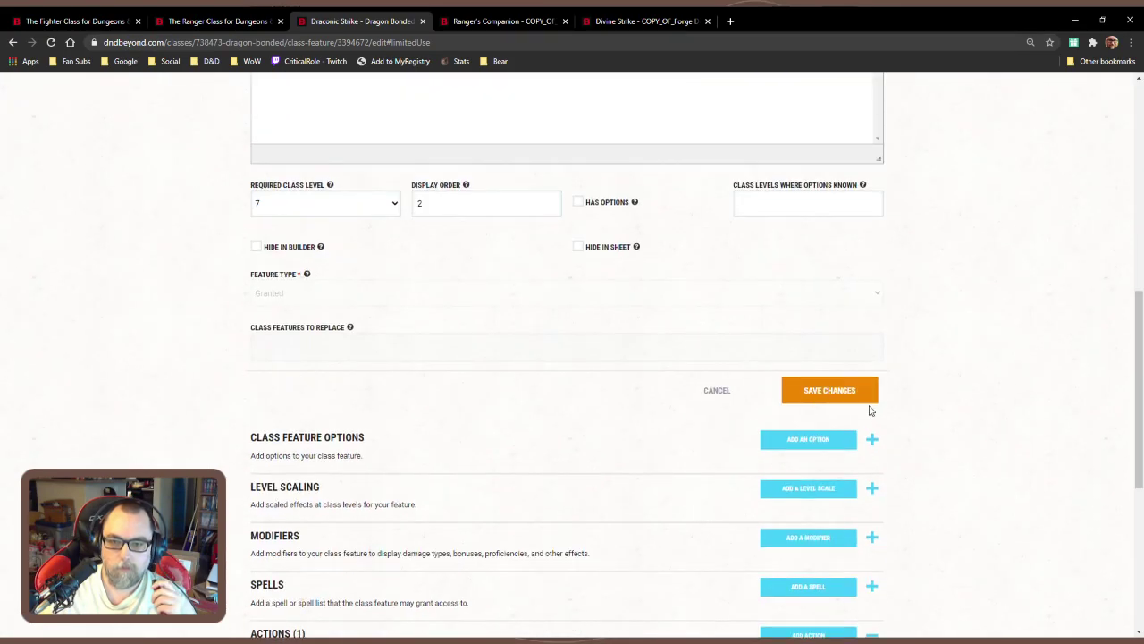
click(827, 393)
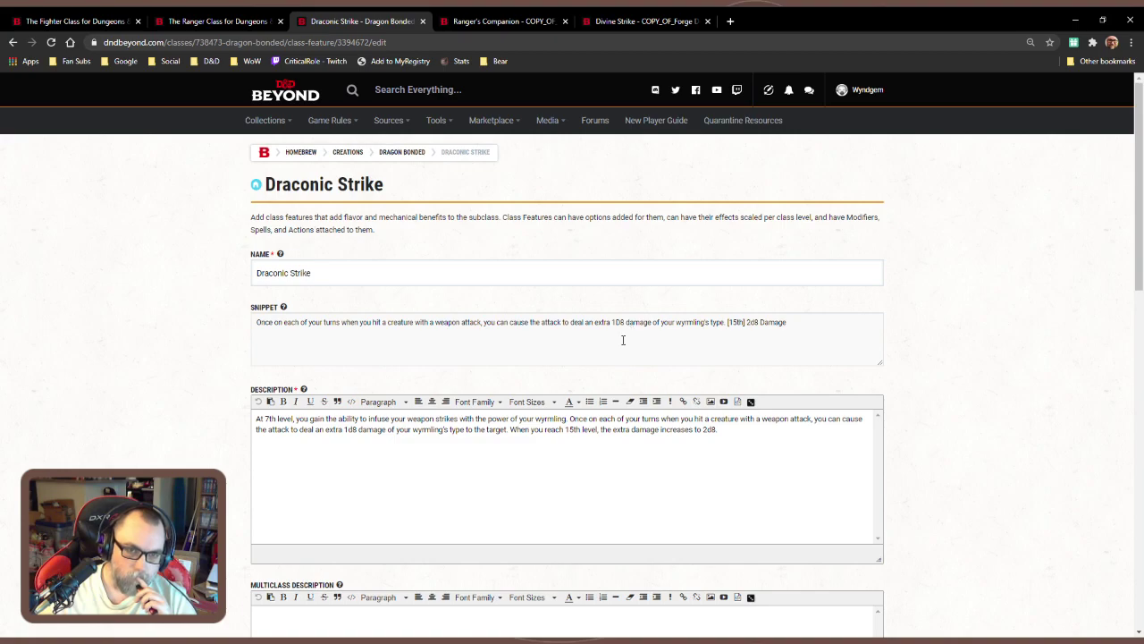
scroll(563, 478, down, 5)
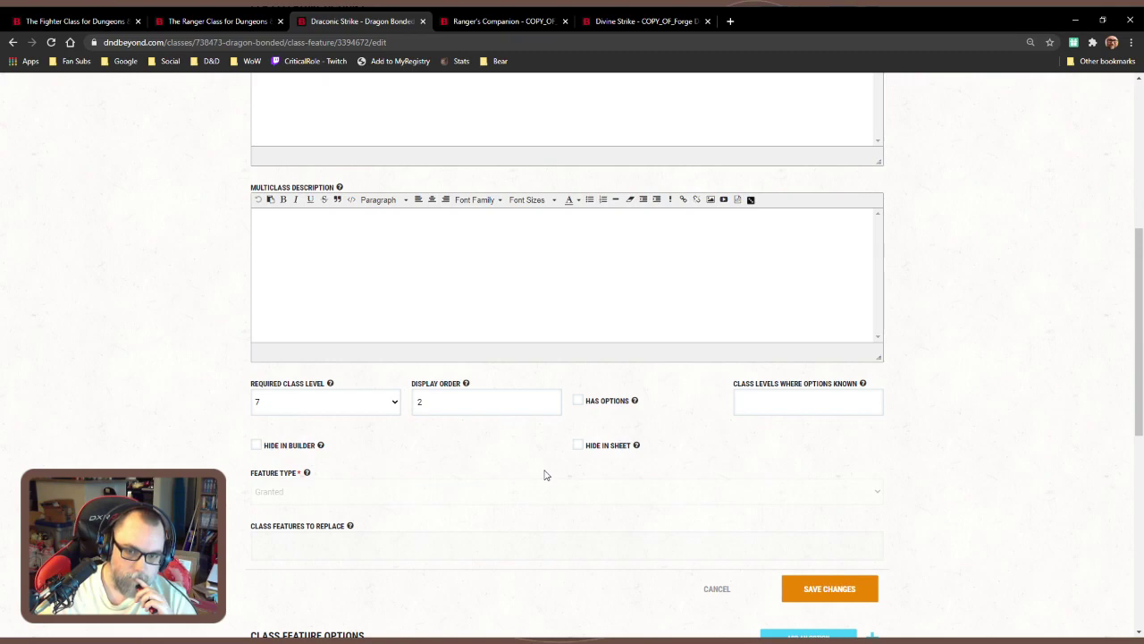
scroll(567, 475, up, 5)
click(396, 159)
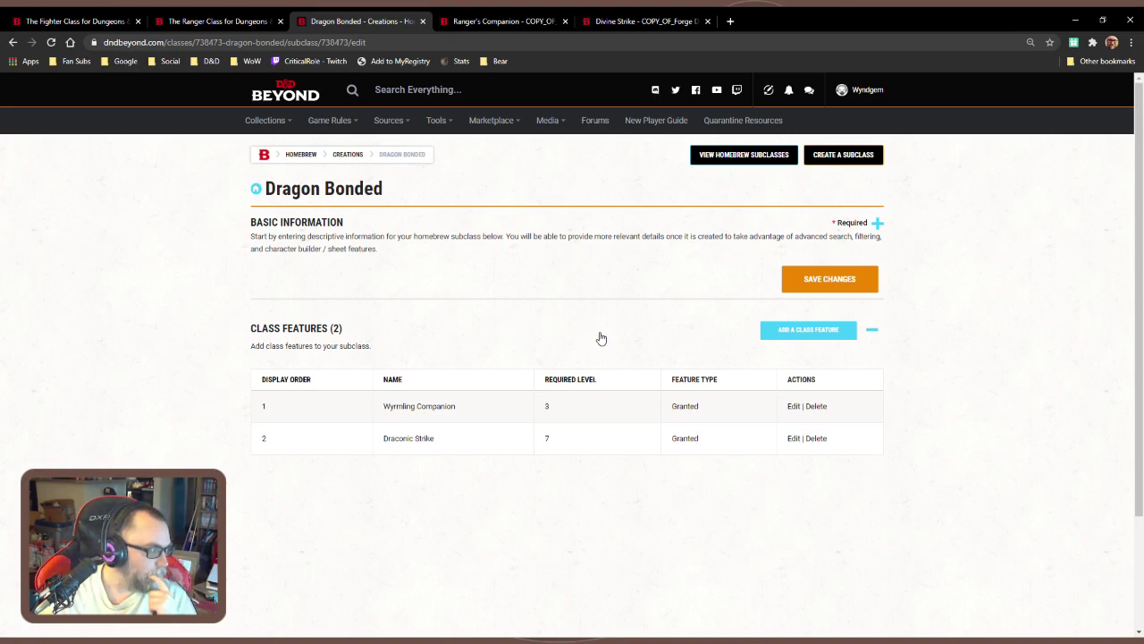
Examine the copied Ranger's Companion feature and the Beast Master's higher-level features on the Ranger class page
click(485, 23)
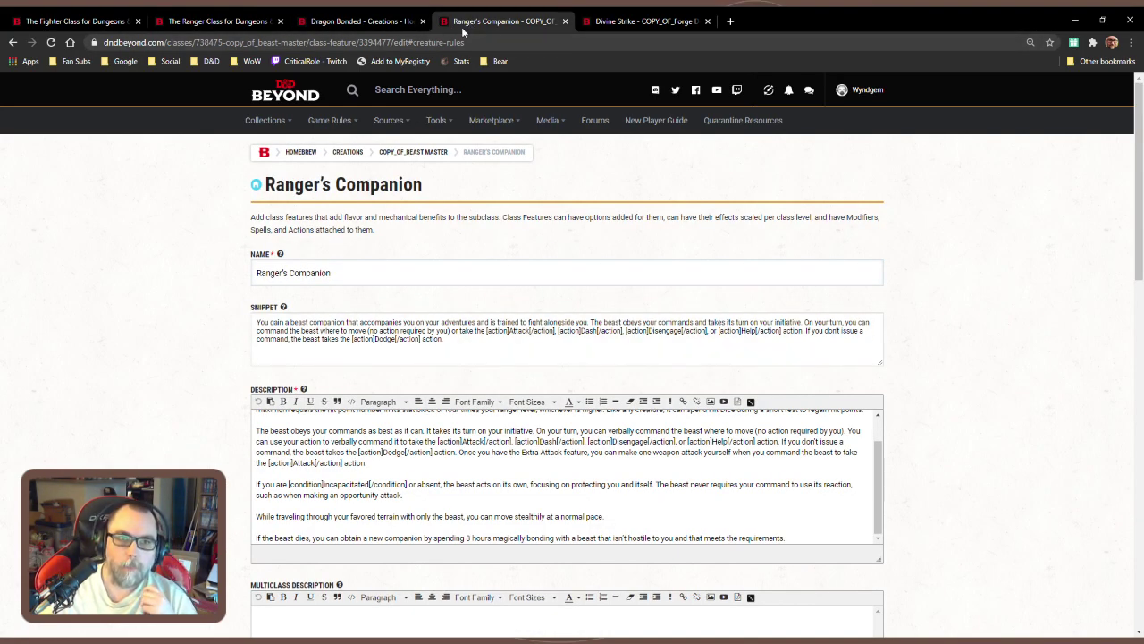
scroll(499, 287, down, 2)
scroll(843, 365, up, 4)
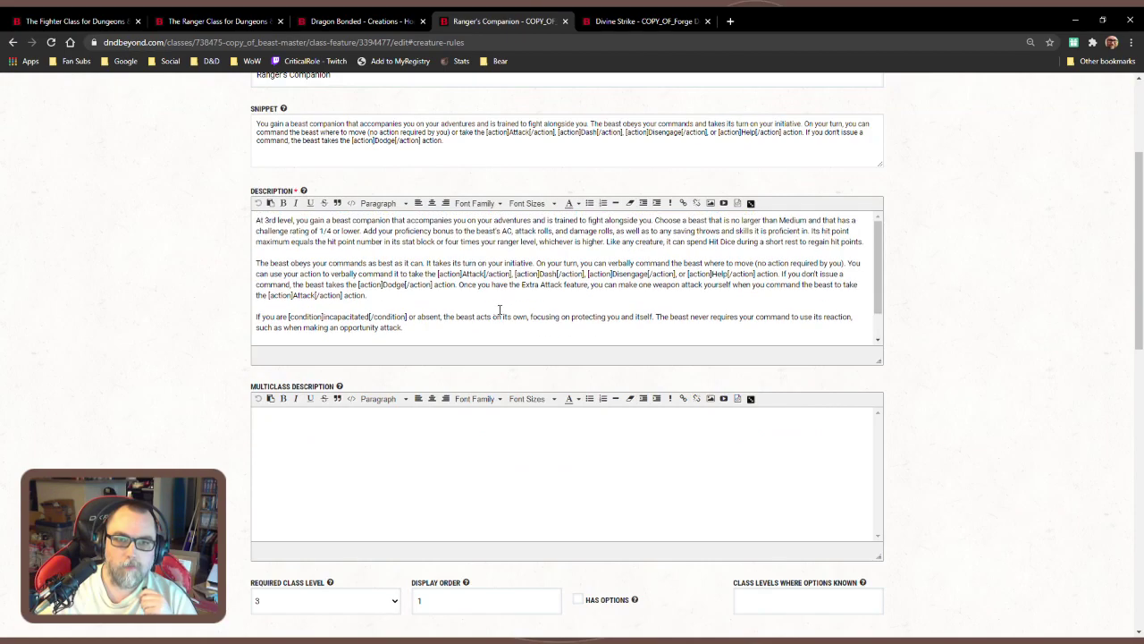
key(ctrl+2)
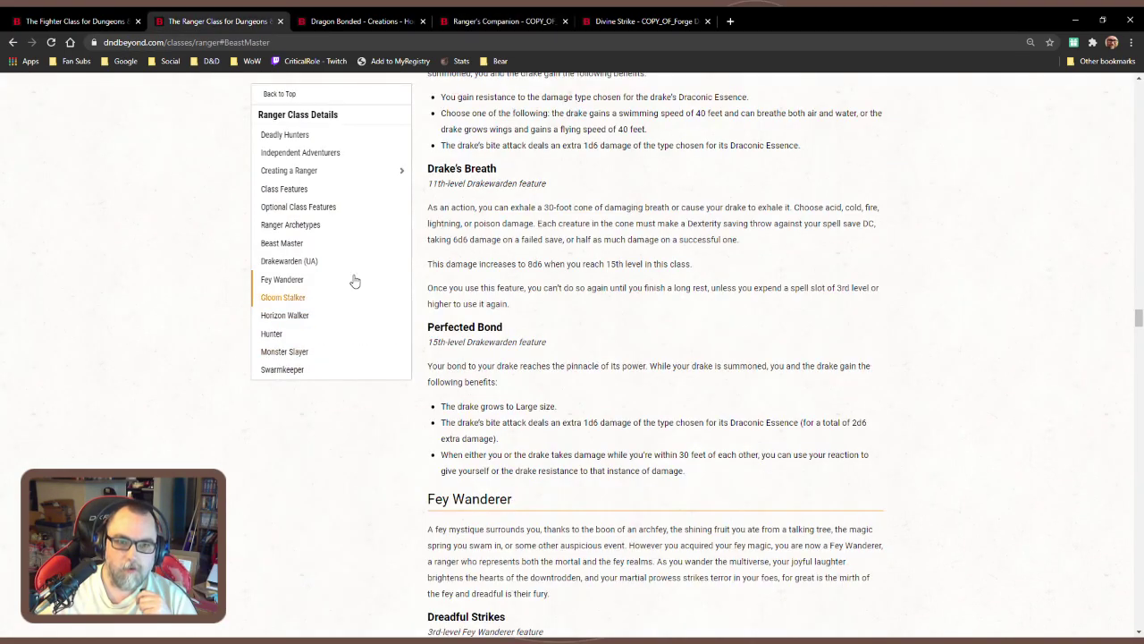
click(295, 243)
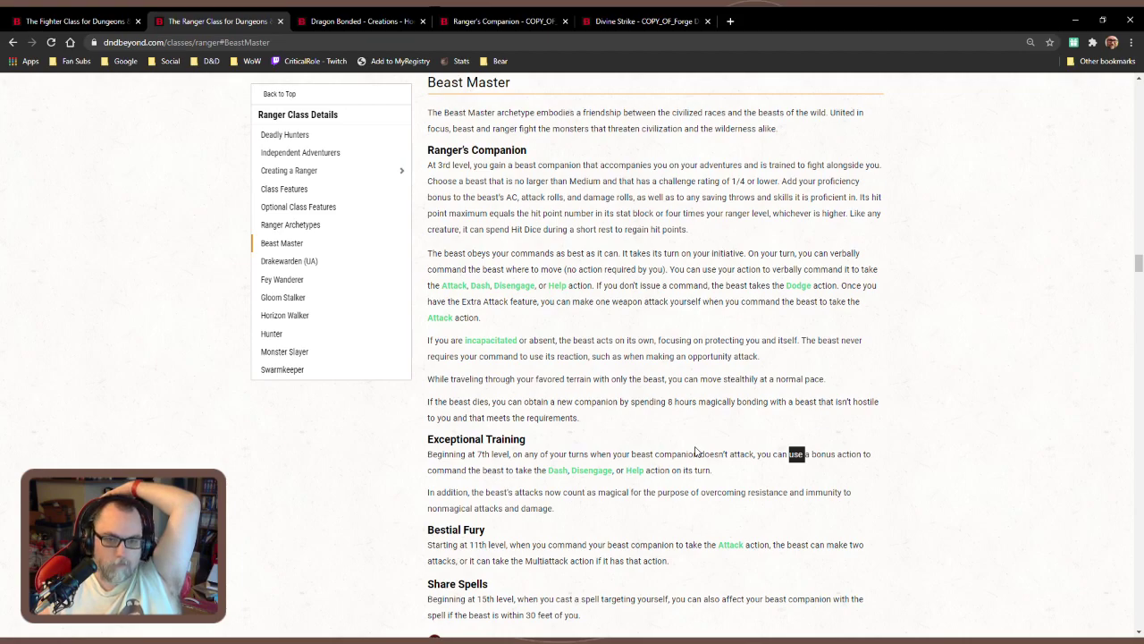
scroll(555, 351, down, 2)
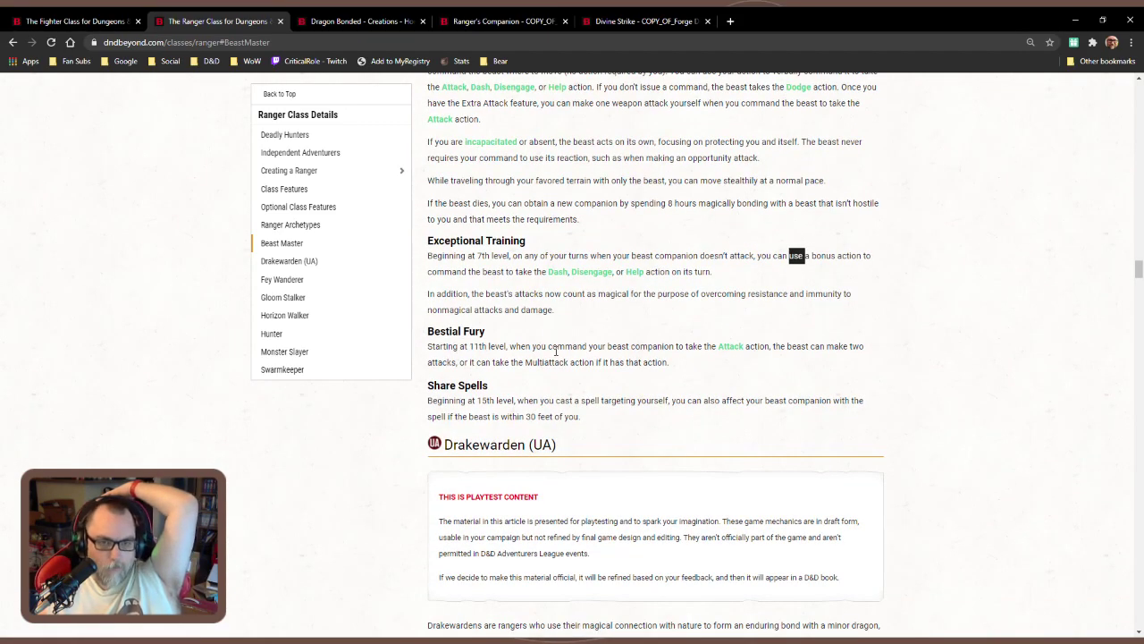
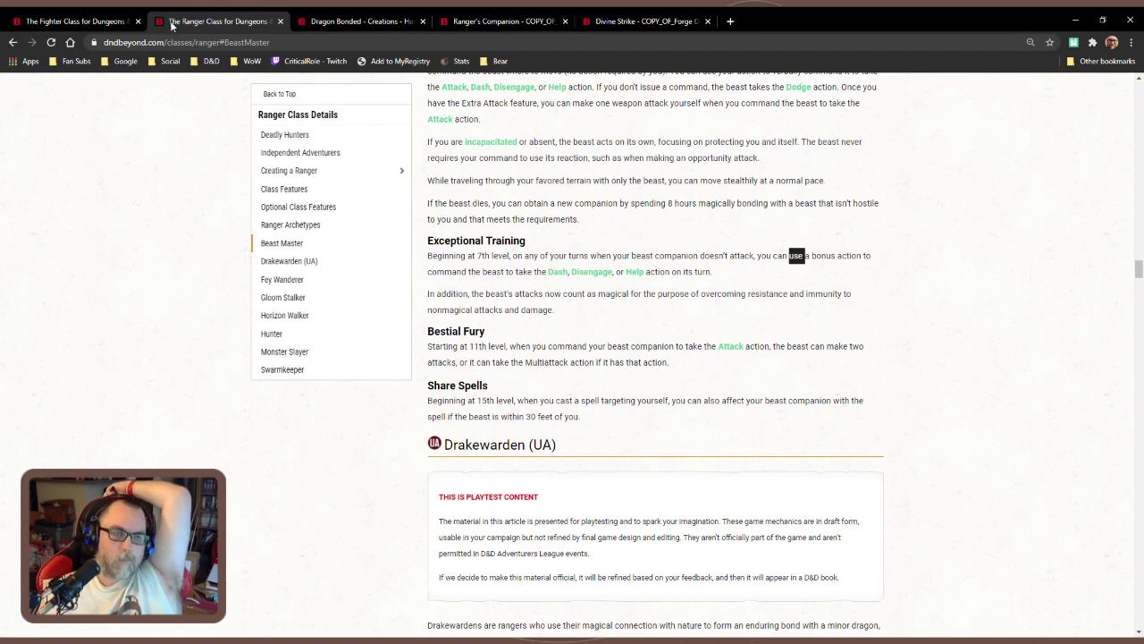
Examine the Arcane Archer's feature levels and shot options on the Fighter class page
click(79, 21)
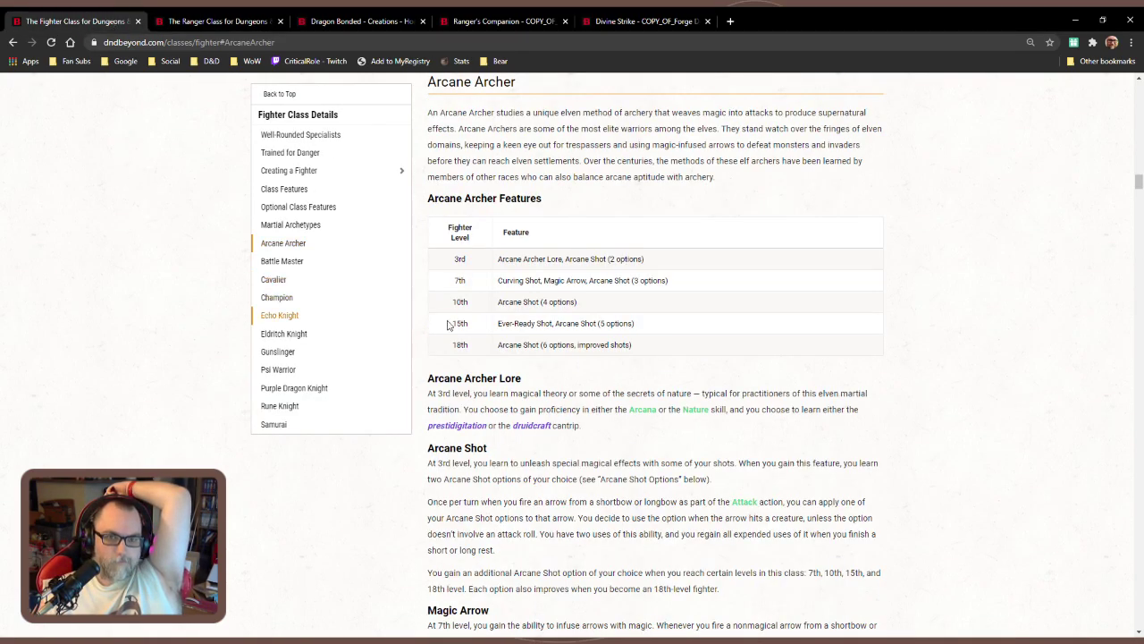
scroll(620, 319, down, 2)
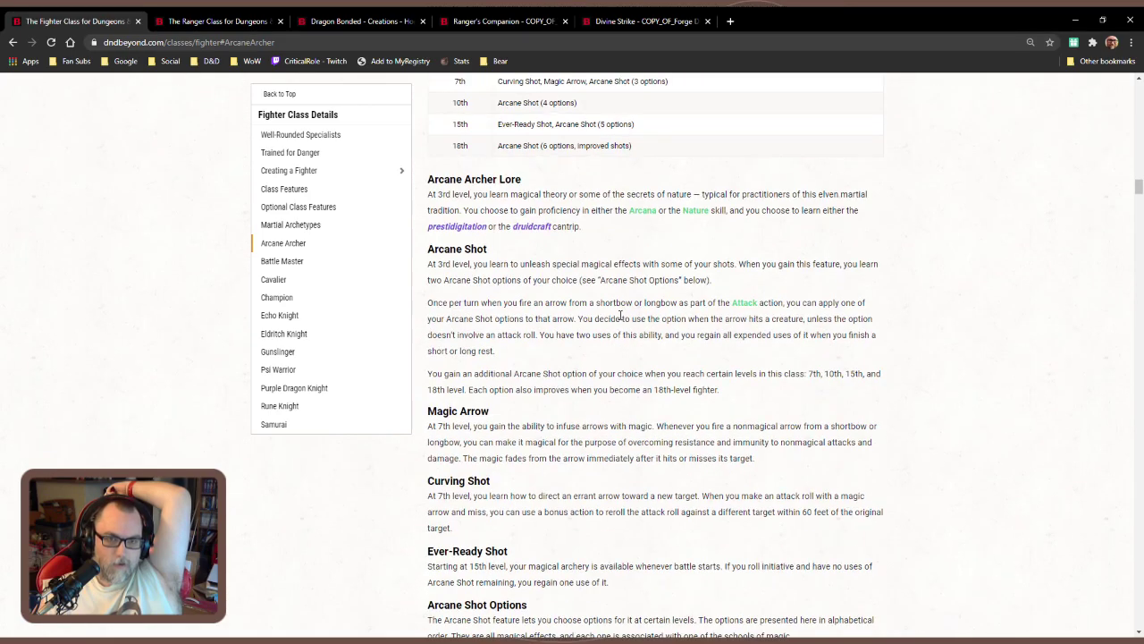
scroll(620, 319, up, 2)
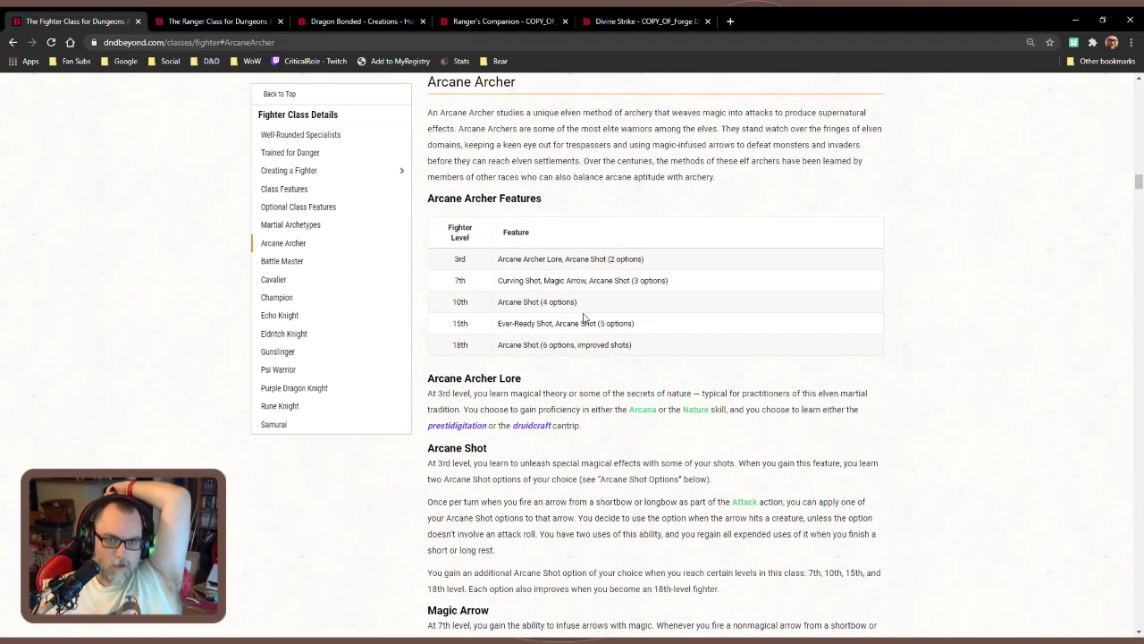
scroll(581, 317, down, 6)
scroll(582, 317, down, 6)
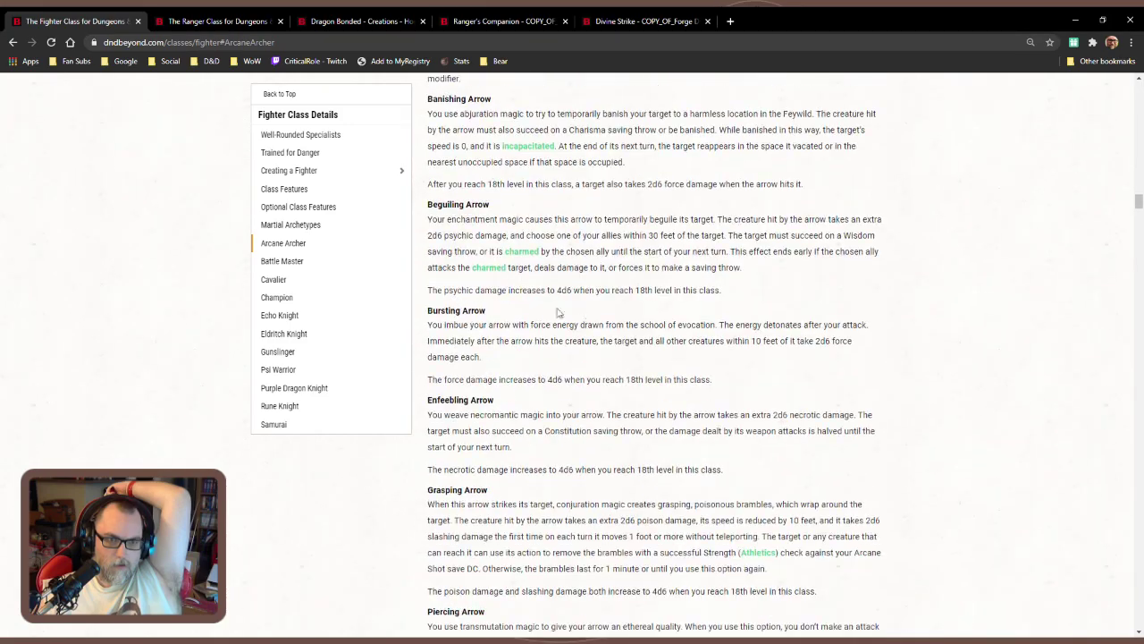
Examine the Battle Master's Combat Superiority, maneuvers and higher-level features on the Fighter class page
click(330, 273)
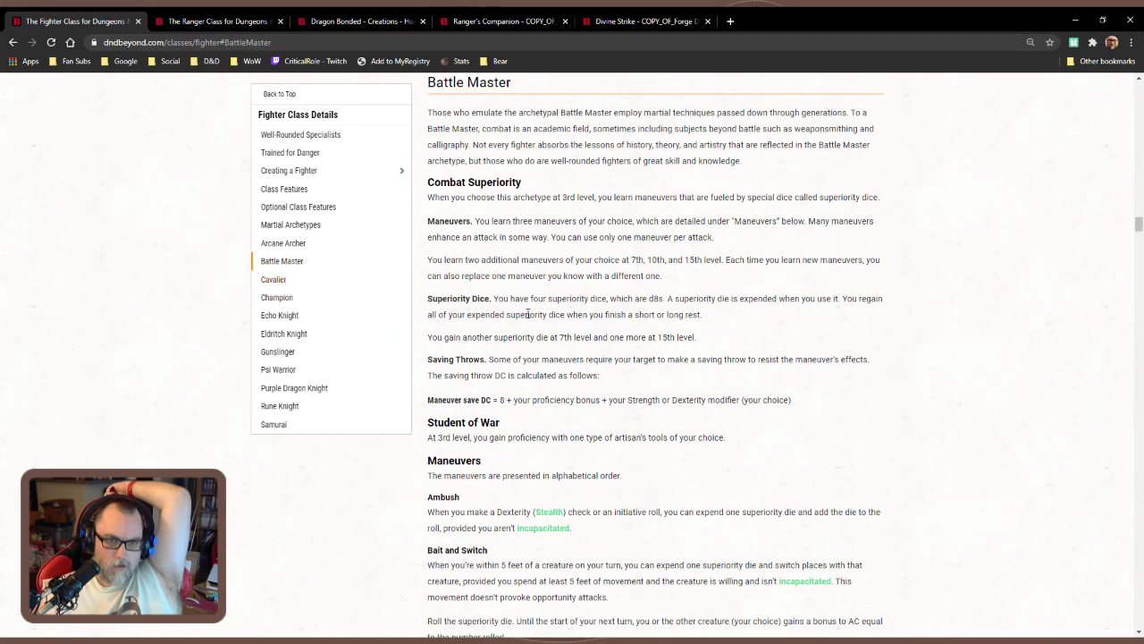
scroll(530, 313, down, 1)
scroll(529, 313, down, 7)
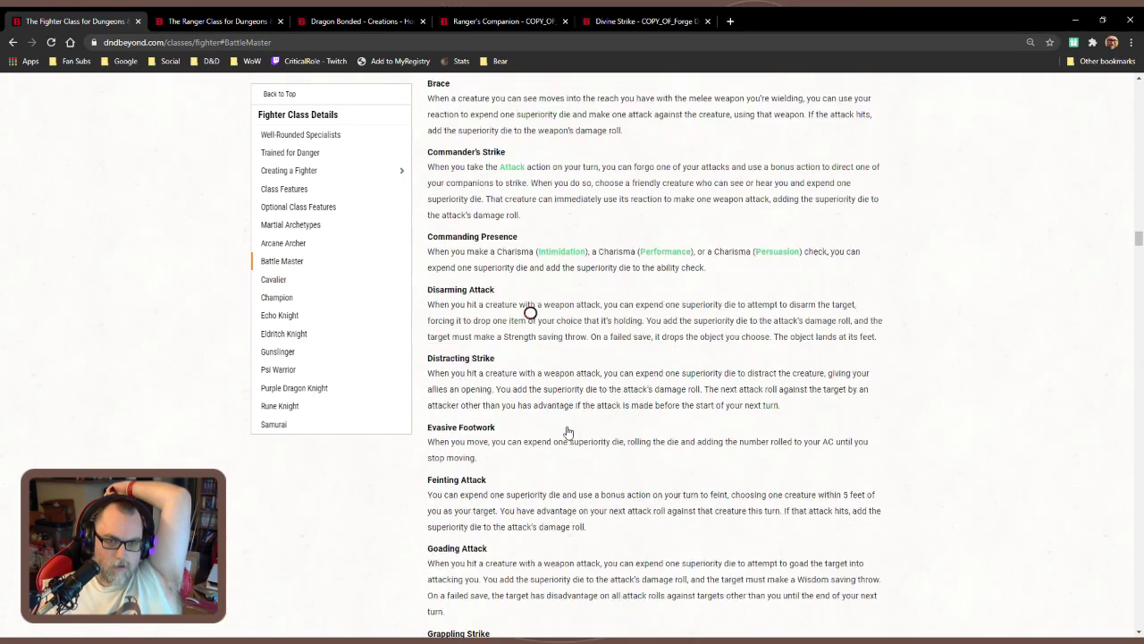
scroll(567, 427, down, 12)
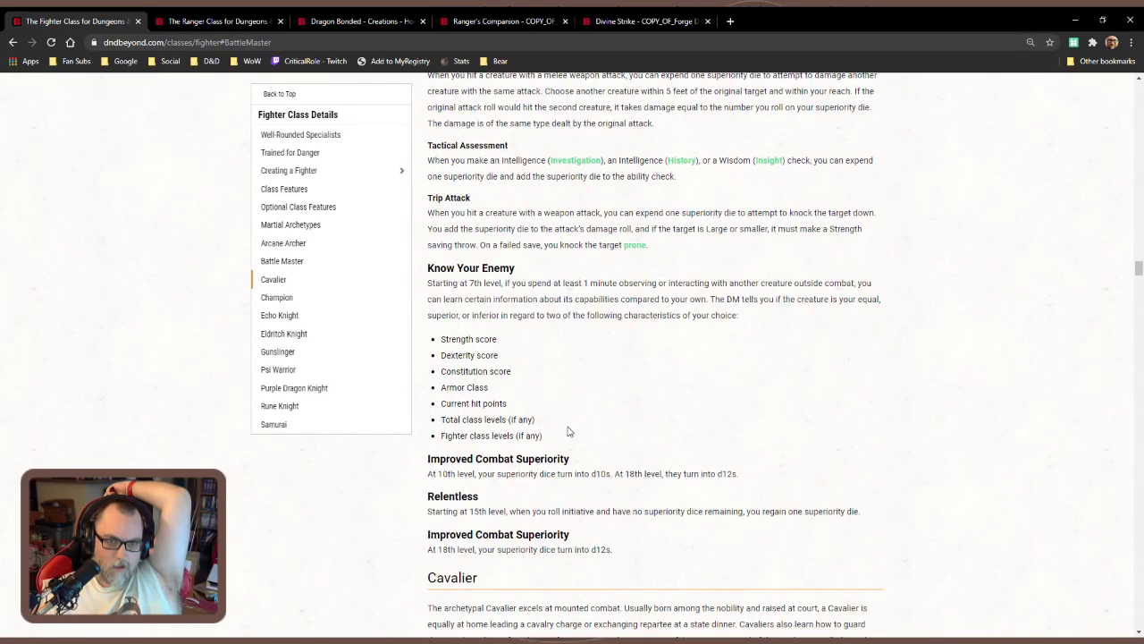
scroll(567, 431, up, 13)
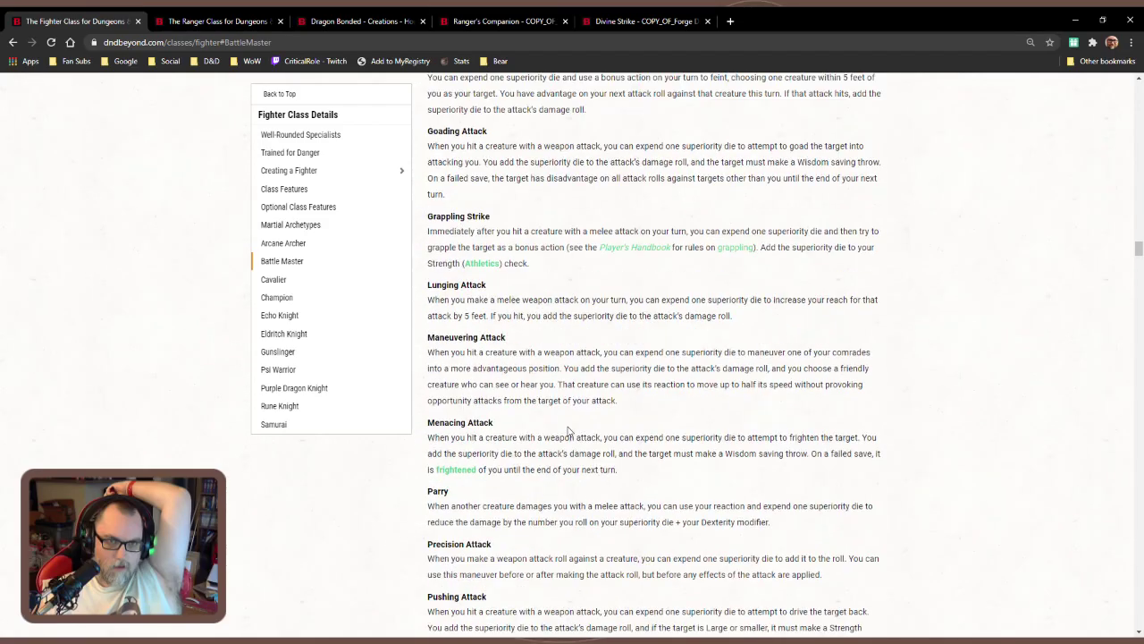
scroll(567, 431, up, 7)
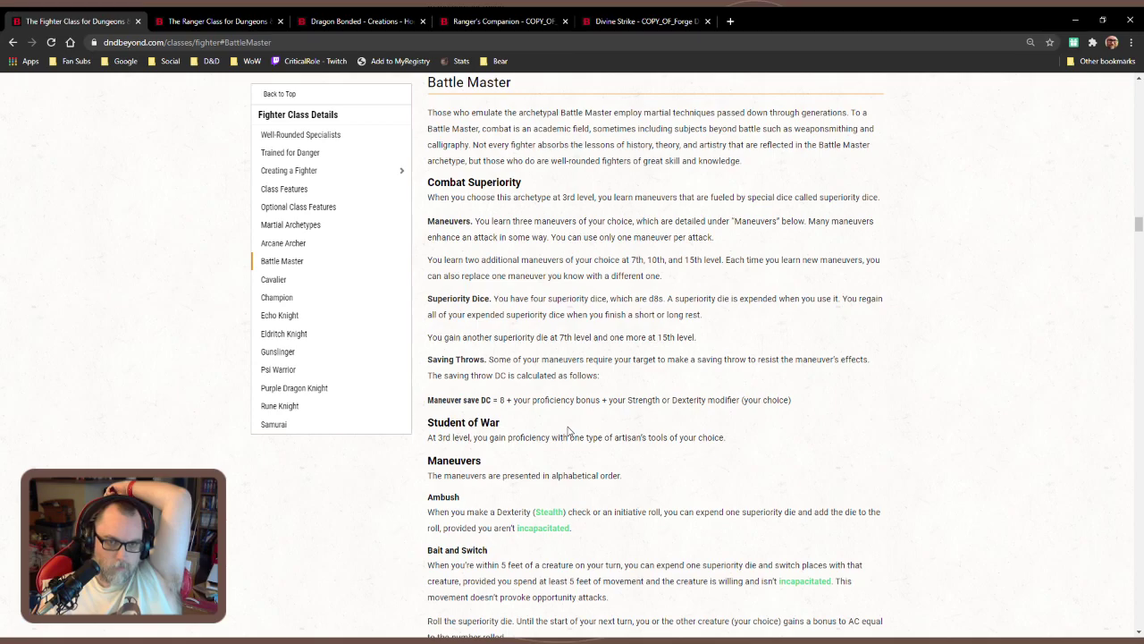
Examine the Battle Master's maneuvers and the Cavalier's feature levels on the Fighter class page, and return to the Dragon Bonded overview
scroll(568, 430, down, 15)
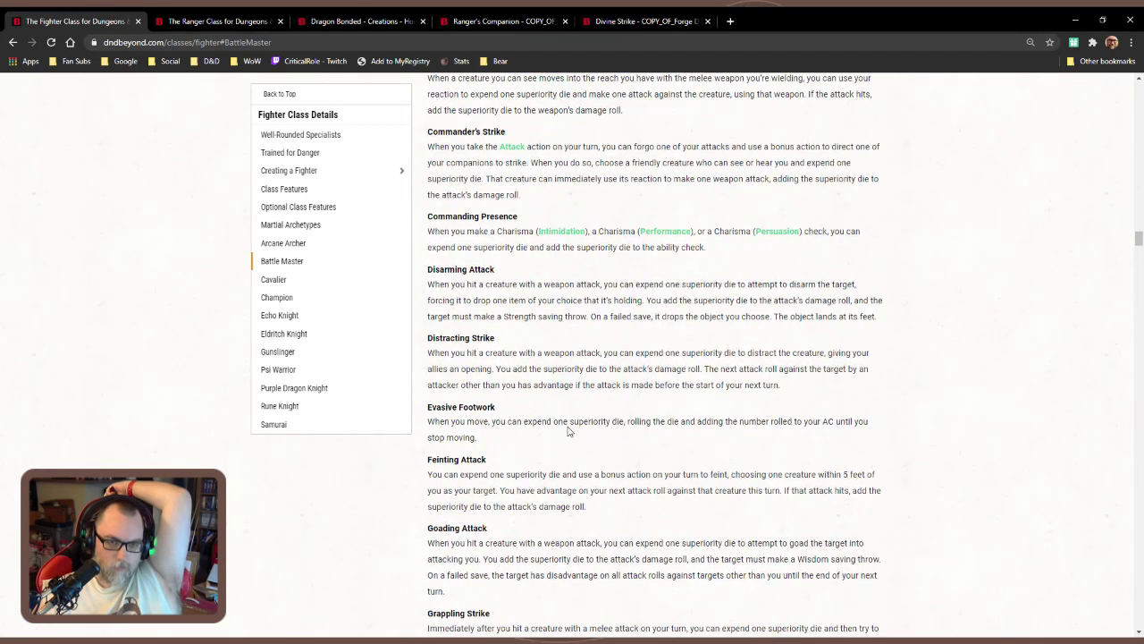
scroll(568, 428, down, 12)
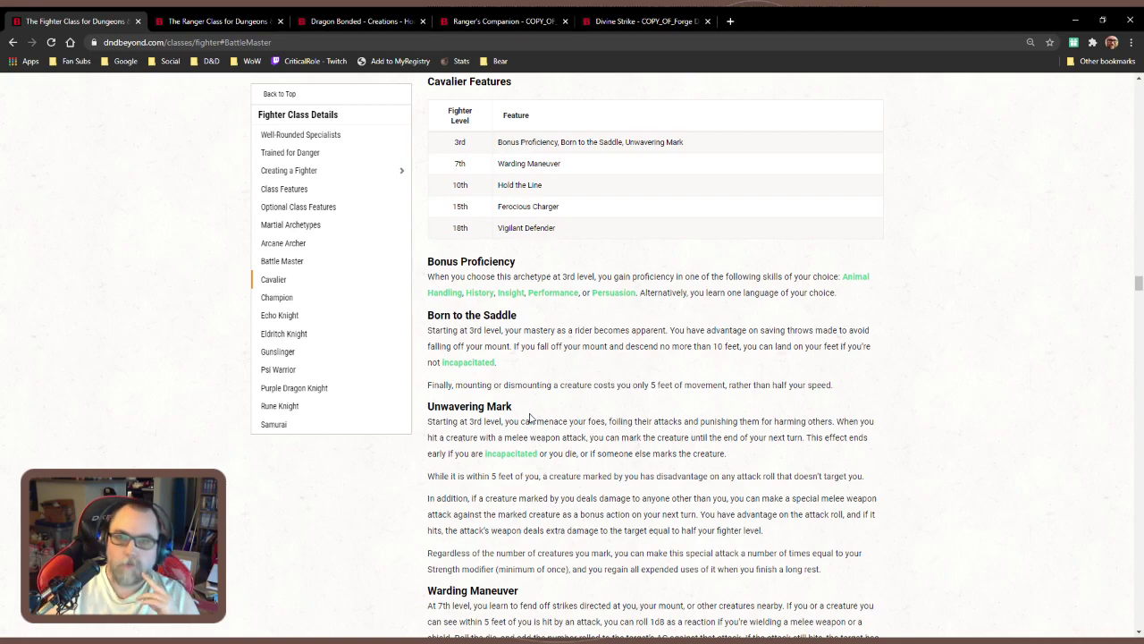
click(348, 20)
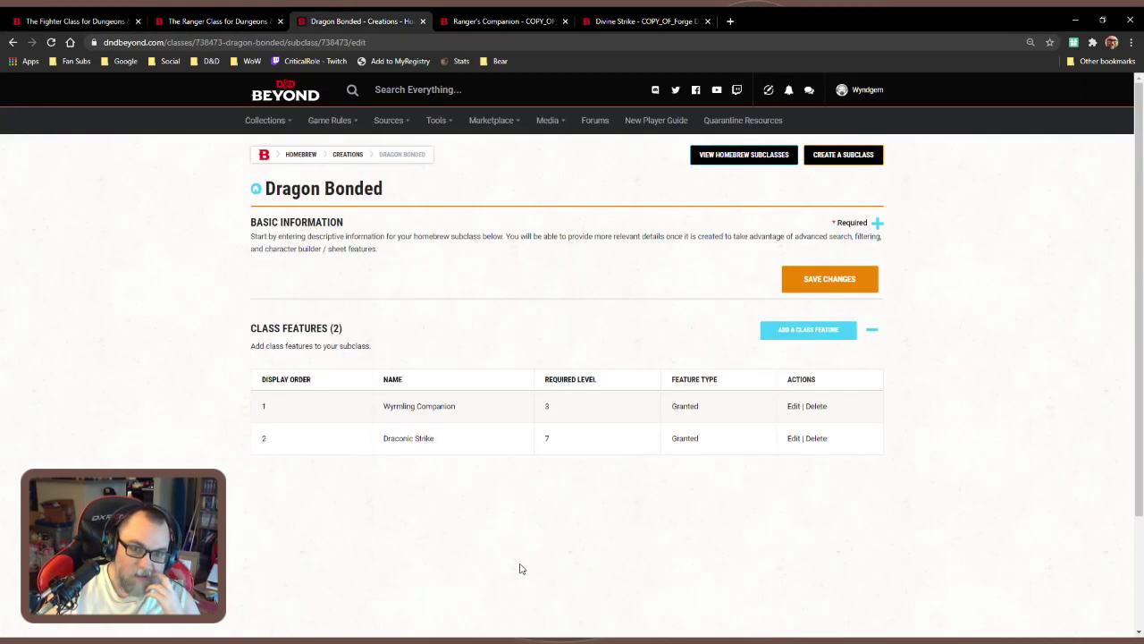
Add a new class feature to the Dragon Bonded subclass and name it Coordinated Assault
click(797, 332)
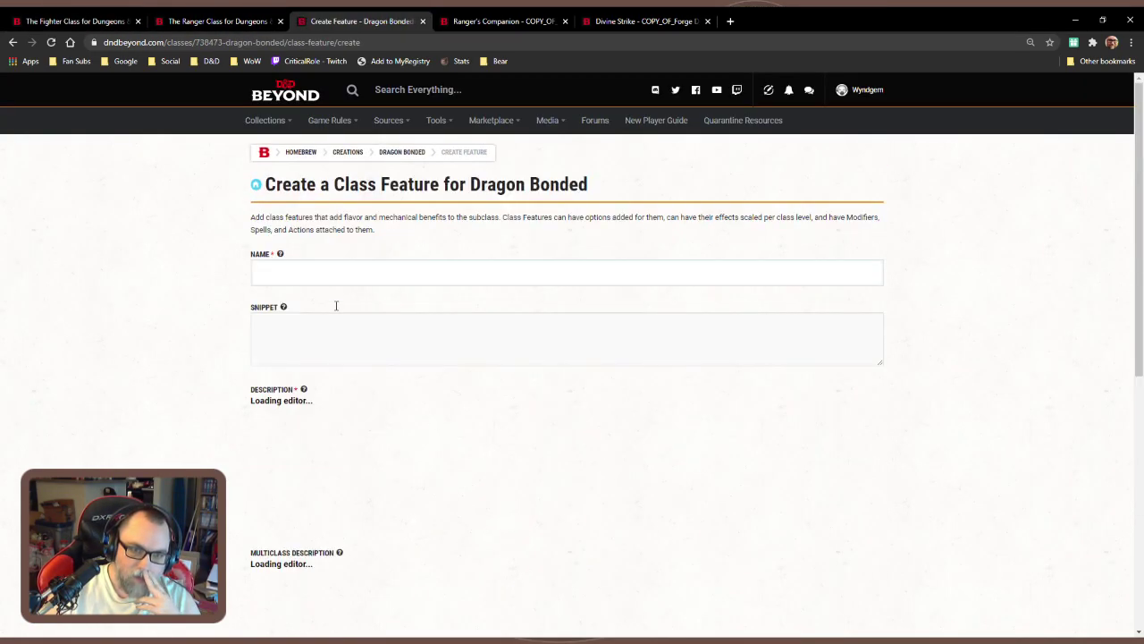
text(C)
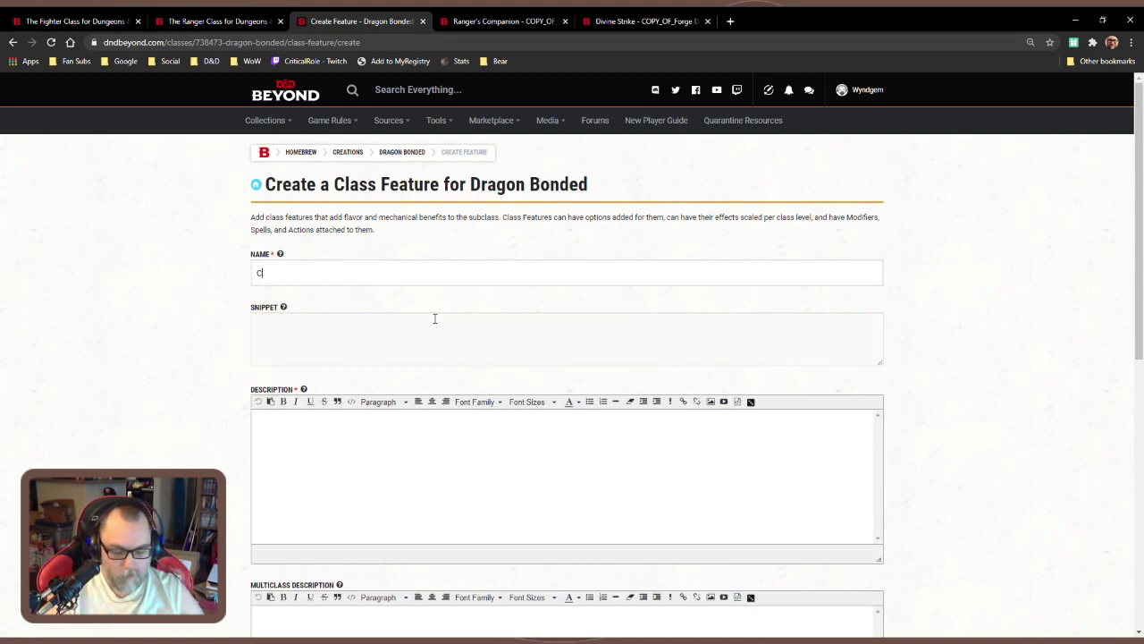
text(oordinated )
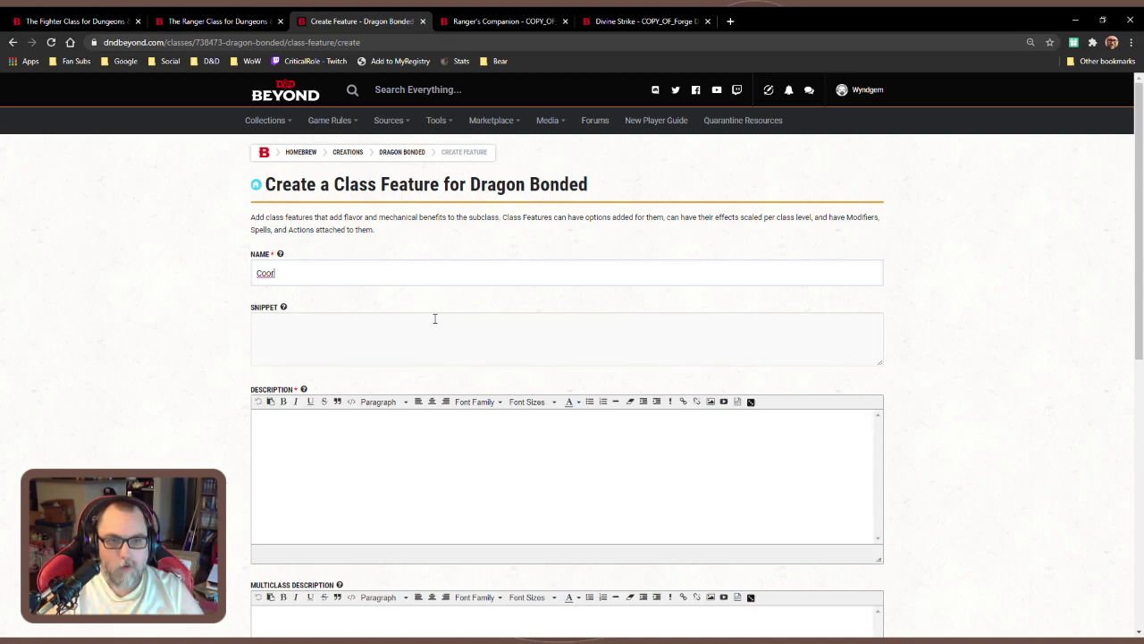
text(A)
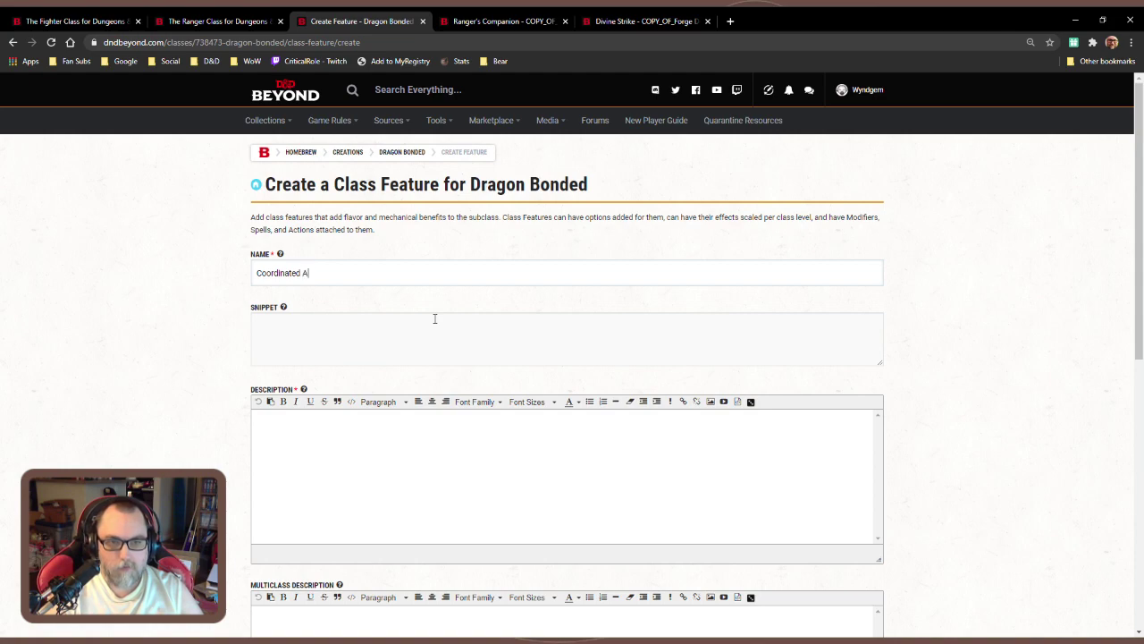
text(ssault)
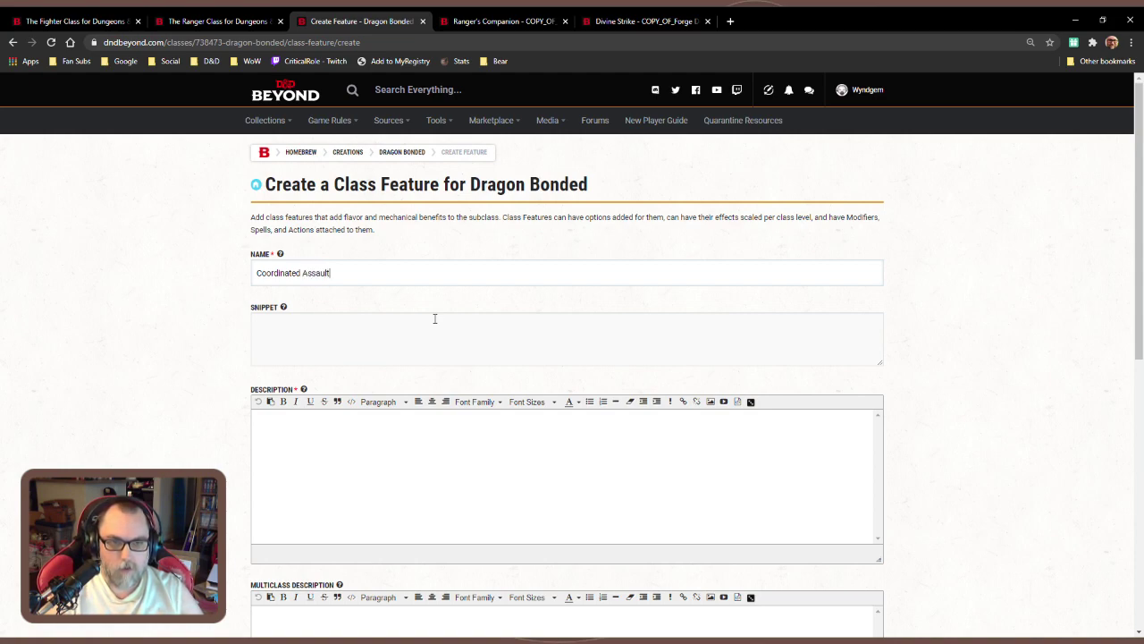
click(435, 319)
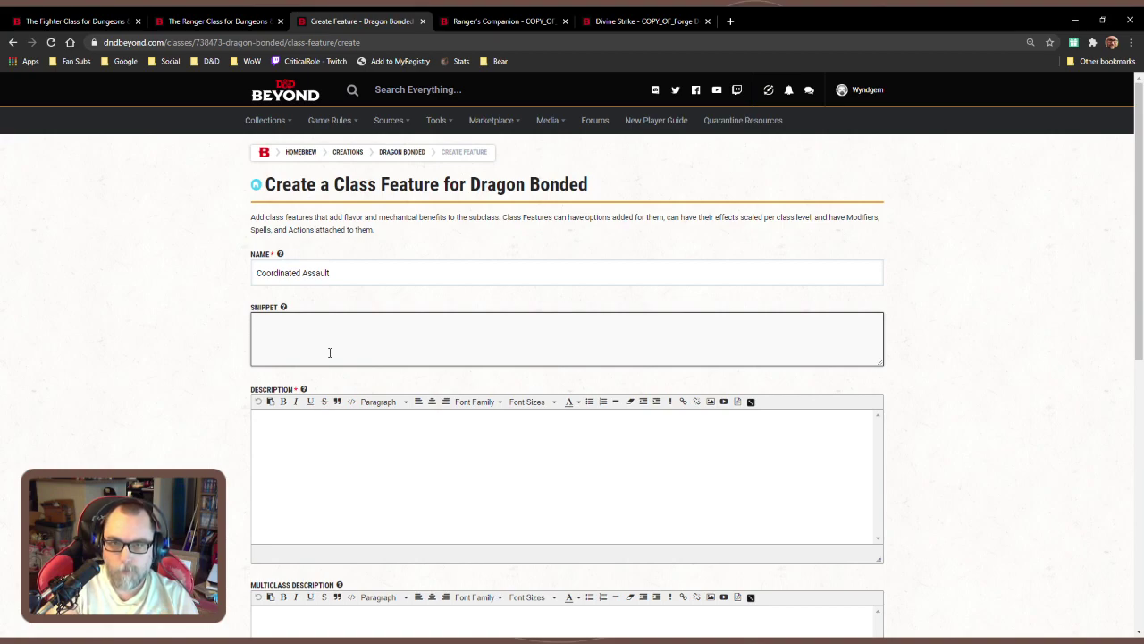
Open the Homebrew & House Rules forum of dndbeyond.com in a new browser tab
click(731, 21)
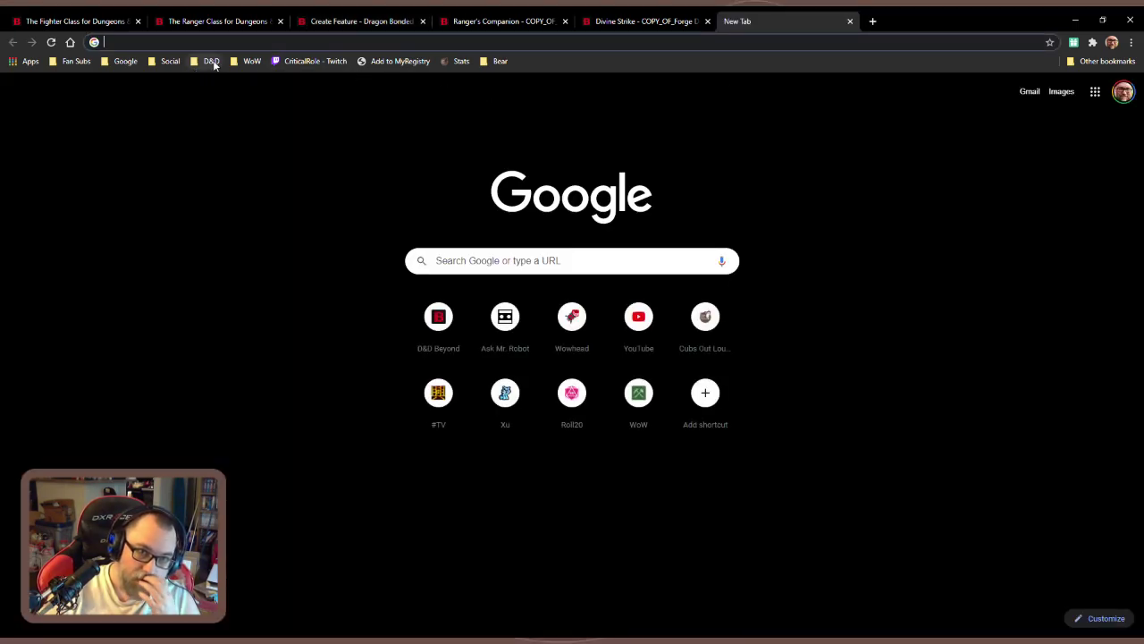
text(dndbeyond.com)
key(Return)
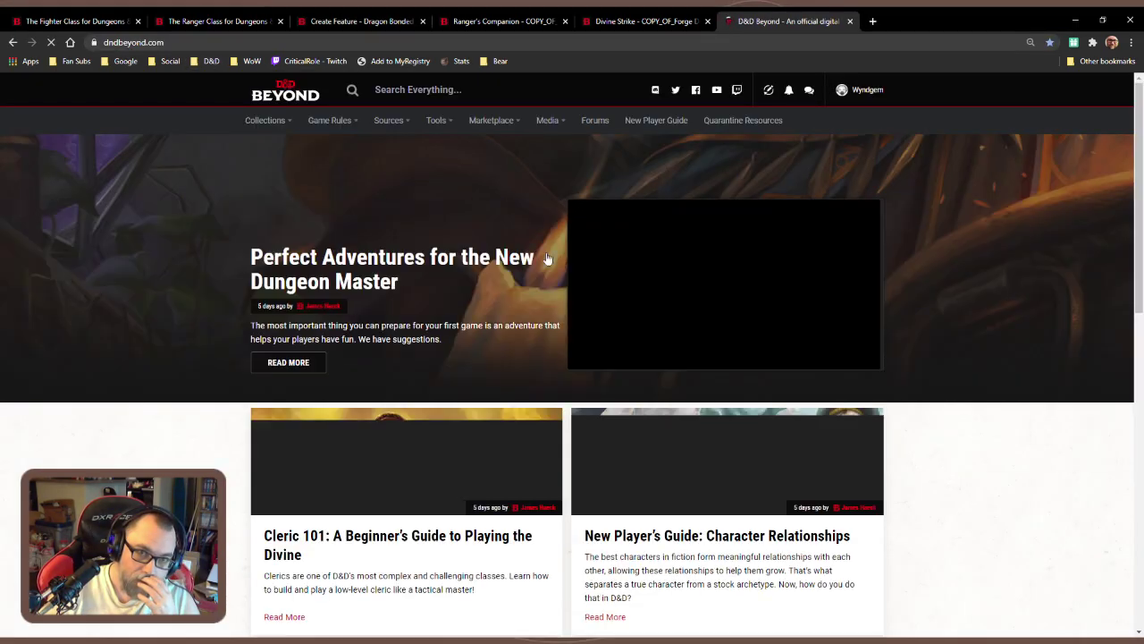
click(600, 121)
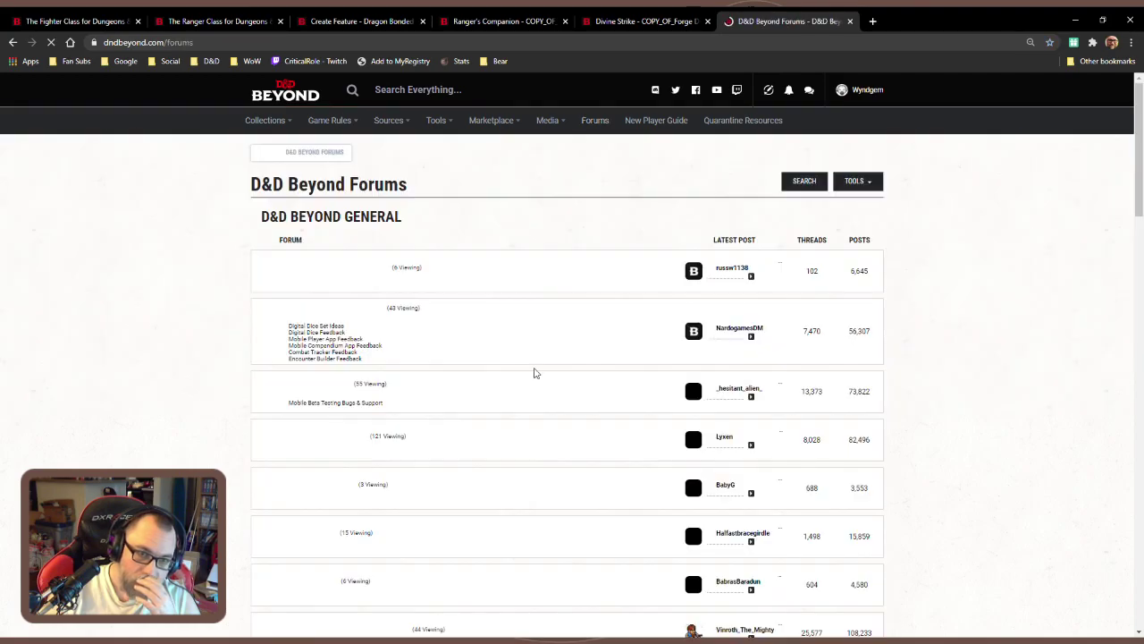
scroll(427, 389, down, 10)
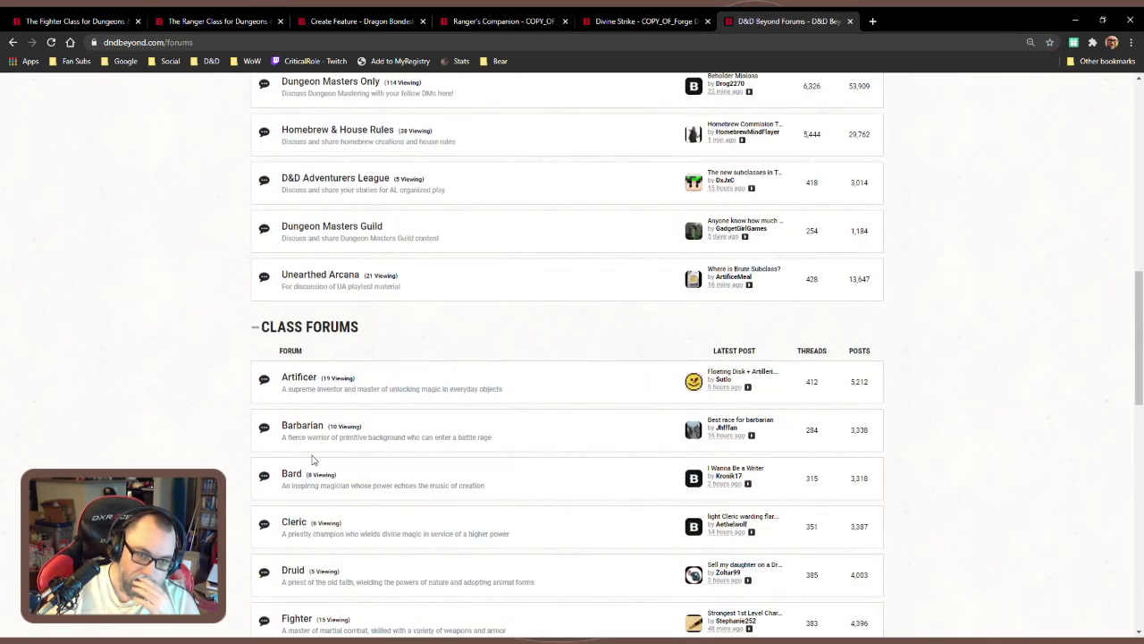
scroll(371, 433, up, 4)
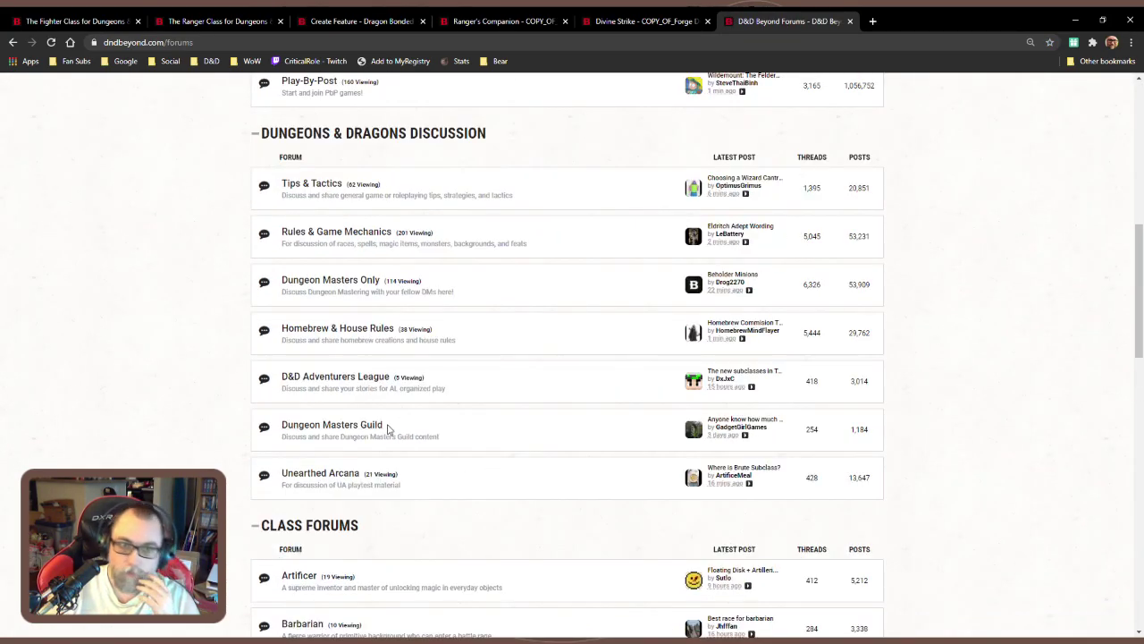
click(357, 328)
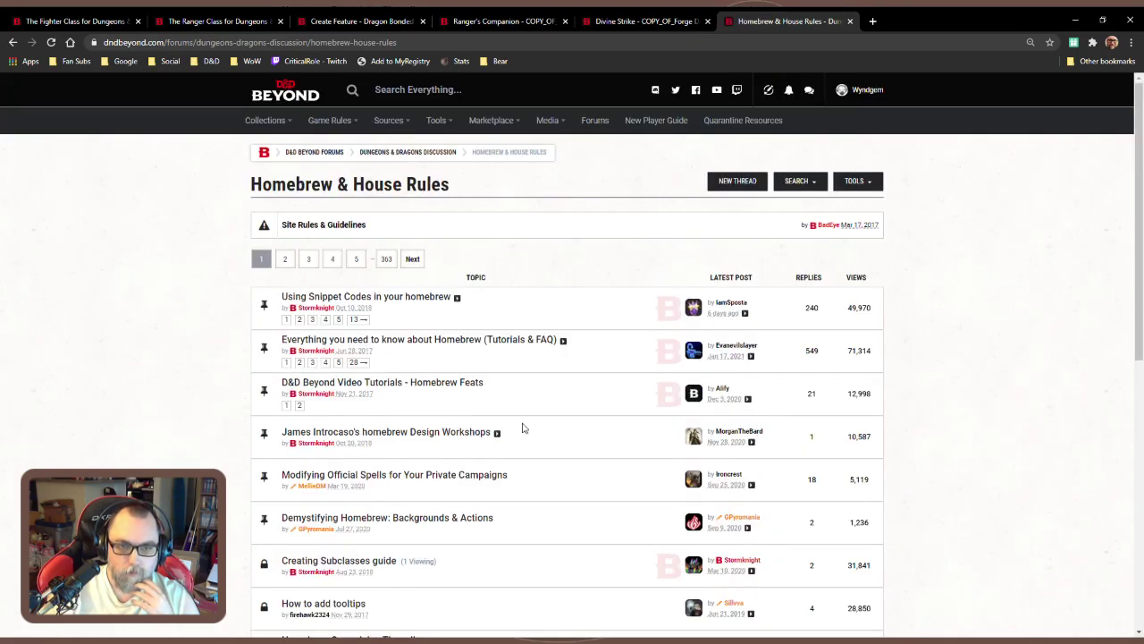
Open the forum thread Using Snippet Codes in your homebrew and examine the available codes
scroll(536, 456, down, 3)
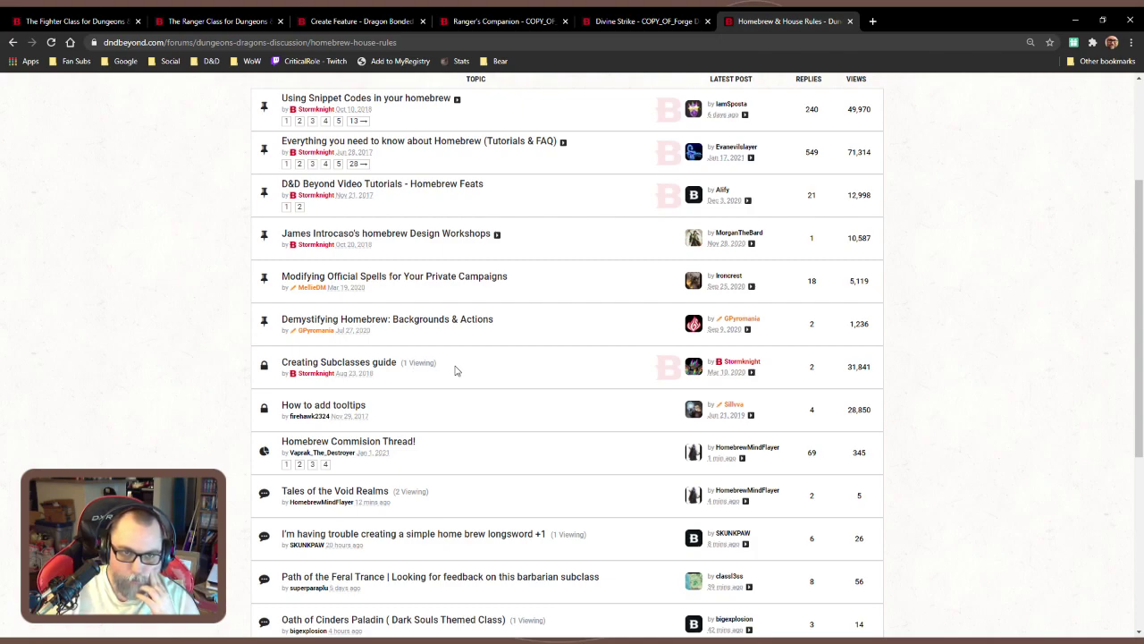
click(370, 99)
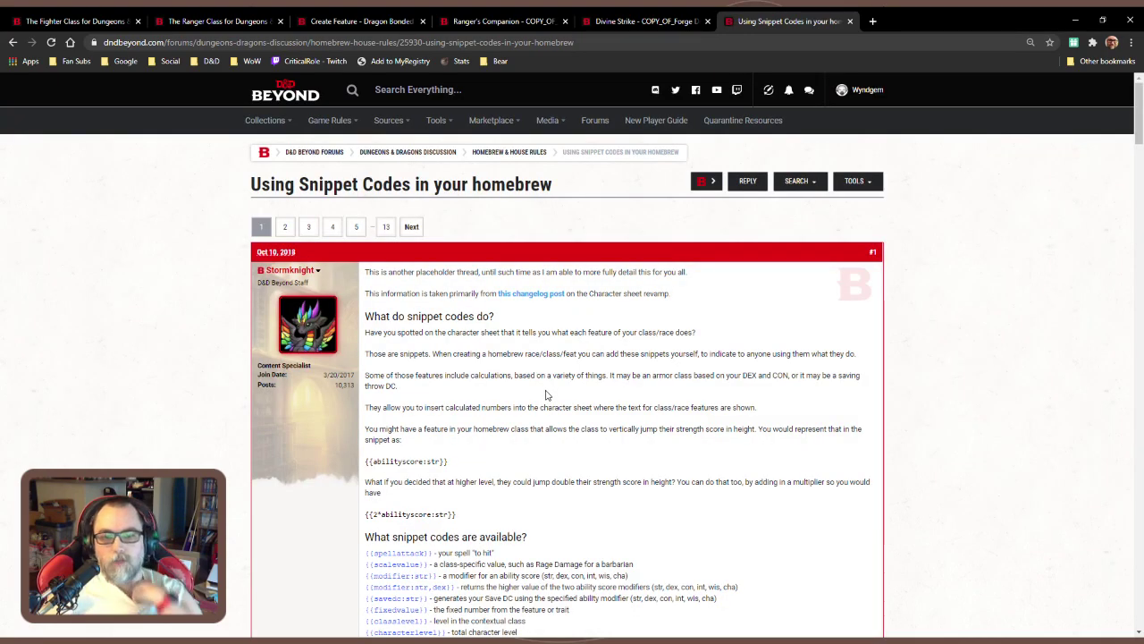
scroll(547, 394, down, 3)
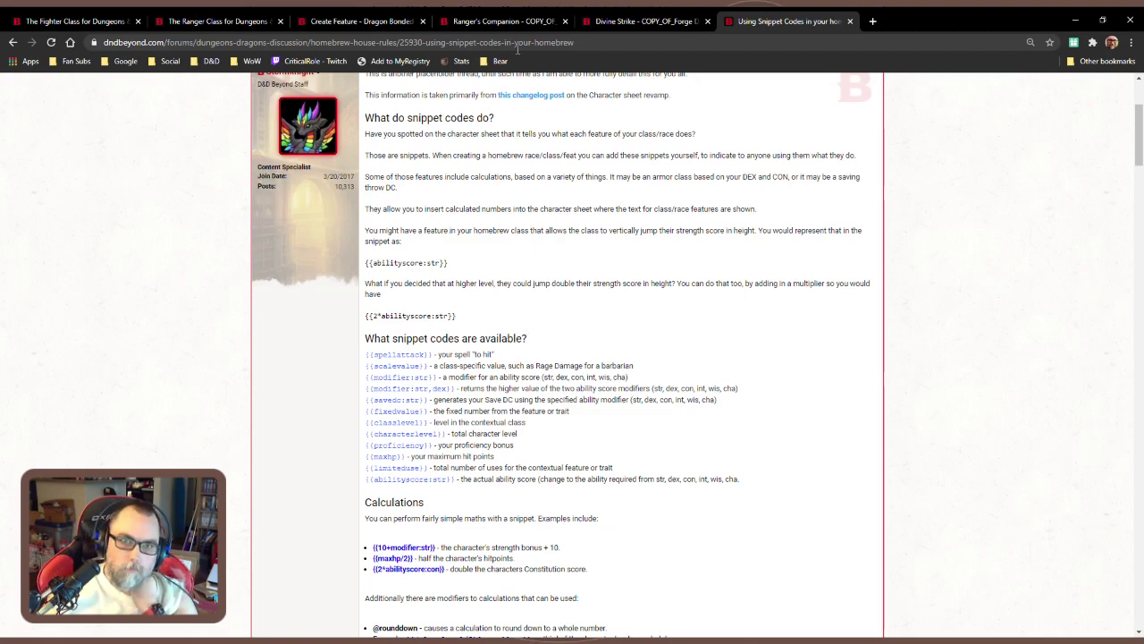
Begin the Coordinated Assault snippet with "When you use your attack action, you may choose to make a coordinated attack with your wyrmling,"
click(367, 22)
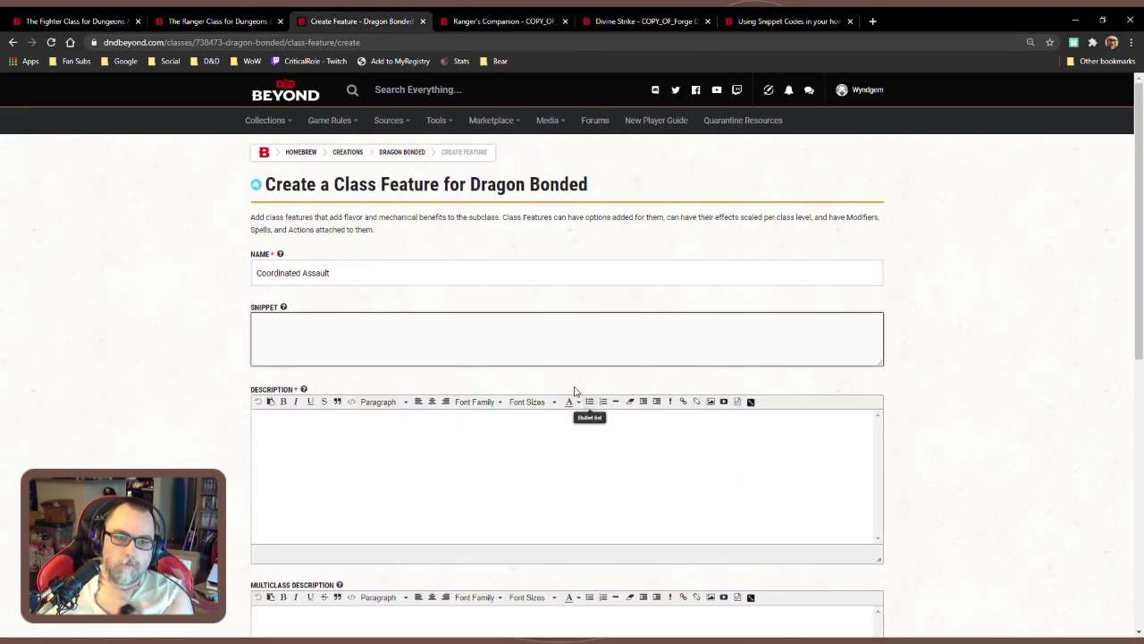
click(402, 349)
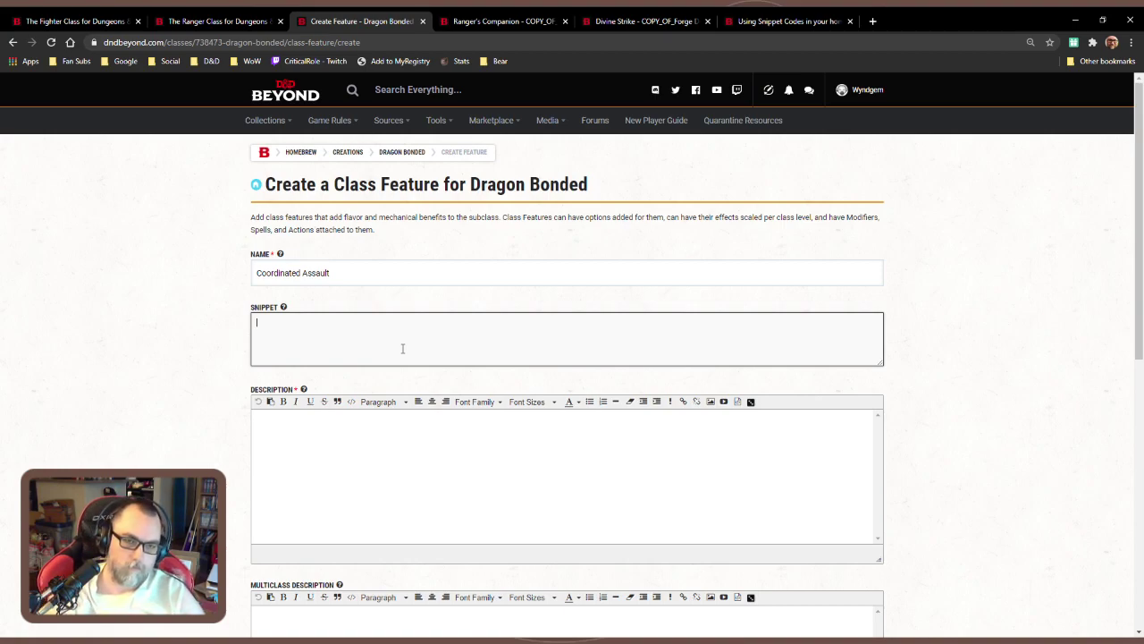
text(When )
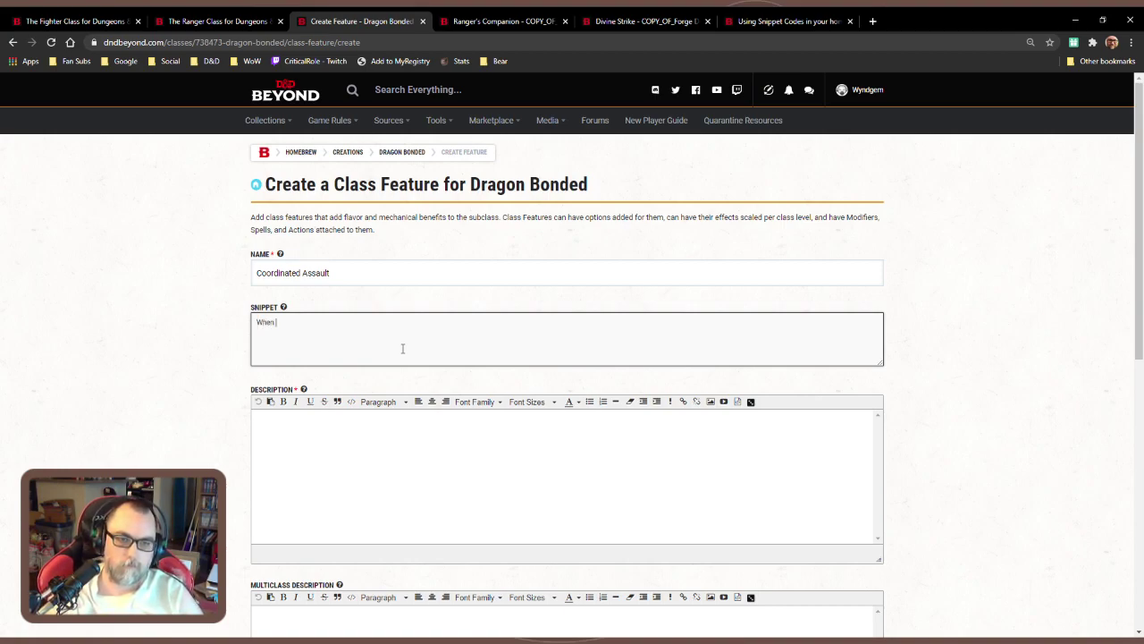
text(you use your a)
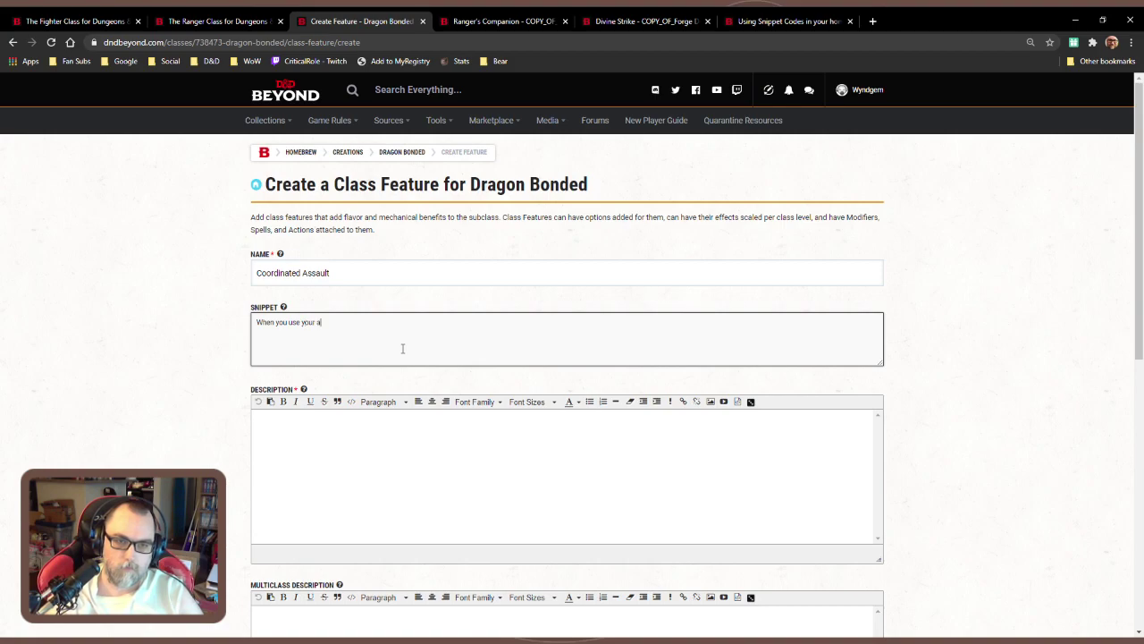
text(ttack action)
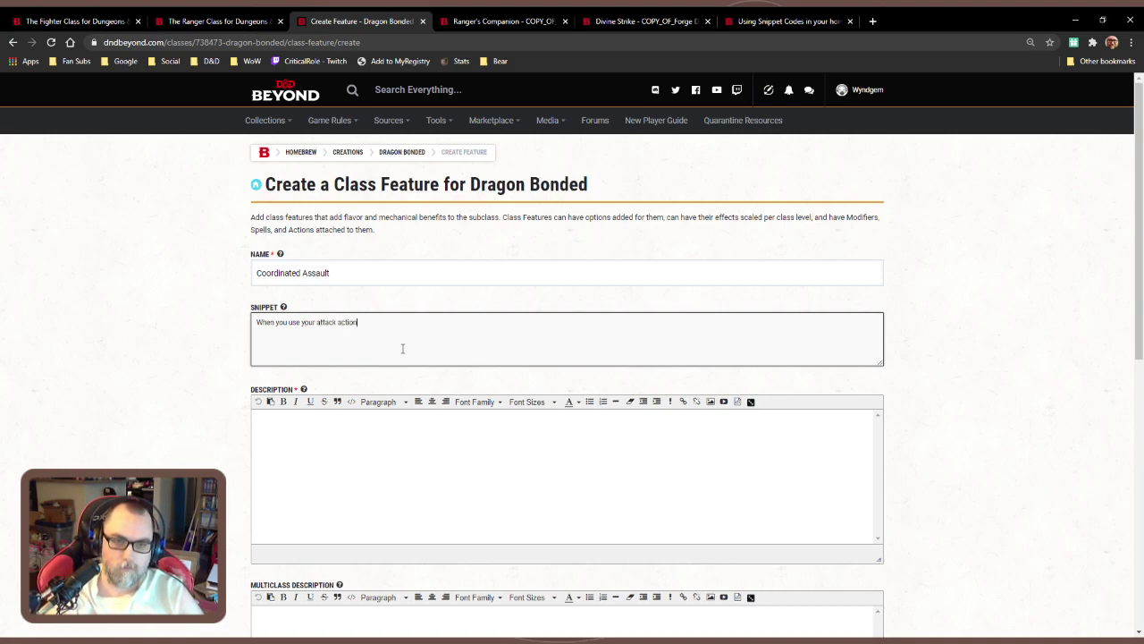
text(, you )
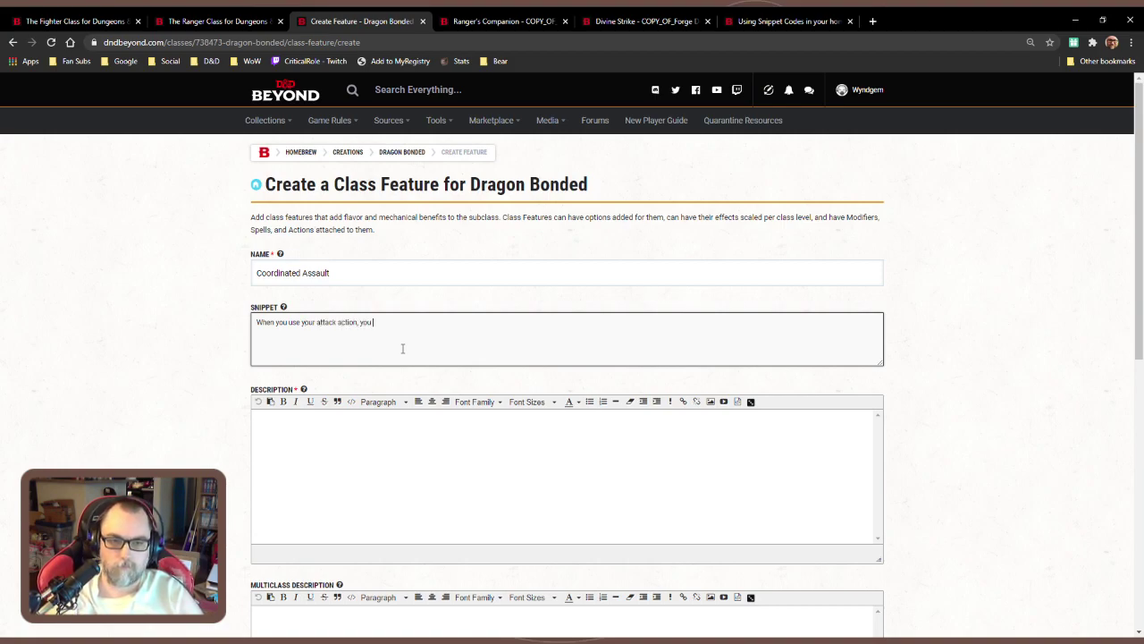
text(may c)
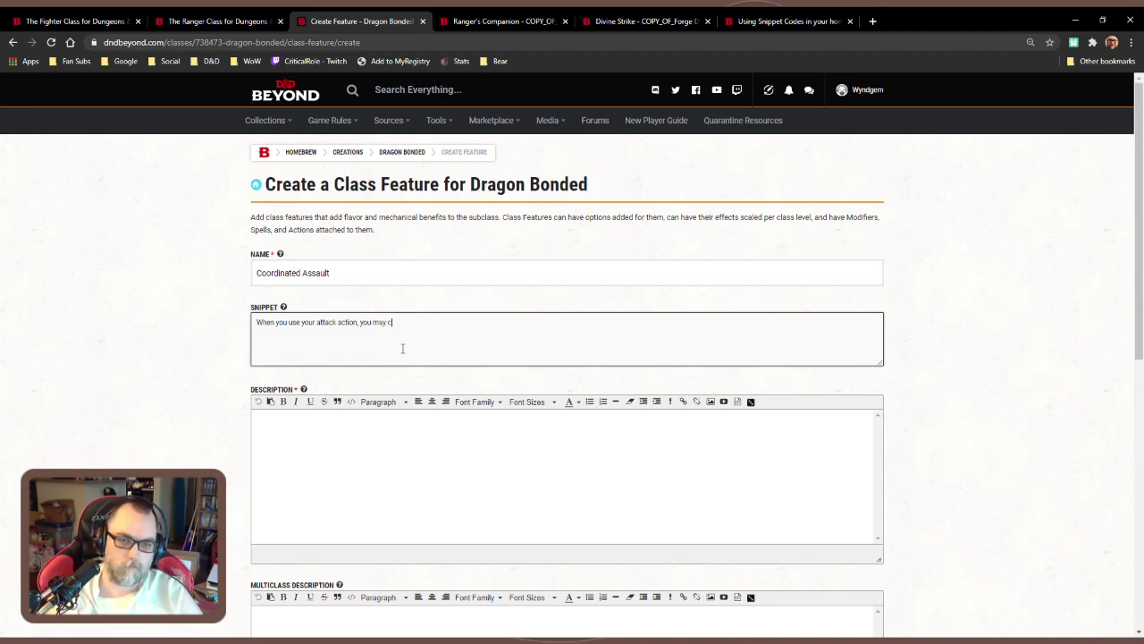
text(hoose to)
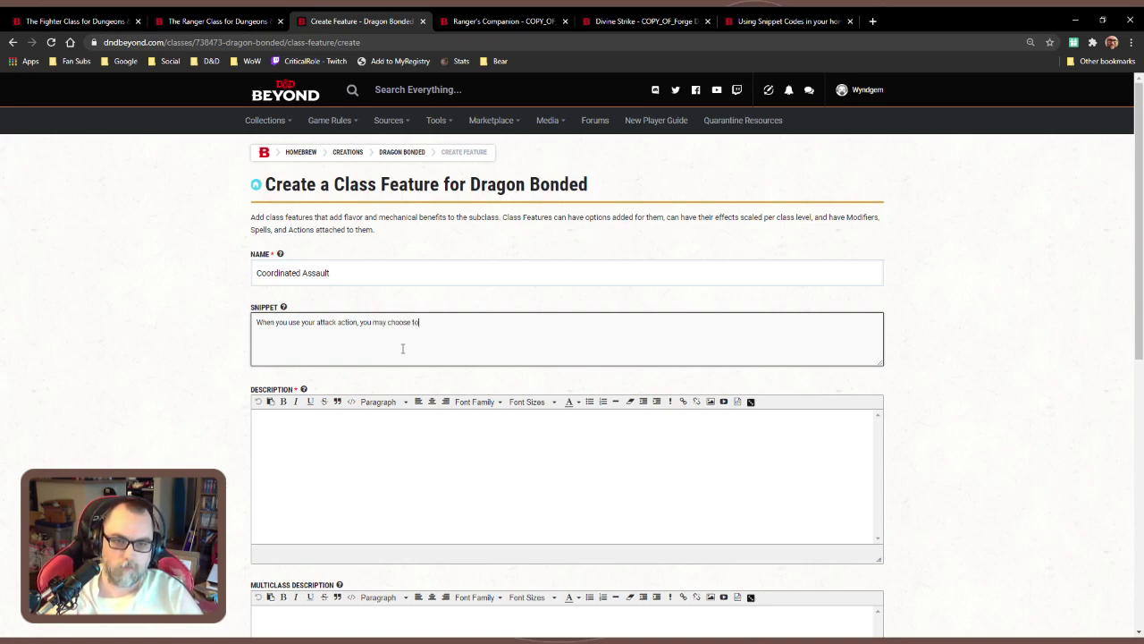
text( make a coo)
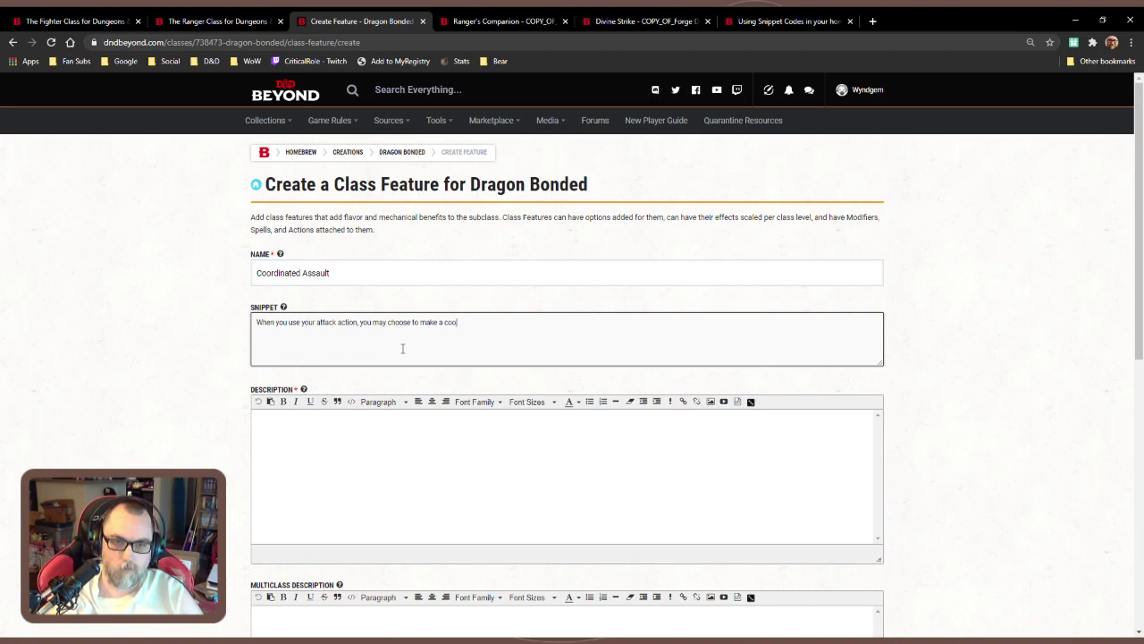
text(rdinated )
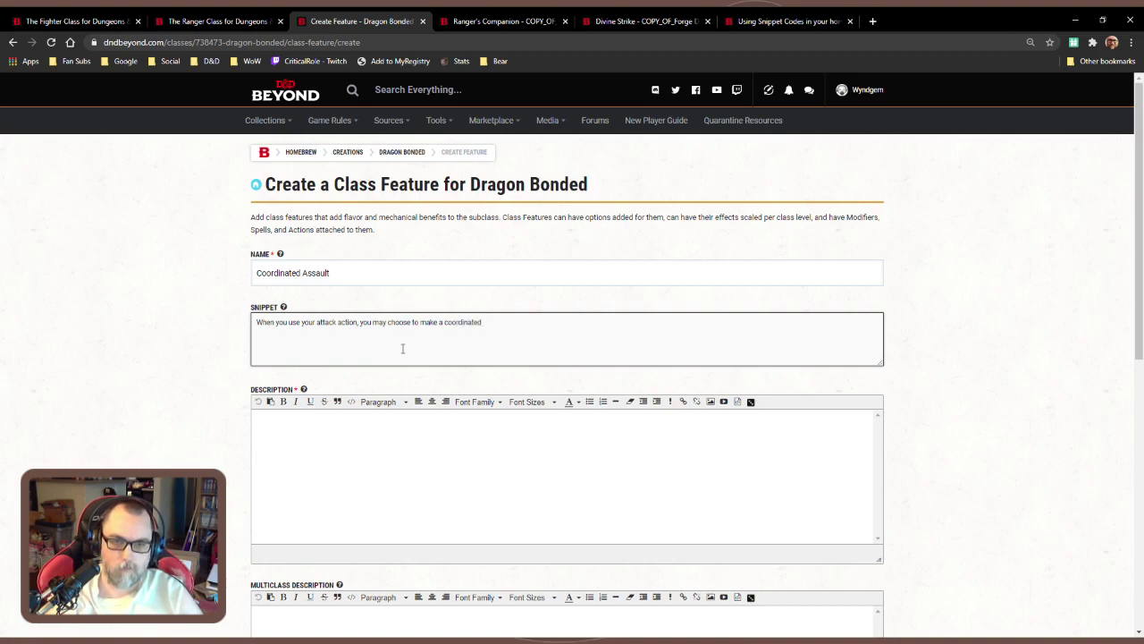
text(attack )
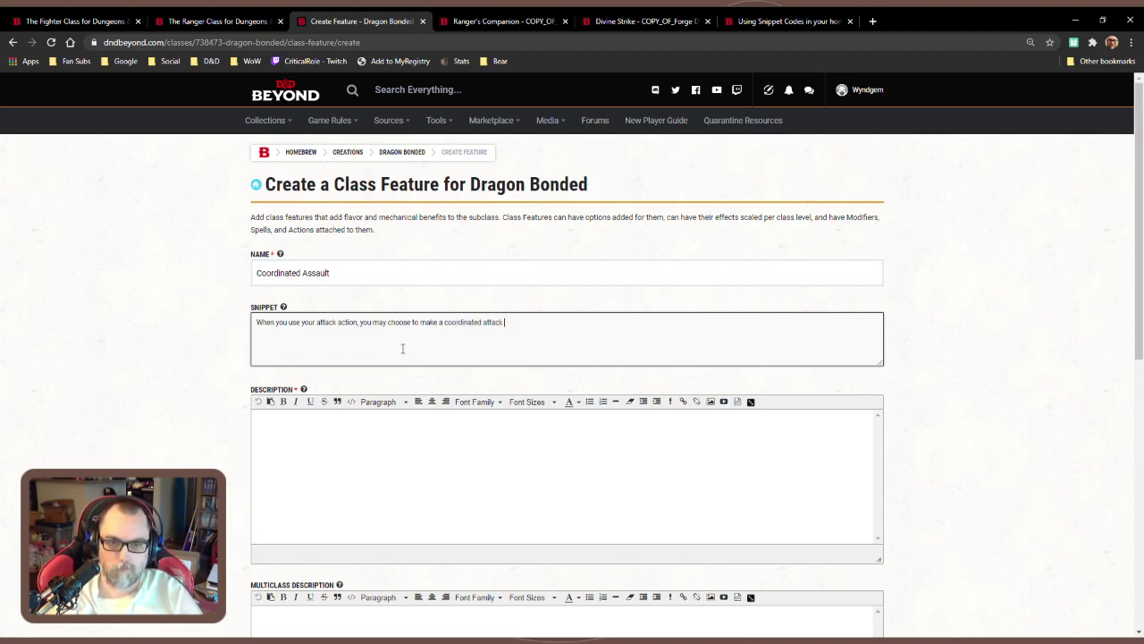
text(w)
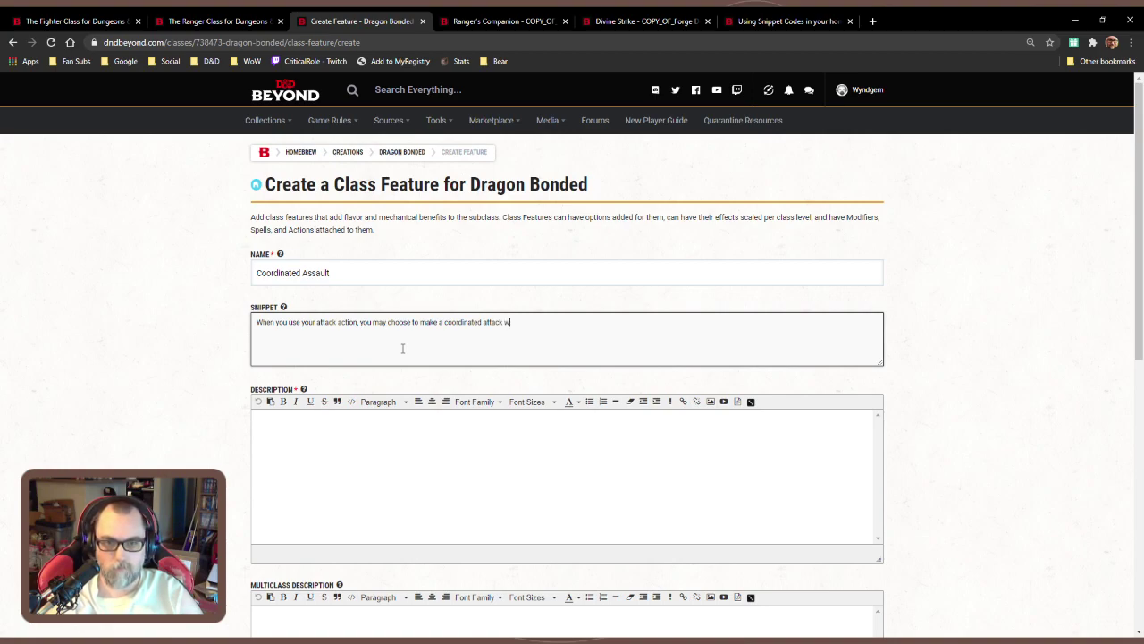
text(ith your Dra)
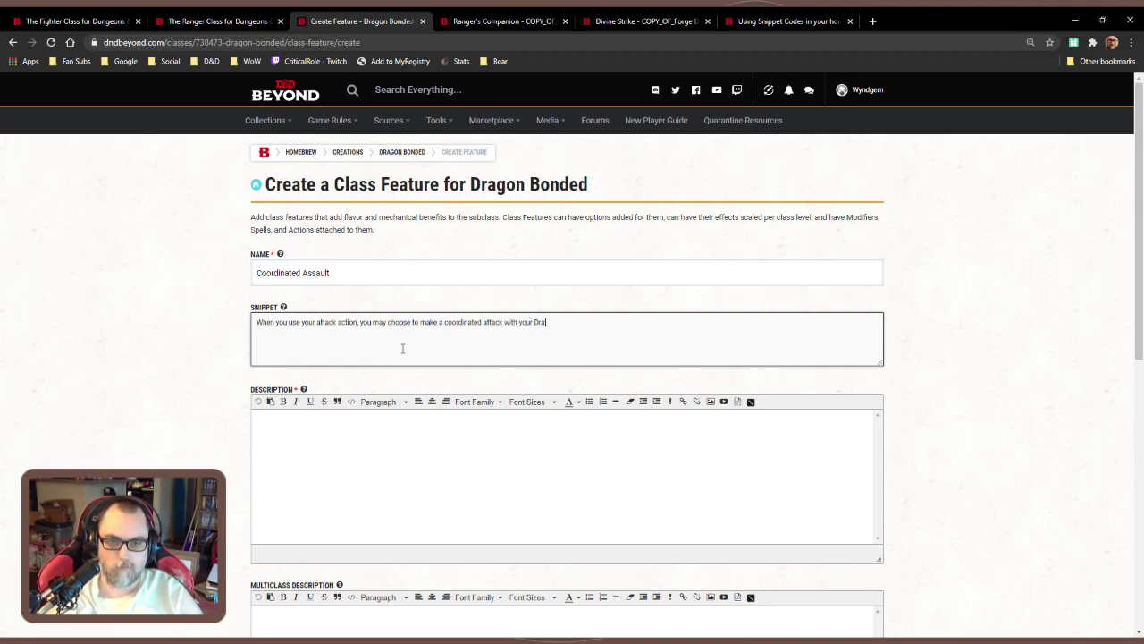
key(BackSpace)
key(BackSpace)
key(BackSpace)
text(wyrmling,)
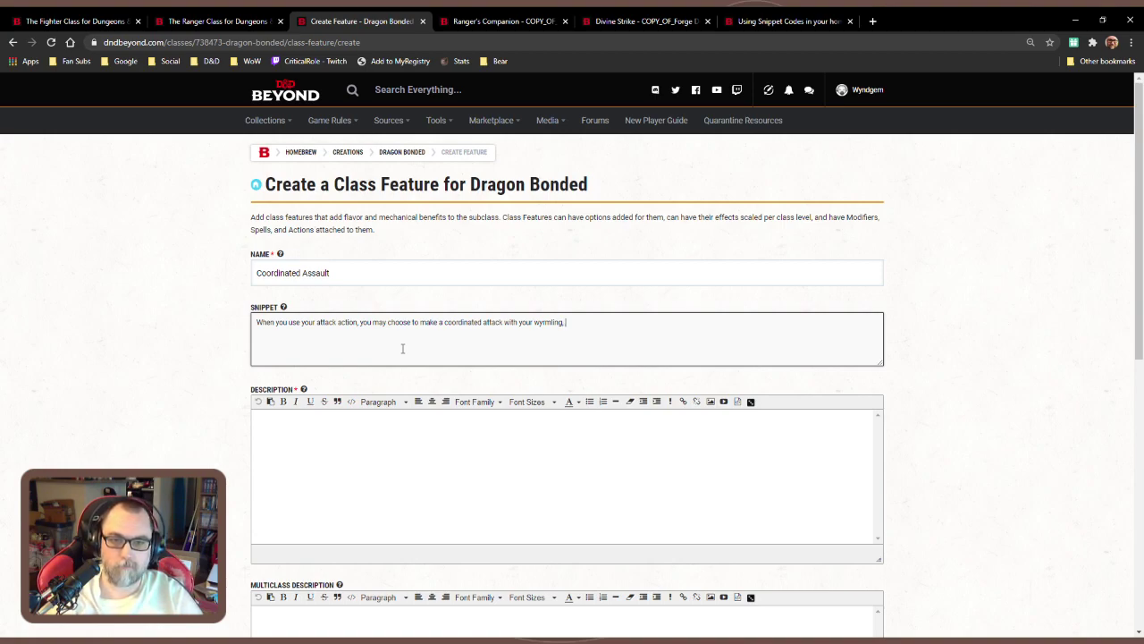
Complete the snippet's first sentence with "attacking your target at the same time."
text(attacking )
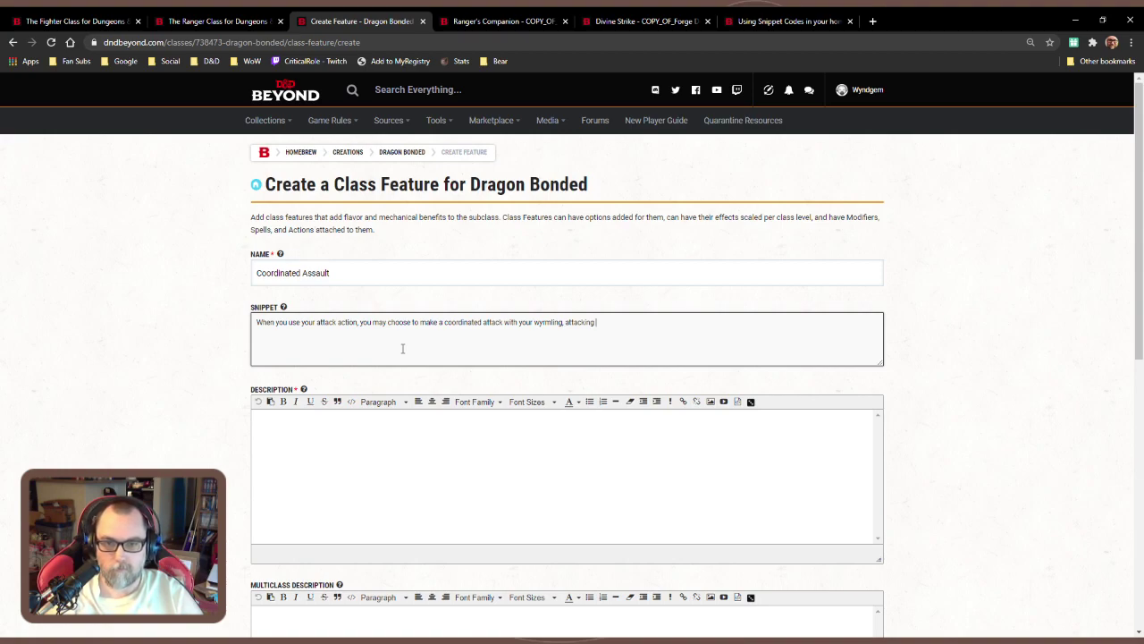
text(your t)
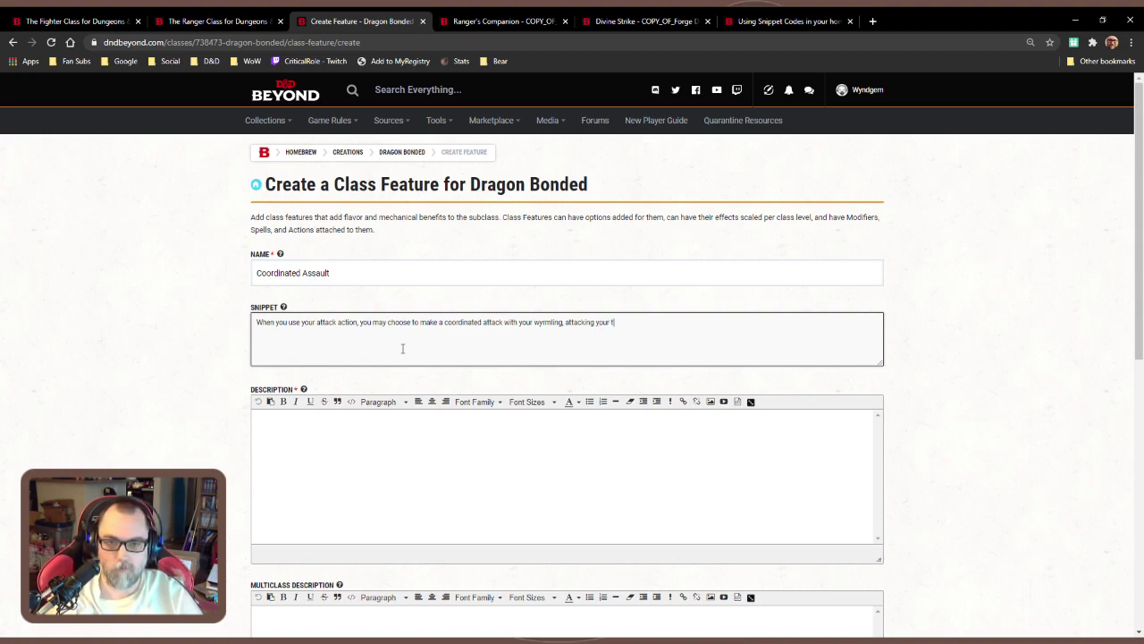
text(arget)
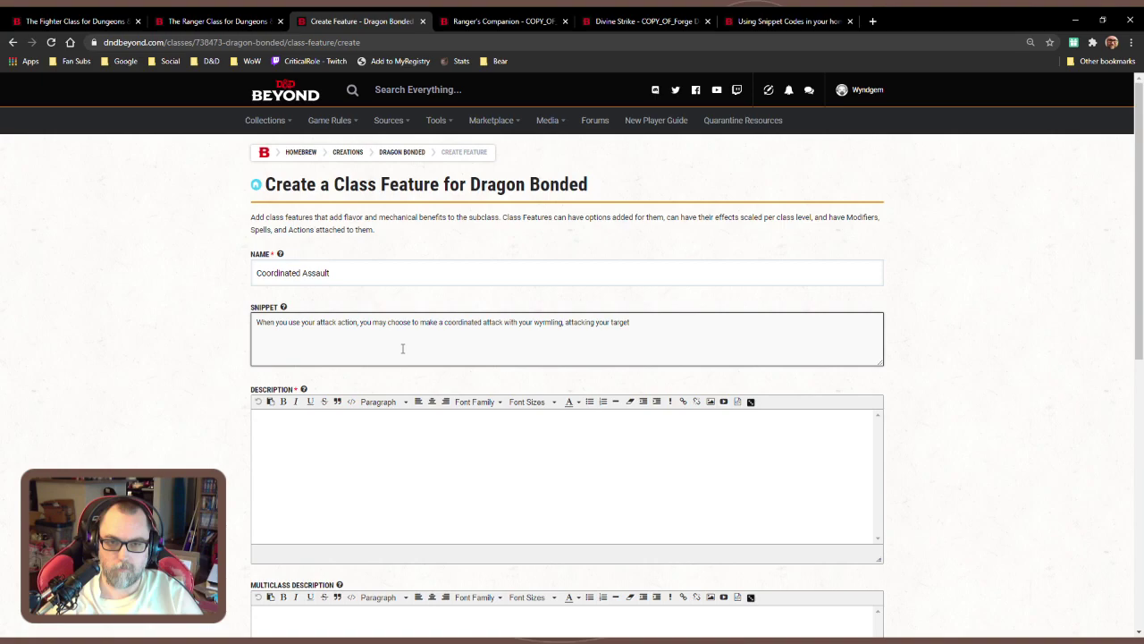
text( at the same time.  )
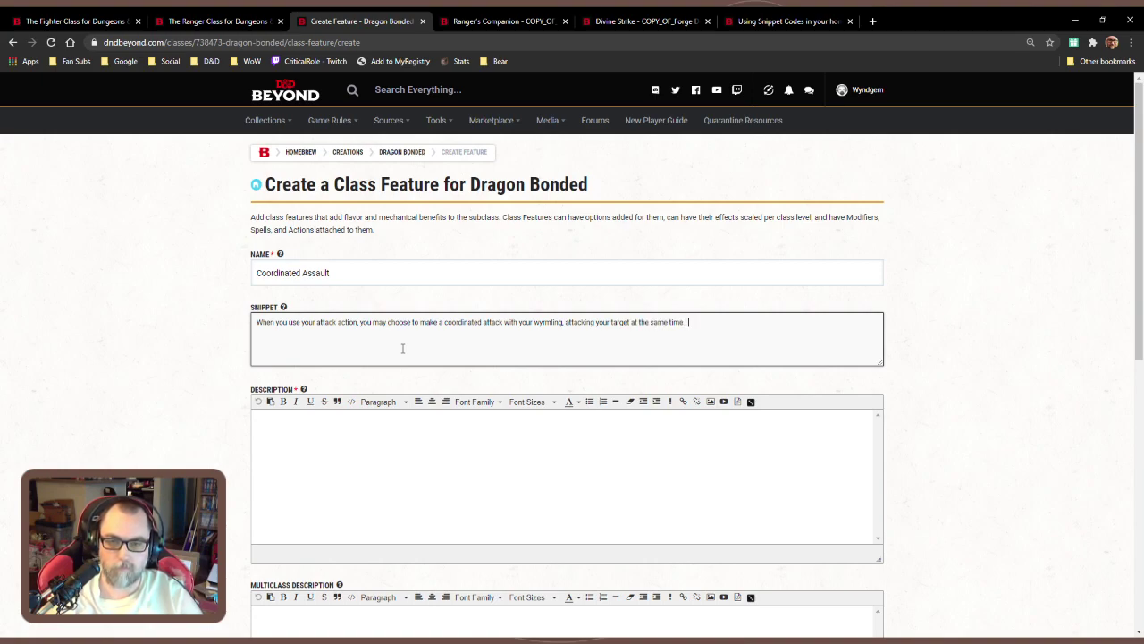
Continue the snippet with "You may use this feature" followed by the {{proficiency}} code copied from the snippet codes forum thread
text(You may use)
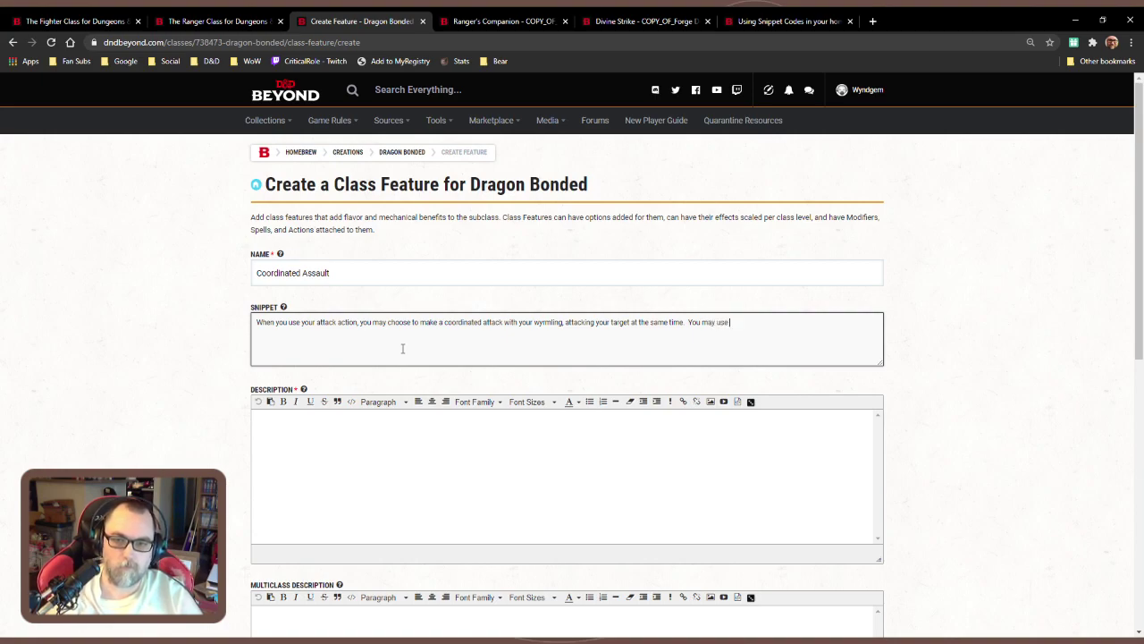
text( this f)
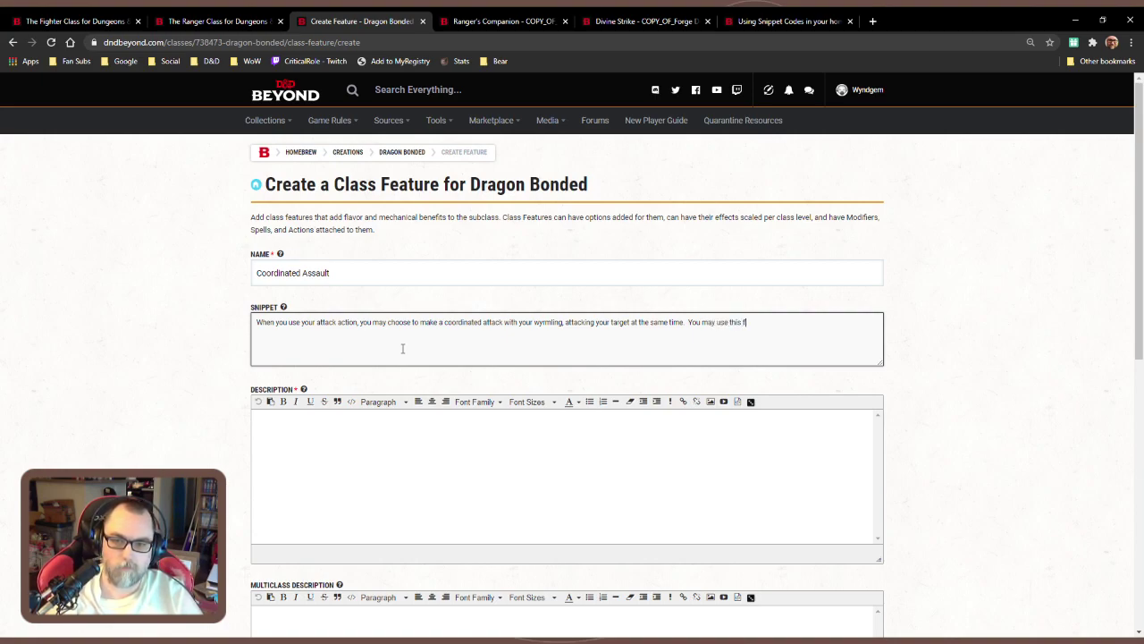
text(eature)
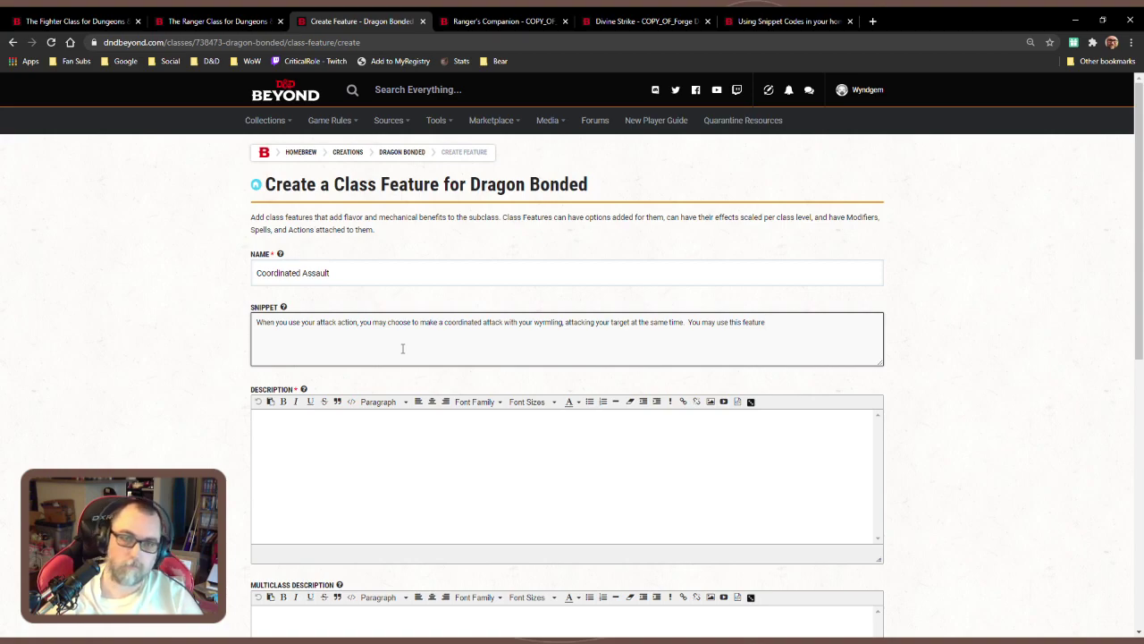
key(ctrl+9)
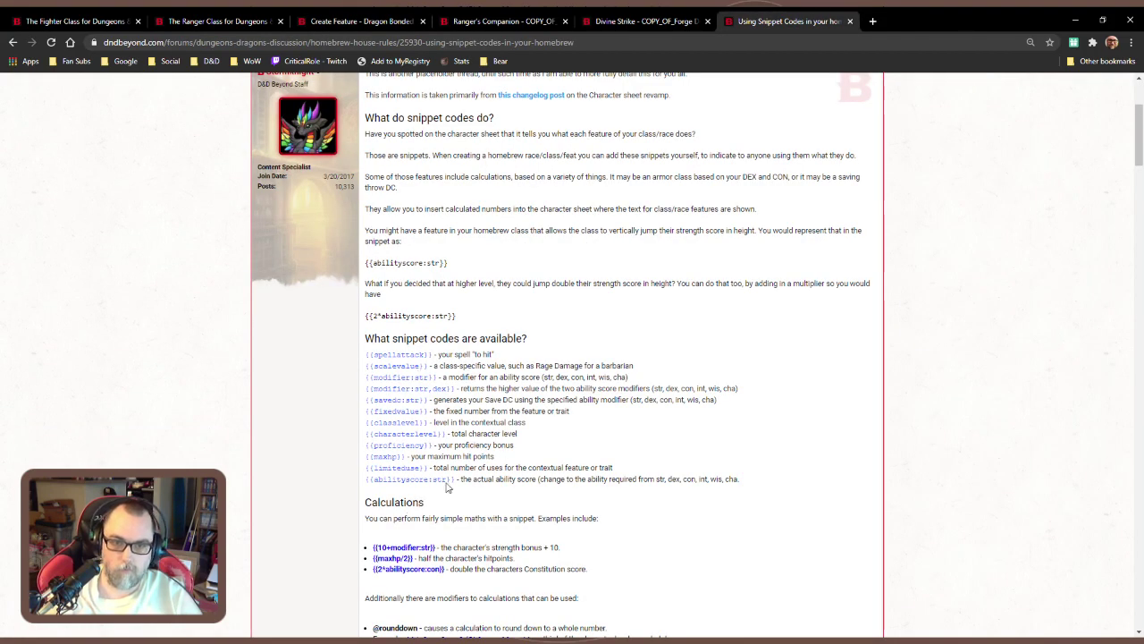
drag(433, 445, 364, 447)
key(ctrl+c)
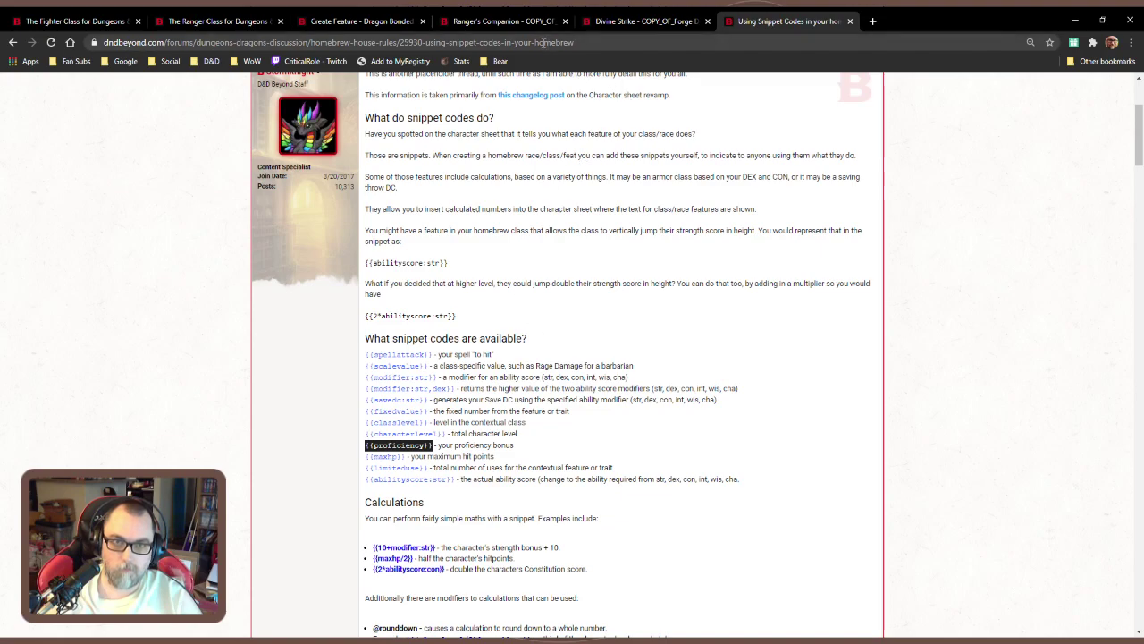
click(367, 21)
key(ctrl+v)
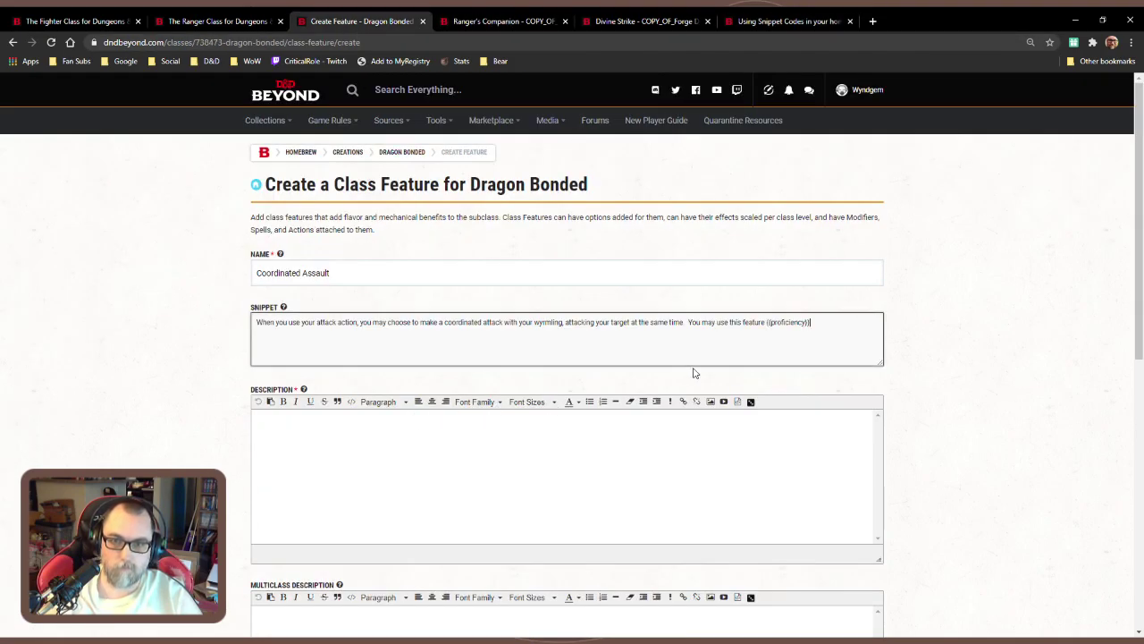
Finish the snippet's second sentence after the proficiency code with "times until you take a long rest."
text(times)
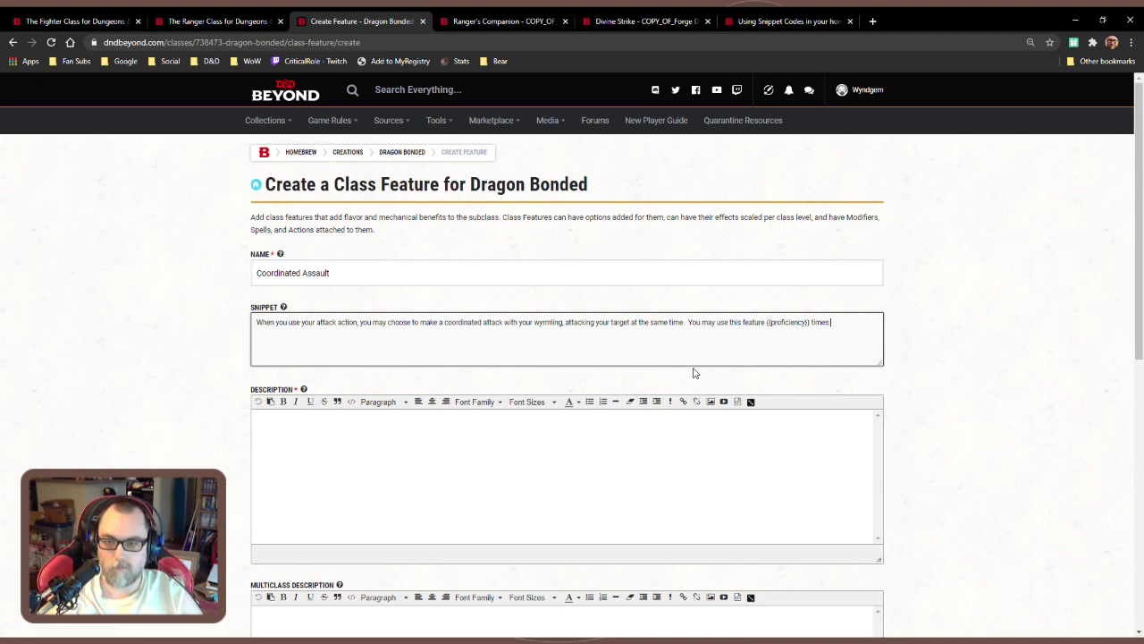
text( be)
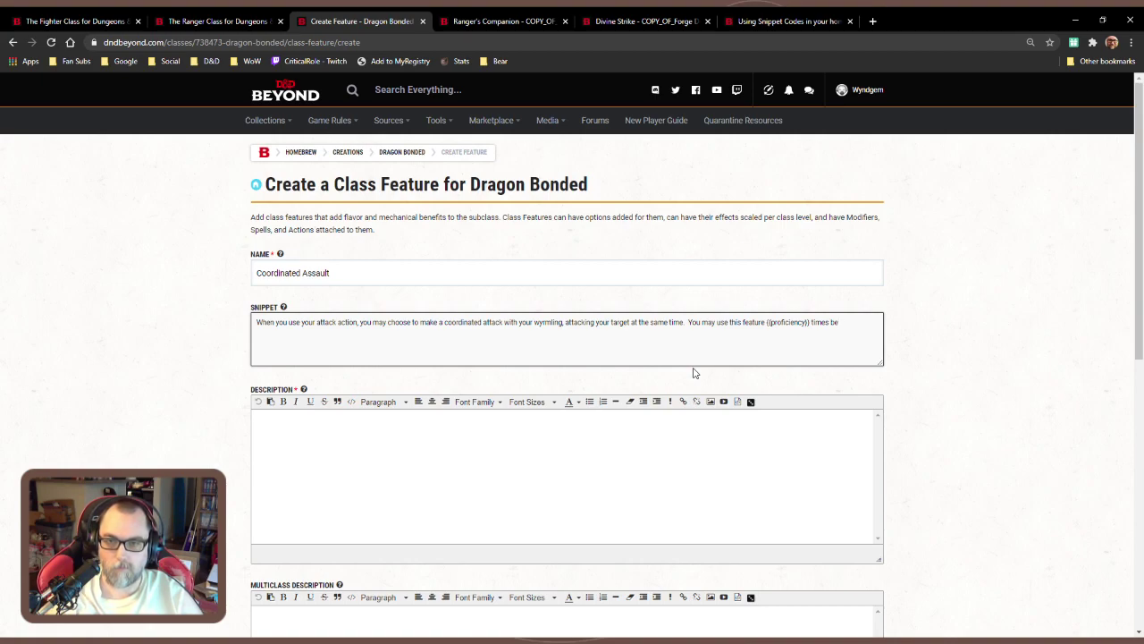
key(BackSpace)
key(BackSpace)
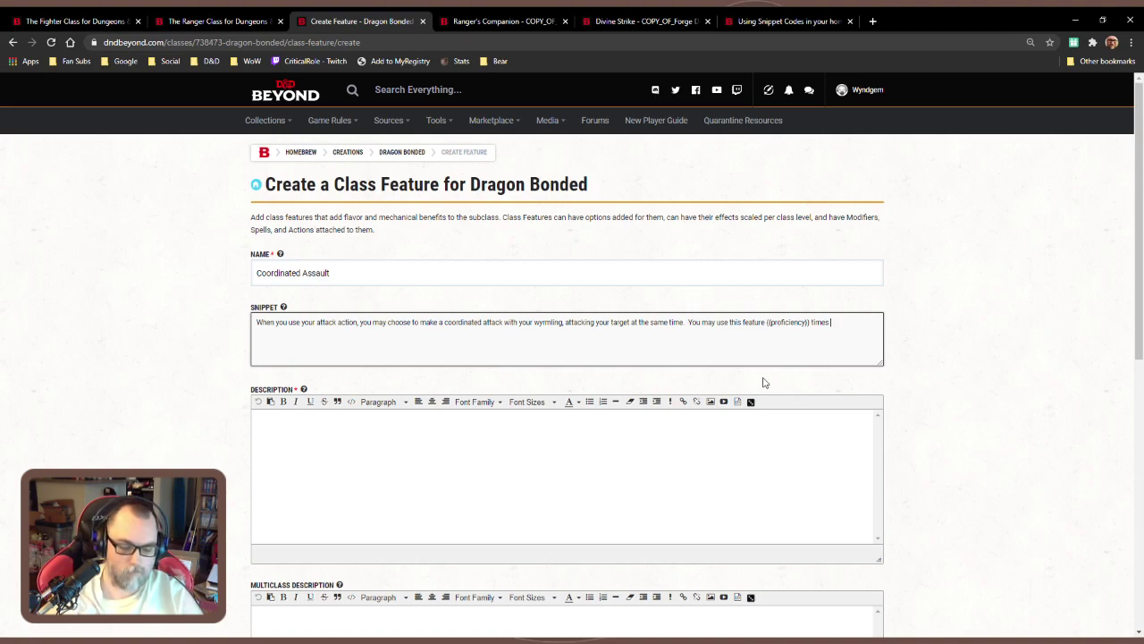
text(bef)
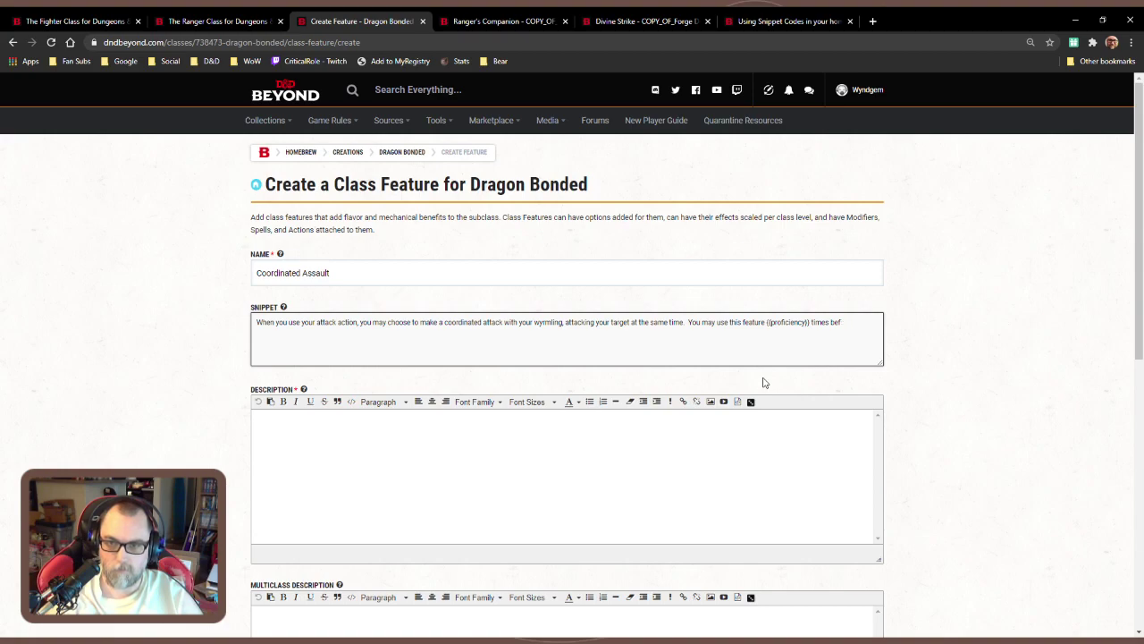
key(BackSpace)
key(BackSpace)
key(BackSpace)
text(un)
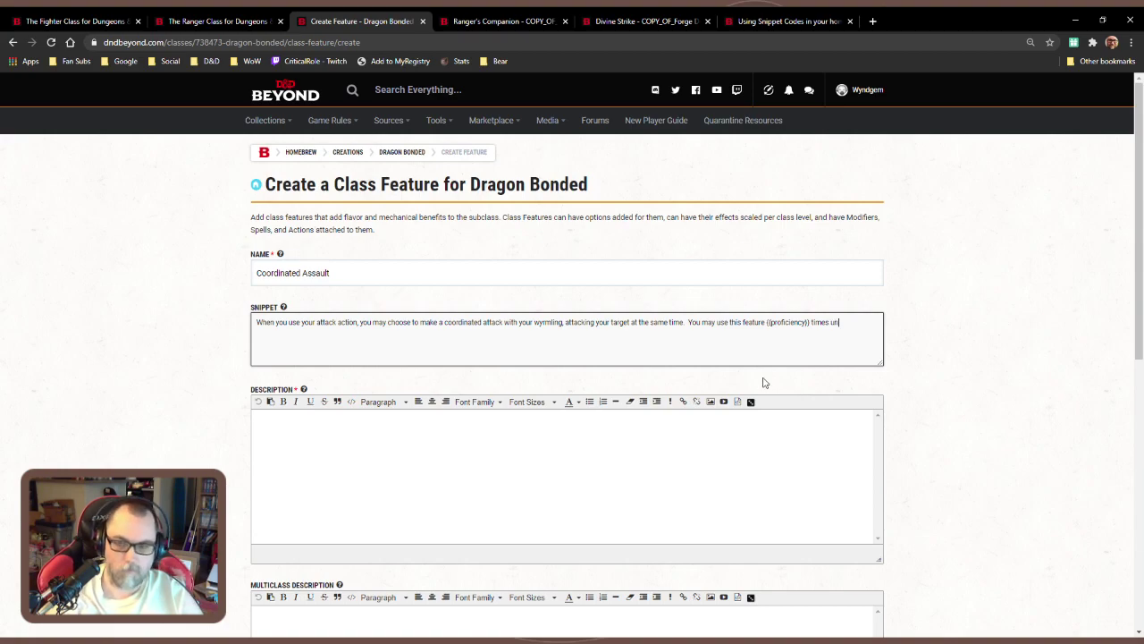
text(til you take )
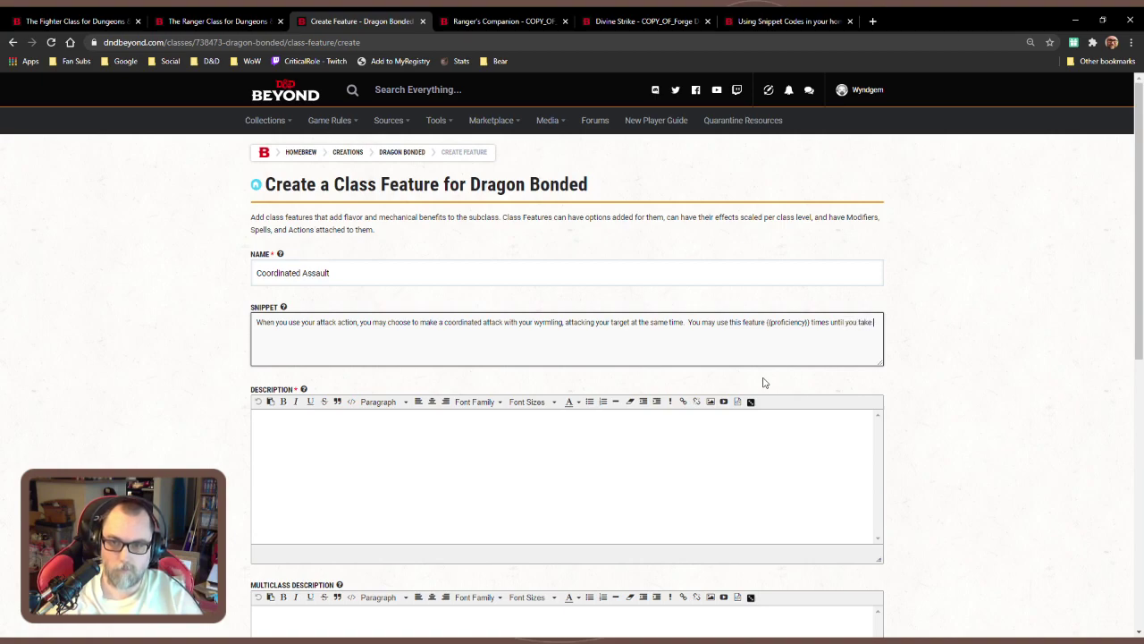
text(a long rest.)
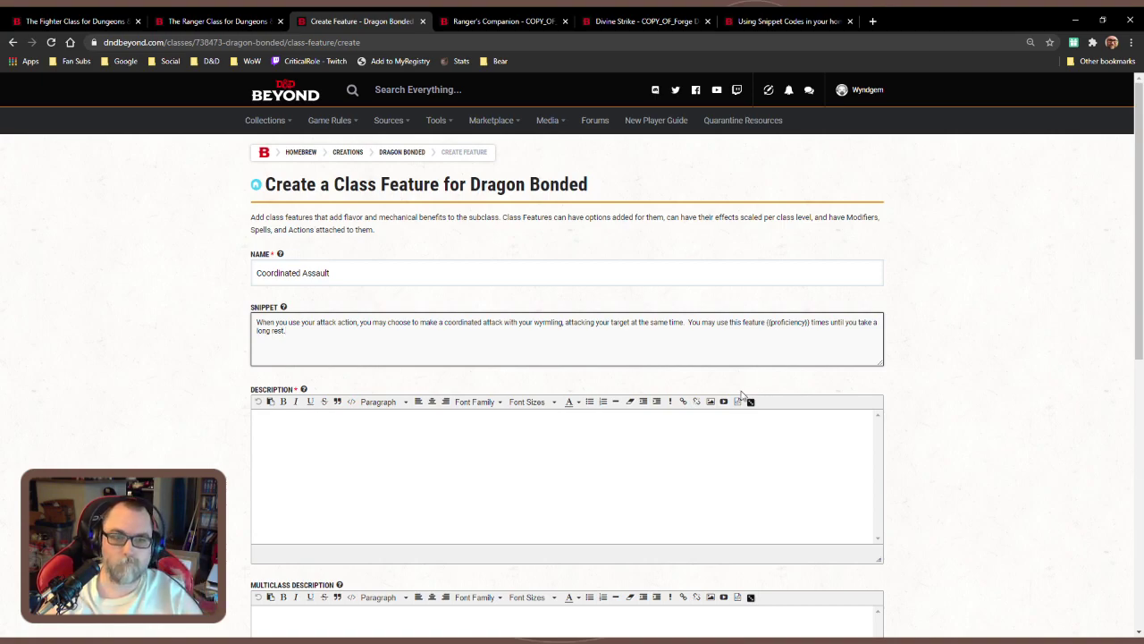
Copy the complete snippet text into the feature's Description
key(ctrl+a)
key(ctrl+c)
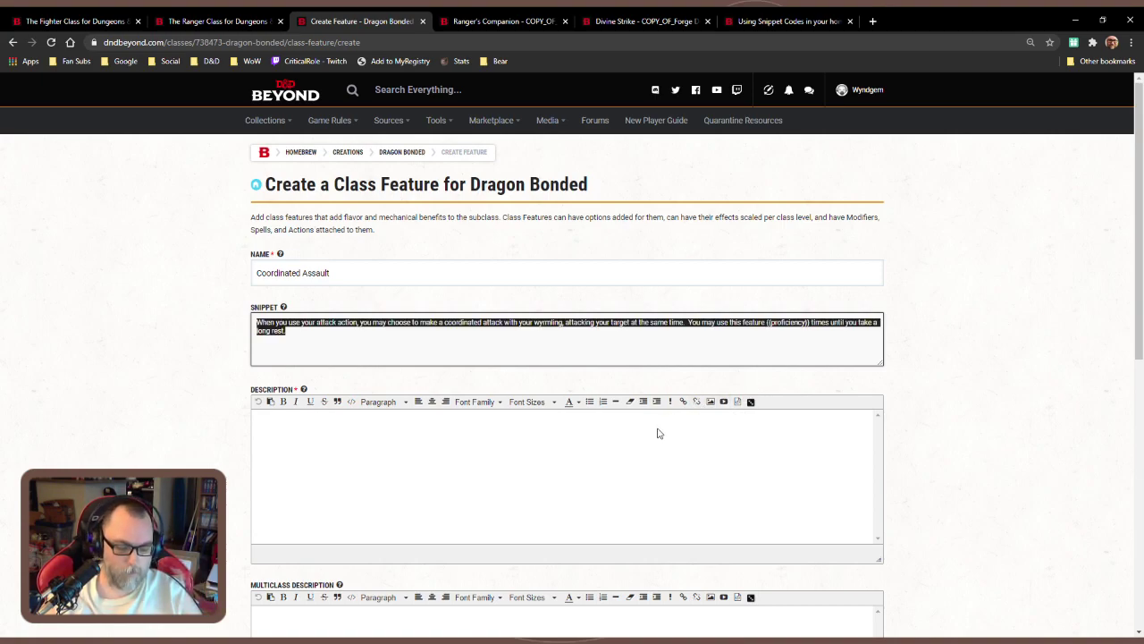
click(444, 477)
key(ctrl+v)
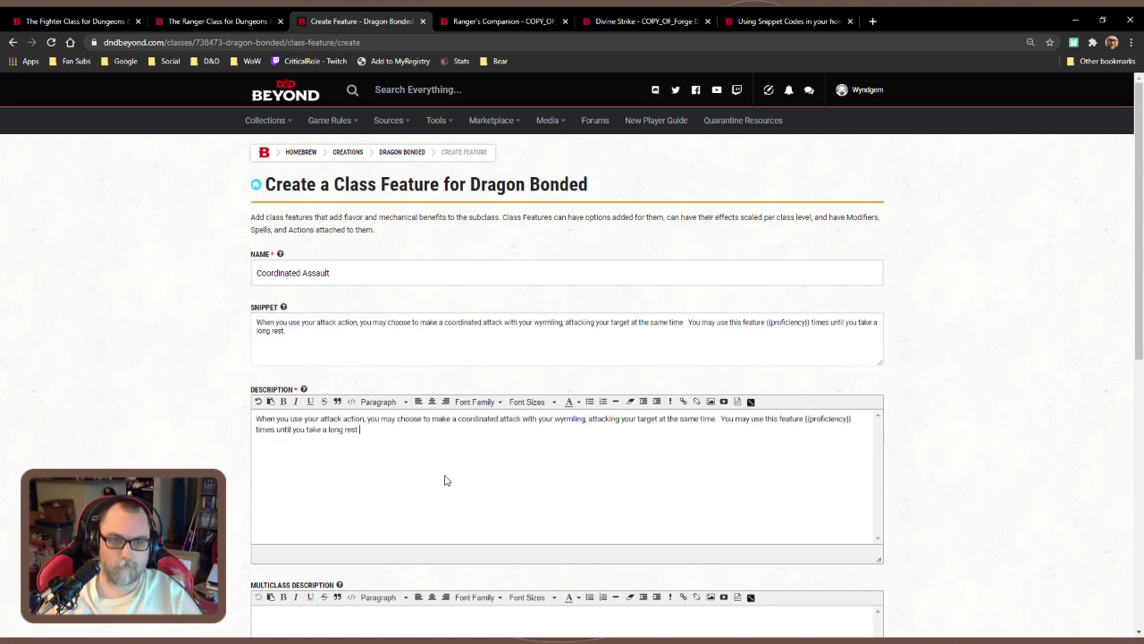
Insert "At" at the very beginning of the Description, before "When you use your attack action"
key(ctrl+Home)
text(At )
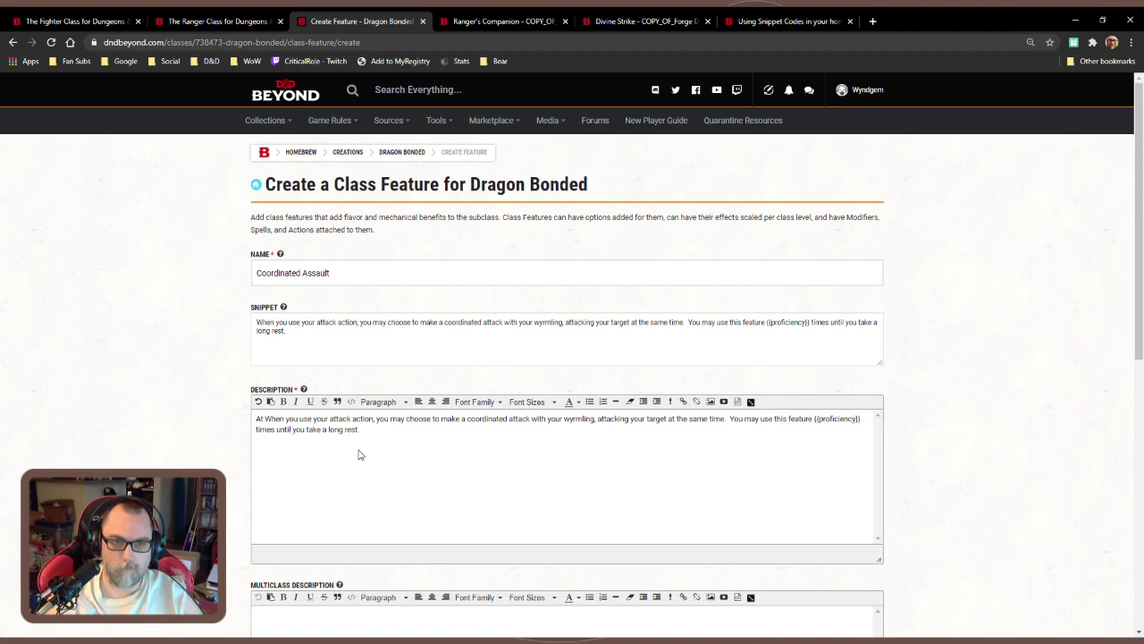
Complete the opening phrase of the Coordinated Assault description so it reads "At level 10, your bond with your wyrmling"
text(levl)
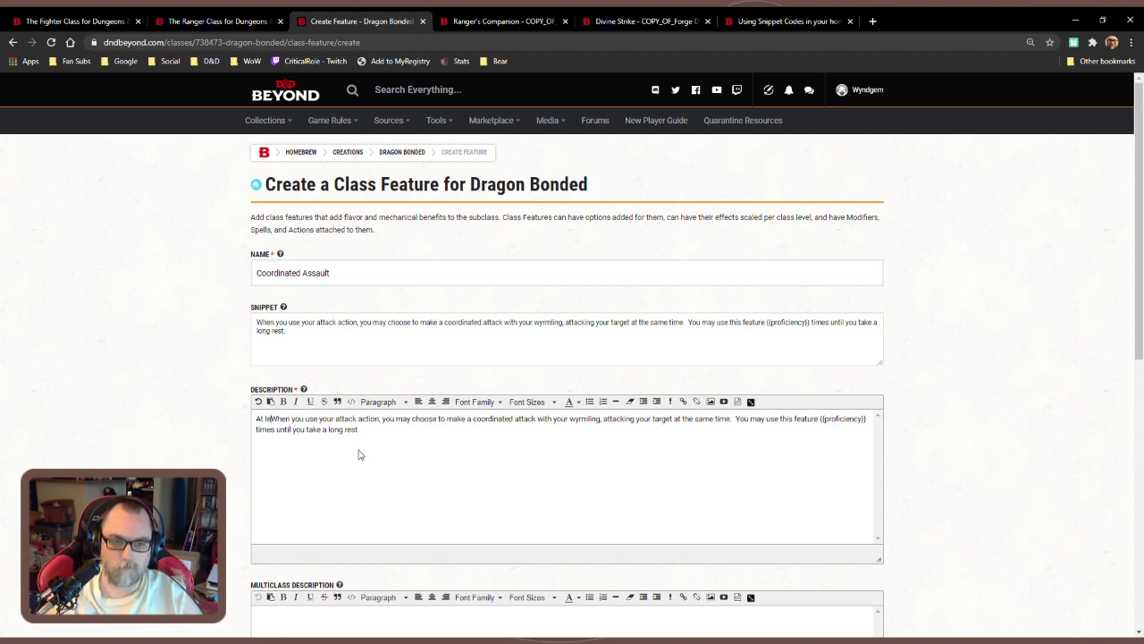
key(BackSpace)
text(el)
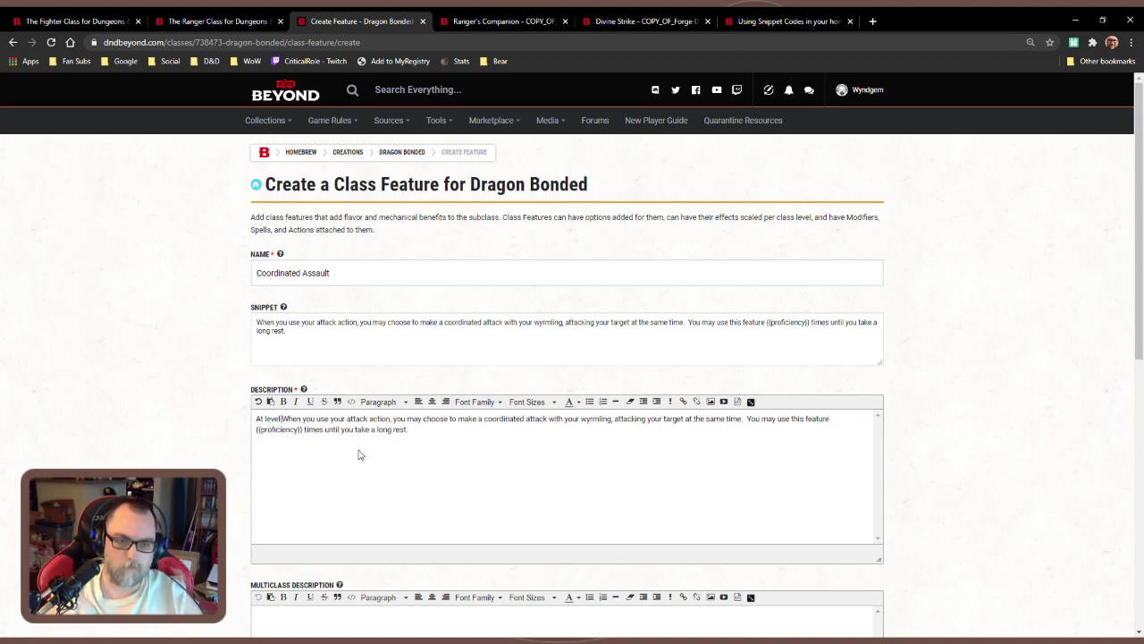
text( 10)
text(, your bond)
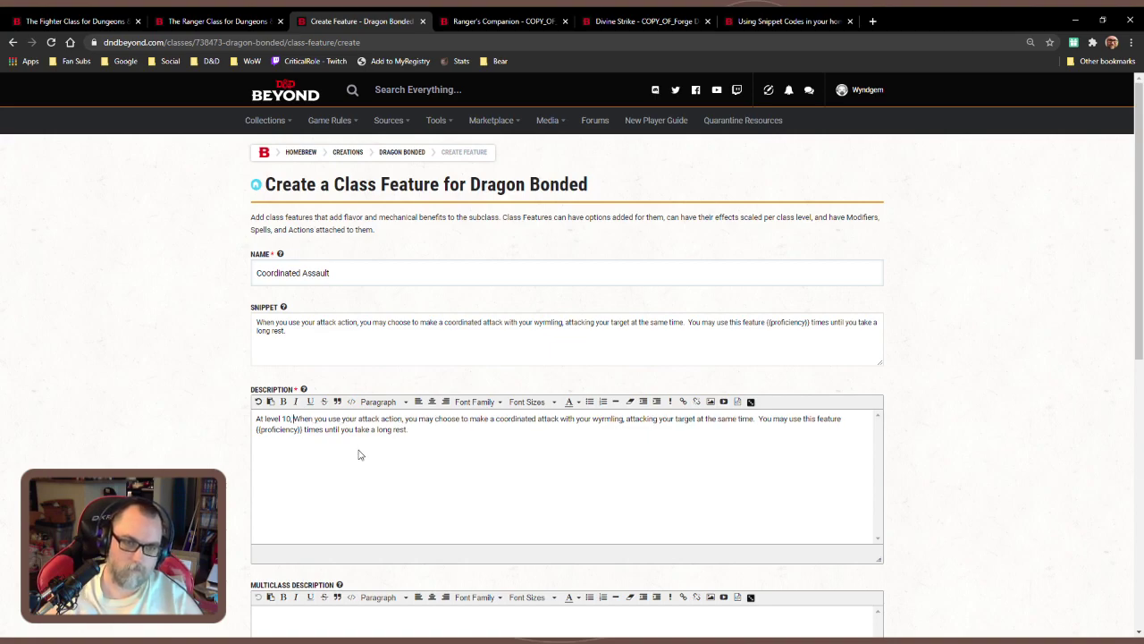
text( with your W)
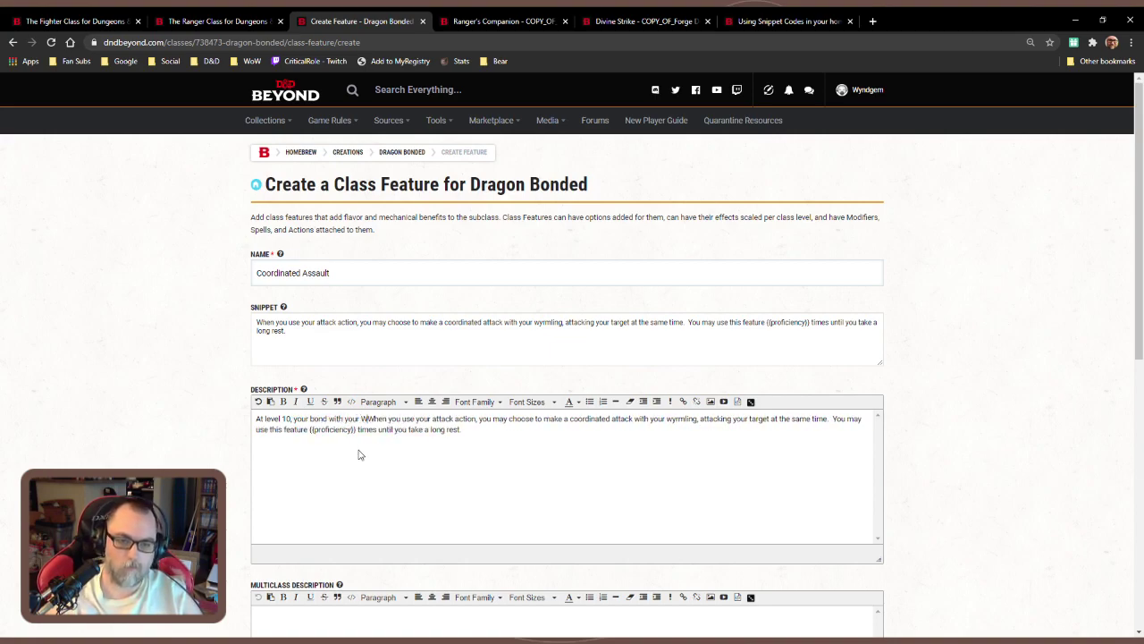
key(BackSpace)
text(wyrm)
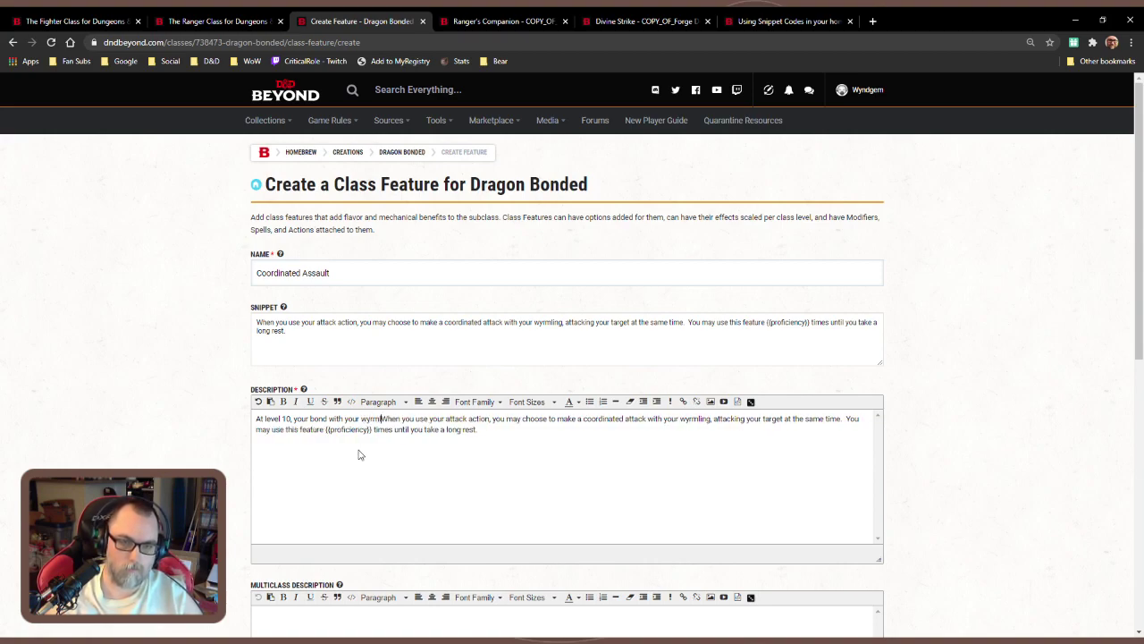
text(ling)
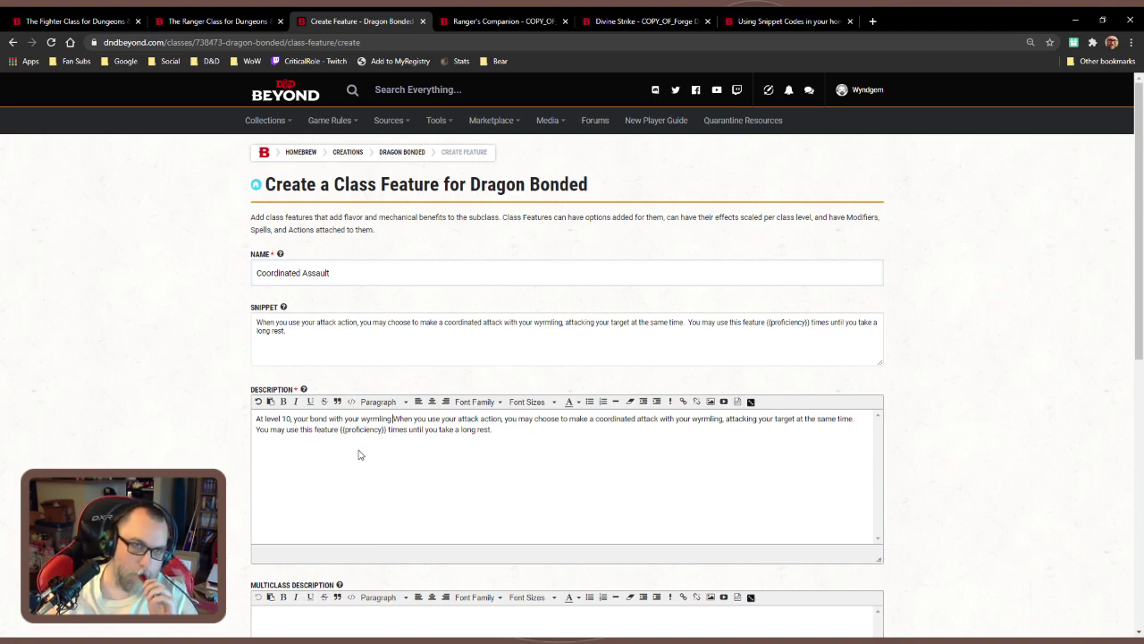
Search the Ranger class page for "long rest" and go to the second match, in the Tireless feature
click(172, 25)
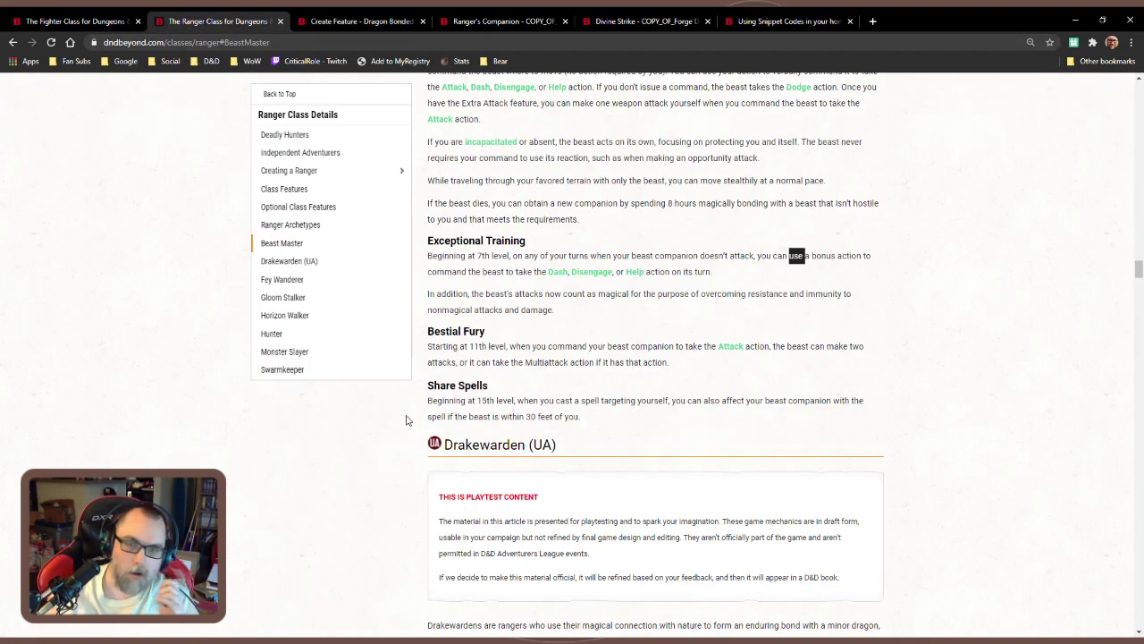
key(ctrl+f)
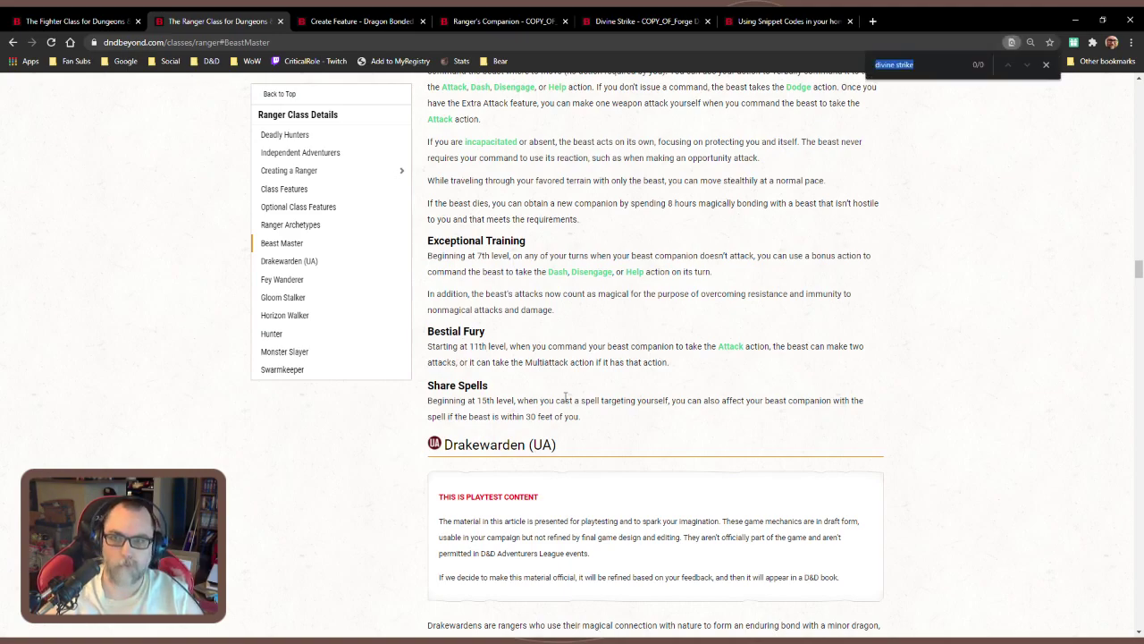
text(long rest)
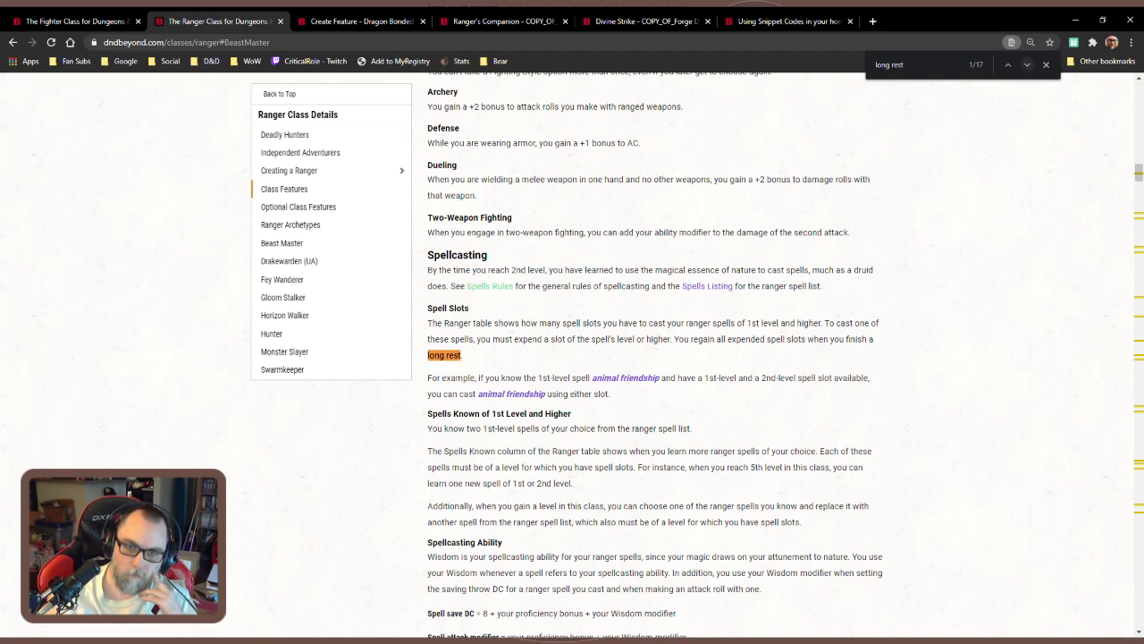
click(1027, 64)
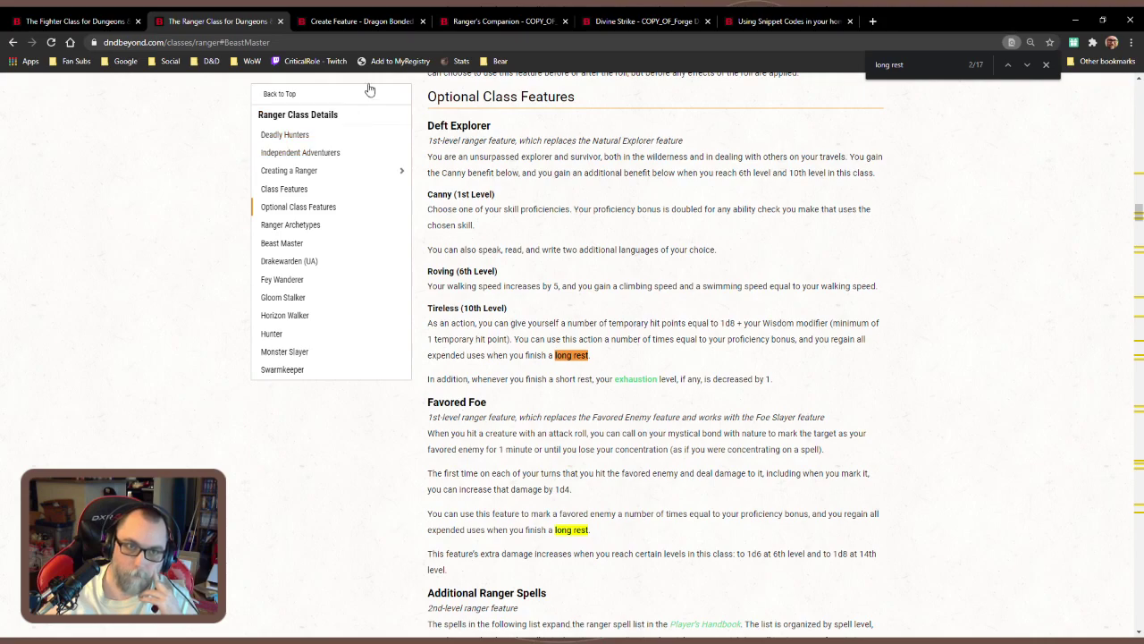
Compare the Coordinated Assault draft with the snippet code guide, the Divine Strike feature and the Ranger page's Tireless wording
key(ctrl+Tab)
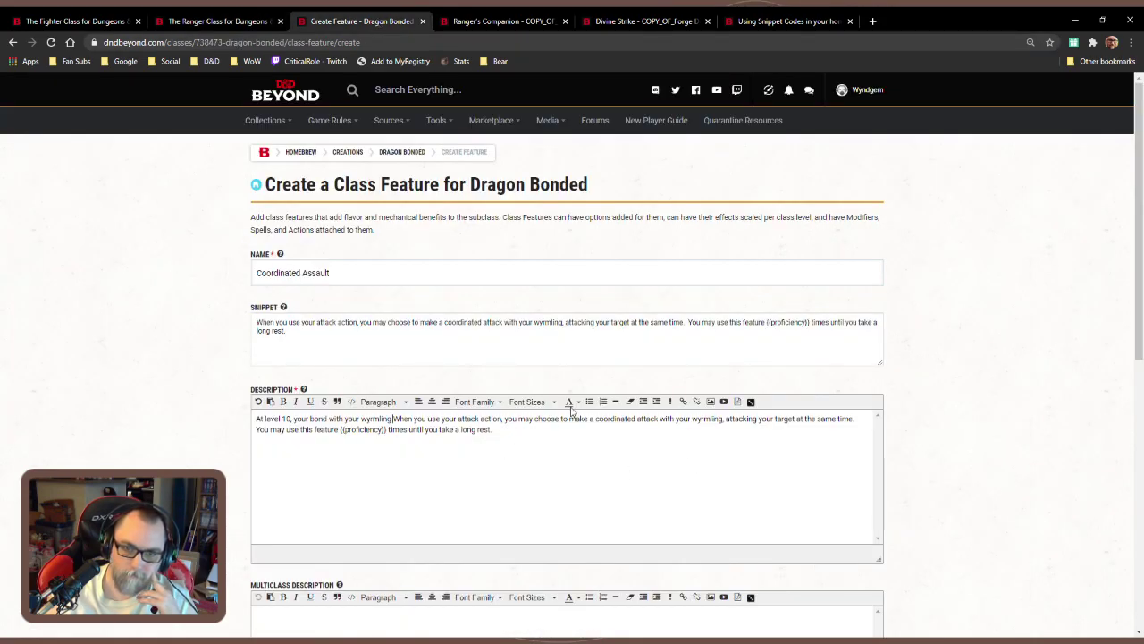
click(757, 25)
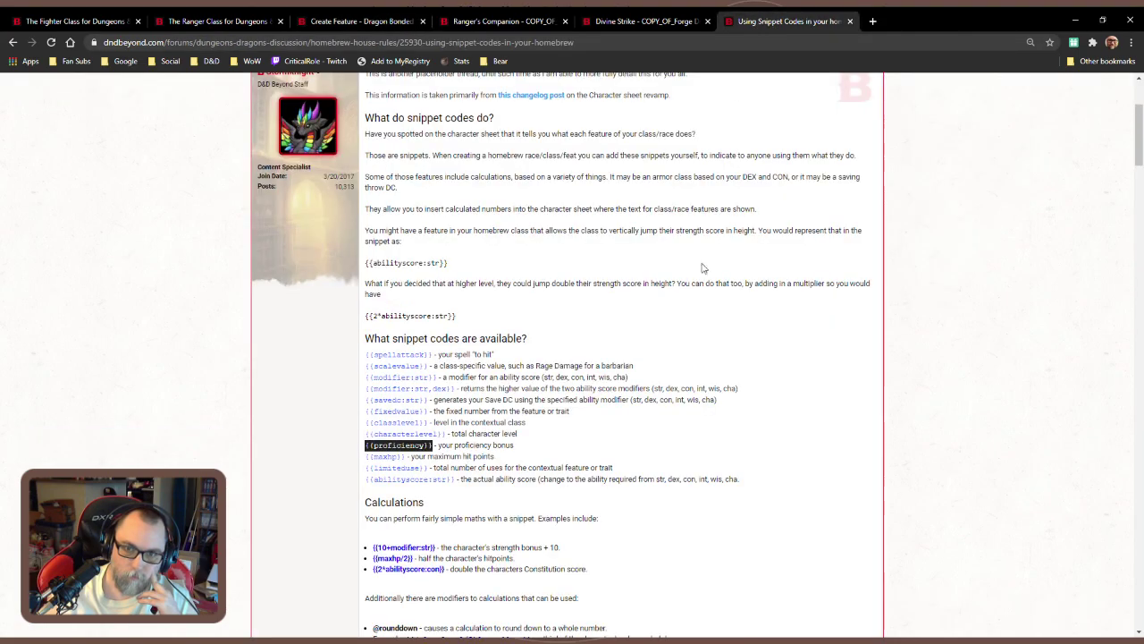
click(657, 21)
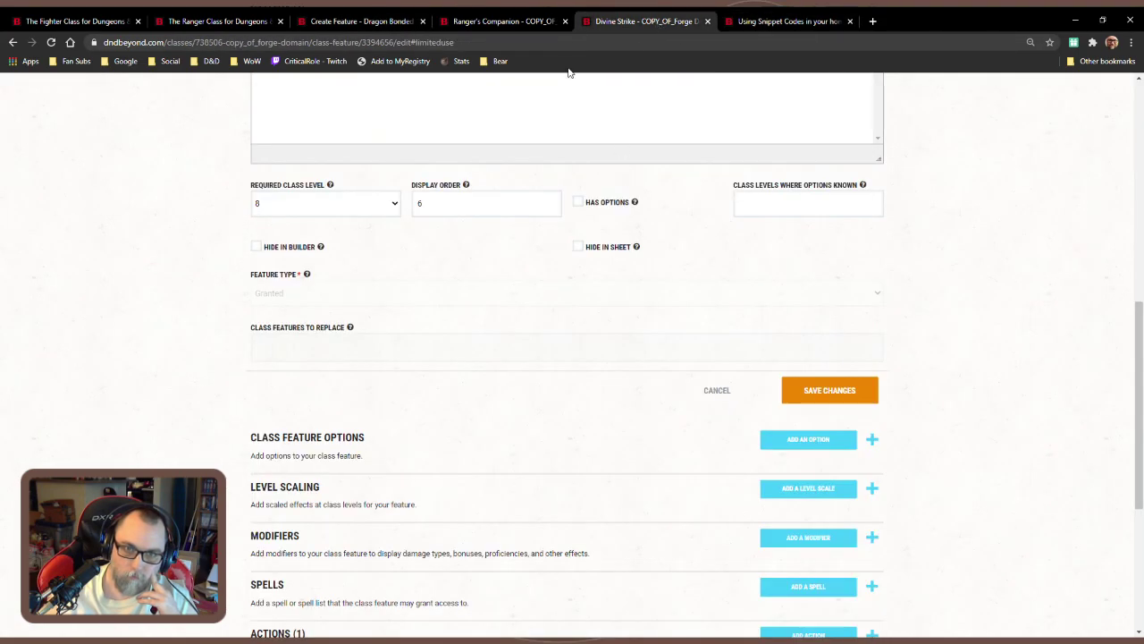
click(514, 22)
click(362, 20)
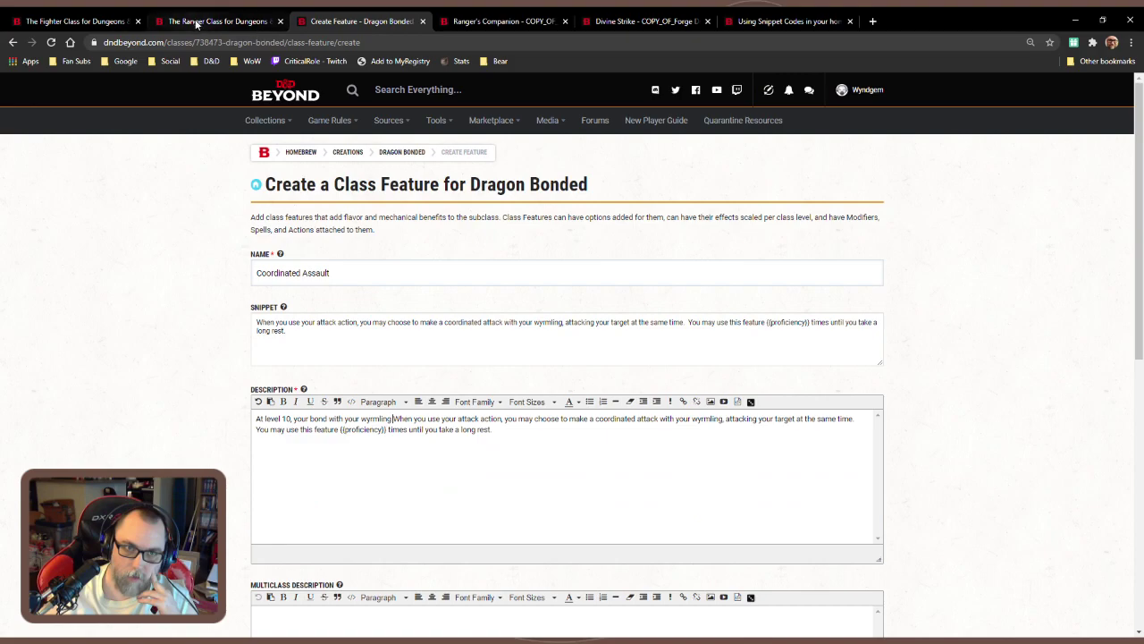
click(191, 21)
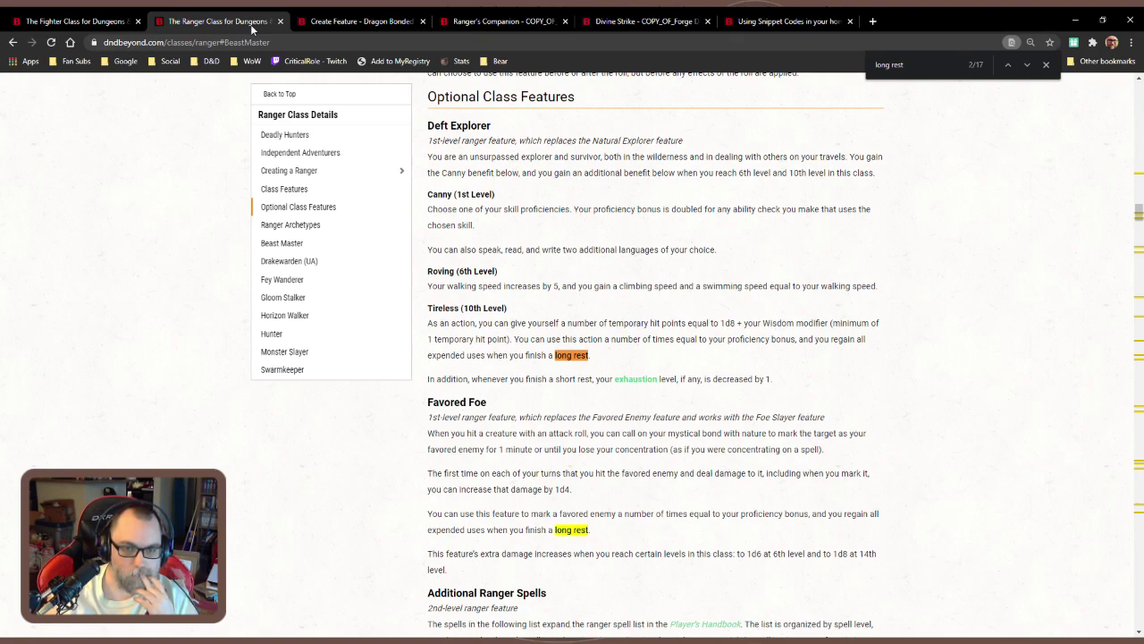
click(345, 20)
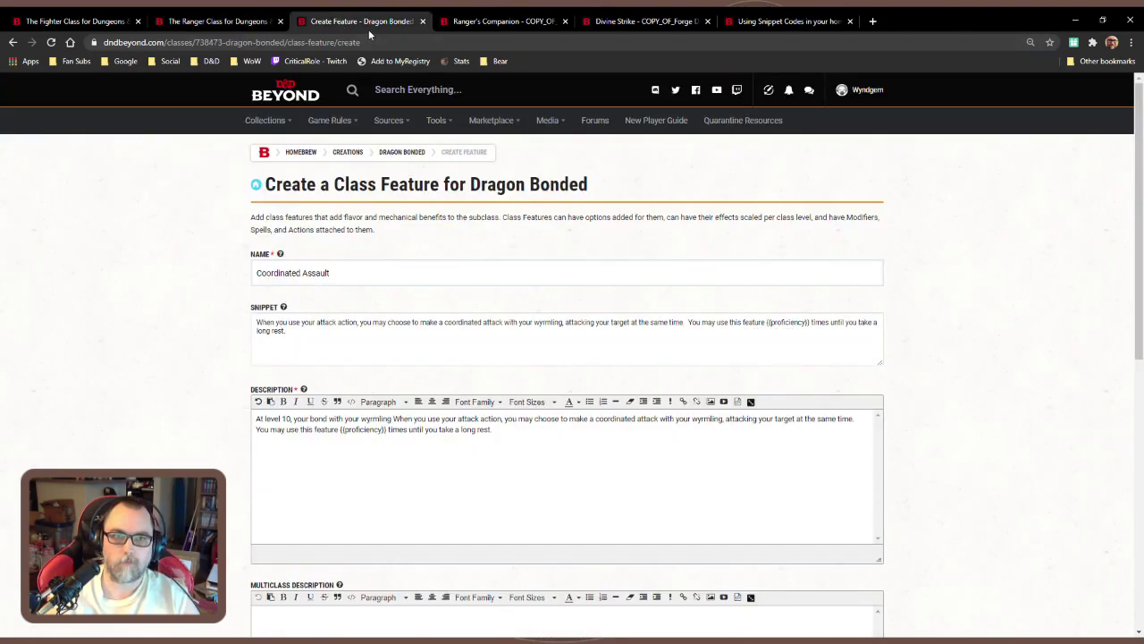
click(213, 22)
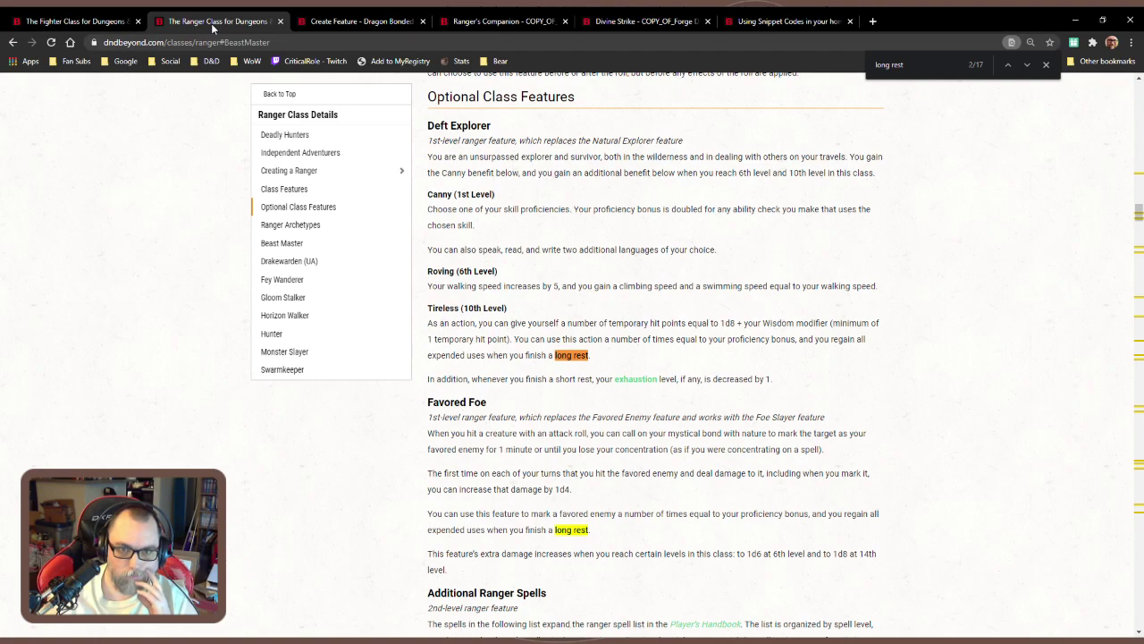
Examine the Ranger's Companion feature and the class features list of the copied Beast Master subclass, and return to the Coordinated Assault draft
click(479, 25)
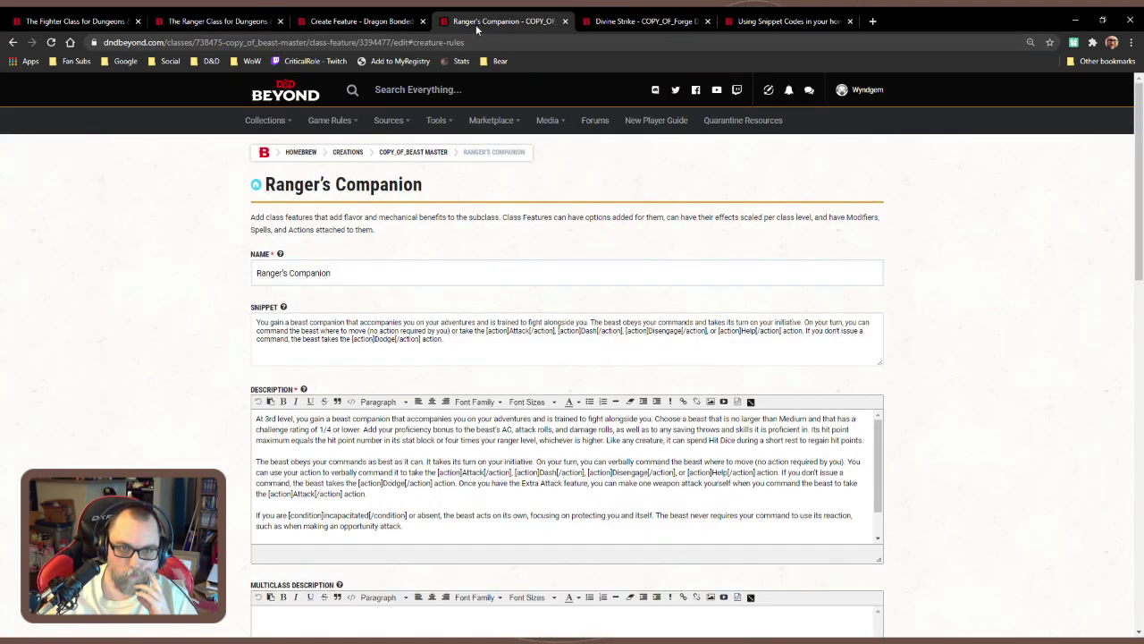
scroll(661, 366, down, 10)
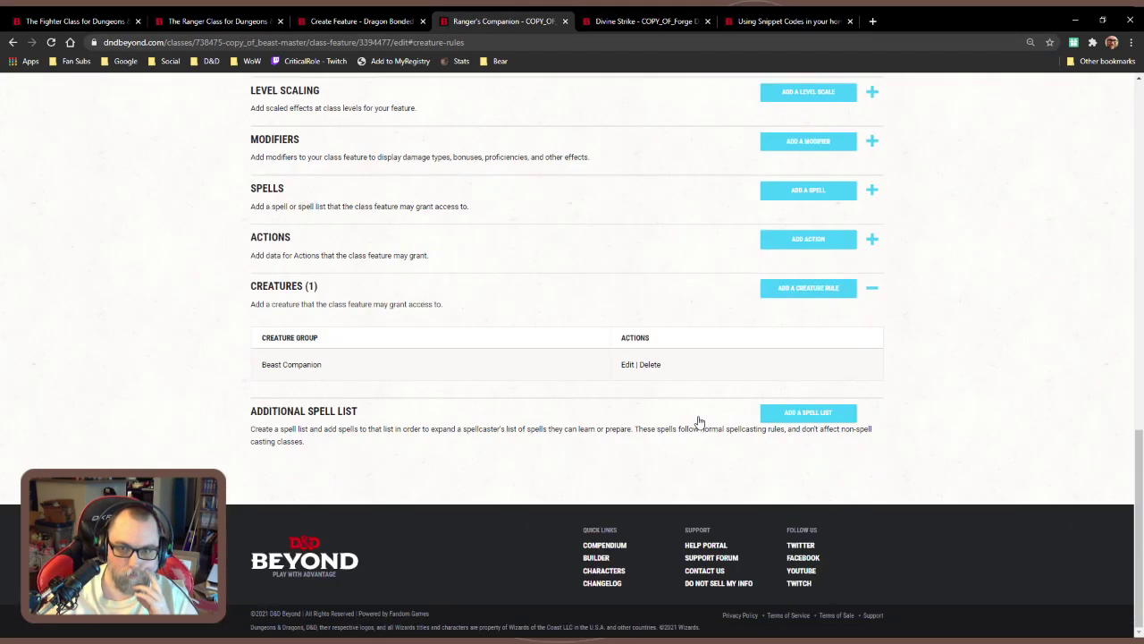
scroll(697, 421, up, 4)
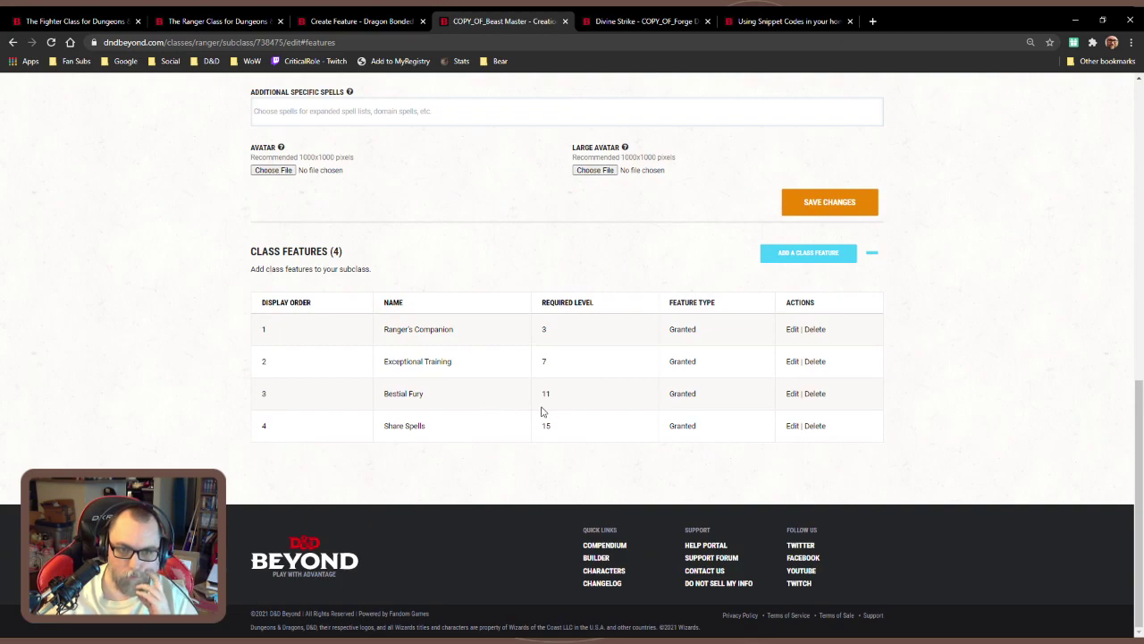
click(214, 21)
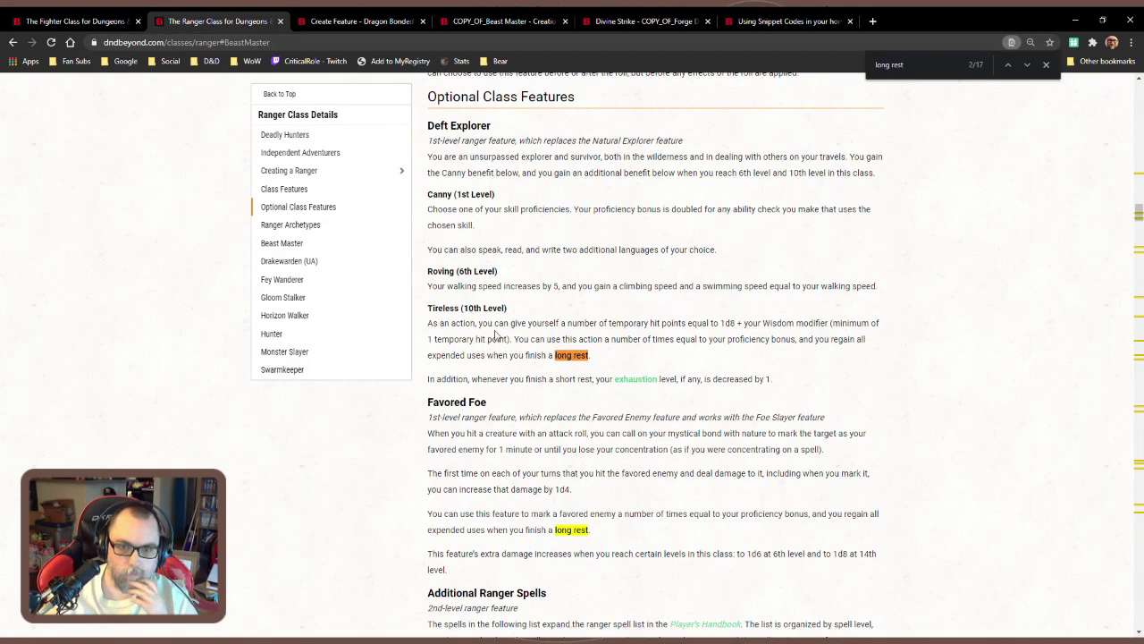
click(358, 22)
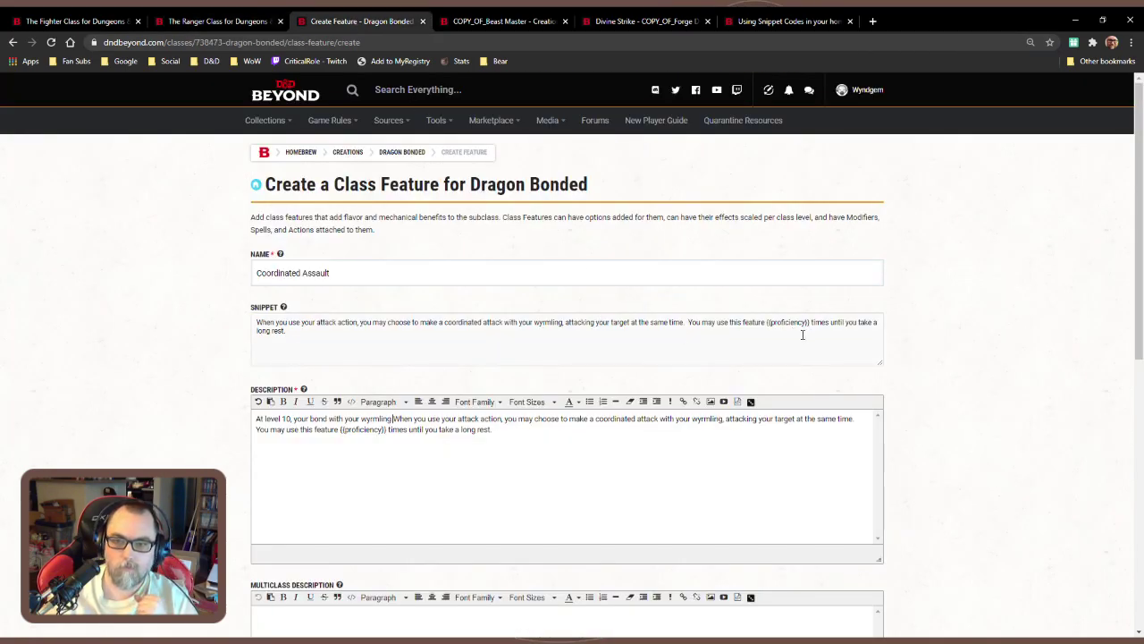
Insert ", and regain all expended uses" after "{{proficiency}} times" in the Coordinated Assault snippet, following the Ranger page's Tireless wording
click(215, 21)
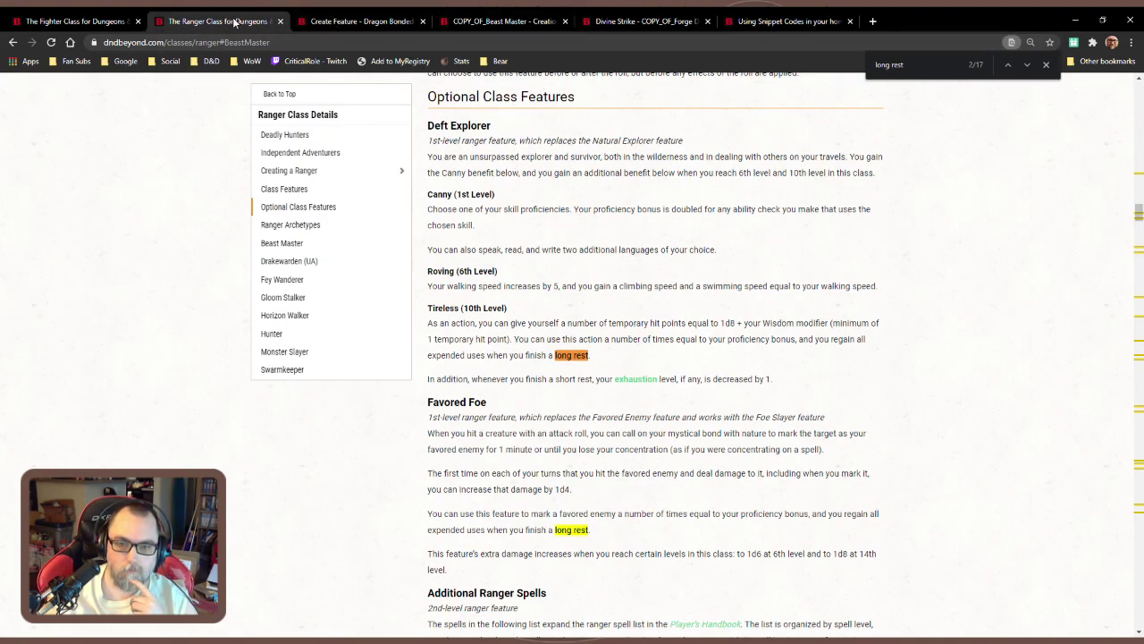
click(356, 21)
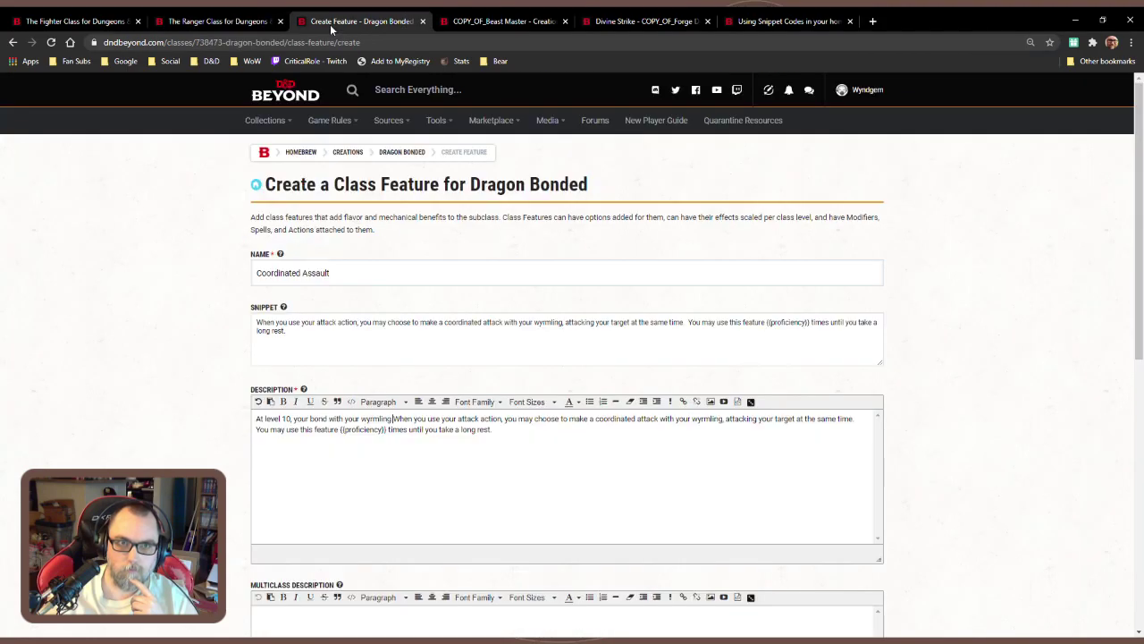
triple_click(838, 322)
click(833, 322)
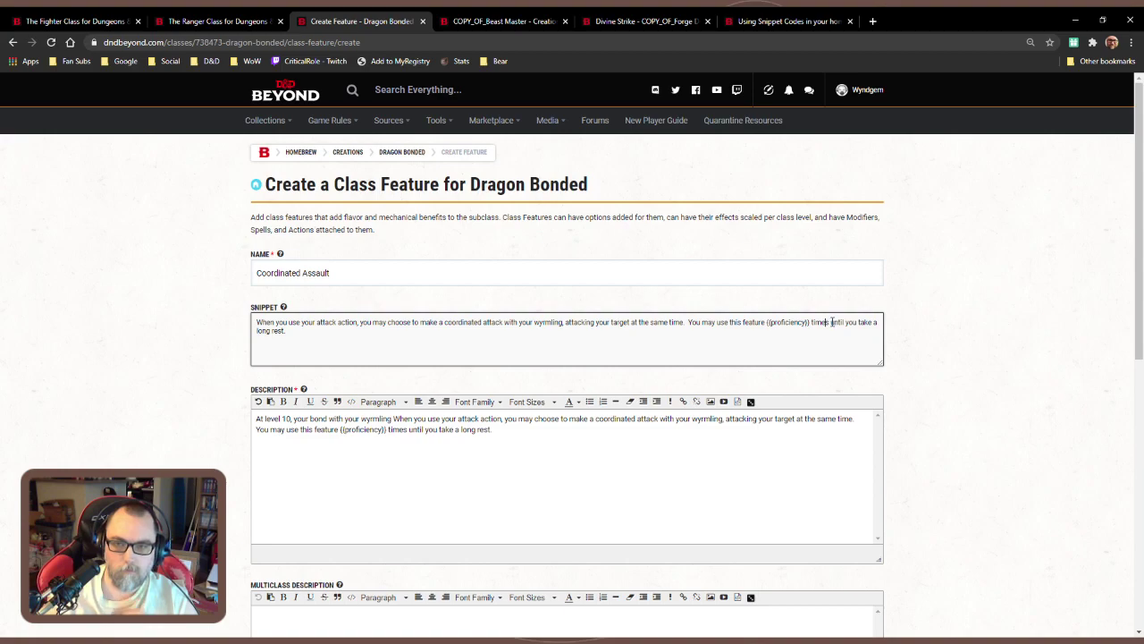
text(, and)
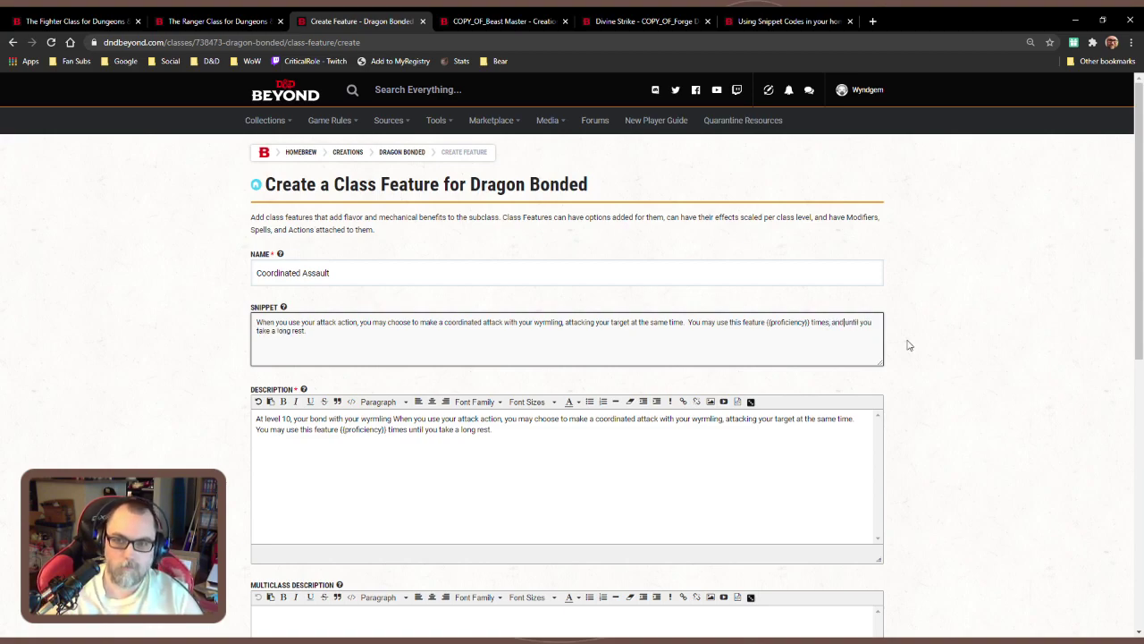
text( regain)
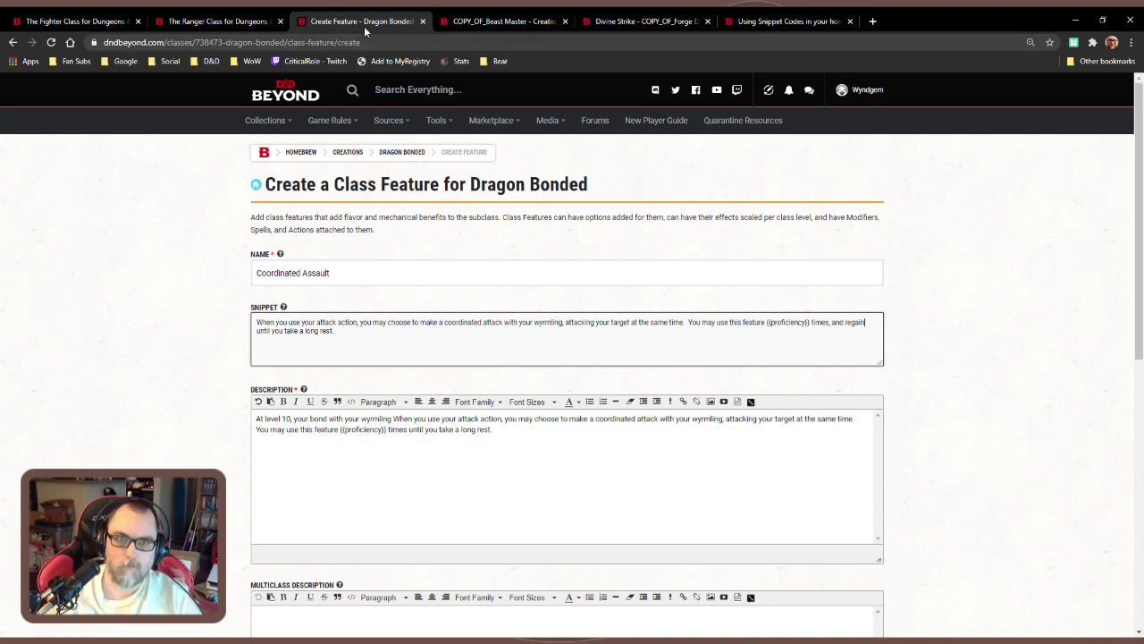
click(213, 22)
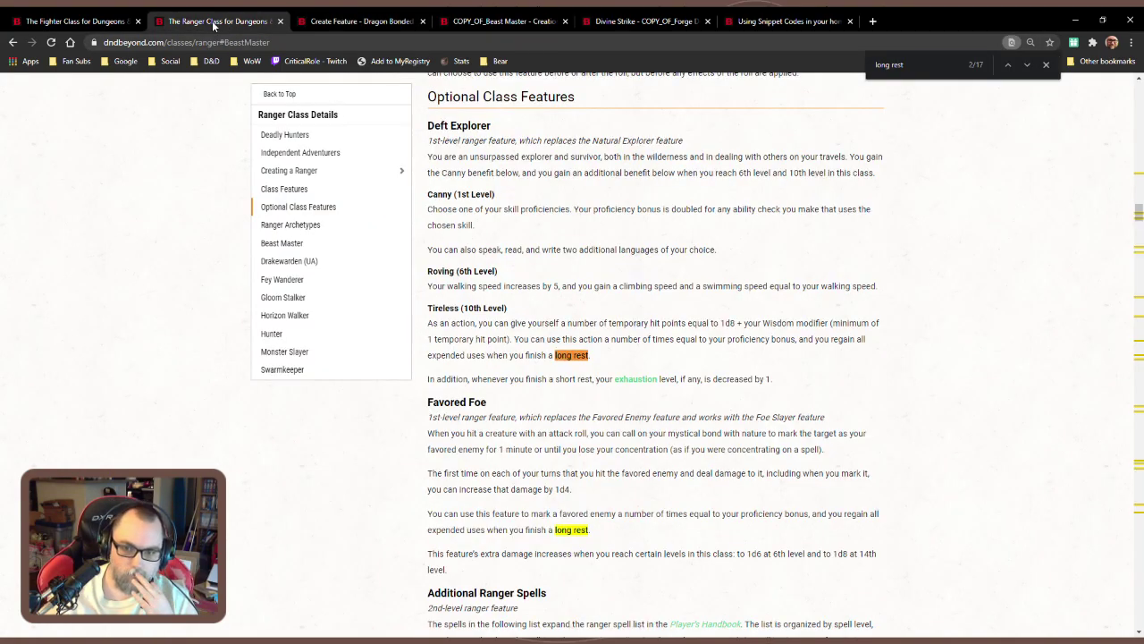
click(319, 19)
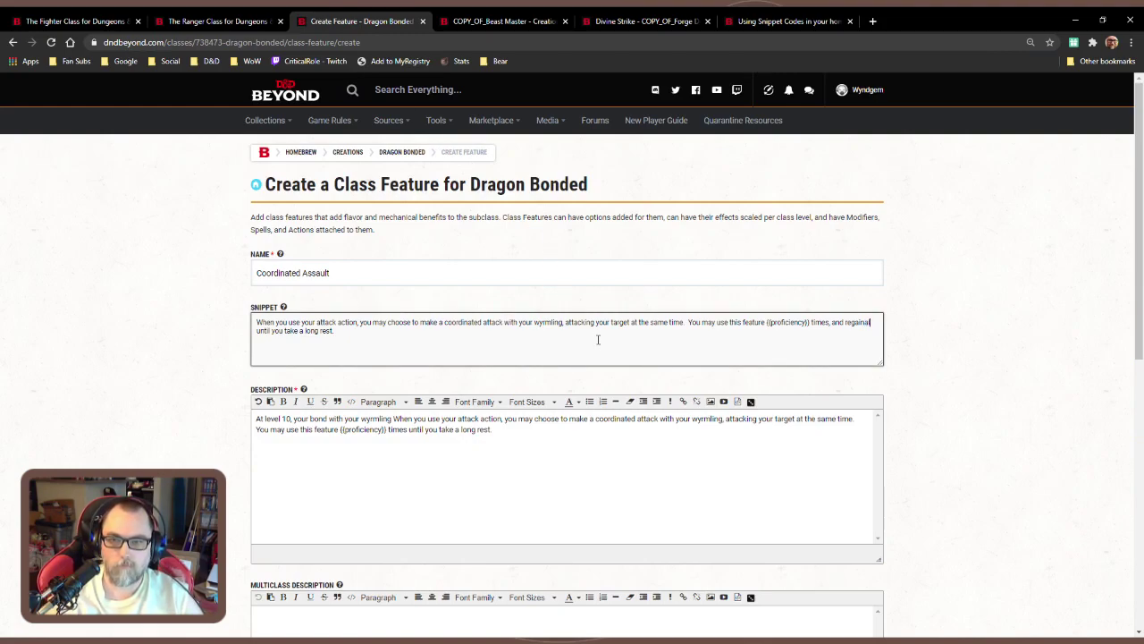
text(a)
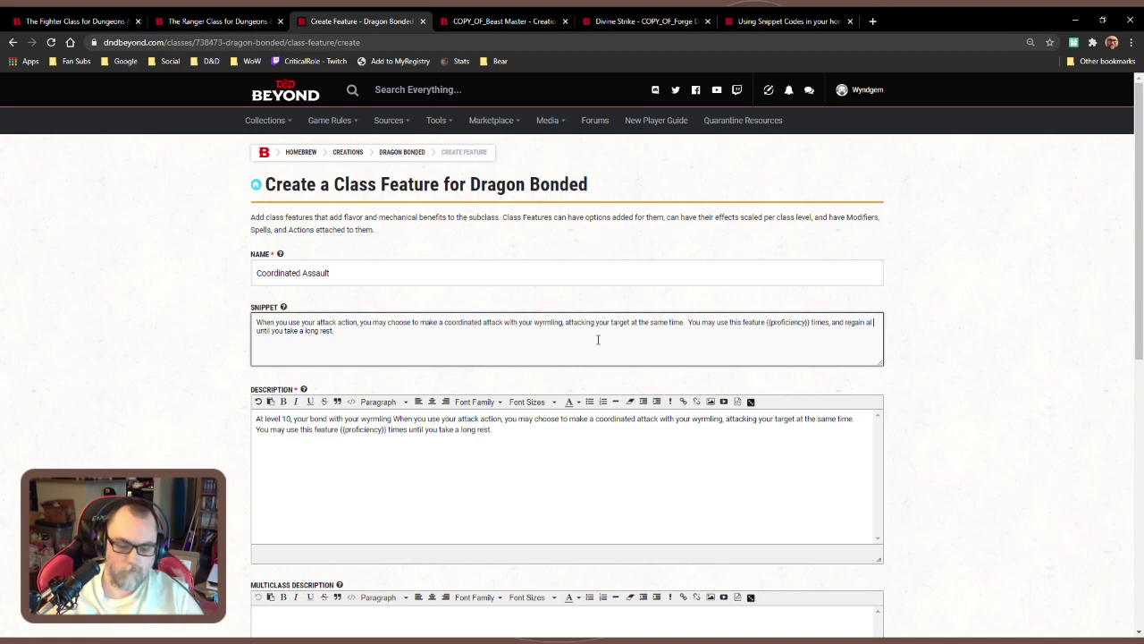
text(ll)
text( expend)
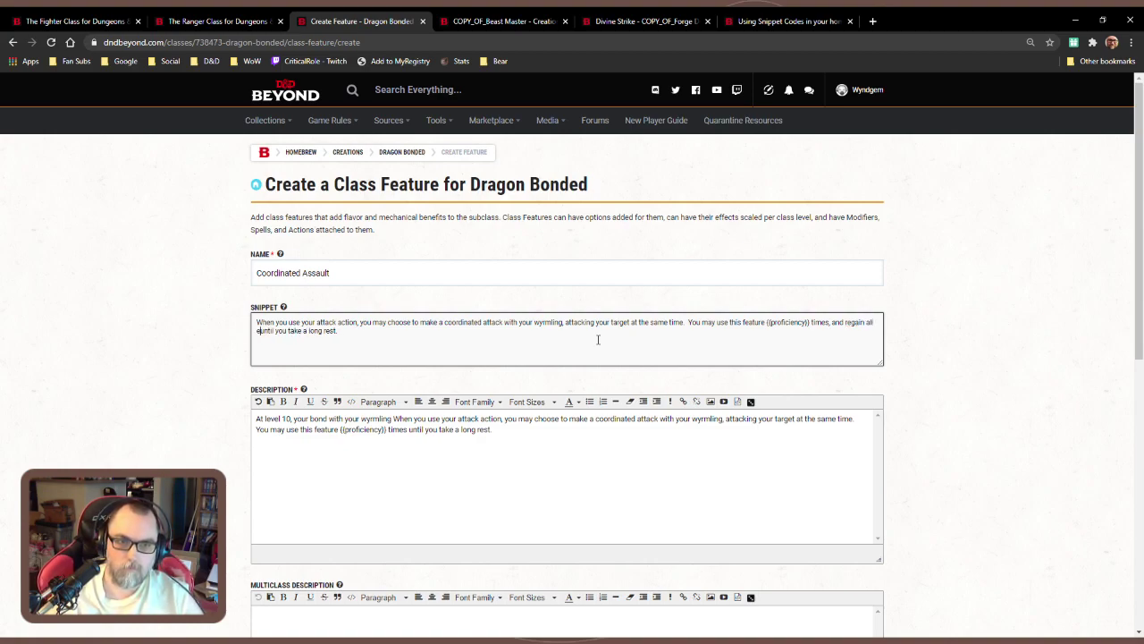
text(ed uses)
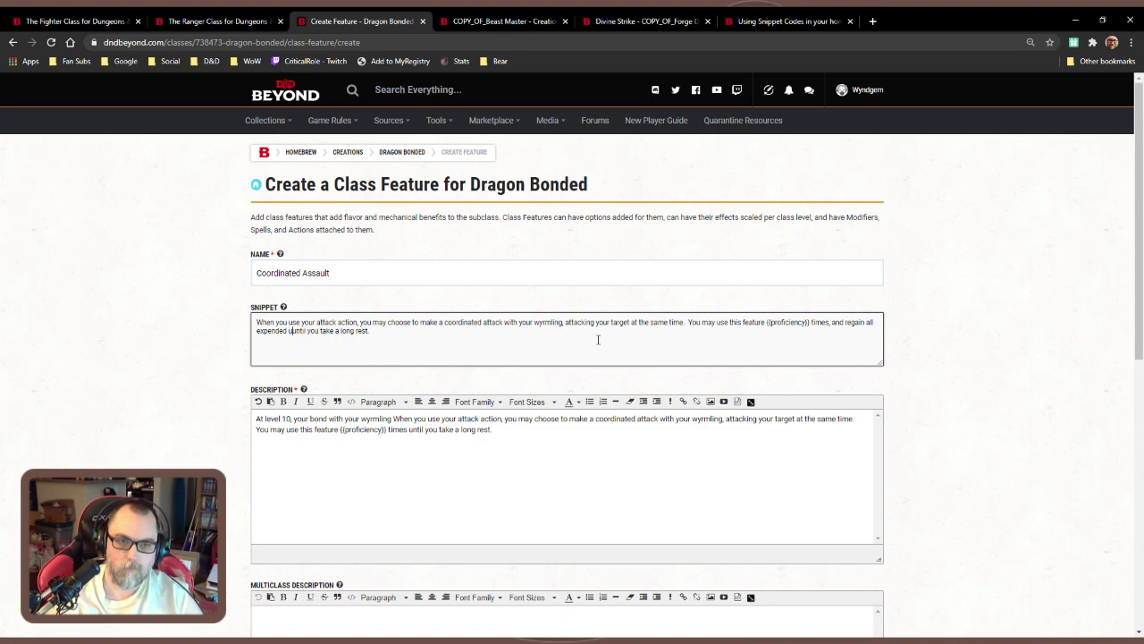
Replace "until you take" with "after" in the snippet's closing phrase so it ends "after a long rest."
key(Delete)
key(Delete)
key(Delete)
key(Delete)
key(Delete)
key(Delete)
key(Delete)
key(Delete)
key(Delete)
key(Delete)
key(Delete)
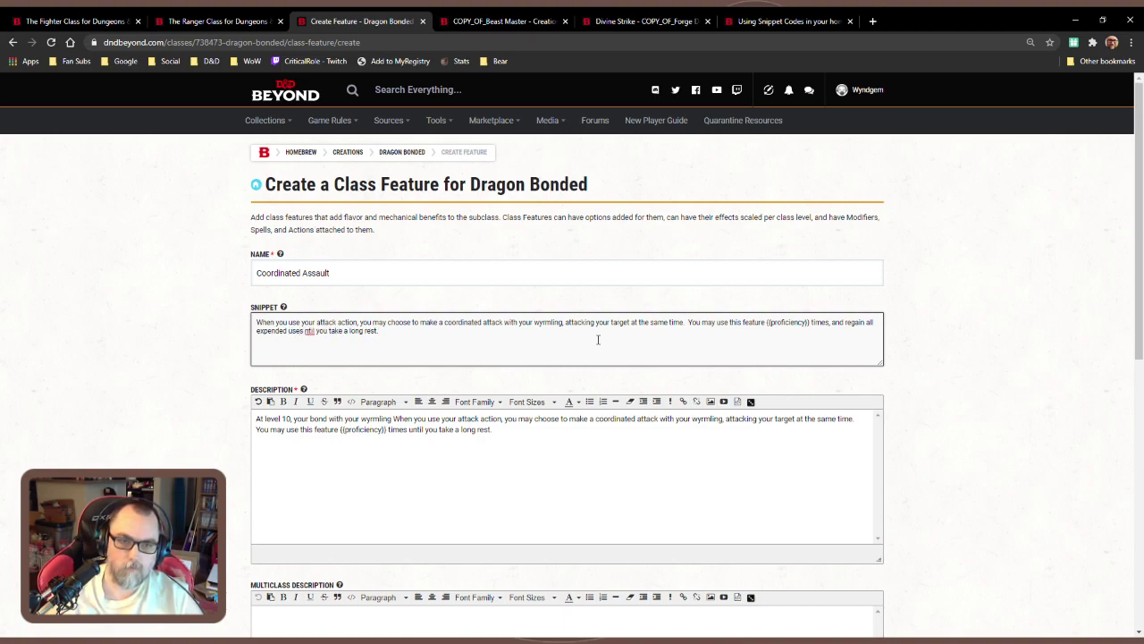
key(Delete)
key(Delete)
key(Delete)
key(Delete)
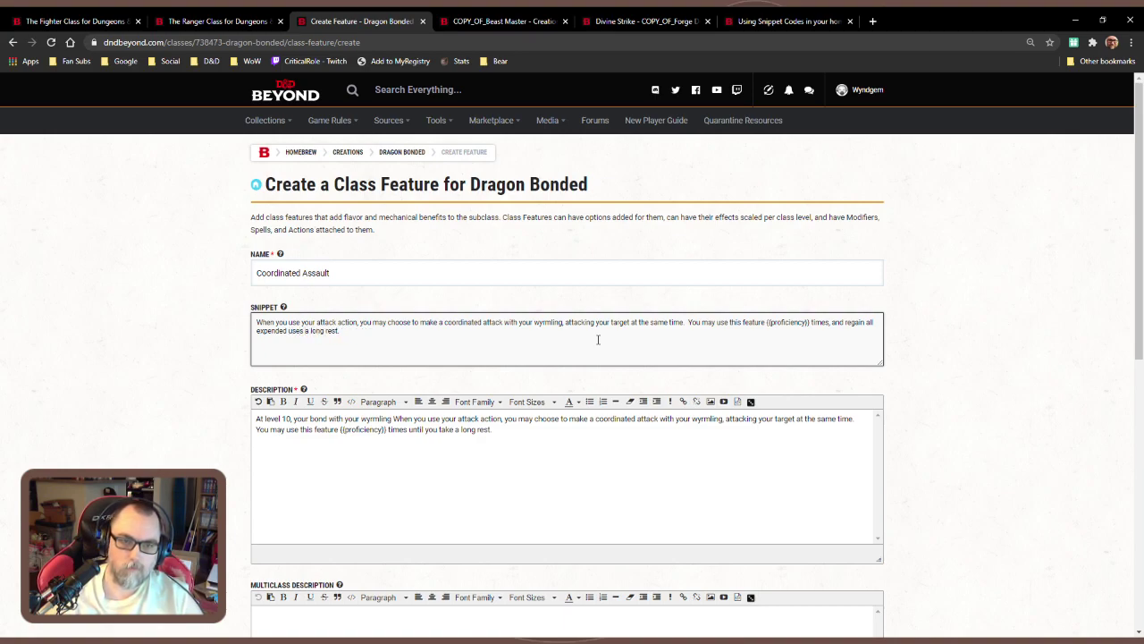
text(after)
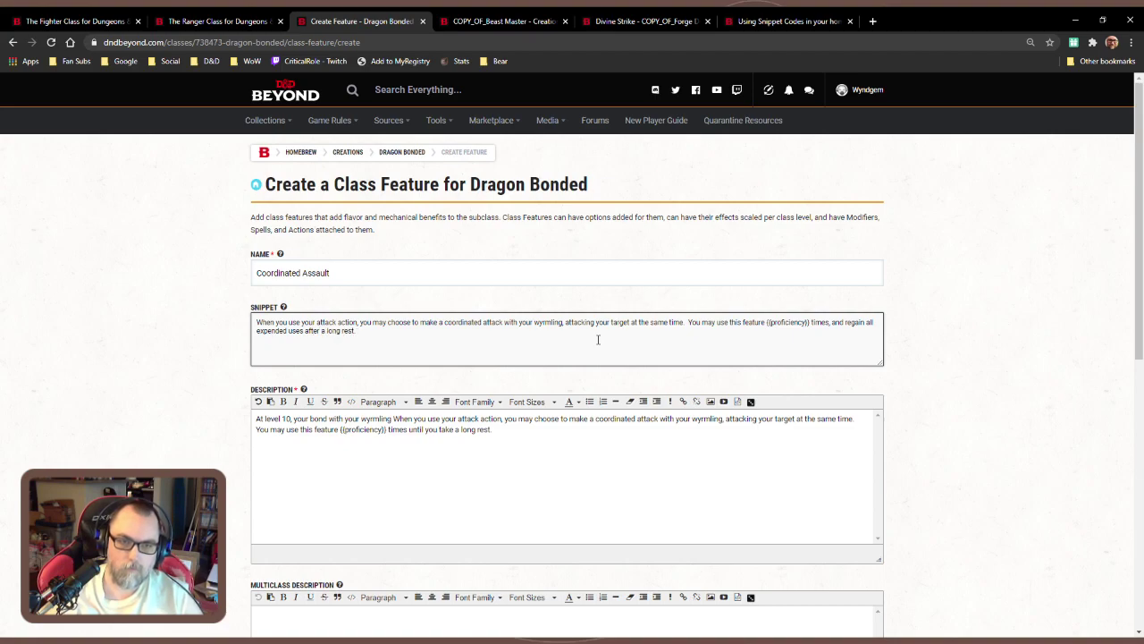
Replace the snippet's ending with the Ranger page's Tireless wording, "and you regain all expended uses when you finish a long rest."
click(219, 20)
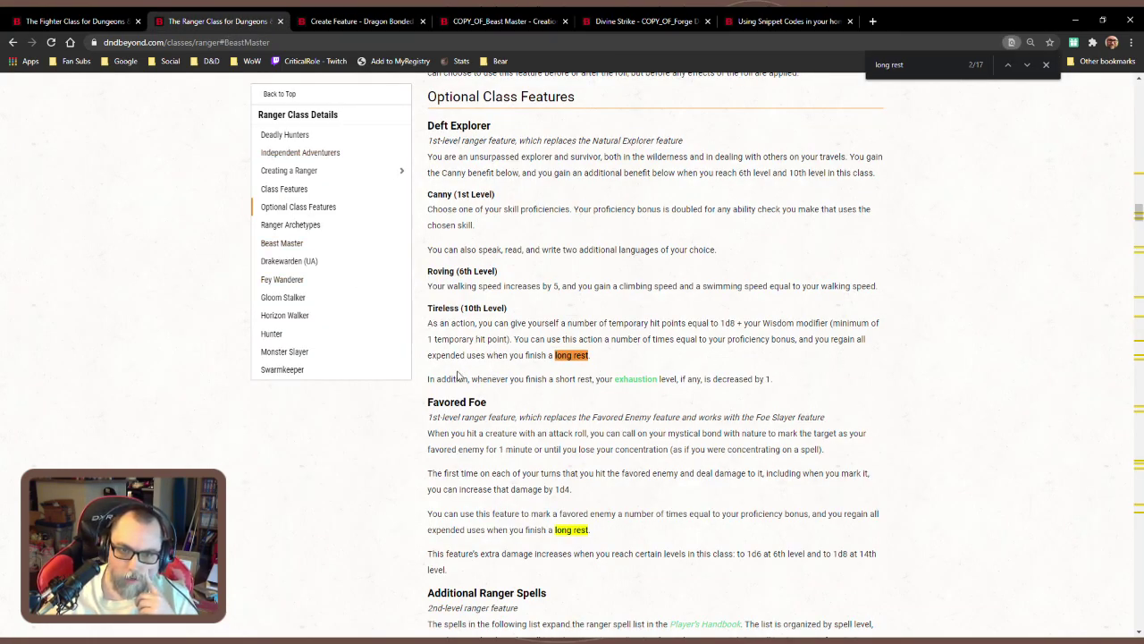
drag(606, 357, 815, 340)
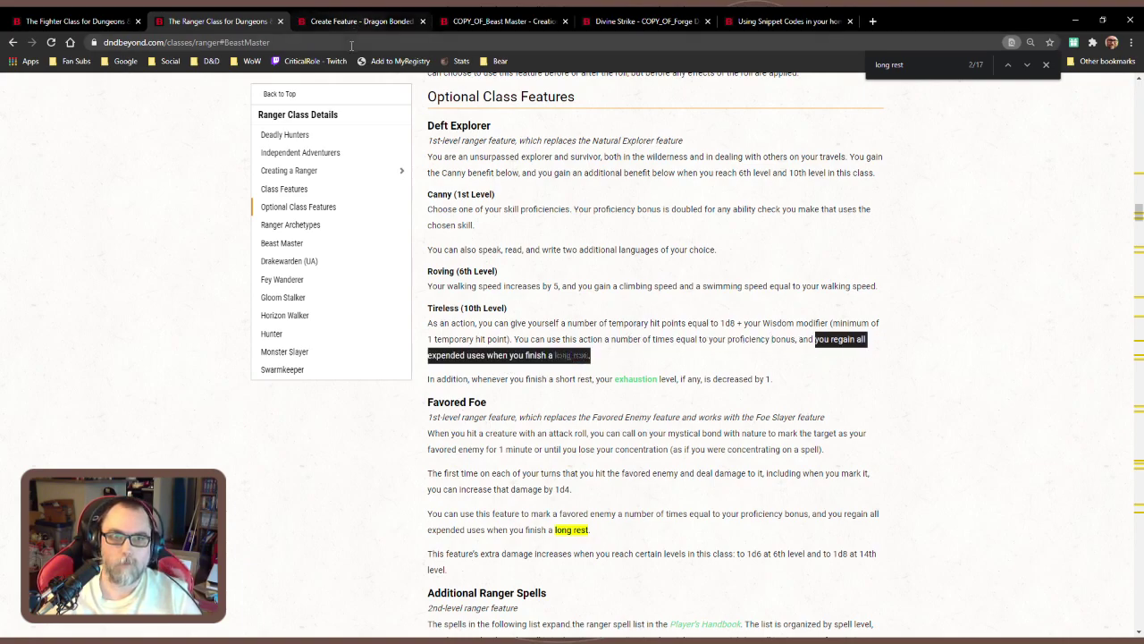
click(800, 339)
drag(798, 338, 807, 356)
key(ctrl+c)
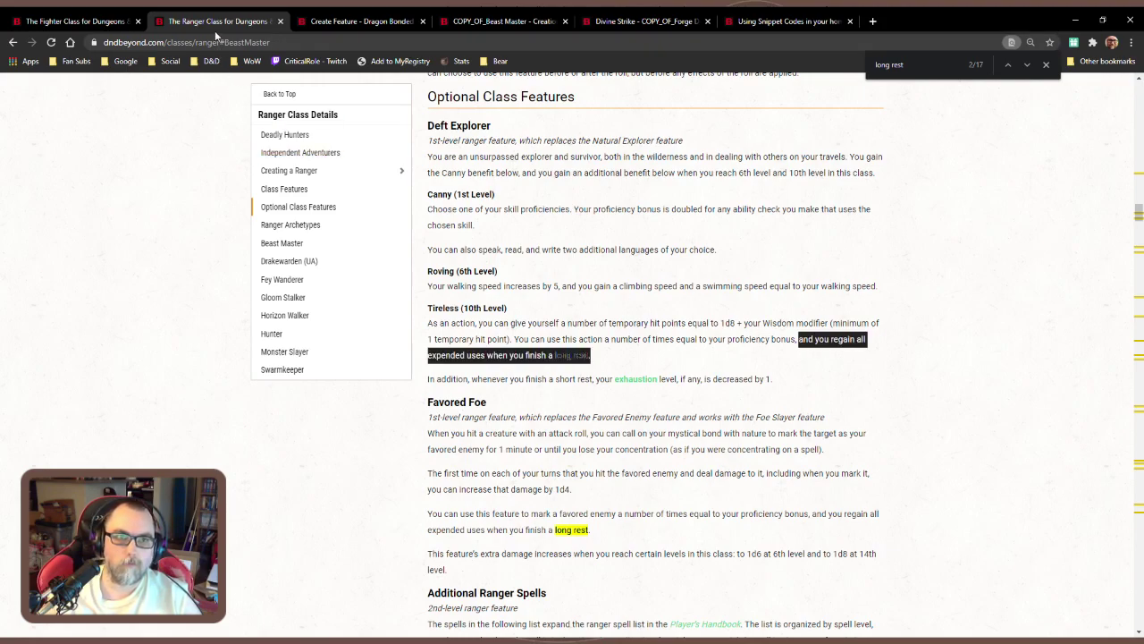
click(387, 25)
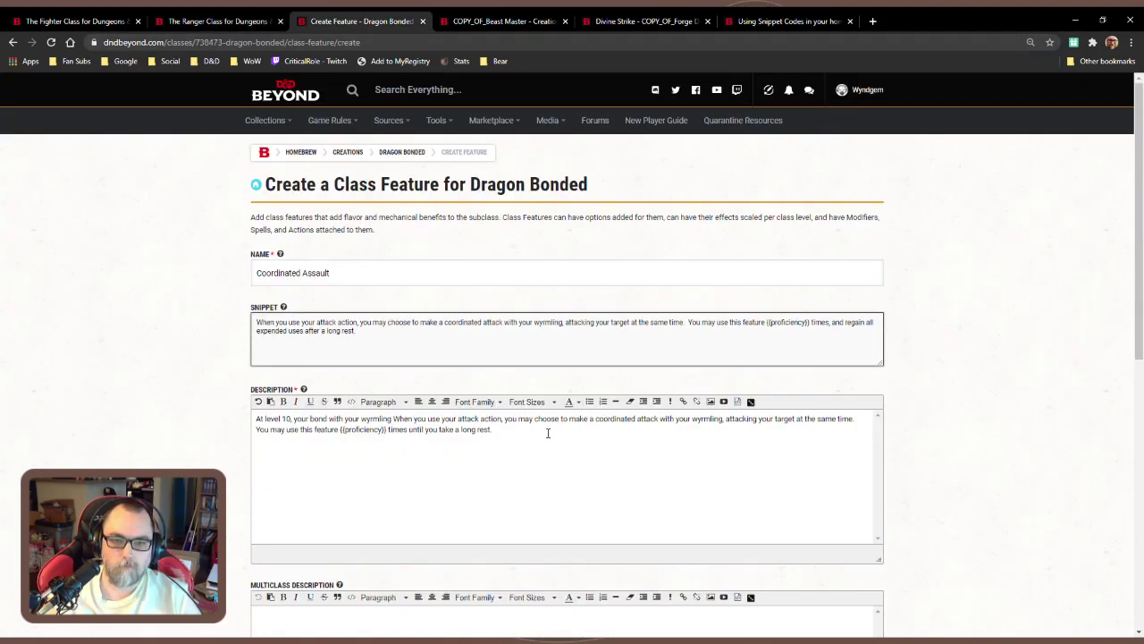
drag(548, 433, 749, 421)
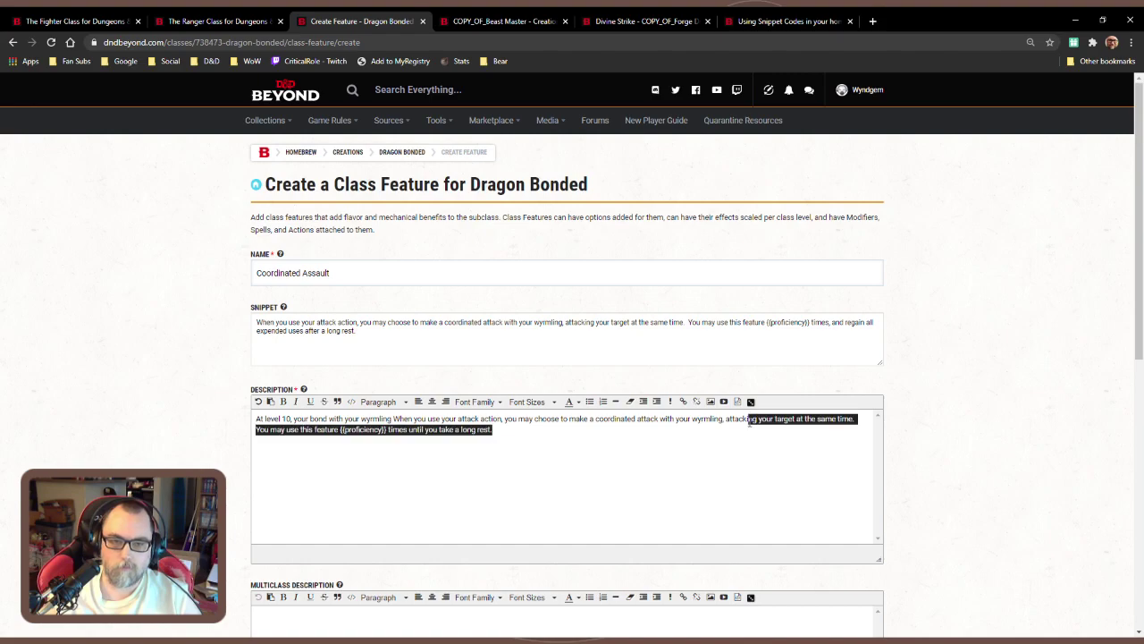
click(393, 349)
shift+click(835, 323)
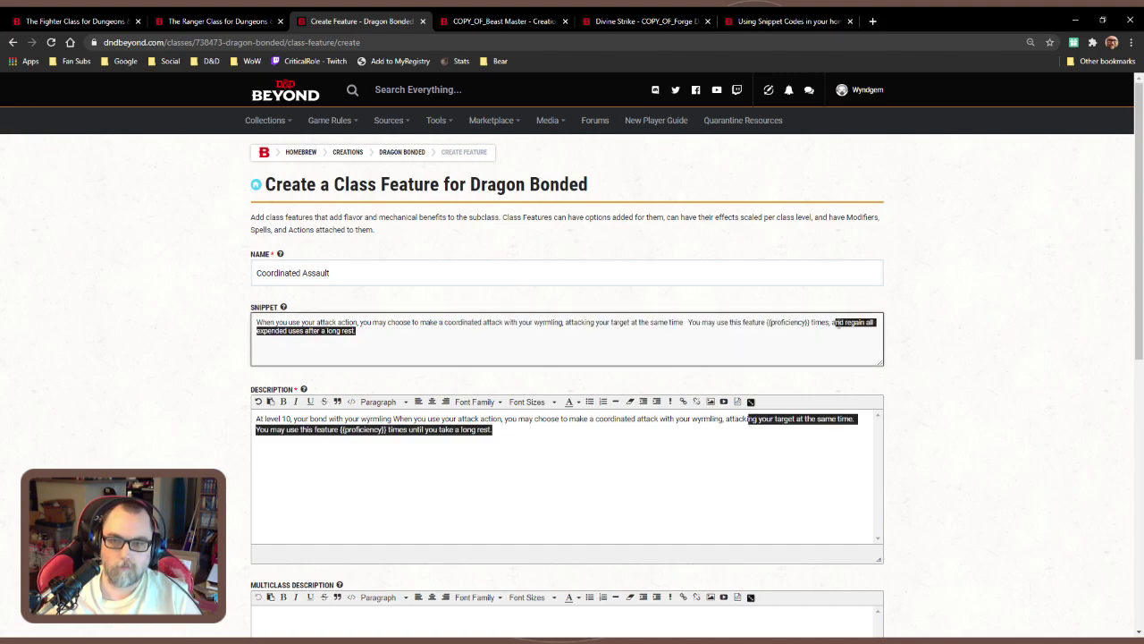
key(ctrl+v)
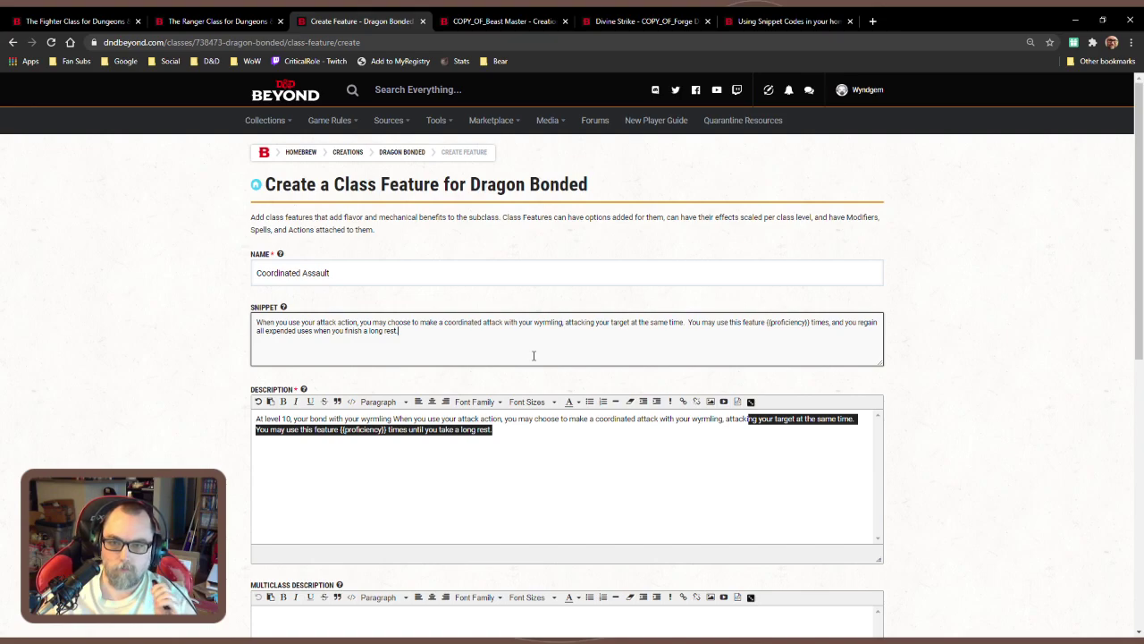
Complete the description's opening sentence so it reads "At level 10, your bond with your wyrmling allows you to coordinate your attacks."
click(292, 417)
drag(292, 417, 496, 429)
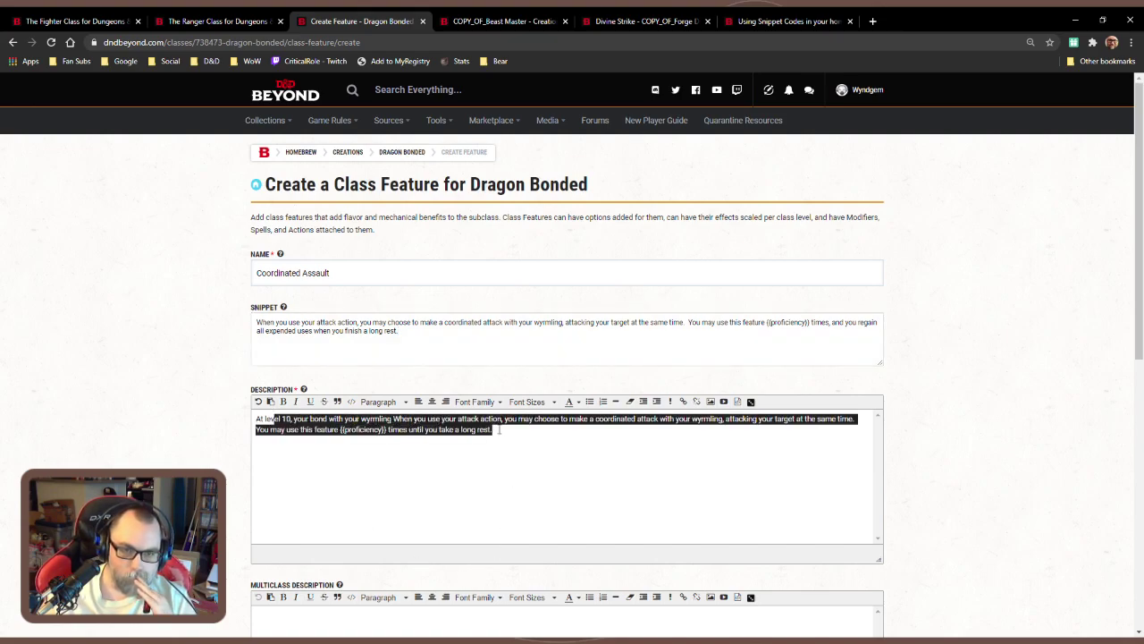
click(498, 430)
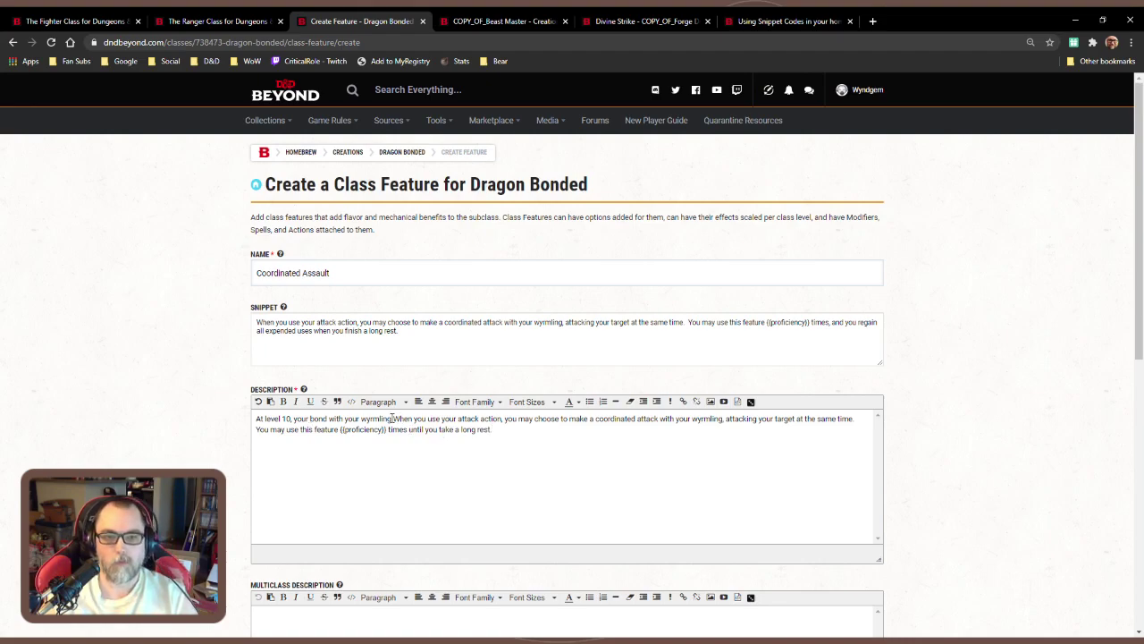
click(391, 418)
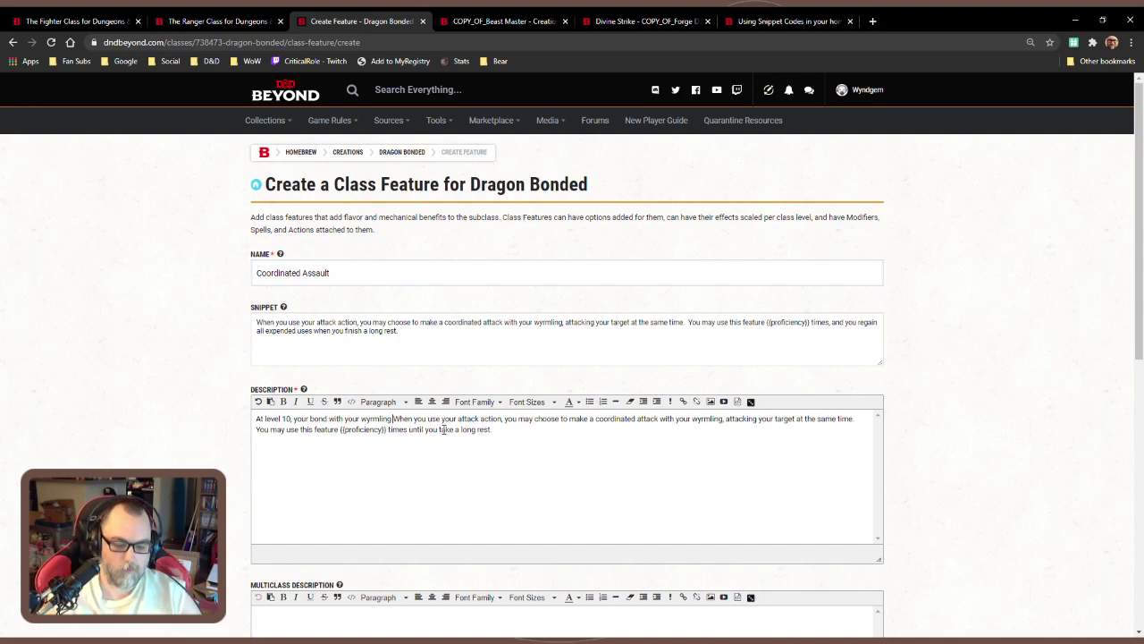
text(al)
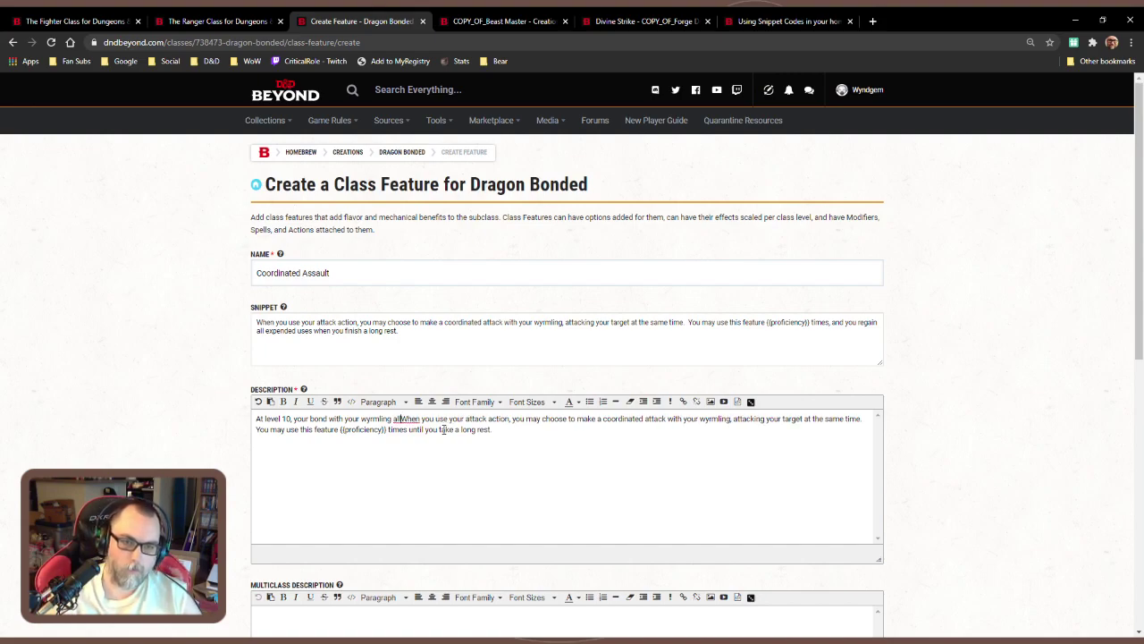
text(lows you )
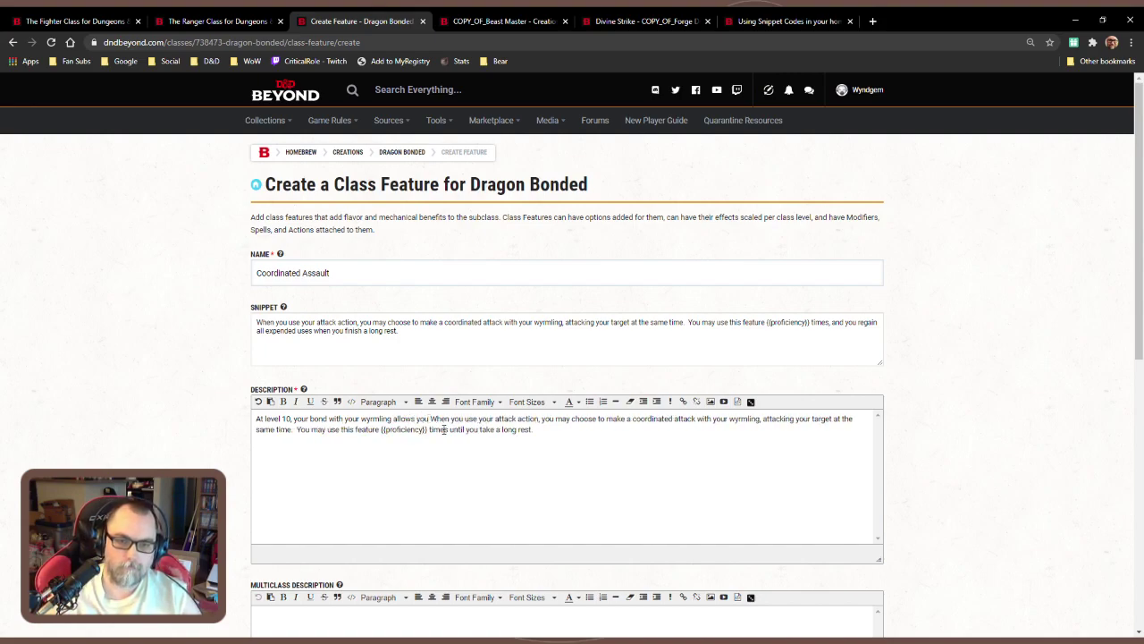
text(to )
text(coo)
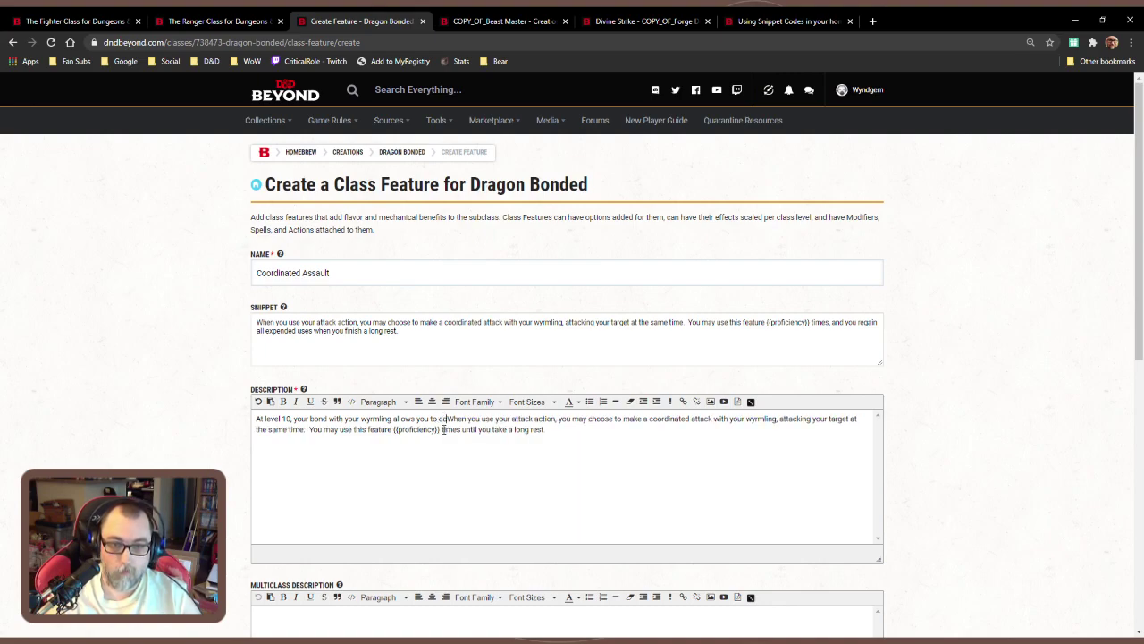
text(rdinate )
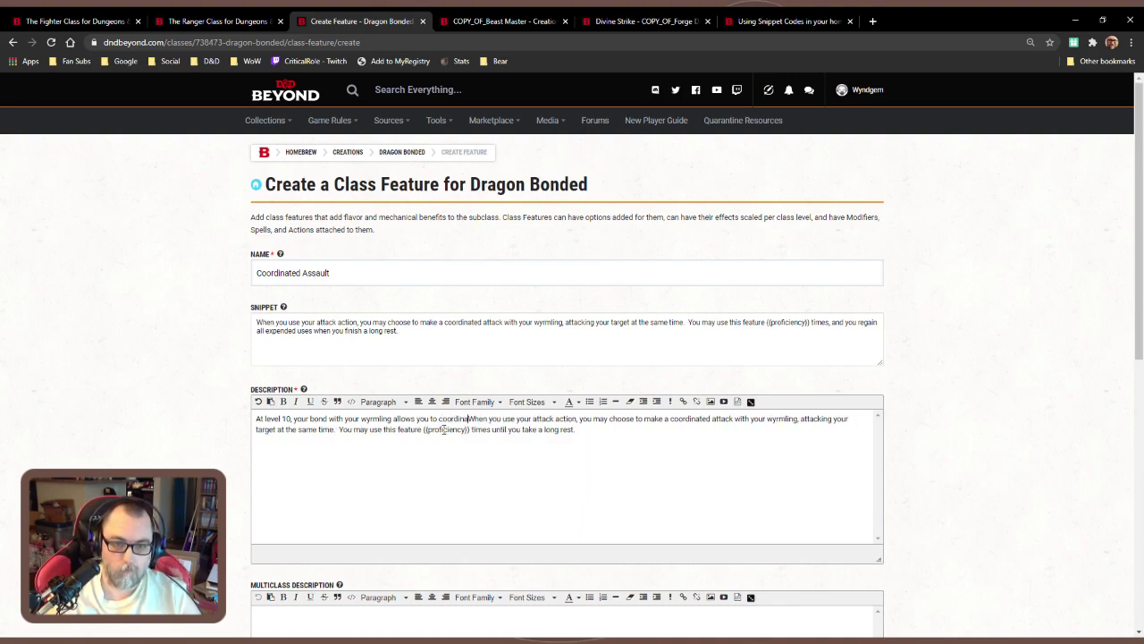
text(your attacks)
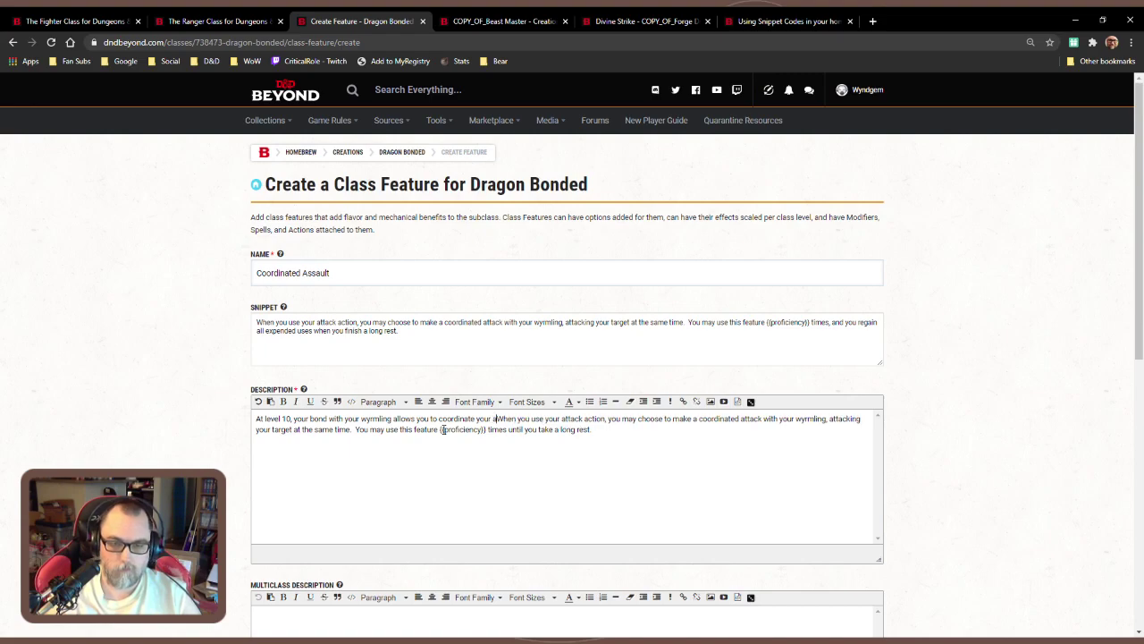
text(.)
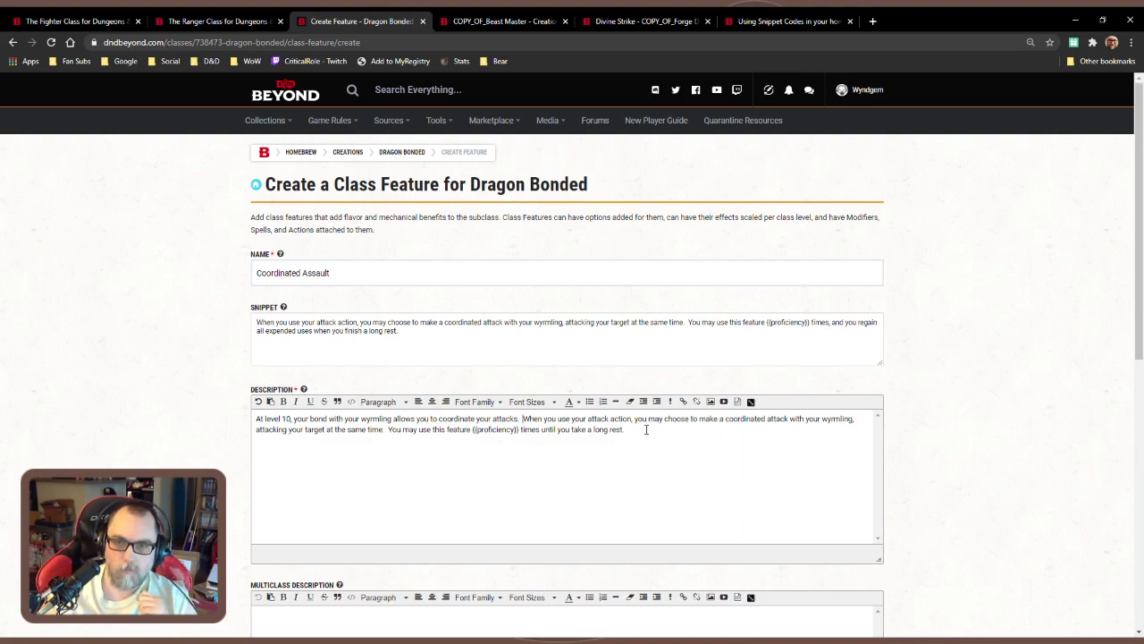
Reword the description's ending to "a number of times equal to your proficiency bonus, and you regain all expended uses when you finish a long rest."
click(261, 22)
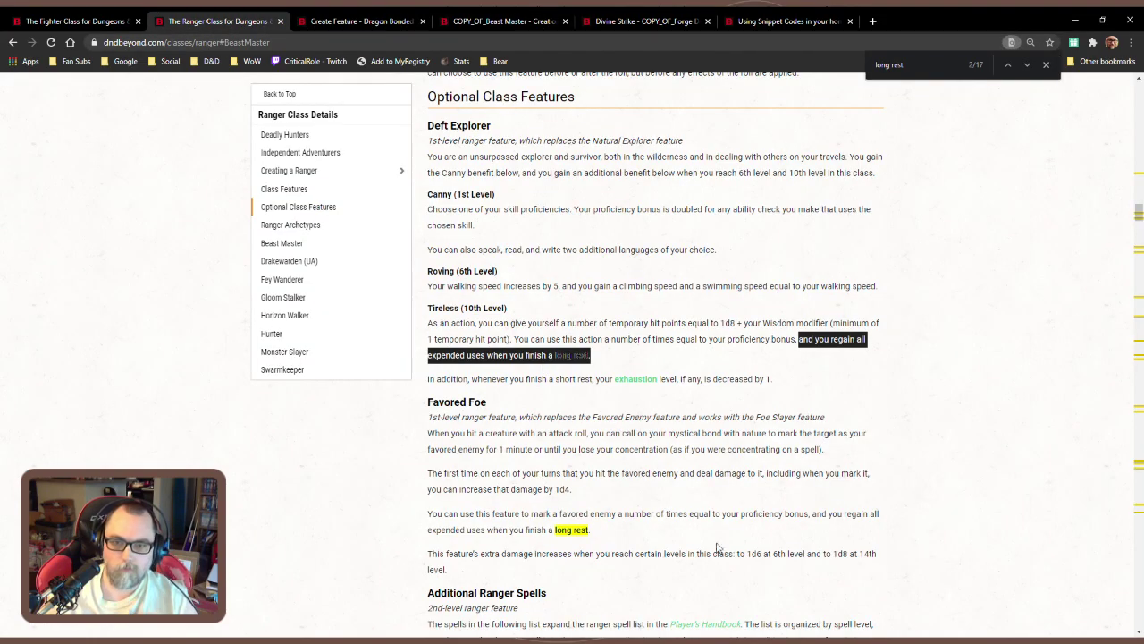
drag(591, 531, 688, 510)
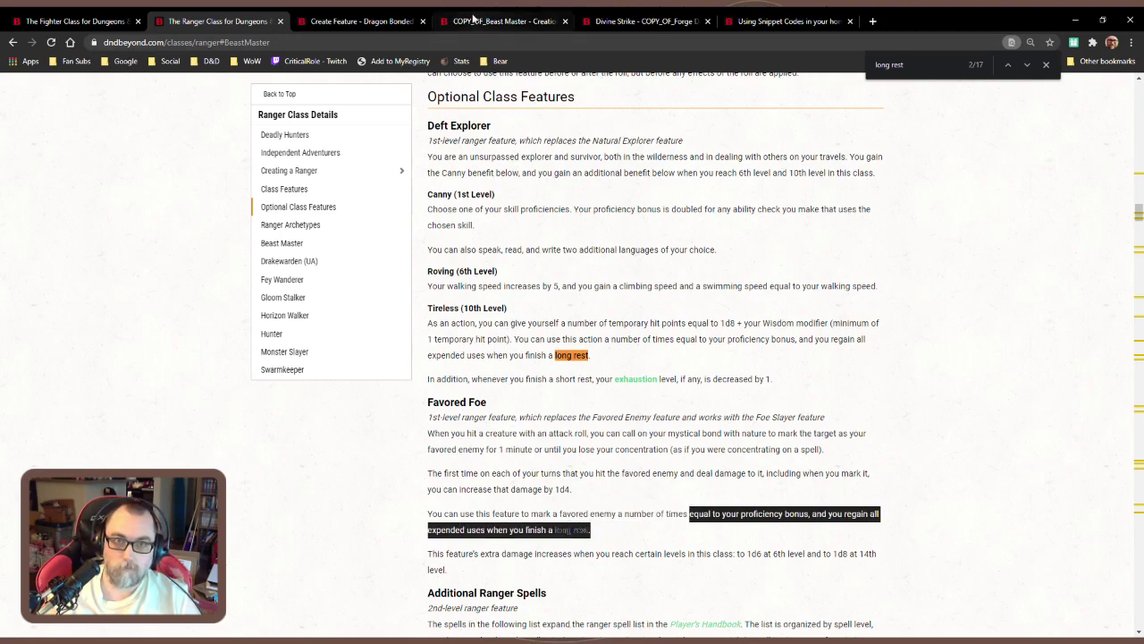
click(340, 22)
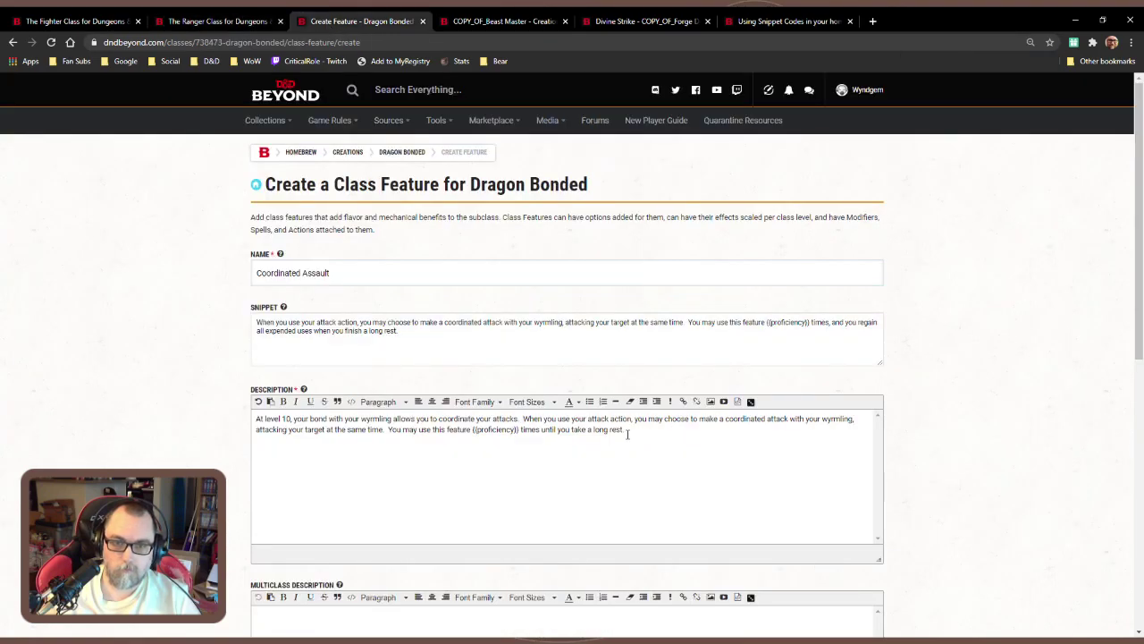
drag(631, 430, 472, 431)
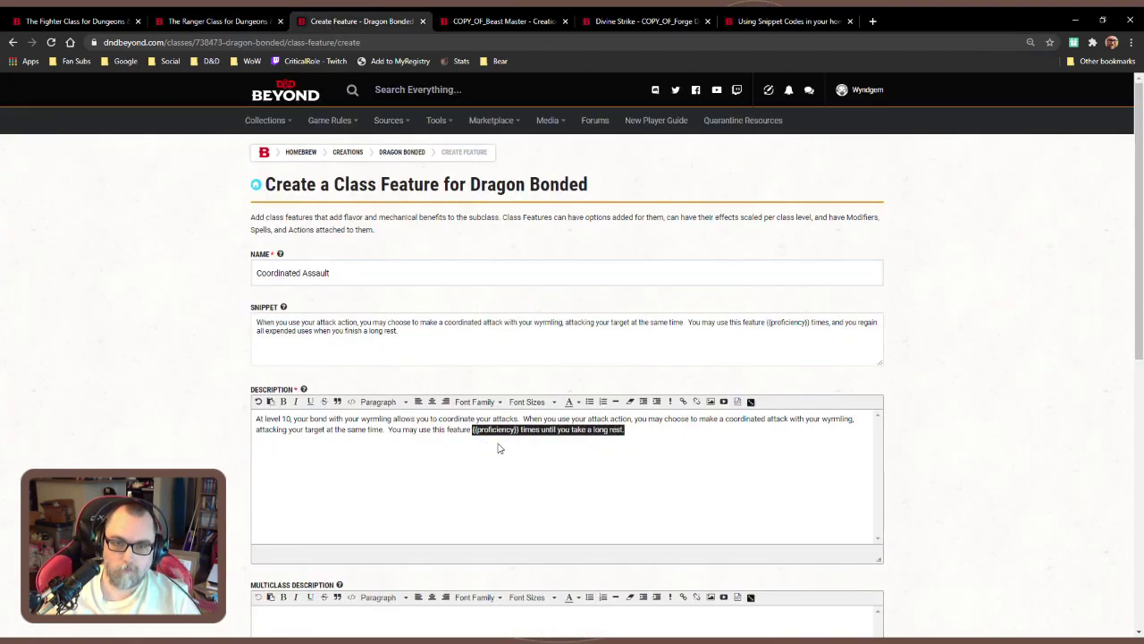
text(equal to your proficiency bonus, and you regain all expended uses when you finish a long rest.)
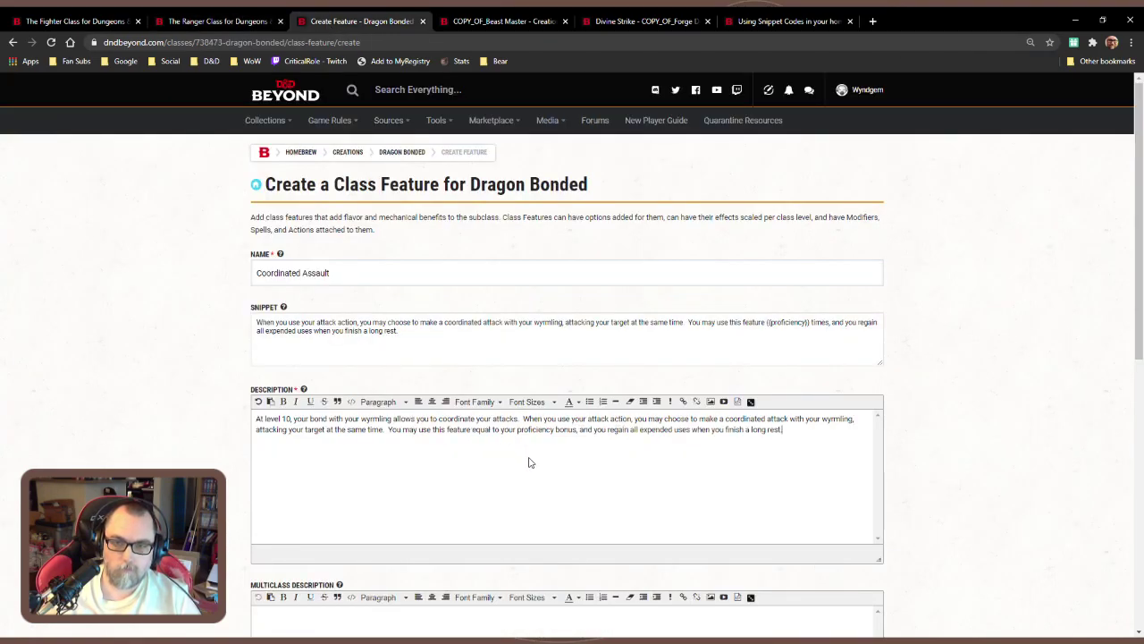
click(474, 430)
text(a n)
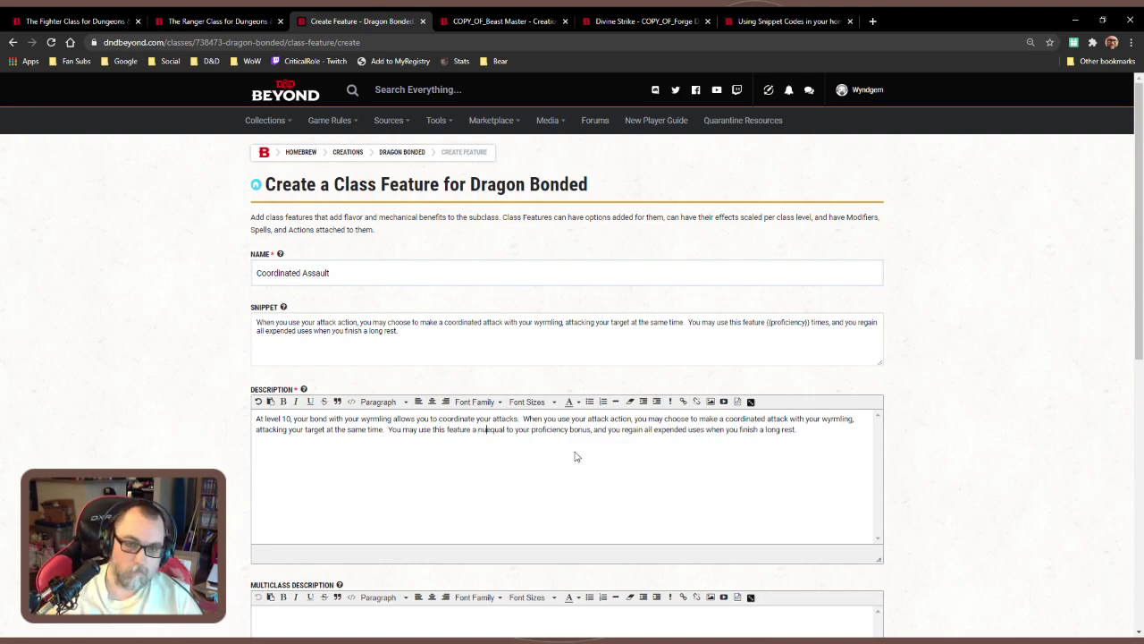
text(umber of times)
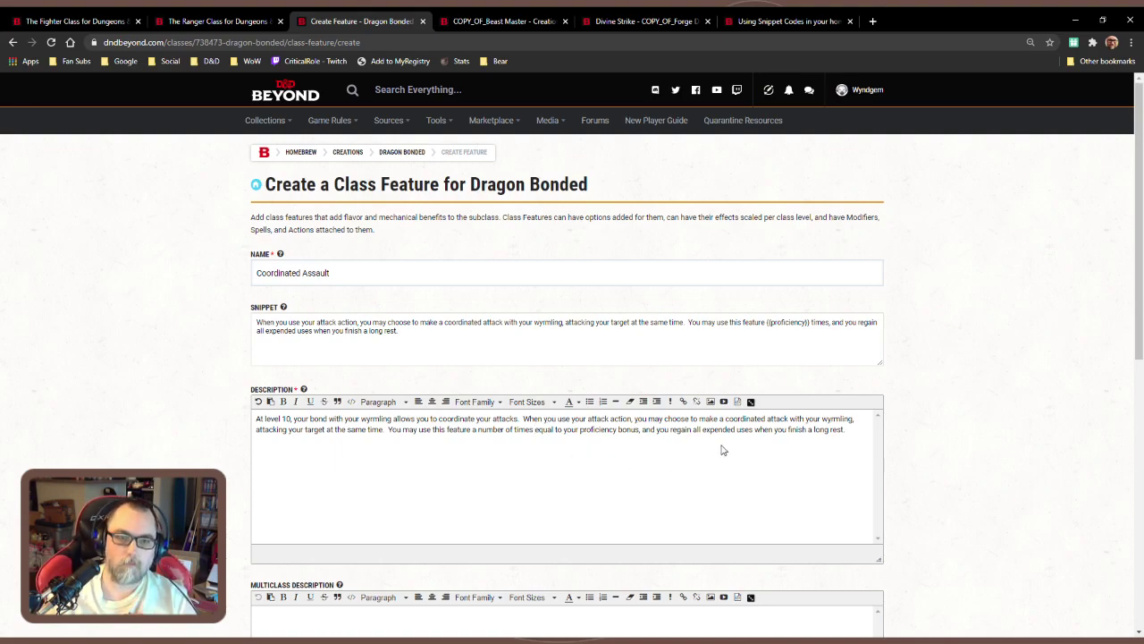
Set the feature's required class level to 10, its display order to 3 and its feature type to Granted
scroll(715, 456, down, 2)
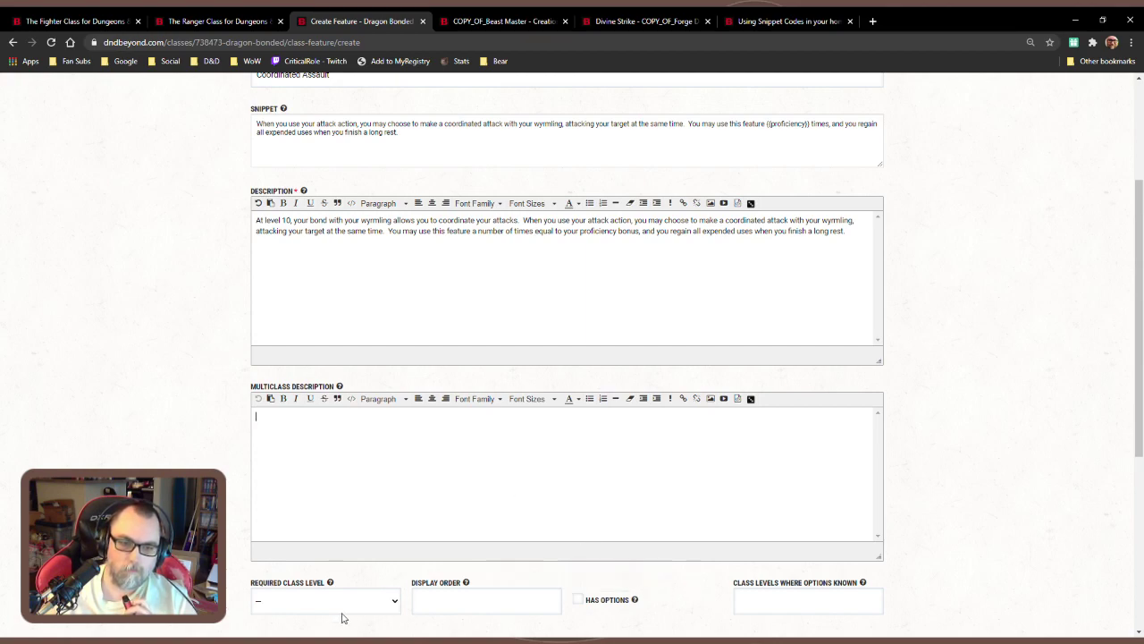
key(1)
key(0)
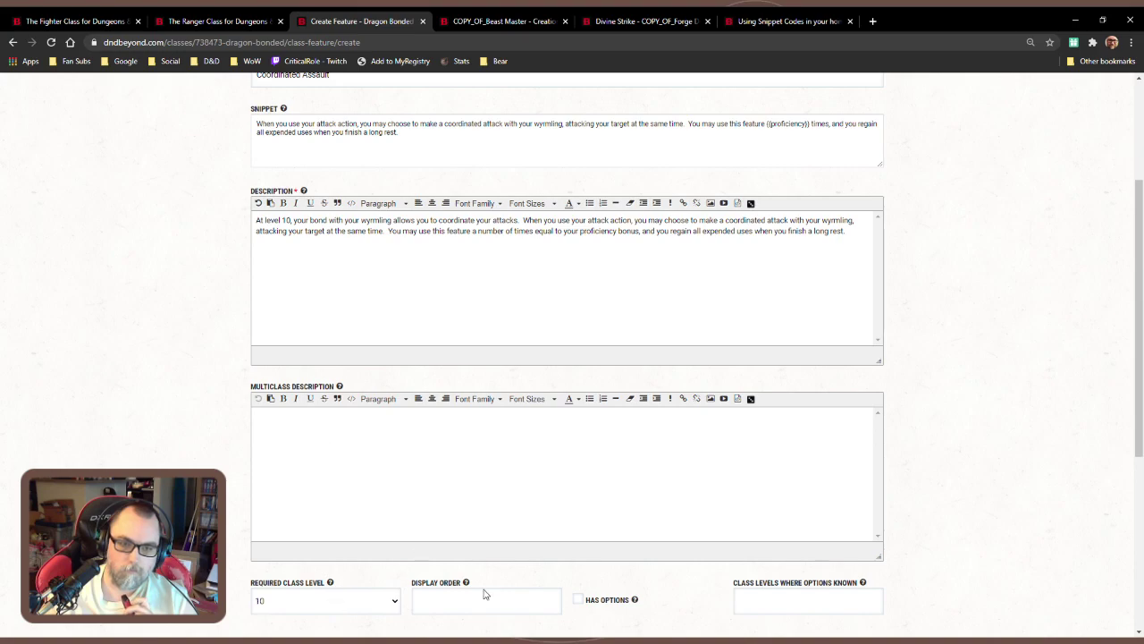
key(Tab)
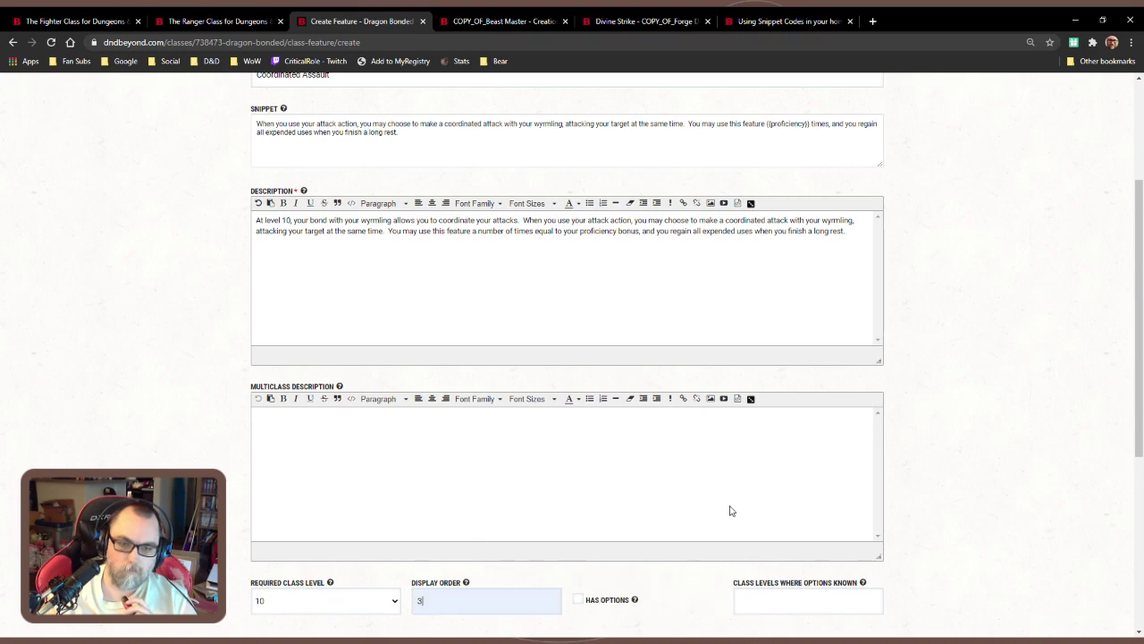
scroll(980, 516, up, 3)
scroll(979, 516, down, 5)
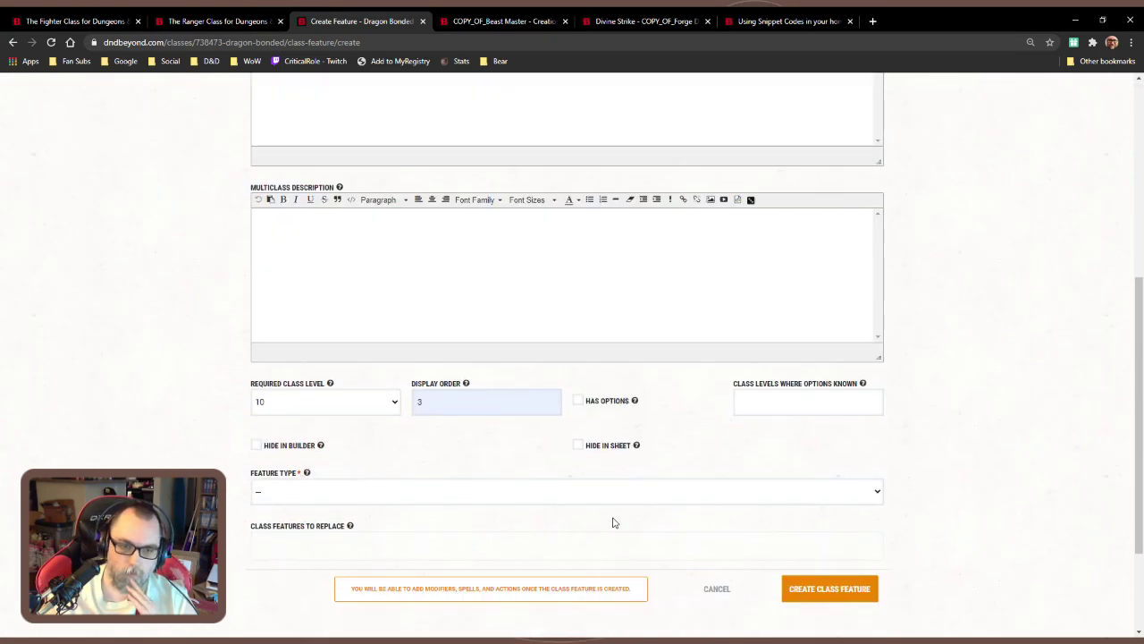
click(616, 523)
scroll(679, 550, up, 5)
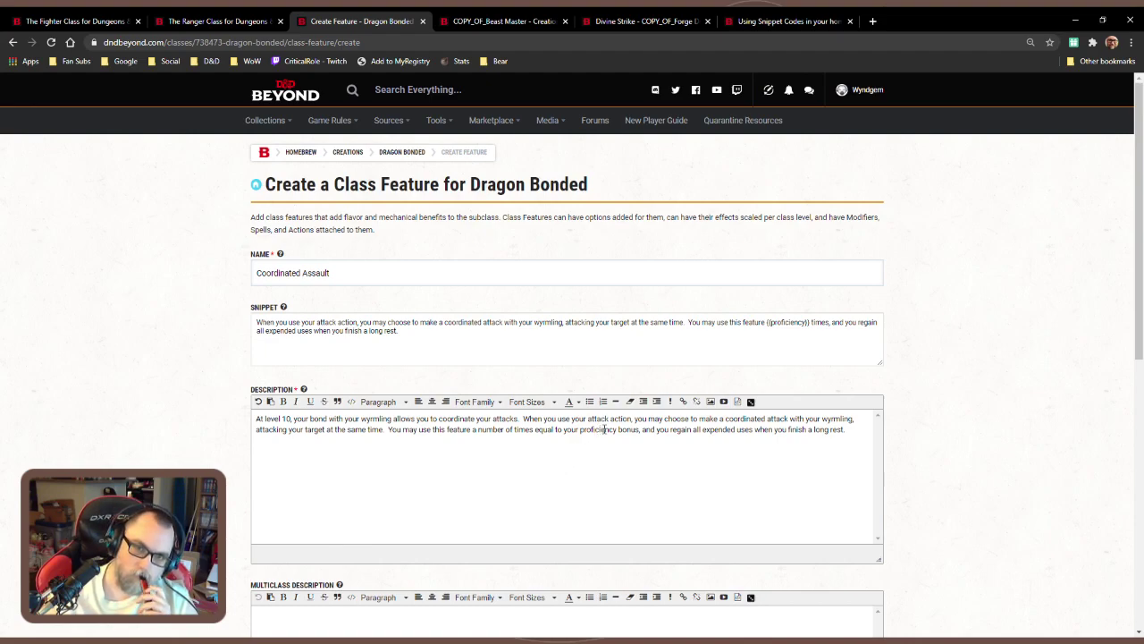
scroll(691, 492, down, 5)
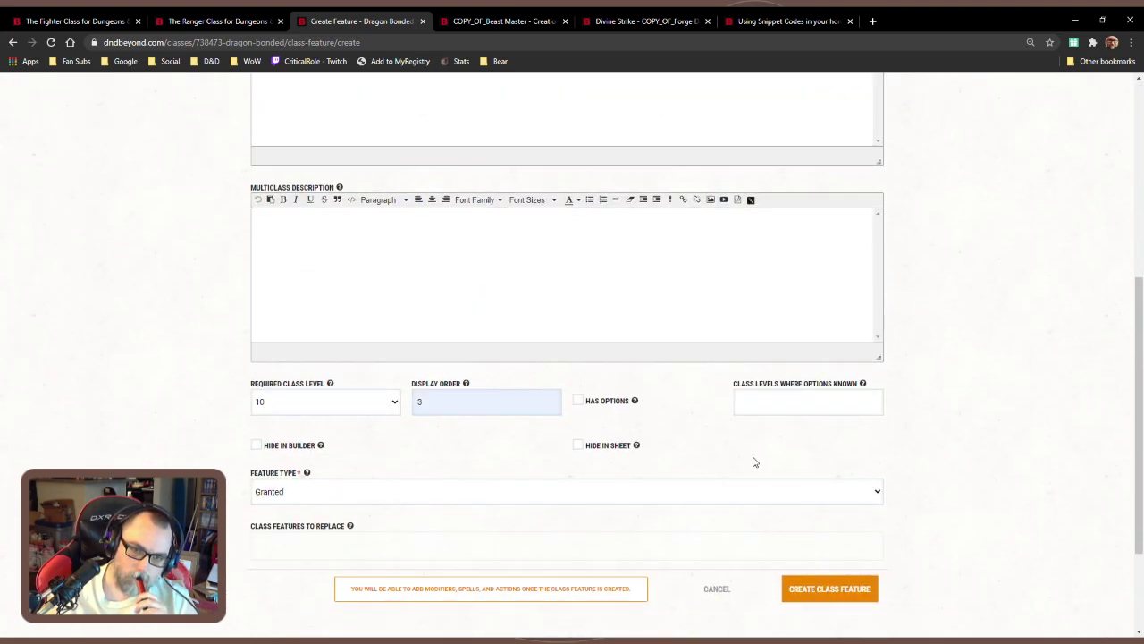
Replace "When you use your attack" with "As an" before "action" in both the description and the snippet
scroll(754, 461, up, 6)
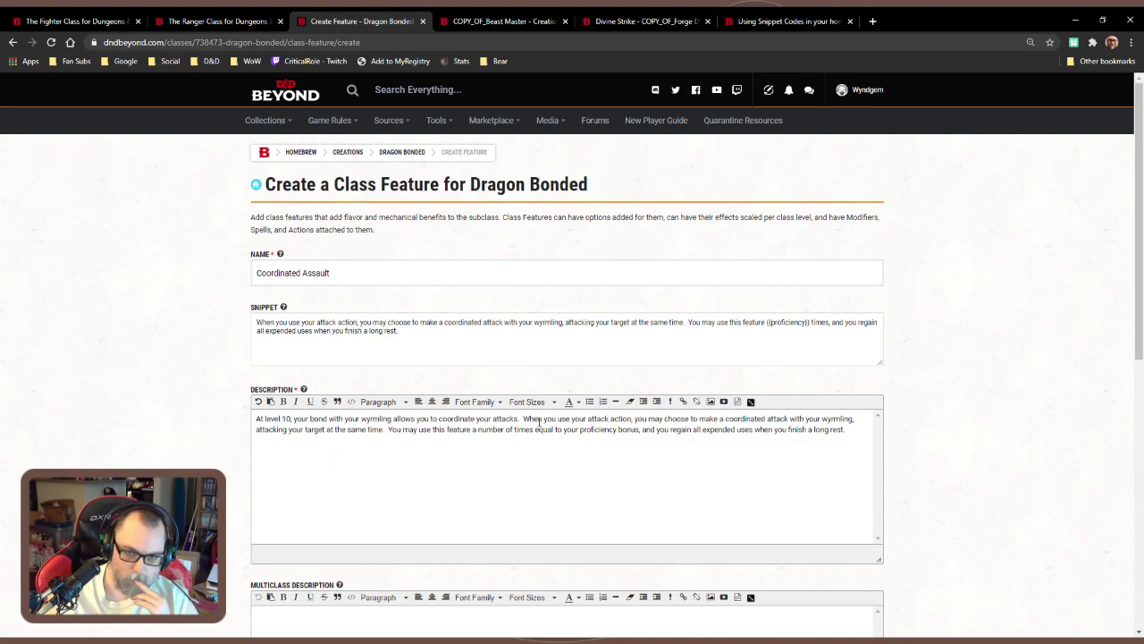
drag(523, 418, 611, 419)
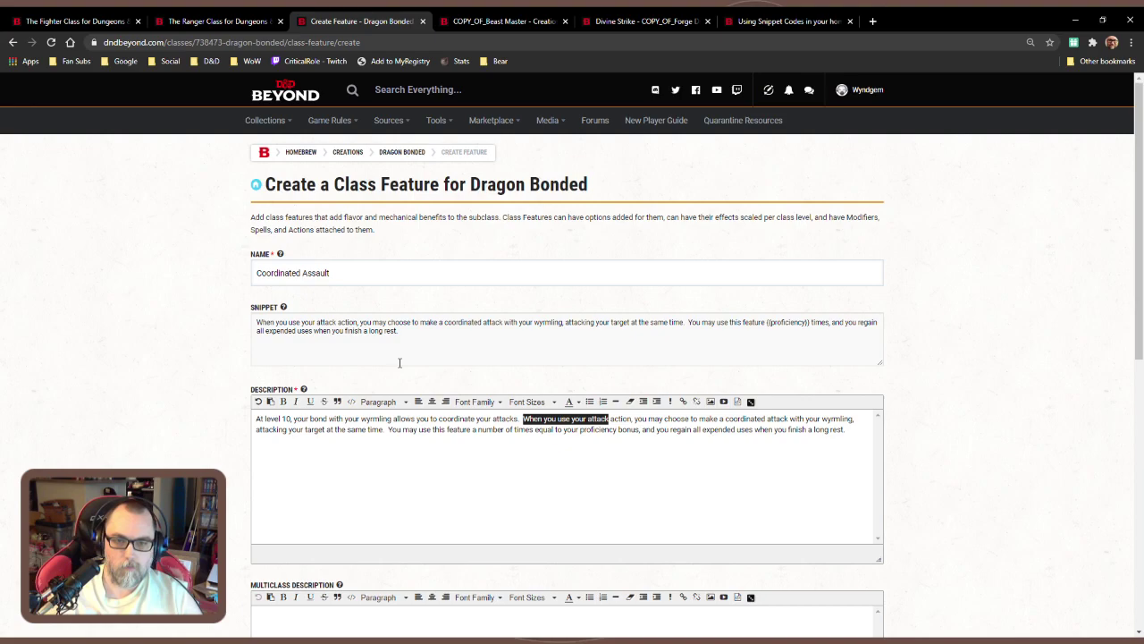
text(As an)
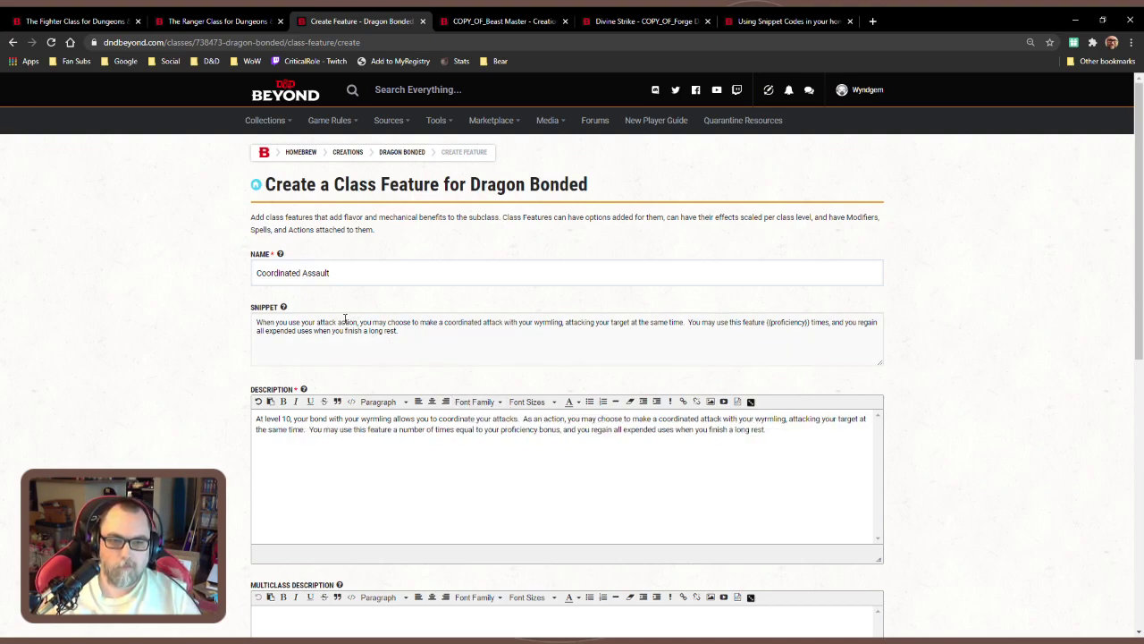
drag(337, 322, 257, 322)
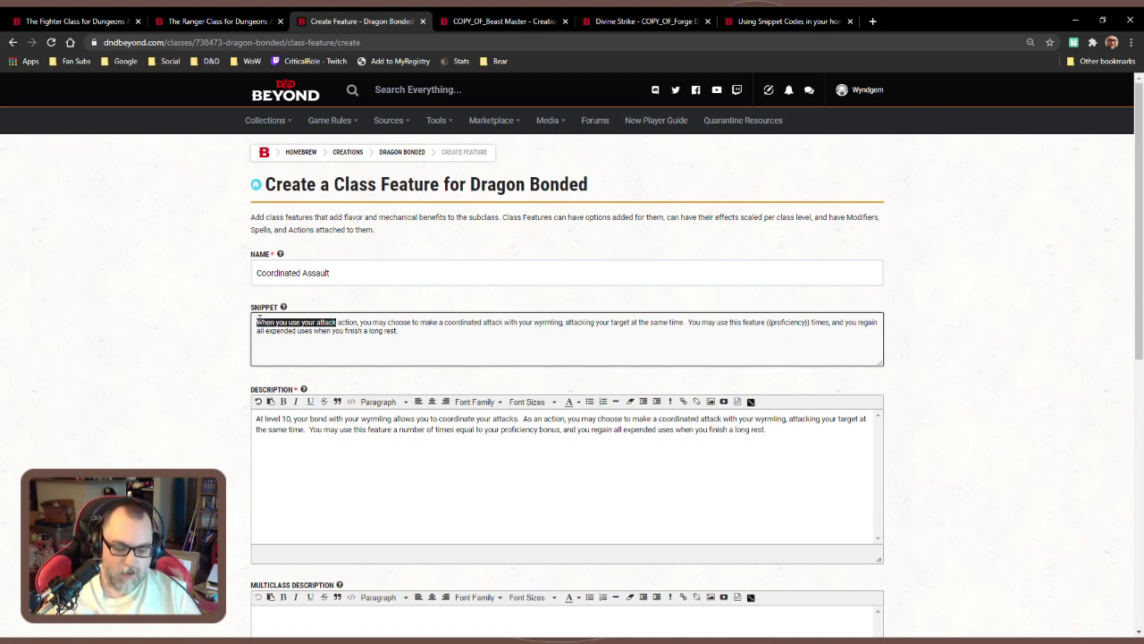
text(As an)
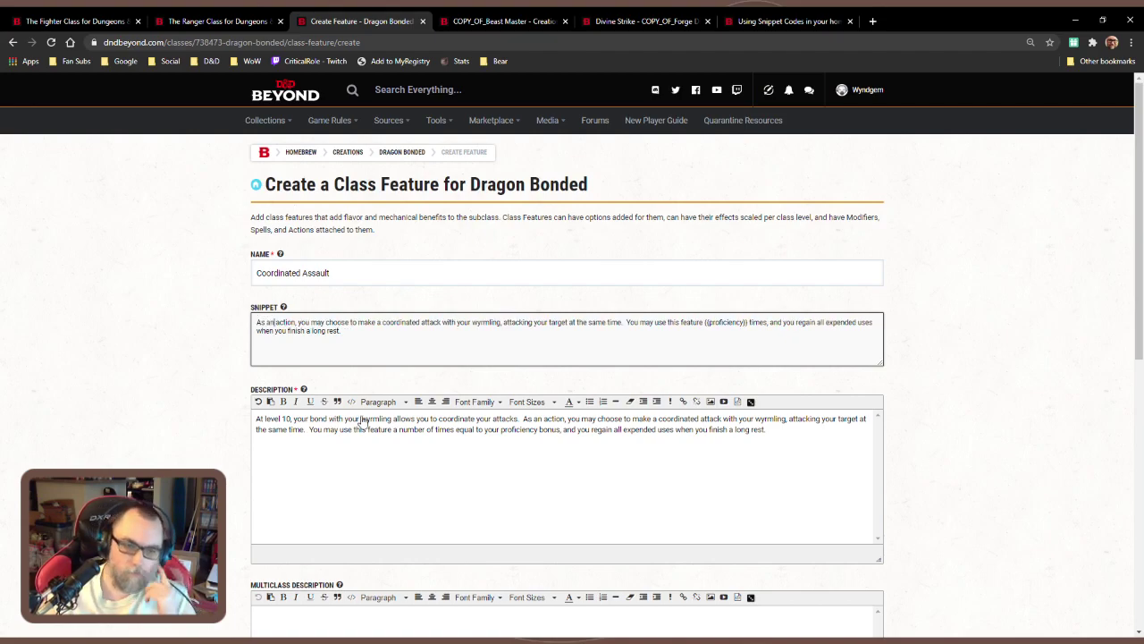
click(478, 401)
click(660, 475)
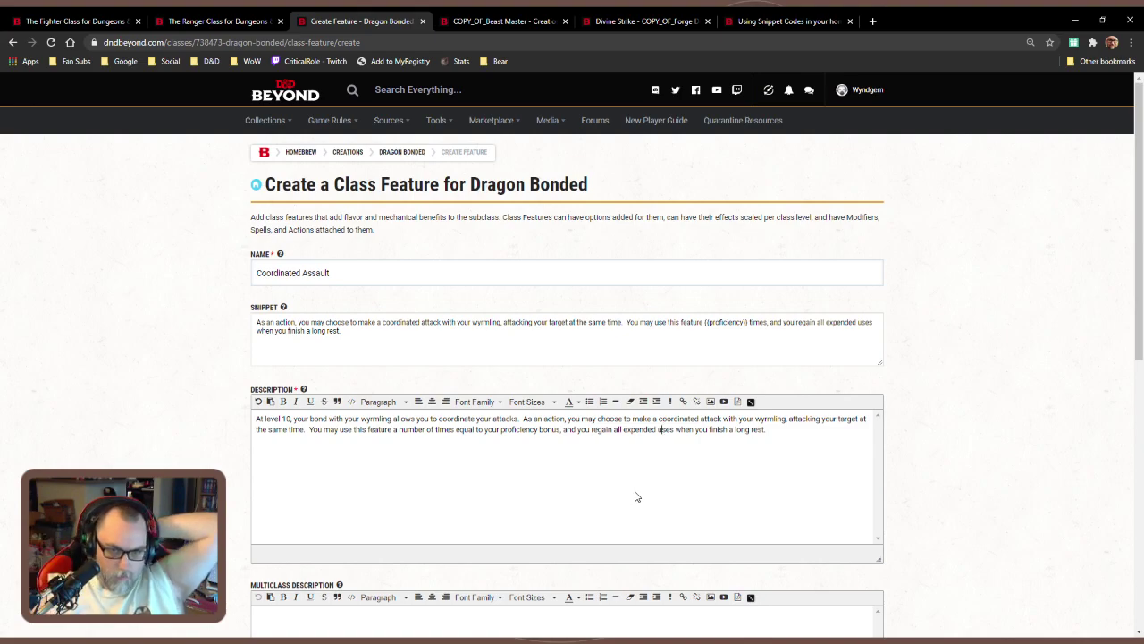
Create the Coordinated Assault class feature from the completed form
scroll(849, 547, down, 6)
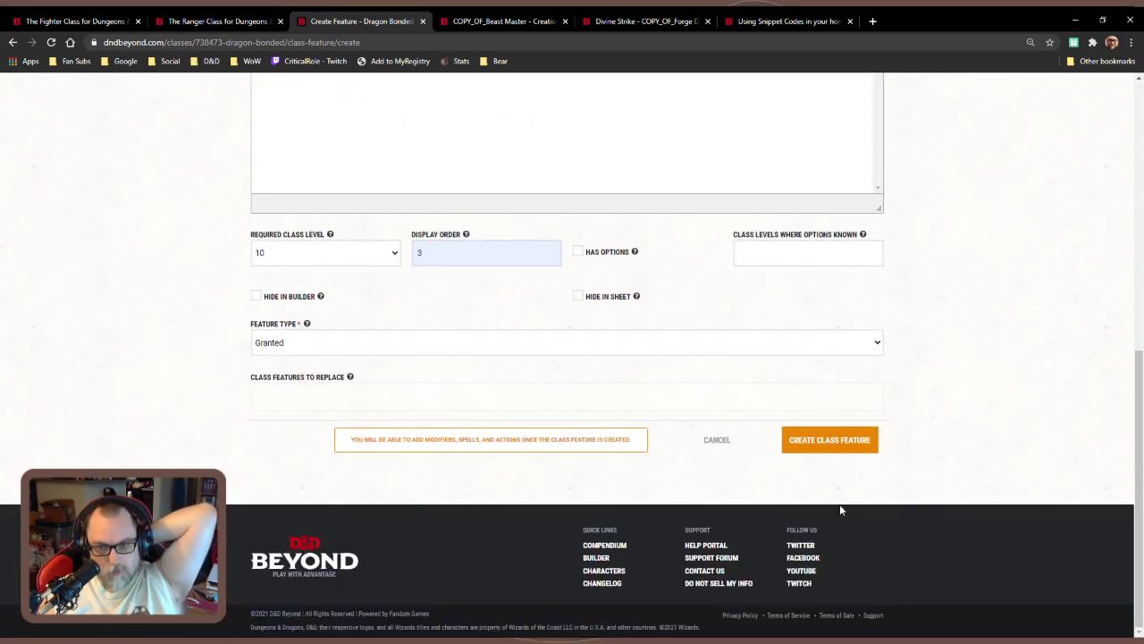
click(805, 438)
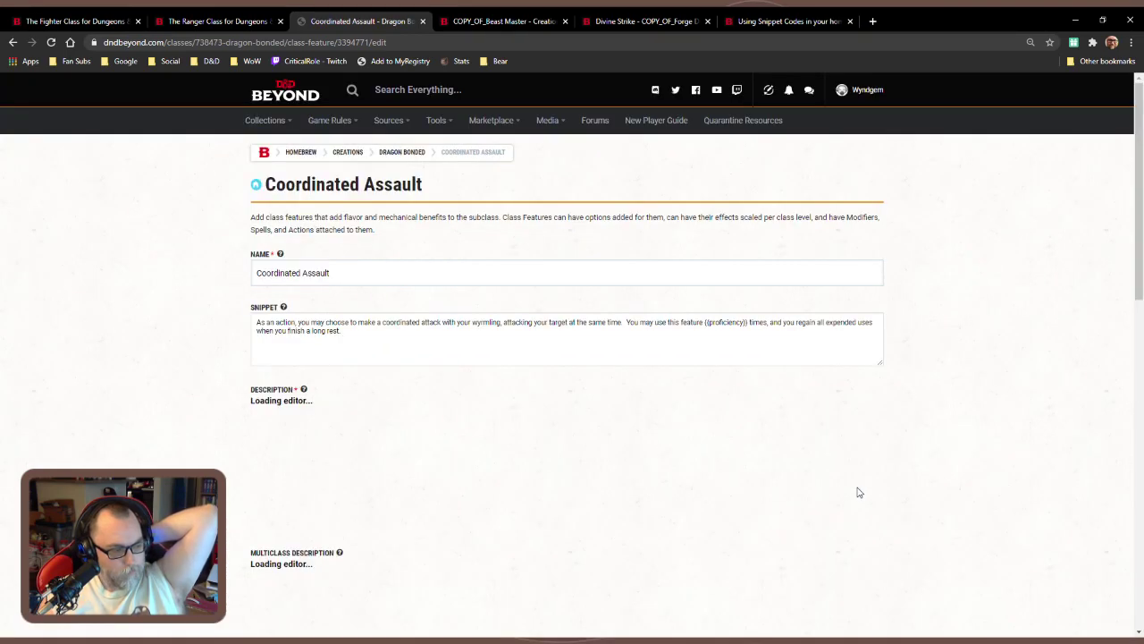
scroll(768, 507, down, 2)
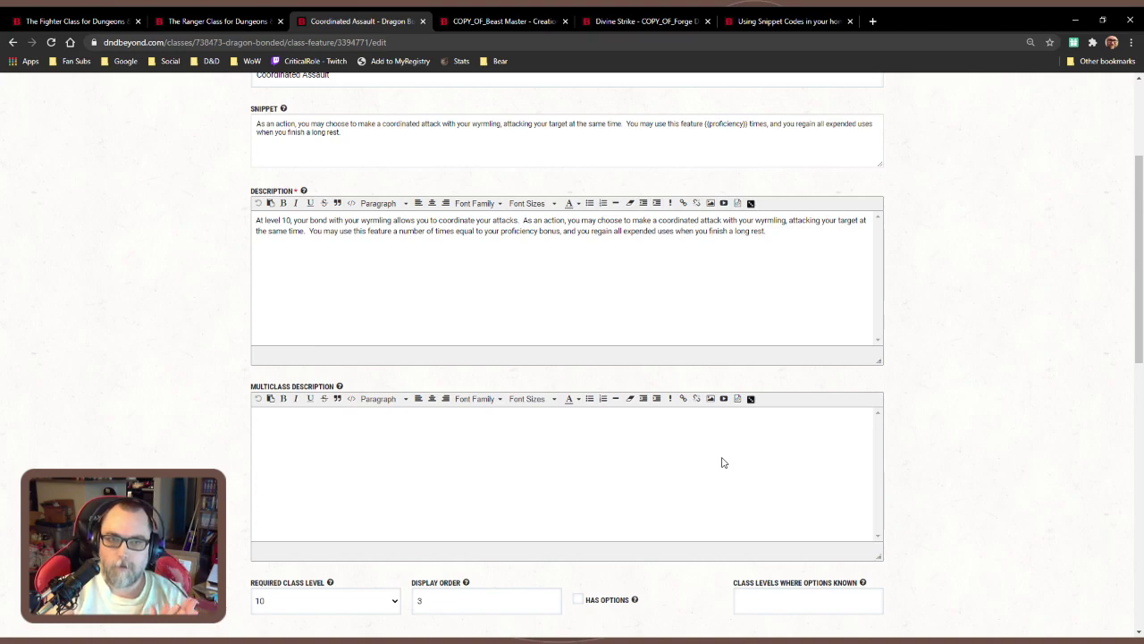
Switch to the COPY_OF_Forge Domain subclass and look through its list of class features
click(754, 27)
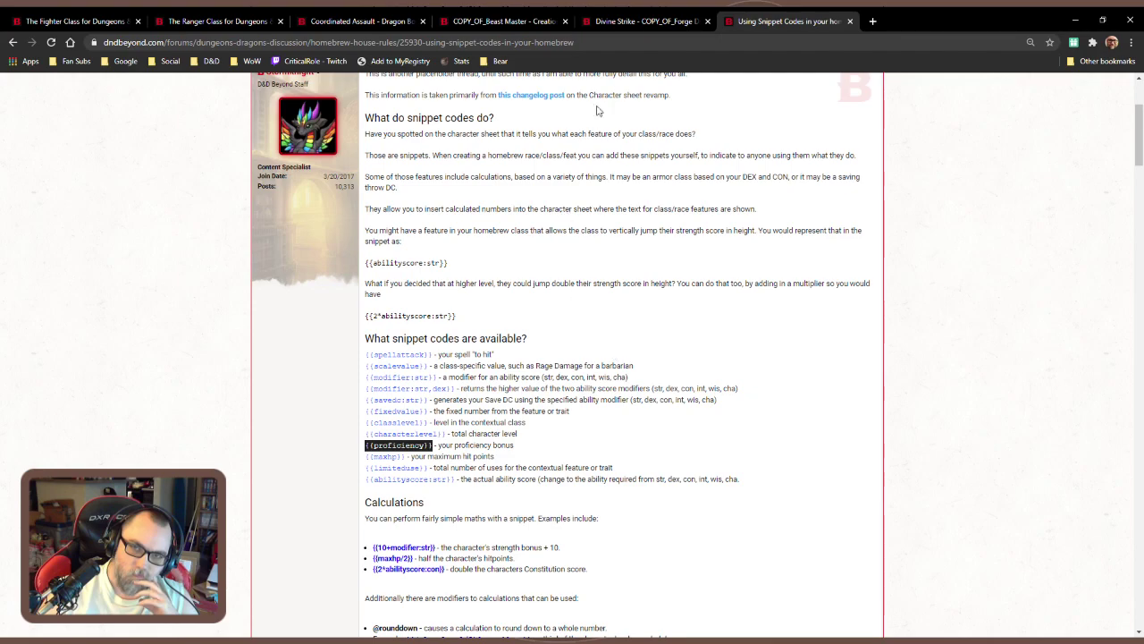
click(657, 27)
key(Home)
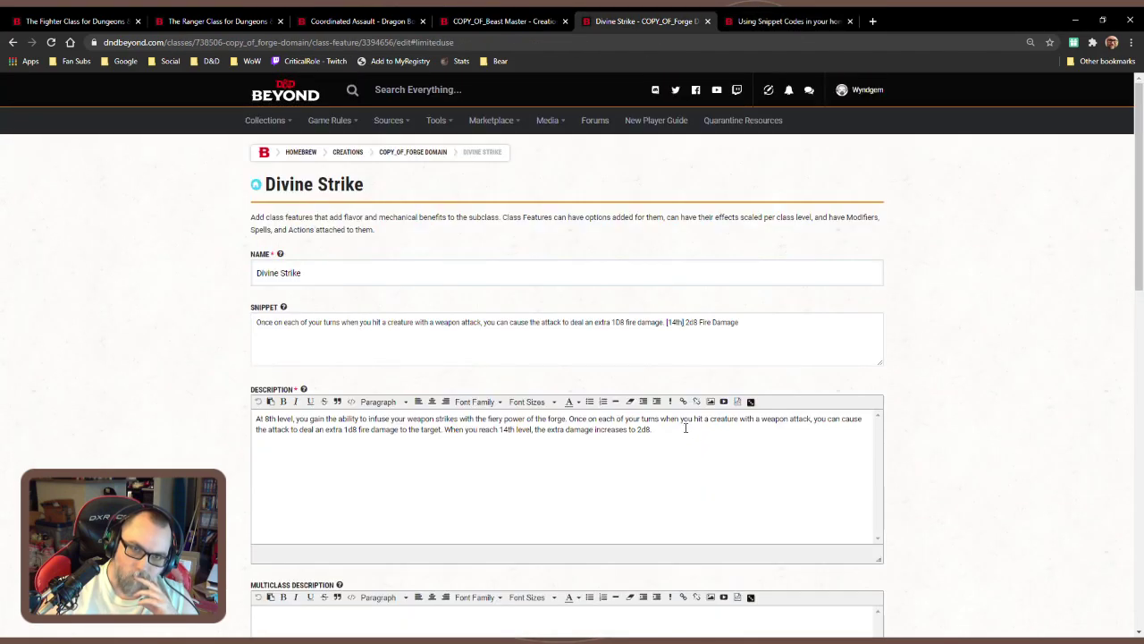
click(418, 153)
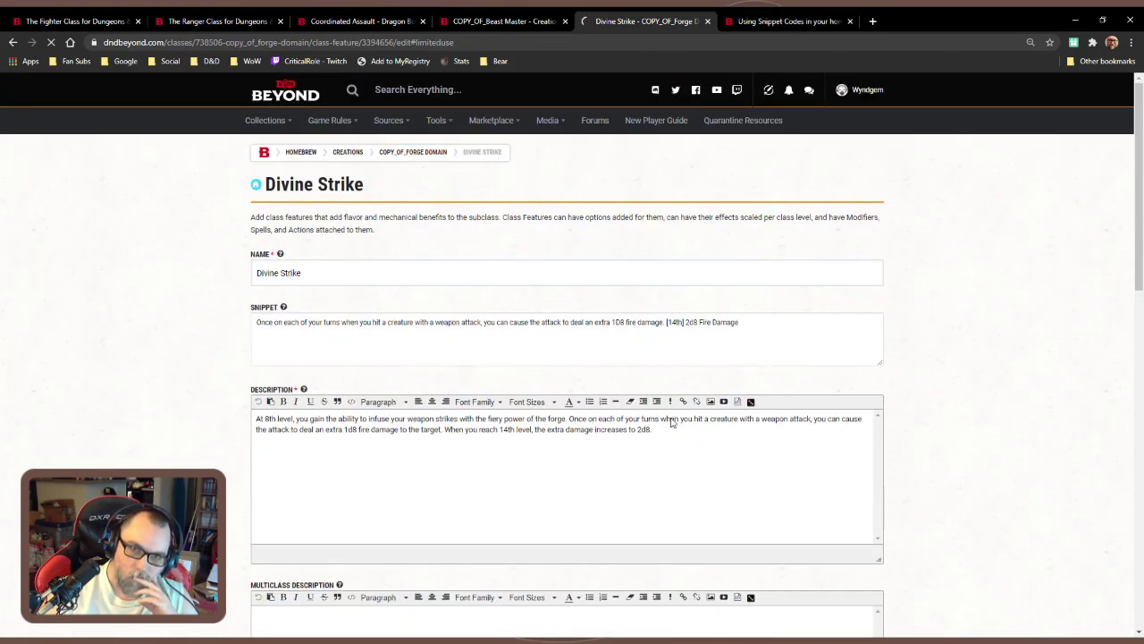
scroll(697, 469, down, 3)
scroll(655, 464, down, 2)
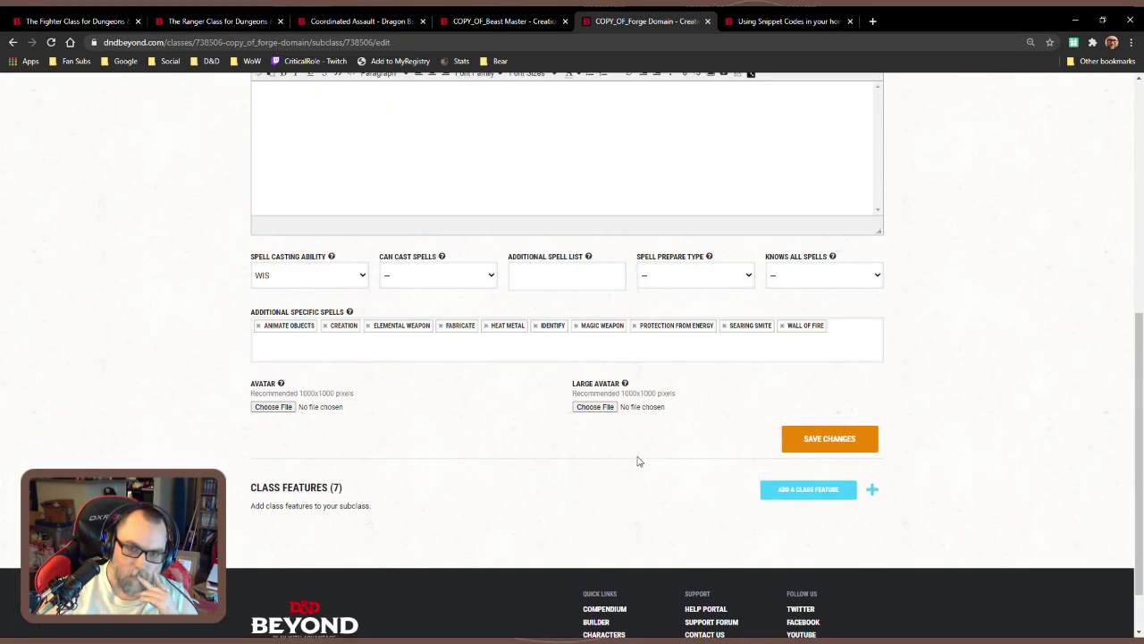
scroll(625, 490, down, 2)
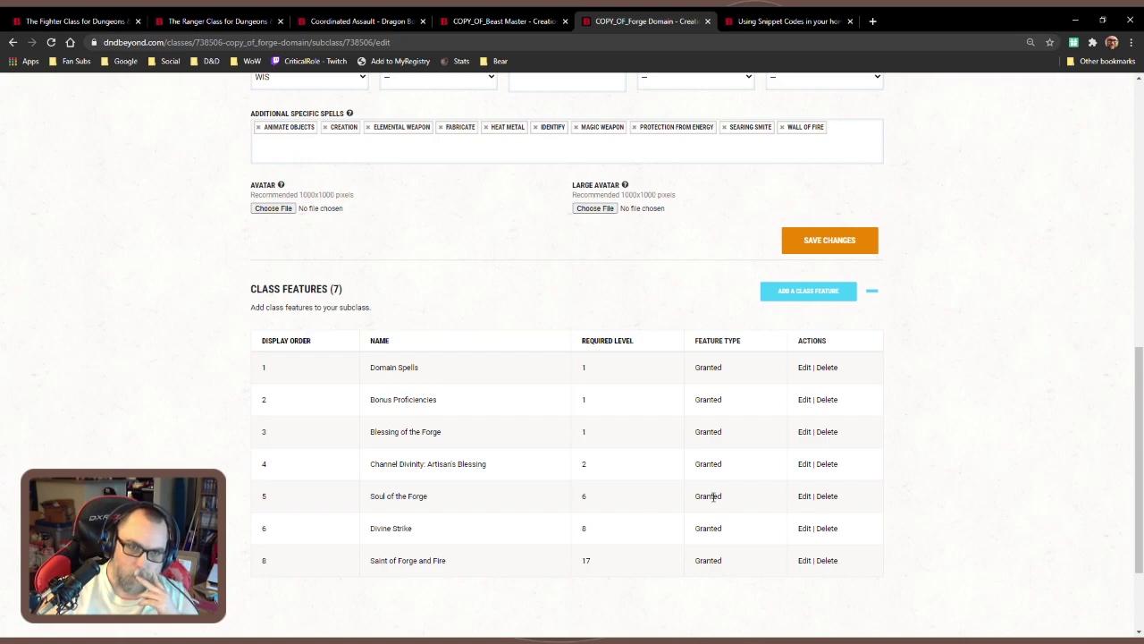
Inspect the Saint of Forge and Fire and Soul of the Forge features, returning to the class features list after each
click(805, 561)
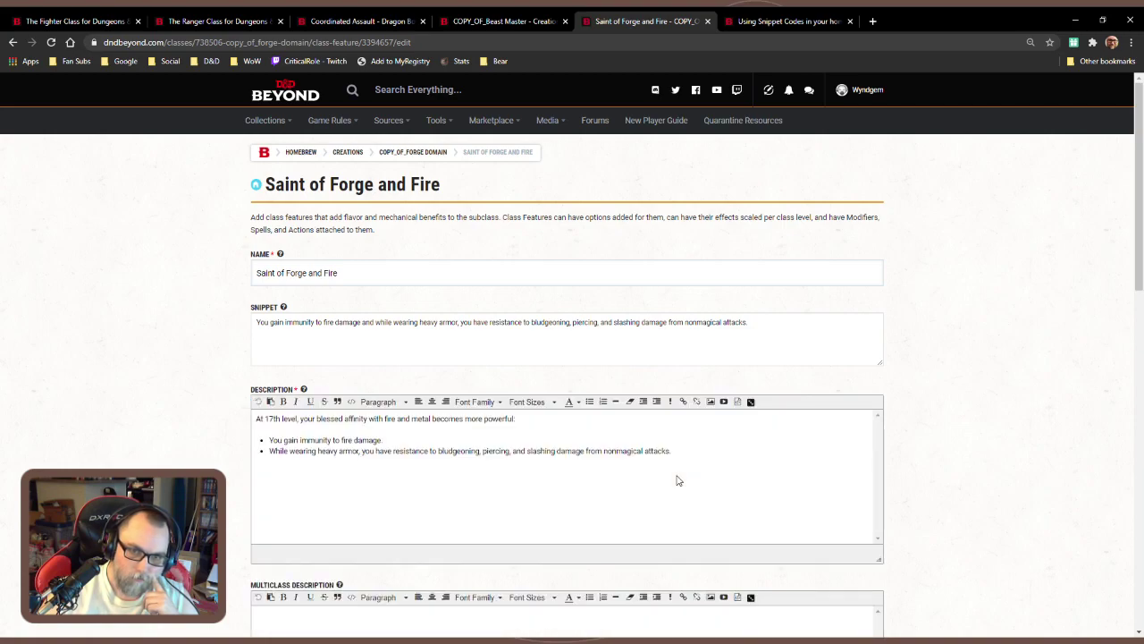
click(12, 42)
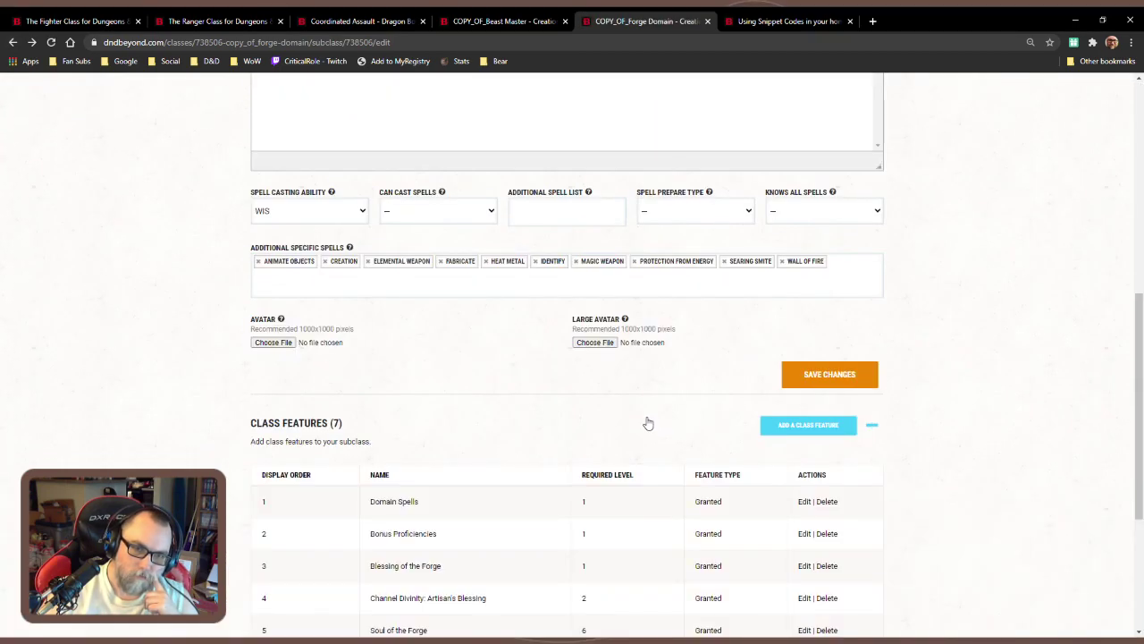
scroll(650, 438, down, 3)
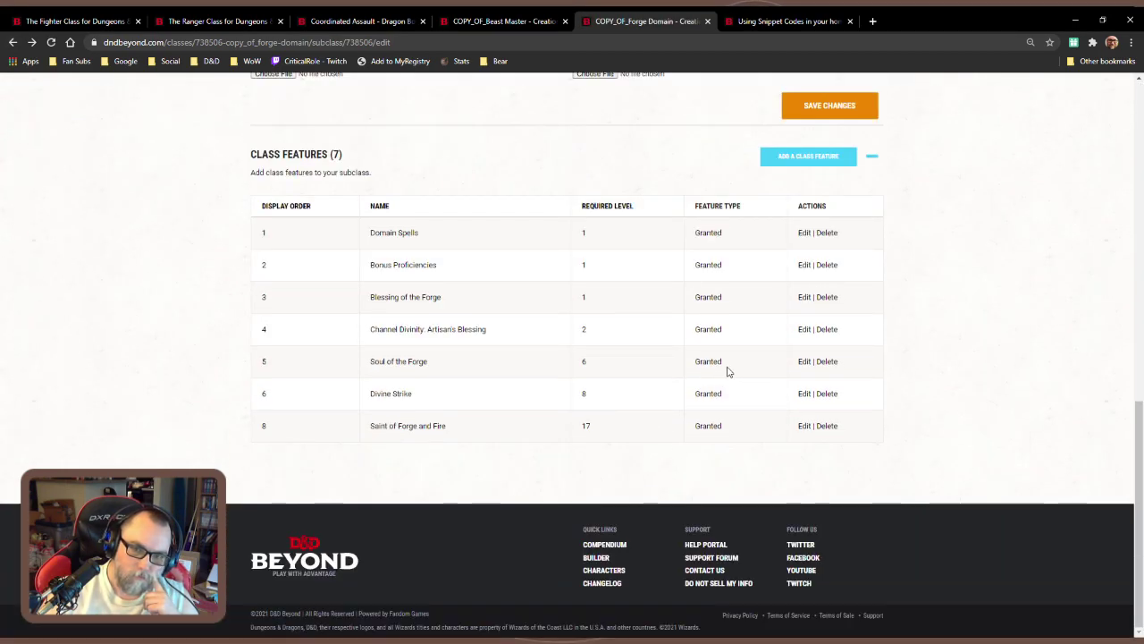
click(806, 364)
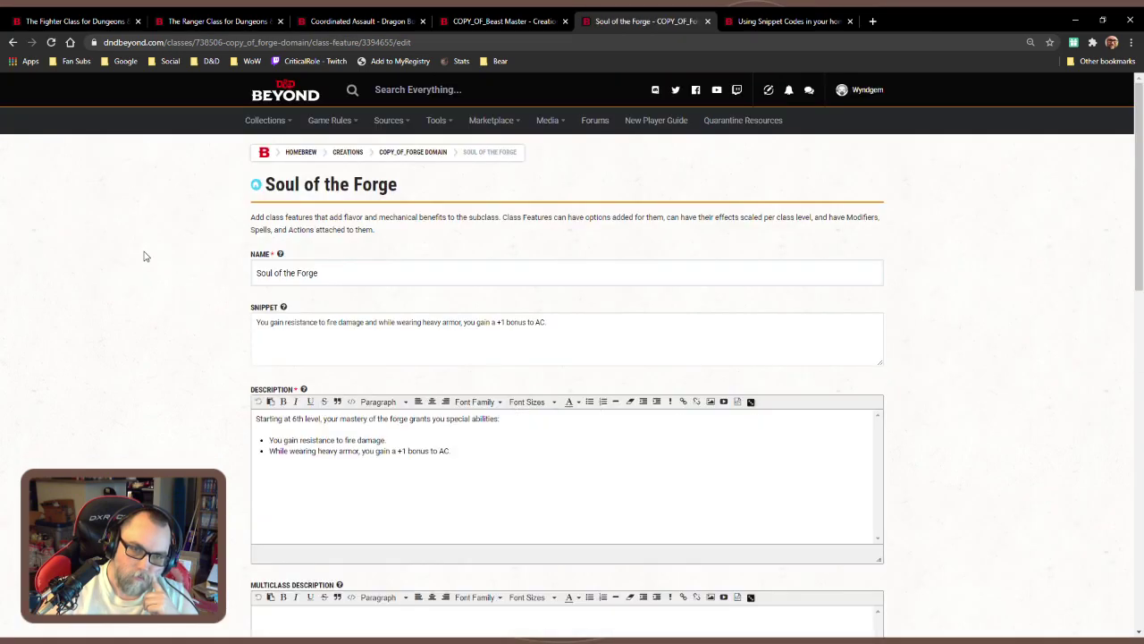
click(12, 43)
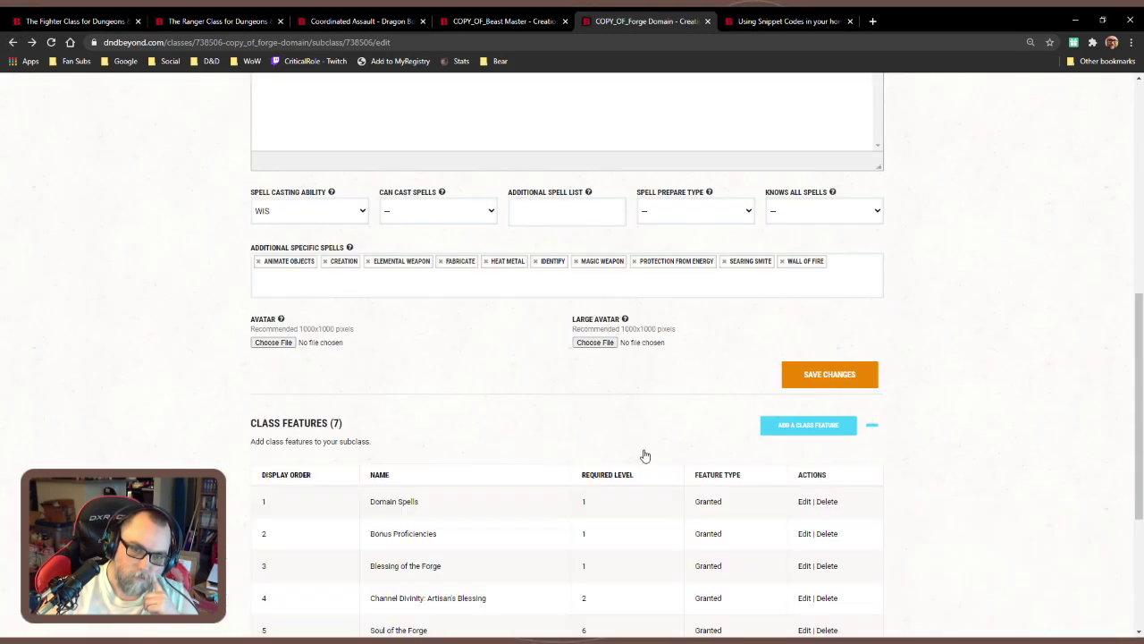
scroll(661, 474, down, 2)
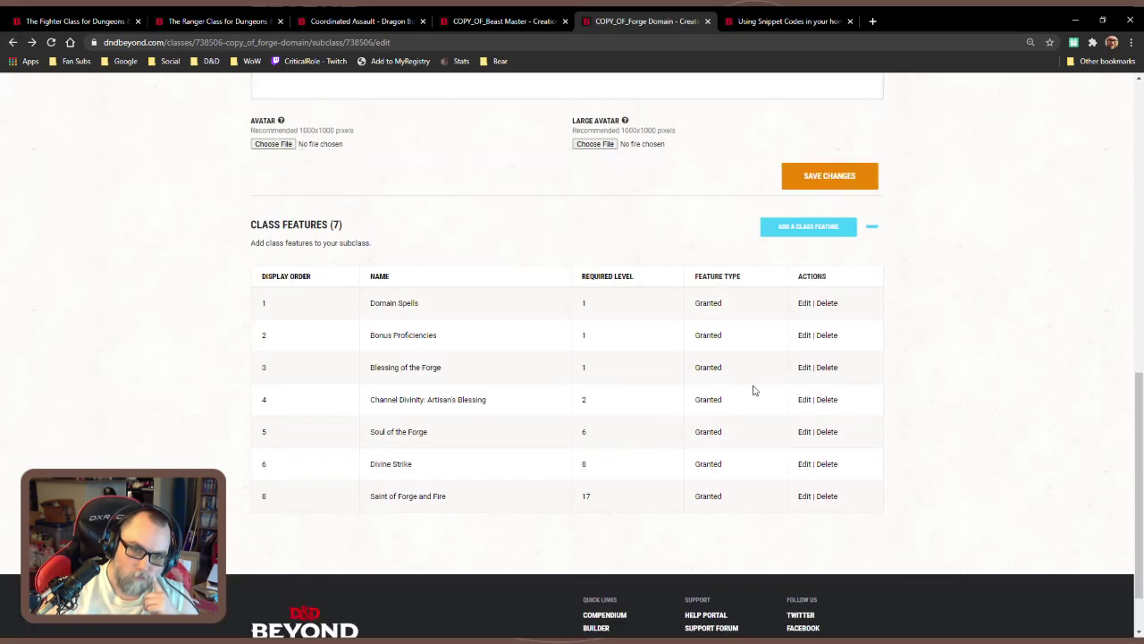
Examine how the action of the Channel Divinity: Artisan's Blessing feature is set up
click(805, 399)
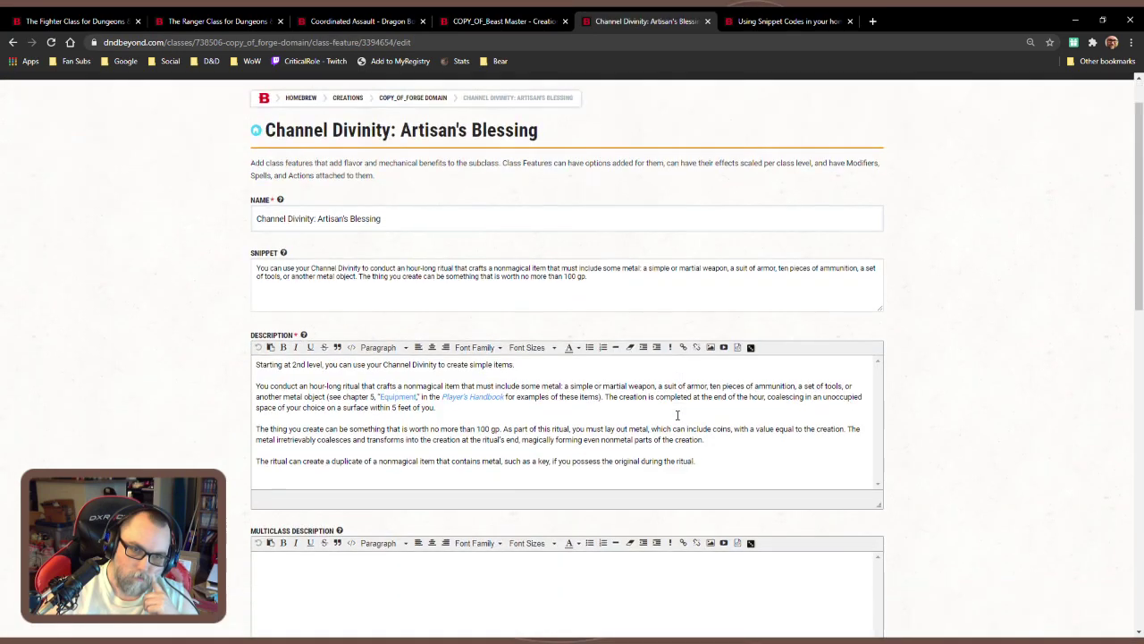
scroll(666, 419, down, 15)
click(539, 436)
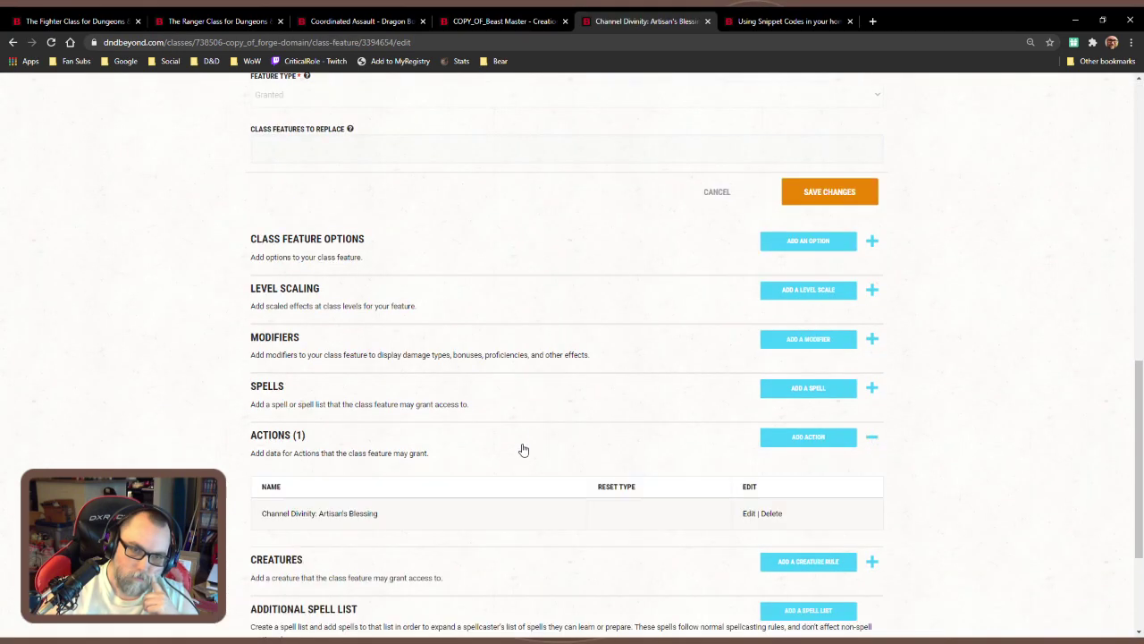
click(750, 516)
scroll(555, 527, down, 5)
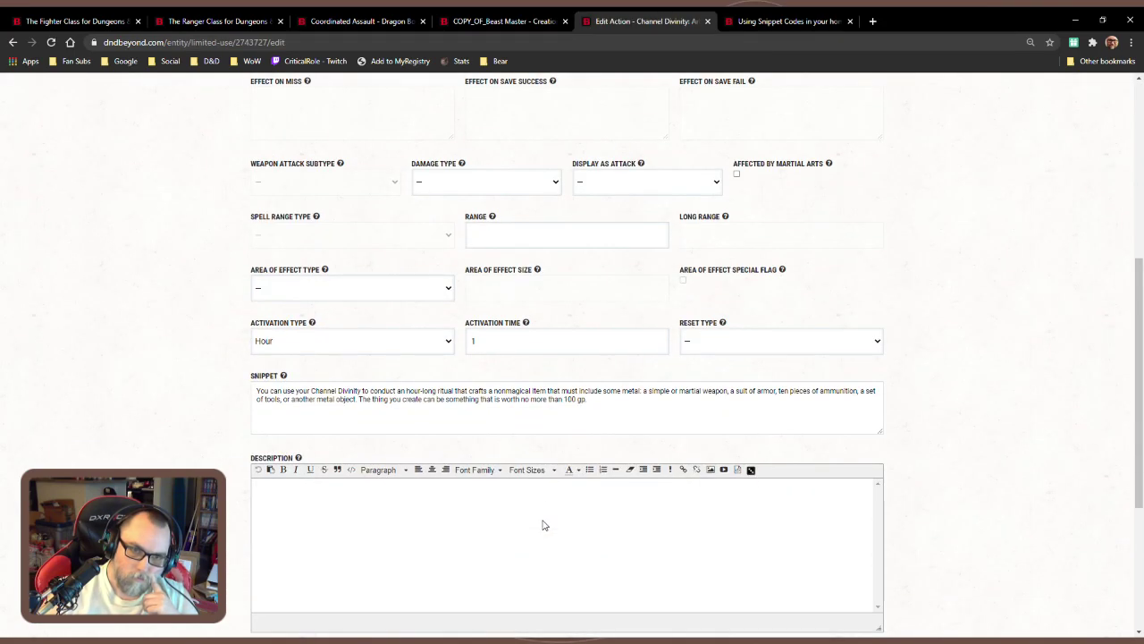
scroll(542, 525, up, 2)
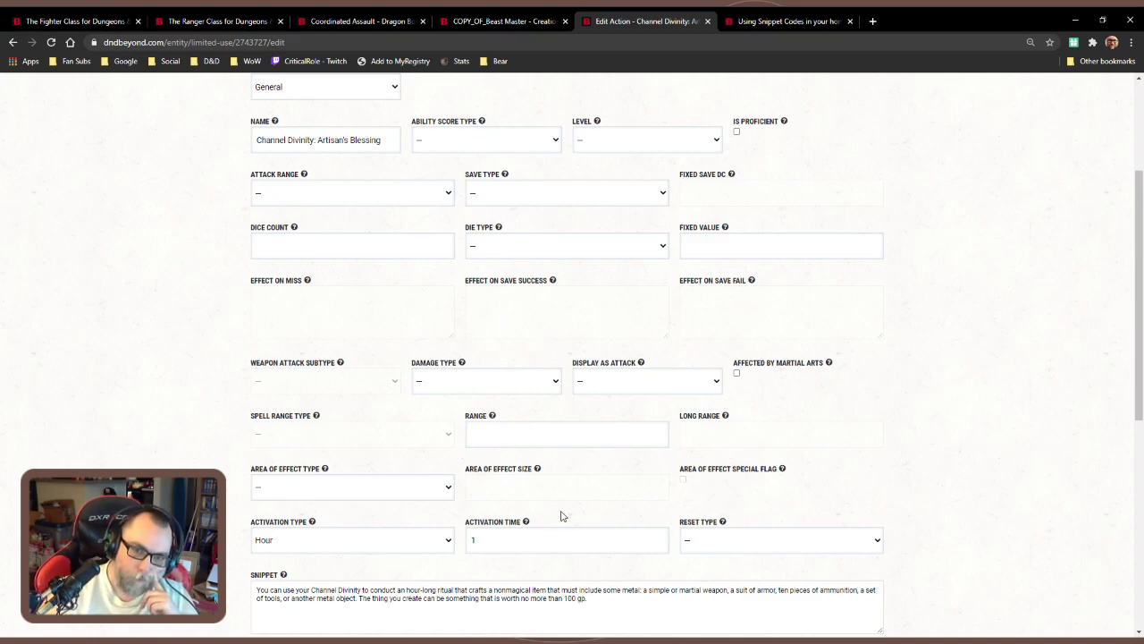
scroll(560, 516, up, 2)
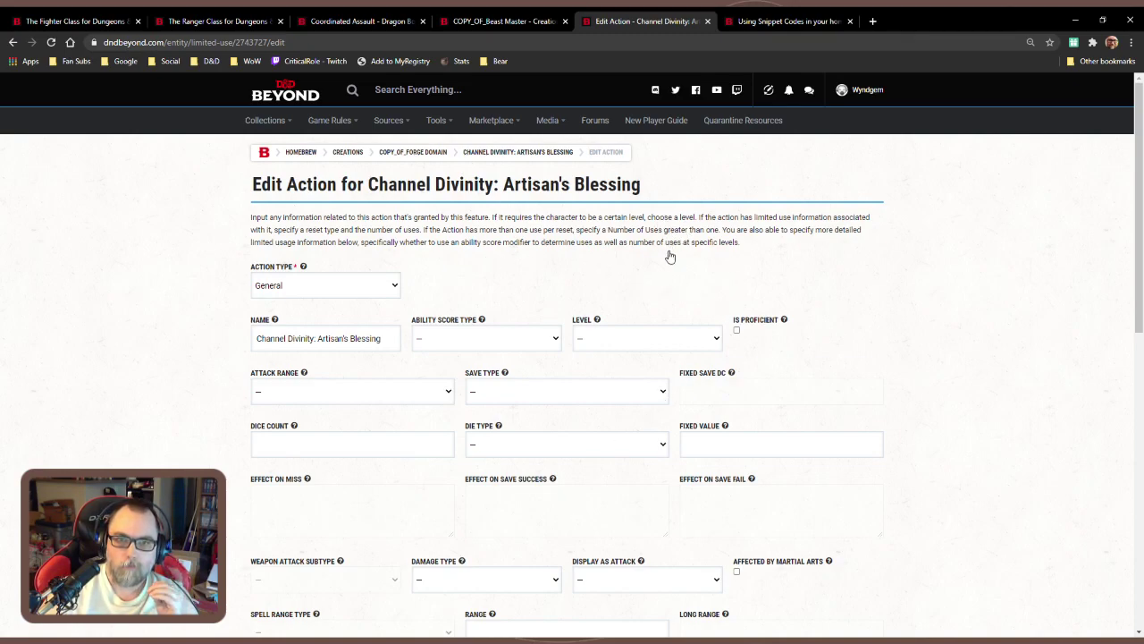
click(13, 42)
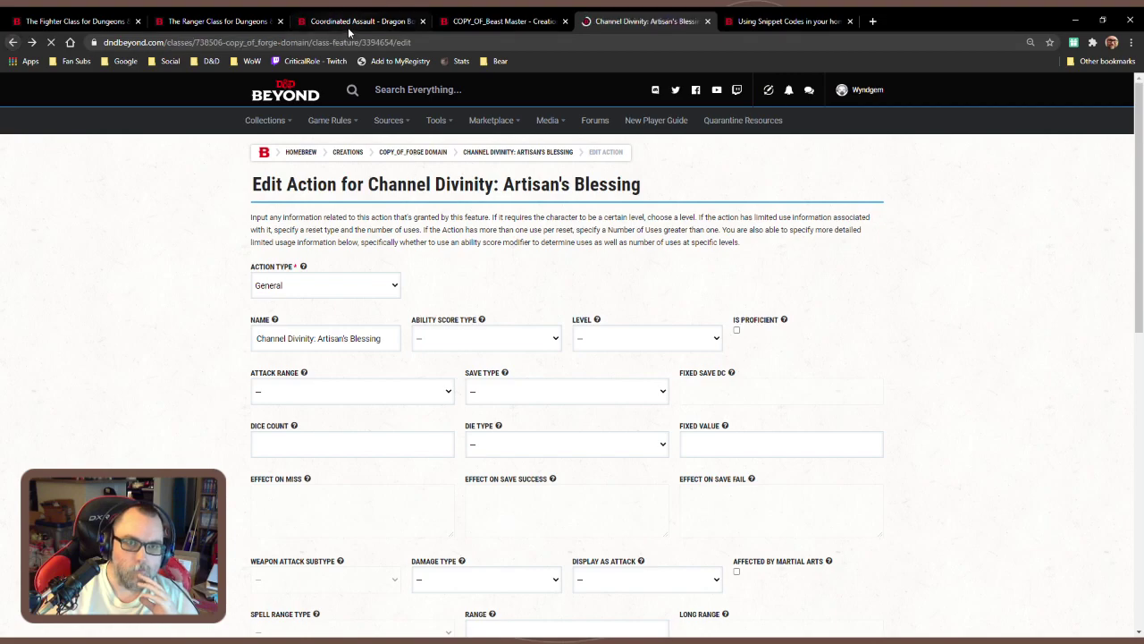
Start a new General action named Coordinated Assault on the Dragon Bonded subclass's Coordinated Assault feature
click(347, 21)
scroll(599, 497, up, 5)
scroll(642, 554, down, 10)
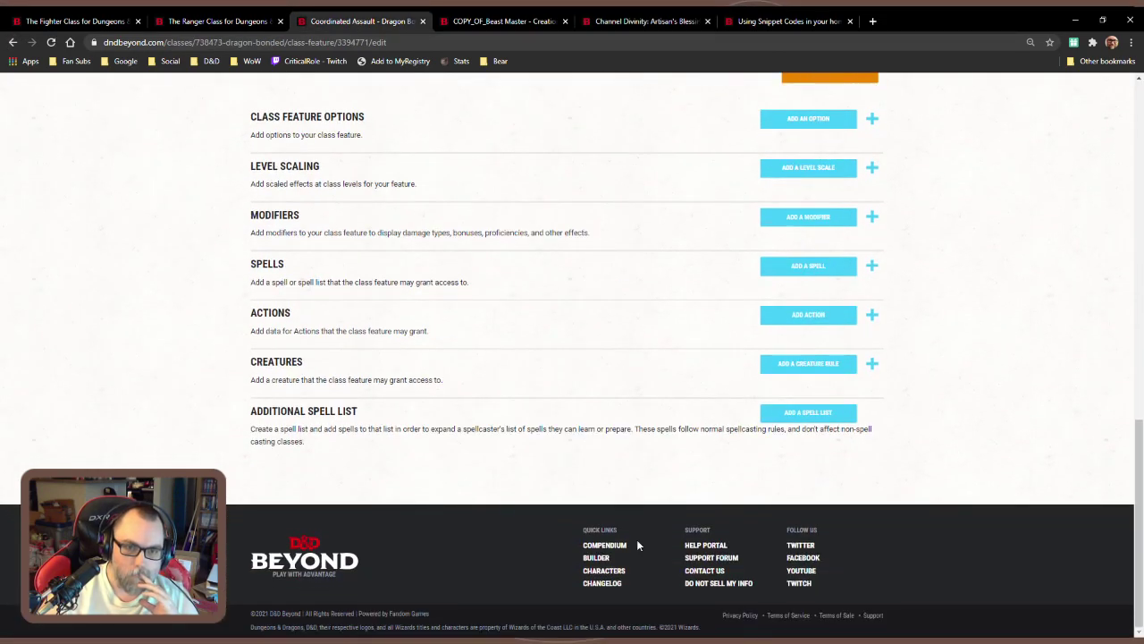
click(793, 323)
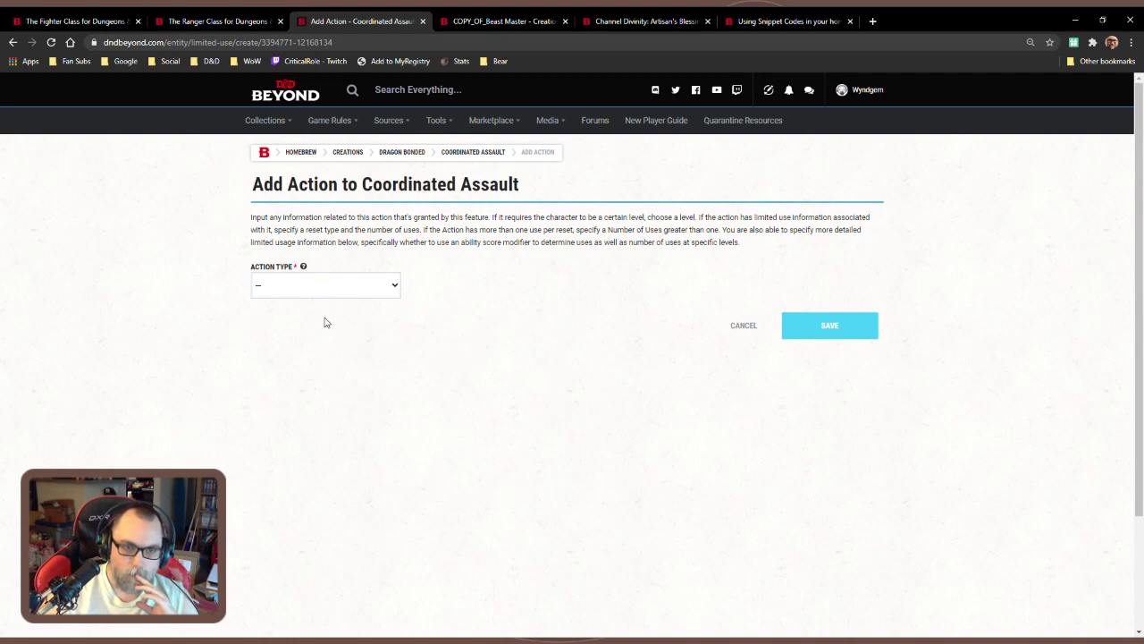
click(325, 320)
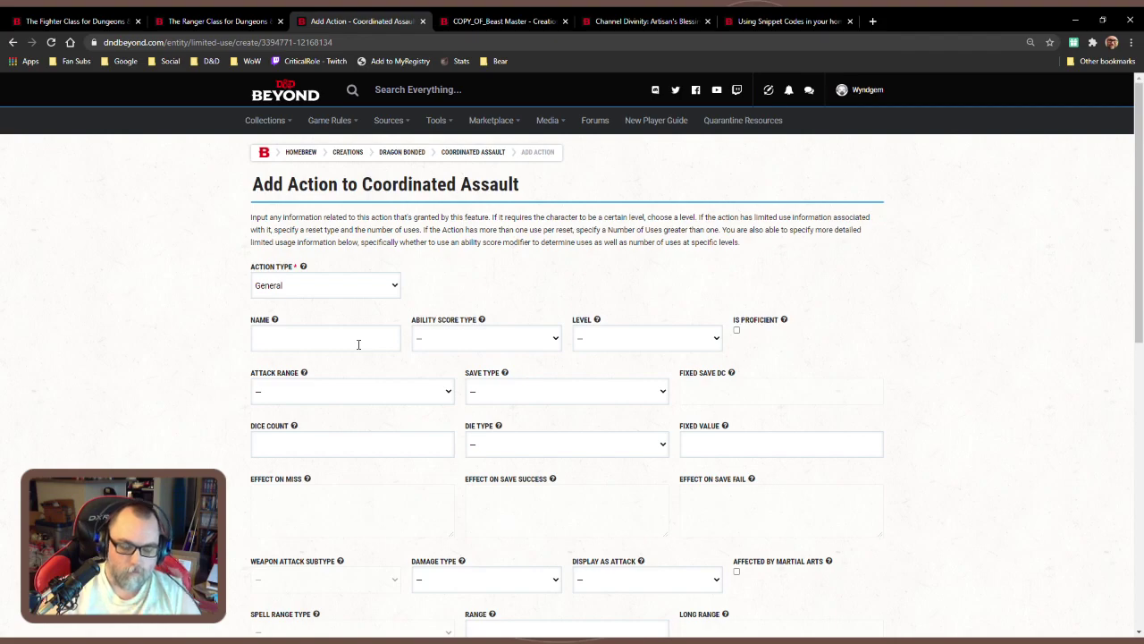
click(359, 344)
text(Coordinate)
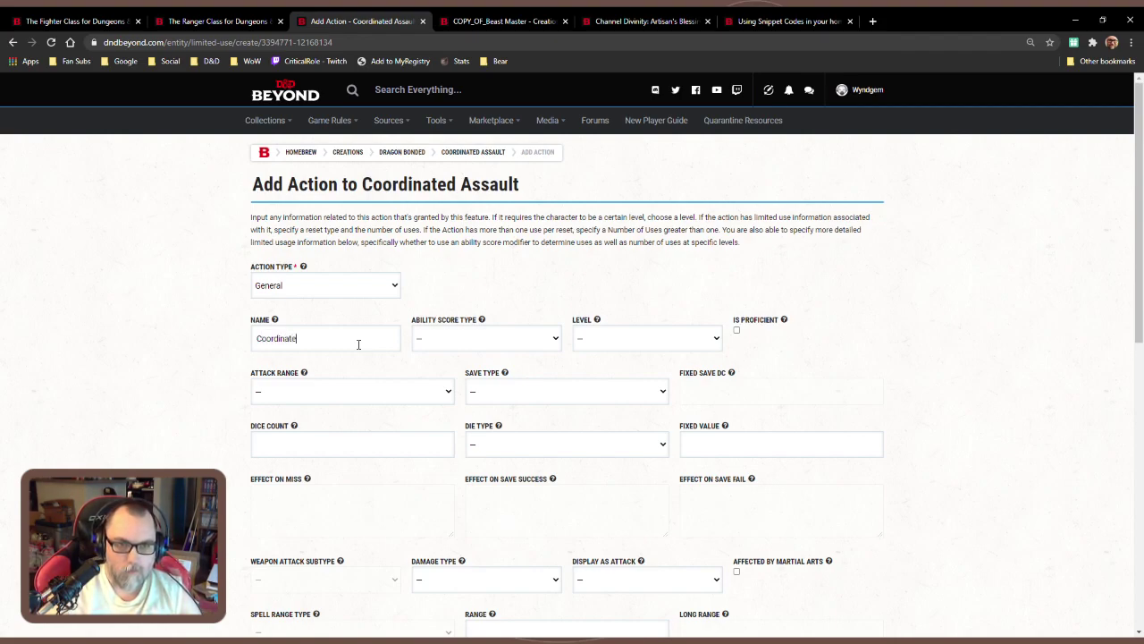
text(d Assault)
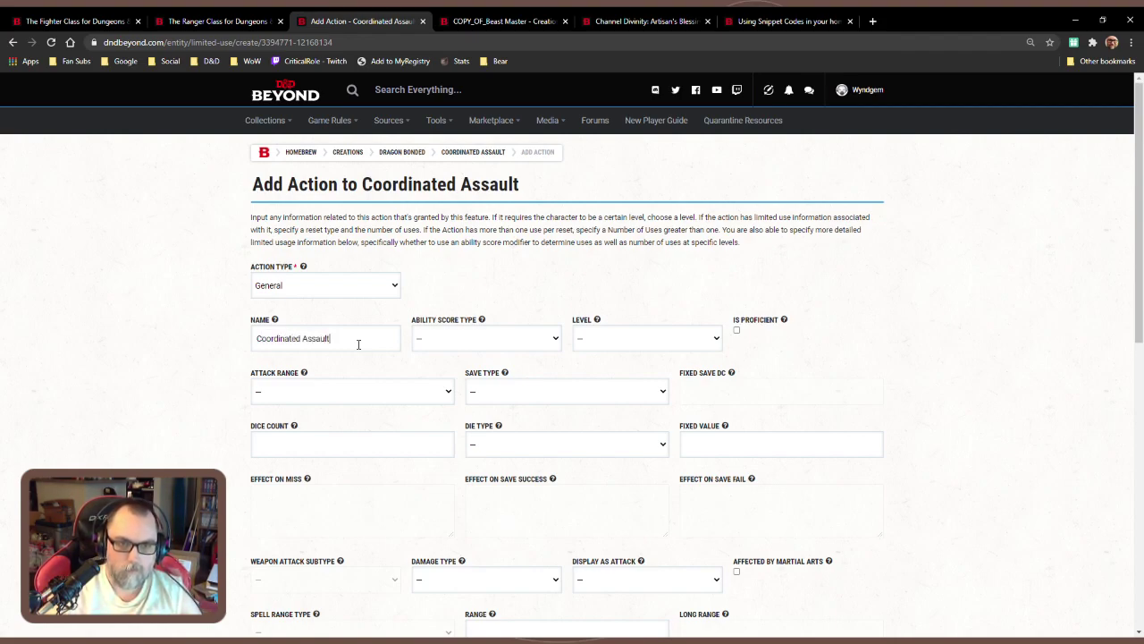
Set the action's activation type to Action and its reset type to Long Rest
scroll(356, 357, down, 4)
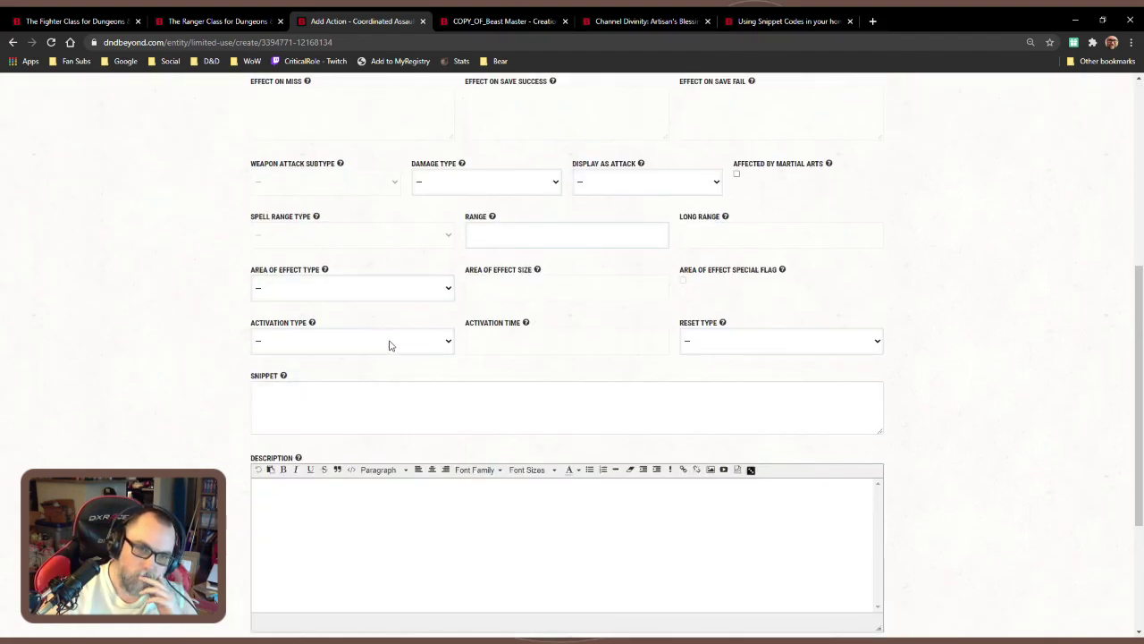
click(389, 345)
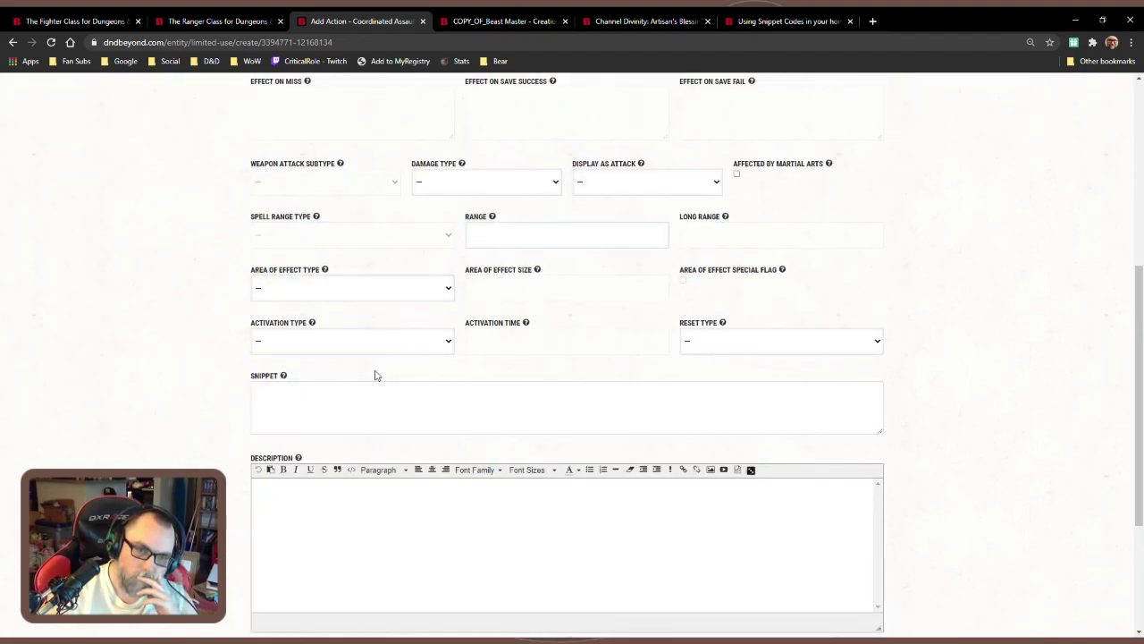
click(377, 375)
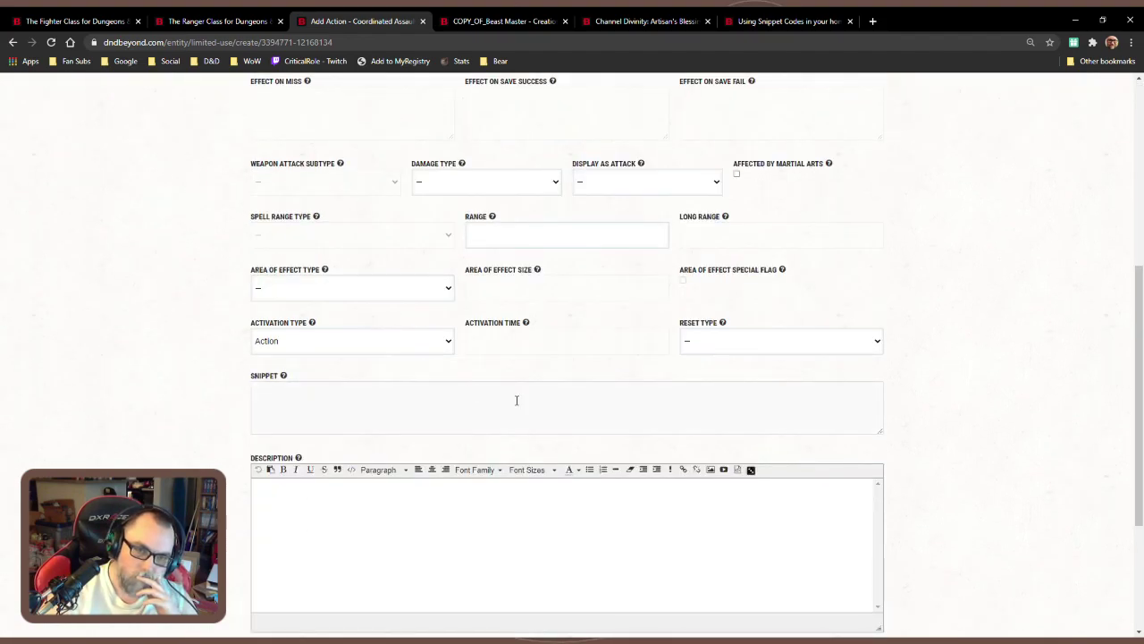
click(732, 383)
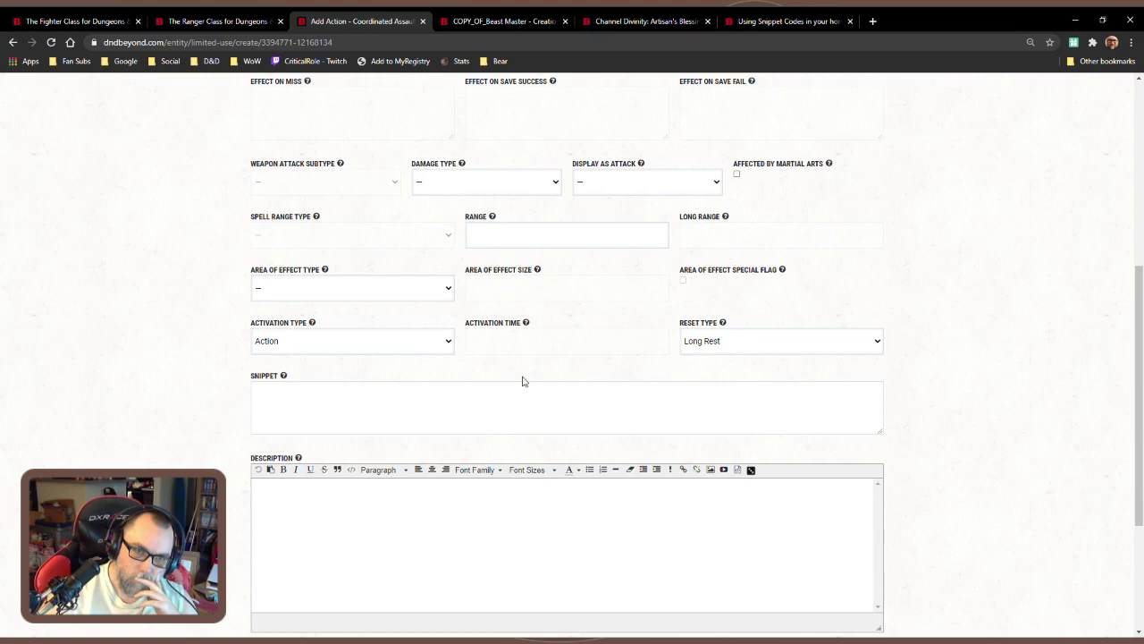
Look over the remaining fields of the Coordinated Assault action form
scroll(523, 381, up, 2)
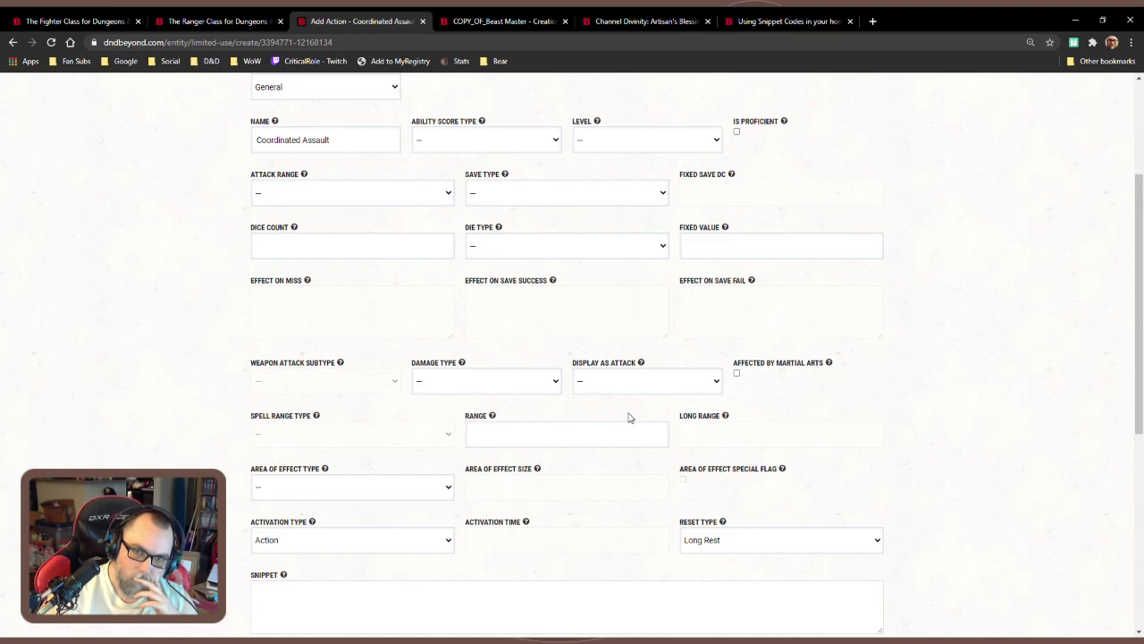
scroll(636, 417, down, 2)
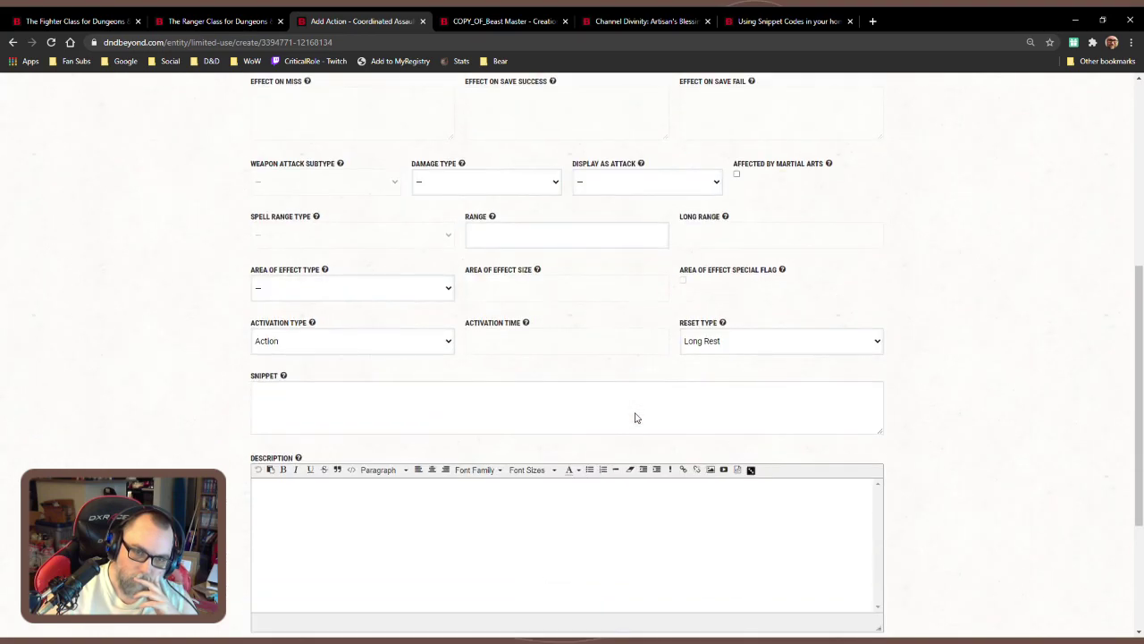
scroll(636, 417, down, 2)
scroll(635, 411, up, 4)
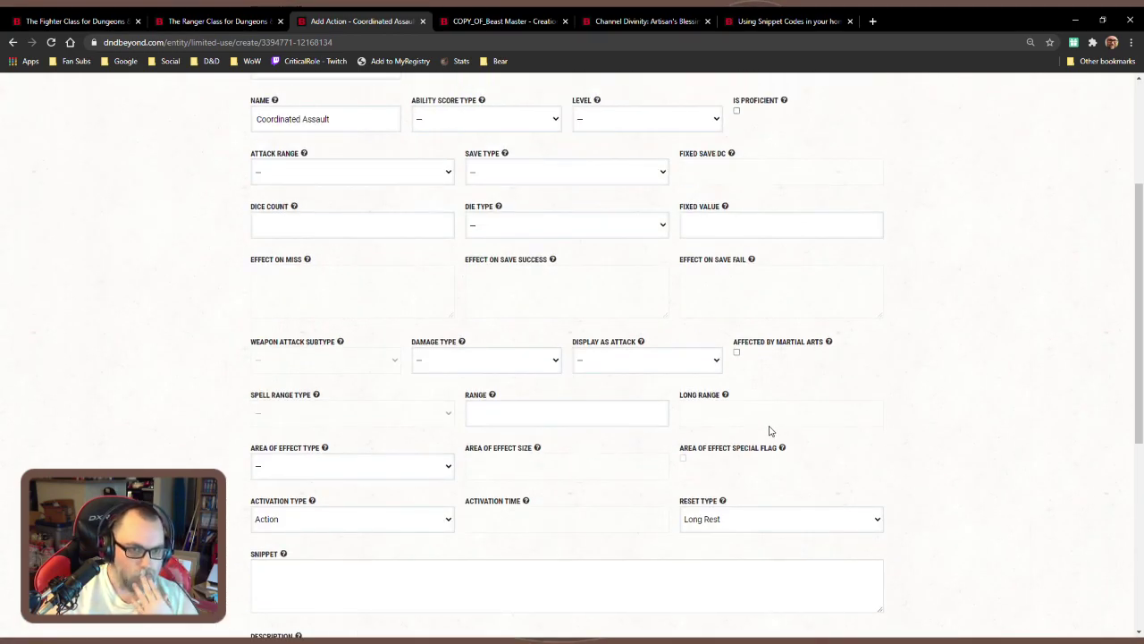
scroll(527, 483, up, 2)
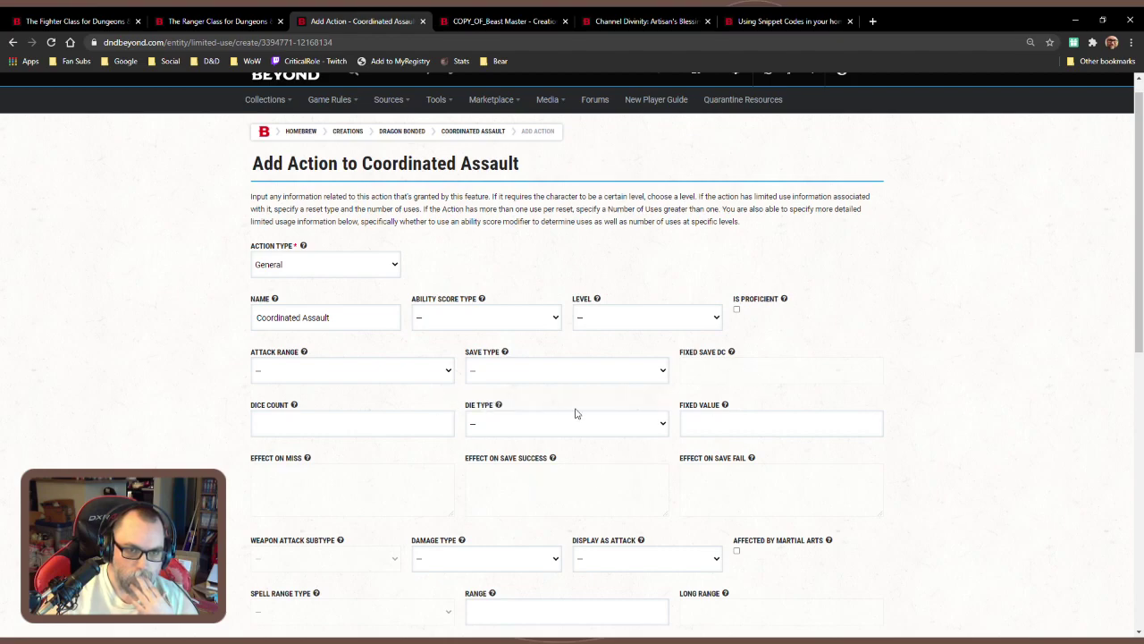
scroll(529, 429, down, 2)
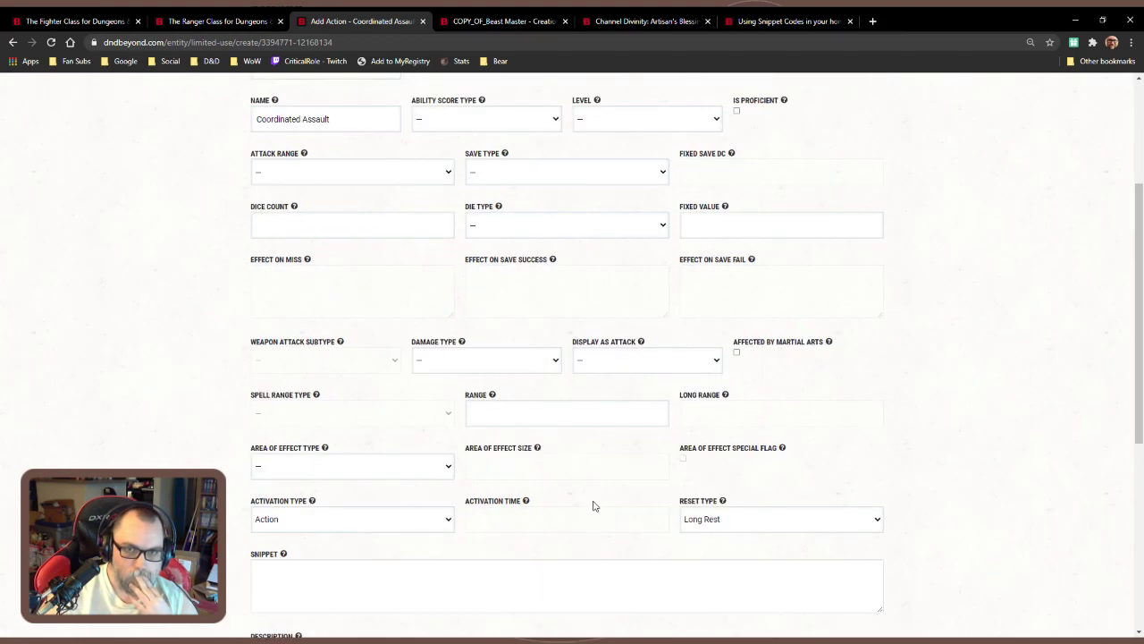
mouse_move(725, 207)
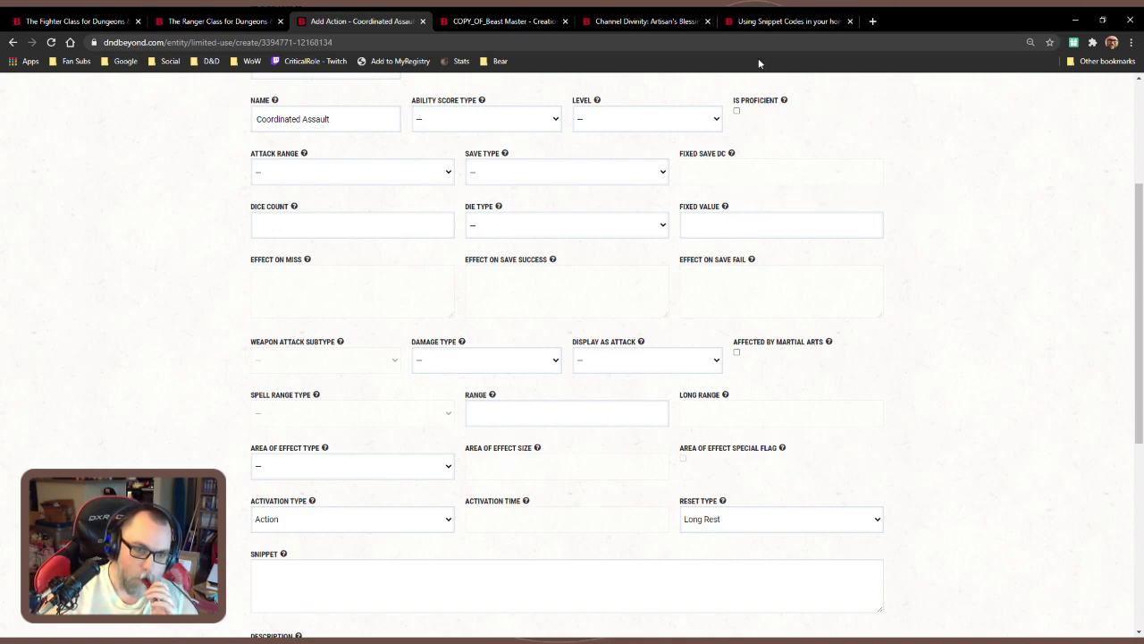
Examine the Channel Divinity: Artisan's Blessing action's activation, reset and snippet fields and compare them with the Coordinated Assault action form
click(741, 23)
click(658, 25)
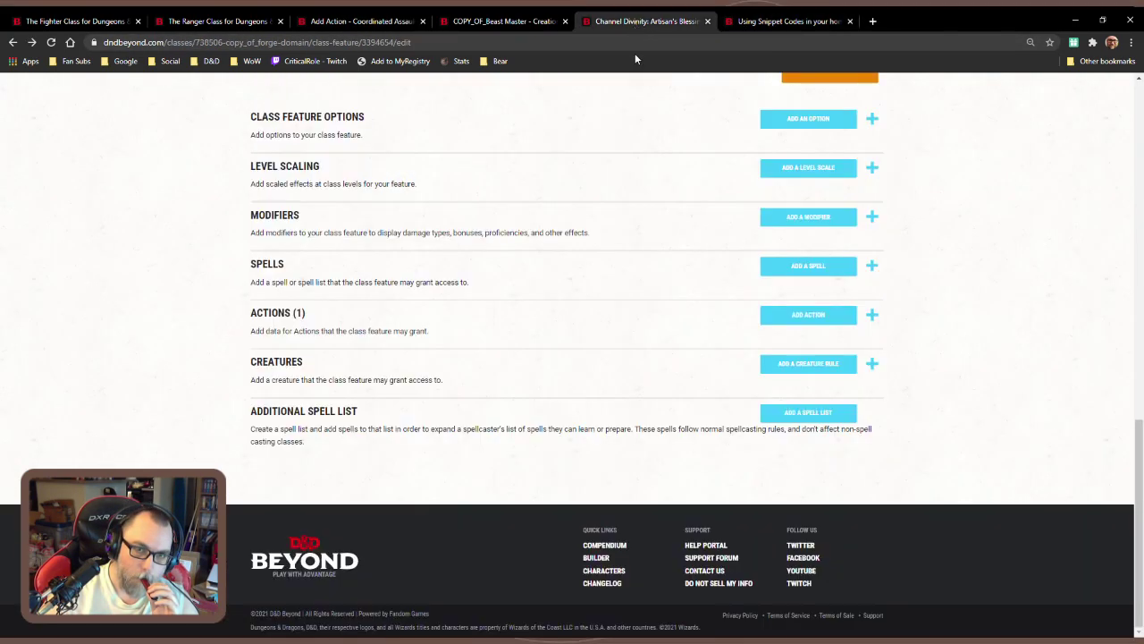
click(608, 320)
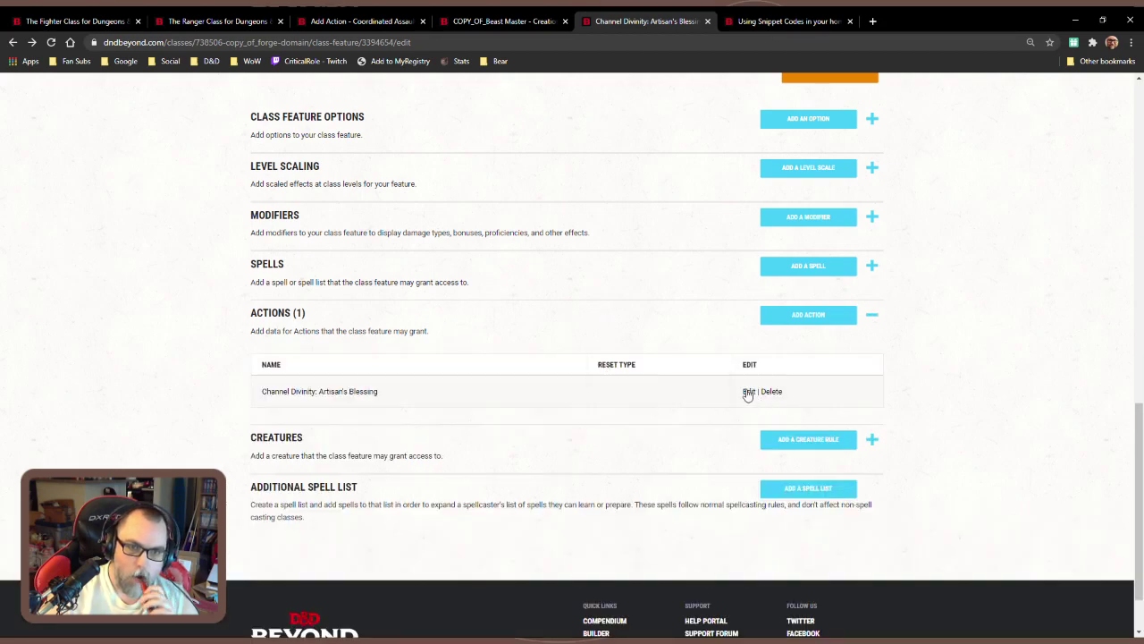
click(748, 392)
scroll(685, 358, down, 7)
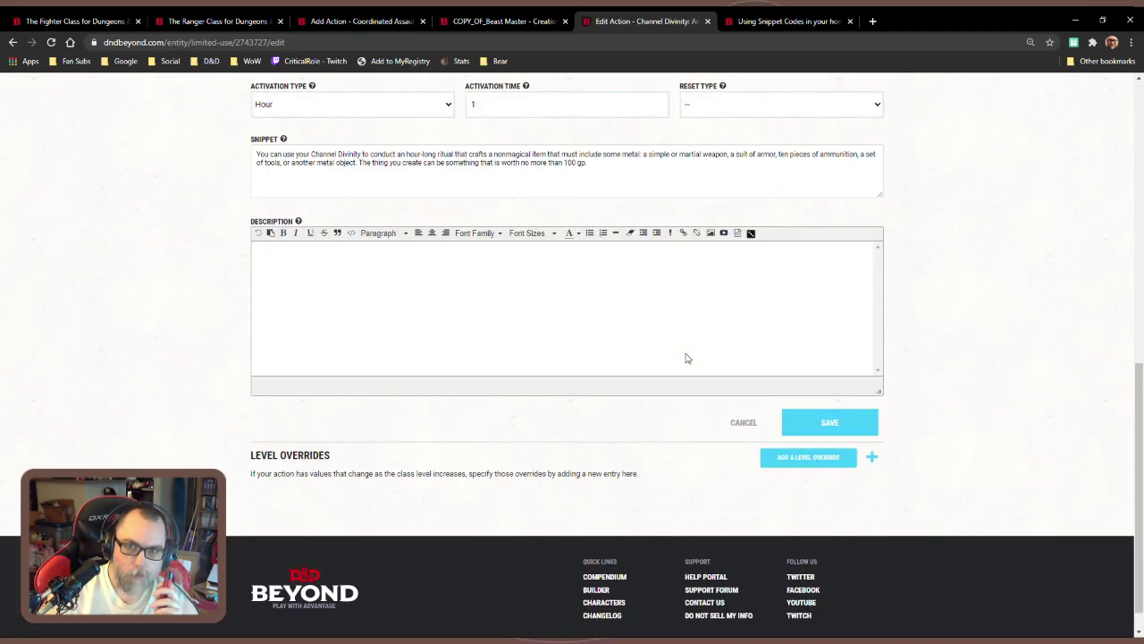
scroll(685, 357, up, 2)
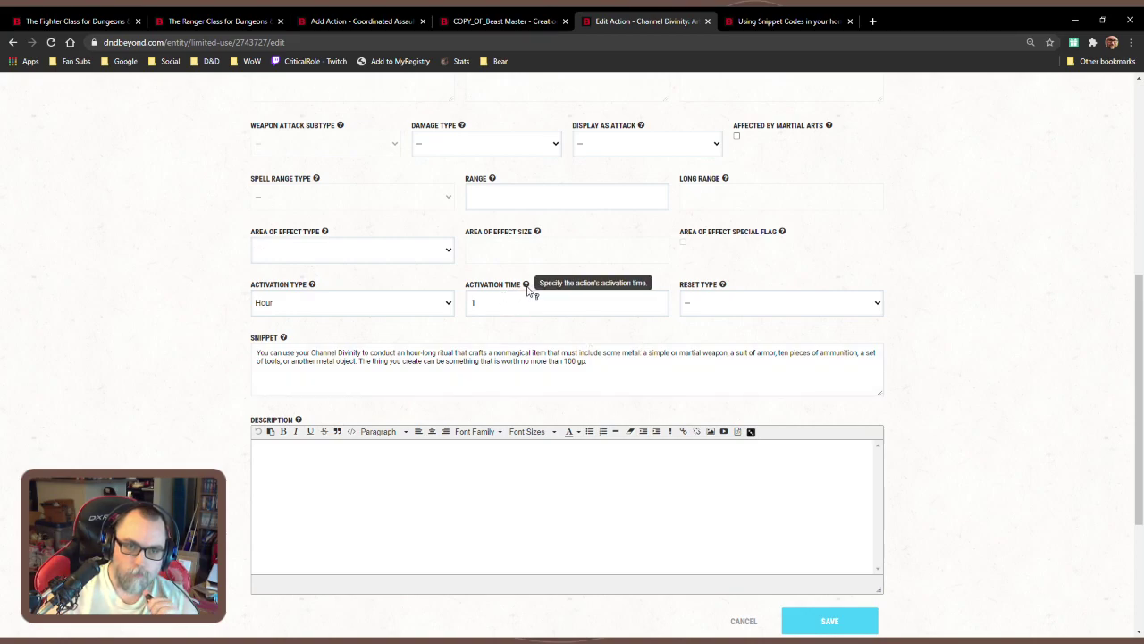
click(354, 27)
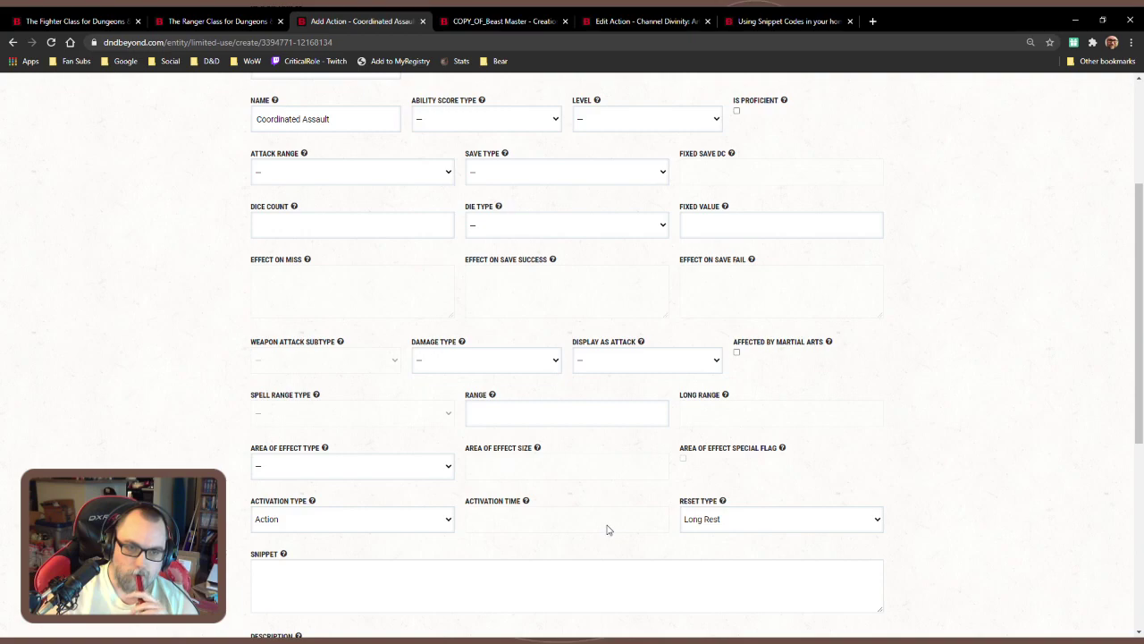
scroll(606, 530, up, 3)
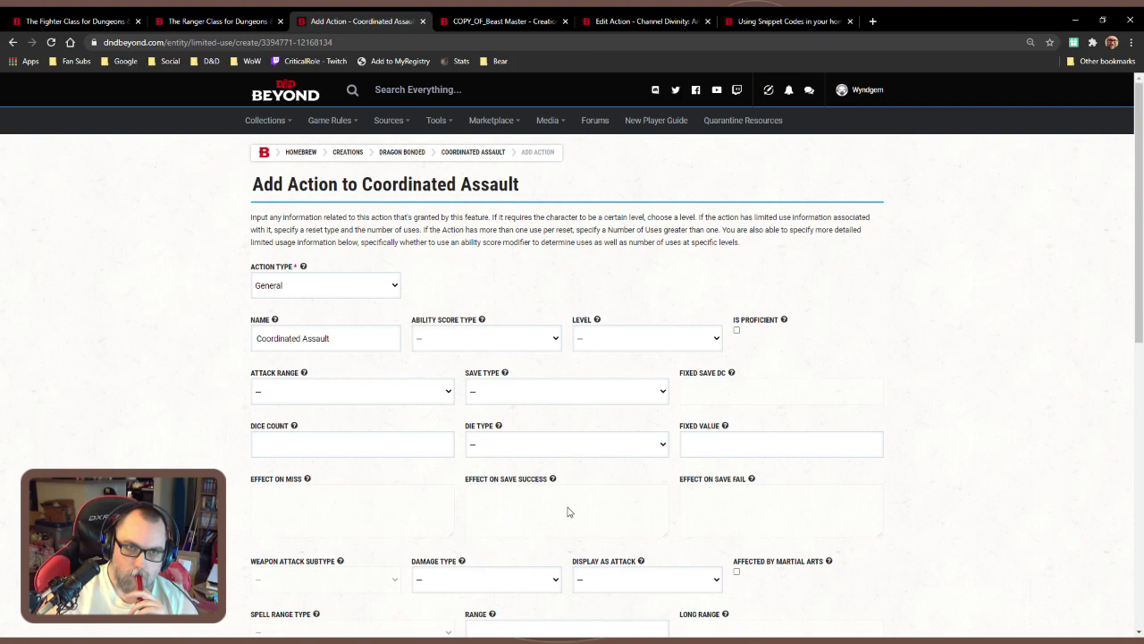
Read through the Ranger class's optional features and Beast Master features for abilities with limited uses per long rest
click(219, 20)
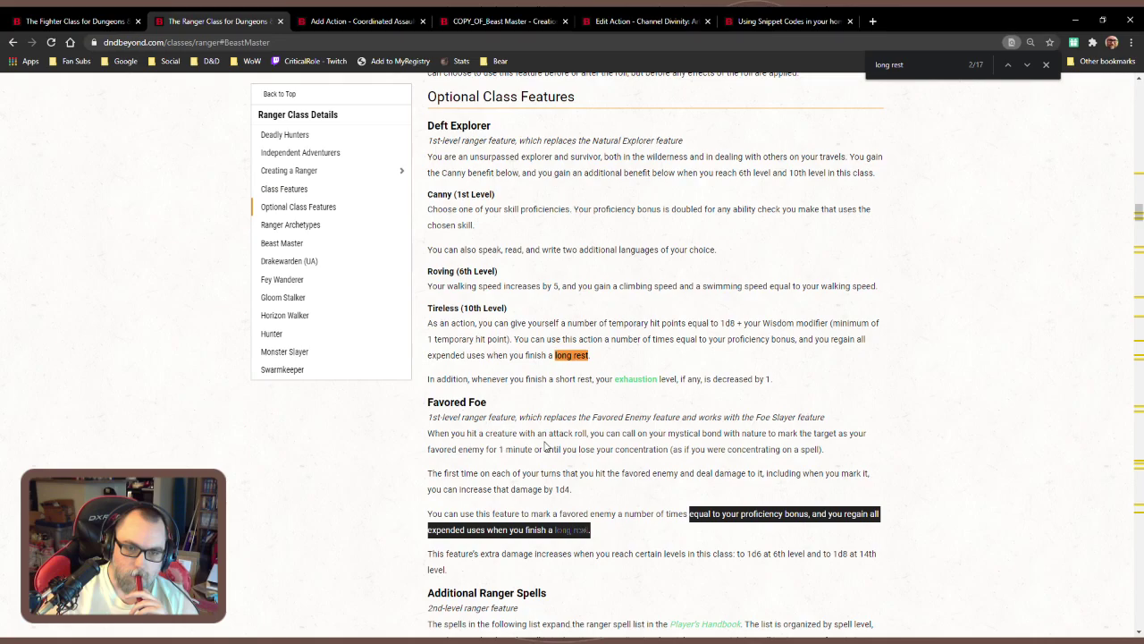
scroll(545, 446, down, 2)
scroll(544, 442, down, 10)
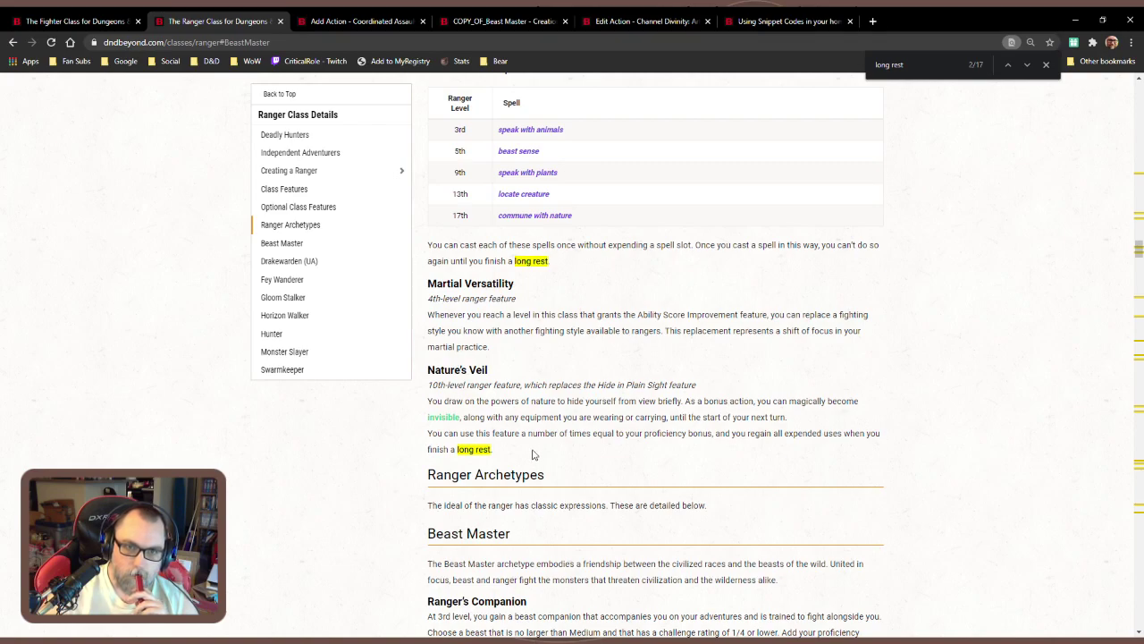
scroll(533, 454, up, 9)
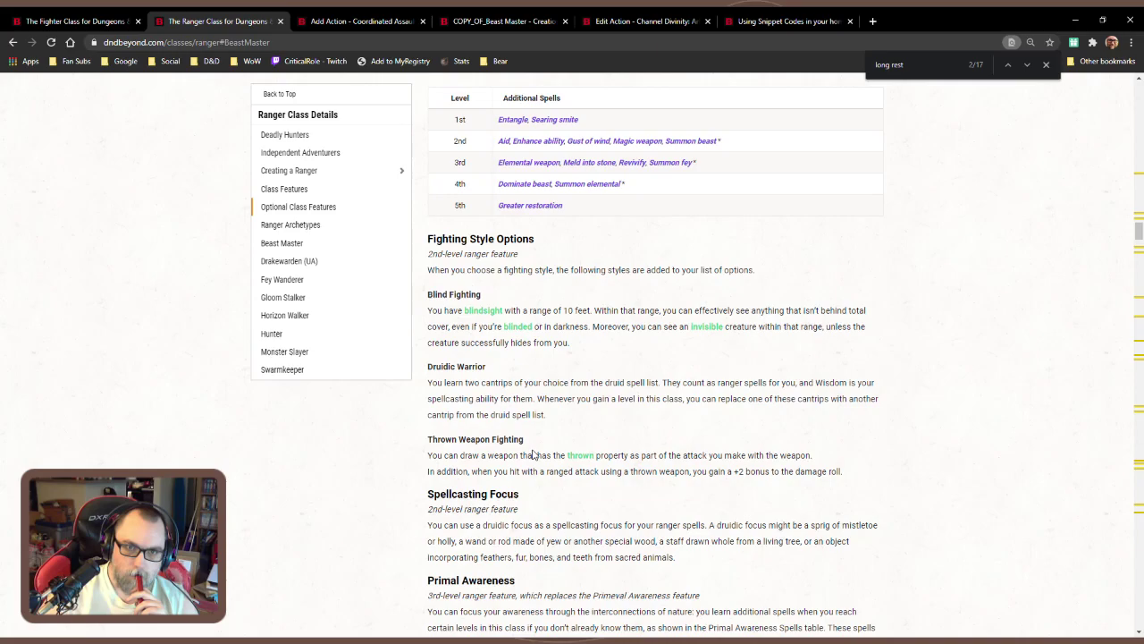
scroll(533, 454, up, 2)
scroll(533, 454, down, 10)
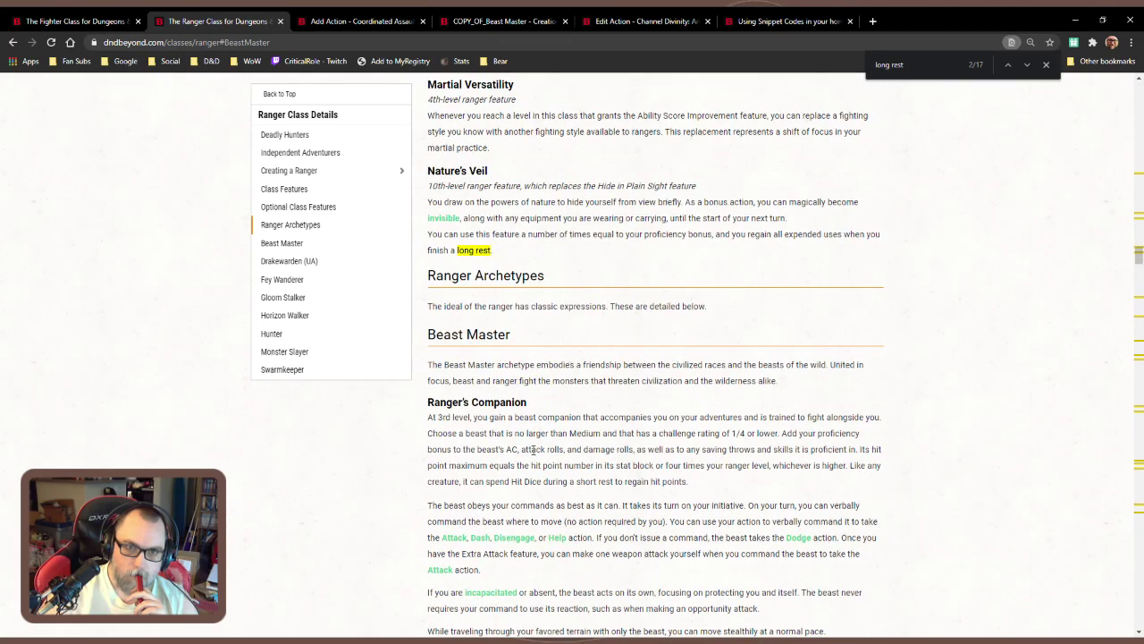
scroll(533, 451, down, 4)
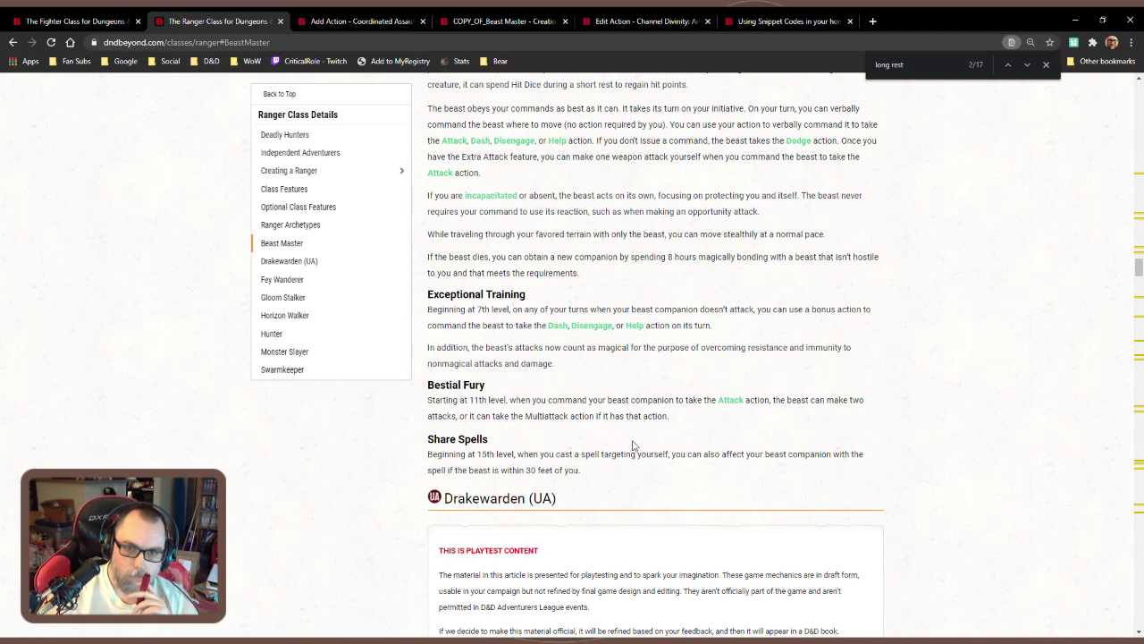
scroll(632, 445, down, 4)
Go through the "long rest" matches on the Ranger page, from Primal Awareness through the Drakewarden features to the Fey Wanderer features
double_click(1026, 65)
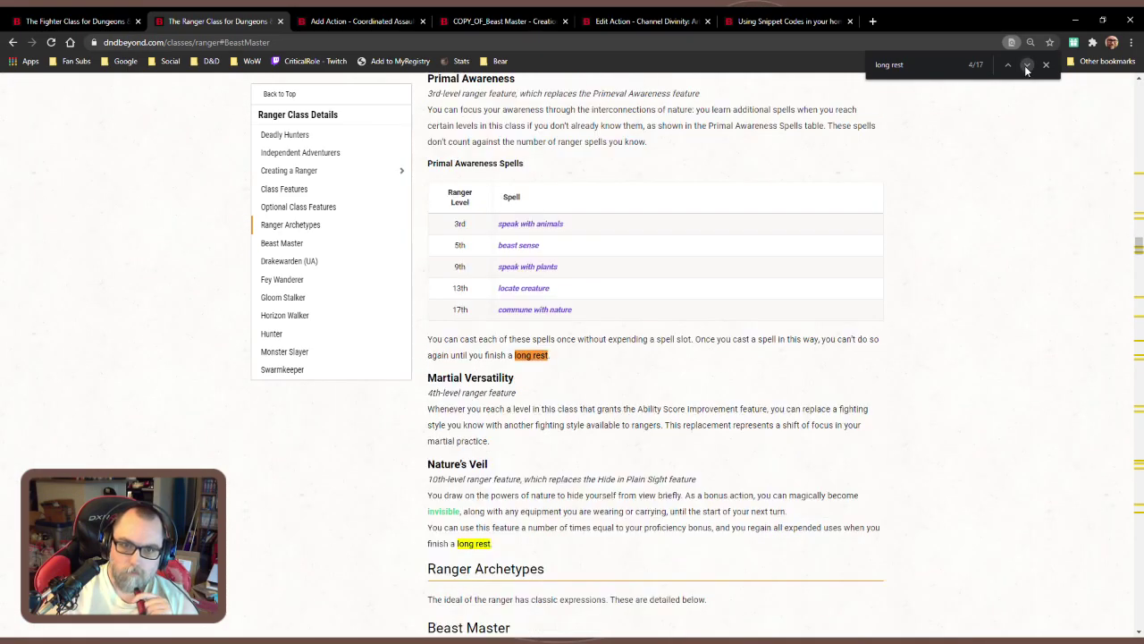
click(1026, 65)
click(1027, 65)
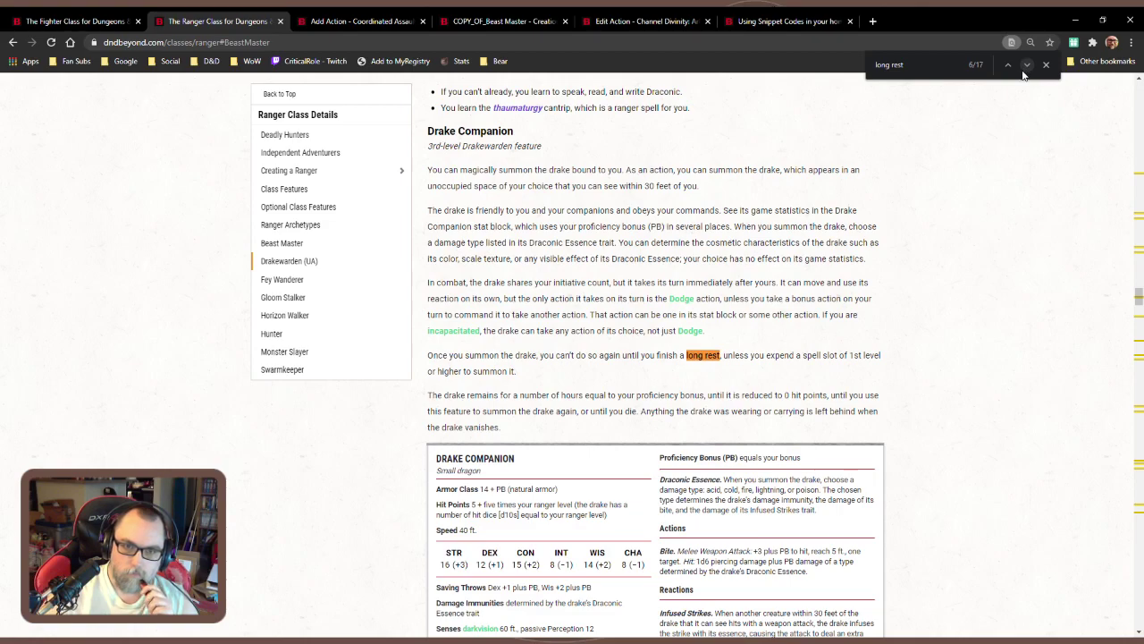
click(1026, 65)
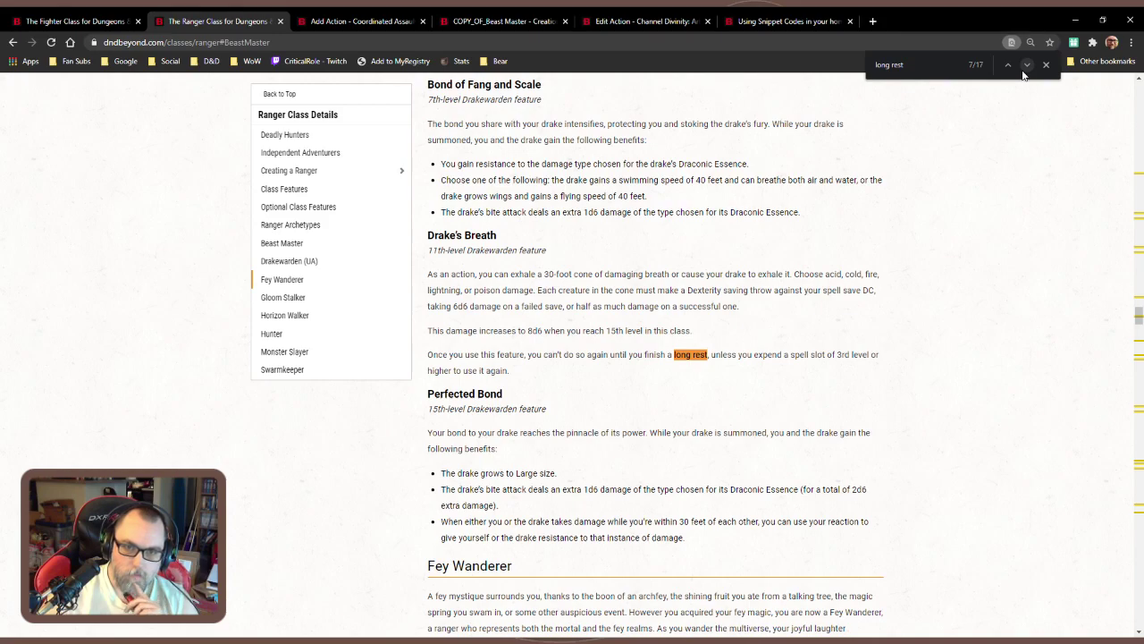
click(1024, 71)
click(1026, 65)
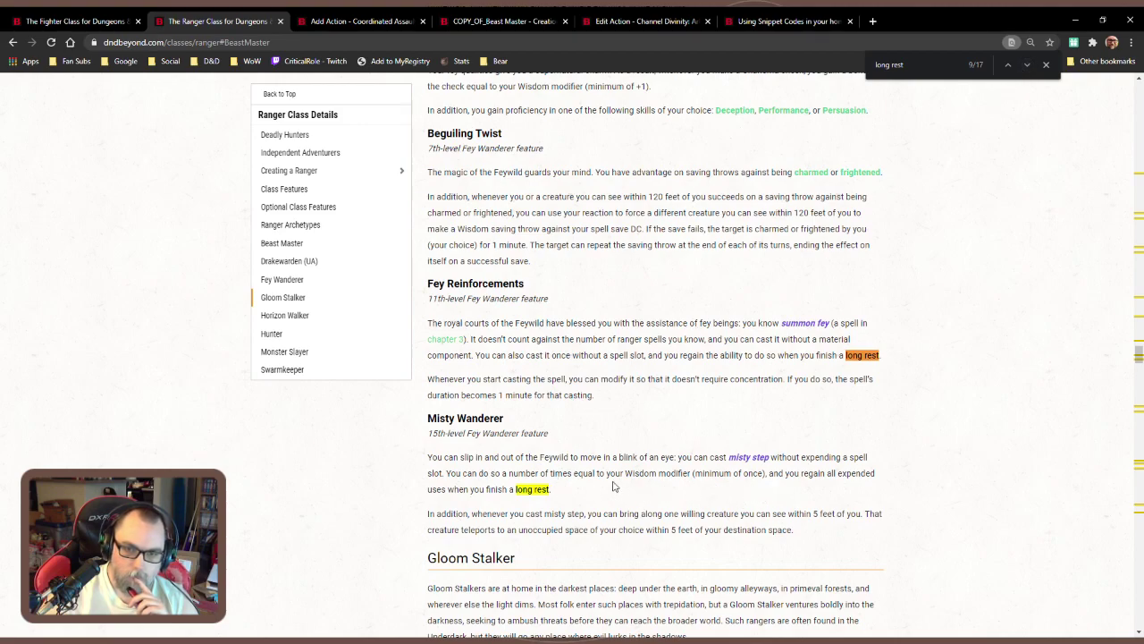
Open D&D Beyond in a new browser tab and start creating a homebrew subclass
click(500, 20)
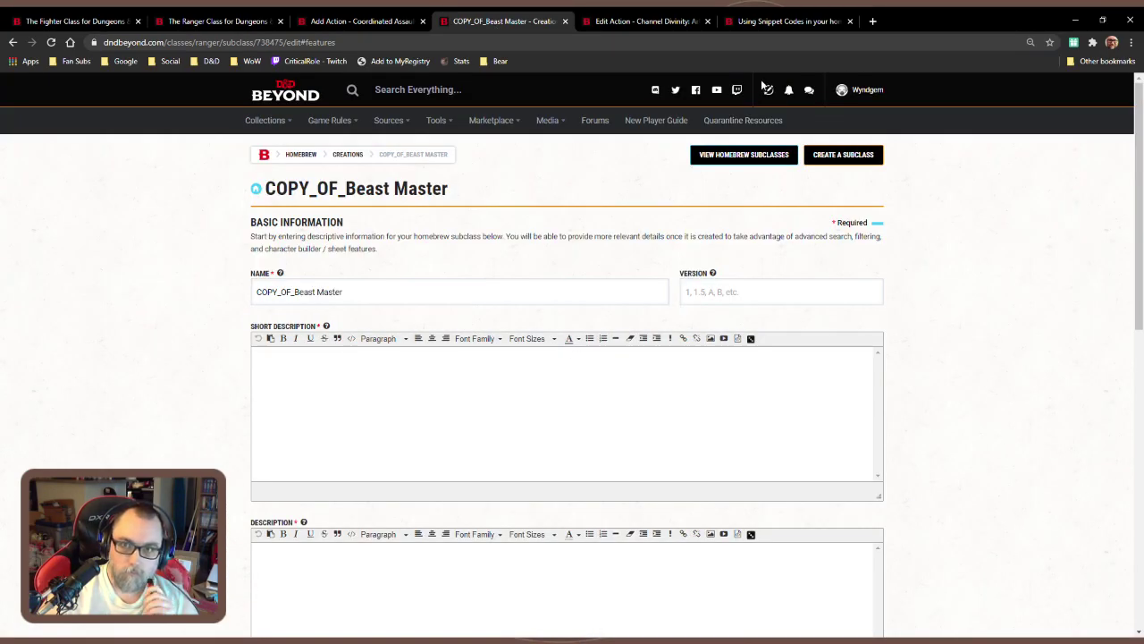
click(774, 20)
scroll(574, 275, up, 2)
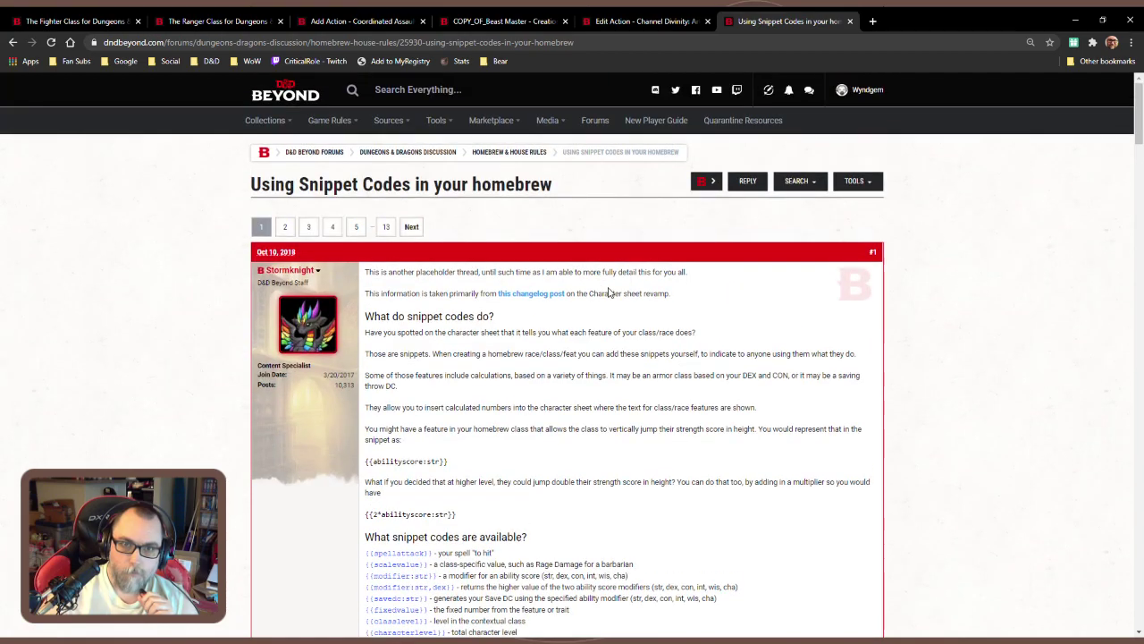
mouse_move(330, 120)
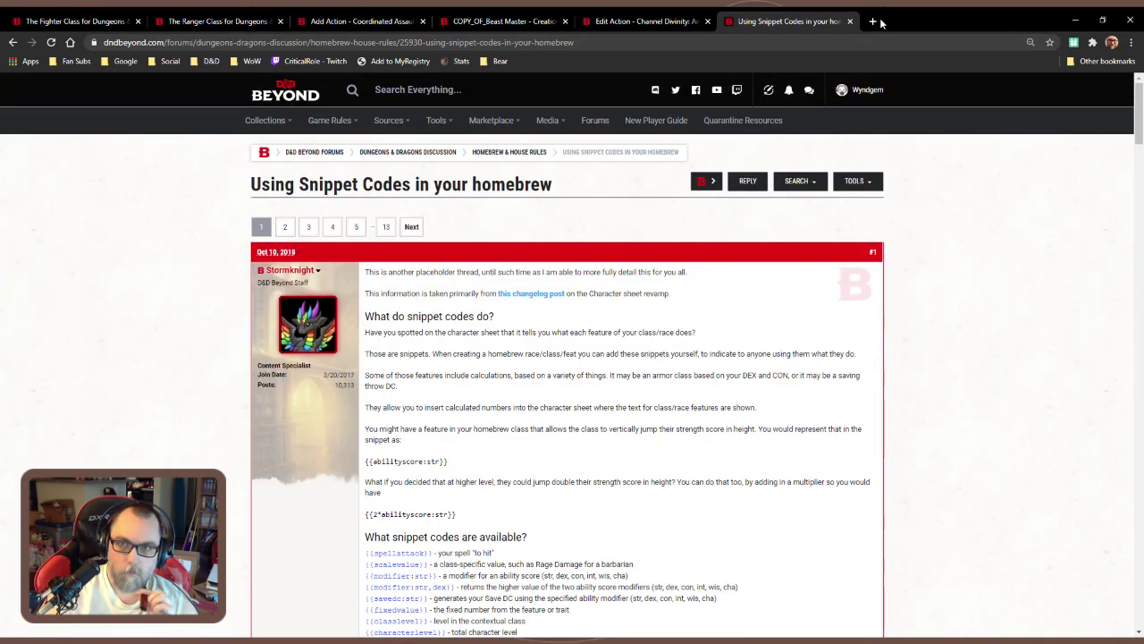
click(873, 20)
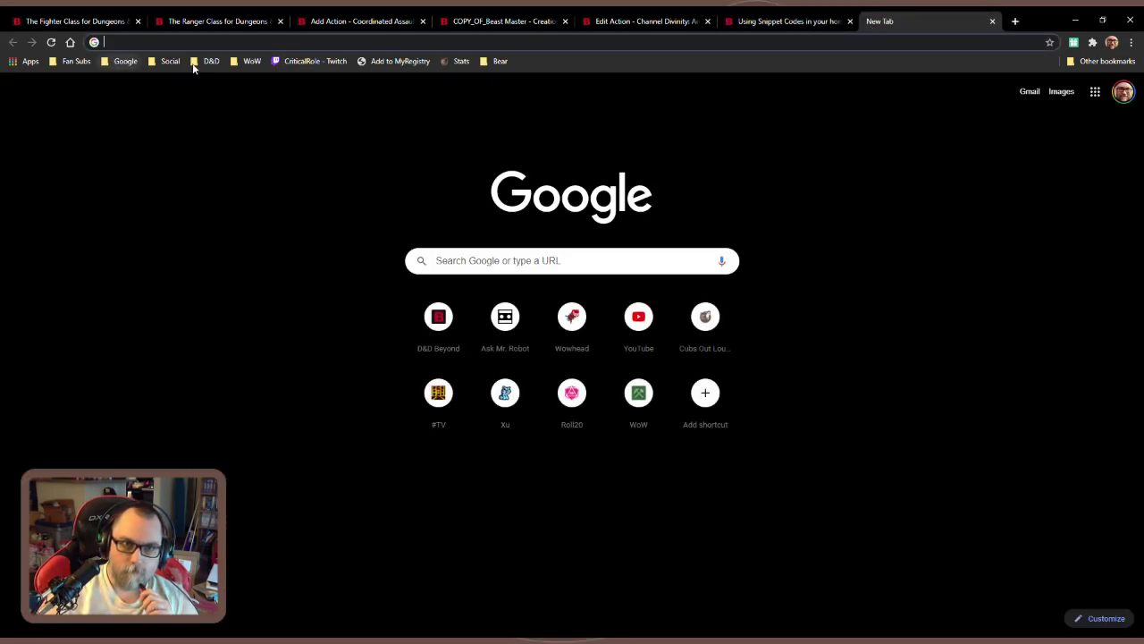
text(dnd)
key(Return)
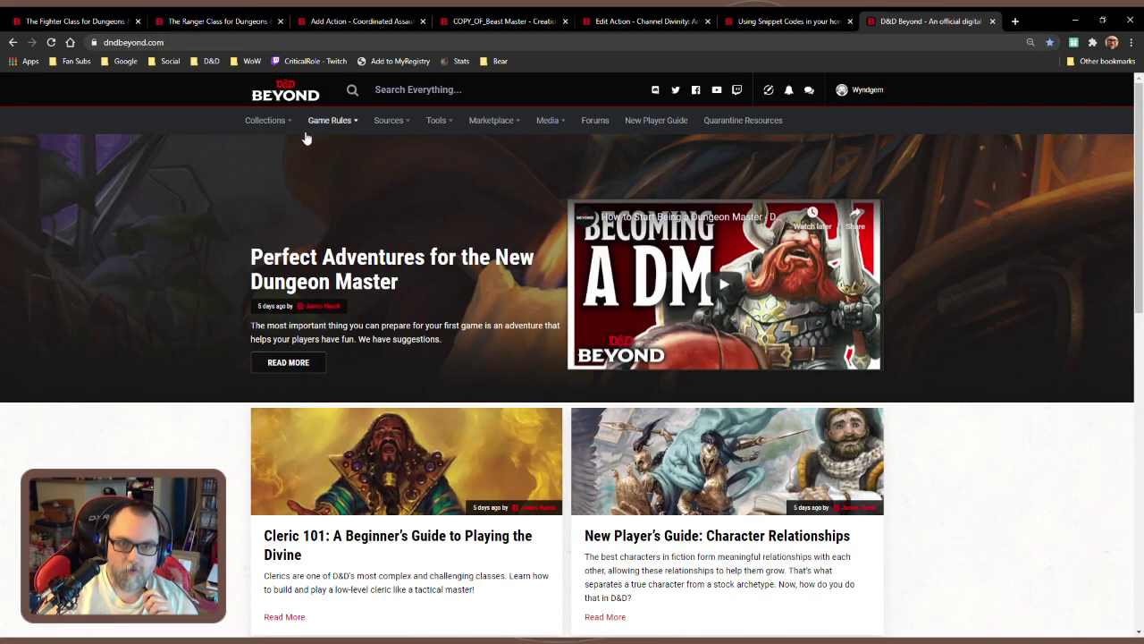
mouse_move(329, 122)
mouse_move(265, 120)
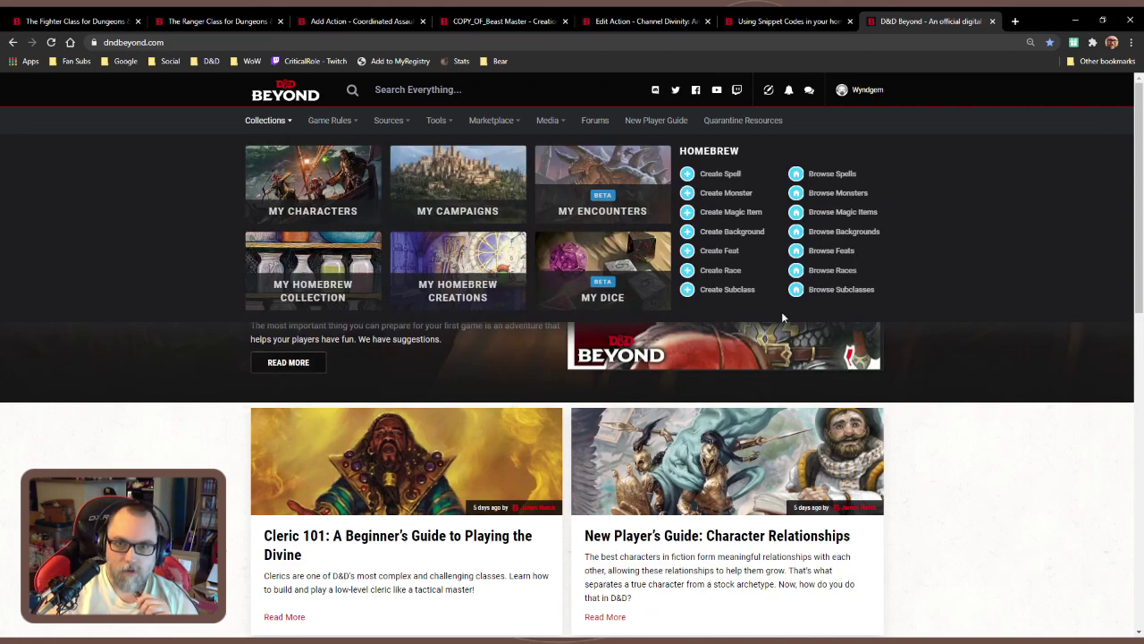
click(749, 292)
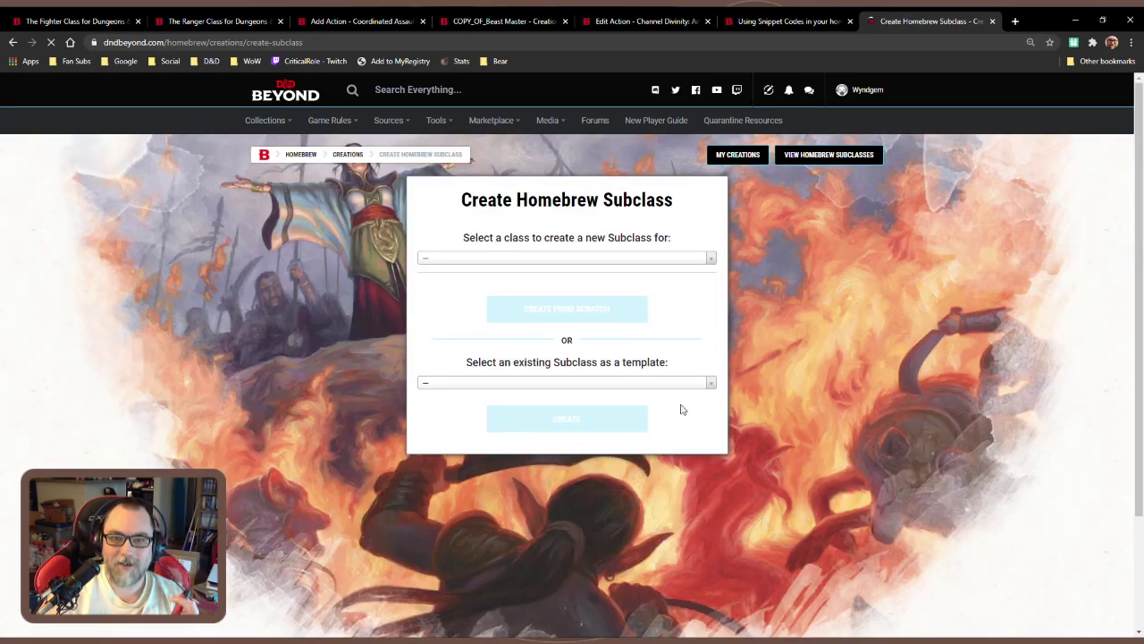
Choose Ranger as the class for the new subclass and open the list of existing subclass templates
click(618, 264)
scroll(554, 357, down, 4)
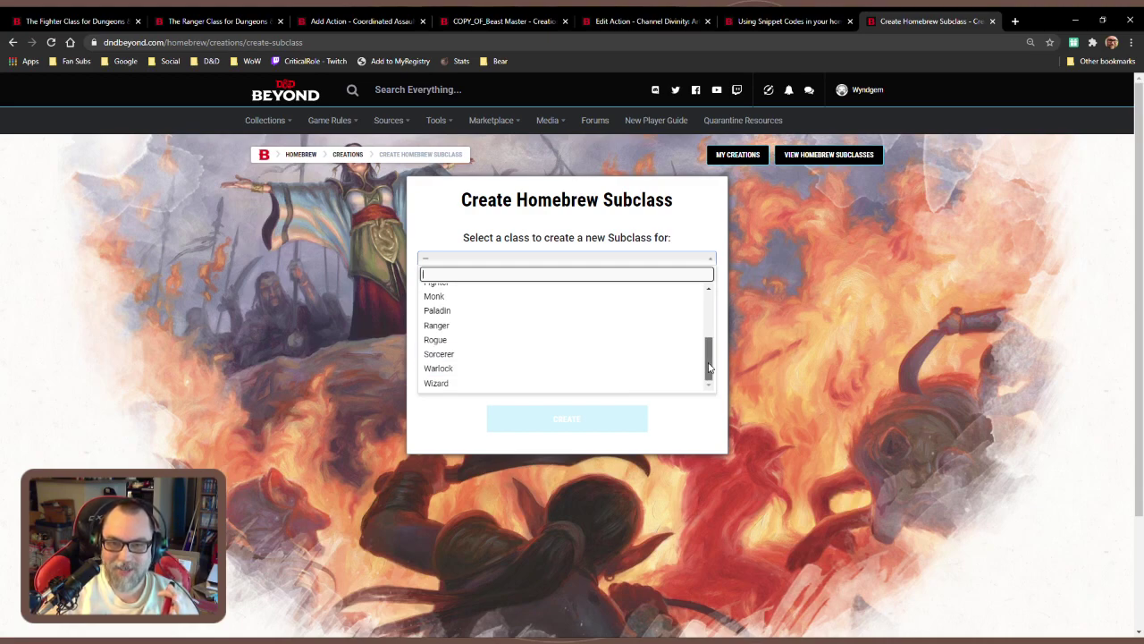
drag(708, 369, 709, 344)
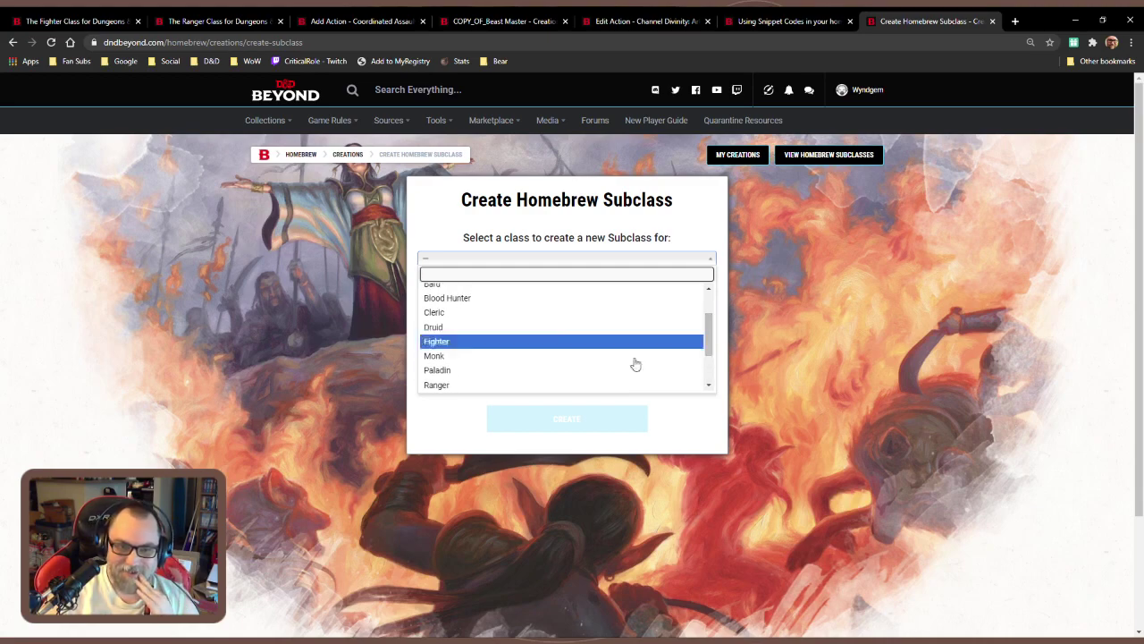
click(519, 385)
click(590, 384)
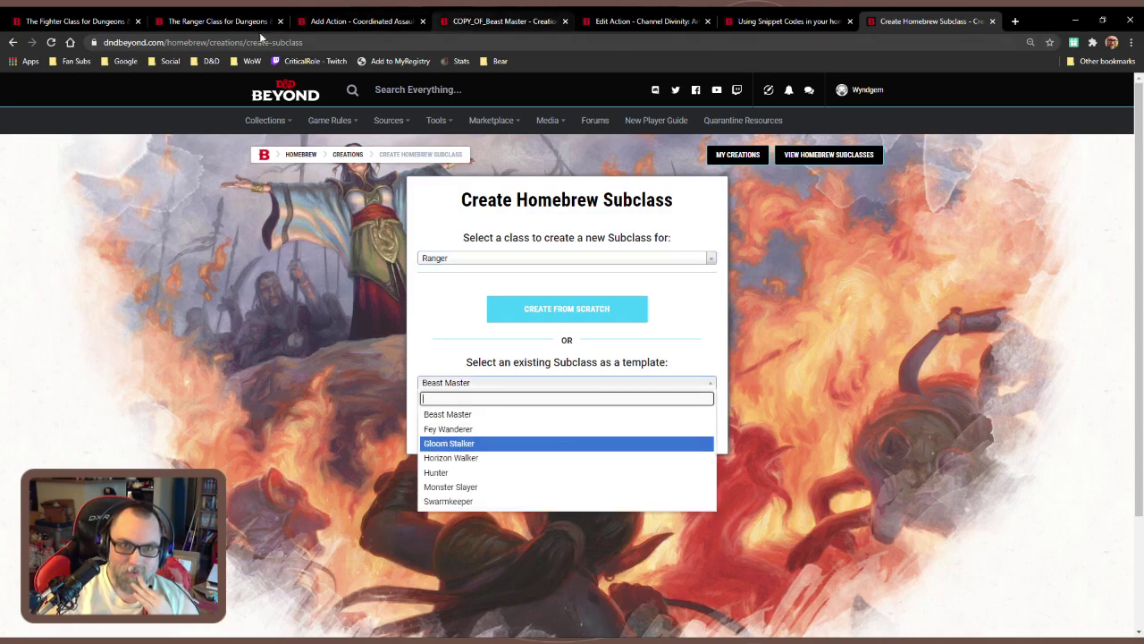
Review the Fey Wanderer's Misty Wanderer feature text on the Ranger class page, including its uses per long rest
click(219, 21)
scroll(545, 472, up, 8)
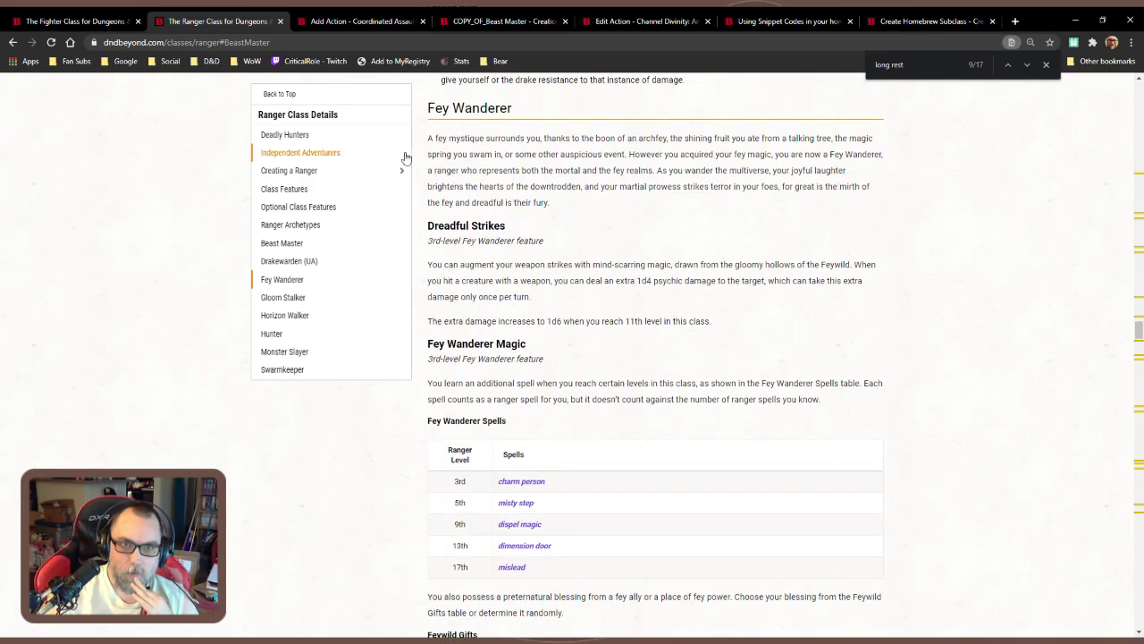
scroll(585, 233, down, 9)
scroll(587, 233, down, 2)
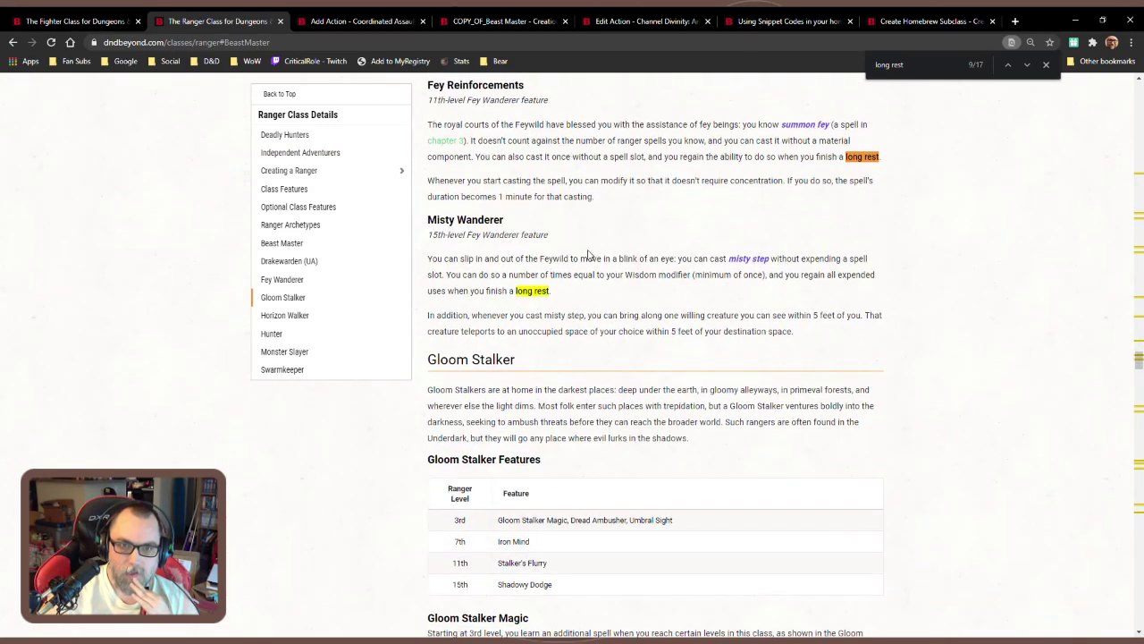
drag(430, 219, 662, 304)
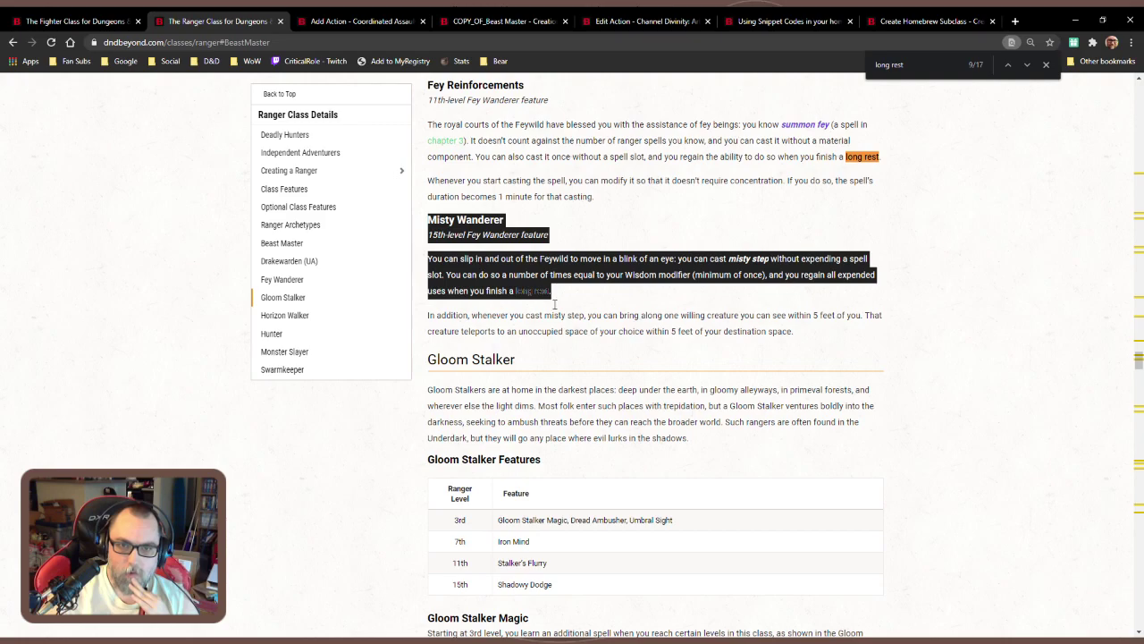
click(637, 331)
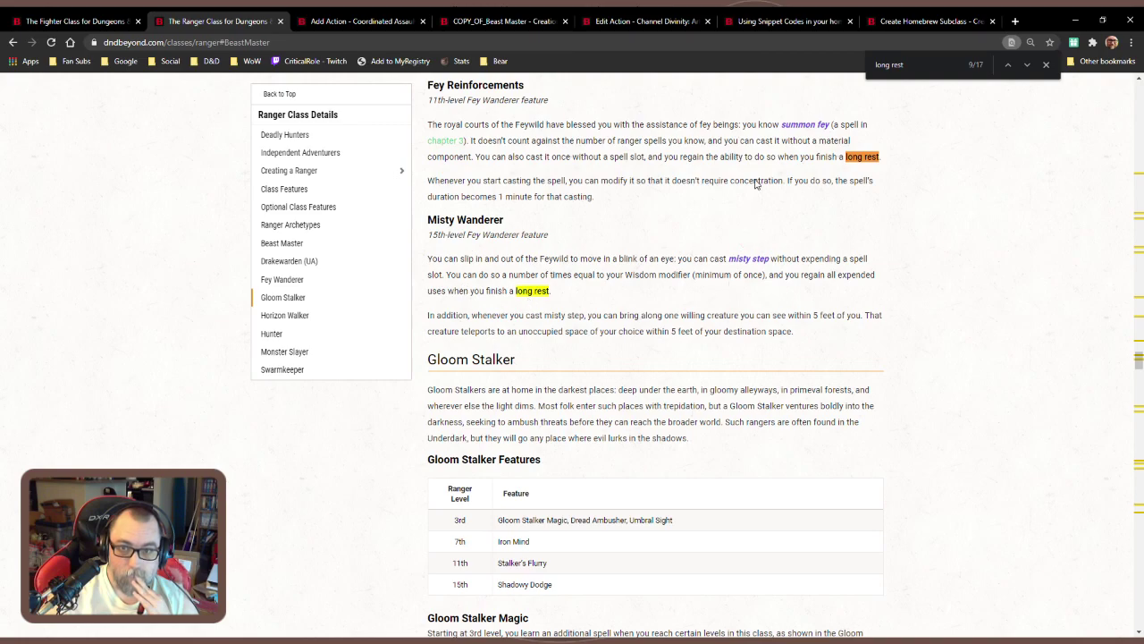
Create the new Ranger subclass using Fey Wanderer as the template
click(916, 21)
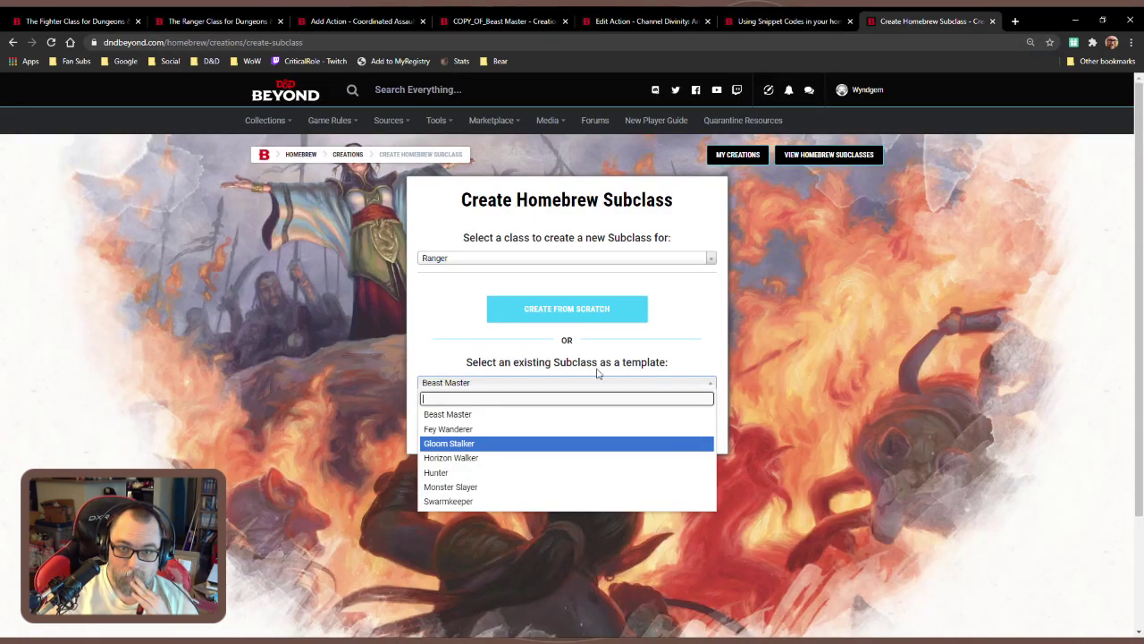
click(528, 431)
click(594, 427)
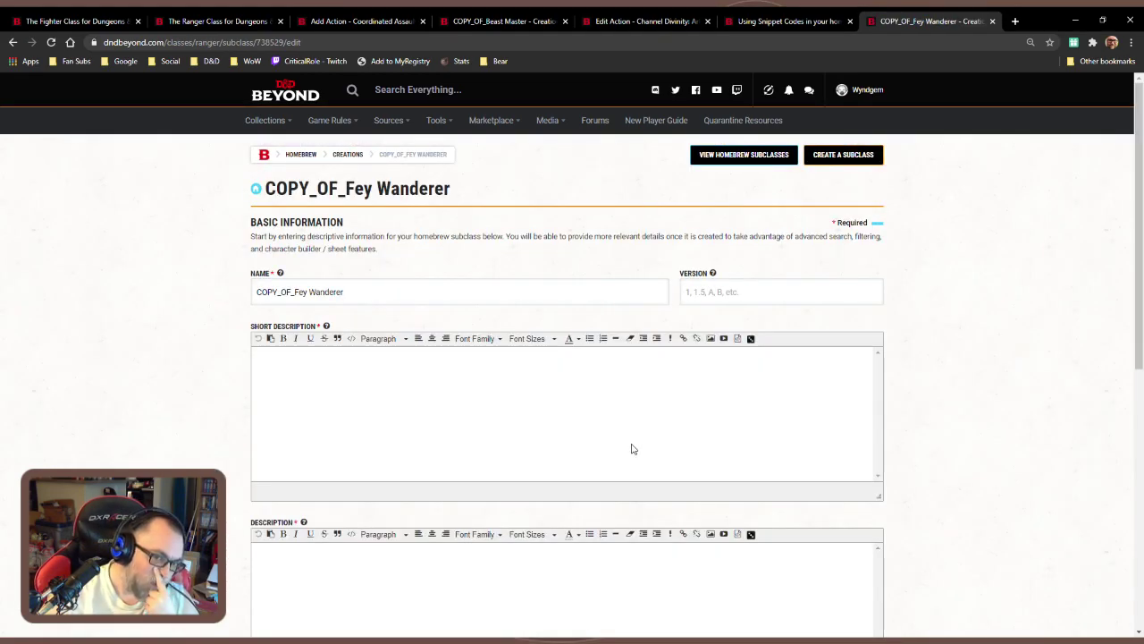
Open the Misty Wanderer feature of the Fey Wanderer copy for editing
scroll(601, 480, down, 15)
click(527, 439)
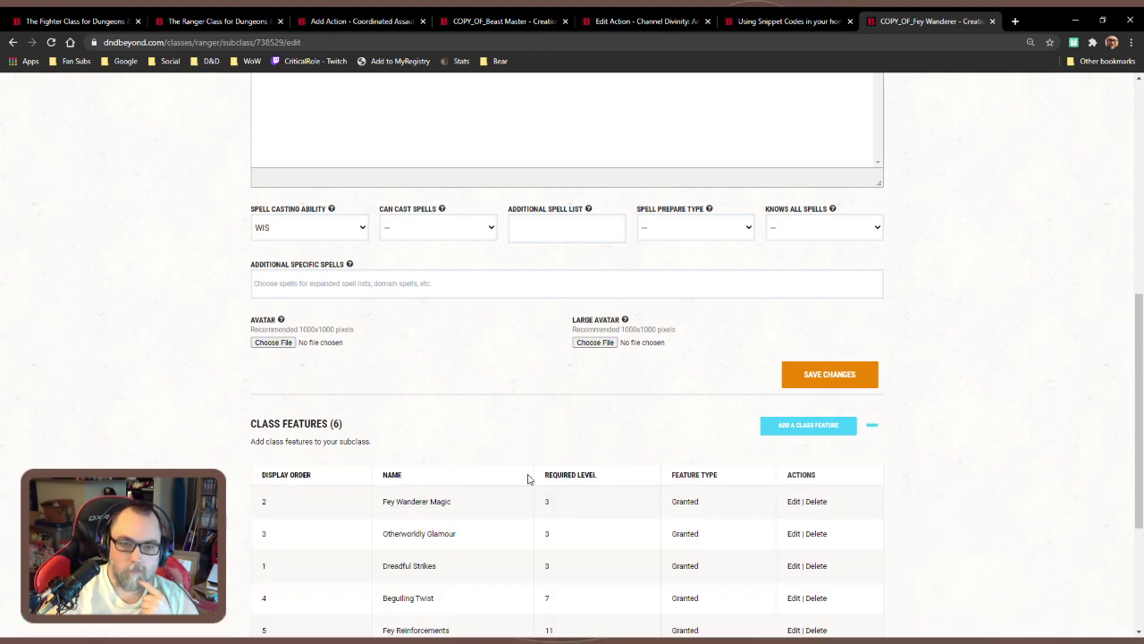
scroll(571, 477, down, 3)
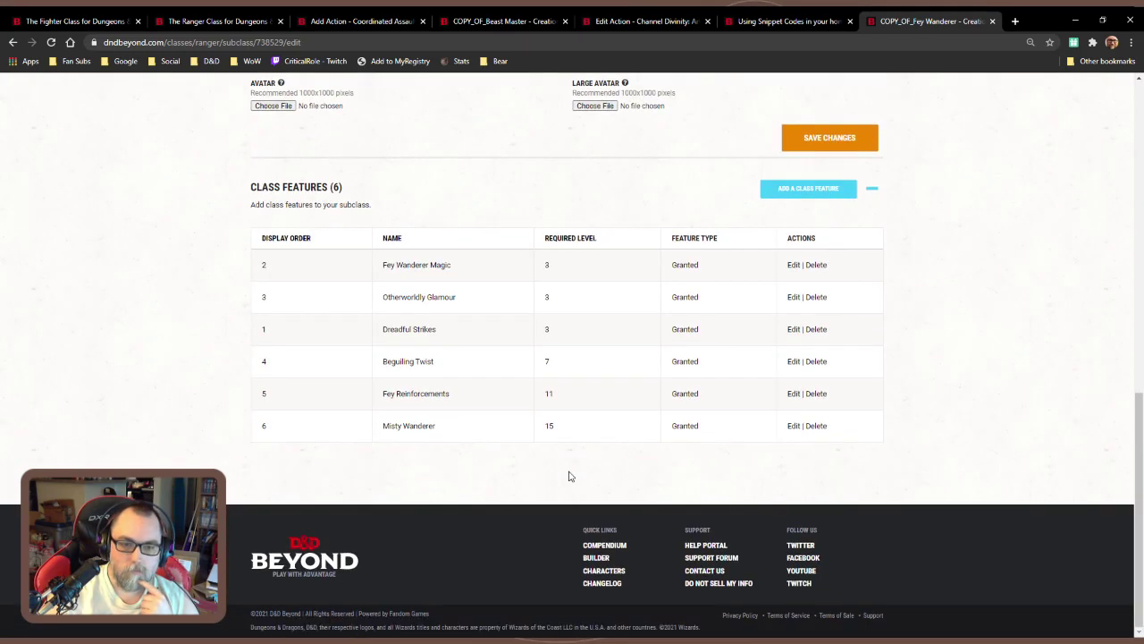
click(793, 427)
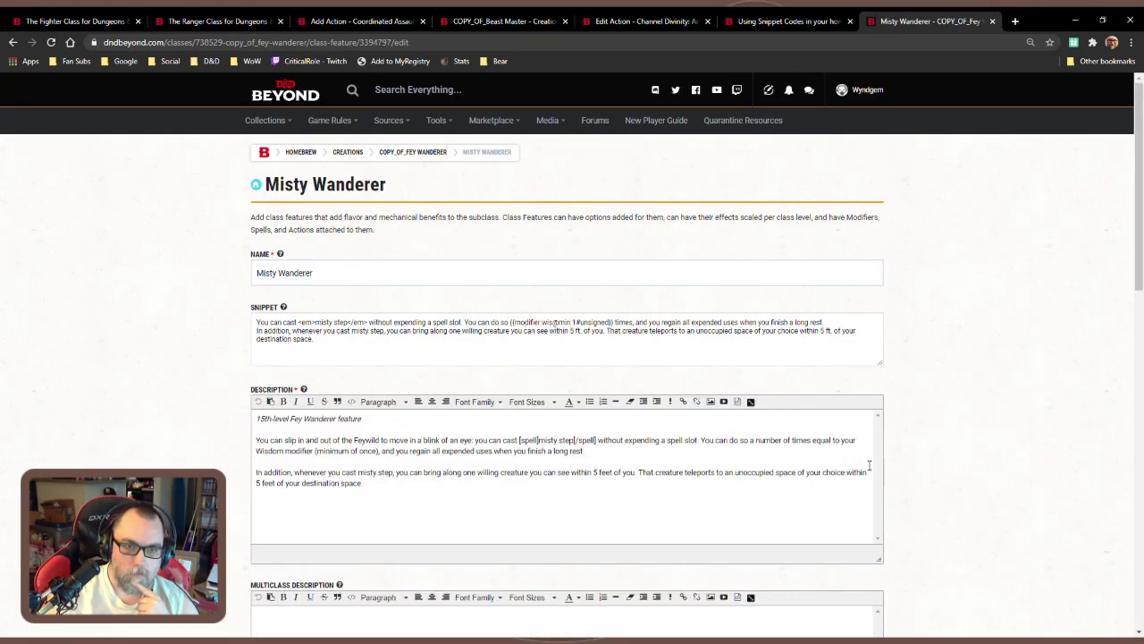
Examine the Misty Wanderer feature's settings, including the spells and actions attached to it
scroll(939, 482, down, 4)
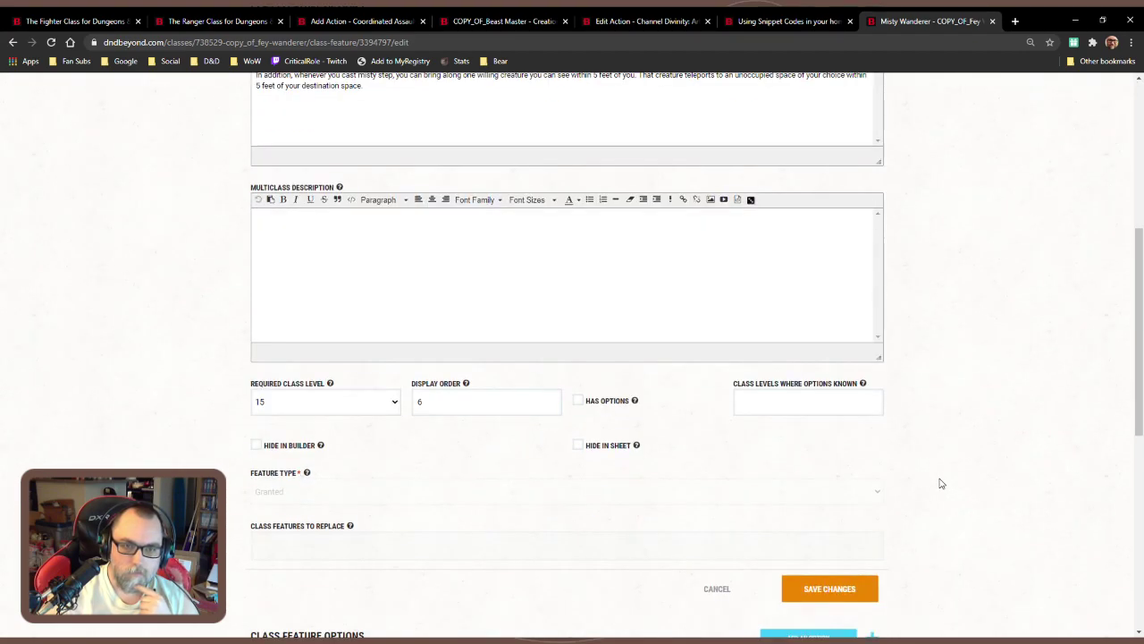
scroll(613, 516, down, 5)
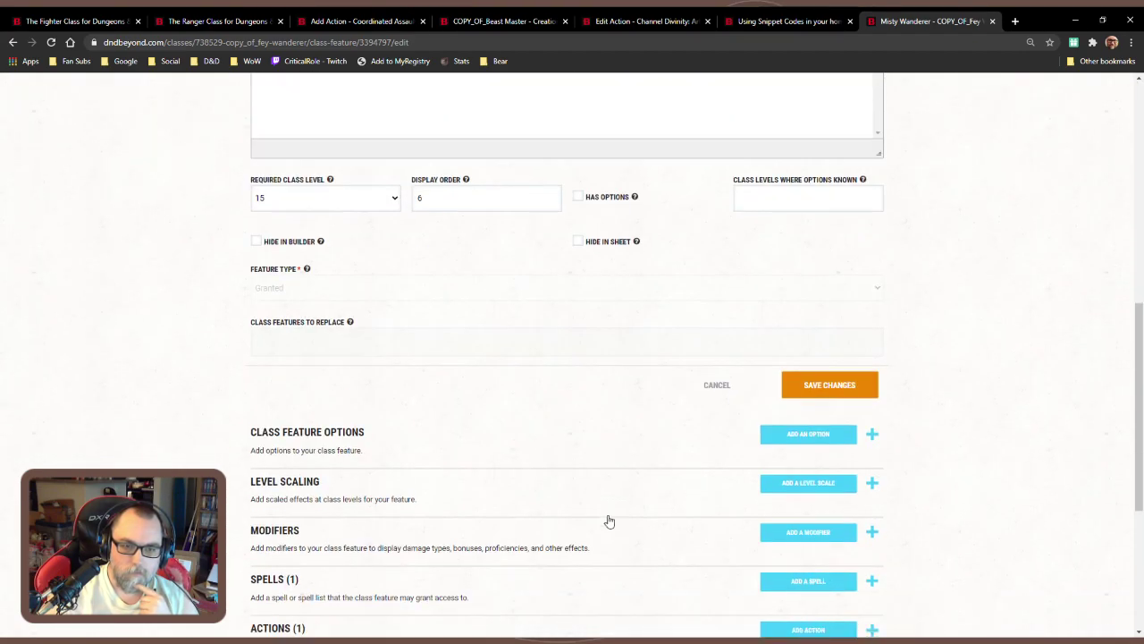
click(536, 289)
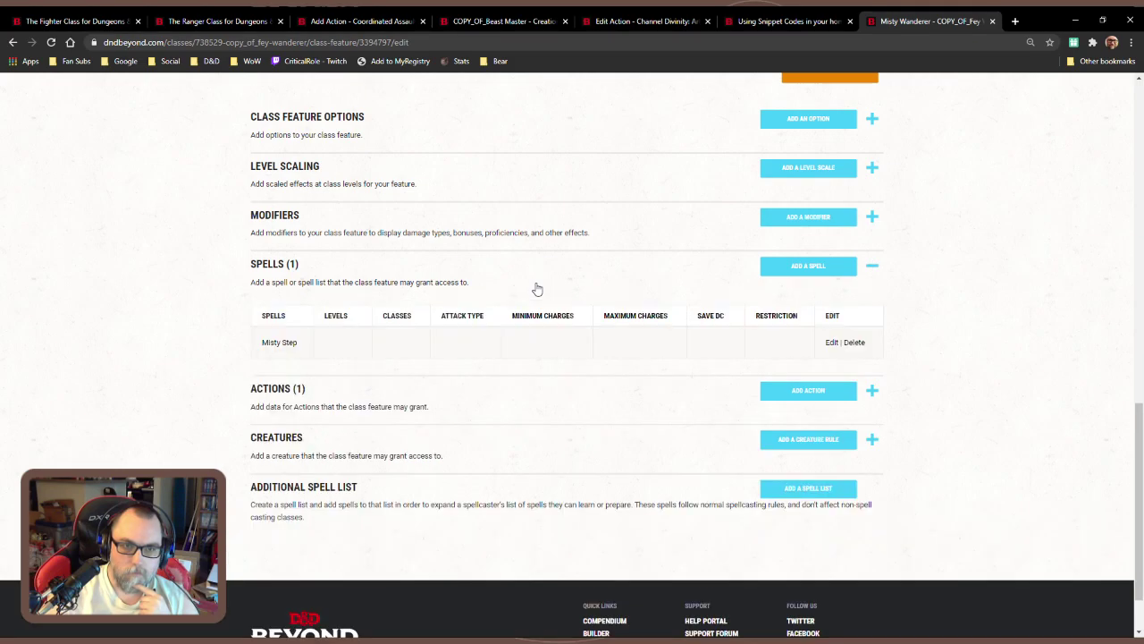
click(534, 289)
click(516, 328)
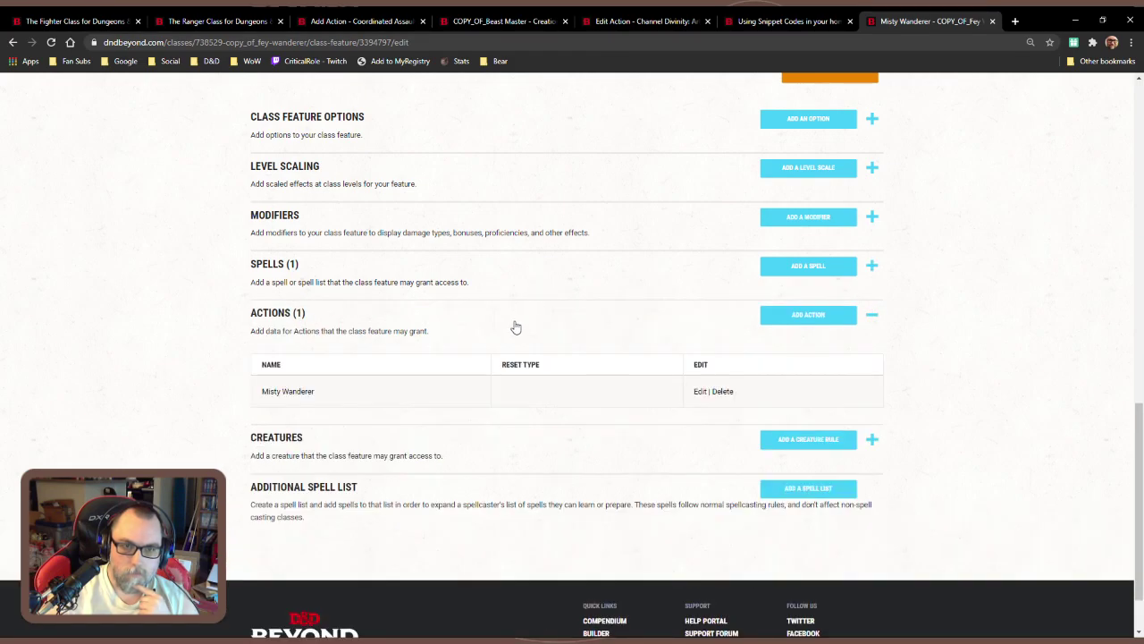
Open the Misty Wanderer action, check its activation, reset type and snippet, and leave it without saving
click(700, 391)
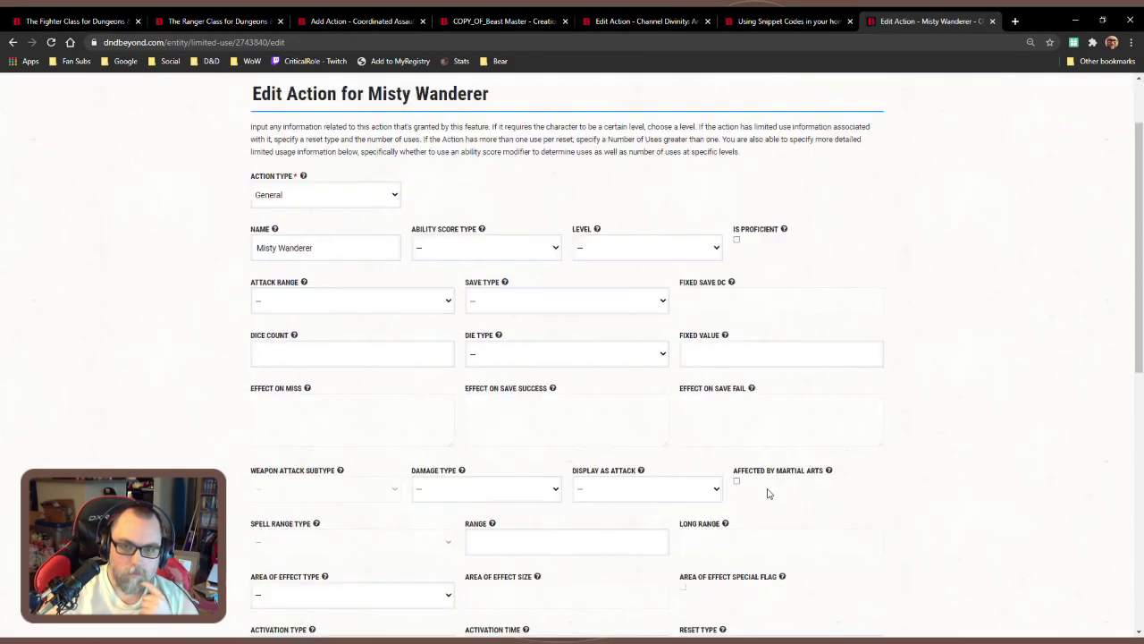
scroll(766, 491, down, 8)
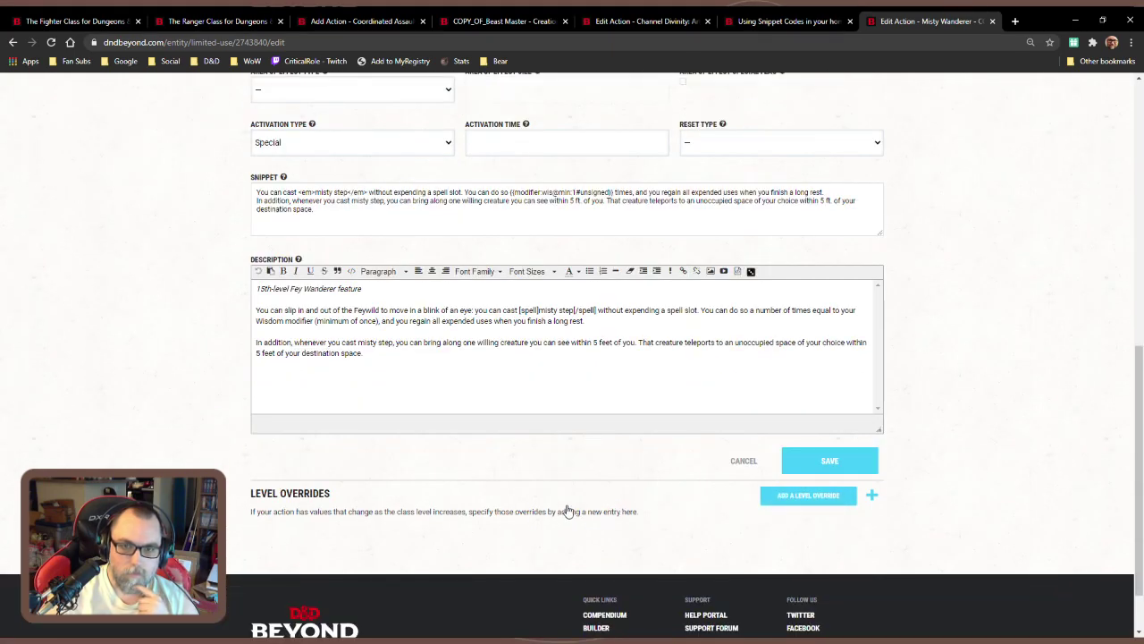
scroll(572, 509, up, 2)
scroll(590, 509, down, 2)
click(733, 463)
Recheck the Misty Wanderer feature's spells and level settings, then exit without saving and close the Fey Wanderer copy
scroll(563, 451, down, 7)
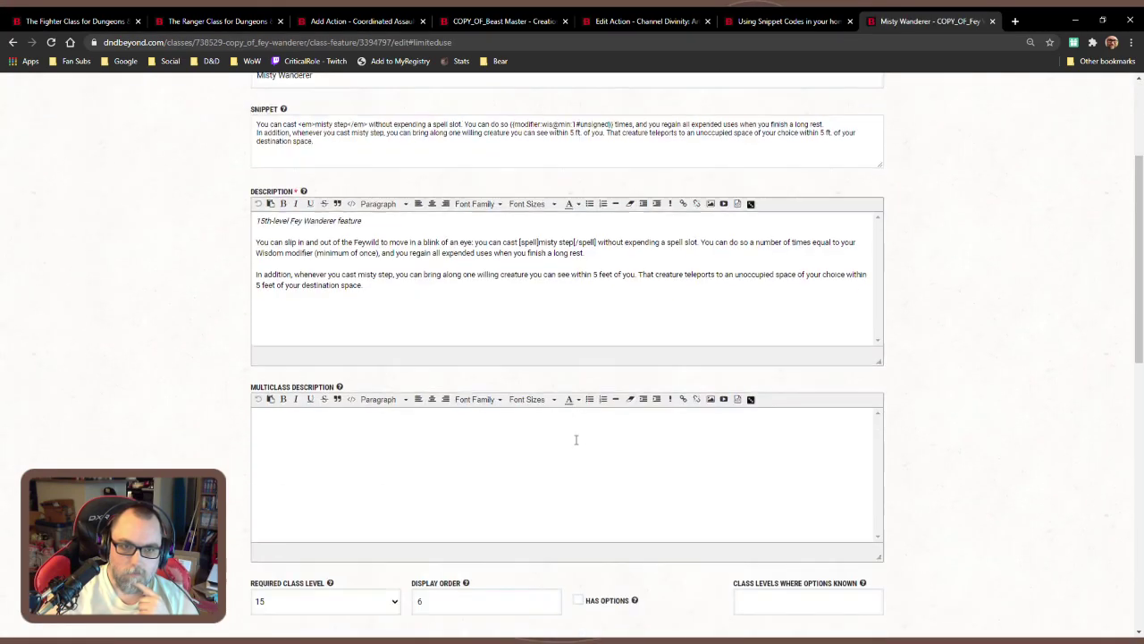
scroll(577, 444, down, 2)
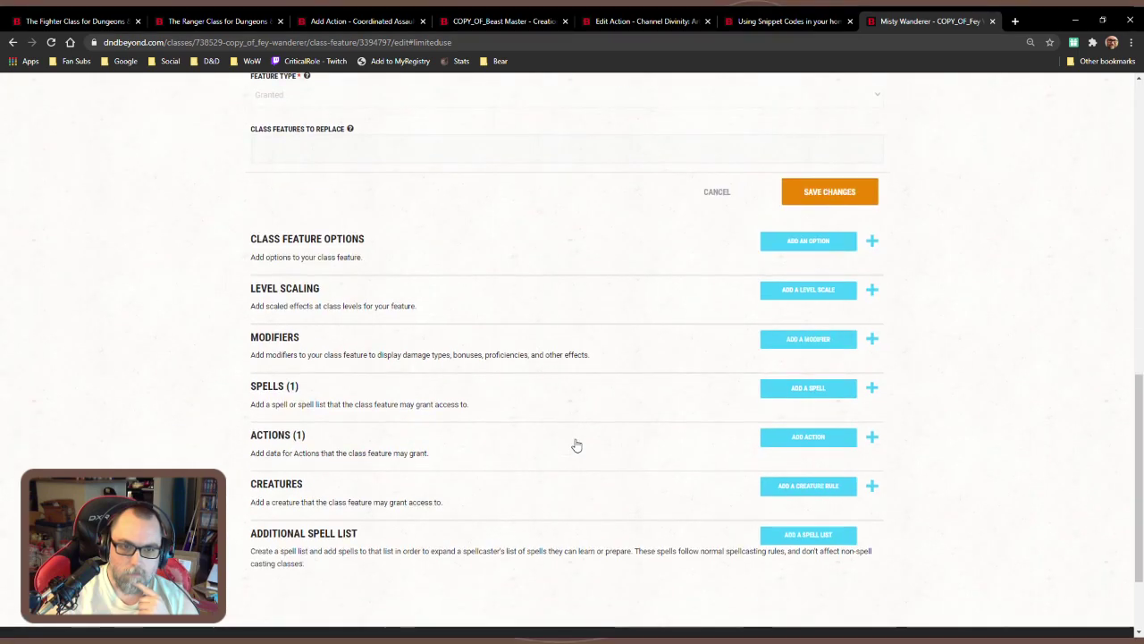
click(569, 409)
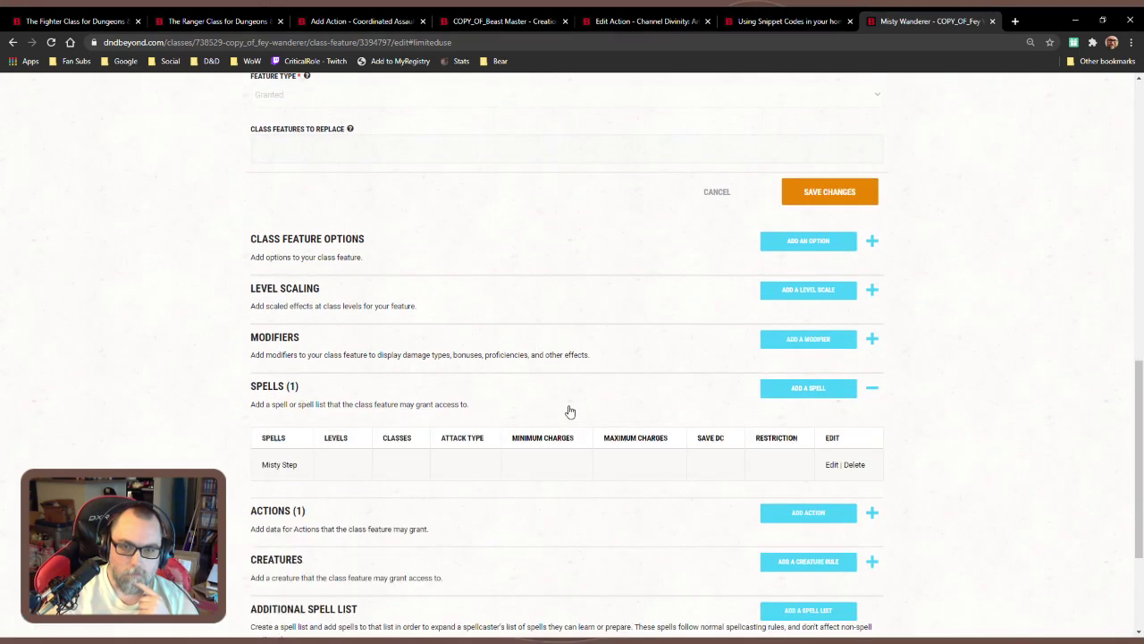
click(570, 410)
scroll(570, 411, down, 2)
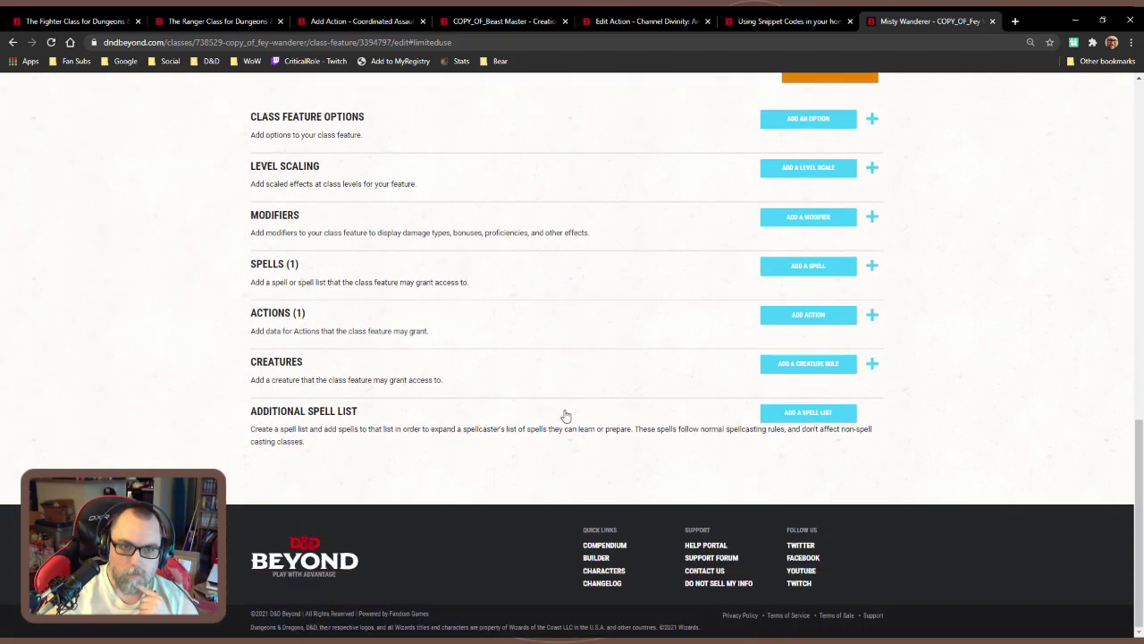
scroll(567, 413, up, 4)
scroll(564, 414, up, 6)
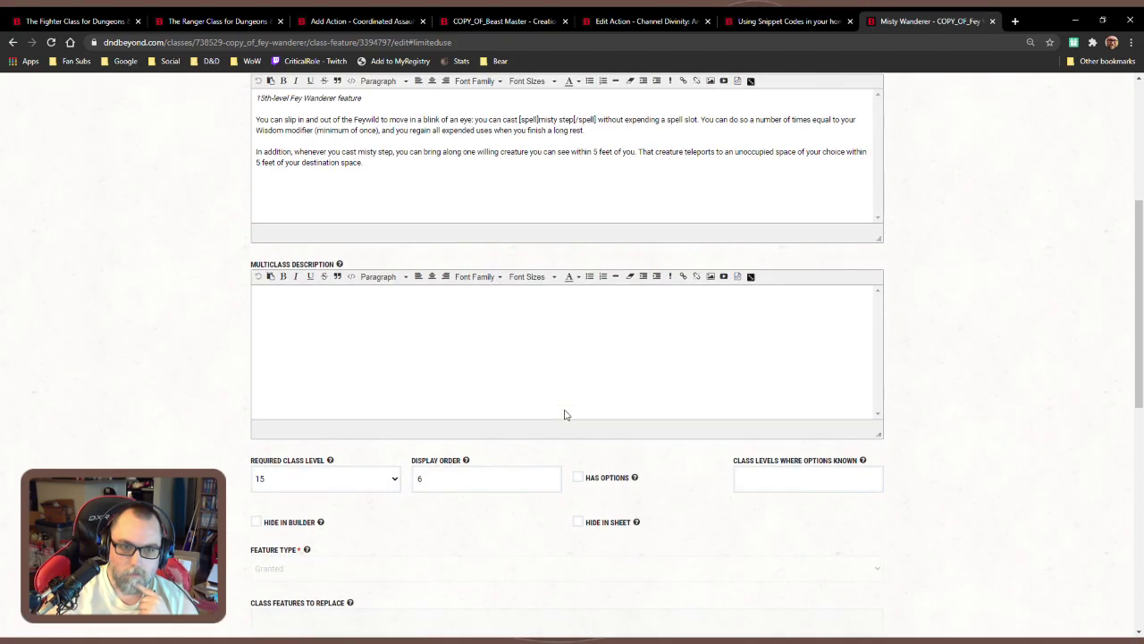
scroll(564, 414, down, 2)
scroll(564, 414, down, 4)
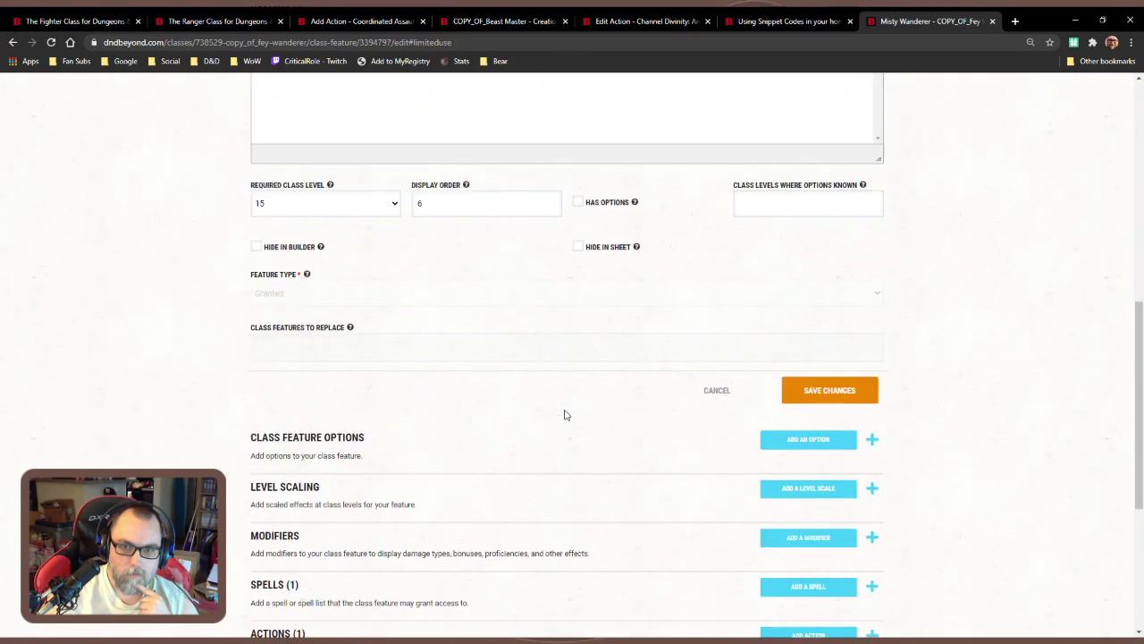
click(716, 391)
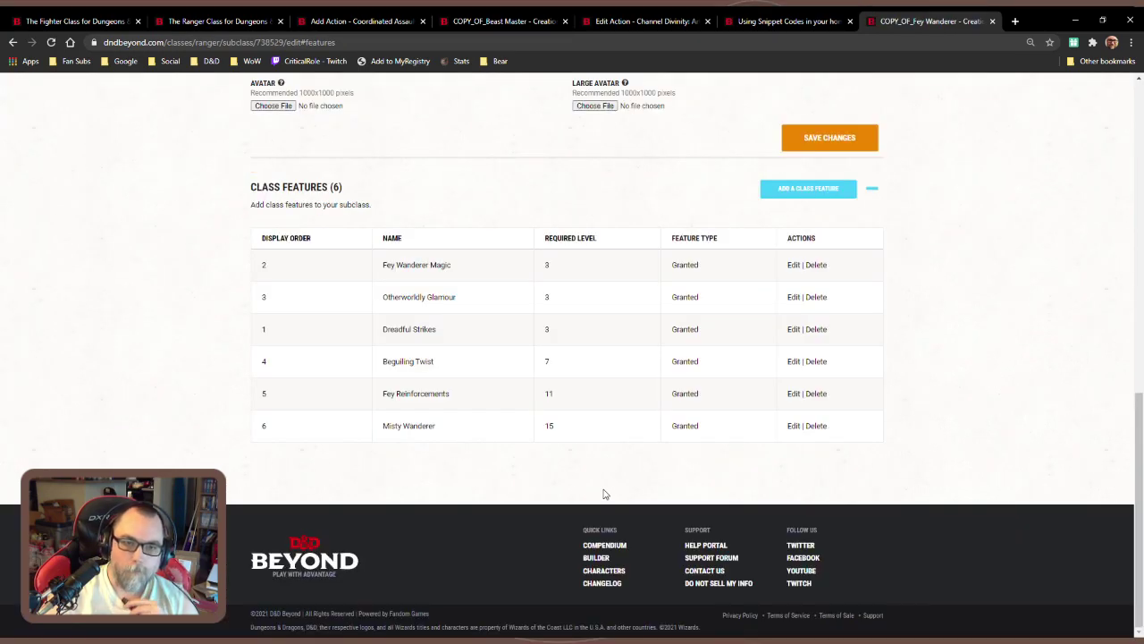
click(991, 21)
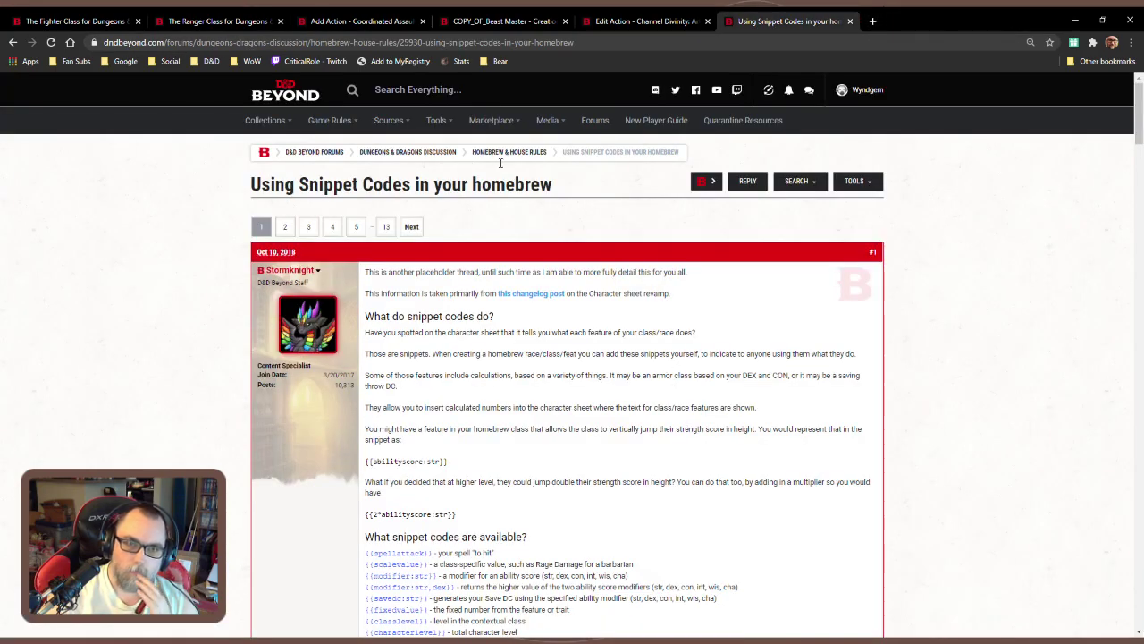
Review the Gloom Stalker and Horizon Walker features on the Ranger class page for long-rest abilities
click(242, 23)
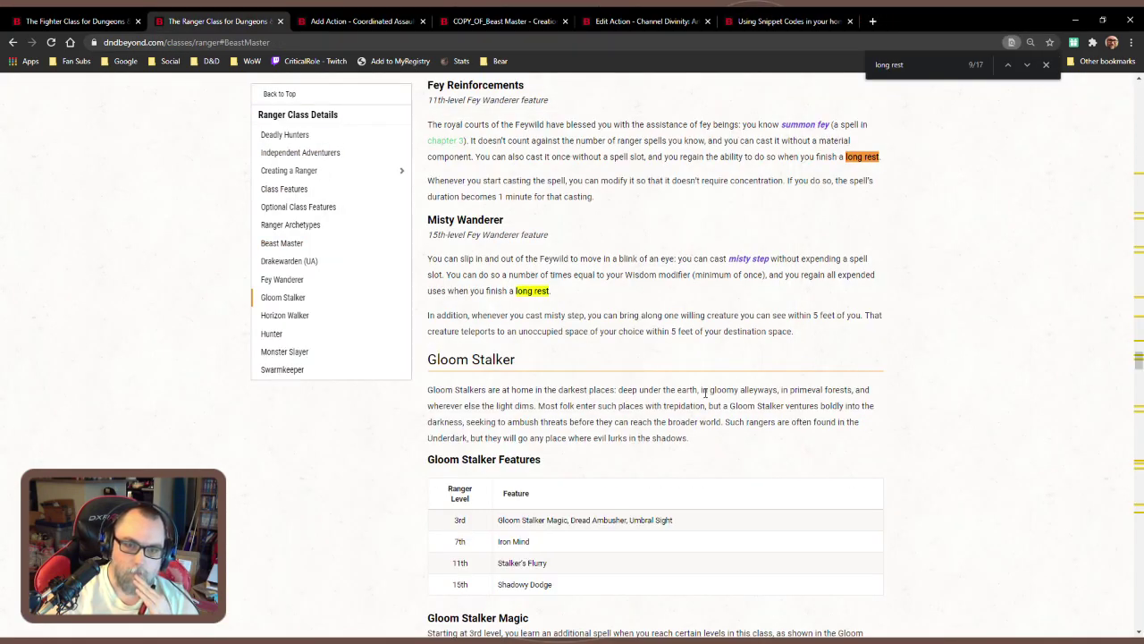
scroll(705, 393, down, 7)
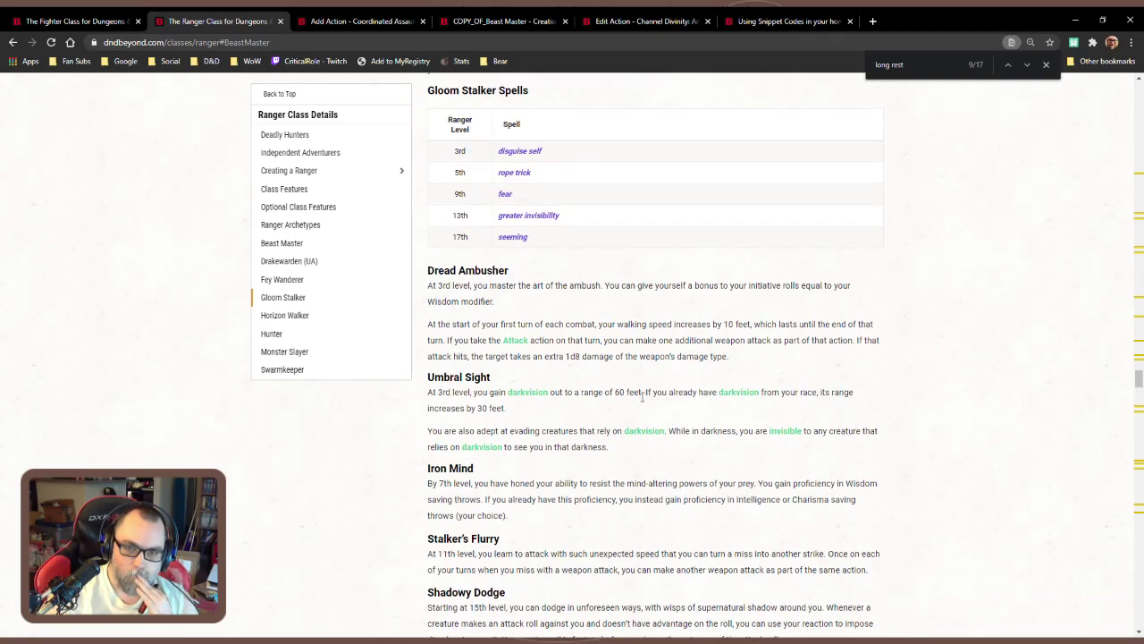
scroll(603, 449, down, 2)
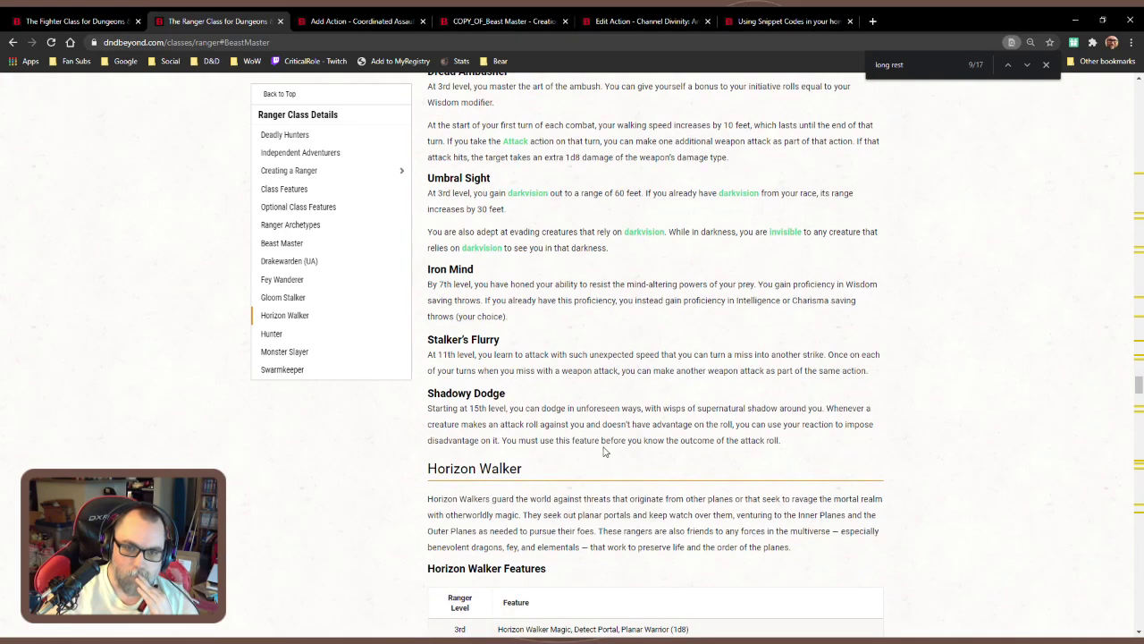
scroll(602, 452, down, 2)
scroll(639, 464, down, 2)
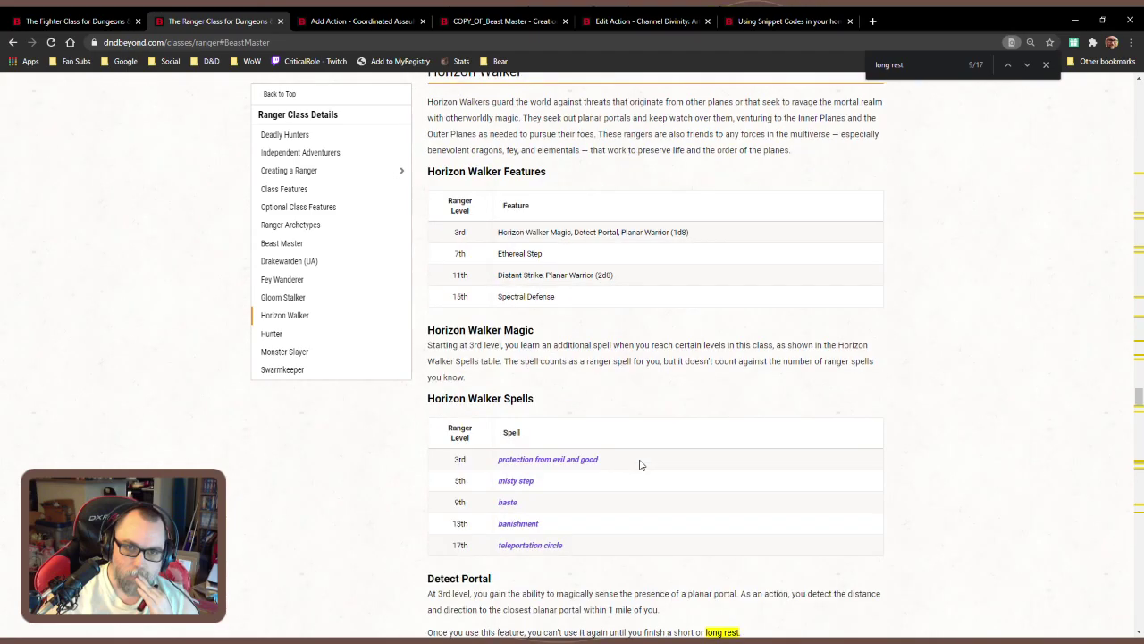
scroll(639, 464, down, 2)
scroll(639, 464, down, 2)
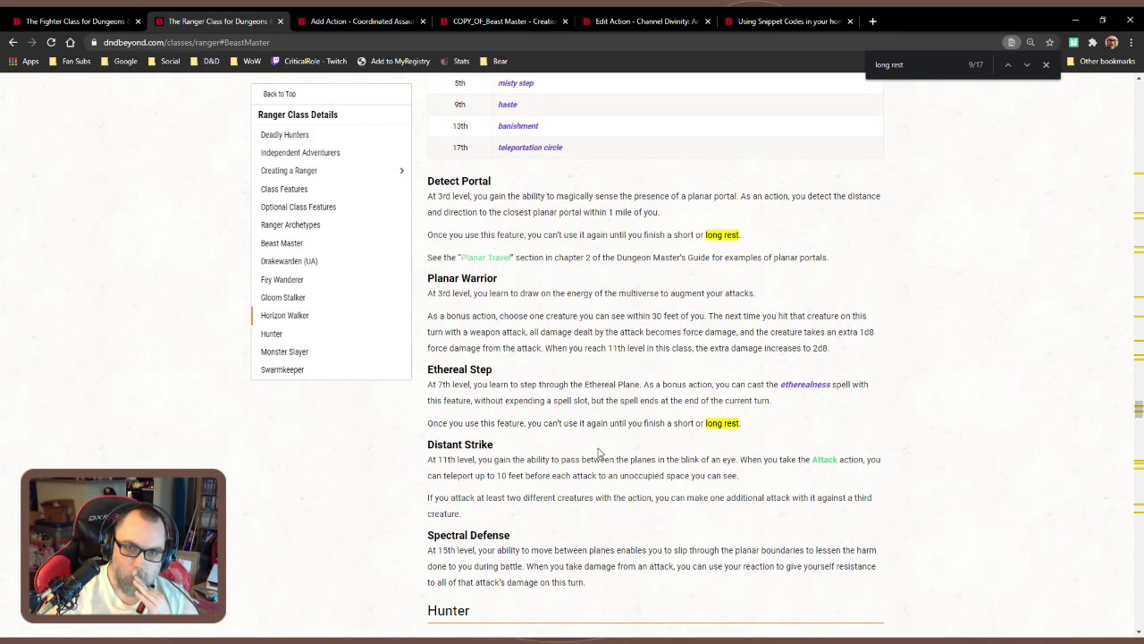
Return to the new Coordinated Assault action and clear its reset type
click(362, 20)
scroll(841, 429, down, 2)
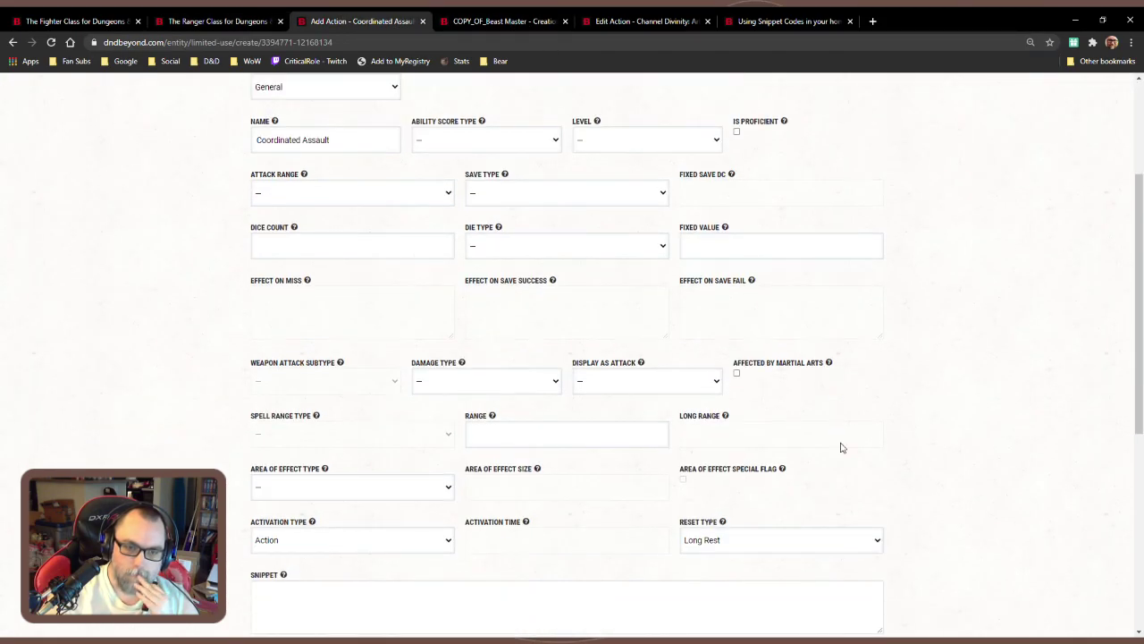
click(731, 569)
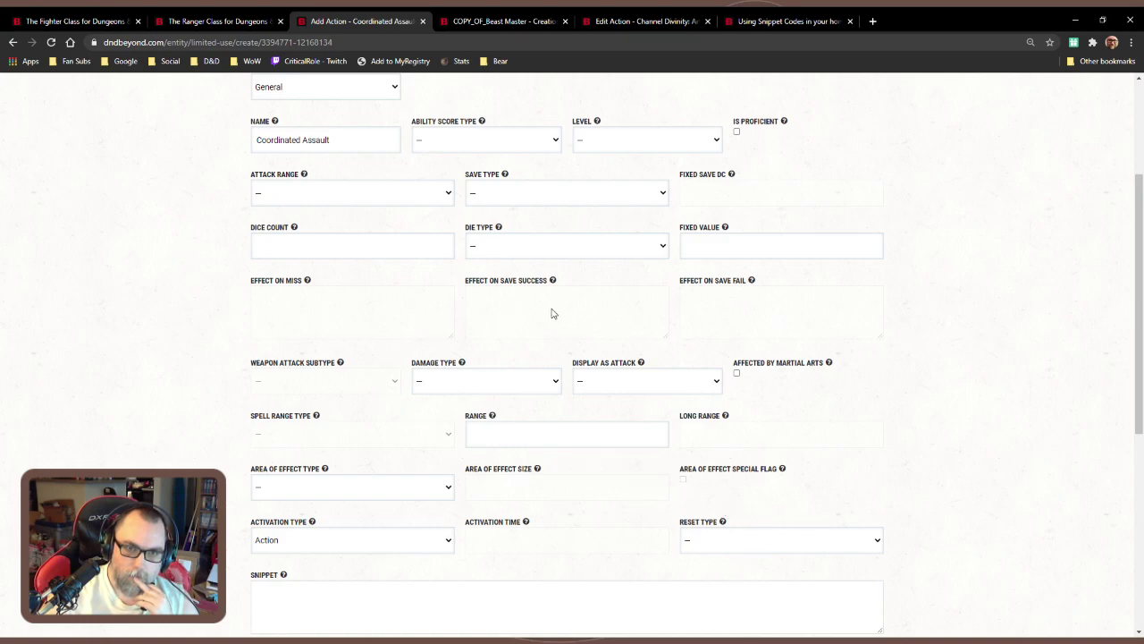
Copy the snippet text from the Coordinated Assault class feature into the snippet of its new action
scroll(551, 313, down, 2)
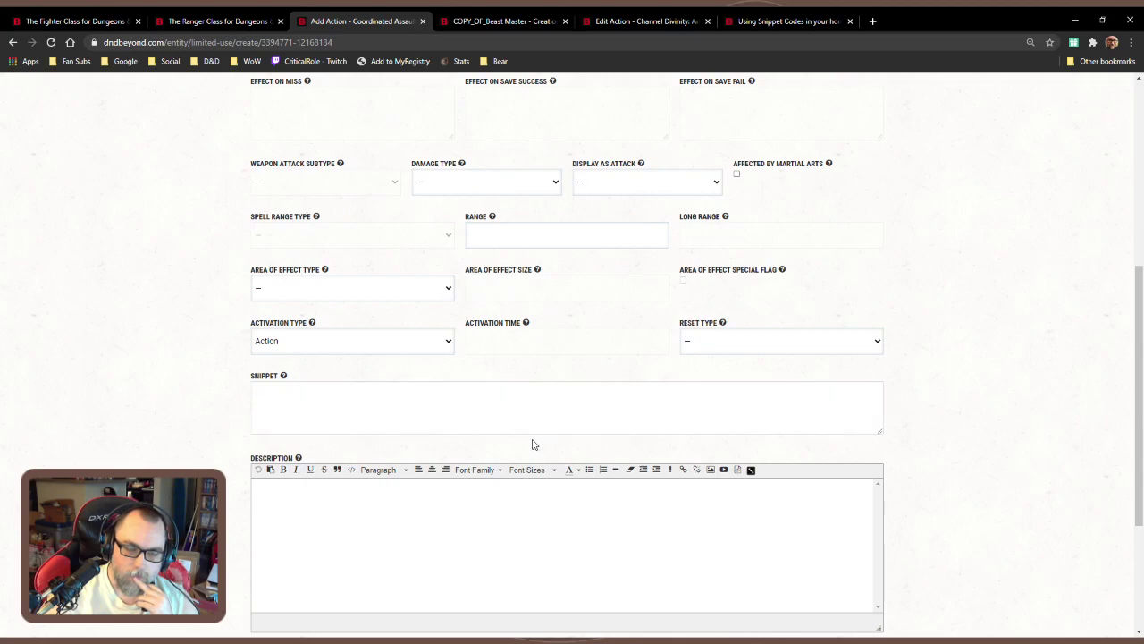
scroll(532, 444, up, 4)
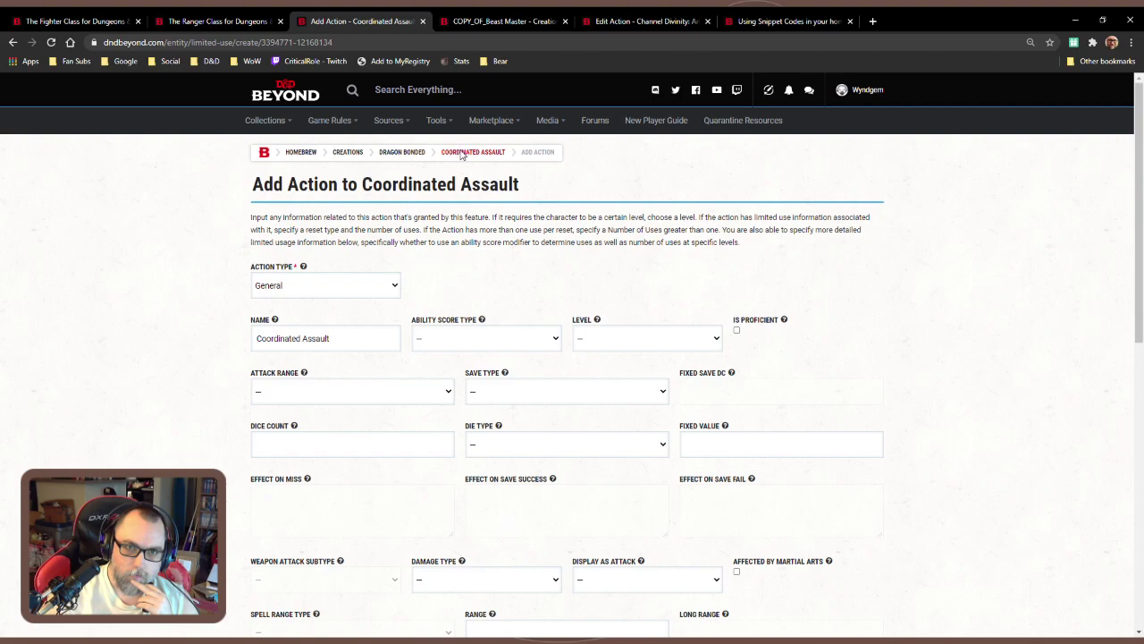
middle_click(501, 153)
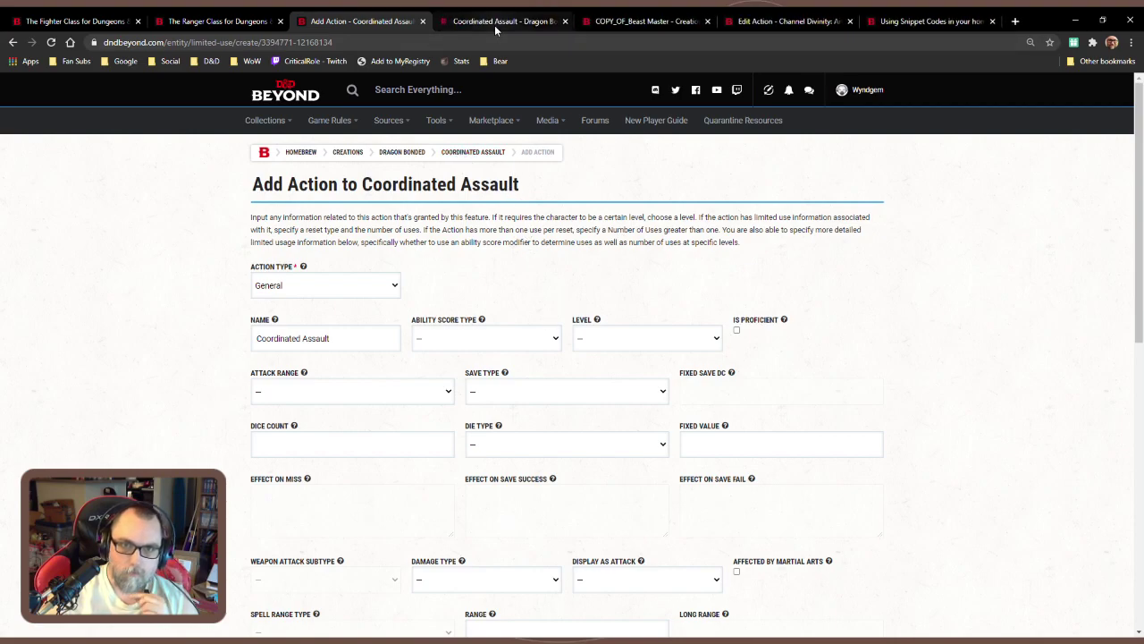
click(494, 25)
click(340, 330)
key(ctrl+a)
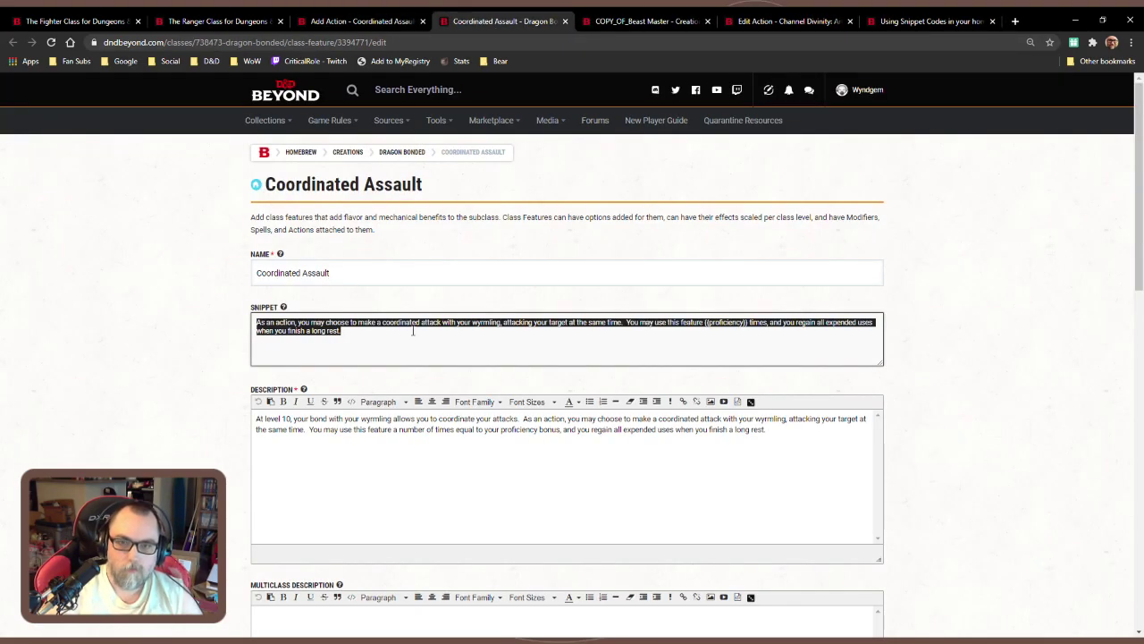
key(ctrl+c)
key(ctrl+shift+Tab)
scroll(725, 509, down, 10)
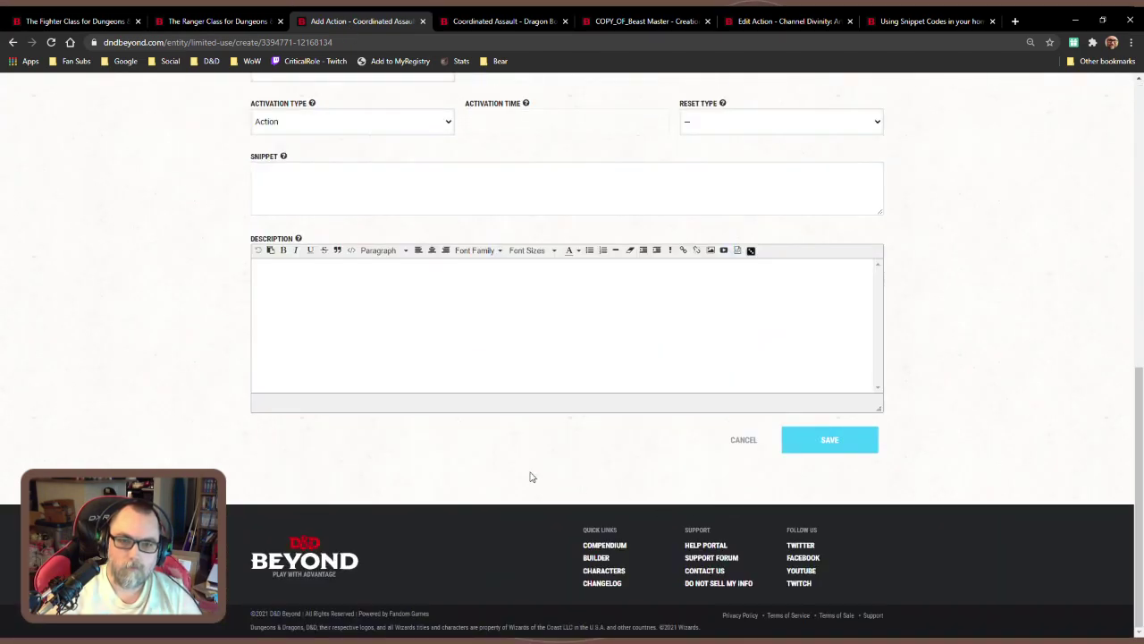
click(446, 212)
key(ctrl+v)
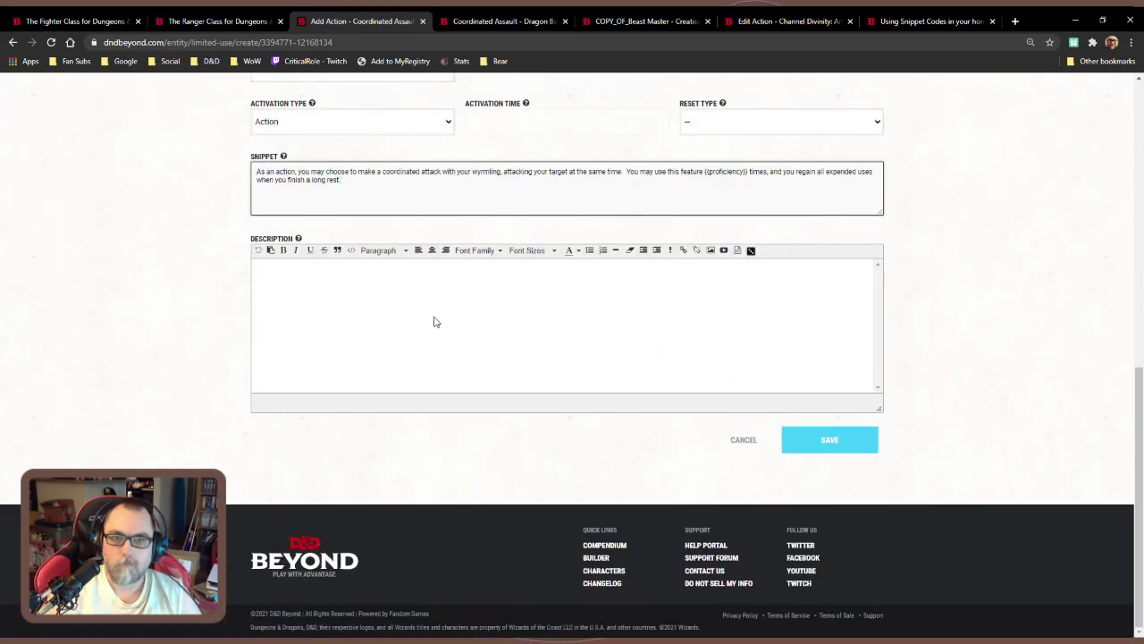
Review all fields of the Coordinated Assault action form before saving
scroll(487, 356, up, 5)
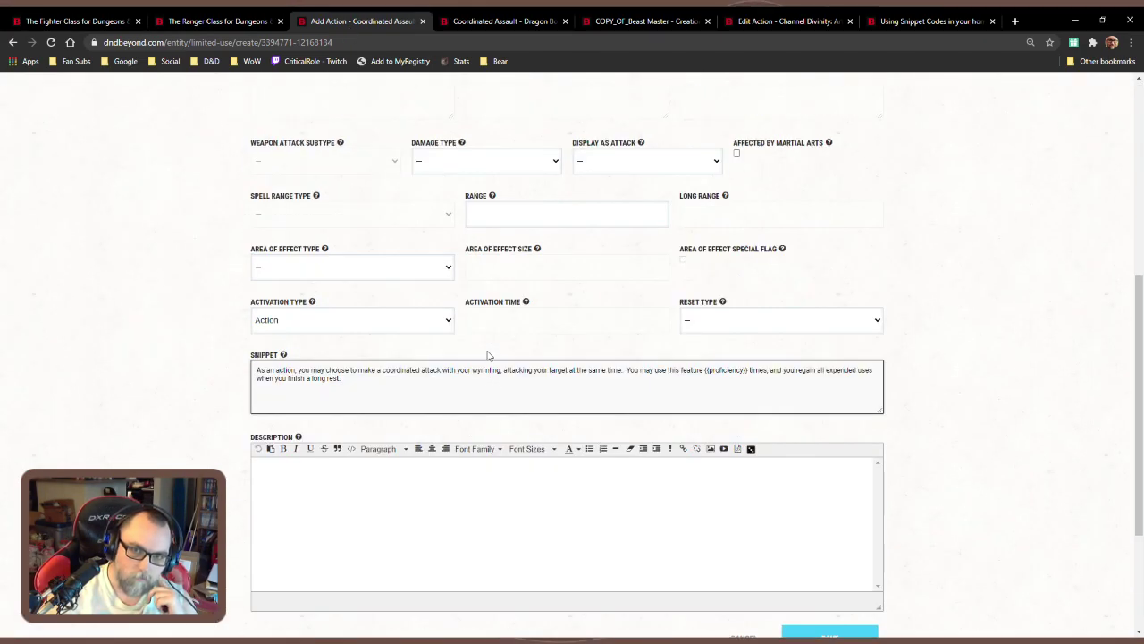
scroll(524, 354, up, 2)
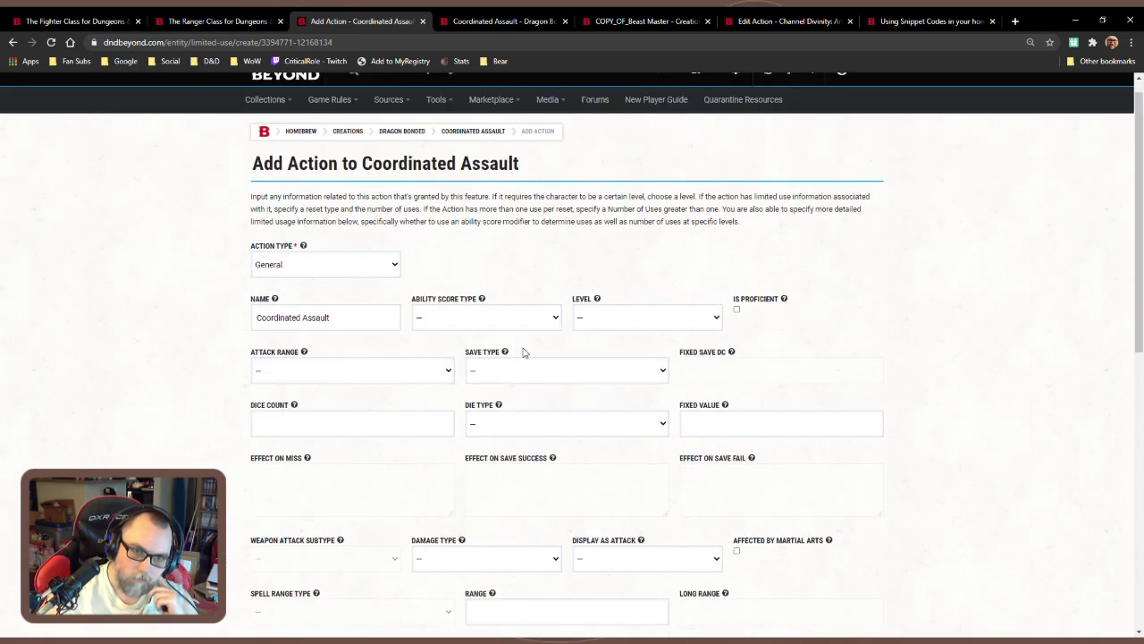
scroll(524, 353, down, 2)
scroll(524, 353, up, 2)
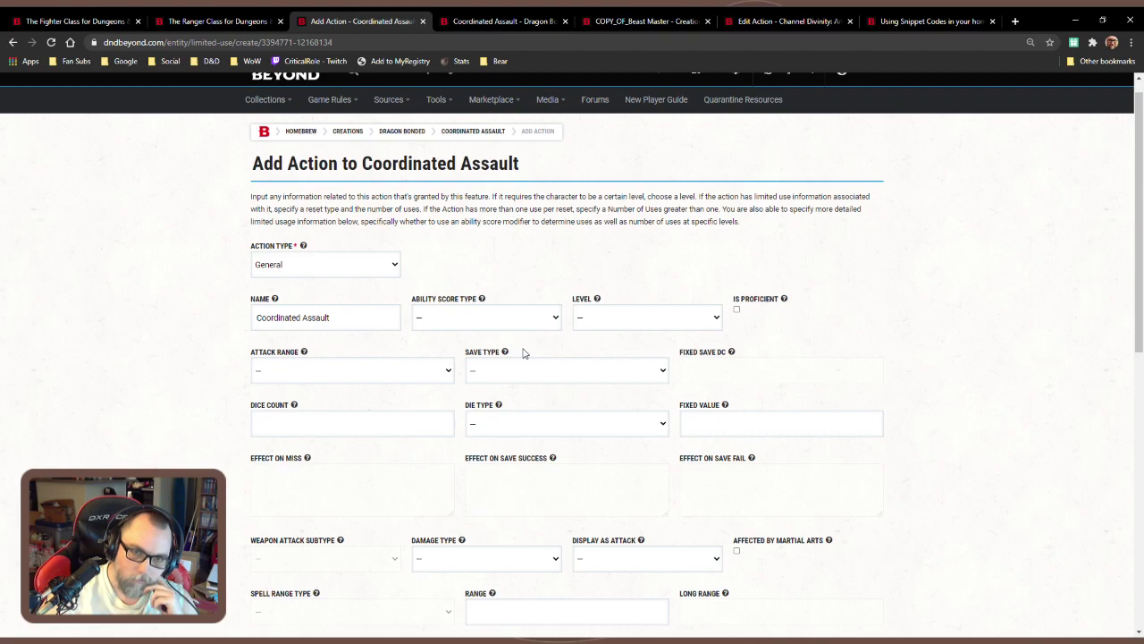
scroll(655, 444, down, 2)
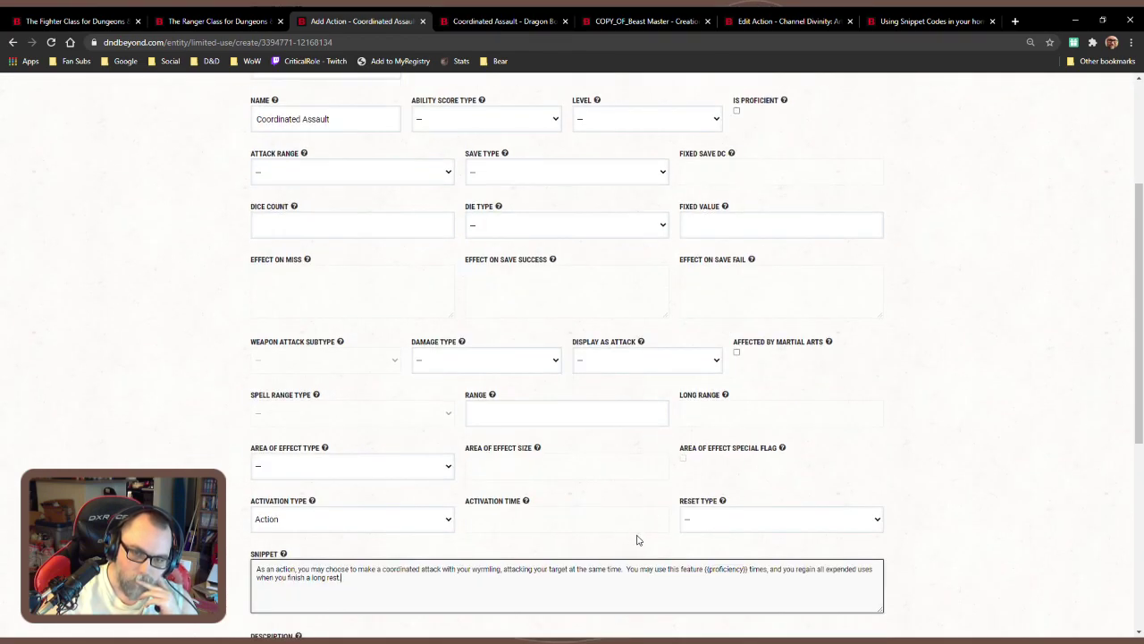
scroll(624, 530, down, 4)
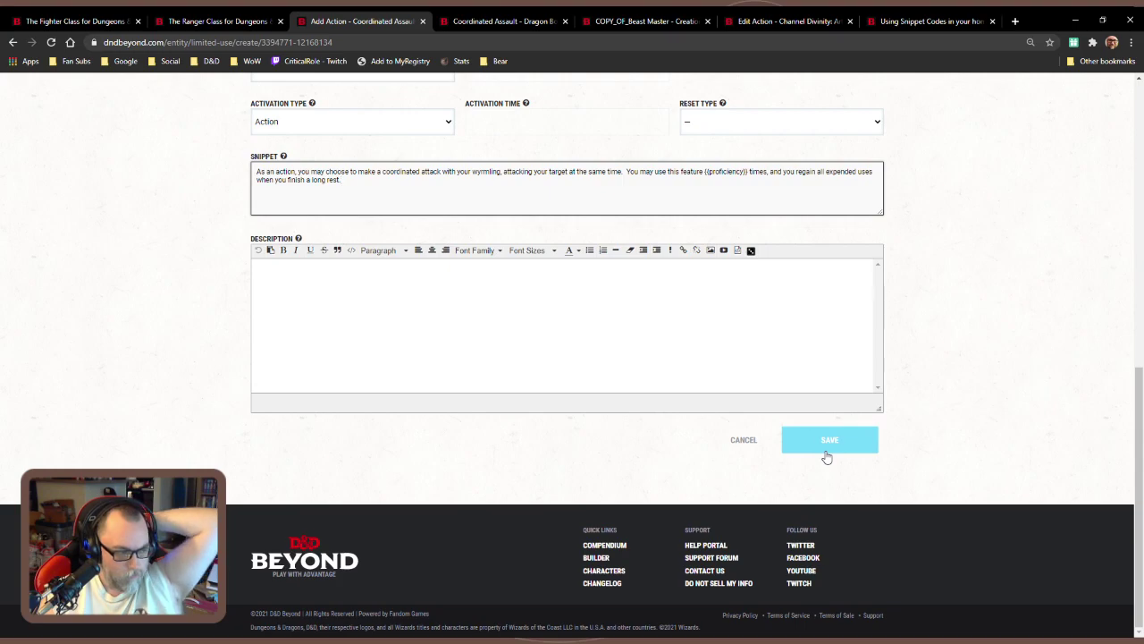
Save the new Coordinated Assault action, and save the changes to its class feature
click(826, 454)
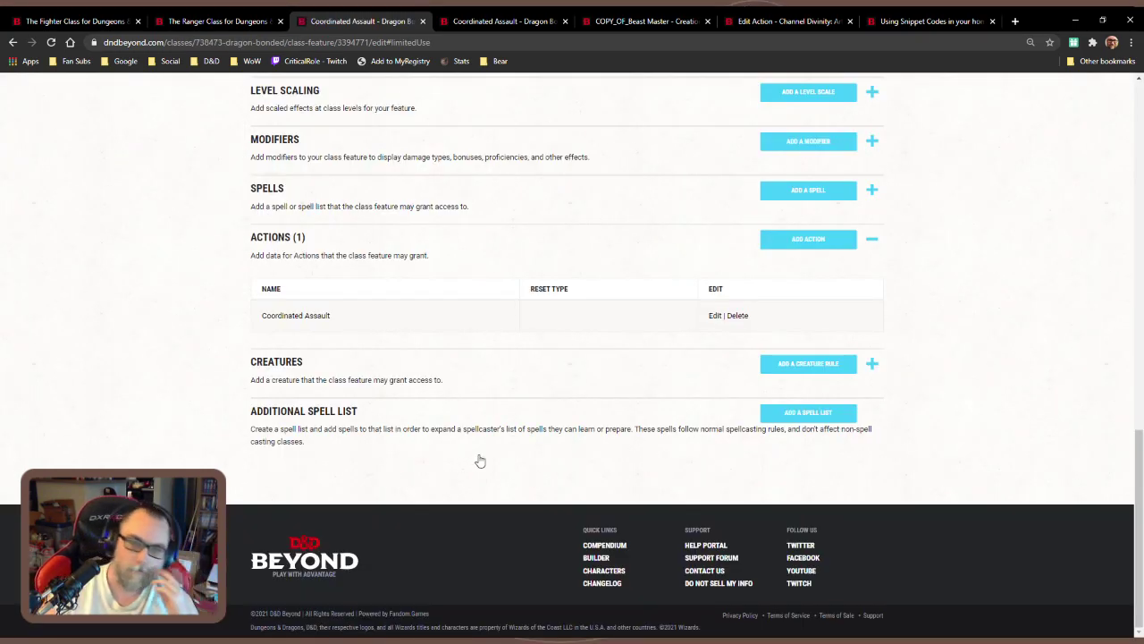
scroll(483, 457, up, 4)
scroll(539, 453, up, 8)
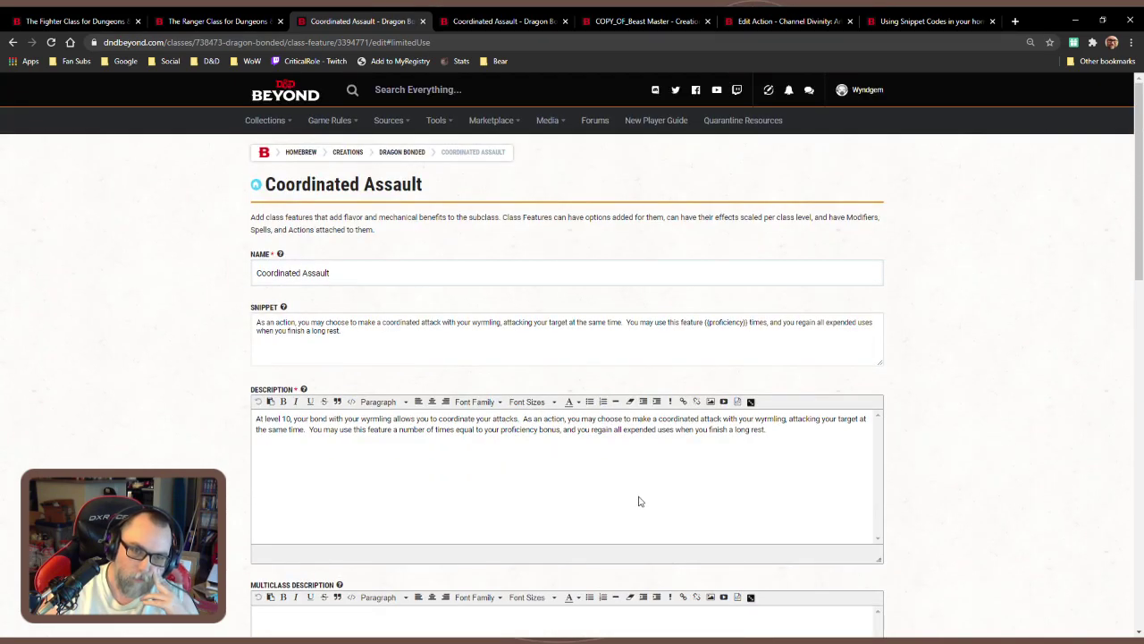
scroll(639, 501, down, 15)
scroll(639, 501, up, 2)
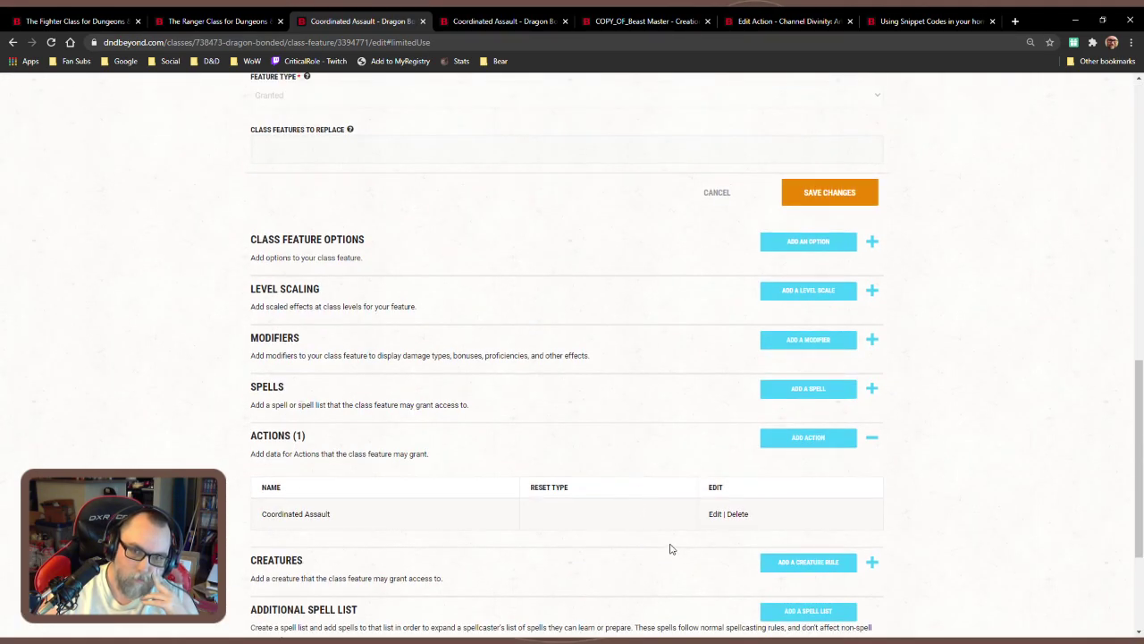
scroll(670, 546, up, 2)
click(835, 402)
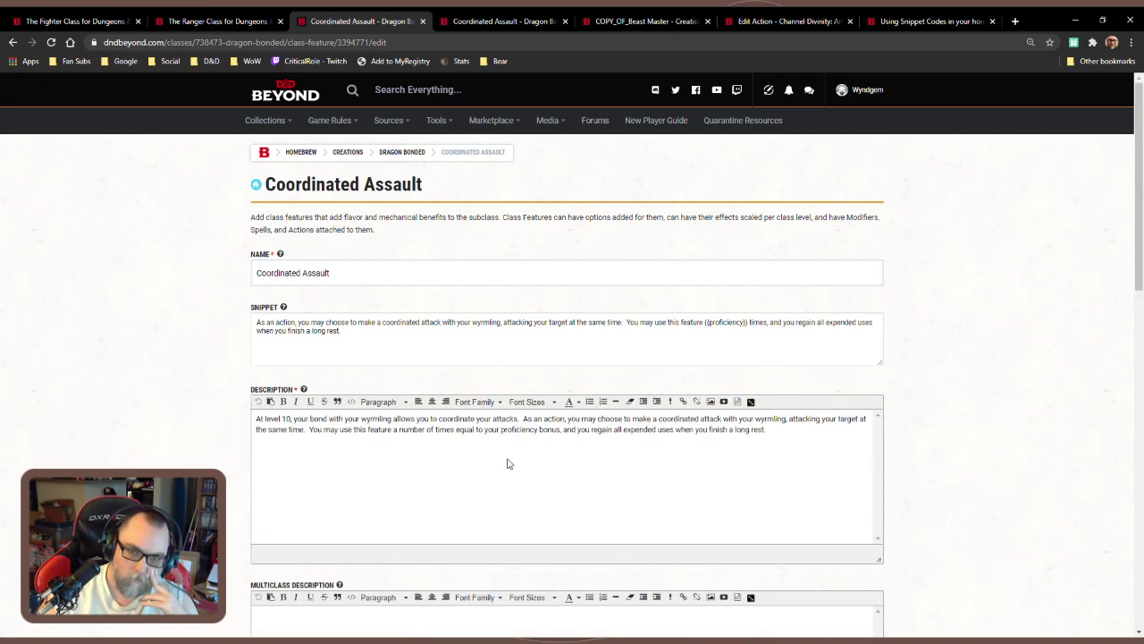
Review the saved Coordinated Assault class feature, from its description through its level settings to its attached actions
click(785, 429)
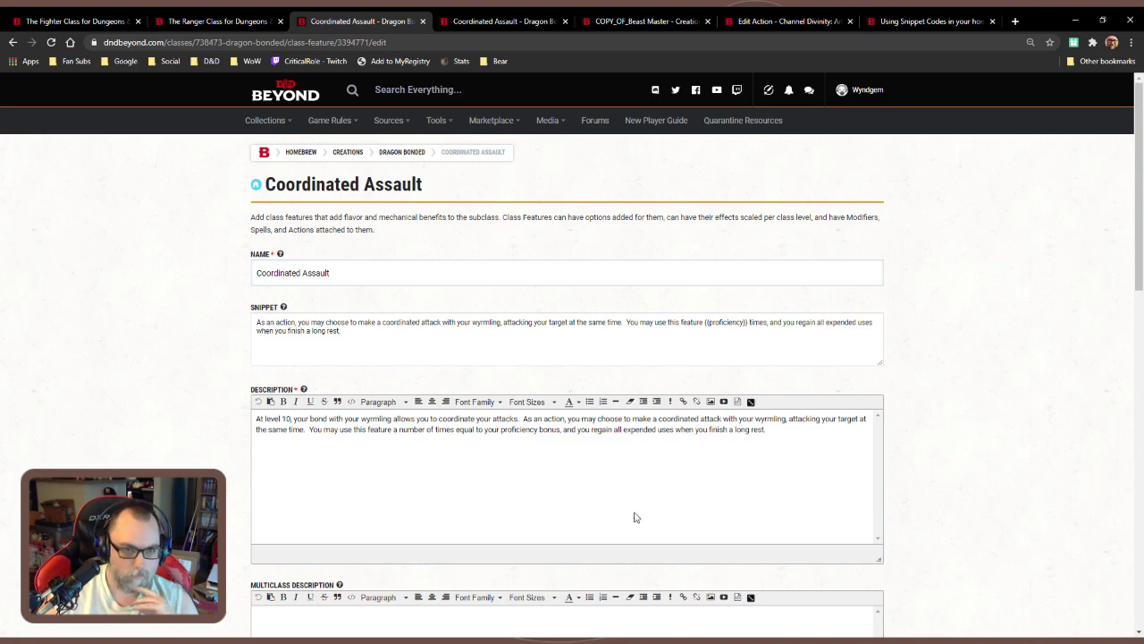
click(789, 419)
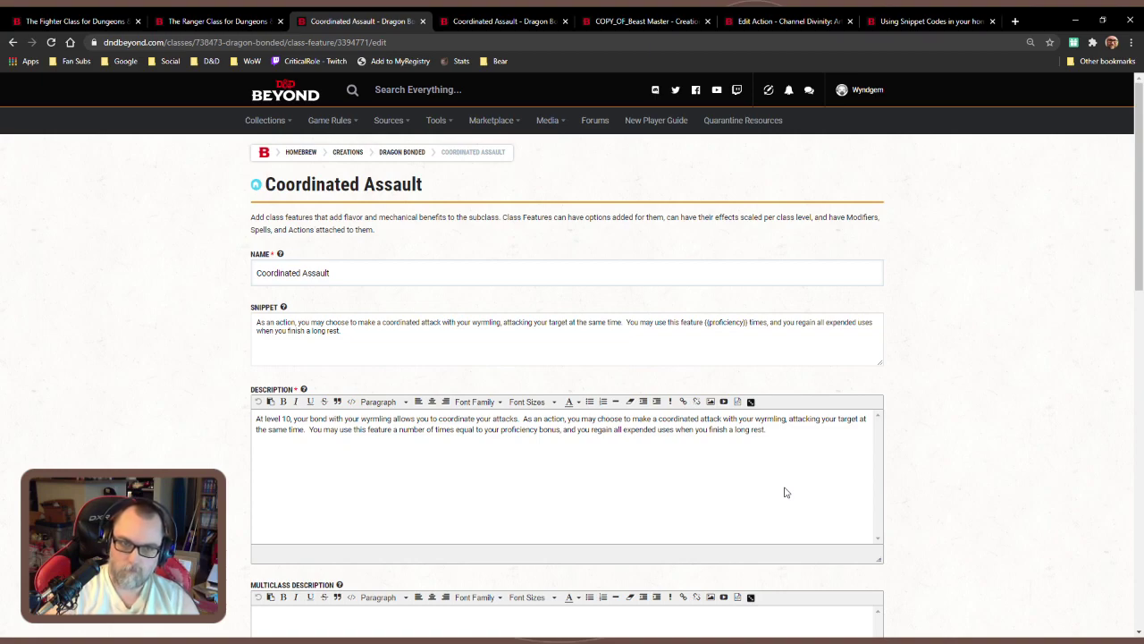
scroll(792, 475, down, 2)
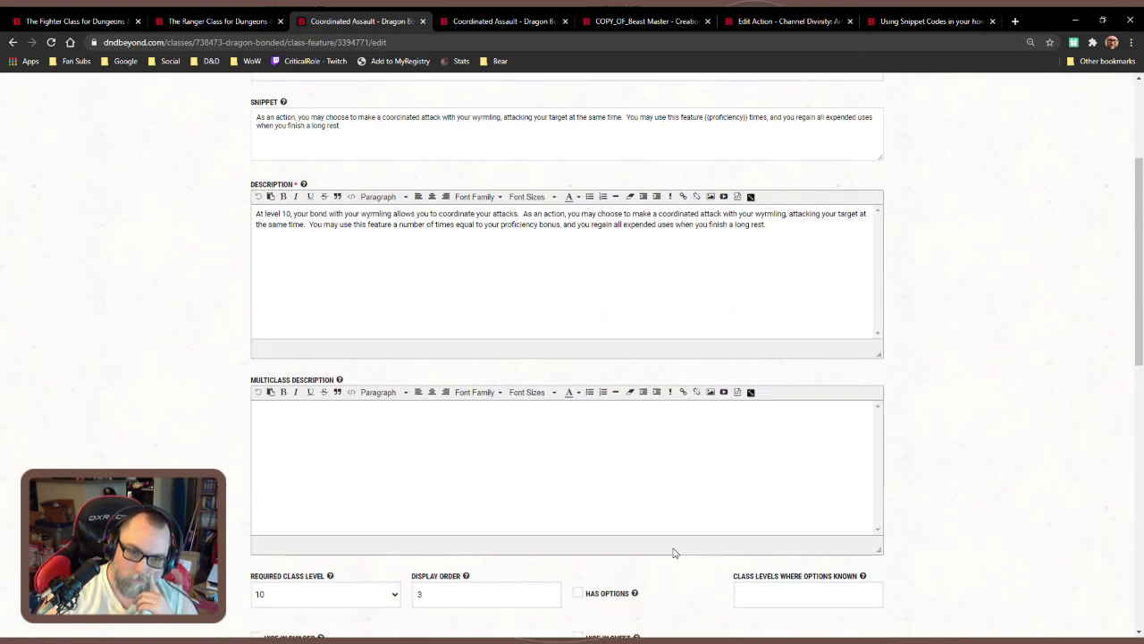
scroll(674, 552, down, 4)
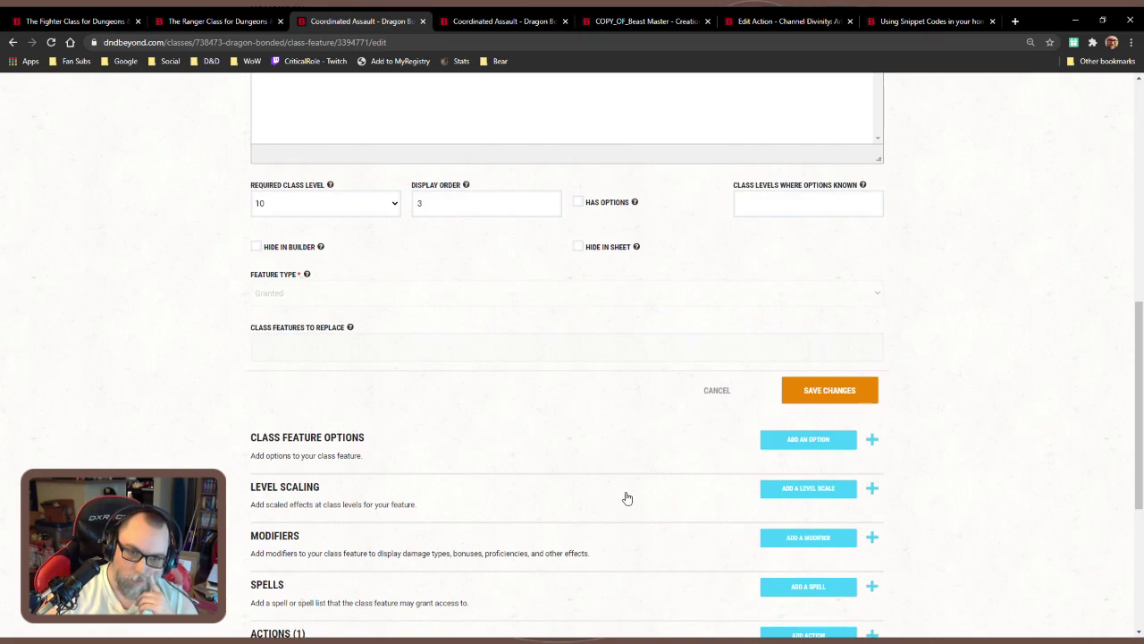
scroll(626, 498, down, 2)
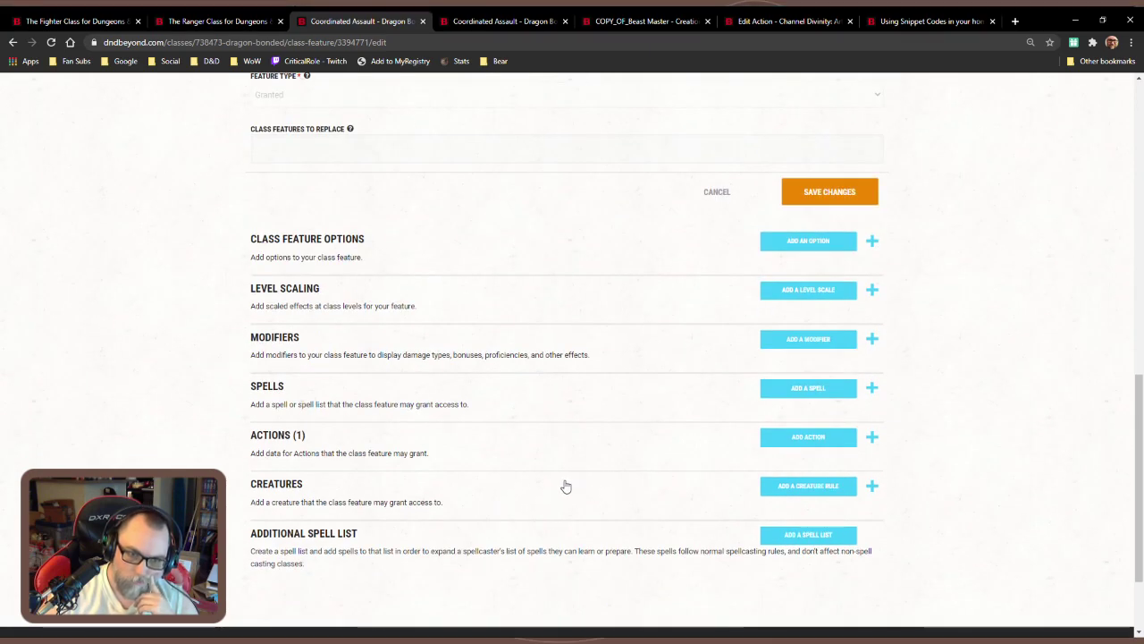
scroll(564, 486, up, 6)
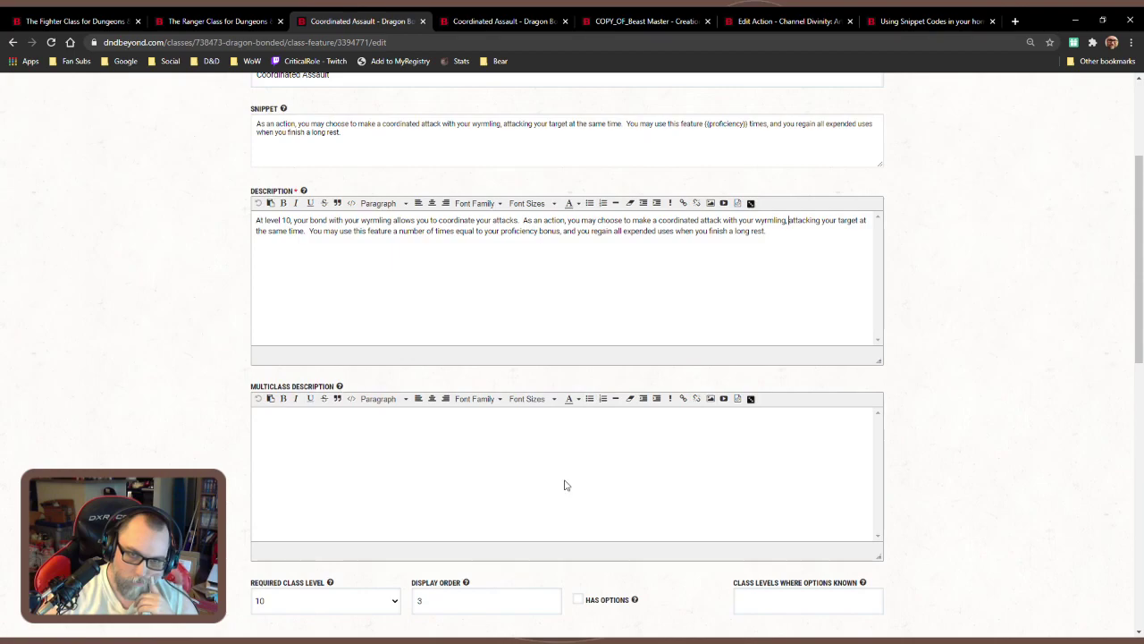
scroll(565, 485, down, 6)
scroll(565, 482, up, 2)
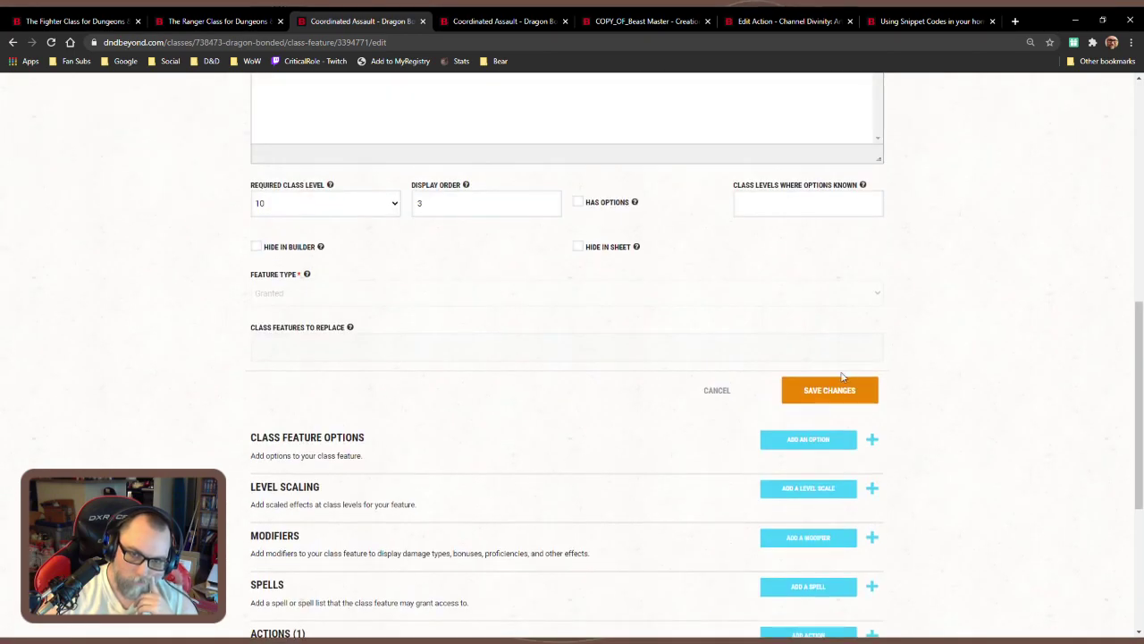
Save the Coordinated Assault feature again and return to the Dragon Bonded subclass with its class features listed
click(840, 387)
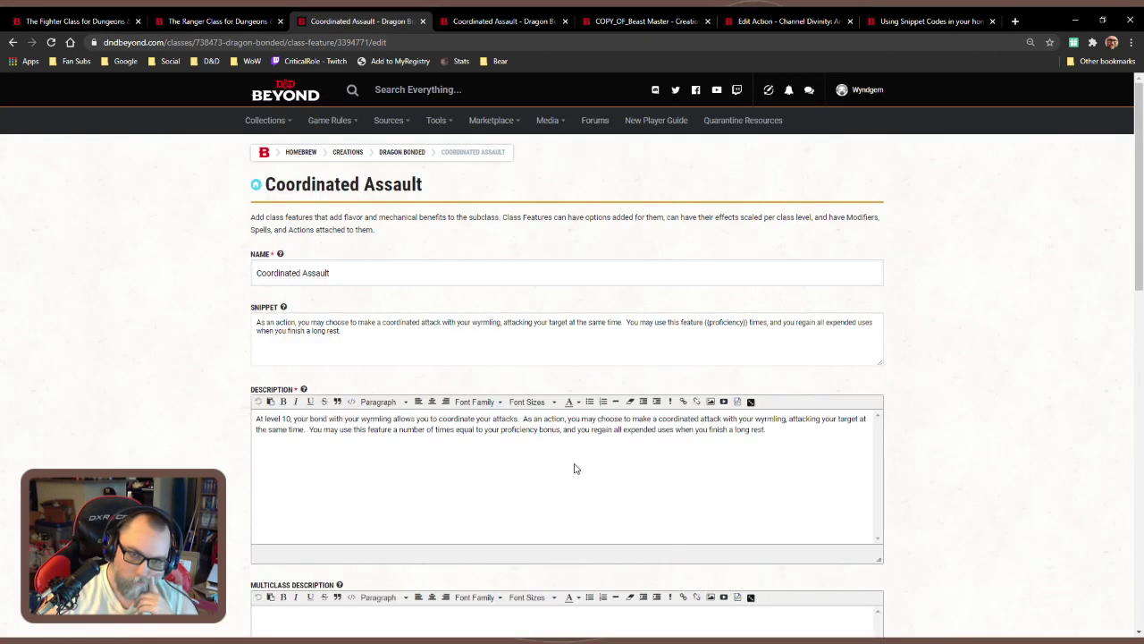
click(408, 153)
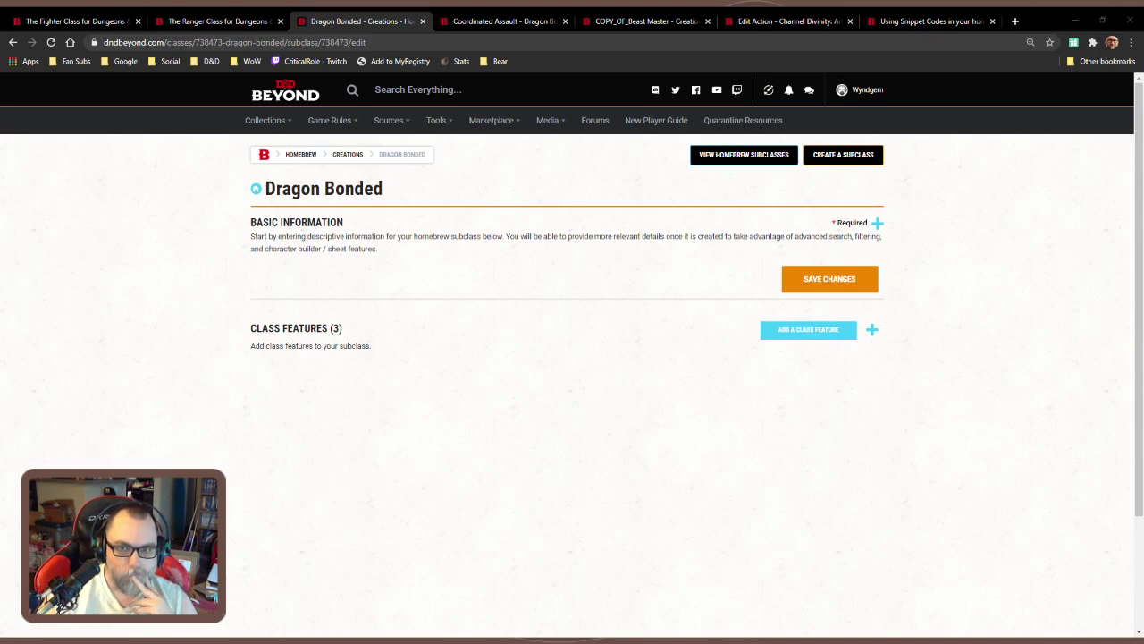
click(539, 336)
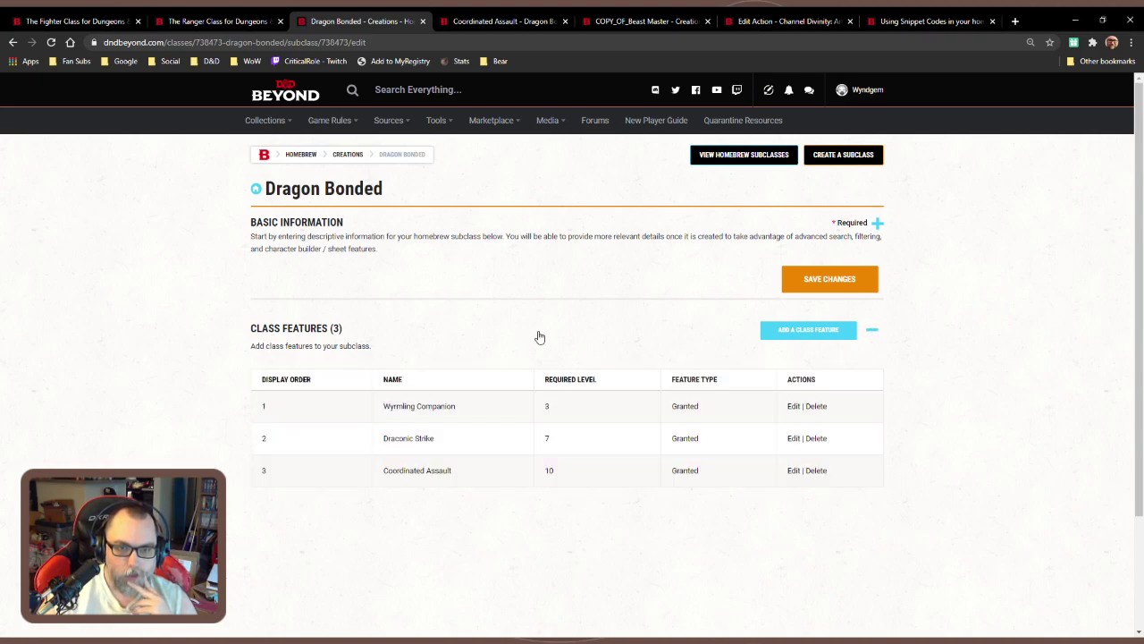
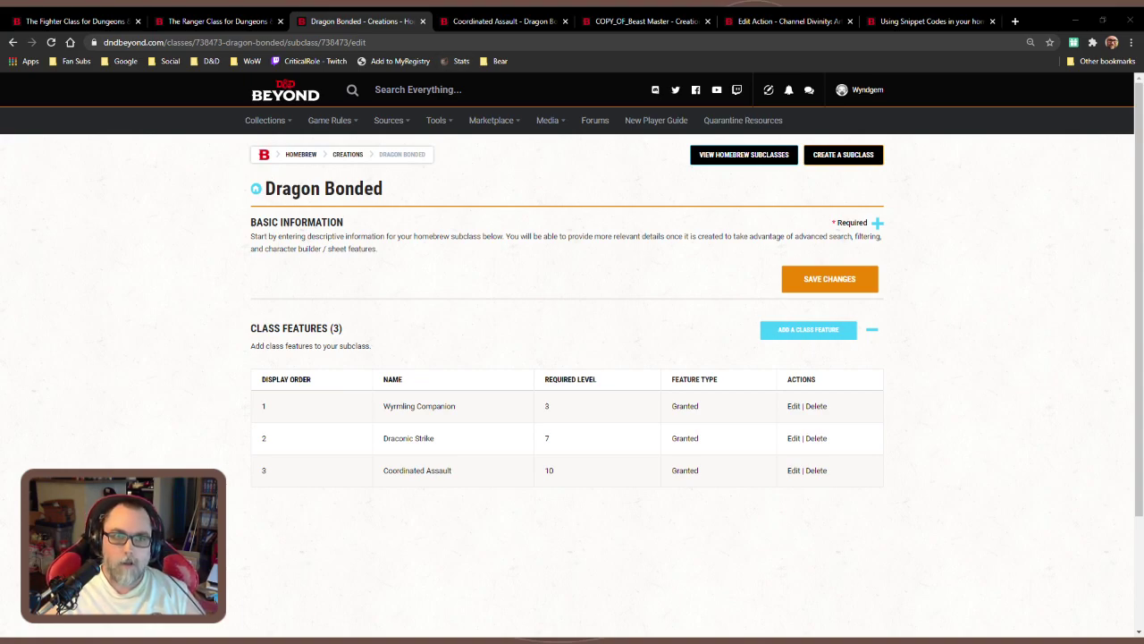
Examine the Beast Master's Exceptional Training on the Ranger class page, especially the wording on attacks counting as magical
click(219, 21)
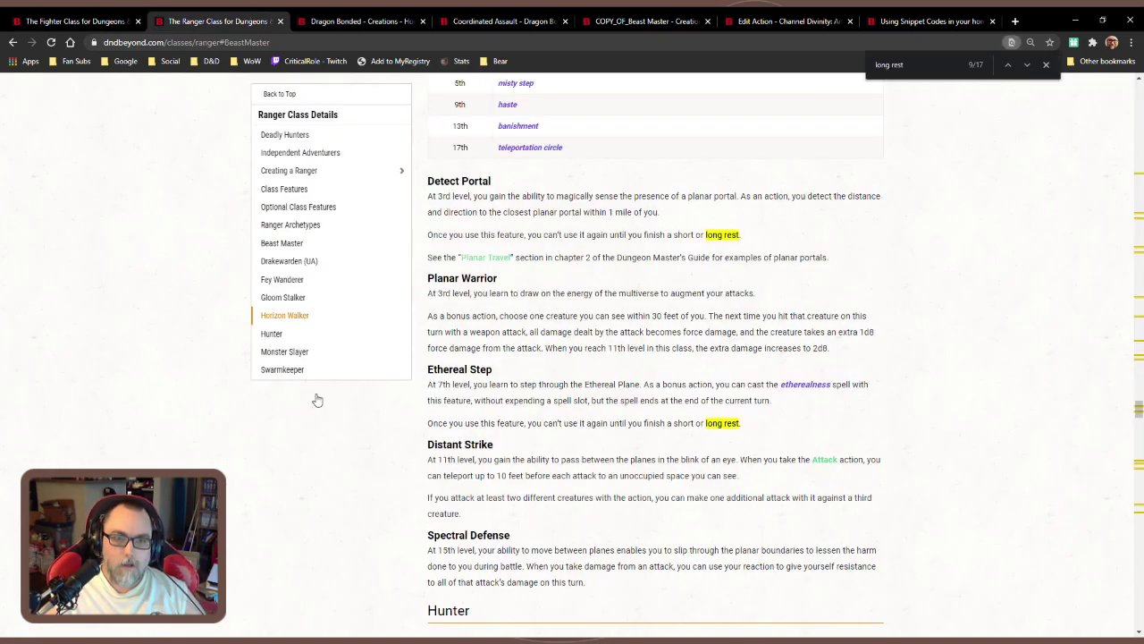
click(295, 241)
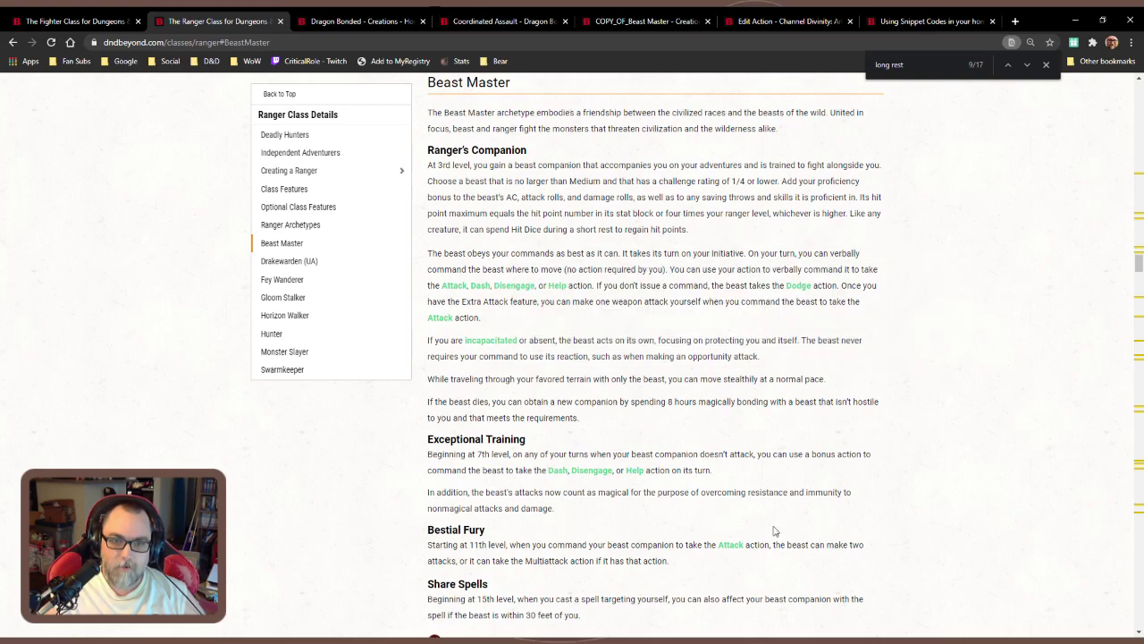
scroll(785, 523, down, 2)
drag(555, 310, 440, 257)
click(482, 296)
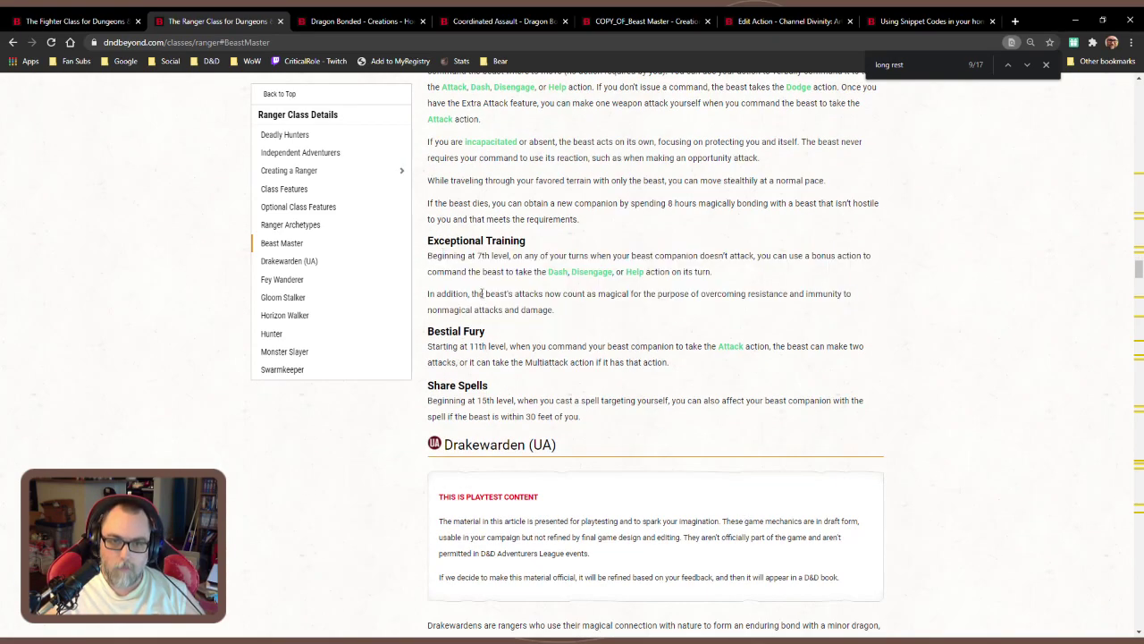
drag(590, 312, 545, 294)
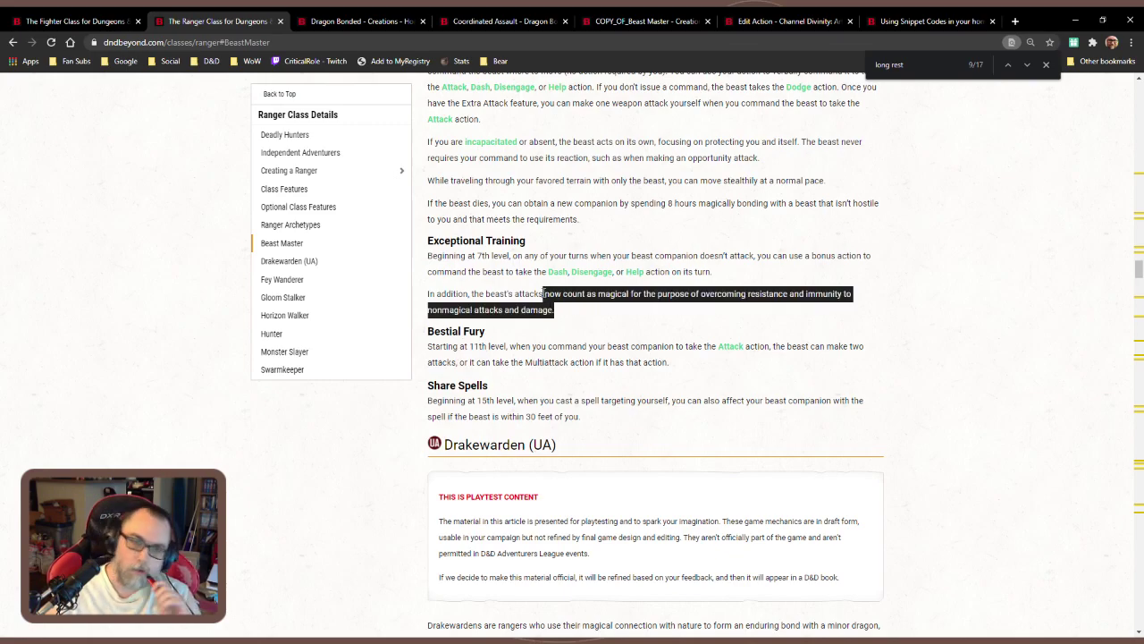
Review the higher-level Drakewarden (UA) features, such as Drake's Breath and Perfected Bond, on the Ranger class page
scroll(626, 373, down, 8)
scroll(625, 373, down, 6)
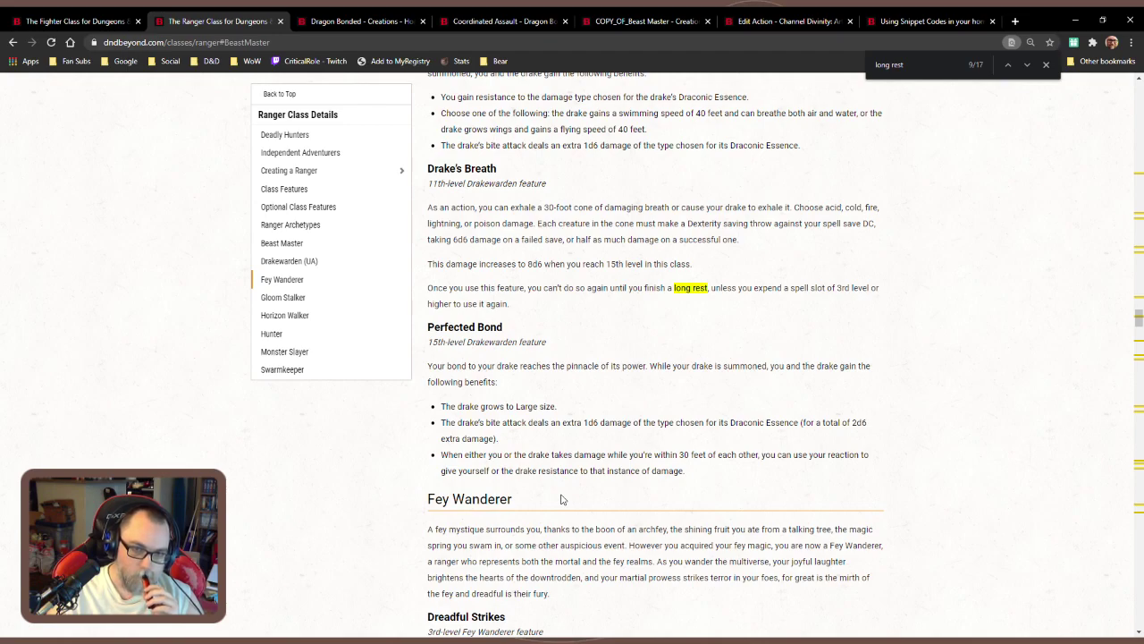
scroll(561, 499, up, 2)
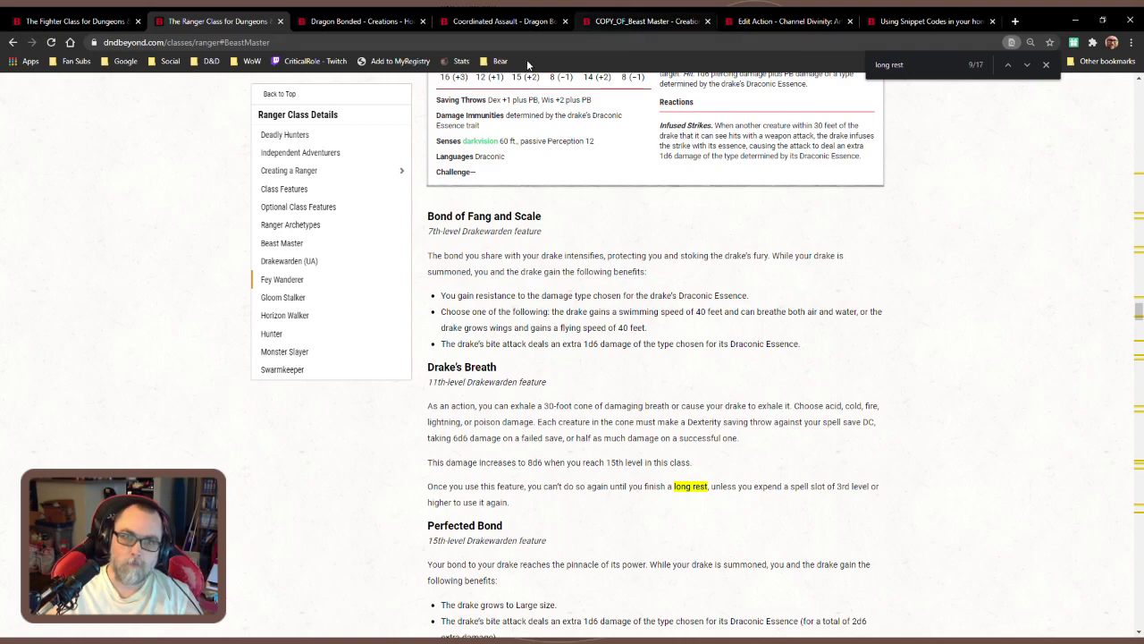
Close the duplicate Coordinated Assault page and return to the Dragon Bonded subclass page
click(510, 20)
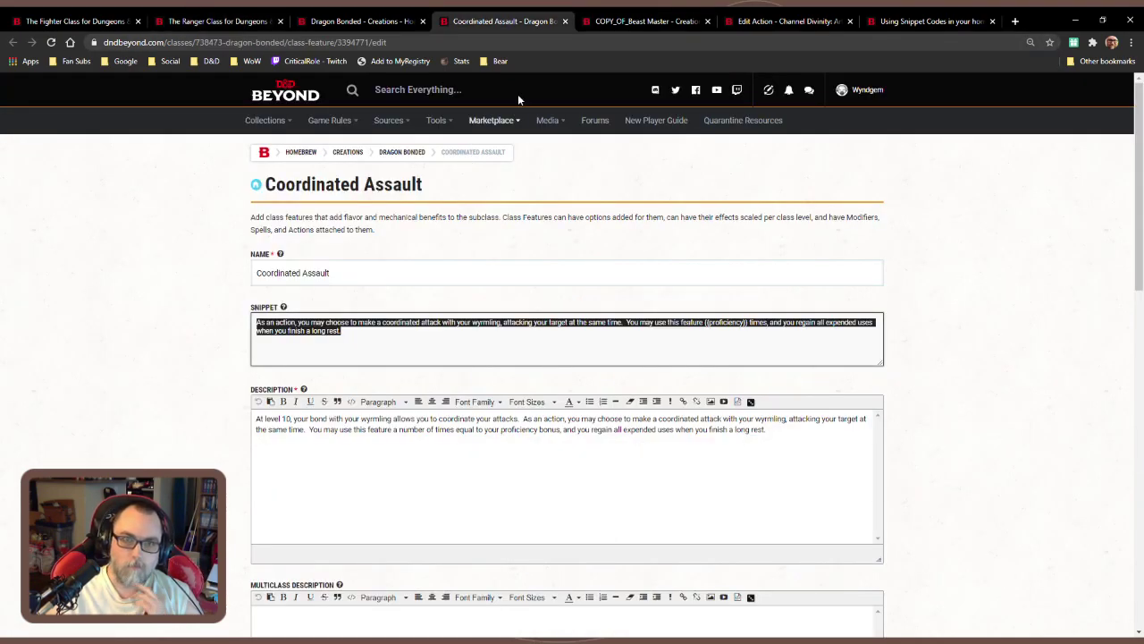
click(565, 21)
click(379, 22)
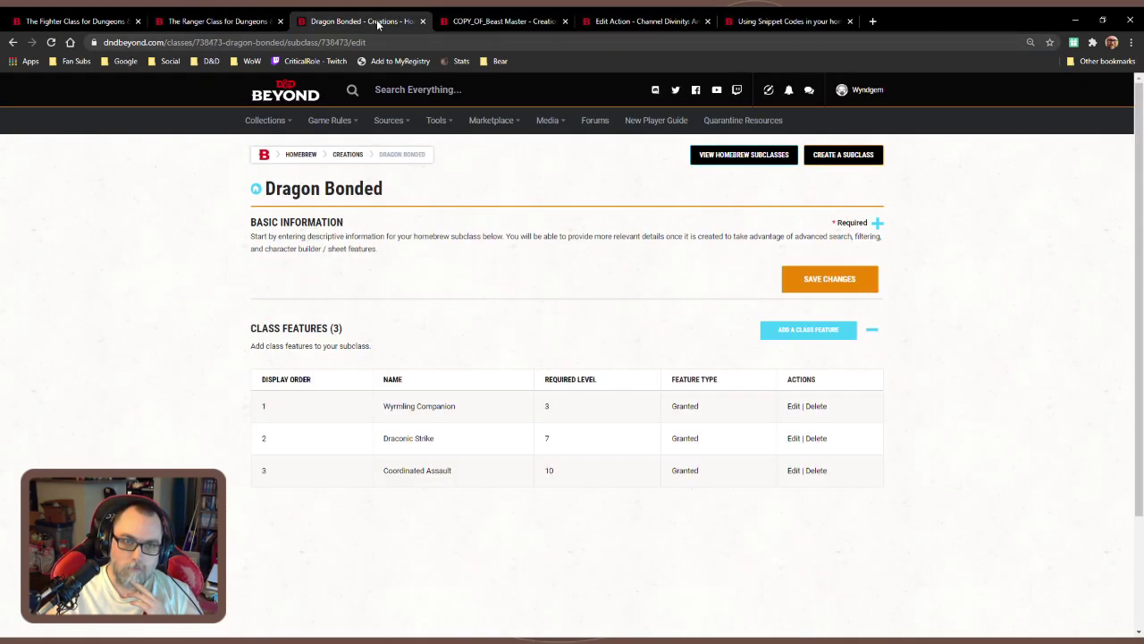
Start a new class feature for Dragon Bonded and name it Empowered Bond
click(792, 330)
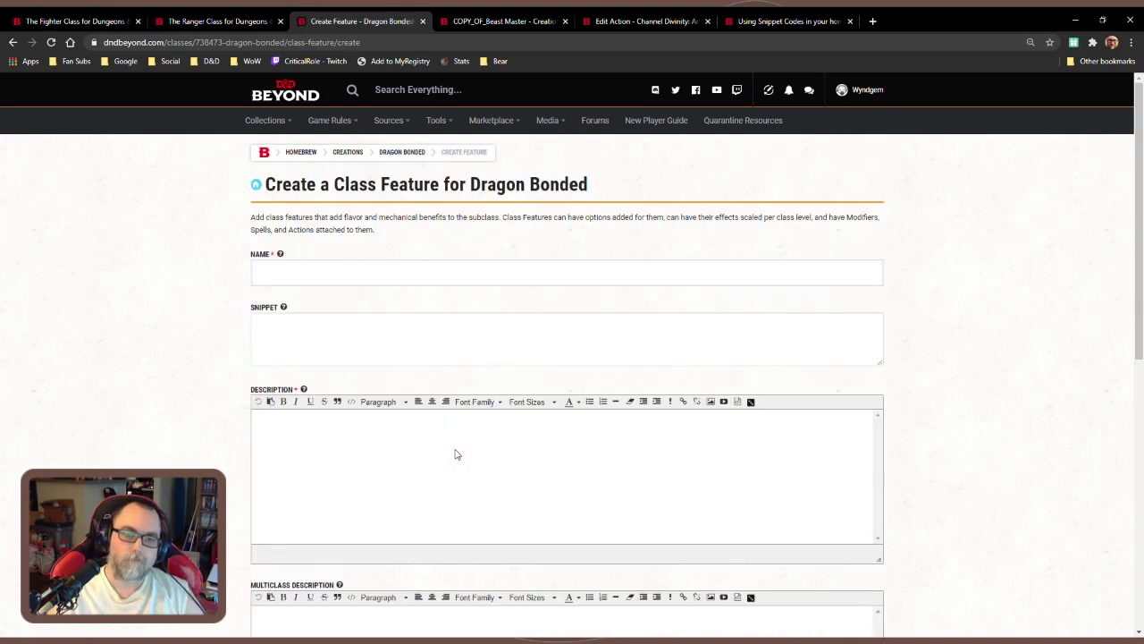
click(359, 274)
text(Empower)
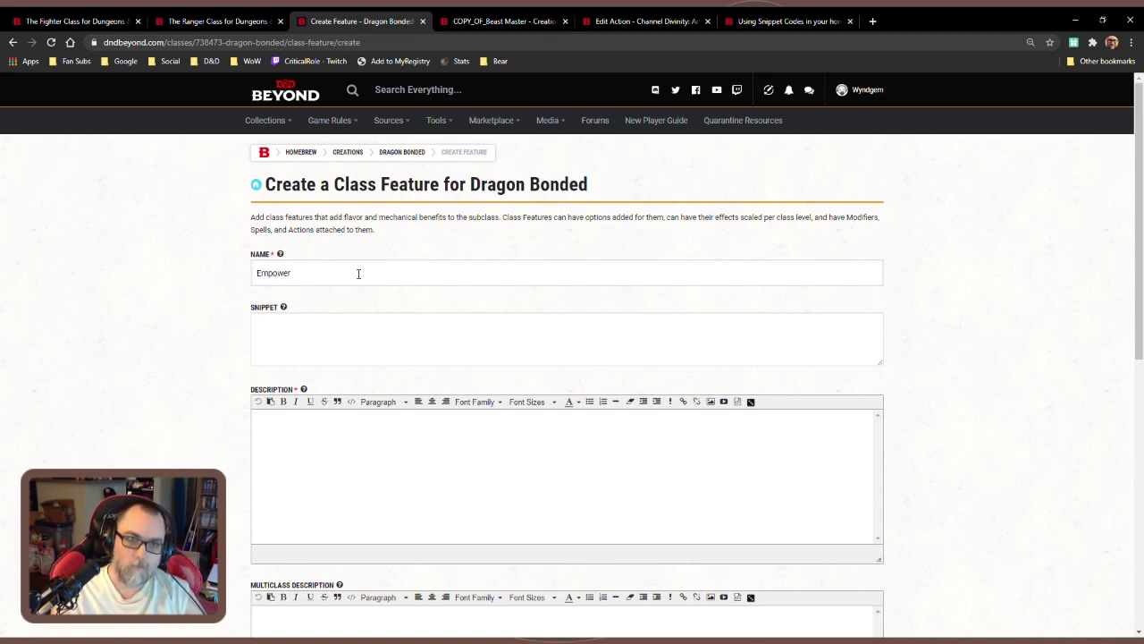
text(ed Dr)
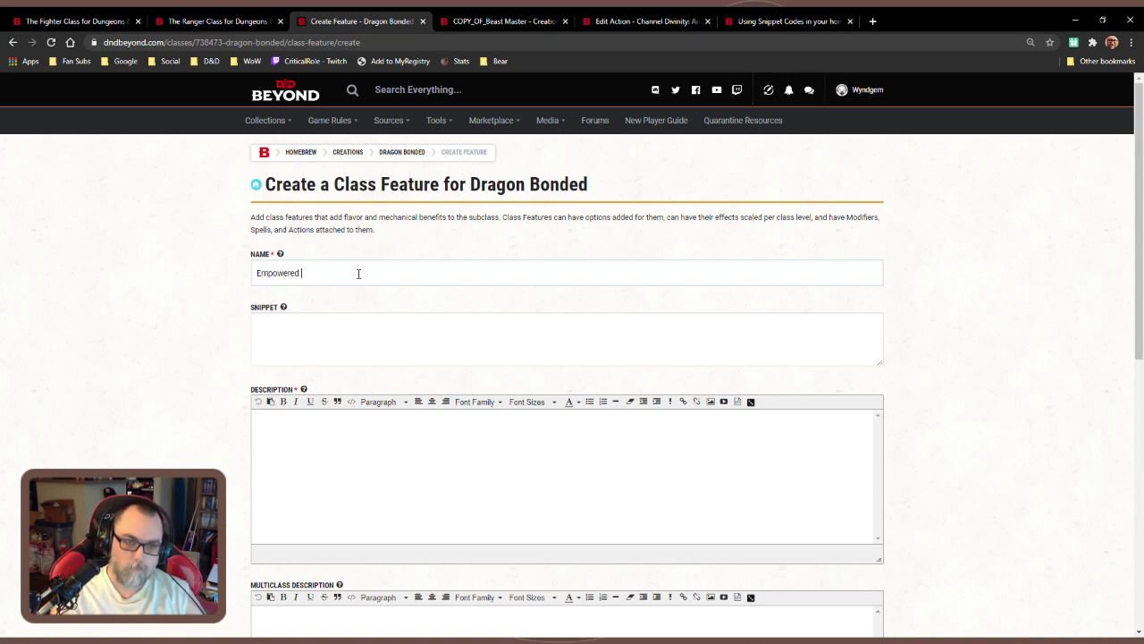
key(BackSpace)
key(BackSpace)
key(BackSpace)
text(Bond)
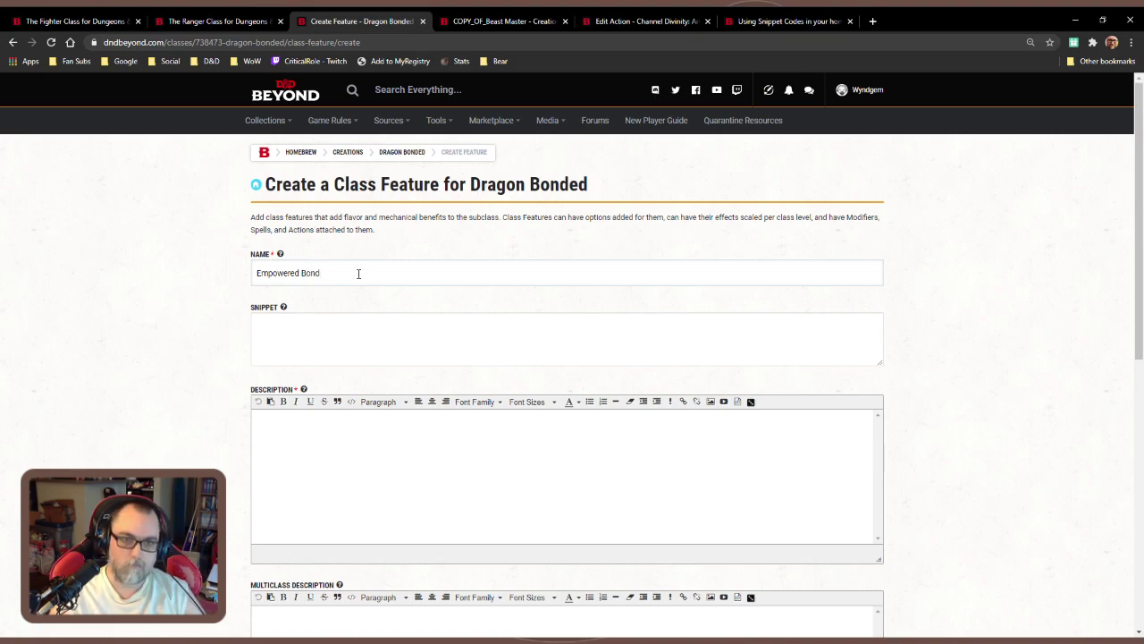
Begin the Empowered Bond snippet with "At 15th Level your bond with your dragon"
key(Tab)
text(At 15th Level your Bond)
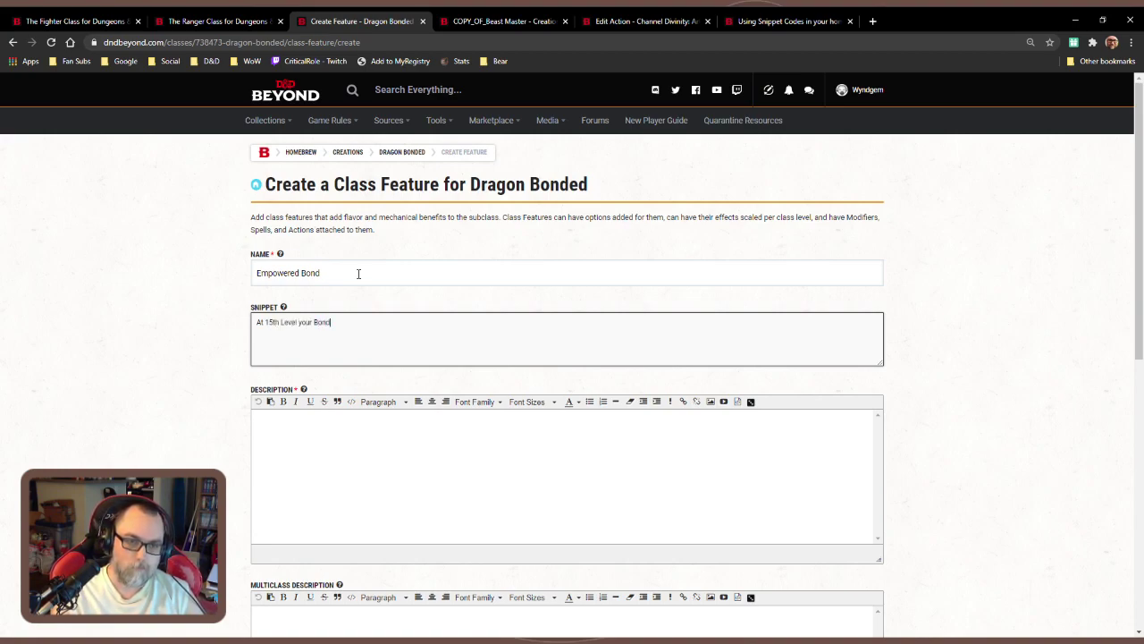
text(w)
key(BackSpace)
key(BackSpace)
key(BackSpace)
key(BackSpace)
key(BackSpace)
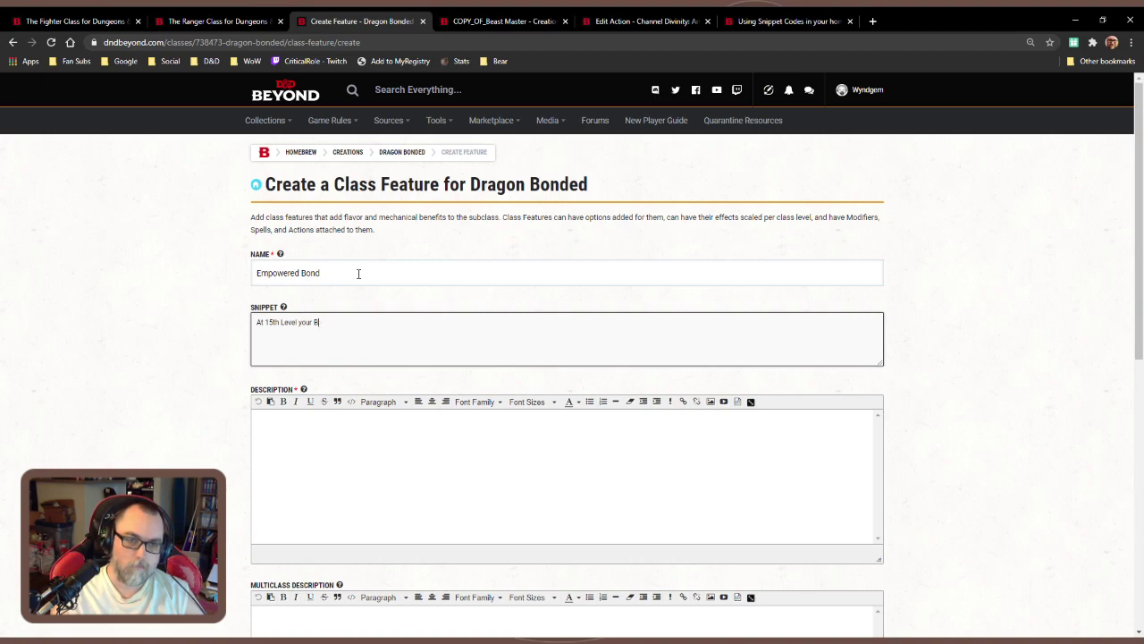
text(bond wi)
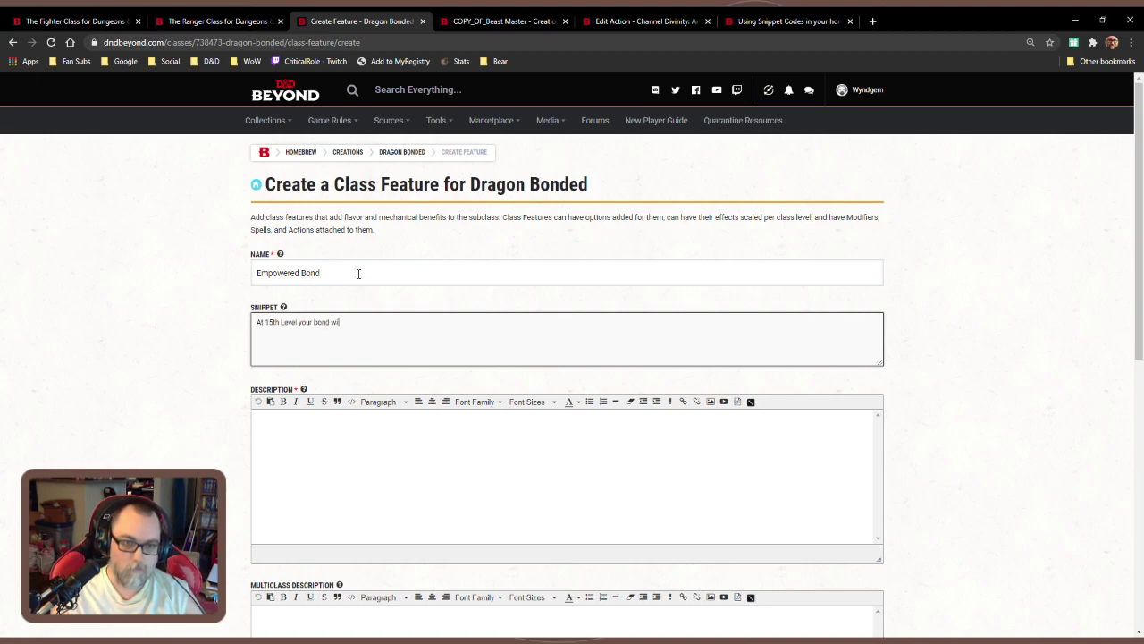
text(th your dragon)
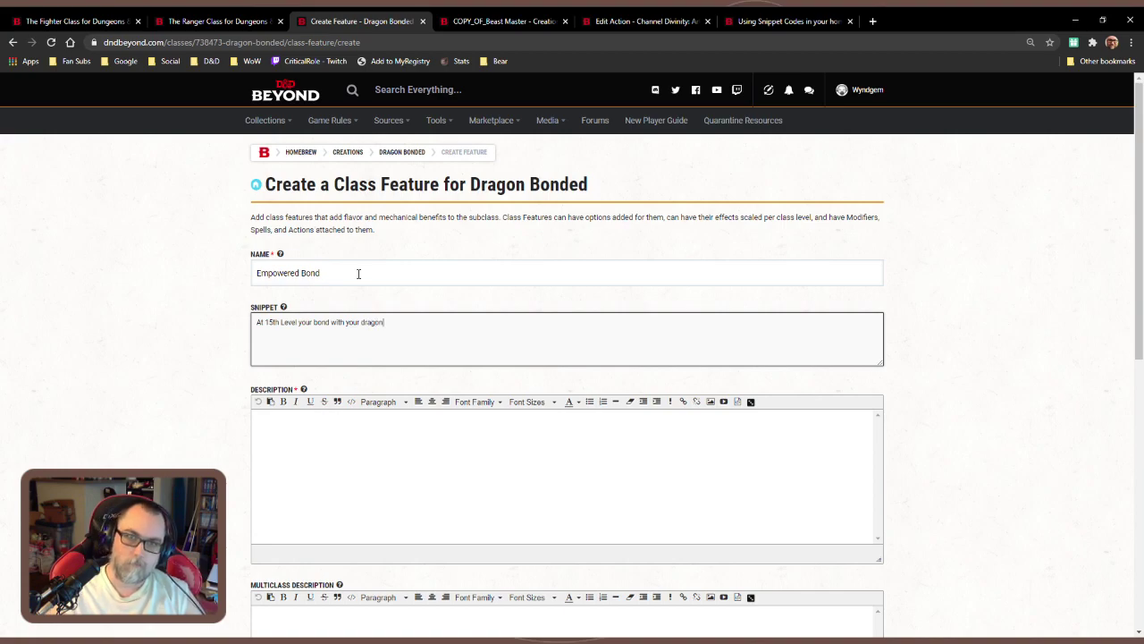
Copy the wording from "attacks now count as magical" through "nonmagical attacks and damage." in the Exceptional Training description of COPY_OF_Beast Master
click(490, 21)
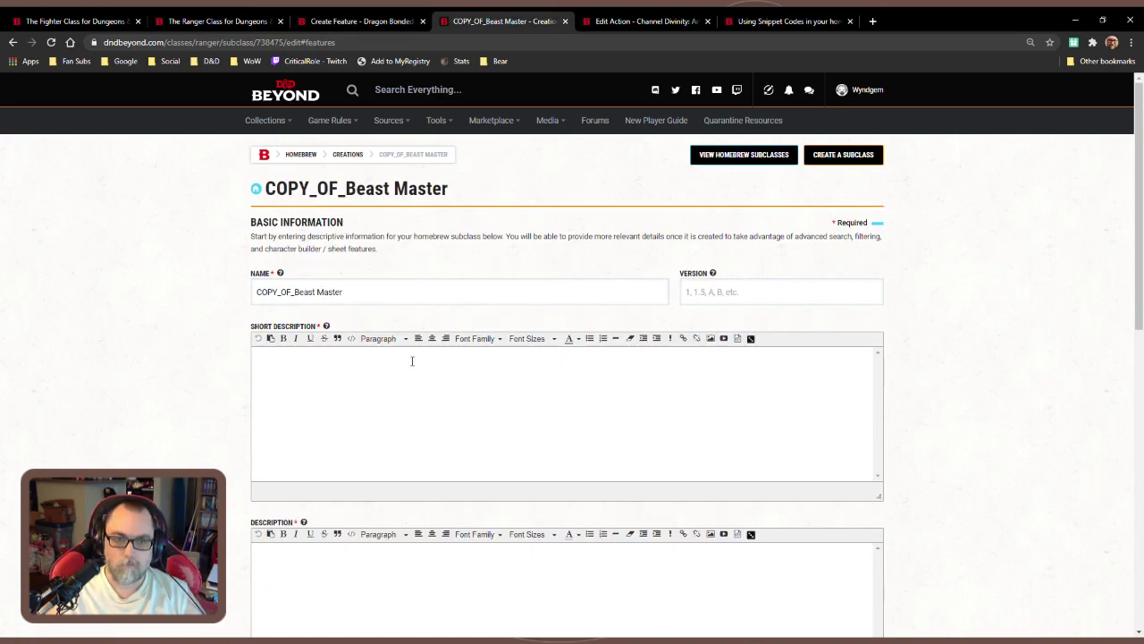
scroll(531, 430, down, 2)
scroll(531, 432, down, 5)
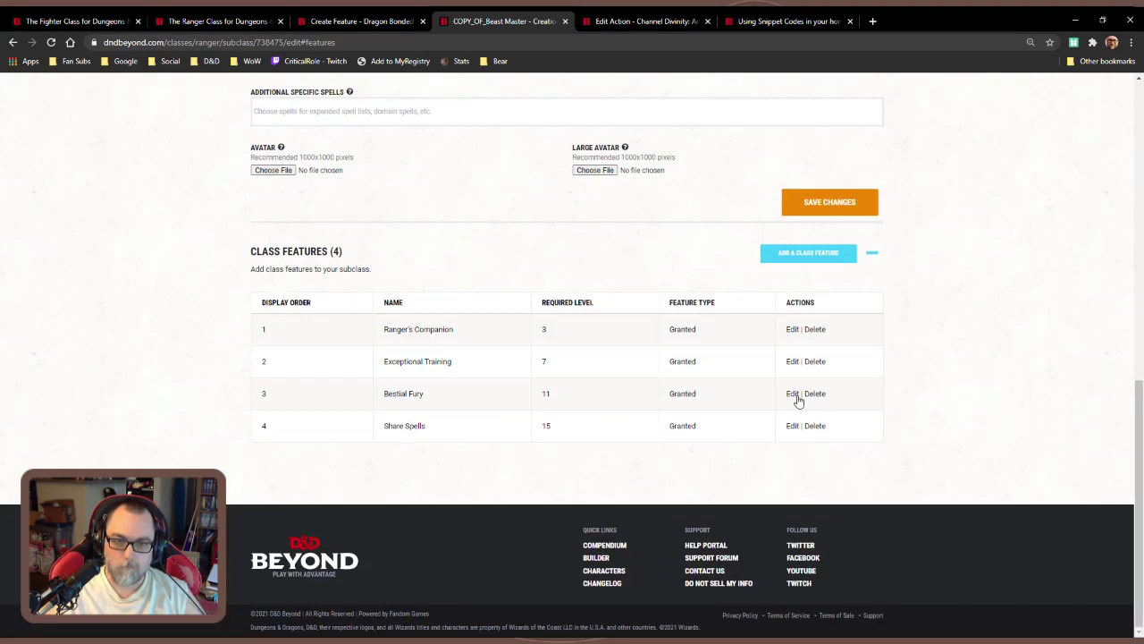
click(792, 361)
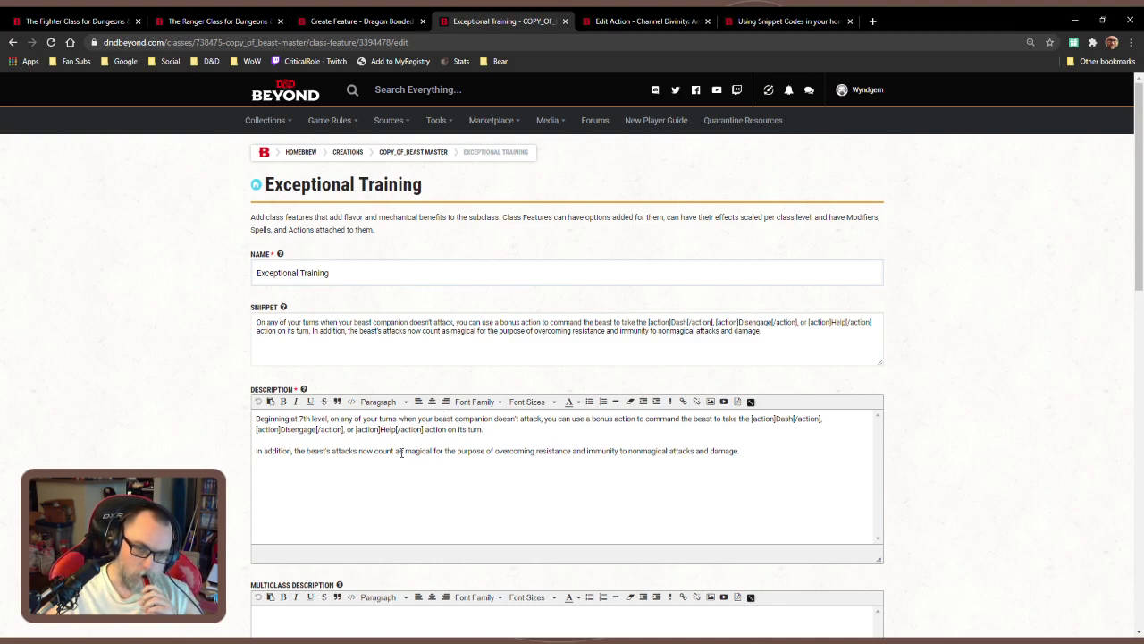
drag(331, 451, 766, 455)
key(ctrl+c)
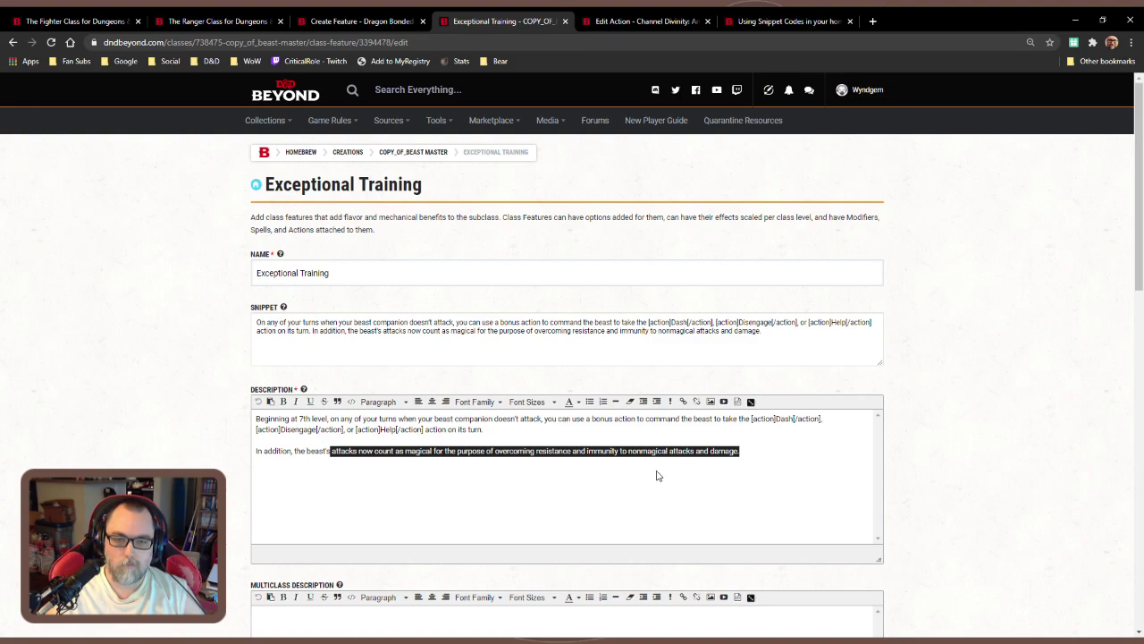
Return to the Dragon Bonded class feature form and paste the copied magical attacks wording into the Empowered Bond description
click(375, 22)
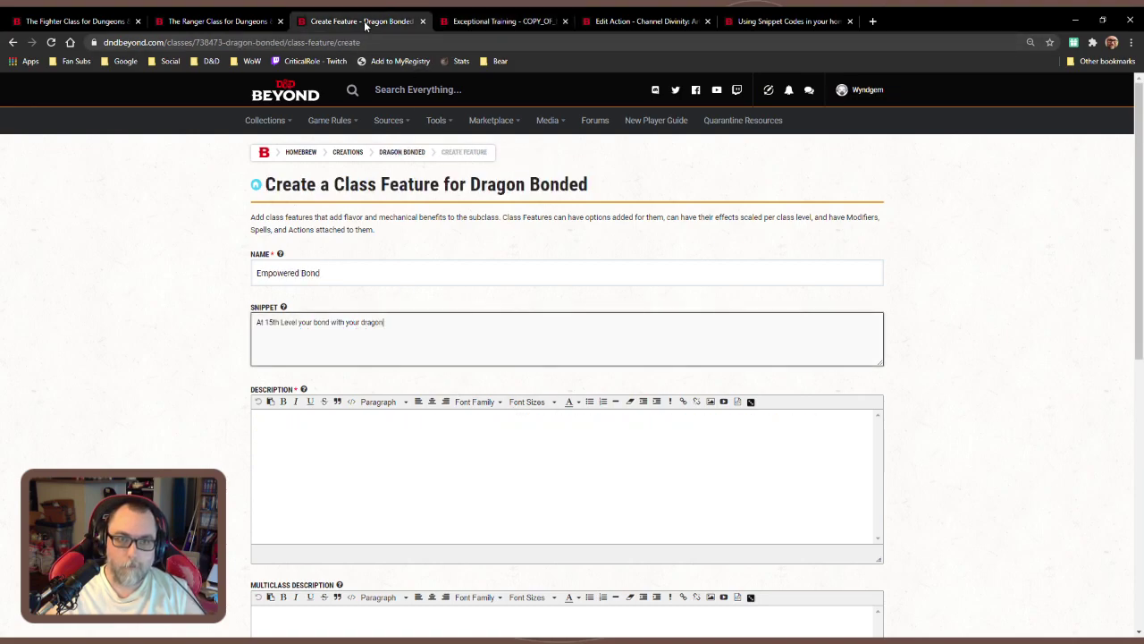
key(Tab)
key(ctrl+v)
click(435, 320)
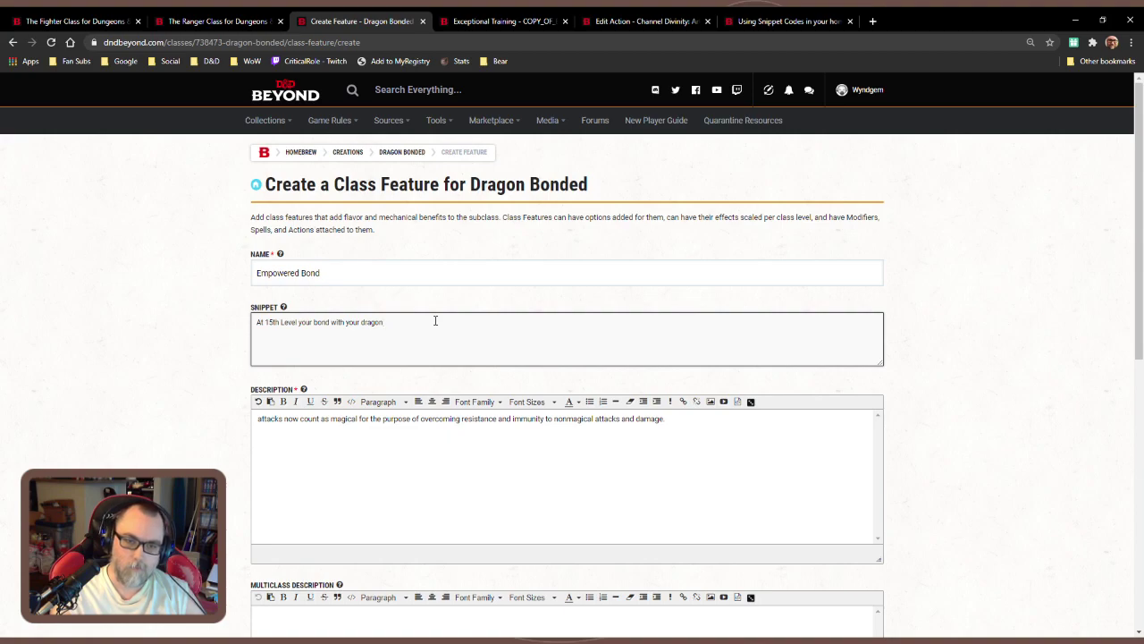
text(allows the)
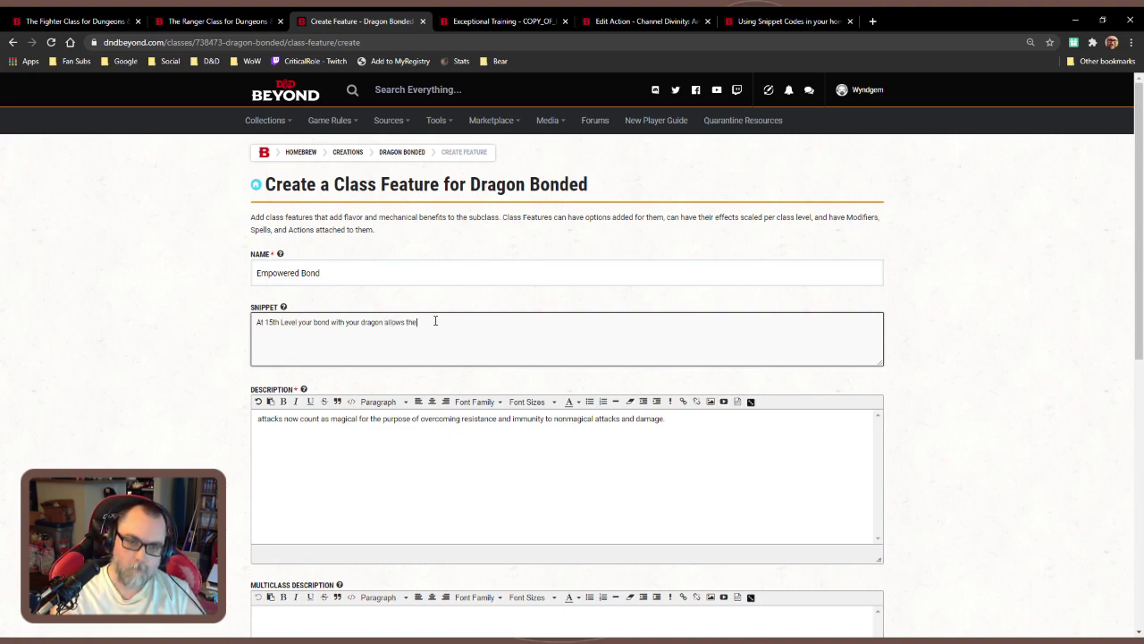
key(BackSpace)
key(BackSpace)
key(BackSpace)
key(BackSpace)
key(BackSpace)
key(BackSpace)
key(BackSpace)
key(BackSpace)
key(BackSpace)
key(BackSpace)
key(BackSpace)
key(BackSpace)
key(BackSpace)
key(BackSpace)
key(BackSpace)
key(BackSpace)
text(wyrmlings)
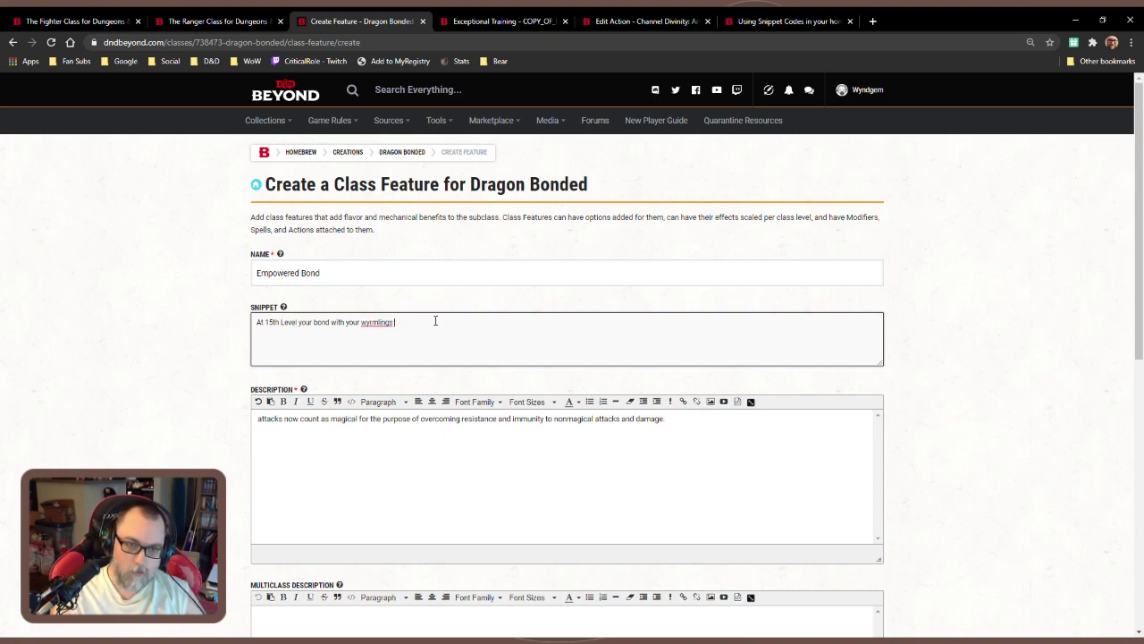
key(BackSpace)
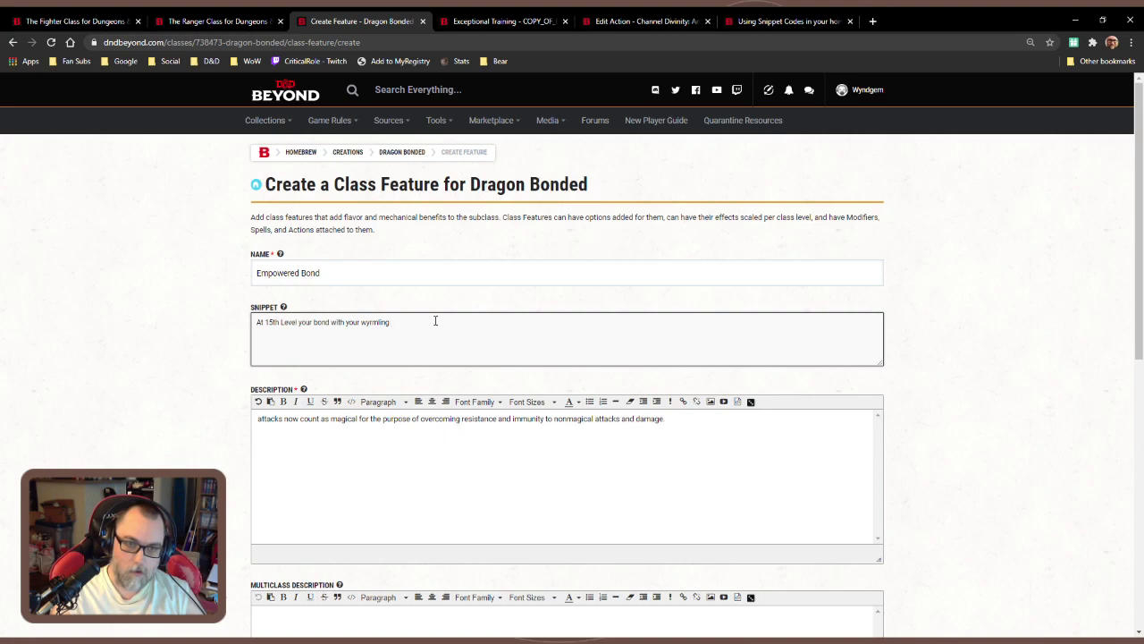
text(empower)
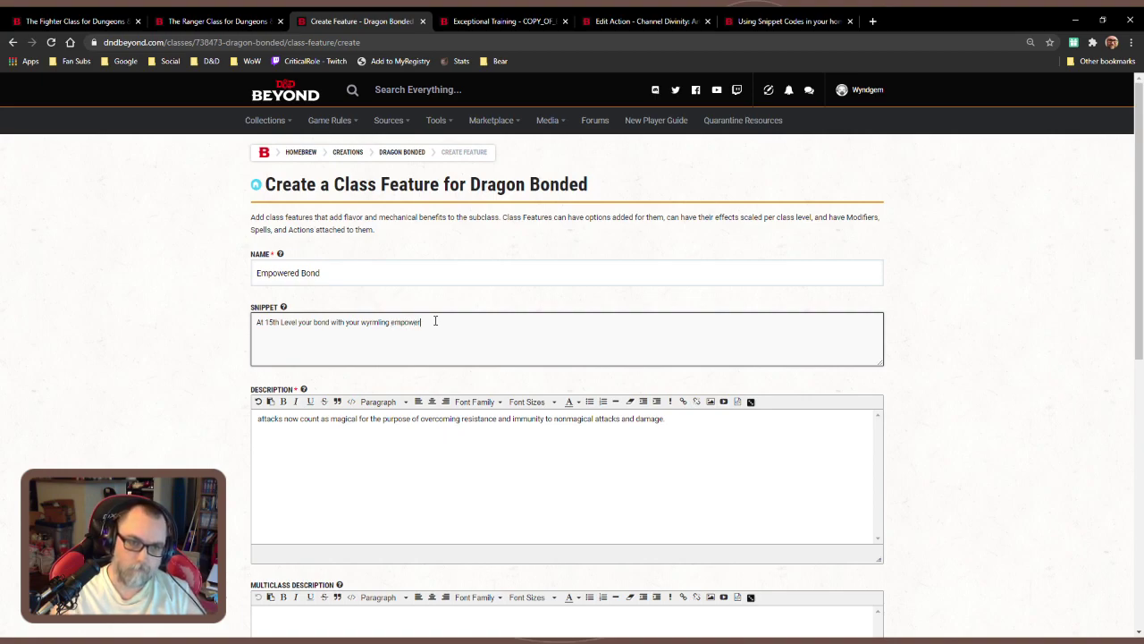
Replace the whole snippet with "Your wyrmling's" followed by the copied wording from "attacks now count as magical" onward
drag(435, 320, 227, 312)
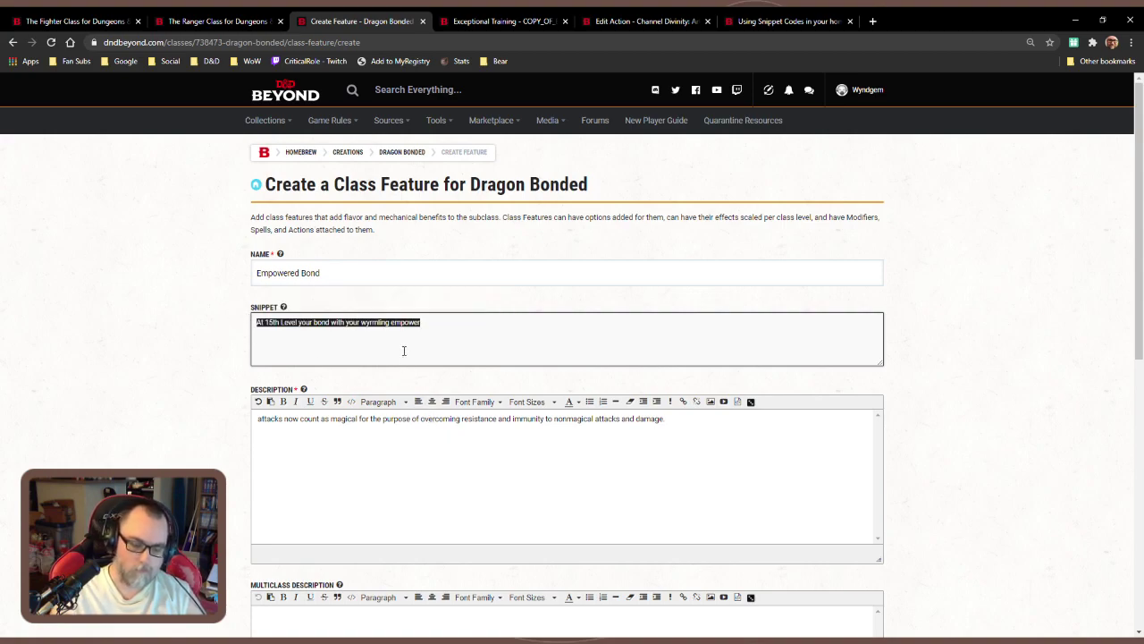
text(Your wyrm)
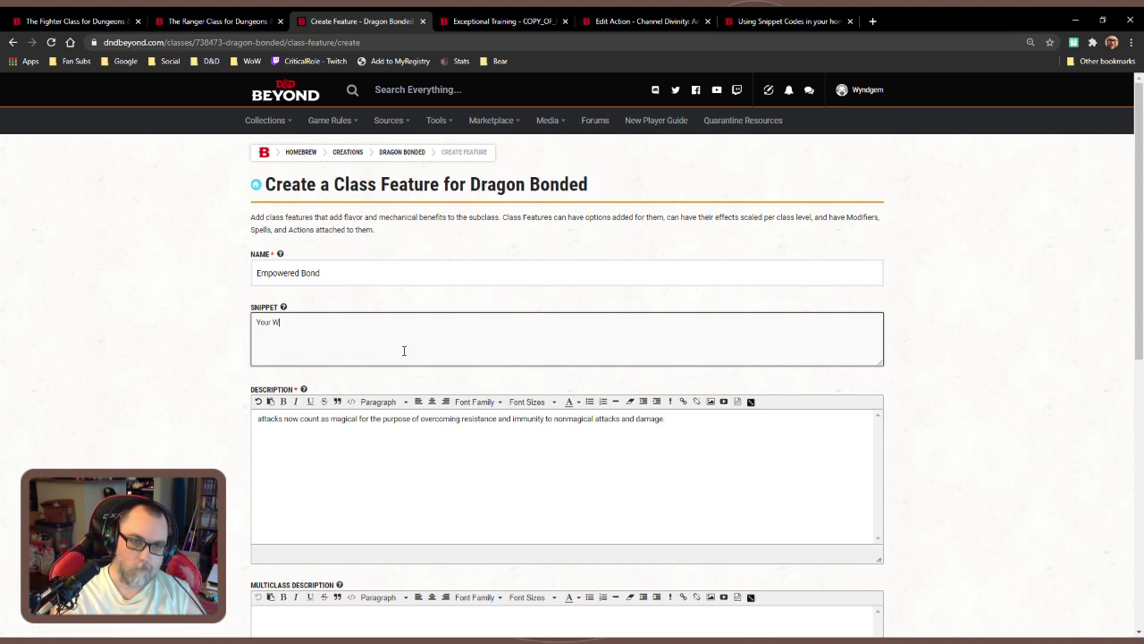
text(ling)
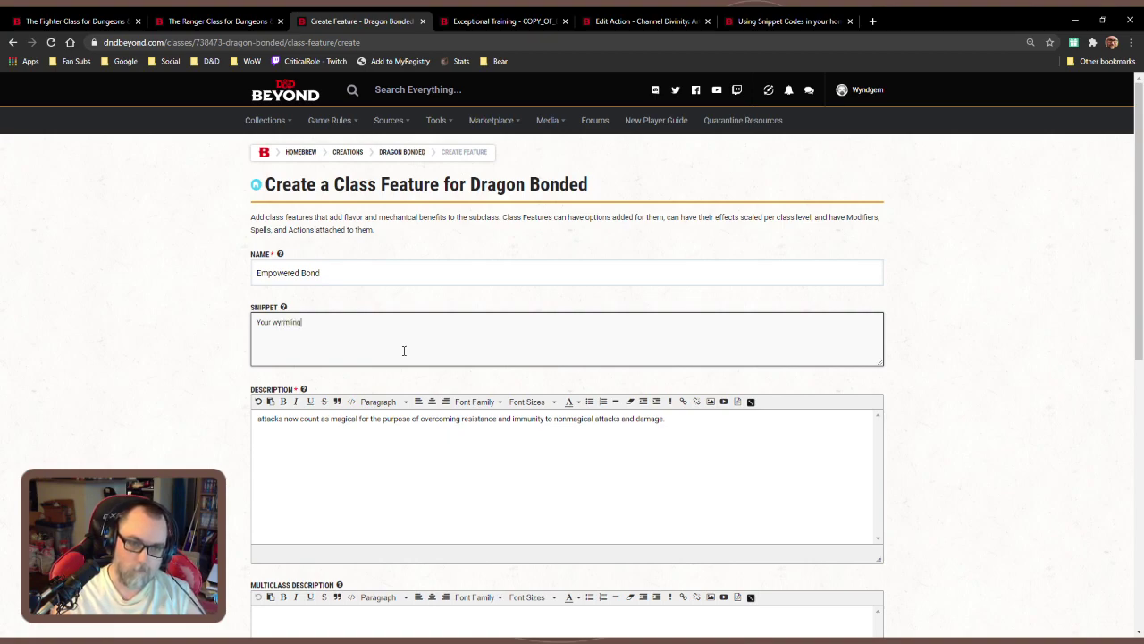
text('s att)
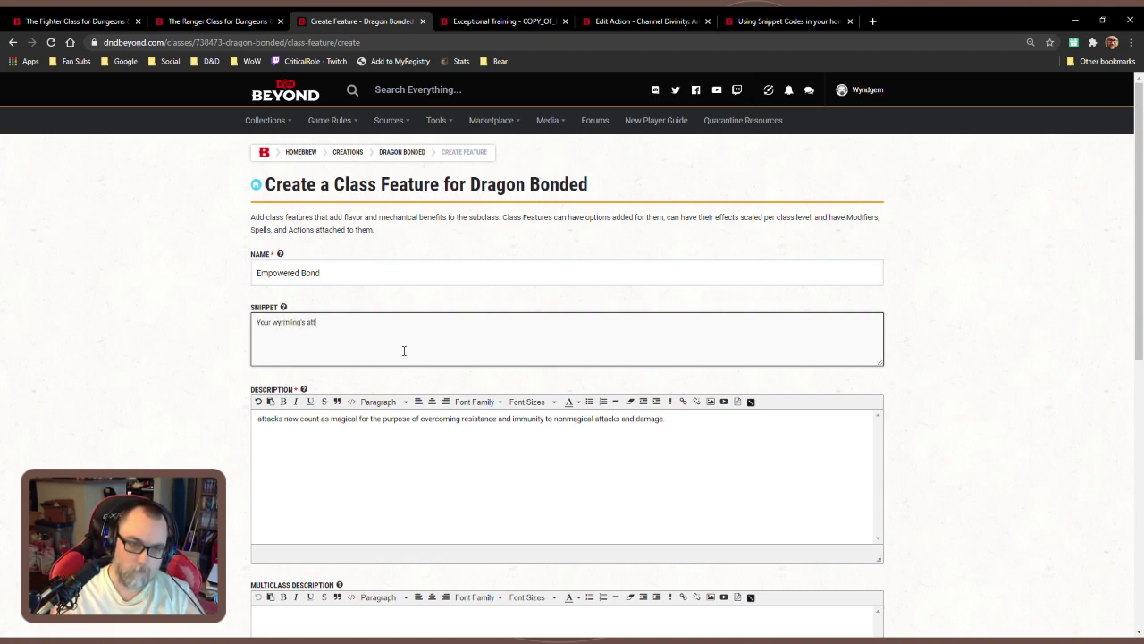
key(BackSpace)
key(BackSpace)
key(ctrl+v)
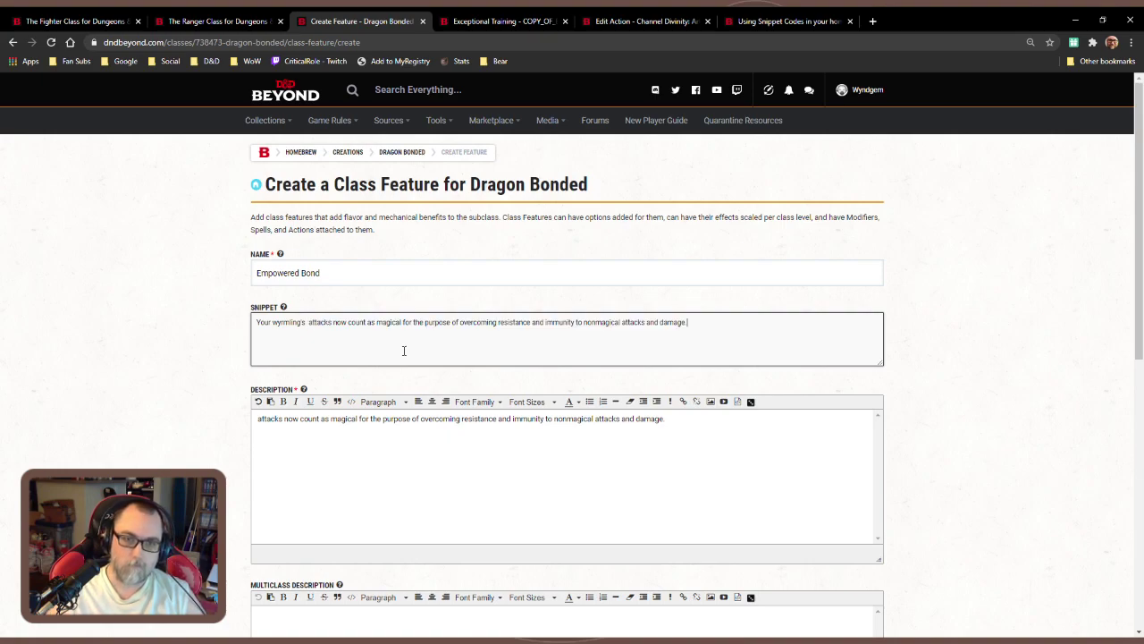
click(759, 451)
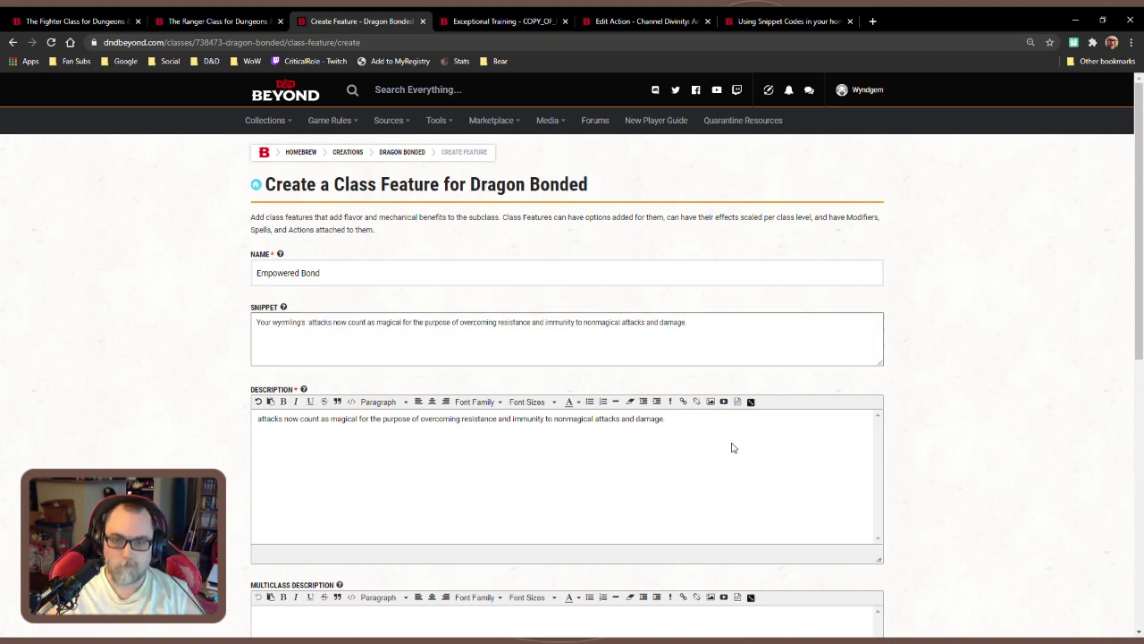
Remove the extra space between "wyrmling's" and "attacks" in the Empowered Bond snippet
click(506, 21)
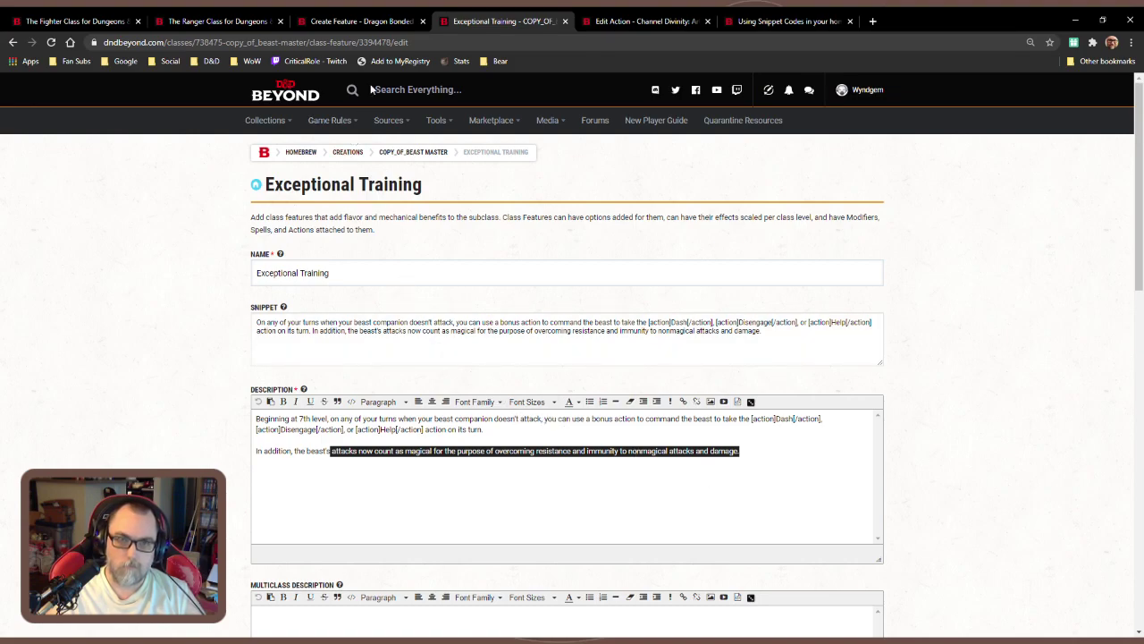
click(356, 19)
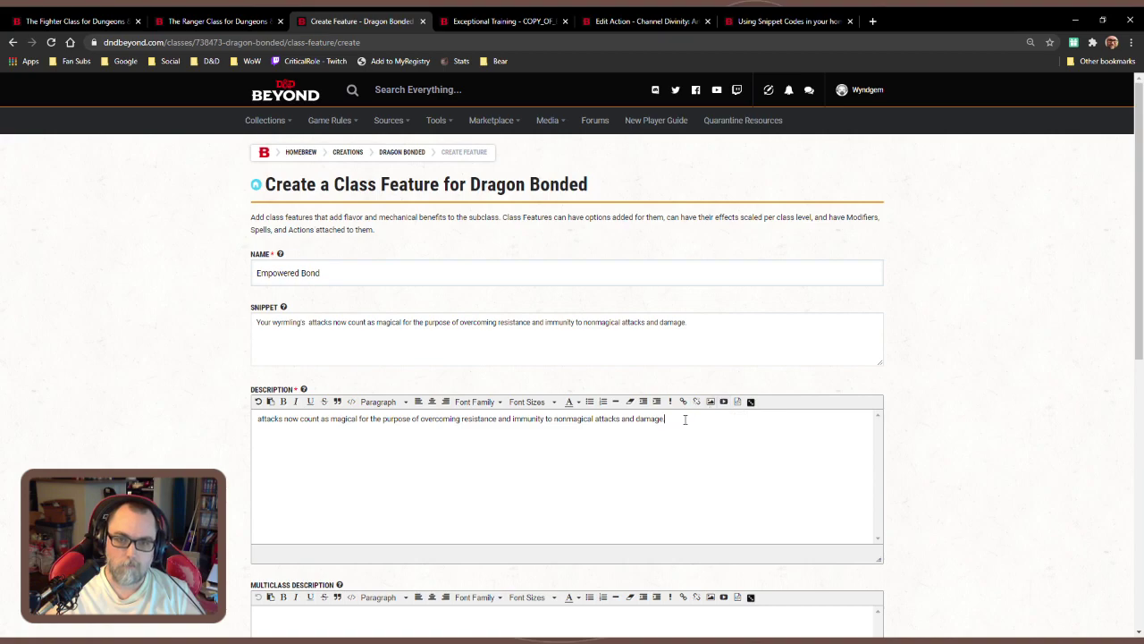
drag(677, 419, 237, 412)
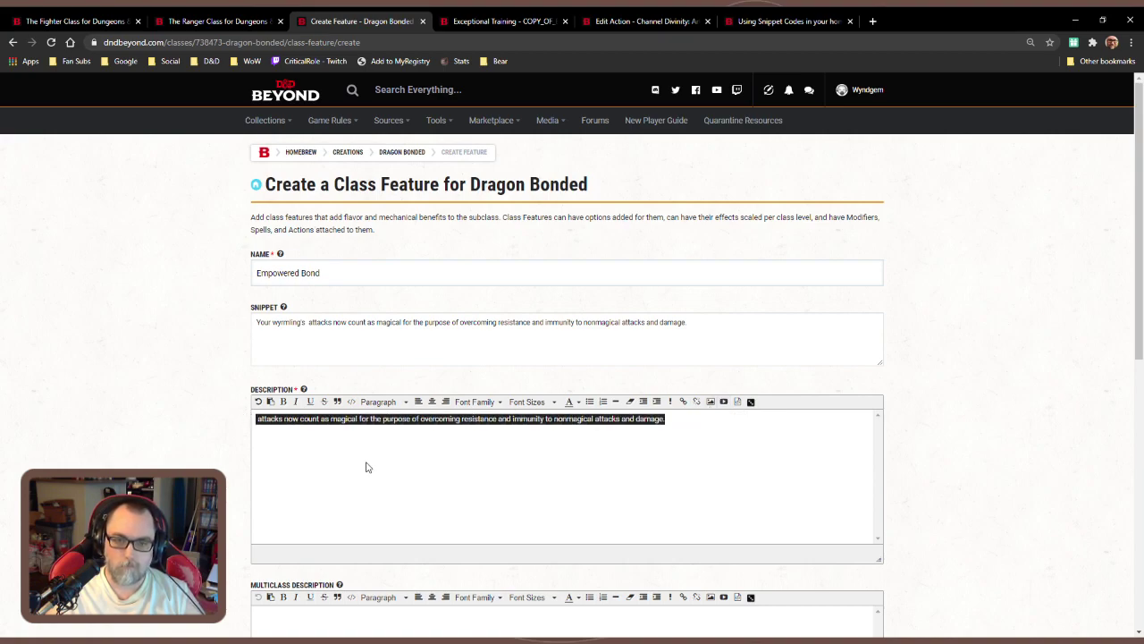
click(306, 322)
key(BackSpace)
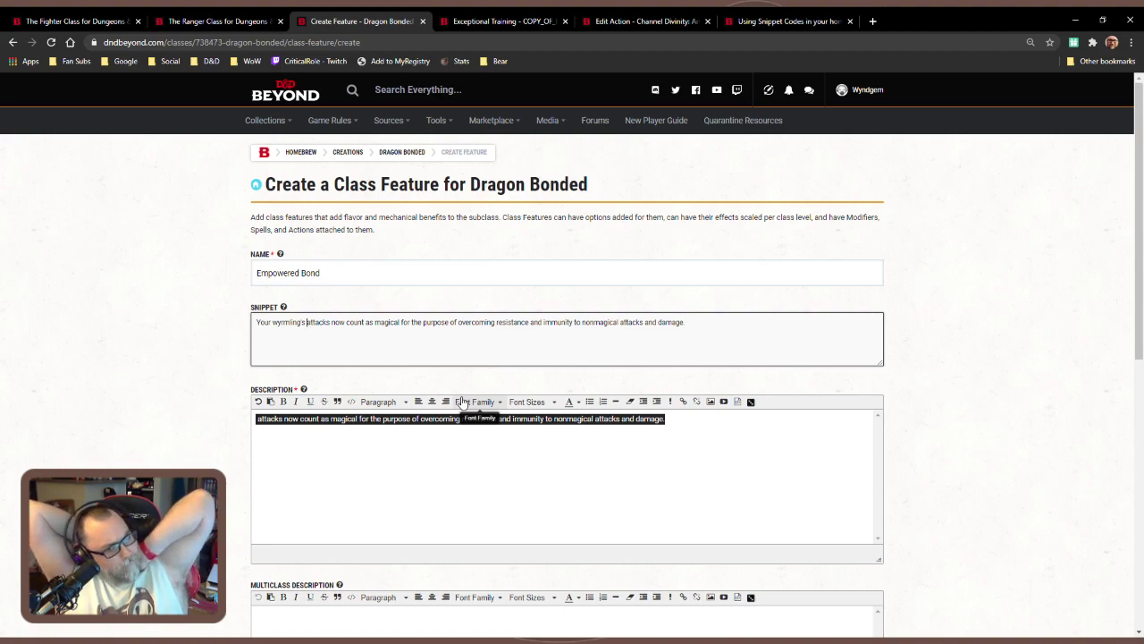
Set the feature type to Granted, the required class level to 15 and the display order to 4
scroll(227, 380, down, 6)
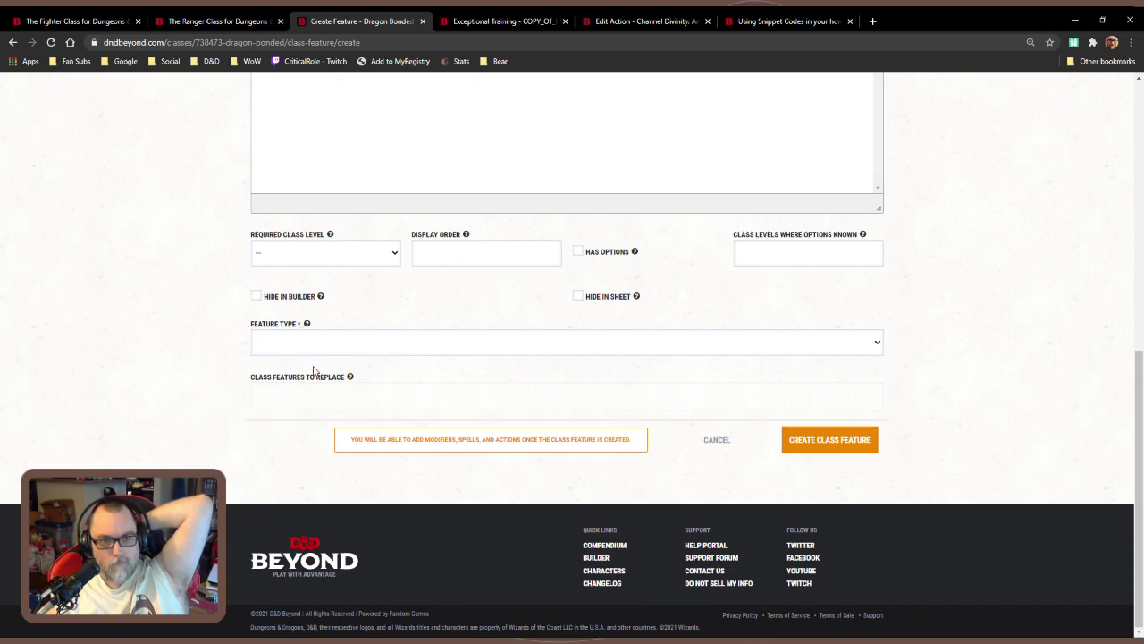
key(g)
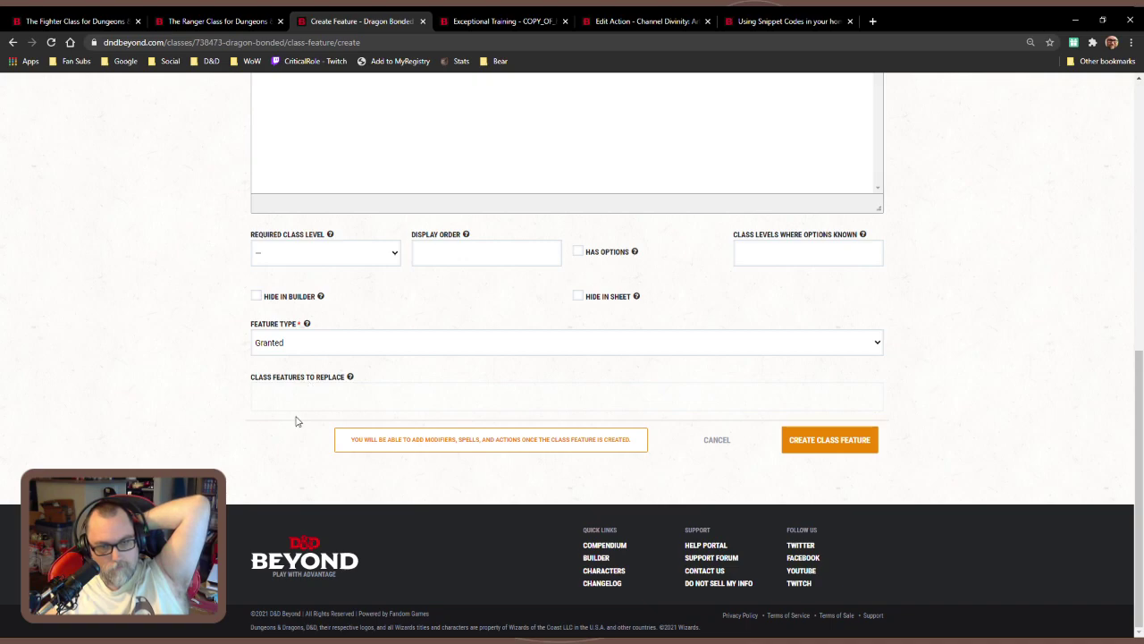
text(15)
text(4)
Insert "At 15th level, your bond with your wyrmling empowers its attacks." before the pasted wording in the description
scroll(472, 326, up, 5)
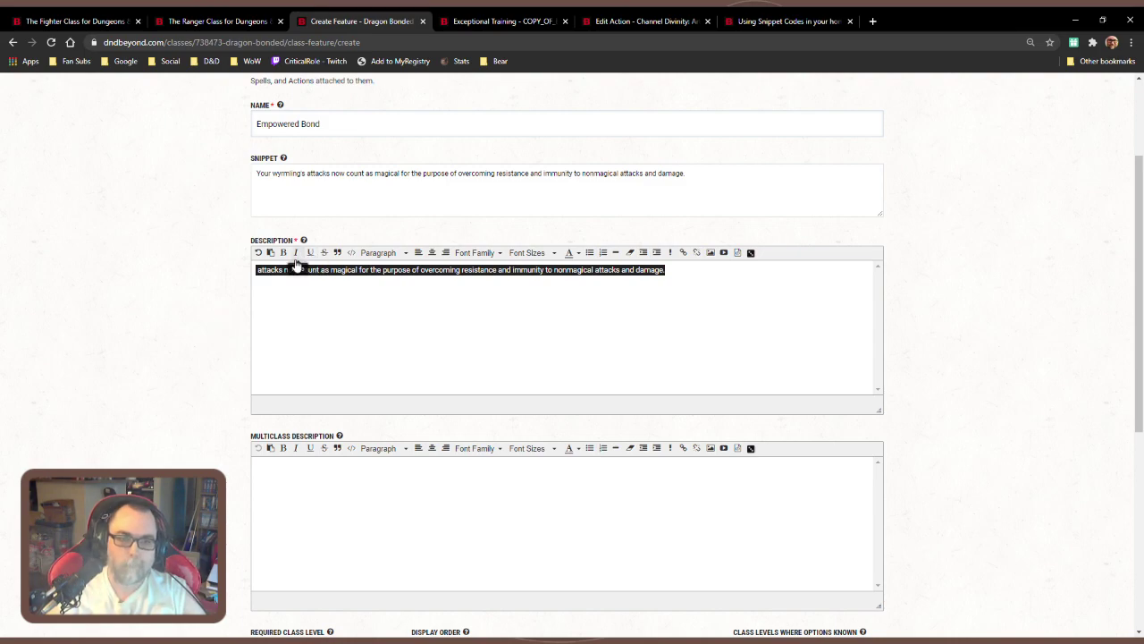
key(Left)
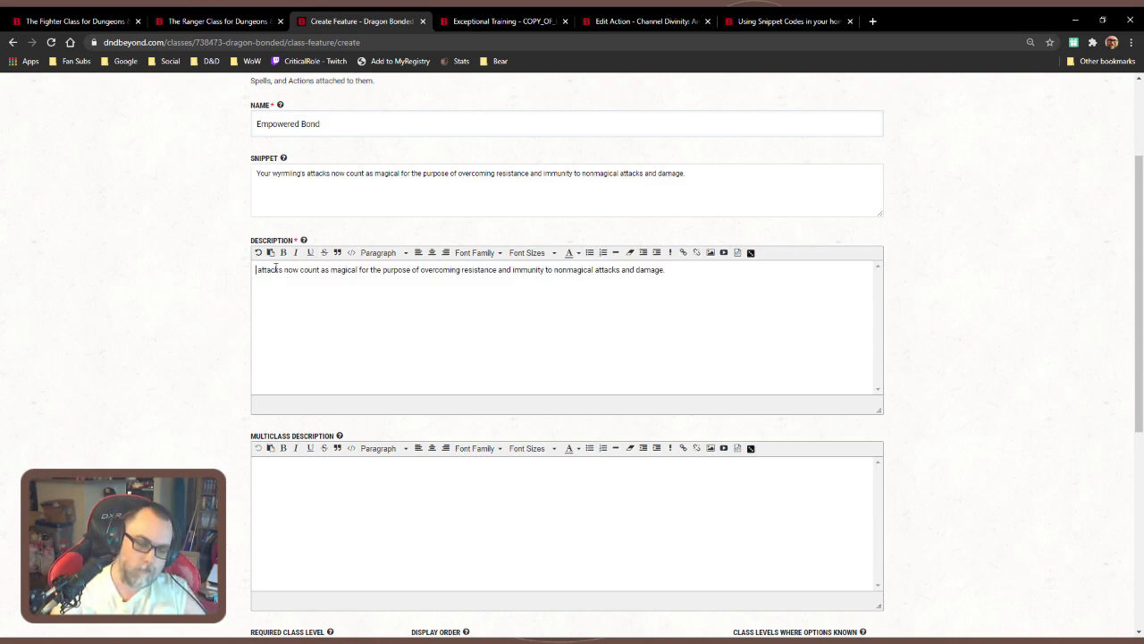
text(At 15)
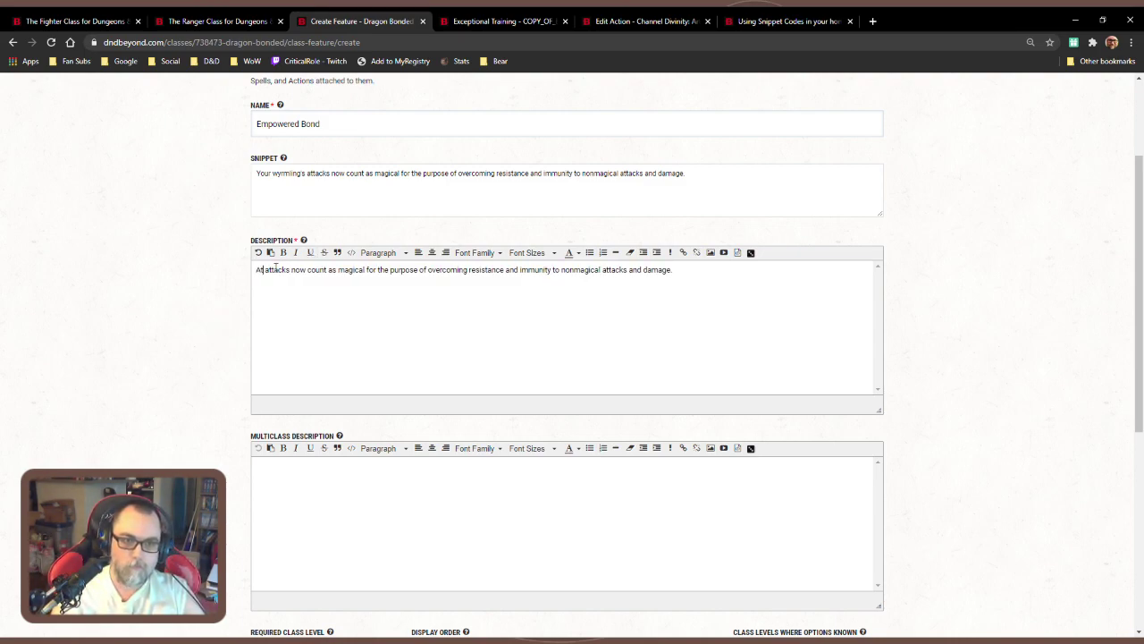
text(th)
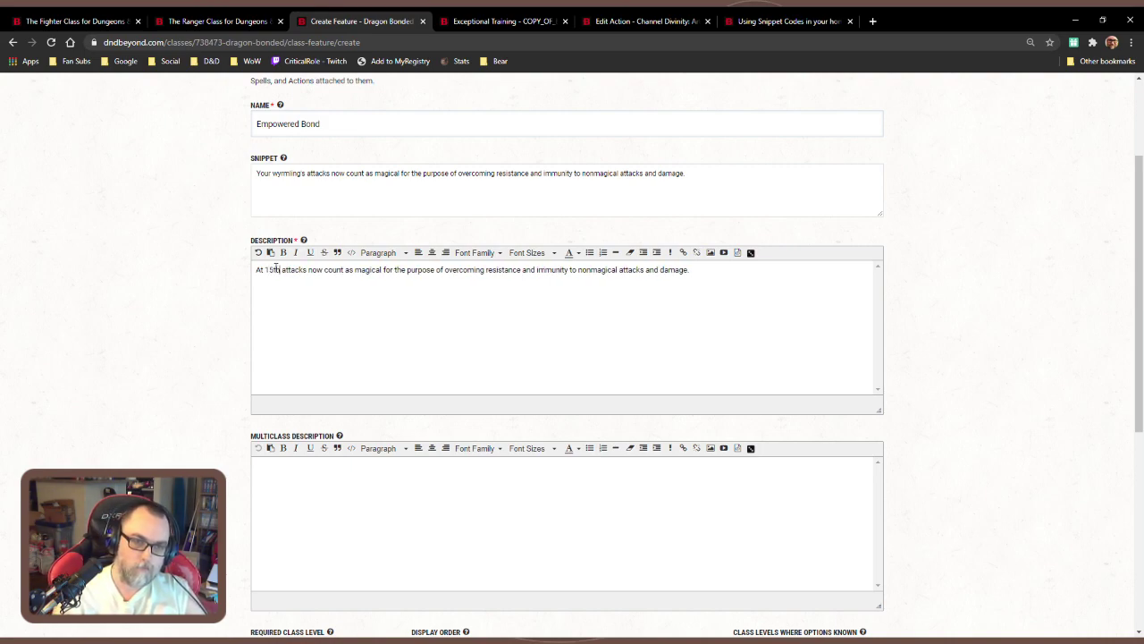
text( lev)
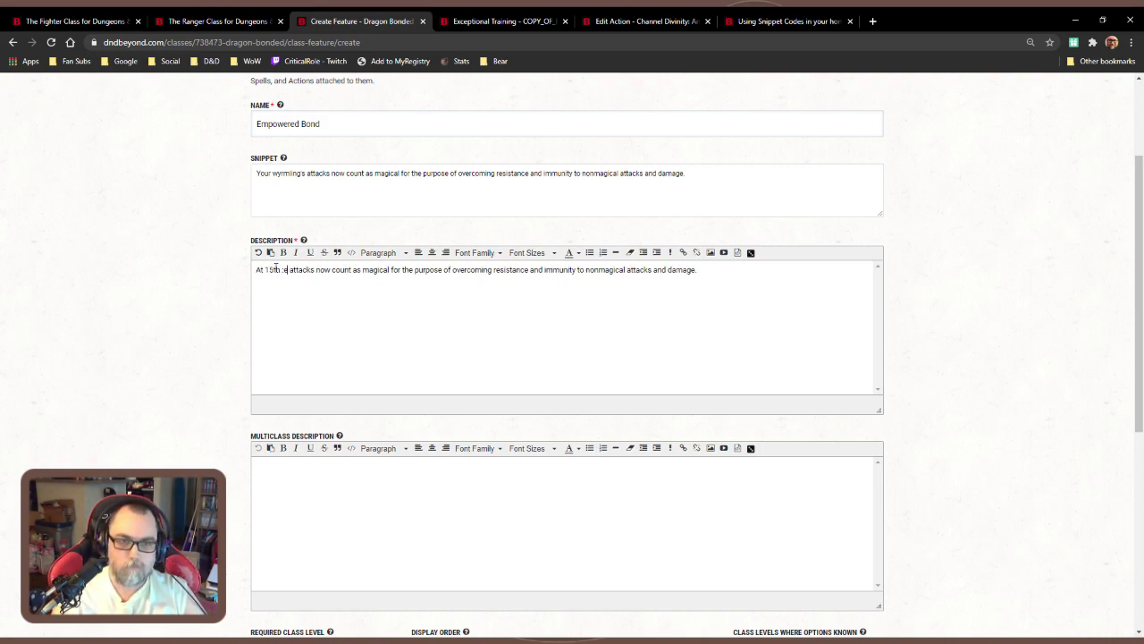
text(el)
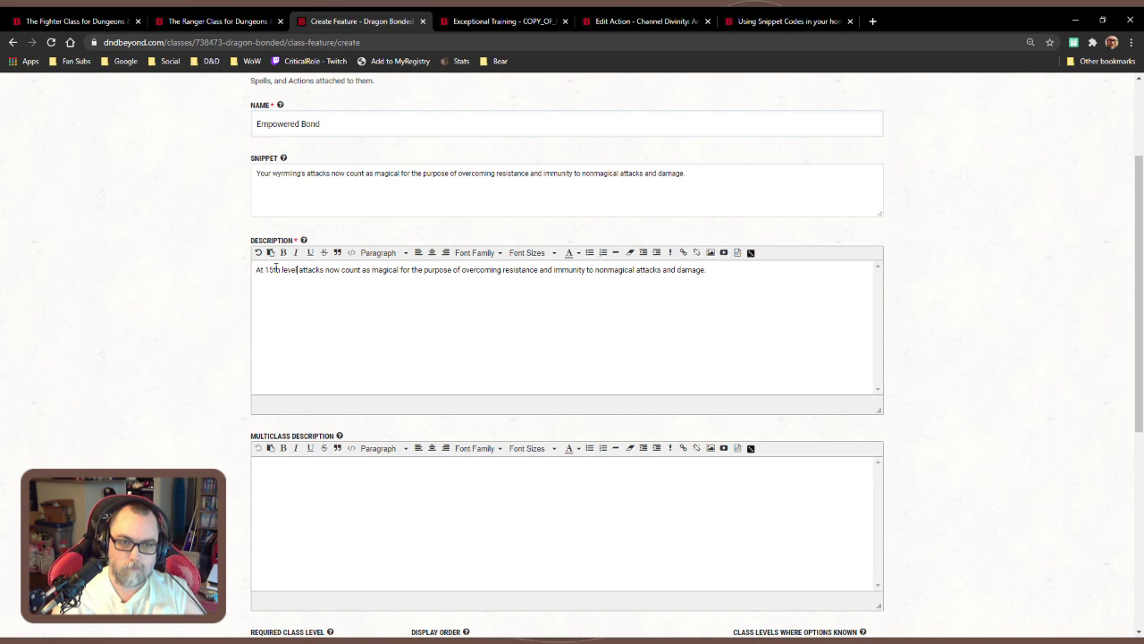
text(, your b)
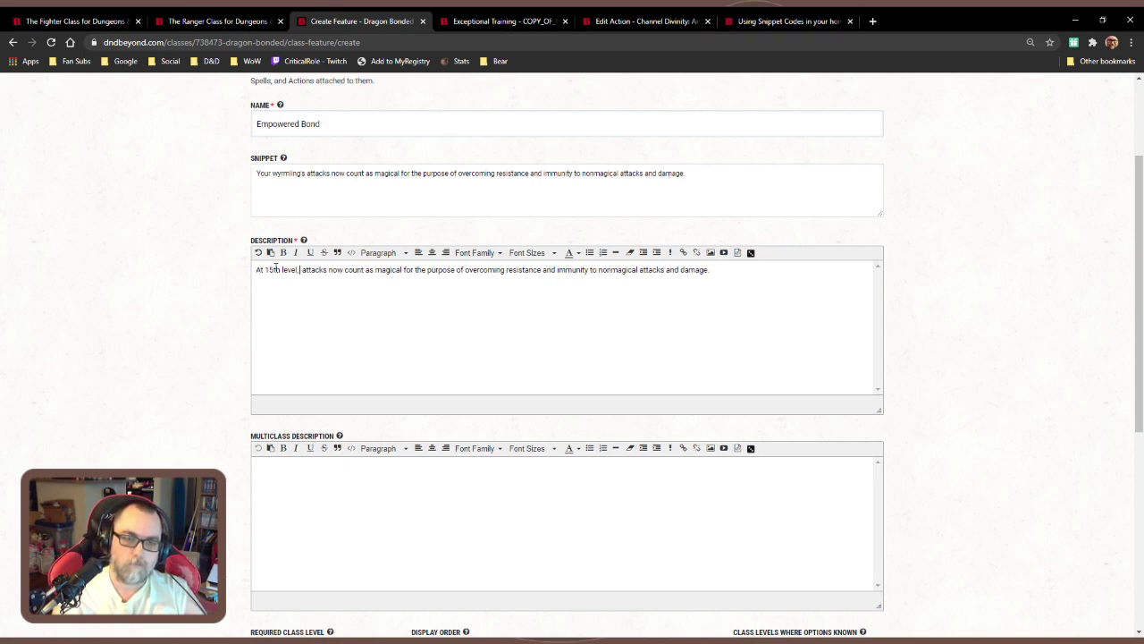
text(ond with yo)
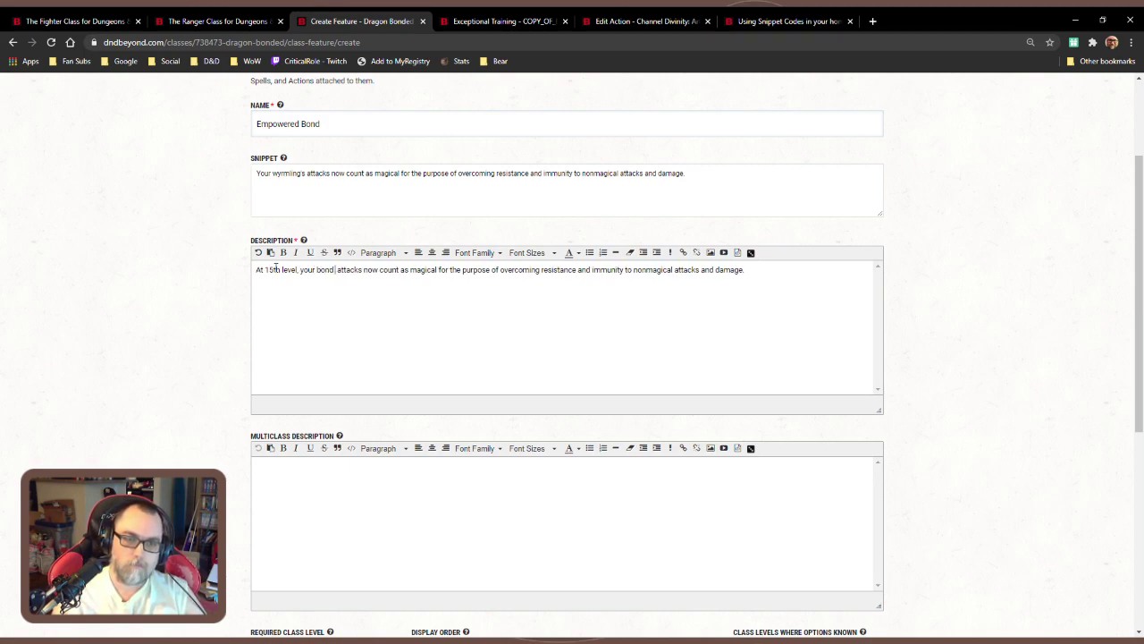
text(ur wor)
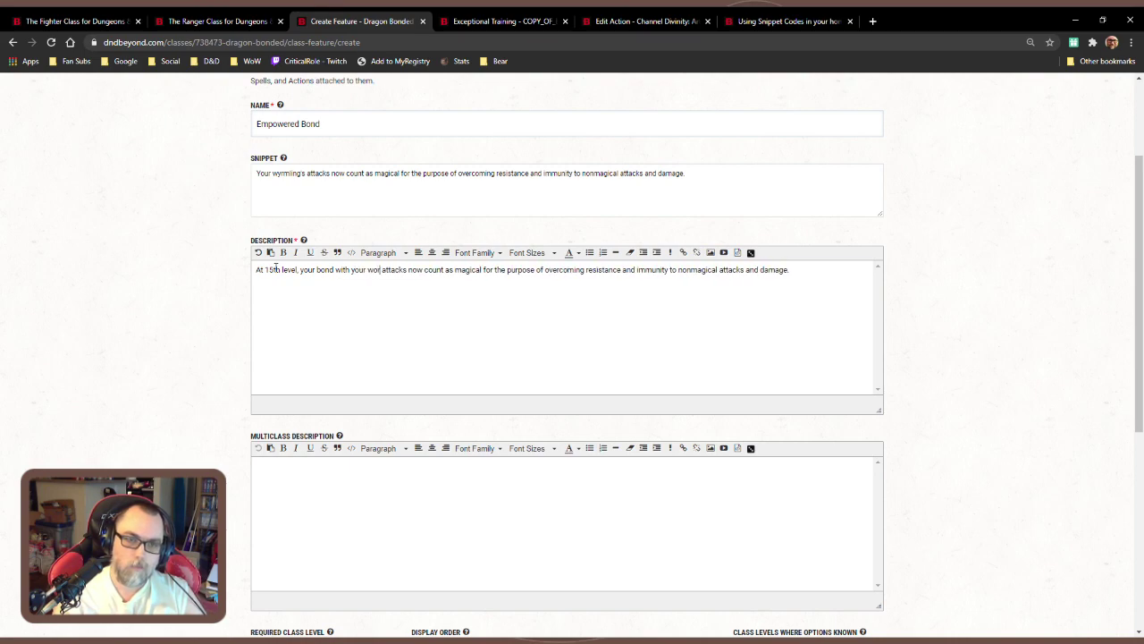
key(BackSpace)
text(yrmling)
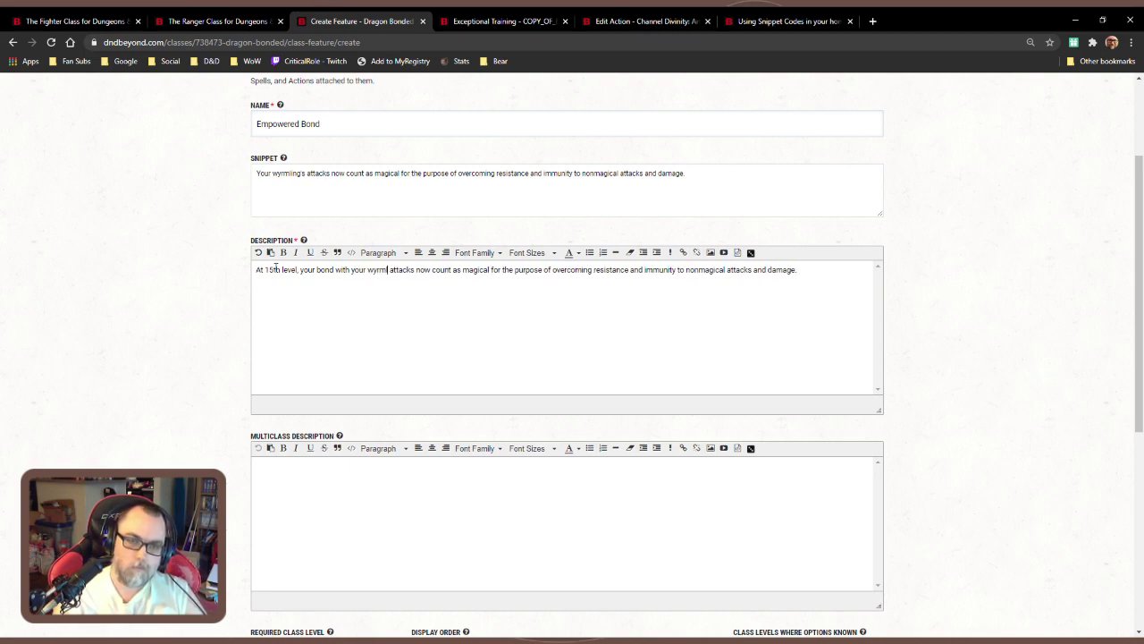
text(  empowers)
text( it's)
key(BackSpace)
key(BackSpace)
text(s)
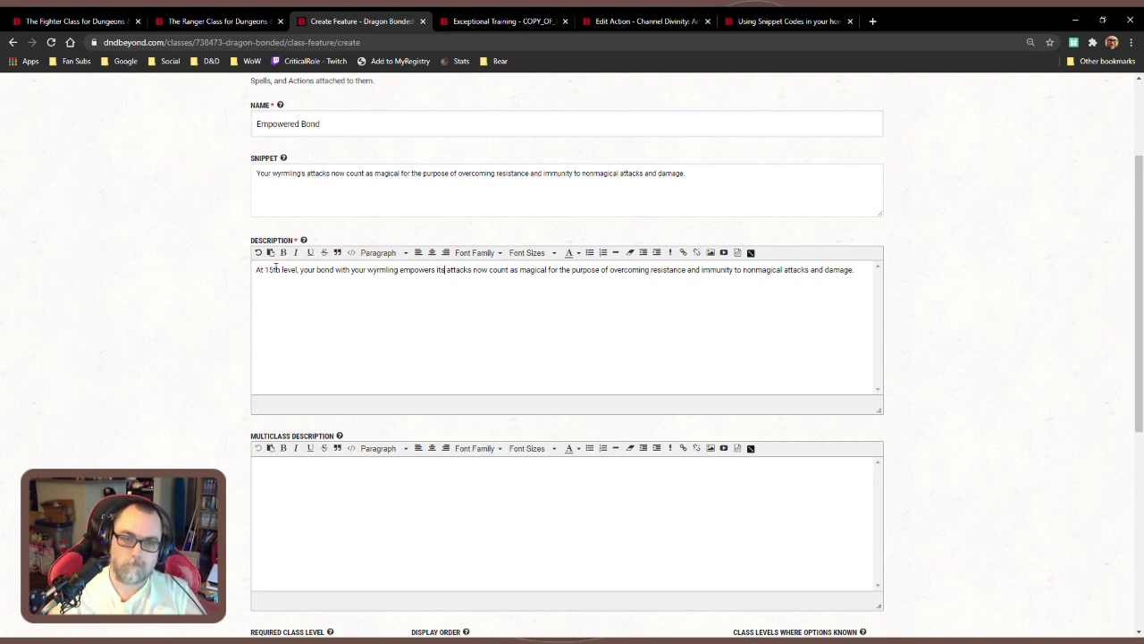
text( attacks)
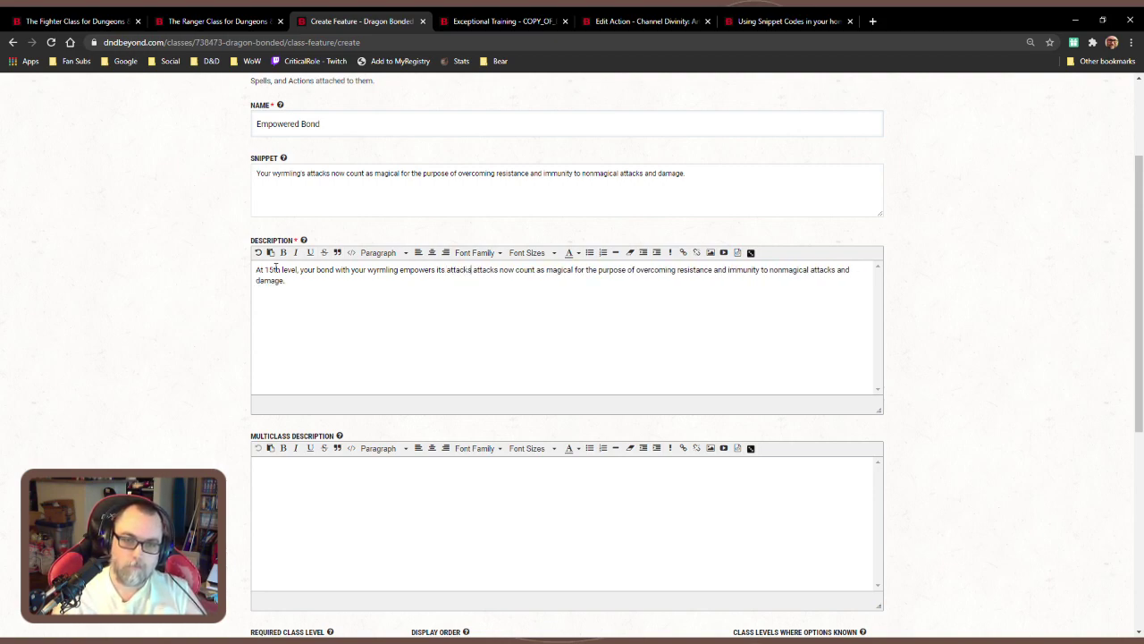
text(. )
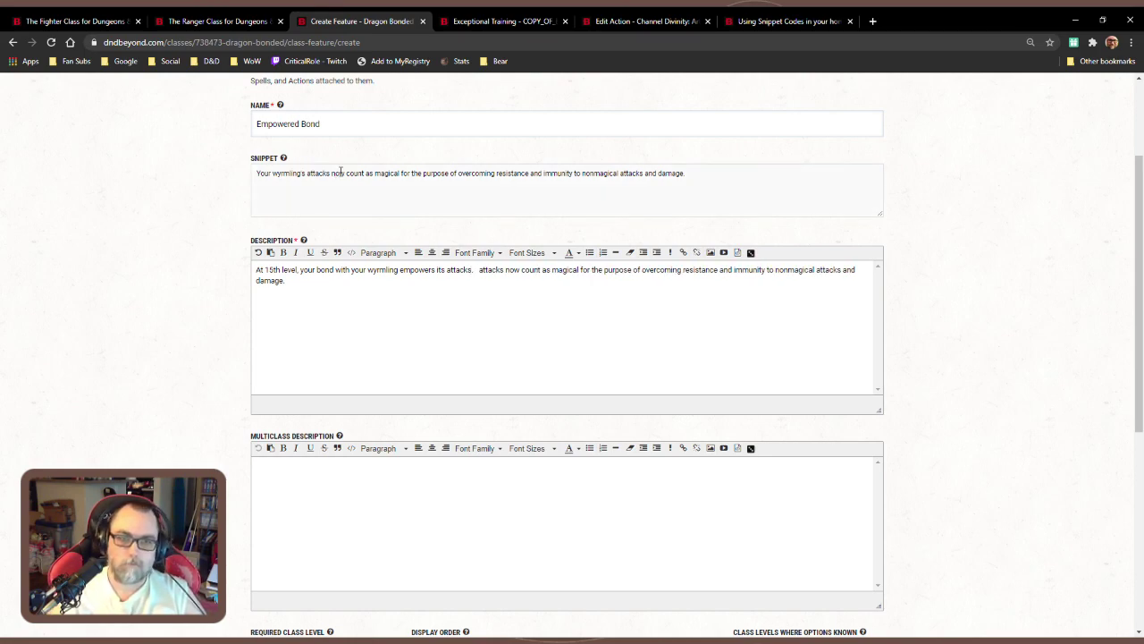
Start the description's second sentence with "Your wyrmling's" ahead of "attacks now count as magical"
text(Your W)
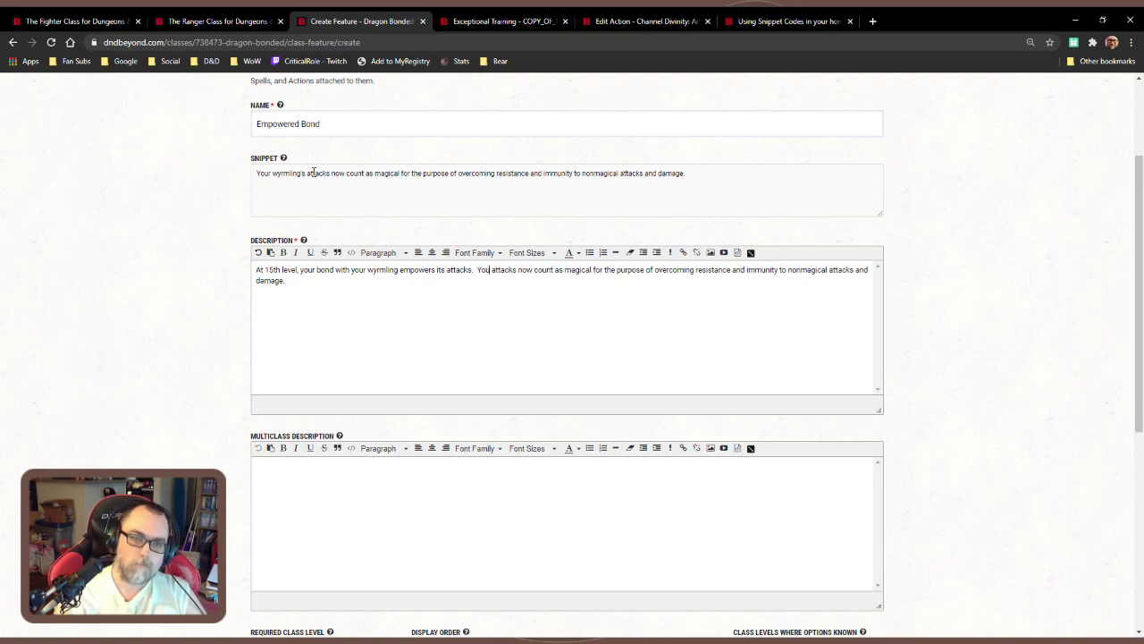
key(BackSpace)
text(wyrmling)
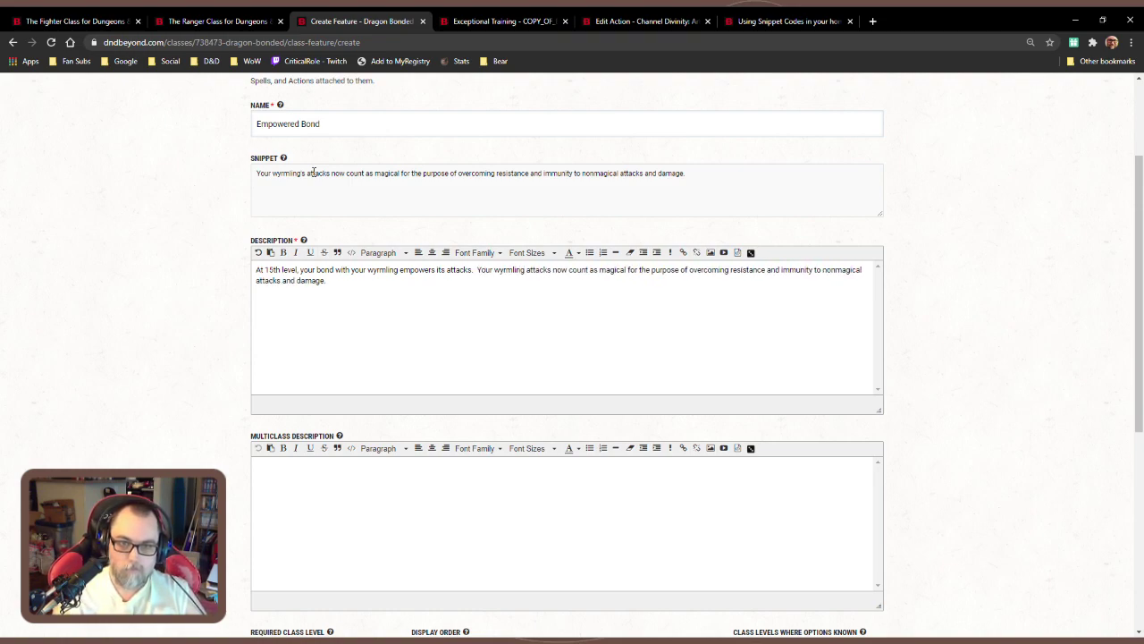
text('s)
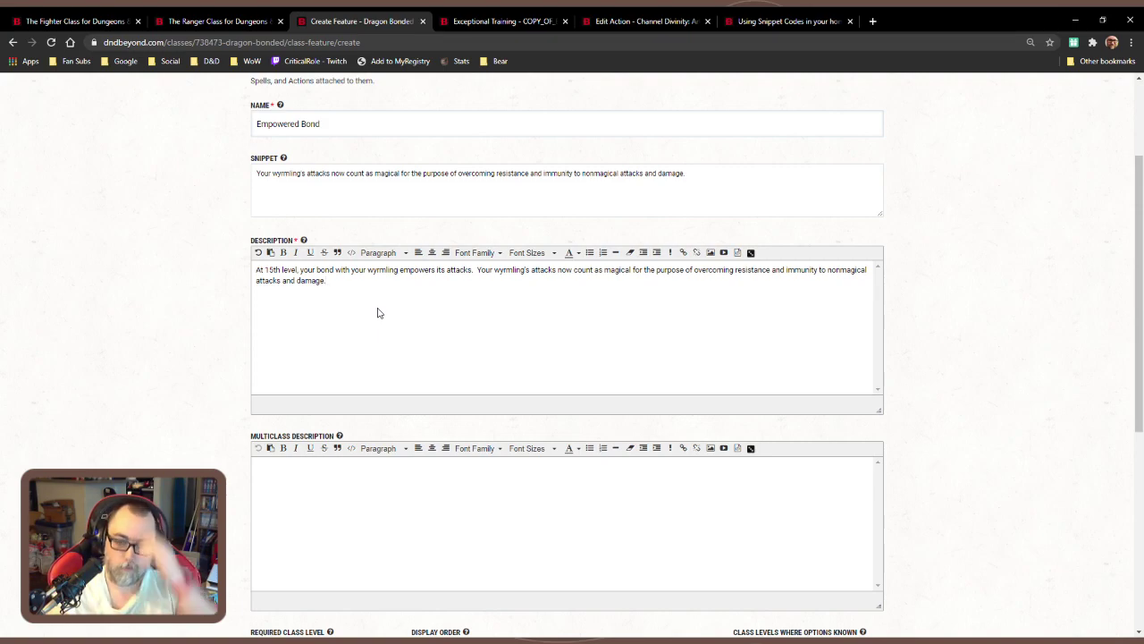
scroll(473, 360, down, 5)
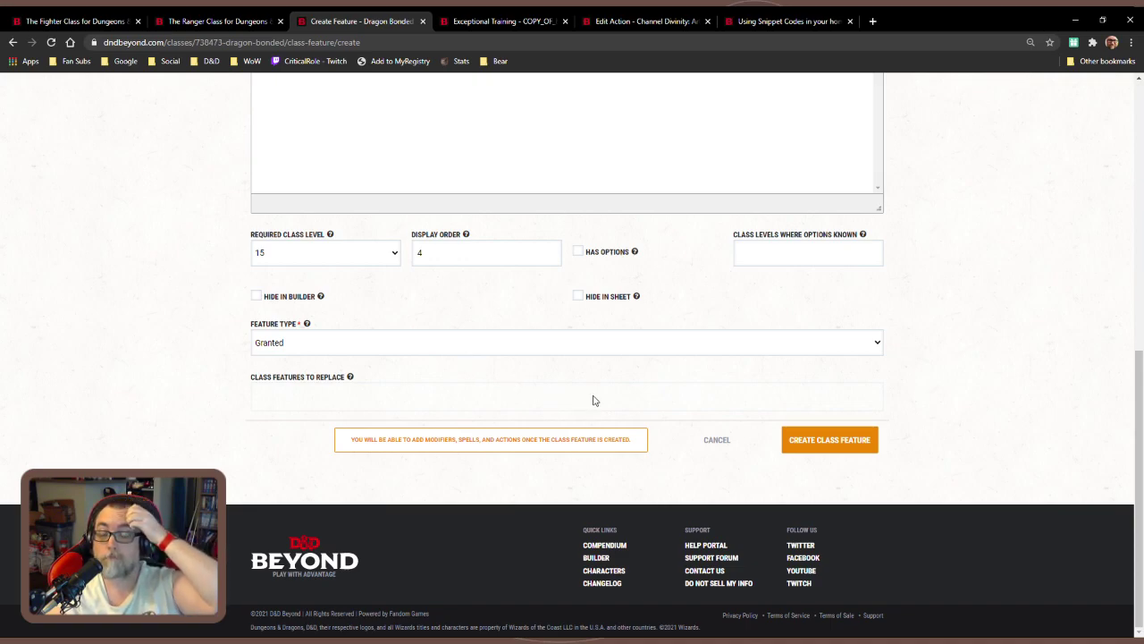
scroll(595, 400, up, 5)
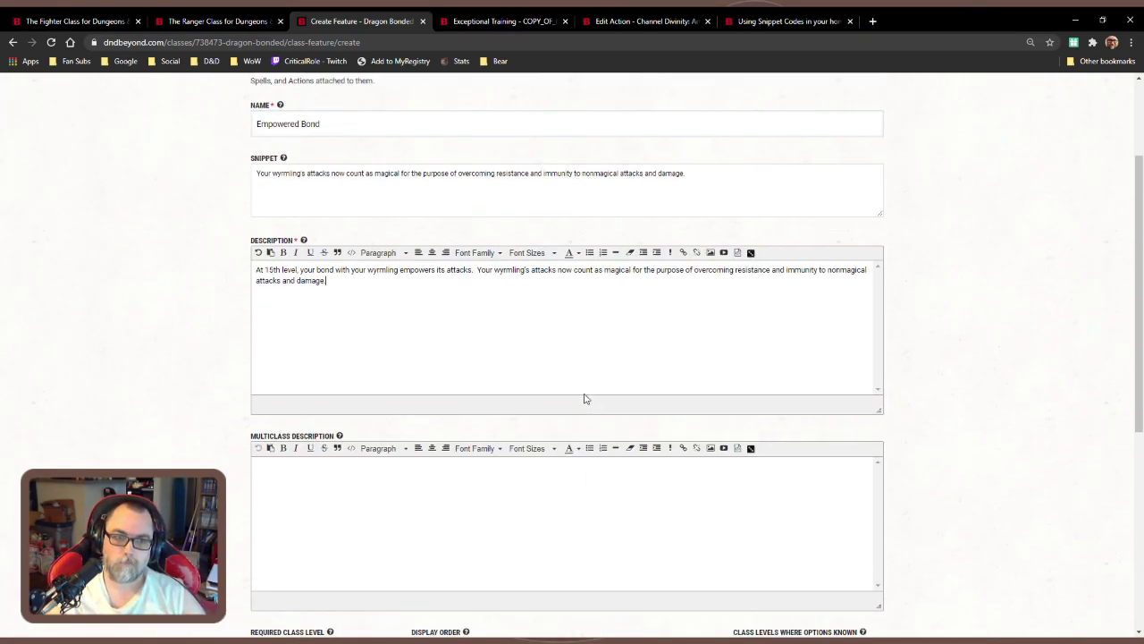
click(490, 368)
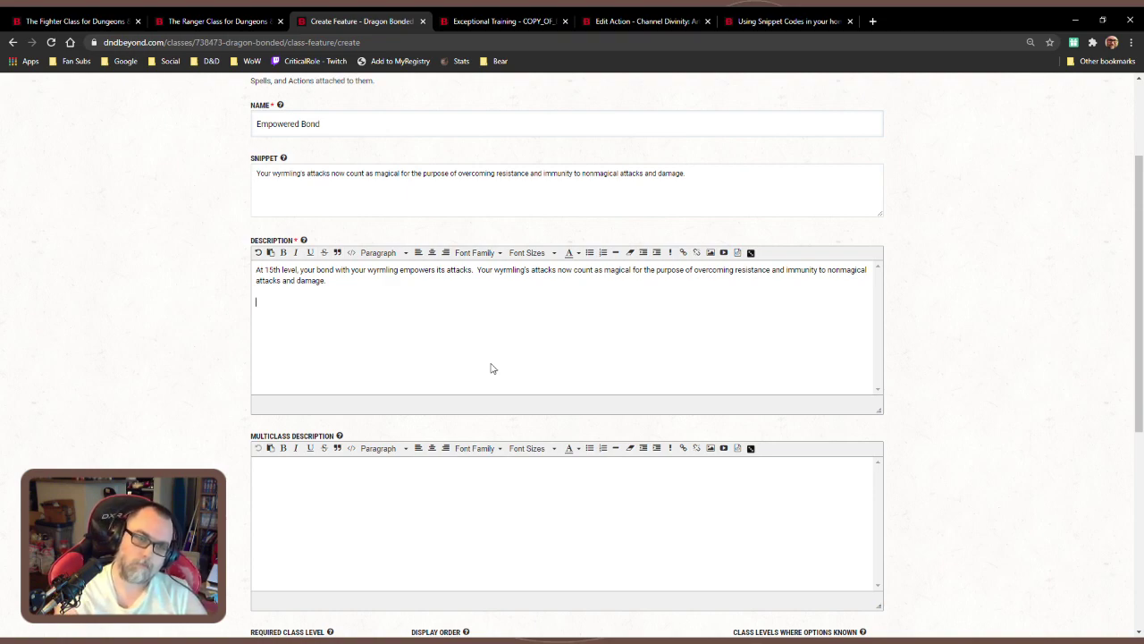
key(Return)
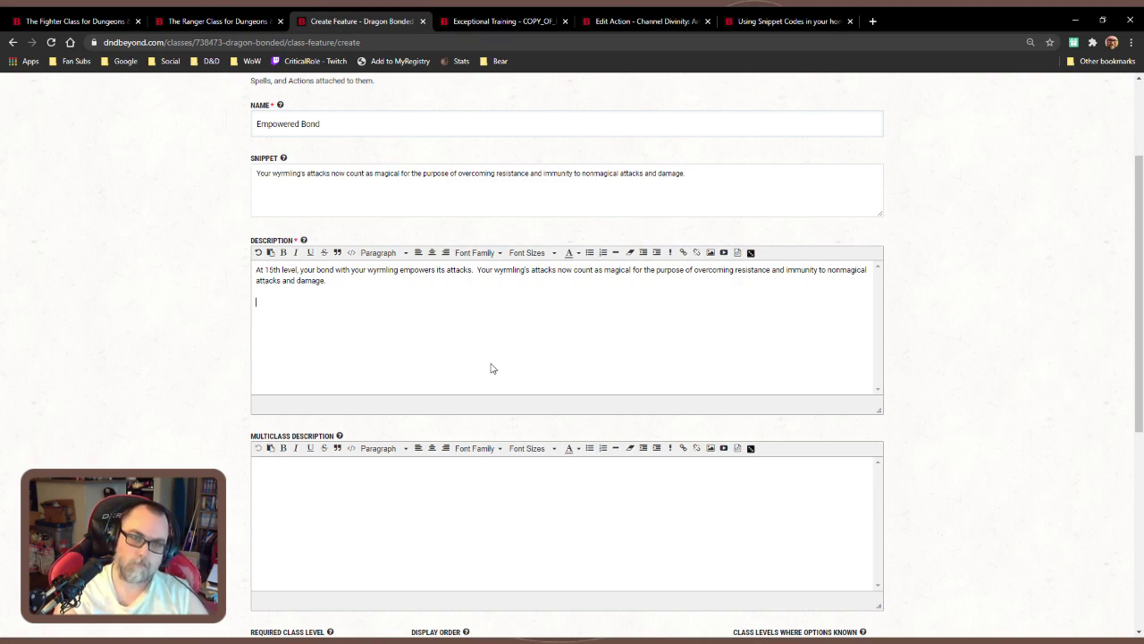
text(In edd)
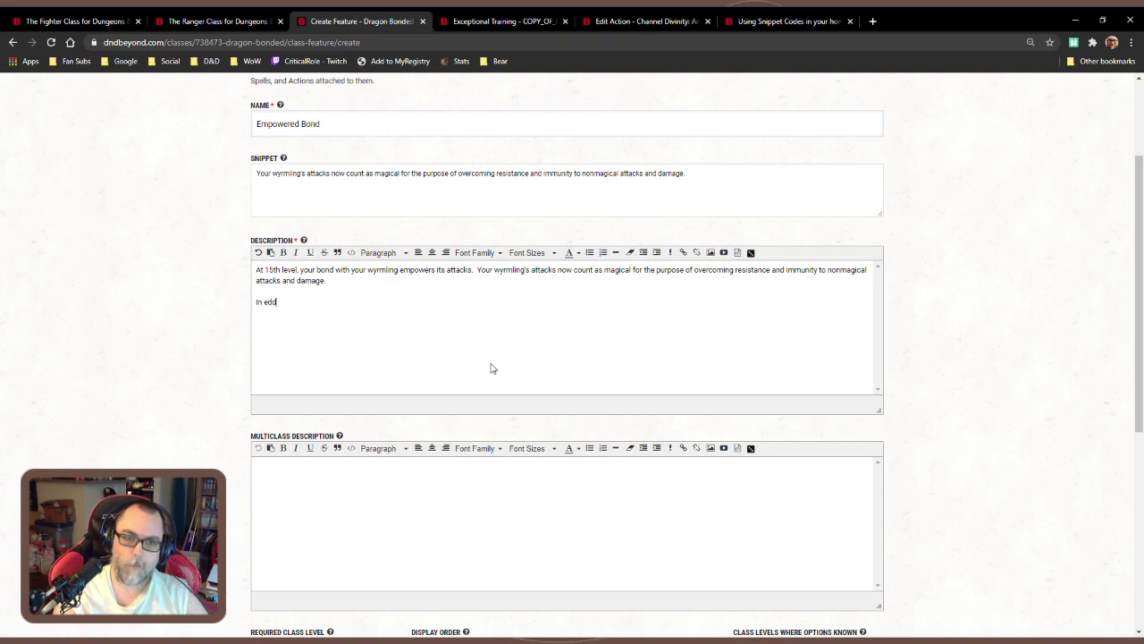
key(BackSpace)
key(BackSpace)
key(BackSpace)
text(addition)
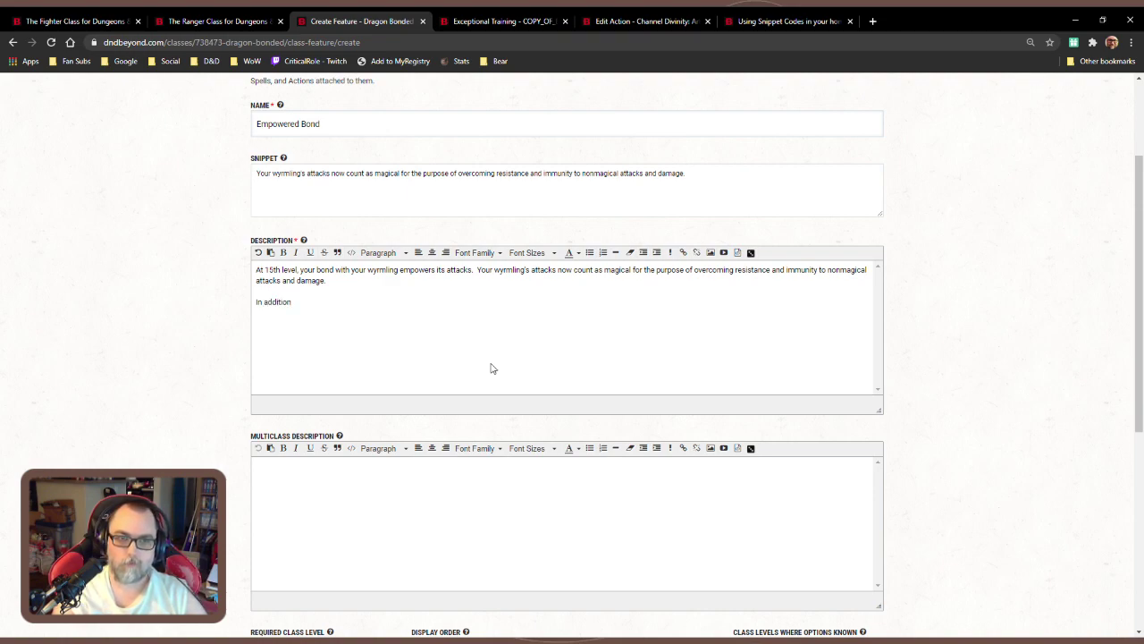
text(,)
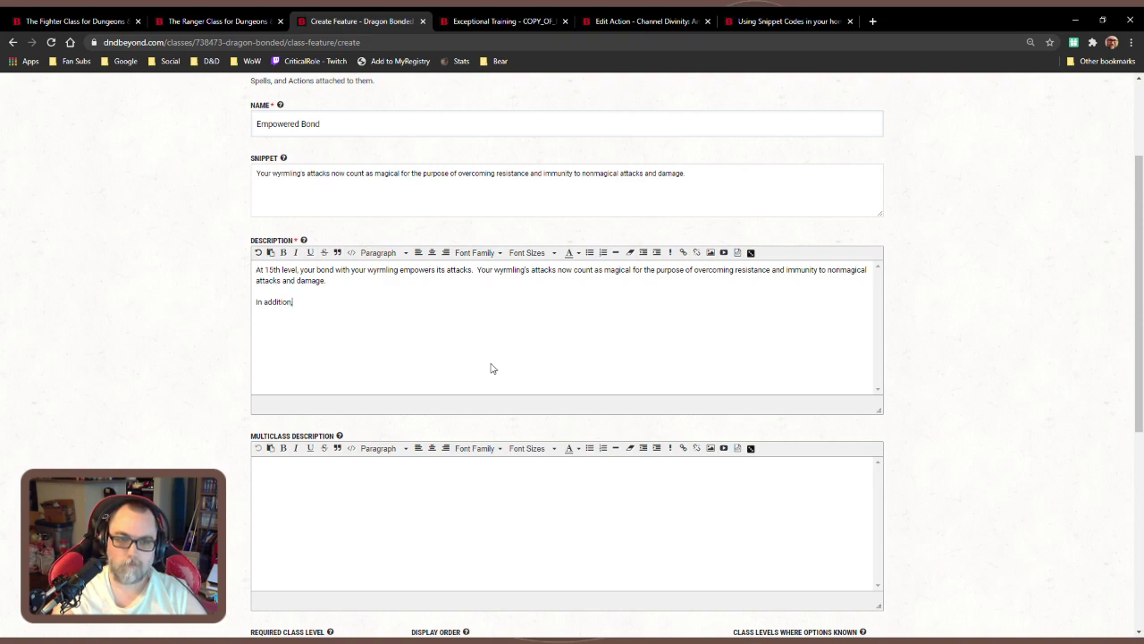
text( your dra)
key(BackSpace)
key(BackSpace)
key(BackSpace)
key(BackSpace)
key(BackSpace)
key(BackSpace)
key(BackSpace)
key(BackSpace)
key(BackSpace)
key(BackSpace)
key(BackSpace)
key(BackSpace)
key(BackSpace)
key(BackSpace)
key(BackSpace)
key(BackSpace)
key(BackSpace)
key(BackSpace)
key(BackSpace)
key(BackSpace)
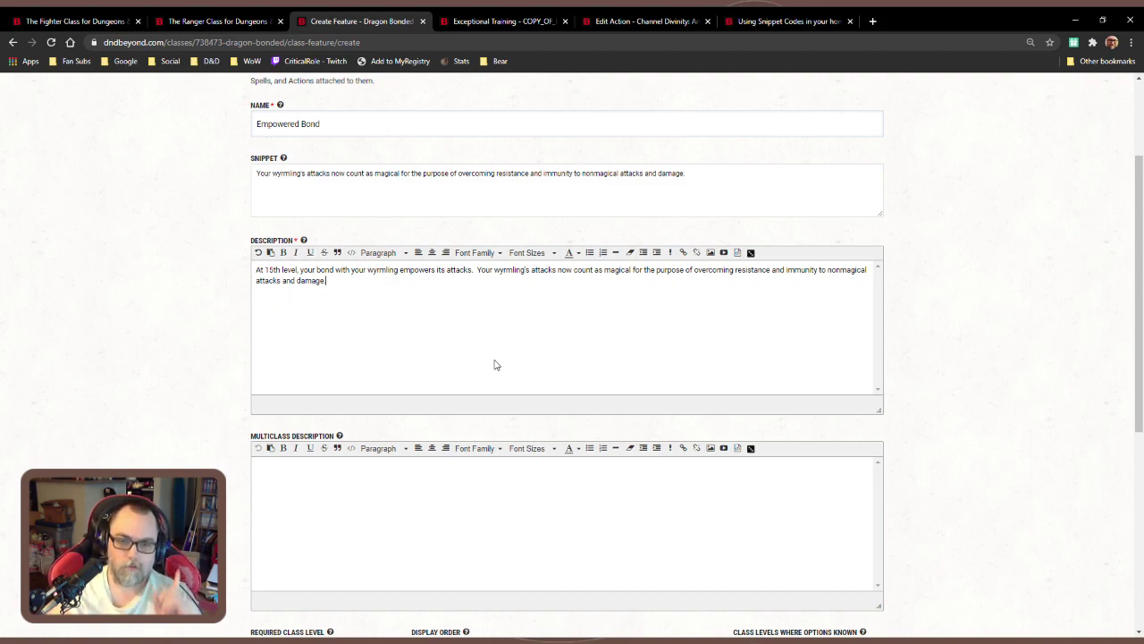
Set the display order to 5 and create the Empowered Bond class feature
scroll(494, 364, down, 5)
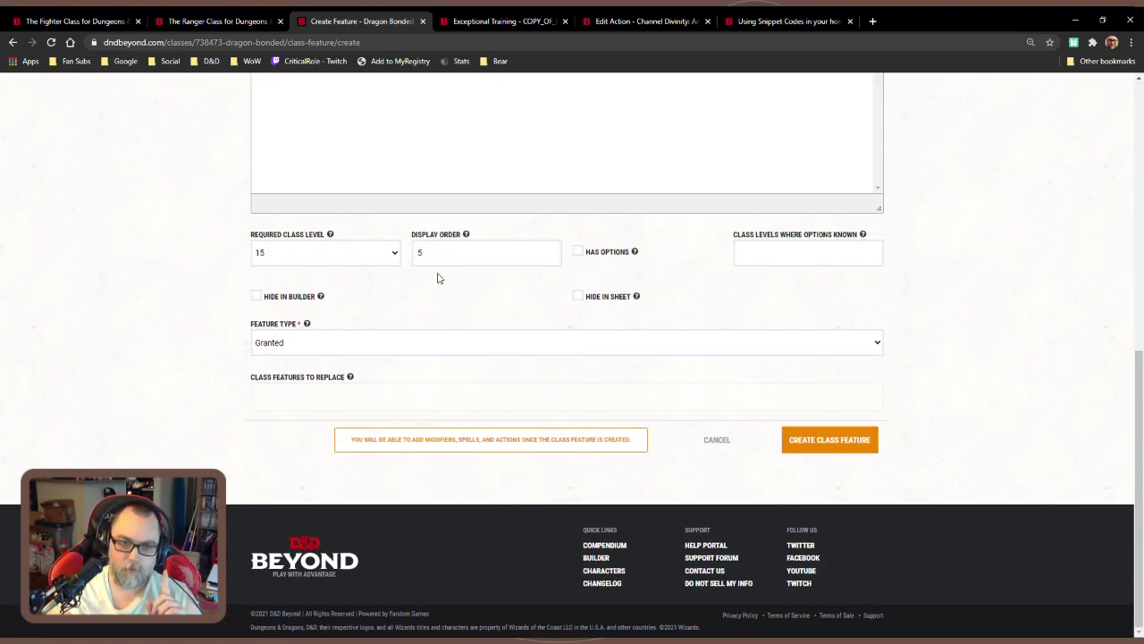
scroll(473, 316, up, 2)
scroll(473, 316, up, 10)
scroll(475, 340, down, 12)
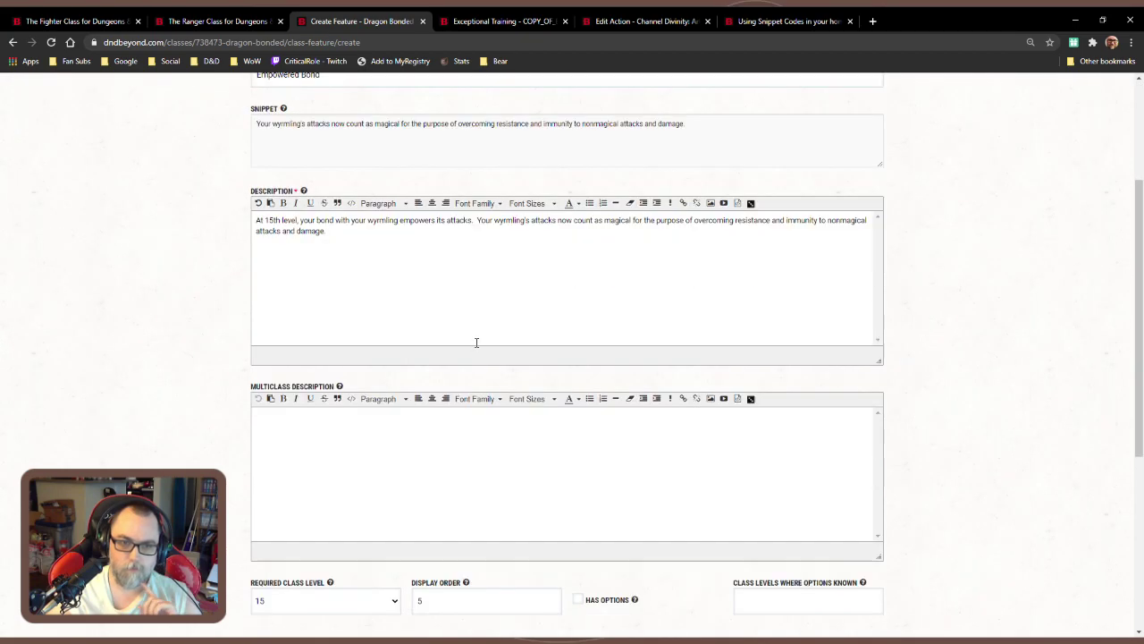
click(819, 441)
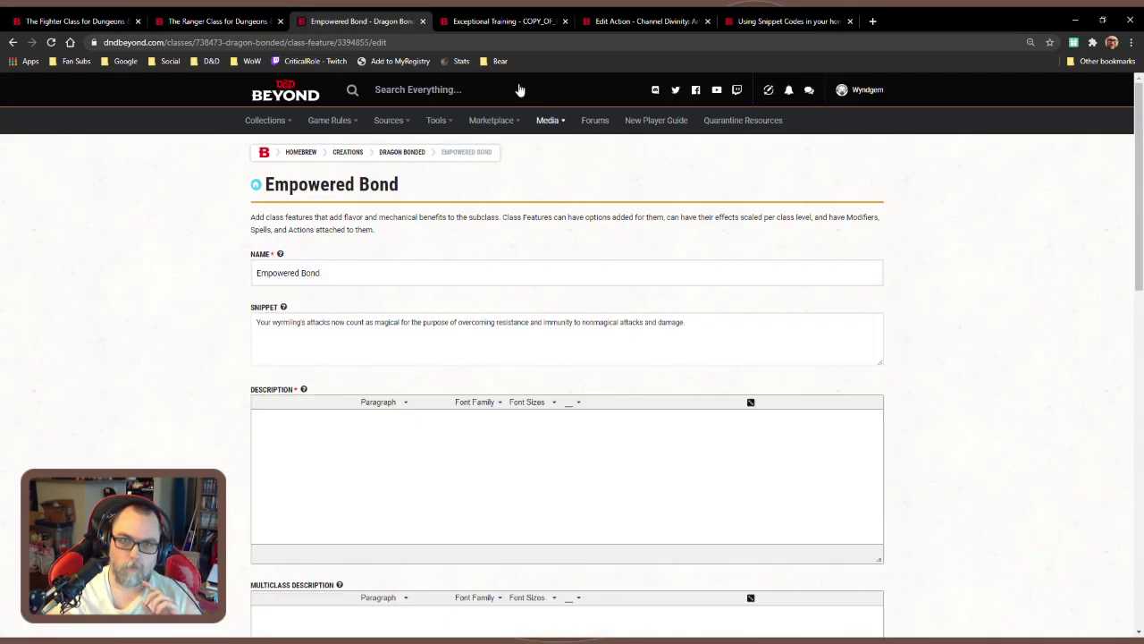
Examine the action attached to the Beast Master copy's Exceptional Training feature, including its activation type and snippet
click(498, 21)
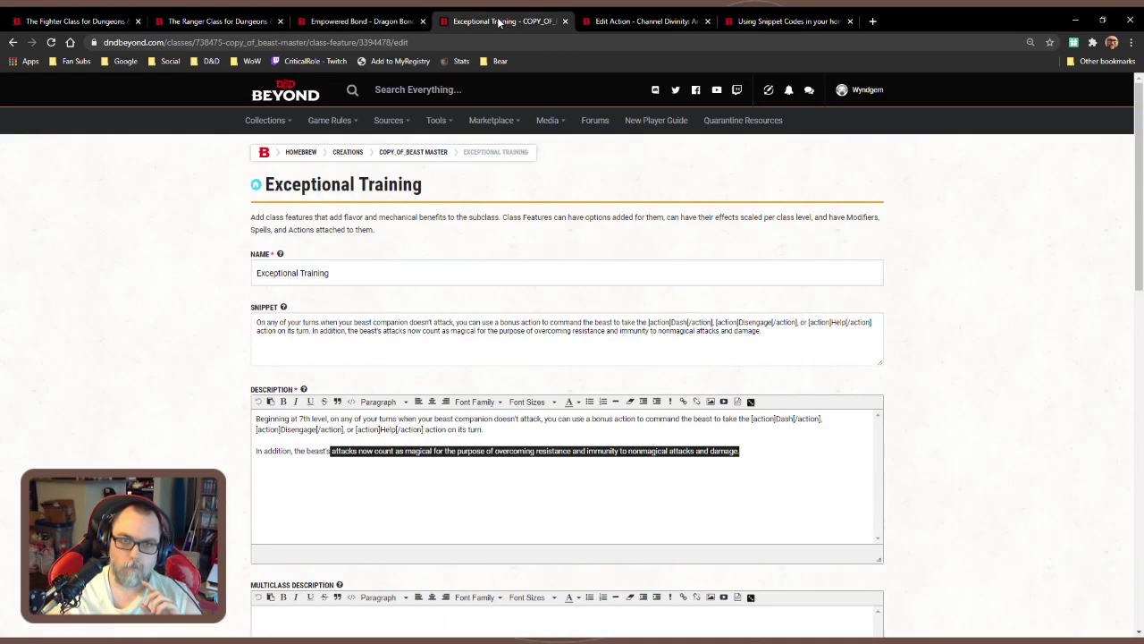
scroll(701, 378, down, 15)
click(500, 327)
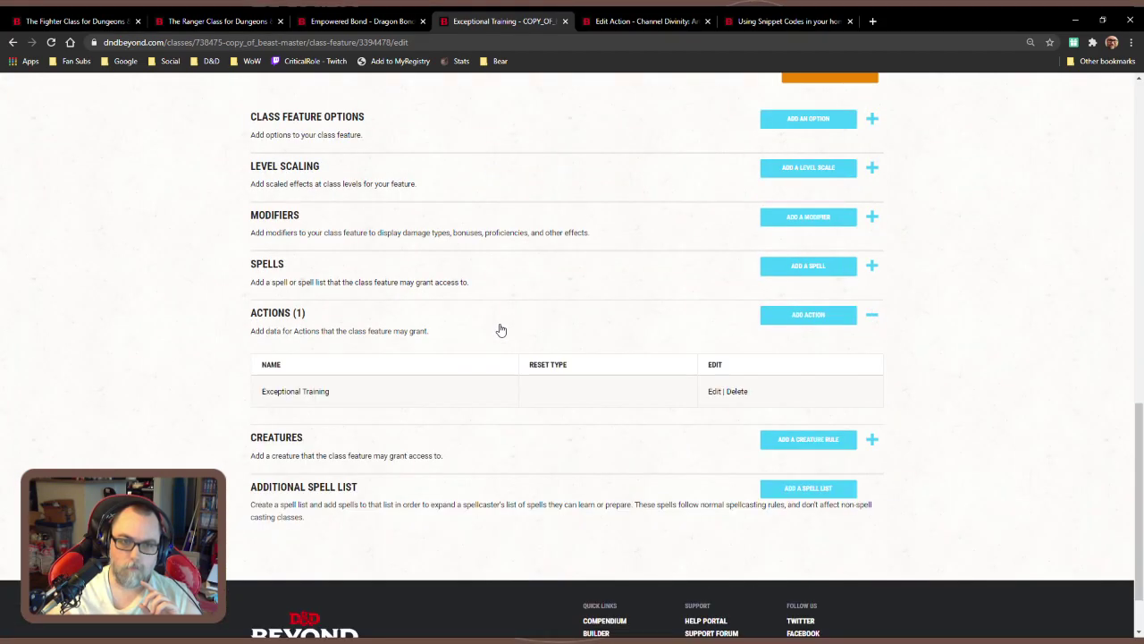
click(714, 391)
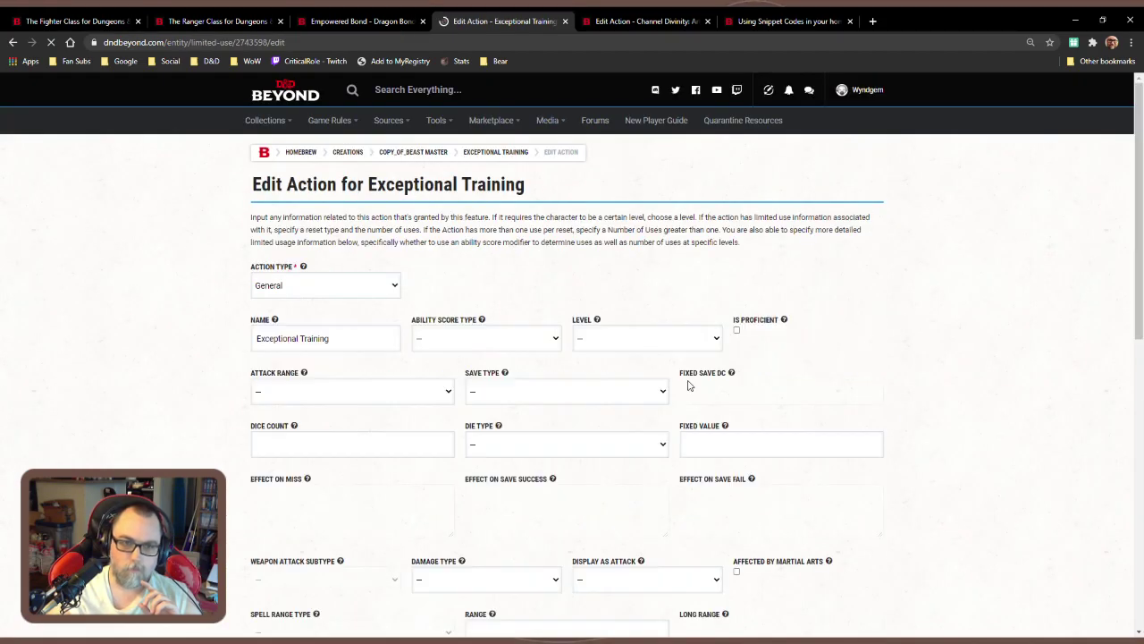
scroll(689, 384, down, 5)
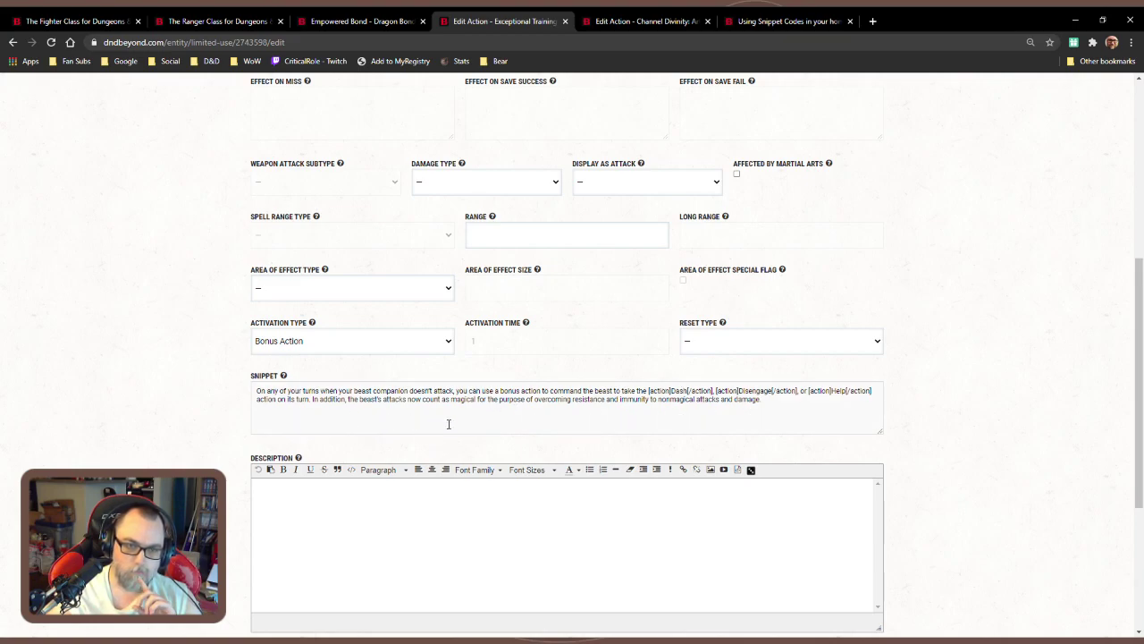
scroll(572, 450, up, 4)
scroll(605, 447, down, 7)
click(743, 390)
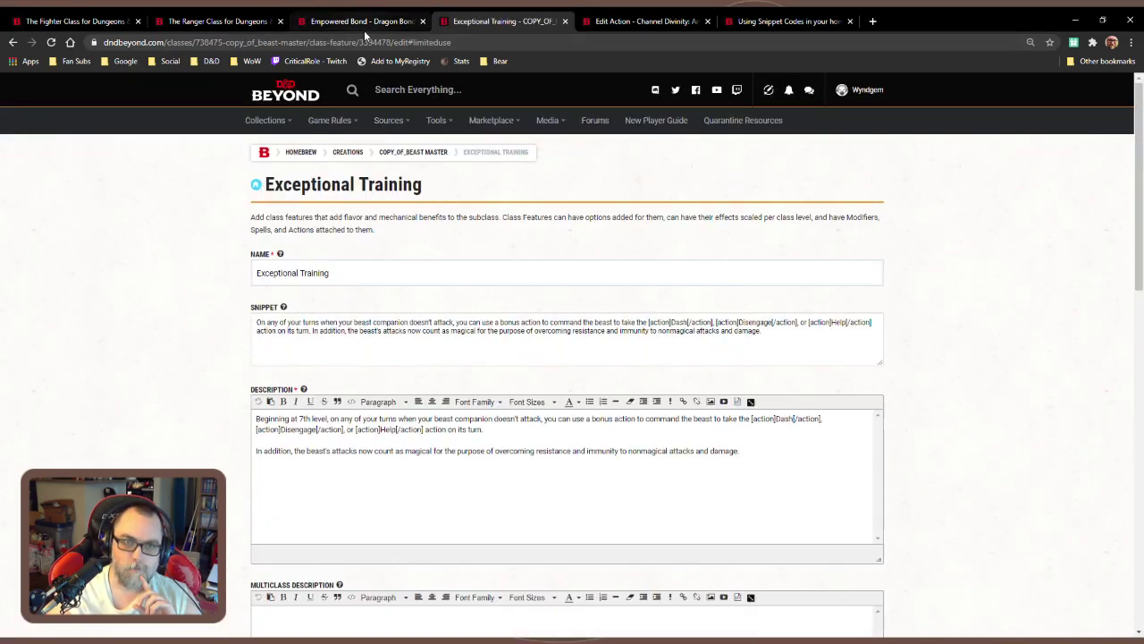
Review the Empowered Bond feature's snippet, description, level settings and the sections for attaching modifiers and actions
click(365, 25)
scroll(590, 403, down, 10)
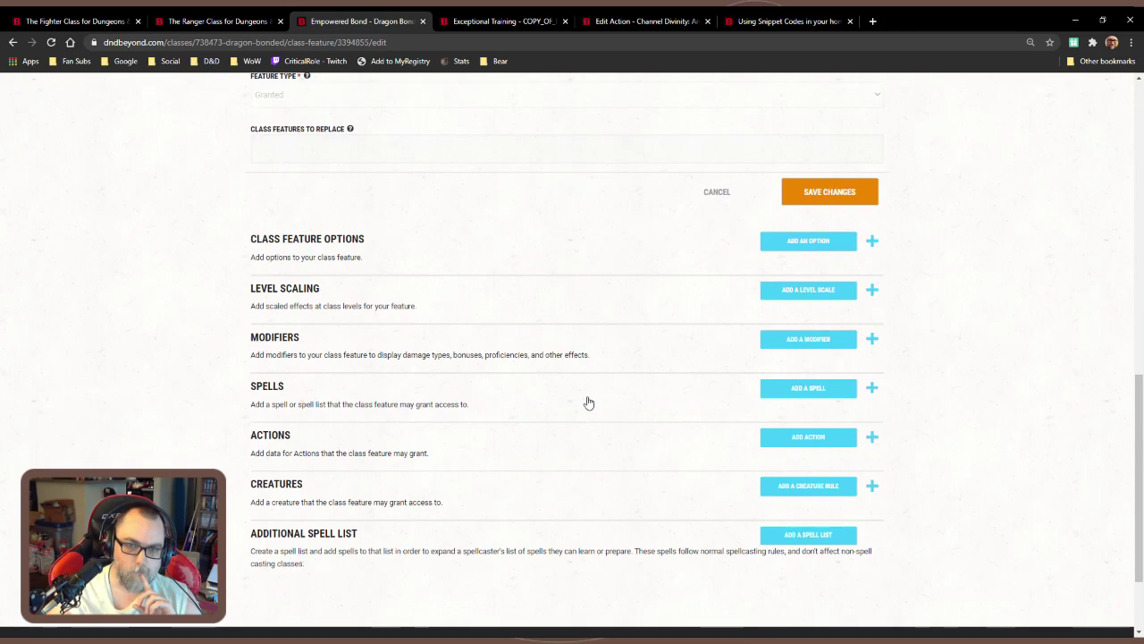
scroll(588, 402, up, 2)
scroll(587, 401, up, 4)
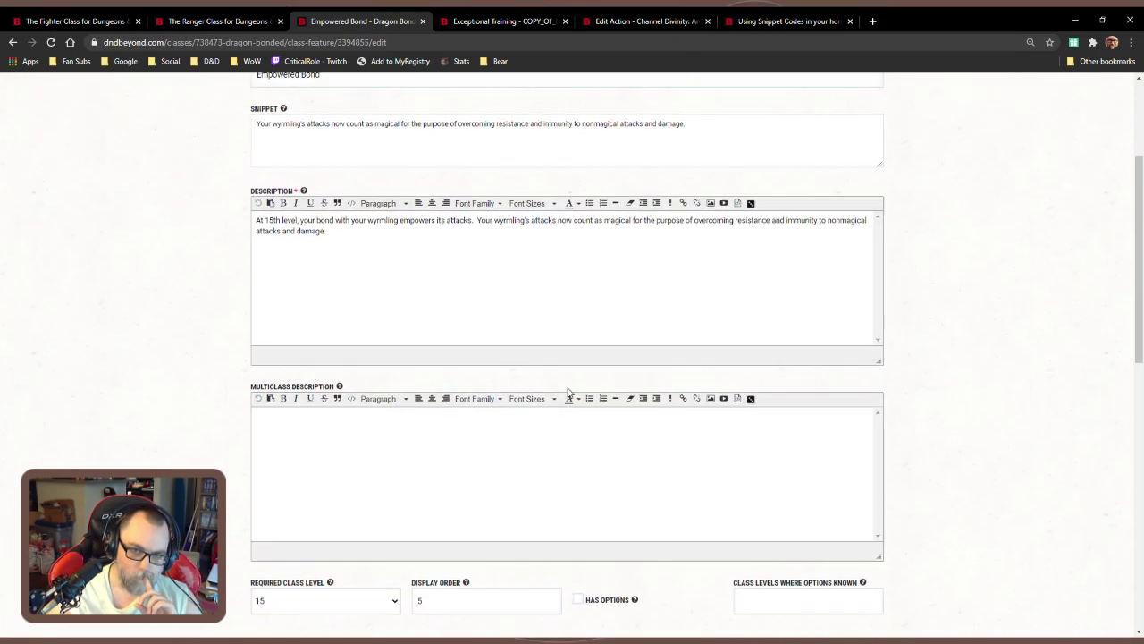
scroll(563, 389, up, 3)
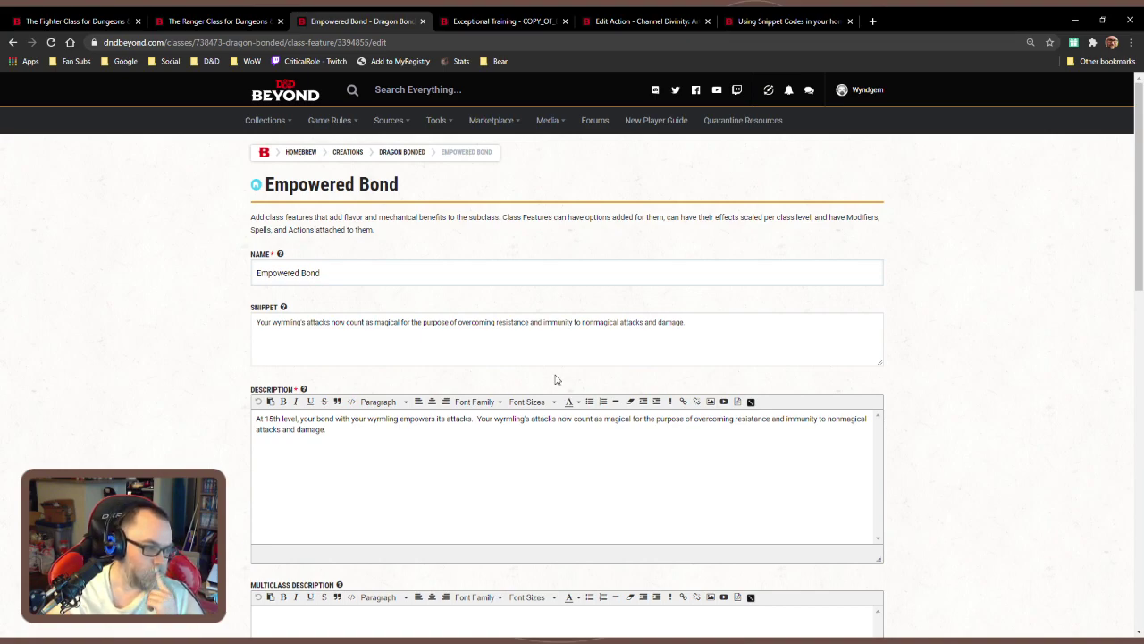
scroll(555, 380, down, 5)
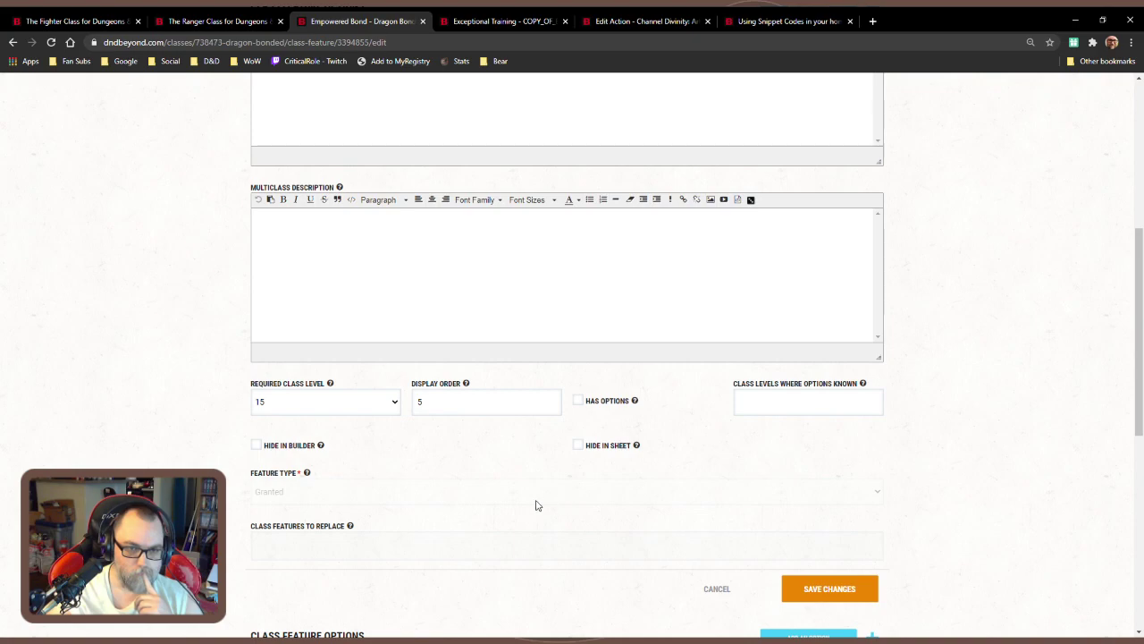
scroll(537, 504, up, 1)
scroll(536, 495, up, 1)
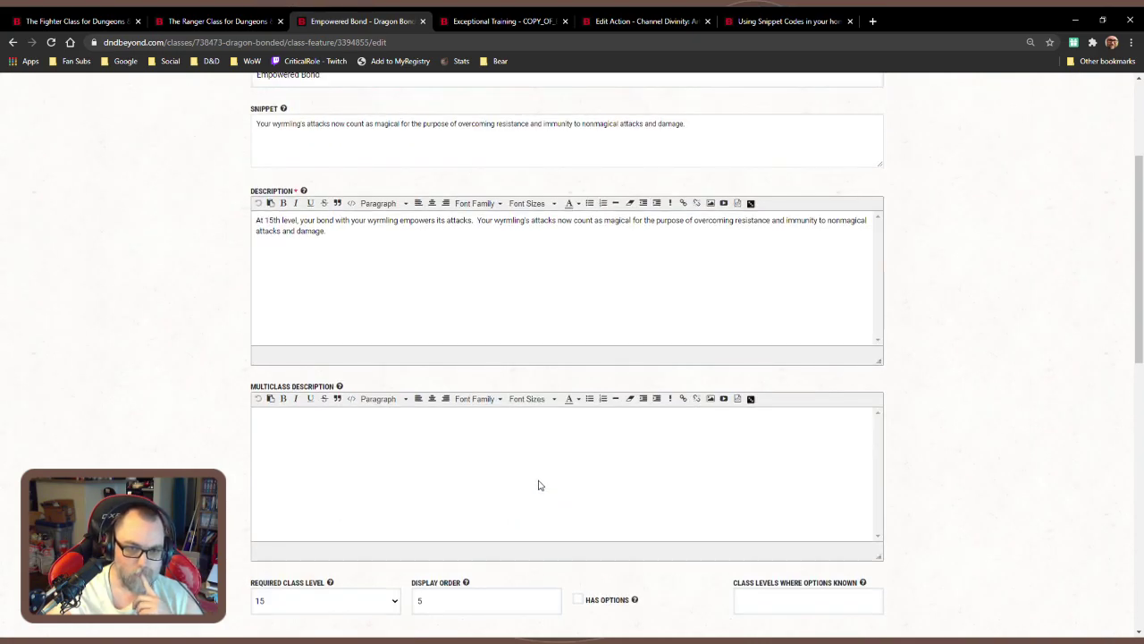
scroll(555, 478, down, 4)
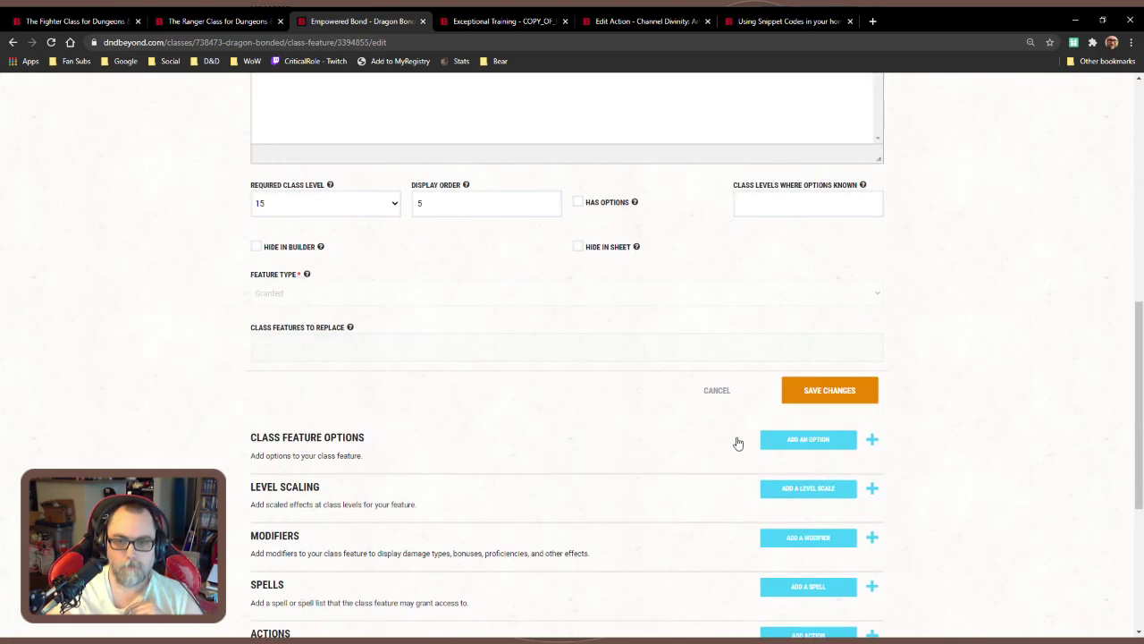
scroll(644, 423, up, 2)
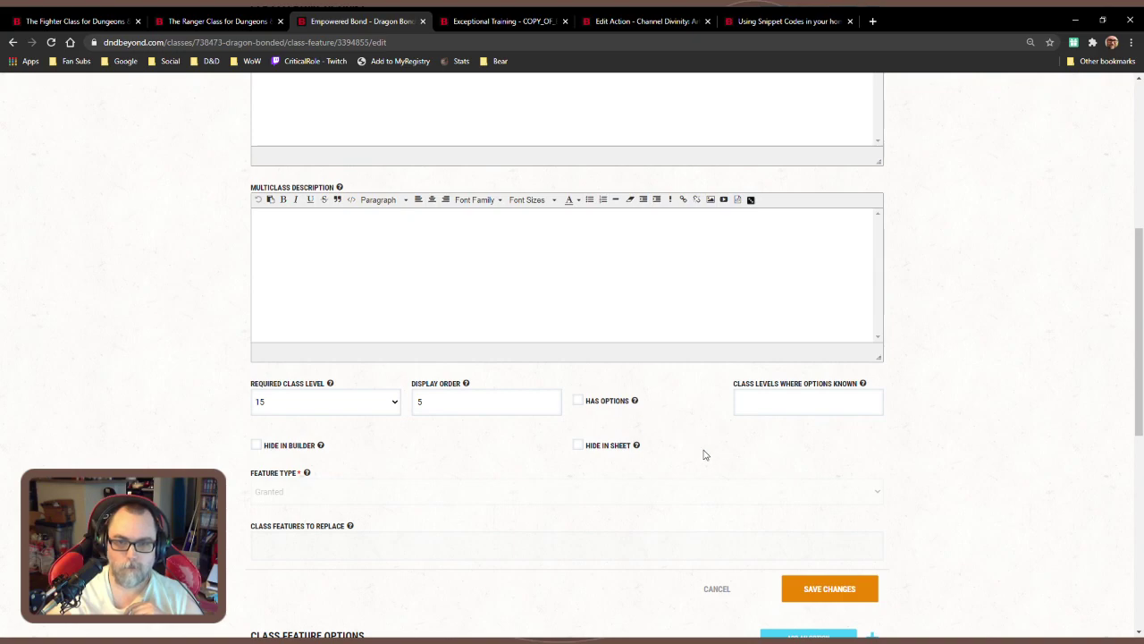
scroll(702, 454, down, 4)
scroll(682, 447, up, 2)
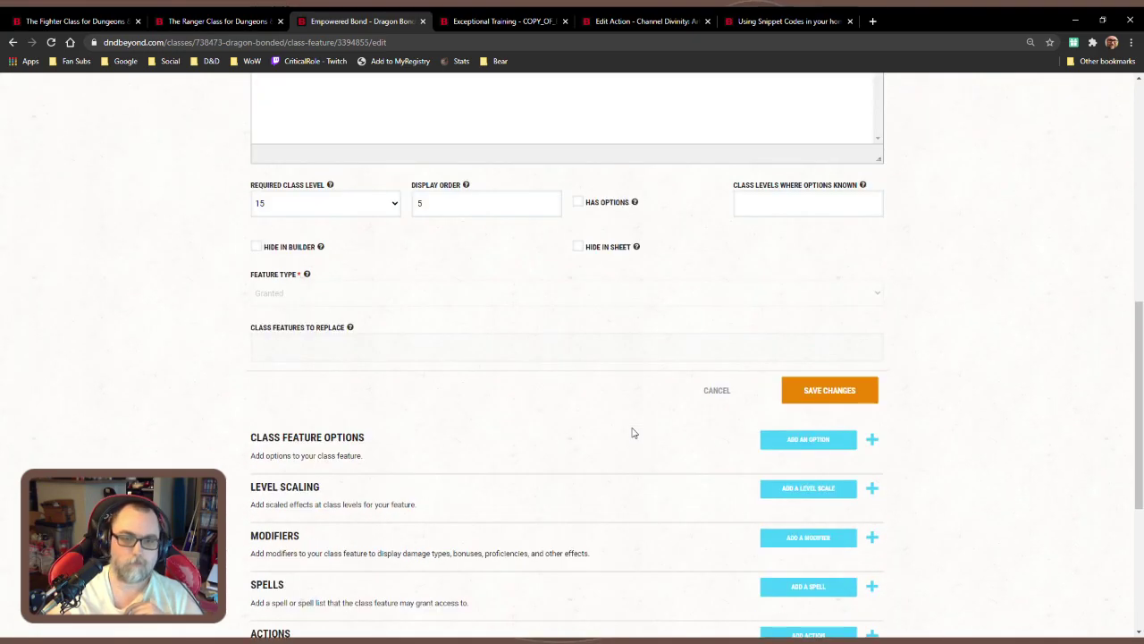
scroll(613, 424, up, 2)
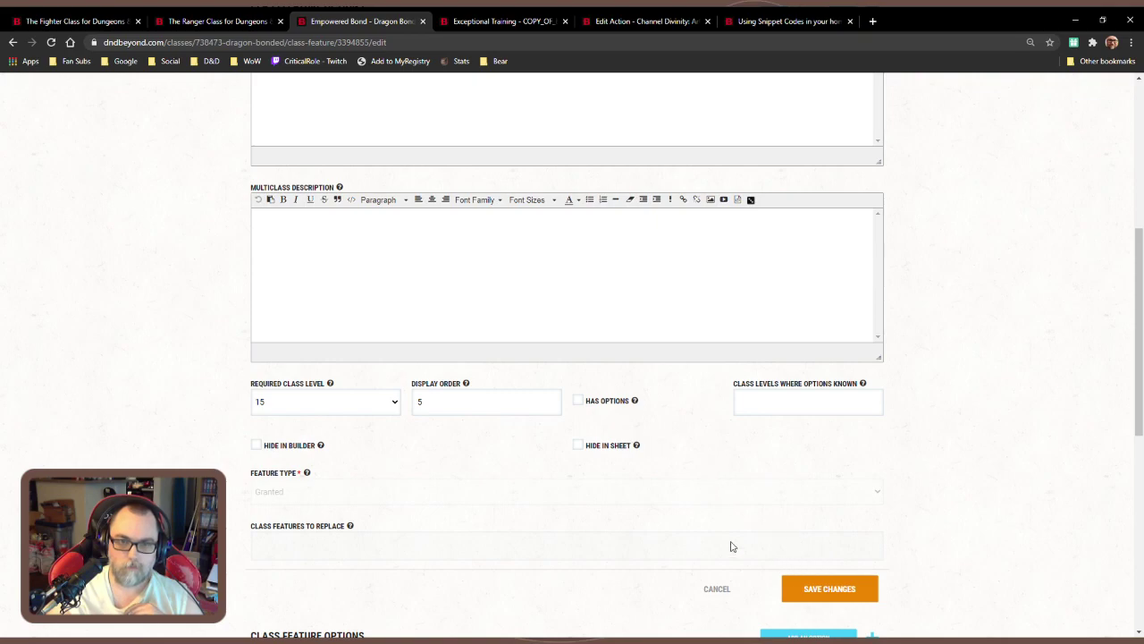
scroll(730, 546, up, 2)
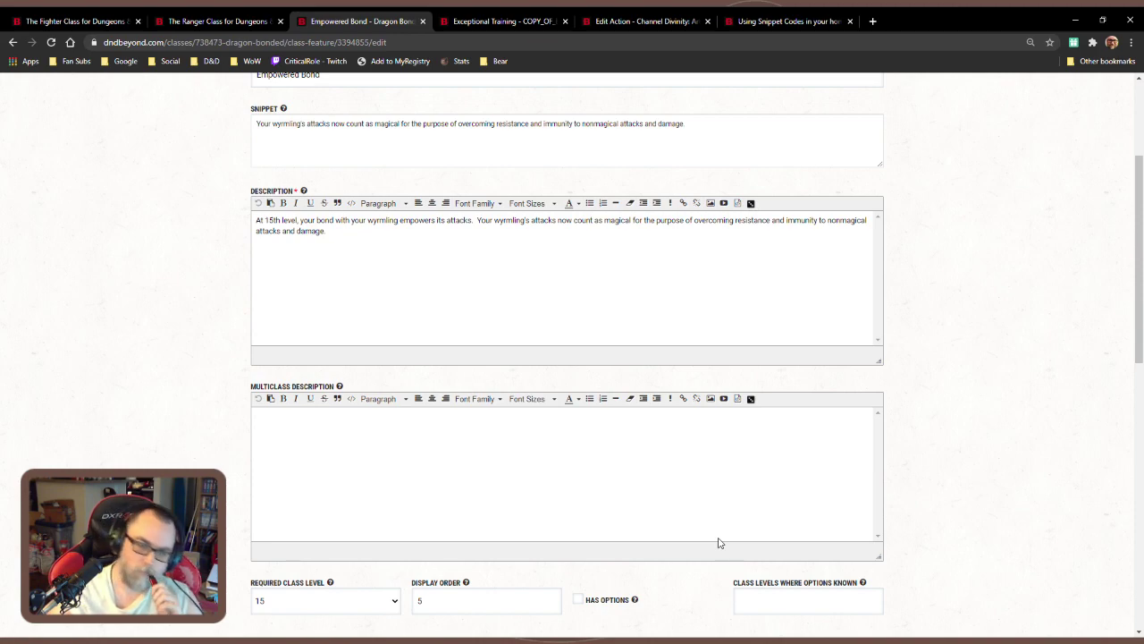
scroll(716, 539, down, 2)
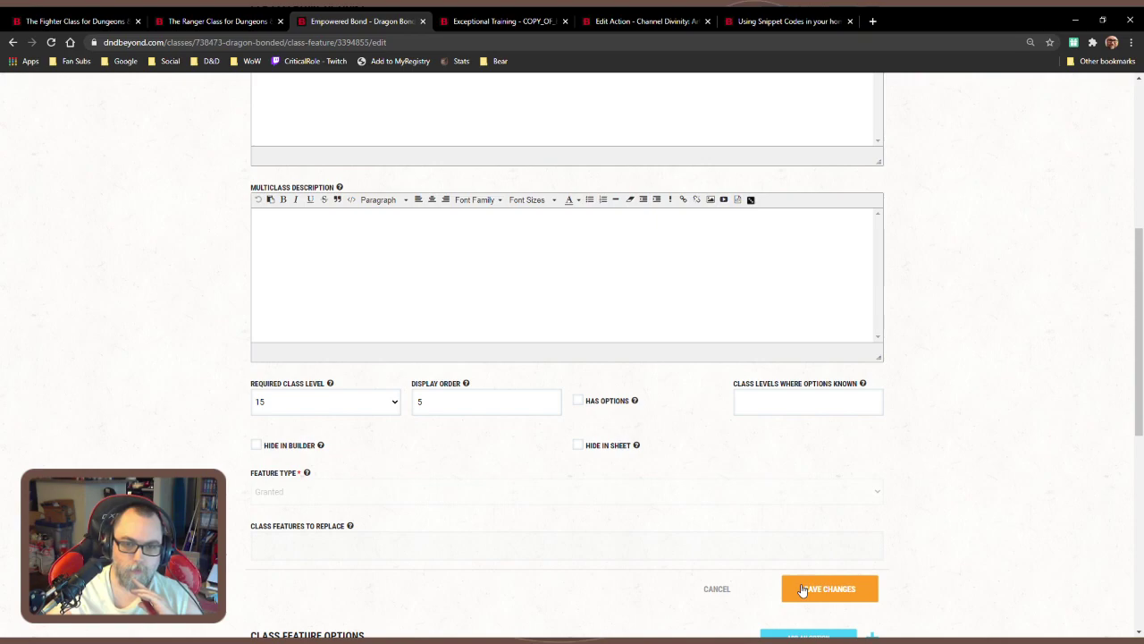
scroll(728, 562, up, 2)
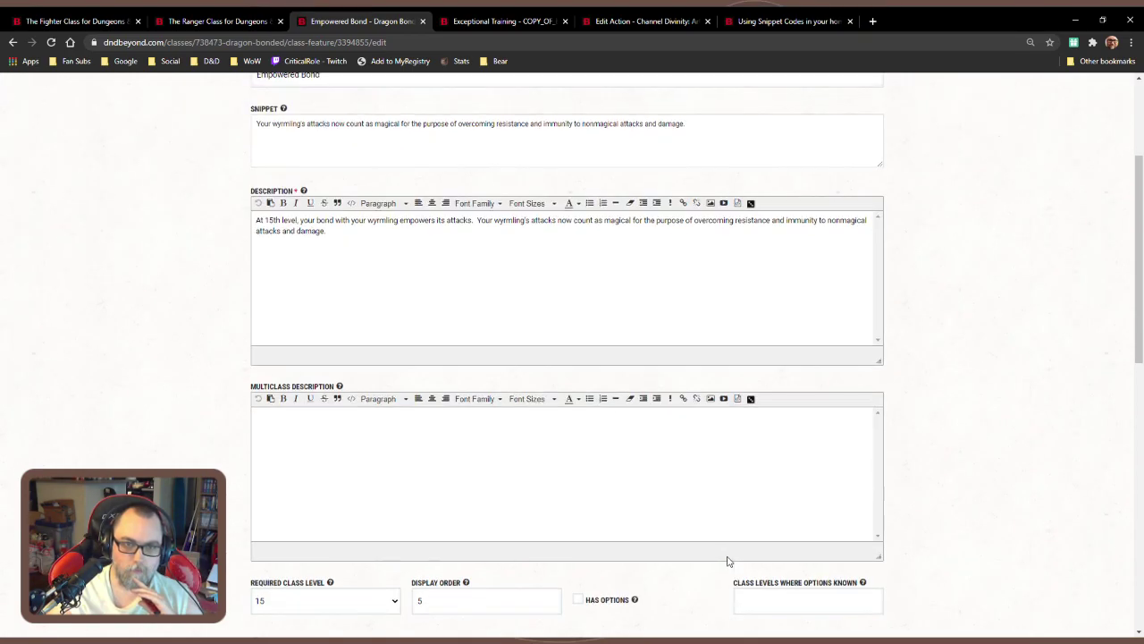
scroll(728, 562, down, 4)
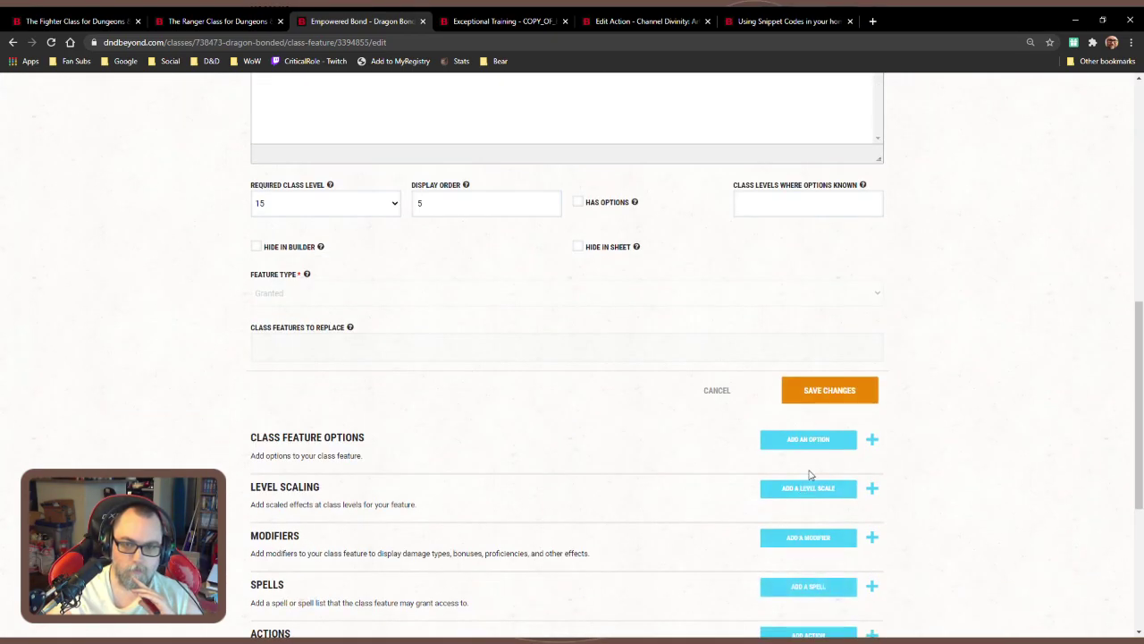
Save the Empowered Bond feature and start another class feature for the Dragon Bonded subclass
click(821, 399)
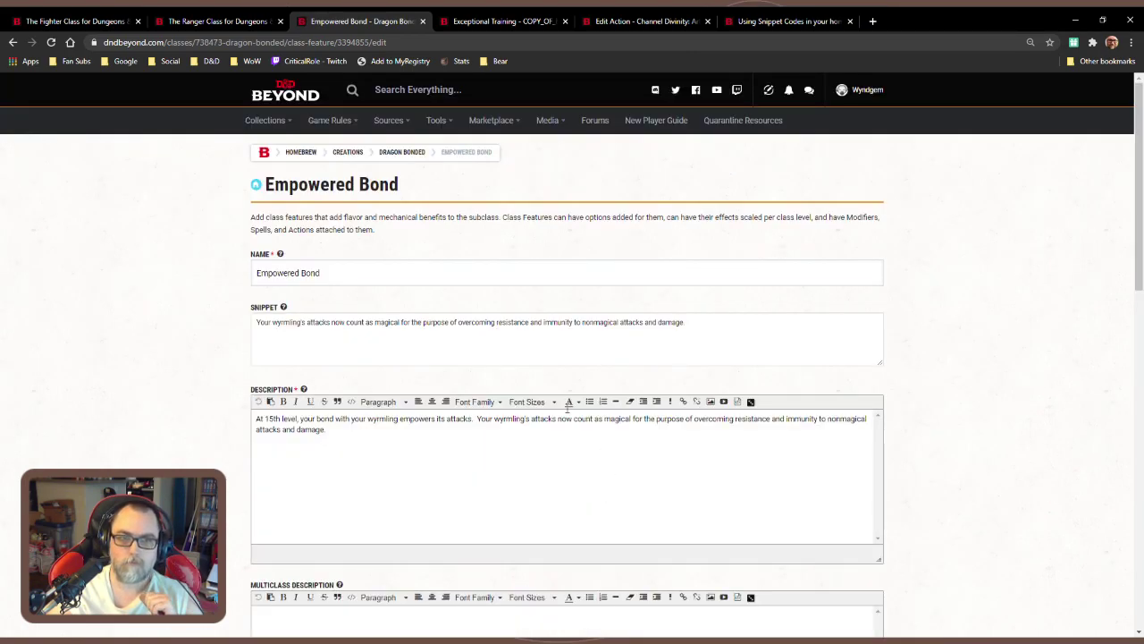
click(411, 159)
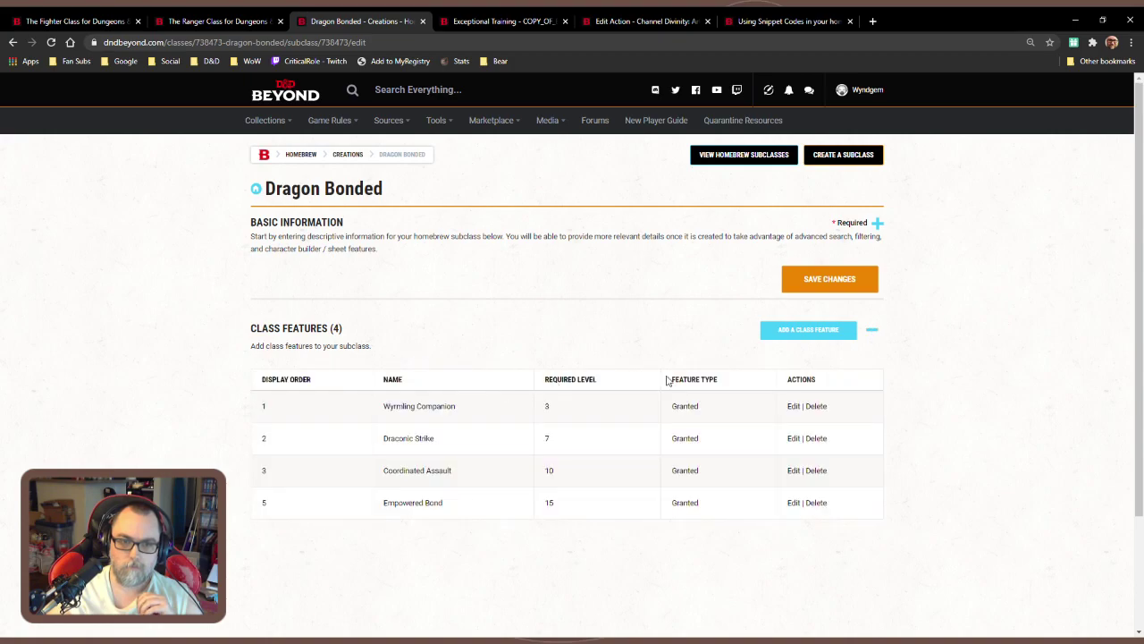
click(802, 329)
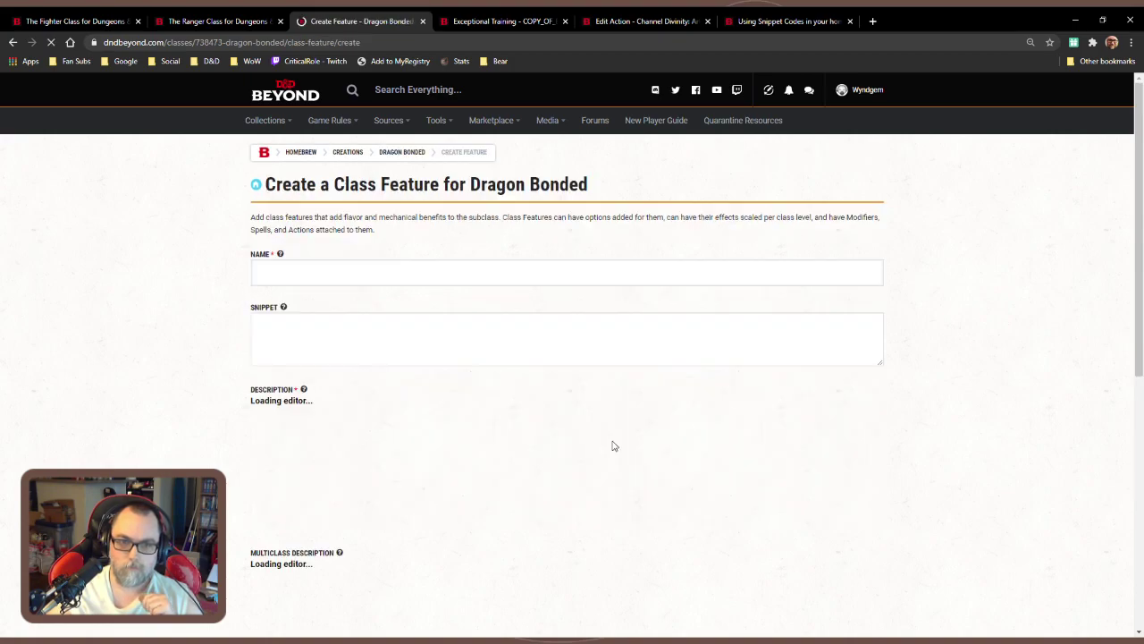
Name the new class feature "Bonded Visage"
click(386, 274)
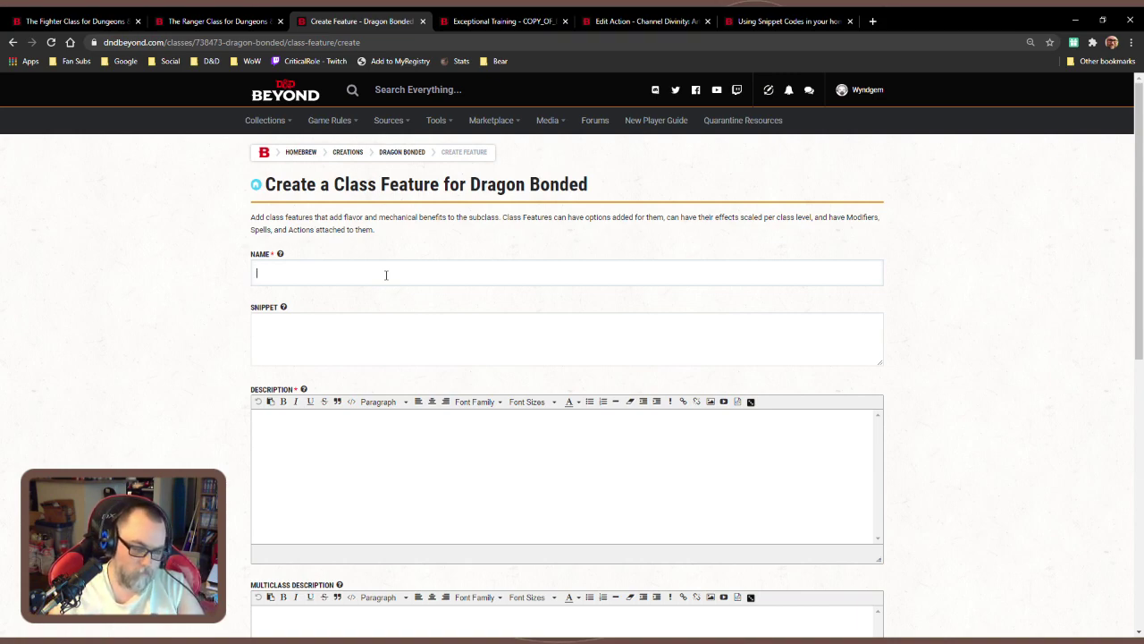
text(Visage)
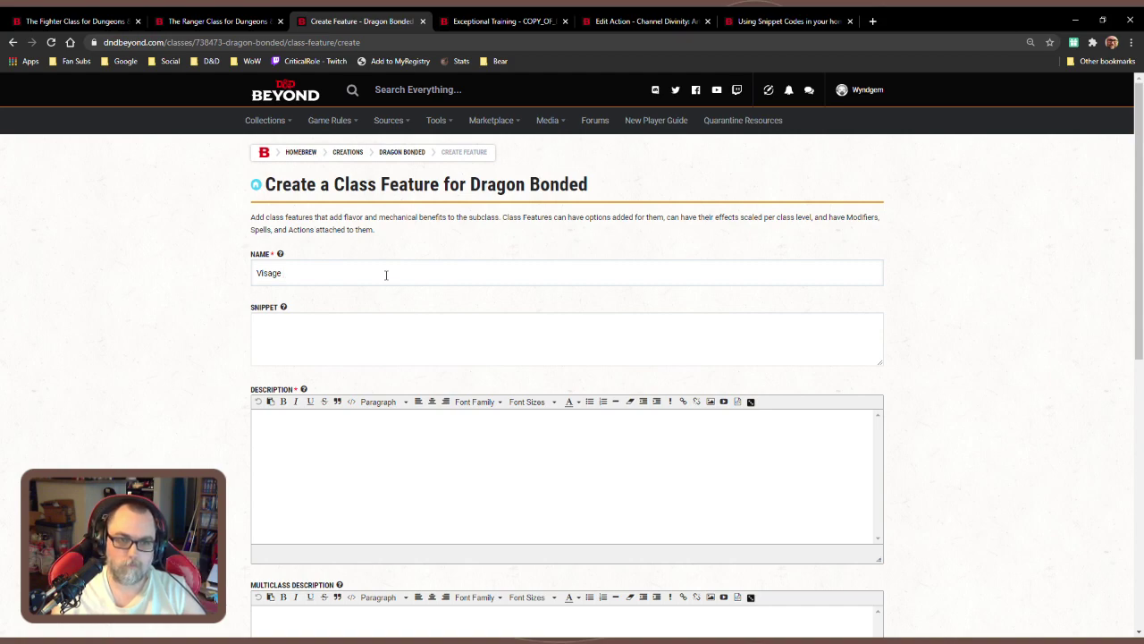
key(BackSpace)
key(BackSpace)
key(BackSpace)
key(BackSpace)
key(BackSpace)
key(BackSpace)
key(BackSpace)
text(Bonded Vis)
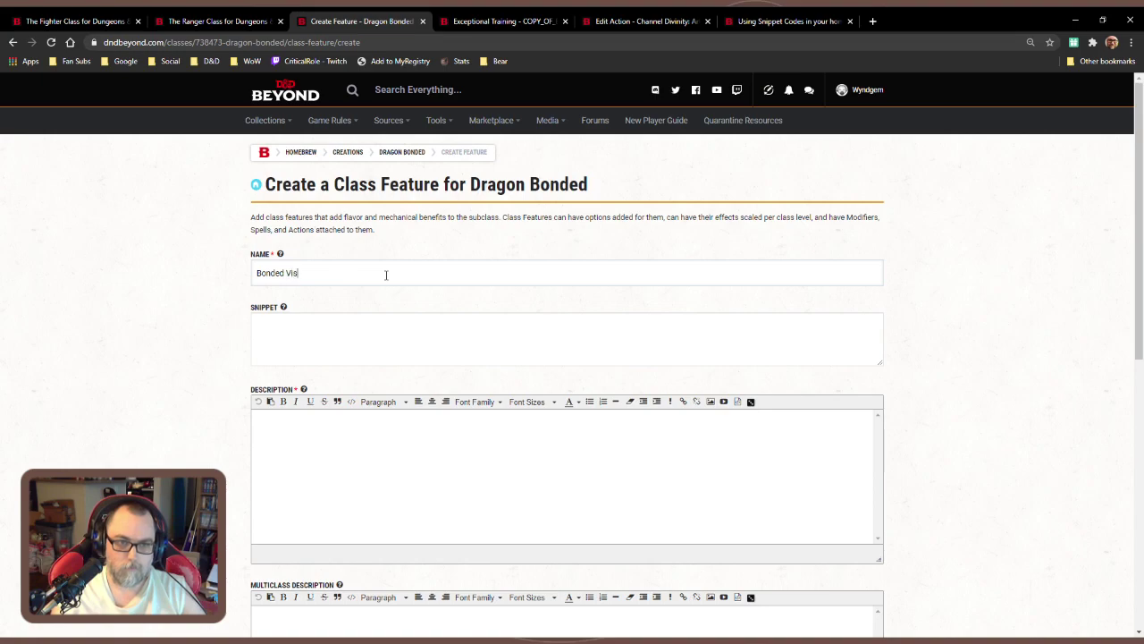
text(age)
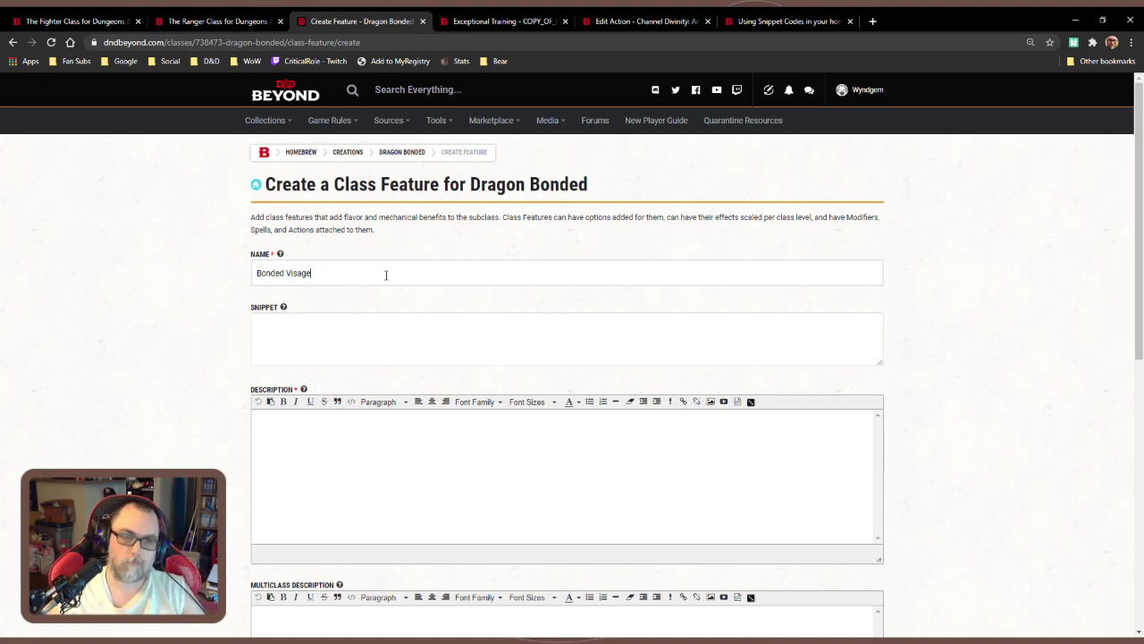
Write the Bonded Visage snippet "As an action, your wyrmling can polymorph itself to a child of your race."
click(277, 319)
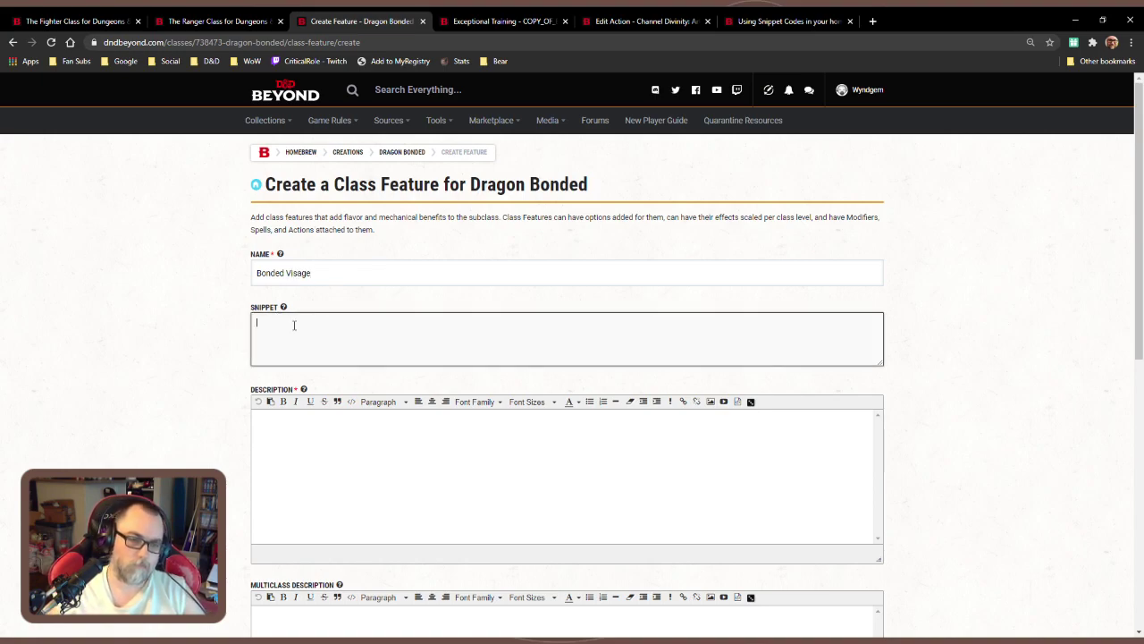
text(As an action your)
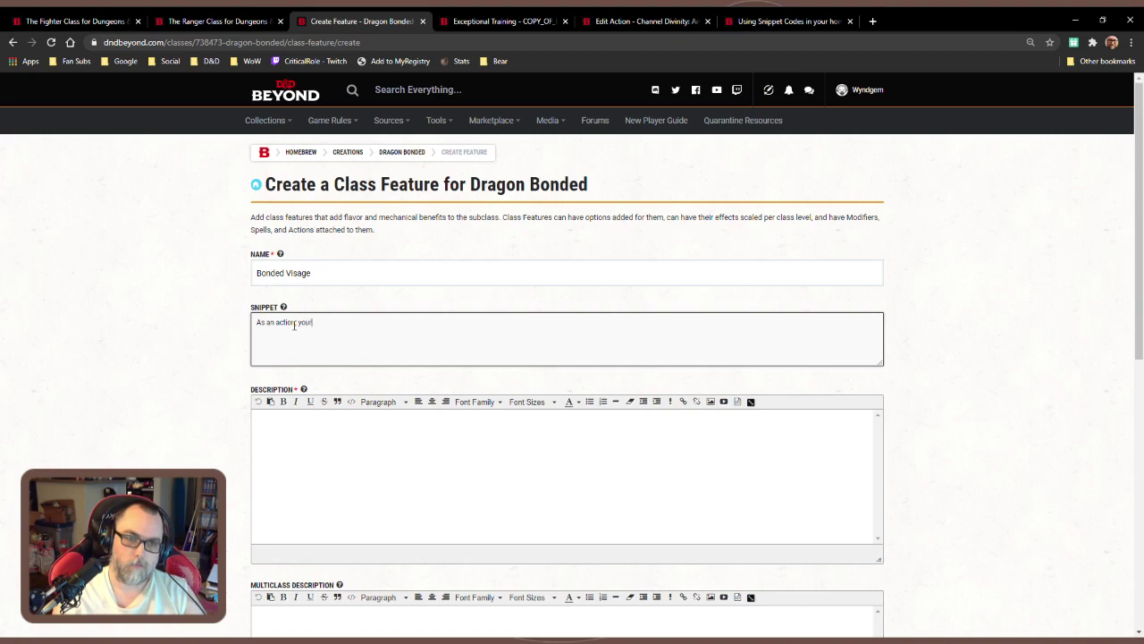
text( wyrml)
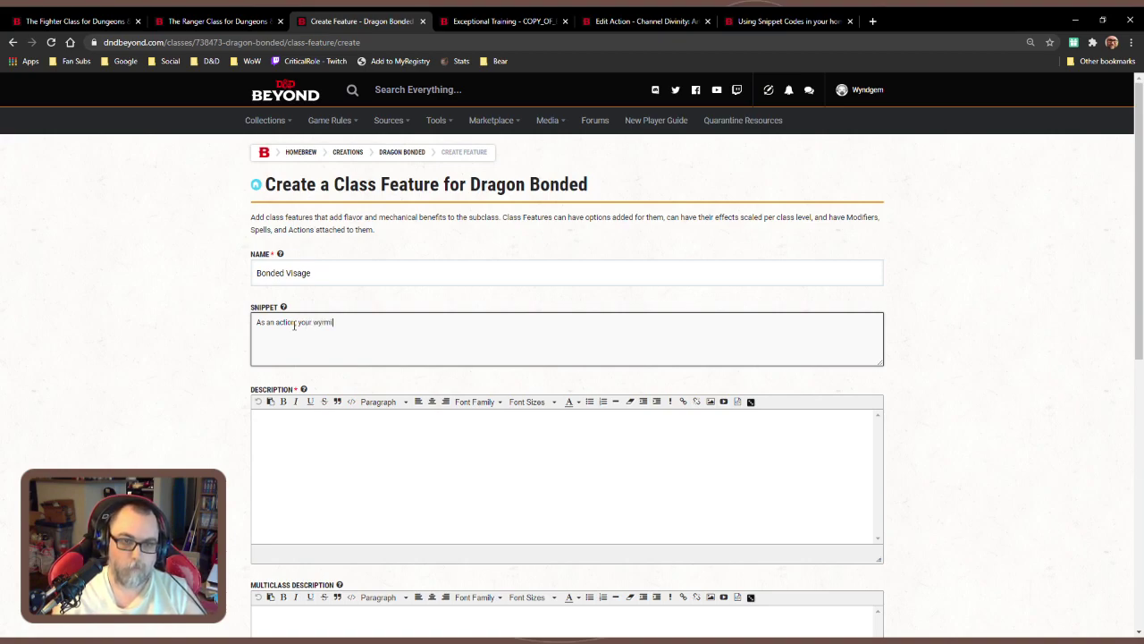
text(ing can )
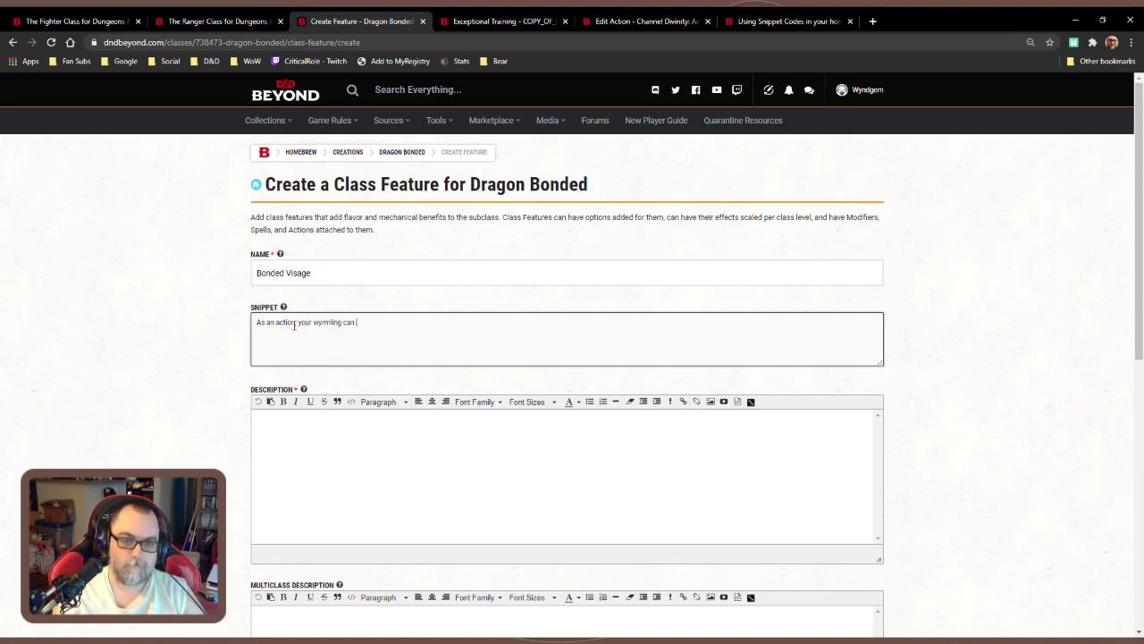
text(poly)
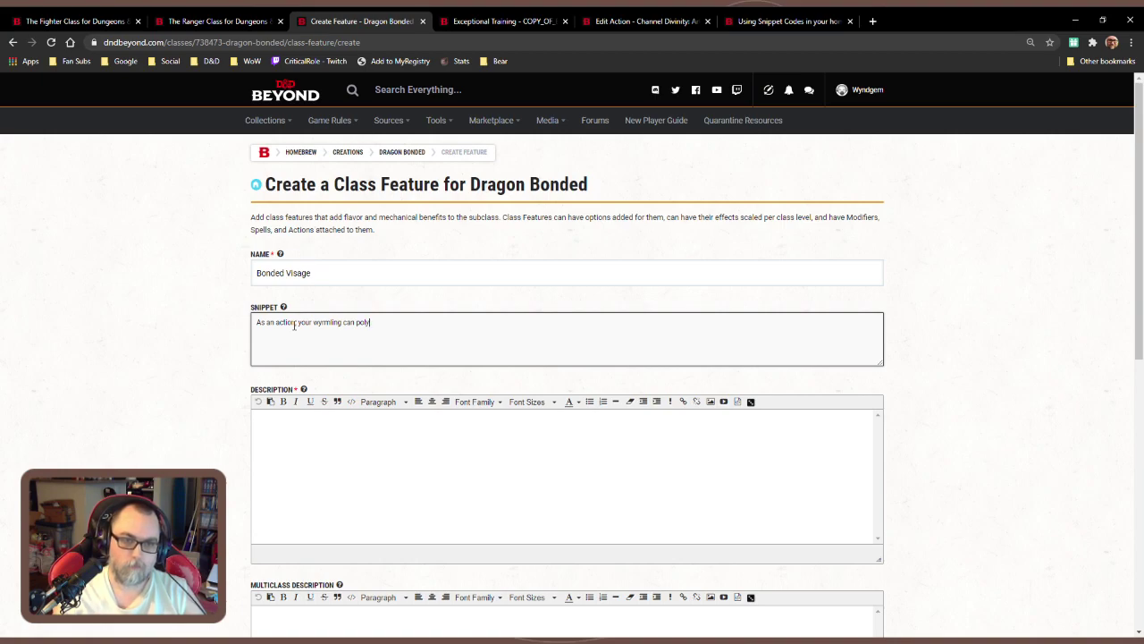
text(morph itself to)
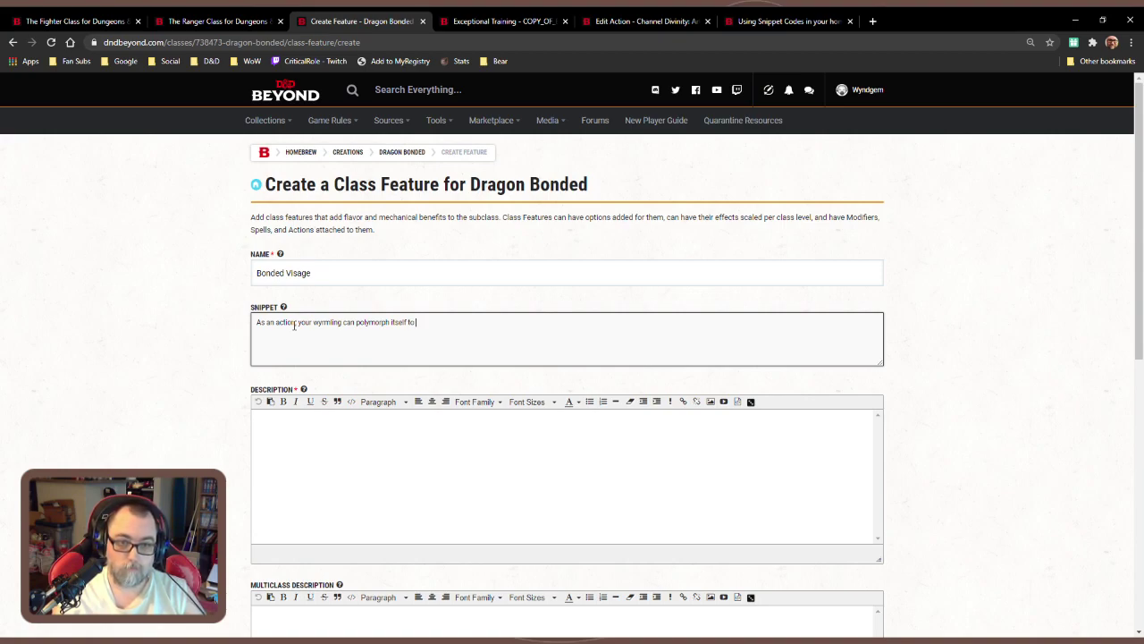
text(a chil)
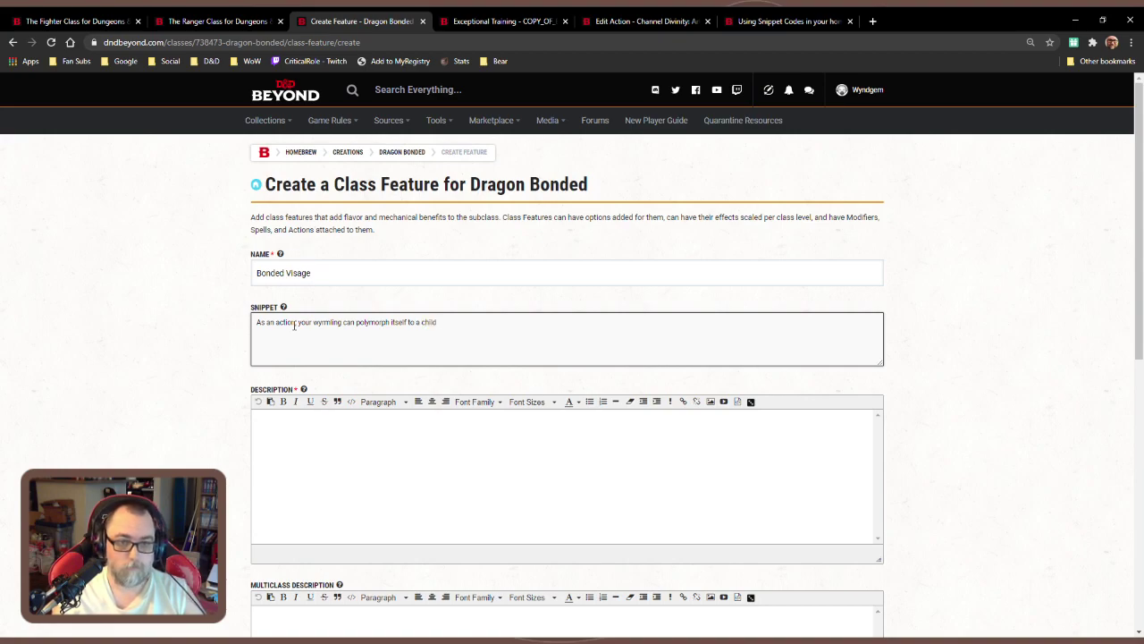
text(d )
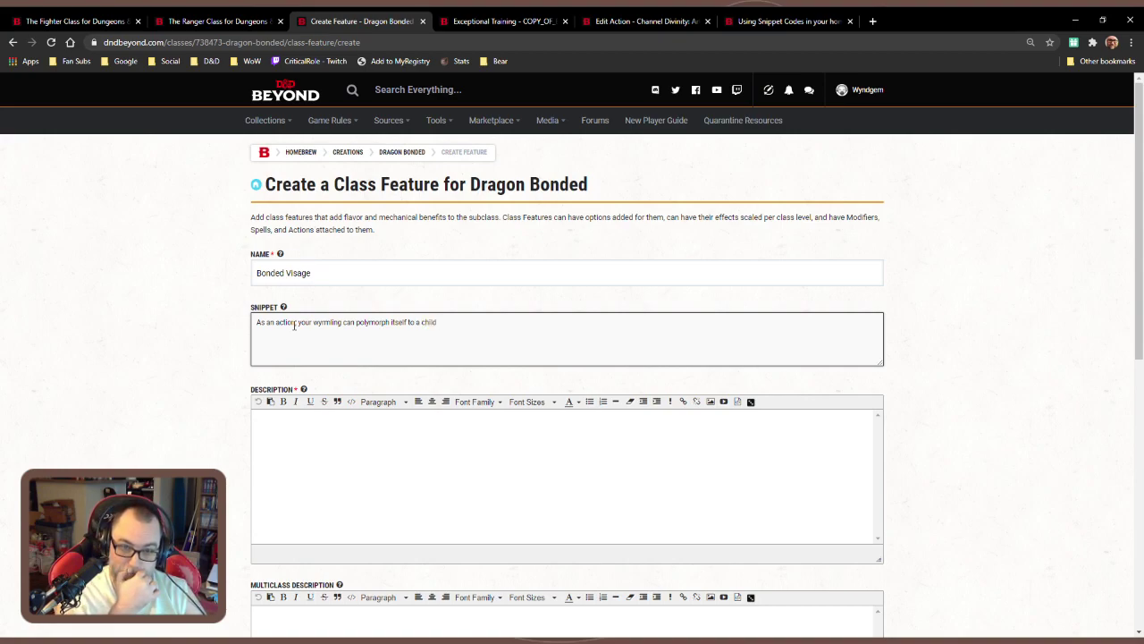
text(of the)
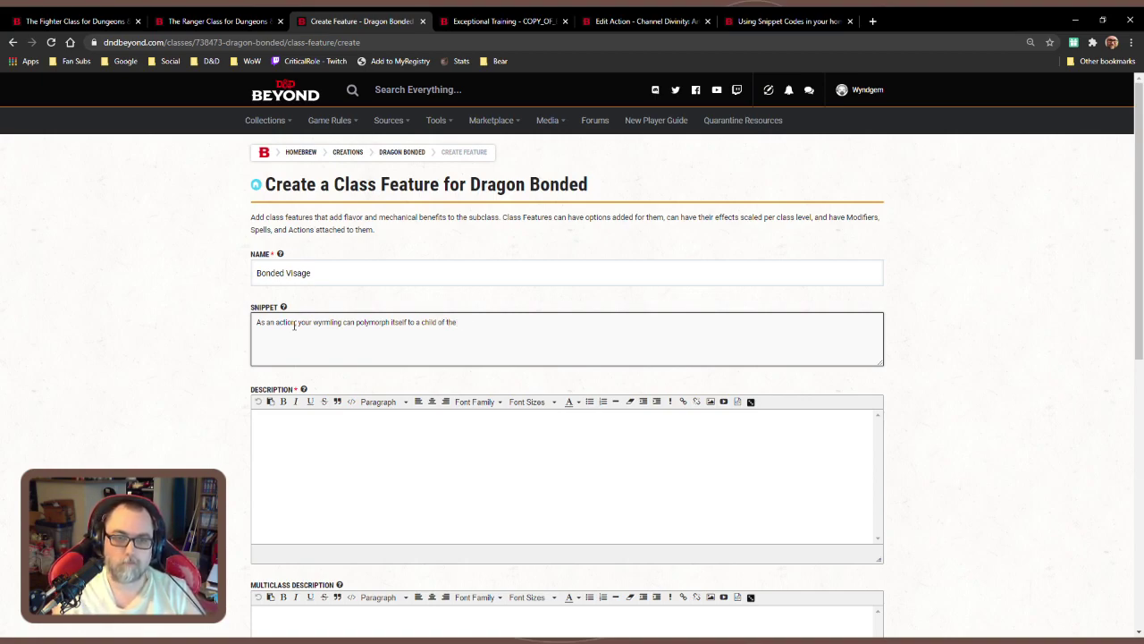
key(BackSpace)
key(BackSpace)
key(BackSpace)
text(your race)
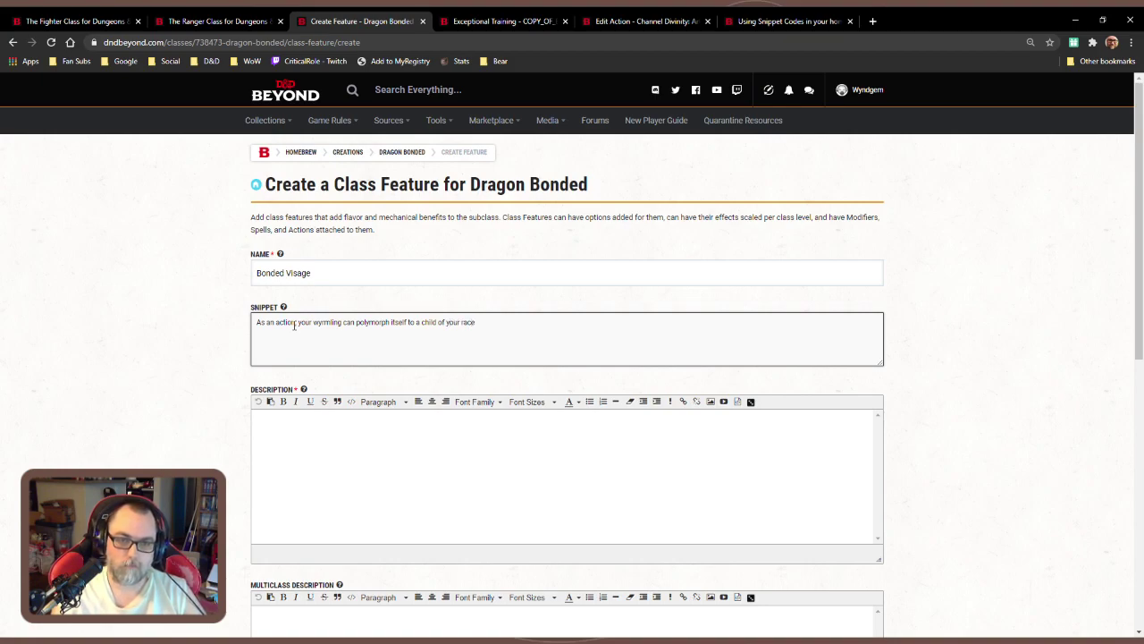
key(BackSpace)
key(BackSpace)
key(BackSpace)
key(BackSpace)
key(BackSpace)
key(BackSpace)
key(BackSpace)
key(BackSpace)
text(of )
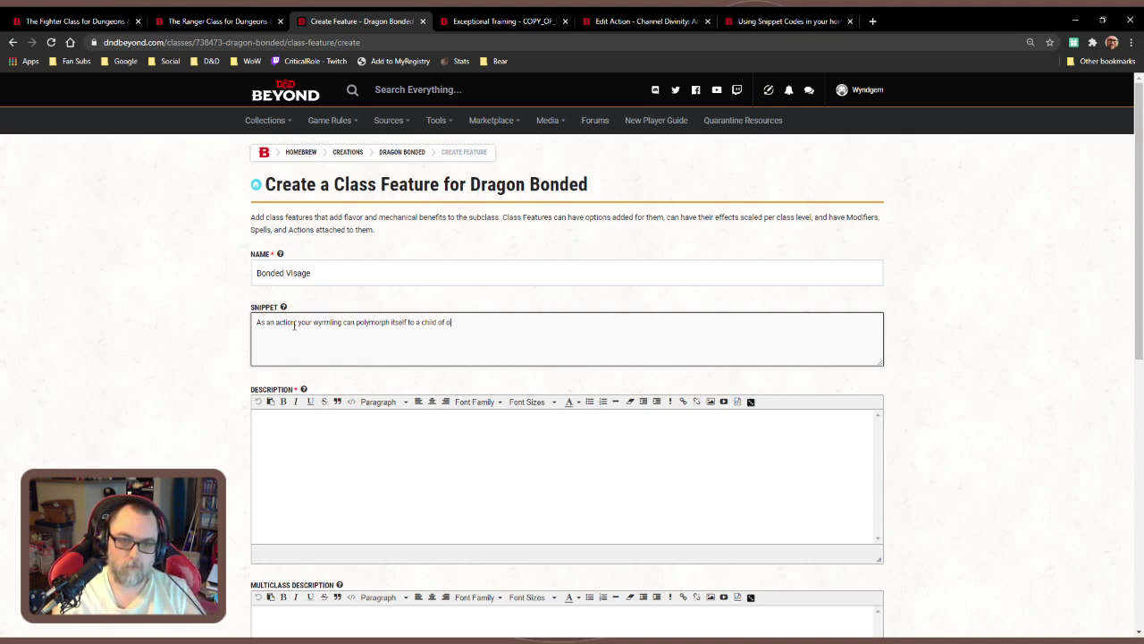
text(your race.)
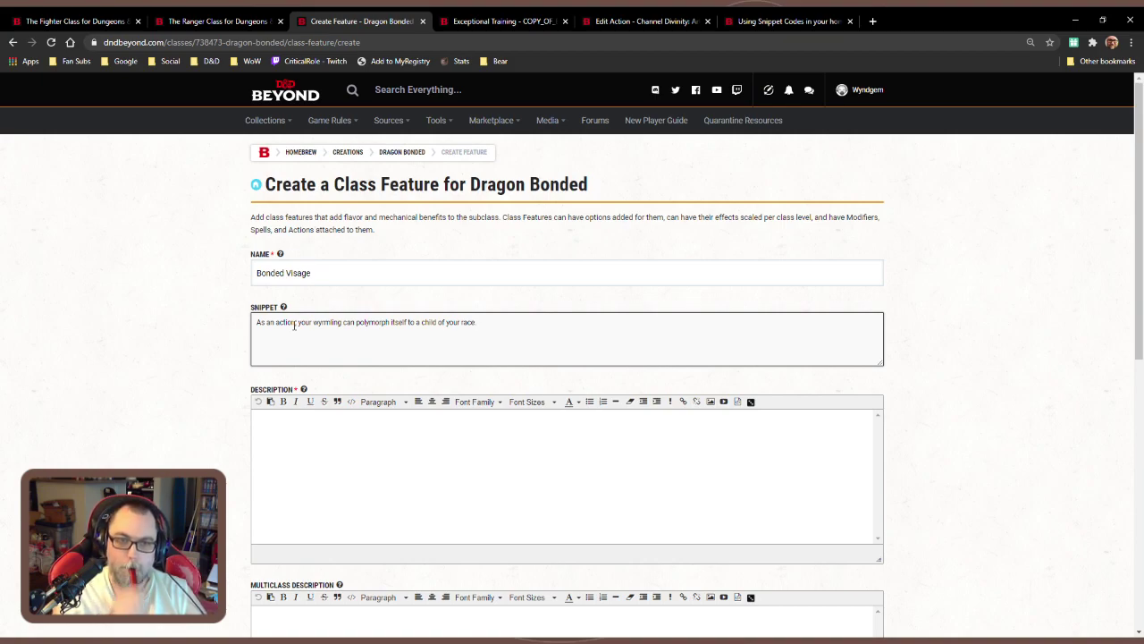
Write the feature description "At 10th level, your wyrmling can polymorph itself to a child of your race."
click(330, 443)
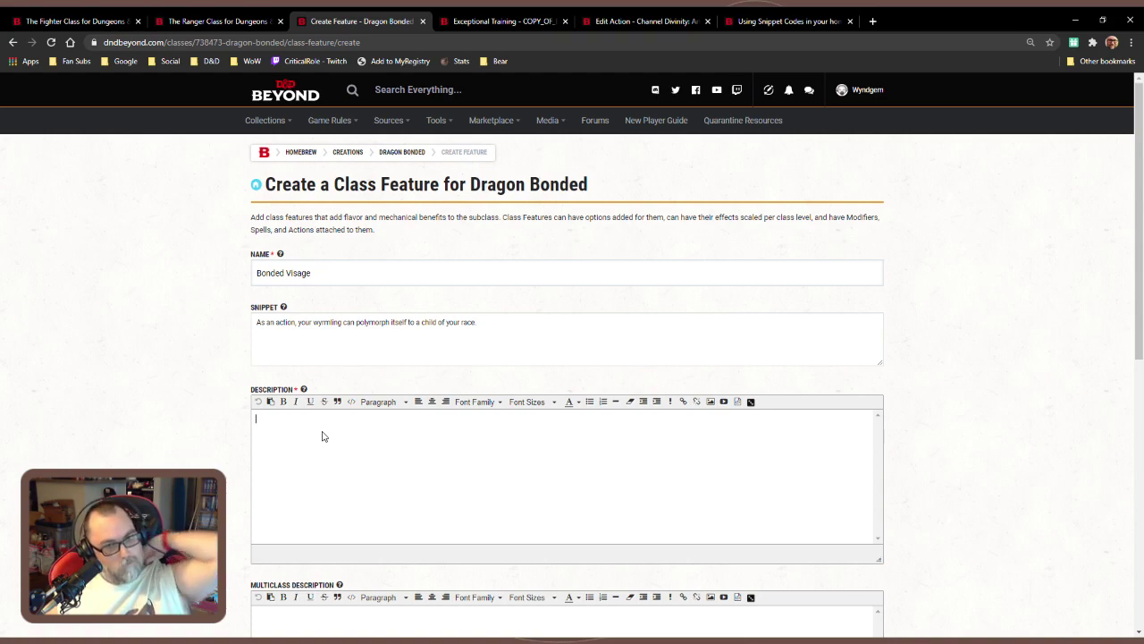
text(At 10th level)
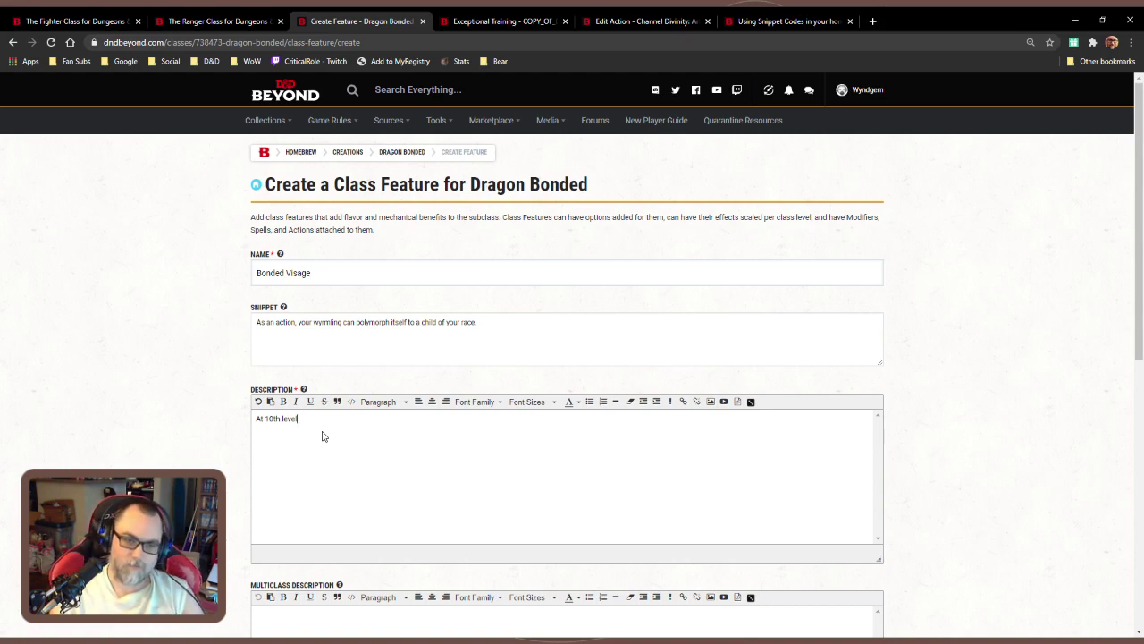
text(,)
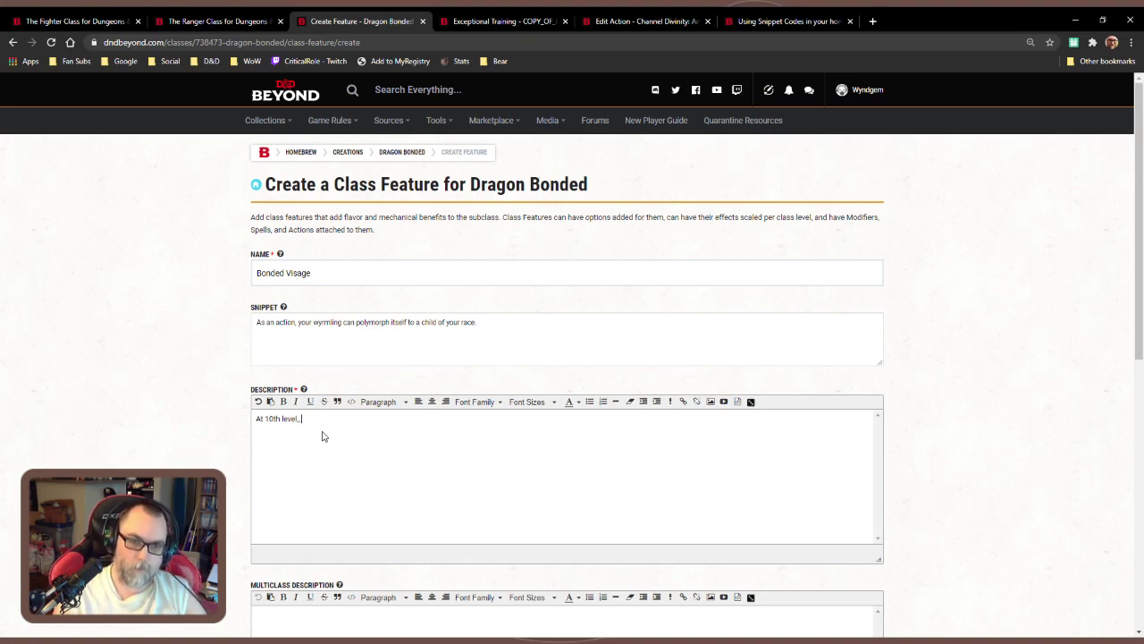
text( your dragon can)
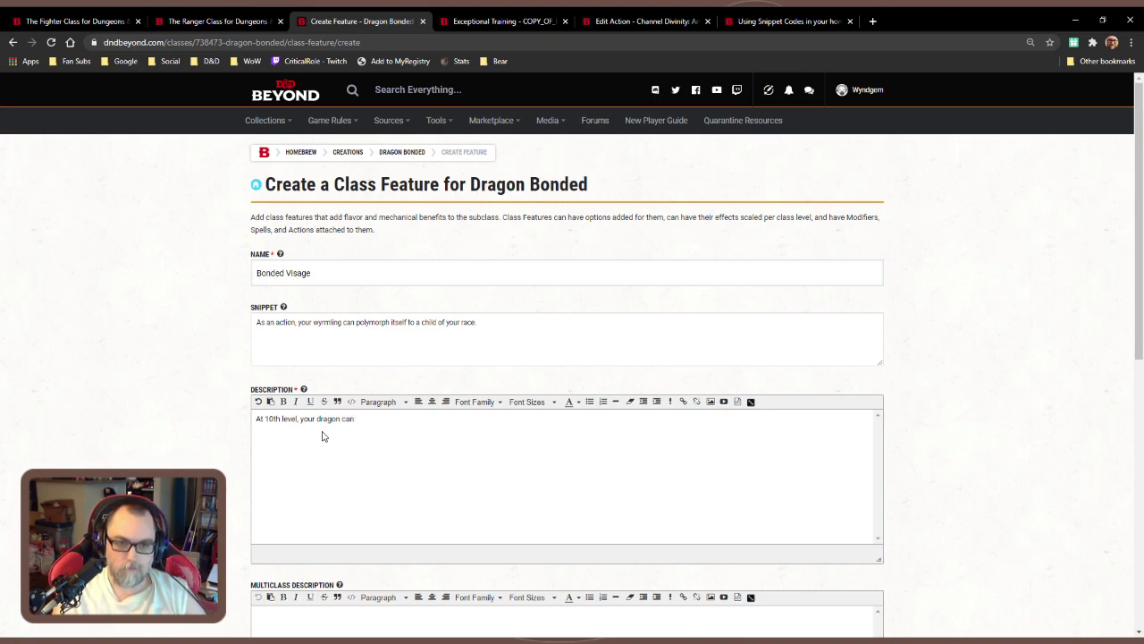
key(BackSpace)
key(BackSpace)
key(BackSpace)
key(BackSpace)
key(BackSpace)
key(BackSpace)
key(BackSpace)
key(BackSpace)
key(BackSpace)
key(BackSpace)
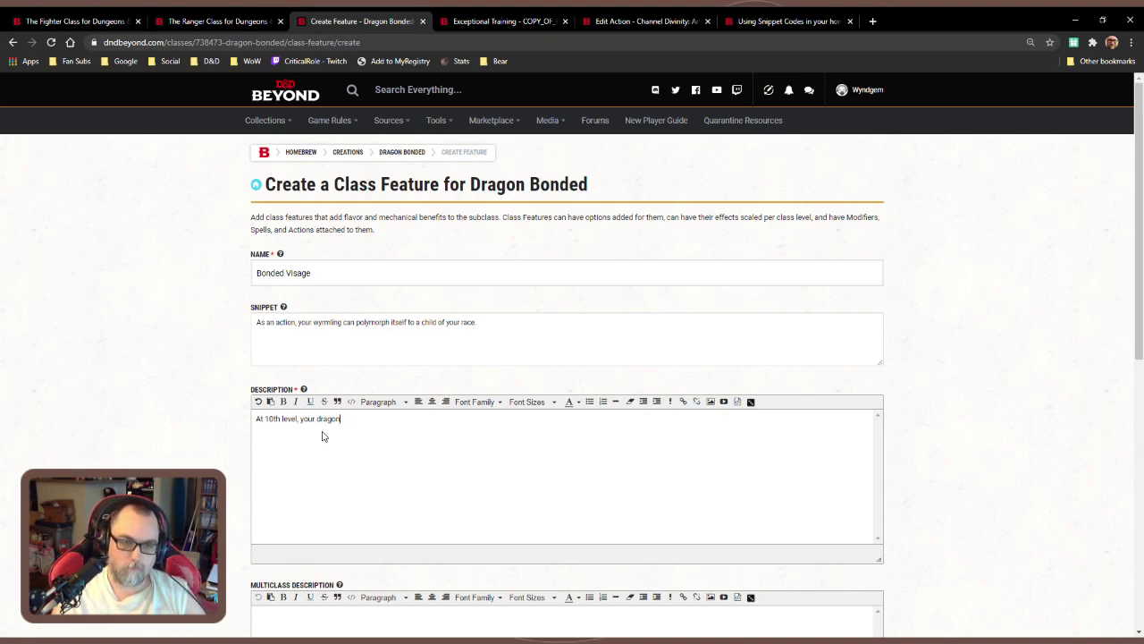
text(wyrm)
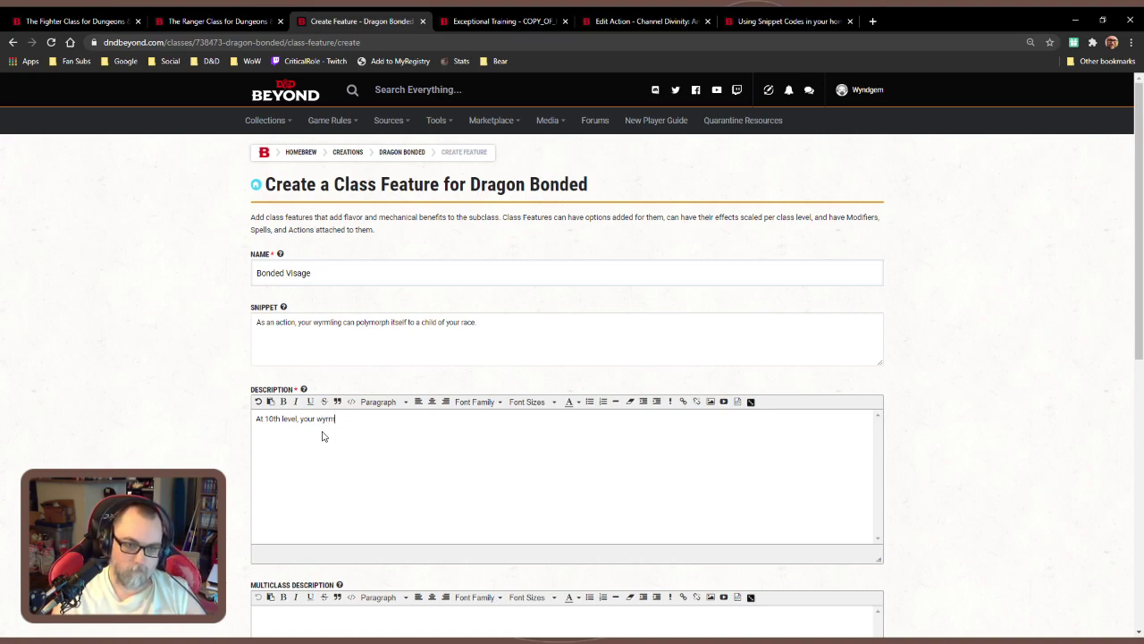
text(ling can)
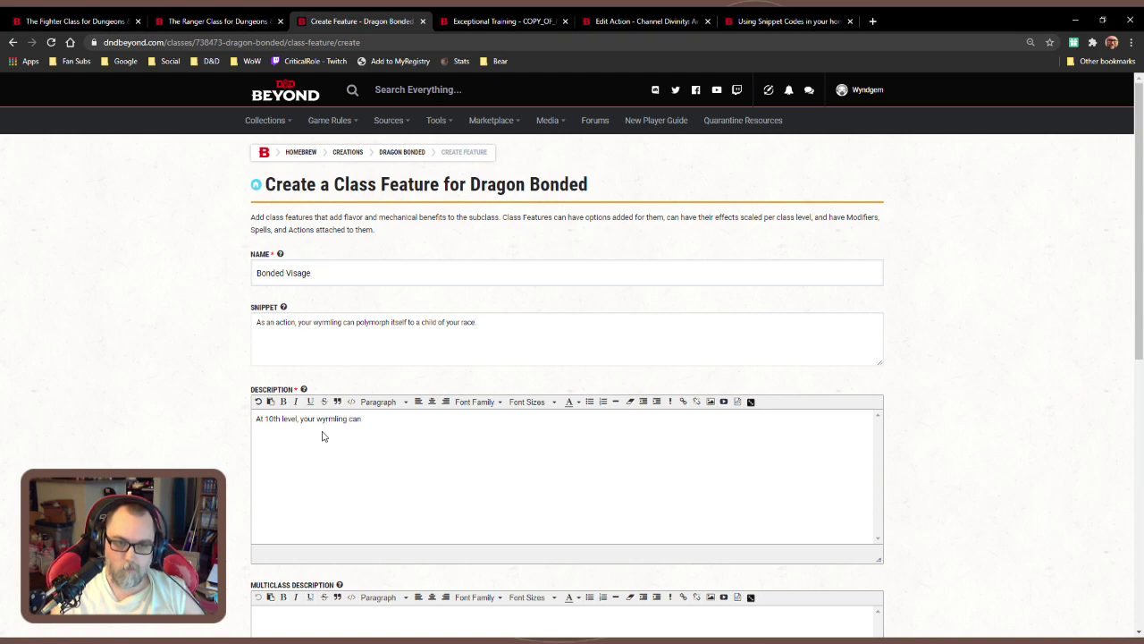
text( polyu)
key(BackSpace)
text(morph)
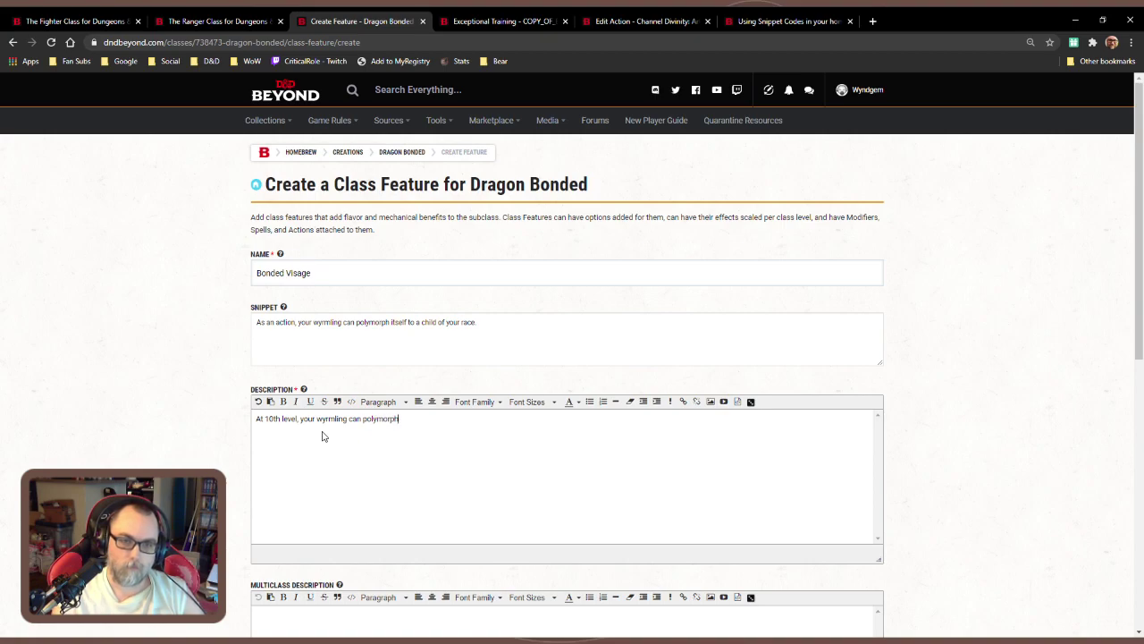
text( itself to a)
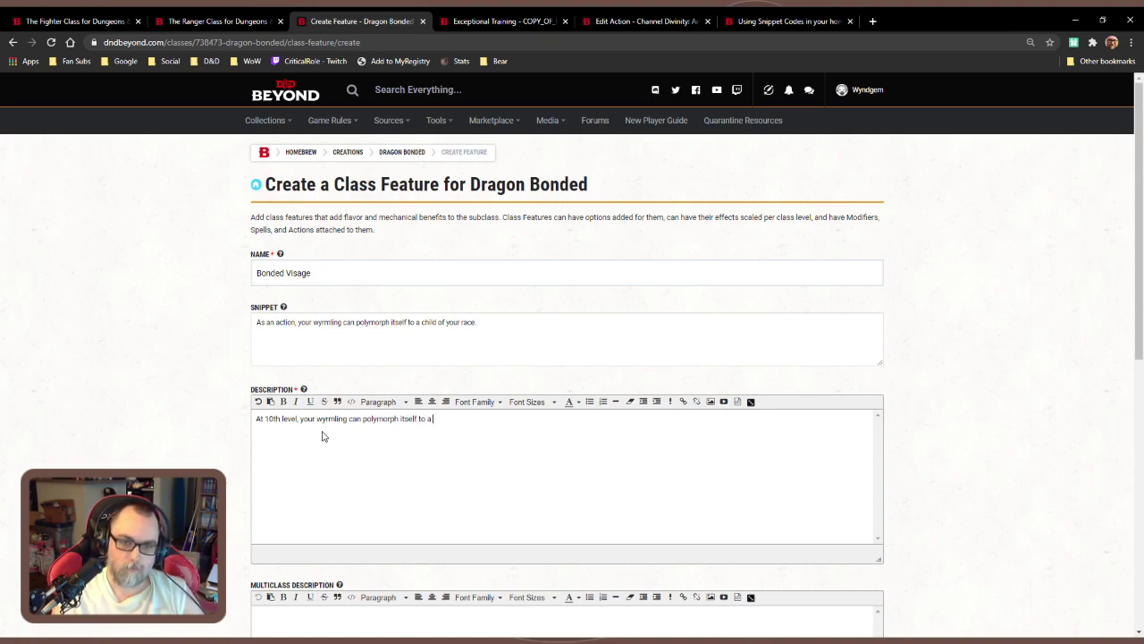
text( child of y)
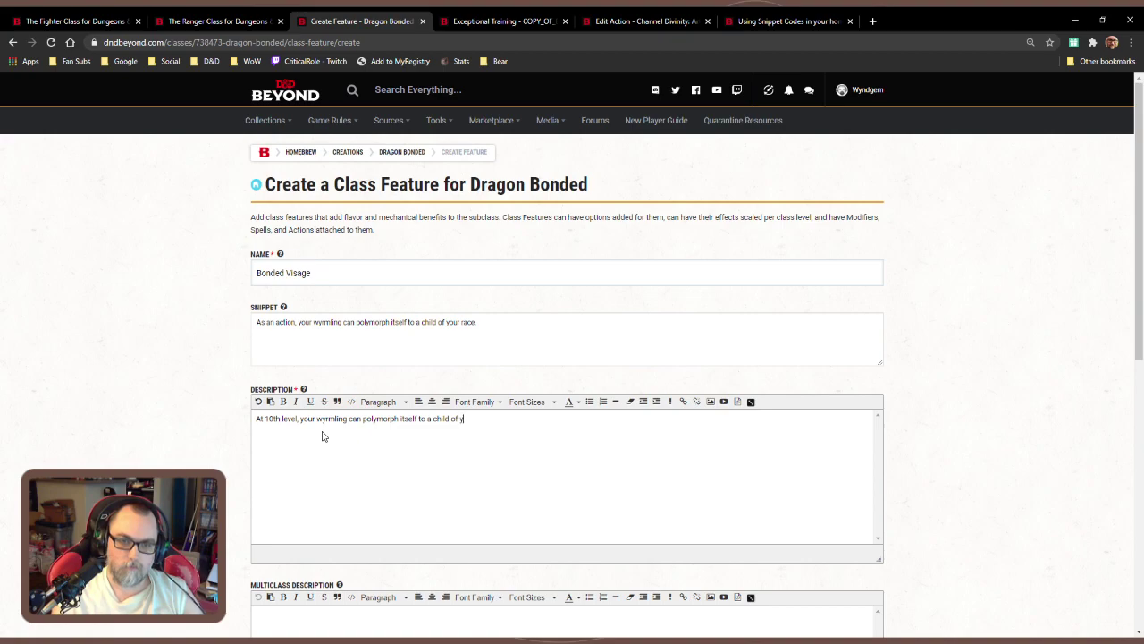
text(our race.)
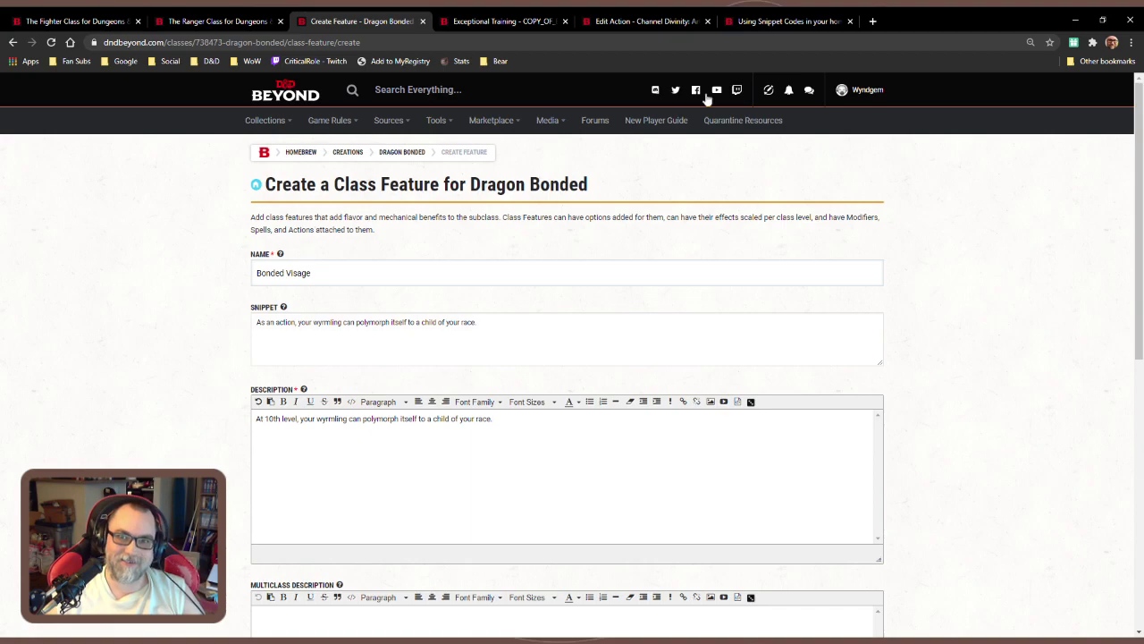
Replace the description's wording after "your wyrmling can" with the copied dragon rules text starting "magically polymorphs into a humanoid or beast"
key(alt+Tab)
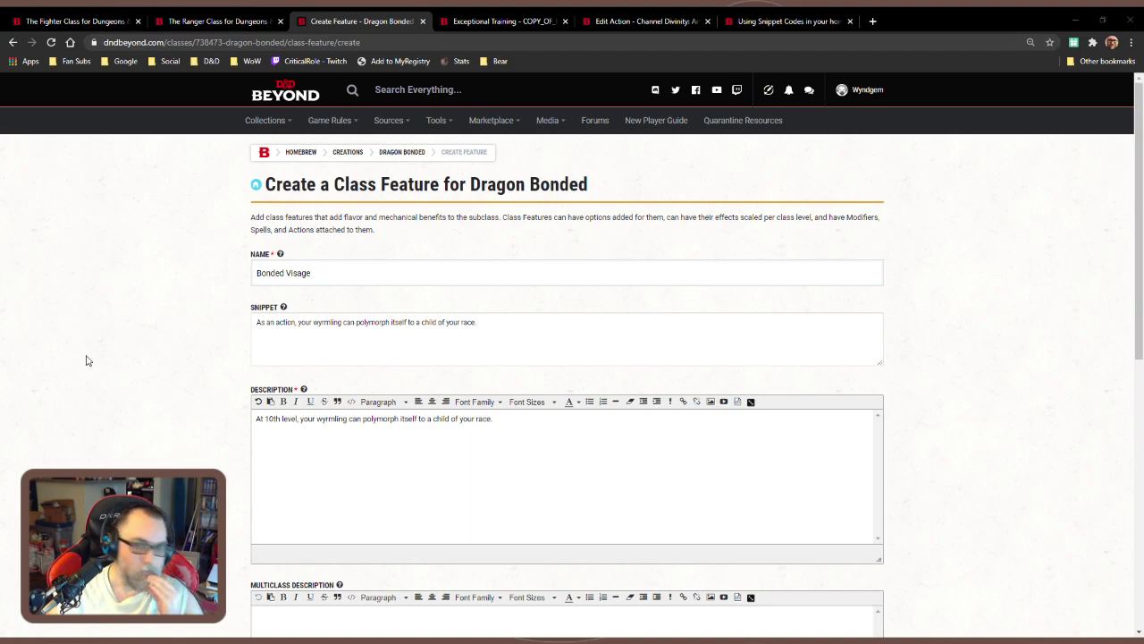
drag(492, 418, 363, 419)
text(magically polymorphs into a humanoid or beast that has a challenge rating no higher than its own, or back into its true form. It reverts to its true form if it dies. Any equipment it is wearing or carrying is absorbed or borne by the new form (the dragon's choice). In a new form, the dragon retains its alignment, hit points, Hit Dice, ability to speak, proficiencies, Legendary Resistance, lair actions, and Intelligence, Wisdom, and Charisma scores, as well as this action. Its statistics and capabilities are otherwise replaced by those of the new form, except any class features or legendary actions of that form.)
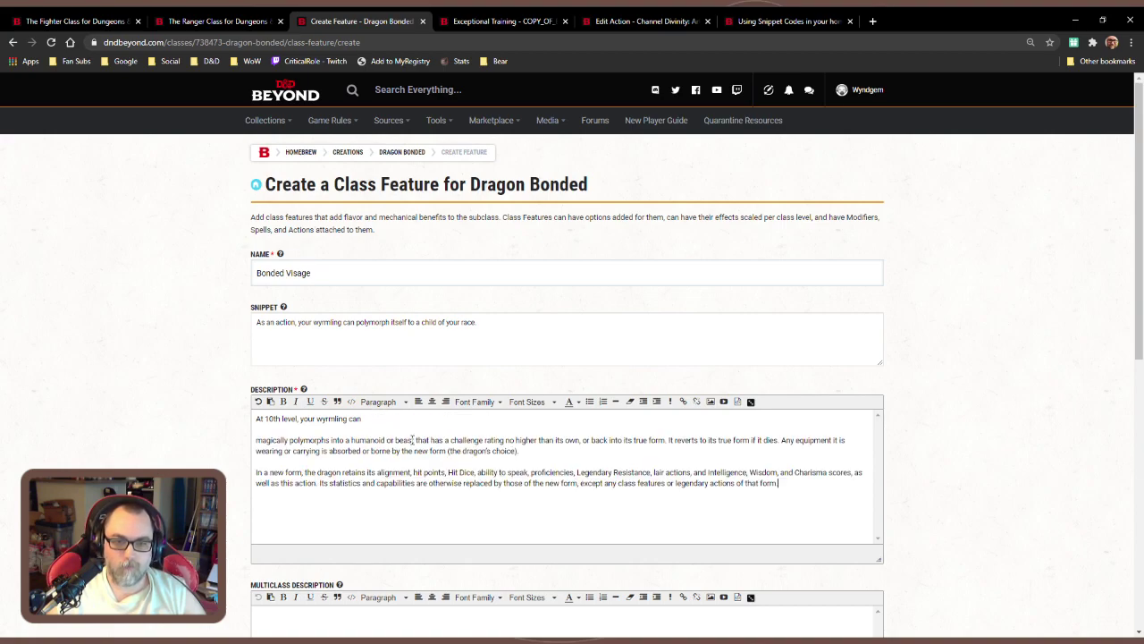
Join the inserted rules text to the description's opening line and correct "polymorphs" to "polymorph"
click(382, 418)
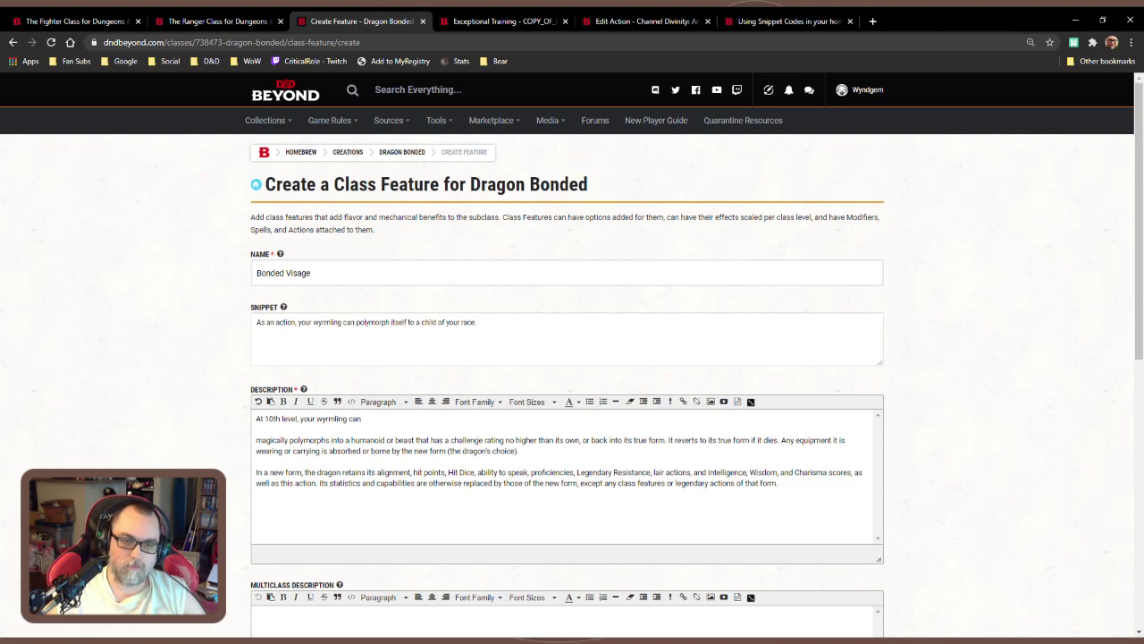
key(Delete)
click(434, 418)
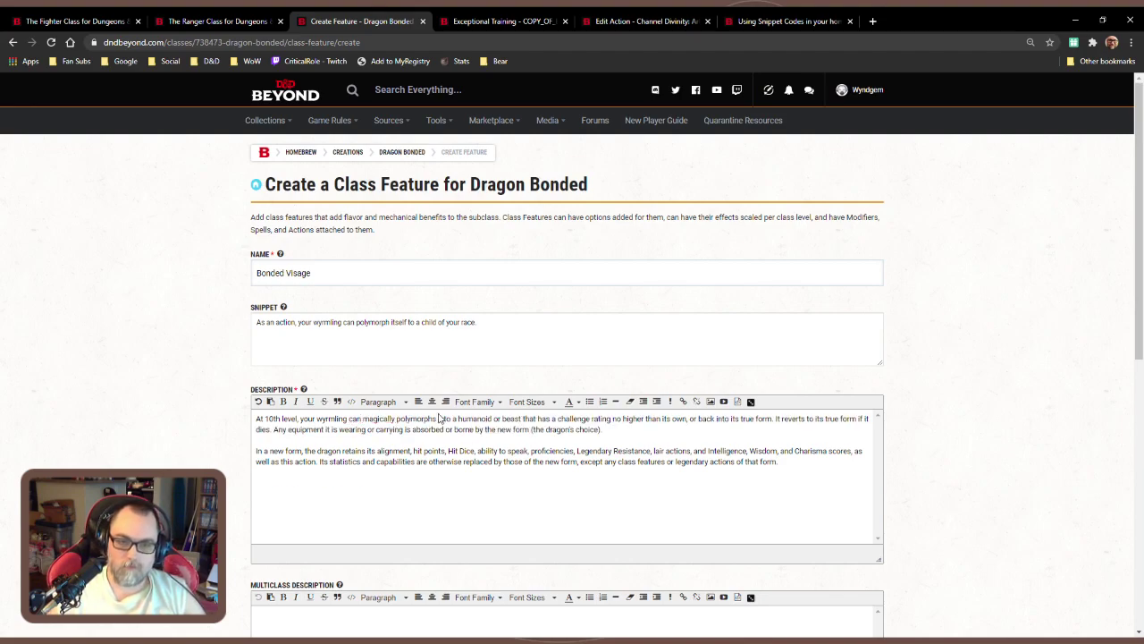
key(Delete)
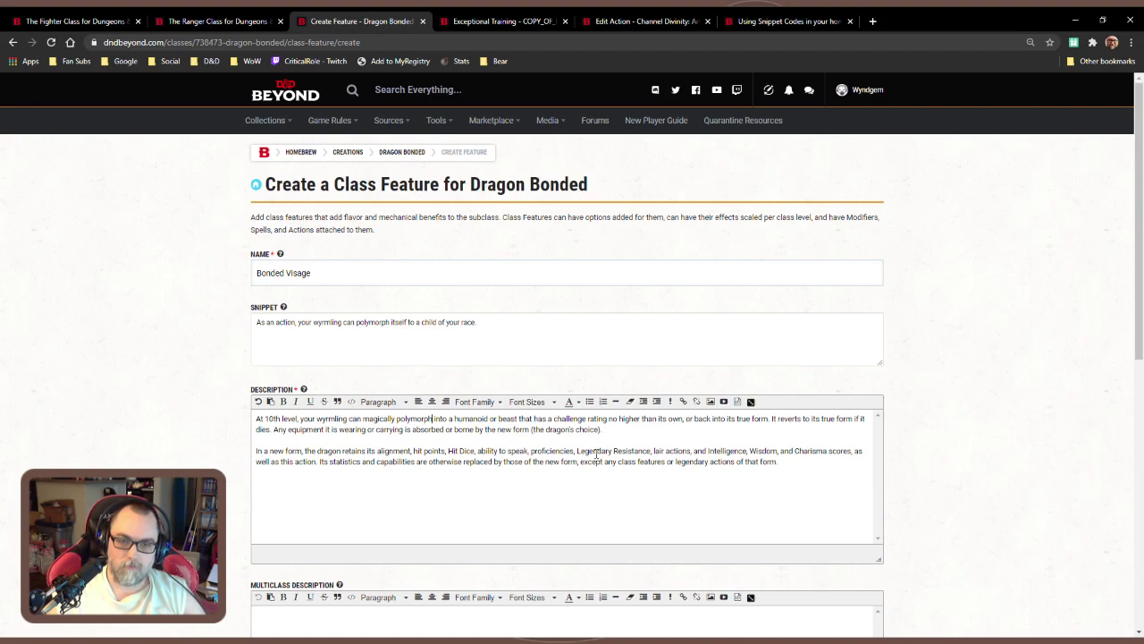
Replace "humanoid or beast that has a challenge rating no higher than its own" in the description with "child of your race"
drag(450, 418, 516, 420)
click(468, 419)
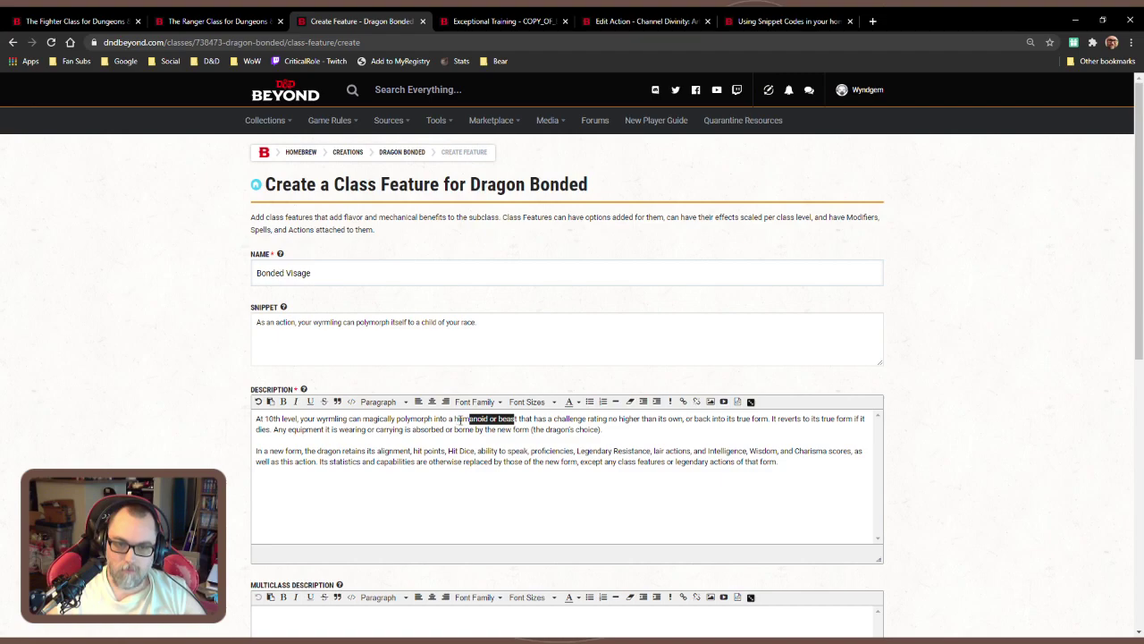
drag(454, 419, 618, 424)
drag(632, 423, 684, 420)
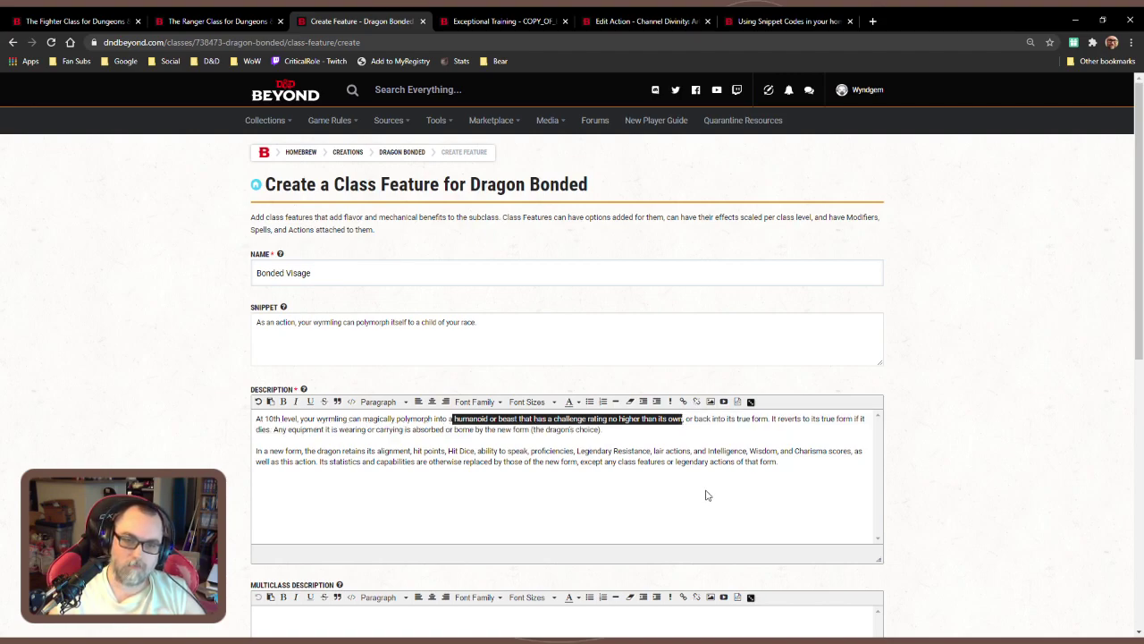
text(child of )
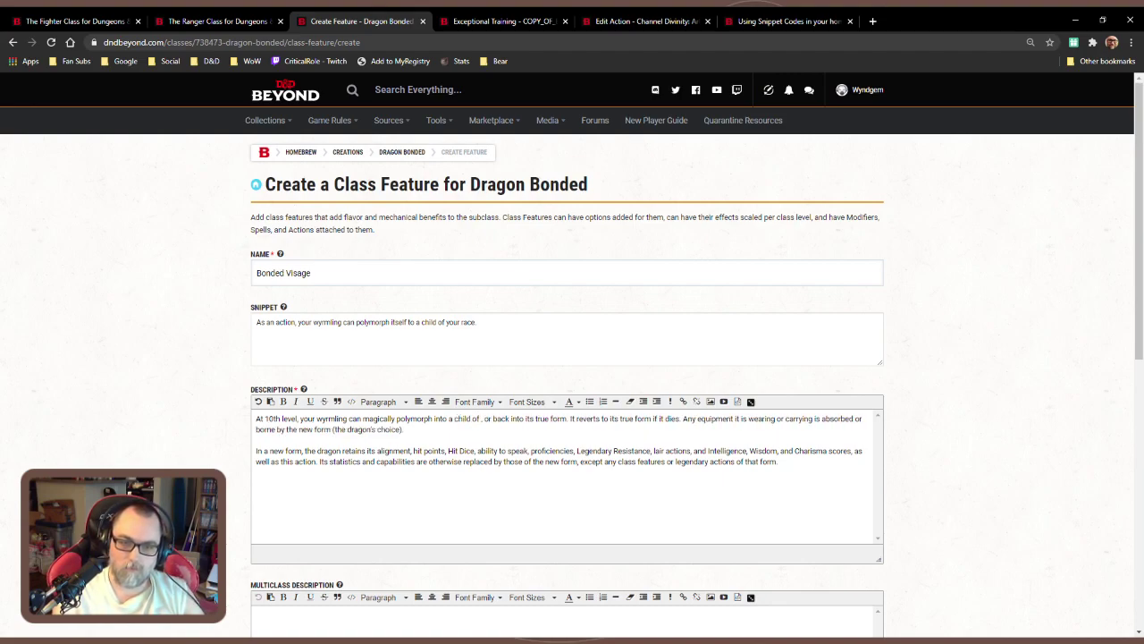
text(your race)
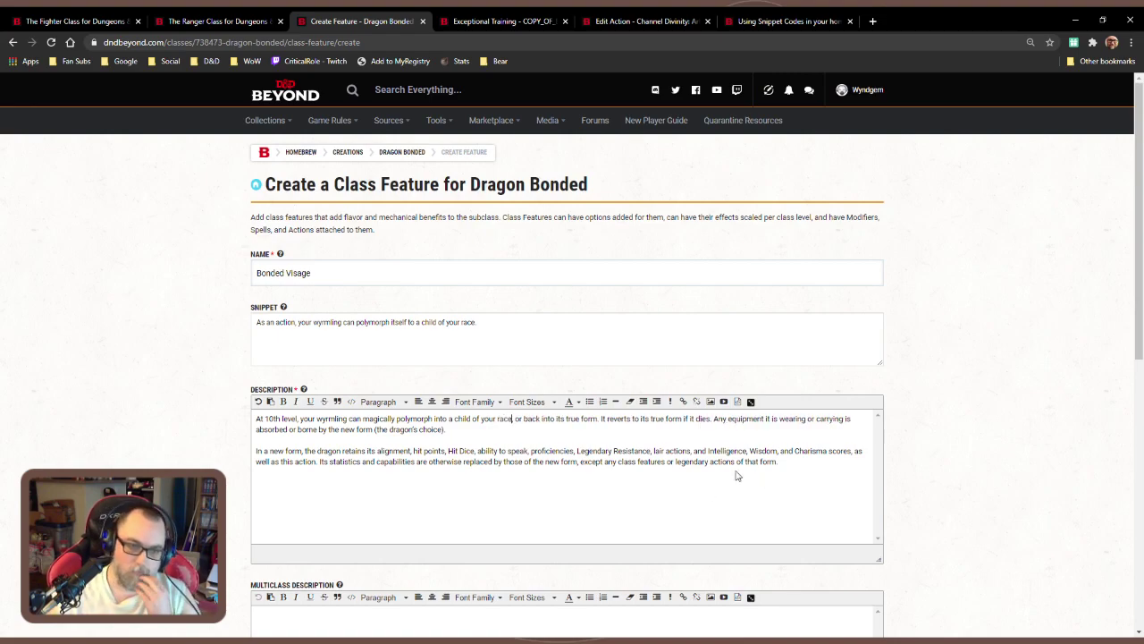
In the description's second paragraph, change "dragon" to "wyrmling" and delete the mentions of Legendary Resistance, lair actions and legendary actions
double_click(333, 450)
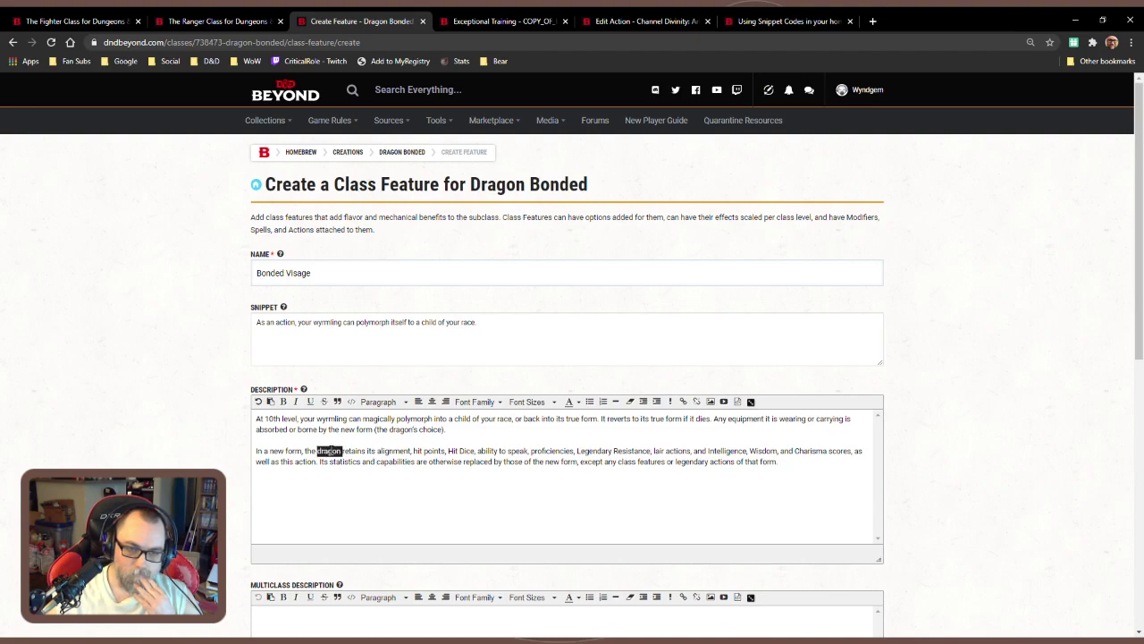
text(wyrmling)
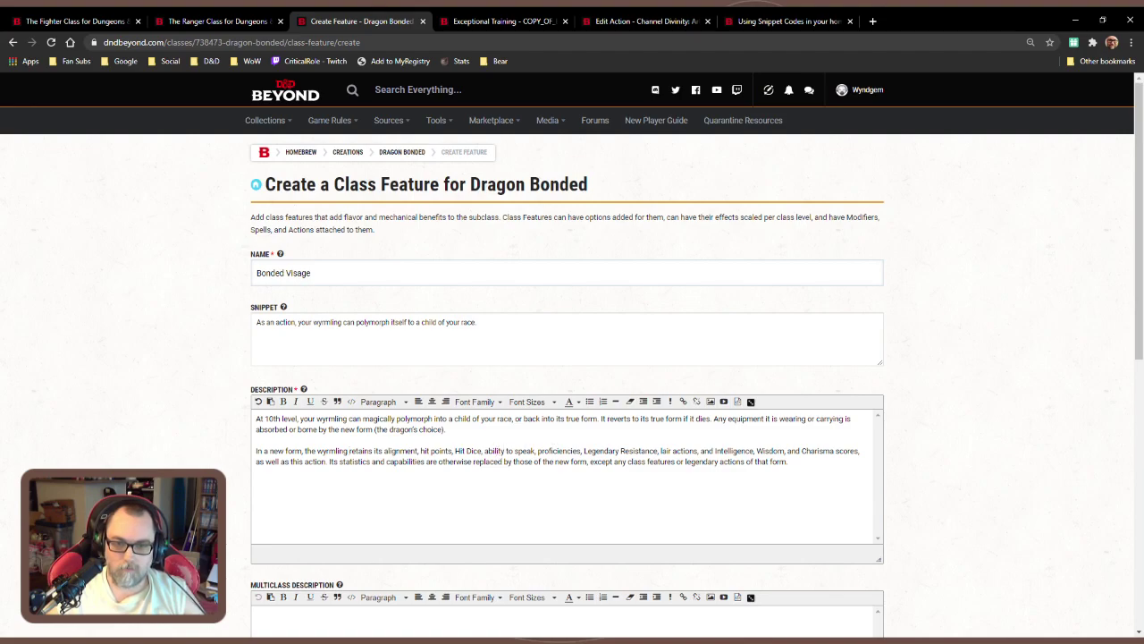
drag(583, 451, 698, 451)
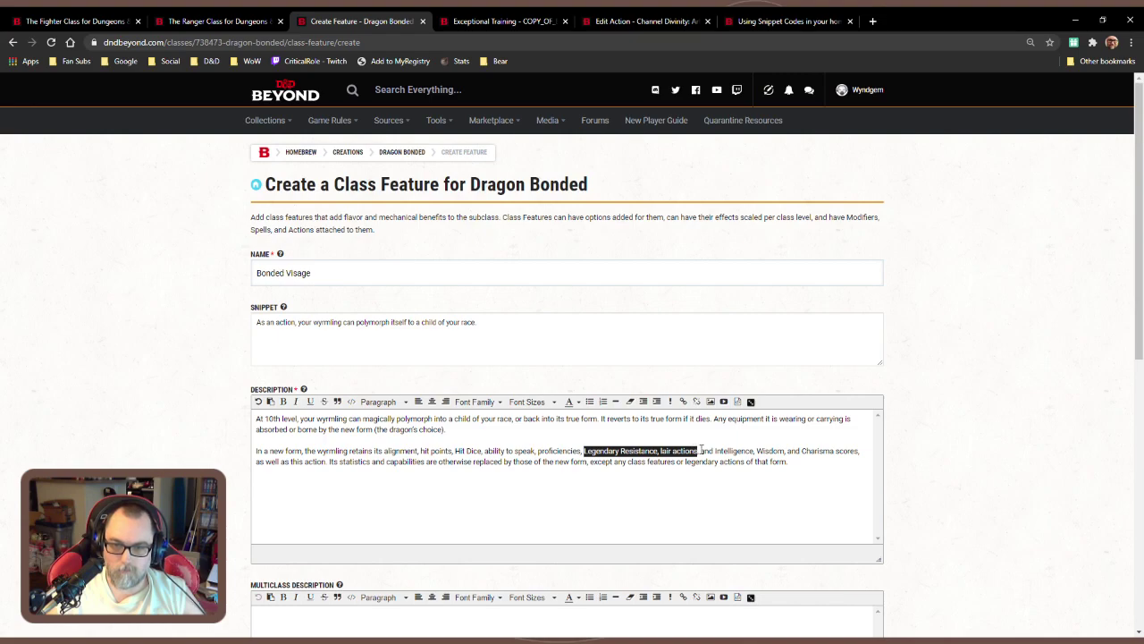
key(BackSpace)
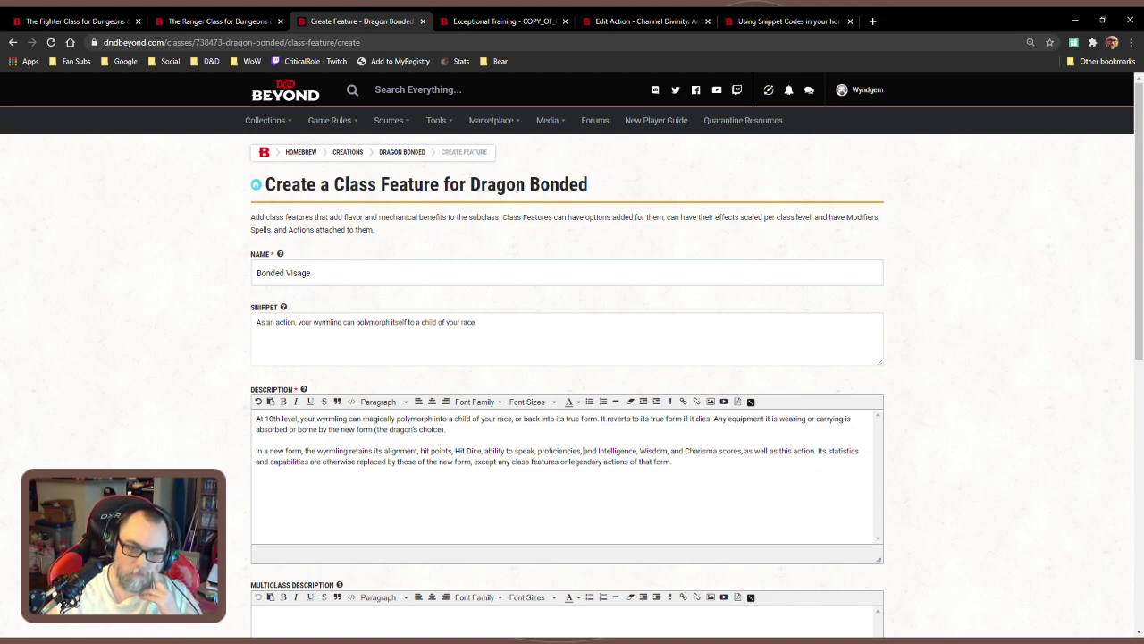
click(583, 451)
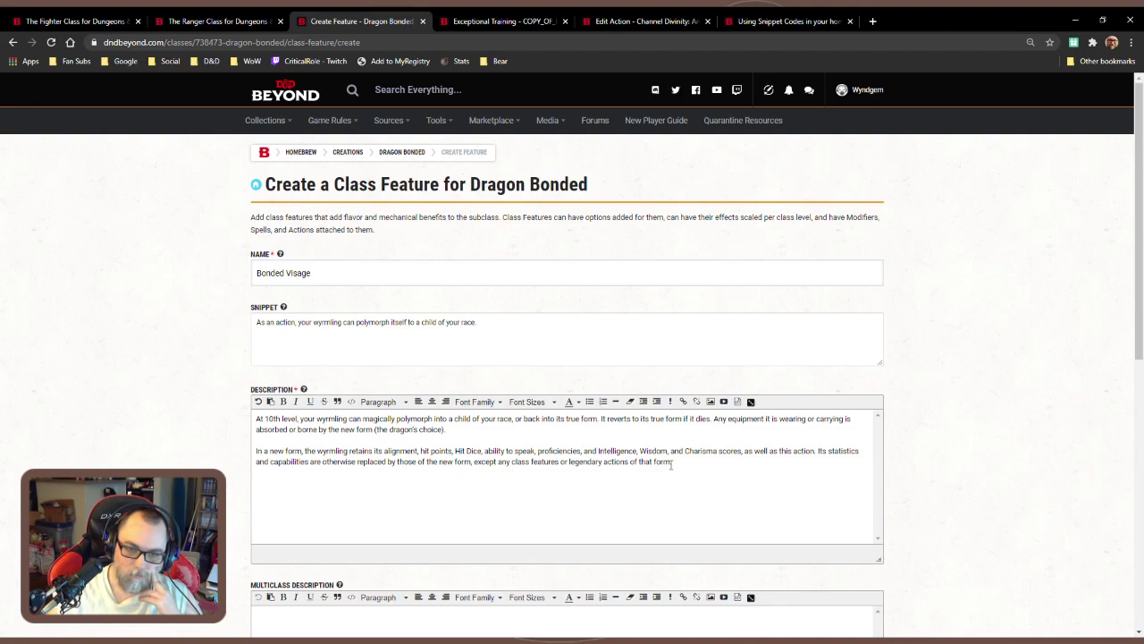
drag(561, 461, 629, 463)
key(BackSpace)
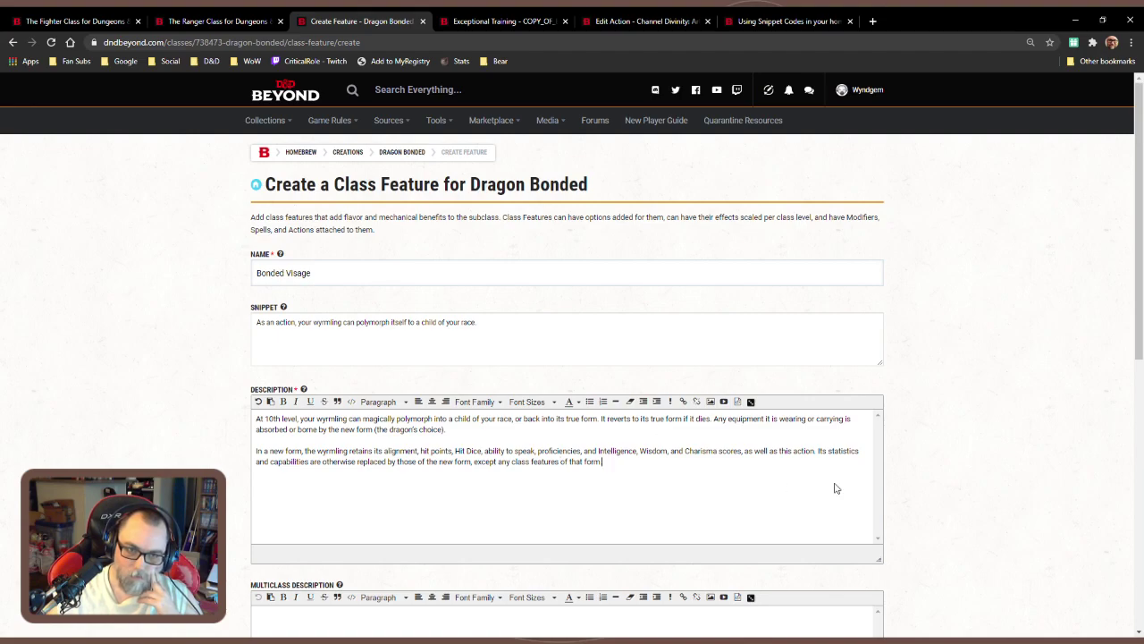
Set the feature's required class level to 10, display order to 4 and feature type to Granted
scroll(835, 487, down, 1)
scroll(835, 487, down, 5)
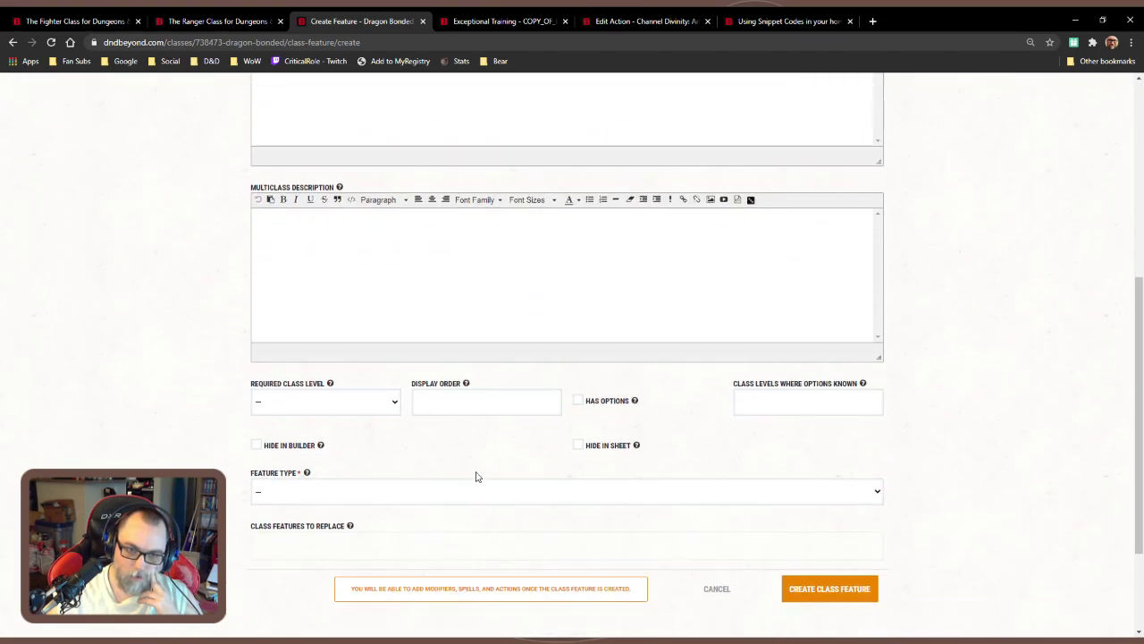
click(367, 412)
click(357, 527)
click(457, 404)
text(4)
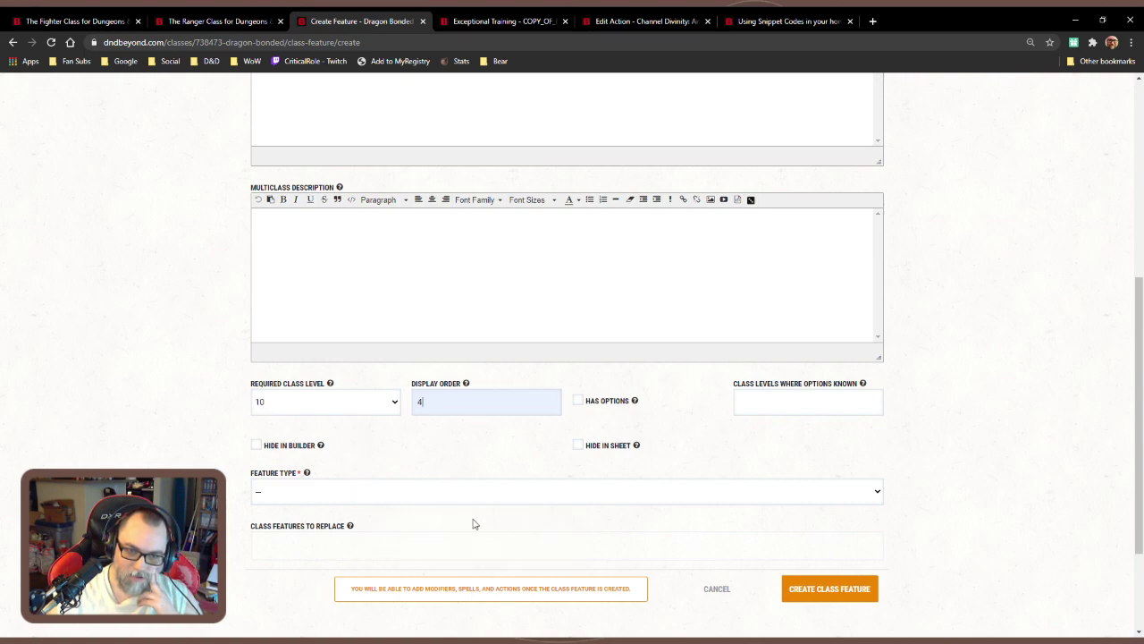
click(490, 482)
click(460, 523)
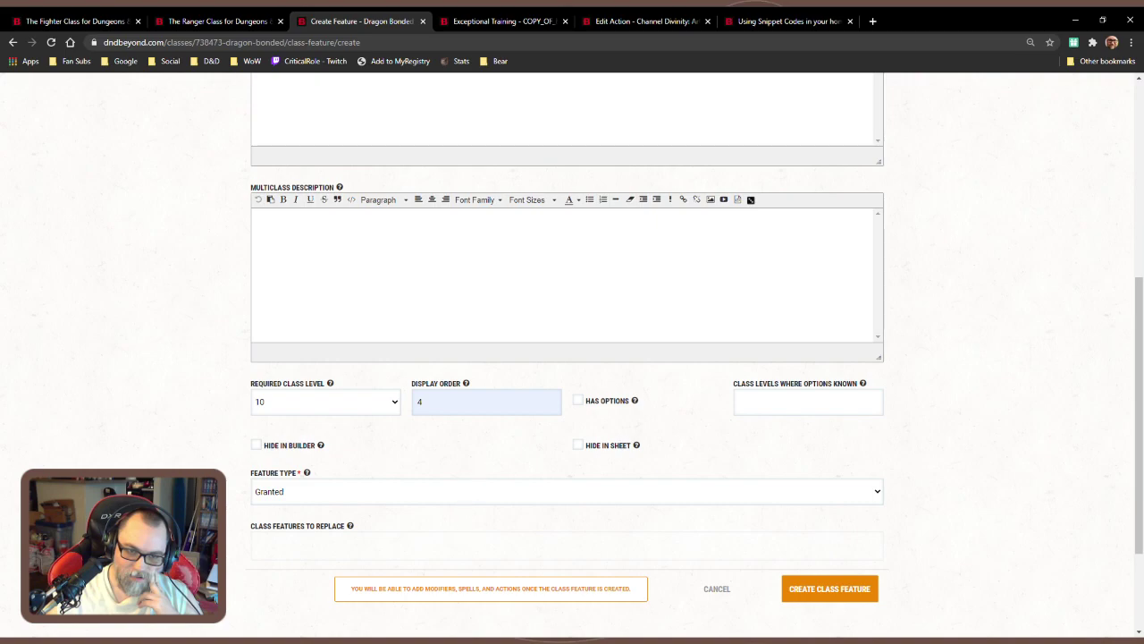
Change "the dragon's choice" to "the wyrmling's choice" in the description's first paragraph
scroll(568, 358, up, 5)
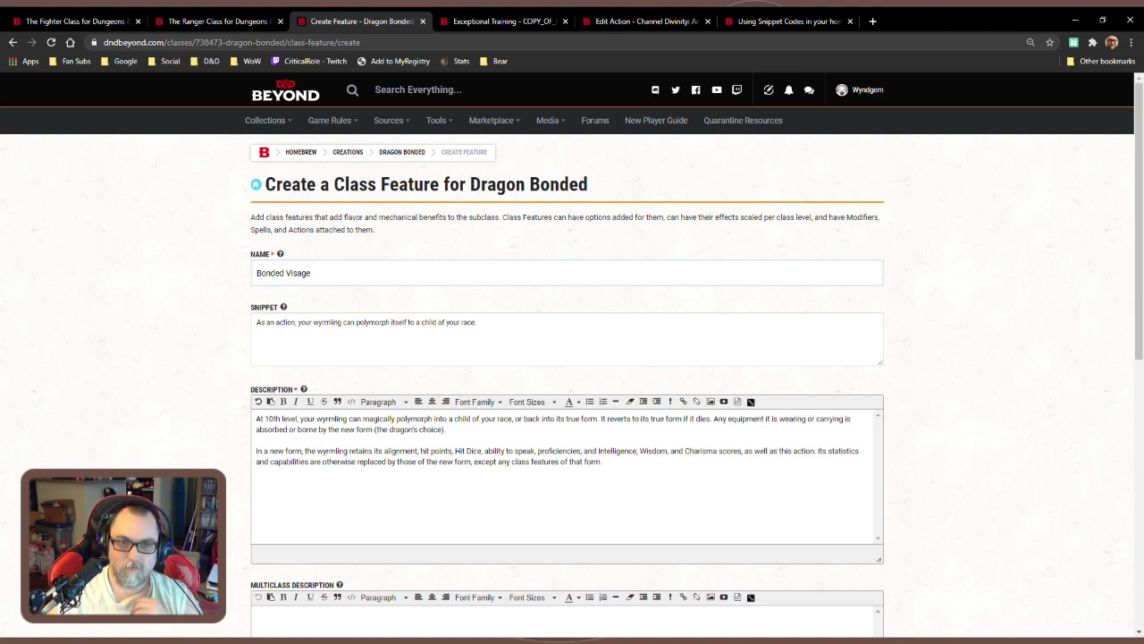
drag(303, 420, 709, 426)
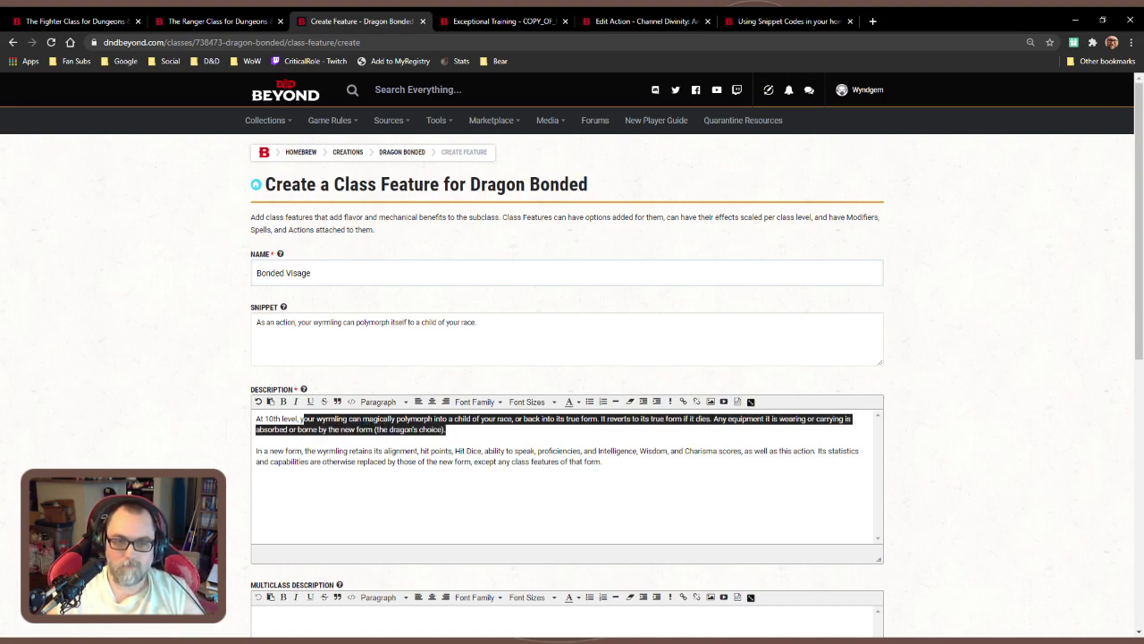
double_click(403, 430)
text(wyrmling)
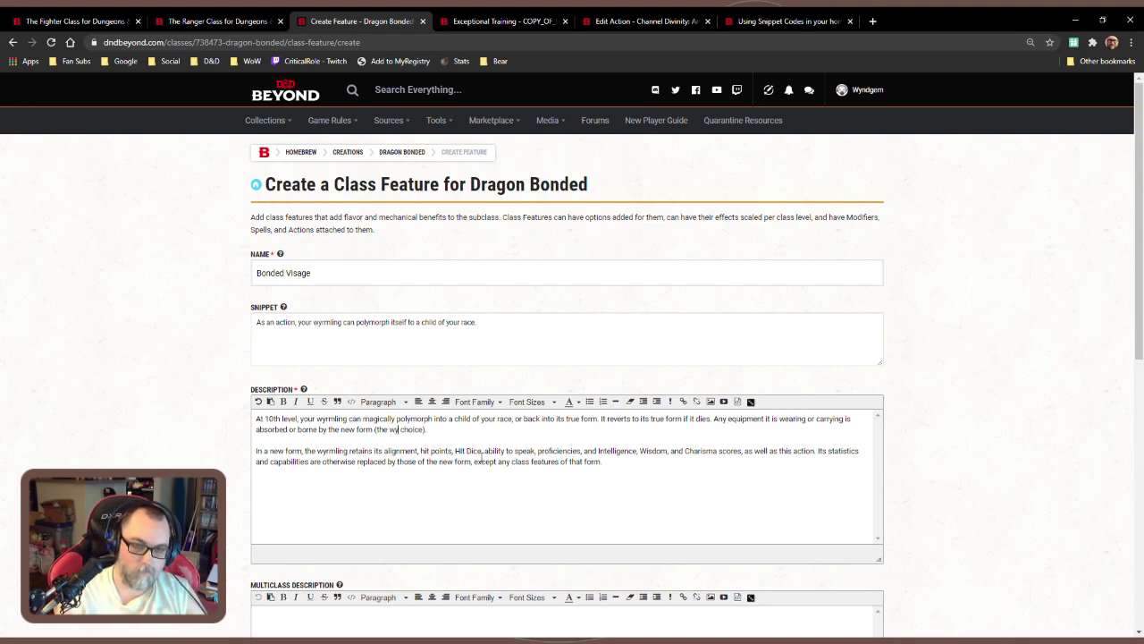
text('s)
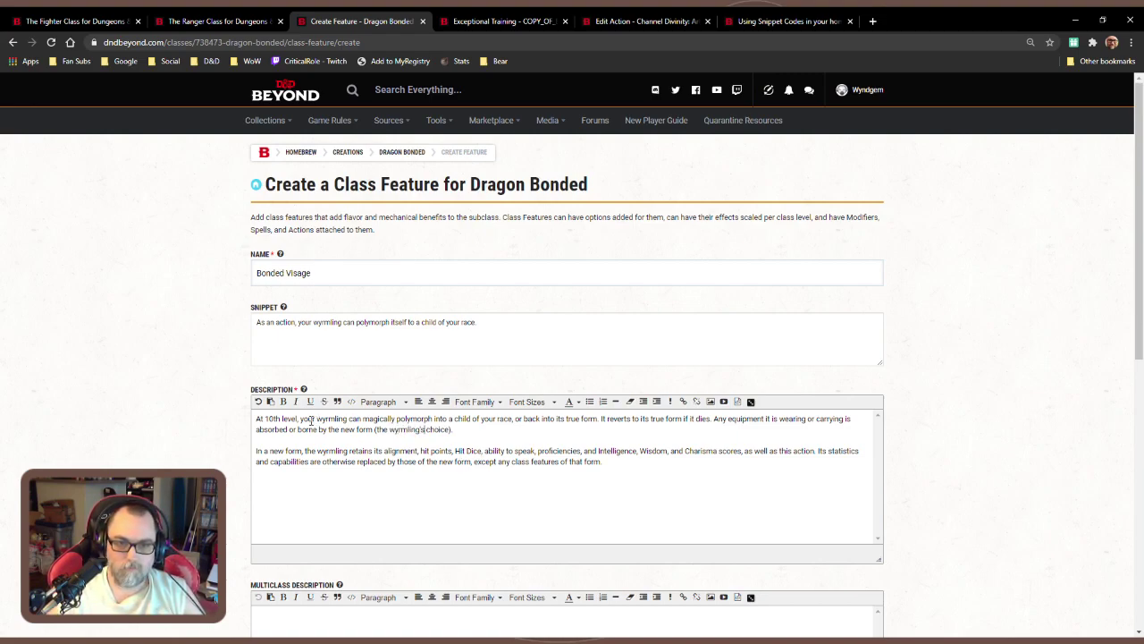
Replace the snippet's wording after "As an action," with the description's text from "your wyrmling can magically polymorph" through "(the wyrmling's choice)."
drag(301, 420, 501, 427)
key(ctrl+c)
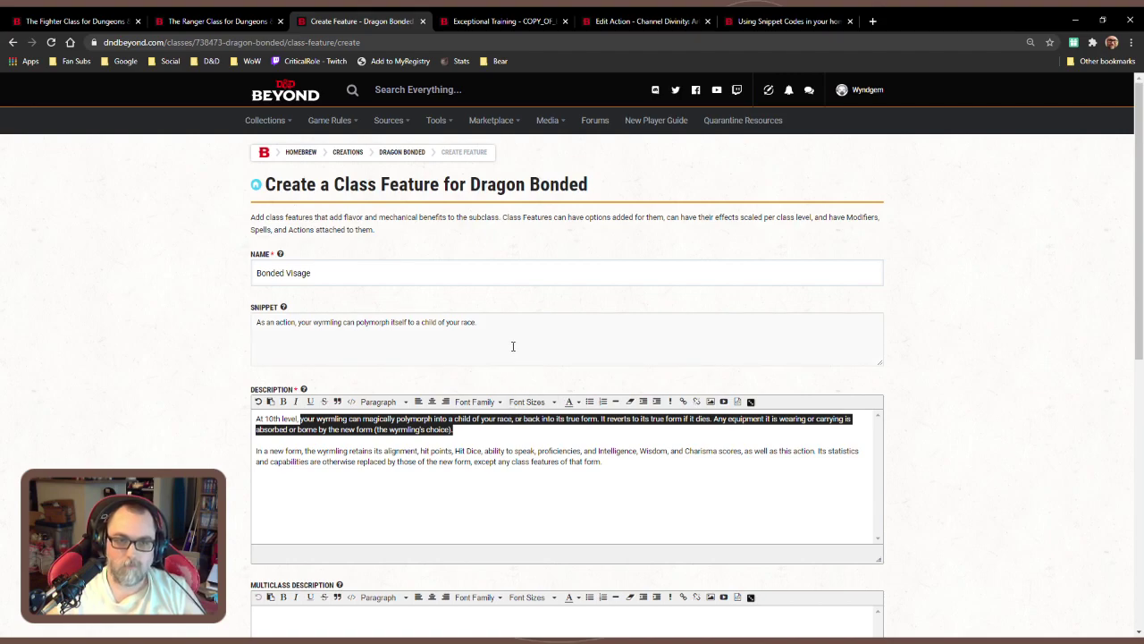
drag(506, 325, 299, 328)
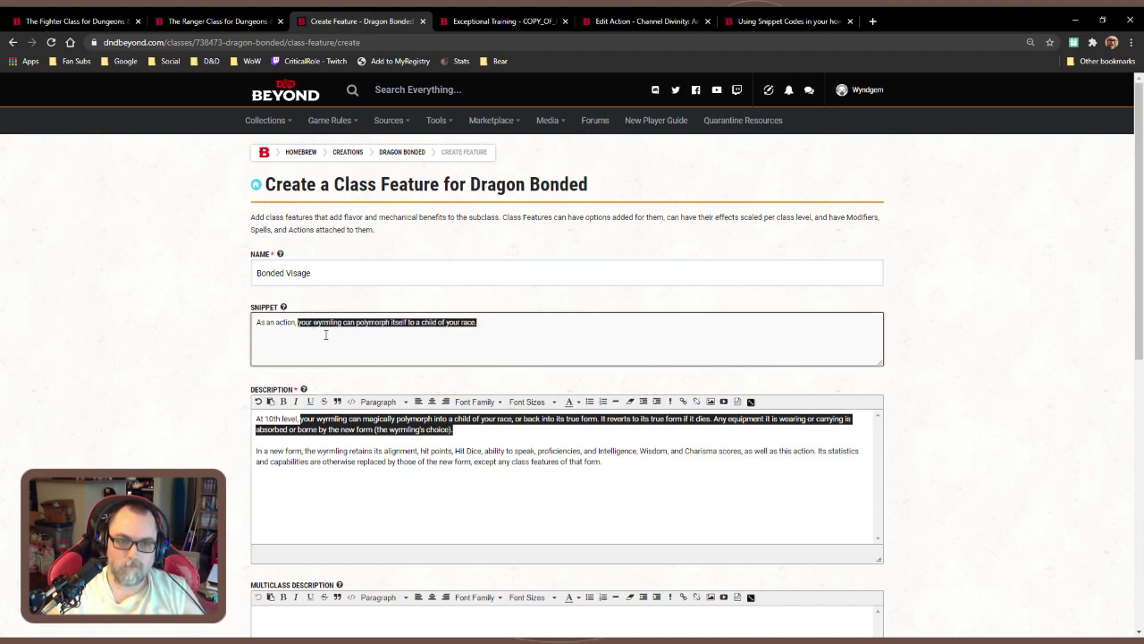
key(ctrl+v)
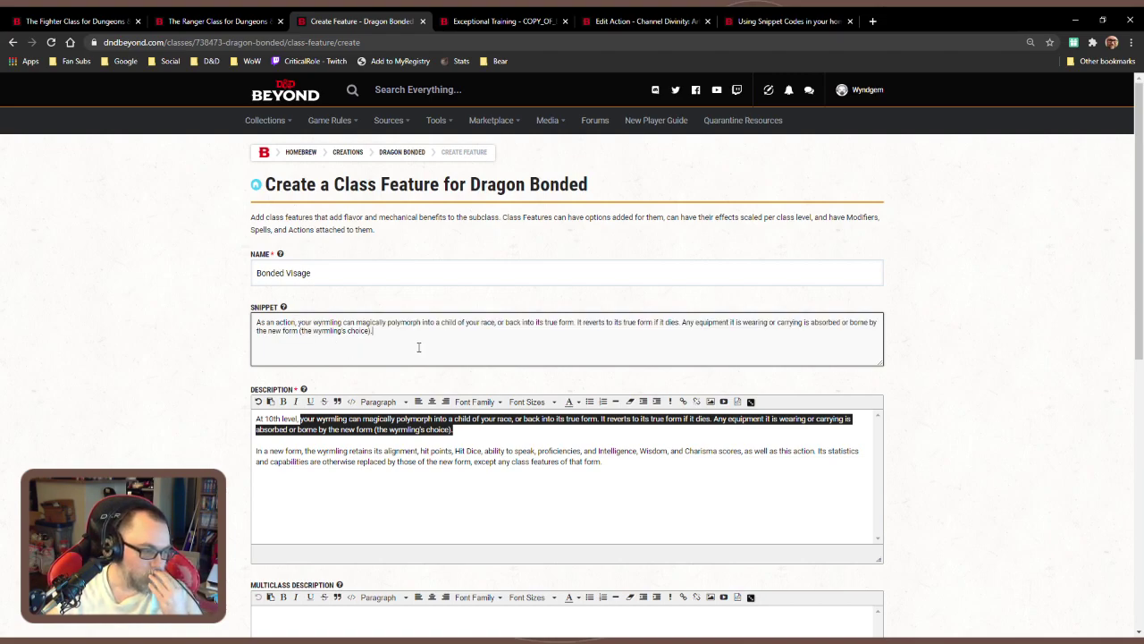
Review the completed Bonded Visage form and create the class feature
scroll(480, 349, down, 5)
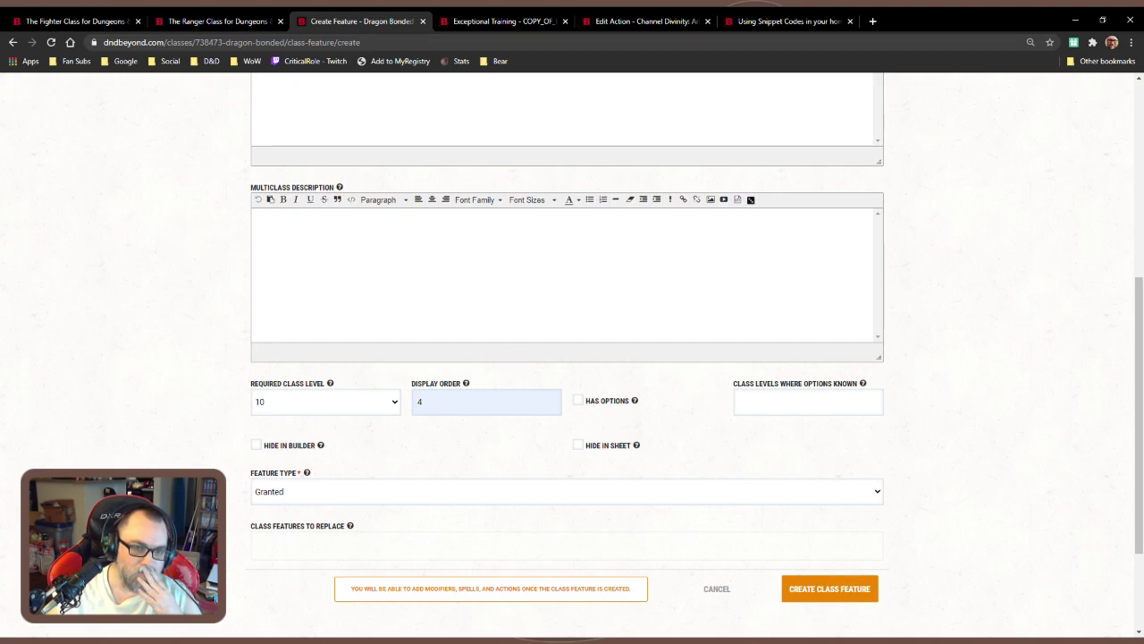
scroll(629, 376, up, 5)
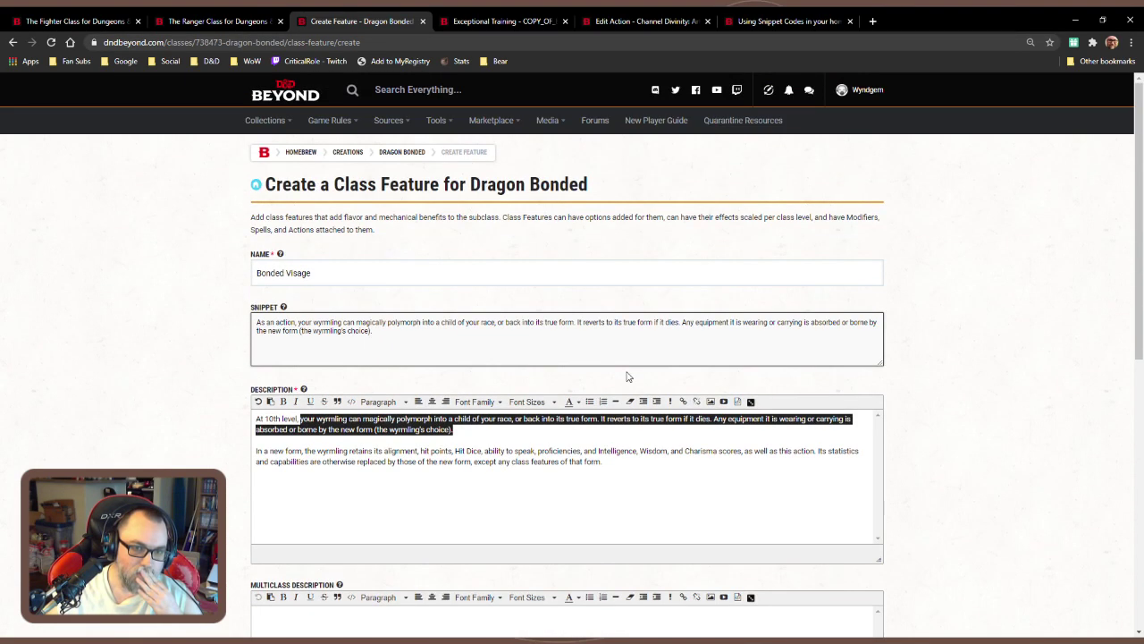
click(627, 382)
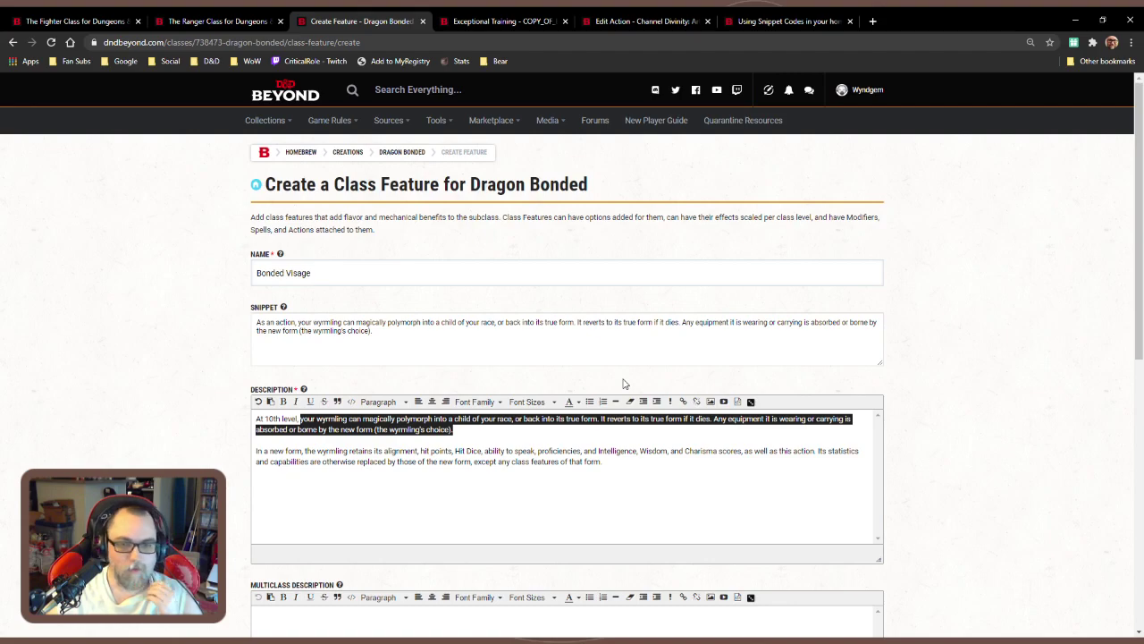
scroll(624, 384, down, 5)
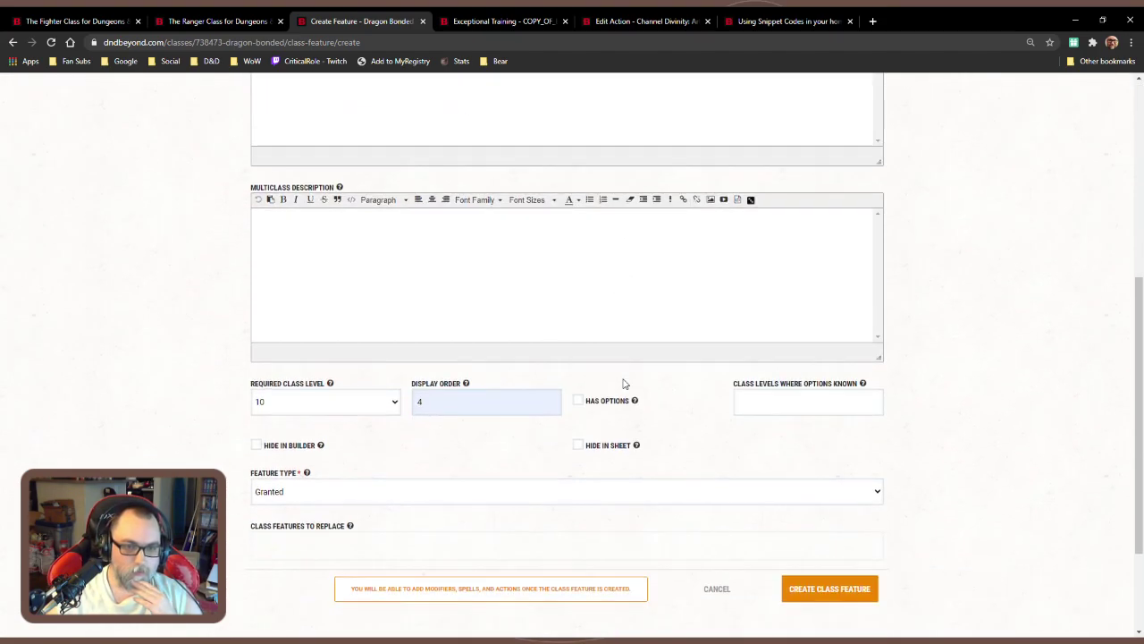
click(817, 597)
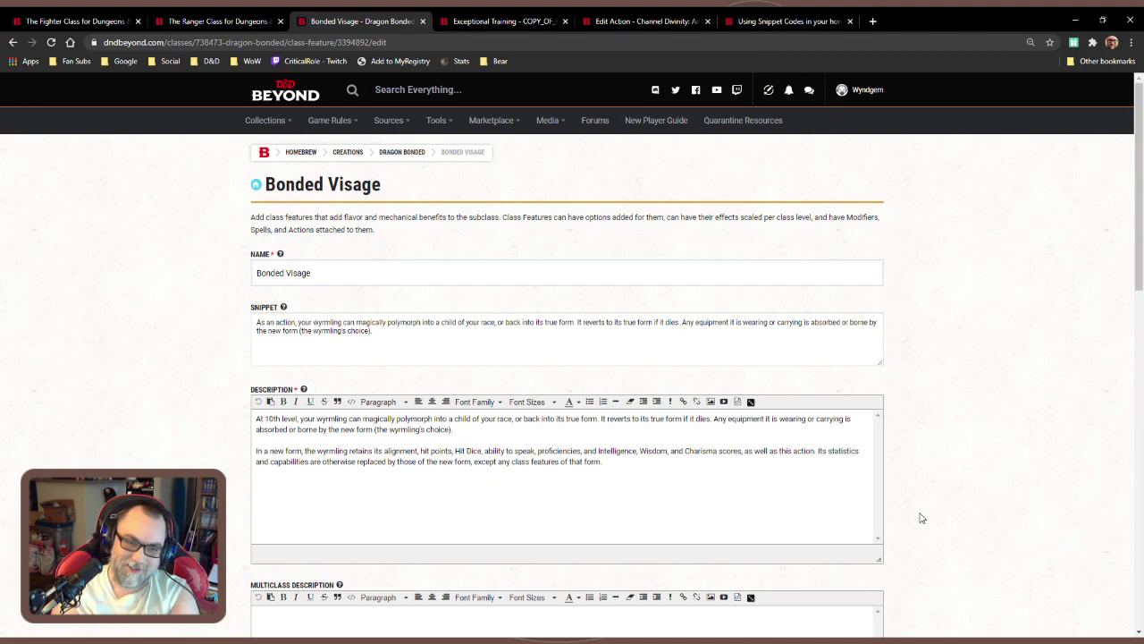
Check the Bonded Visage class feature's settings and add-on sections, and save its changes
scroll(903, 505, down, 10)
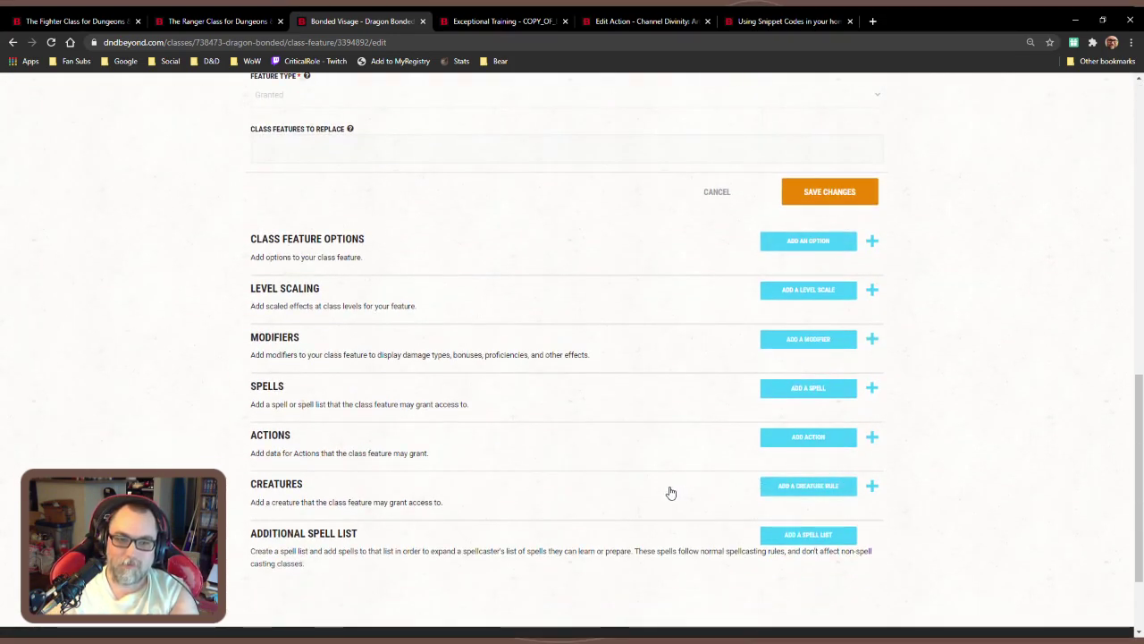
scroll(670, 492, up, 2)
scroll(670, 491, down, 2)
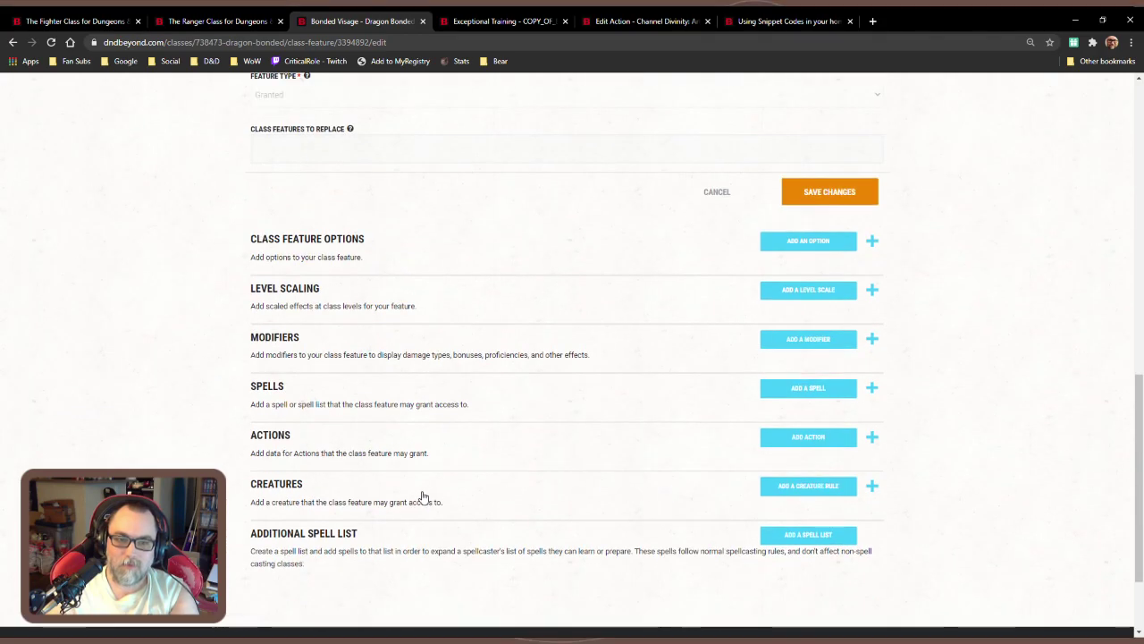
scroll(501, 511, up, 4)
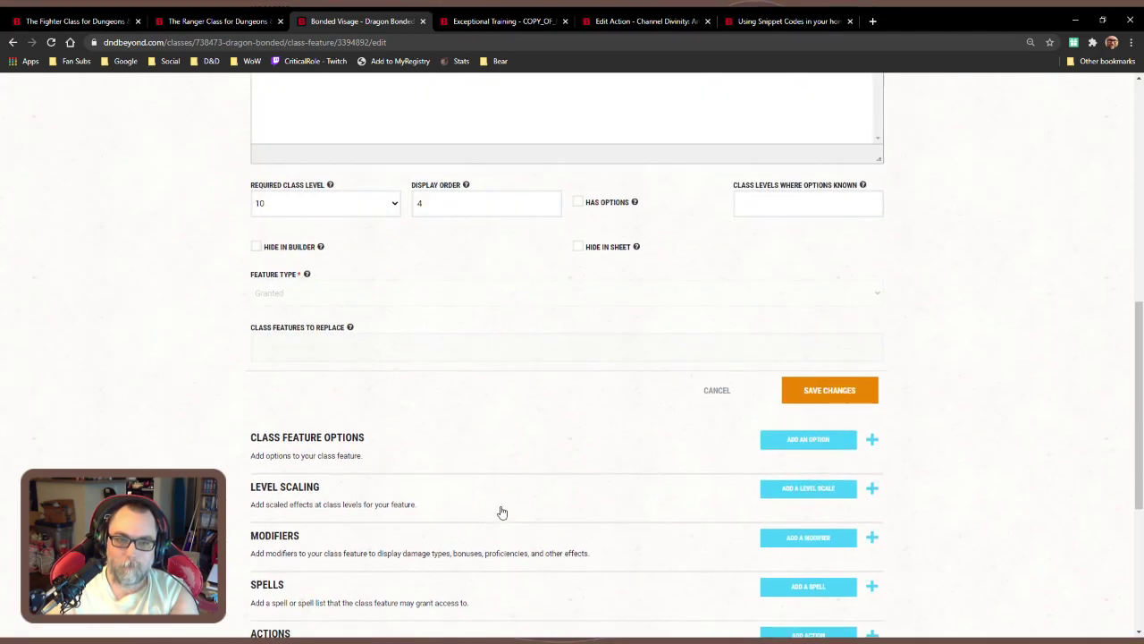
scroll(500, 511, up, 5)
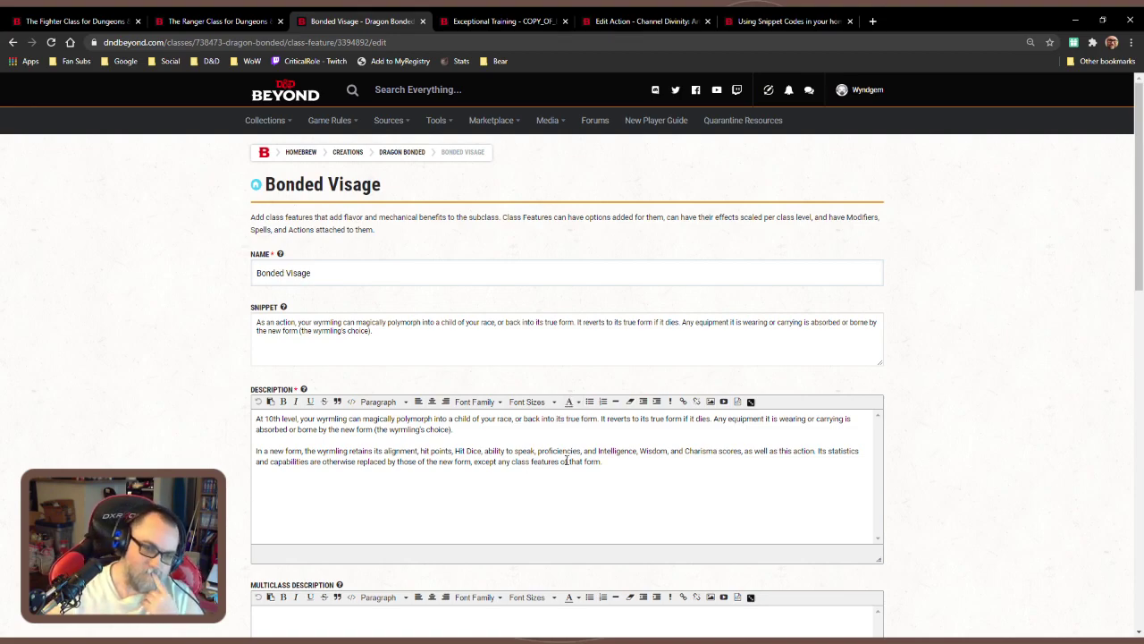
scroll(567, 460, down, 4)
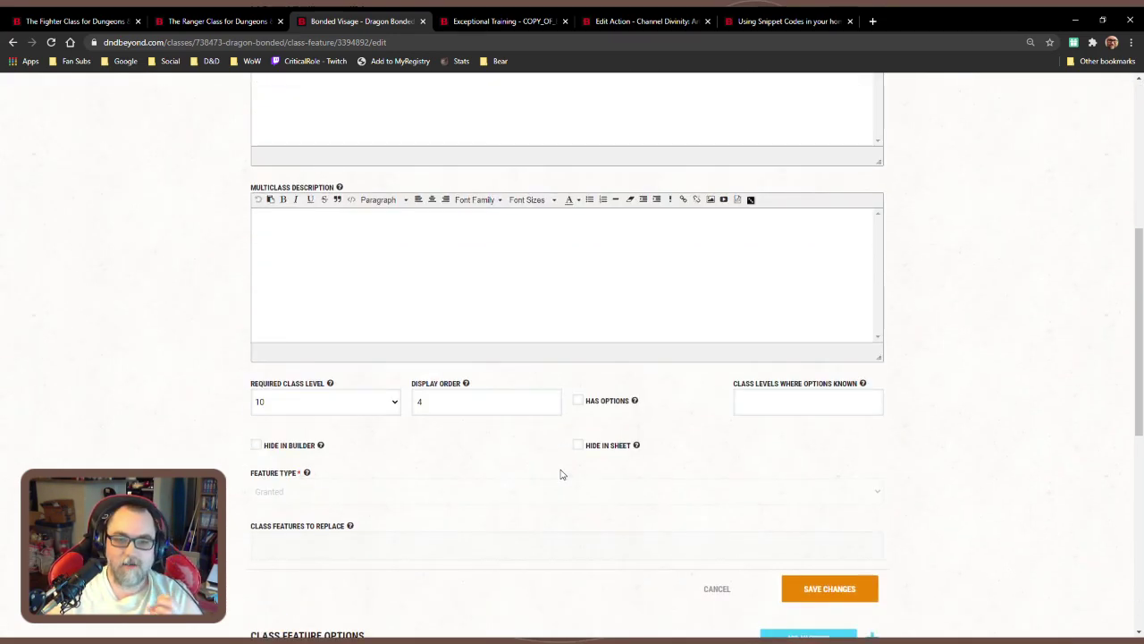
click(818, 595)
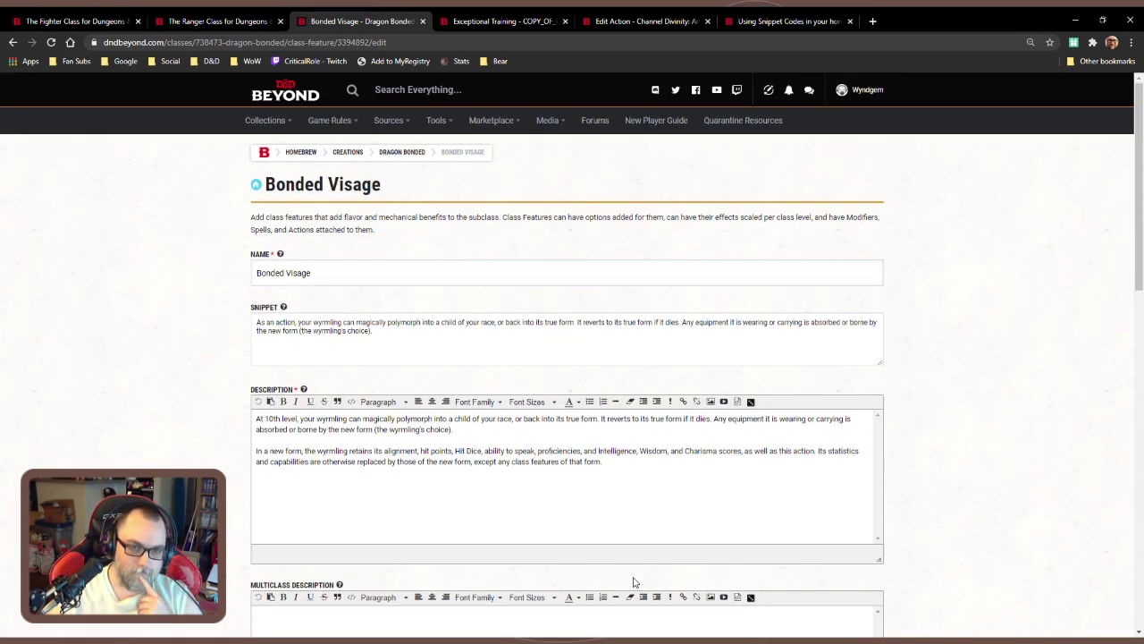
scroll(671, 561, down, 5)
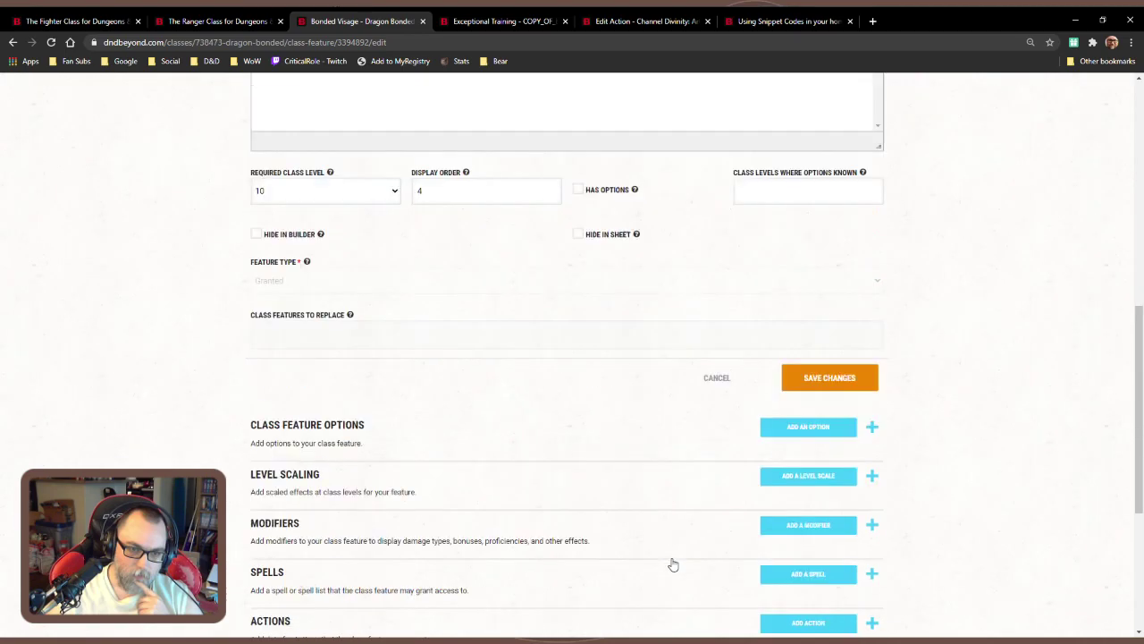
scroll(672, 559, up, 5)
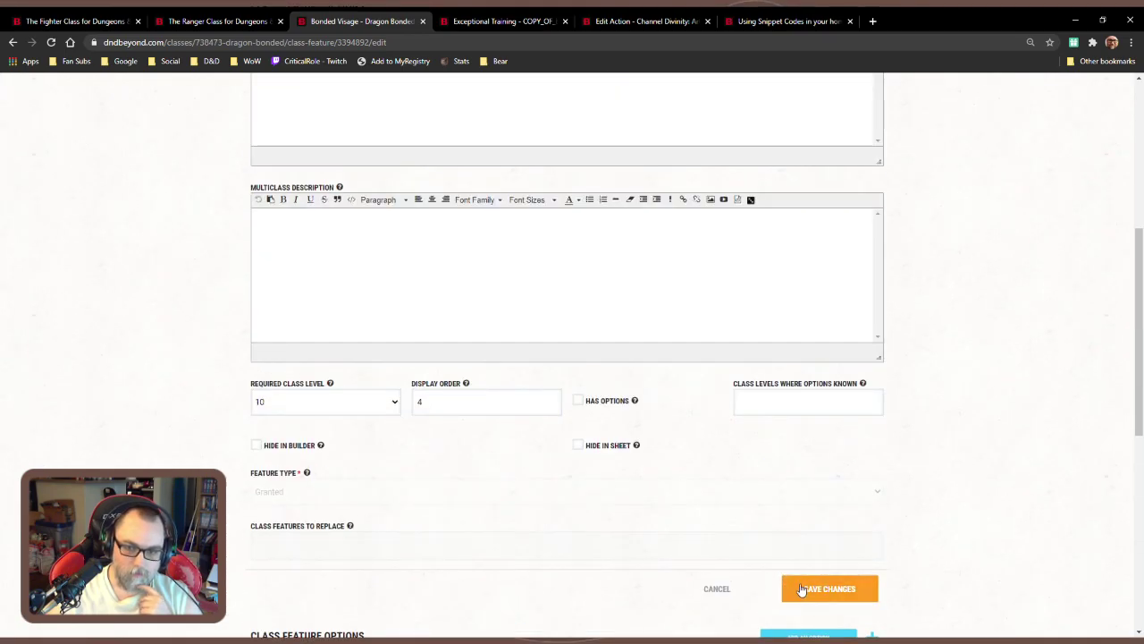
scroll(641, 572, down, 5)
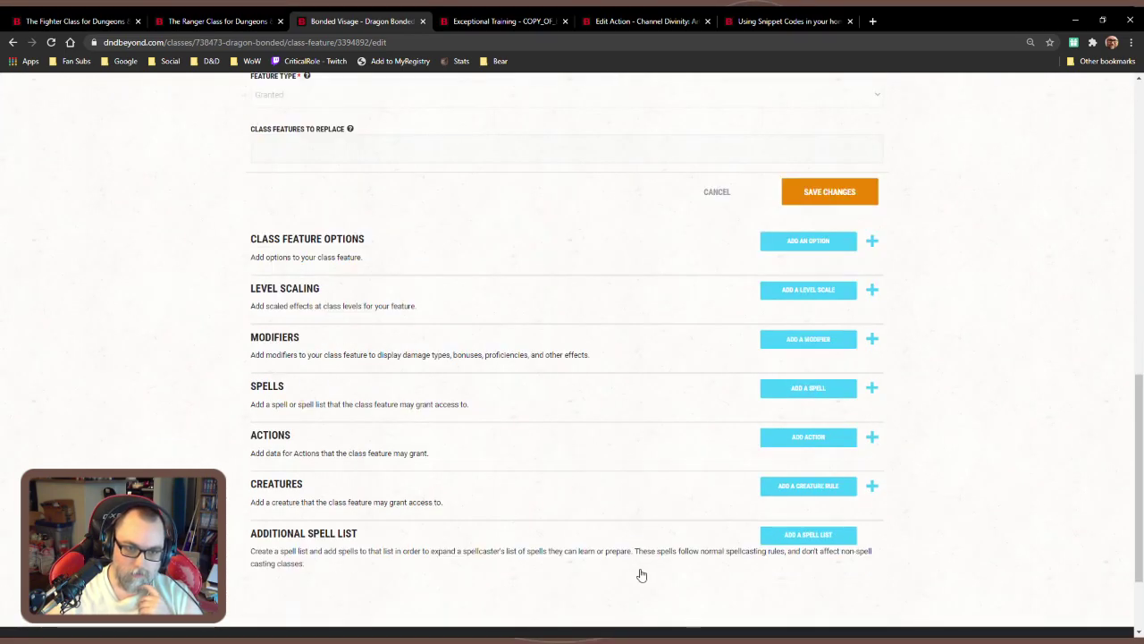
scroll(641, 574, up, 5)
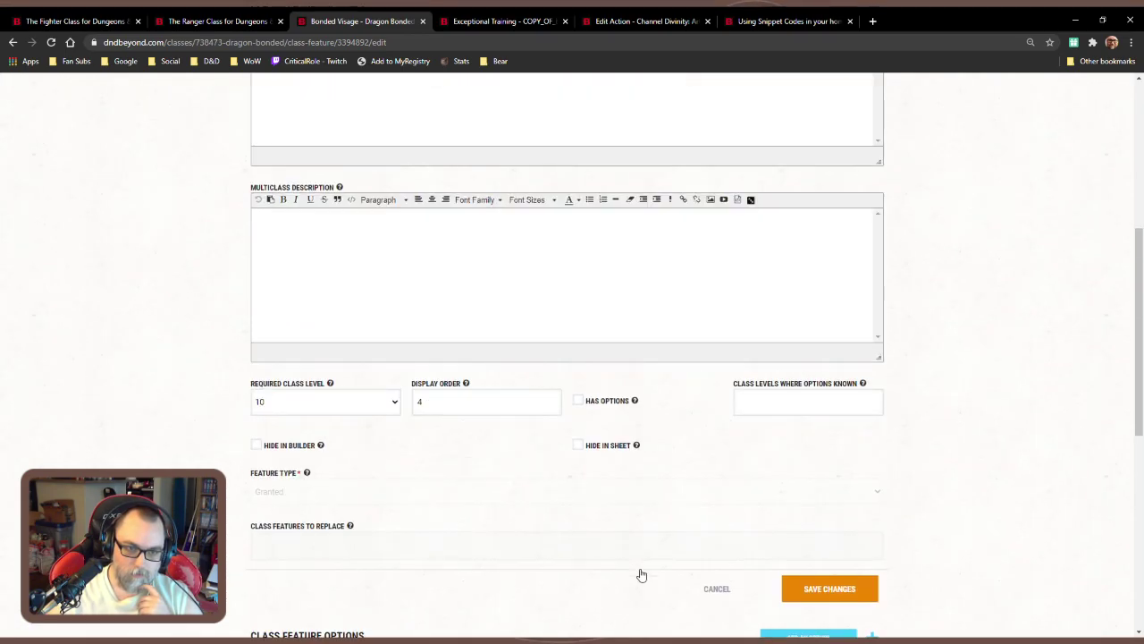
click(807, 593)
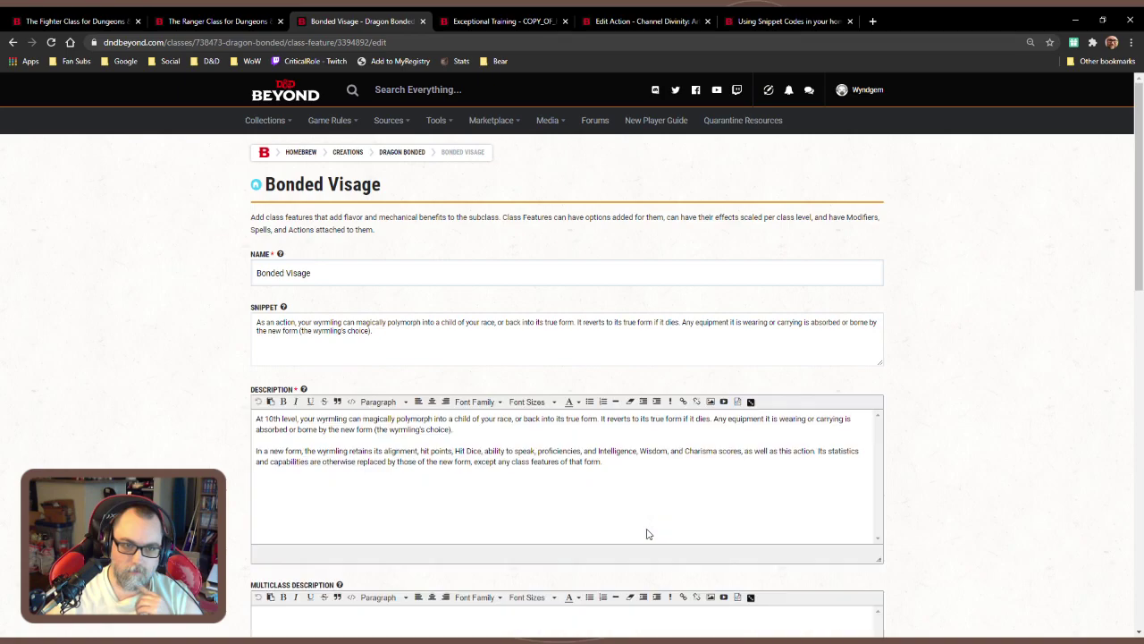
Return to the Dragon Bonded subclass and expand its list of class features
scroll(674, 515, down, 5)
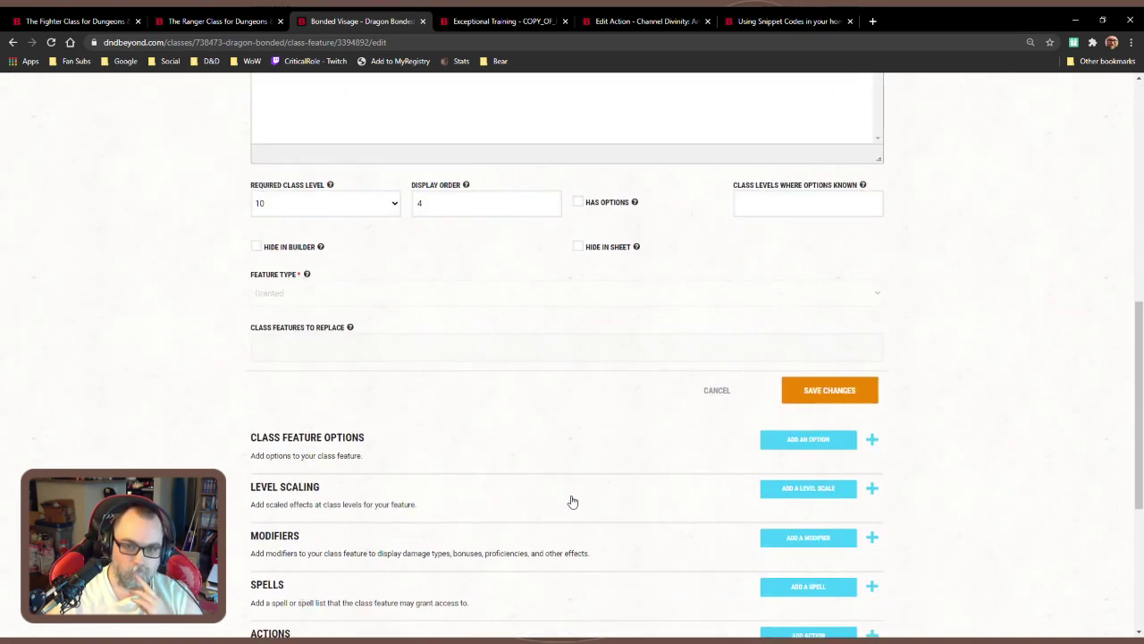
scroll(572, 502, up, 5)
click(403, 153)
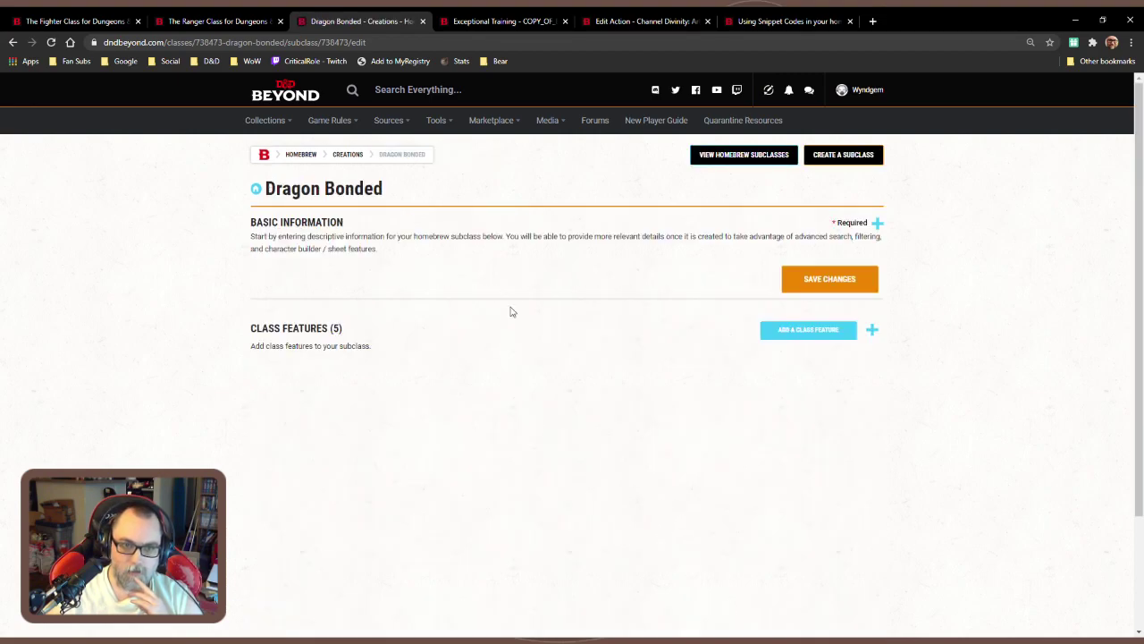
click(506, 336)
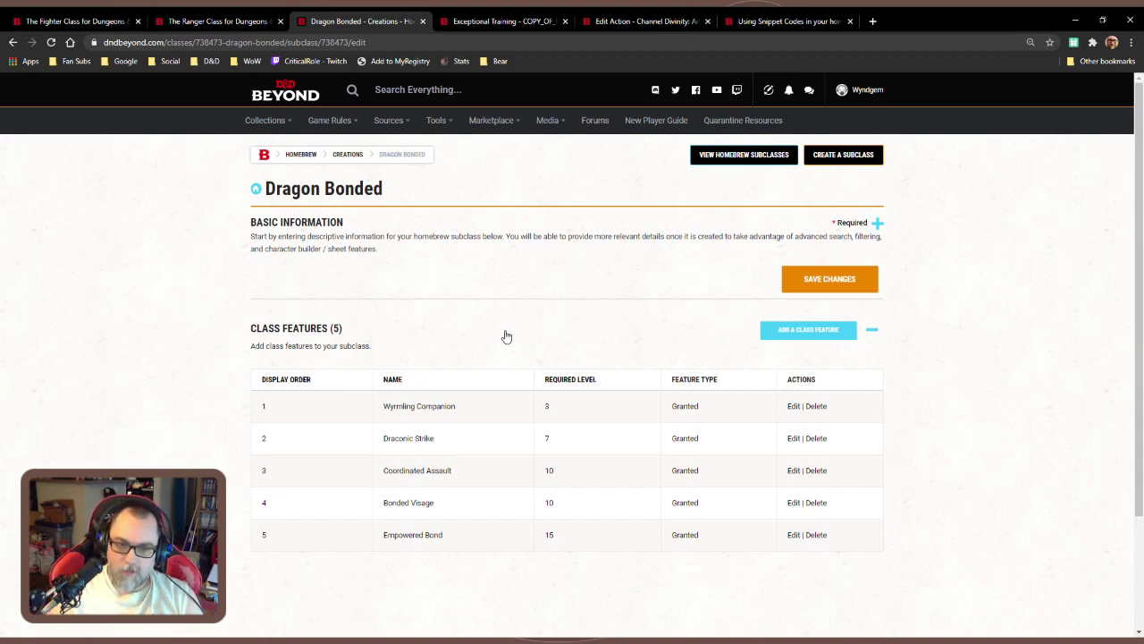
Review the Empowered Bond feature's text and return to the Dragon Bonded class features list
click(793, 535)
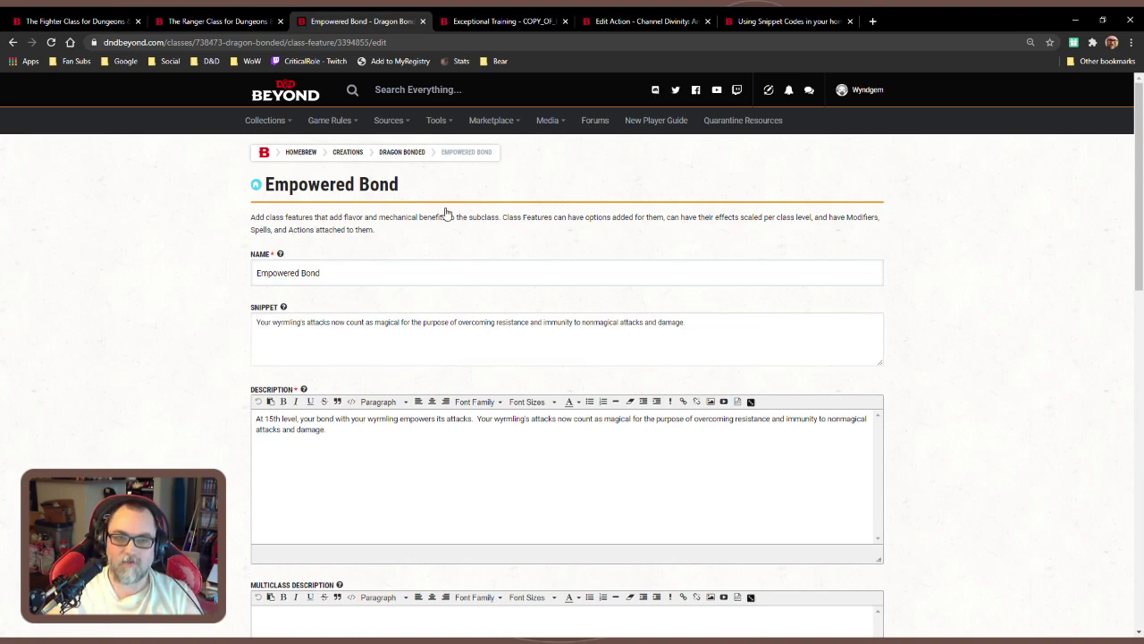
click(409, 152)
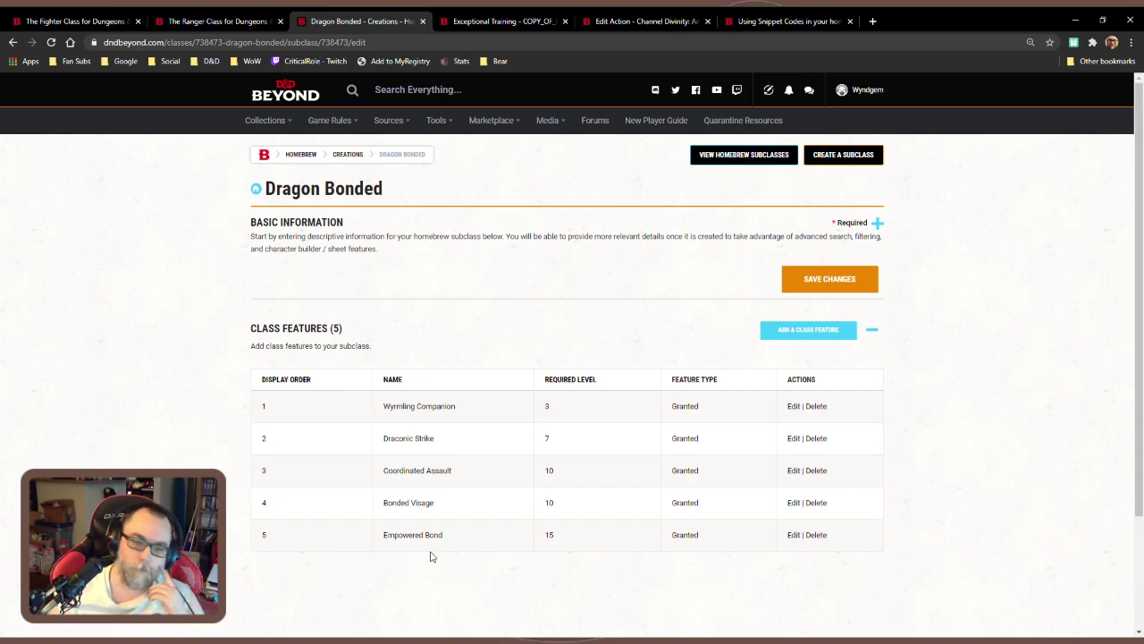
scroll(514, 534, down, 2)
scroll(514, 534, up, 2)
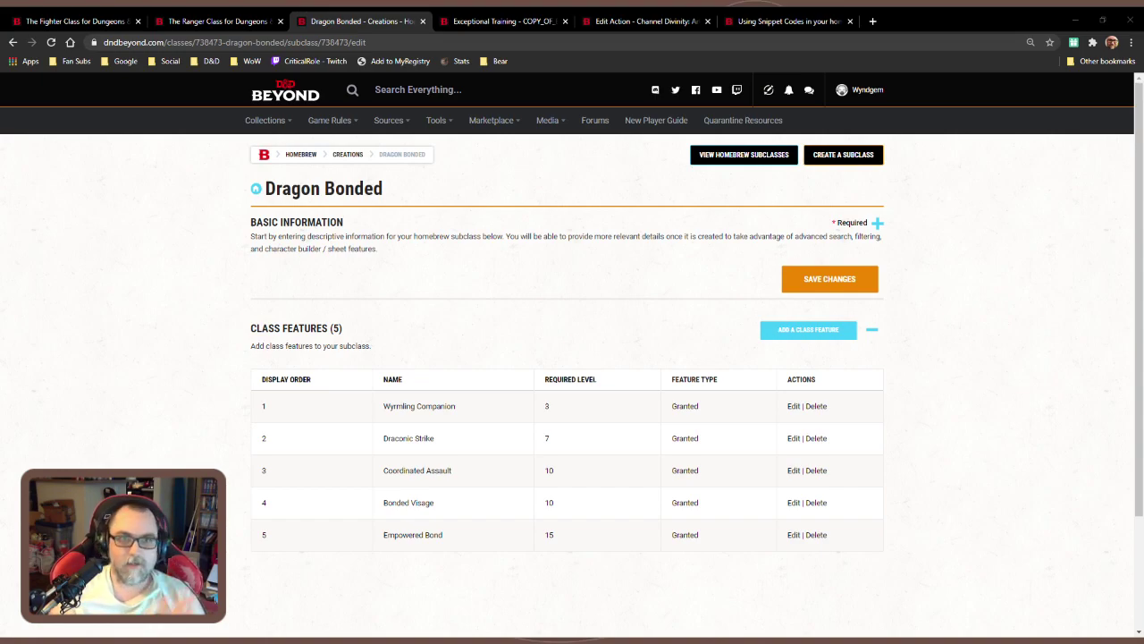
Switch to the Fighter class reference and examine the Arcane Archer's features and Arcane Shot options
click(39, 24)
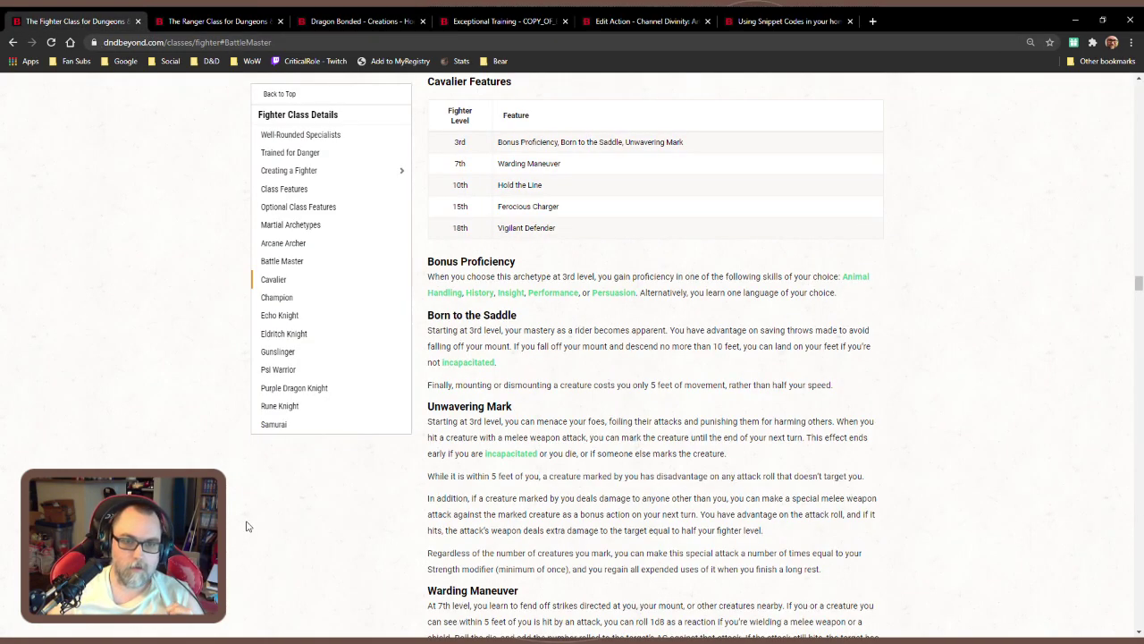
scroll(246, 524, down, 5)
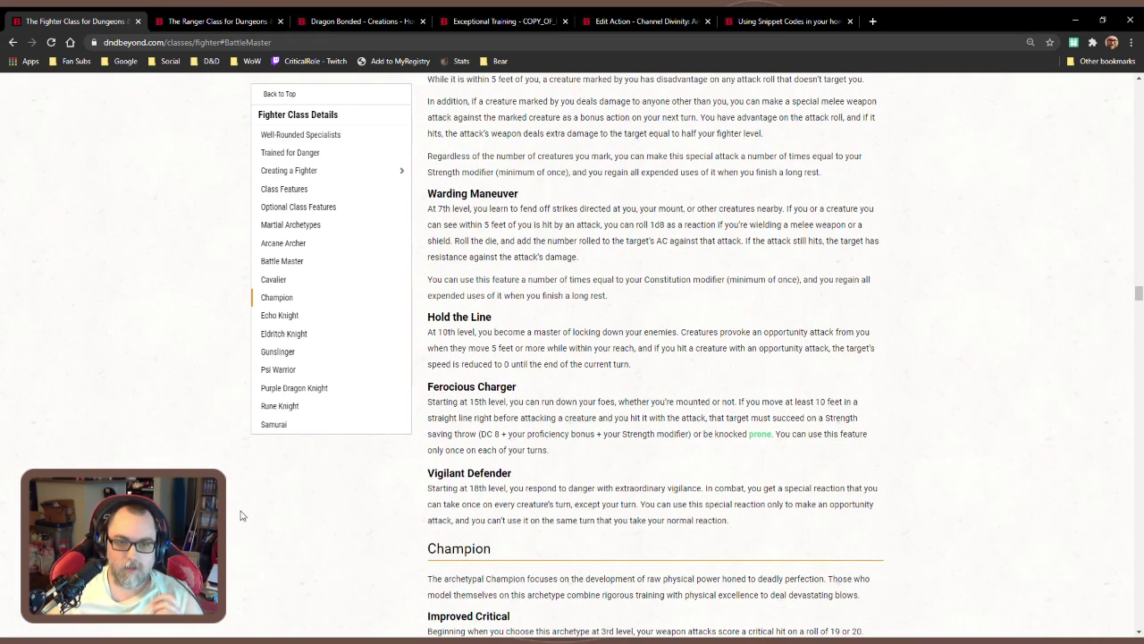
click(309, 244)
scroll(358, 559, down, 20)
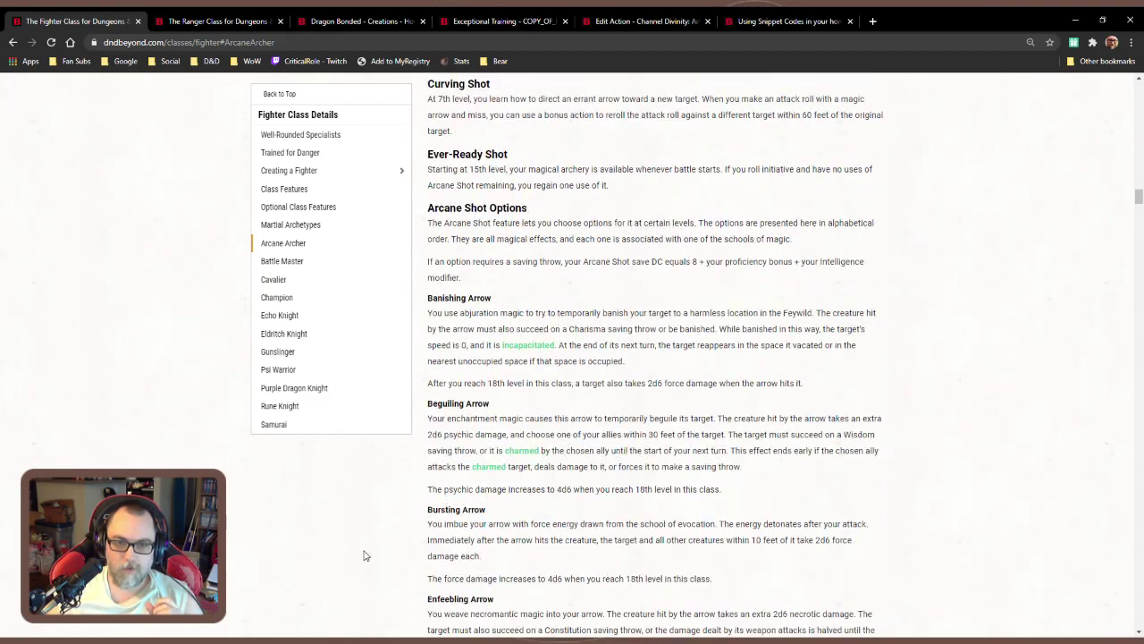
scroll(367, 543, down, 2)
scroll(367, 543, up, 6)
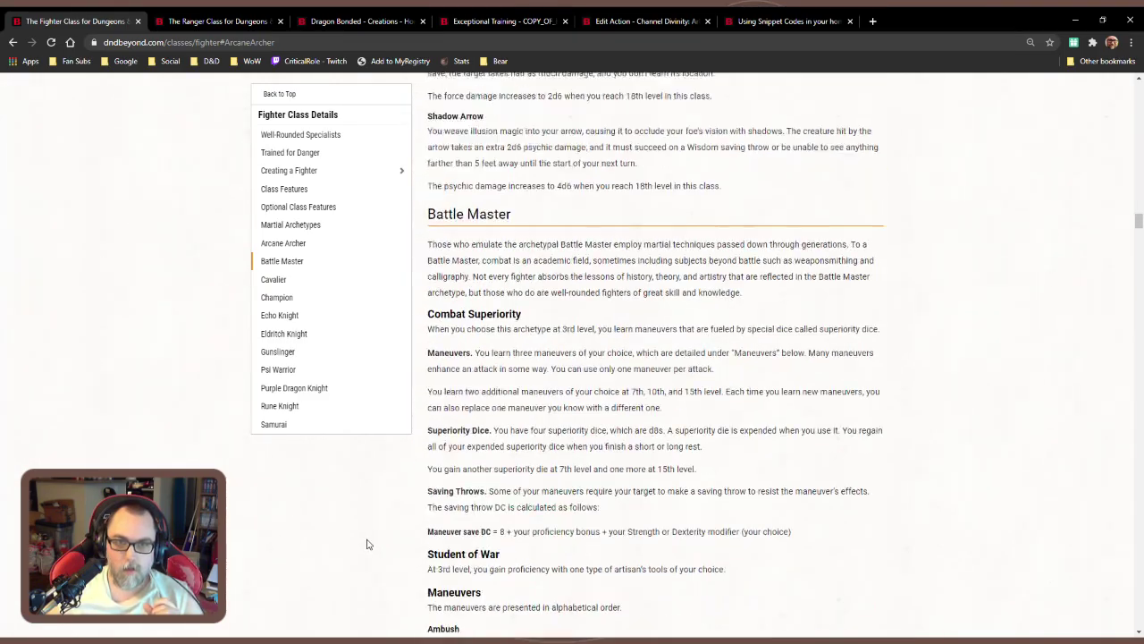
scroll(366, 543, up, 2)
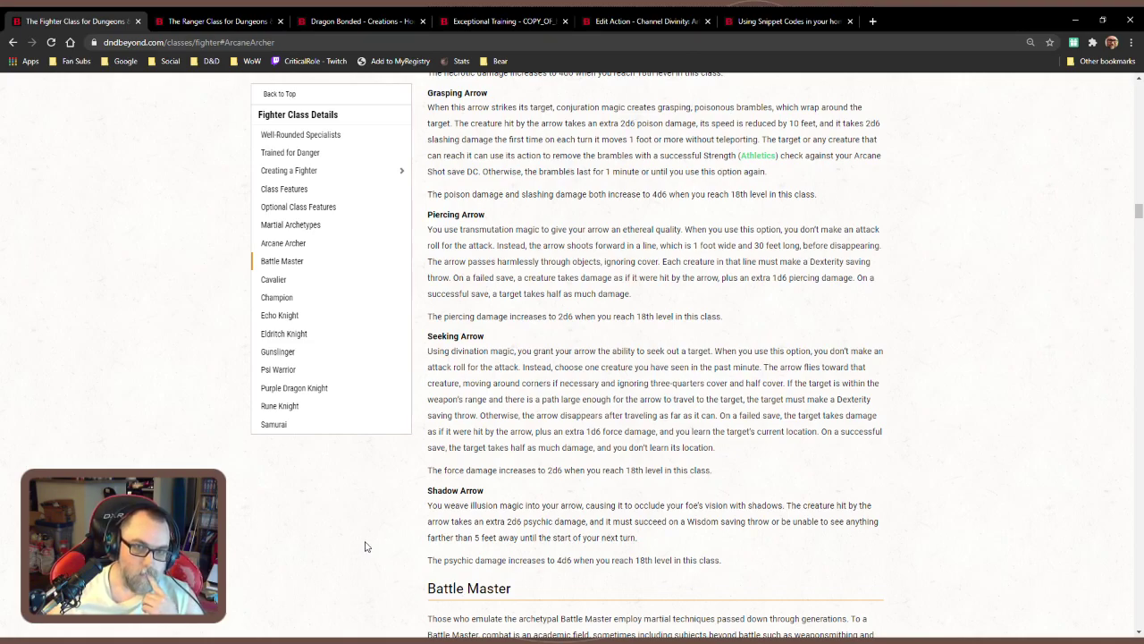
scroll(367, 543, up, 6)
scroll(365, 545, up, 2)
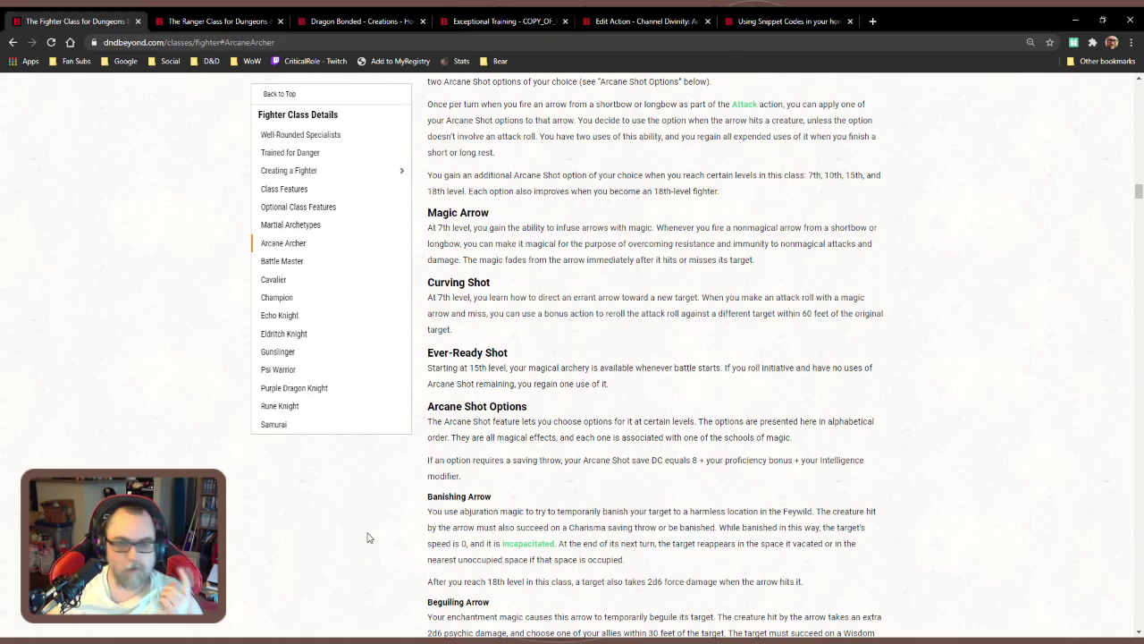
Examine the Battle Master's maneuvers and the Cavalier's feature progression by level
scroll(384, 535, down, 12)
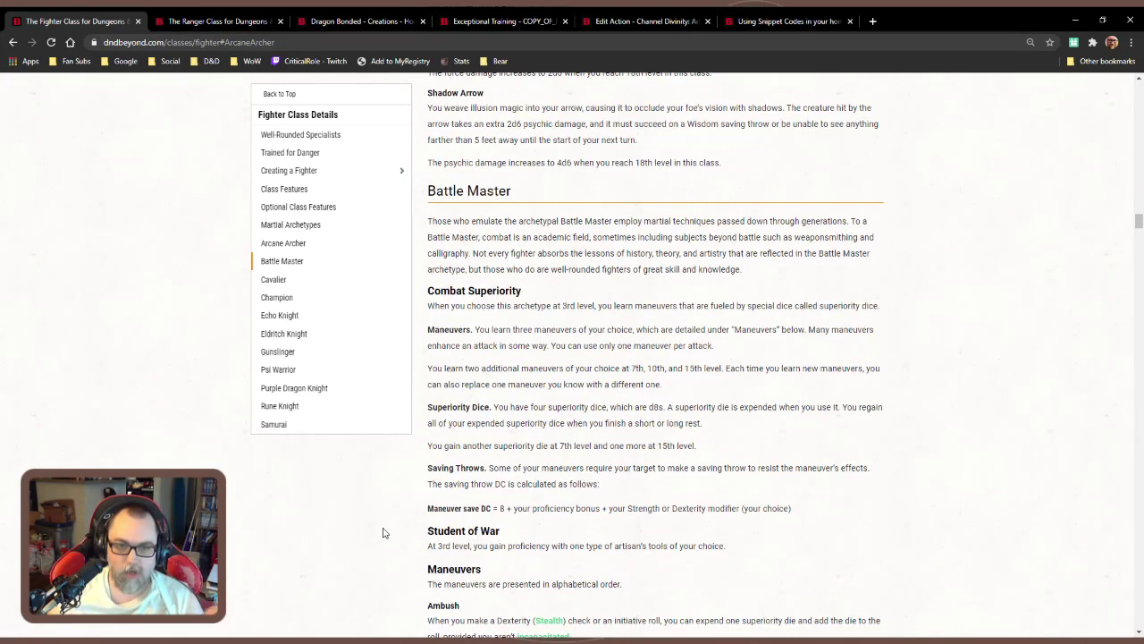
scroll(383, 533, down, 9)
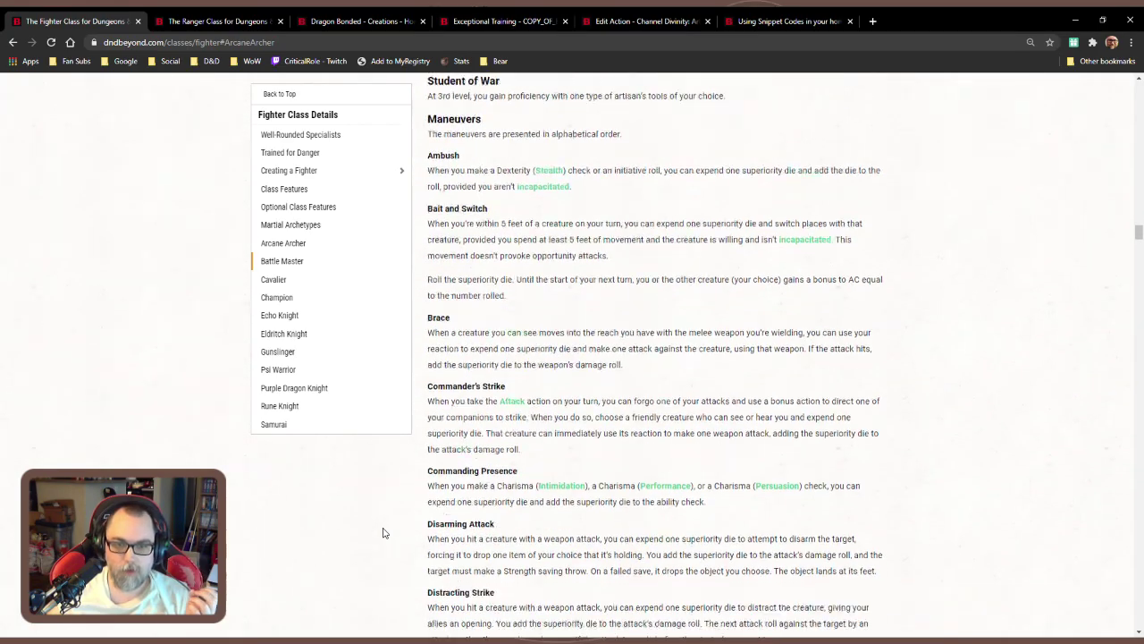
scroll(383, 532, down, 1)
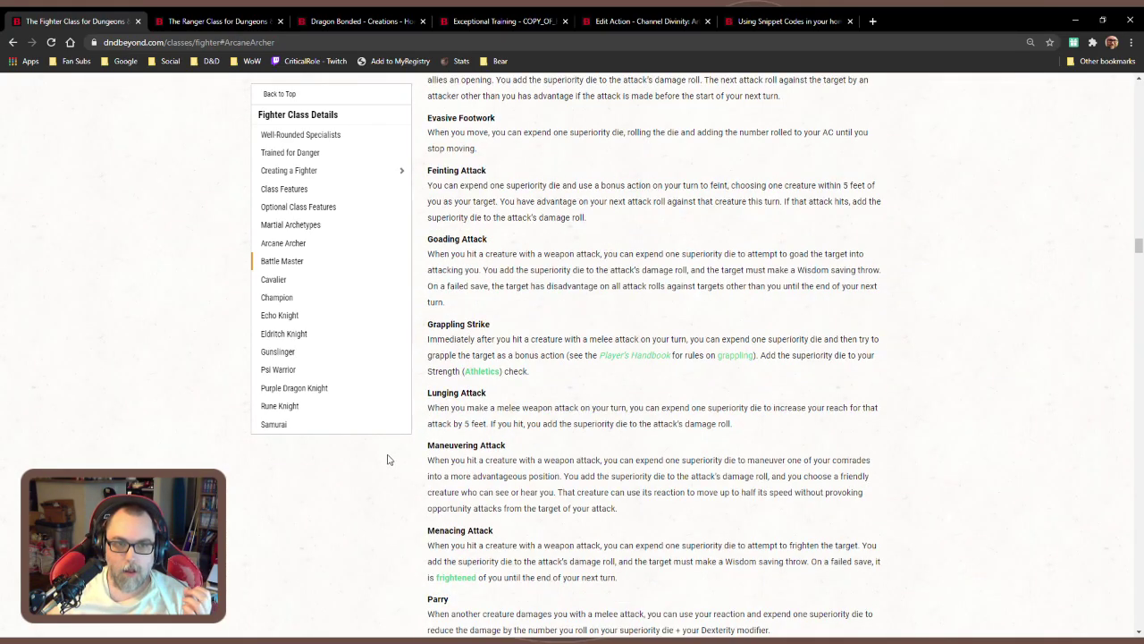
scroll(390, 472, down, 9)
scroll(391, 474, down, 6)
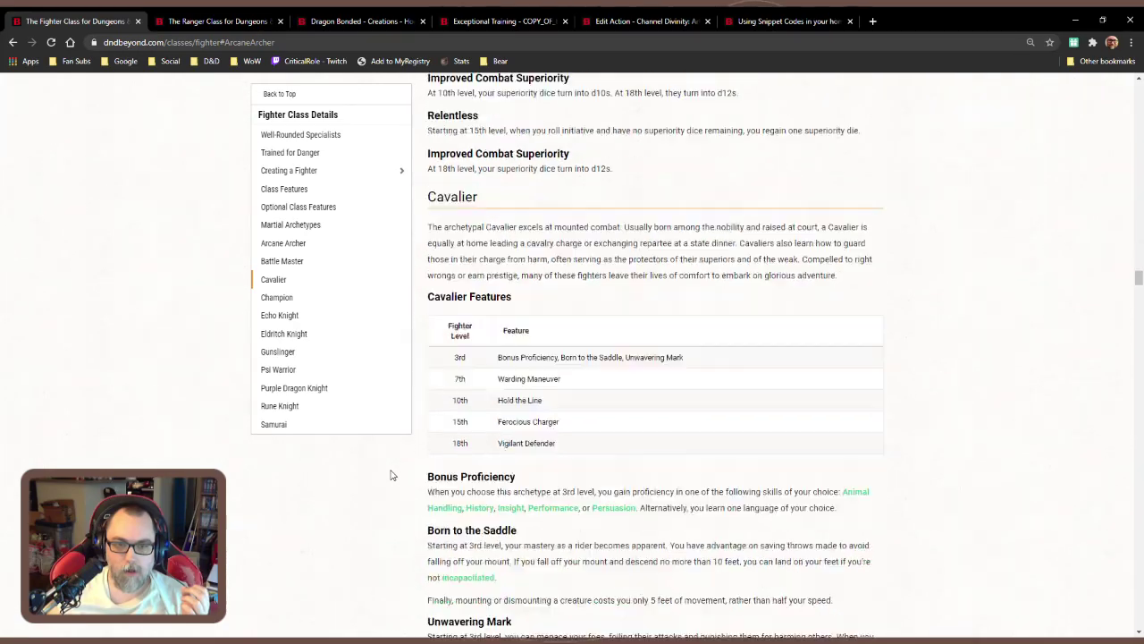
scroll(390, 474, up, 2)
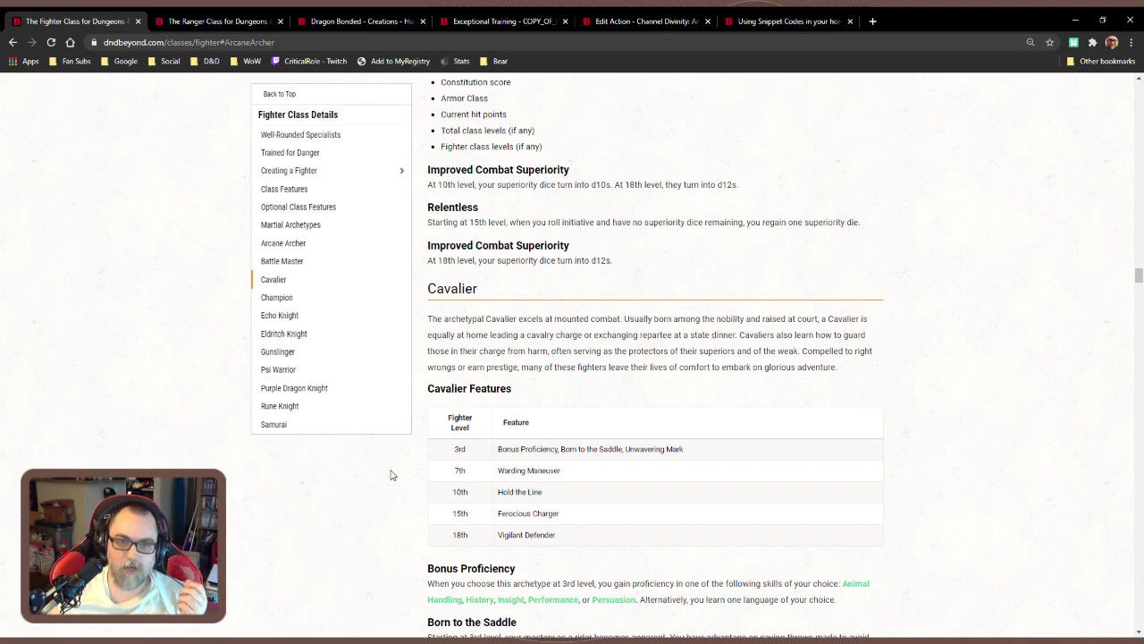
Examine the Cavalier's higher-level features and the Champion's features up to 18th level
scroll(389, 475, down, 11)
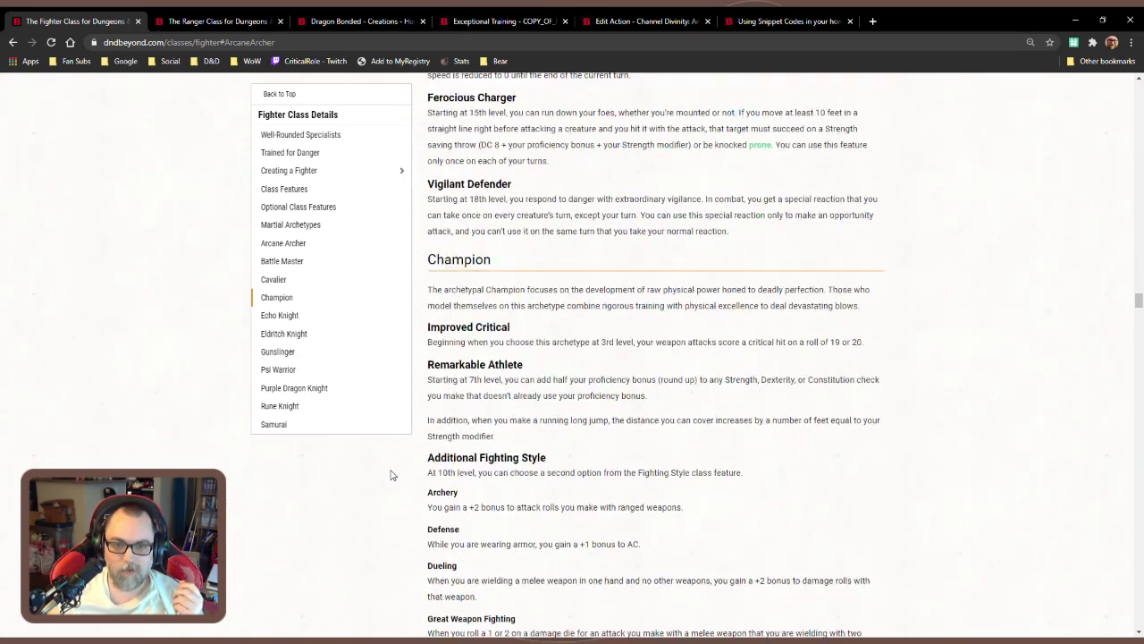
scroll(390, 474, down, 2)
scroll(391, 475, up, 4)
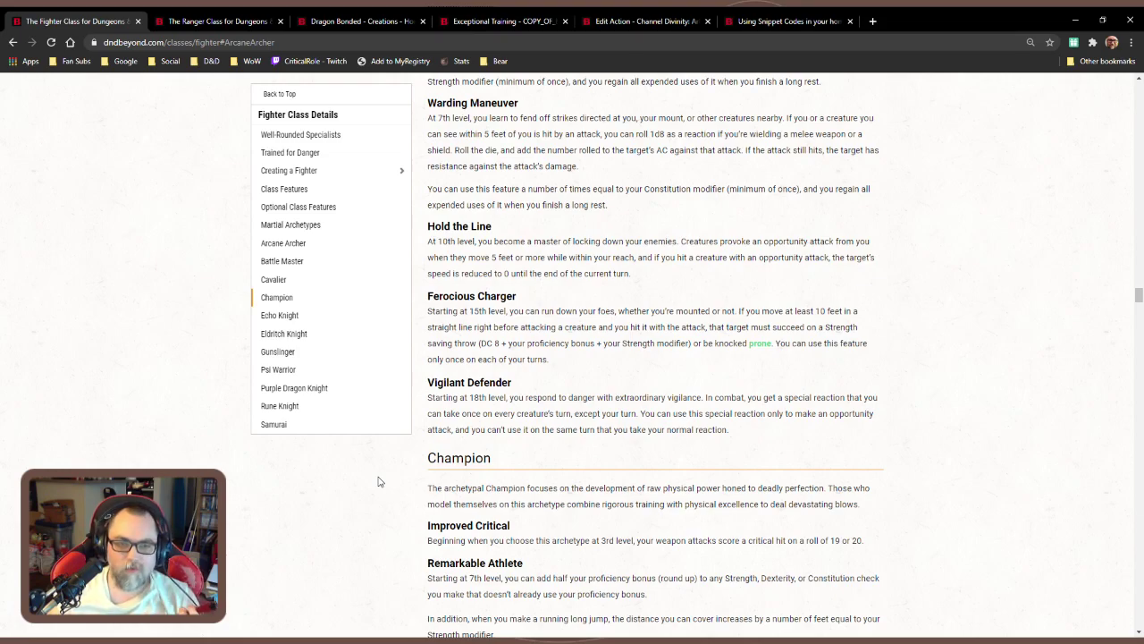
scroll(378, 482, down, 5)
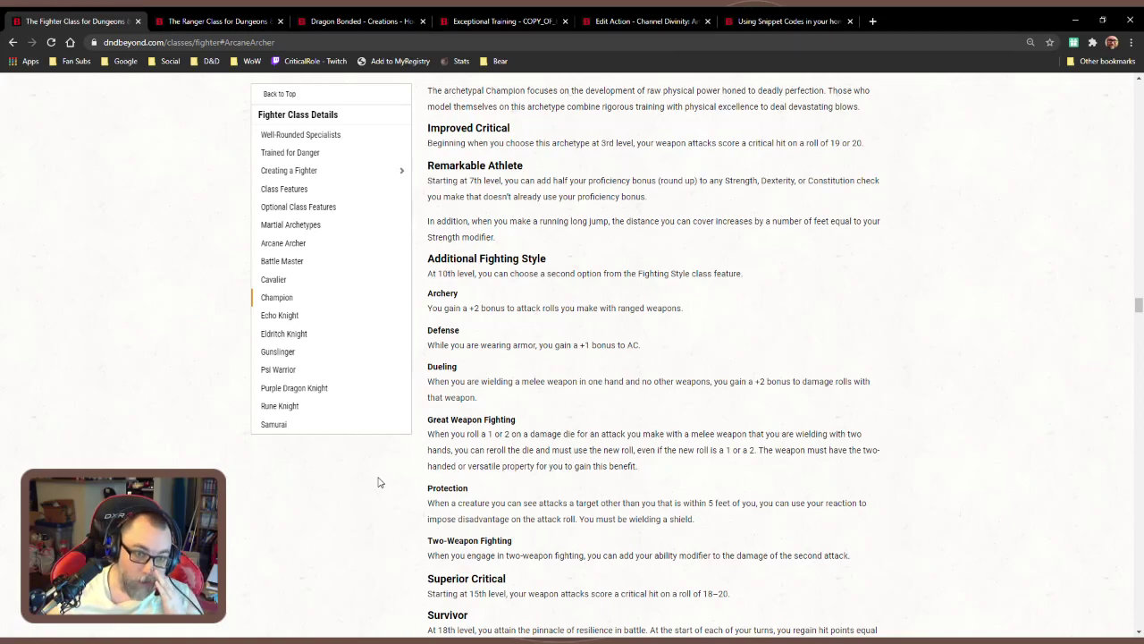
scroll(378, 482, down, 3)
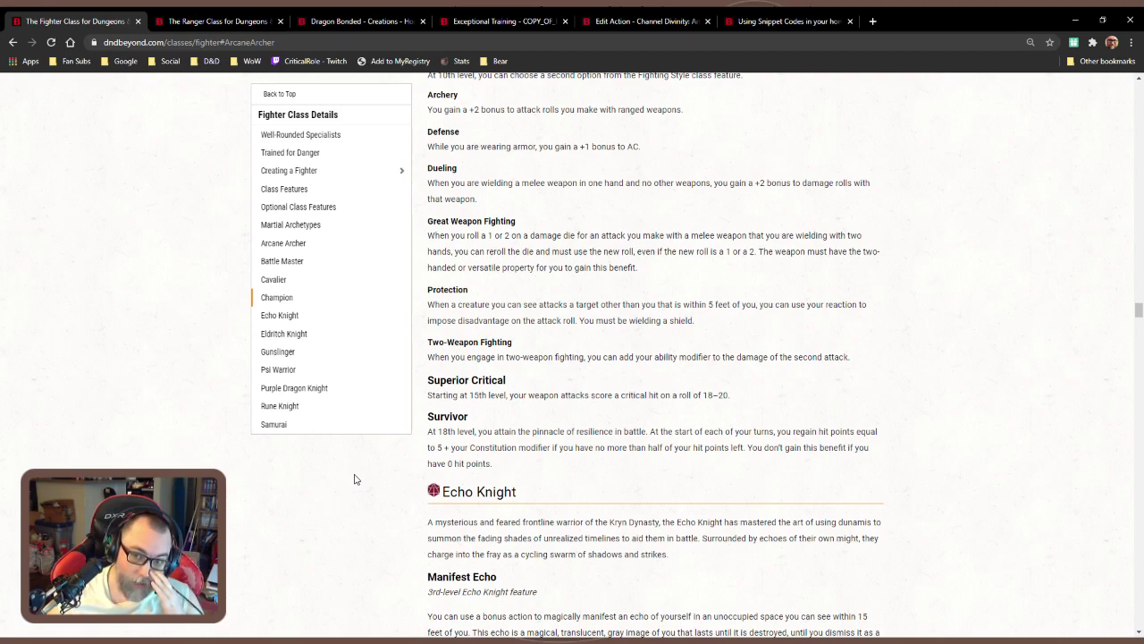
Open Dragon Bonded's Empowered Bond feature for editing and begin a new closing description sentence with "In addition, you gain immunity and"
click(359, 18)
click(793, 534)
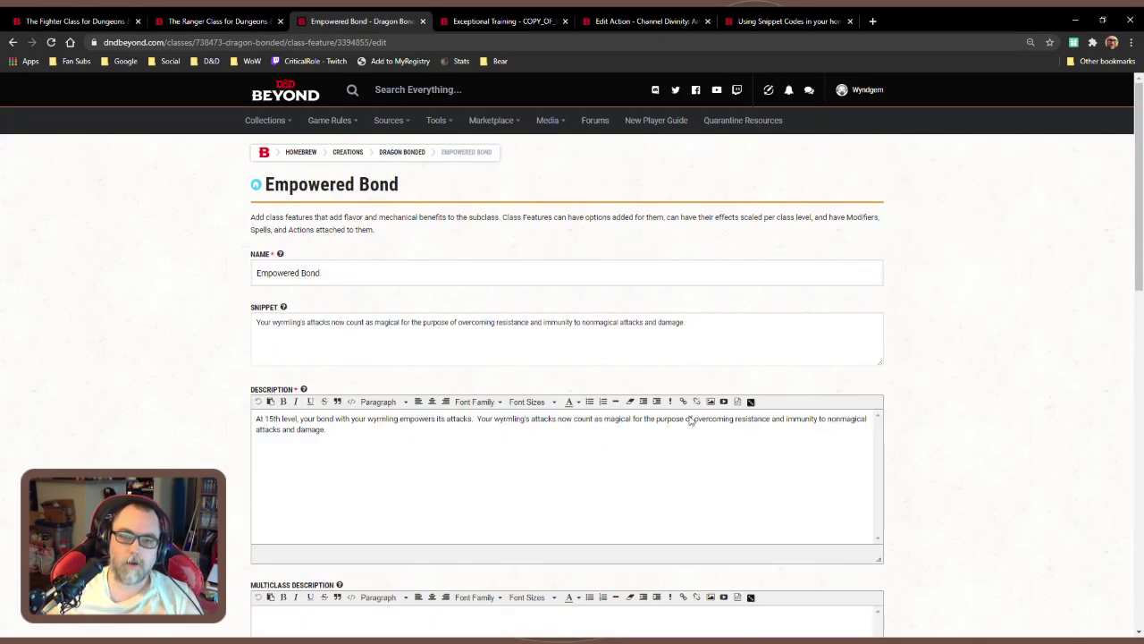
click(617, 489)
text(Ind)
key(BackSpace)
text(addition, you ga)
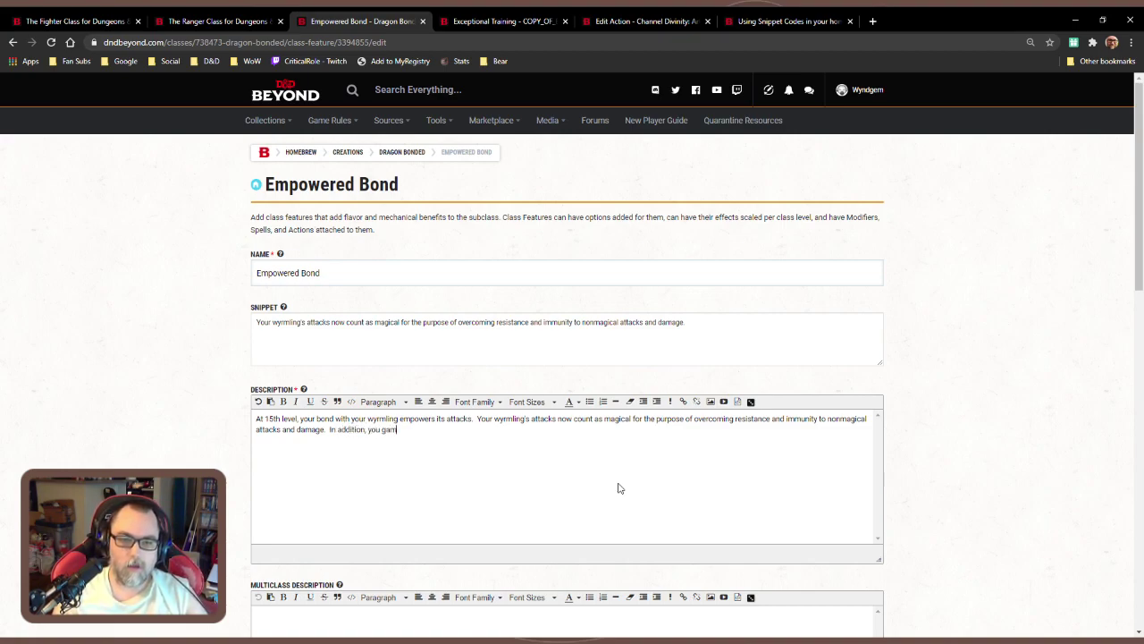
text(in imm)
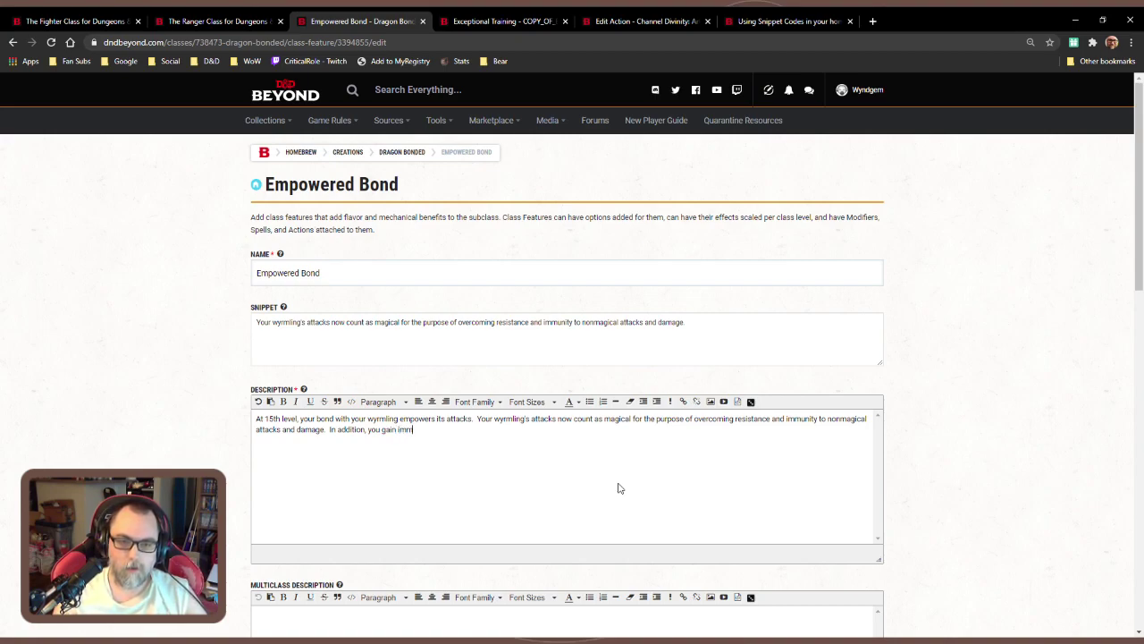
text(unity and)
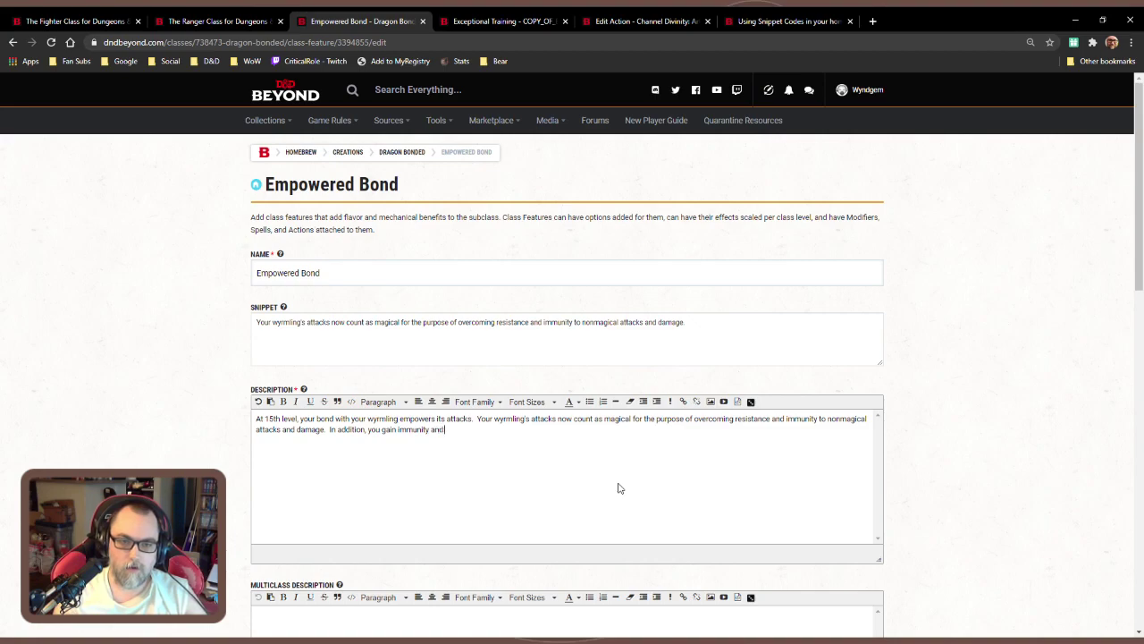
text( resistan)
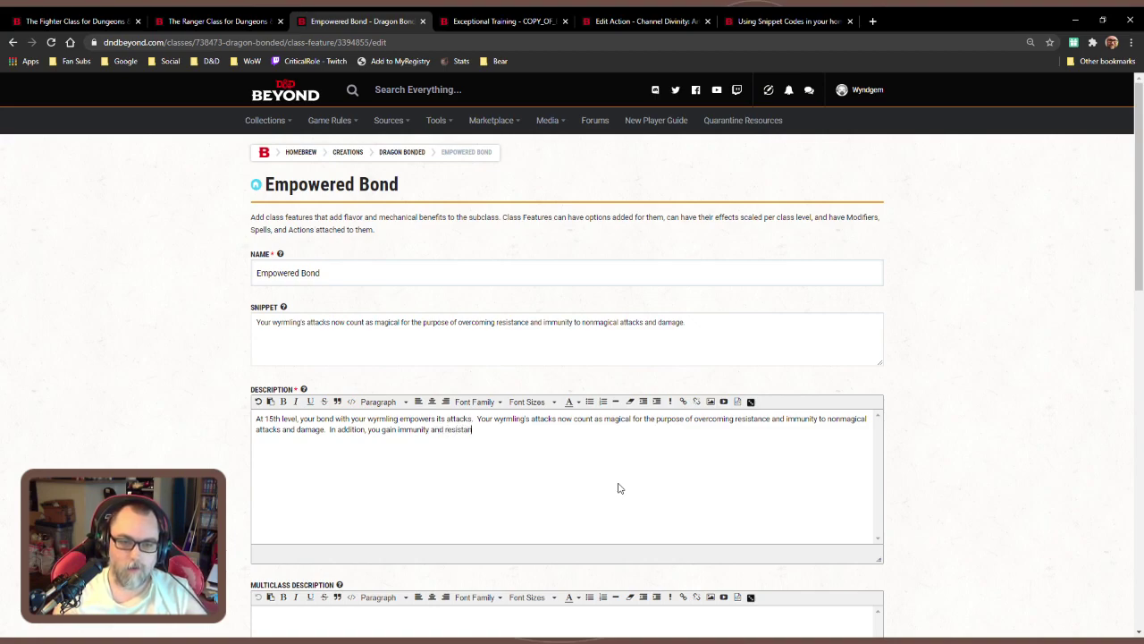
Reword the description's closing sentence to "In addition, you gain the immunity and resistances that your wyrmling has."
key(BackSpace)
key(BackSpace)
key(BackSpace)
key(BackSpace)
key(BackSpace)
key(BackSpace)
key(BackSpace)
key(BackSpace)
key(BackSpace)
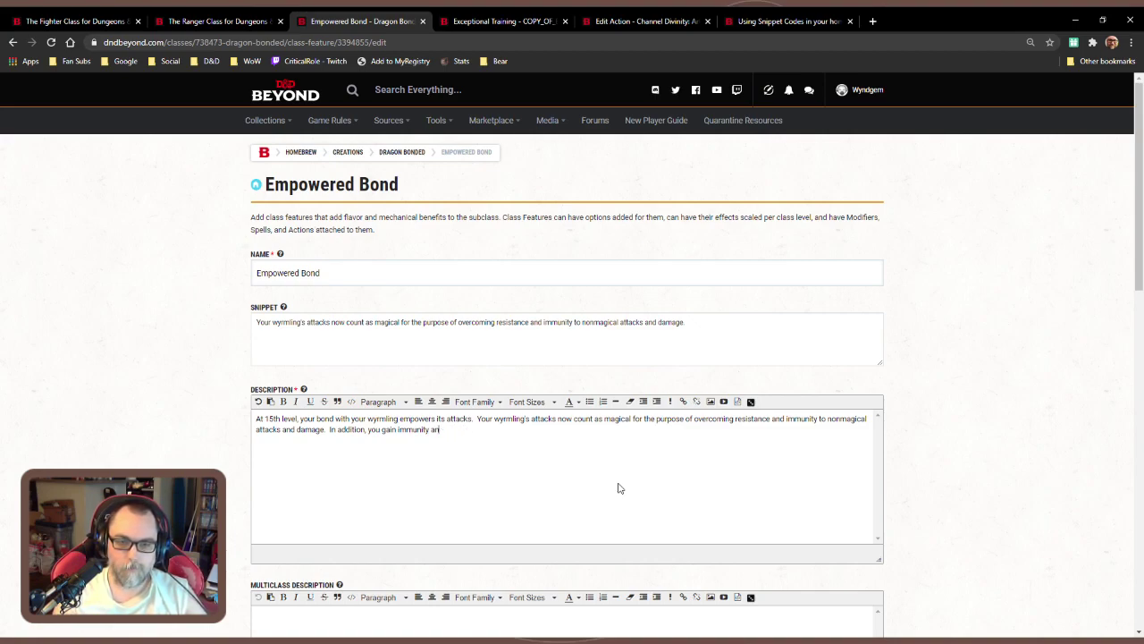
key(BackSpace)
key(BackSpace)
key(BackSpace)
key(BackSpace)
key(BackSpace)
key(BackSpace)
key(BackSpace)
key(BackSpace)
key(BackSpace)
key(BackSpace)
key(BackSpace)
text(the)
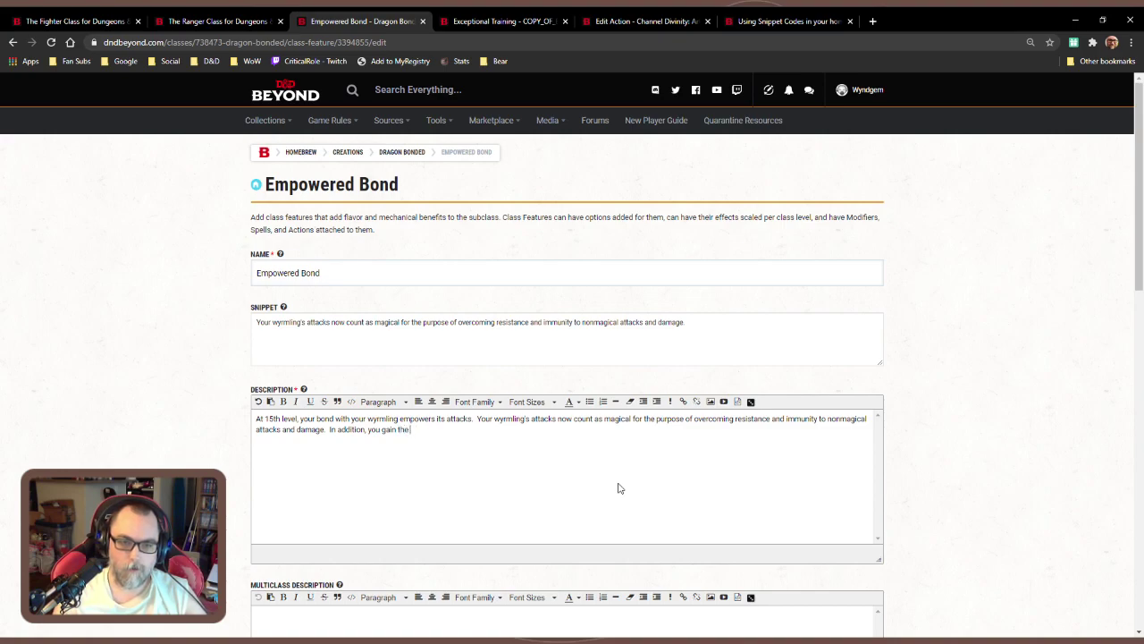
text( immunity and)
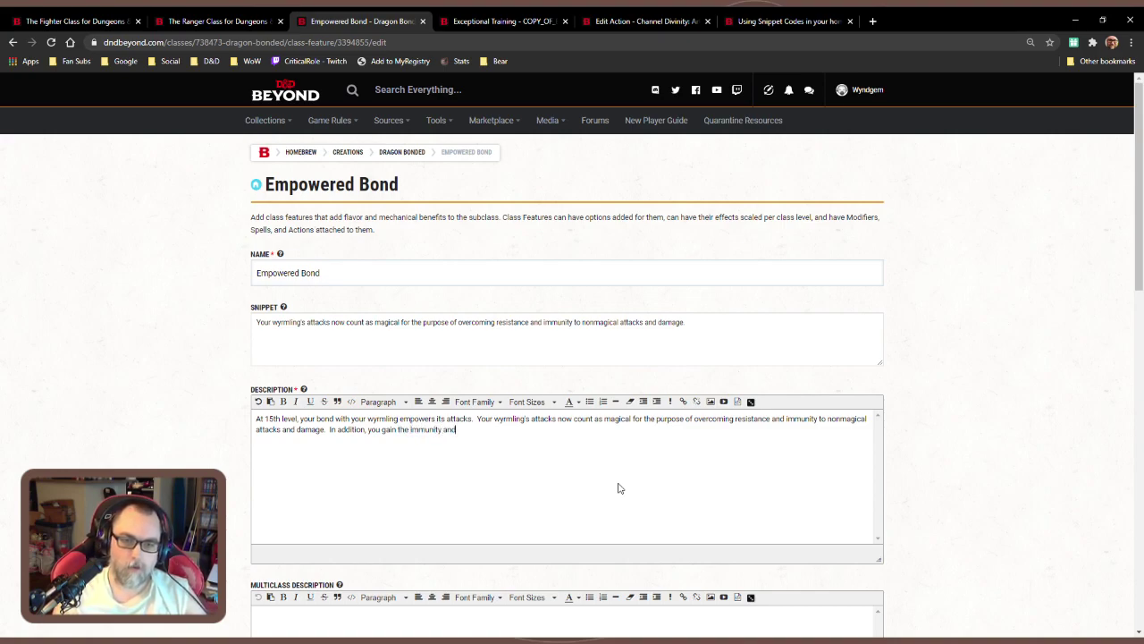
text( resistances)
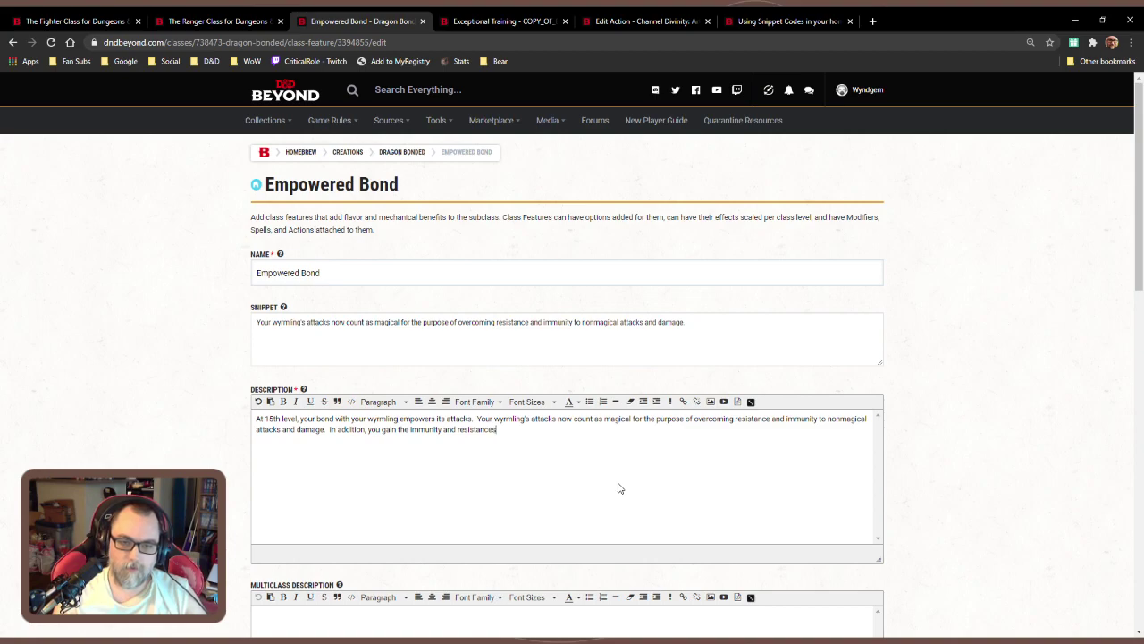
text( that your dragon)
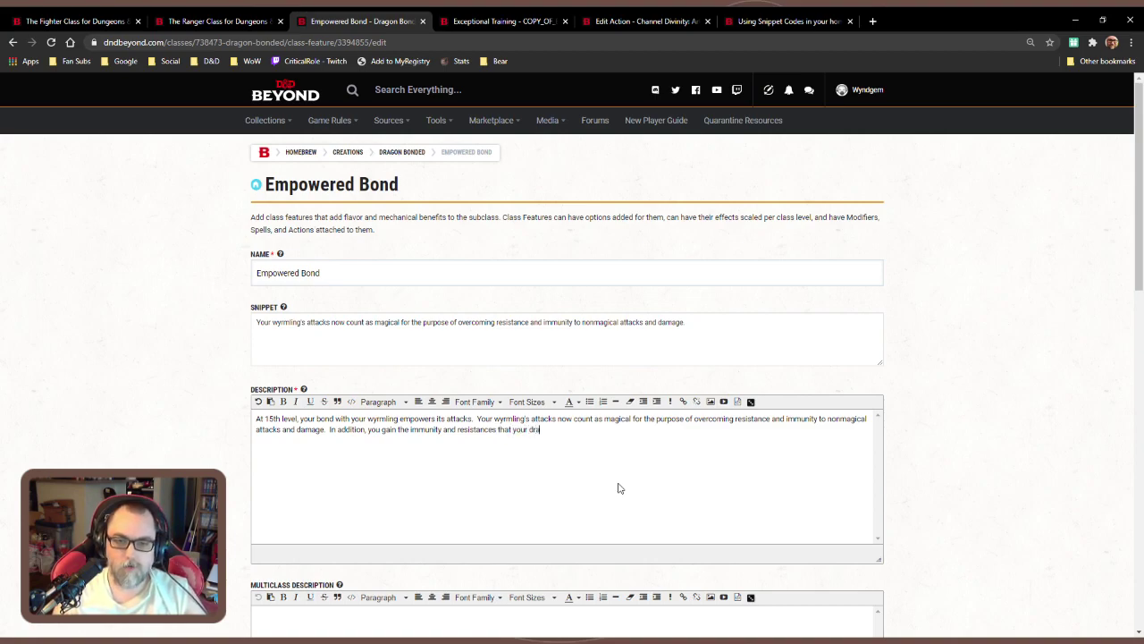
key(BackSpace)
key(BackSpace)
key(BackSpace)
key(BackSpace)
key(BackSpace)
key(BackSpace)
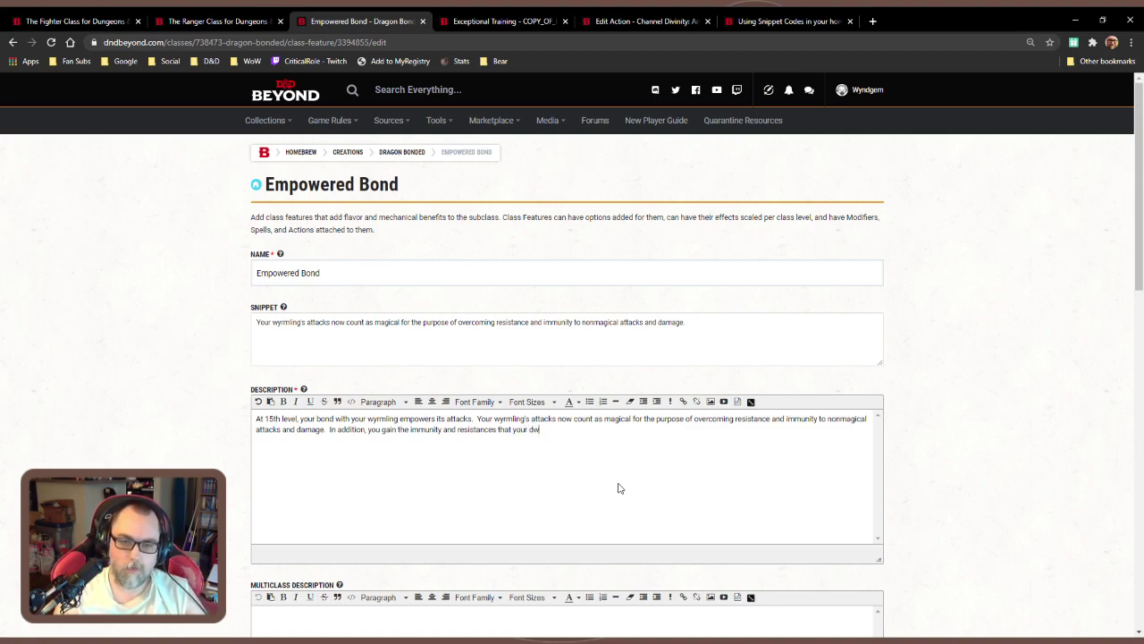
text(wyrml)
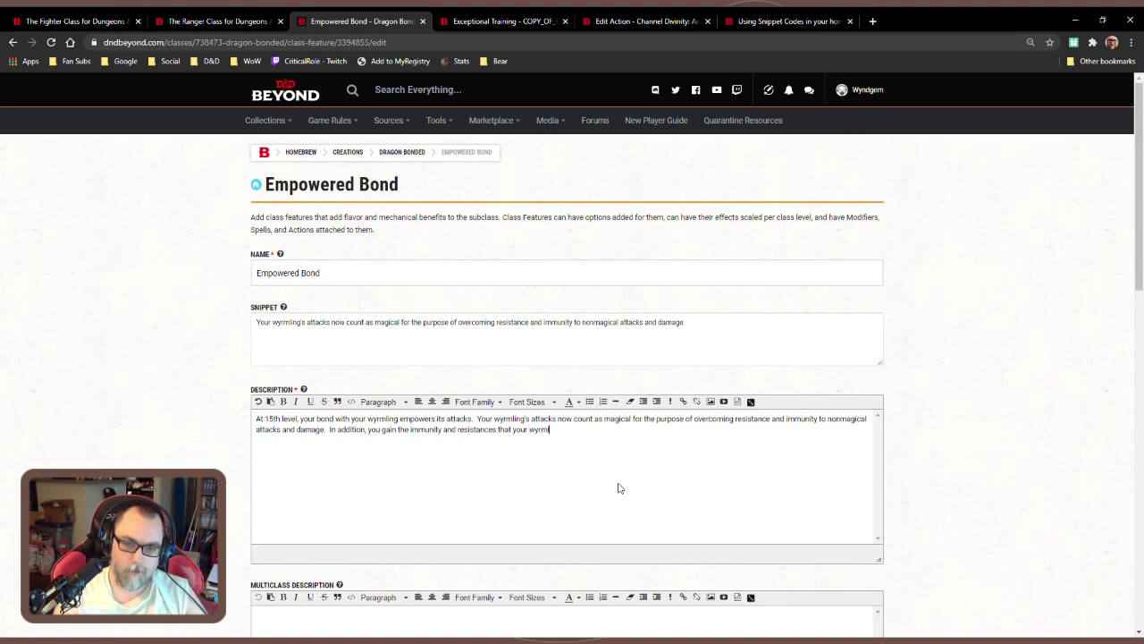
text(ing has.)
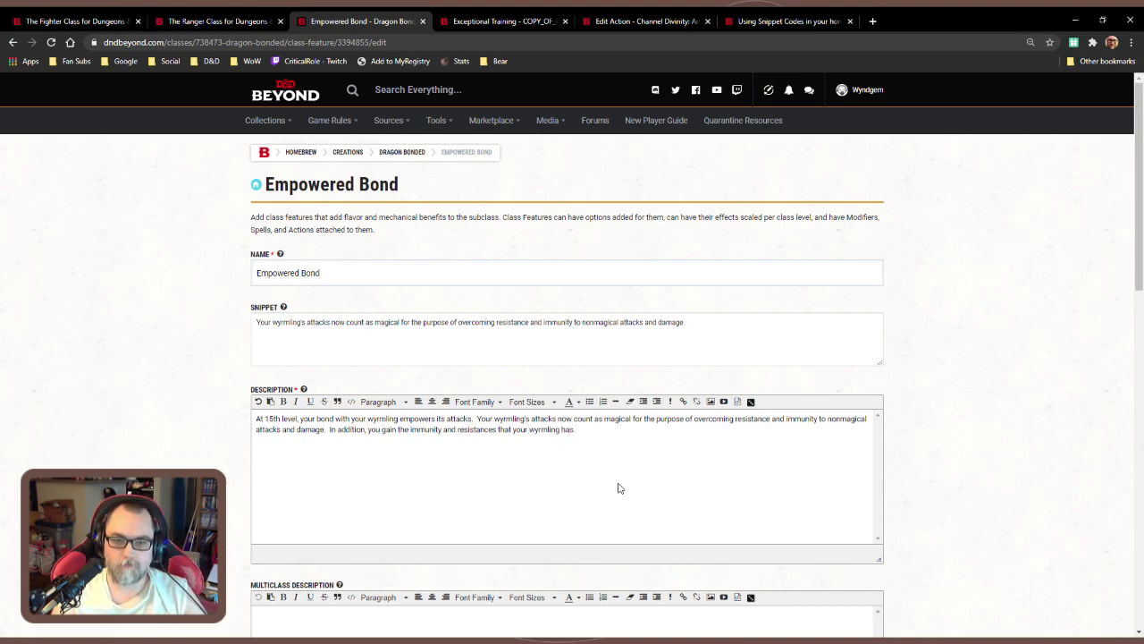
Copy the description's "In addition" sentence to the end of the Empowered Bond snippet
drag(600, 430, 328, 430)
key(ctrl+c)
click(745, 335)
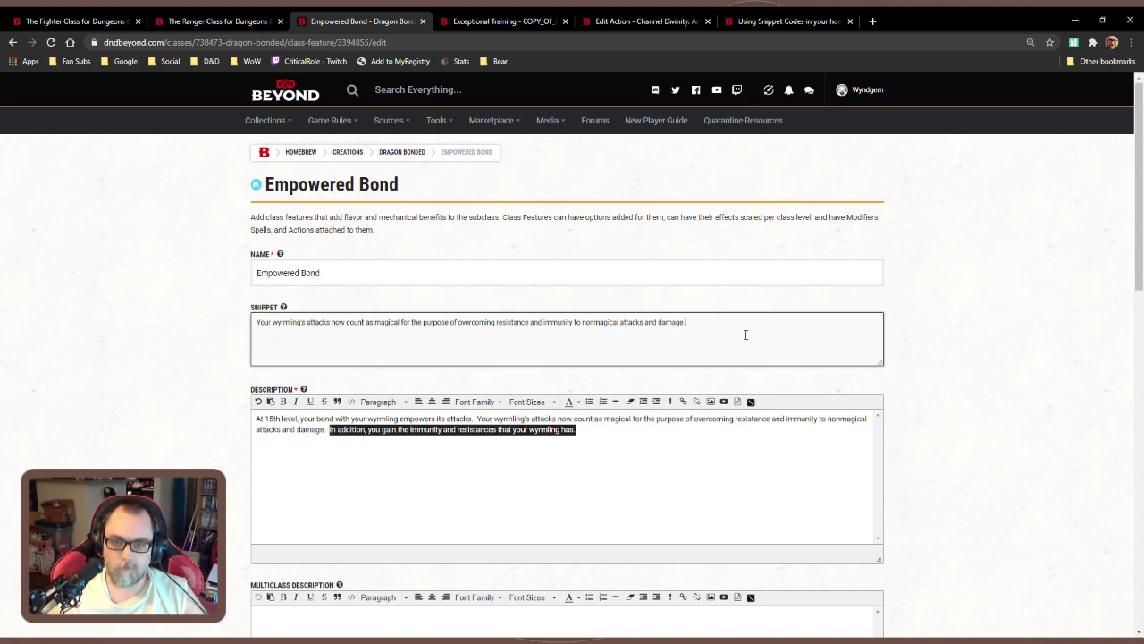
key(ctrl+v)
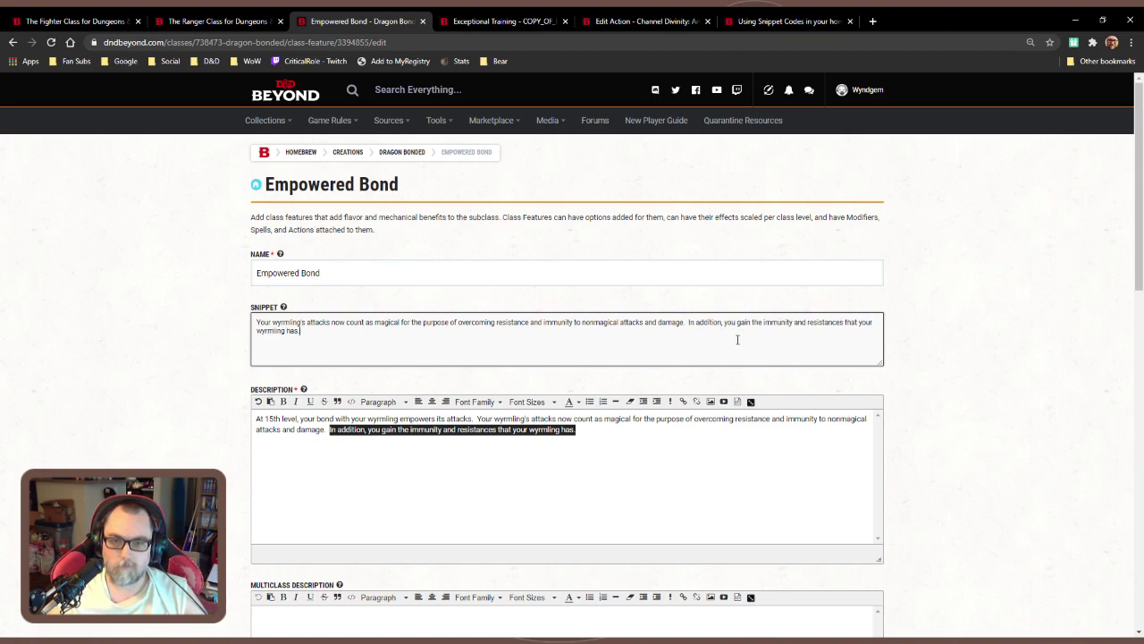
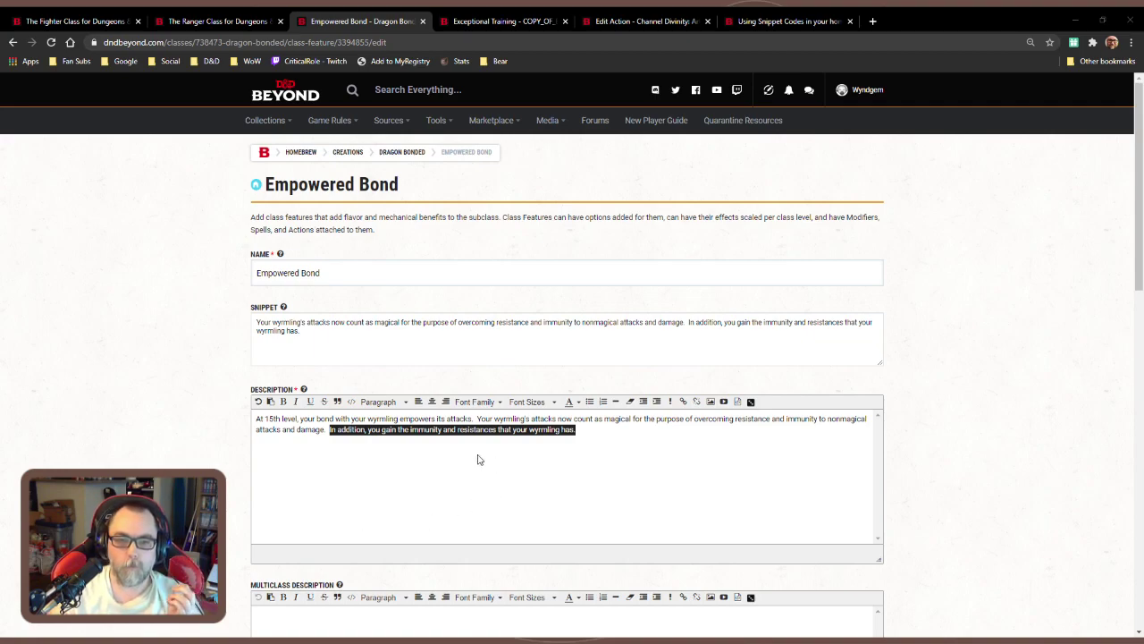
Insert "senses," before "immunity" in the last sentence of the Empowered Bond description
click(588, 432)
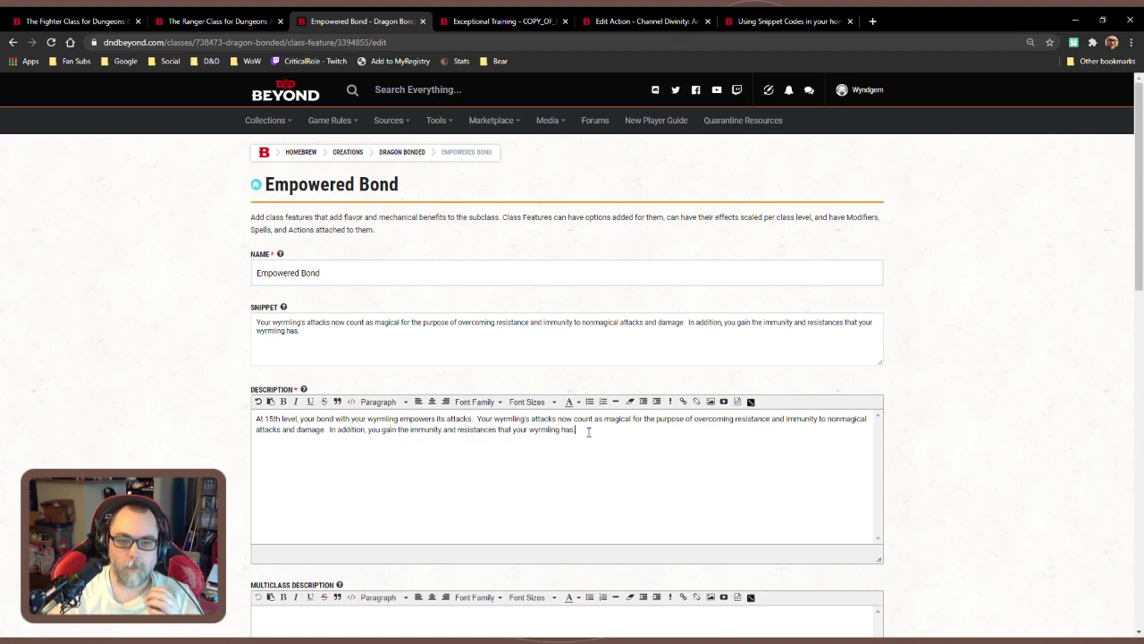
click(413, 430)
text(senses )
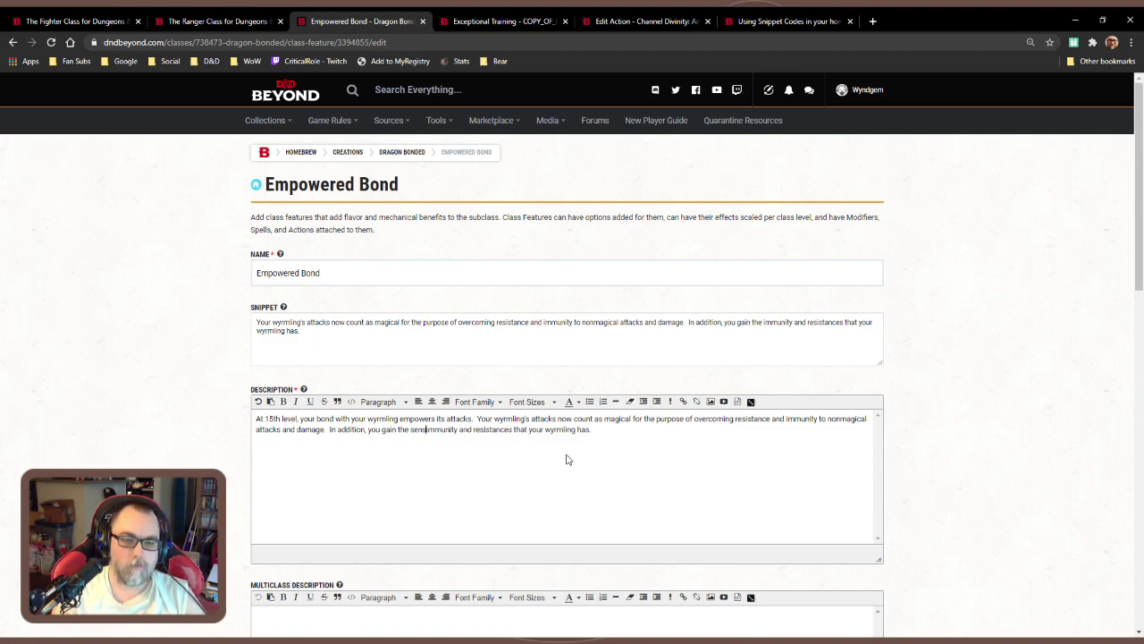
text(and)
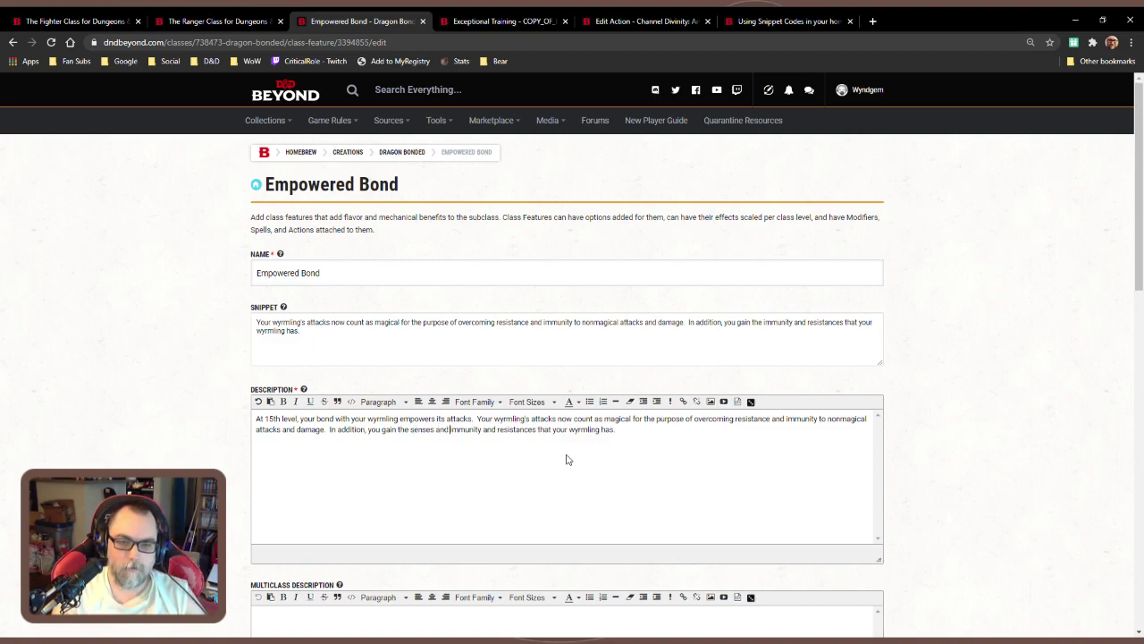
key(BackSpace)
key(BackSpace)
key(BackSpace)
key(BackSpace)
key(BackSpace)
text(,)
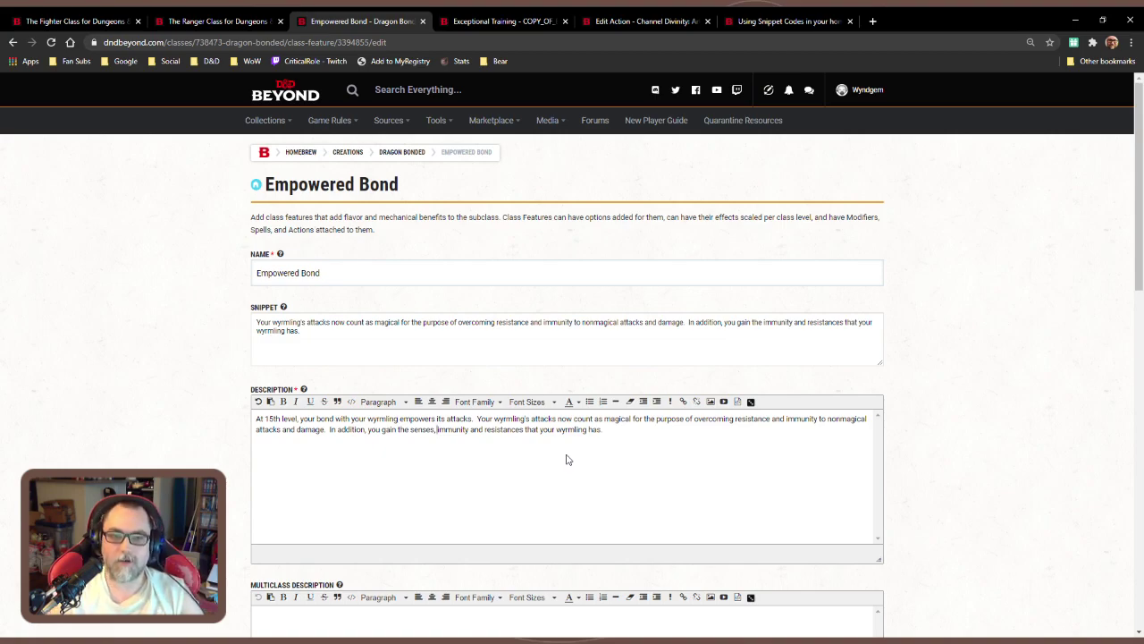
Replace the snippet's "In addition" sentence with the description's version that includes "senses"
drag(611, 439, 330, 435)
key(ctrl+c)
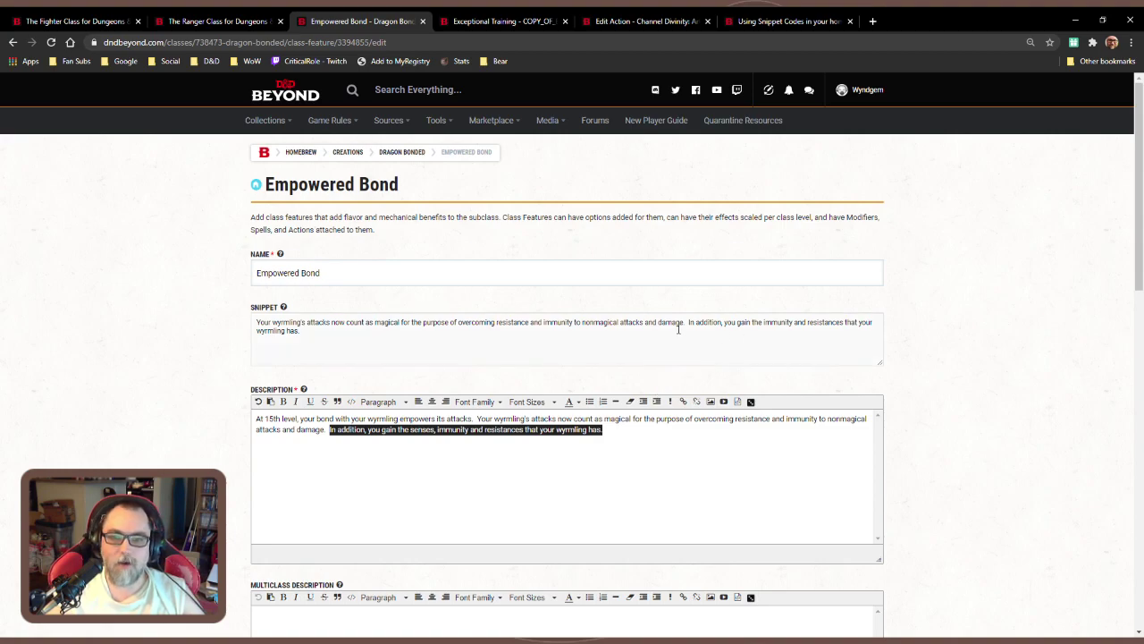
drag(690, 322, 707, 339)
key(ctrl+v)
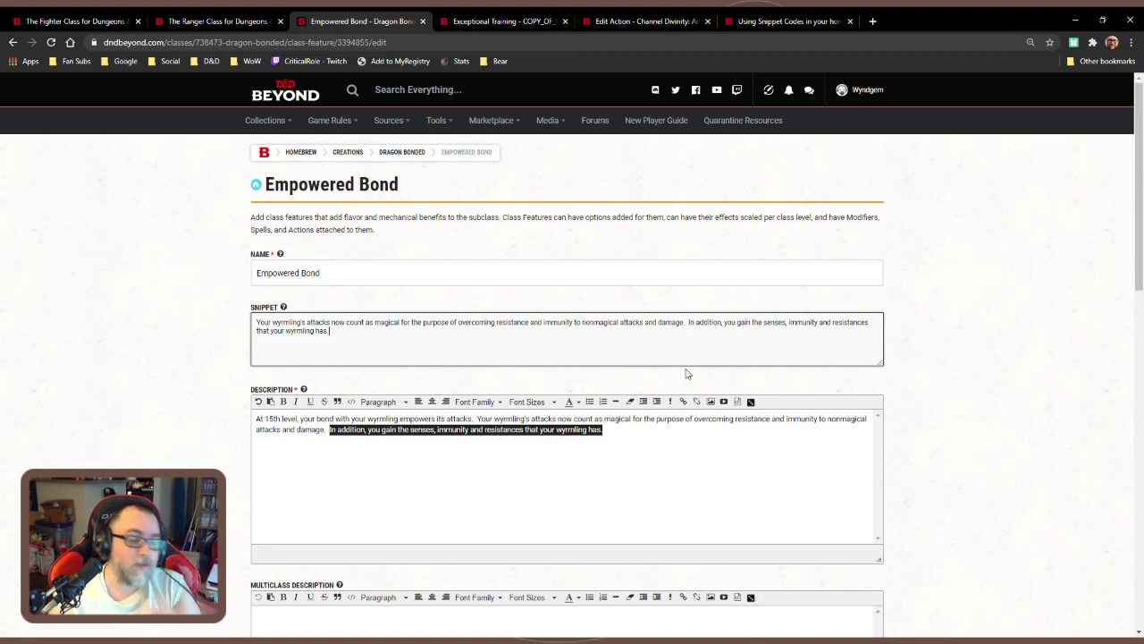
Save the Empowered Bond changes and return to the Dragon Bonded subclass's class features list
scroll(1001, 438, down, 4)
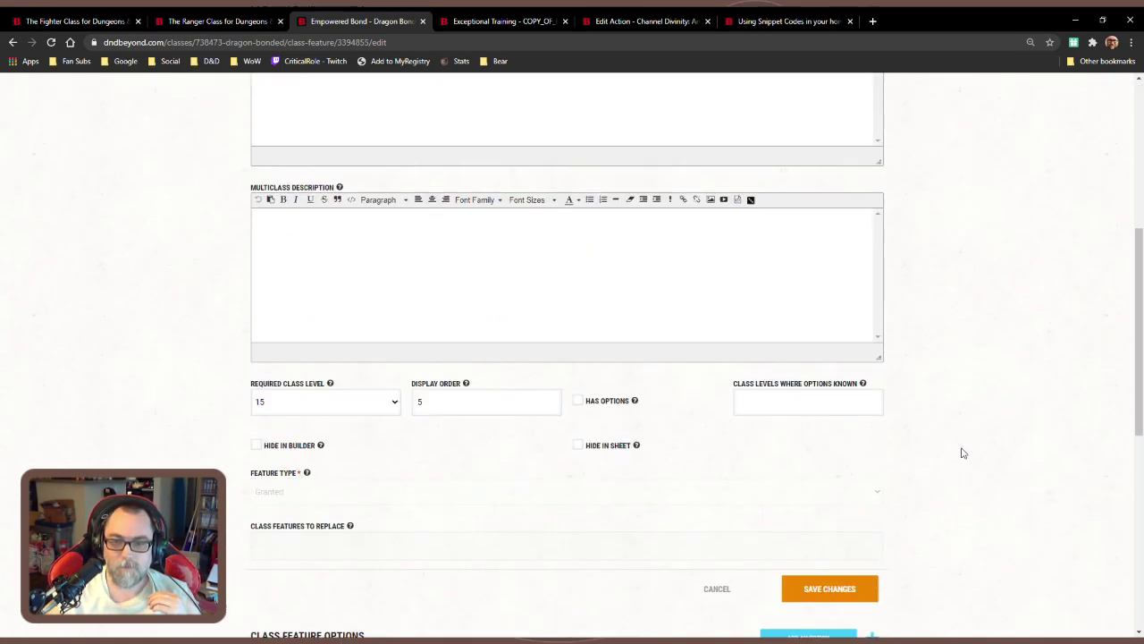
click(809, 592)
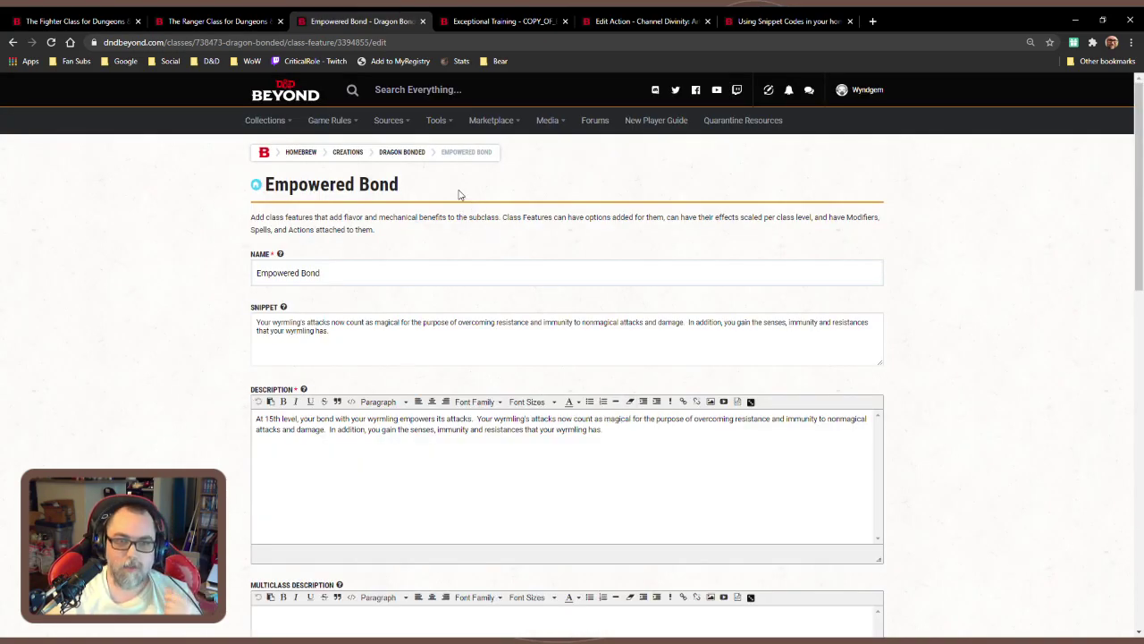
click(414, 157)
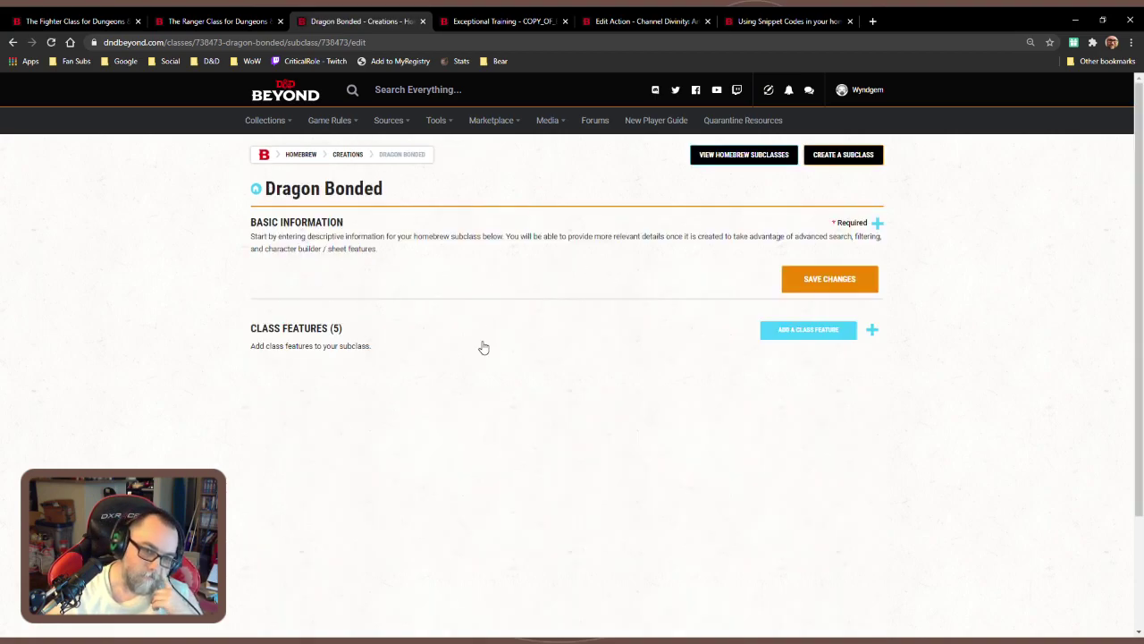
scroll(547, 327, down, 3)
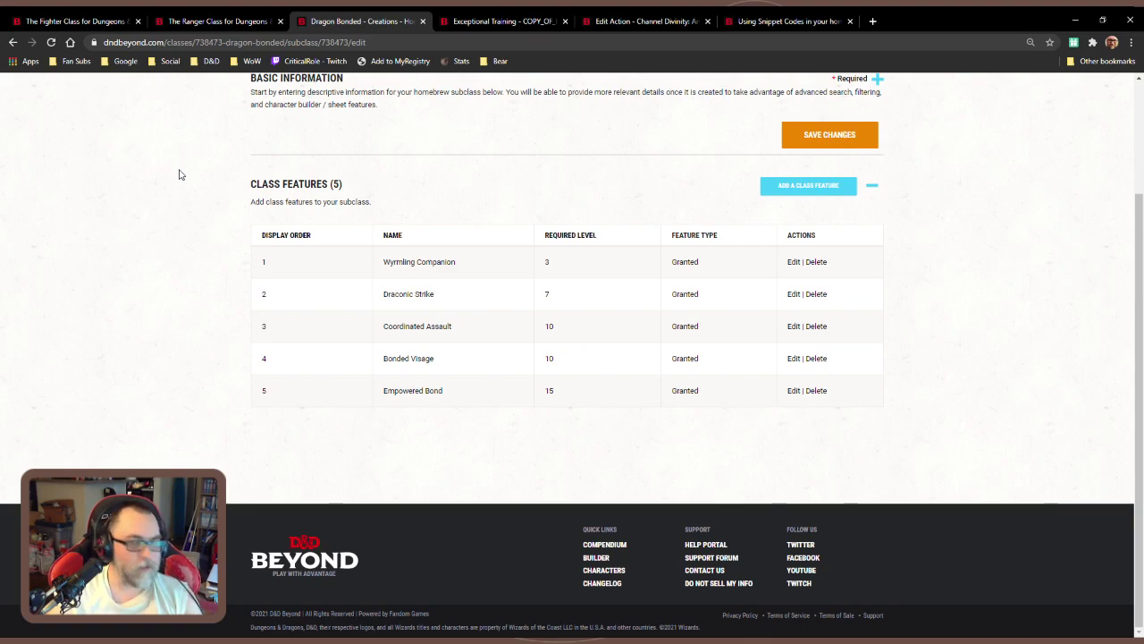
Examine the Ranger Beast Master's features and the copied Exceptional Training homebrew feature, and return to the Dragon Bonded features list
click(226, 24)
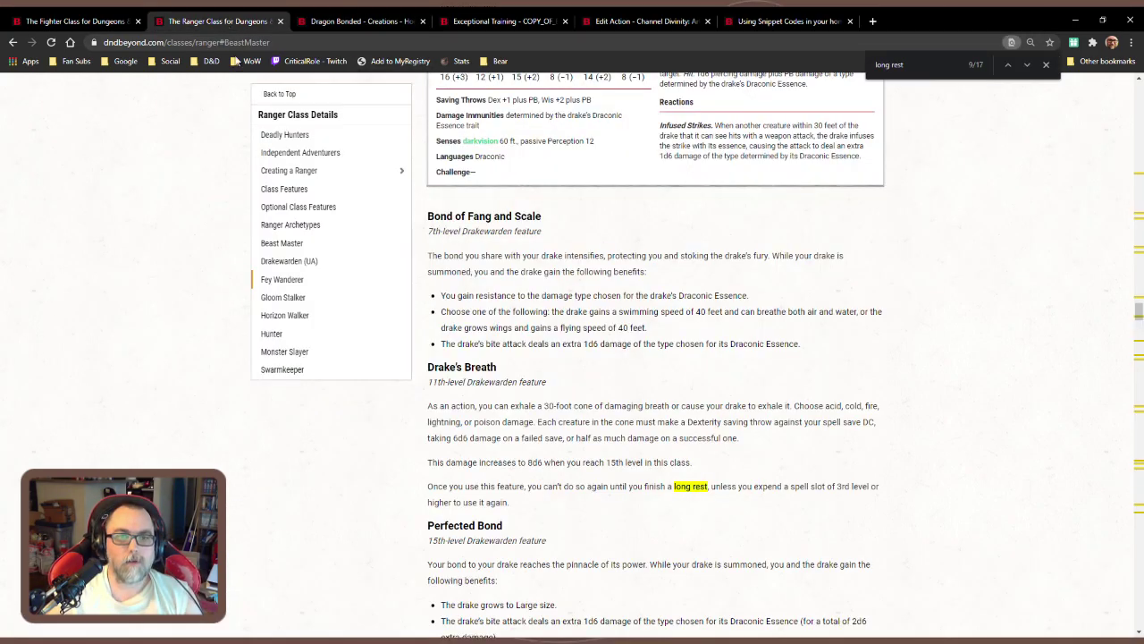
click(282, 242)
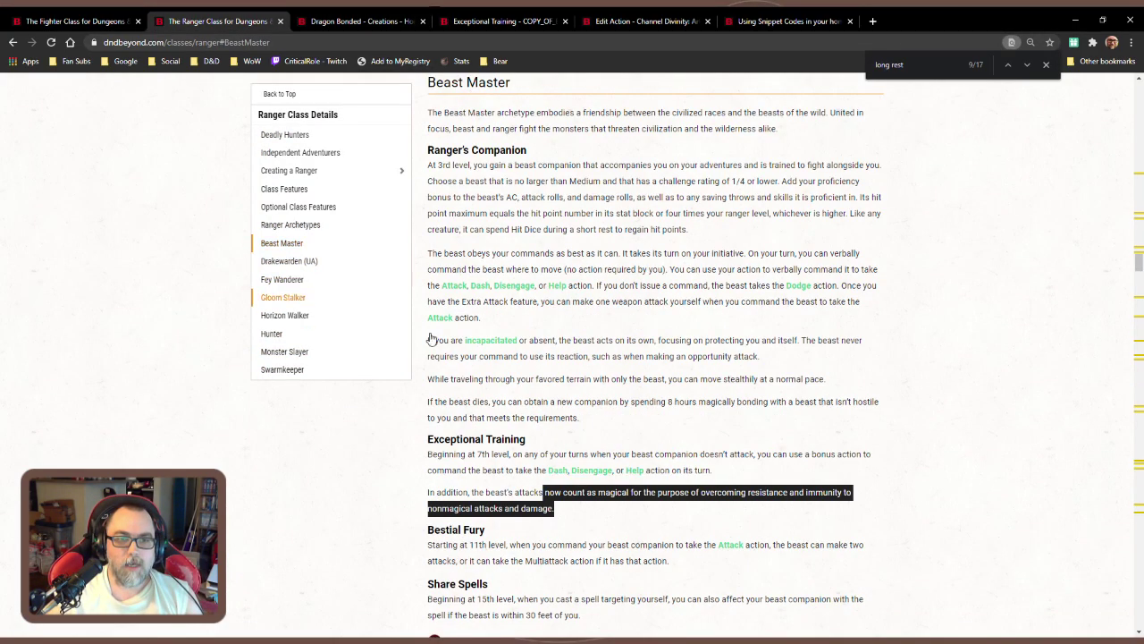
scroll(581, 371, down, 2)
click(630, 342)
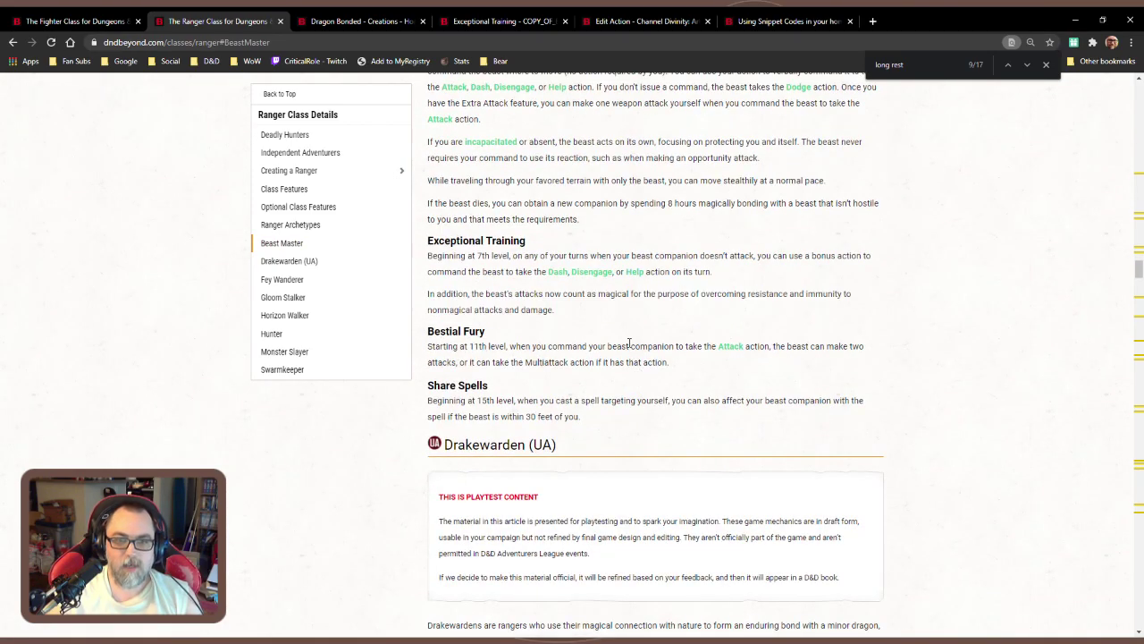
drag(578, 307, 542, 304)
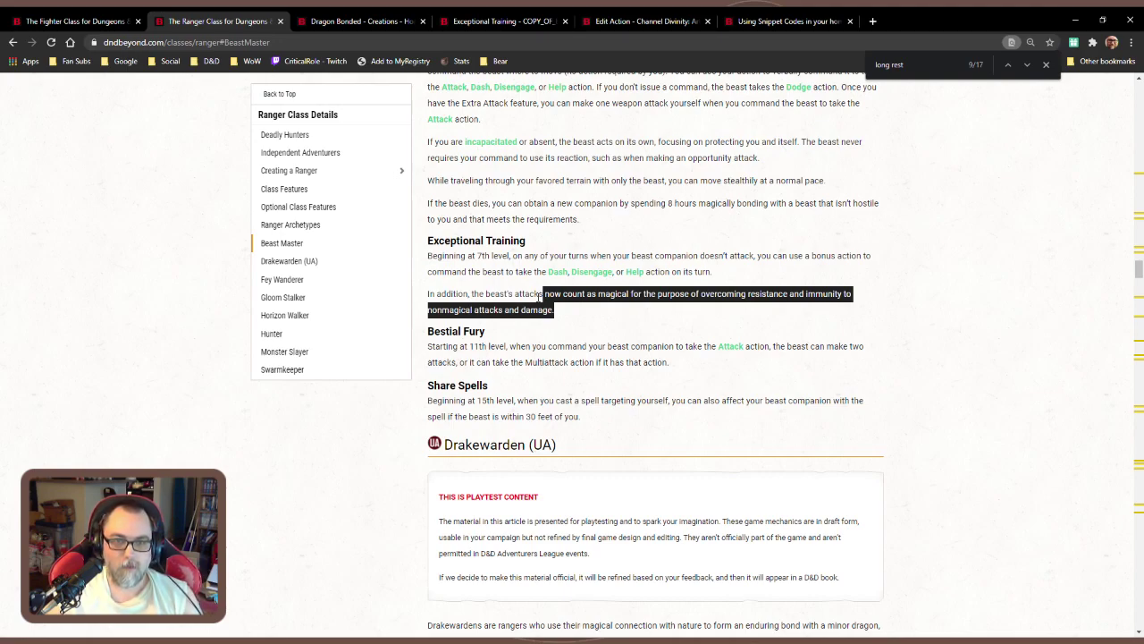
scroll(700, 268, up, 2)
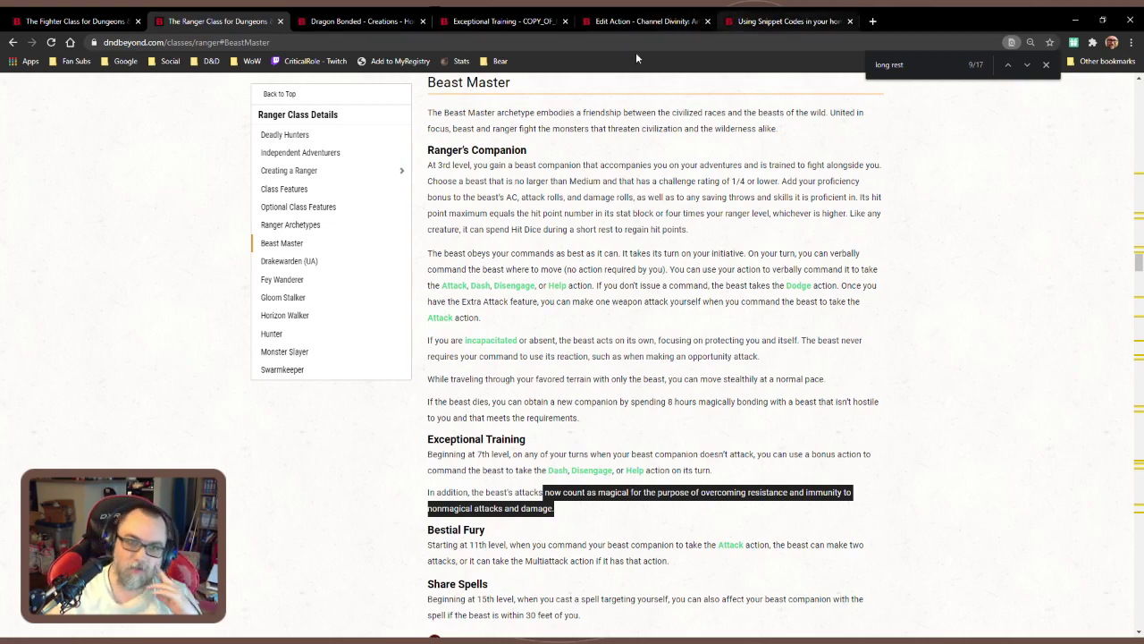
click(501, 21)
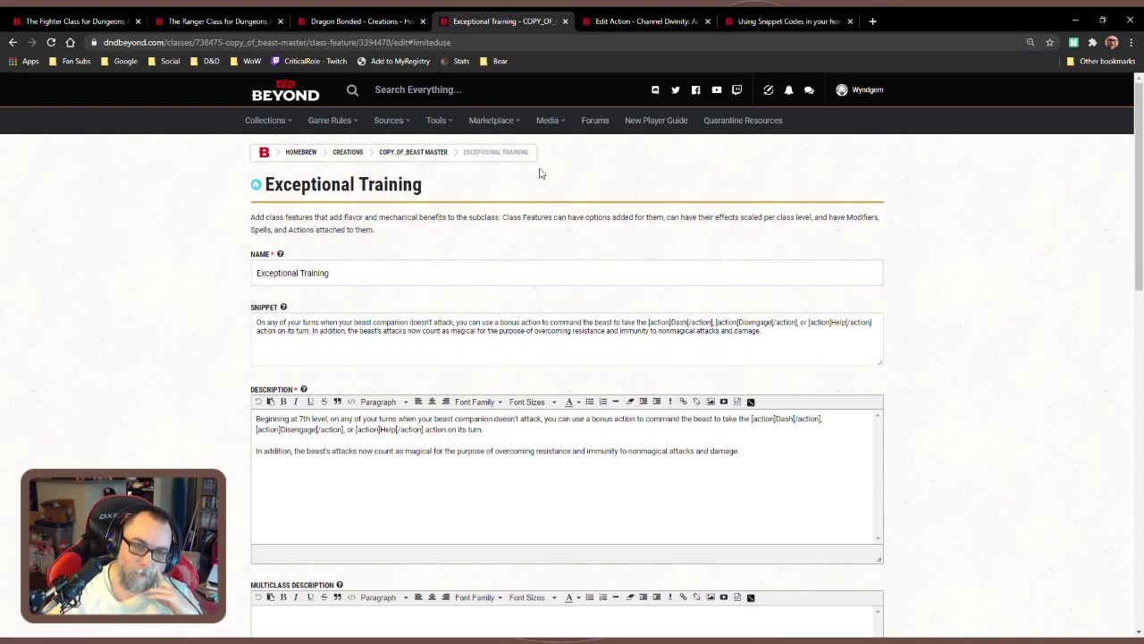
click(362, 21)
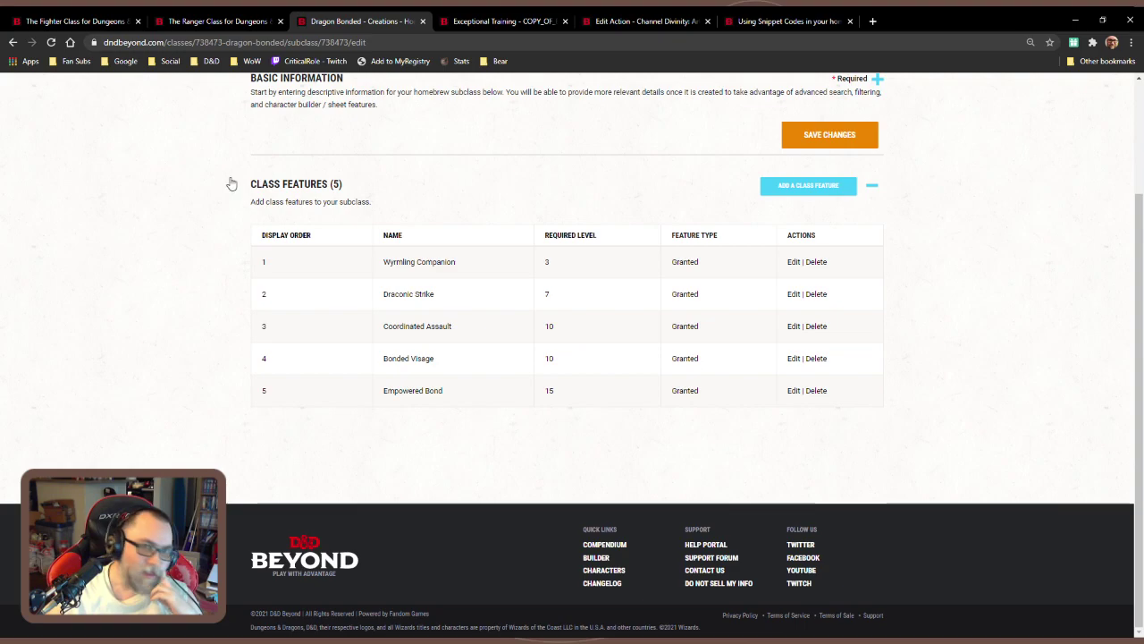
Examine the Champion's Survivor feature and the Echo Knight's 3rd-level features in the Fighter class reference
click(111, 20)
drag(508, 467, 467, 447)
scroll(534, 462, down, 2)
scroll(533, 462, down, 2)
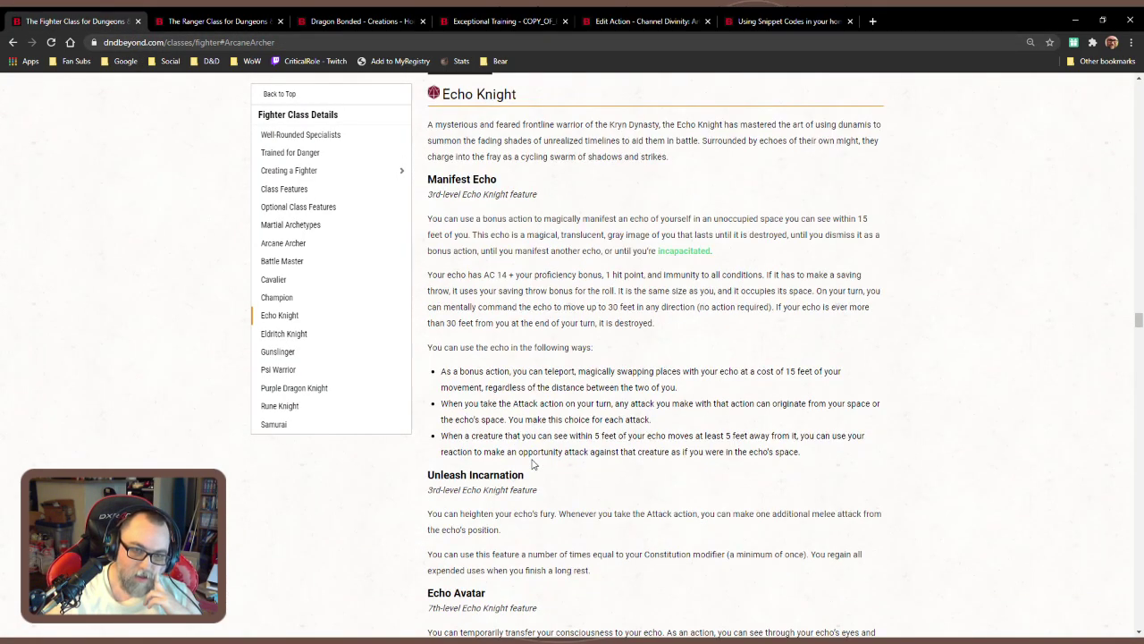
scroll(532, 462, up, 2)
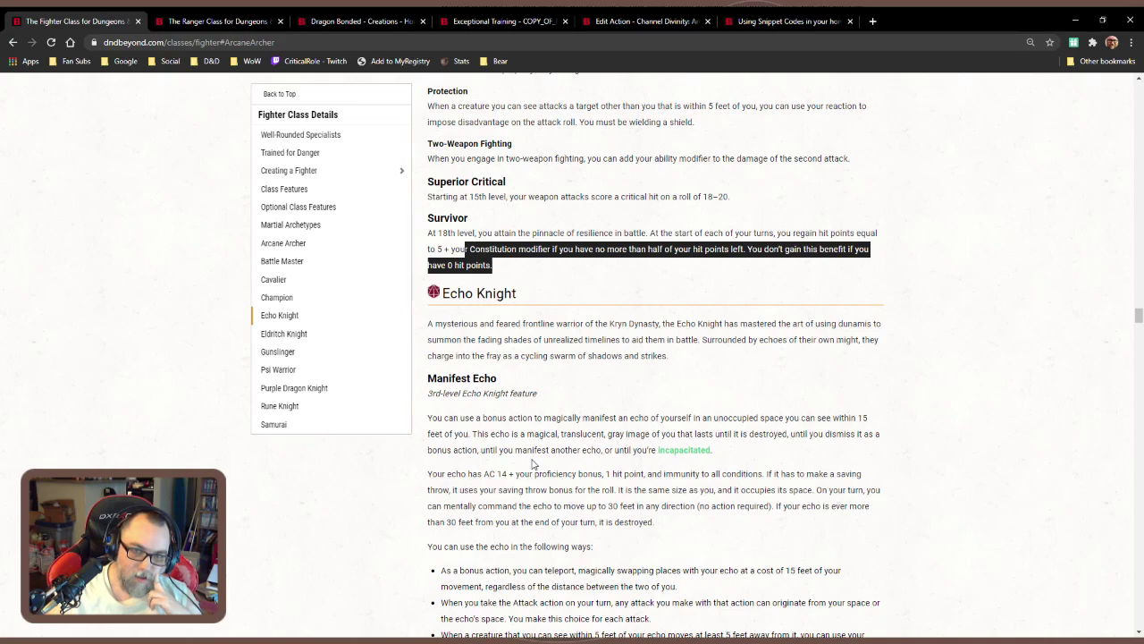
Examine the higher-level features of the Echo Knight, Eldritch Knight and Gunslinger, including Hemorrhaging Critical
scroll(533, 462, down, 8)
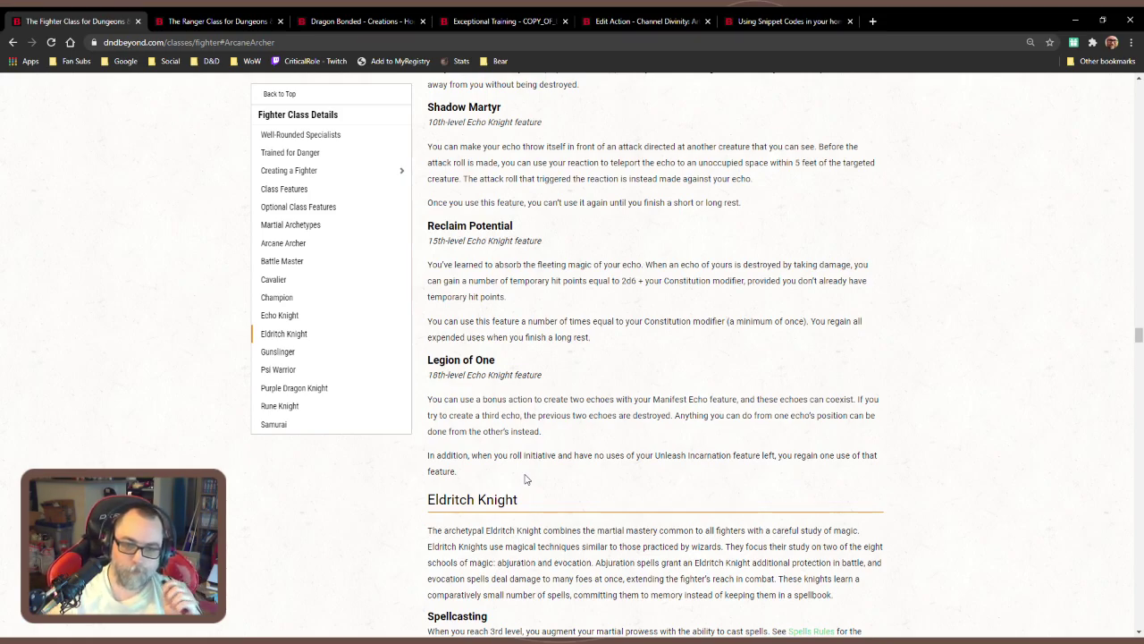
scroll(525, 479, down, 15)
scroll(474, 454, down, 2)
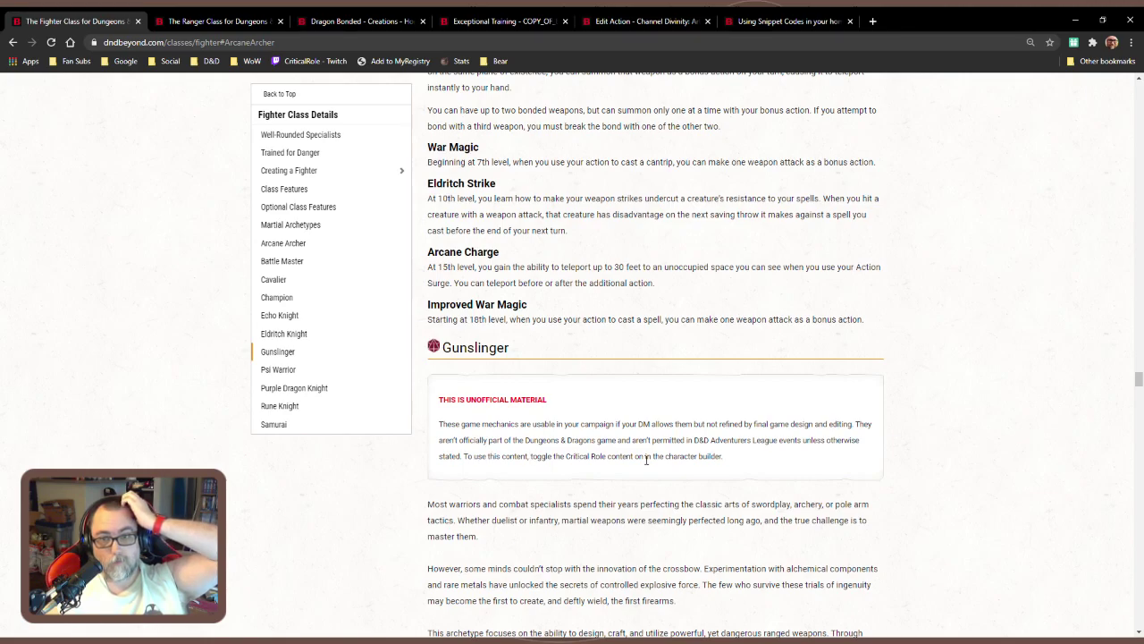
scroll(650, 466, down, 14)
scroll(650, 466, down, 15)
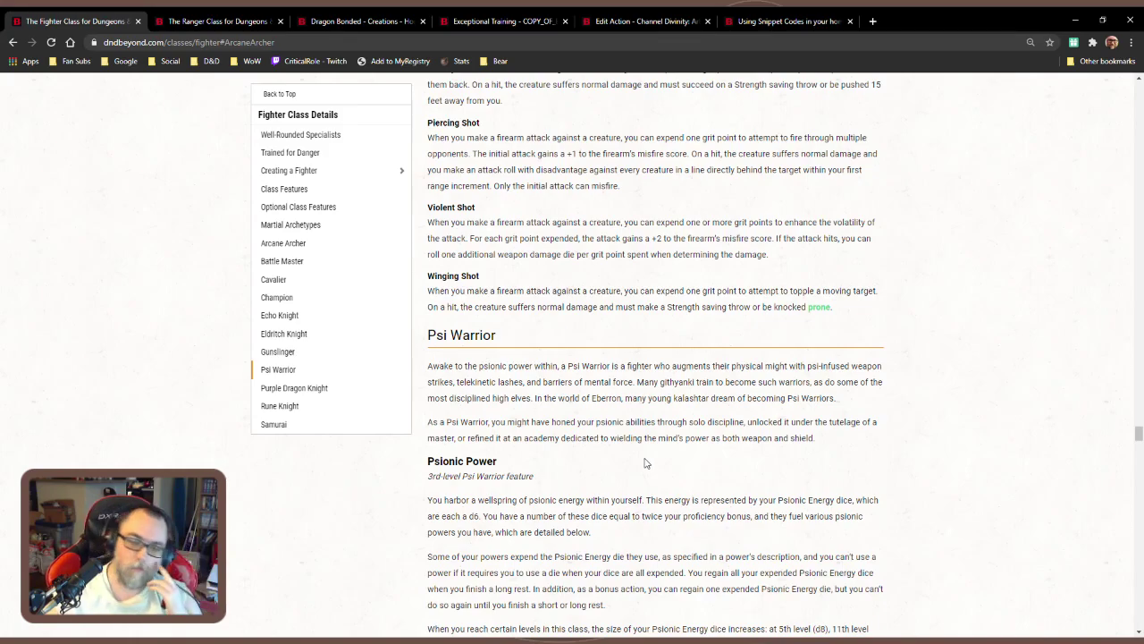
scroll(648, 465, up, 4)
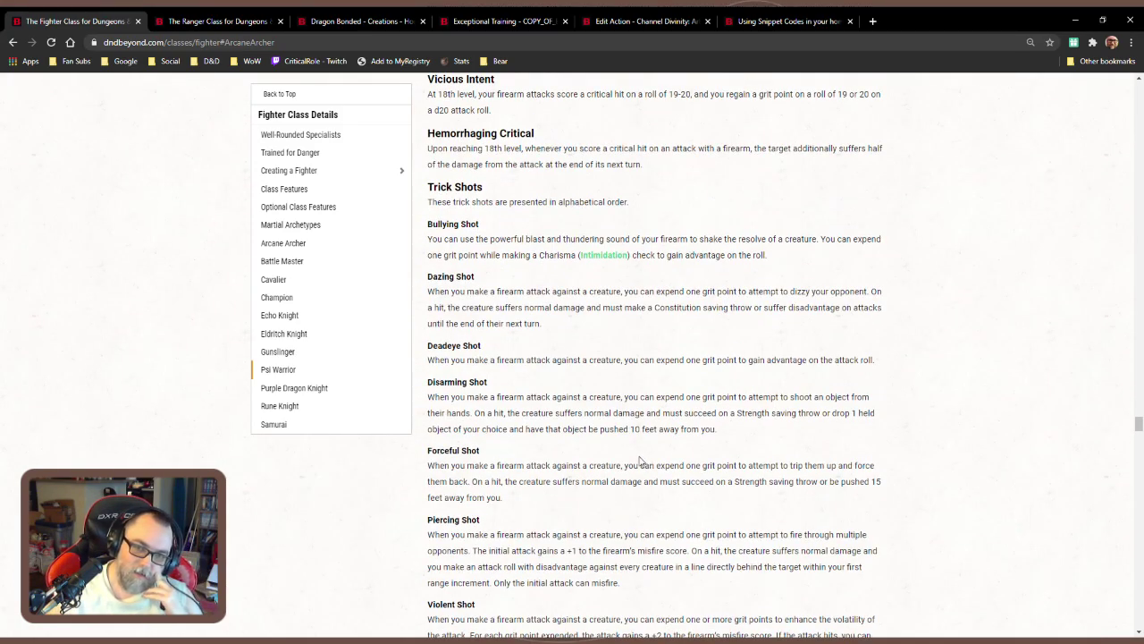
scroll(643, 460, up, 2)
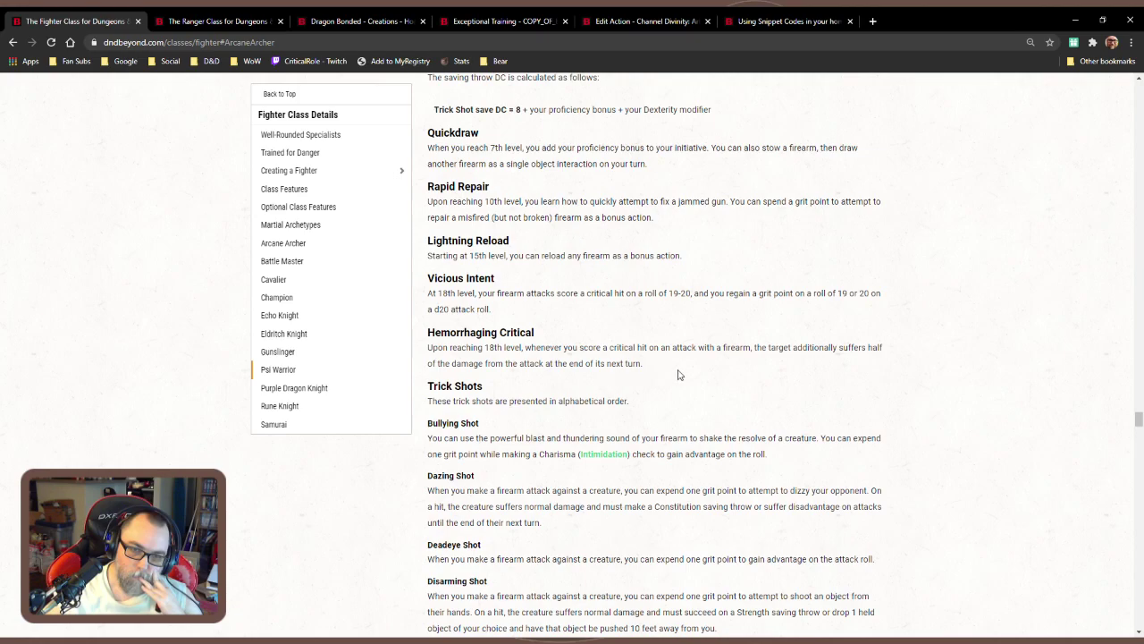
drag(649, 364, 482, 348)
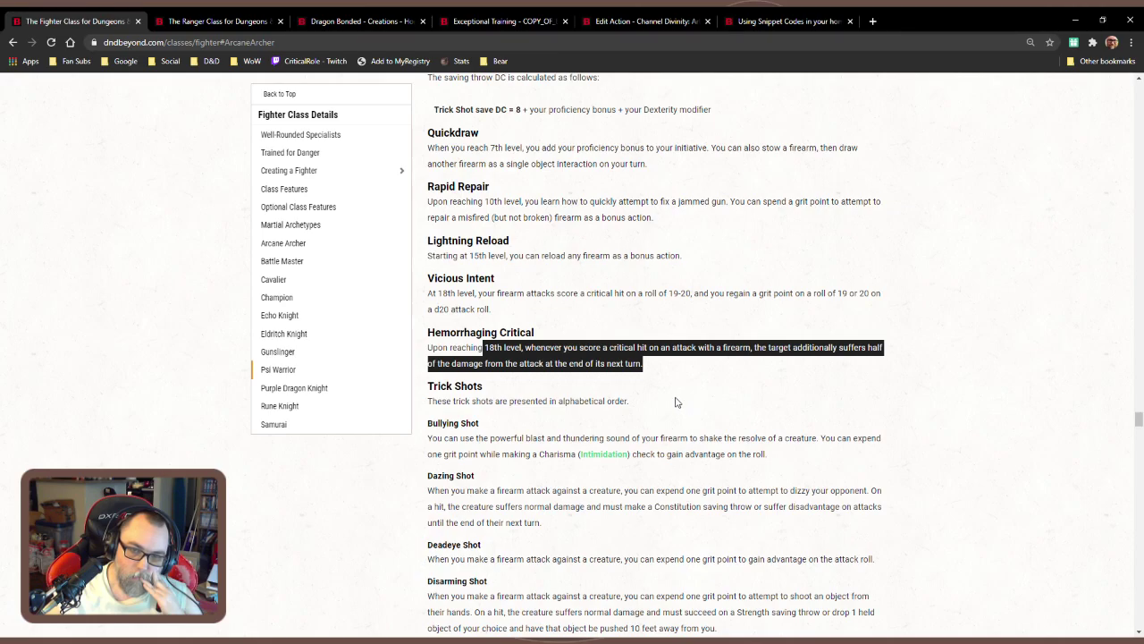
Review the 15th- and 18th-level features of the Psi Warrior, Purple Dragon Knight, Rune Knight and Samurai
scroll(675, 399, down, 10)
scroll(672, 399, down, 10)
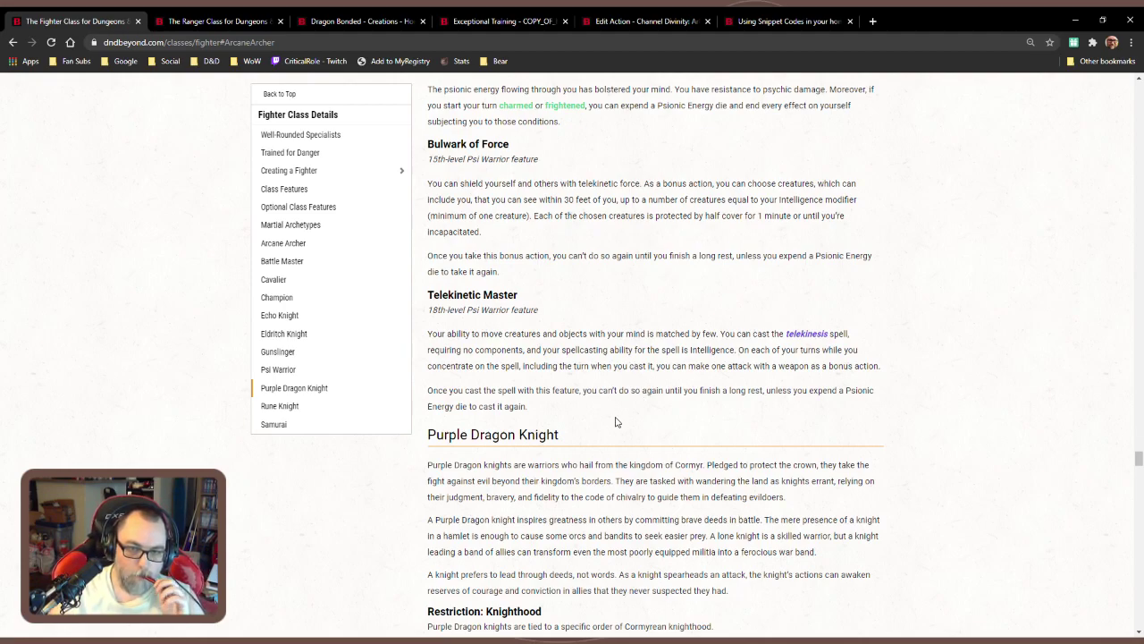
scroll(615, 422, down, 4)
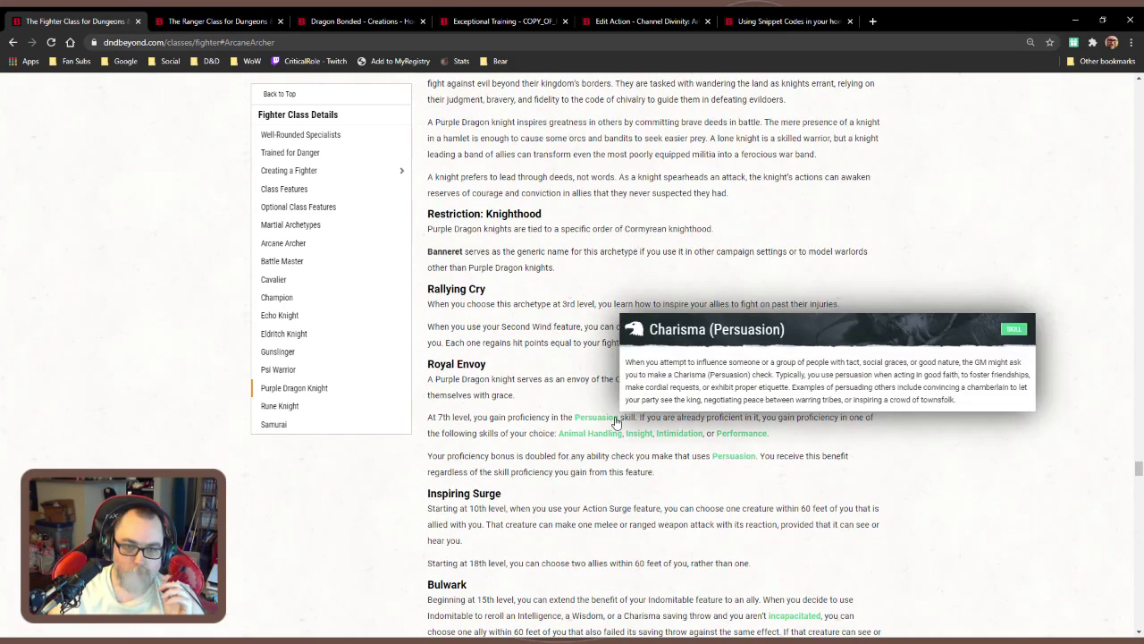
scroll(615, 422, down, 4)
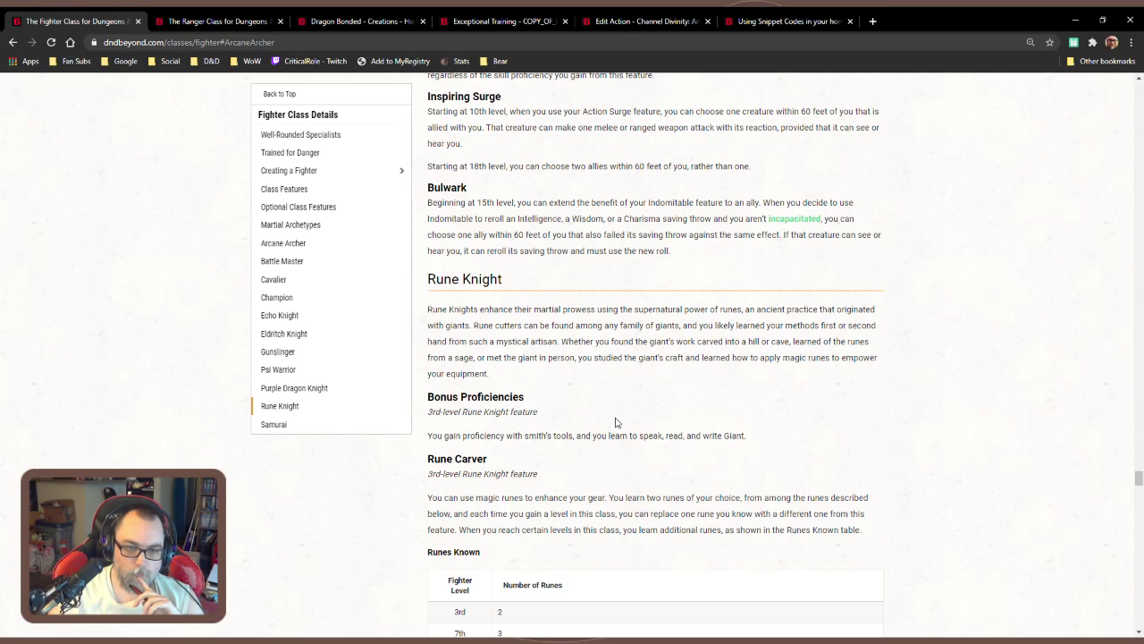
scroll(615, 422, down, 16)
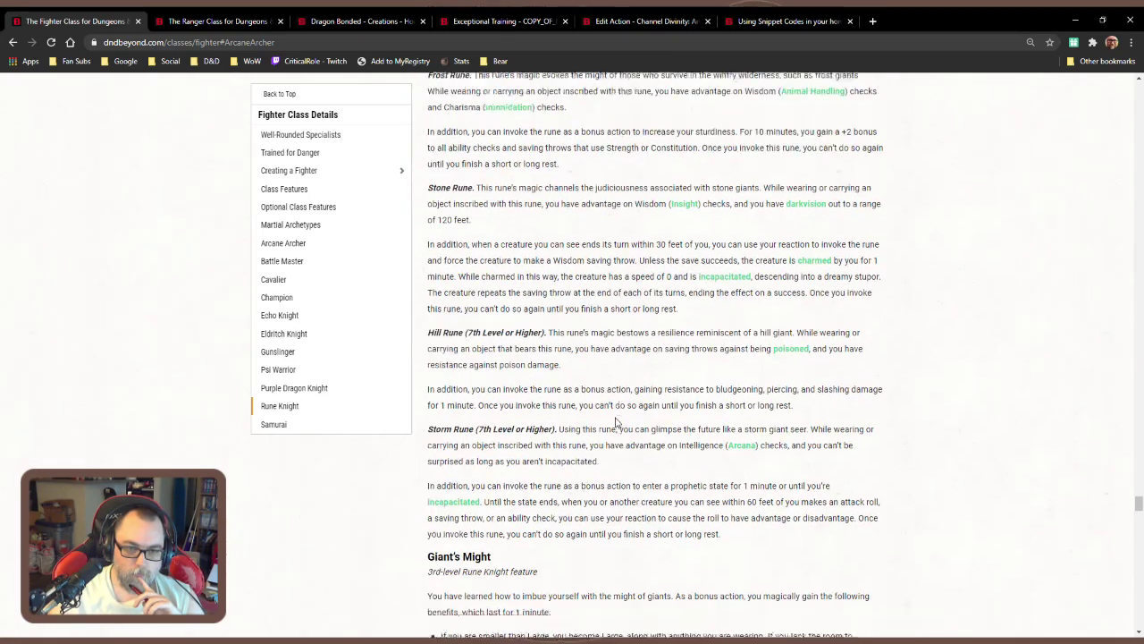
scroll(615, 421, down, 2)
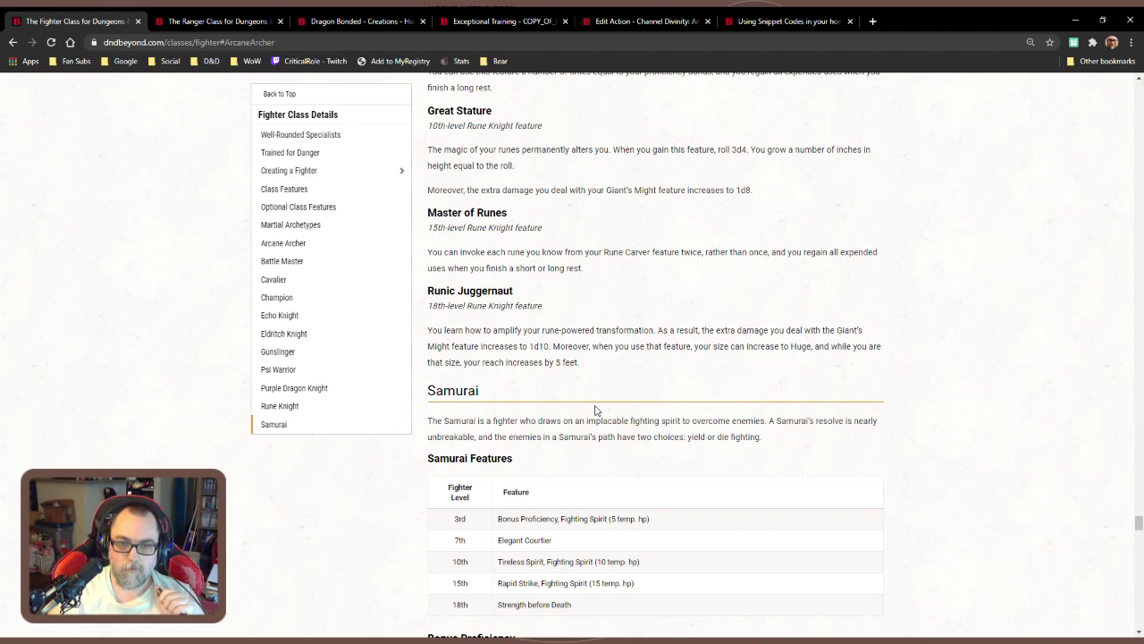
scroll(595, 409, down, 10)
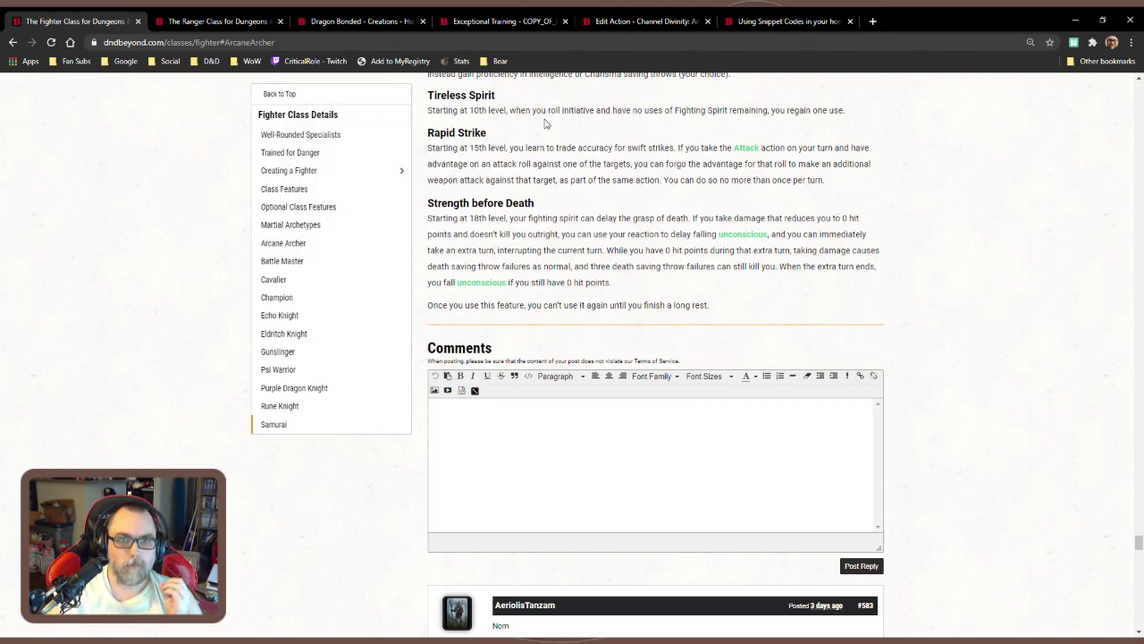
Return to the Dragon Bonded subclass and start creating a new class feature for it
click(375, 26)
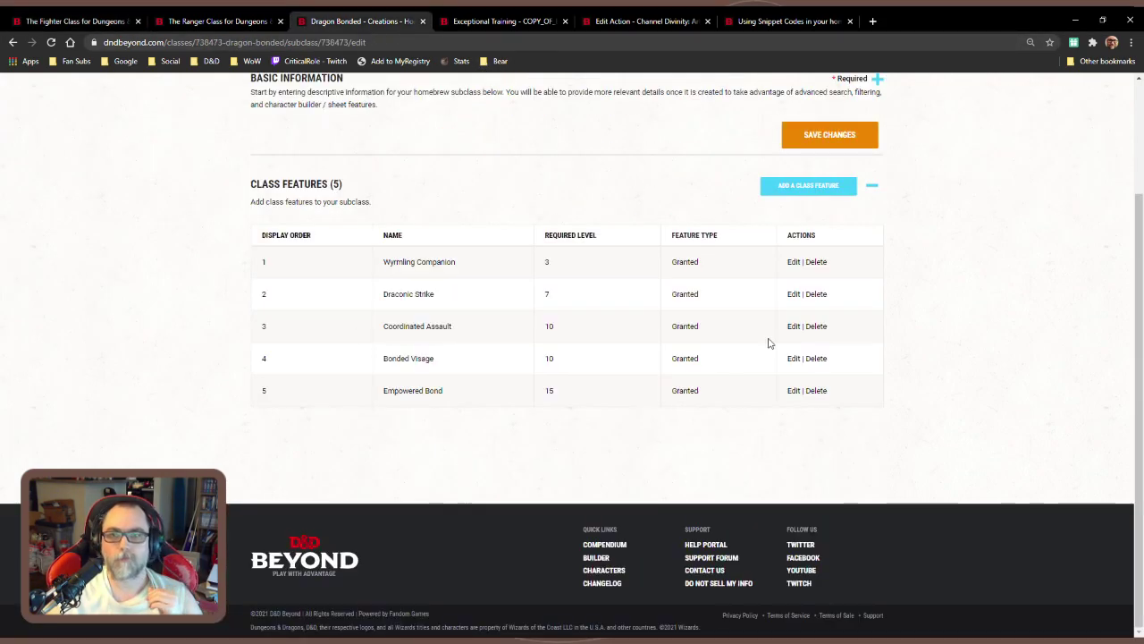
click(769, 189)
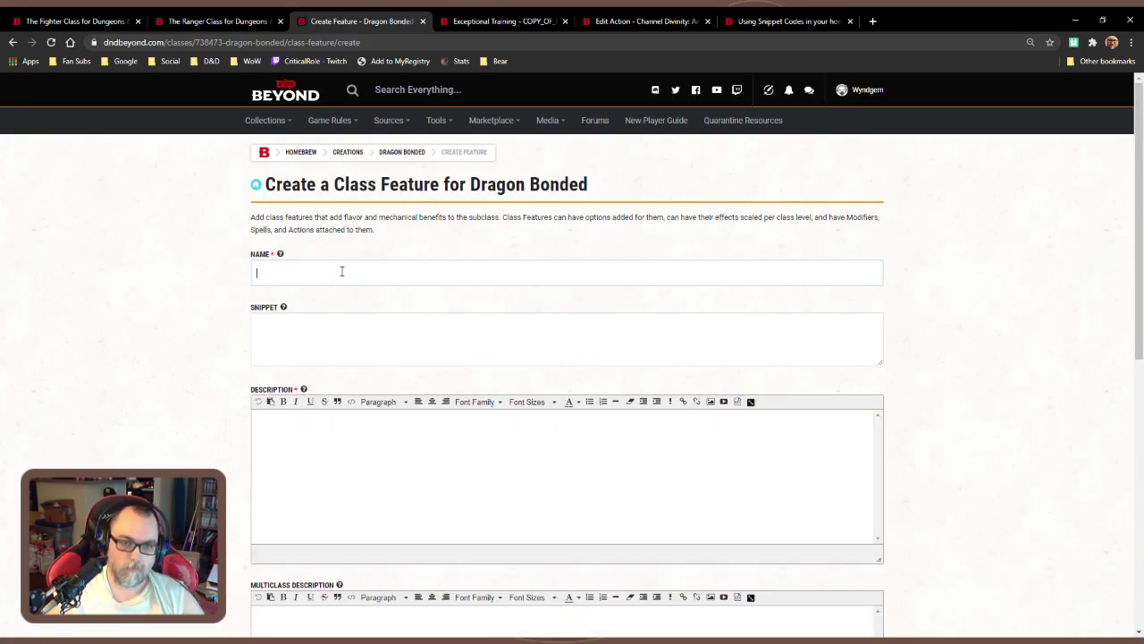
click(342, 270)
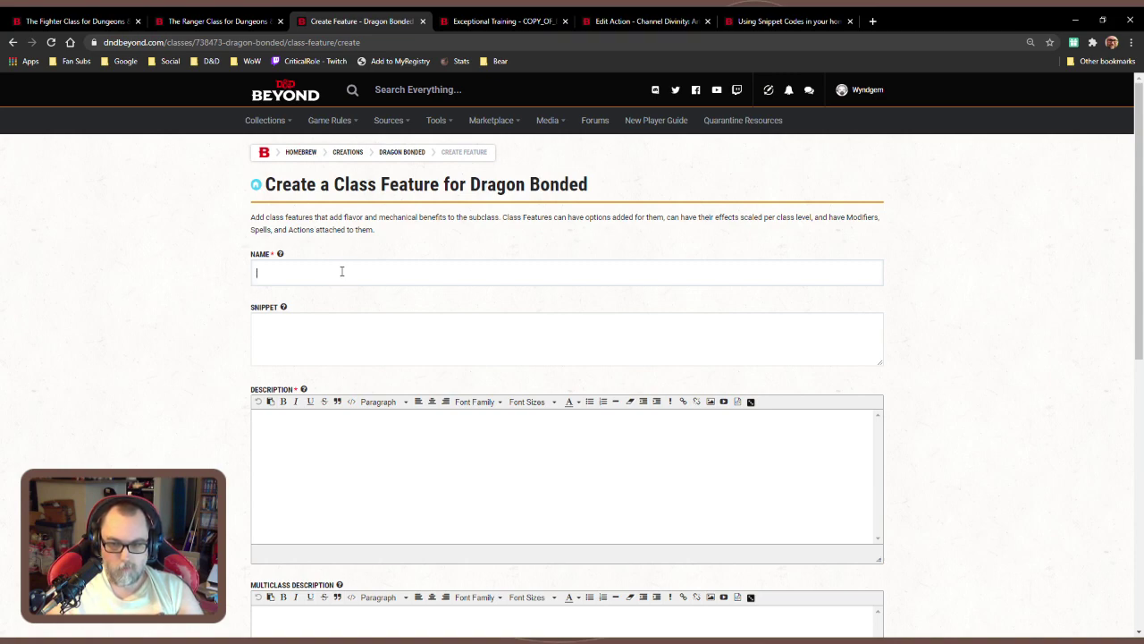
click(342, 271)
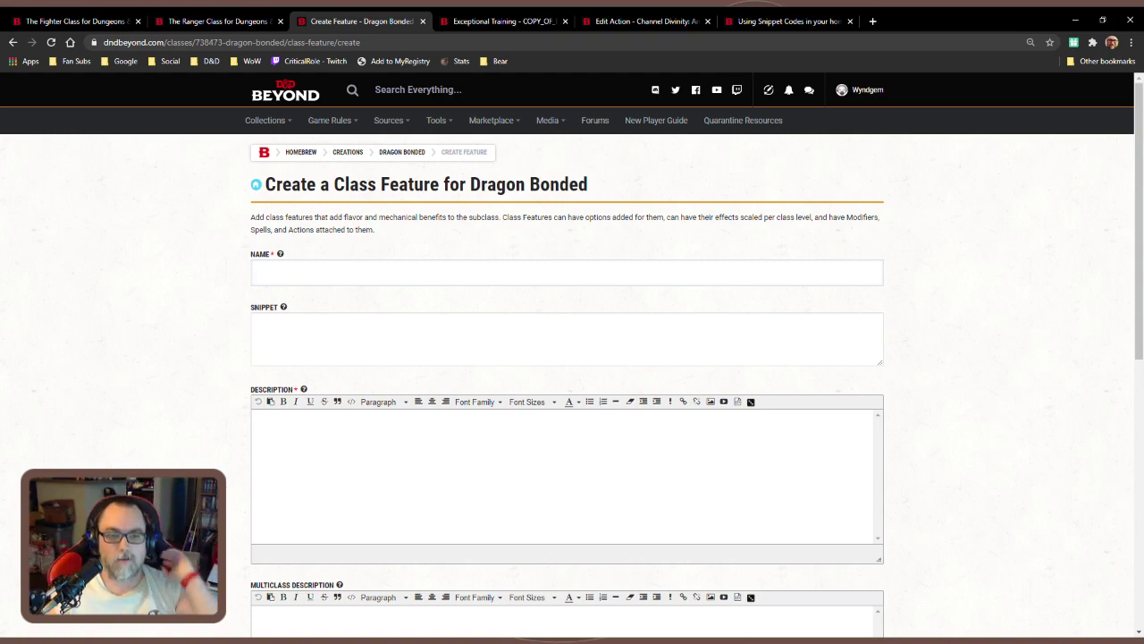
Open the feature's description with the sentence "At 18th Level, you can unleash the fury of the dragon."
click(384, 429)
text(A)
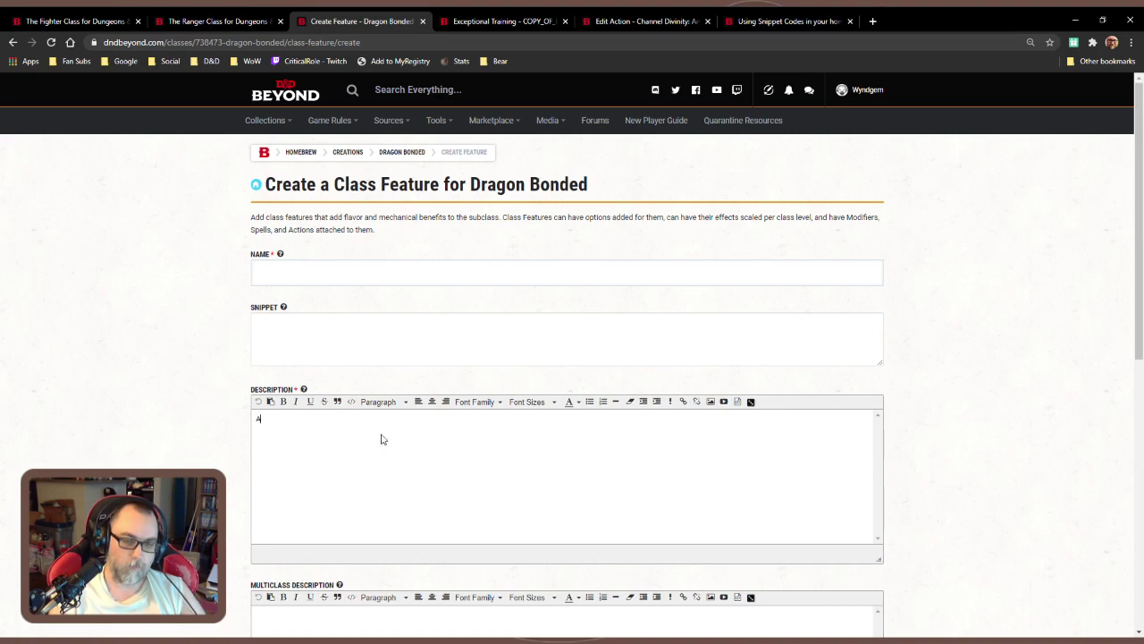
text(t 18th)
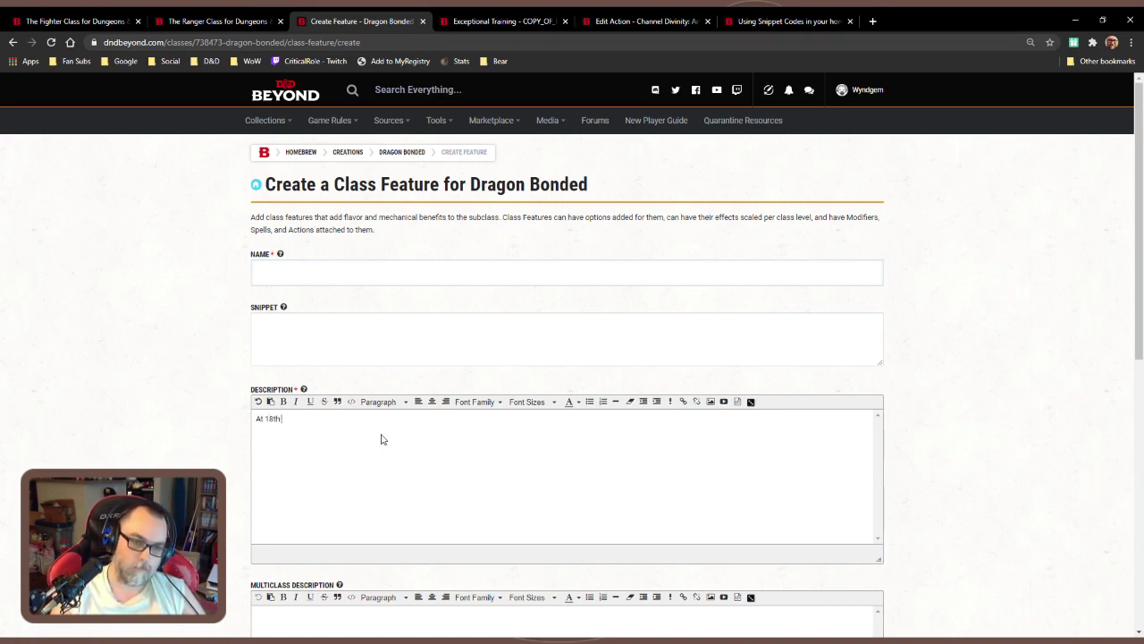
text( Level, you can)
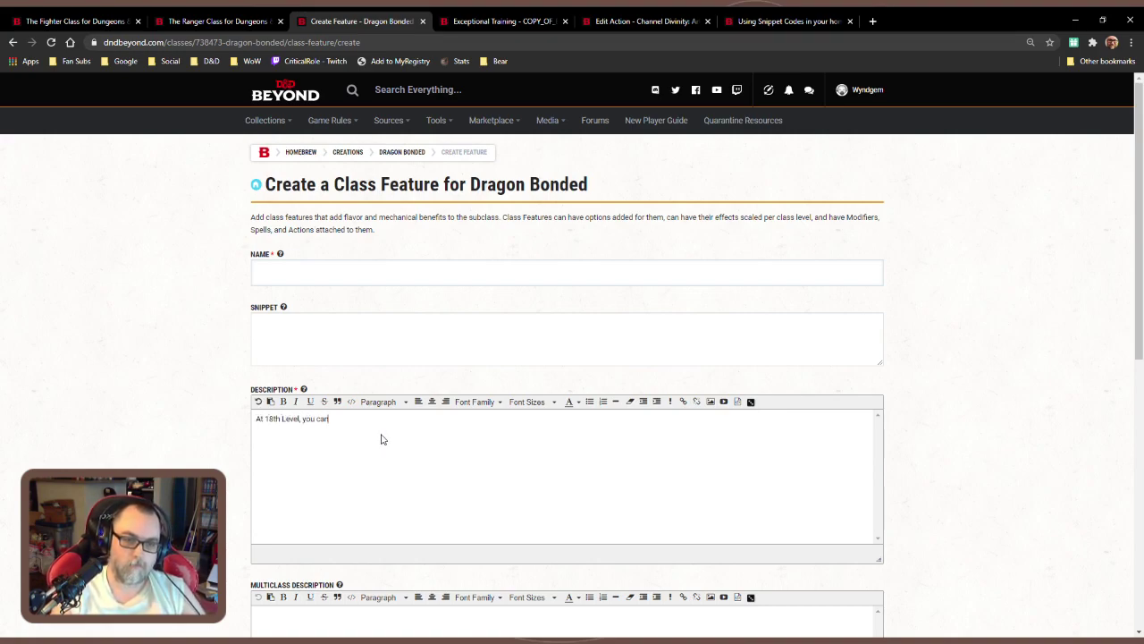
text( unleas)
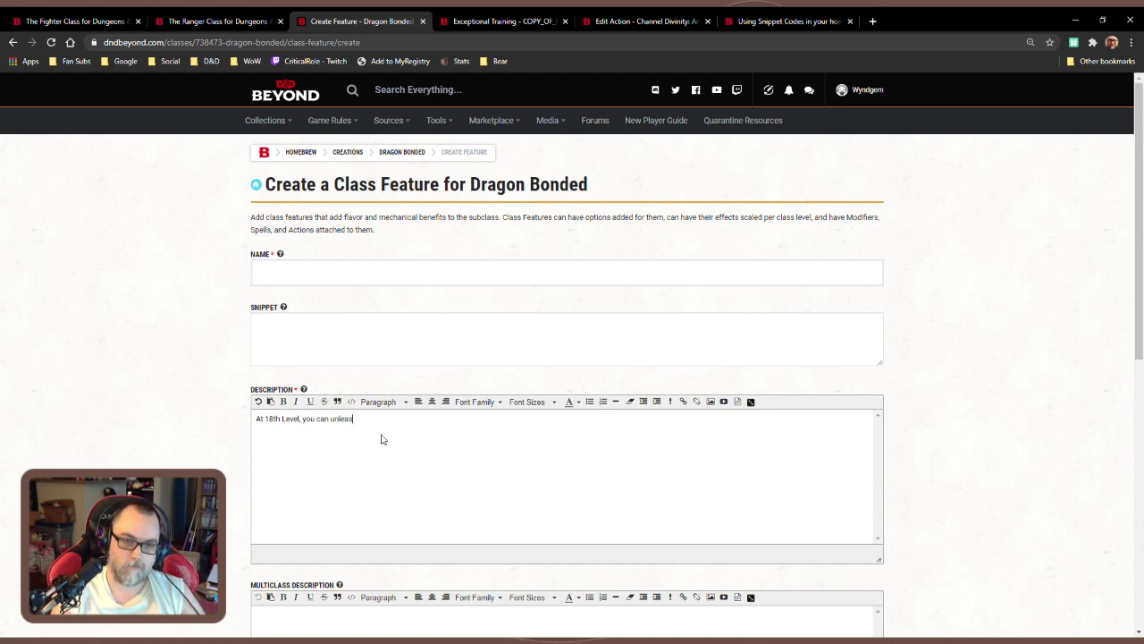
text(h the fur)
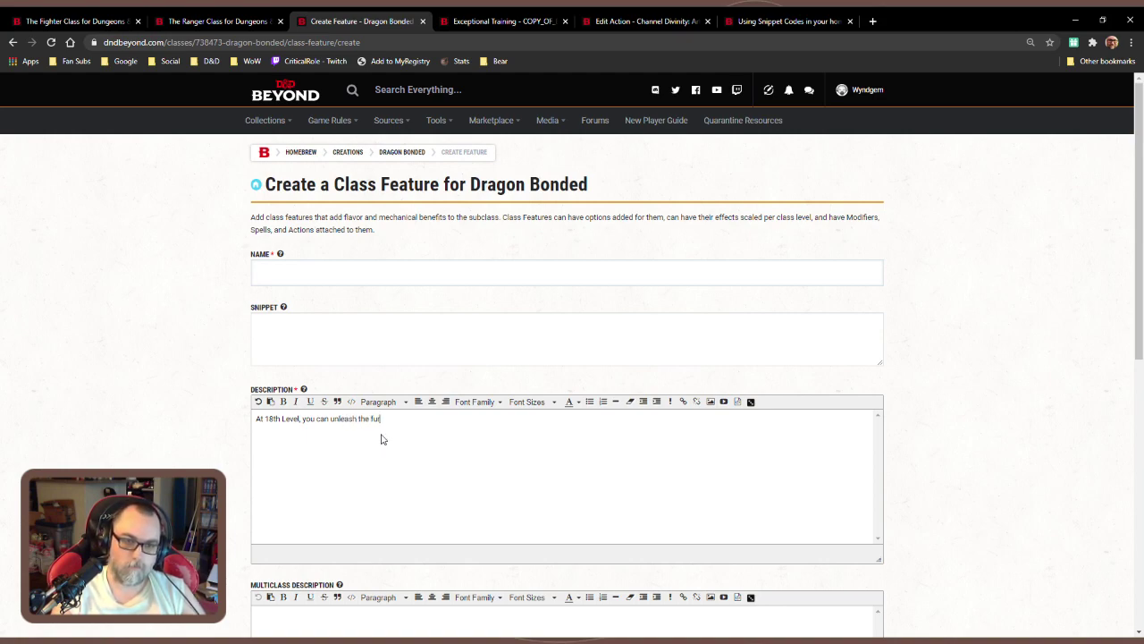
text(y of your)
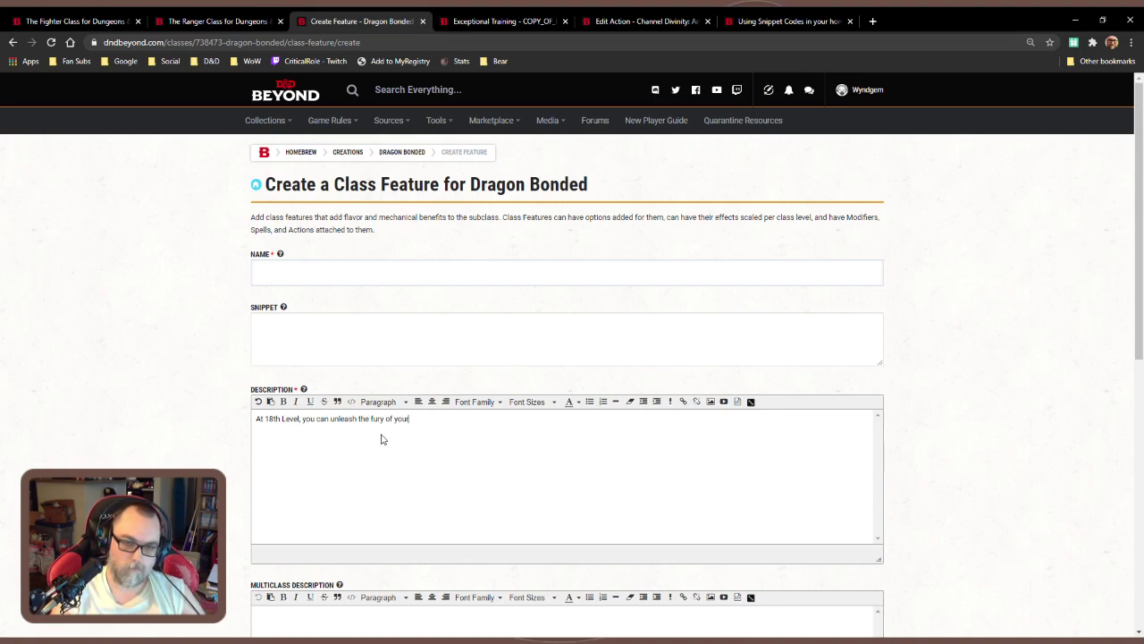
key(BackSpace)
key(BackSpace)
key(BackSpace)
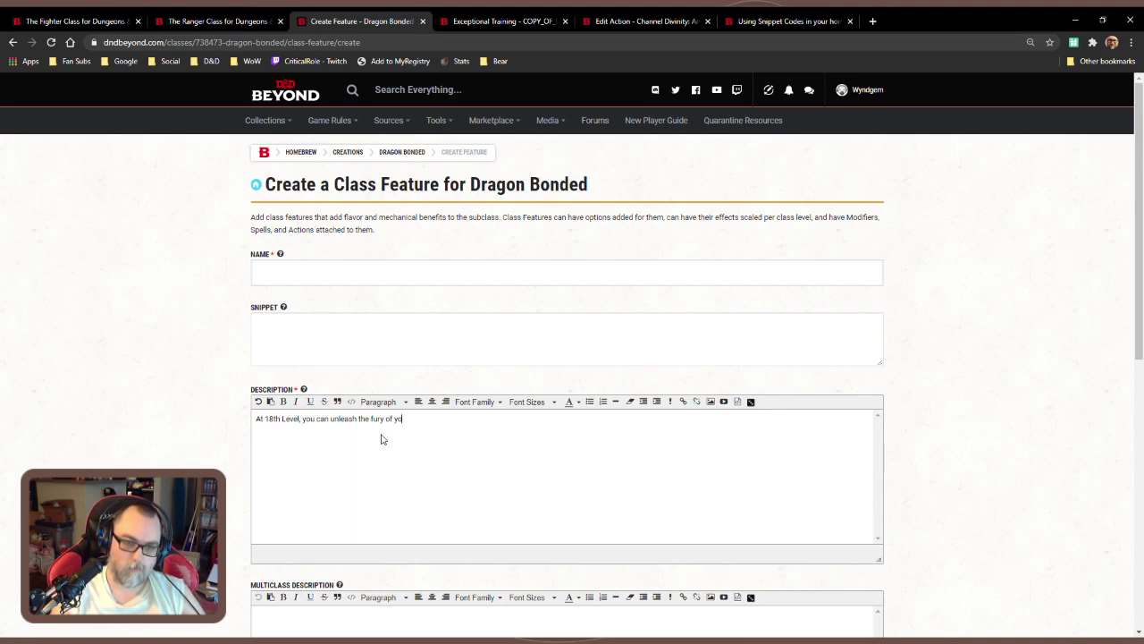
text(the dragon.)
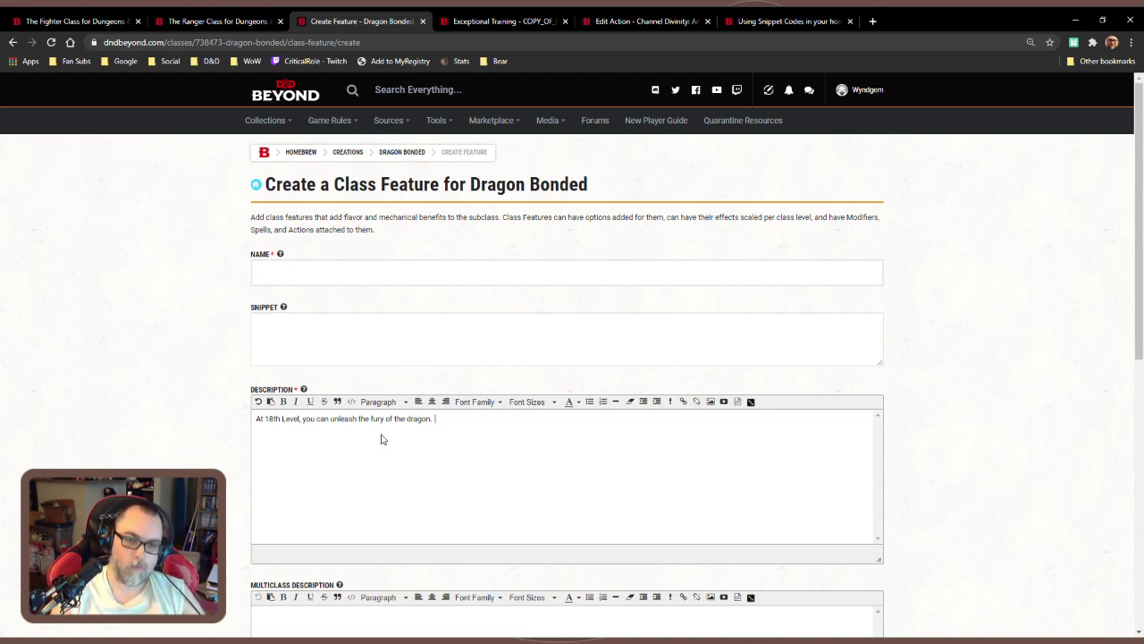
text(Once per)
key(BackSpace)
key(BackSpace)
key(BackSpace)
key(BackSpace)
key(BackSpace)
key(BackSpace)
key(BackSpace)
key(BackSpace)
key(BackSpace)
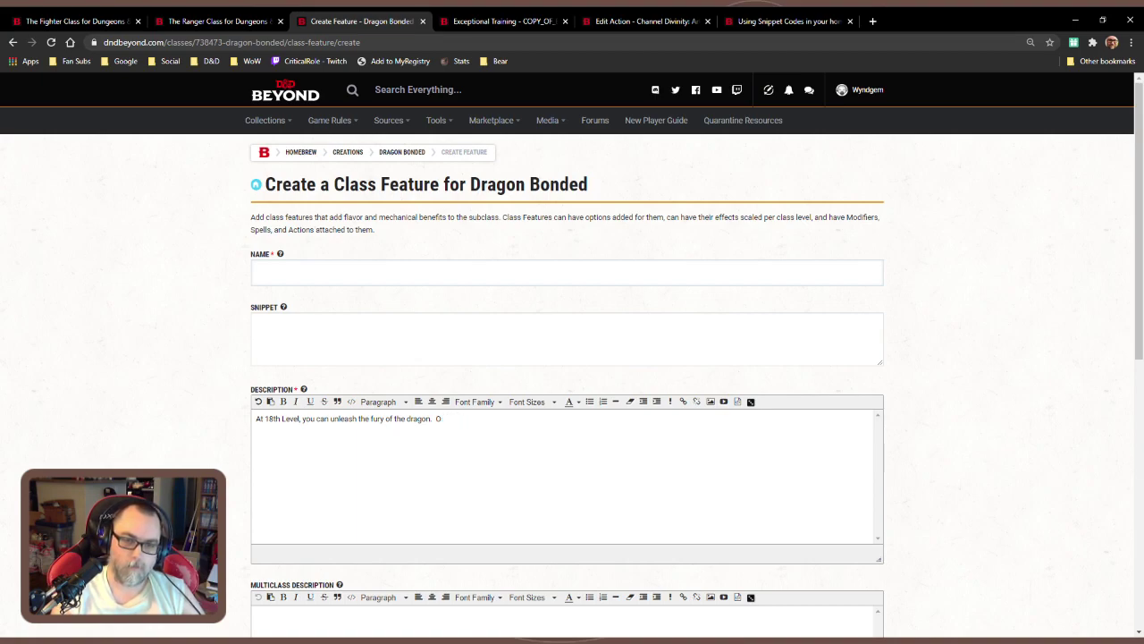
Begin the description's second sentence with "As a bonus action, you may"
text(As an ac)
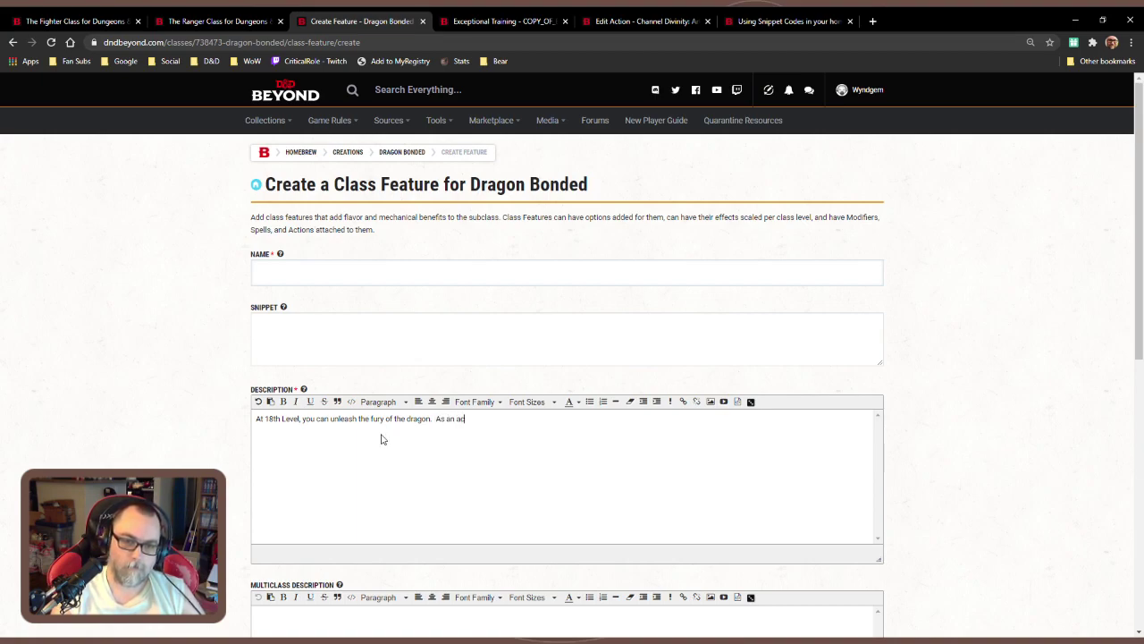
text(tion, you may)
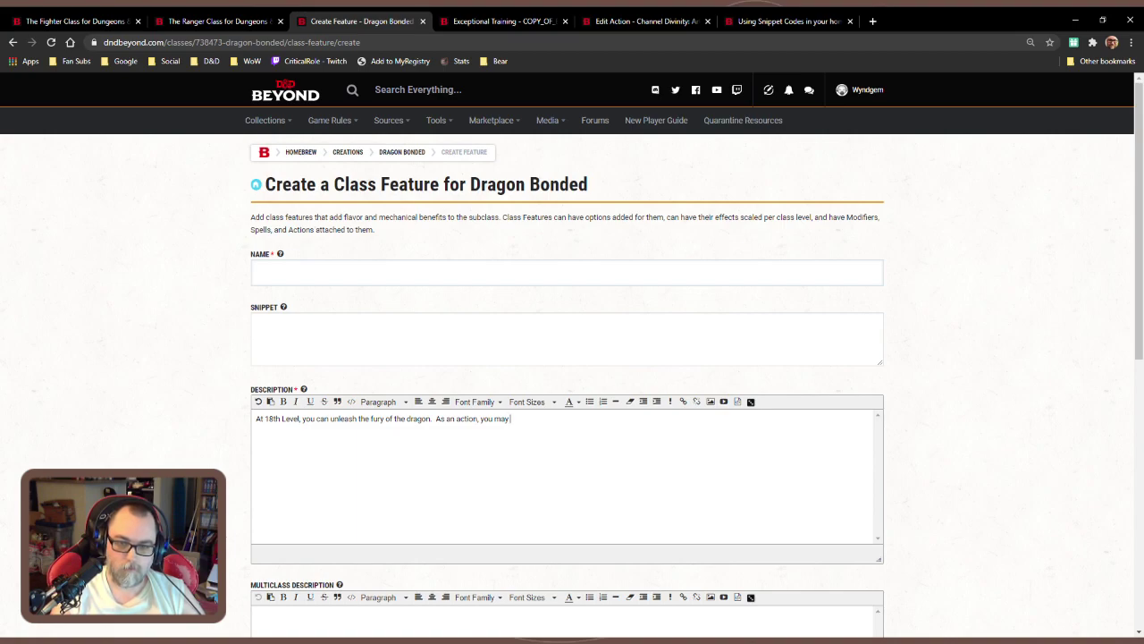
key(BackSpace)
key(BackSpace)
key(BackSpace)
key(BackSpace)
key(BackSpace)
key(BackSpace)
key(BackSpace)
key(BackSpace)
key(BackSpace)
key(BackSpace)
key(BackSpace)
key(BackSpace)
key(BackSpace)
key(BackSpace)
key(BackSpace)
key(BackSpace)
key(BackSpace)
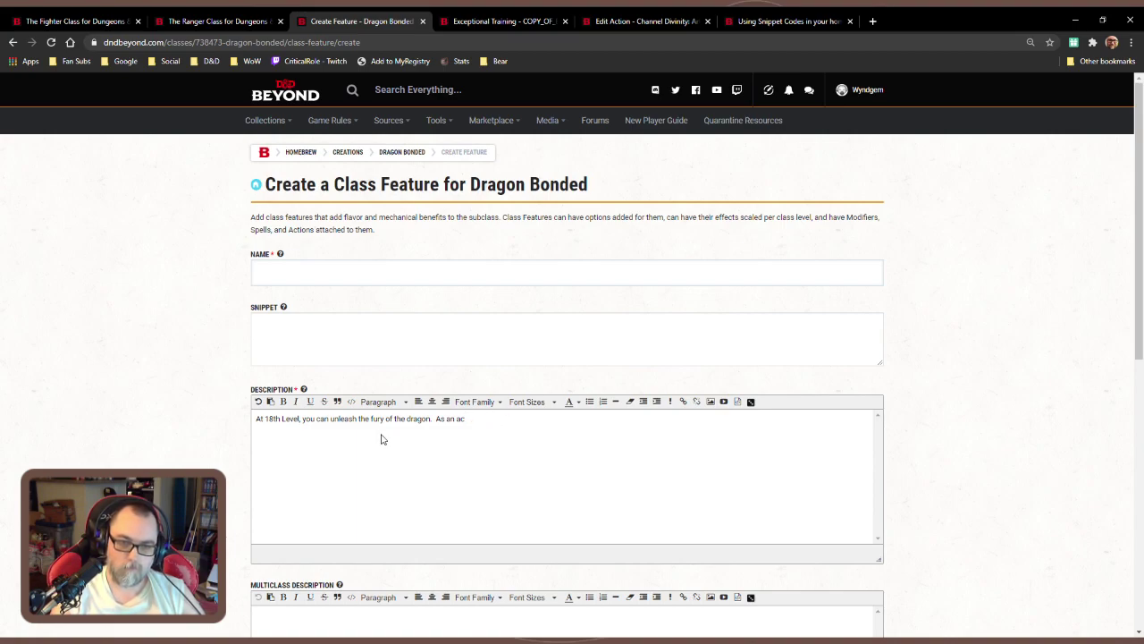
text(bonus)
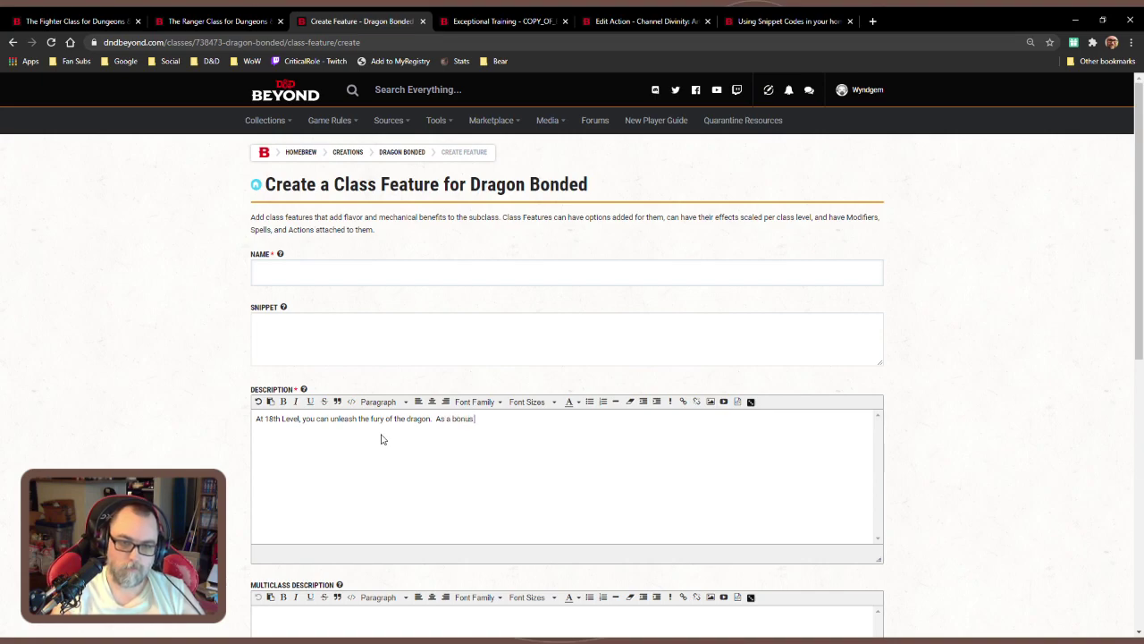
text( action, you may)
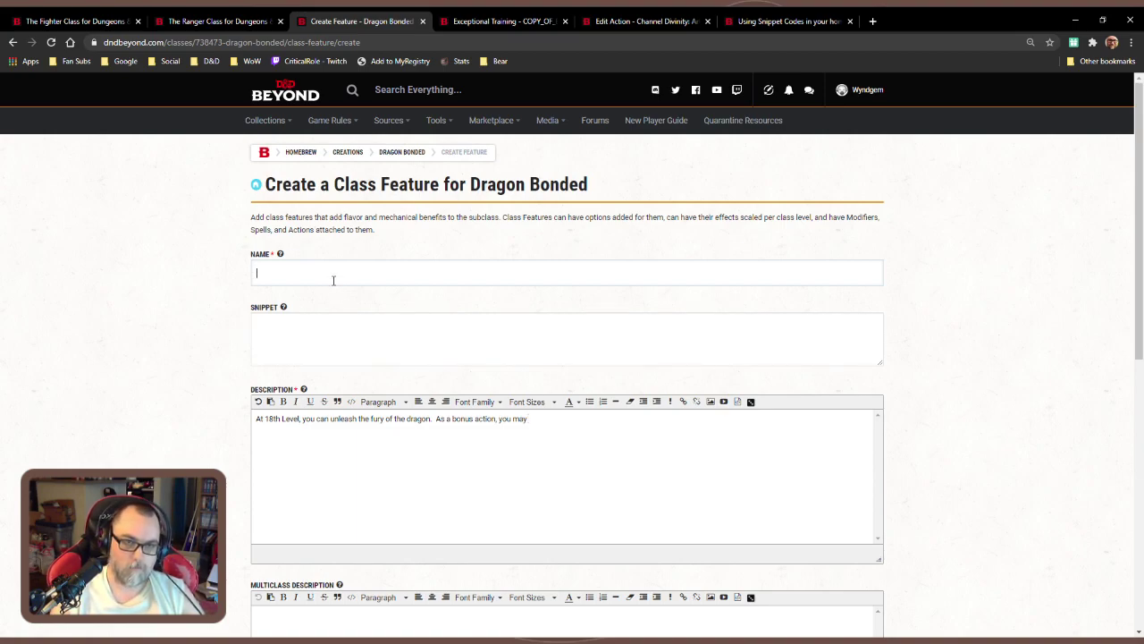
Name the feature "Draconic Wrath" and reword the description's second sentence to "As a bonus action, you and your dragon"
text(Draconic Wrath)
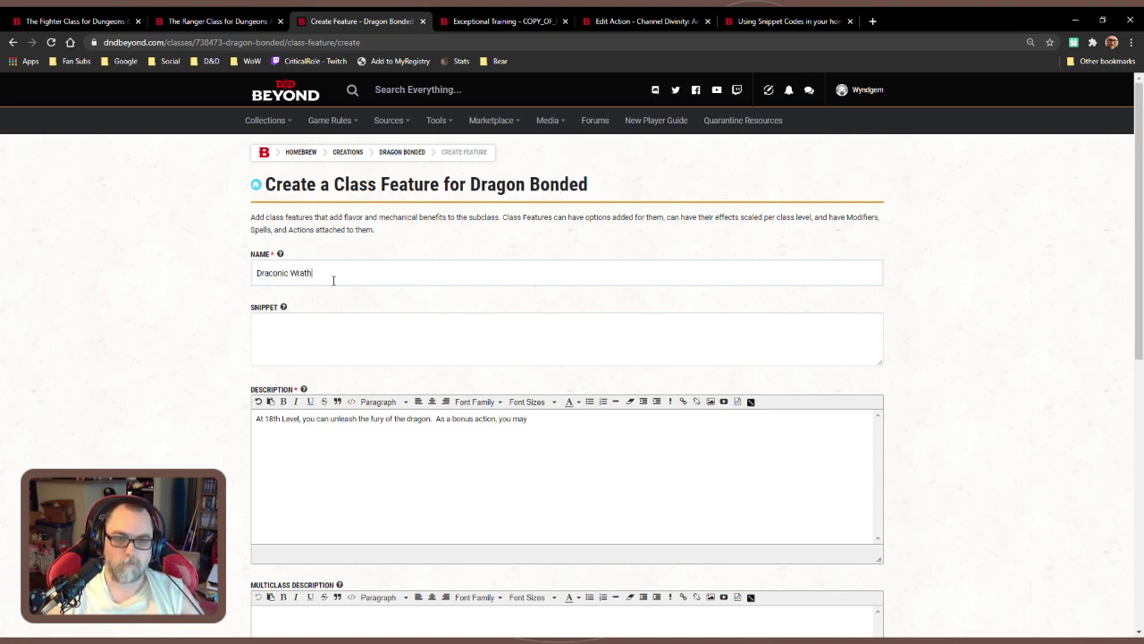
click(589, 421)
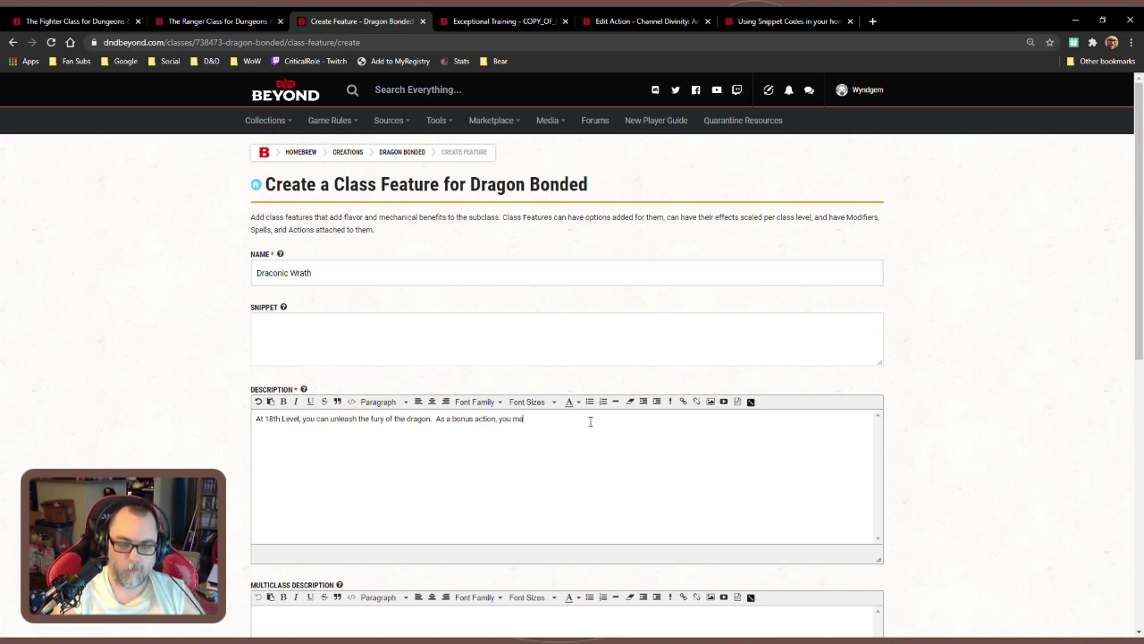
key(BackSpace)
text(ab)
key(BackSpace)
text(n)
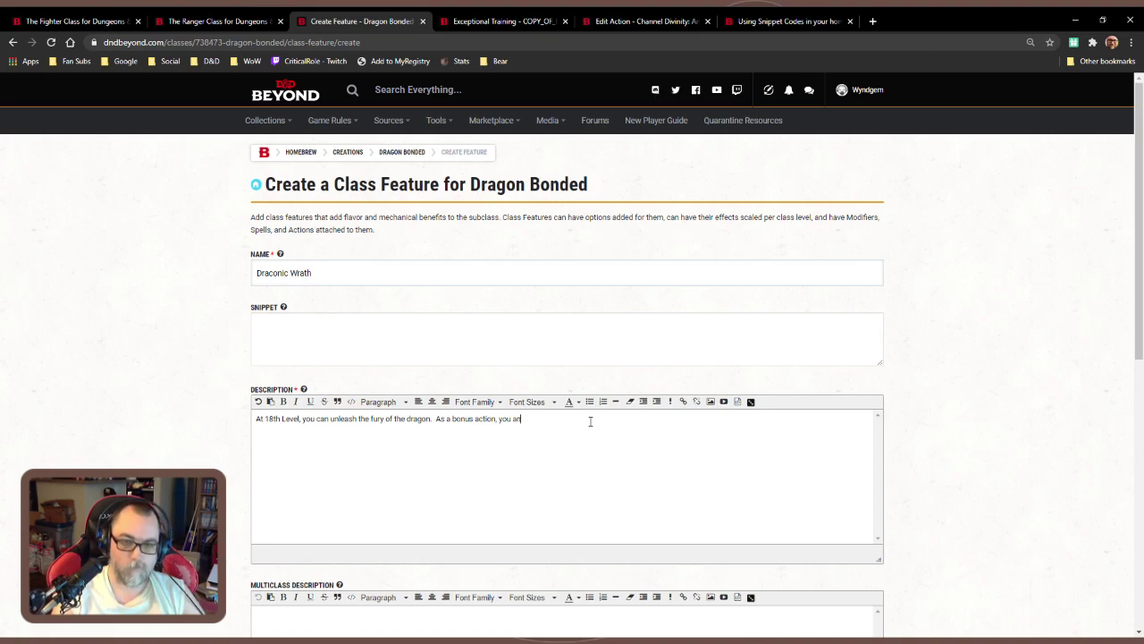
text(d your dragon)
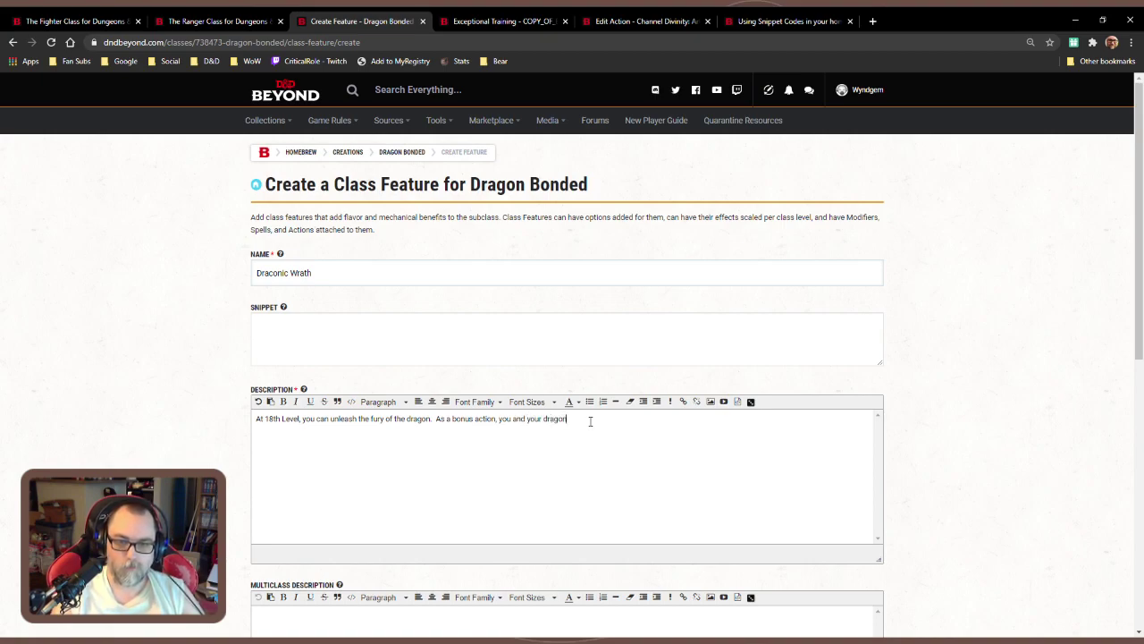
Continue the description's second sentence with "wyrmling go into a dragonic"
text( wyrm)
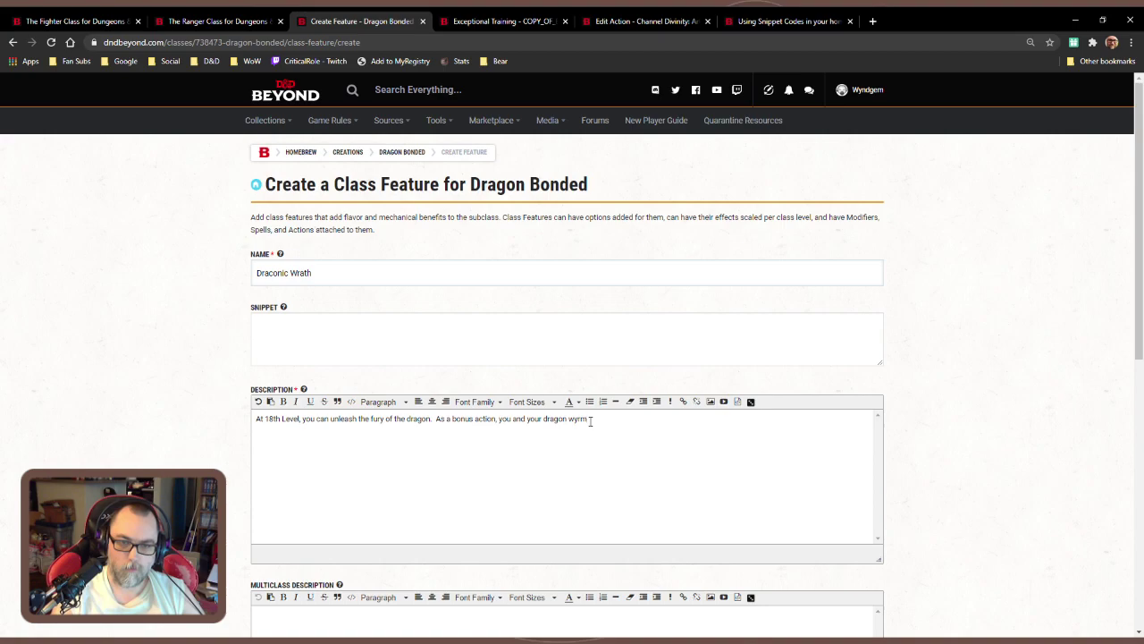
text(ling go into a Draco)
key(BackSpace)
key(BackSpace)
key(BackSpace)
key(BackSpace)
key(BackSpace)
text(dragon)
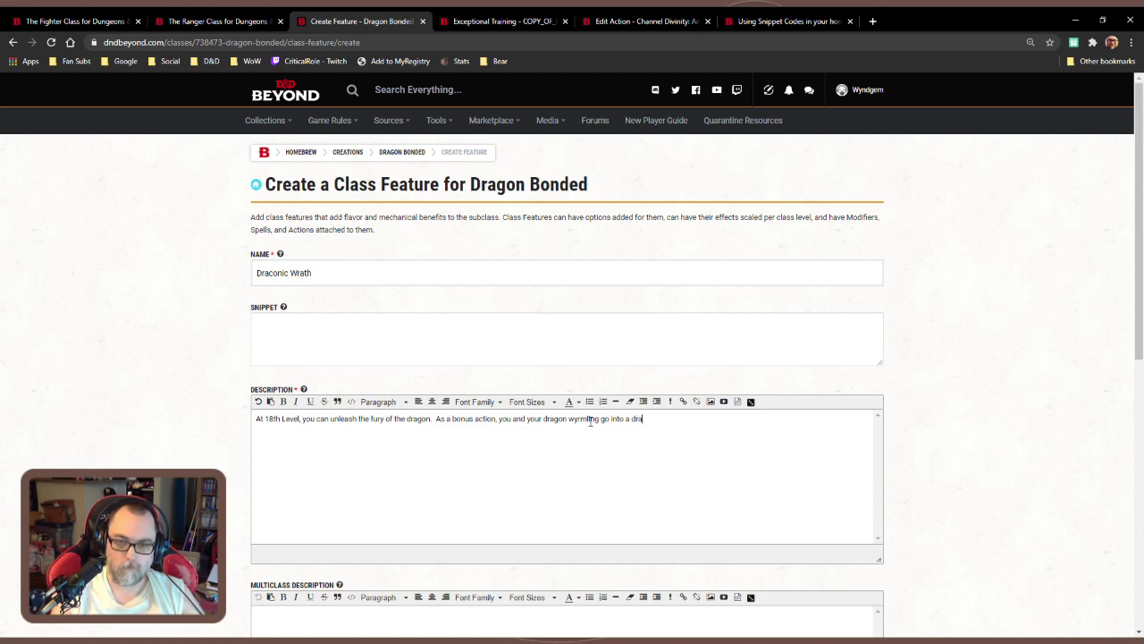
text(ic)
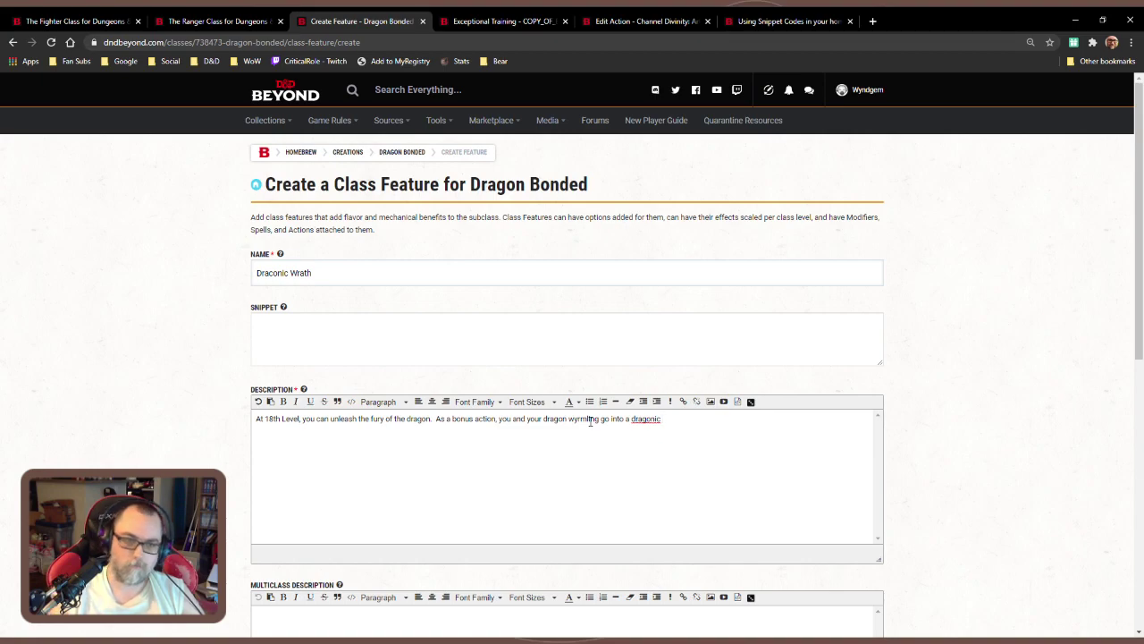
Replace "fury" with "wrath" in the description's first sentence and end the second sentence with "draconic rage"
double_click(378, 419)
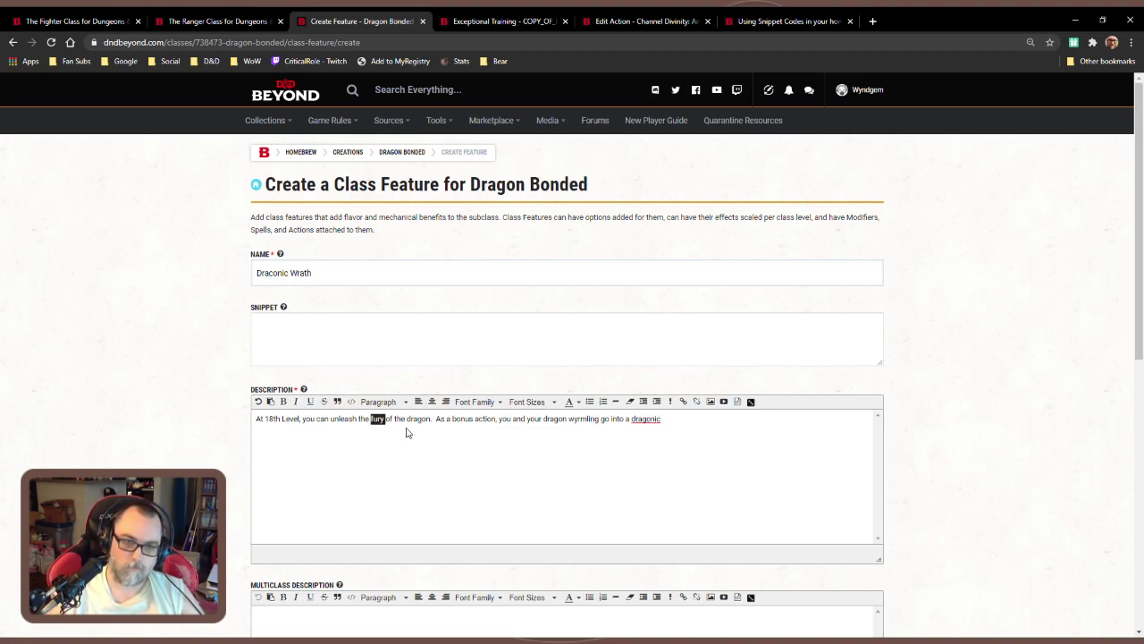
text(wrath)
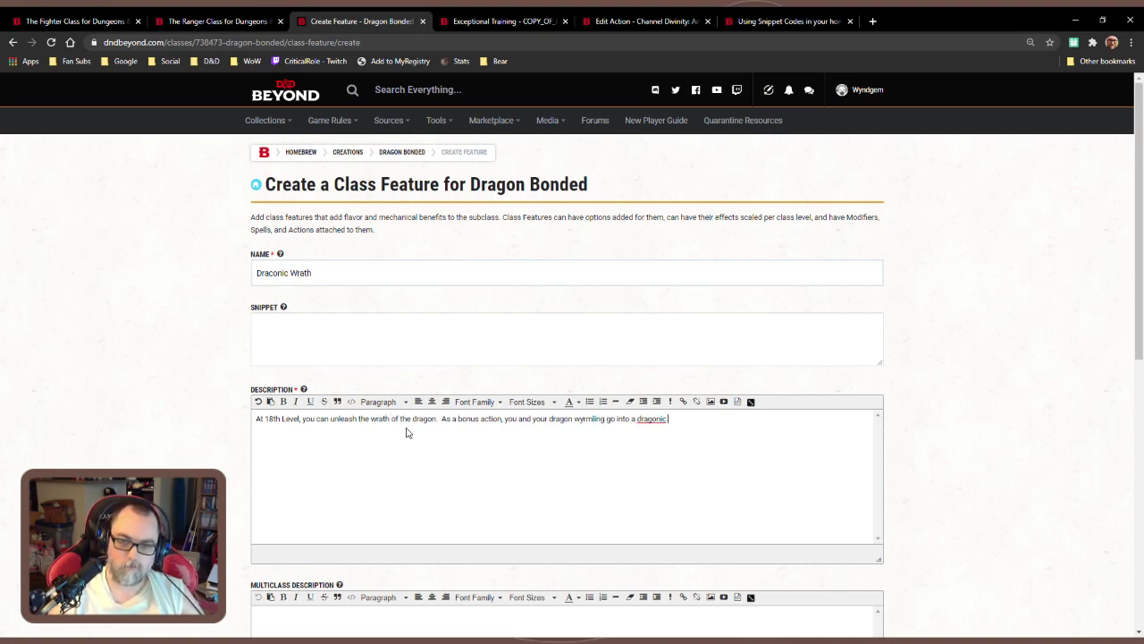
text(fury)
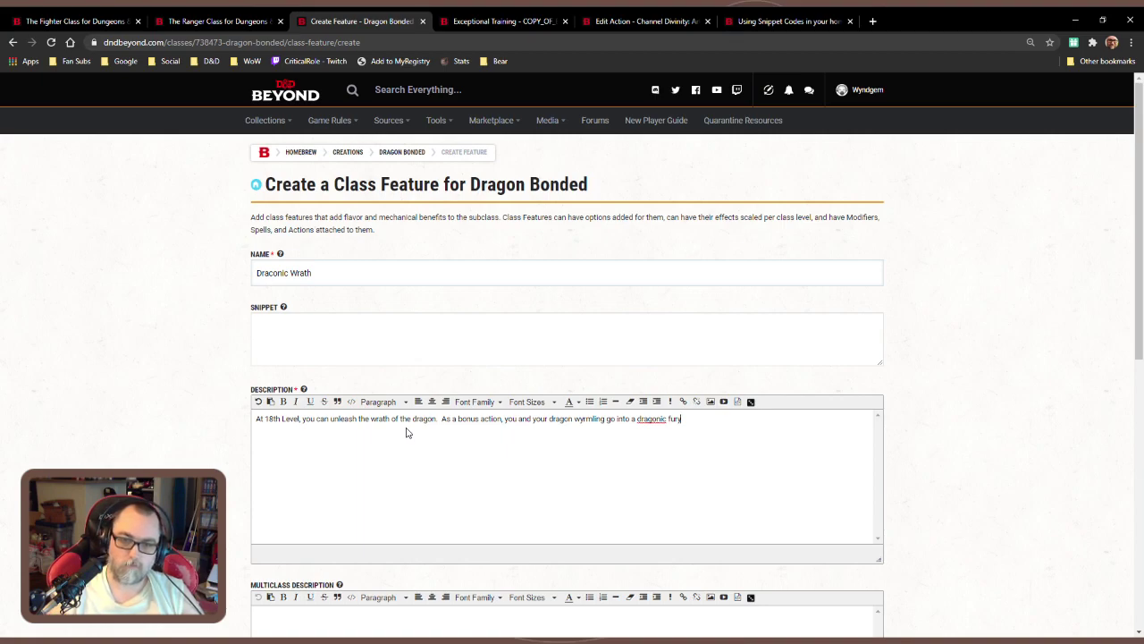
key(BackSpace)
text(c)
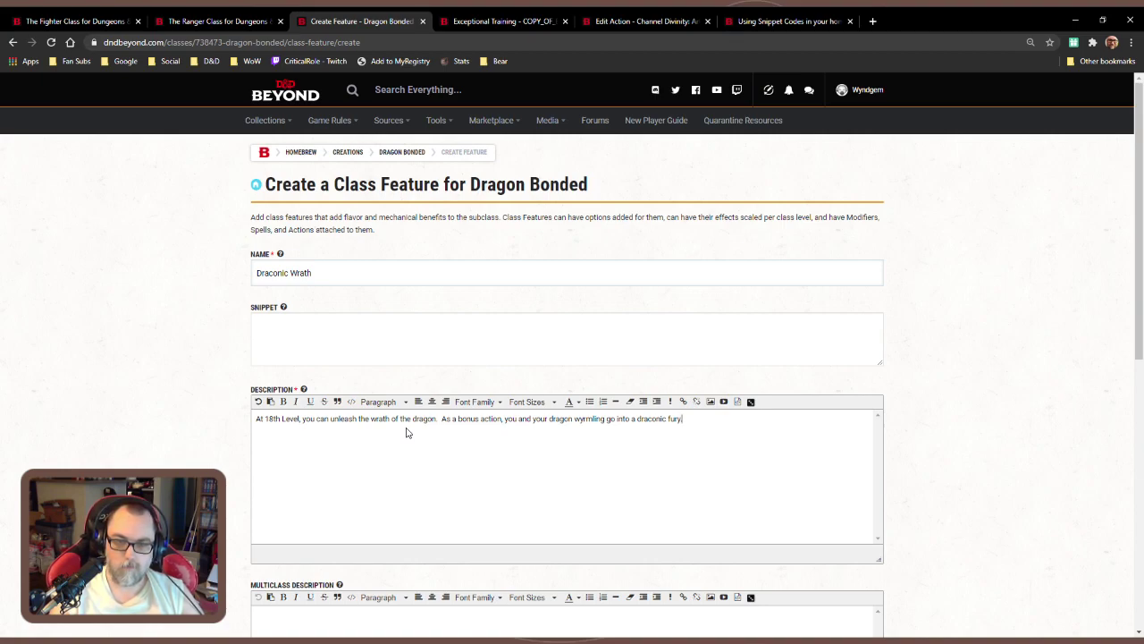
key(BackSpace)
key(BackSpace)
key(BackSpace)
key(BackSpace)
key(BackSpace)
text(rage)
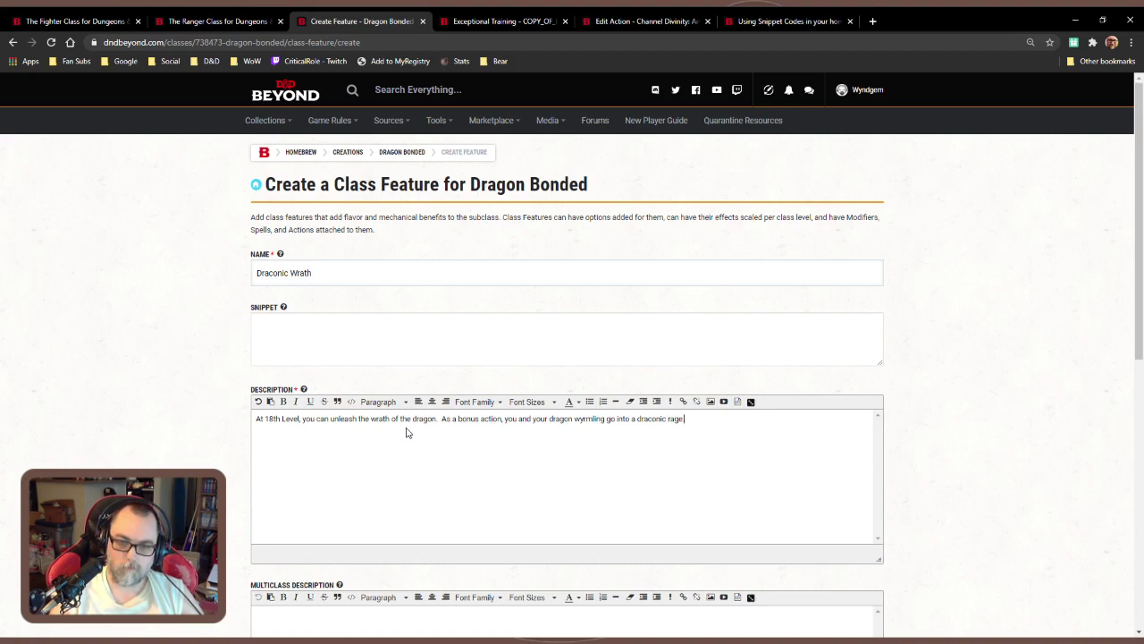
text(.  Both you and)
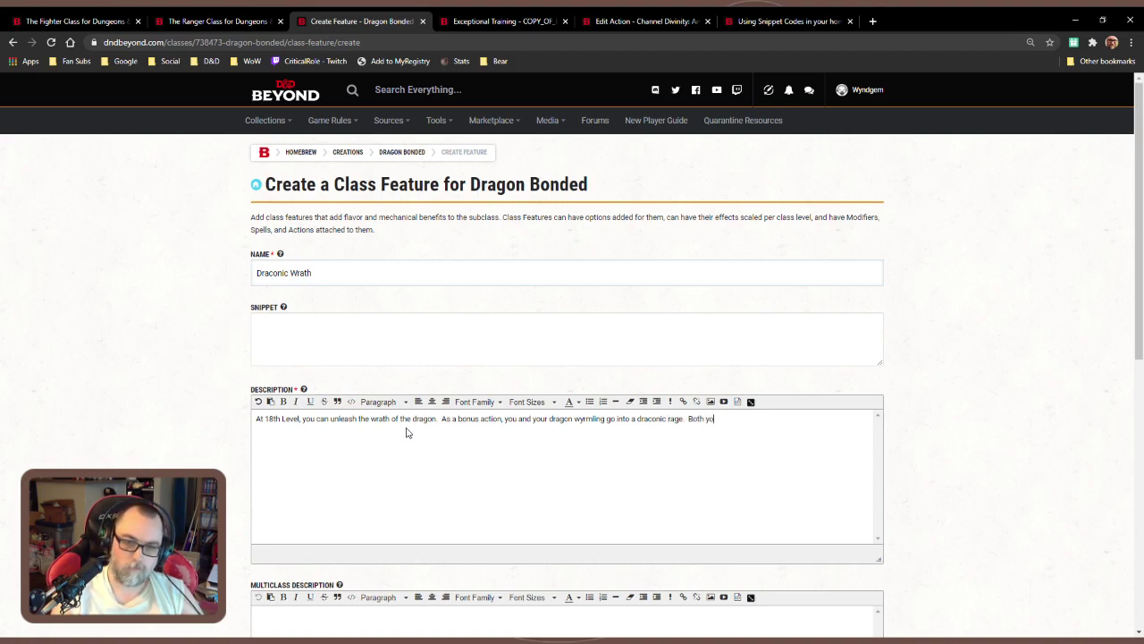
key(BackSpace)
key(BackSpace)
key(BackSpace)
key(BackSpace)
key(BackSpace)
key(BackSpace)
key(BackSpace)
key(BackSpace)
key(BackSpace)
key(BackSpace)
key(BackSpace)
key(BackSpace)
Add to the description "You are enlarge yourself as if effected by the [spell]enlarge/reduce[/spell]"
text(You are aff)
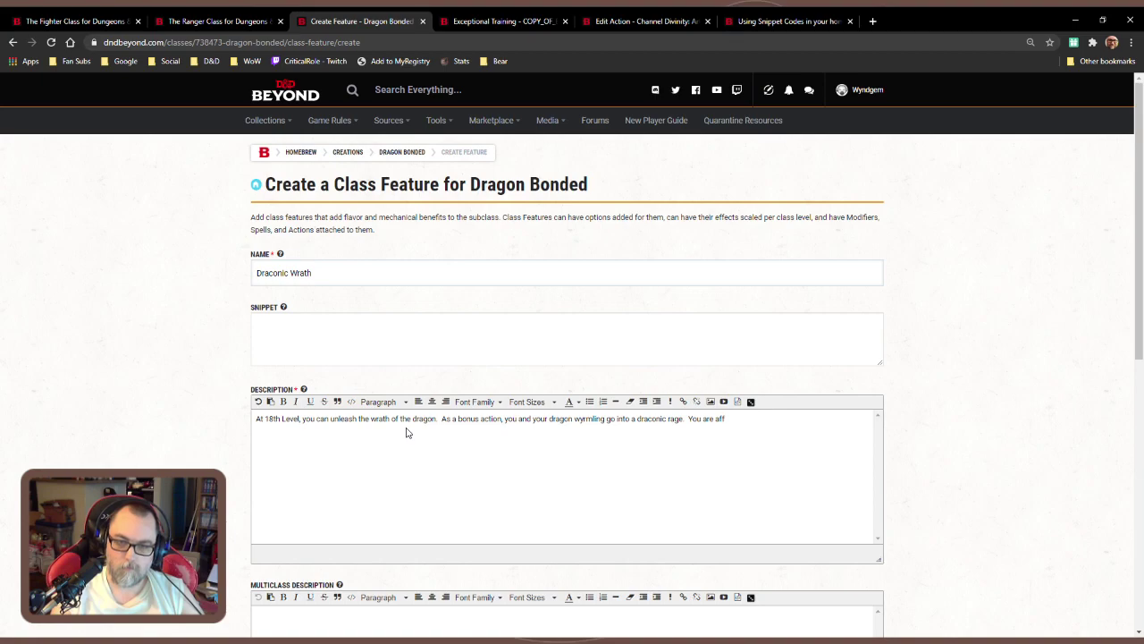
key(BackSpace)
key(BackSpace)
key(BackSpace)
text(en)
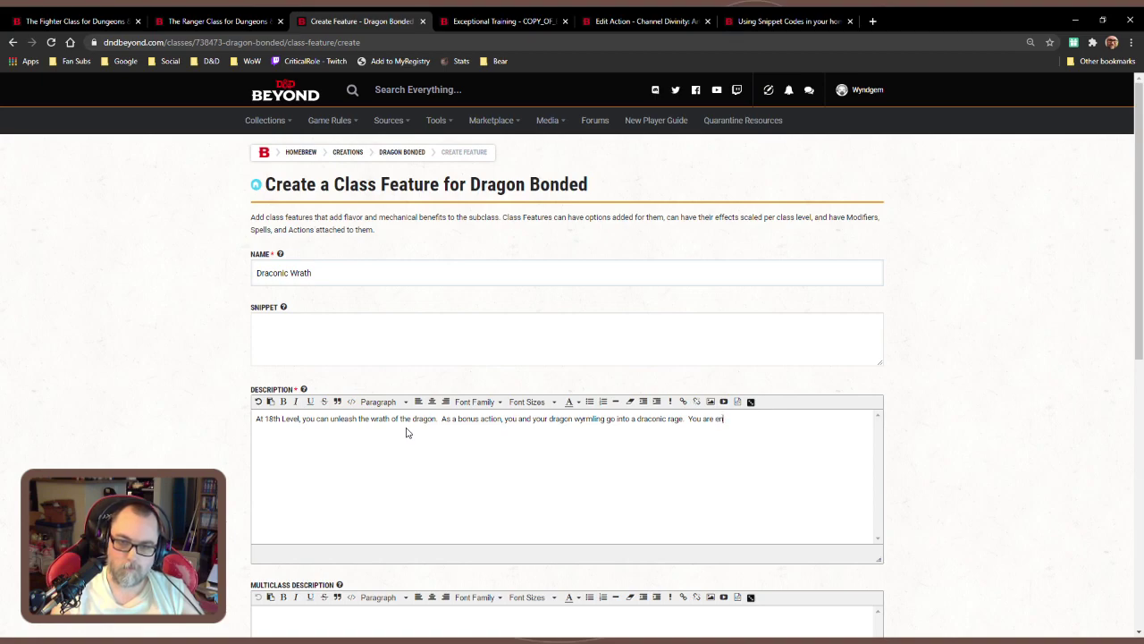
text(larg)
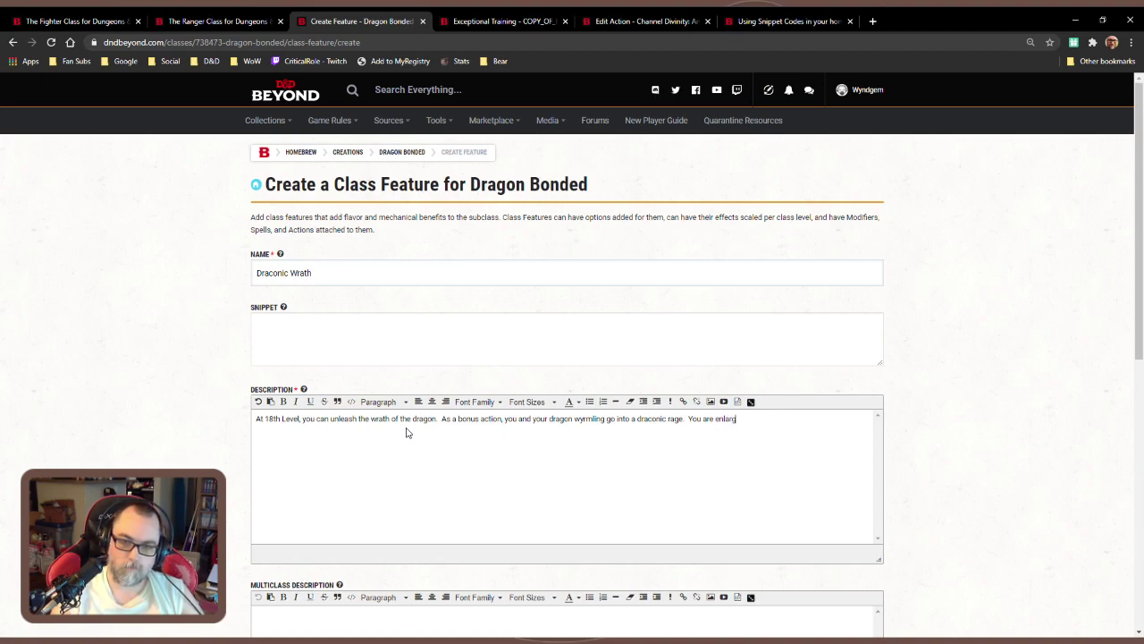
text(e yourself as if effected by)
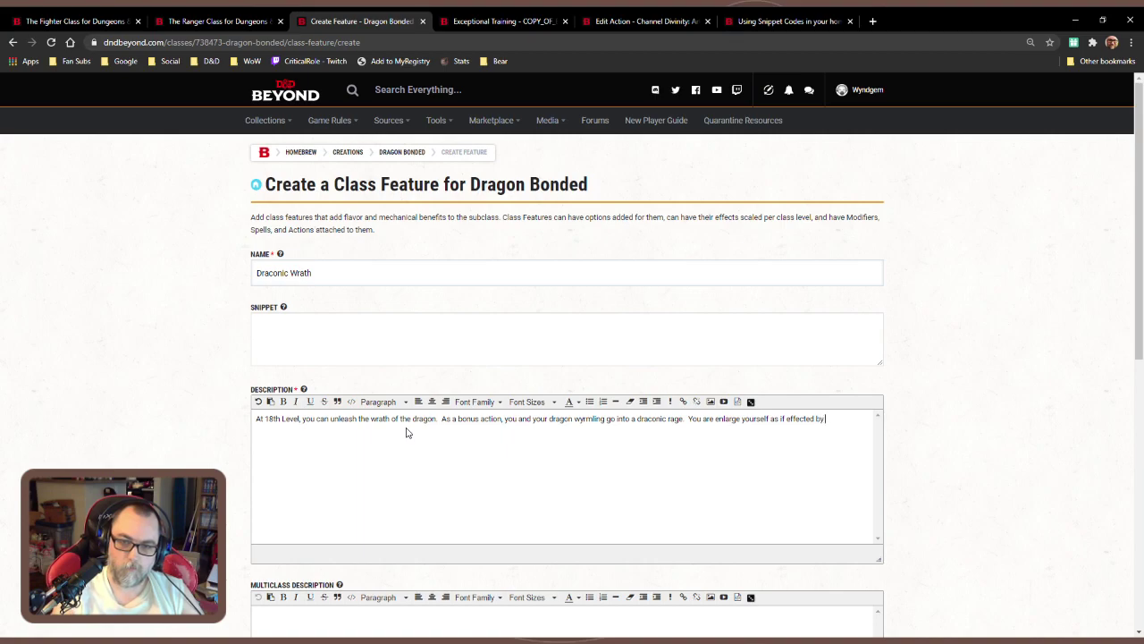
text( the [spell]enlarg)
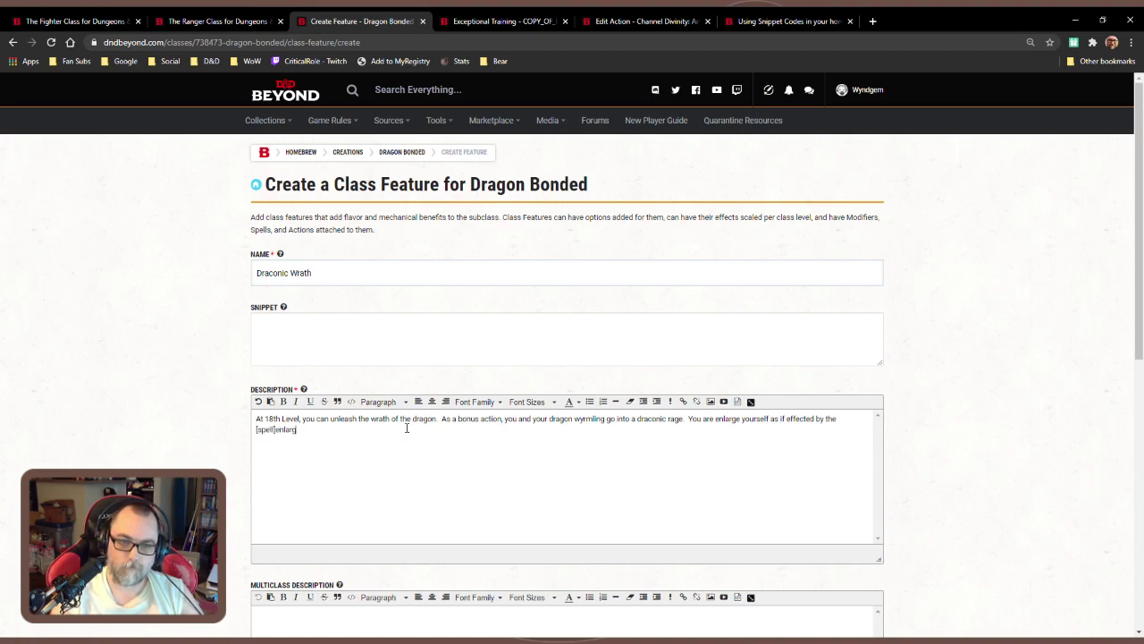
text(e/reduce)
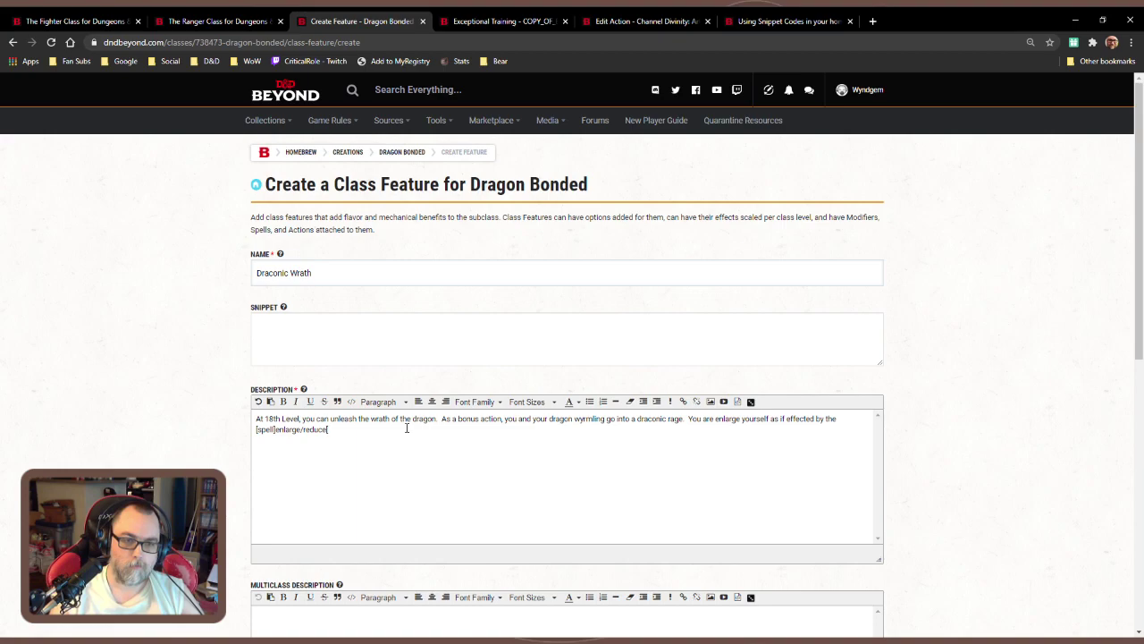
text([/spell])
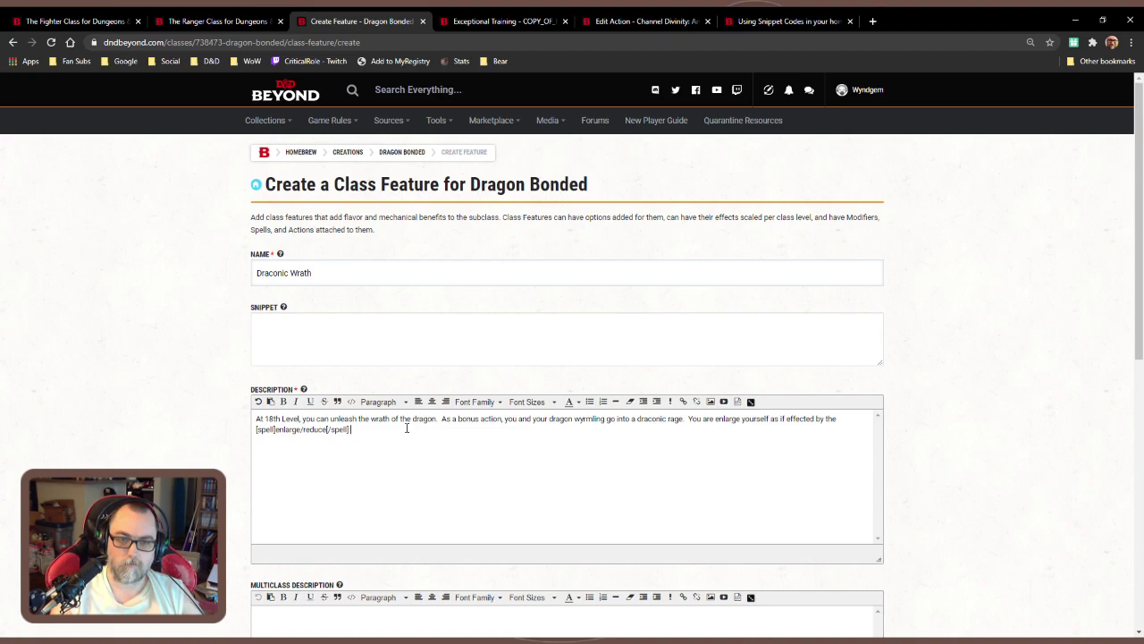
Insert "for 1 minute" after "draconic rage" in the description's second sentence
click(683, 418)
text(for 1 mi)
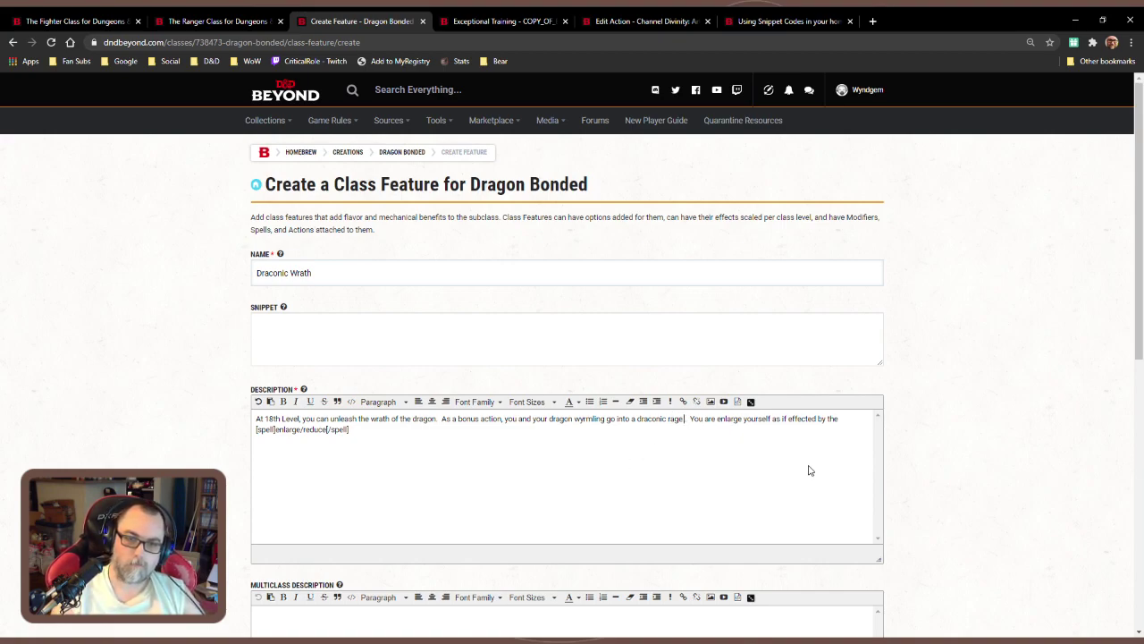
text(nute)
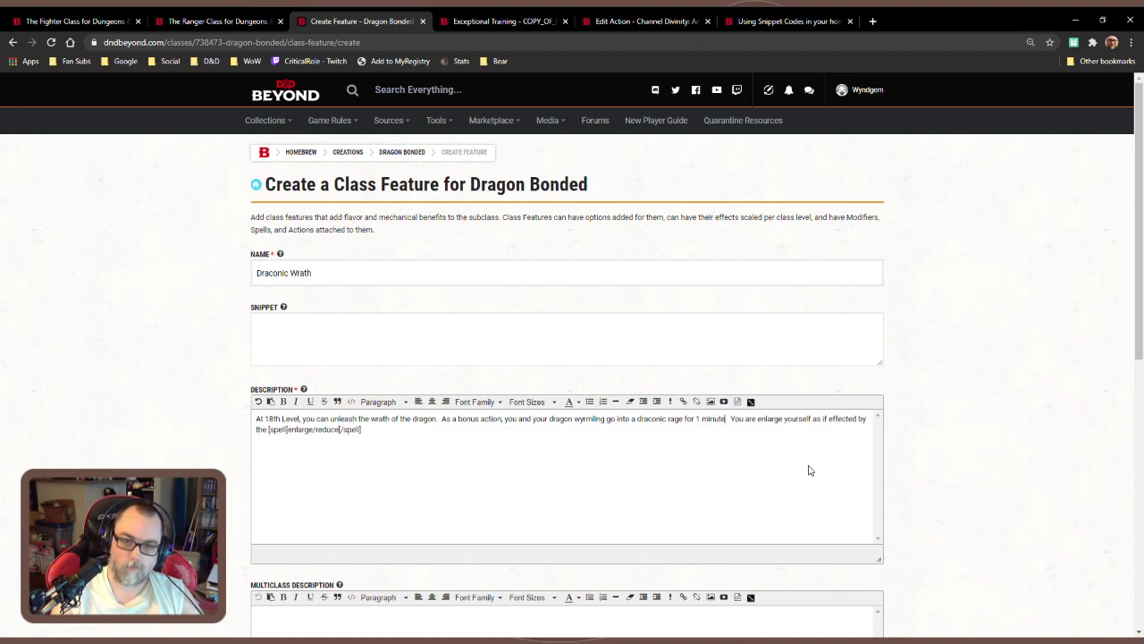
Finish the description's last sentence with "and your wyrmling turns into a young dragon of its type."
text(and your)
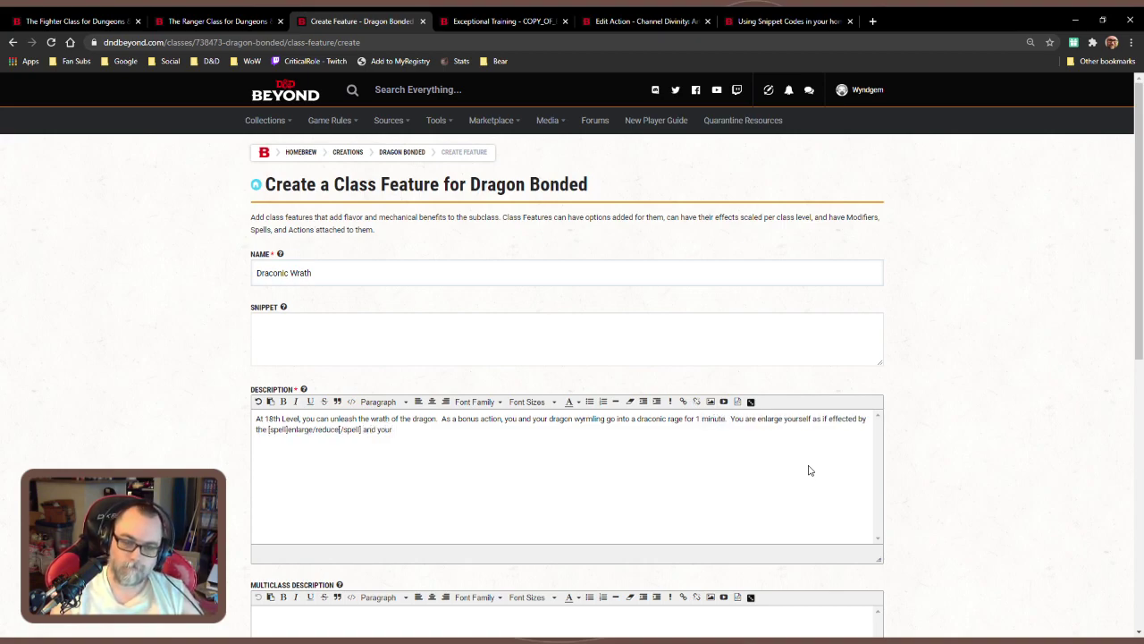
text( wyrmling turns into)
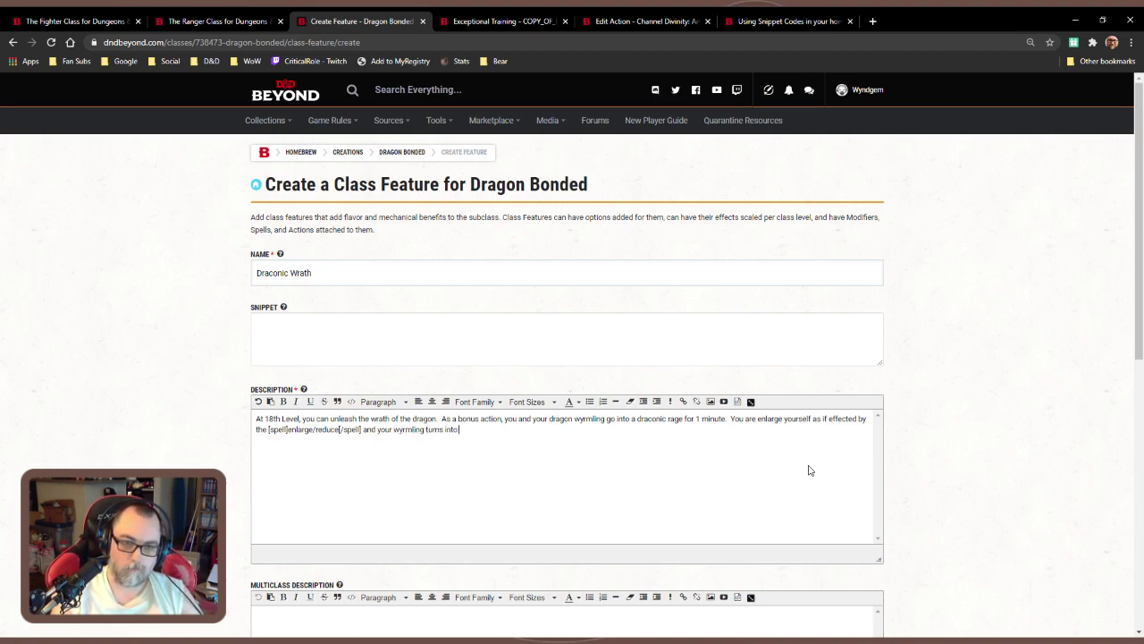
text( a You)
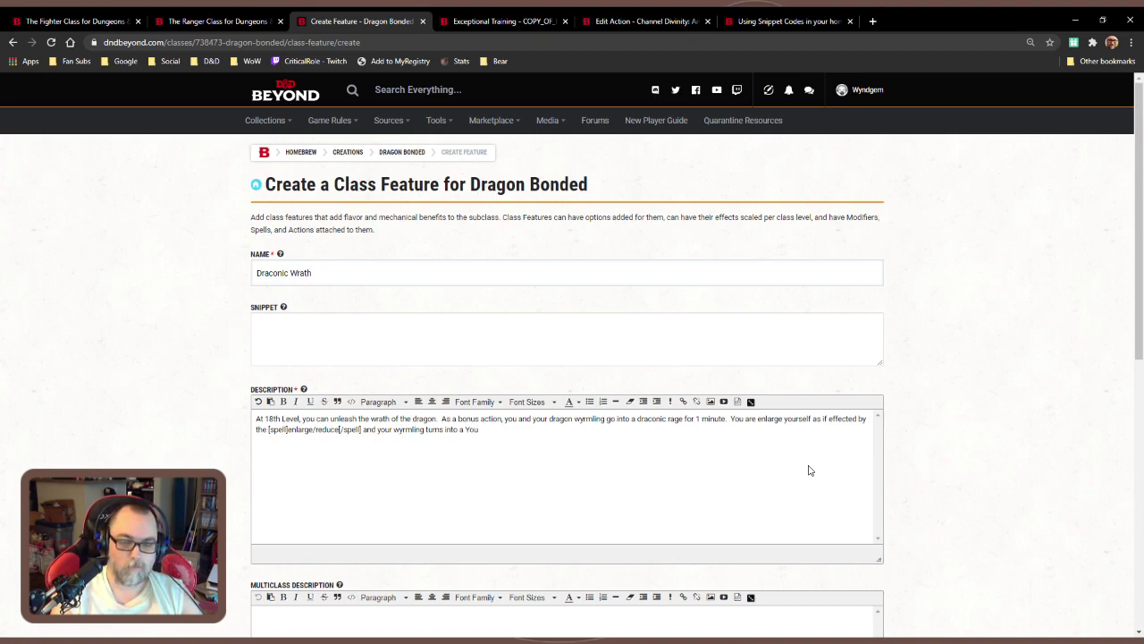
key(BackSpace)
key(BackSpace)
text(yo)
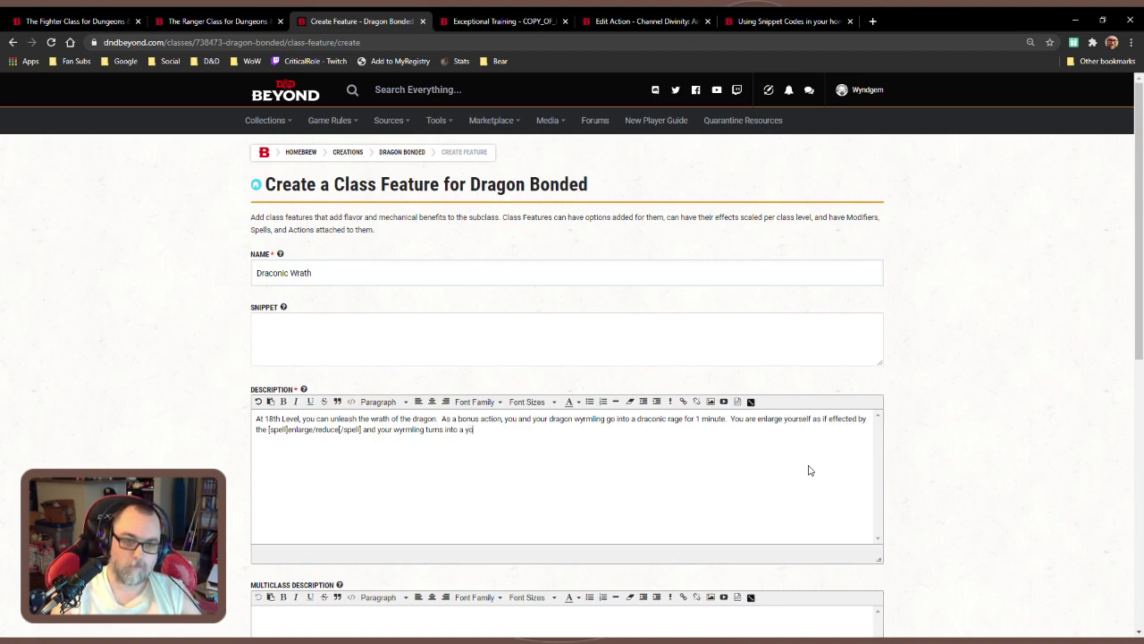
text(ung dr)
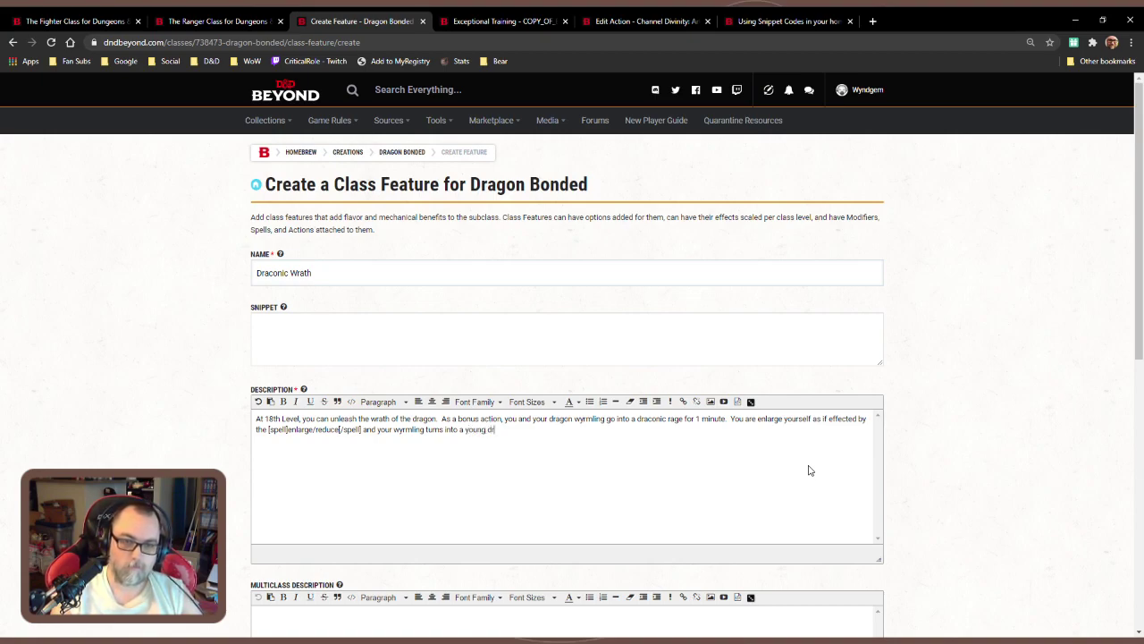
text(agon of )
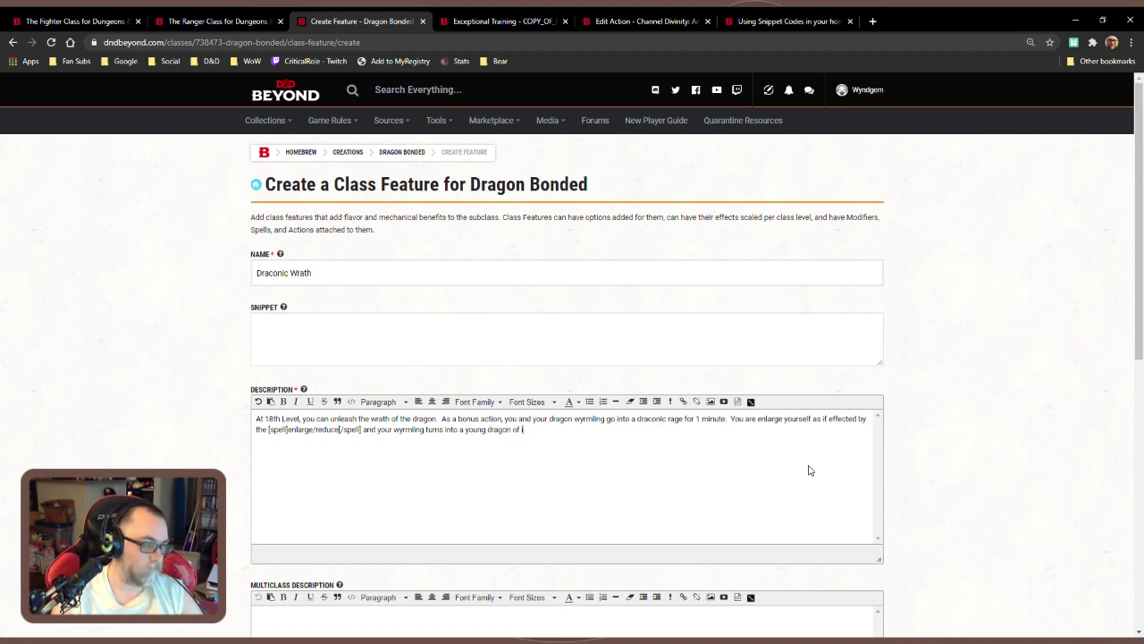
text(its type.)
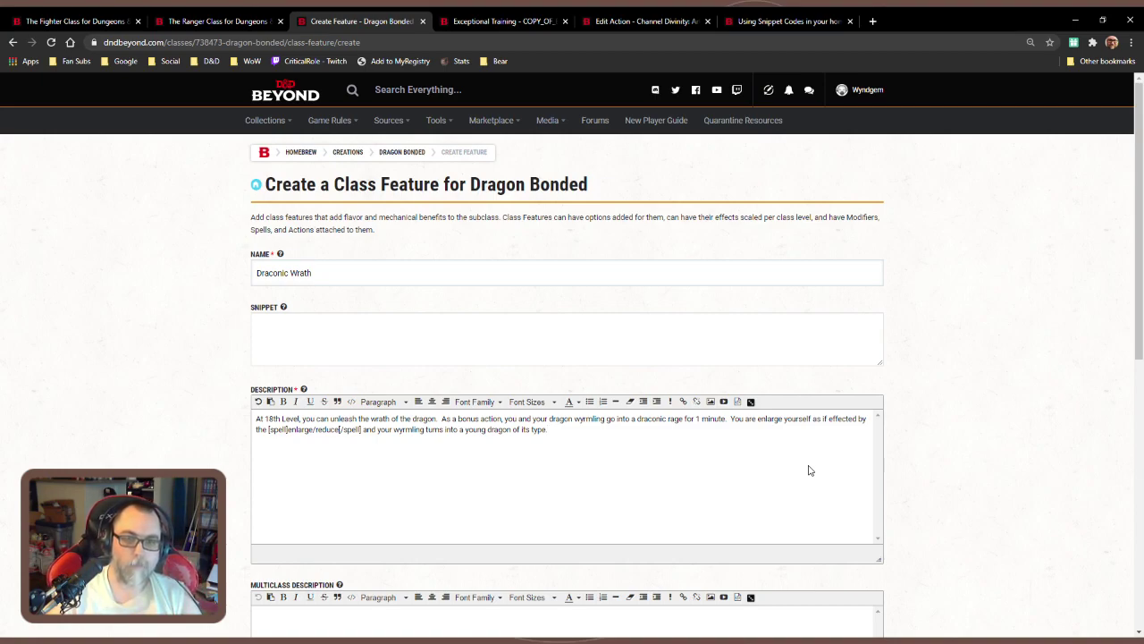
Copy the description text from "As a bonus action" through "of its type." into the feature's snippet
click(390, 336)
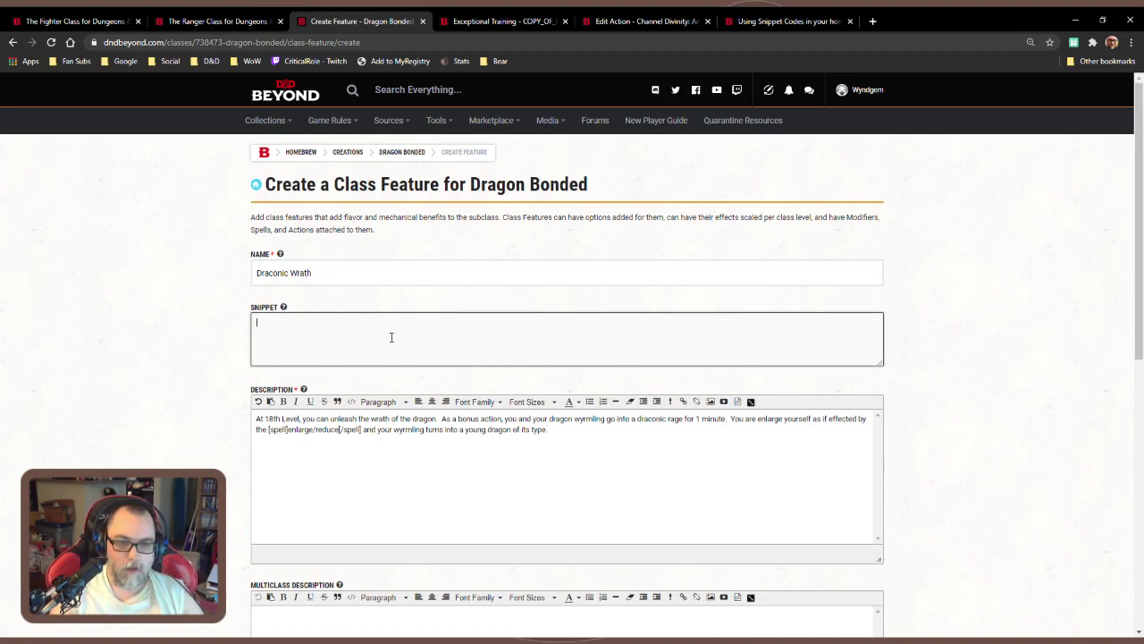
text(A)
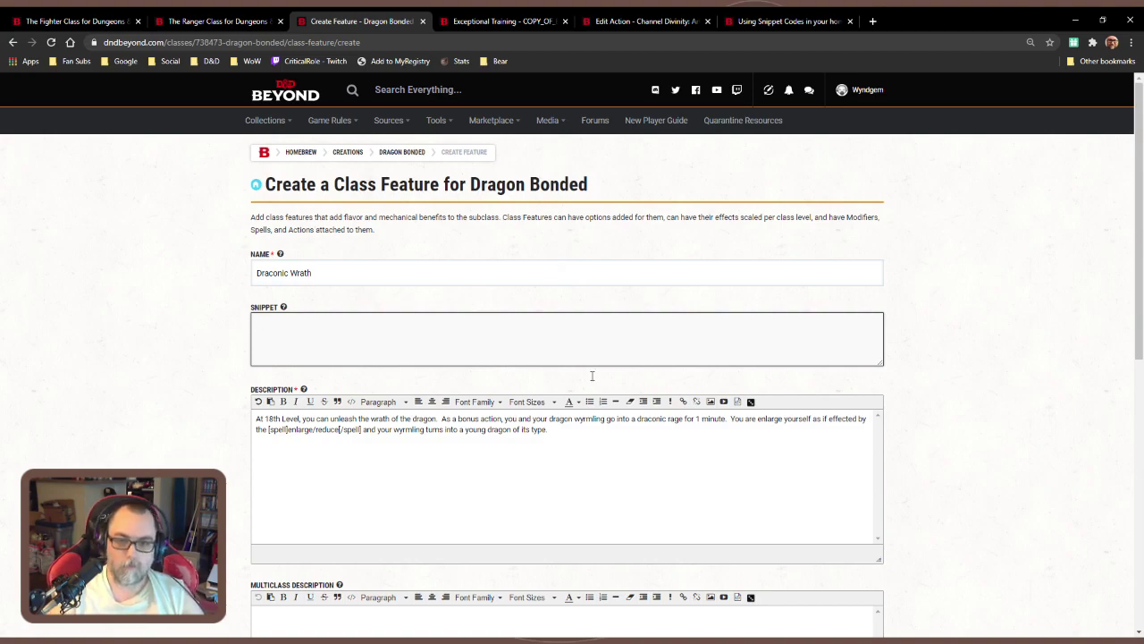
drag(440, 418, 555, 434)
key(ctrl+c)
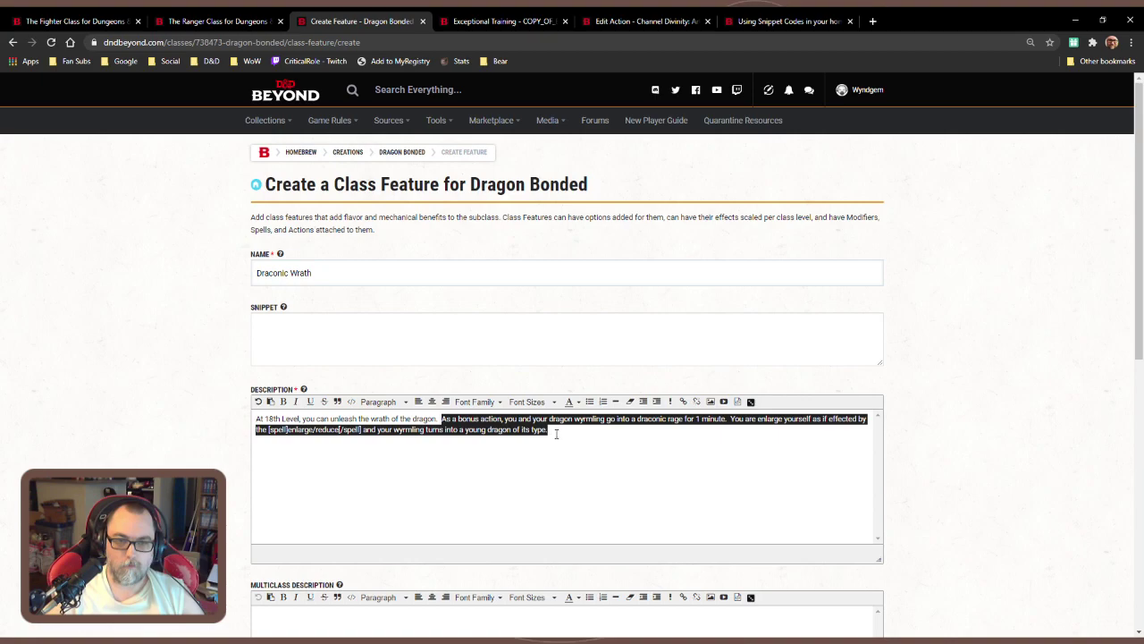
click(437, 340)
key(ctrl+v)
Set the feature type to Granted, the required class level to 18 and the display order to 6
scroll(661, 491, down, 5)
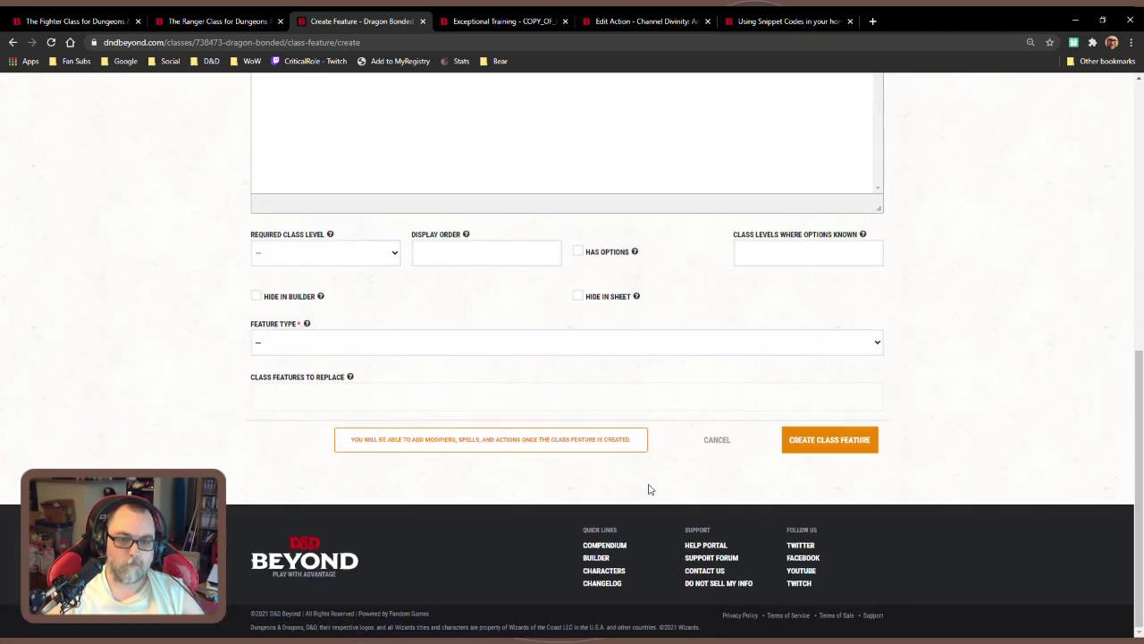
click(501, 374)
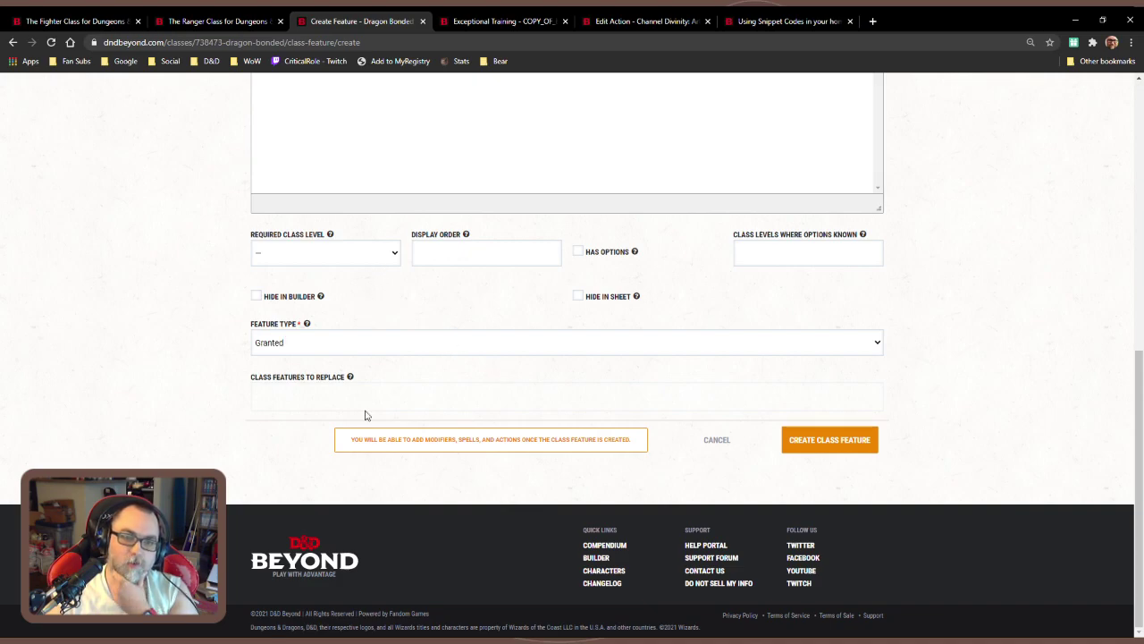
text(18)
click(466, 259)
text(6)
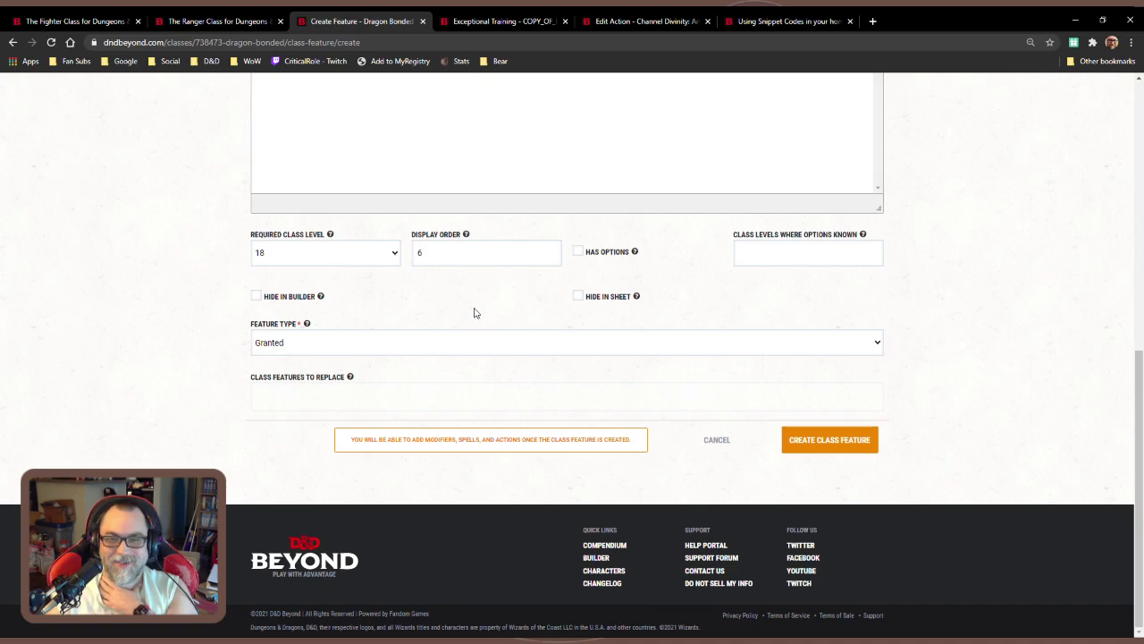
Create the Draconic Wrath class feature
click(804, 441)
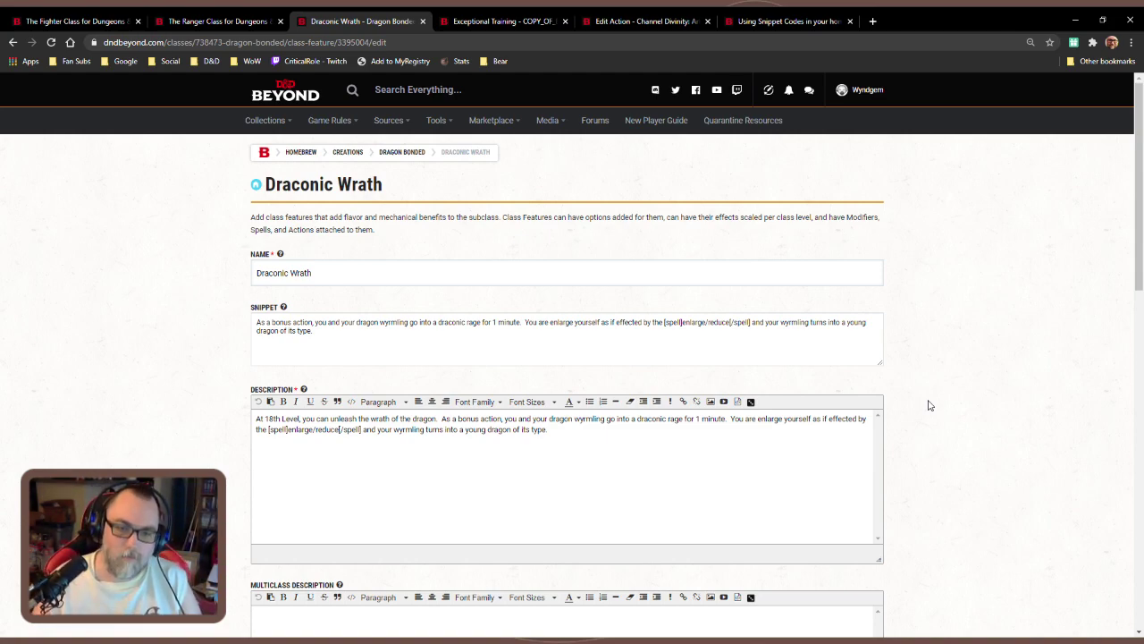
Begin a new sentence at the end of the feature's snippet with "You may use this feature"
click(370, 329)
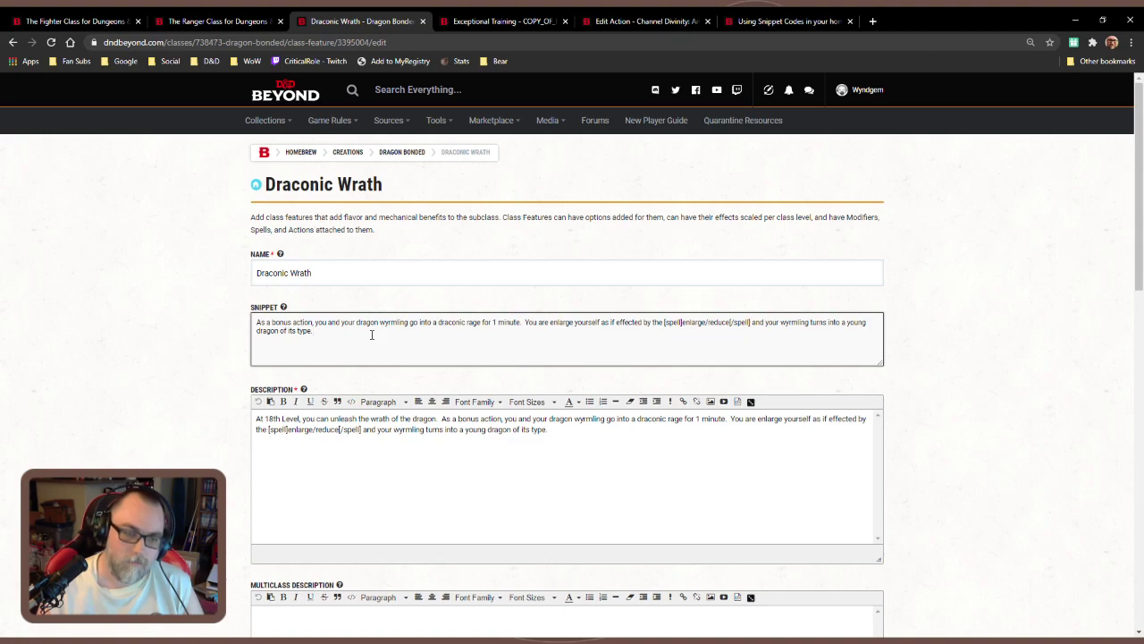
text(You ma)
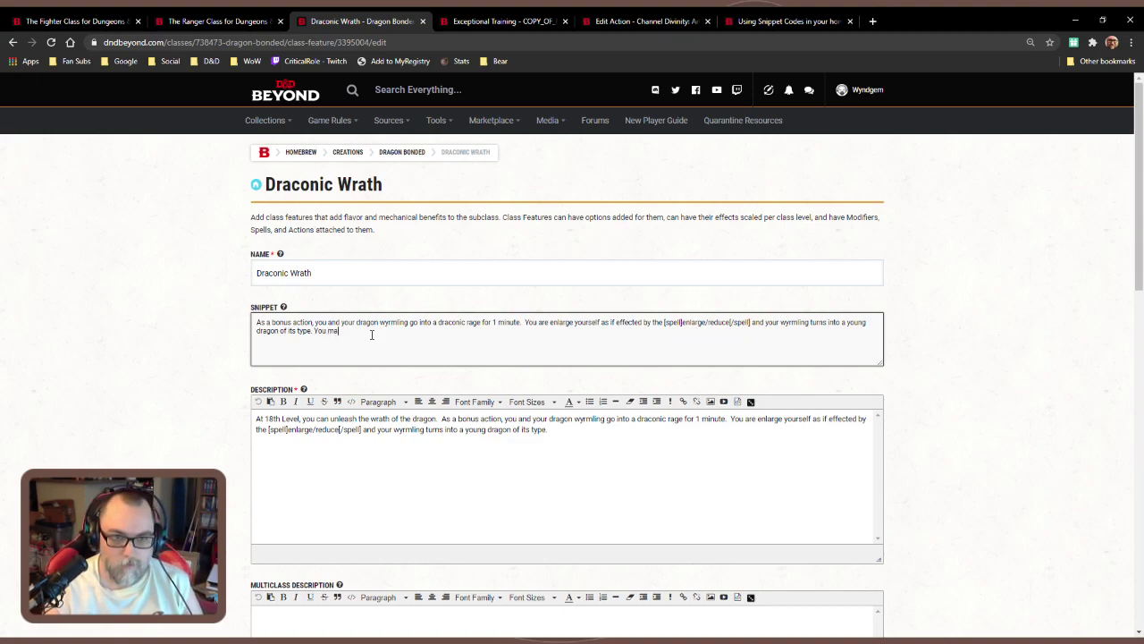
text(y use this)
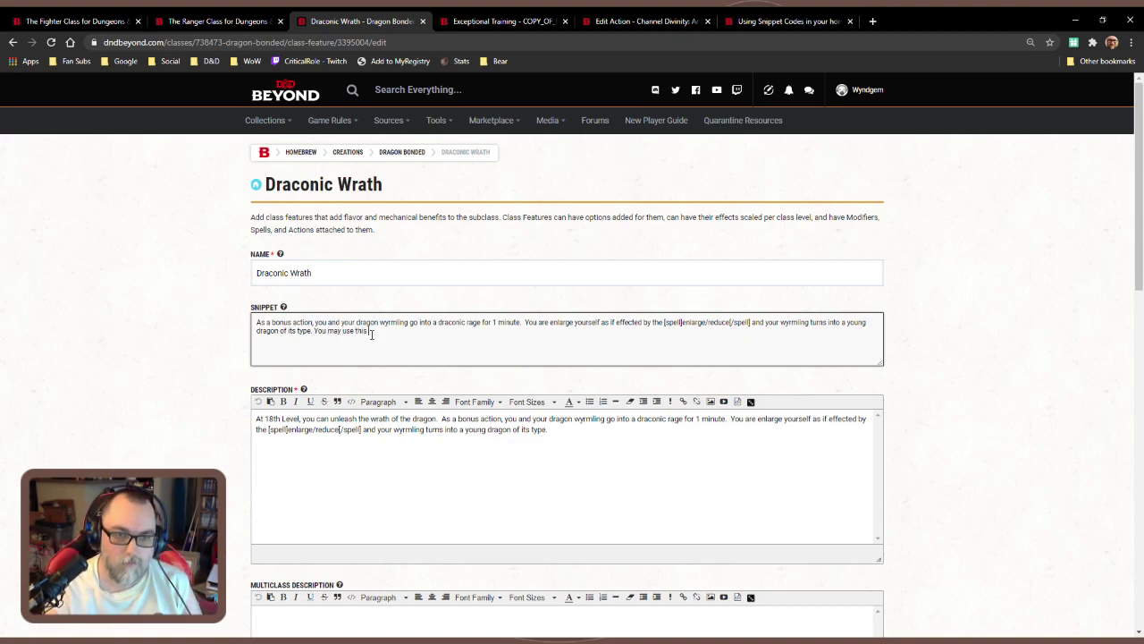
text( feature a)
text(t wil)
key(BackSpace)
key(BackSpace)
key(BackSpace)
key(BackSpace)
key(BackSpace)
key(BackSpace)
key(BackSpace)
key(BackSpace)
key(BackSpace)
key(BackSpace)
key(BackSpace)
key(BackSpace)
text(ature)
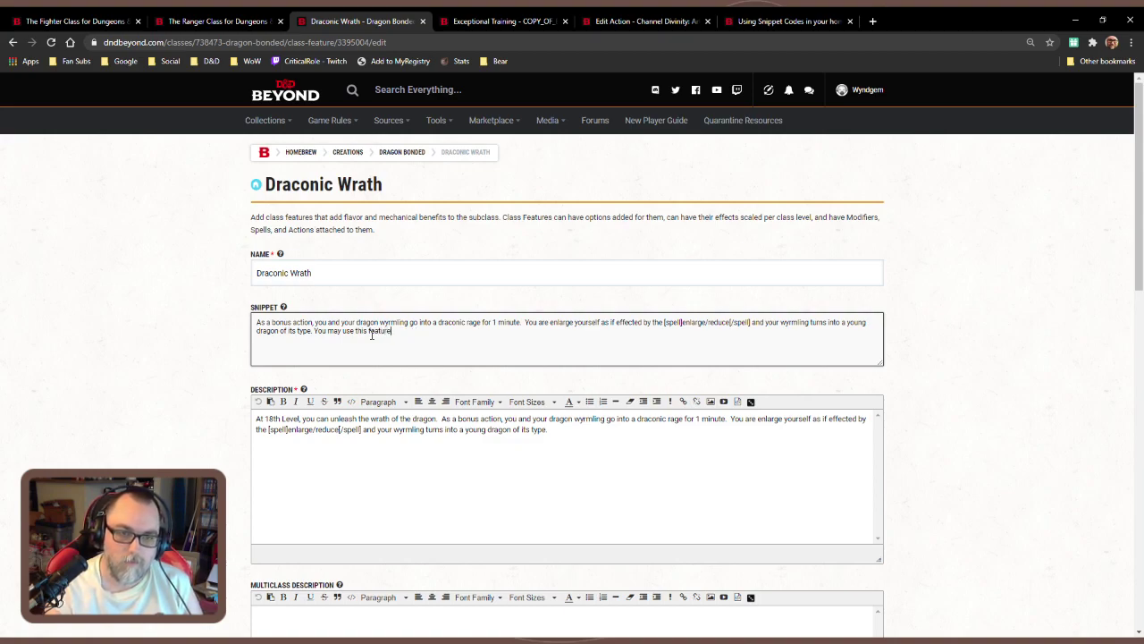
Copy the {{proficiency}} code from the snippet codes forum post and insert it at the end of the Draconic Wrath snippet
click(782, 21)
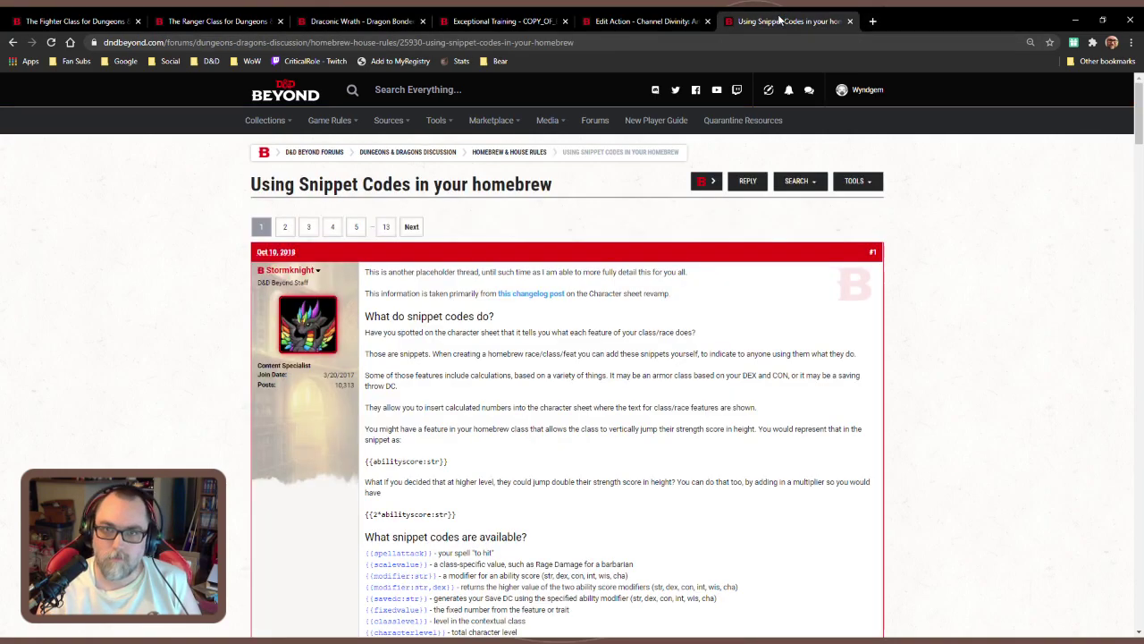
scroll(508, 563, down, 2)
drag(366, 445, 432, 445)
key(ctrl+c)
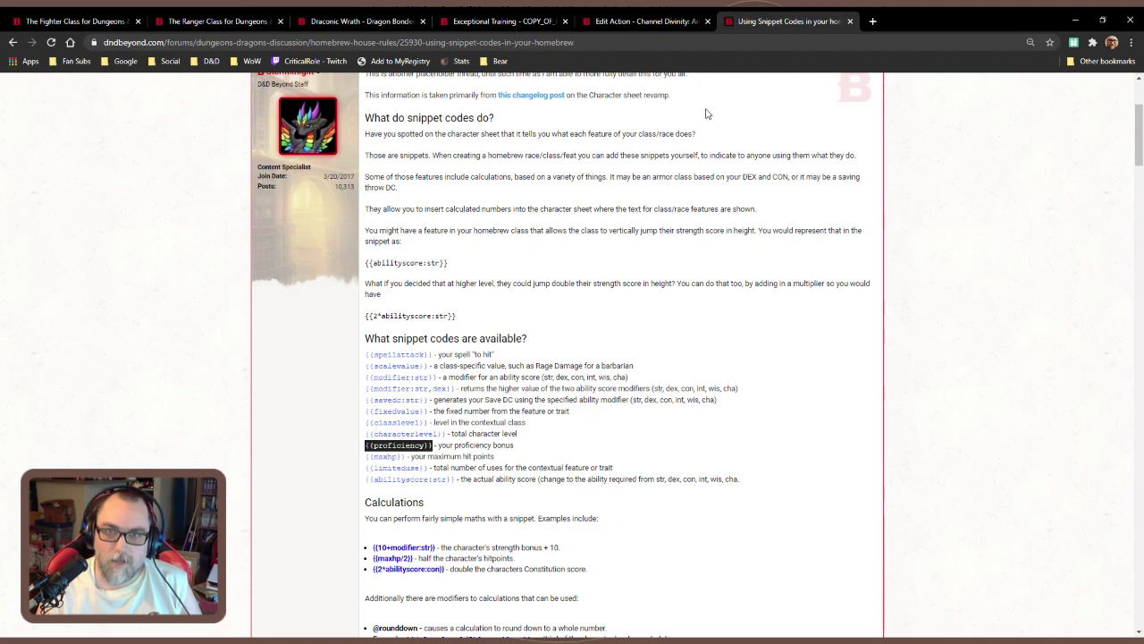
click(631, 25)
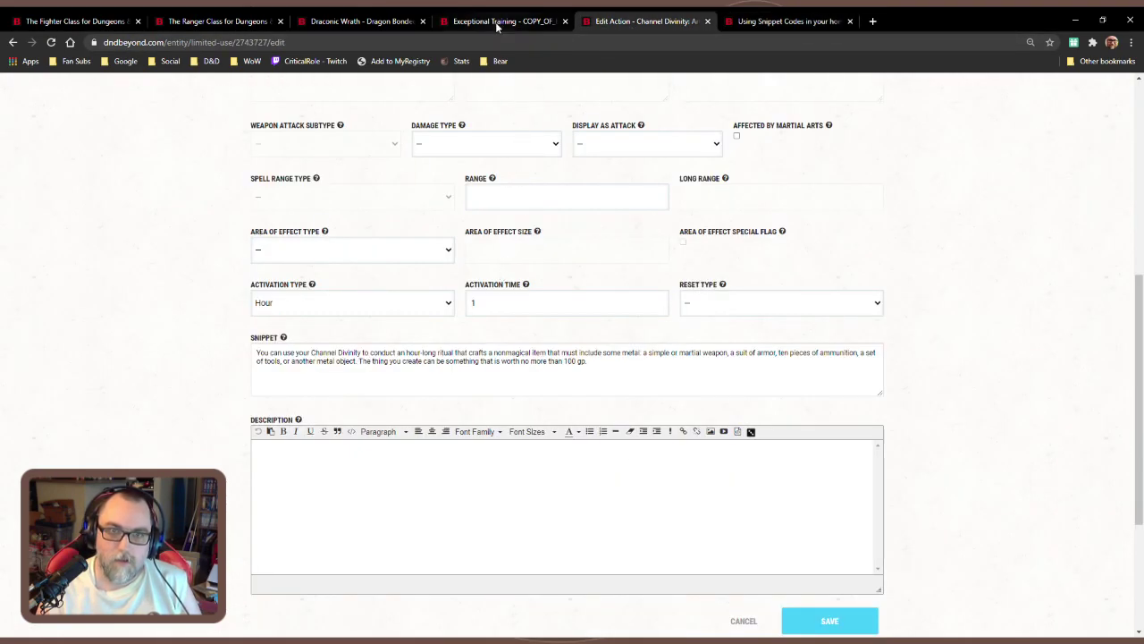
click(391, 23)
key(ctrl+v)
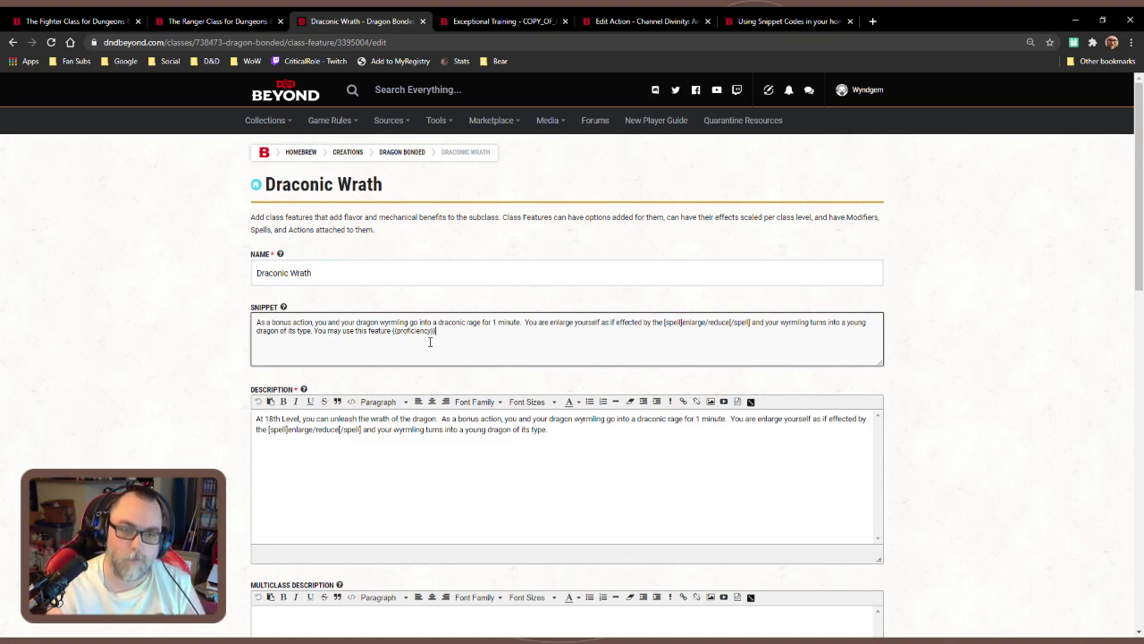
Continue the snippet sentence with "time, and you regain all expended" after the proficiency code
text(ime)
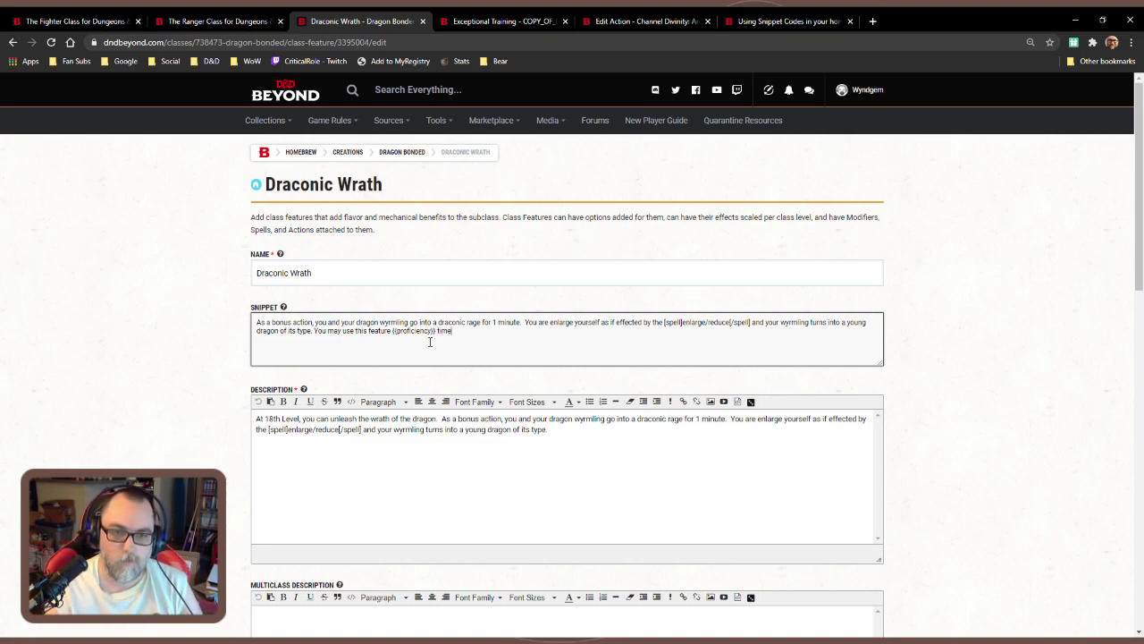
text(, and you)
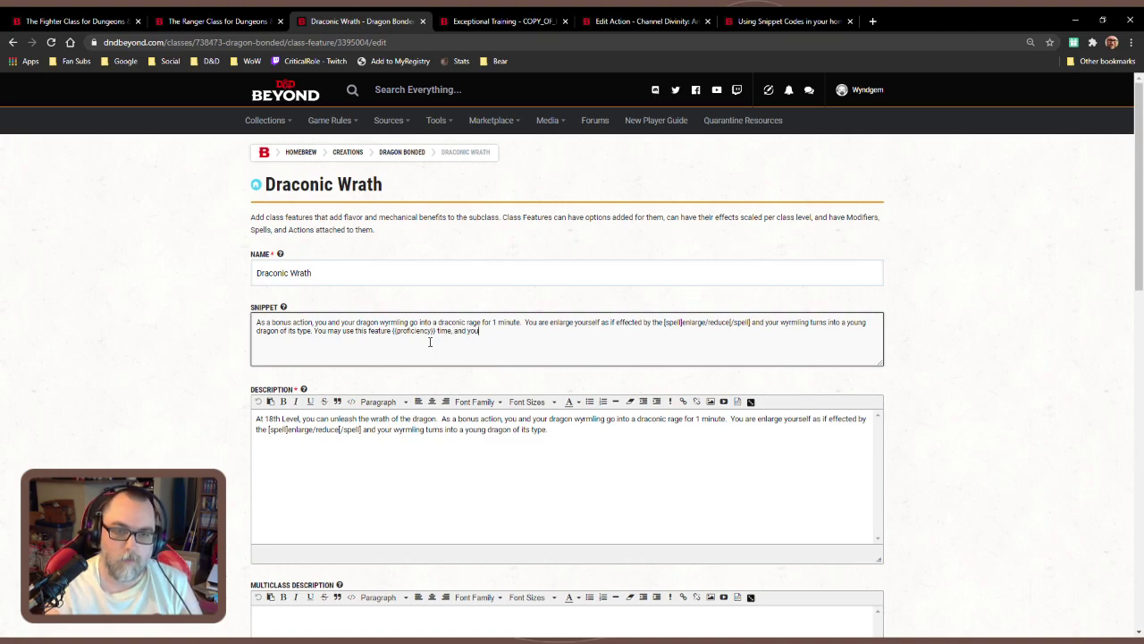
text( regain all expended)
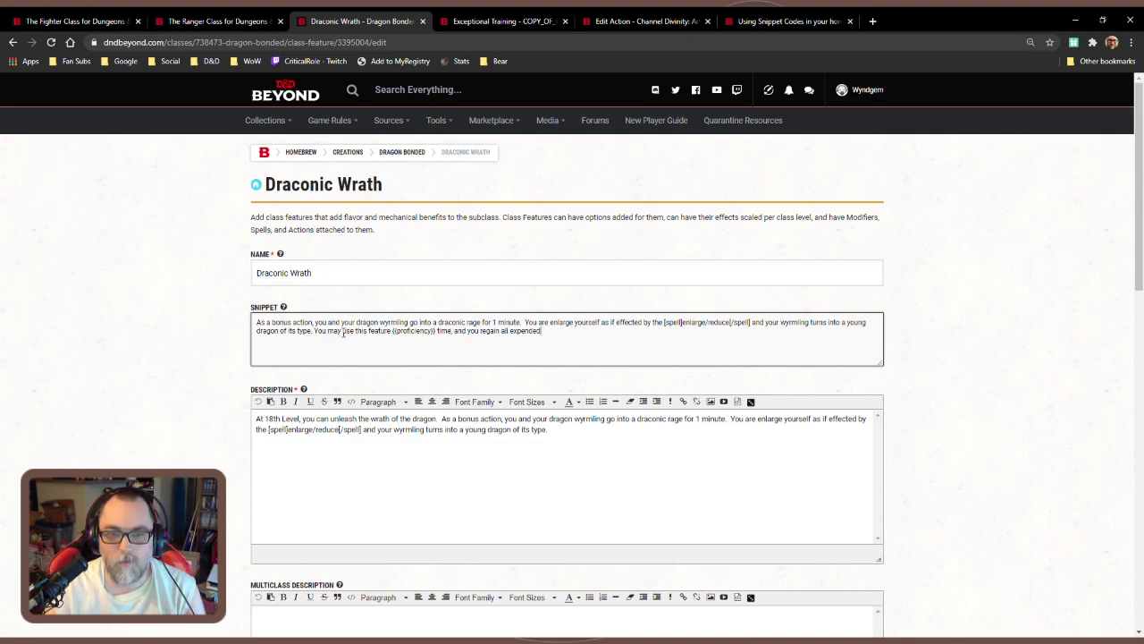
Reword the snippet's last sentence to "You cannot use this feature again until after a long rest."
drag(328, 331, 454, 332)
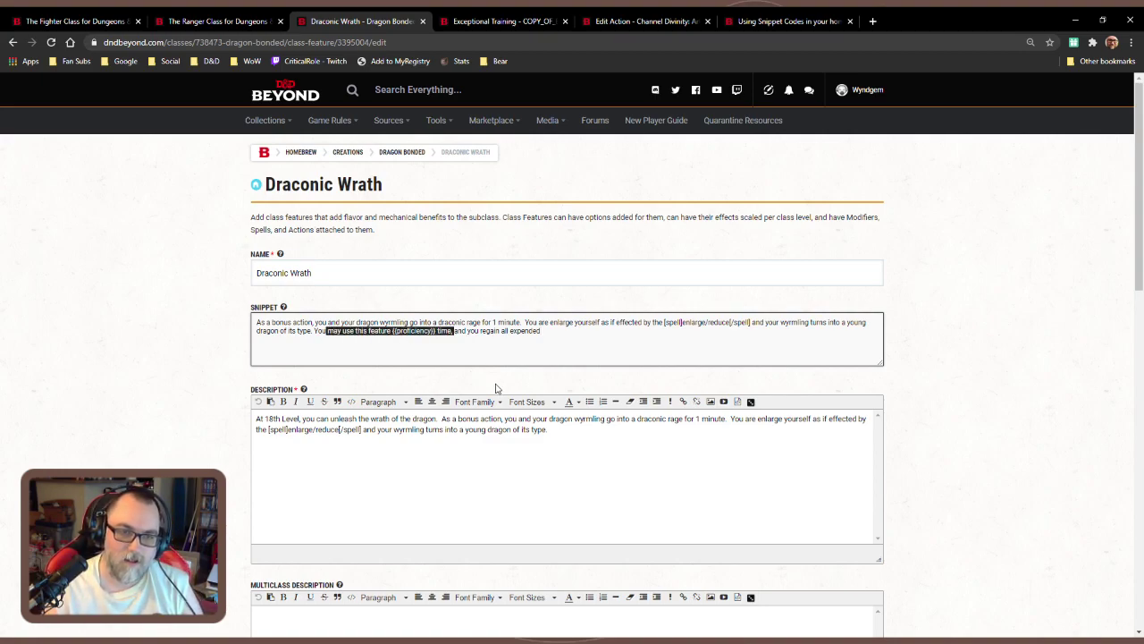
text(cannot use this feature again )
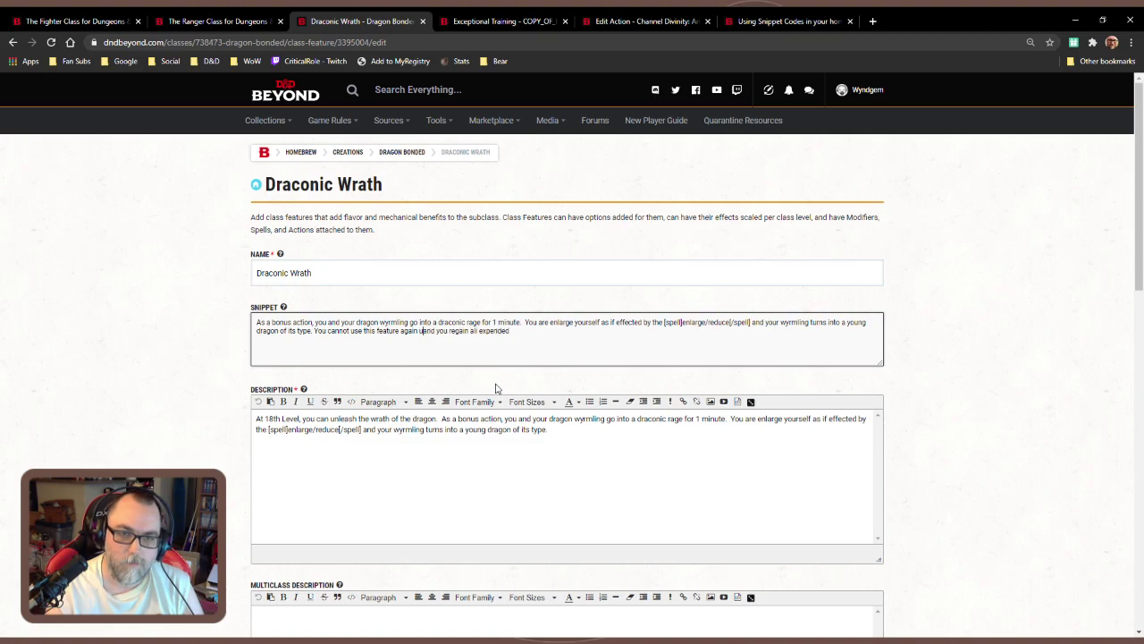
text(until after )
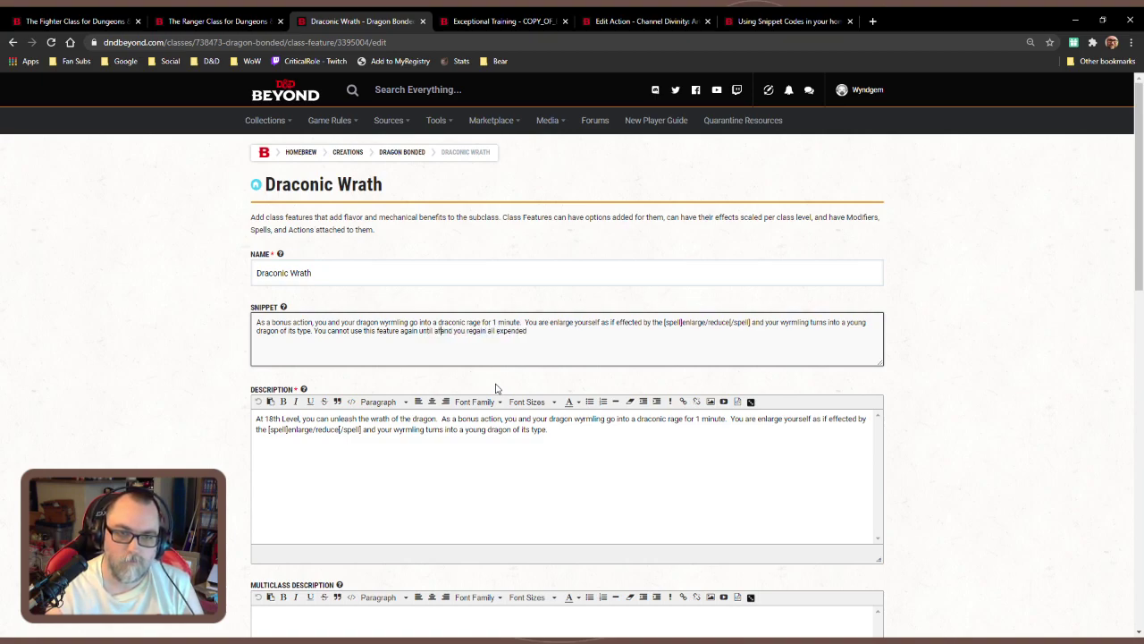
text(a long rest)
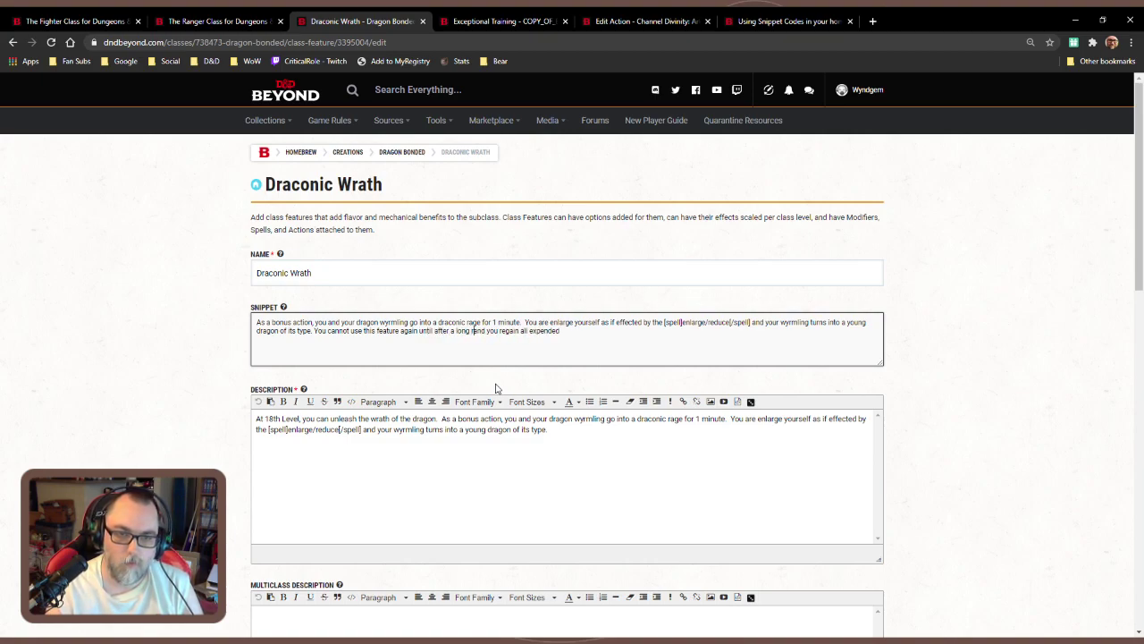
text(,)
key(ctrl+Delete)
key(ctrl+Delete)
key(ctrl+Delete)
key(ctrl+Delete)
key(ctrl+Delete)
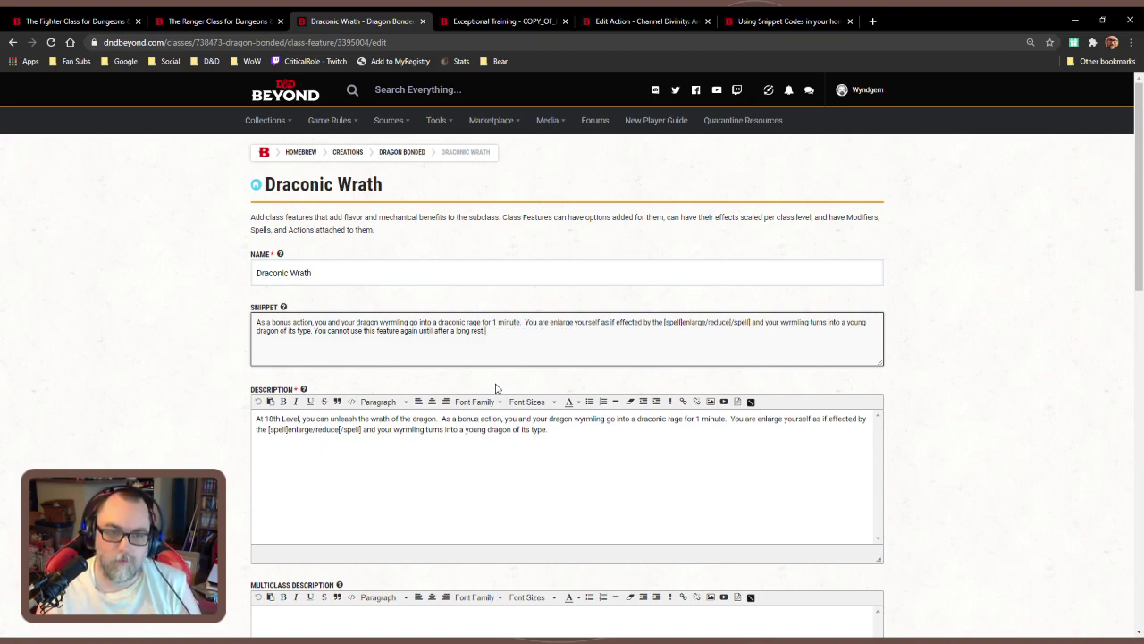
Copy the snippet's last sentence, about not reusing the feature until after a long rest, to the end of the description
drag(488, 331, 314, 330)
key(ctrl+c)
click(597, 423)
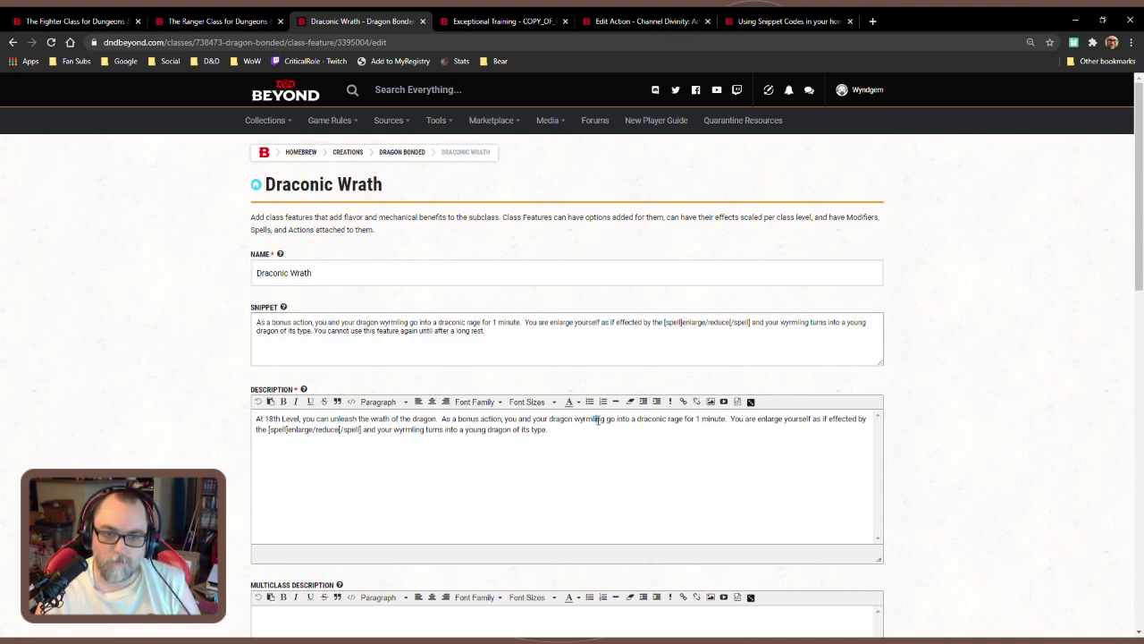
key(ctrl+v)
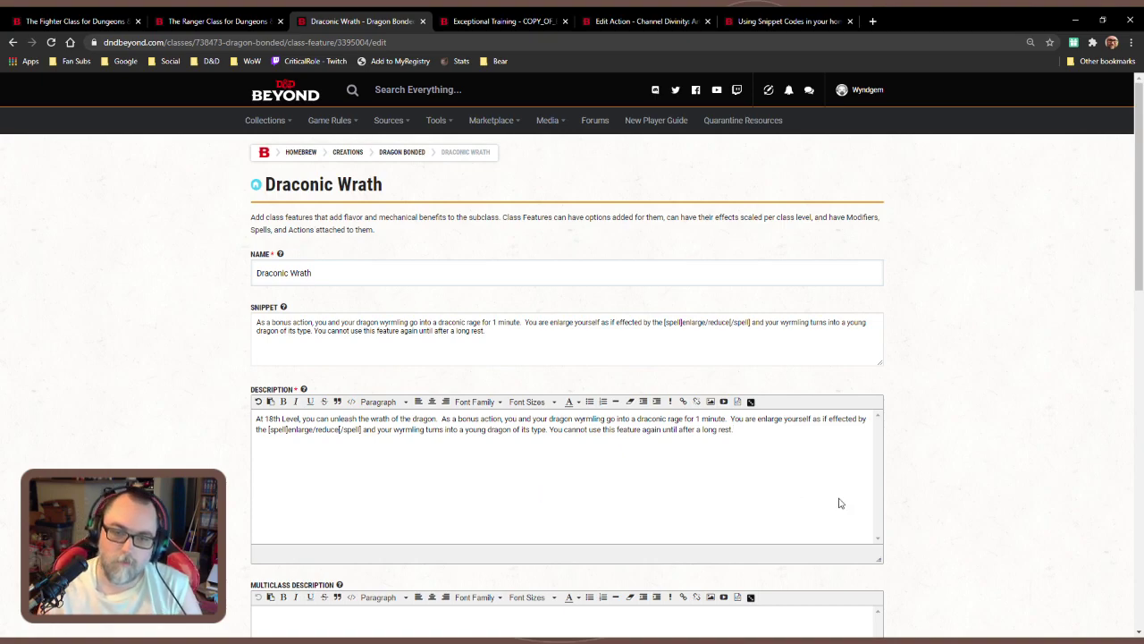
Save the changes to the Draconic Wrath class feature
scroll(792, 498, down, 4)
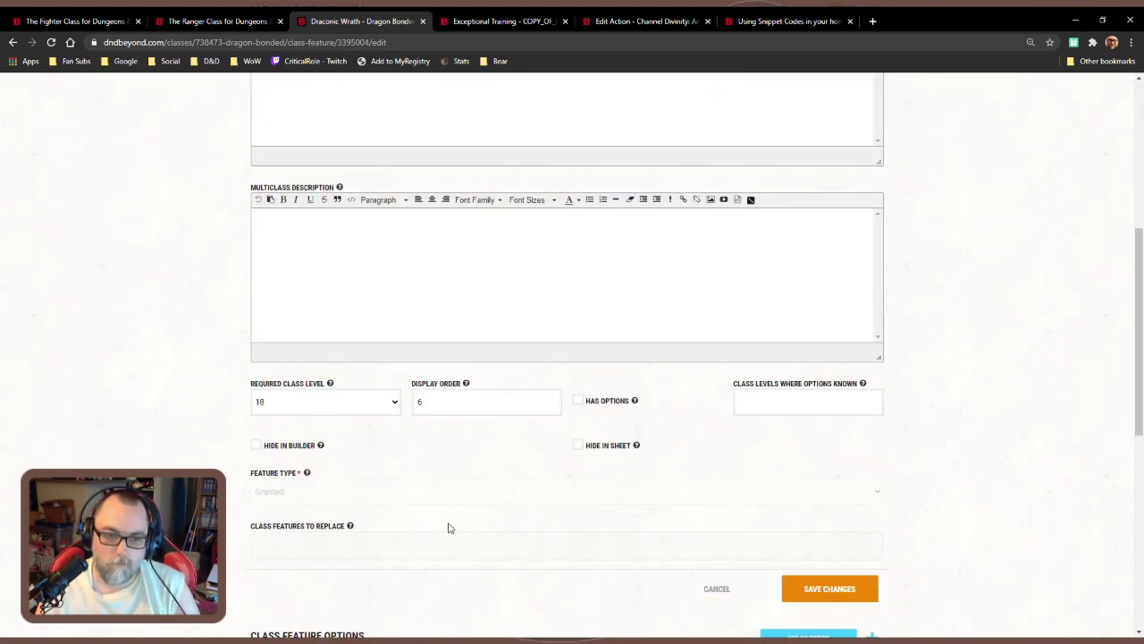
scroll(582, 527, down, 3)
scroll(583, 528, up, 3)
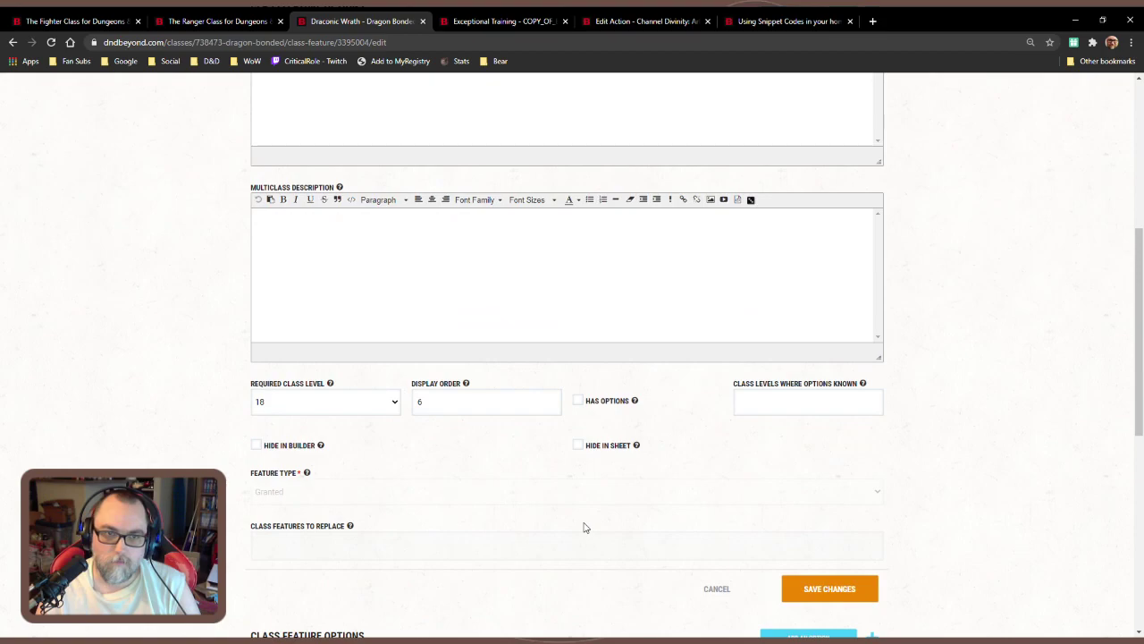
click(812, 580)
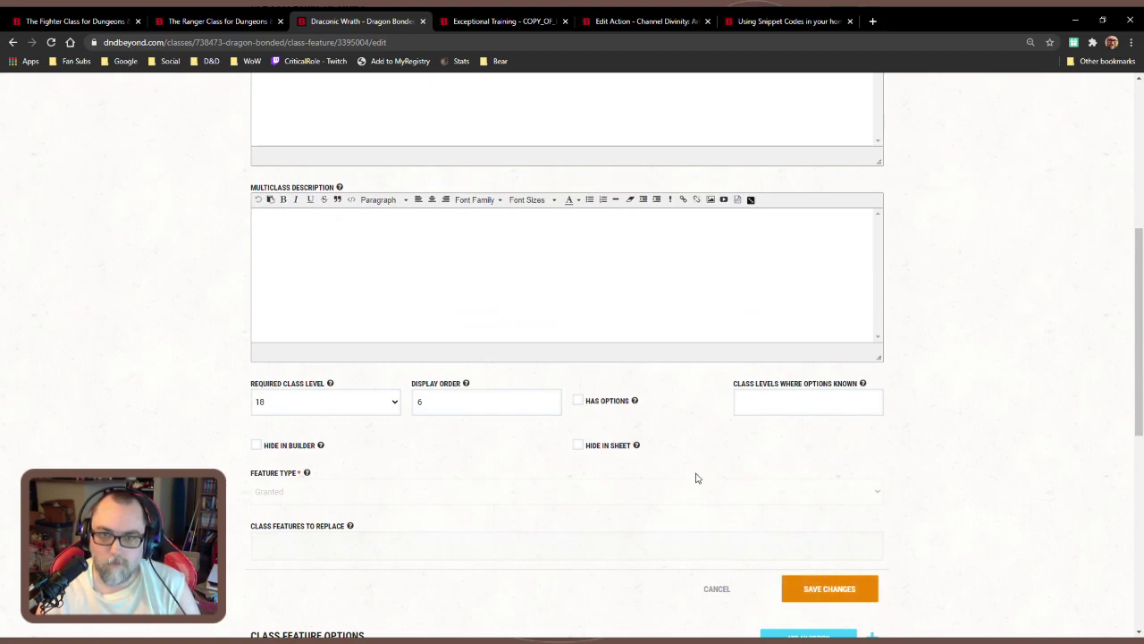
Add an action of type General to the class feature and name it Draconic Wrath
scroll(682, 498, down, 15)
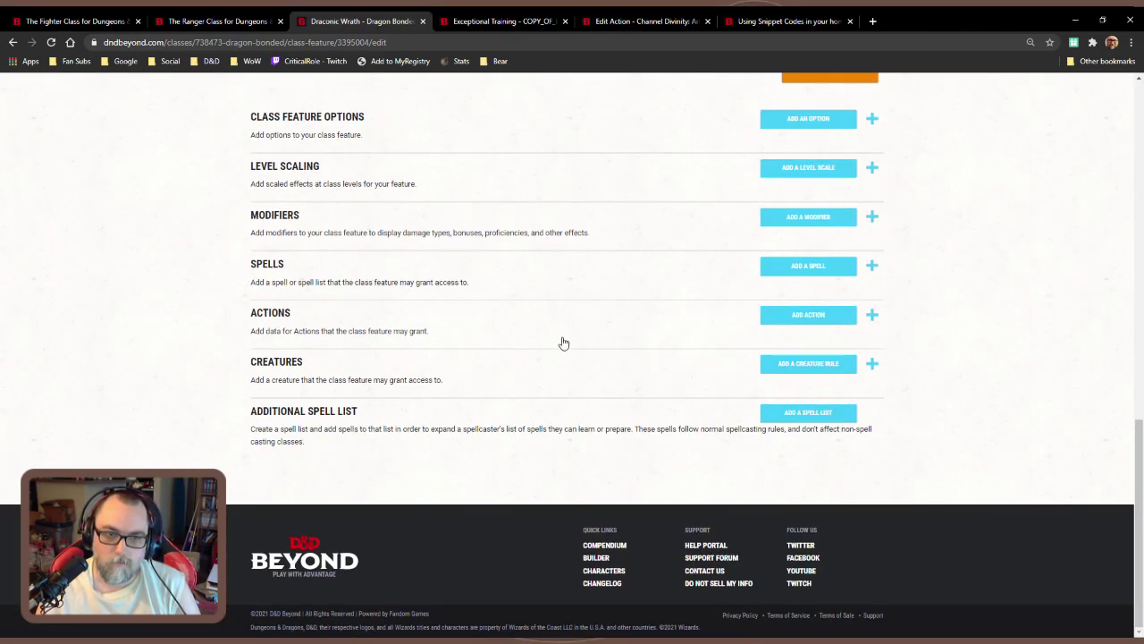
click(774, 315)
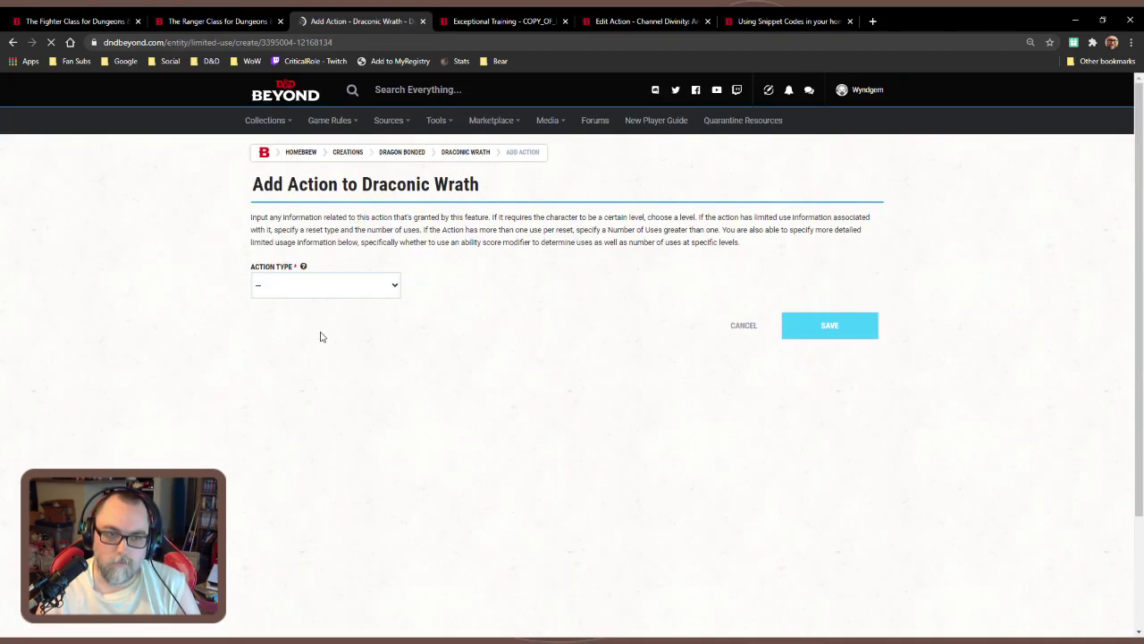
click(322, 315)
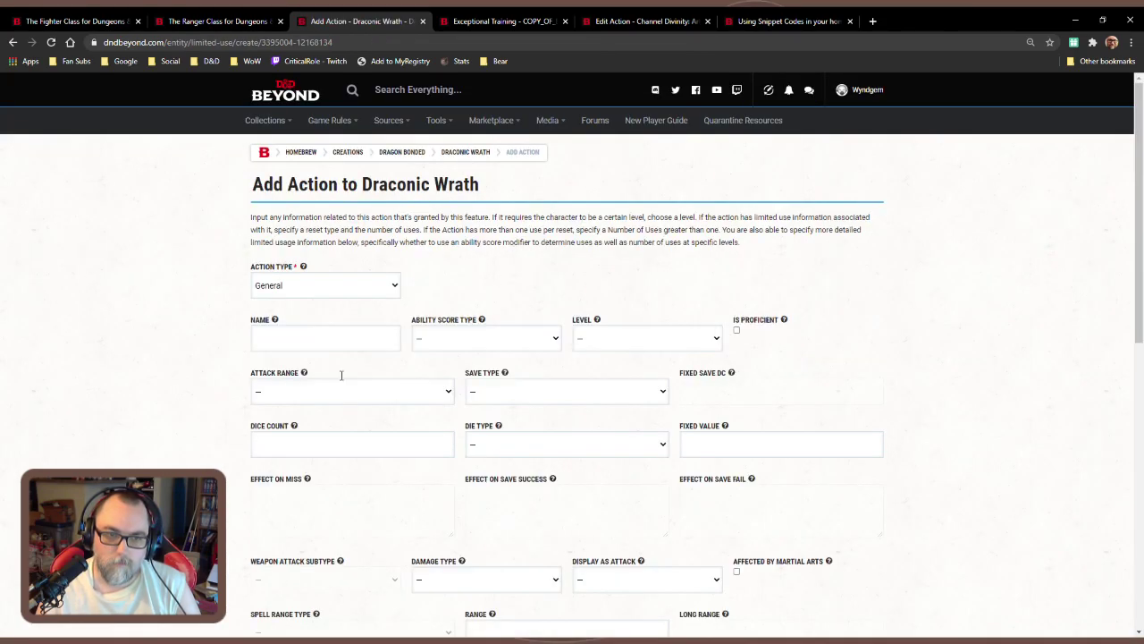
click(337, 338)
text(Draconic )
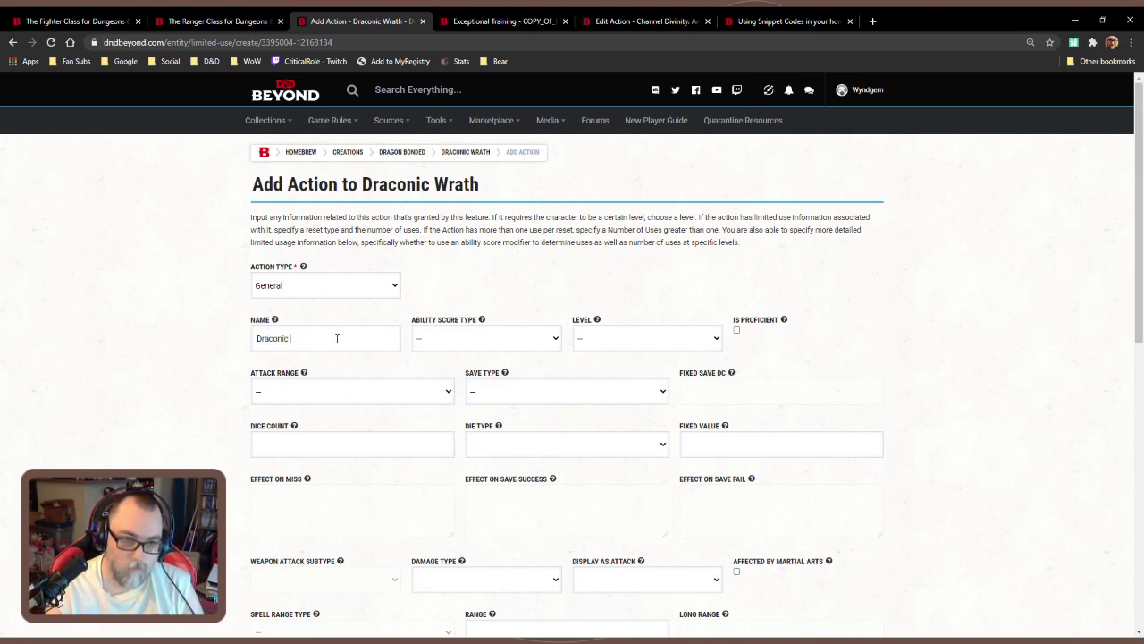
text(Wrath)
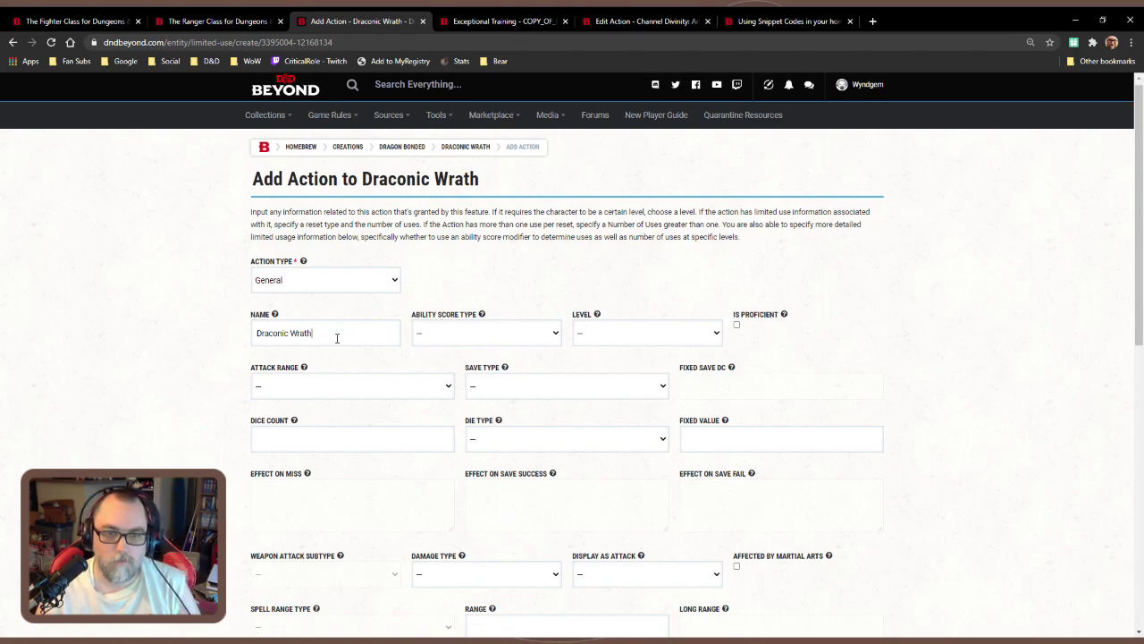
Set the action's activation type to Bonus Action and its reset type to Long Rest
scroll(334, 337, down, 7)
scroll(334, 327, up, 2)
click(328, 326)
click(321, 365)
click(713, 364)
Fill the action's snippet with the full snippet text copied from the Draconic Wrath feature page, opened in a separate tab
click(452, 383)
key(ctrl+v)
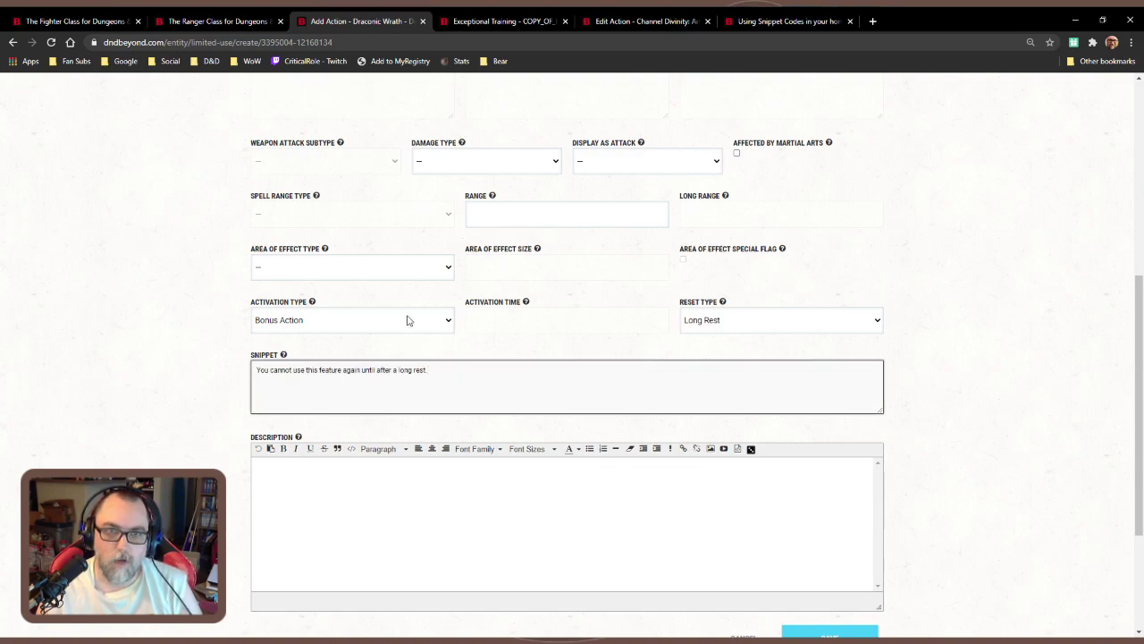
scroll(477, 173, up, 5)
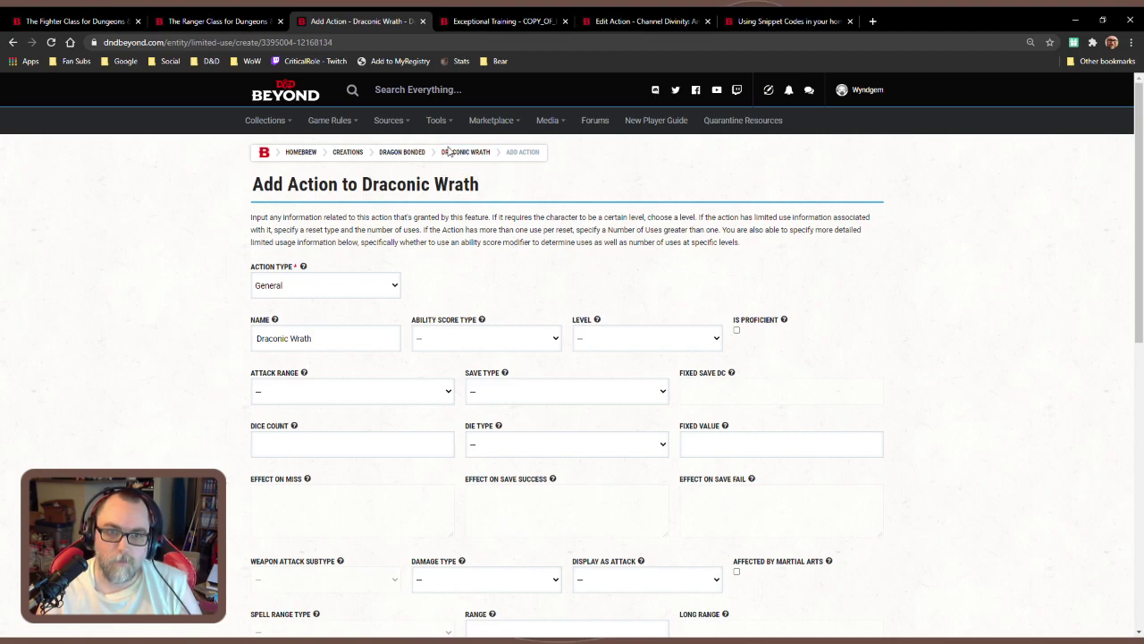
middle_click(465, 152)
click(482, 29)
click(465, 337)
key(ctrl+a)
click(362, 21)
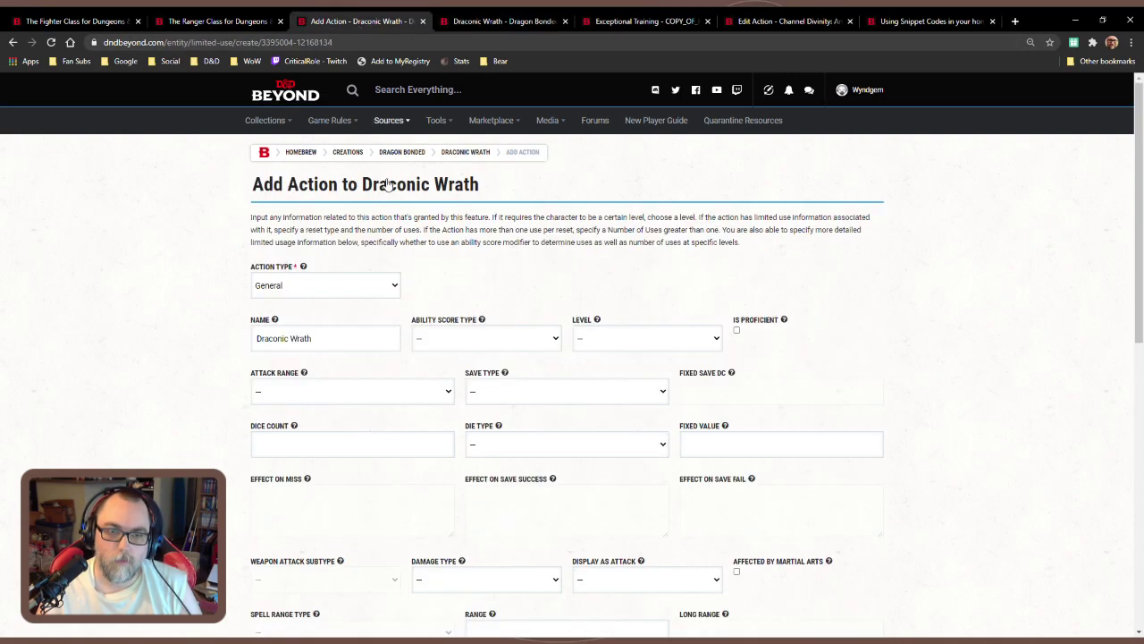
scroll(524, 409, down, 10)
click(469, 168)
key(ctrl+a)
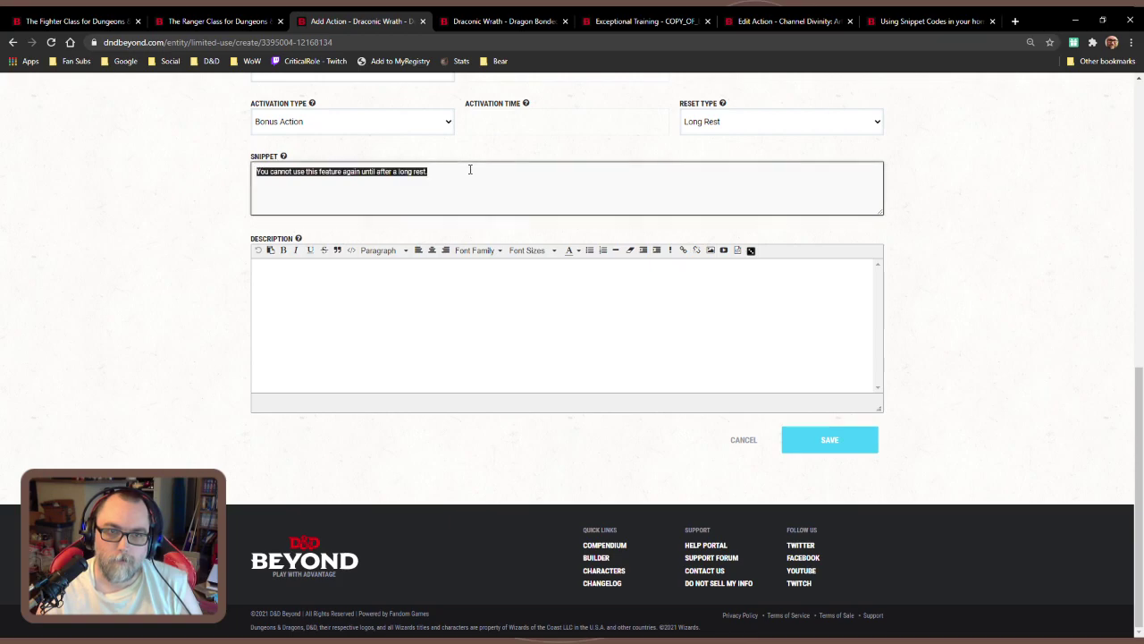
key(ctrl+v)
scroll(548, 230, up, 10)
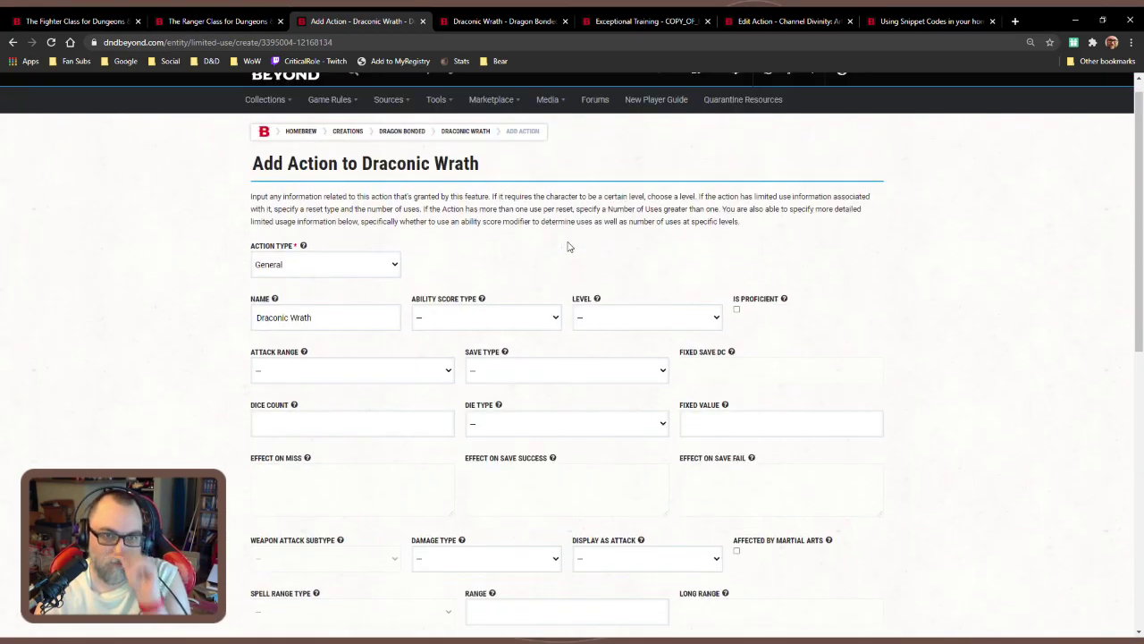
scroll(568, 243, down, 5)
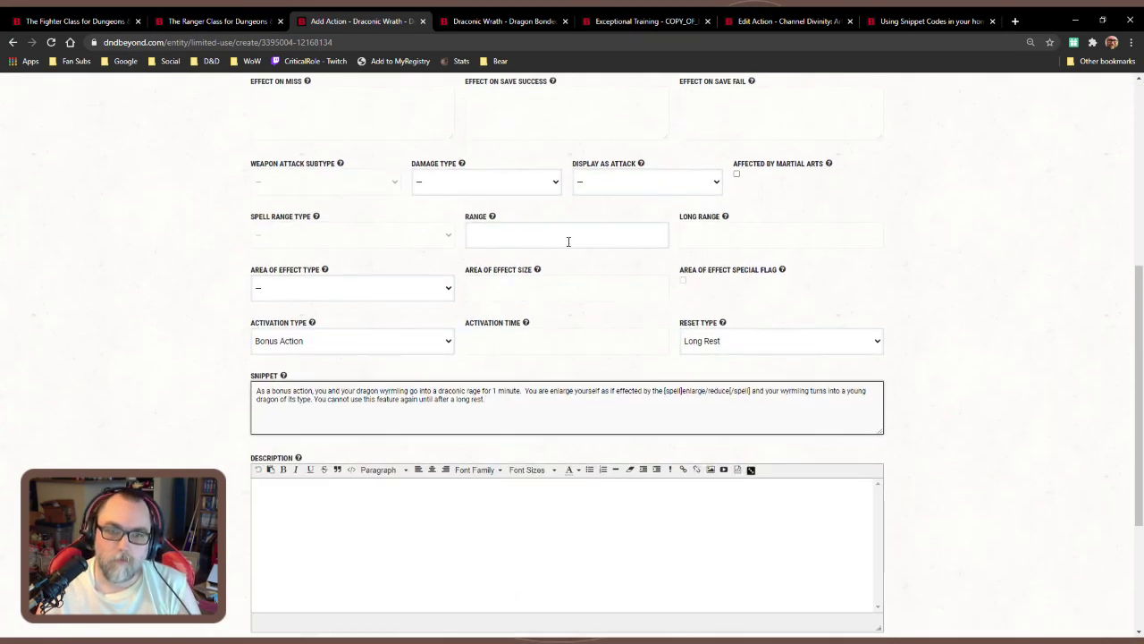
scroll(568, 241, up, 2)
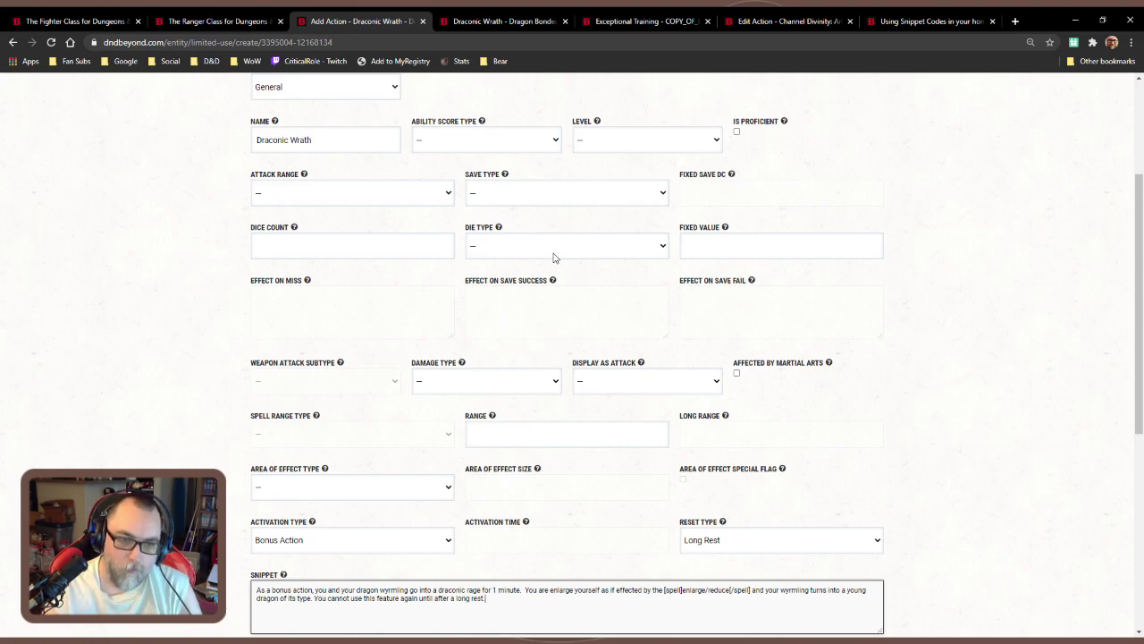
scroll(553, 258, down, 5)
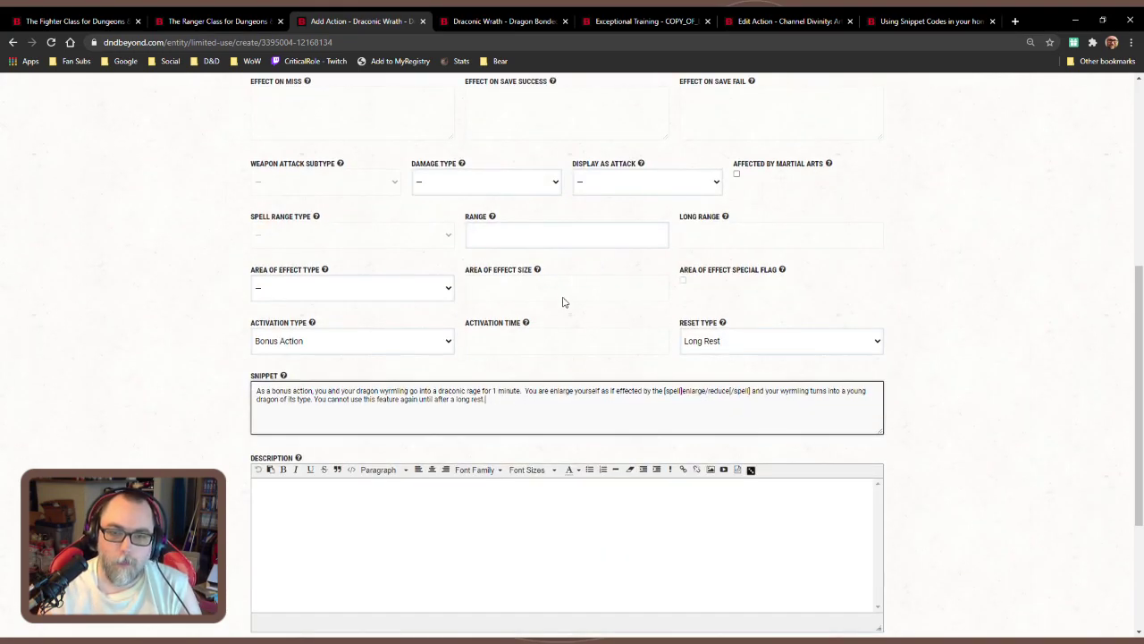
Save the Draconic Wrath action and return to the Dragon Bonded subclass page
click(838, 440)
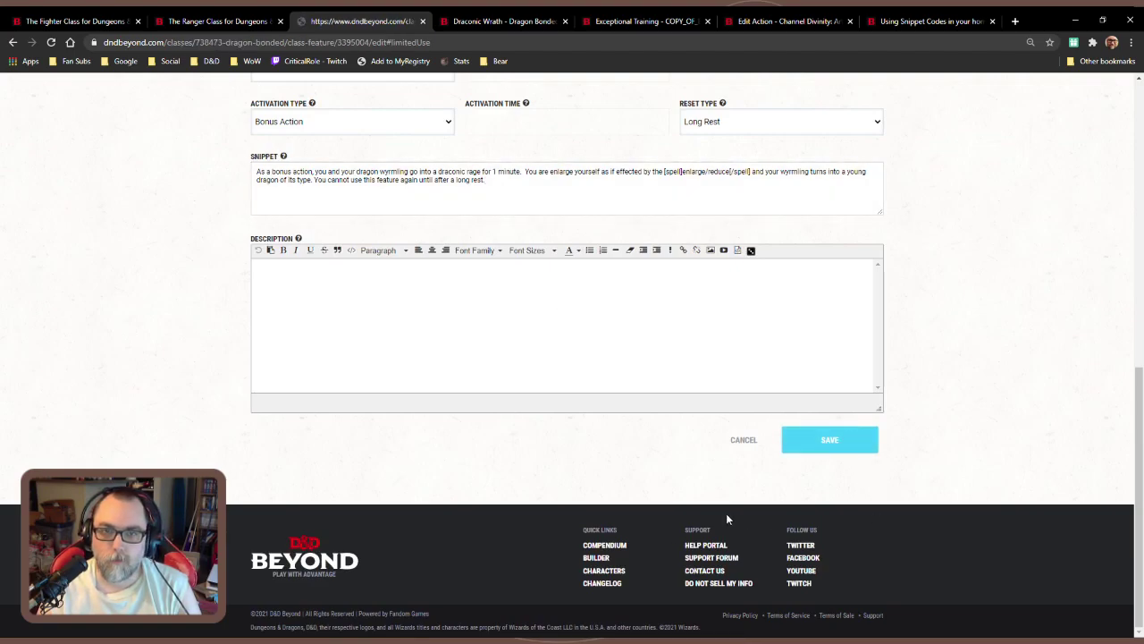
scroll(654, 481, up, 15)
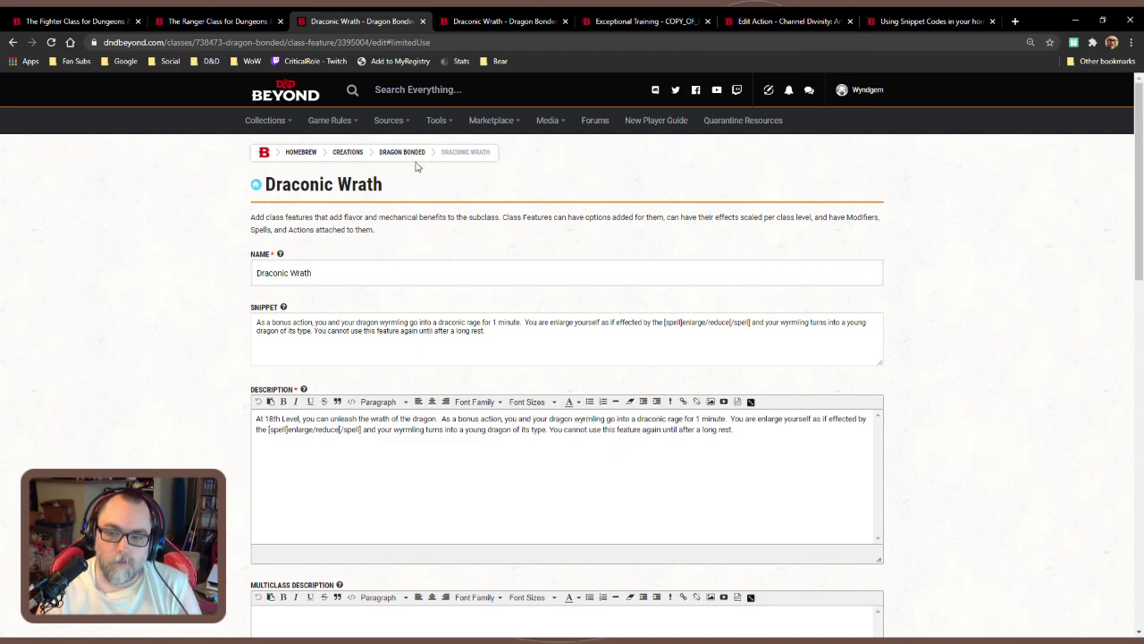
click(414, 152)
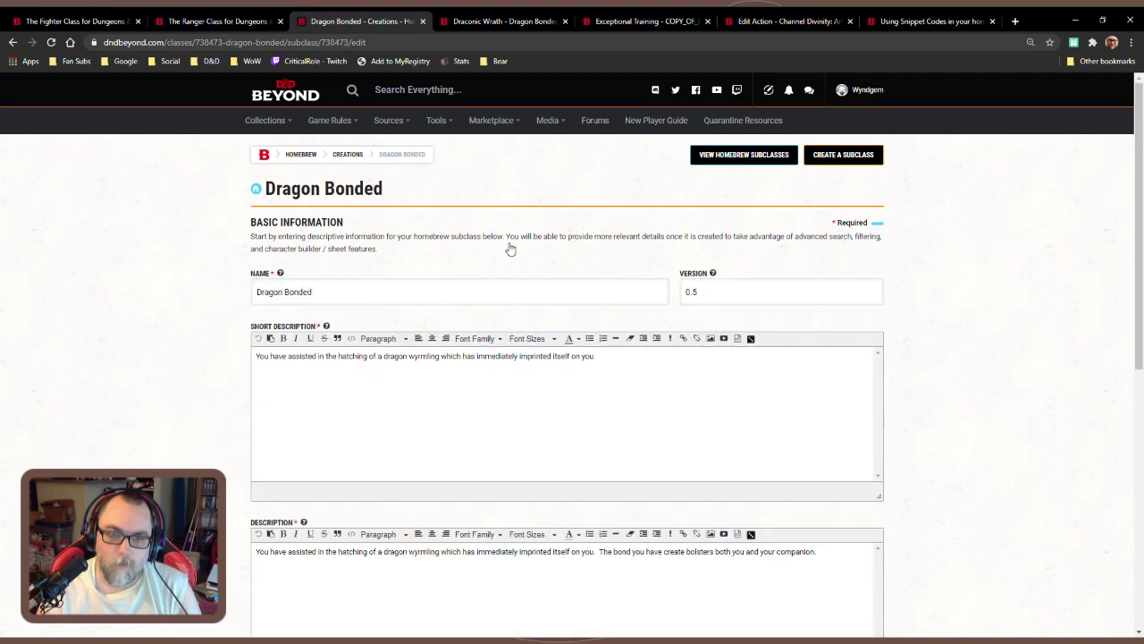
Save the changes to the Dragon Bonded subclass and expand its list of class features
scroll(511, 250, down, 5)
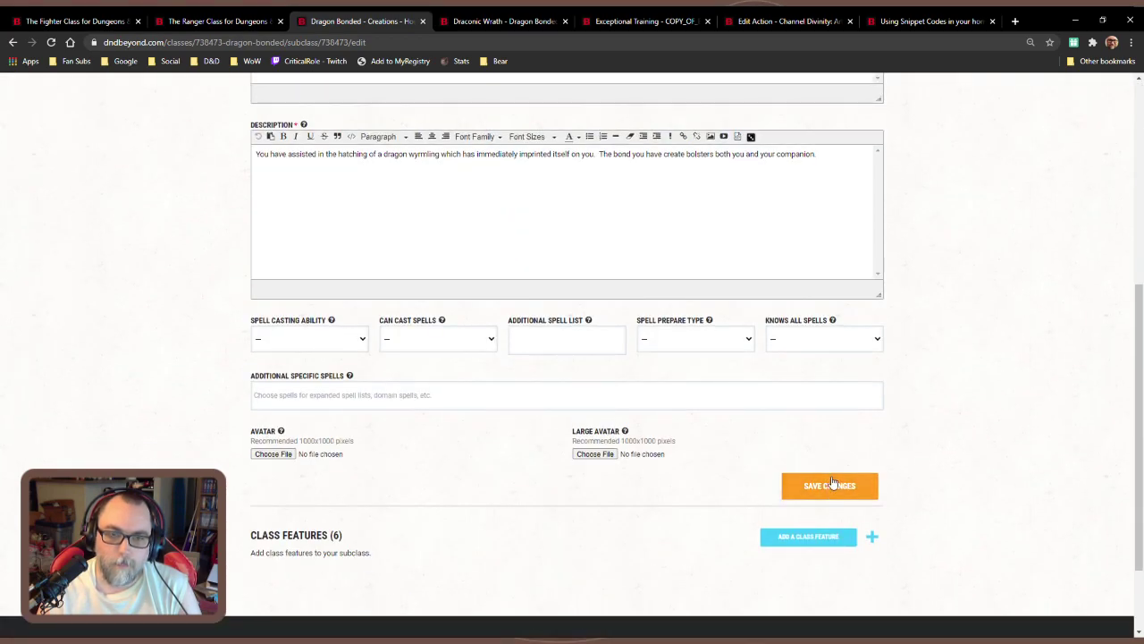
click(782, 474)
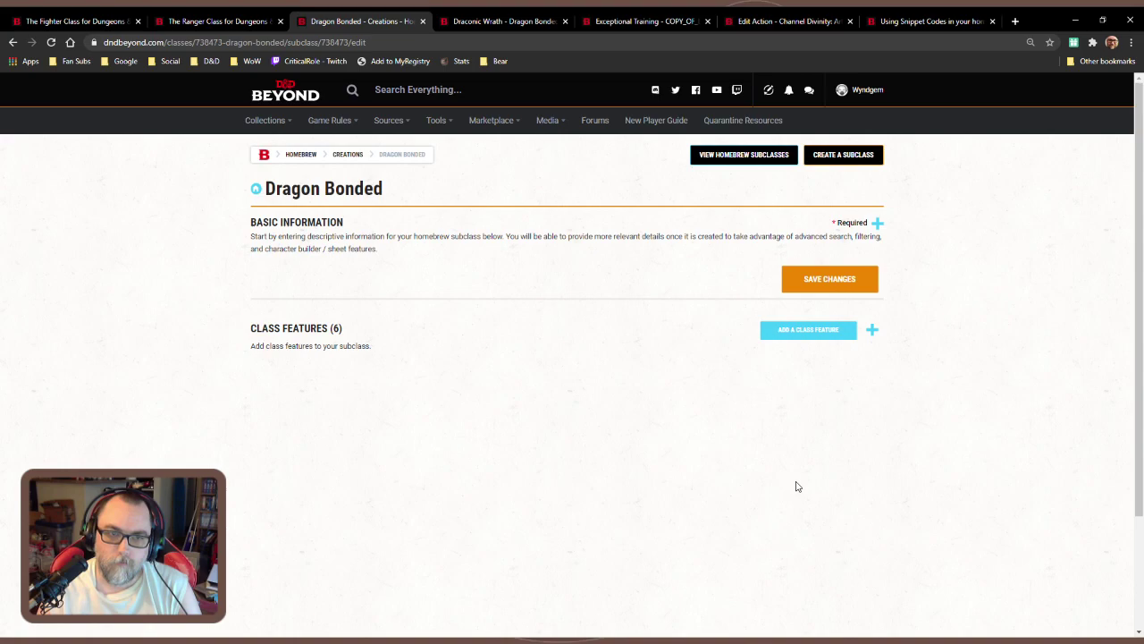
click(464, 328)
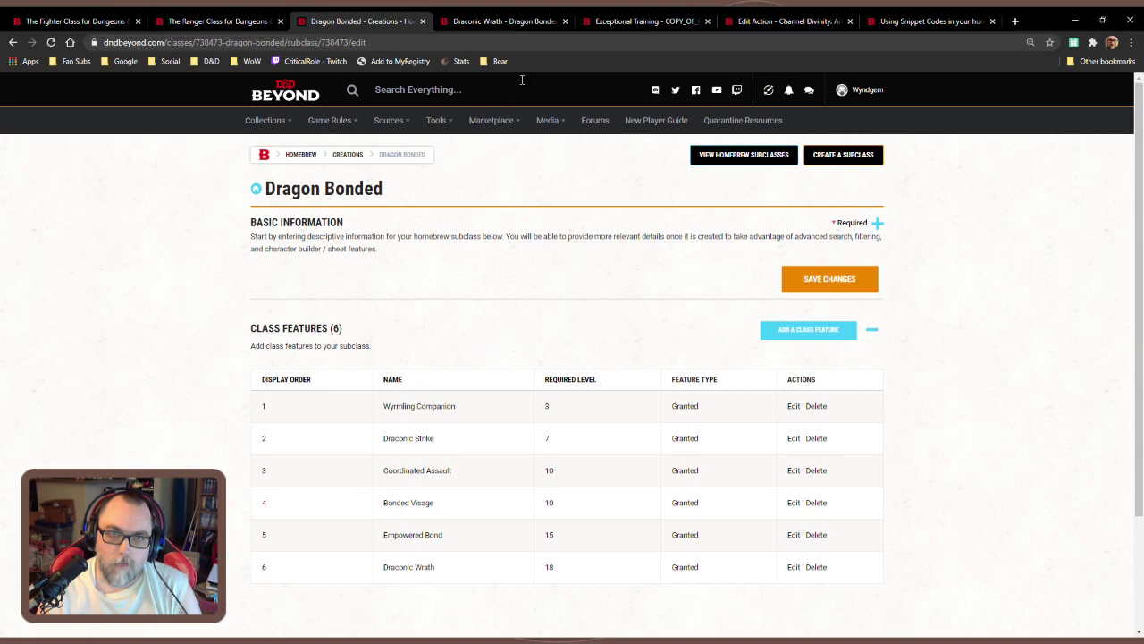
In the tab showing the duplicate Draconic Wrath page, go to My Characters and start a new character with Quick Build
click(555, 20)
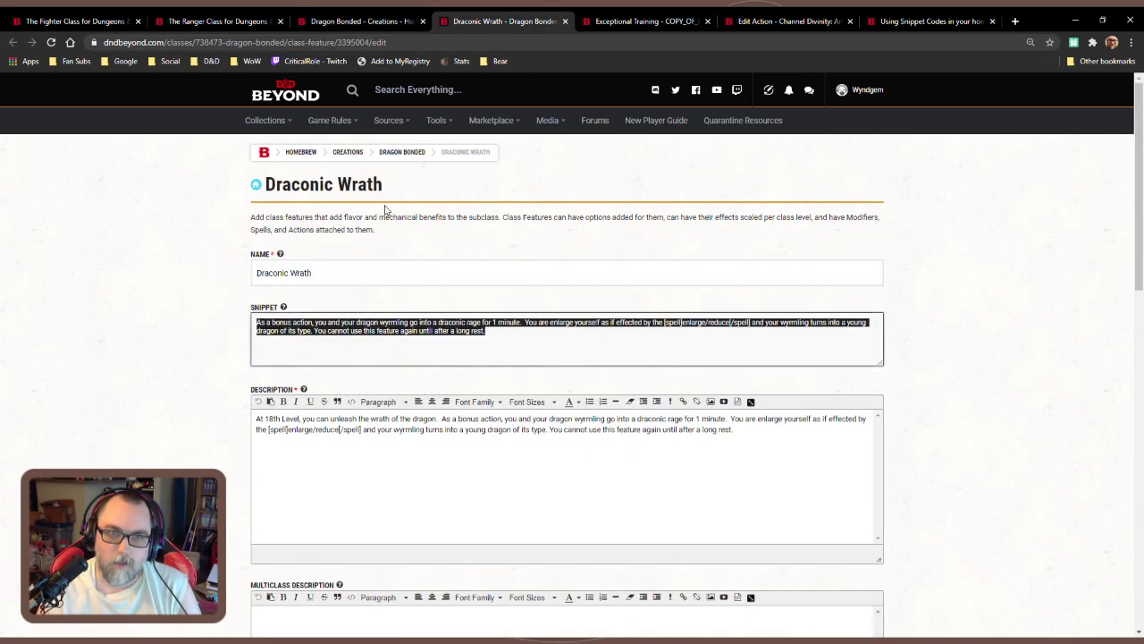
mouse_move(265, 120)
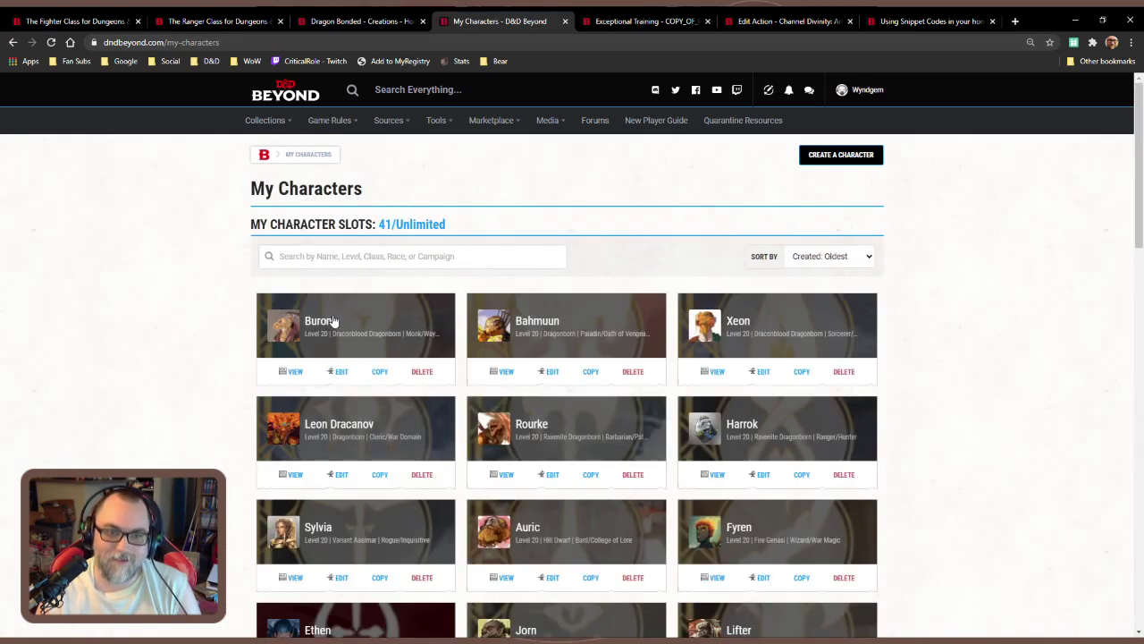
click(856, 157)
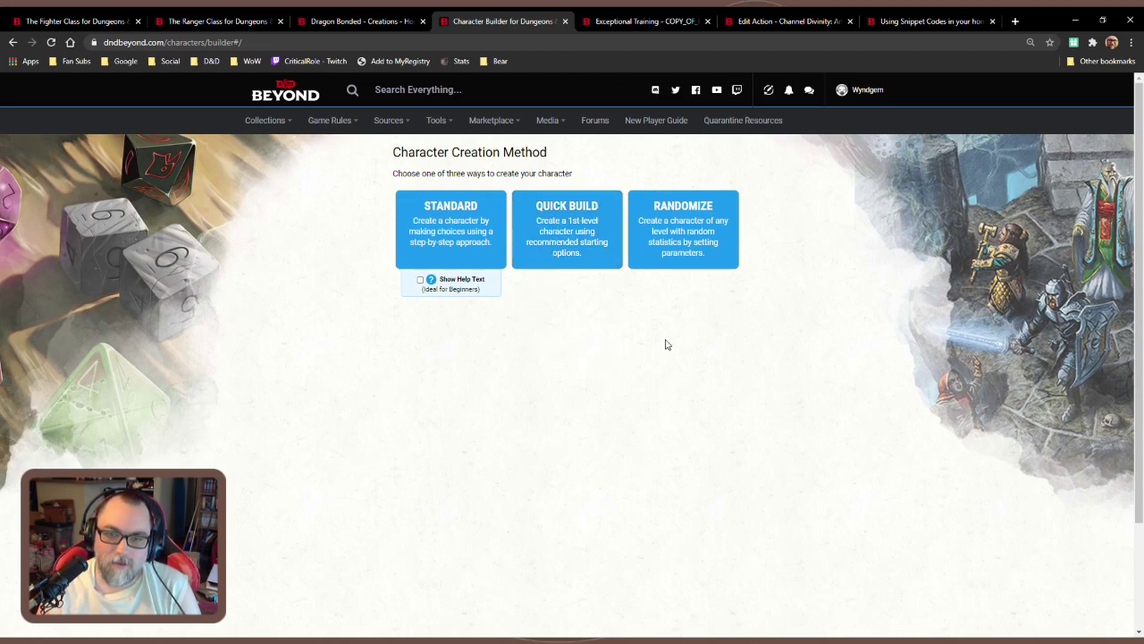
click(587, 251)
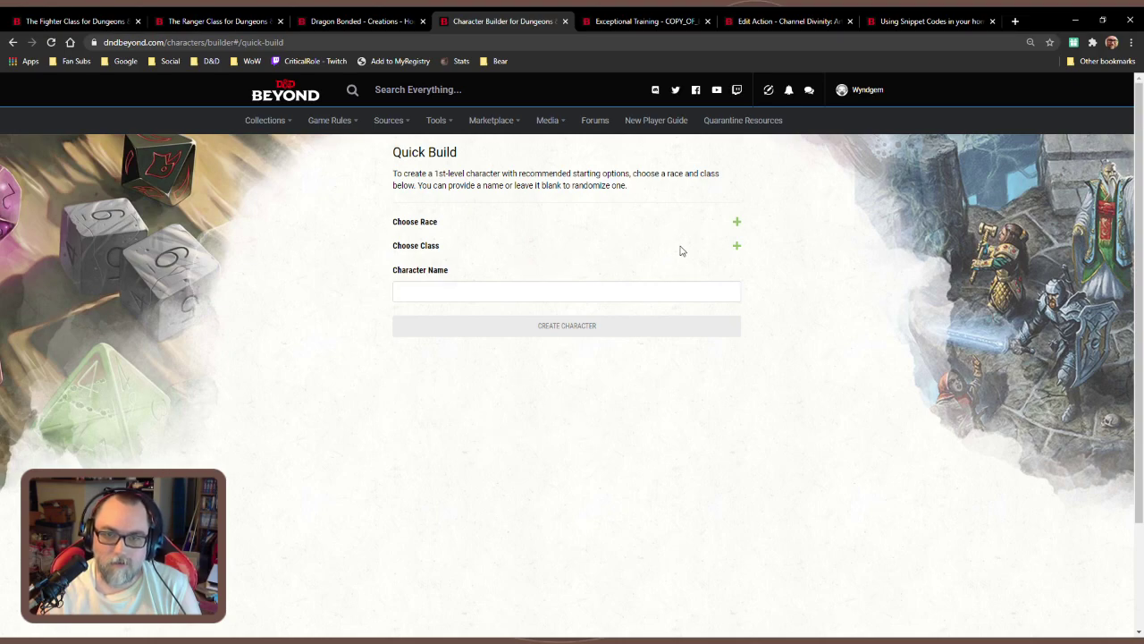
Choose Fighter as the class for the quick-build character
click(736, 245)
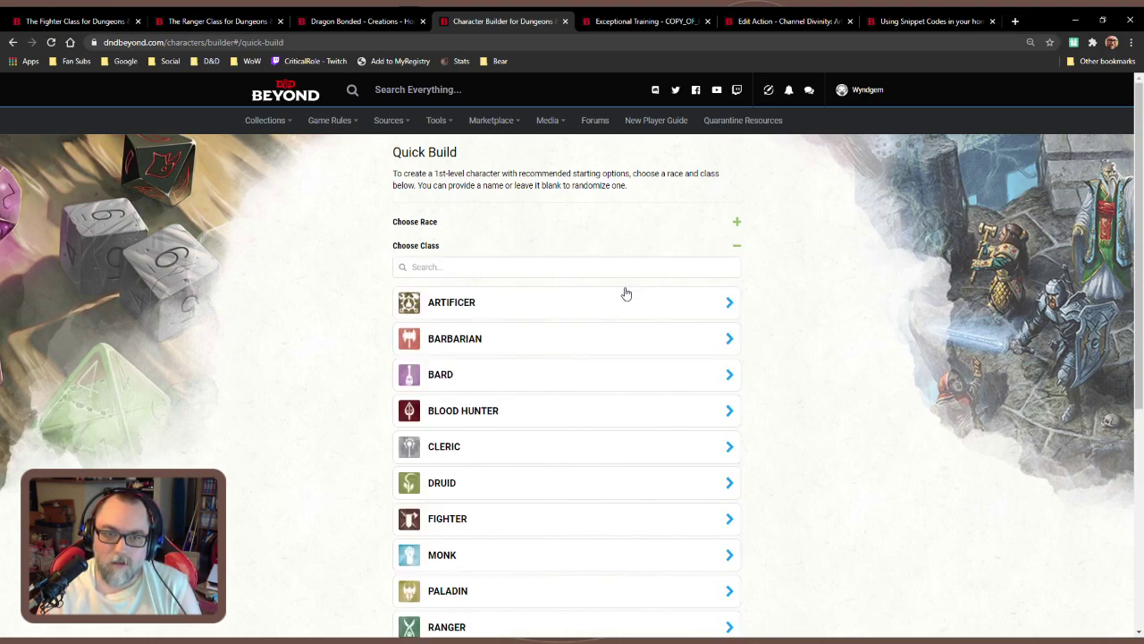
scroll(582, 324, down, 4)
scroll(582, 326, up, 2)
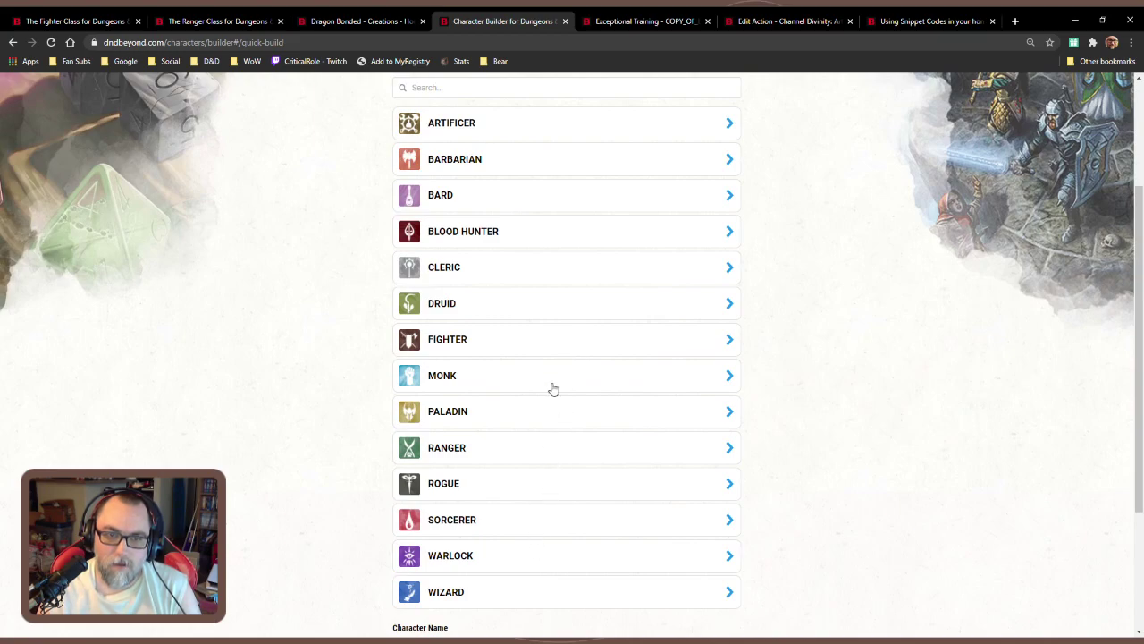
click(573, 347)
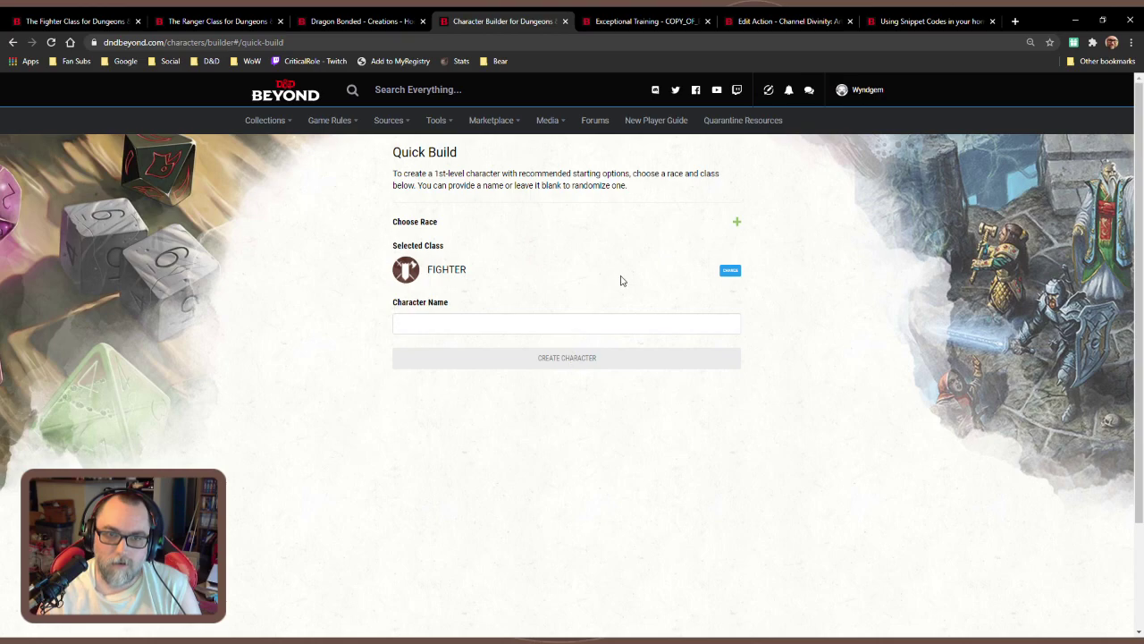
Choose Vedalken as the race for the quick-build character
click(736, 225)
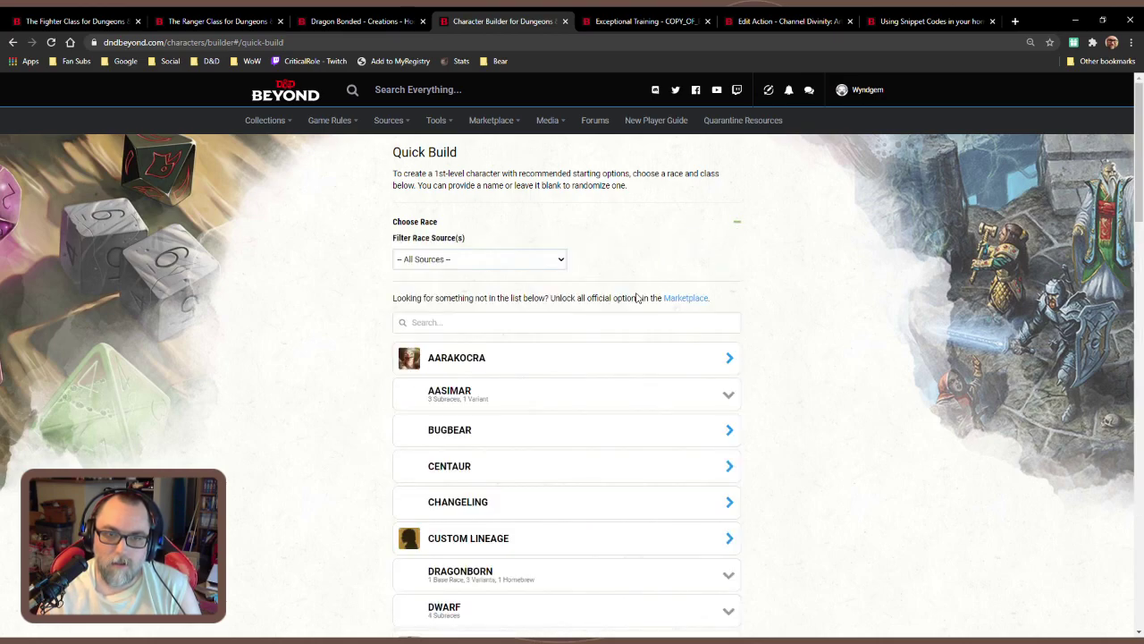
scroll(625, 313, down, 4)
scroll(630, 315, down, 10)
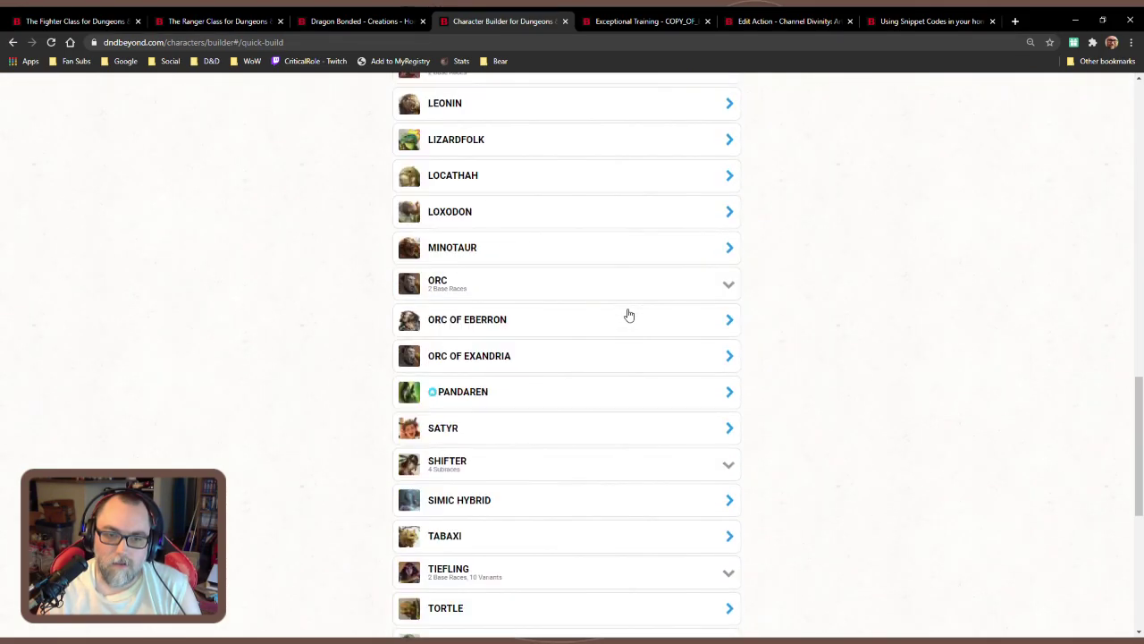
click(596, 488)
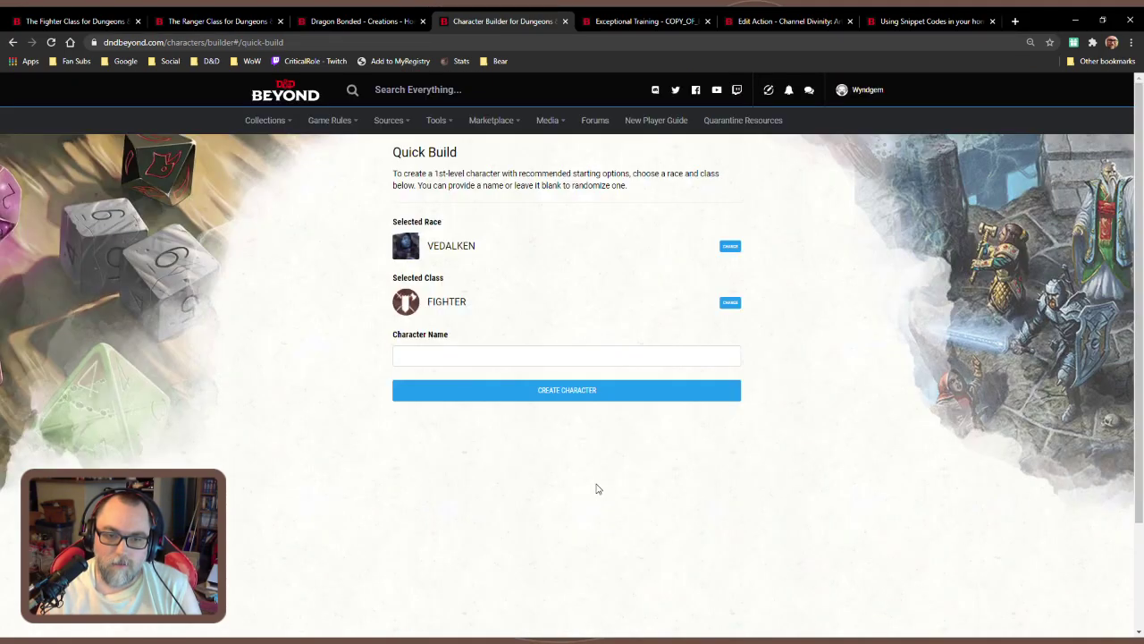
Name the character Dragon Bonded and create it
click(500, 354)
text(D)
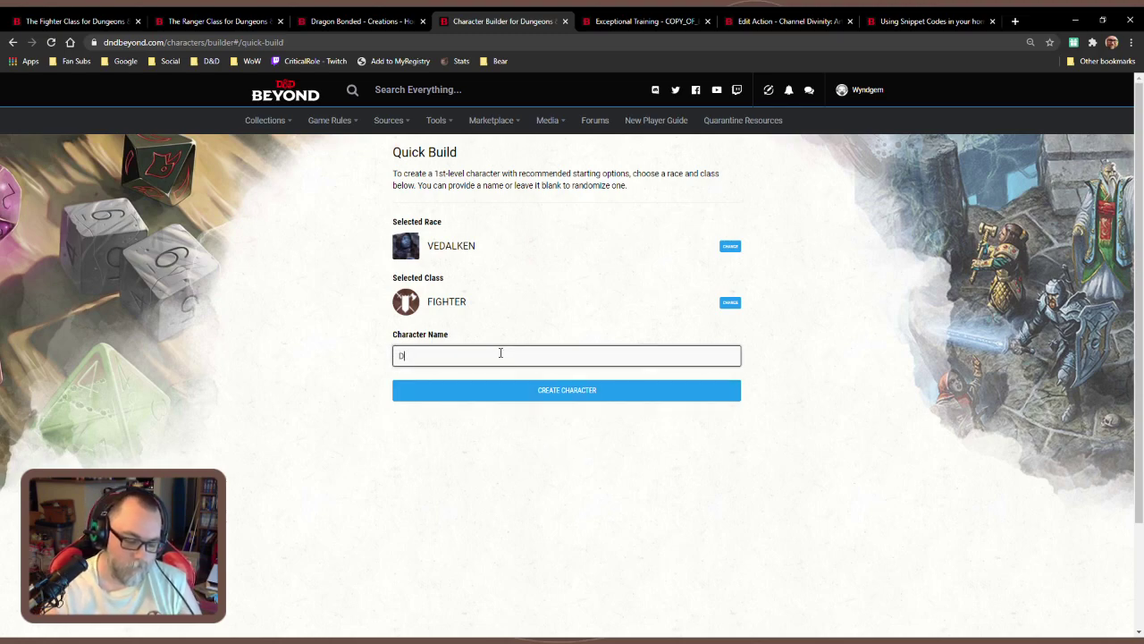
text(ragon Bonded)
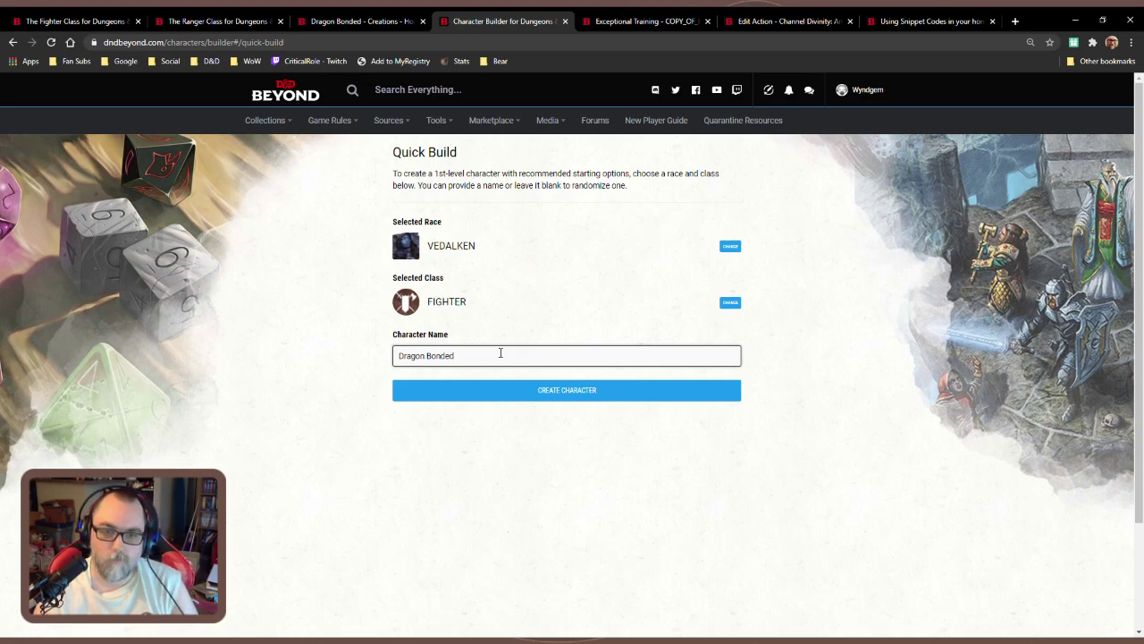
click(510, 390)
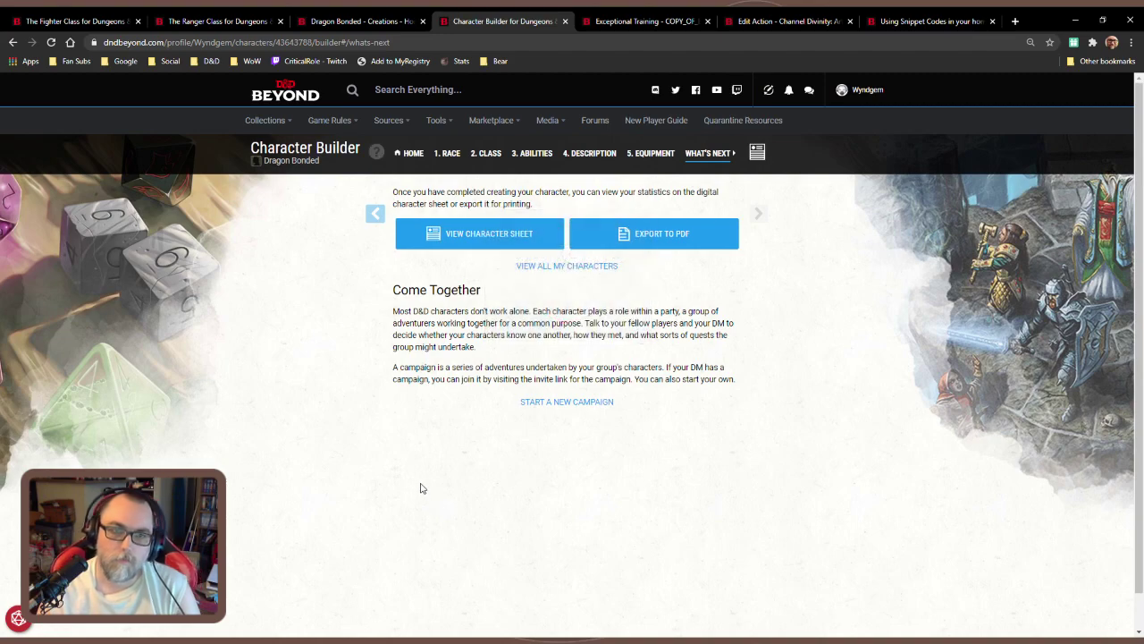
View the character's Fighter class features and expand the Fighting Style feature
click(493, 156)
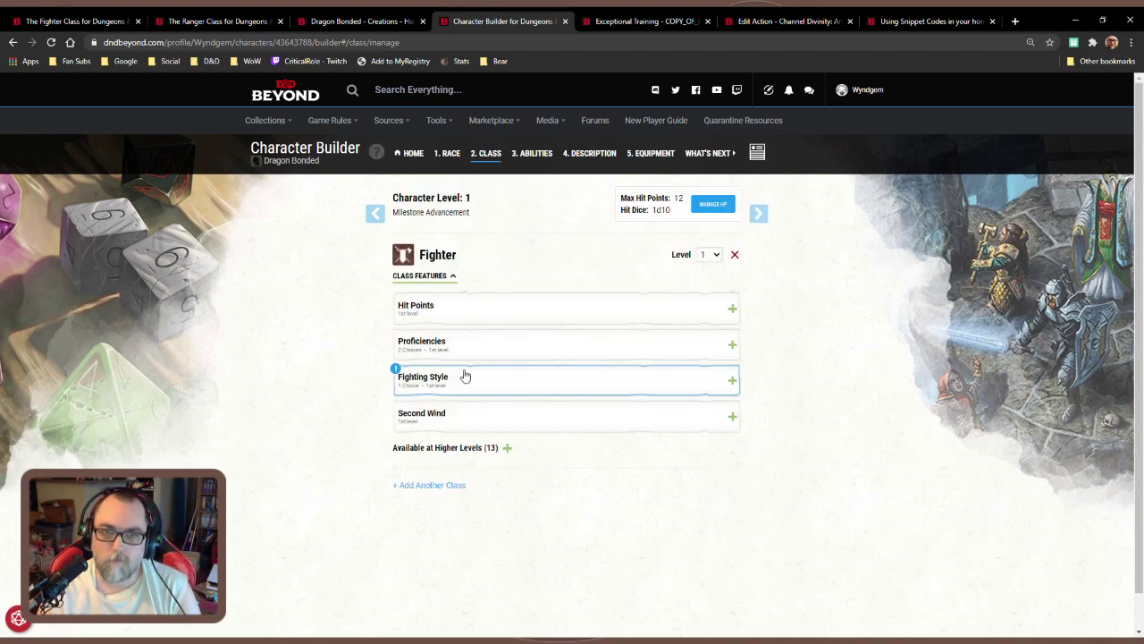
click(563, 389)
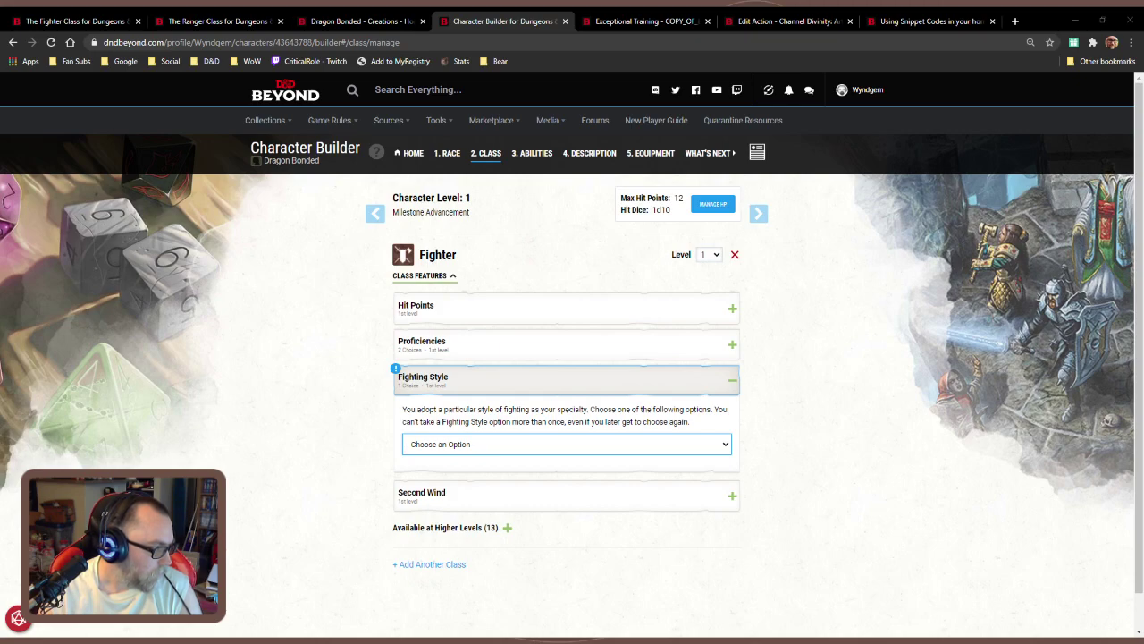
In the character preferences, allow Critical Role and Playtest content and enable Optional Class Features and Customize Your Origin
click(406, 153)
click(402, 341)
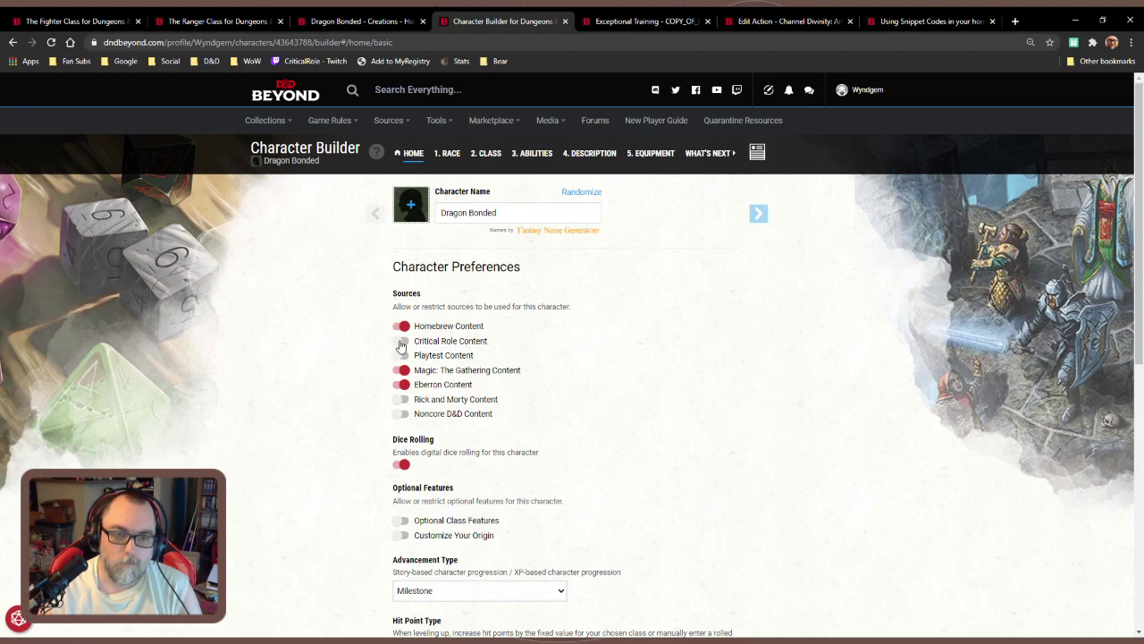
click(403, 355)
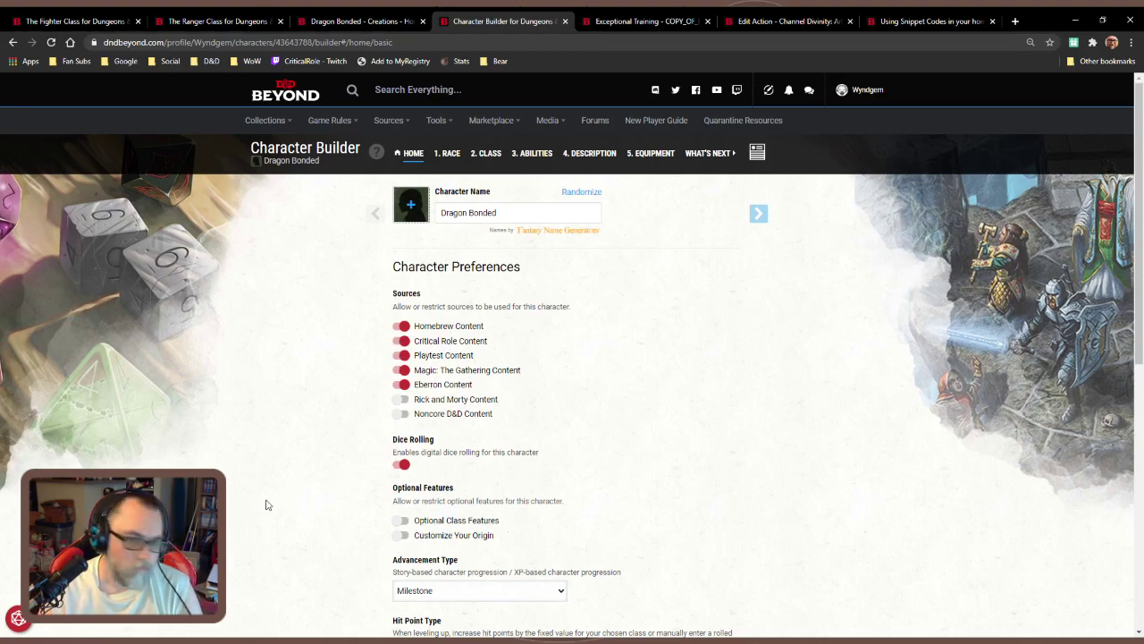
click(402, 520)
click(402, 534)
scroll(463, 533, down, 2)
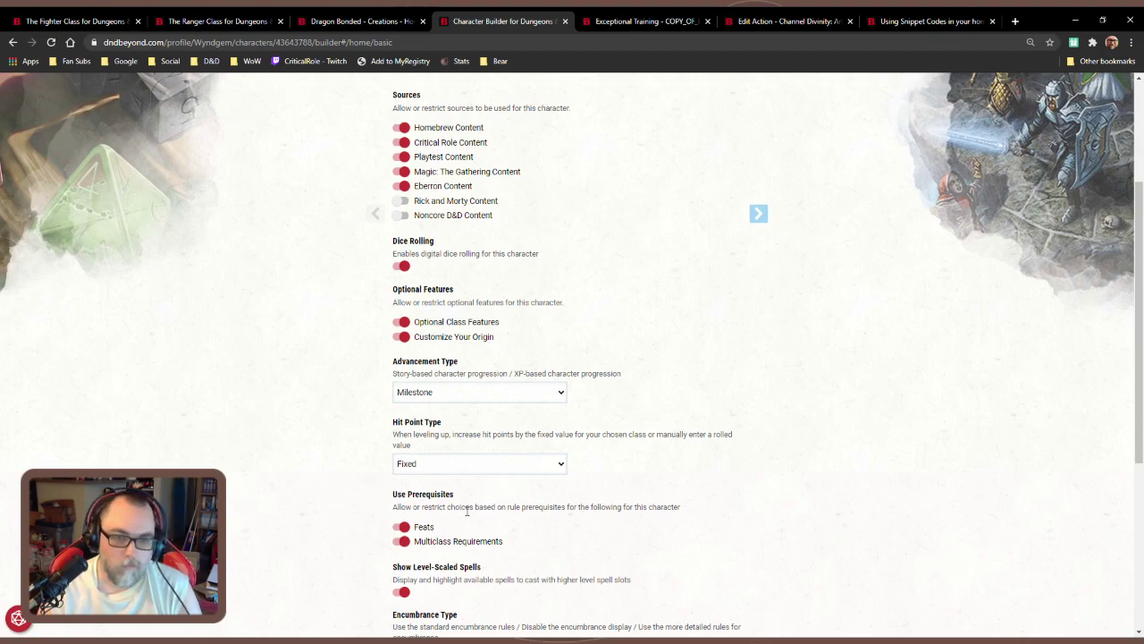
scroll(470, 498, up, 2)
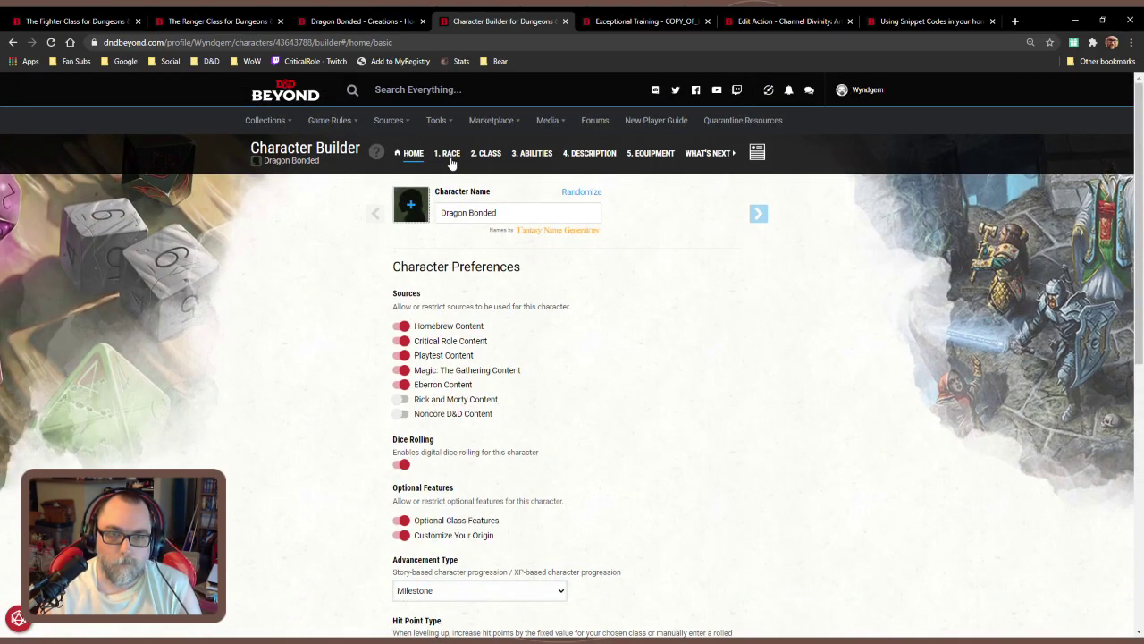
Set the character's portrait to the Vedalken portrait
click(413, 204)
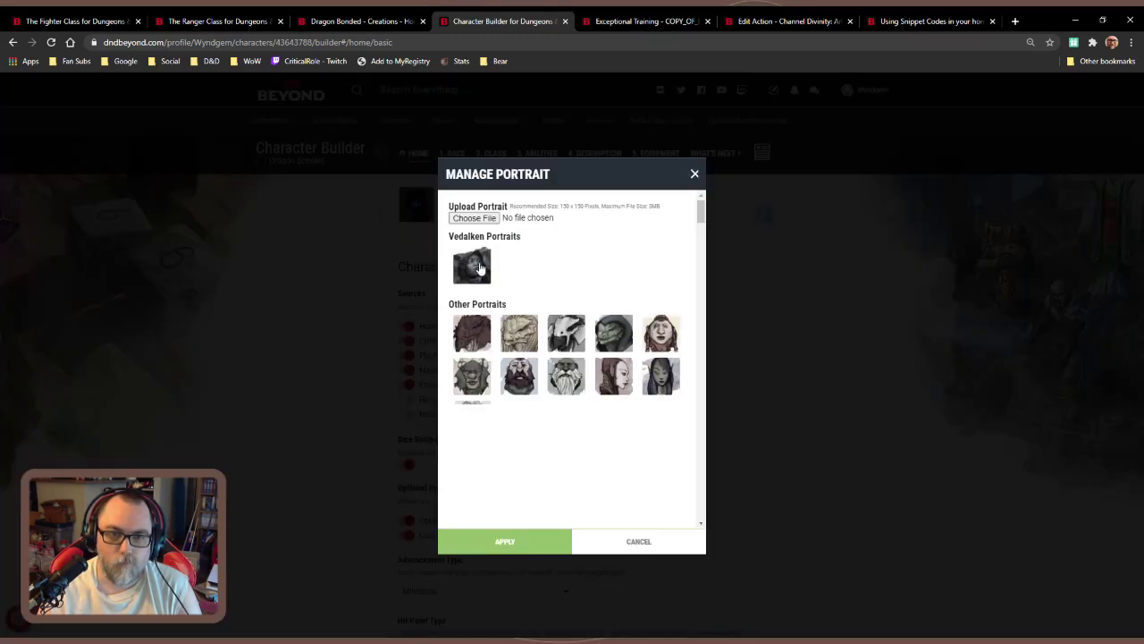
click(531, 543)
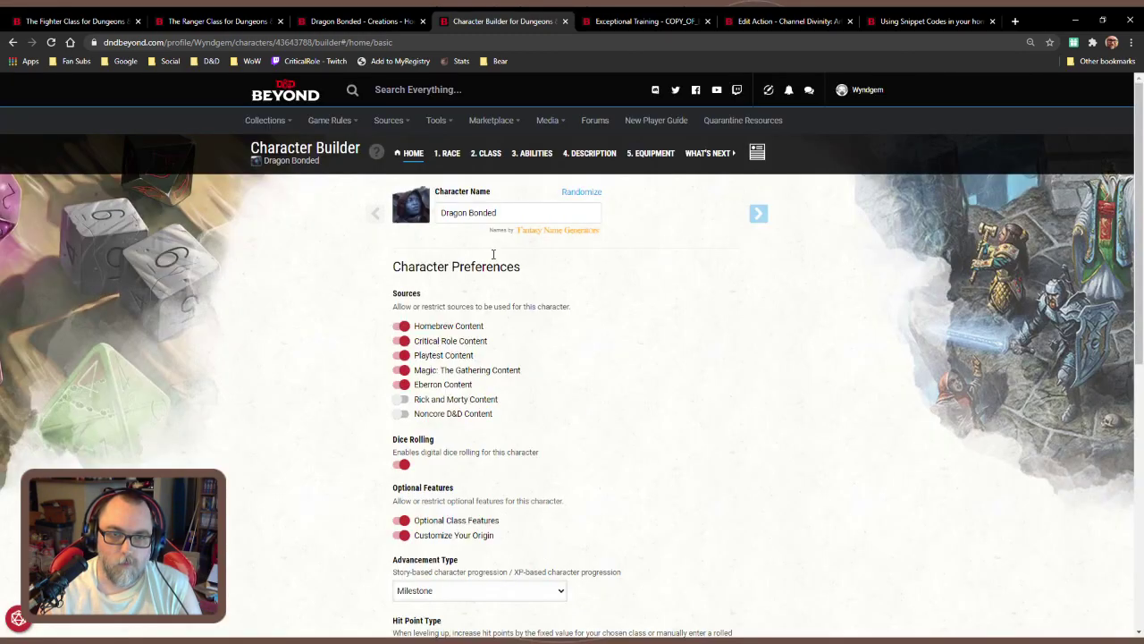
Enable the Origin Ability Score Increase replacement trait in the Vedalken race's origin manager
click(446, 153)
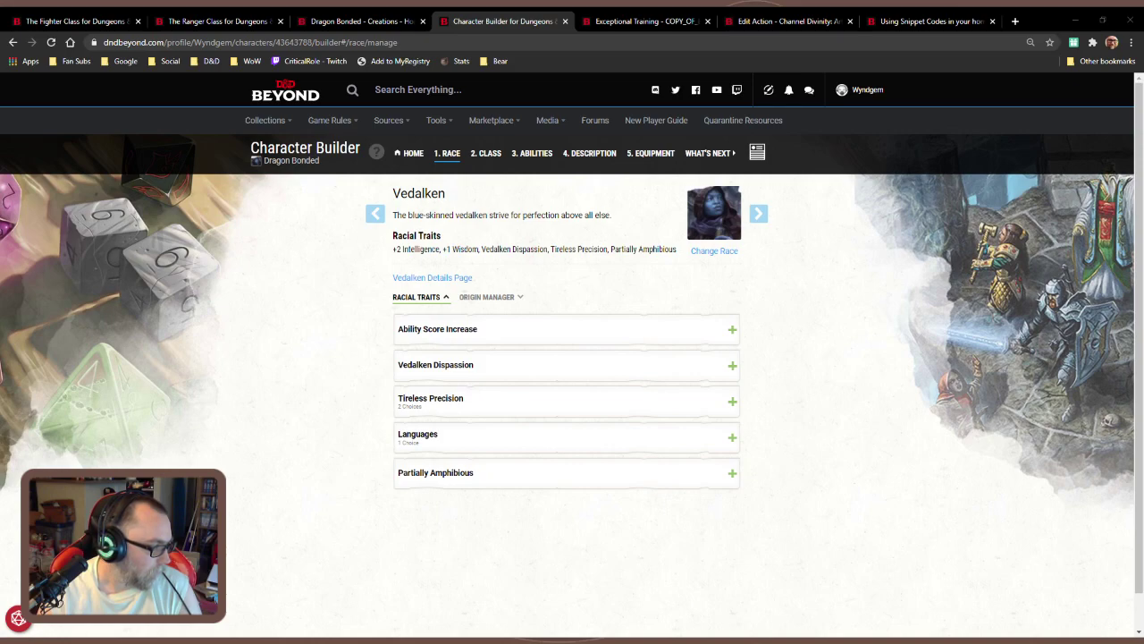
click(490, 298)
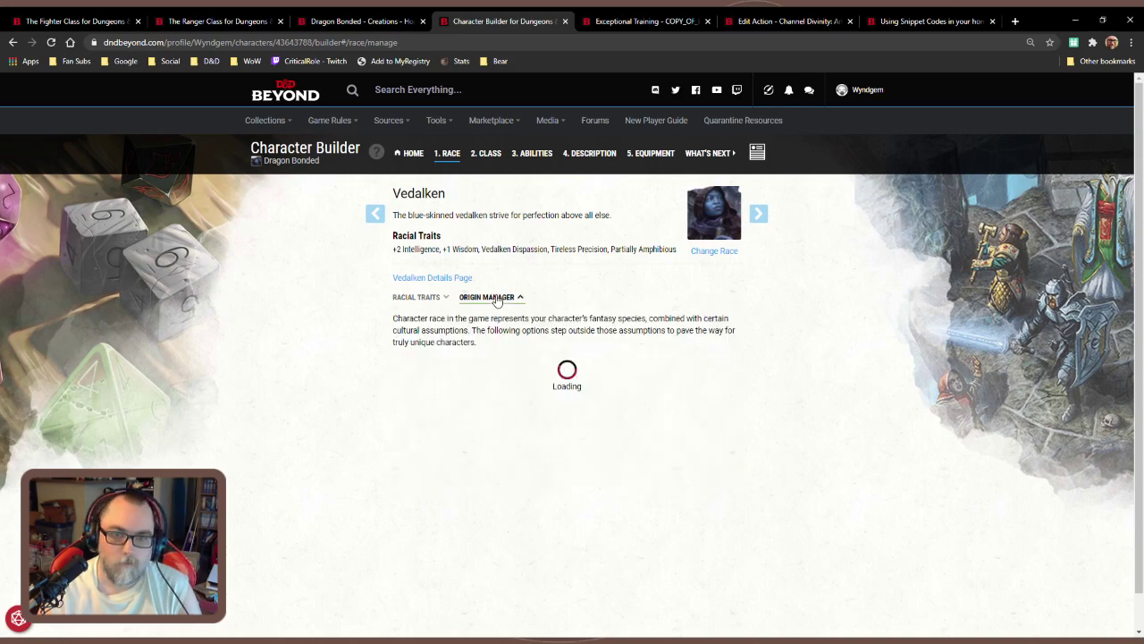
click(412, 393)
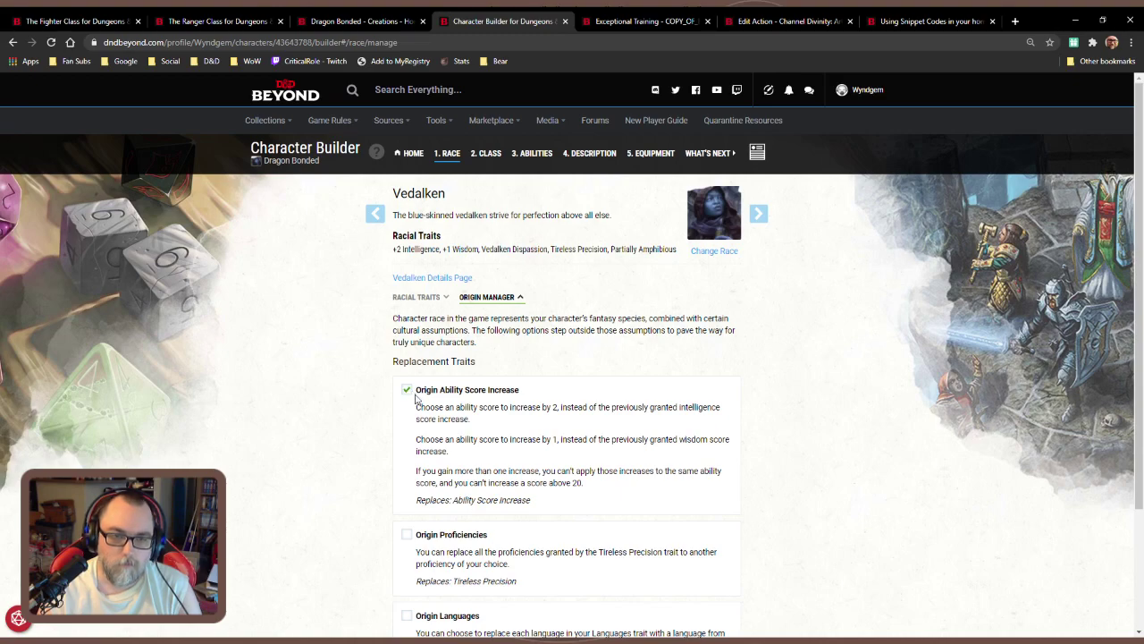
For the Origin Ability Score Increase racial trait, raise Wisdom by 1 and Intelligence by 2
click(436, 300)
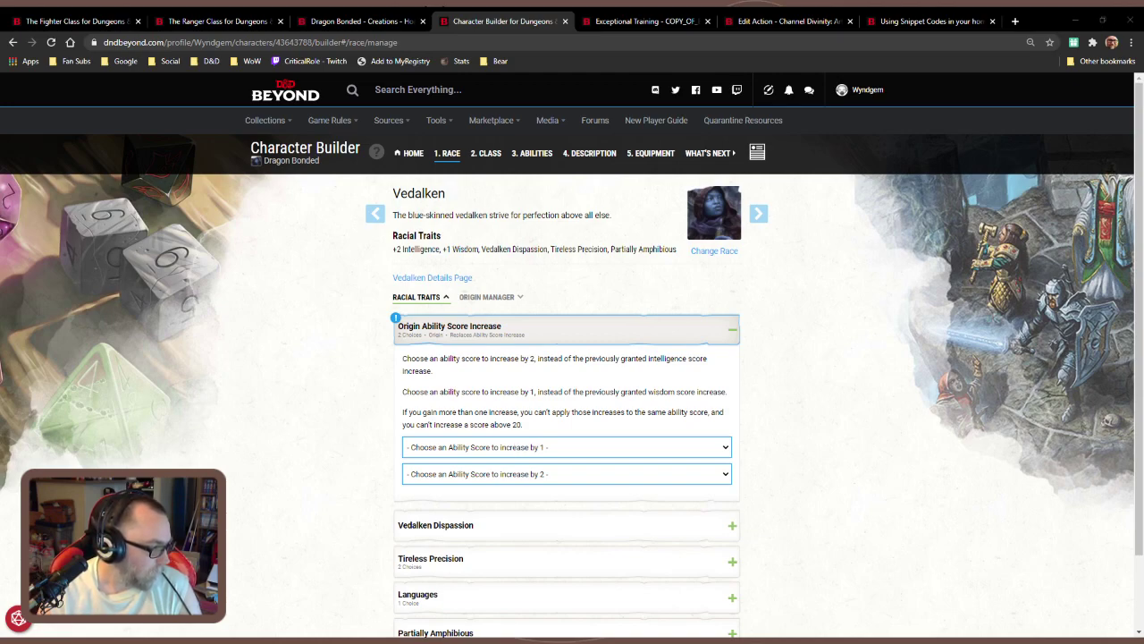
click(487, 454)
click(468, 532)
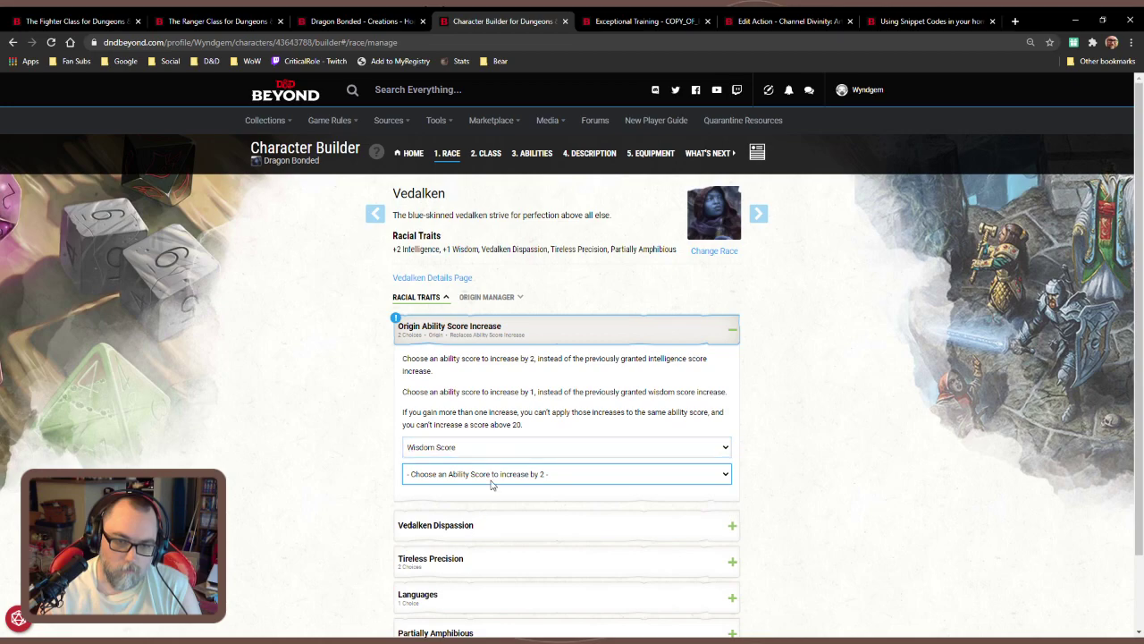
click(485, 532)
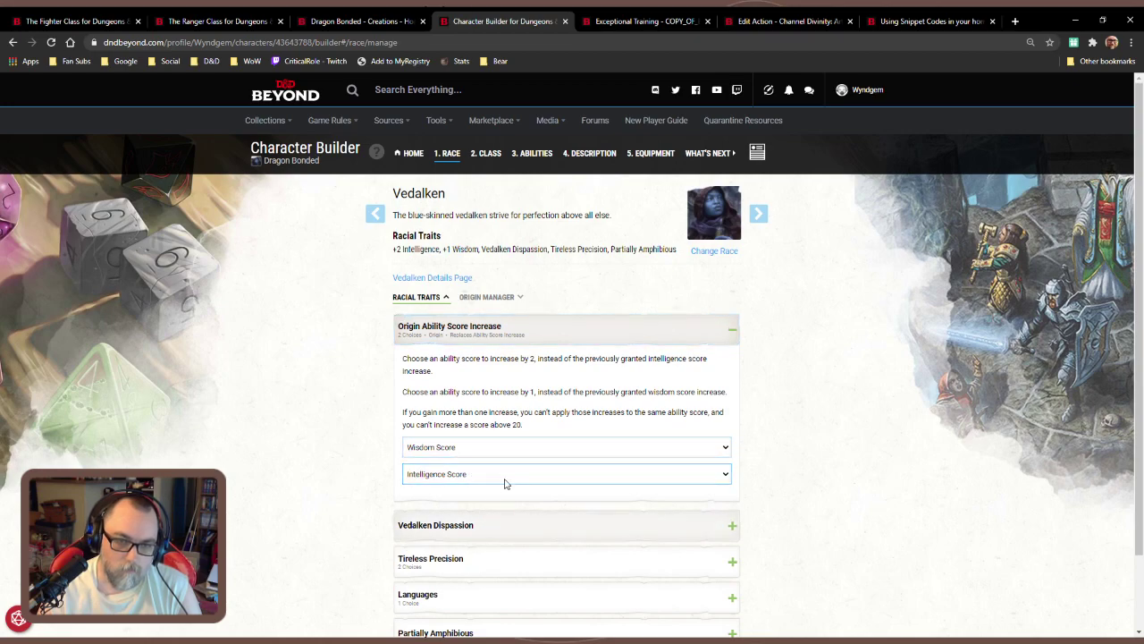
click(545, 342)
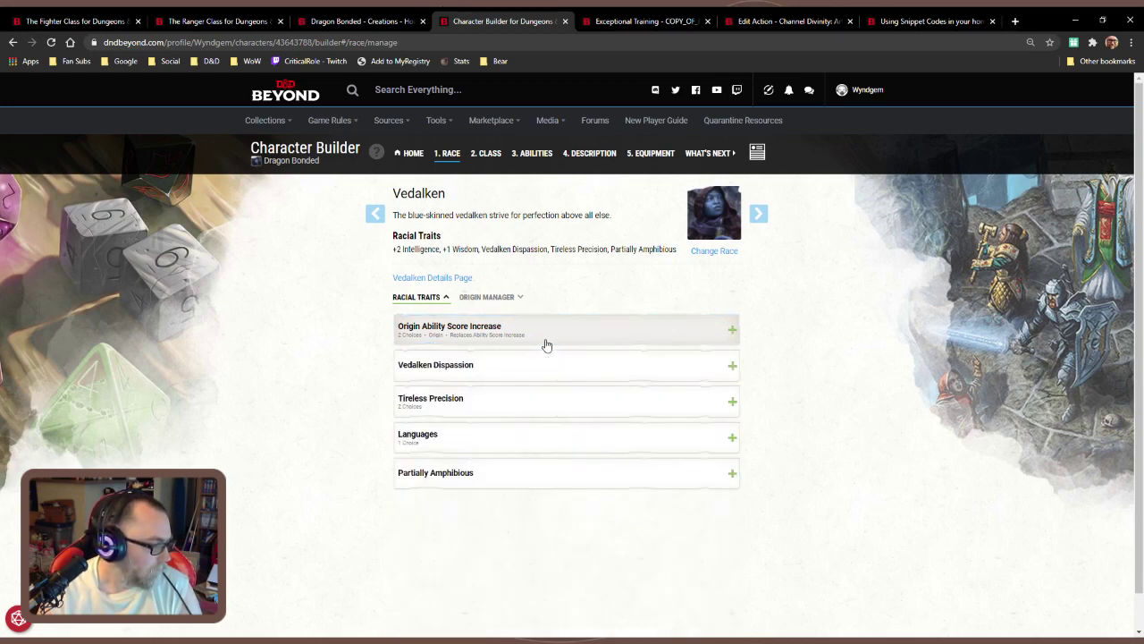
Read the Vedalken Dispassion trait and choose Great Weapon Fighting as the Fighter's Fighting Style
click(548, 377)
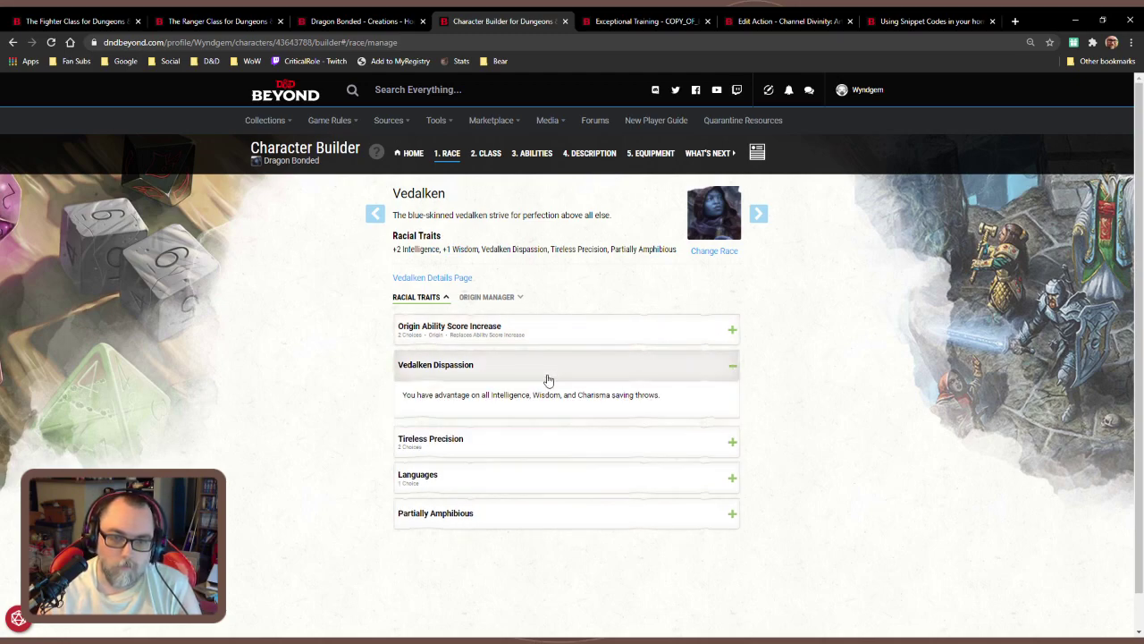
click(548, 379)
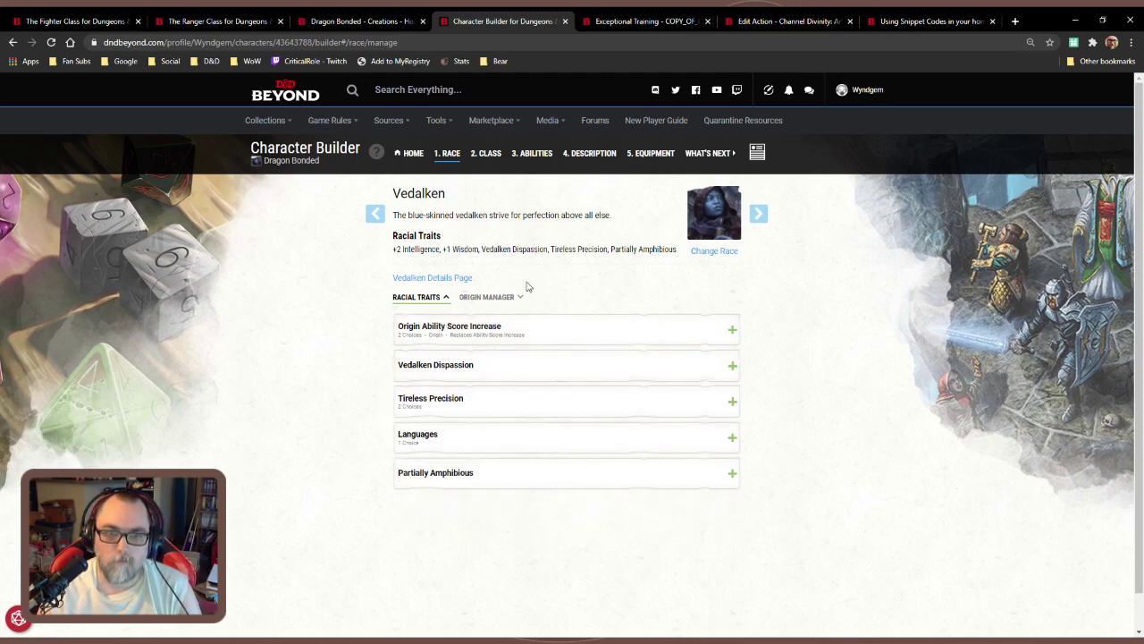
click(491, 158)
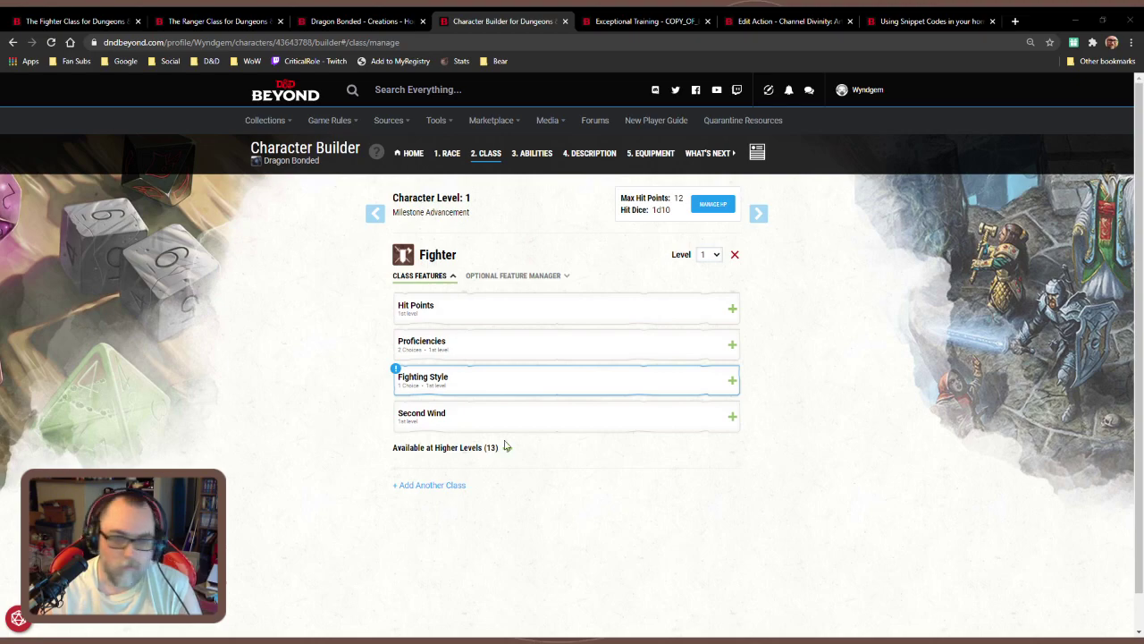
click(514, 382)
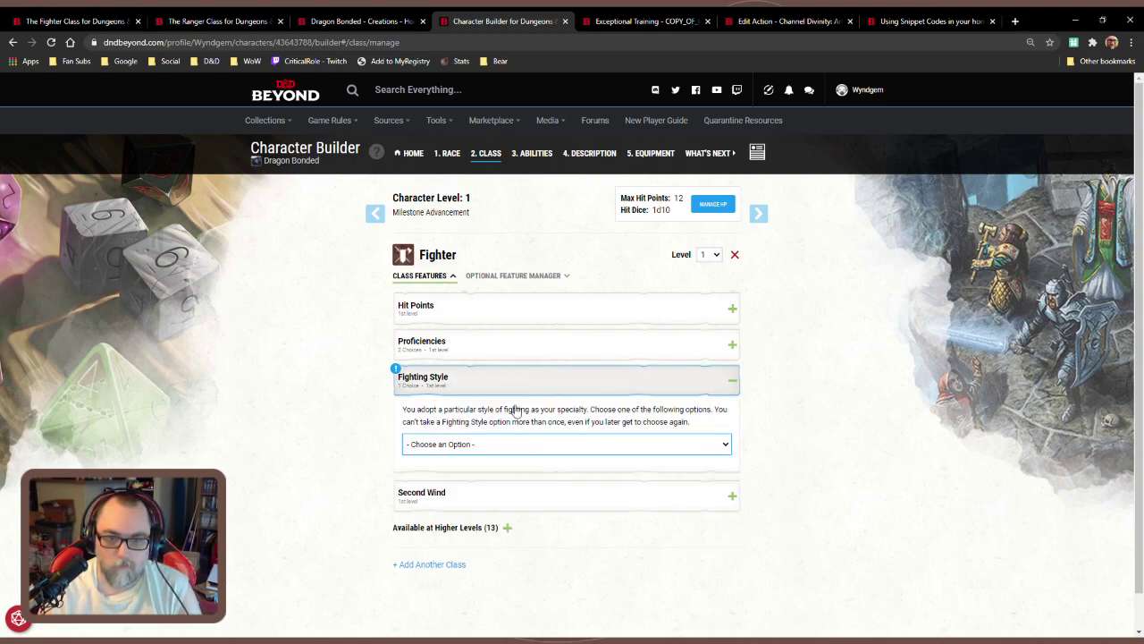
click(518, 513)
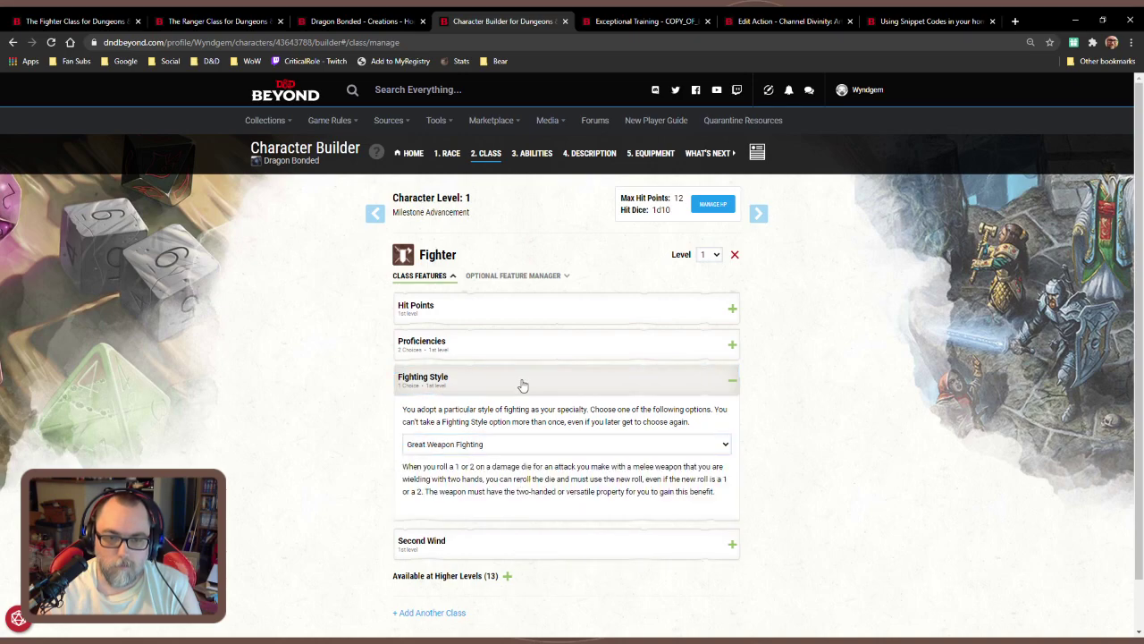
click(522, 382)
Set the Fighter's level to 20 and choose Dragon Bonded as the Martial Archetype
click(705, 255)
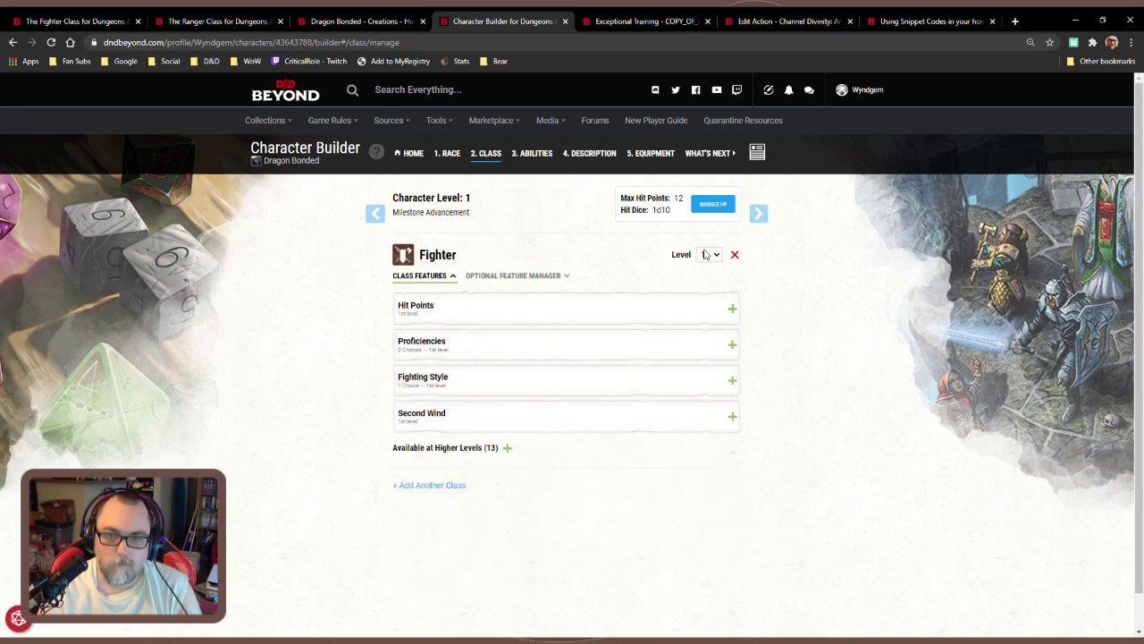
click(711, 470)
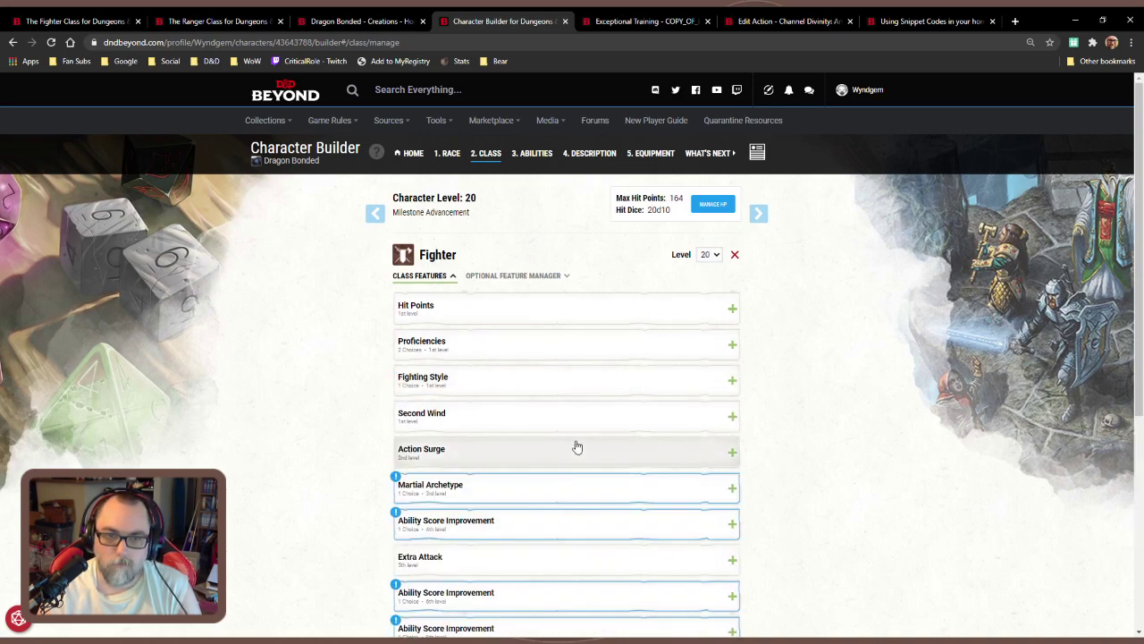
click(549, 486)
scroll(552, 472, down, 2)
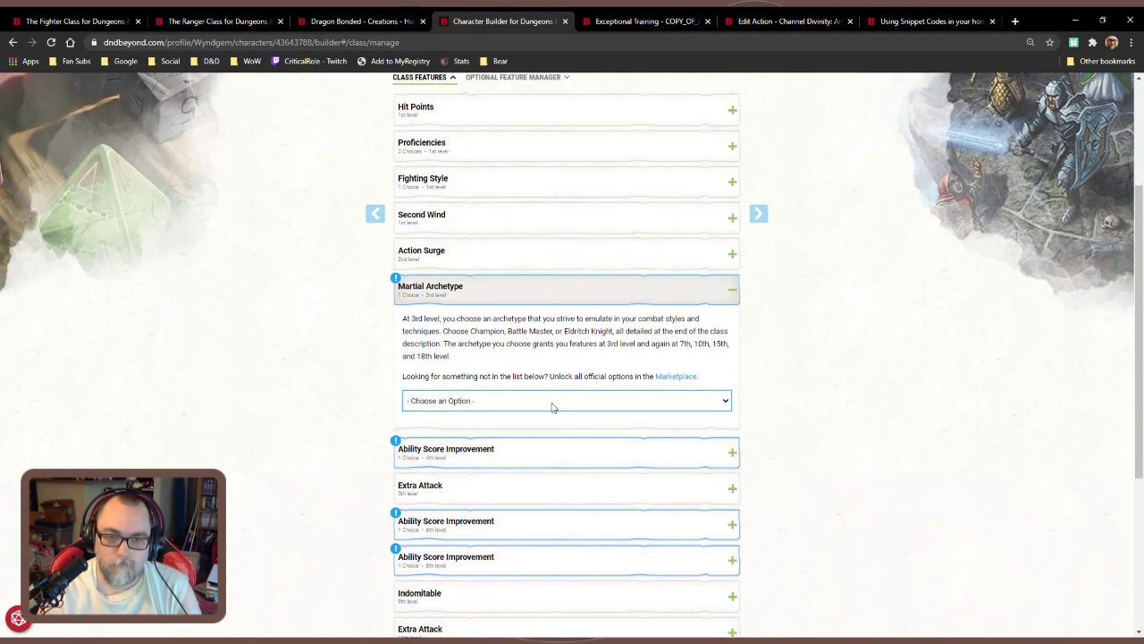
click(529, 490)
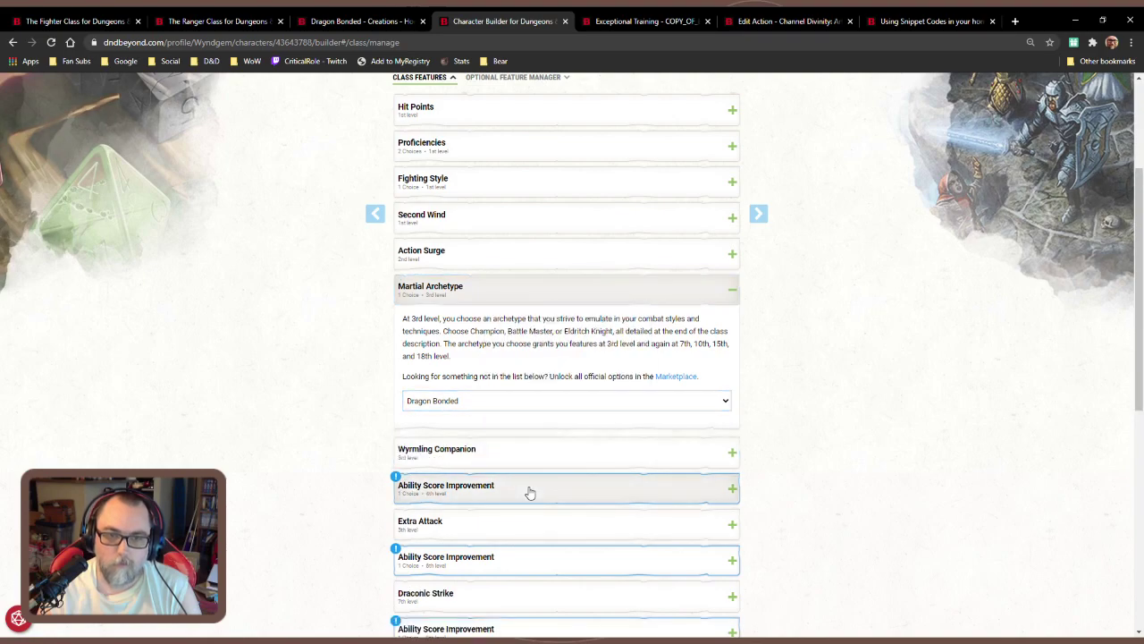
click(560, 288)
Read the Wyrmling Companion feature and take a feat with the 4th-level Ability Score Improvement
click(556, 324)
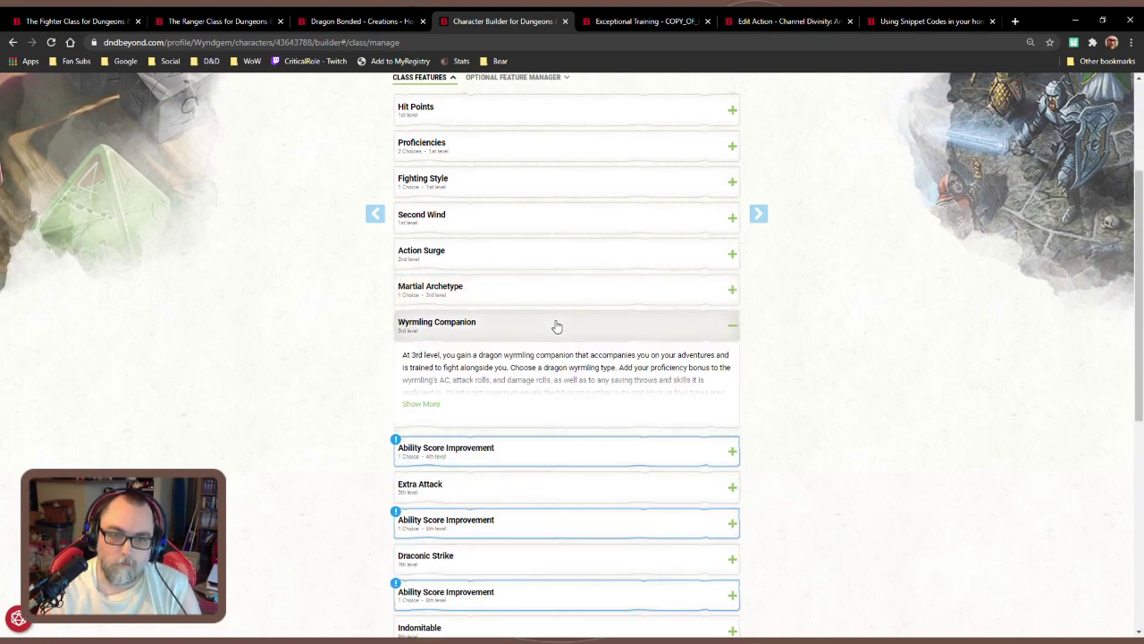
click(556, 325)
click(554, 374)
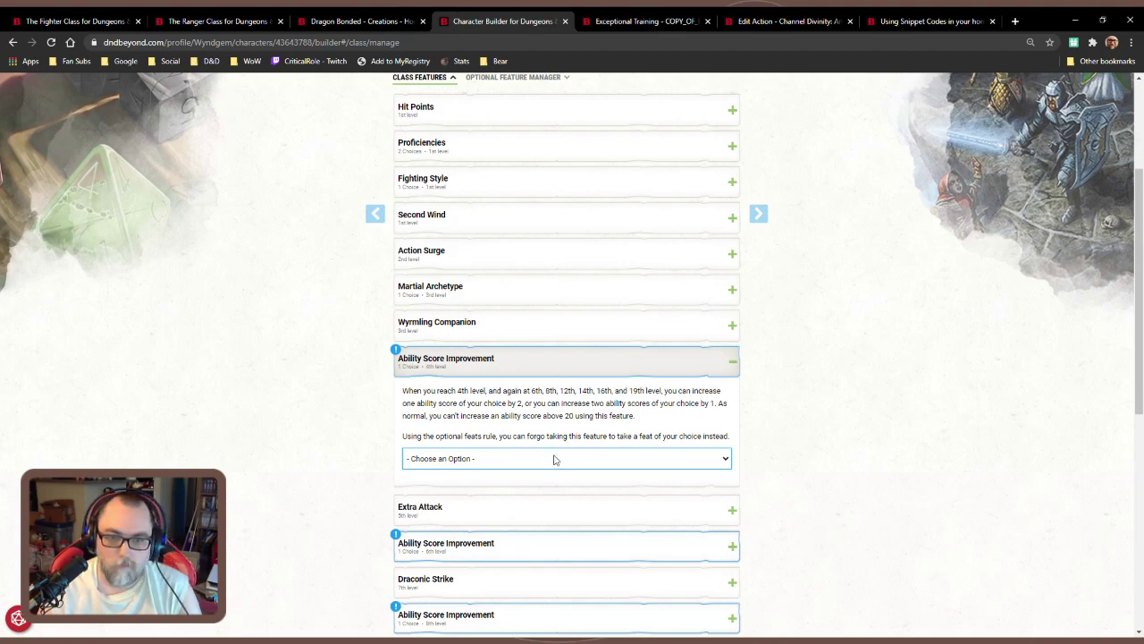
click(547, 497)
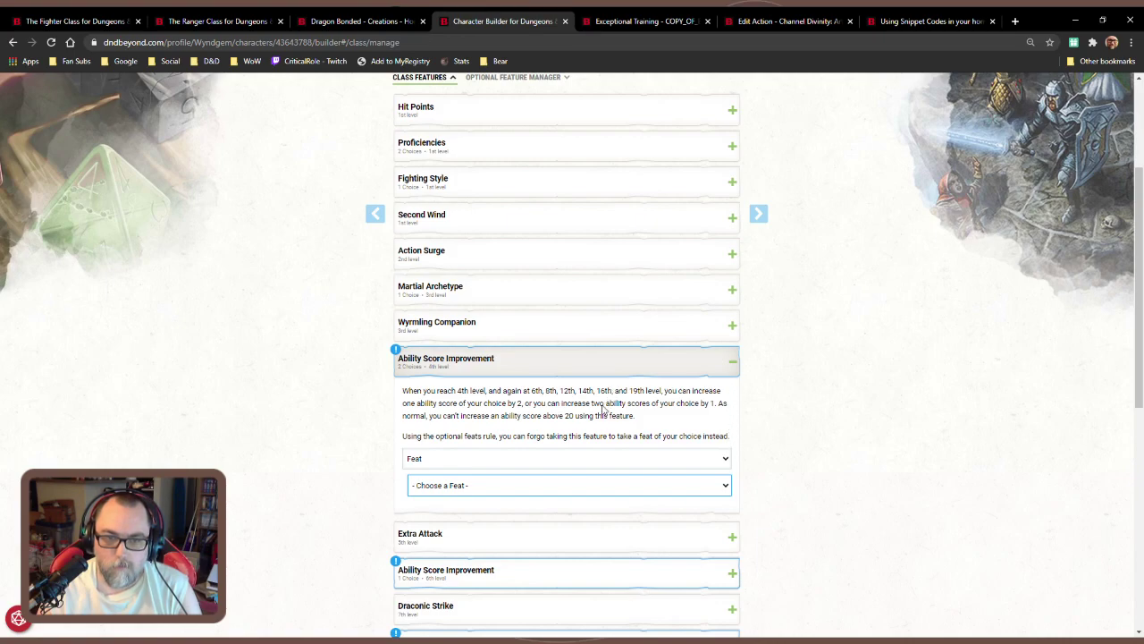
click(599, 431)
click(564, 364)
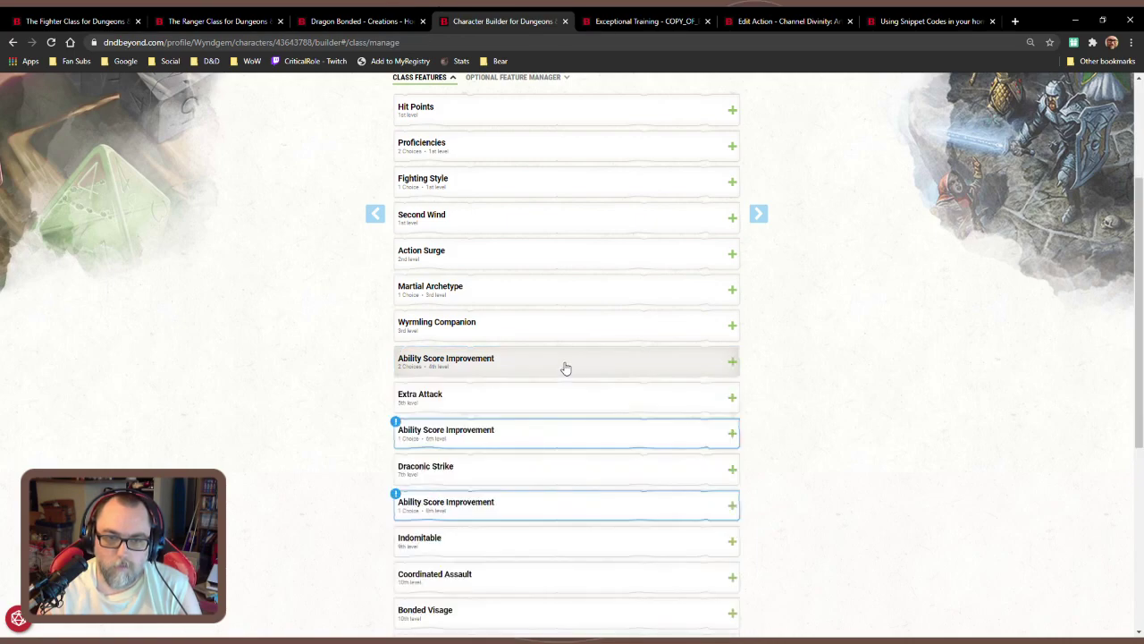
Look through the remaining Fighter class features from the 6th to the 20th level
click(537, 432)
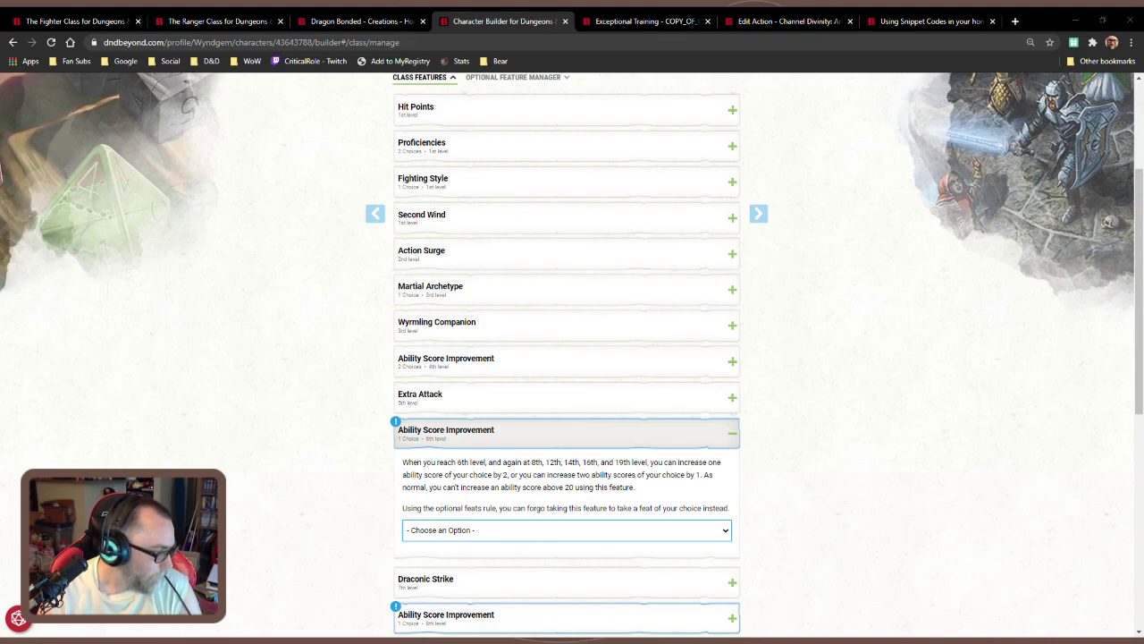
scroll(560, 474, down, 5)
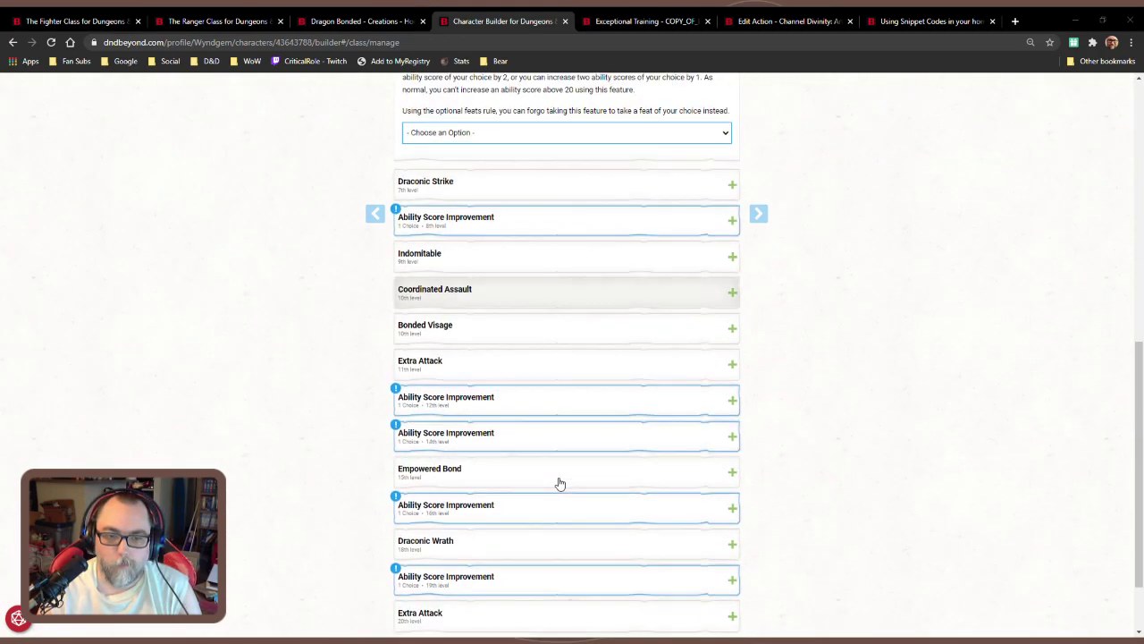
scroll(551, 493, down, 1)
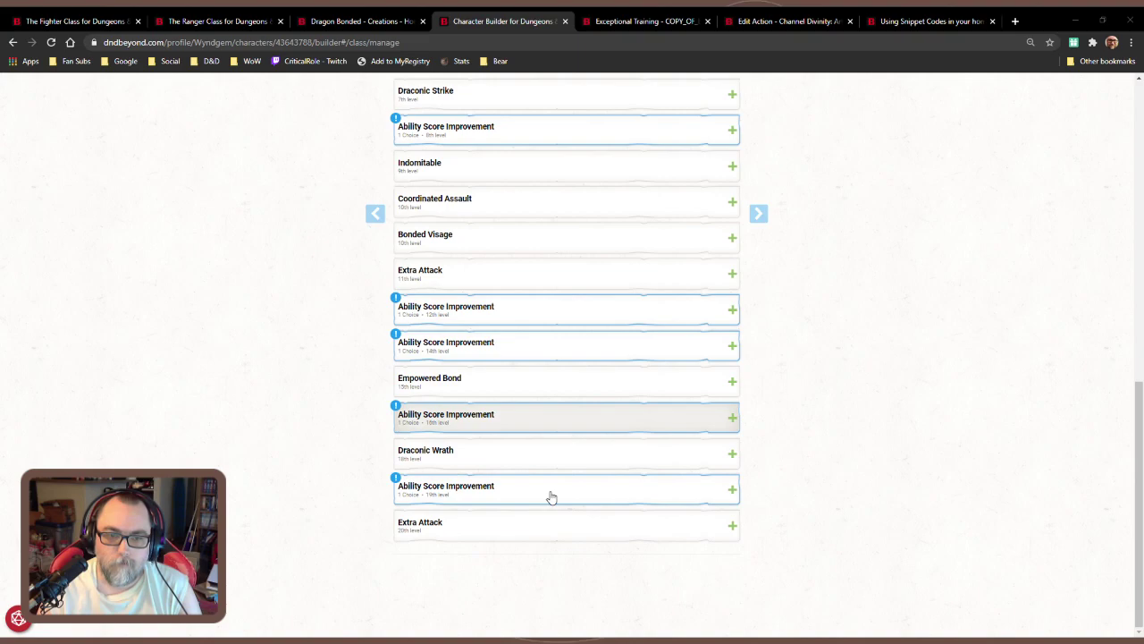
scroll(606, 536, up, 5)
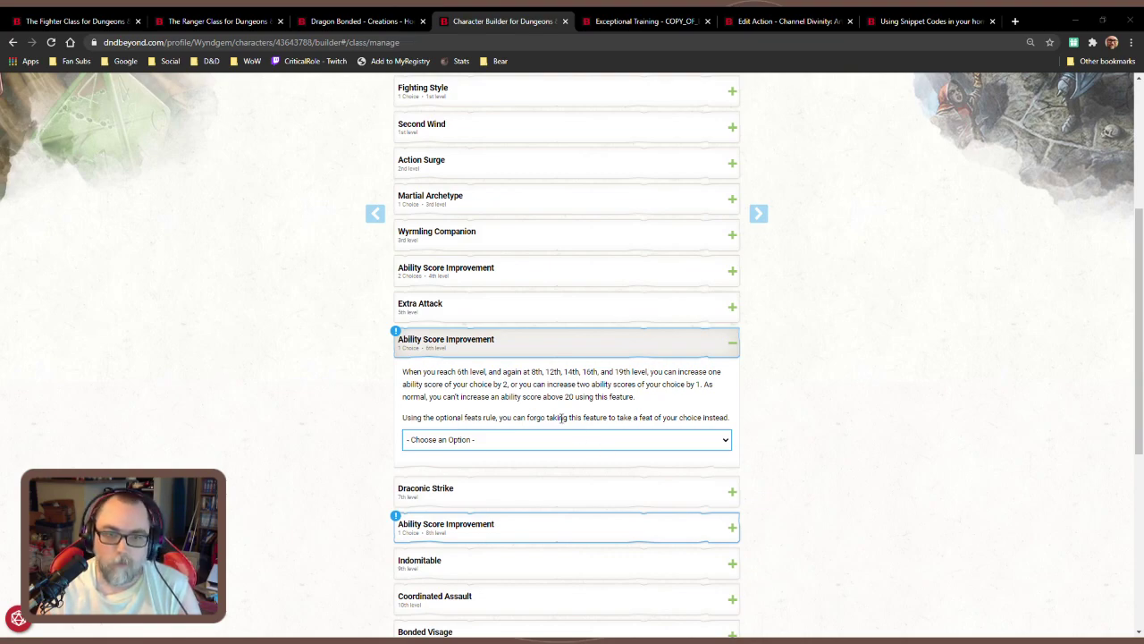
click(627, 344)
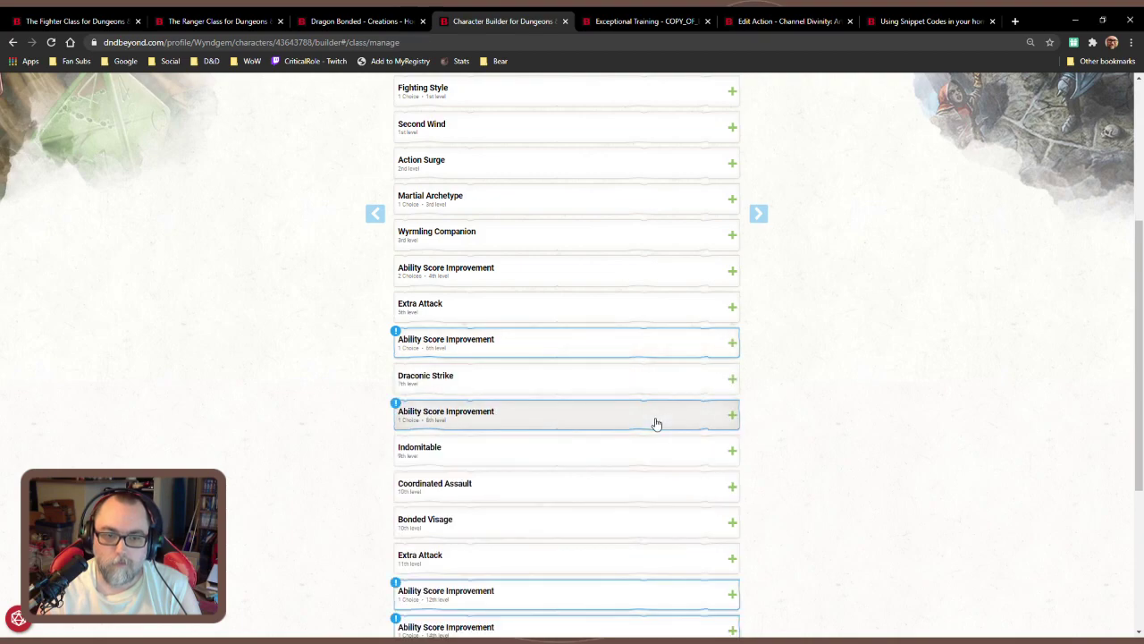
scroll(656, 423, down, 5)
scroll(655, 422, up, 5)
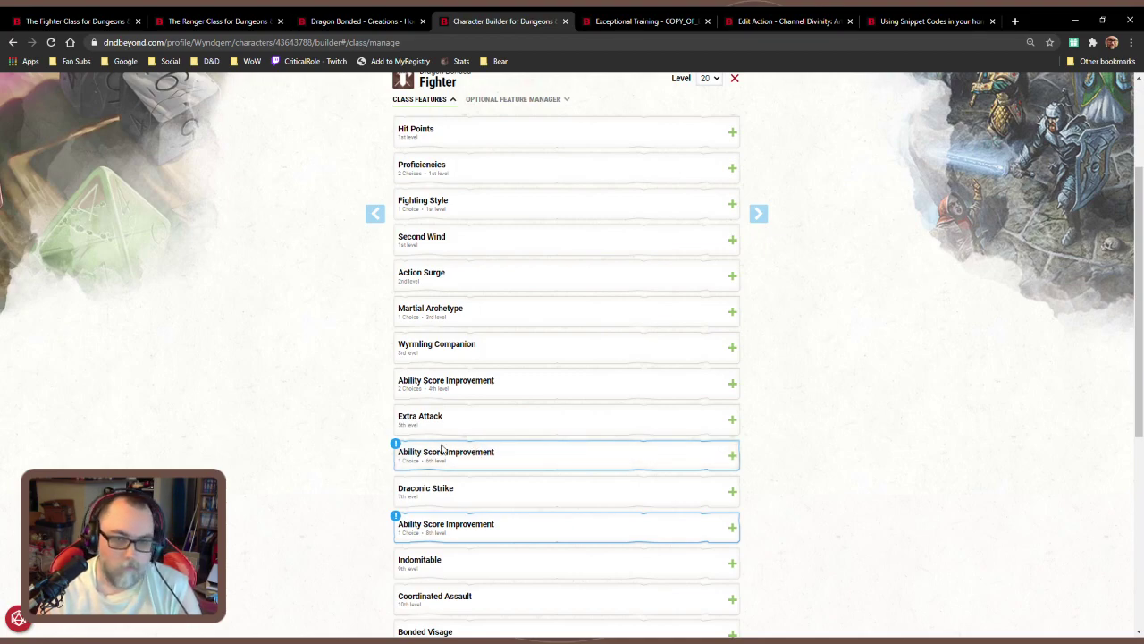
Set the 6th-level Ability Score Improvement to ability scores and put both increases into Strength
click(542, 456)
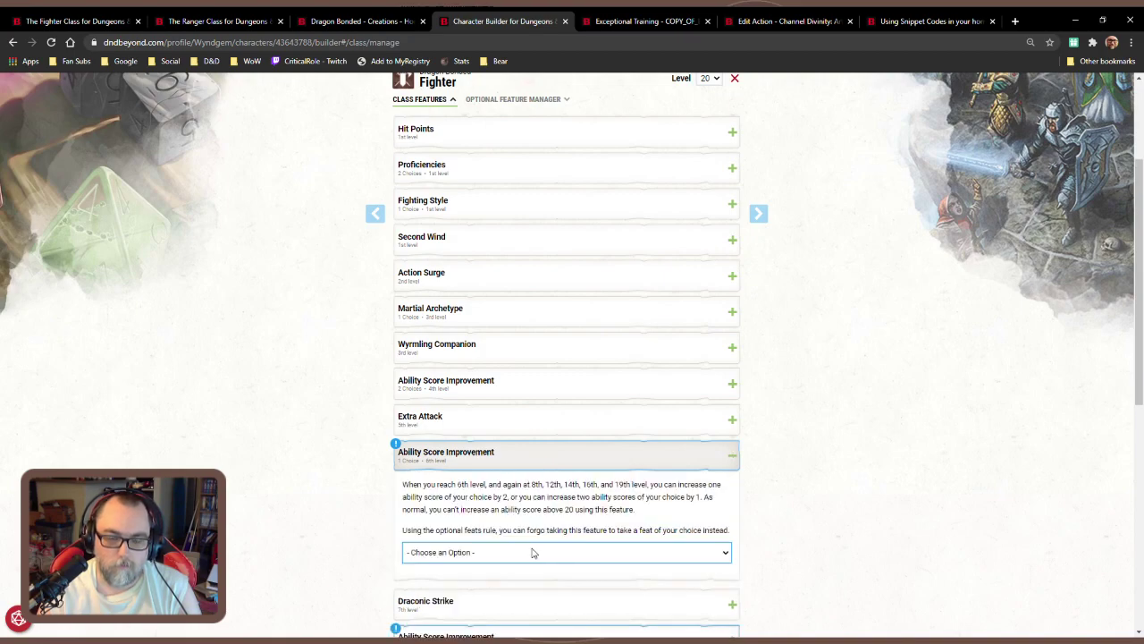
click(528, 579)
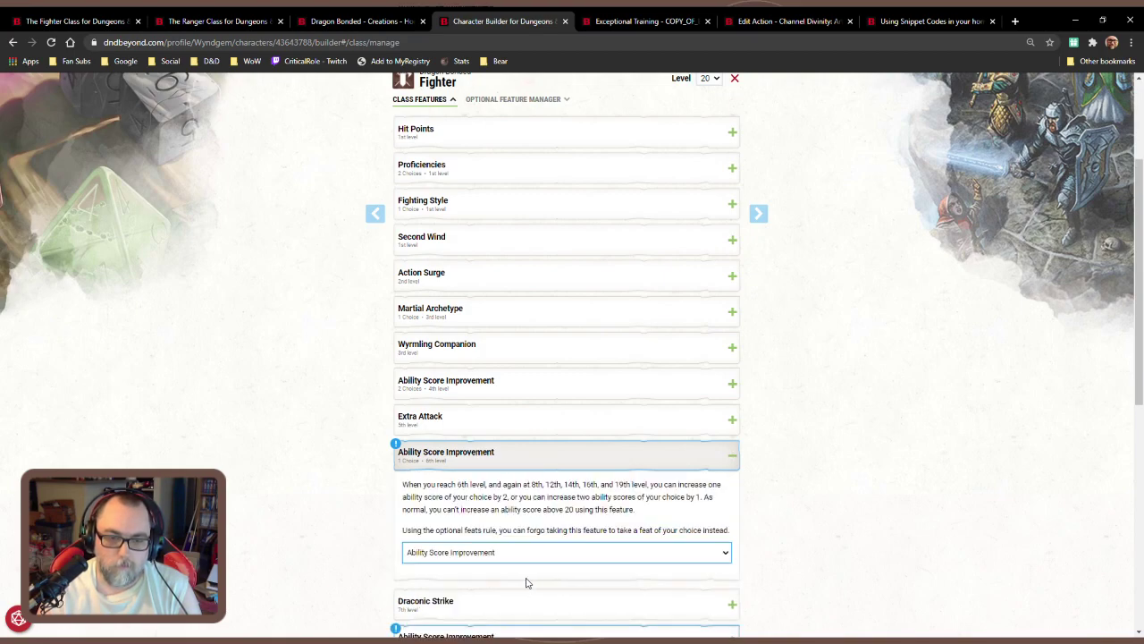
click(527, 577)
click(523, 577)
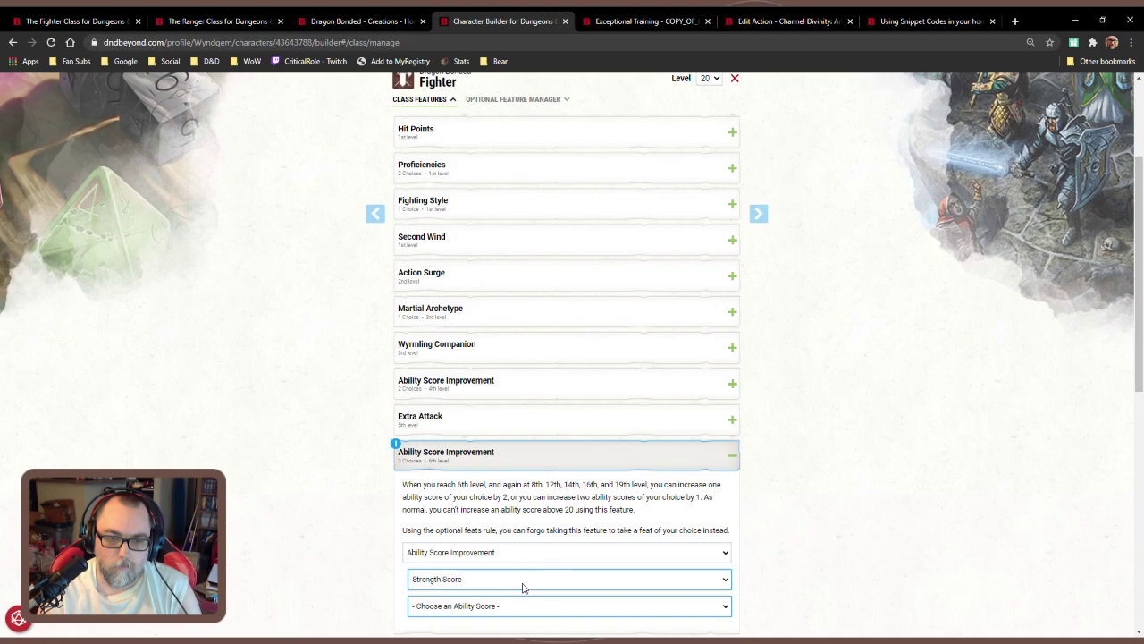
click(515, 577)
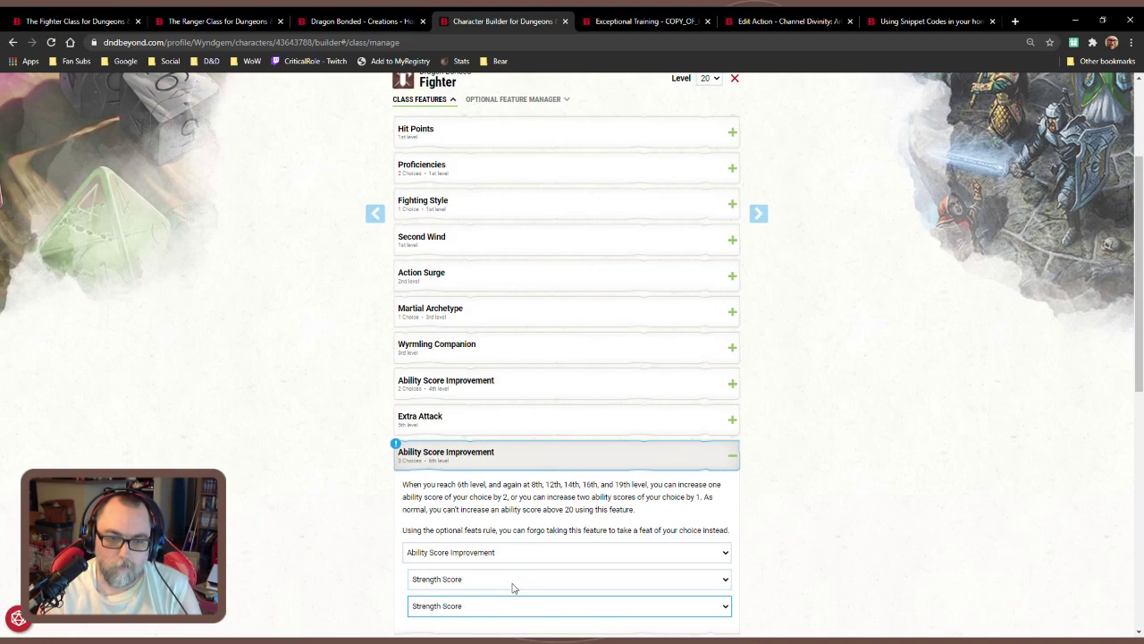
click(523, 465)
Put both 8th-level ability score increases into Constitution and set the 12th-level feature to Ability Score Improvement
click(515, 535)
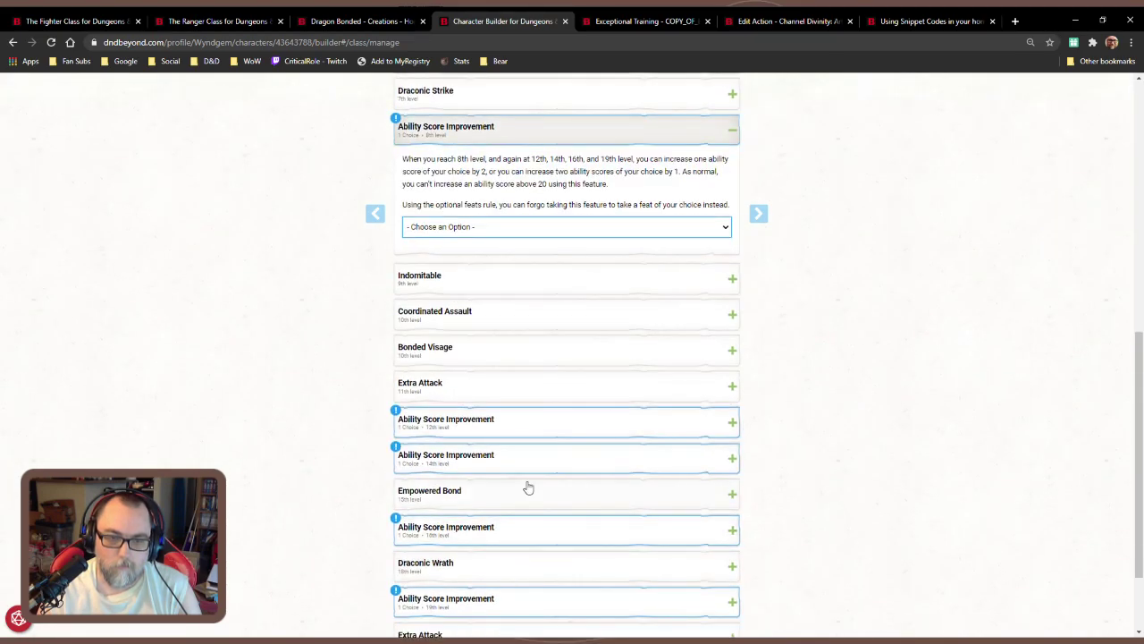
click(516, 257)
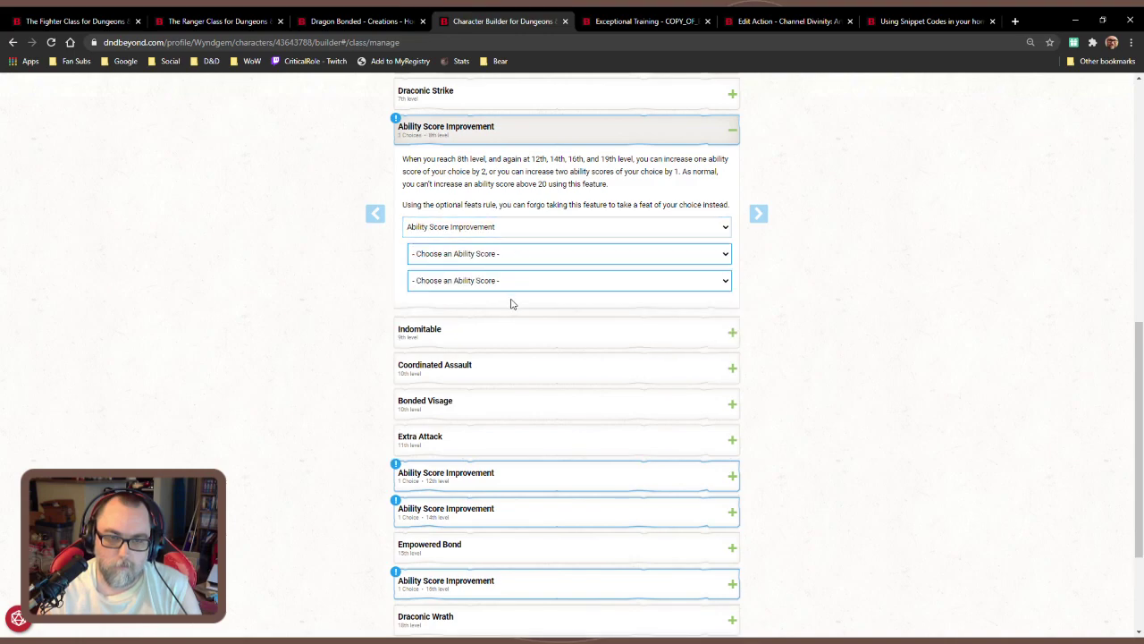
click(511, 296)
click(519, 280)
click(503, 319)
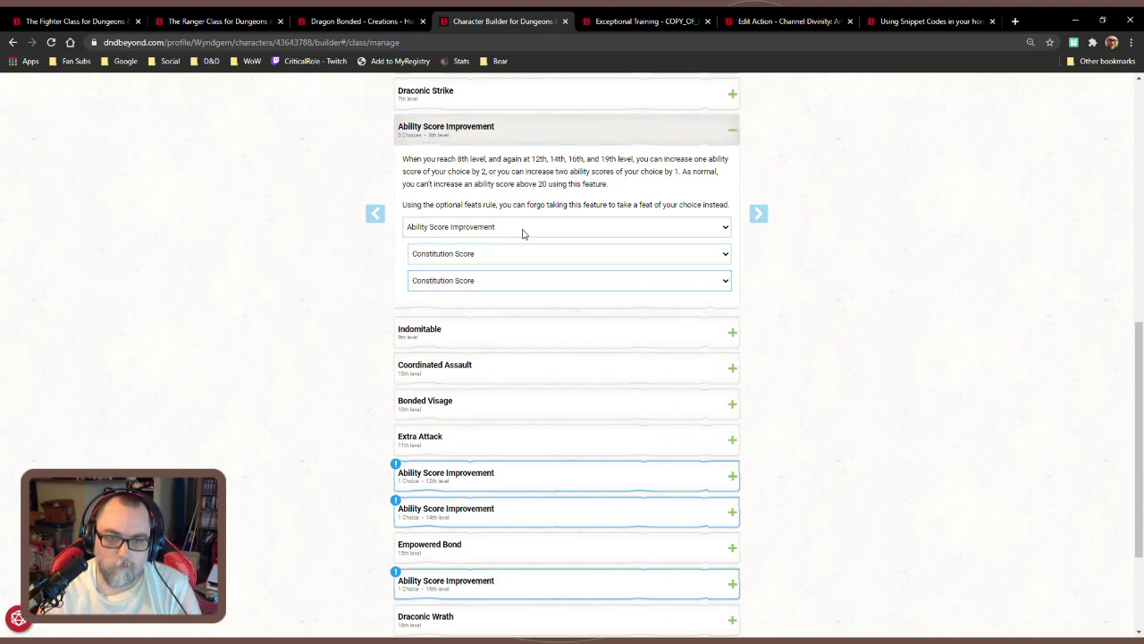
click(529, 132)
click(529, 311)
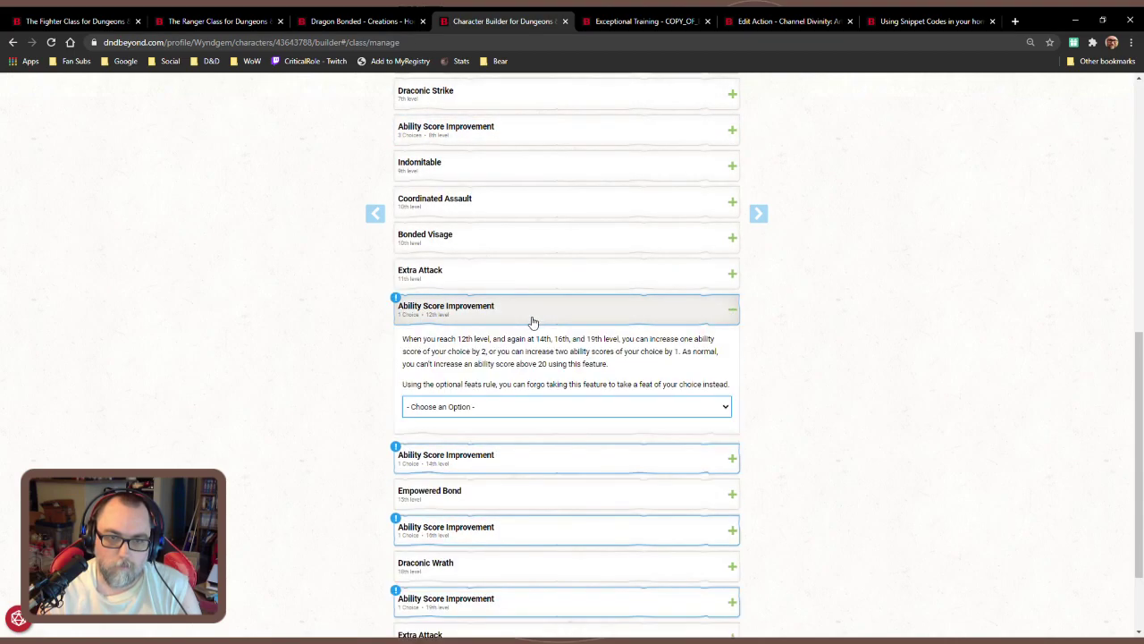
click(518, 440)
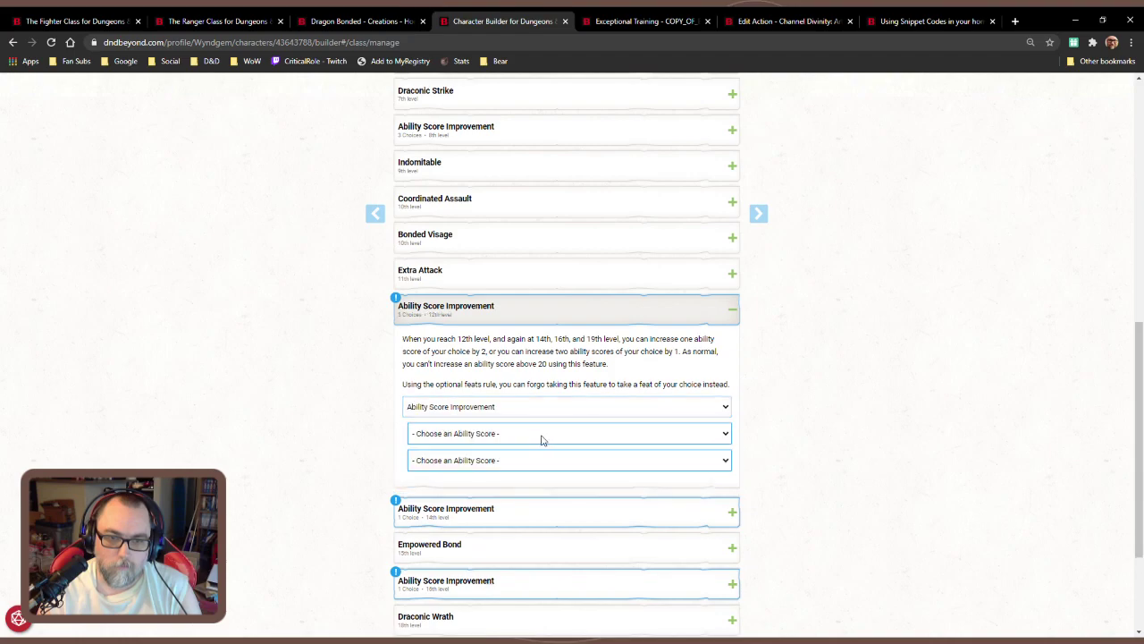
Switch the ability scores to Manual/Rolled and enter Strength 18, Dexterity 15, Constitution 17, Intelligence 18, Wisdom 15 and Charisma 5
scroll(542, 439, up, 3)
click(759, 214)
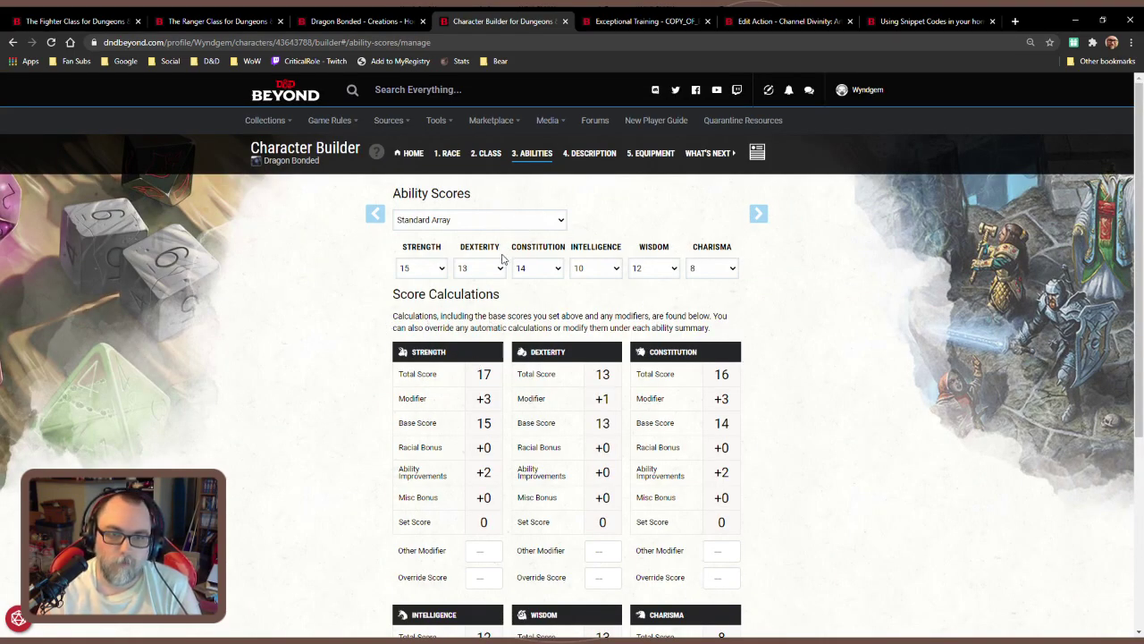
key(Down)
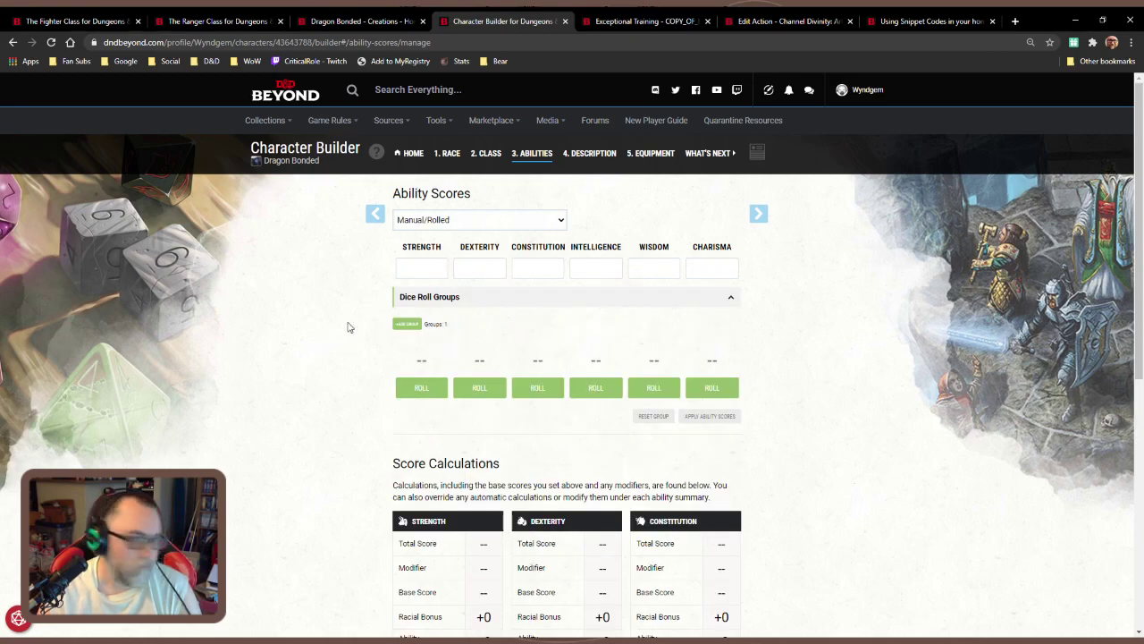
click(420, 270)
text(18)
key(Tab)
text(15)
key(Tab)
text(17)
key(Tab)
text(18)
key(Tab)
text(15)
key(Tab)
text(5)
click(820, 304)
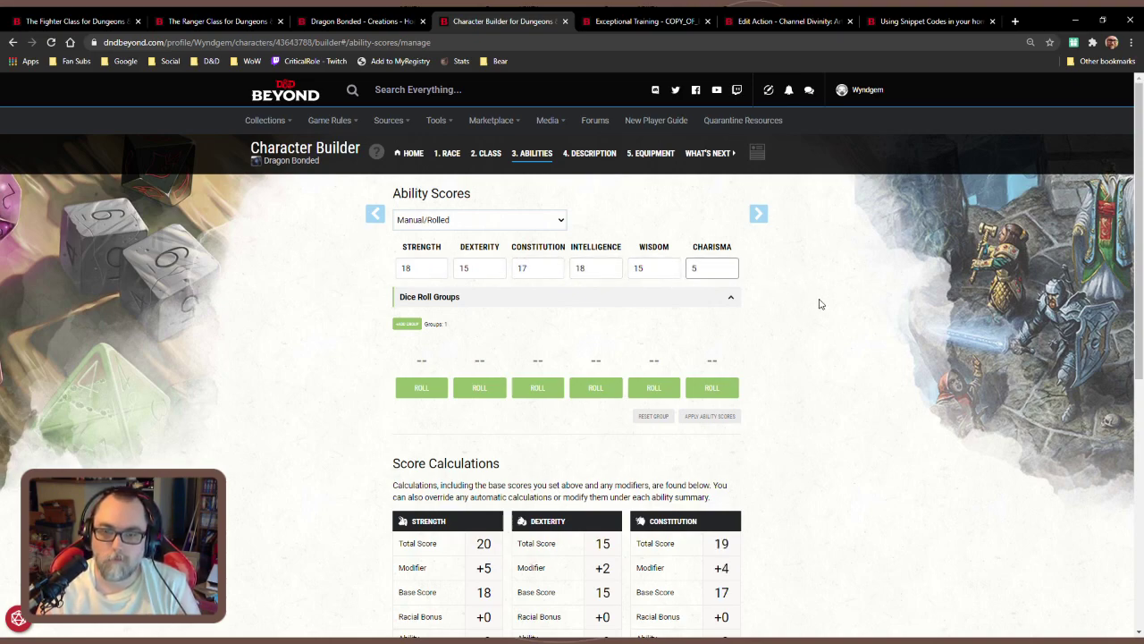
scroll(829, 322, down, 4)
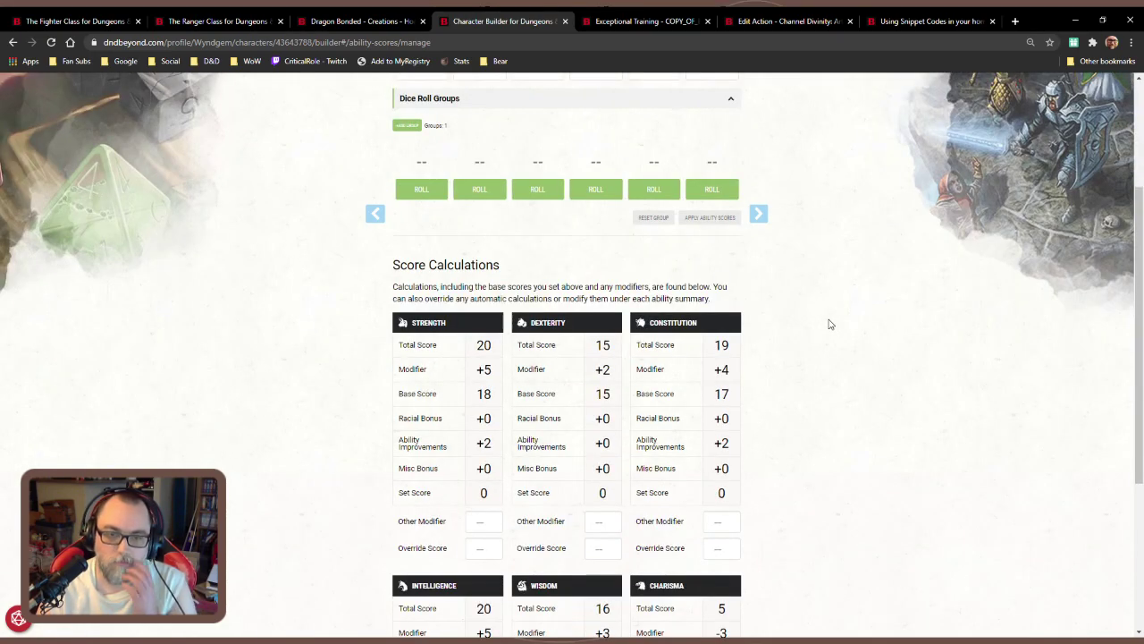
scroll(813, 320, up, 4)
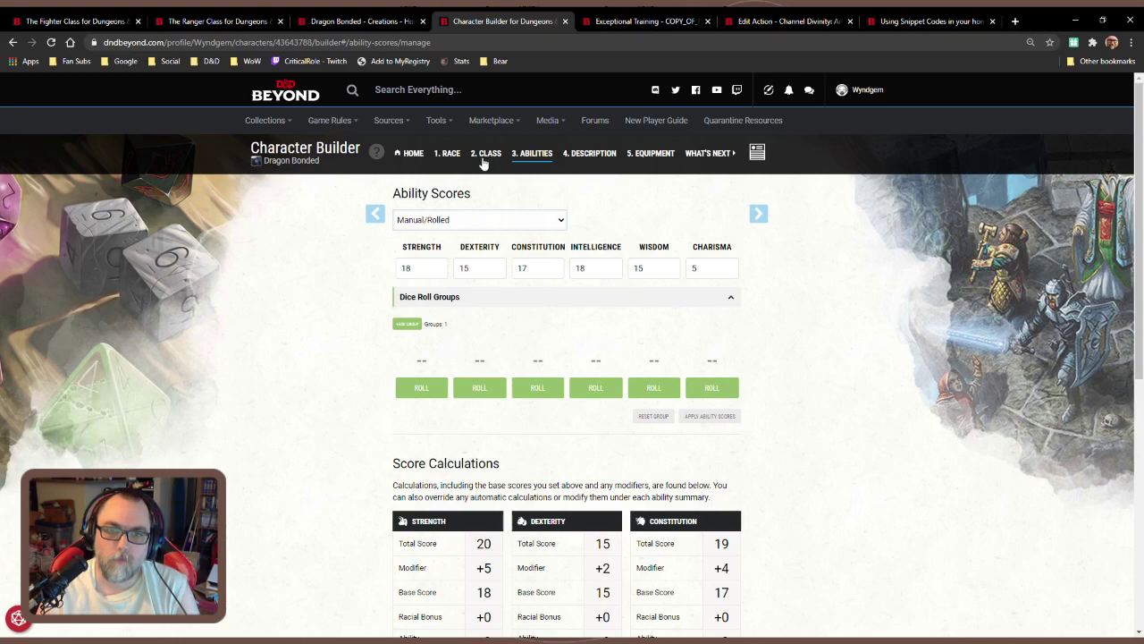
Check the choices made for the 4th-, 6th- and 8th-level Ability Score Improvements in the Fighter class features
click(485, 154)
scroll(514, 418, down, 2)
click(572, 370)
click(572, 370)
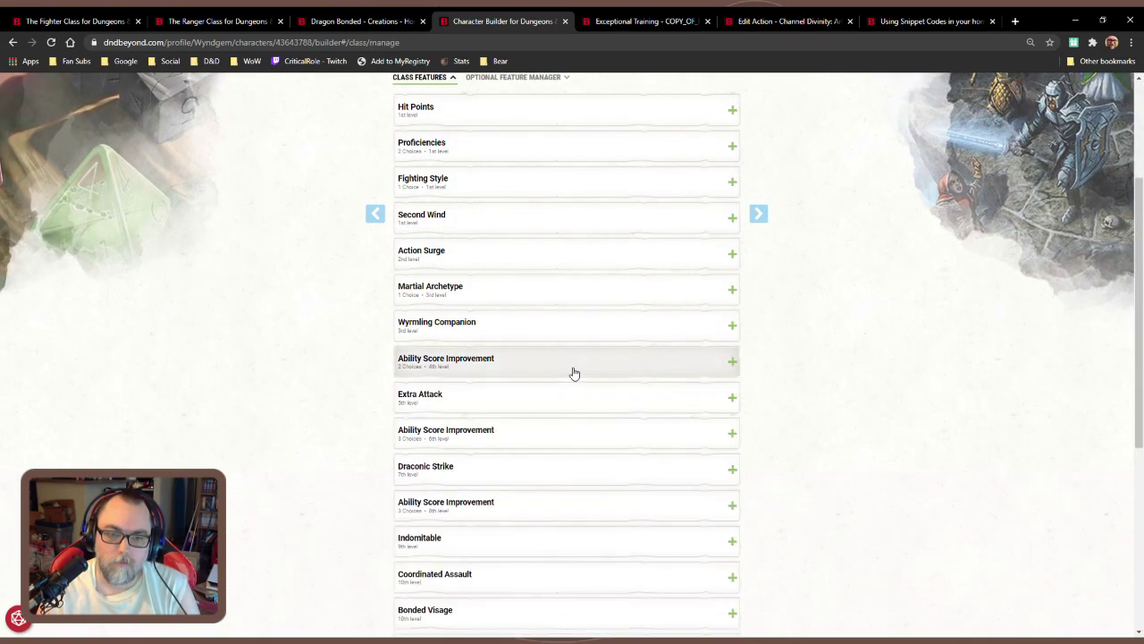
click(575, 436)
click(577, 441)
click(561, 503)
scroll(562, 503, down, 2)
click(572, 320)
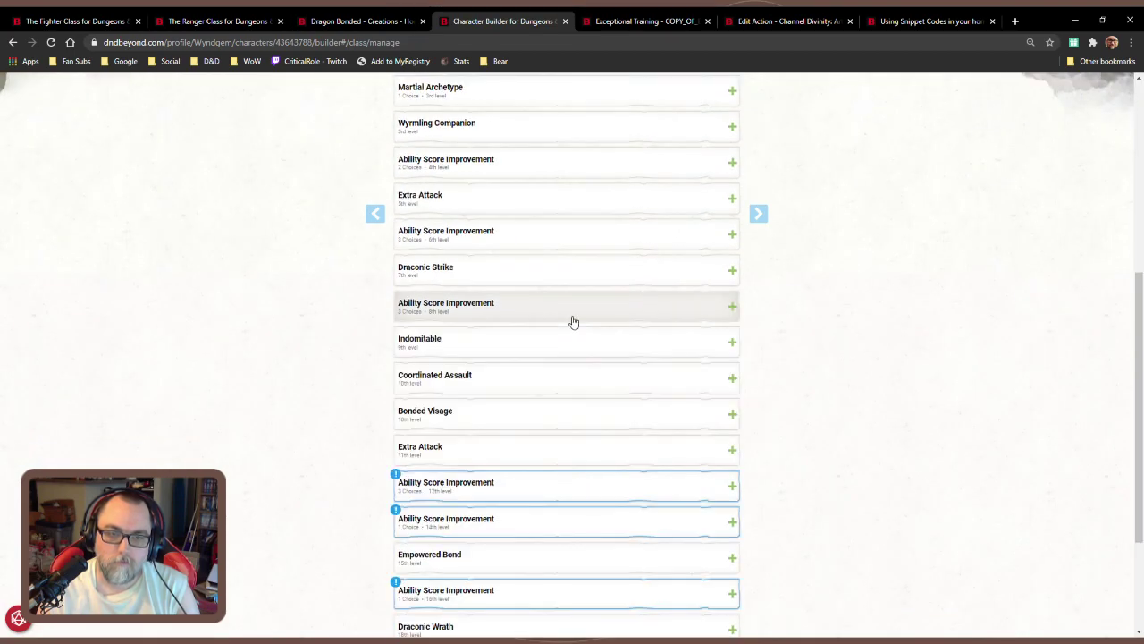
Look over the open 12th-level Ability Score Improvement choices and examine the character's total ability scores and modifiers
click(563, 495)
scroll(562, 483, down, 2)
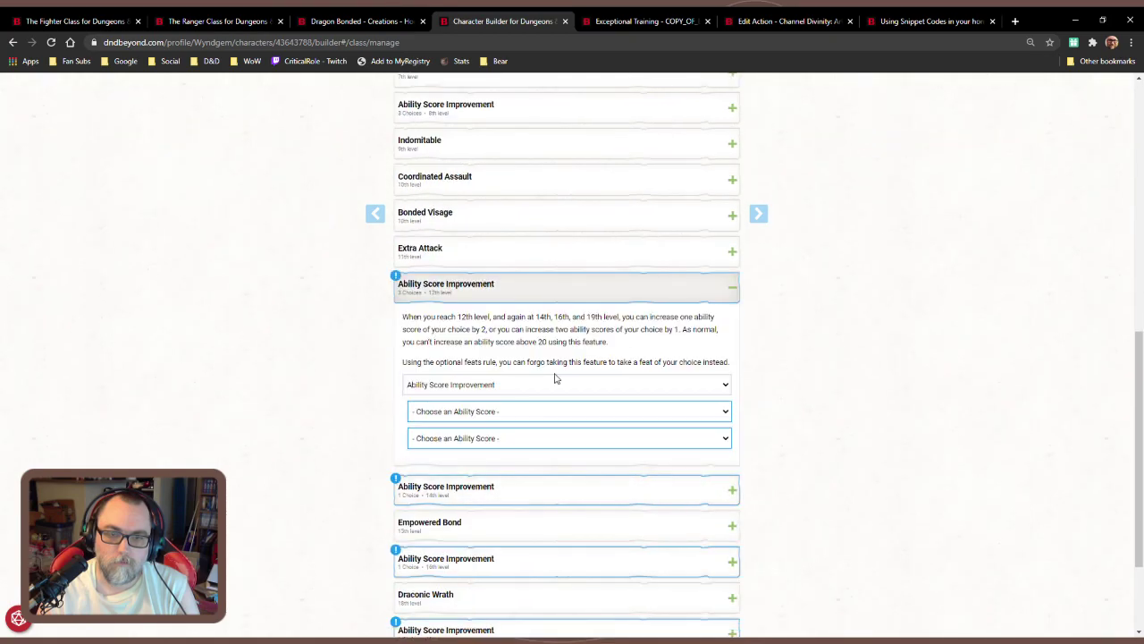
scroll(568, 390, up, 6)
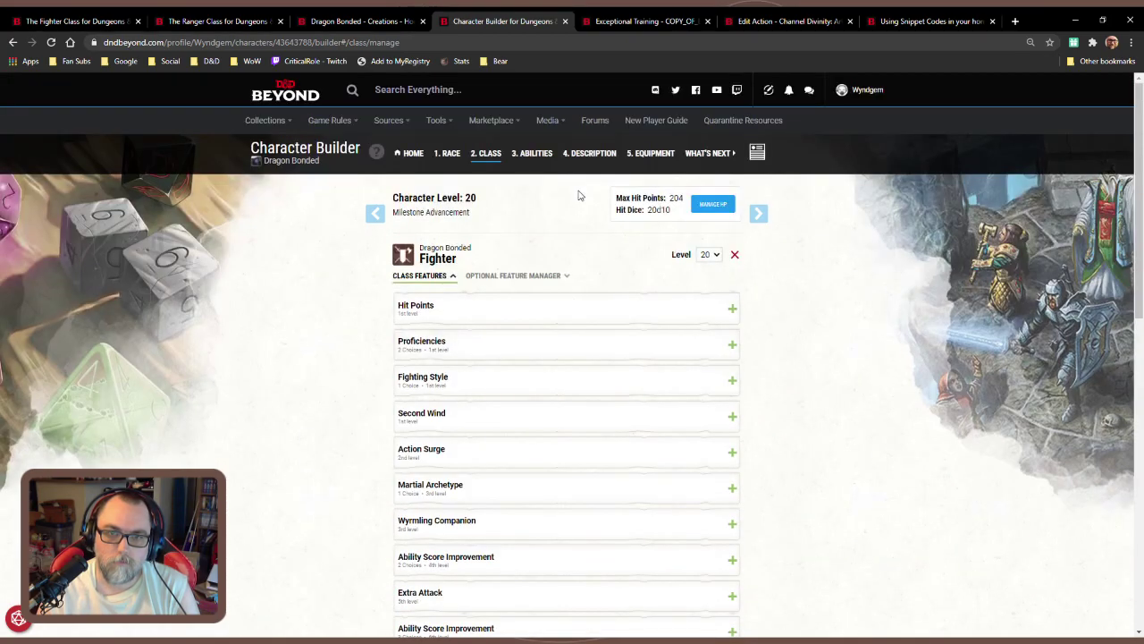
click(532, 154)
scroll(605, 420, down, 4)
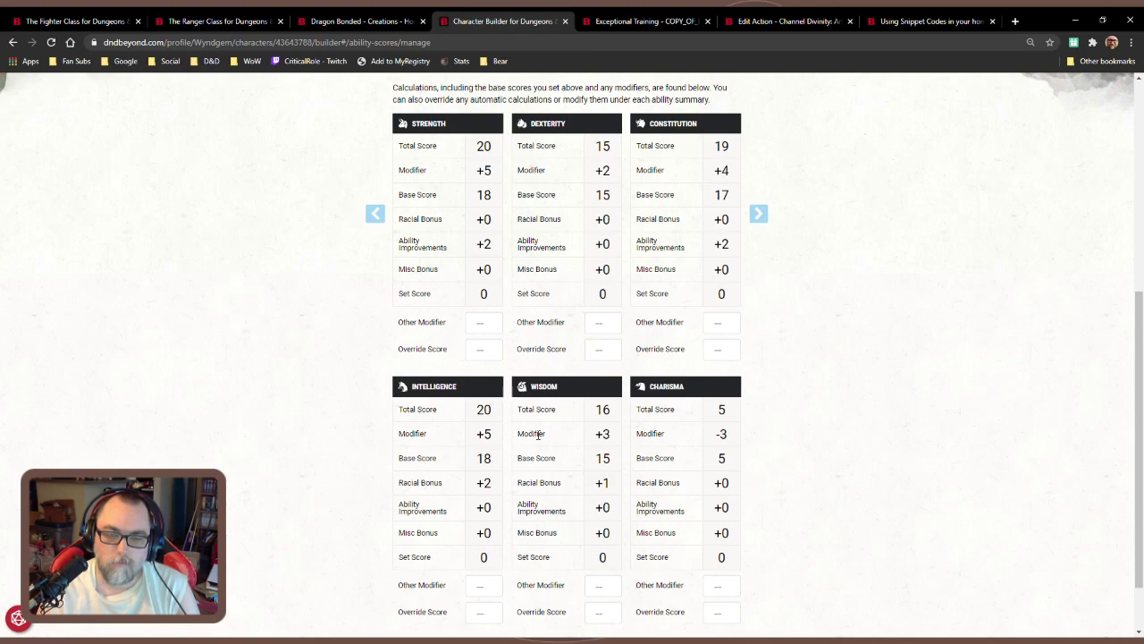
scroll(539, 435, up, 5)
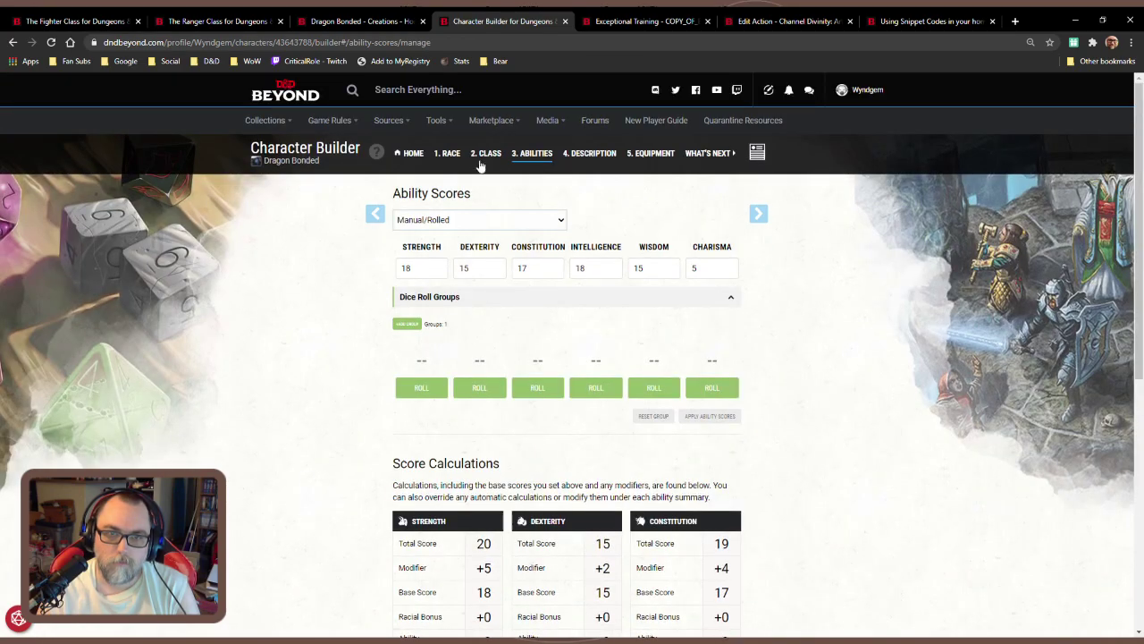
Recheck the ability choices made in the Fighter's 6th- and 8th-level Ability Score Improvements
key(alt+Left)
scroll(581, 442, down, 2)
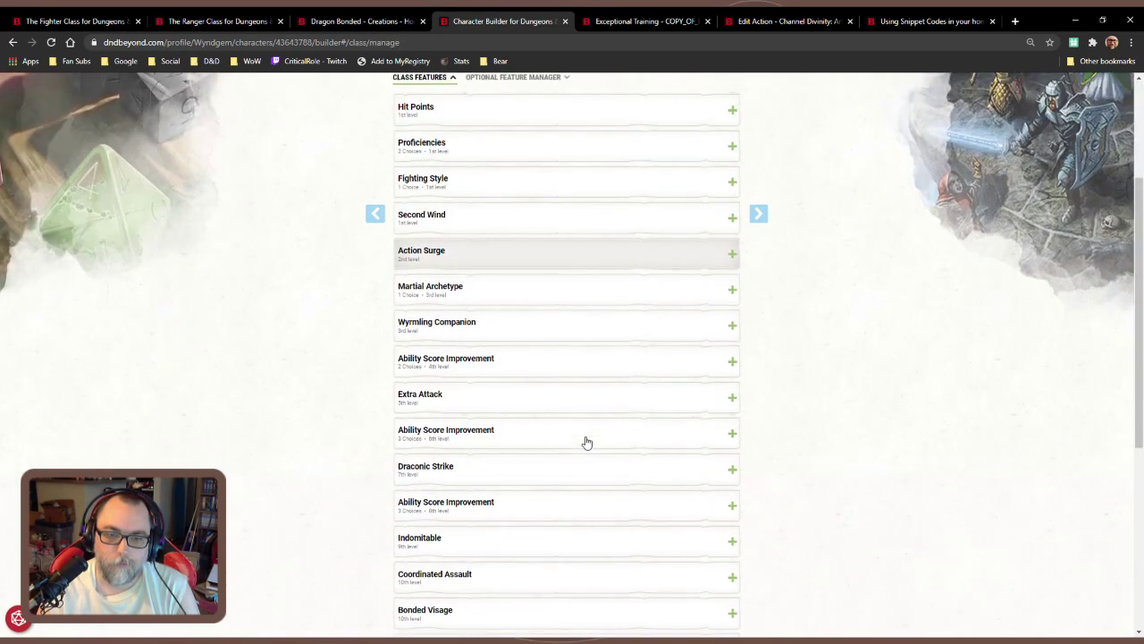
click(574, 438)
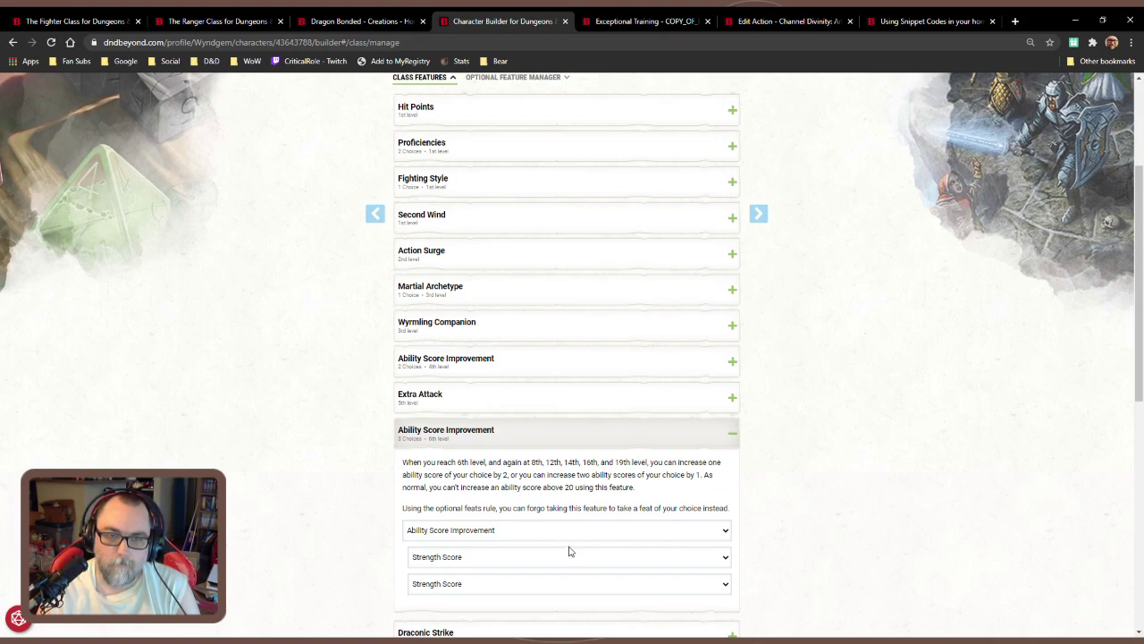
click(585, 440)
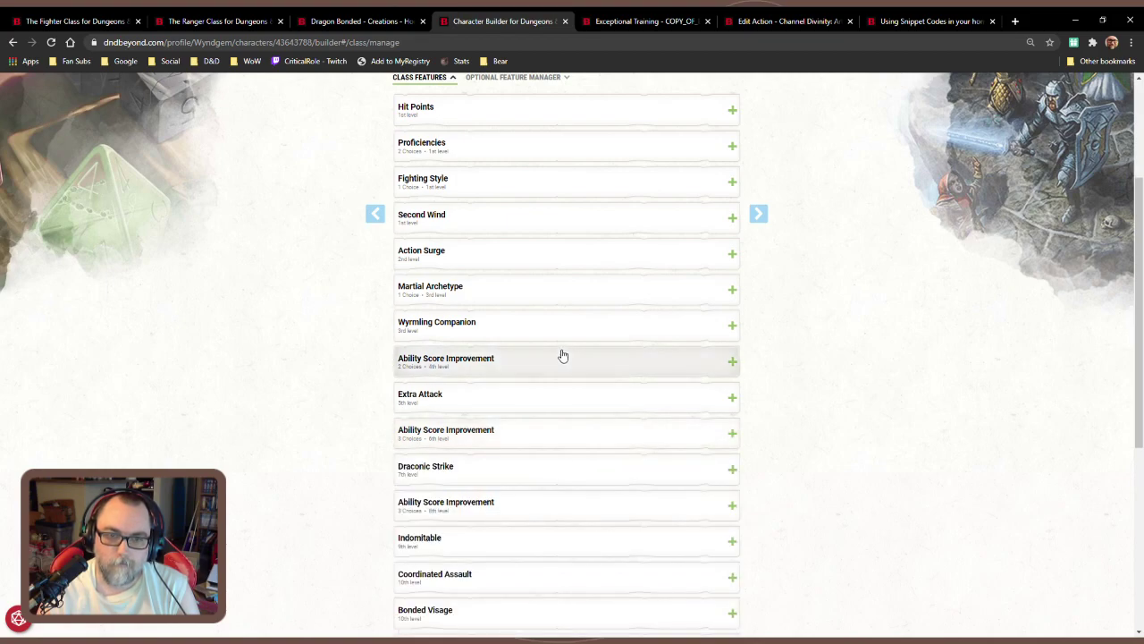
click(548, 435)
click(550, 434)
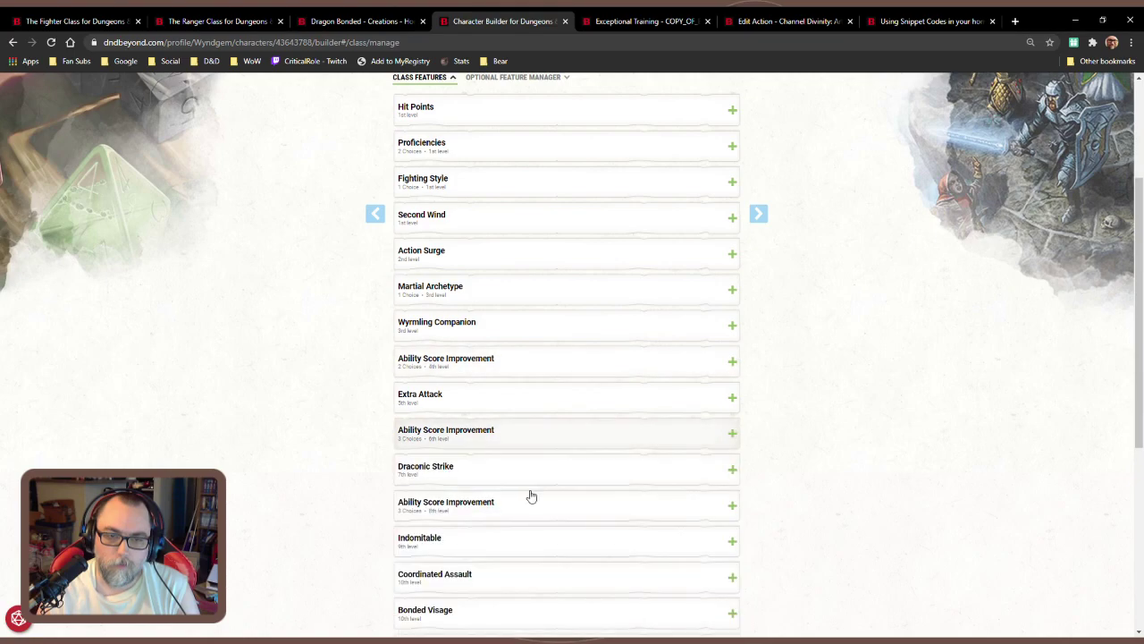
click(535, 499)
scroll(554, 499, down, 3)
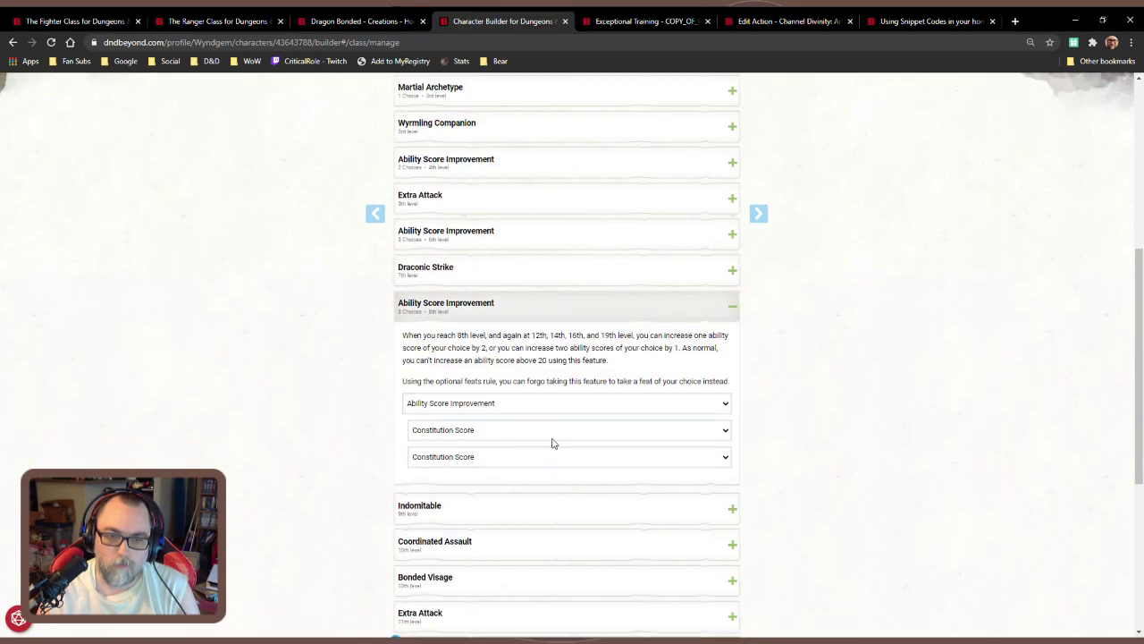
click(574, 317)
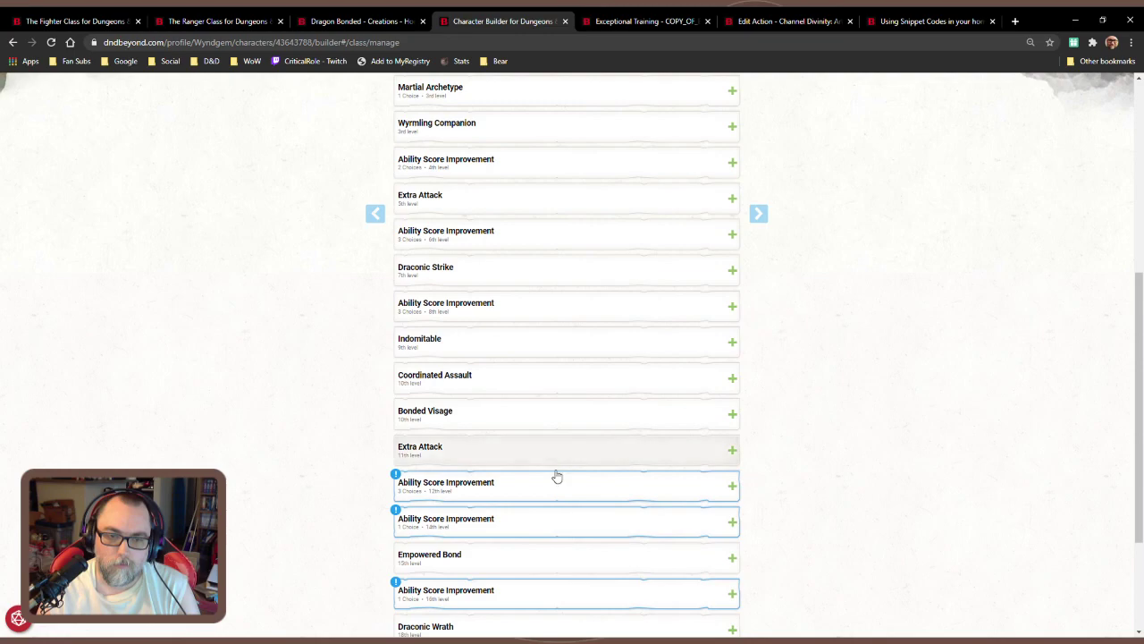
Put both 12th-level Ability Score Improvement increases into Dexterity
click(554, 487)
scroll(555, 490, down, 3)
click(563, 412)
click(551, 459)
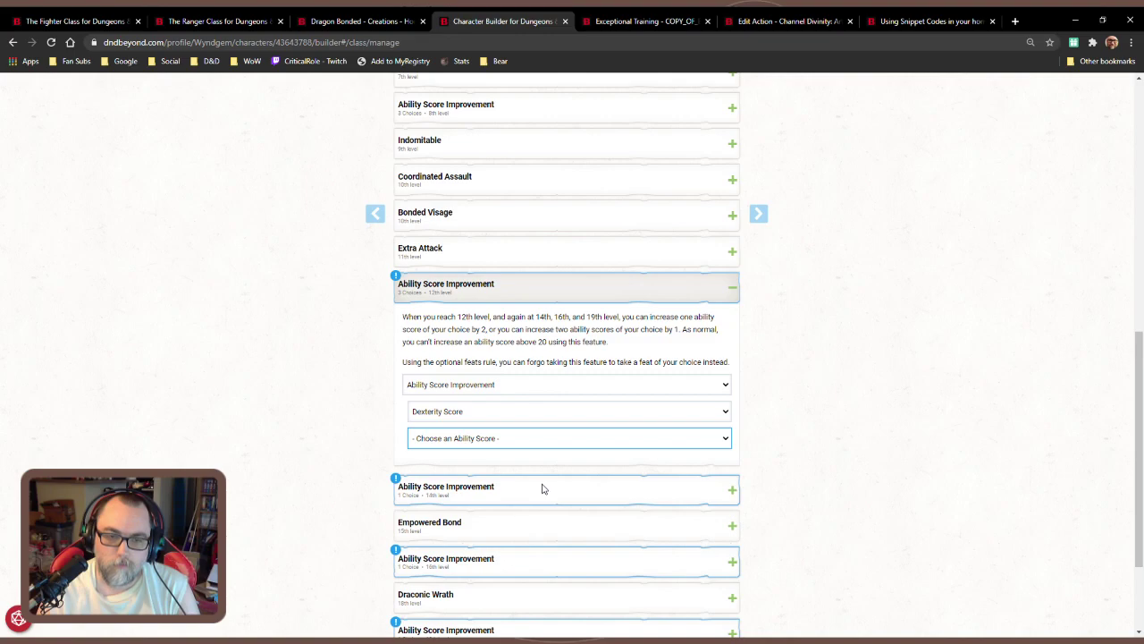
click(577, 288)
Use the 14th-level Ability Score Improvement for the Athlete feat with Dexterity as its increase, and review the score calculations
click(559, 345)
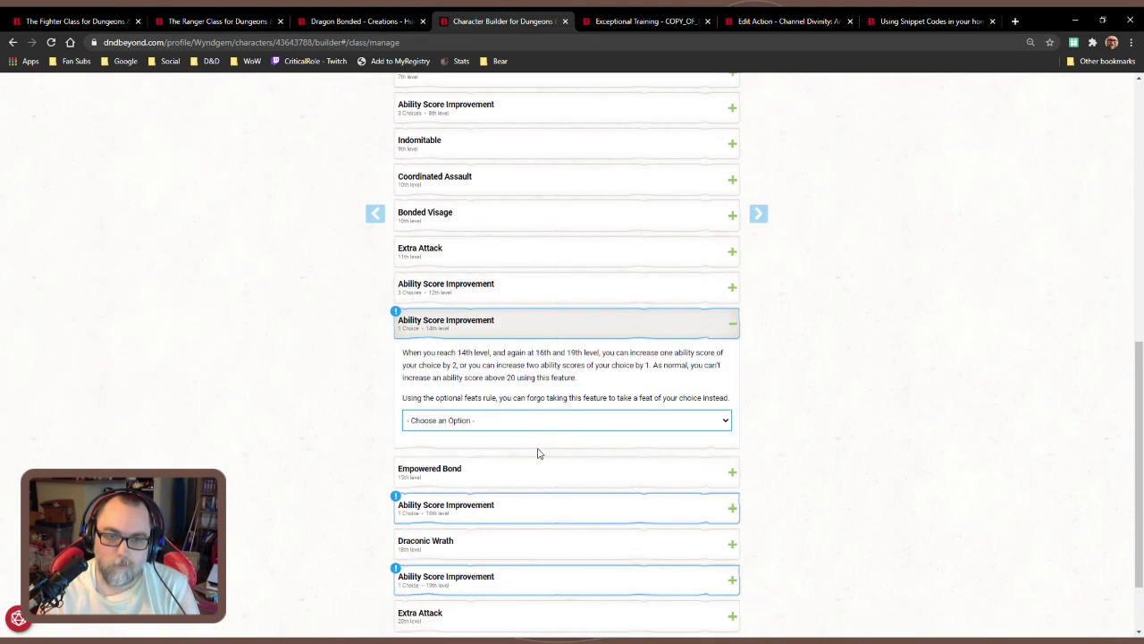
click(536, 460)
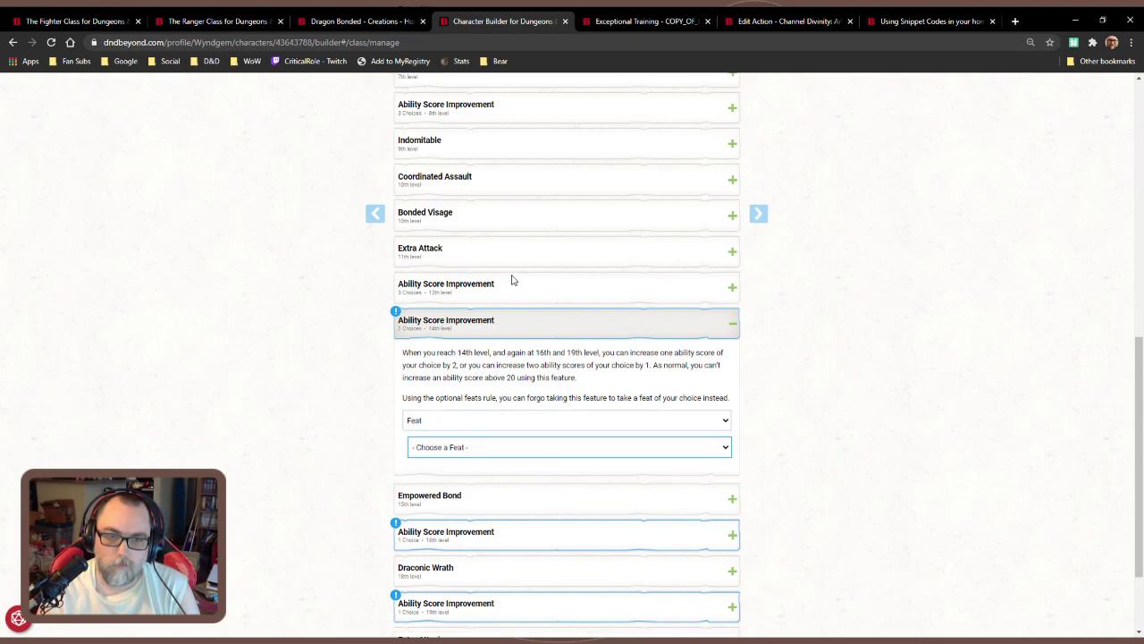
text(ath)
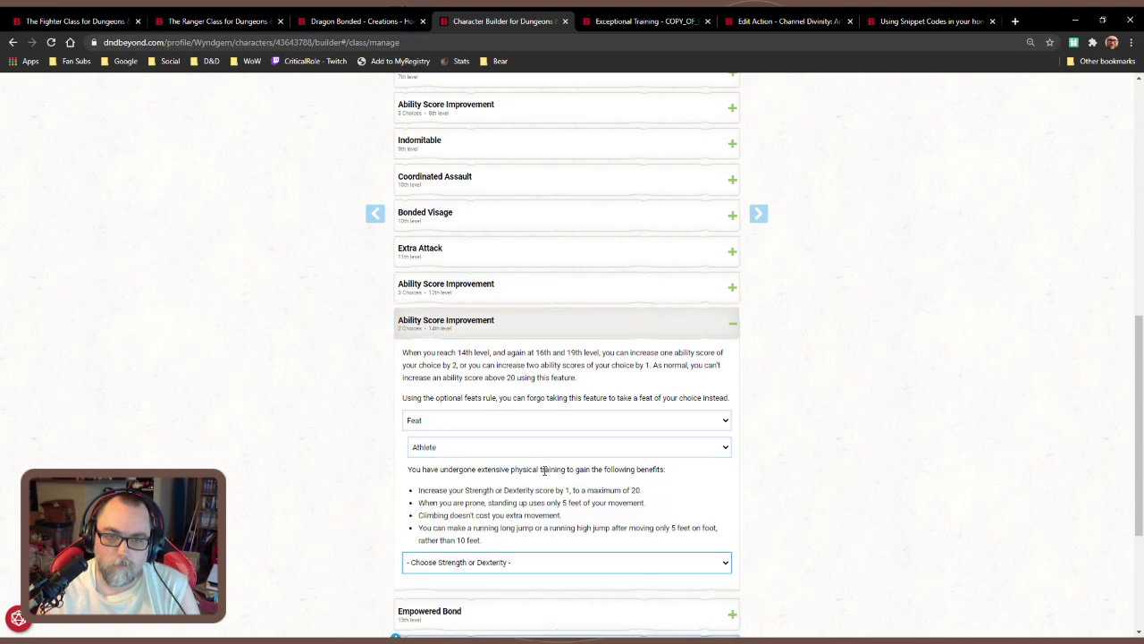
click(539, 590)
click(758, 214)
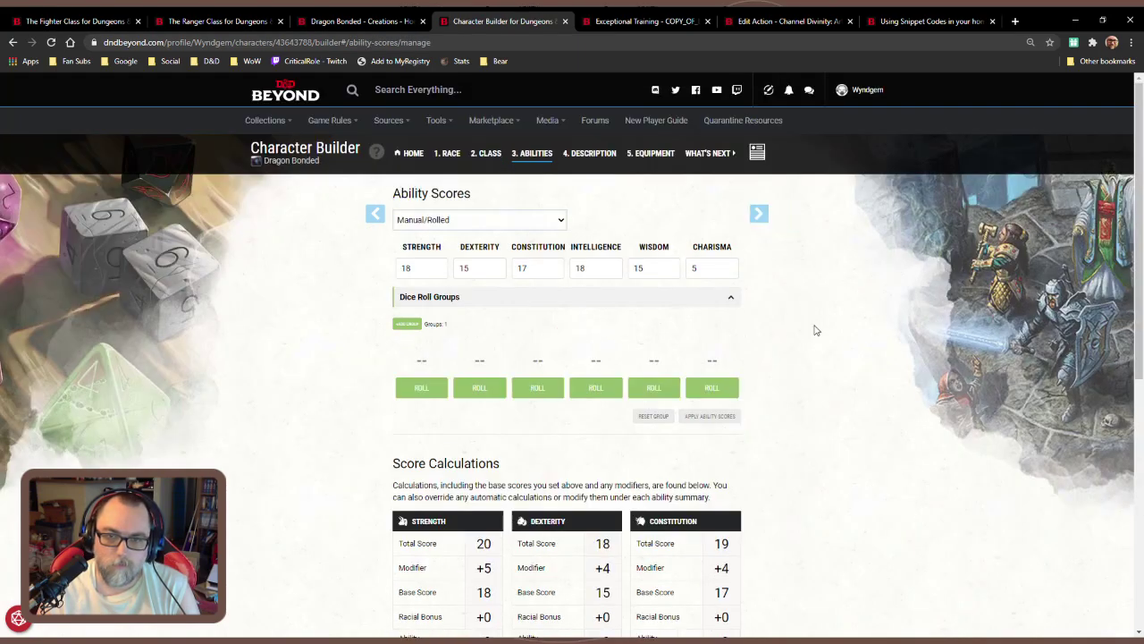
scroll(814, 331, down, 2)
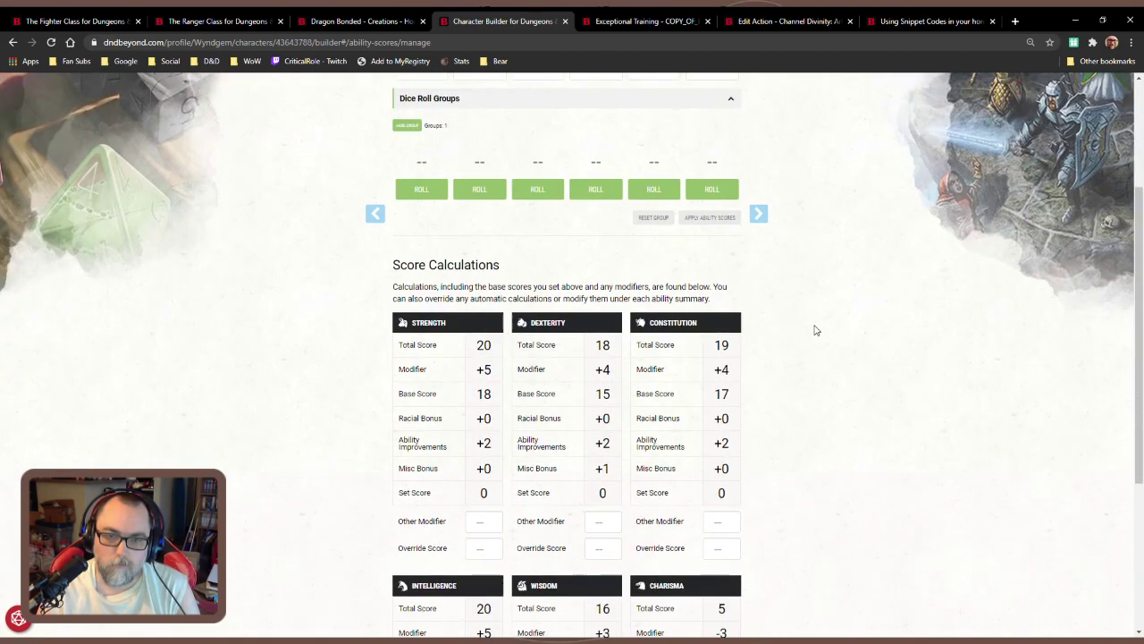
scroll(814, 330, up, 3)
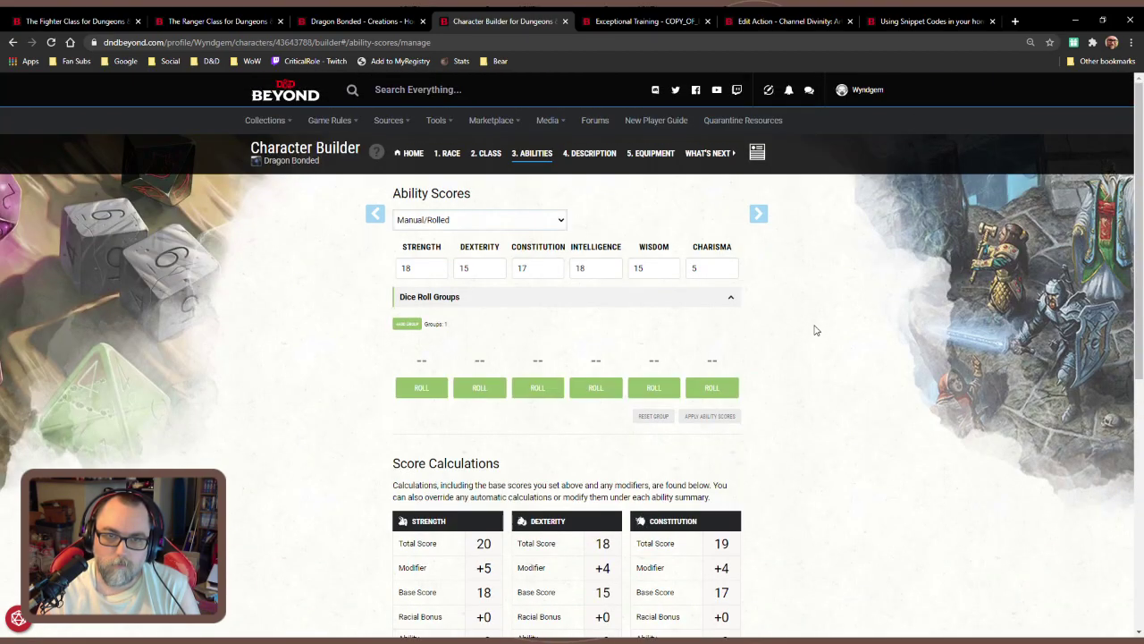
Use the 16th-level Ability Score Improvement for the Durable feat and check the ability score calculations
click(487, 153)
scroll(612, 364, down, 6)
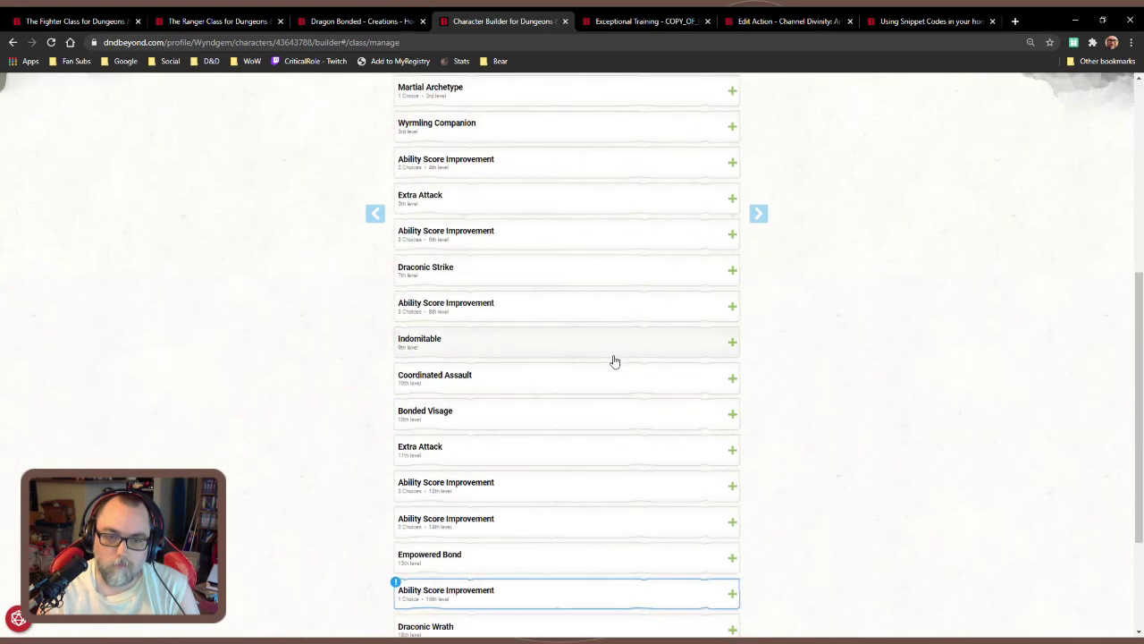
click(552, 417)
click(557, 516)
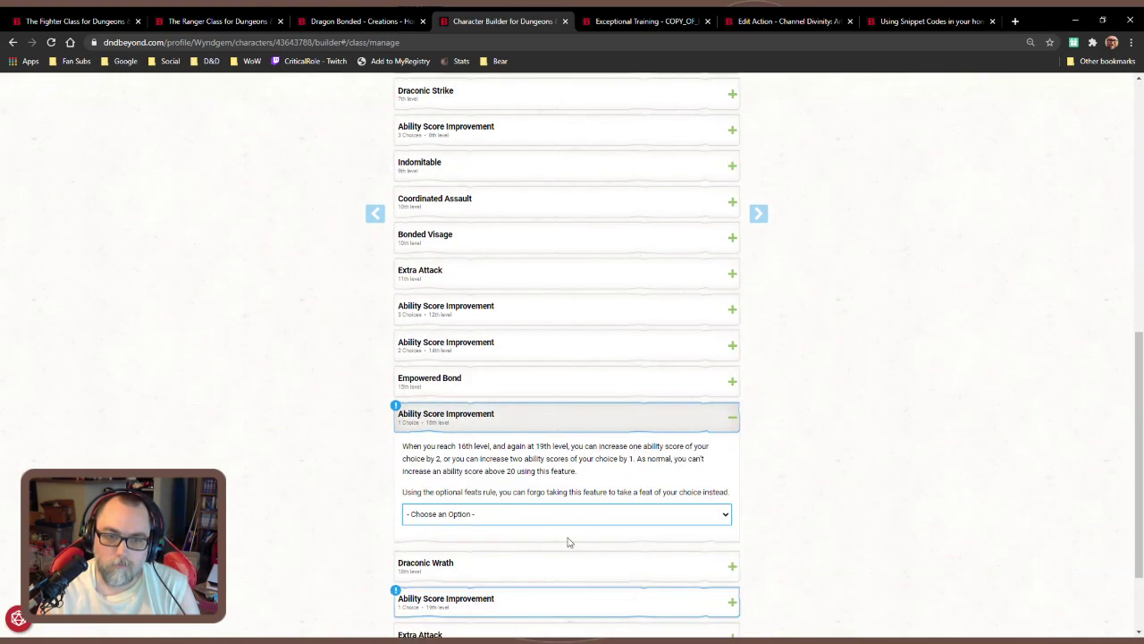
click(574, 540)
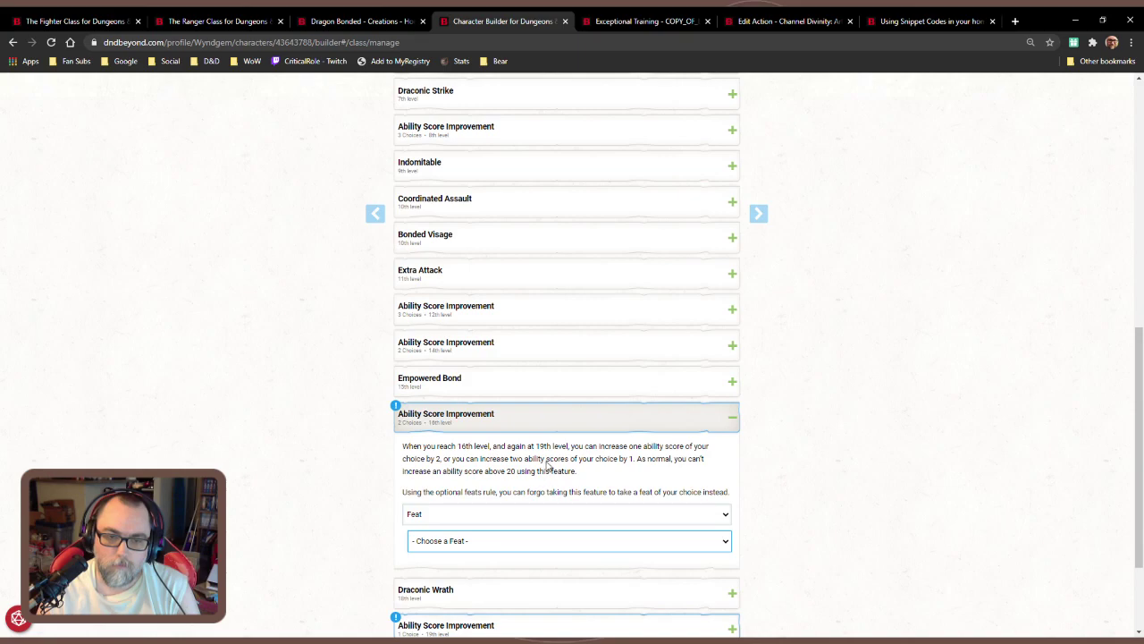
text(dur)
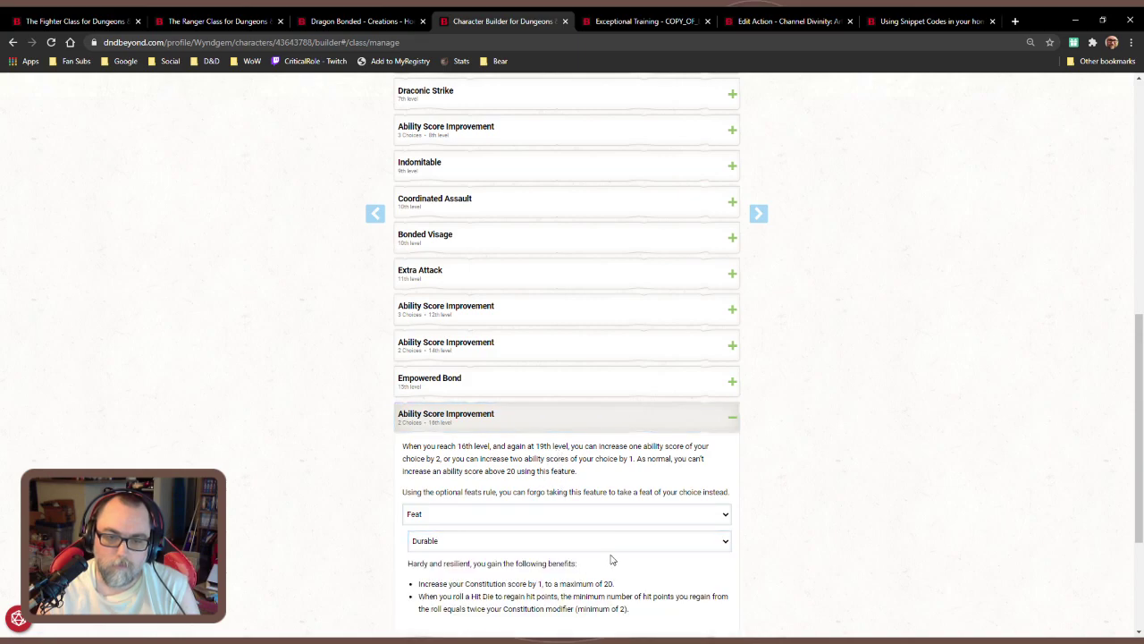
scroll(611, 556, down, 2)
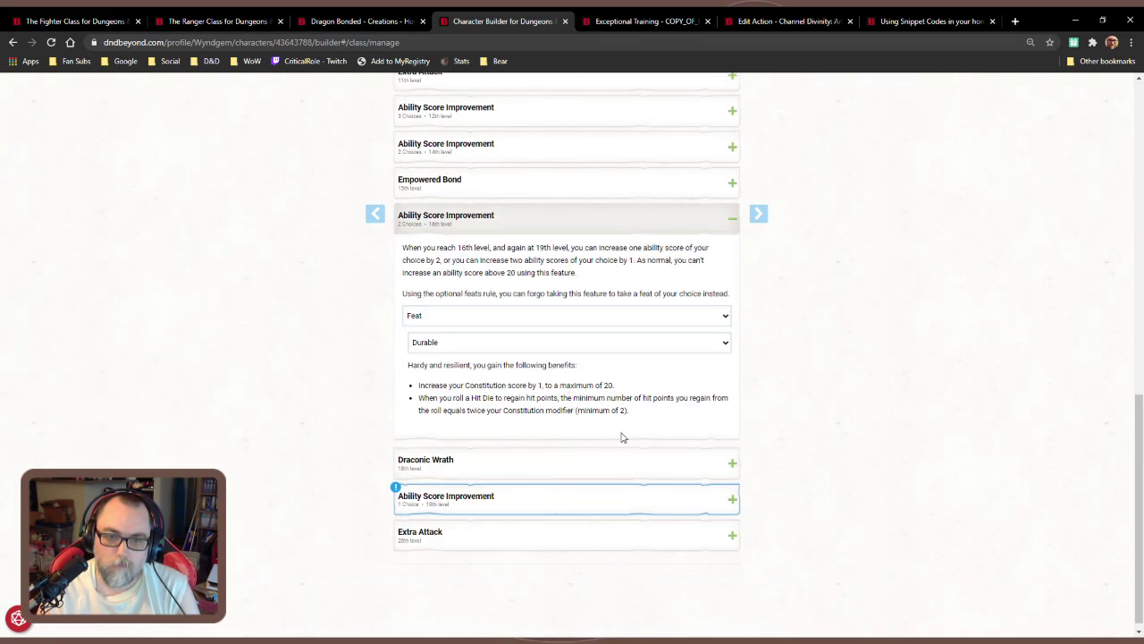
click(588, 231)
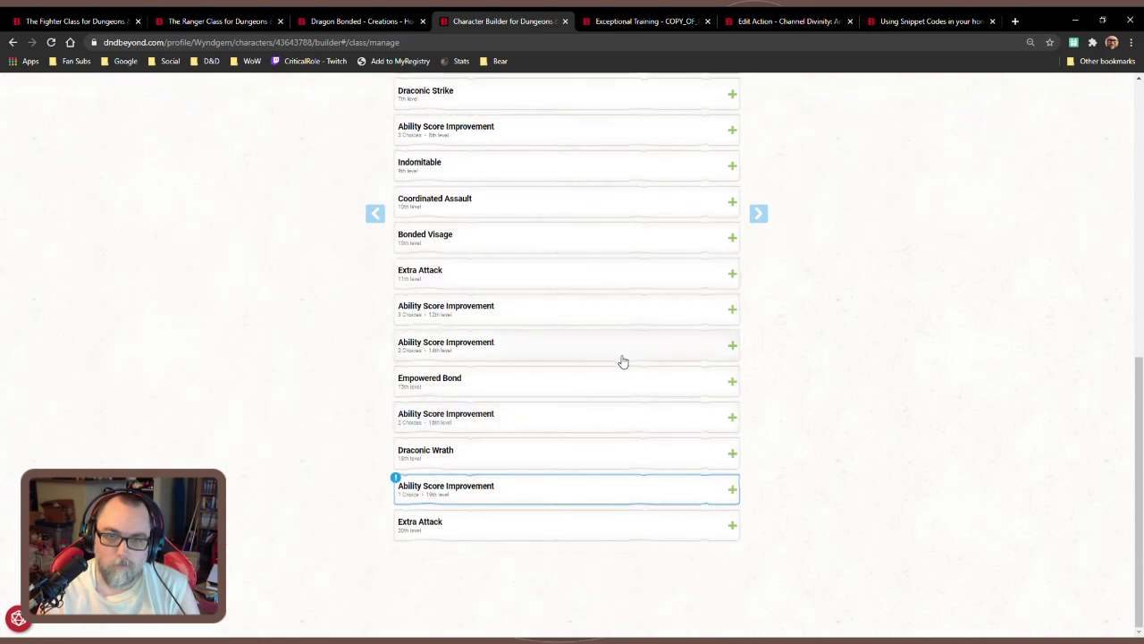
scroll(688, 288, up, 3)
click(760, 212)
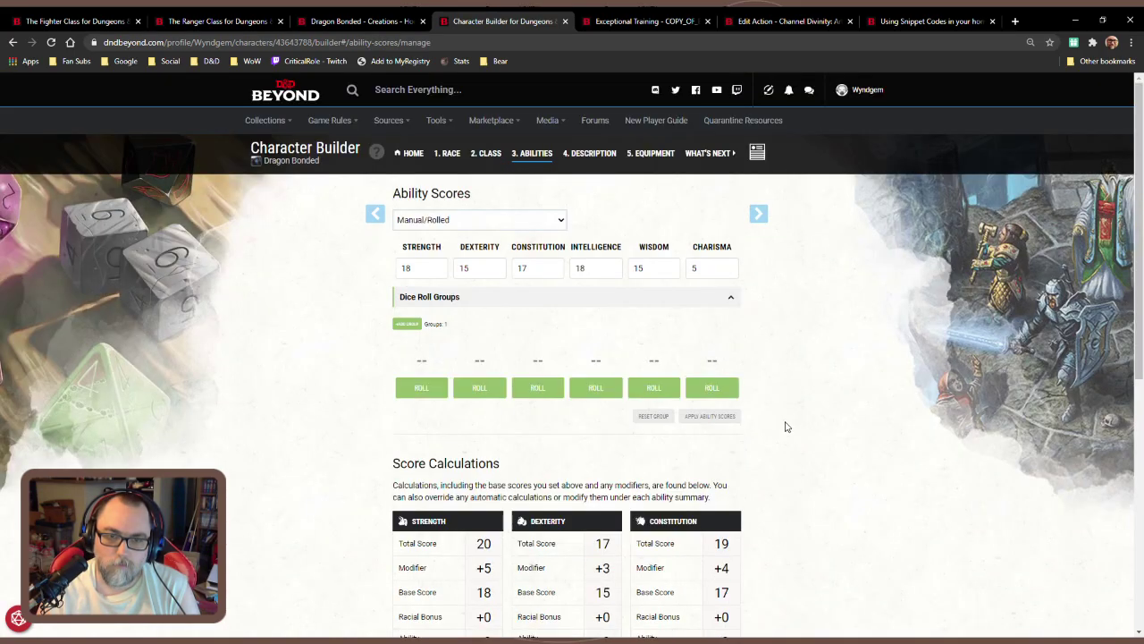
scroll(794, 424, down, 2)
scroll(794, 423, down, 2)
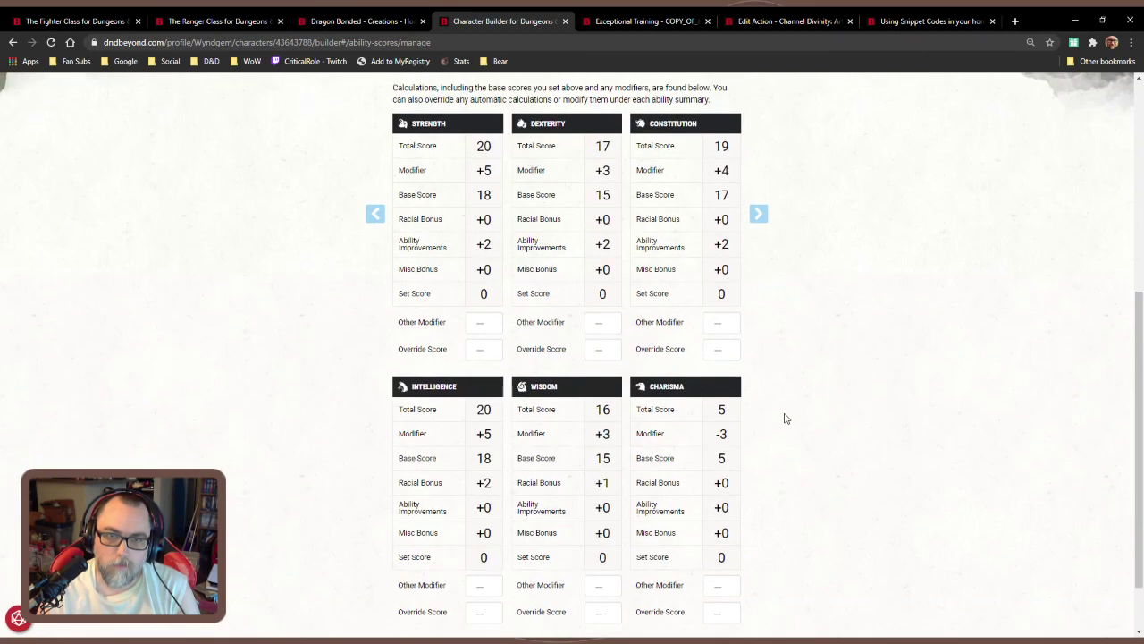
Switch the 16th-level feature to Ability Score Improvement, with one increase in Constitution and one in Dexterity
click(374, 213)
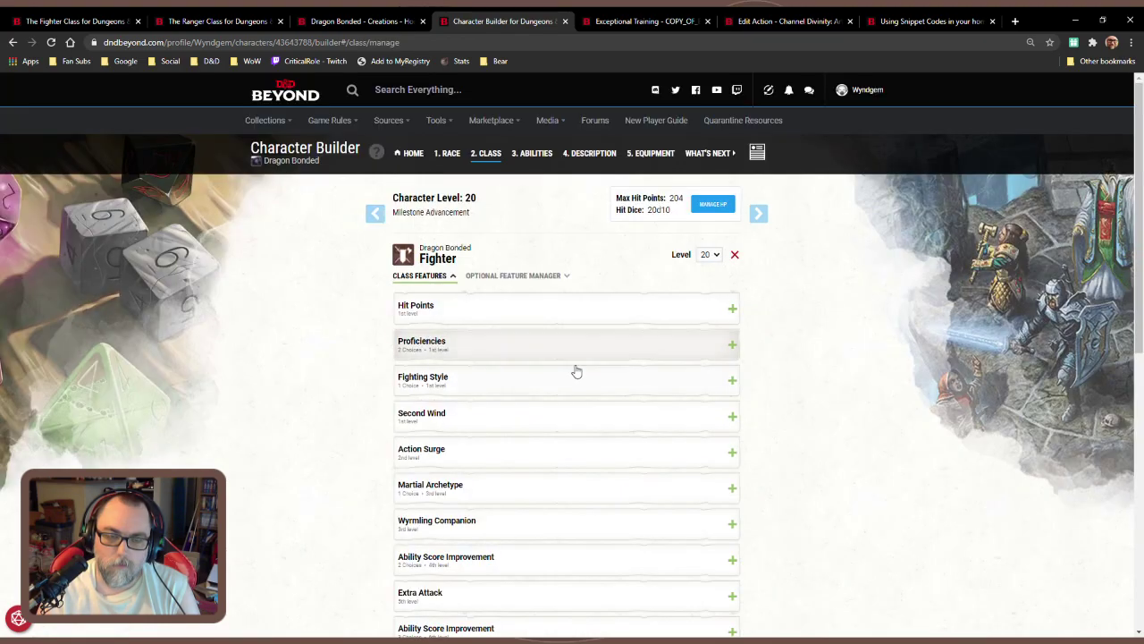
scroll(581, 375, down, 6)
click(578, 429)
click(576, 511)
click(569, 541)
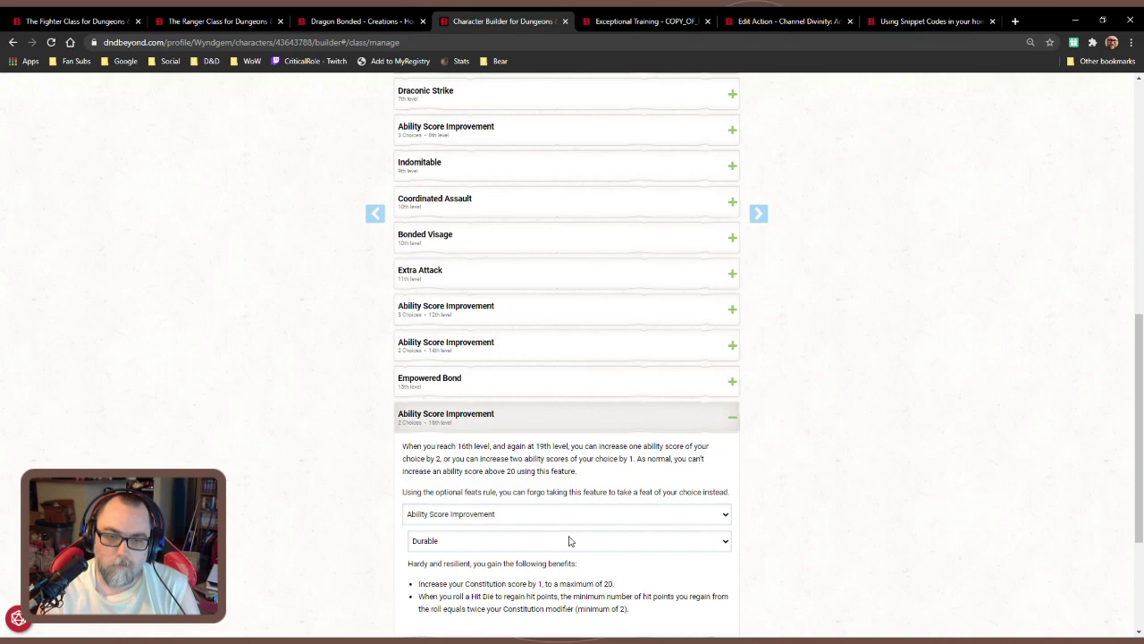
click(560, 579)
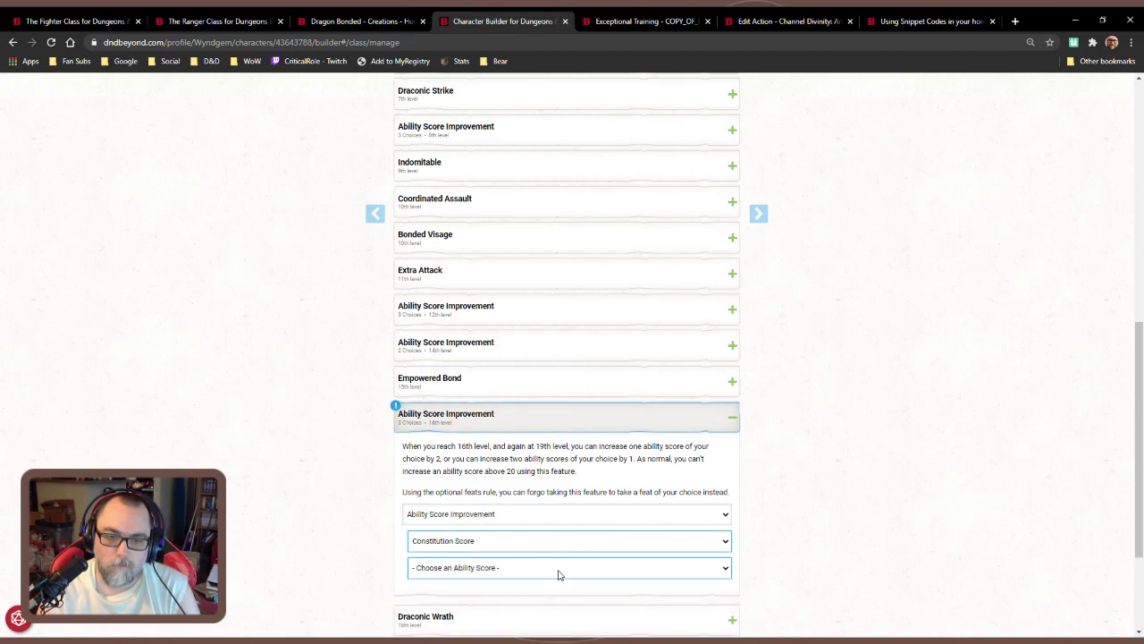
click(551, 577)
click(539, 604)
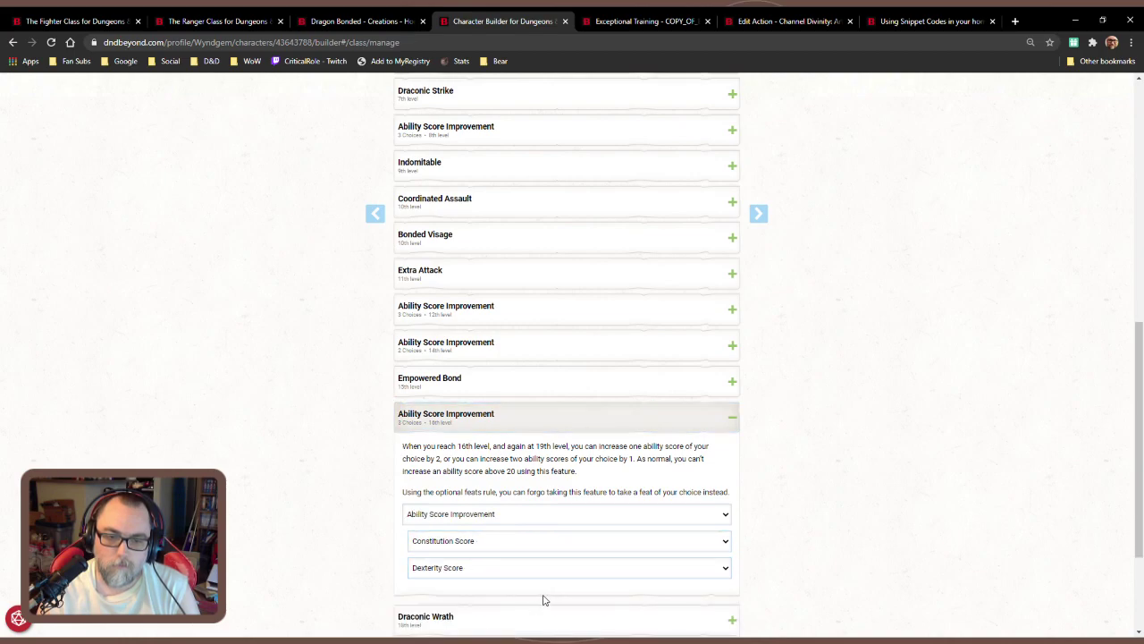
click(586, 425)
Set the 19th-level feature to Ability Score Improvement with both increases in Dexterity, and review the score calculations
click(567, 498)
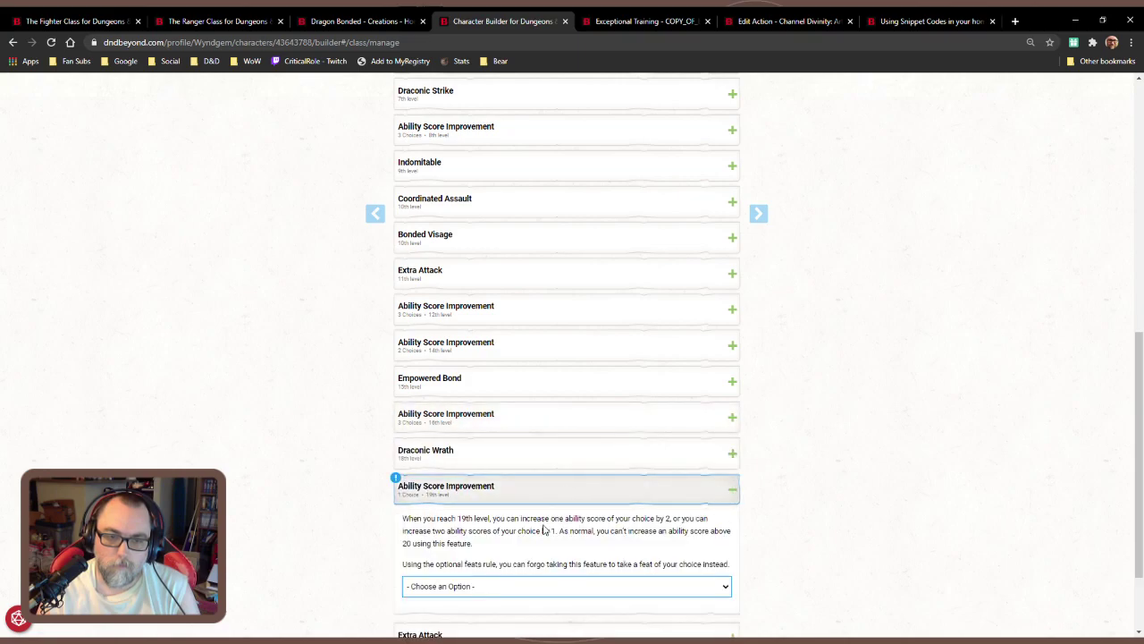
scroll(545, 483, down, 2)
click(542, 505)
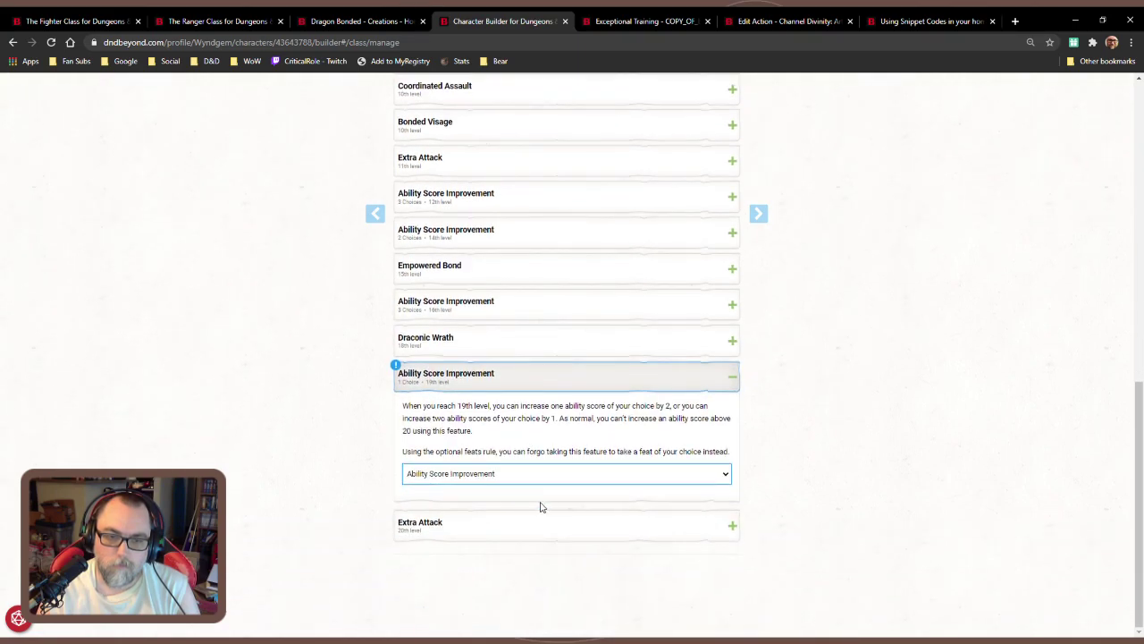
click(554, 501)
click(547, 537)
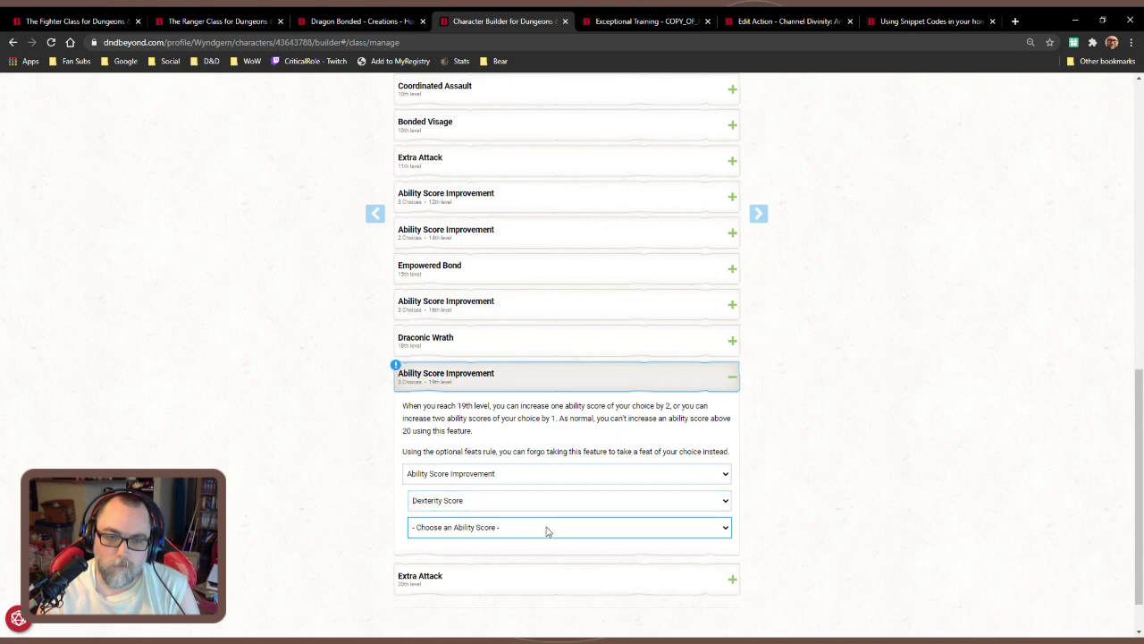
click(542, 565)
click(563, 392)
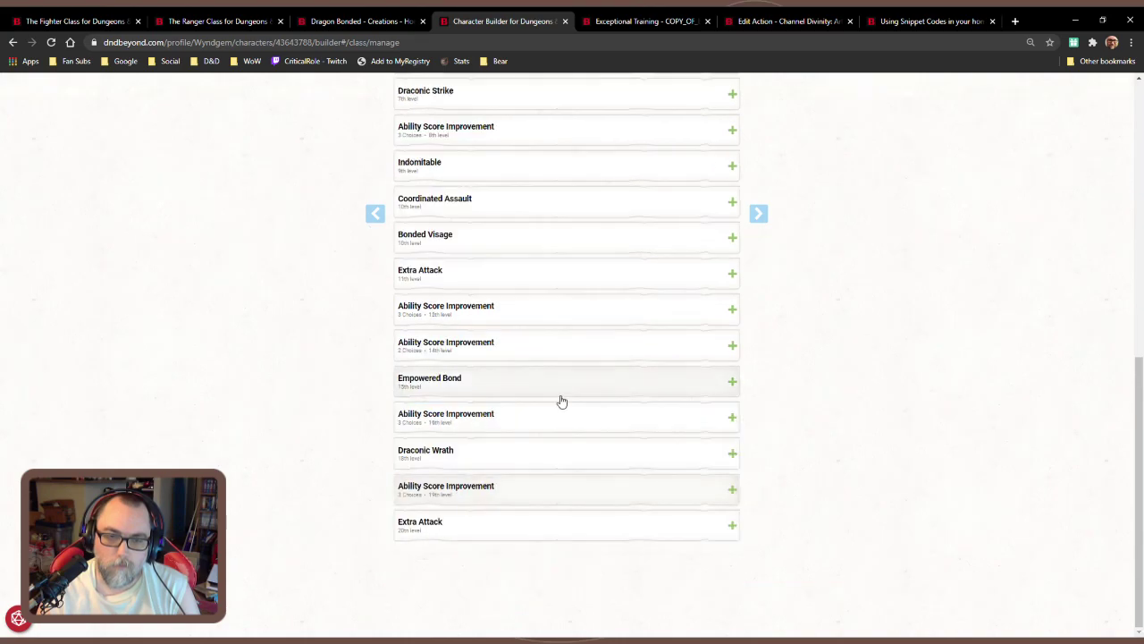
scroll(587, 451, up, 10)
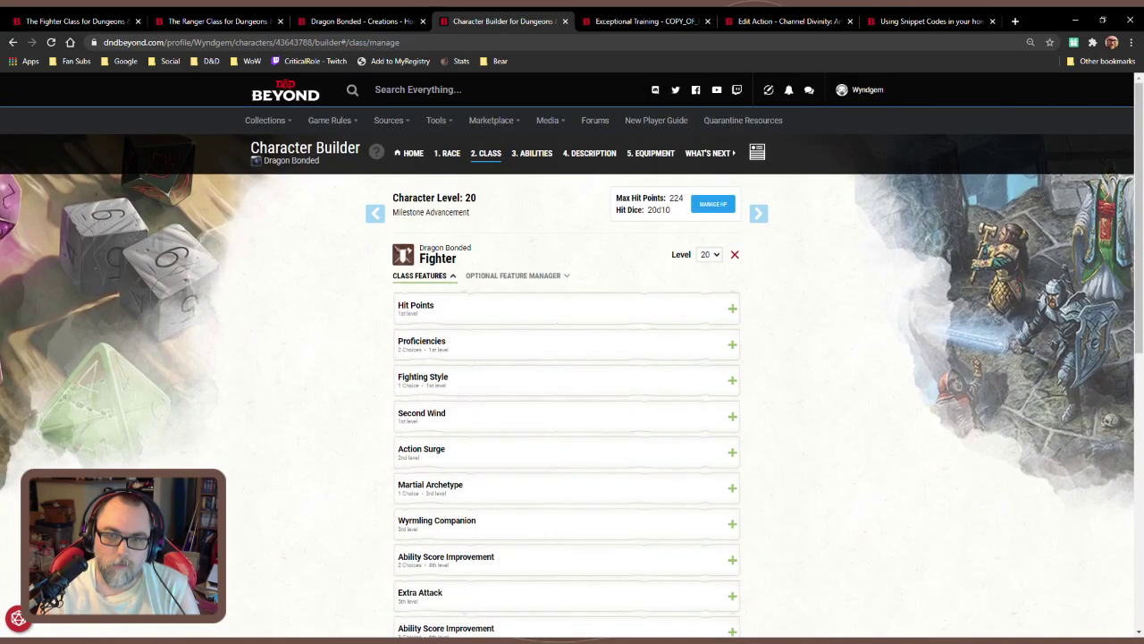
click(531, 155)
scroll(800, 374, down, 4)
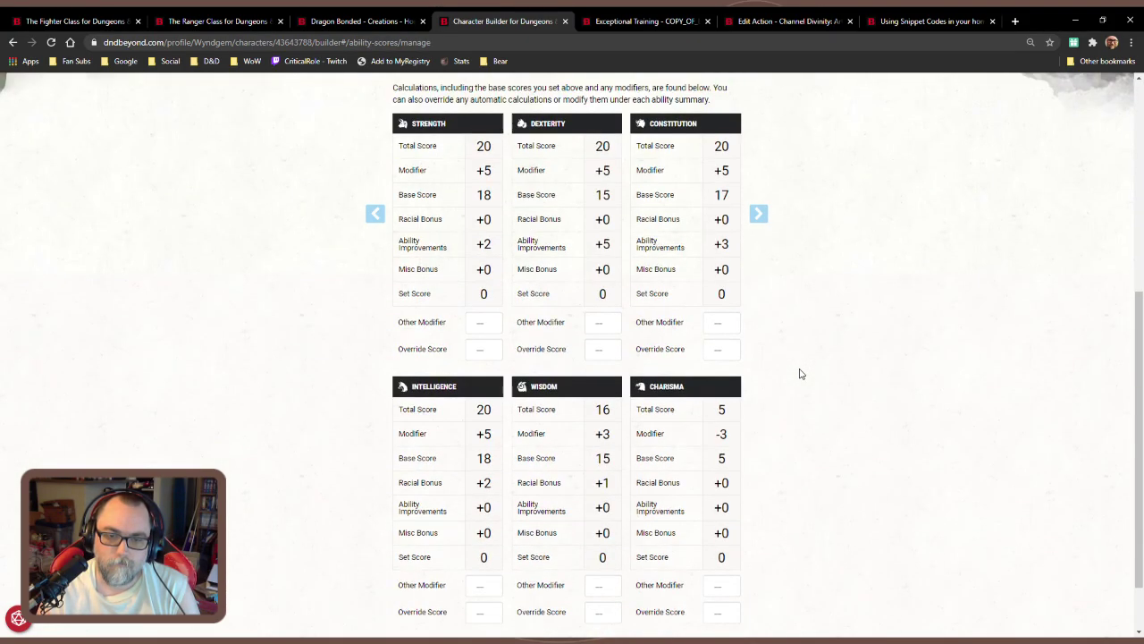
Check the character's description page with its Soldier background, and open the finished character sheet, dismissing the Beyond 20 notice
scroll(800, 374, up, 4)
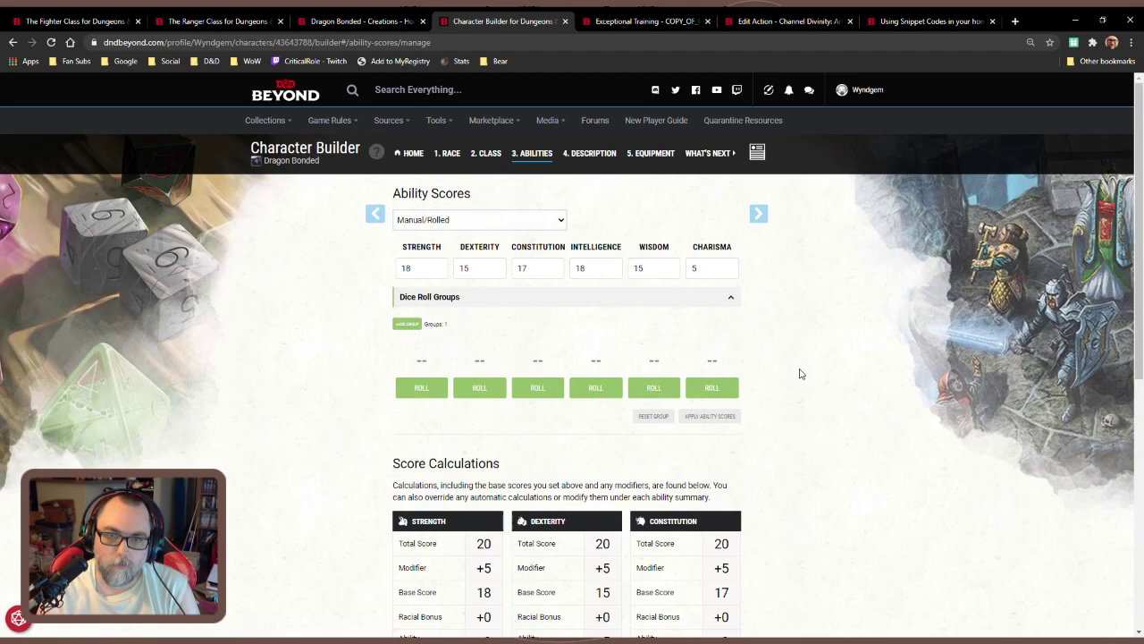
click(590, 154)
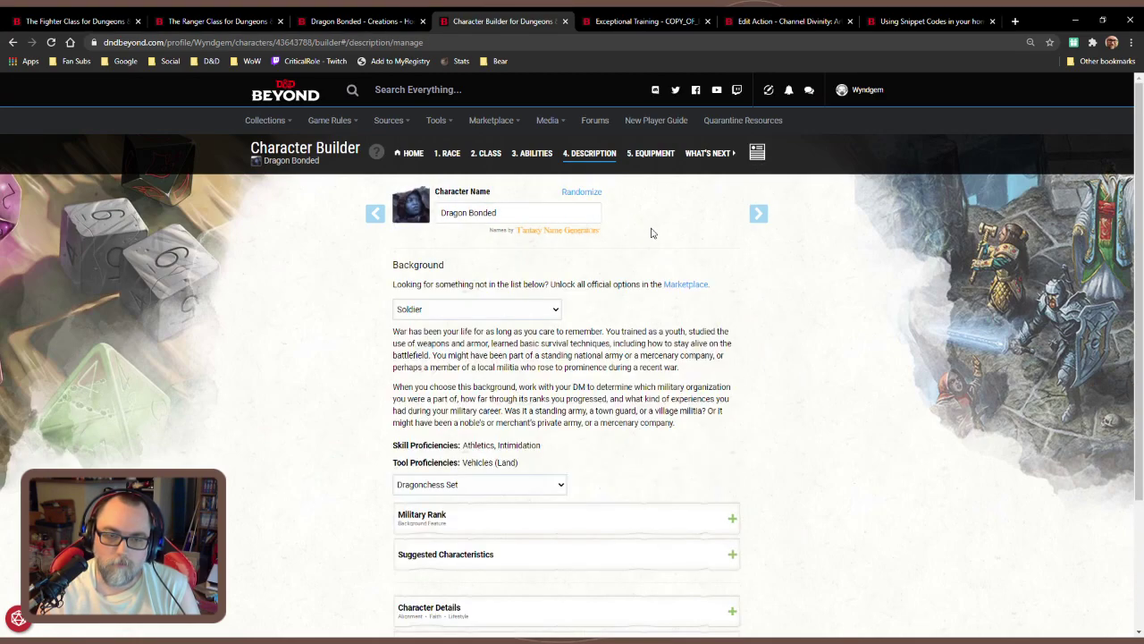
scroll(651, 233, down, 3)
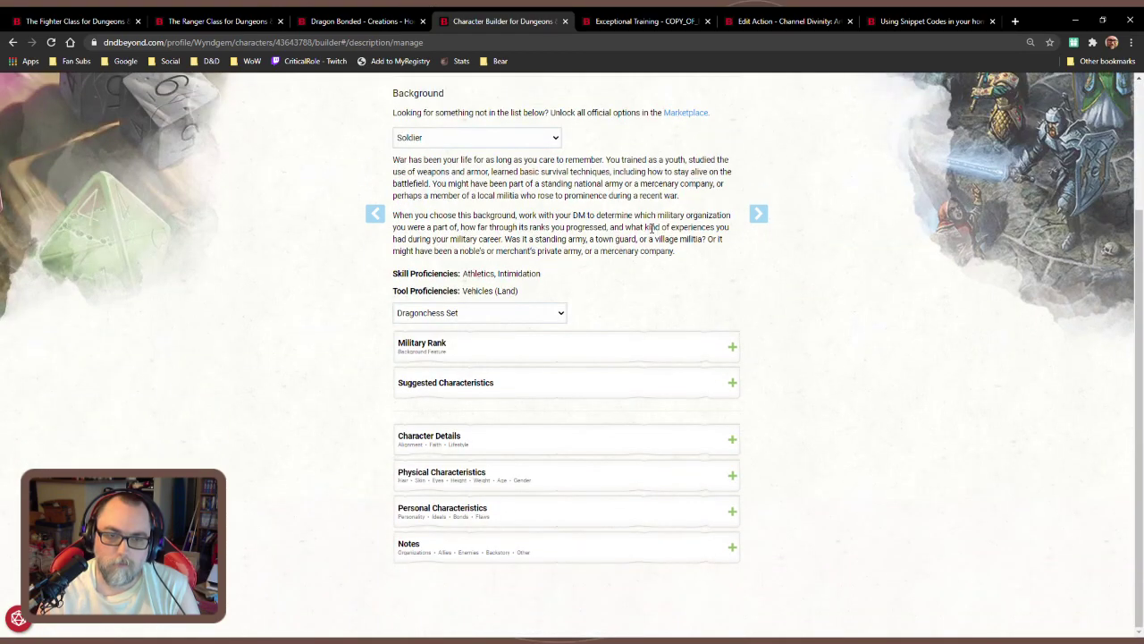
scroll(652, 229, up, 3)
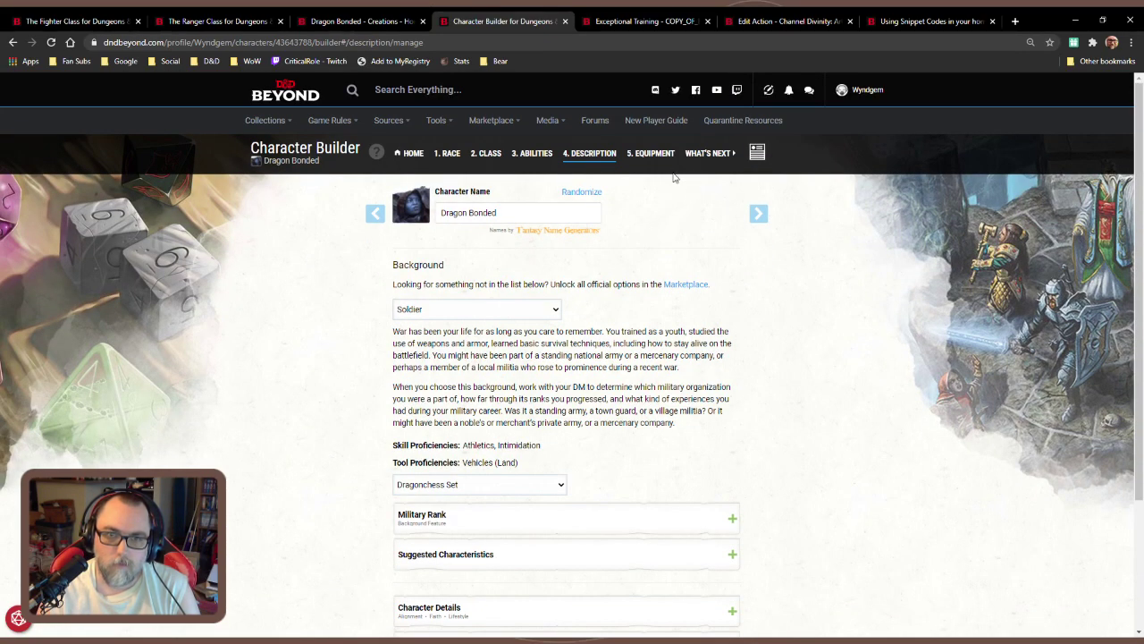
click(757, 156)
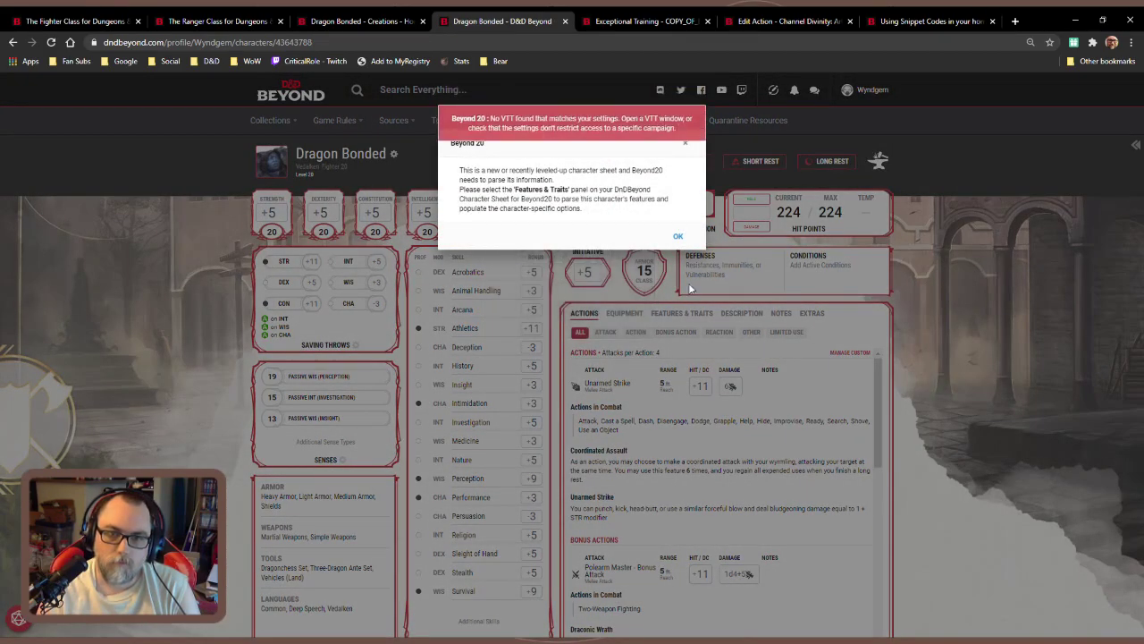
click(677, 236)
Examine the Features & Traits on the character sheet, covering the Dragon Bonded class features, racial traits and feats
click(636, 318)
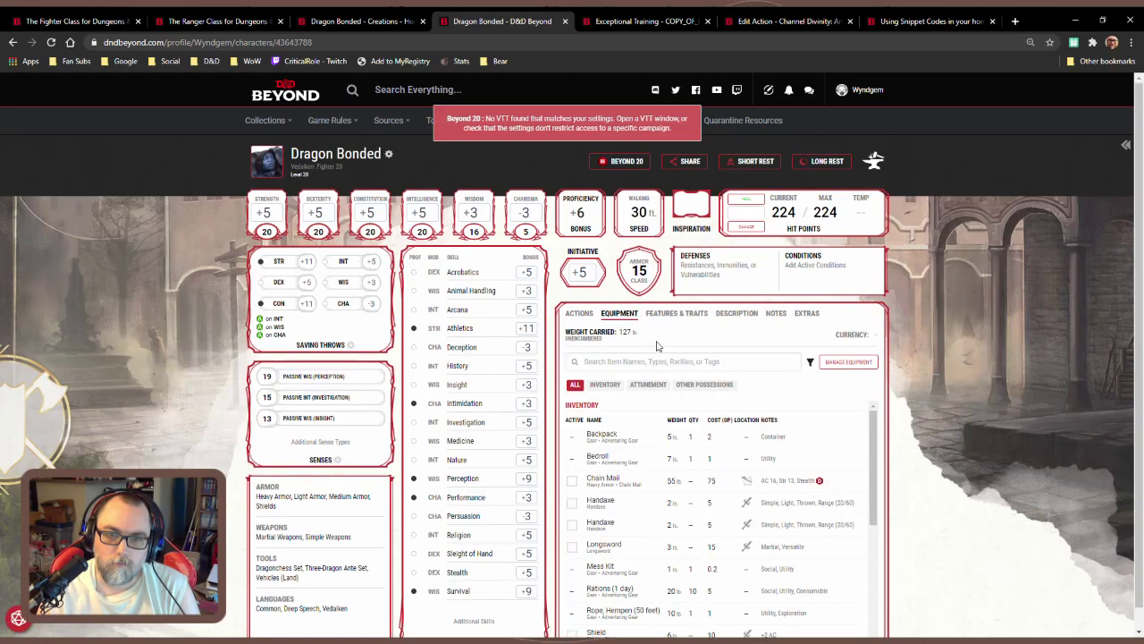
click(695, 317)
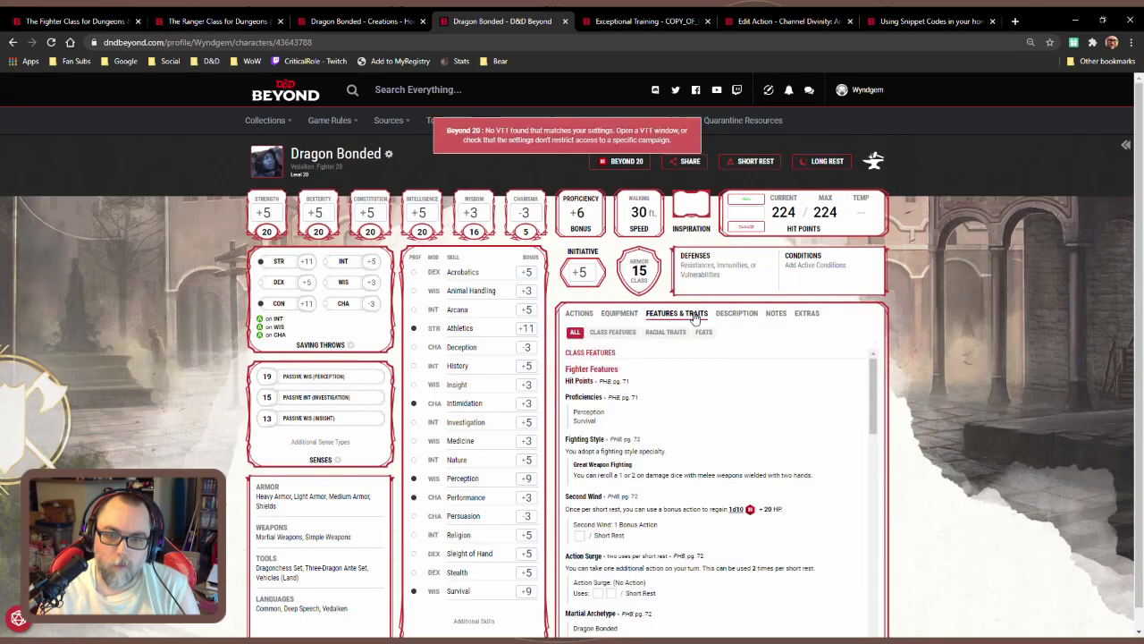
scroll(840, 366, down, 3)
scroll(840, 366, down, 10)
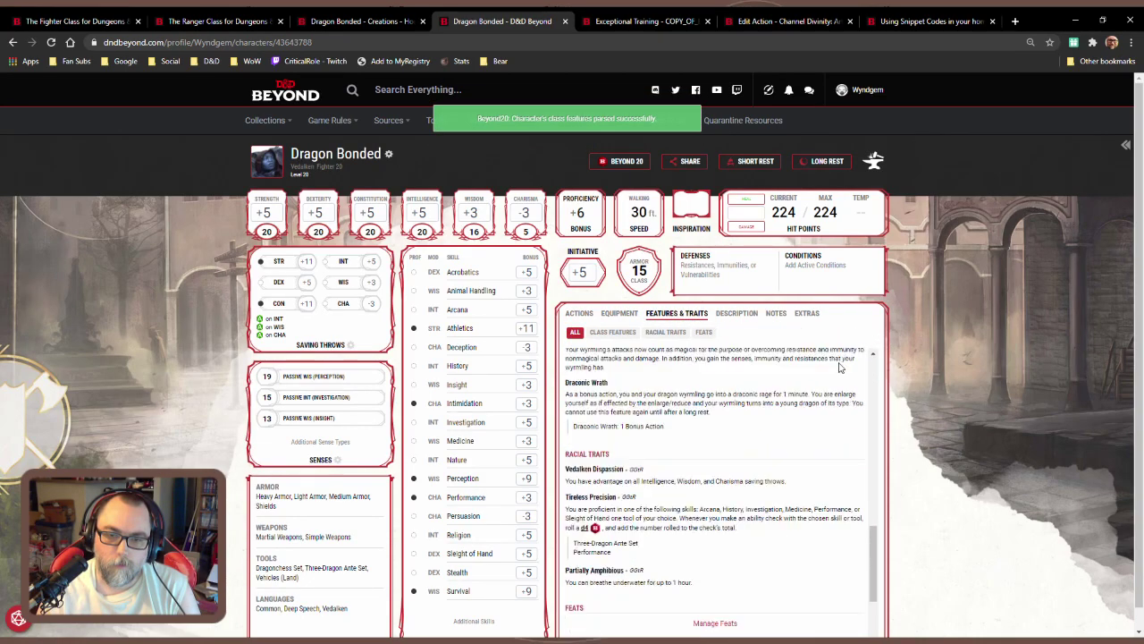
scroll(960, 445, down, 1)
scroll(960, 445, down, 1)
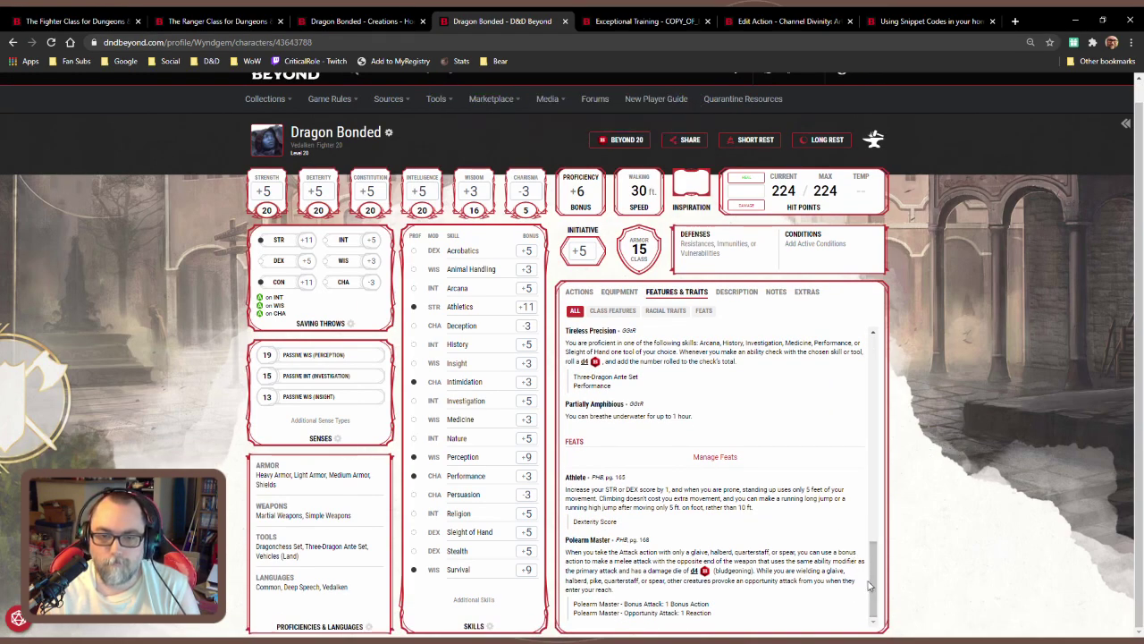
drag(875, 581, 895, 474)
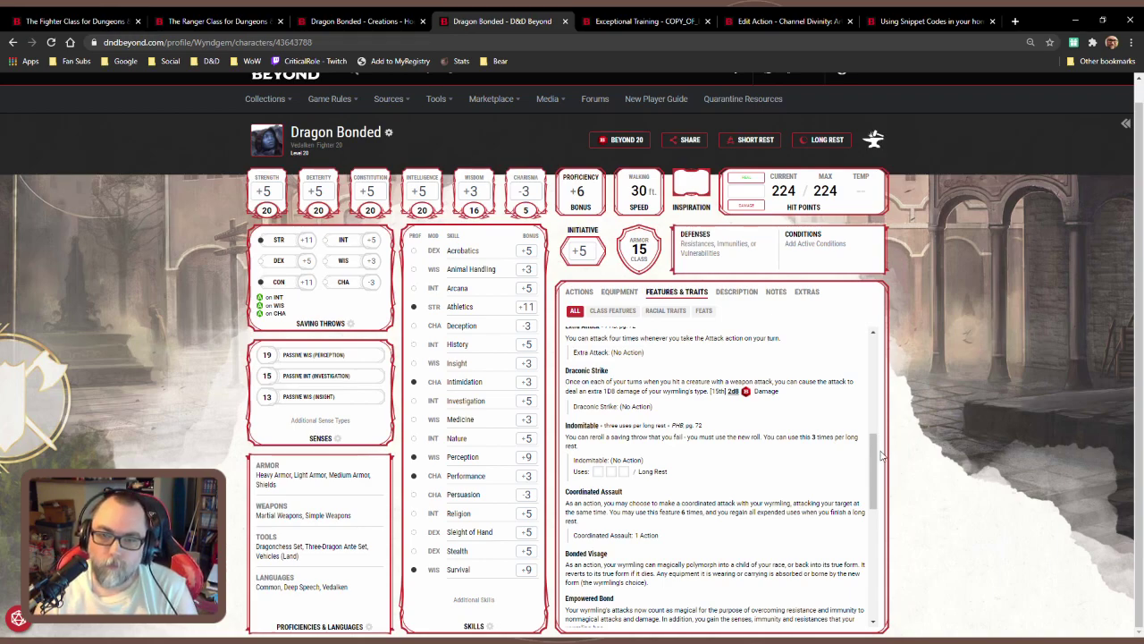
scroll(876, 434, up, 2)
scroll(876, 433, up, 1)
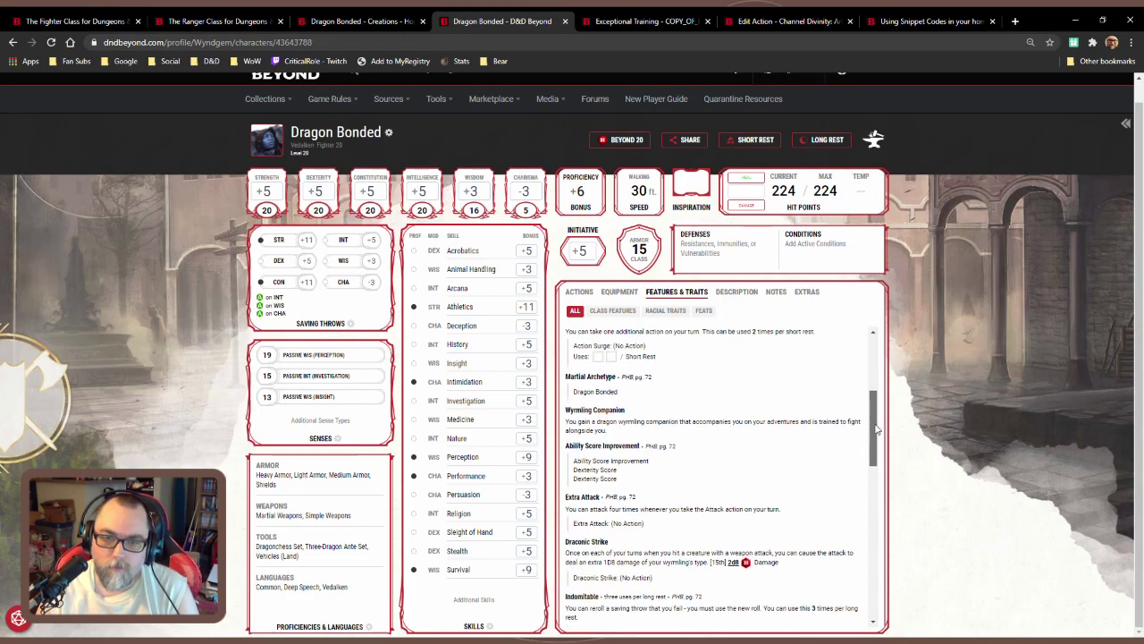
Add a Black Dragon Wyrmling to the character's extras as a Beast Companion
click(807, 292)
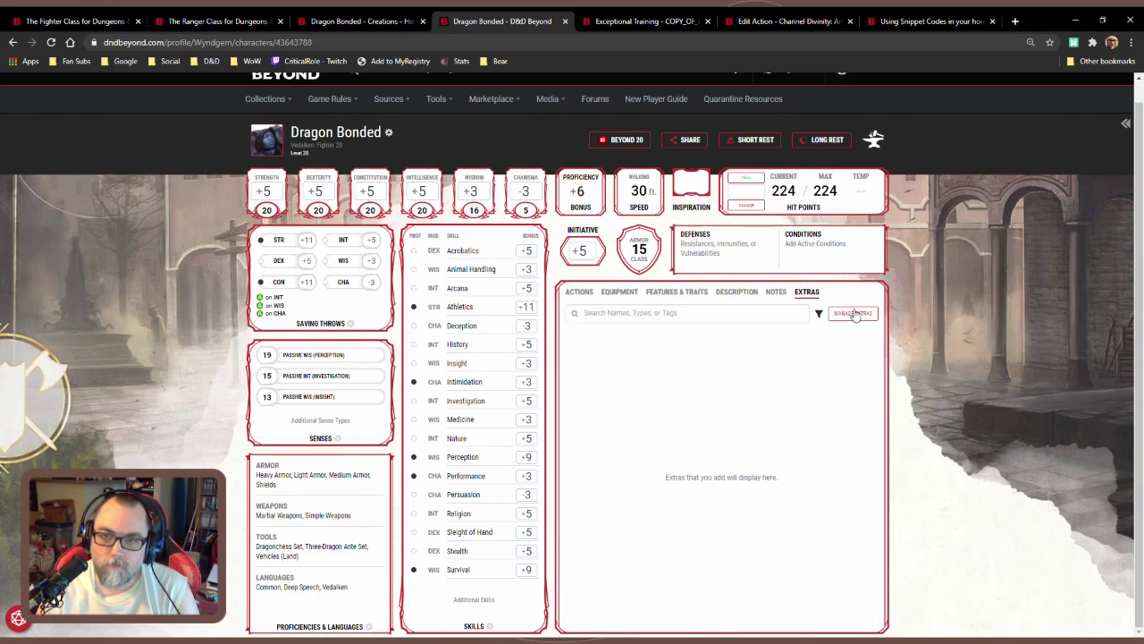
click(852, 313)
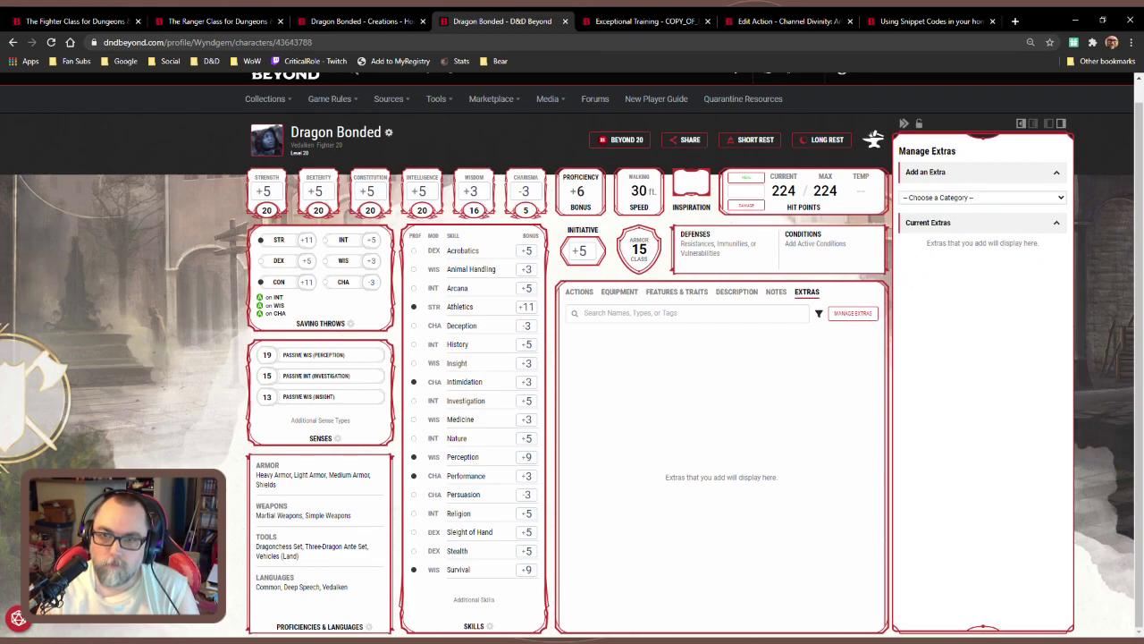
click(953, 243)
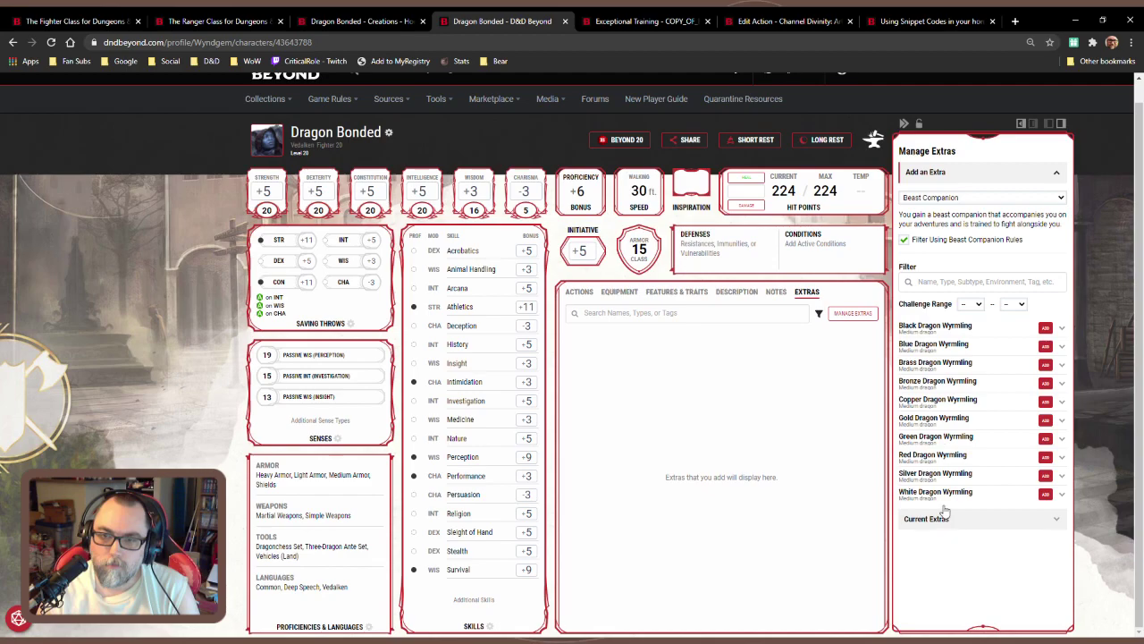
click(1045, 328)
click(788, 495)
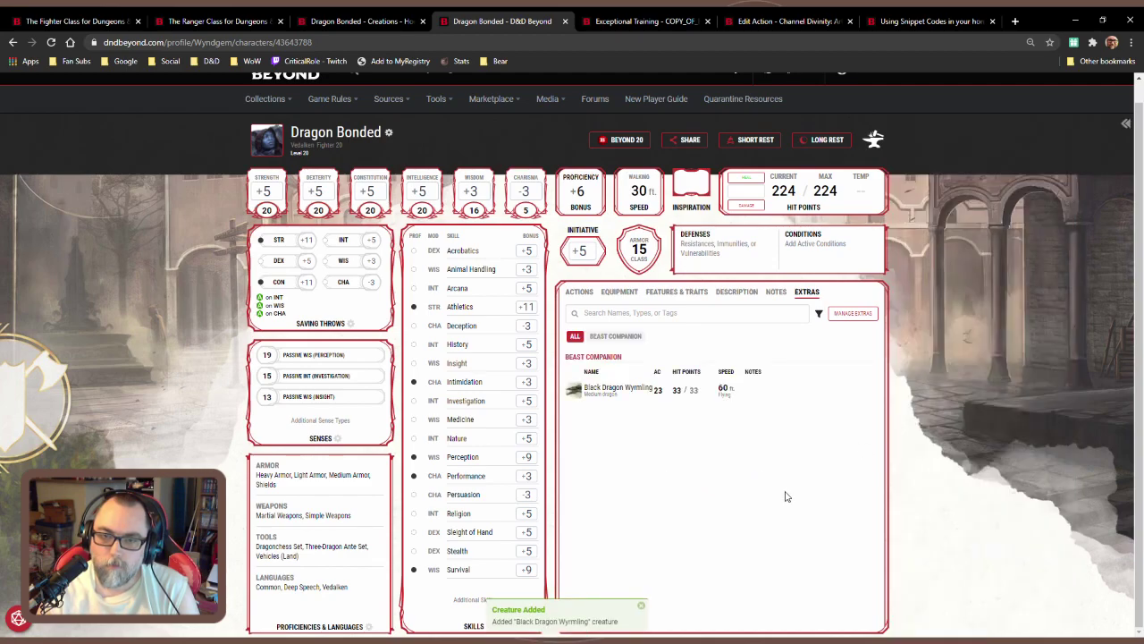
Examine the Black Dragon Wyrmling's stat block, including its defenses, Ranger's Companion trait, Beast Master Bonus and attacks
click(617, 397)
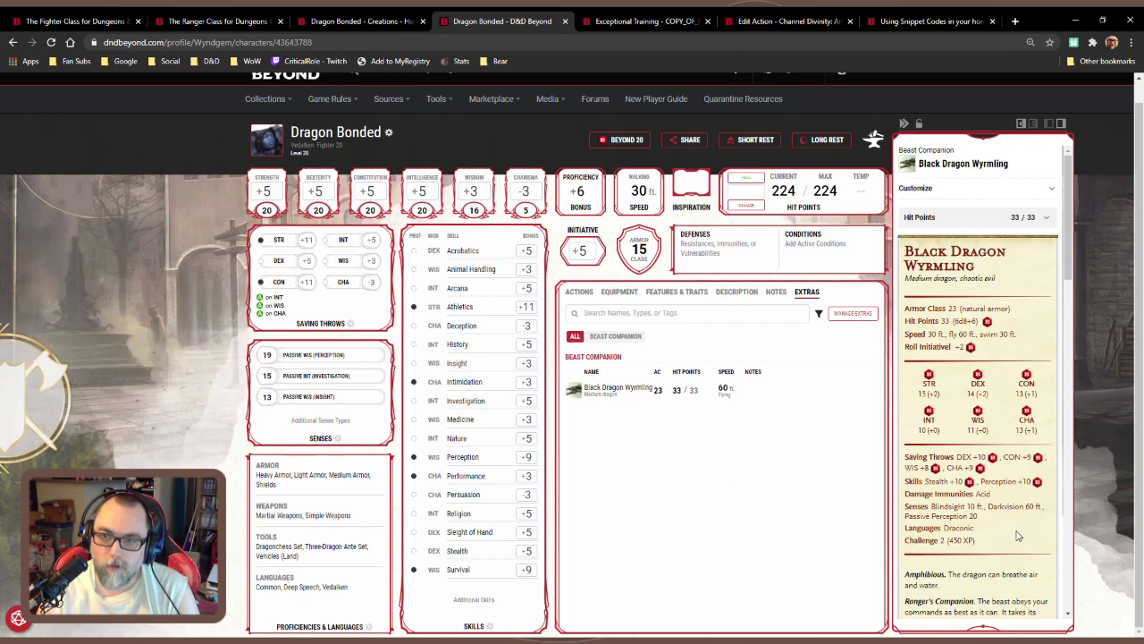
scroll(1016, 535, down, 4)
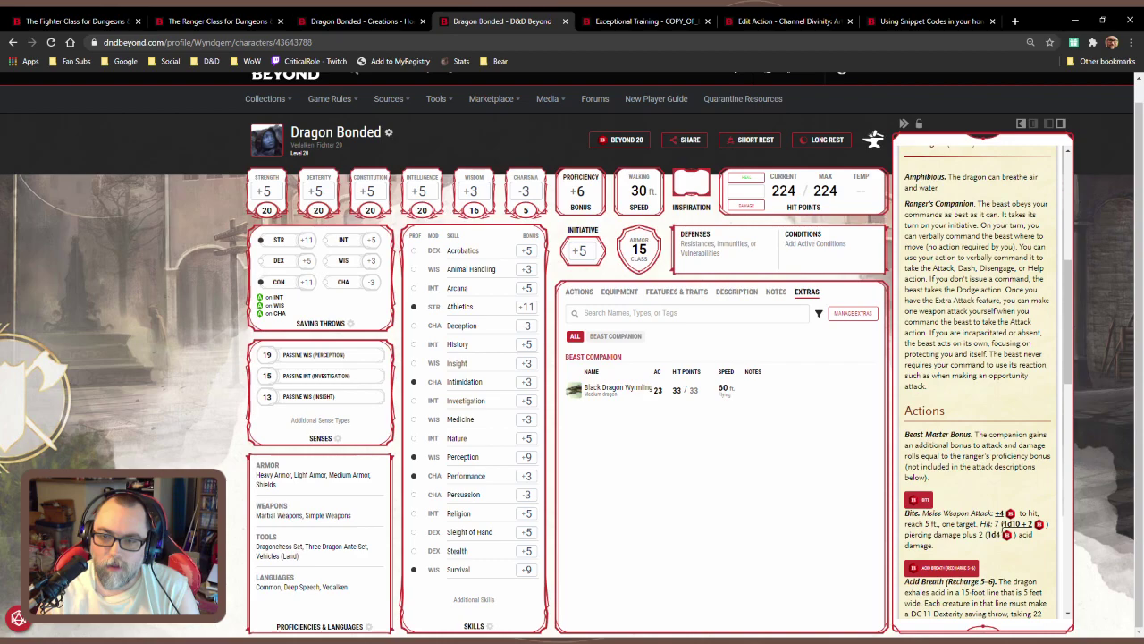
drag(1071, 362, 1070, 390)
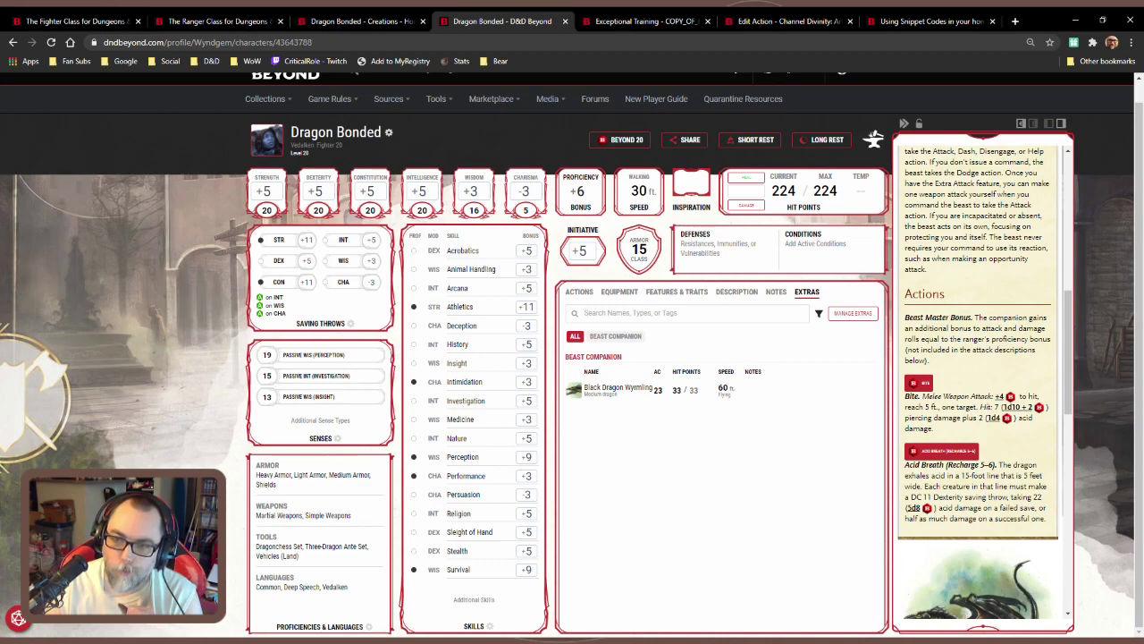
scroll(1012, 311, up, 5)
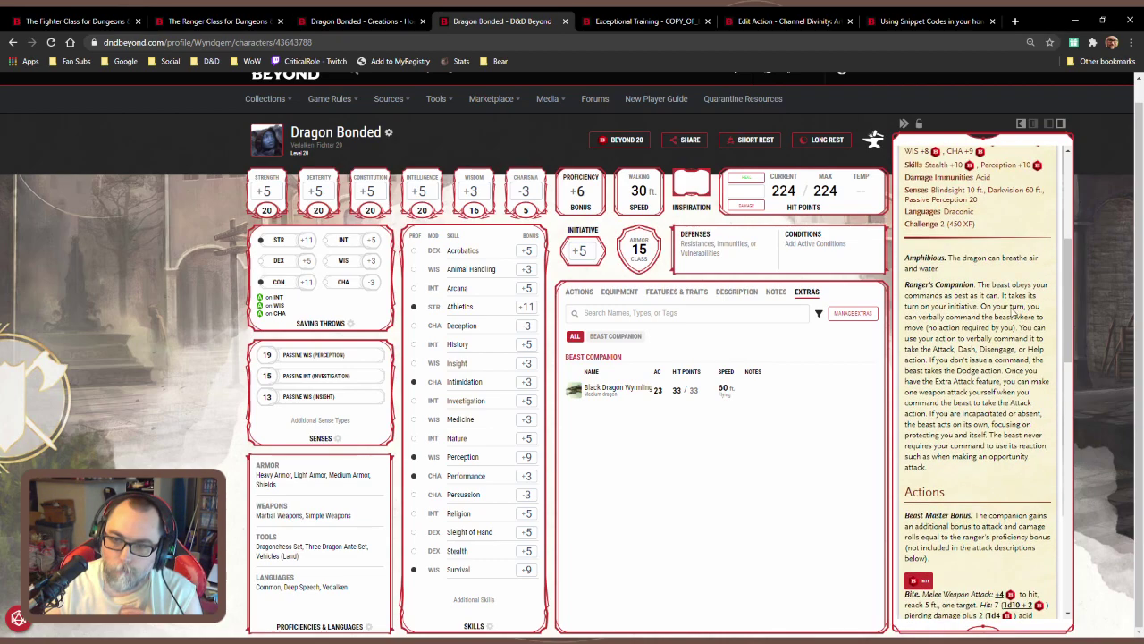
scroll(1012, 310, down, 5)
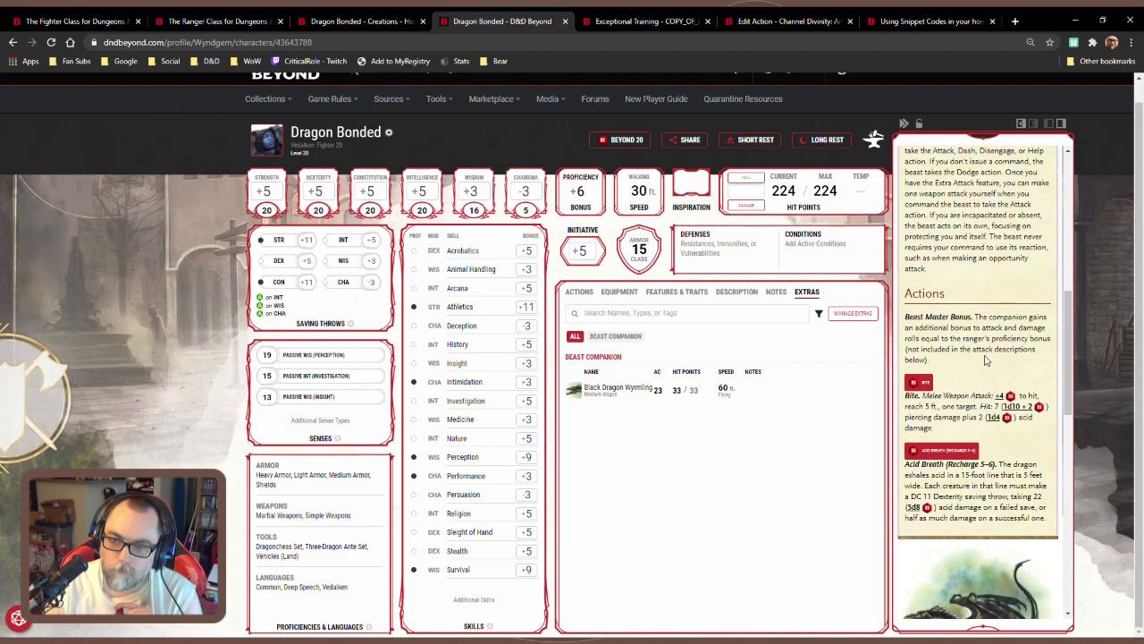
scroll(986, 361, down, 1)
scroll(986, 361, up, 7)
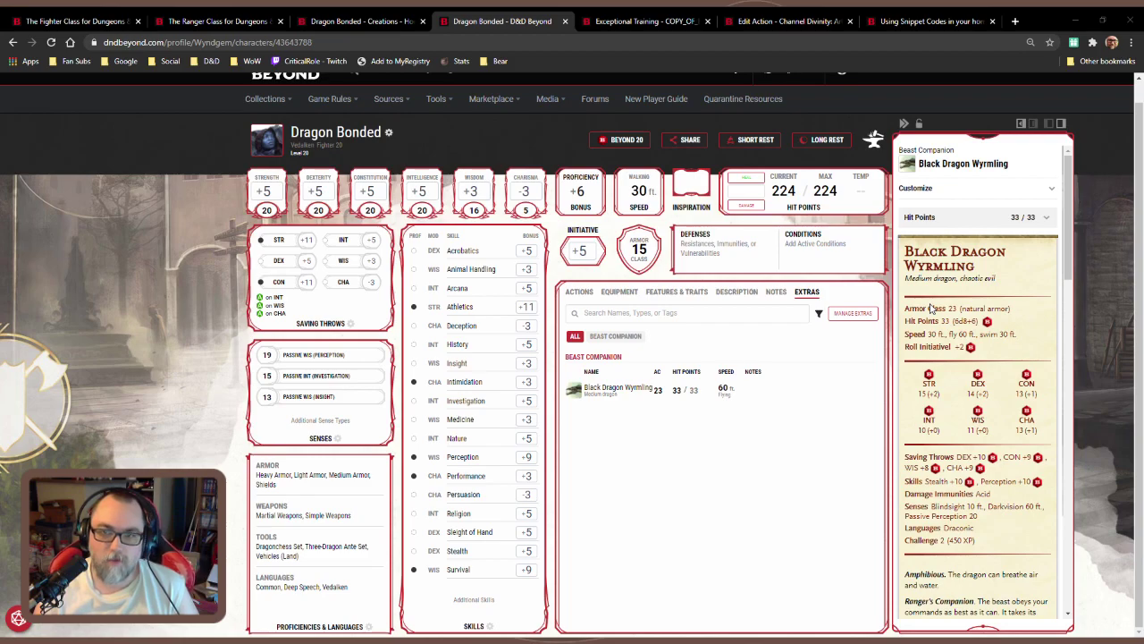
drag(1073, 268, 1063, 283)
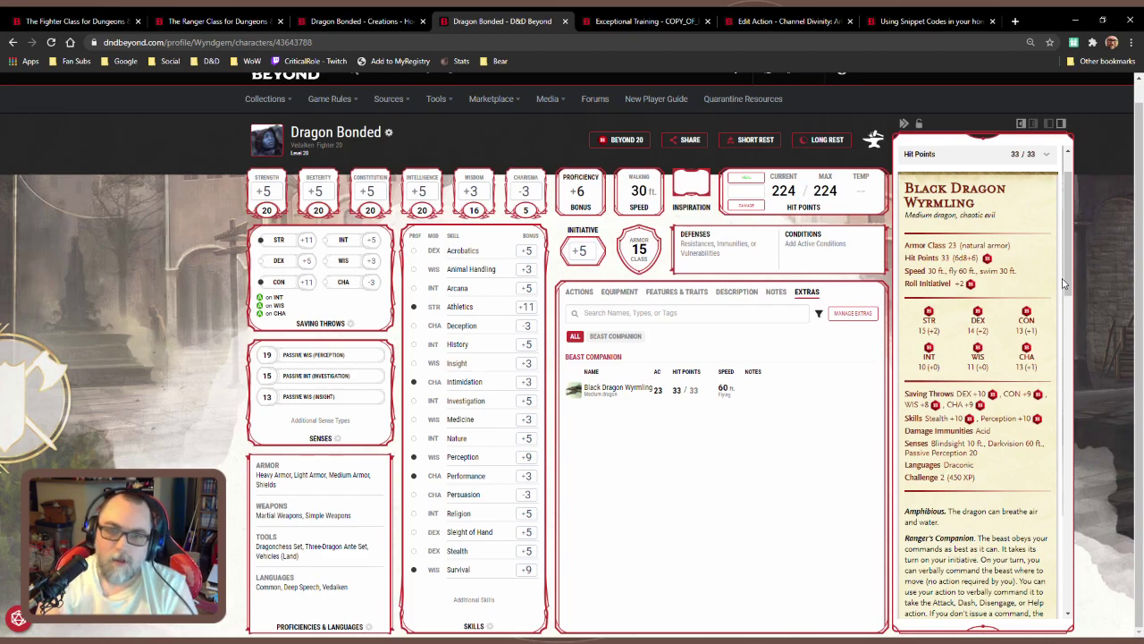
Equip the Chain Mail and Longsword in the character's inventory, leaving both handaxes unequipped
click(626, 293)
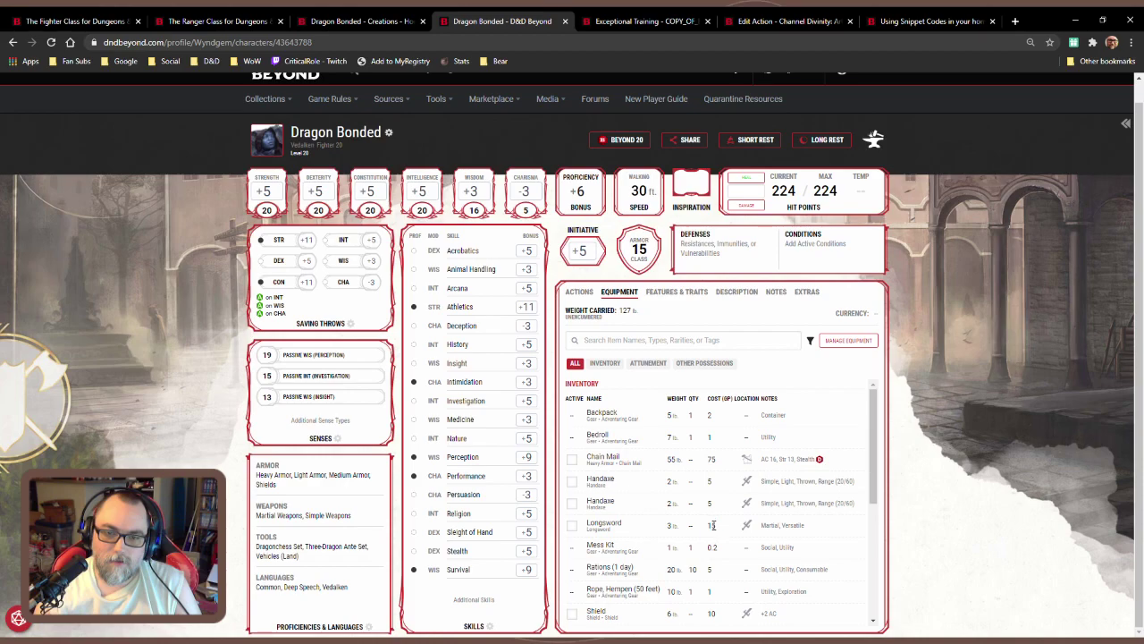
scroll(712, 525, down, 5)
scroll(713, 526, up, 4)
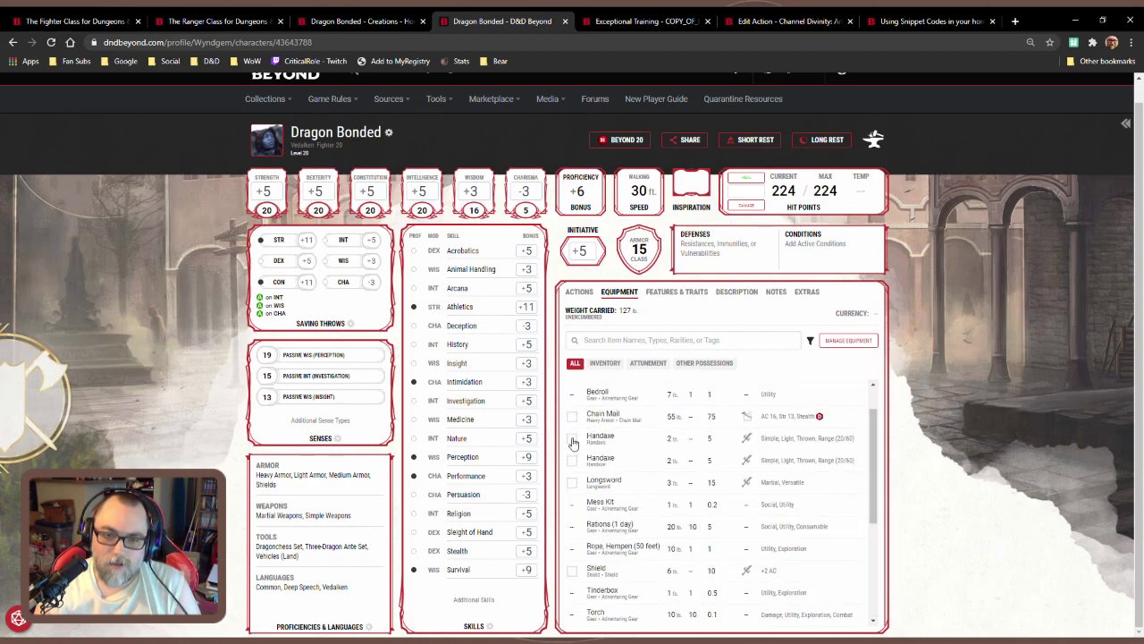
click(573, 417)
click(572, 439)
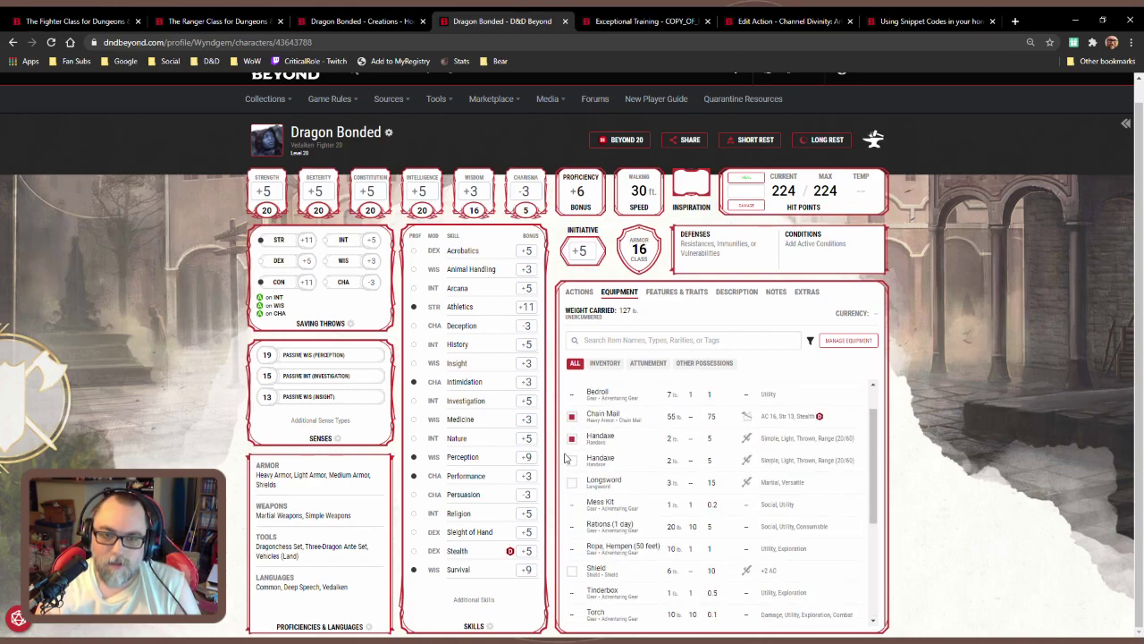
click(572, 483)
click(573, 438)
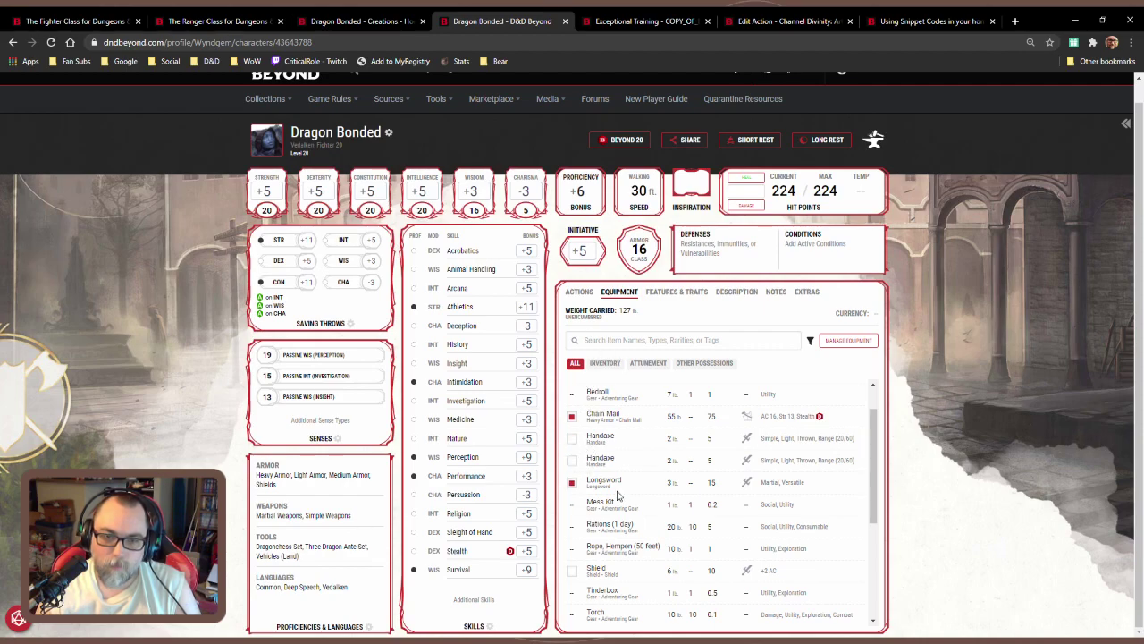
Review the character's actions, bonus actions and reactions, and read the full Coordinated Assault description
click(579, 293)
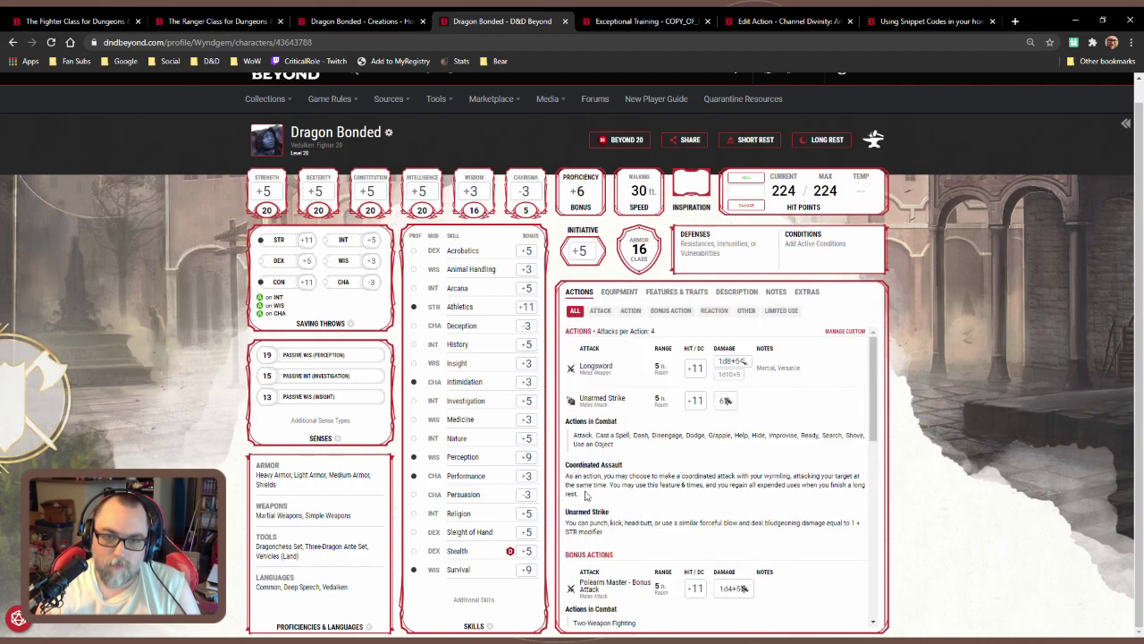
scroll(712, 504, down, 2)
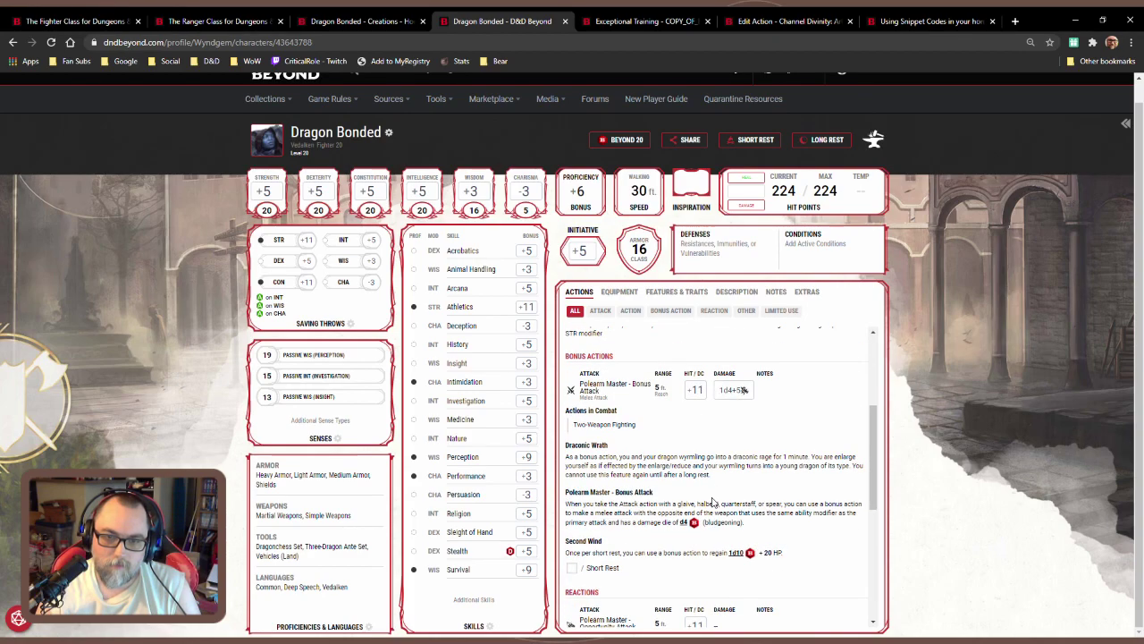
scroll(697, 494, up, 2)
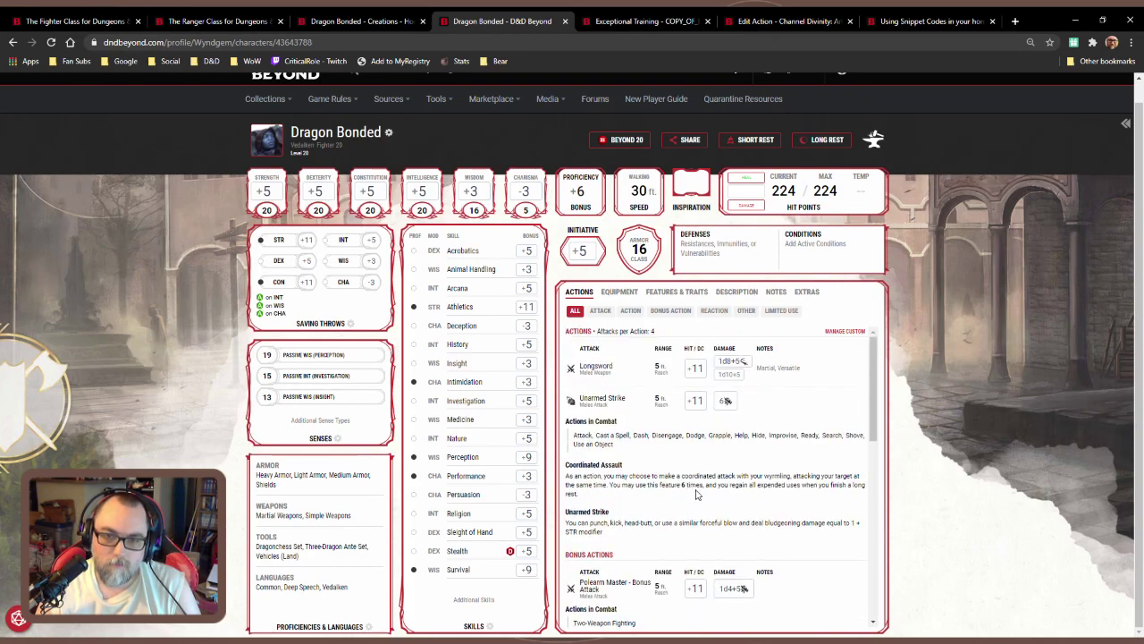
scroll(699, 494, down, 2)
scroll(699, 494, down, 2)
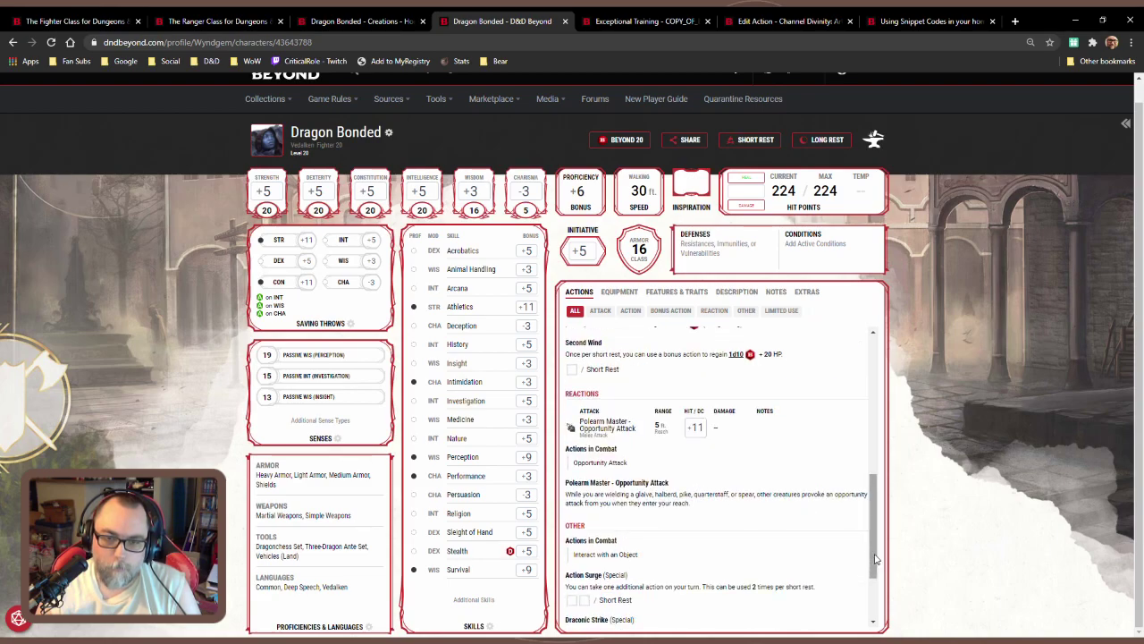
drag(877, 560, 869, 431)
click(619, 467)
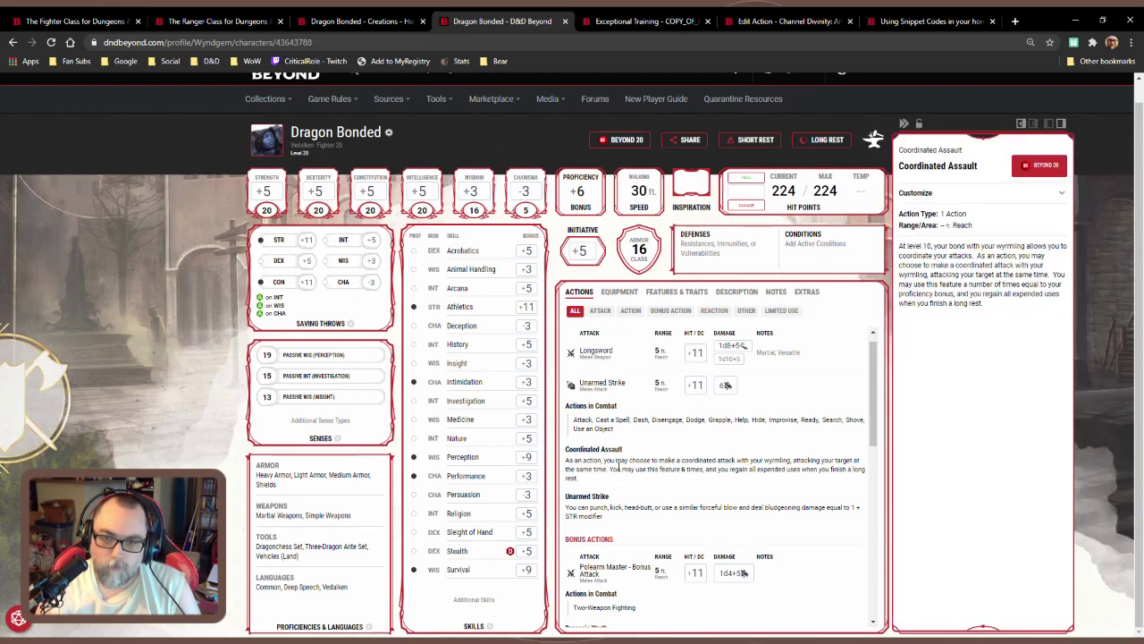
scroll(615, 469, up, 2)
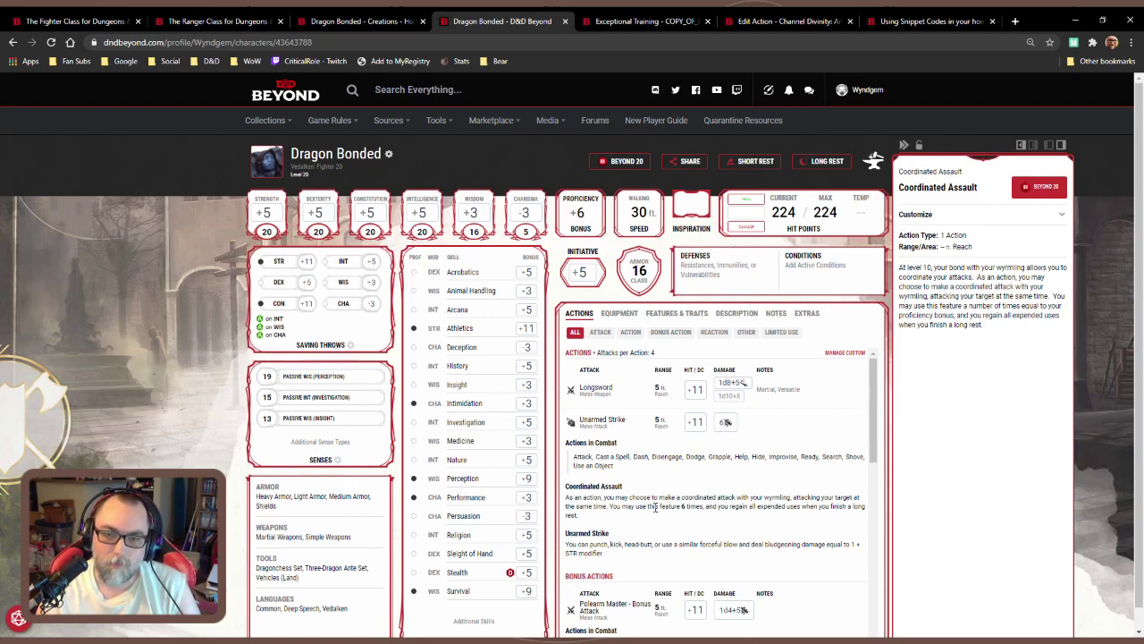
click(554, 281)
Glance over the character's equipment and class features, and return to the Dragon Bonded subclass editing page
click(616, 314)
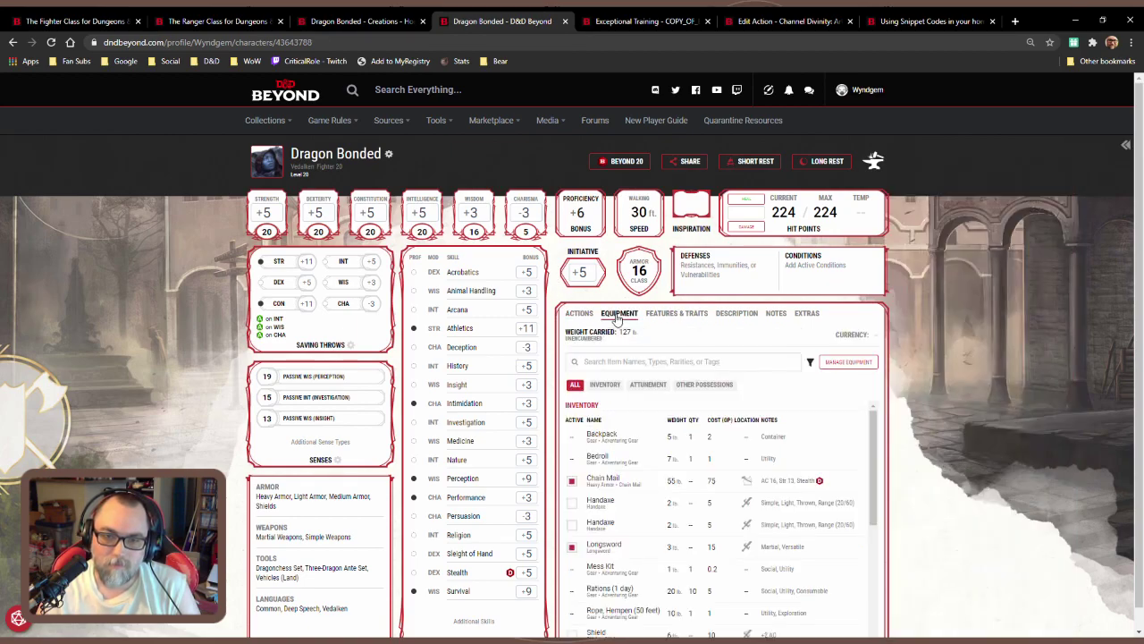
click(693, 315)
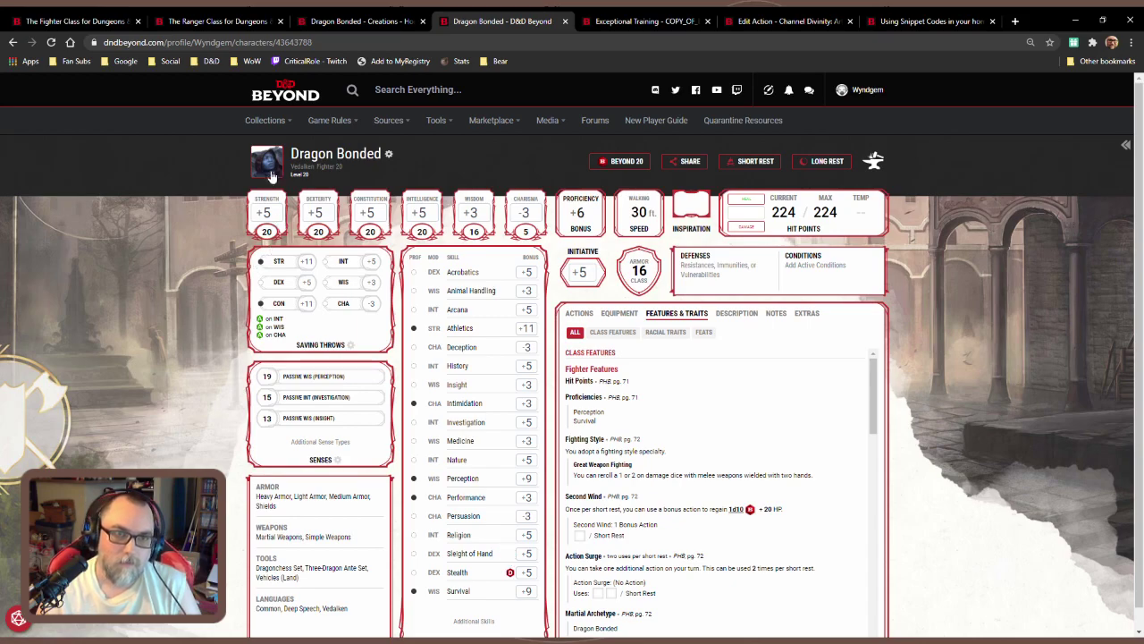
click(358, 21)
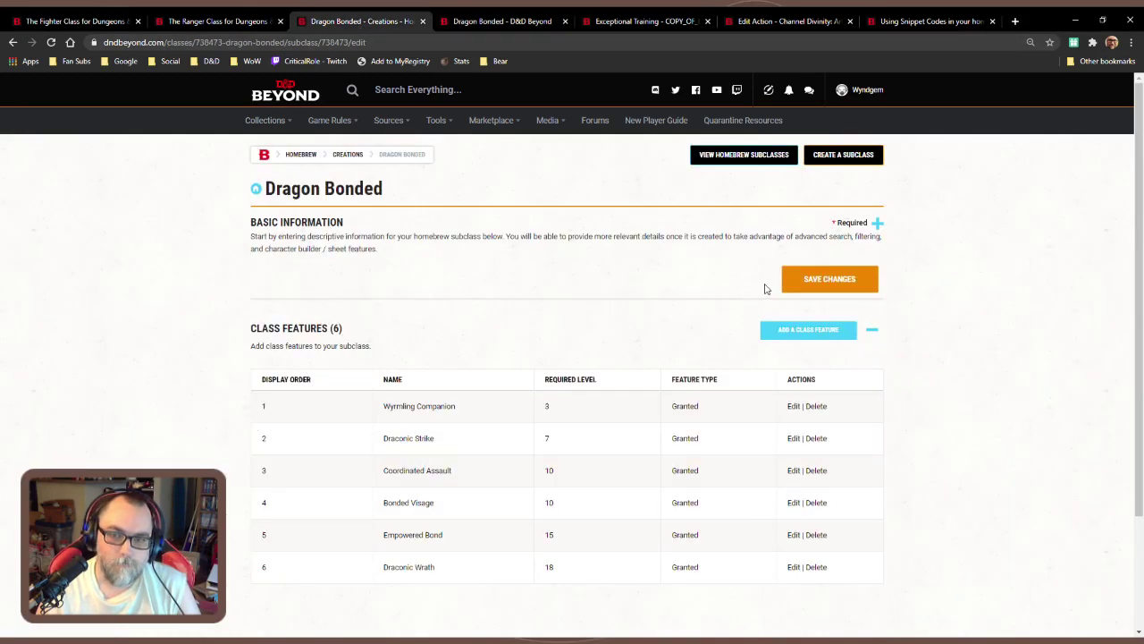
Look over the Dragon Bonded subclass's basic information, including its descriptions and spellcasting settings
click(582, 257)
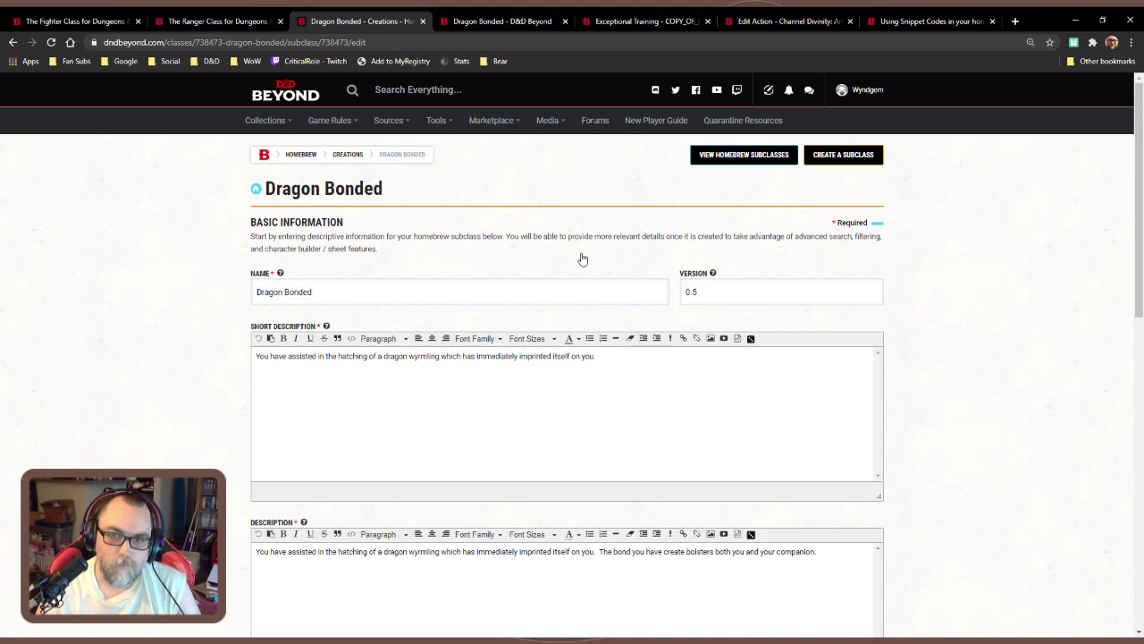
scroll(579, 253, down, 7)
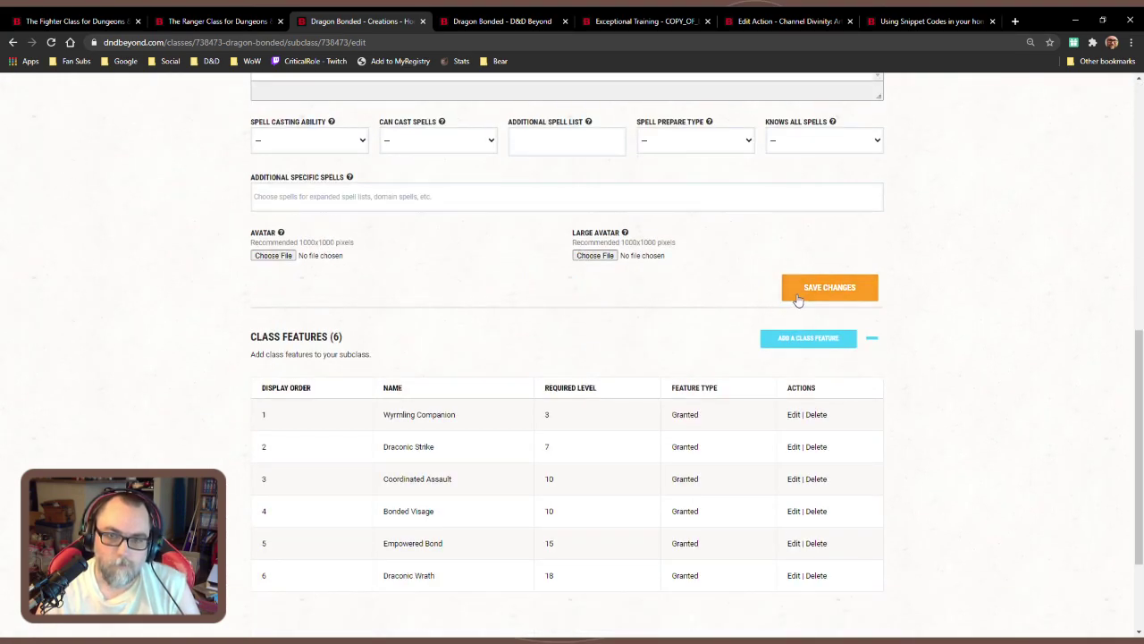
scroll(685, 347, up, 2)
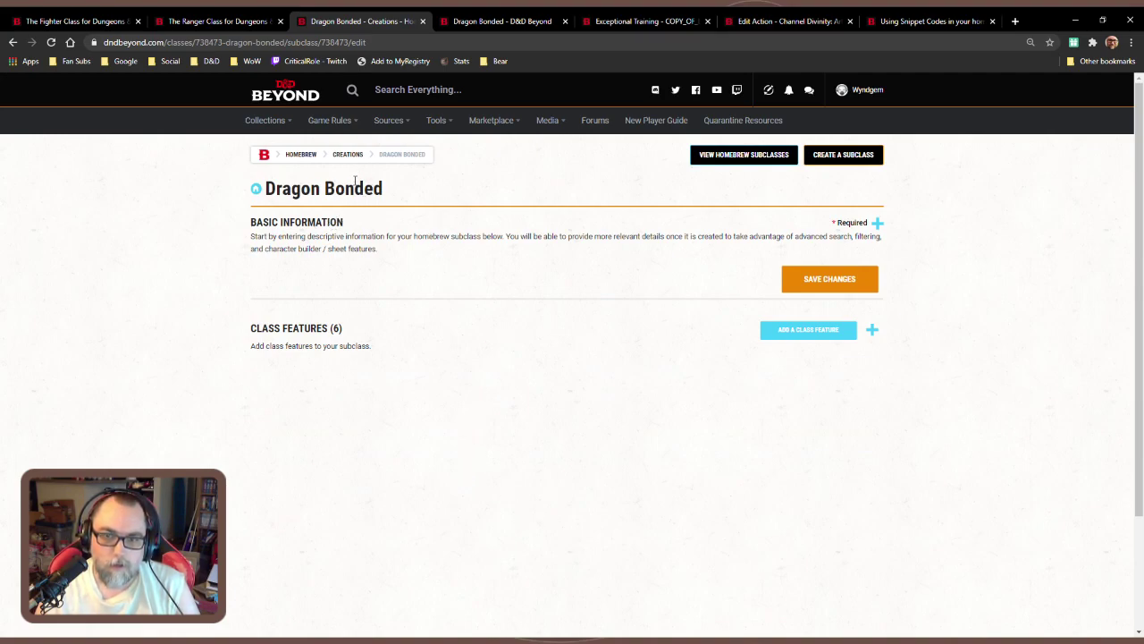
Open Dragon Bonded's own page from the third page of the homebrew creations list and read through its feature descriptions
click(348, 154)
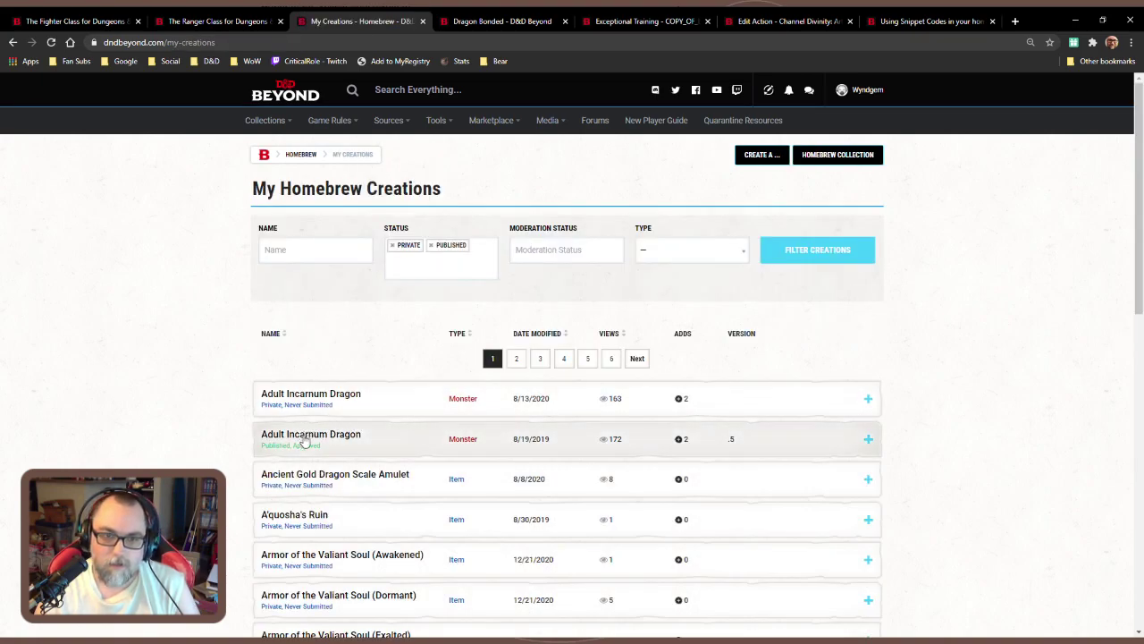
scroll(503, 487, down, 9)
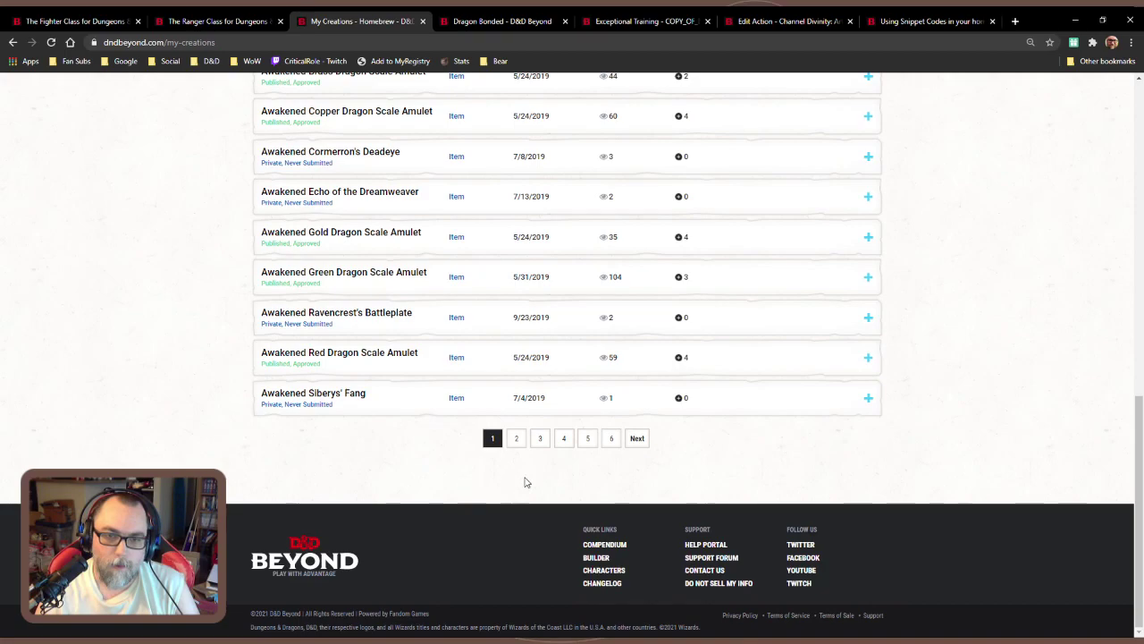
click(516, 438)
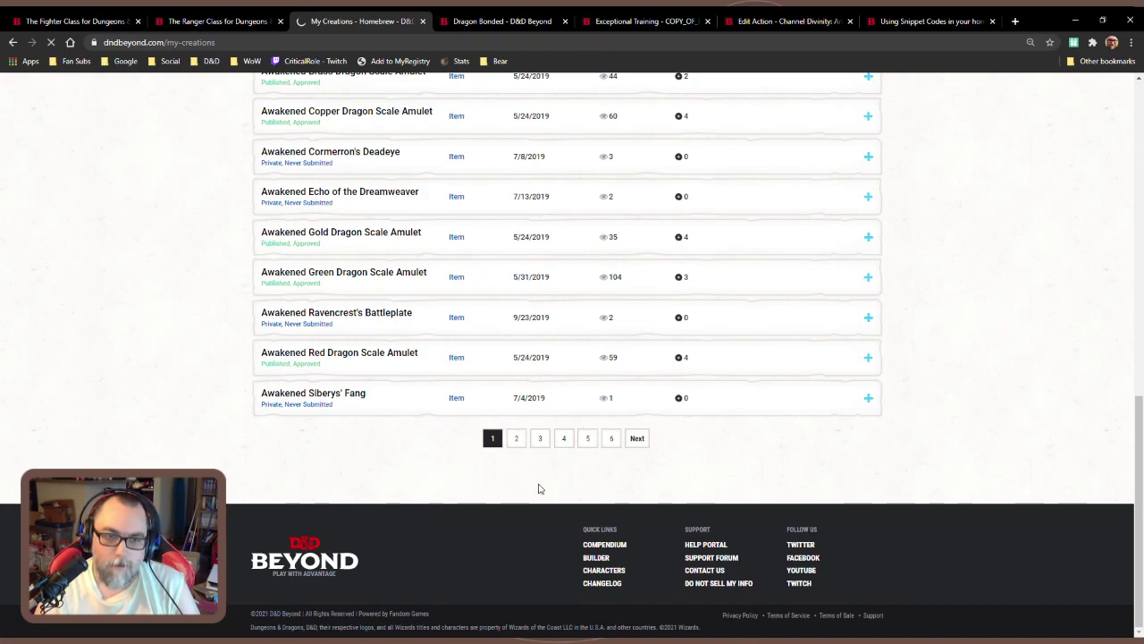
scroll(538, 489, down, 10)
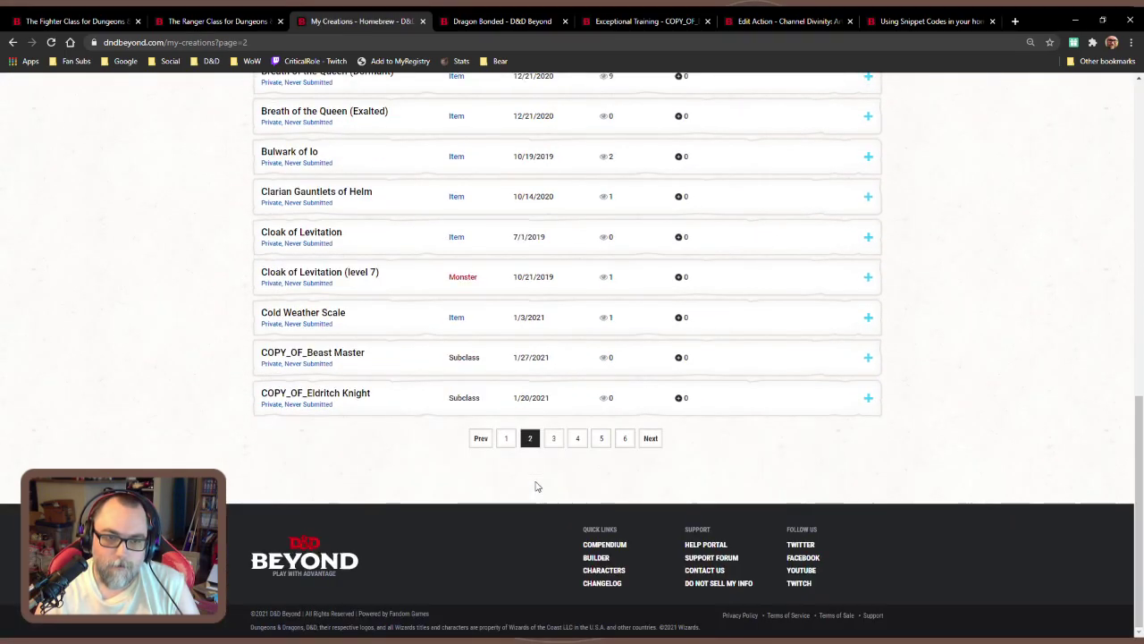
click(549, 438)
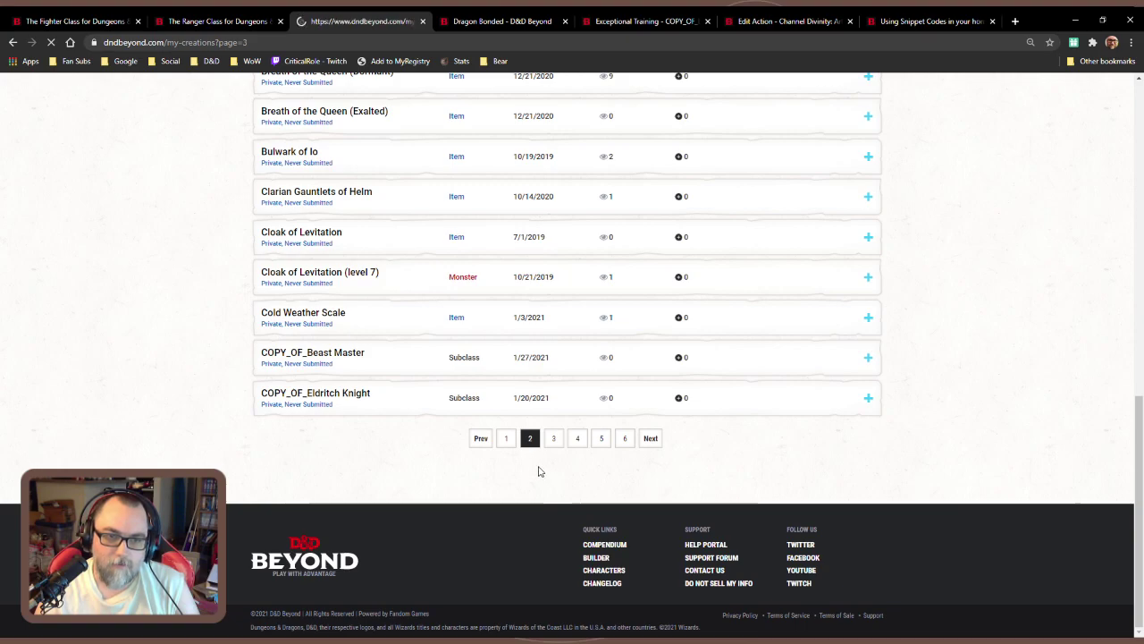
scroll(538, 470, down, 4)
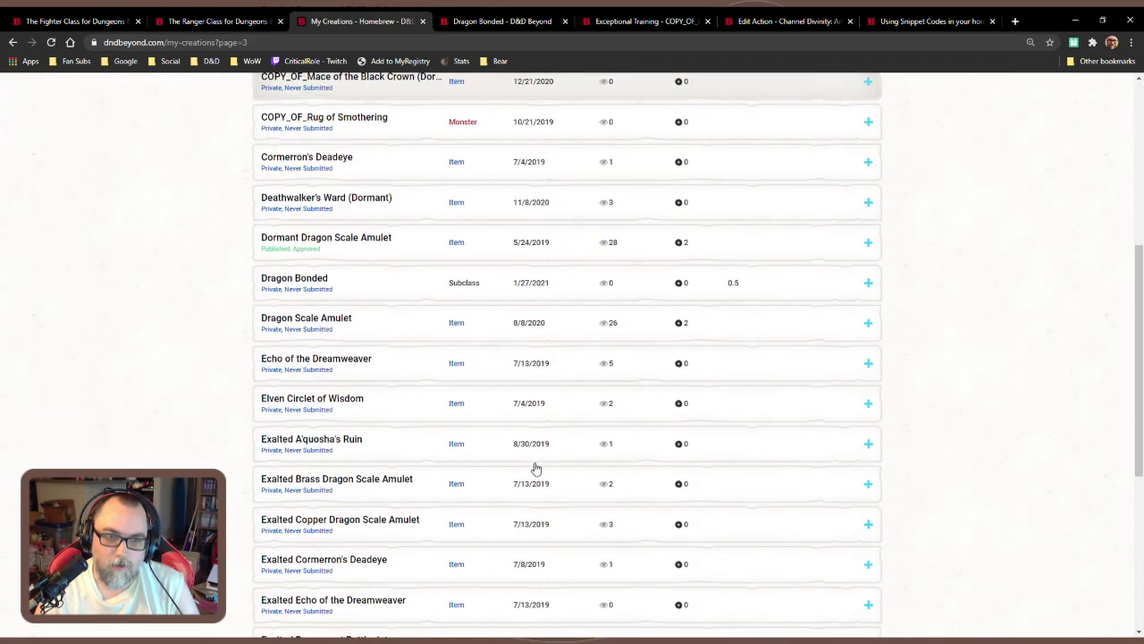
click(404, 288)
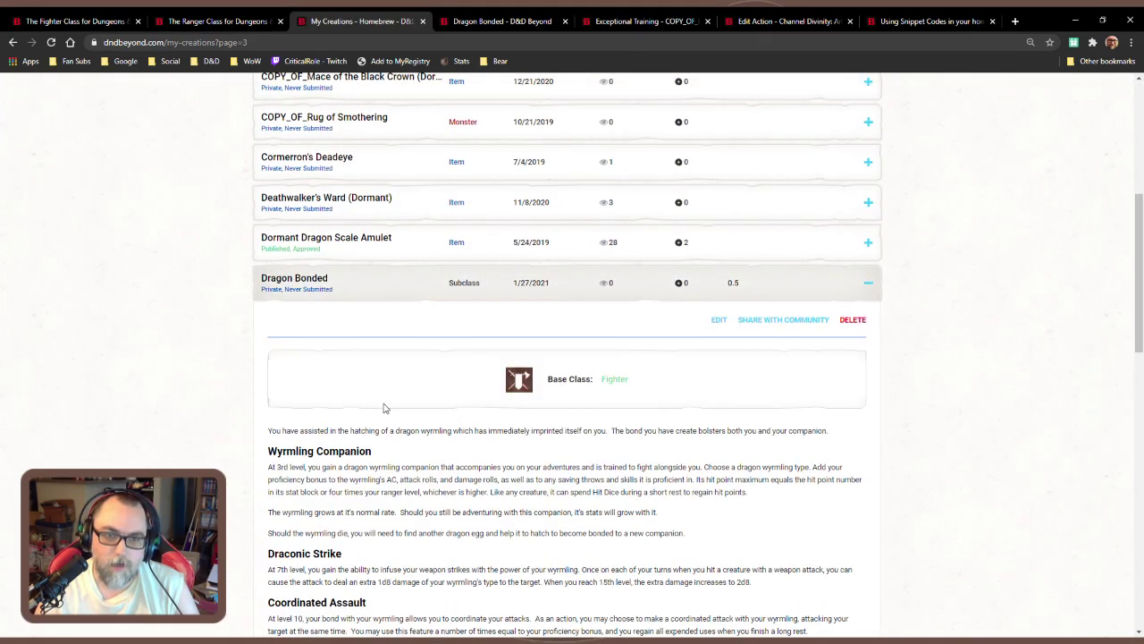
click(316, 289)
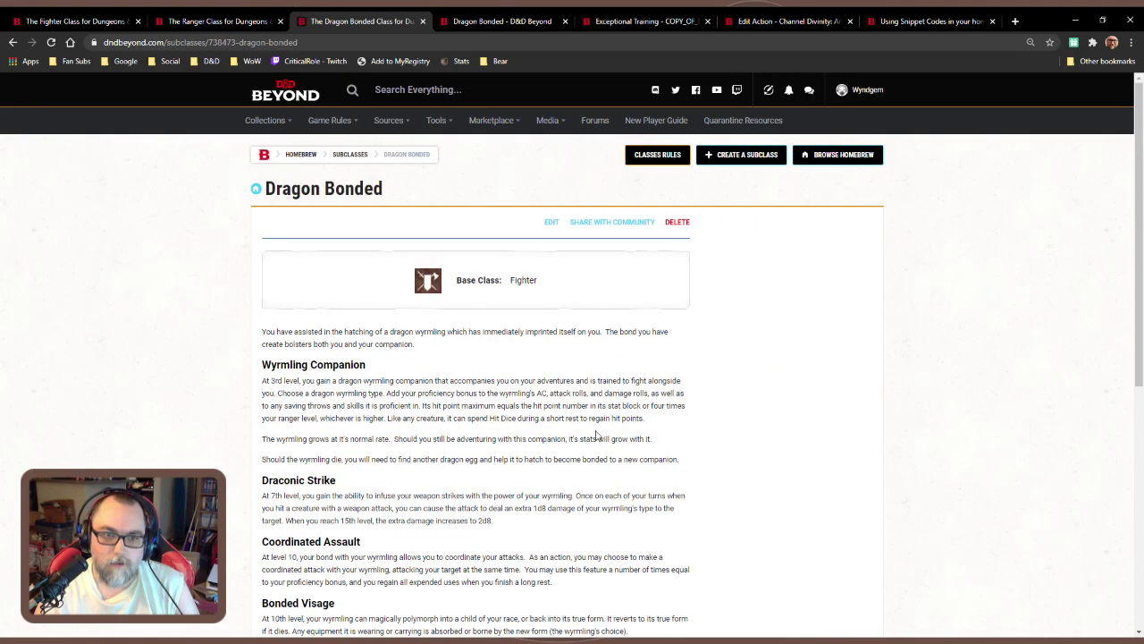
scroll(617, 436, down, 2)
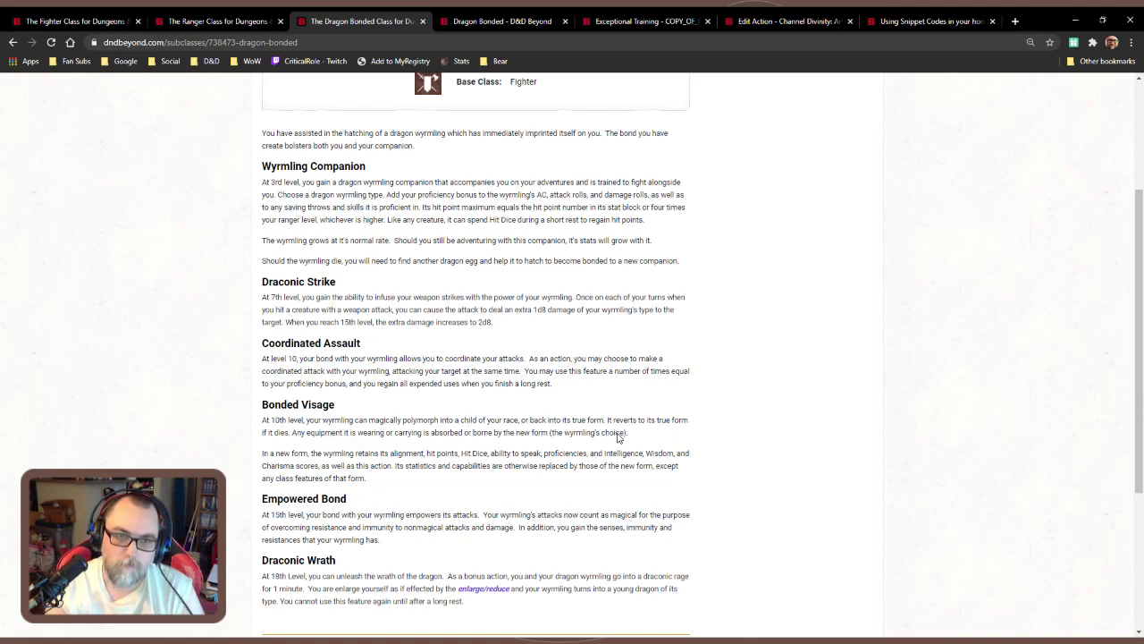
scroll(617, 436, up, 3)
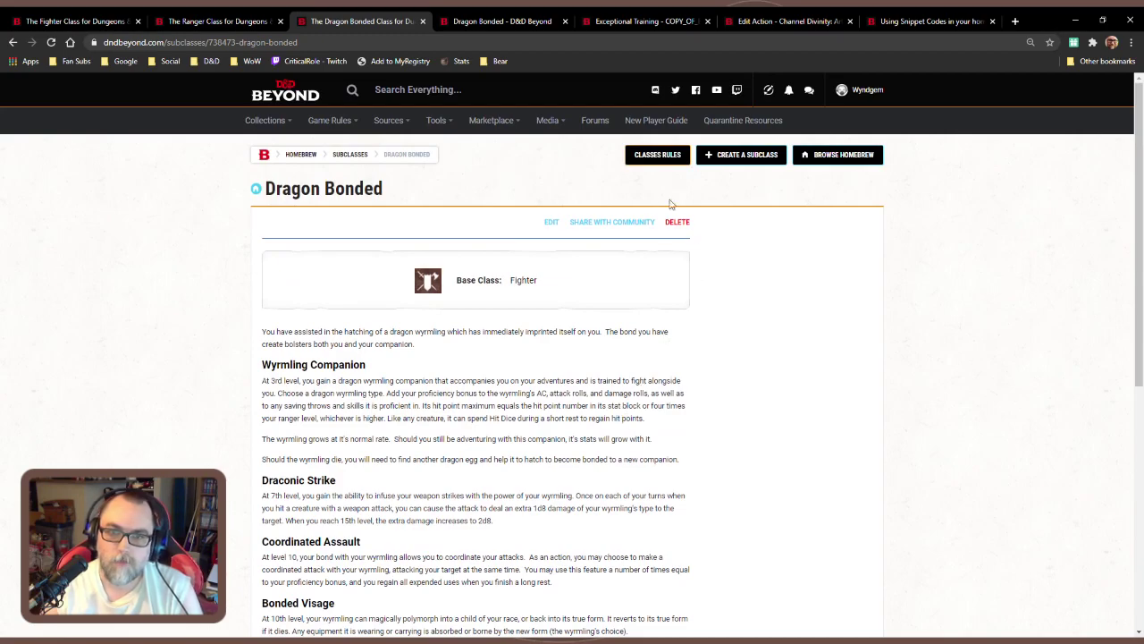
Insert the word "spell" after the enlarge/reduce spell tag in the Draconic Wrath feature's description and save the feature
click(551, 222)
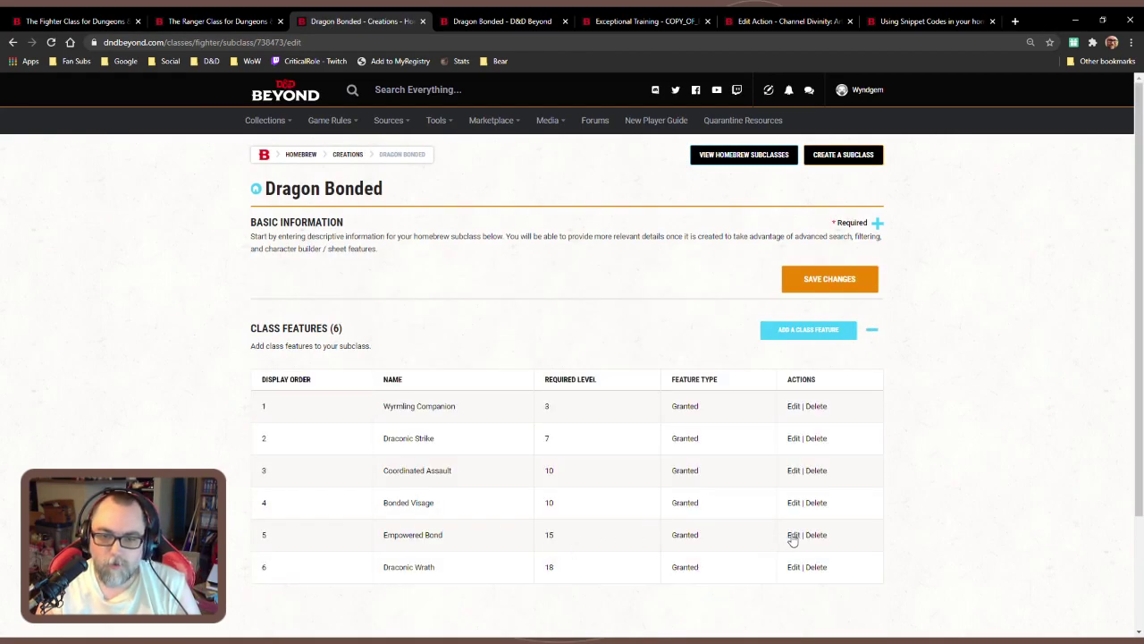
click(793, 566)
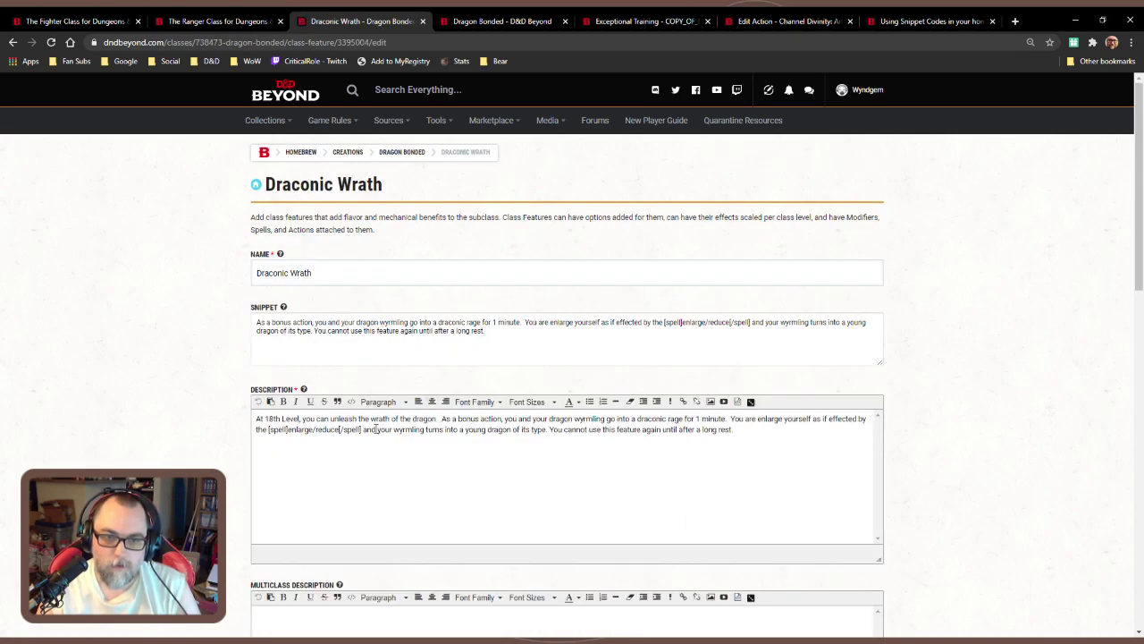
text(spell)
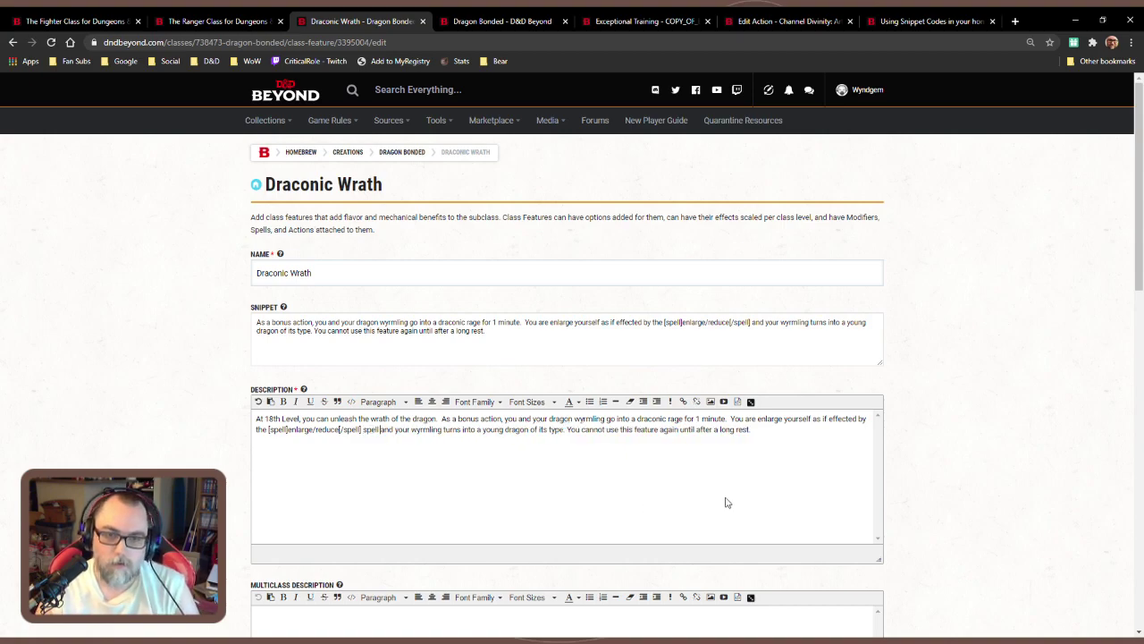
scroll(738, 505, down, 2)
scroll(733, 568, down, 2)
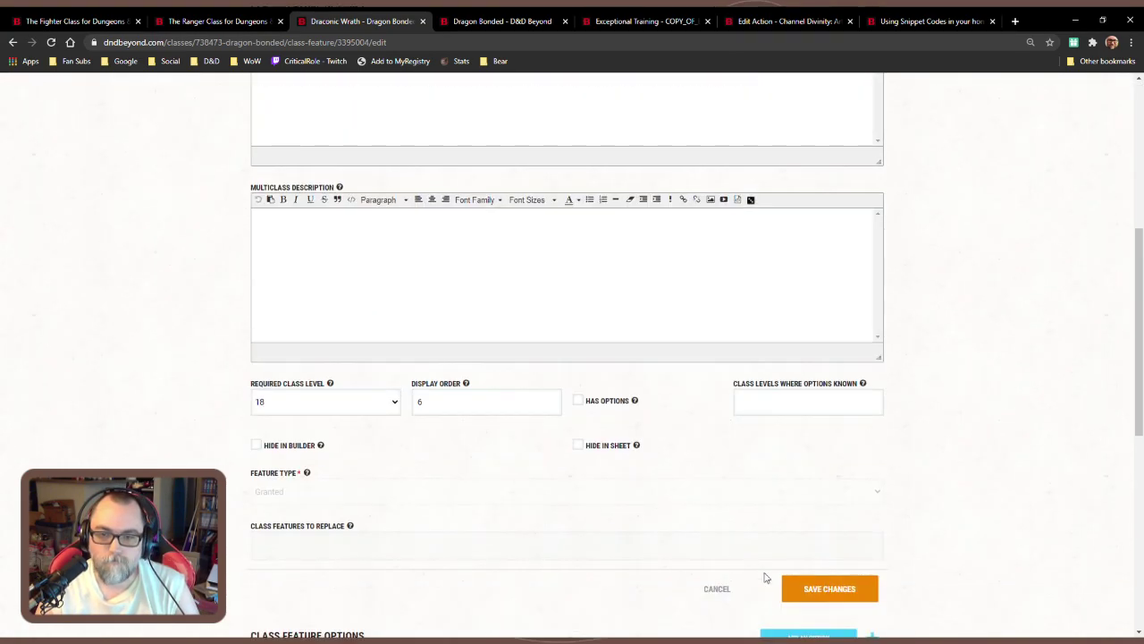
click(820, 592)
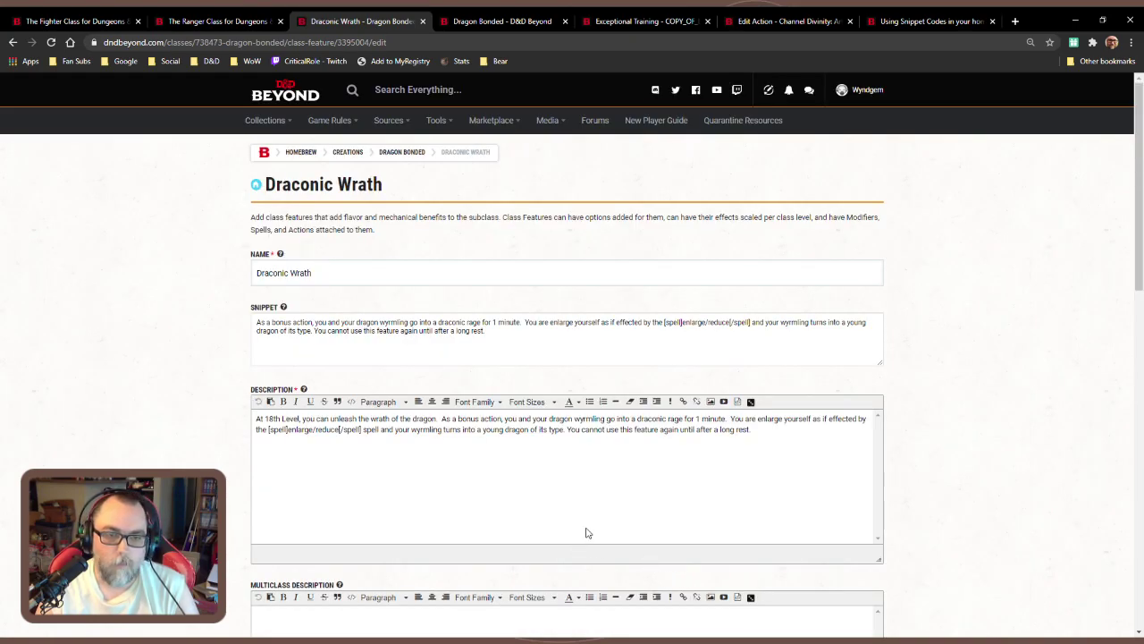
scroll(582, 536, down, 5)
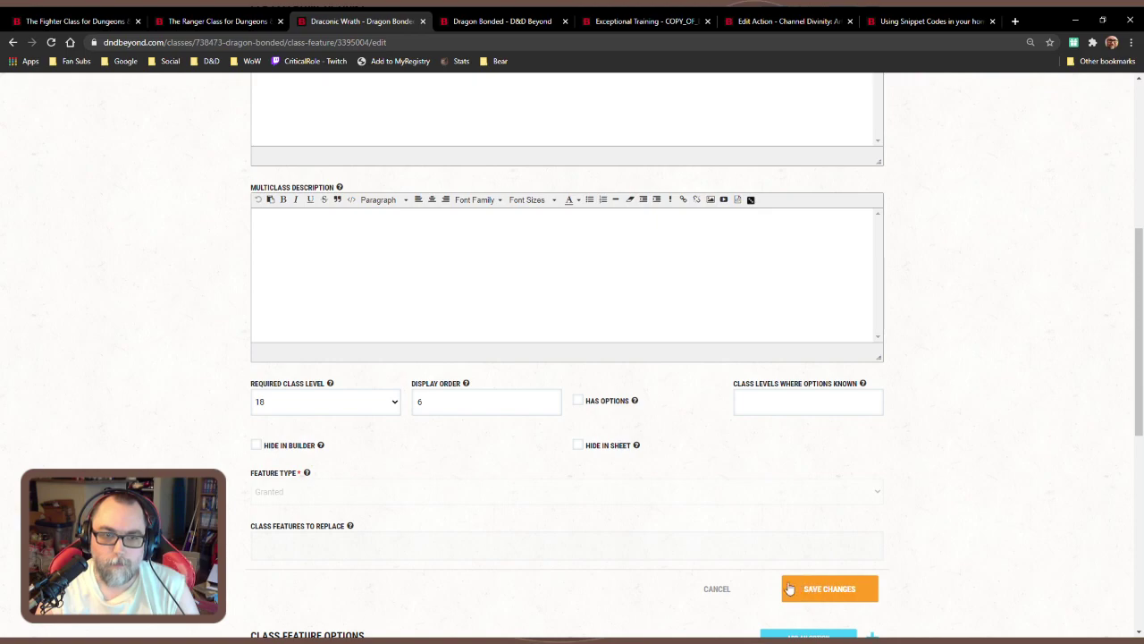
click(810, 591)
Return to the homebrew creations list and filter it by the name "dragon"
click(410, 158)
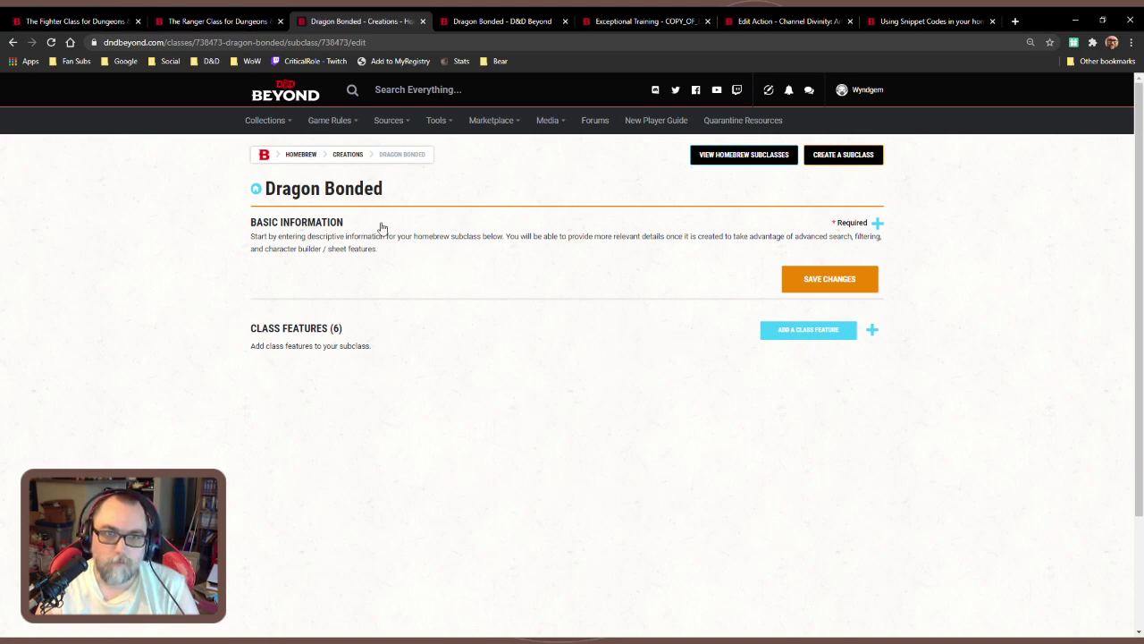
click(357, 157)
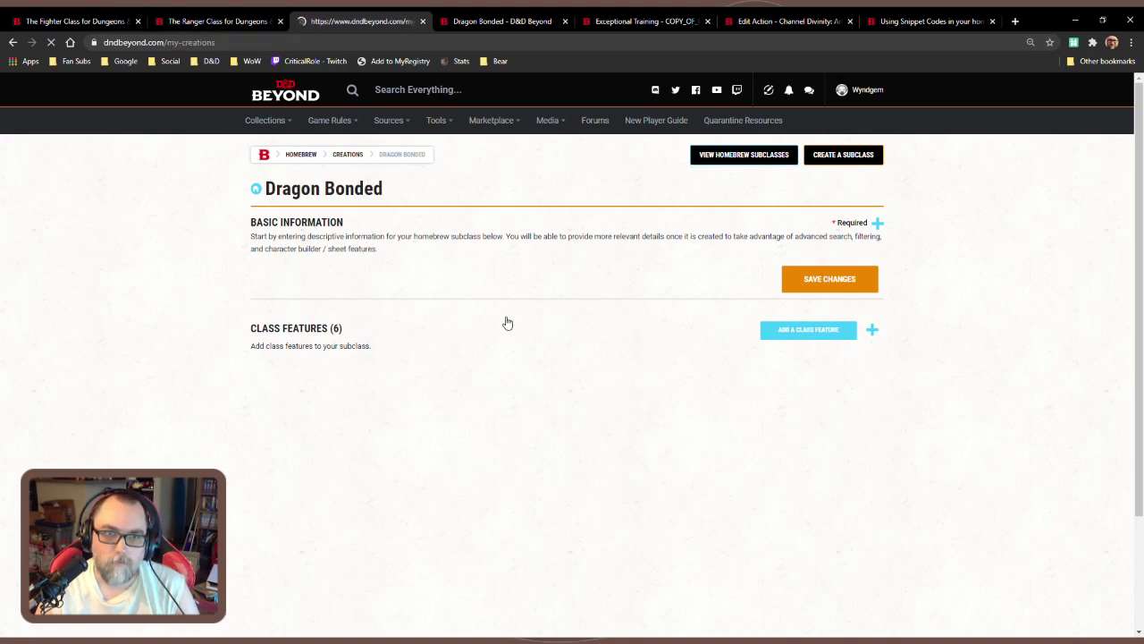
scroll(462, 396, down, 5)
scroll(471, 404, up, 5)
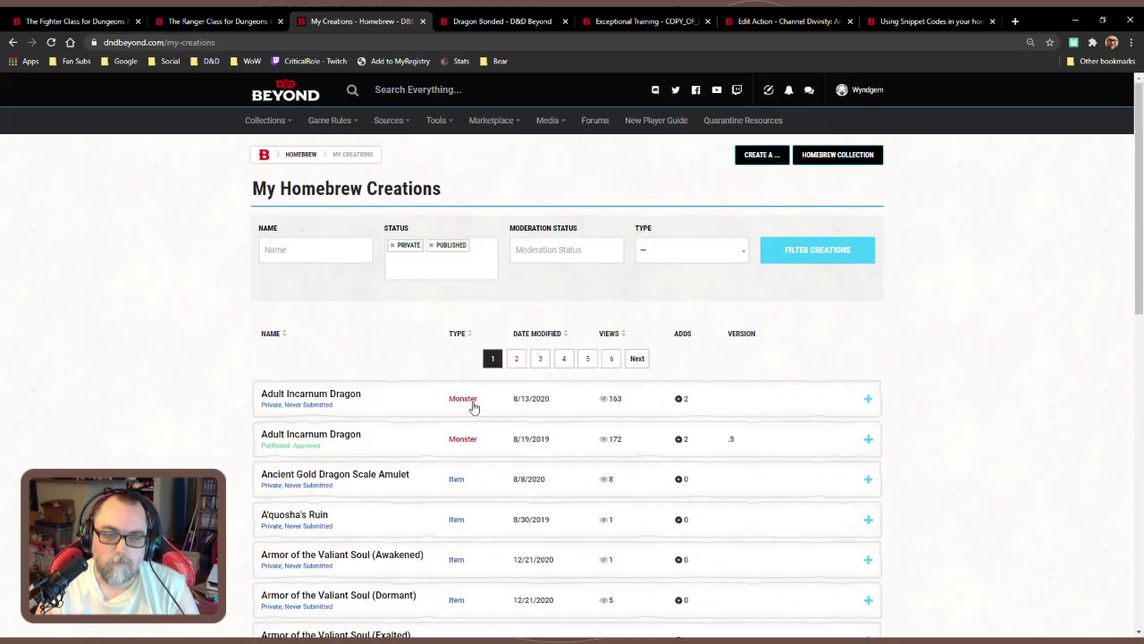
click(291, 245)
text(dragon)
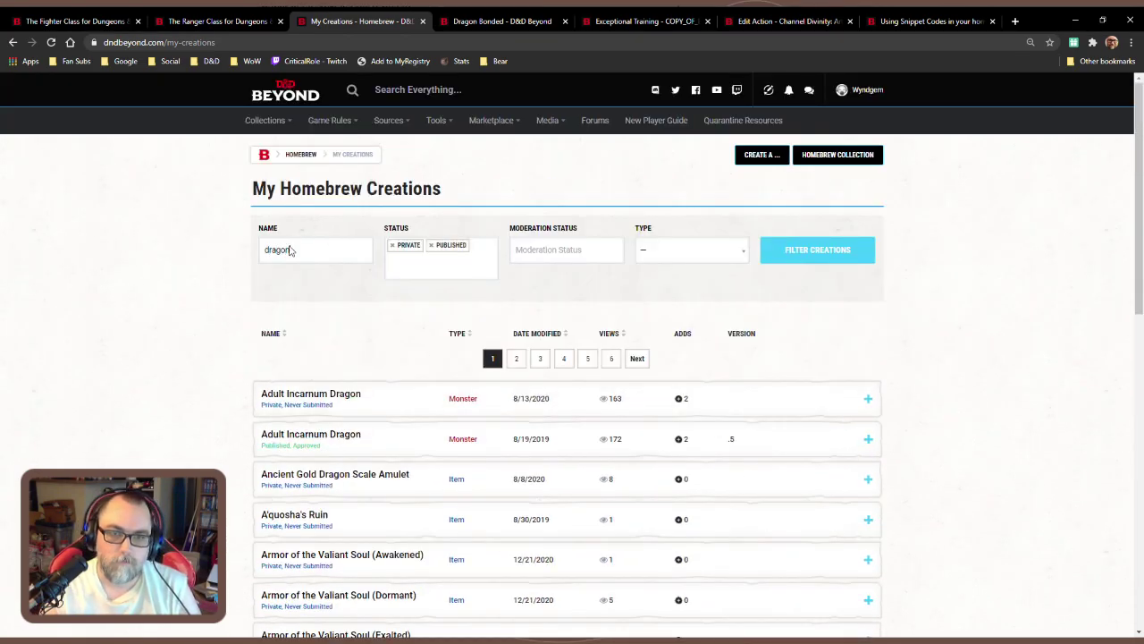
key(Return)
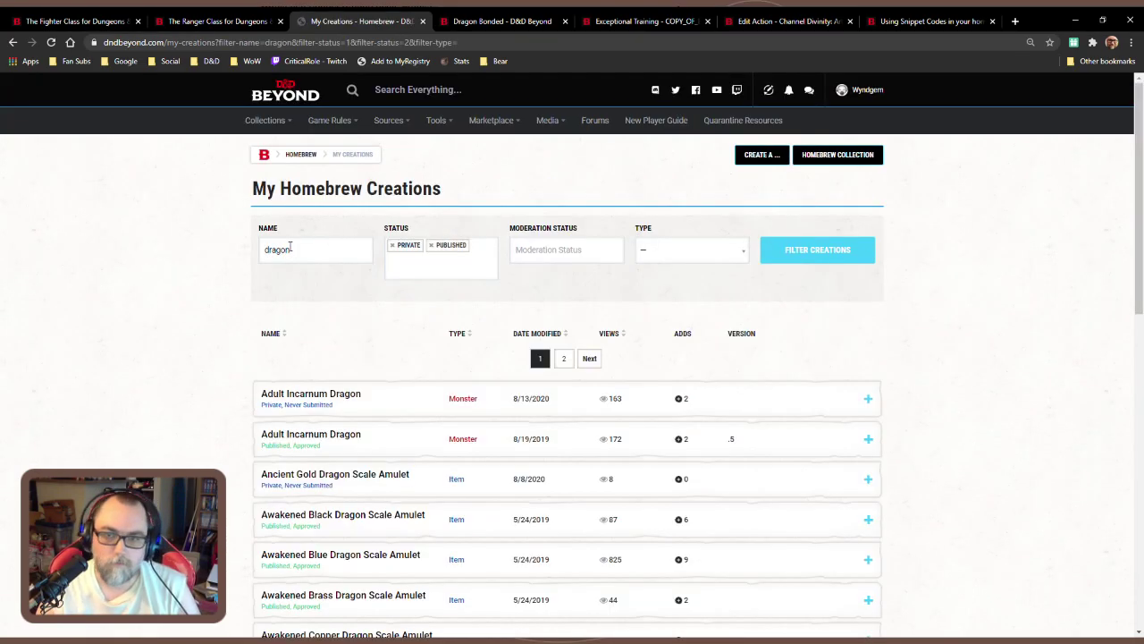
Find the Dragon Bonded subclass among the homebrew creations, look over its summary, and open its details page
scroll(557, 413, down, 10)
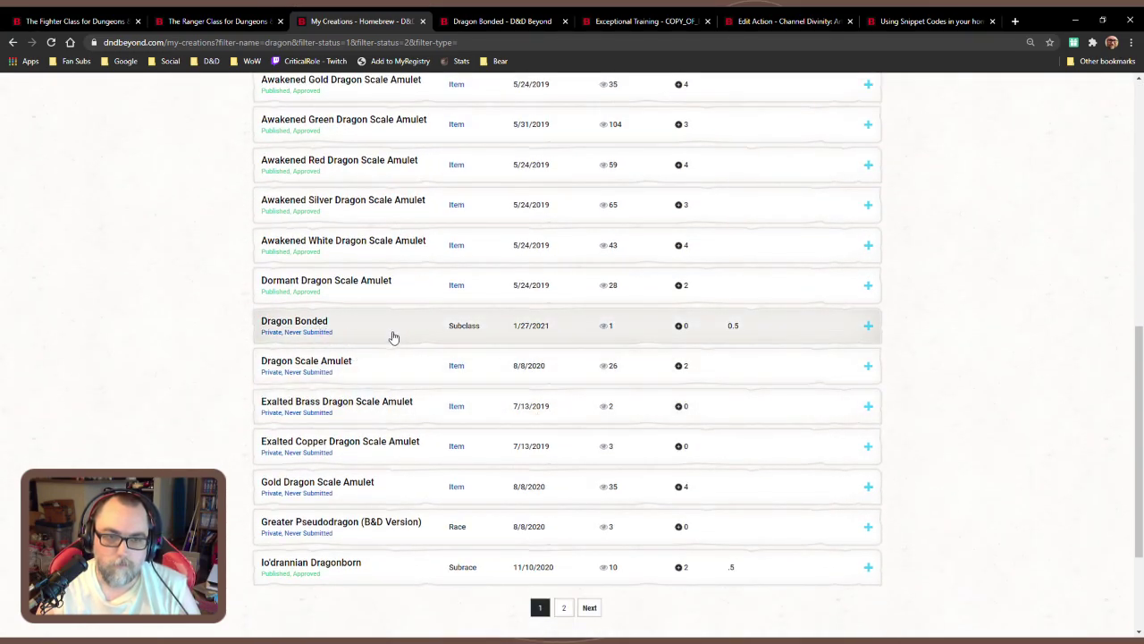
click(371, 328)
scroll(433, 402, down, 5)
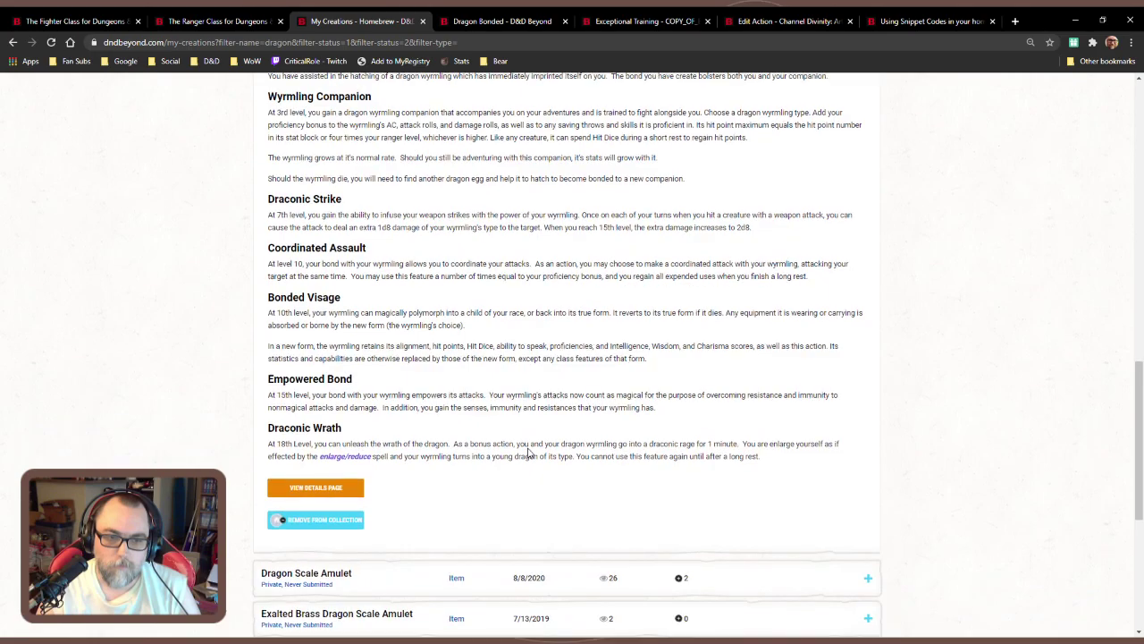
scroll(427, 456, up, 2)
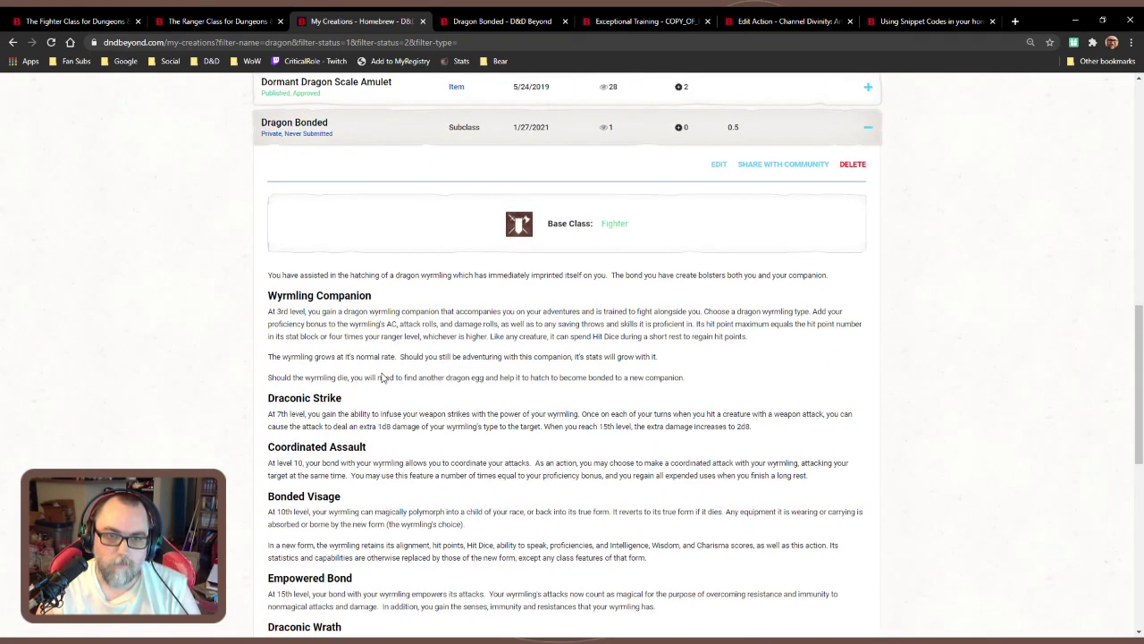
scroll(398, 402, up, 3)
click(297, 321)
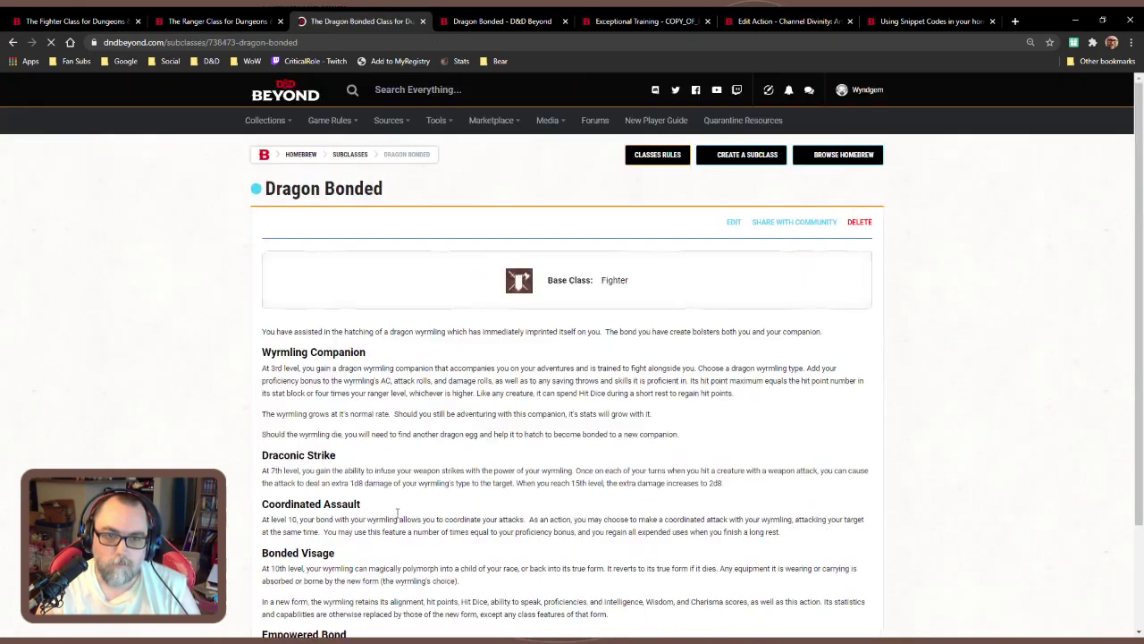
Skim the Dragon Bonded details, select the page's full web address, and switch to another window
scroll(487, 480, down, 4)
scroll(488, 480, up, 1)
scroll(492, 474, up, 2)
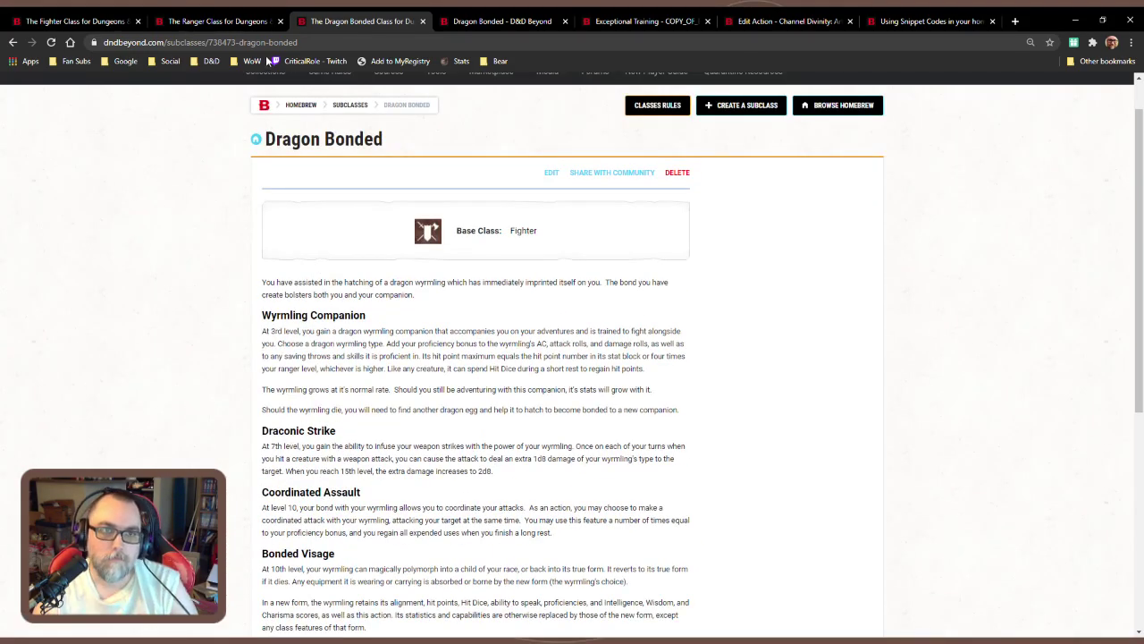
click(312, 40)
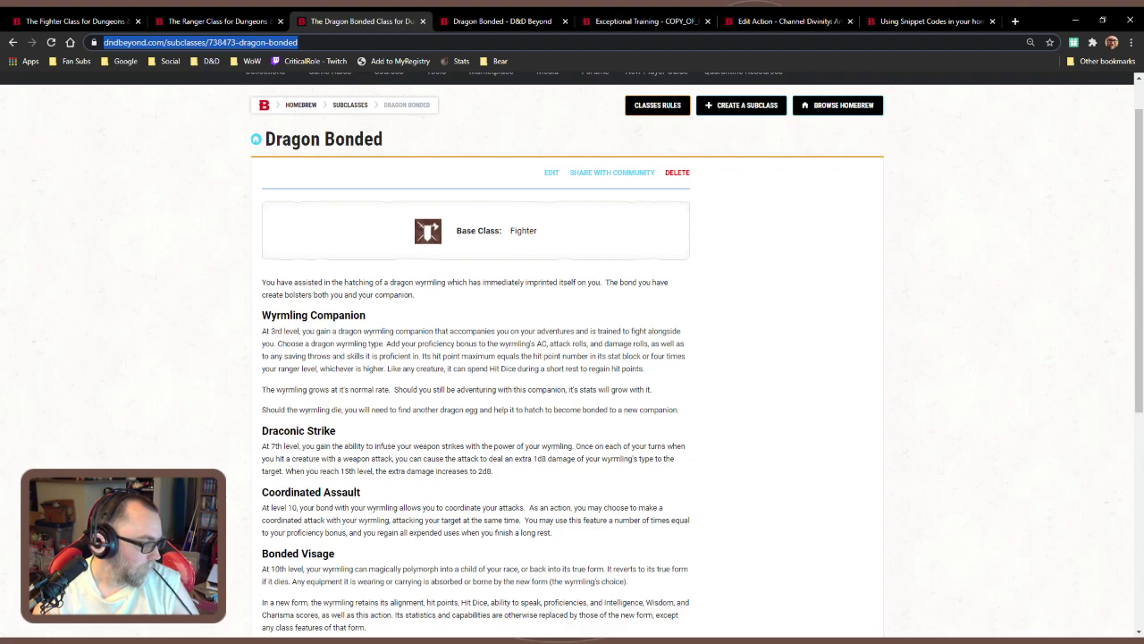
key(alt+Tab)
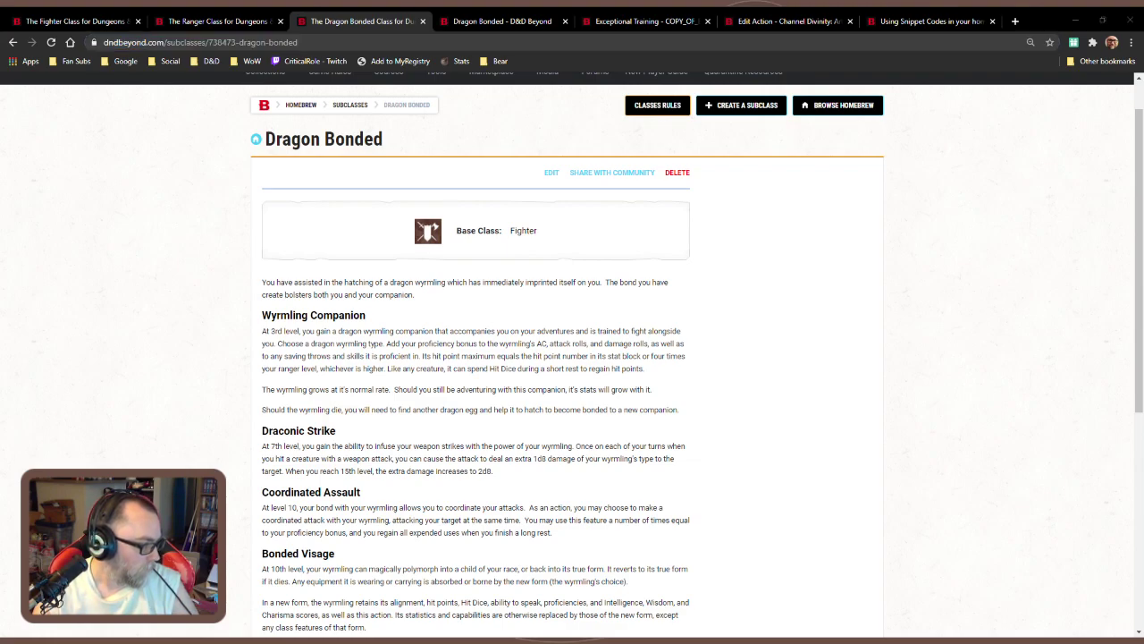
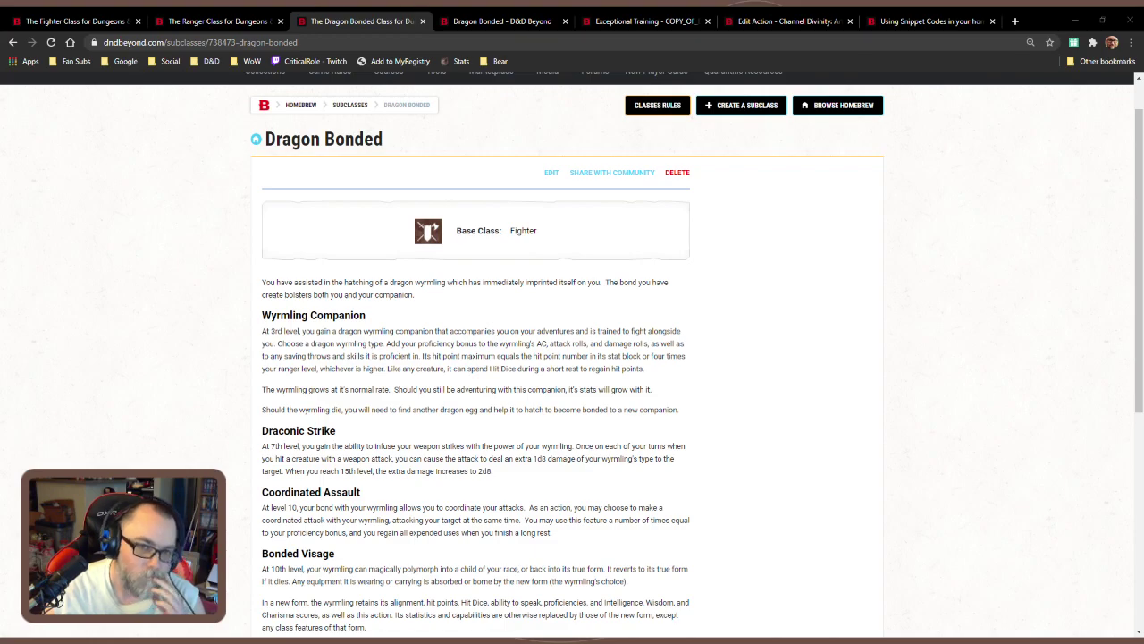
Review the Dragon Bonded feature descriptions from Wyrmling Companion through Draconic Wrath
scroll(572, 357, down, 5)
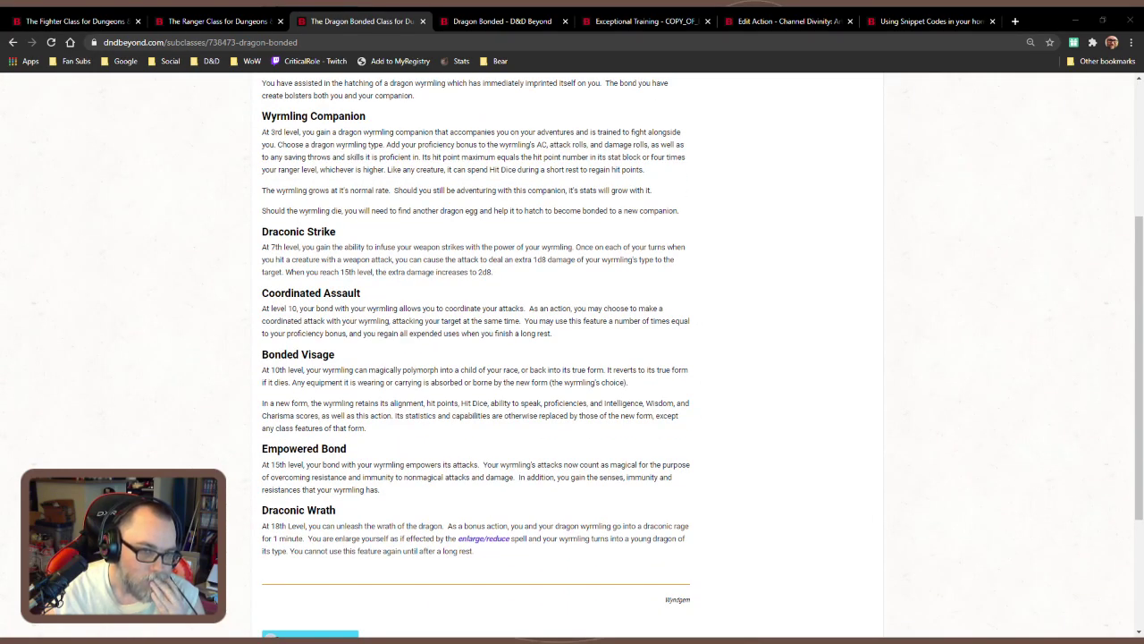
scroll(572, 357, up, 3)
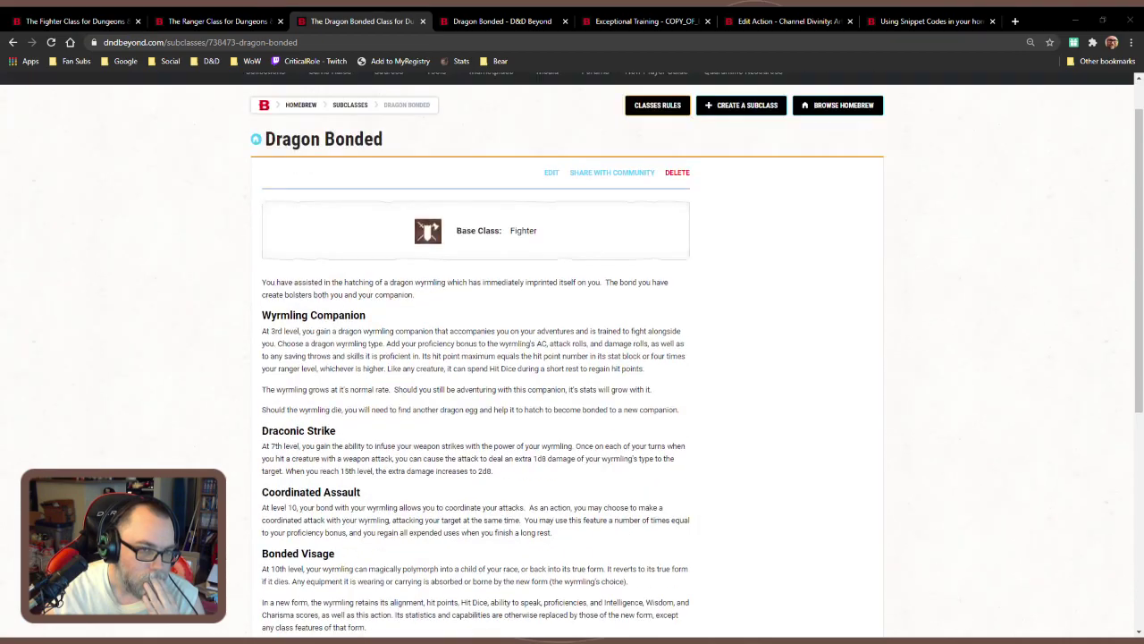
scroll(572, 357, up, 1)
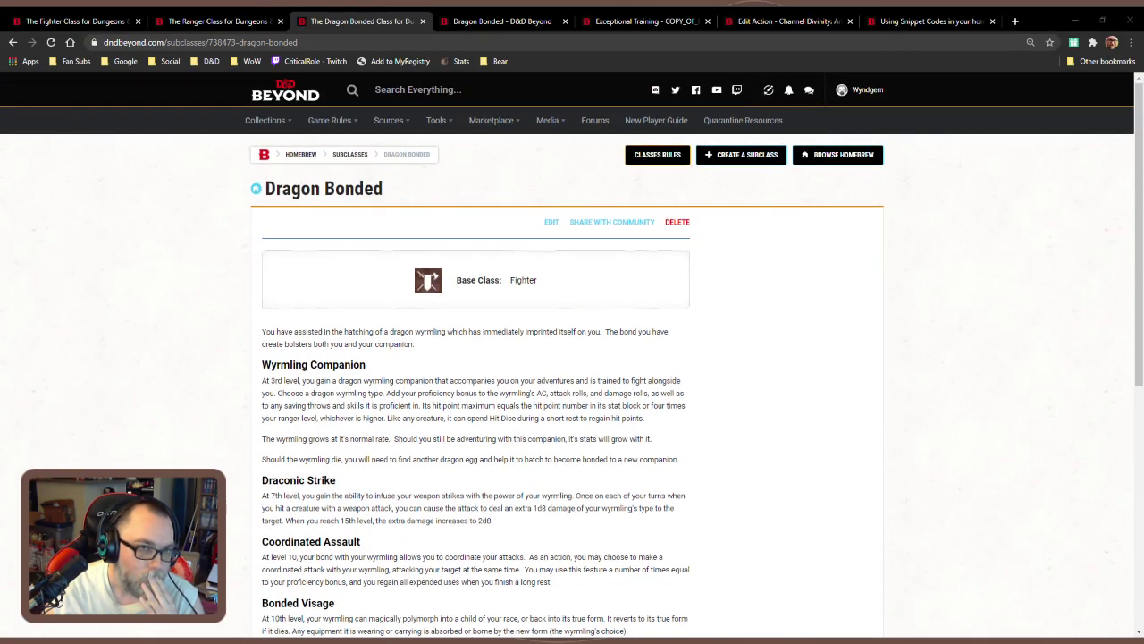
scroll(572, 357, down, 3)
scroll(572, 357, down, 1)
scroll(572, 357, up, 5)
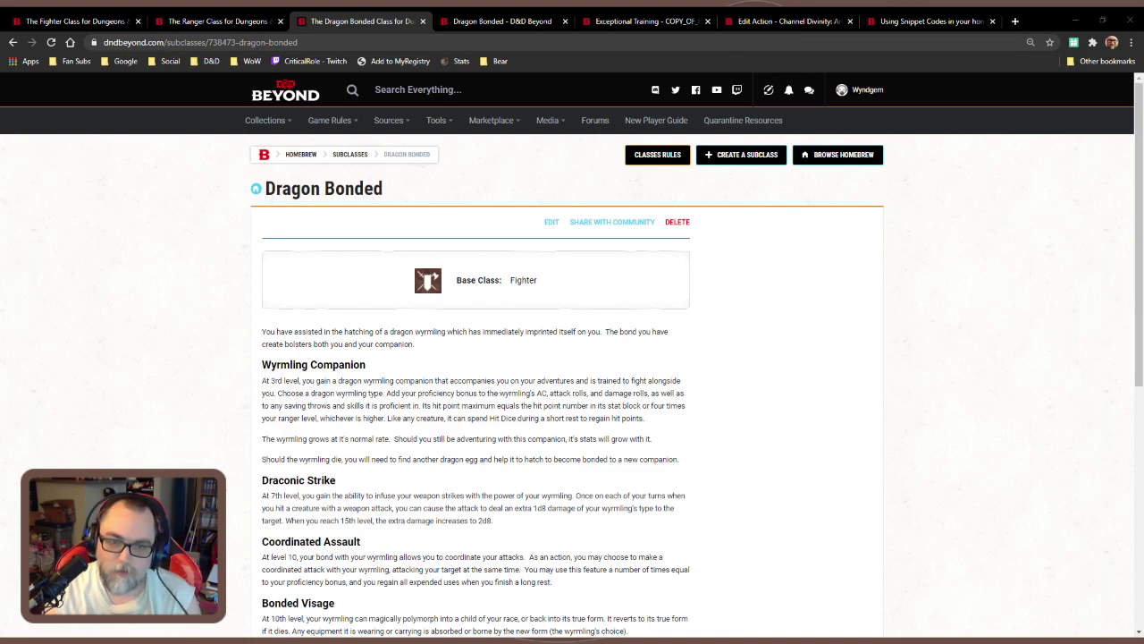
scroll(572, 357, down, 2)
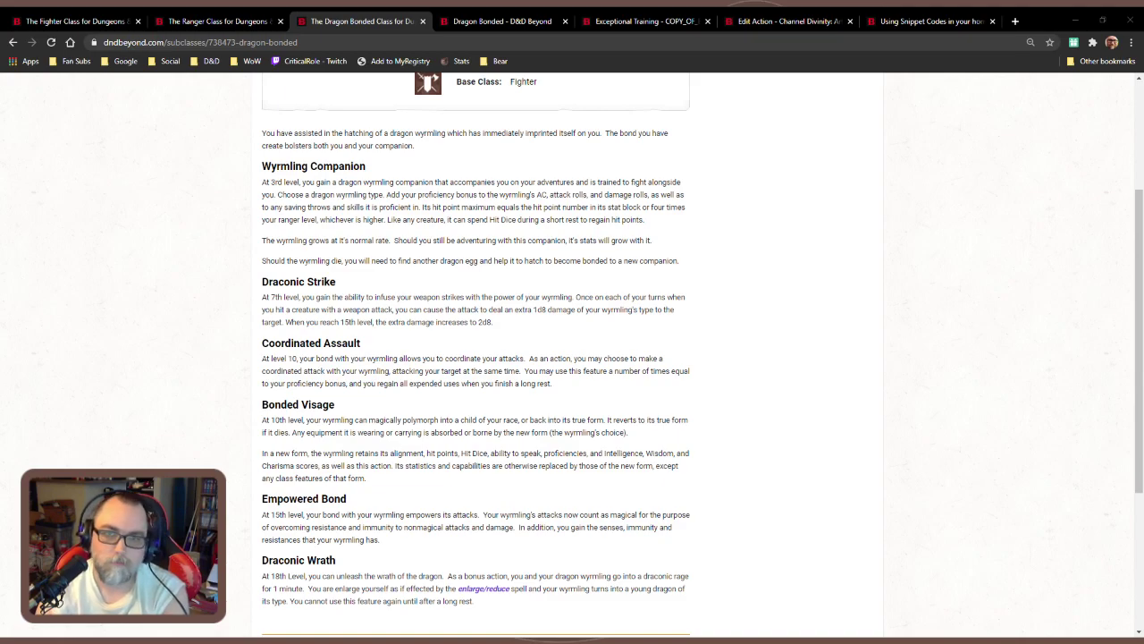
Open the Dragon Bonded subclass for editing
scroll(572, 357, up, 2)
click(546, 222)
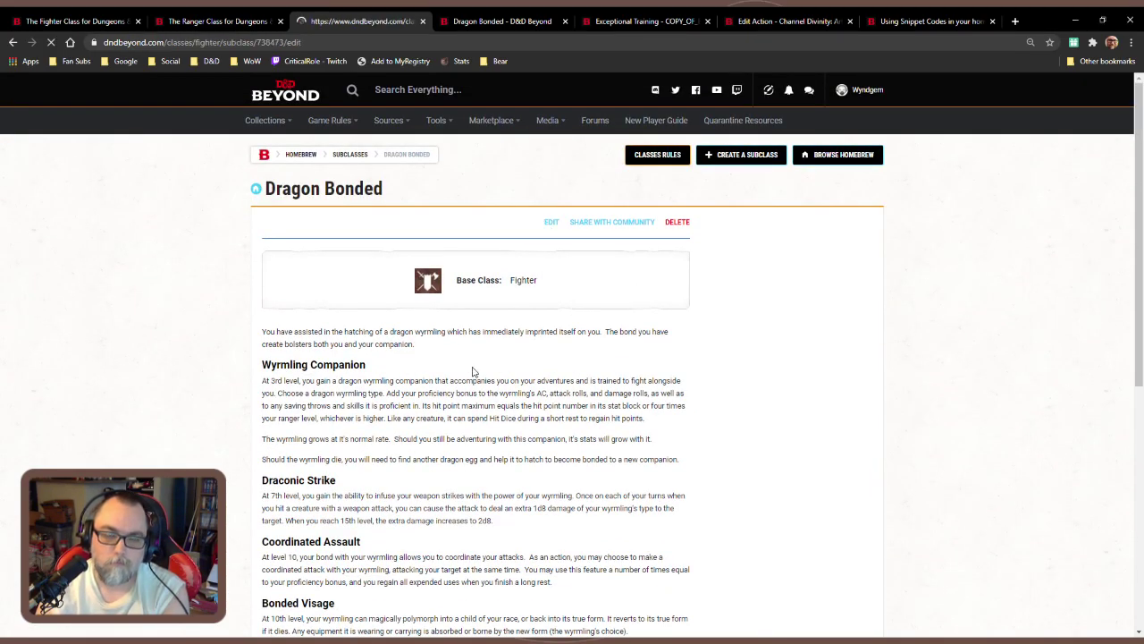
click(789, 330)
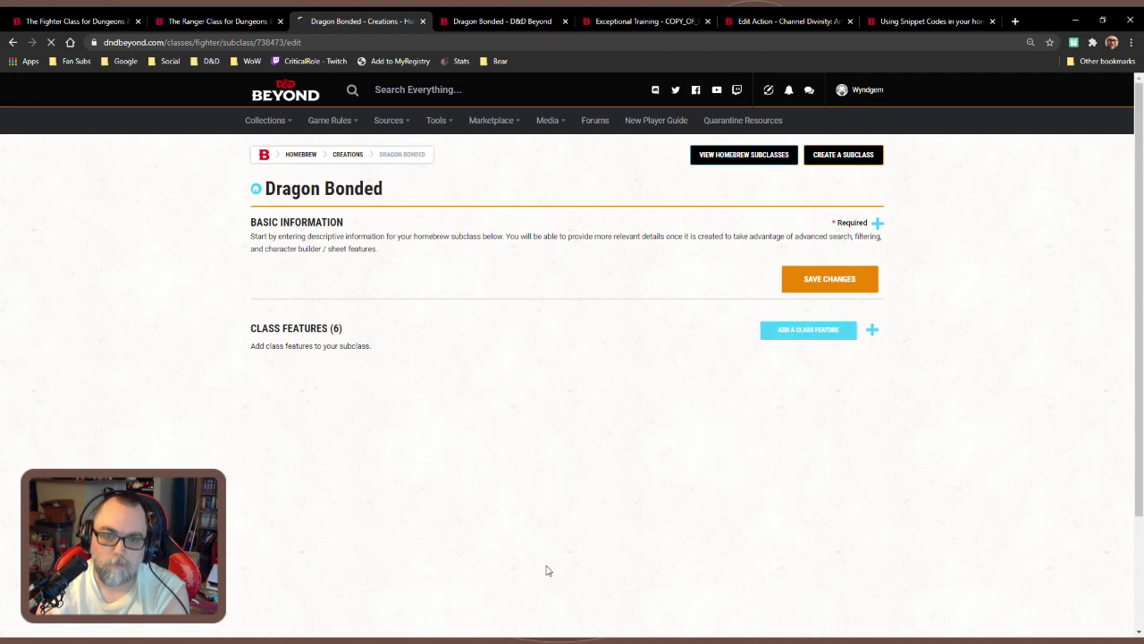
scroll(509, 447, down, 6)
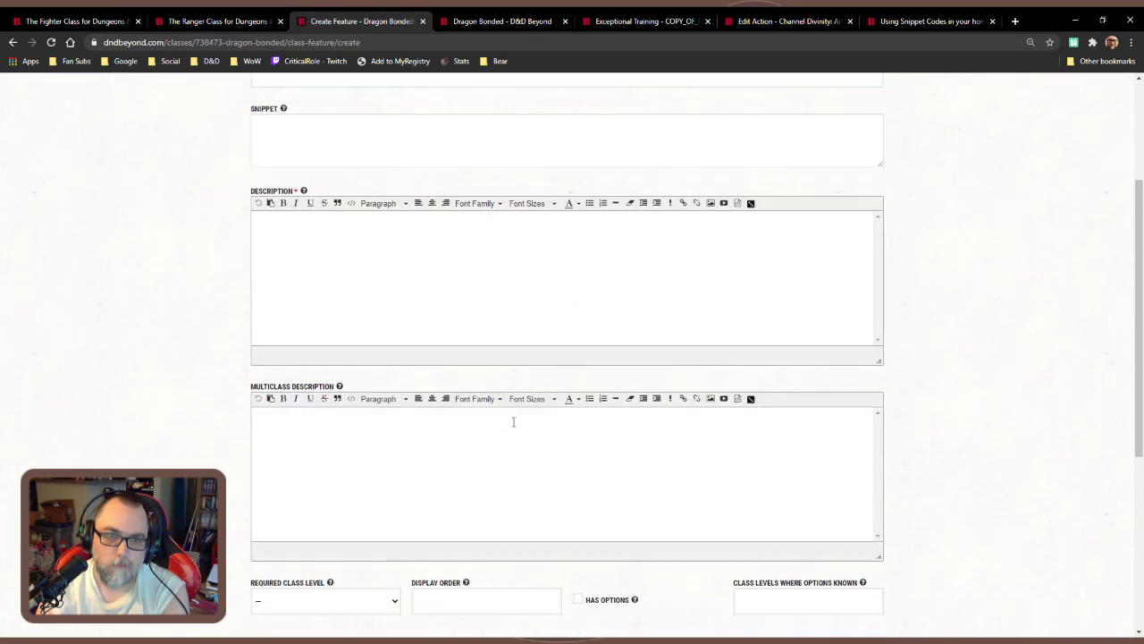
click(713, 447)
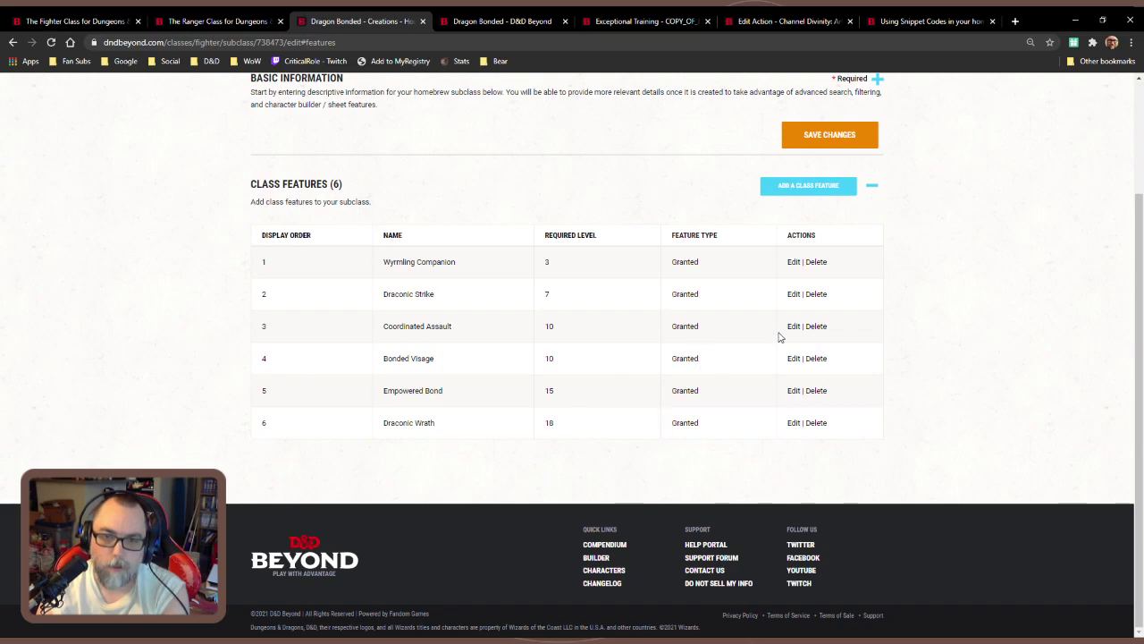
Reword the opening of the Coordinated Assault feature's description to "At 10th level" and save the feature
click(793, 327)
click(282, 421)
key(Delete)
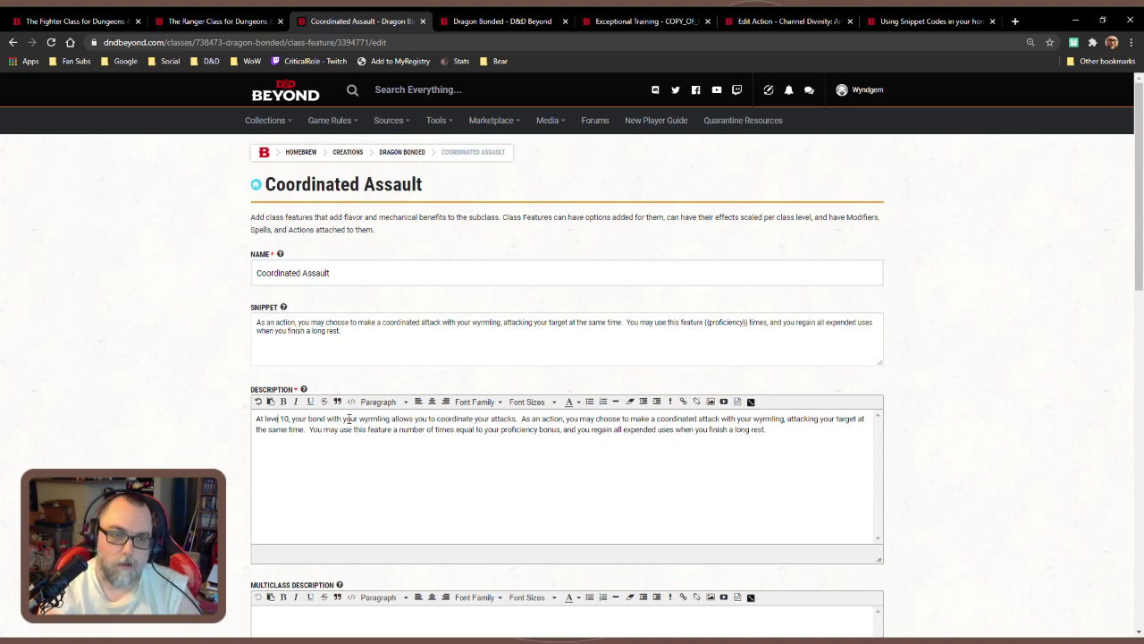
key(BackSpace)
key(BackSpace)
key(BackSpace)
key(BackSpace)
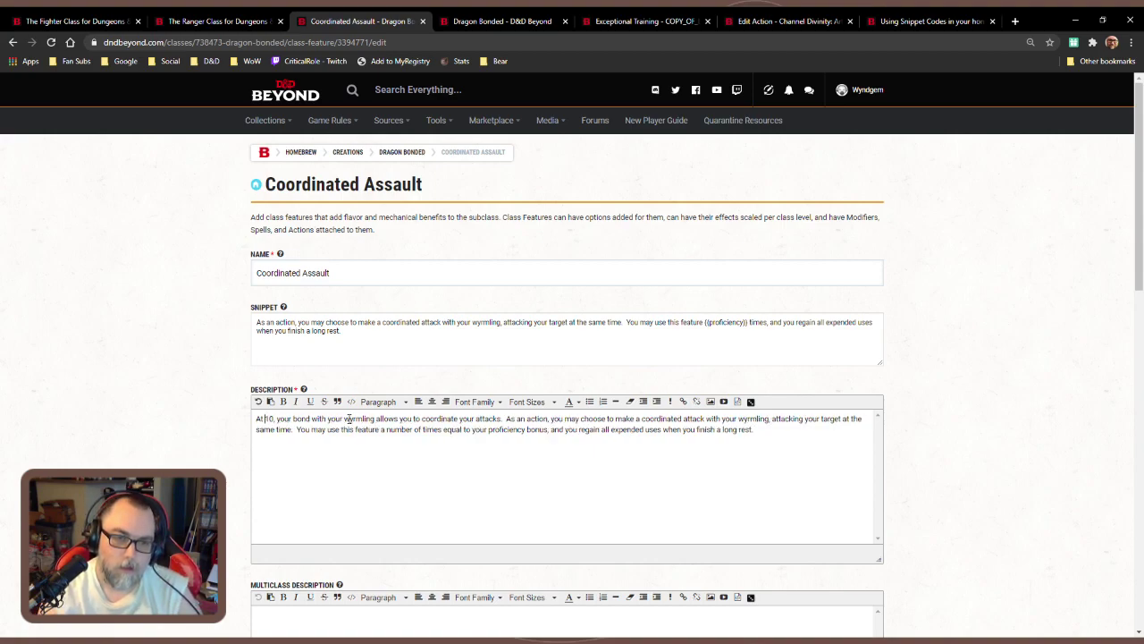
text(th level)
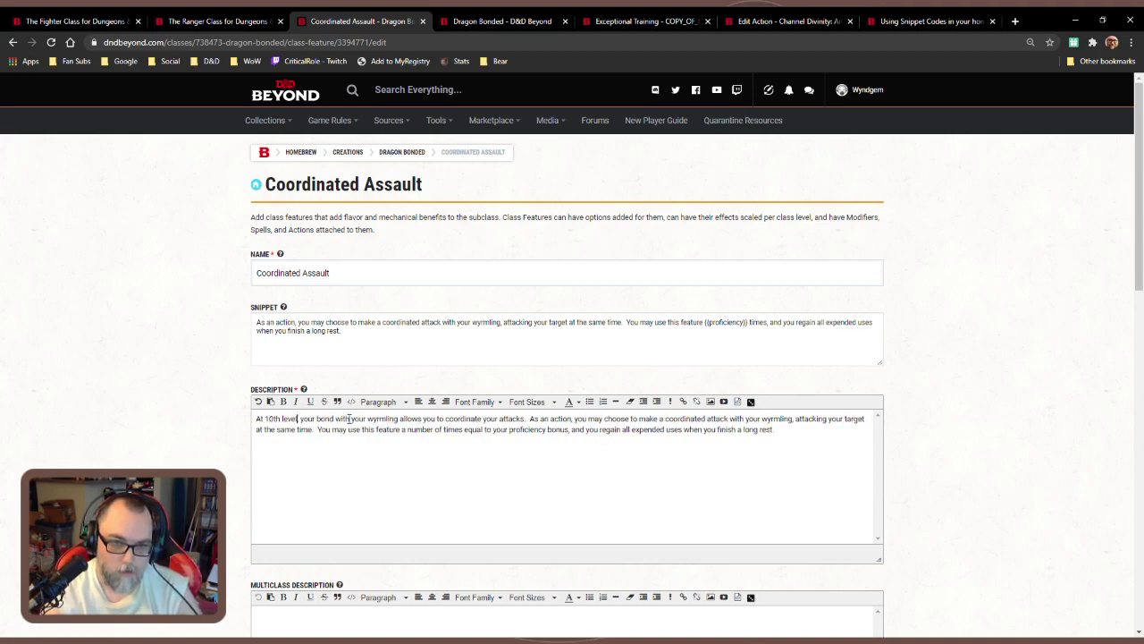
scroll(577, 421, down, 5)
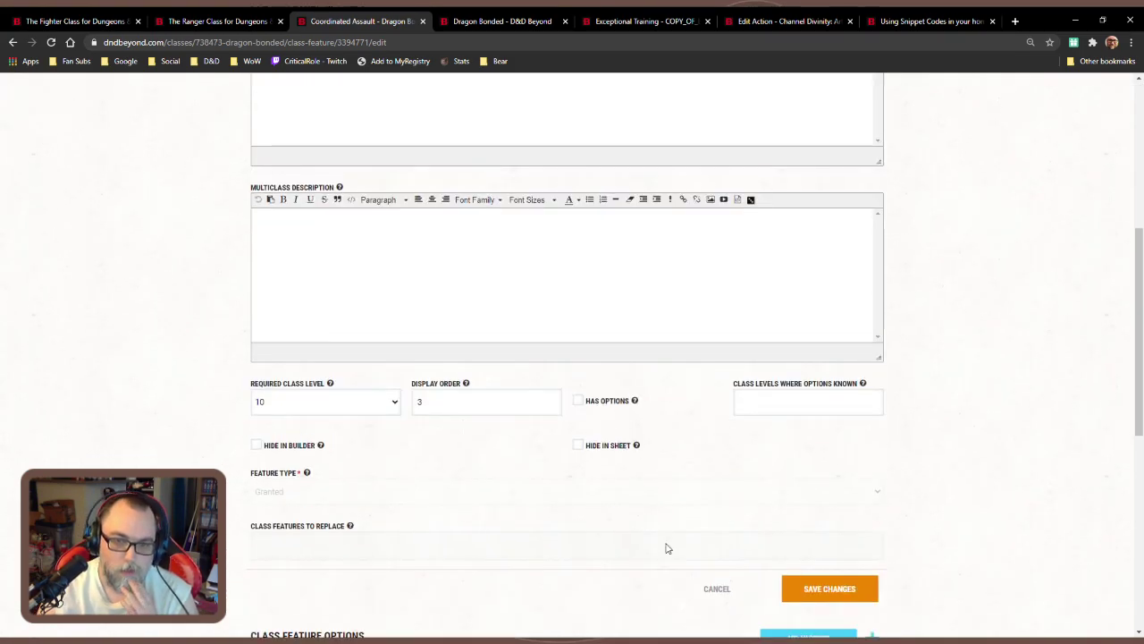
click(807, 586)
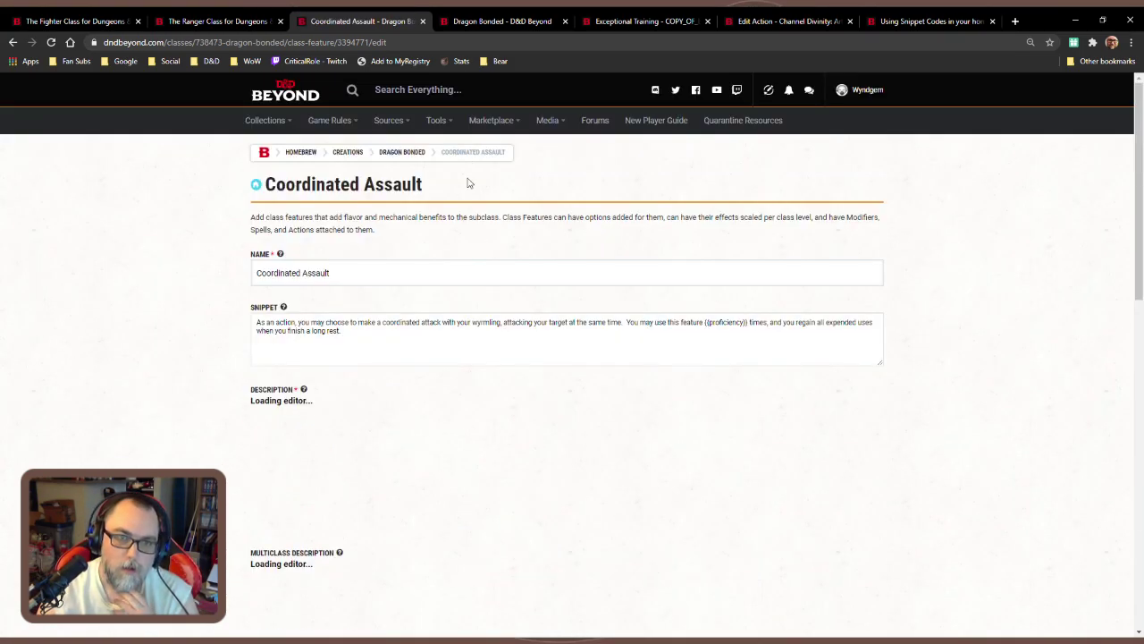
Return to the Dragon Bonded details page and check the wording of its feature descriptions
click(404, 153)
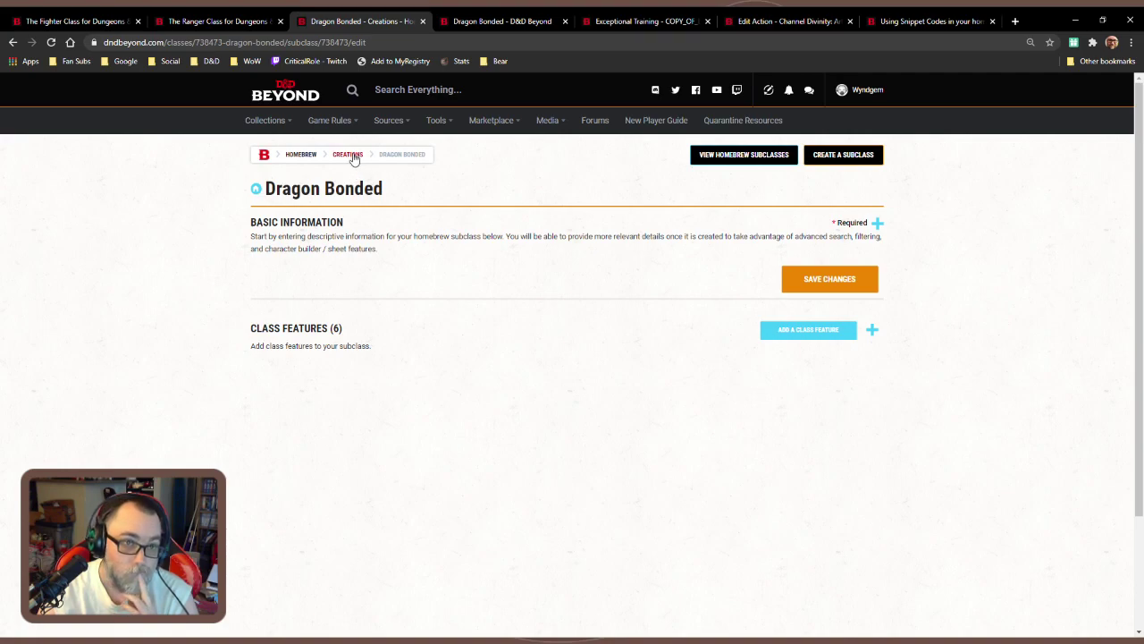
click(14, 43)
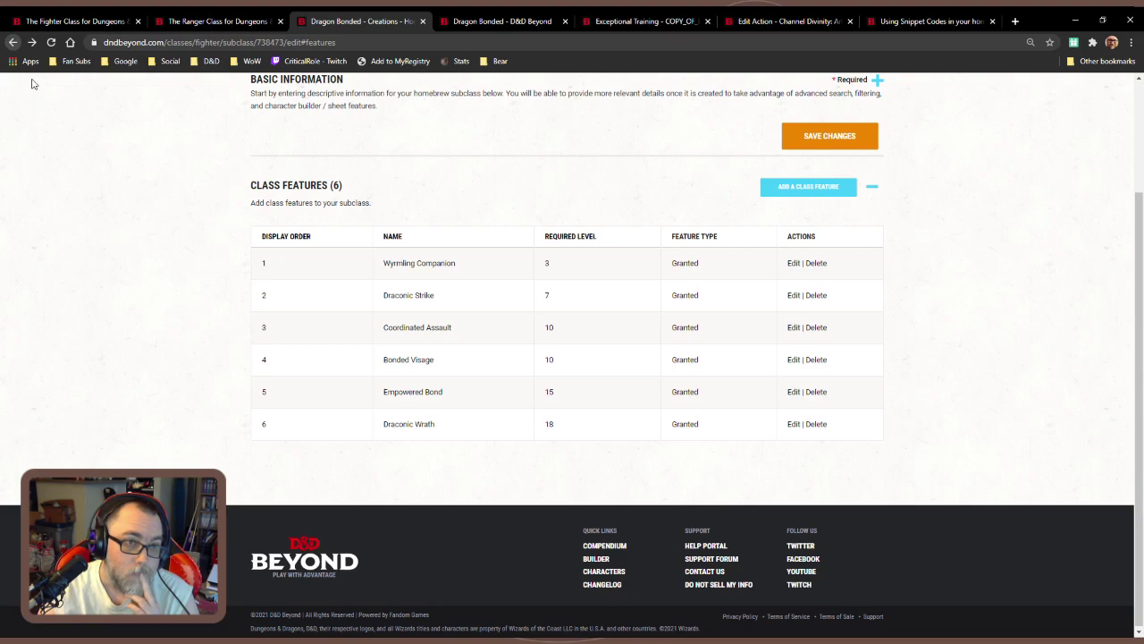
key(alt+Left)
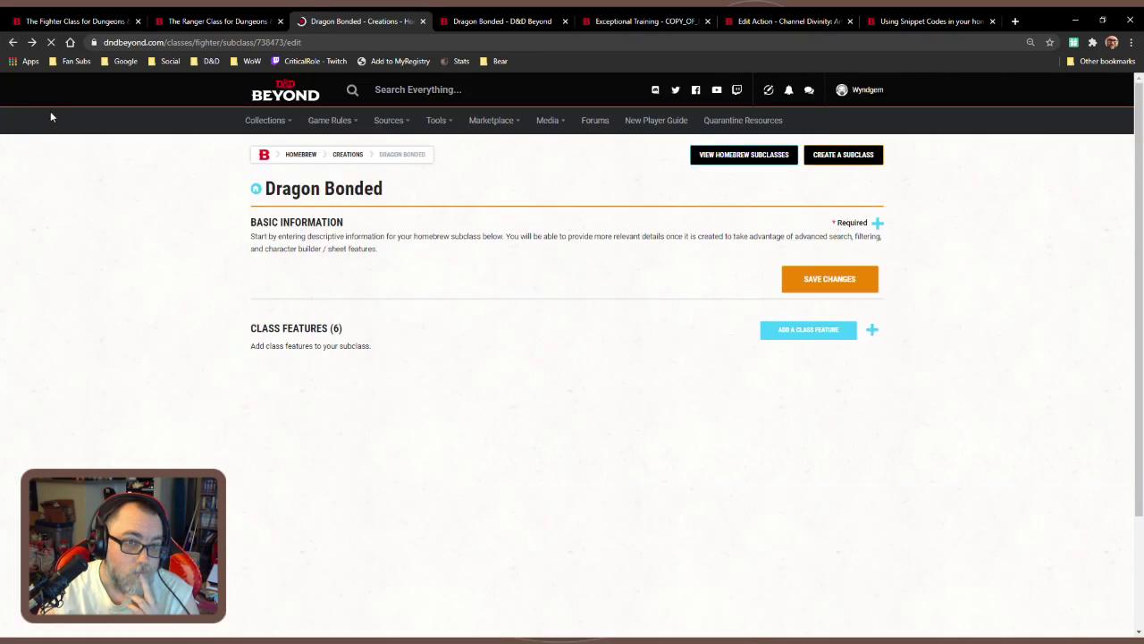
click(13, 43)
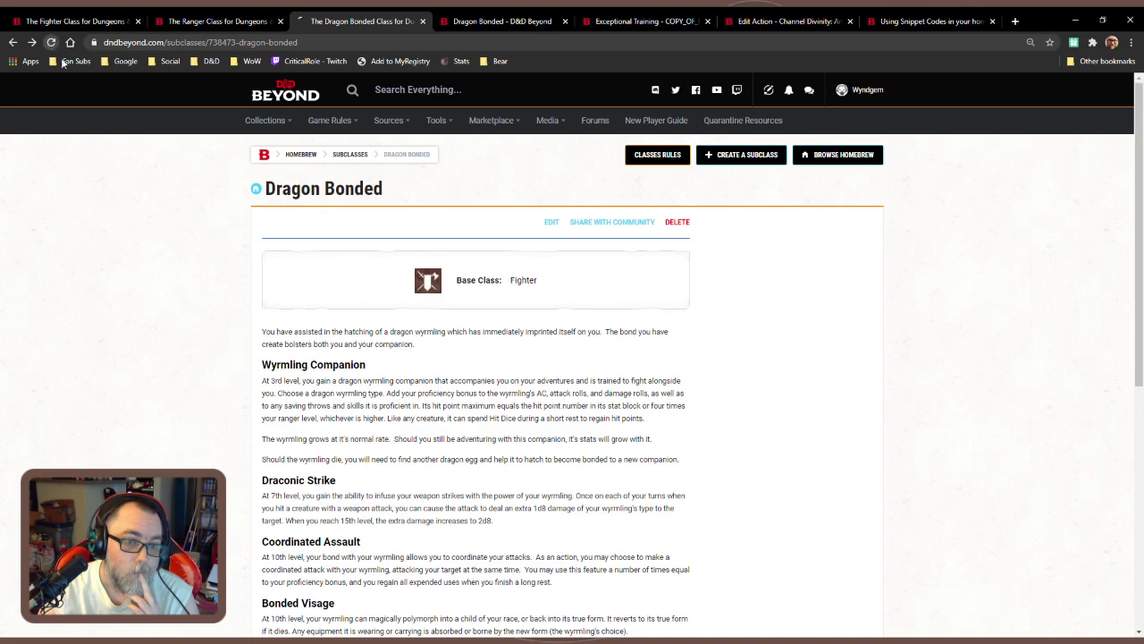
scroll(225, 479, down, 5)
scroll(225, 479, up, 2)
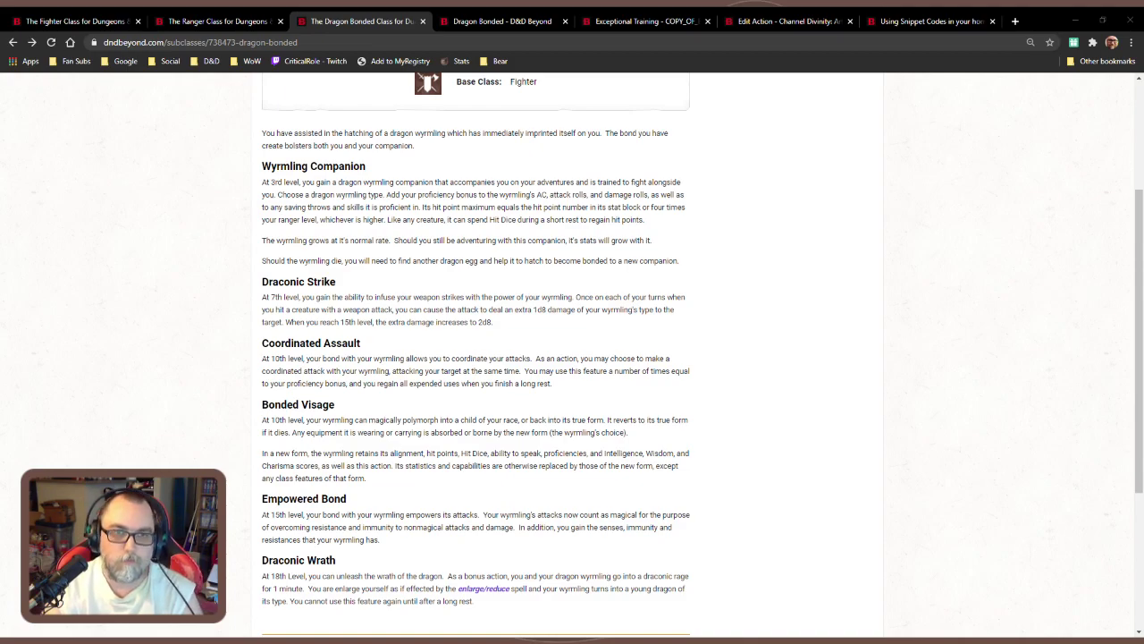
scroll(573, 358, up, 3)
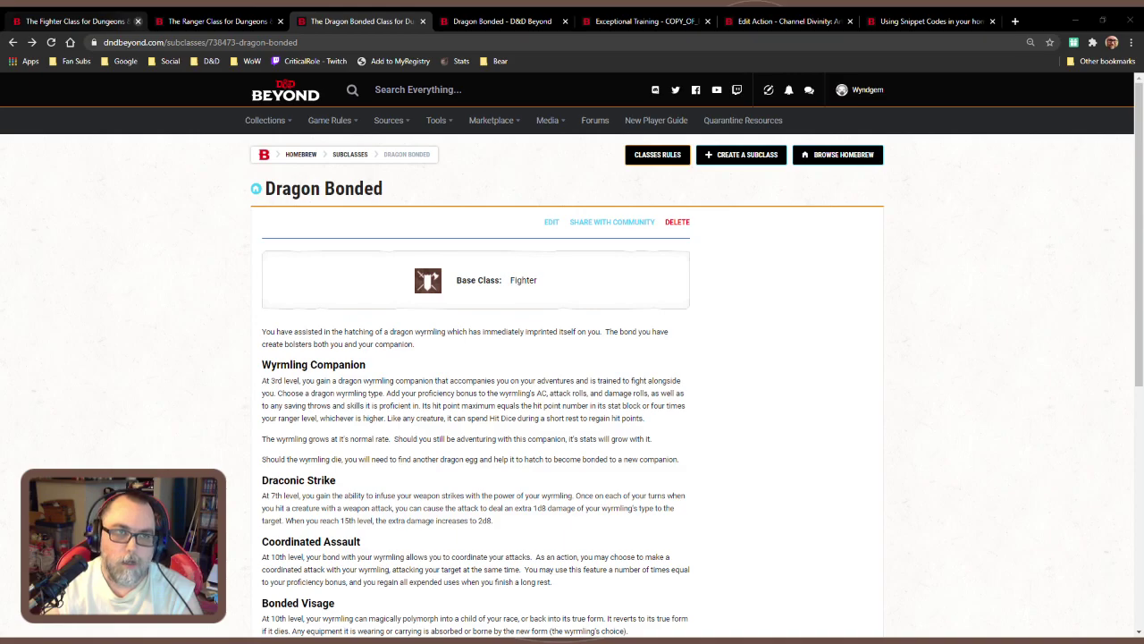
Switch to the open Fighter class page and go back to its beginning
click(76, 21)
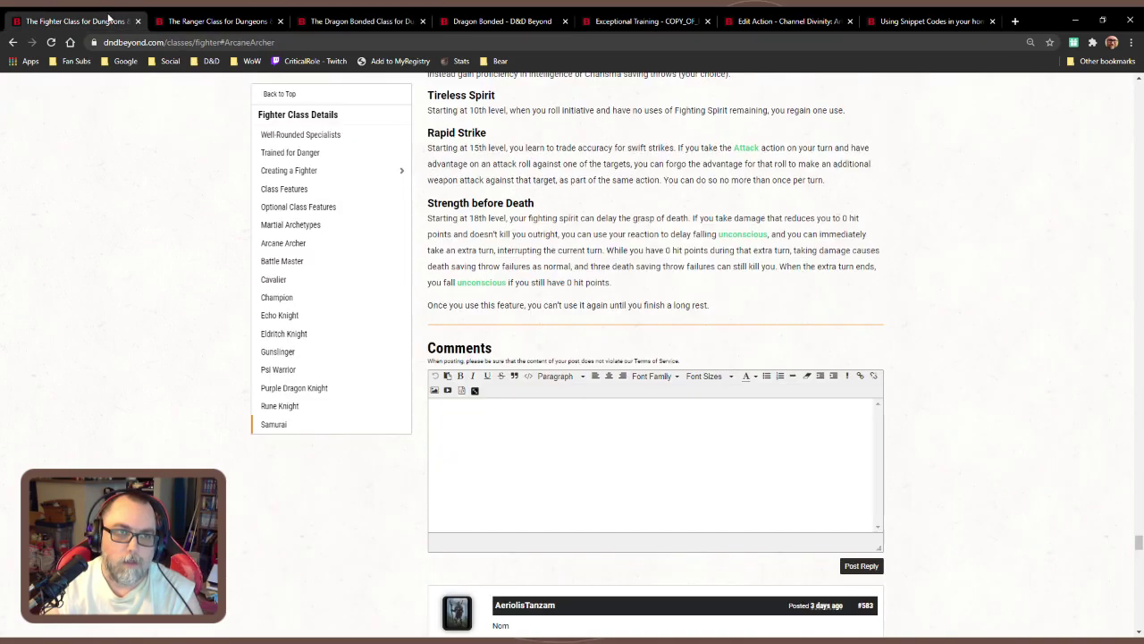
scroll(445, 363, up, 20)
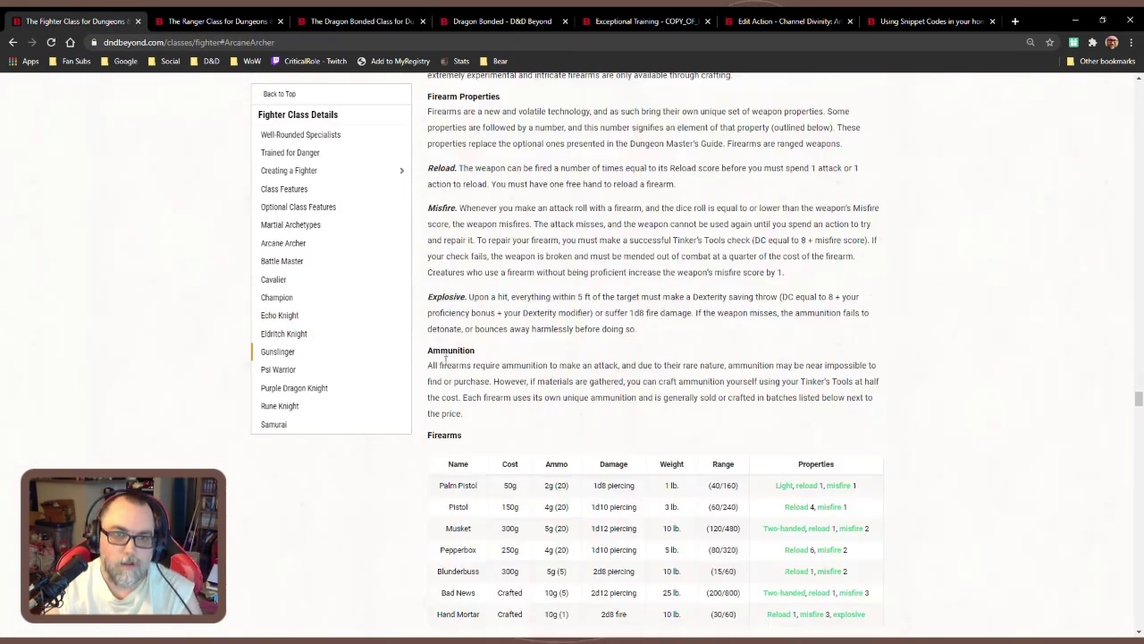
scroll(444, 363, up, 5)
drag(1133, 255, 1132, 103)
mouse_move(265, 120)
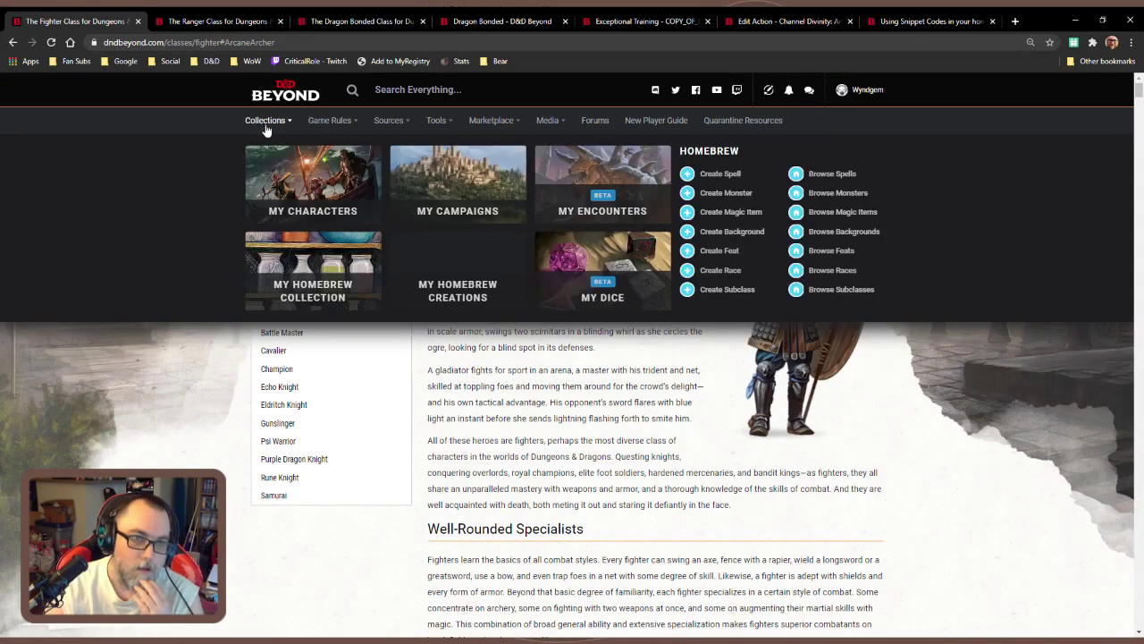
click(727, 288)
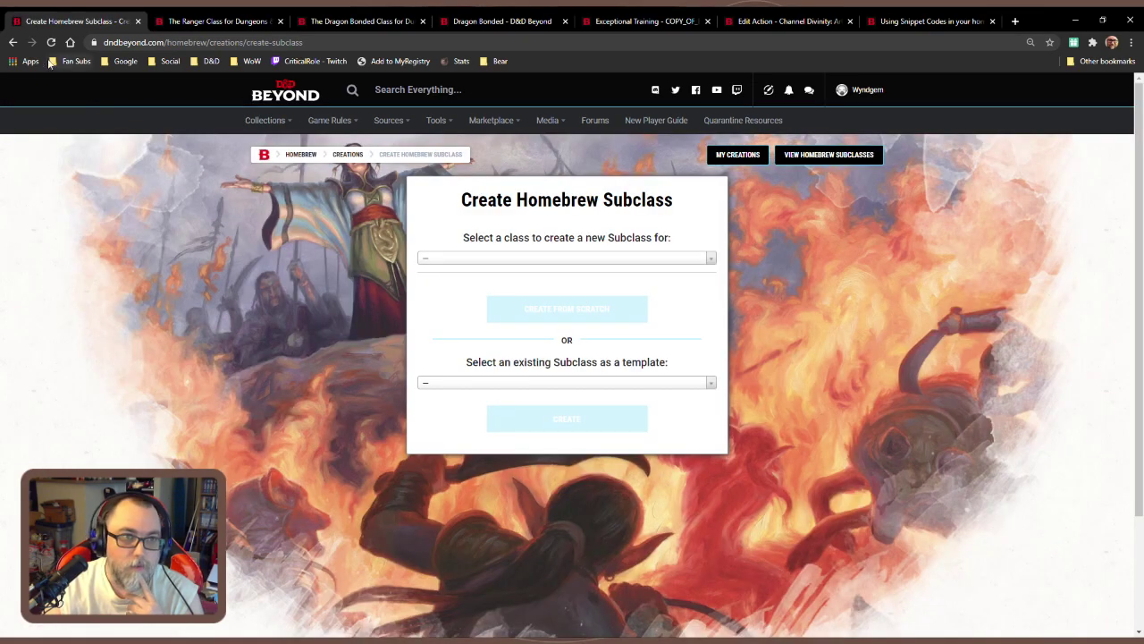
click(13, 42)
Open the Barbarian class details page from the game rules
mouse_move(265, 120)
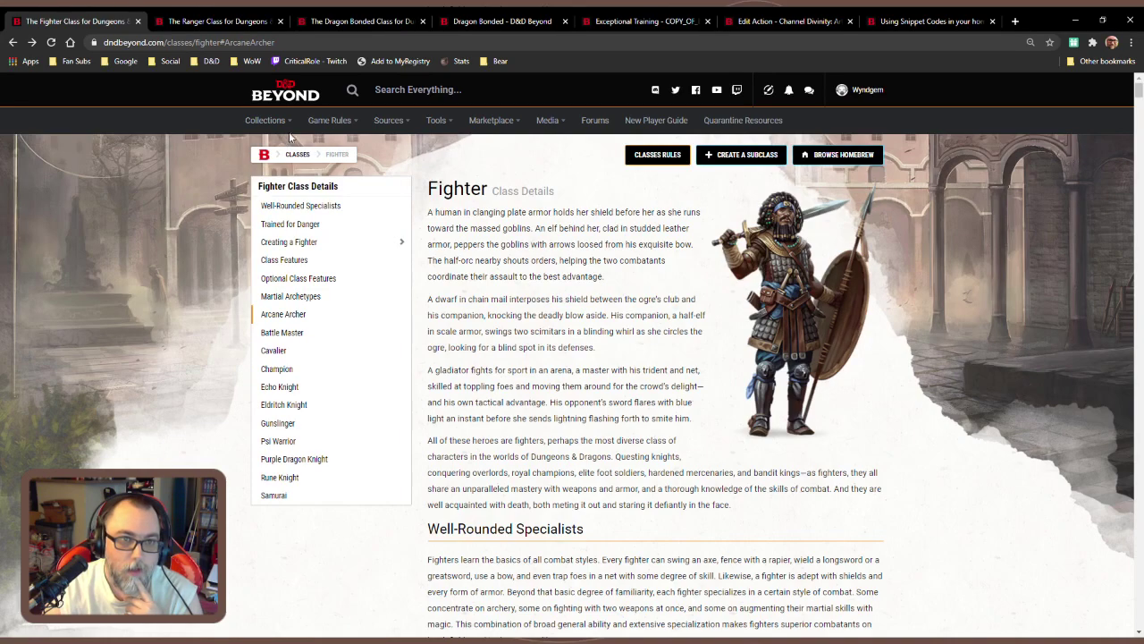
mouse_move(350, 125)
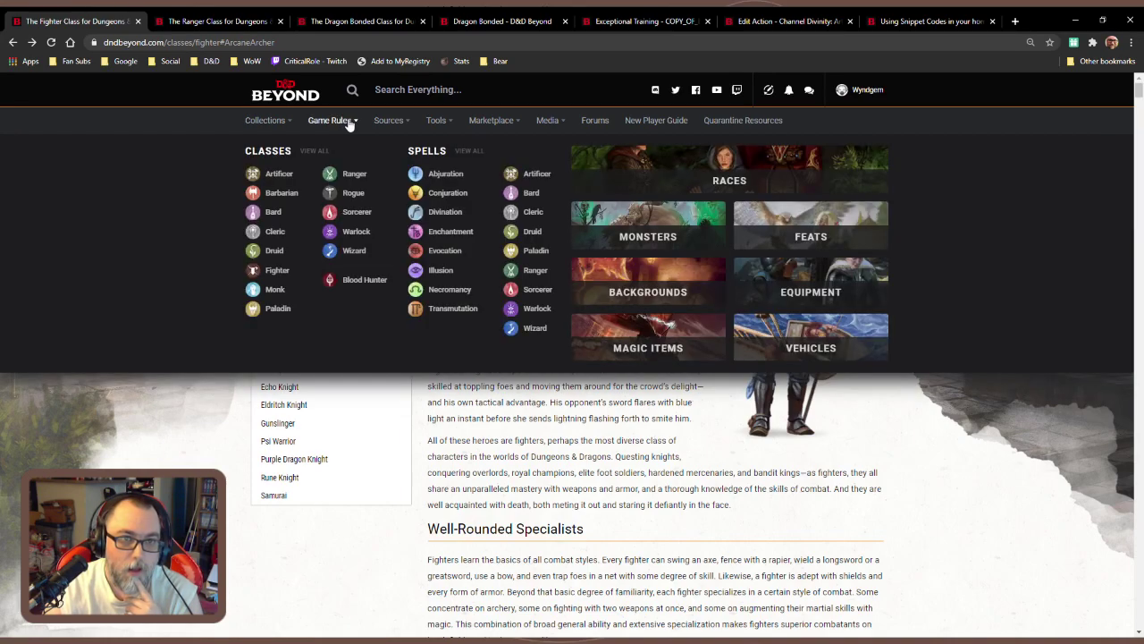
click(281, 195)
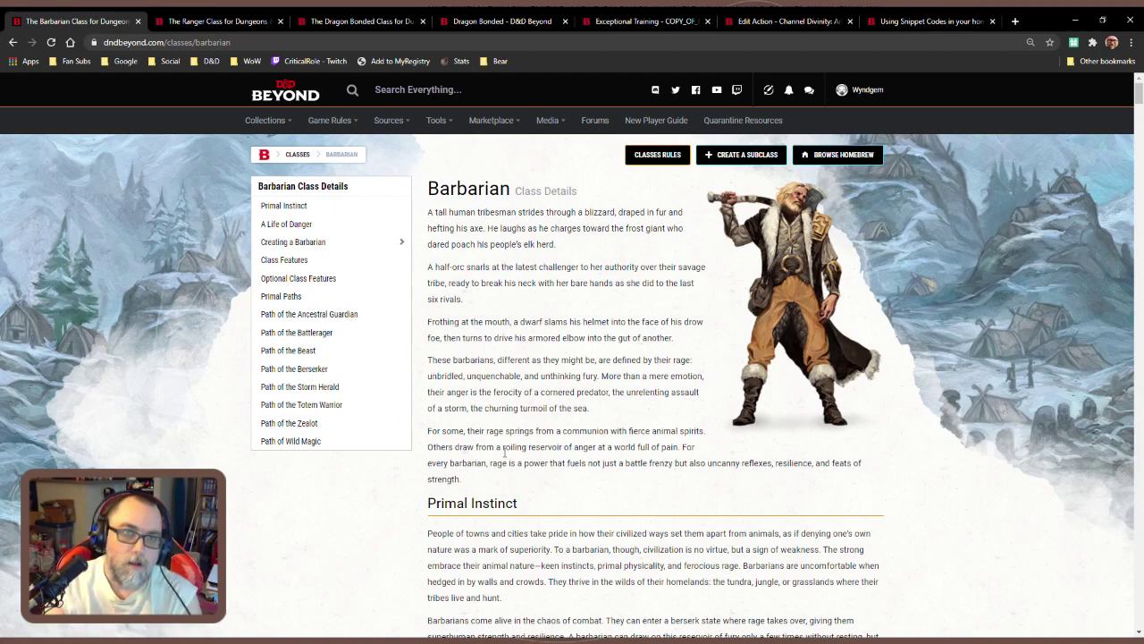
Open the homebrew subclass creation page in place of the Dragon Bonded details page and close the Dragon Bonded, Exceptional Training and Channel Divinity editing pages
click(345, 23)
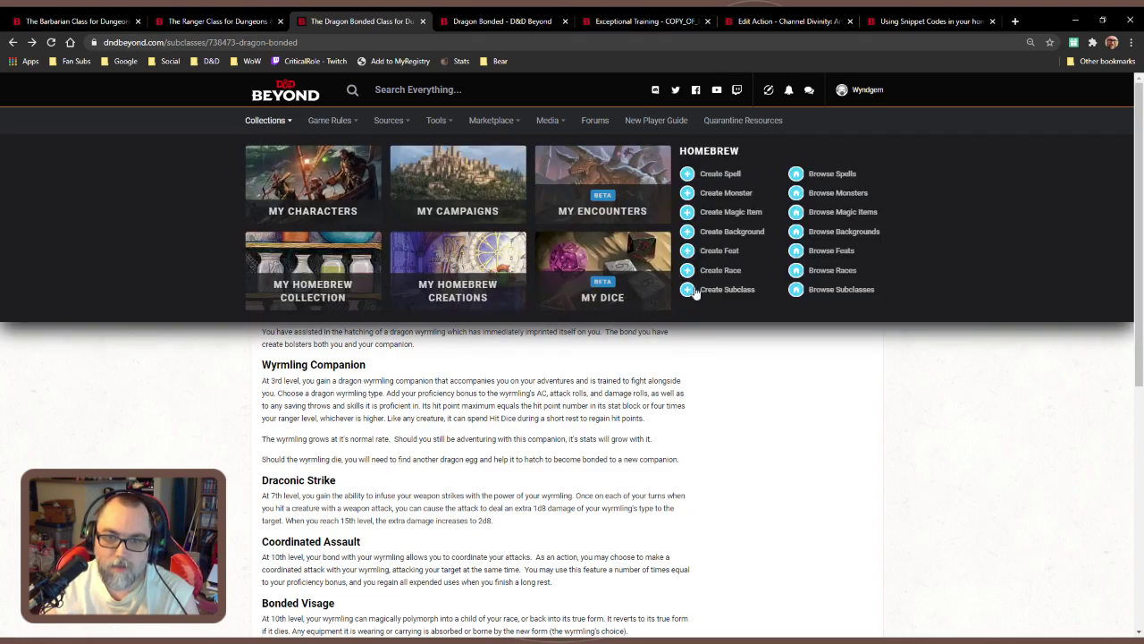
click(724, 290)
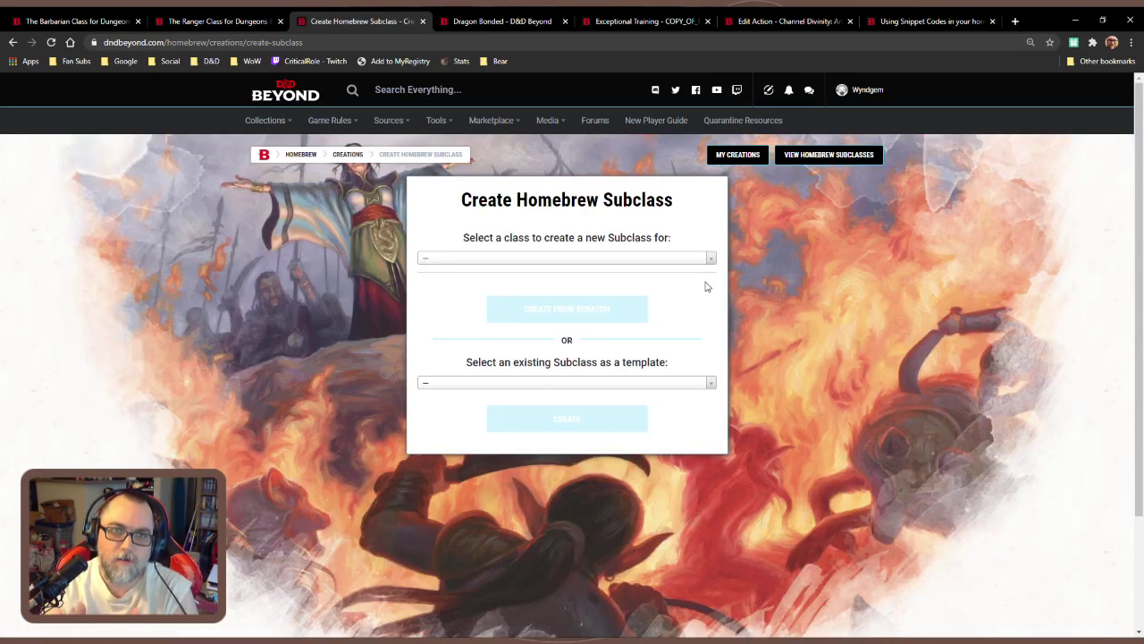
click(565, 20)
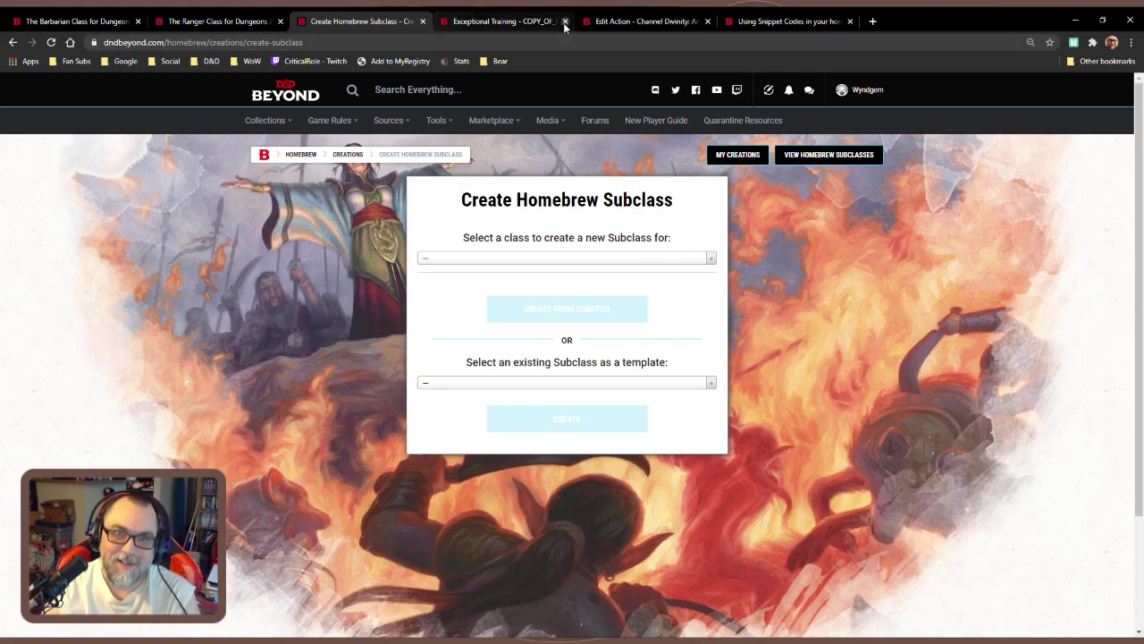
click(565, 21)
click(565, 20)
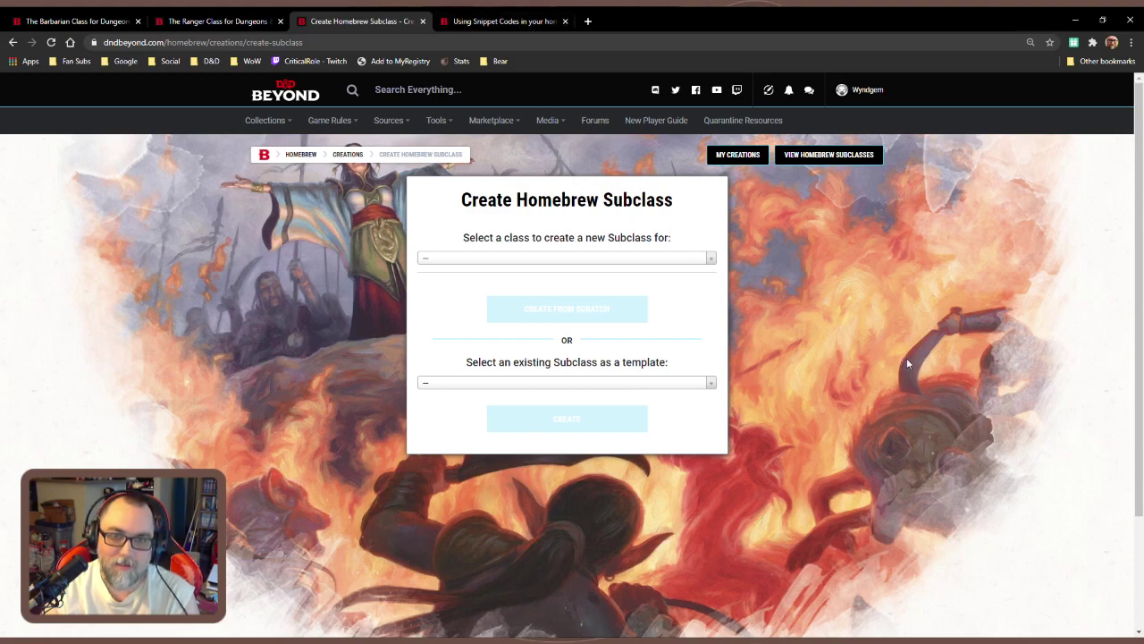
Start a new homebrew subclass from scratch for the Barbarian class
click(649, 260)
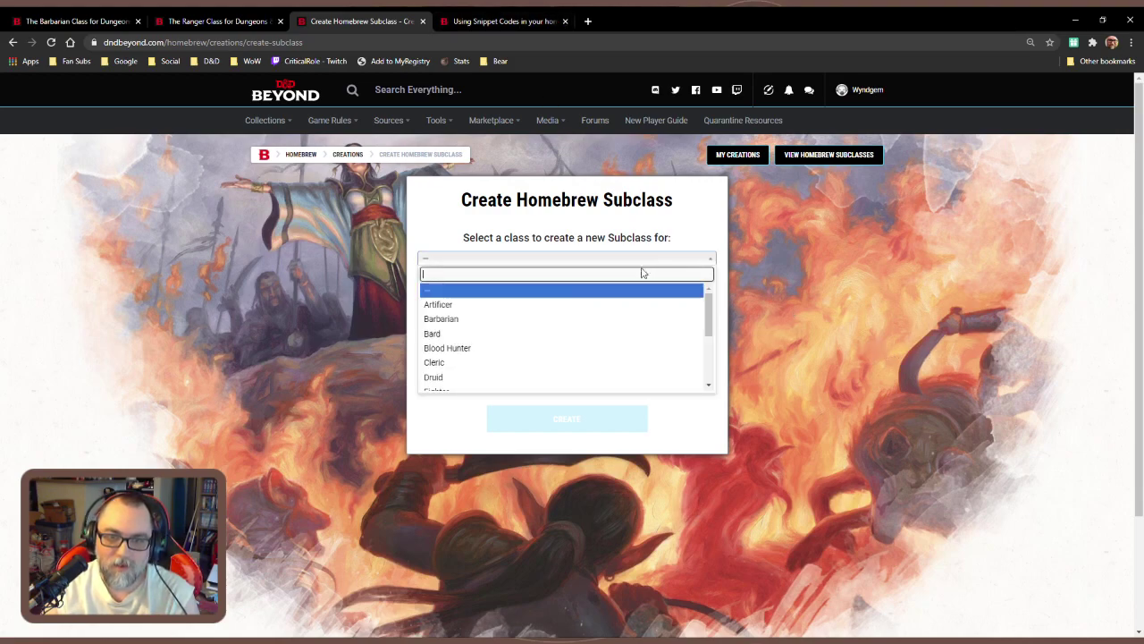
click(579, 318)
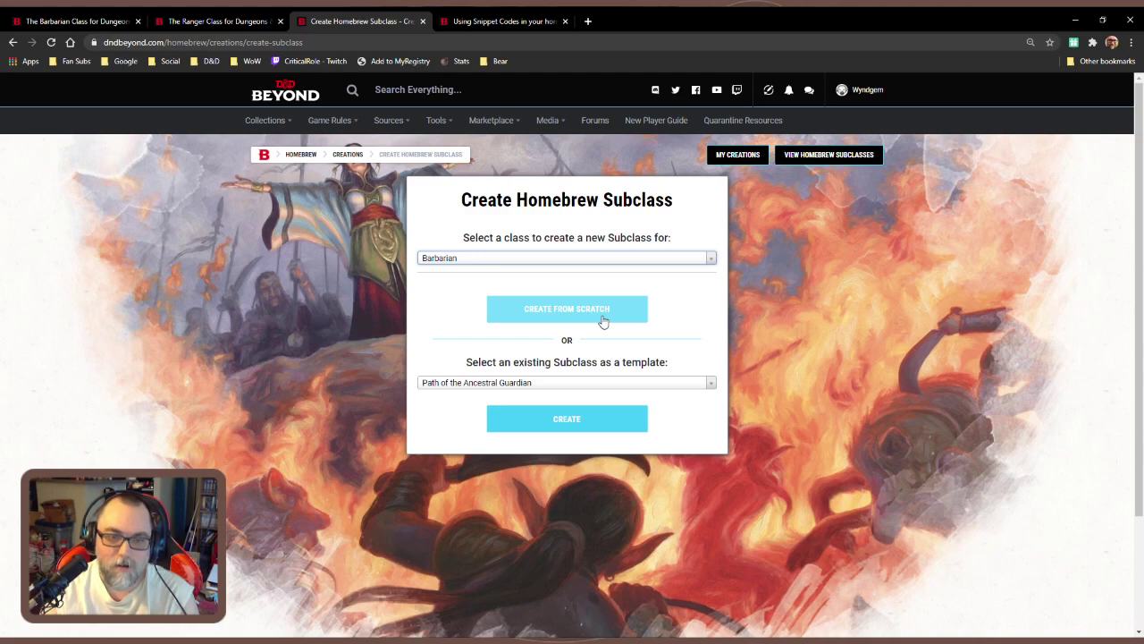
click(603, 320)
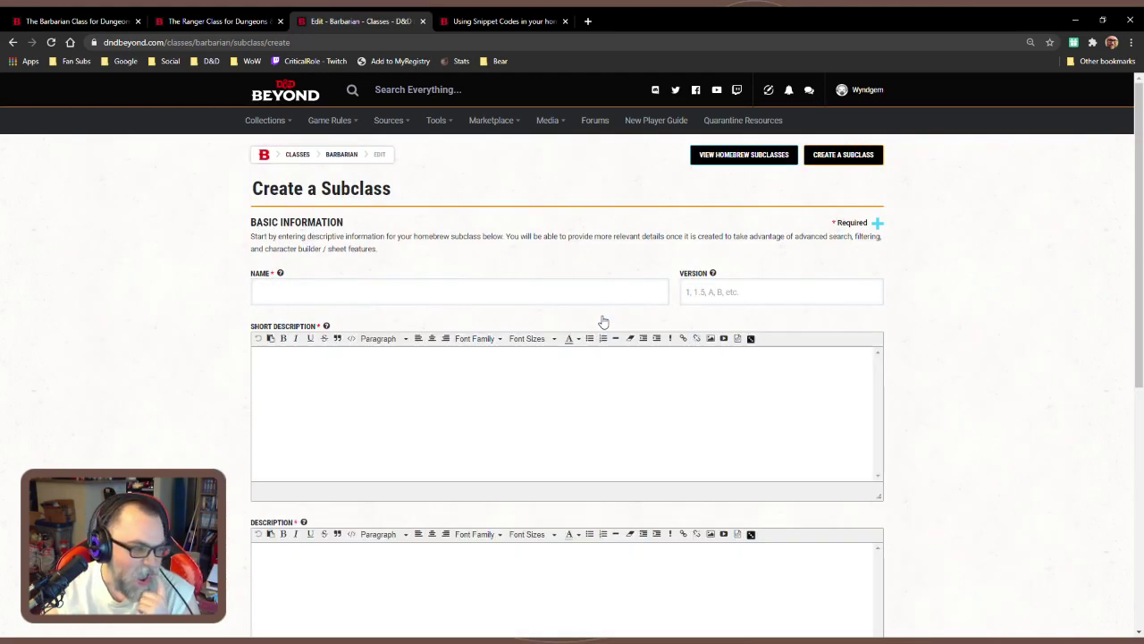
Name the new subclass "Path of Draconic Fury" and set its version to 0.5
click(447, 297)
text(Path)
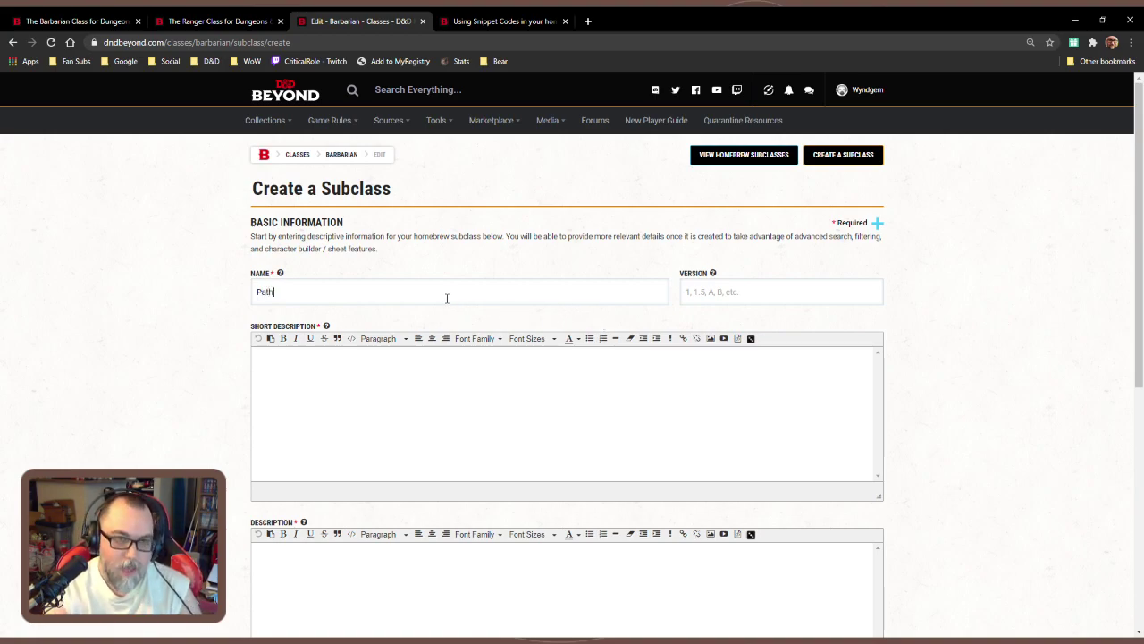
text( of Draconic Fury)
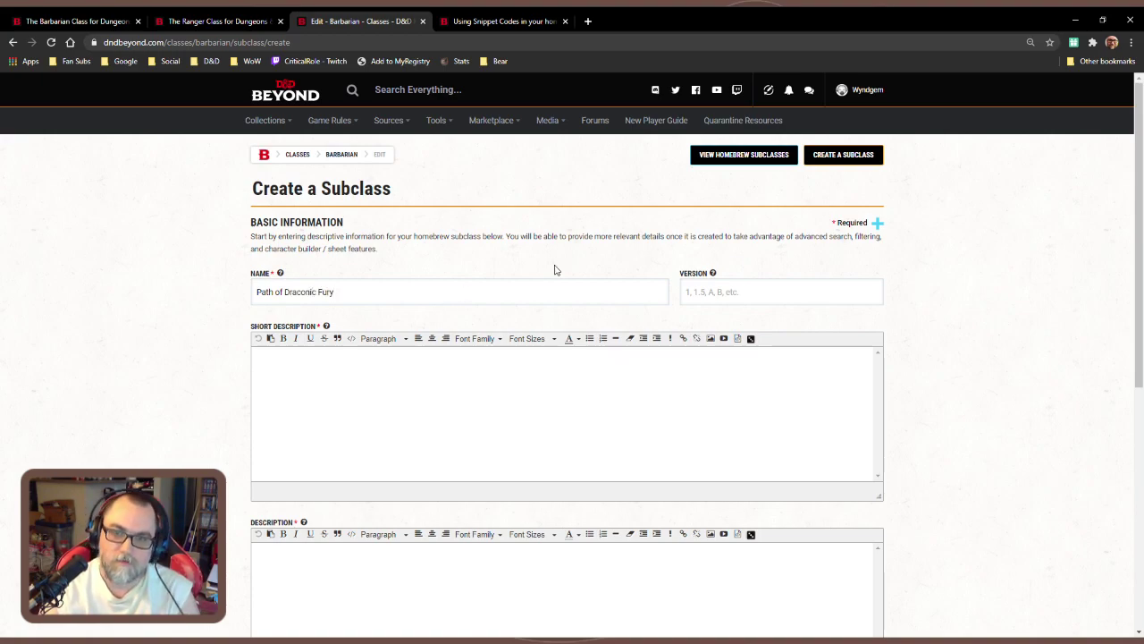
click(788, 291)
text(0.5)
click(487, 439)
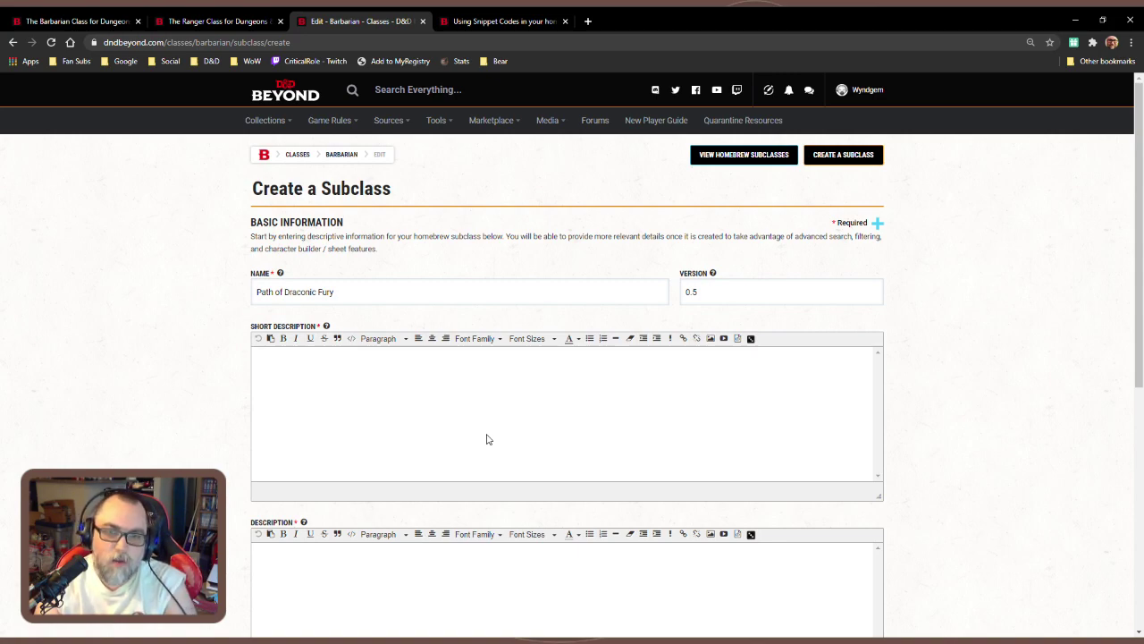
click(486, 439)
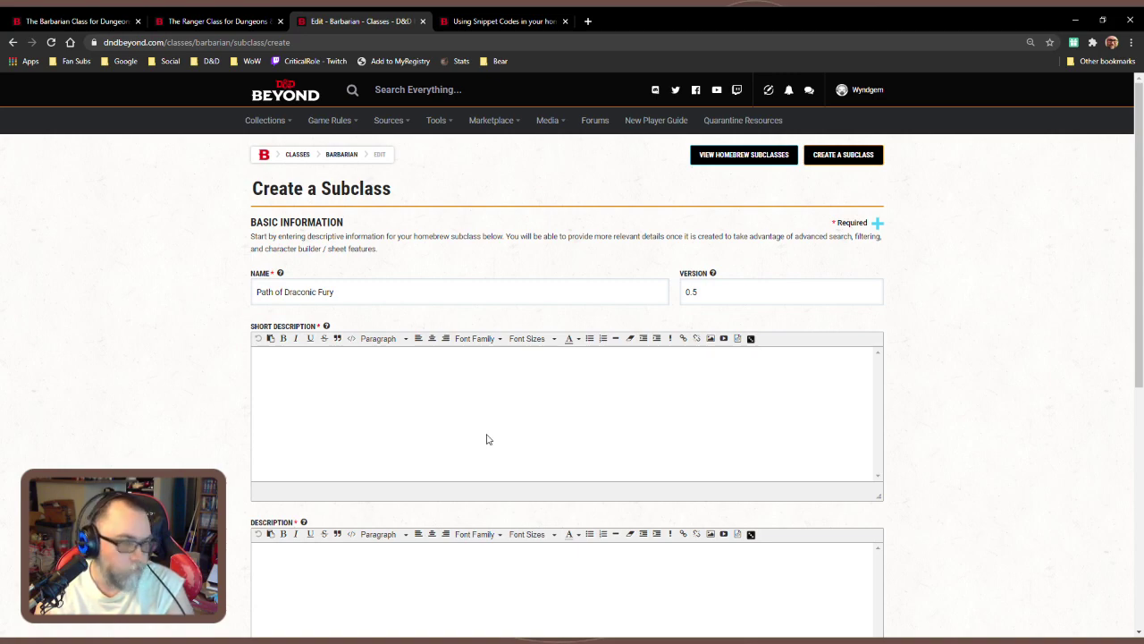
Open the list of own homebrew creations in place of the Ranger class page
click(225, 21)
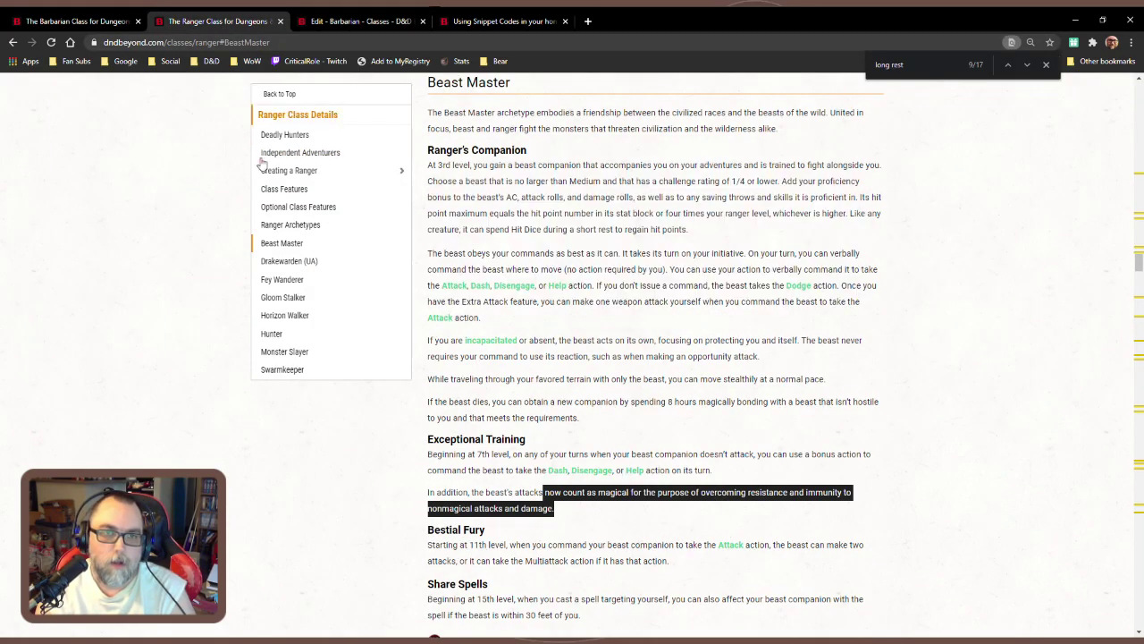
scroll(349, 275, up, 15)
scroll(350, 274, up, 5)
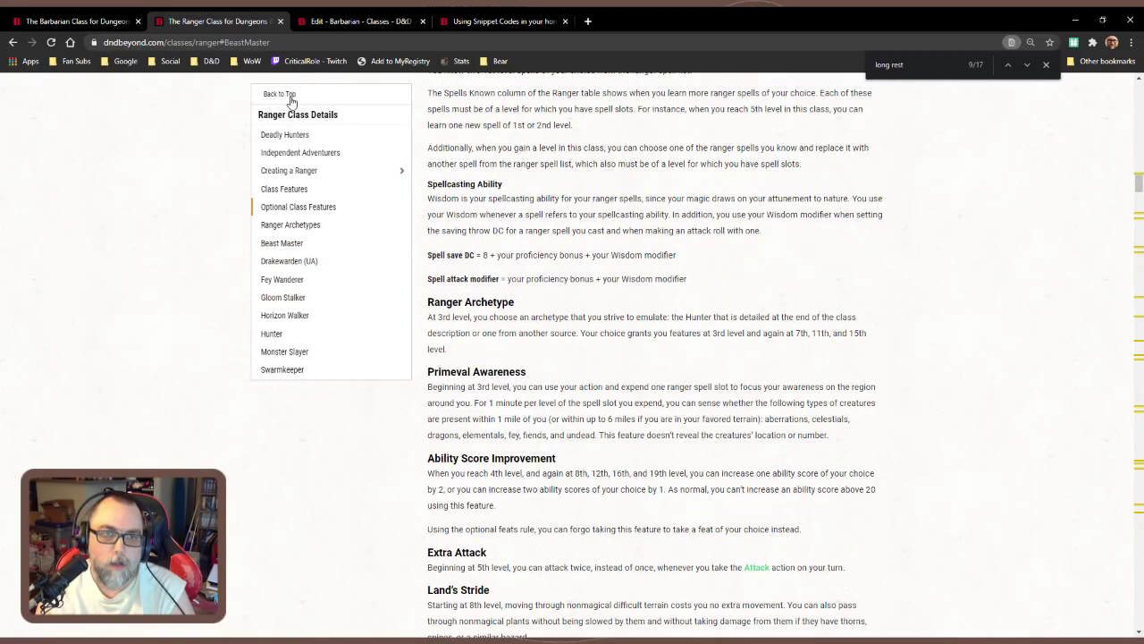
click(291, 96)
mouse_move(265, 121)
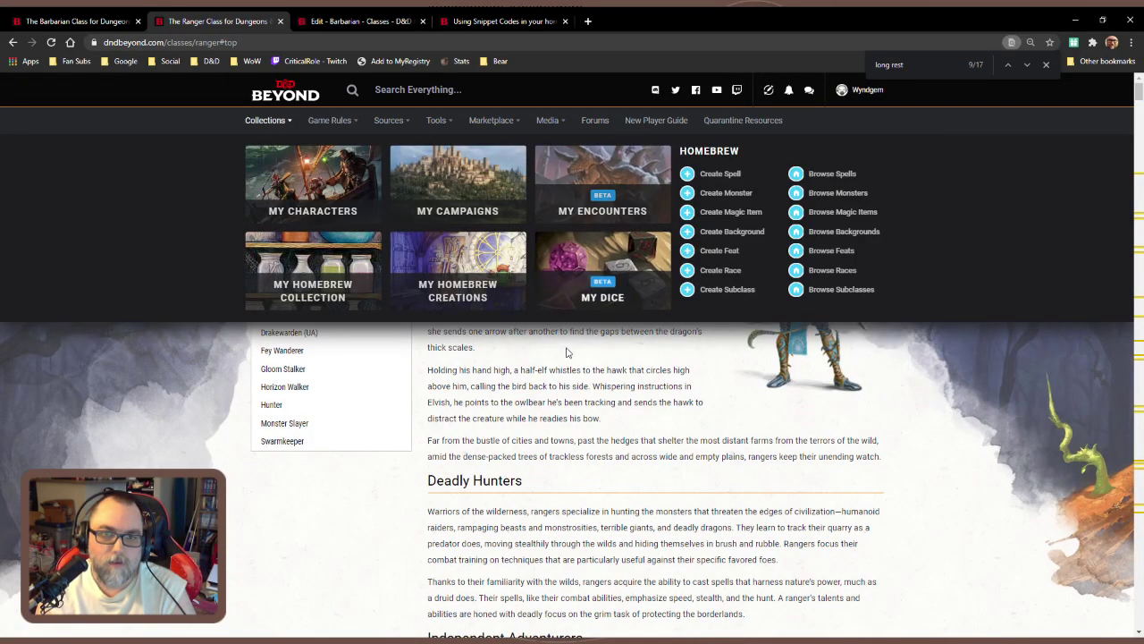
click(489, 295)
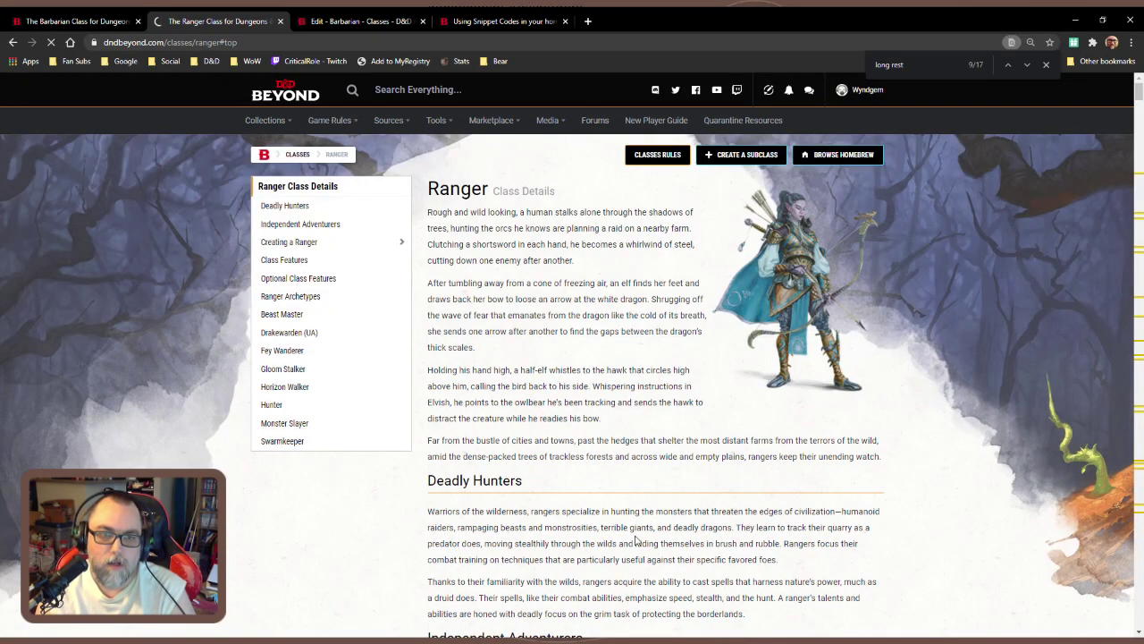
scroll(366, 410, down, 10)
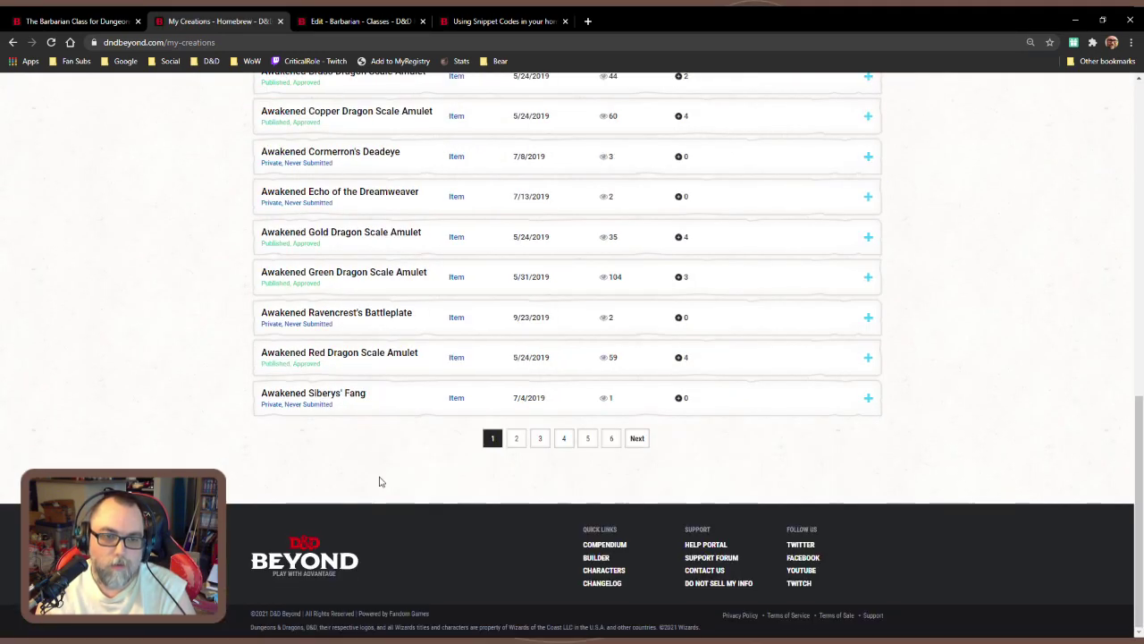
Find the Oath of Draconic Redemption subclass in the homebrew creations list and open its details page
click(590, 442)
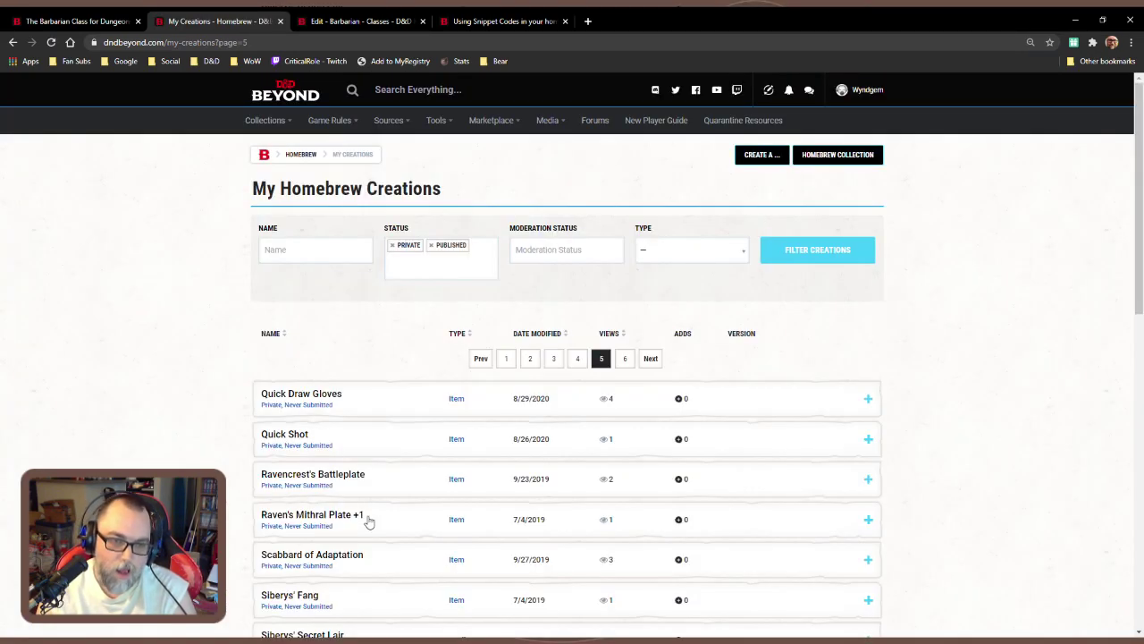
scroll(367, 522, down, 4)
scroll(367, 521, up, 4)
click(578, 359)
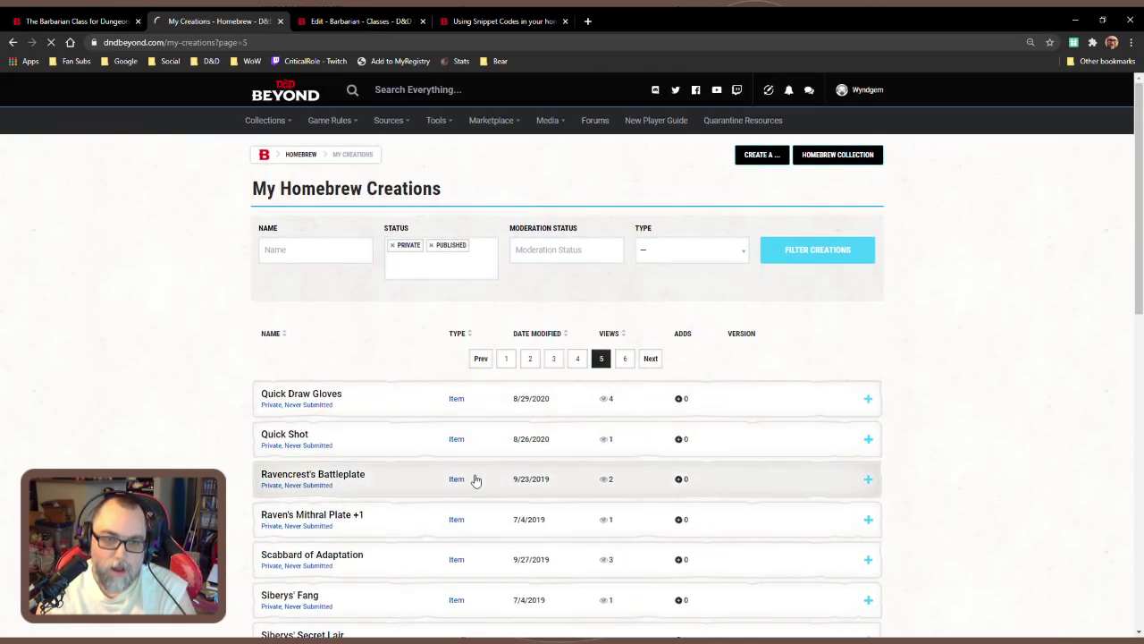
scroll(416, 483, down, 5)
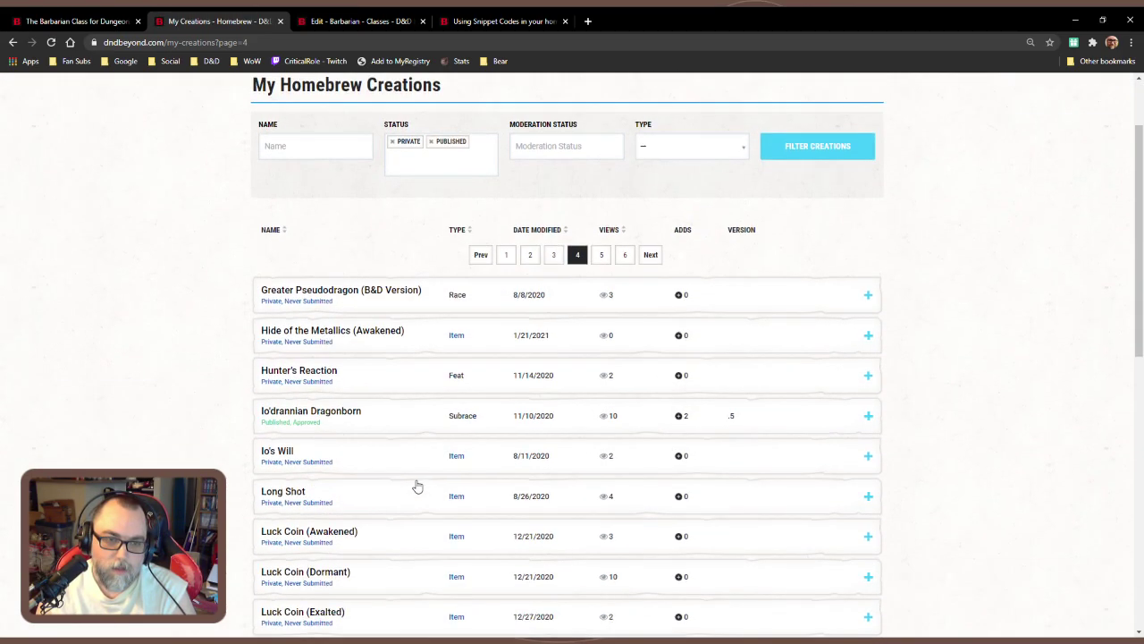
click(390, 454)
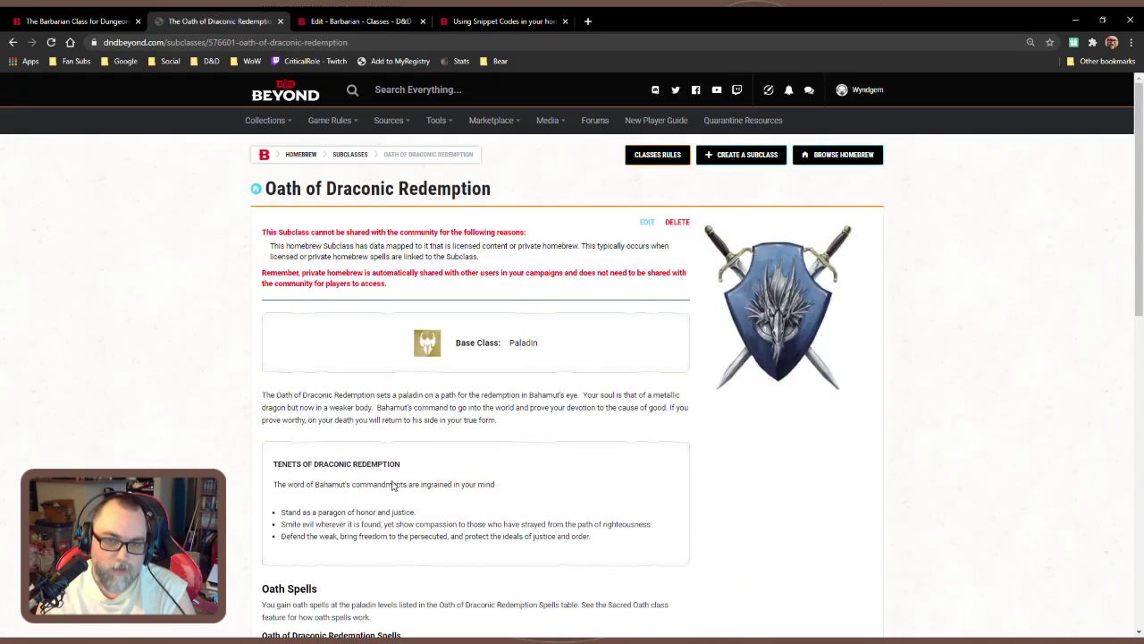
Review the Oath of Draconic Redemption's spells and features, and return to the new Barbarian subclass form
scroll(467, 514, down, 4)
scroll(466, 514, down, 2)
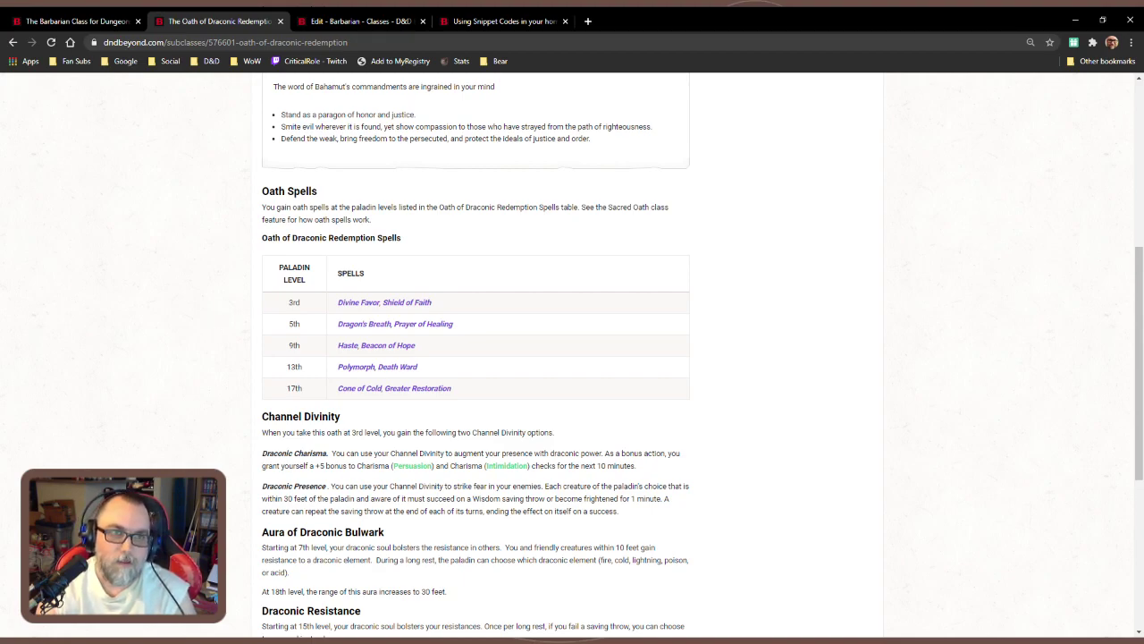
click(77, 21)
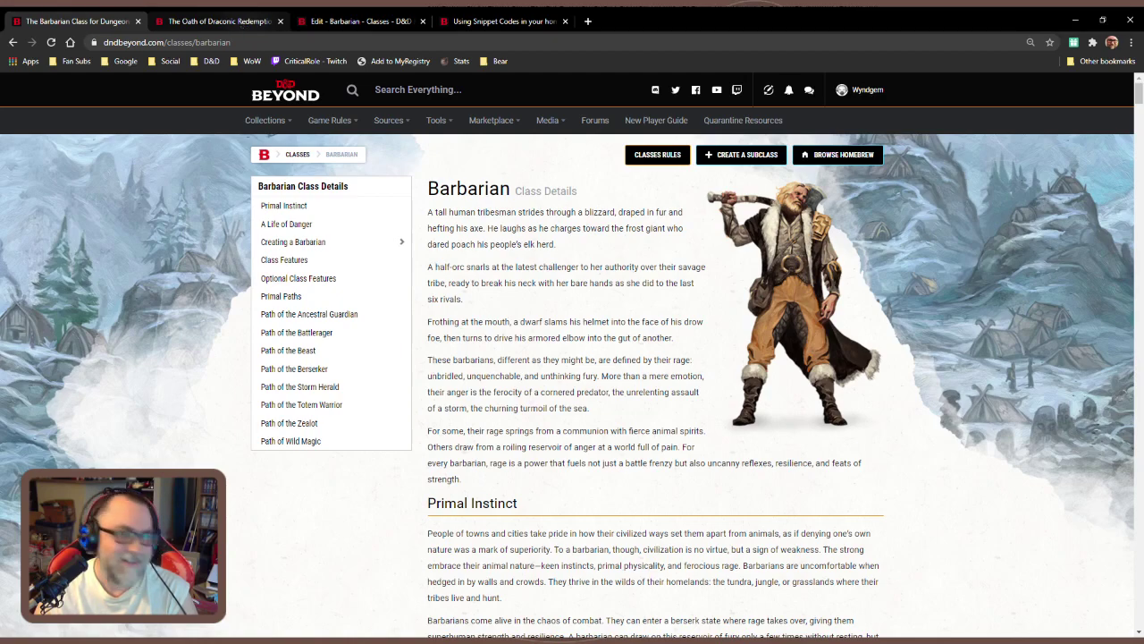
click(236, 24)
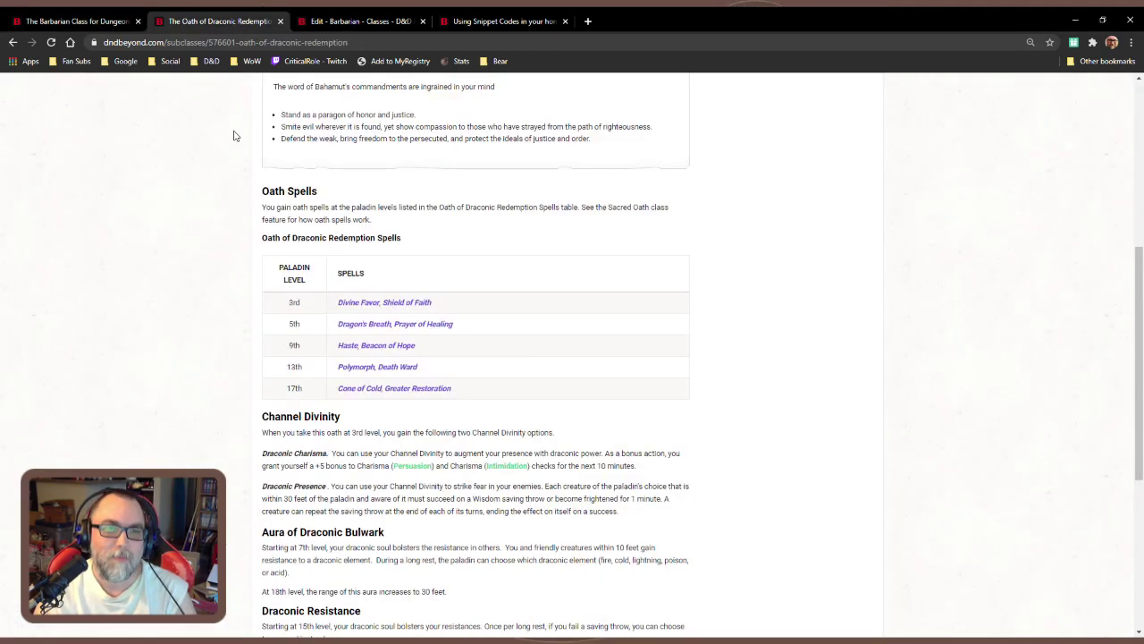
click(335, 27)
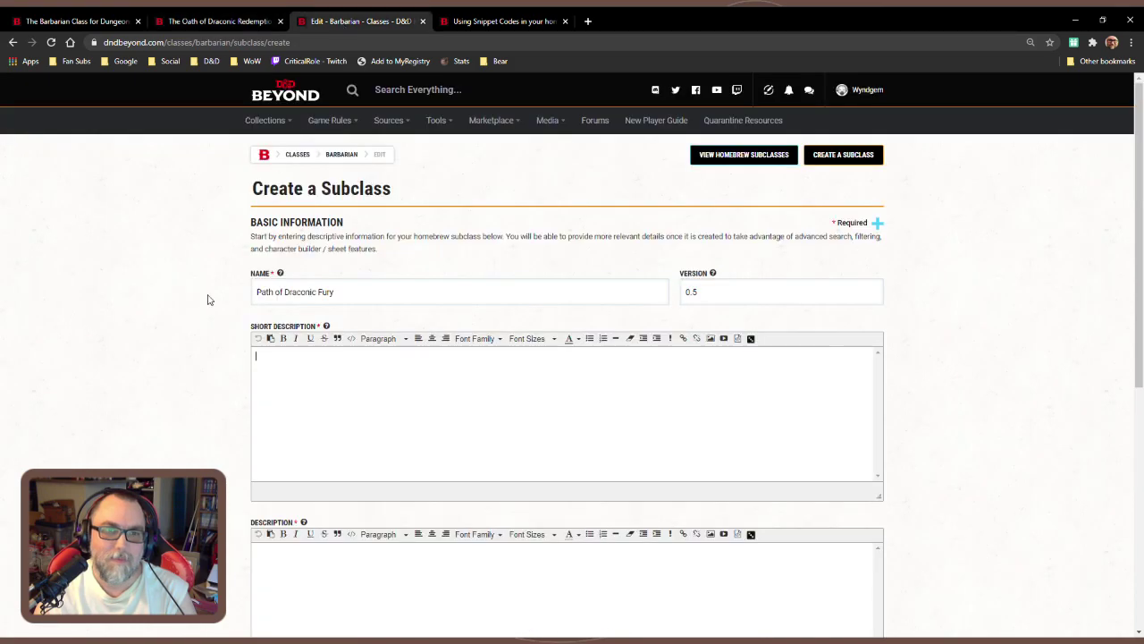
Enter the short description "The essence of a great dragon fuels your rage which you unleash with a draconic fury"
click(362, 427)
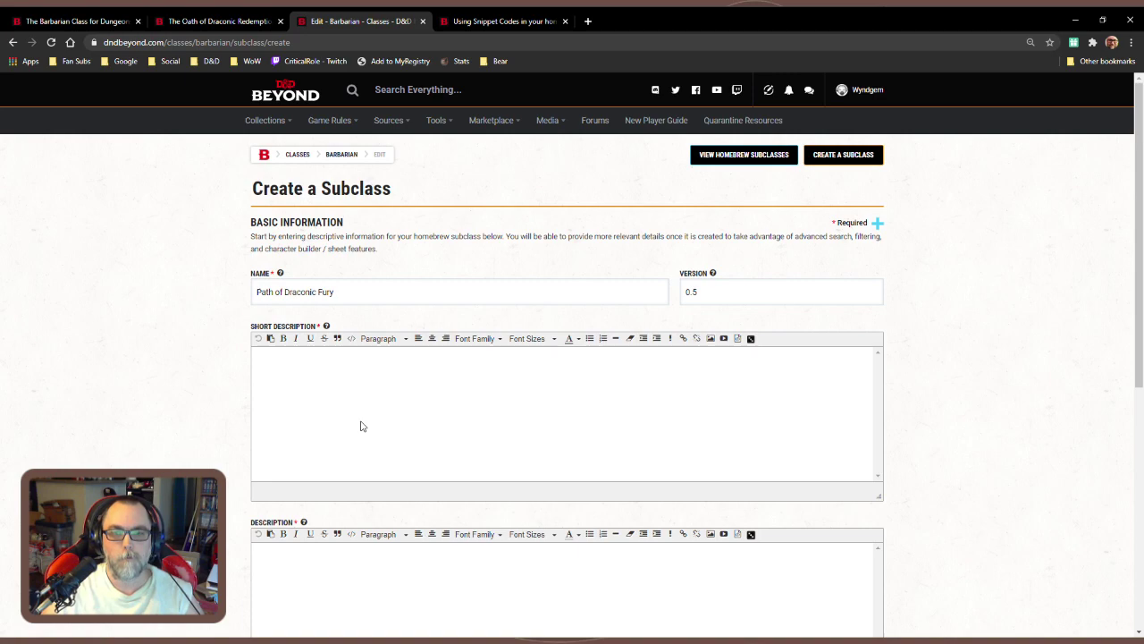
text(The essence of a great dragon)
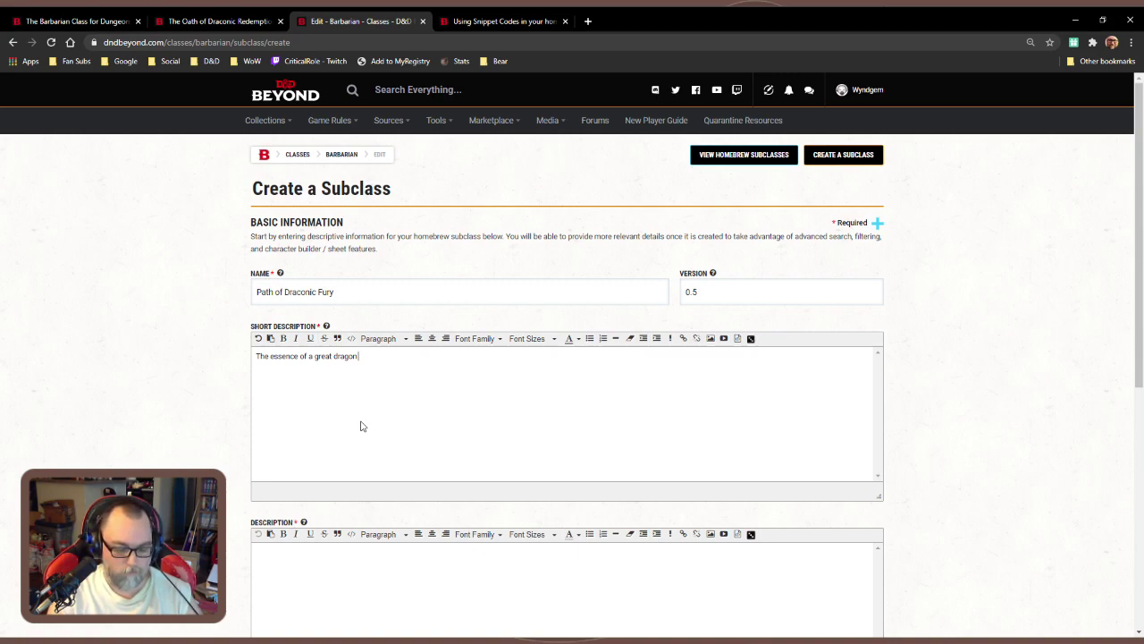
text( fu)
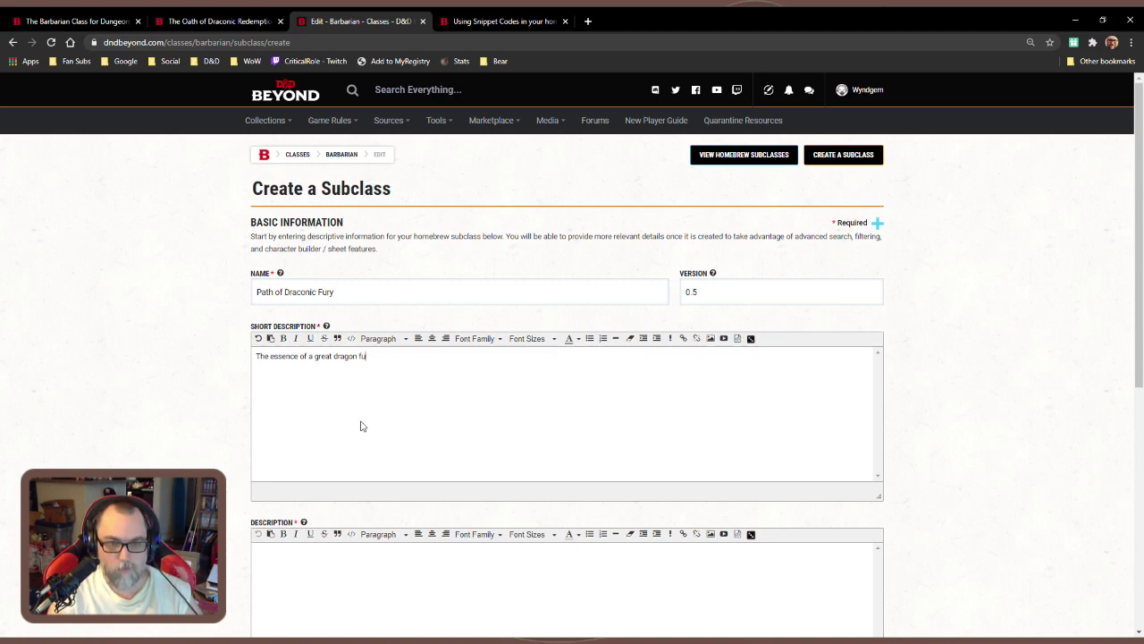
text(els your)
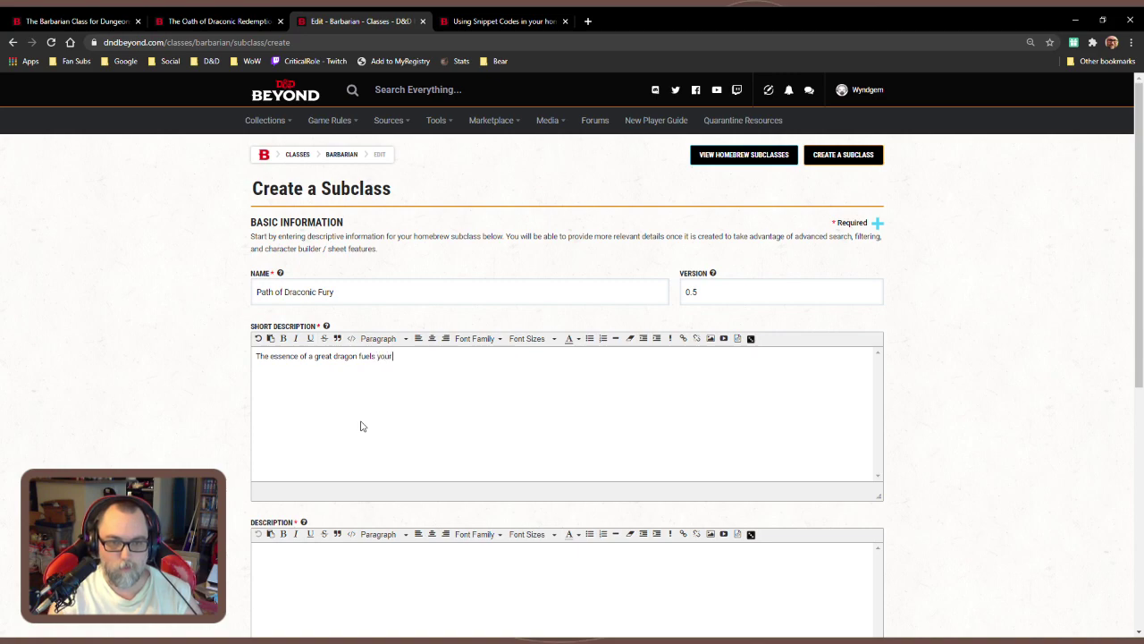
text( rage which y)
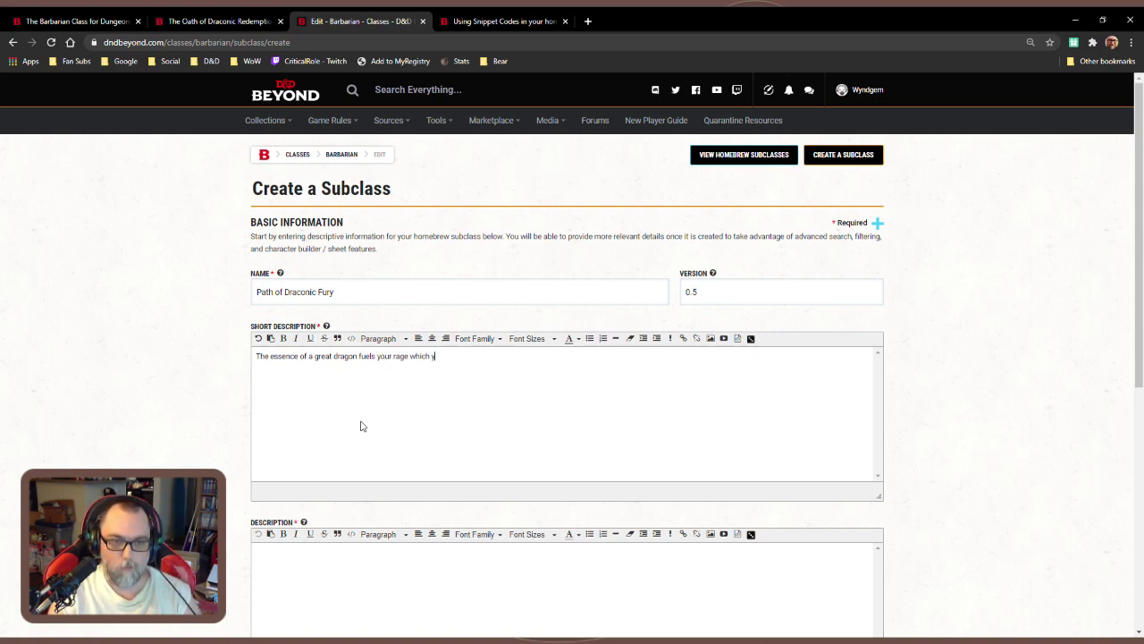
text(ou unleash)
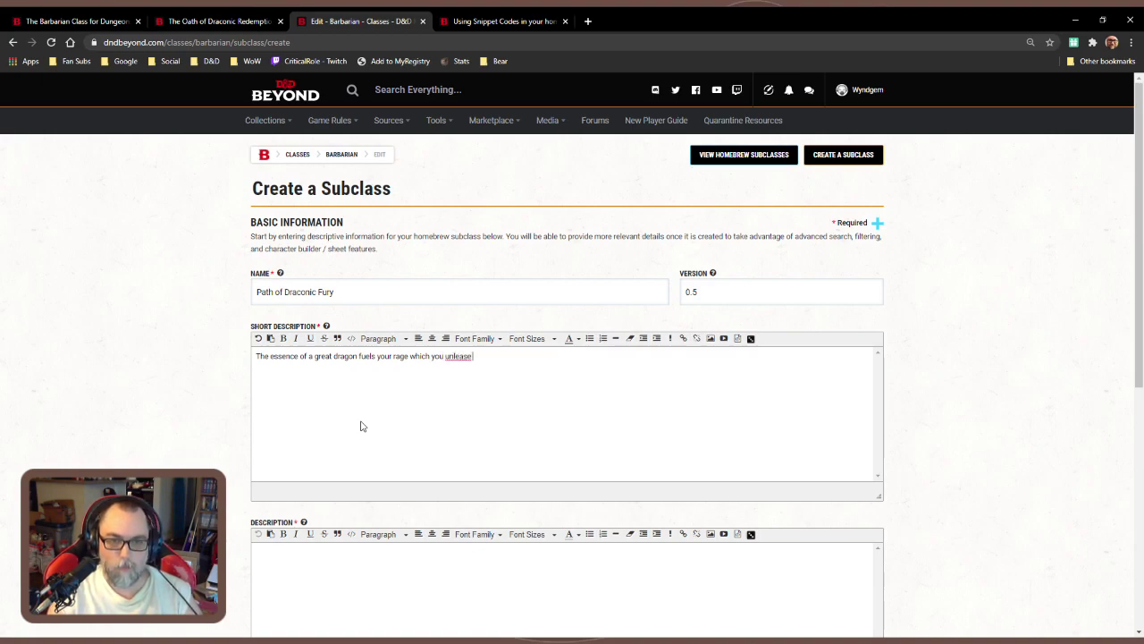
text( with a d)
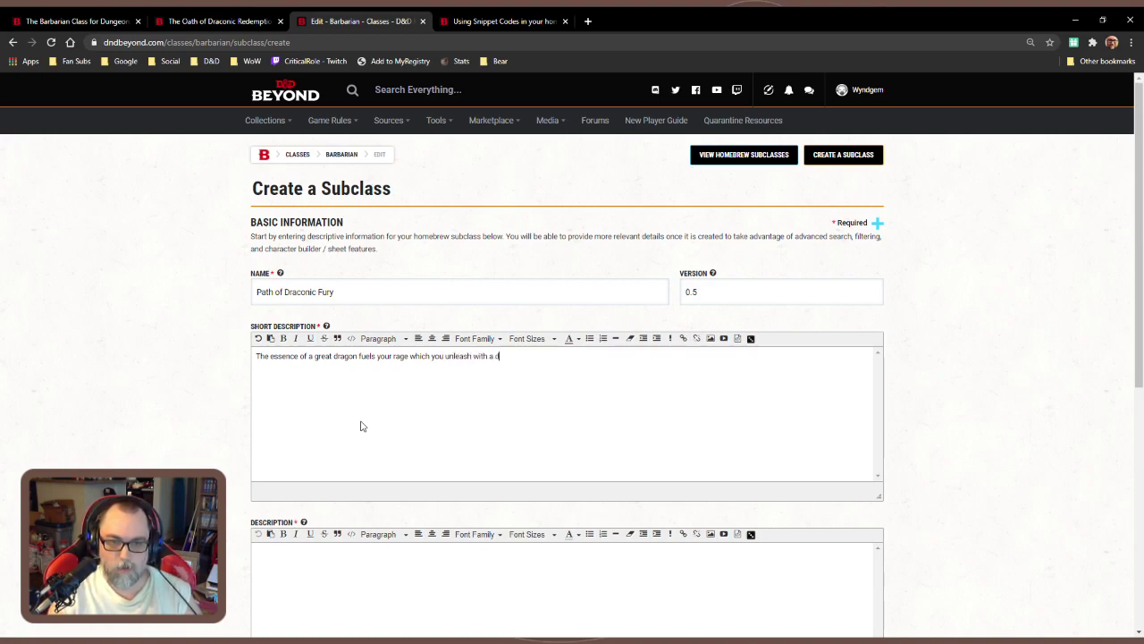
text(racon)
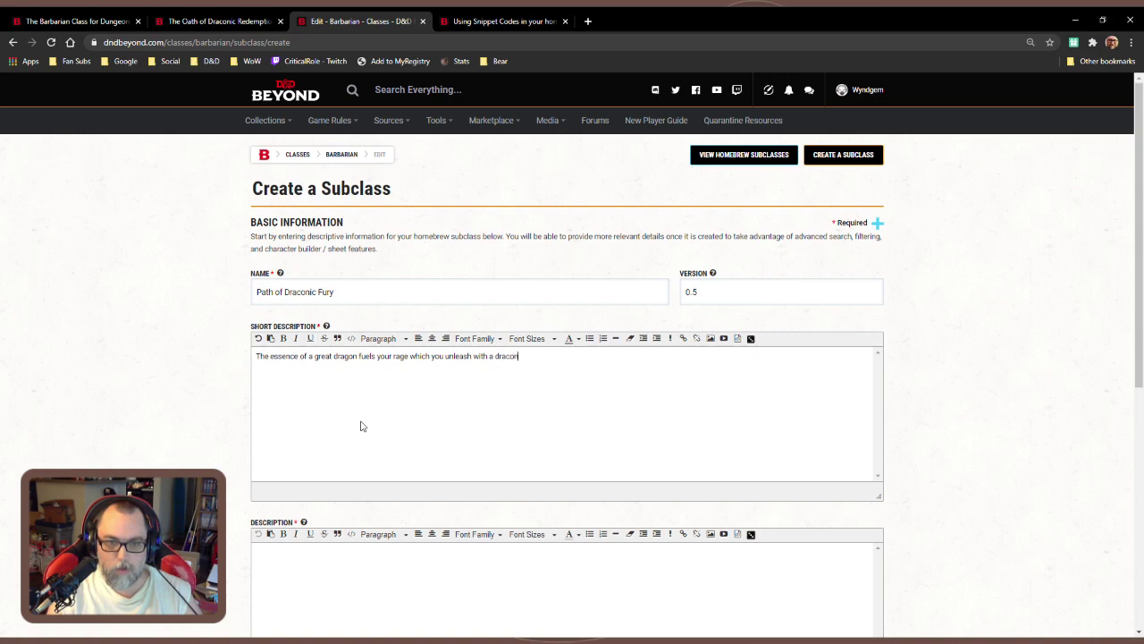
text(ic fury)
Copy the whole short description text into the subclass's main description
key(ctrl+a)
key(ctrl+c)
click(420, 612)
key(ctrl+v)
Create the Path of Draconic Fury subclass and expand its basic information
scroll(761, 336, down, 5)
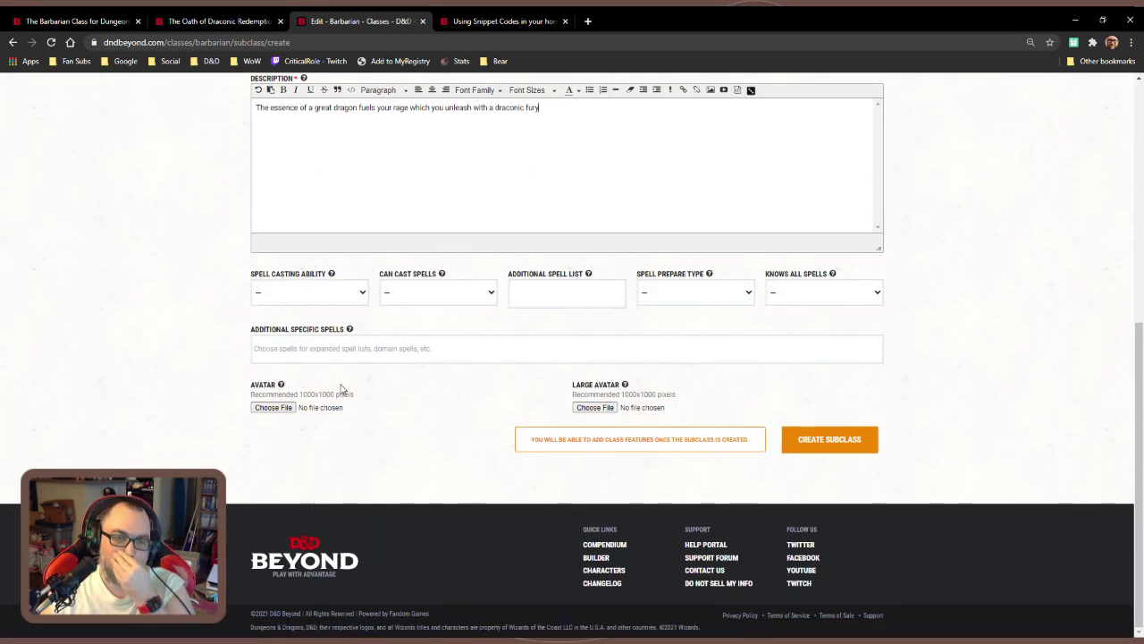
click(829, 439)
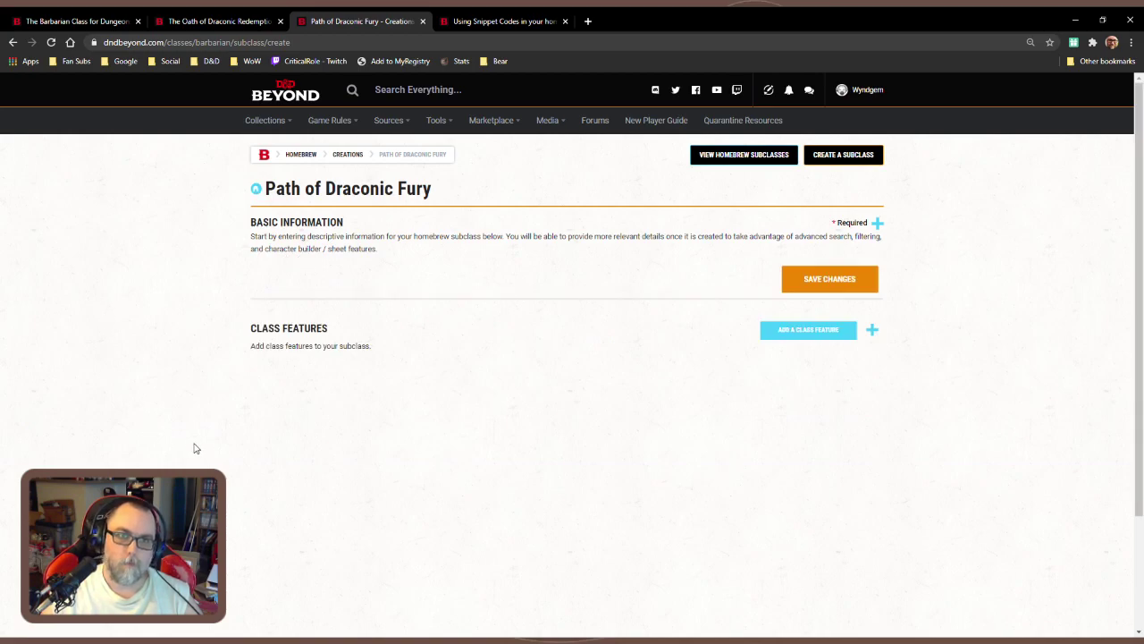
click(430, 246)
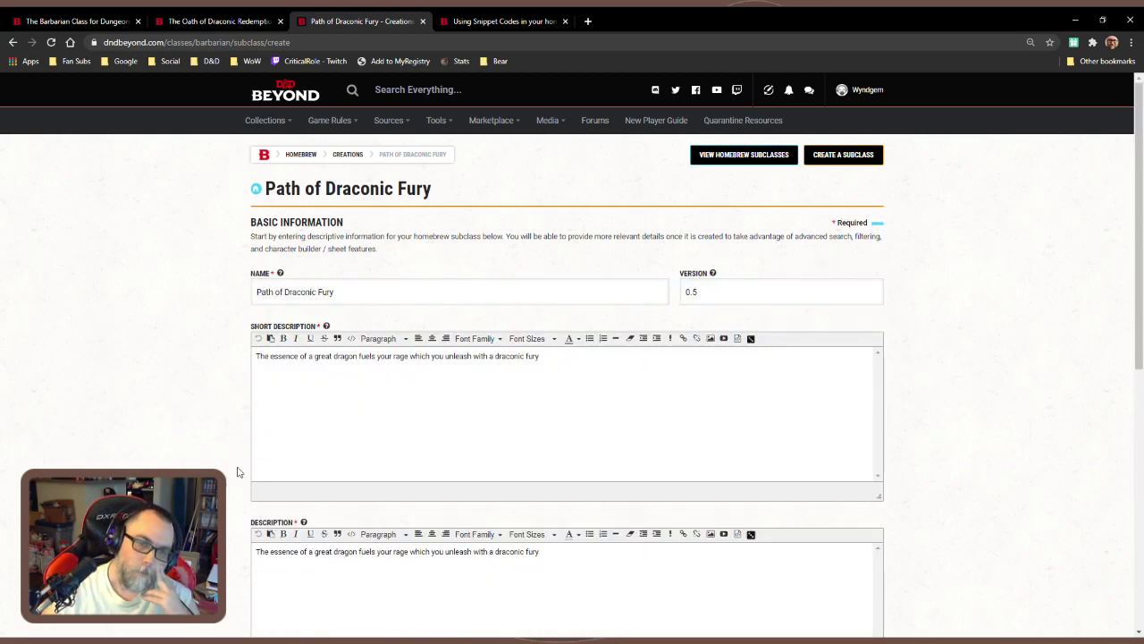
Check the Barbarian class table and the Path of the Storm Herald feature table for the levels that grant path features
scroll(779, 439, down, 10)
click(98, 21)
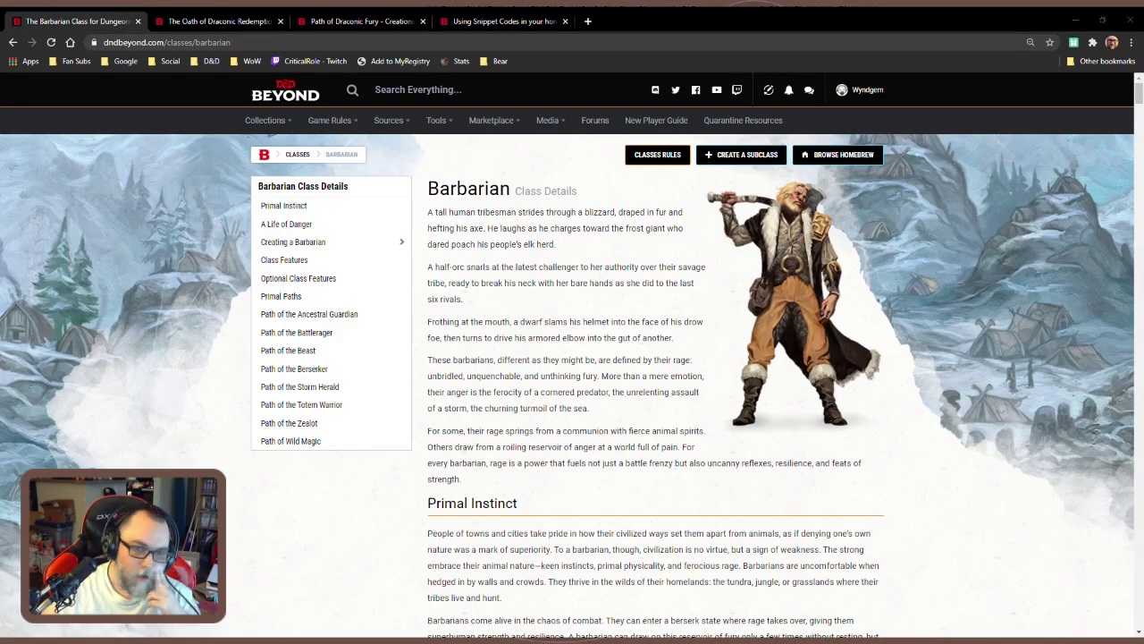
scroll(535, 304, down, 10)
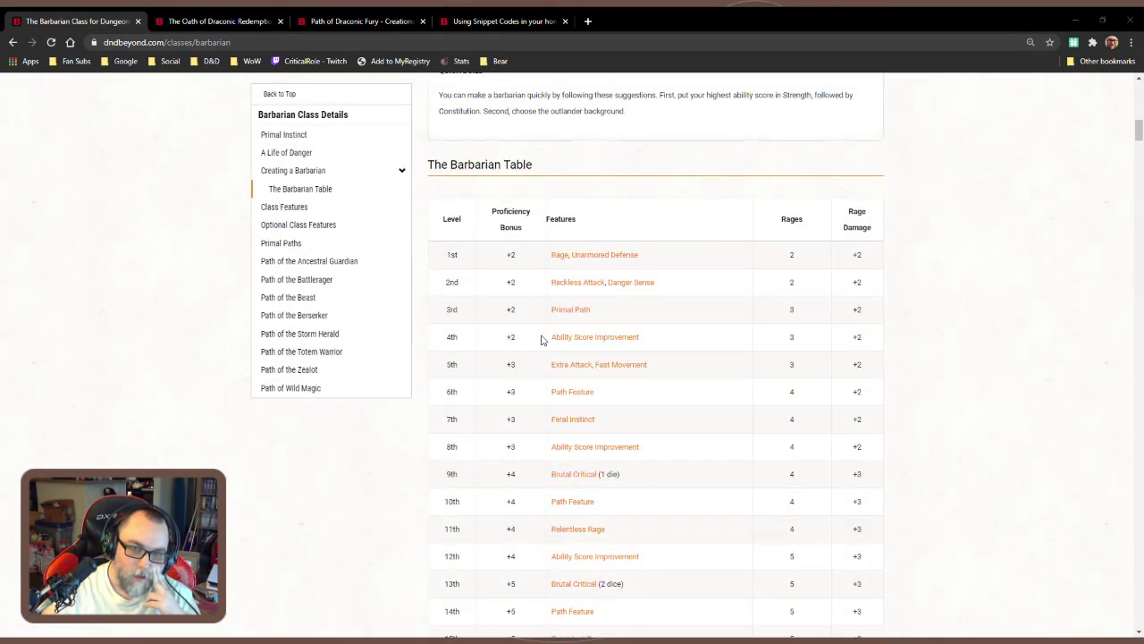
scroll(540, 340, down, 2)
scroll(541, 340, up, 2)
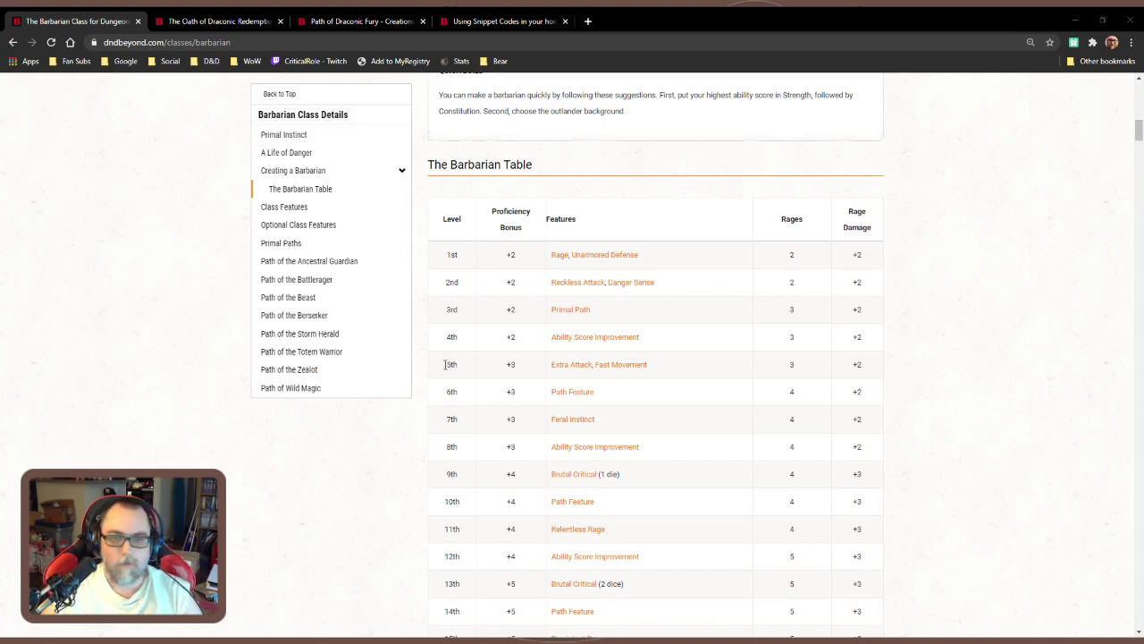
scroll(605, 401, down, 20)
scroll(607, 400, down, 20)
scroll(607, 394, down, 20)
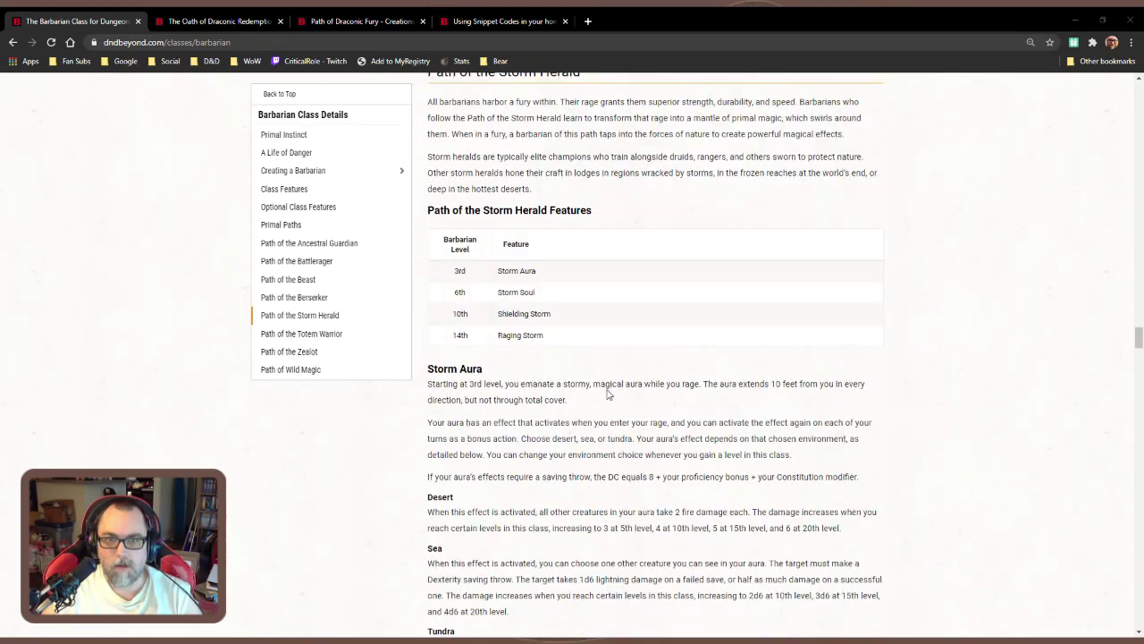
drag(564, 337, 438, 271)
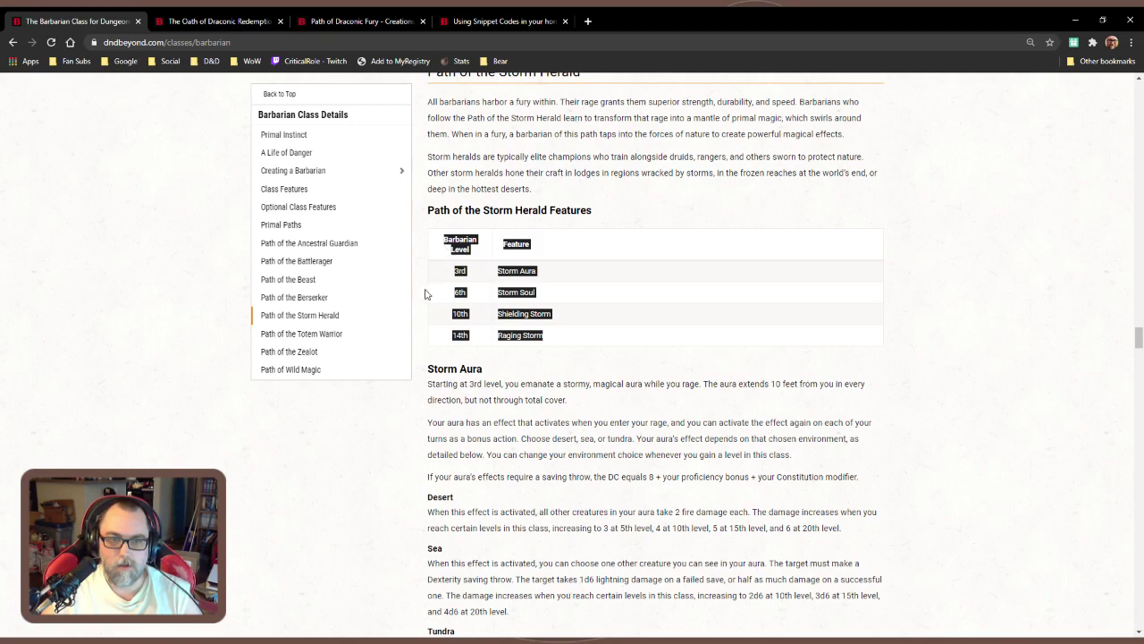
key(alt+Tab)
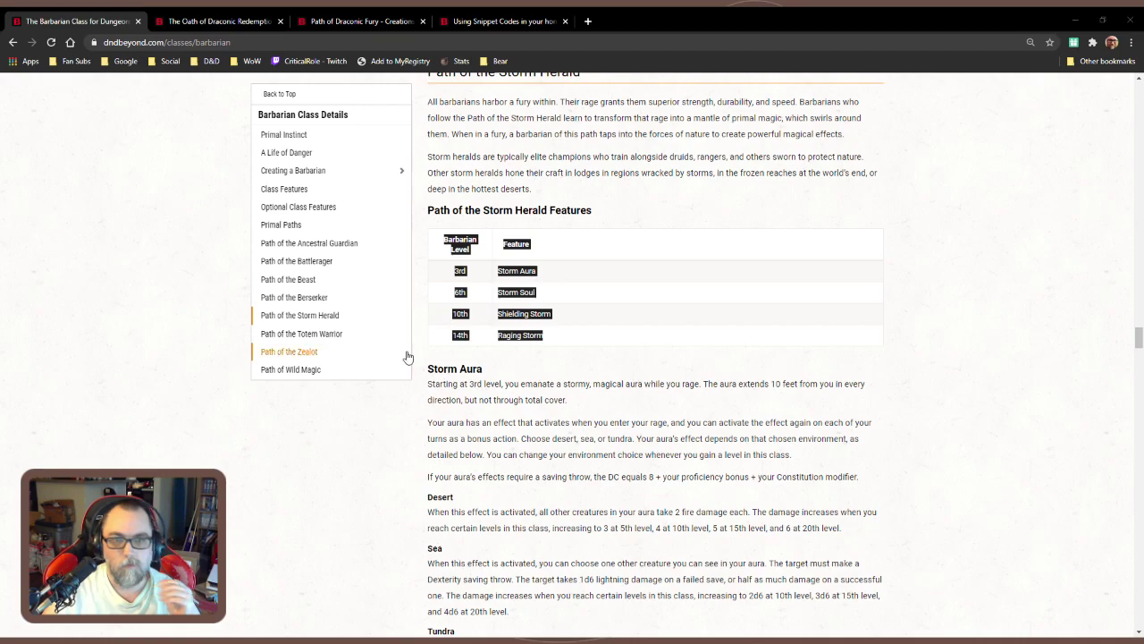
Read the Path of the Ancestral Guardian features and compare them with the Path of the Battlerager's armor features
scroll(812, 437, up, 10)
scroll(756, 440, up, 10)
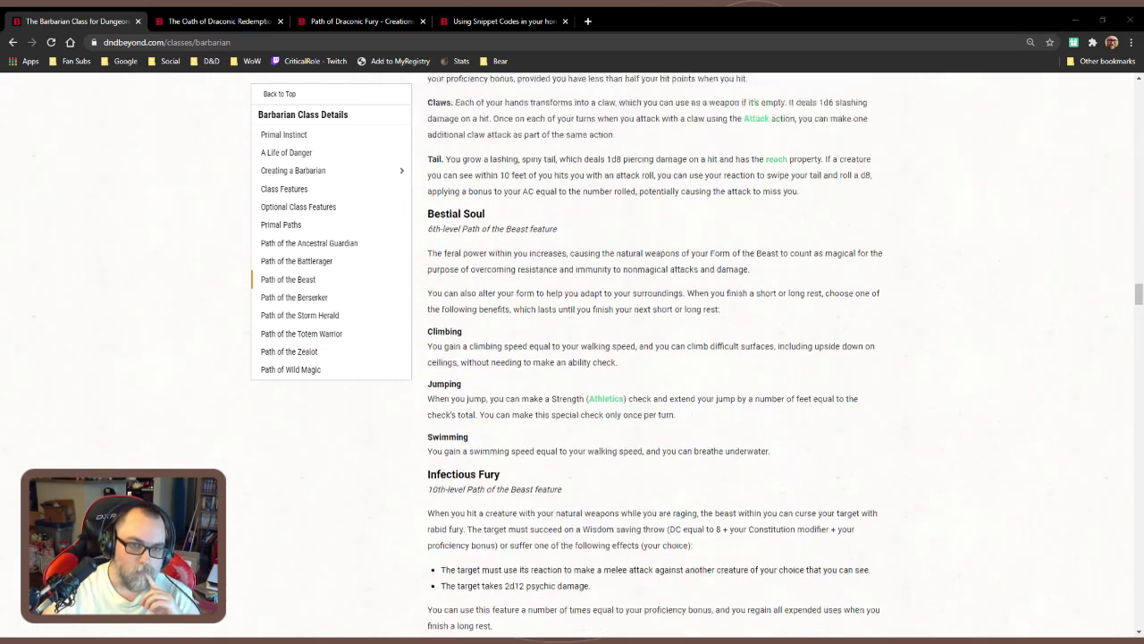
scroll(761, 435, up, 7)
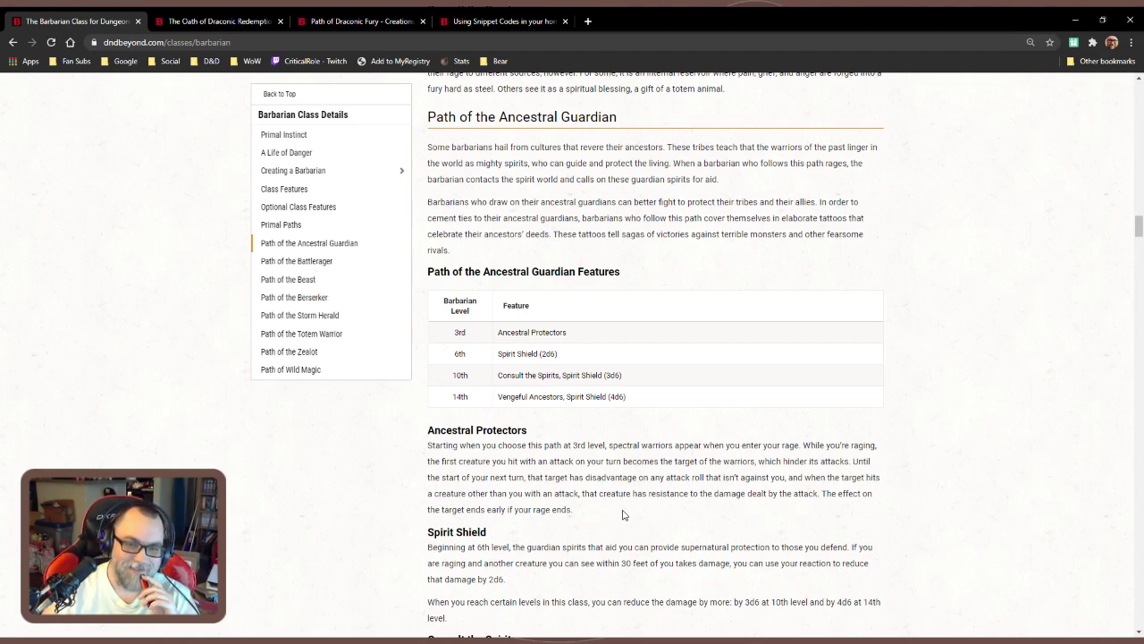
drag(608, 514, 427, 444)
click(531, 492)
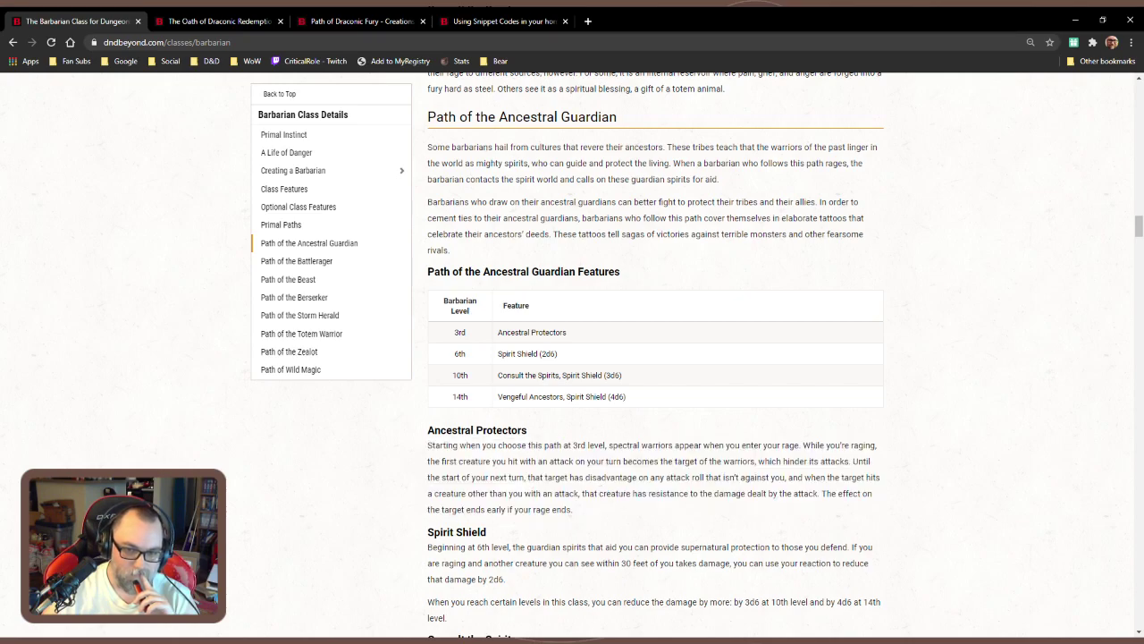
scroll(590, 516, down, 2)
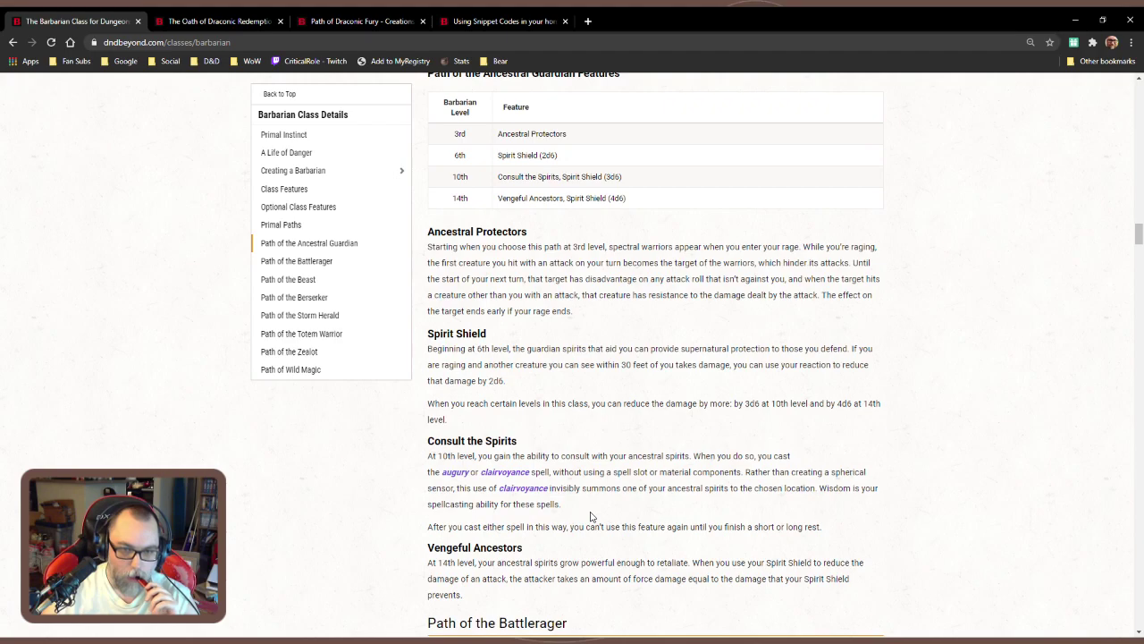
scroll(590, 516, down, 4)
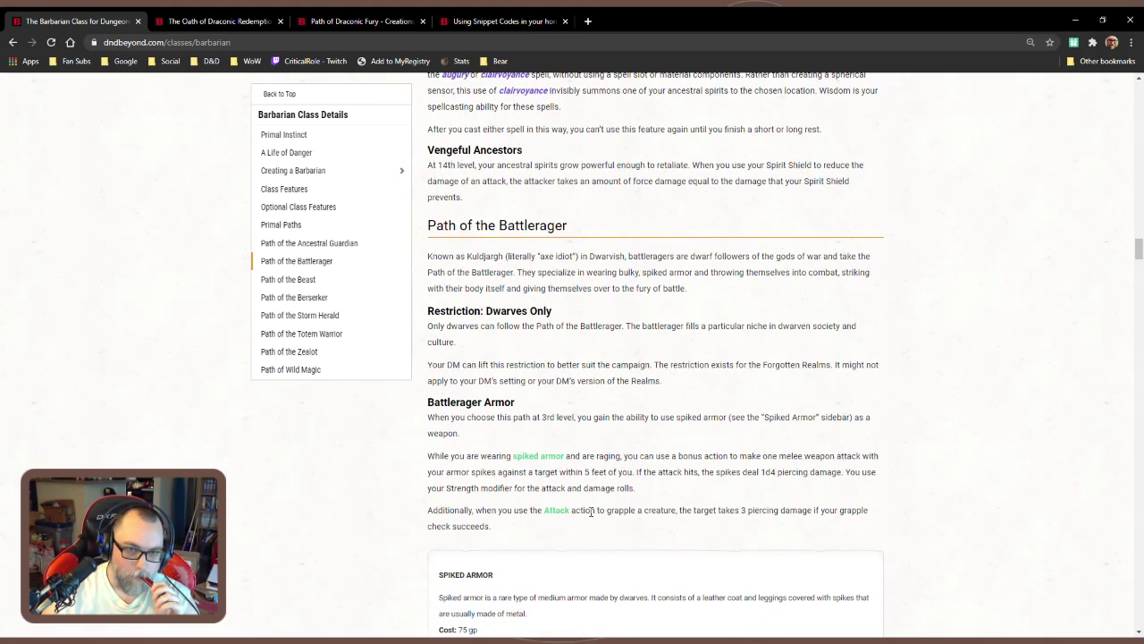
scroll(590, 511, down, 2)
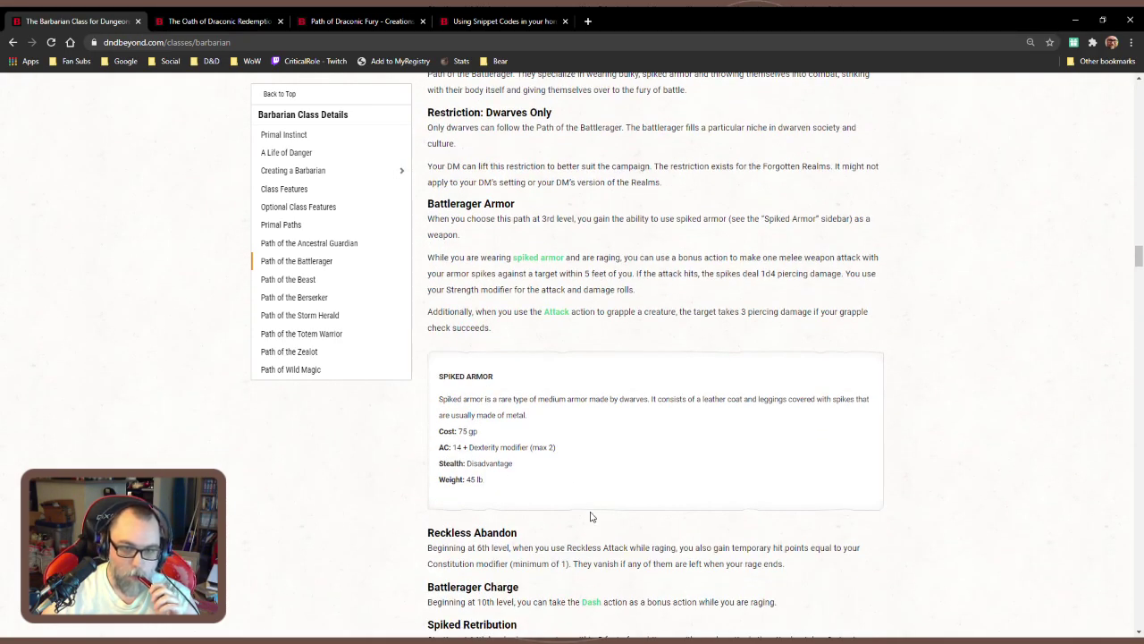
scroll(590, 516, up, 4)
scroll(590, 513, up, 2)
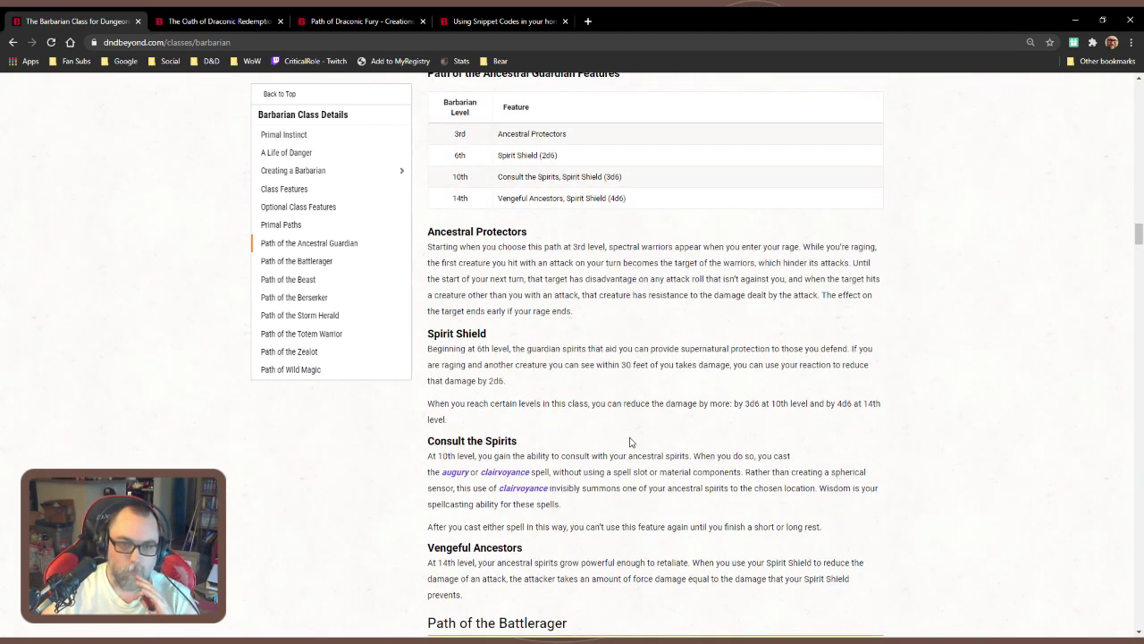
scroll(632, 442, up, 2)
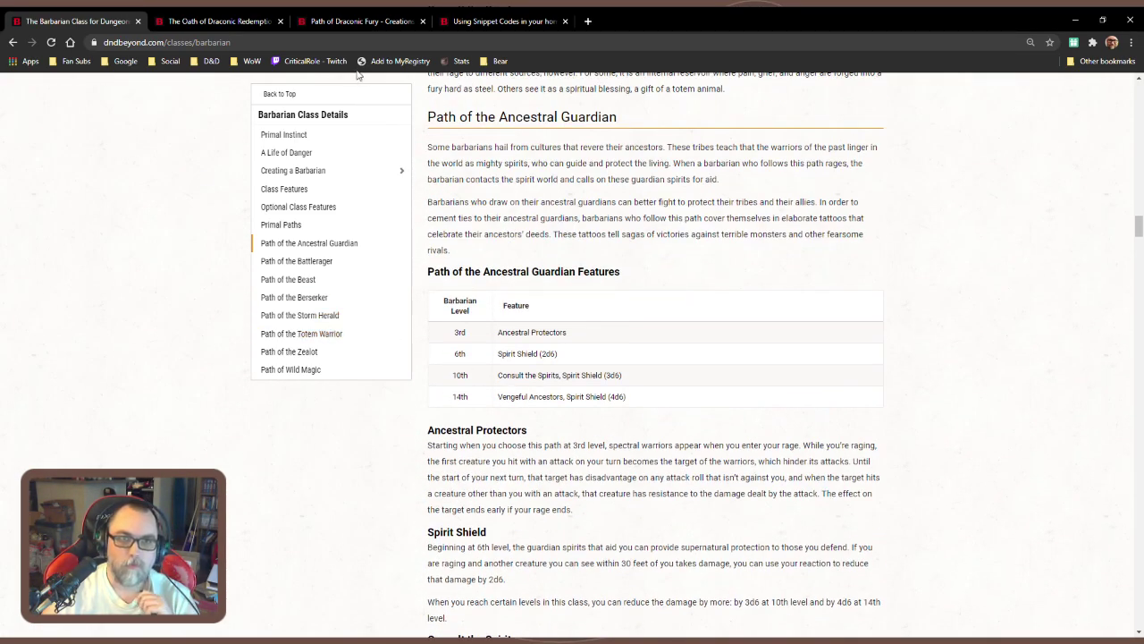
Review the Oath of Draconic Redemption's features, especially the wording of Aura of Draconic Bulwark
click(225, 19)
scroll(224, 355, down, 2)
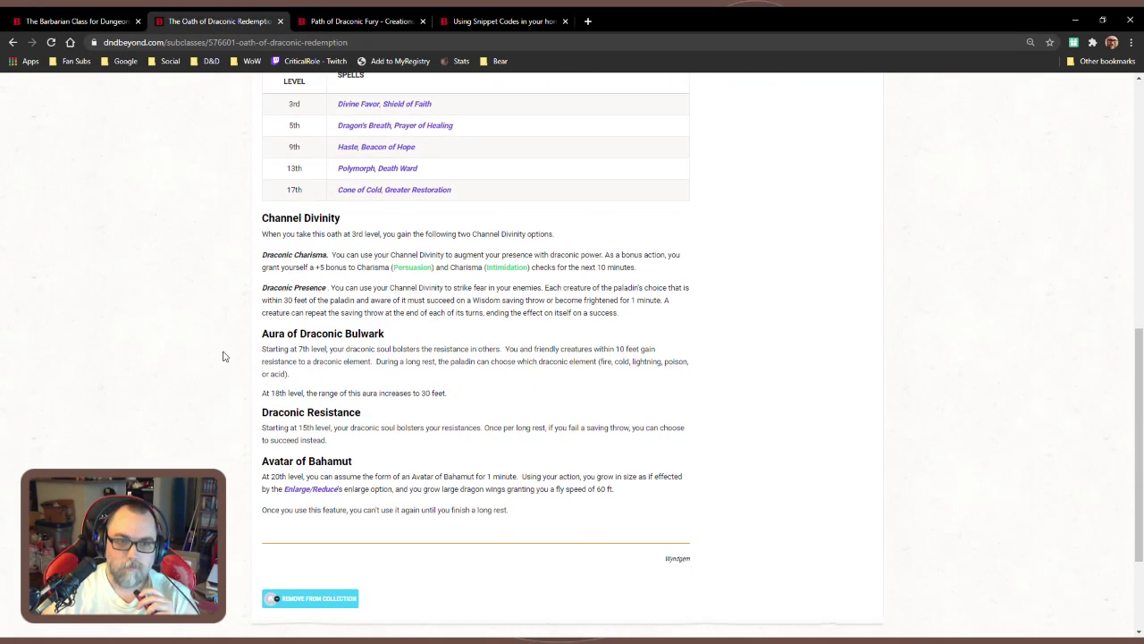
scroll(225, 356, up, 2)
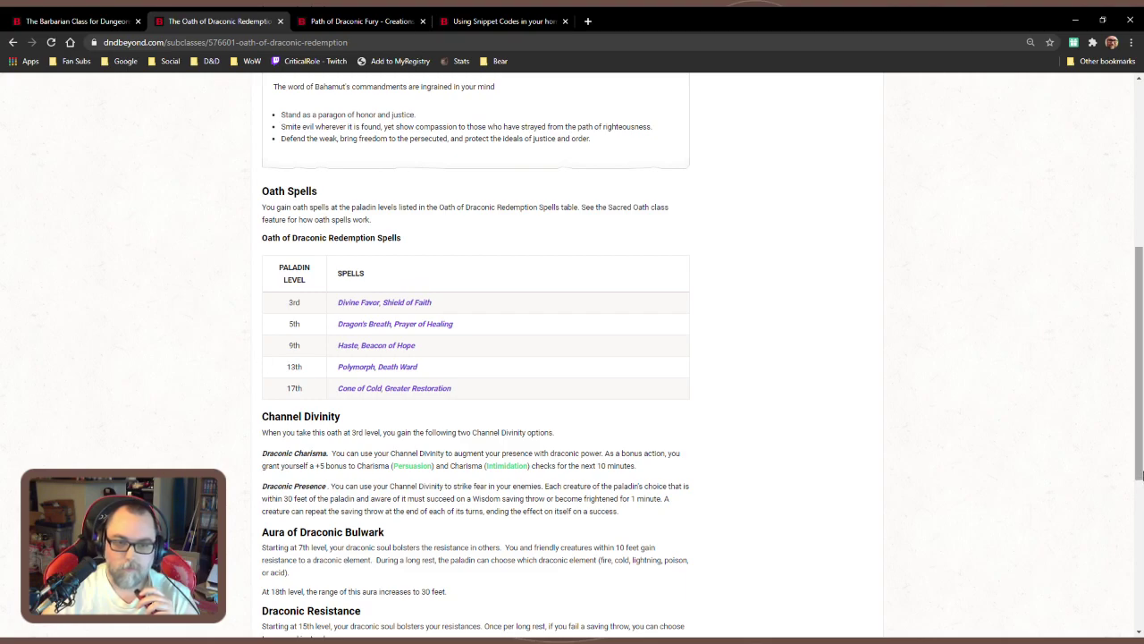
drag(1140, 402, 1140, 447)
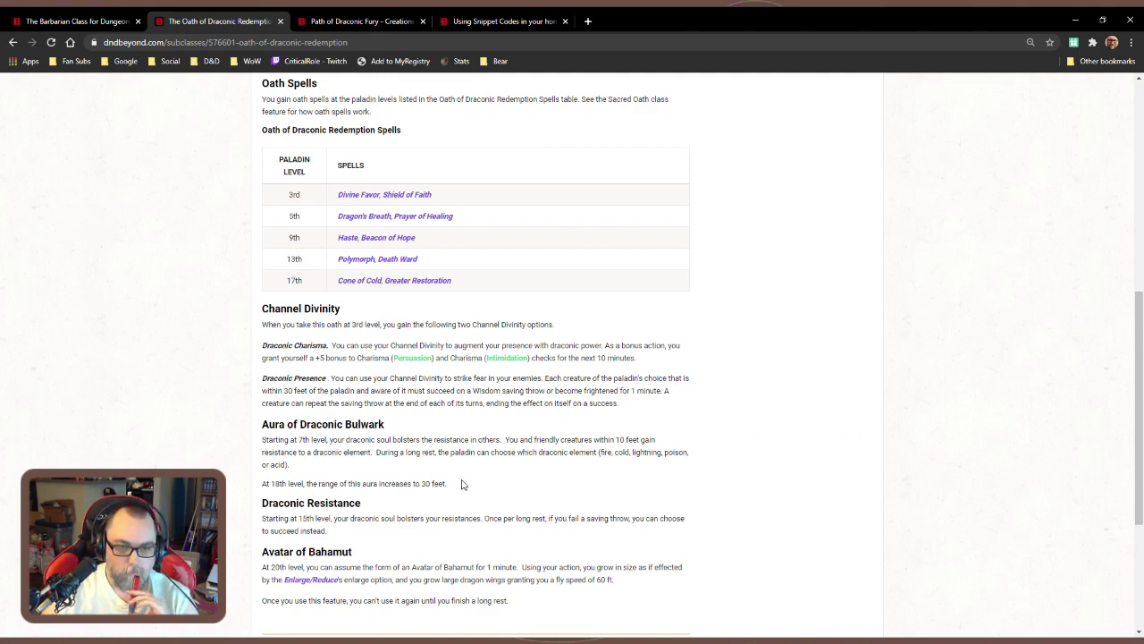
drag(518, 600, 338, 456)
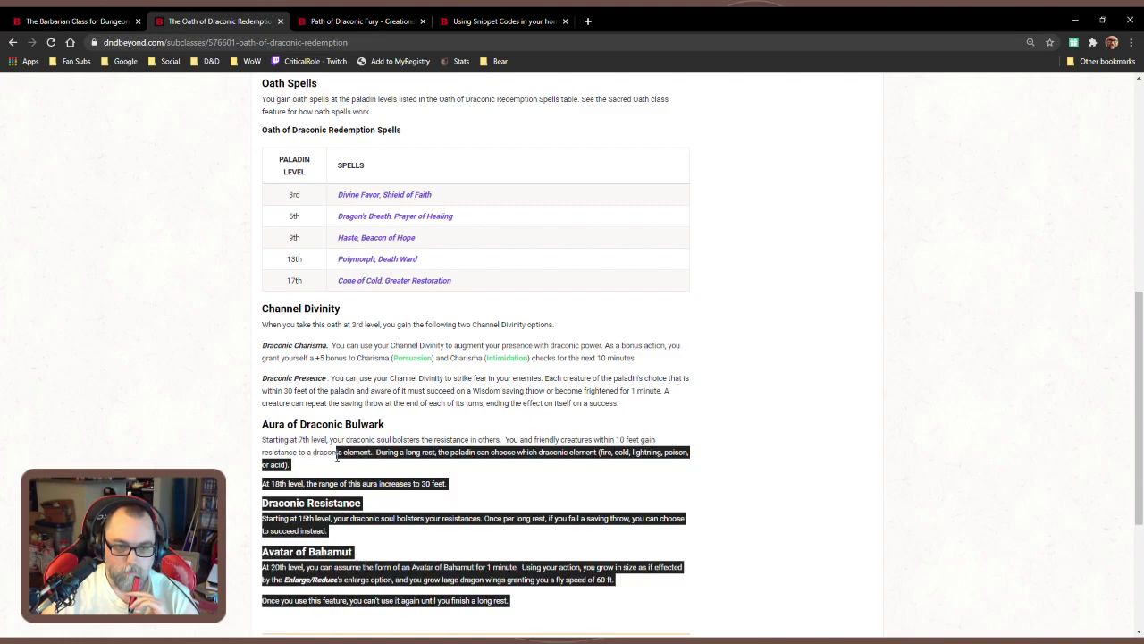
drag(454, 497, 274, 445)
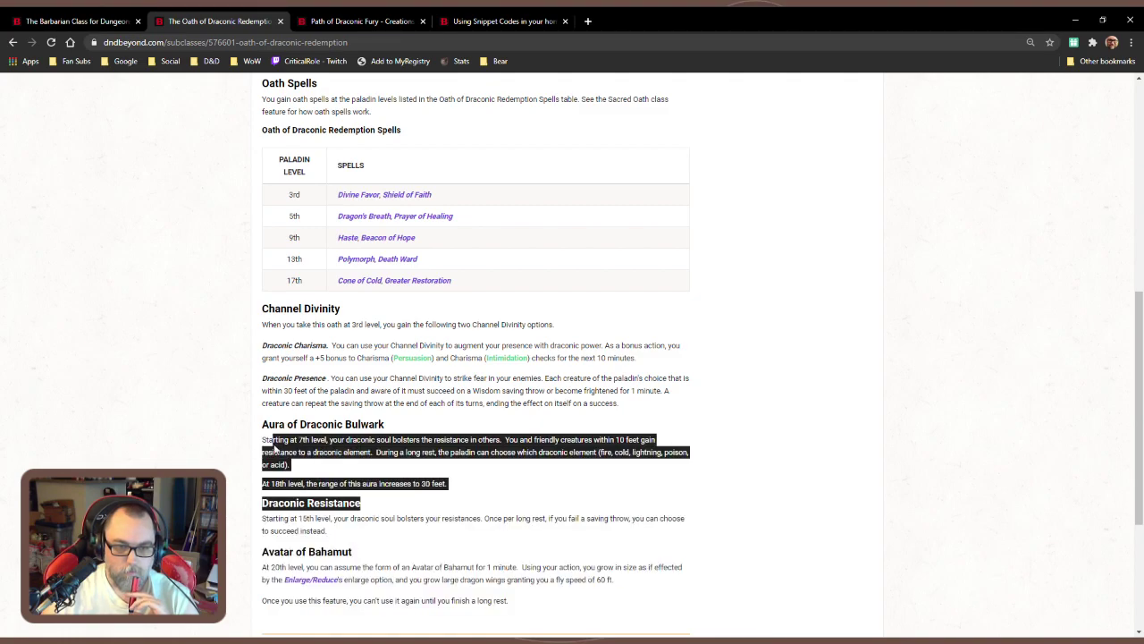
click(275, 447)
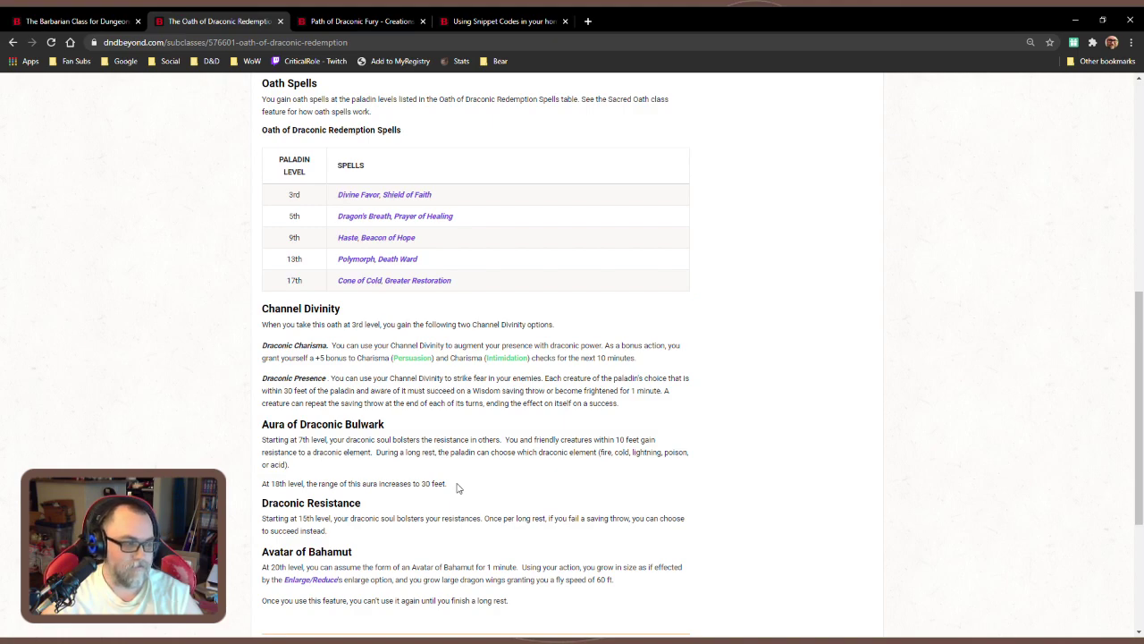
drag(447, 484, 266, 443)
click(358, 477)
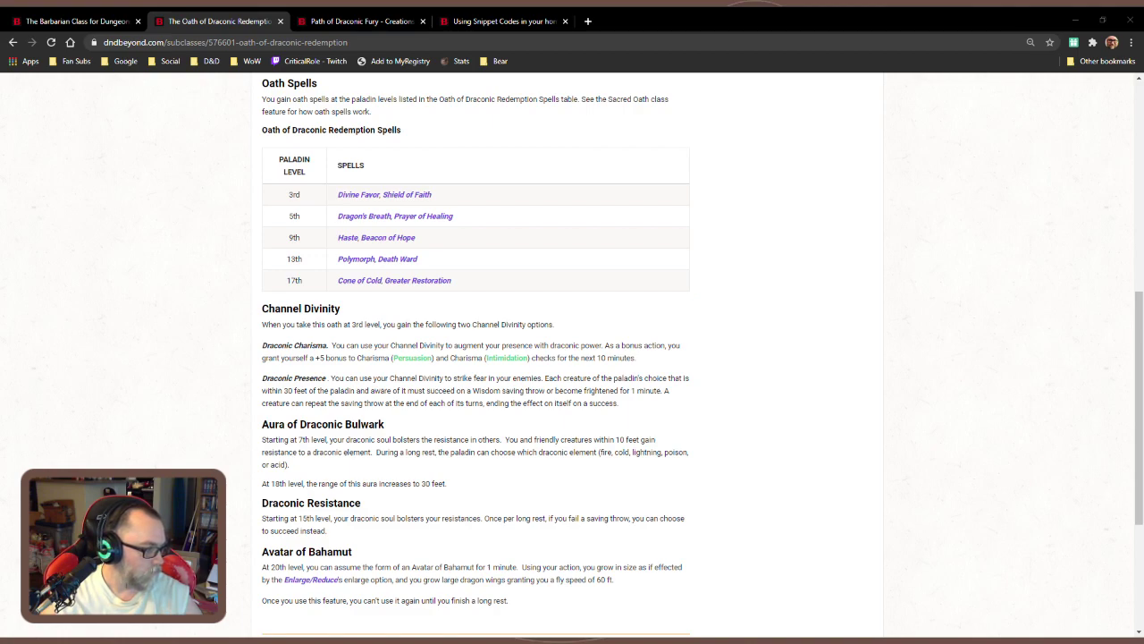
key(alt+Tab)
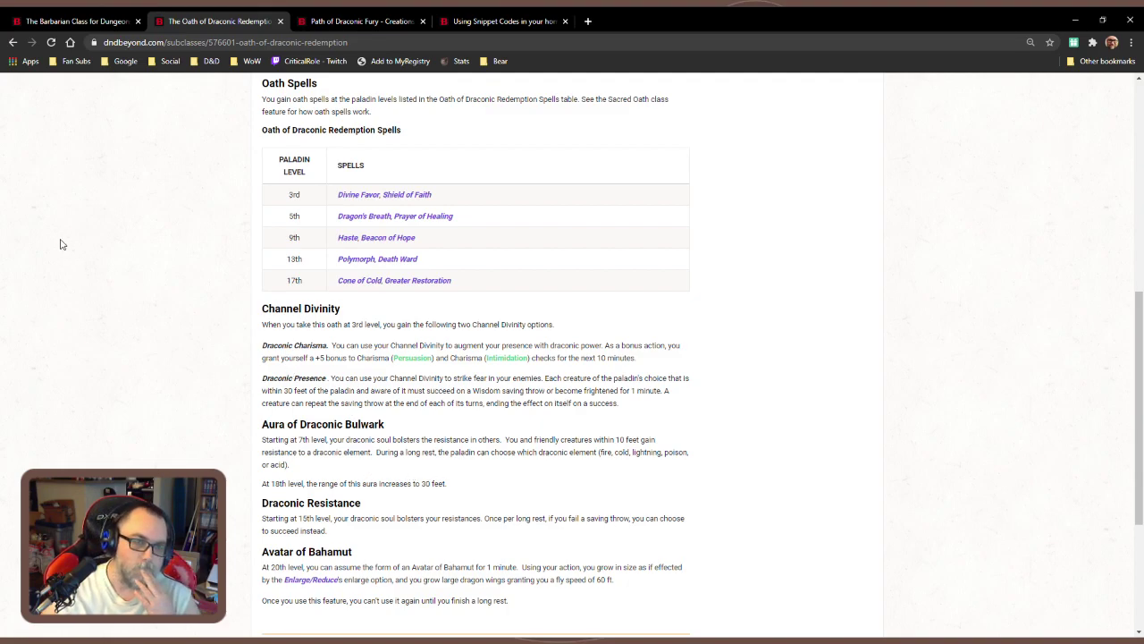
Return to the Barbarian class page and study the 3rd-level Ancestral Protectors feature
click(62, 25)
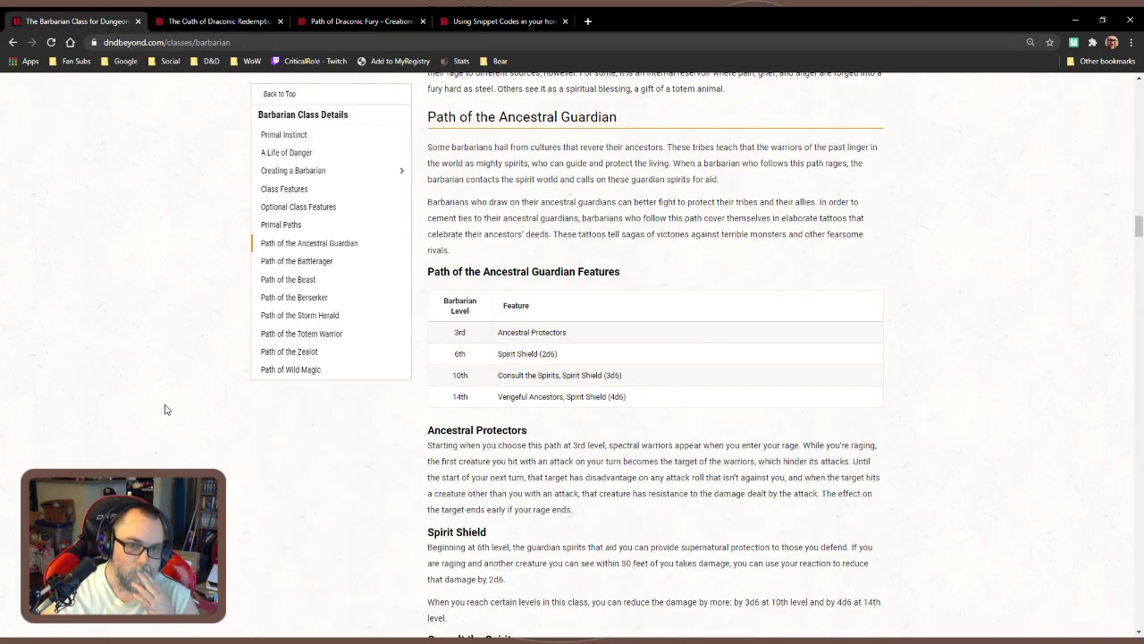
scroll(352, 456, down, 3)
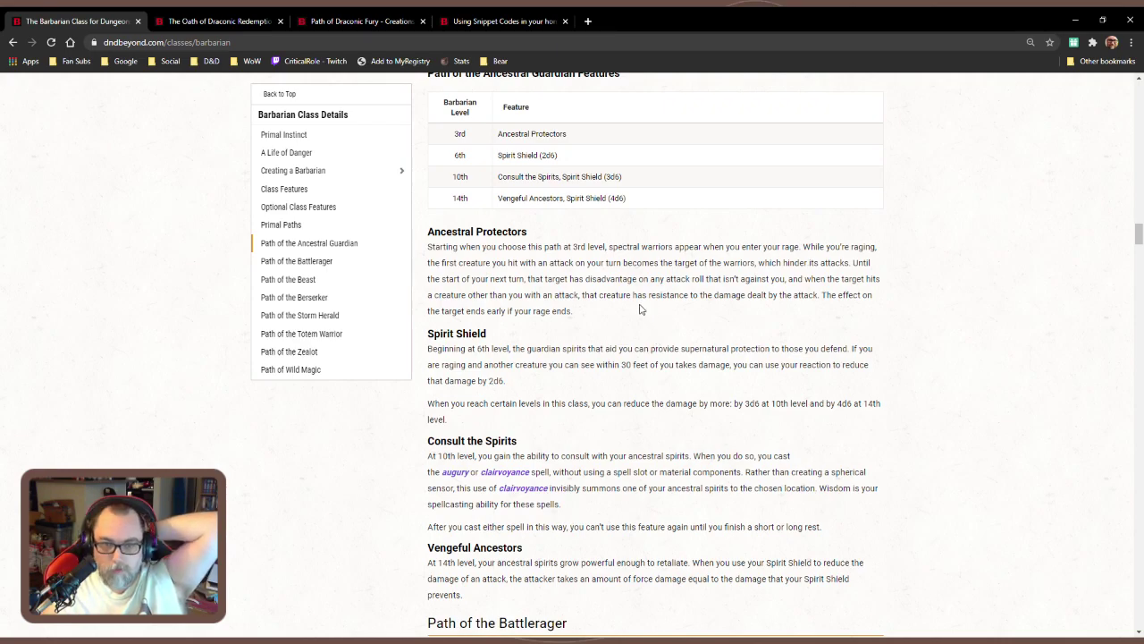
mouse_move(627, 308)
mouse_down()
mouse_move(610, 250)
mouse_move(615, 313)
mouse_up()
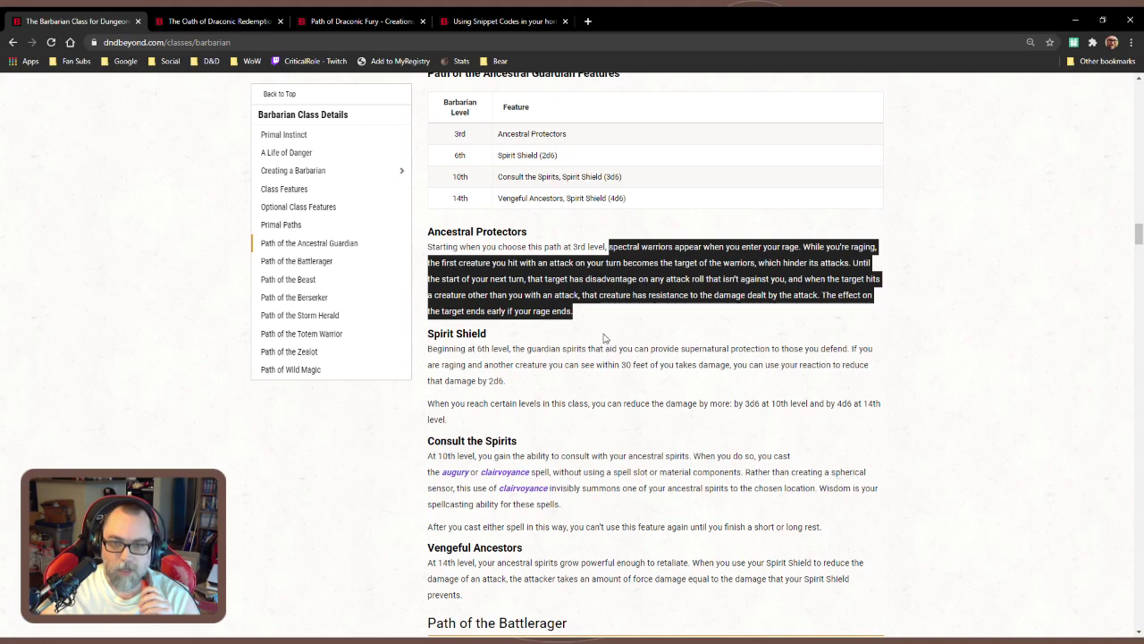
click(605, 337)
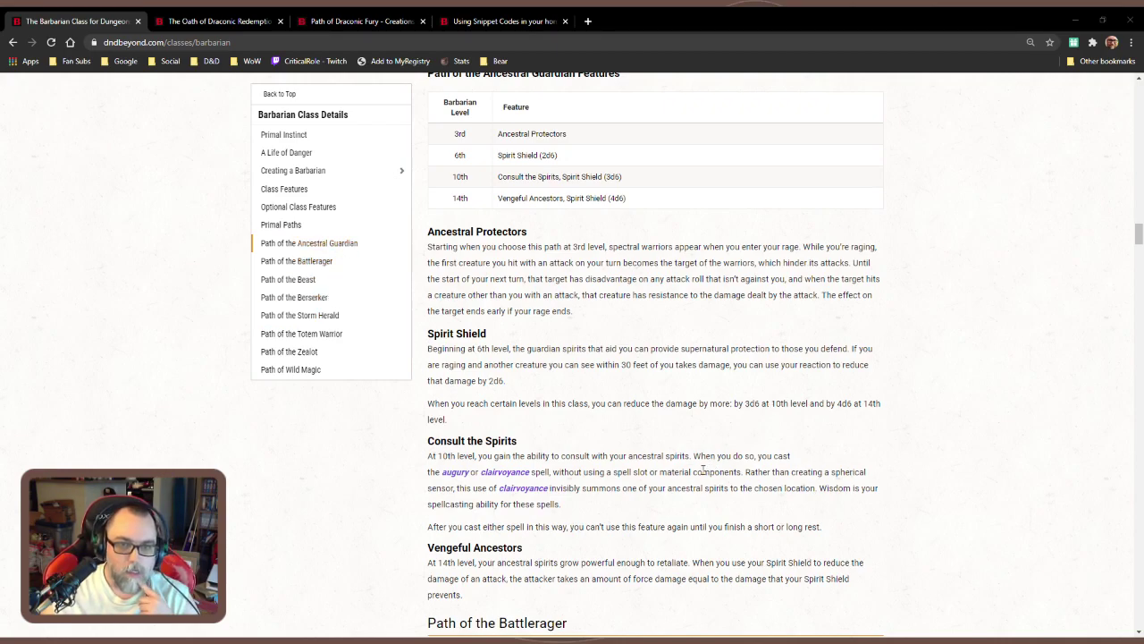
Look through the Path of the Battlerager and Path of the Beast for their 3rd-level features
scroll(688, 482, down, 3)
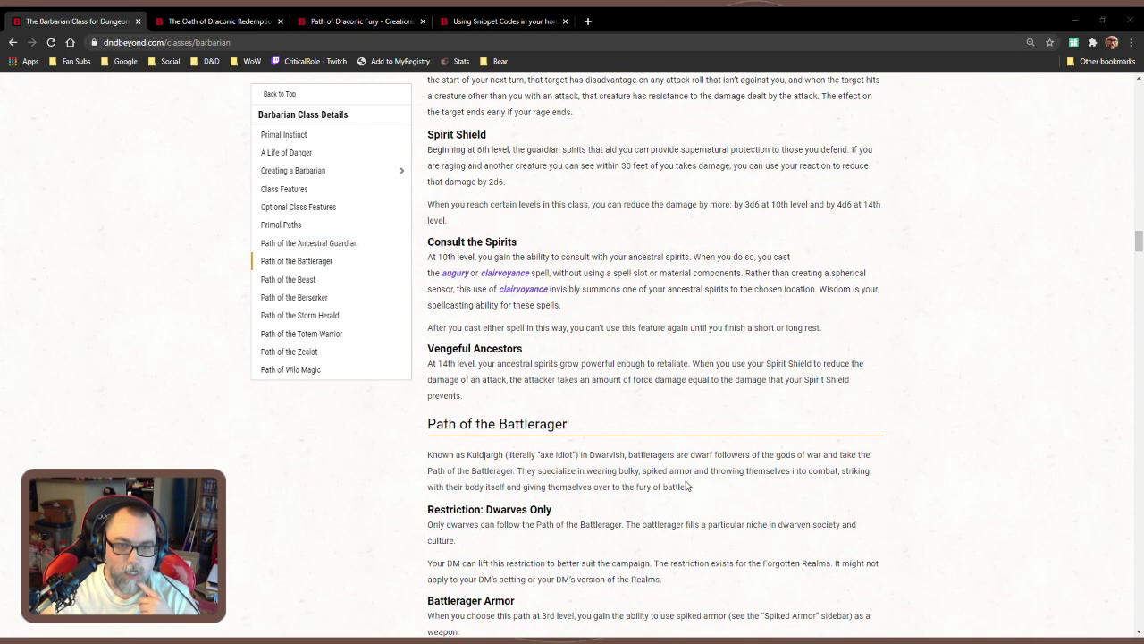
scroll(644, 500, down, 3)
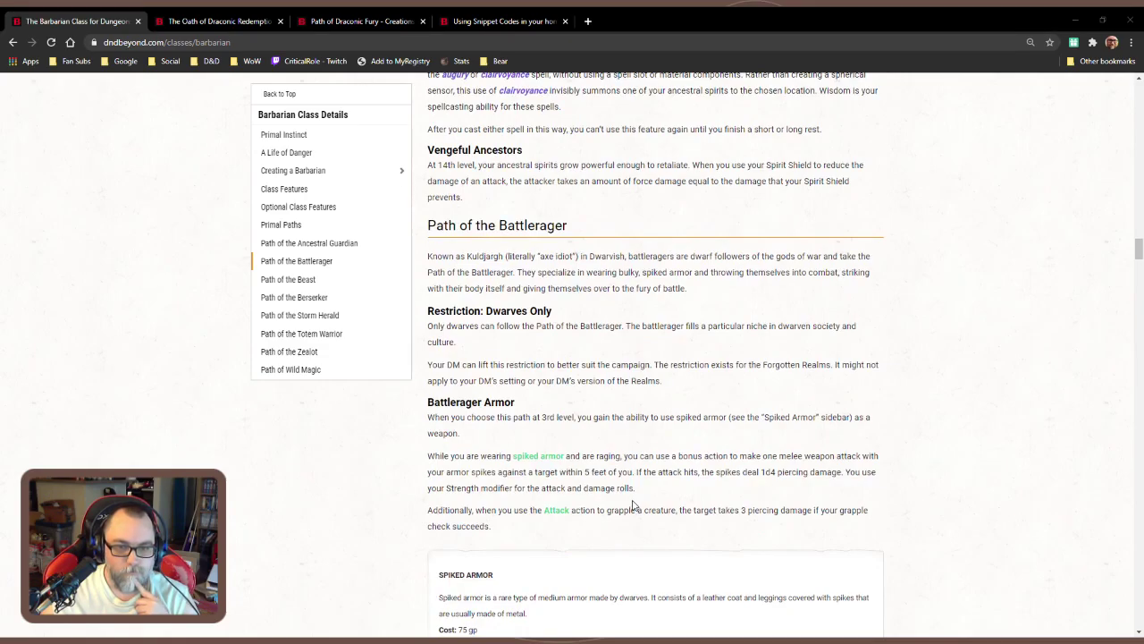
scroll(633, 506, down, 9)
scroll(632, 506, down, 9)
scroll(632, 506, up, 3)
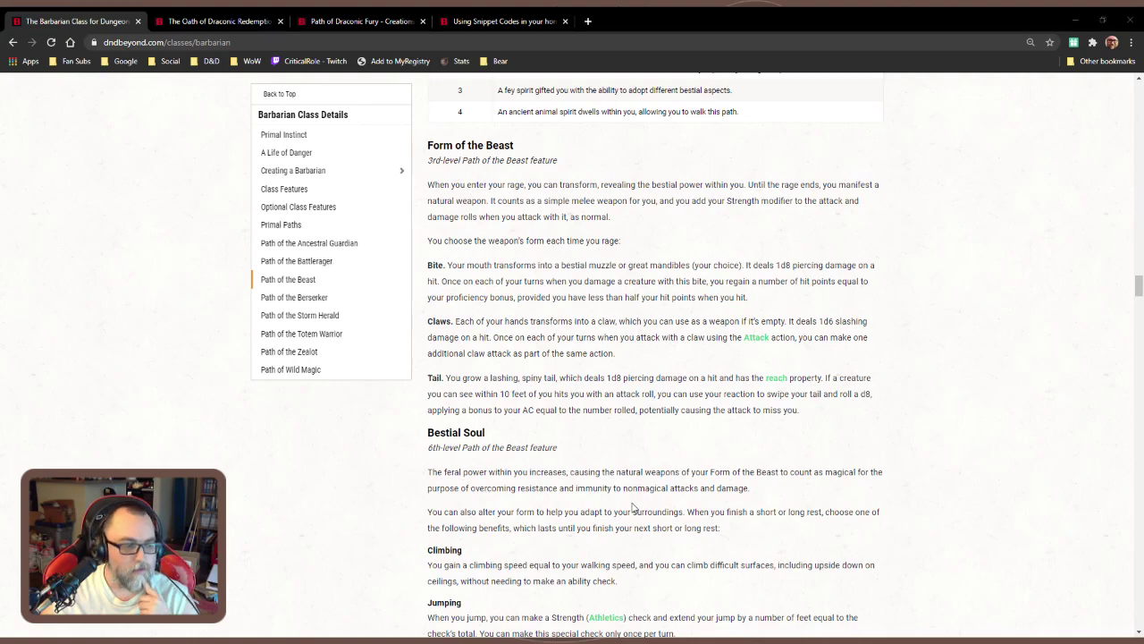
scroll(632, 506, up, 3)
scroll(632, 506, up, 2)
scroll(632, 506, down, 2)
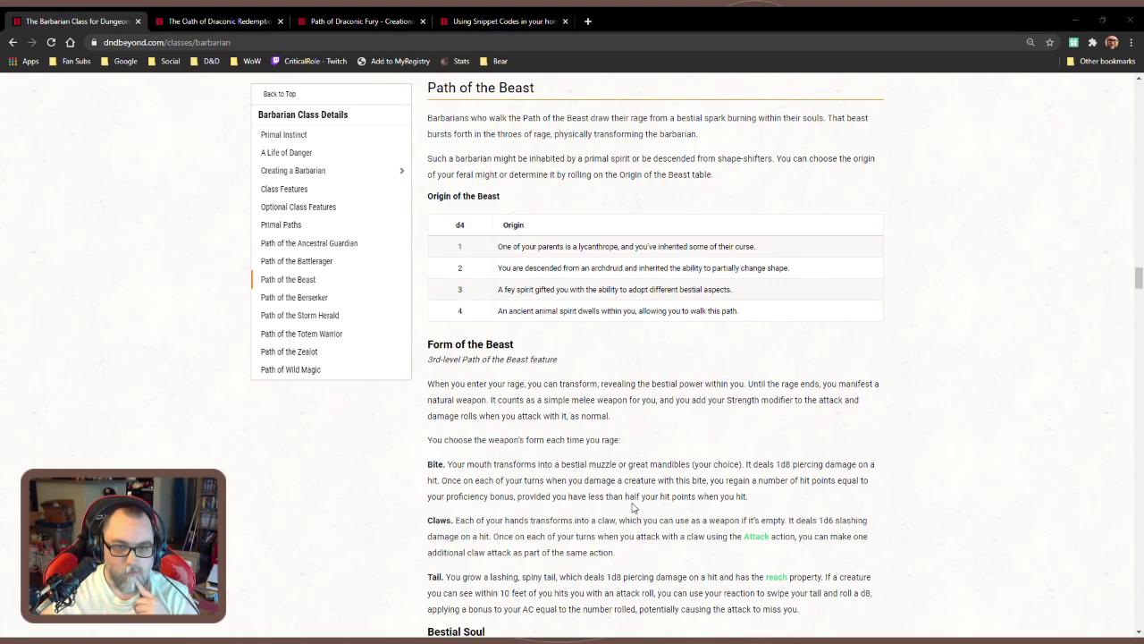
scroll(631, 506, up, 9)
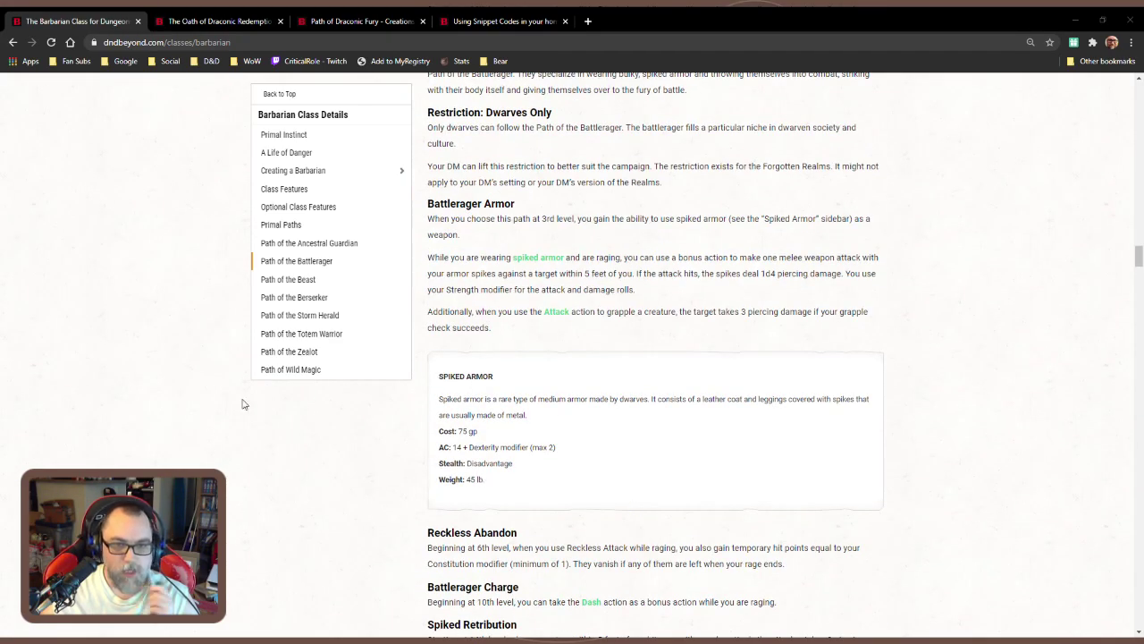
Read the Path of Wild Magic's 3rd-level features, Magic Awareness and Wild Surge
click(273, 369)
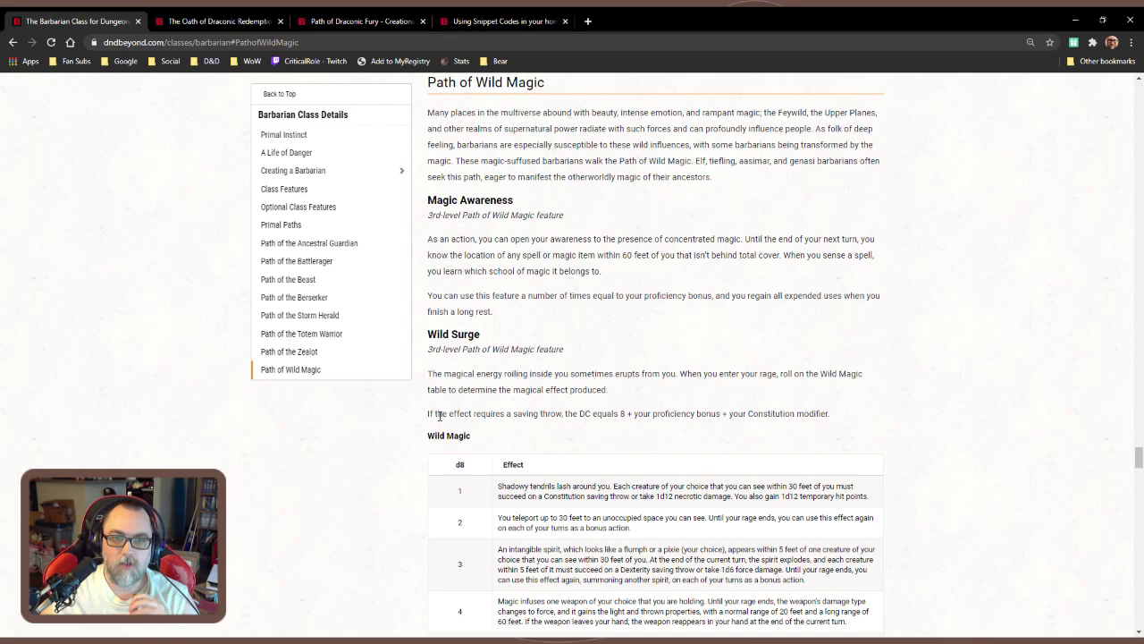
drag(653, 411, 523, 313)
click(451, 237)
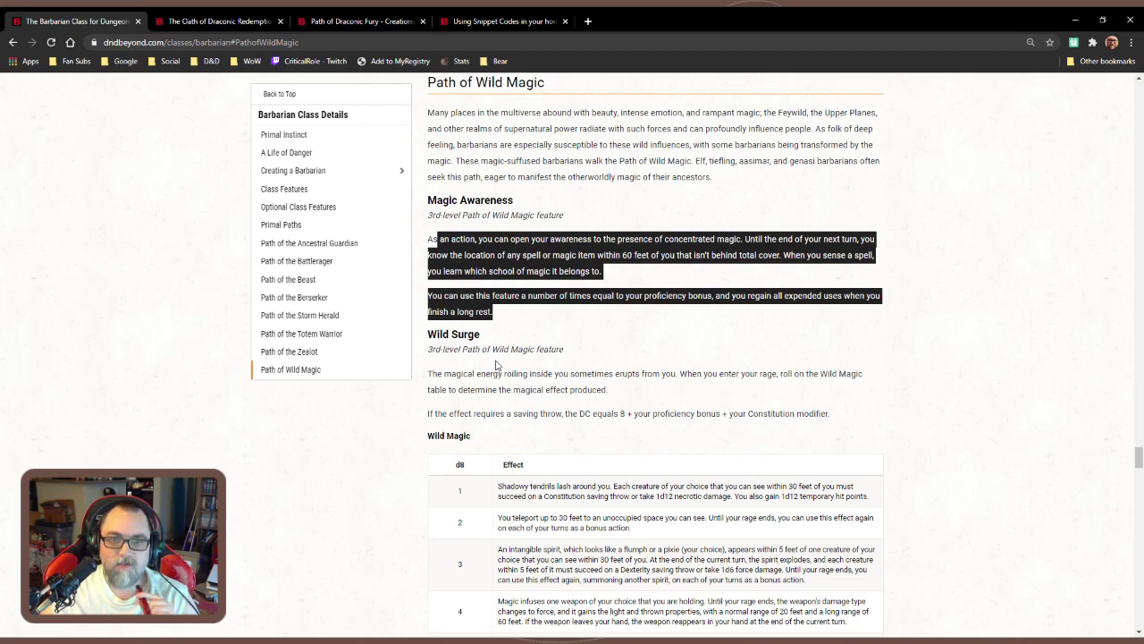
click(523, 389)
drag(443, 335, 600, 420)
click(643, 432)
Read the Path of the Zealot's 3rd-level features, Divine Fury and Warrior of the Gods
click(289, 351)
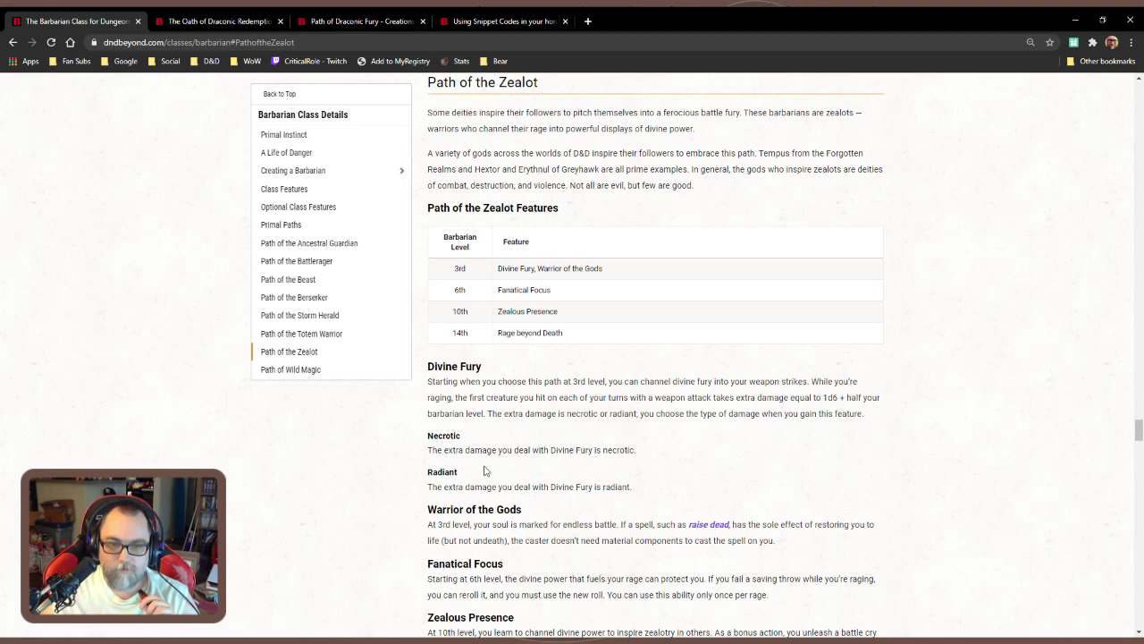
drag(636, 483, 483, 398)
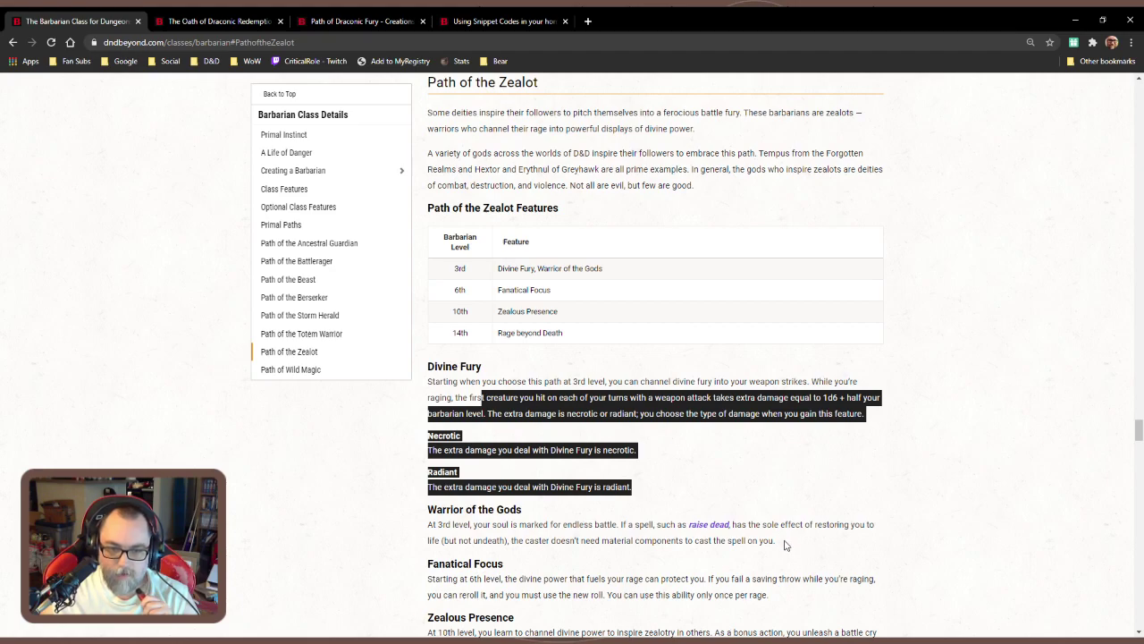
drag(785, 545, 434, 382)
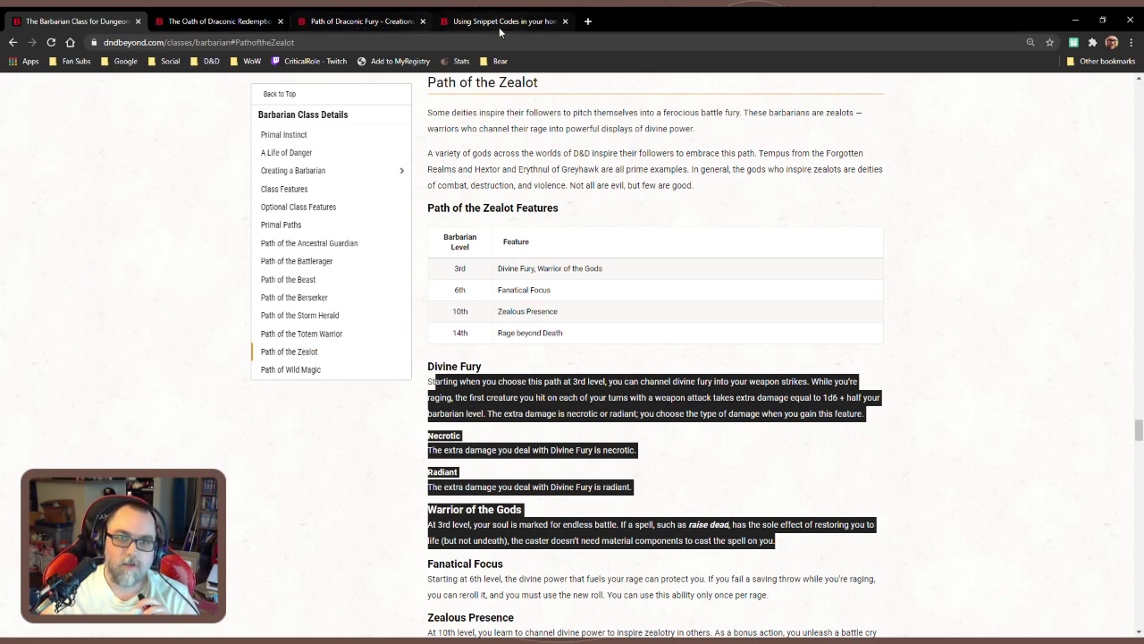
Open My Homebrew Creations in a new browser tab and find the Path of the Clerian Call subclass on page 4
click(384, 21)
click(460, 22)
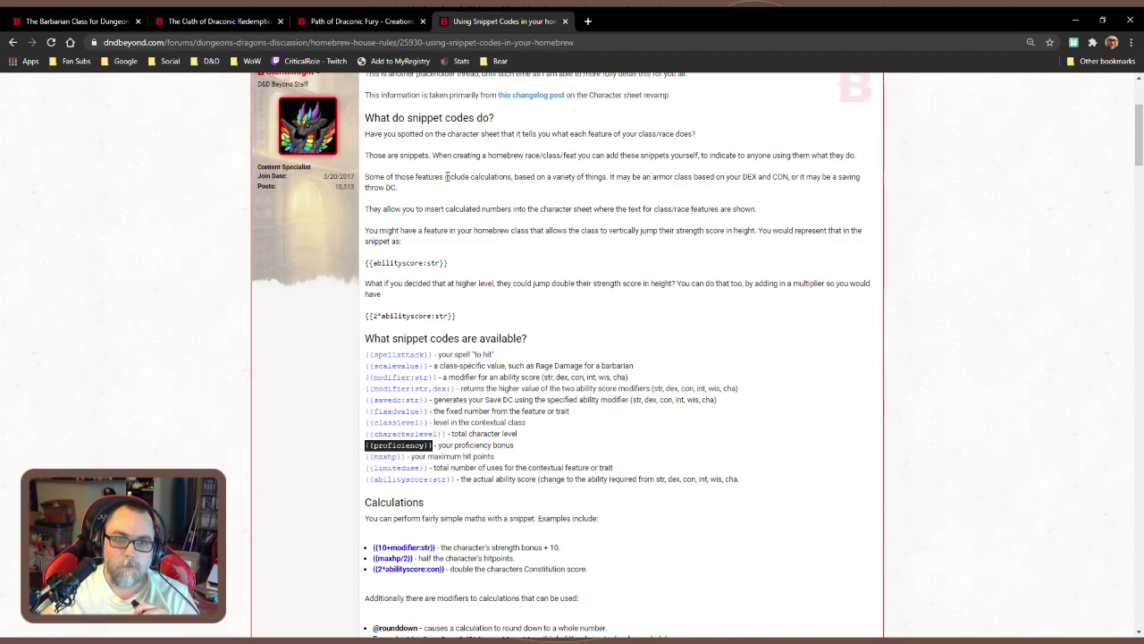
click(587, 20)
click(211, 61)
click(211, 77)
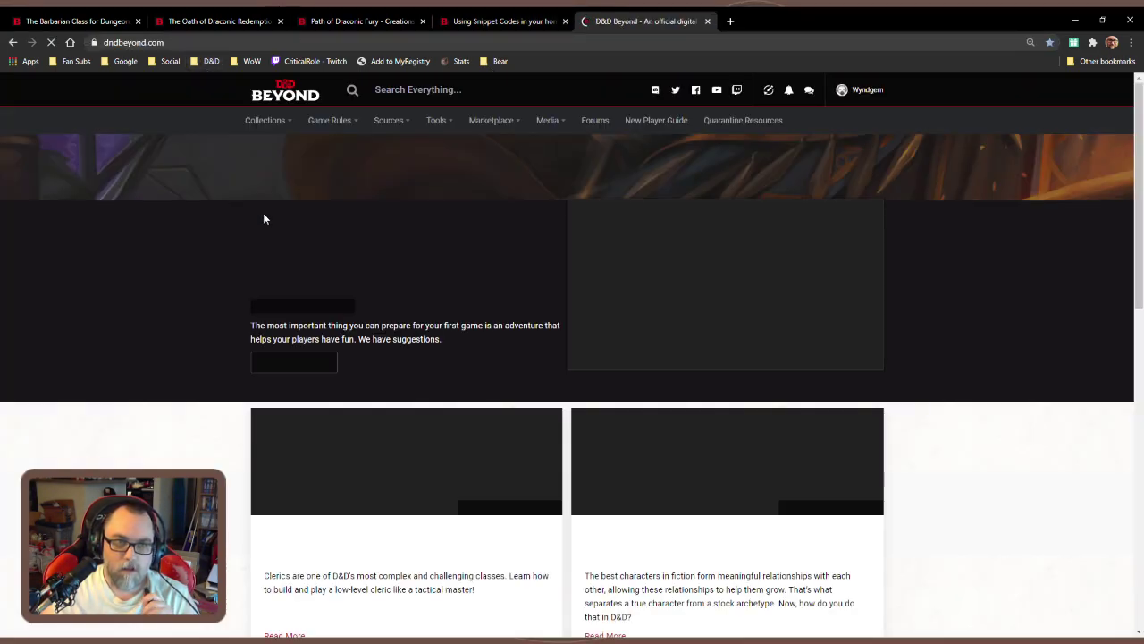
mouse_move(291, 125)
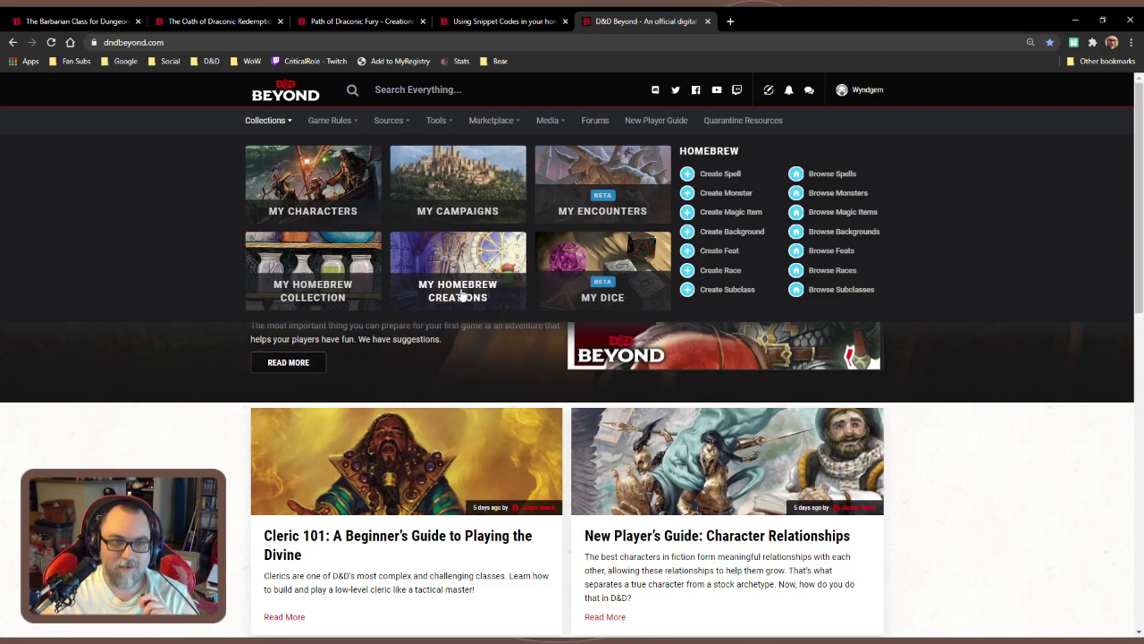
click(424, 291)
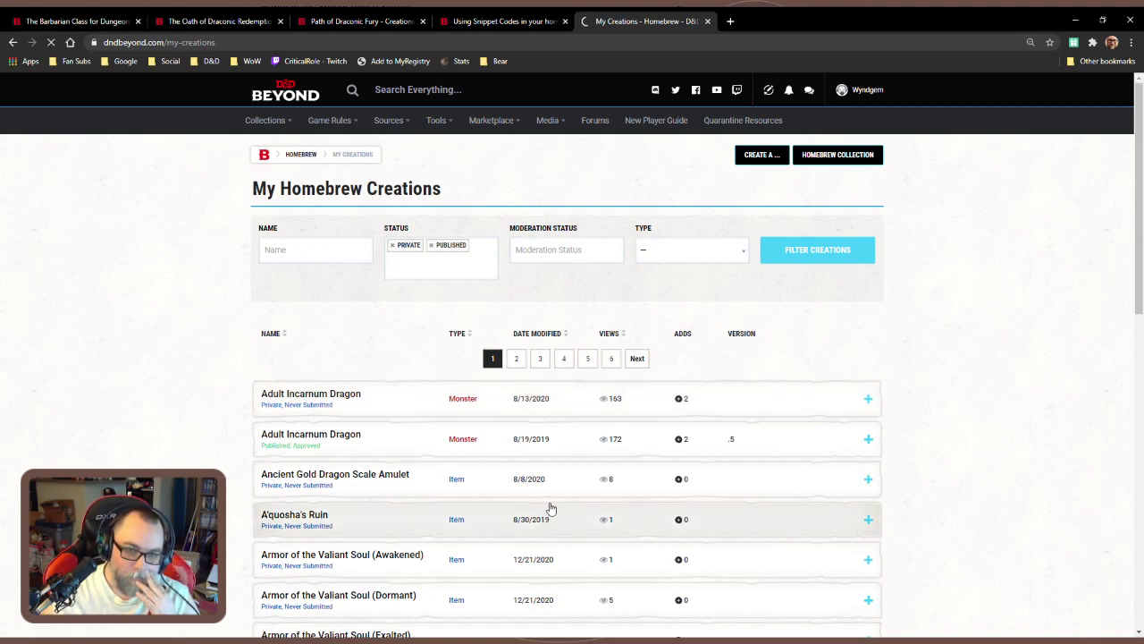
scroll(549, 507, down, 4)
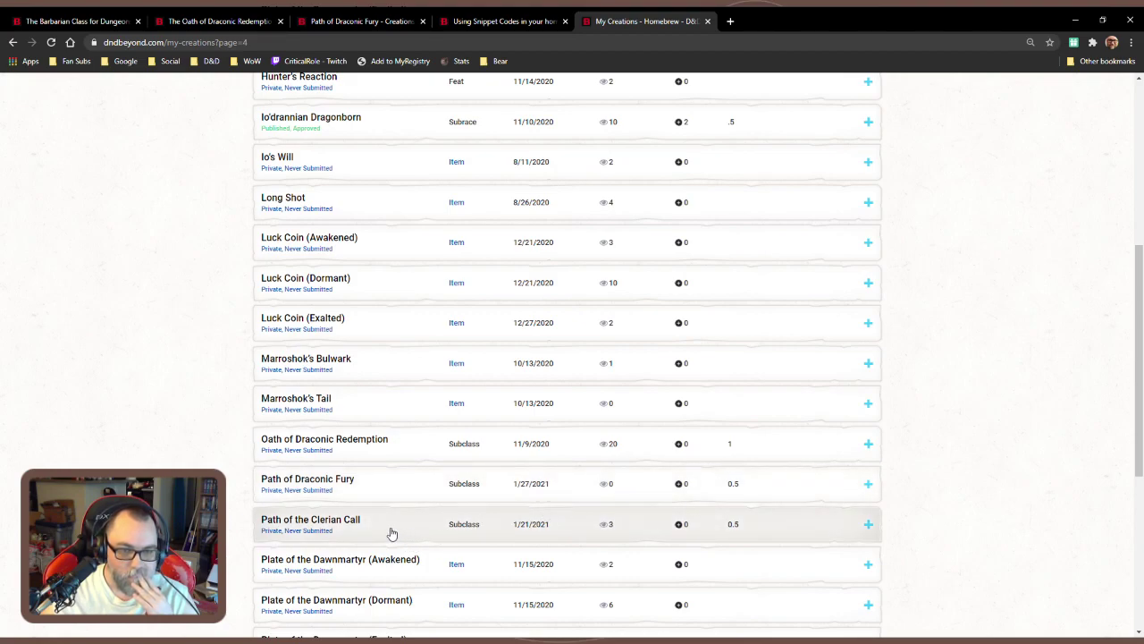
scroll(435, 529, down, 2)
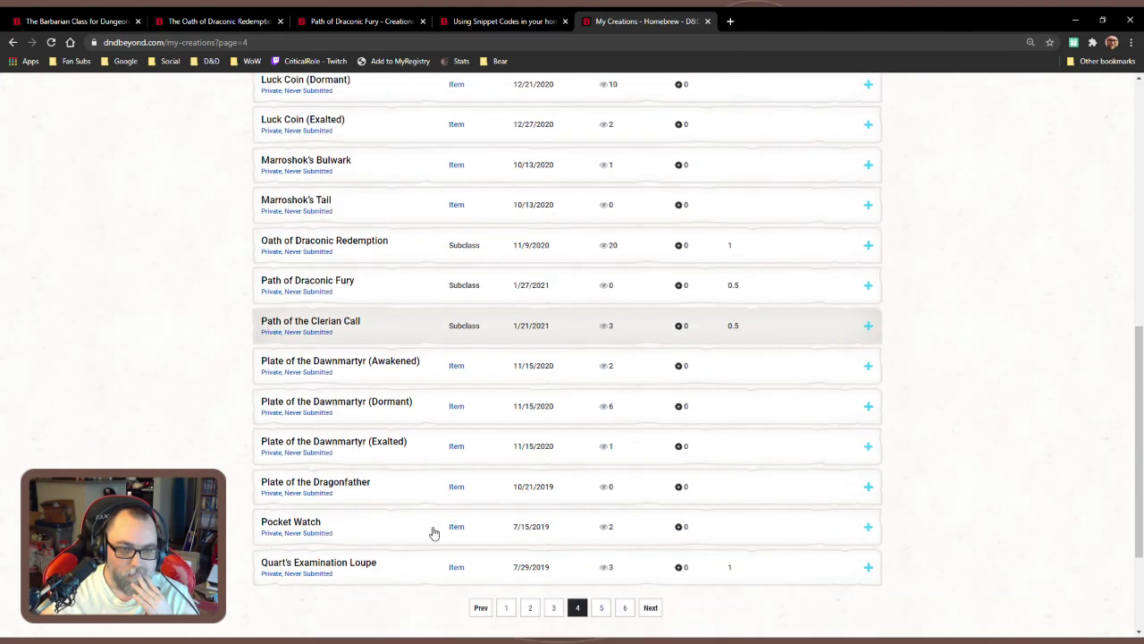
click(384, 333)
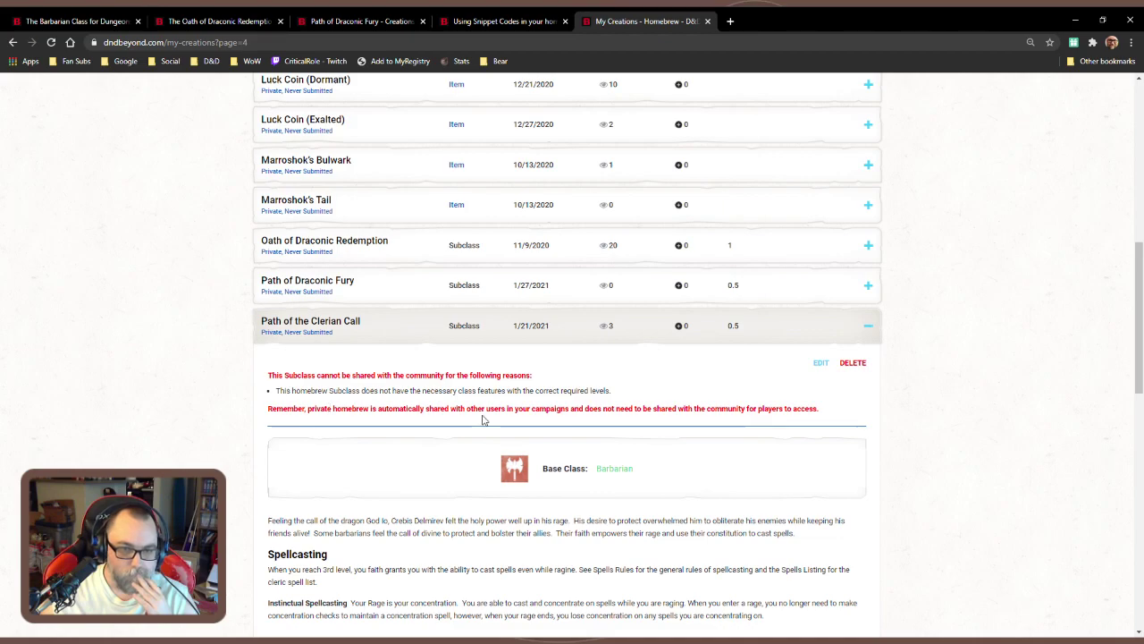
click(822, 363)
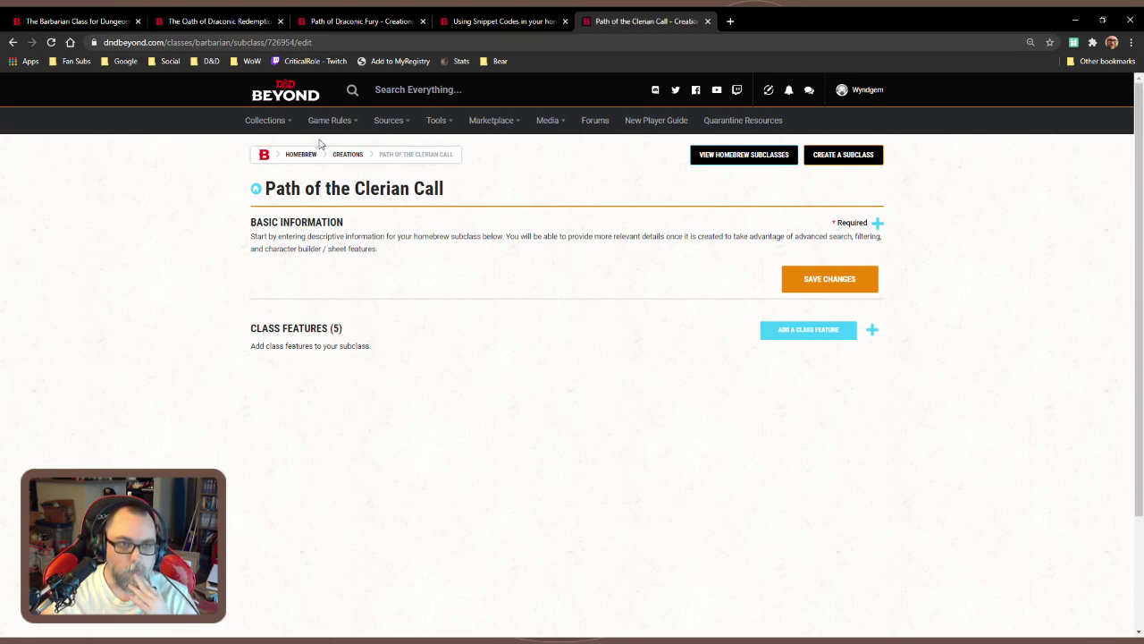
click(14, 42)
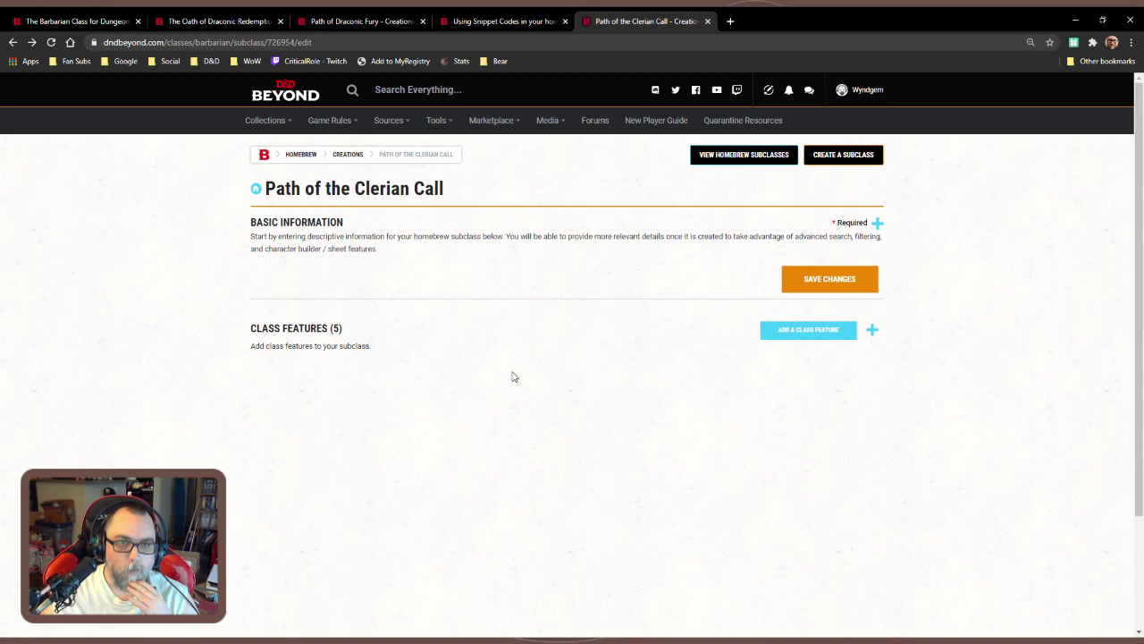
click(13, 42)
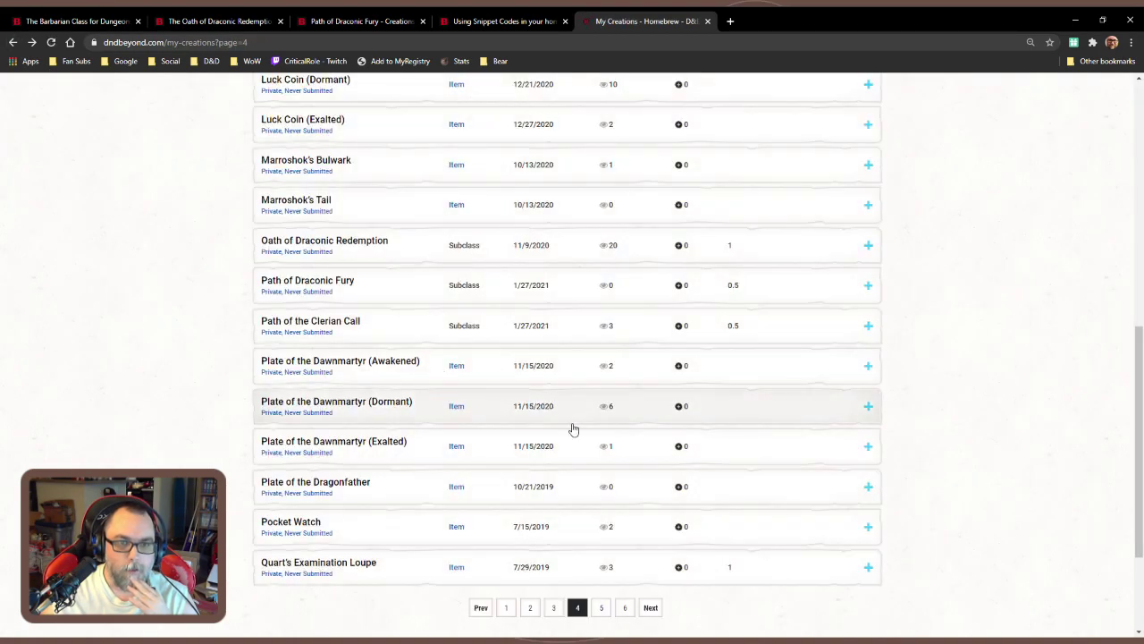
Expand the Path of the Clerian Call entry and read its features from Spellcasting through Reviving Rage
click(389, 329)
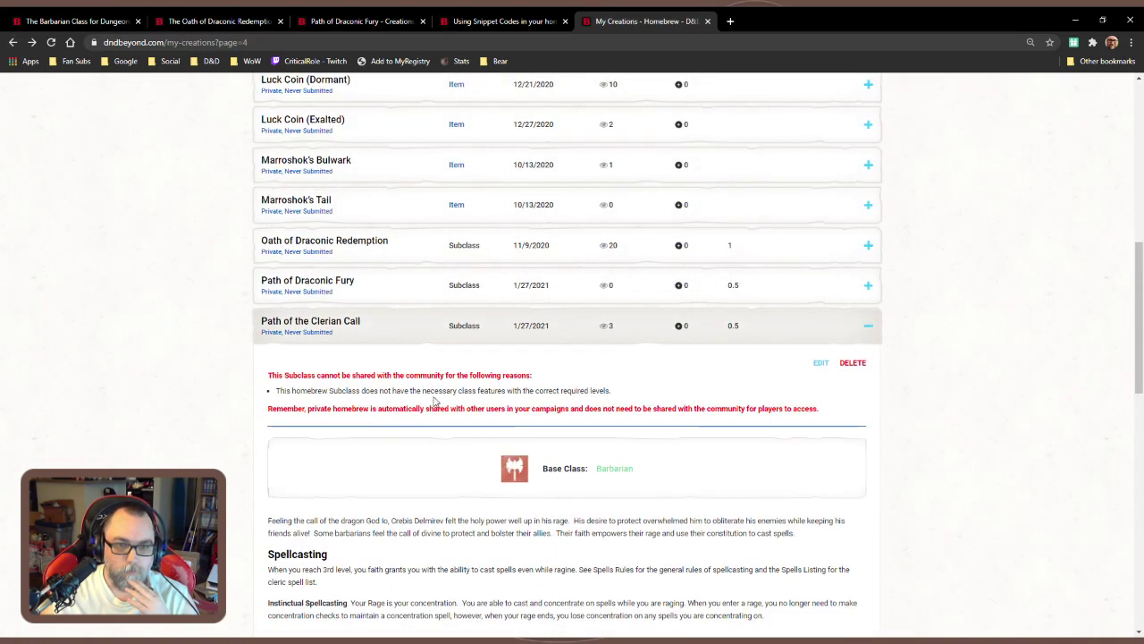
scroll(532, 413, down, 5)
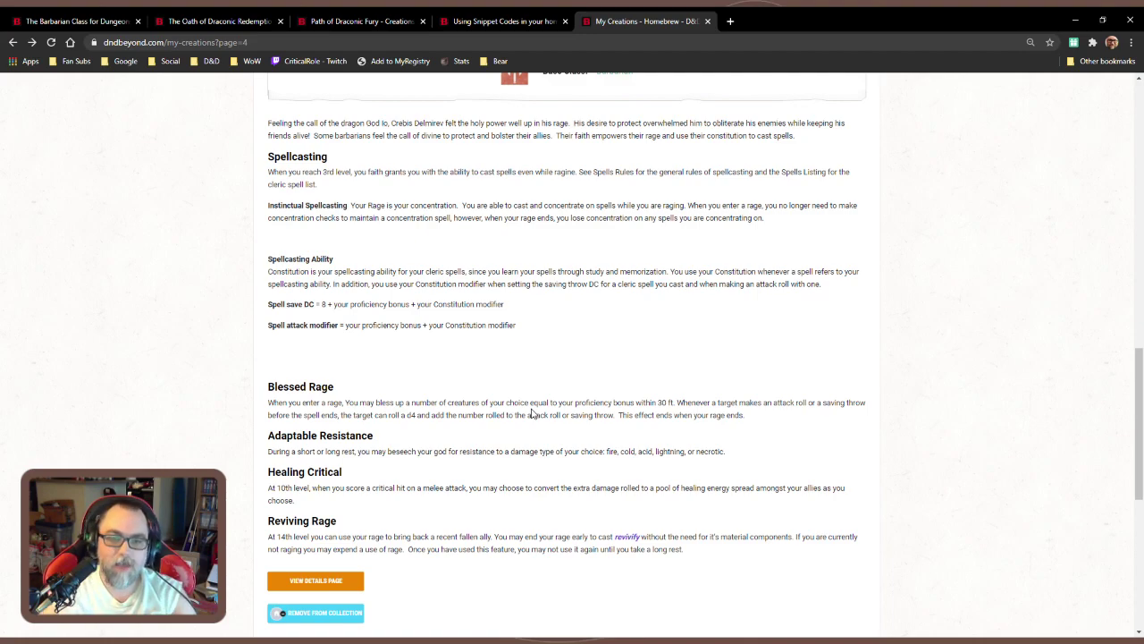
scroll(532, 413, up, 4)
scroll(490, 436, down, 2)
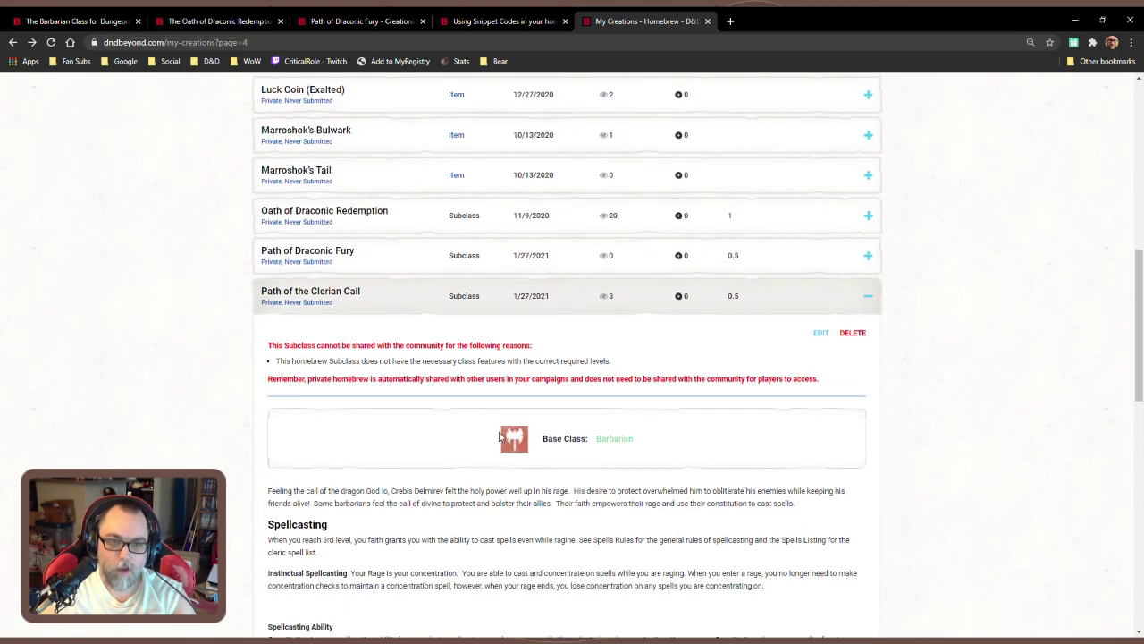
scroll(490, 436, down, 2)
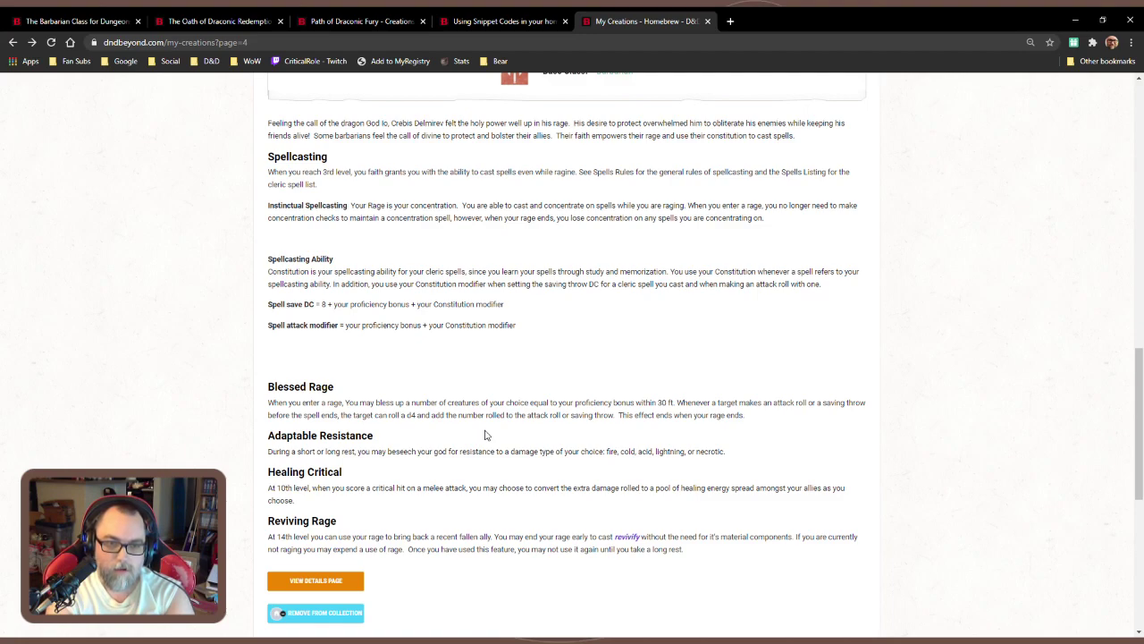
Return to the Barbarian class page and review the Path of the Zealot's features through Rage beyond Death
click(54, 20)
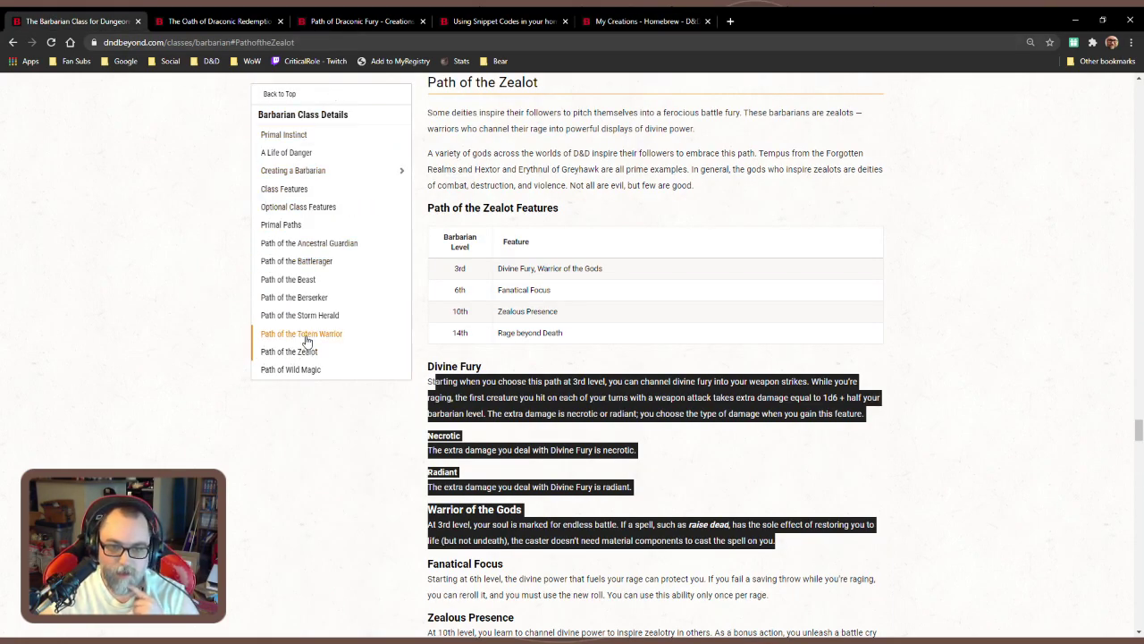
click(659, 474)
drag(628, 491, 463, 381)
click(554, 435)
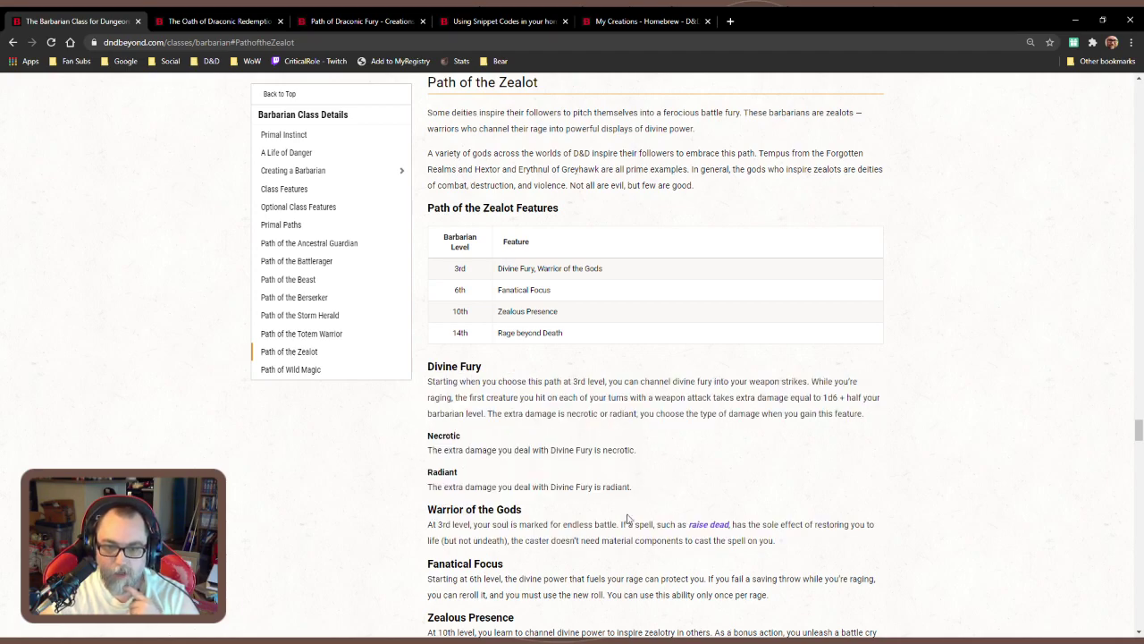
drag(625, 540, 600, 465)
click(668, 434)
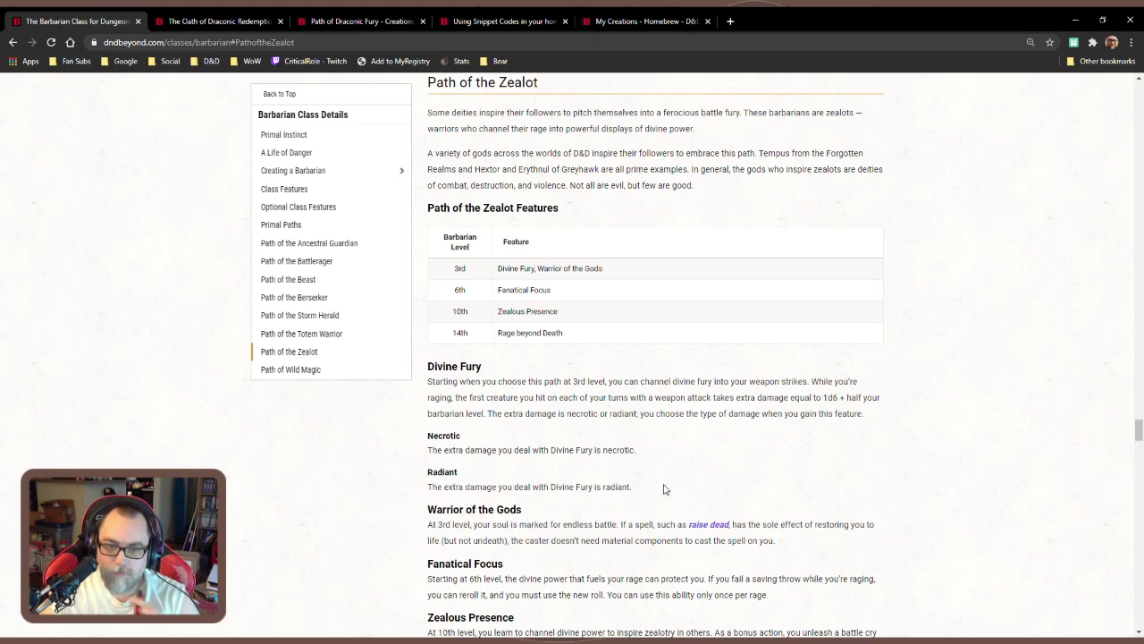
scroll(642, 472, down, 2)
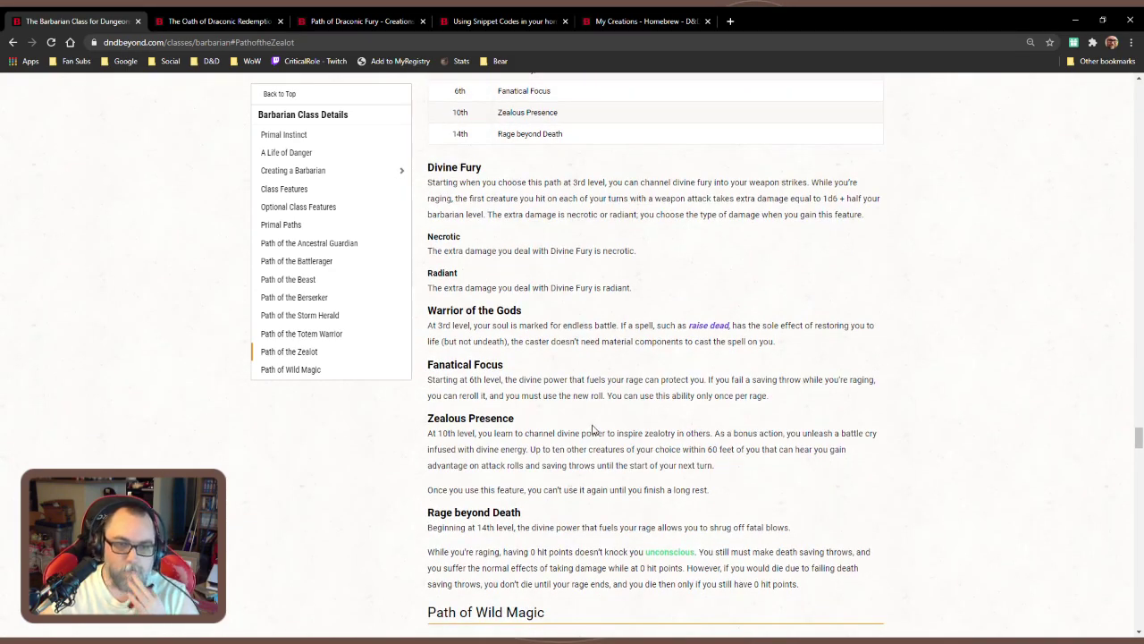
scroll(594, 429, up, 2)
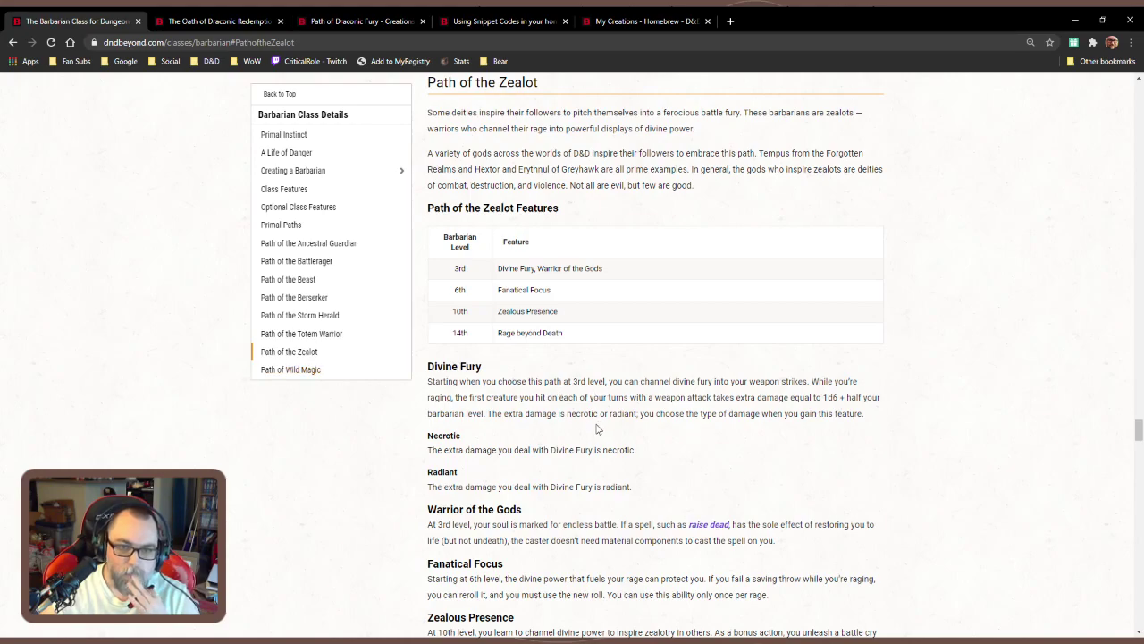
Study the Divine Fury wording, especially its extra damage formula and when the damage applies
drag(668, 486, 519, 391)
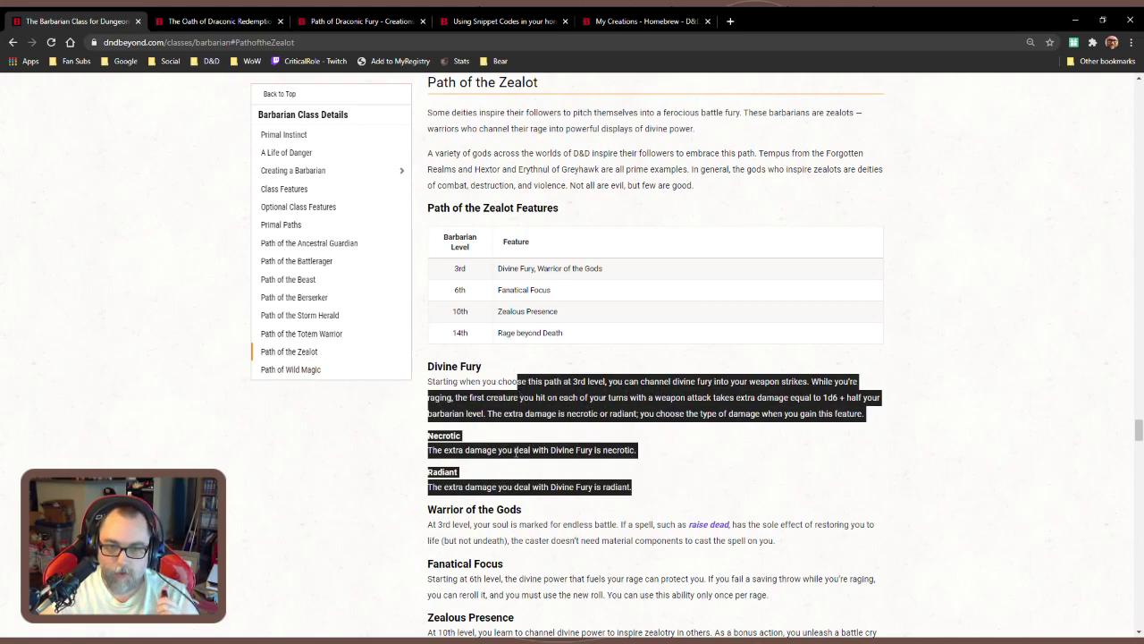
click(556, 425)
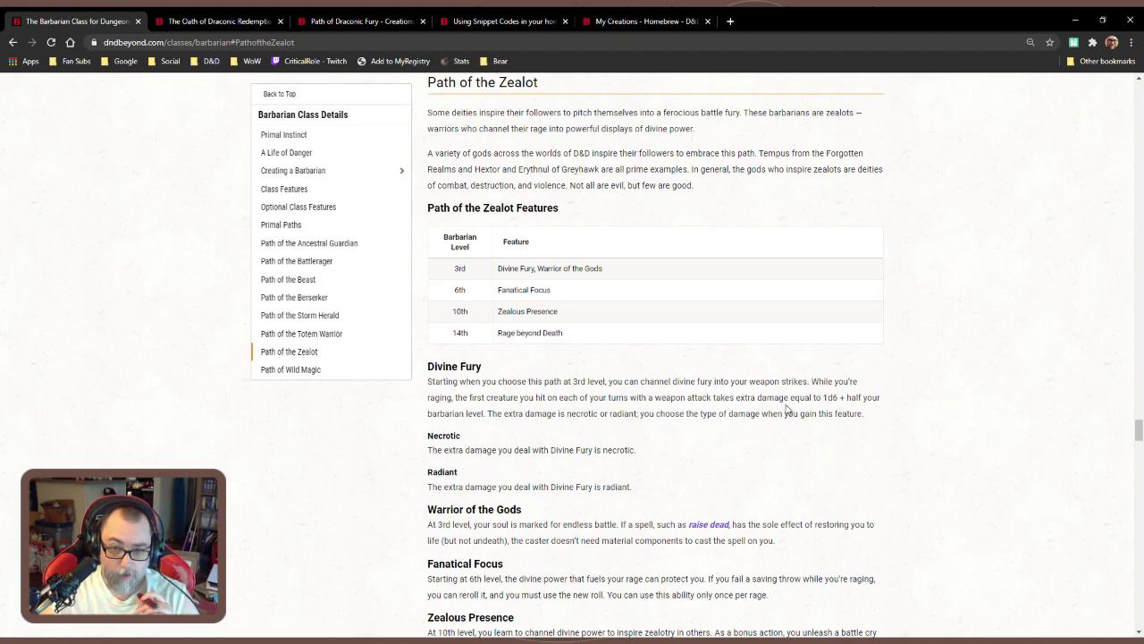
drag(823, 400, 875, 403)
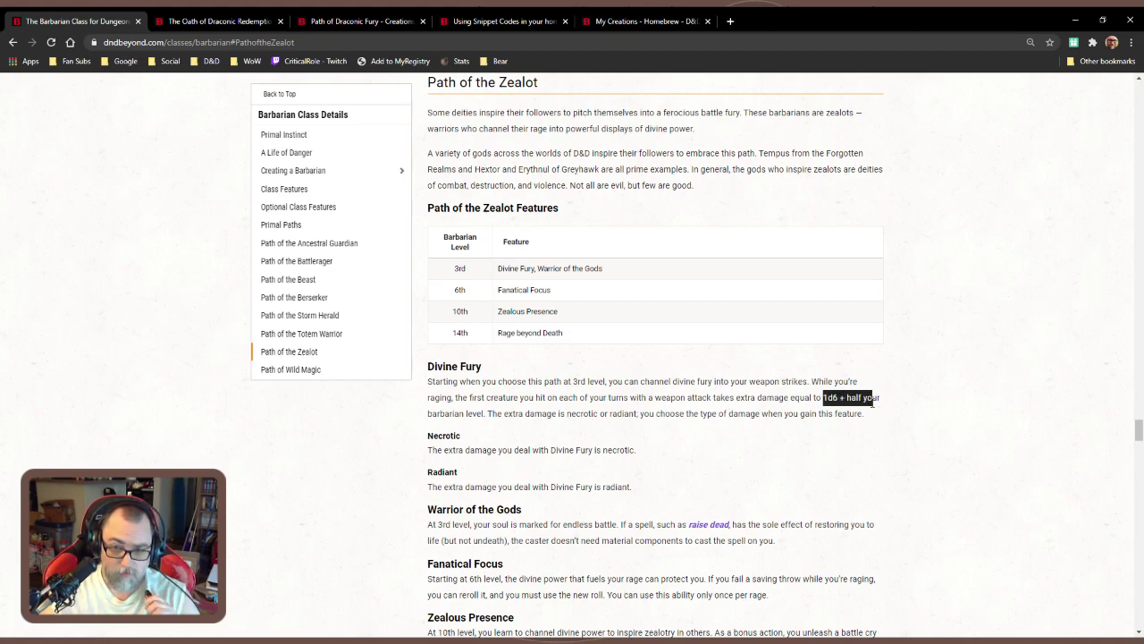
drag(486, 414, 469, 399)
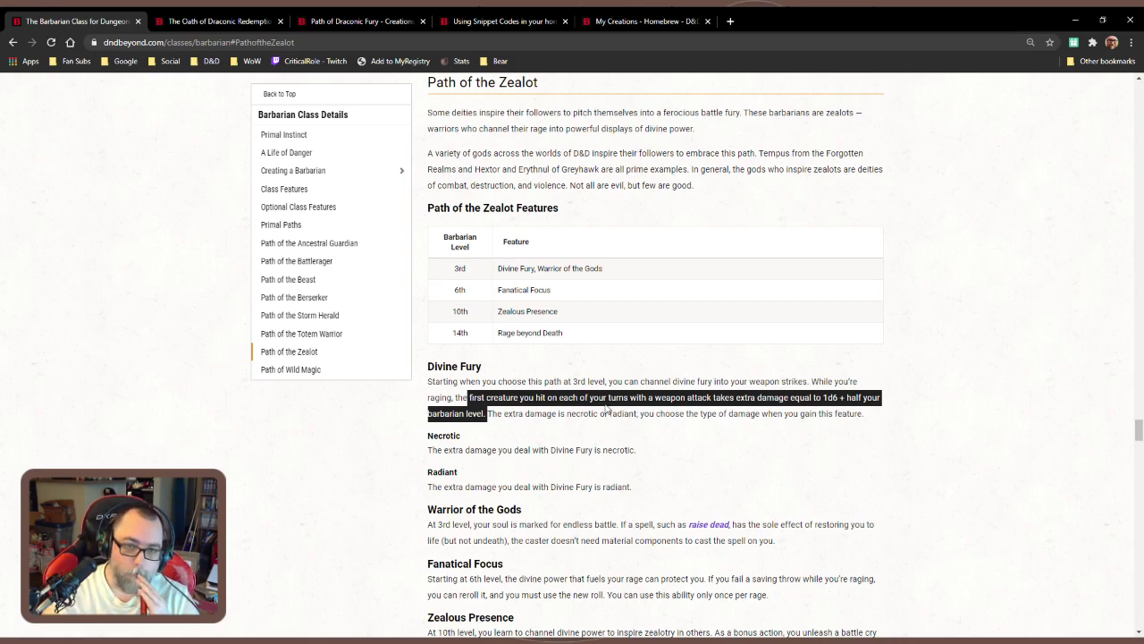
Study the Zealot's Warrior of the Gods feature, focusing on its material component wording for restoring spells
scroll(606, 407, up, 2)
scroll(606, 408, down, 4)
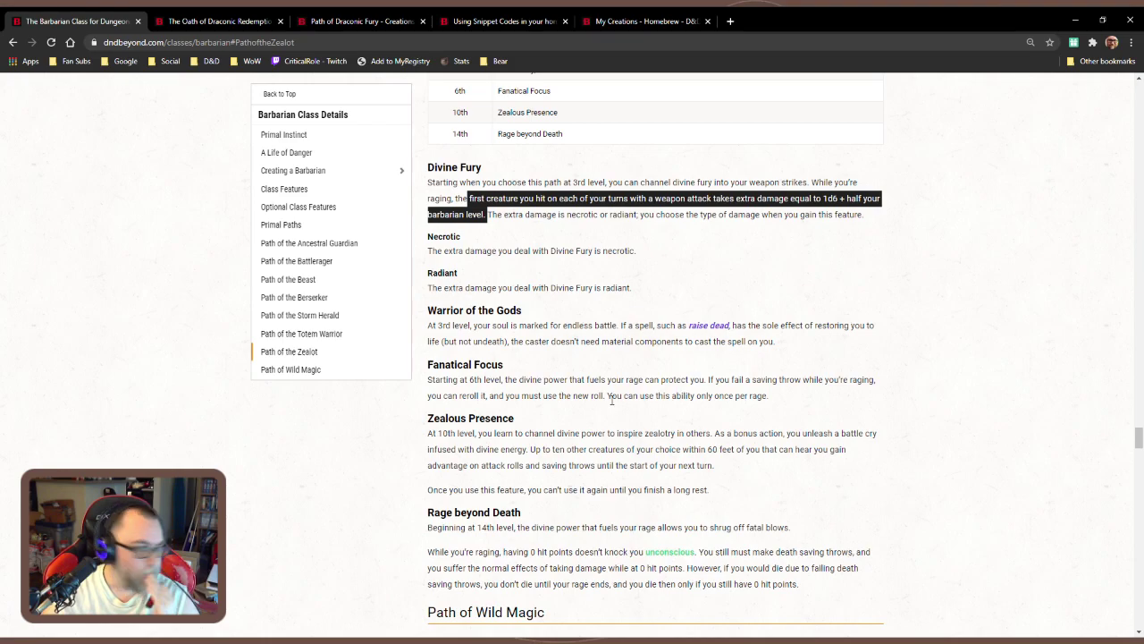
scroll(611, 401, up, 2)
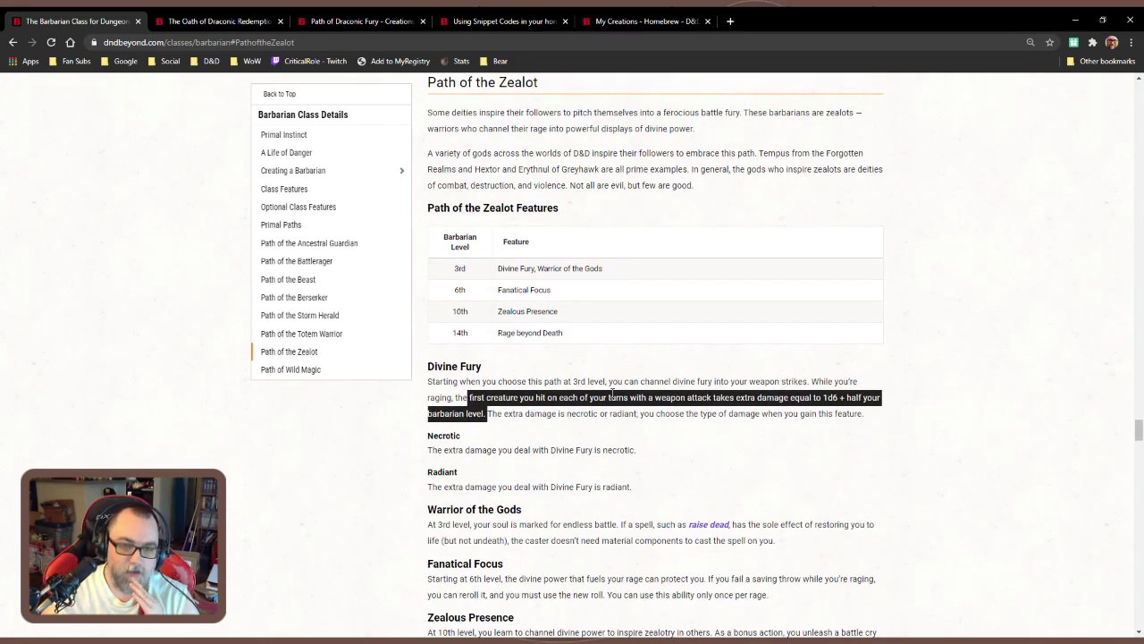
drag(519, 525, 631, 527)
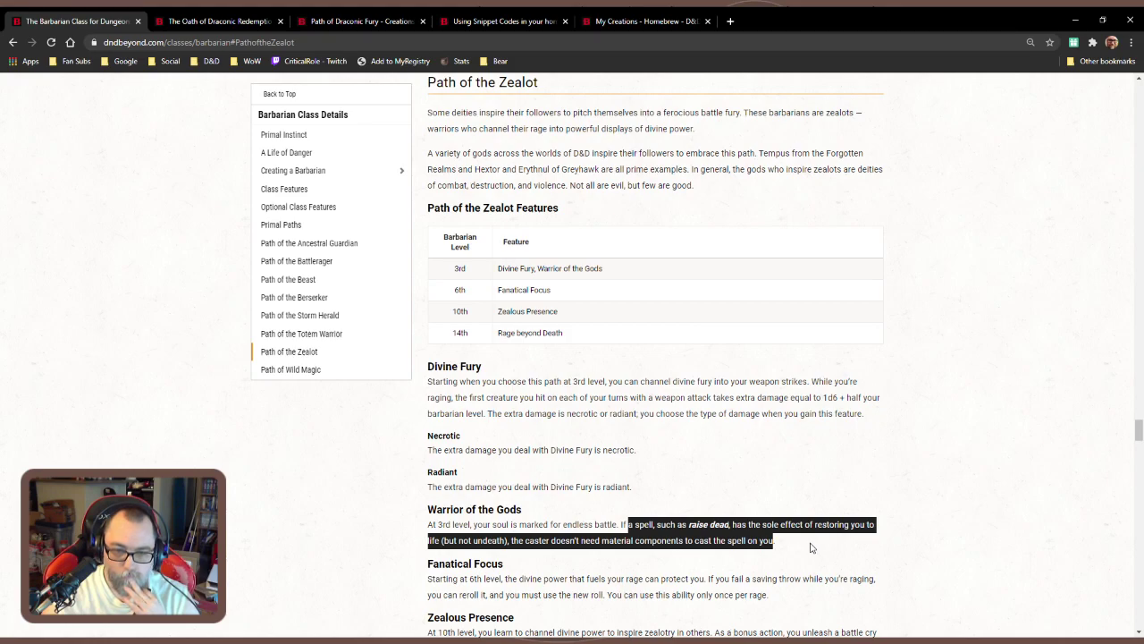
drag(810, 547, 644, 524)
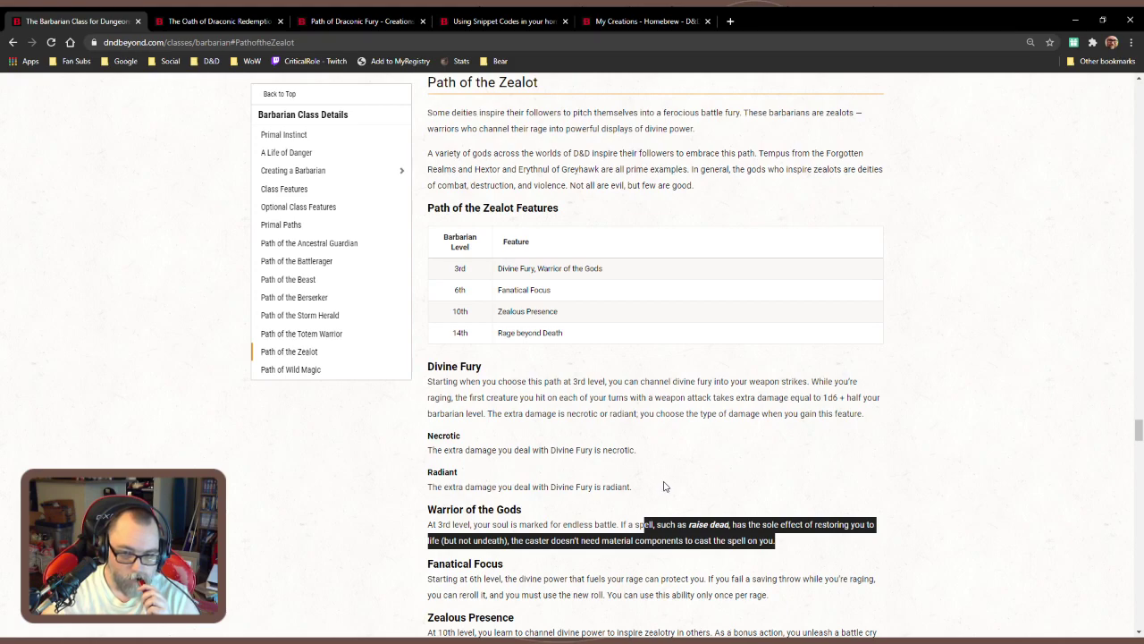
Go to the Path of the Totem Warrior and read the Totem Spirit options, especially Bear and Elk
scroll(663, 485, up, 10)
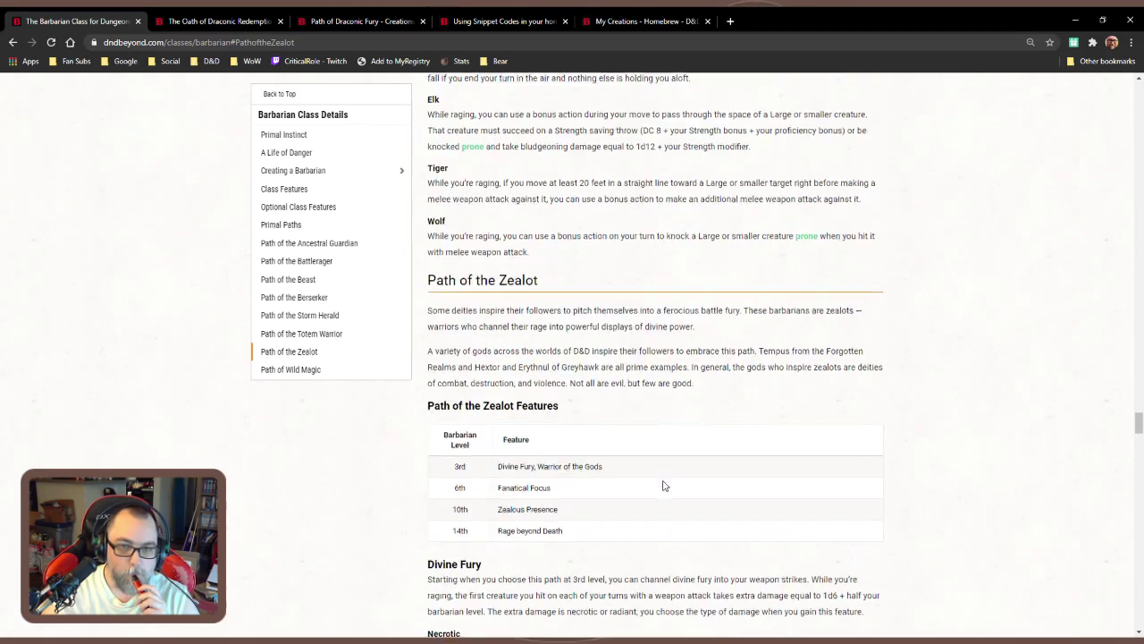
scroll(662, 485, up, 10)
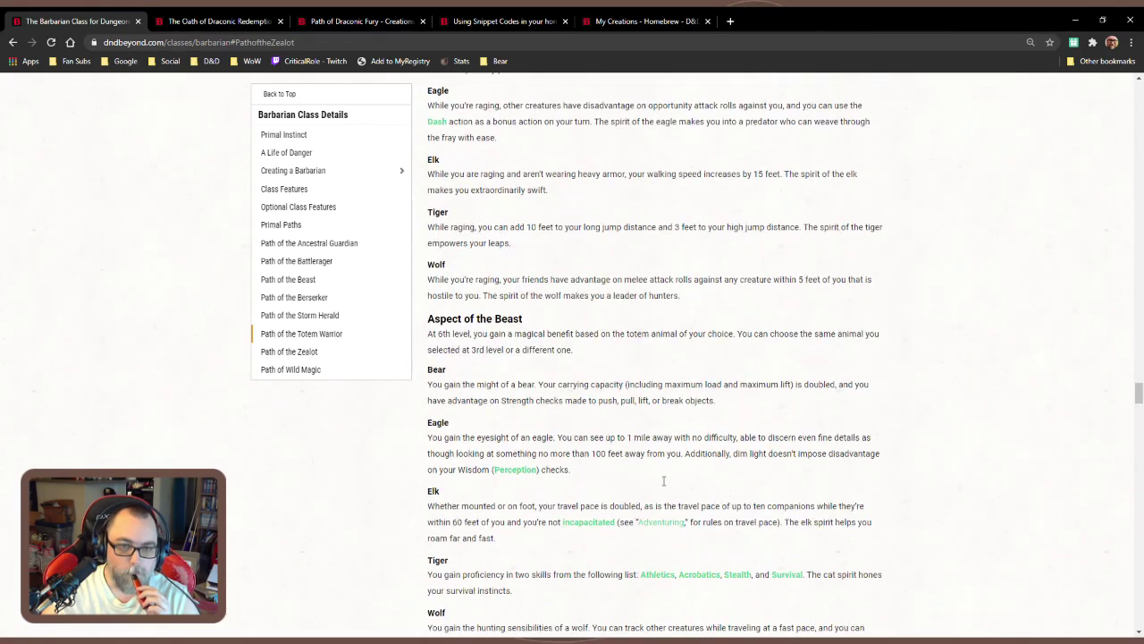
scroll(662, 486, down, 2)
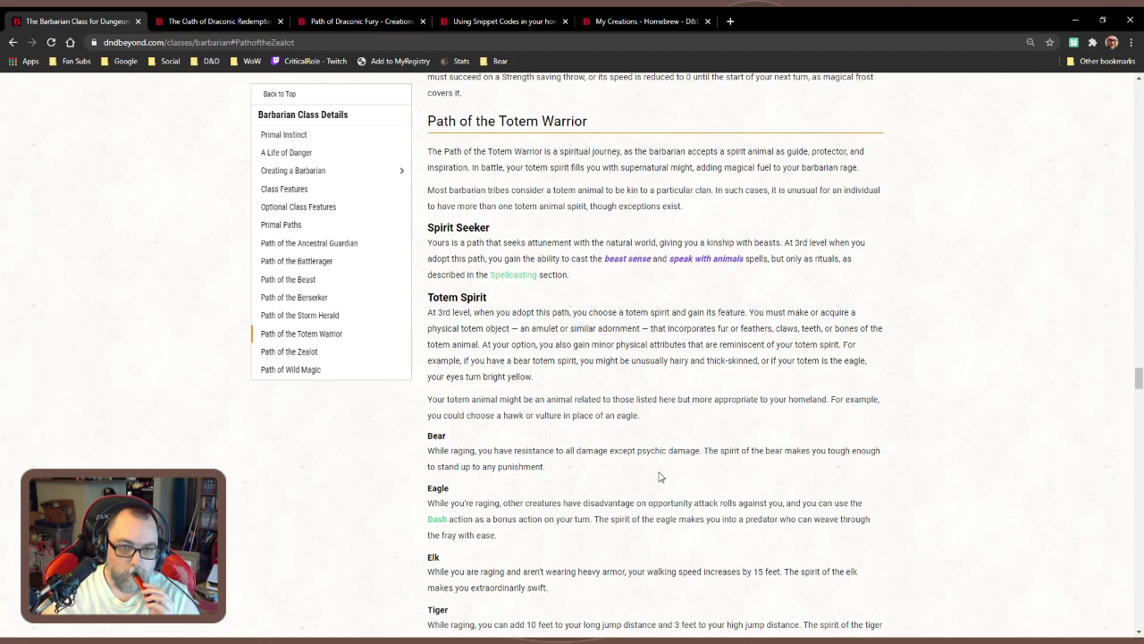
drag(570, 484, 491, 463)
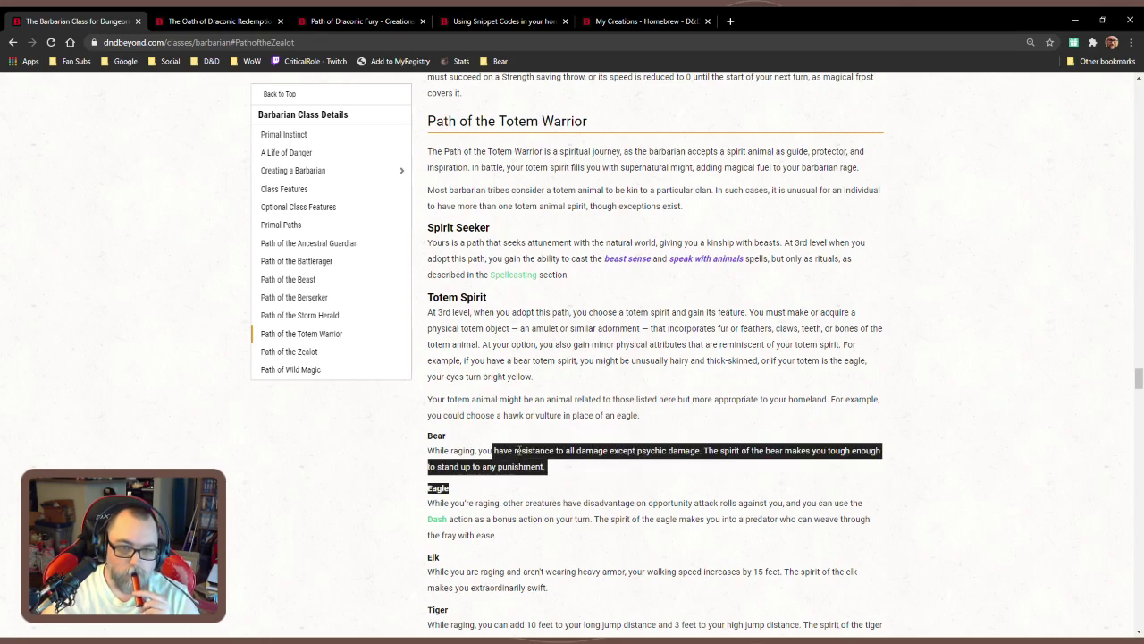
scroll(505, 456, up, 5)
scroll(519, 450, up, 2)
scroll(523, 451, down, 9)
drag(559, 404, 489, 374)
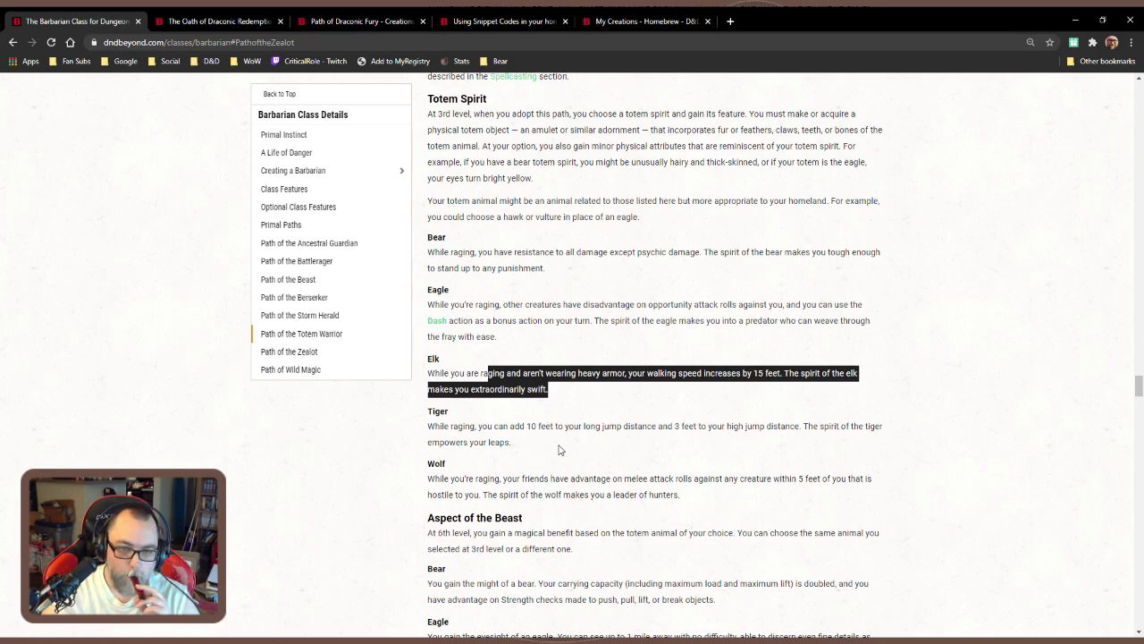
Read the Oath of Draconic Redemption homebrew for reusable feature ideas, focusing on Draconic Resistance and Avatar of Bahamut
scroll(589, 441, up, 4)
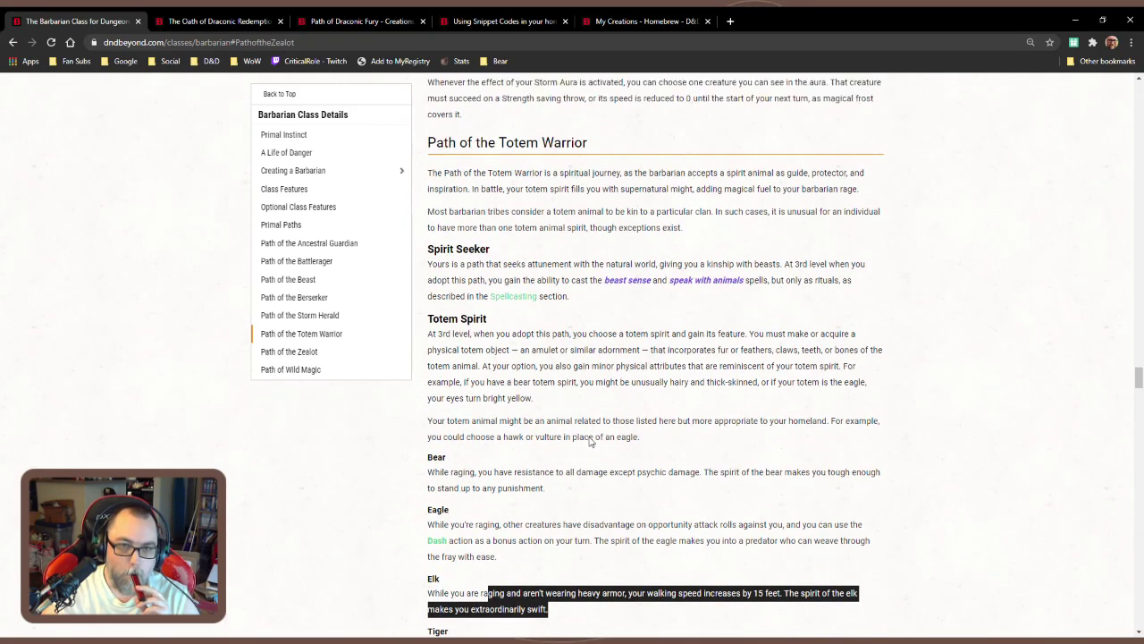
scroll(589, 438, up, 2)
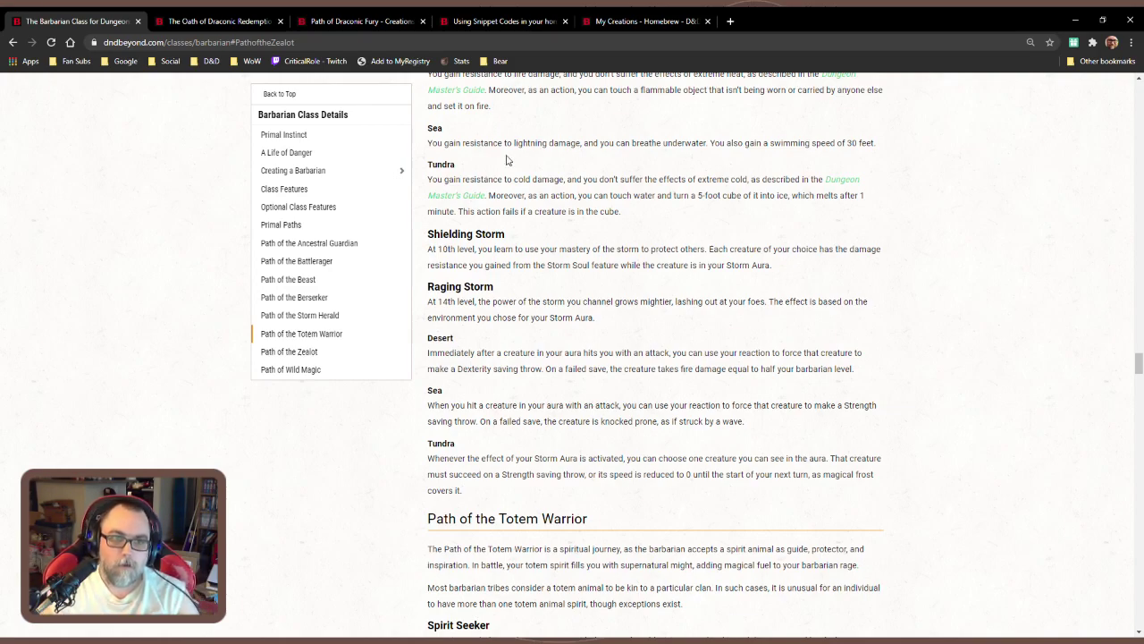
click(229, 20)
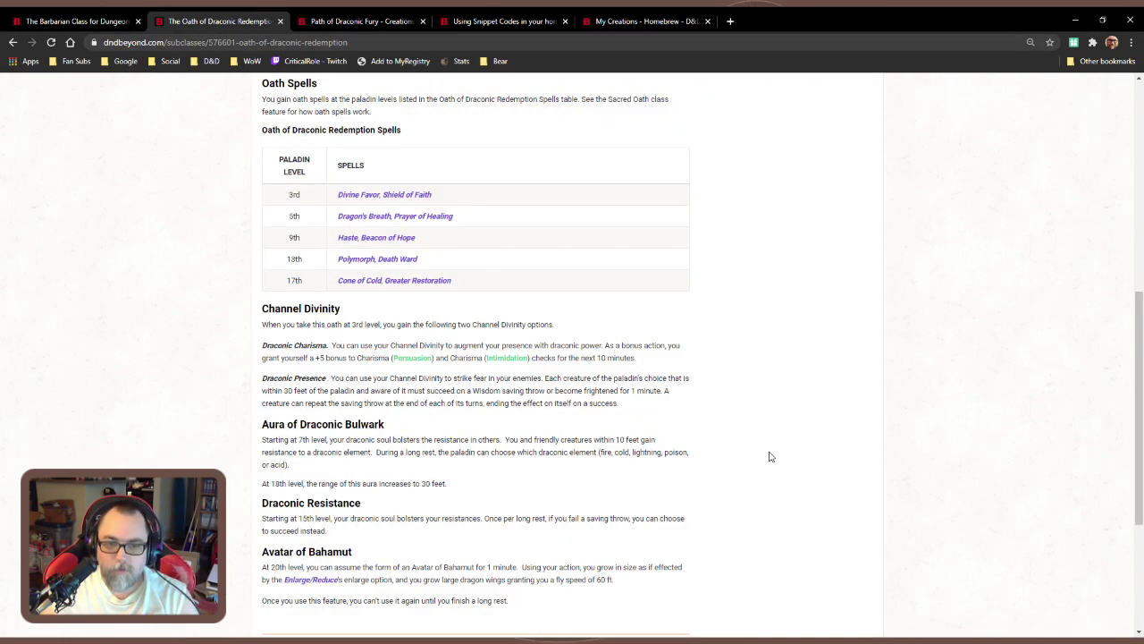
scroll(768, 456, down, 3)
drag(207, 367, 563, 409)
click(263, 370)
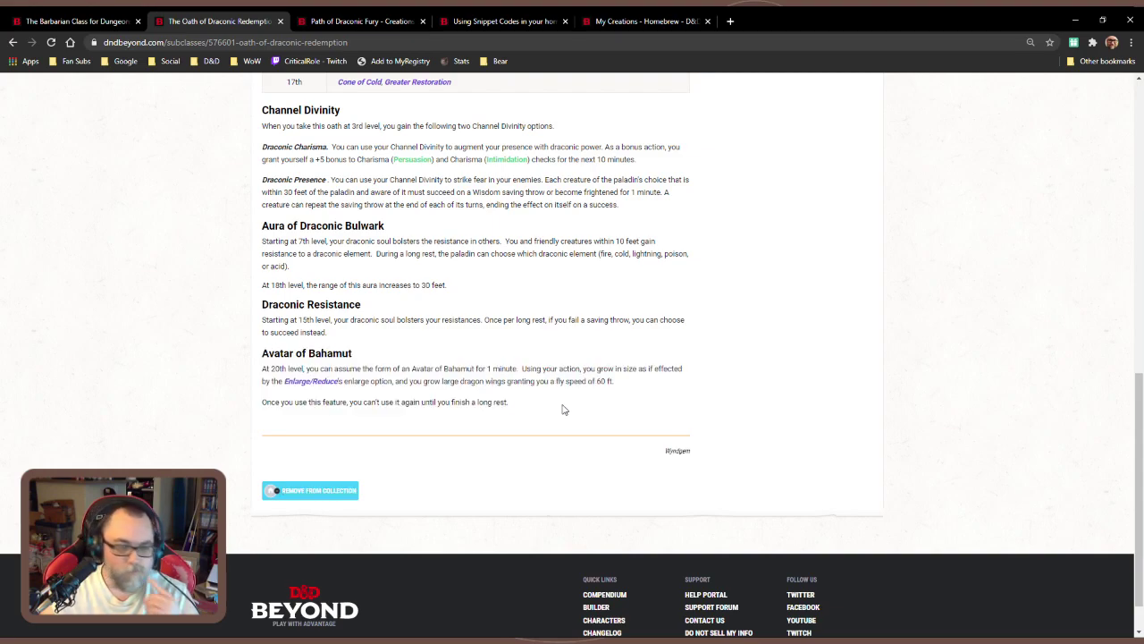
scroll(516, 411, up, 3)
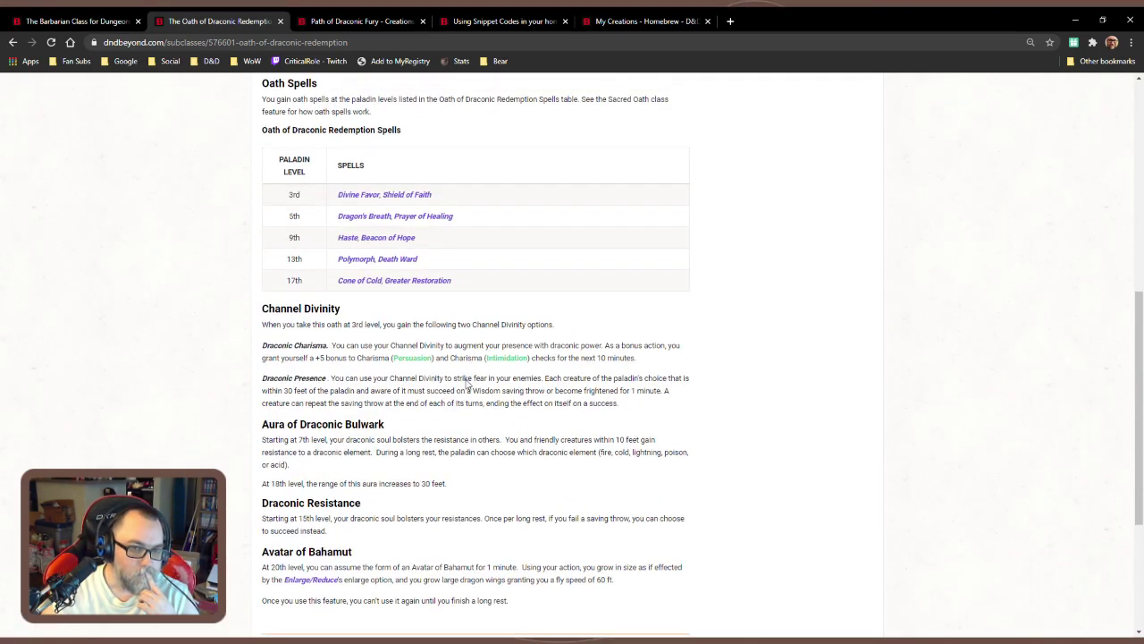
scroll(357, 344, down, 3)
drag(370, 333, 261, 320)
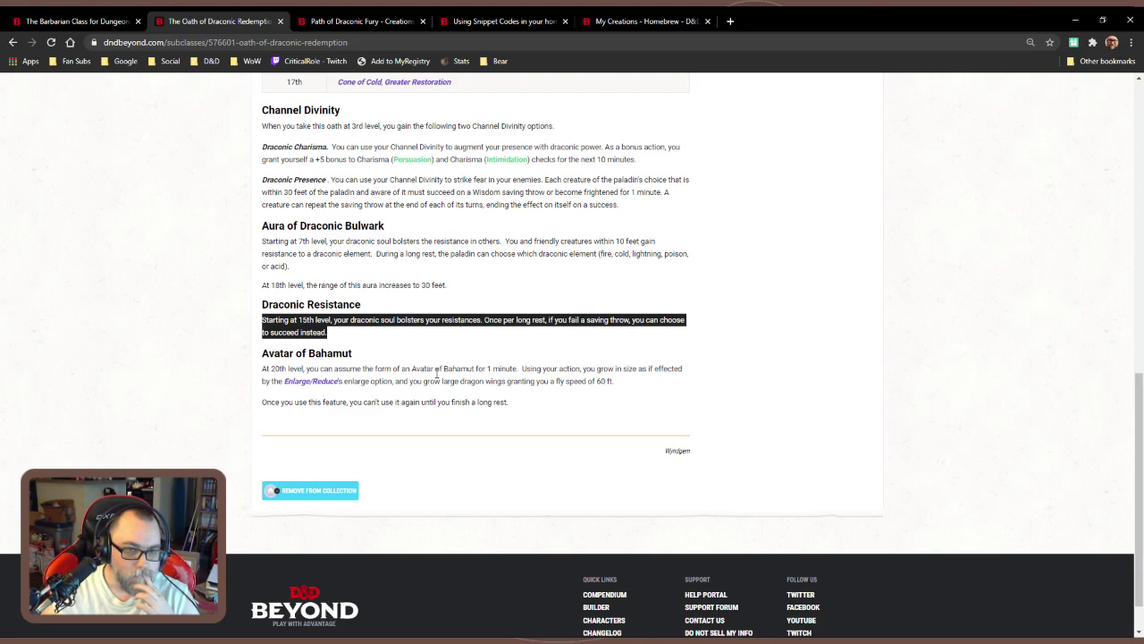
scroll(442, 382, up, 2)
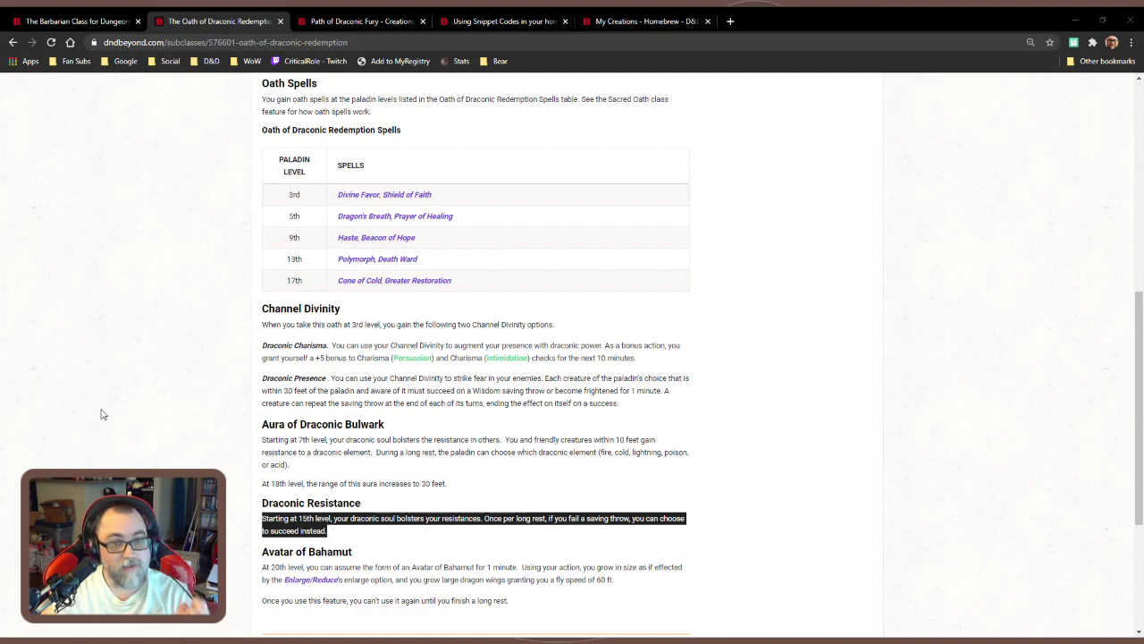
Return to the Path of Draconic Fury subclass and start adding a new class feature to it
click(275, 233)
click(73, 20)
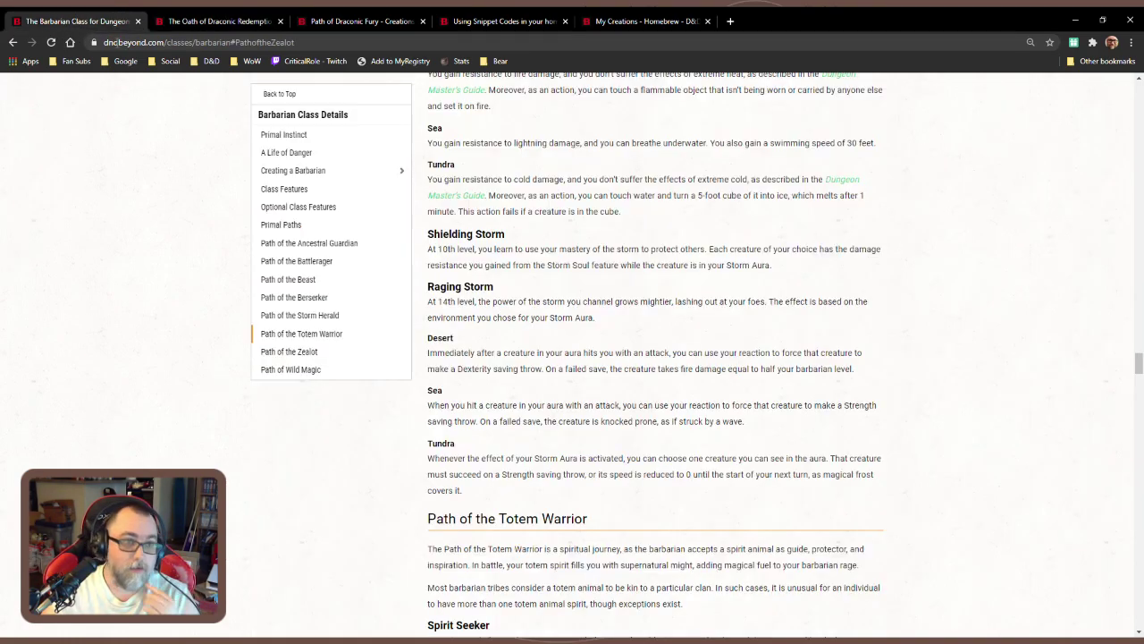
click(386, 23)
scroll(583, 450, up, 1)
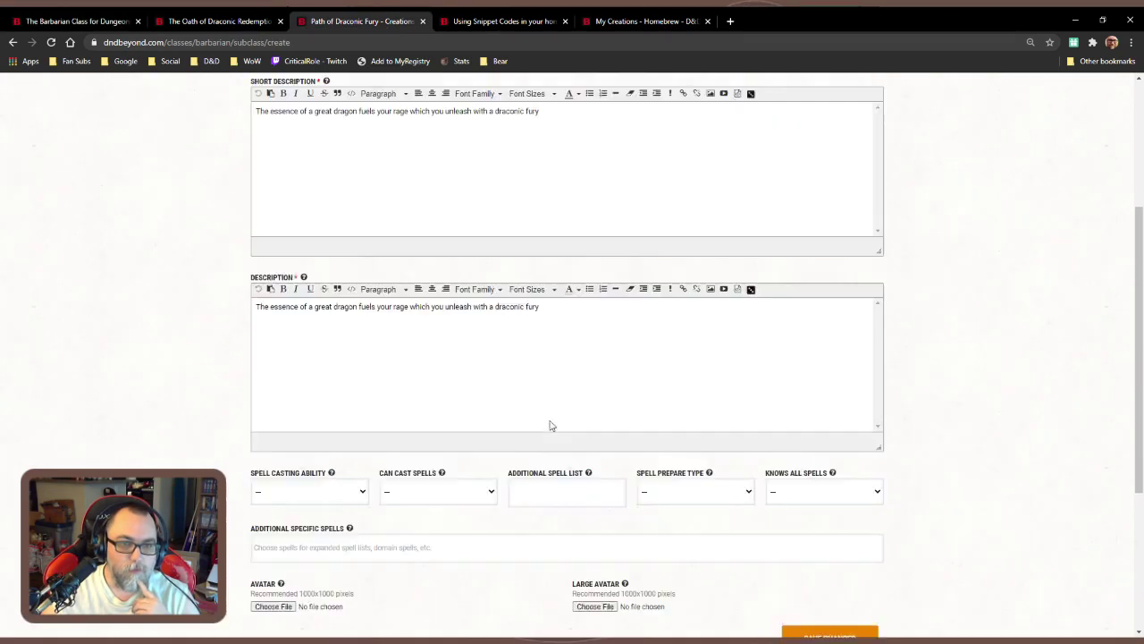
scroll(549, 427, down, 3)
click(774, 431)
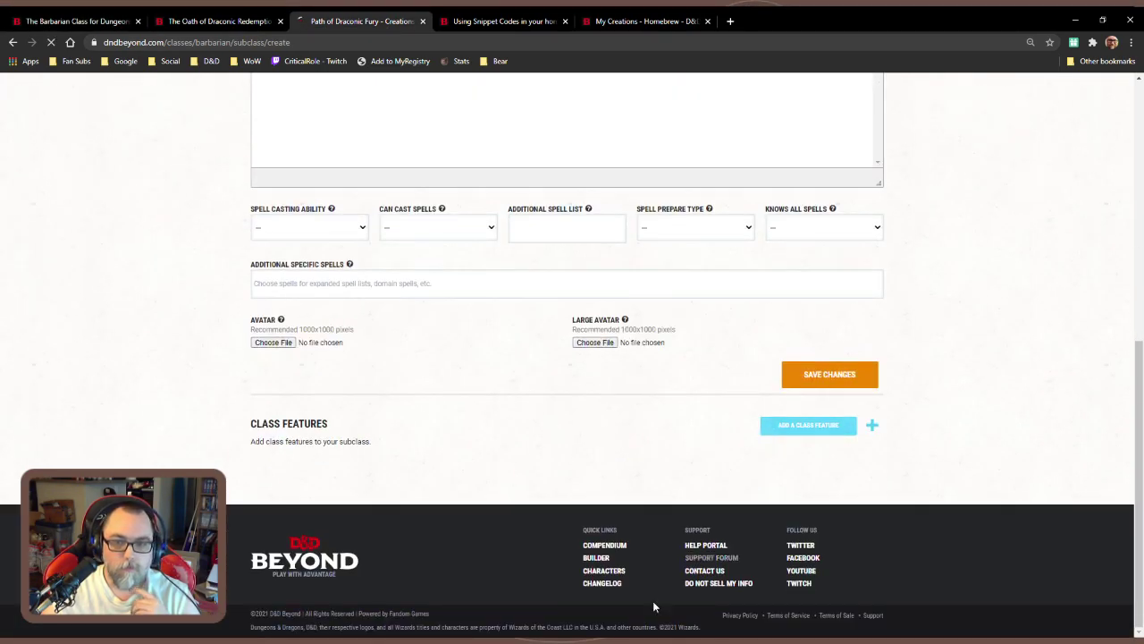
Reread the Oath of Draconic Redemption, comparing its oath spell levels, Channel Divinity options and Aura of Draconic Bulwark
click(219, 28)
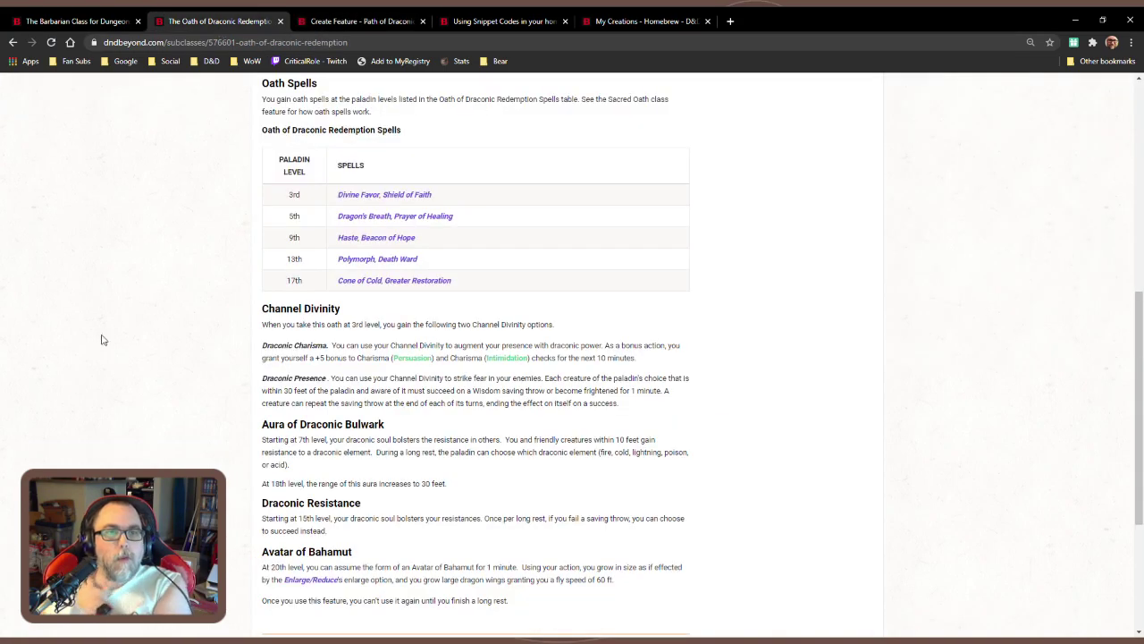
scroll(530, 467, up, 2)
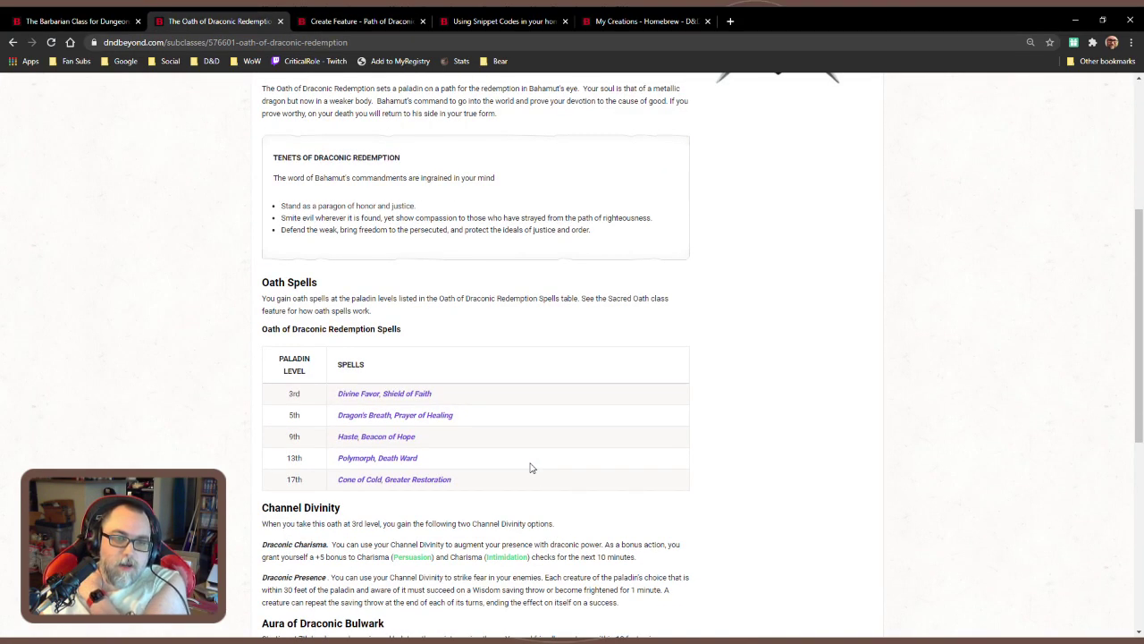
scroll(530, 467, down, 2)
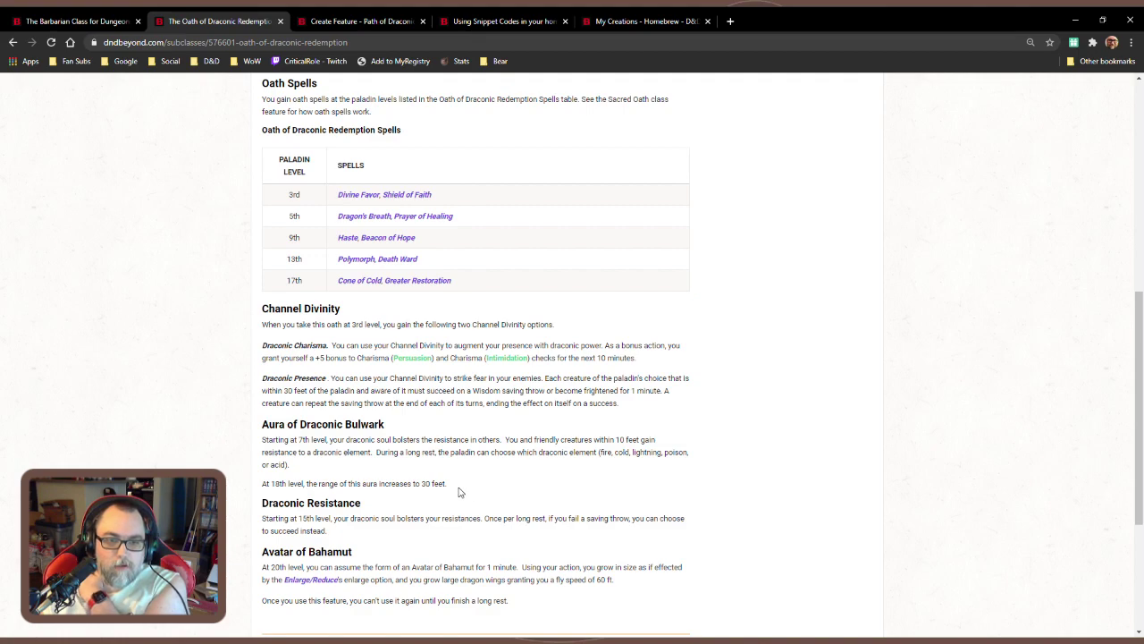
drag(459, 492, 274, 214)
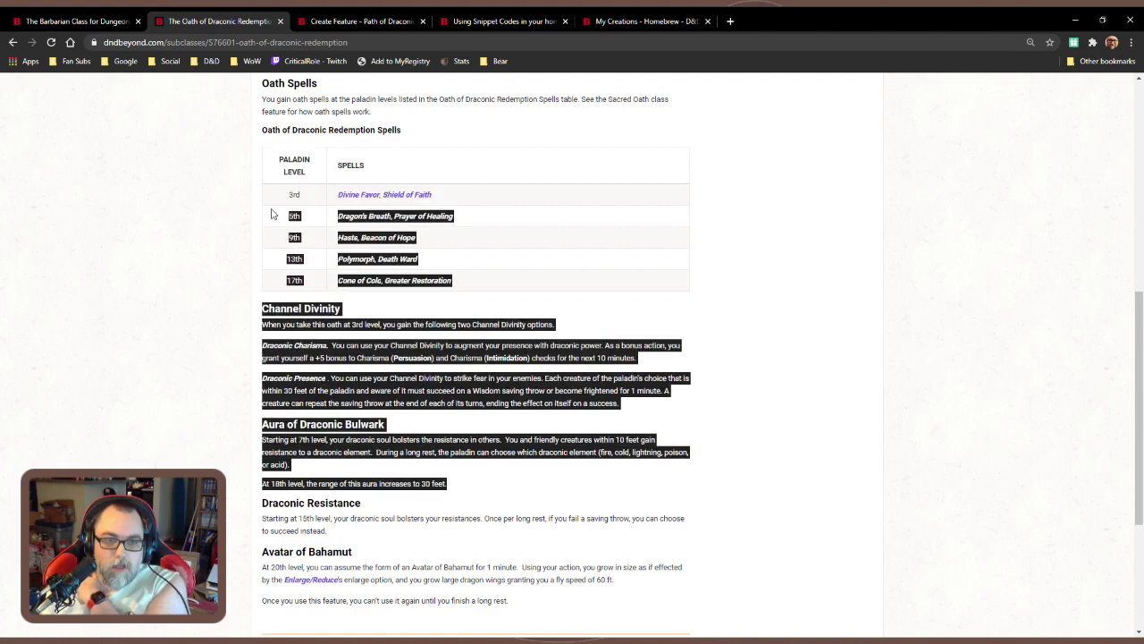
click(368, 253)
drag(441, 245, 283, 198)
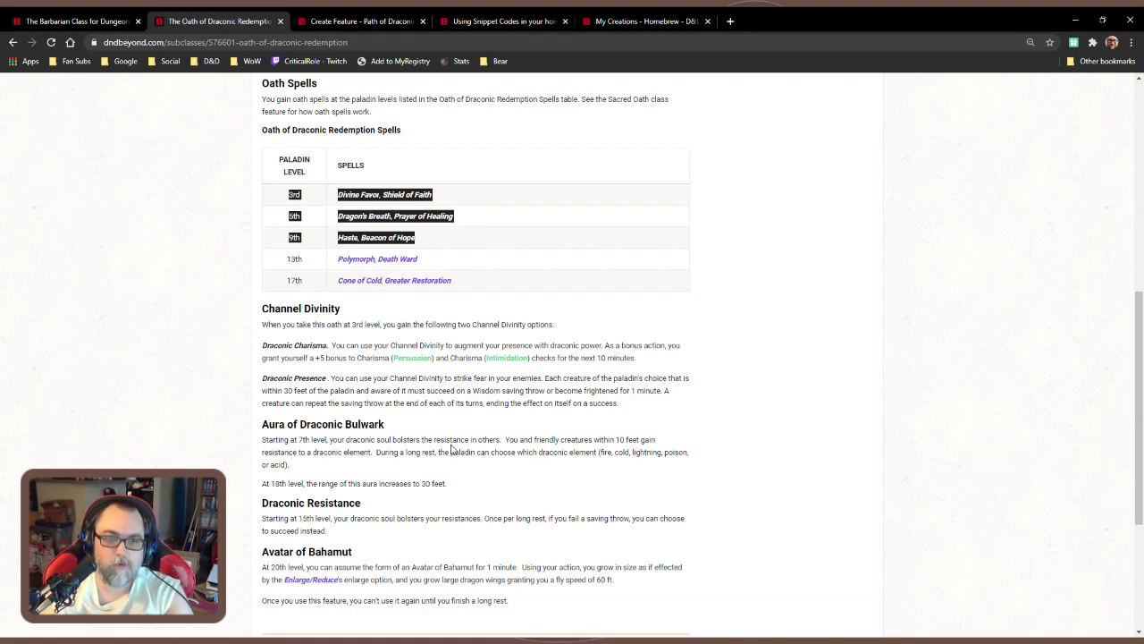
scroll(437, 420, up, 3)
mouse_move(332, 421)
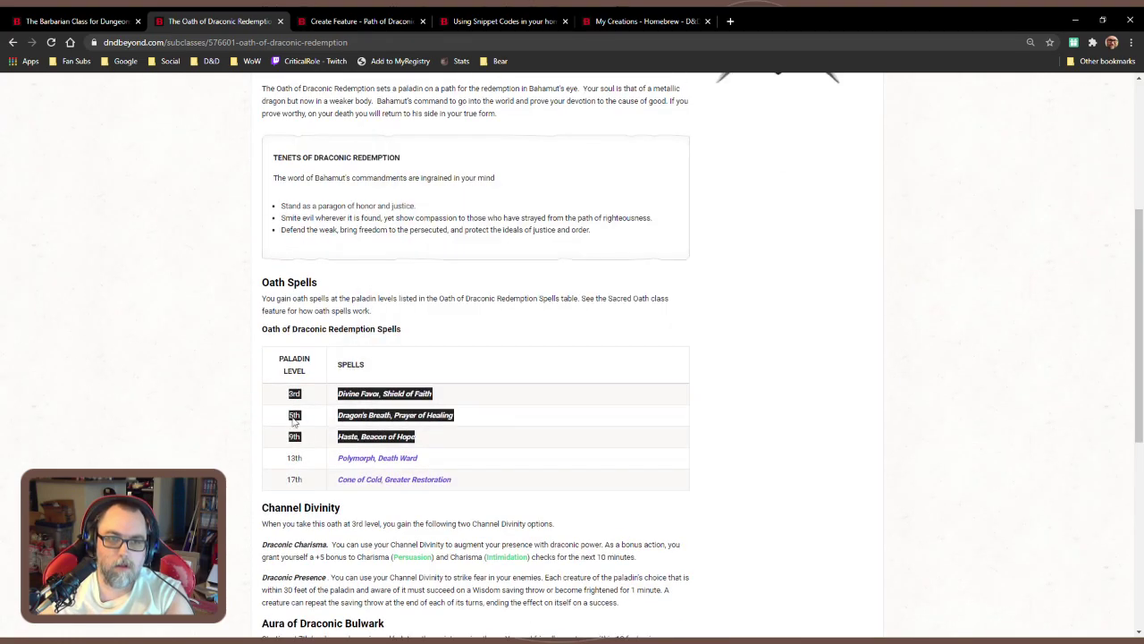
scroll(396, 311, up, 1)
scroll(396, 310, up, 1)
scroll(379, 377, up, 2)
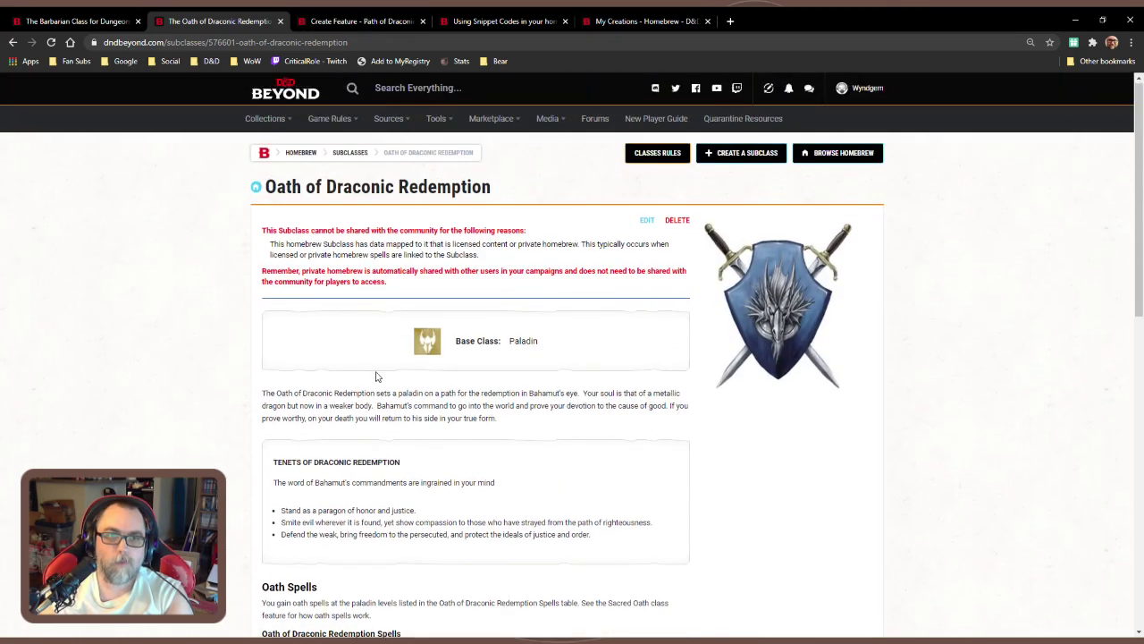
Study the Path of the Storm Herald's Storm Aura on the Barbarian class page, especially how the Desert damage scales by level
click(93, 21)
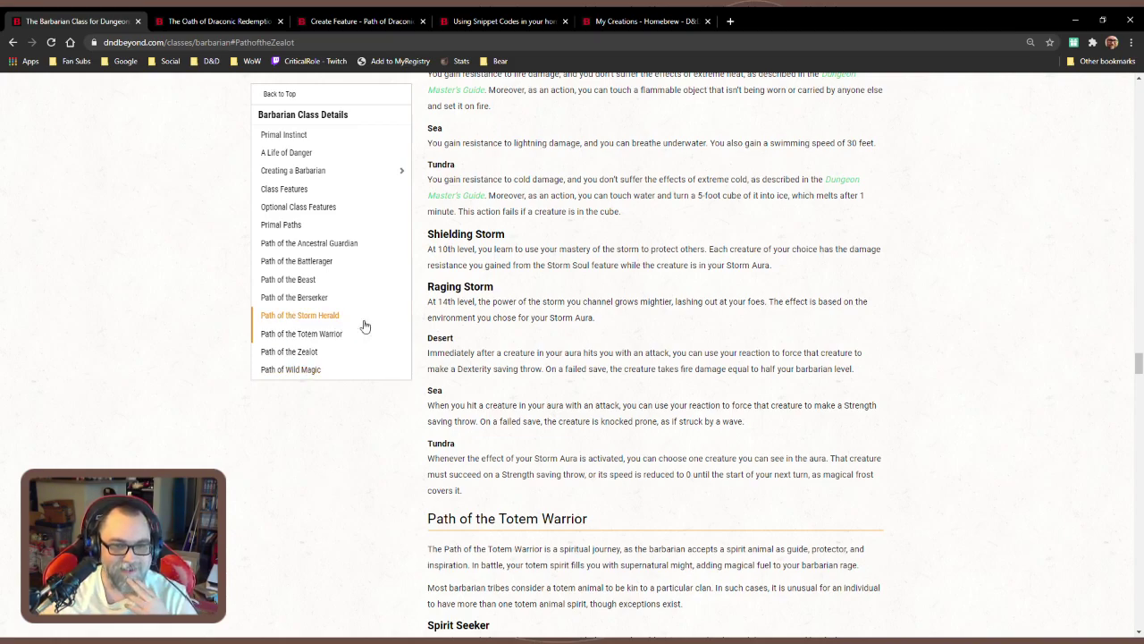
scroll(673, 456, up, 13)
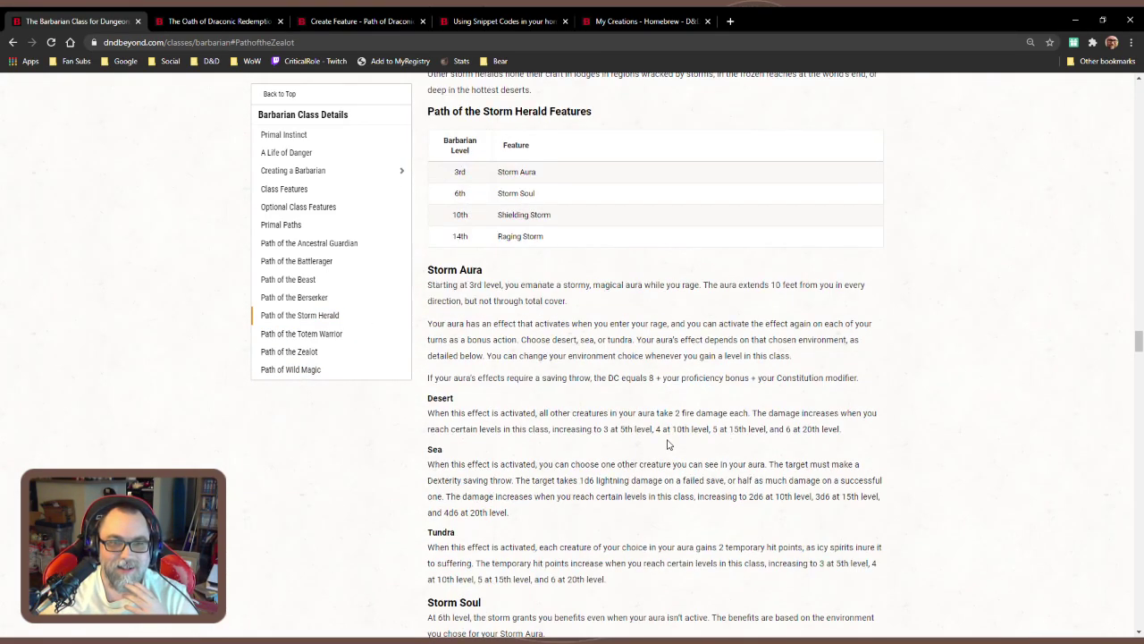
drag(537, 371, 502, 371)
scroll(581, 419, down, 2)
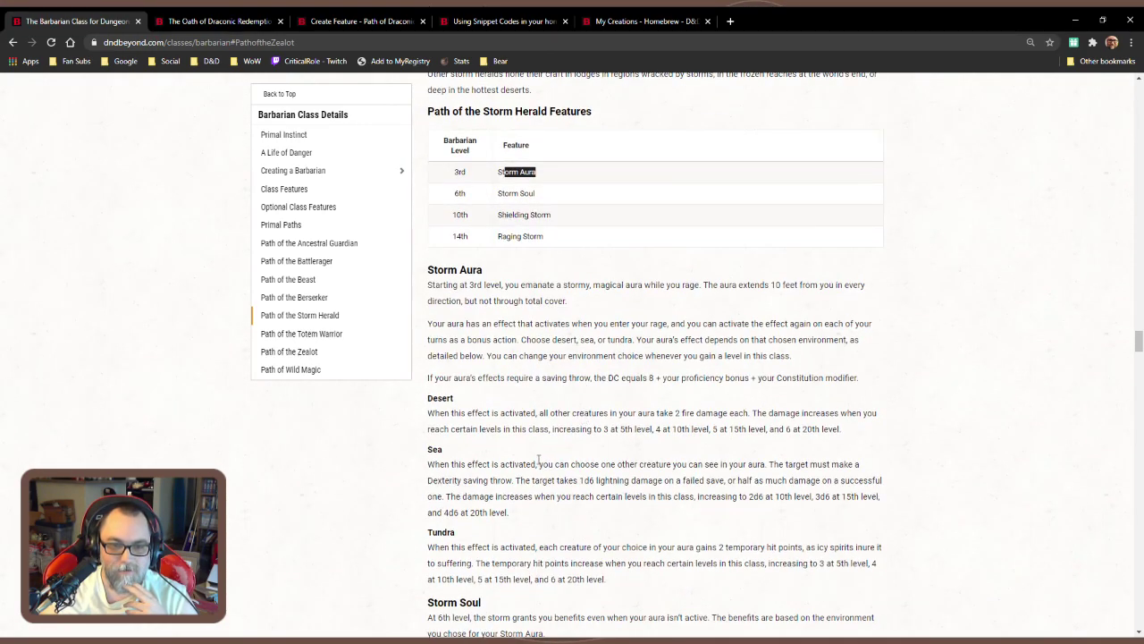
drag(552, 428, 728, 413)
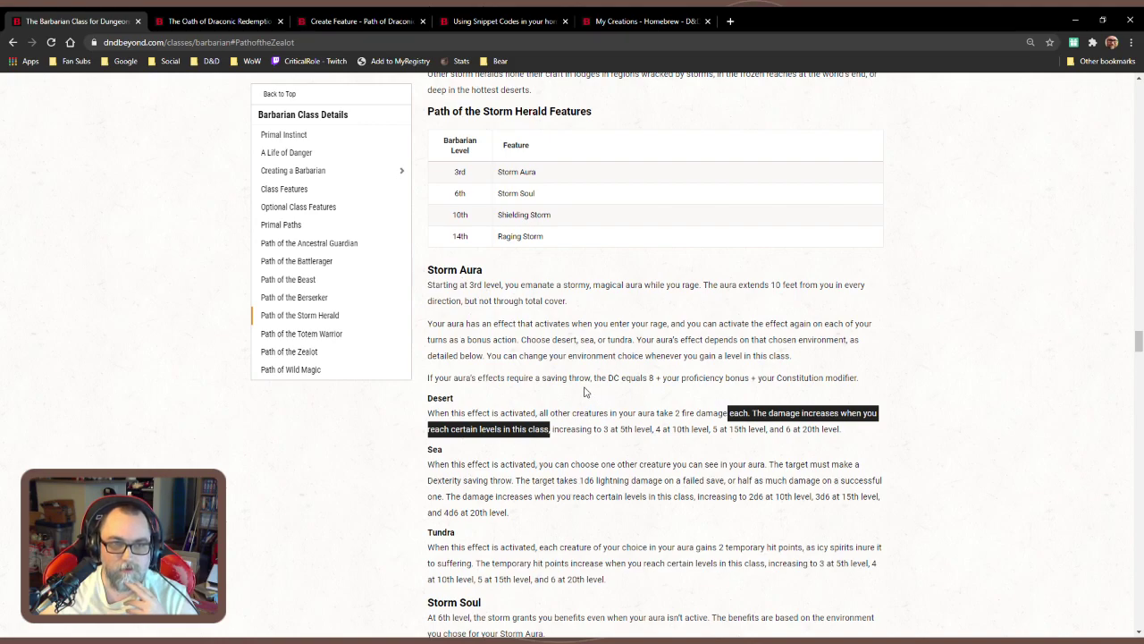
Compare the Oath of Draconic Redemption's features with the Path of the Storm Herald's feature table and Storm Aura
click(216, 22)
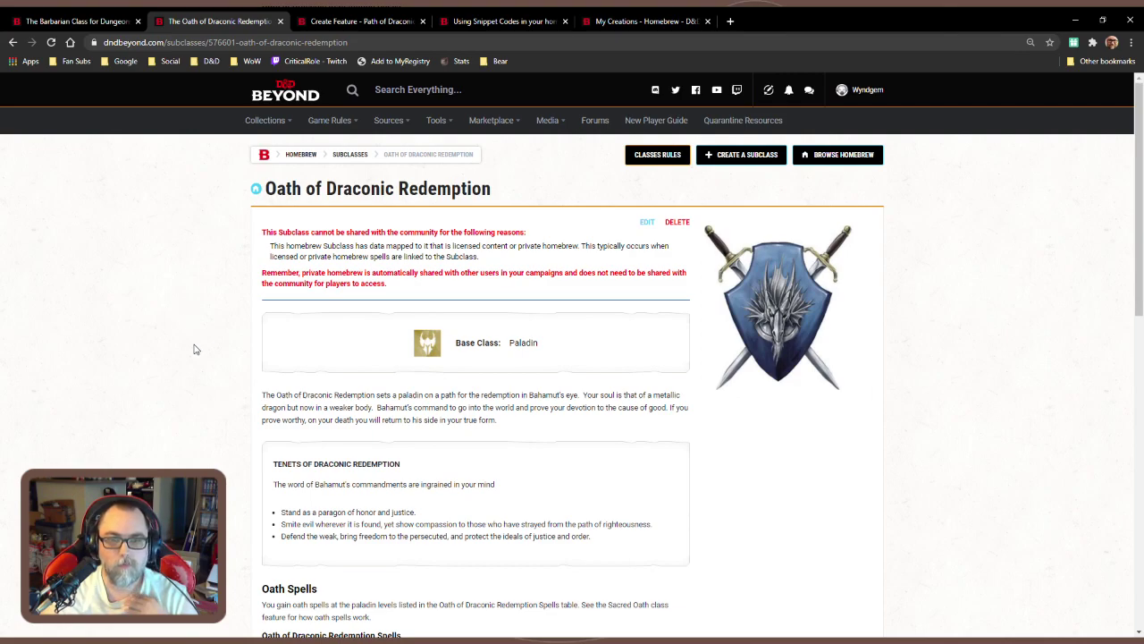
scroll(217, 338, down, 4)
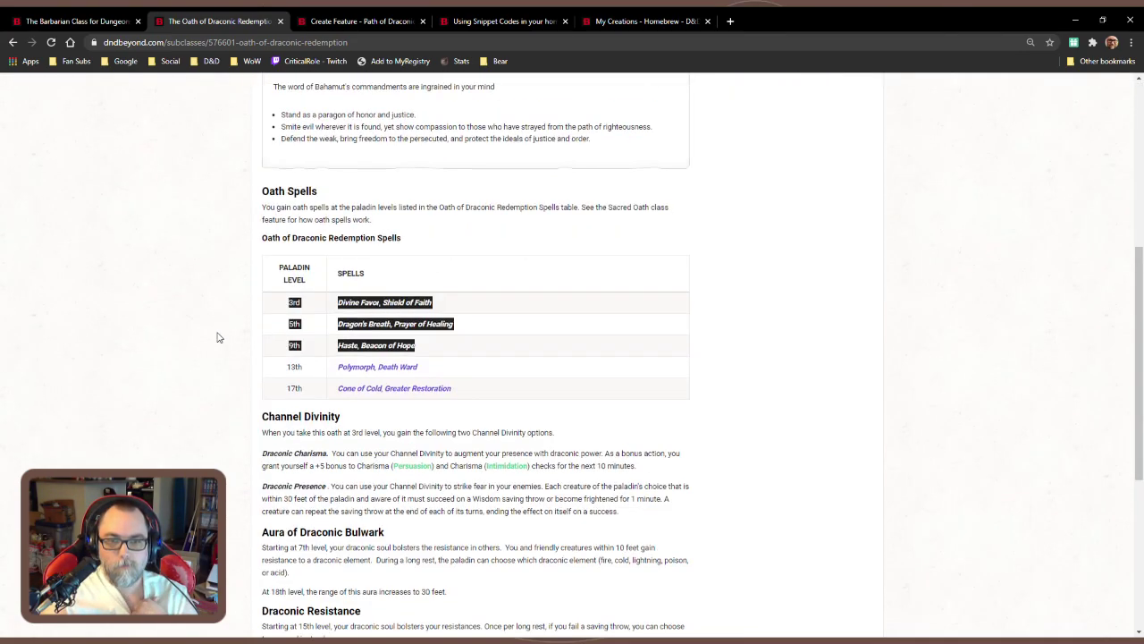
scroll(217, 338, up, 4)
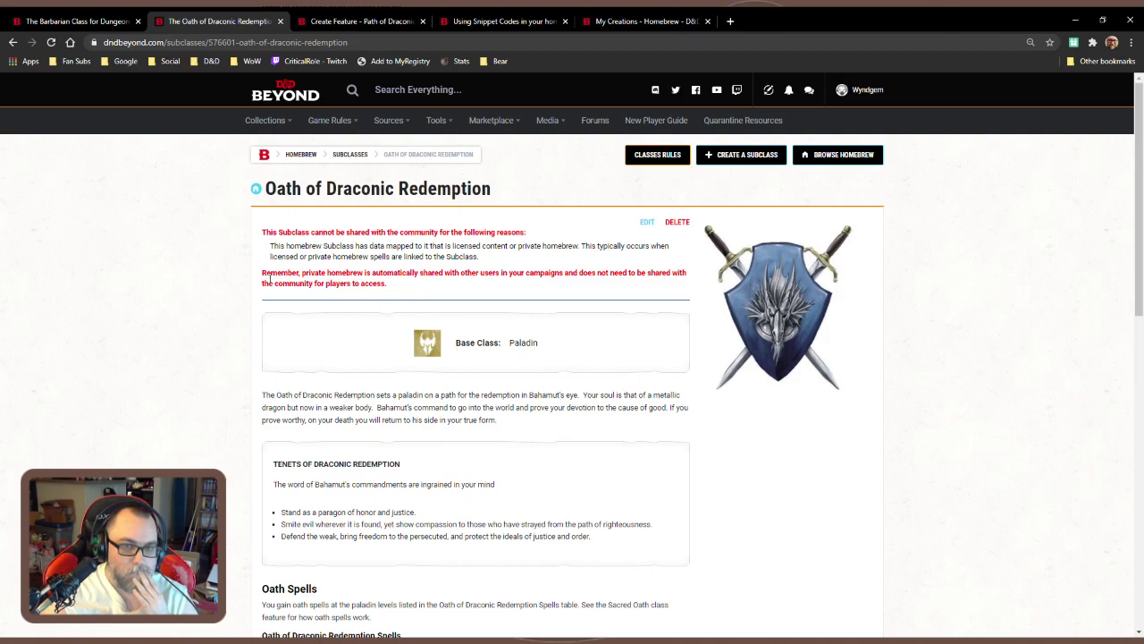
click(104, 22)
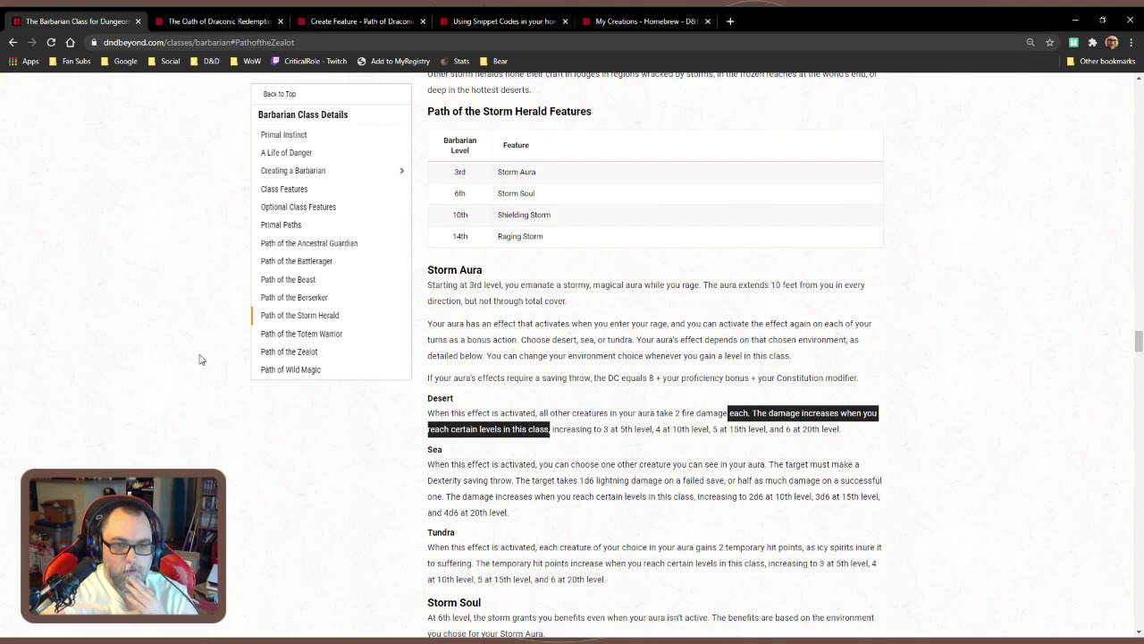
scroll(211, 350, up, 2)
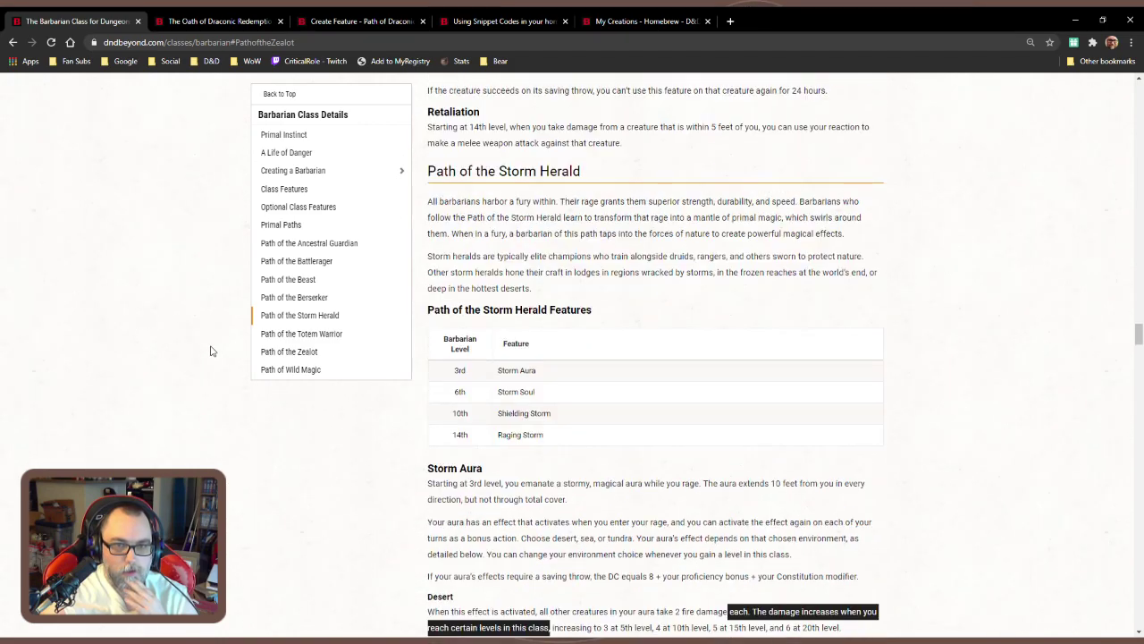
scroll(211, 350, down, 2)
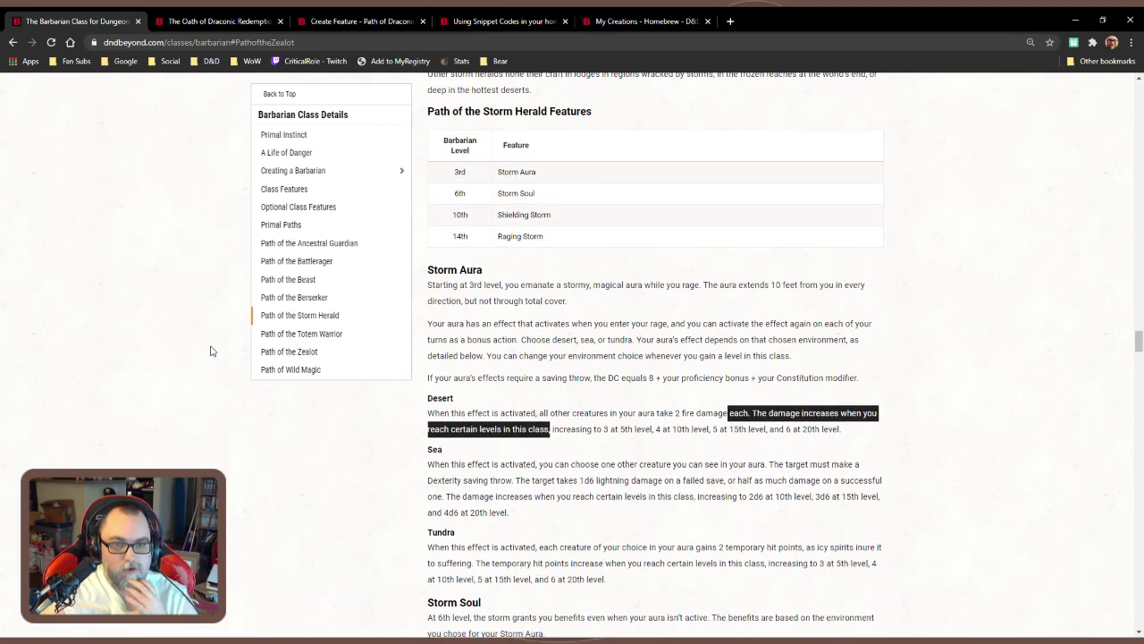
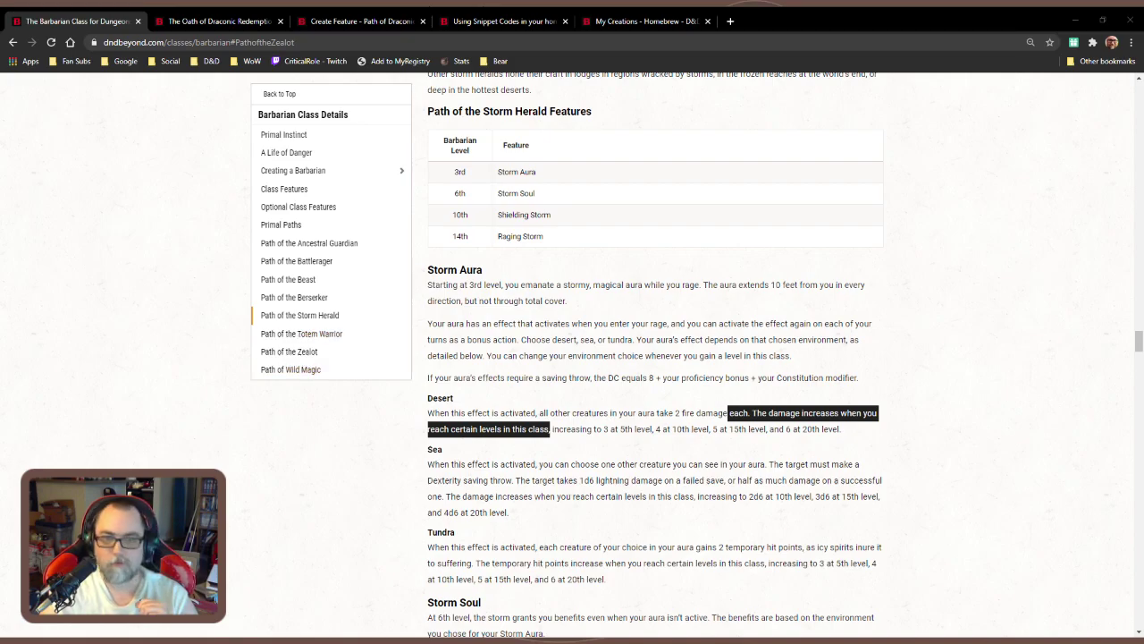
Check the Path of the Ancestral Guardian features against the earlier spellcasting Barbarian homebrew with Blessed Rage in My Creations
scroll(655, 357, up, 10)
scroll(634, 392, up, 15)
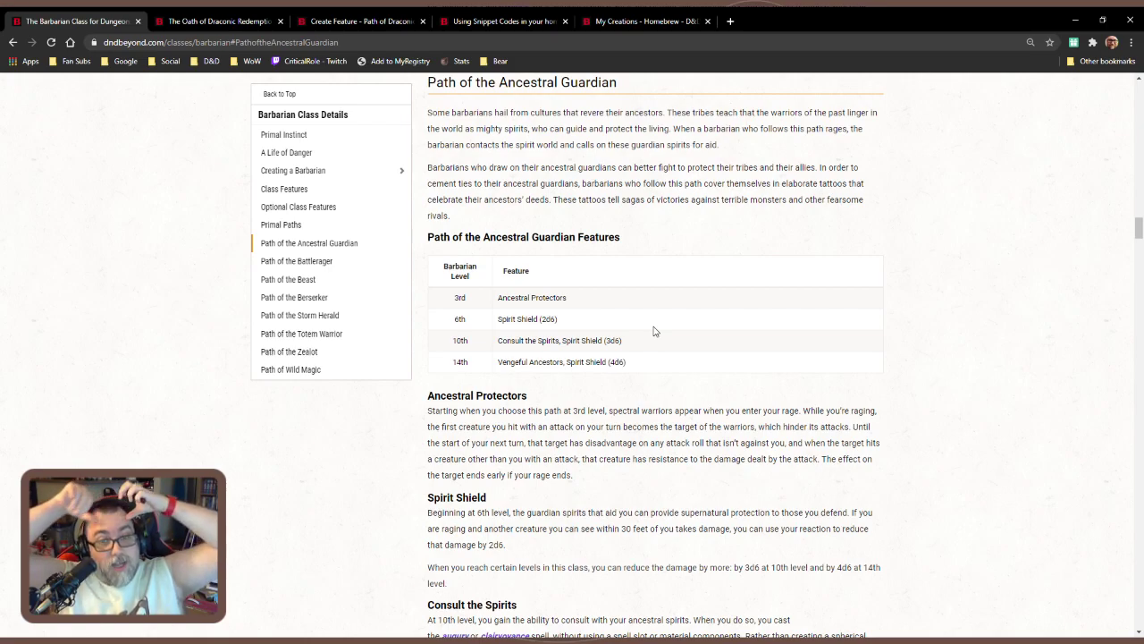
key(ctrl+5)
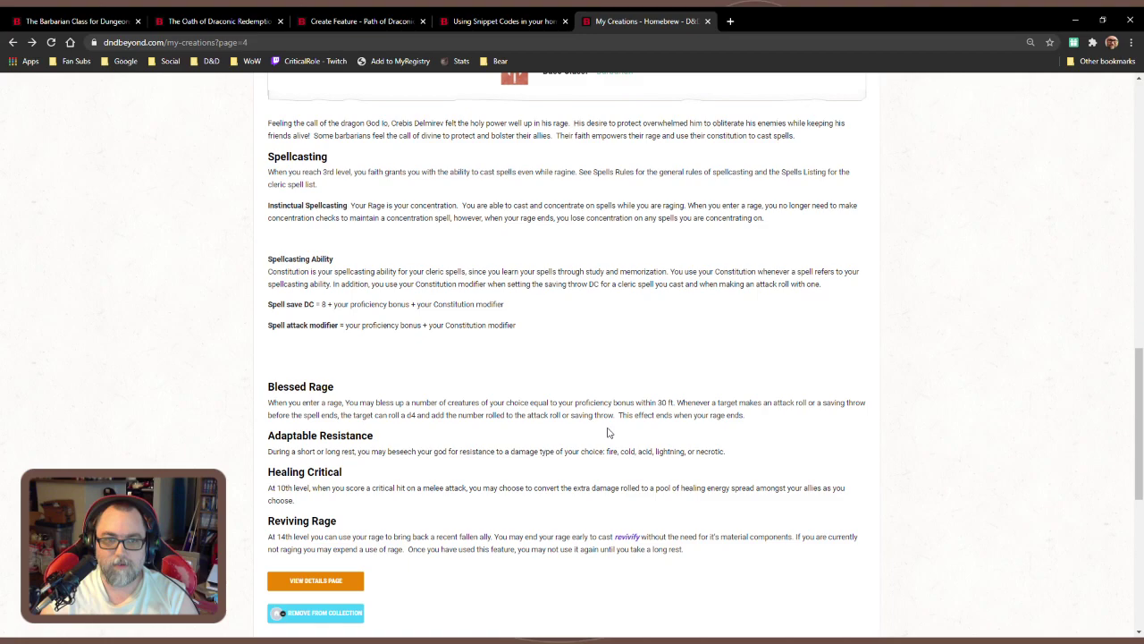
click(383, 21)
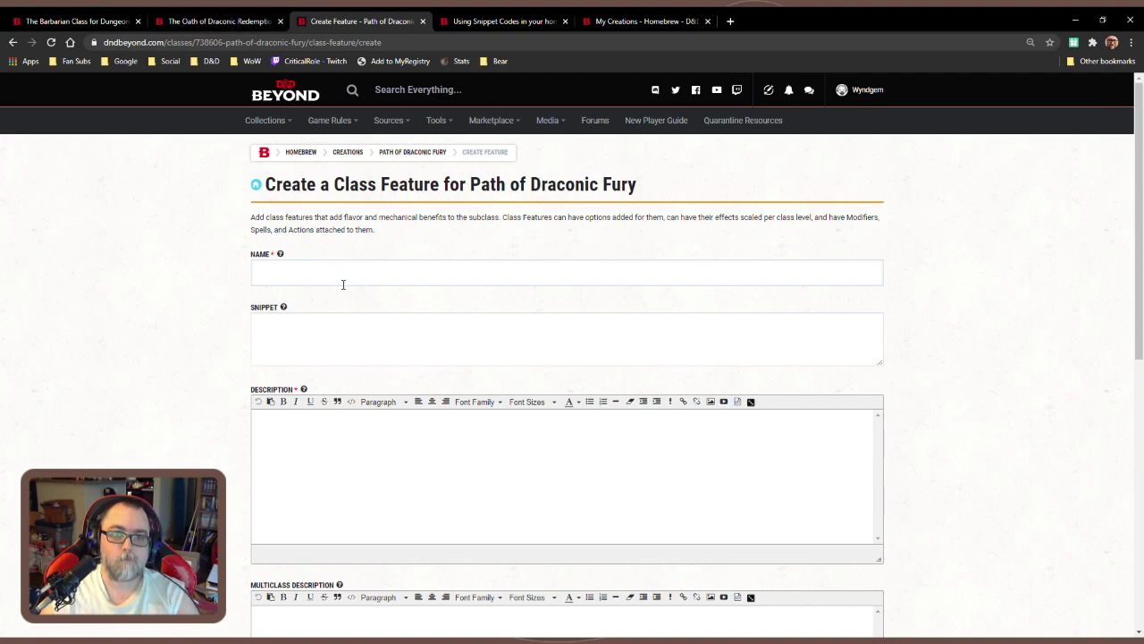
click(208, 18)
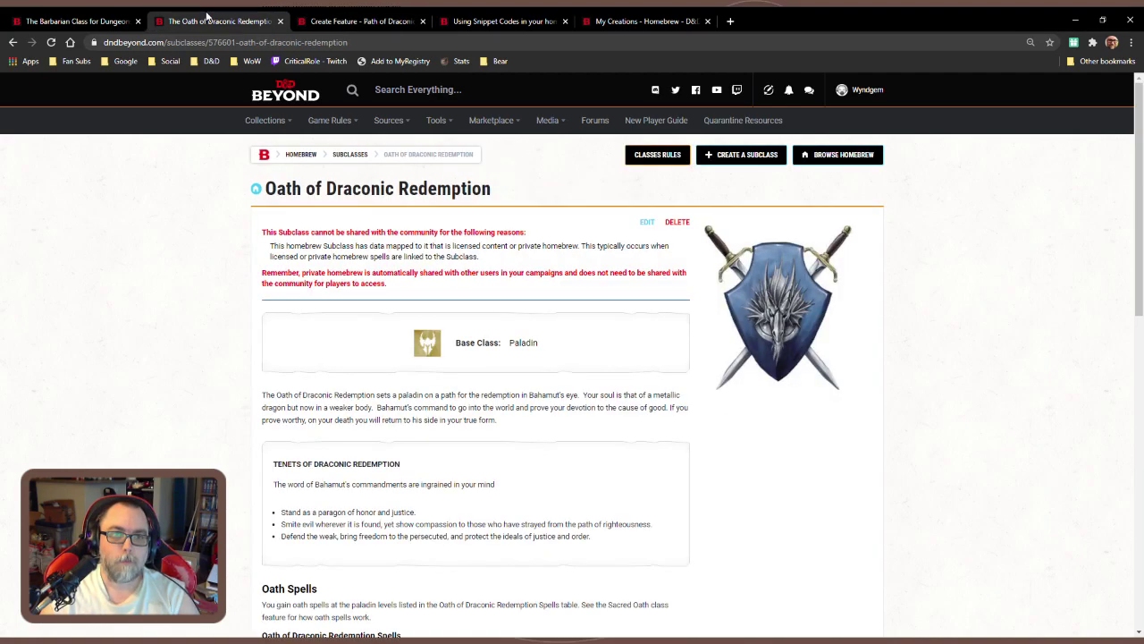
Go back to the Barbarian class page and read the Ancestral Guardian and Battlerager features through Spiked Retribution
click(82, 22)
scroll(220, 429, down, 2)
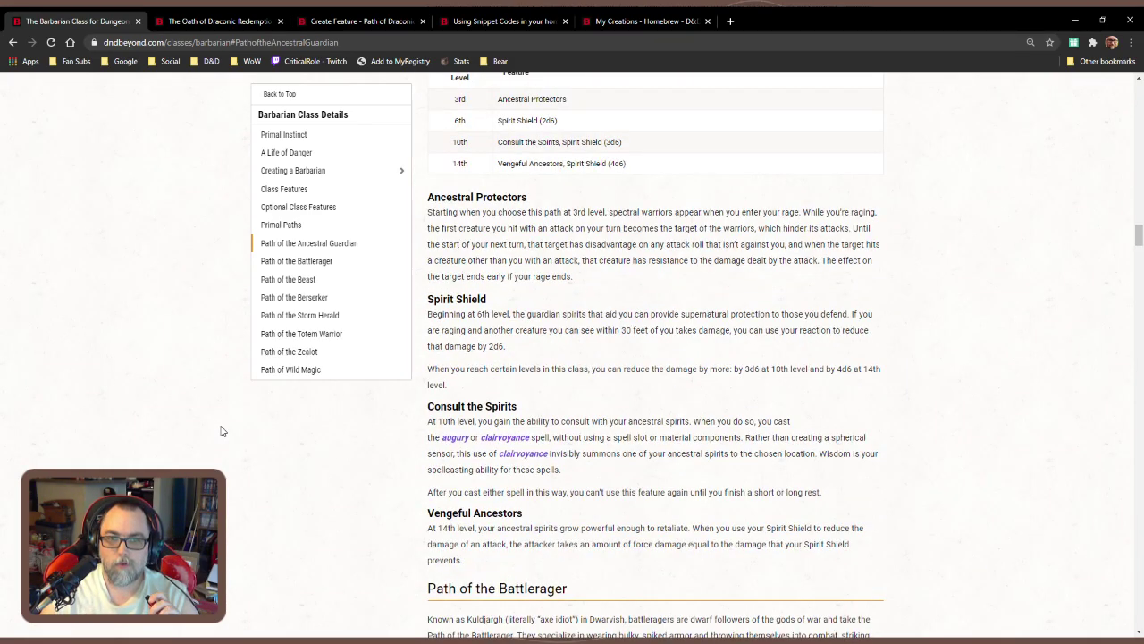
scroll(205, 421, down, 4)
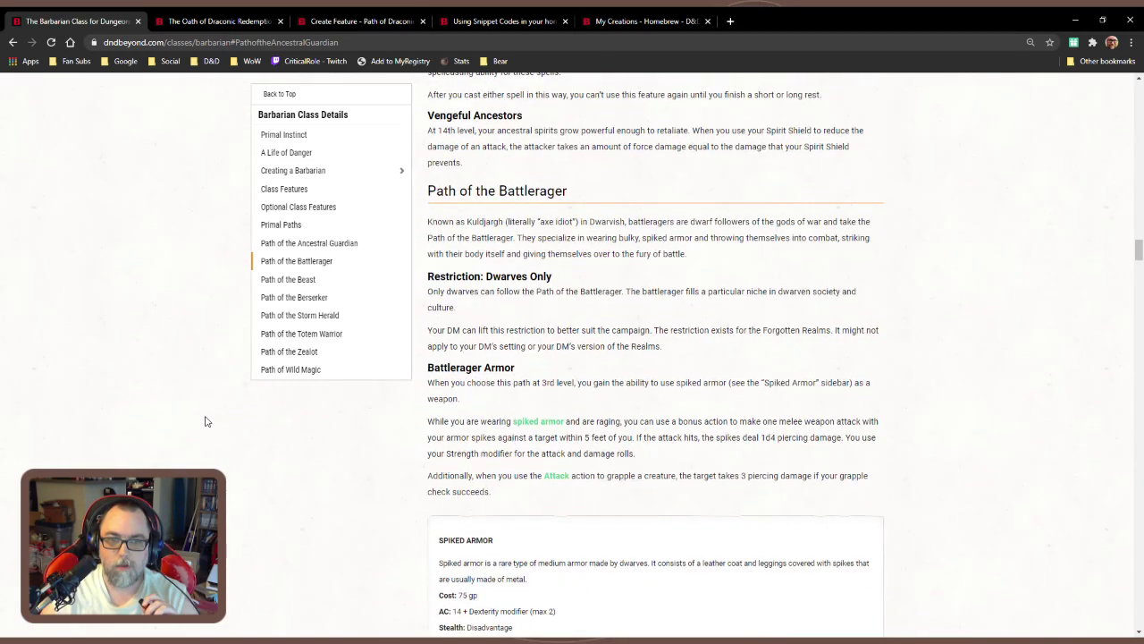
scroll(204, 421, down, 2)
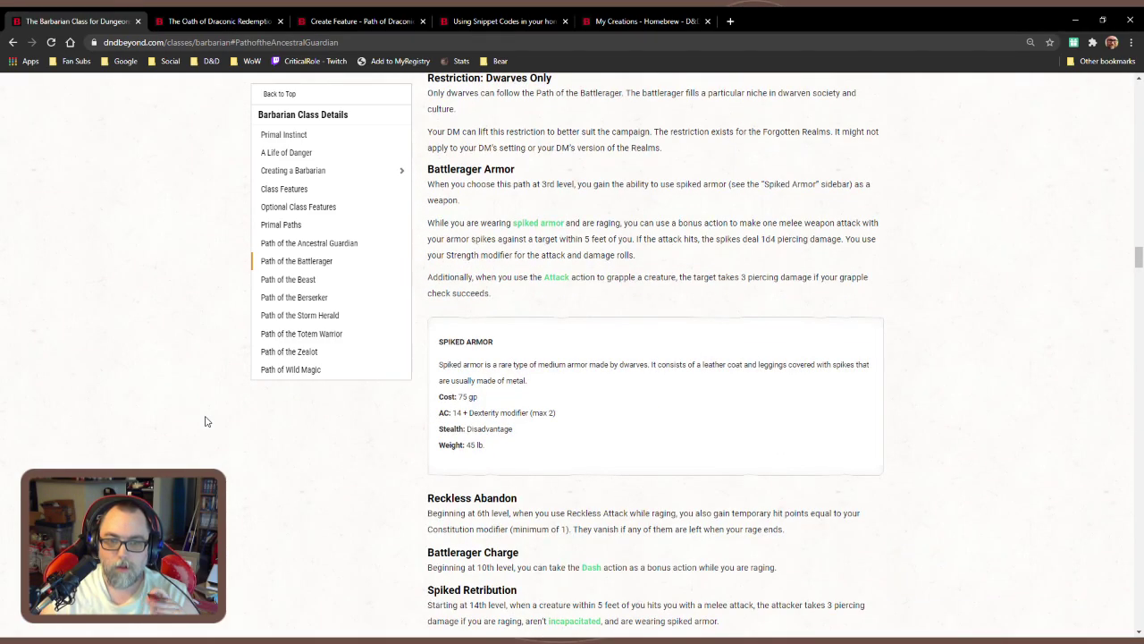
Skim the Path of the Beast, Berserker and Storm Herald features on the Barbarian class page, up to the Path of the Totem Warrior
scroll(205, 421, down, 10)
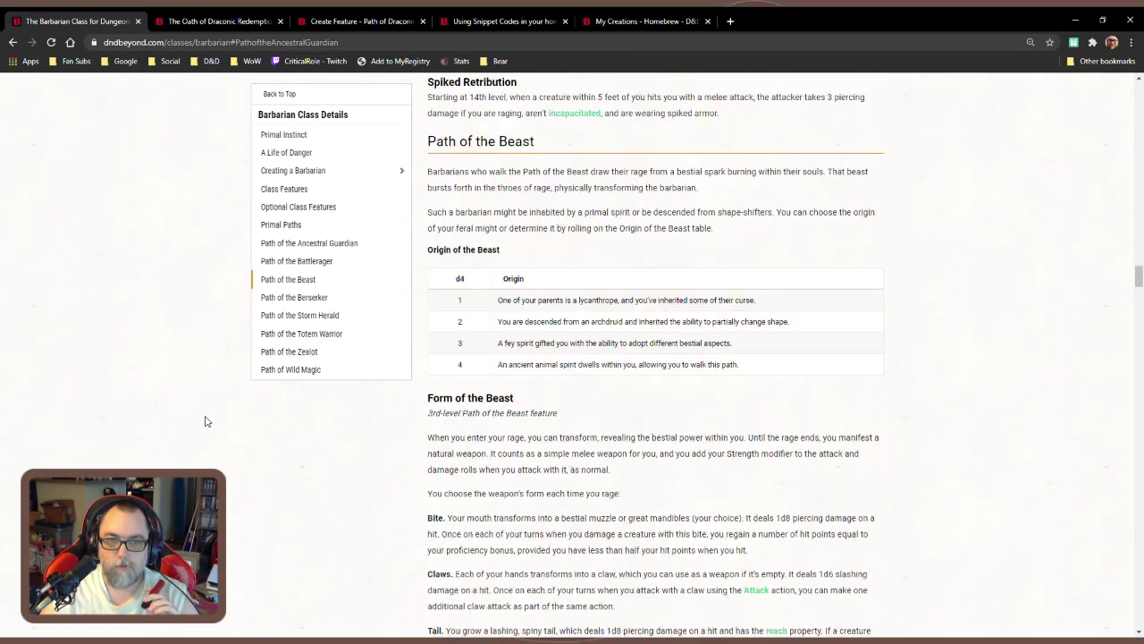
scroll(205, 421, up, 5)
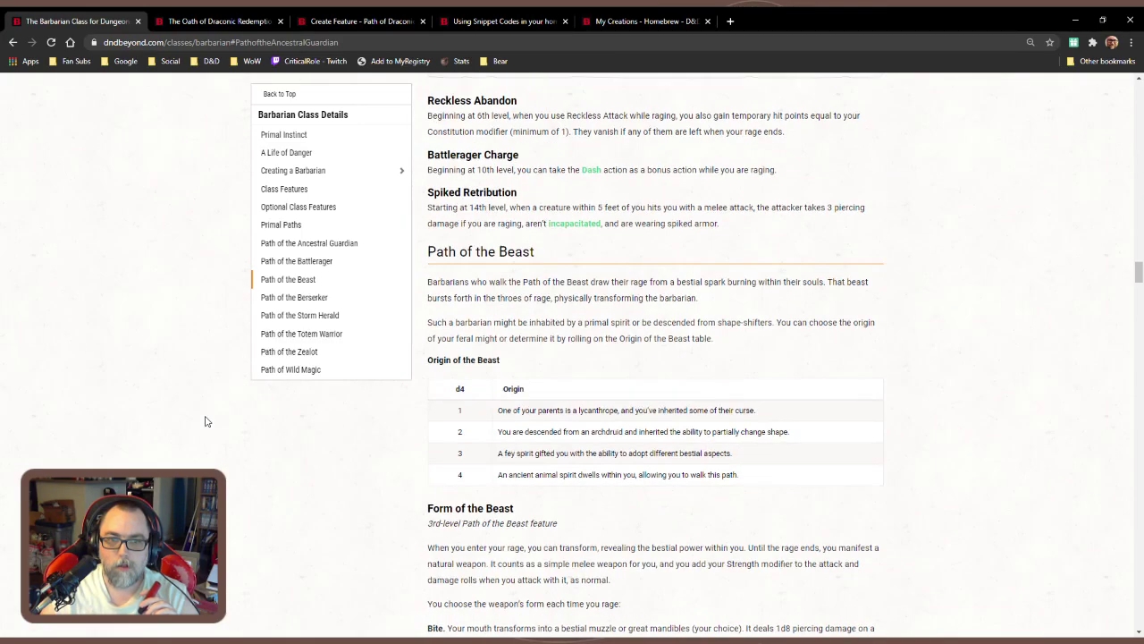
scroll(205, 421, down, 4)
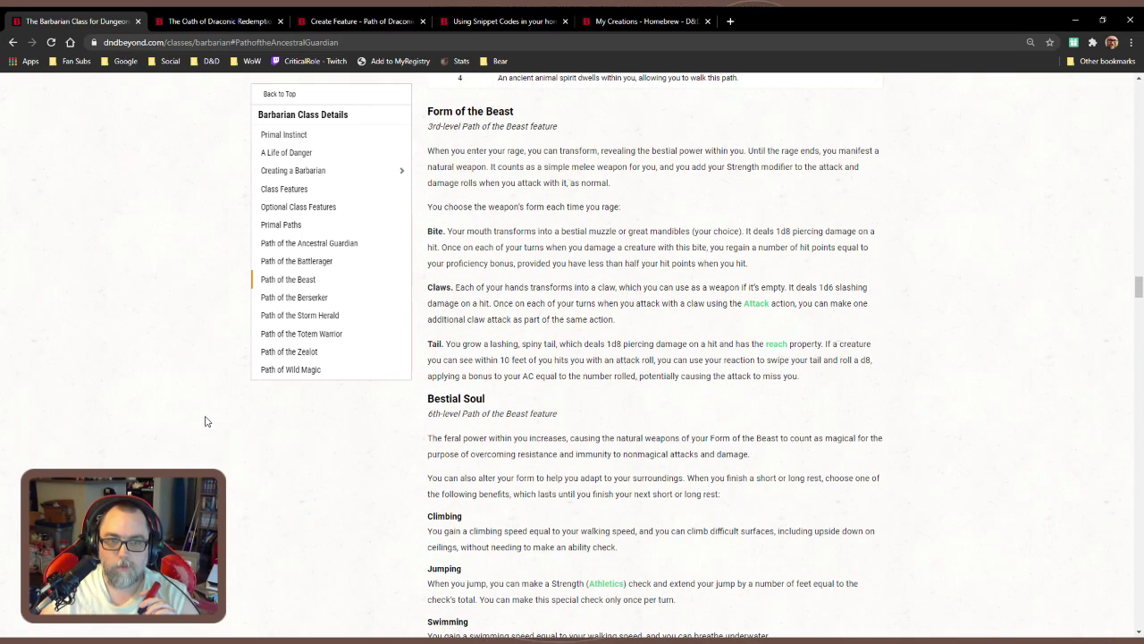
scroll(205, 421, down, 10)
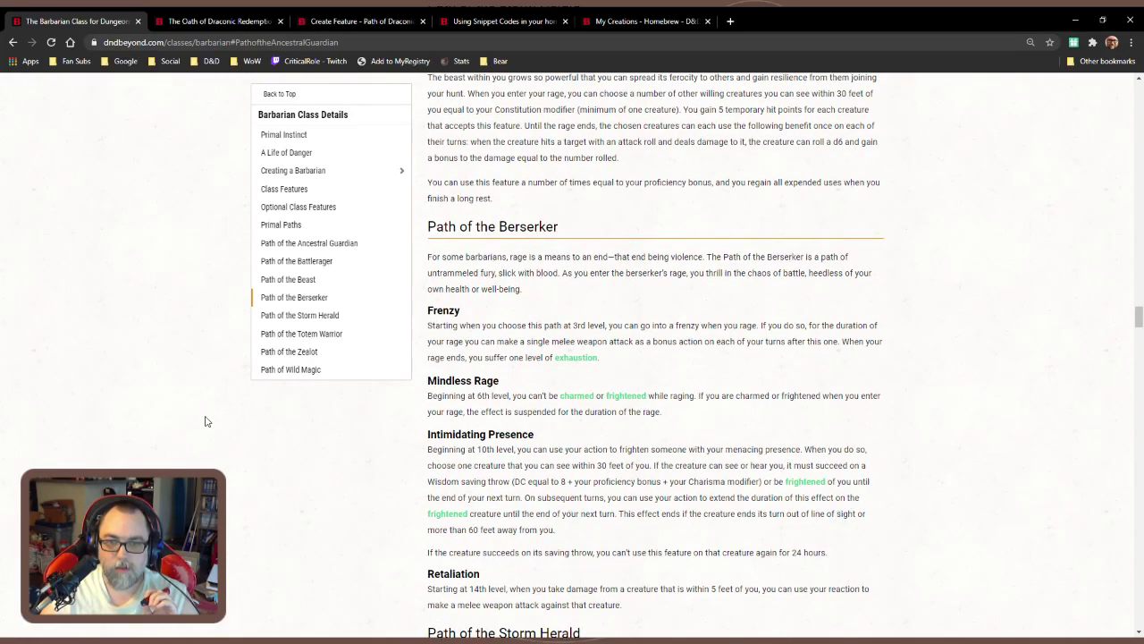
scroll(205, 421, down, 4)
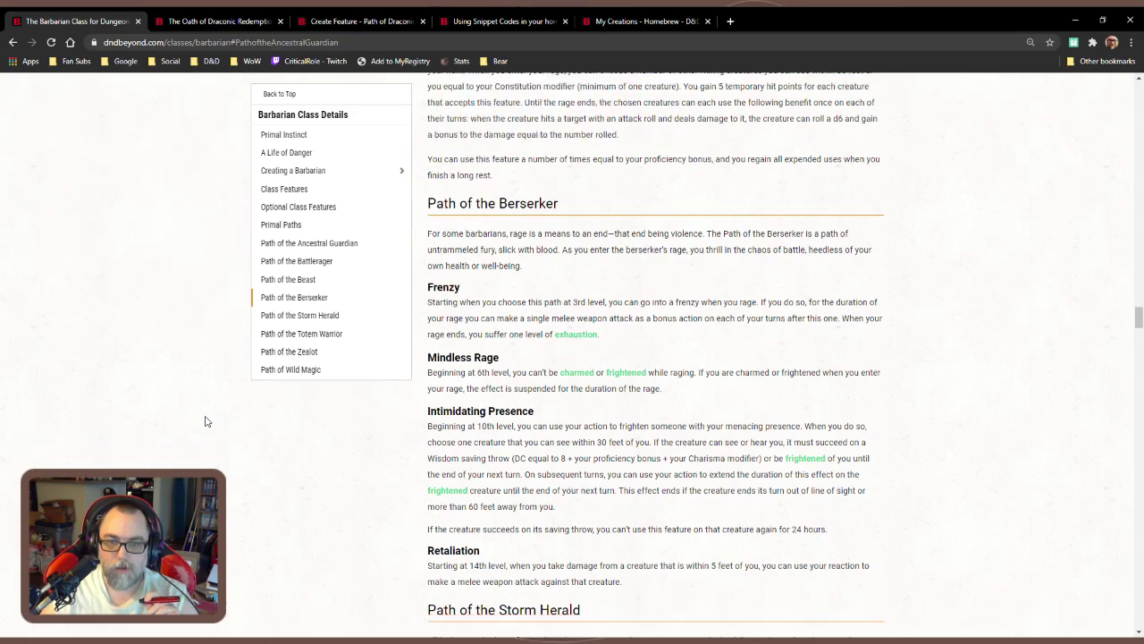
scroll(205, 421, down, 5)
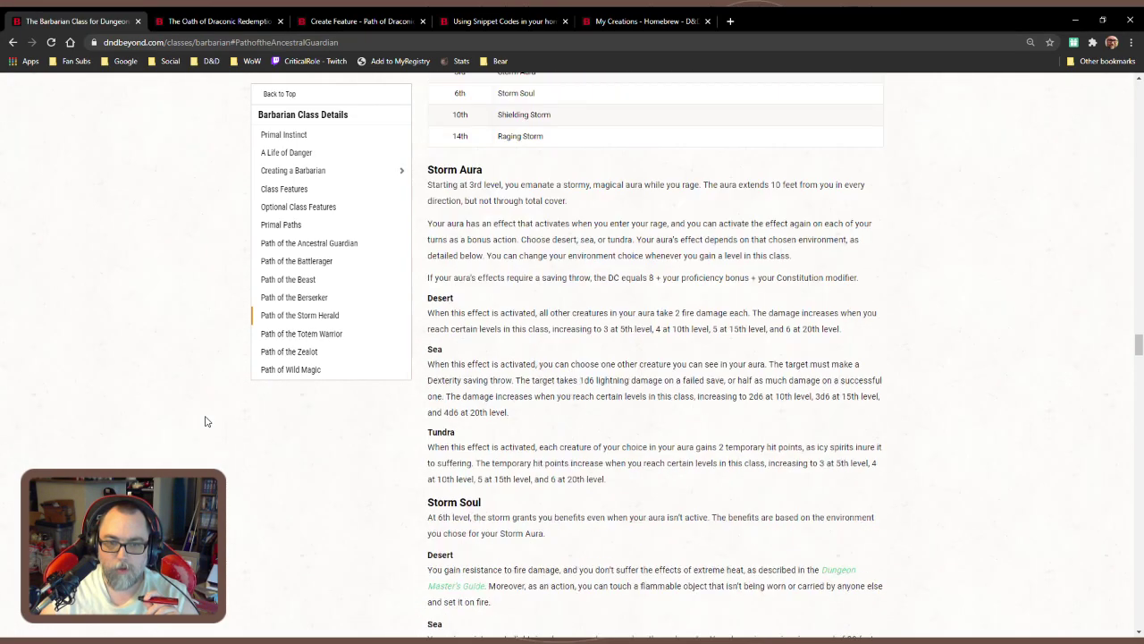
scroll(204, 421, down, 10)
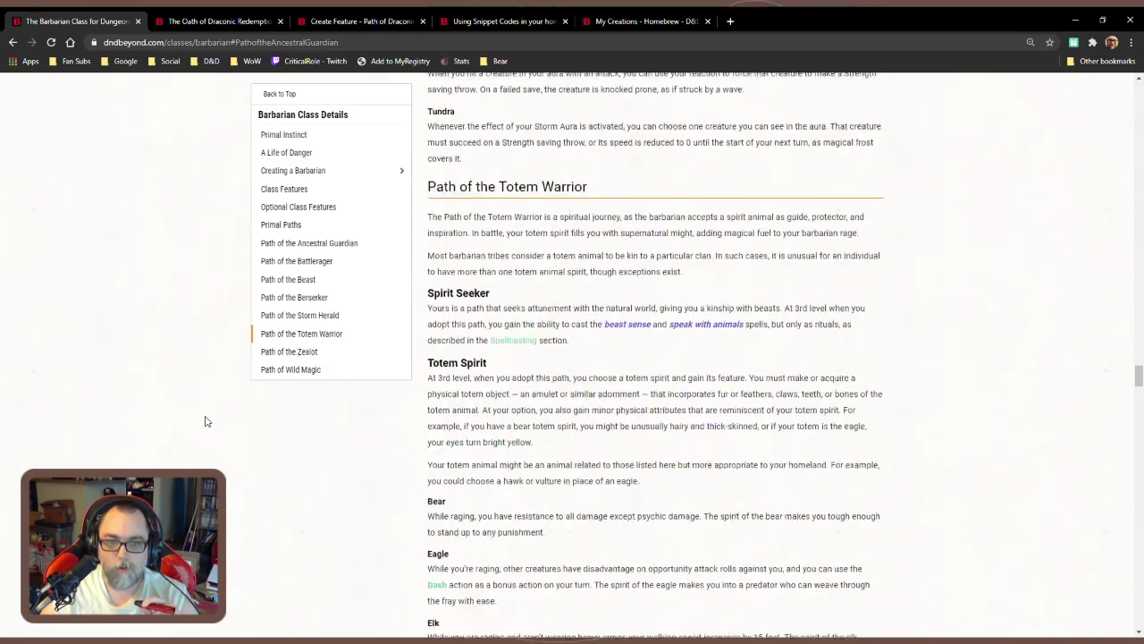
Read the Totem Warrior's Totem Spirit options and the Path of the Zealot features from Divine Fury to Rage beyond Death
scroll(204, 421, down, 2)
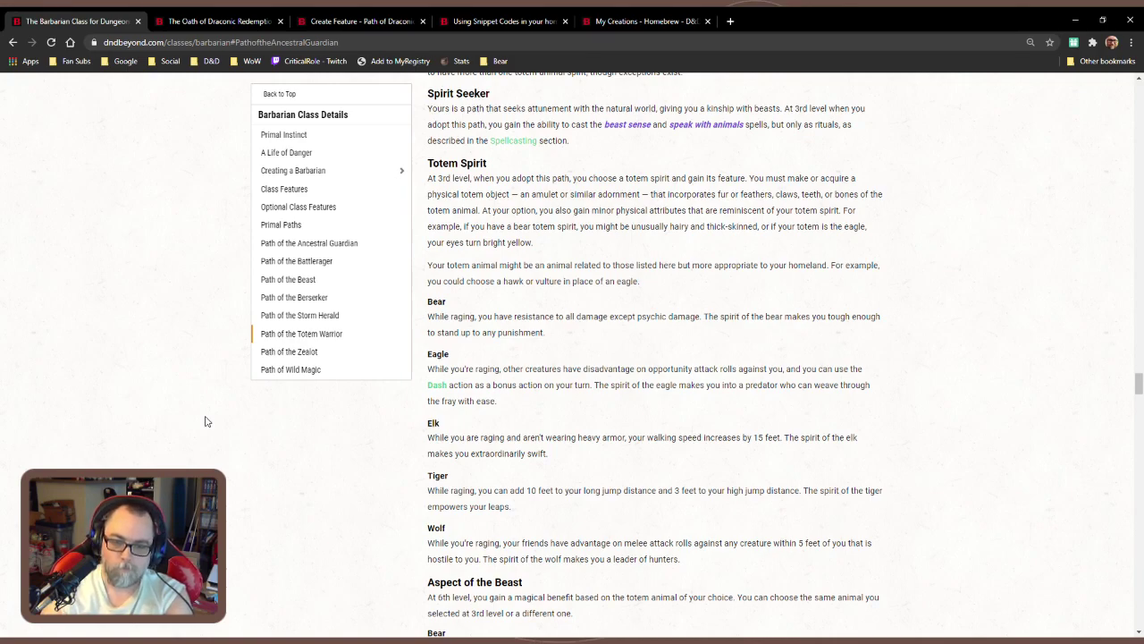
scroll(205, 421, down, 2)
scroll(205, 421, down, 10)
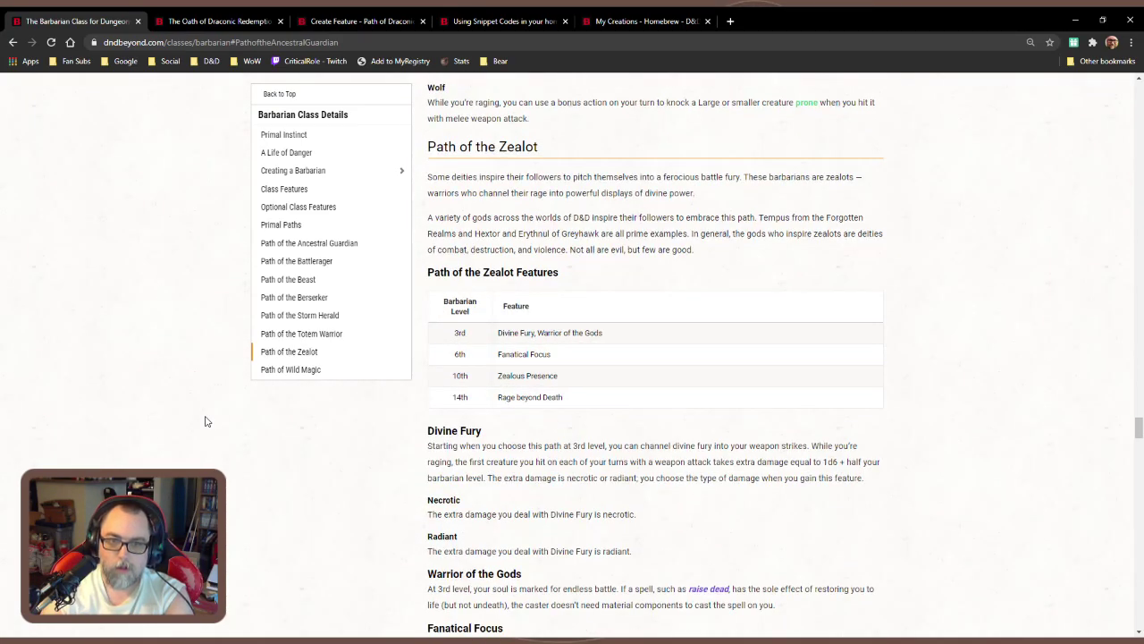
scroll(205, 421, down, 2)
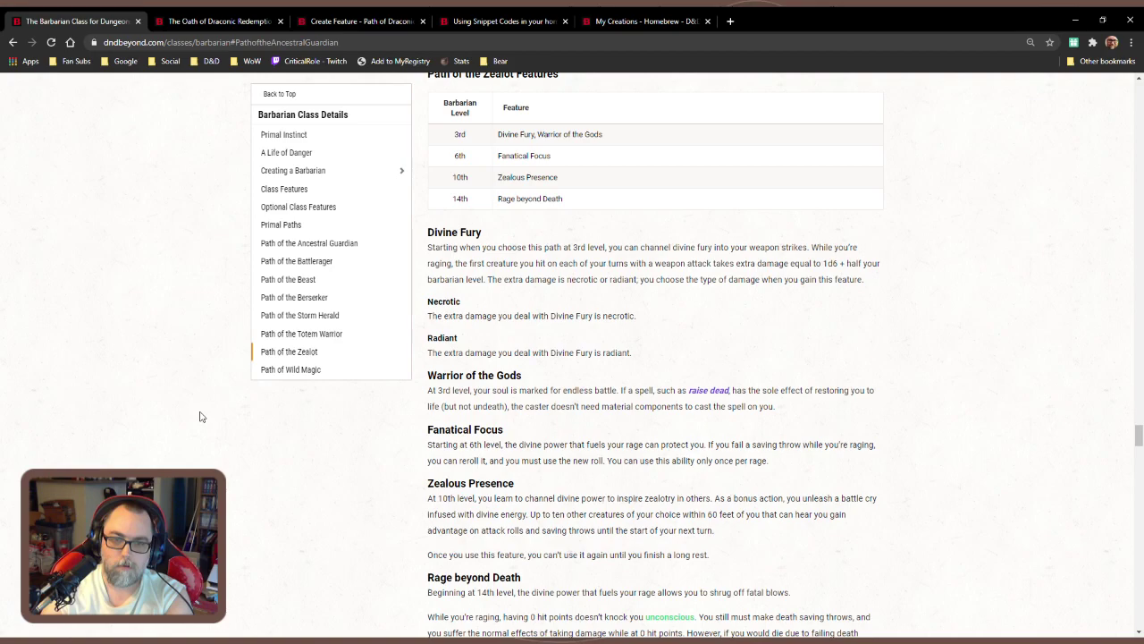
scroll(200, 416, up, 2)
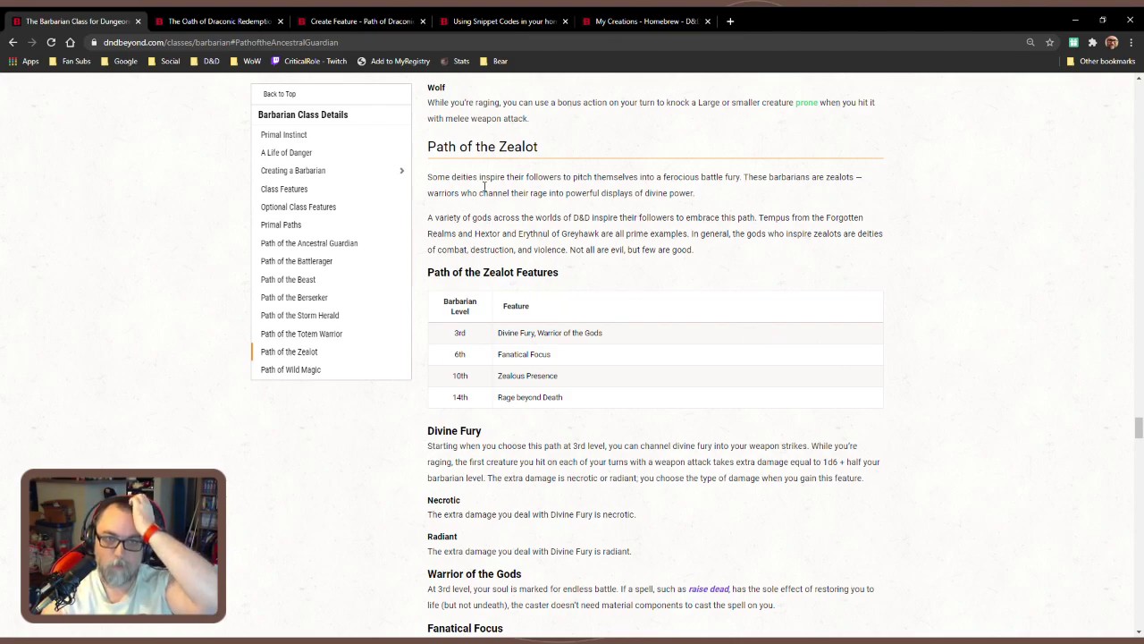
Return to the Barbarian class page from the feature form and compare the Path of Wild Magic with the Zealot features
click(376, 19)
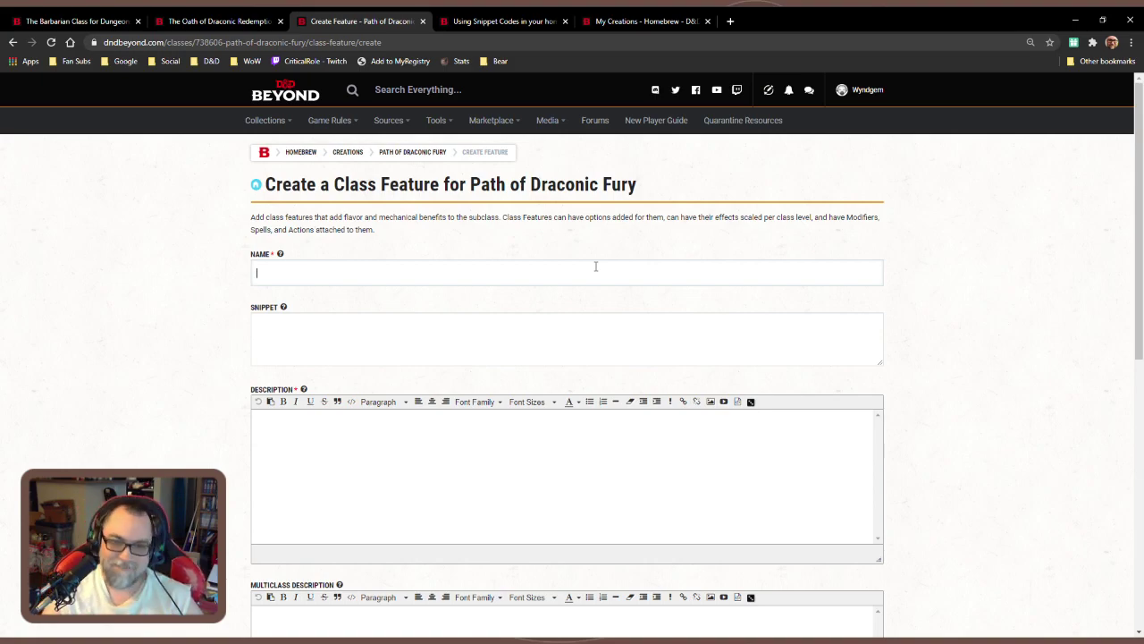
click(219, 21)
click(66, 20)
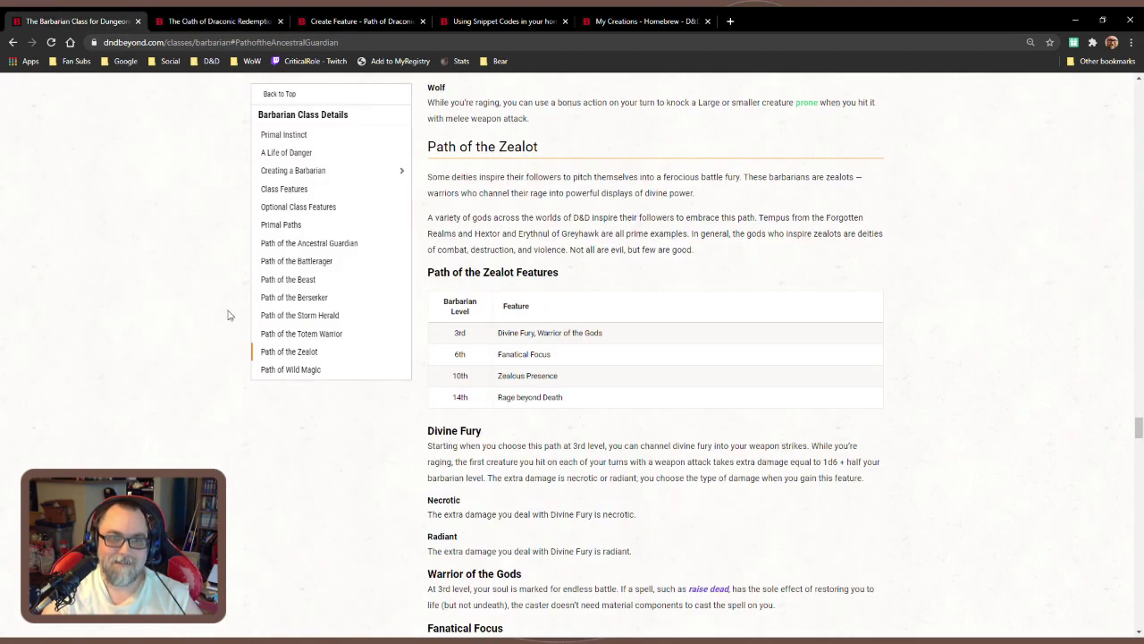
click(338, 369)
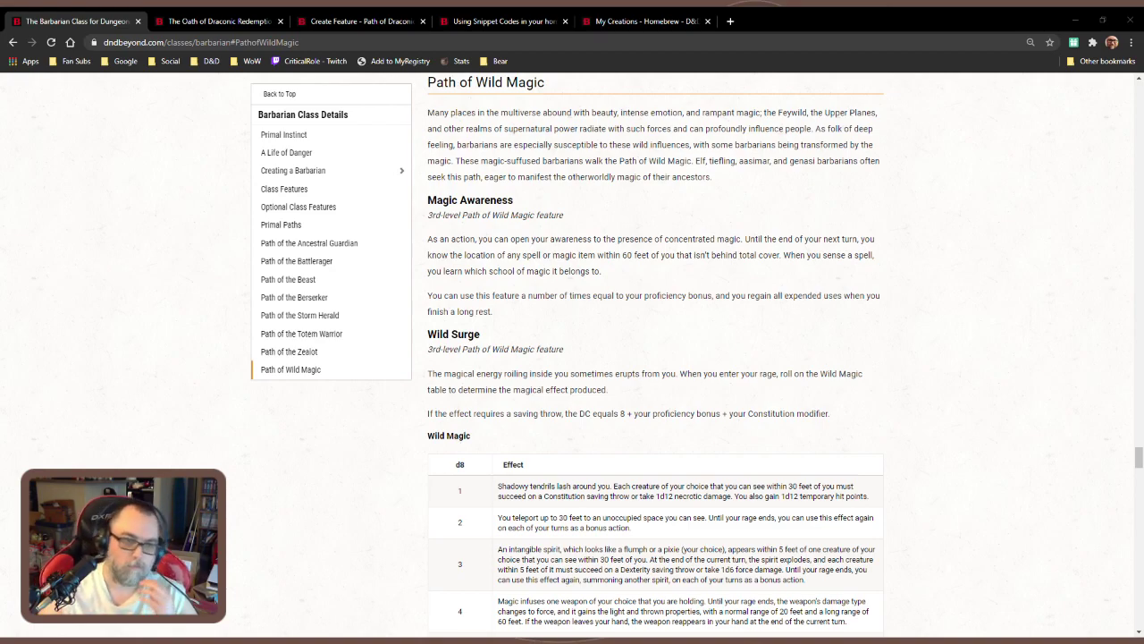
scroll(630, 430, up, 14)
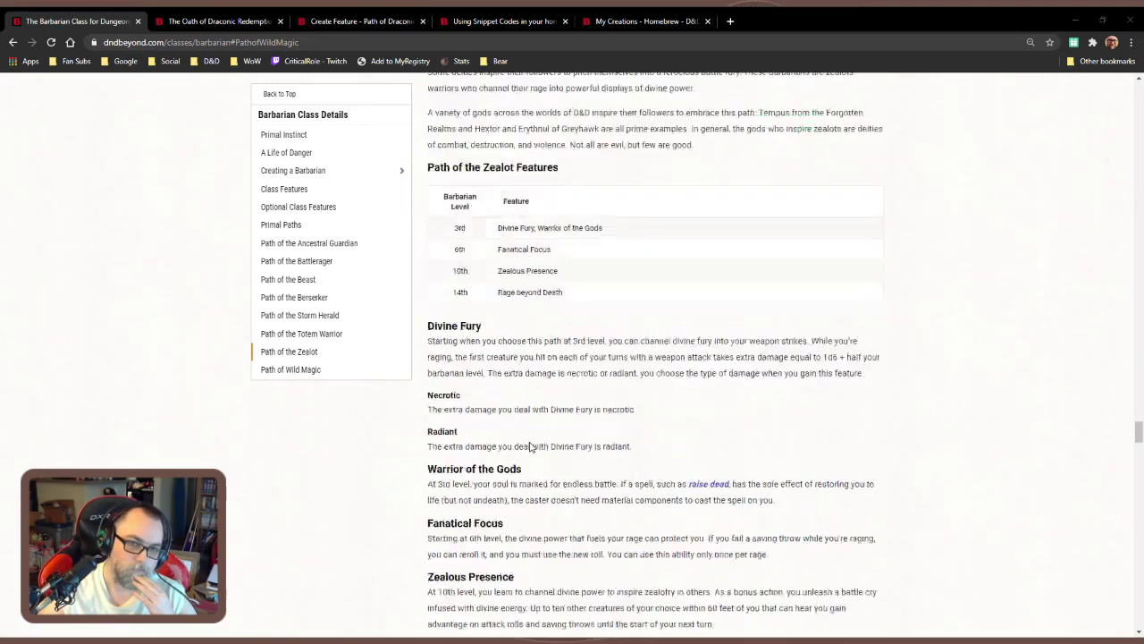
scroll(531, 447, down, 7)
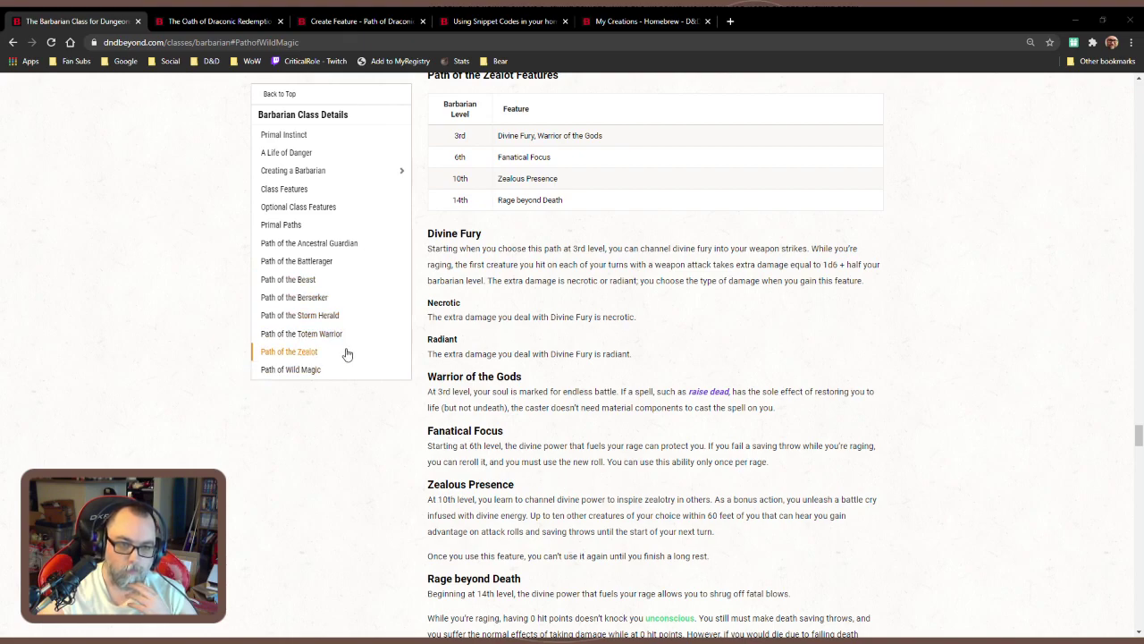
Study the Path of the Beast features from Form of the Beast to Call the Hunt, checking them against the Path of the Berserker
click(350, 284)
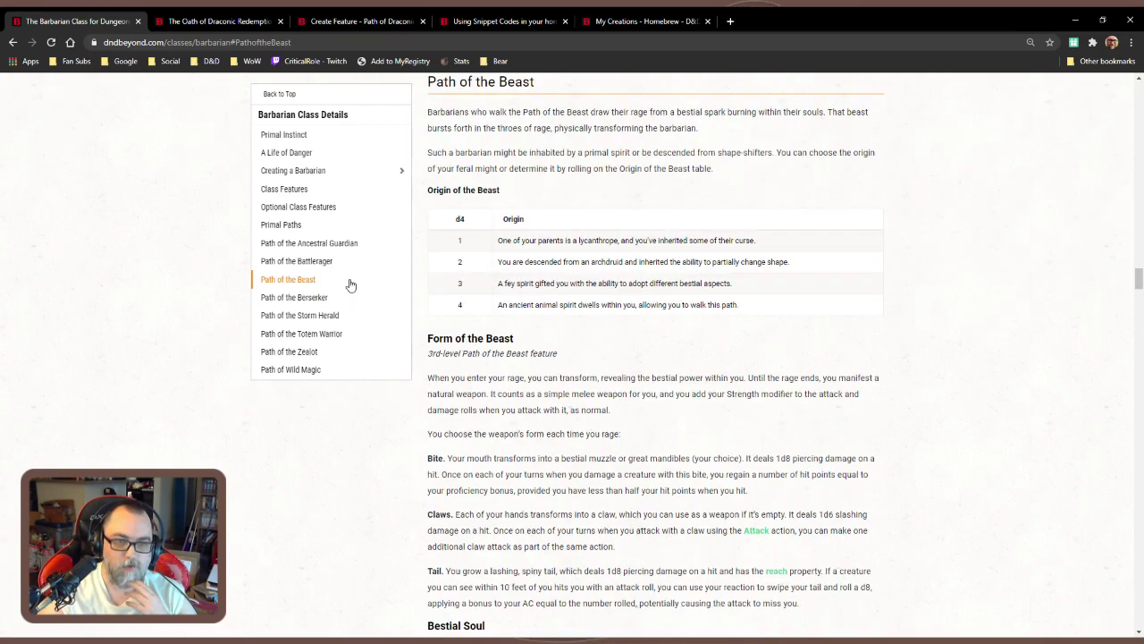
click(342, 305)
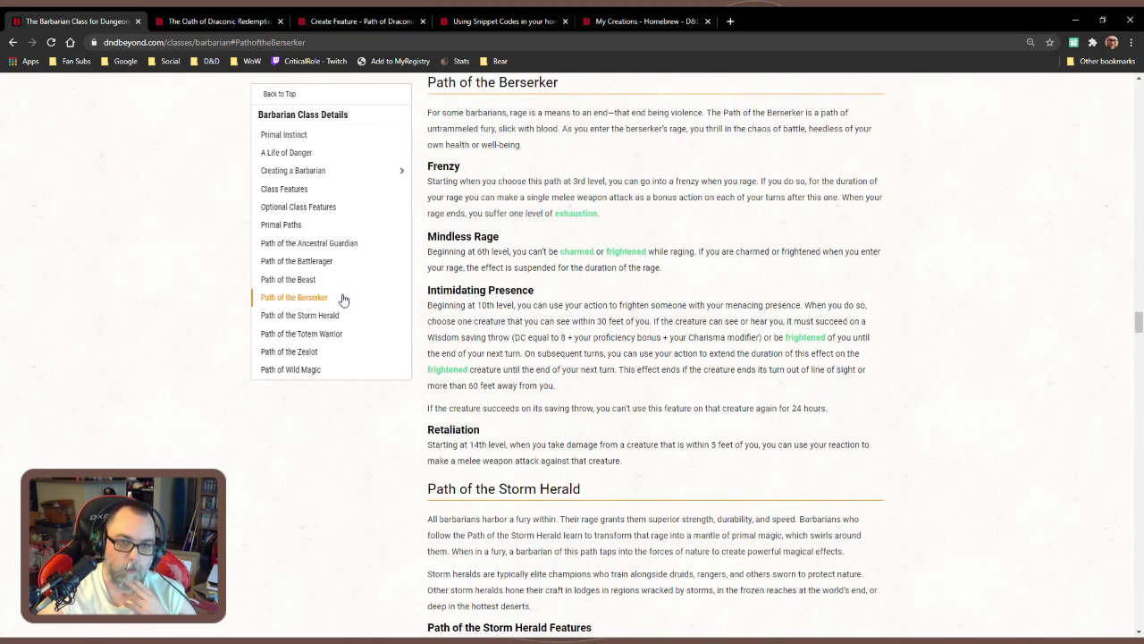
click(344, 290)
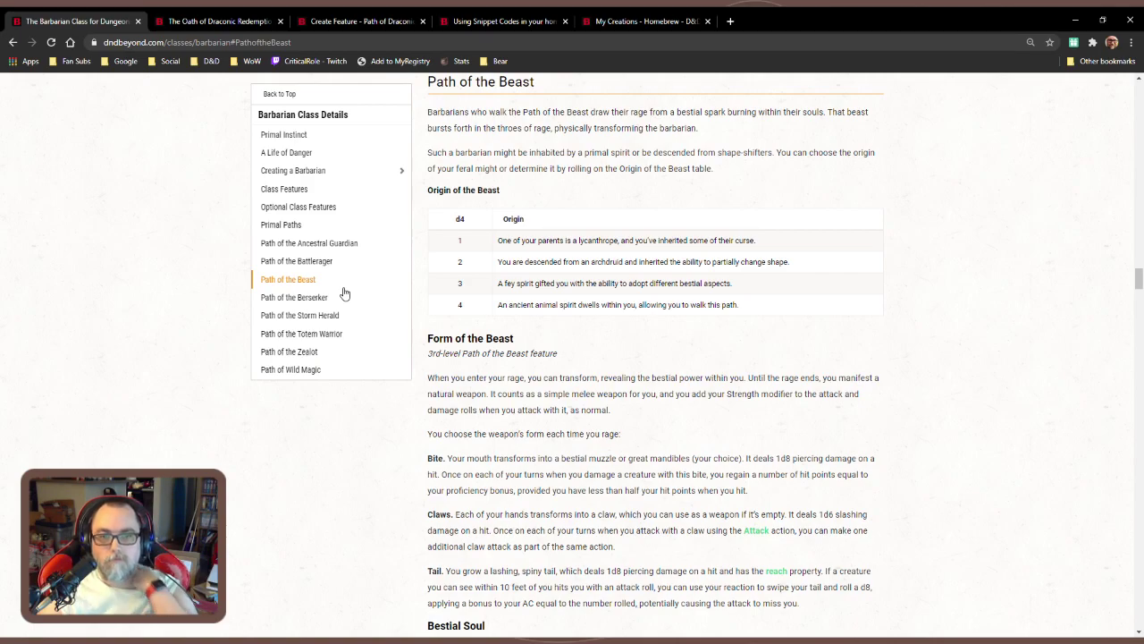
scroll(662, 465, down, 2)
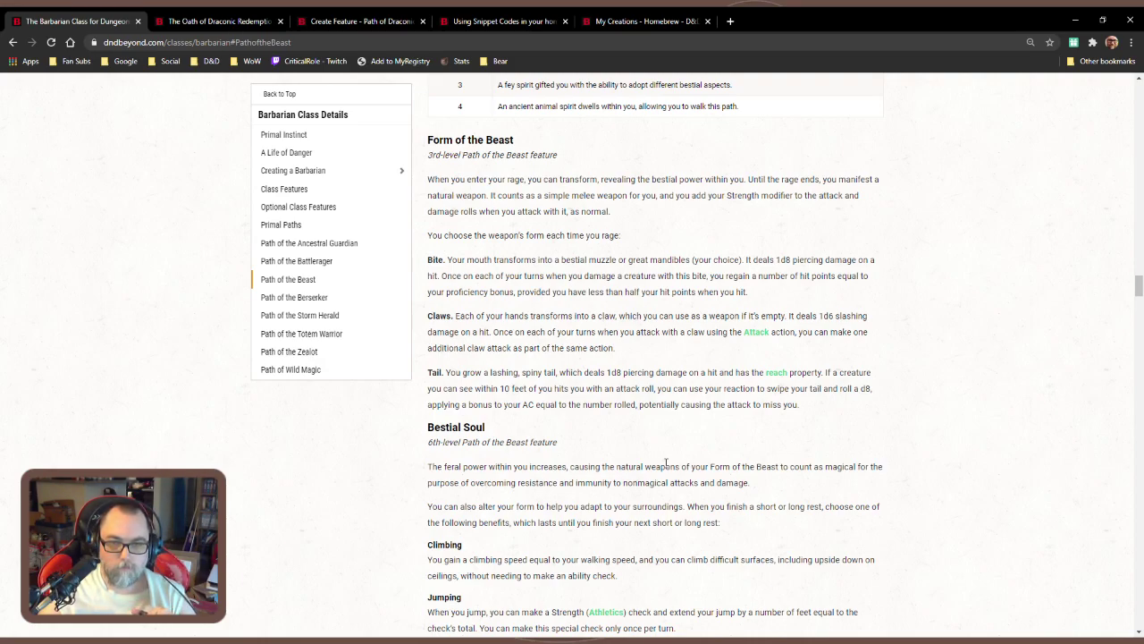
scroll(631, 447, down, 7)
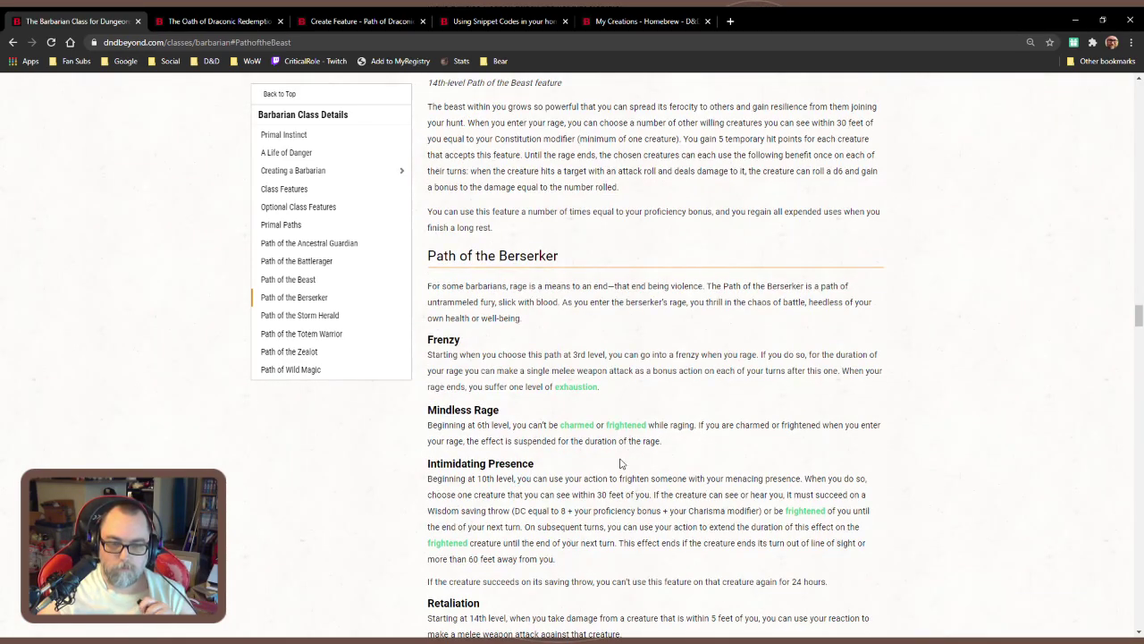
scroll(606, 474, up, 5)
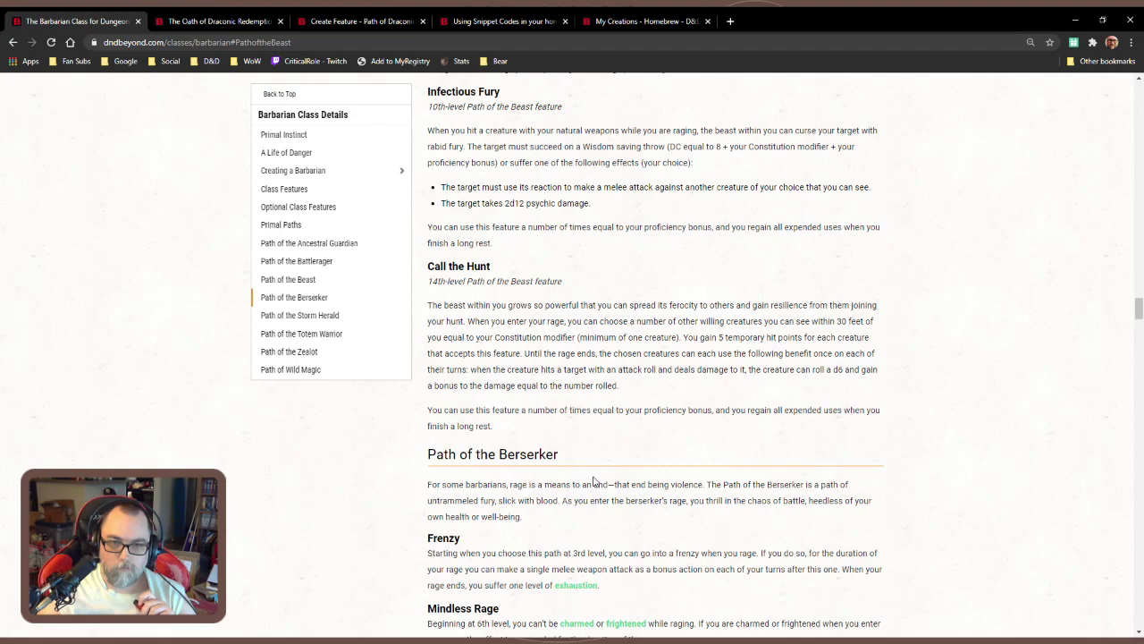
scroll(592, 481, up, 2)
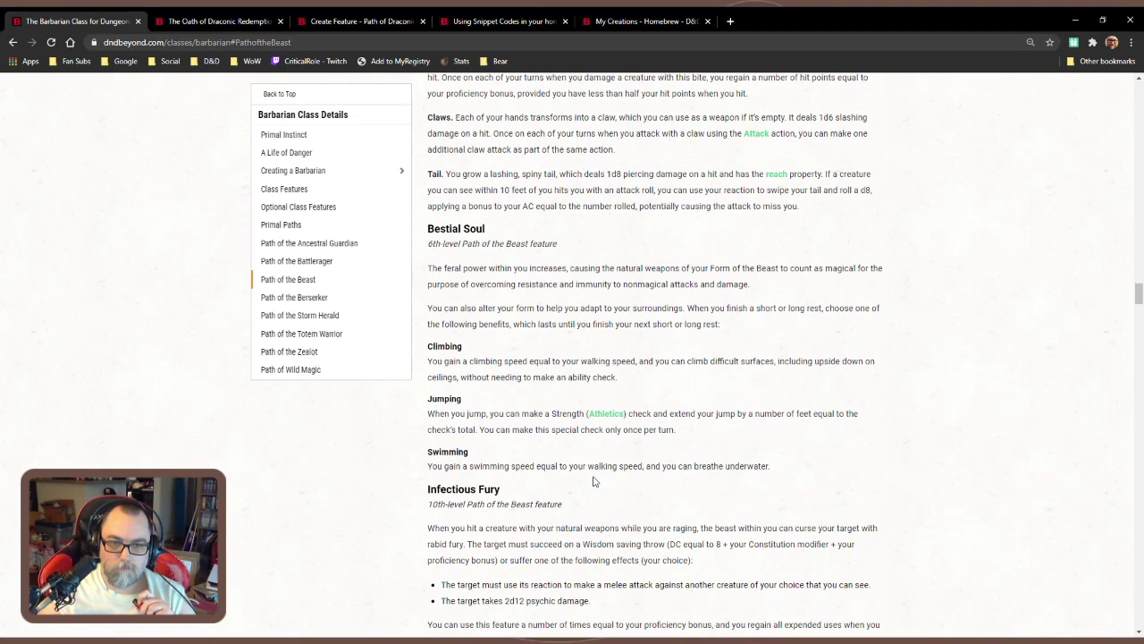
scroll(592, 481, up, 2)
scroll(592, 480, up, 3)
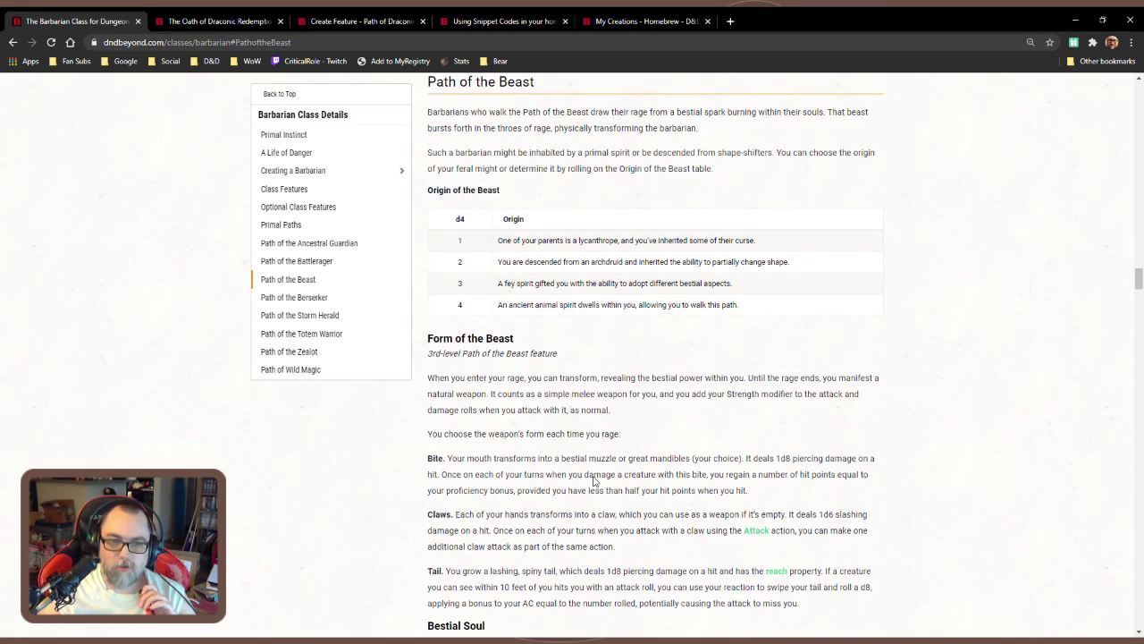
scroll(592, 481, down, 3)
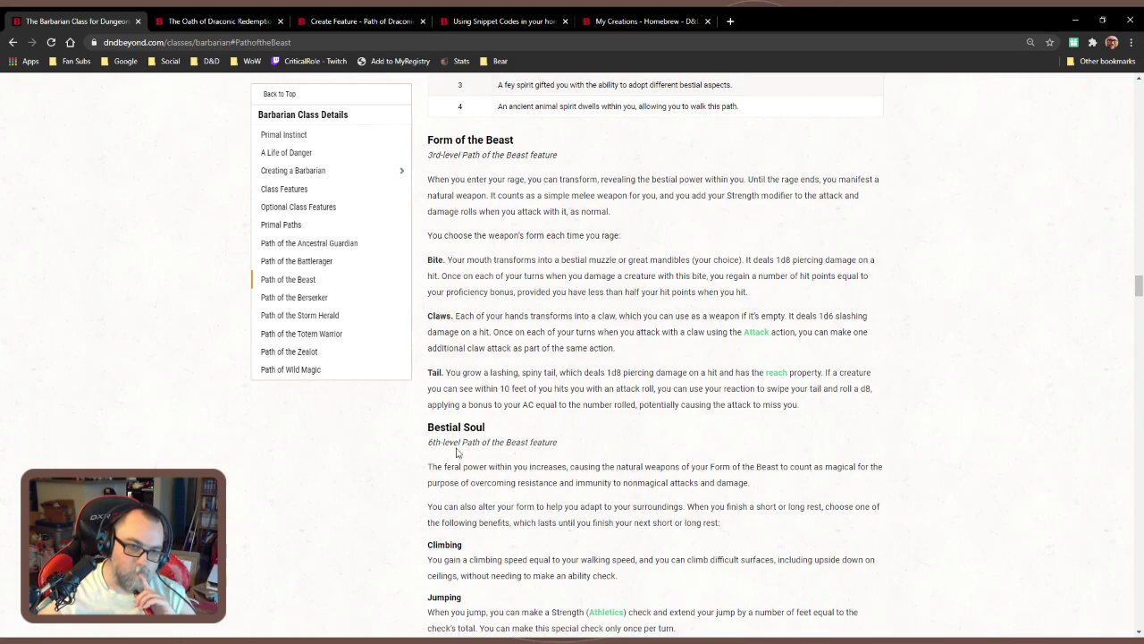
Compare the Path of the Zealot's Divine Fury with the Path of the Beast's Form of the Beast
click(313, 353)
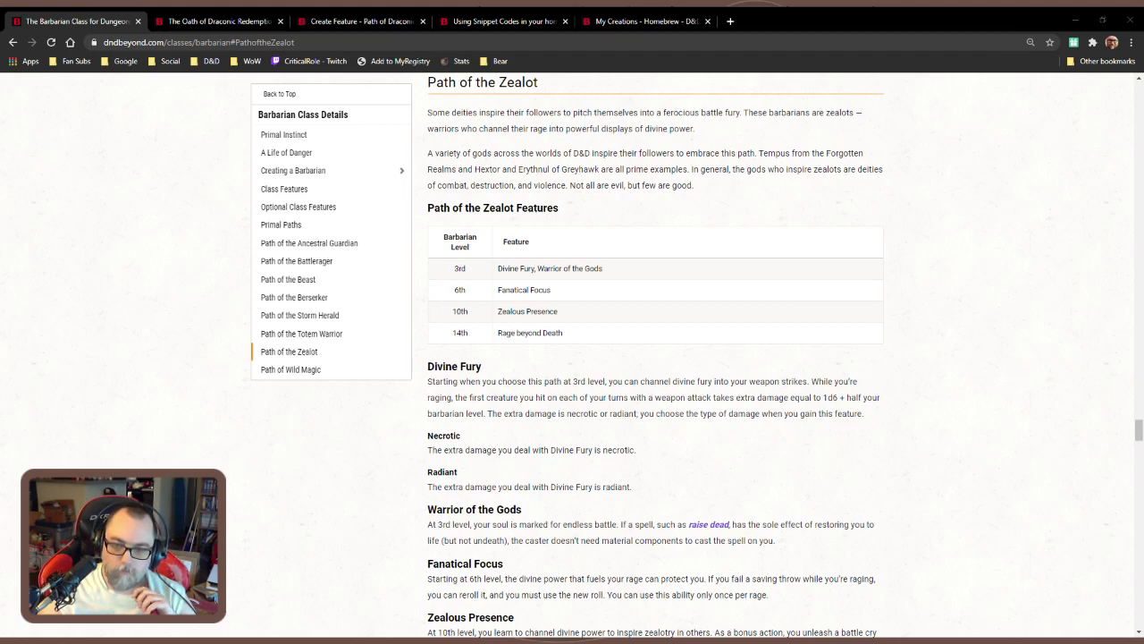
click(987, 488)
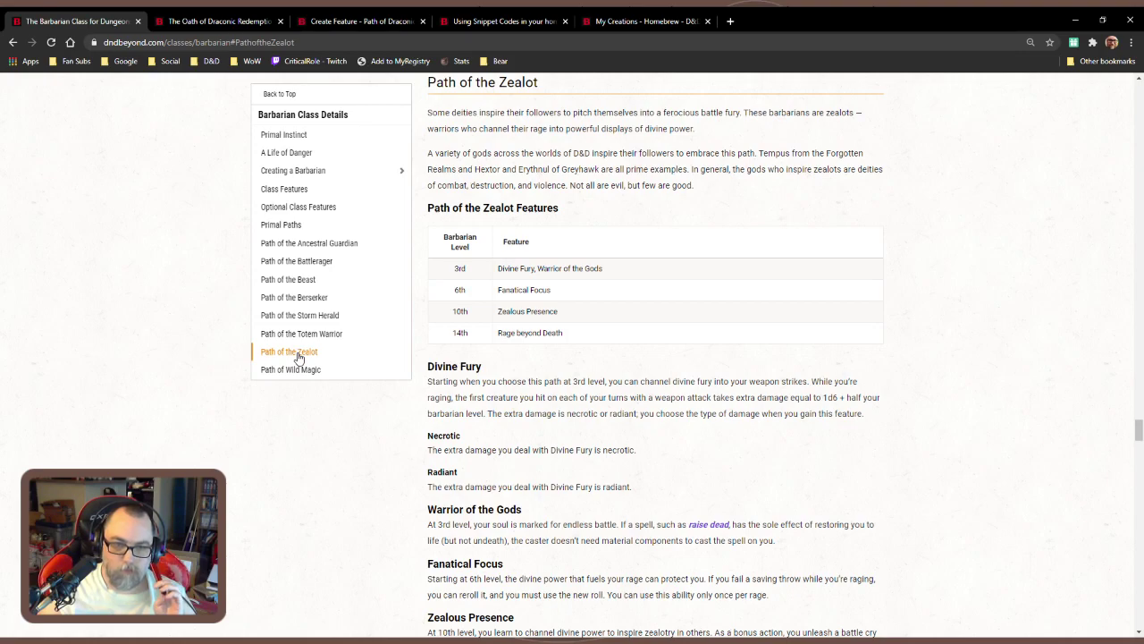
click(301, 279)
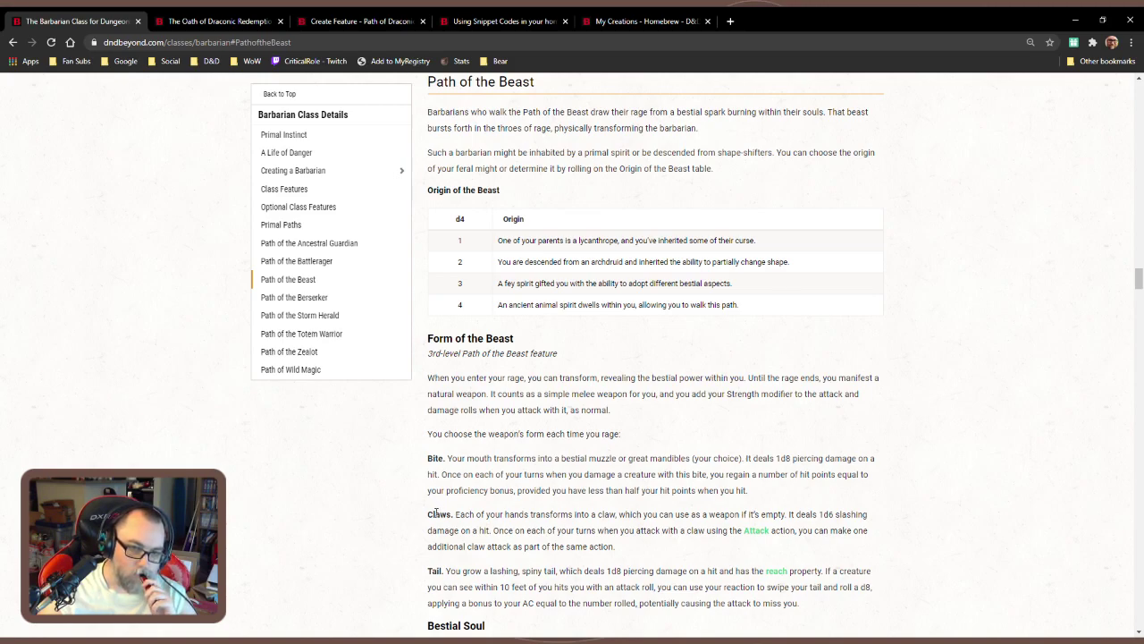
Name the new Path of Draconic Fury class feature "Draconic Form"
click(356, 21)
click(311, 270)
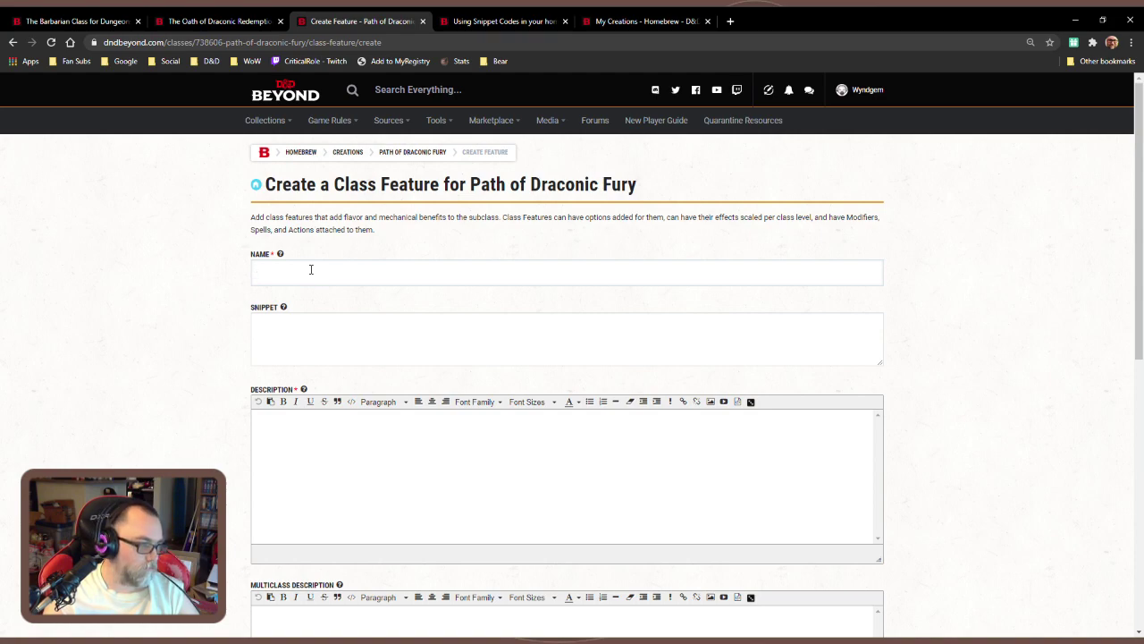
text(Dr)
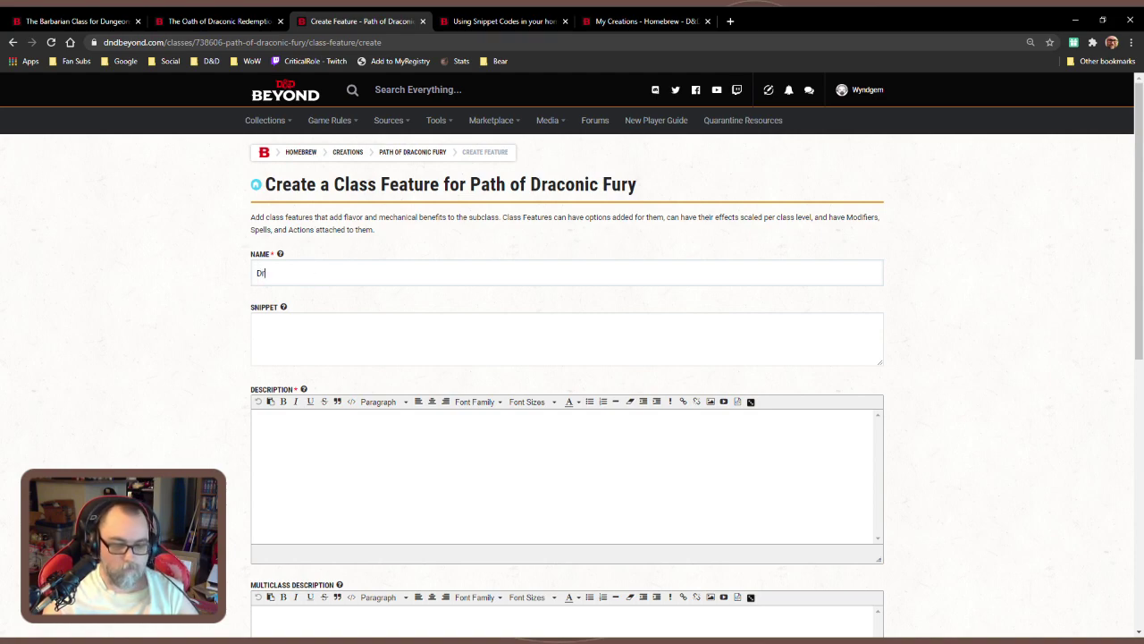
text(aconic Form)
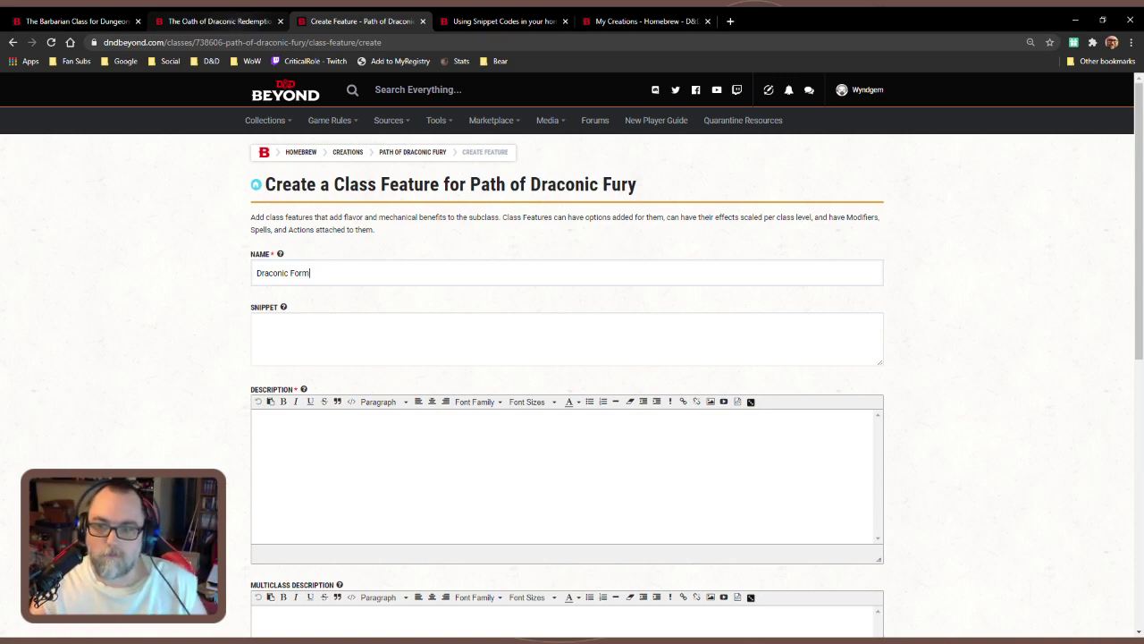
Return to the Barbarian class page and review the Path of the Storm Herald's Storm Aura with its Desert, Sea and Tundra effects
click(236, 20)
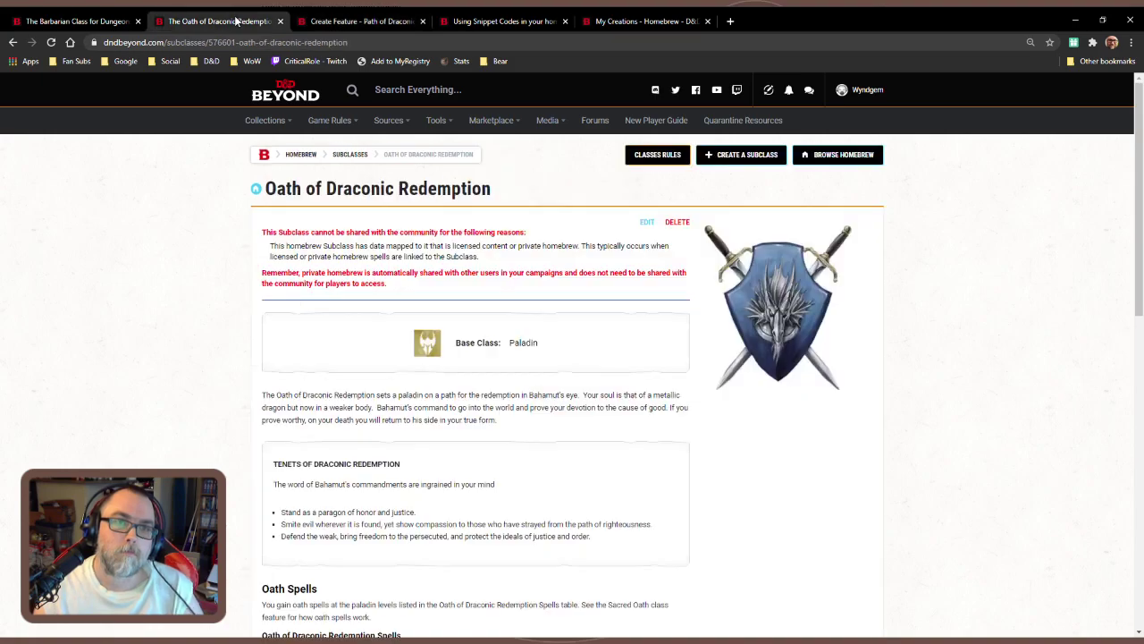
click(109, 22)
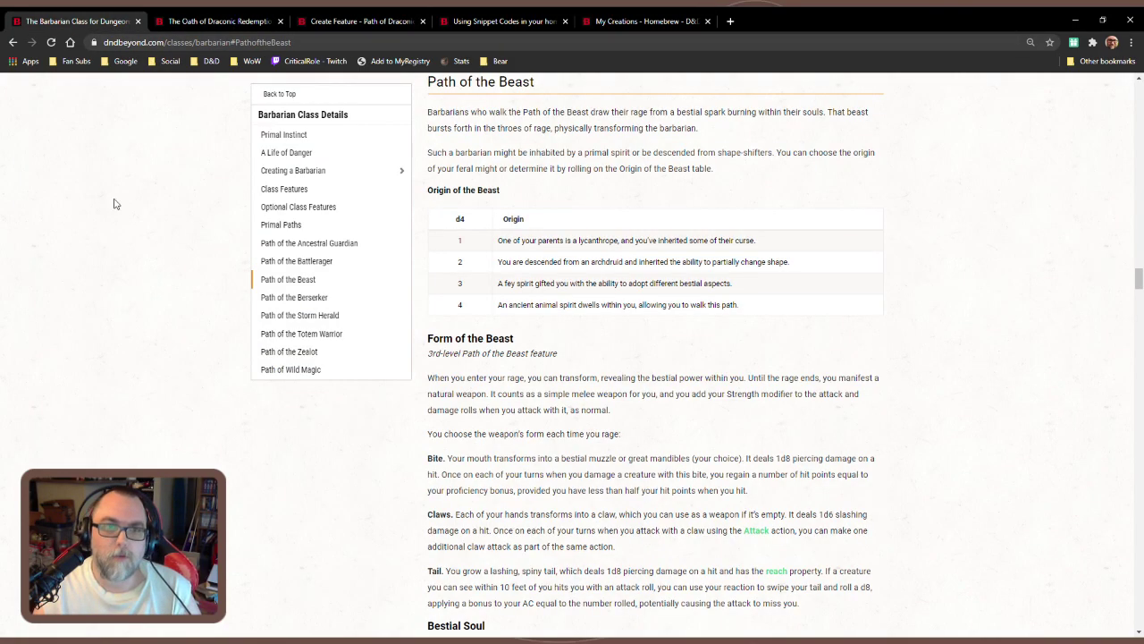
click(302, 316)
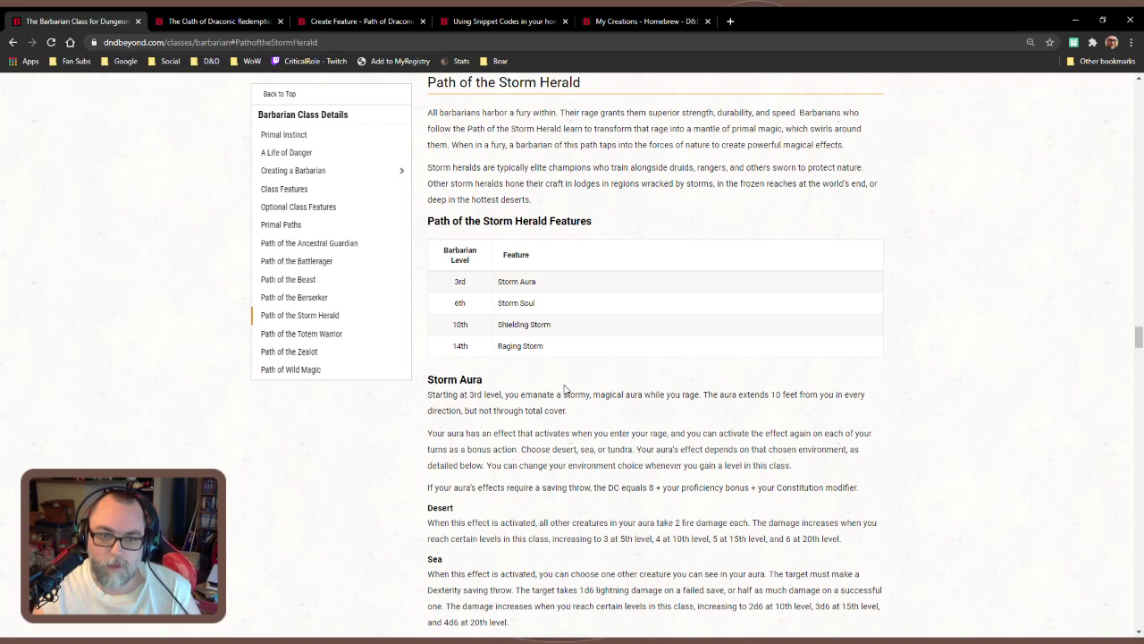
scroll(564, 388, down, 2)
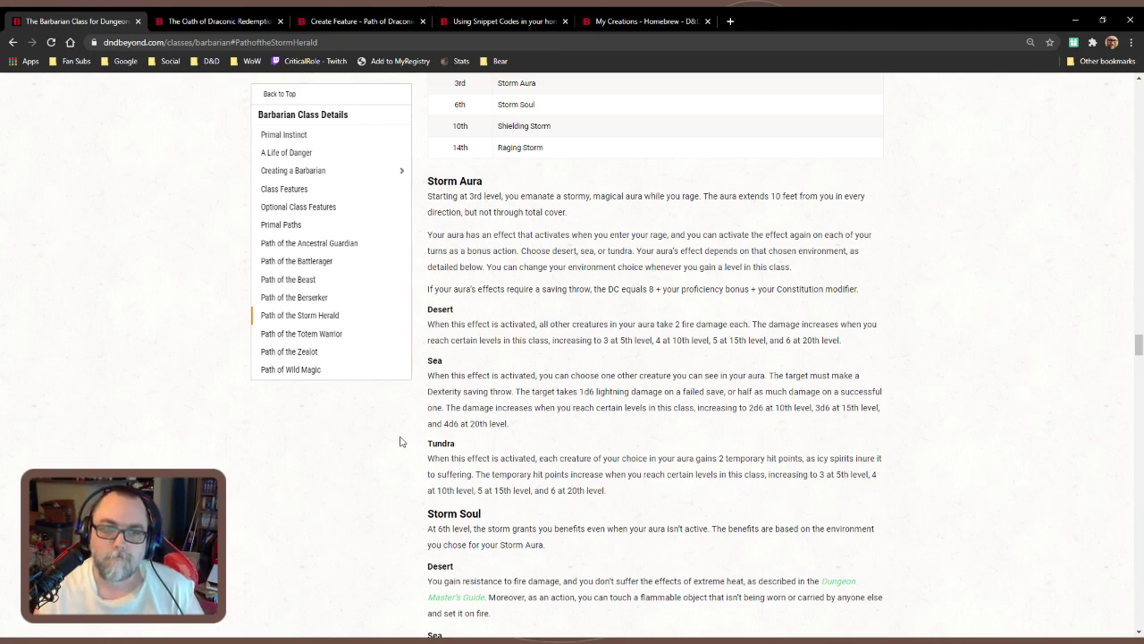
Rename the new Path of Draconic Fury class feature to "Draconic Aura"
click(403, 15)
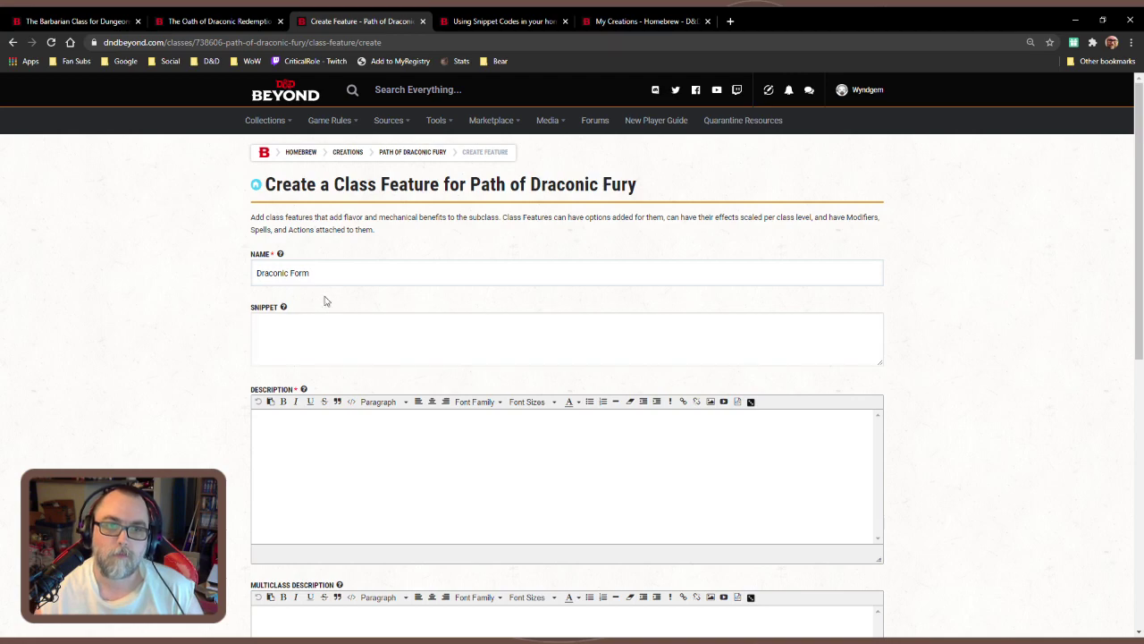
double_click(299, 275)
text(Aura)
click(274, 351)
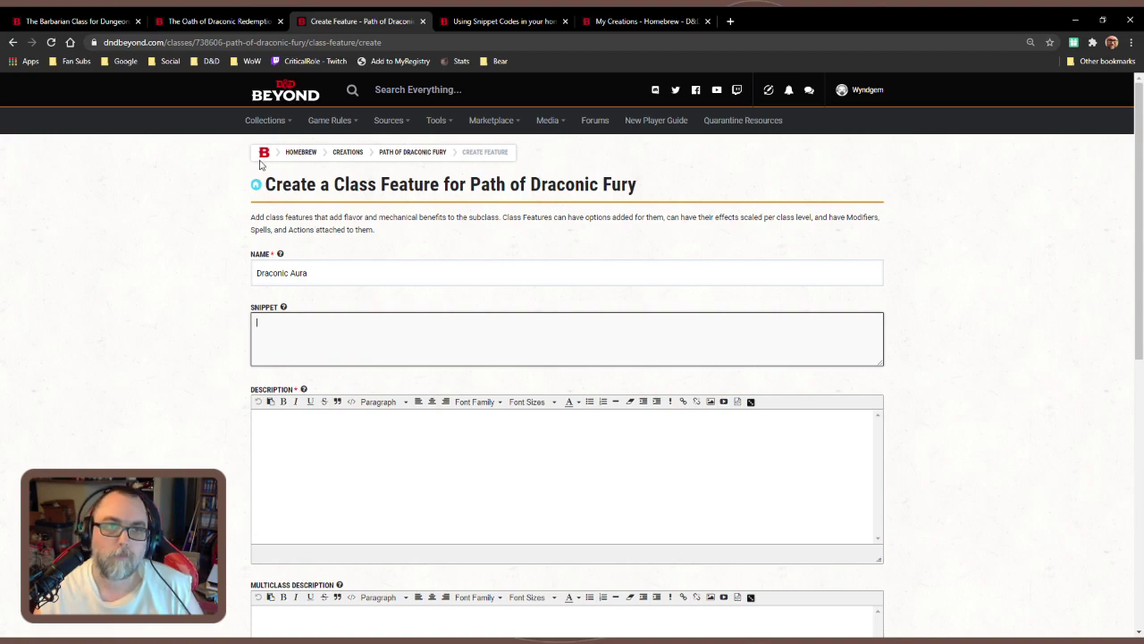
Create a homebrew Barbarian subclass using the existing Path of the Storm Herald as its template
click(107, 21)
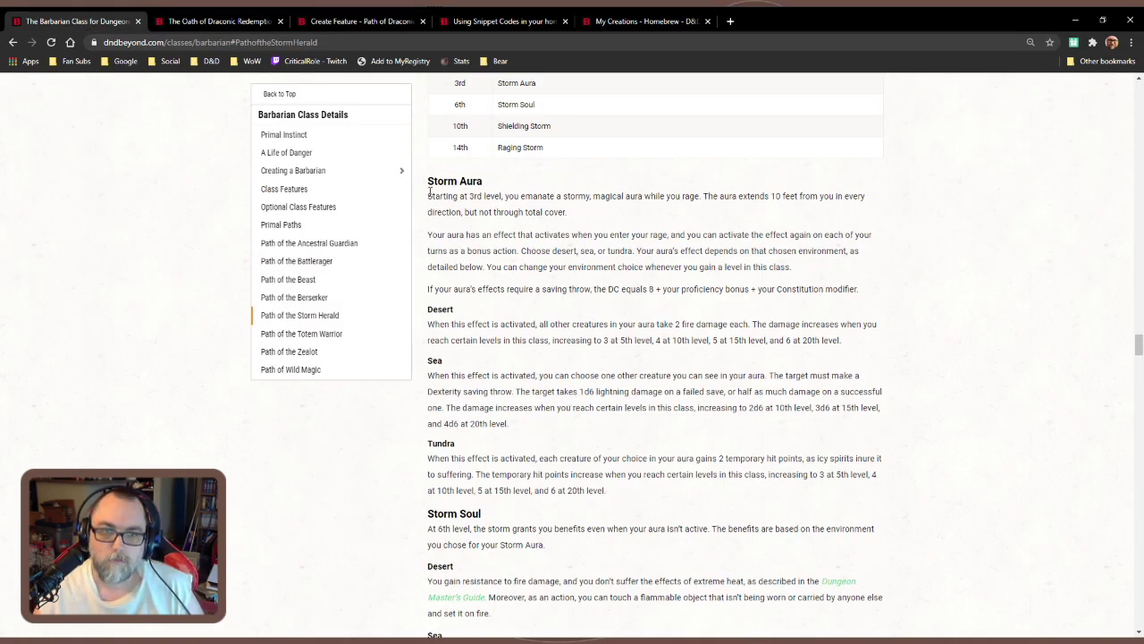
drag(430, 190, 617, 494)
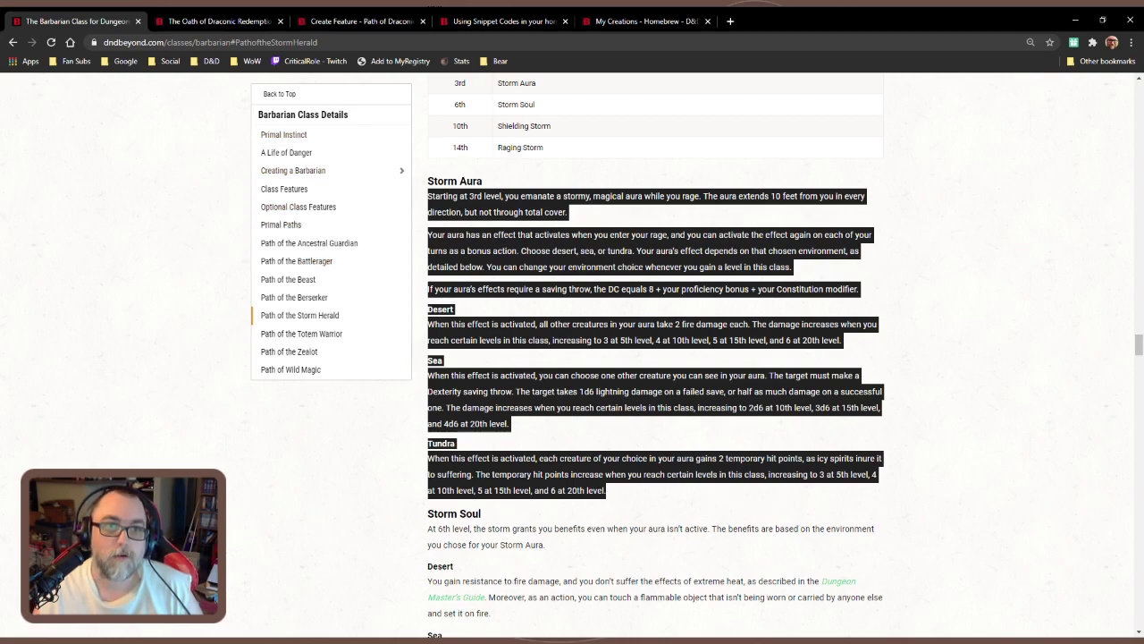
click(635, 21)
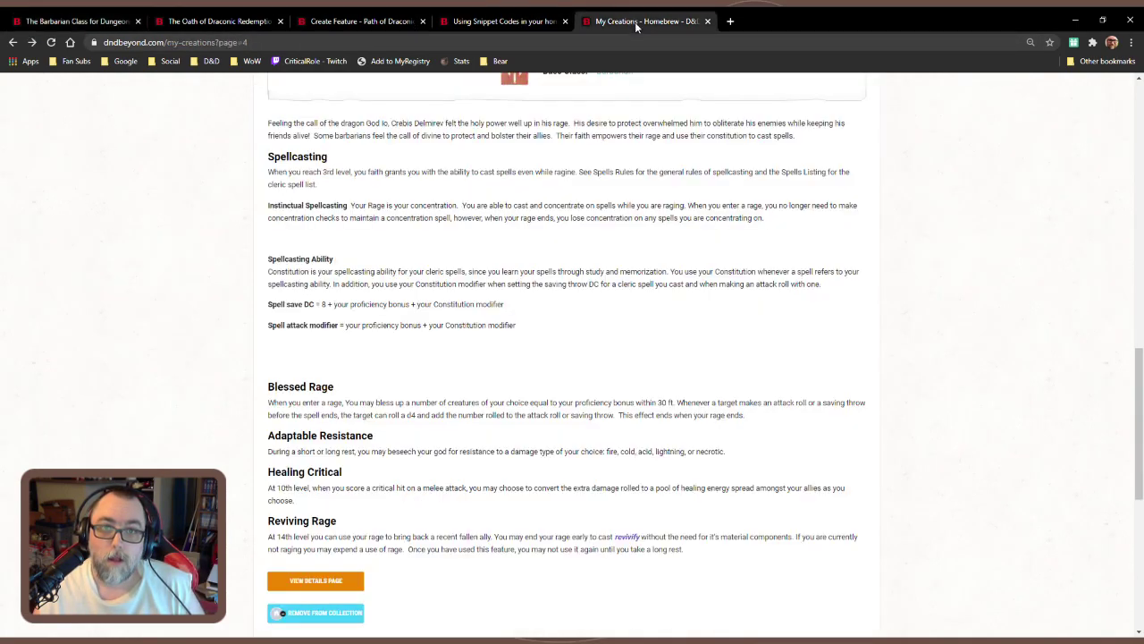
scroll(374, 271, up, 15)
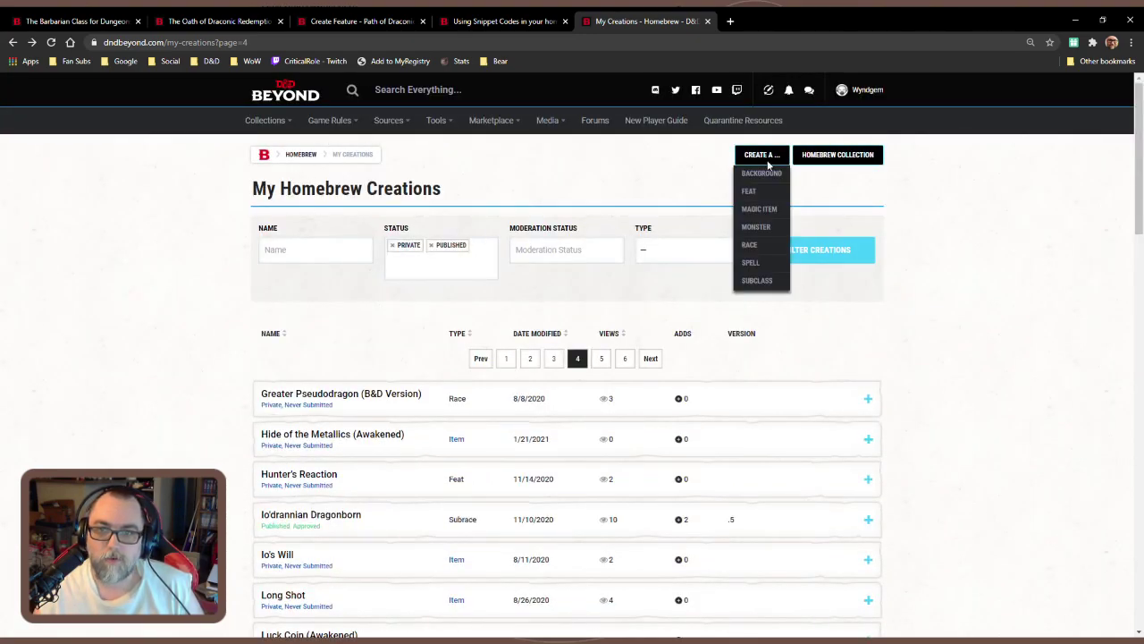
click(753, 283)
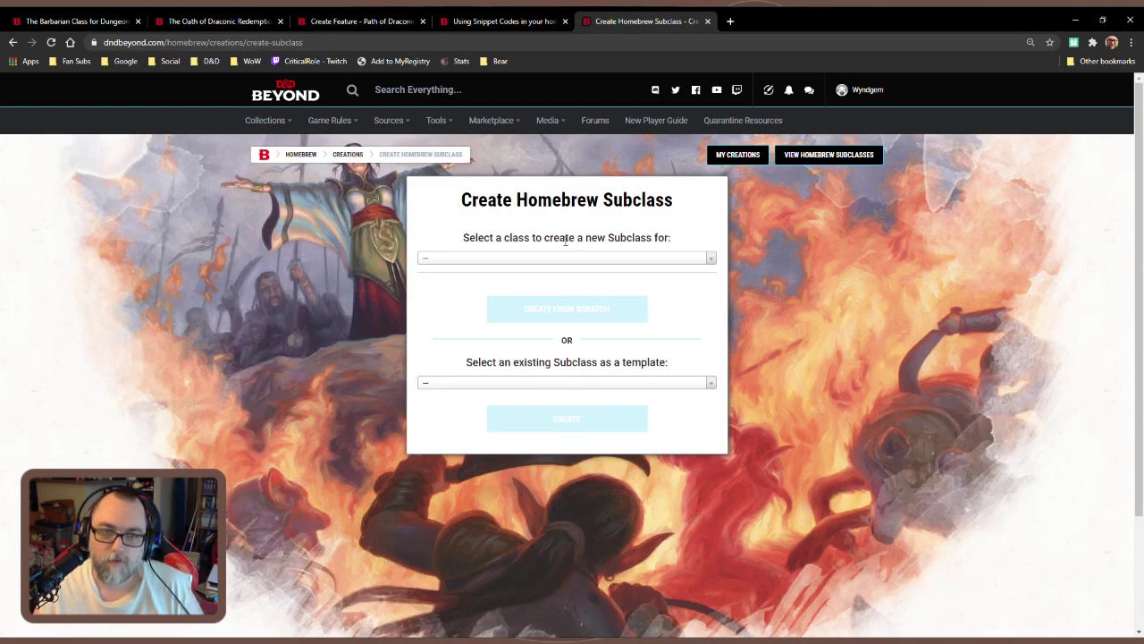
click(561, 259)
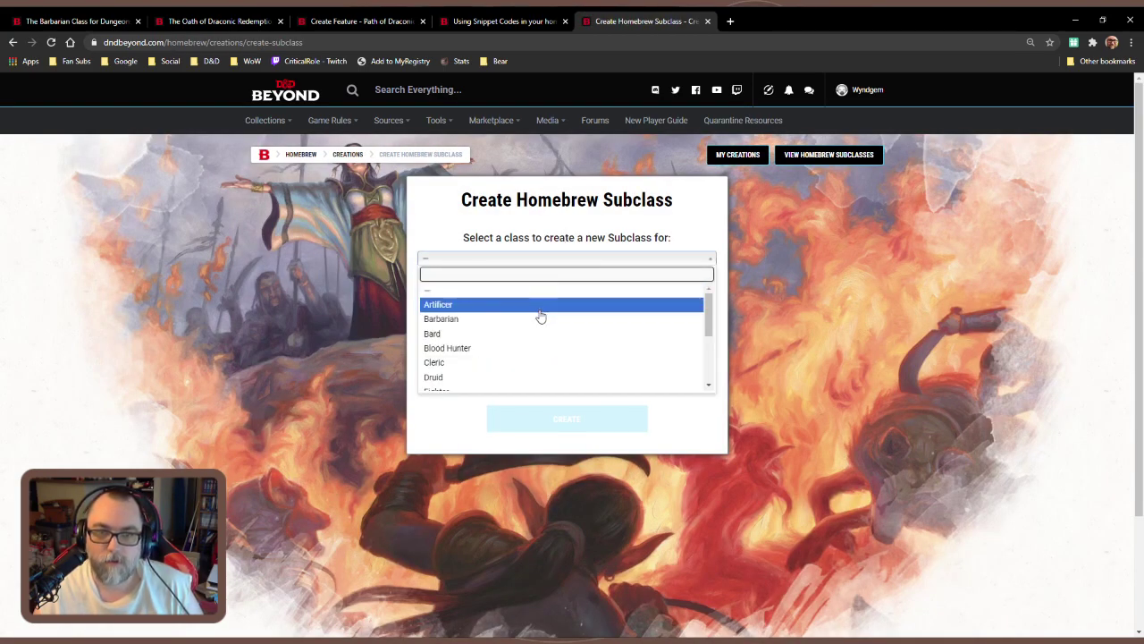
click(541, 319)
click(551, 382)
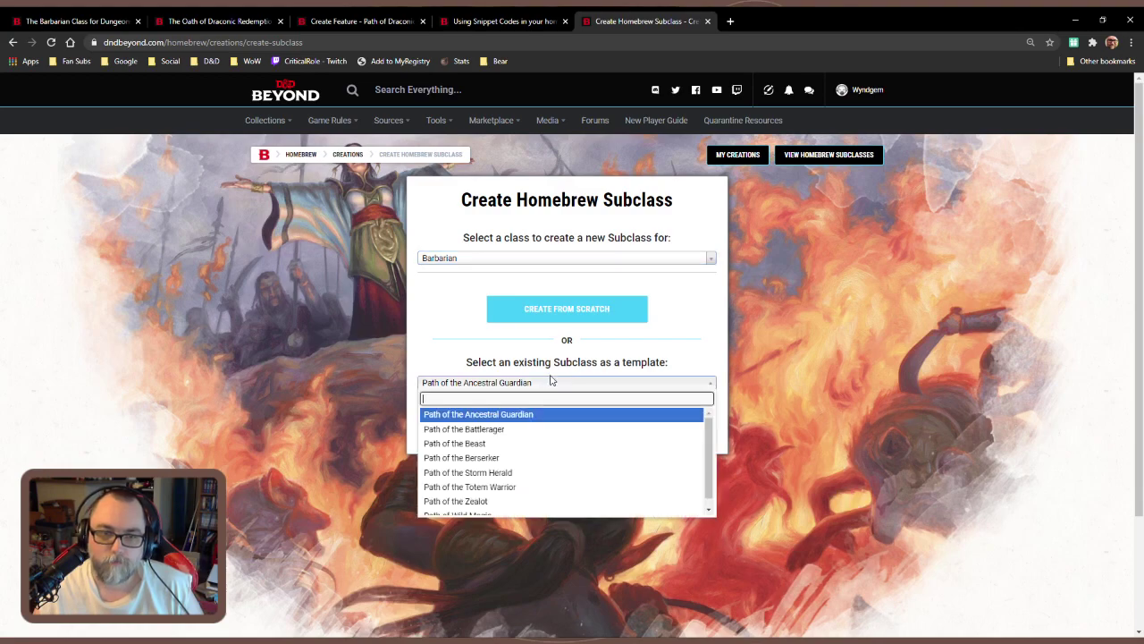
scroll(547, 479, down, 1)
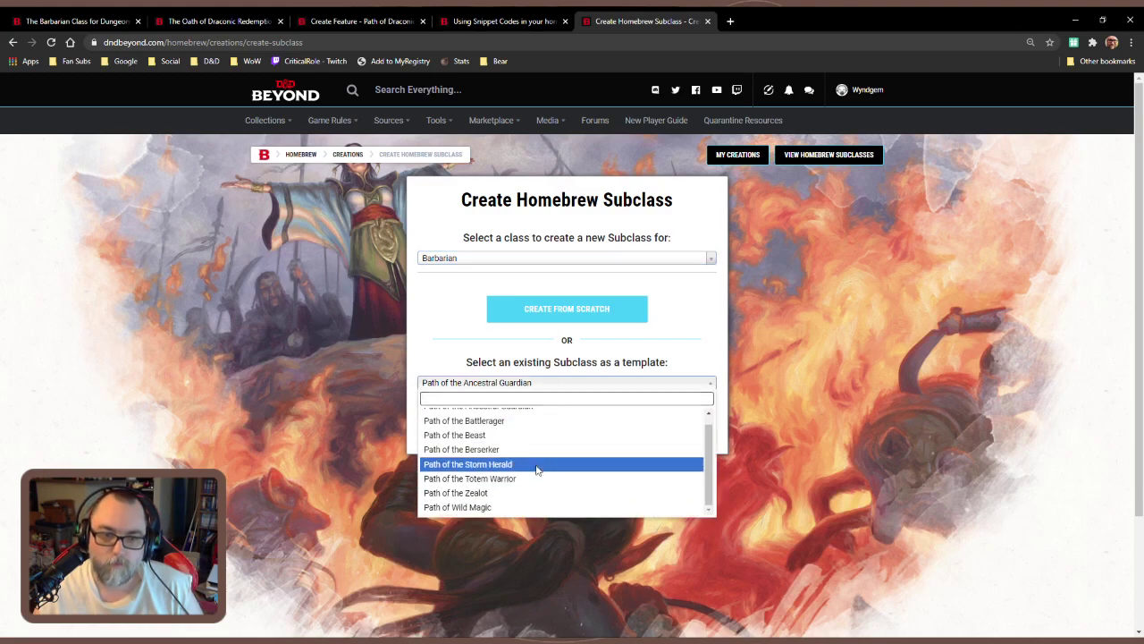
click(536, 464)
click(565, 427)
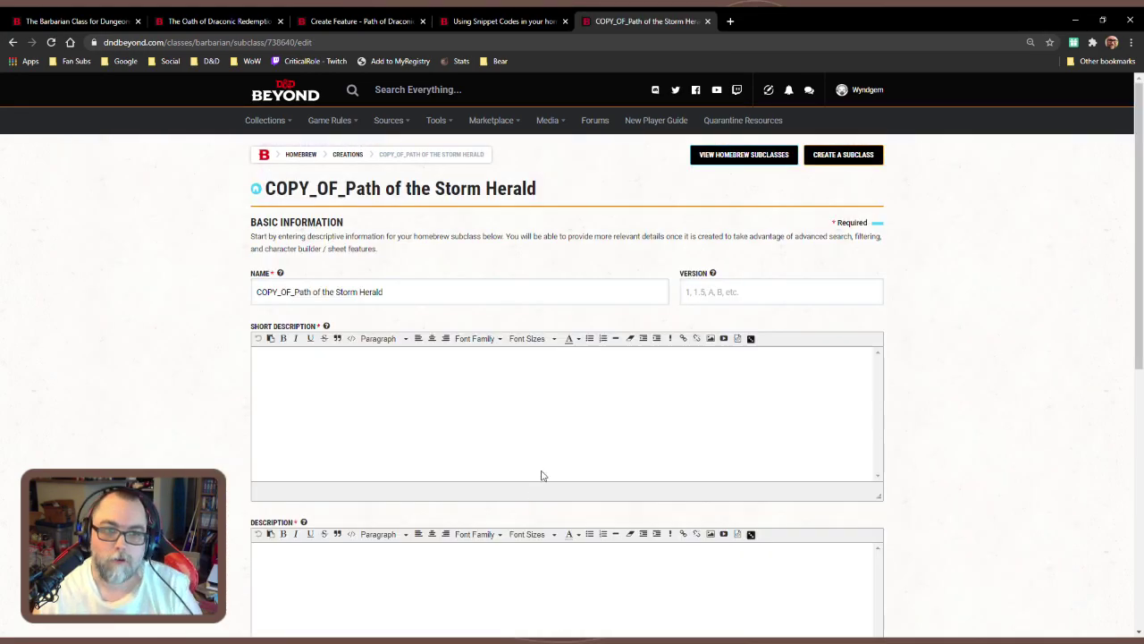
Open the Storm Aura class feature of the copied Storm Herald subclass for editing
scroll(539, 475, down, 10)
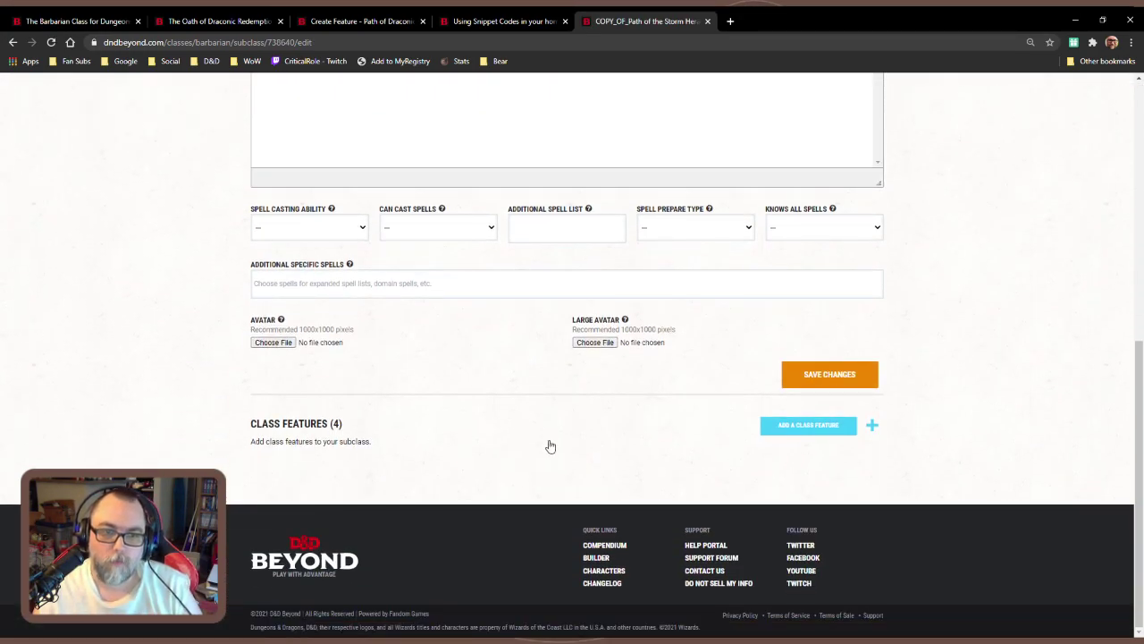
click(642, 440)
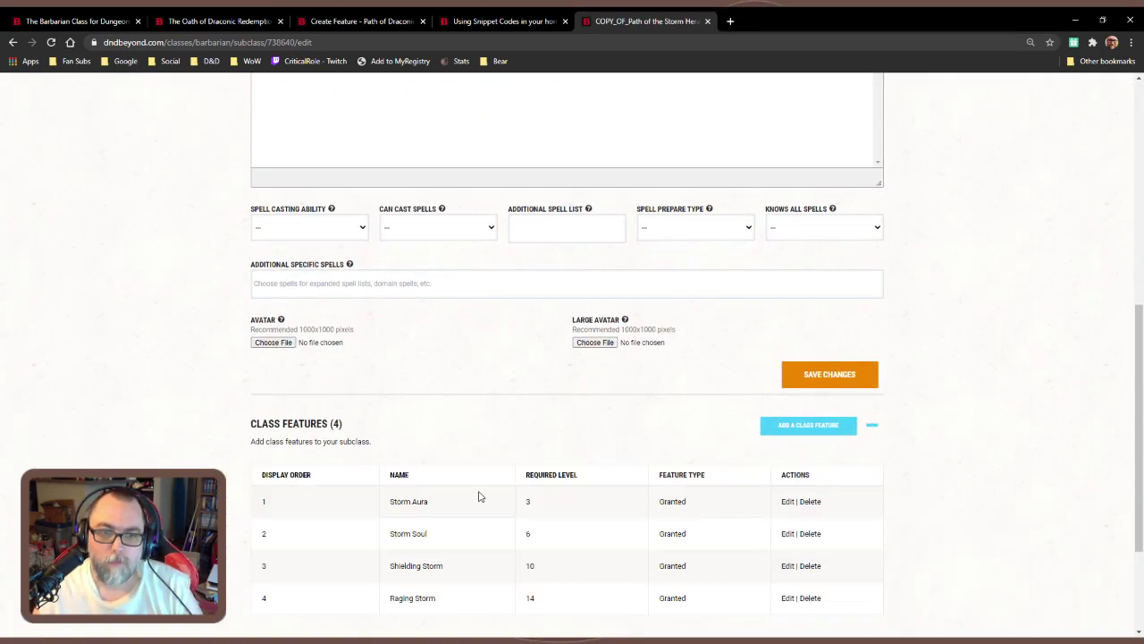
click(786, 502)
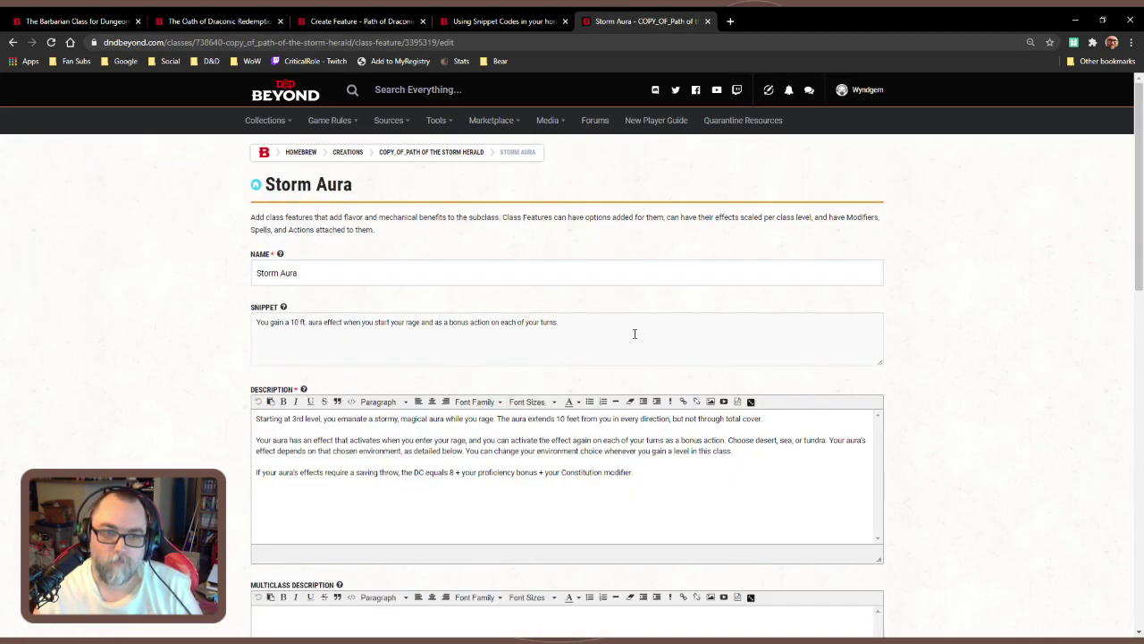
Copy the Storm Aura snippet text into the snippet of the Draconic Aura feature
drag(613, 324, 252, 315)
key(ctrl+c)
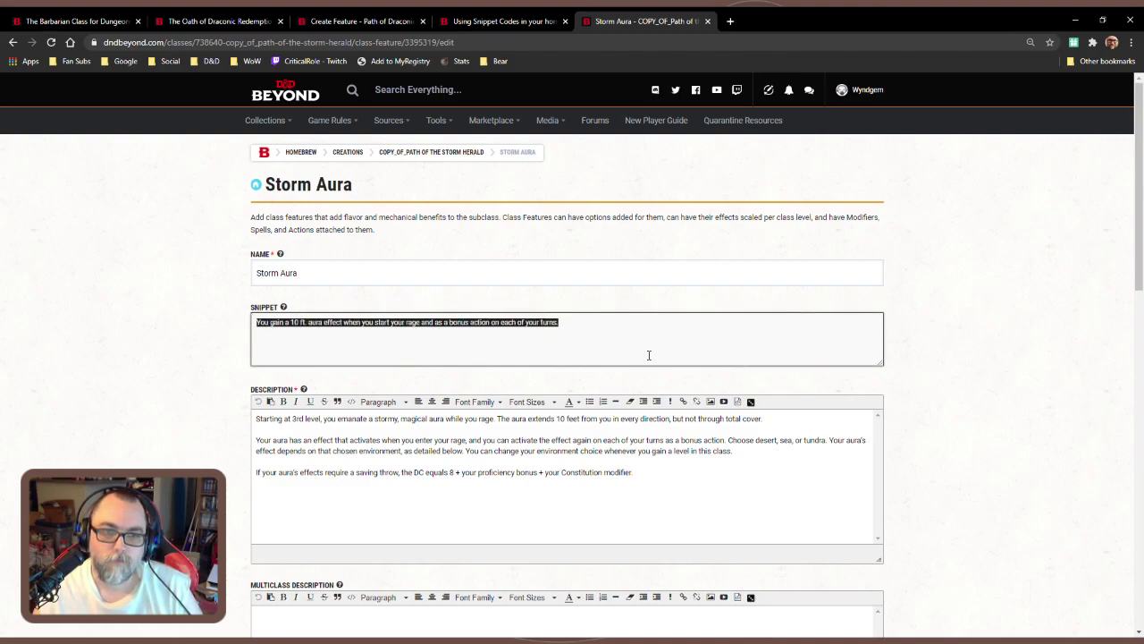
click(349, 20)
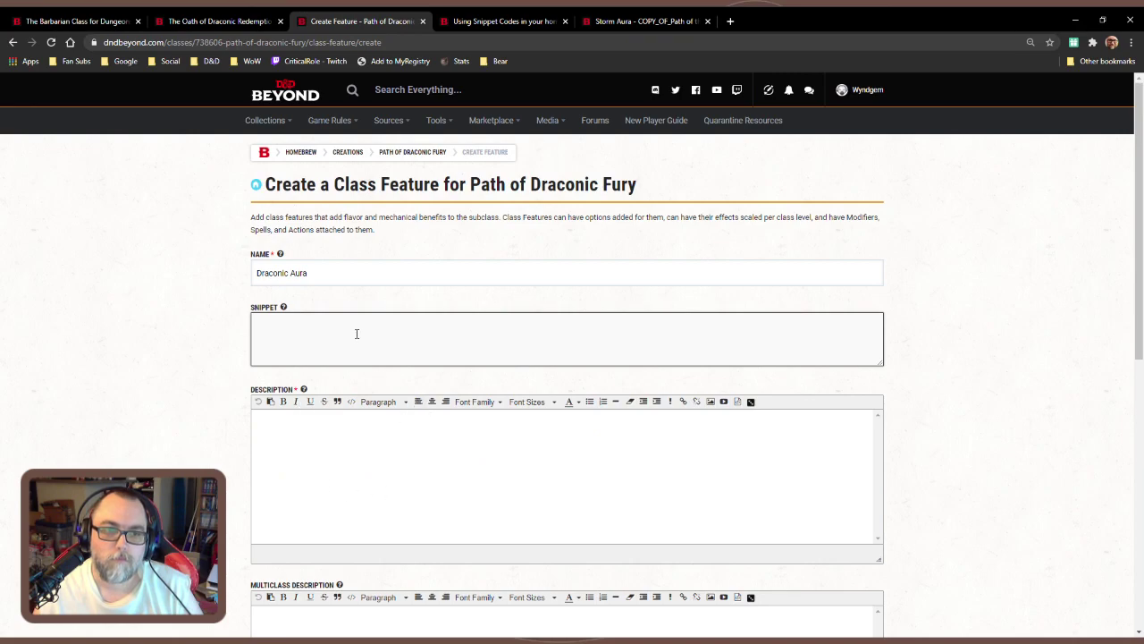
key(ctrl+v)
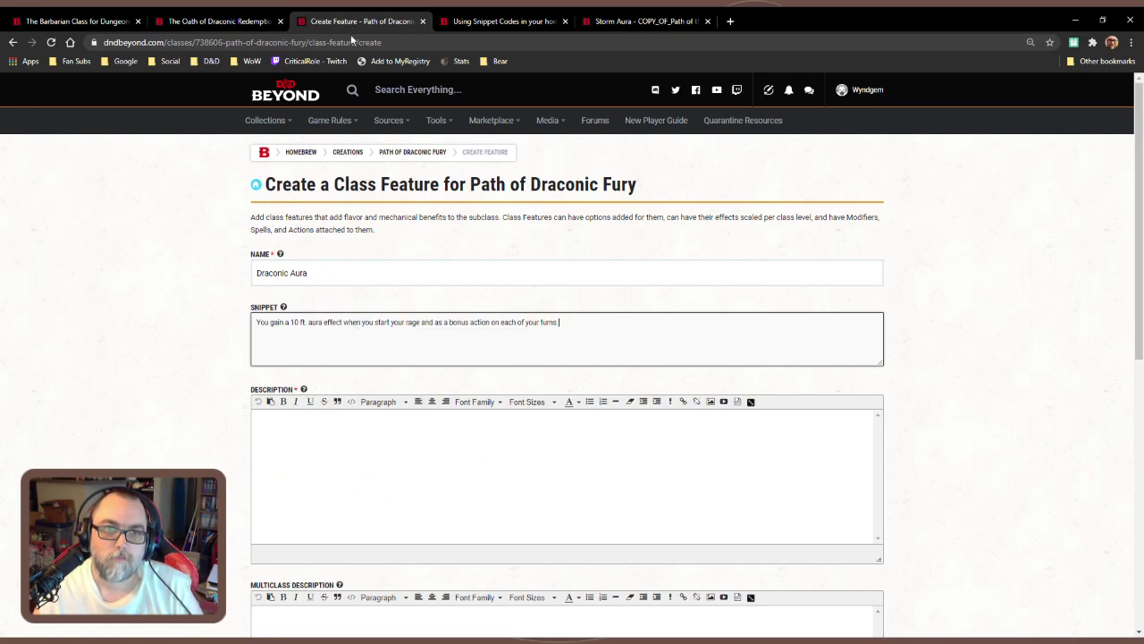
Review the Aura of Draconic Bulwark in the Oath of Draconic Redemption and compare it with the Storm Herald's Storm Aura
click(202, 20)
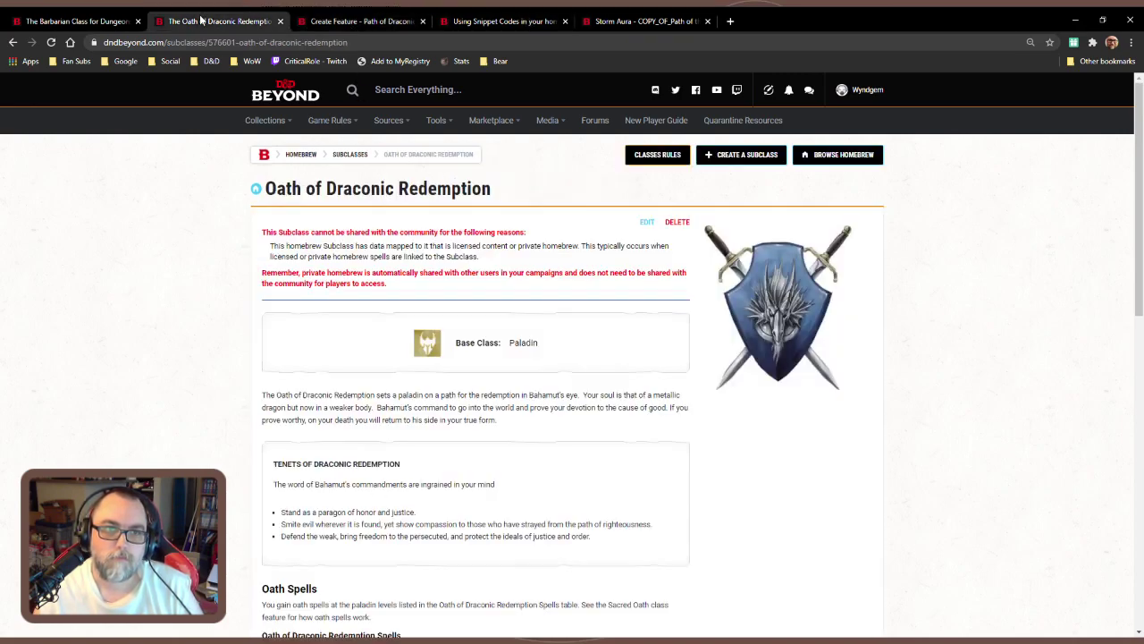
scroll(495, 401, down, 10)
scroll(495, 401, up, 3)
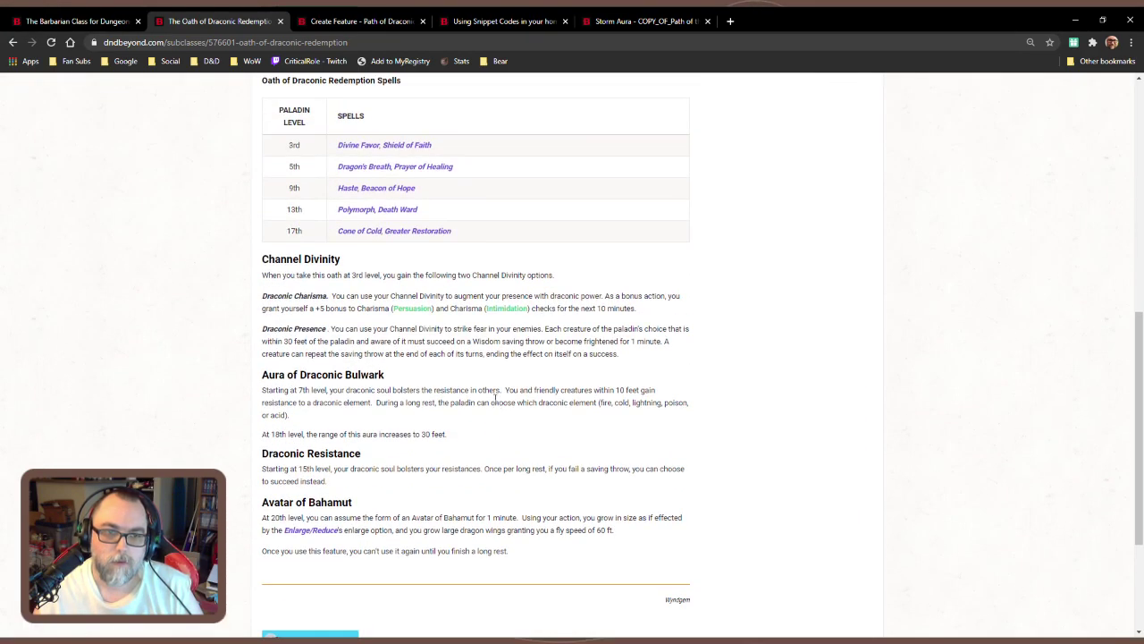
drag(299, 391, 502, 423)
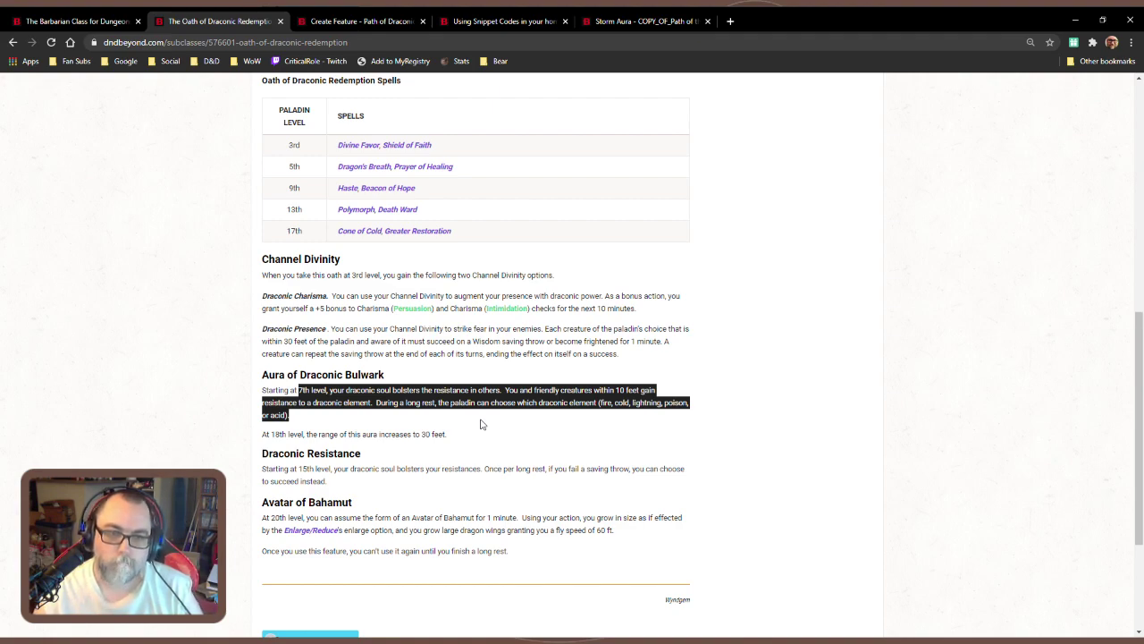
click(506, 435)
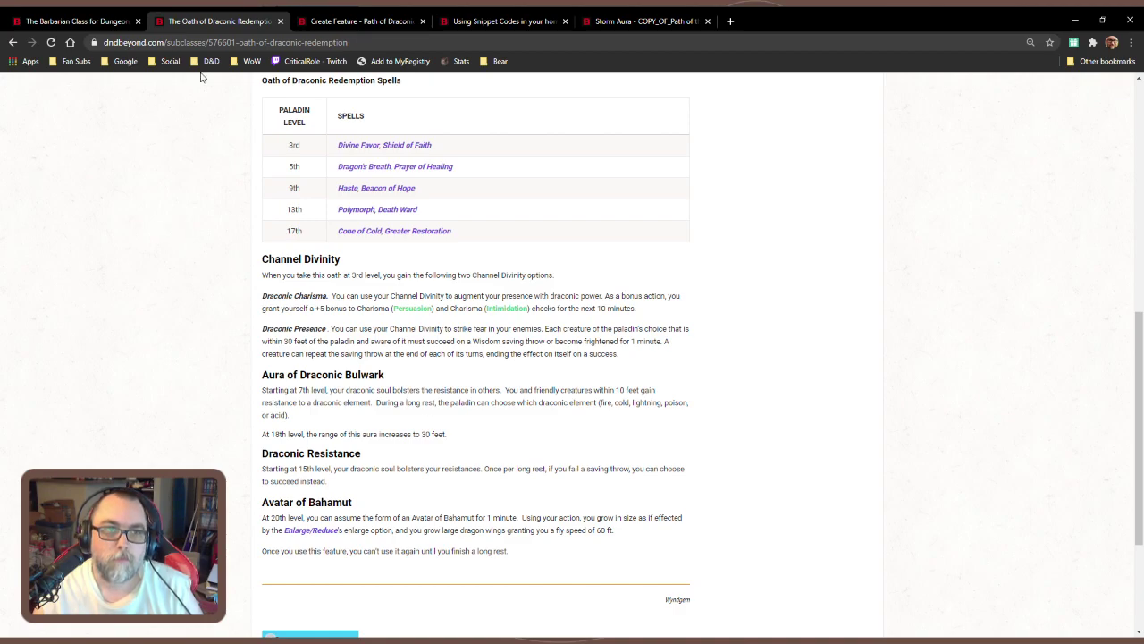
click(96, 25)
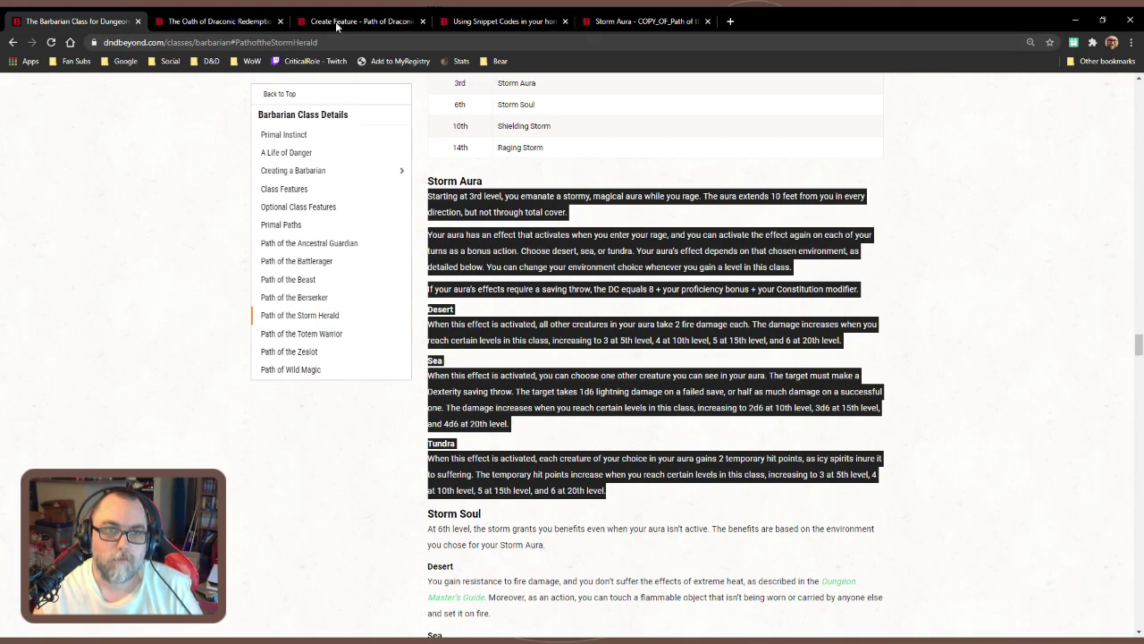
Copy the full Storm Aura description from the copied subclass into the Draconic Aura description
click(376, 24)
click(474, 463)
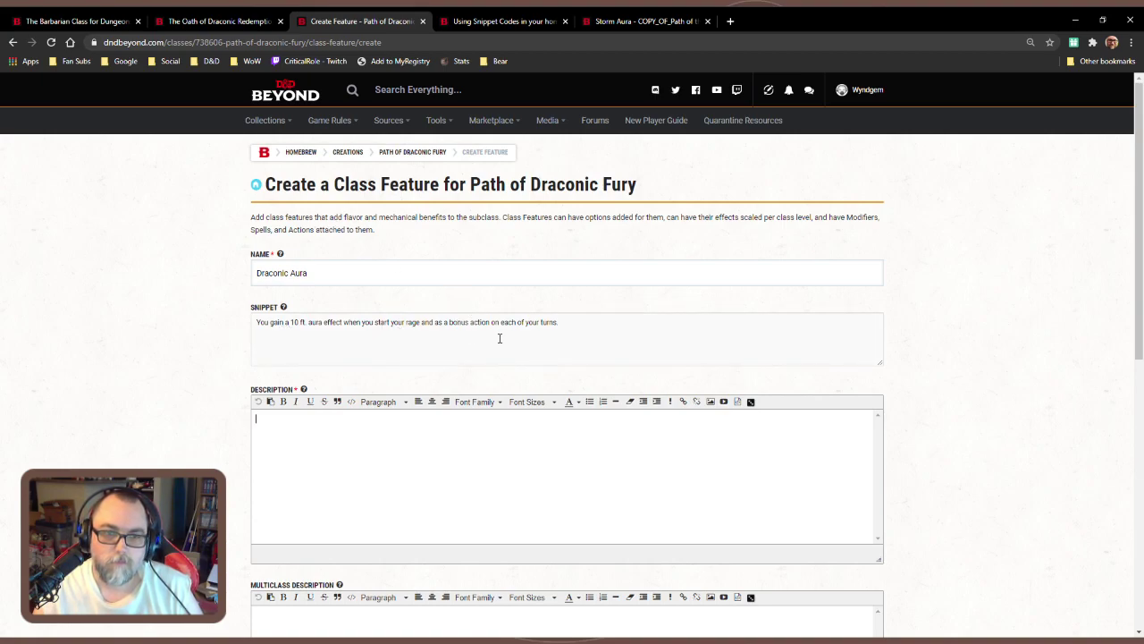
click(642, 21)
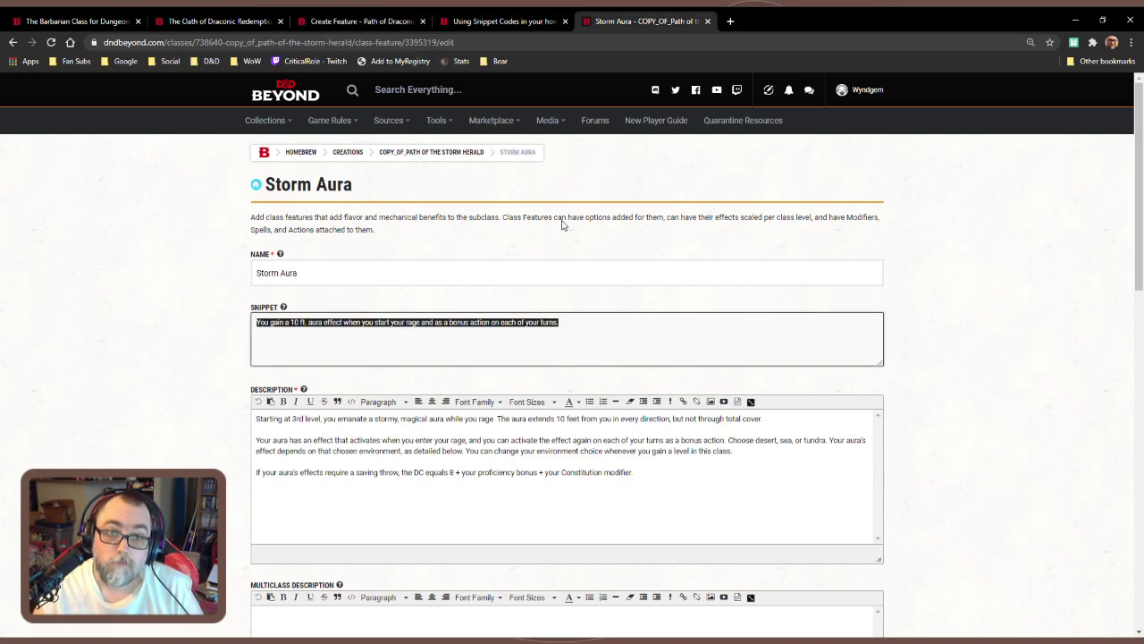
click(652, 475)
key(ctrl+a)
key(ctrl+c)
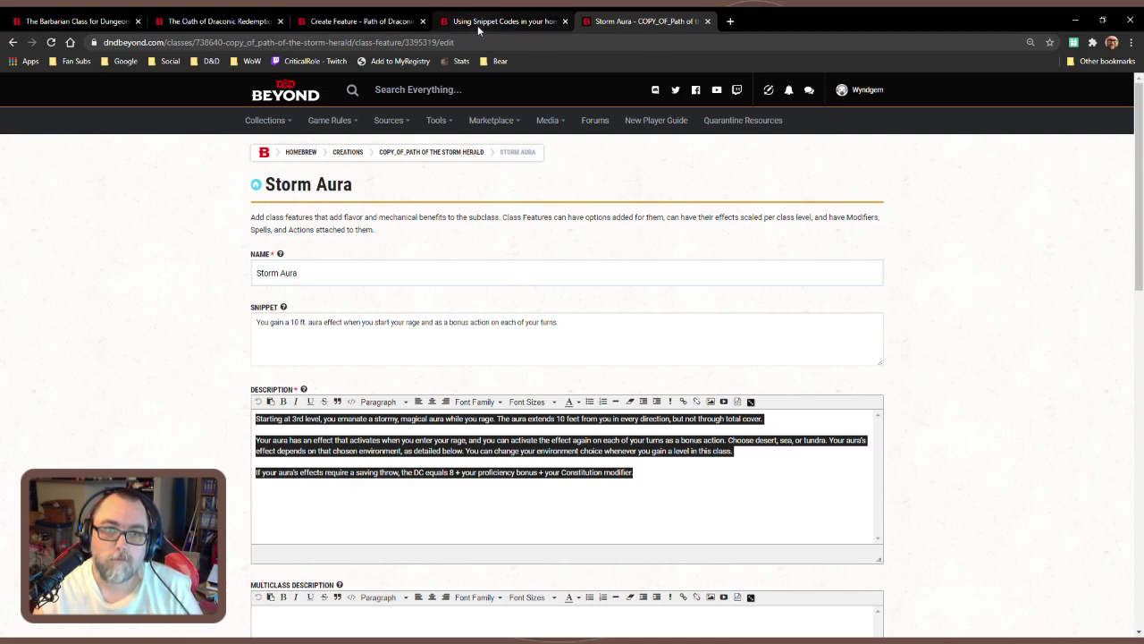
click(362, 21)
click(403, 473)
key(ctrl+v)
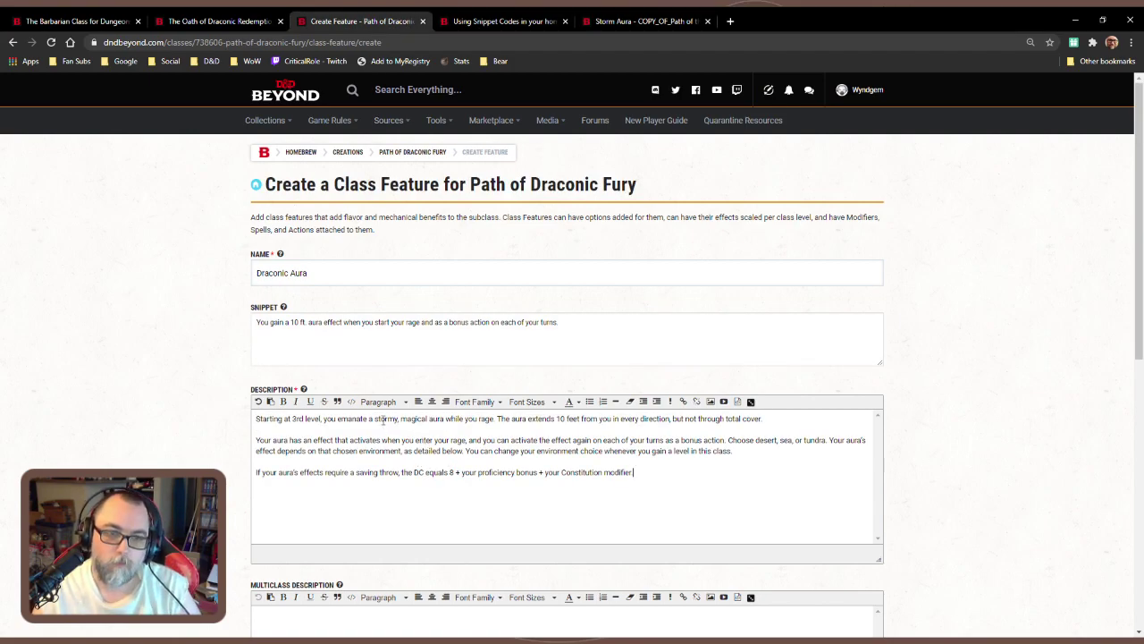
Remove the word "stormy," from the first sentence of the Draconic Aura description
drag(375, 420, 399, 420)
key(BackSpace)
key(BackSpace)
key(BackSpace)
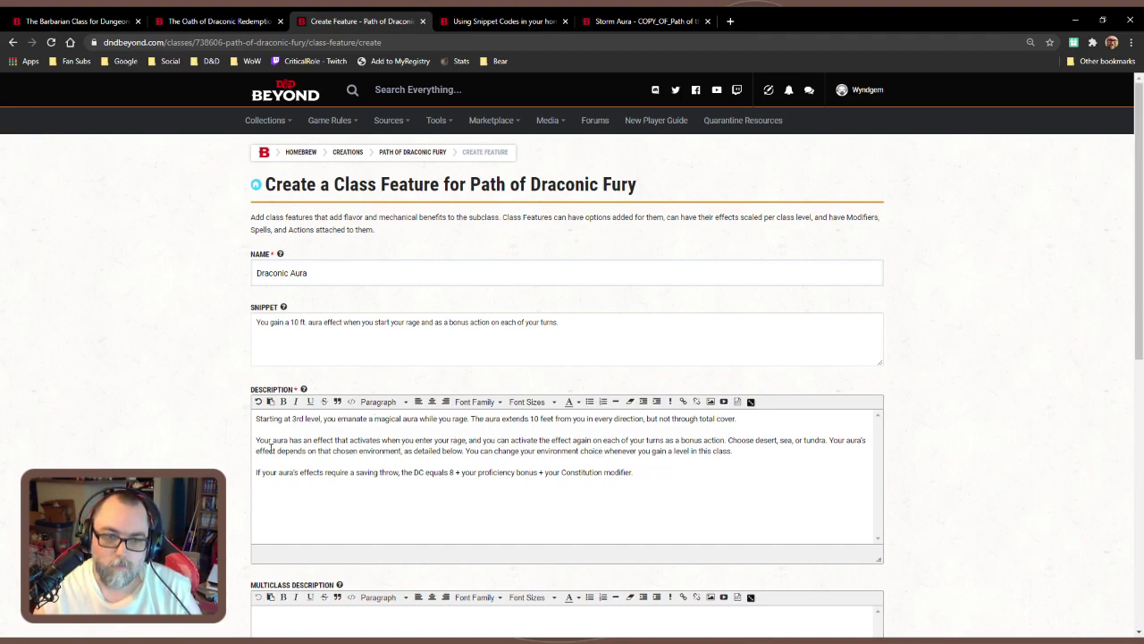
Replace "desert, sea, or tundra" with "a draconic type" in the description's second paragraph
drag(313, 440, 651, 451)
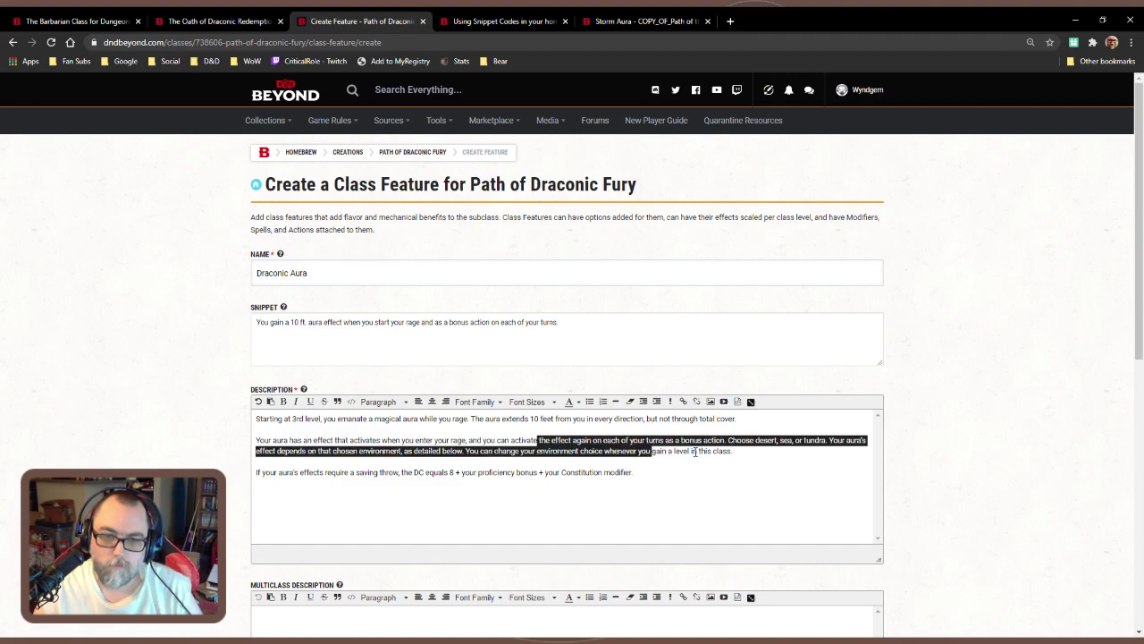
click(693, 452)
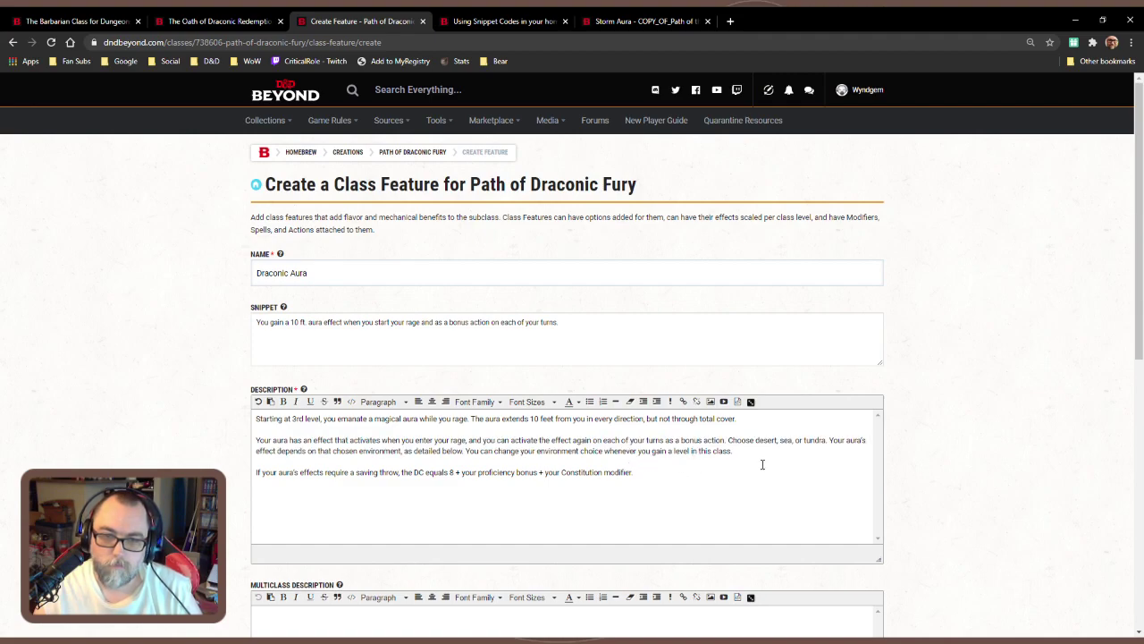
drag(756, 440, 828, 438)
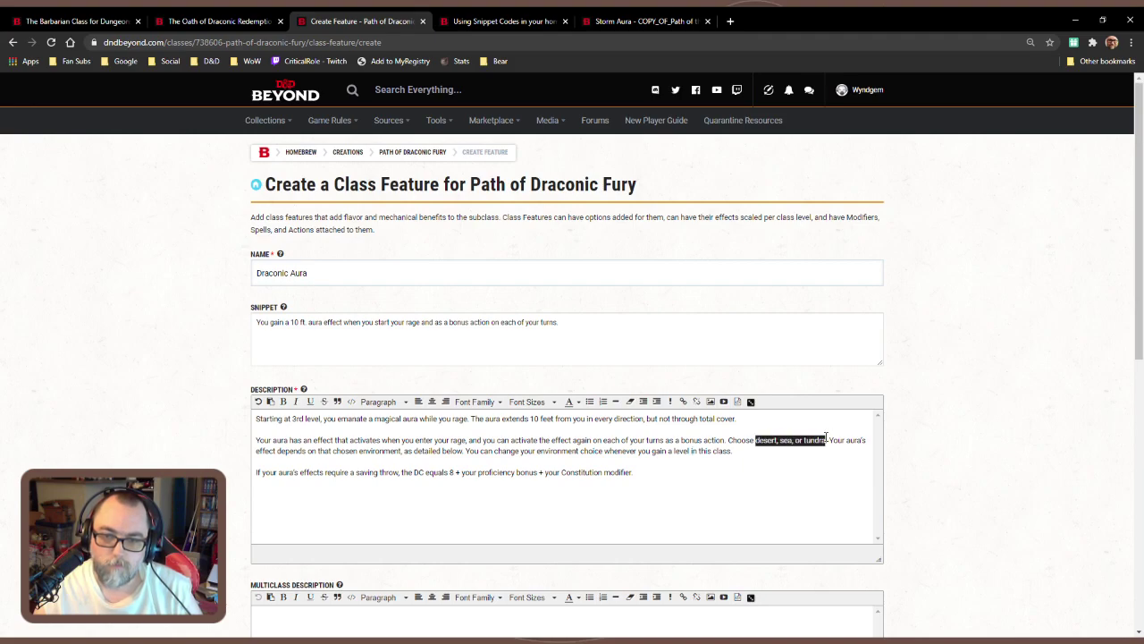
text(a d)
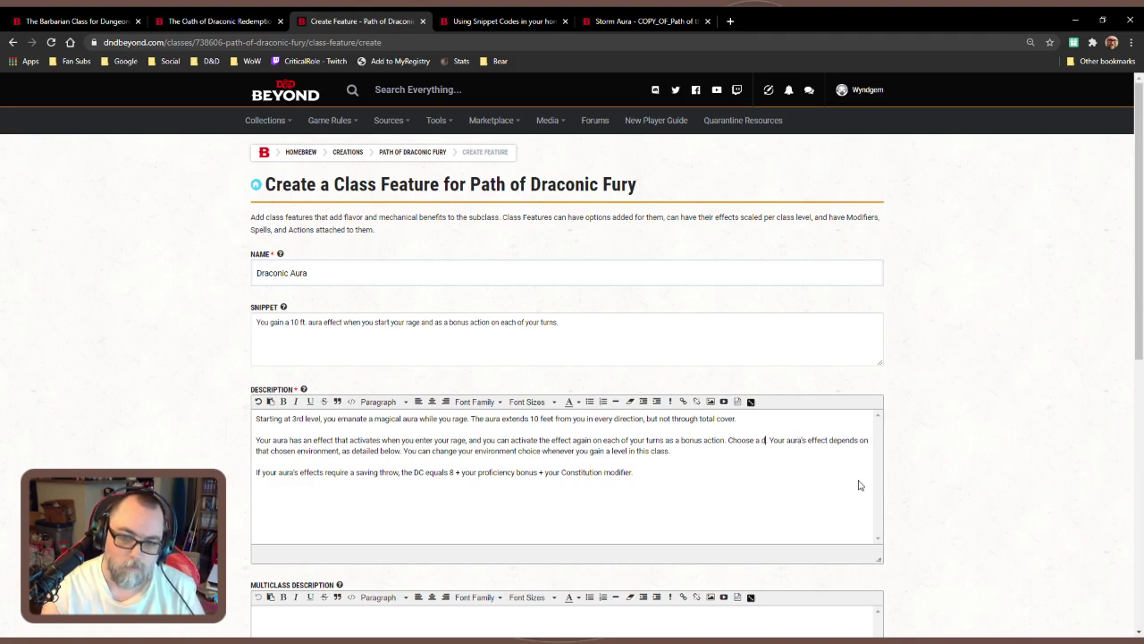
text(raconic)
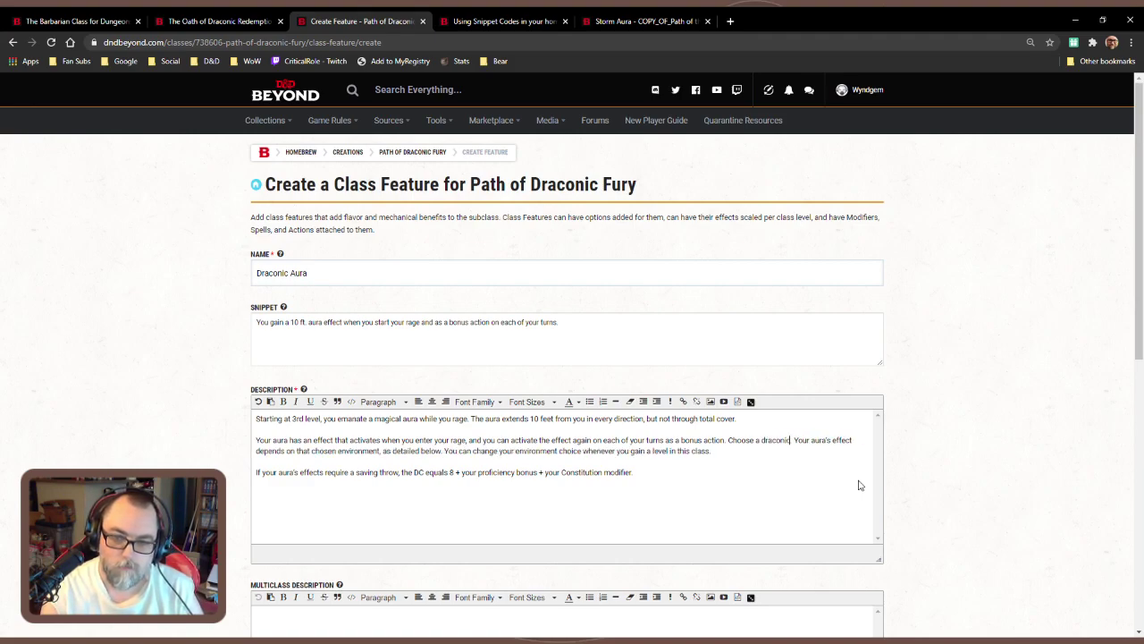
text( type.)
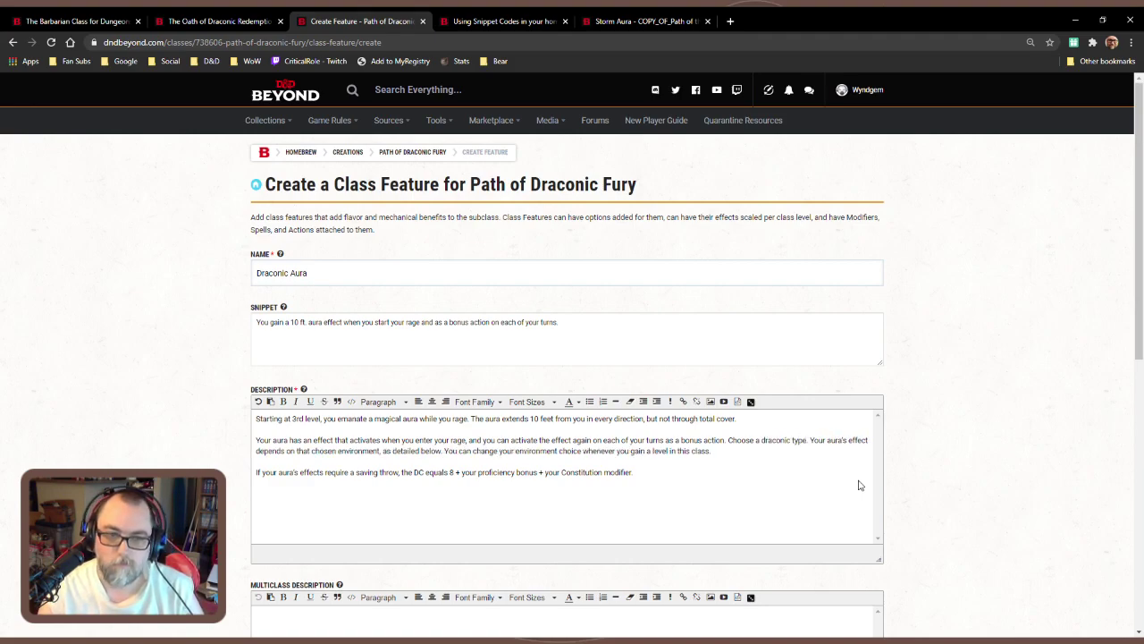
Change "that chosen environment" to "that chosen dragon" in the sentence about what the aura's effect depends on
double_click(356, 450)
text(dra)
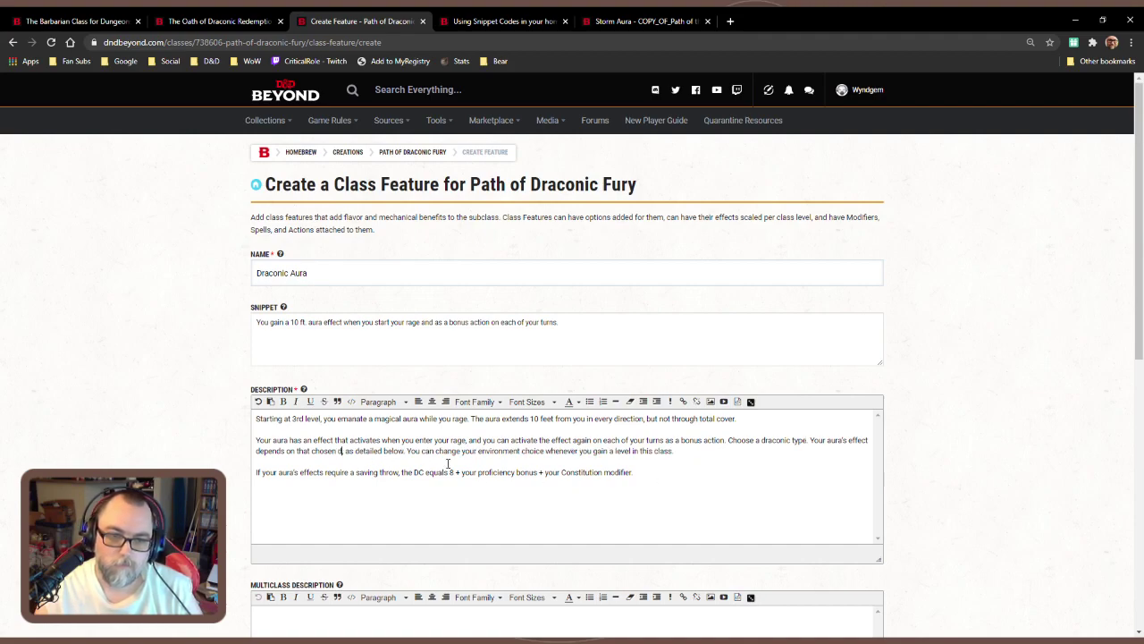
text(gon)
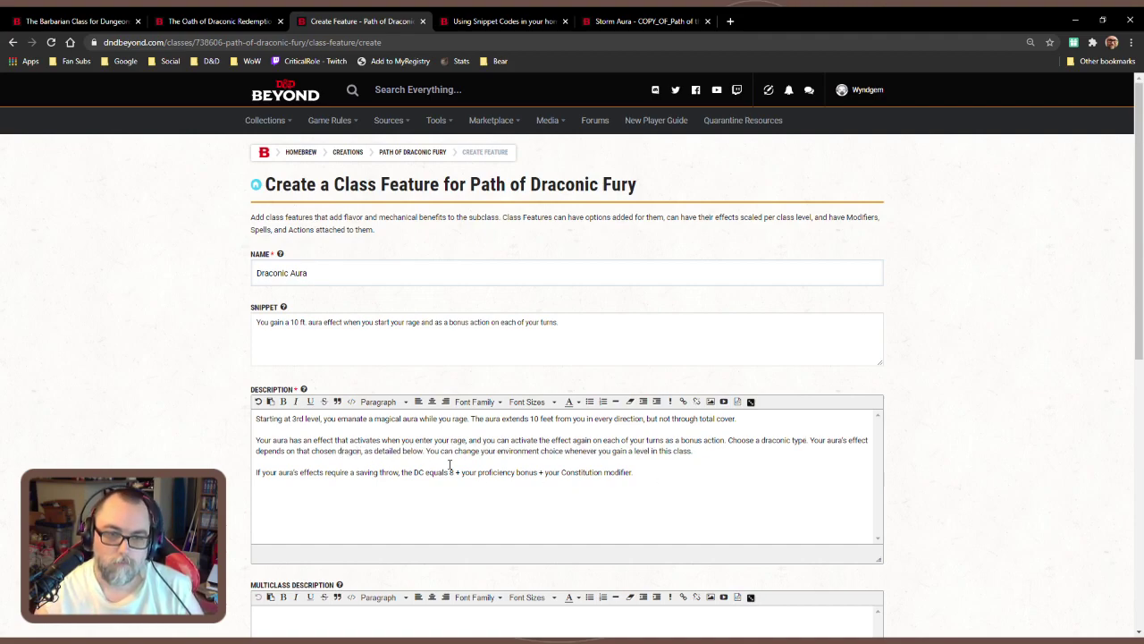
Change "environment choice" to "draconic choice" in the Draconic Aura description's sentence about gaining a level
double_click(508, 451)
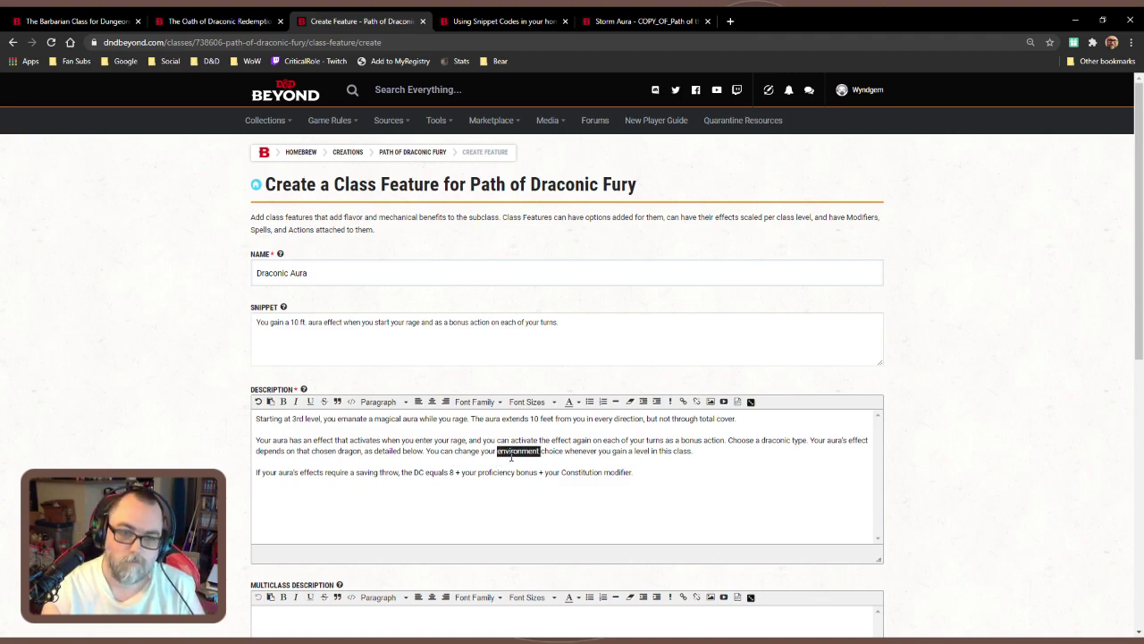
text(draconic)
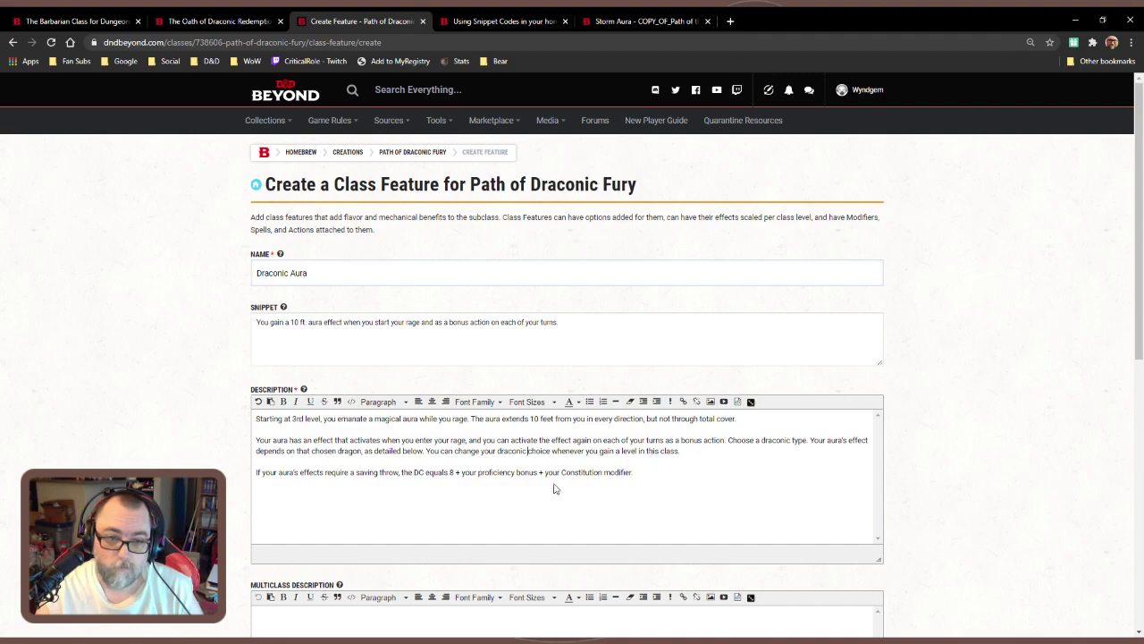
click(302, 472)
key(BackSpace)
drag(302, 472, 592, 472)
click(621, 479)
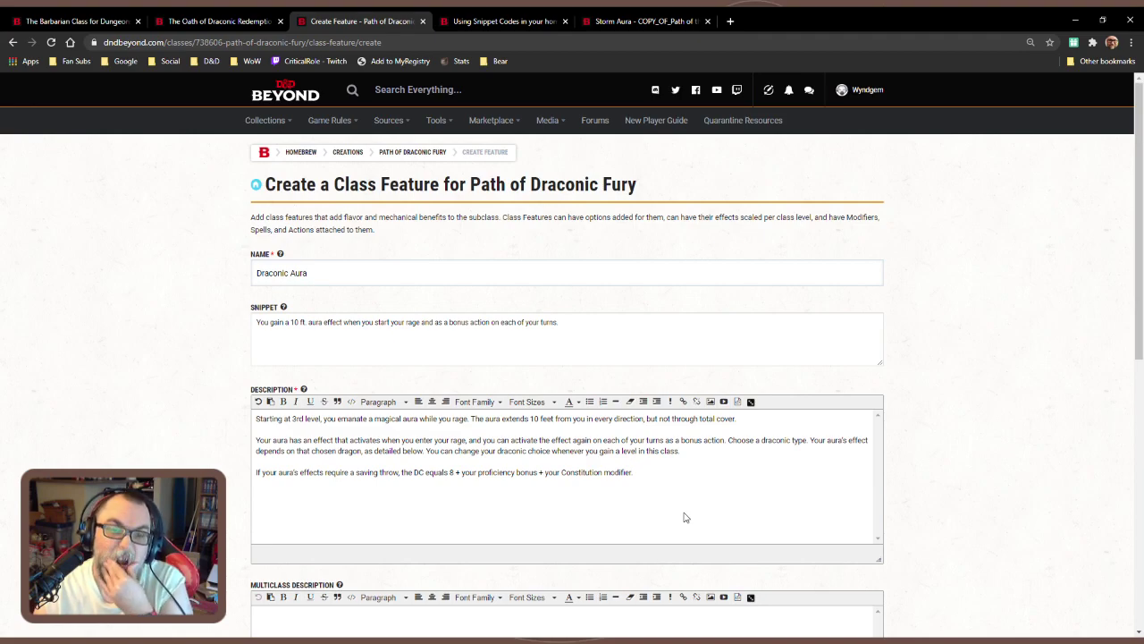
Examine the copied Storm Aura feature's level, display order, options and description for settings to reuse in Draconic Aura
key(ctrl+Tab)
key(ctrl+Tab)
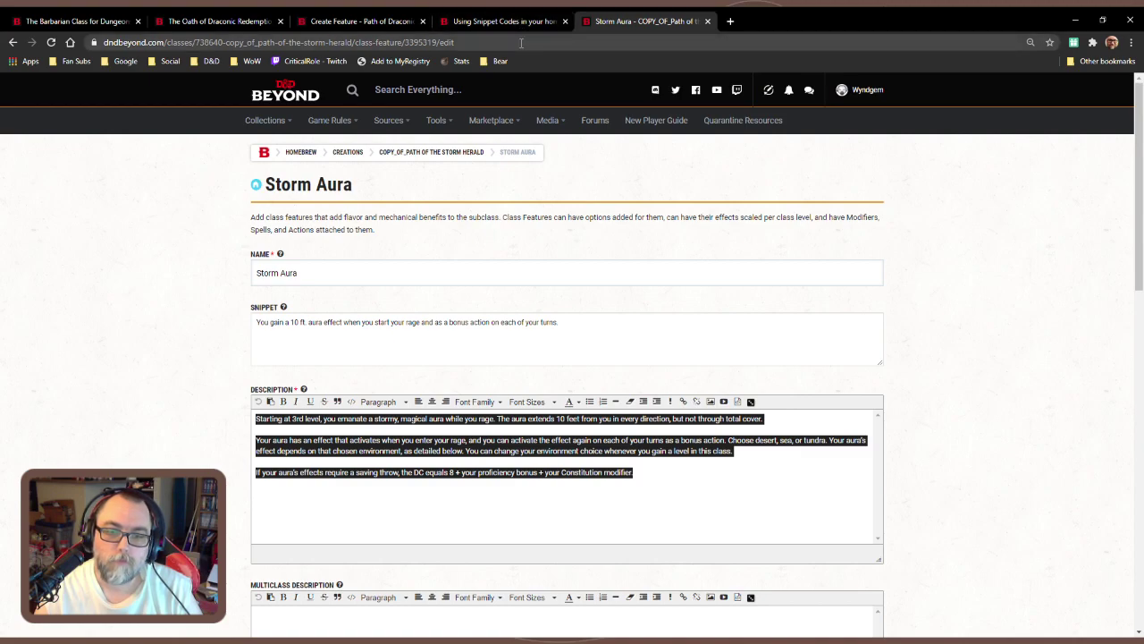
scroll(881, 413, down, 5)
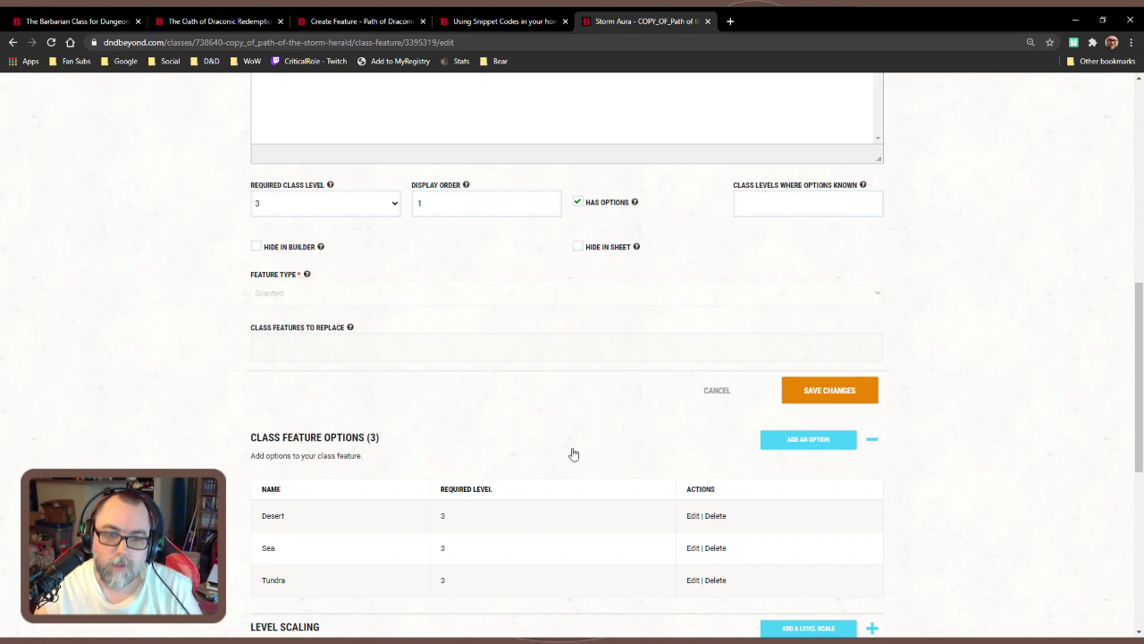
scroll(576, 450, down, 2)
scroll(574, 454, down, 3)
scroll(573, 452, up, 4)
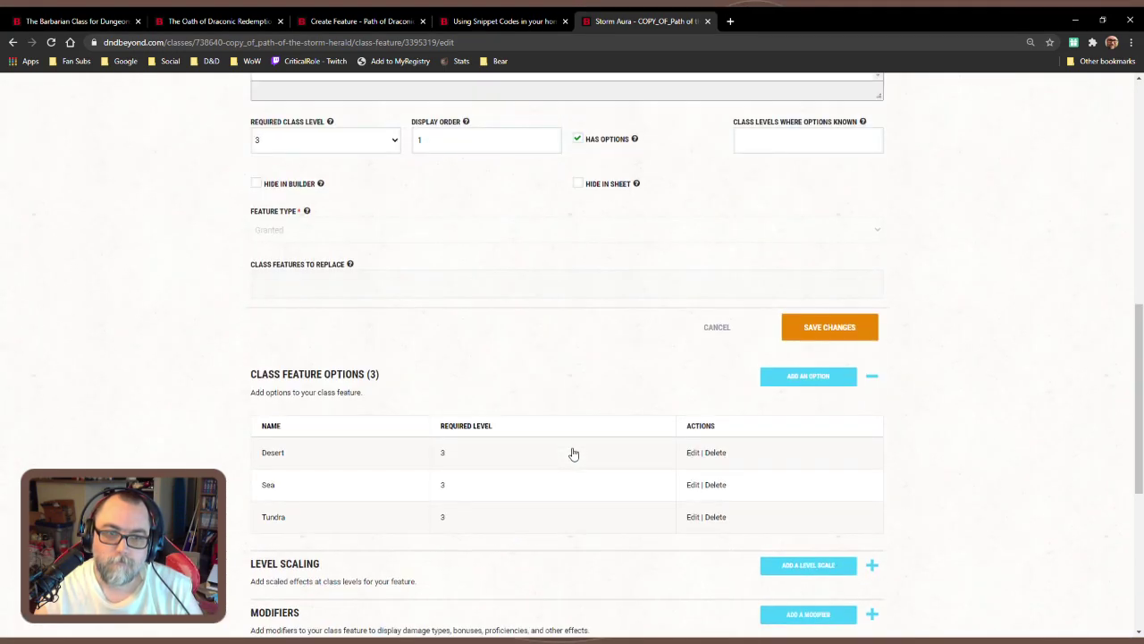
scroll(556, 446, up, 2)
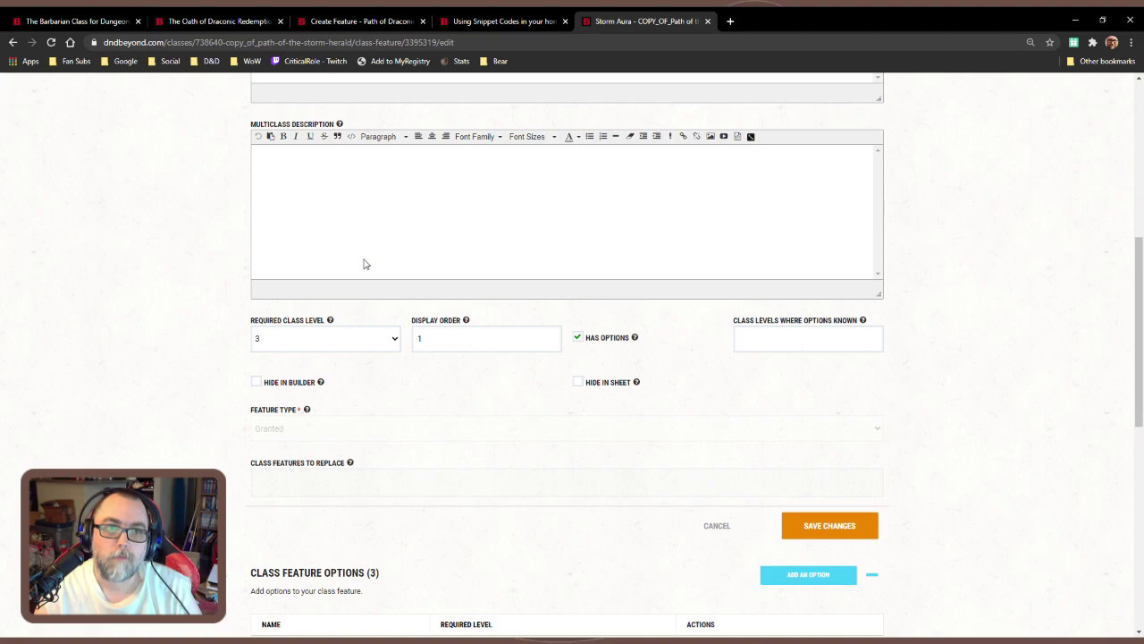
scroll(525, 400, up, 2)
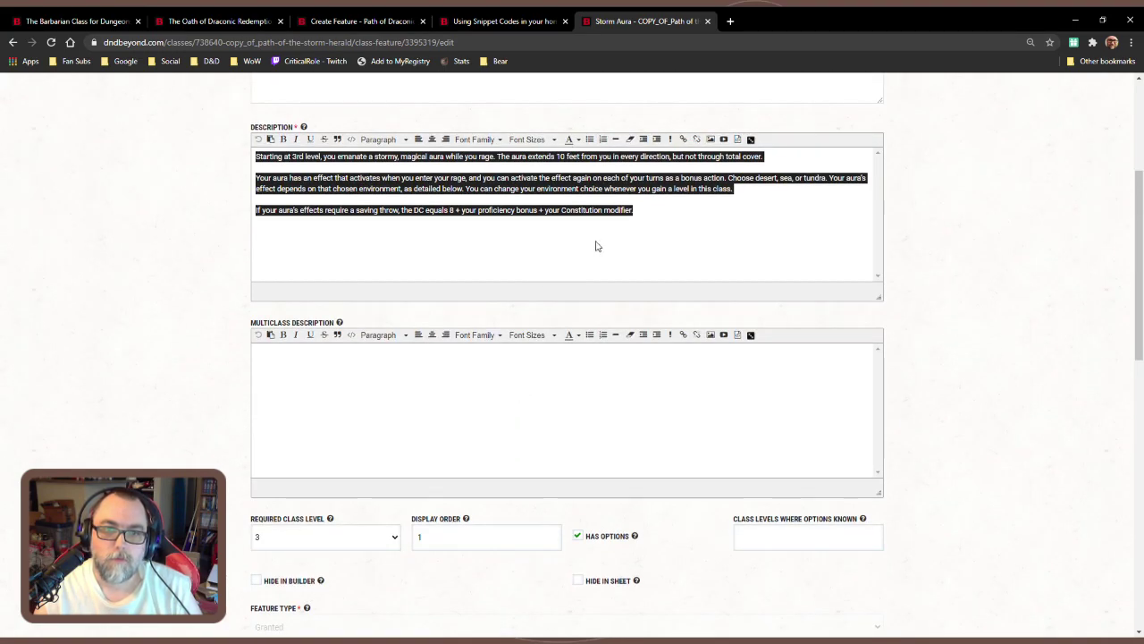
click(550, 273)
drag(289, 210, 665, 231)
click(675, 236)
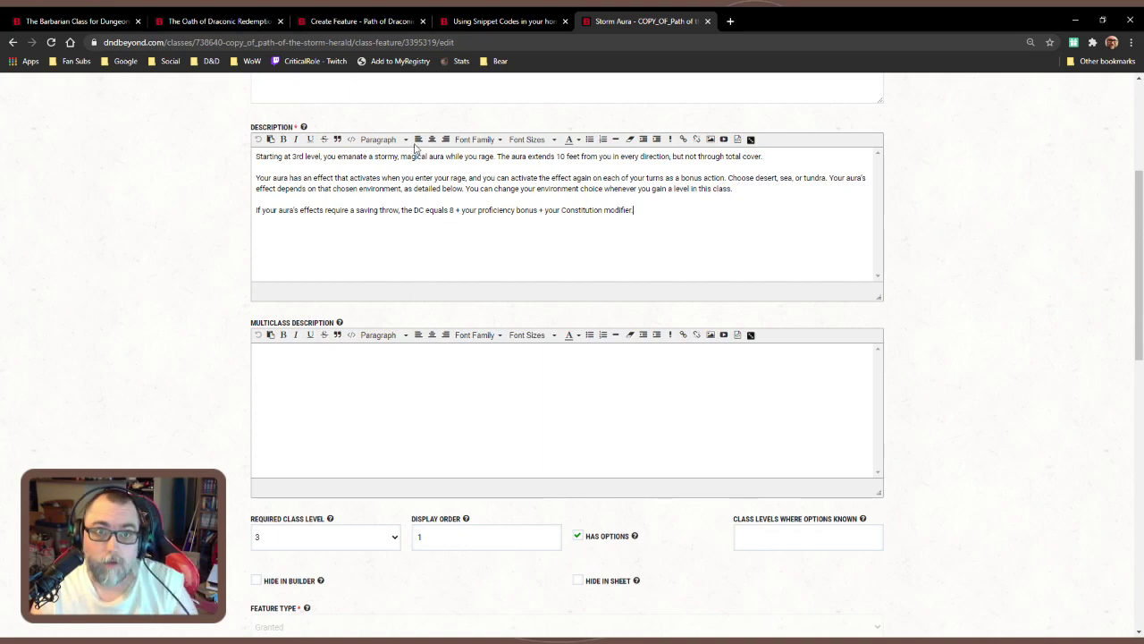
Create the Draconic Aura class feature with required class level 3, display order 1 and feature type Granted
click(380, 23)
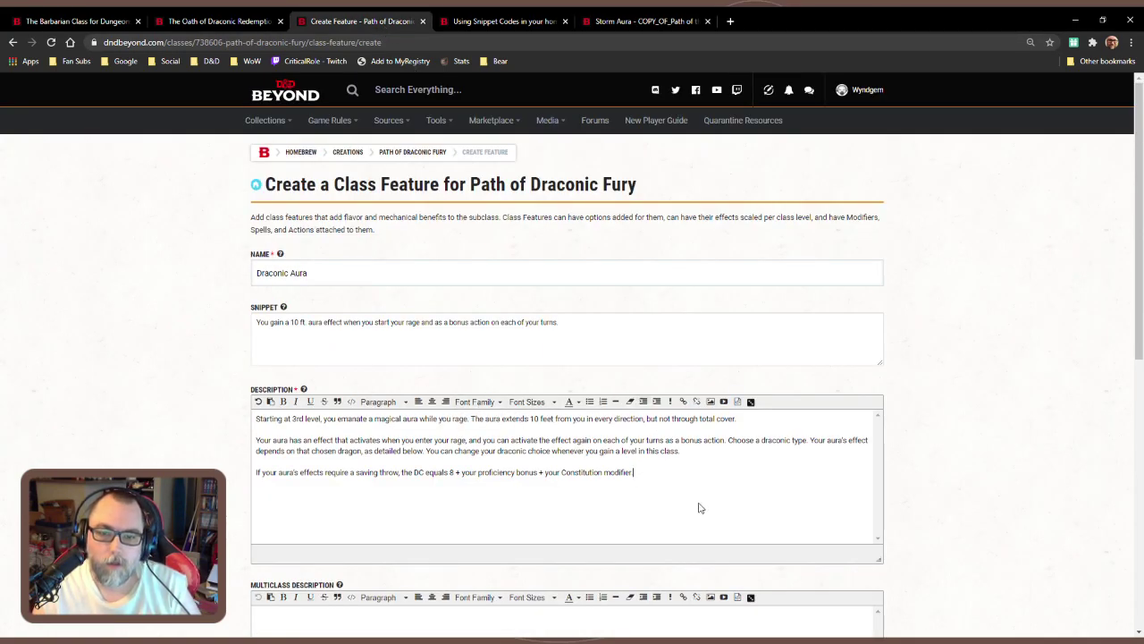
click(644, 470)
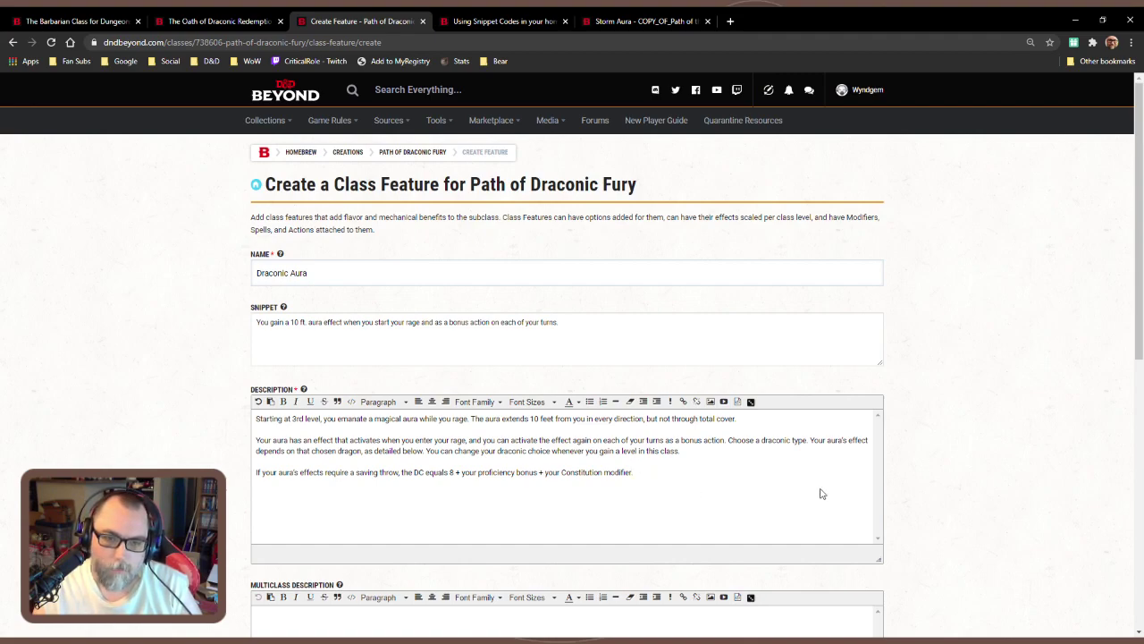
scroll(741, 491, down, 4)
click(357, 408)
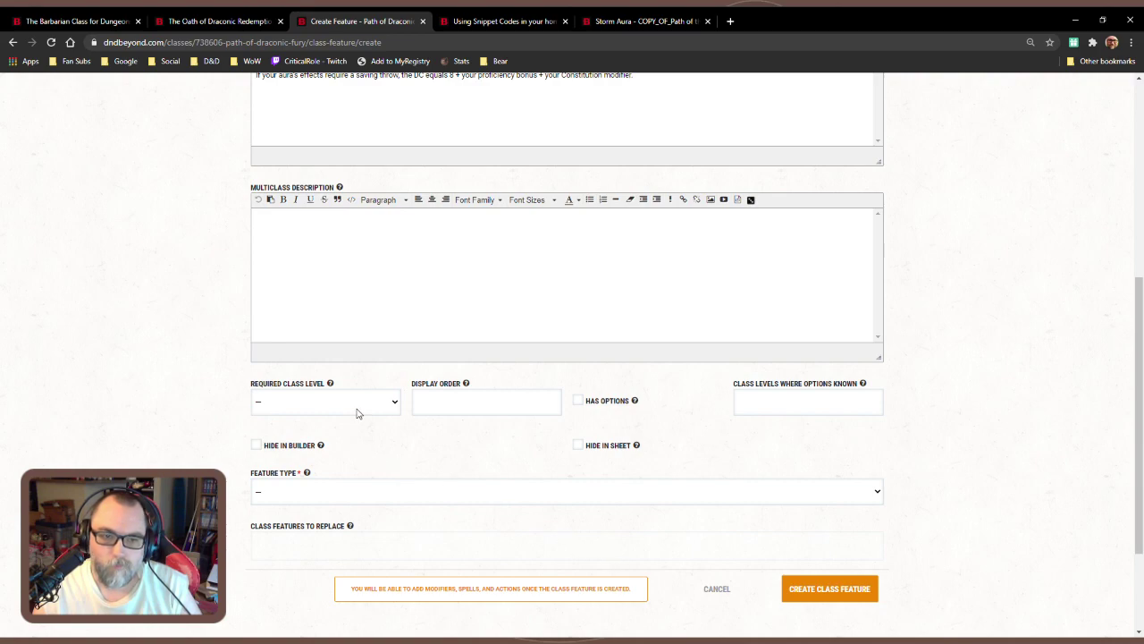
click(334, 450)
text(1)
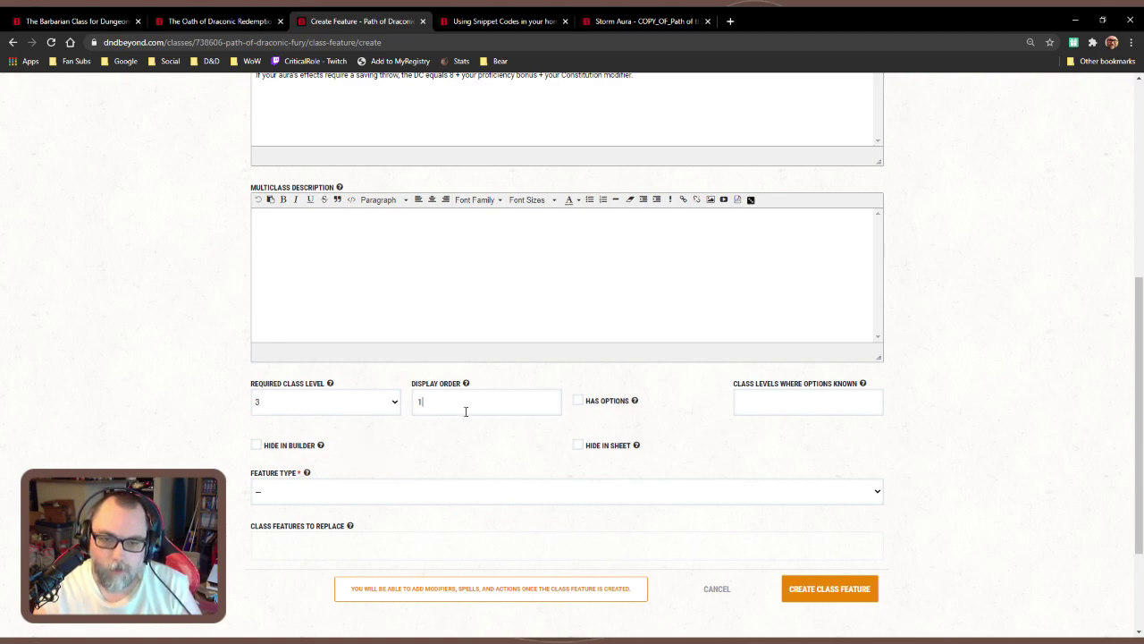
click(464, 523)
scroll(643, 510, down, 2)
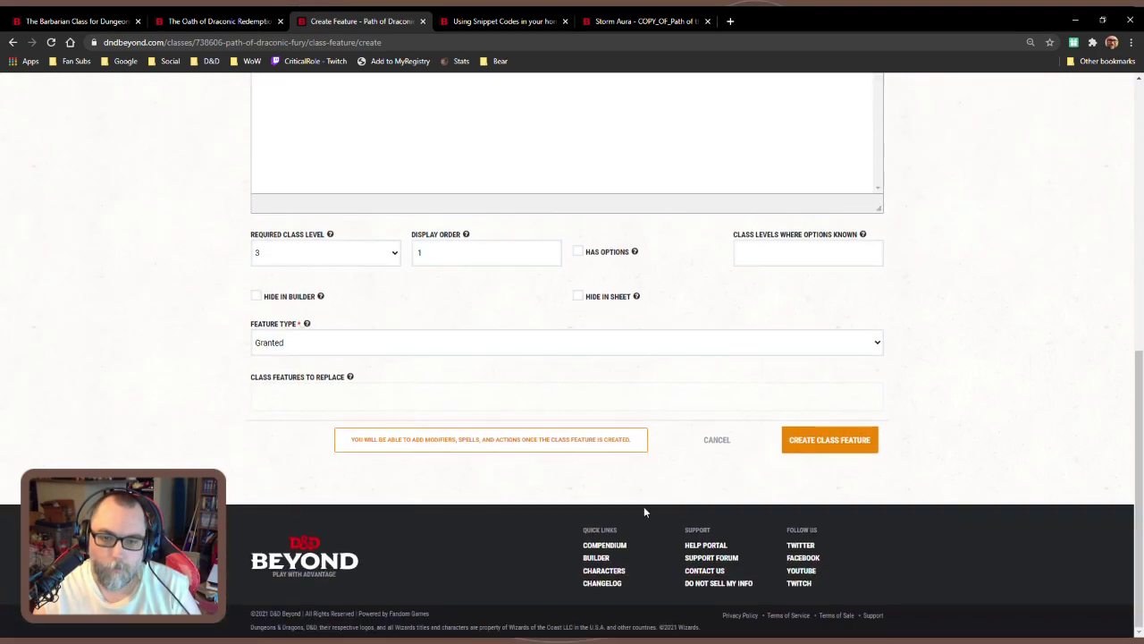
click(833, 446)
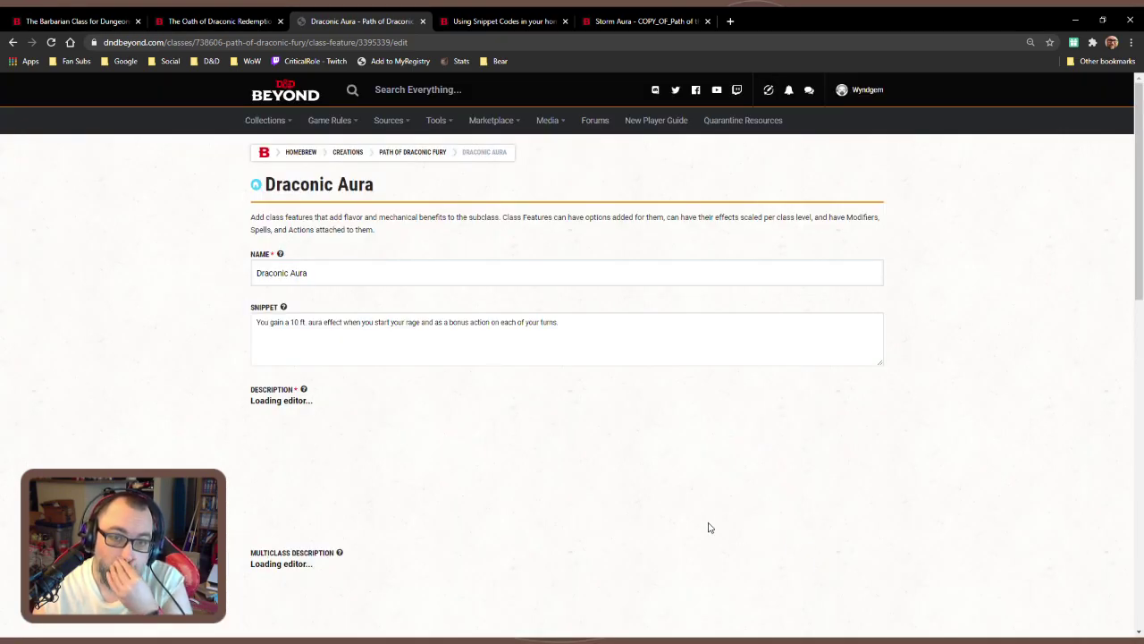
Start a new class feature option for Draconic Aura
scroll(683, 516, down, 7)
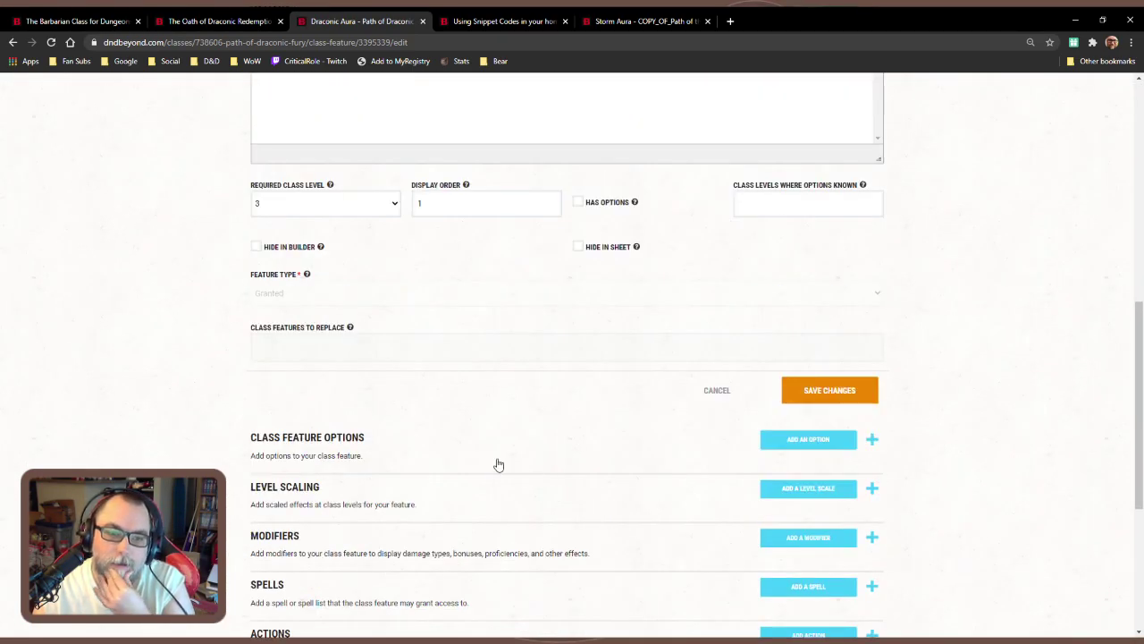
click(790, 443)
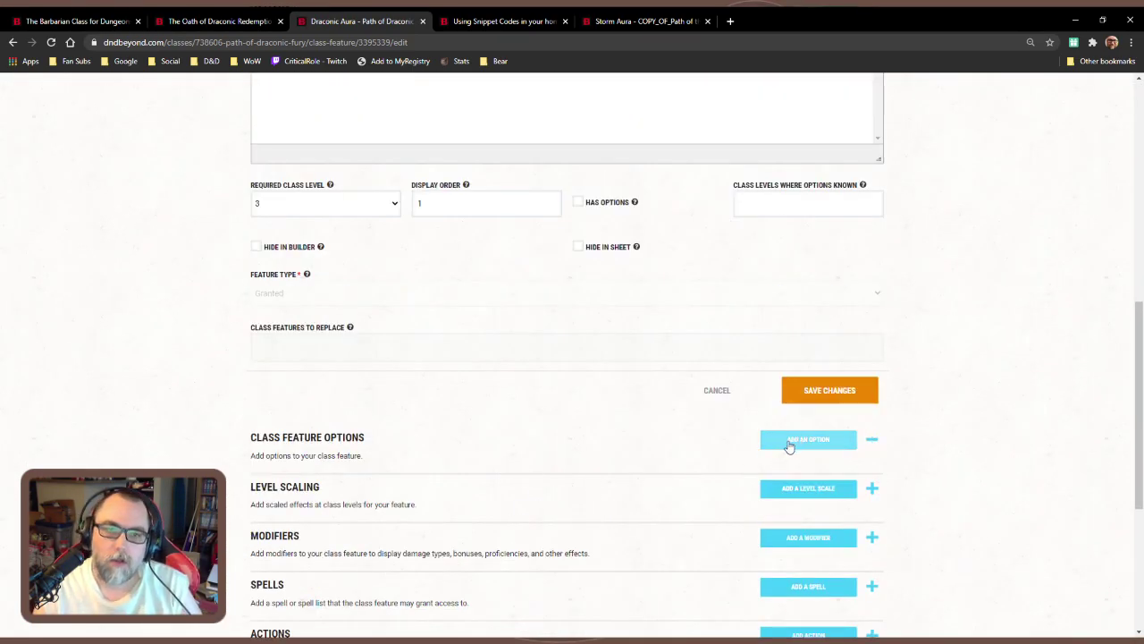
click(356, 259)
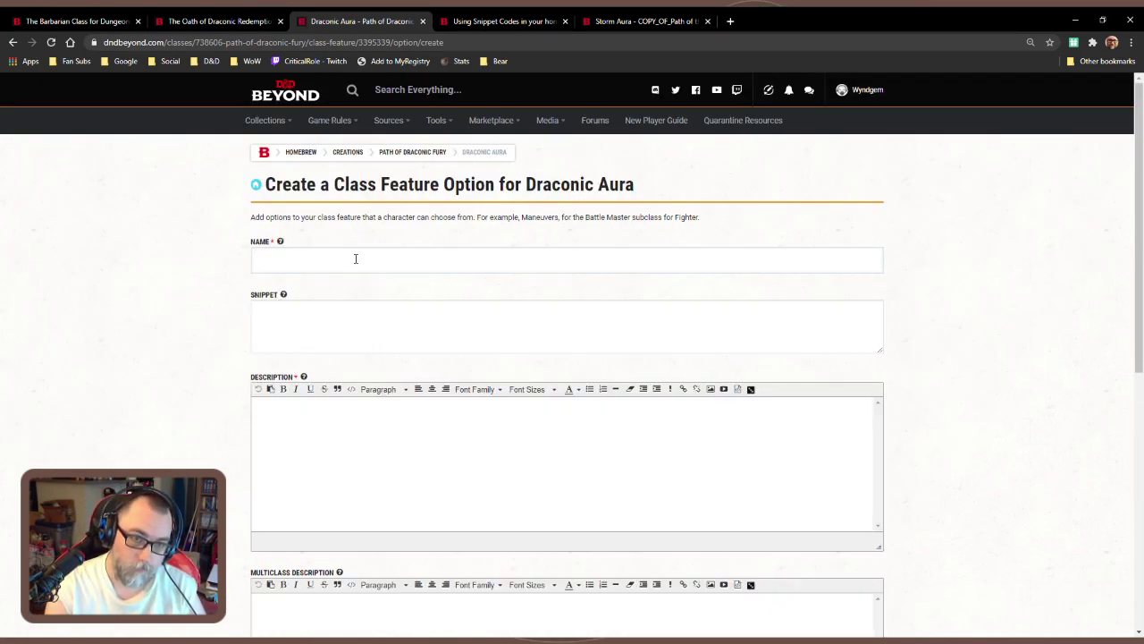
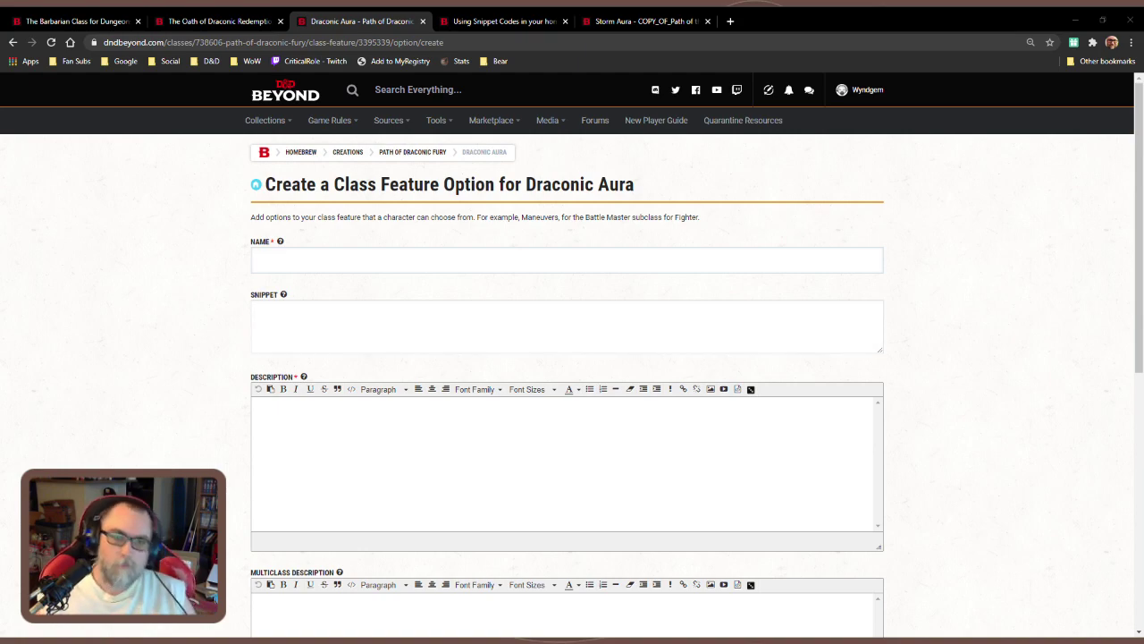
click(433, 253)
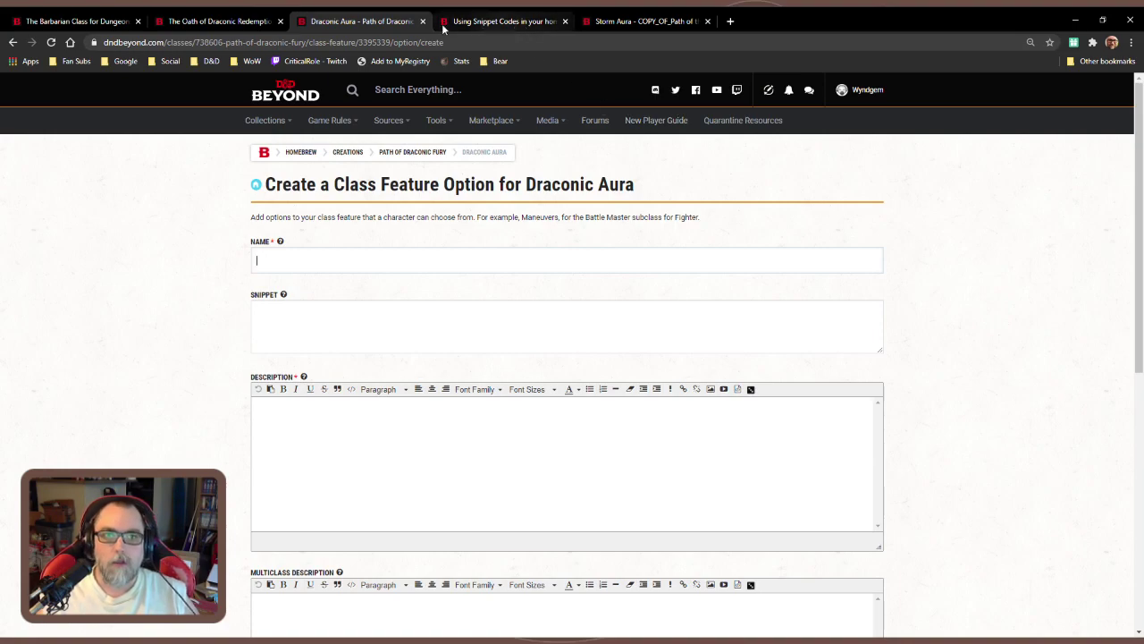
Read the Storm Herald's Storm Aura effects on the Barbarian class page, focusing on the Desert damage scaling by level
click(63, 21)
click(395, 501)
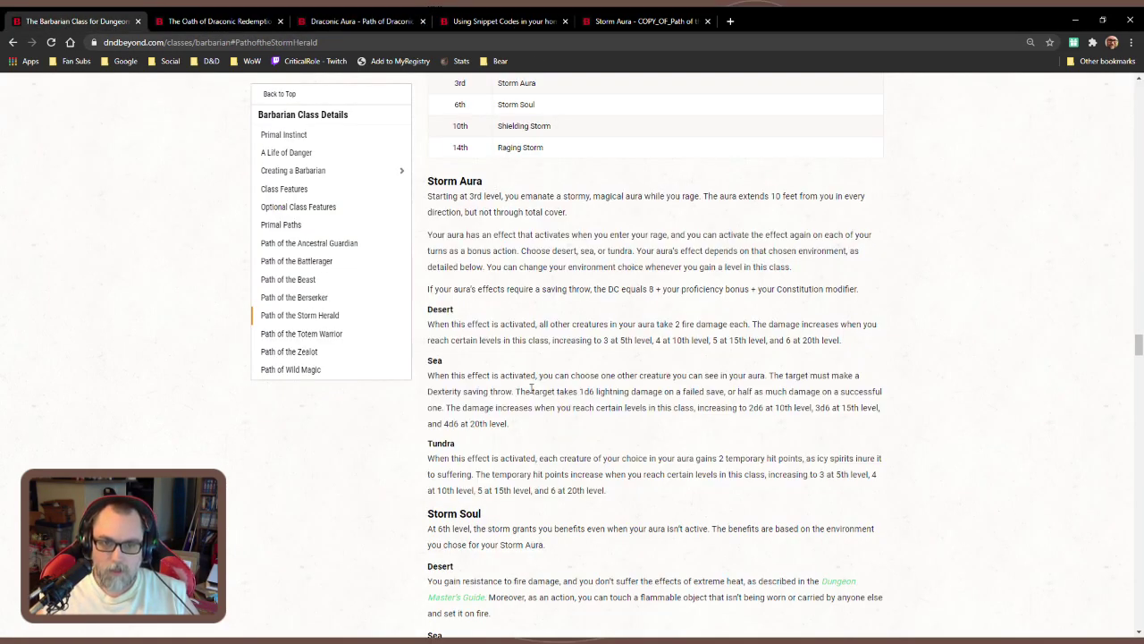
drag(490, 340, 569, 376)
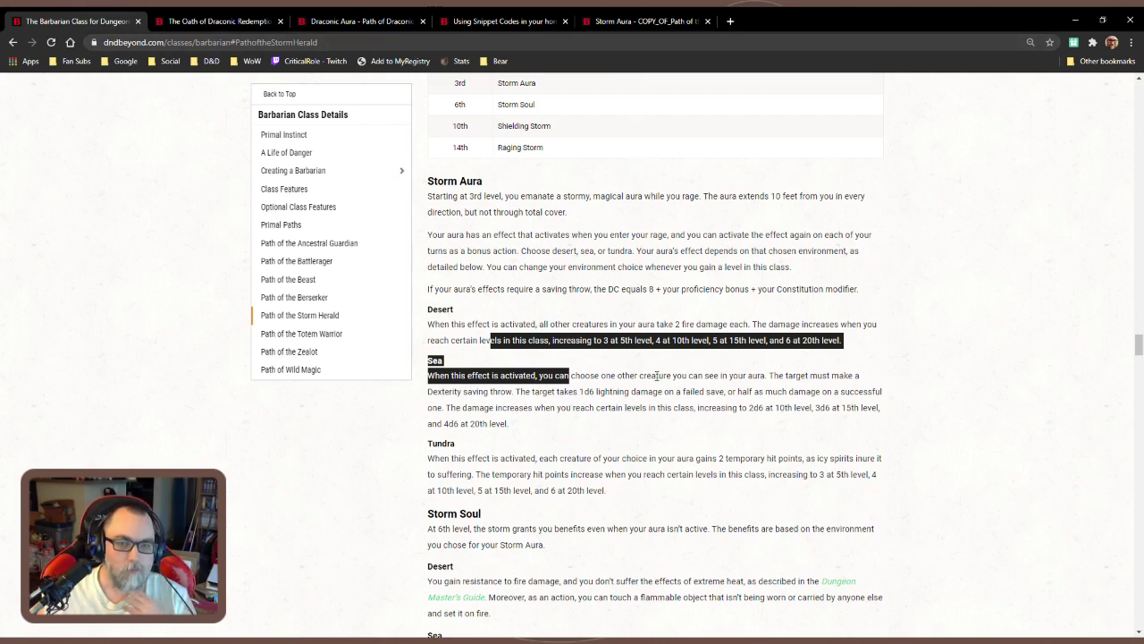
click(592, 325)
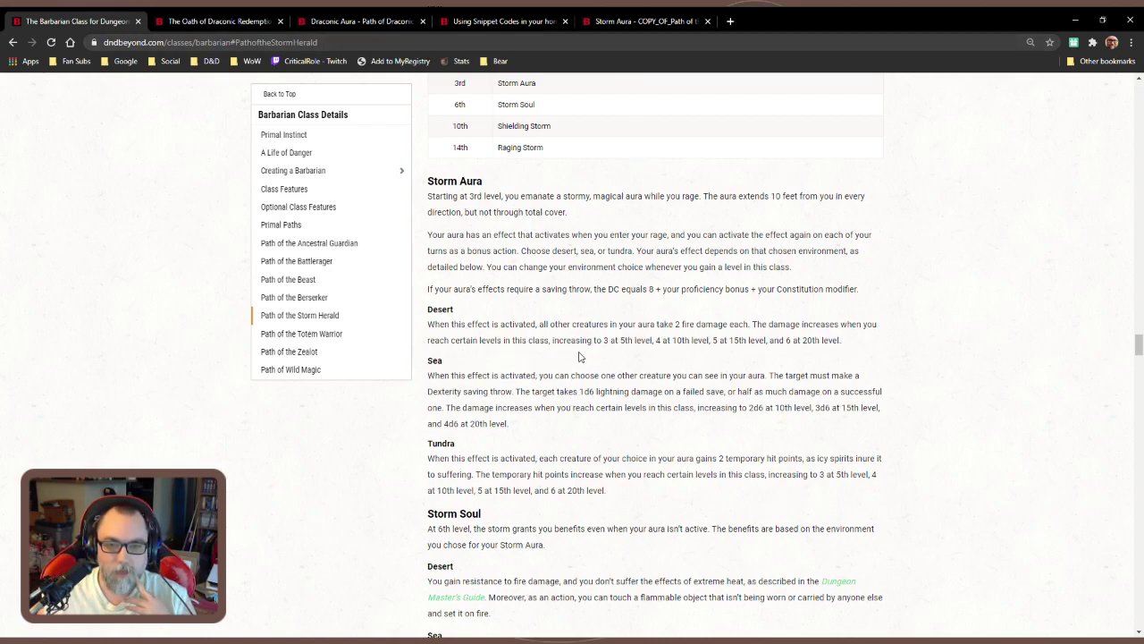
shift+click(451, 340)
shift+click(751, 325)
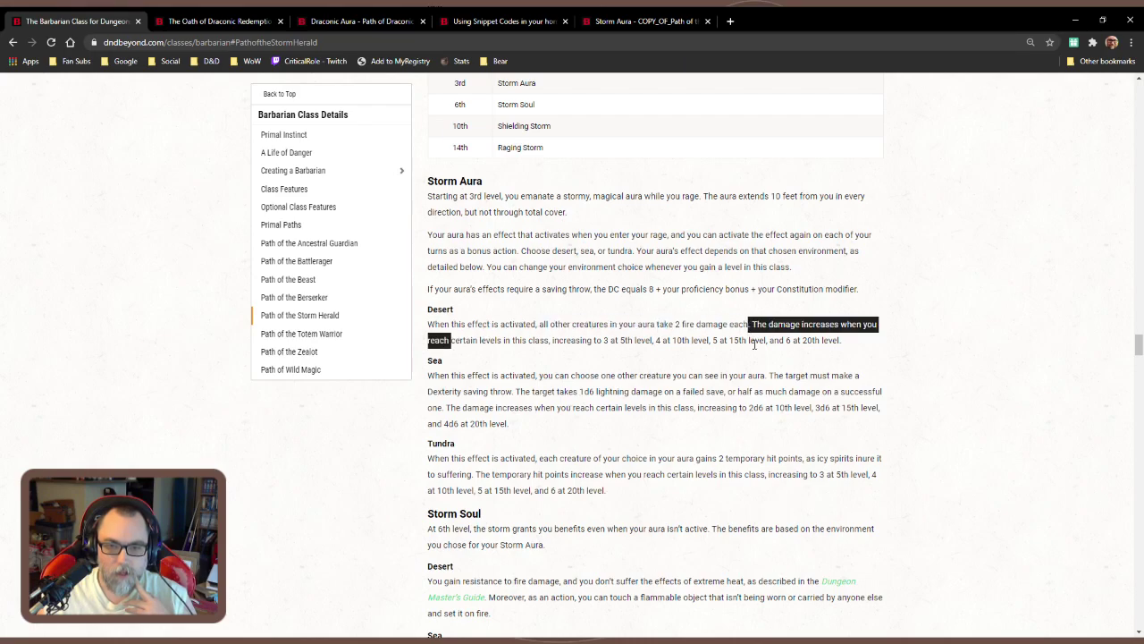
click(753, 341)
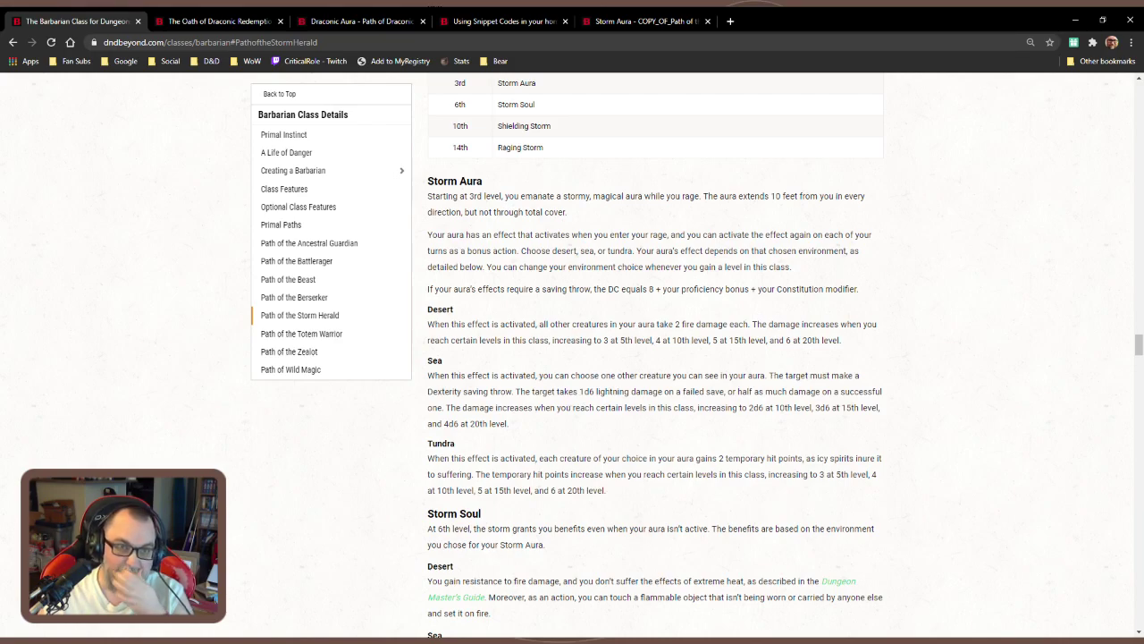
Name the new option "Fire" and copy the snippet of Storm Aura's Desert option into its snippet
click(345, 21)
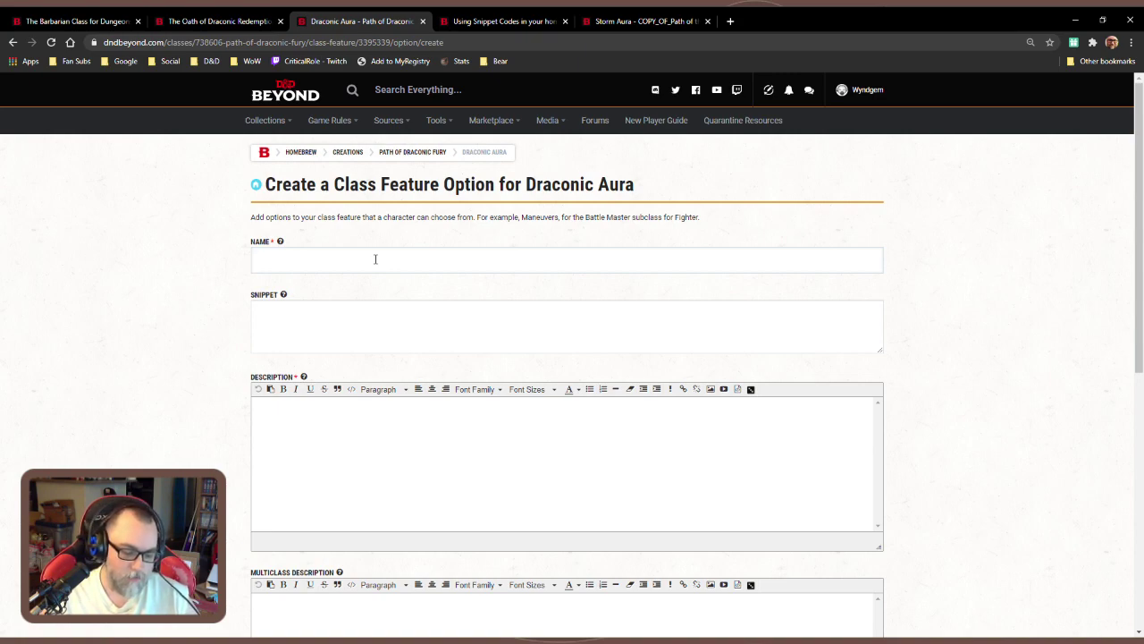
text(Fire)
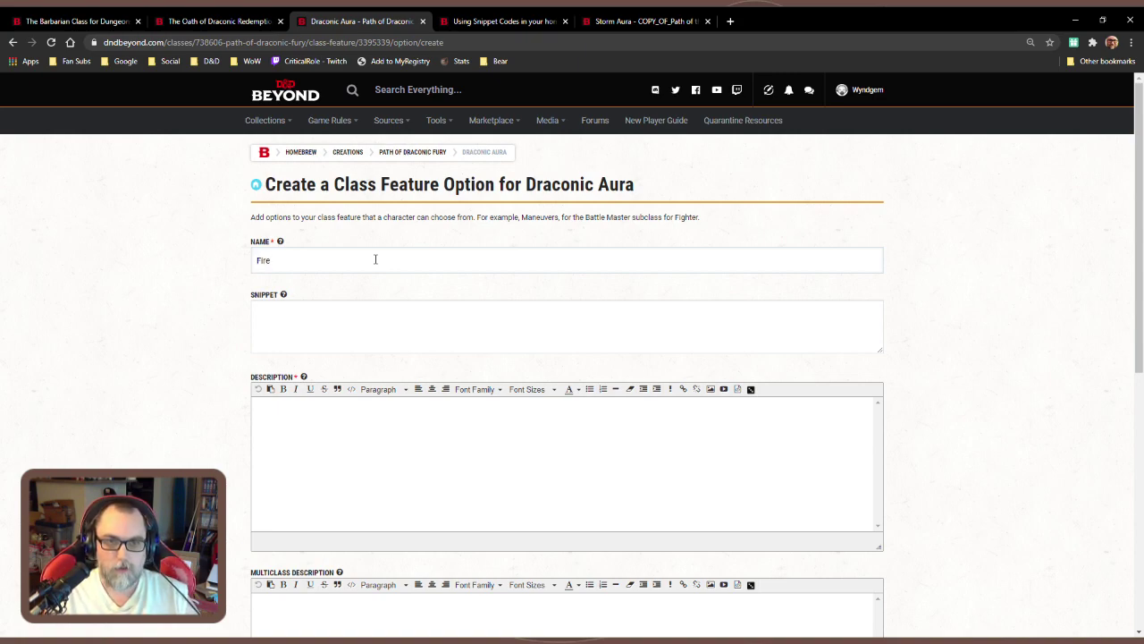
click(418, 317)
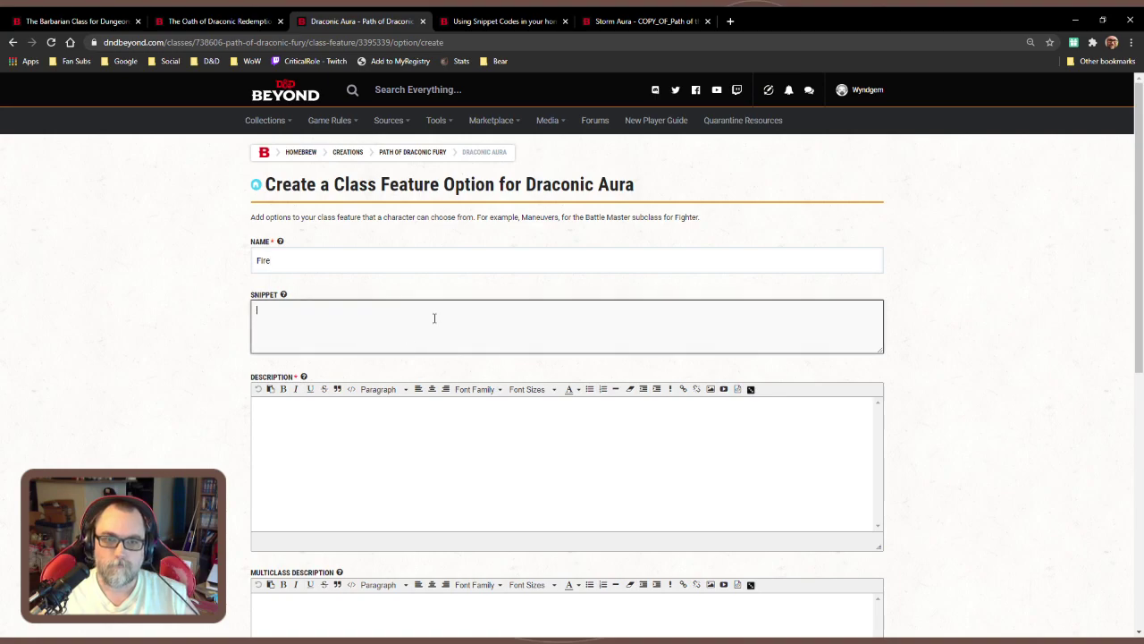
click(633, 22)
scroll(858, 536, down, 10)
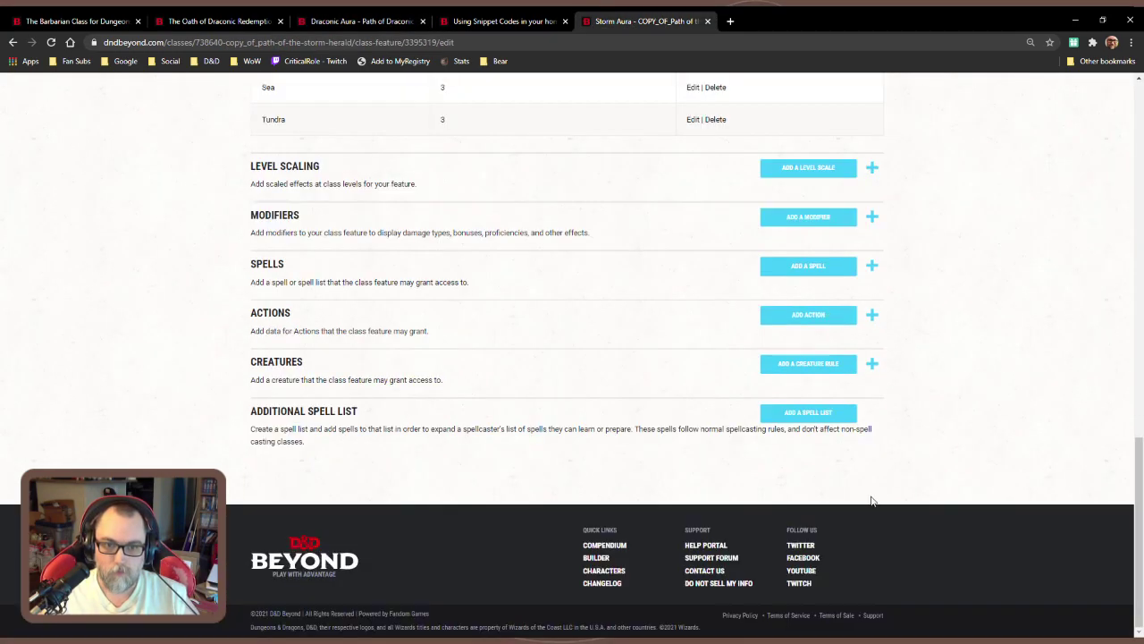
scroll(559, 388, up, 2)
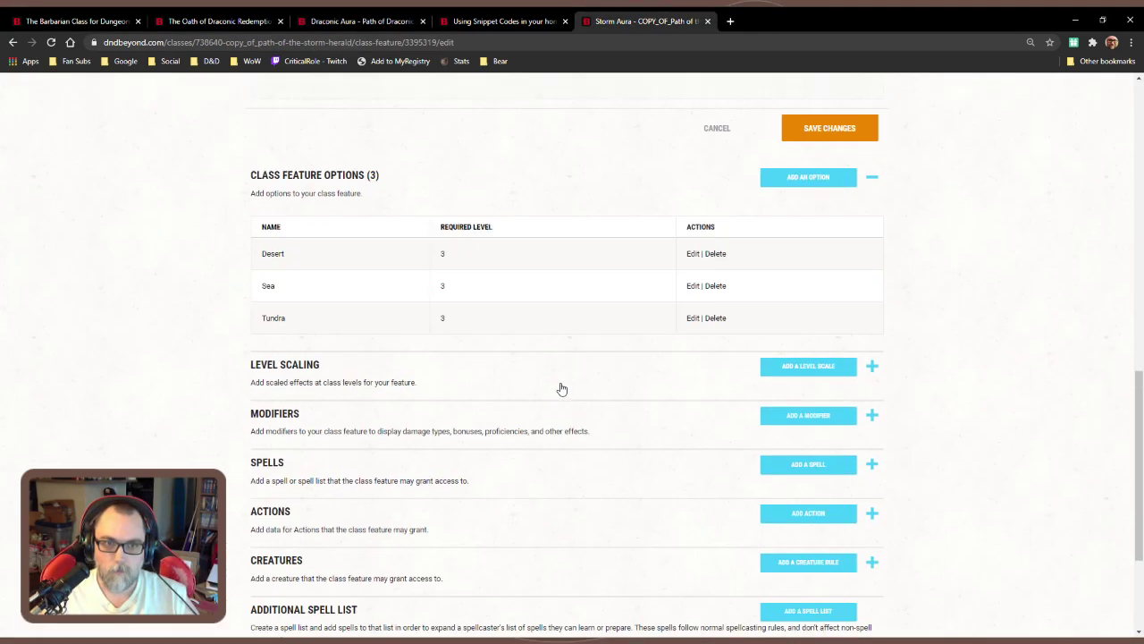
click(693, 255)
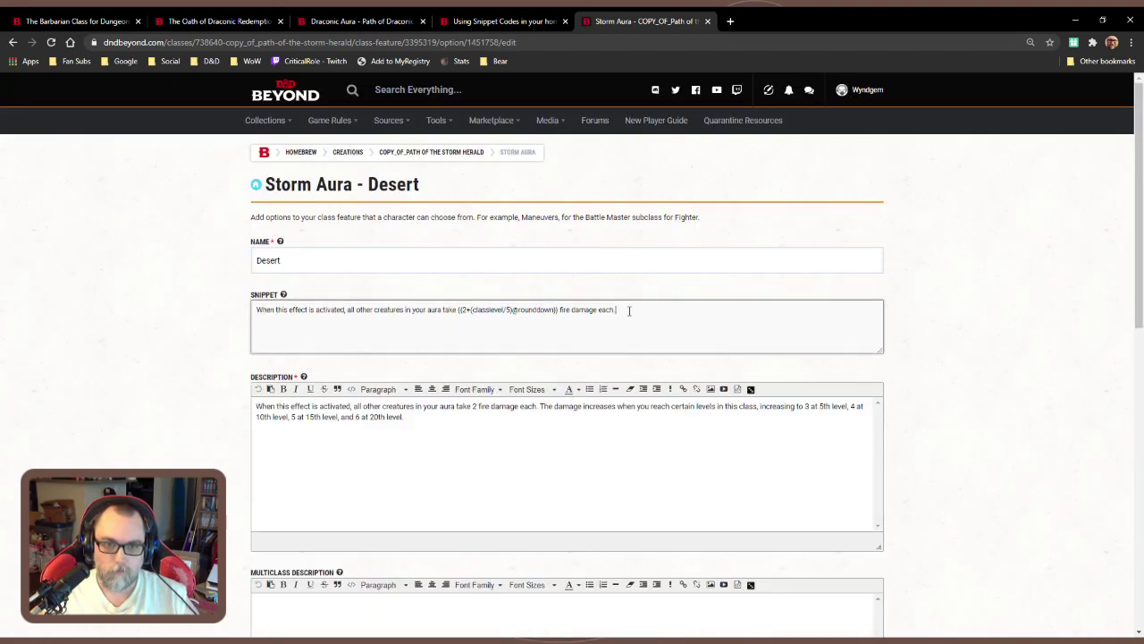
drag(629, 311, 257, 310)
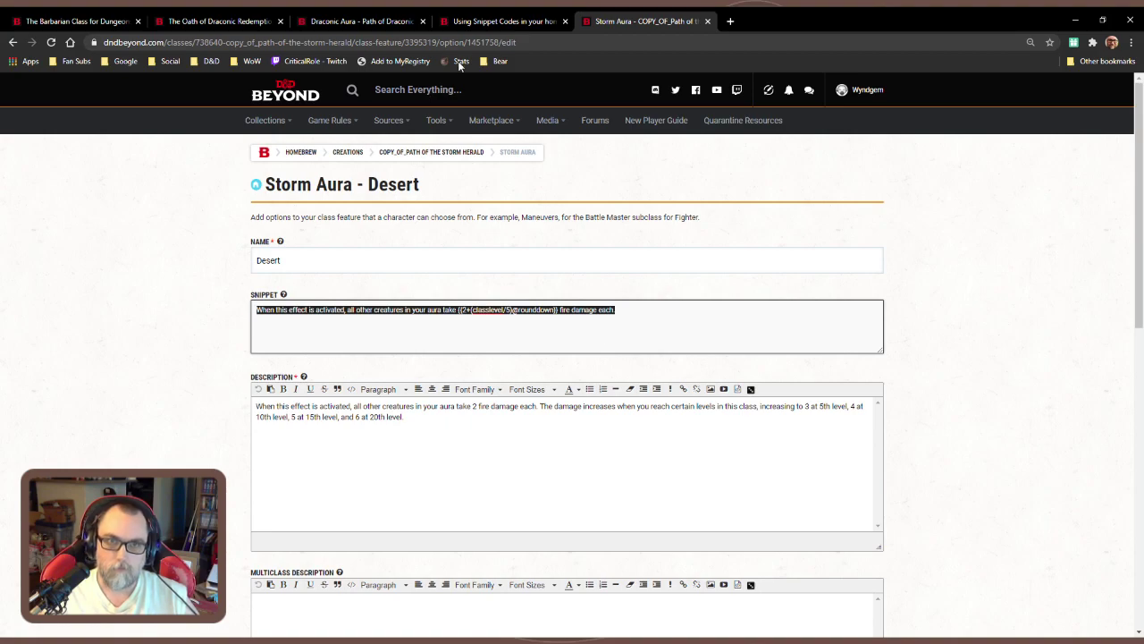
click(369, 28)
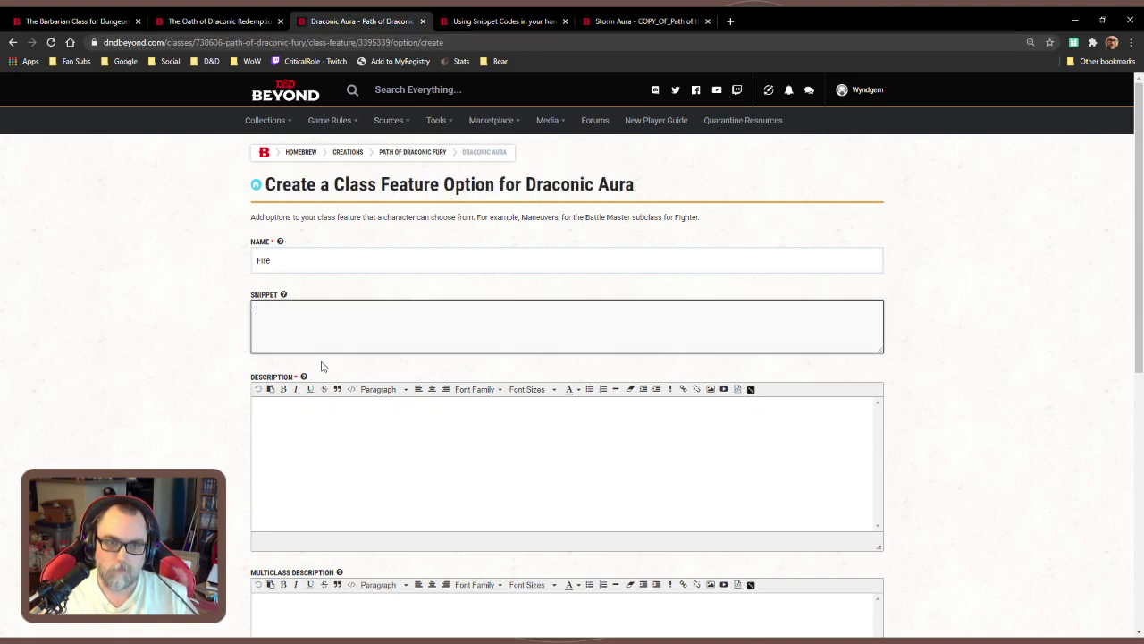
text(When this effect is activated, all other creatures in your aura take ((2+(classlevel/5)@rounddown)) fire damage each.)
Copy the description of Storm Aura's Desert option into the description of the Fire option
click(443, 435)
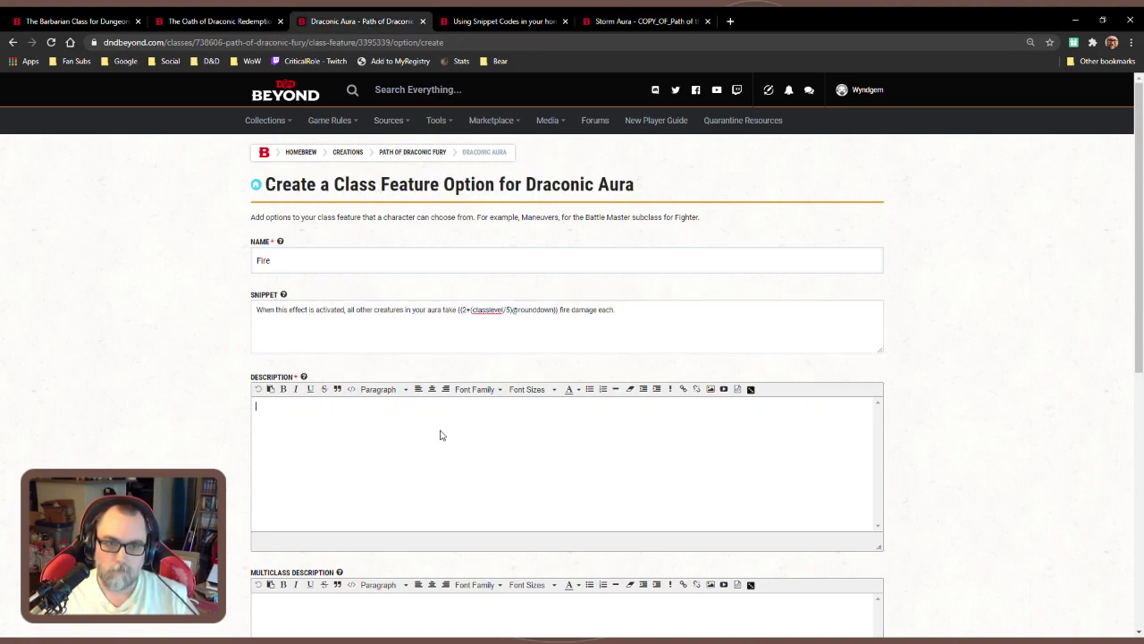
click(645, 27)
click(291, 418)
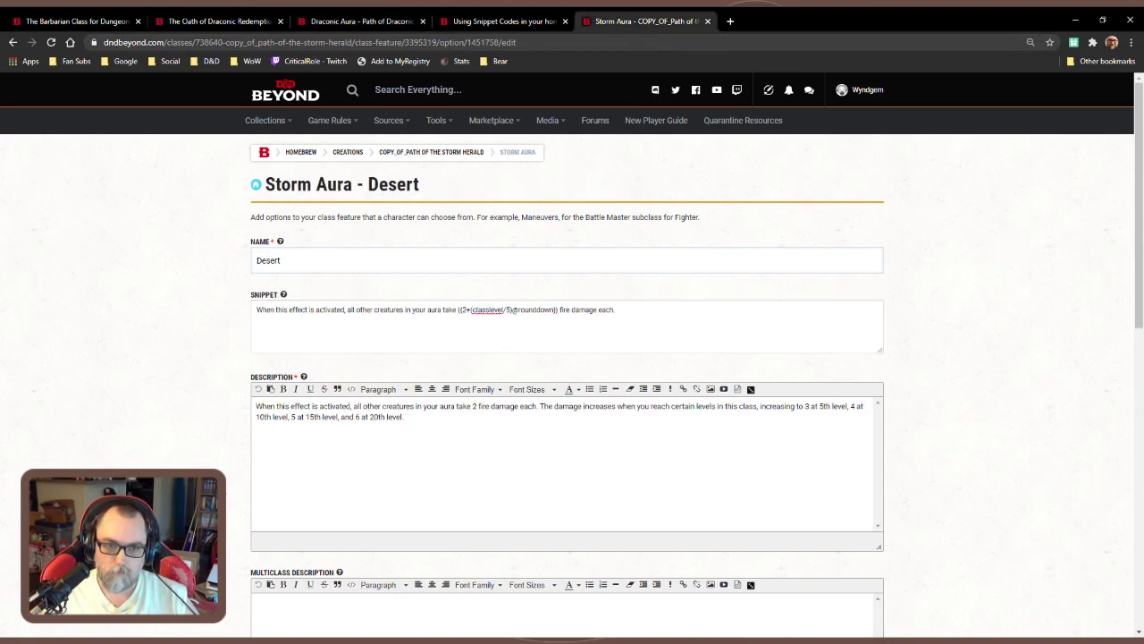
drag(402, 417, 258, 406)
key(ctrl+c)
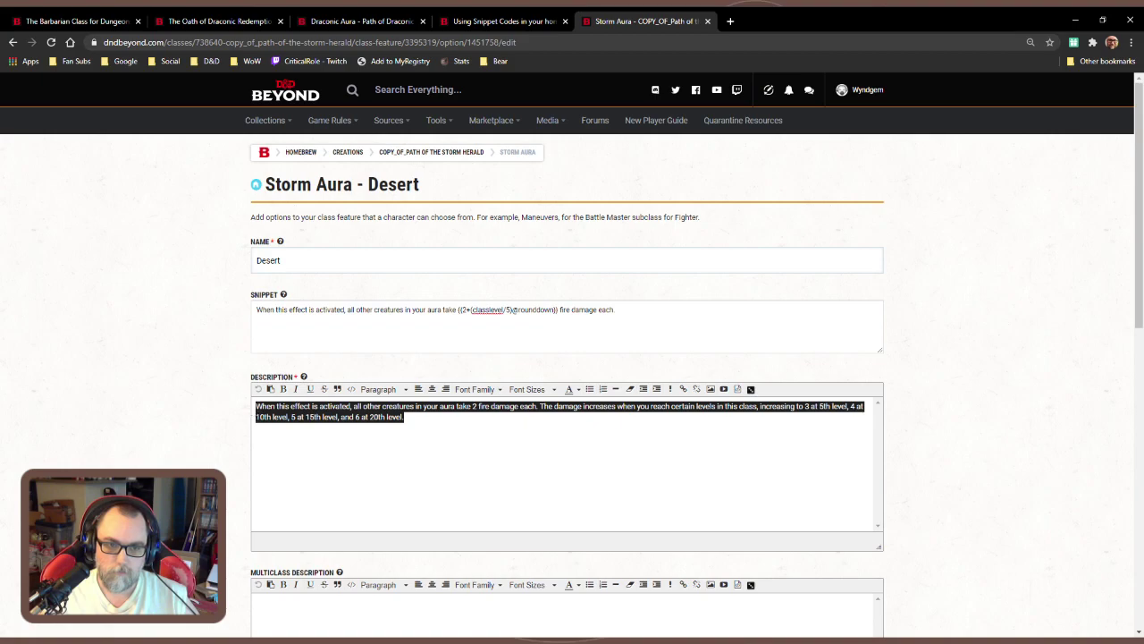
click(363, 21)
click(424, 492)
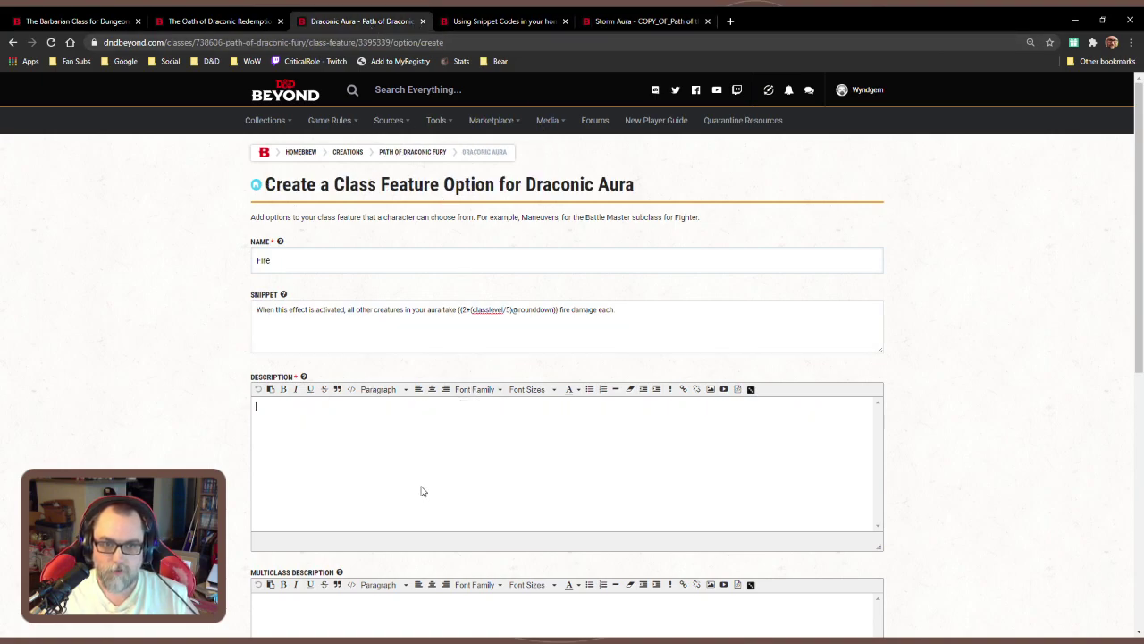
key(ctrl+v)
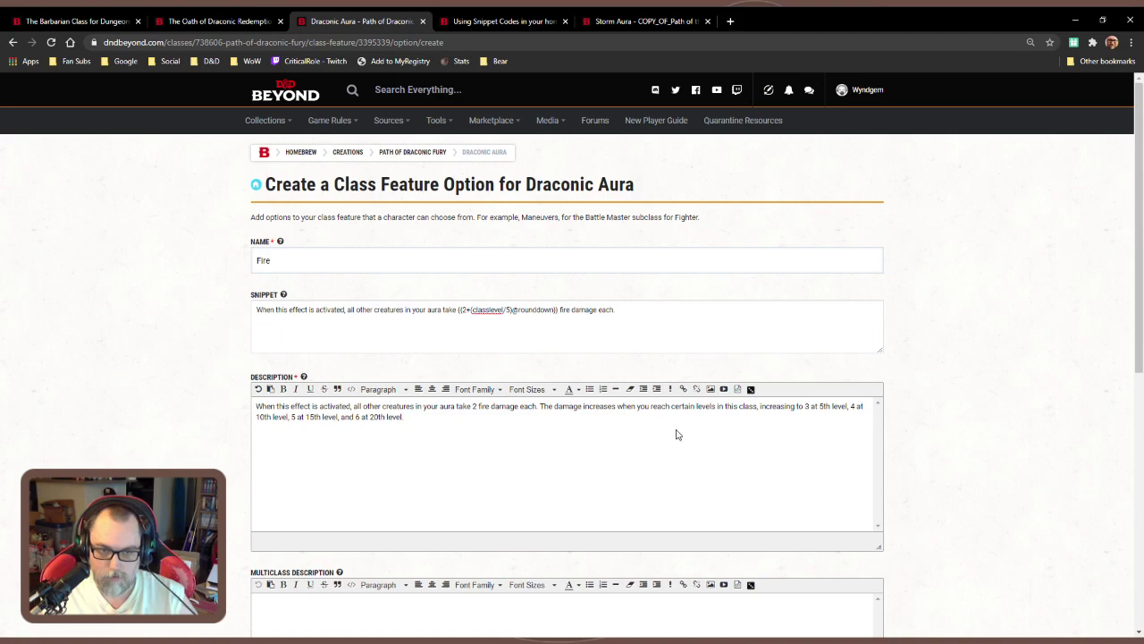
Set the Fire option's required class level to 3
scroll(679, 438, down, 5)
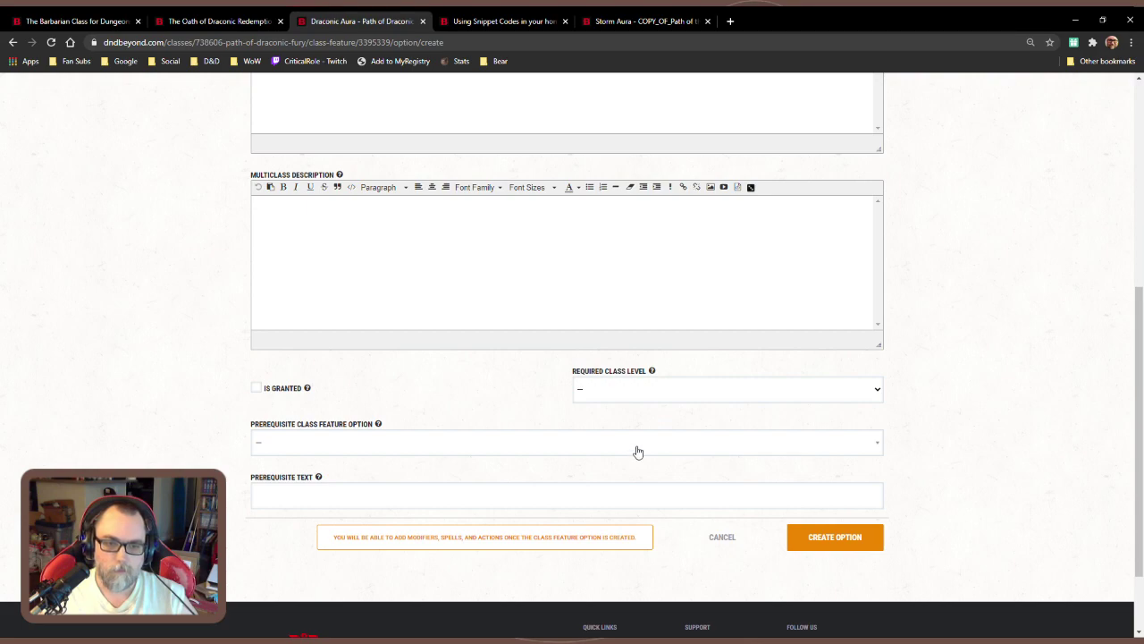
click(667, 399)
click(655, 442)
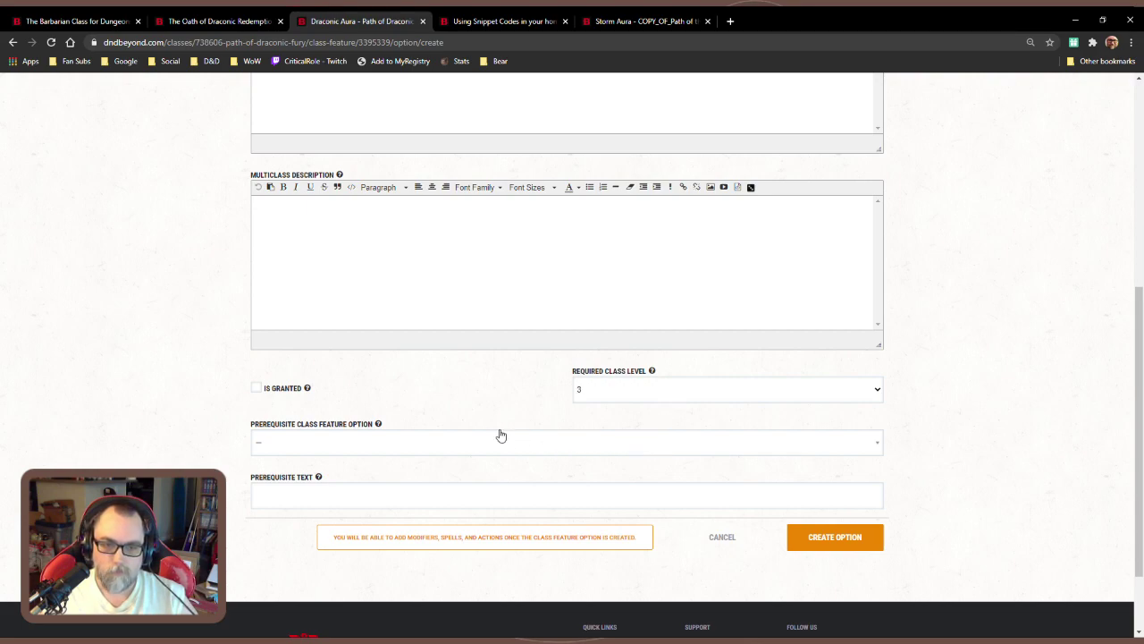
Check the Desert option's class level, prerequisites and actions for comparison, and create the Fire option for Draconic Aura
scroll(515, 409, up, 2)
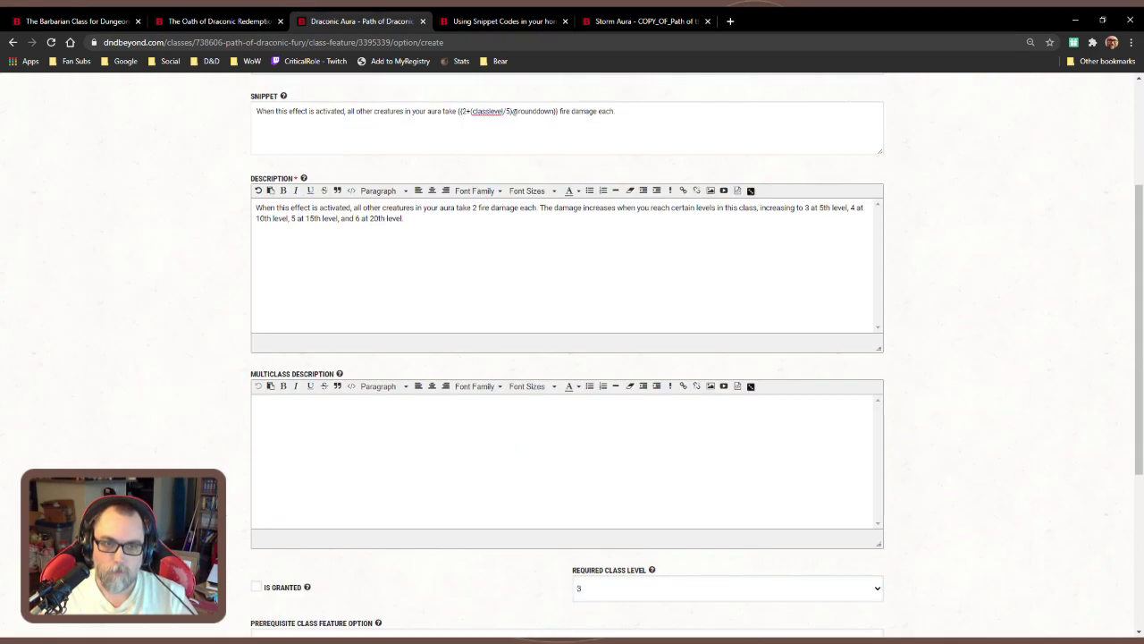
click(645, 23)
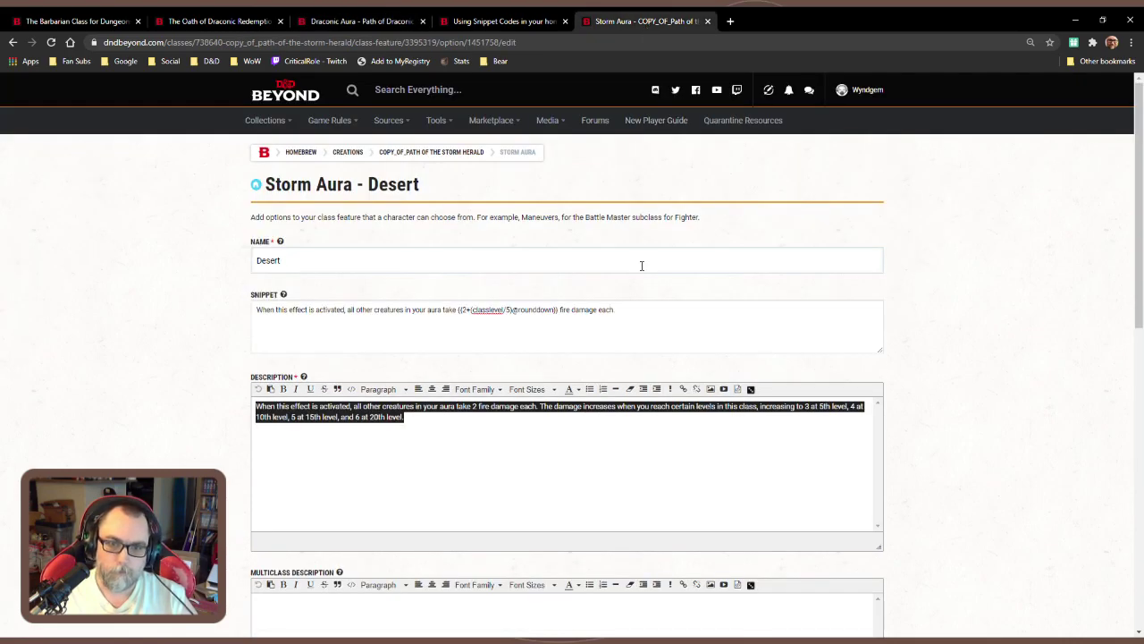
scroll(679, 286, down, 4)
scroll(704, 314, down, 2)
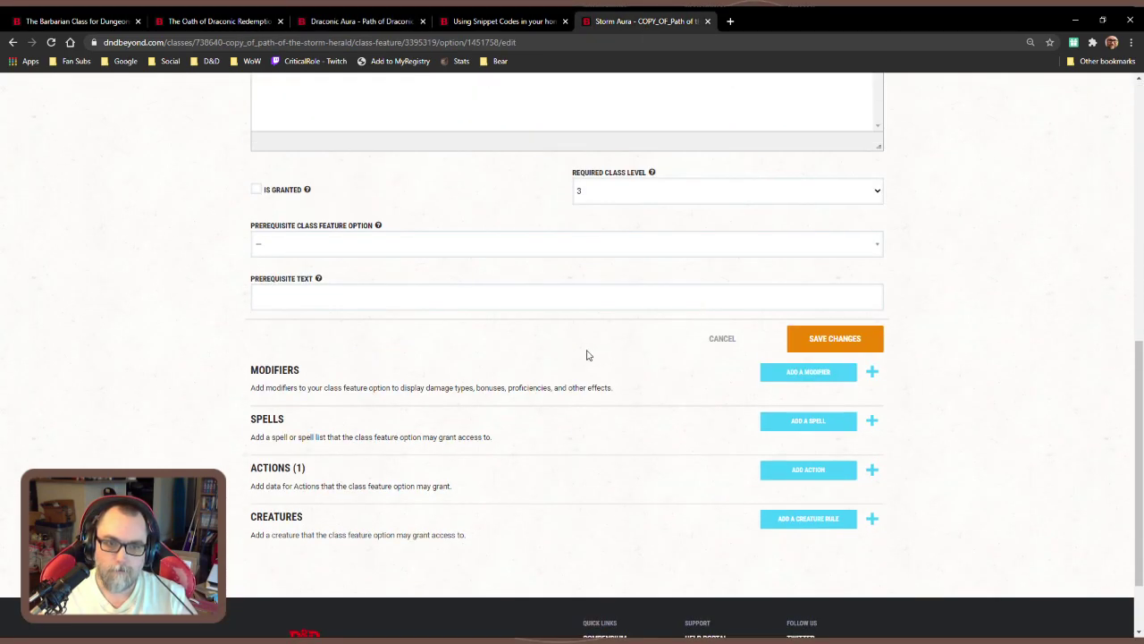
click(536, 470)
click(536, 470)
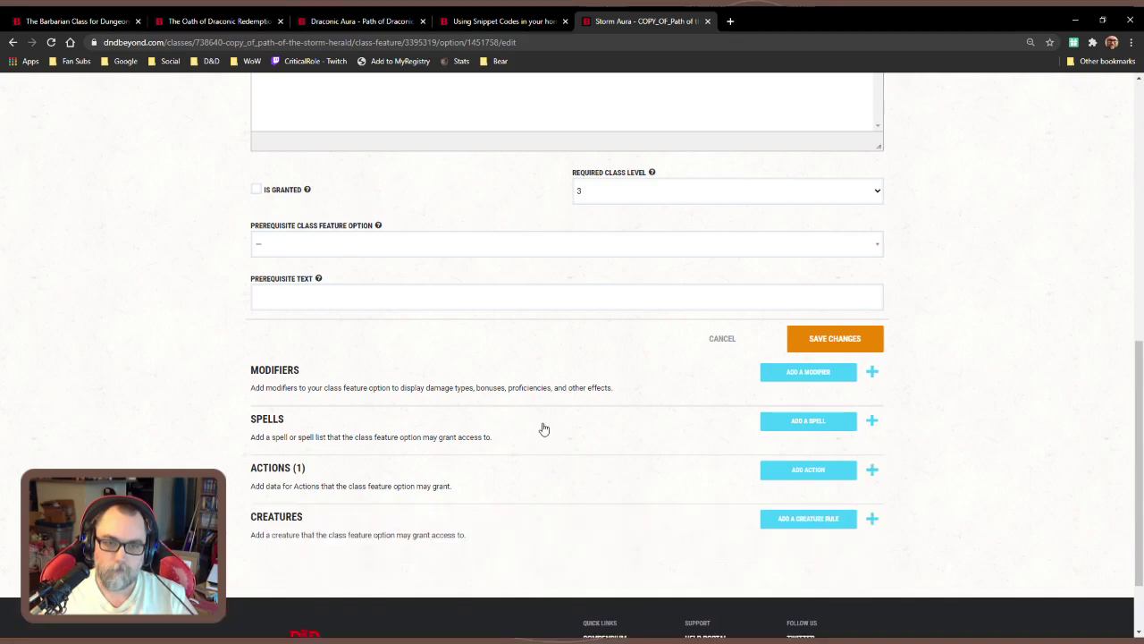
scroll(542, 429, up, 5)
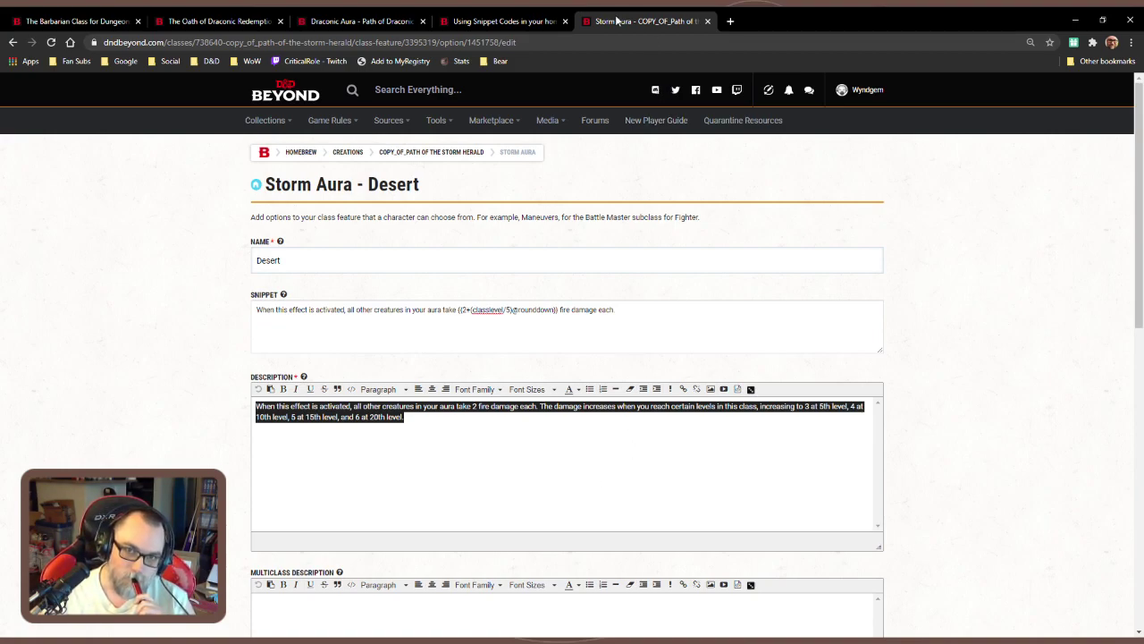
click(501, 20)
click(358, 20)
scroll(595, 266, down, 2)
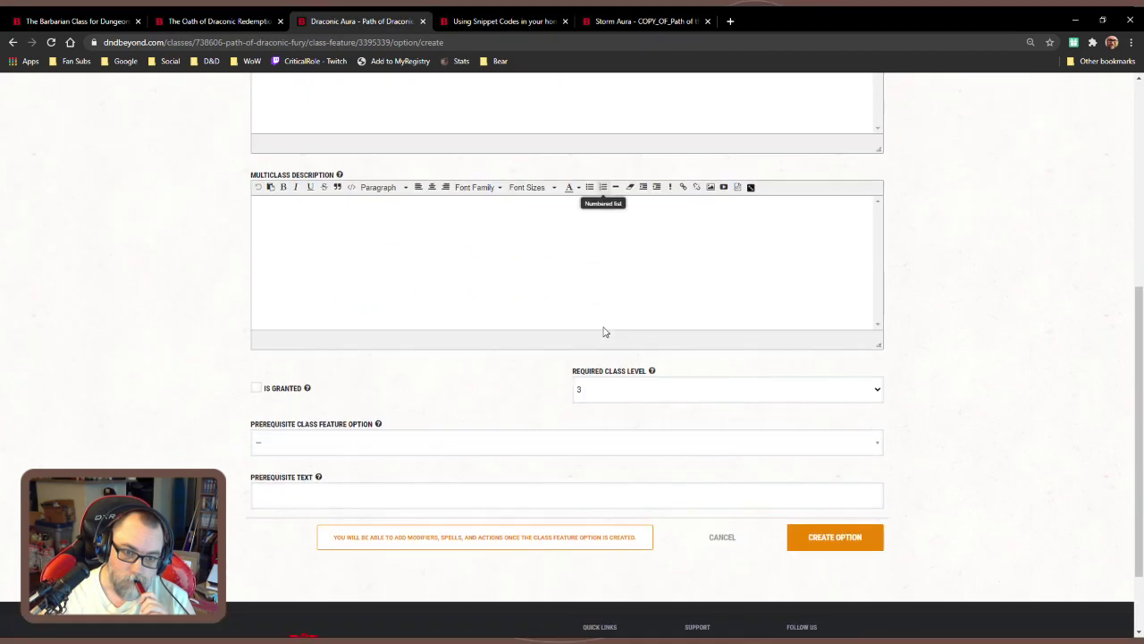
click(834, 537)
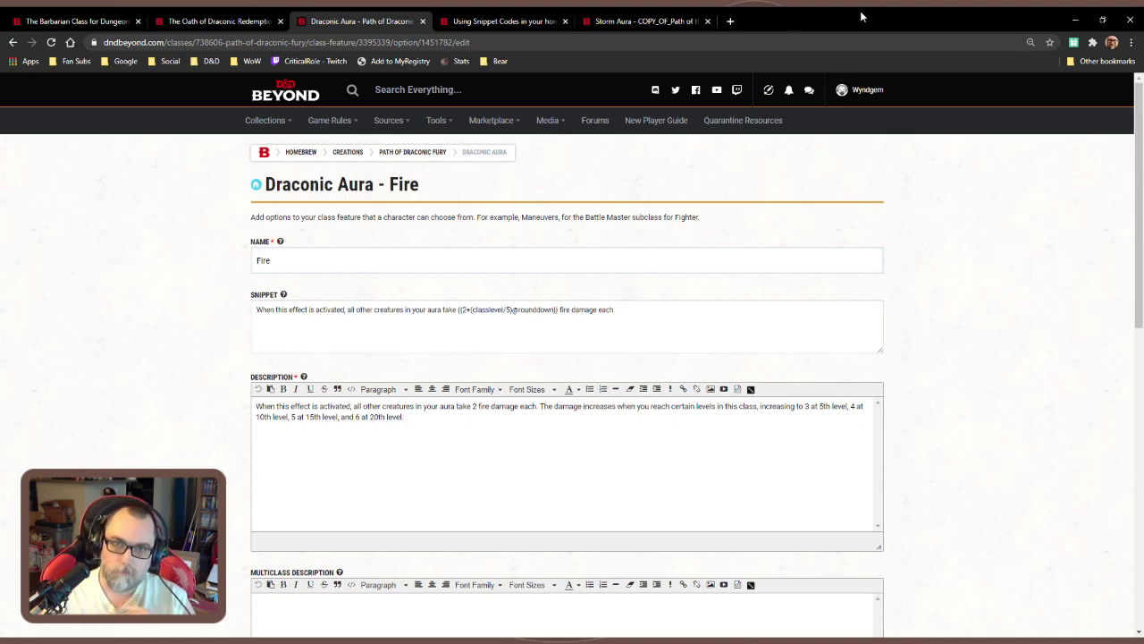
Compare the additional sections of the Fire and Desert options and start adding an action to Fire
scroll(711, 348, down, 7)
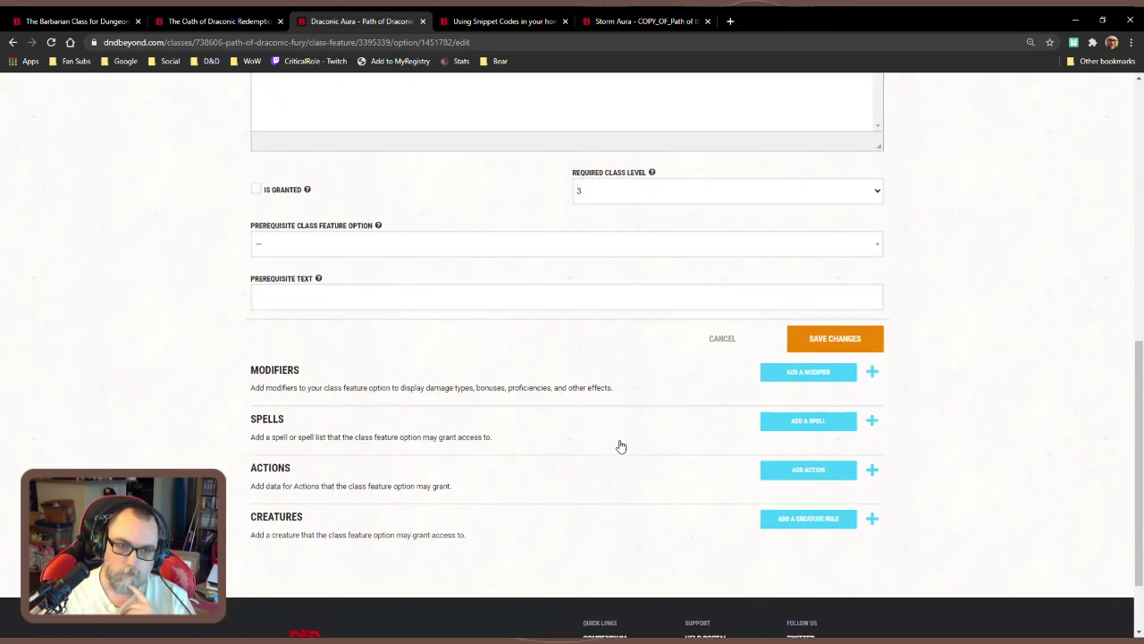
click(634, 25)
scroll(601, 302, down, 10)
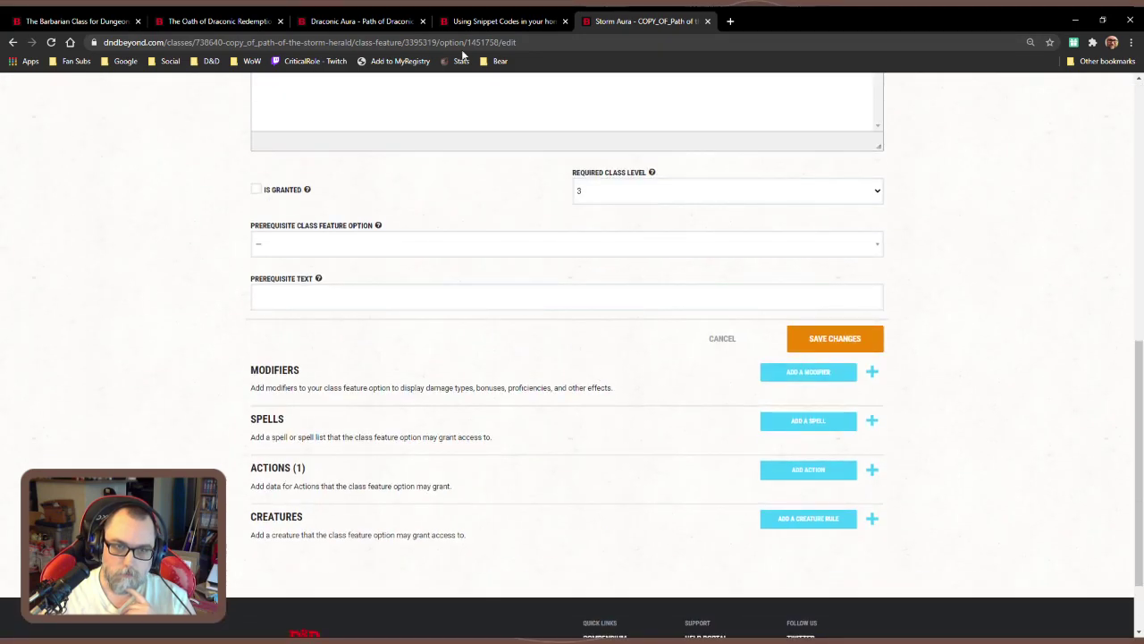
key(ctrl+Page_Up)
key(ctrl+Page_Up)
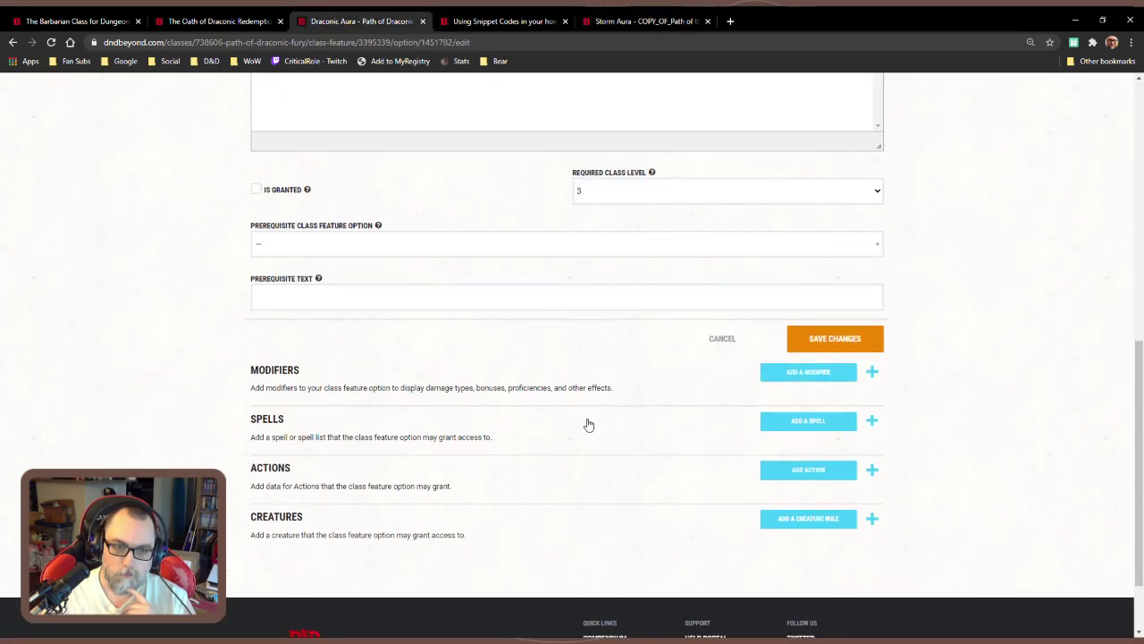
click(809, 470)
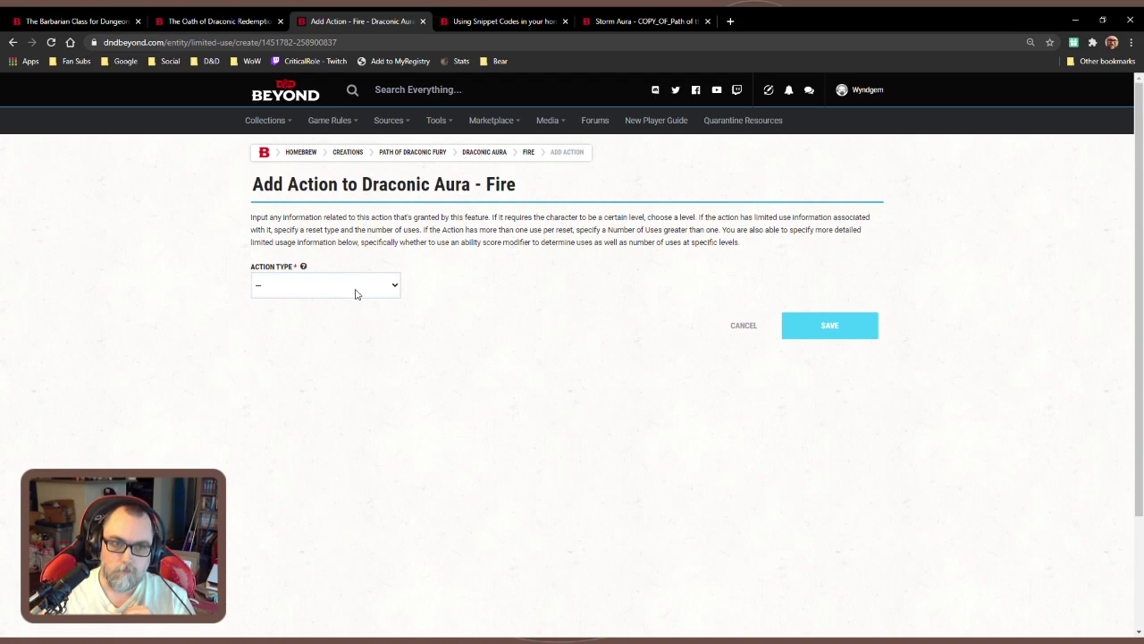
Open the existing action of the Storm Aura Desert option as a reference for the Fire action
click(640, 27)
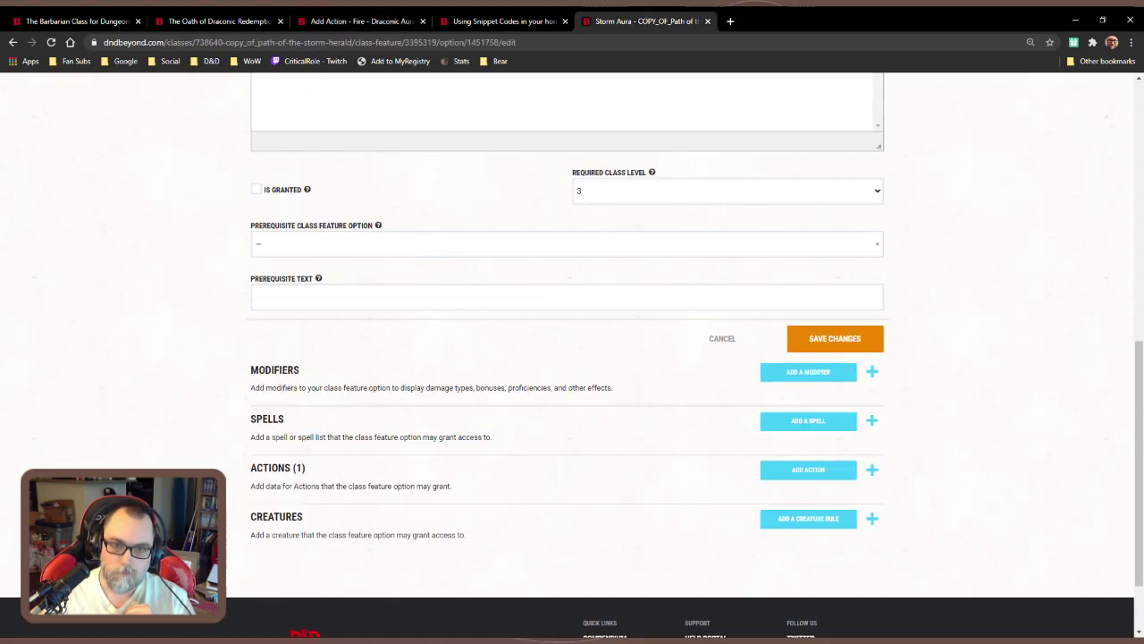
click(694, 477)
click(707, 548)
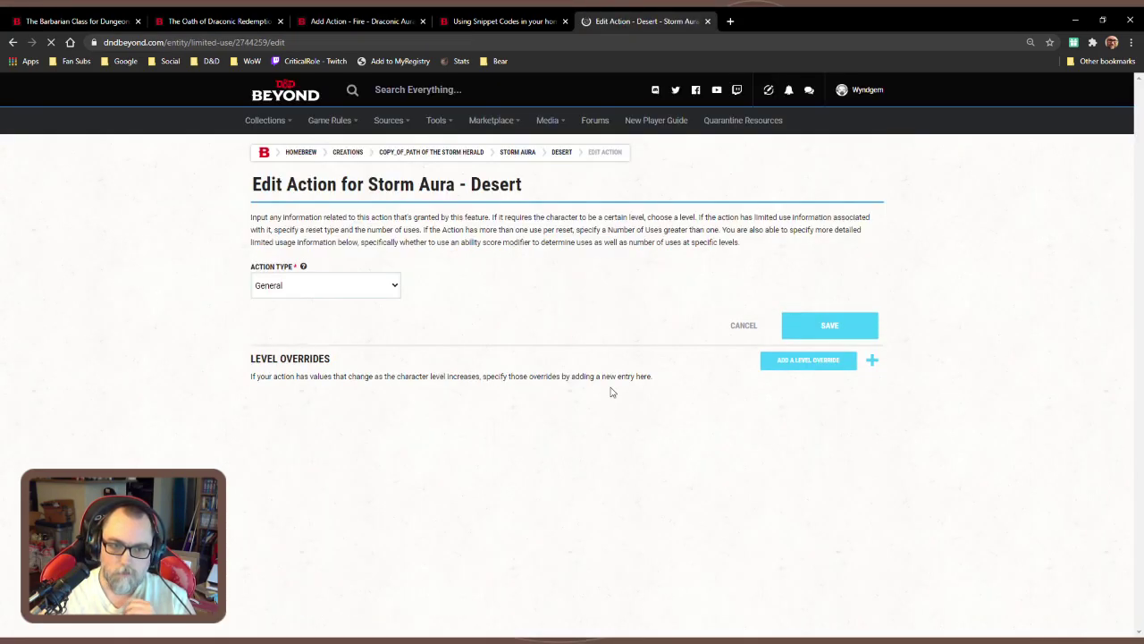
click(357, 21)
click(643, 20)
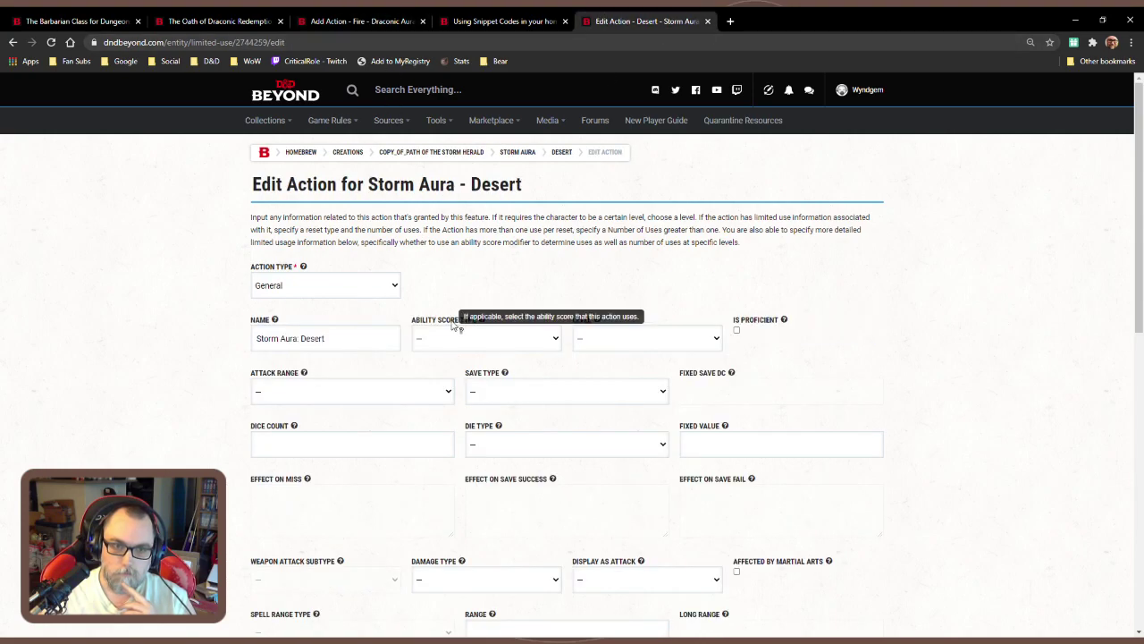
Set the Fire action's type to General and name it "Draconic Aura: Fire"
click(399, 24)
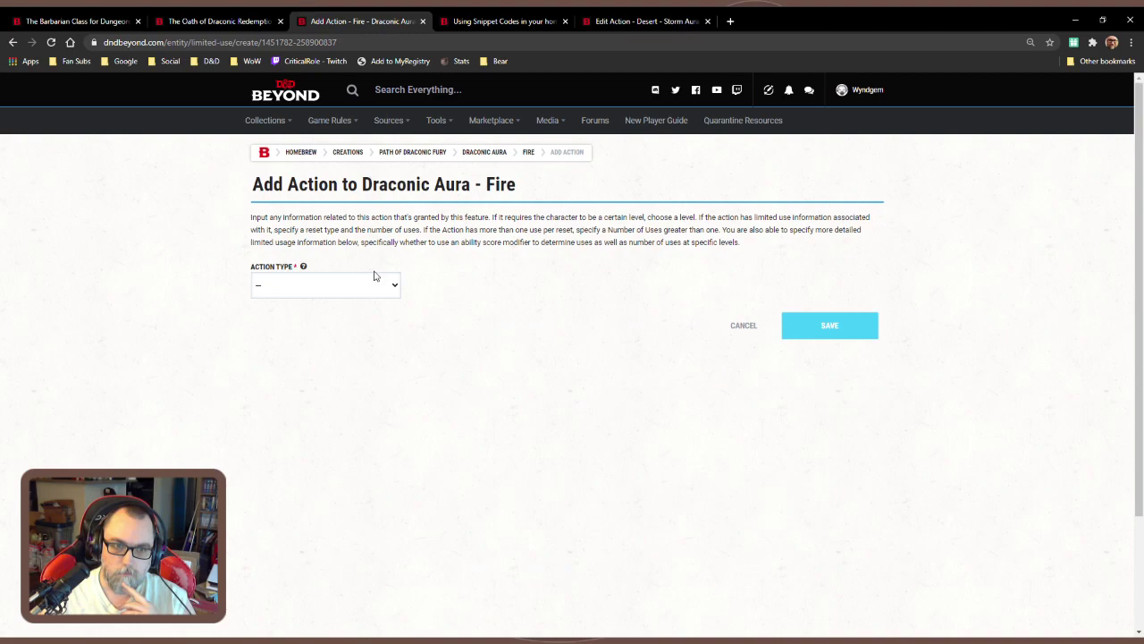
click(365, 288)
click(349, 317)
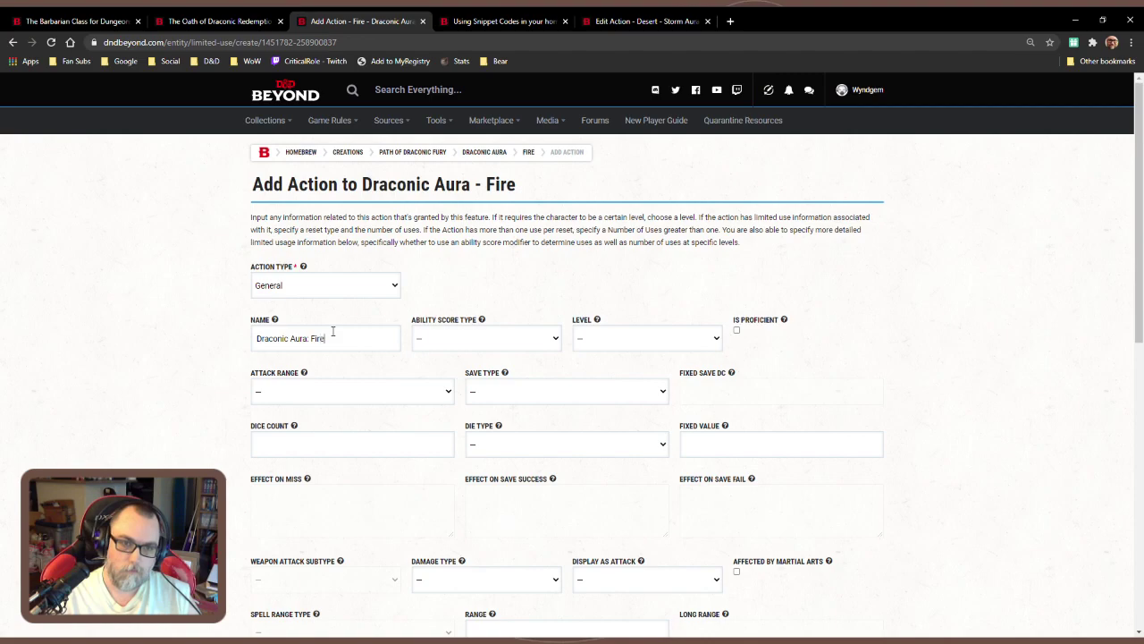
Examine the Storm Aura: Desert action's settings against the new Fire action, including damage, range, activation type and snippet
click(626, 22)
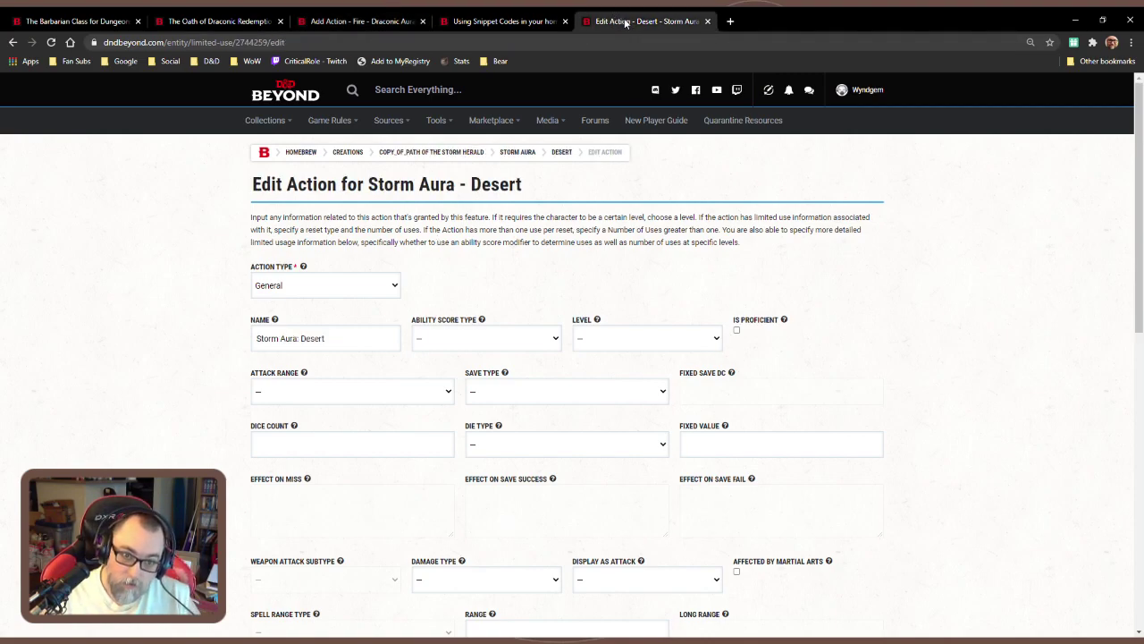
click(511, 21)
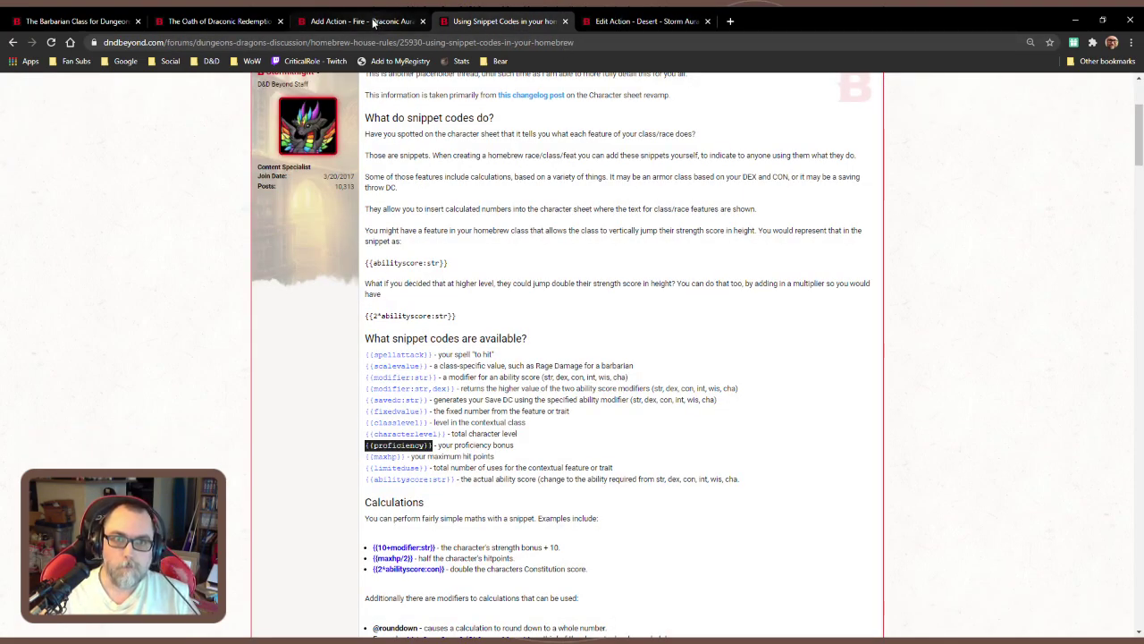
click(373, 24)
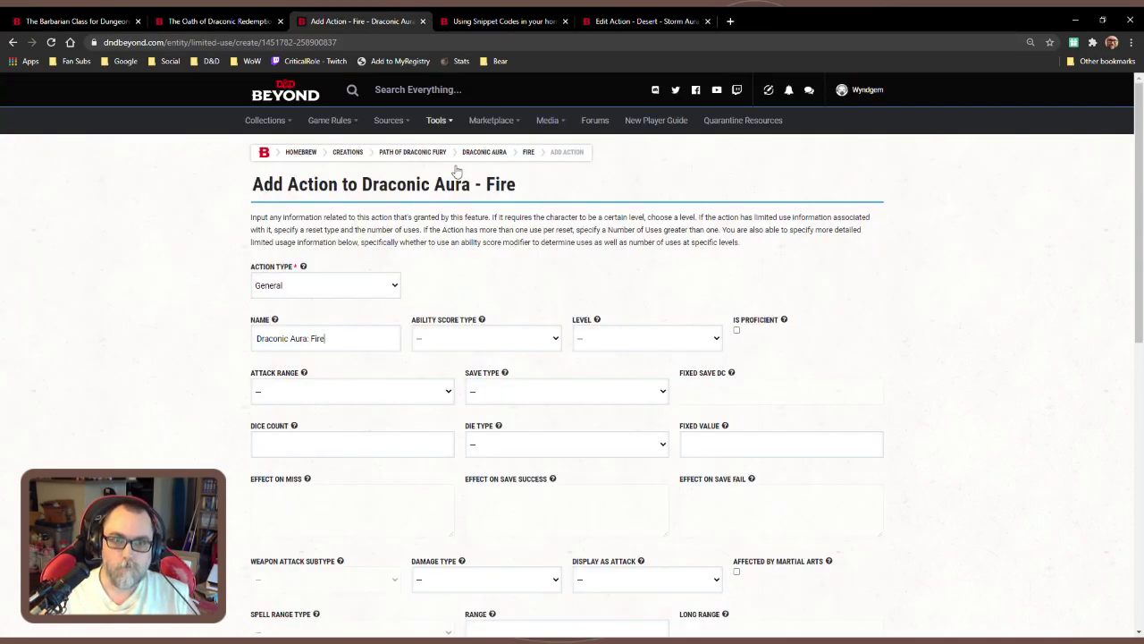
click(642, 27)
click(384, 22)
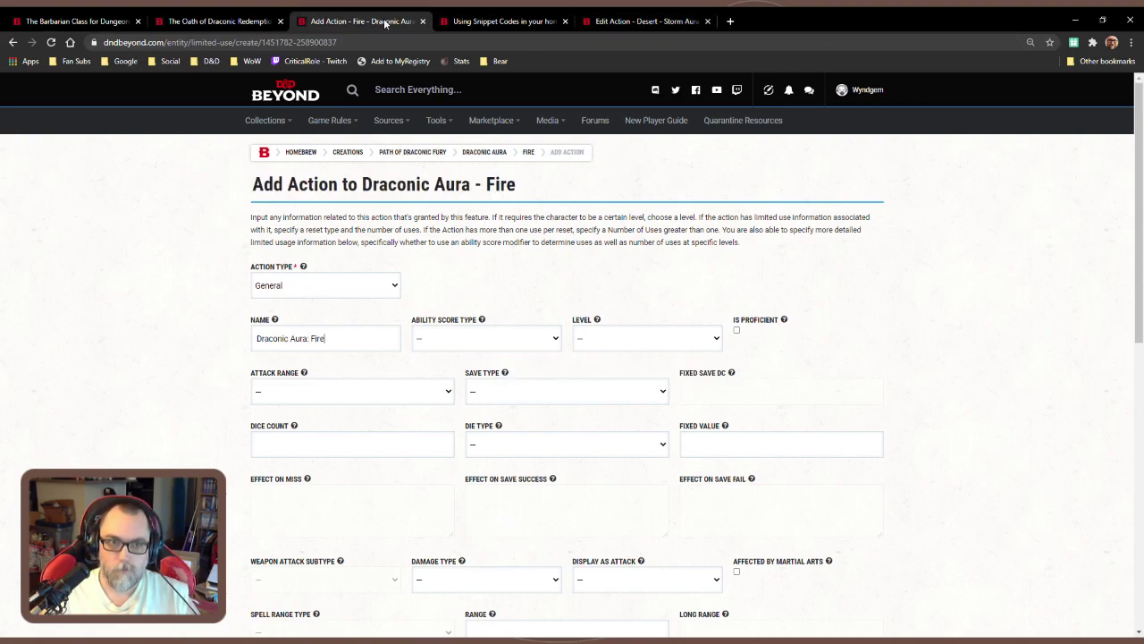
click(642, 20)
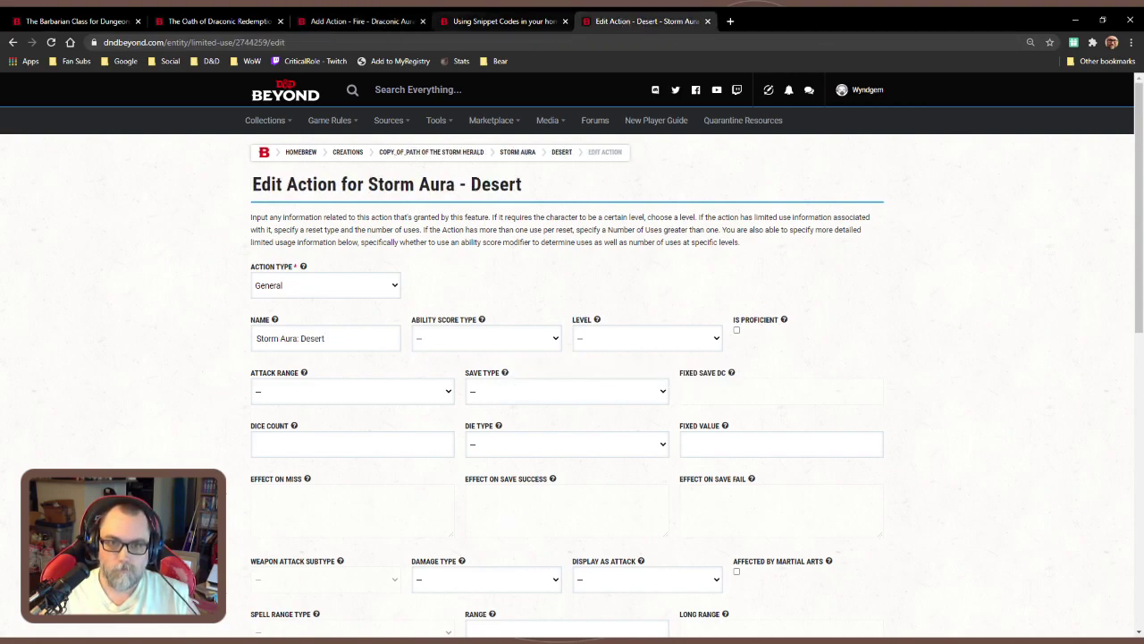
click(362, 18)
scroll(473, 242, down, 5)
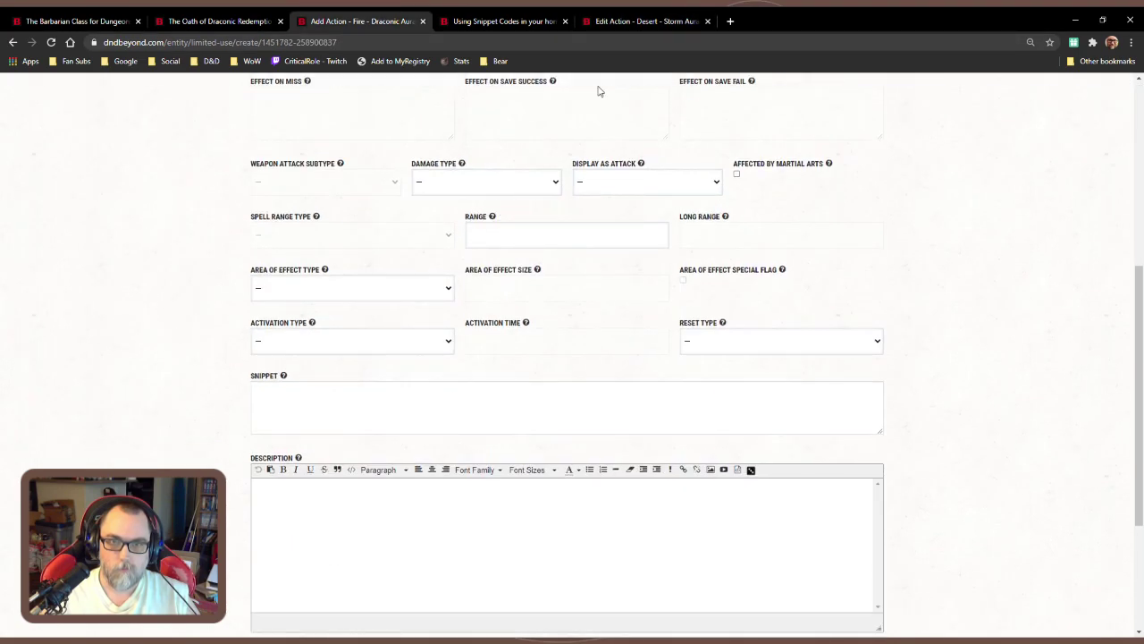
click(631, 26)
scroll(582, 259, down, 2)
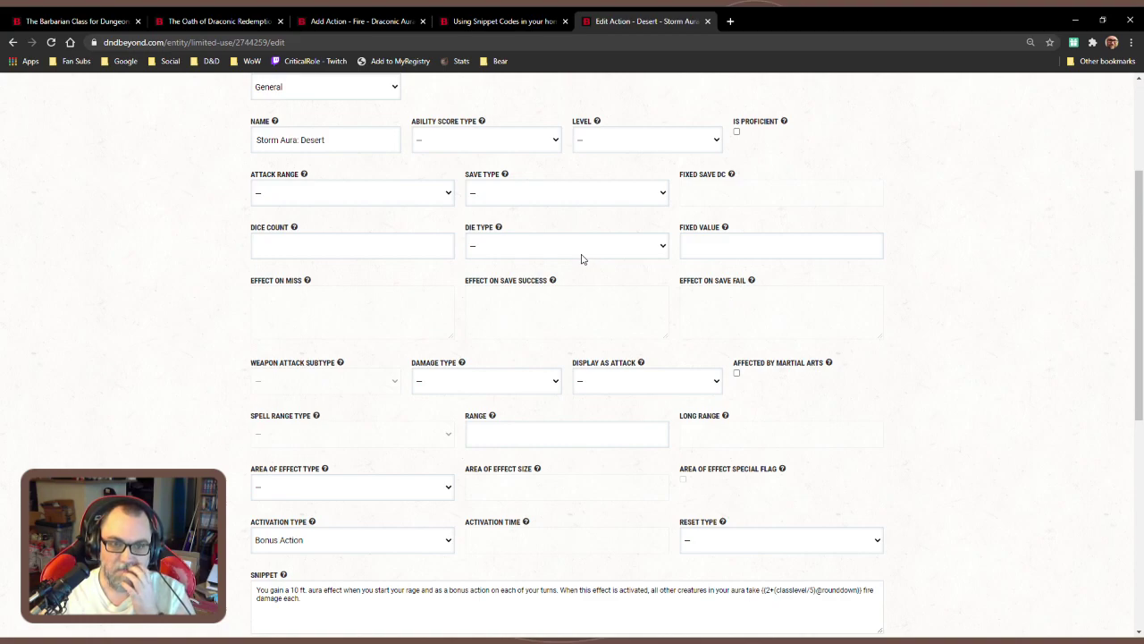
scroll(581, 258, down, 2)
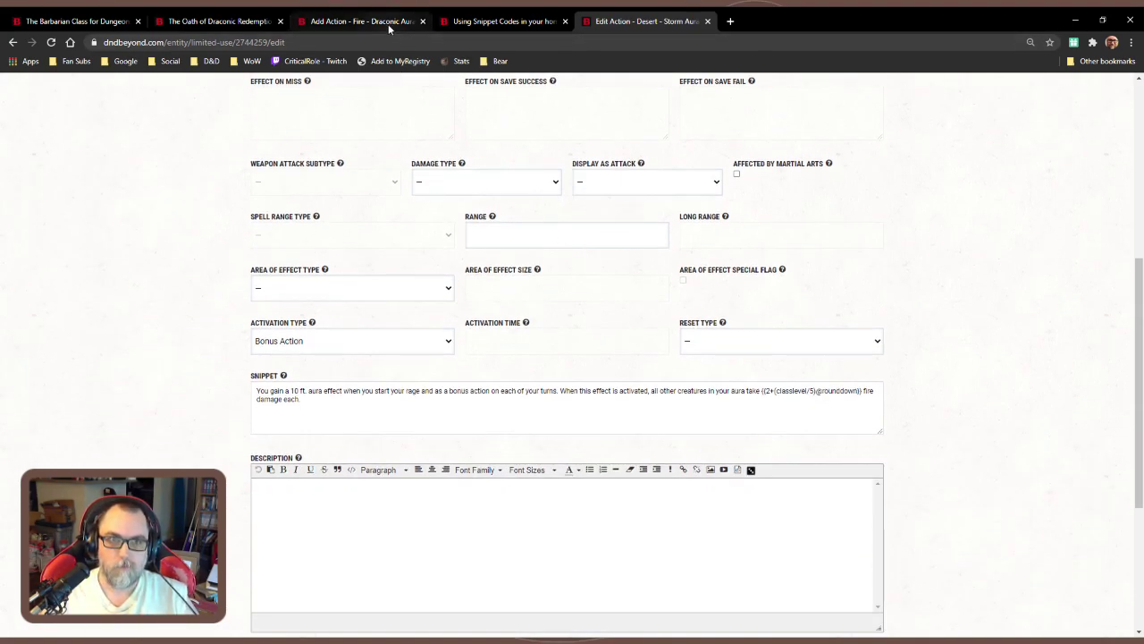
Copy the snippet of the Storm Aura: Desert action into the snippet of the Draconic Aura: Fire action
click(344, 407)
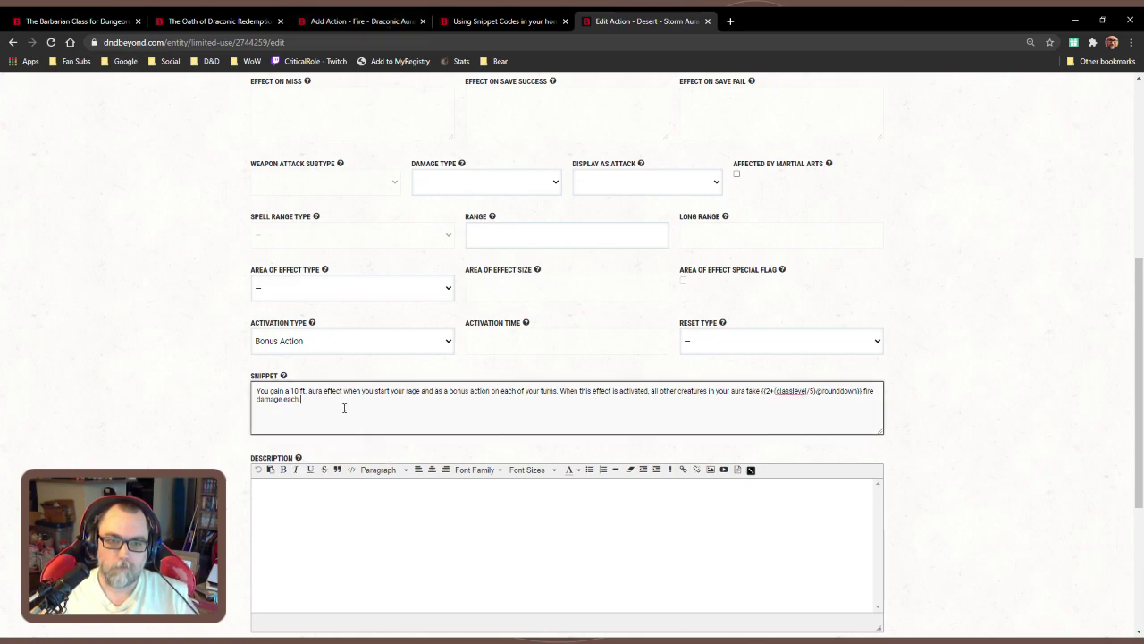
key(ctrl+a)
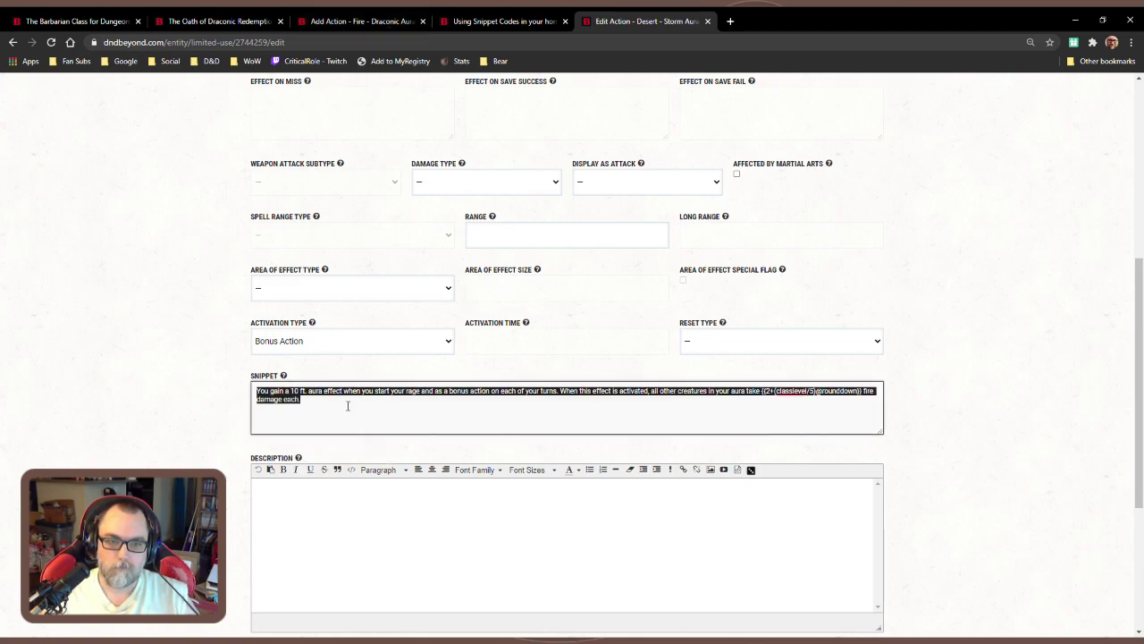
click(386, 23)
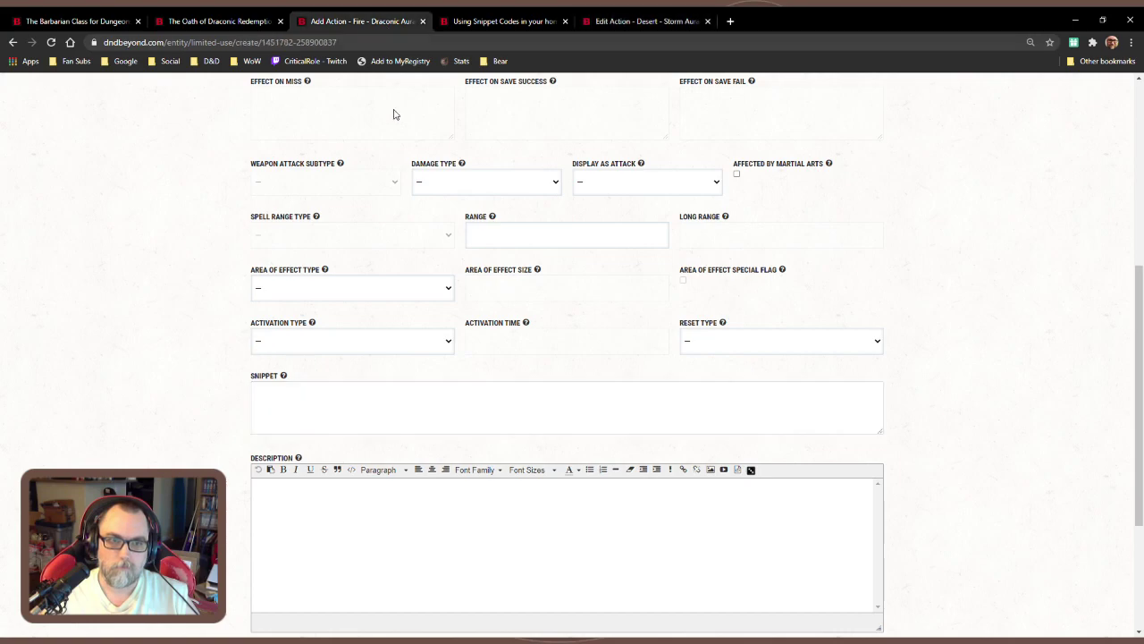
click(385, 417)
text(You gain a 10 ft. aura effect when you start your rage and as a bonus action on each of your turns. When this effect is activated, all other creatures in your aura take {{2+(classlevel/5)@rounddown}} fire damage each.)
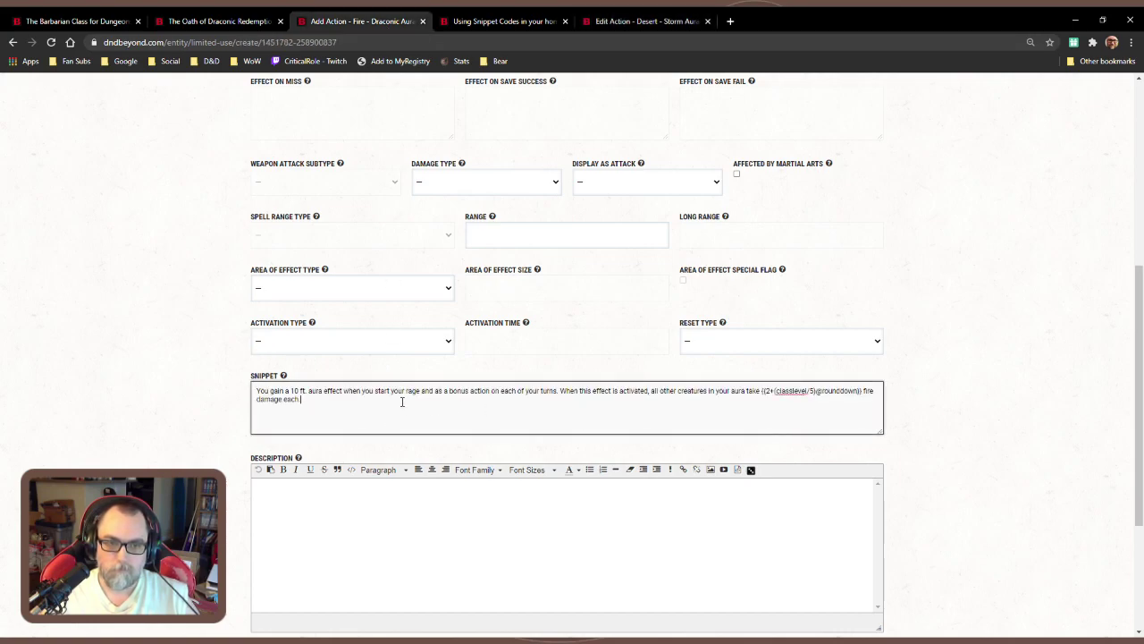
Set the Draconic Aura: Fire action's activation type to Bonus Action, matching the Storm Aura: Desert action
click(409, 356)
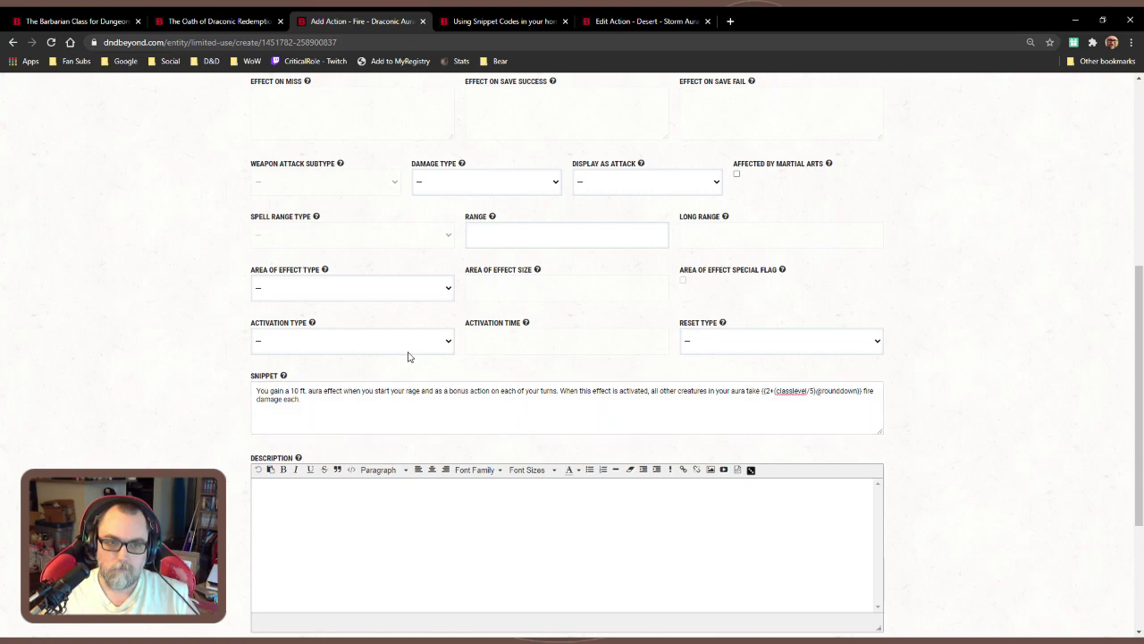
click(642, 20)
scroll(560, 363, up, 2)
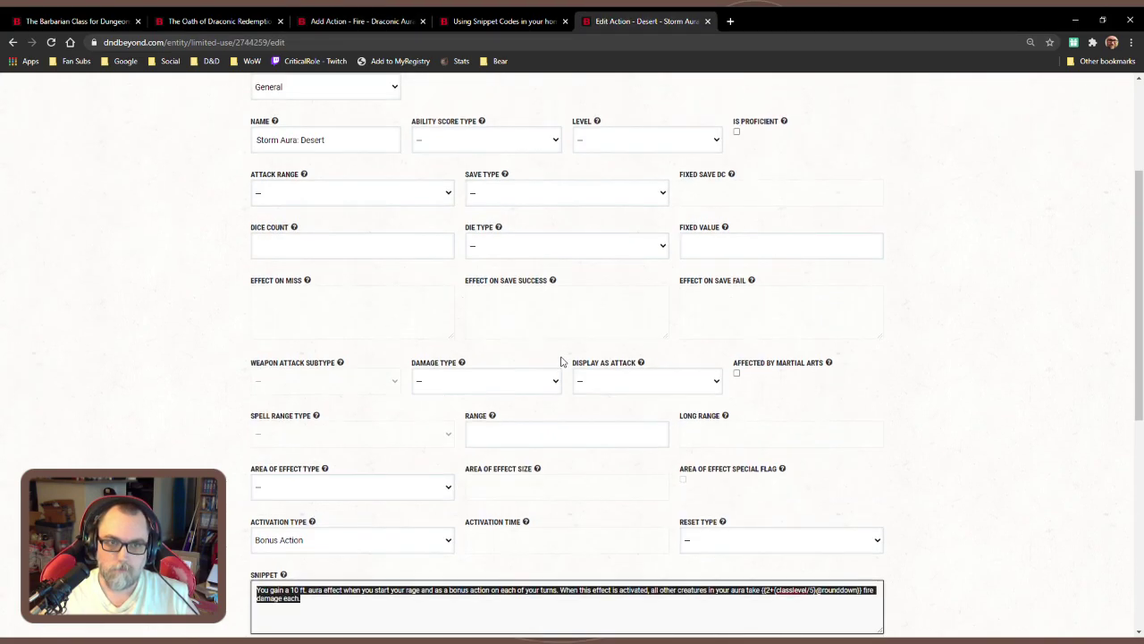
click(389, 21)
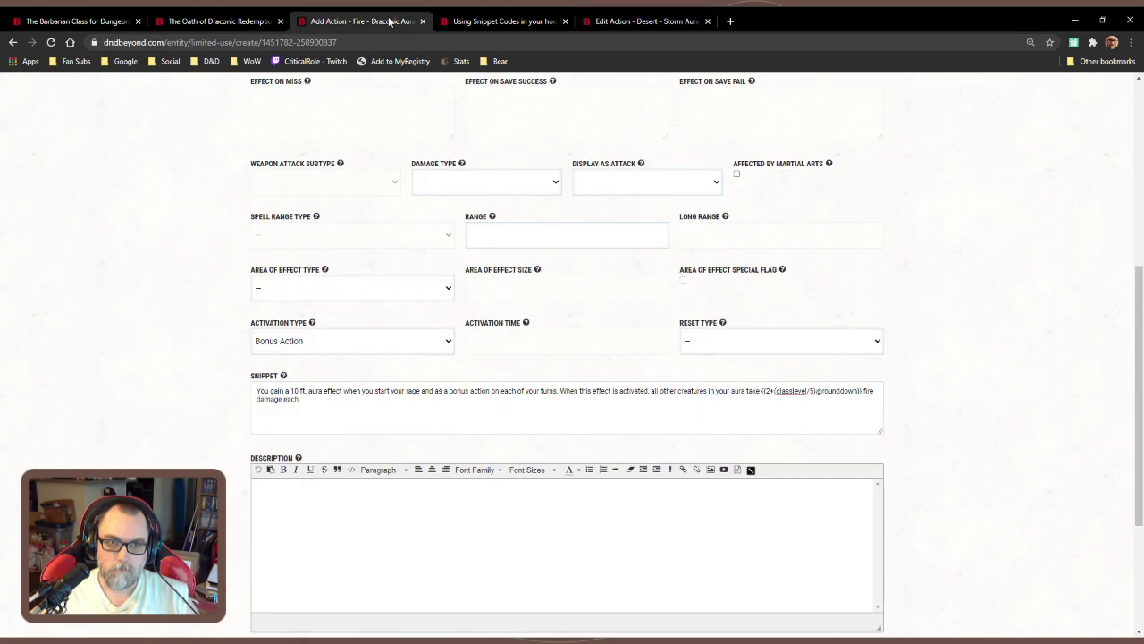
Compare the remaining settings of the Draconic Aura: Fire action with the Storm Aura: Desert action and save the Fire action
scroll(449, 209, up, 2)
click(633, 26)
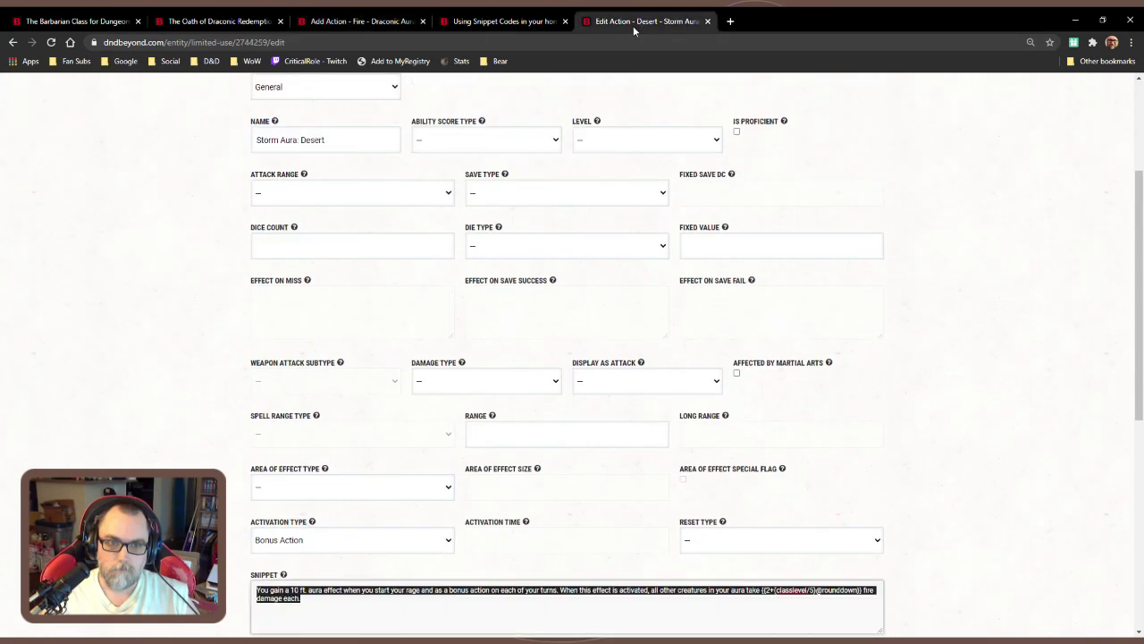
click(355, 22)
click(639, 22)
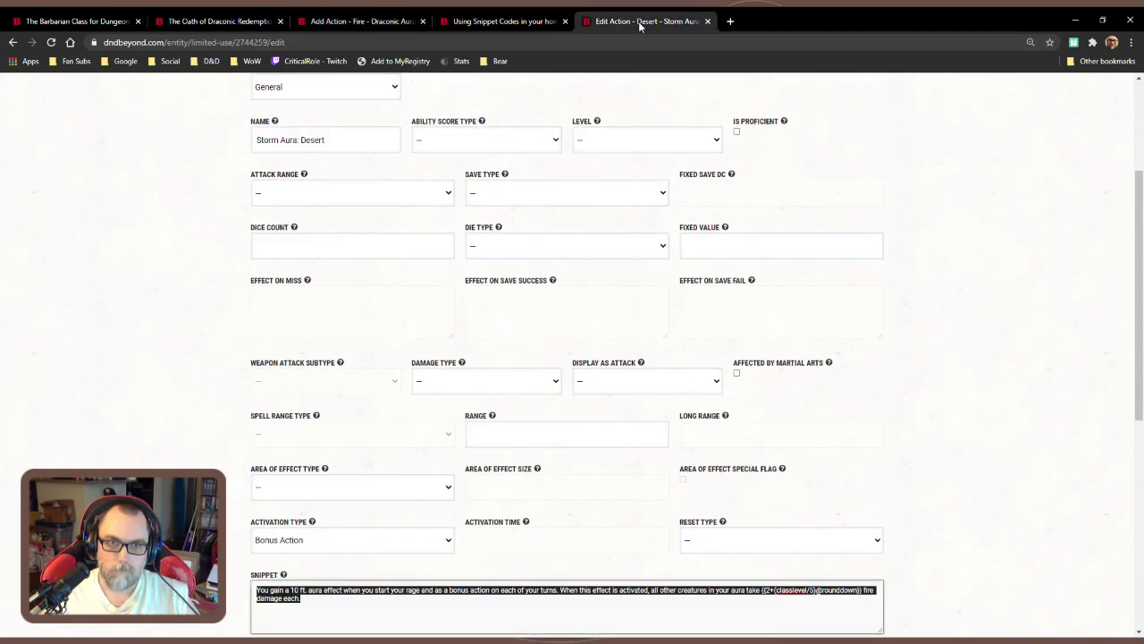
click(373, 19)
click(653, 24)
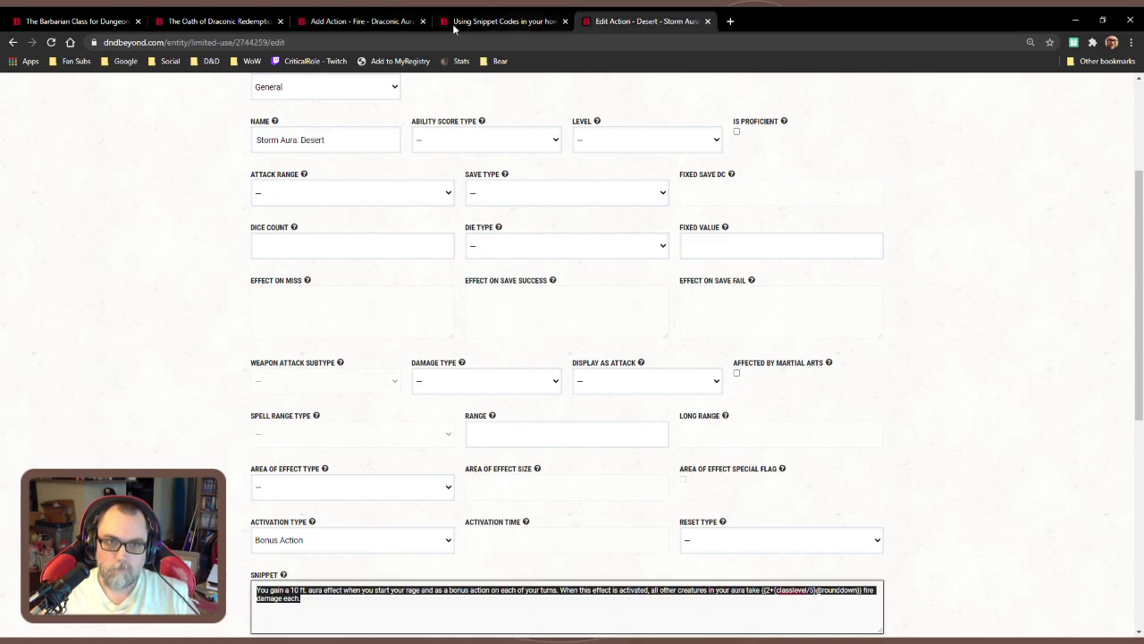
click(380, 25)
scroll(523, 425, down, 5)
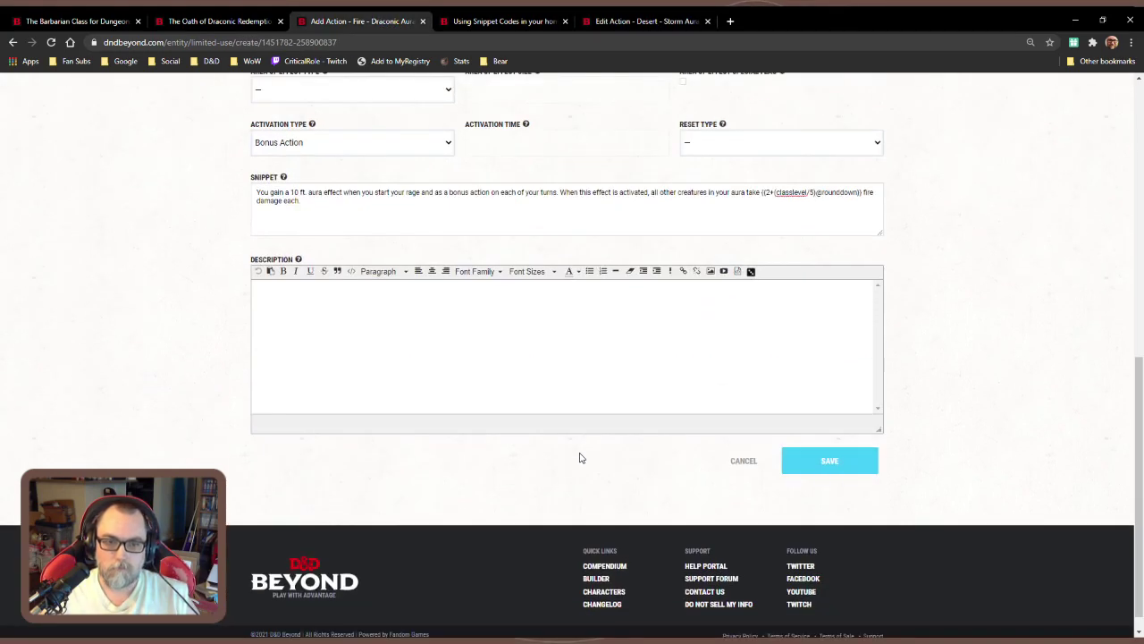
click(829, 462)
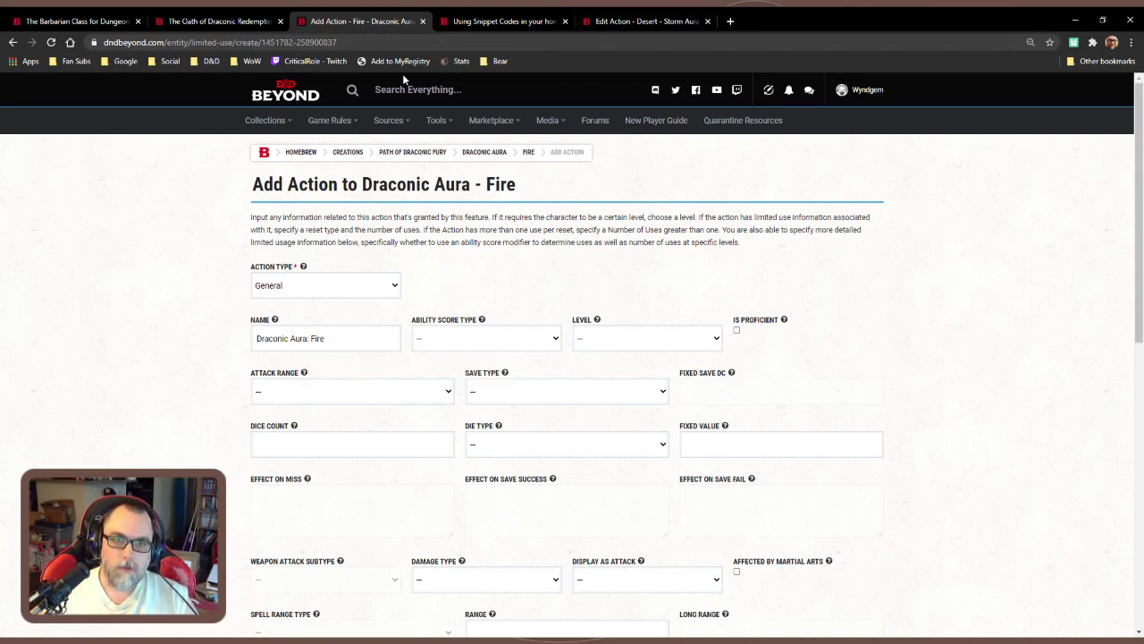
Rename the existing Storm Aura: Desert action in the Storm Herald copy as "Draconic Aura: Fire" and save it
click(647, 21)
scroll(522, 260, up, 3)
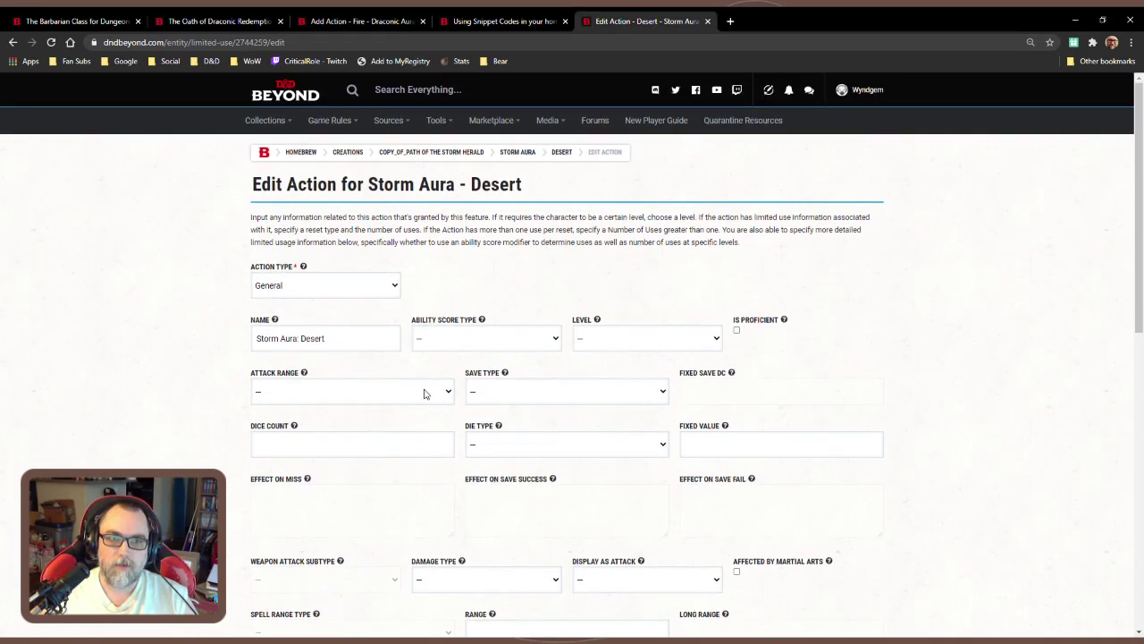
double_click(274, 337)
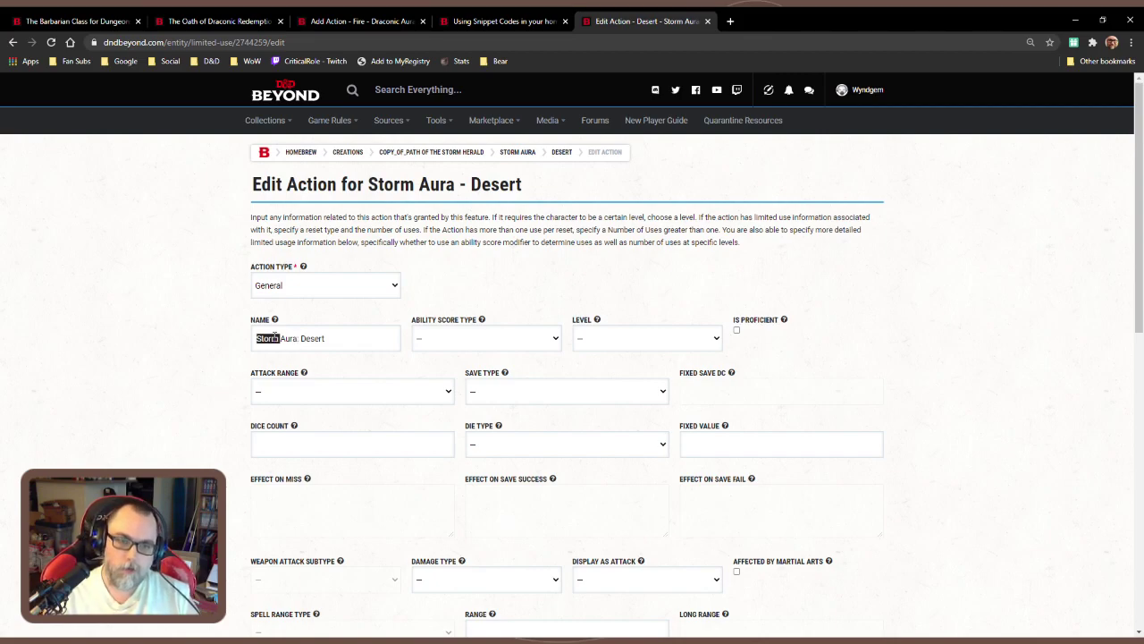
text(Dr)
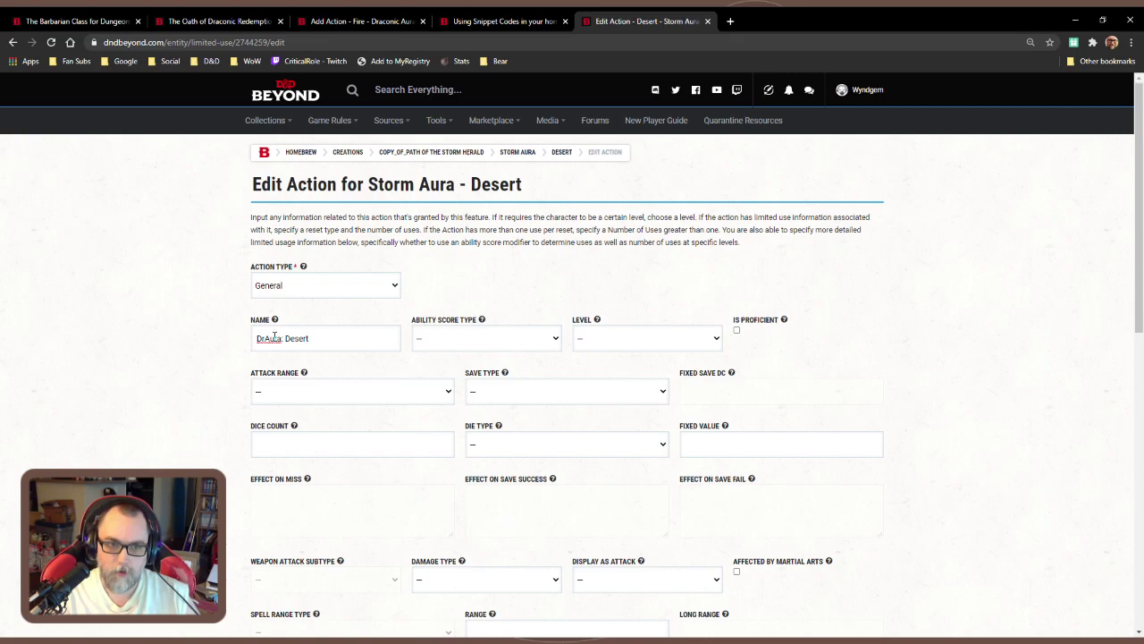
text(acon)
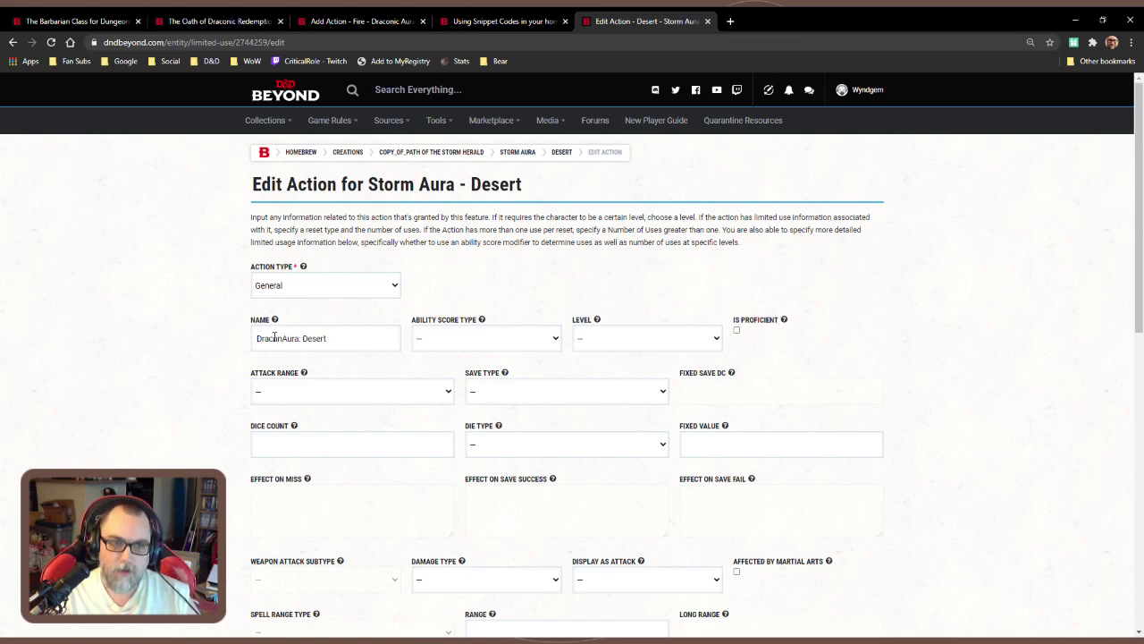
text(ic)
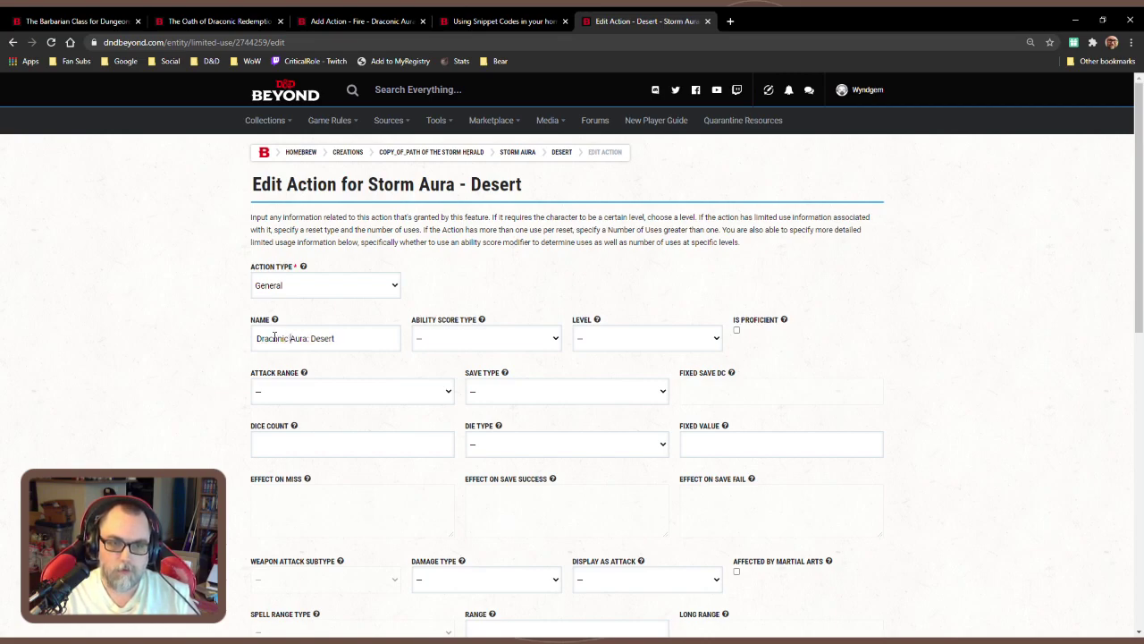
double_click(333, 338)
text(Fir)
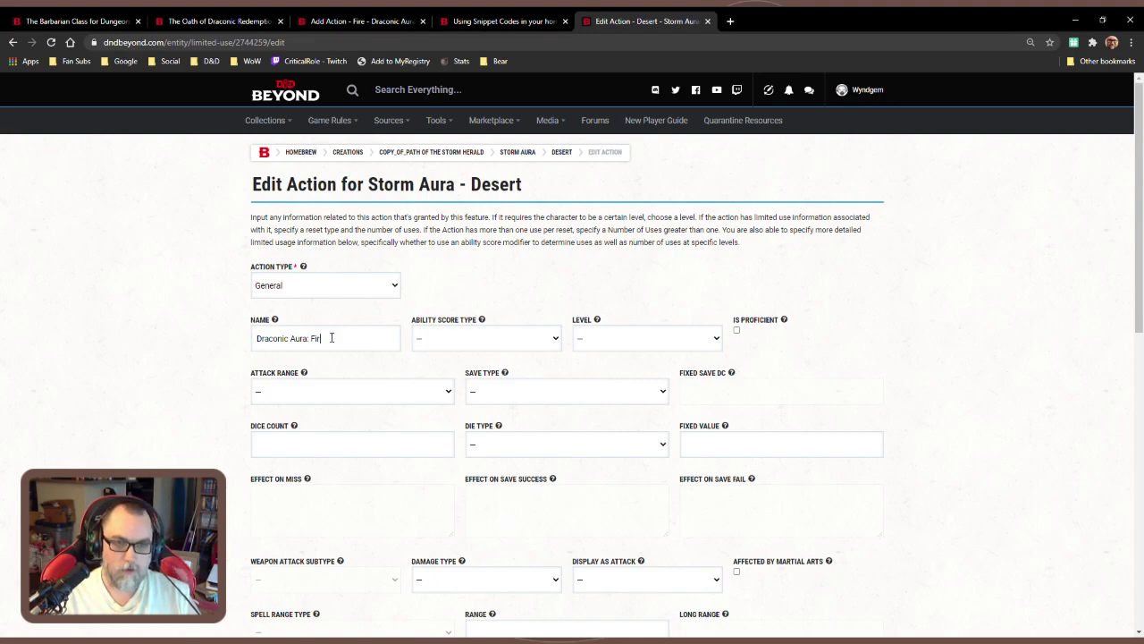
text(e)
scroll(357, 358, down, 5)
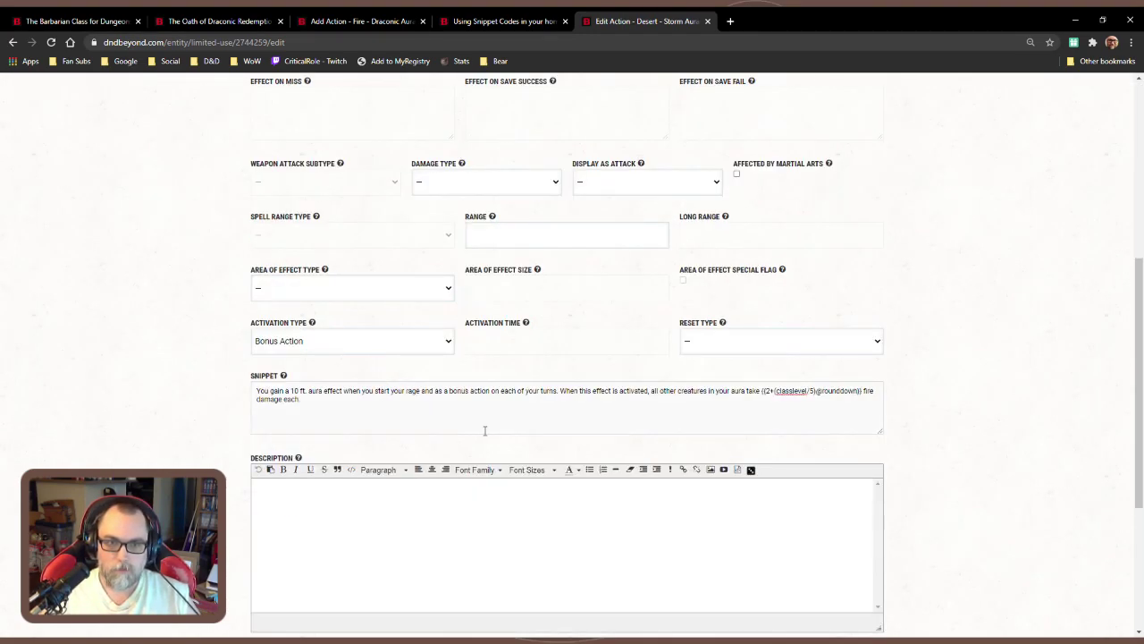
scroll(484, 431, down, 3)
click(829, 391)
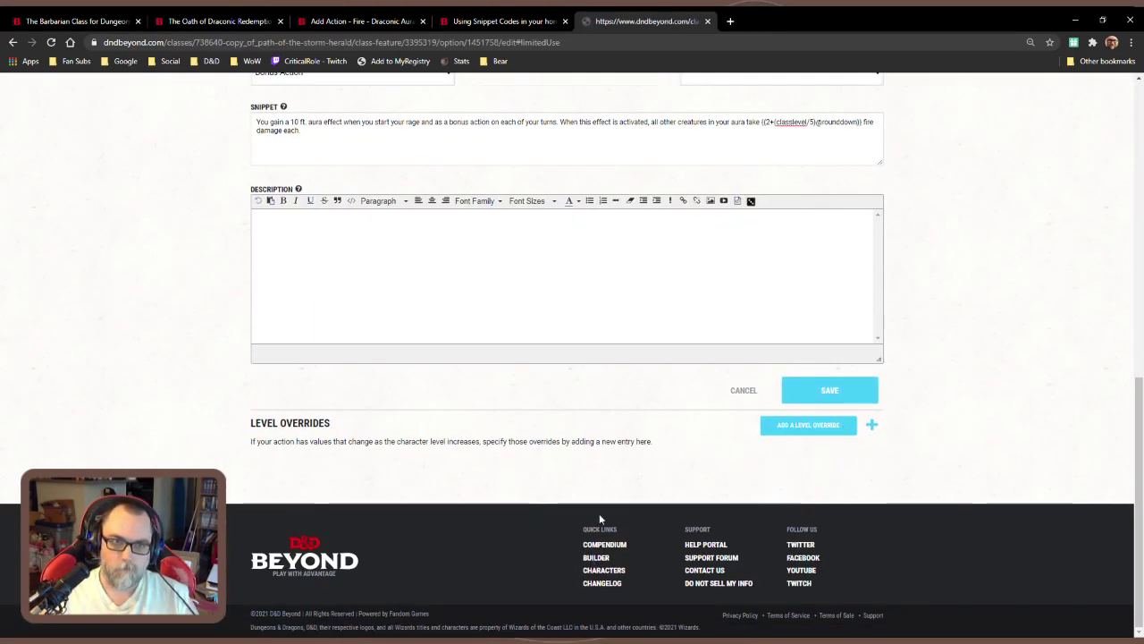
Review the name, snippet and description of the Storm Aura Desert option
scroll(610, 506, up, 3)
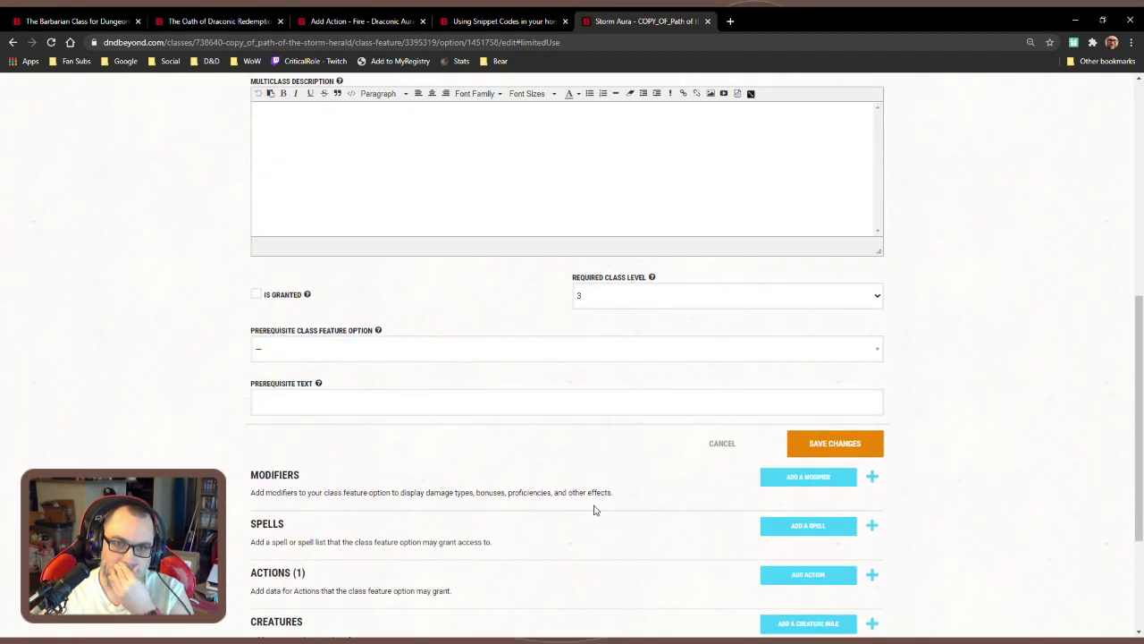
scroll(595, 508, up, 3)
scroll(592, 506, up, 3)
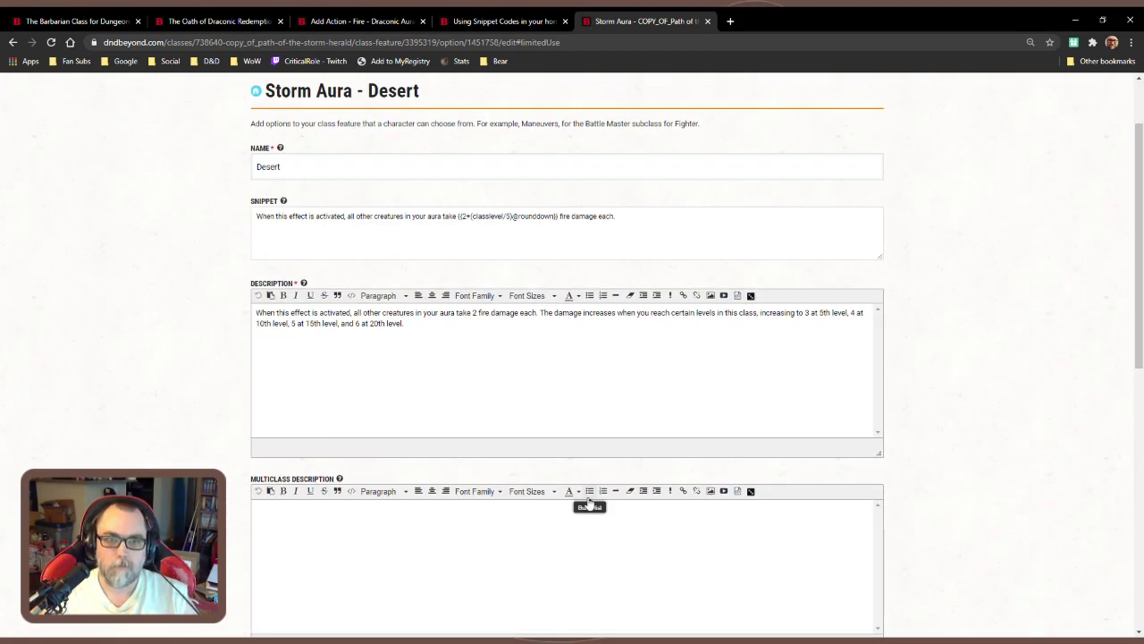
Rename the Storm Aura's Desert option to Fire and save the option
scroll(589, 504, up, 2)
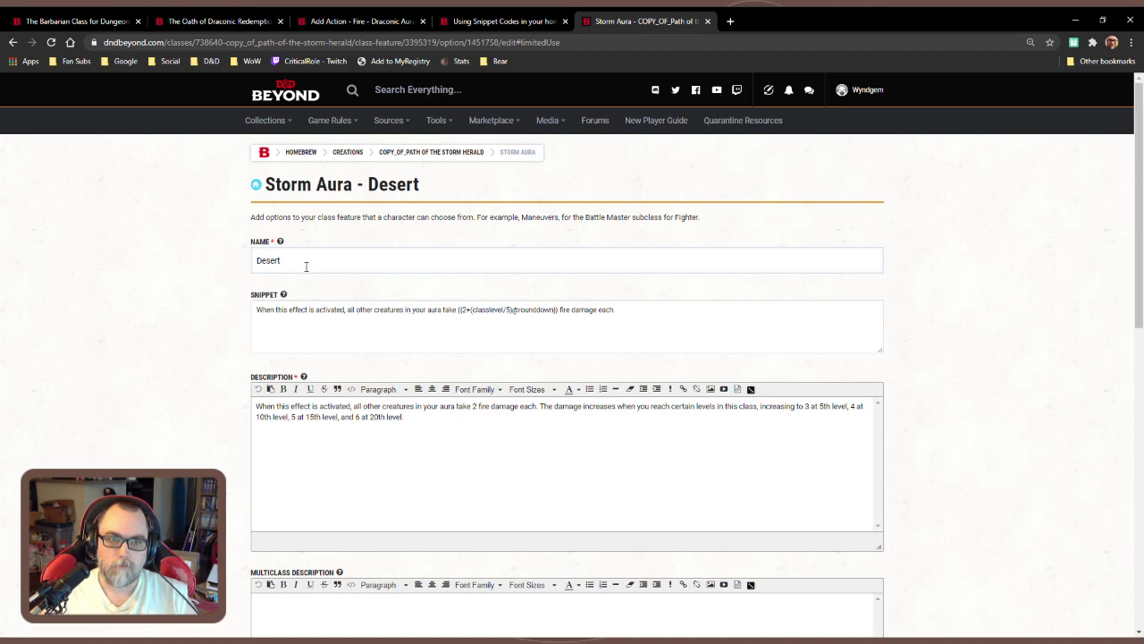
drag(308, 261, 241, 261)
text(Fire)
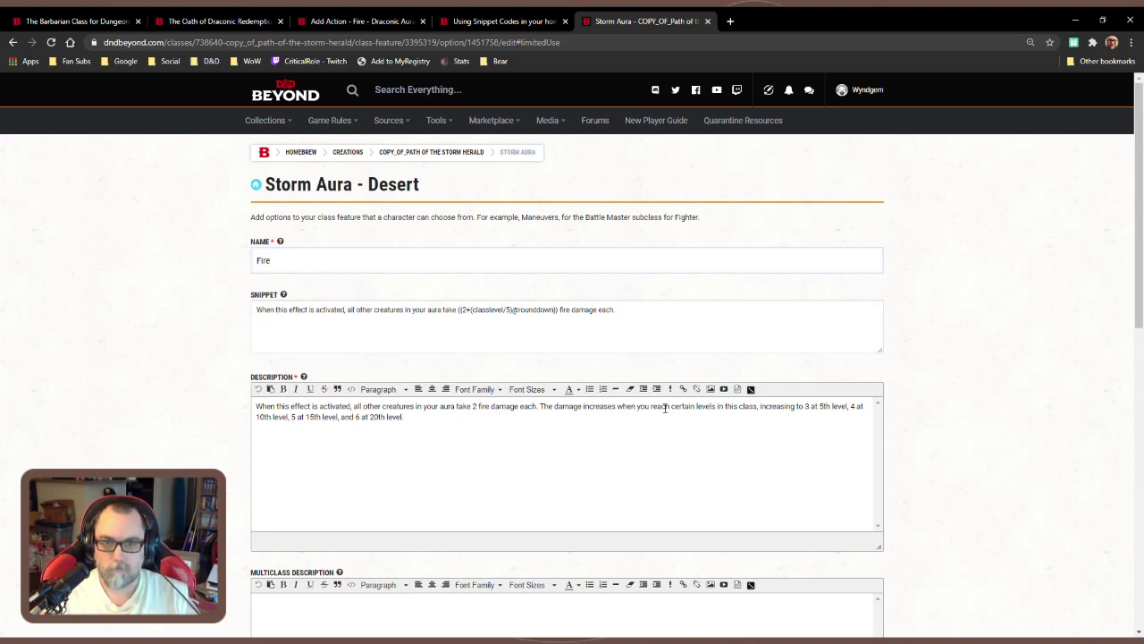
scroll(664, 407, down, 4)
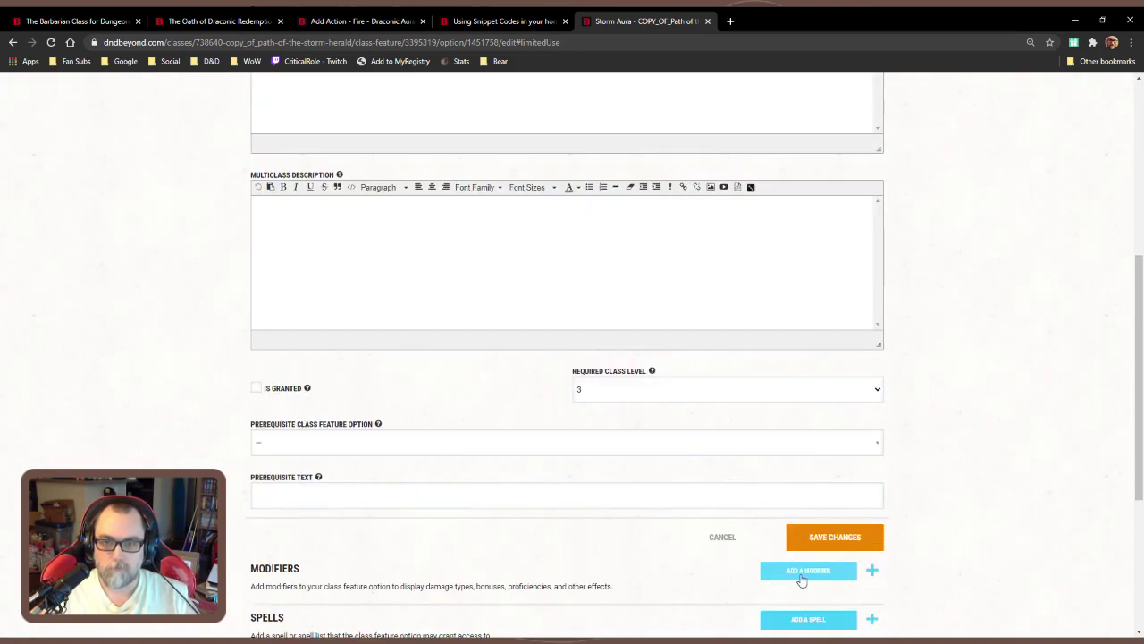
click(850, 552)
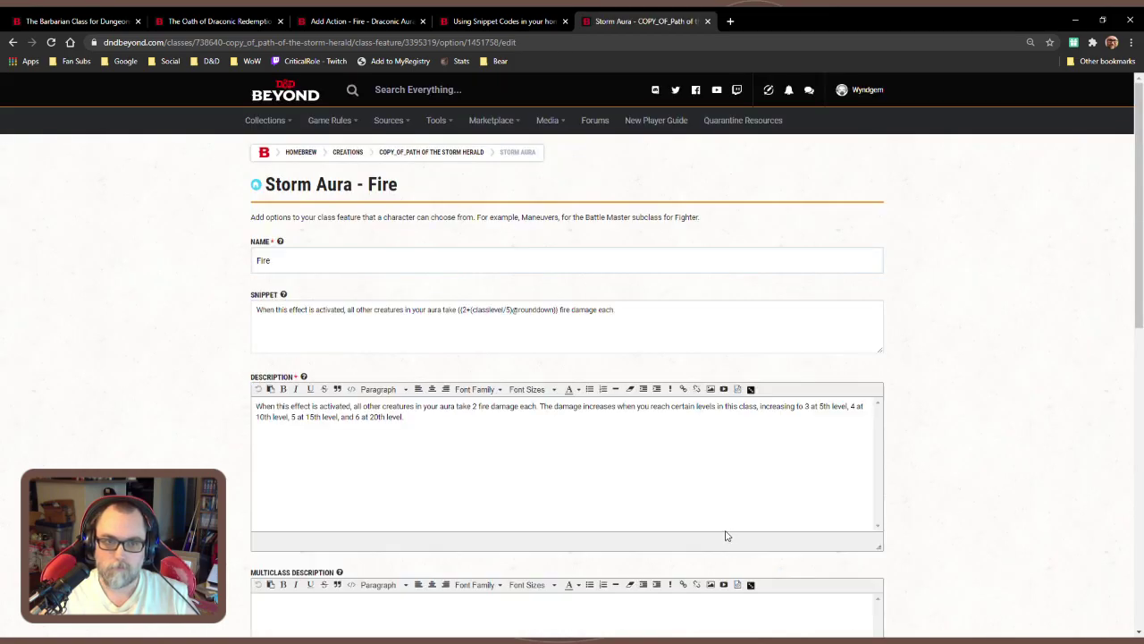
Leave the Fire option's editor and change the parent Storm Aura feature's name to Draconic Aura
scroll(707, 526, down, 2)
scroll(707, 527, down, 2)
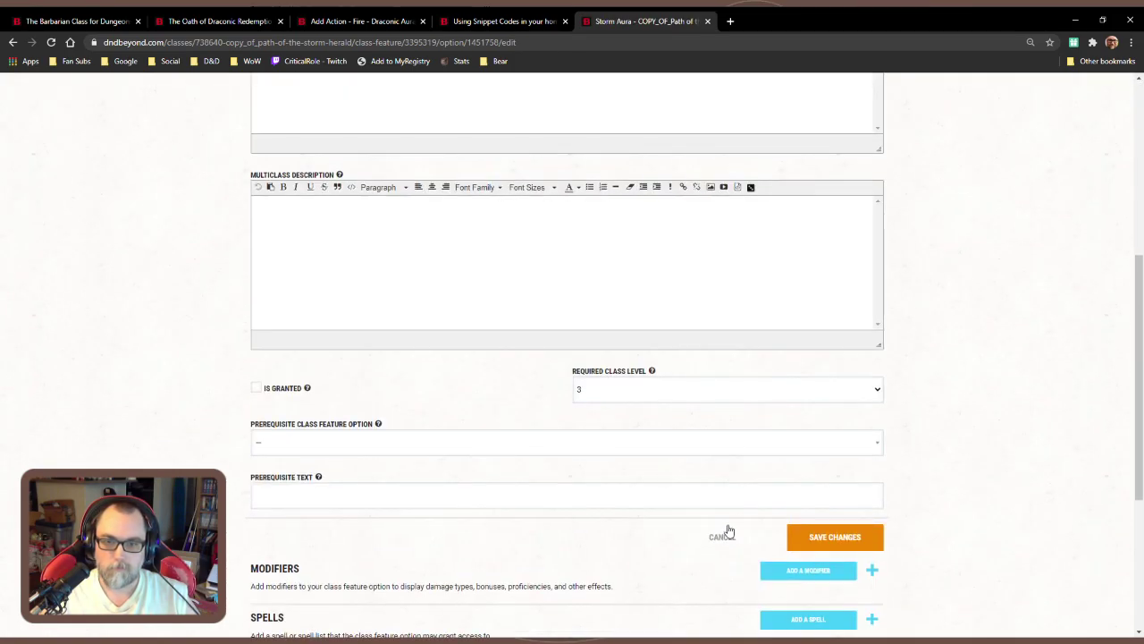
click(712, 537)
scroll(593, 484, down, 2)
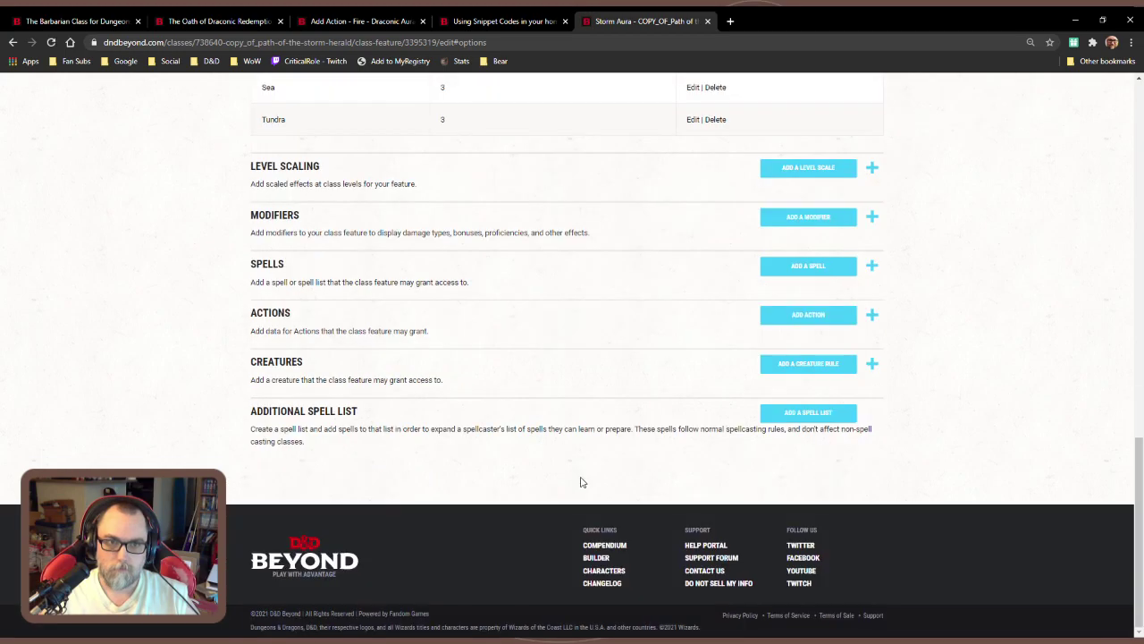
scroll(585, 484, up, 4)
scroll(581, 483, up, 7)
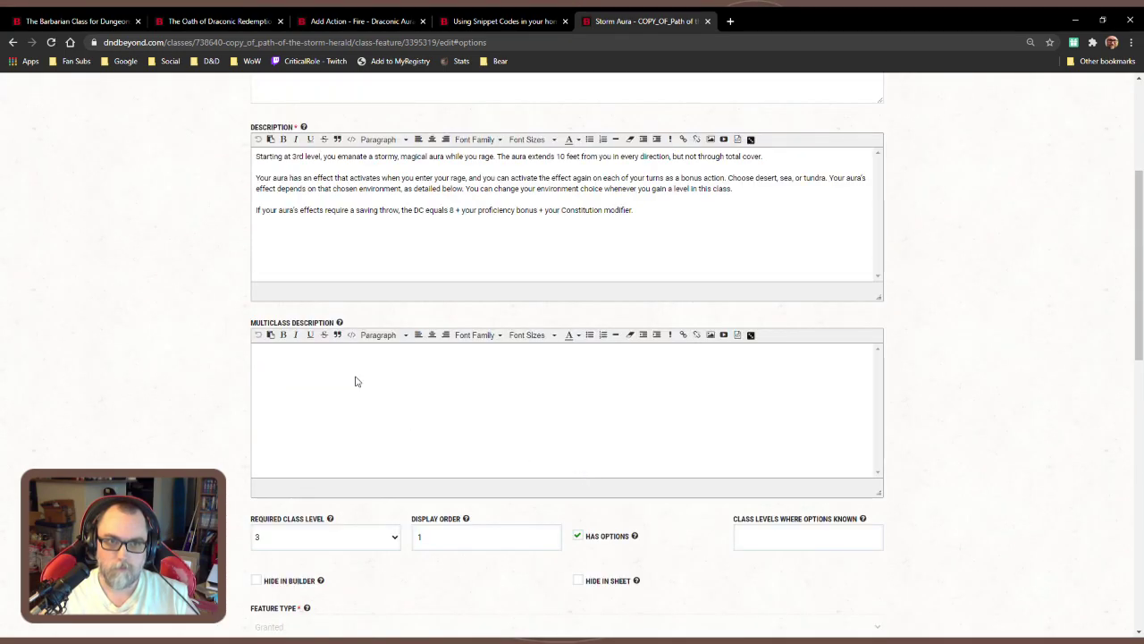
scroll(368, 275, up, 1)
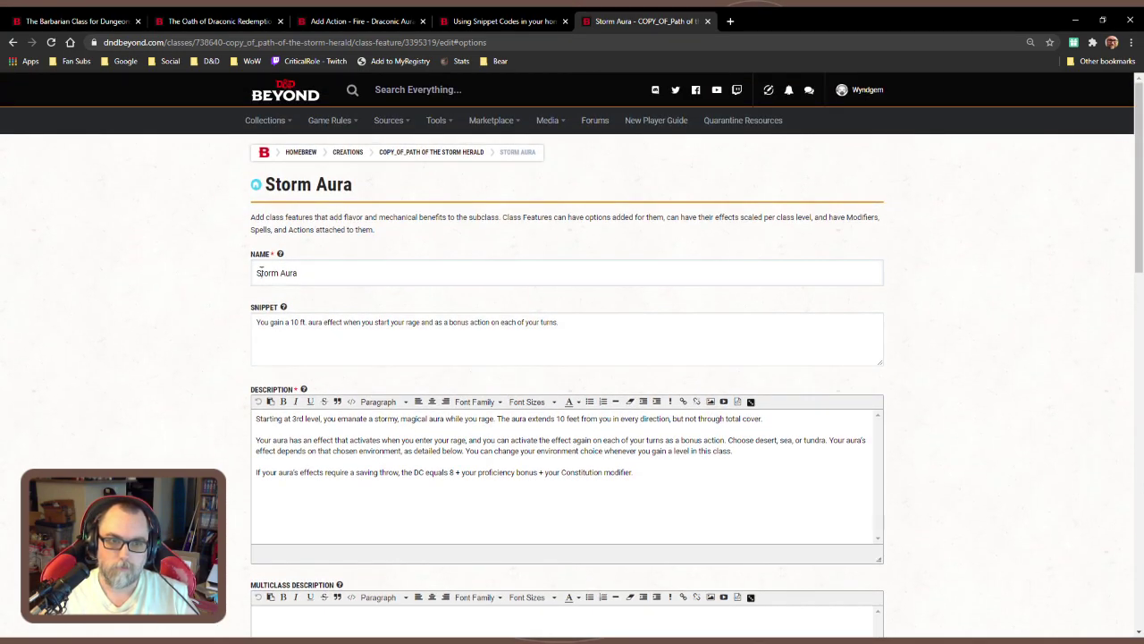
double_click(259, 272)
text(Draconic)
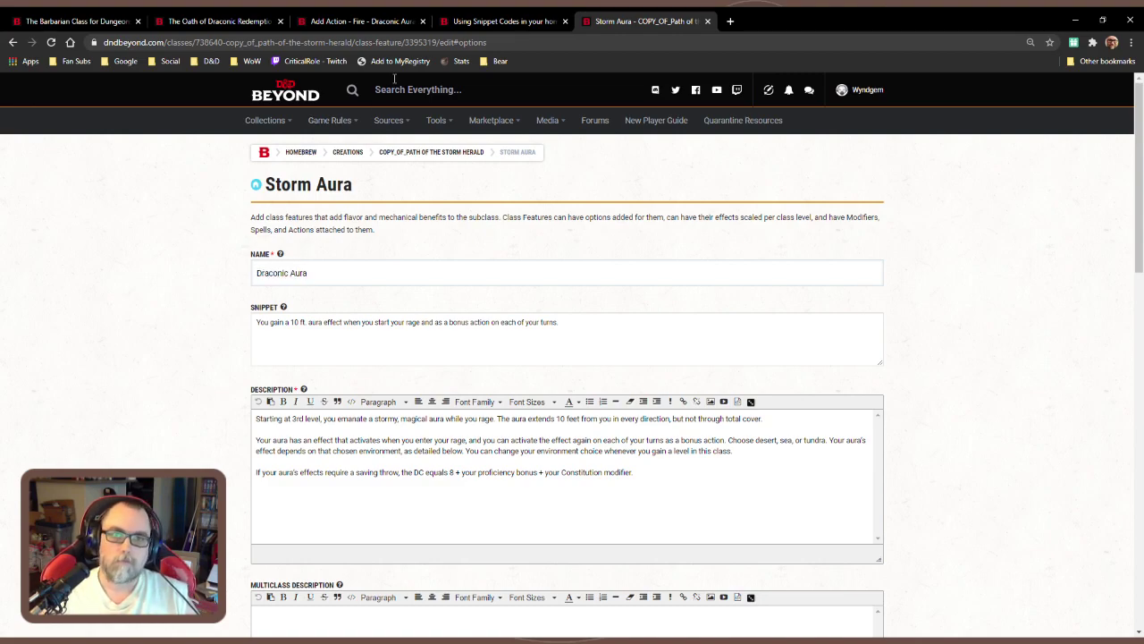
Open the Draconic Aura feature of the existing Path of Draconic Fury subclass and copy its entire description
click(373, 22)
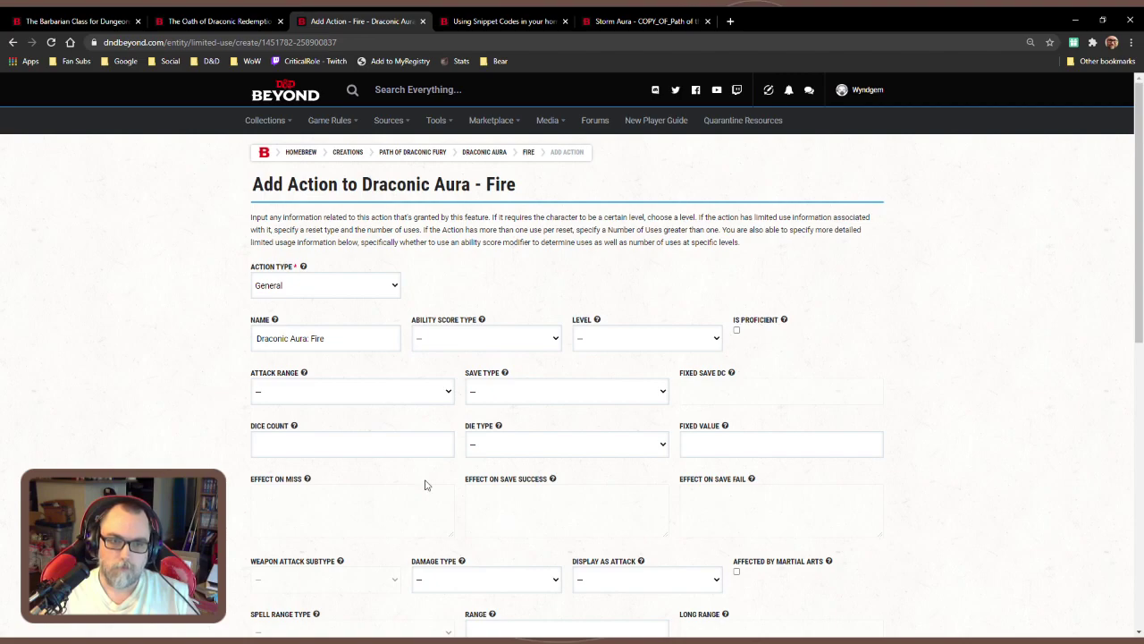
click(422, 152)
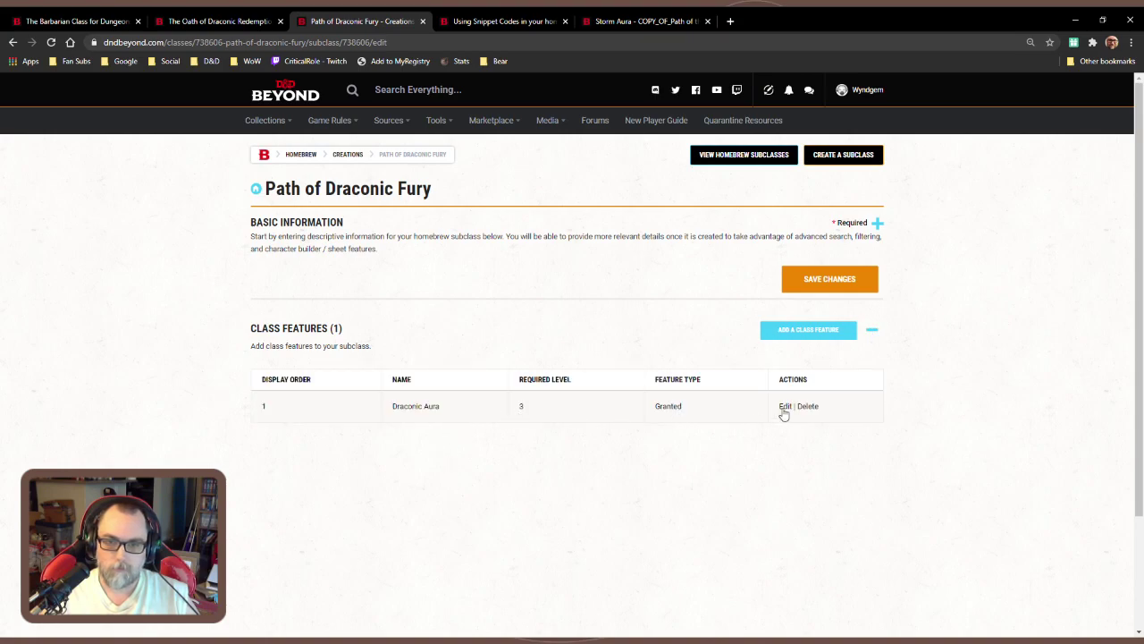
click(784, 406)
key(ctrl+Tab)
key(ctrl+Tab)
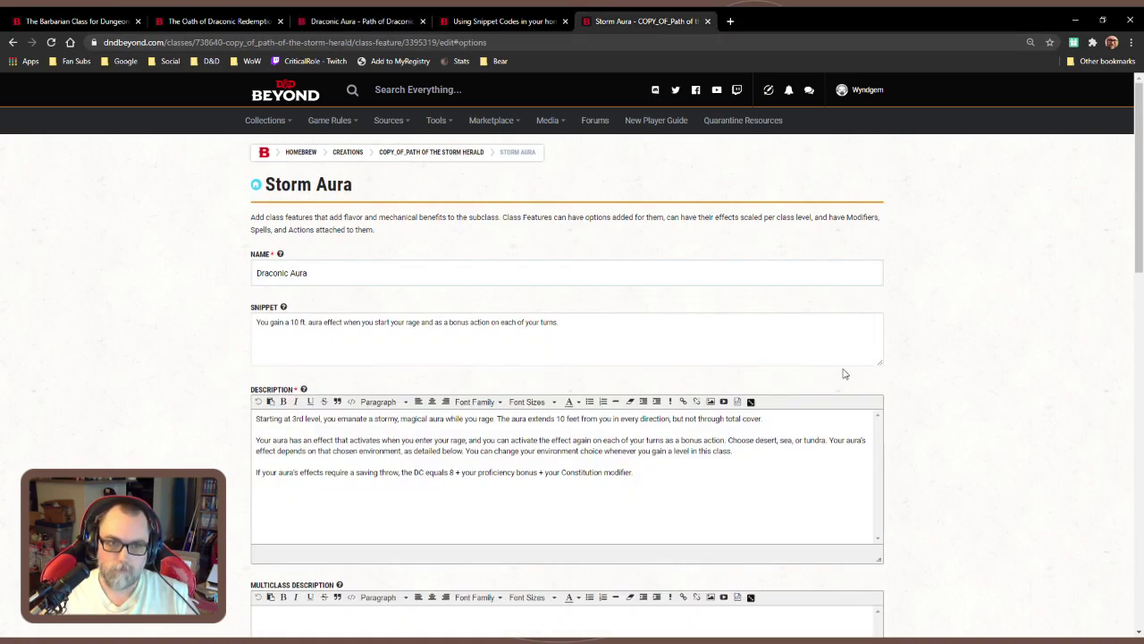
scroll(847, 374, down, 2)
key(ctrl+shift+Tab)
key(ctrl+shift+Tab)
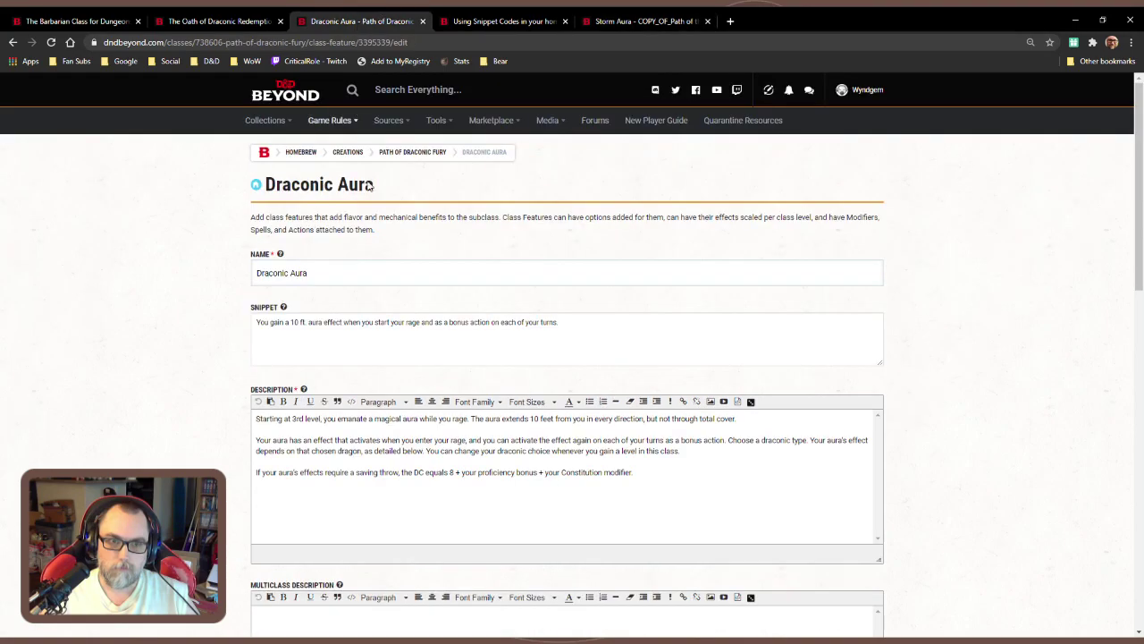
click(566, 473)
key(ctrl+a)
key(ctrl+c)
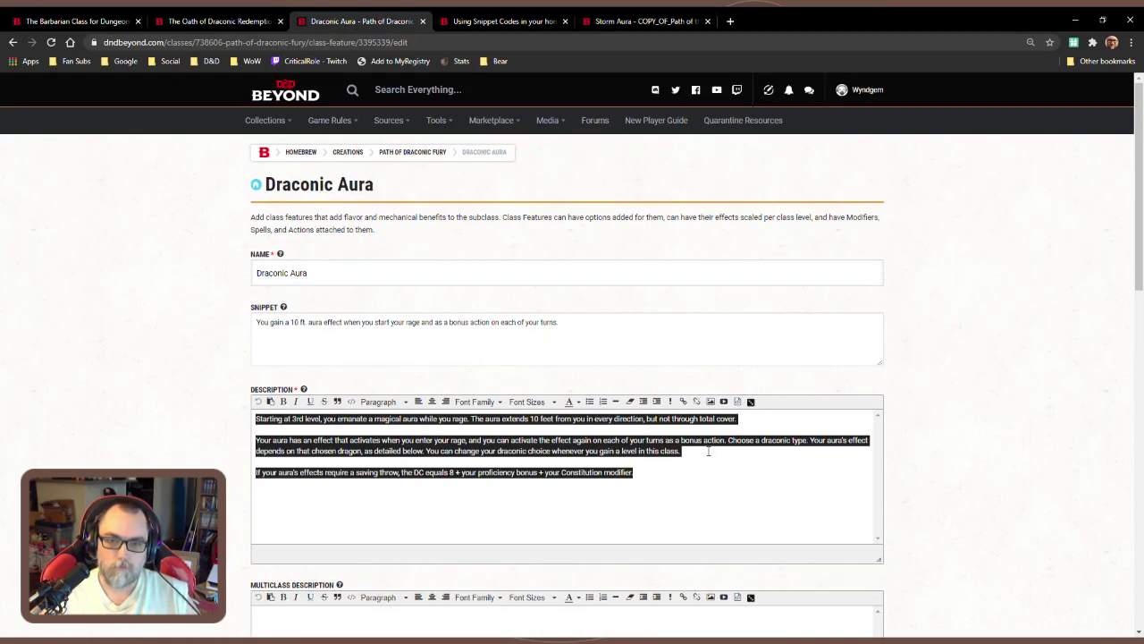
Replace the description of the aura feature in COPY_OF_Path of the Storm Herald with the copied text and save the feature
click(637, 23)
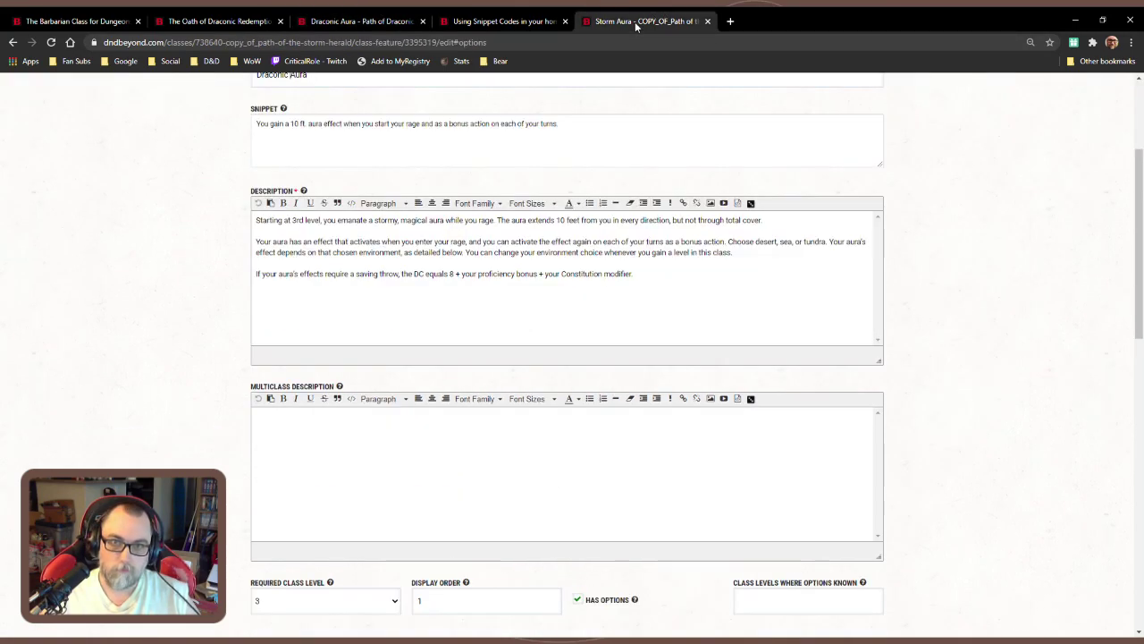
click(600, 293)
key(ctrl+a)
key(ctrl+v)
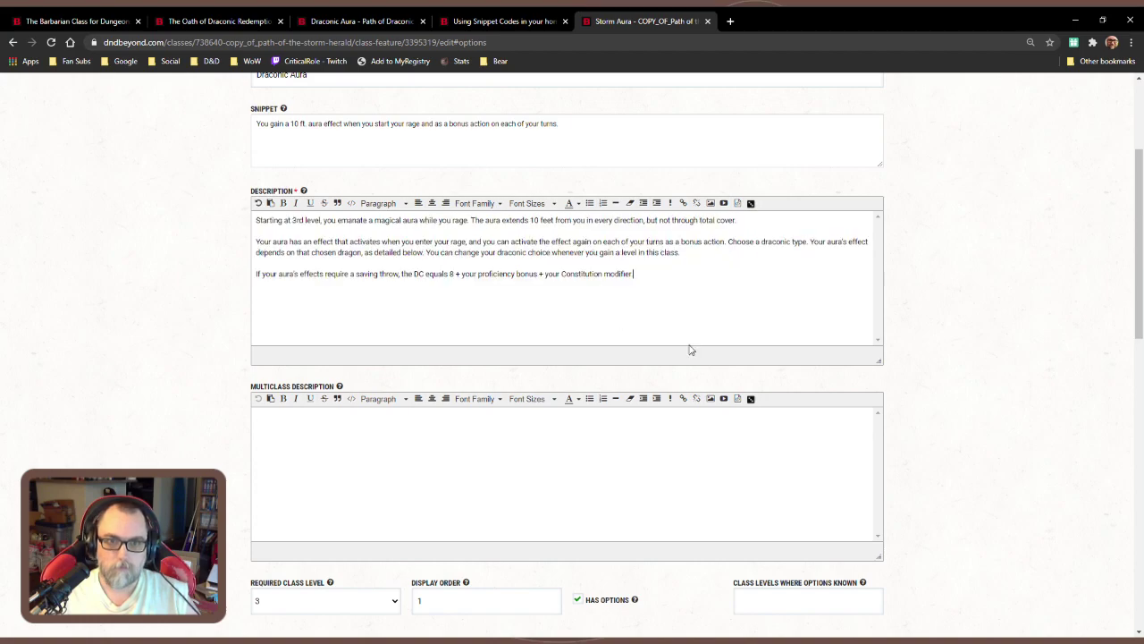
scroll(689, 350, down, 5)
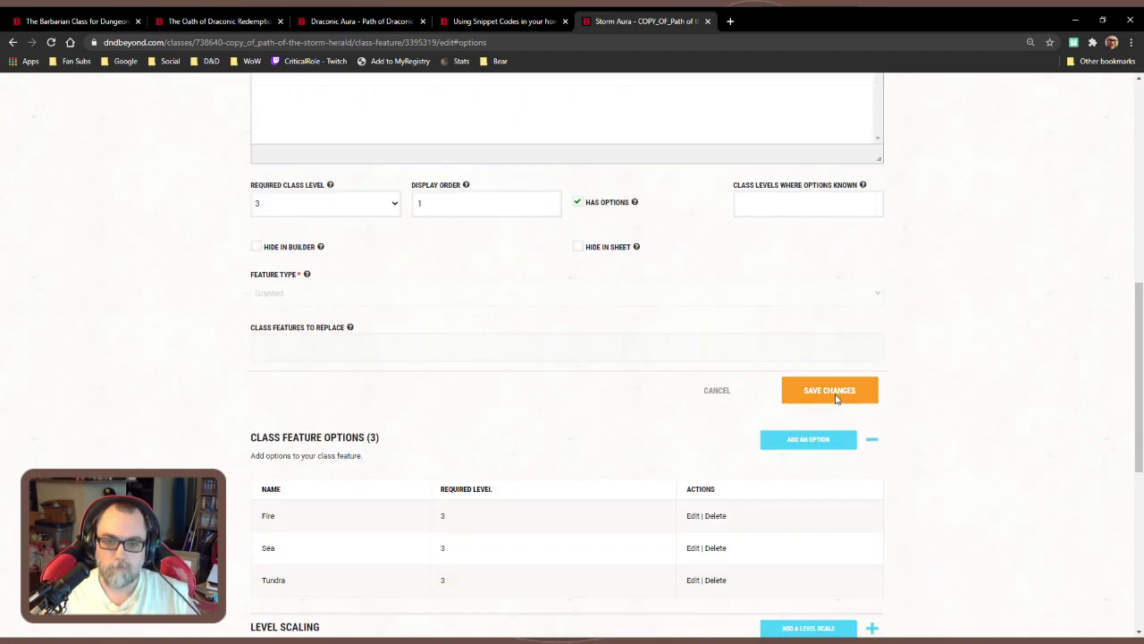
click(830, 391)
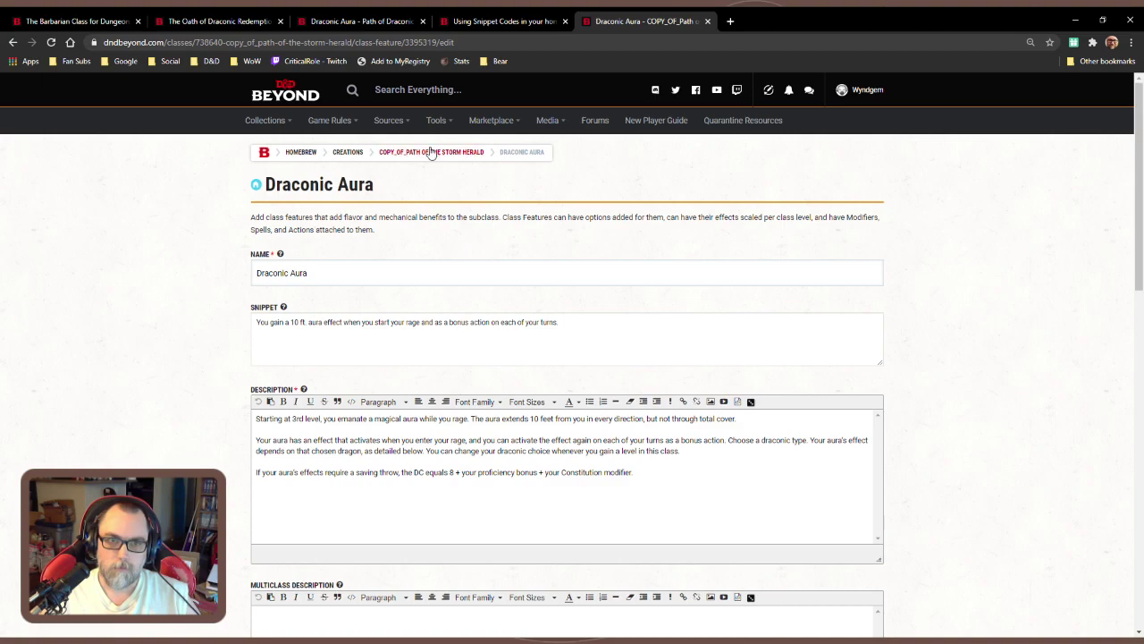
Delete the older Path of Draconic Fury subclass from page 4 of the homebrew creations list
click(379, 24)
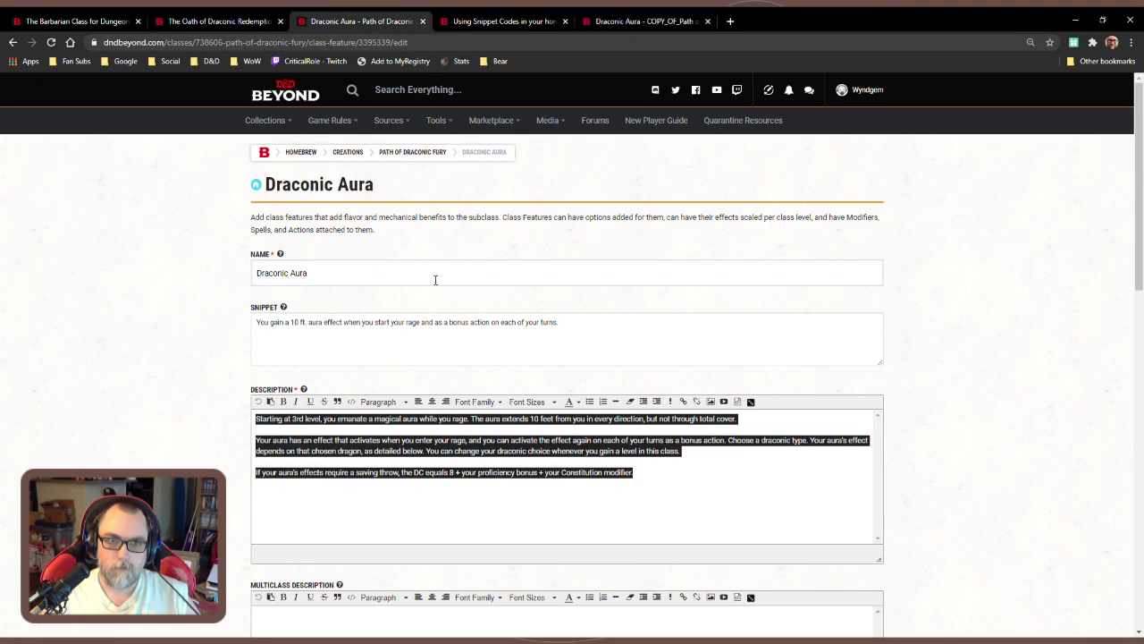
click(348, 152)
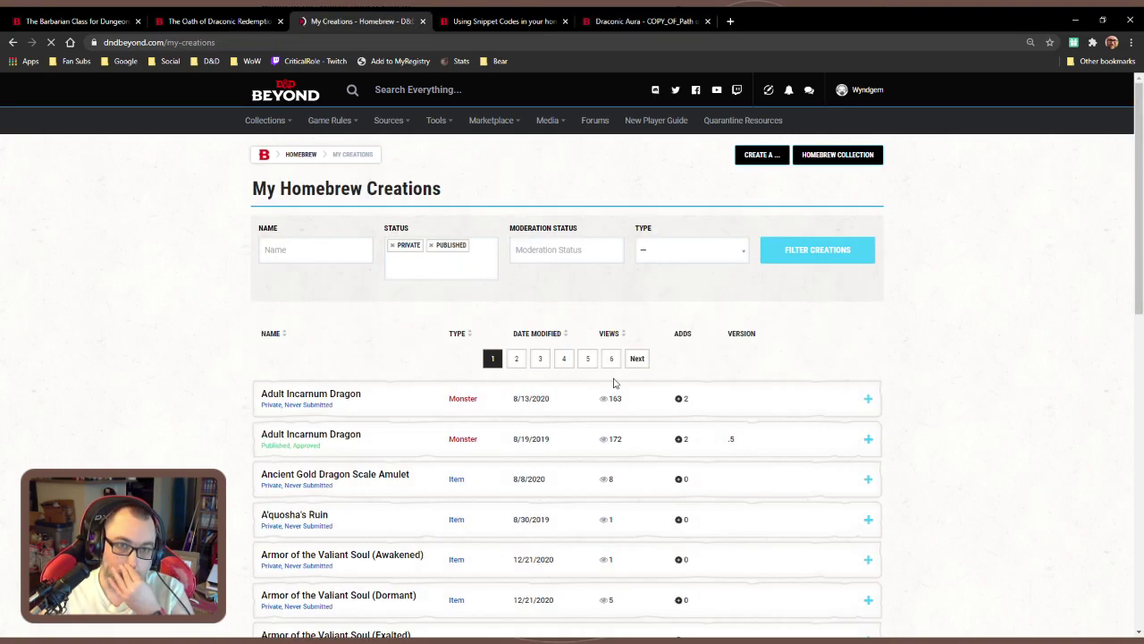
scroll(613, 385, down, 10)
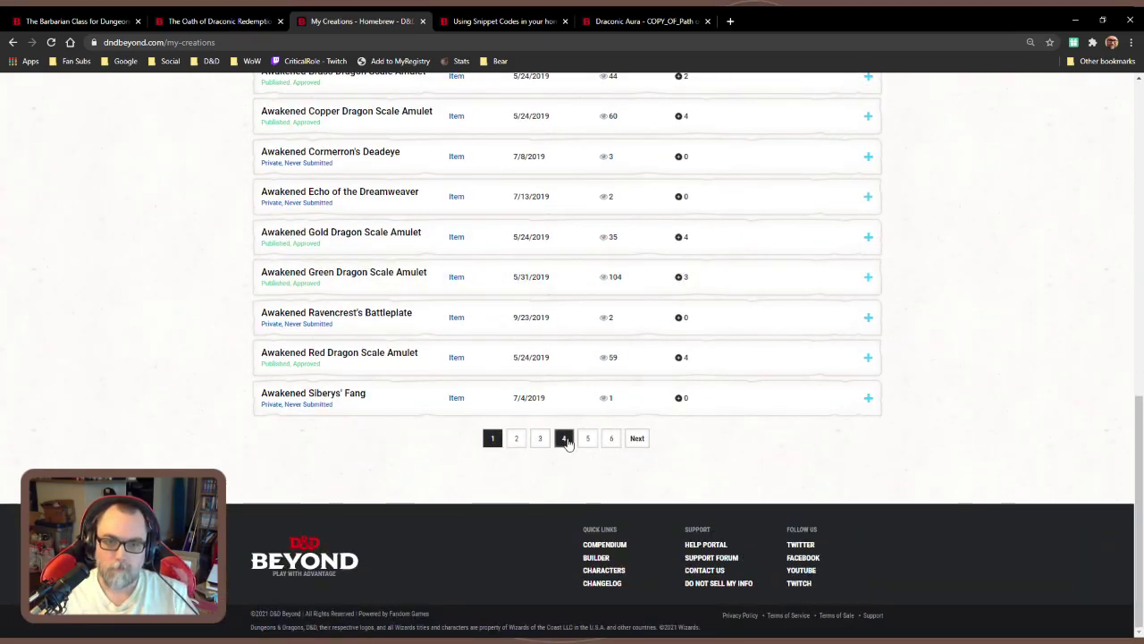
click(564, 438)
scroll(488, 415, down, 7)
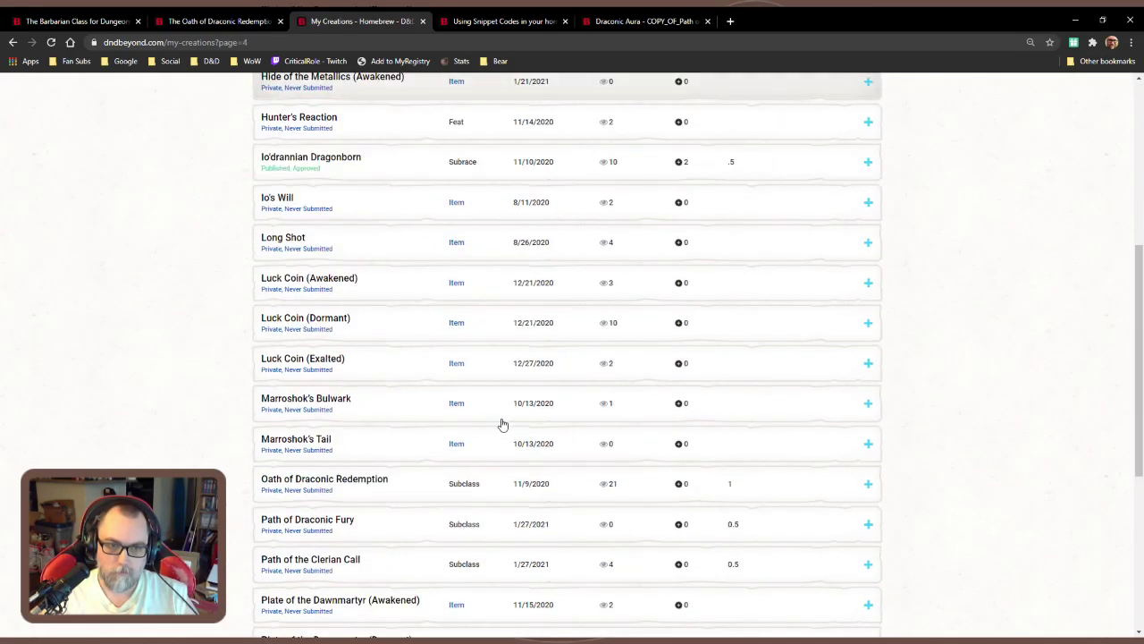
click(385, 342)
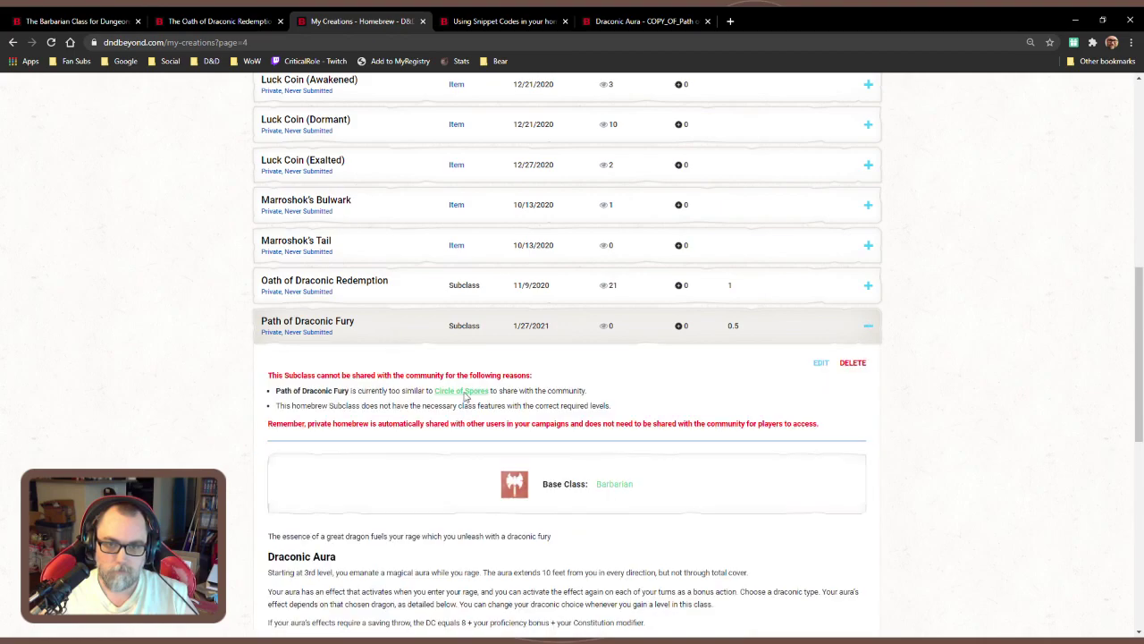
click(856, 363)
click(614, 392)
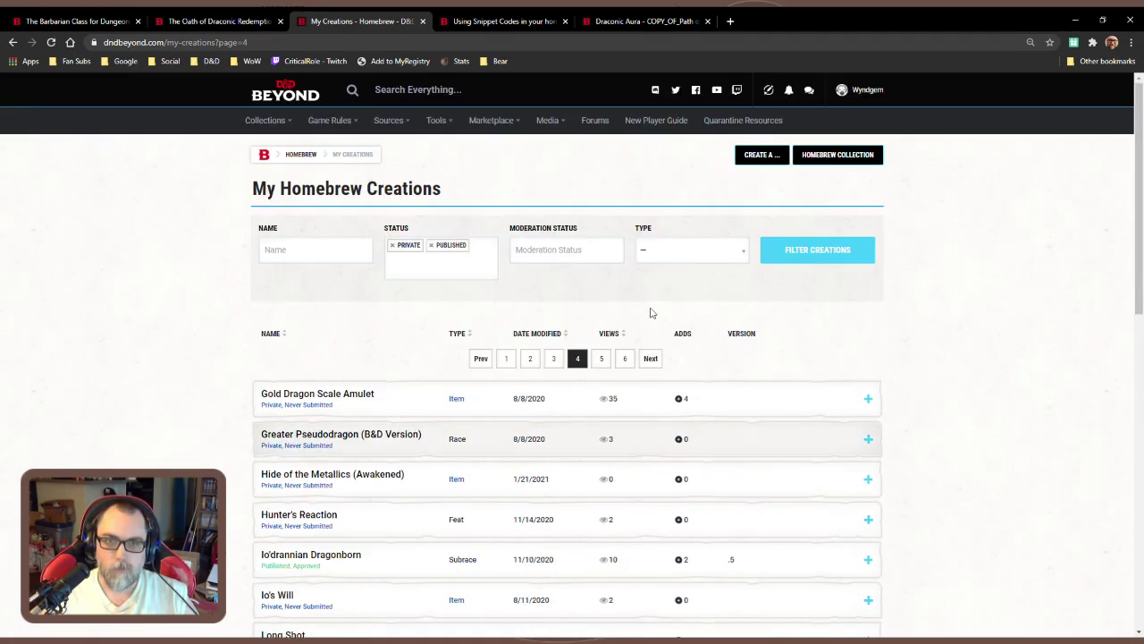
Return to the copied subclass's Draconic Aura page and move its browser tab directly after the Oath of Draconic Redemption tab
click(633, 25)
scroll(706, 420, down, 5)
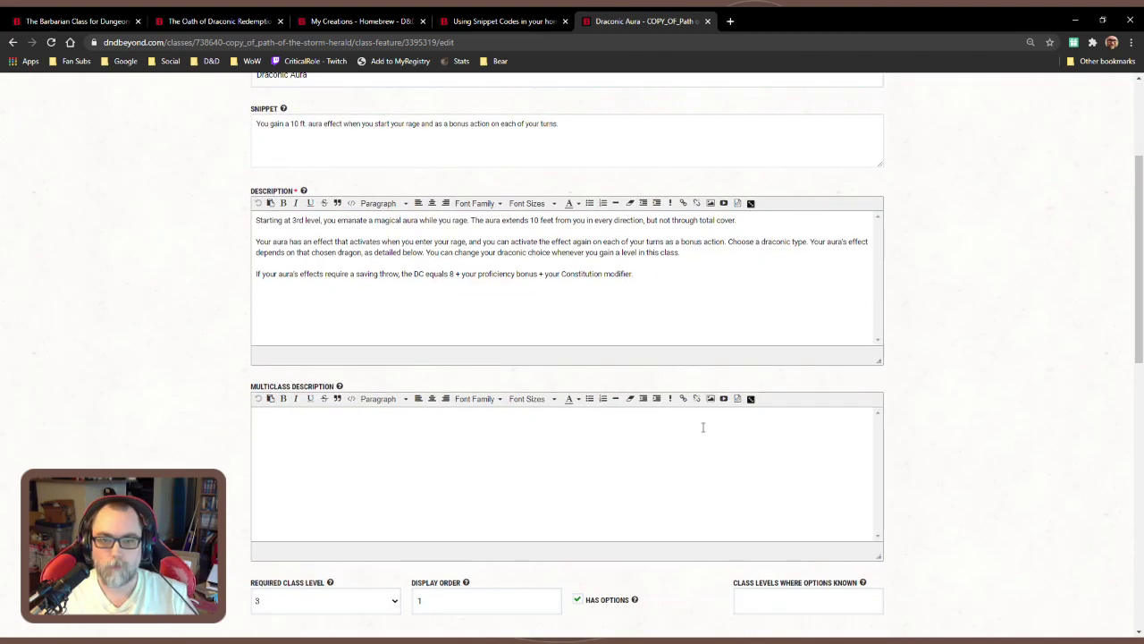
scroll(702, 535, down, 2)
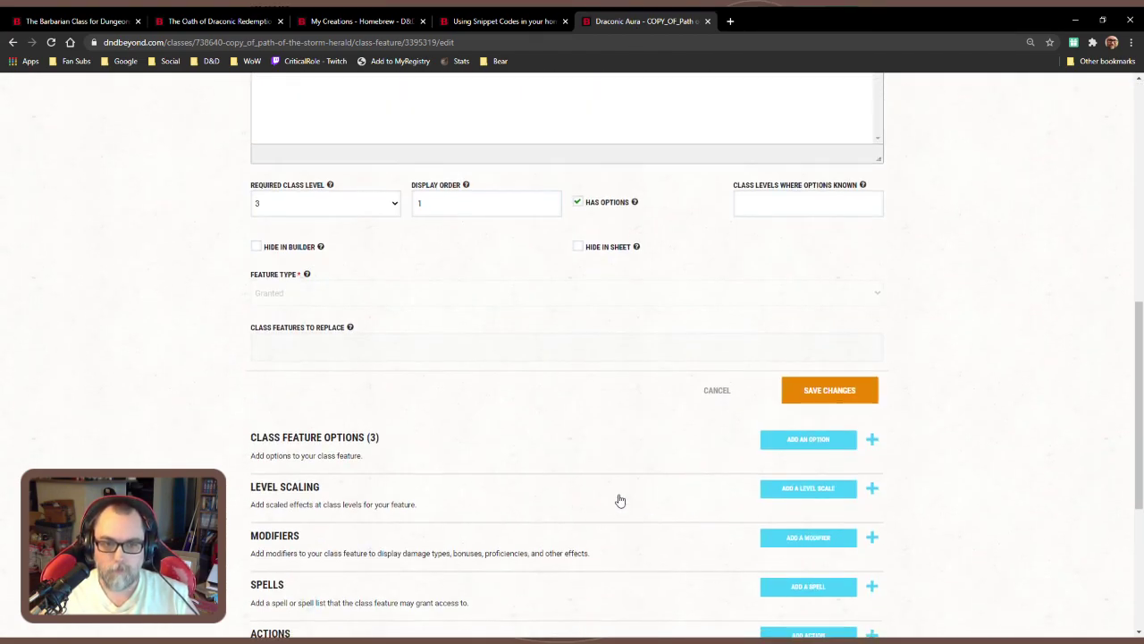
scroll(574, 488, up, 2)
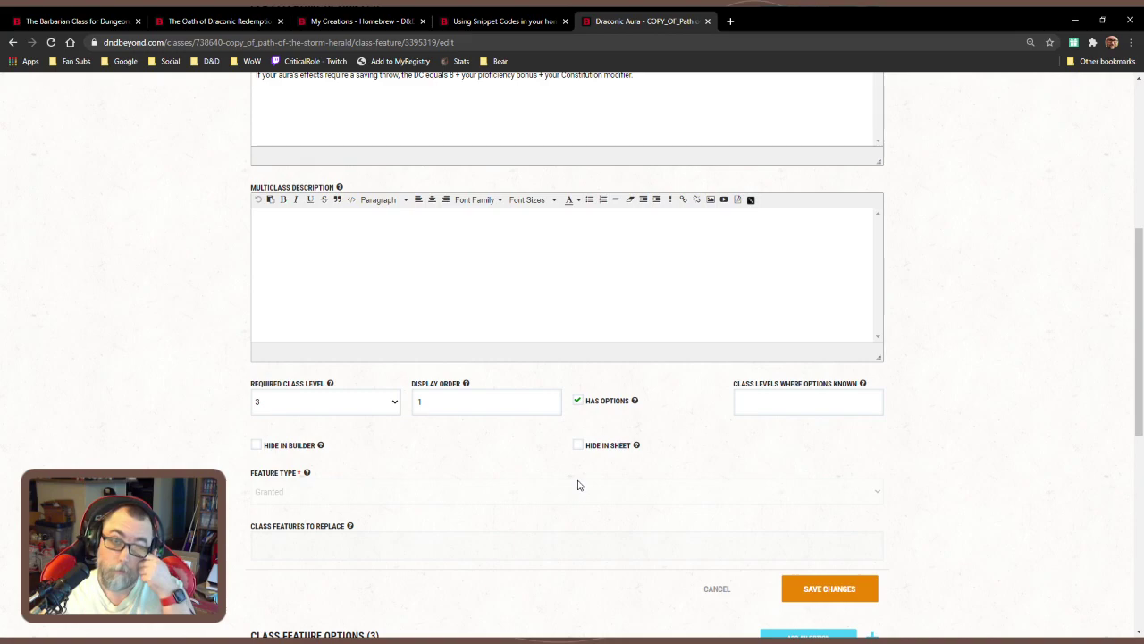
drag(663, 25, 365, 19)
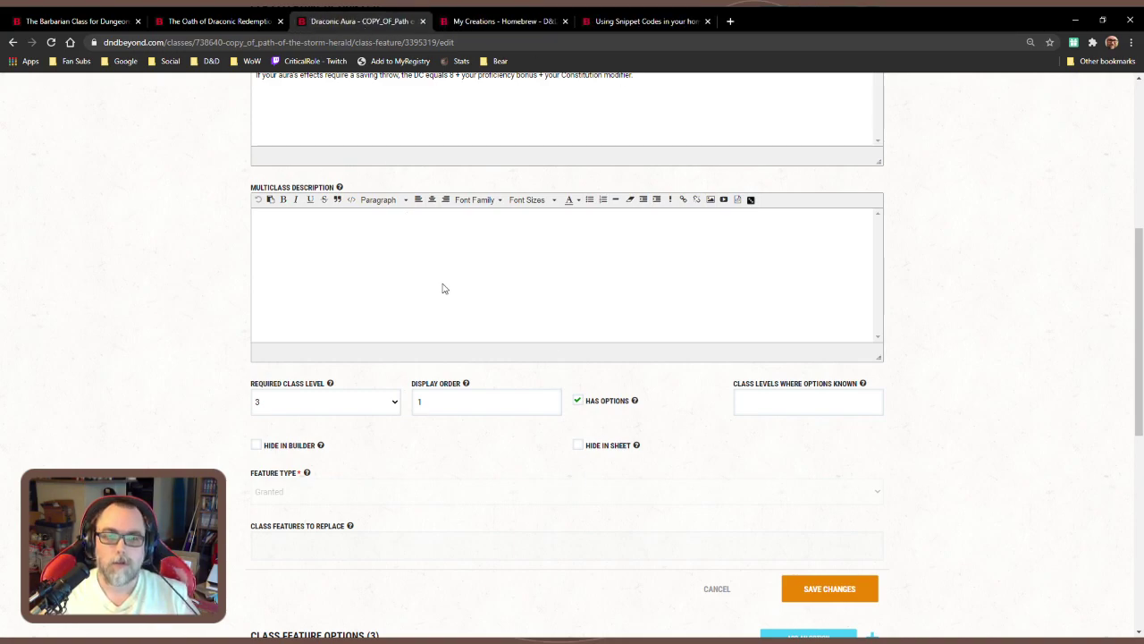
Leave the Draconic Aura feature editor and return to the COPY_OF_Path of the Storm Herald subclass page
scroll(442, 287, up, 5)
scroll(501, 277, down, 7)
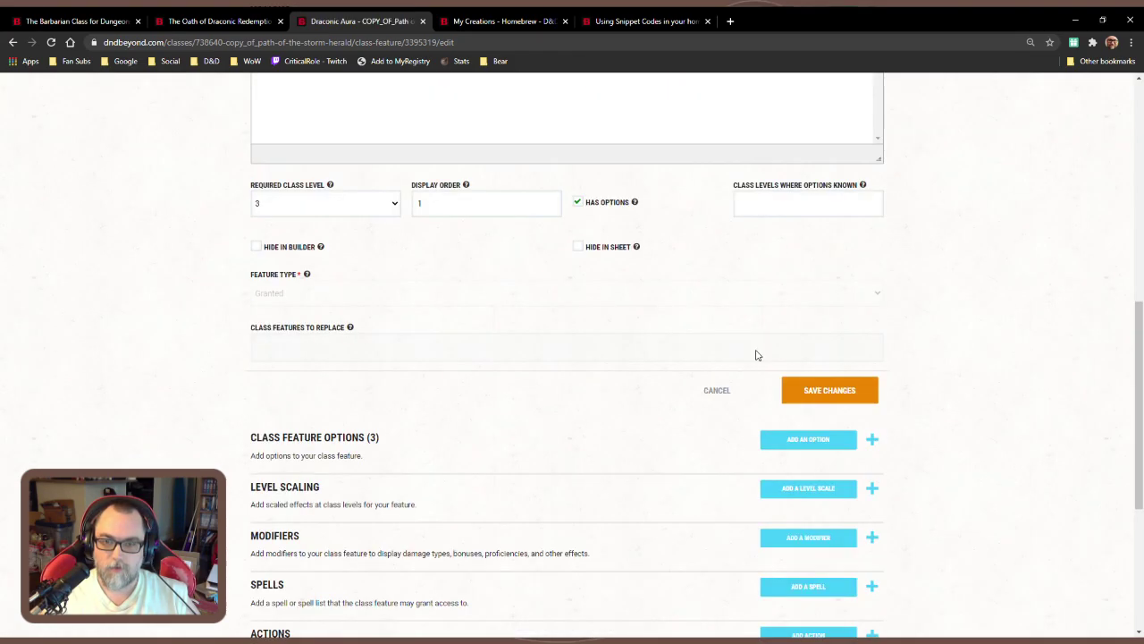
click(695, 387)
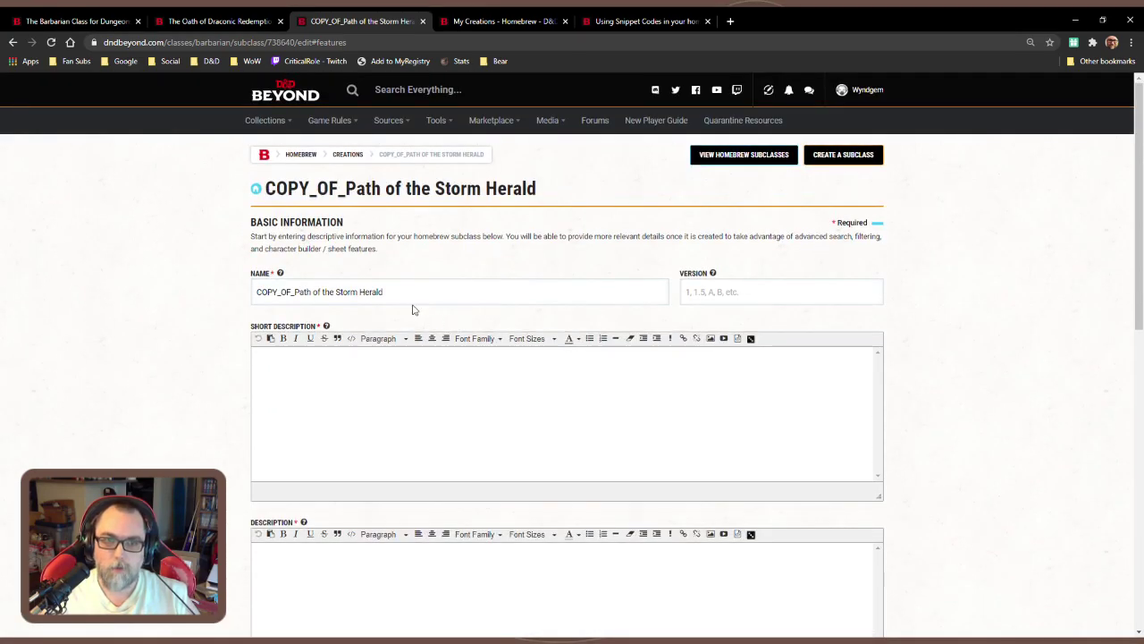
Change the subclass name in the basic information to Path of Draconic Fury
drag(389, 292, 256, 284)
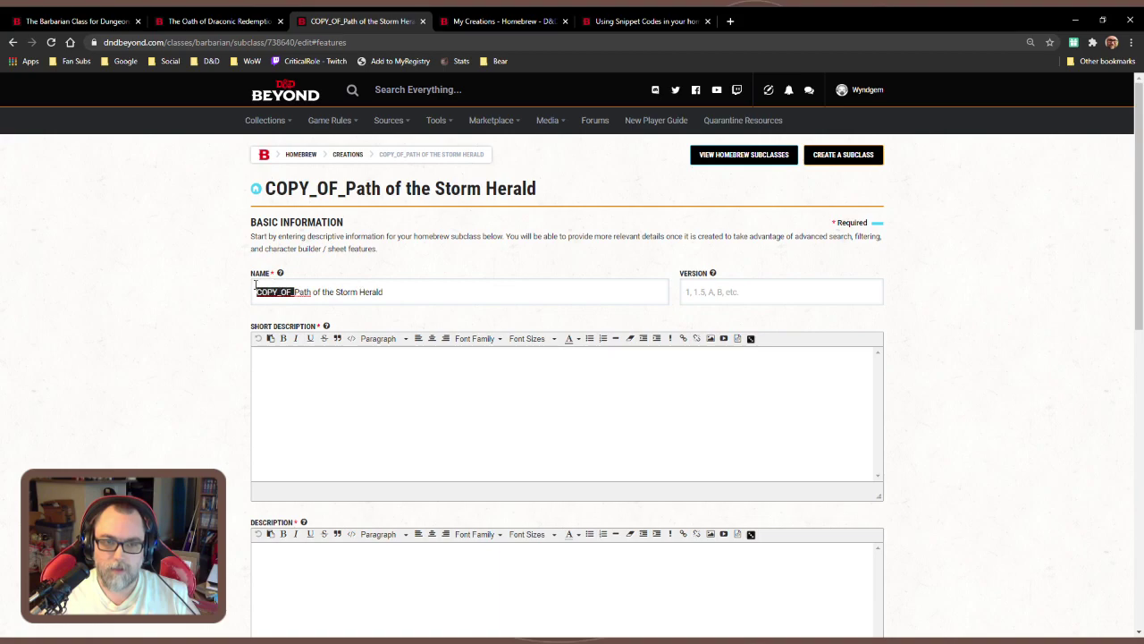
key(BackSpace)
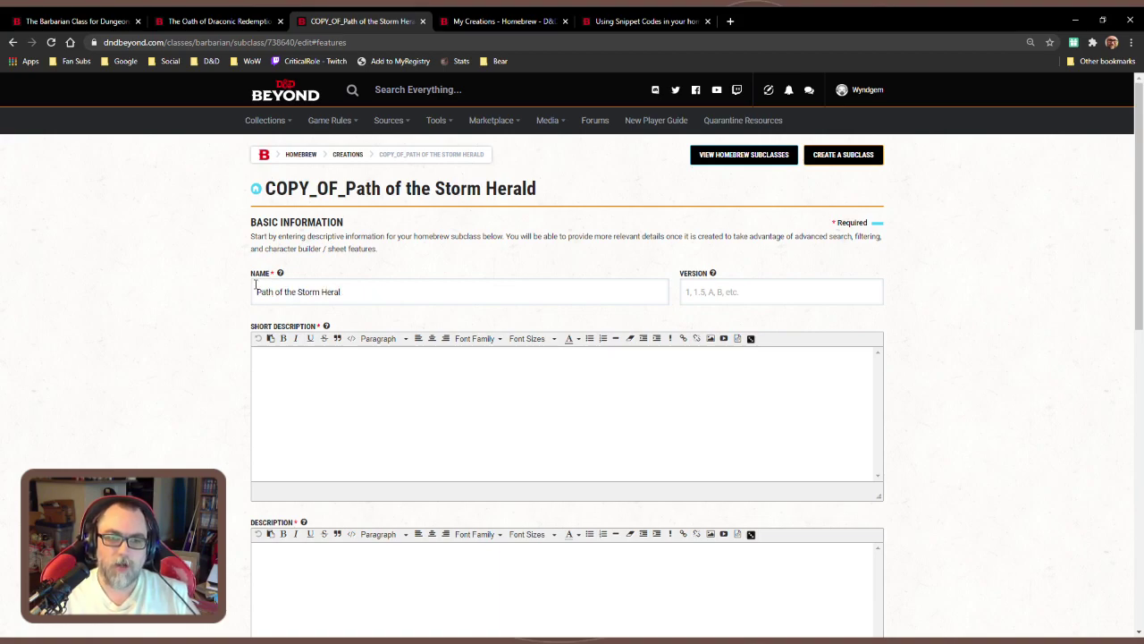
key(BackSpace)
key(BackSpace)
key(BackSpace)
key(BackSpace)
key(BackSpace)
key(BackSpace)
key(BackSpace)
key(BackSpace)
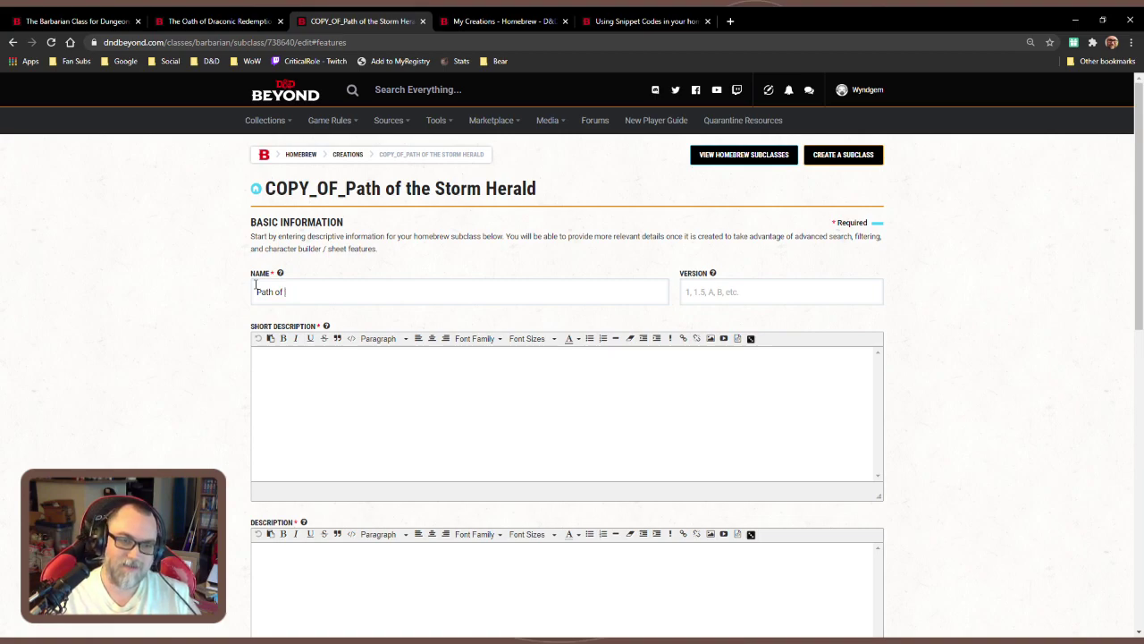
text(Draconic Fury)
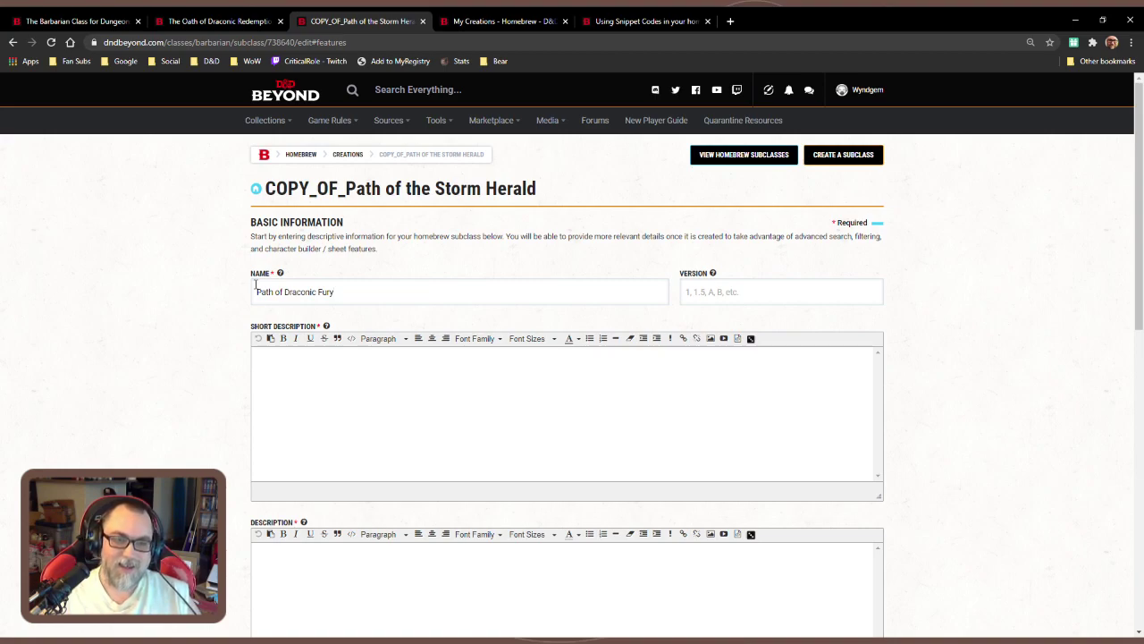
Write a short description for the subclass beginning "You unleash the fury of the dragon" and save the basic information
click(378, 385)
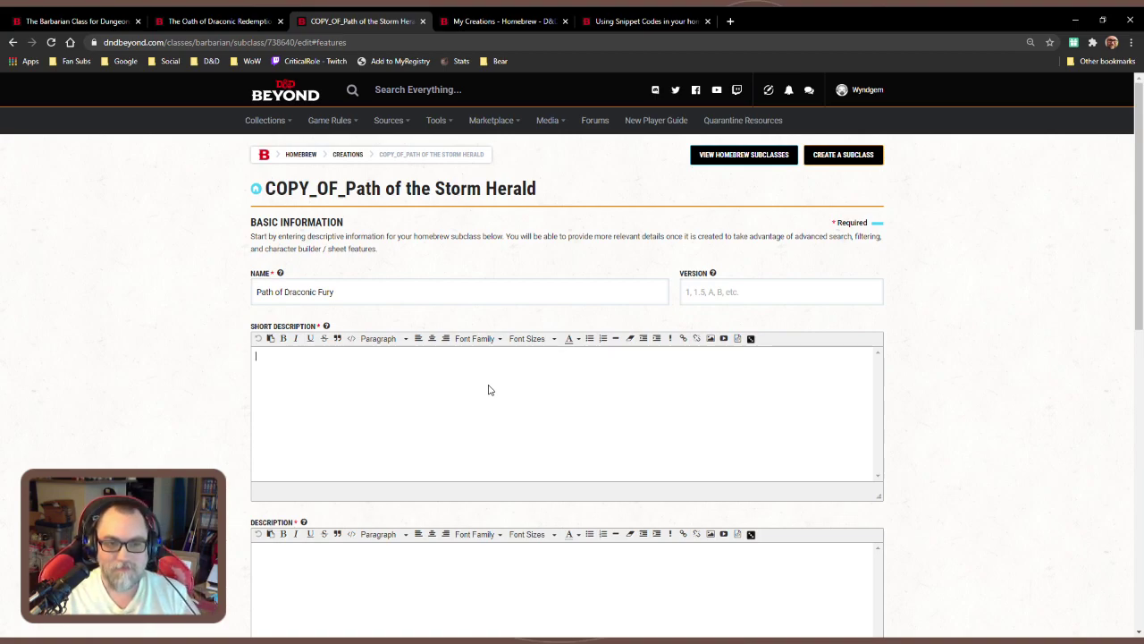
text(The Furty)
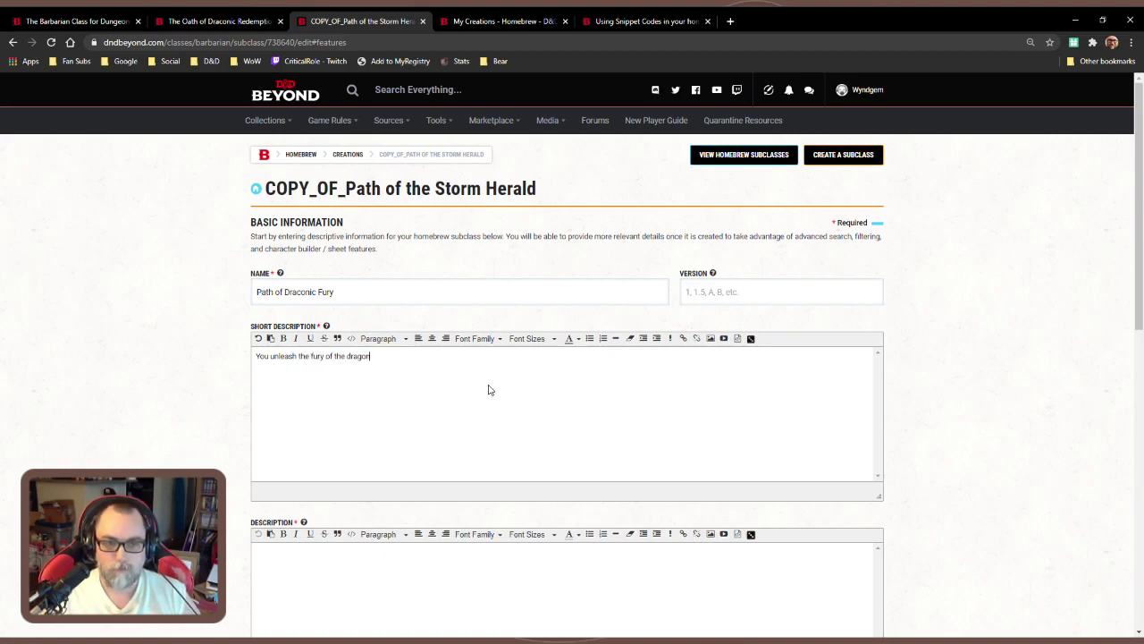
key(ctrl+a)
scroll(447, 547, down, 15)
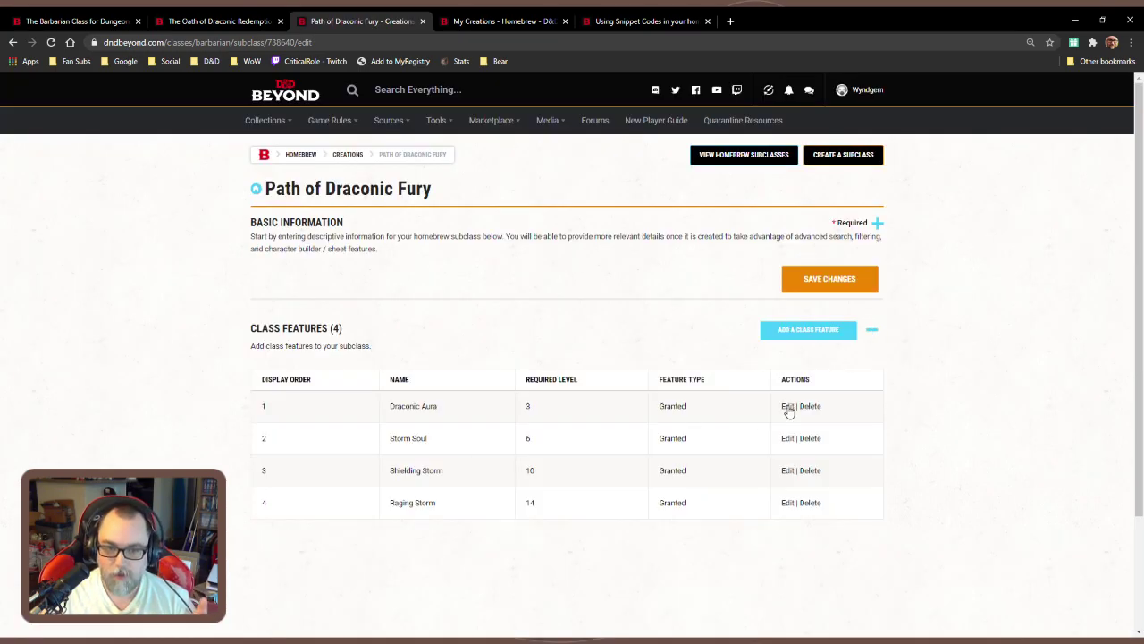
Rename the Sea option of the Draconic Aura feature to Lightning and save the option
click(787, 407)
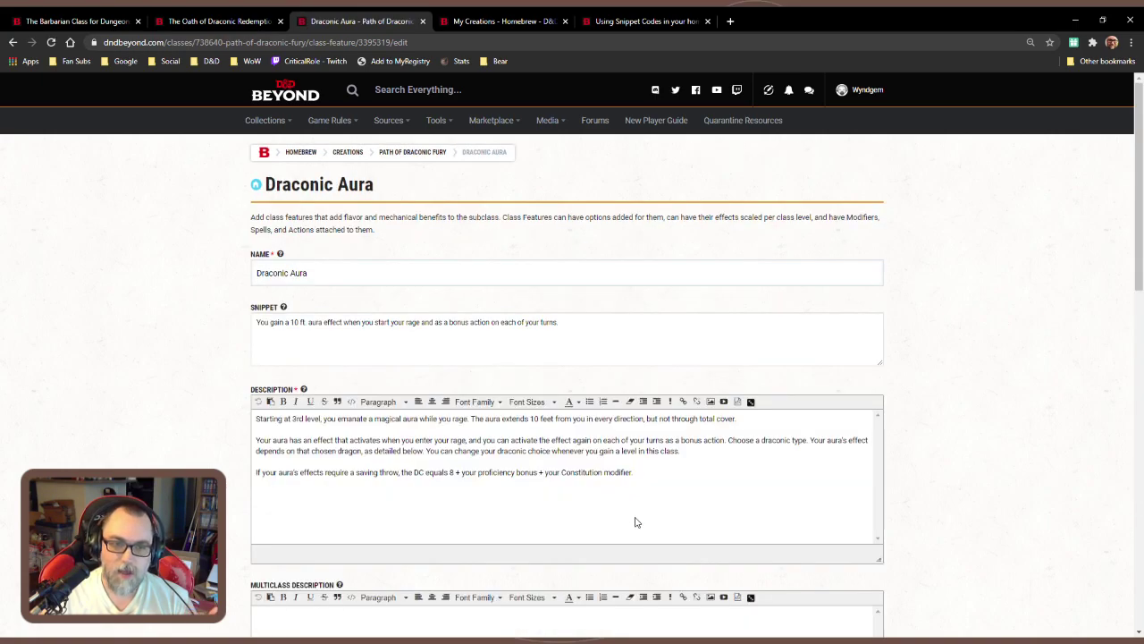
scroll(760, 498, down, 10)
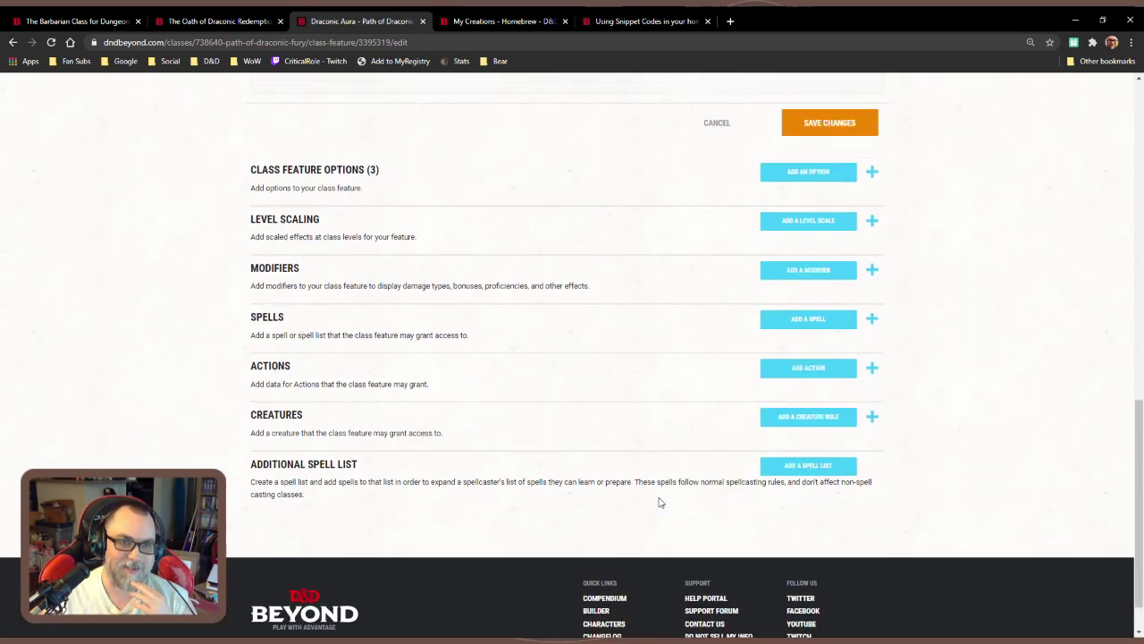
scroll(536, 527, up, 4)
scroll(572, 514, down, 2)
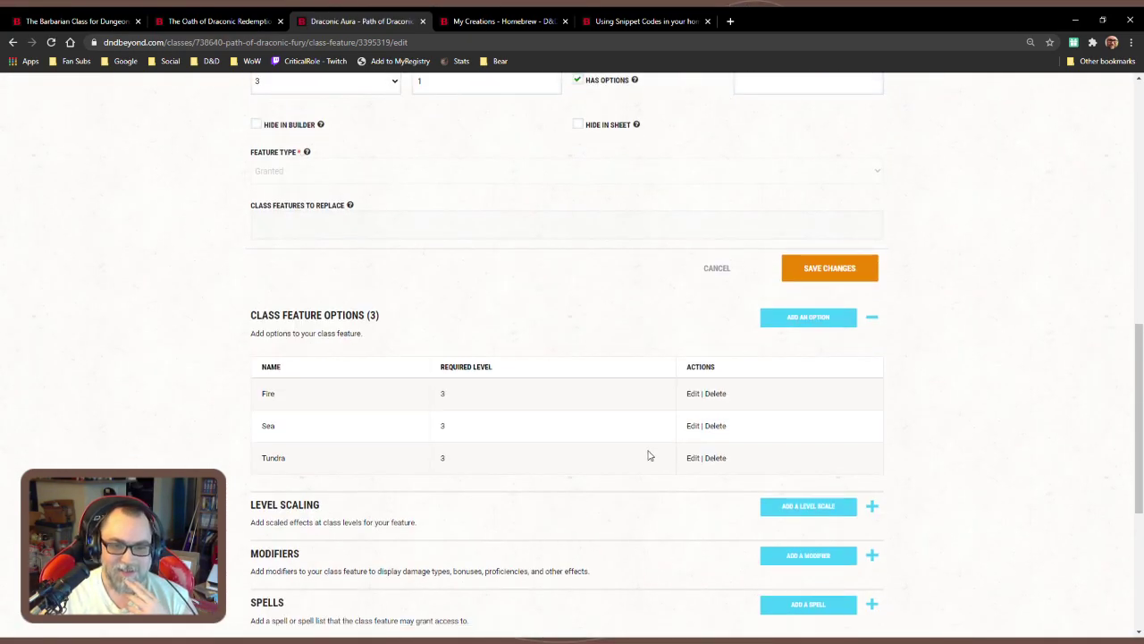
click(693, 426)
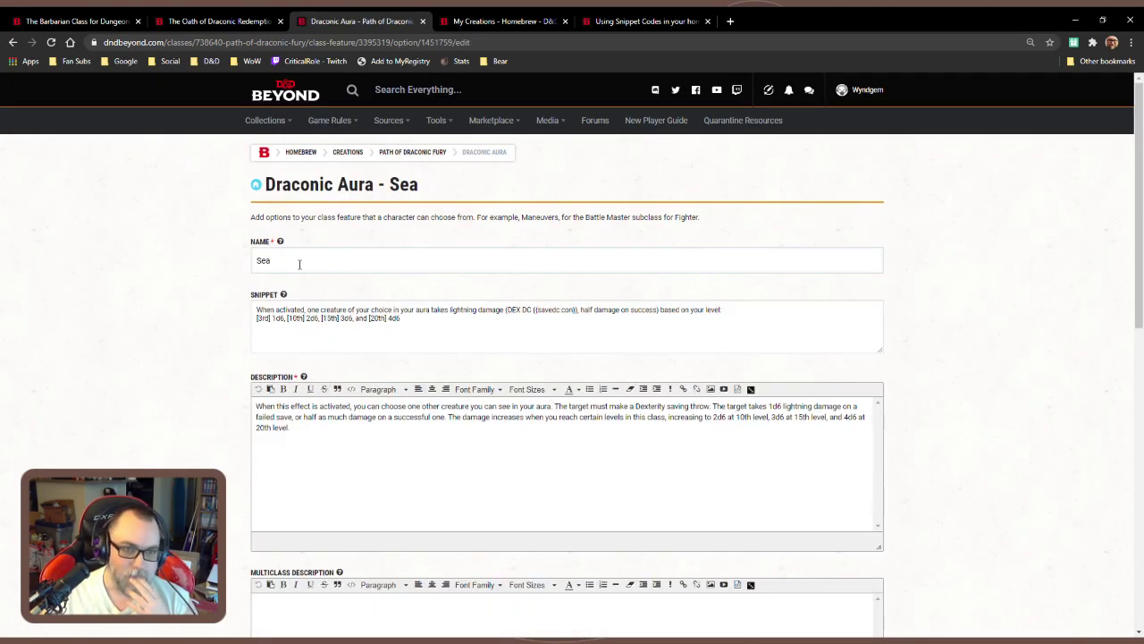
drag(299, 260, 226, 265)
text(Lightning)
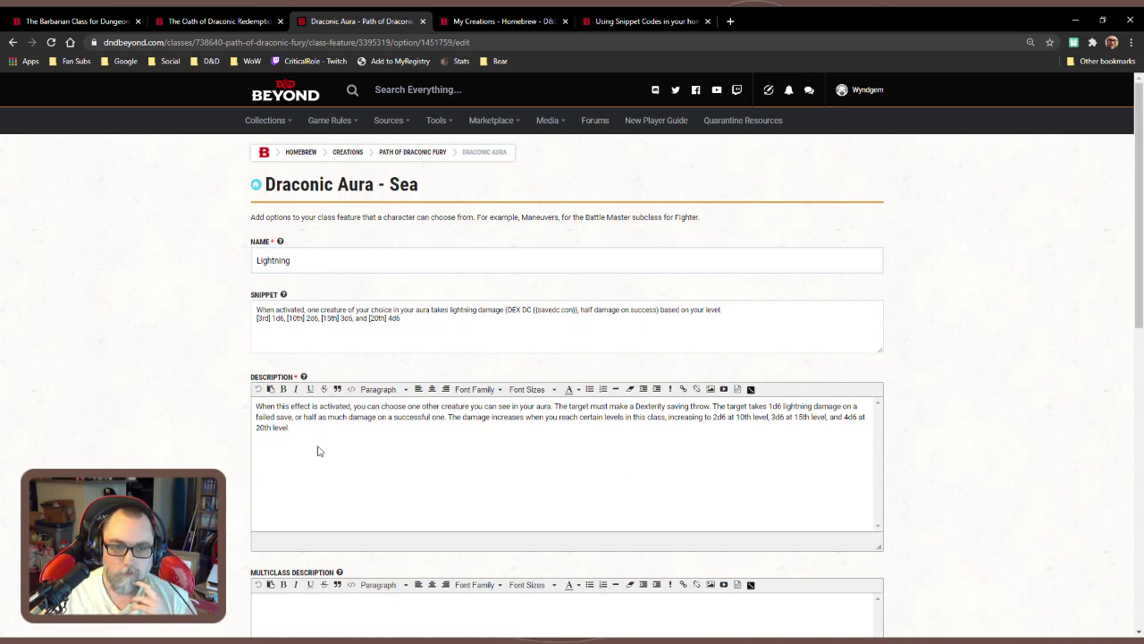
scroll(546, 352, down, 7)
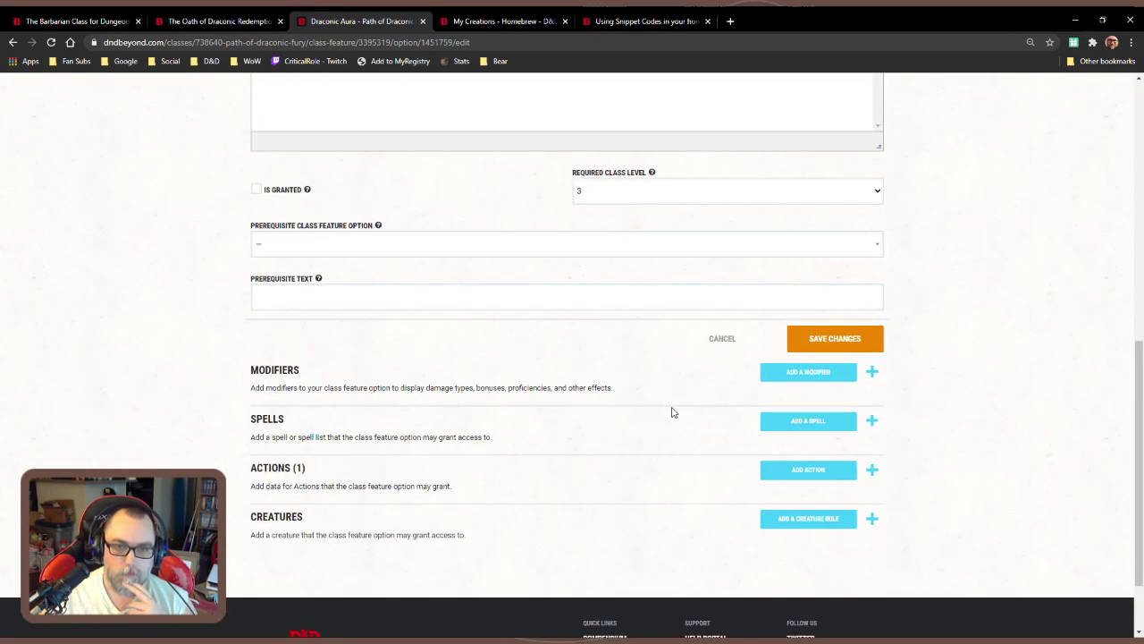
click(653, 483)
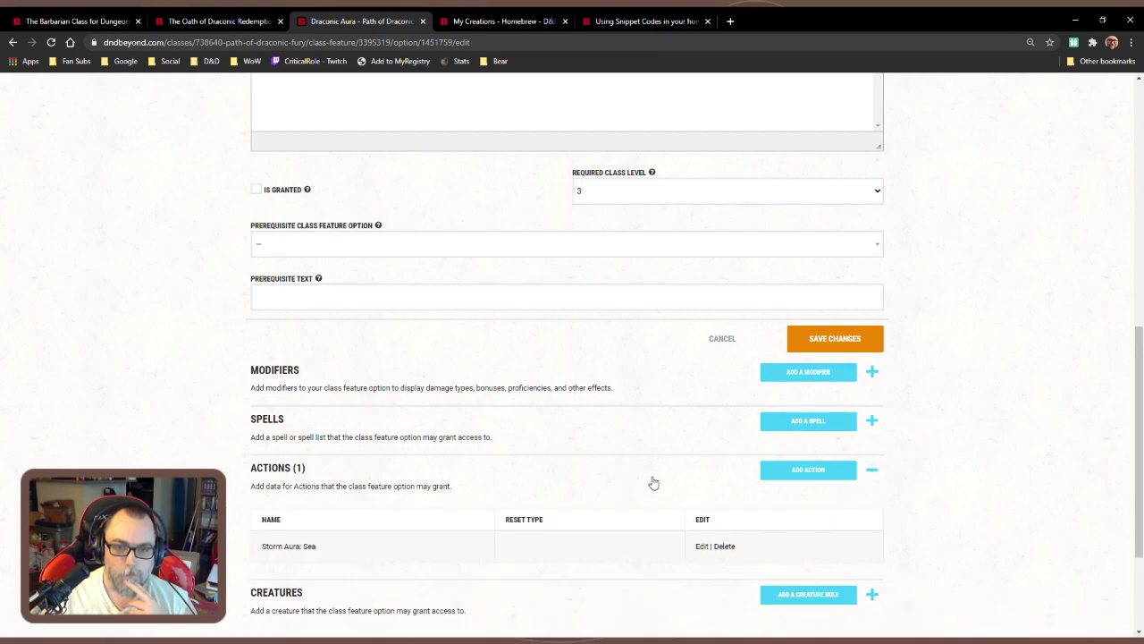
click(837, 347)
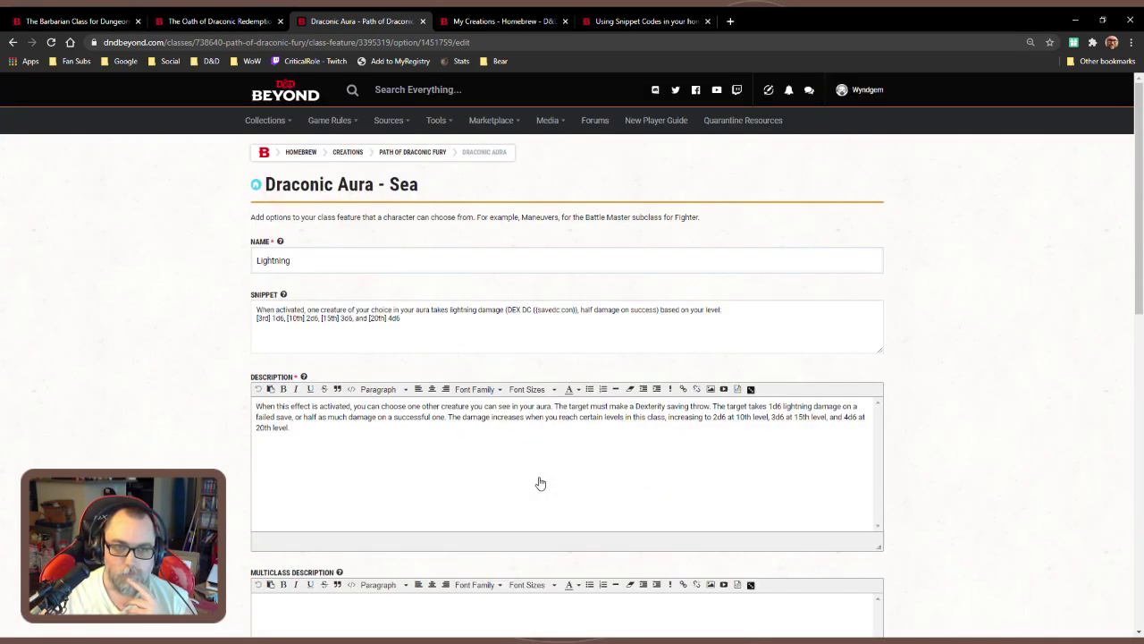
scroll(539, 483, down, 7)
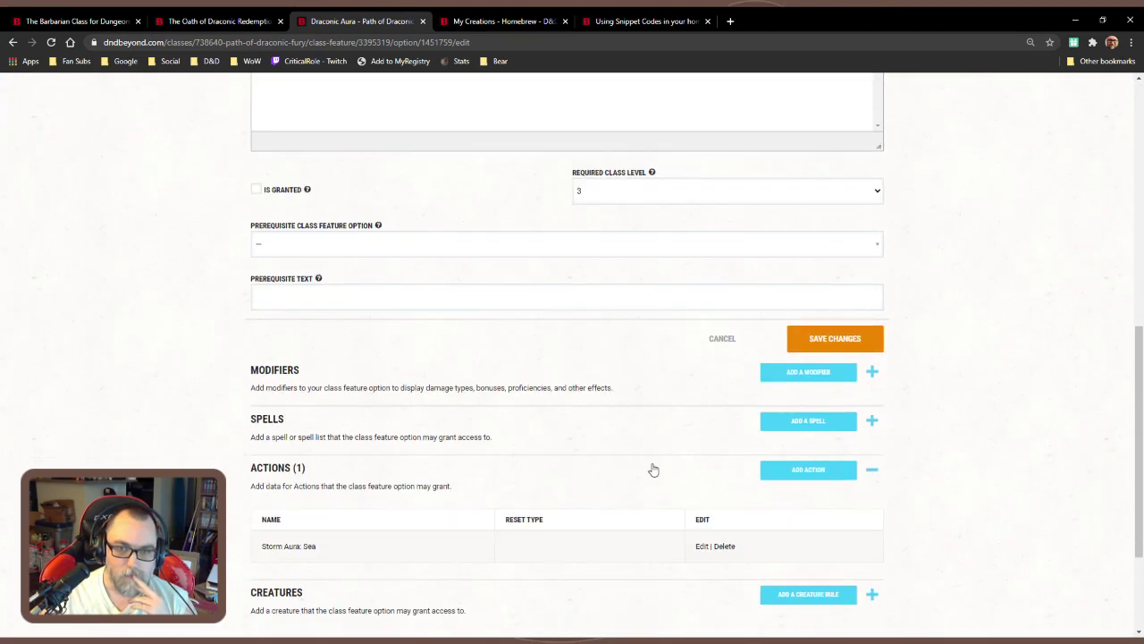
click(835, 339)
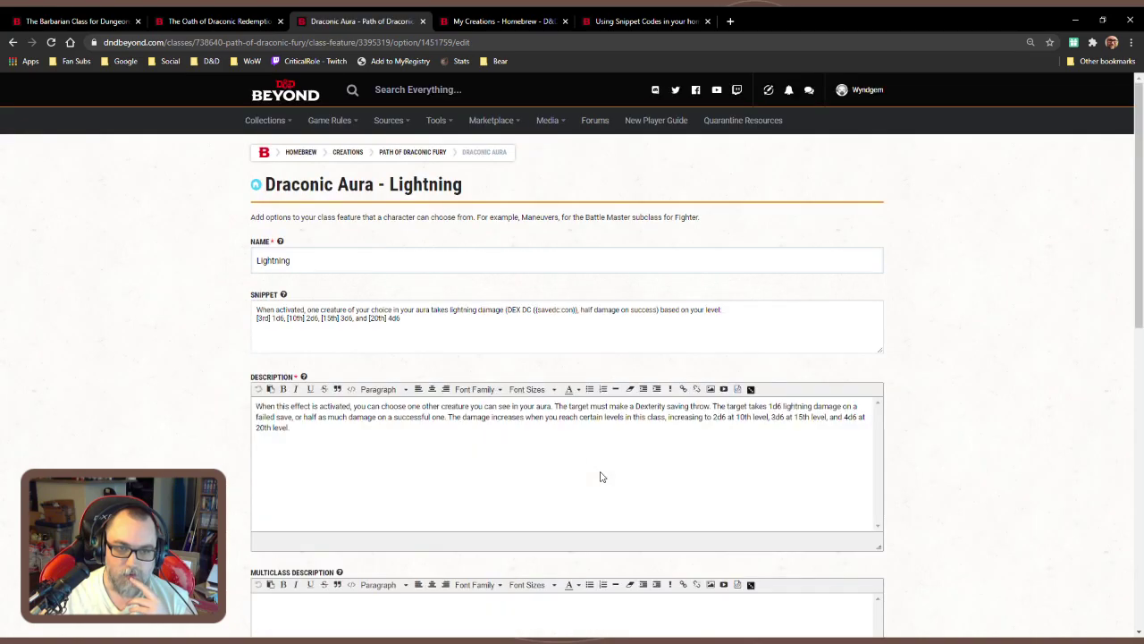
Rename the Lightning option's Storm Aura: Sea action to Draconic Aura: Lightning and save the action
scroll(607, 464, down, 10)
click(766, 386)
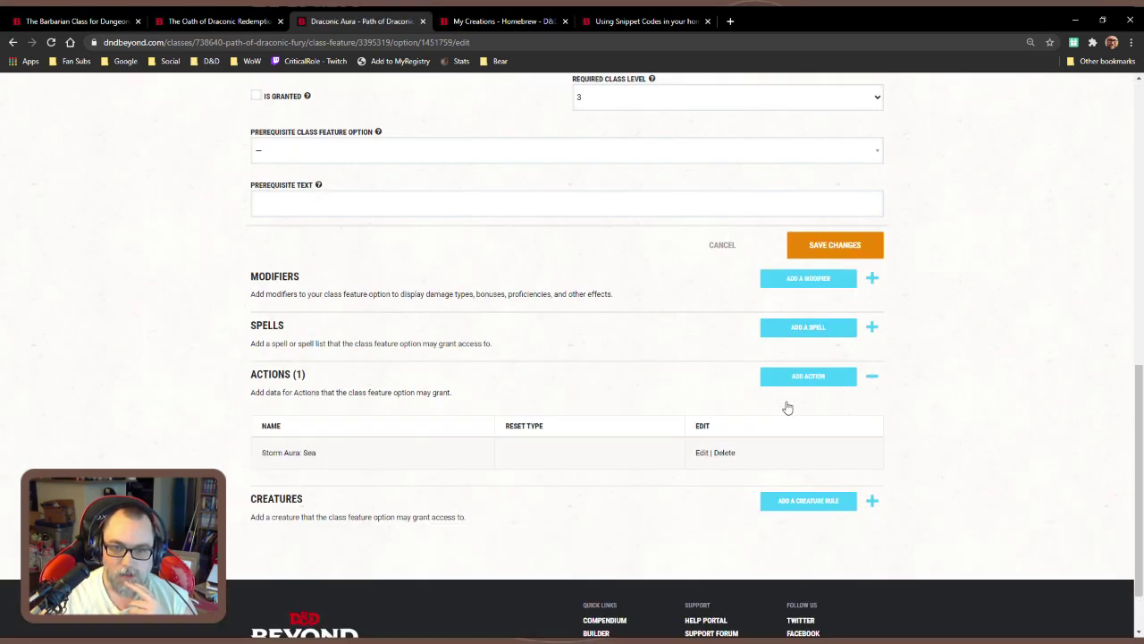
click(702, 453)
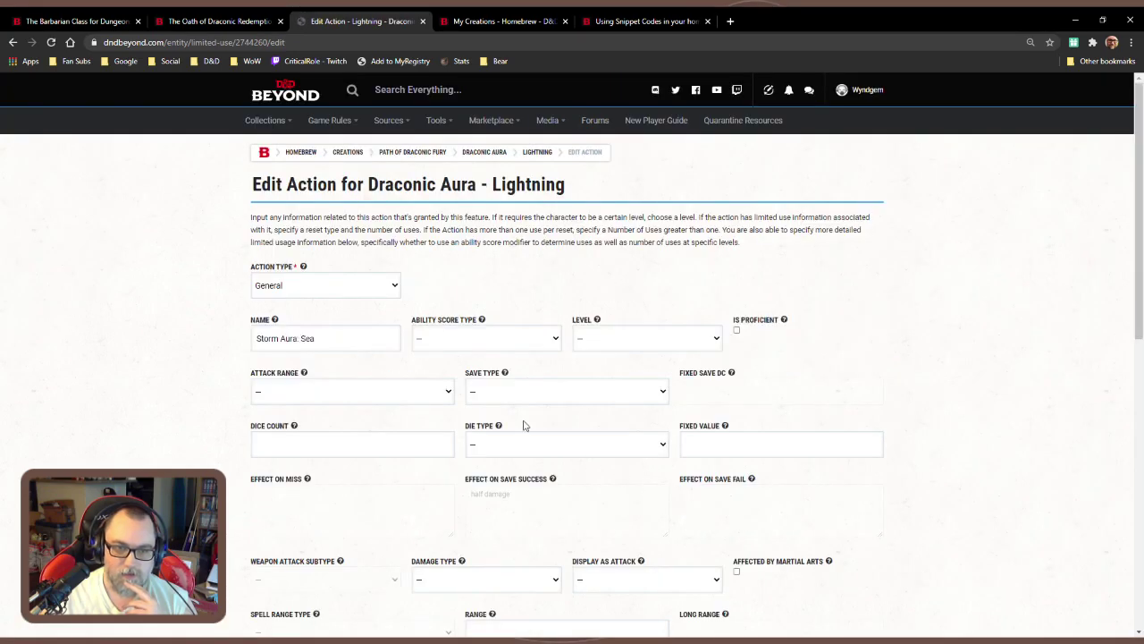
double_click(264, 338)
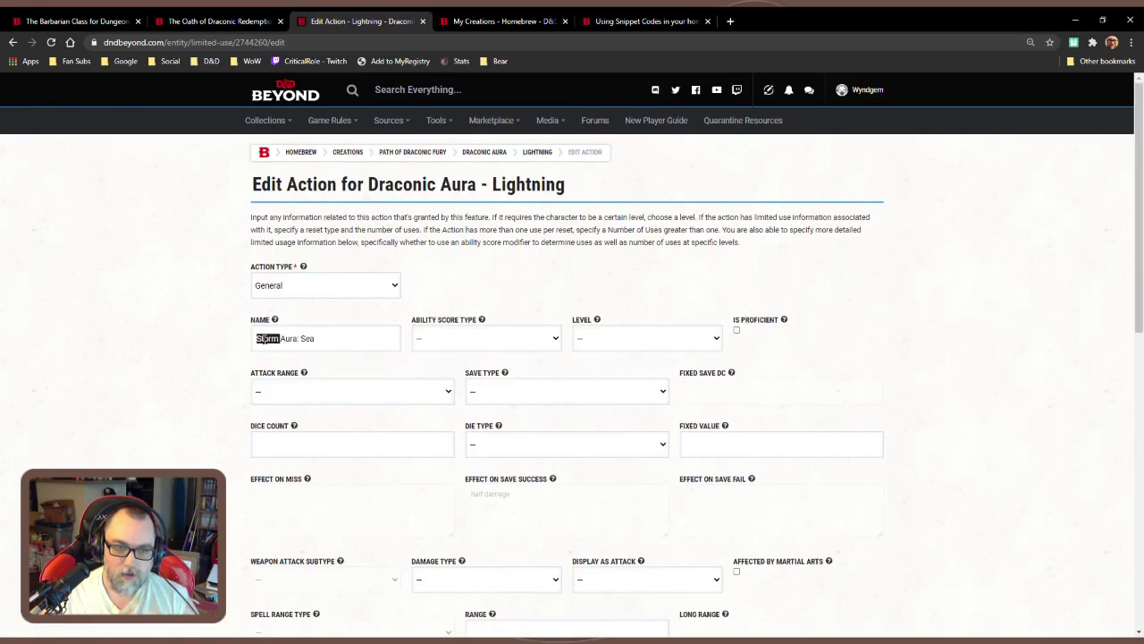
text(Draconic)
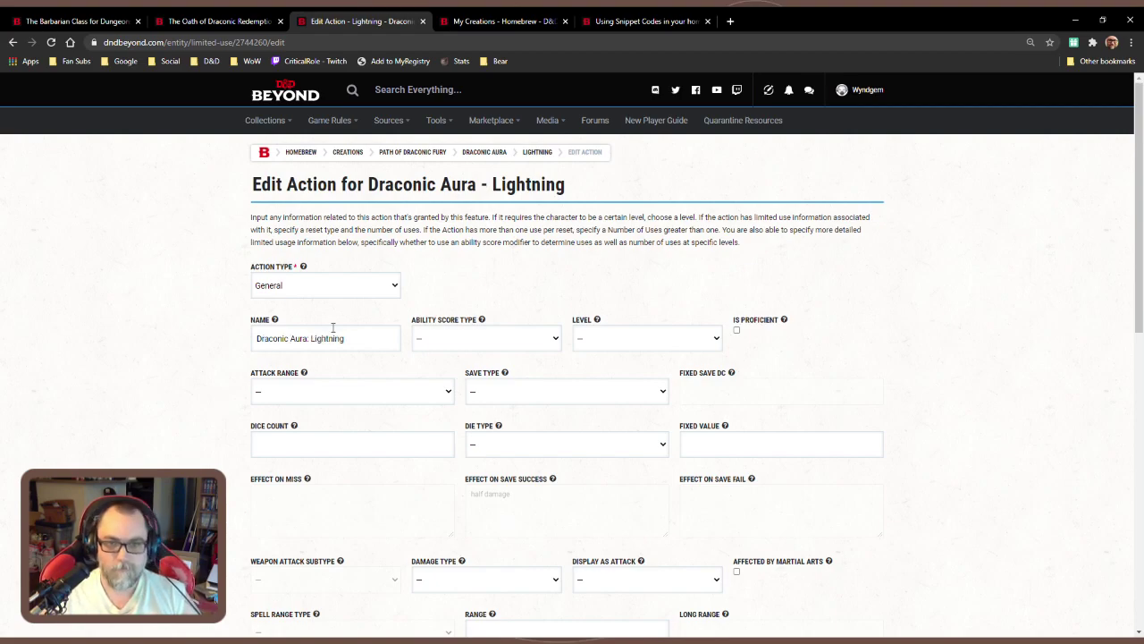
scroll(332, 328, down, 7)
scroll(455, 338, up, 3)
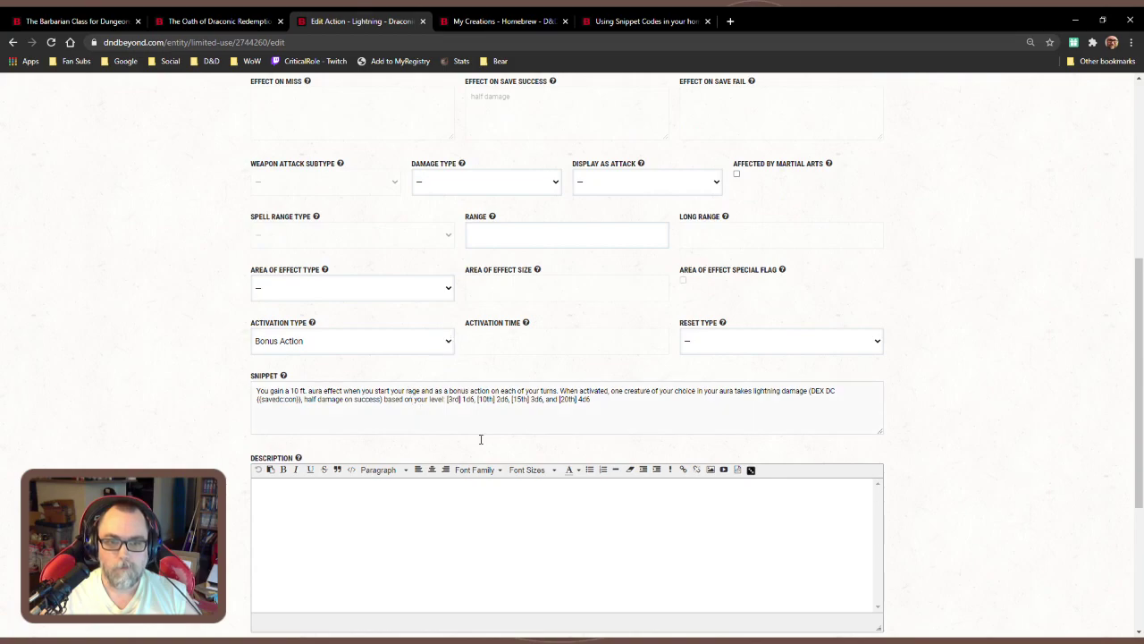
scroll(480, 439, down, 2)
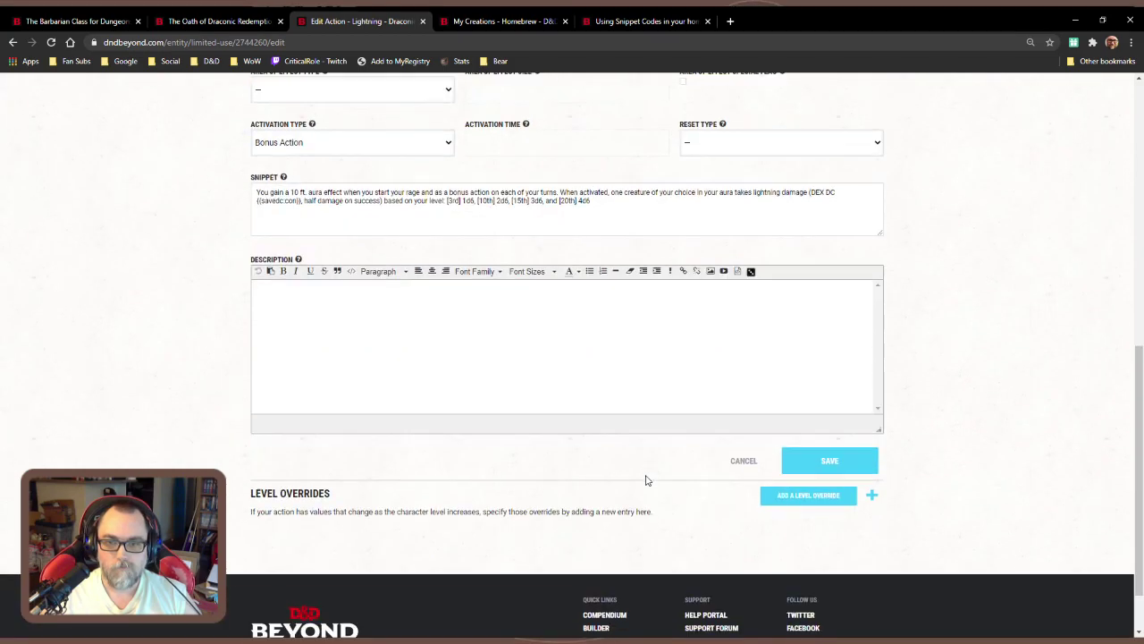
click(842, 462)
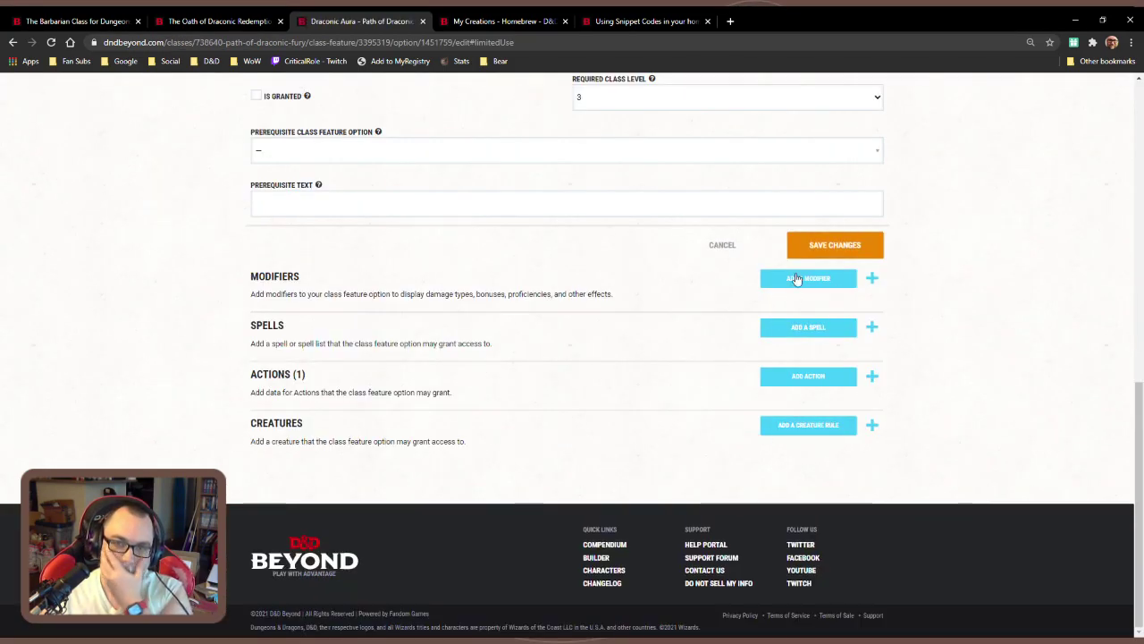
Save the Lightning option and return to the Draconic Aura feature's list of options
scroll(664, 323, up, 7)
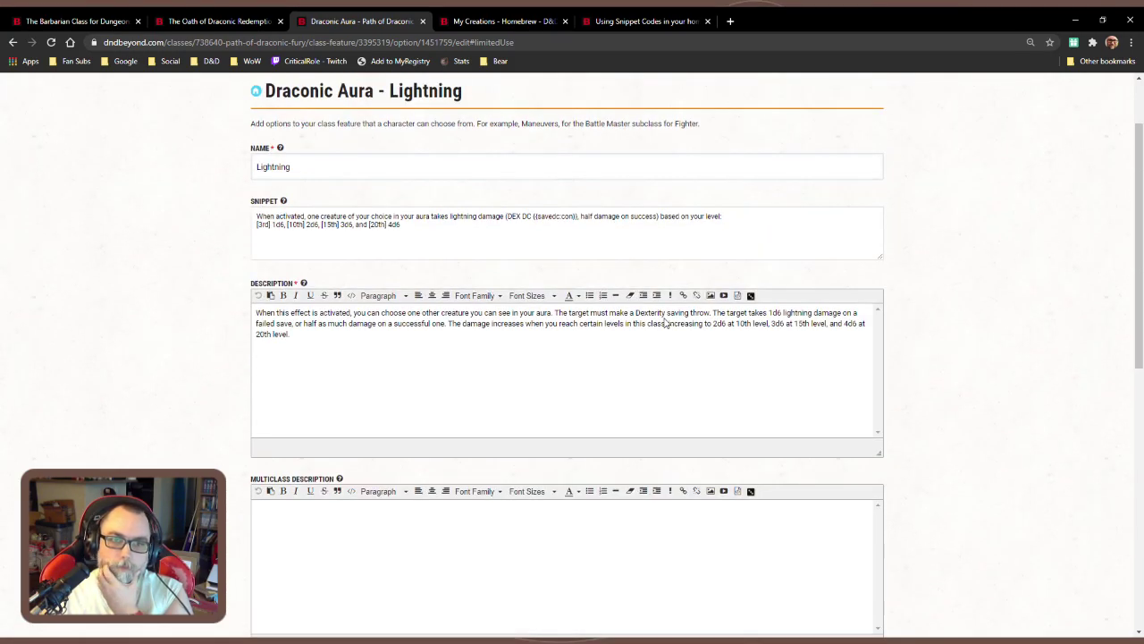
scroll(664, 324, down, 4)
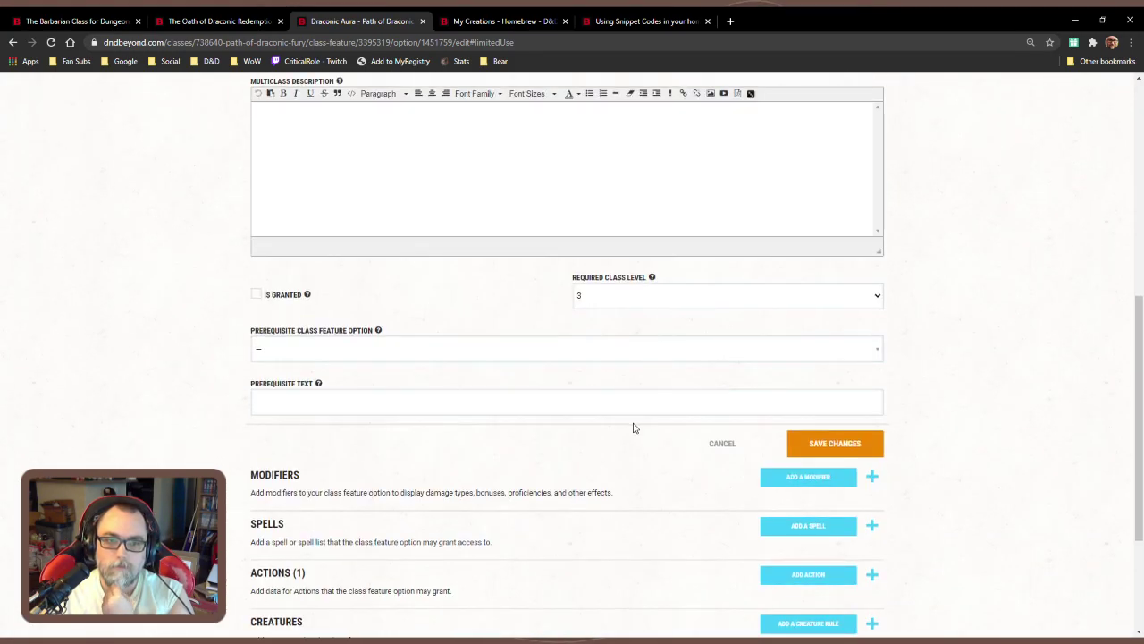
click(814, 447)
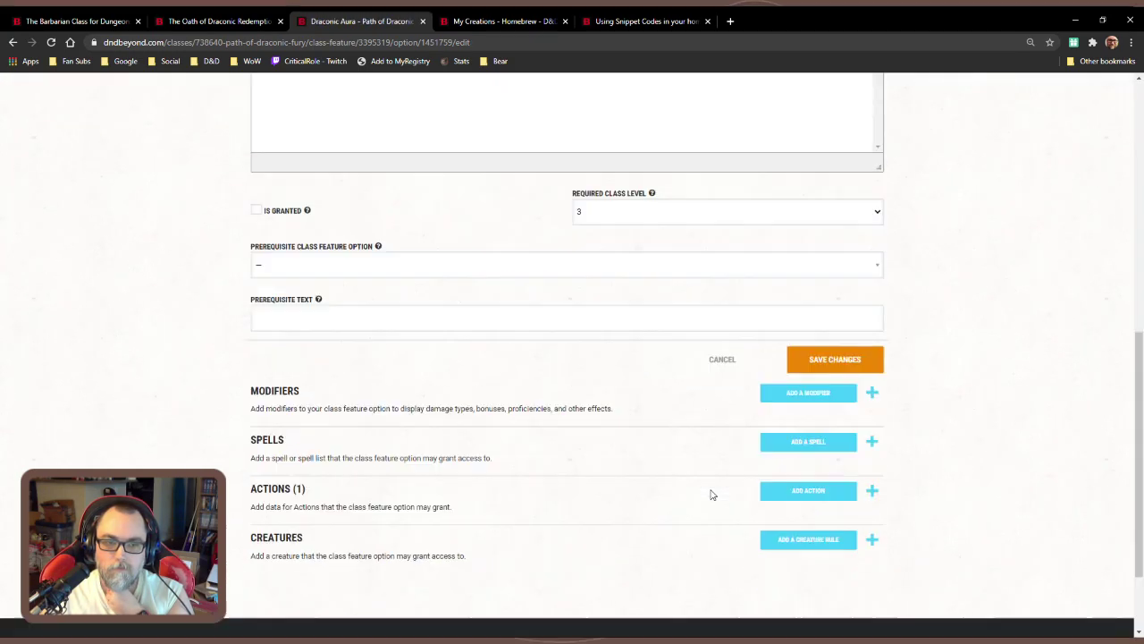
click(728, 345)
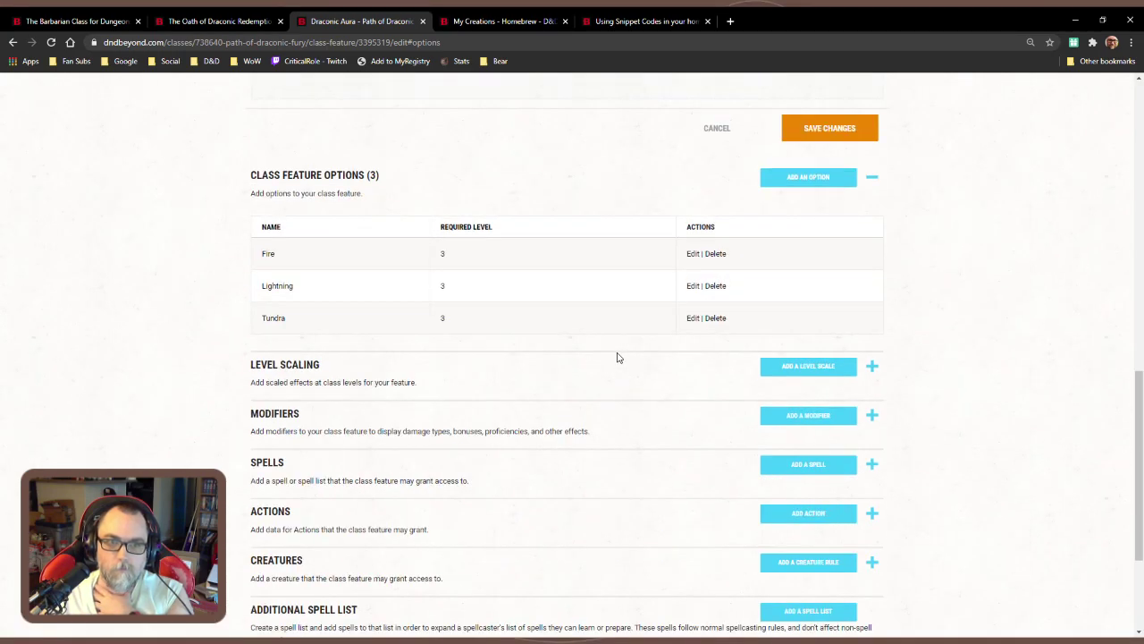
Rename the Tundra option of the Draconic Aura feature to Cold and save the option
click(693, 318)
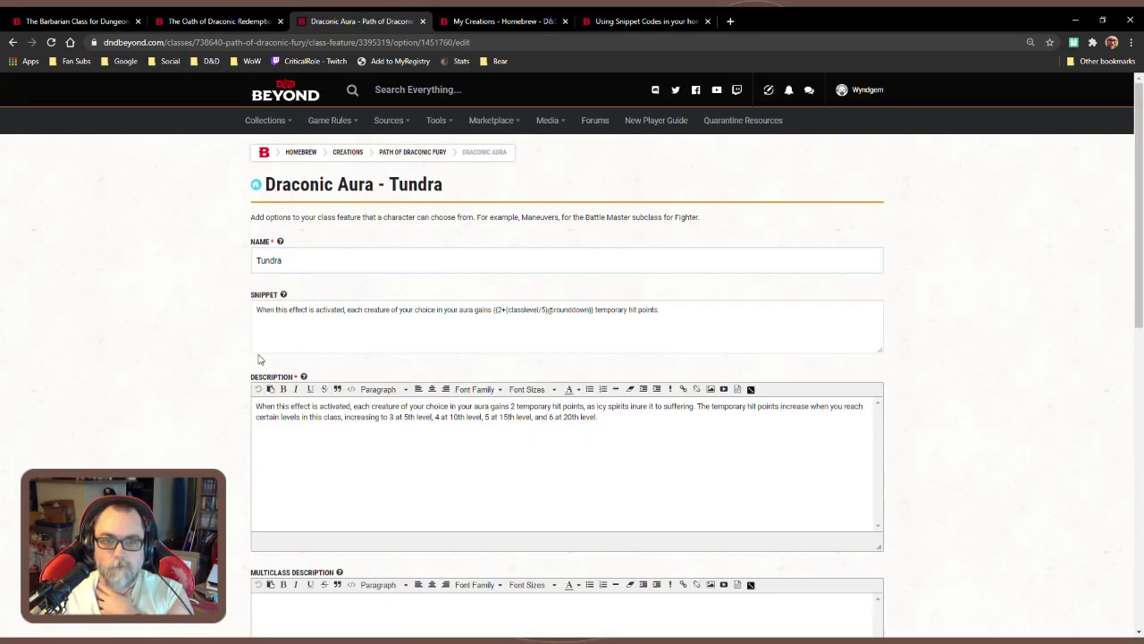
drag(311, 265, 211, 261)
text(Cold)
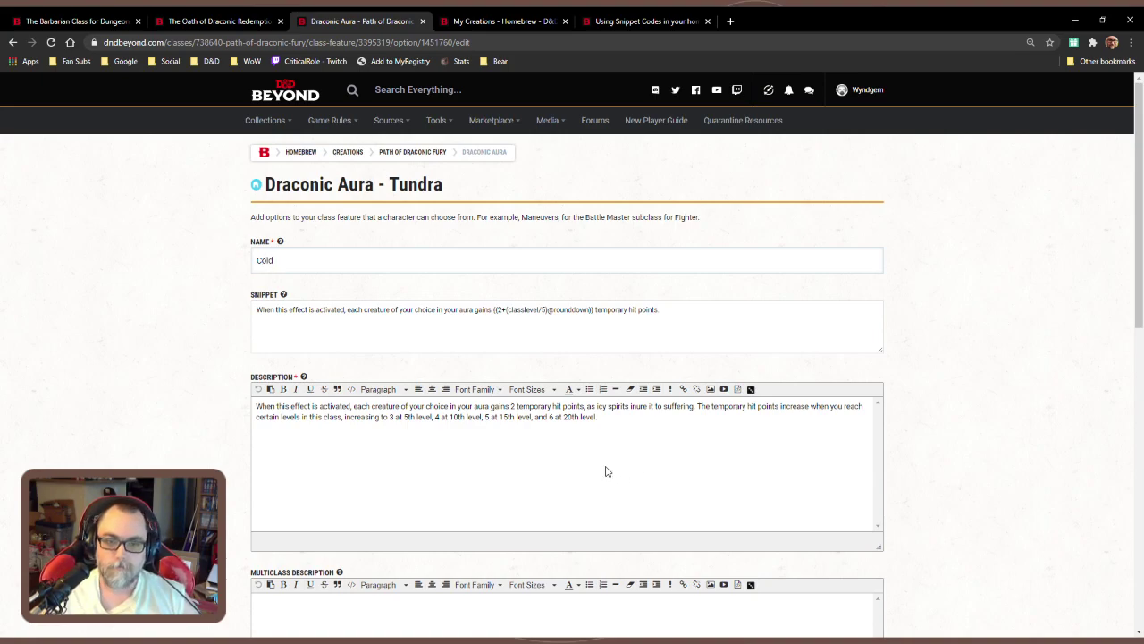
scroll(585, 469, down, 5)
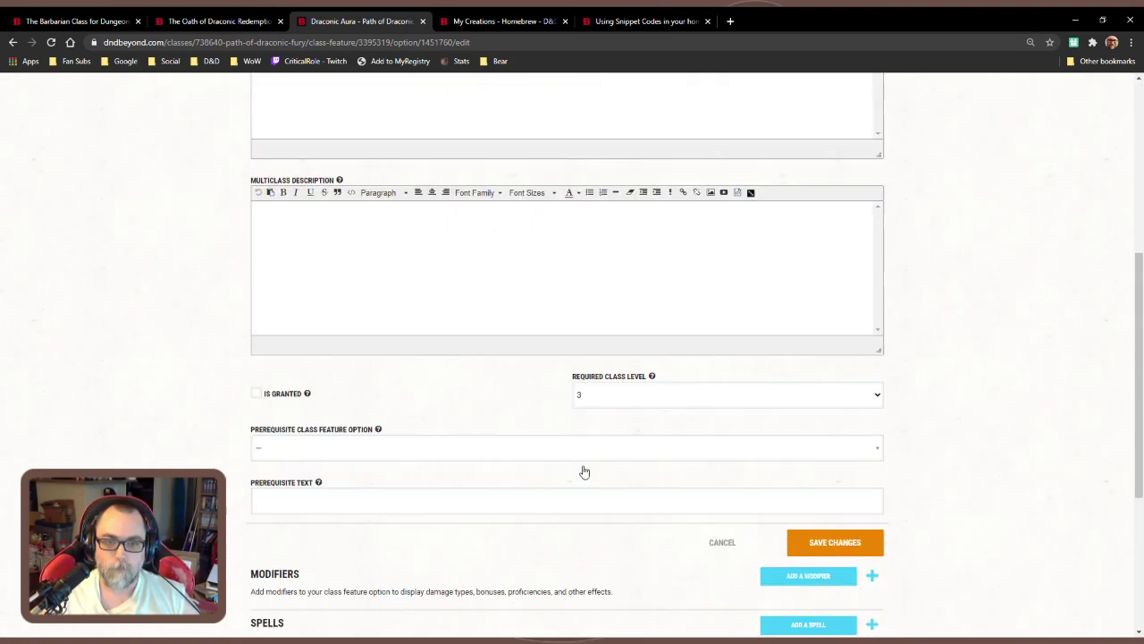
click(834, 540)
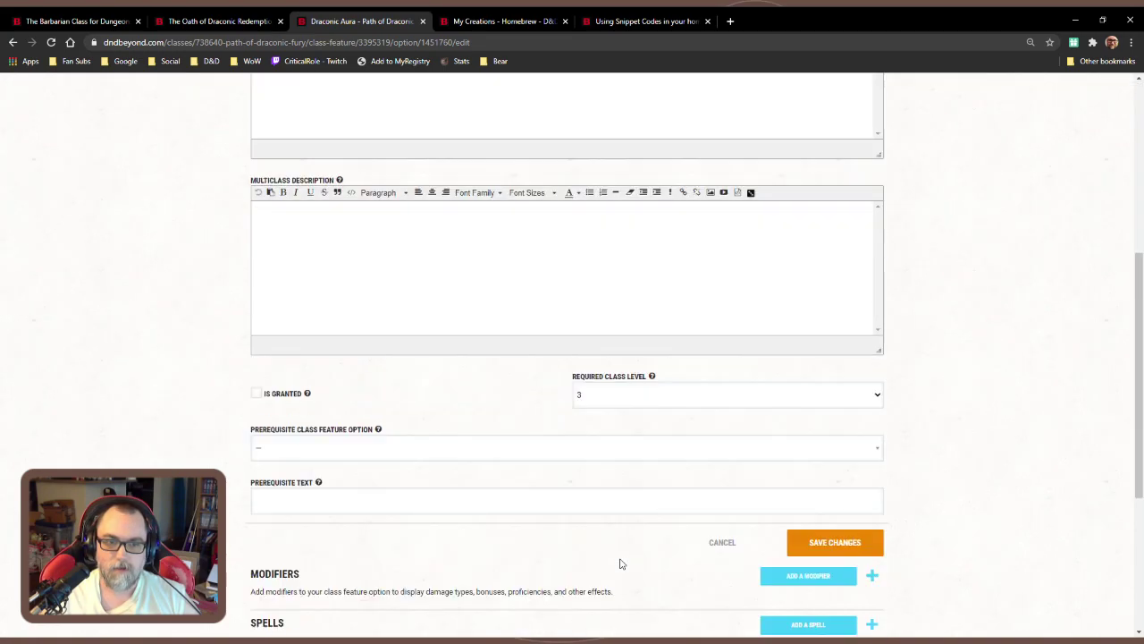
Rename the Cold option's Storm Aura: Tundra action to Draconic Aura: Cold and save both the action and the option
scroll(590, 519, down, 3)
click(485, 393)
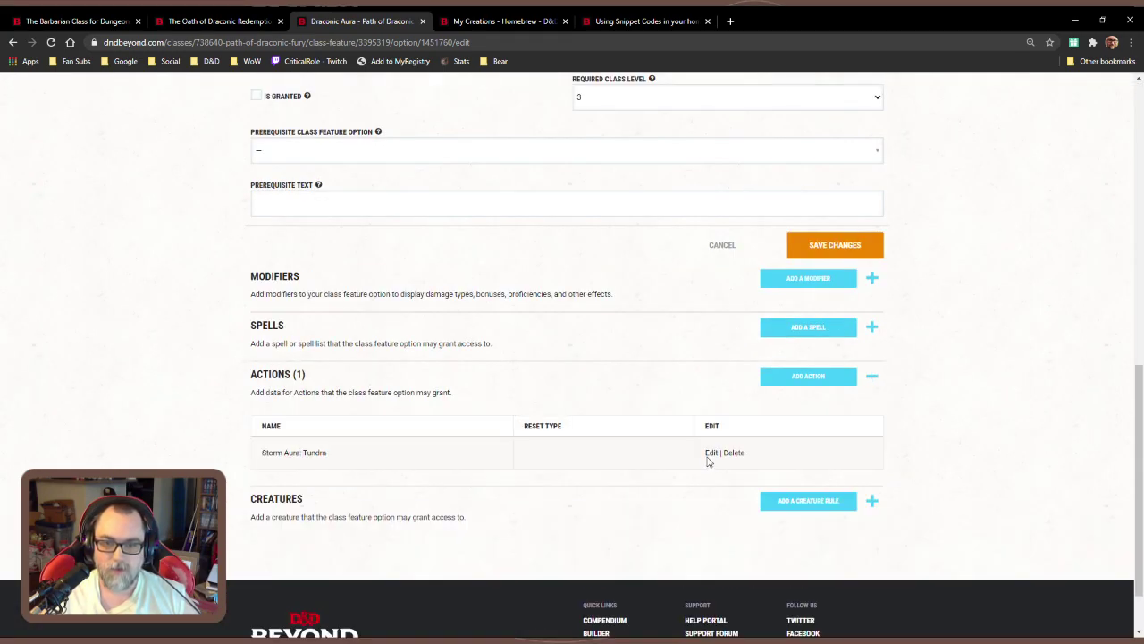
click(710, 454)
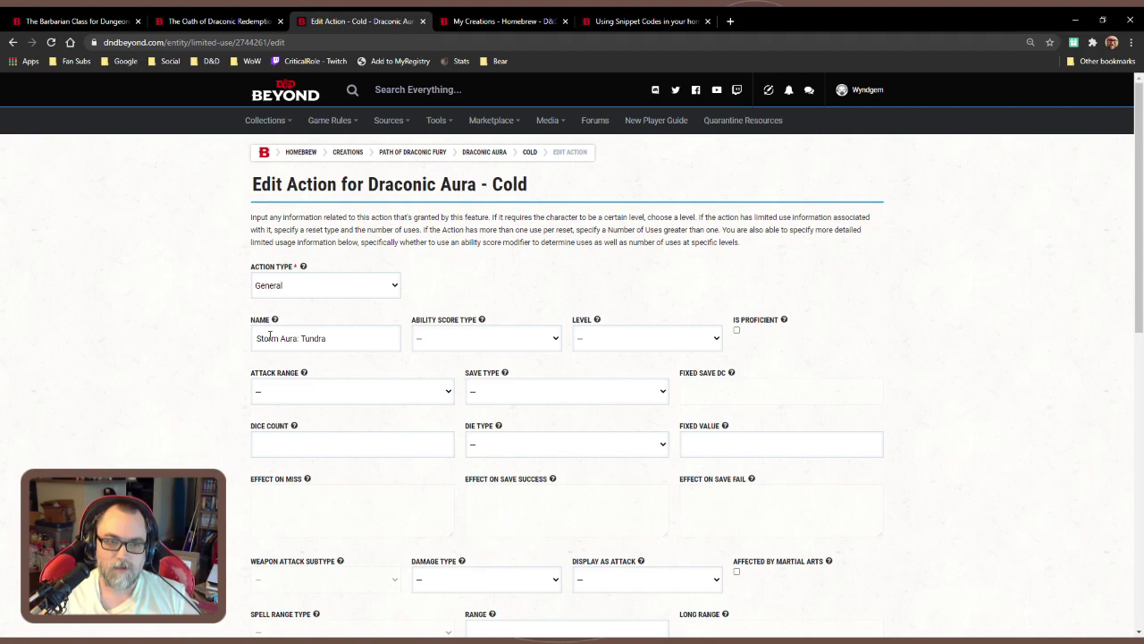
double_click(267, 339)
text(Draconic)
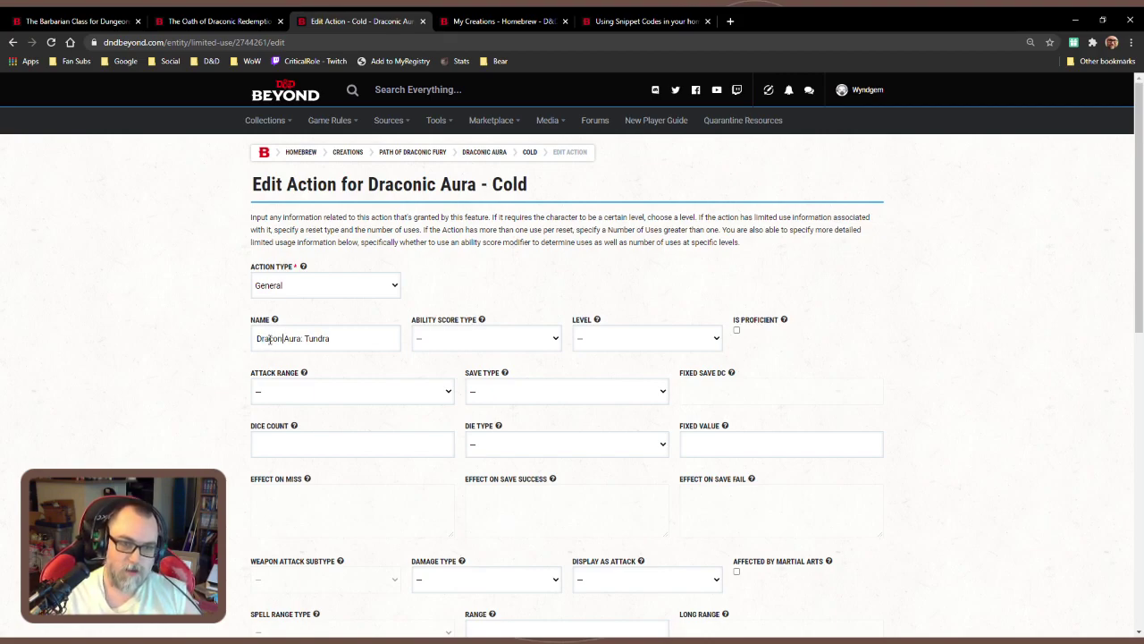
double_click(326, 338)
text(Col)
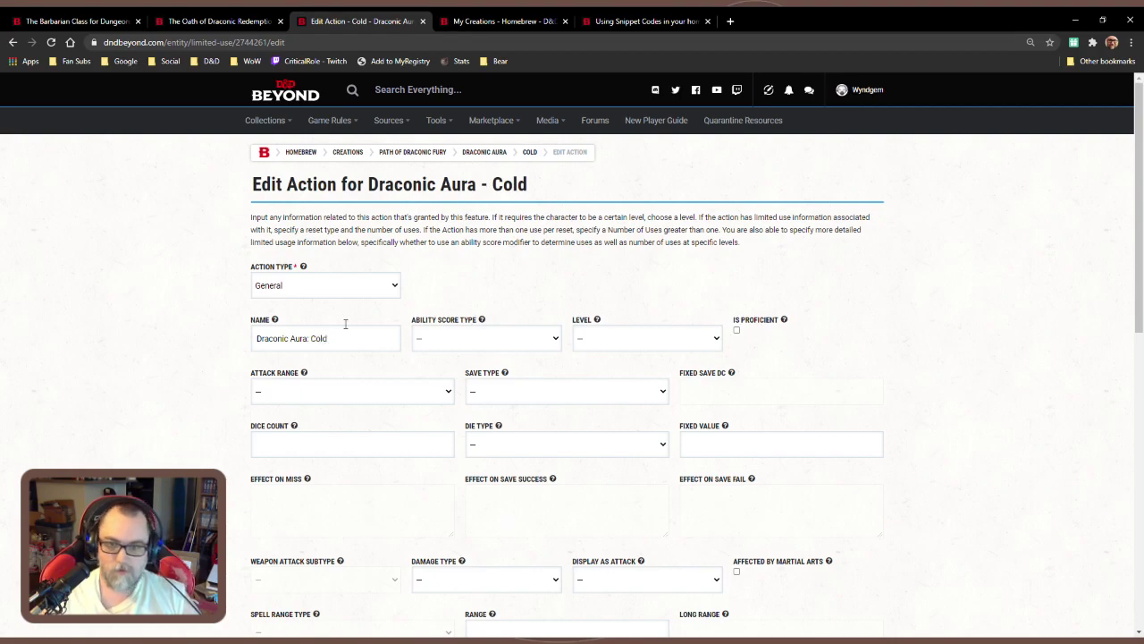
scroll(509, 362, down, 7)
scroll(669, 426, up, 2)
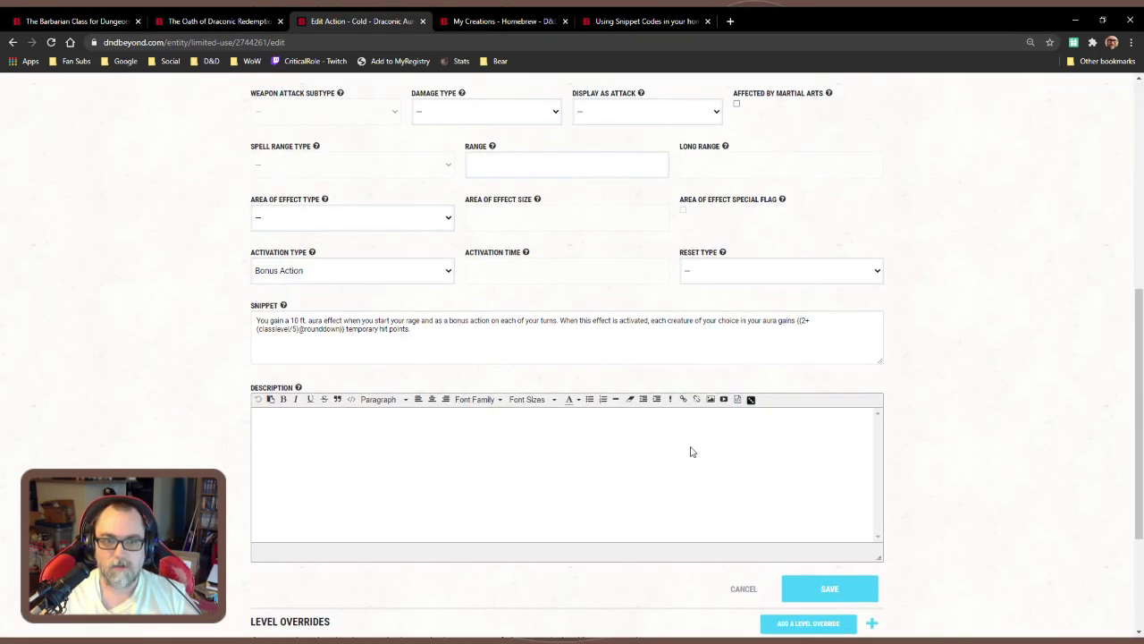
scroll(690, 452, down, 2)
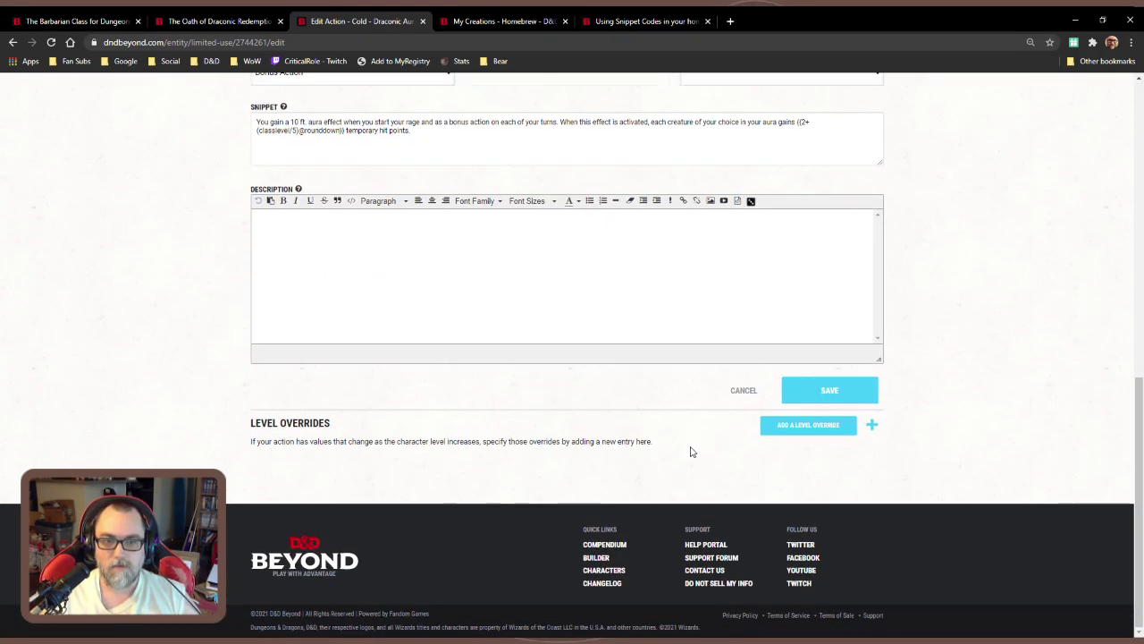
click(846, 389)
click(833, 245)
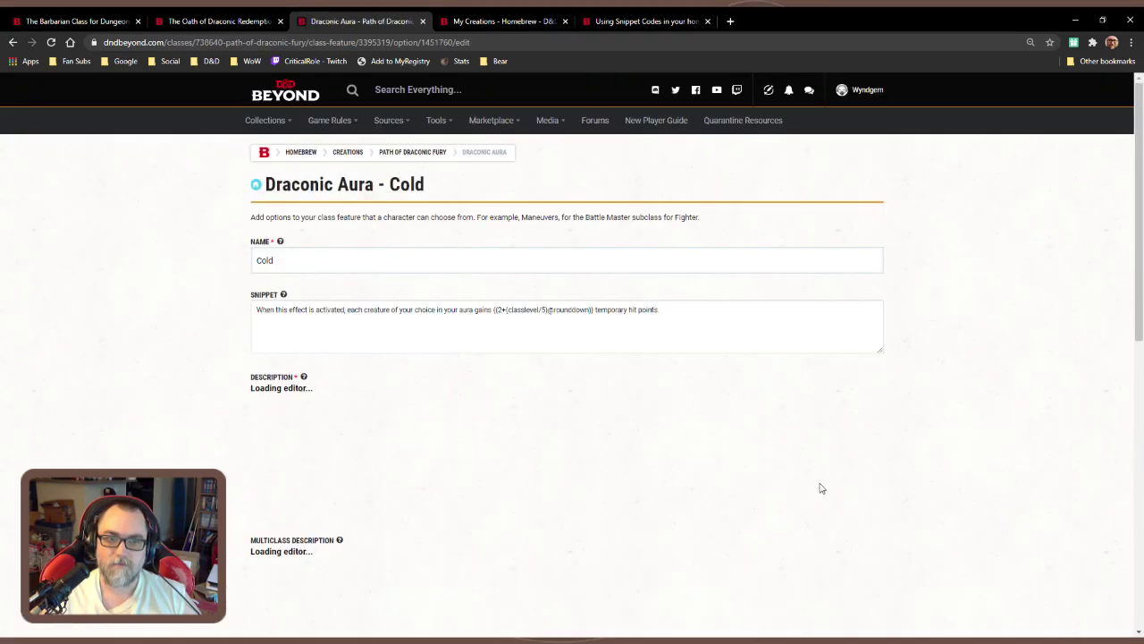
Leave the Cold option without further edits and save the Draconic Aura feature
scroll(718, 471, down, 4)
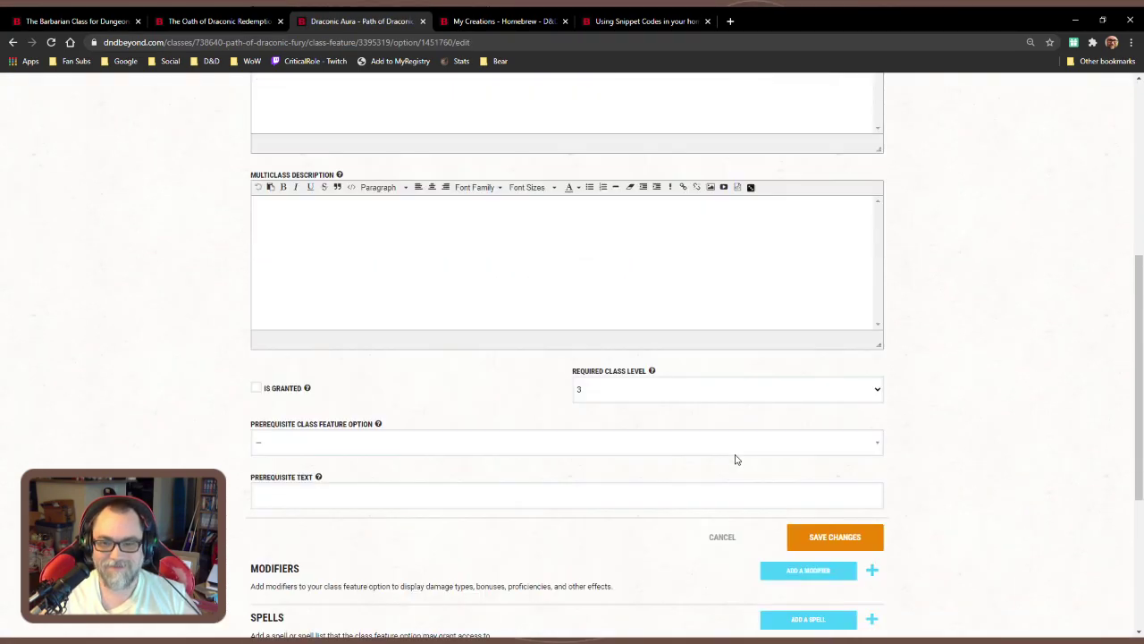
click(722, 535)
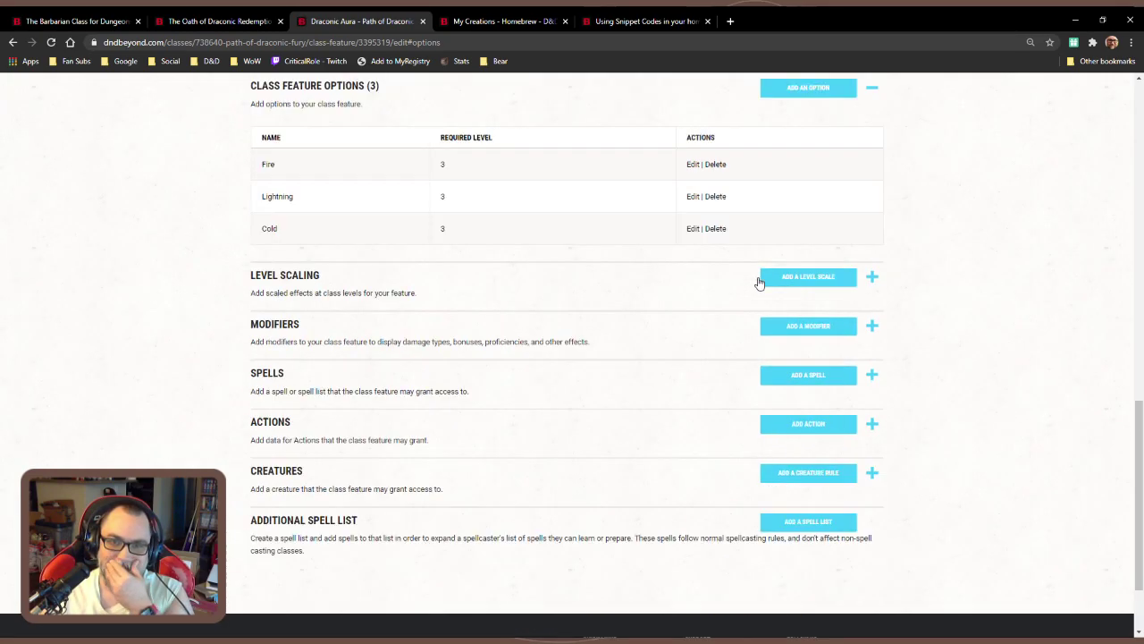
scroll(786, 232, up, 1)
click(838, 133)
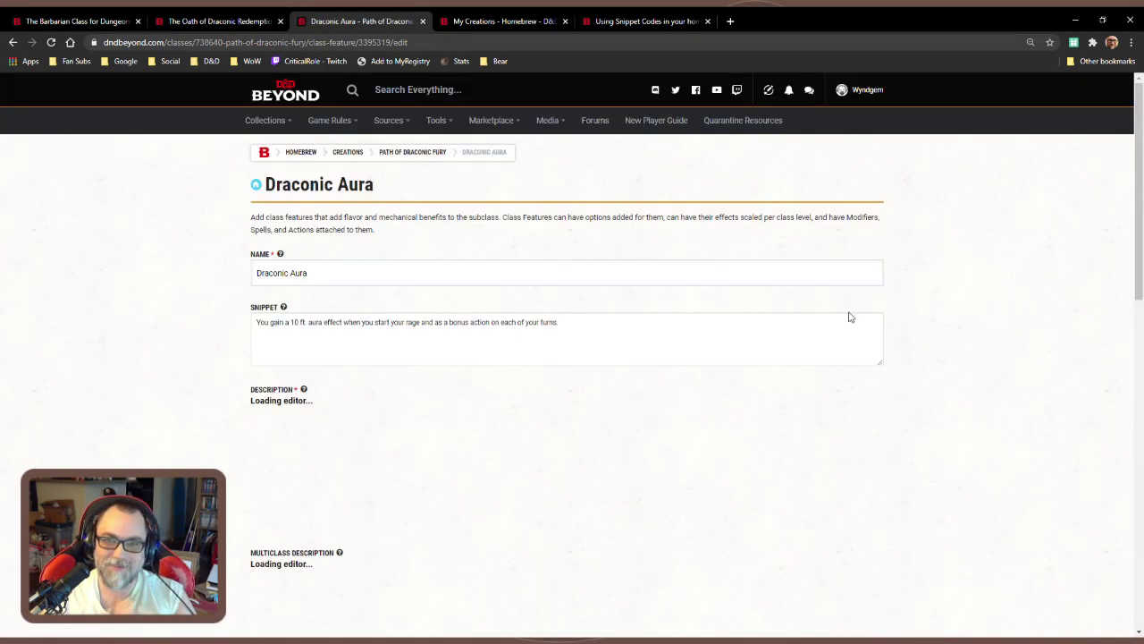
Start a new class feature option for Draconic Aura and name it Acid
scroll(715, 409, down, 4)
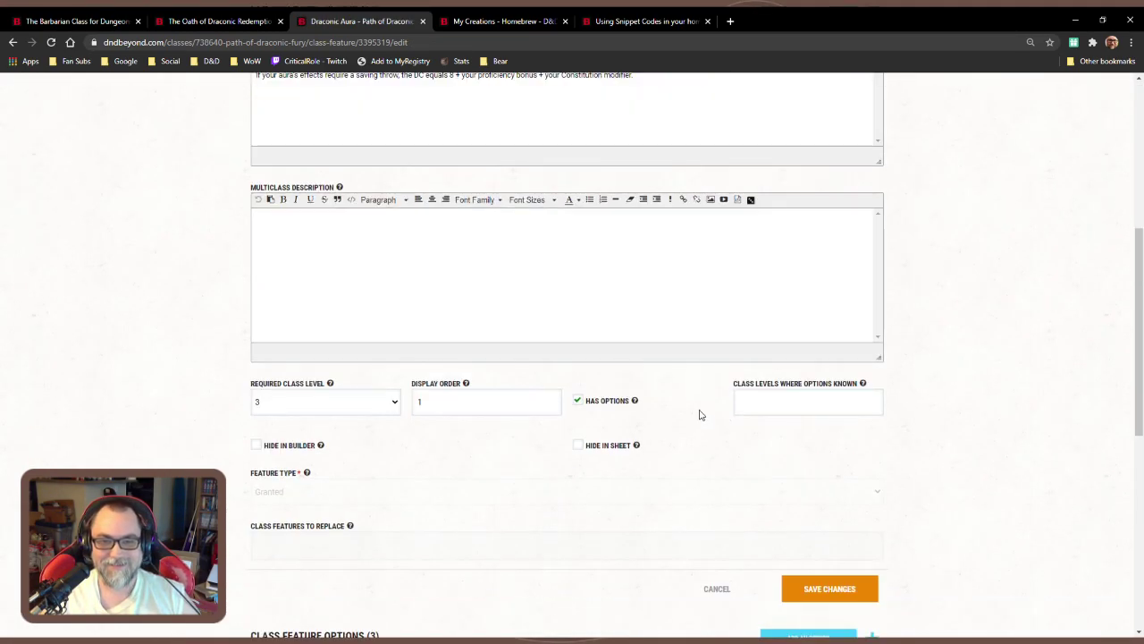
scroll(701, 413, down, 2)
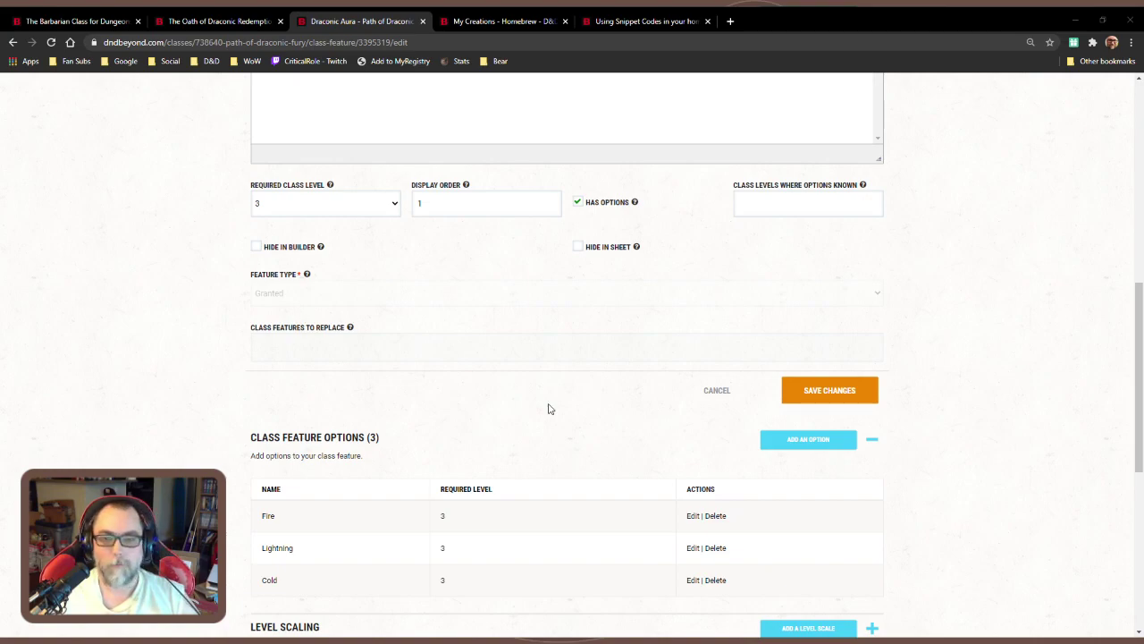
scroll(672, 442, down, 2)
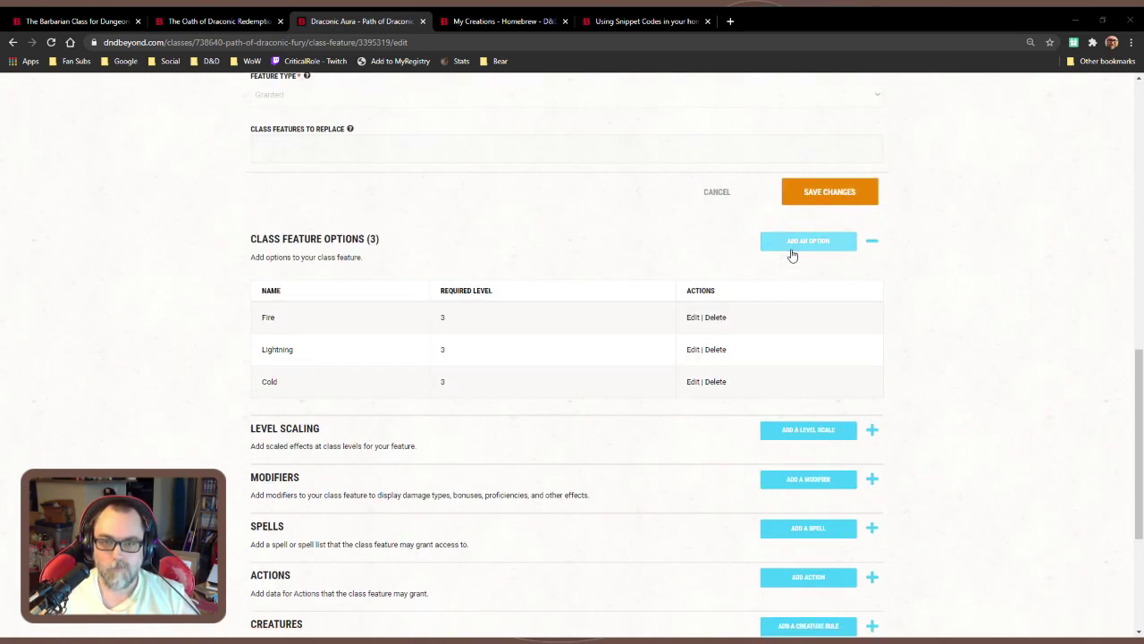
click(792, 247)
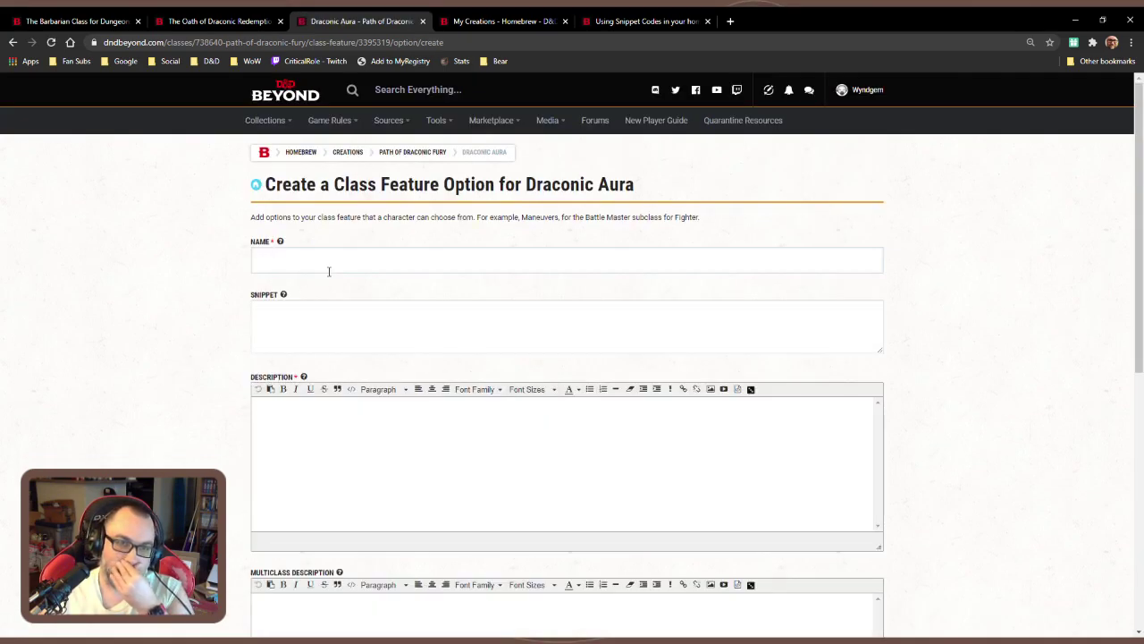
click(352, 264)
text(Acid)
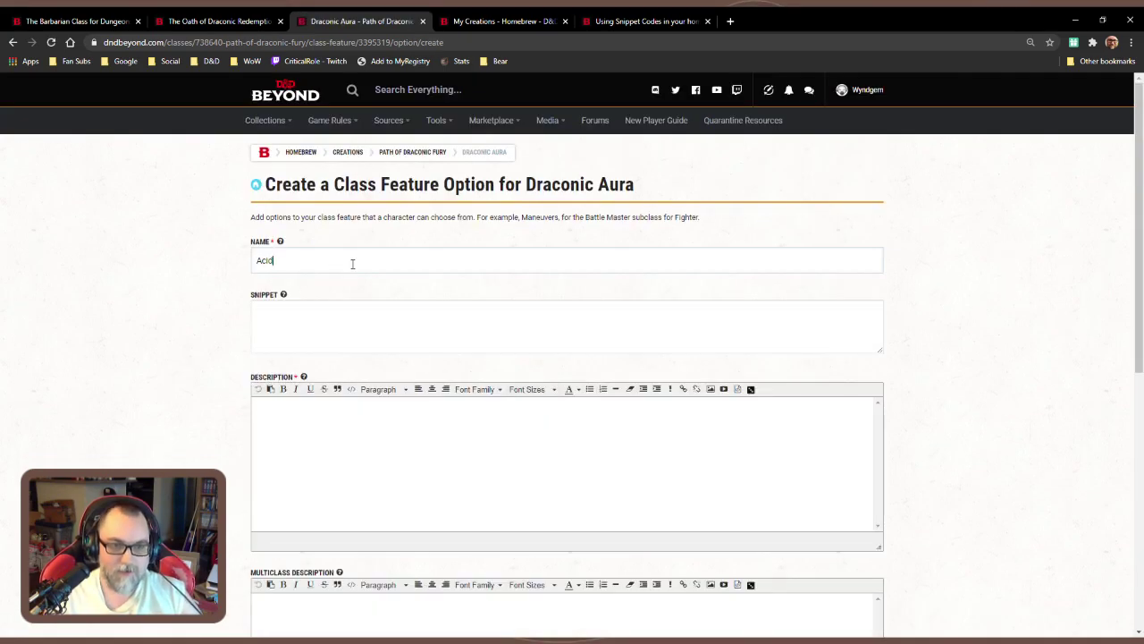
key(Tab)
Review the Storm Herald's aura, soul and raging storm rules on the Barbarian class page, and check the snippet codes reference
key(ctrl+1)
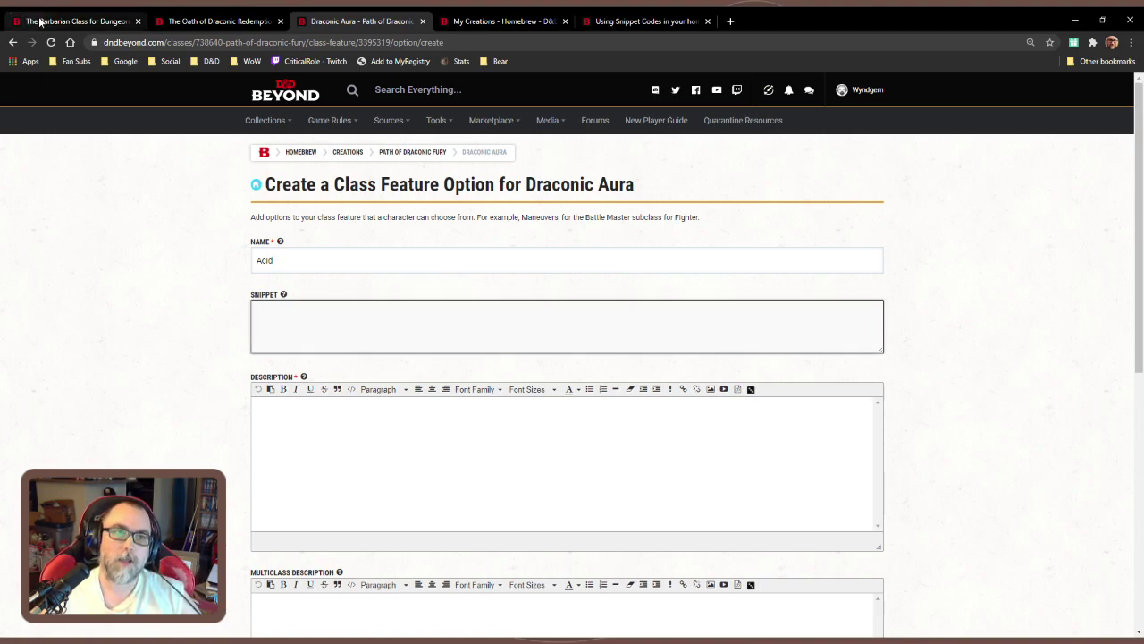
scroll(595, 331, down, 2)
scroll(597, 341, up, 2)
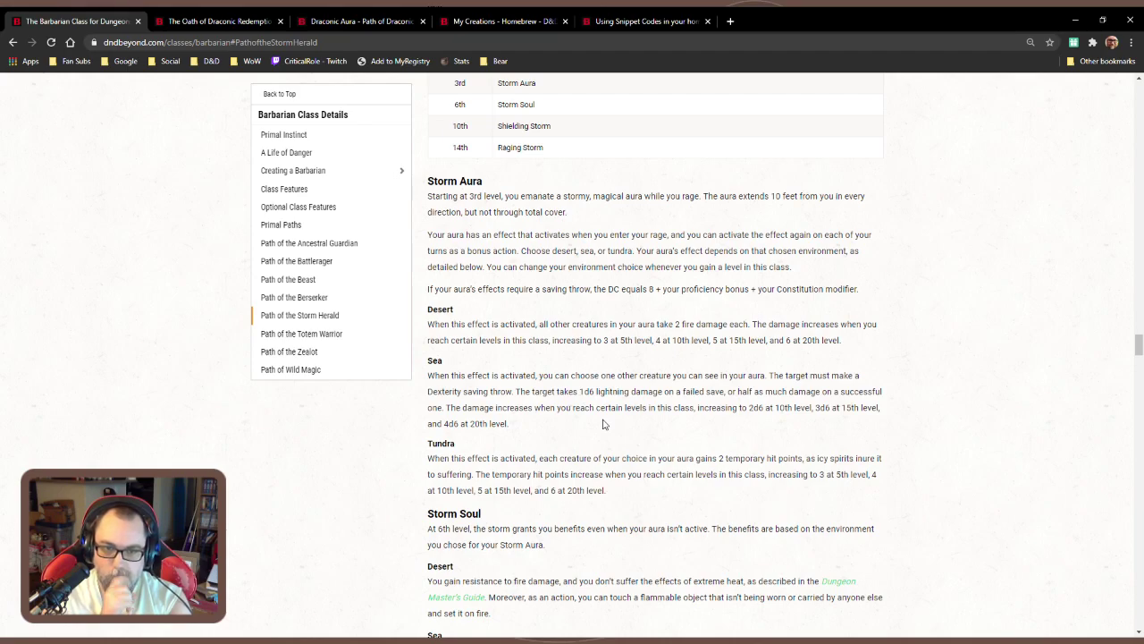
scroll(602, 423, down, 5)
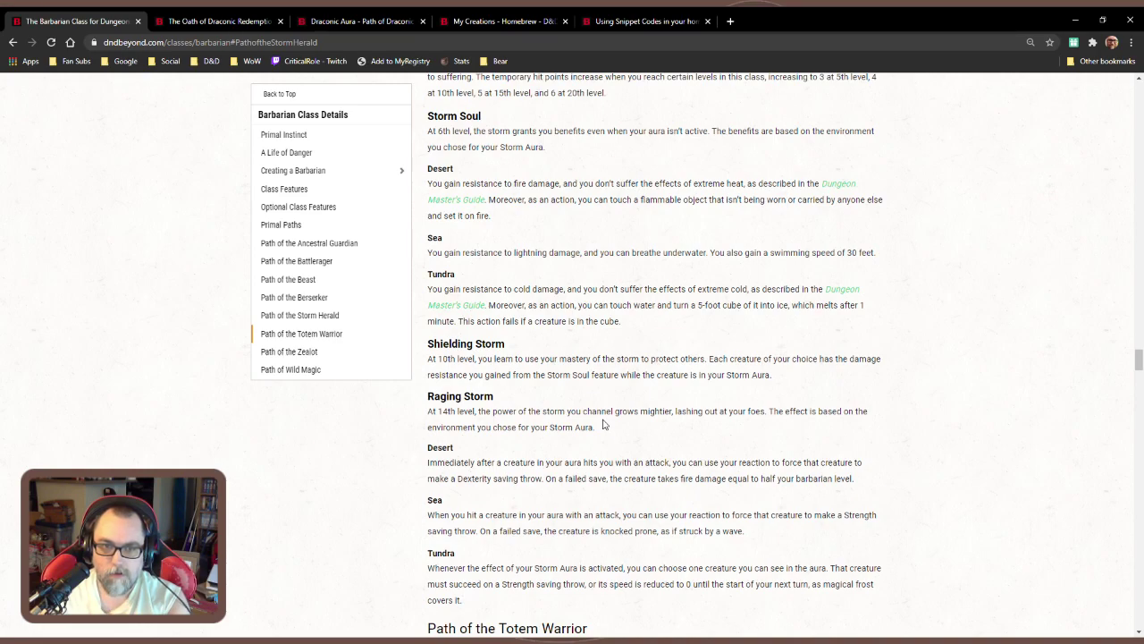
scroll(602, 424, up, 5)
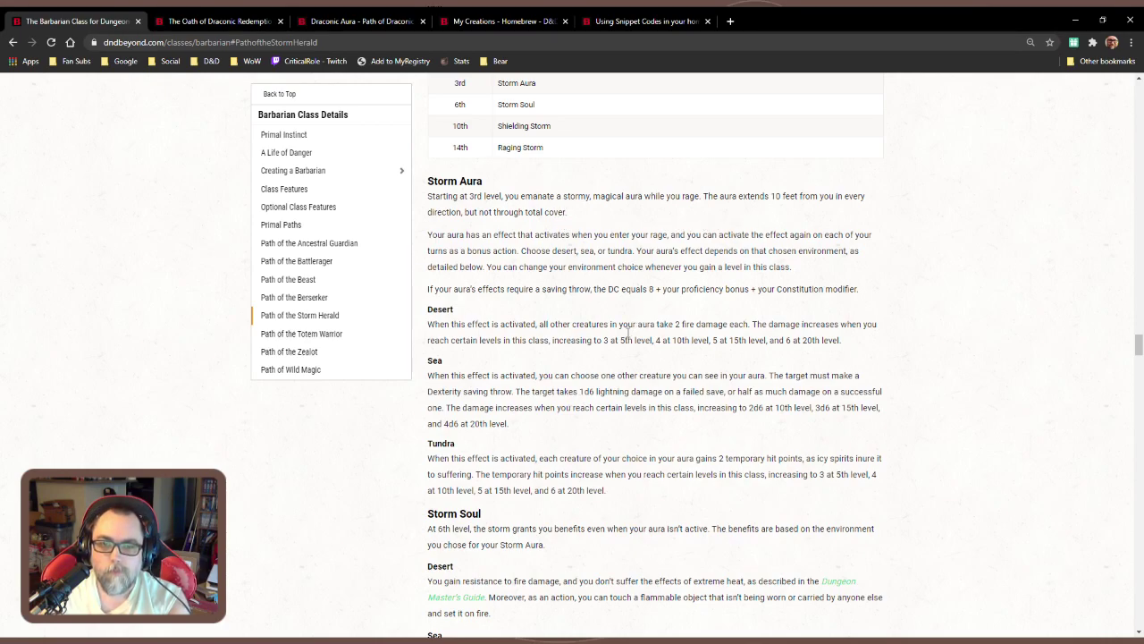
scroll(622, 357, down, 3)
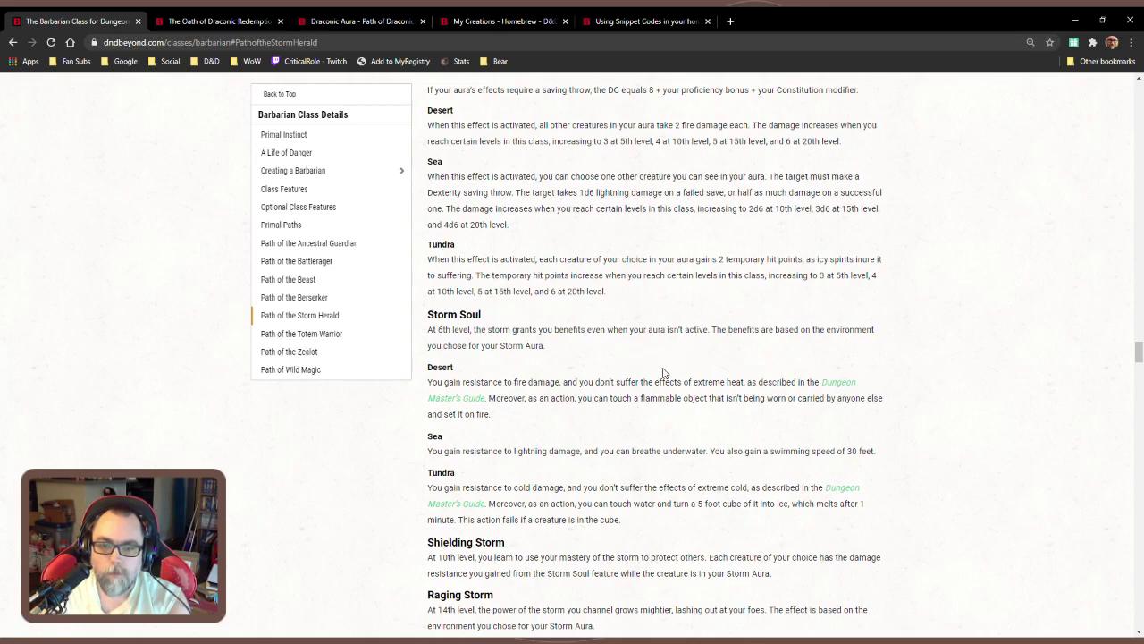
scroll(663, 373, down, 3)
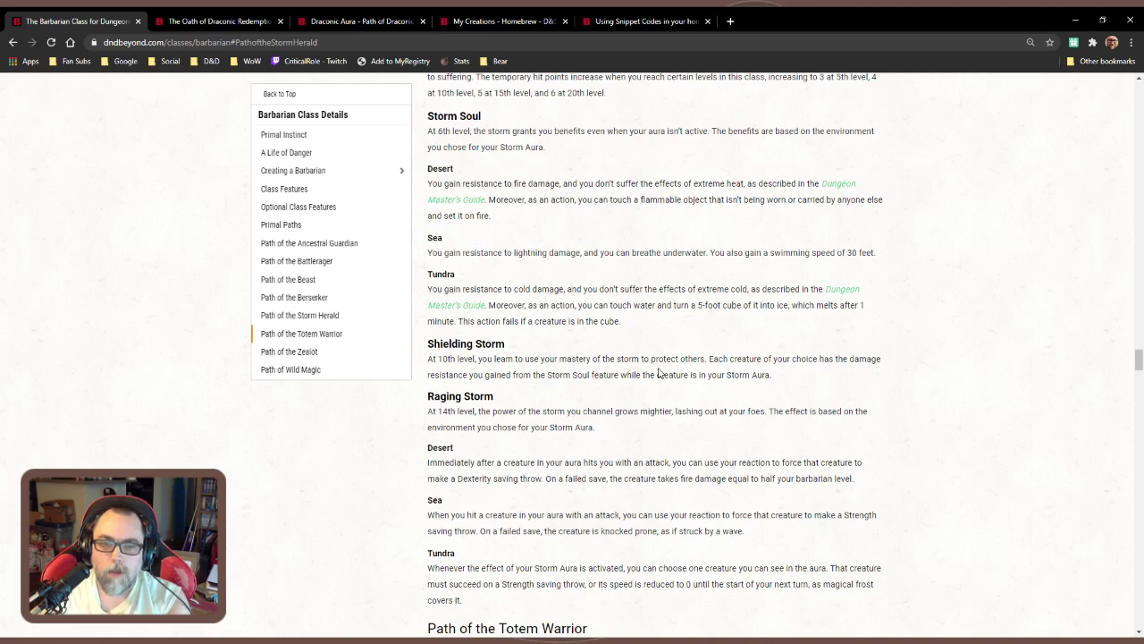
scroll(658, 372, up, 3)
scroll(659, 373, up, 3)
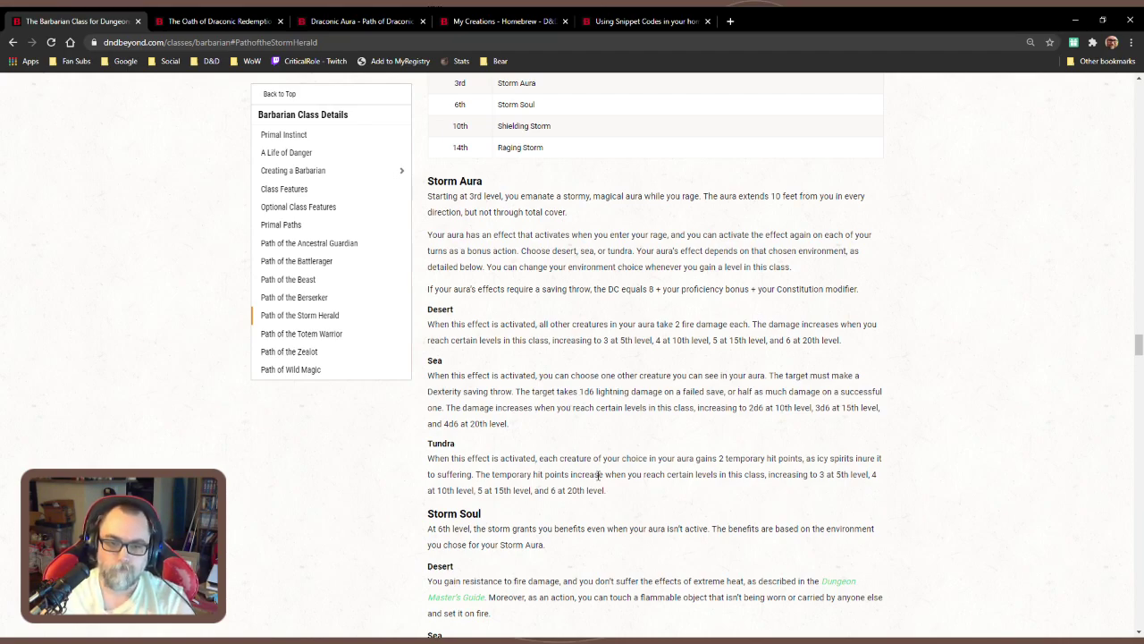
click(501, 24)
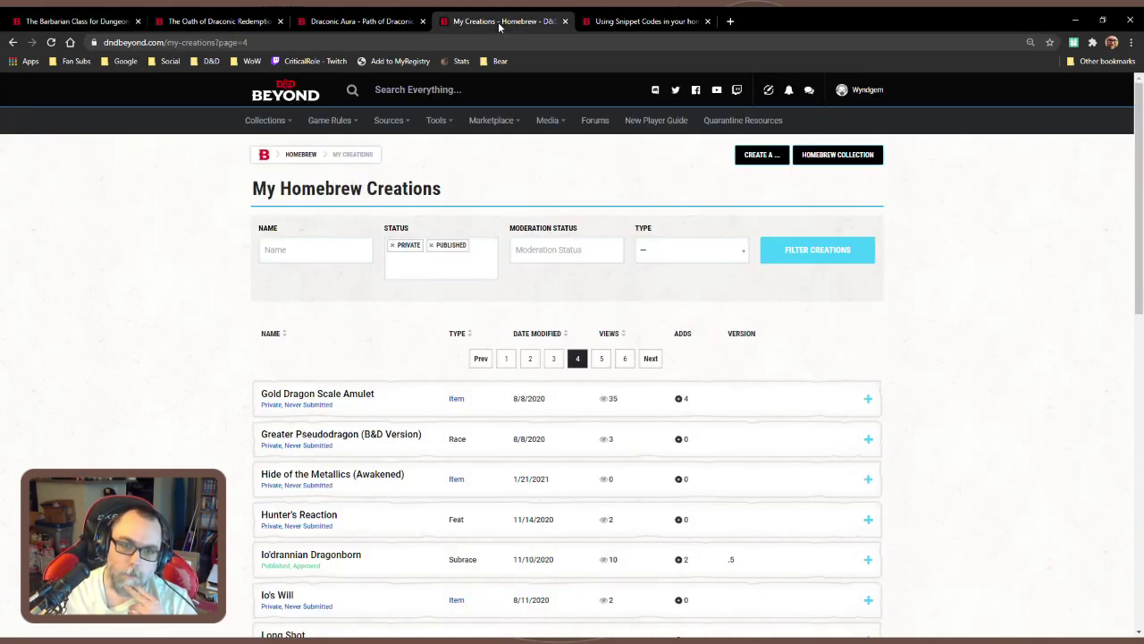
click(613, 24)
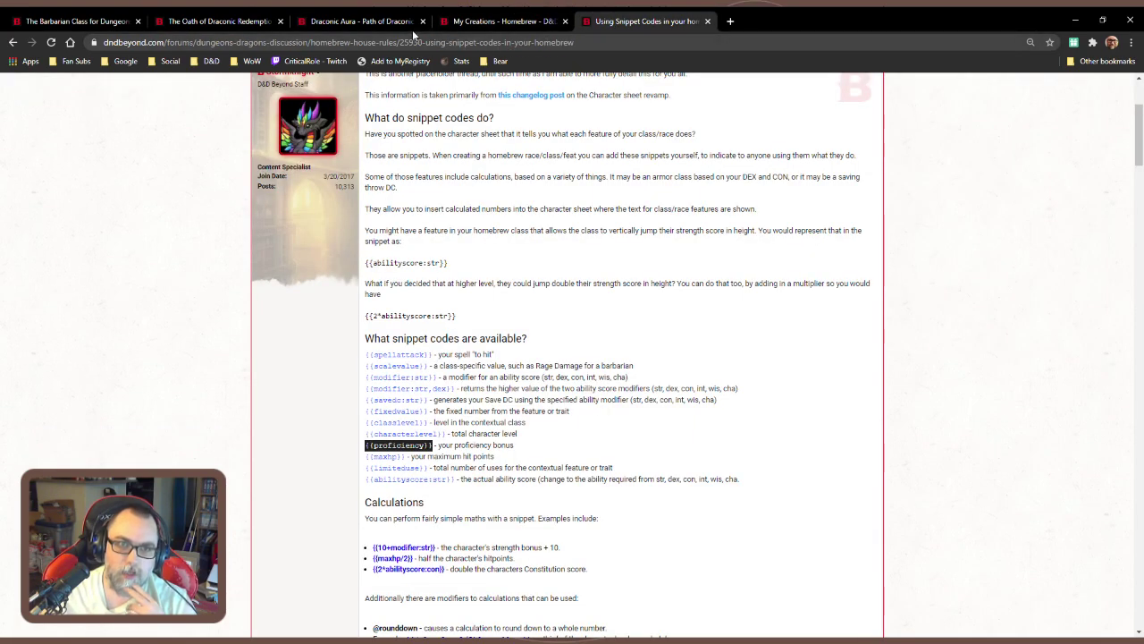
click(366, 21)
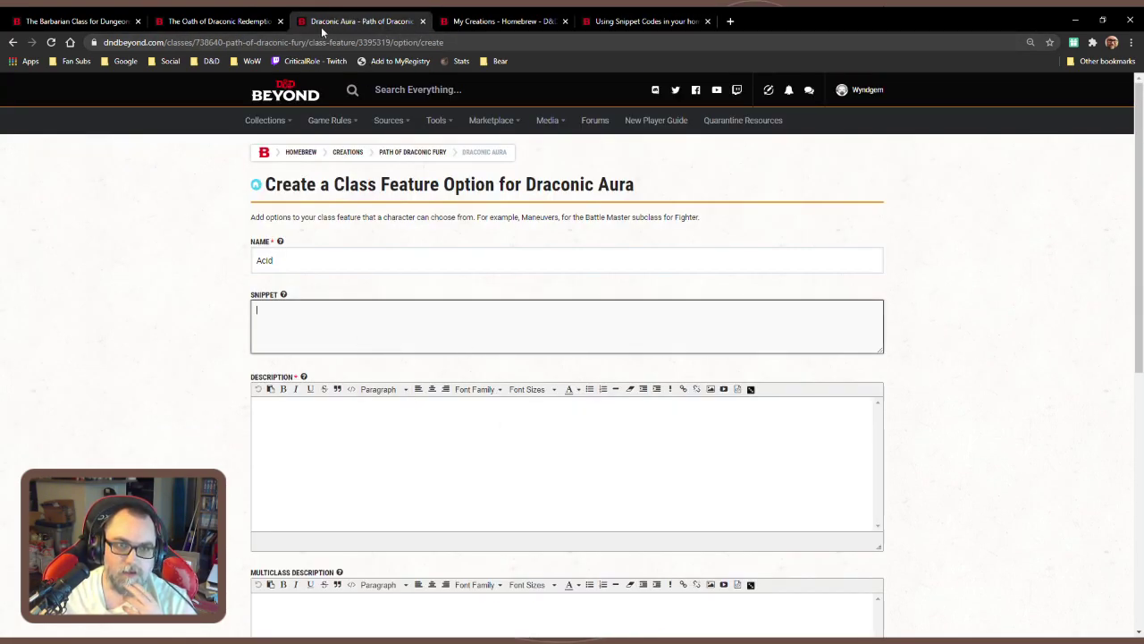
Copy the Tundra text of Storm Aura from the Barbarian class page into the Acid option's description and snippet
click(150, 25)
click(98, 21)
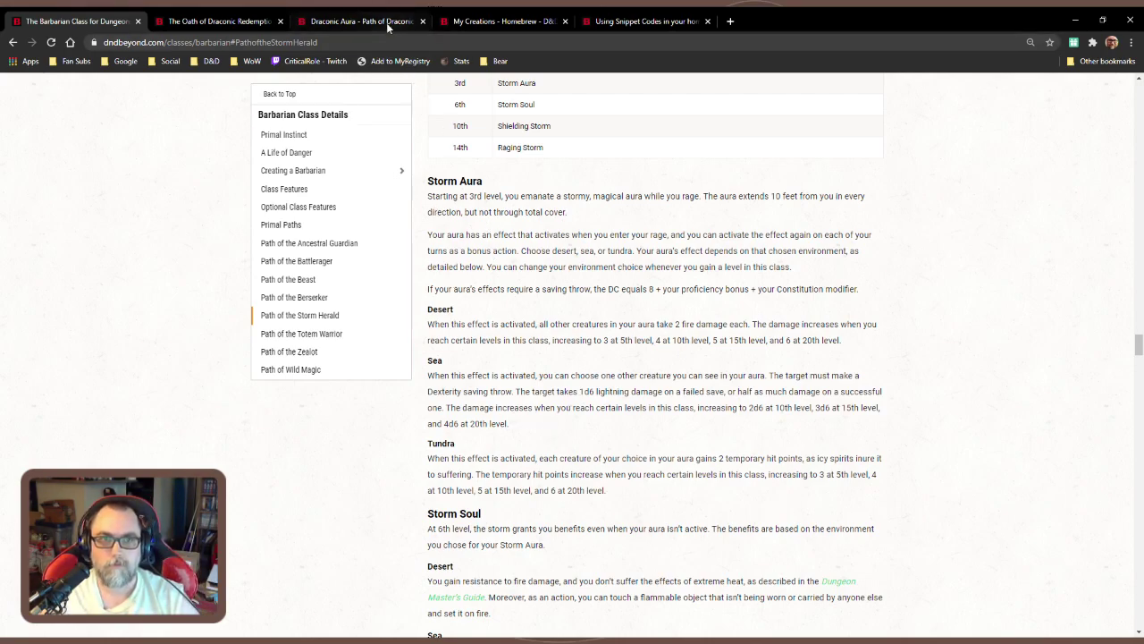
drag(638, 495, 430, 462)
key(ctrl+c)
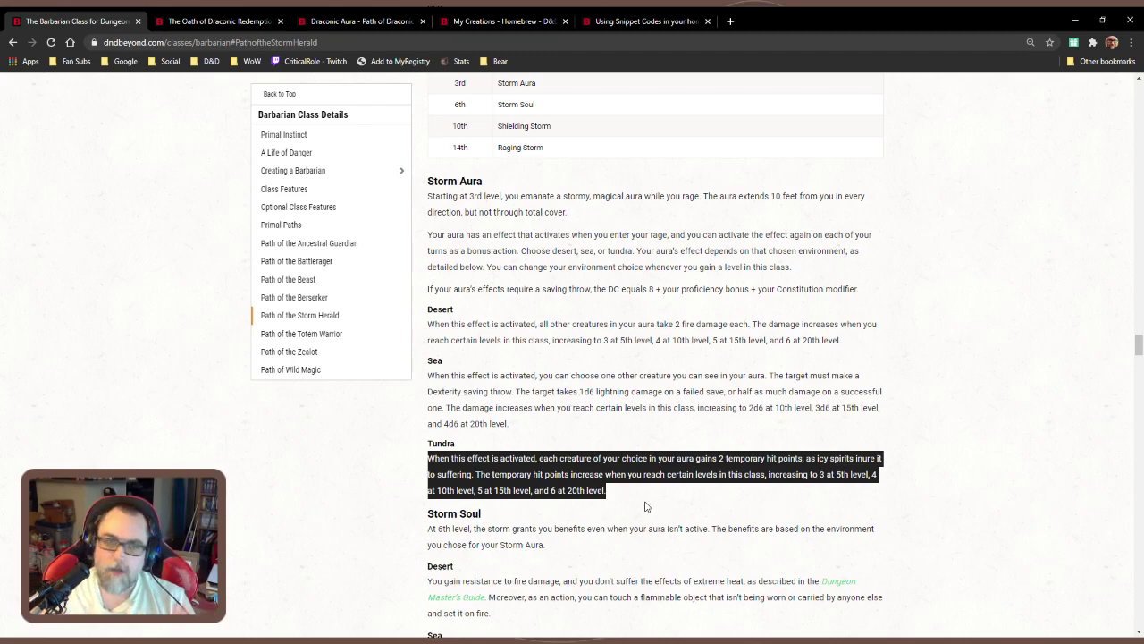
click(601, 27)
click(354, 28)
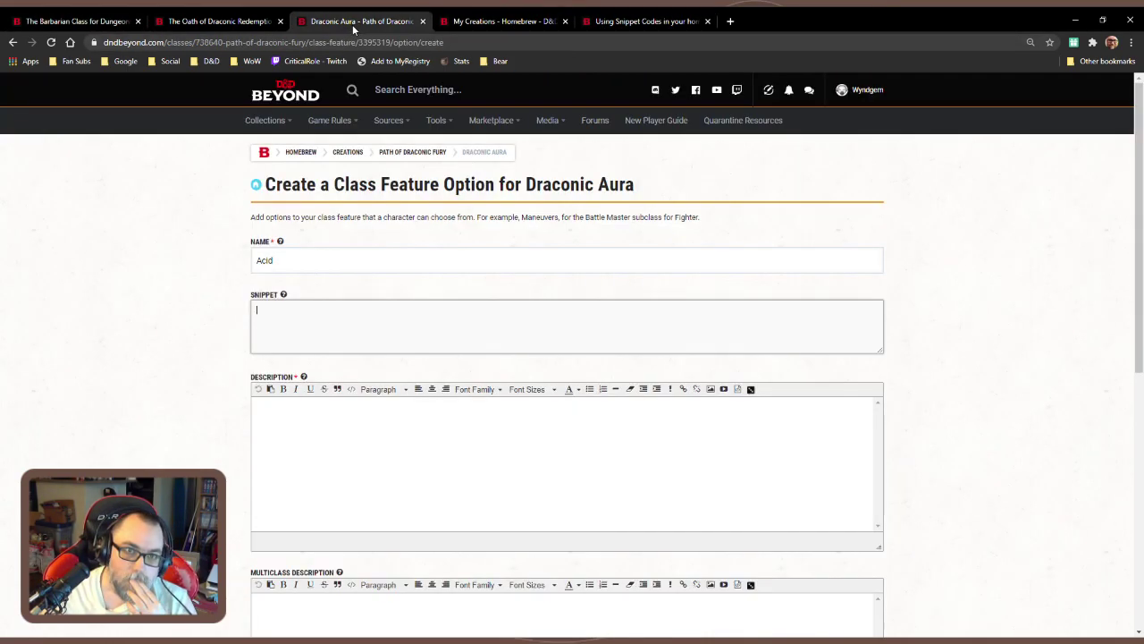
click(362, 434)
key(ctrl+v)
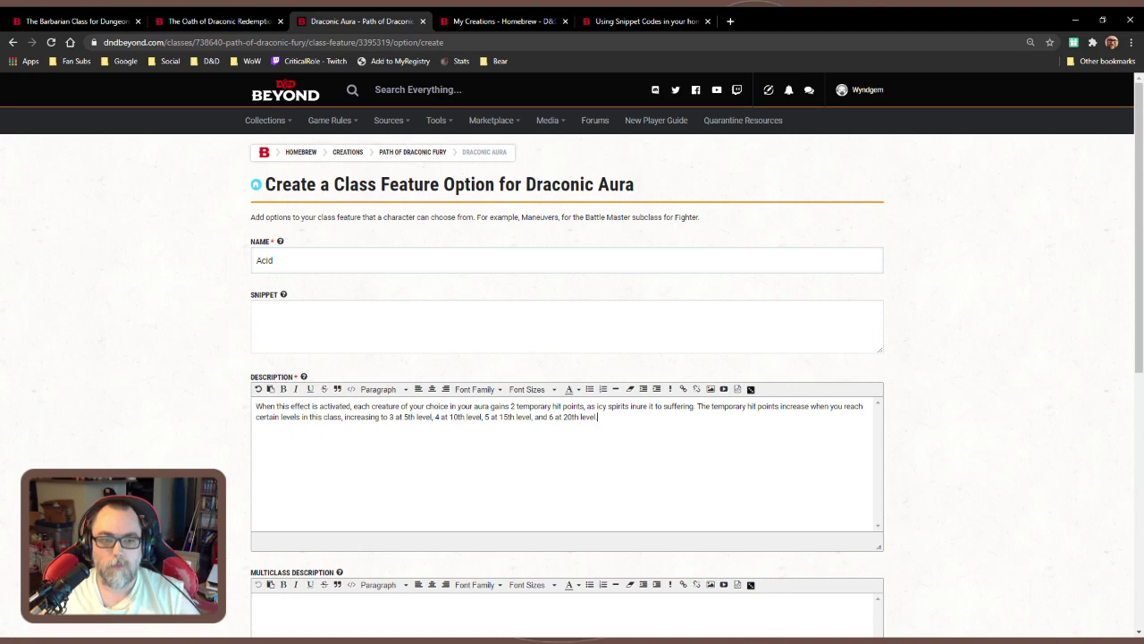
click(403, 332)
key(ctrl+v)
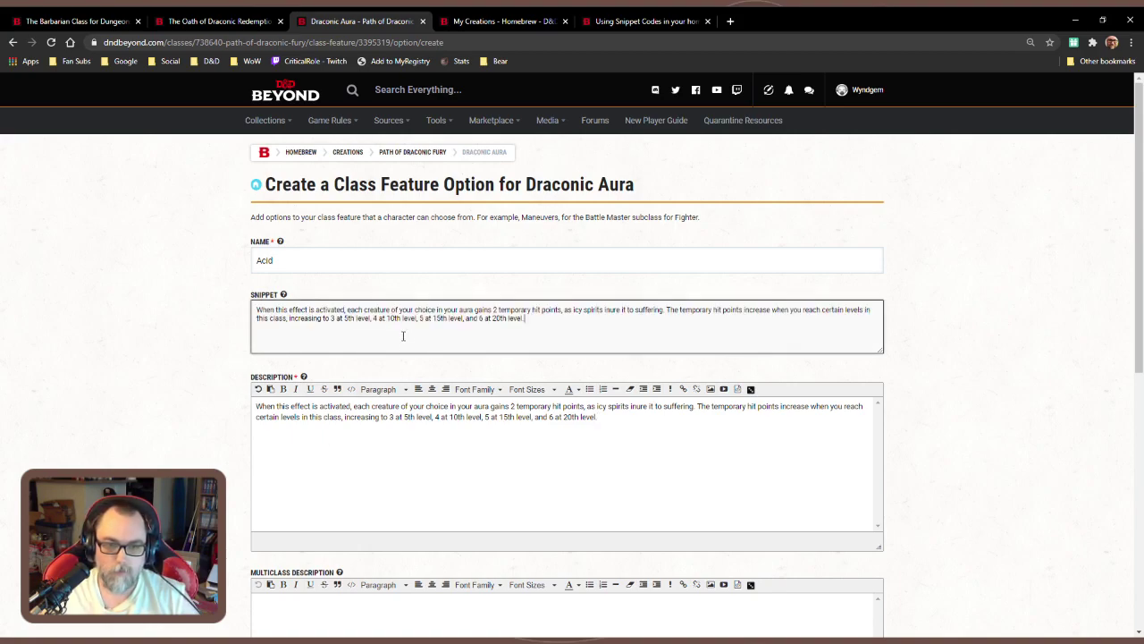
Reword the first sentence of the Acid snippet so each creature "takes 2 points of acid damage"
double_click(484, 311)
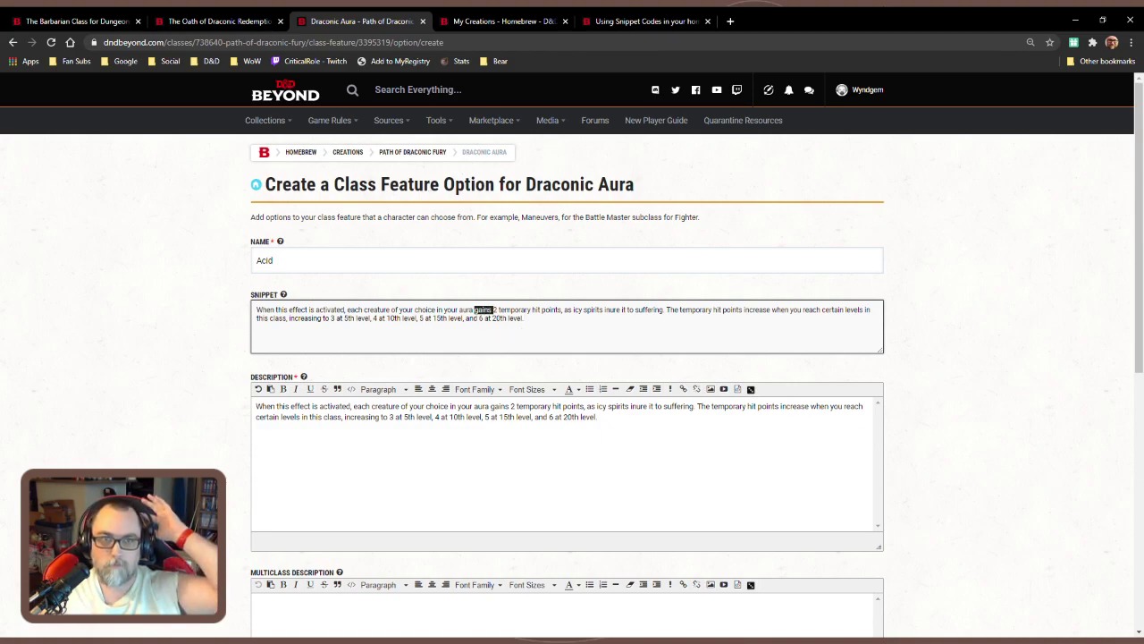
mouse_move(393, 120)
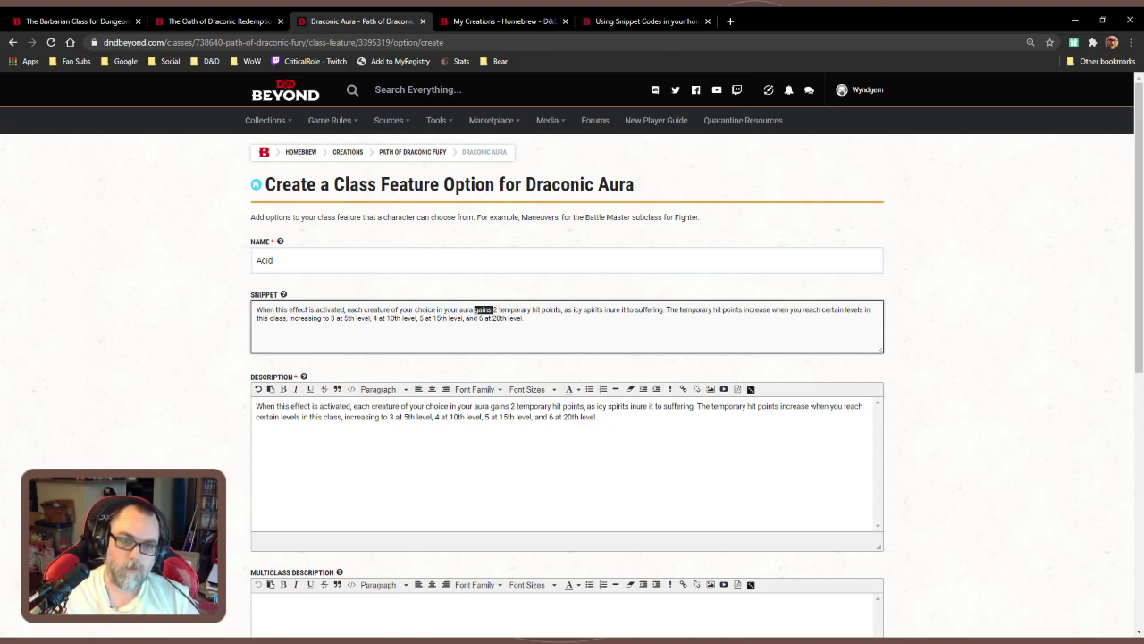
text(takes)
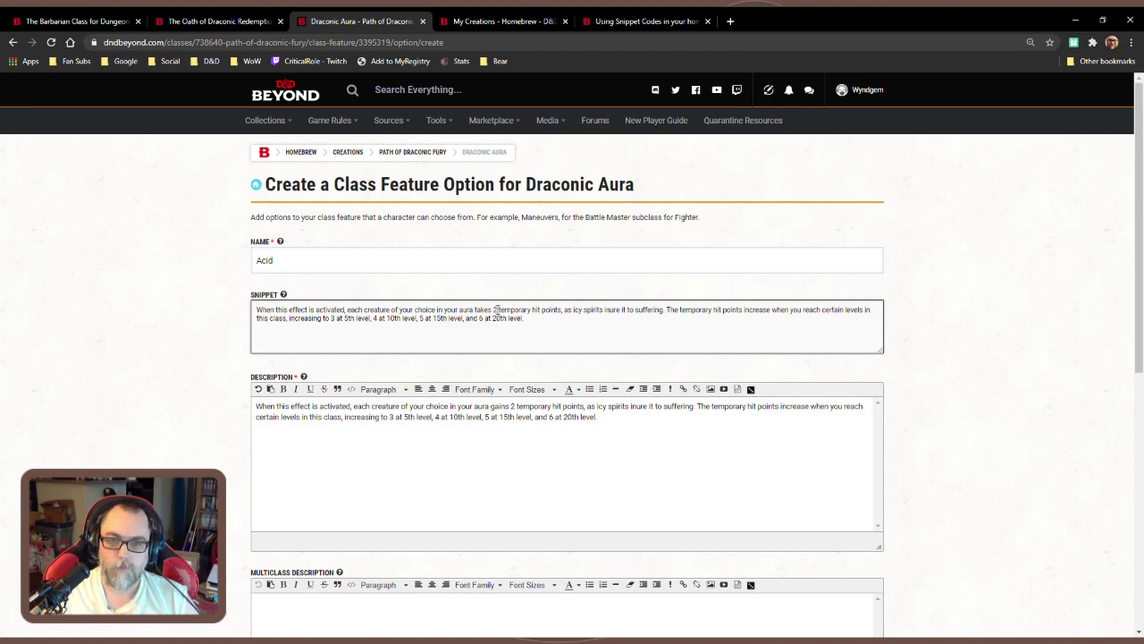
double_click(505, 311)
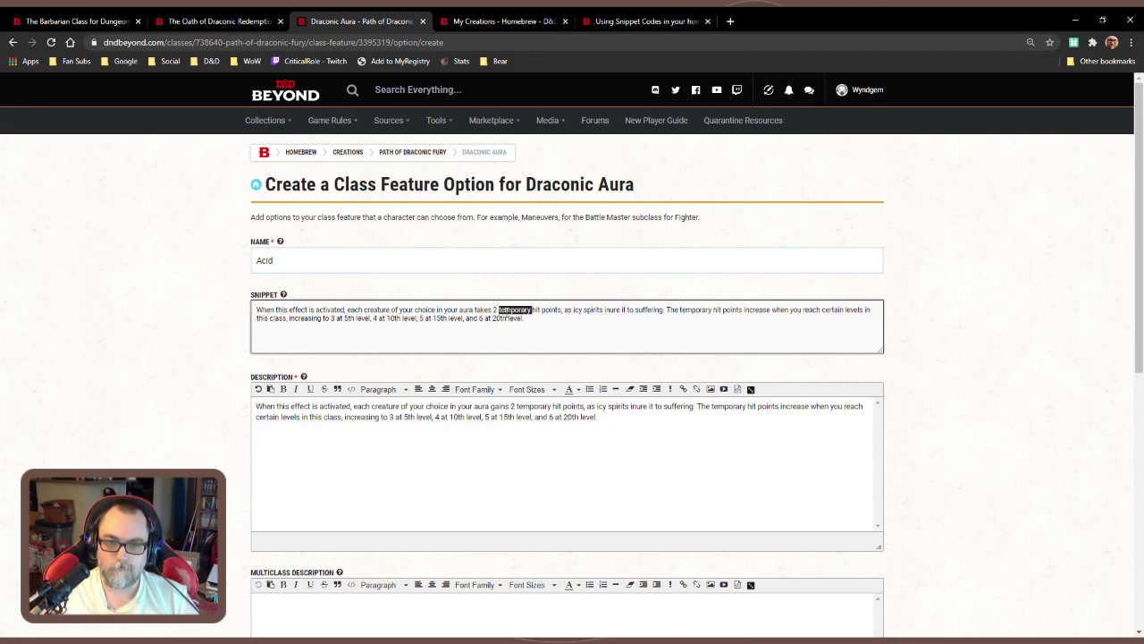
drag(505, 311, 540, 311)
key(BackSpace)
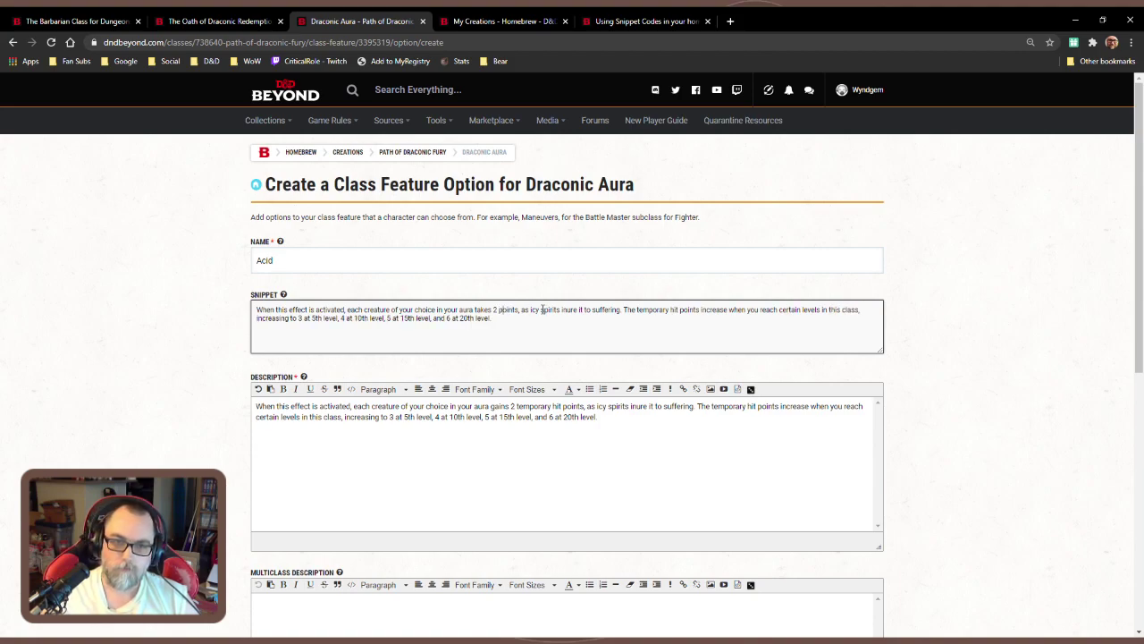
text(of acid)
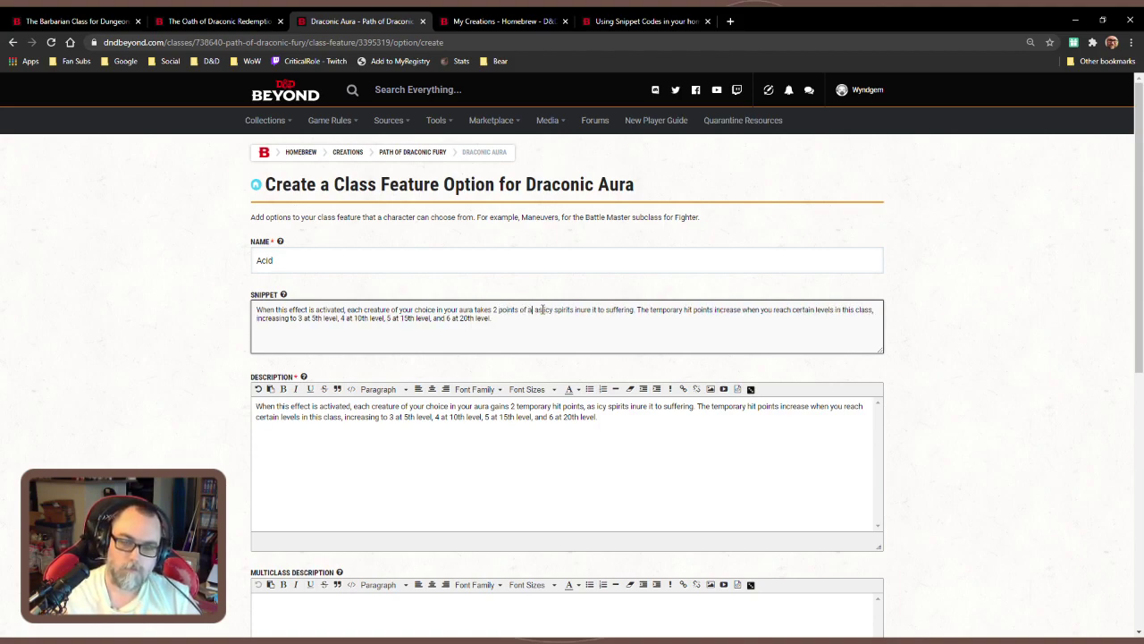
text( damage)
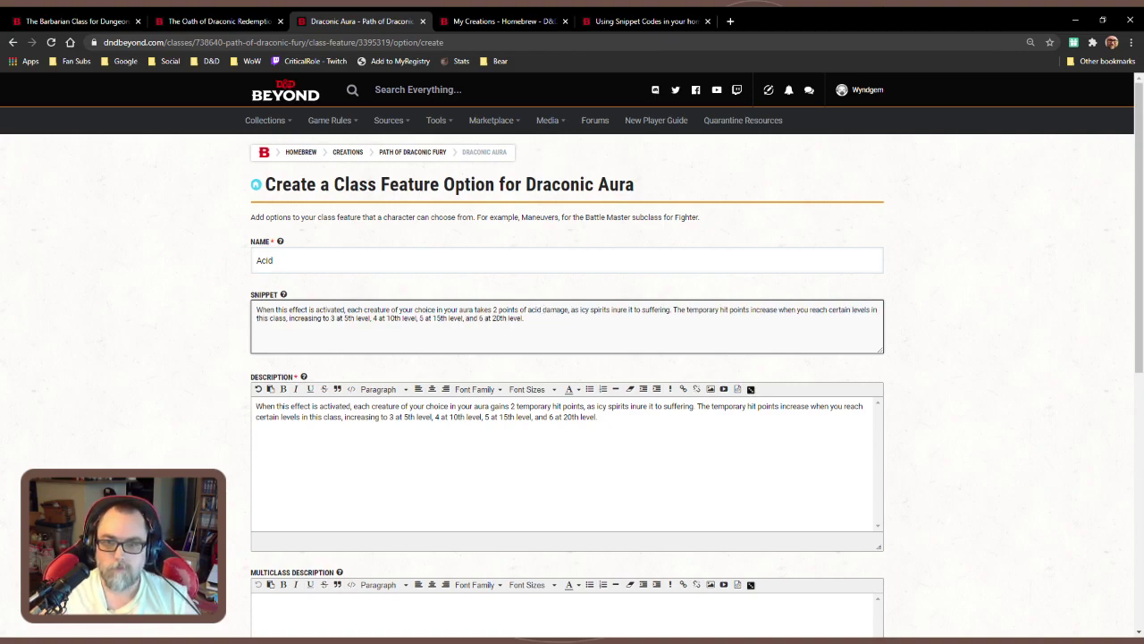
Replace "temporary hit points" with "damage" in the second sentence of the Acid snippet
drag(685, 310, 719, 311)
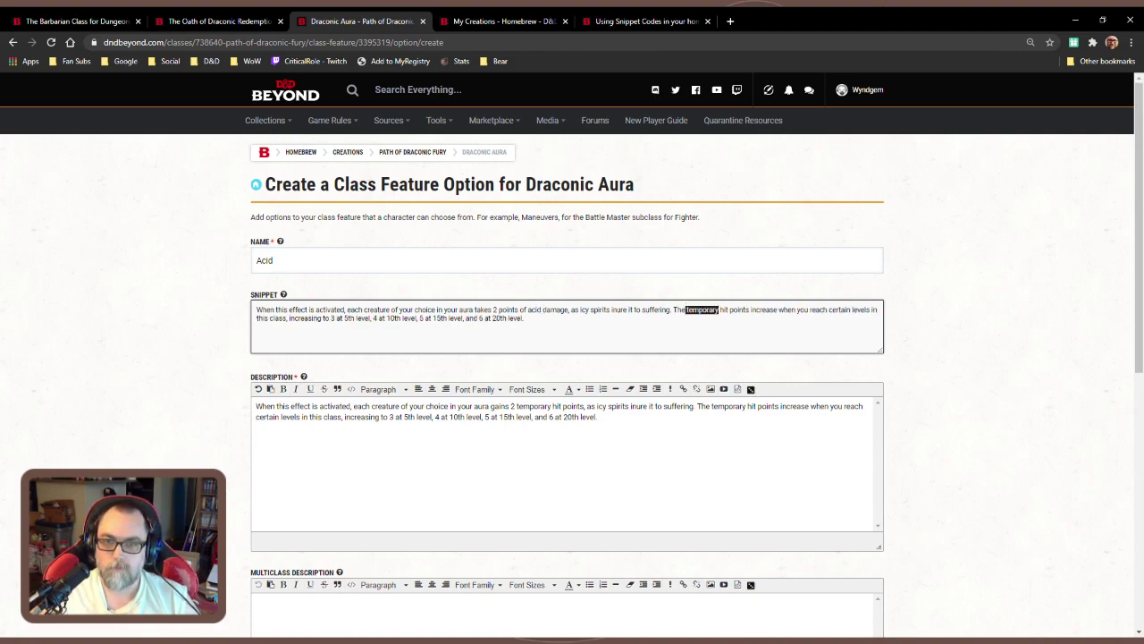
key(Delete)
key(Delete)
key(Delete)
key(Delete)
key(Delete)
key(Delete)
key(Delete)
key(Delete)
key(Delete)
key(Delete)
key(Delete)
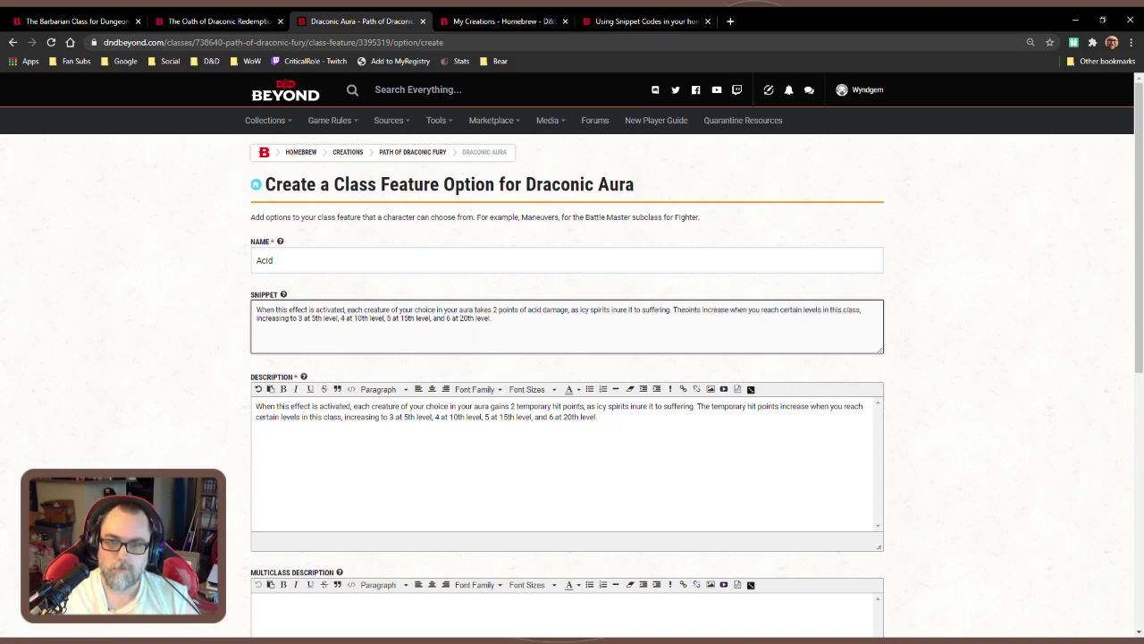
key(BackSpace)
key(Delete)
text(d)
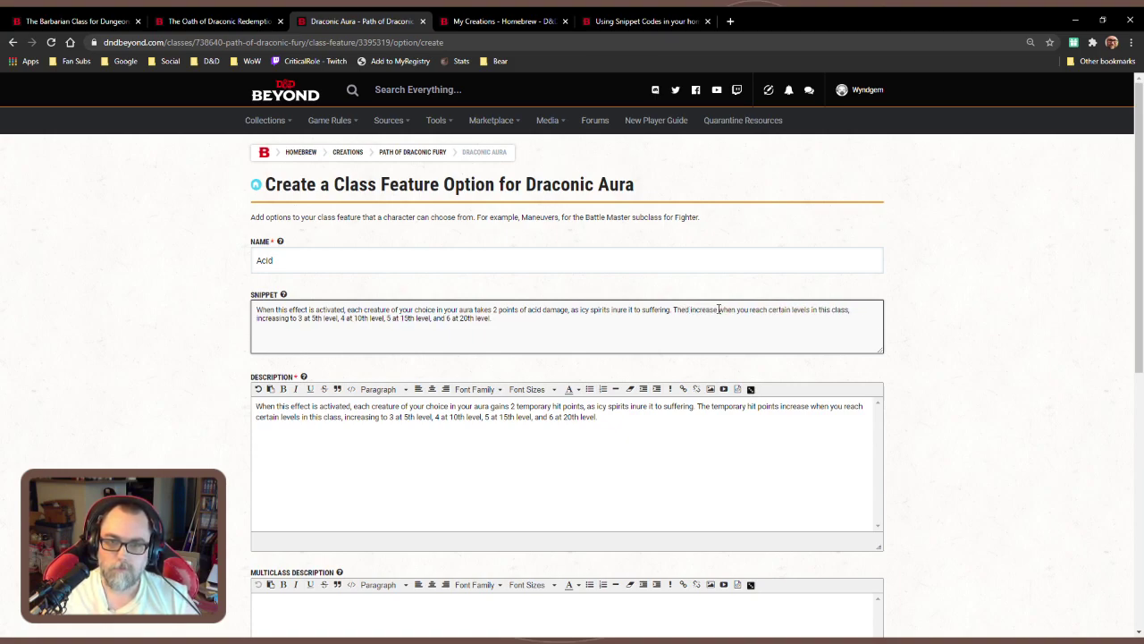
text(ama)
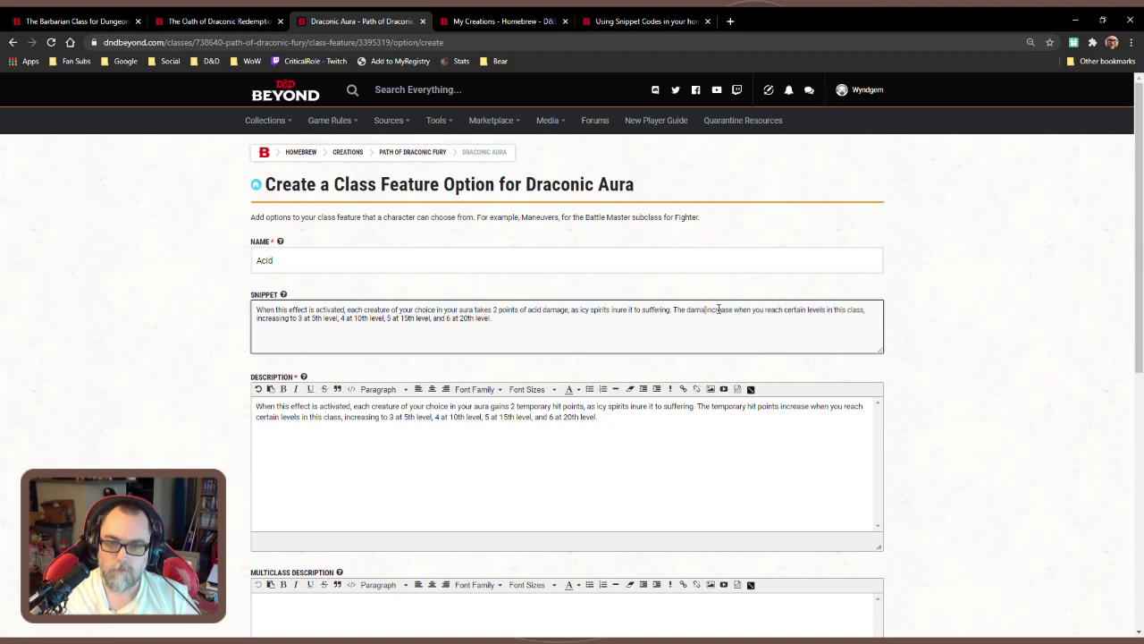
text(ge)
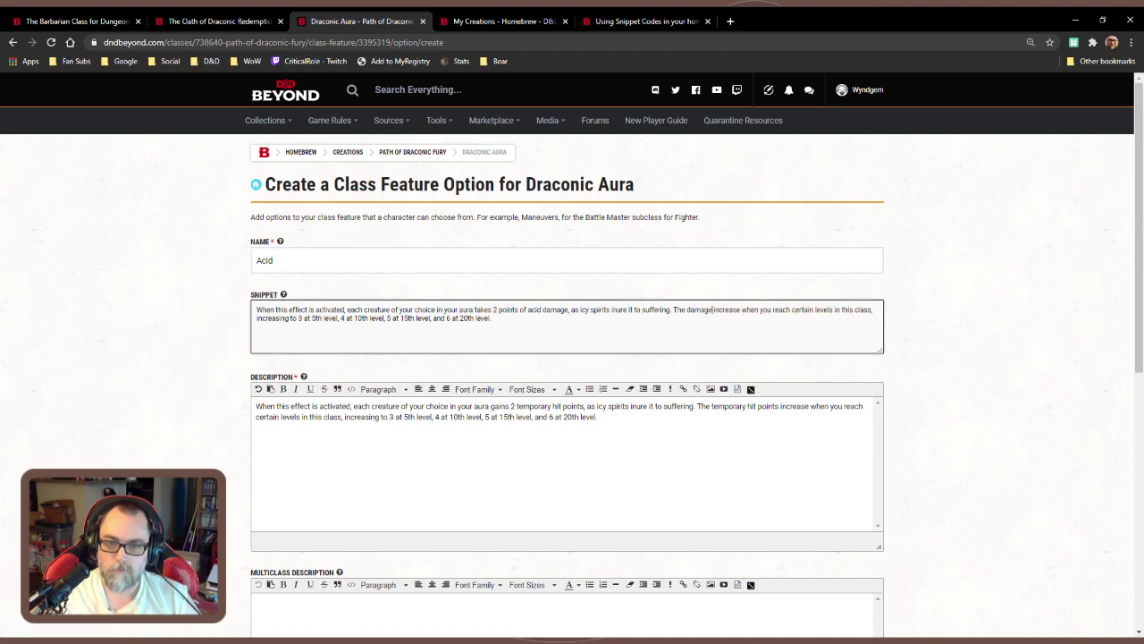
Change "increase" to "increases" in the Acid snippet and replace the description with the full snippet text
click(743, 310)
text(s)
key(ctrl+a)
key(ctrl+c)
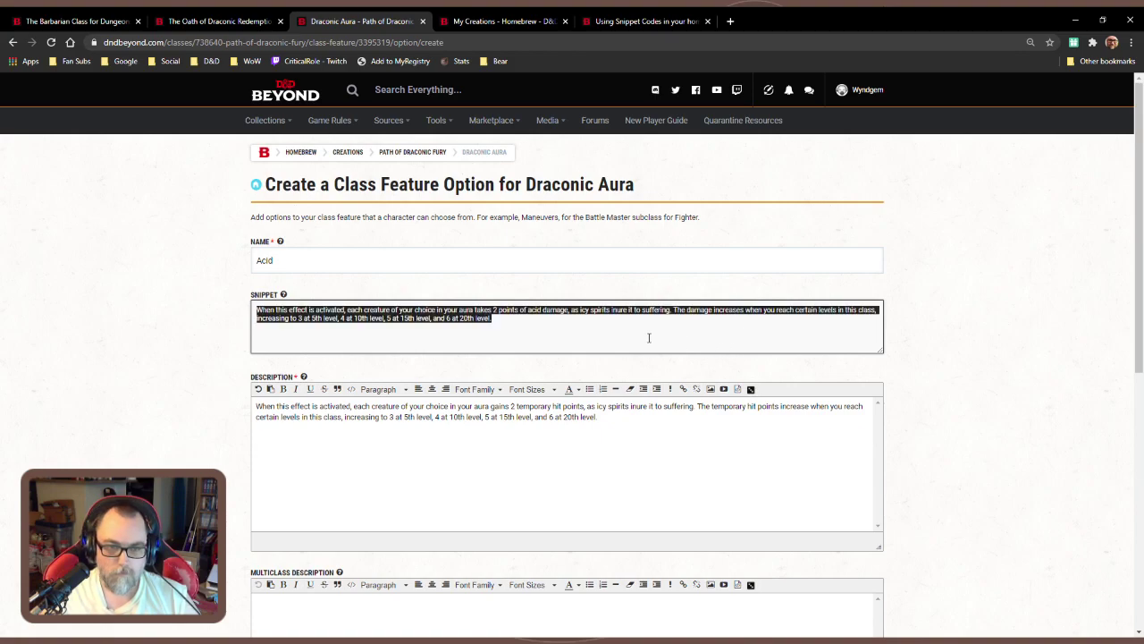
click(624, 422)
key(ctrl+a)
key(ctrl+v)
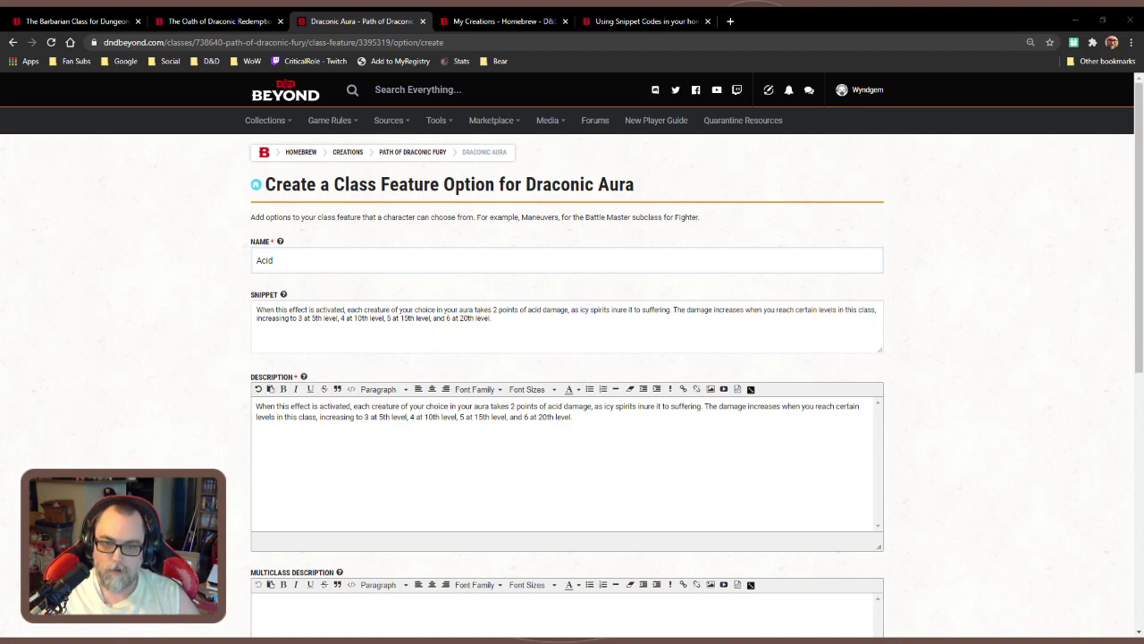
Replace "icy spirits inure it to suffering" with "splashes them" in the first sentence of the Acid description
double_click(611, 406)
key(BackSpace)
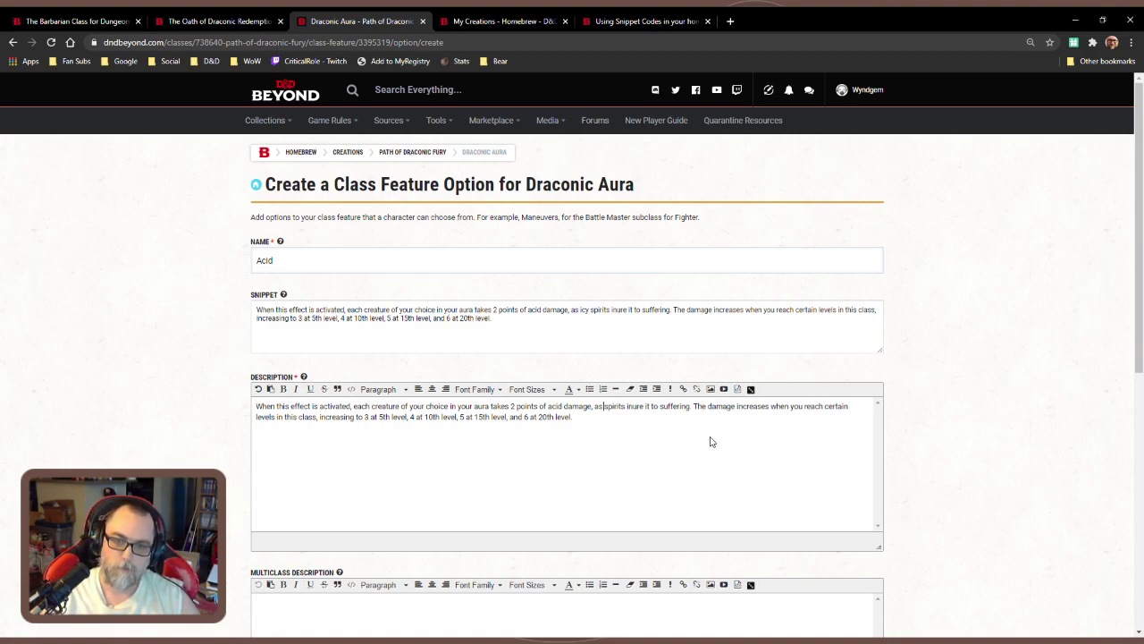
key(Delete)
key(Delete)
key(Delete)
key(Delete)
key(Delete)
key(Delete)
key(Delete)
key(Delete)
key(Delete)
key(Delete)
key(Delete)
key(Delete)
key(Delete)
key(Delete)
key(Delete)
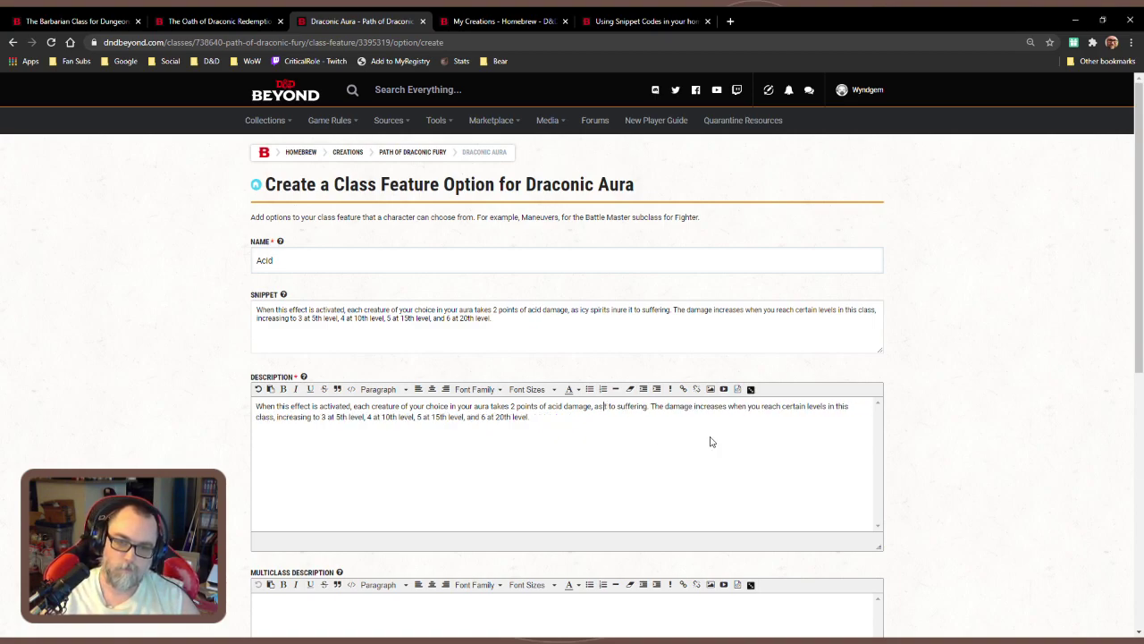
key(Delete)
key(Delete)
key(Delete)
key(Delete)
key(Delete)
key(Delete)
key(Delete)
key(Delete)
key(Delete)
key(Delete)
key(Delete)
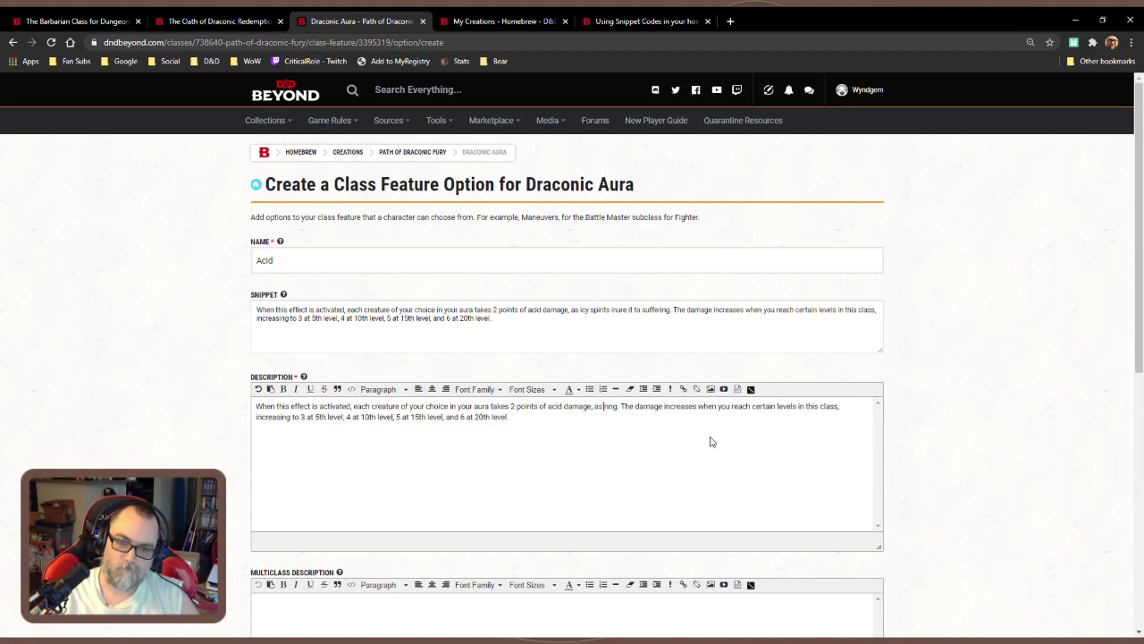
key(Delete)
key(Delete)
key(Delete)
key(Delete)
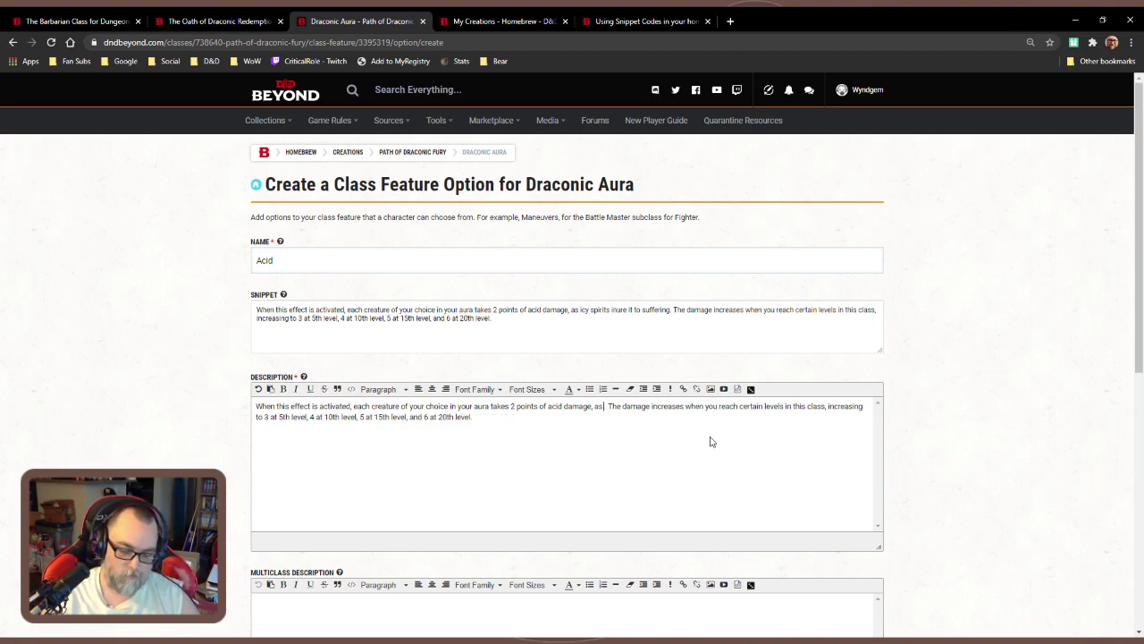
text(sm)
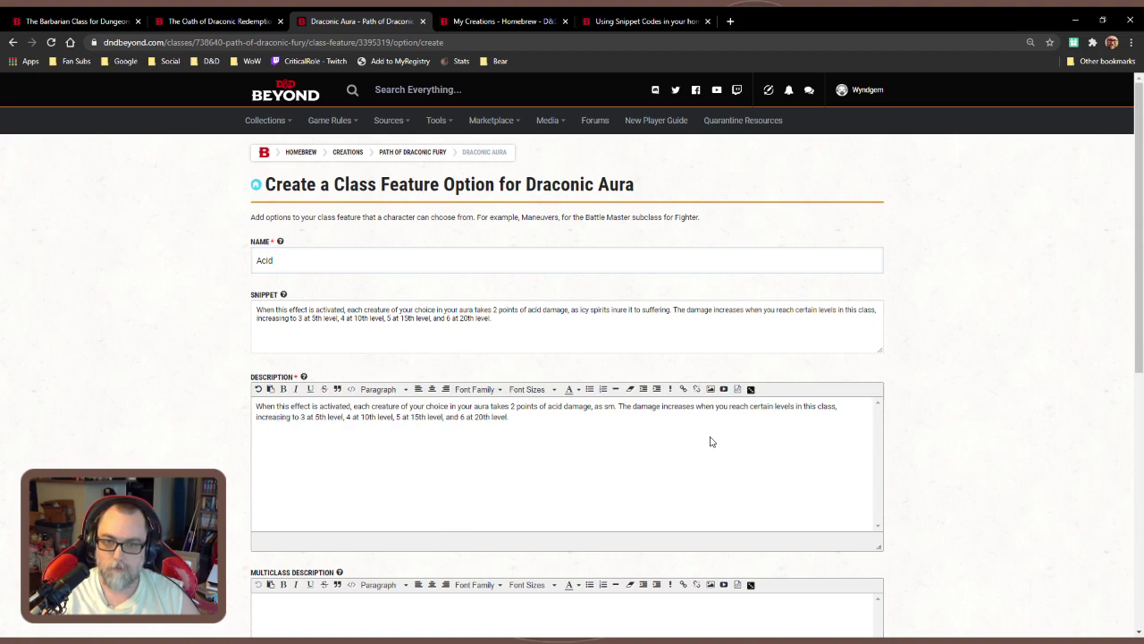
key(BackSpace)
text(pi)
key(BackSpace)
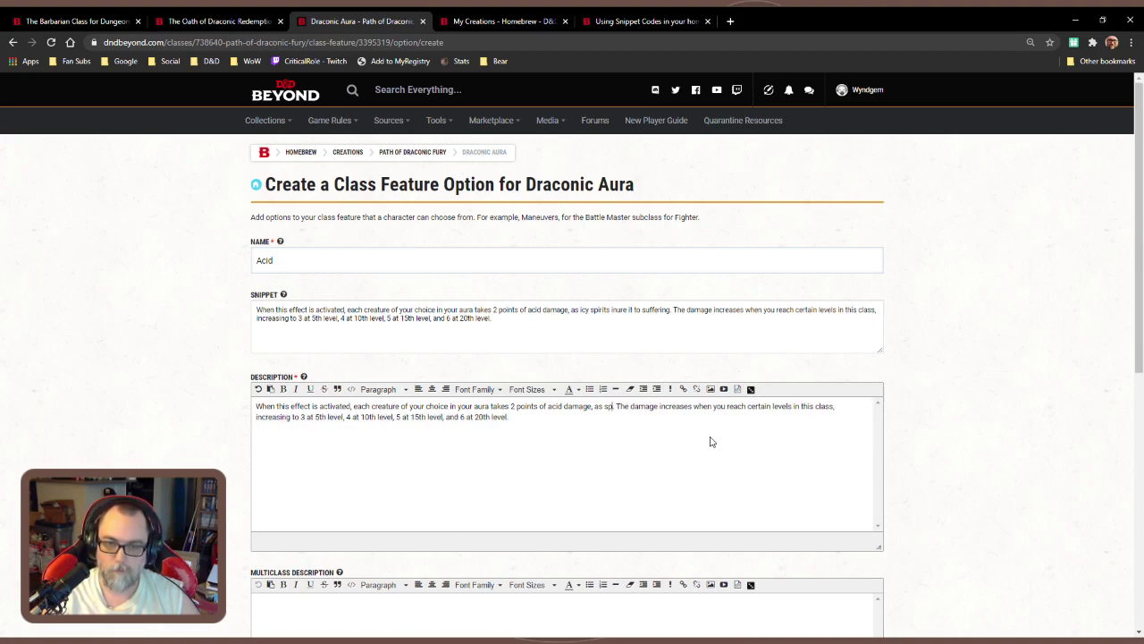
text(las)
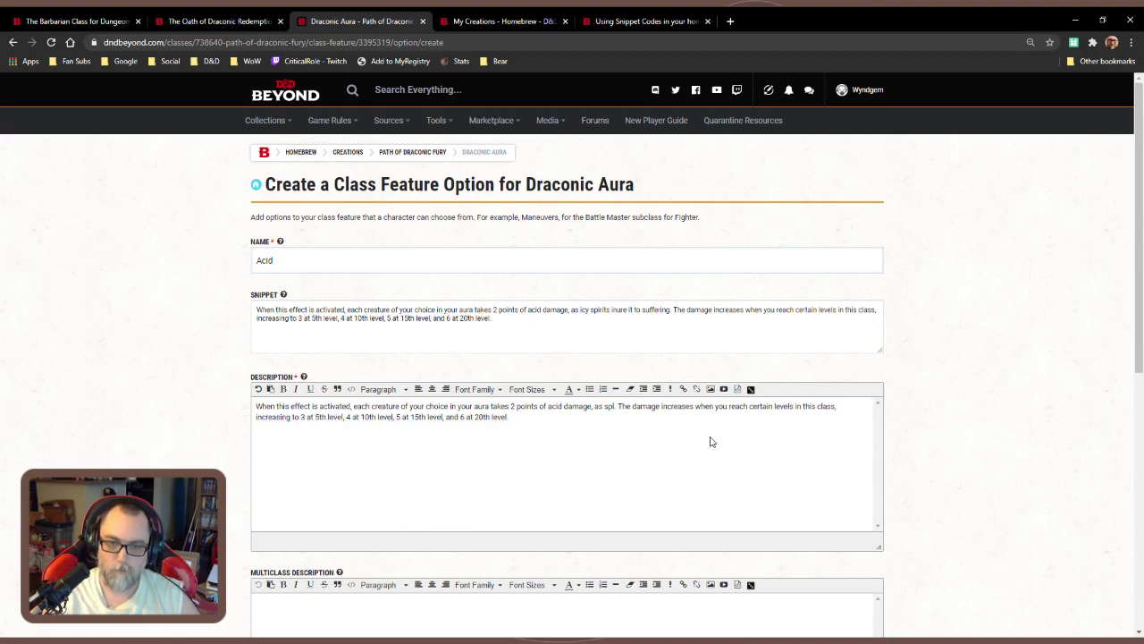
text(hes)
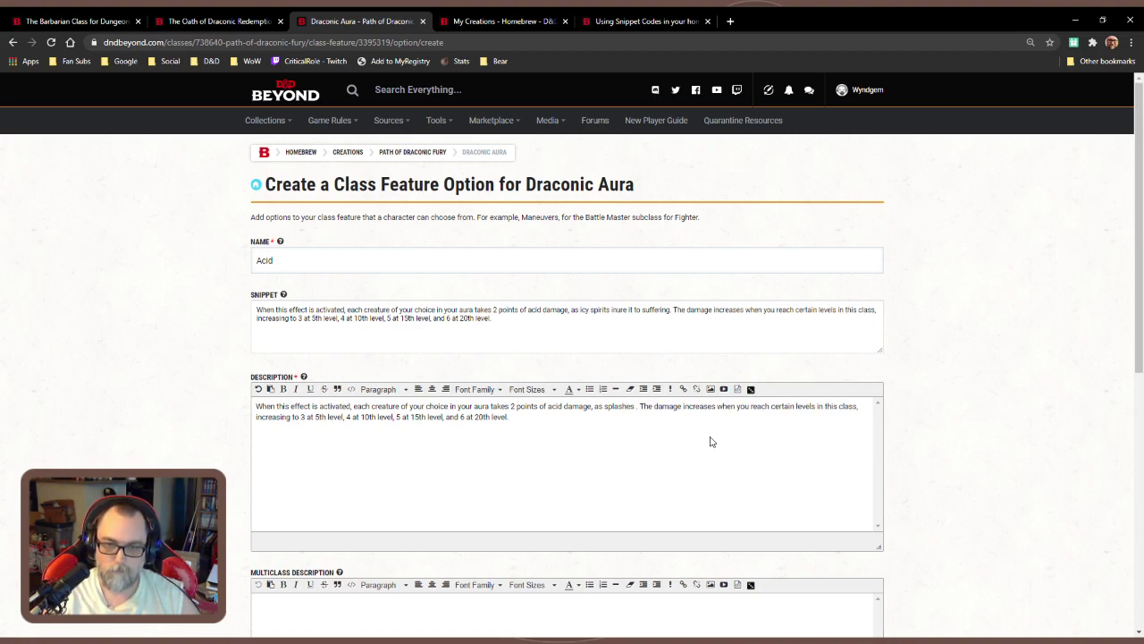
text( them)
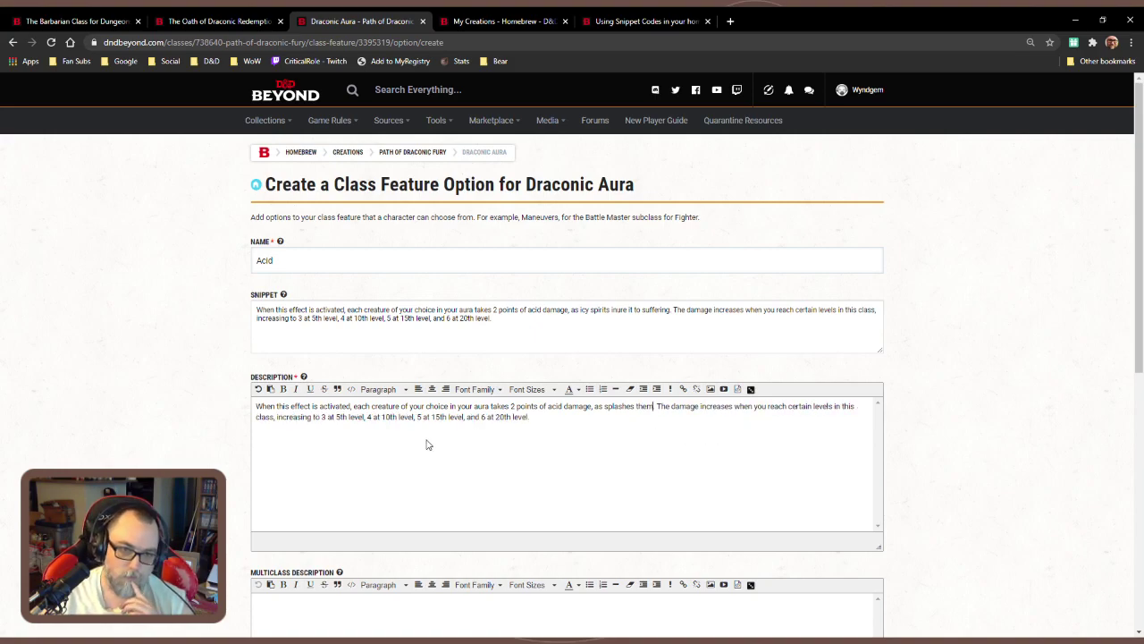
Create the Acid option for the Draconic Aura class feature
scroll(550, 457, down, 5)
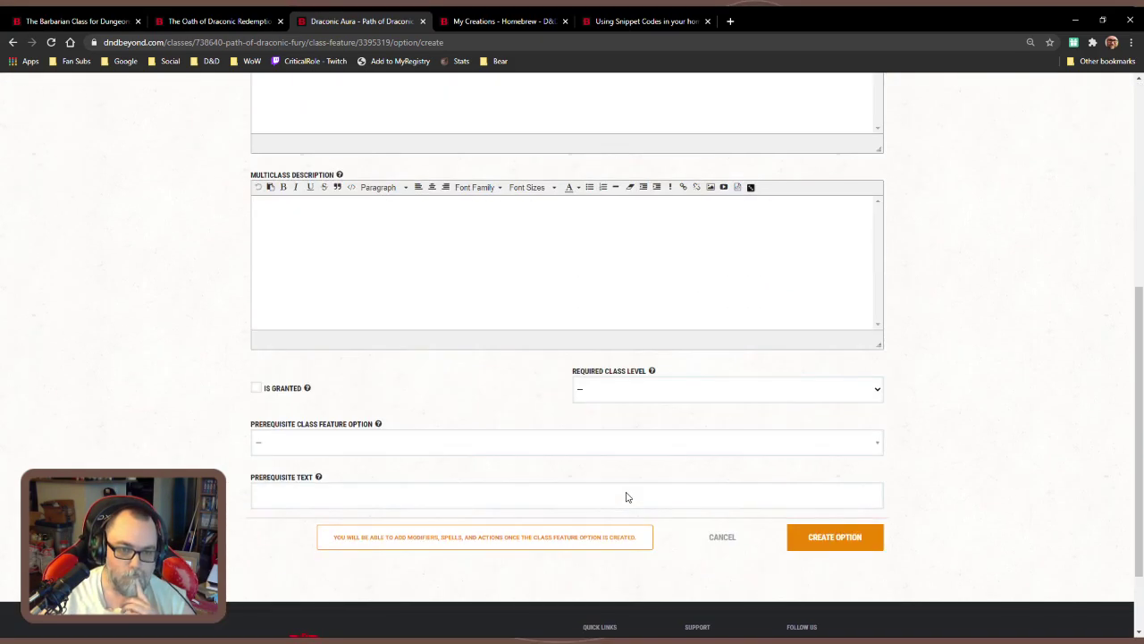
scroll(634, 500, up, 5)
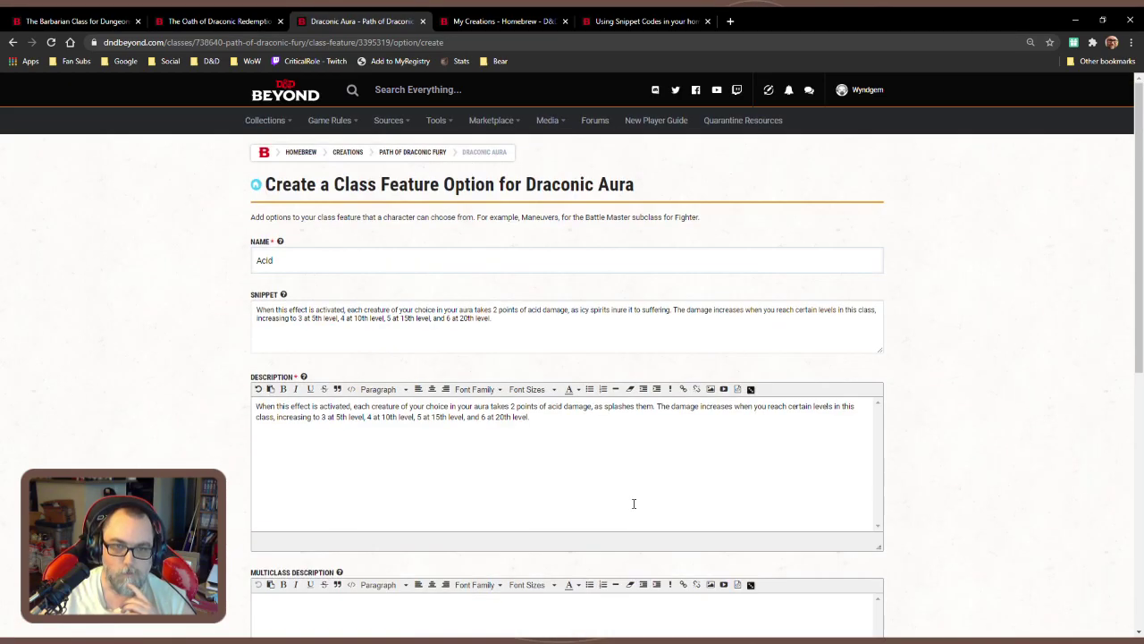
scroll(634, 506, down, 5)
click(842, 546)
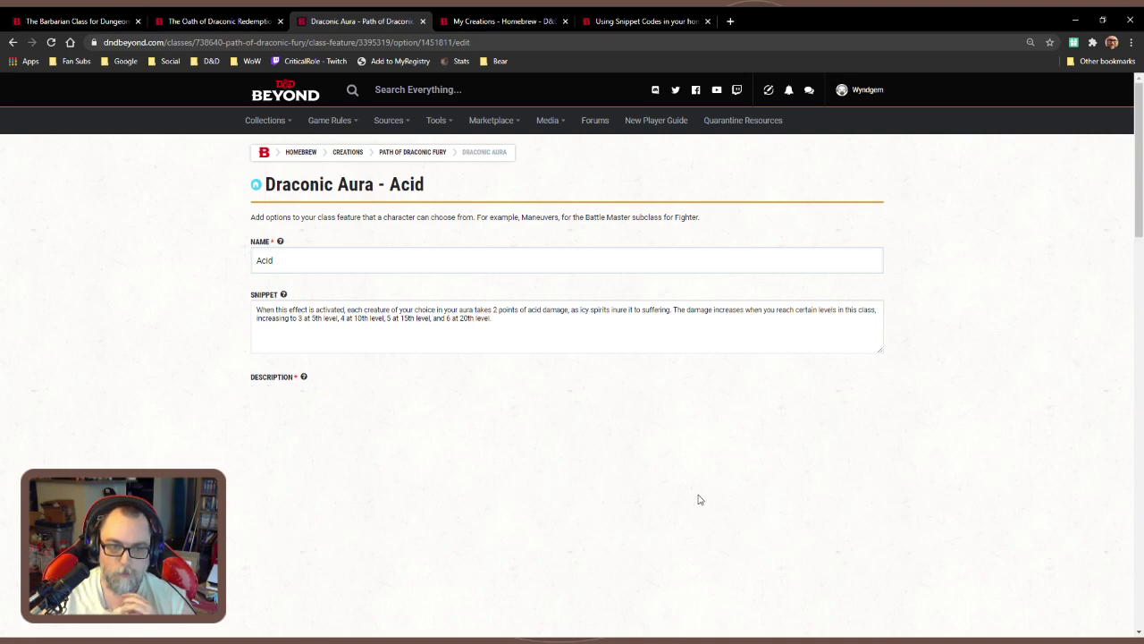
Start a General action for the Acid option, named "Draconic Aura: Acid", with Bonus Action as its activation type
scroll(697, 498, down, 10)
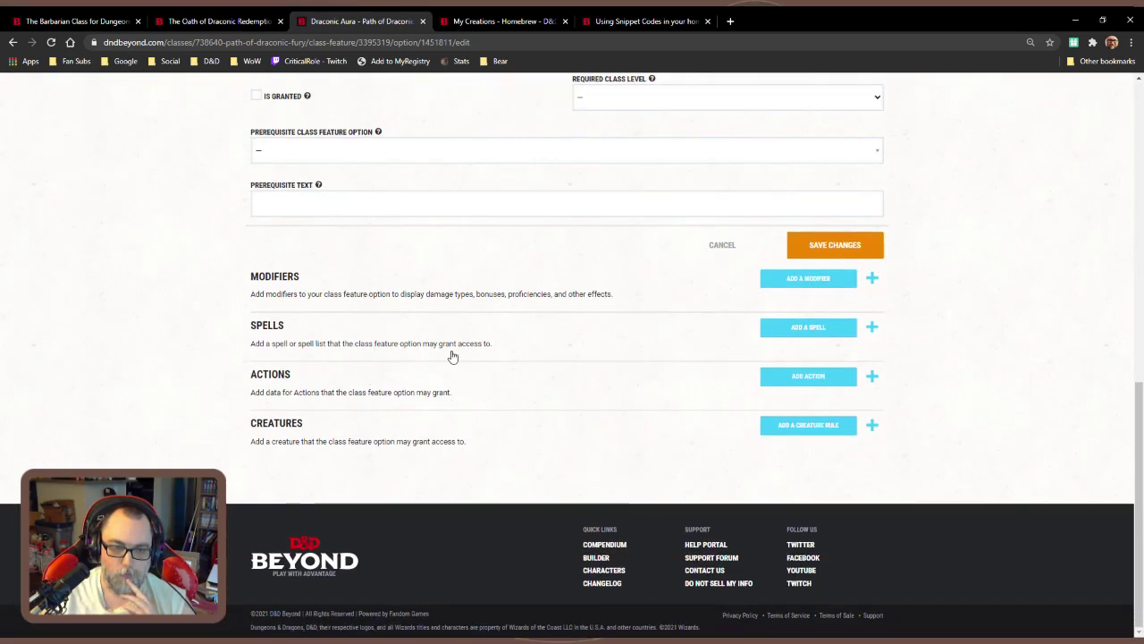
click(765, 377)
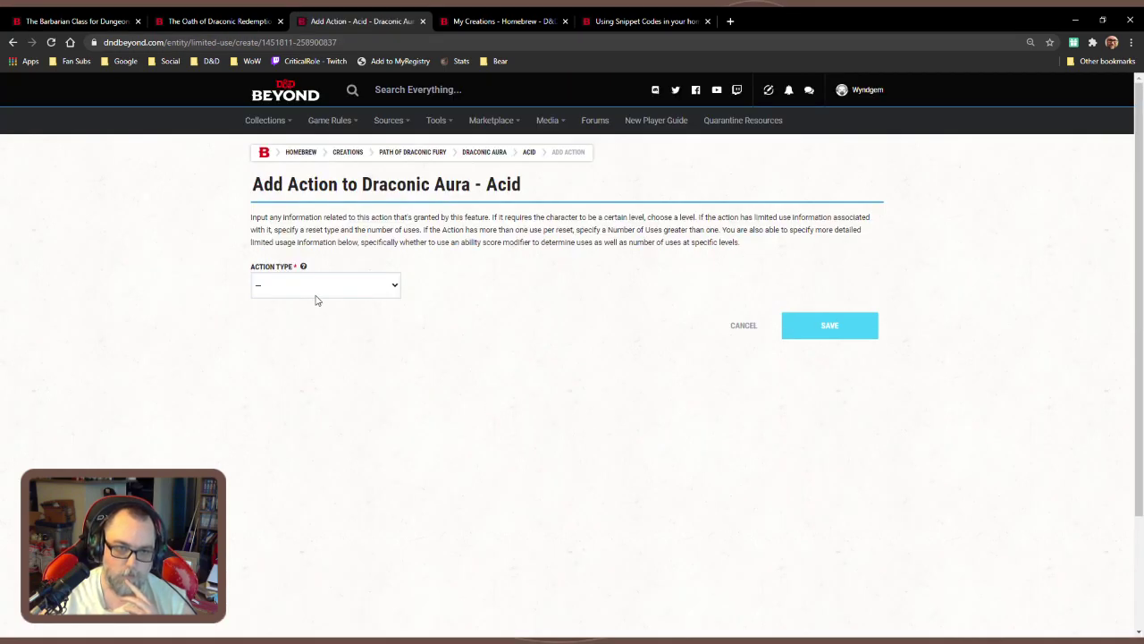
click(301, 314)
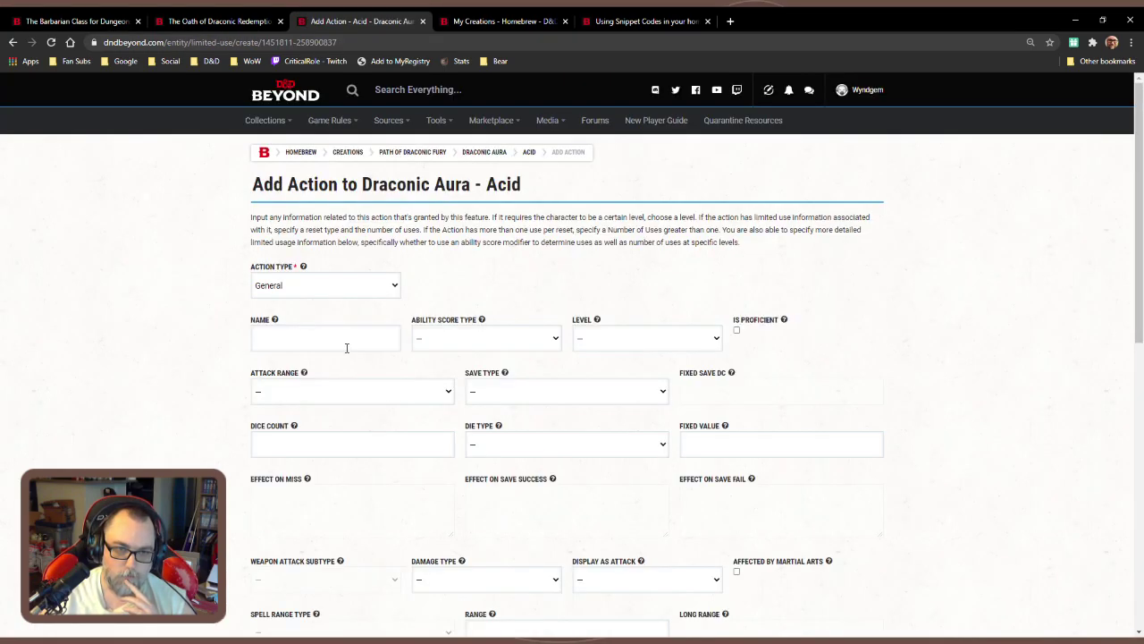
click(347, 347)
text(Drac)
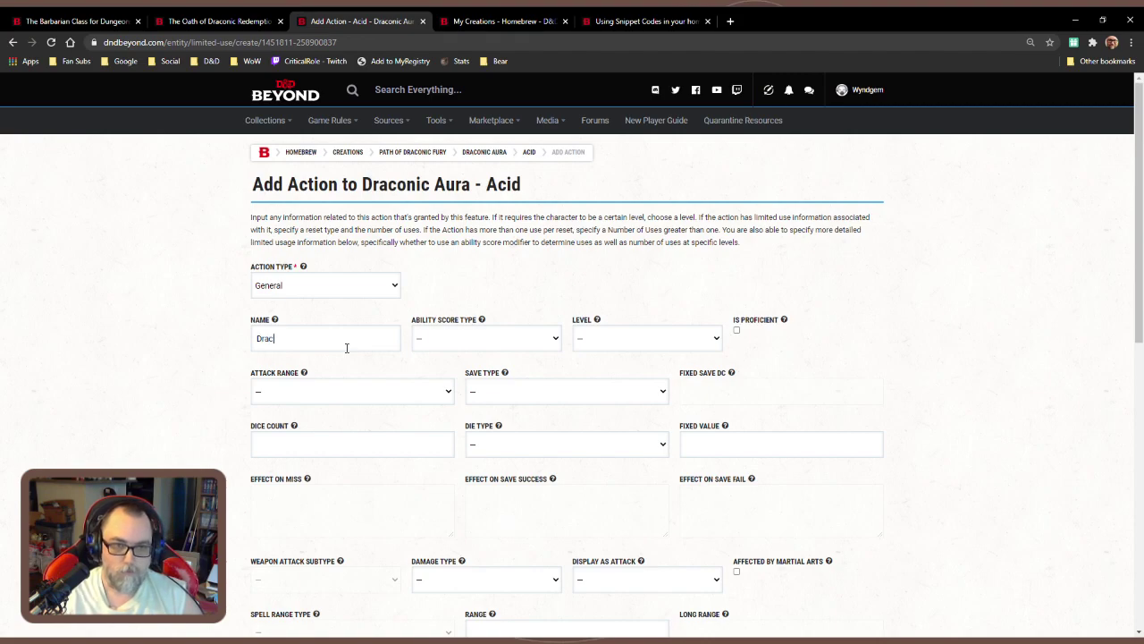
text(onic Aura)
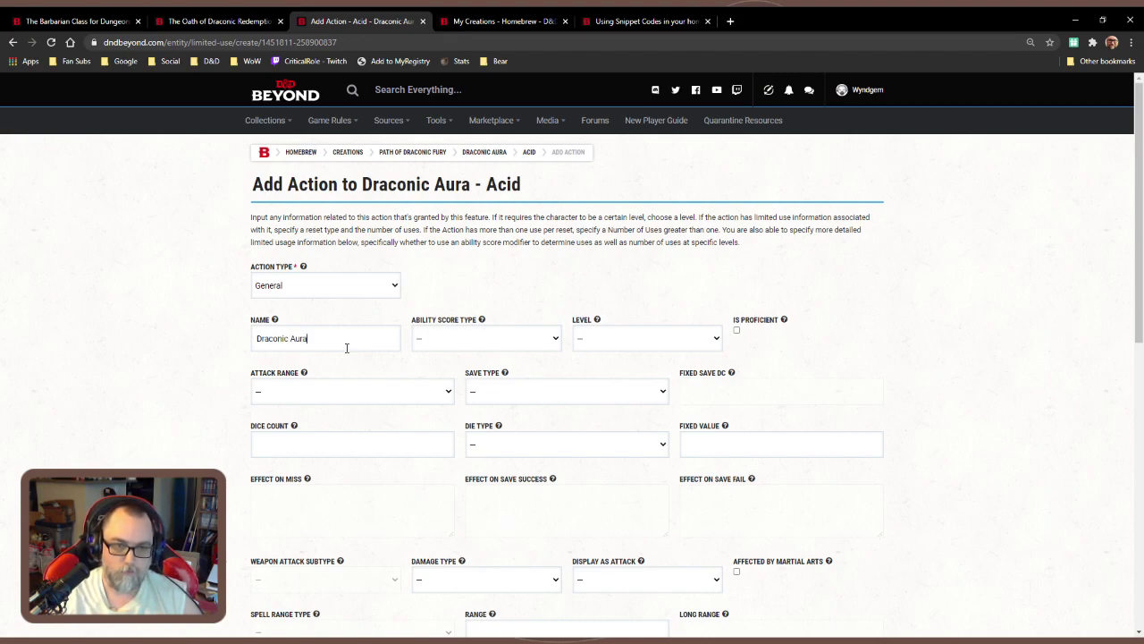
text(: Acid)
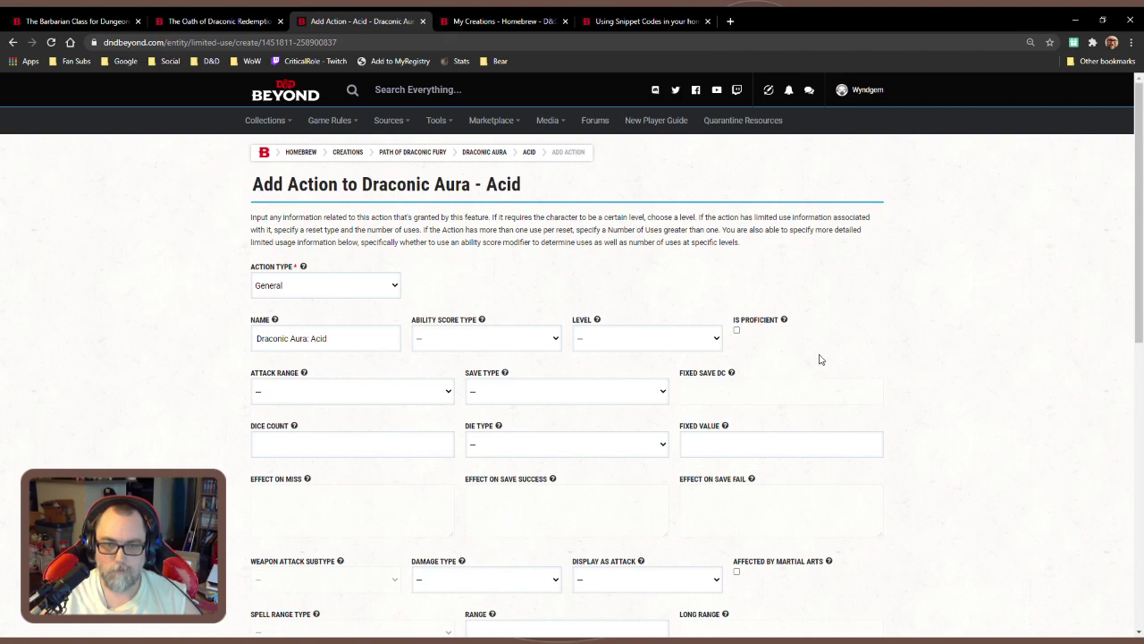
scroll(774, 372, down, 2)
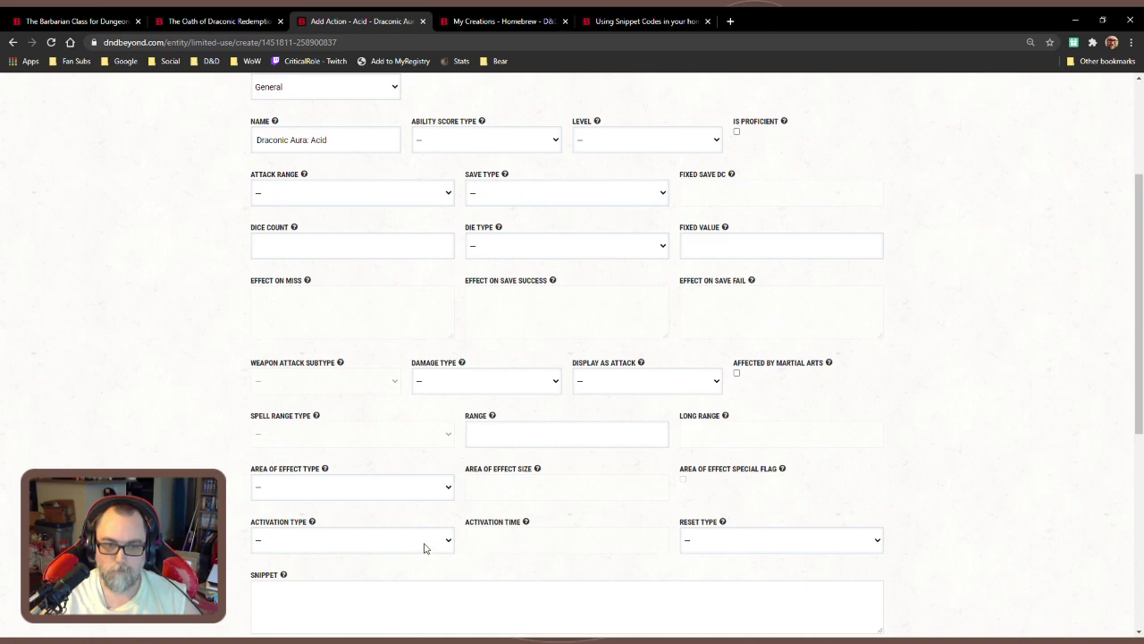
click(425, 547)
click(407, 471)
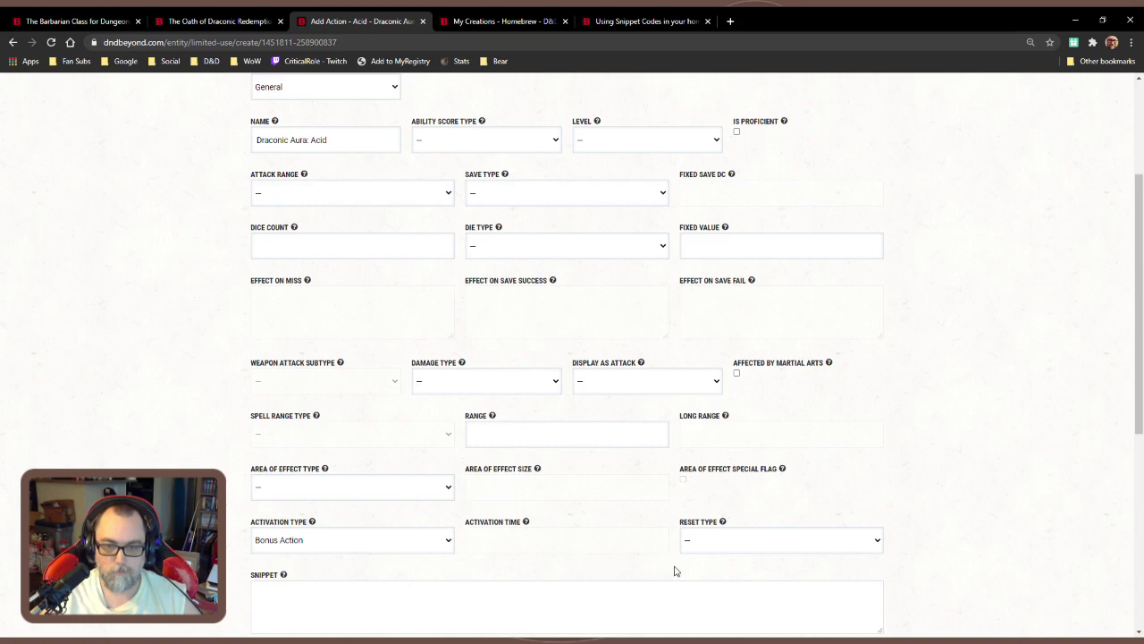
Paste the copied Acid aura text into the action's snippet and save the action
scroll(675, 571, down, 2)
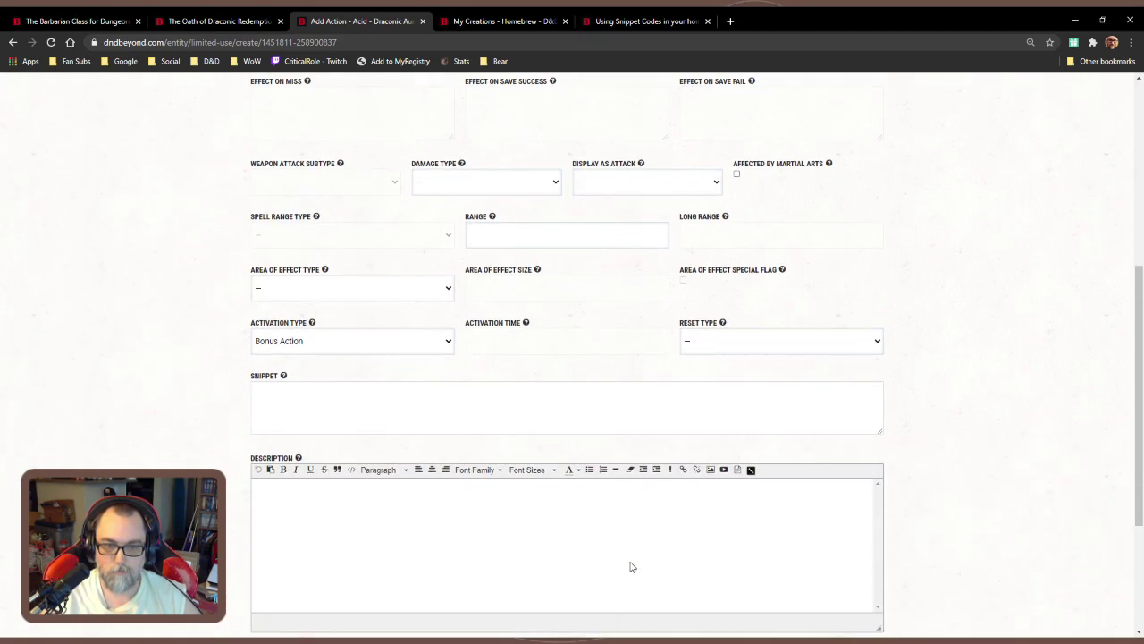
click(493, 409)
text(When this effect is activated, each creature of your choice in your aura takes 2 points of acid damage, as icy spirits inure it to suffering. The damage increases when you reach certain levels in this class, increasing to 3 at 5th level, 4 at 10th level, 5 at 15th level, and 6 at 20th level.)
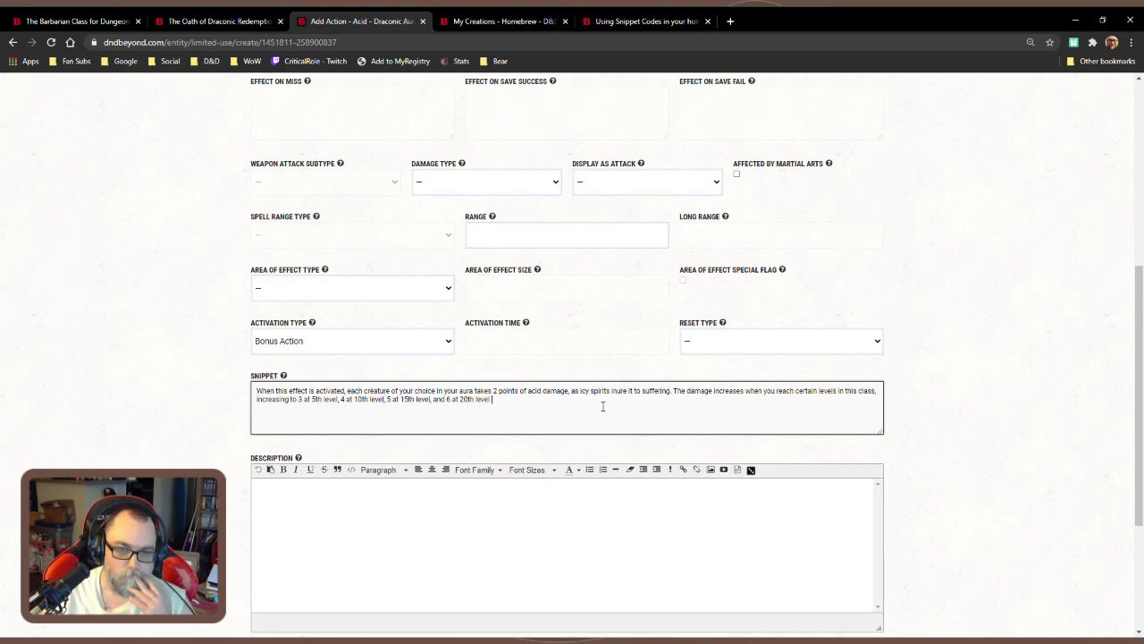
scroll(603, 414, up, 5)
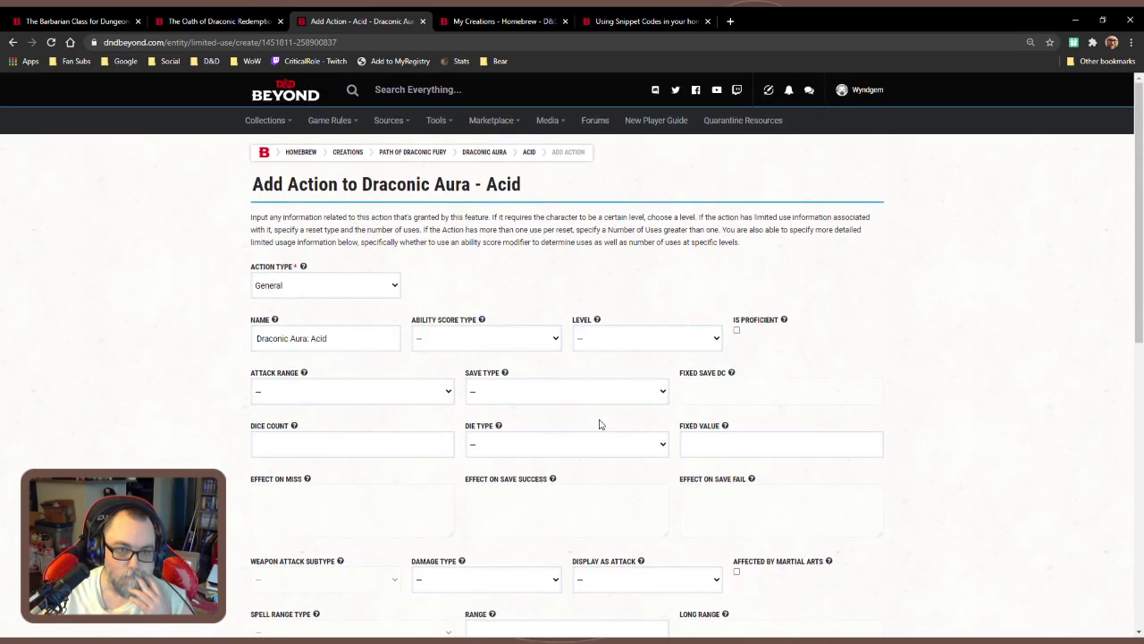
scroll(600, 424, down, 10)
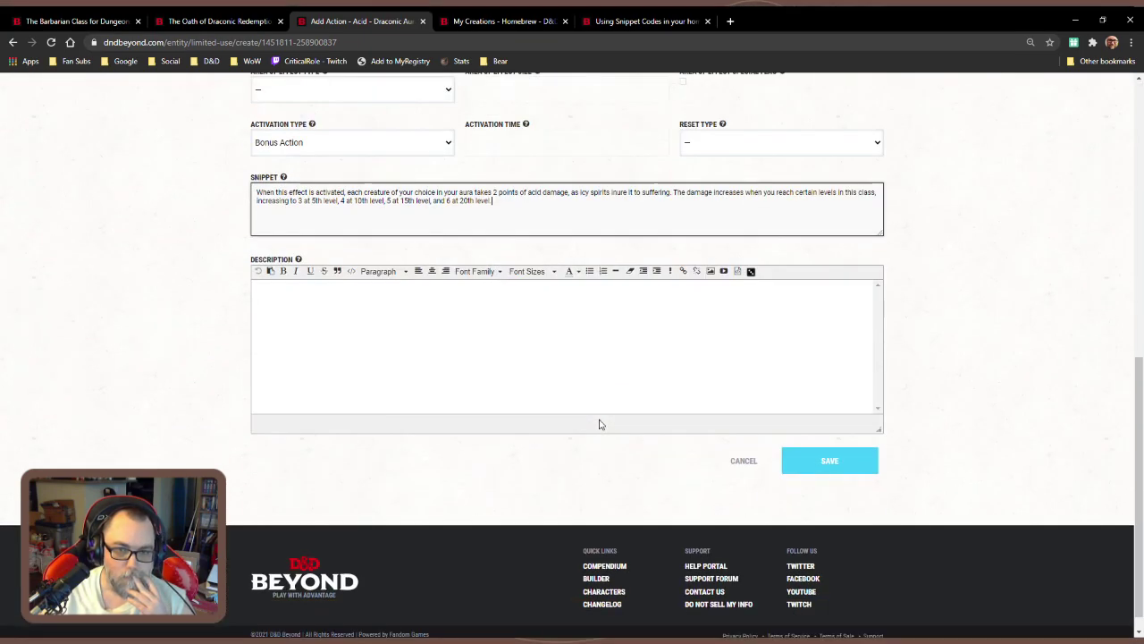
click(829, 472)
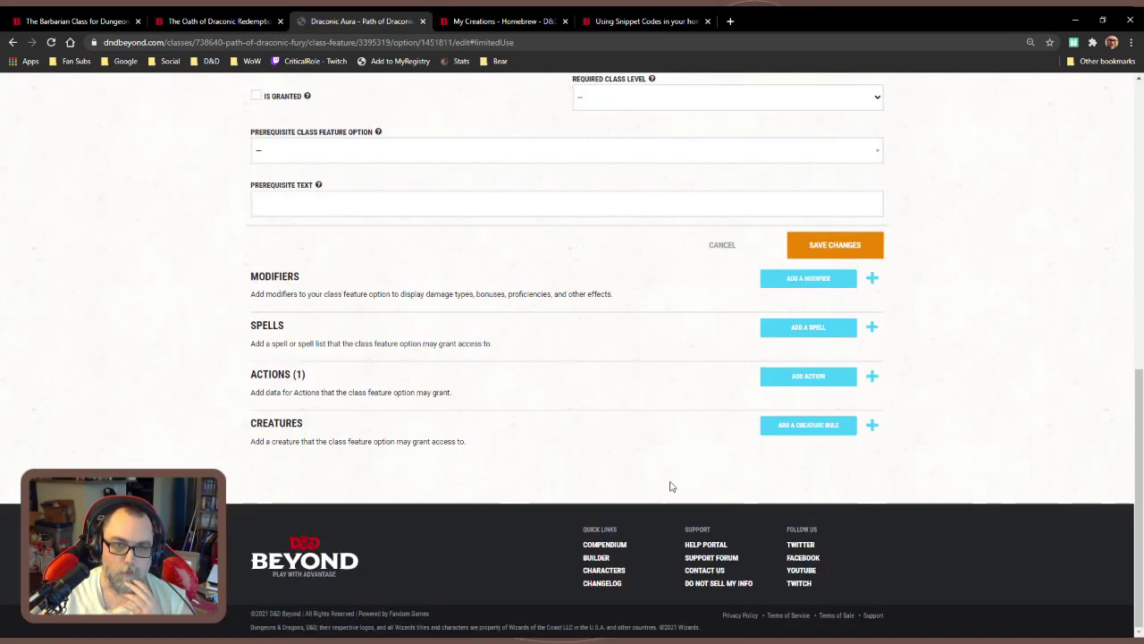
Set the Acid option's required class level to 3 and save the option
scroll(572, 444, up, 8)
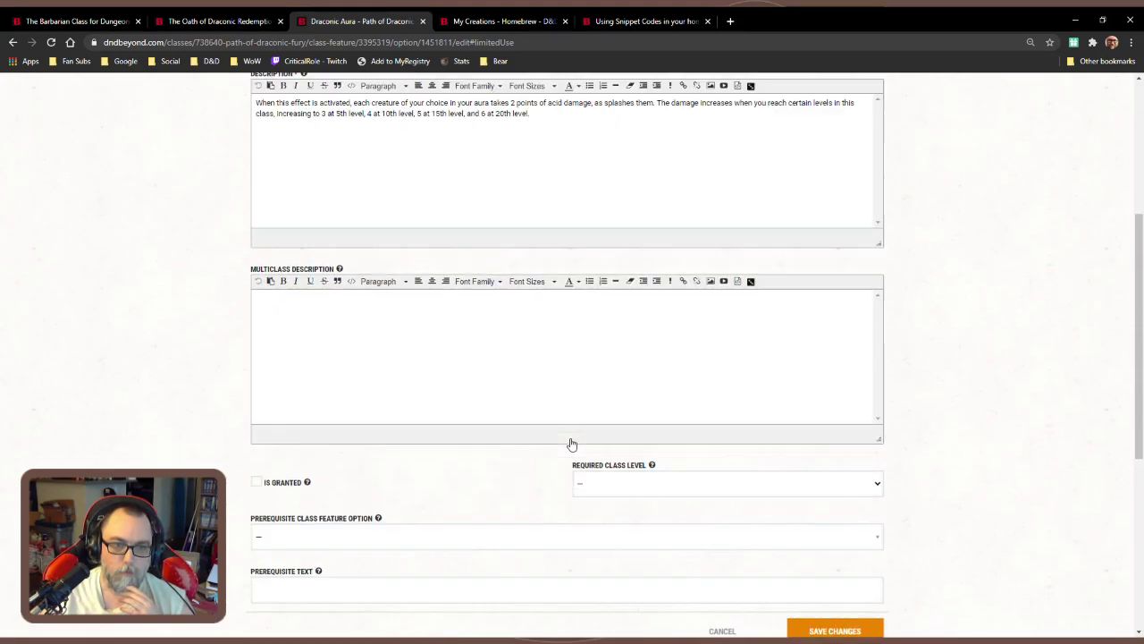
scroll(572, 445, down, 2)
scroll(572, 444, down, 2)
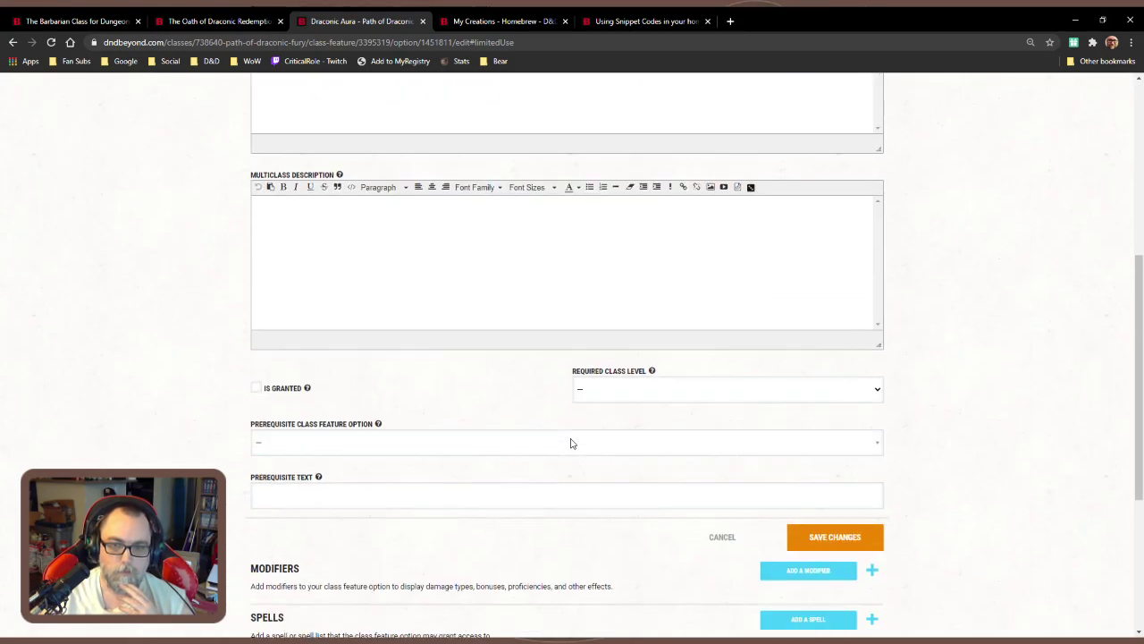
click(856, 542)
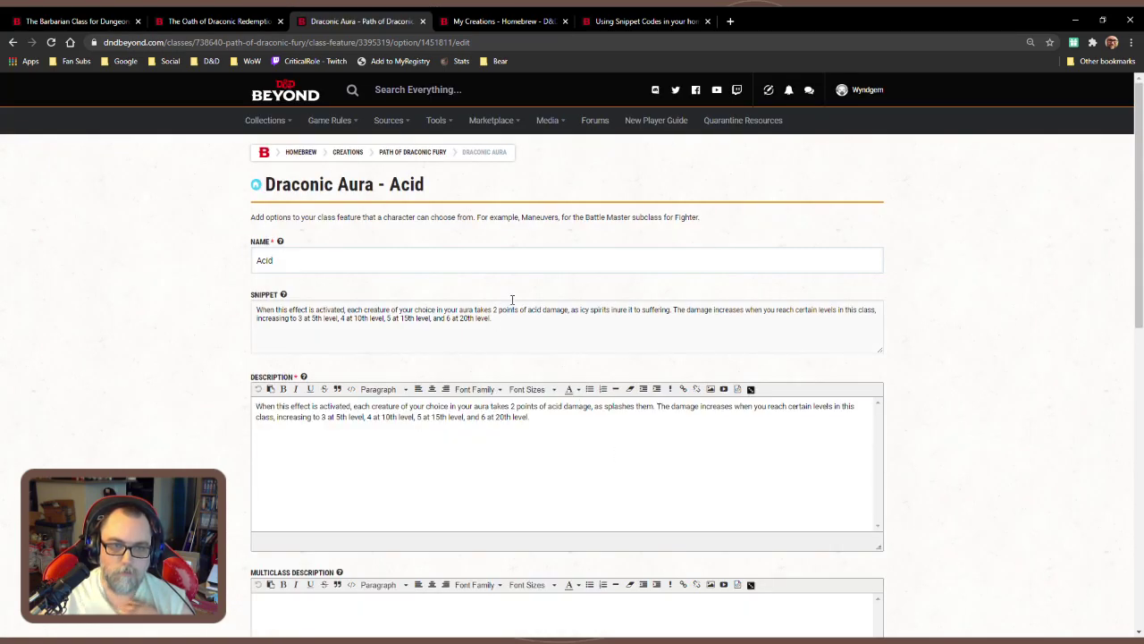
scroll(593, 325, down, 3)
scroll(592, 328, down, 3)
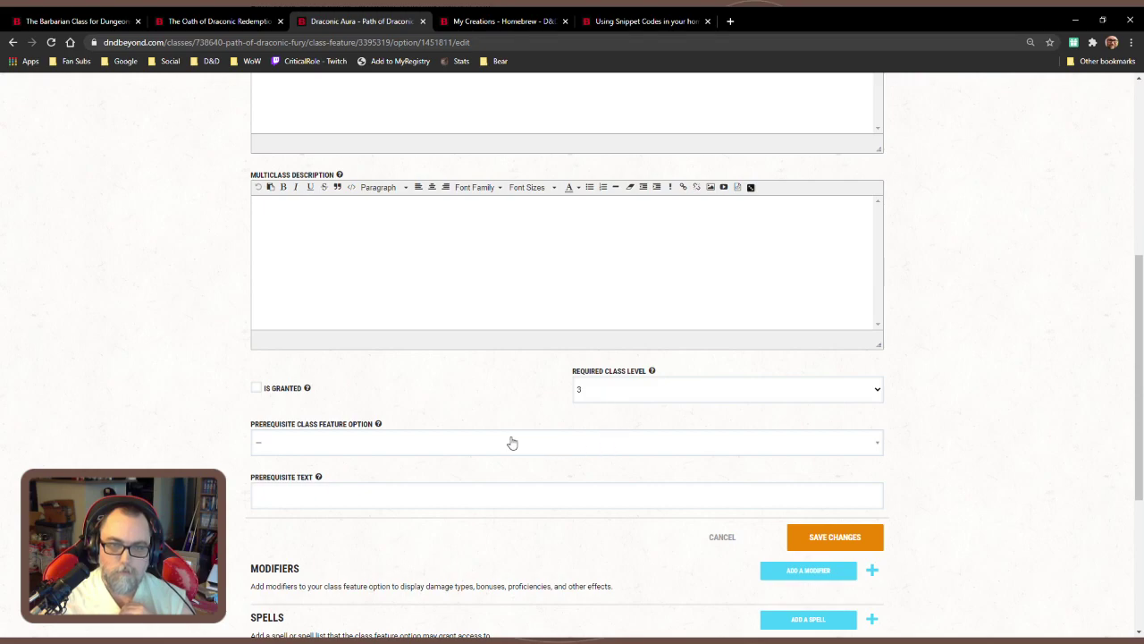
scroll(510, 441, up, 5)
scroll(510, 442, down, 5)
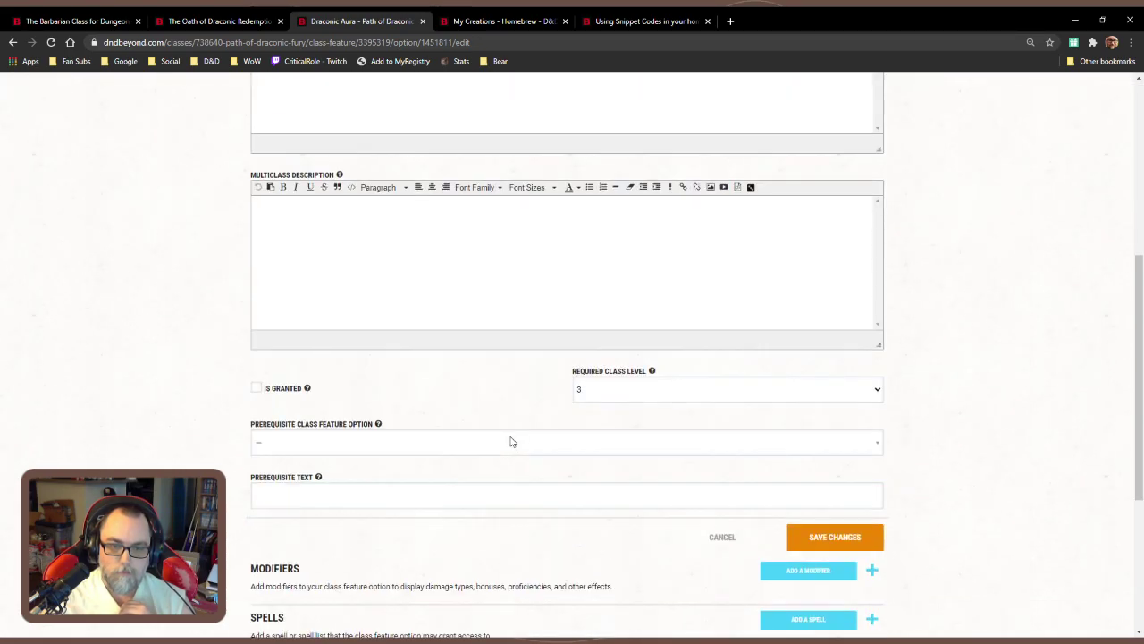
click(820, 538)
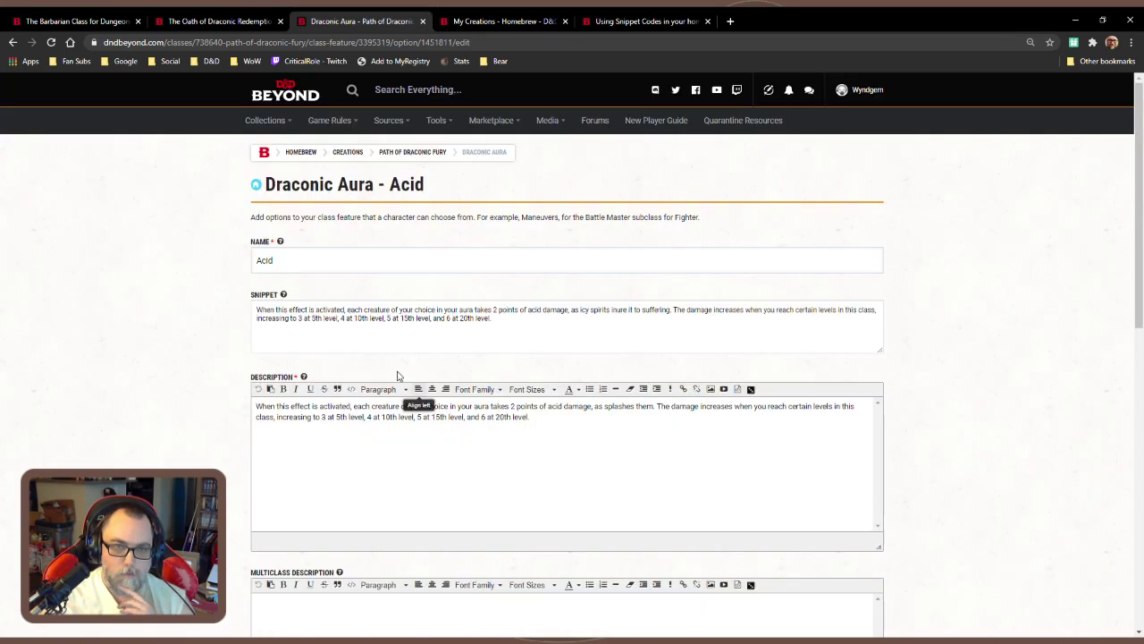
Return to the Path of Draconic Fury subclass page and expand its list of class features
scroll(536, 371, down, 10)
scroll(536, 371, up, 10)
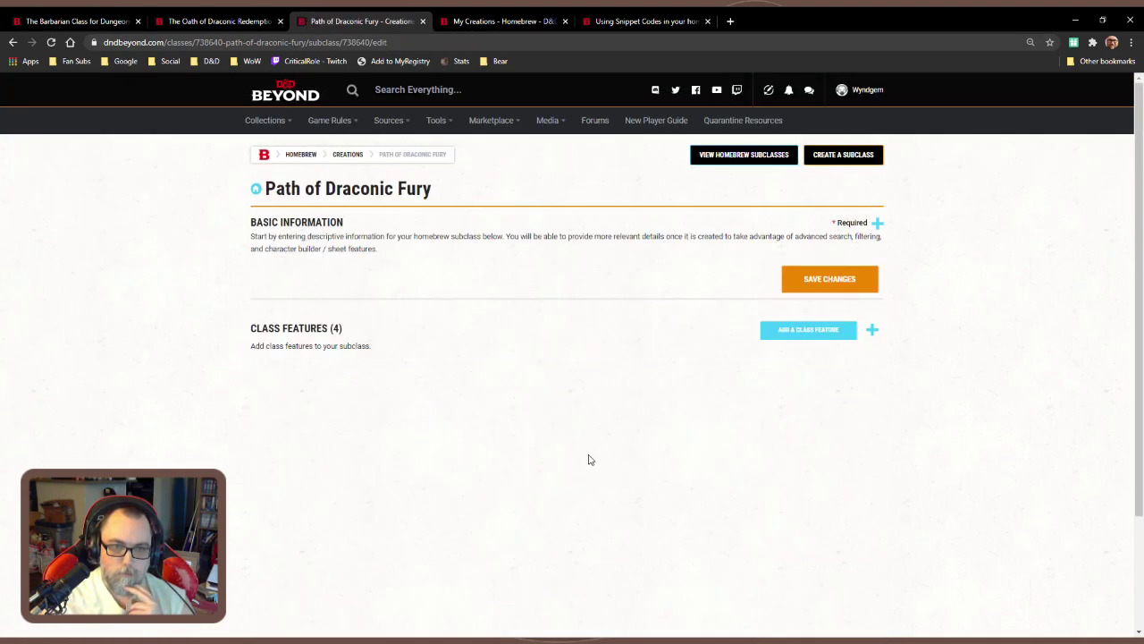
click(354, 330)
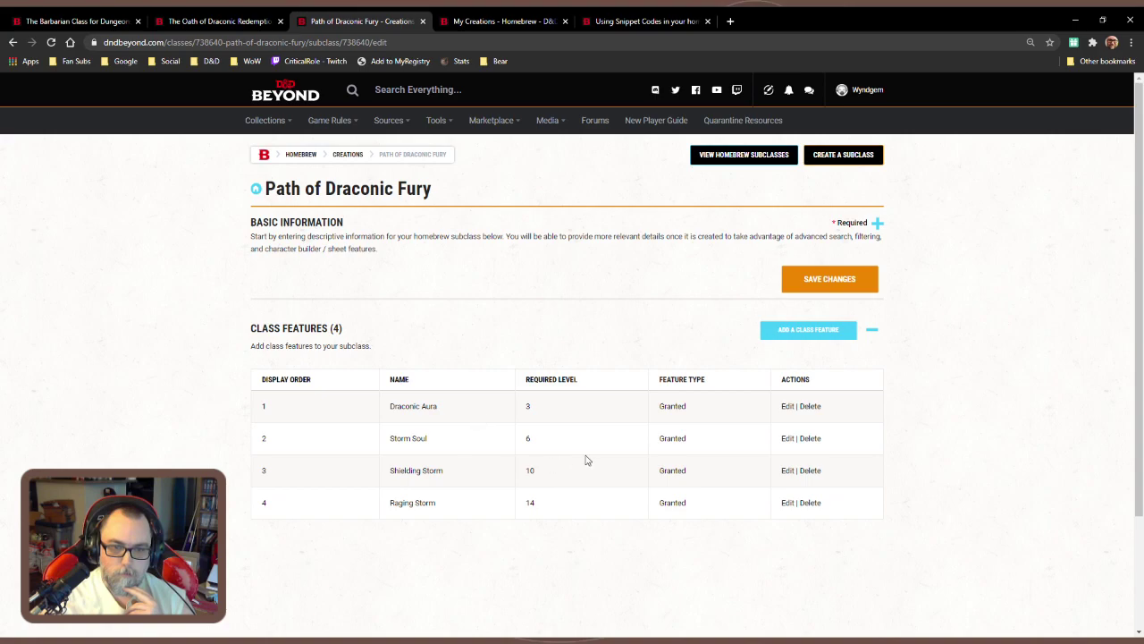
Open the Draconic Aura feature for editing and start a new class feature option named "Acid"
click(787, 408)
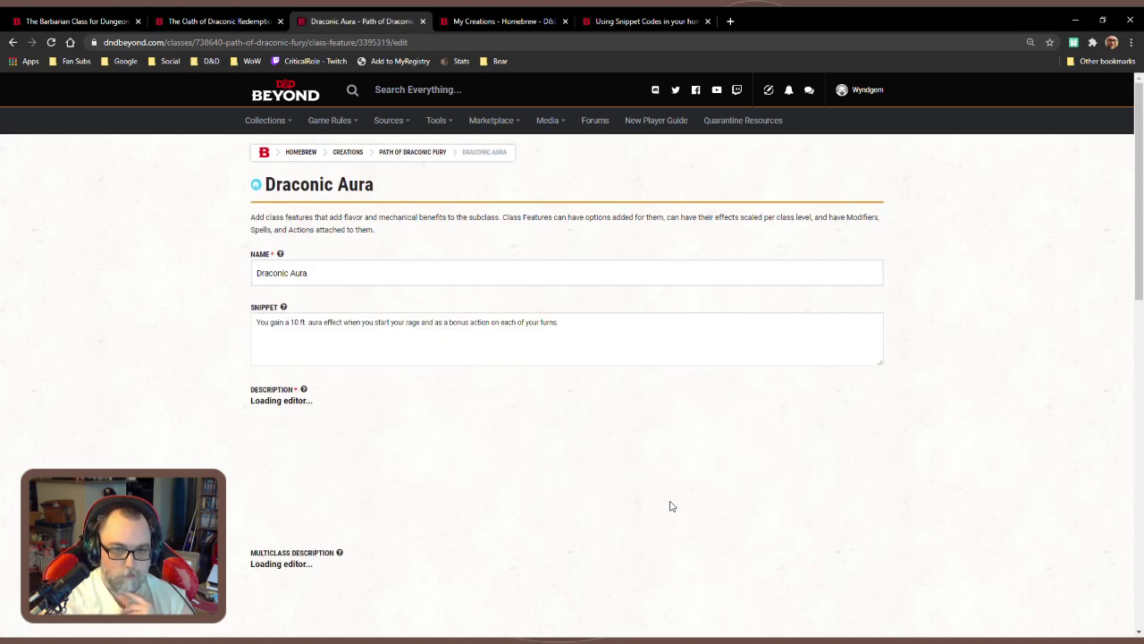
scroll(671, 503, down, 10)
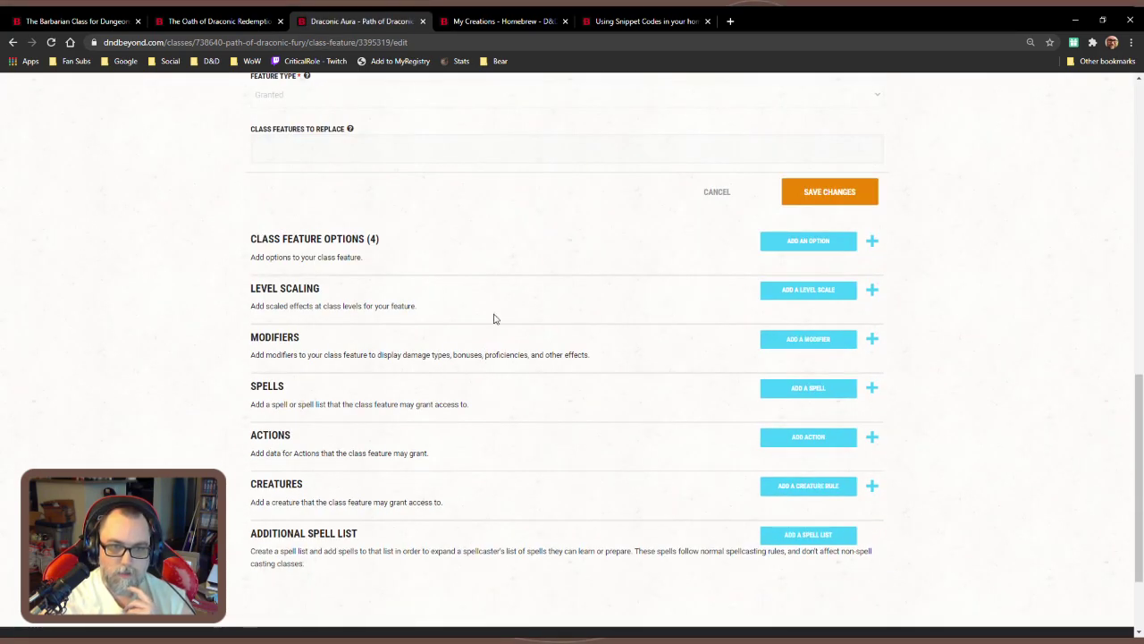
click(552, 260)
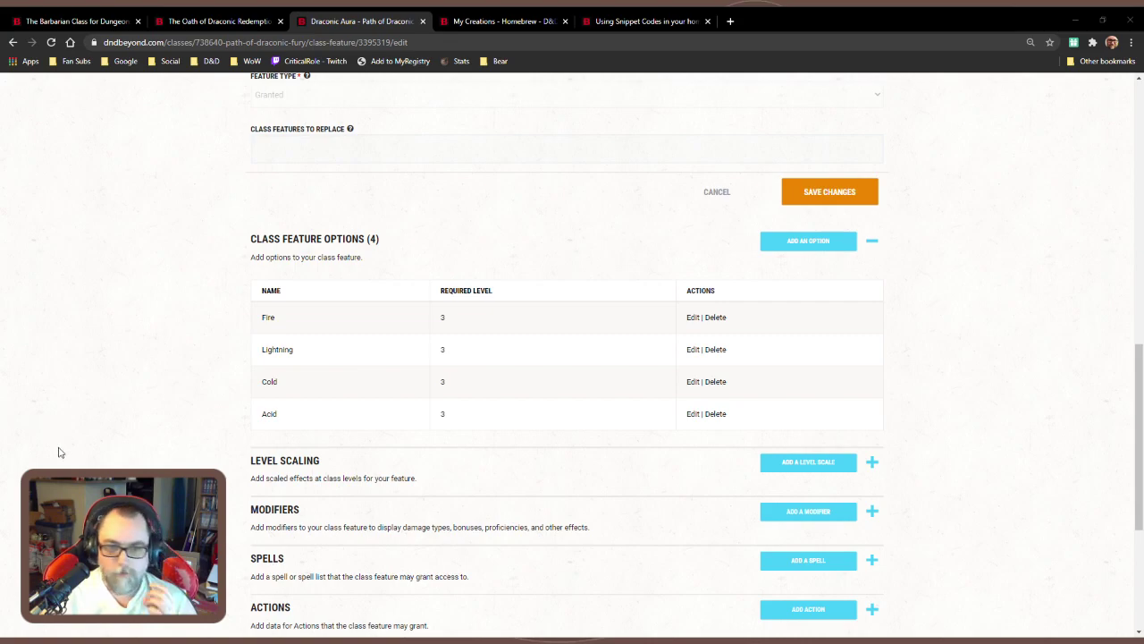
click(803, 244)
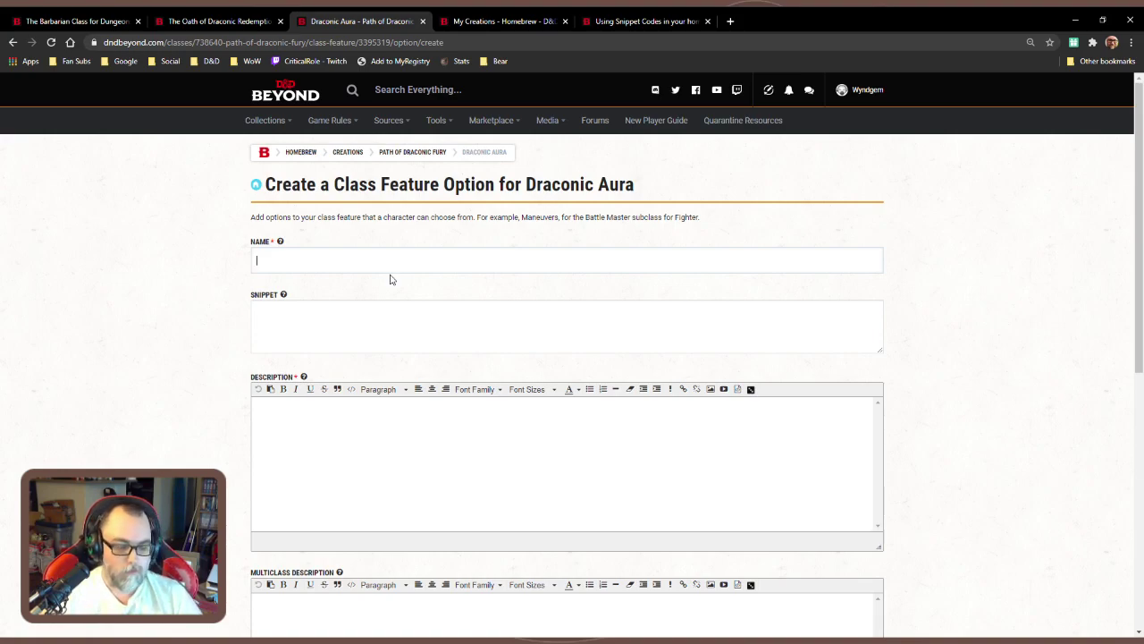
text(Acid)
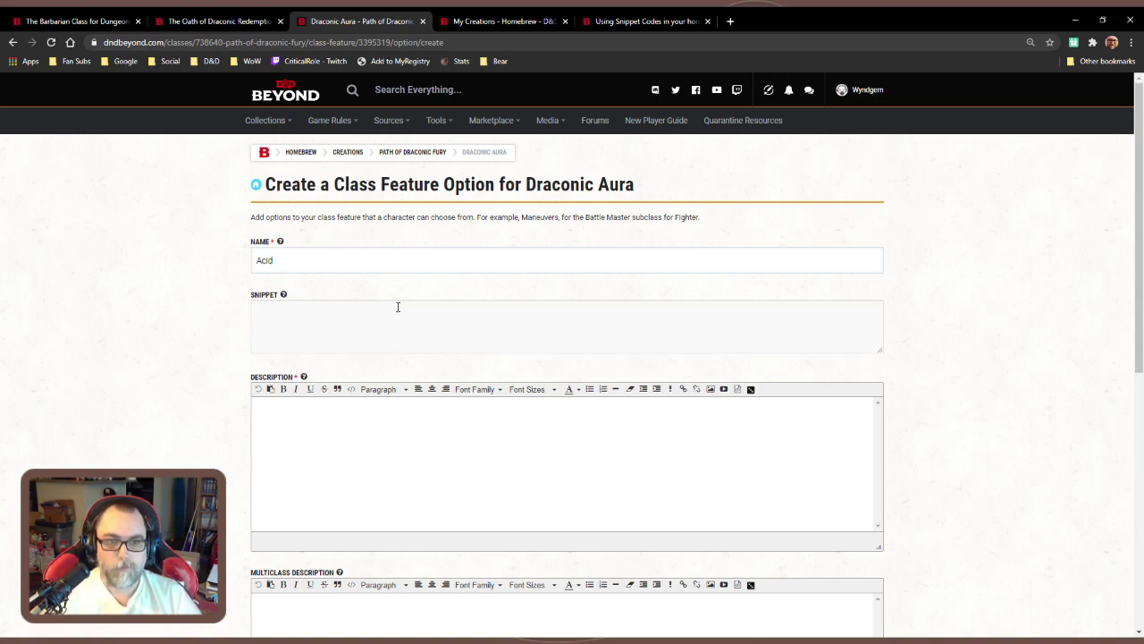
Copy the Desert effect text from the Storm Aura section of the Barbarian class page
click(398, 307)
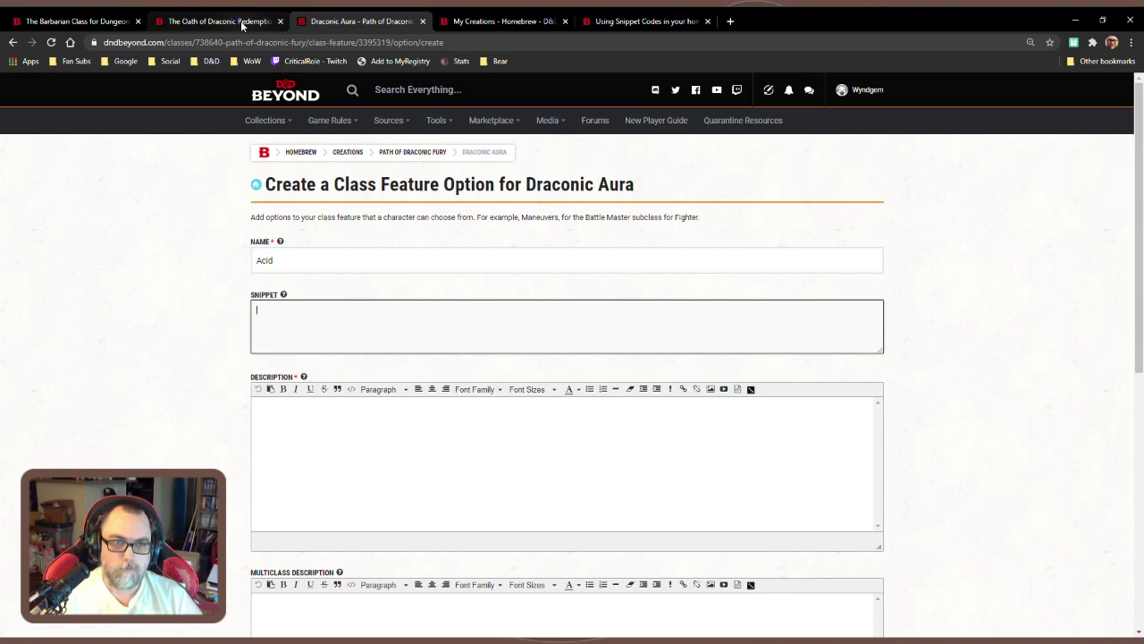
click(71, 24)
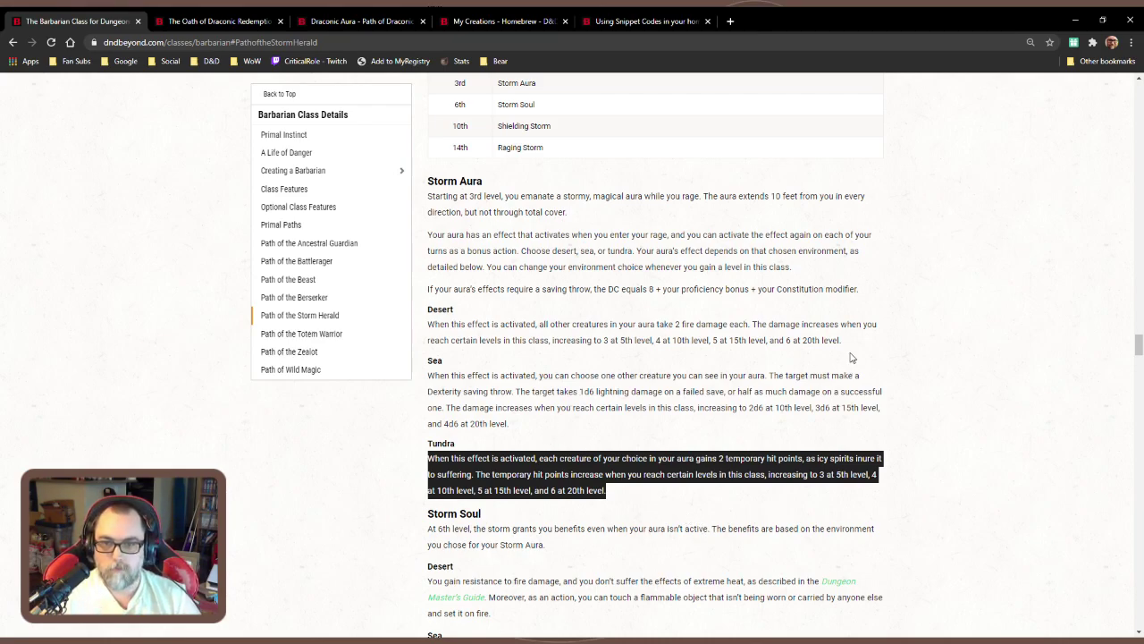
drag(853, 344, 427, 327)
key(ctrl+c)
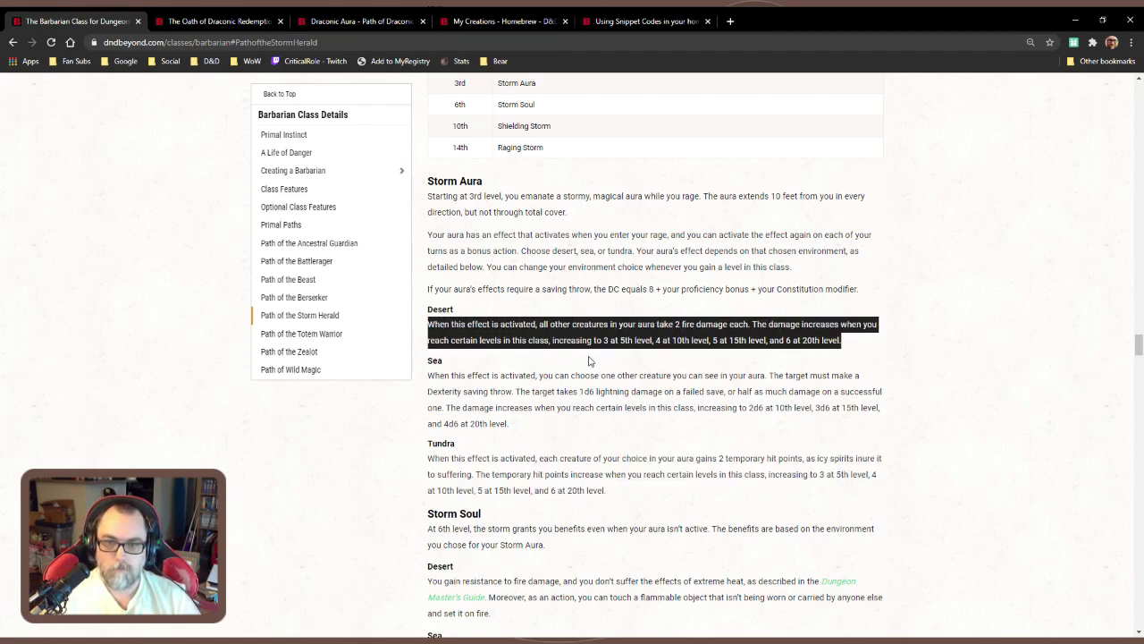
Paste the copied Desert text into both the snippet and the description of the new Draconic Aura option
click(621, 21)
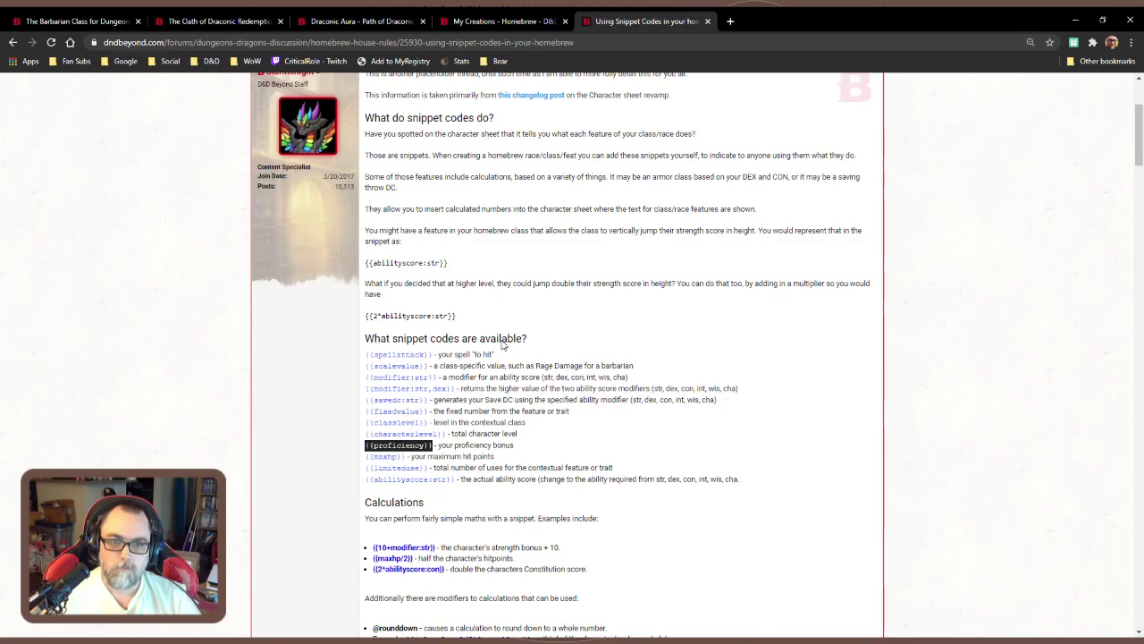
click(378, 25)
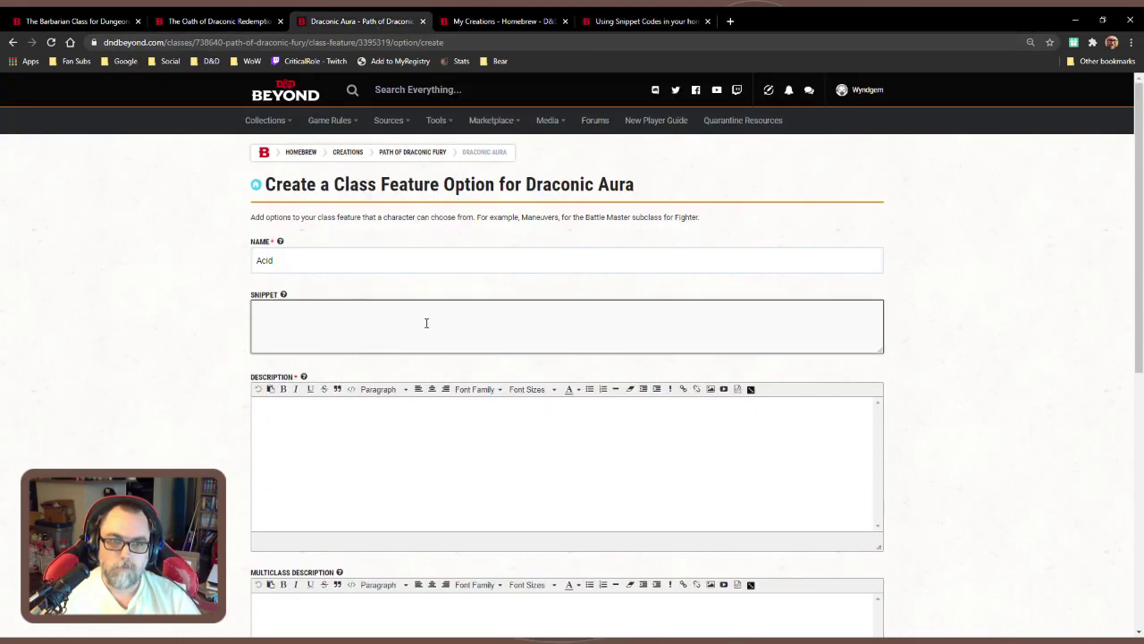
key(ctrl+v)
click(387, 463)
key(ctrl+v)
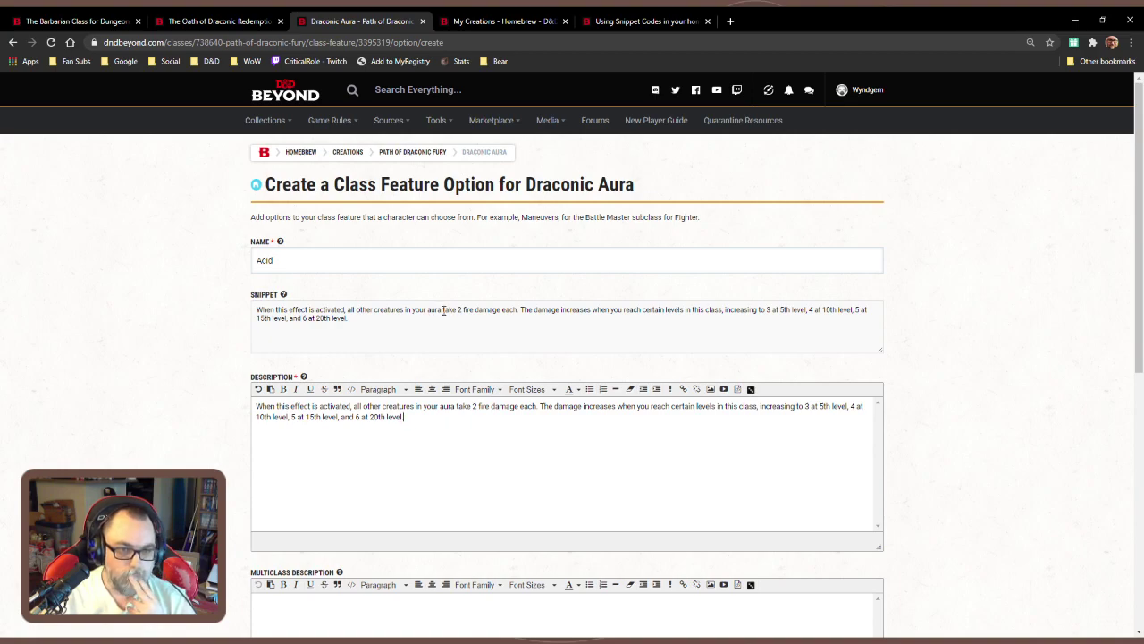
Change the new option's name to "Poison"
drag(442, 309, 518, 305)
drag(320, 261, 255, 260)
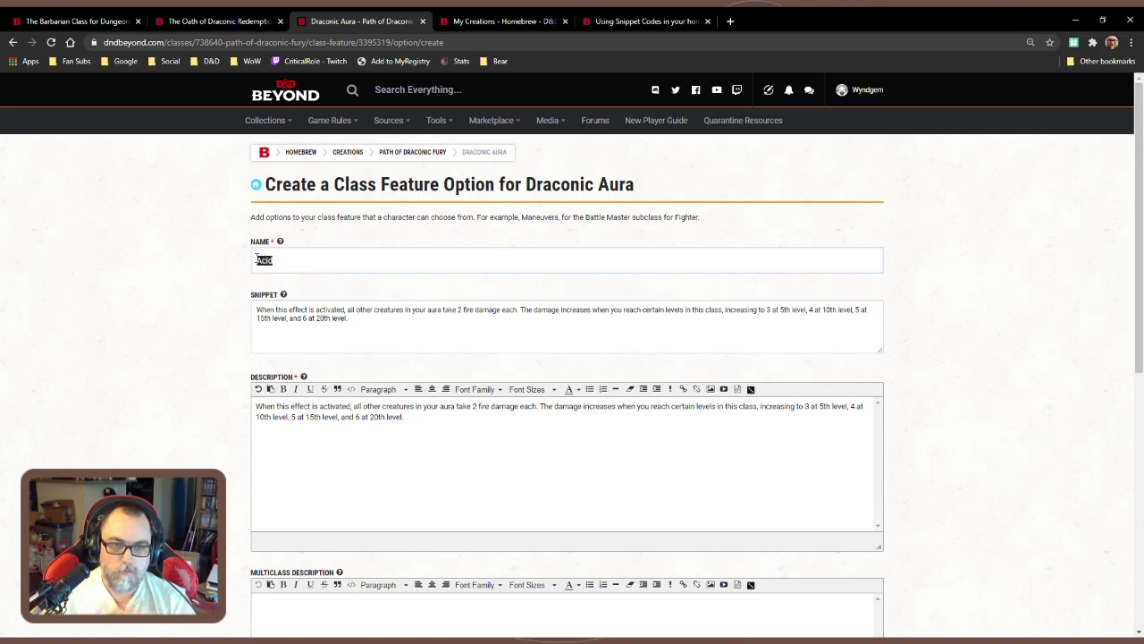
text(Poison)
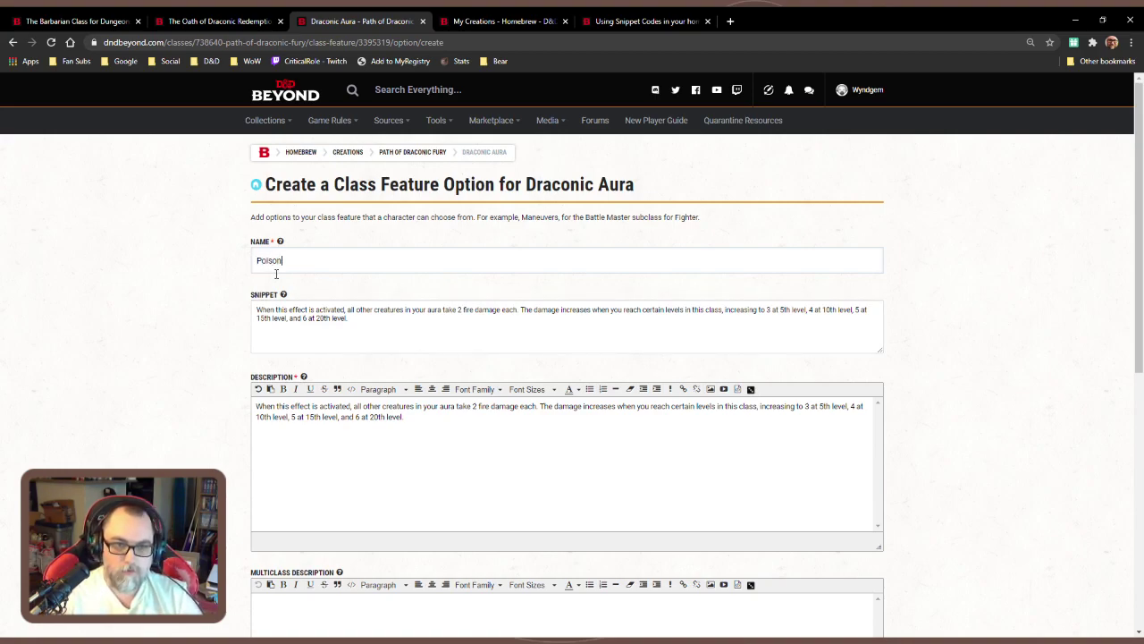
Replace "take 2 fire damage each" in the Poison option's snippet with "must make a DC", keeping the period
click(387, 316)
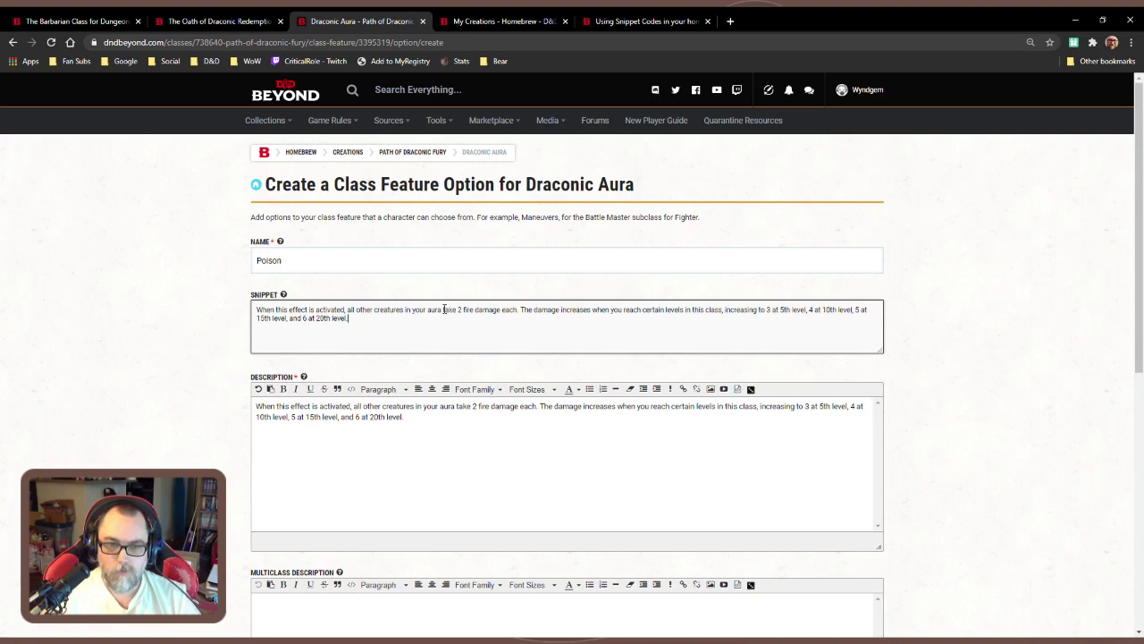
drag(441, 310, 519, 307)
text(must mag)
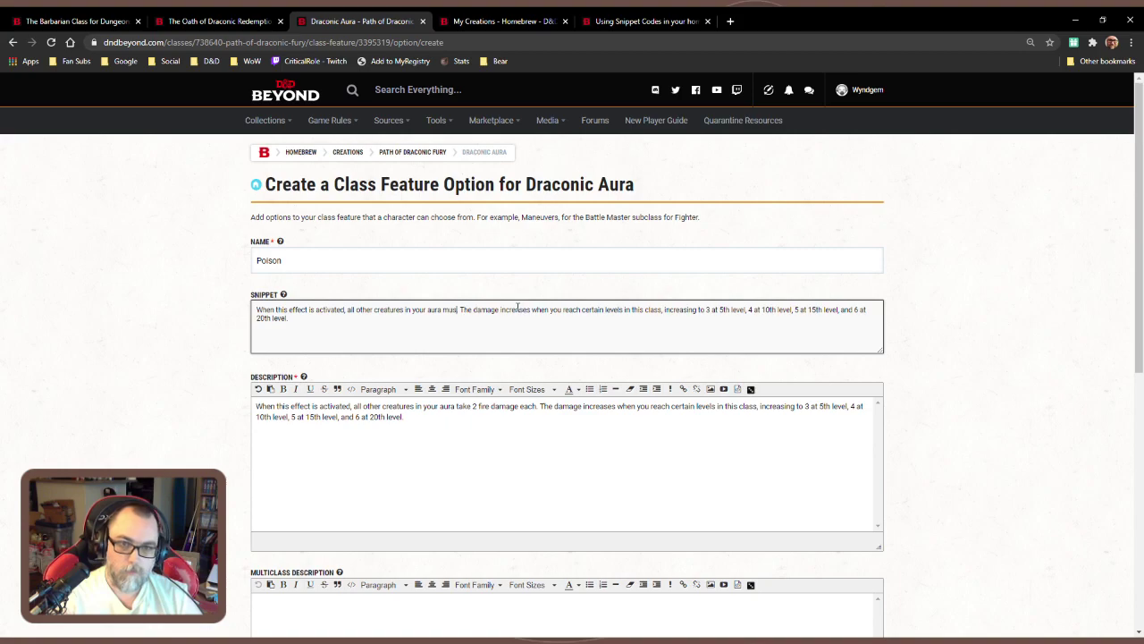
key(BackSpace)
key(BackSpace)
key(BackSpace)
key(BackSpace)
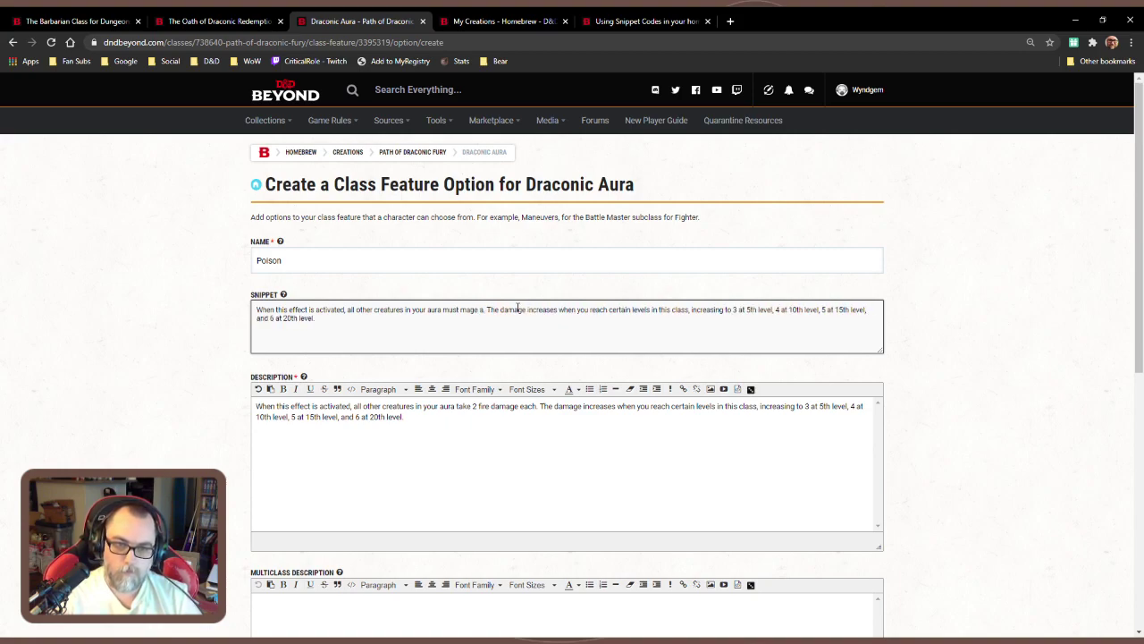
text(k)
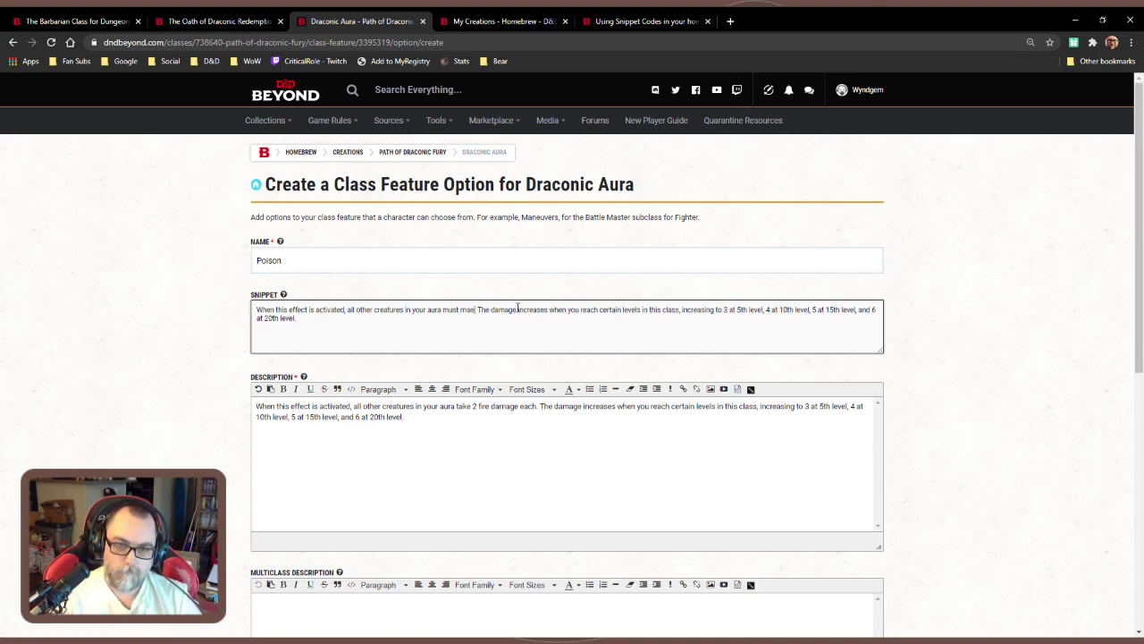
text(e a )
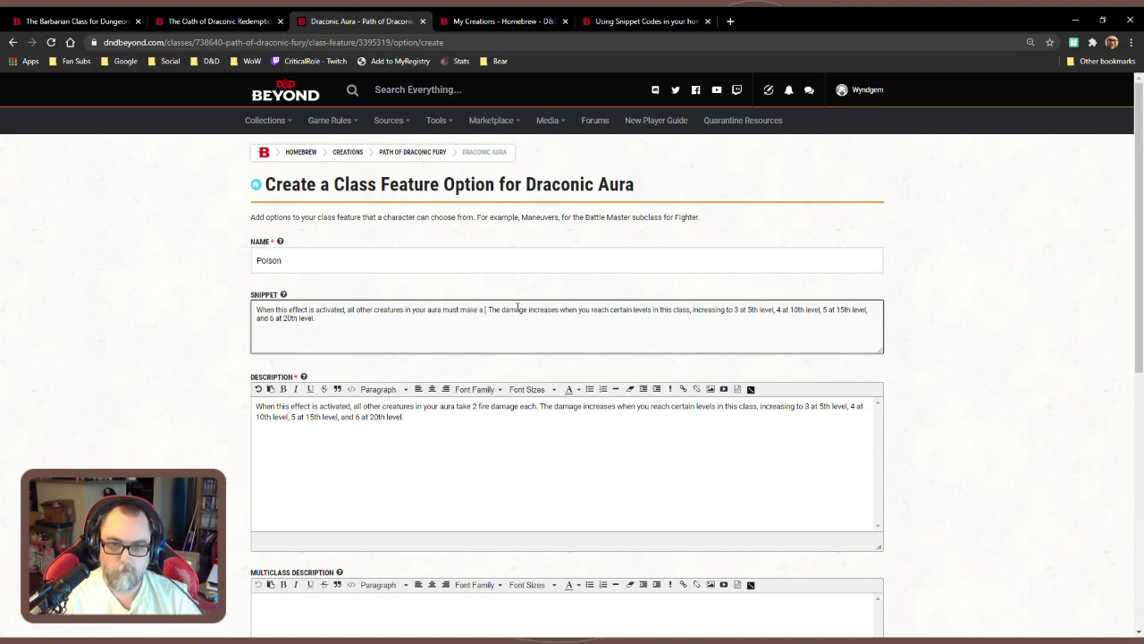
text(cond)
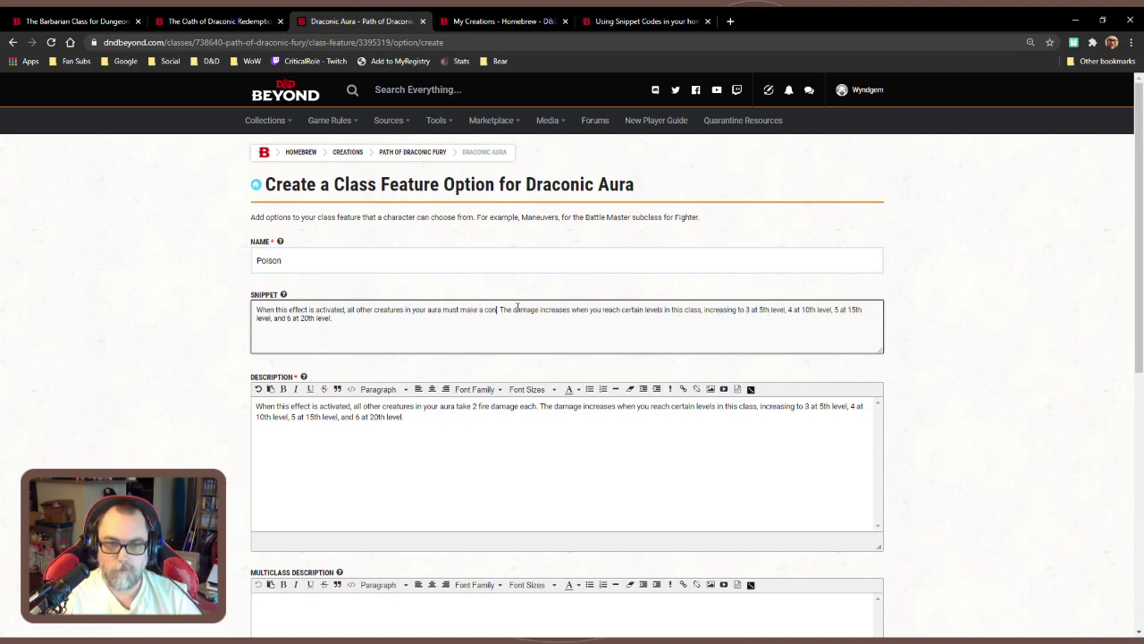
key(BackSpace)
text(sti)
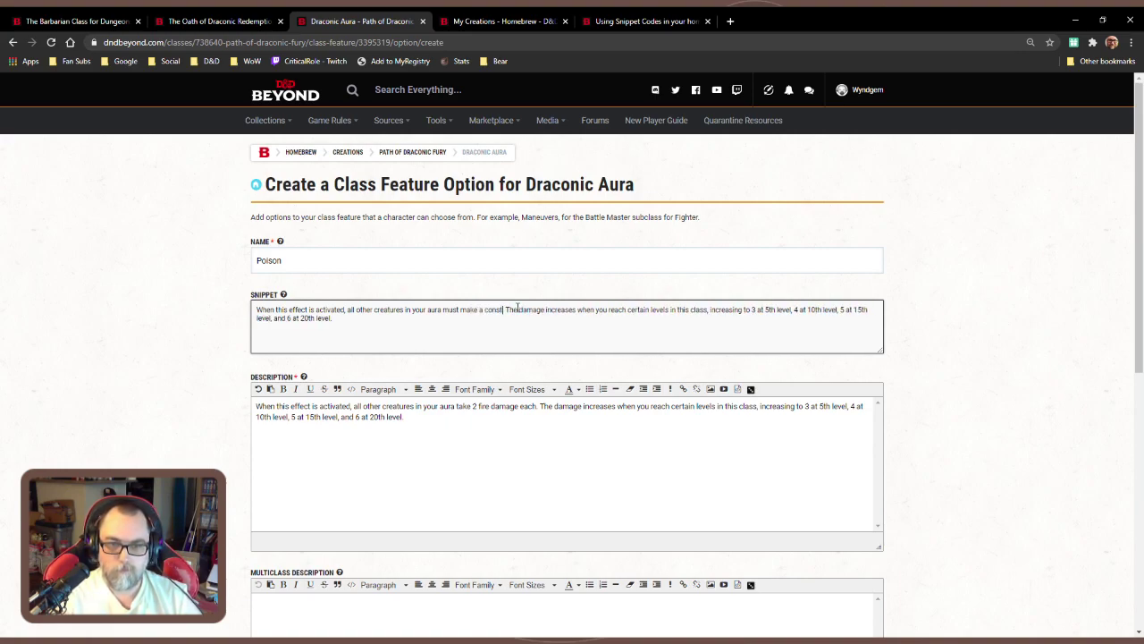
key(BackSpace)
key(BackSpace)
key(BackSpace)
key(BackSpace)
key(BackSpace)
text(DC .)
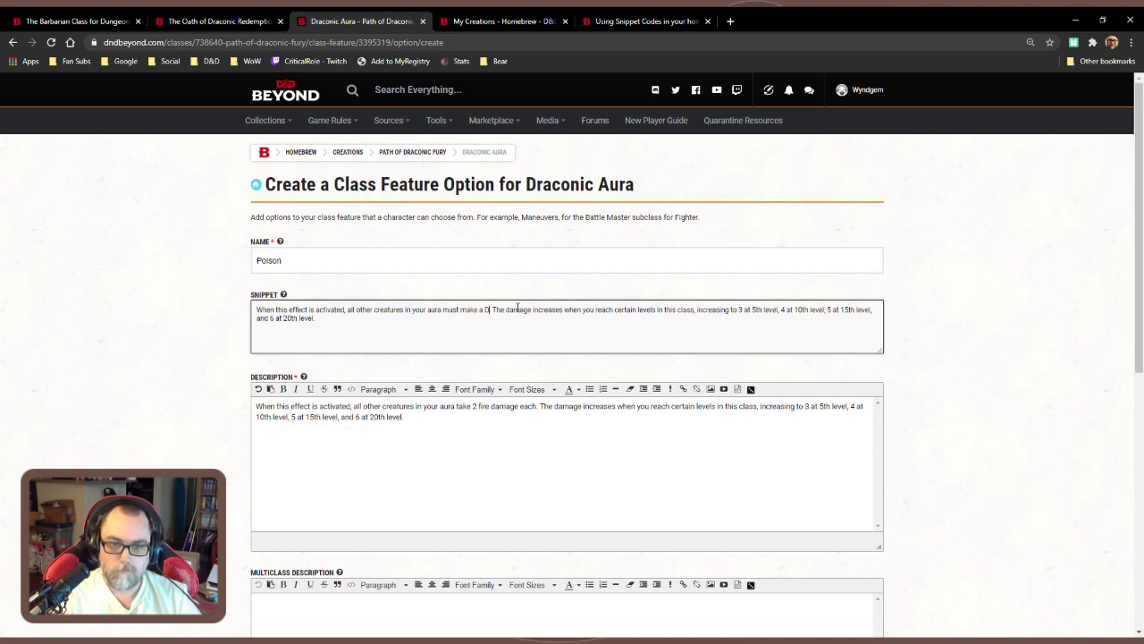
Look through the snippet codes forum post and copy the {{savedc:str}} code
click(644, 21)
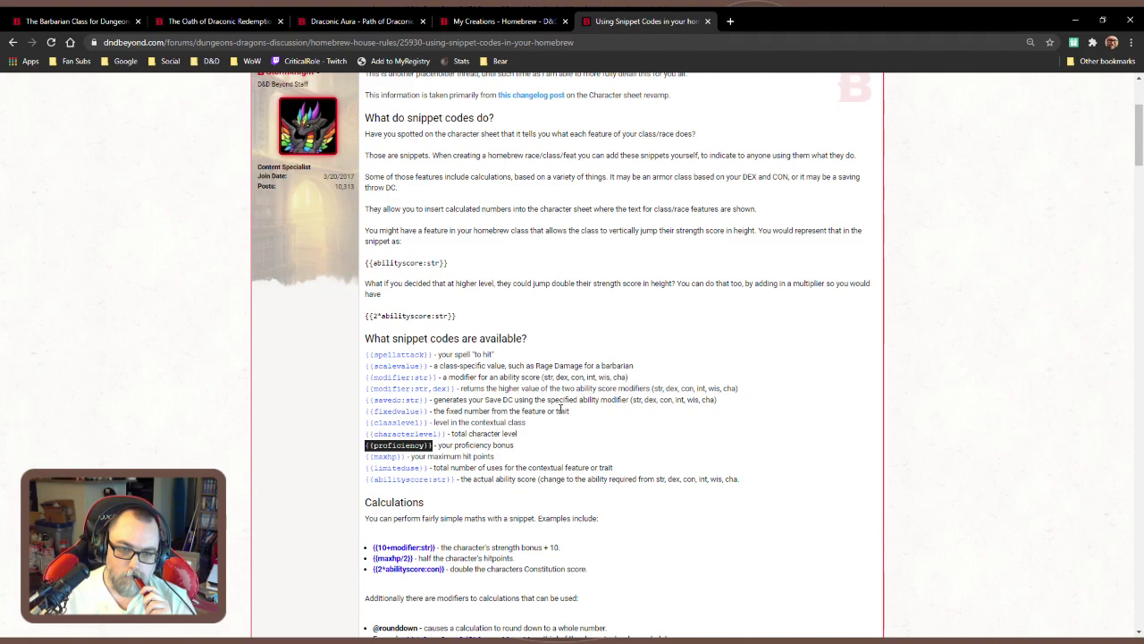
scroll(560, 410, down, 2)
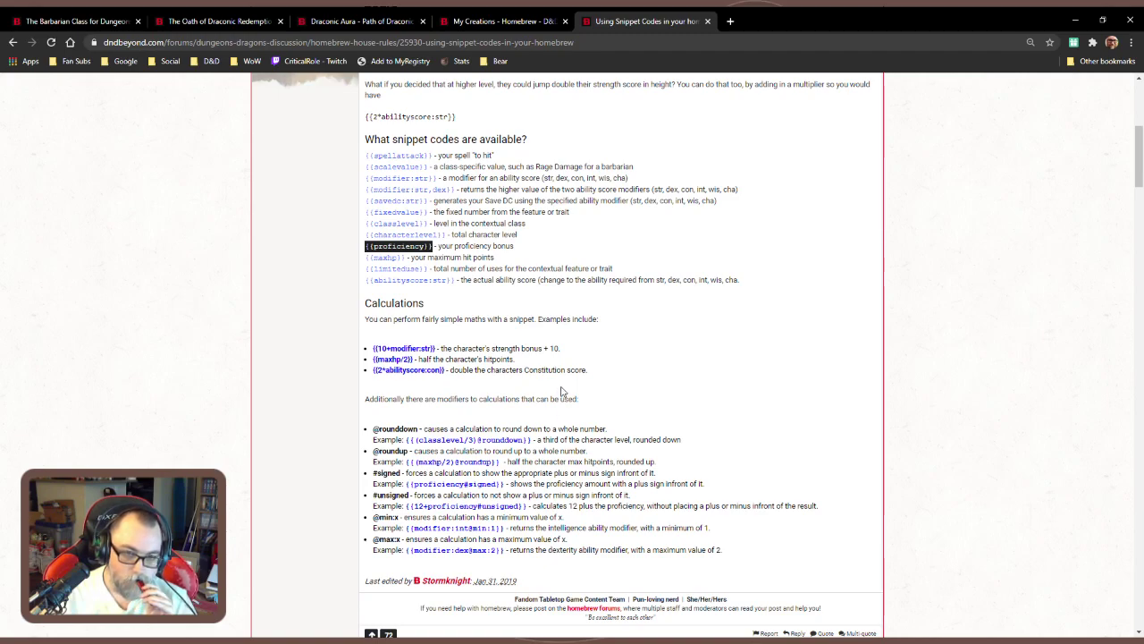
scroll(584, 419, up, 2)
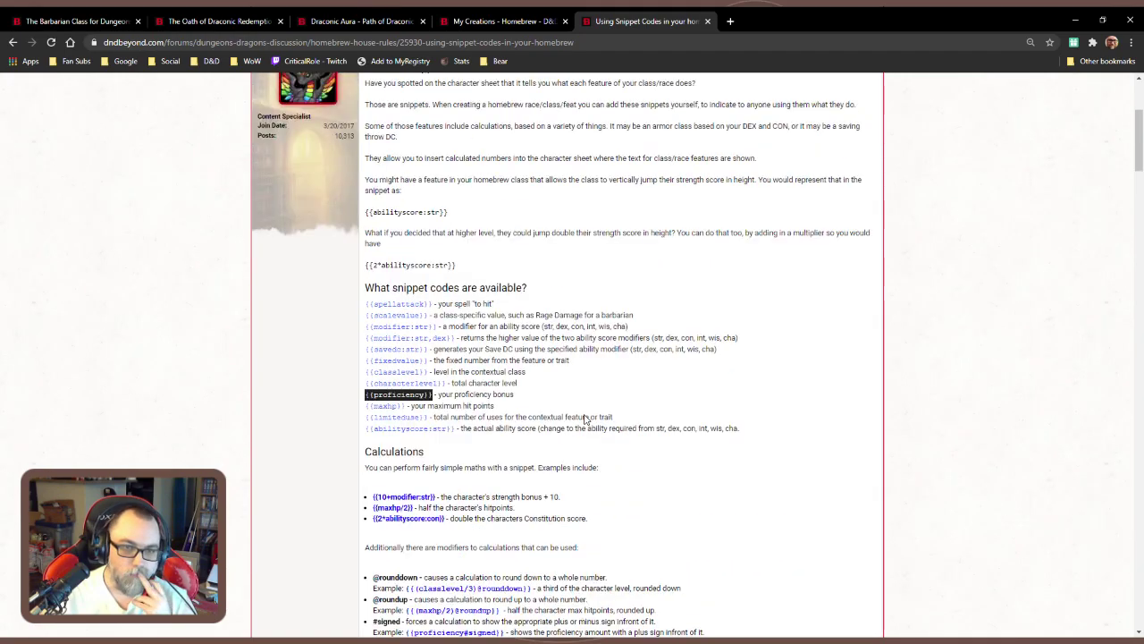
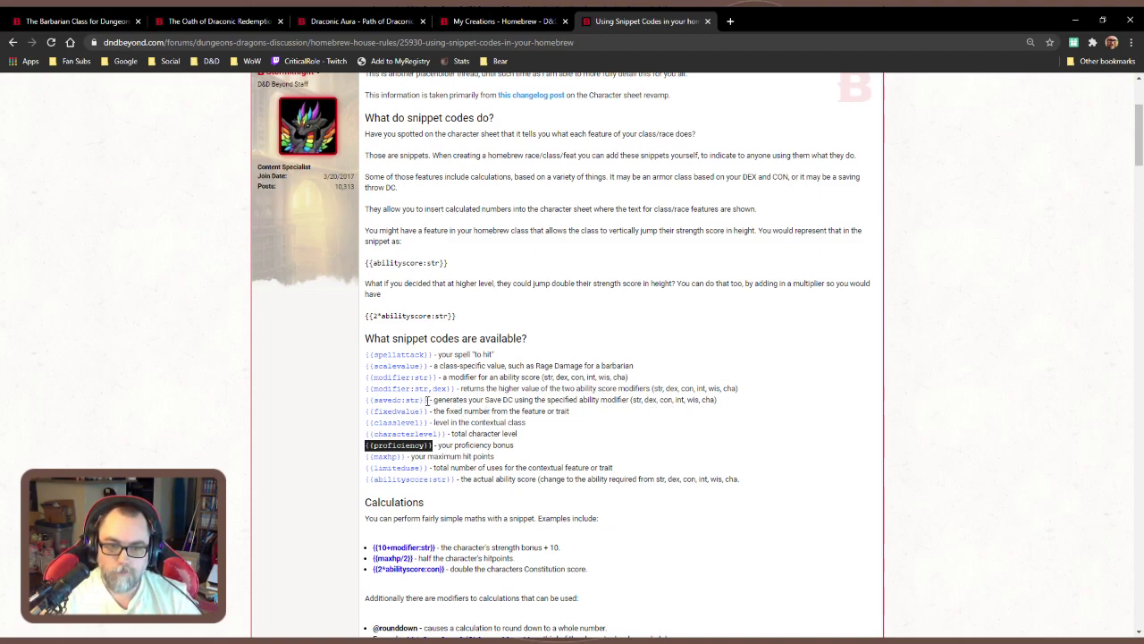
drag(426, 400, 366, 407)
key(ctrl+c)
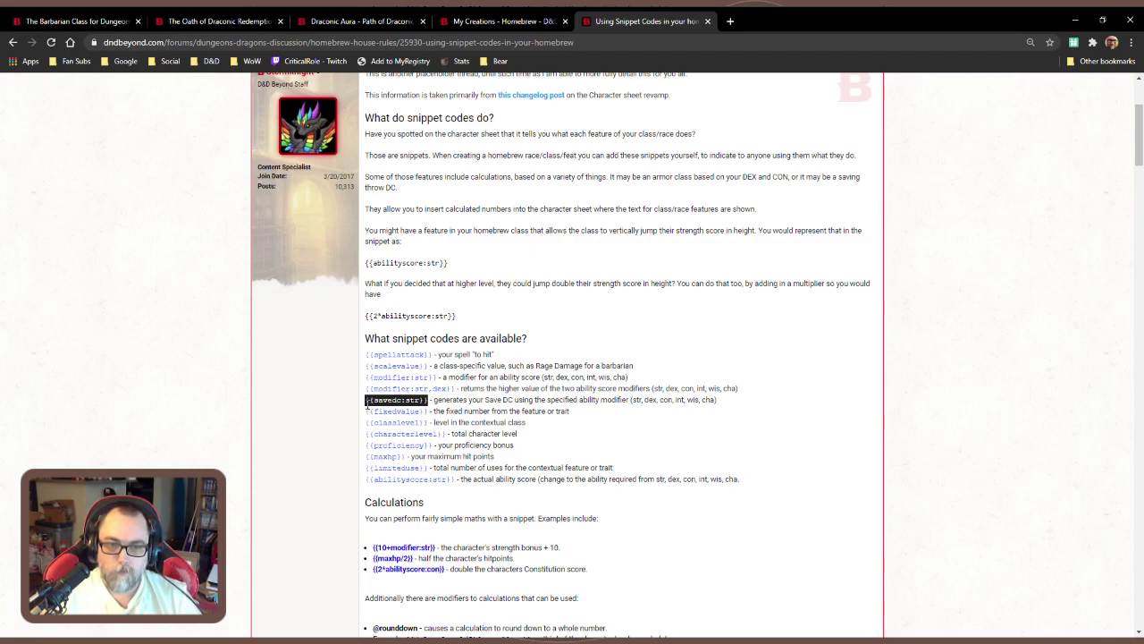
Paste the save DC code after "DC" in the Poison snippet and change it to {{savedc:con}}
click(346, 29)
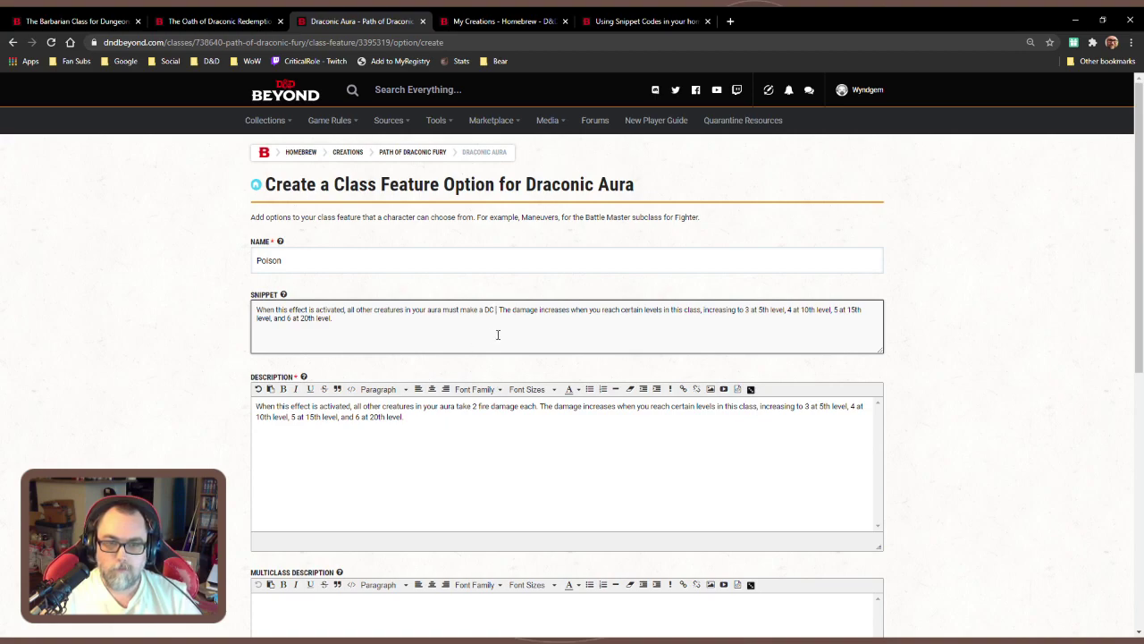
key(ctrl+v)
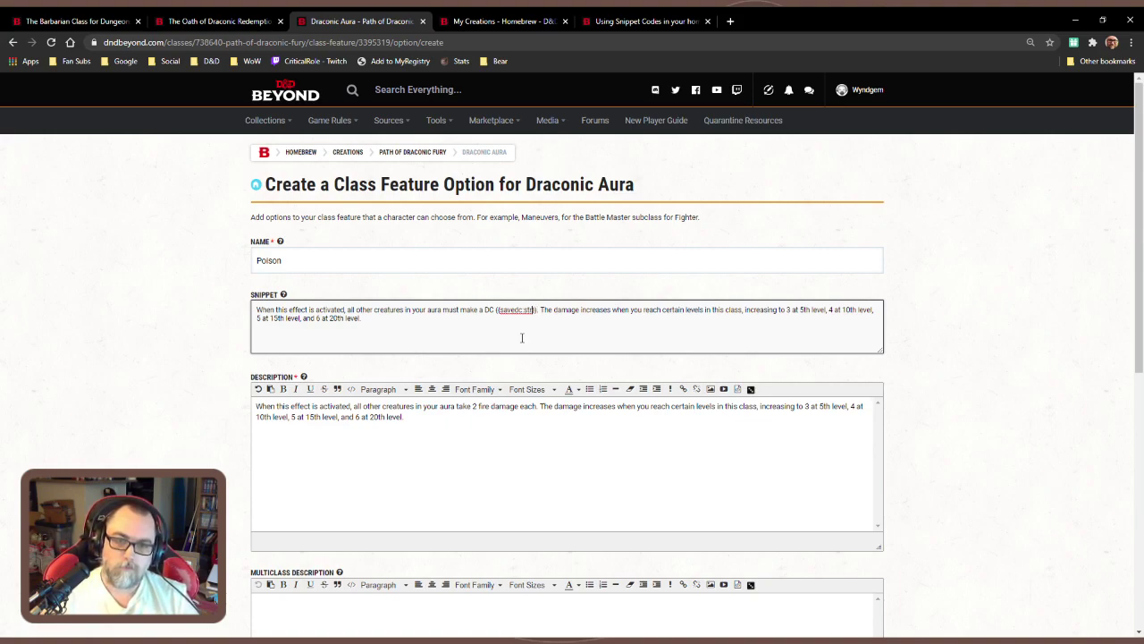
text(con}})
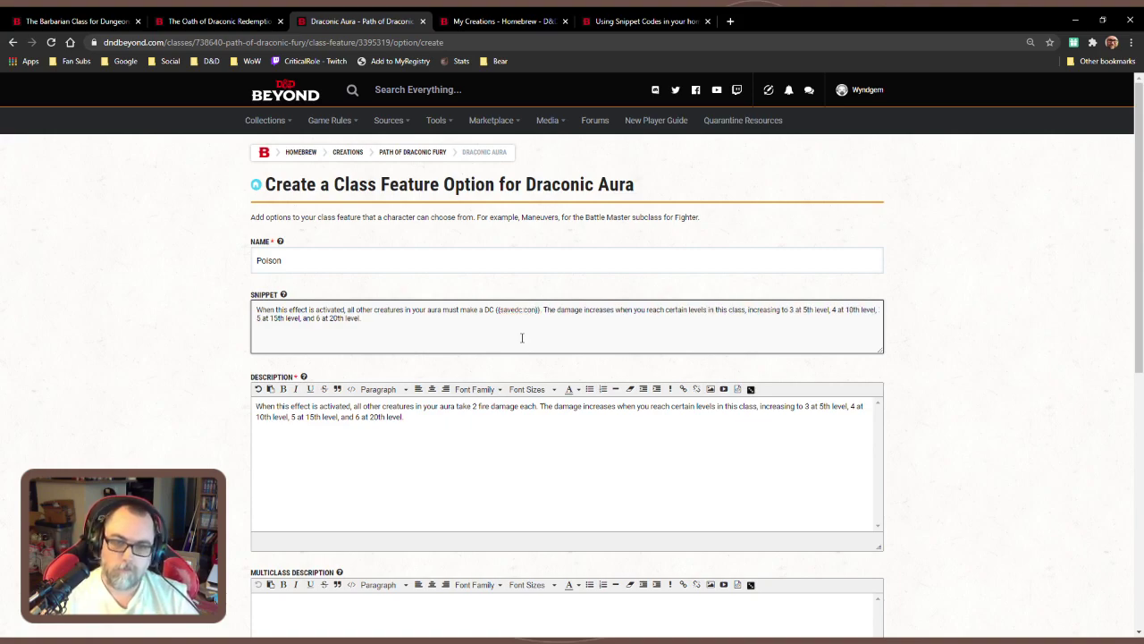
text( sa)
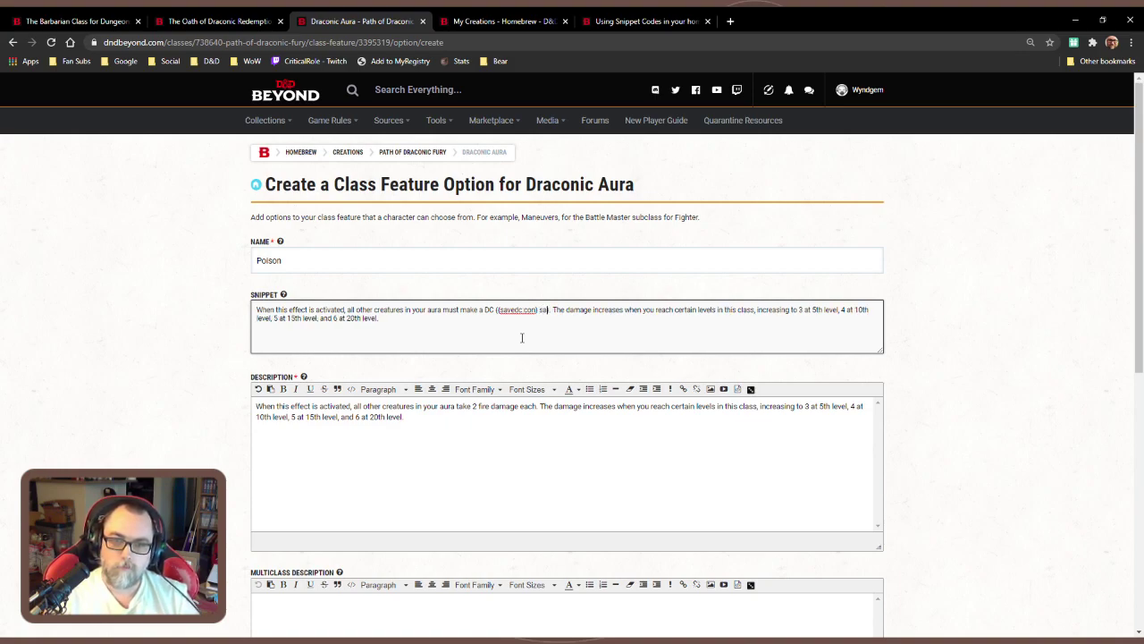
key(BackSpace)
key(BackSpace)
key(BackSpace)
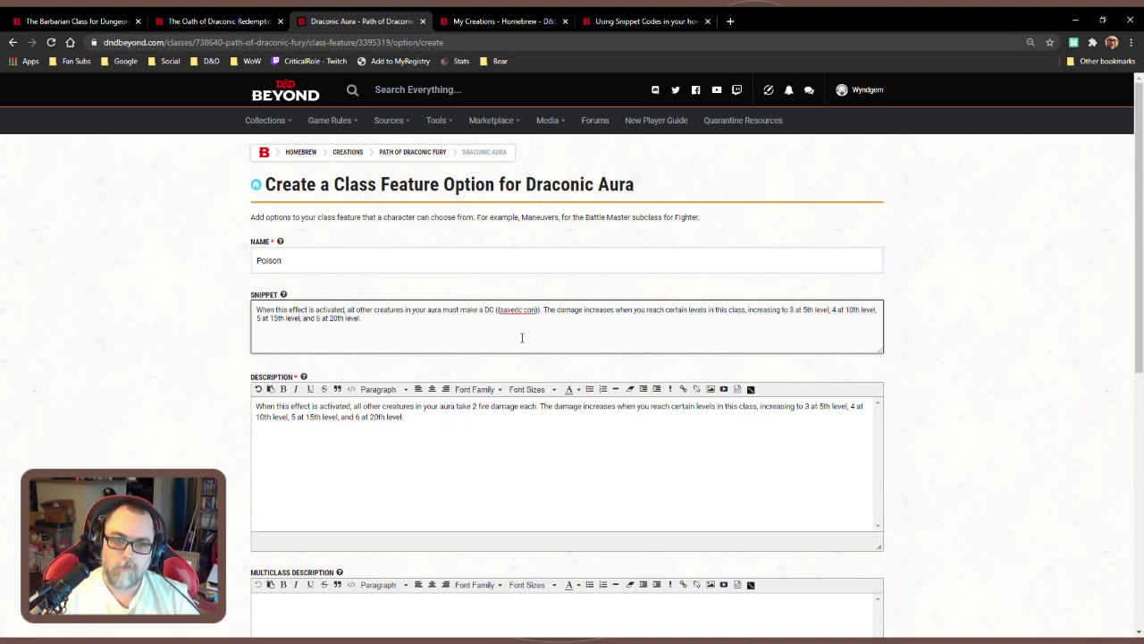
Add "saving throw or become [condition]poisoned[/condition] for 1 minute" after the save DC code in the Poison snippet
text(saving thro)
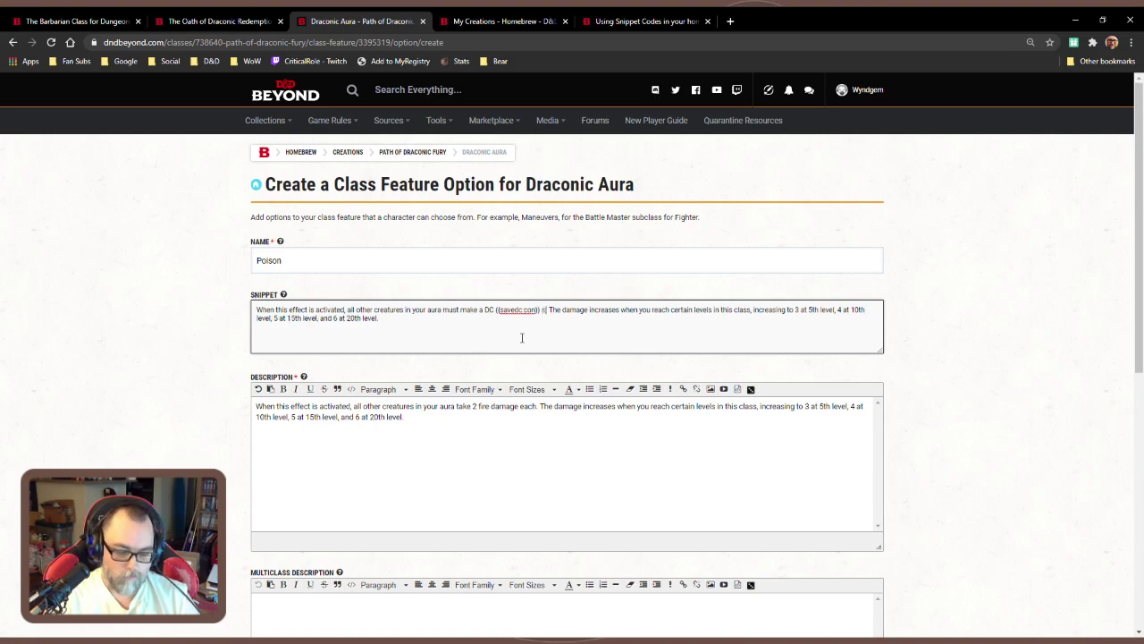
text(w)
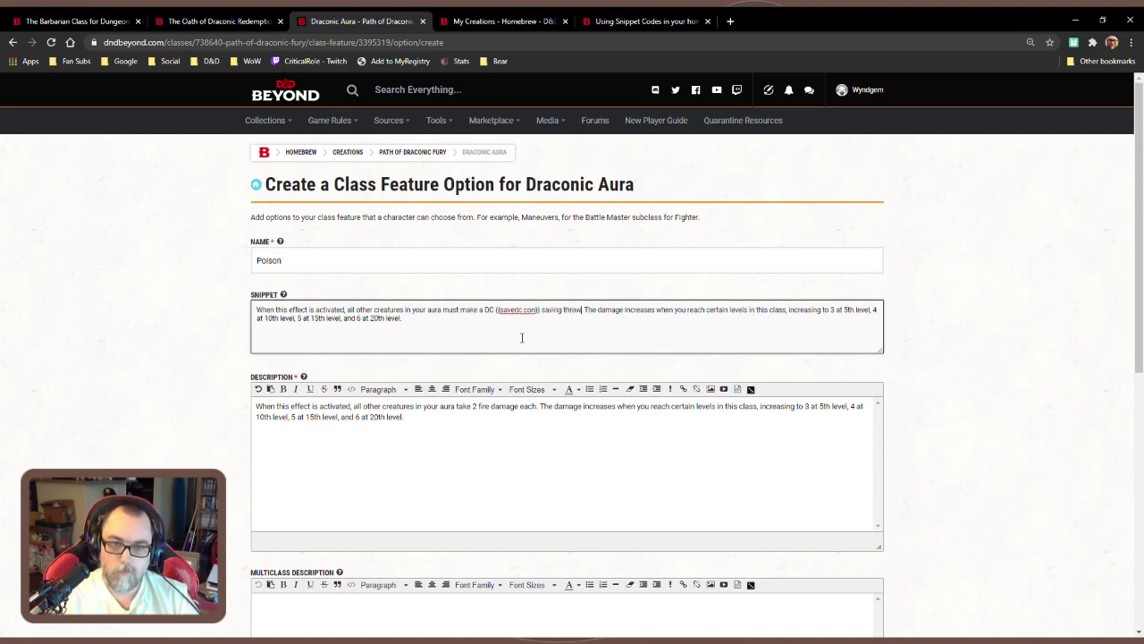
text( or becom)
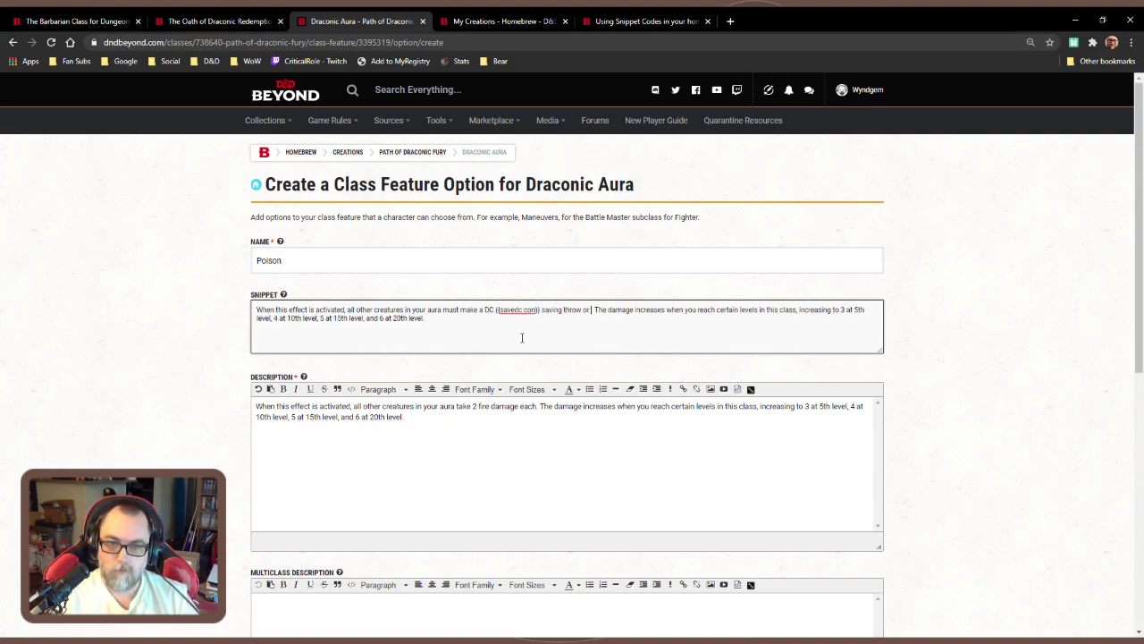
text(e)
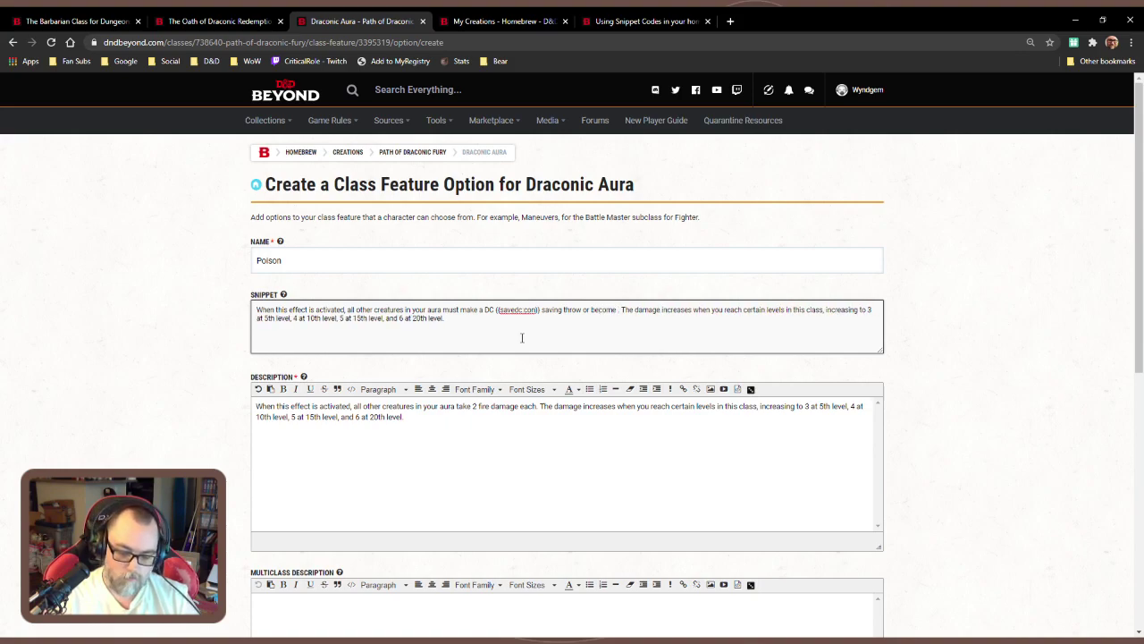
text( [condition])
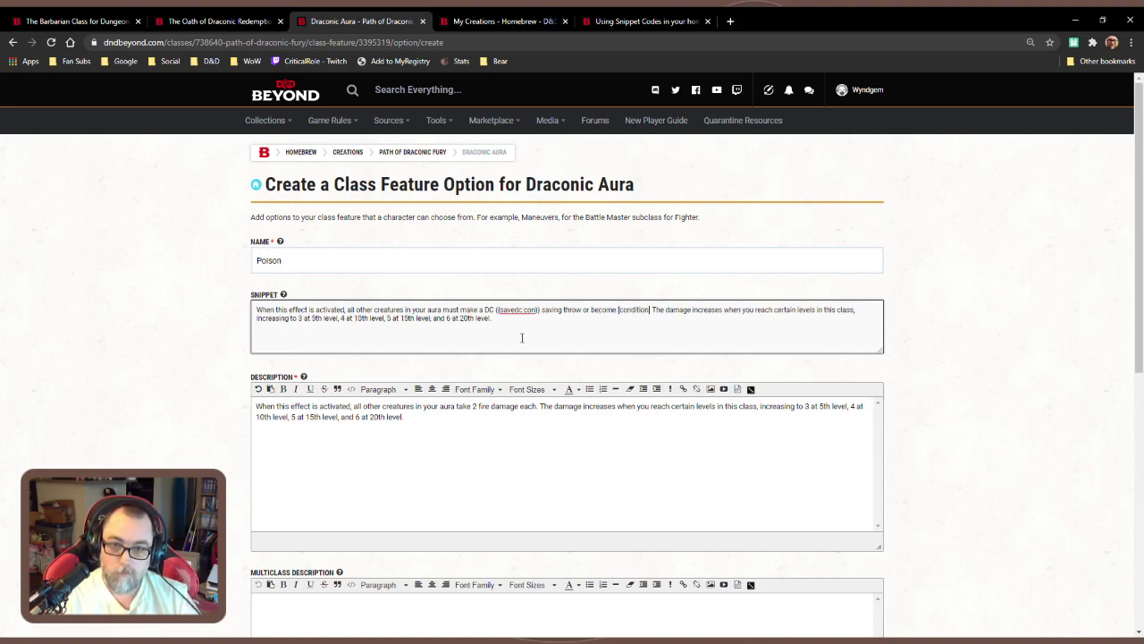
text(poison)
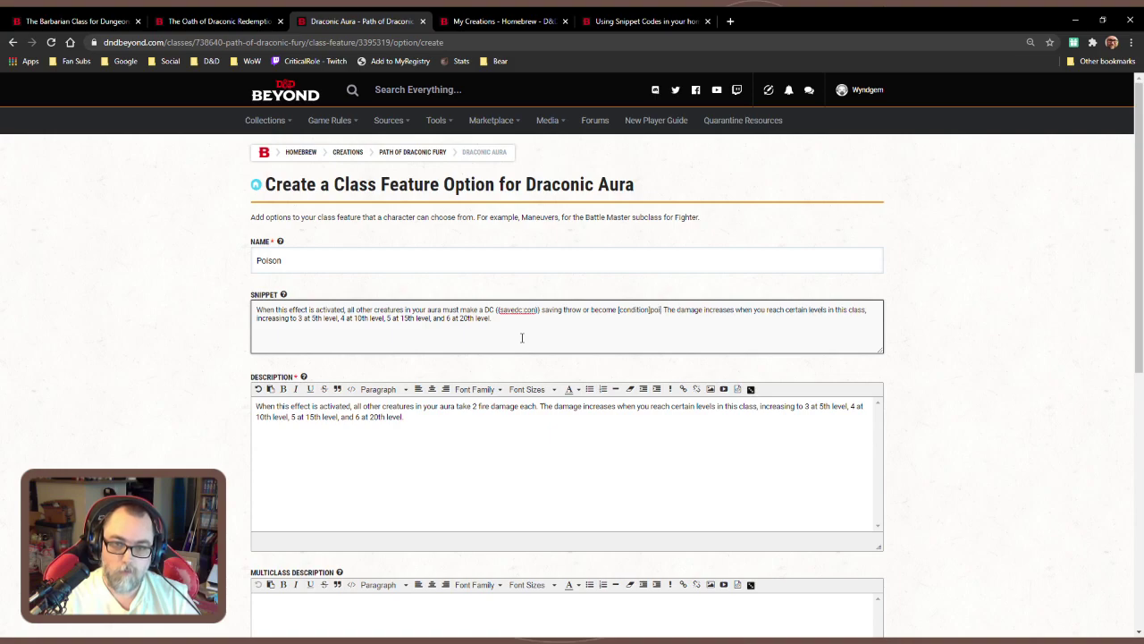
text(ed[/)
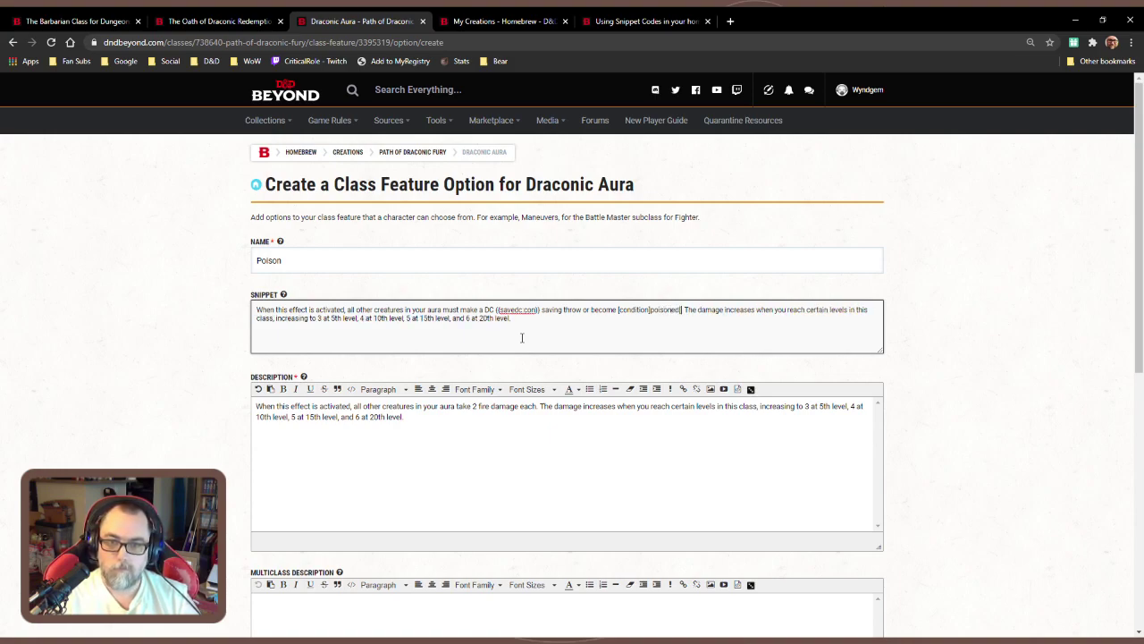
text(condition])
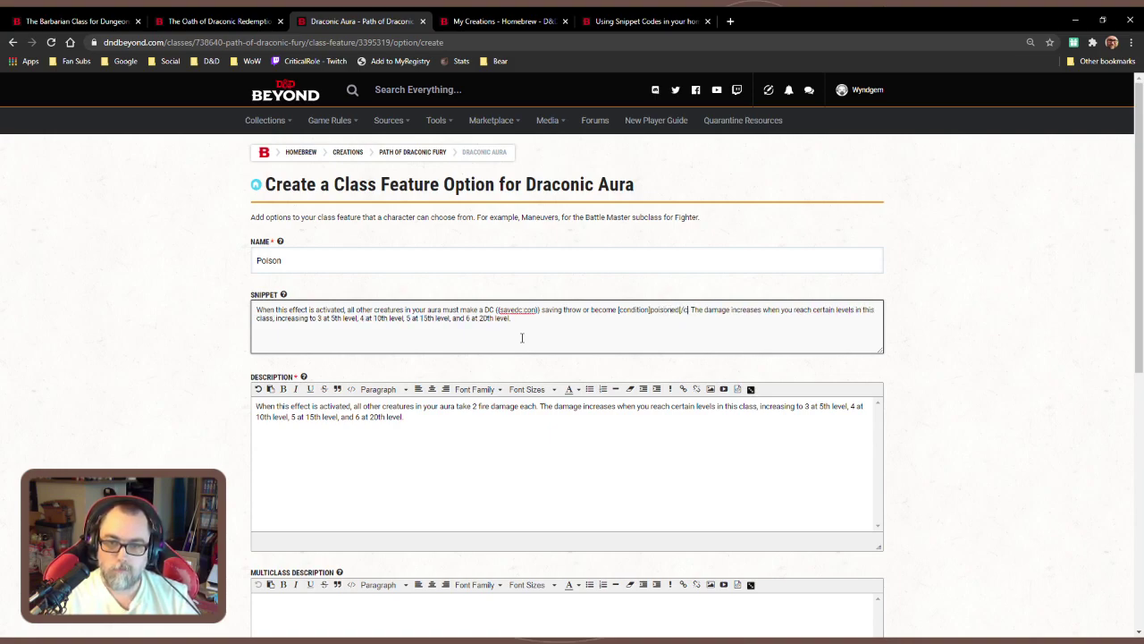
text( for 1 )
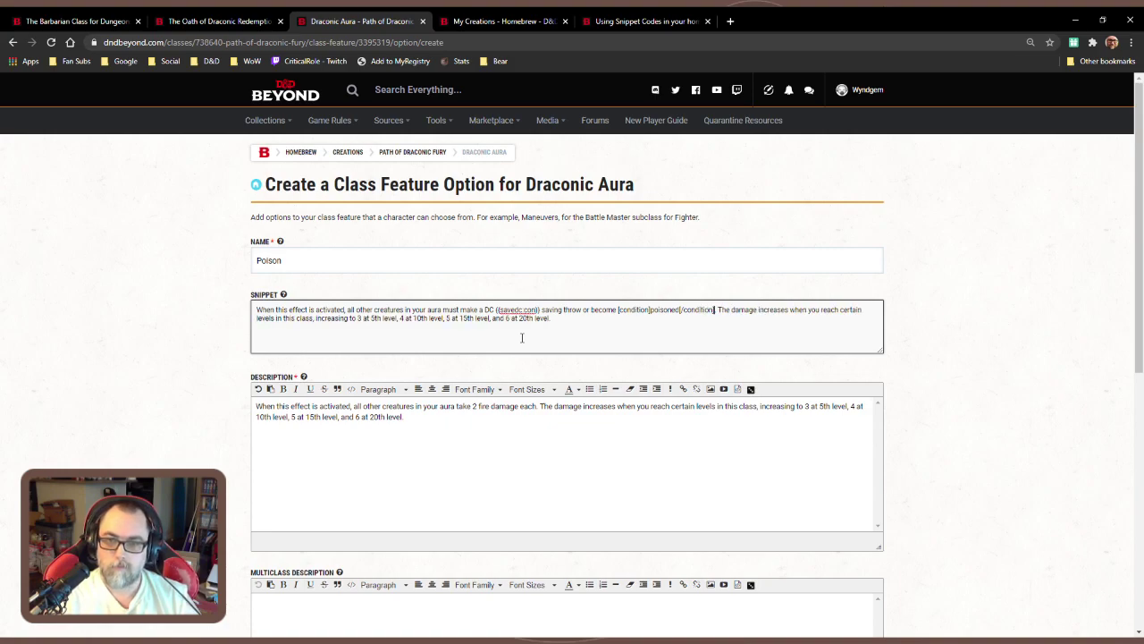
text(minute.)
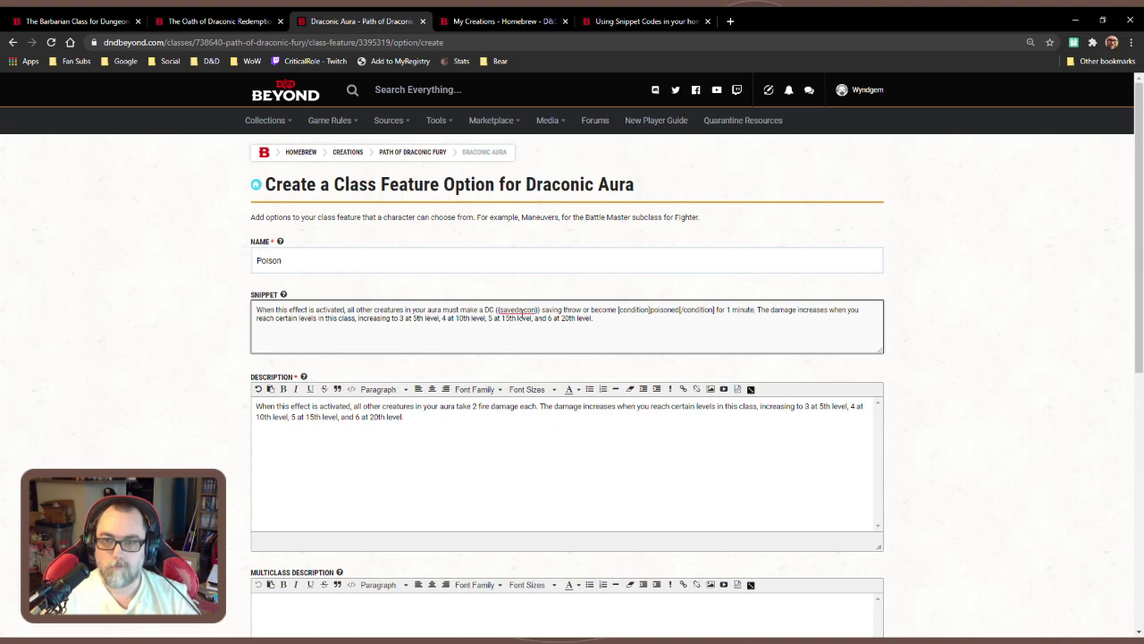
Delete the damage-increase sentence from the Poison snippet and insert the constitution ability name in lowercase before "saving throw"
drag(757, 309, 761, 328)
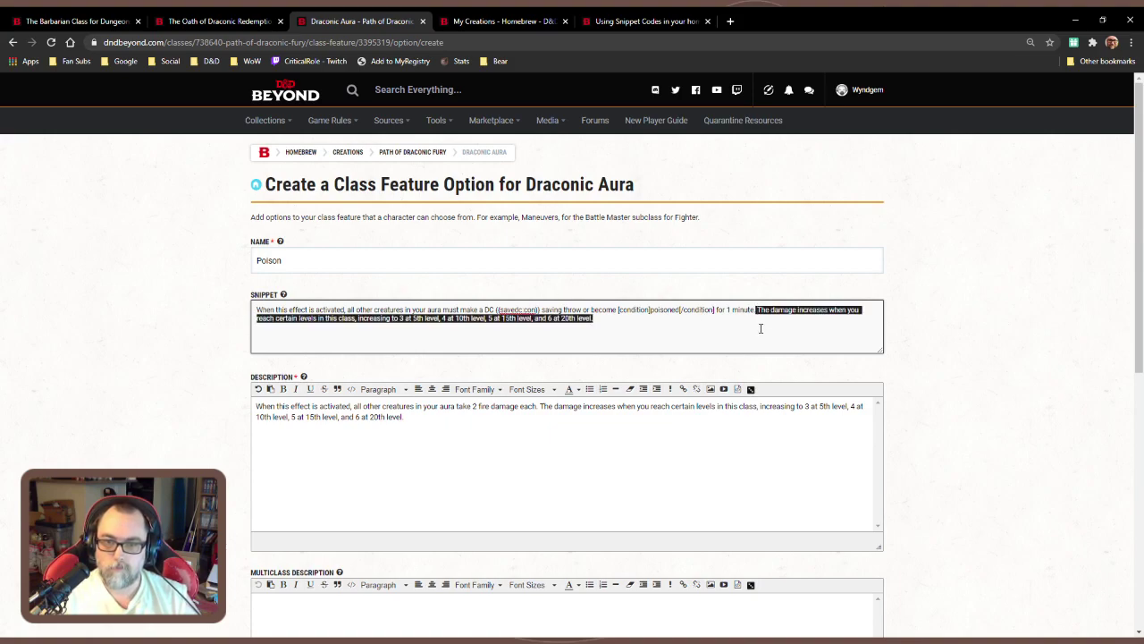
key(BackSpace)
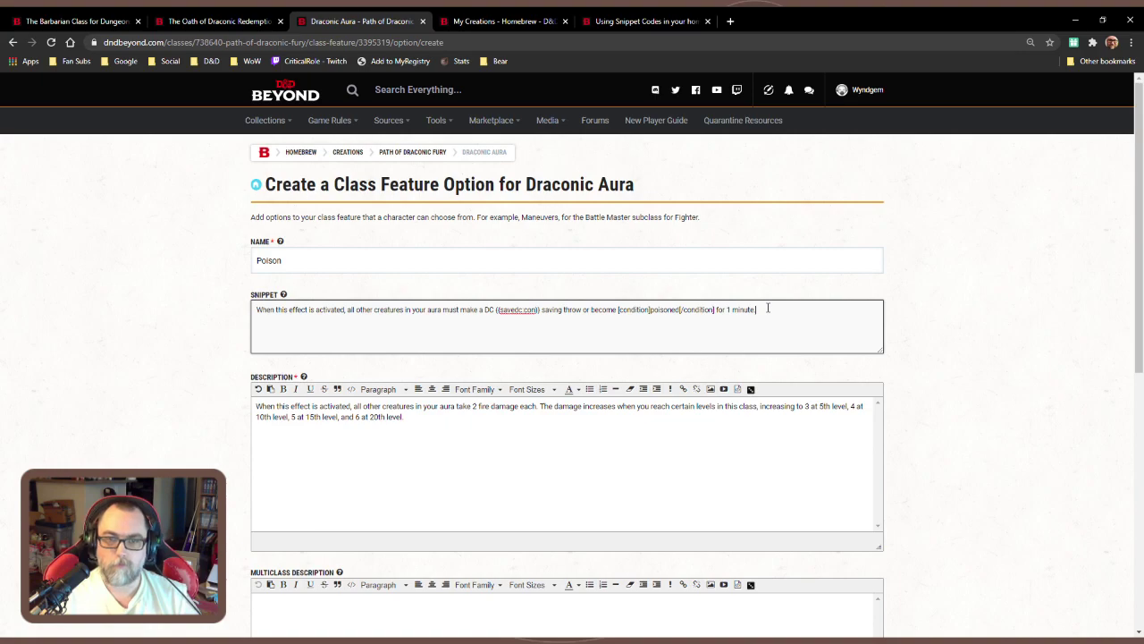
click(541, 309)
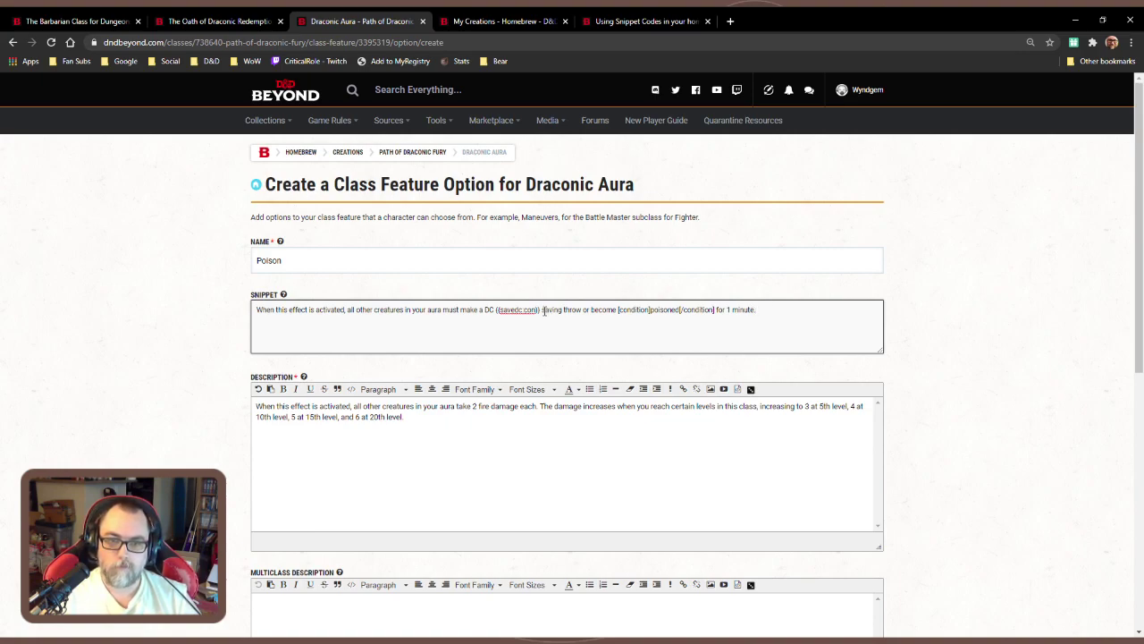
text(Cons)
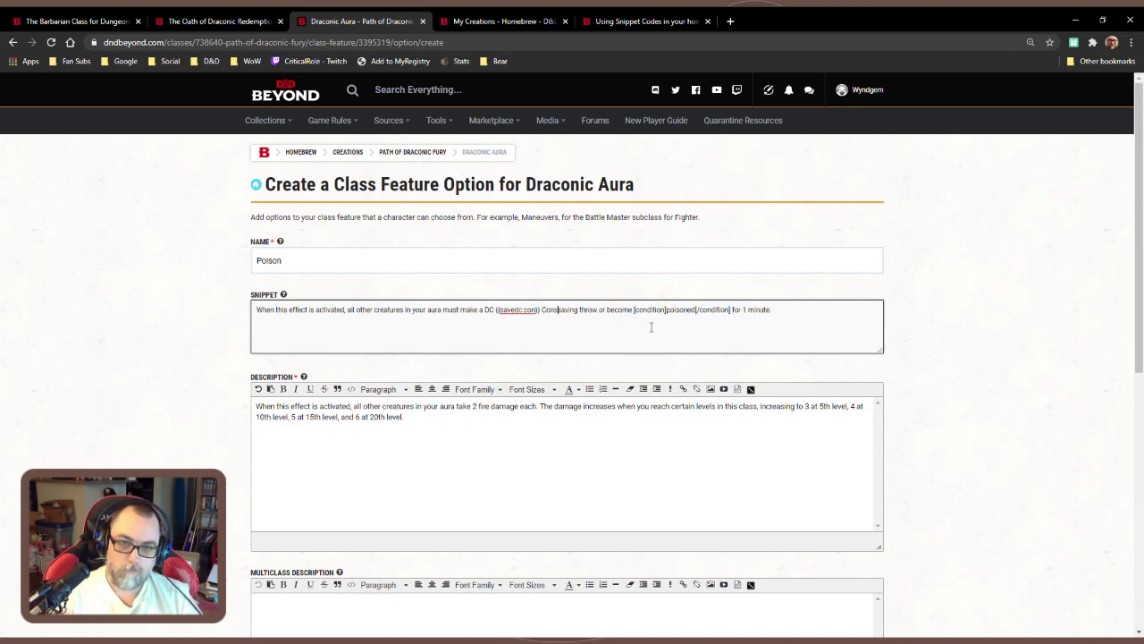
text(titution)
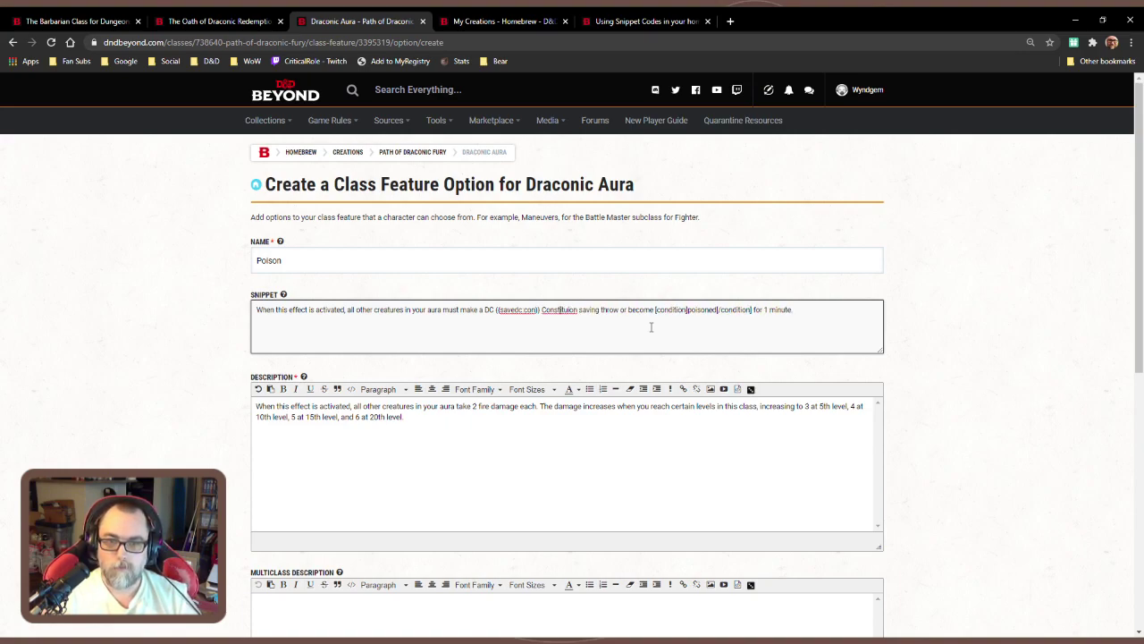
key(BackSpace)
text(c)
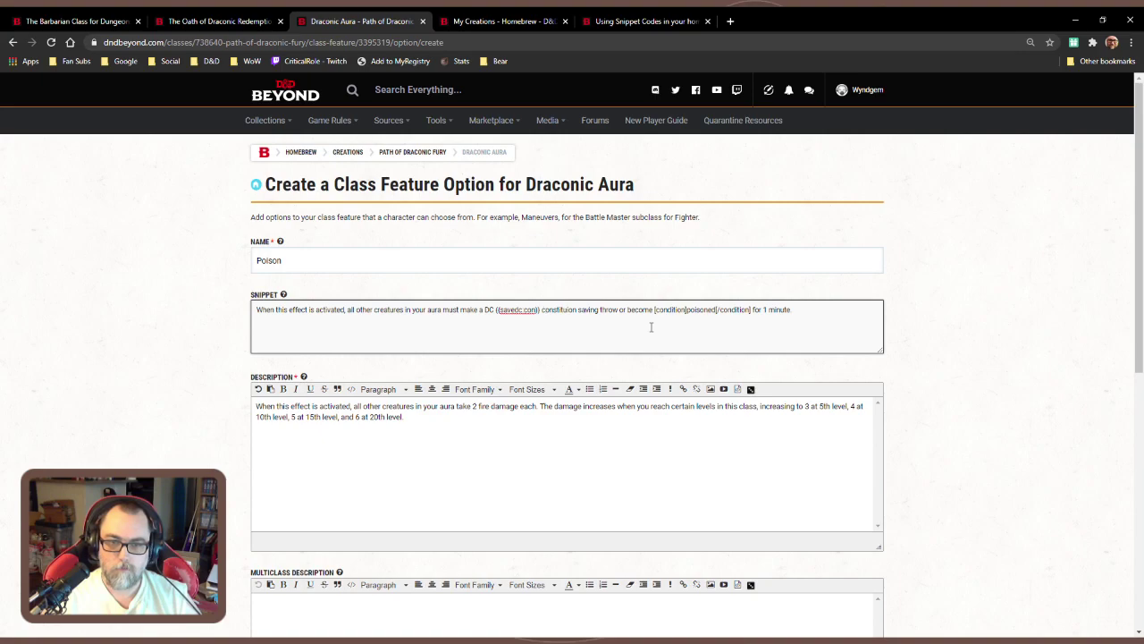
Replace the Poison option's description with the snippet text and remove "DC {{savedc:con}}" from that description
key(ctrl+a)
key(ctrl+c)
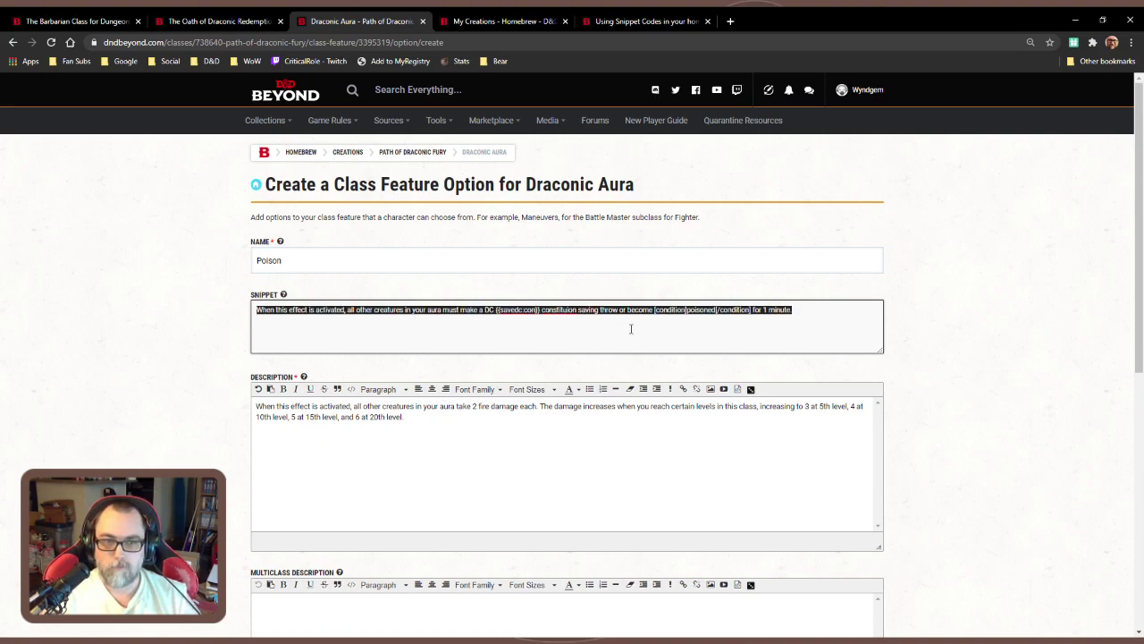
click(416, 428)
key(ctrl+a)
key(ctrl+v)
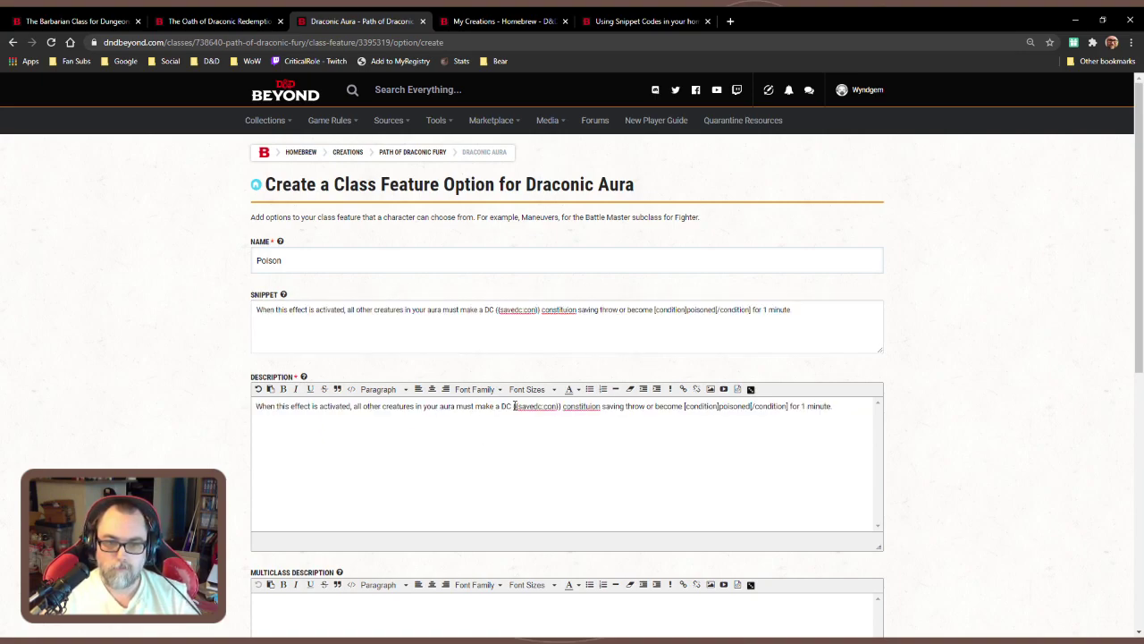
drag(502, 405, 562, 407)
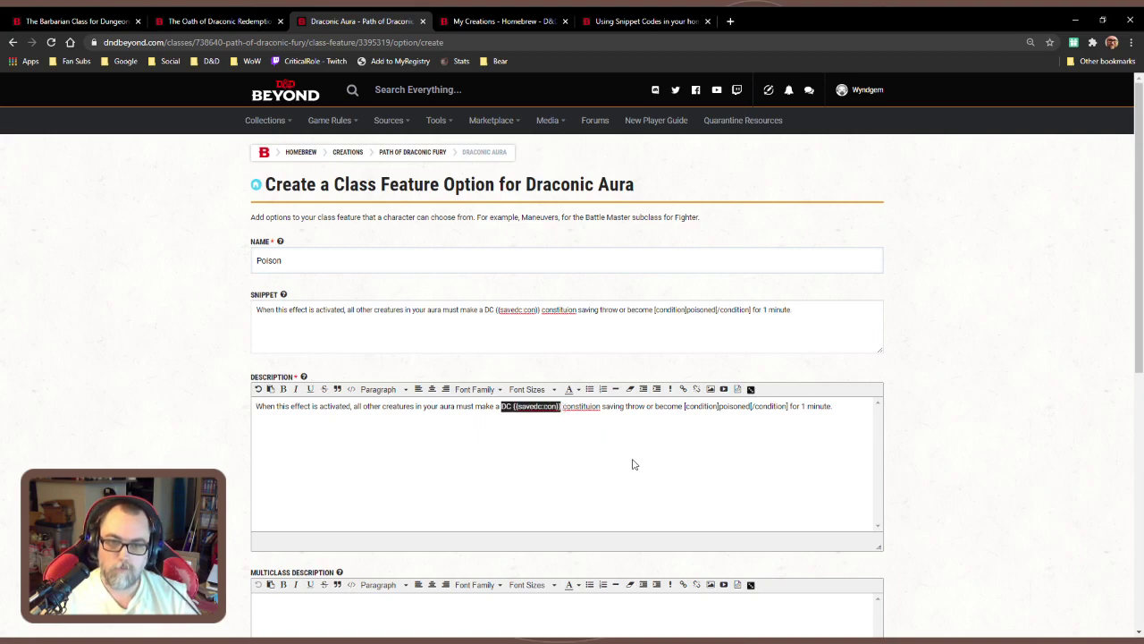
key(BackSpace)
key(BackSpace)
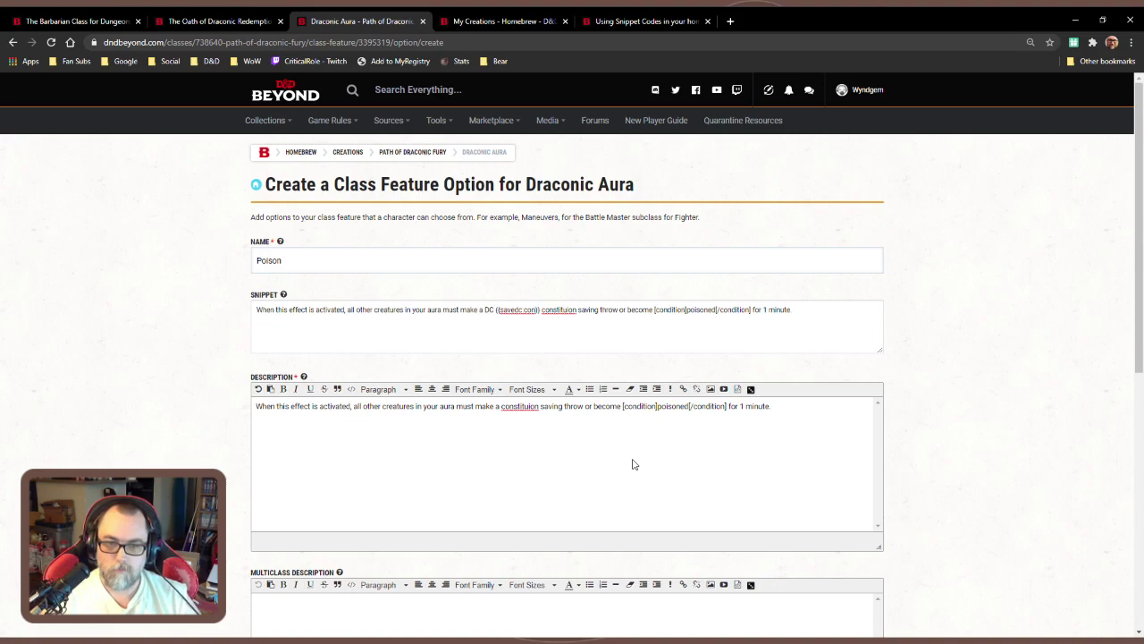
Correct the misspelled ability name to "constitution" in both the description and the snippet
drag(502, 419, 541, 421)
text(constitution)
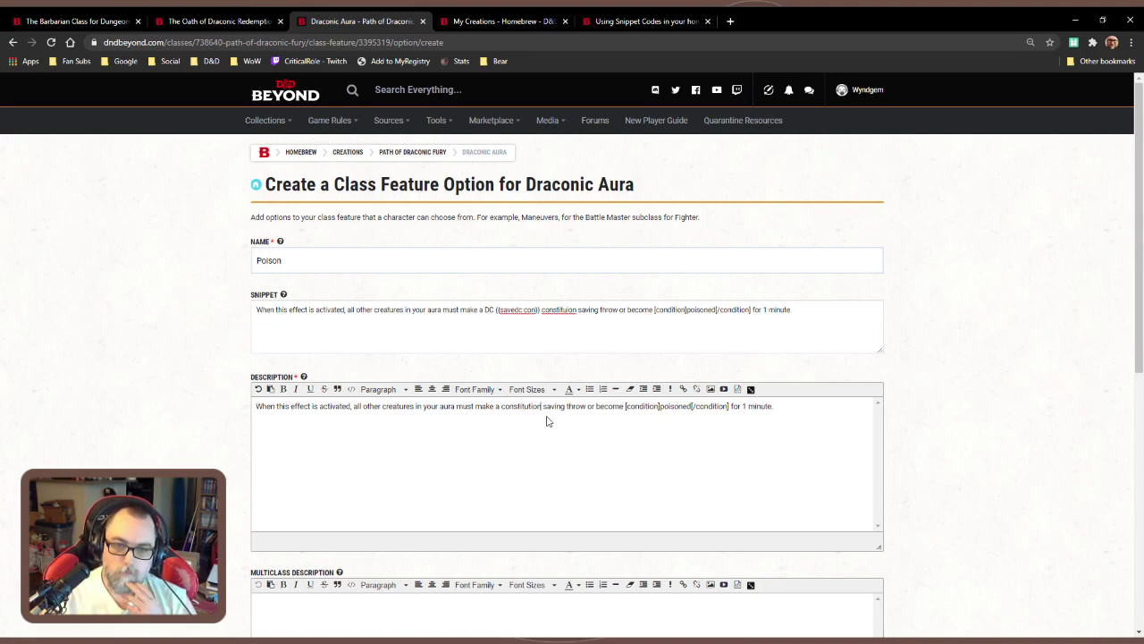
triple_click(568, 317)
click(553, 310)
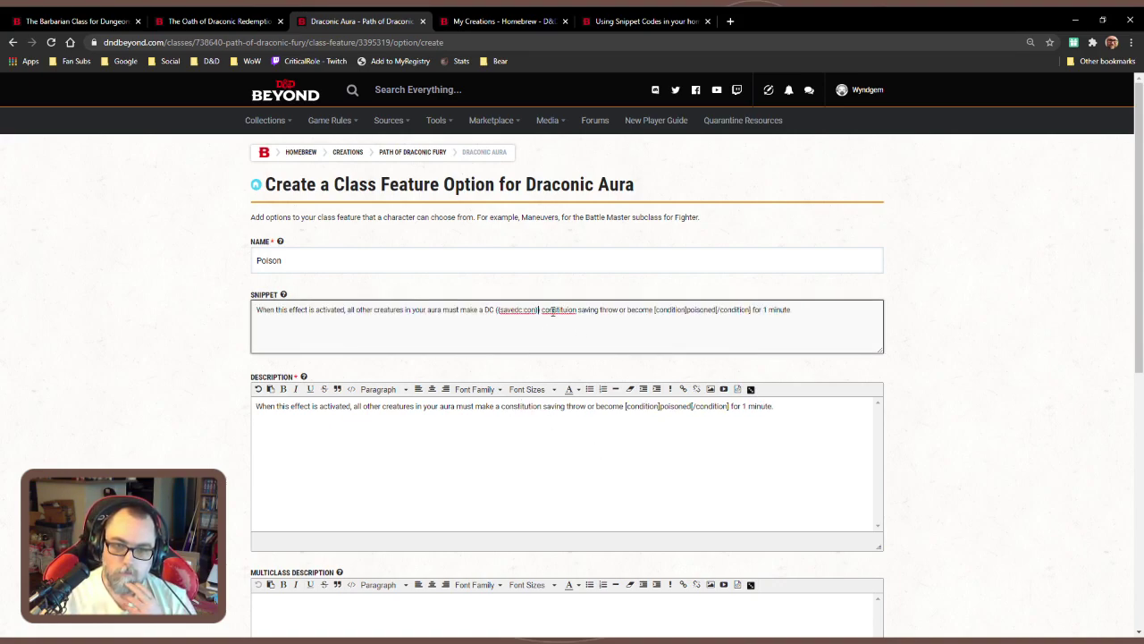
double_click(553, 310)
text(constitution)
click(553, 429)
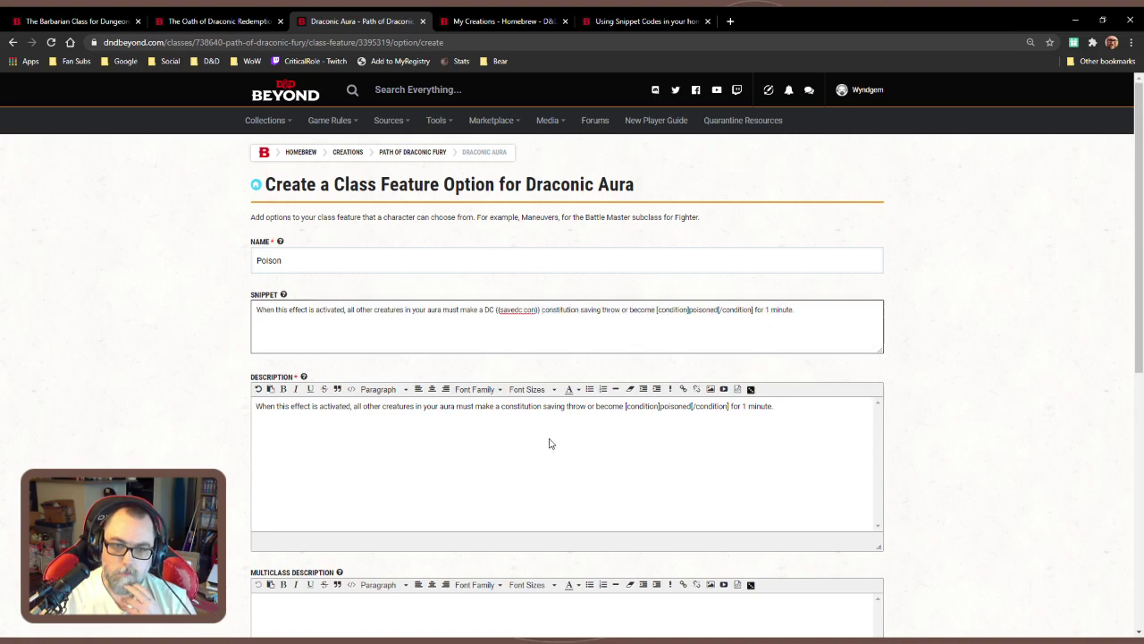
Set the Poison option's required class level to 3 and create the option
scroll(660, 438, down, 5)
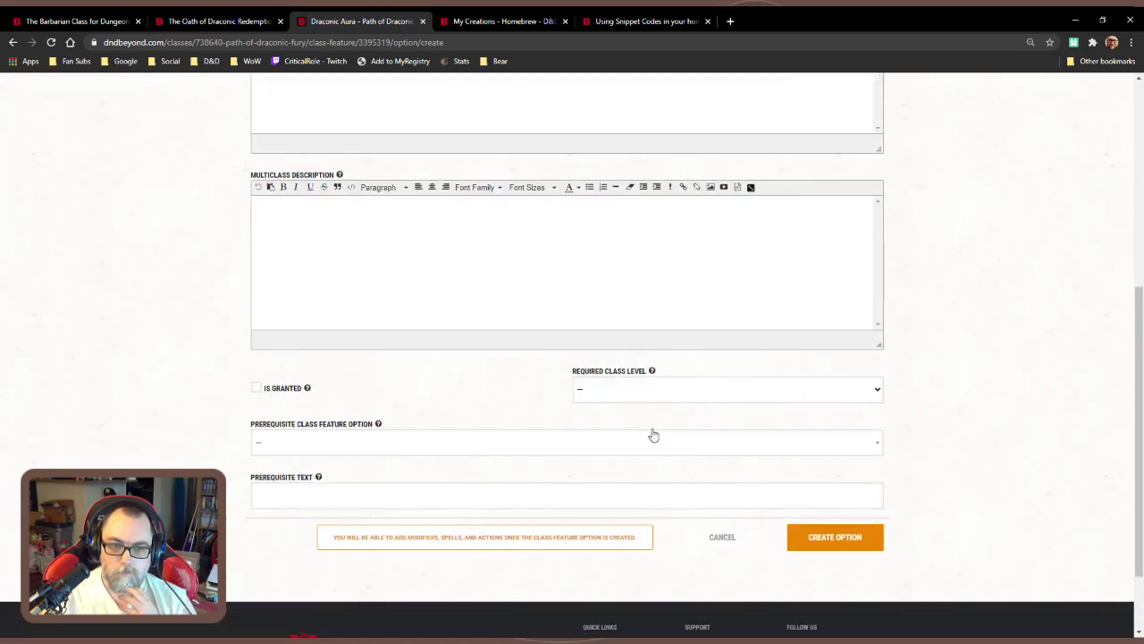
click(674, 395)
click(638, 447)
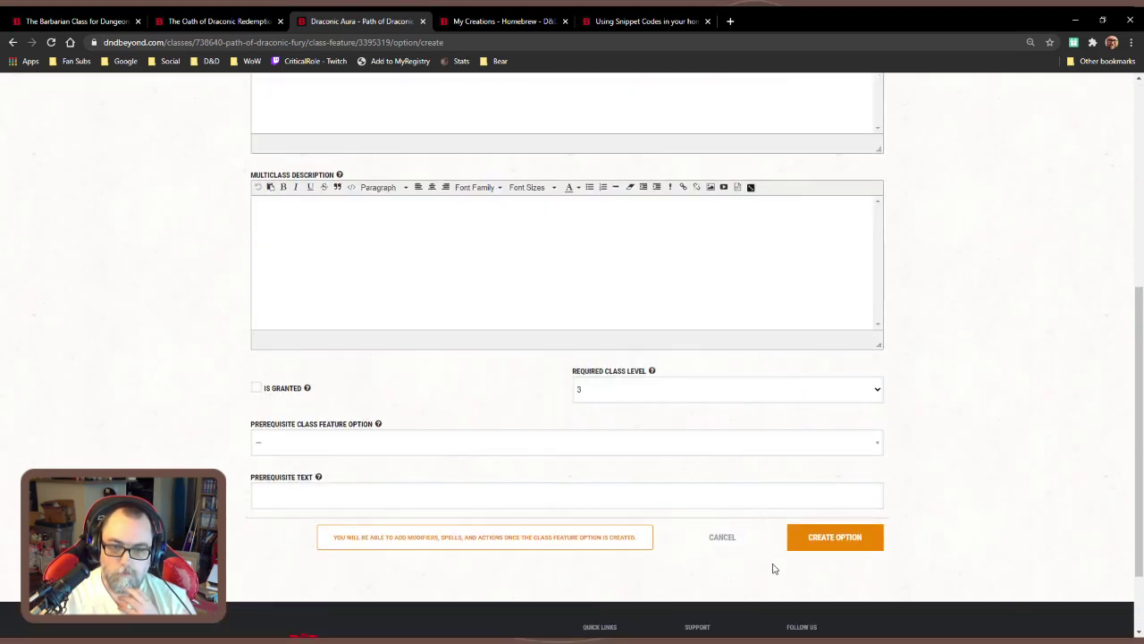
click(823, 551)
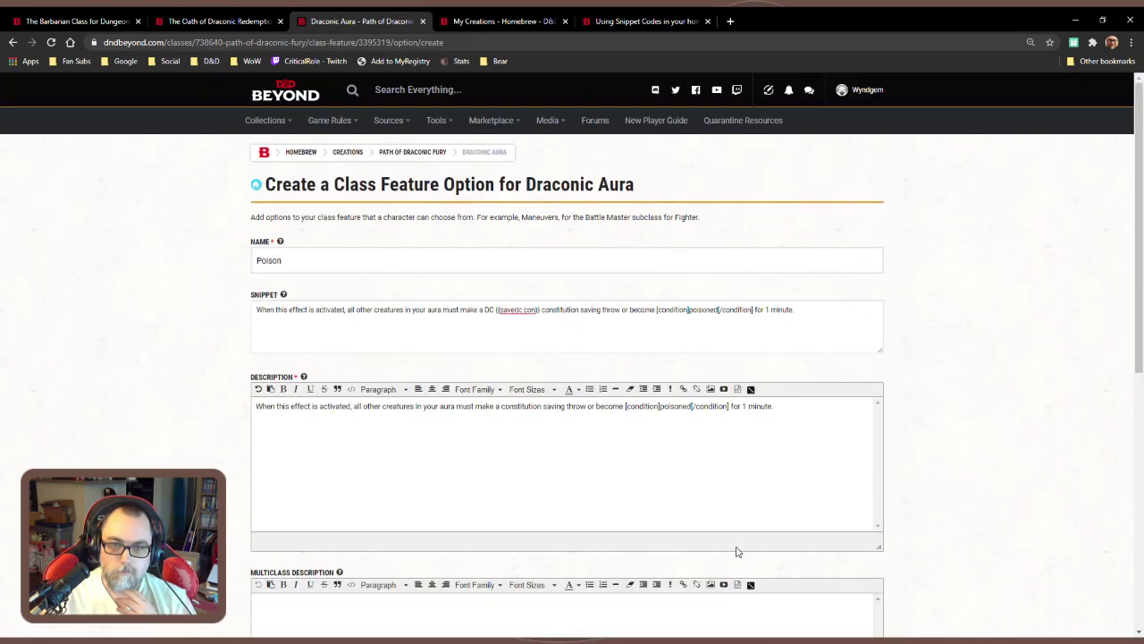
click(833, 444)
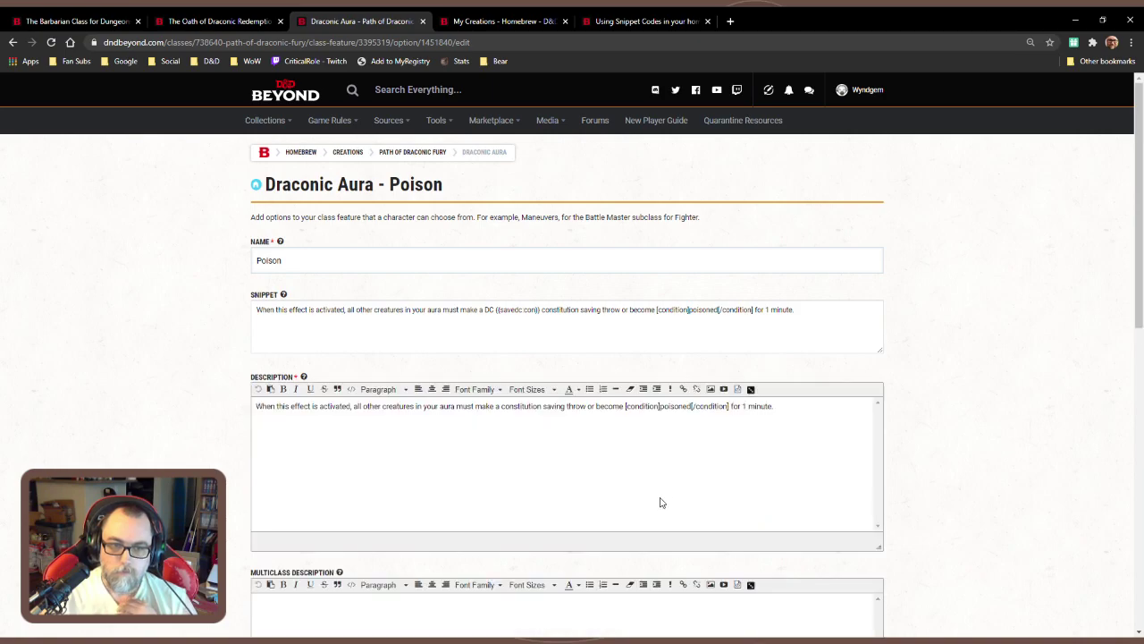
Add an action of type General to the Poison option and name it "Draconic Aura: Poison"
scroll(661, 503, down, 1)
scroll(661, 502, down, 4)
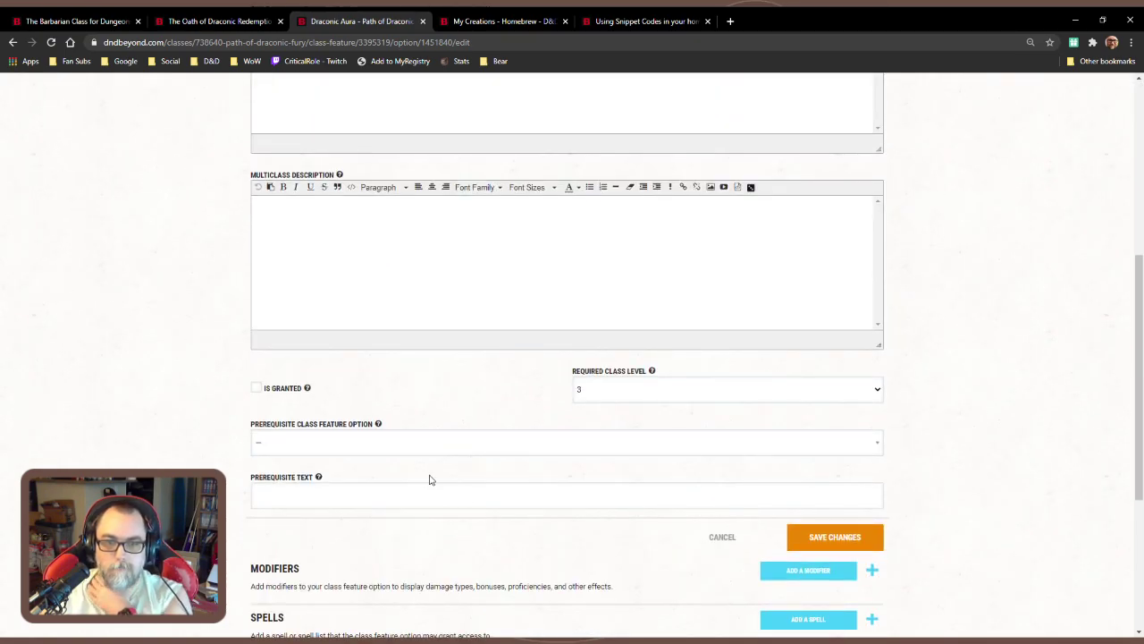
scroll(517, 503, down, 2)
scroll(517, 504, down, 1)
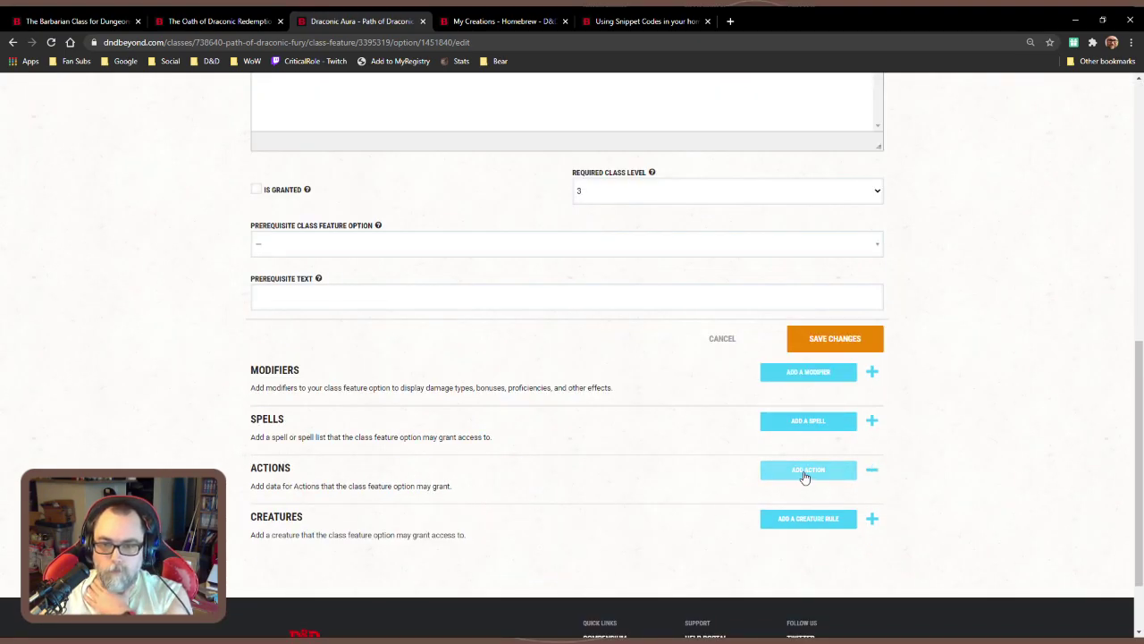
click(801, 471)
click(353, 289)
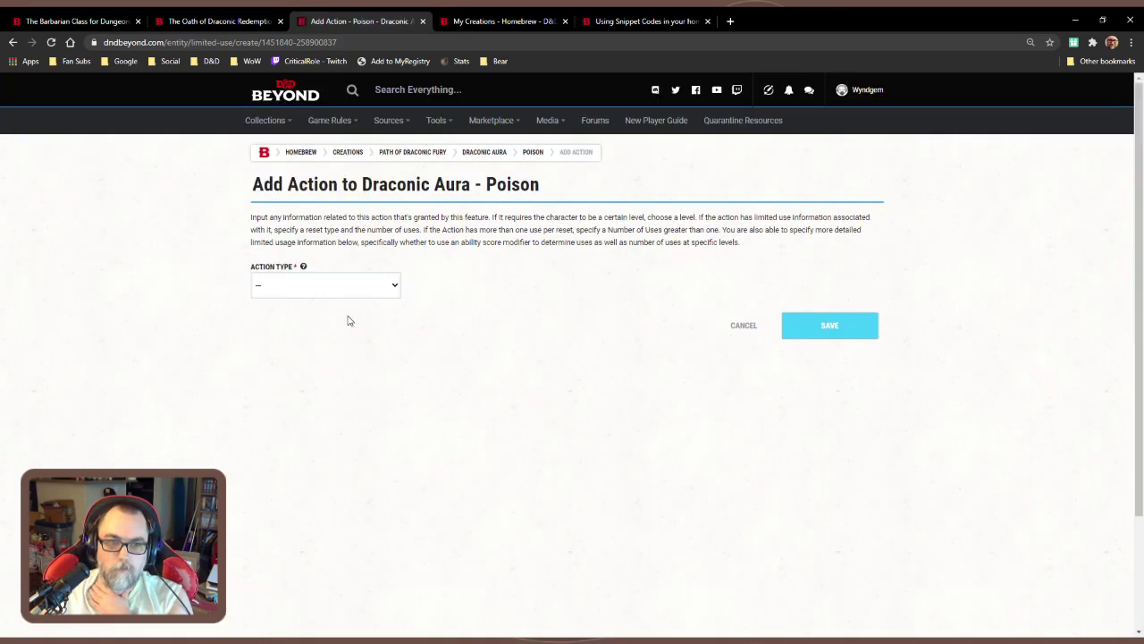
click(349, 319)
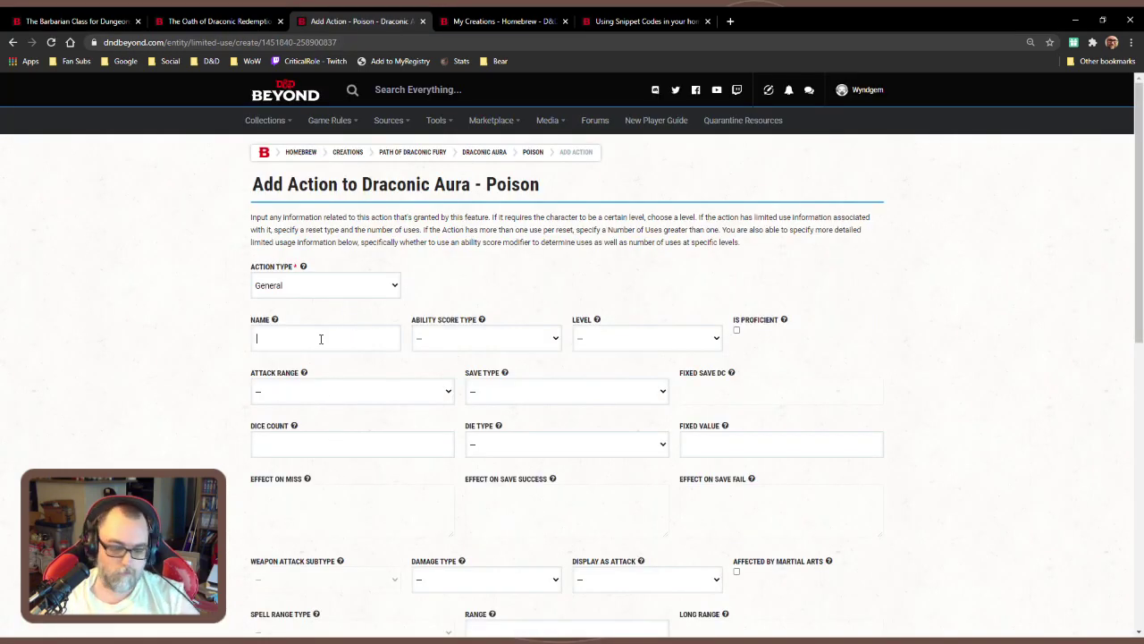
text(Draconic A)
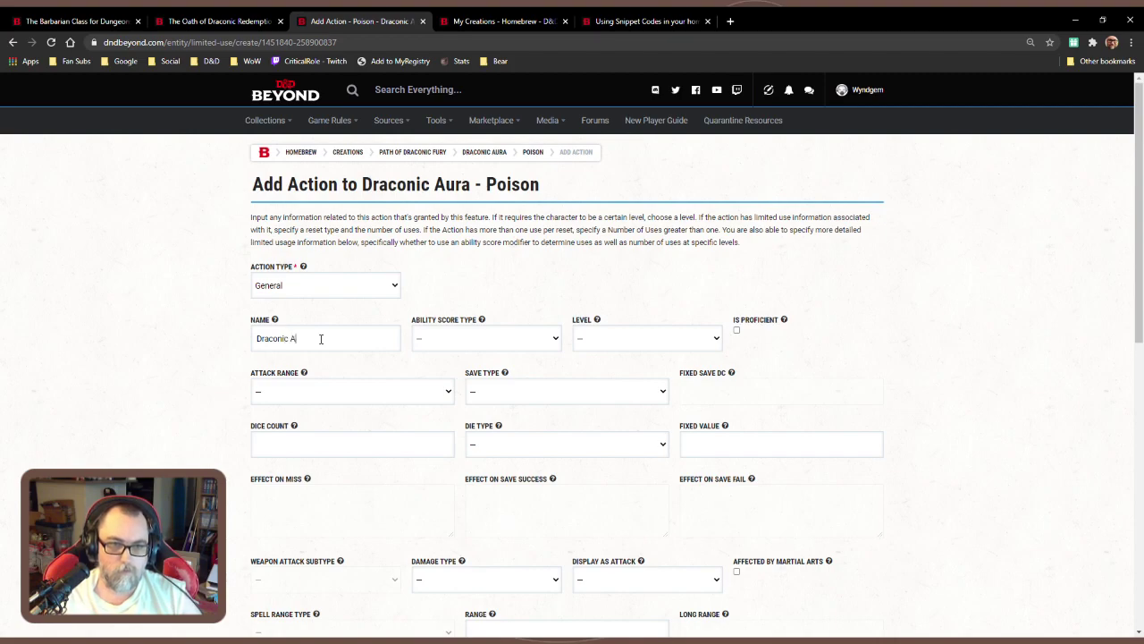
text(ura)
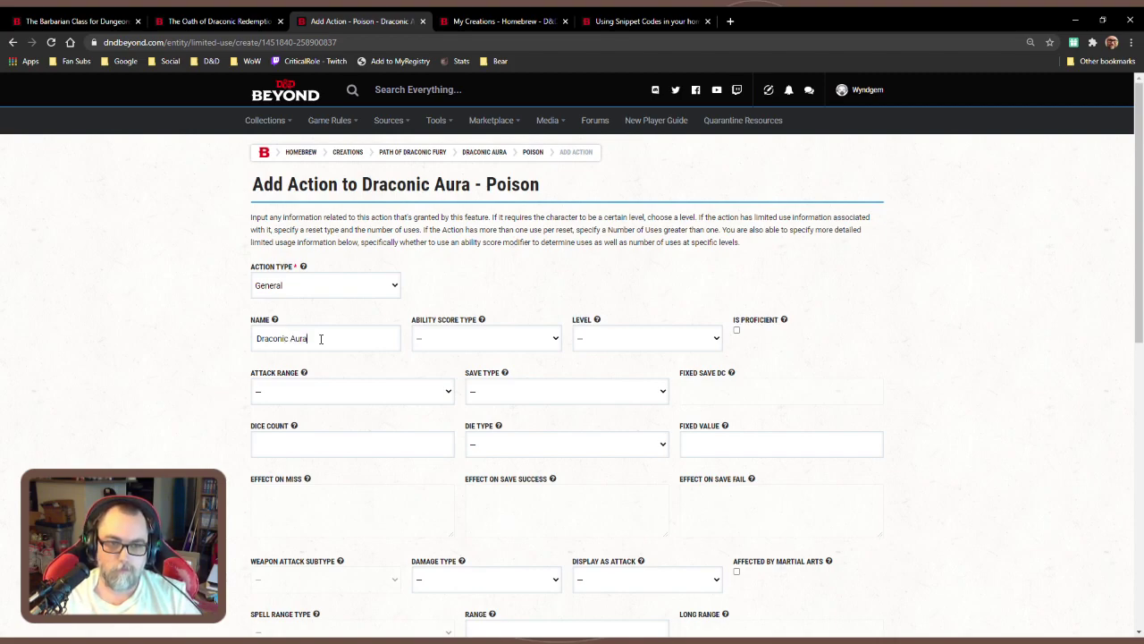
text(: Poison)
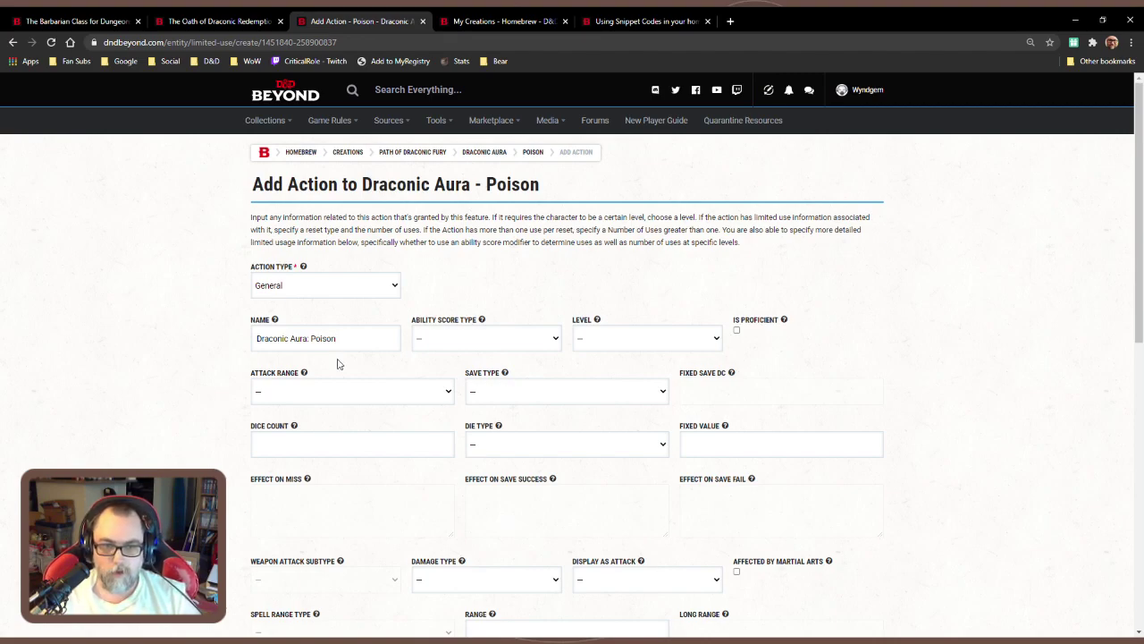
Set the Poison action's activation type to Bonus Action and fill its snippet with the Poison option's snippet text
scroll(330, 390, down, 5)
click(346, 347)
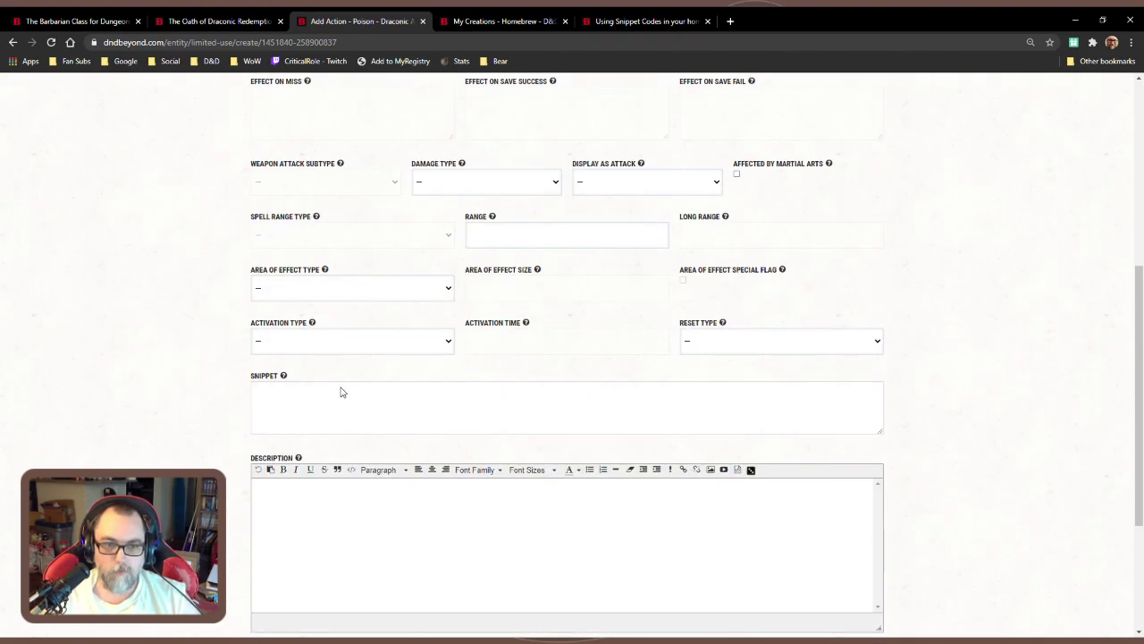
click(343, 381)
click(441, 401)
text(When this effect is activated, all other creatures in your aura must make a DC {{savedc:con}} constituion saving throw or become [condition]poisoned[/condition] for 1 minute.)
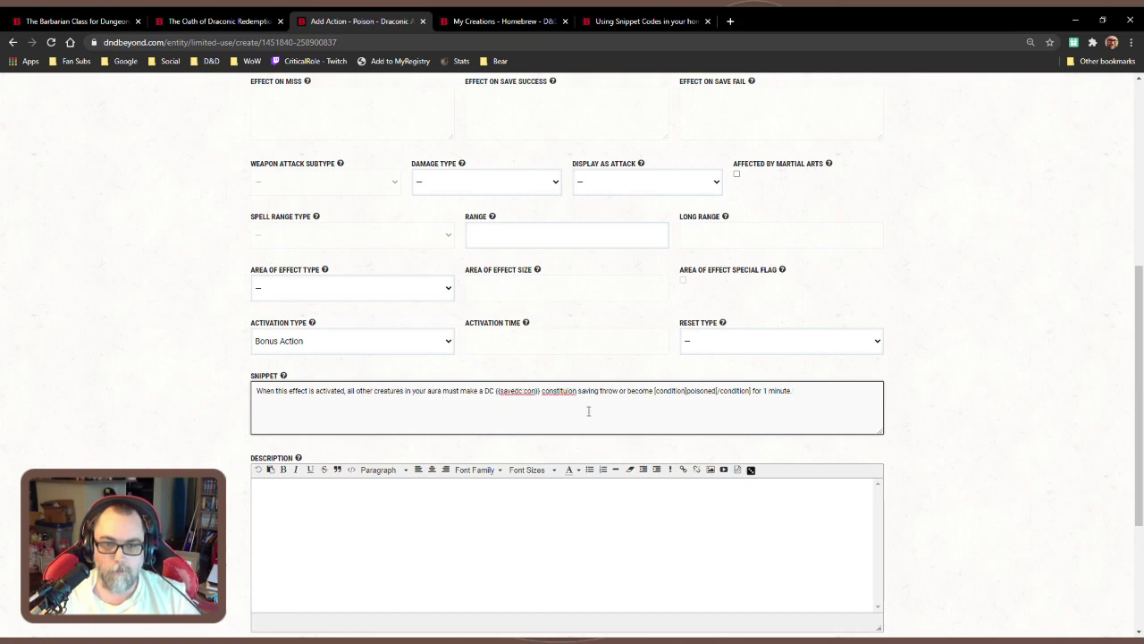
Correct the misspelled ability name to "constitution" in the action's snippet and save the action
drag(483, 390, 538, 391)
click(551, 392)
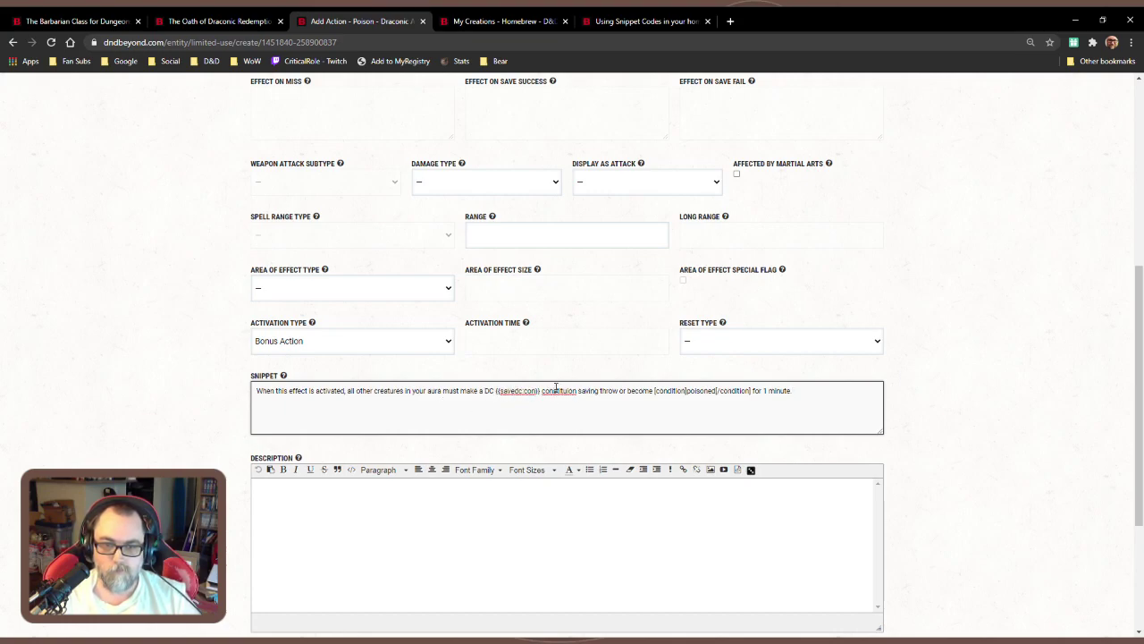
right_click(555, 390)
click(572, 402)
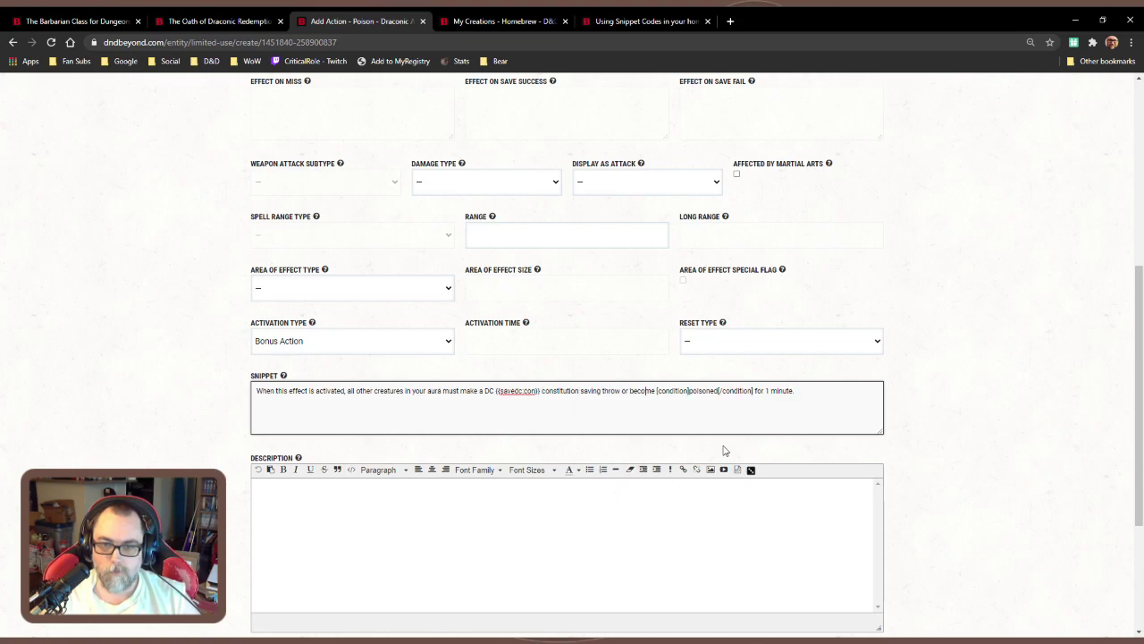
scroll(670, 485, down, 3)
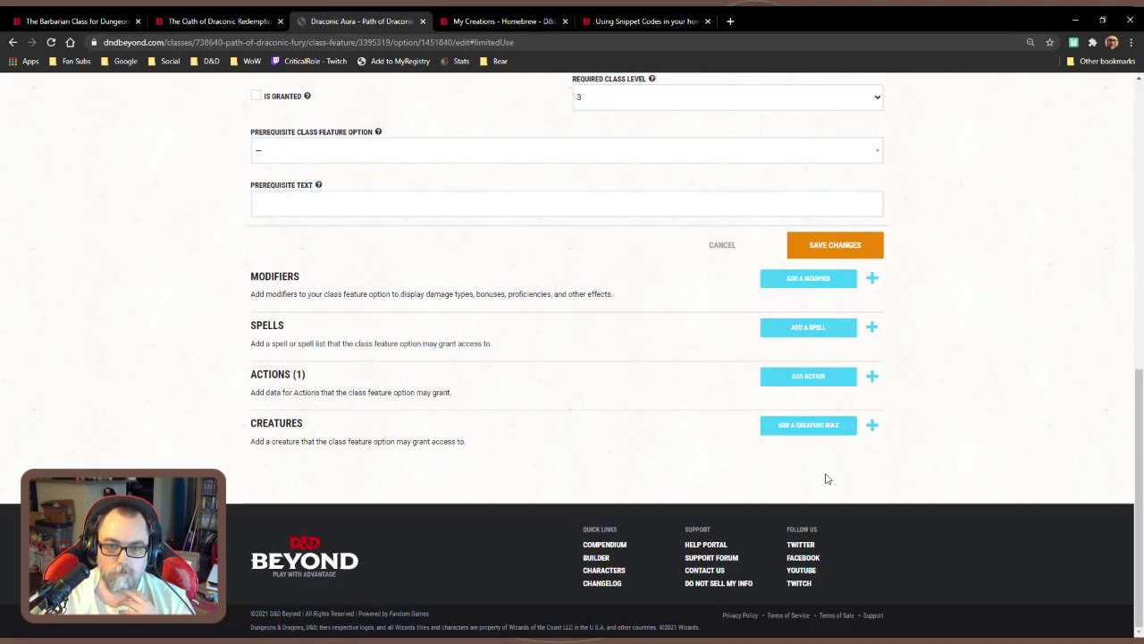
Save the changes to the Draconic Aura's Poison option
click(880, 255)
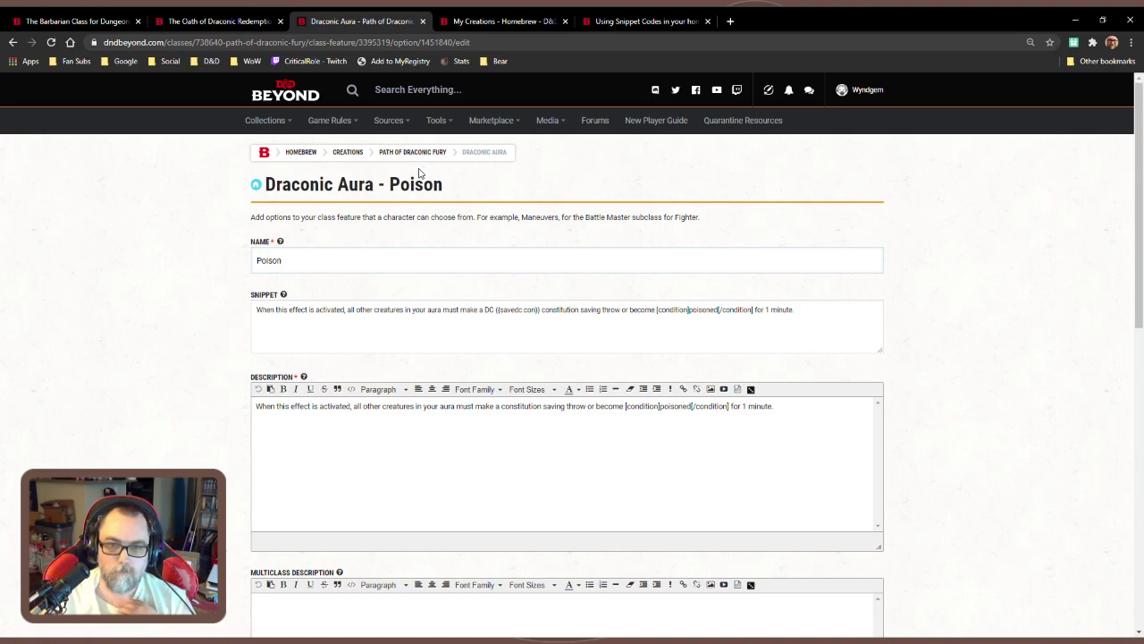
scroll(590, 198, down, 4)
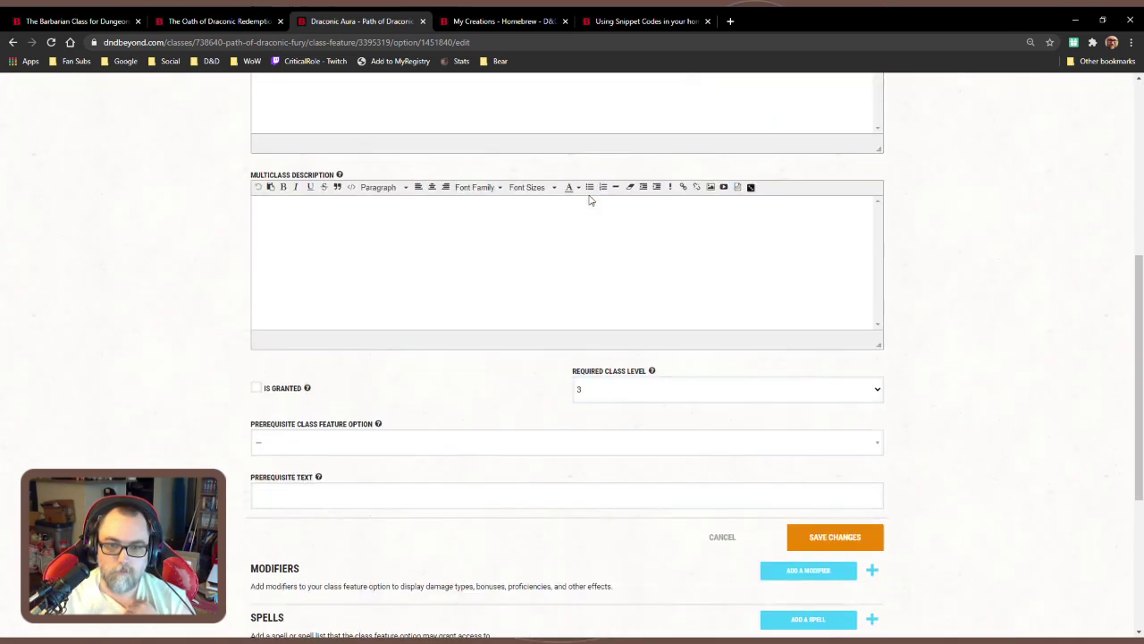
click(824, 534)
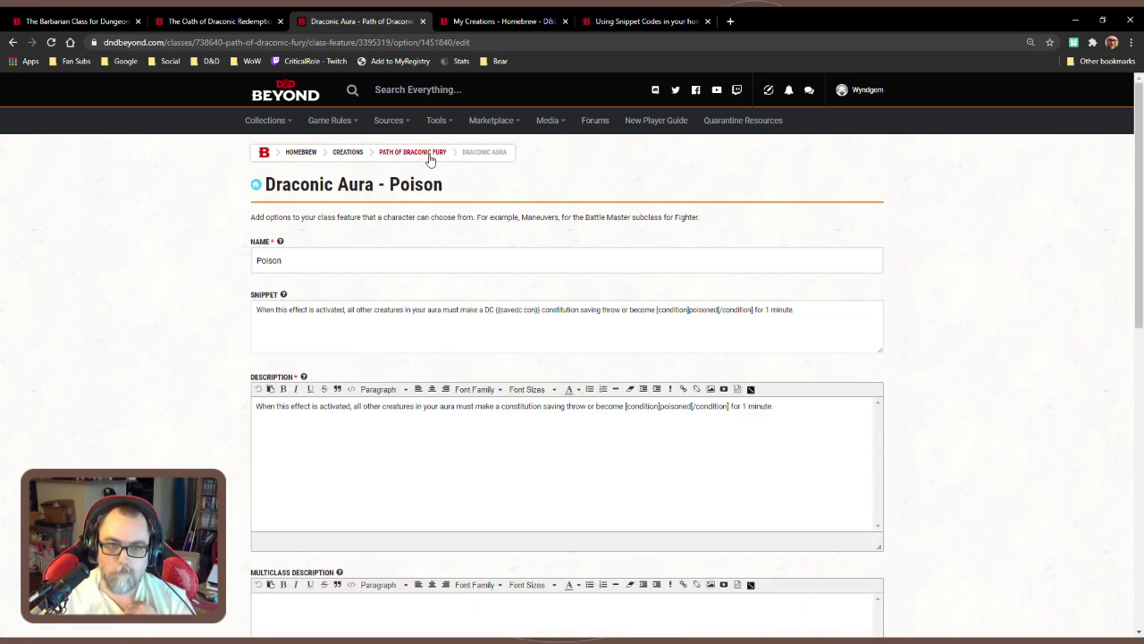
Return to the Path of Draconic Fury and open its Draconic Aura class feature for editing
click(429, 158)
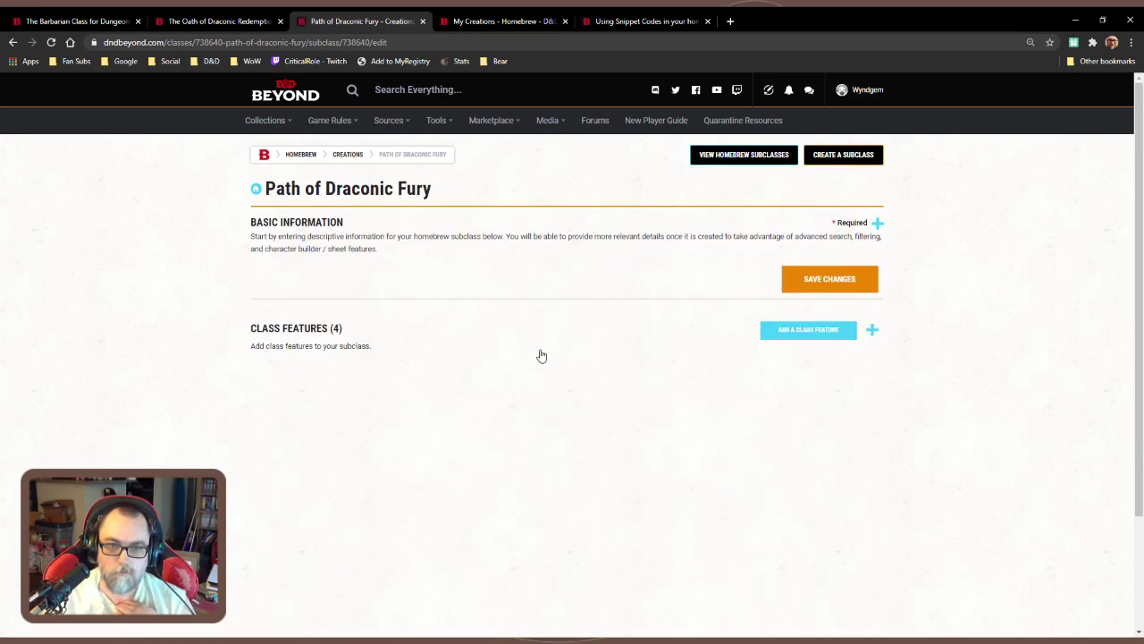
click(787, 406)
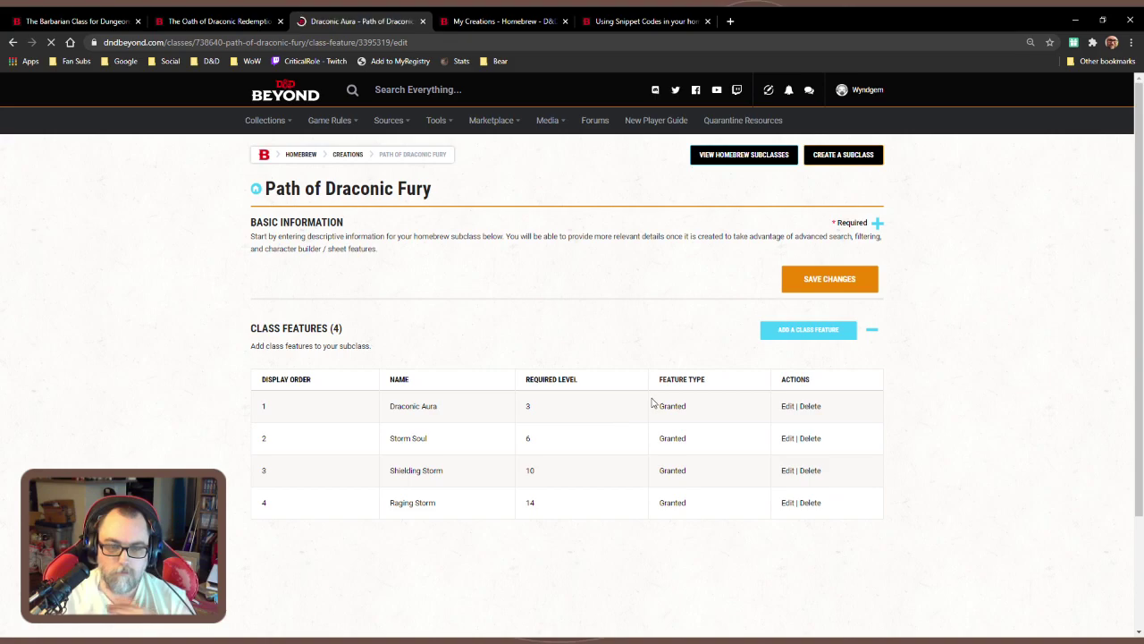
scroll(656, 411, down, 5)
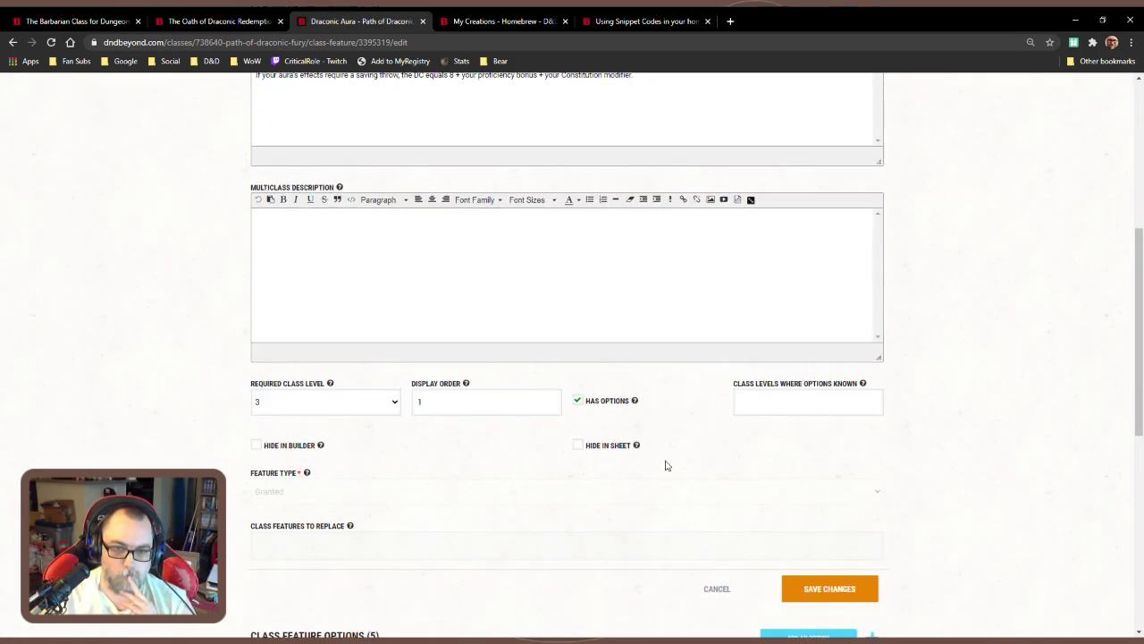
scroll(670, 465, down, 2)
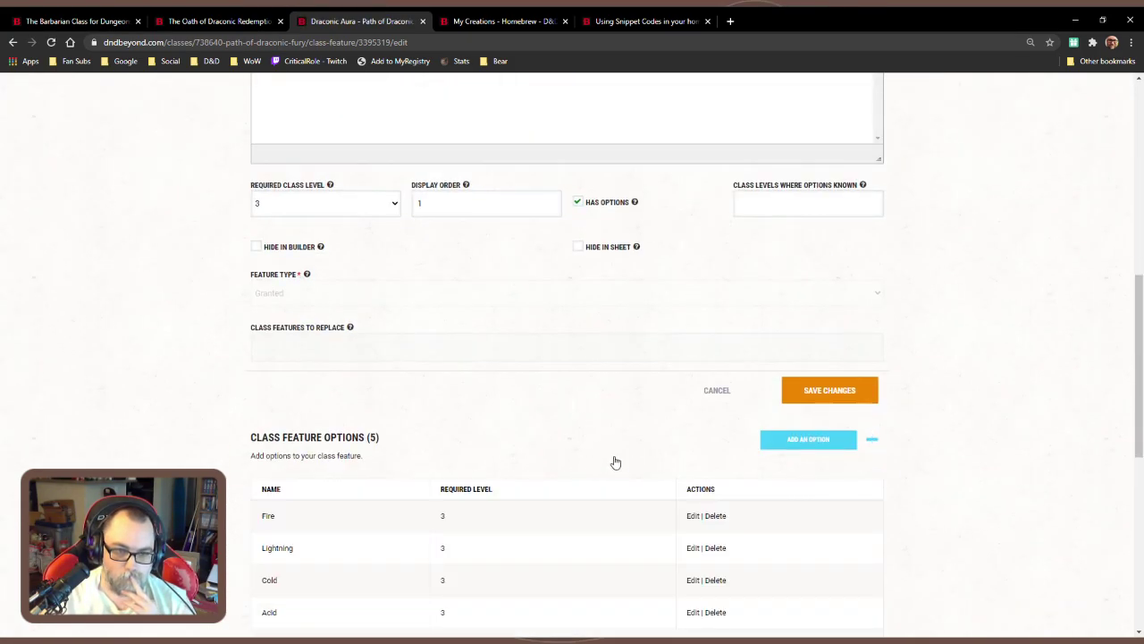
scroll(617, 456, down, 2)
scroll(620, 444, up, 4)
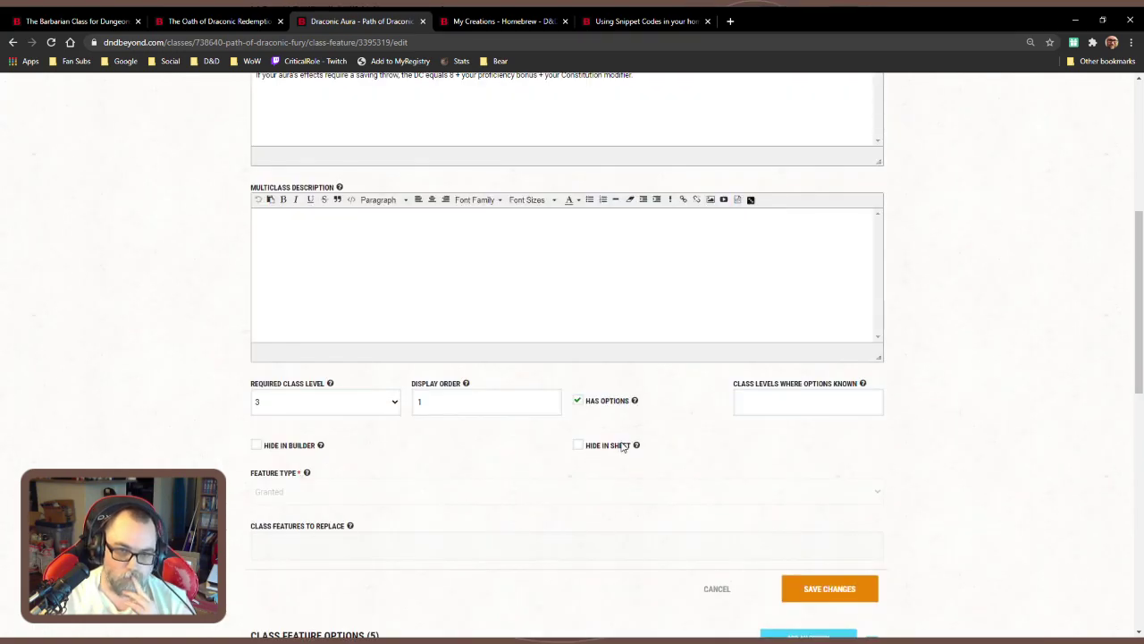
scroll(623, 447, up, 2)
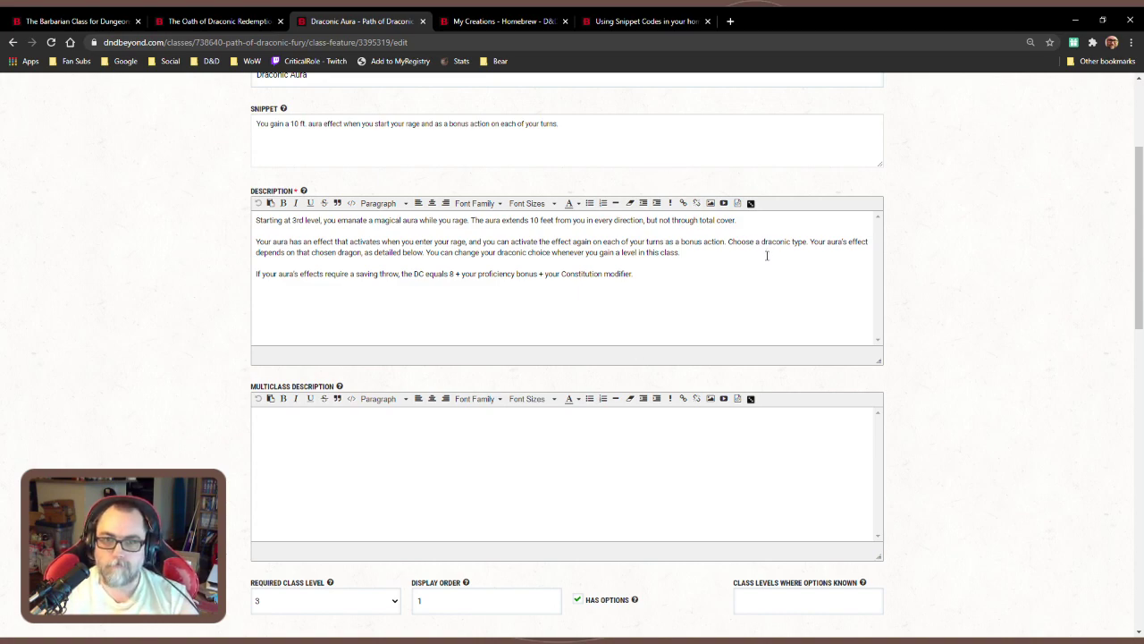
Change "Choose a draconic type" to "Choose a draconic element" in the Draconic Aura description
click(792, 243)
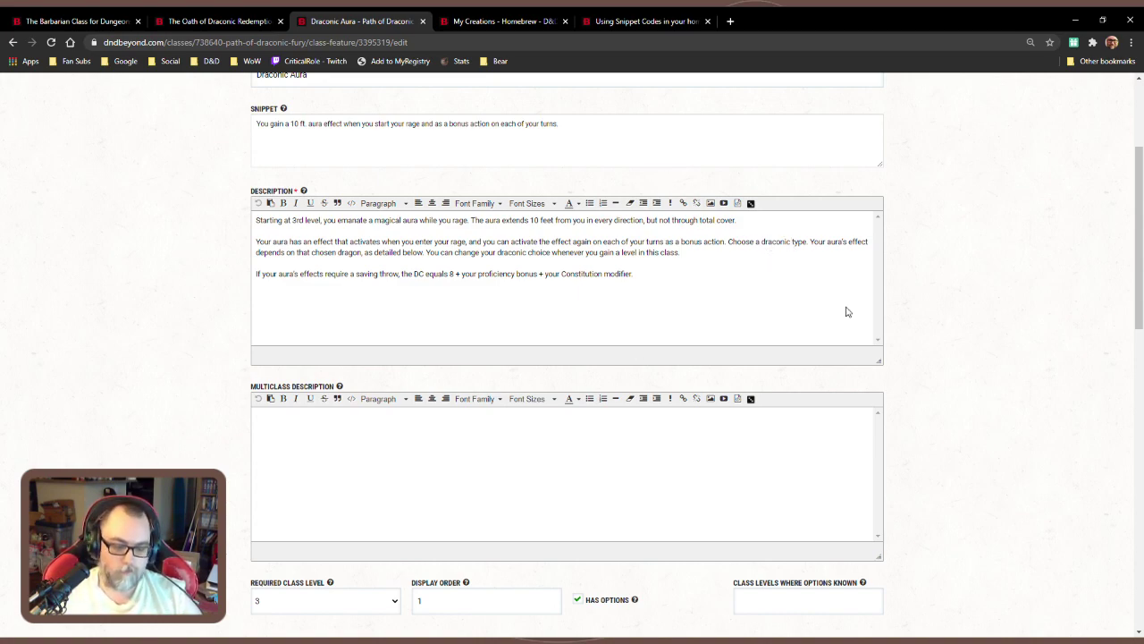
text(element)
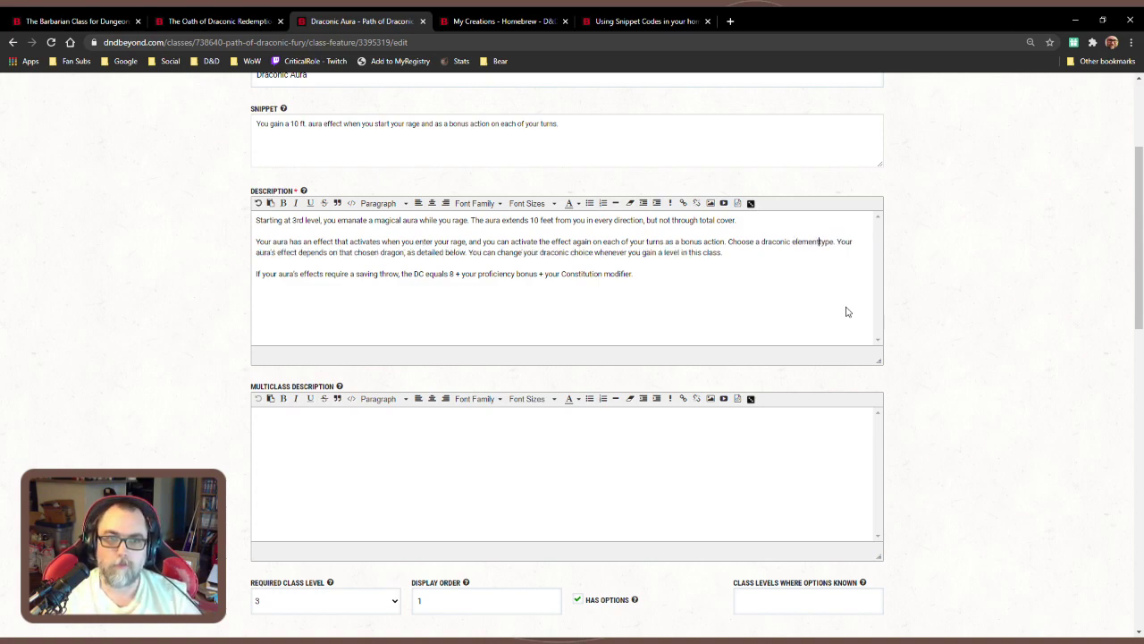
key(Delete)
key(Delete)
key(Delete)
key(Delete)
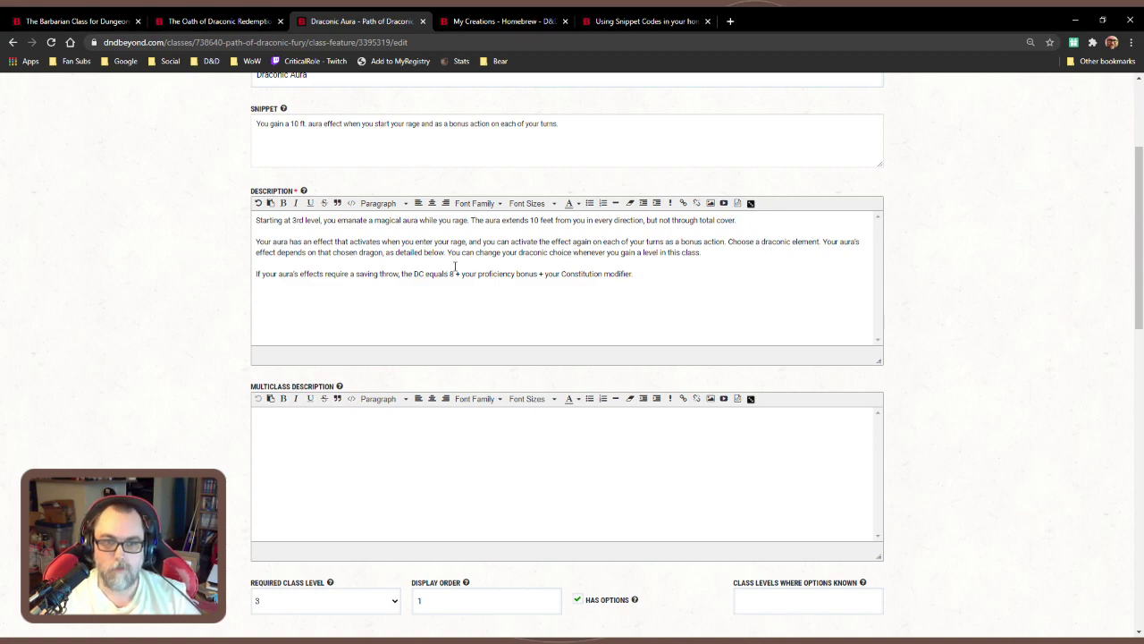
Reword the rest of that paragraph to "depends on that chosen draconic element" and "change your draconic element choice"
double_click(370, 253)
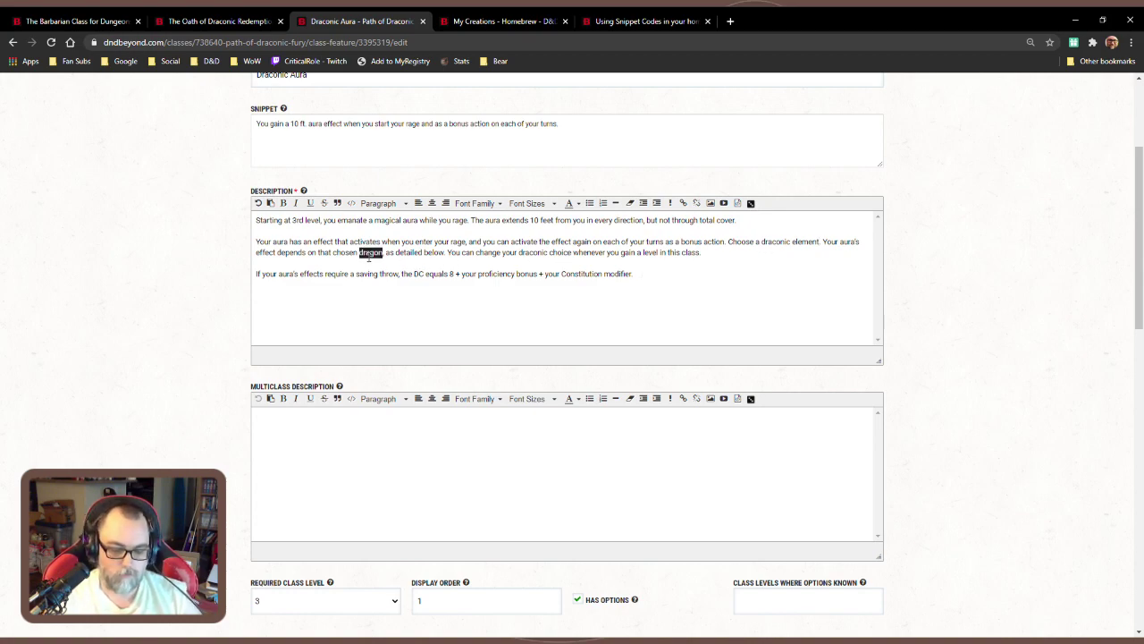
text(element)
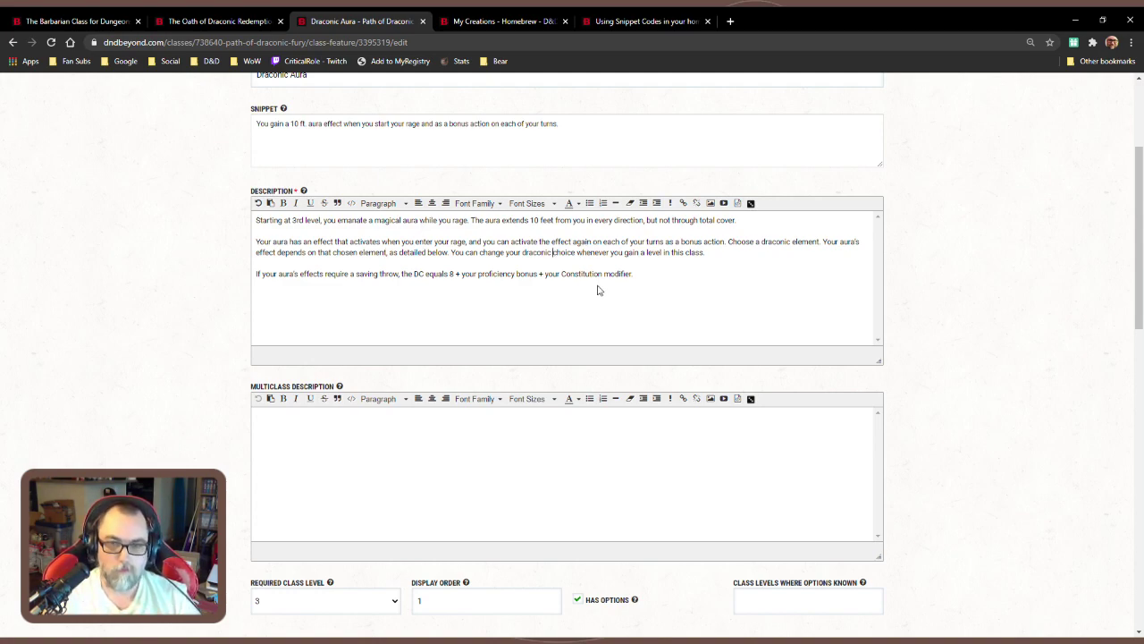
text(element)
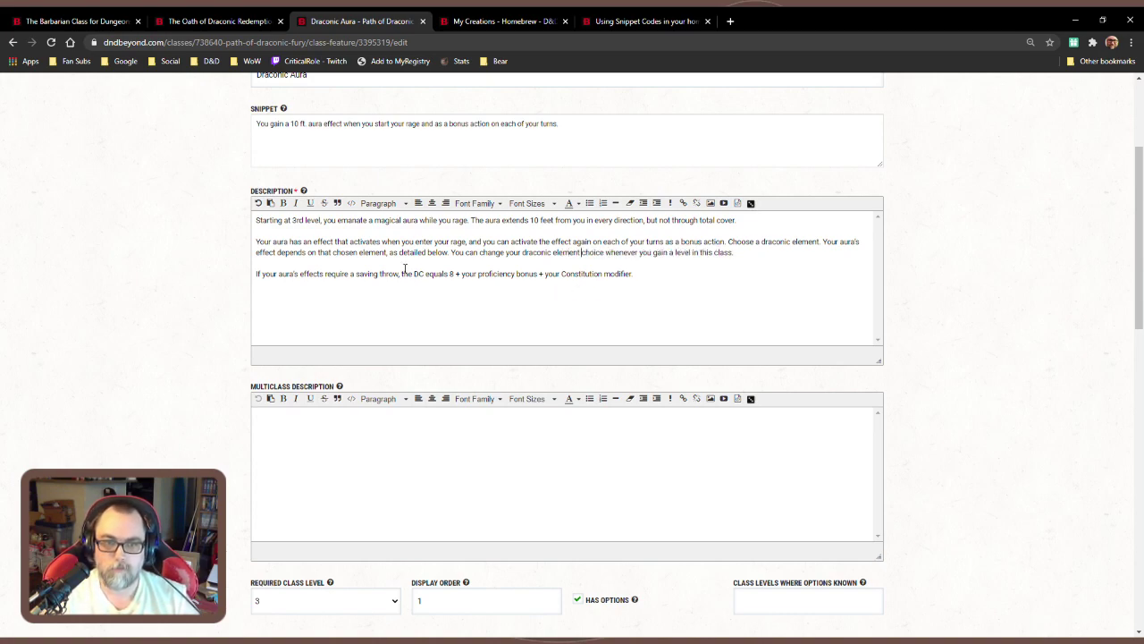
click(360, 252)
text(draconic)
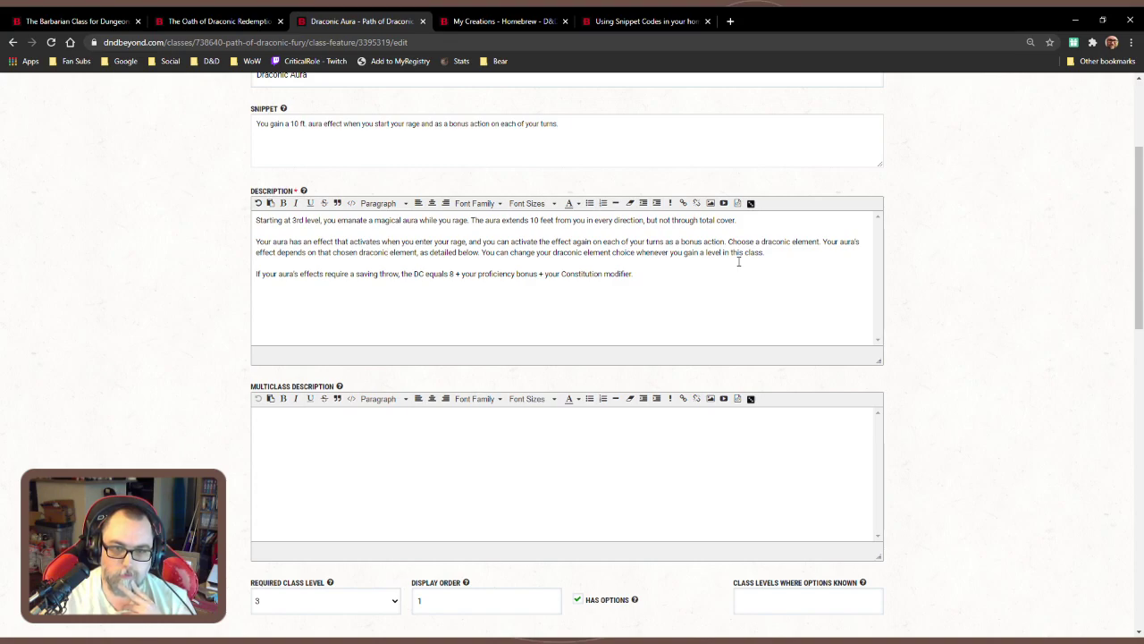
Save the Draconic Aura changes and show the class features list of the Path of Draconic Fury
scroll(738, 262, down, 4)
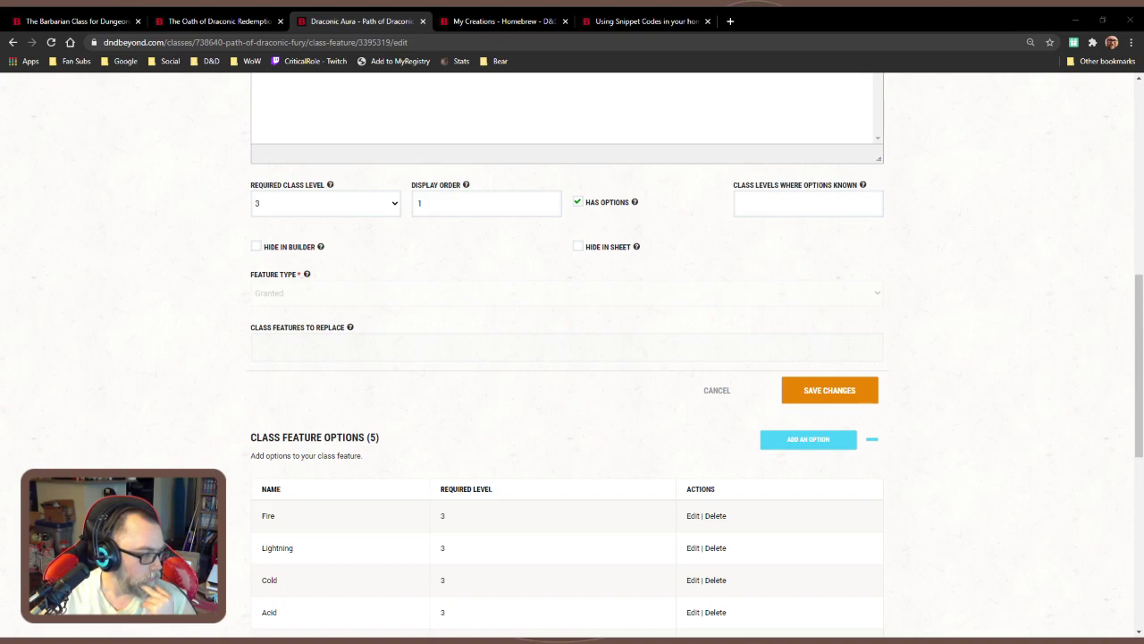
scroll(572, 357, down, 2)
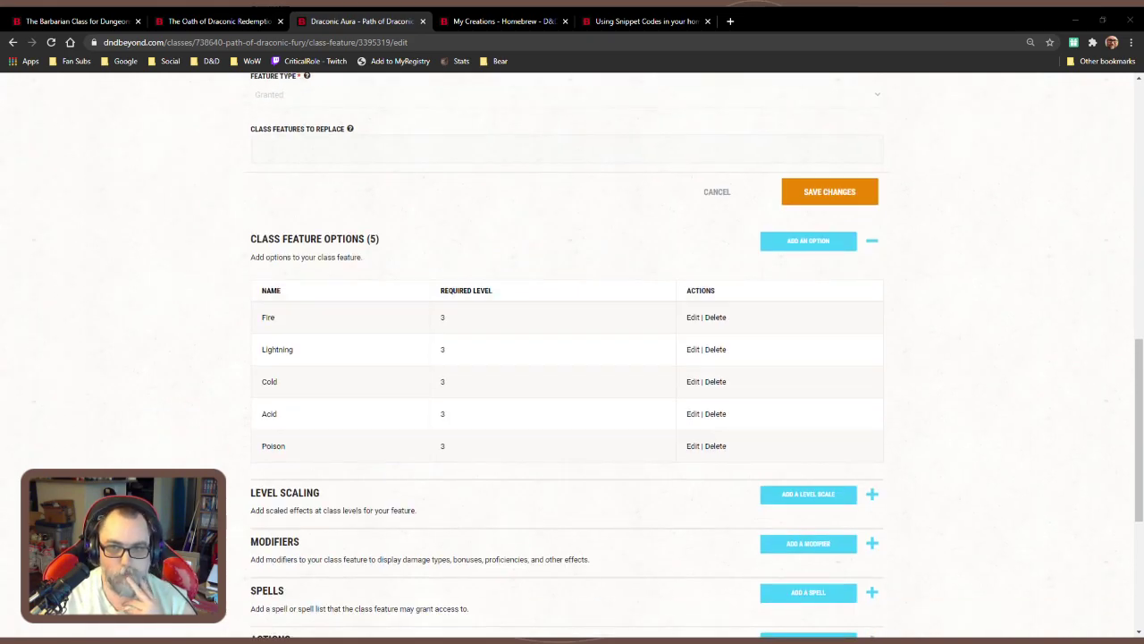
scroll(572, 357, up, 4)
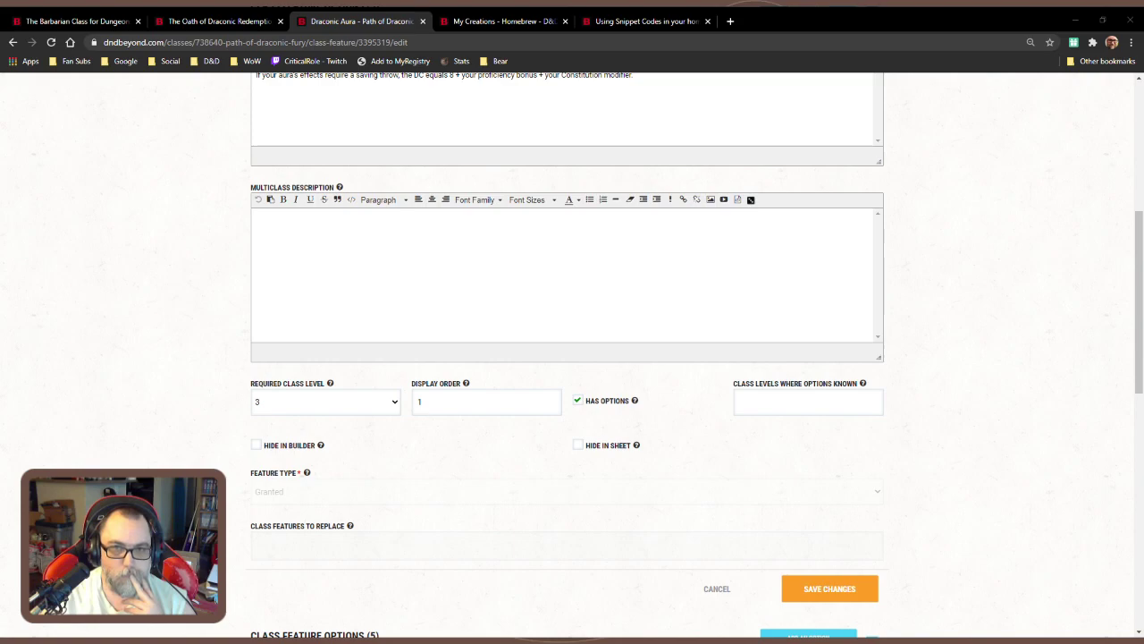
click(824, 590)
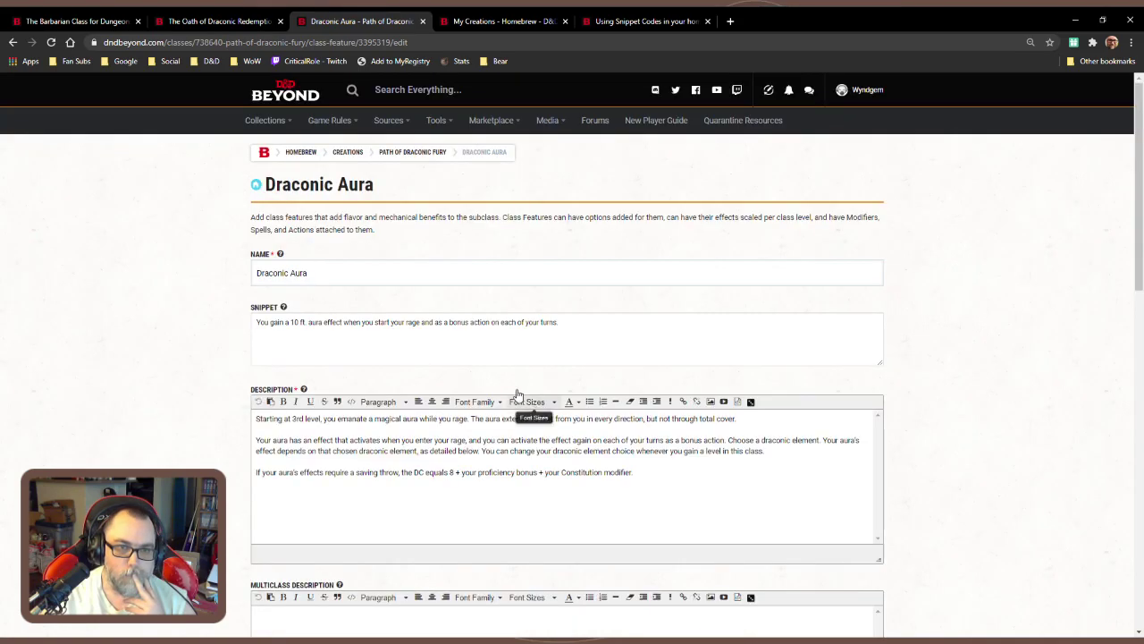
click(420, 153)
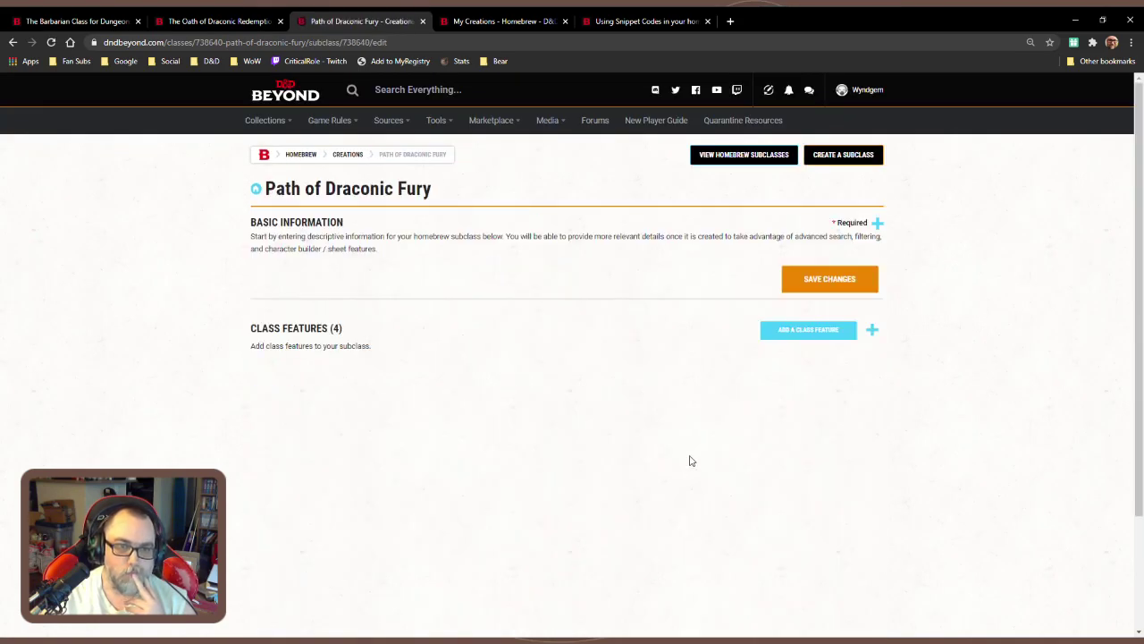
click(480, 329)
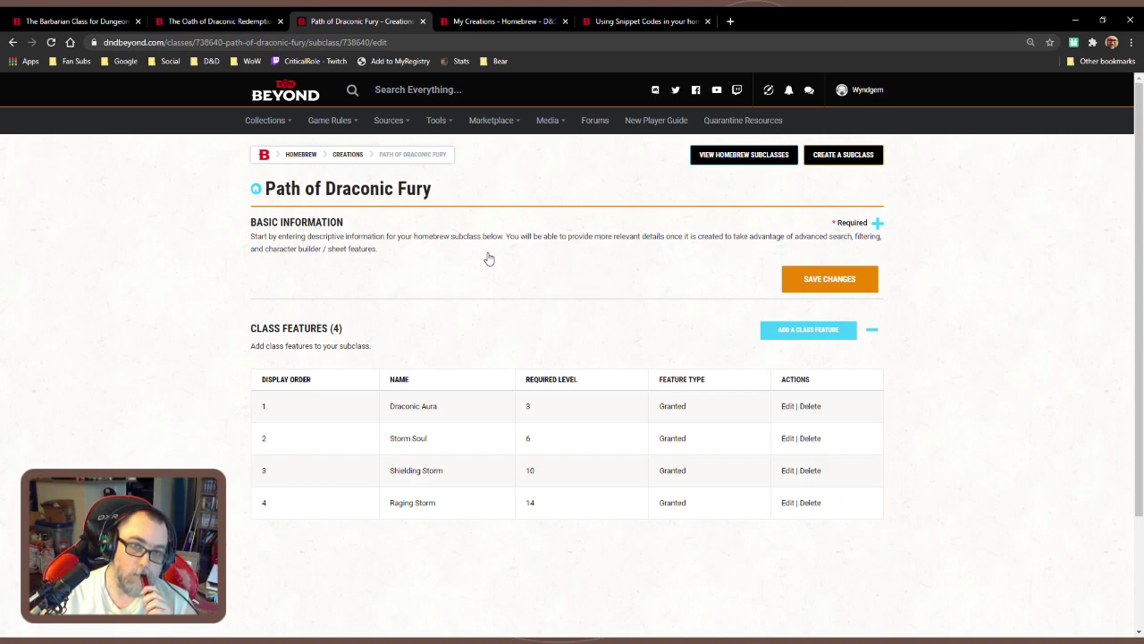
Review the Storm Soul, Shielding Storm and Raging Storm rules in the official Path of the Storm Herald text
click(104, 22)
scroll(779, 375, down, 1)
scroll(779, 375, down, 3)
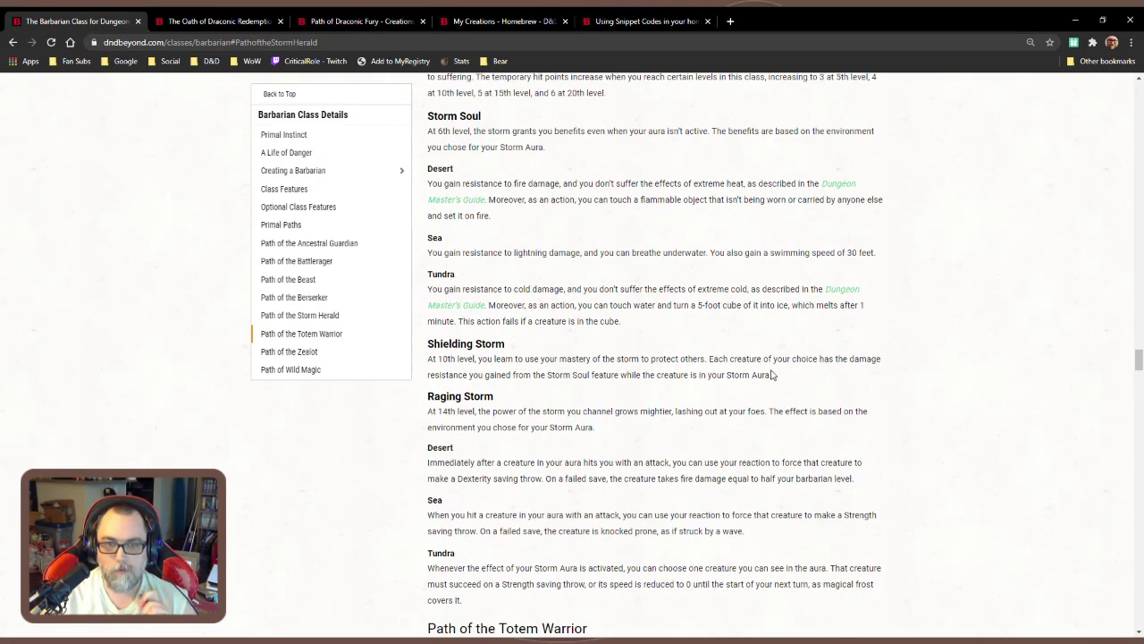
scroll(752, 356, up, 2)
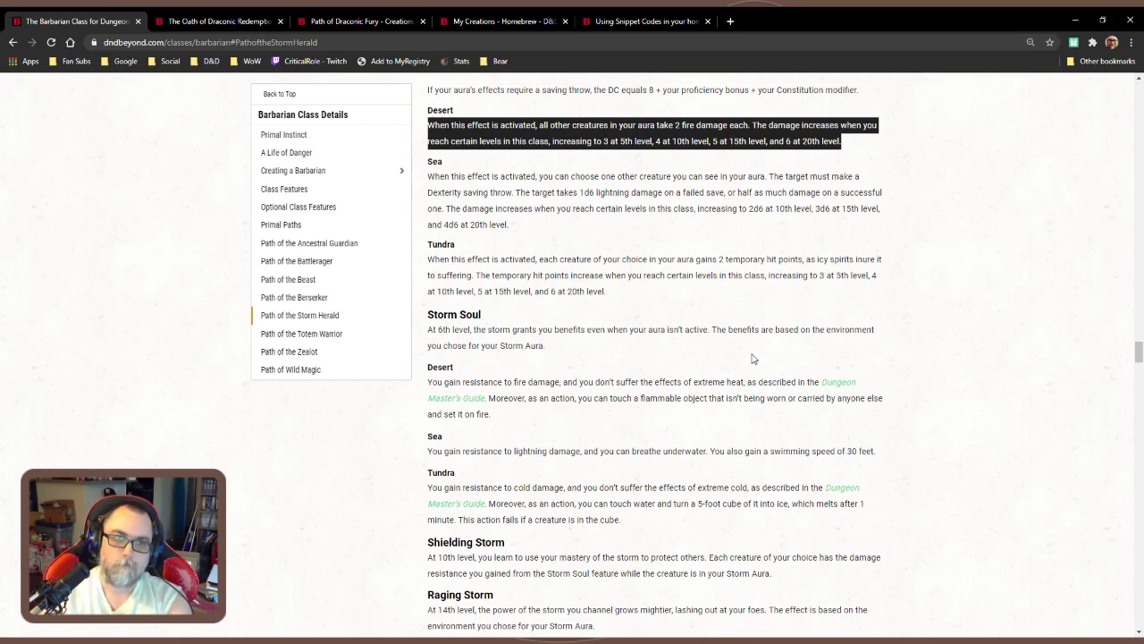
Return to the homebrew subclass and open the Draconic Aura's Poison option for editing
click(335, 21)
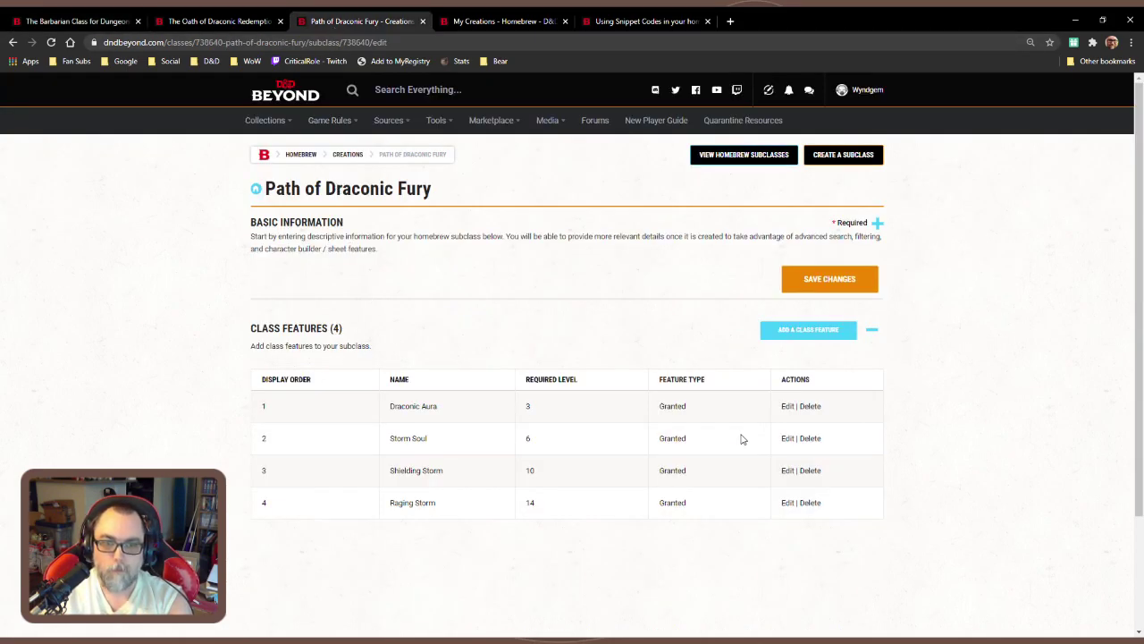
click(787, 406)
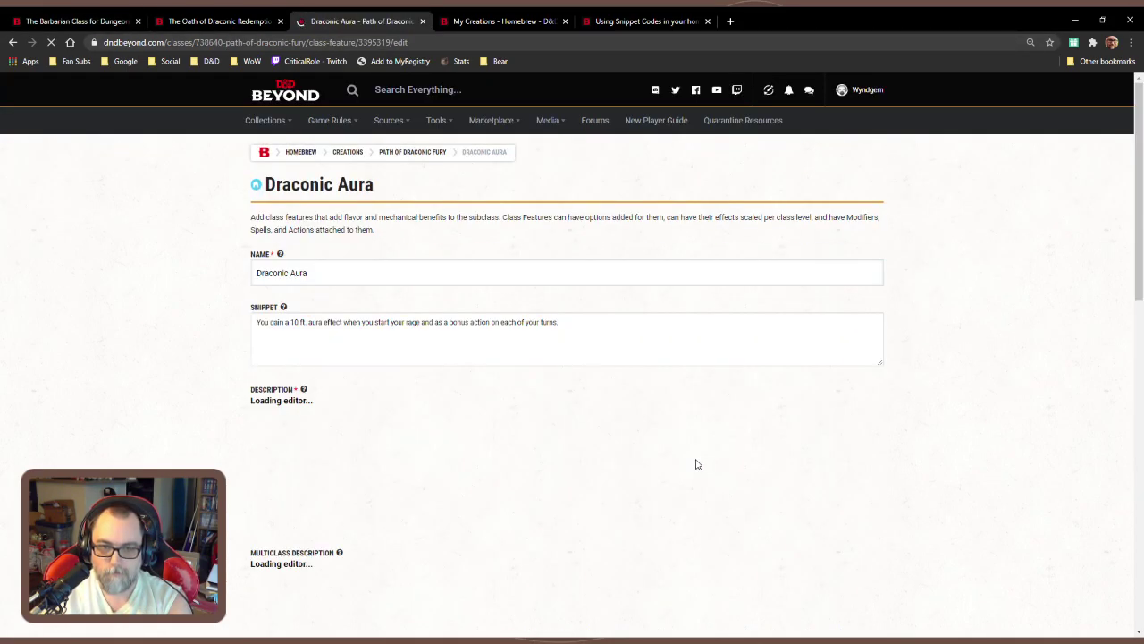
scroll(696, 472, down, 4)
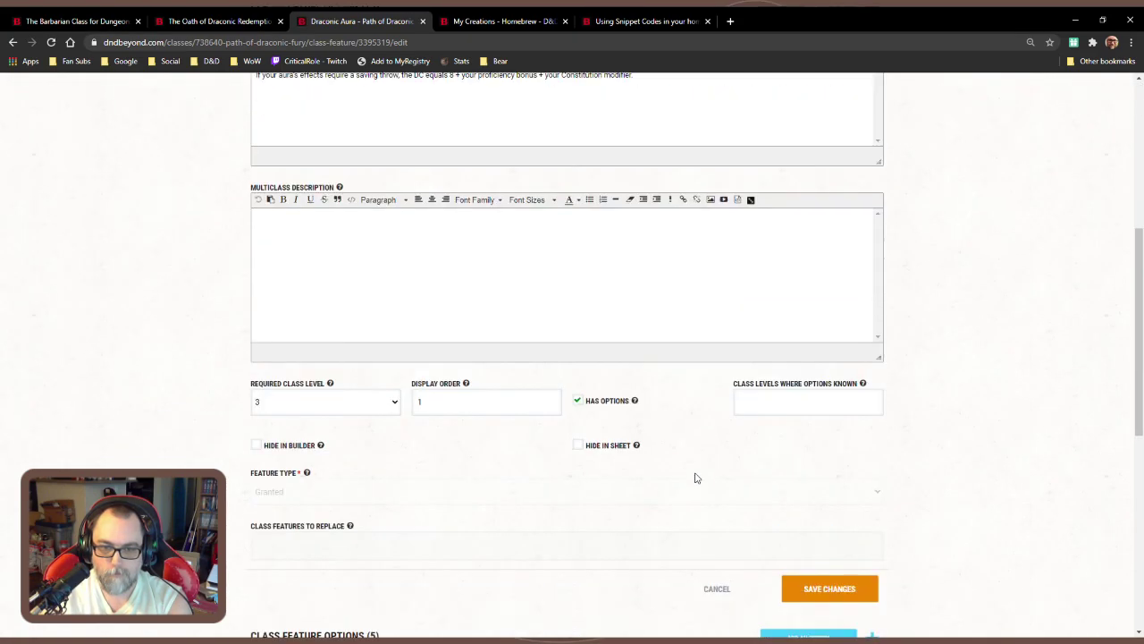
scroll(600, 559, down, 2)
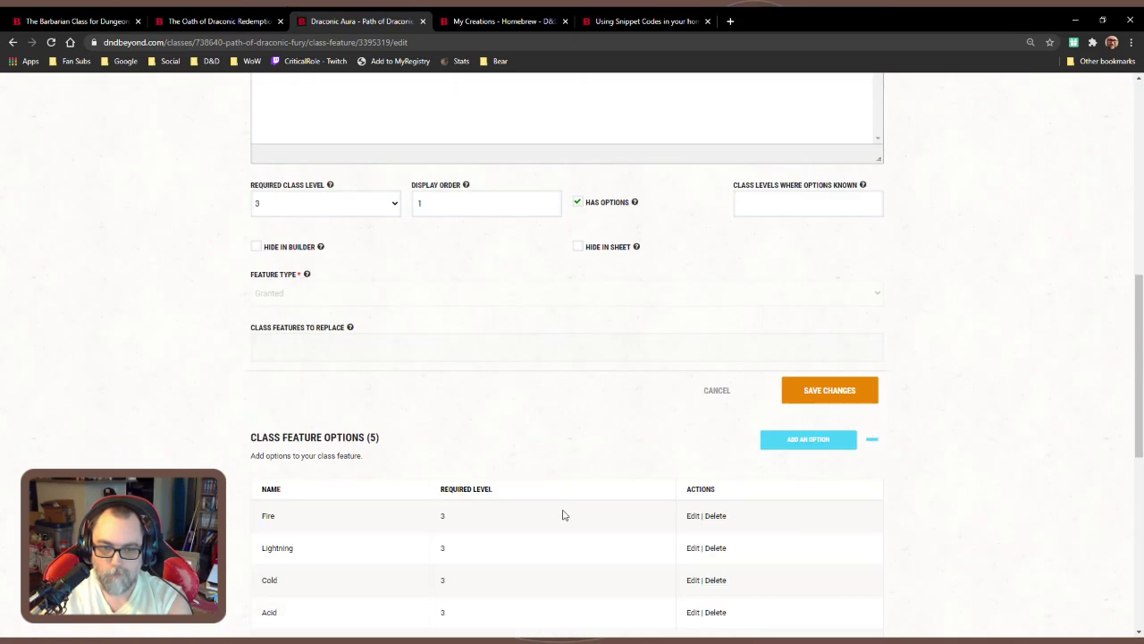
scroll(564, 515, down, 2)
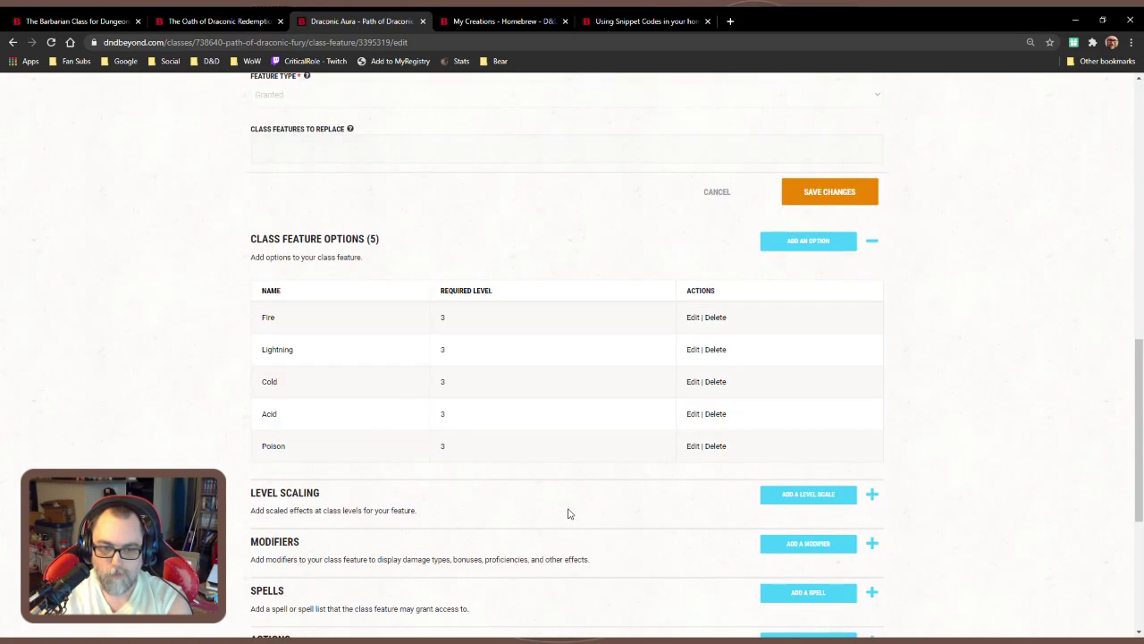
click(693, 448)
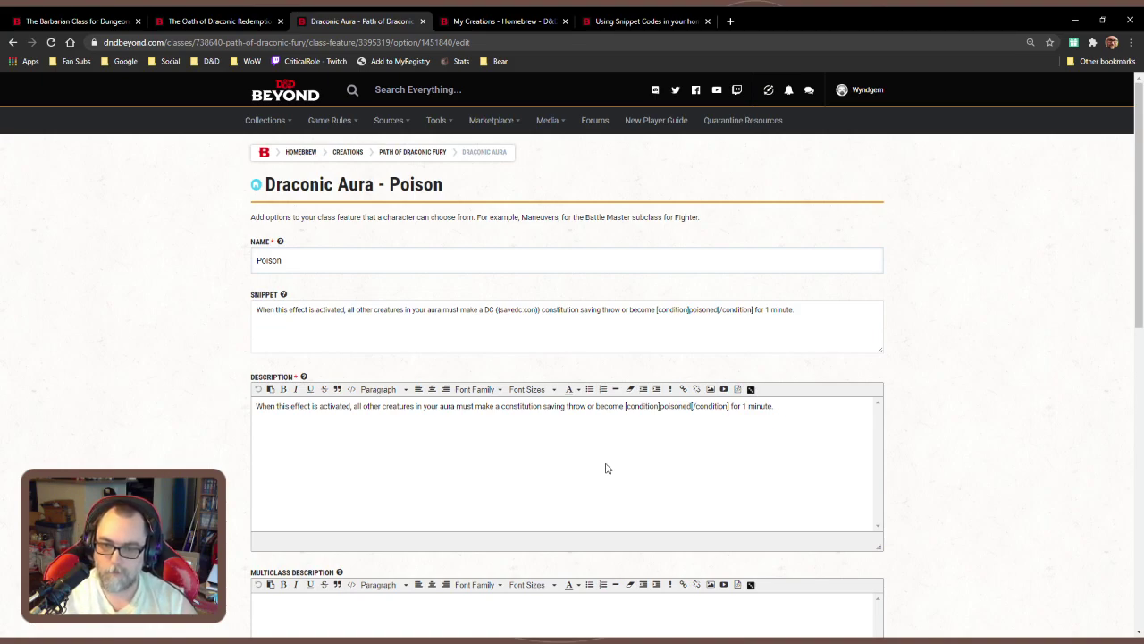
Check the rest of the Draconic Aura's Poison option and save its changes
click(901, 523)
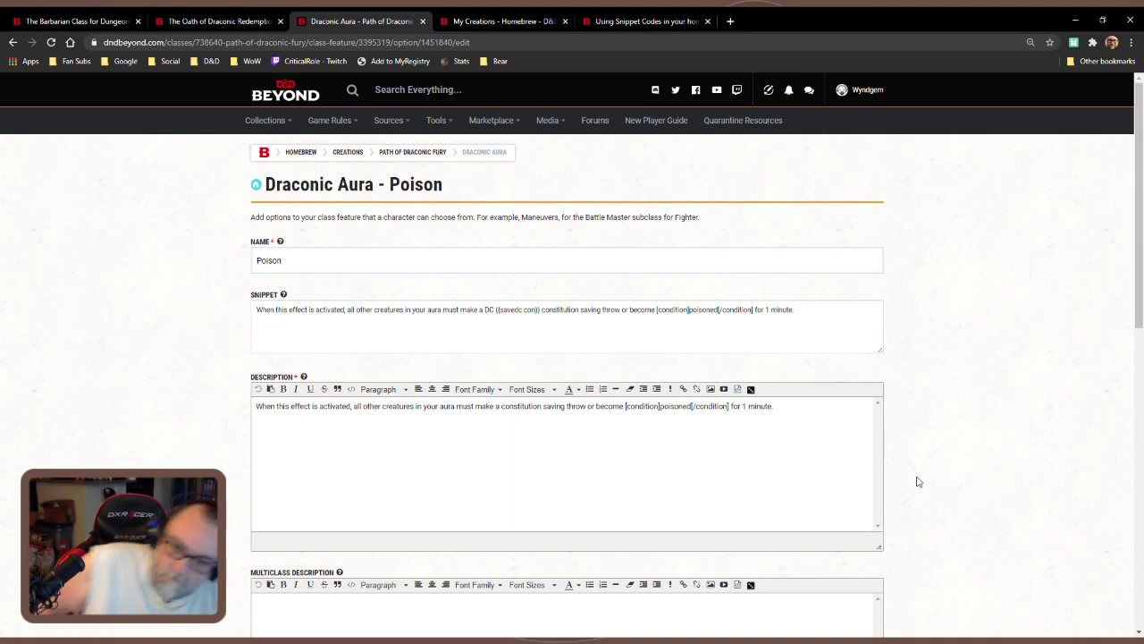
scroll(916, 482, down, 5)
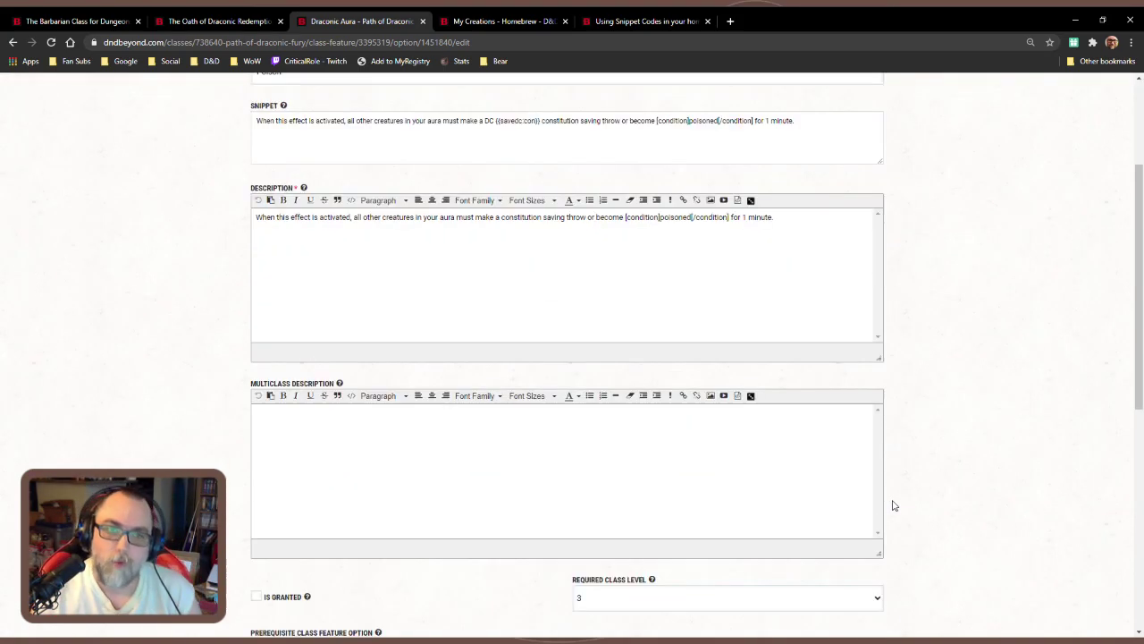
scroll(629, 572, down, 2)
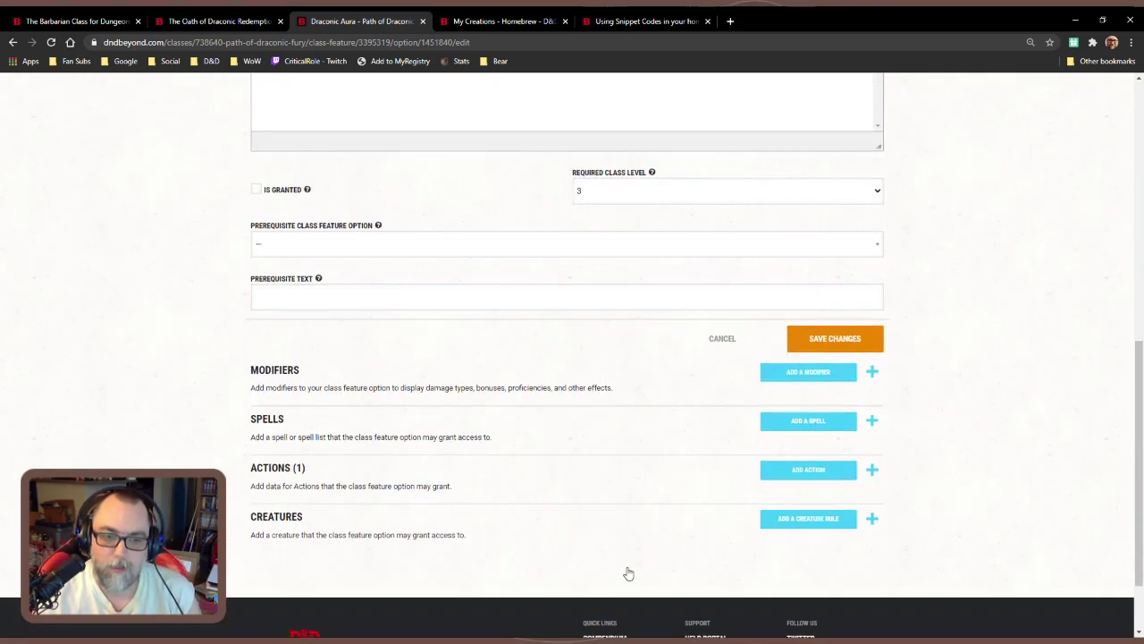
scroll(630, 573, up, 2)
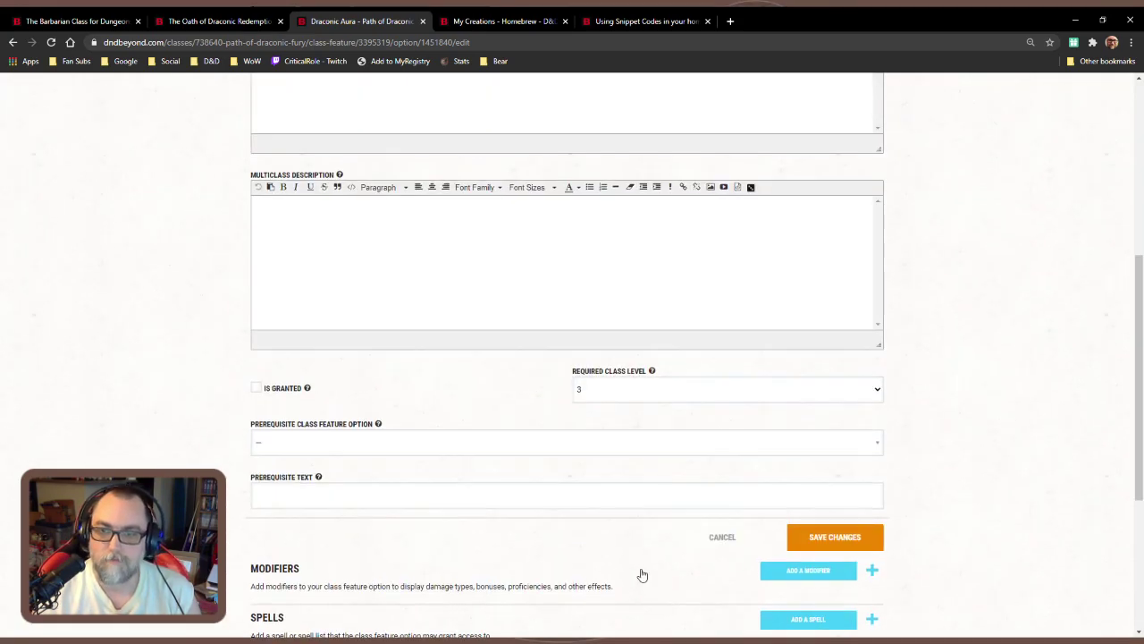
click(819, 537)
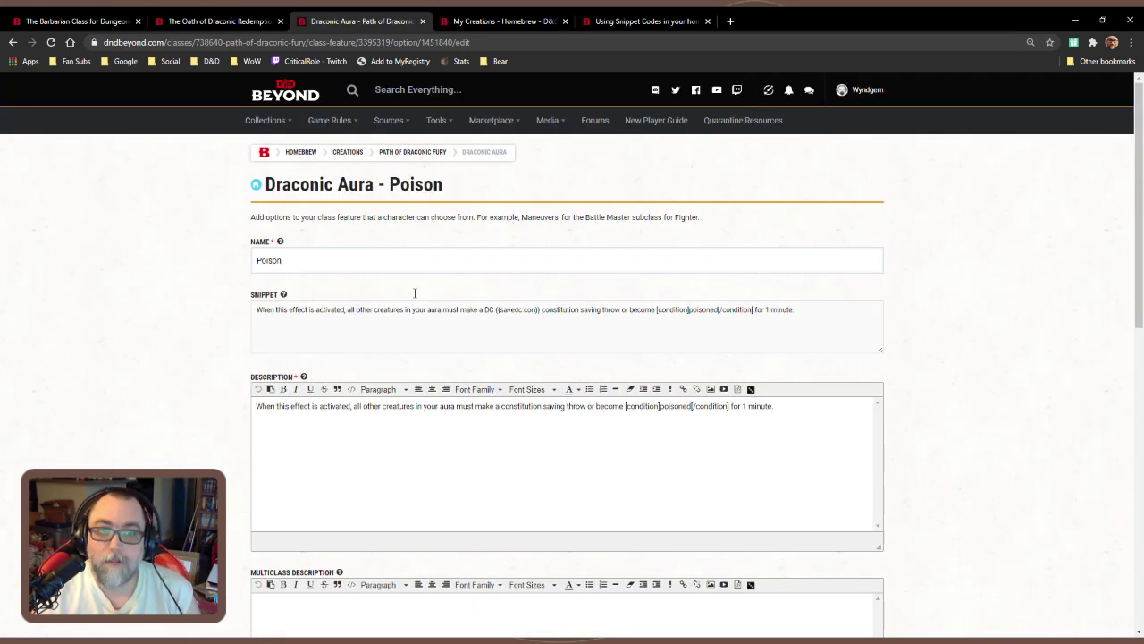
Return to the Path of Draconic Fury, open its Storm Soul feature for editing and show the feature's options
click(431, 160)
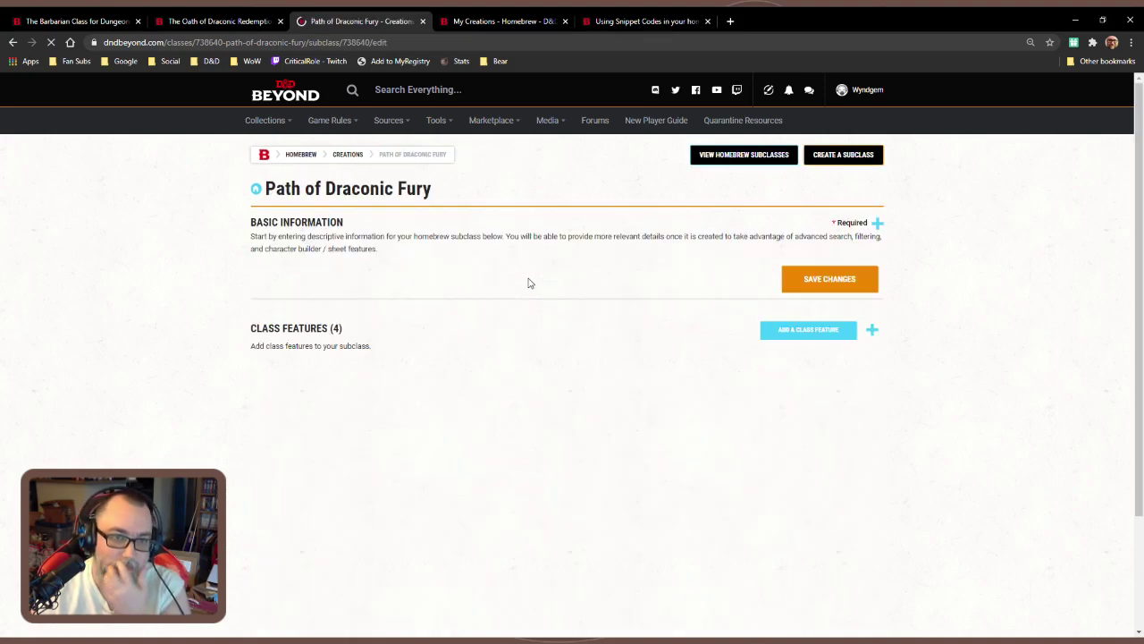
click(506, 340)
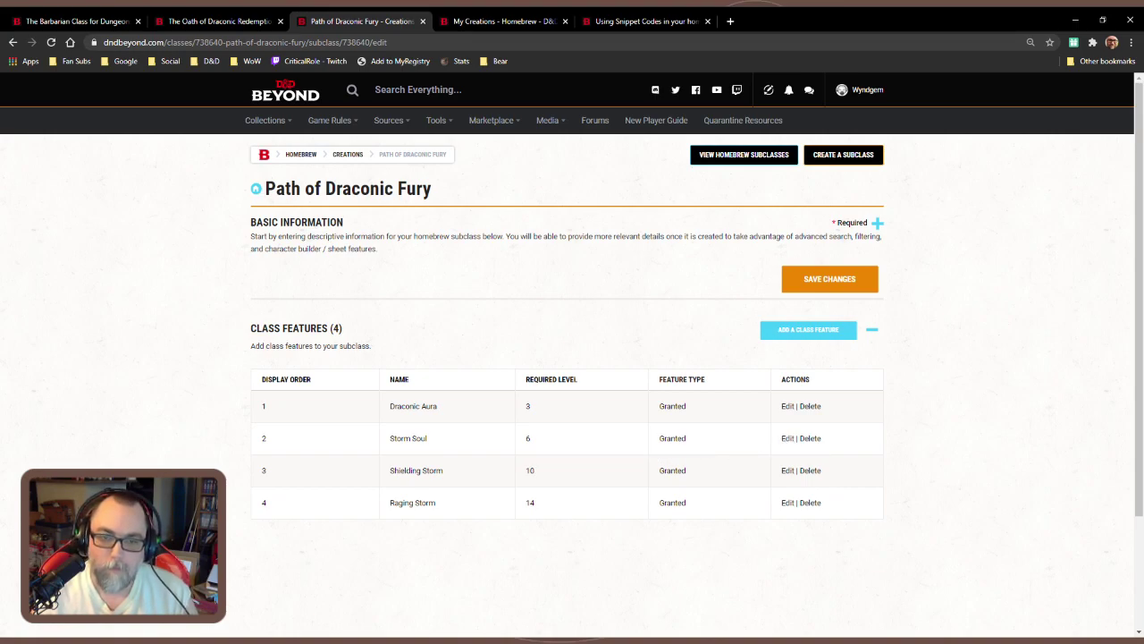
click(784, 440)
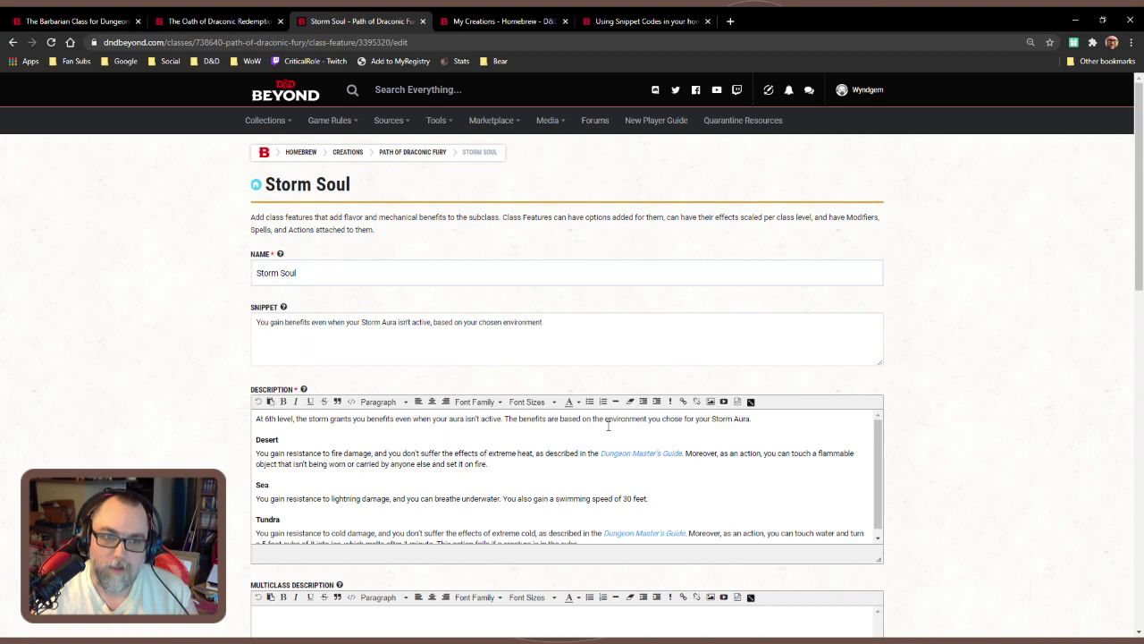
scroll(623, 419, down, 10)
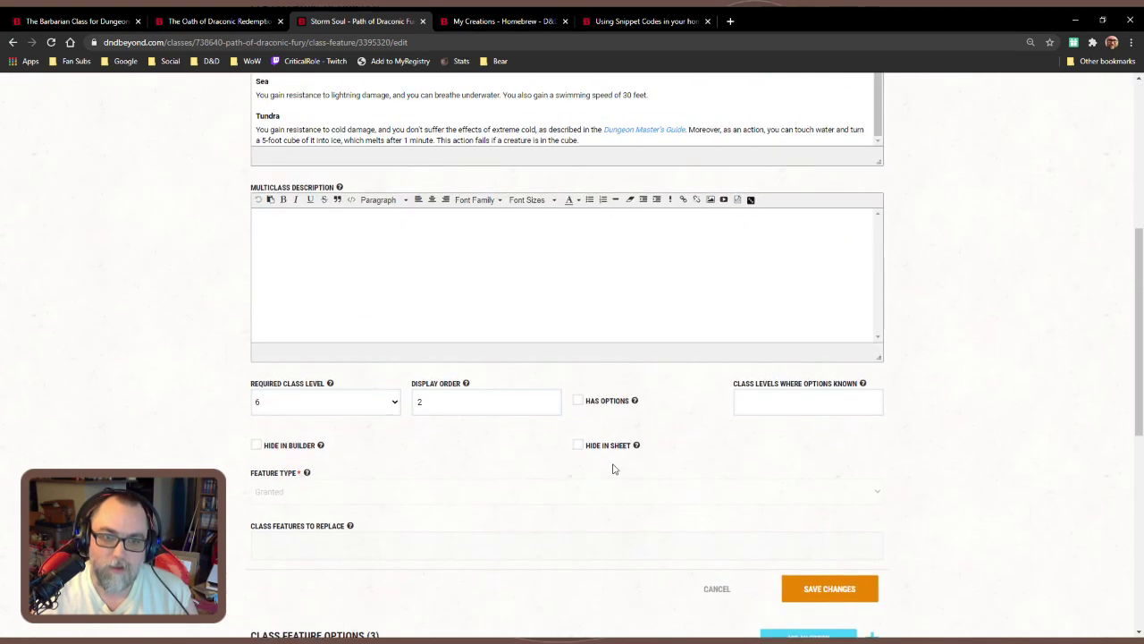
click(516, 260)
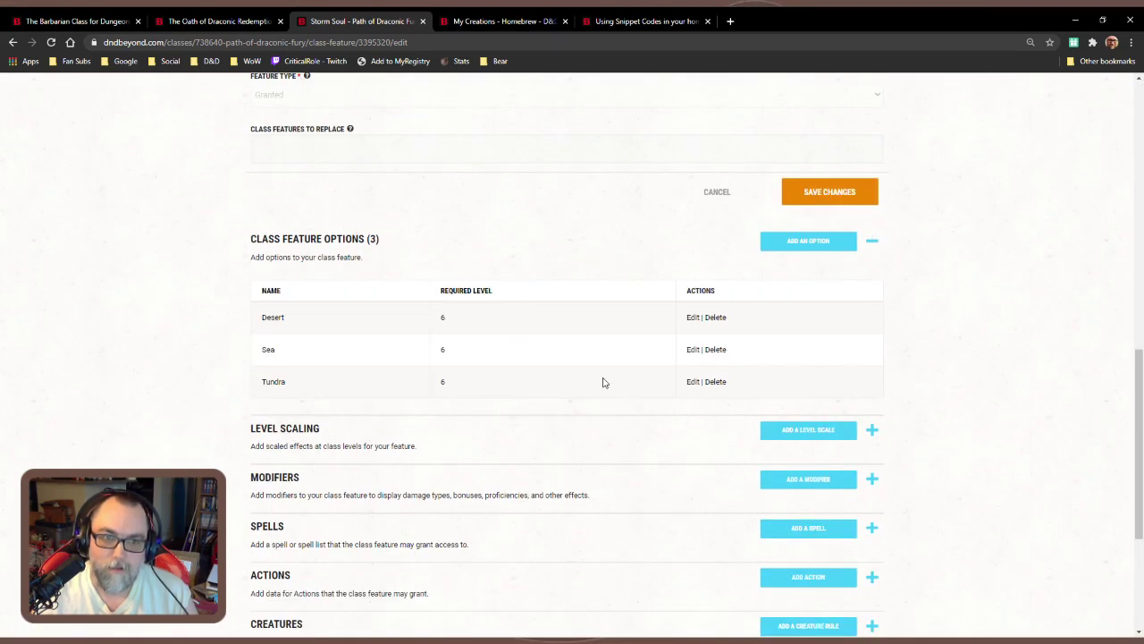
Examine the Storm Soul's Desert option, including its prerequisite, modifiers, actions and description, and leave it without saving
click(691, 319)
scroll(598, 447, down, 10)
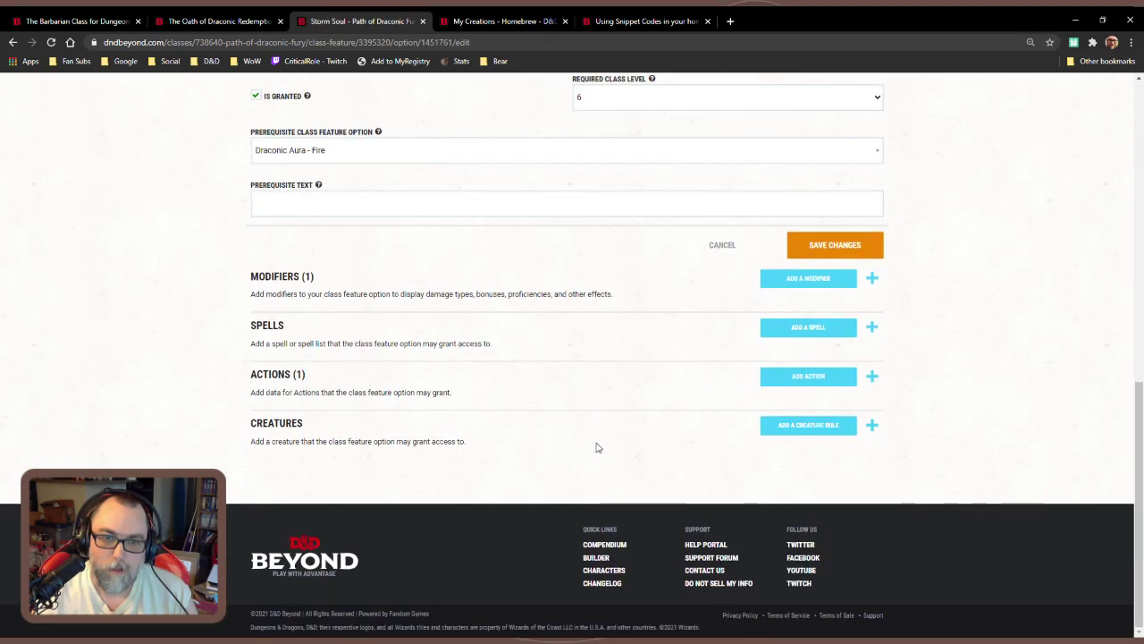
click(538, 290)
click(539, 287)
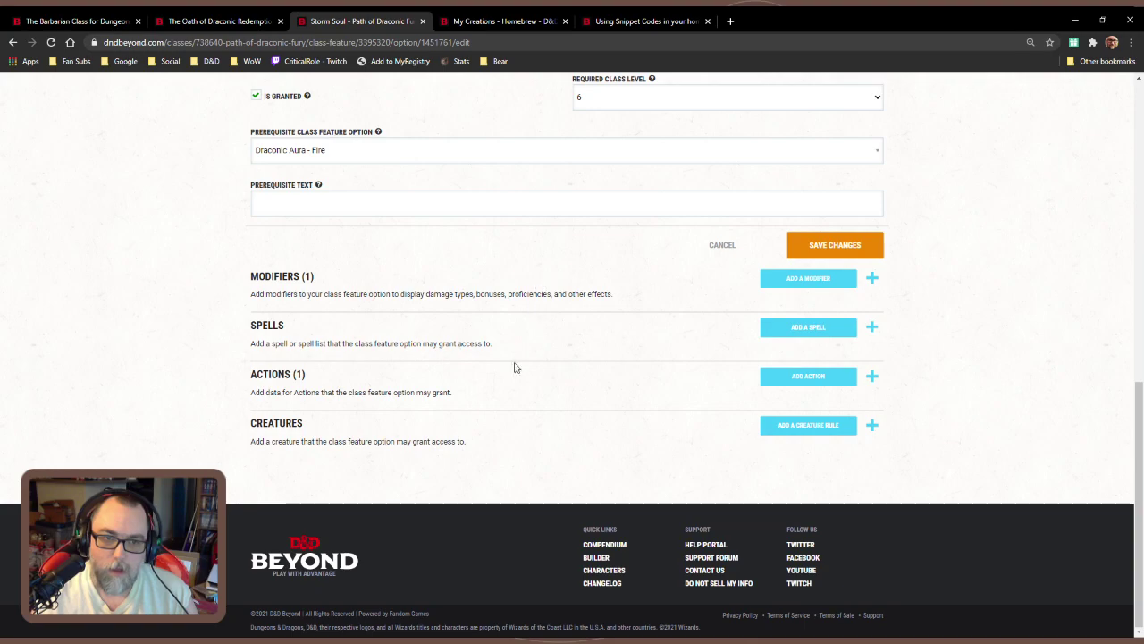
click(506, 385)
click(506, 385)
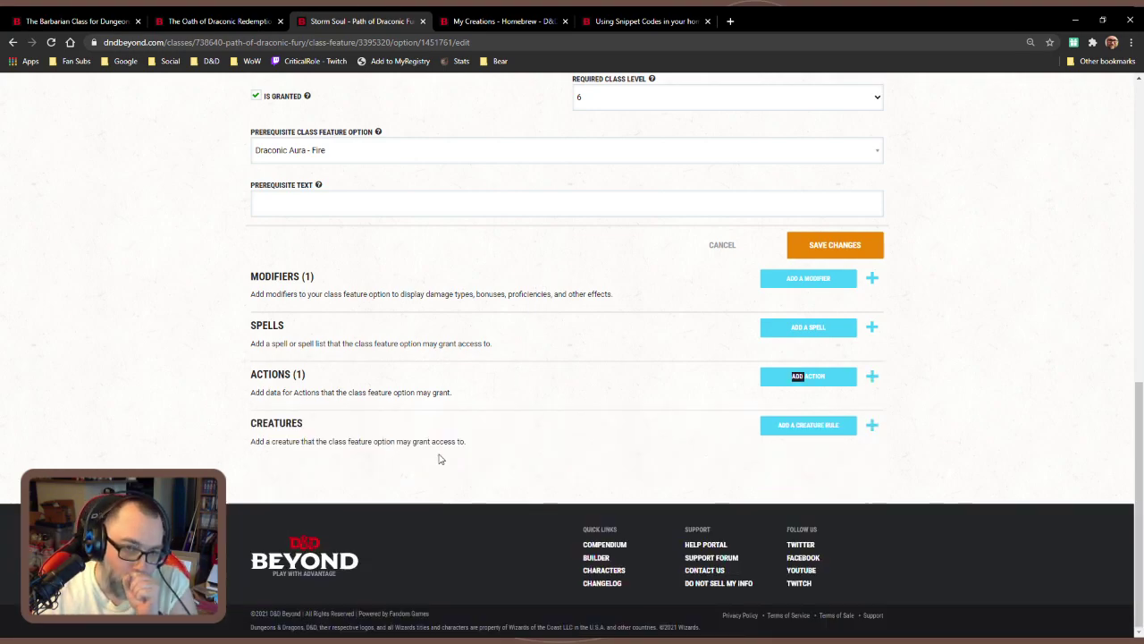
click(463, 400)
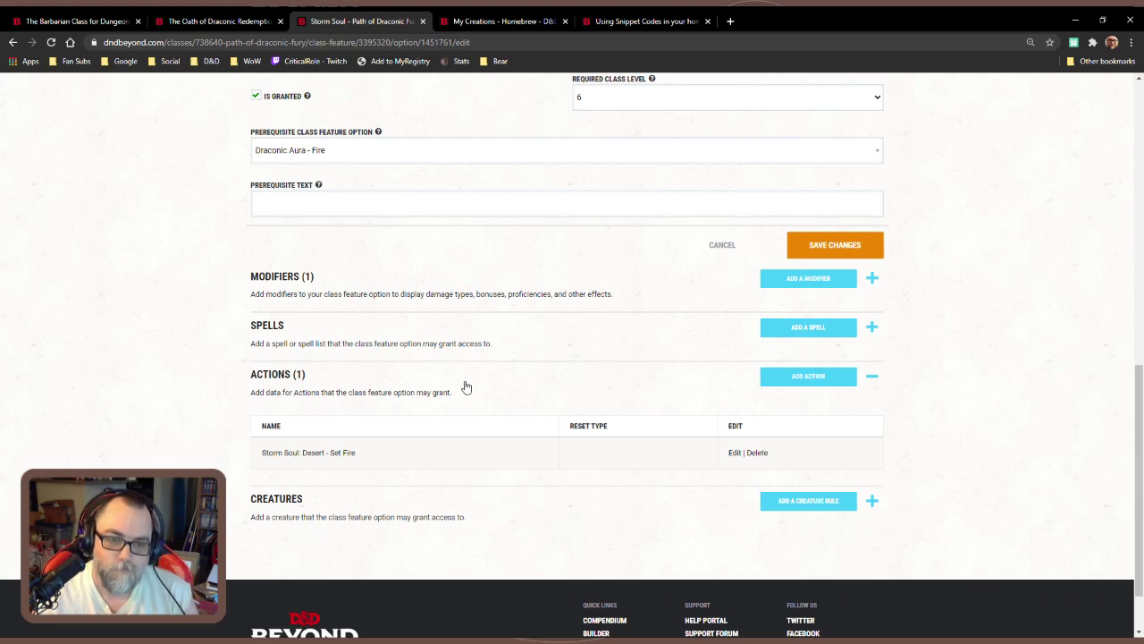
click(466, 387)
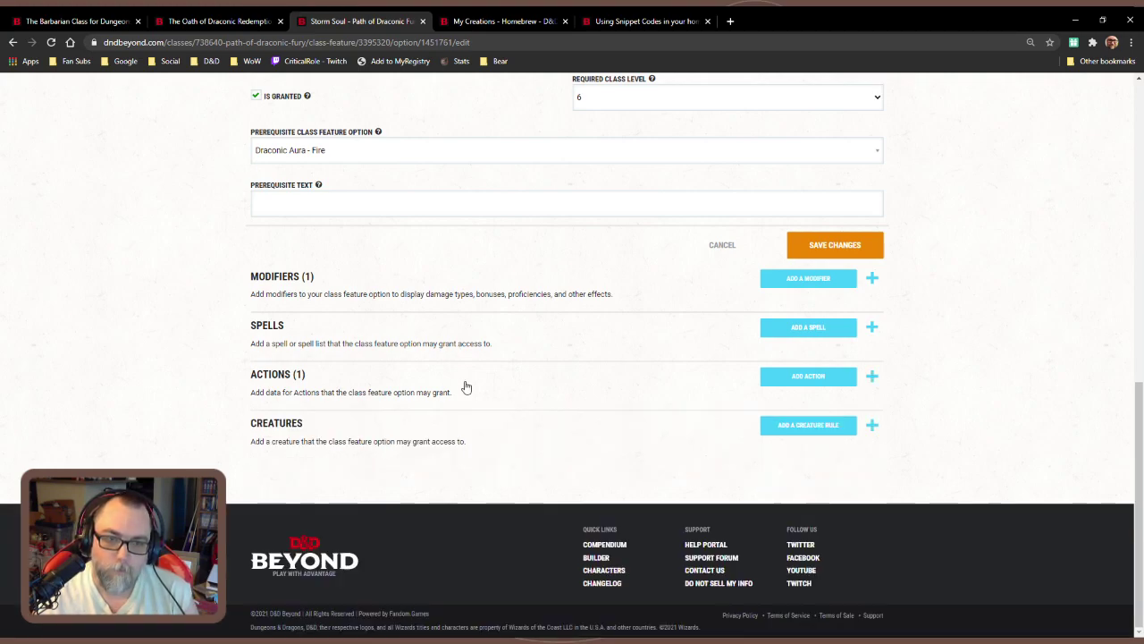
scroll(466, 387, up, 5)
scroll(465, 387, up, 5)
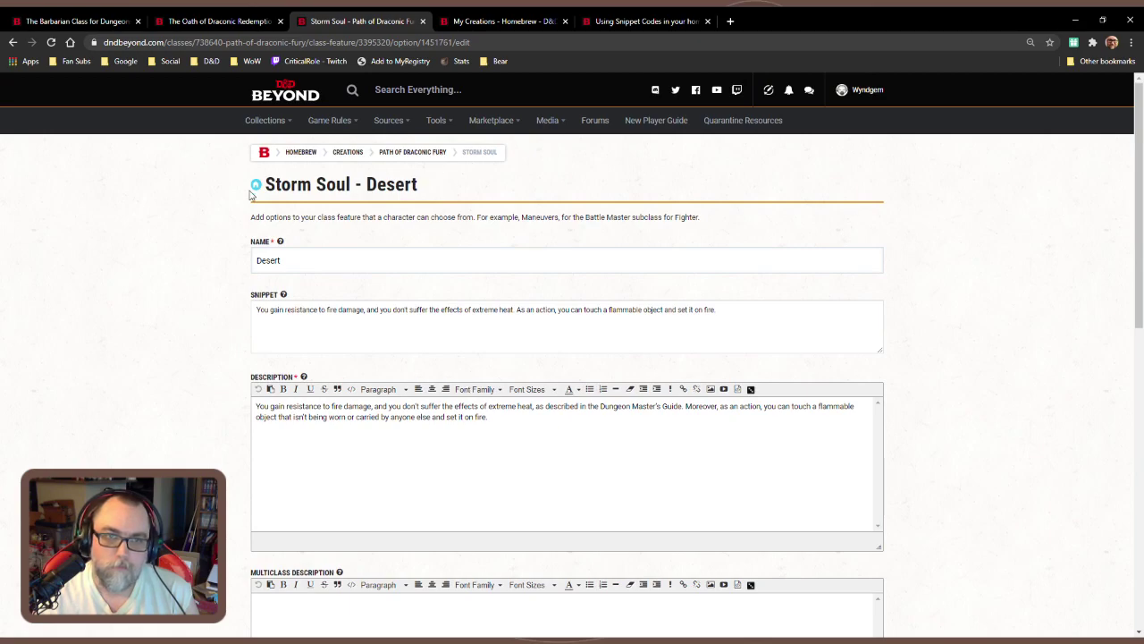
scroll(546, 403, down, 4)
click(717, 536)
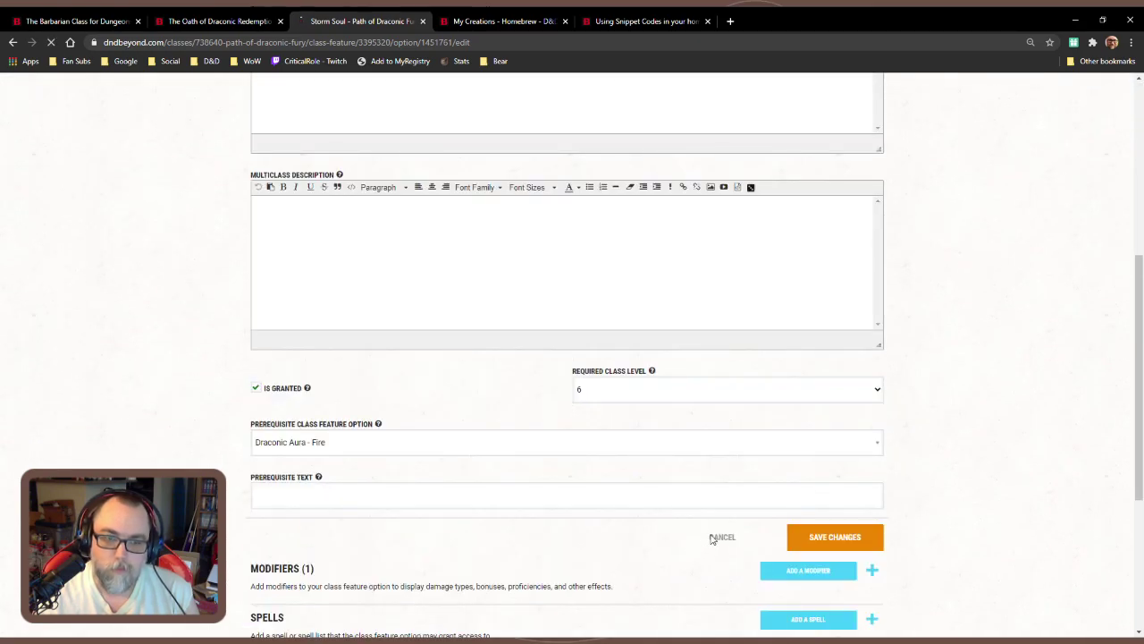
Rename the Storm Soul feature to Draconic Soul
scroll(600, 462, up, 6)
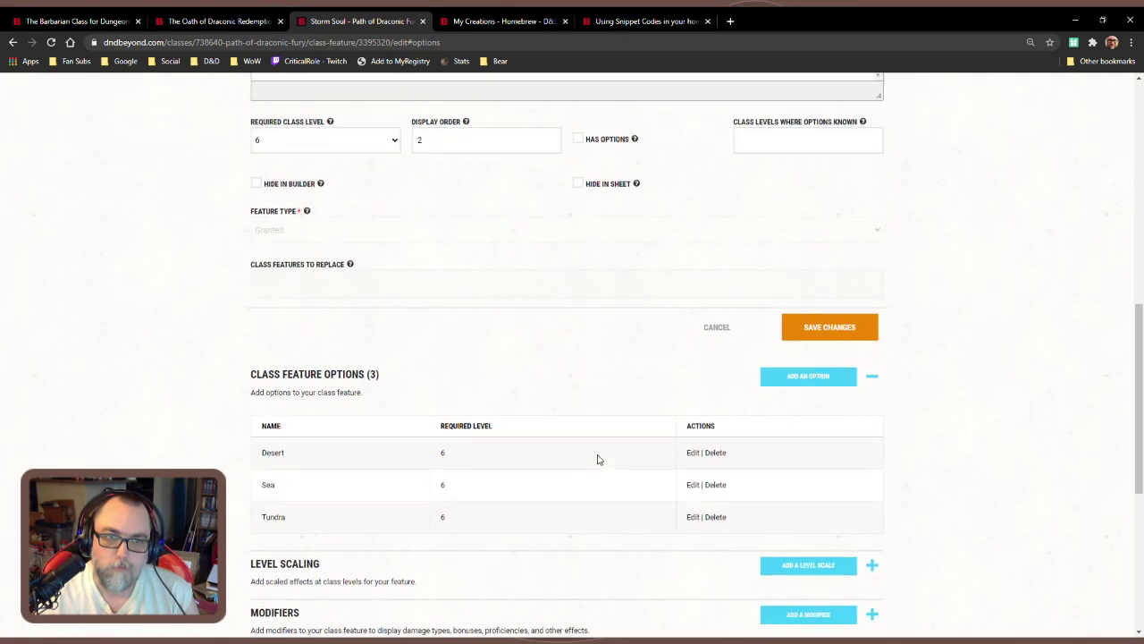
scroll(599, 459, up, 1)
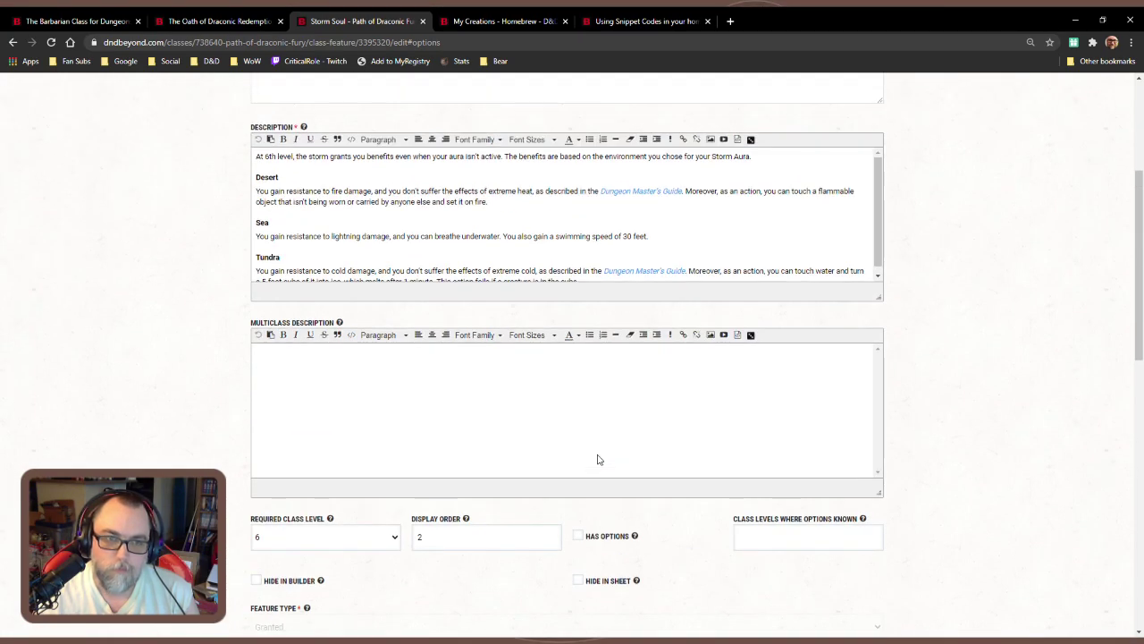
scroll(599, 459, up, 3)
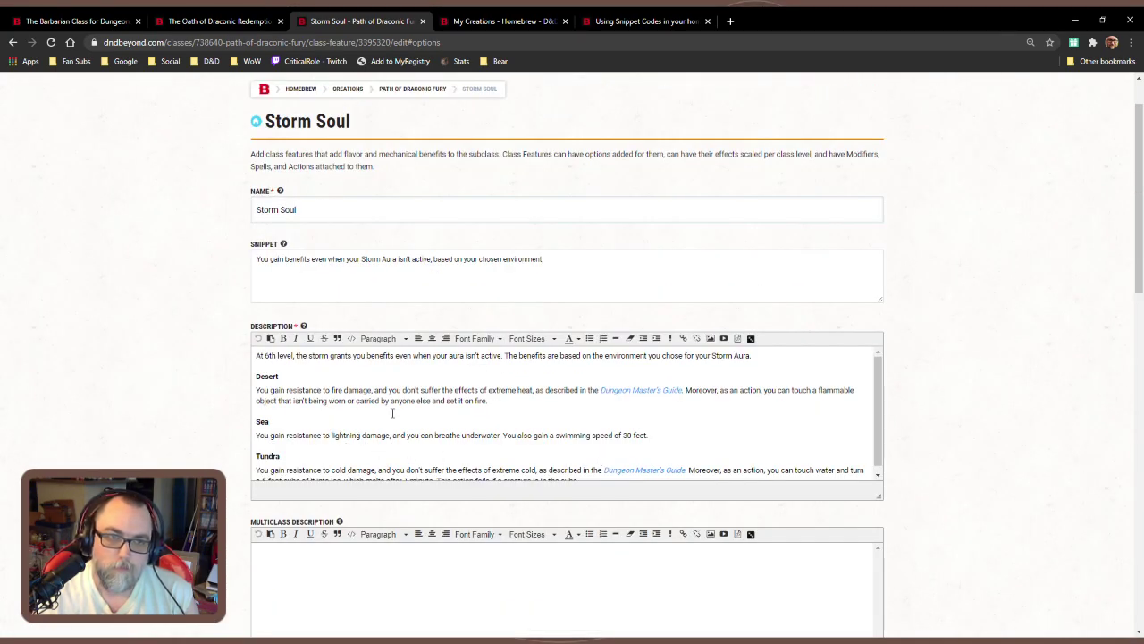
double_click(268, 209)
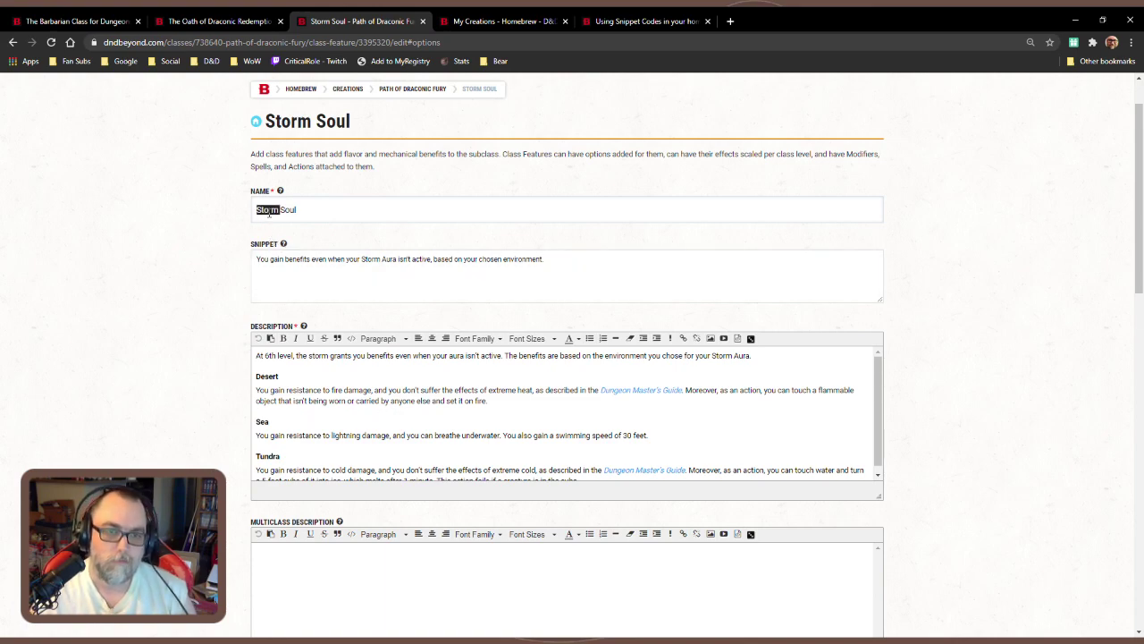
text(Draconic)
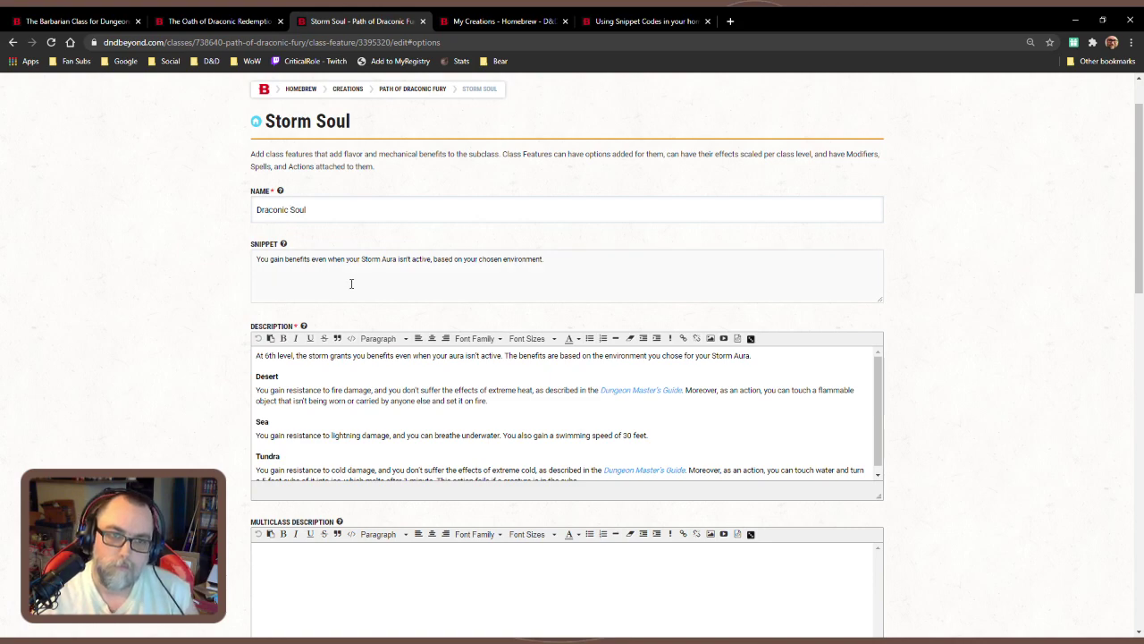
Reword the feature's snippet to refer to "Draconic Aura" and end with "based on your chosen draconic elements."
double_click(382, 259)
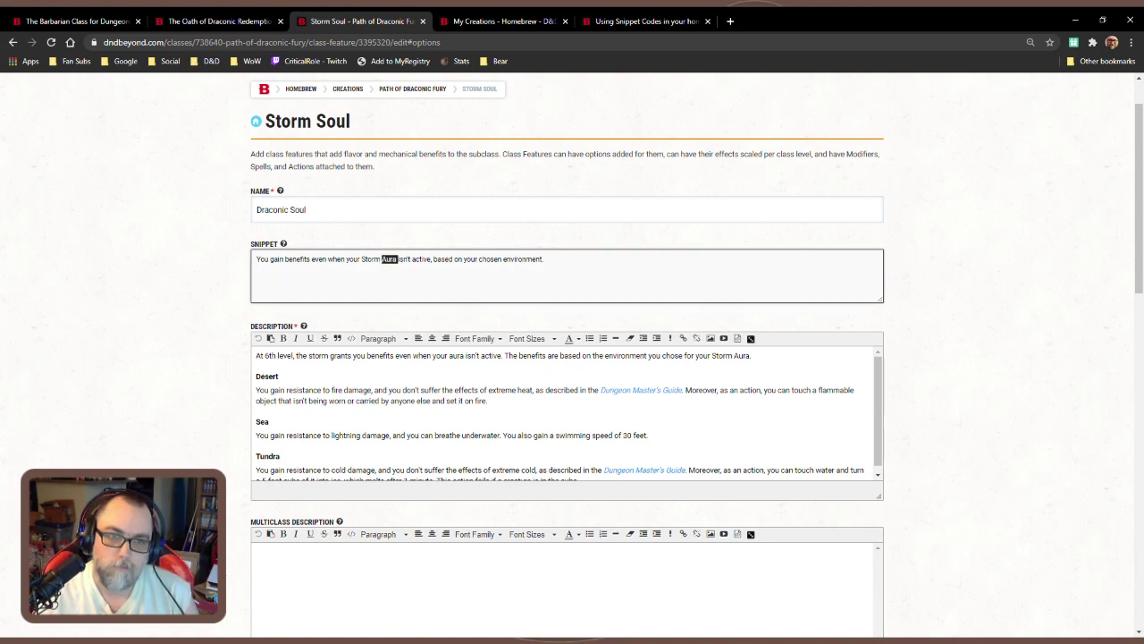
double_click(371, 259)
text(Draconic)
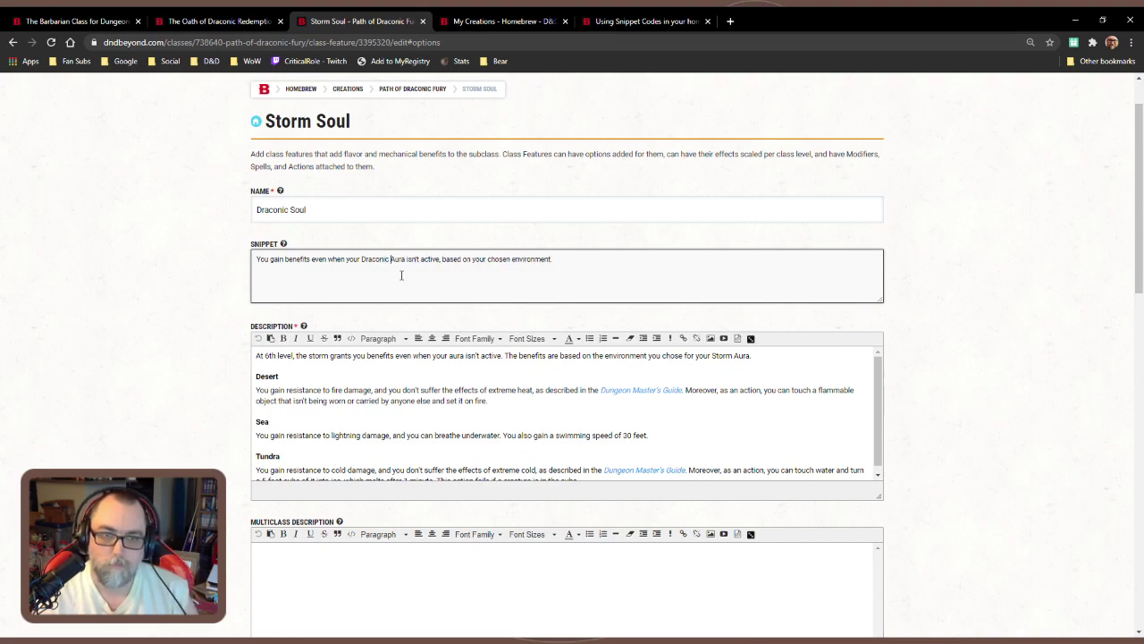
double_click(529, 259)
text(draco)
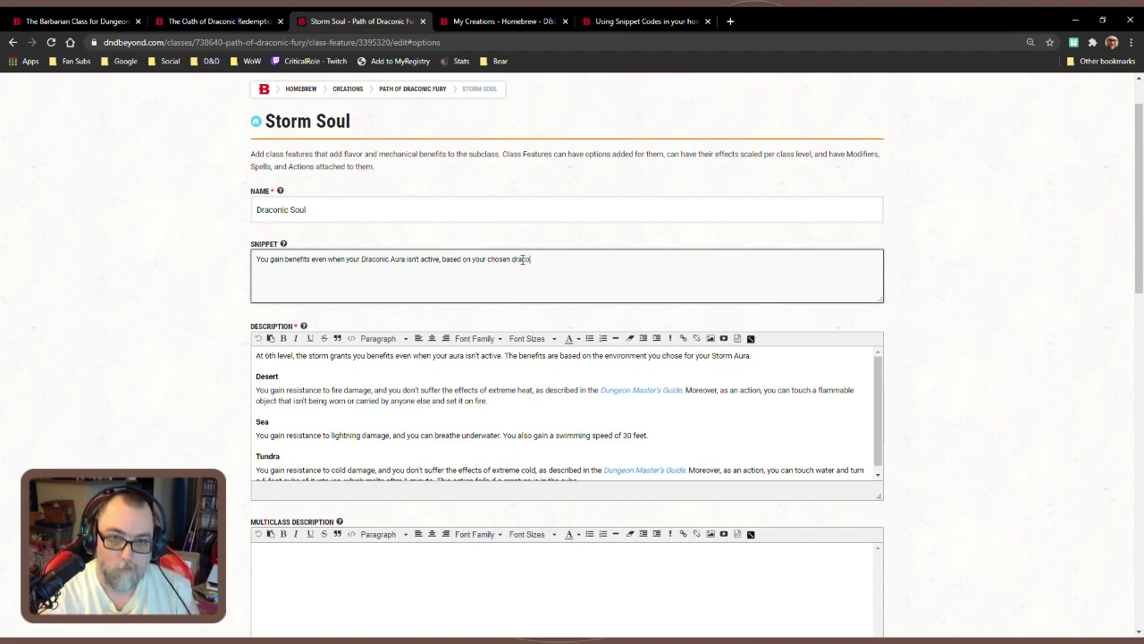
text(nic elements.)
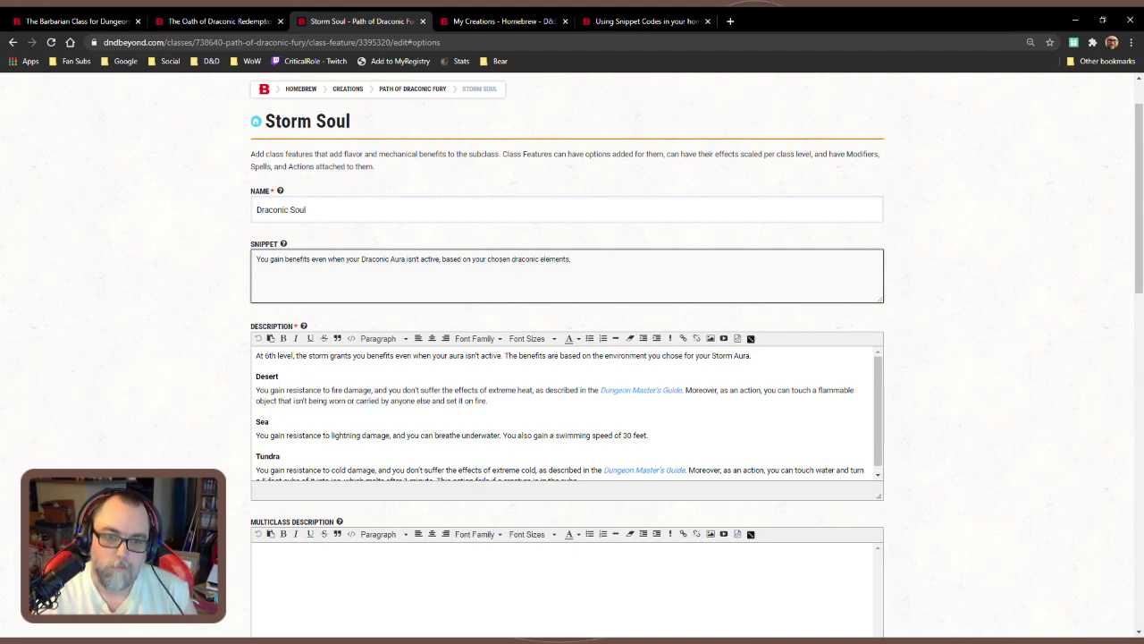
Change the description's Desert, Sea and Tundra headings to Fire, Lightning and Cold
double_click(267, 376)
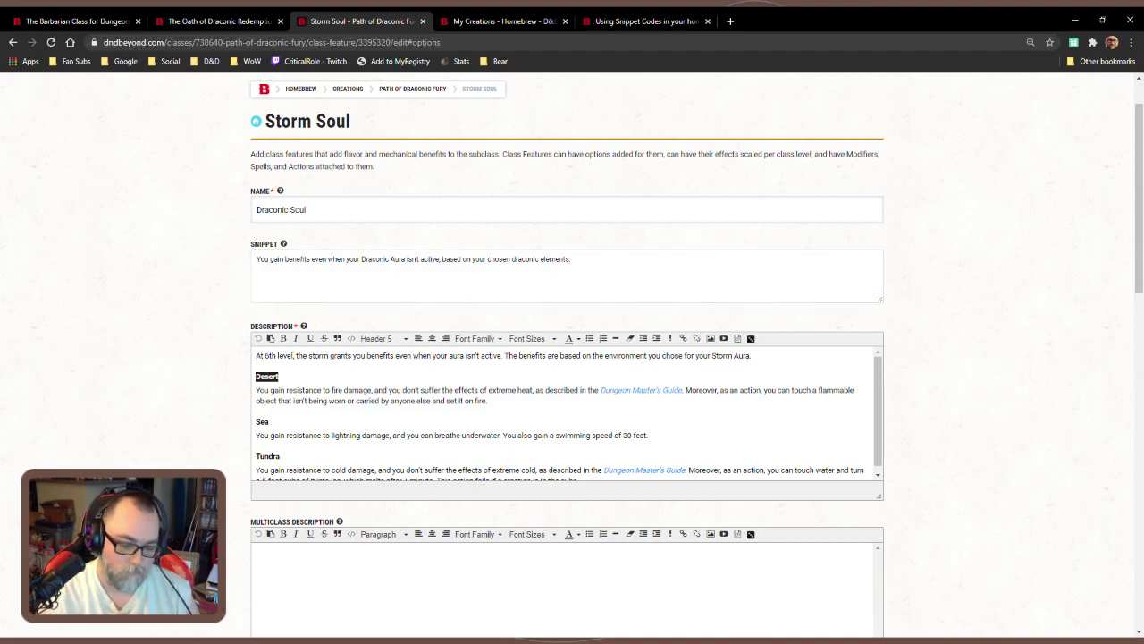
text(Fire)
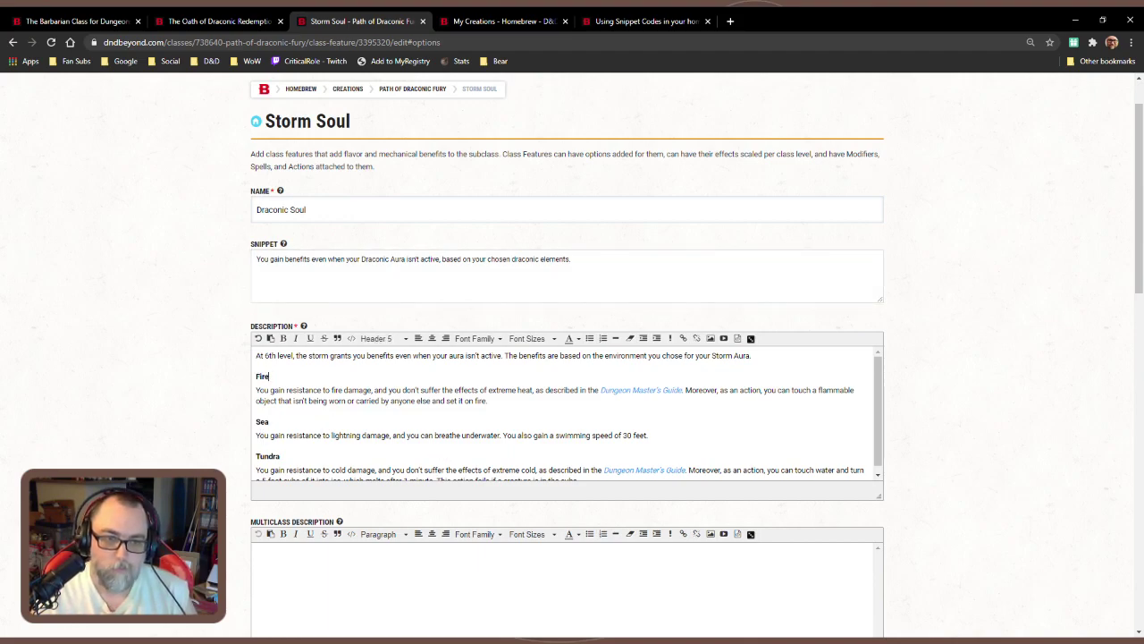
double_click(261, 423)
text(Ligh)
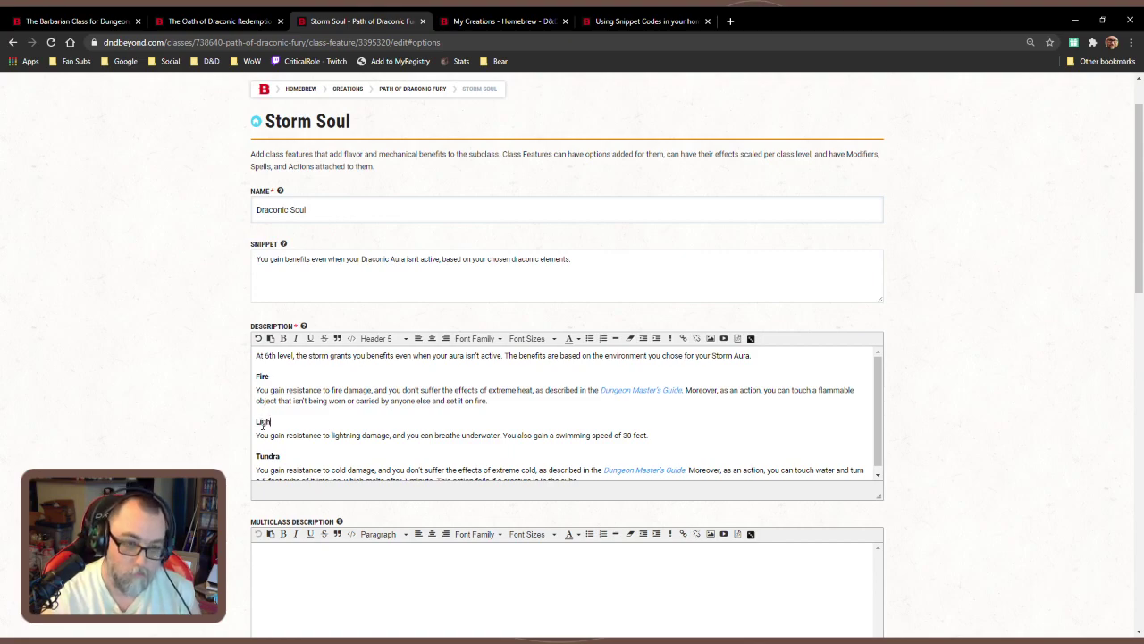
text(tning)
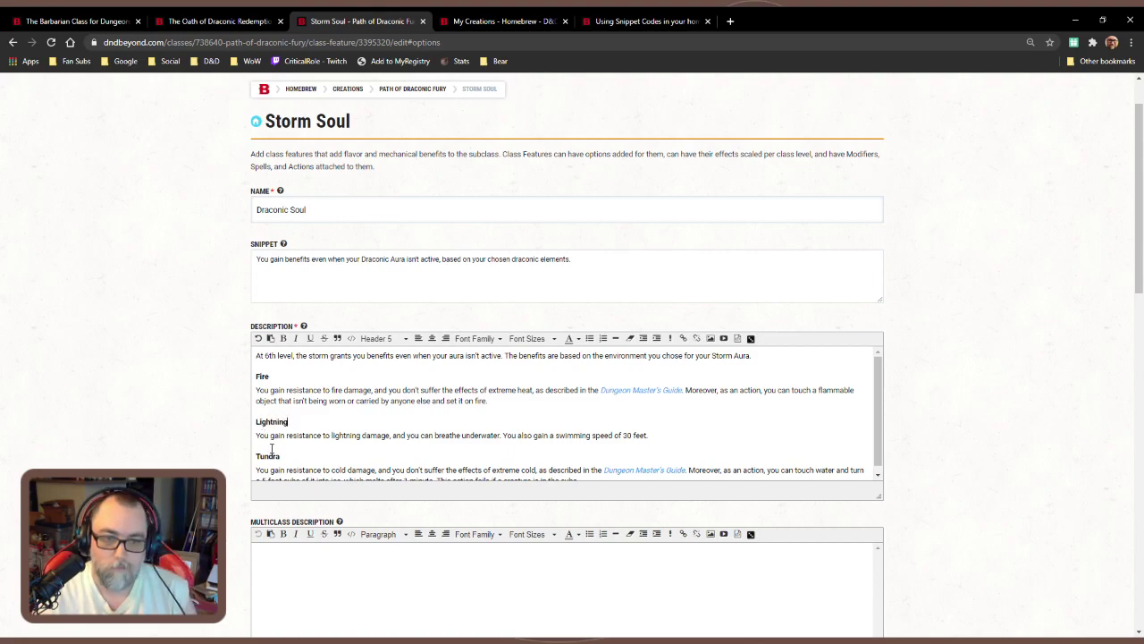
double_click(267, 456)
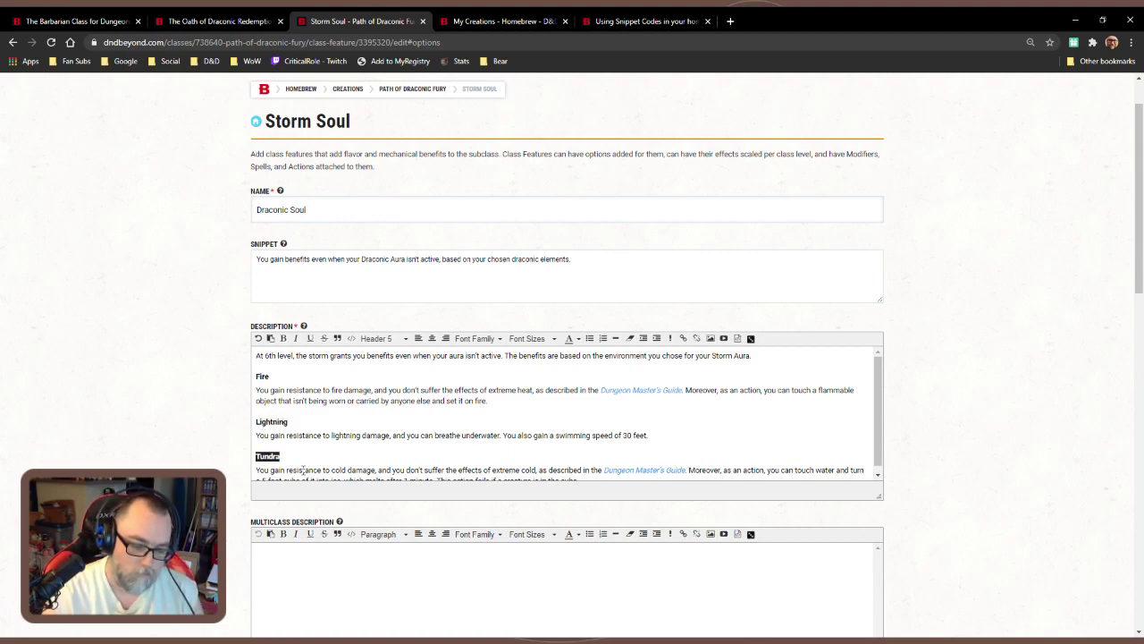
text(Cold)
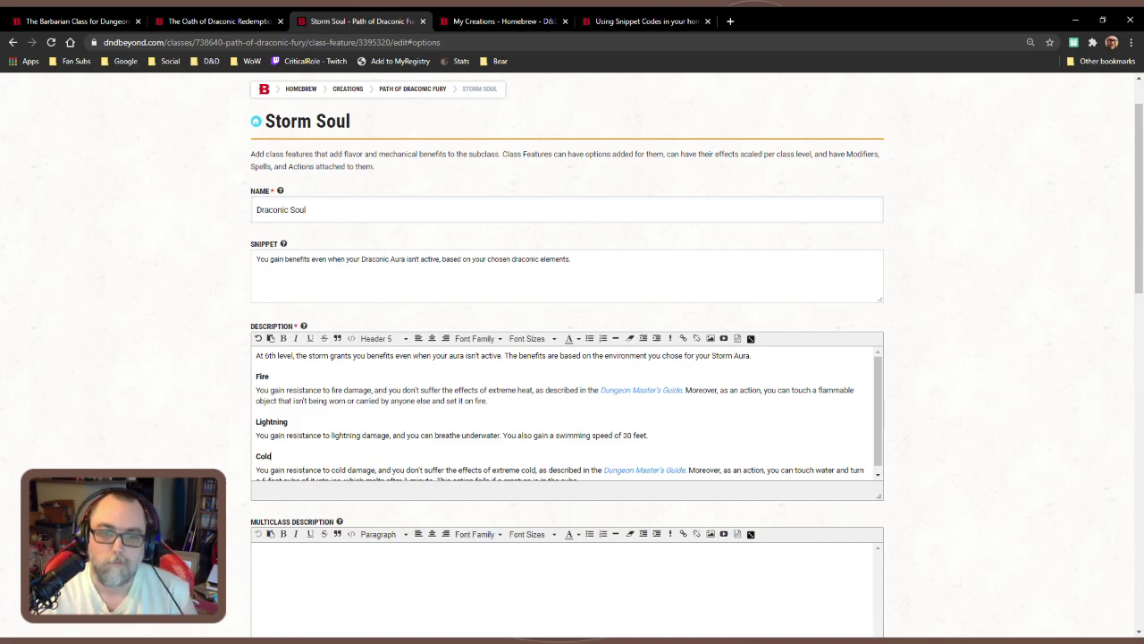
Remove the hyperlinks from both Dungeon Master's Guide mentions in the Fire and Cold paragraphs of the description
click(662, 392)
click(697, 338)
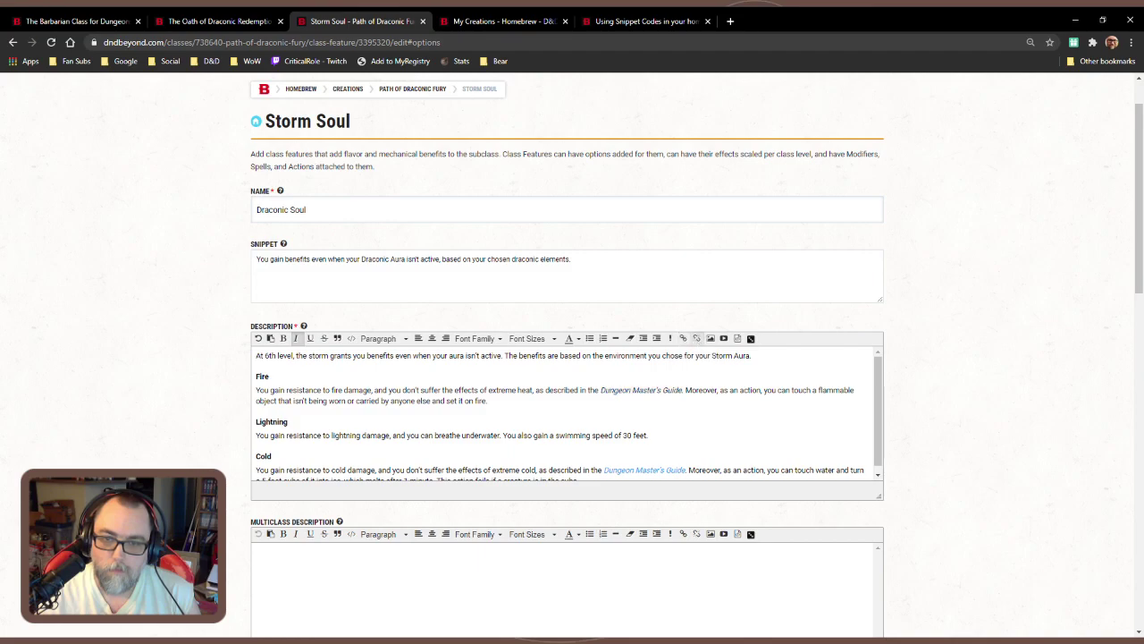
click(662, 469)
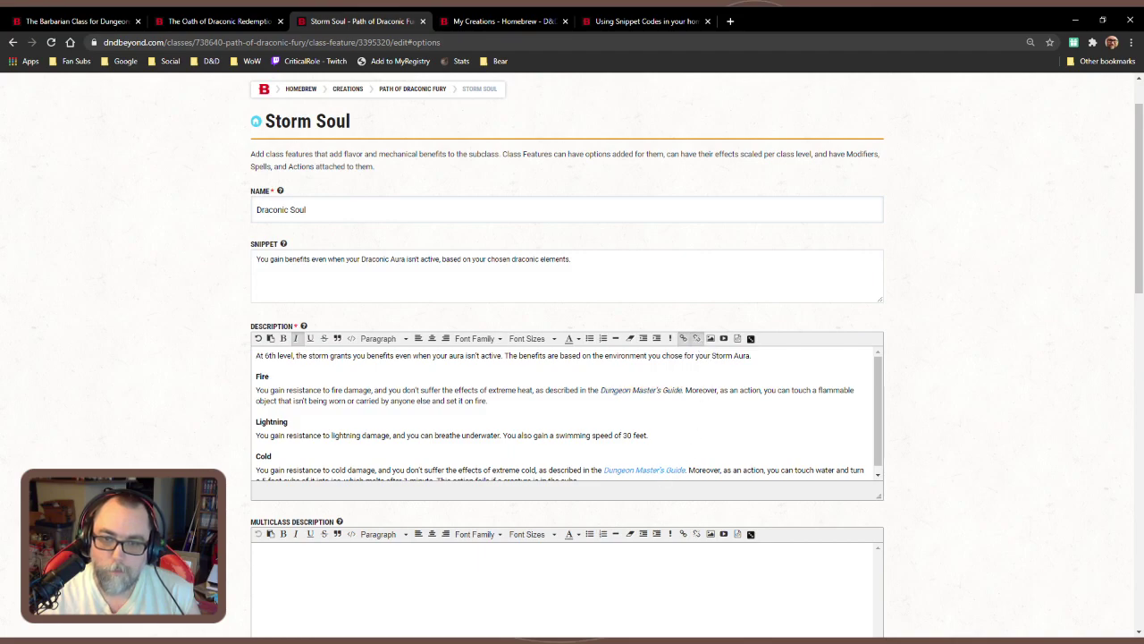
click(696, 338)
click(649, 435)
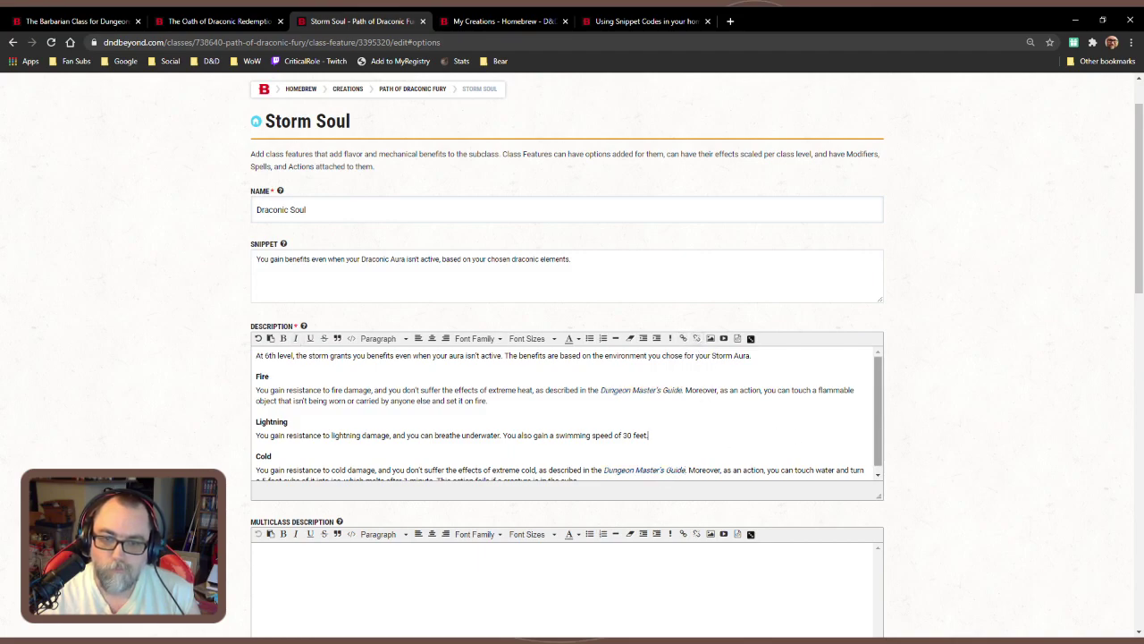
Save the edited Draconic Soul feature
click(877, 475)
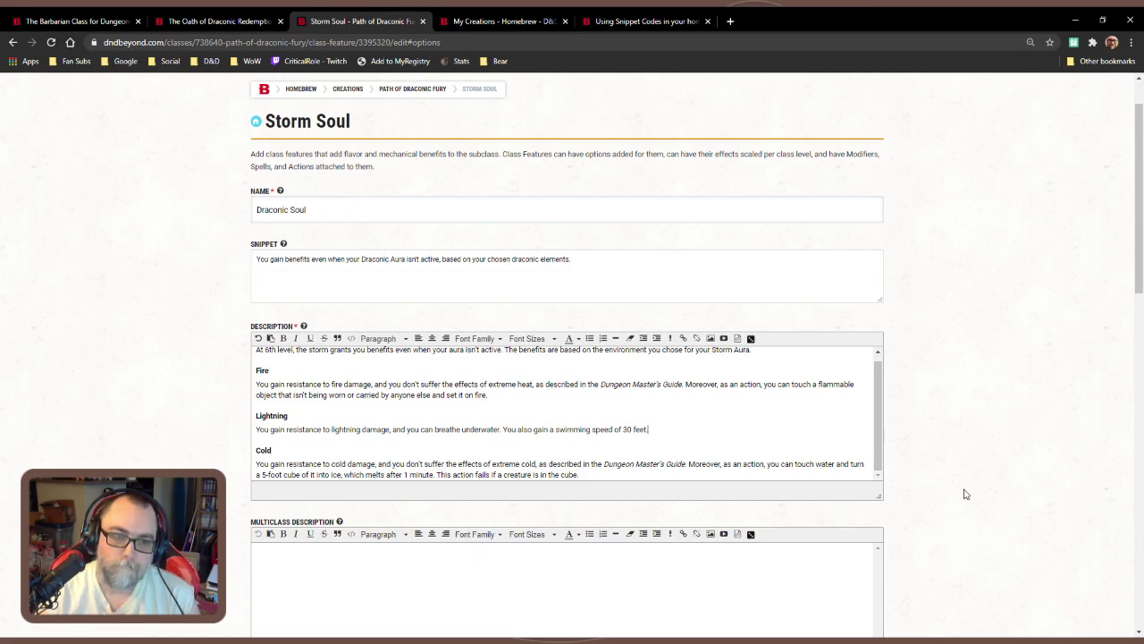
scroll(962, 483, down, 2)
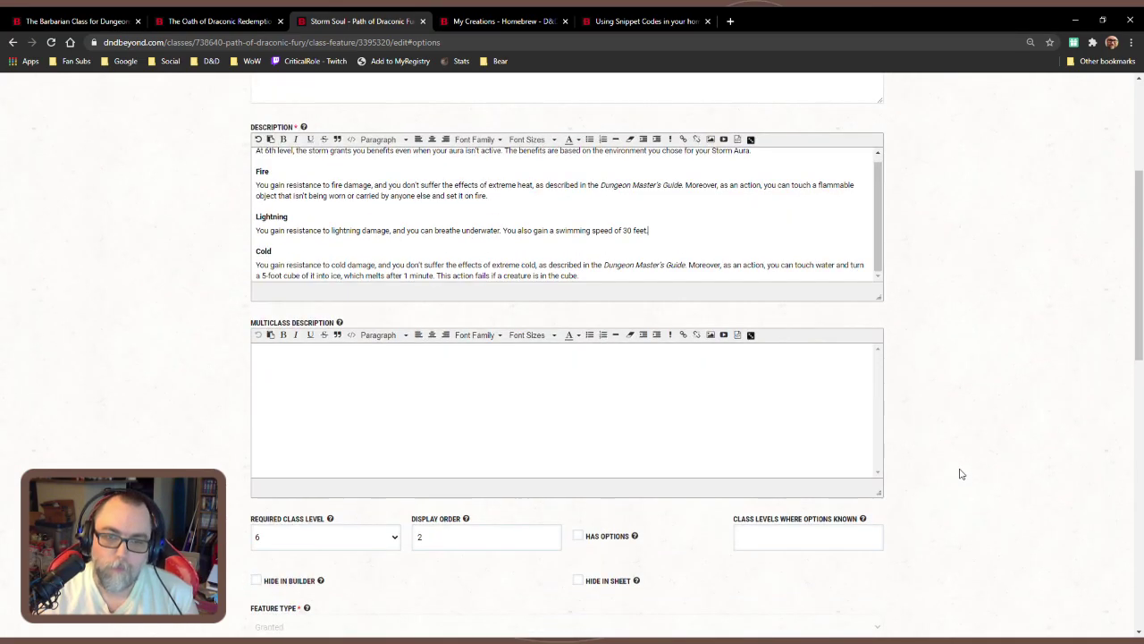
scroll(920, 502, down, 2)
click(838, 525)
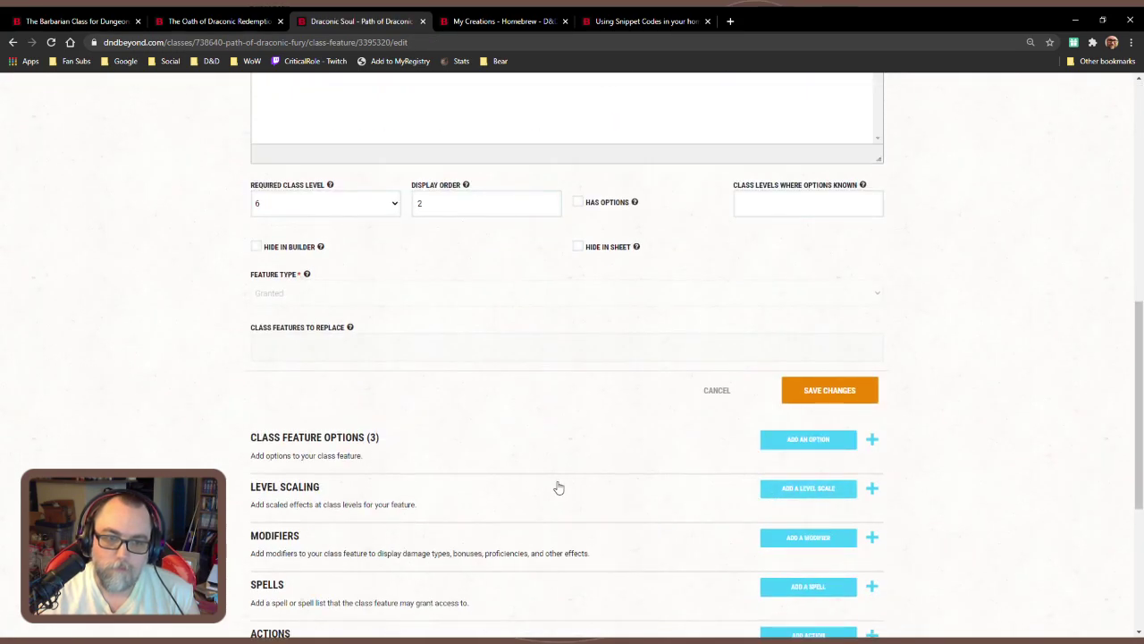
Rename the feature's Desert option to Fire and save the option
click(517, 454)
click(693, 516)
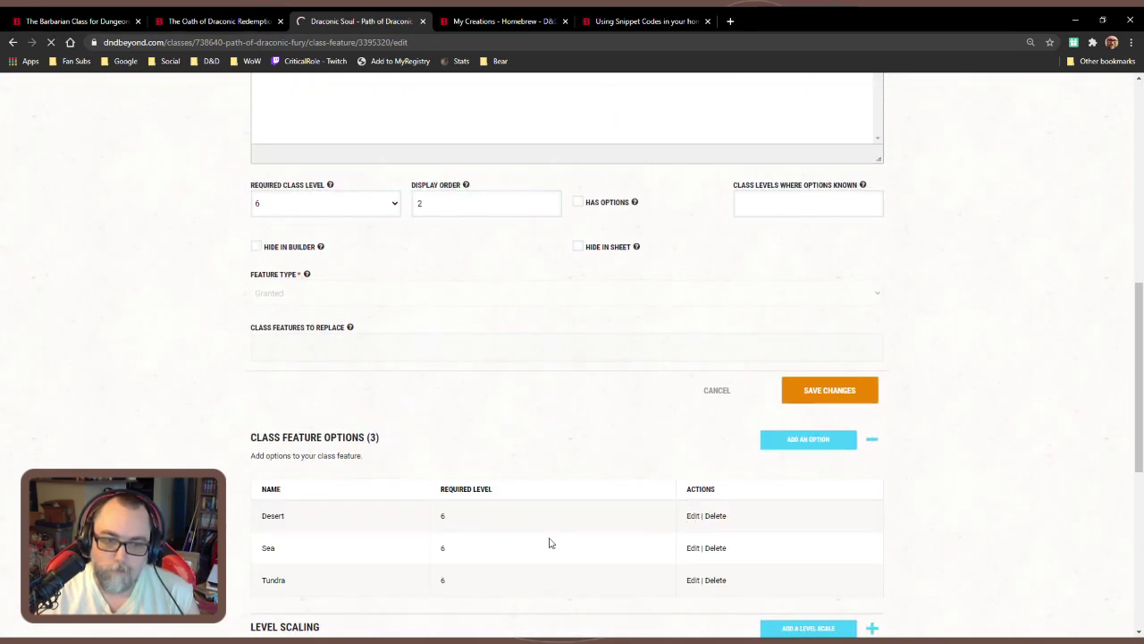
drag(292, 259, 231, 270)
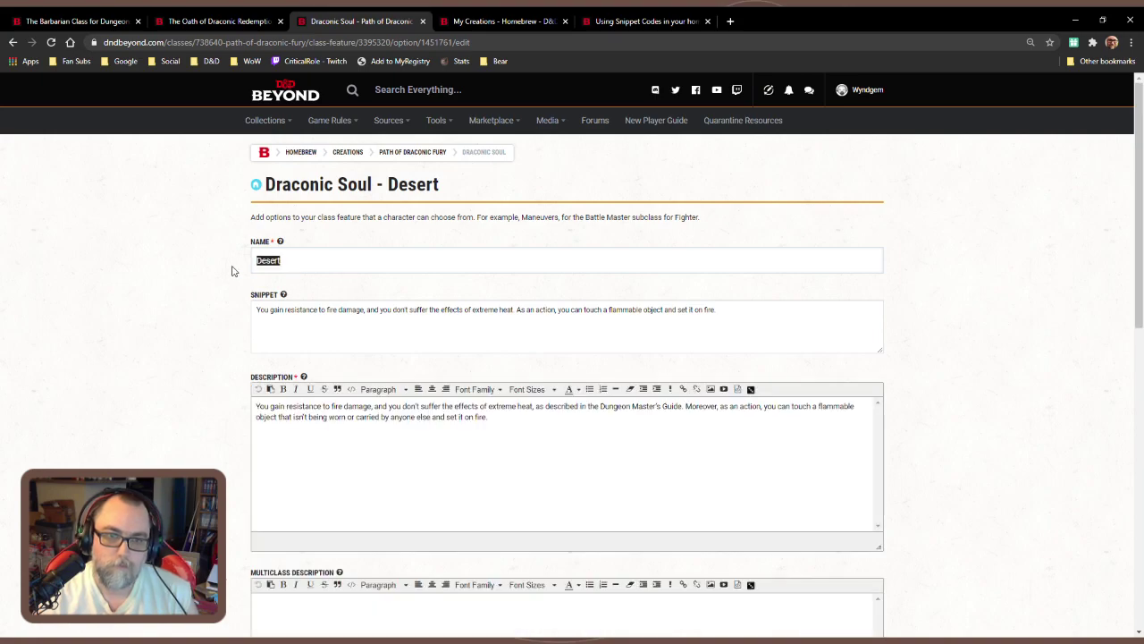
text(Fire)
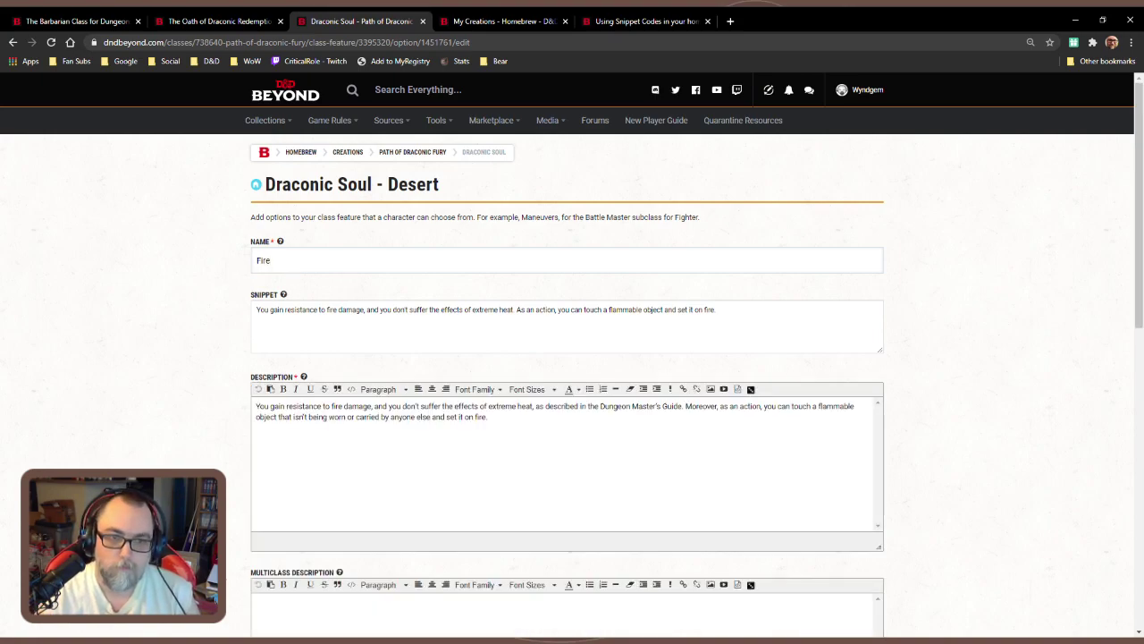
scroll(618, 452, down, 7)
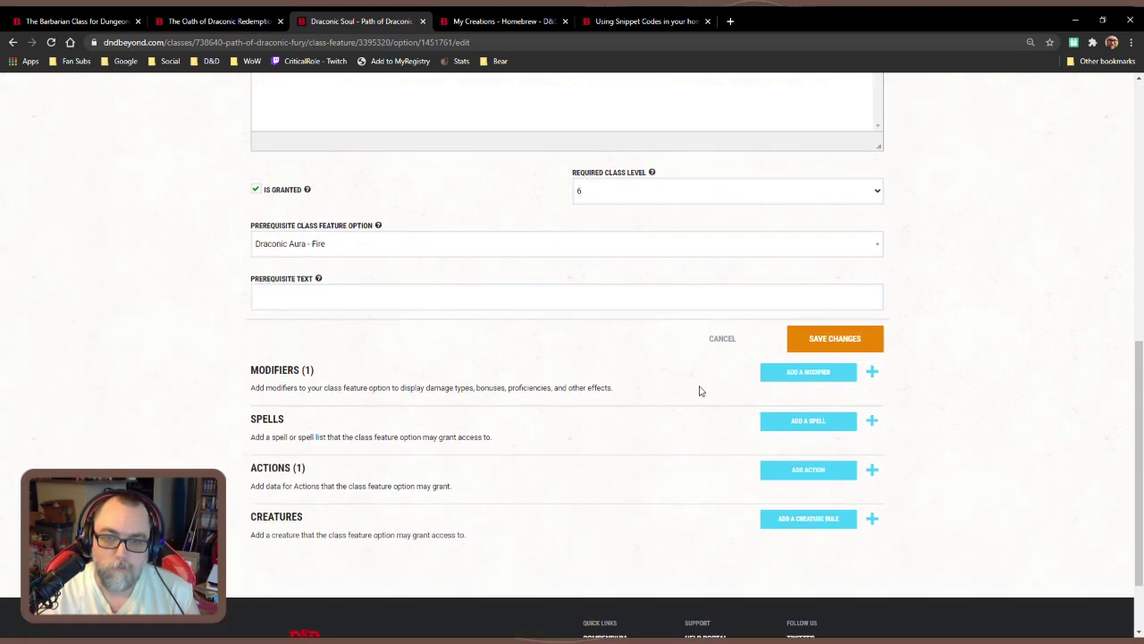
click(813, 340)
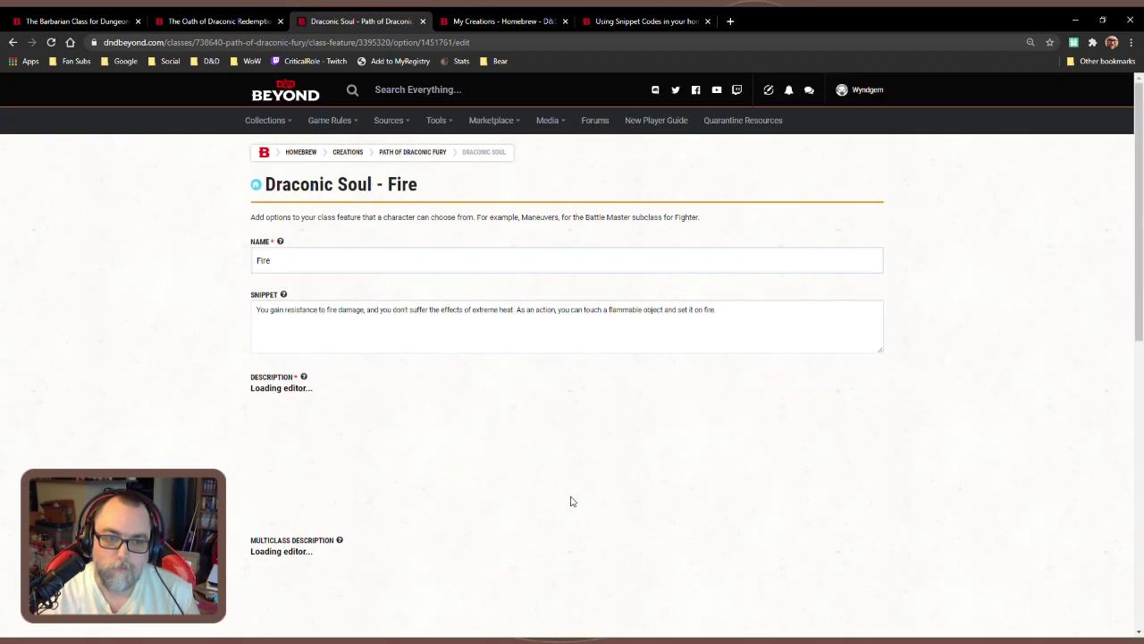
Rename the Fire option's action to "Draconic Soul: Fire - Set Fire" and save the action
click(585, 467)
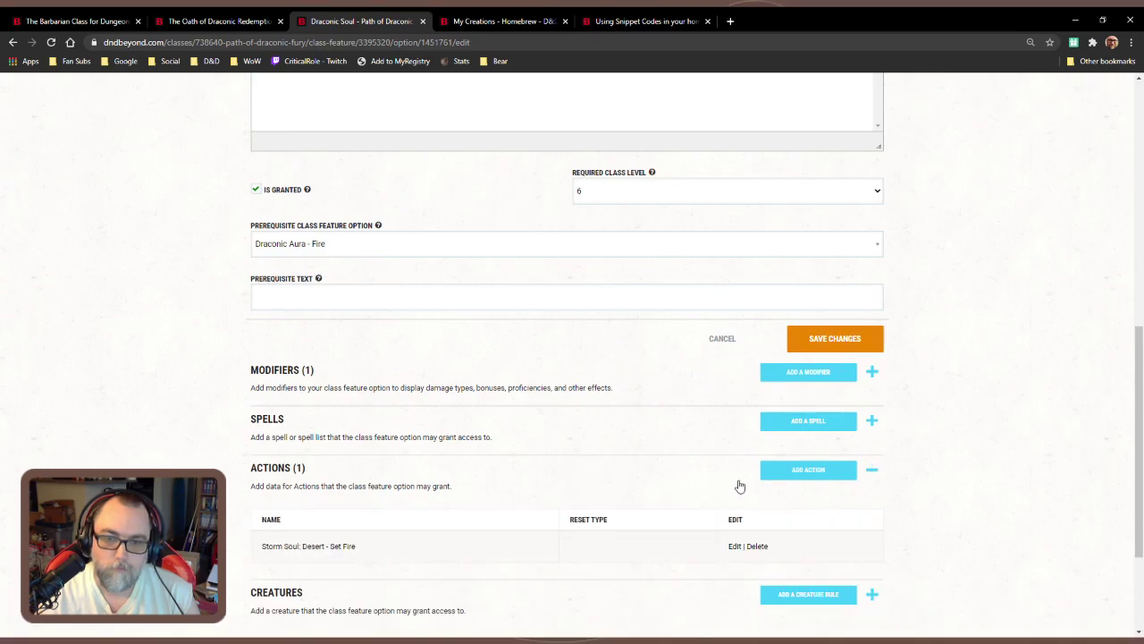
click(735, 546)
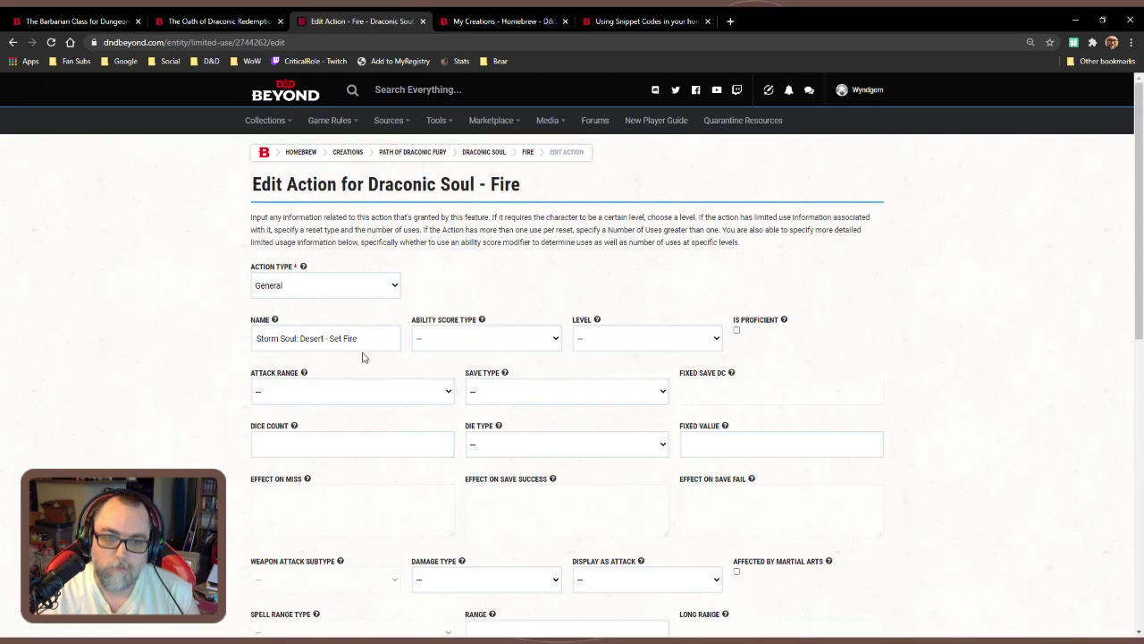
double_click(270, 341)
text(Draconic)
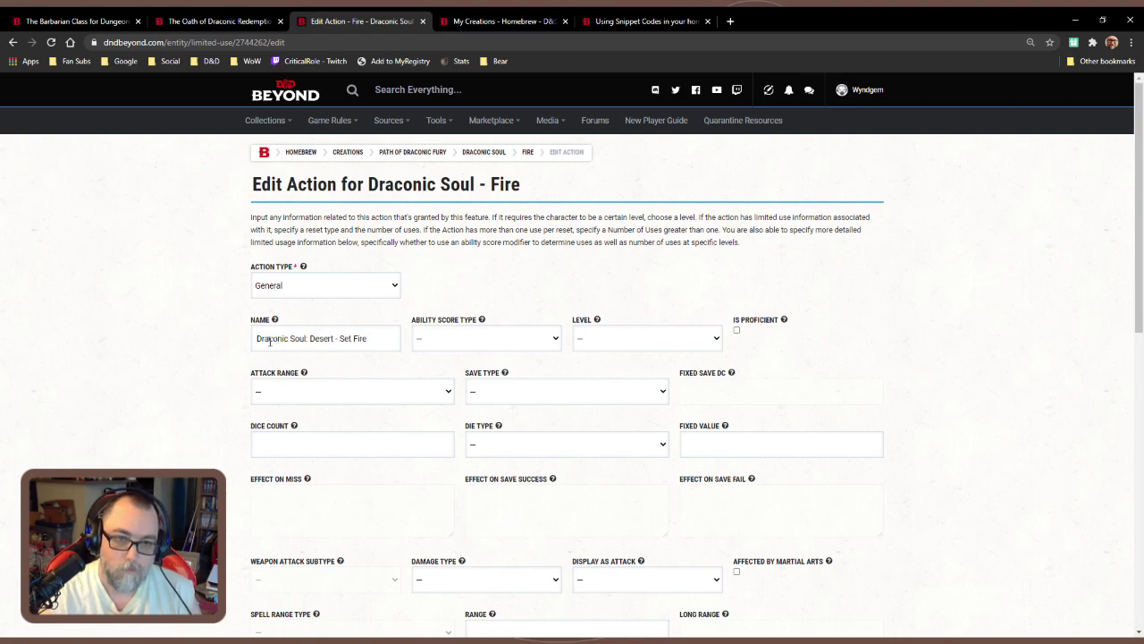
double_click(320, 338)
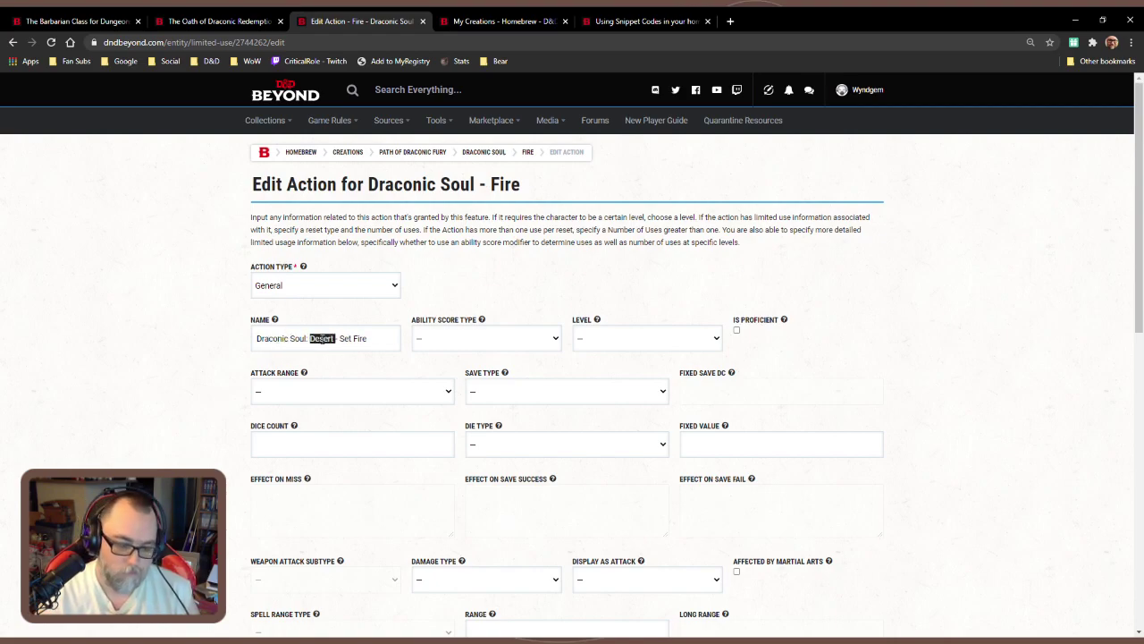
text(Fire)
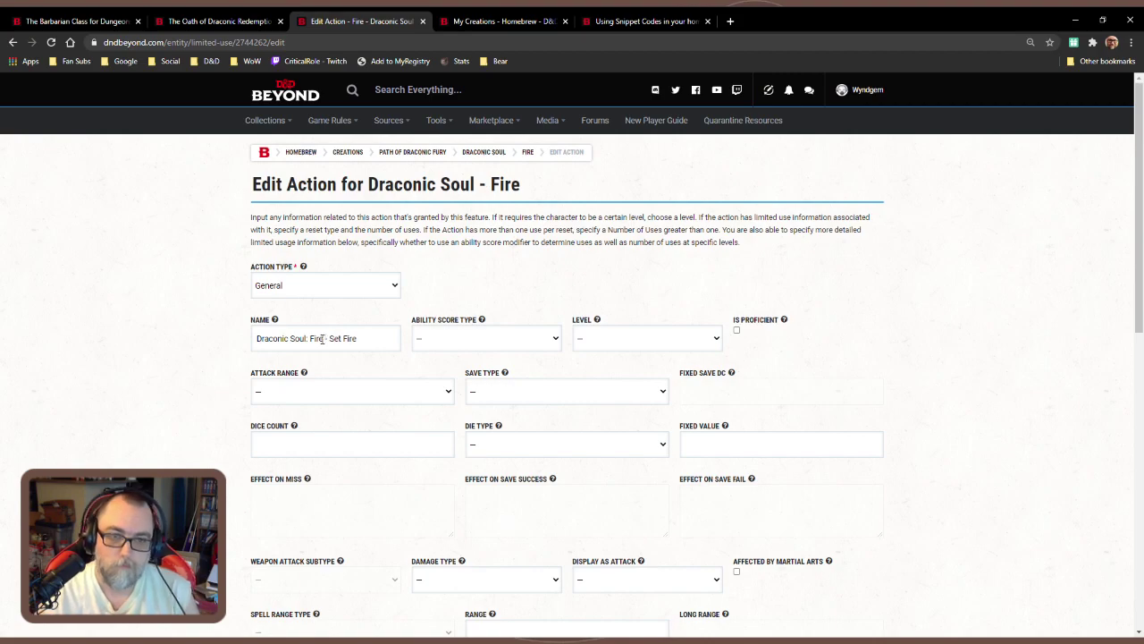
scroll(322, 337, down, 5)
scroll(572, 357, down, 3)
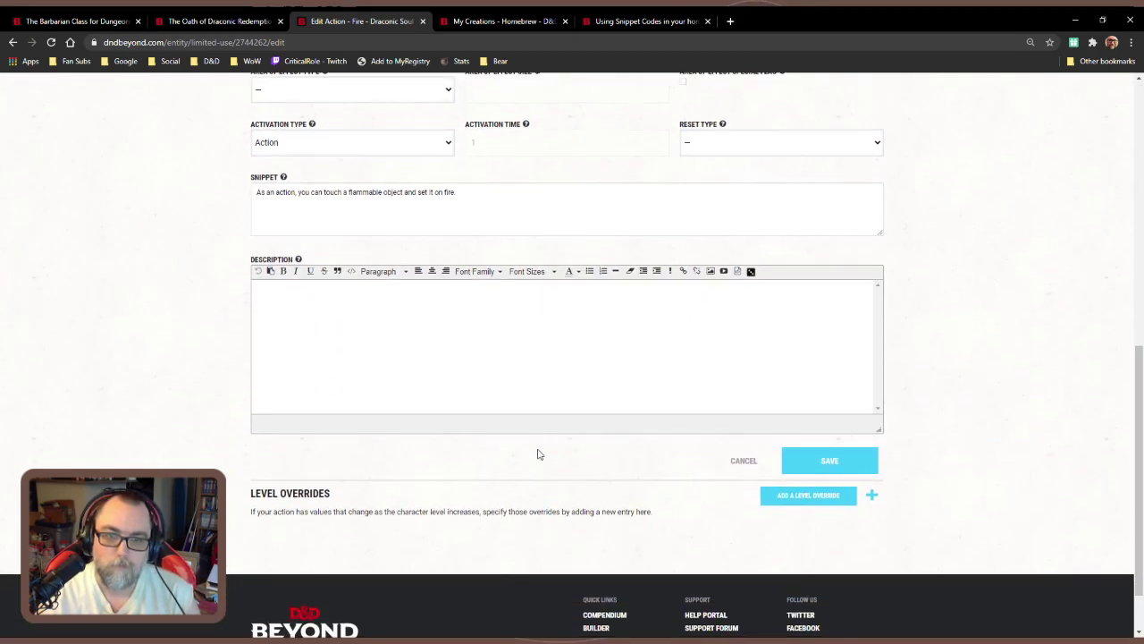
click(830, 460)
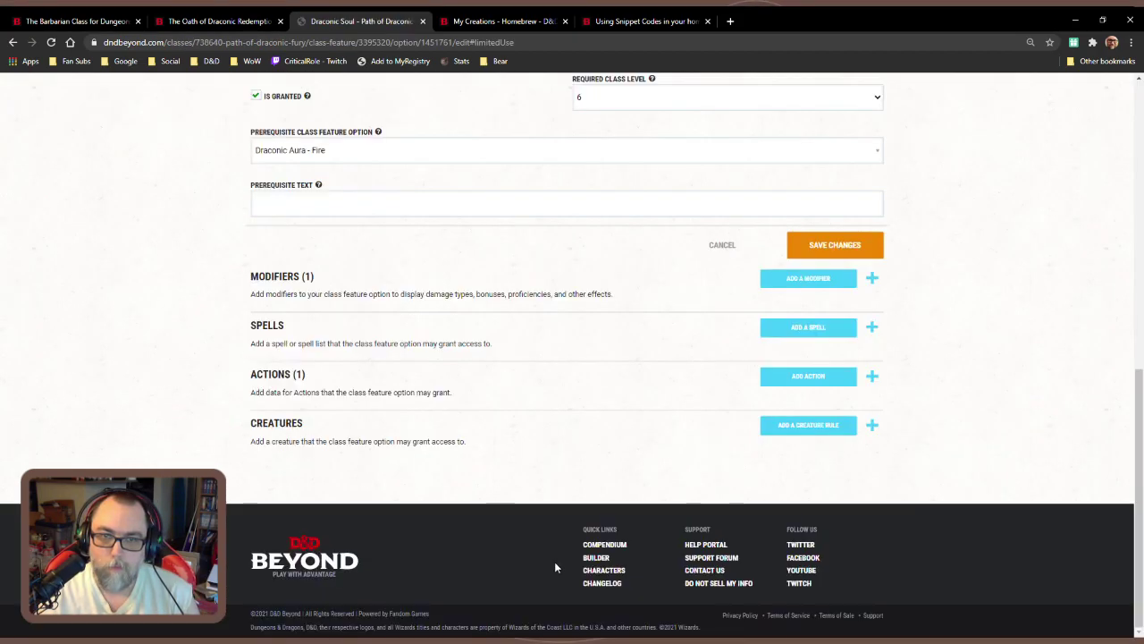
Check the Fire option's text, save the option again and return to the Draconic Soul feature
scroll(597, 505, up, 5)
scroll(598, 510, up, 4)
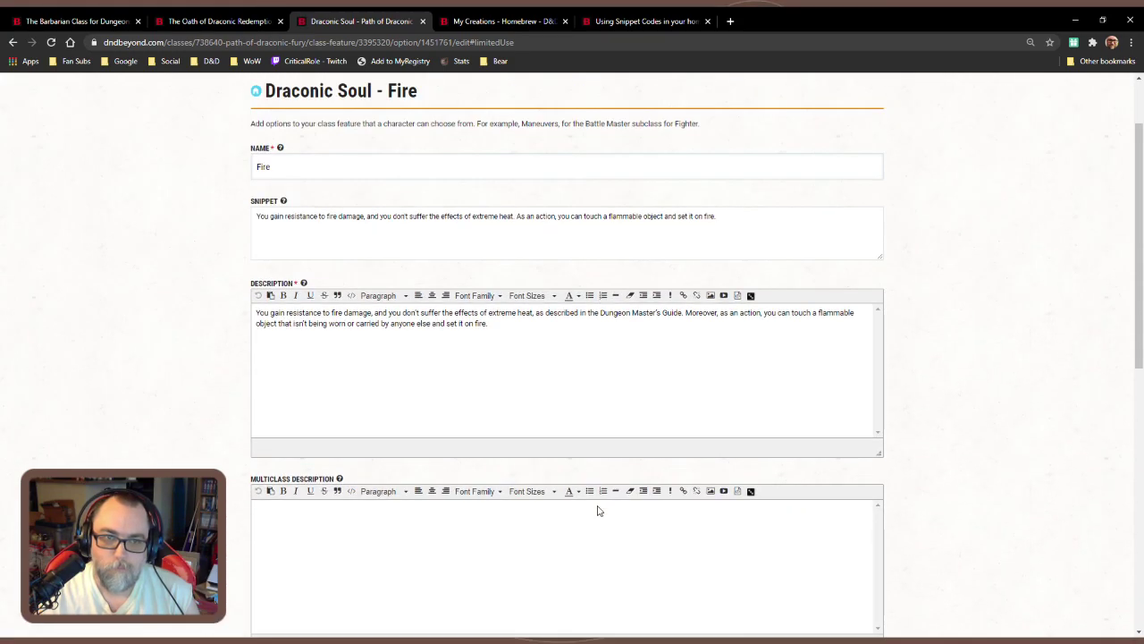
scroll(598, 511, down, 8)
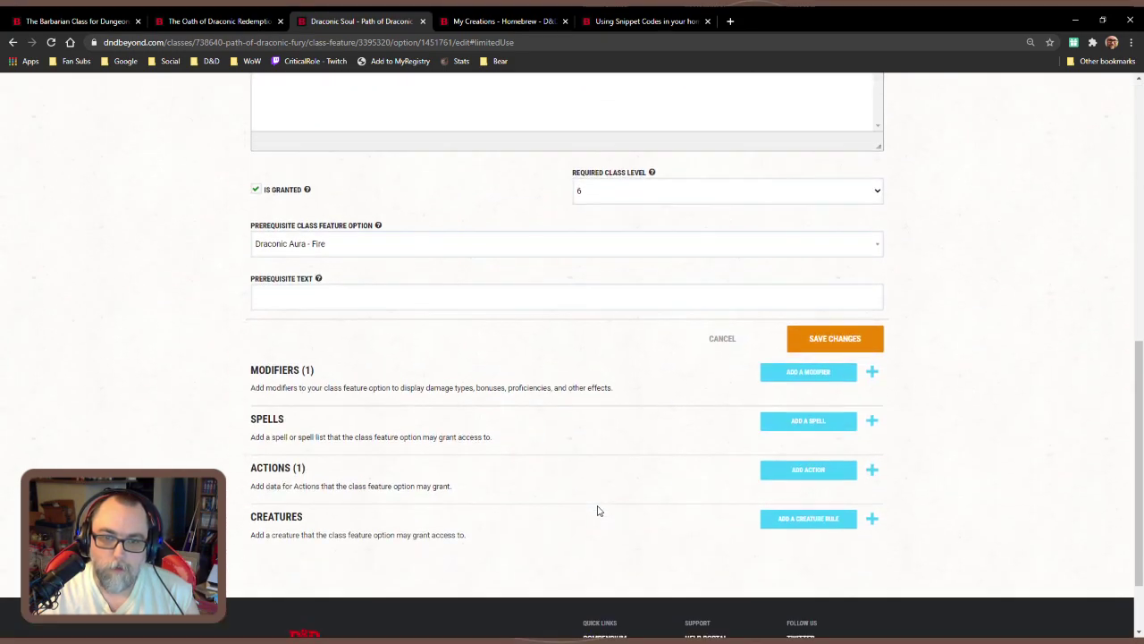
click(836, 340)
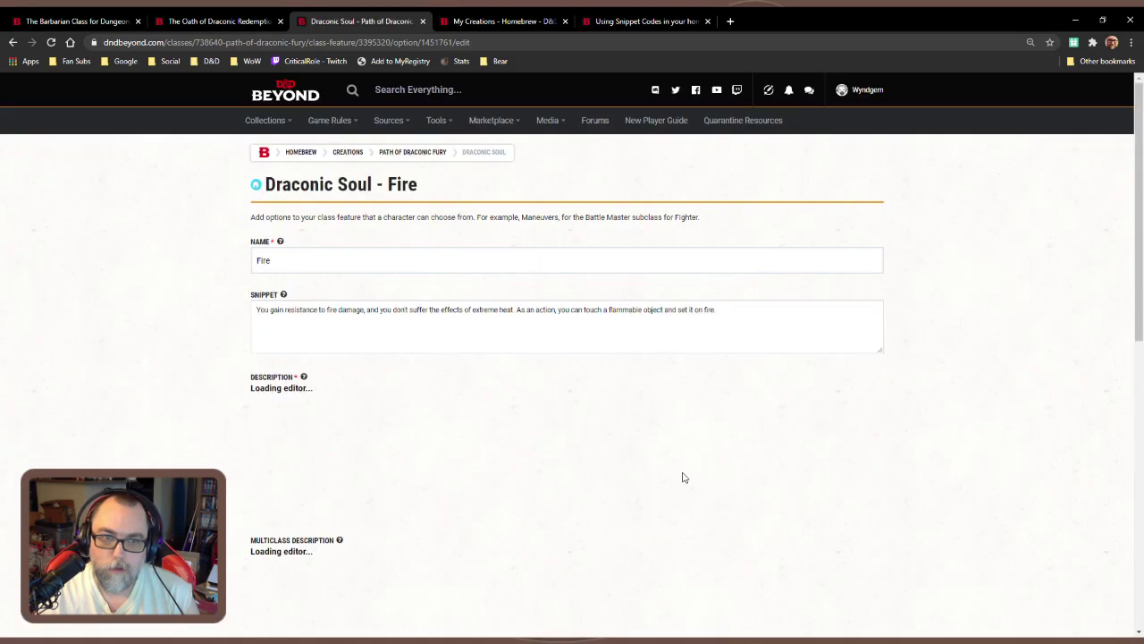
scroll(682, 475, down, 3)
scroll(682, 477, down, 3)
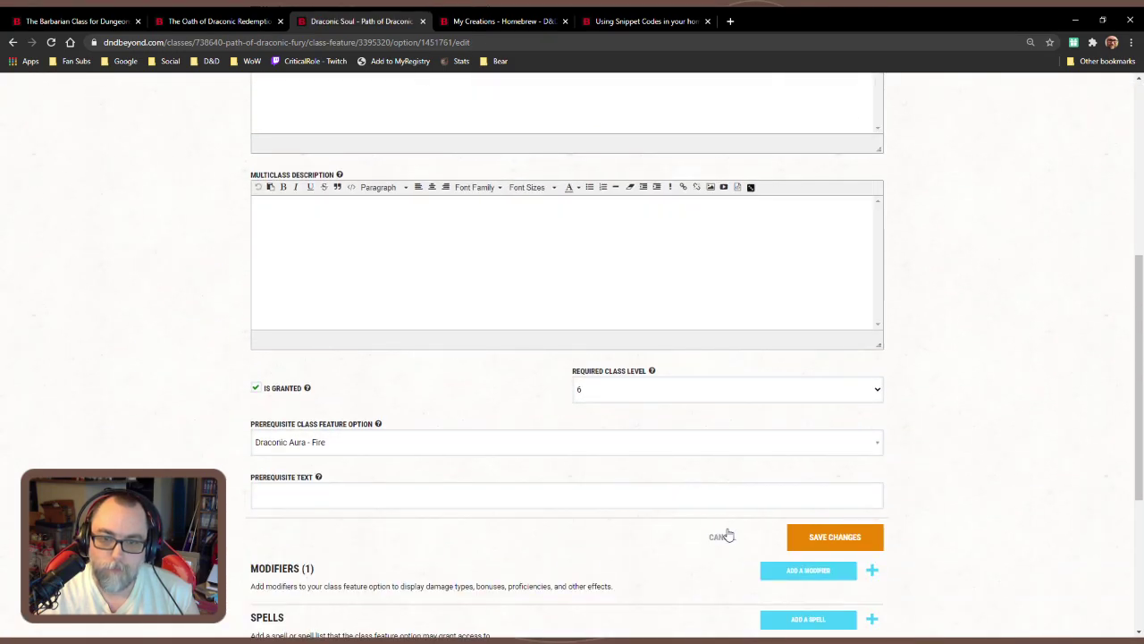
click(727, 536)
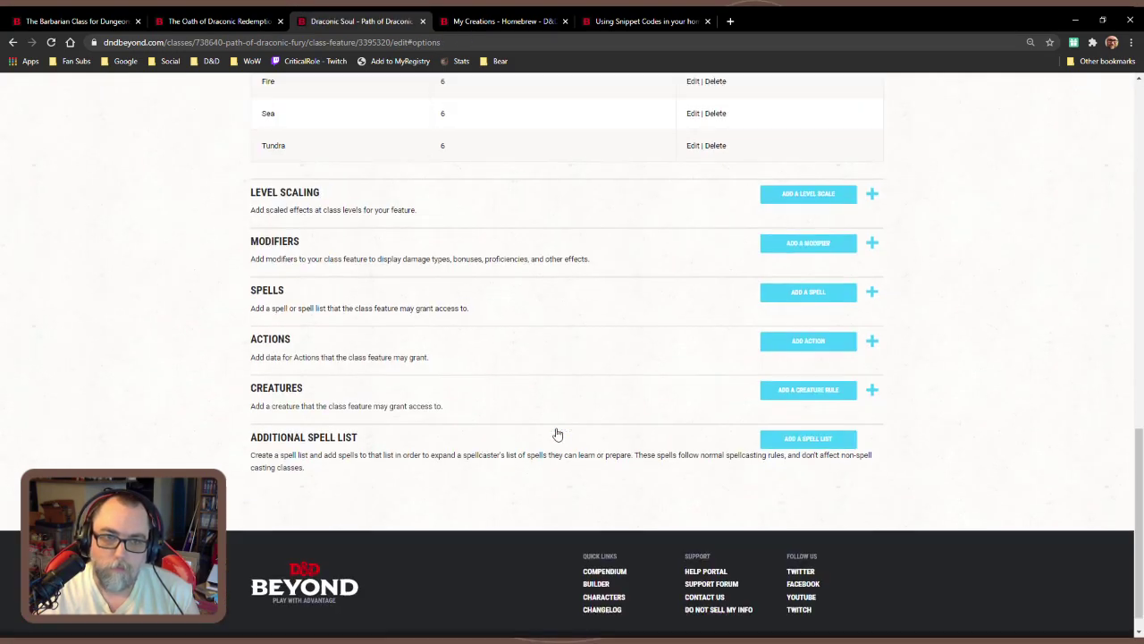
Open the feature's Sea option and change its name to Lightning
scroll(572, 420, up, 2)
click(690, 287)
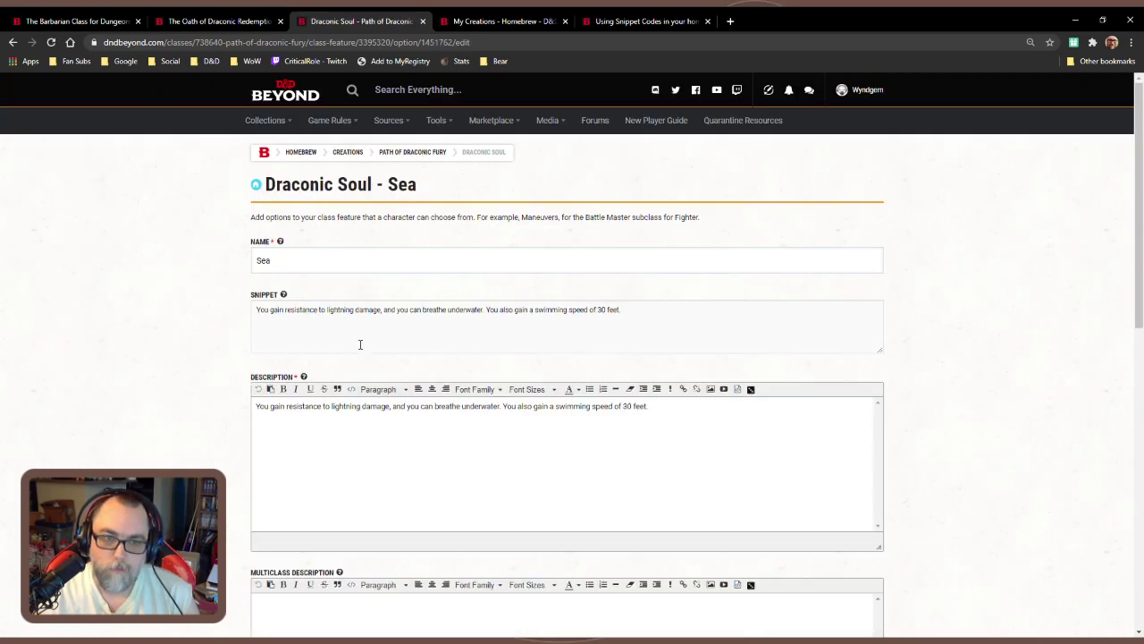
drag(280, 259, 234, 265)
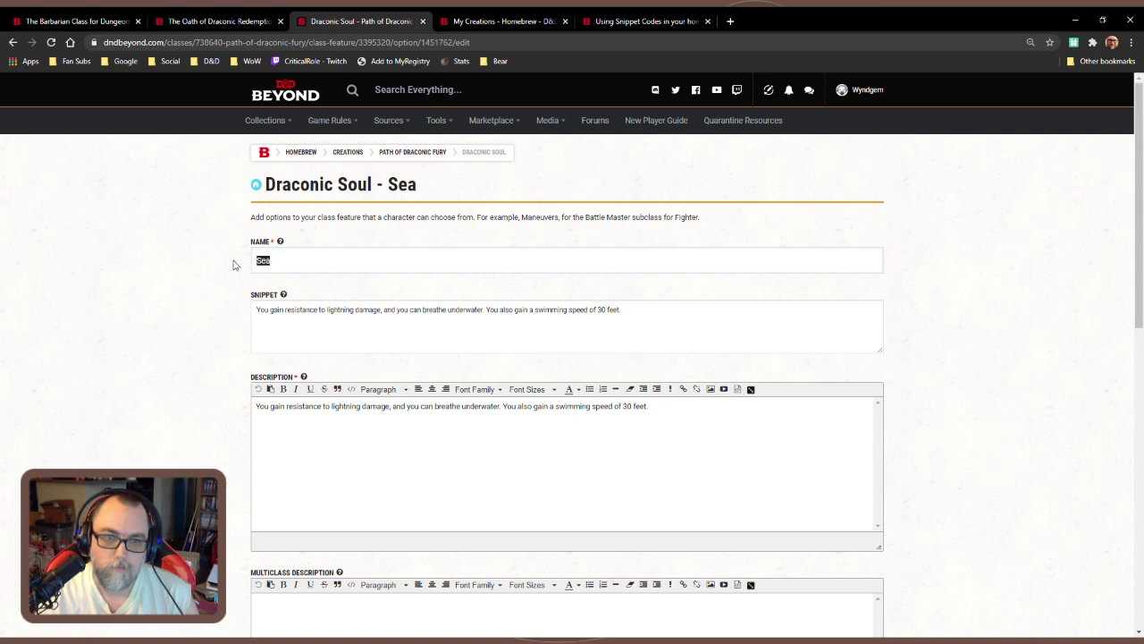
text(Light)
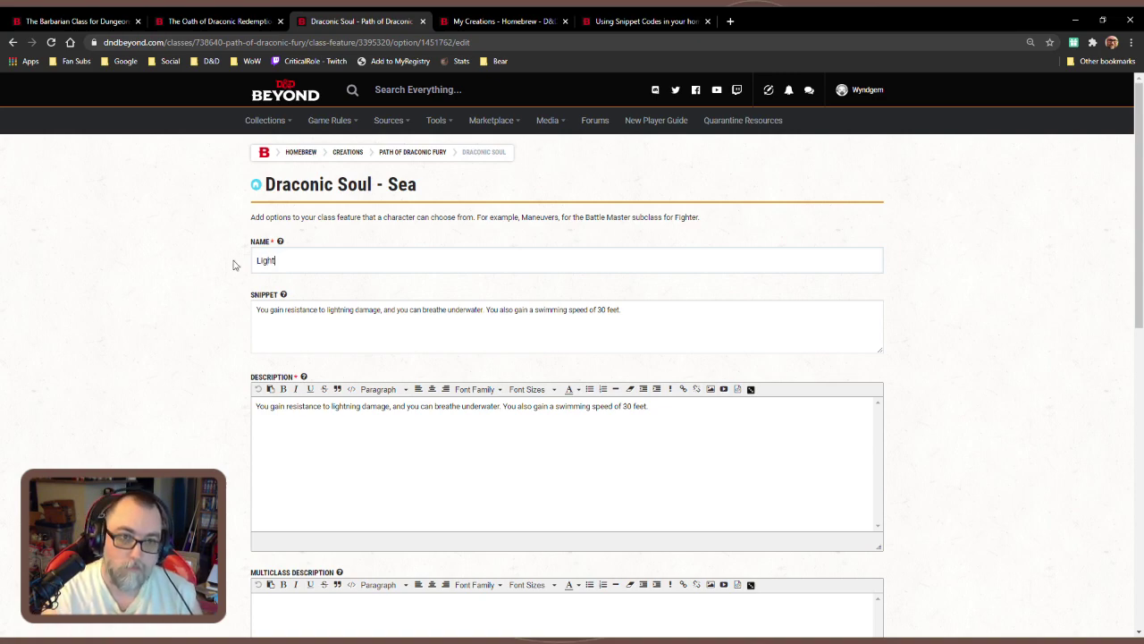
text(ning)
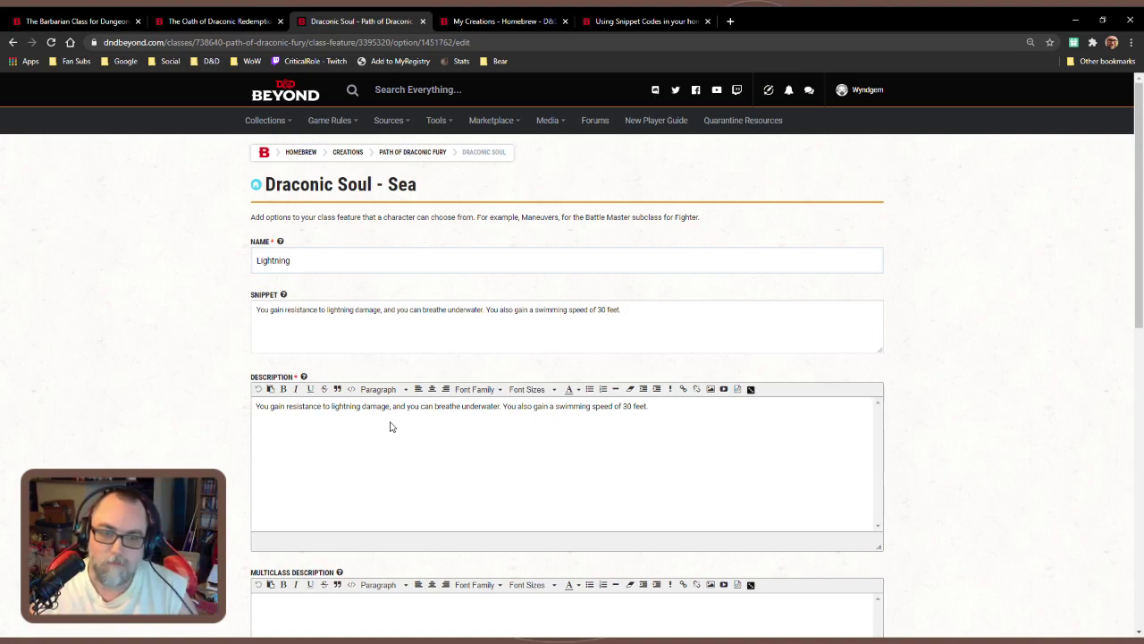
Review the Lightning option's text and prerequisite, save it and return to the Draconic Soul feature's option list
scroll(390, 427, down, 2)
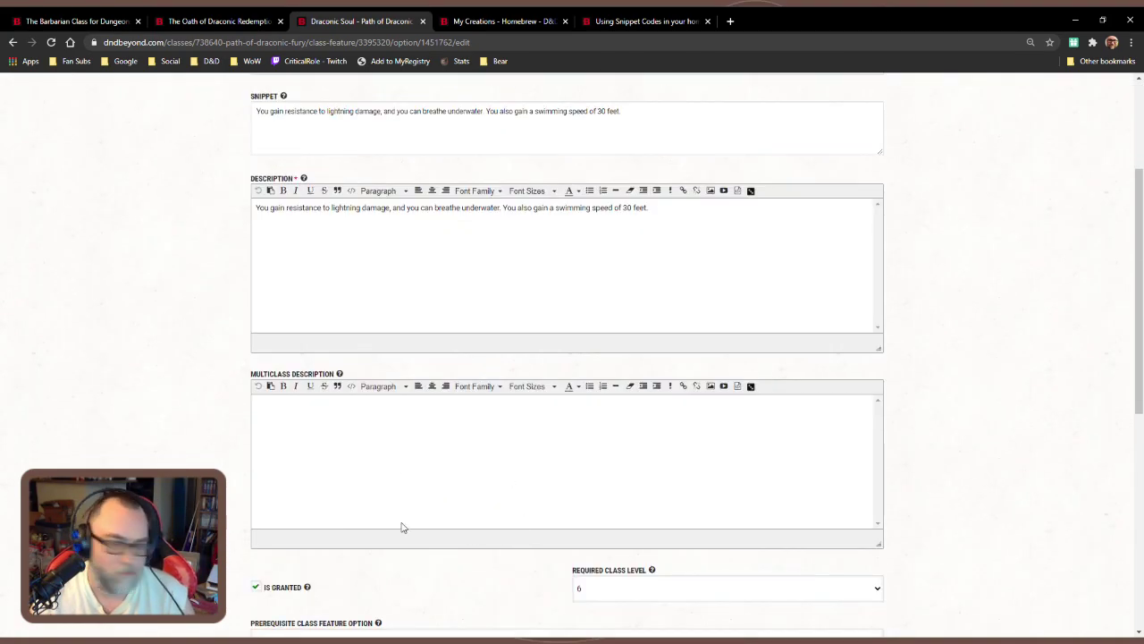
scroll(664, 474, down, 4)
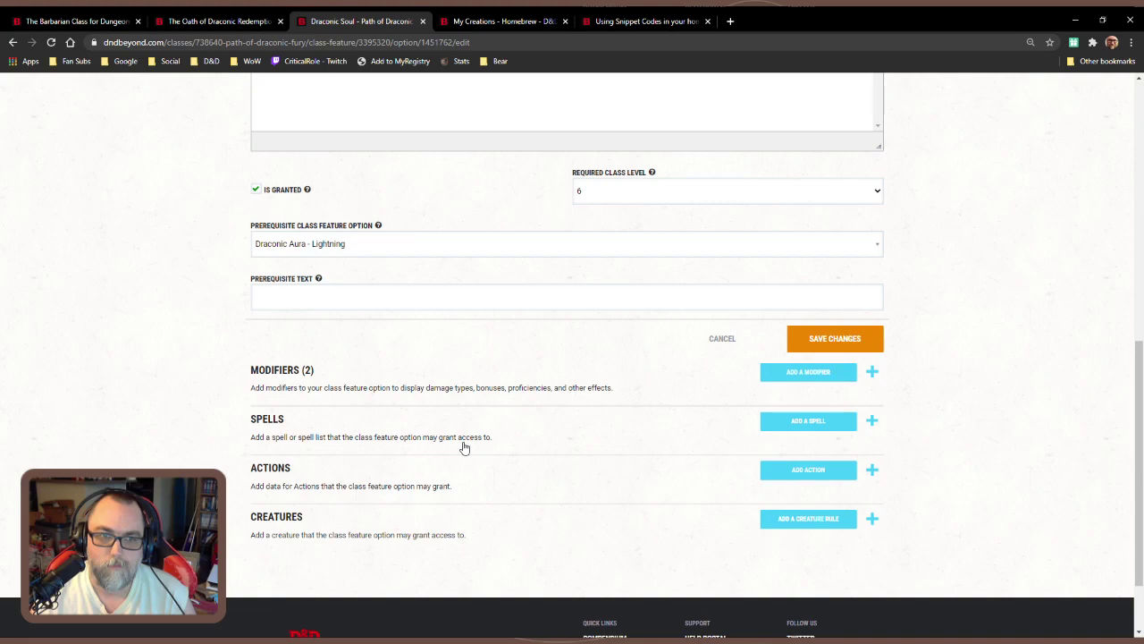
scroll(463, 447, up, 7)
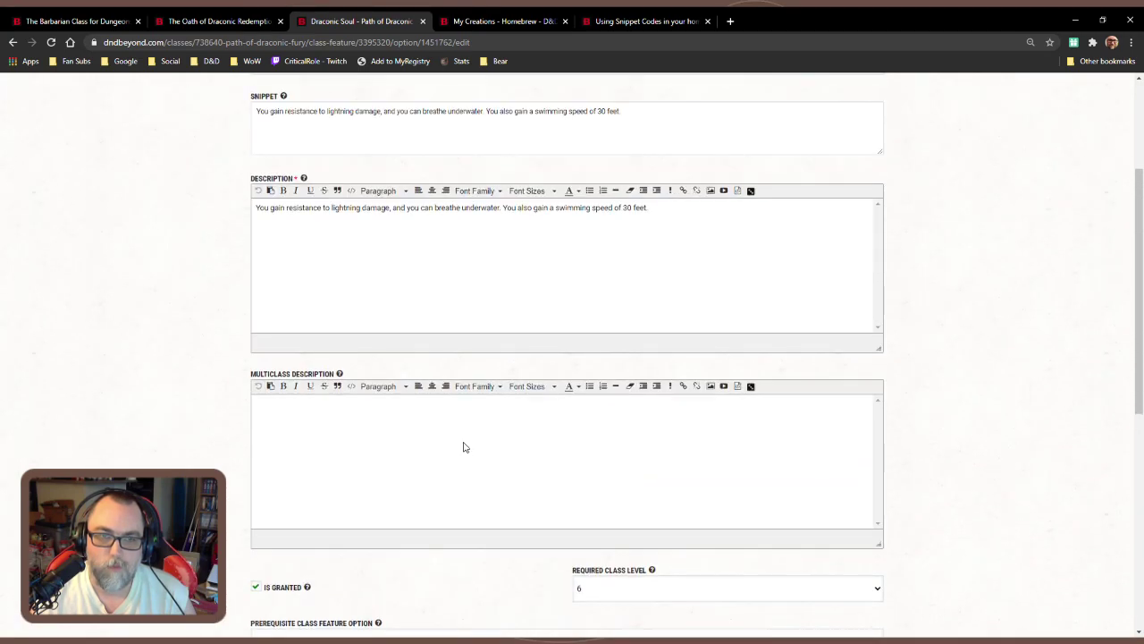
scroll(463, 447, down, 7)
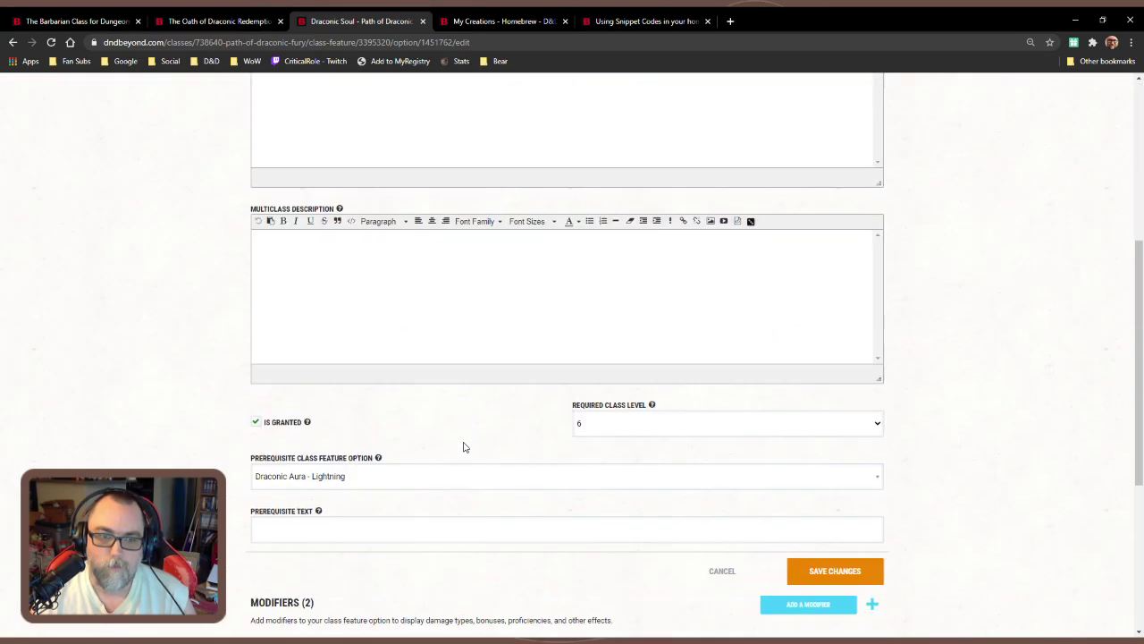
scroll(463, 446, up, 4)
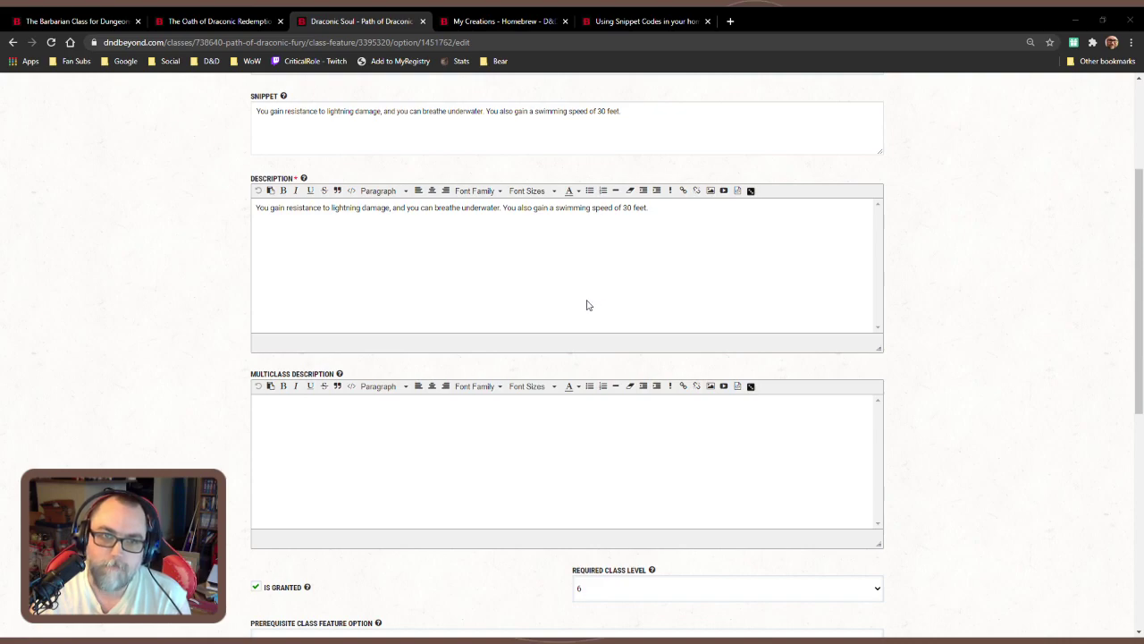
scroll(554, 299, up, 2)
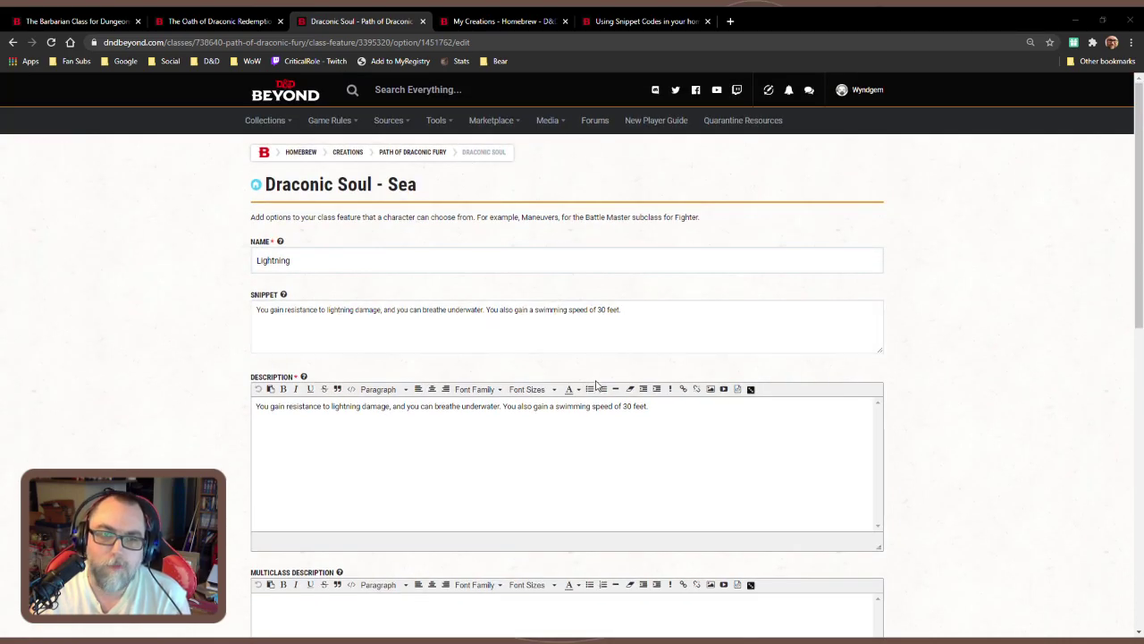
scroll(595, 384, down, 4)
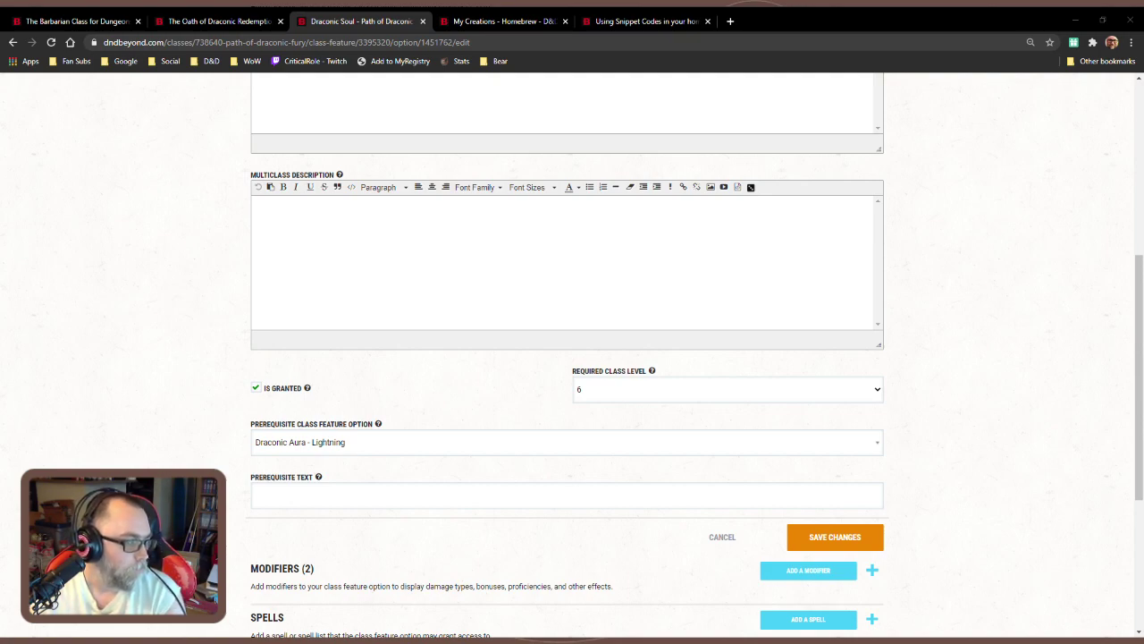
click(608, 570)
scroll(599, 565, down, 2)
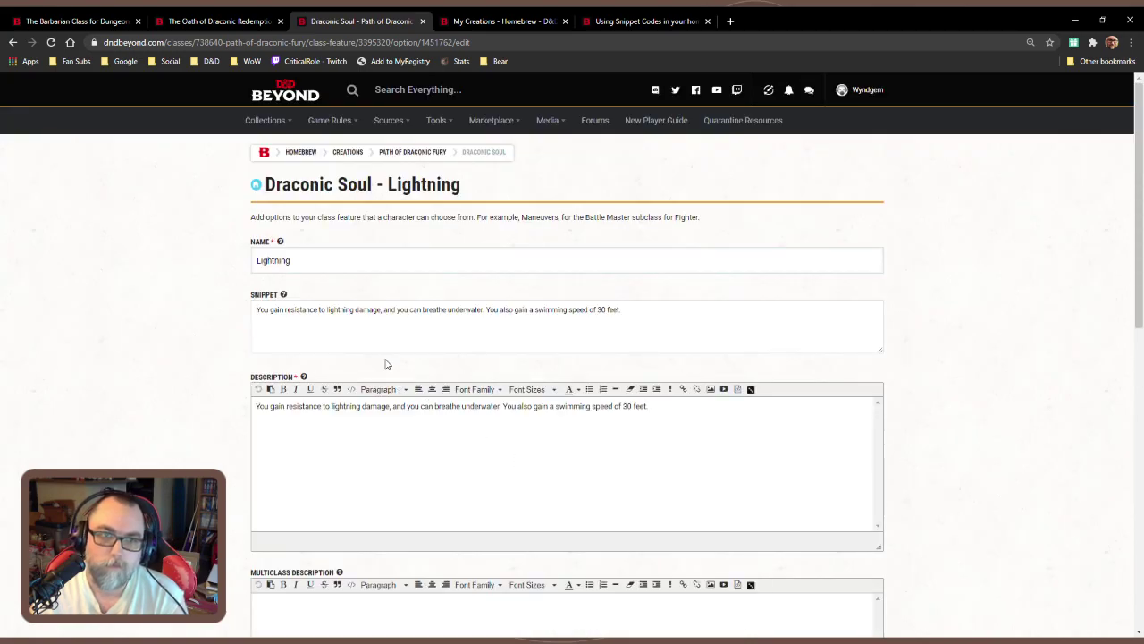
scroll(617, 393, down, 4)
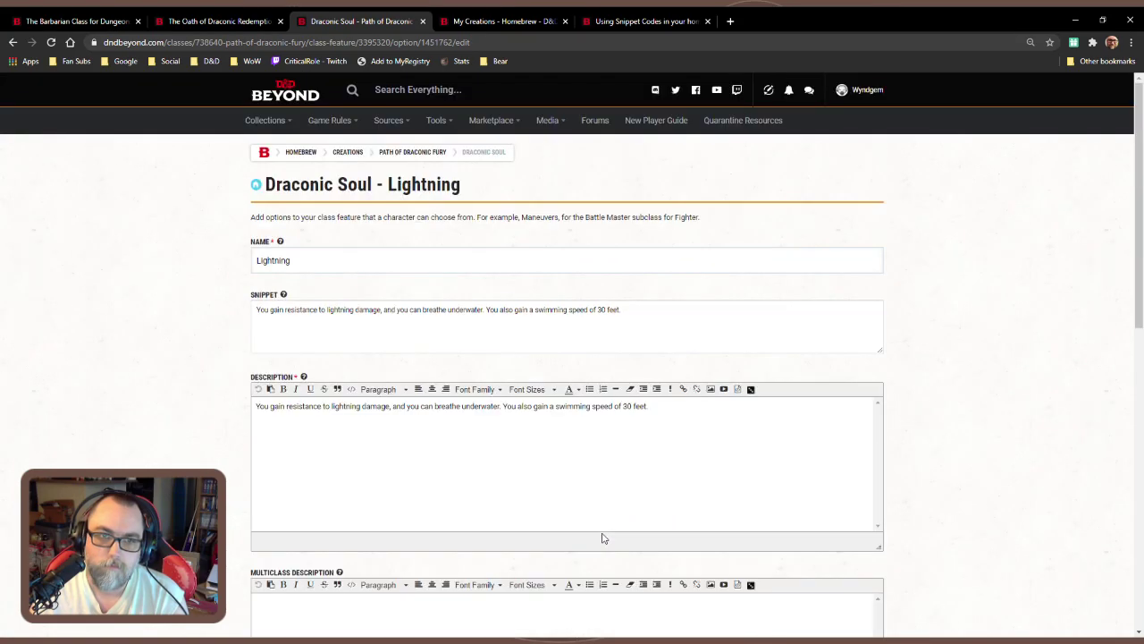
click(720, 538)
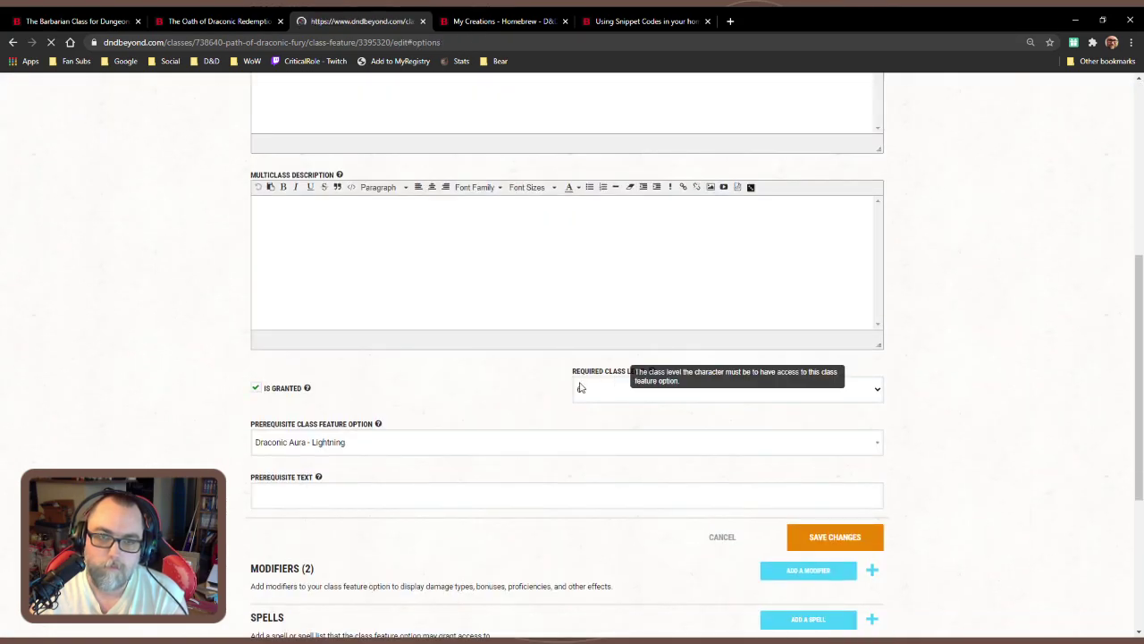
scroll(560, 393, down, 2)
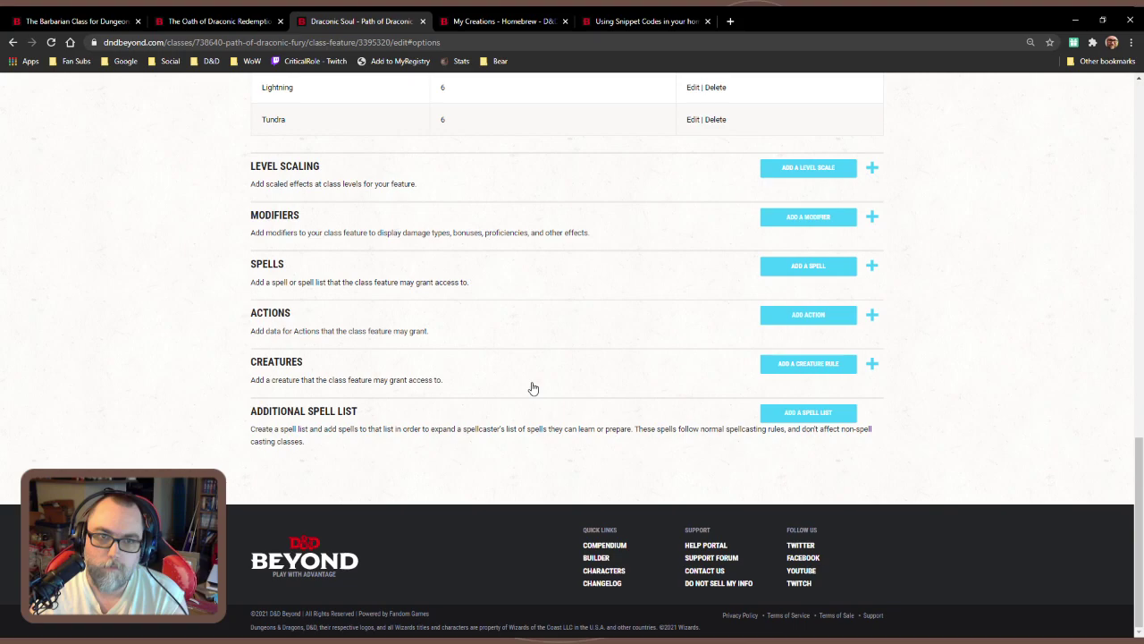
Open the feature's Tundra option, rename it Cold and save the changes
scroll(559, 389, up, 4)
click(694, 318)
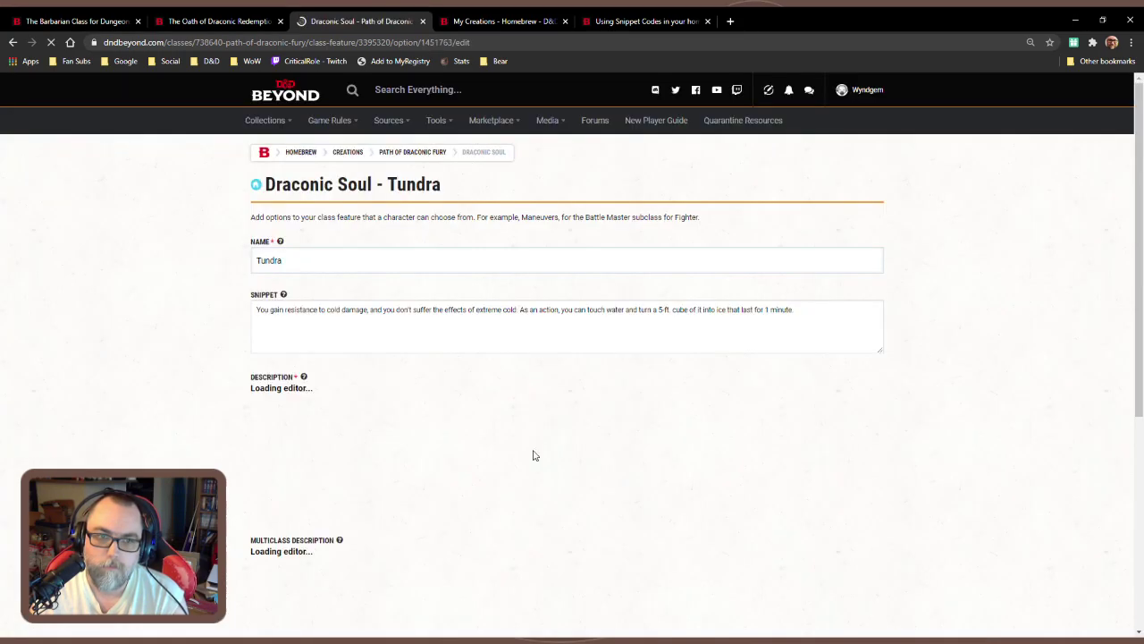
drag(254, 259, 227, 260)
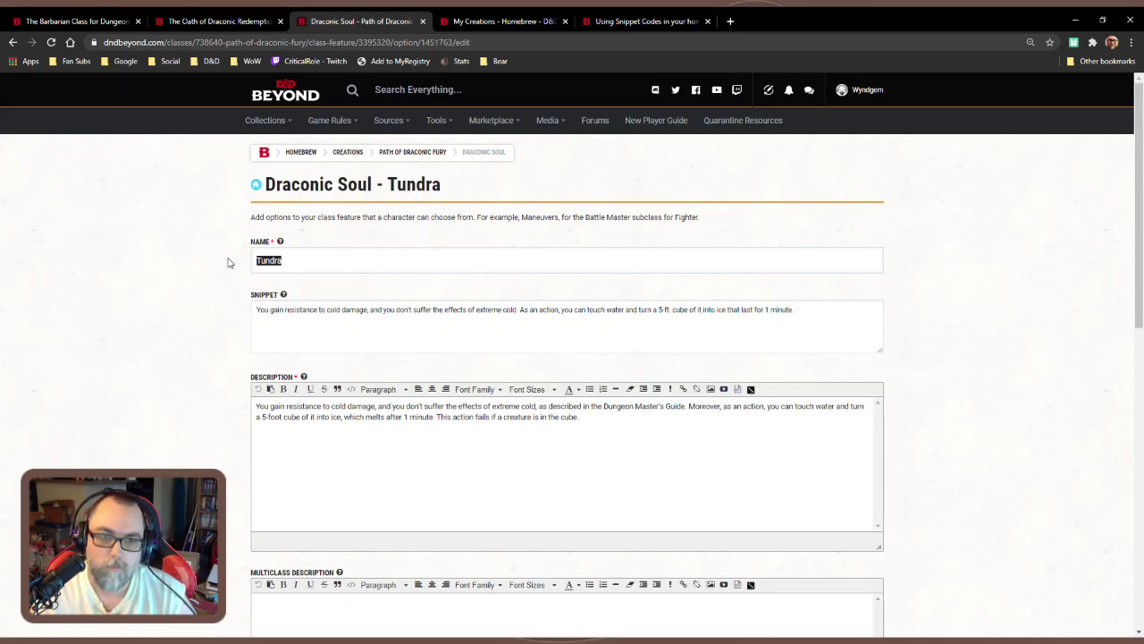
text(Cold)
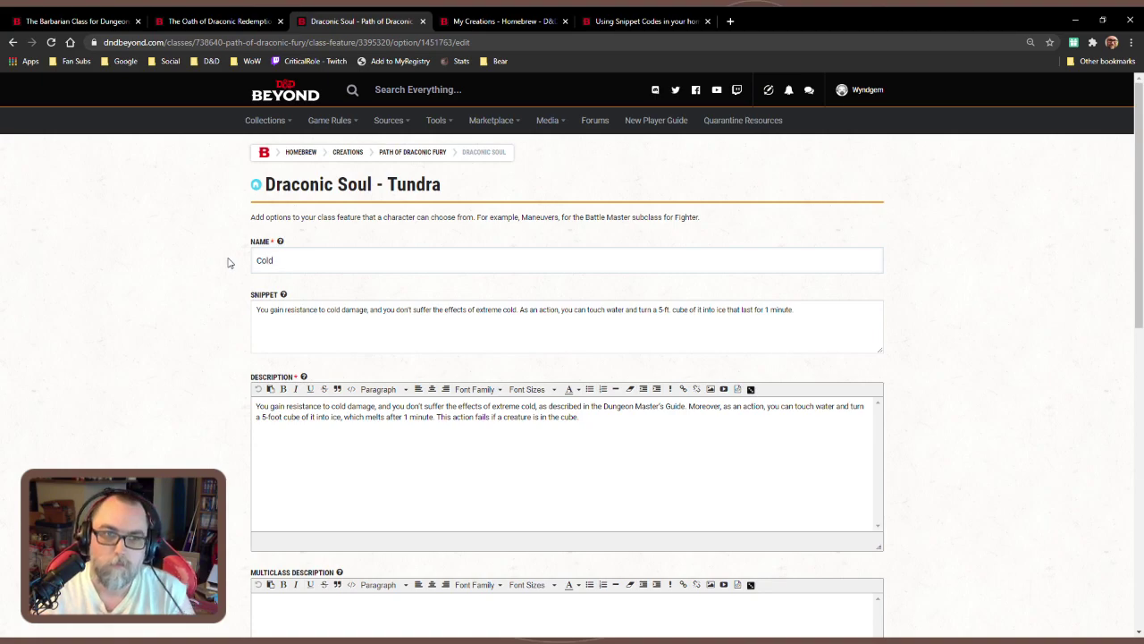
scroll(916, 480, down, 3)
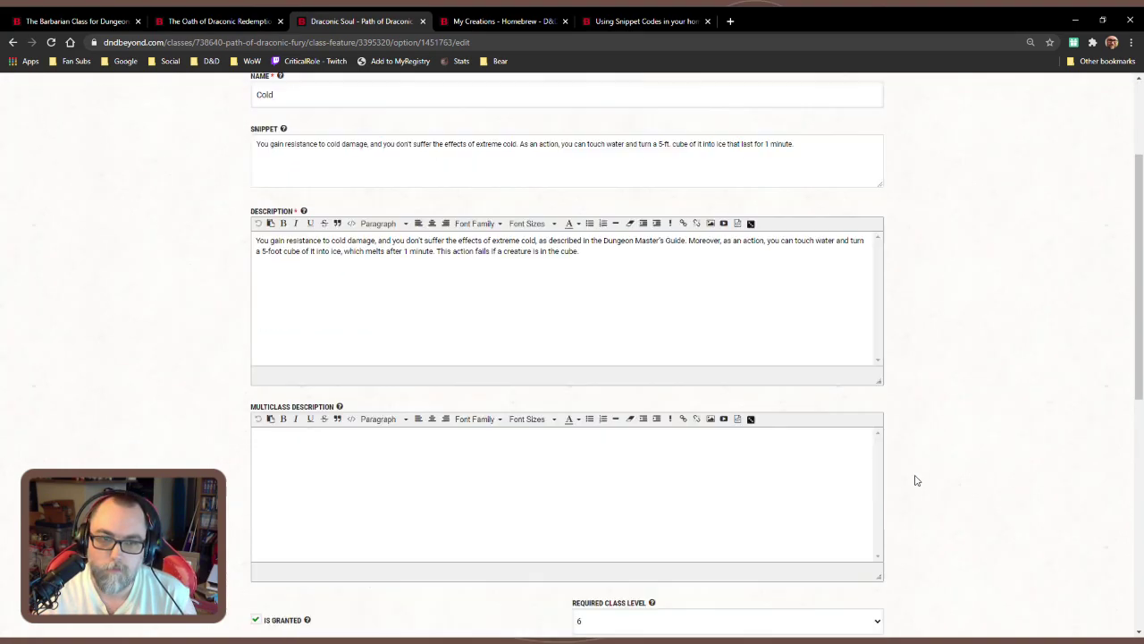
scroll(795, 505, down, 3)
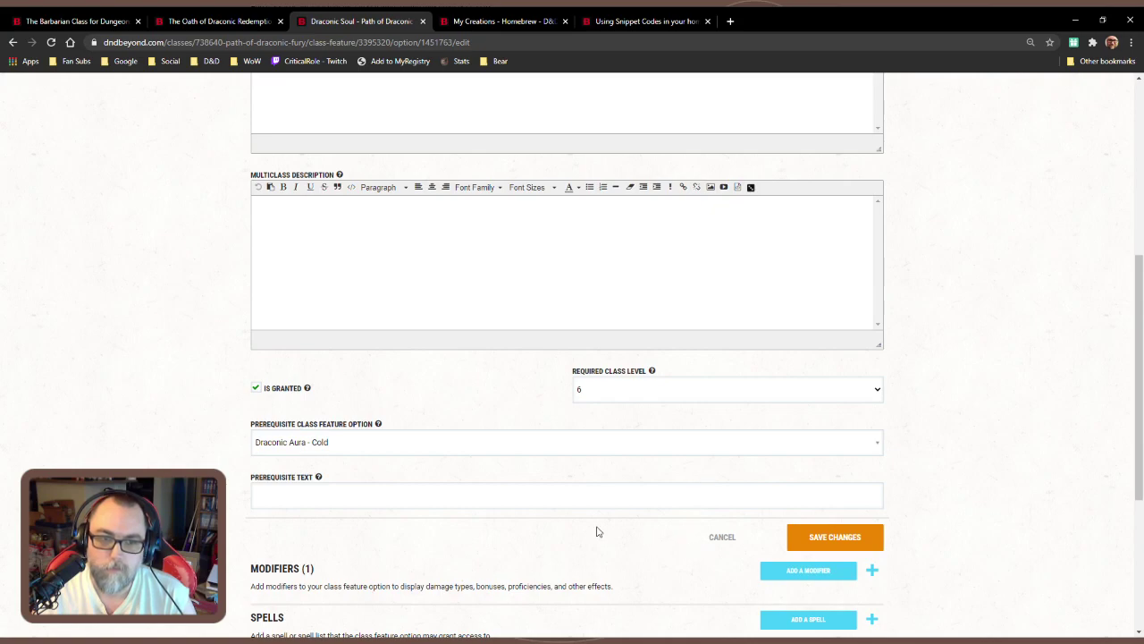
scroll(529, 529, up, 6)
scroll(530, 530, down, 9)
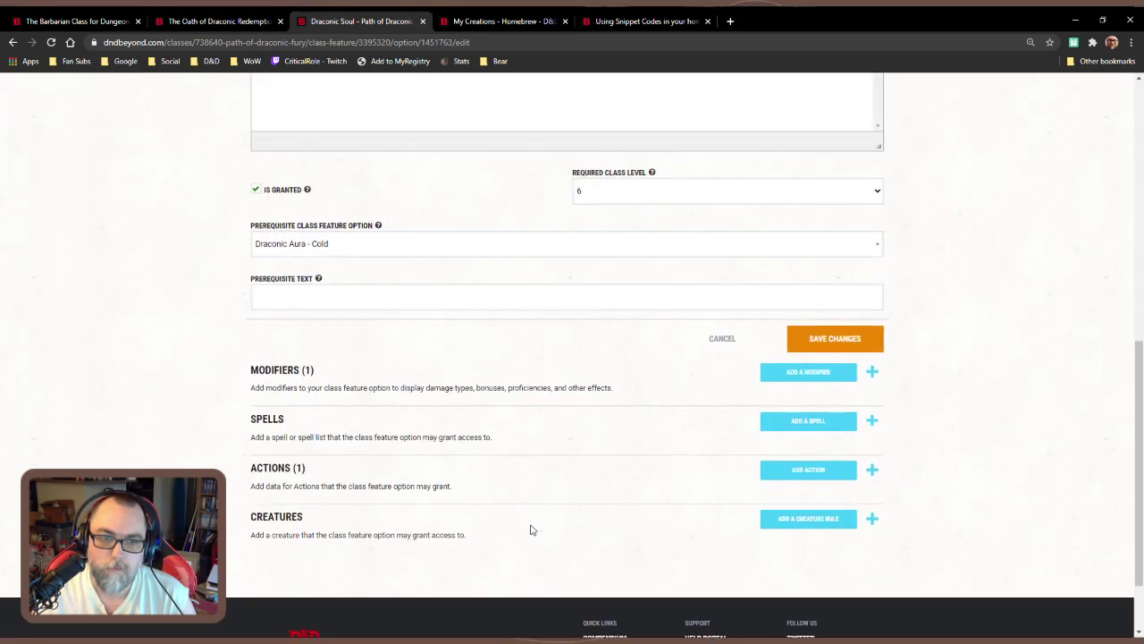
click(827, 336)
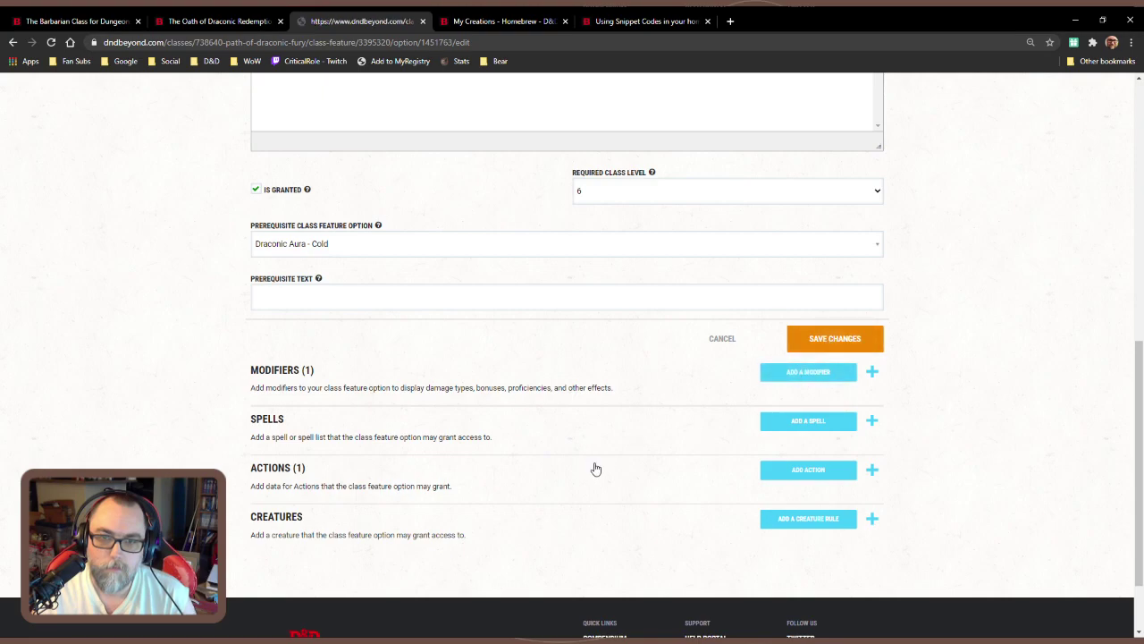
Leave the saved Cold option and return to the Draconic Soul feature's option list
scroll(590, 475, down, 3)
scroll(590, 476, down, 6)
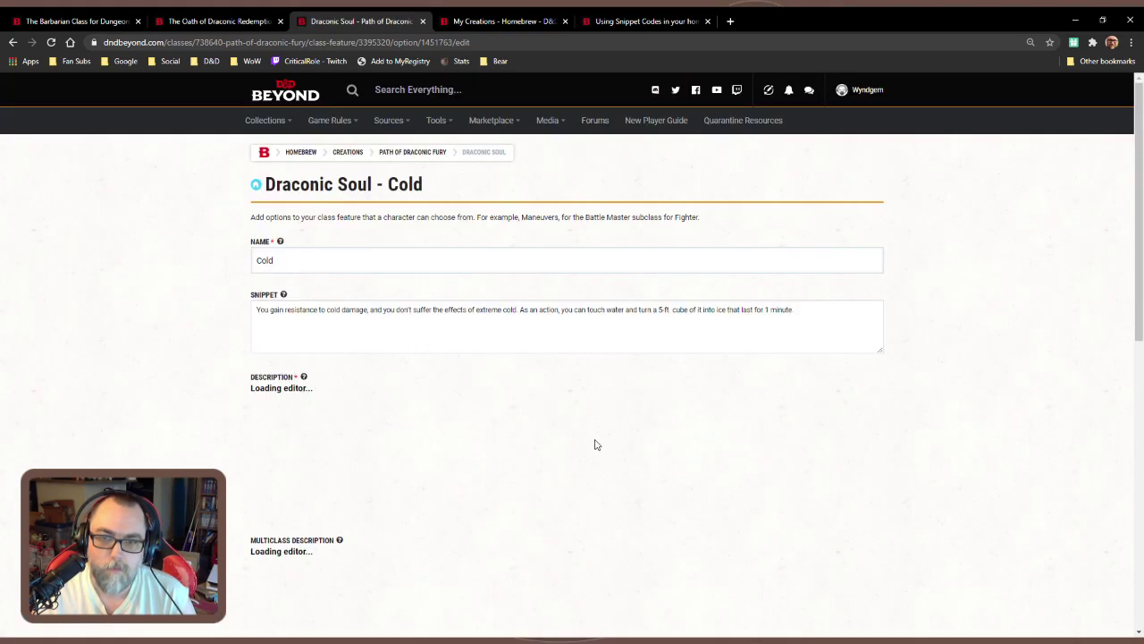
scroll(626, 442, down, 6)
scroll(640, 443, down, 3)
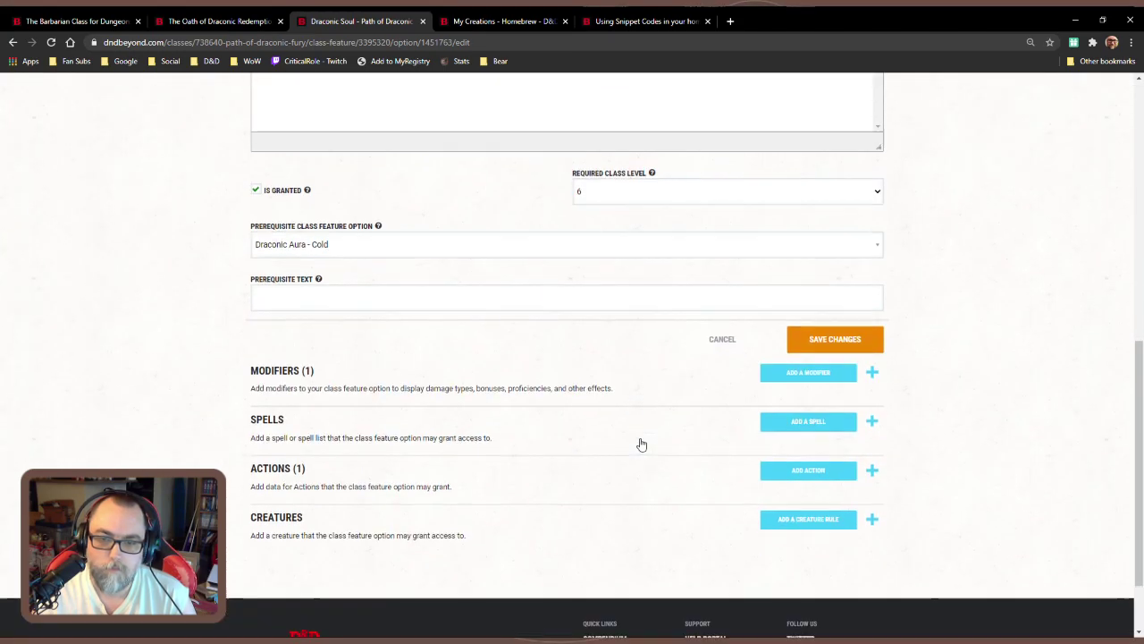
click(722, 341)
scroll(496, 536, down, 1)
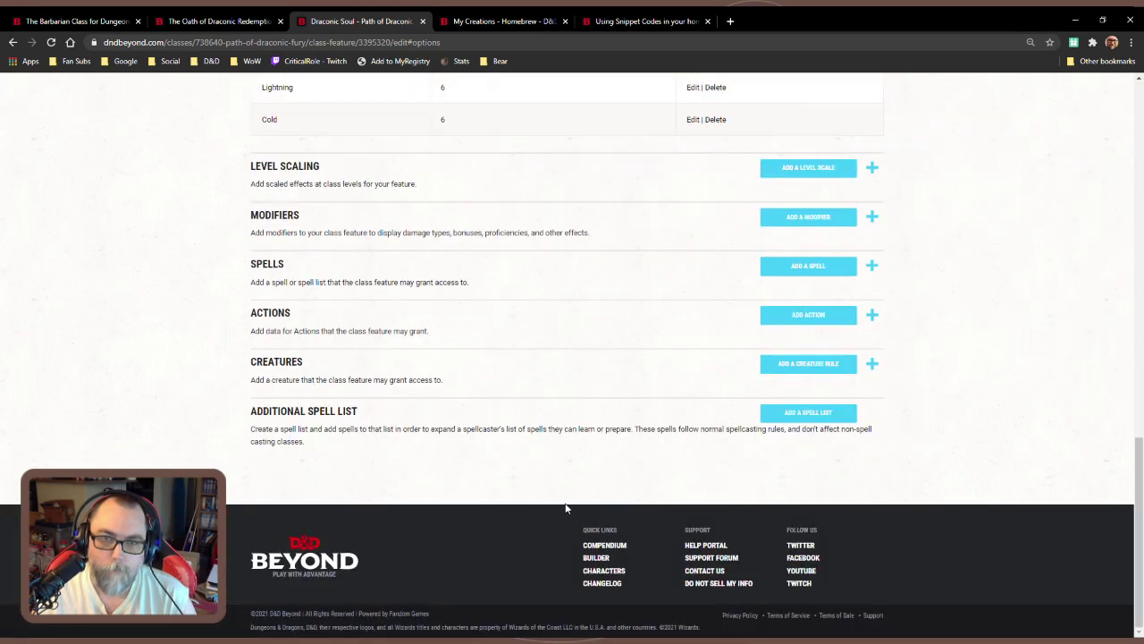
Duplicate the Cold heading and its paragraph twice at the end of the Draconic Soul description
scroll(565, 508, up, 2)
scroll(565, 508, up, 2)
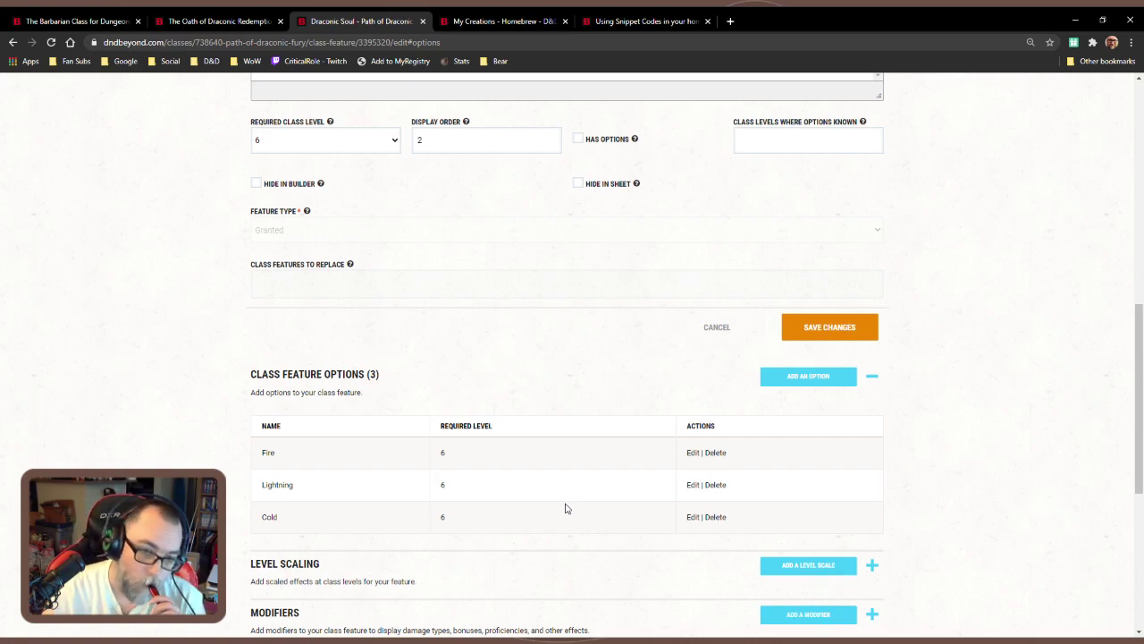
scroll(565, 508, up, 4)
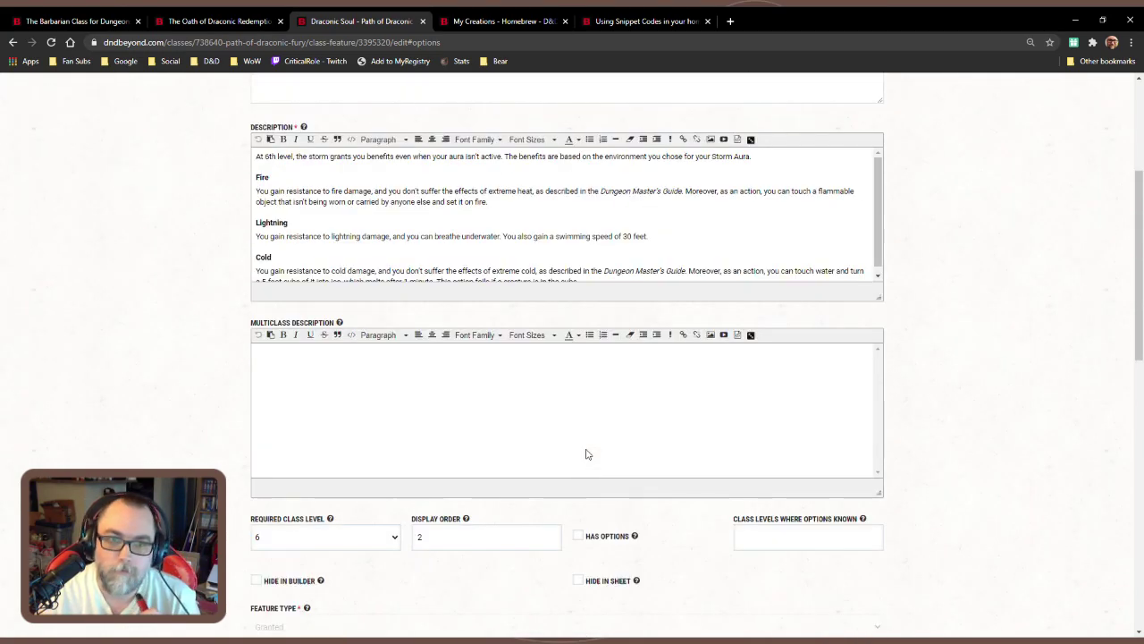
scroll(671, 253, down, 1)
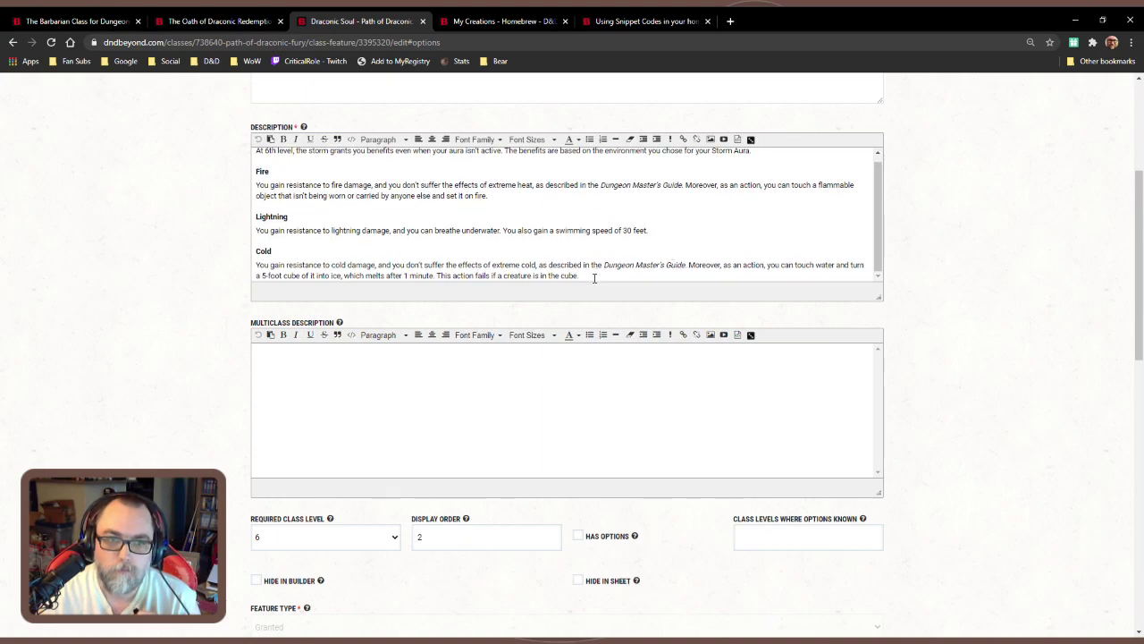
drag(593, 278, 249, 259)
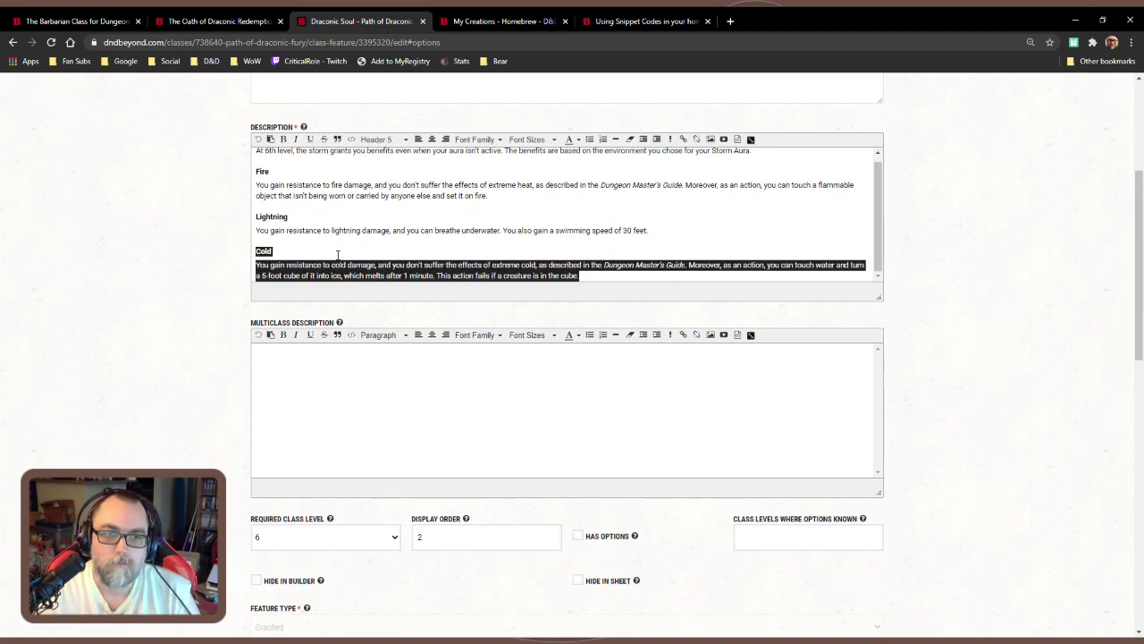
click(604, 277)
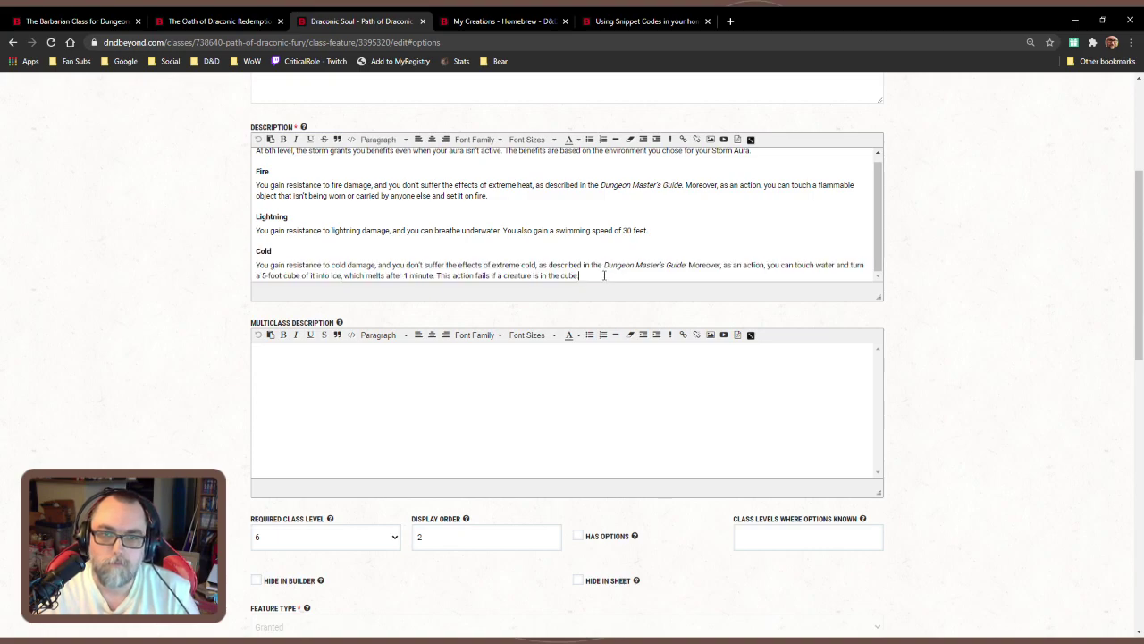
key(Return)
text(Cold You gain resistance to cold damage, and you don't suffer the effects of extreme cold, as described in the Dungeon Master's Guide. Moreover, as an action, you can touch water and turn a 5-foot cube of it into ice, which melts after 1 minute. This action fails if a creature is in the cube.)
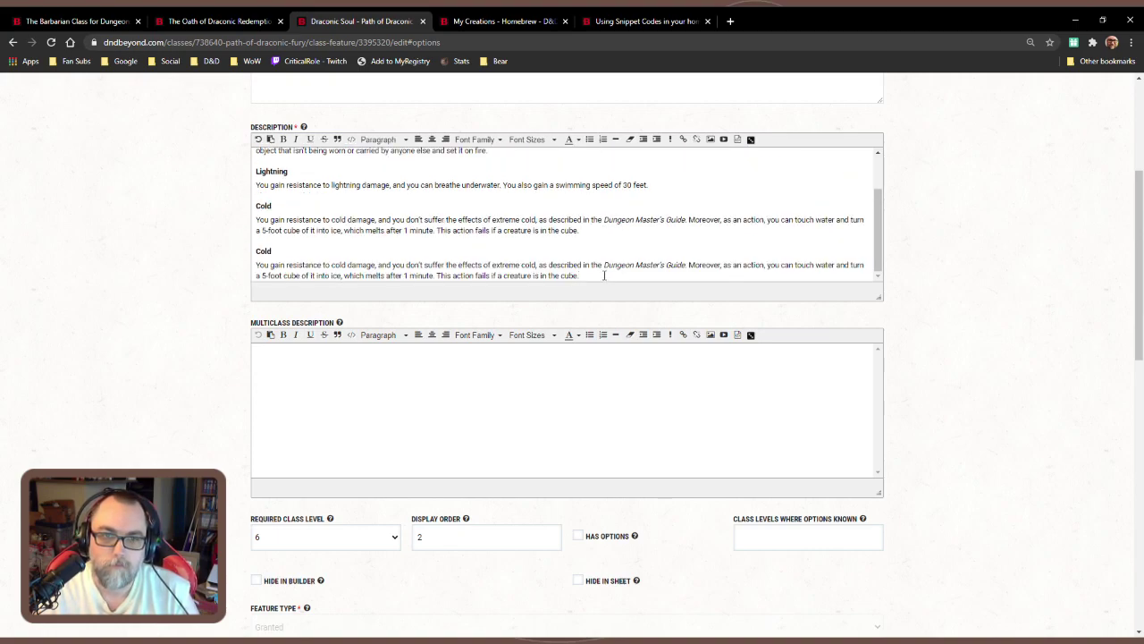
key(Return)
text(Cold You gain resistance to cold damage, and you don't suffer the effects of extreme cold, as described in the Dungeon Master's Guide. Moreover, as an action, you can touch water and turn a 5-foot cube of it into ice, which melts after 1 minute. This action fails if a creature is in the cube.)
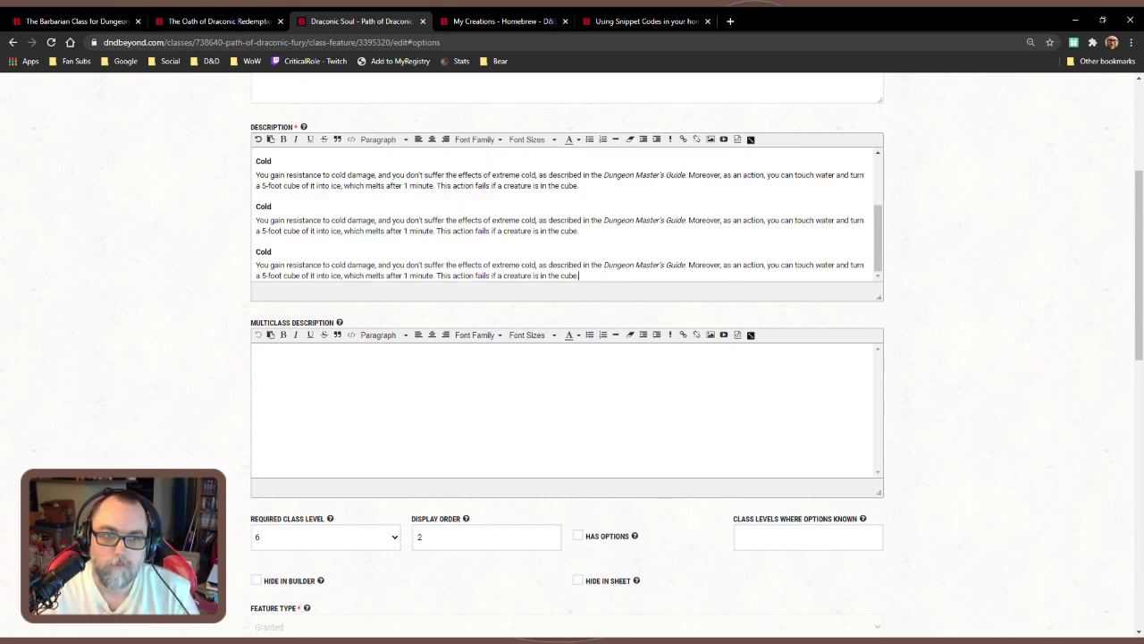
Change the headings of the two duplicated Cold sections to Acid and Poison
double_click(266, 206)
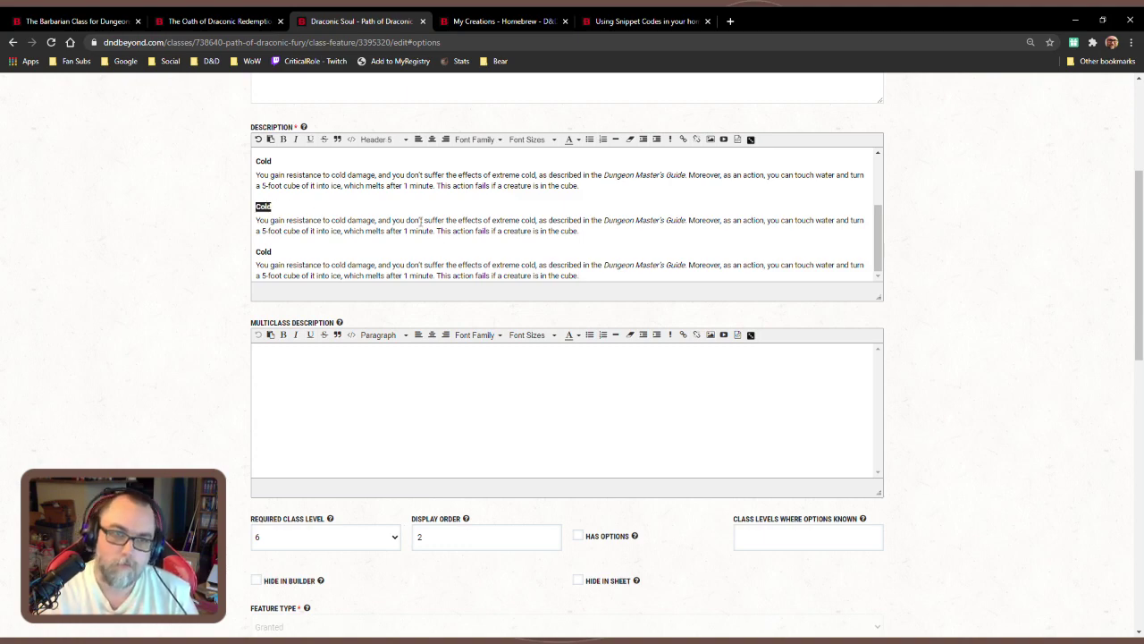
text(Acid)
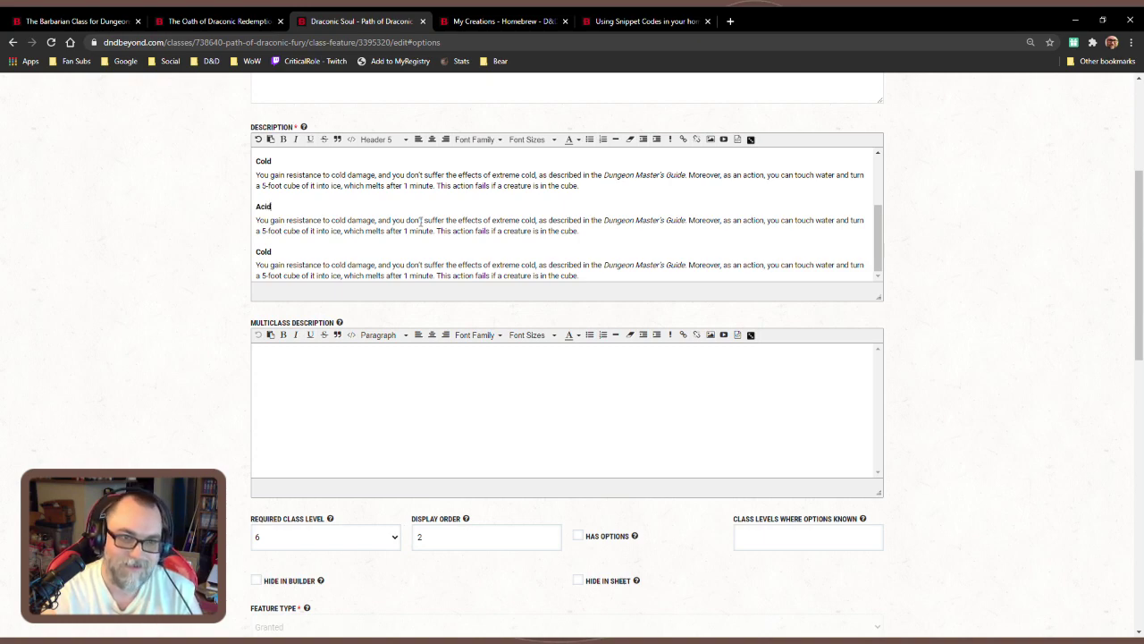
double_click(264, 252)
text(Poison)
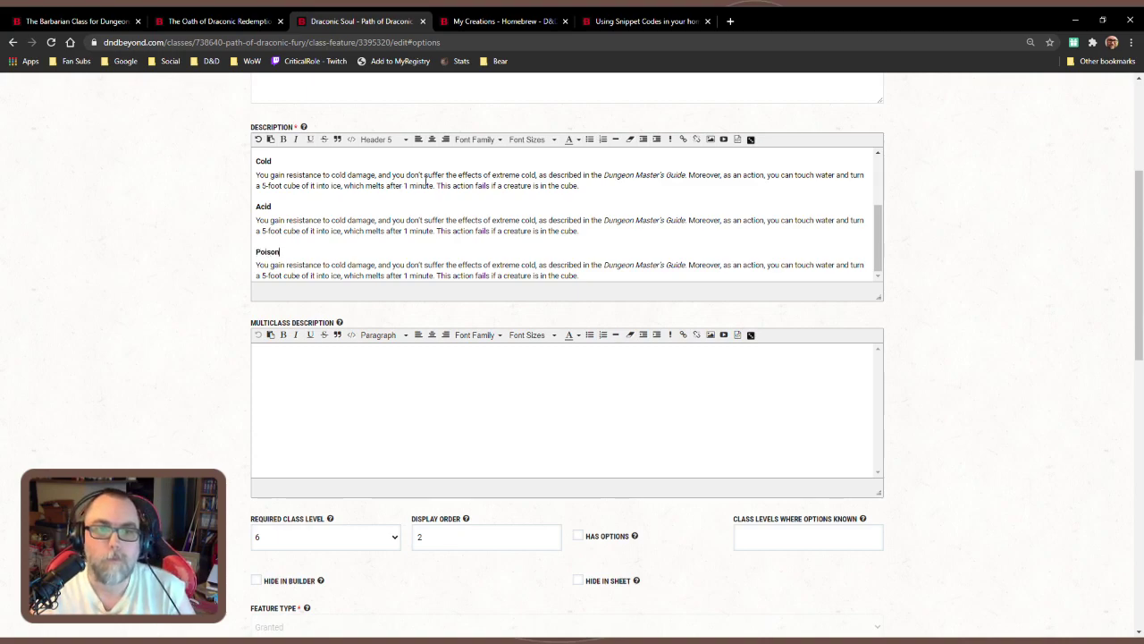
Select the whole paragraph under the Acid heading in the description
click(493, 231)
drag(580, 231, 258, 220)
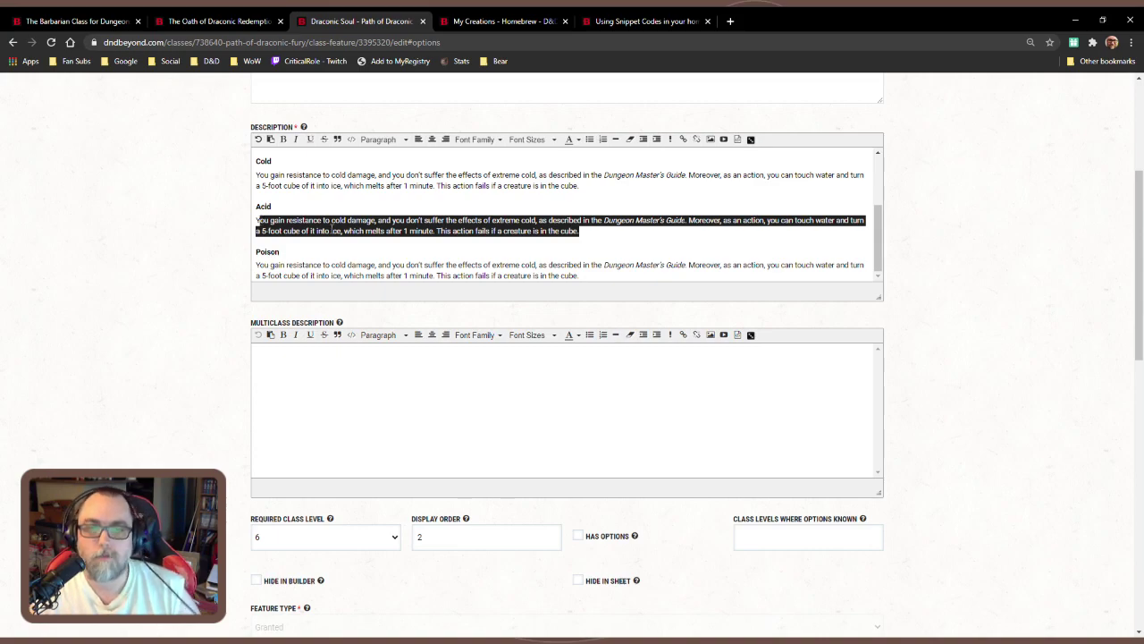